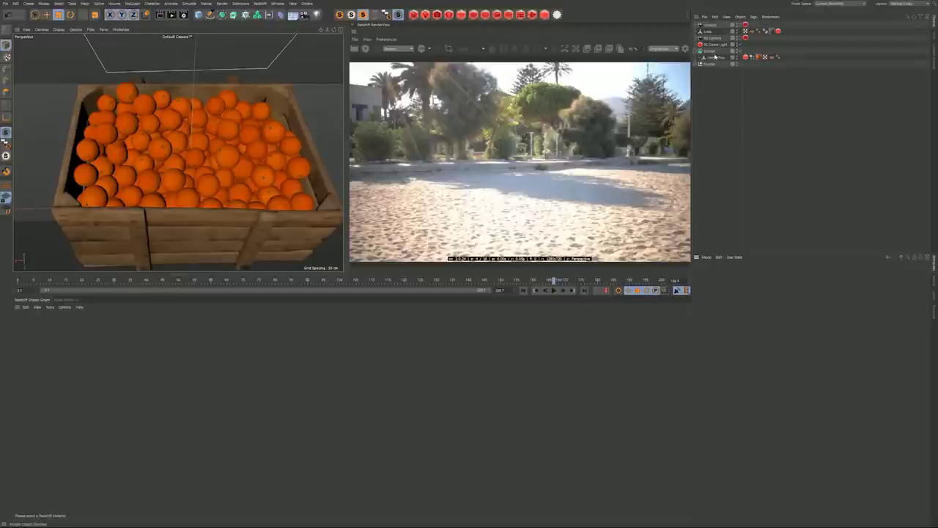
Step: Check the emitter and its child's Dynamics Body tag, and start the live Redshift render through the closeup camera
{"action": "left_click", "coordinate": [710, 50]}
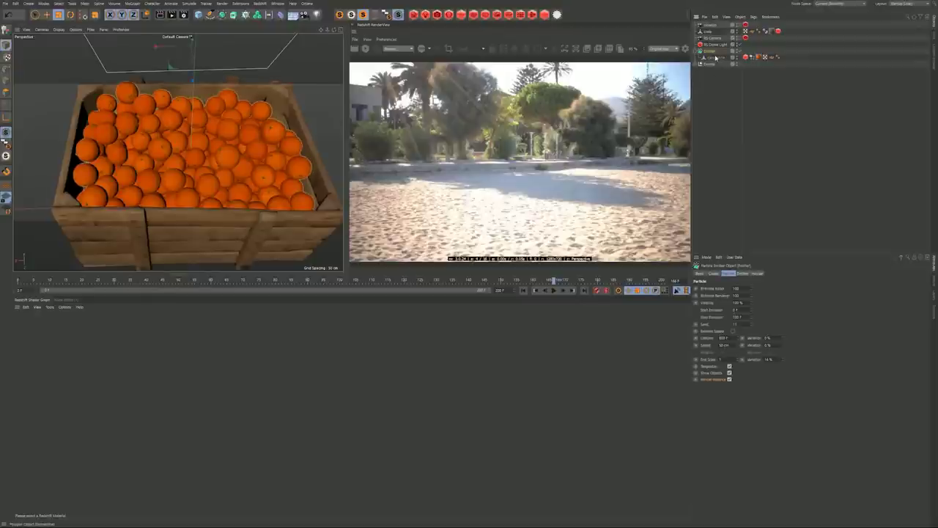
{"action": "left_click", "coordinate": [755, 57]}
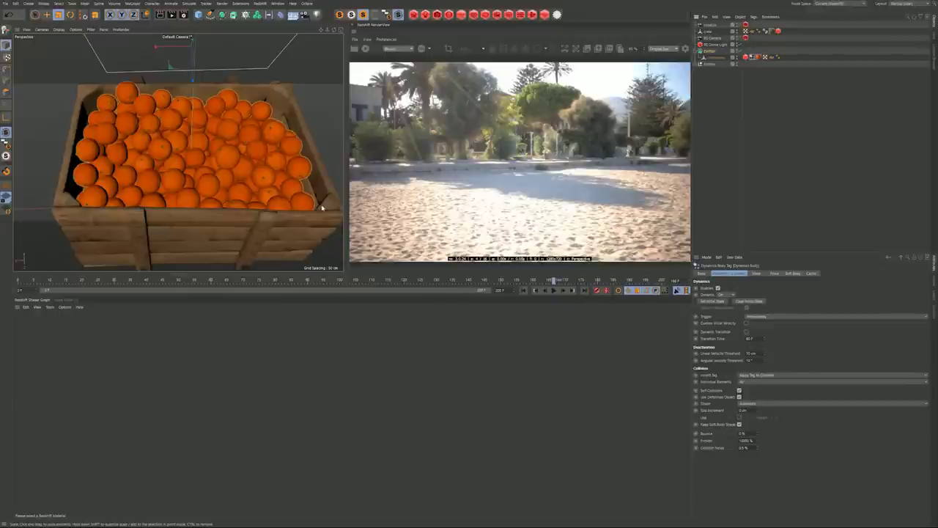
{"action": "left_click", "coordinate": [366, 48]}
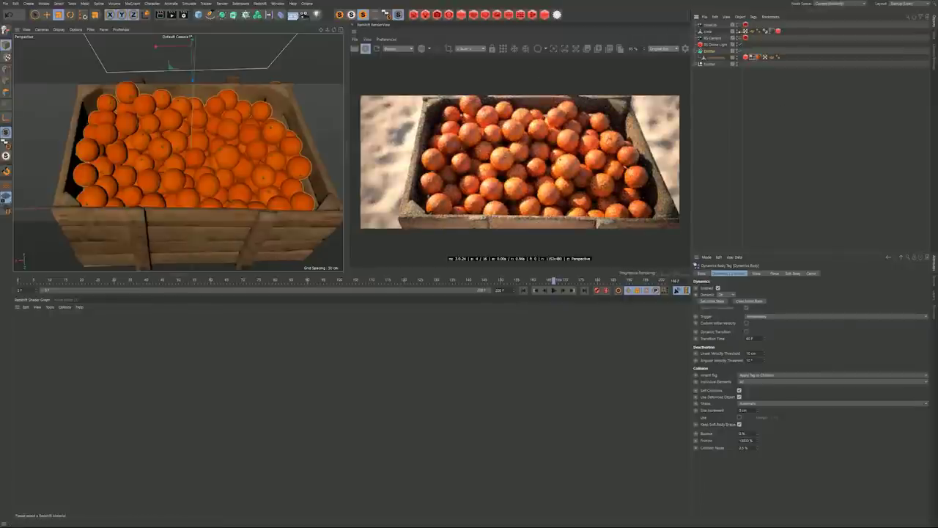
{"action": "left_click", "coordinate": [741, 25]}
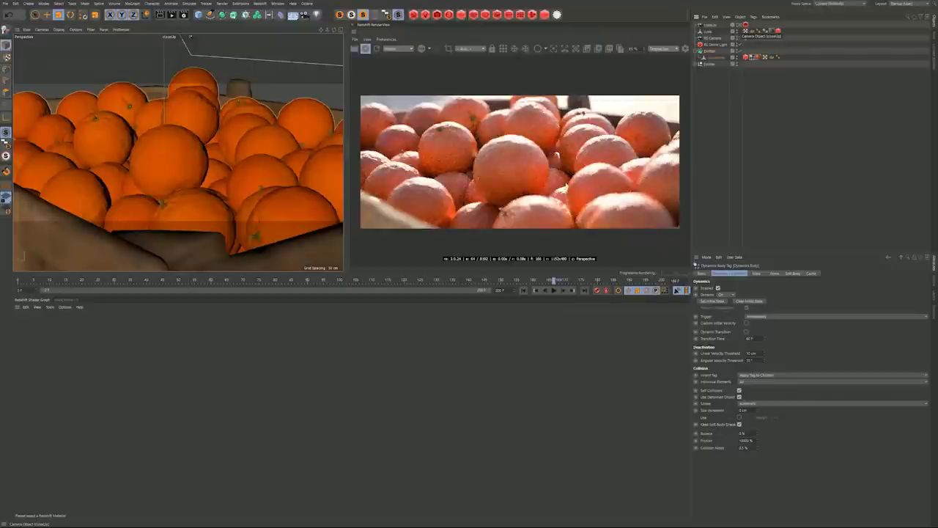
Step: Show the post-effect options in the render view, in the render settings and on the closeup camera's Redshift tag
{"action": "left_click", "coordinate": [685, 50]}
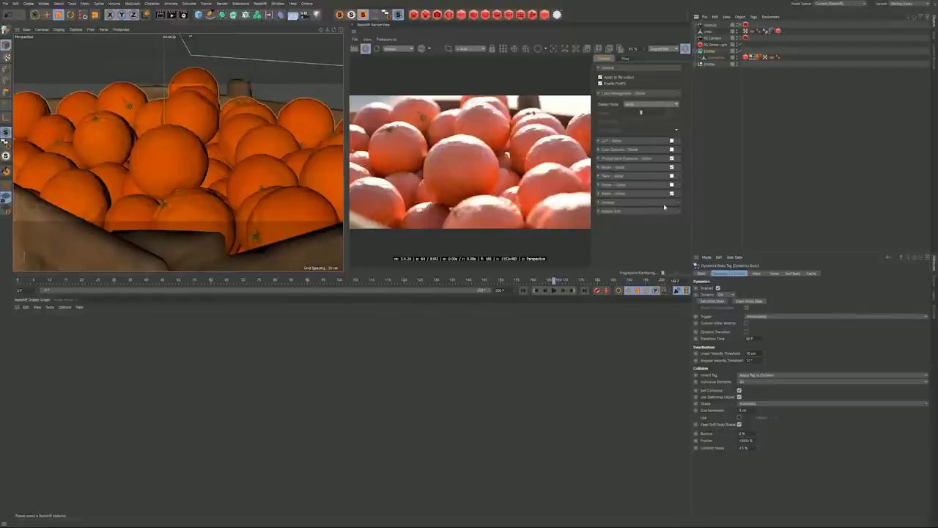
{"action": "left_click", "coordinate": [731, 15]}
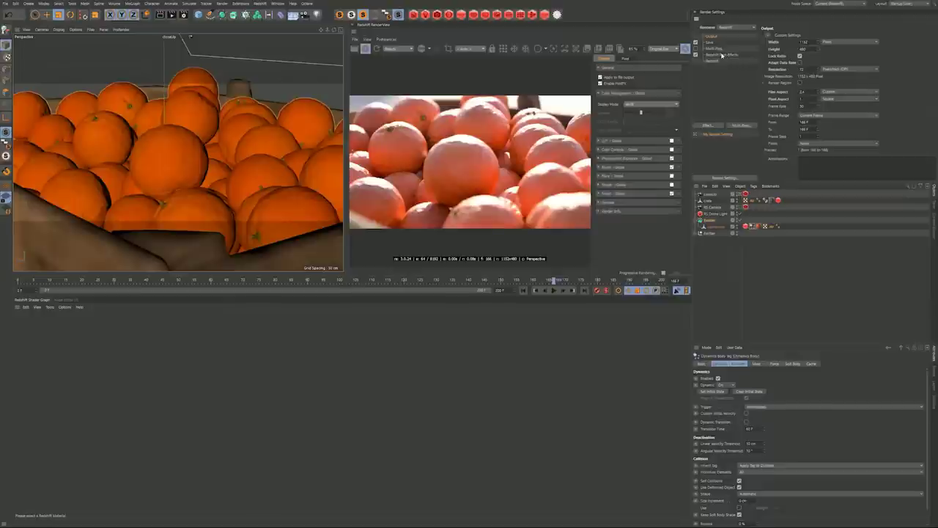
{"action": "left_click", "coordinate": [723, 55]}
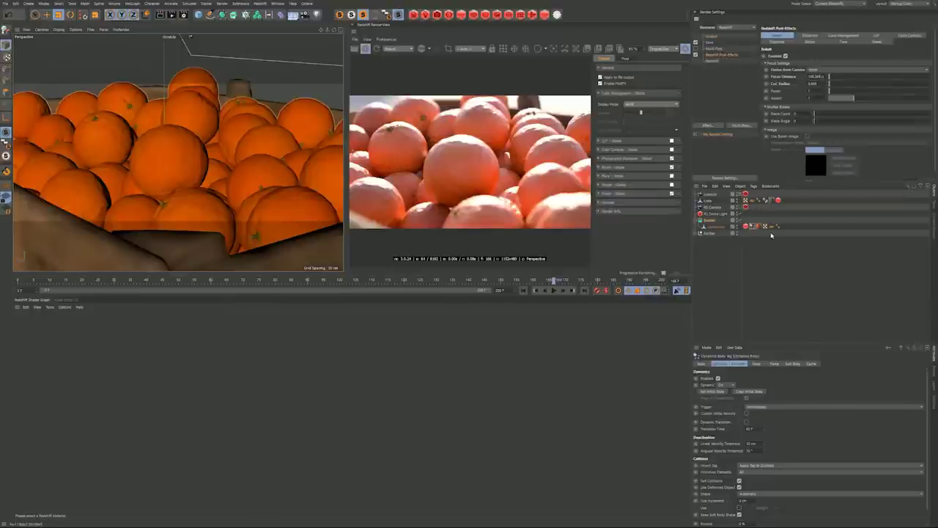
{"action": "left_click", "coordinate": [747, 194]}
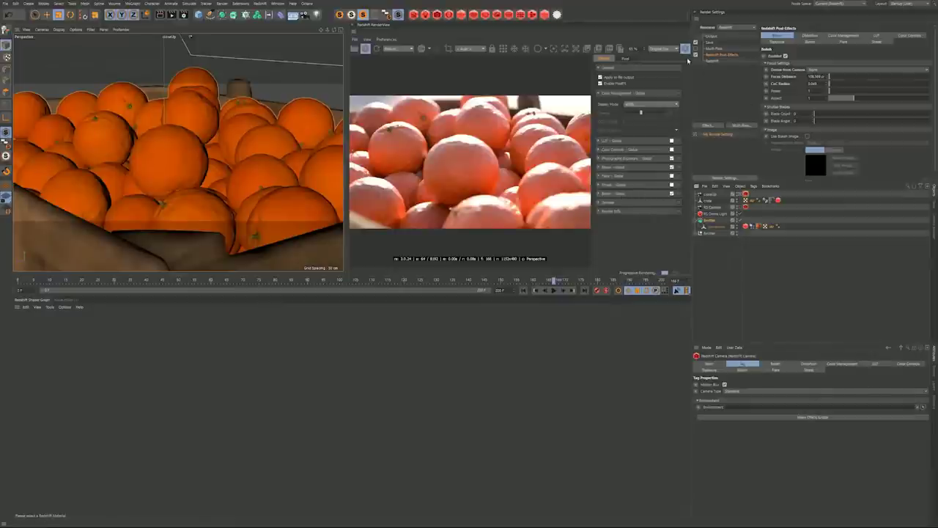
Step: Toggle PostFX off and back on in the render view to compare the image with and without post effects
{"action": "left_click", "coordinate": [671, 158]}
{"action": "left_click", "coordinate": [602, 83]}
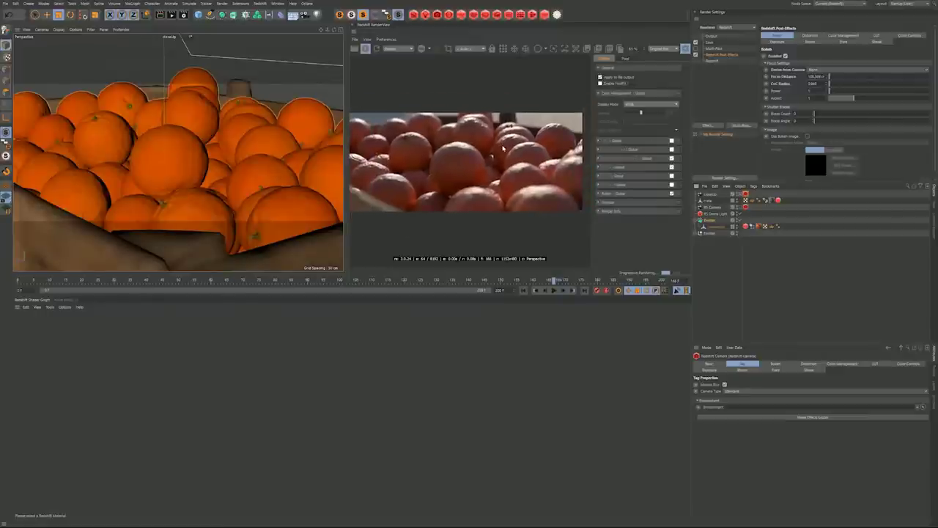
{"action": "left_click", "coordinate": [608, 84]}
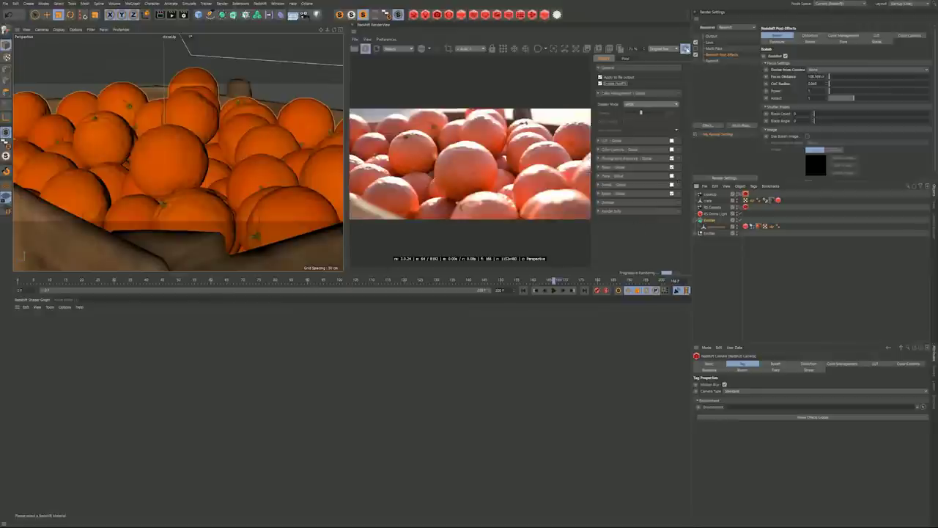
{"action": "scroll", "coordinate": [495, 212], "scroll_direction": "up", "scroll_amount": 2}
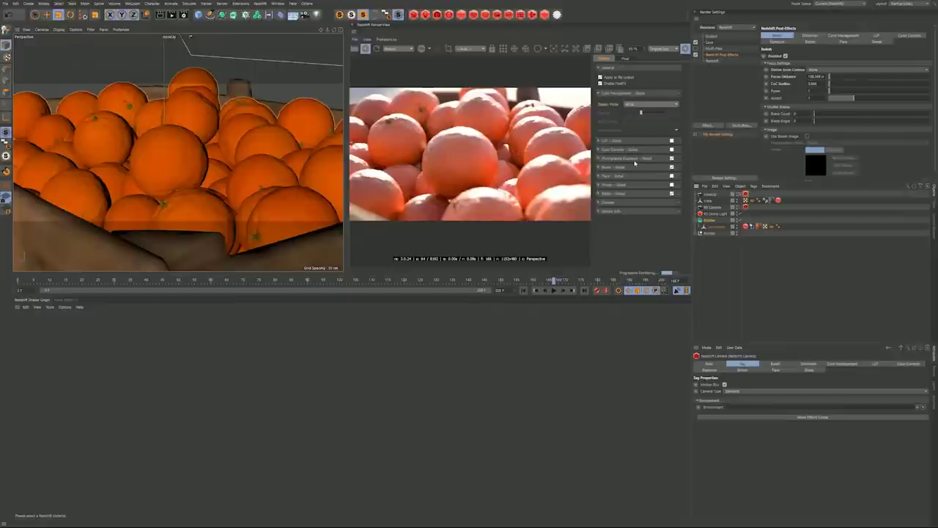
Step: Expand the Photographic Exposure settings and set the whitepoint to a light blue to warm up the render
{"action": "left_click", "coordinate": [635, 160]}
{"action": "left_click", "coordinate": [671, 159]}
{"action": "left_click", "coordinate": [672, 158]}
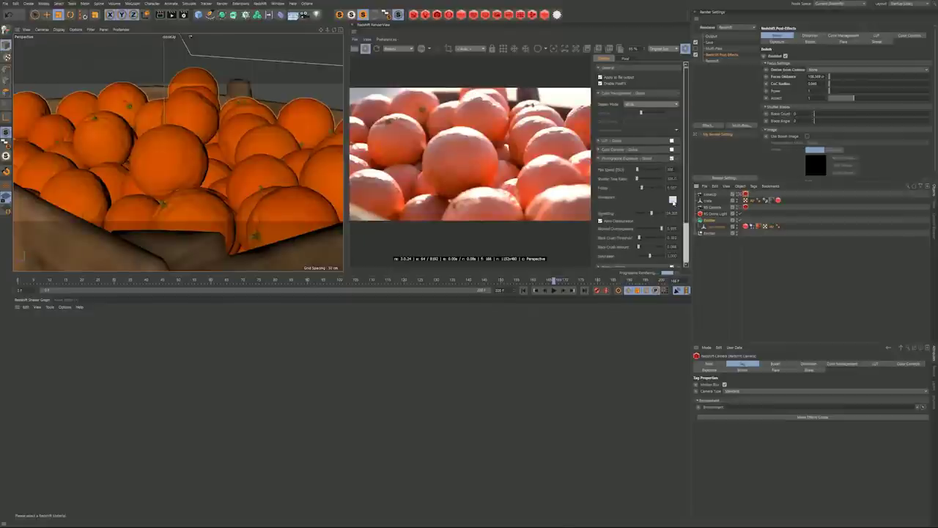
{"action": "left_click", "coordinate": [673, 200]}
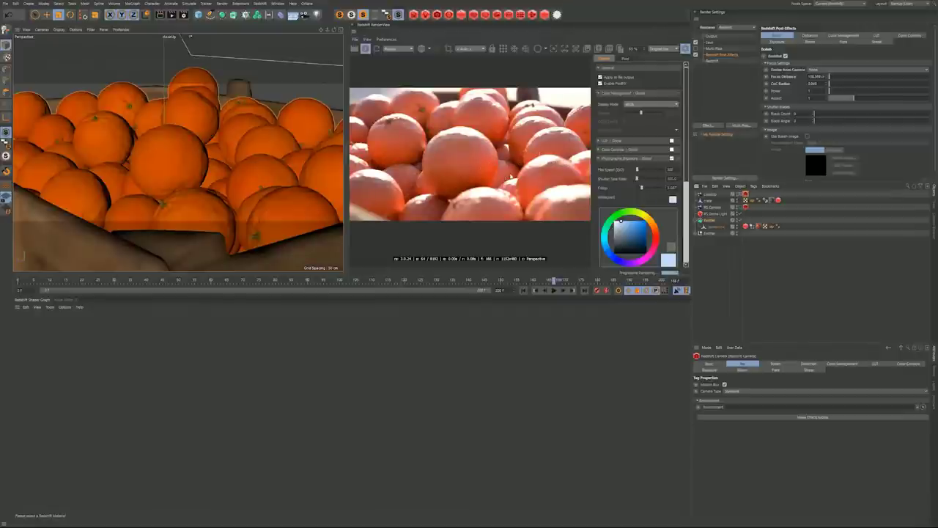
{"action": "left_click_drag", "start_coordinate": [621, 219], "coordinate": [674, 193]}
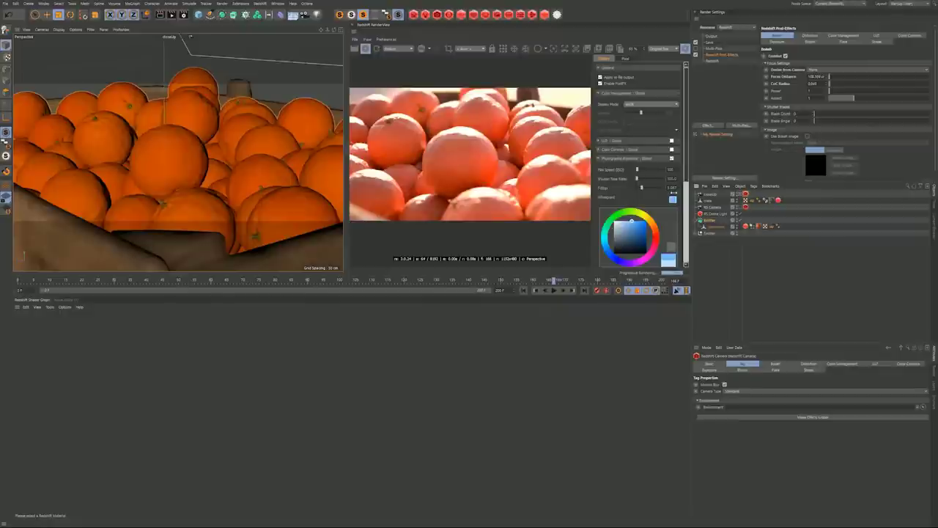
{"action": "left_click", "coordinate": [673, 199]}
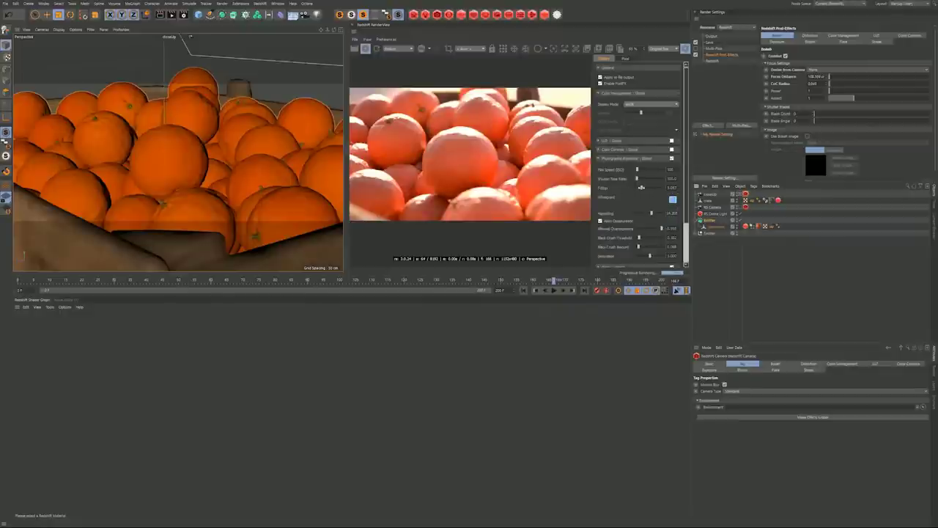
Step: Lower the exposure's f-stop slightly to brighten the image, close the render view settings and restart the live render
{"action": "left_click_drag", "start_coordinate": [641, 187], "coordinate": [641, 188]}
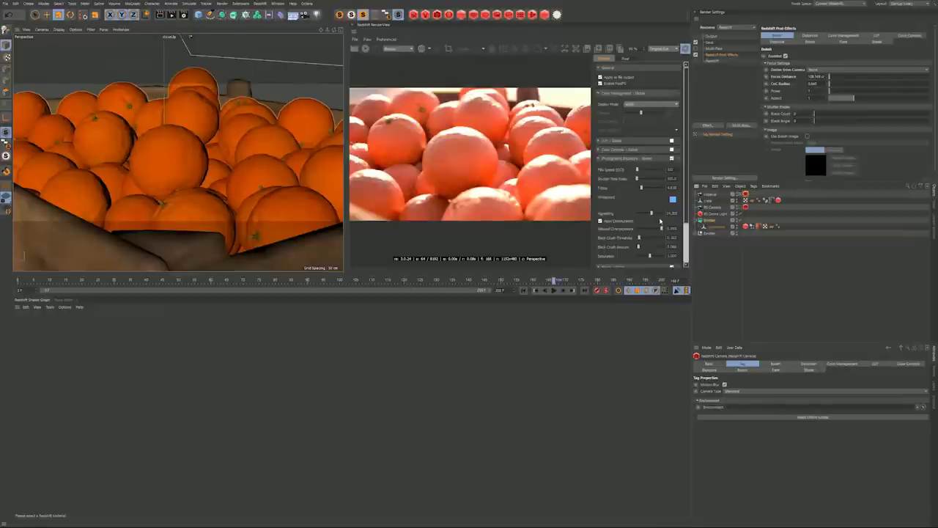
{"action": "left_click_drag", "start_coordinate": [643, 189], "coordinate": [641, 189]}
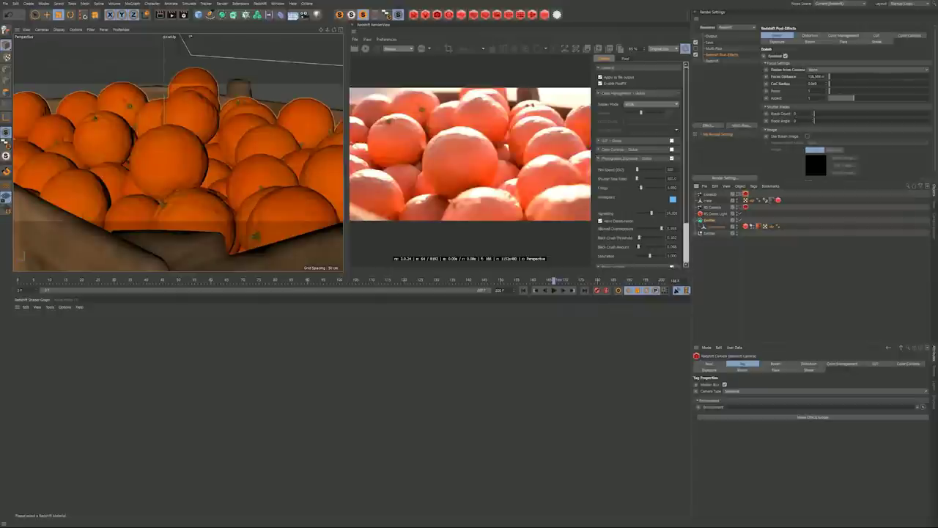
{"action": "left_click", "coordinate": [624, 159]}
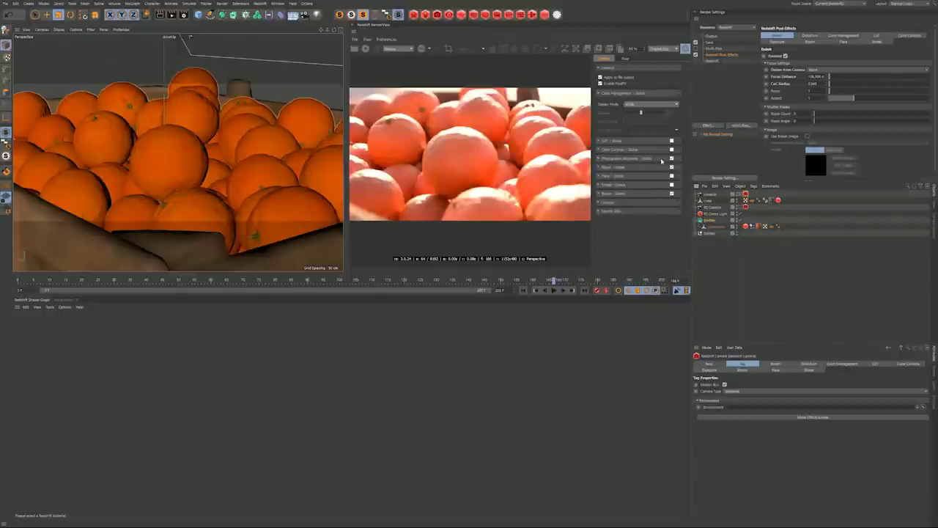
{"action": "left_click", "coordinate": [685, 48]}
{"action": "left_click", "coordinate": [365, 48]}
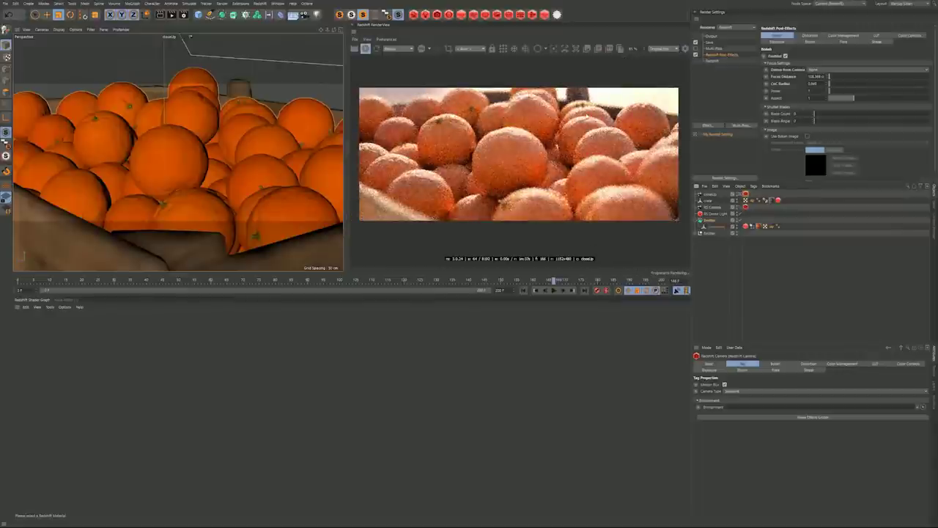
Step: Pick the depth-of-field focus on several oranges in the render, ending on the large central orange
{"action": "left_click", "coordinate": [554, 51]}
{"action": "left_click", "coordinate": [543, 97]}
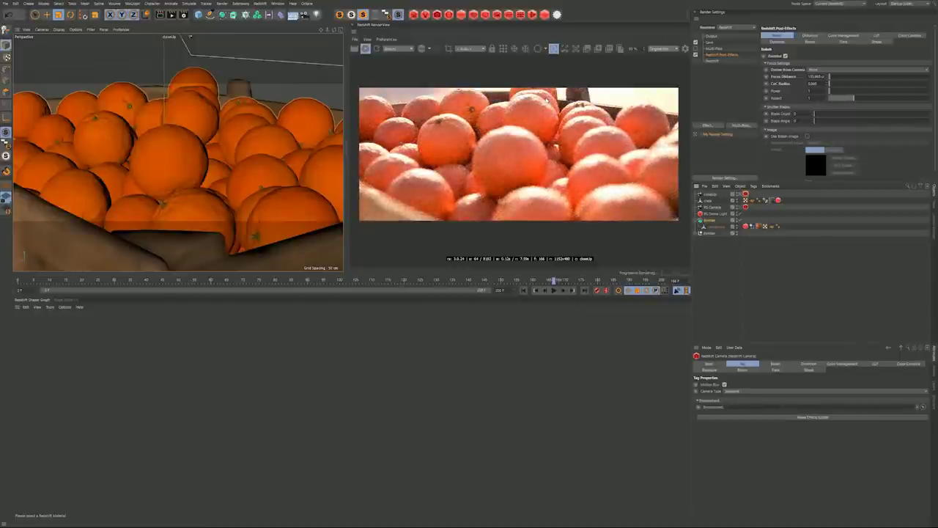
{"action": "left_click", "coordinate": [643, 126]}
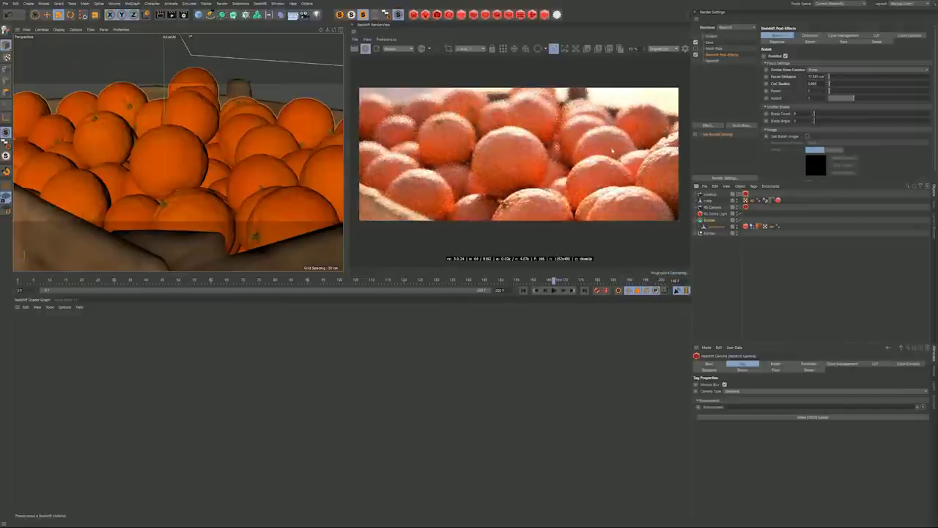
{"action": "left_click", "coordinate": [516, 140]}
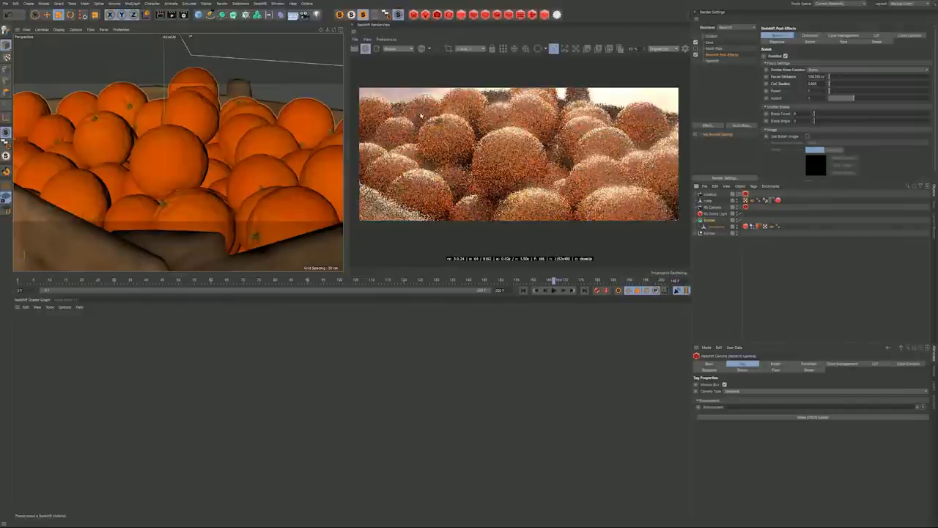
{"action": "left_click", "coordinate": [516, 140]}
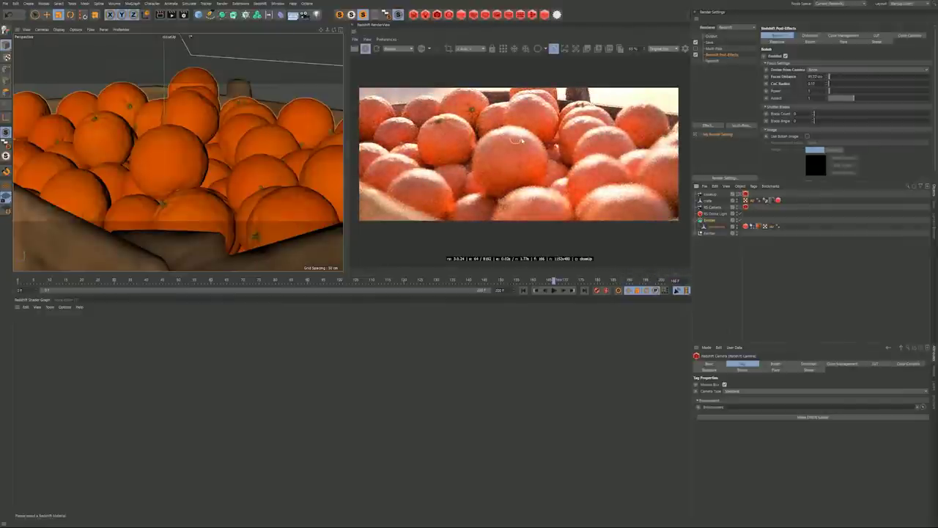
Step: Increase the bokeh's CoC radius strongly around the central orange and reduce it again to a slight blur
{"action": "left_click_drag", "start_coordinate": [526, 141], "coordinate": [651, 166]}
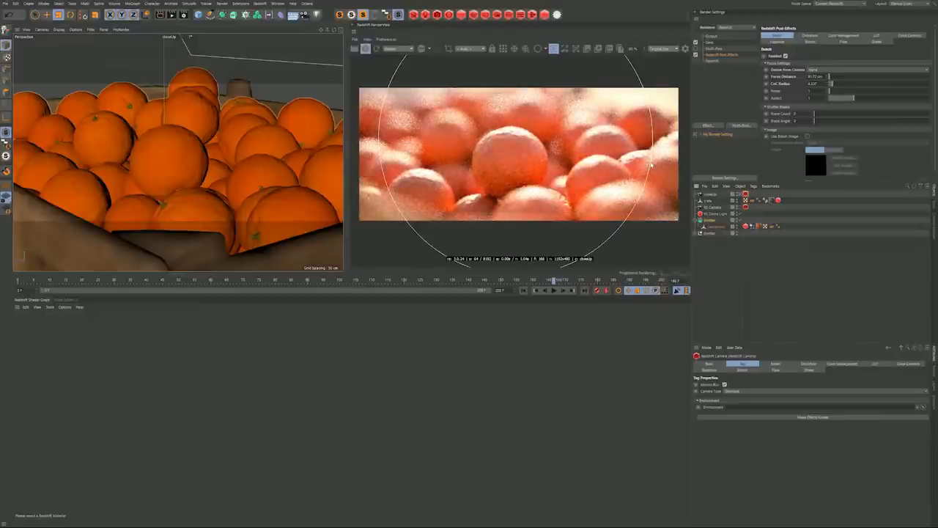
{"action": "left_click_drag", "start_coordinate": [651, 166], "coordinate": [534, 143]}
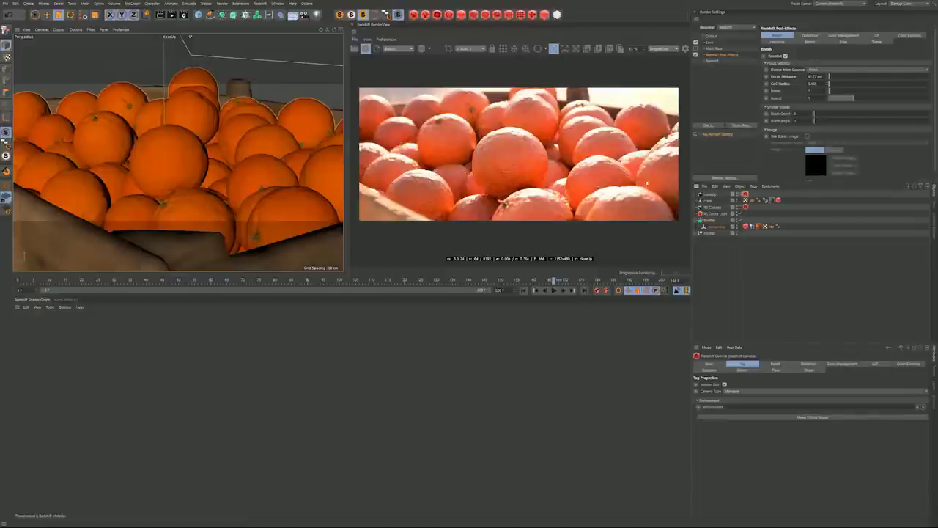
Step: Enable object picking in the render view and select the emitter and the crate
{"action": "left_click", "coordinate": [564, 49]}
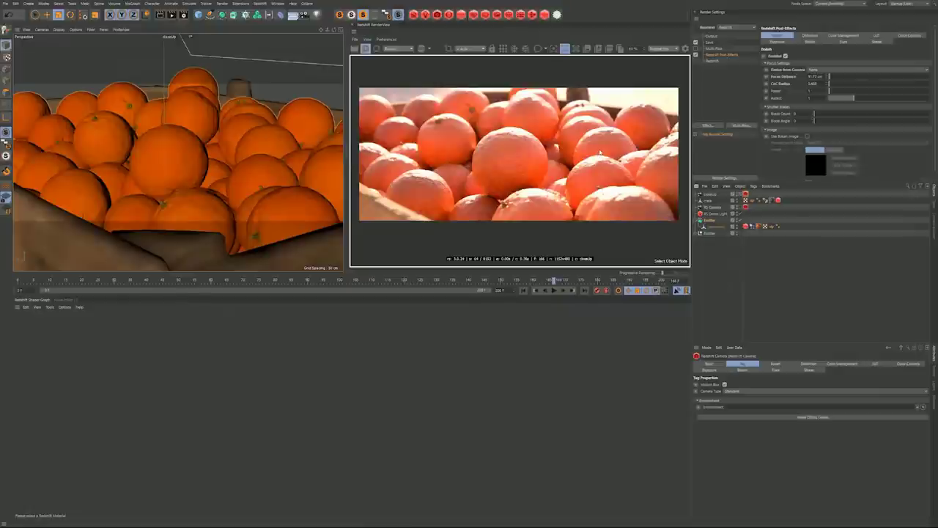
{"action": "left_click", "coordinate": [725, 233]}
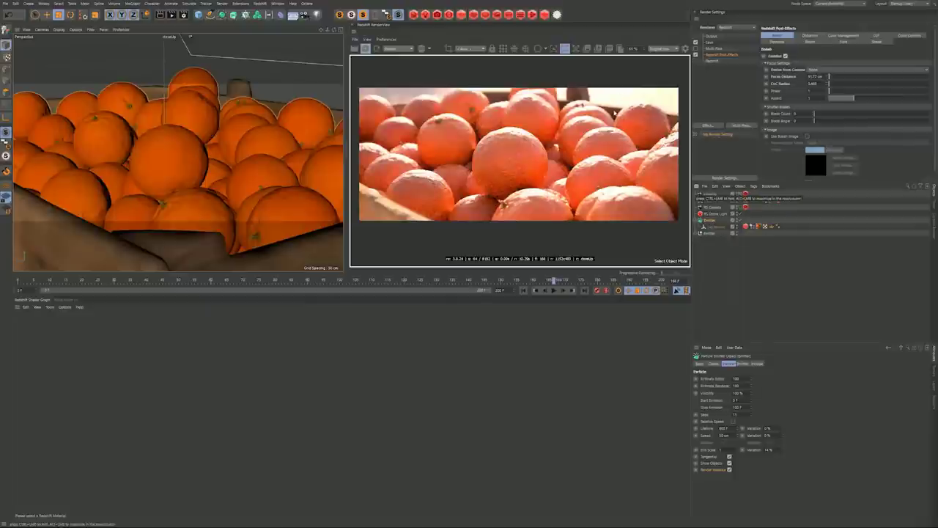
{"action": "left_click", "coordinate": [709, 200]}
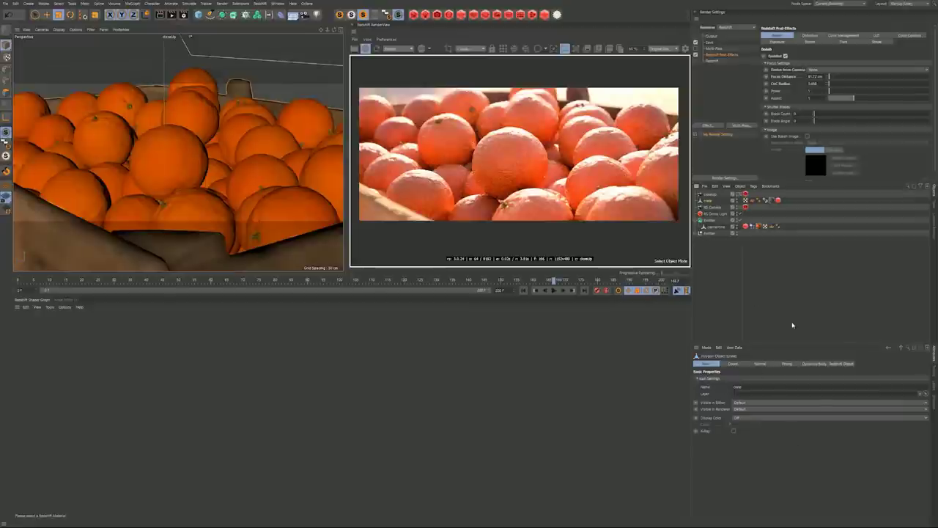
Step: Enable material picking in the render view and open the shader graph of the crate's wood material
{"action": "left_click", "coordinate": [576, 49]}
{"action": "left_click", "coordinate": [598, 176]}
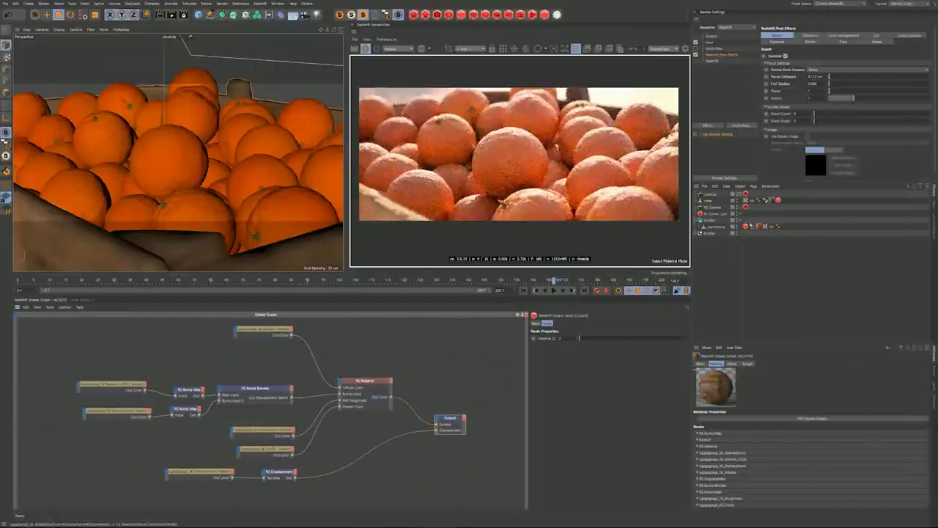
{"action": "middle_click_drag", "start_coordinate": [258, 445], "coordinate": [262, 448], "text": "alt"}
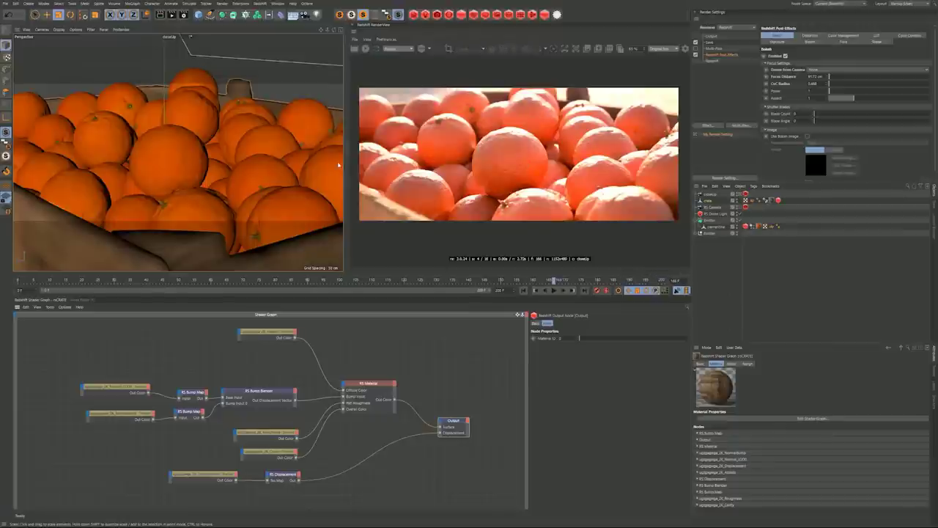
Step: Switch to the open scene containing only the Dome Light, select the light and start the live render of its environment
{"action": "left_click", "coordinate": [279, 4]}
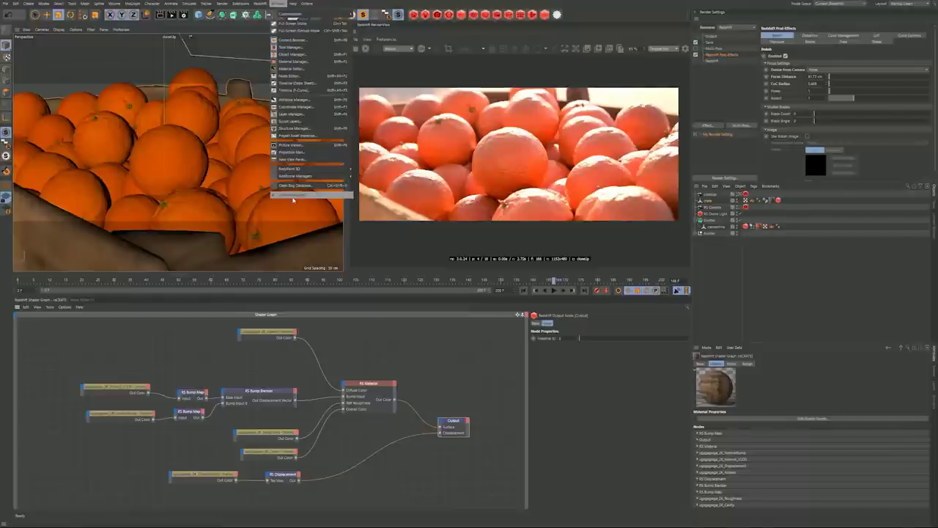
{"action": "left_click", "coordinate": [303, 207]}
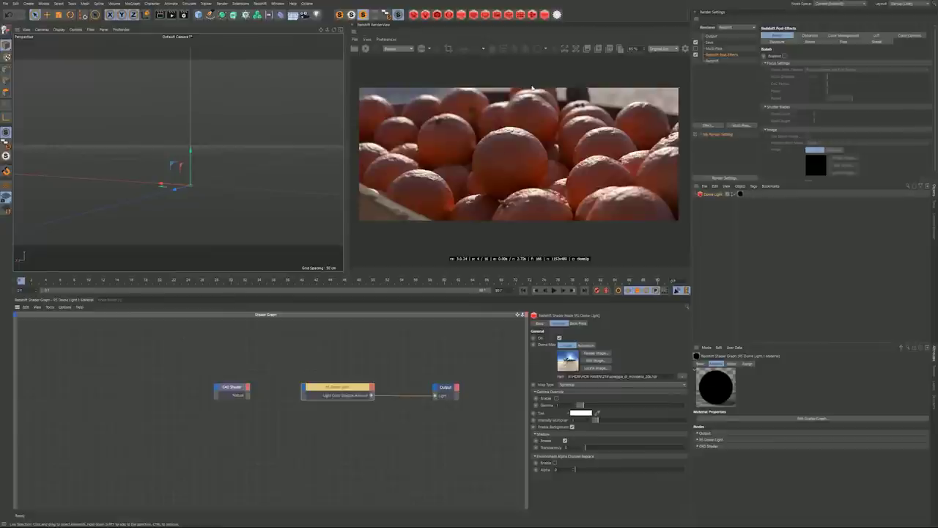
{"action": "left_click", "coordinate": [712, 194]}
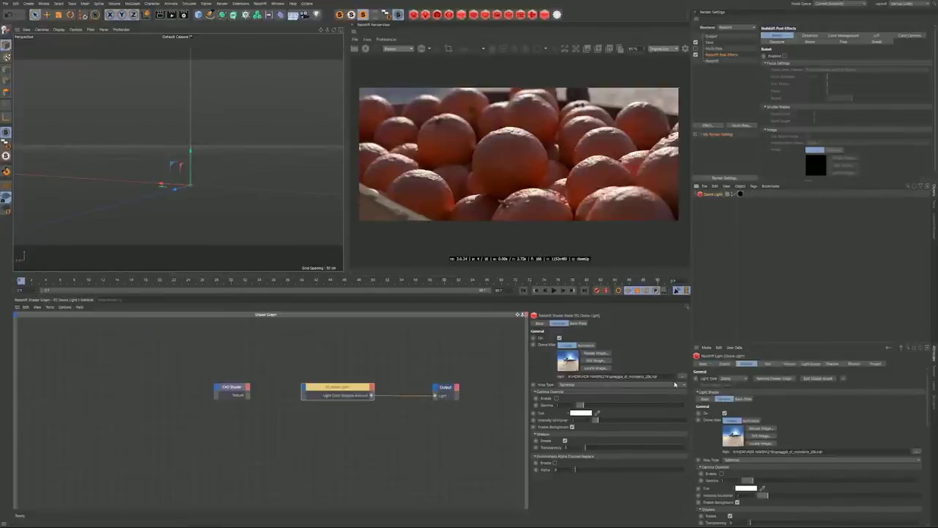
{"action": "left_click", "coordinate": [365, 48]}
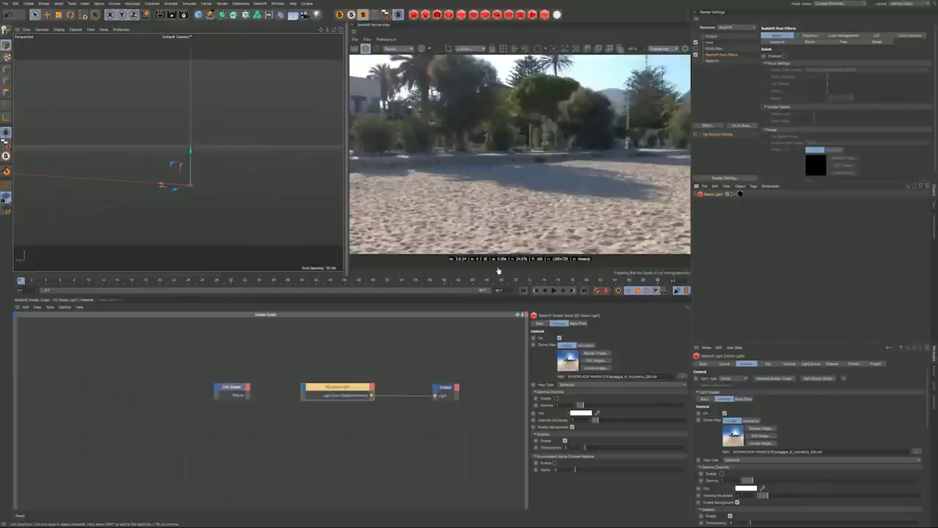
{"action": "mouse_move", "coordinate": [213, 198]}
{"action": "left_mouse_down", "text": "alt"}
{"action": "mouse_move", "coordinate": [234, 202]}
{"action": "mouse_move", "coordinate": [206, 198]}
{"action": "left_mouse_up", "text": "alt"}
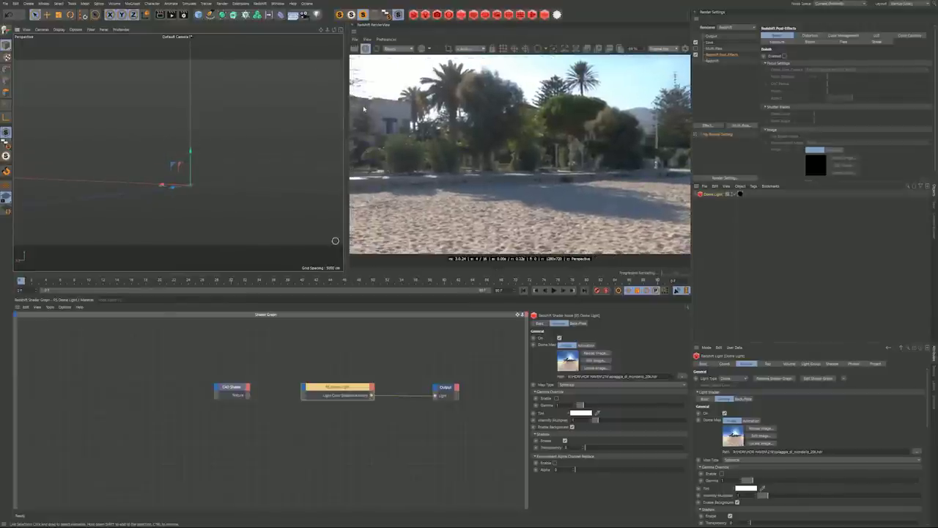
Step: Connect the C4D Shader's texture to the RS Dome Light's back-plate texture input and enable the back-plate
{"action": "left_click_drag", "start_coordinate": [241, 389], "coordinate": [306, 394]}
{"action": "left_click", "coordinate": [327, 401]}
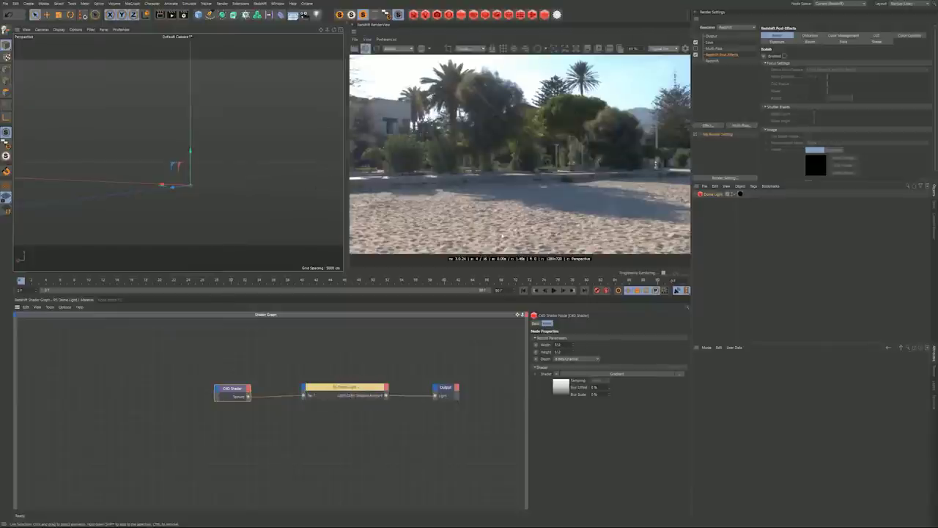
{"action": "middle_click_drag", "start_coordinate": [237, 174], "coordinate": [239, 176], "text": "alt"}
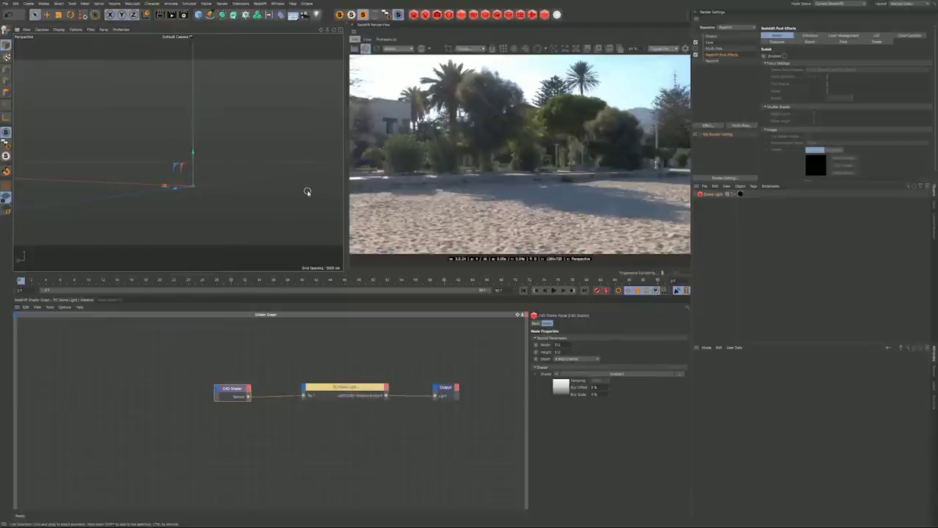
{"action": "left_click", "coordinate": [344, 388]}
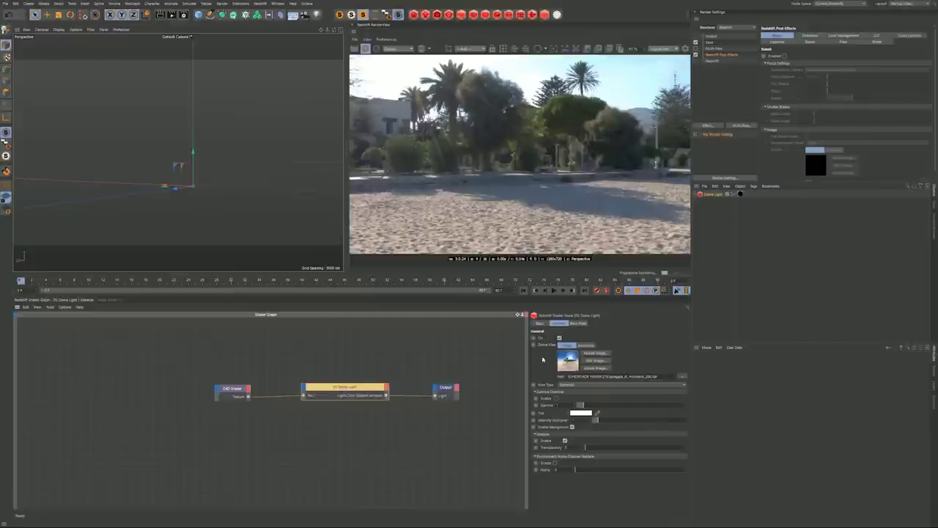
{"action": "left_click", "coordinate": [578, 323]}
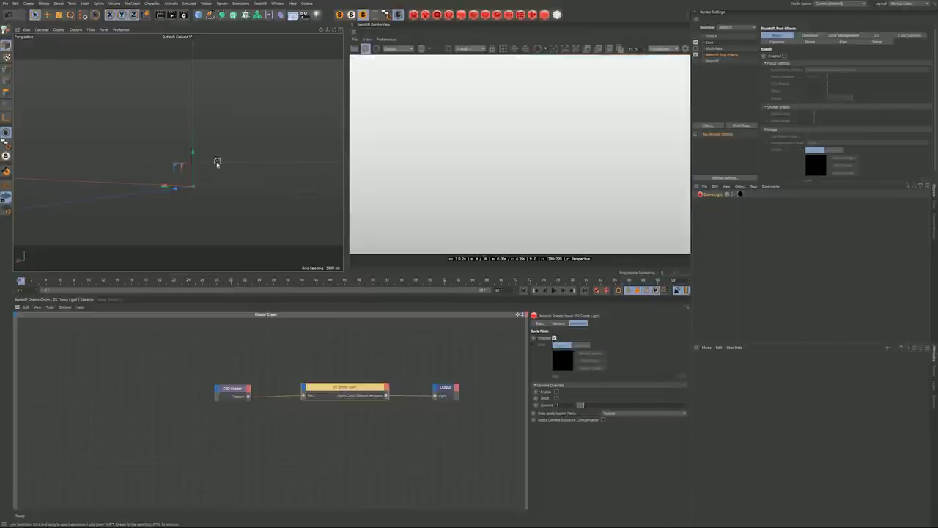
Step: Examine the gradient settings of the C4D Shader node that feeds the dome light's back-plate
{"action": "left_click", "coordinate": [233, 389]}
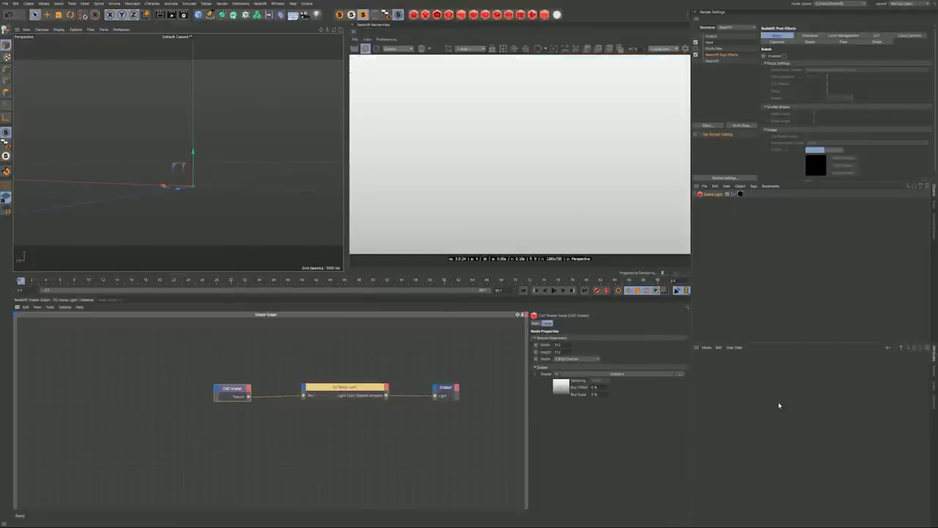
{"action": "left_click", "coordinate": [564, 389]}
{"action": "mouse_move", "coordinate": [724, 431]}
{"action": "left_mouse_down"}
{"action": "mouse_move", "coordinate": [823, 432]}
{"action": "mouse_move", "coordinate": [715, 430]}
{"action": "left_mouse_up"}
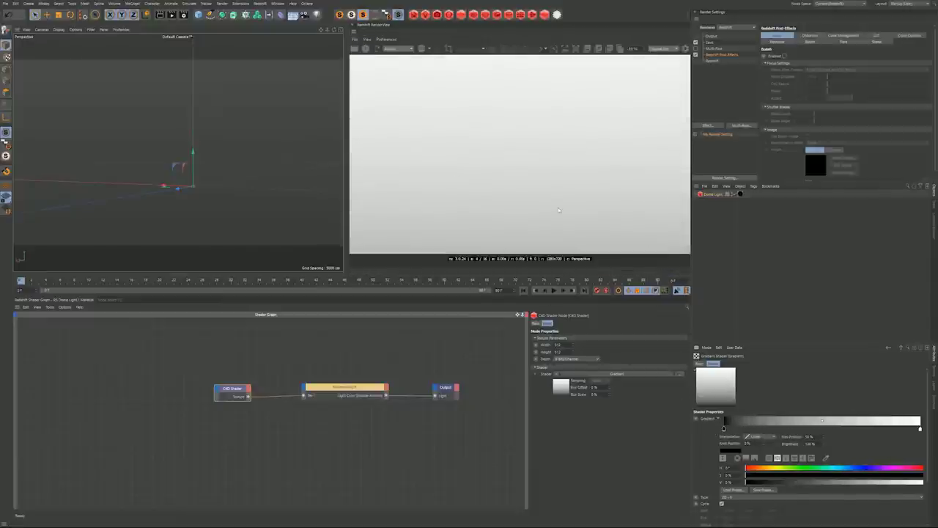
{"action": "left_click", "coordinate": [421, 351]}
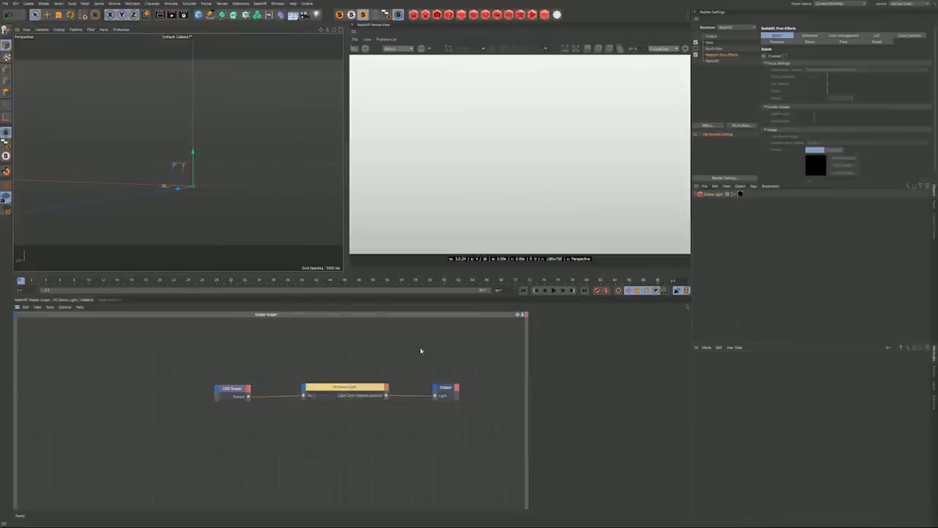
Step: Import the fruit's LOD0 OBJ model from the SIGGRAPH2020 folder, accepting the import settings
{"action": "left_click", "coordinate": [782, 267]}
{"action": "key", "text": "alt+Tab"}
{"action": "left_click_drag", "start_coordinate": [129, 398], "coordinate": [126, 293]}
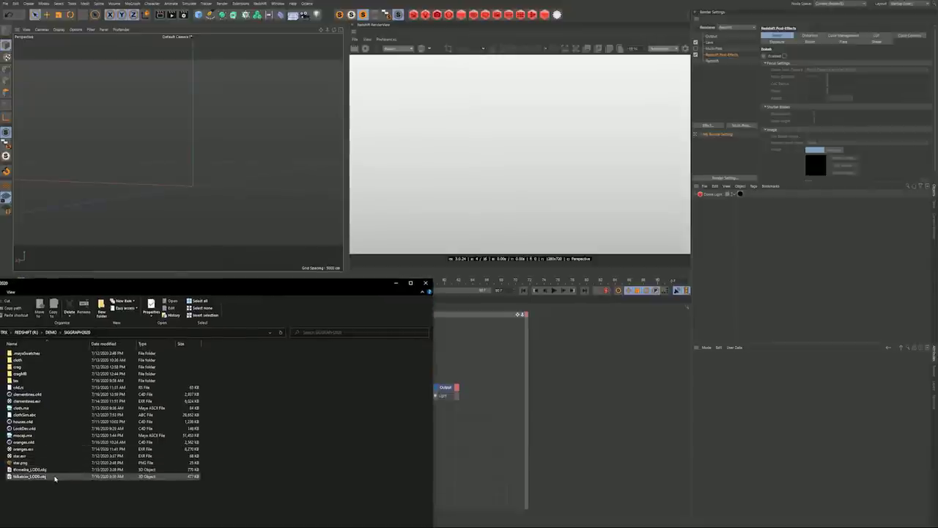
{"action": "left_click_drag", "start_coordinate": [51, 470], "coordinate": [763, 268]}
{"action": "left_click", "coordinate": [759, 331]}
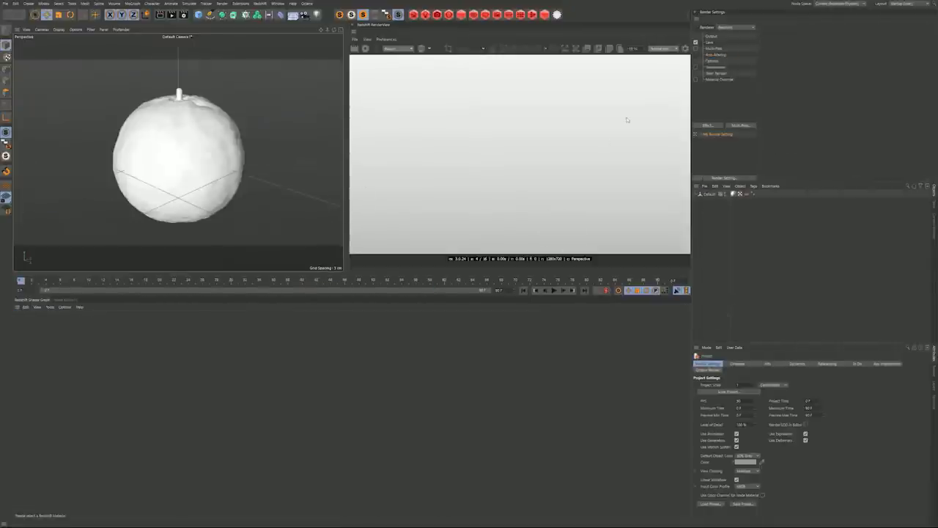
Step: Cut the imported fruit object out of its new scene and close that scene
{"action": "left_click", "coordinate": [704, 186]}
{"action": "left_click", "coordinate": [840, 248]}
{"action": "left_click", "coordinate": [709, 195]}
{"action": "key", "text": "Delete"}
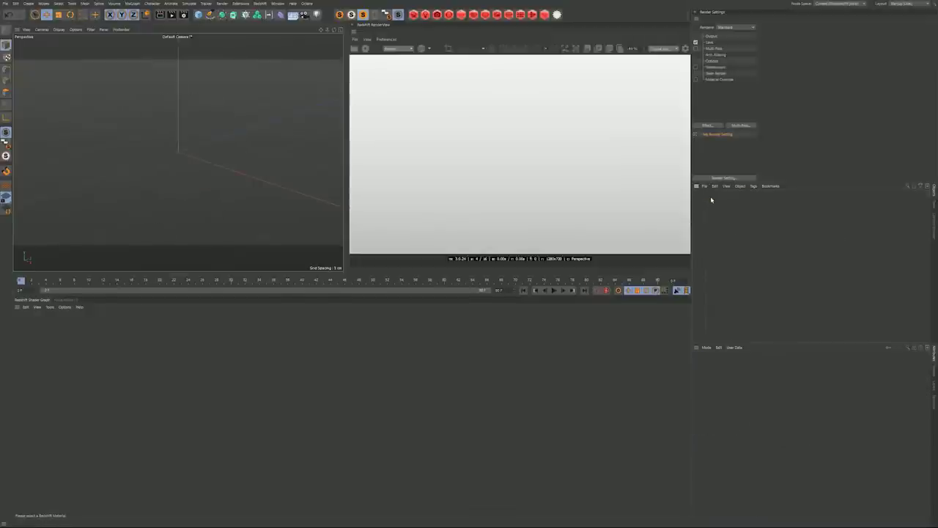
{"action": "key", "text": "ctrl+F4"}
{"action": "left_click", "coordinate": [327, 358]}
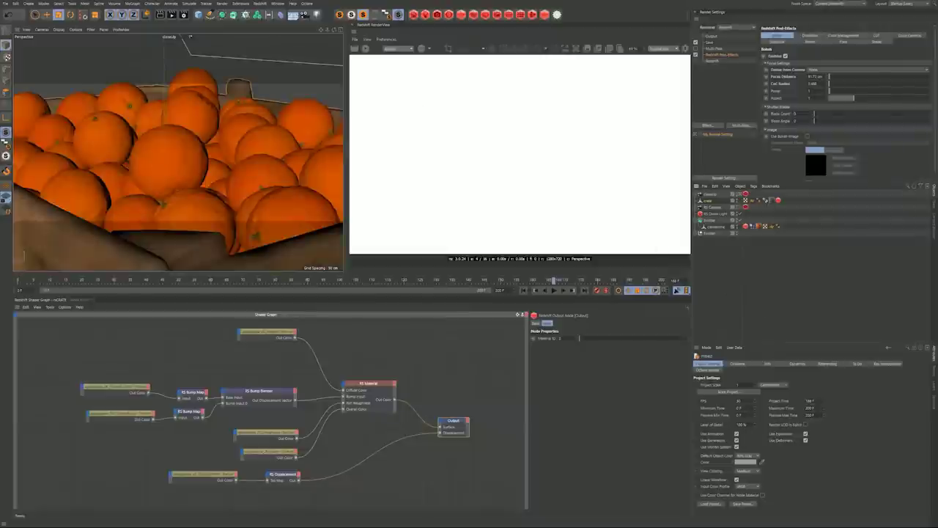
Step: Switch to the LookDev.c4d scene and paste the fruit object beside the Dome Light
{"action": "left_click", "coordinate": [277, 4]}
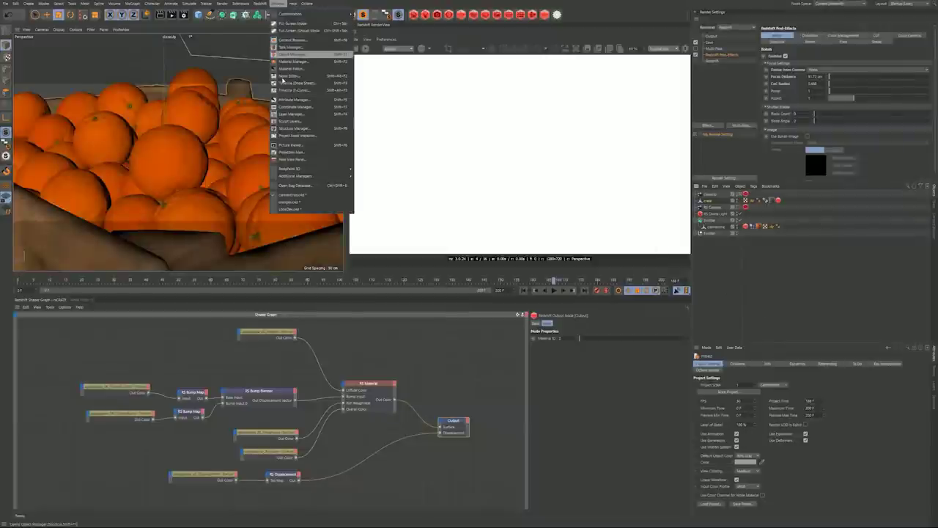
{"action": "left_click", "coordinate": [309, 210]}
{"action": "key", "text": "ctrl+v"}
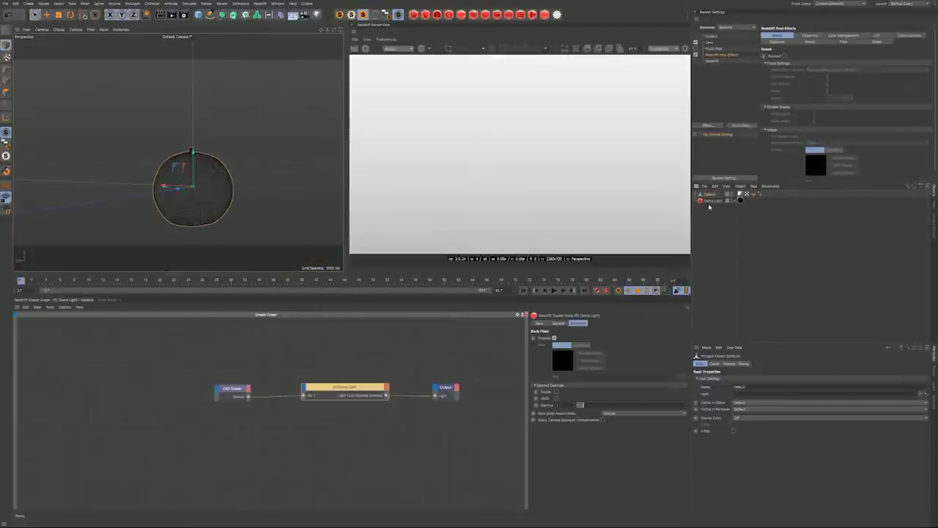
Step: Remove the imported default material from the fruit object
{"action": "left_click", "coordinate": [739, 193]}
{"action": "double_click", "coordinate": [739, 194]}
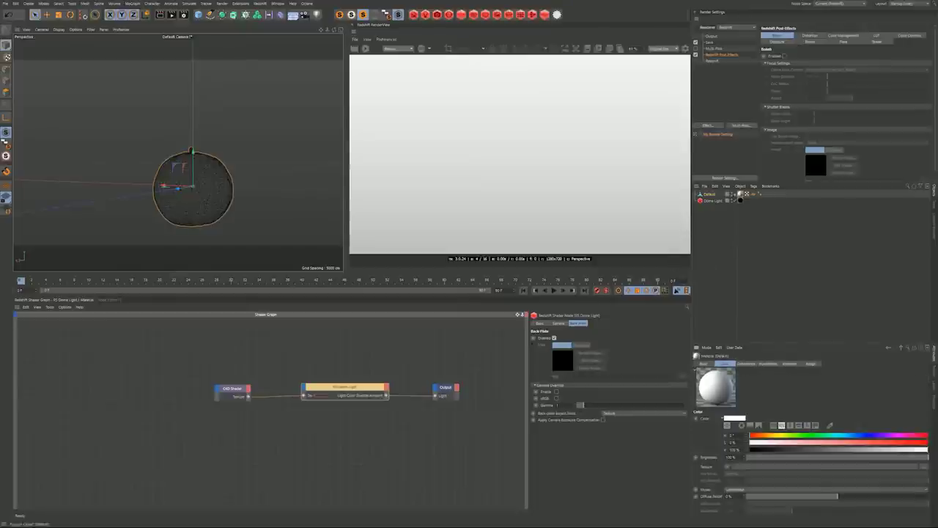
{"action": "left_click", "coordinate": [709, 268]}
Step: Create a new Redshift RS Material and assign it to the fruit in the viewport
{"action": "left_click_drag", "start_coordinate": [346, 45], "coordinate": [353, 46]}
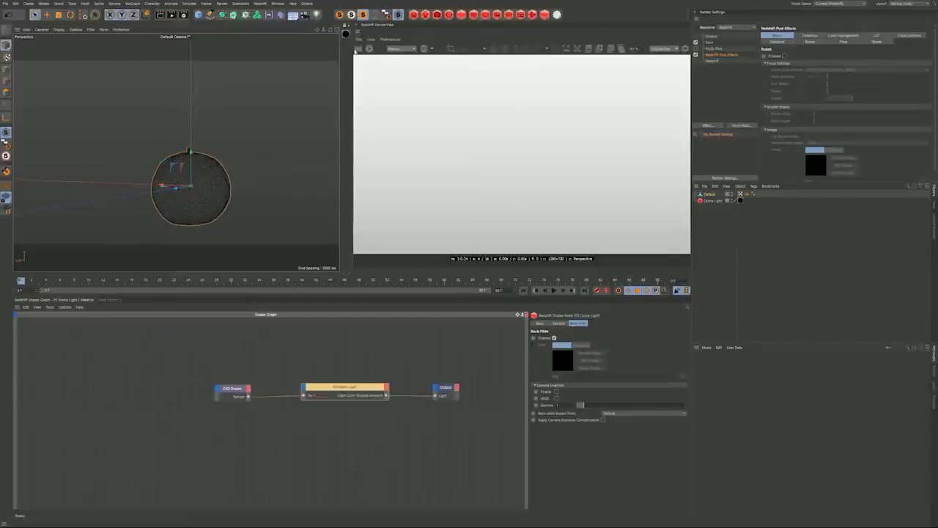
{"action": "left_click", "coordinate": [448, 14]}
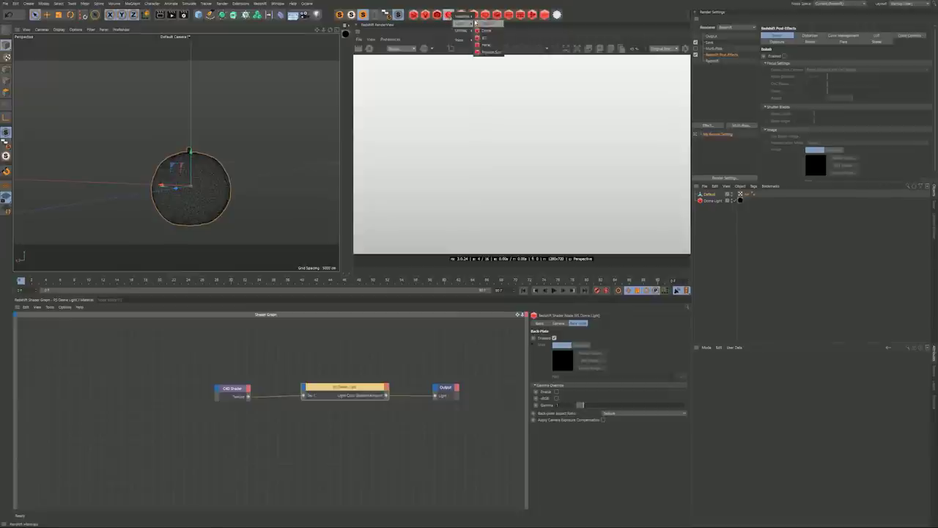
{"action": "left_click", "coordinate": [490, 17]}
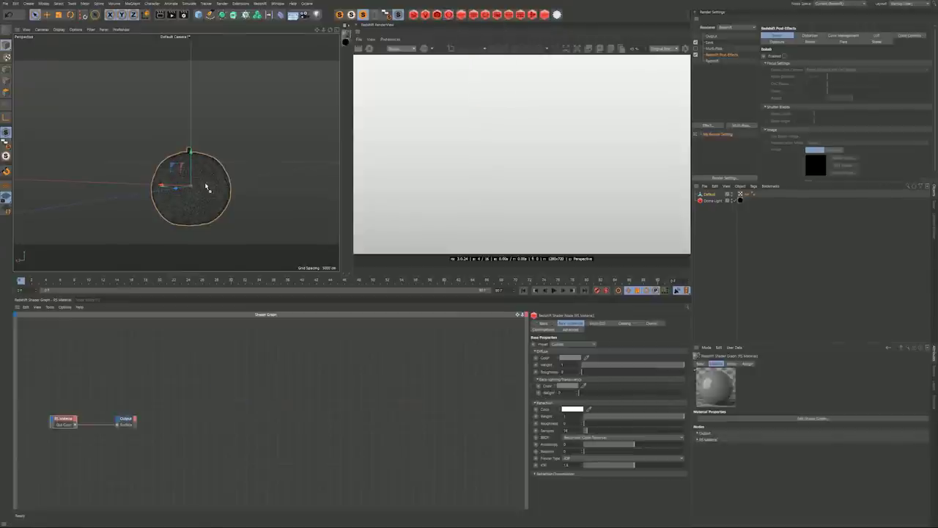
{"action": "left_click_drag", "start_coordinate": [211, 183], "coordinate": [205, 184]}
Step: Widen the perspective viewport, show its Redshift toolbar and start the live render of the fruit inside it
{"action": "middle_click_drag", "start_coordinate": [227, 184], "coordinate": [206, 164], "text": "alt"}
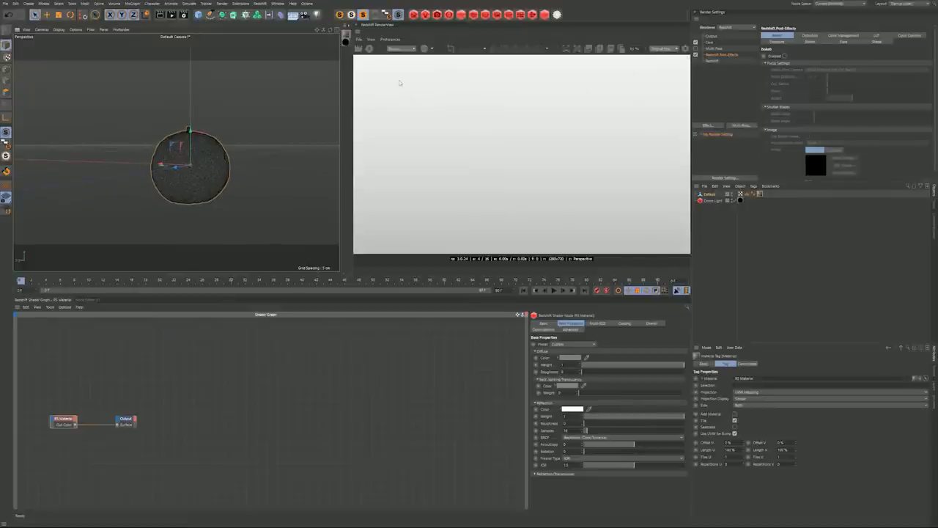
{"action": "left_click", "coordinate": [344, 26]}
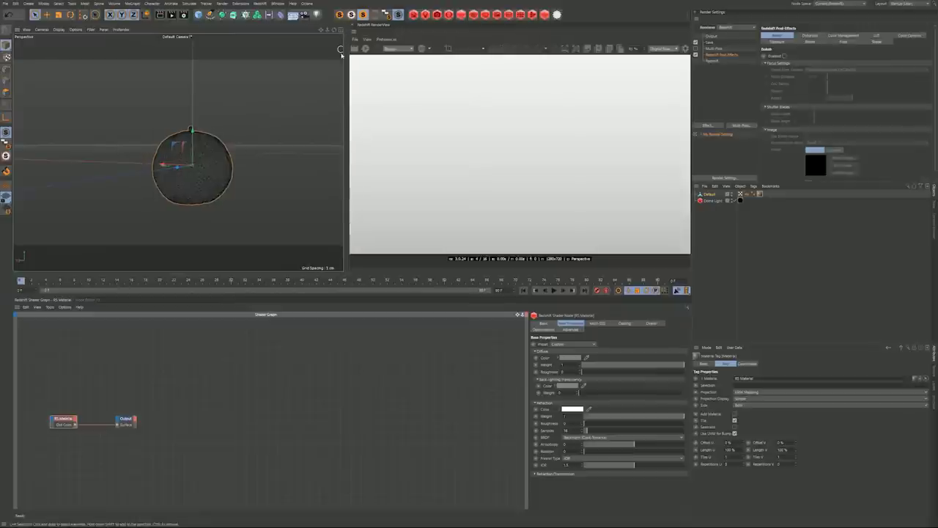
{"action": "left_click_drag", "start_coordinate": [346, 76], "coordinate": [435, 81]}
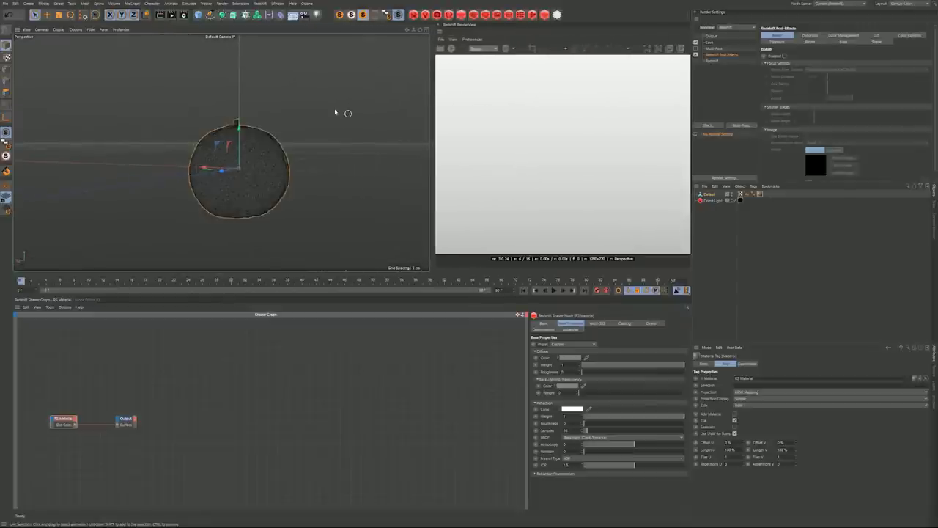
{"action": "left_click", "coordinate": [260, 3]}
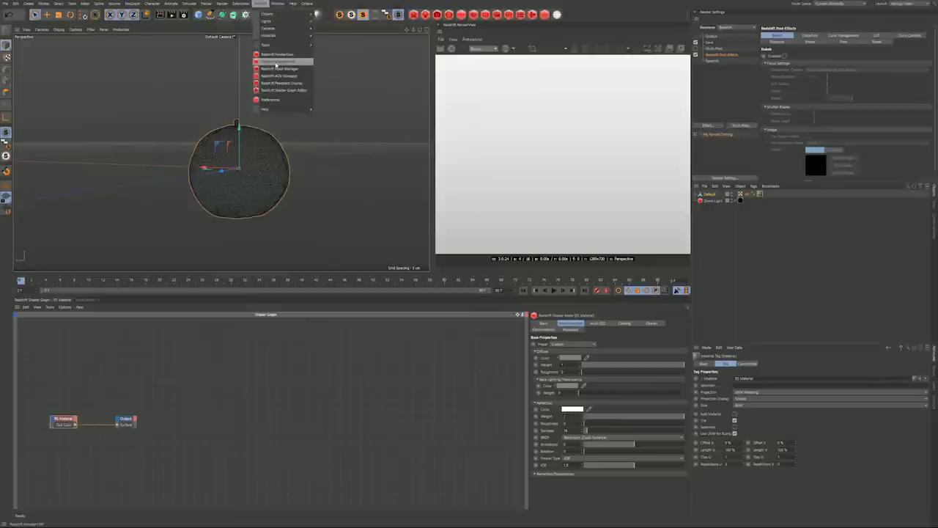
{"action": "left_click", "coordinate": [336, 54]}
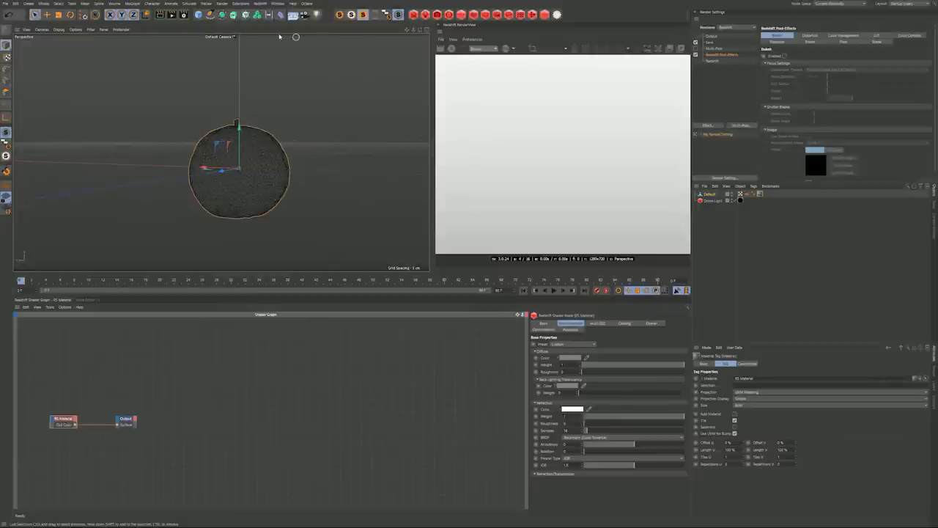
{"action": "left_click", "coordinate": [24, 28]}
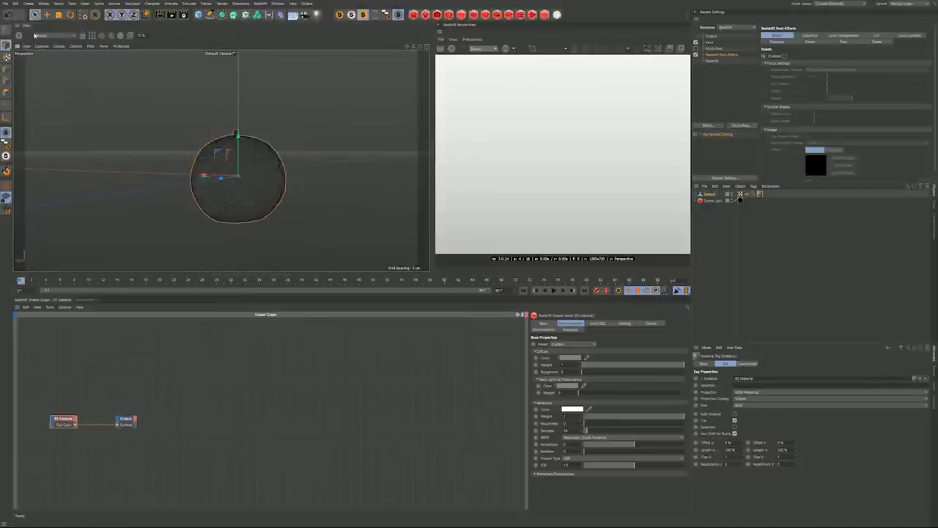
{"action": "left_click", "coordinate": [19, 36]}
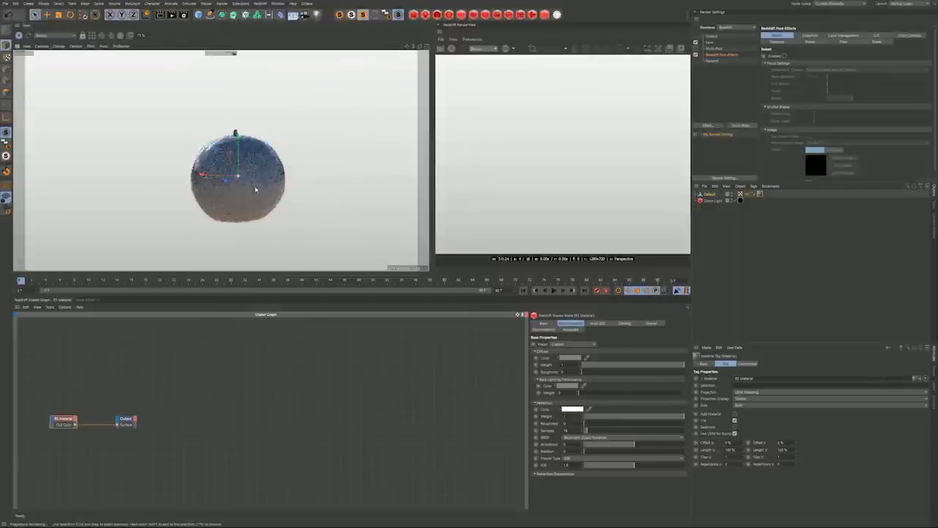
{"action": "scroll", "coordinate": [264, 187], "scroll_direction": "up", "scroll_amount": 6}
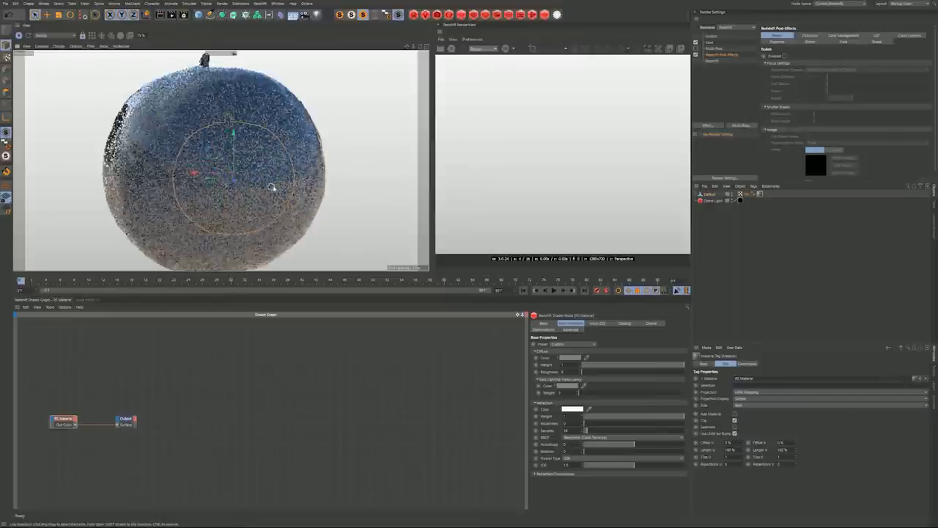
{"action": "scroll", "coordinate": [271, 188], "scroll_direction": "down", "scroll_amount": 4}
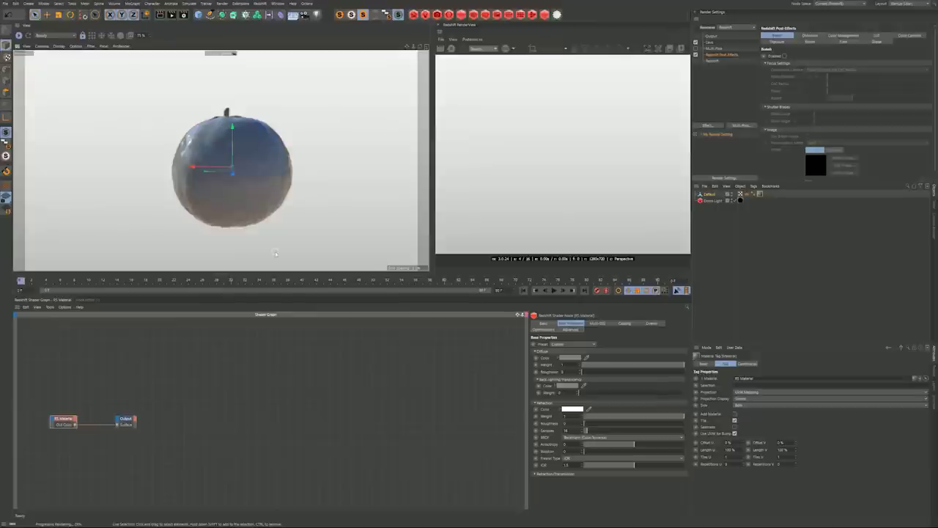
Step: Add the fruit's seven 2K texture files, from albedo to roughness, from the tex folder to the RS Material's shader graph
{"action": "middle_click_drag", "start_coordinate": [166, 366], "coordinate": [377, 327], "text": "alt"}
{"action": "scroll", "coordinate": [164, 365], "scroll_direction": "up", "scroll_amount": 2}
{"action": "middle_click_drag", "start_coordinate": [224, 371], "coordinate": [220, 360], "text": "alt"}
{"action": "left_click", "coordinate": [329, 352]}
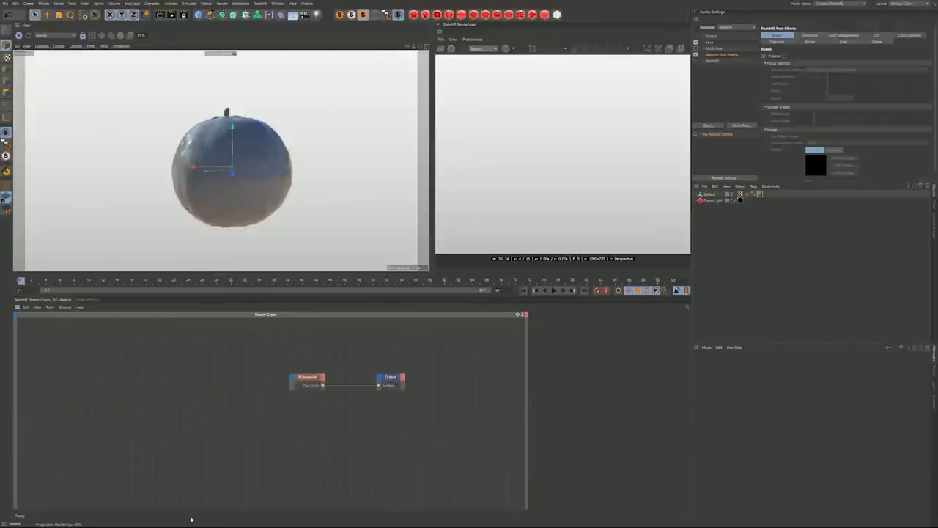
{"action": "key", "text": "alt+Tab"}
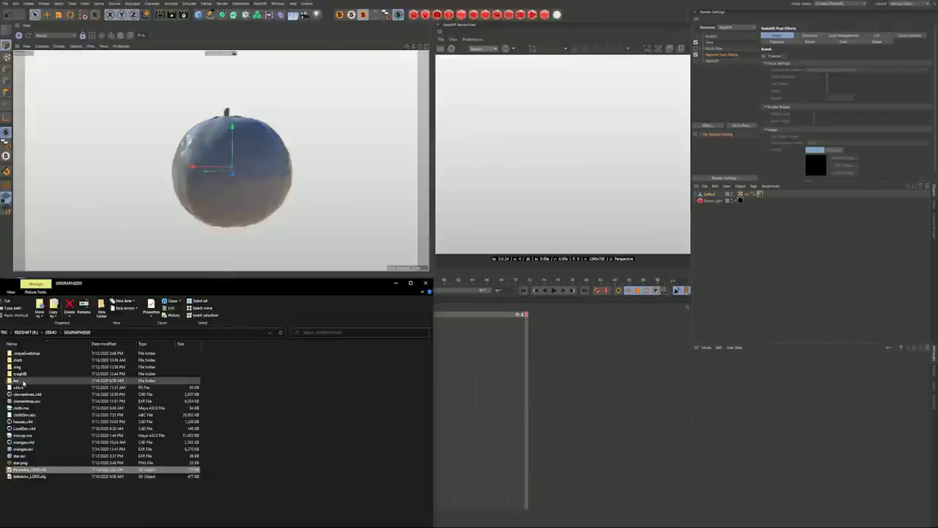
{"action": "double_click", "coordinate": [22, 381]}
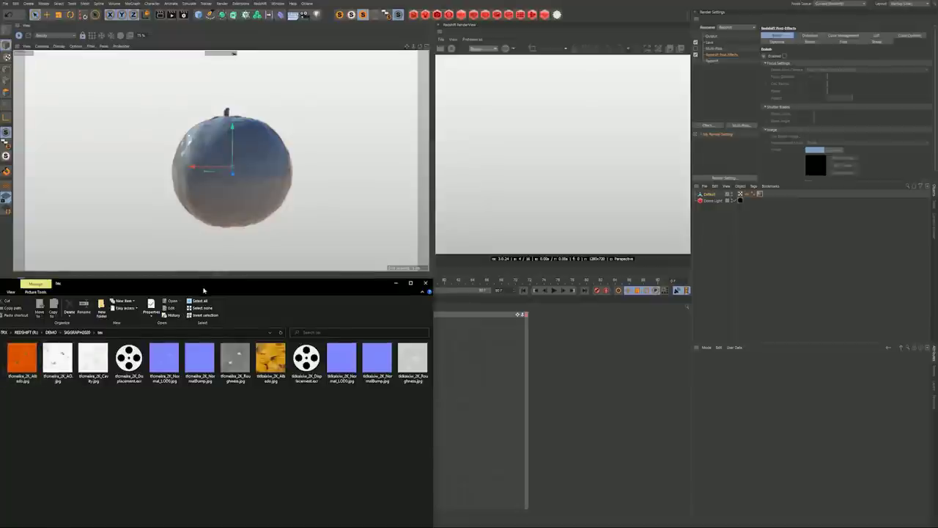
{"action": "left_click_drag", "start_coordinate": [205, 286], "coordinate": [200, 291]}
{"action": "left_click_drag", "start_coordinate": [37, 404], "coordinate": [188, 360]}
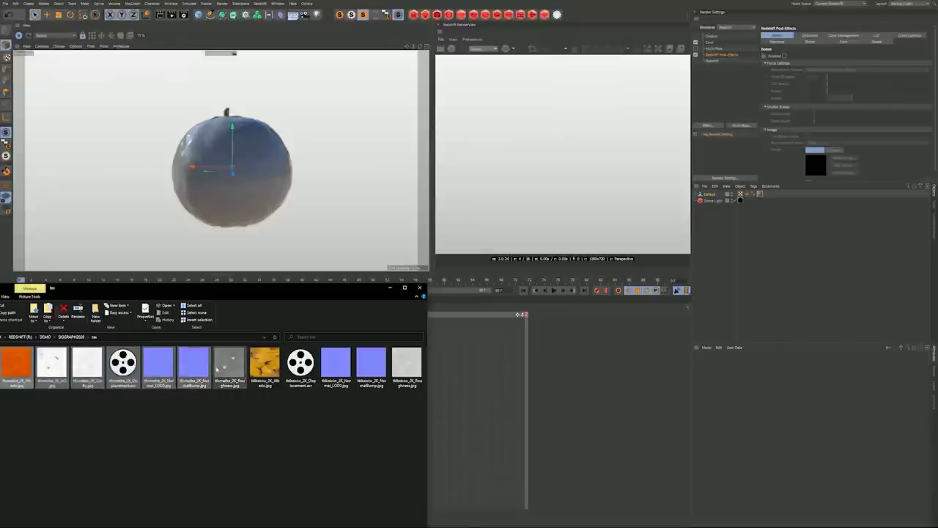
{"action": "left_click_drag", "start_coordinate": [230, 412], "coordinate": [11, 359]}
{"action": "left_click_drag", "start_coordinate": [217, 293], "coordinate": [321, 506]}
{"action": "left_click_drag", "start_coordinate": [131, 524], "coordinate": [100, 391]}
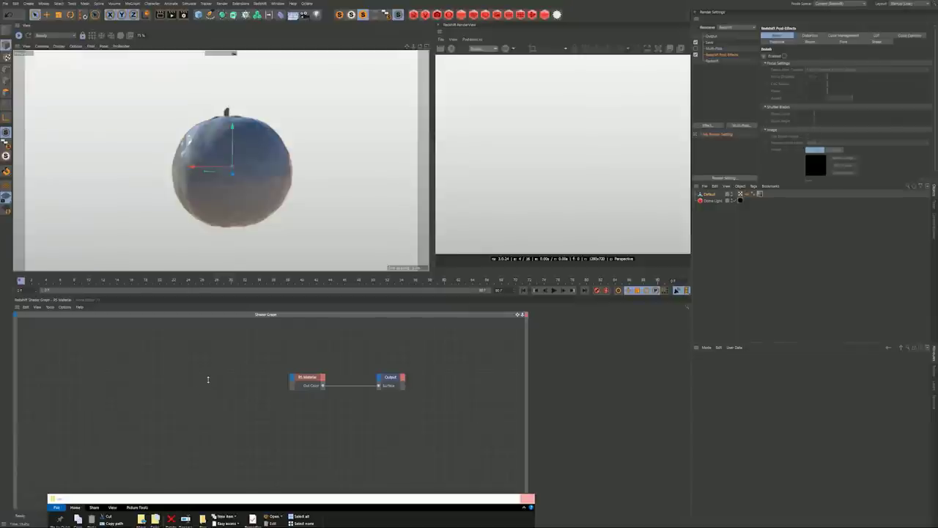
Step: Spread out the stacked texture nodes, placing the roughness map below the stack and the two normal maps and displacement beneath it
{"action": "left_click_drag", "start_coordinate": [189, 396], "coordinate": [160, 428]}
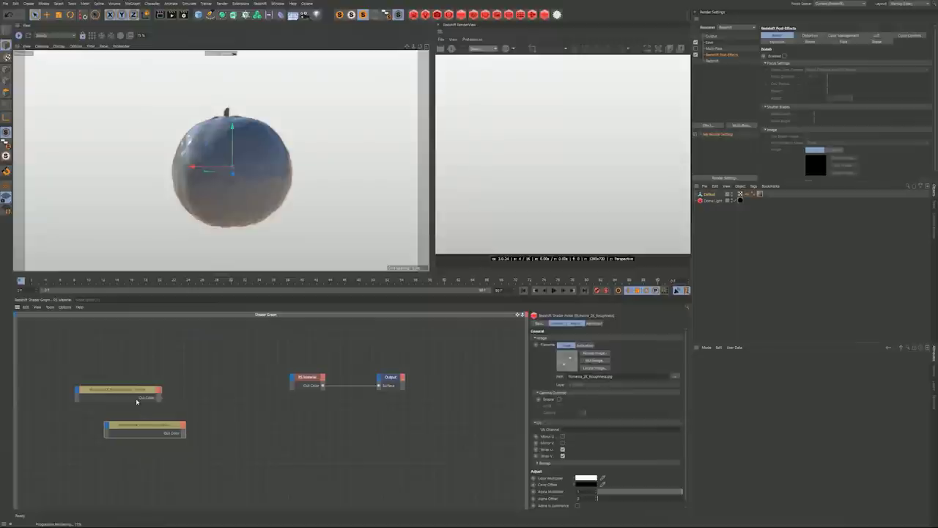
{"action": "left_click_drag", "start_coordinate": [132, 392], "coordinate": [248, 450]}
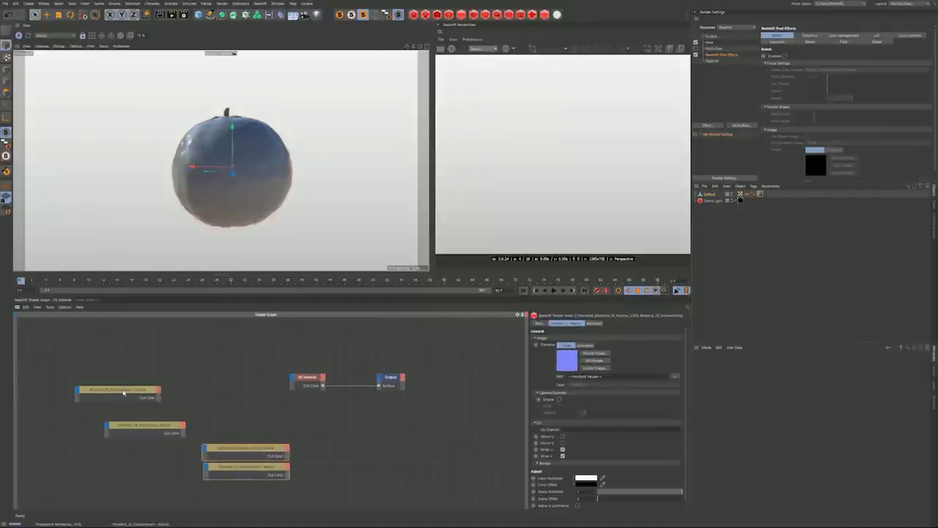
{"action": "left_click_drag", "start_coordinate": [227, 480], "coordinate": [258, 489]}
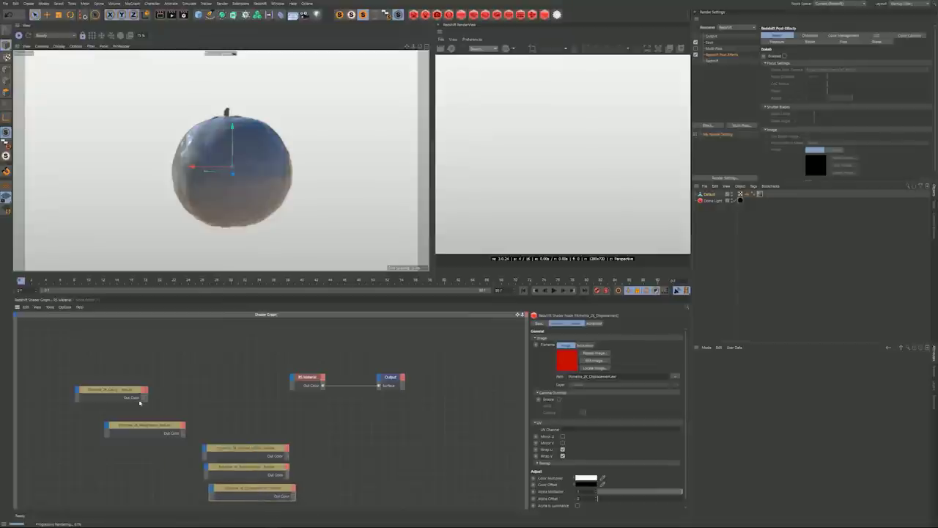
Step: Connect the albedo texture's output color to the RS Material's Diffuse Color and view the rendered fruit from another side
{"action": "left_click_drag", "start_coordinate": [128, 392], "coordinate": [294, 380]}
{"action": "mouse_move", "coordinate": [344, 380]}
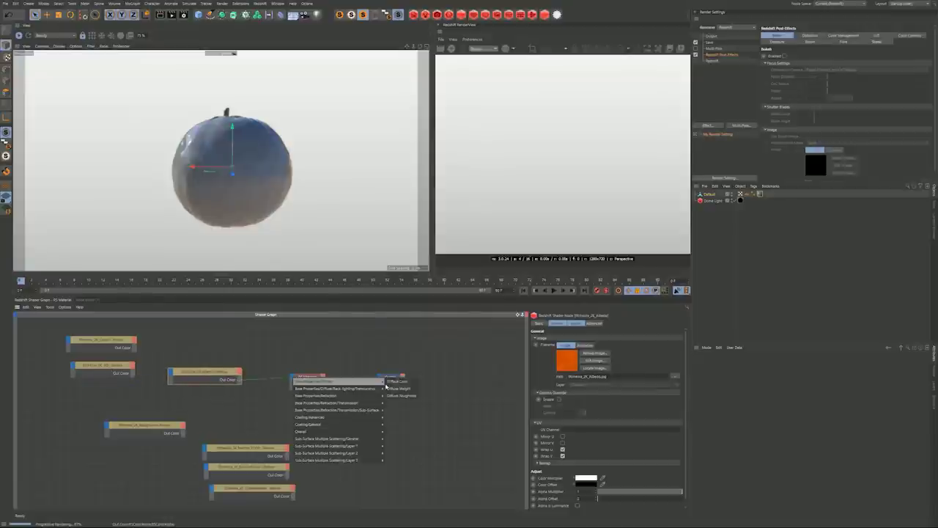
{"action": "left_click", "coordinate": [396, 382]}
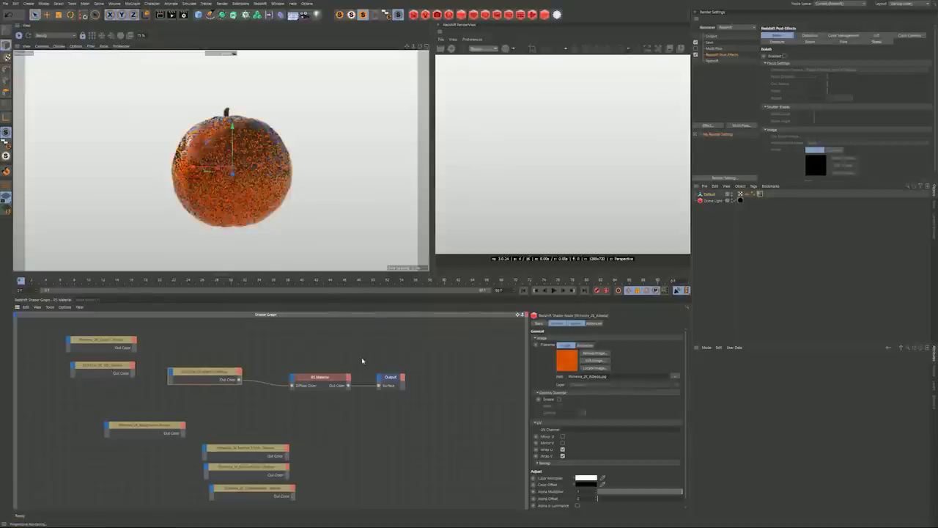
{"action": "scroll", "coordinate": [249, 165], "scroll_direction": "up", "scroll_amount": 5}
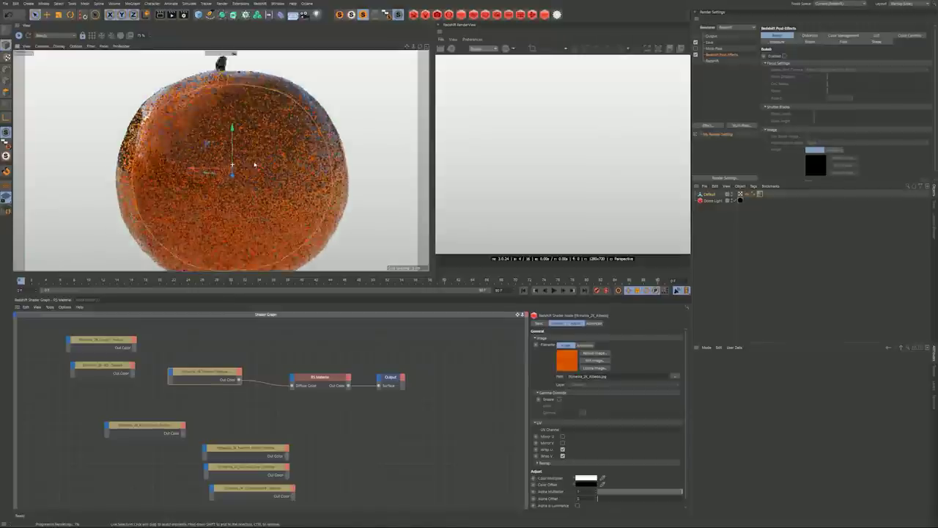
{"action": "scroll", "coordinate": [255, 165], "scroll_direction": "down", "scroll_amount": 2}
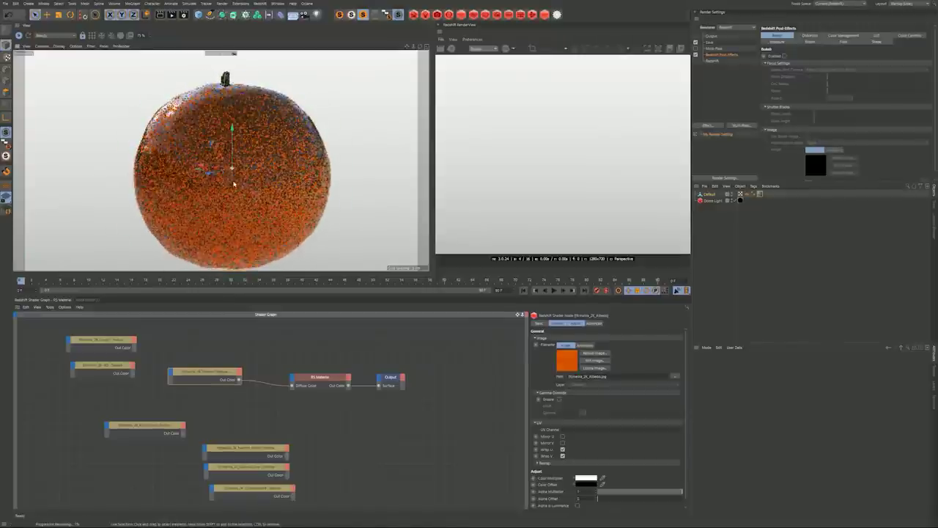
{"action": "left_click_drag", "start_coordinate": [215, 181], "coordinate": [85, 174], "text": "alt"}
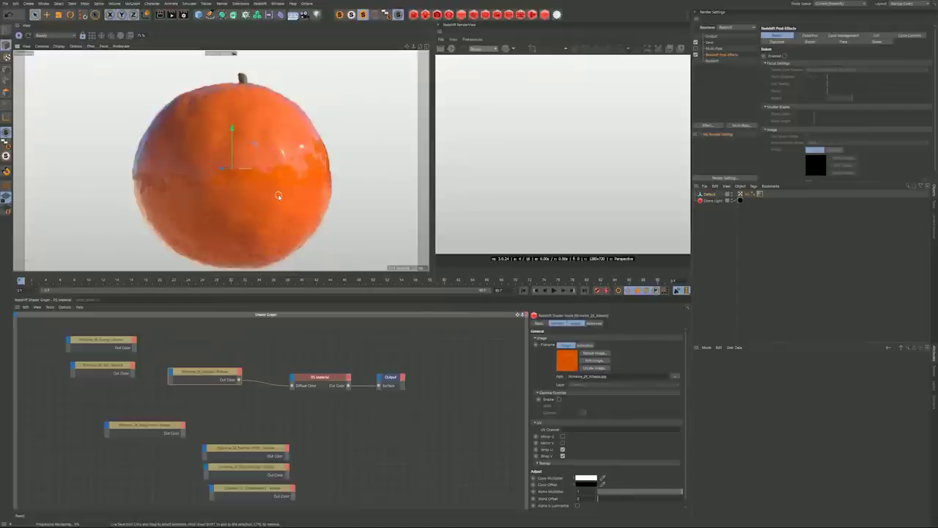
Step: Stack the roughness and two normal map nodes beneath the other unused textures, with the displacement texture just below them
{"action": "left_click_drag", "start_coordinate": [157, 427], "coordinate": [107, 390]}
{"action": "left_click_drag", "start_coordinate": [206, 425], "coordinate": [111, 434]}
{"action": "left_click_drag", "start_coordinate": [288, 496], "coordinate": [188, 481]}
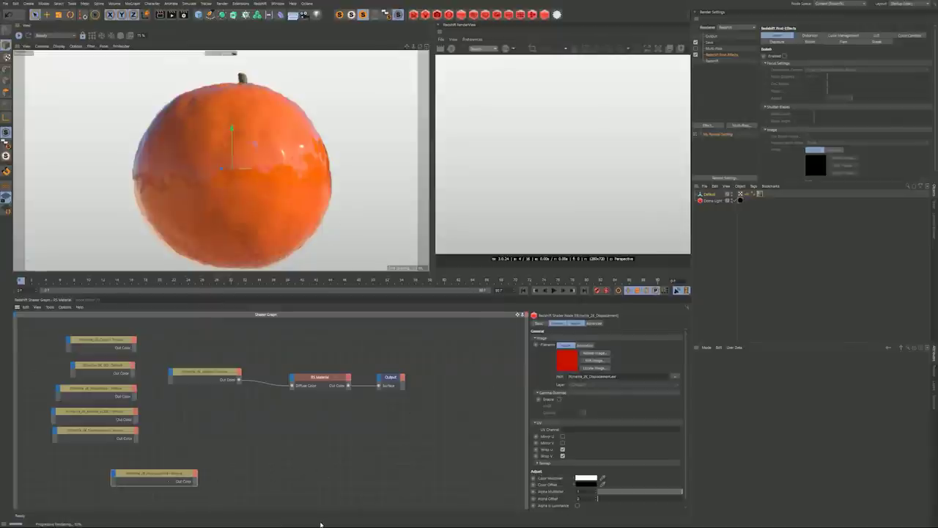
{"action": "left_click_drag", "start_coordinate": [164, 469], "coordinate": [161, 464]}
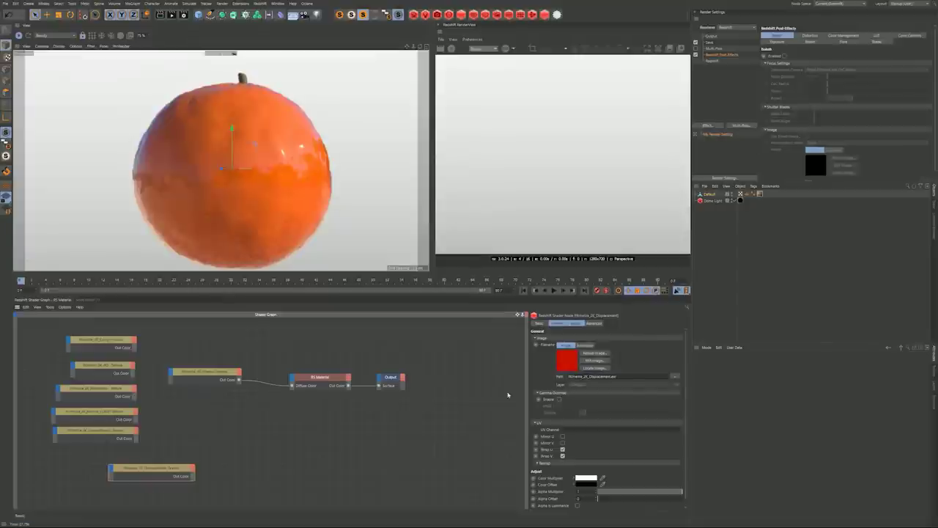
{"action": "left_click_drag", "start_coordinate": [133, 465], "coordinate": [107, 458]}
Step: Add an RS Vector To Scalars node beside the displacement texture and feed the texture's output color into its input
{"action": "double_click", "coordinate": [208, 448]}
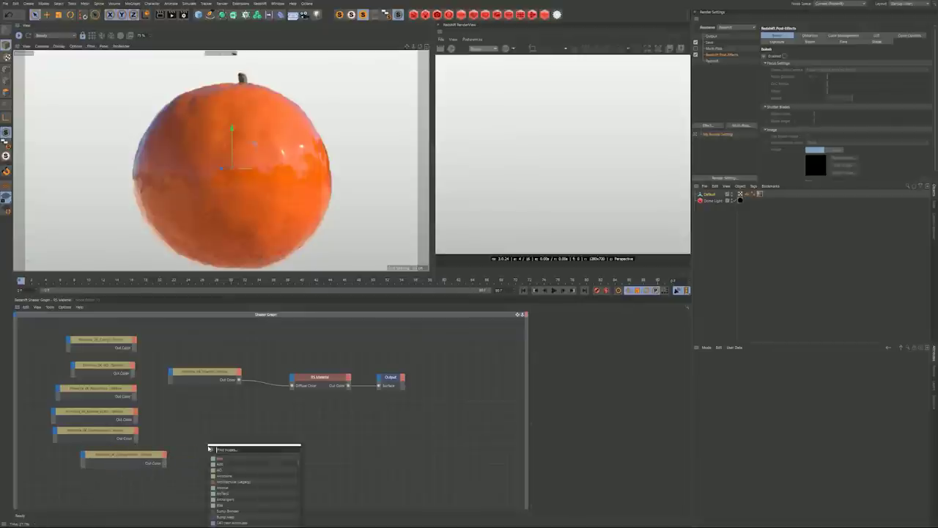
{"action": "type", "text": "scal"}
{"action": "key", "text": "BackSpace"}
{"action": "type", "text": "l"}
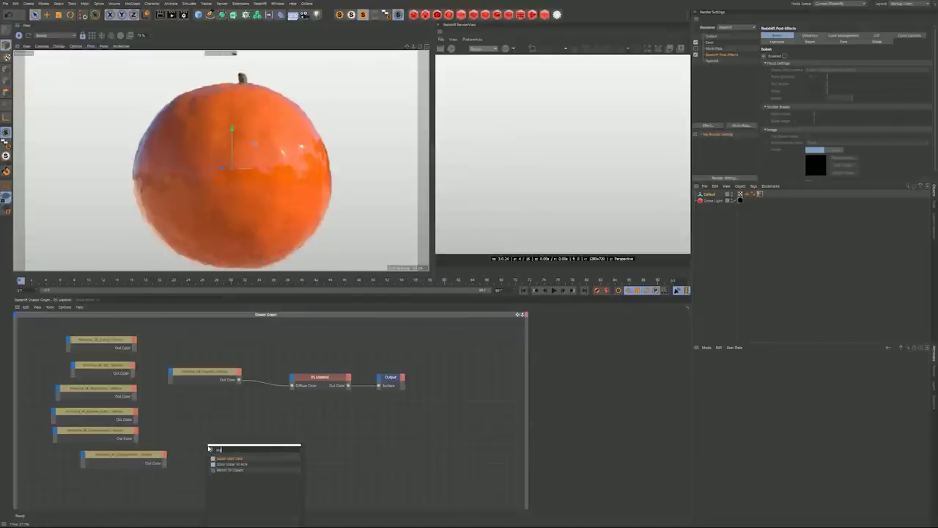
{"action": "key", "text": "Return"}
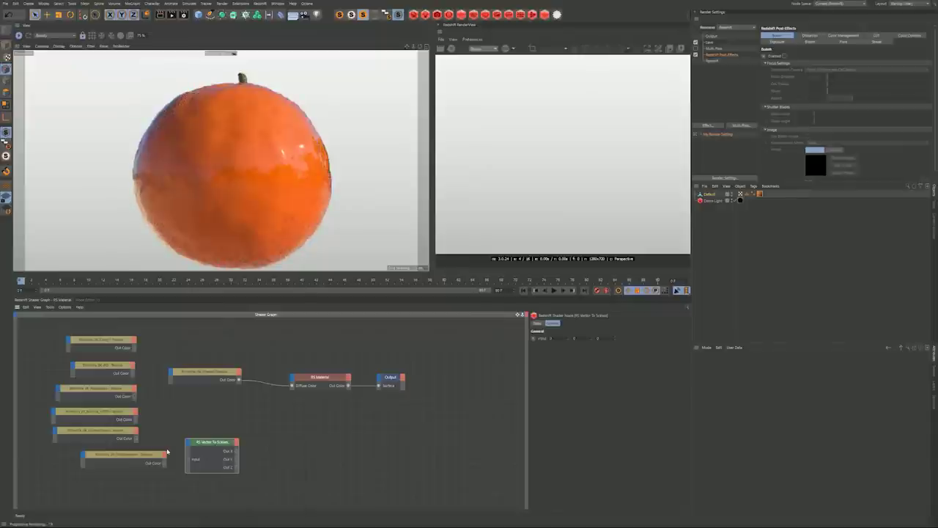
{"action": "left_click_drag", "start_coordinate": [164, 463], "coordinate": [188, 459]}
Step: Add an RS Displacement node, feed Out X into its Tex Map, and connect it to the Output node's Displacement
{"action": "left_click", "coordinate": [285, 454]}
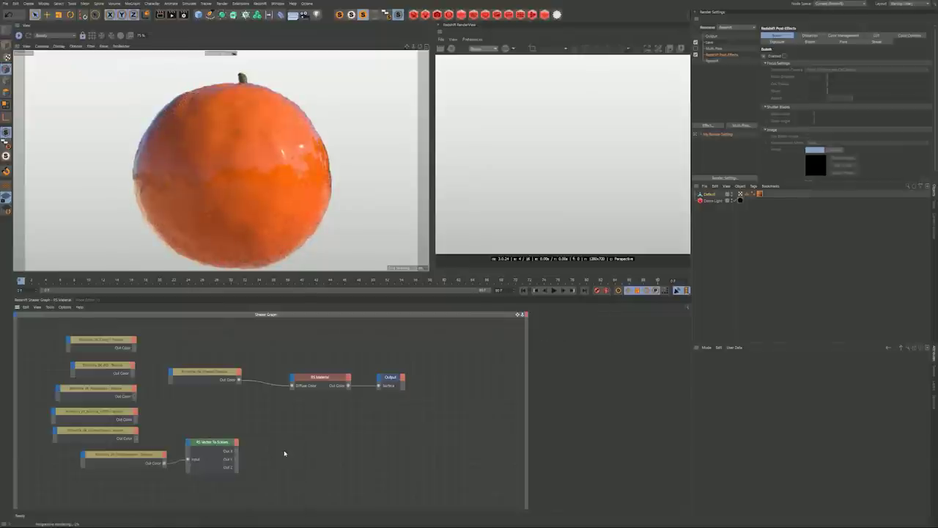
{"action": "key", "text": "shift+c"}
{"action": "type", "text": "dis"}
{"action": "key", "text": "Return"}
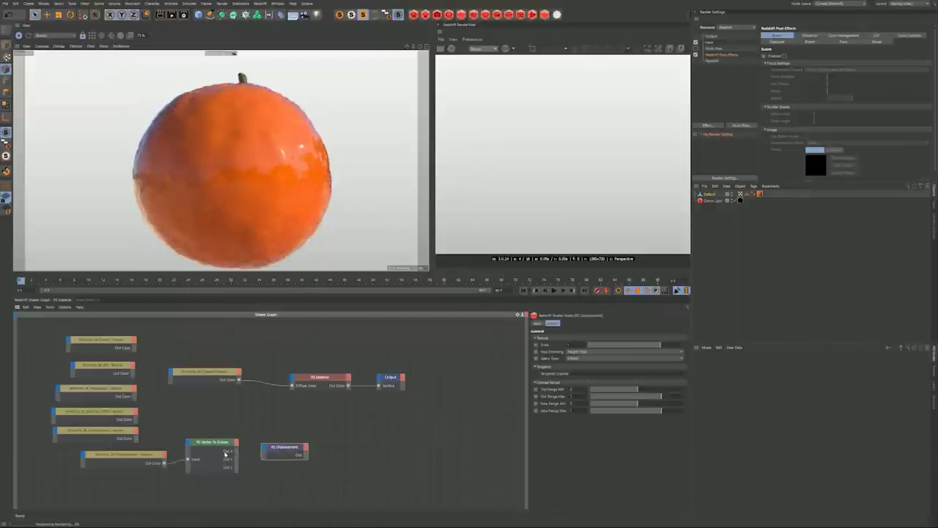
{"action": "left_click_drag", "start_coordinate": [236, 451], "coordinate": [303, 460]}
{"action": "left_click_drag", "start_coordinate": [380, 382], "coordinate": [400, 405]}
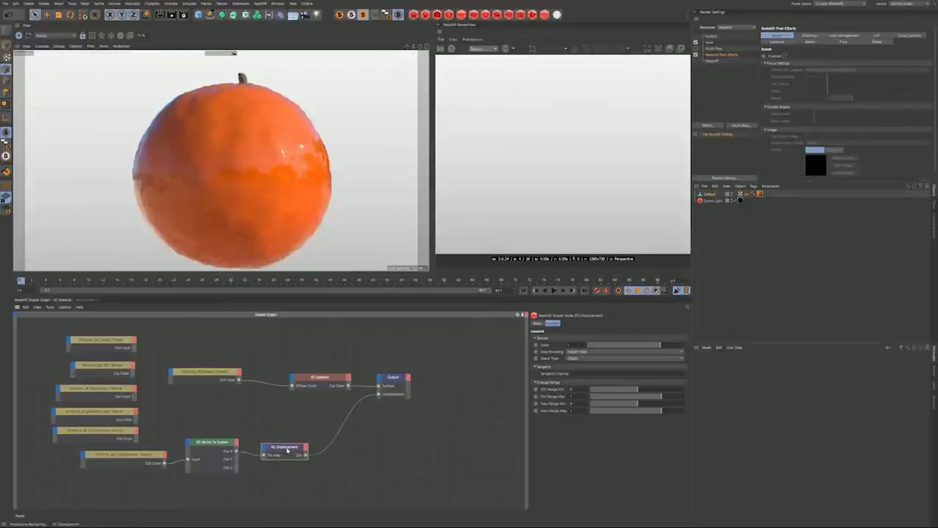
Step: Space out the displacement chain's nodes and move the albedo texture closer to the RS Material
{"action": "left_click_drag", "start_coordinate": [291, 447], "coordinate": [327, 449]}
{"action": "left_click_drag", "start_coordinate": [219, 445], "coordinate": [258, 445]}
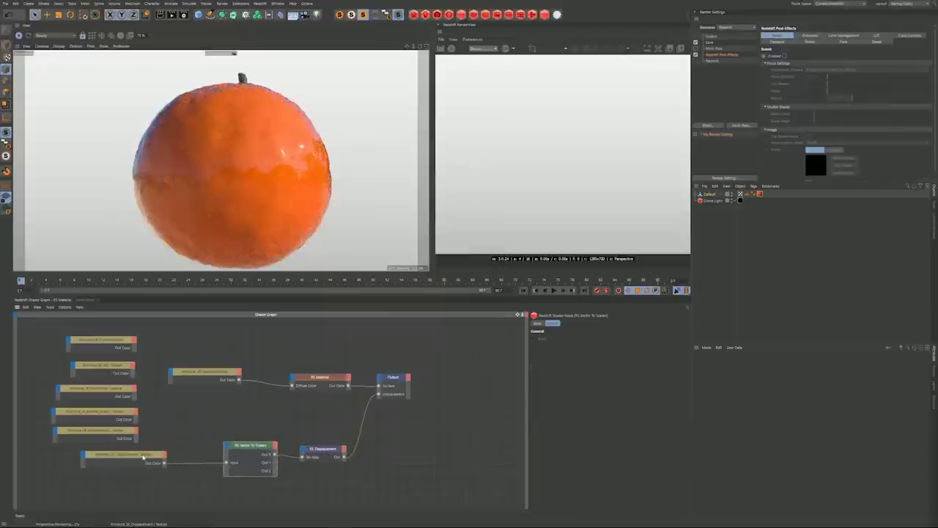
{"action": "left_click_drag", "start_coordinate": [144, 456], "coordinate": [171, 456]}
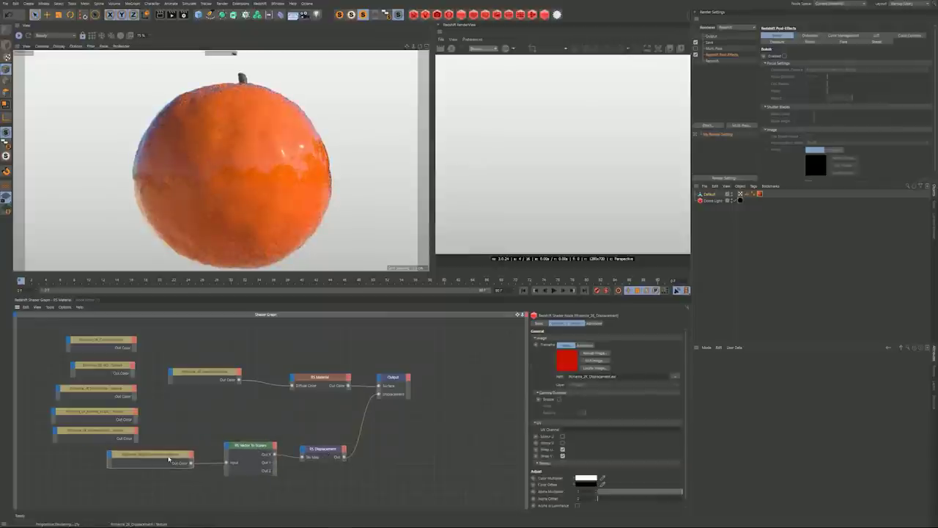
{"action": "left_click", "coordinate": [320, 377]}
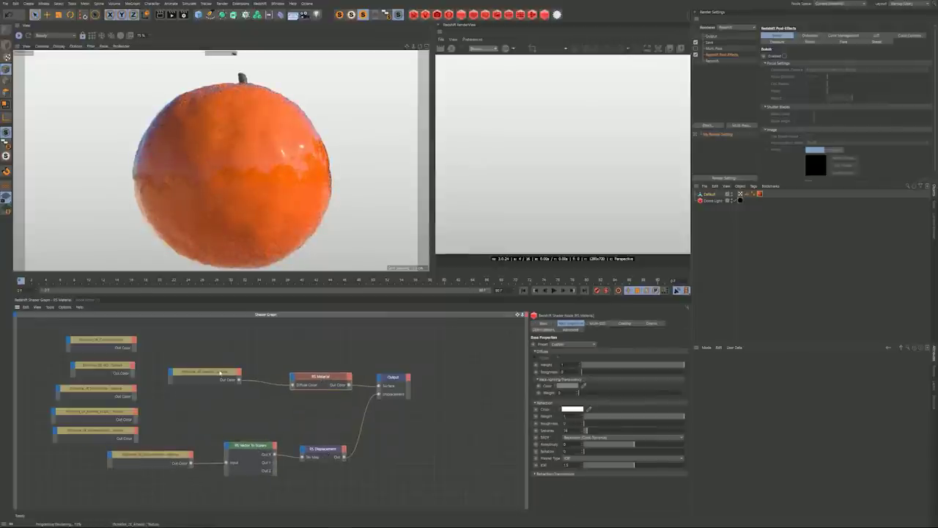
{"action": "left_click_drag", "start_coordinate": [205, 372], "coordinate": [230, 377]}
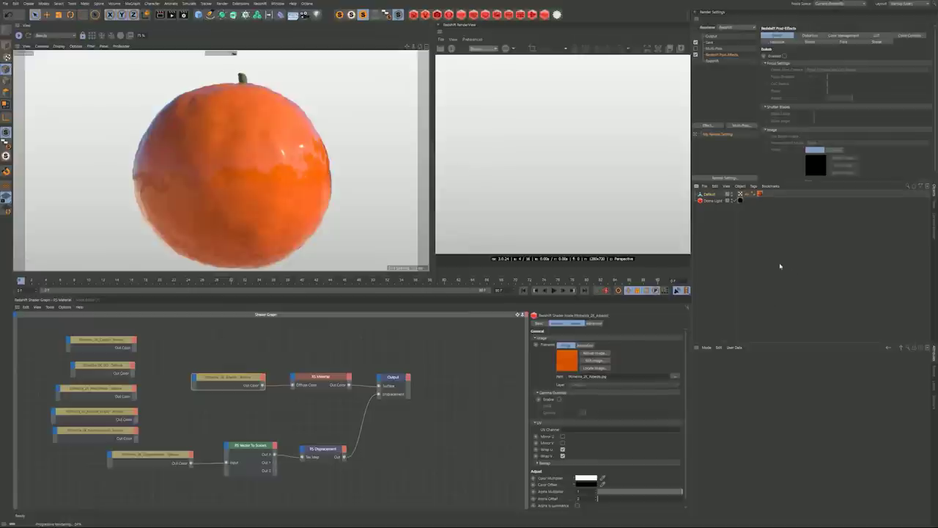
Step: Add a Redshift Object tag to the fruit's polygon object
{"action": "left_click", "coordinate": [709, 195]}
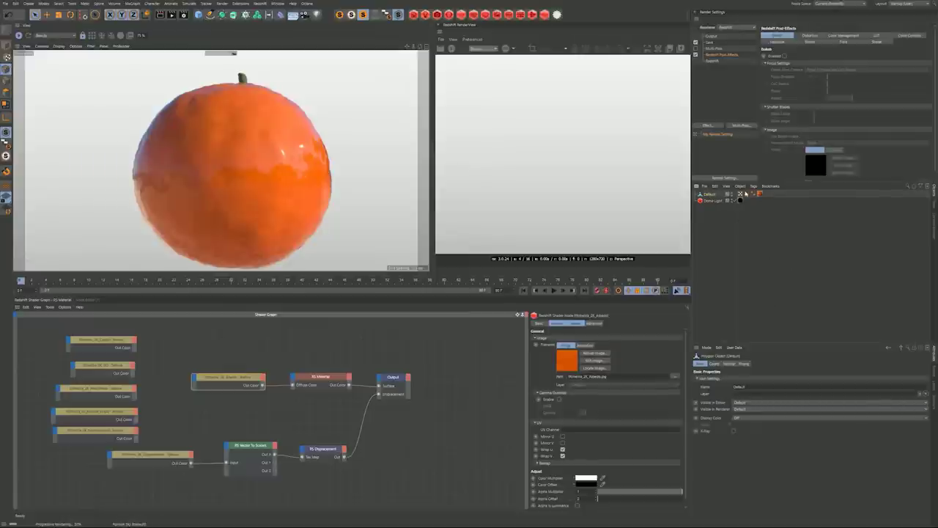
{"action": "left_click", "coordinate": [753, 186]}
{"action": "mouse_move", "coordinate": [784, 267]}
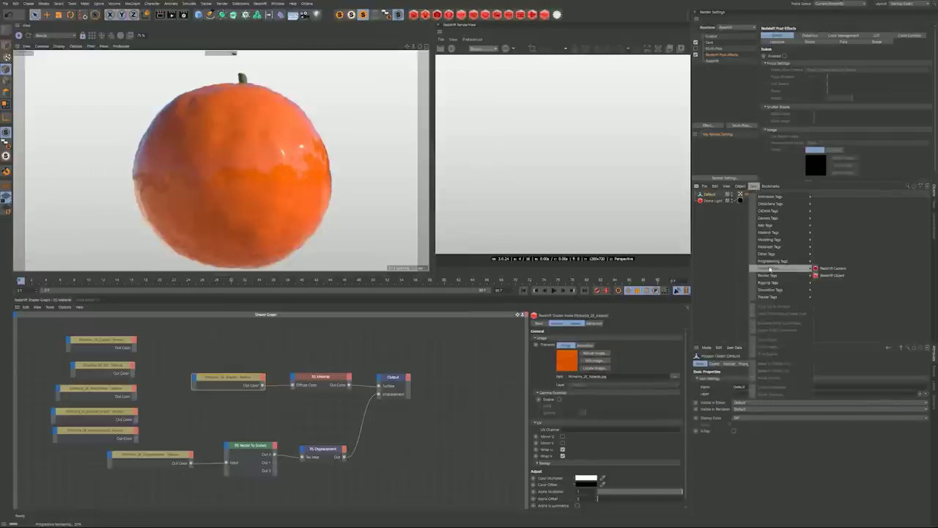
{"action": "left_click", "coordinate": [828, 270]}
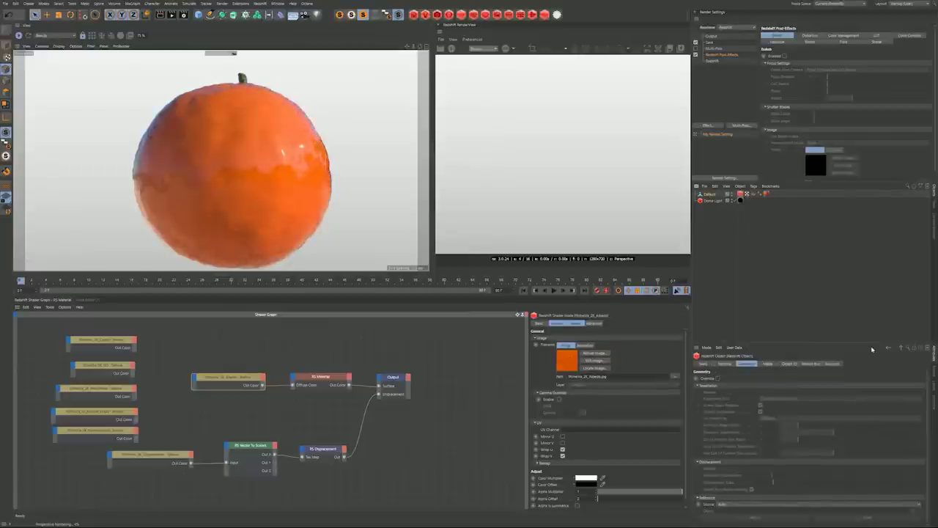
Step: Enlarge the tag's settings area and enable the geometry Override, Tessellation and Displacement
{"action": "left_click_drag", "start_coordinate": [871, 342], "coordinate": [868, 279]}
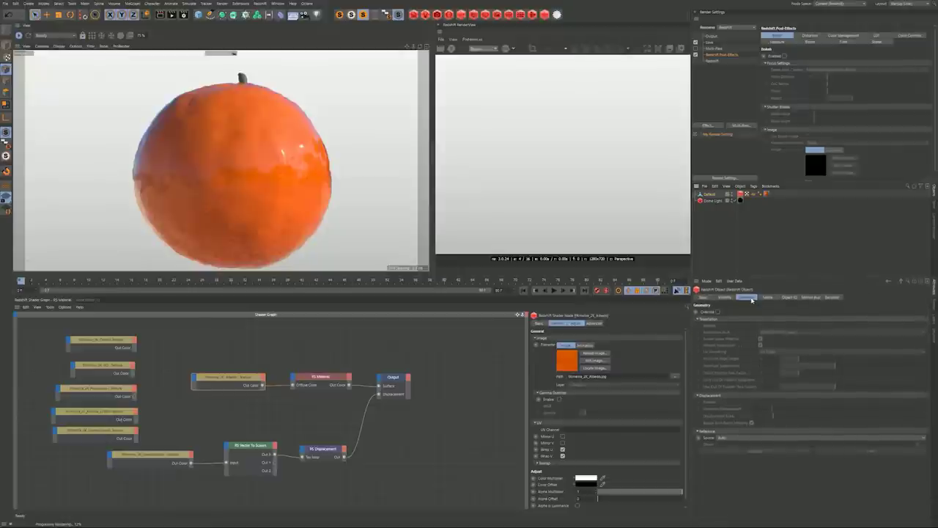
{"action": "left_click", "coordinate": [718, 311]}
{"action": "left_click", "coordinate": [760, 326]}
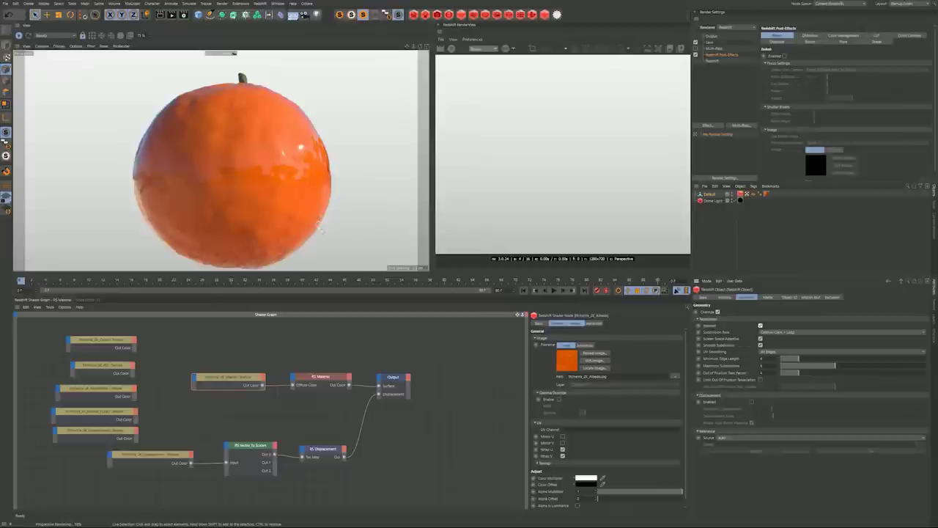
{"action": "left_click", "coordinate": [752, 403]}
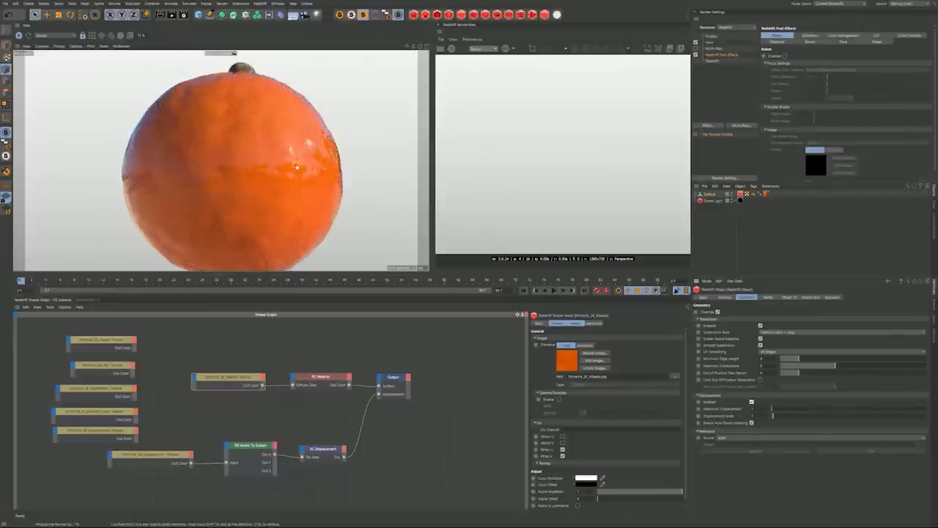
Step: Switch the Redshift Object tag's displacement off and back on to compare the fruit's rendered shape
{"action": "left_click", "coordinate": [751, 402]}
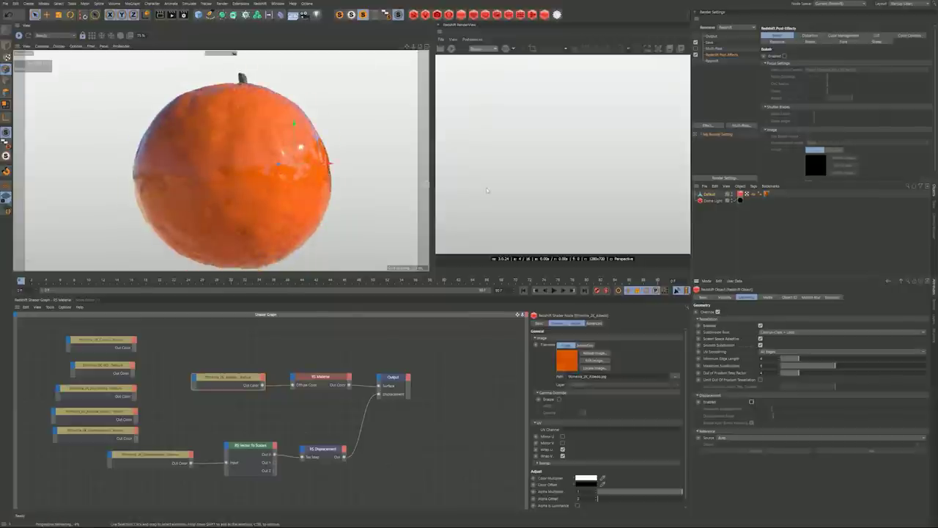
{"action": "left_click", "coordinate": [294, 180]}
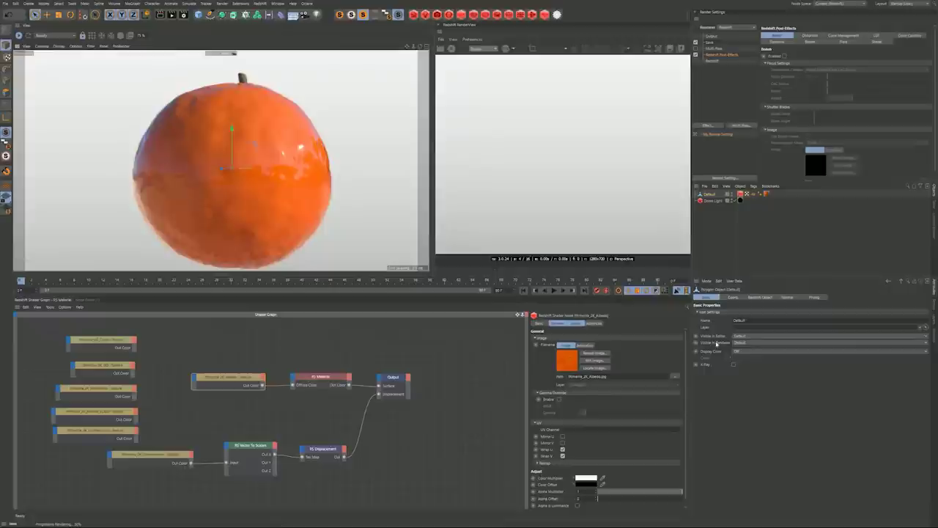
{"action": "left_click", "coordinate": [740, 193]}
{"action": "left_click", "coordinate": [751, 402]}
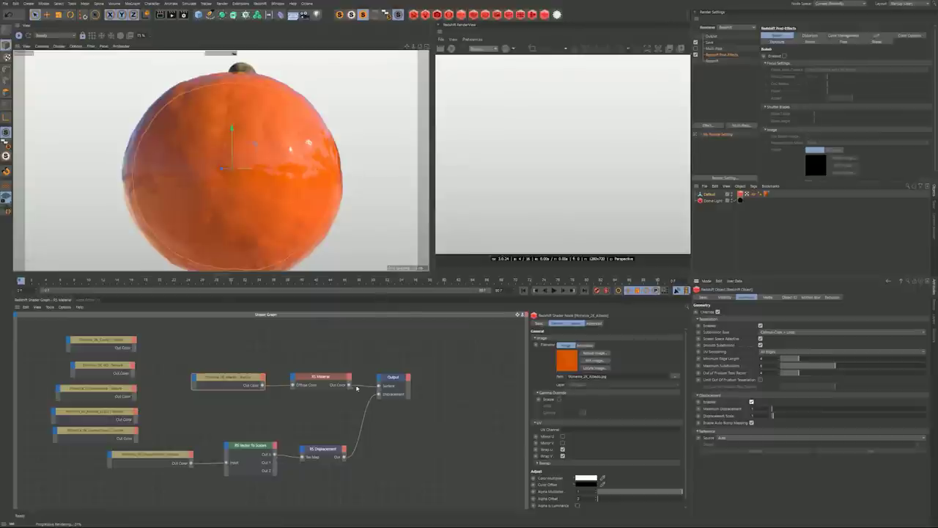
Step: Shift the displacement texture, RS Vector To Scalars and RS Displacement nodes slightly closer to the Output node
{"action": "left_click", "coordinate": [171, 455]}
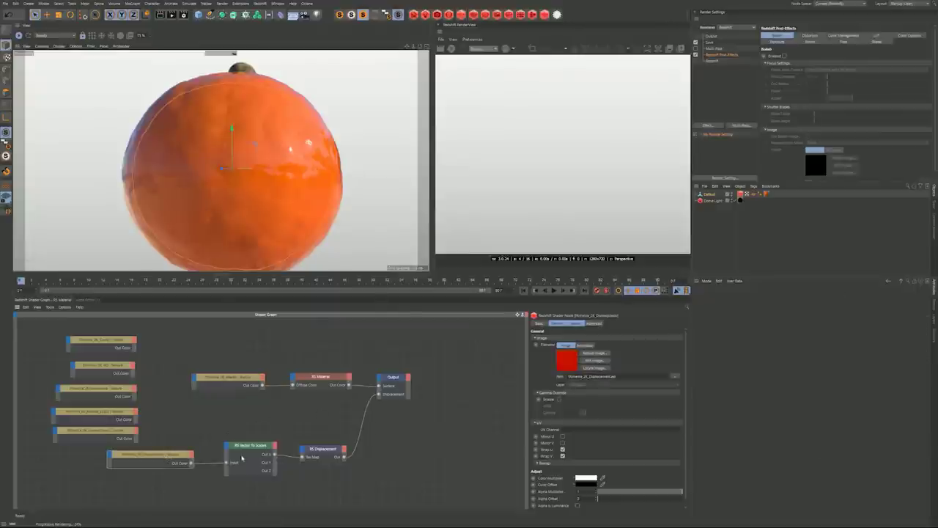
{"action": "left_click_drag", "start_coordinate": [320, 456], "coordinate": [334, 454]}
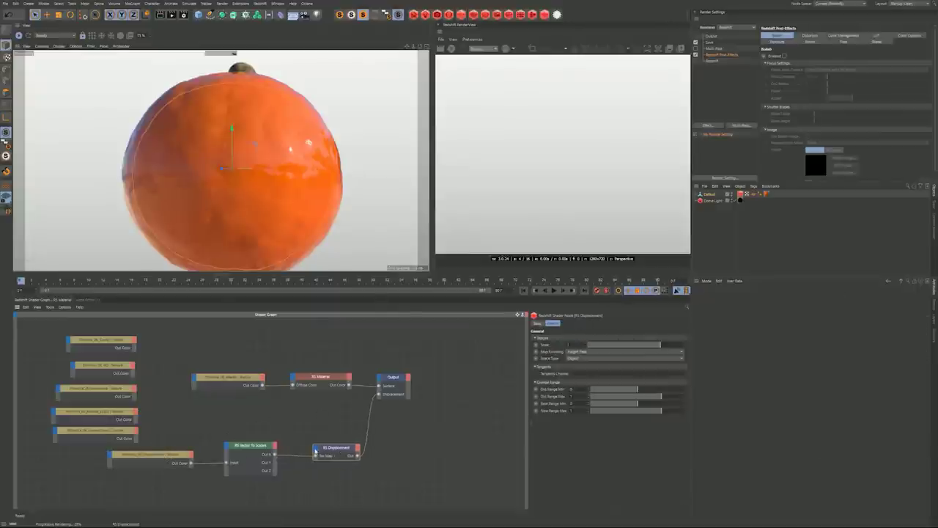
{"action": "left_click_drag", "start_coordinate": [238, 448], "coordinate": [254, 448]}
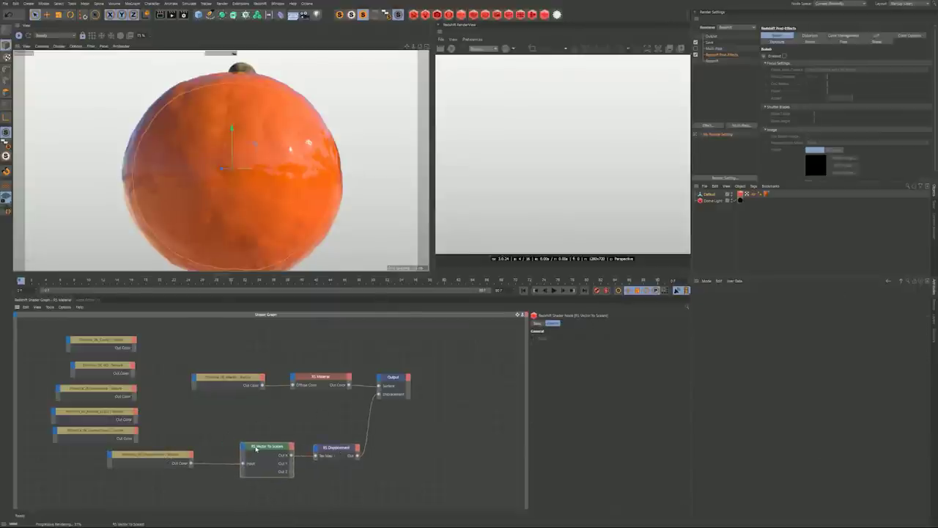
{"action": "left_click_drag", "start_coordinate": [181, 456], "coordinate": [195, 457]}
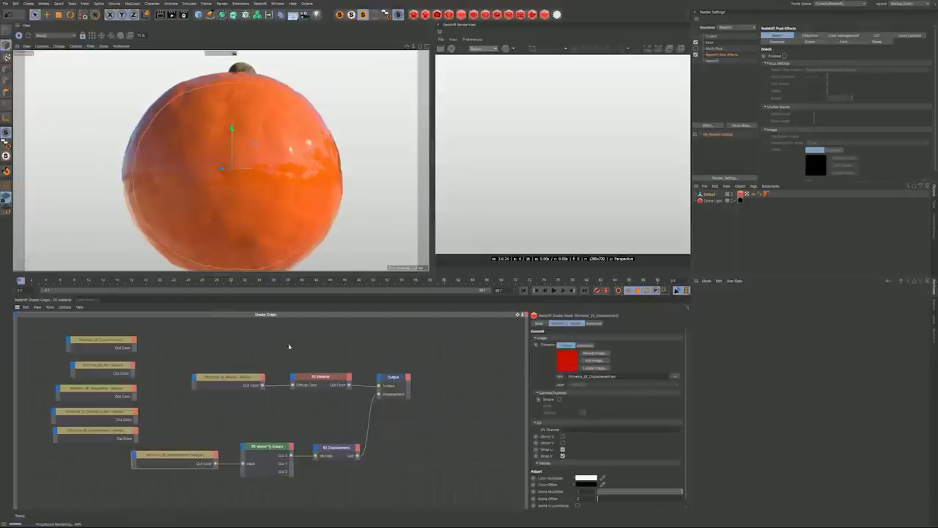
Step: Set the RS Displacement node's New Range Min to -0.5 and New Range Max to 0.5, and review the fruit's Redshift tag
{"action": "left_click", "coordinate": [335, 449]}
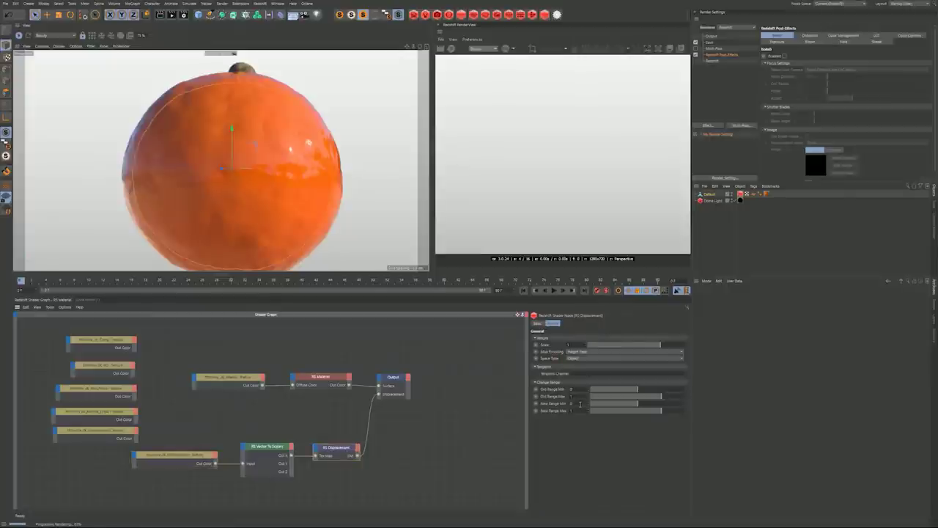
{"action": "double_click", "coordinate": [580, 404]}
{"action": "type", "text": "0."}
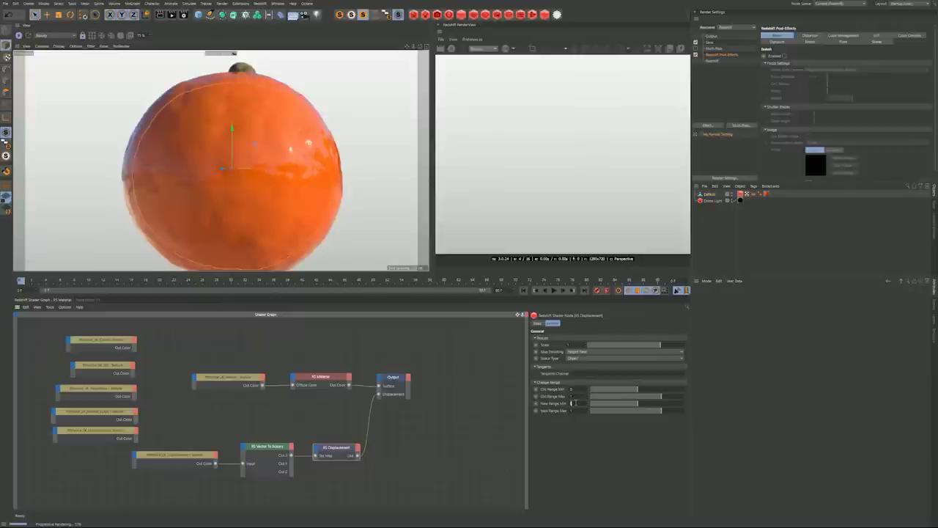
{"action": "type", "text": "5"}
{"action": "key", "text": "Return"}
{"action": "double_click", "coordinate": [580, 410]}
{"action": "type", "text": "0.5"}
{"action": "key", "text": "Return"}
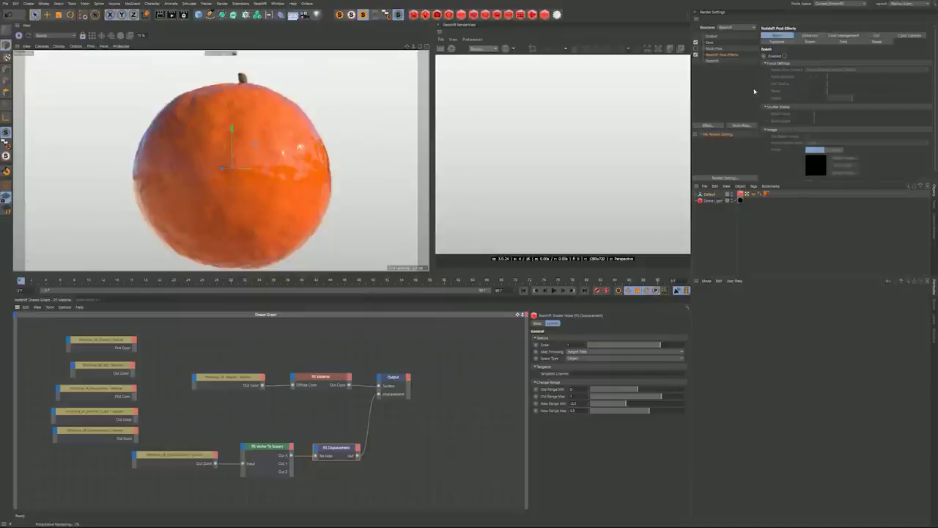
{"action": "left_click", "coordinate": [739, 194]}
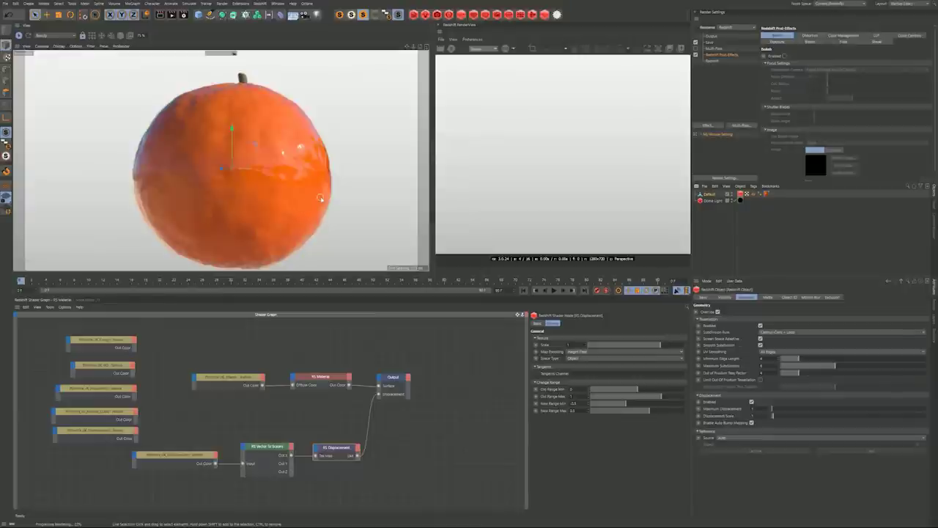
{"action": "left_click", "coordinate": [299, 340]}
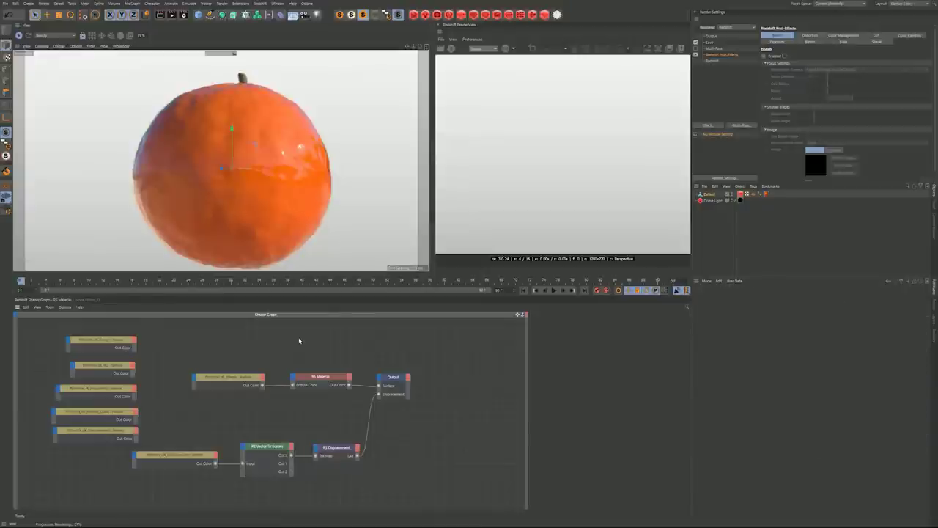
Step: Add a Wireframe node to the shader graph and connect it to the Output node's Surface input
{"action": "key", "text": "shift+c"}
{"action": "type", "text": "wir"}
{"action": "key", "text": "Return"}
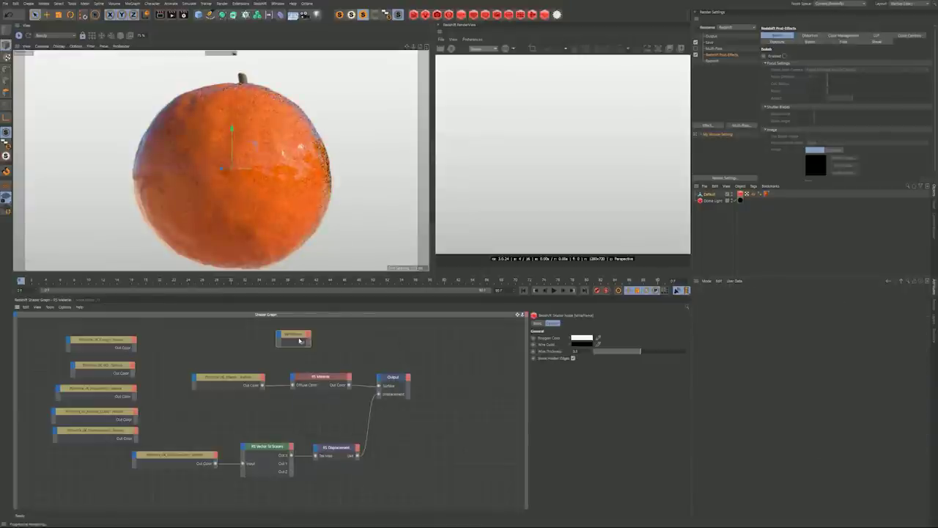
{"action": "left_click_drag", "start_coordinate": [310, 343], "coordinate": [379, 385]}
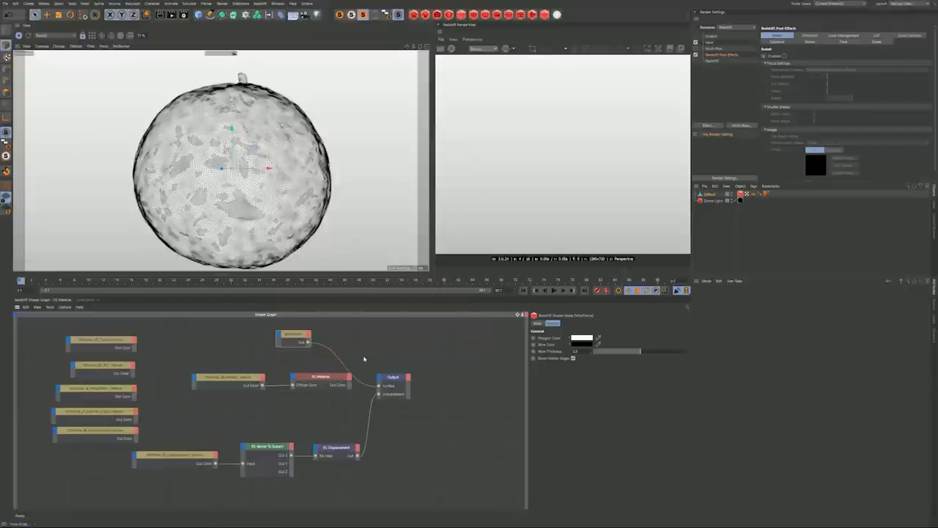
Step: Set the fruit's Redshift tag Displacement Scale to 10 and reconnect RS Material to the Output node's Surface
{"action": "left_click", "coordinate": [741, 195]}
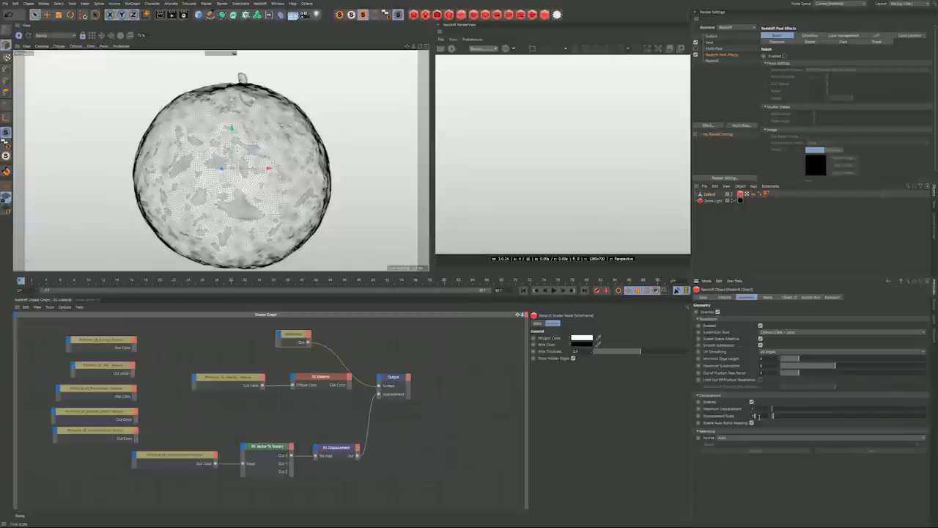
{"action": "key", "text": "Return"}
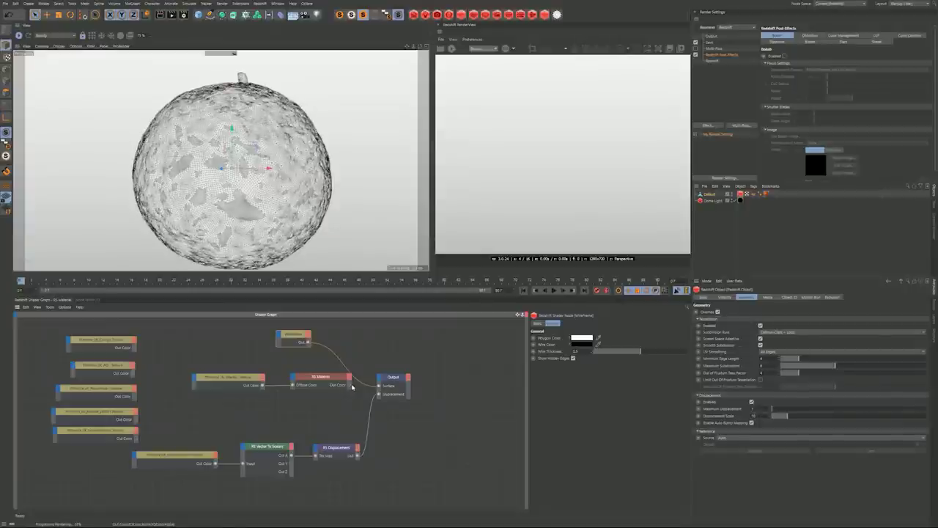
{"action": "left_click_drag", "start_coordinate": [350, 385], "coordinate": [379, 387]}
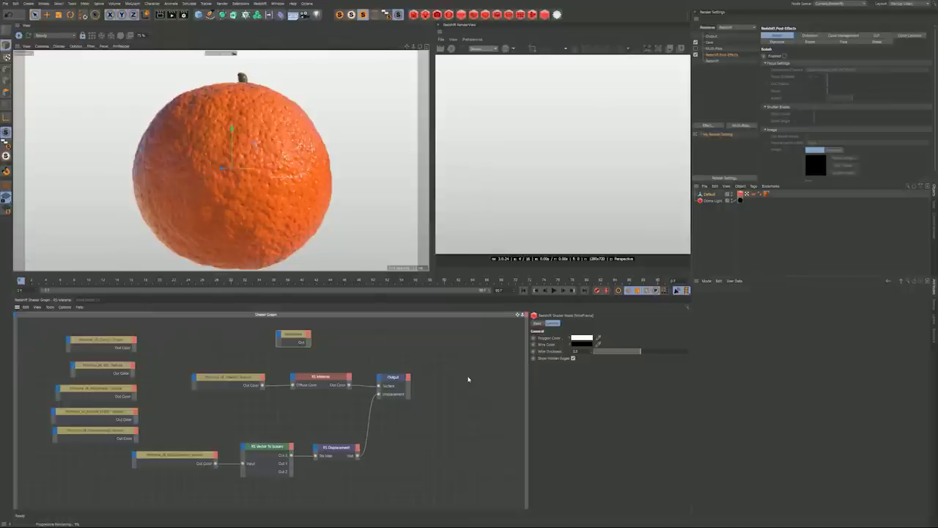
Step: Inspect the fruit's tessellation up close by temporarily connecting the Wireframe node to the Output's Surface in place of RS Material
{"action": "left_click", "coordinate": [740, 194]}
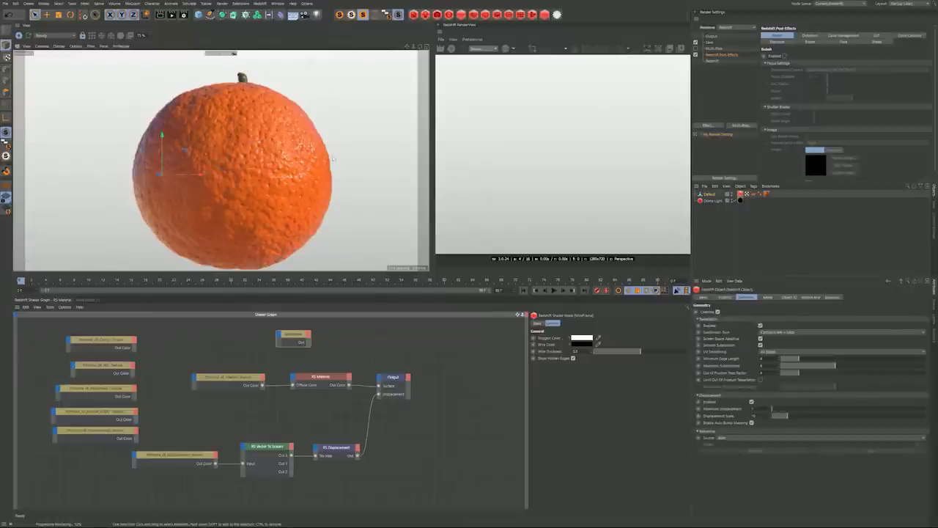
{"action": "scroll", "coordinate": [299, 181], "scroll_direction": "up", "scroll_amount": 5}
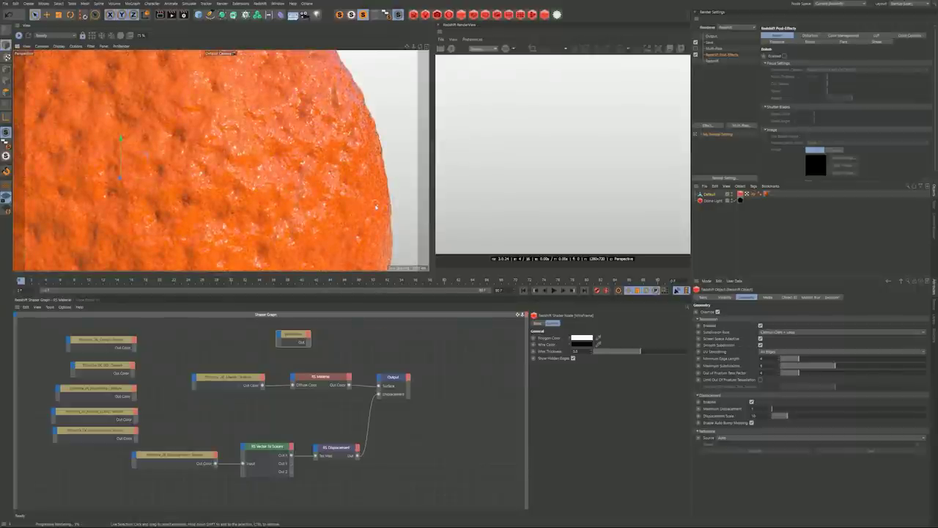
{"action": "left_click_drag", "start_coordinate": [309, 342], "coordinate": [380, 388]}
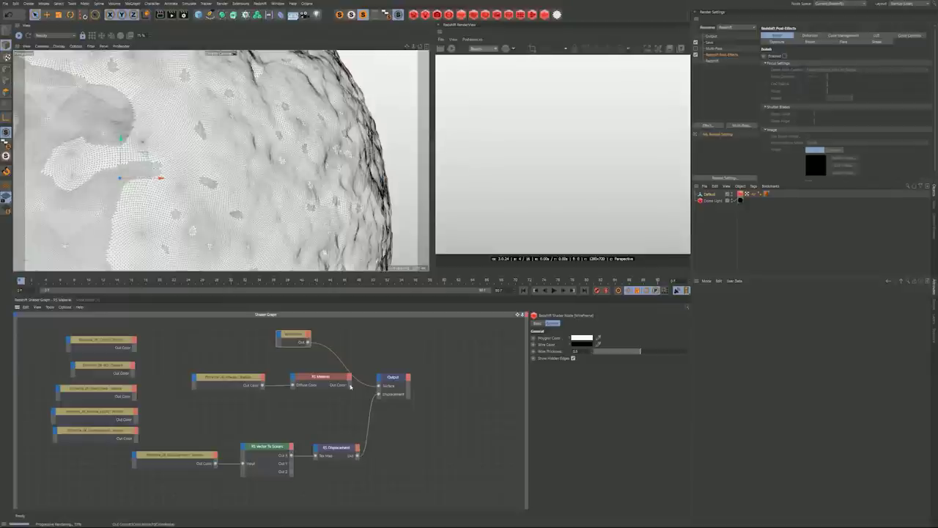
{"action": "left_click_drag", "start_coordinate": [377, 387], "coordinate": [378, 385]}
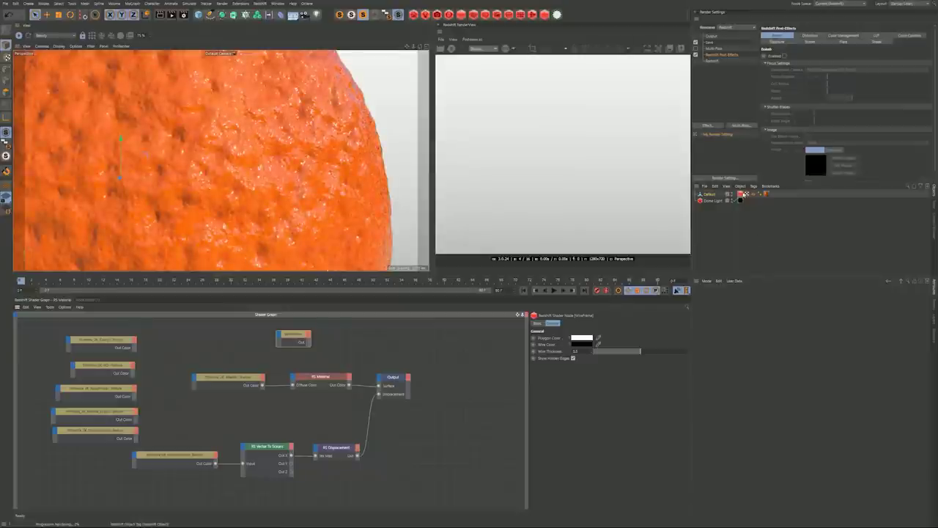
Step: Compare the fruit with Auto Bump Mapping on and off in its Redshift tag, leaving the option disabled
{"action": "left_click", "coordinate": [740, 194]}
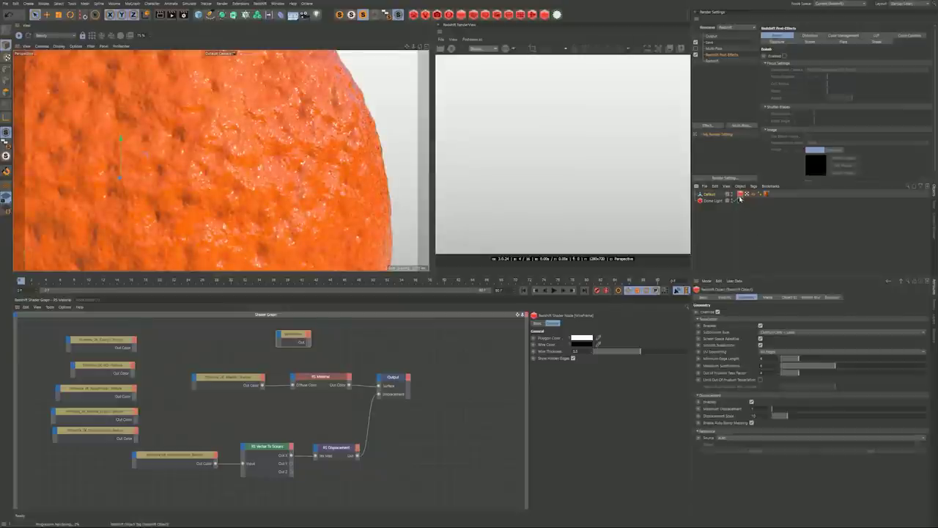
{"action": "left_click", "coordinate": [752, 424]}
{"action": "left_click", "coordinate": [751, 423]}
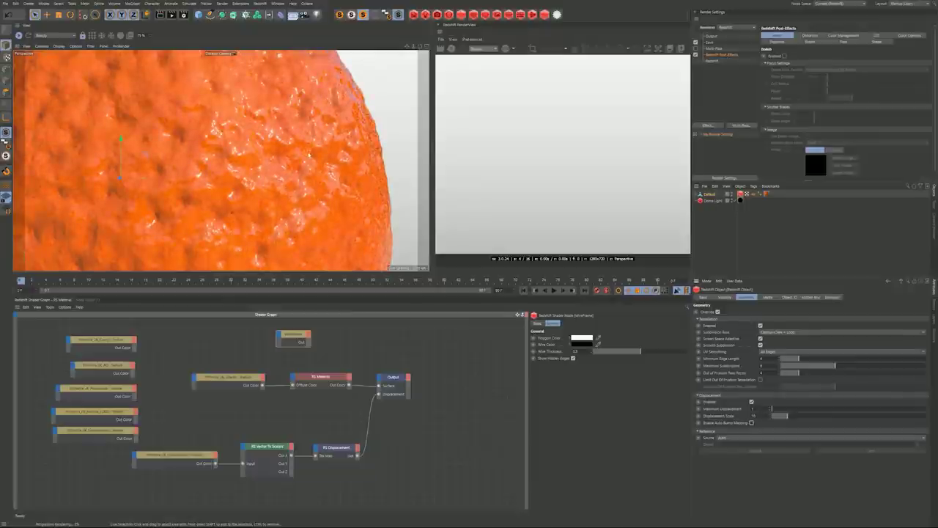
{"action": "left_click", "coordinate": [752, 423]}
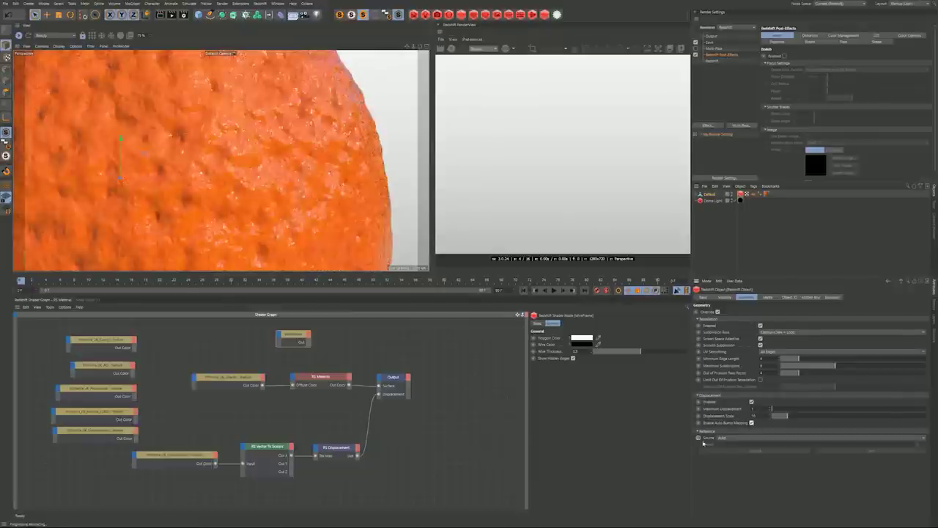
{"action": "left_click", "coordinate": [751, 423]}
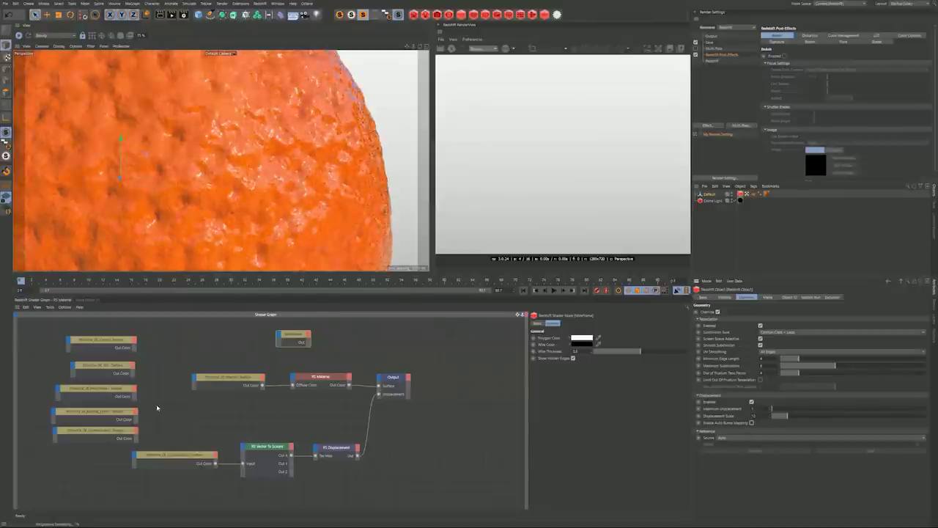
Step: Add an RS Bump Map node and place it between the normal textures and the RS Material node
{"action": "left_click_drag", "start_coordinate": [156, 405], "coordinate": [79, 437]}
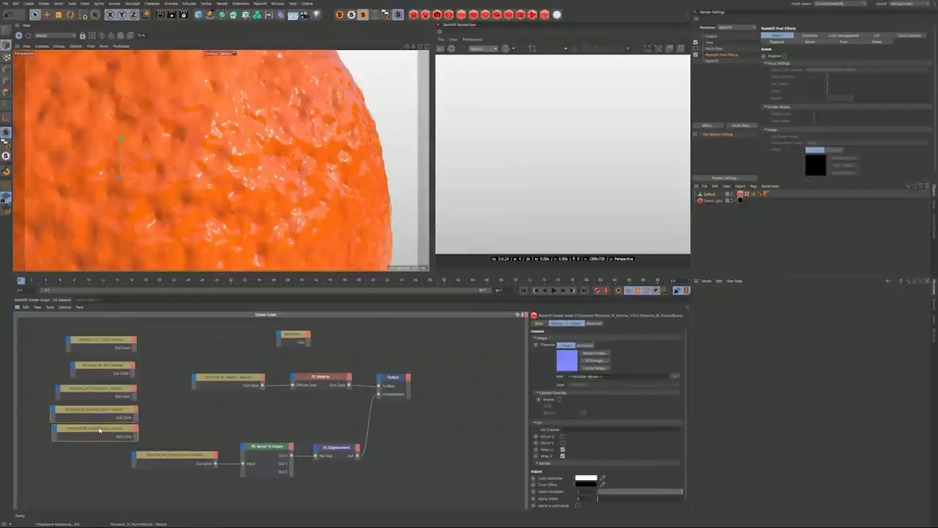
{"action": "left_click", "coordinate": [192, 410]}
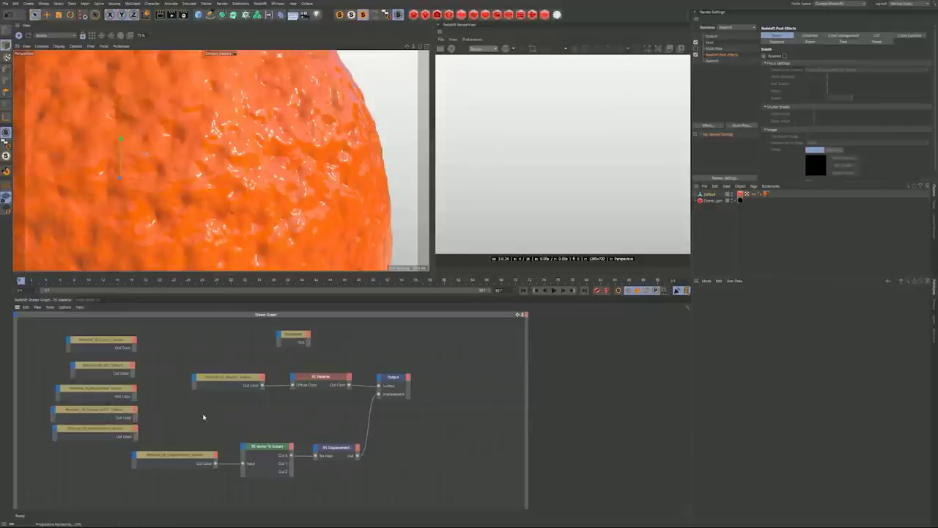
{"action": "key", "text": "shift+c"}
{"action": "type", "text": "bum"}
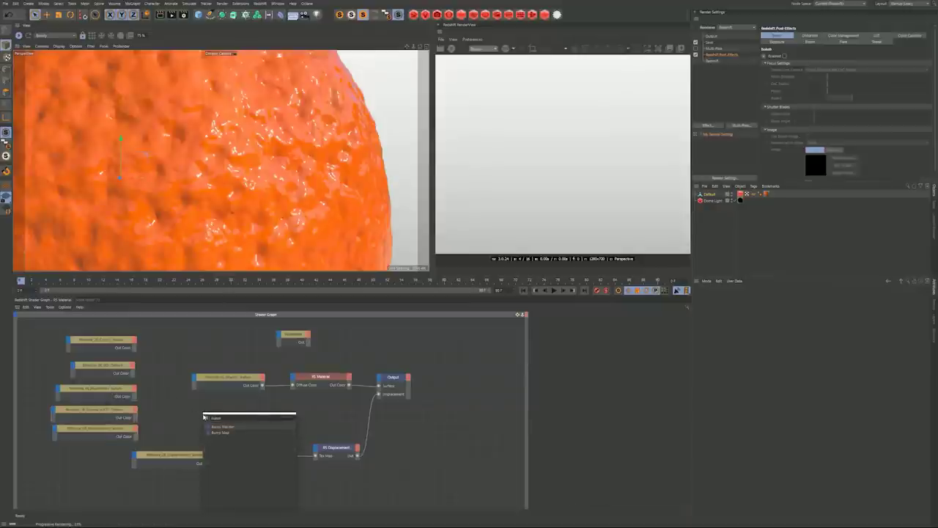
{"action": "key", "text": "Down"}
{"action": "key", "text": "Return"}
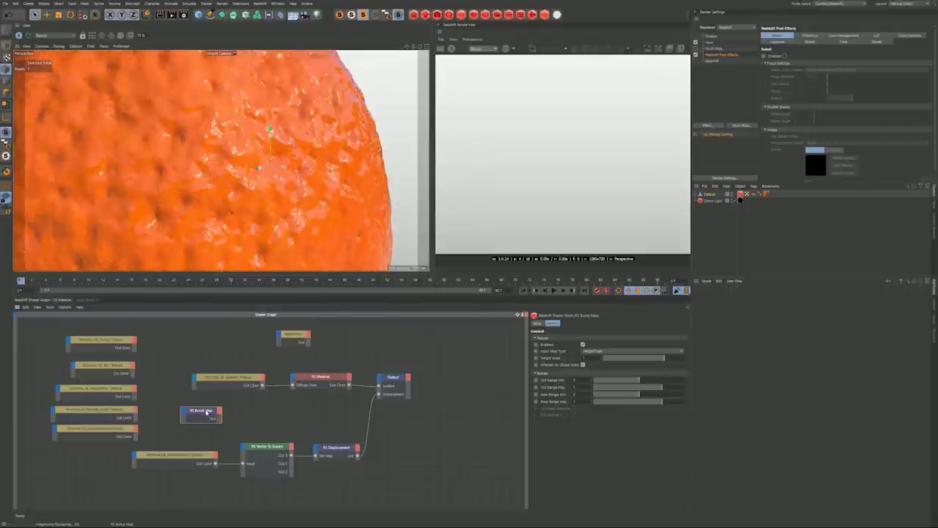
{"action": "left_click_drag", "start_coordinate": [207, 412], "coordinate": [241, 406]}
Step: Enable Gamma Override on the roughness and Normal LOD textures together
{"action": "left_click_drag", "start_coordinate": [147, 387], "coordinate": [110, 417]}
{"action": "left_click", "coordinate": [559, 400]}
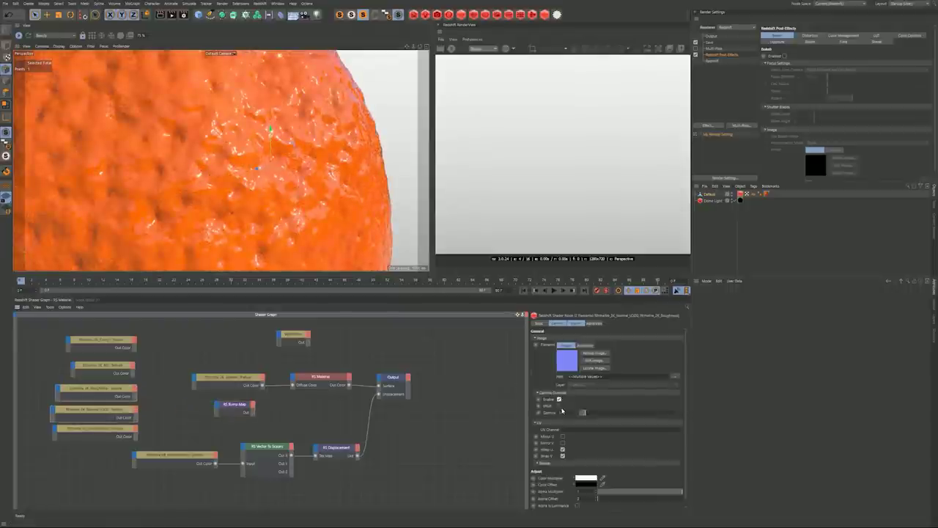
{"action": "left_click", "coordinate": [236, 411]}
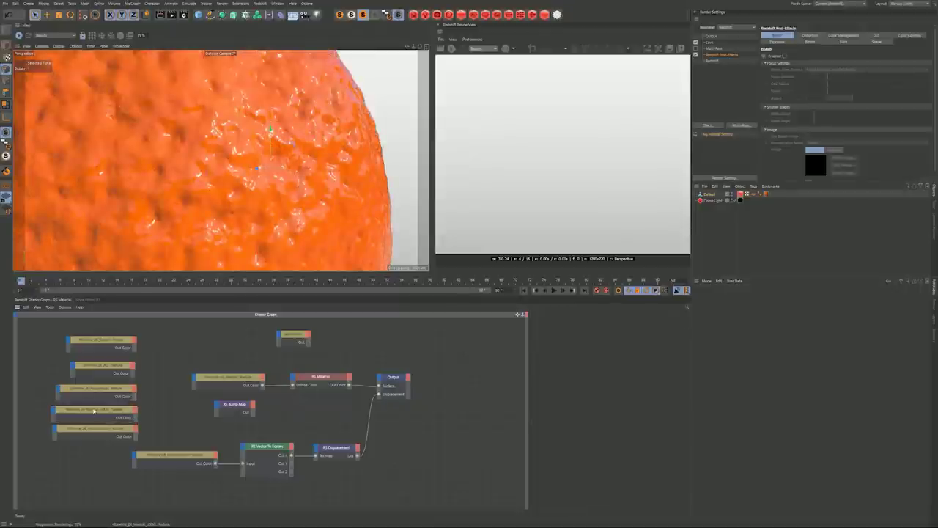
Step: Connect the Normal LOD texture to the RS Bump Map and the RS Bump Map to RS Material's Bump Input
{"action": "left_click_drag", "start_coordinate": [136, 420], "coordinate": [239, 416]}
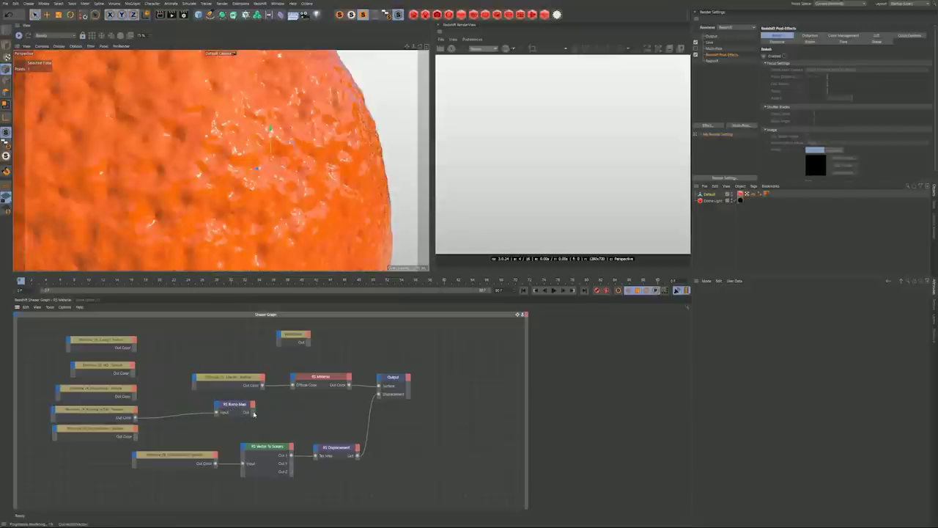
{"action": "left_click", "coordinate": [294, 378]}
{"action": "mouse_move", "coordinate": [359, 431]}
{"action": "left_click", "coordinate": [401, 453]}
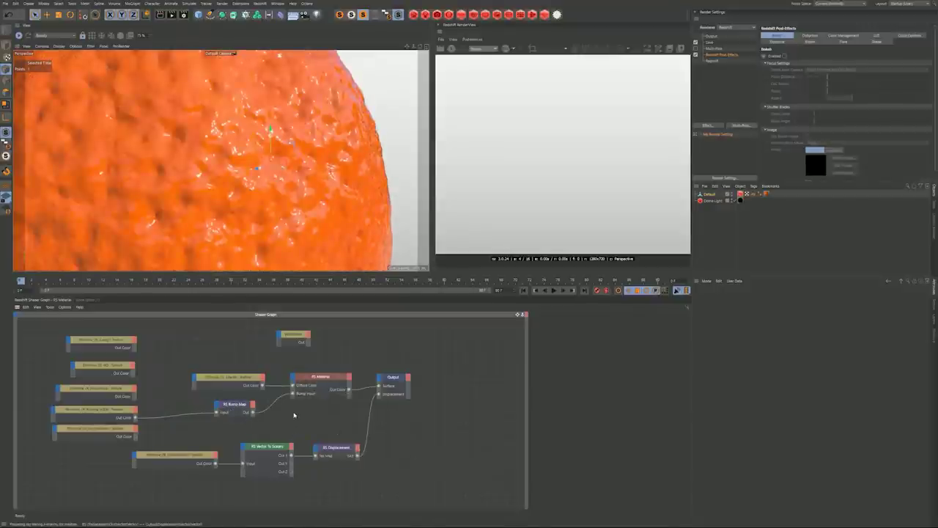
{"action": "left_click_drag", "start_coordinate": [234, 408], "coordinate": [238, 412]}
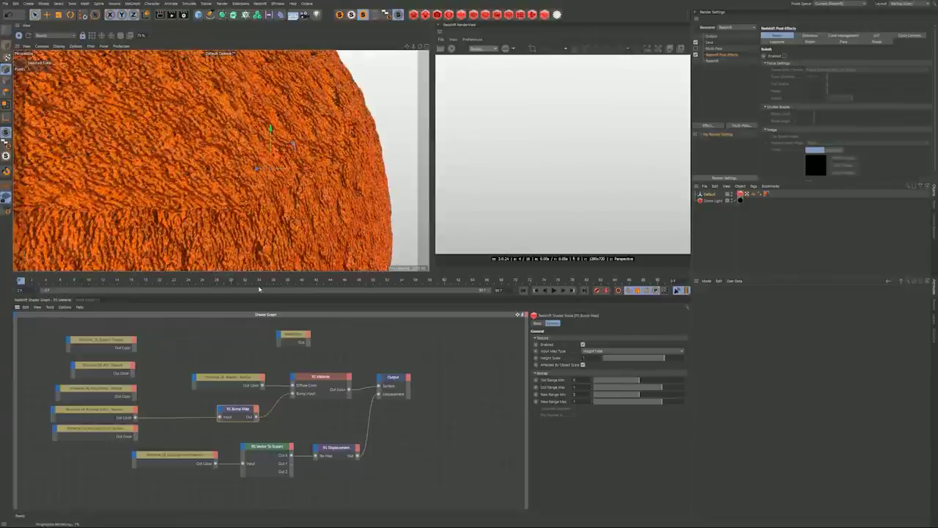
Step: Set the RS Bump Map node's Input Map Type to Tangent-Space Normal
{"action": "left_click", "coordinate": [101, 412]}
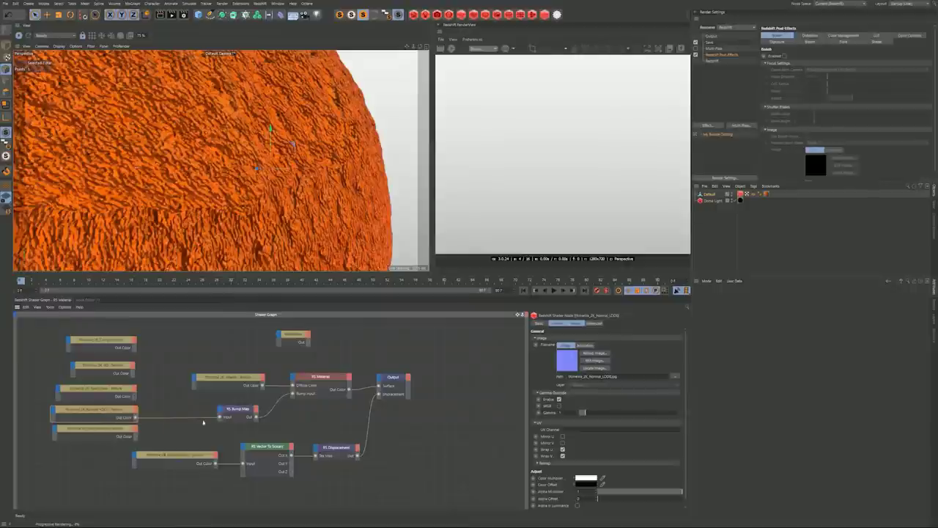
{"action": "left_click", "coordinate": [237, 409]}
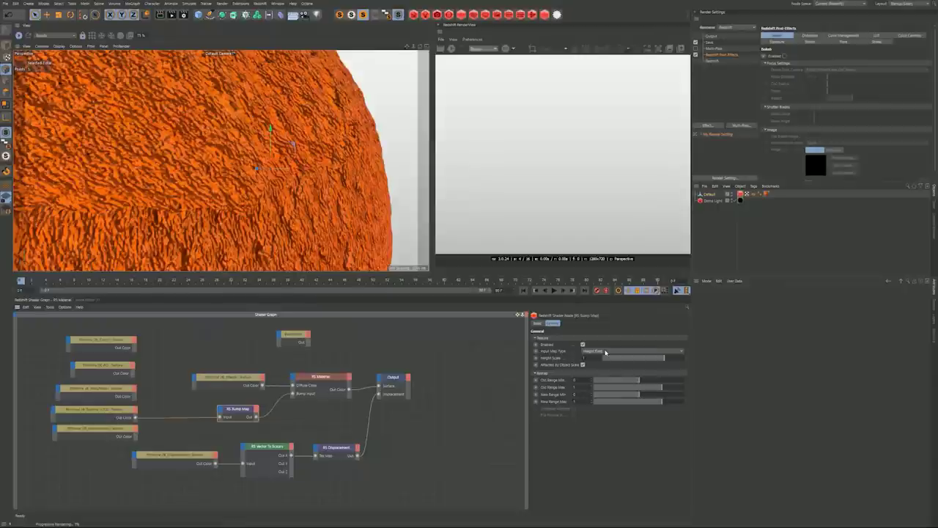
{"action": "left_click", "coordinate": [604, 352]}
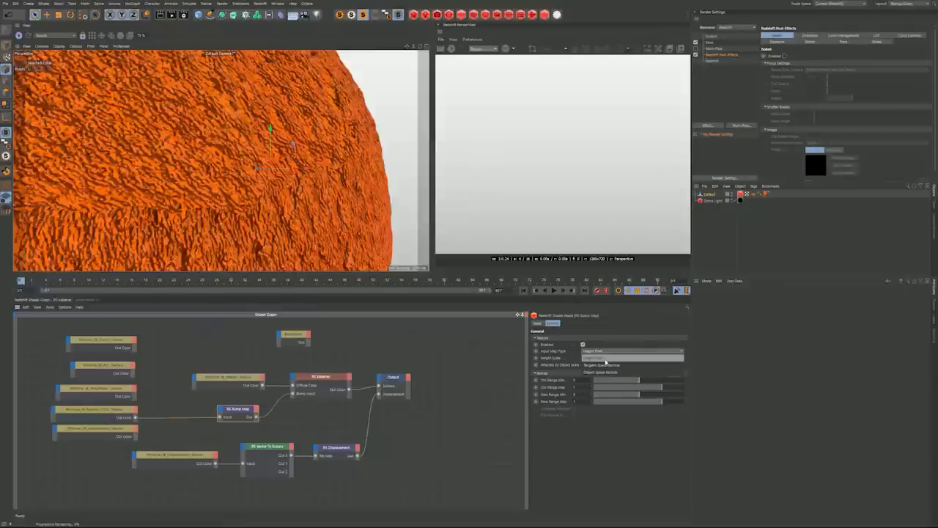
{"action": "left_click", "coordinate": [605, 361]}
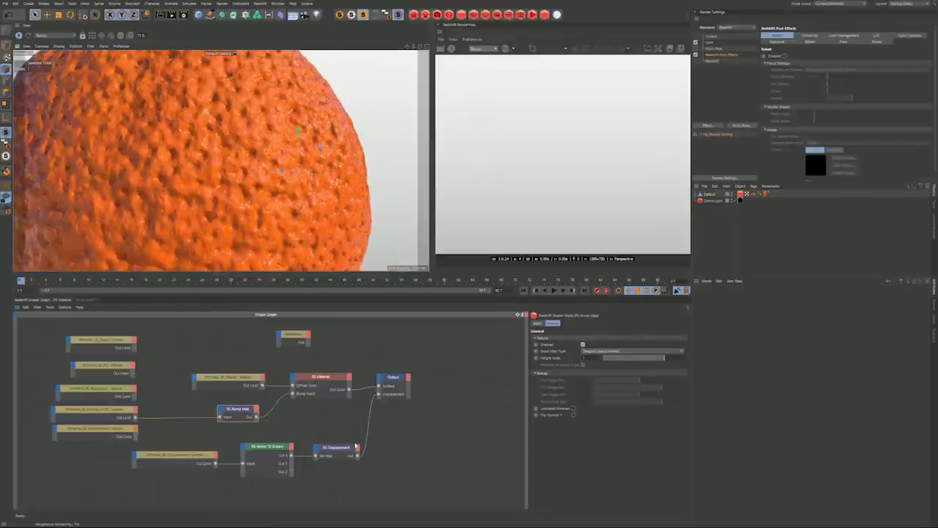
Step: Move the displacement texture, RS Vector To Scalars and RS Displacement nodes lower in the graph, and the NormalBump texture slightly down
{"action": "left_click_drag", "start_coordinate": [390, 446], "coordinate": [158, 483]}
{"action": "left_click_drag", "start_coordinate": [327, 454], "coordinate": [330, 479]}
{"action": "left_click", "coordinate": [268, 445]}
{"action": "left_click", "coordinate": [134, 440]}
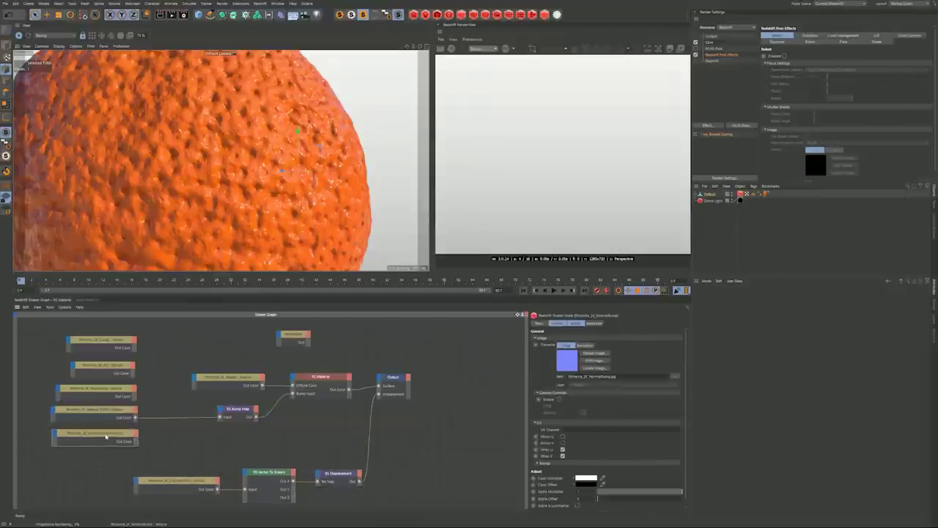
Step: Test the NormalBump texture on the RS Bump Map with its Gamma Override enabled, and return the input to the Normal LOD texture
{"action": "left_click_drag", "start_coordinate": [136, 441], "coordinate": [220, 418]}
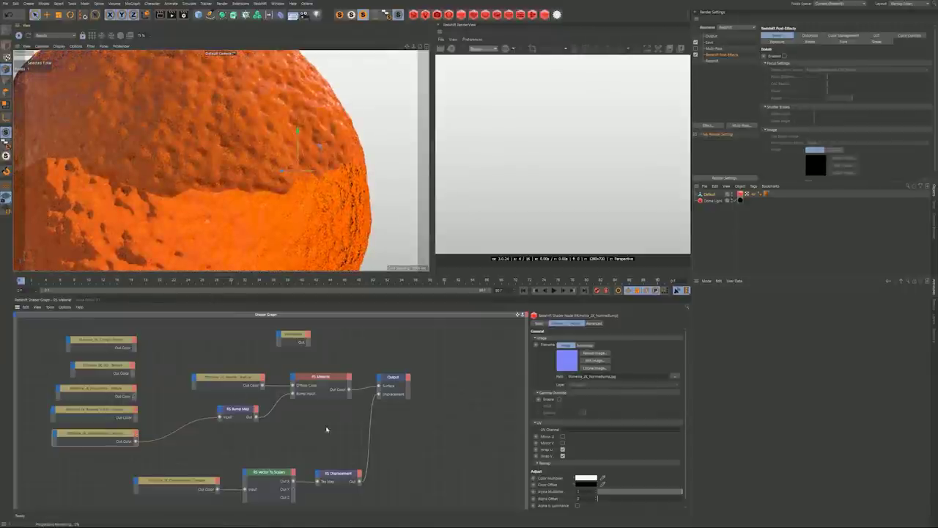
{"action": "left_click", "coordinate": [560, 398]}
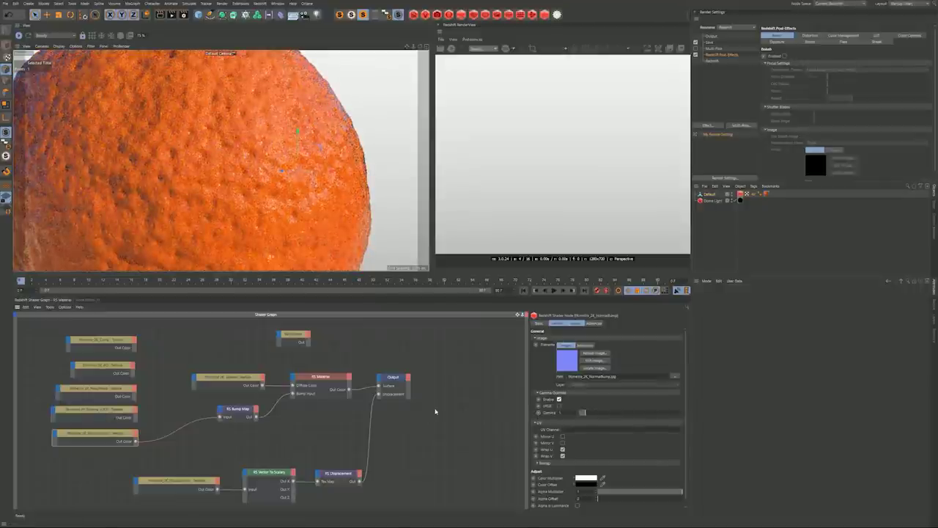
{"action": "left_click_drag", "start_coordinate": [137, 417], "coordinate": [220, 417]}
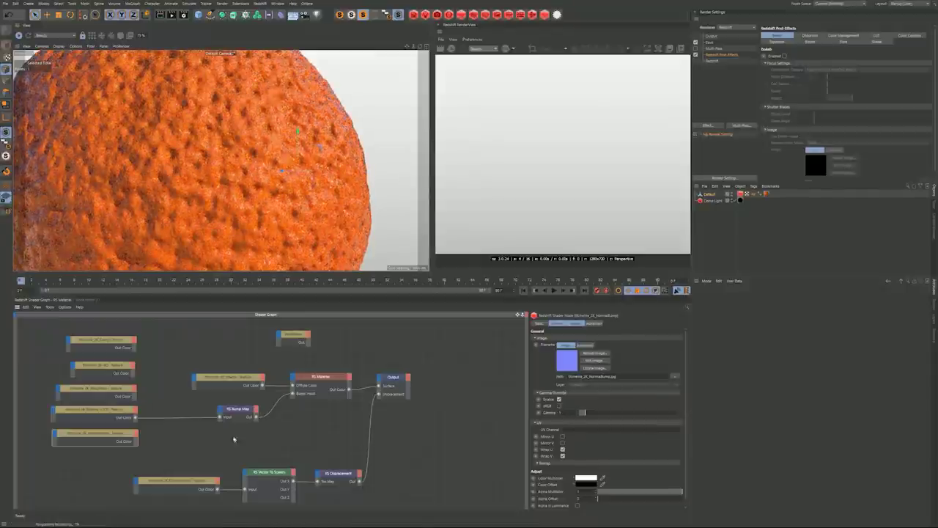
Step: Duplicate the RS Bump Map node and connect the NormalBump texture to the copy's input
{"action": "left_click_drag", "start_coordinate": [234, 410], "coordinate": [200, 441]}
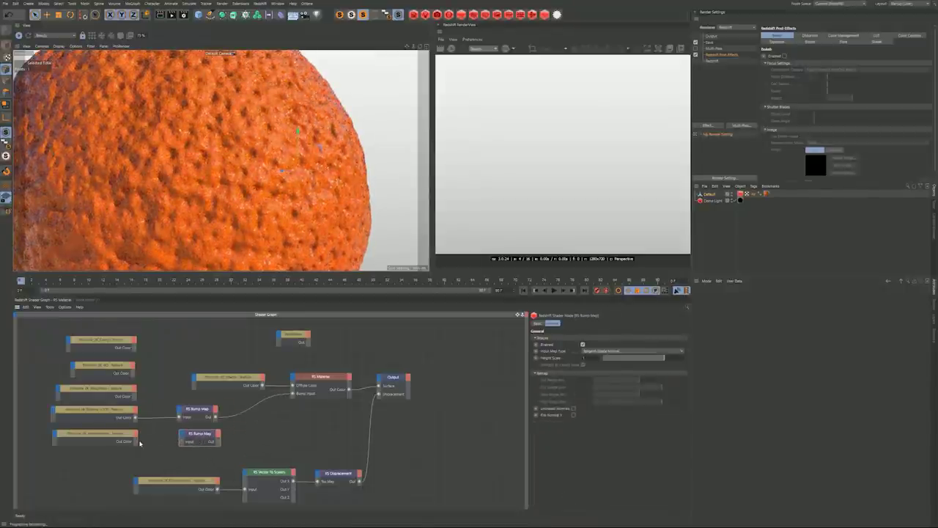
{"action": "left_click_drag", "start_coordinate": [137, 442], "coordinate": [183, 444]}
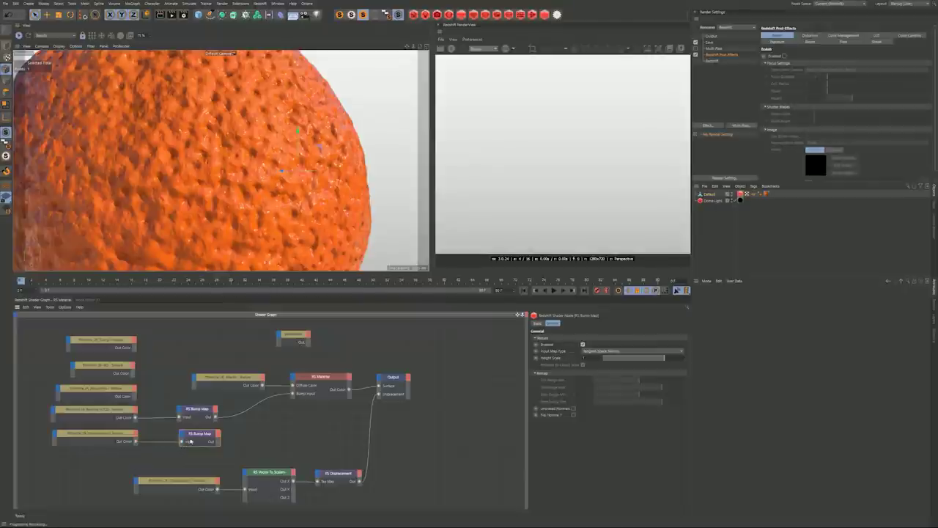
Step: Add an RS Bump Blender, connecting the first RS Bump Map to its Base Input and the second to Bump Input 0
{"action": "right_click", "coordinate": [269, 423]}
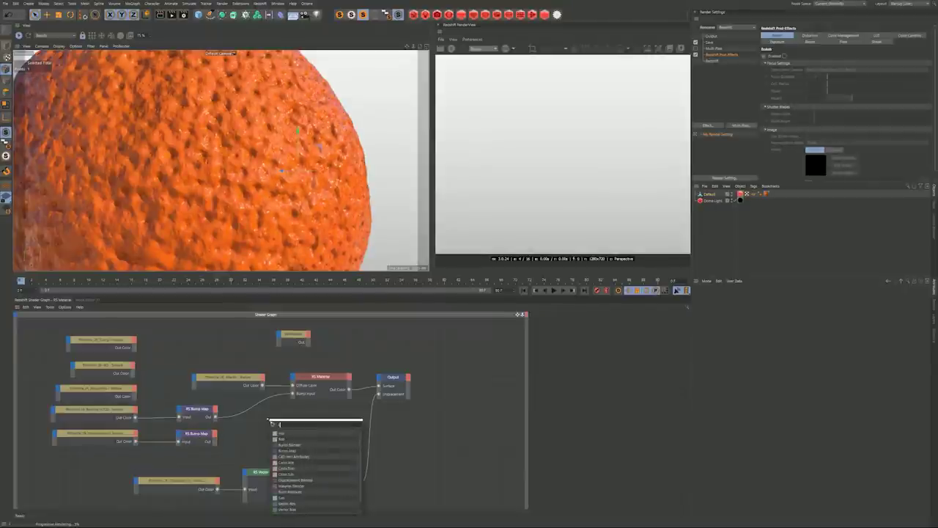
{"action": "type", "text": "ble"}
{"action": "key", "text": "Return"}
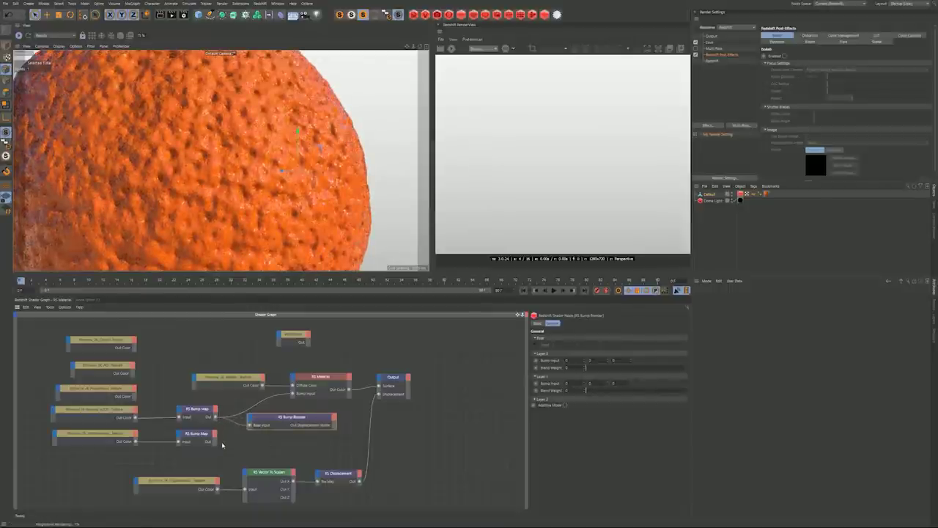
{"action": "left_click_drag", "start_coordinate": [214, 442], "coordinate": [250, 424]}
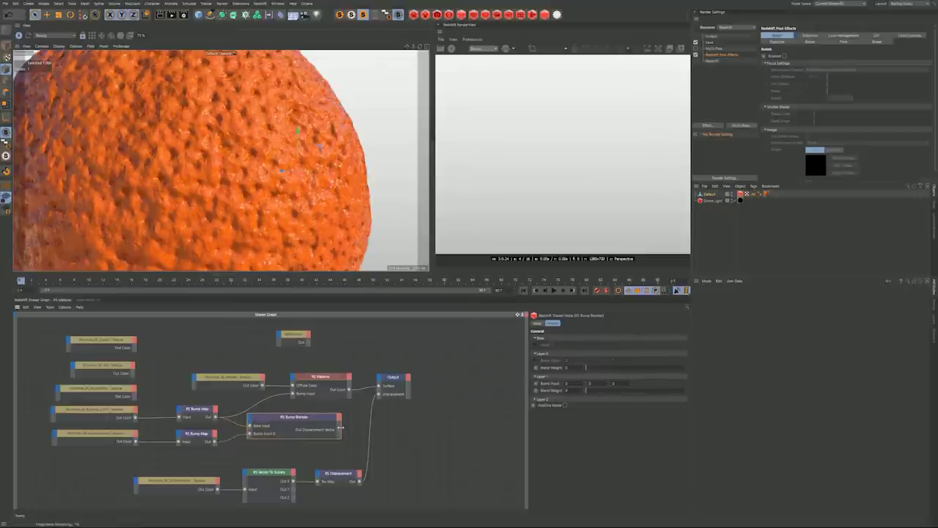
Step: Connect the RS Bump Blender's output to the RS Material's Bump Input and select the blender
{"action": "left_click_drag", "start_coordinate": [294, 394], "coordinate": [293, 395]}
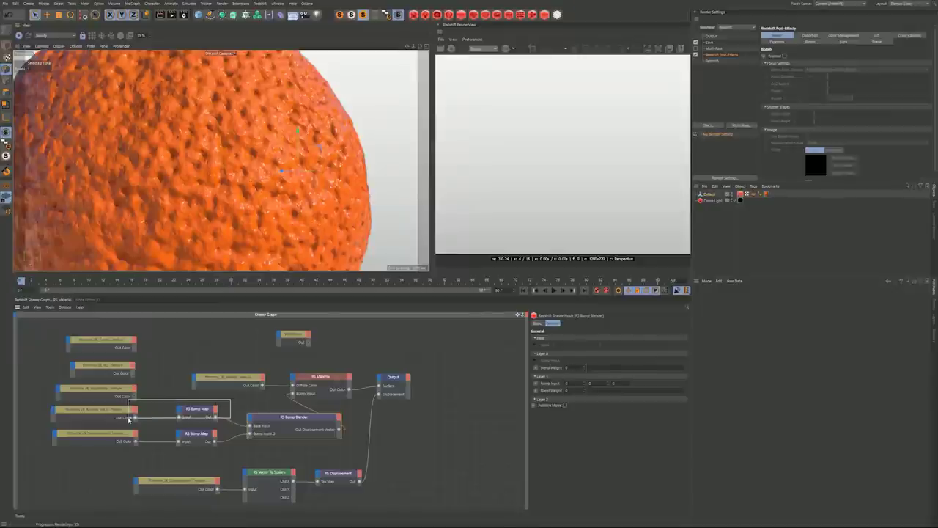
{"action": "left_click", "coordinate": [255, 408]}
{"action": "left_click", "coordinate": [288, 423]}
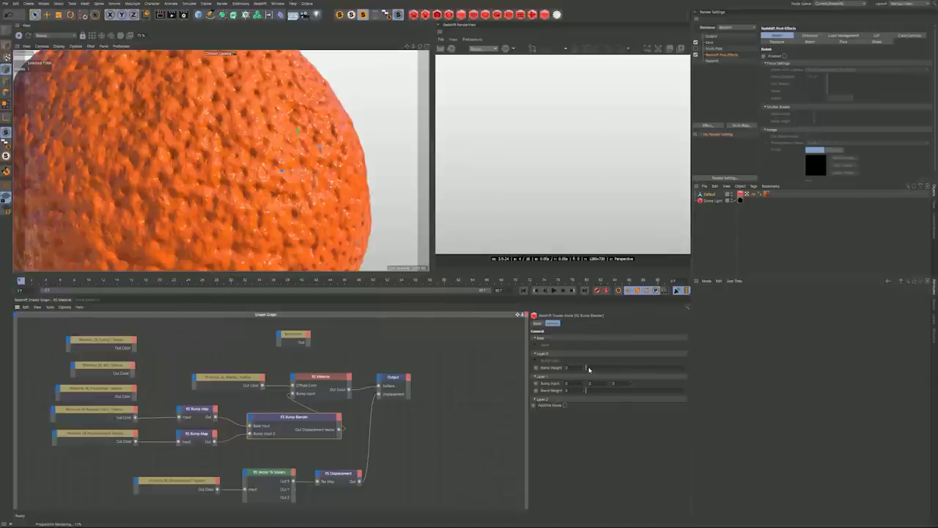
Step: Test the RS Bump Blender's Layer 0 Blend Weight at 1 in the viewport render
{"action": "left_click_drag", "start_coordinate": [588, 368], "coordinate": [694, 374]}
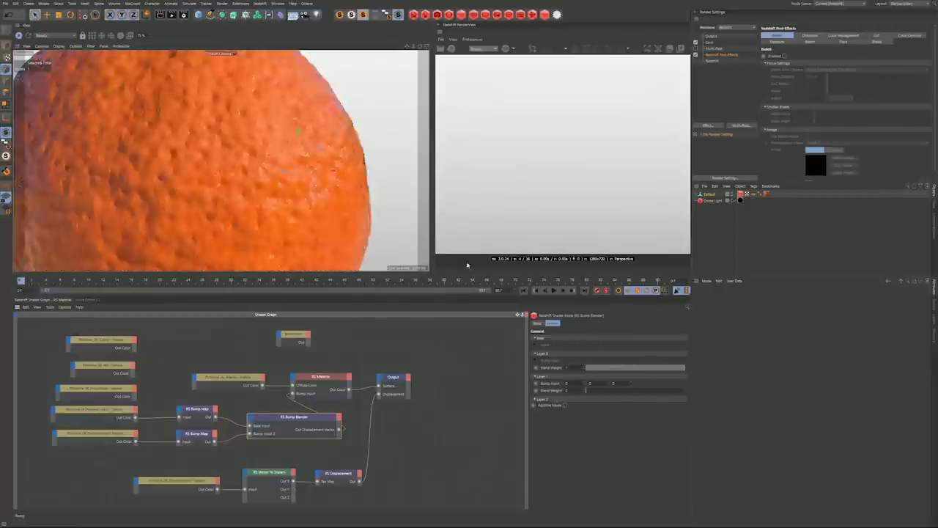
{"action": "left_click", "coordinate": [27, 25]}
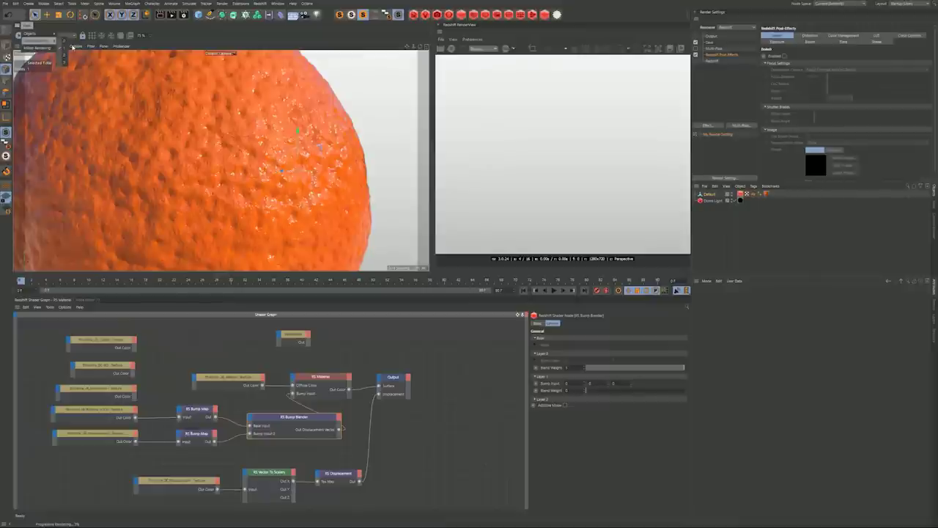
{"action": "left_click", "coordinate": [65, 44]}
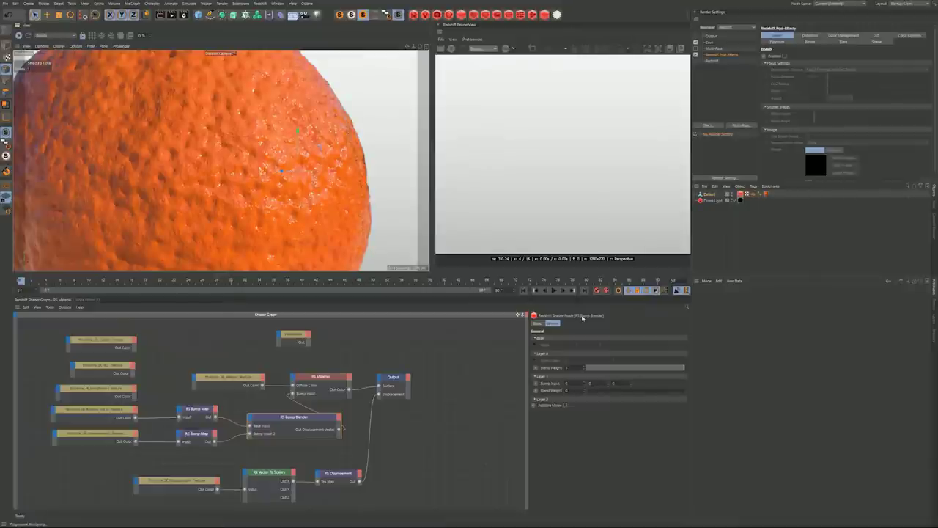
{"action": "mouse_move", "coordinate": [680, 370]}
{"action": "left_mouse_down"}
{"action": "mouse_move", "coordinate": [612, 371]}
{"action": "mouse_move", "coordinate": [684, 373]}
{"action": "left_mouse_up"}
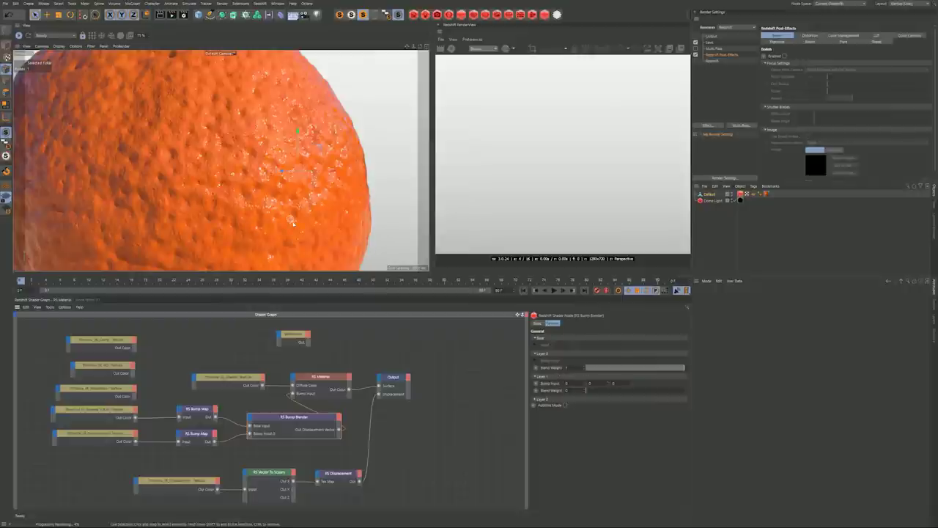
Step: Enable Additive Mode on the RS Bump Blender and set Layer 0's Blend Weight to about 0.7, starting from 0
{"action": "left_click_drag", "start_coordinate": [641, 368], "coordinate": [567, 369]}
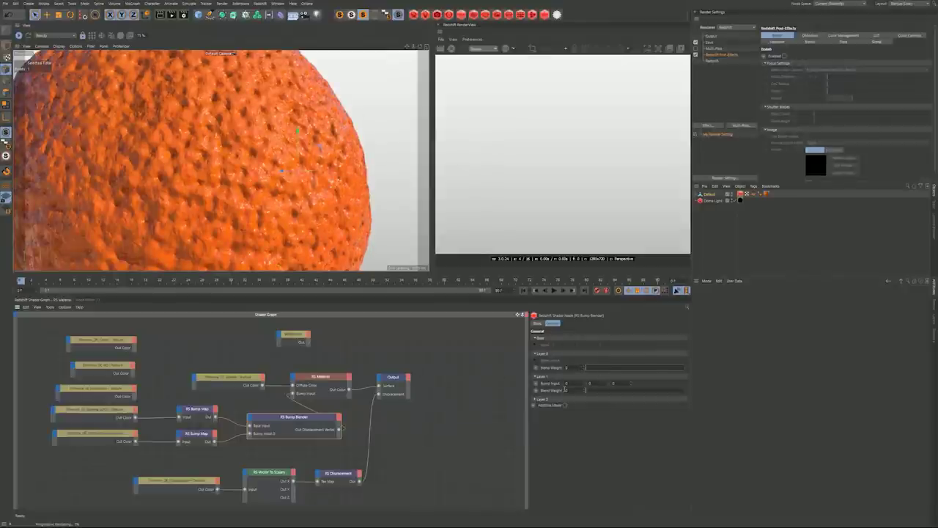
{"action": "left_click", "coordinate": [565, 406]}
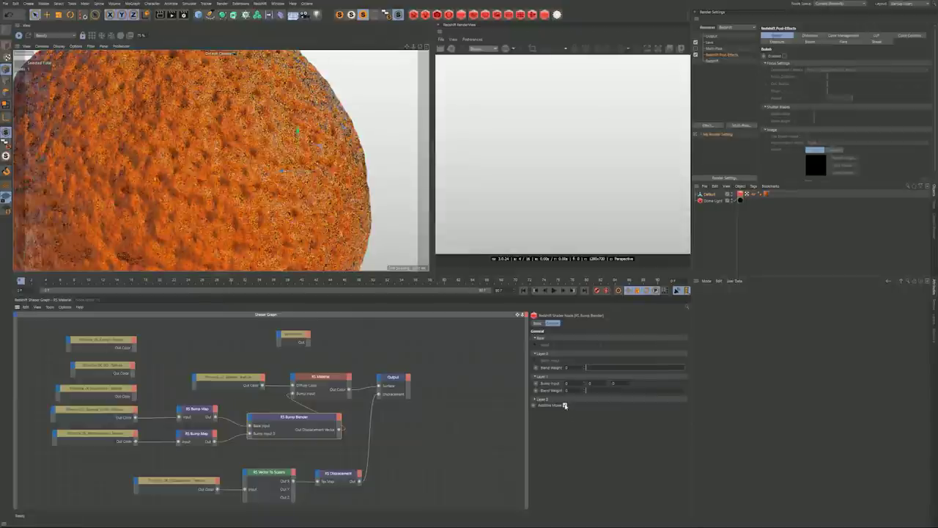
{"action": "left_click_drag", "start_coordinate": [586, 368], "coordinate": [657, 370]}
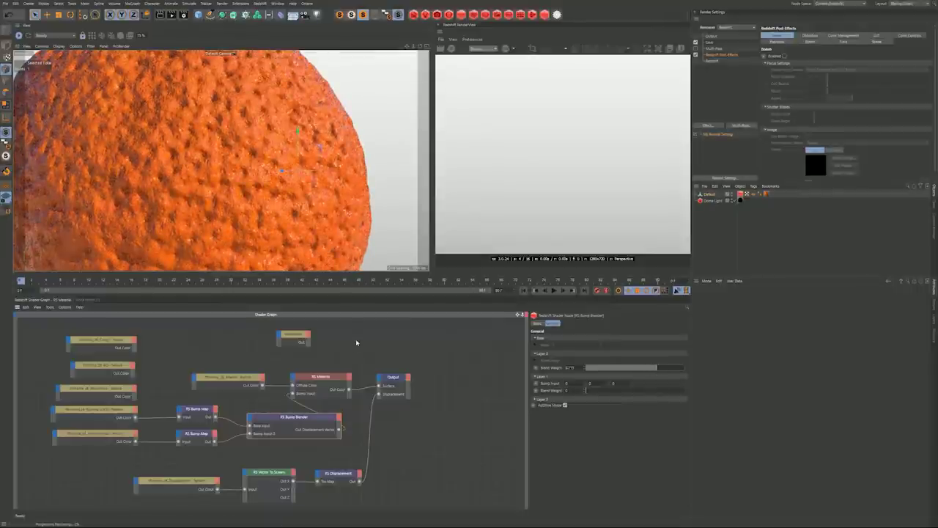
Step: Spread out the graph: shift the bump branch left, raise the three unconnected textures, and place the Wireframe node above the Output
{"action": "left_click_drag", "start_coordinate": [40, 411], "coordinate": [272, 459]}
{"action": "left_click_drag", "start_coordinate": [271, 420], "coordinate": [206, 424]}
{"action": "scroll", "coordinate": [270, 415], "scroll_direction": "down", "scroll_amount": 3}
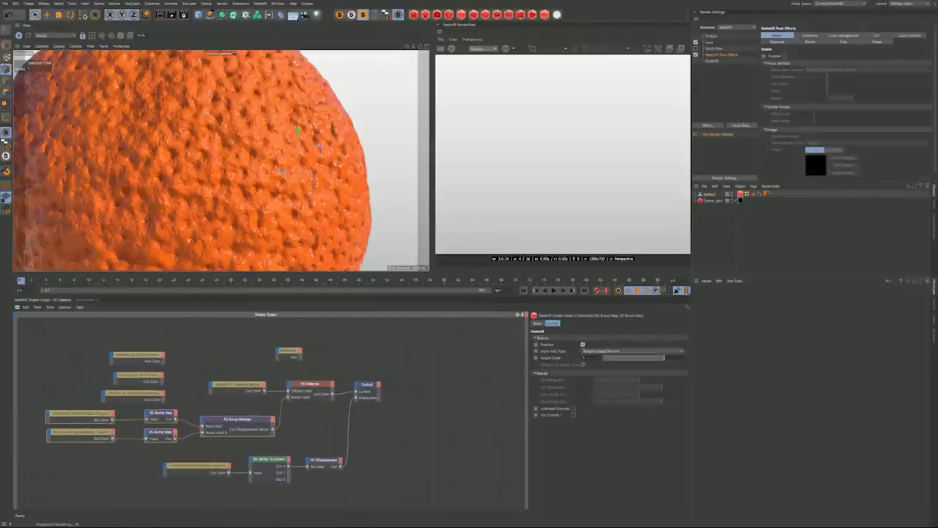
{"action": "middle_click_drag", "start_coordinate": [326, 417], "coordinate": [361, 408], "text": "alt"}
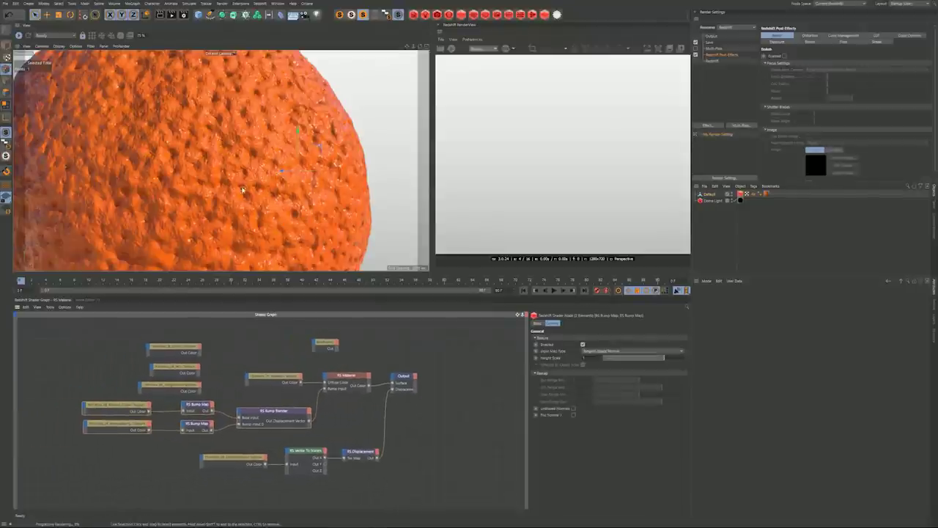
{"action": "left_click_drag", "start_coordinate": [222, 342], "coordinate": [162, 374]}
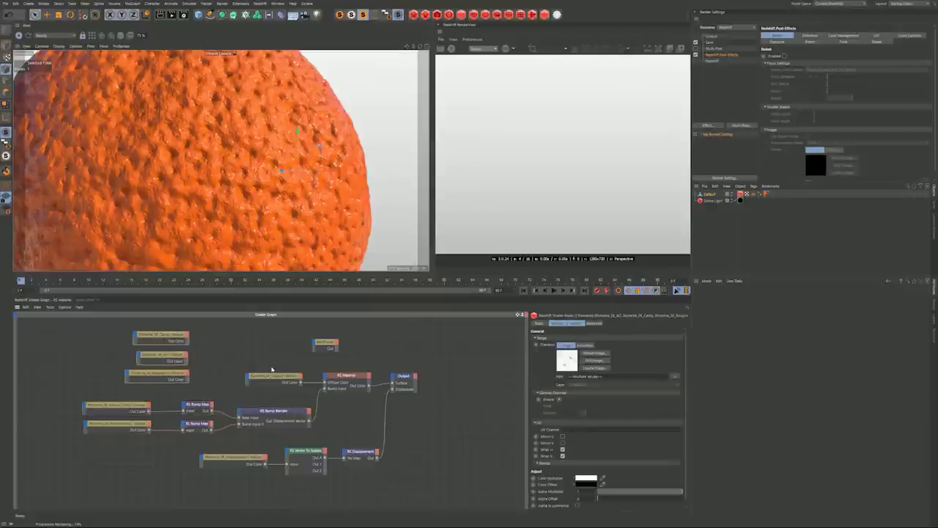
{"action": "left_click_drag", "start_coordinate": [326, 342], "coordinate": [403, 348]}
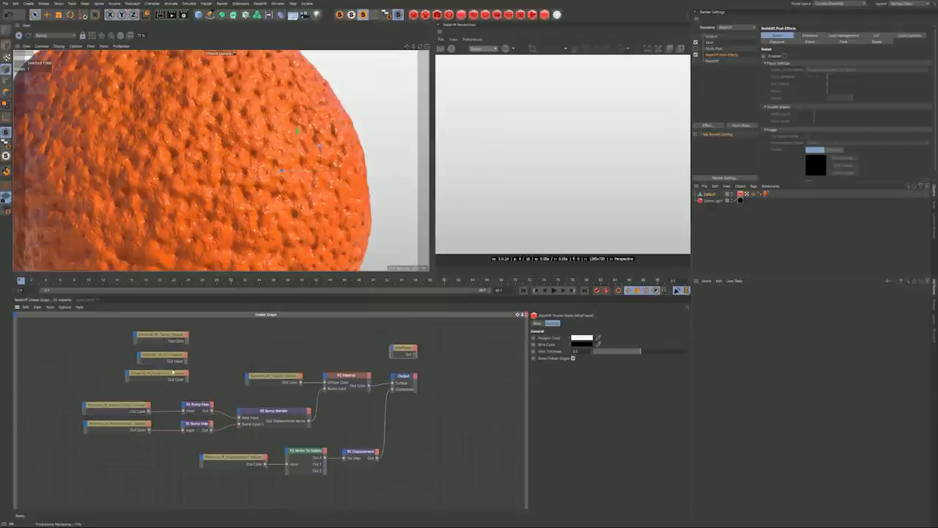
Step: Move the Roughness texture beside the RS Material, connect it to Refl Roughness, and make that port the material's first input
{"action": "left_click_drag", "start_coordinate": [165, 376], "coordinate": [277, 359]}
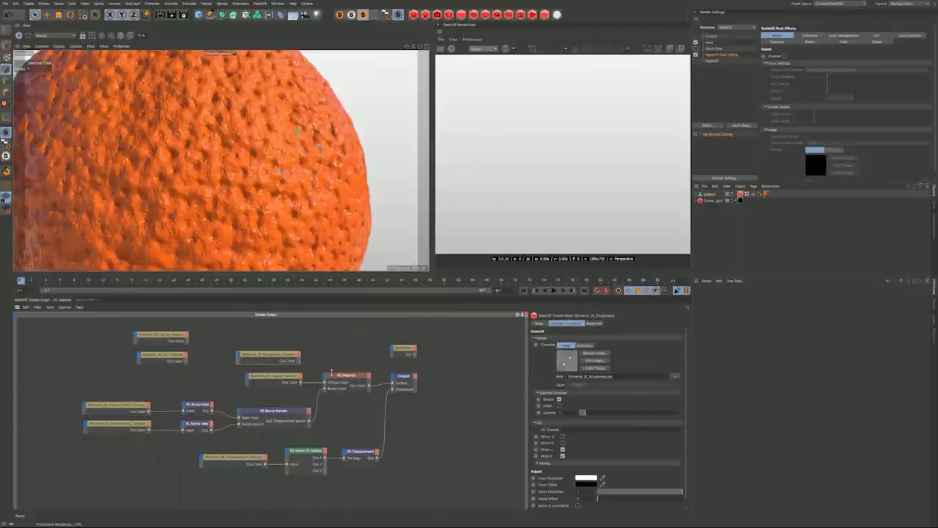
{"action": "left_click", "coordinate": [346, 378]}
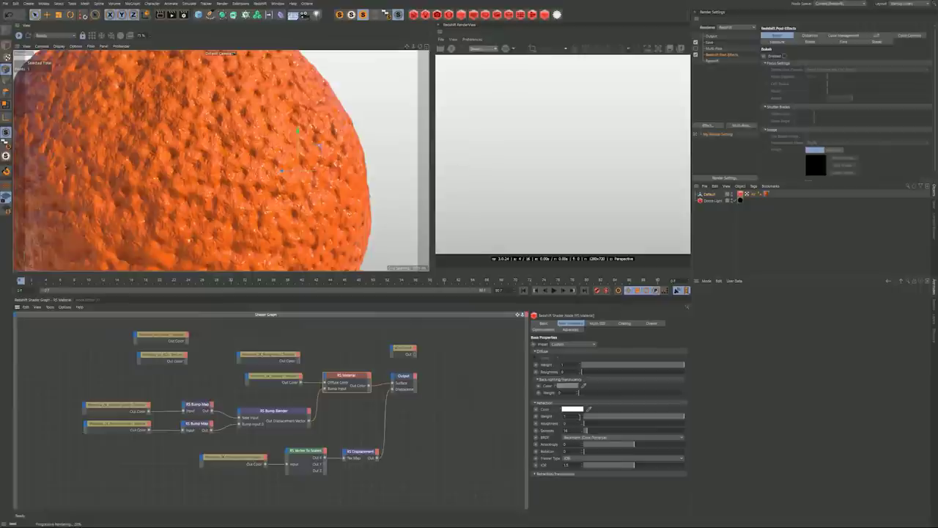
{"action": "left_click_drag", "start_coordinate": [300, 361], "coordinate": [333, 384]}
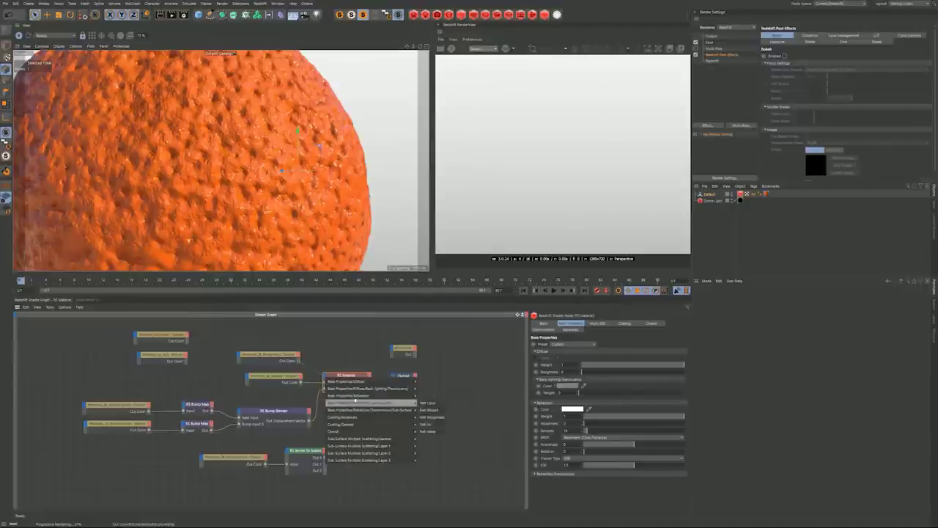
{"action": "mouse_move", "coordinate": [396, 395]}
{"action": "left_click", "coordinate": [442, 412]}
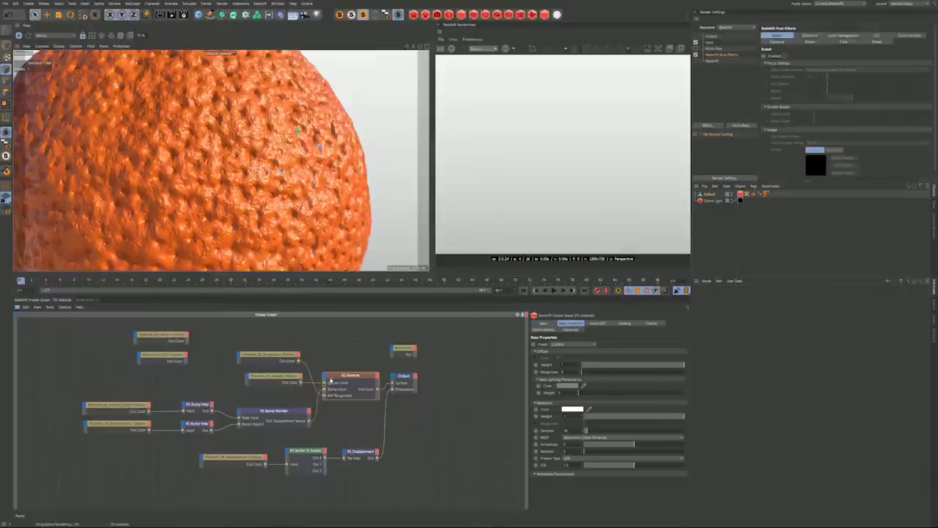
{"action": "left_click_drag", "start_coordinate": [339, 396], "coordinate": [336, 383]}
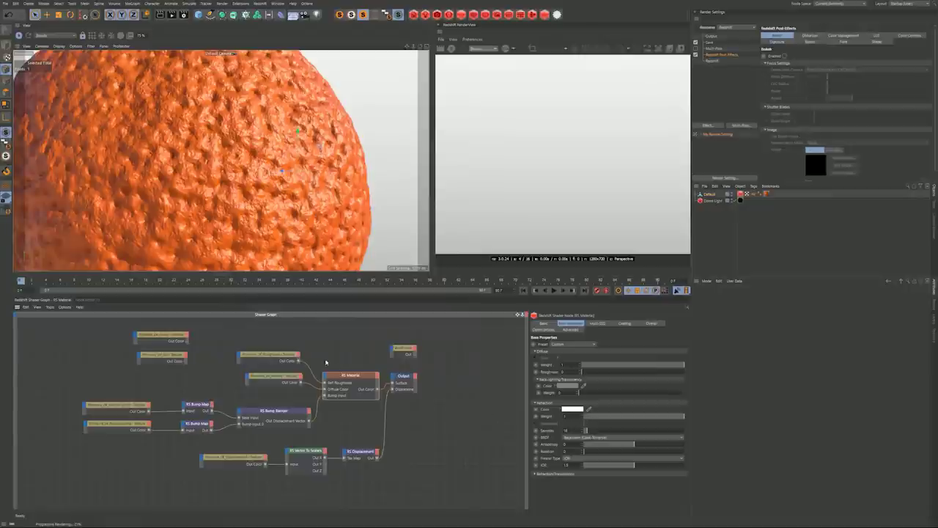
Step: Compare the Roughness texture with its Gamma Override disabled, and enable the override again
{"action": "left_click", "coordinate": [279, 358]}
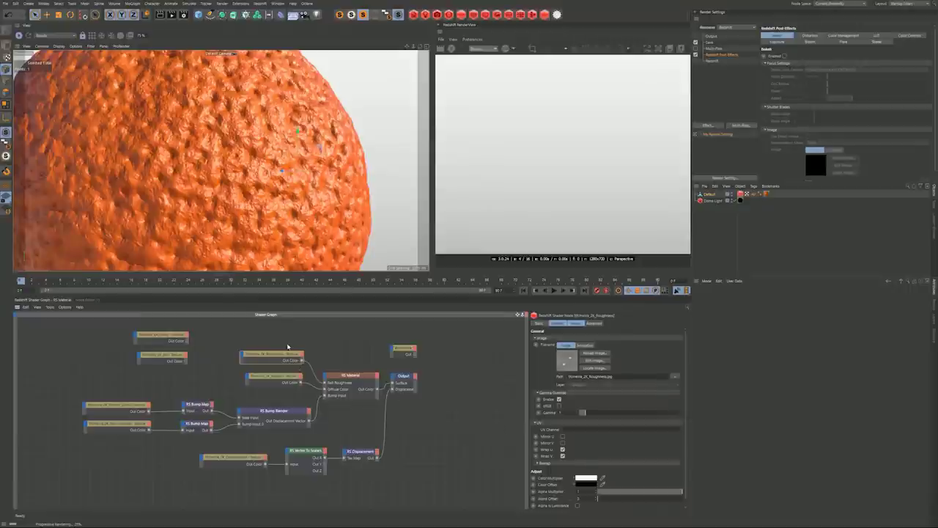
{"action": "left_click", "coordinate": [559, 400]}
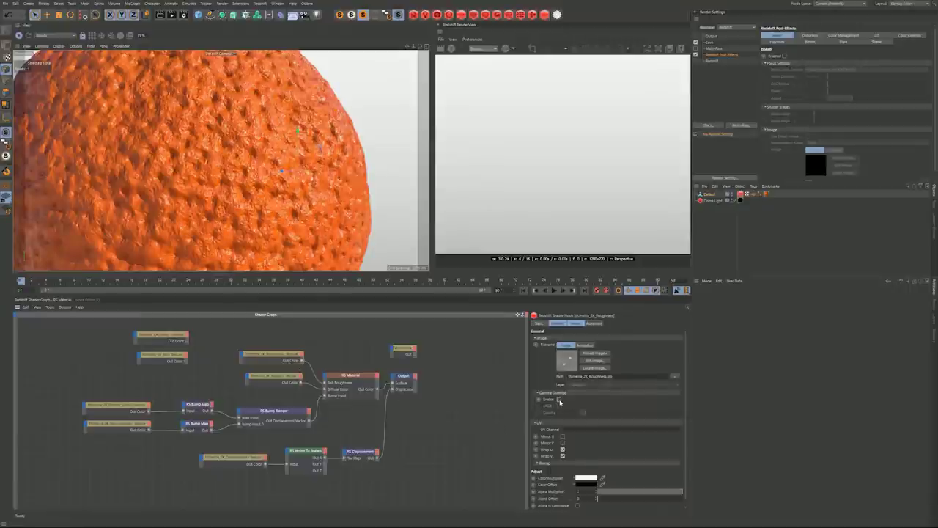
{"action": "left_click", "coordinate": [560, 400]}
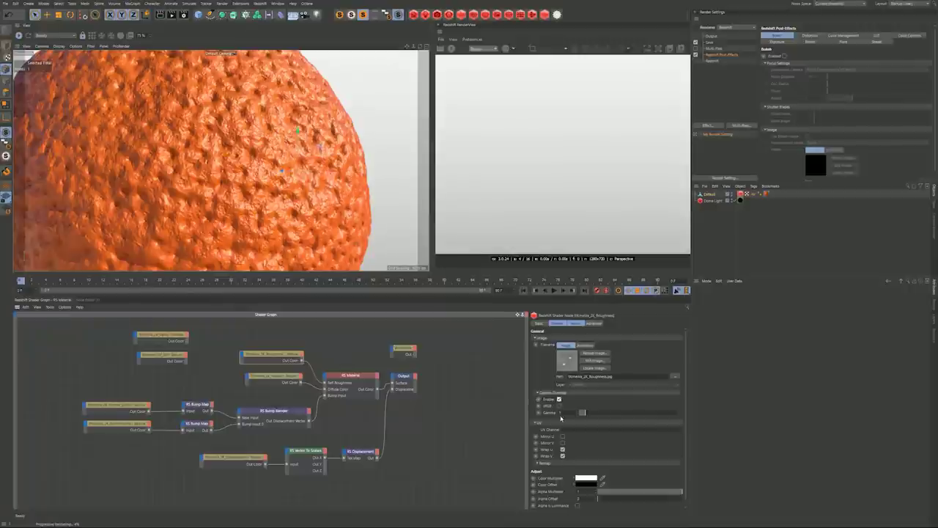
Step: Set the RS Material's reflection BRDF to GGX
{"action": "left_click", "coordinate": [310, 366]}
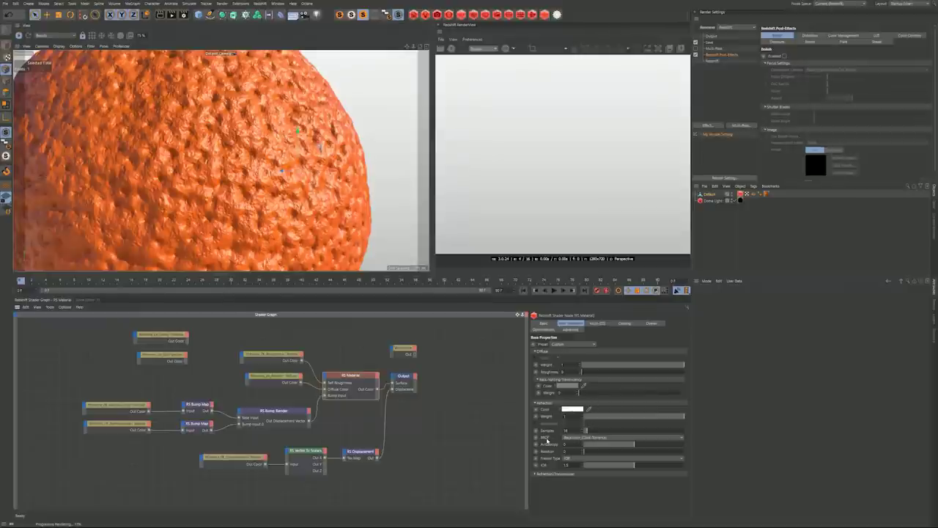
{"action": "left_click", "coordinate": [579, 439]}
{"action": "left_click", "coordinate": [577, 450]}
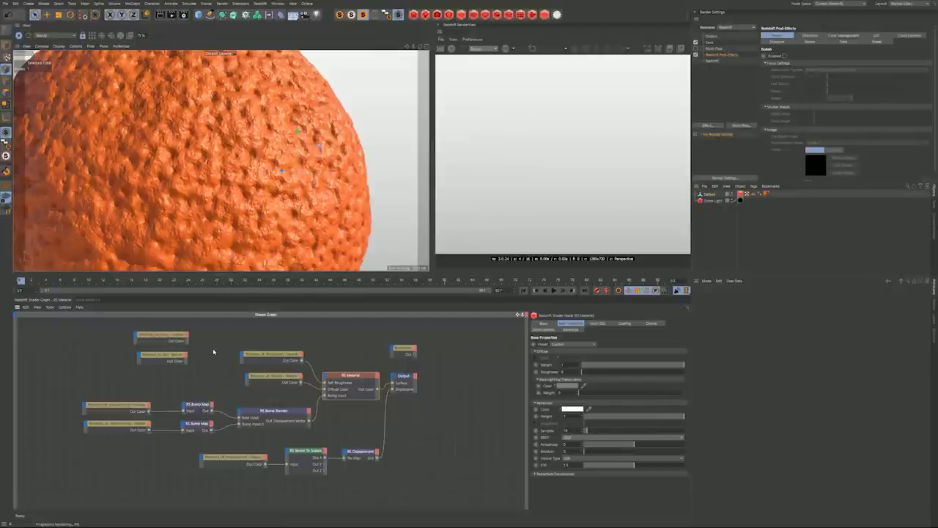
Step: Move the Cavity and AO textures further left in the graph and spread them apart
{"action": "left_click_drag", "start_coordinate": [204, 335], "coordinate": [139, 360]}
{"action": "left_click", "coordinate": [157, 366]}
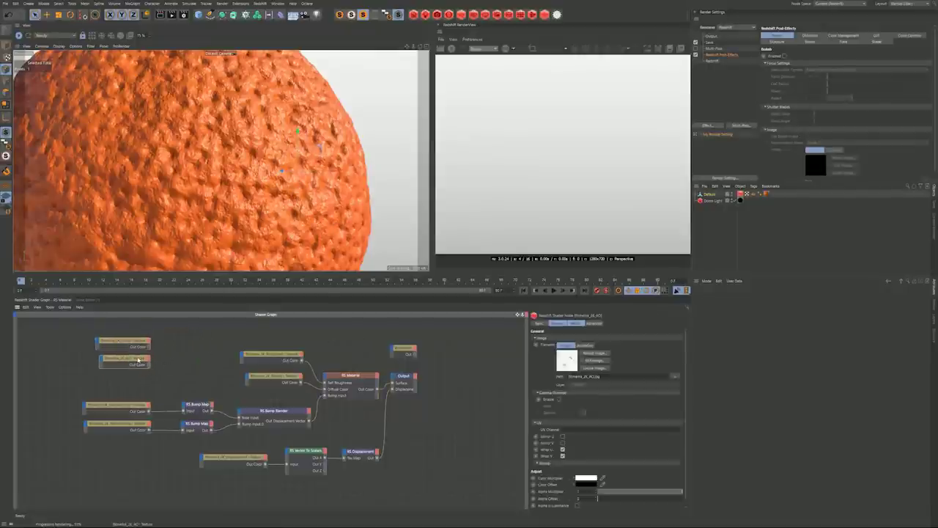
{"action": "left_click", "coordinate": [200, 369]}
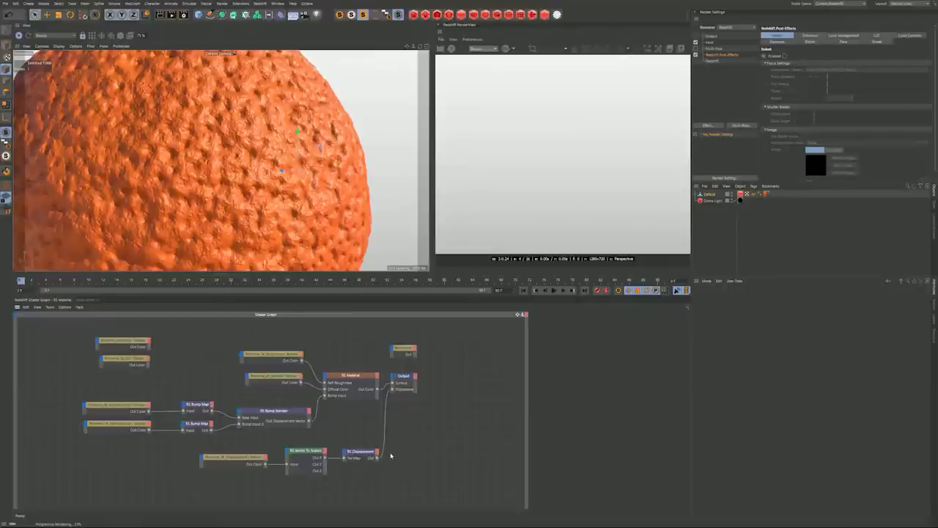
{"action": "mouse_move", "coordinate": [138, 358]}
{"action": "left_mouse_down"}
{"action": "mouse_move", "coordinate": [211, 367]}
{"action": "mouse_move", "coordinate": [223, 334]}
{"action": "mouse_move", "coordinate": [136, 360]}
{"action": "mouse_move", "coordinate": [112, 337]}
{"action": "mouse_move", "coordinate": [149, 362]}
{"action": "left_mouse_up"}
{"action": "left_click", "coordinate": [330, 378]}
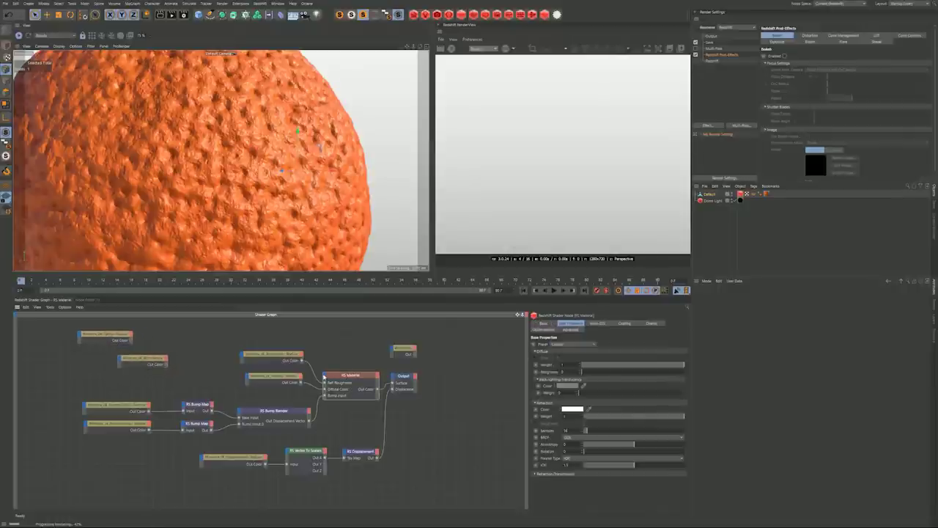
{"action": "left_click", "coordinate": [324, 376]}
{"action": "mouse_move", "coordinate": [395, 431]}
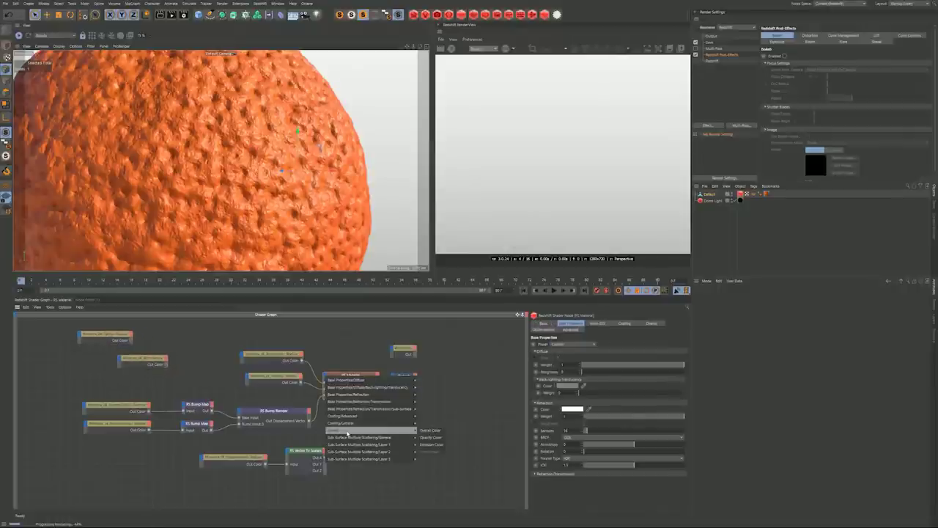
{"action": "left_click", "coordinate": [479, 414]}
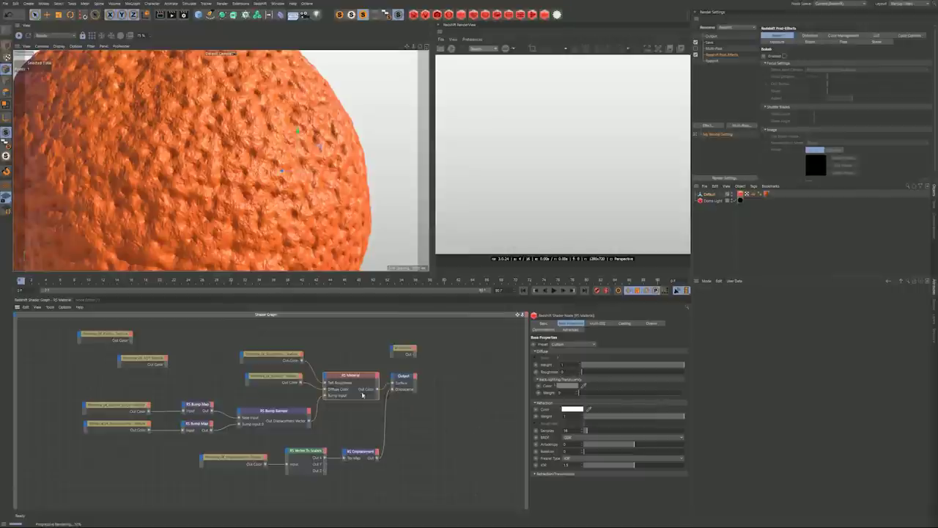
Step: Connect the AO texture to the Roughness texture's Color Multiplier input and place it just beside that node
{"action": "left_click", "coordinate": [271, 357]}
{"action": "left_click_drag", "start_coordinate": [271, 357], "coordinate": [269, 356]}
{"action": "left_click_drag", "start_coordinate": [170, 363], "coordinate": [282, 357]}
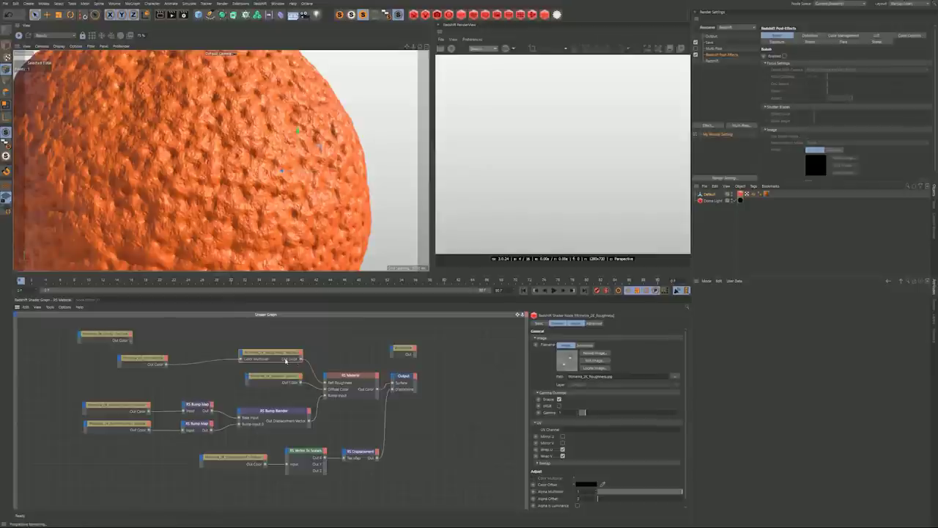
{"action": "left_click_drag", "start_coordinate": [145, 359], "coordinate": [200, 355]}
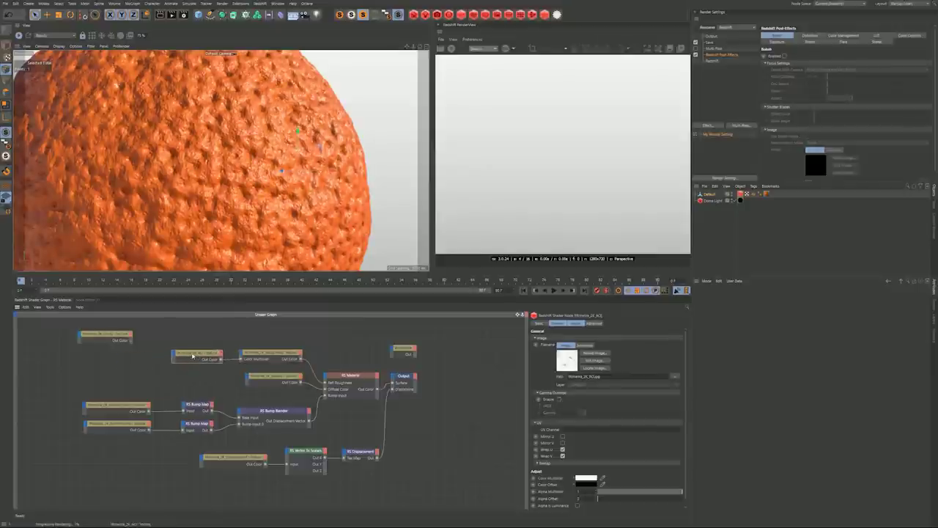
Step: Connect the Cavity texture to the RS Material's Overall Color input and restore the material as the Output's Surface
{"action": "left_click_drag", "start_coordinate": [117, 338], "coordinate": [246, 377]}
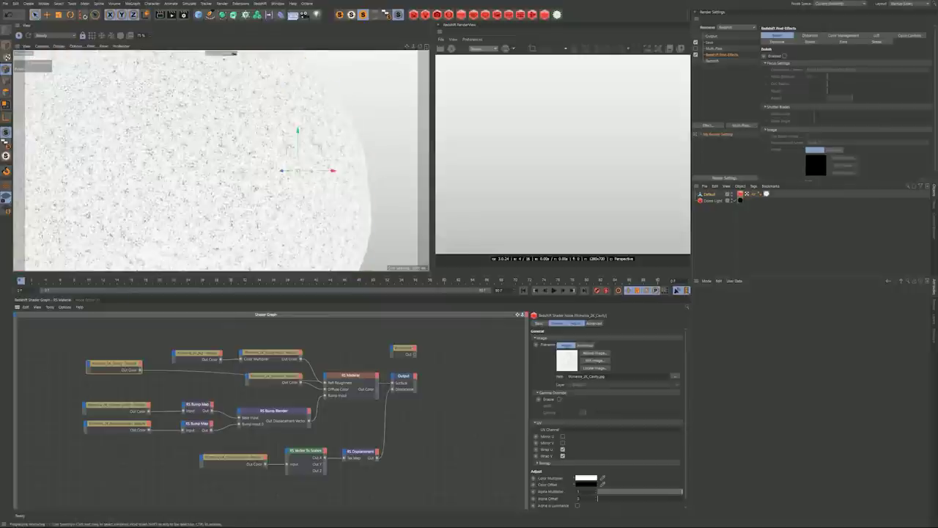
{"action": "left_click_drag", "start_coordinate": [118, 366], "coordinate": [243, 425]}
{"action": "left_click_drag", "start_coordinate": [242, 498], "coordinate": [327, 379]}
{"action": "mouse_move", "coordinate": [343, 425]}
{"action": "left_click", "coordinate": [431, 431]}
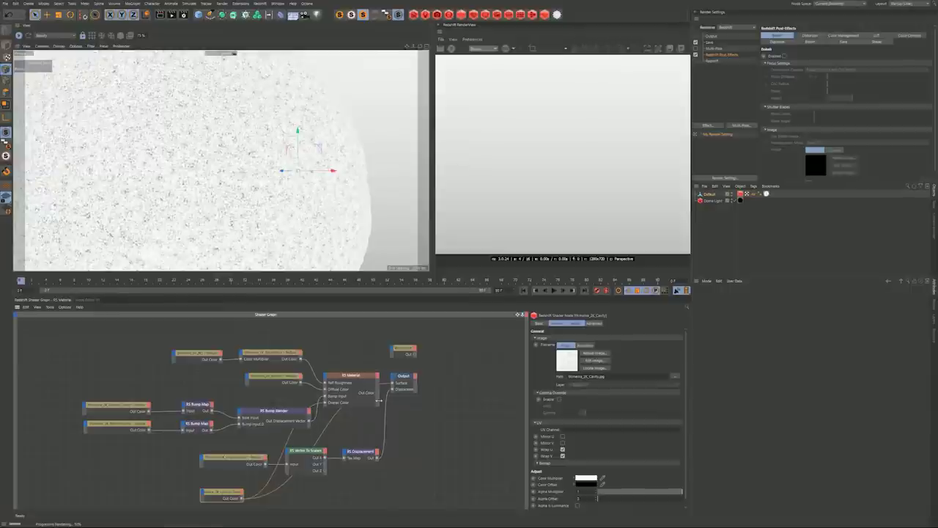
{"action": "left_click", "coordinate": [364, 376]}
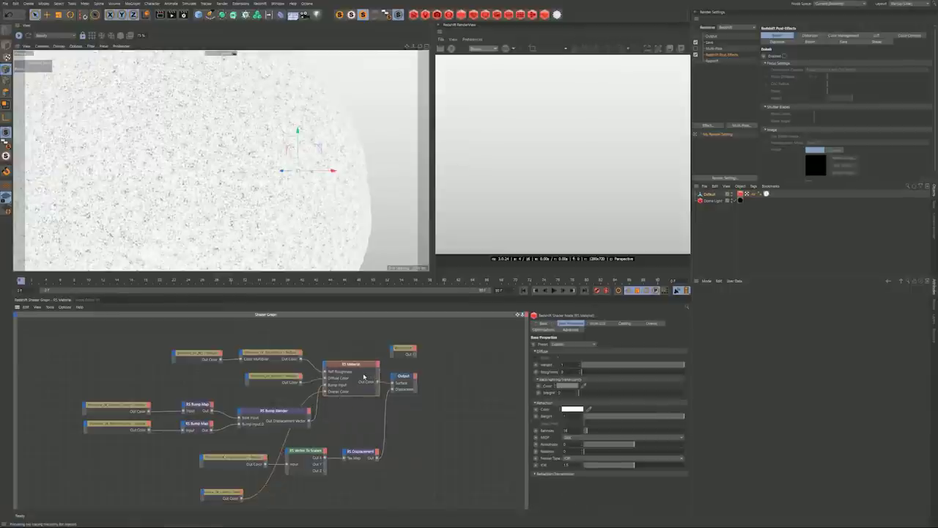
Step: Place the Cavity texture above the others, make Overall Color the material's first input, and realign the Albedo, Roughness and AO textures
{"action": "left_click_drag", "start_coordinate": [224, 493], "coordinate": [204, 333]}
{"action": "mouse_move", "coordinate": [336, 392]}
{"action": "left_mouse_down"}
{"action": "mouse_move", "coordinate": [339, 373]}
{"action": "mouse_move", "coordinate": [338, 386]}
{"action": "left_mouse_up"}
{"action": "left_click_drag", "start_coordinate": [282, 379], "coordinate": [280, 390]}
{"action": "left_click_drag", "start_coordinate": [281, 354], "coordinate": [273, 370]}
{"action": "left_click_drag", "start_coordinate": [200, 354], "coordinate": [182, 370]}
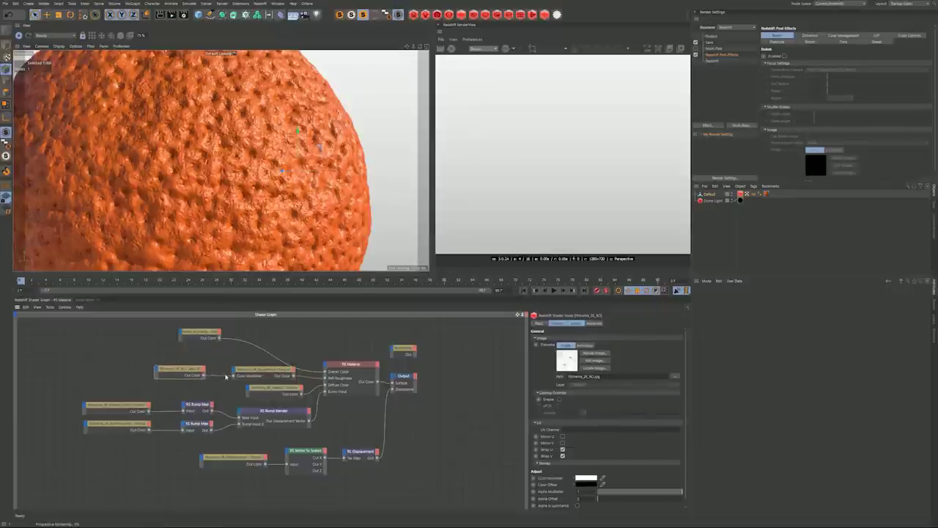
Step: Shift the Cavity texture slightly right and move the Output and Wireframe nodes away from the RS Material
{"action": "middle_click_drag", "start_coordinate": [306, 351], "coordinate": [295, 360]}
{"action": "scroll", "coordinate": [307, 404], "scroll_direction": "up", "scroll_amount": 1}
{"action": "left_click_drag", "start_coordinate": [178, 335], "coordinate": [204, 336]}
{"action": "left_click", "coordinate": [350, 378]}
{"action": "left_click_drag", "start_coordinate": [433, 352], "coordinate": [430, 387]}
Step: Add an RS Ramp node above the RS Material, next to the Cavity texture
{"action": "double_click", "coordinate": [305, 339]}
{"action": "type", "text": "nois"}
{"action": "key", "text": "Return"}
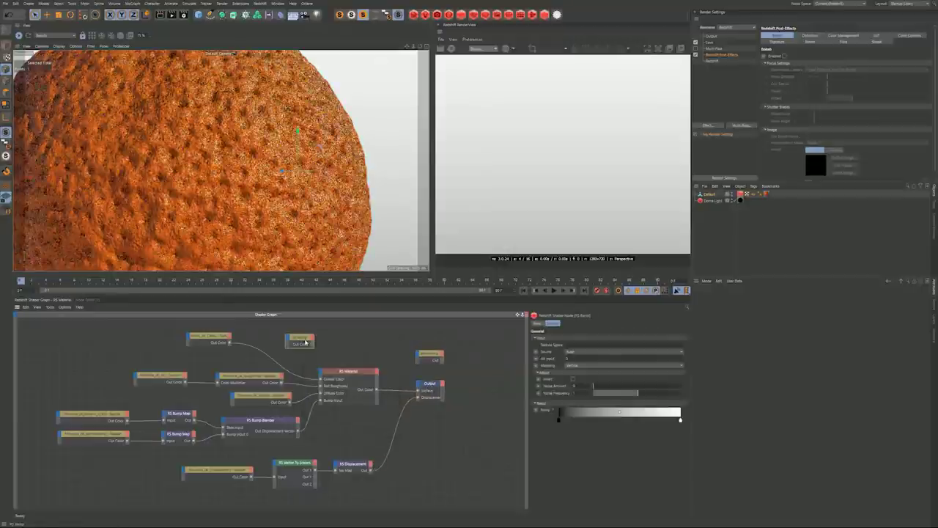
Step: Feed the Cavity texture into the RS Ramp, preview the ramp as the surface, and shift its white knot to about one third
{"action": "left_click_drag", "start_coordinate": [230, 342], "coordinate": [322, 344]}
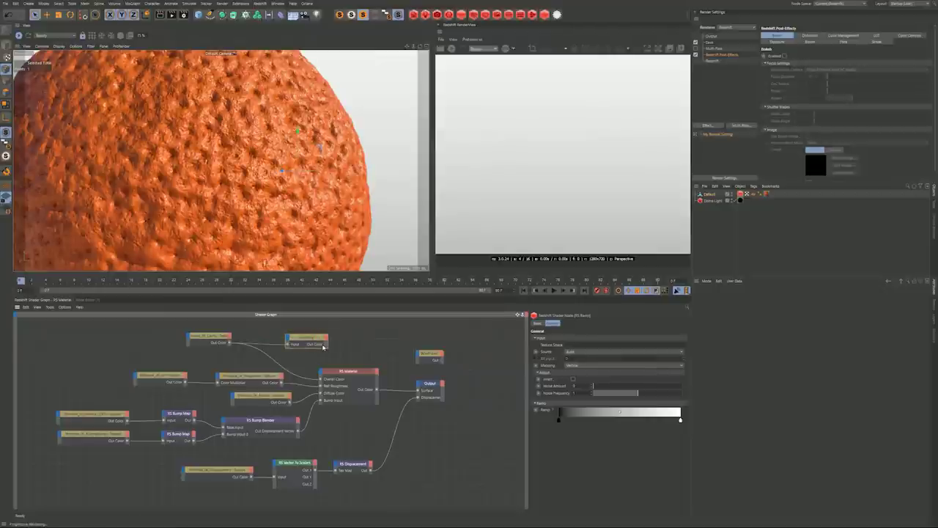
{"action": "key", "text": "s"}
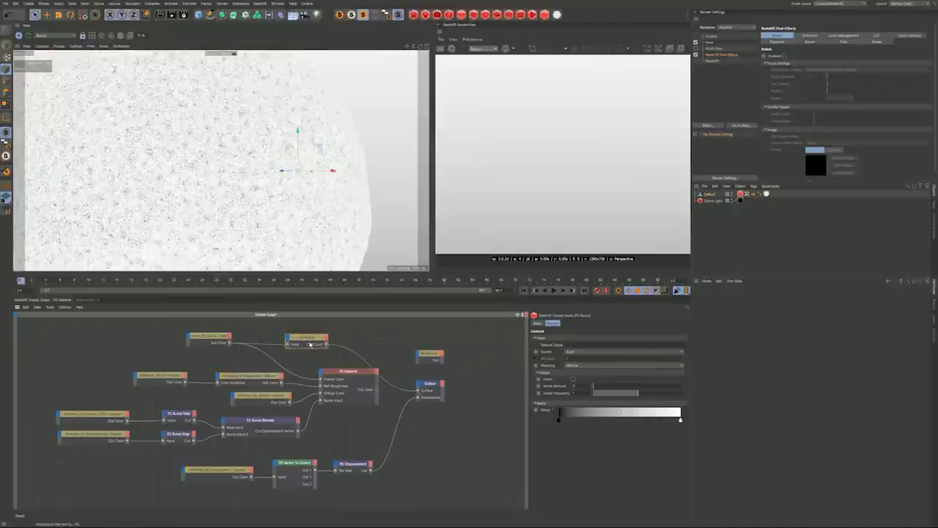
{"action": "left_click_drag", "start_coordinate": [681, 420], "coordinate": [603, 420]}
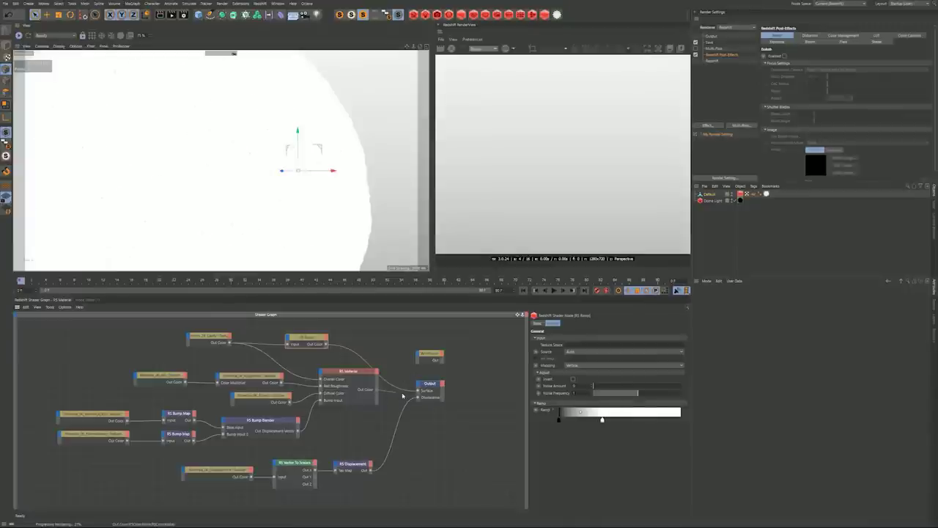
Step: Connect the RS Ramp to the RS Material's Overall Color, restore the material as the surface, and place the ramp beside the Cavity texture
{"action": "left_click_drag", "start_coordinate": [327, 345], "coordinate": [321, 379]}
{"action": "left_click_drag", "start_coordinate": [308, 338], "coordinate": [277, 338]}
{"action": "left_click", "coordinate": [347, 338]}
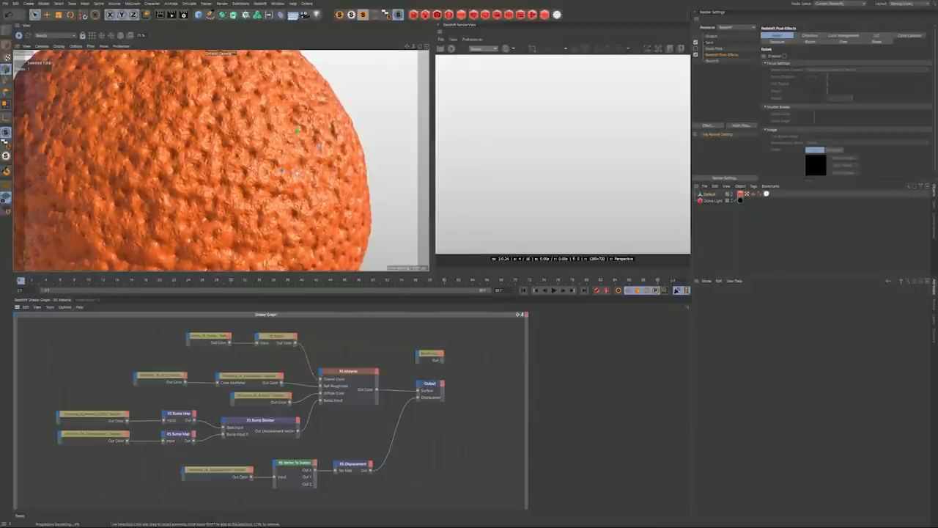
Step: Examine the whole orange's rendered surface from a distance, from the side and from above its stem
{"action": "scroll", "coordinate": [194, 169], "scroll_direction": "down", "scroll_amount": 5}
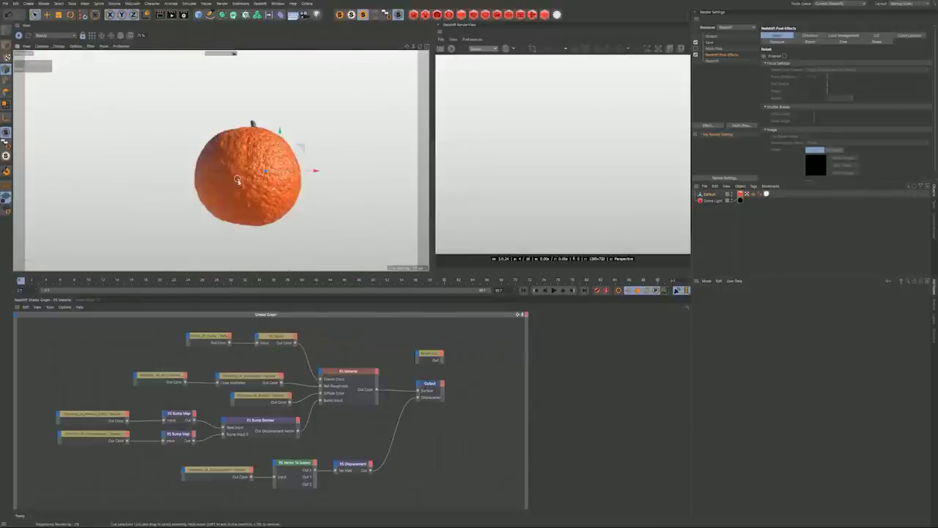
{"action": "mouse_move", "coordinate": [264, 177]}
{"action": "left_mouse_down", "text": "alt"}
{"action": "mouse_move", "coordinate": [266, 198]}
{"action": "mouse_move", "coordinate": [277, 201]}
{"action": "mouse_move", "coordinate": [270, 183]}
{"action": "mouse_move", "coordinate": [252, 179]}
{"action": "mouse_move", "coordinate": [247, 190]}
{"action": "mouse_move", "coordinate": [258, 181]}
{"action": "left_mouse_up", "text": "alt"}
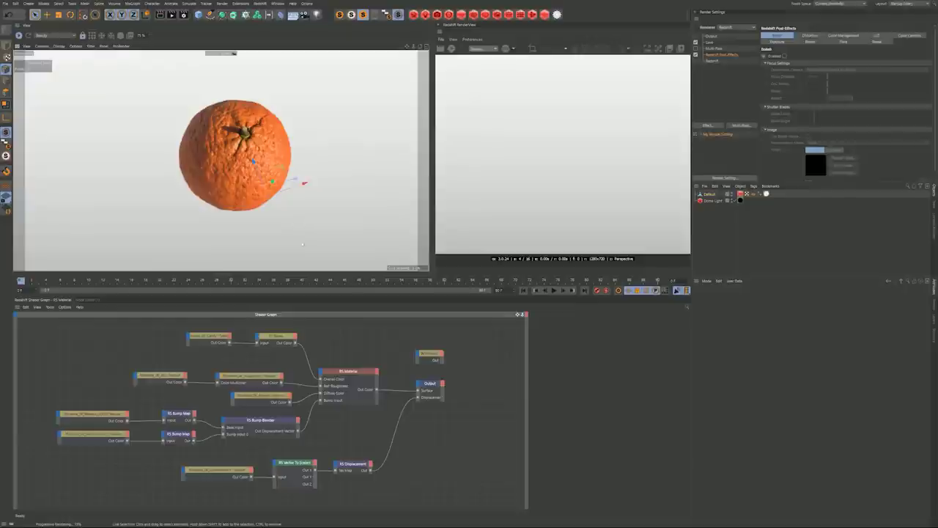
{"action": "left_click_drag", "start_coordinate": [256, 178], "coordinate": [248, 199], "text": "alt"}
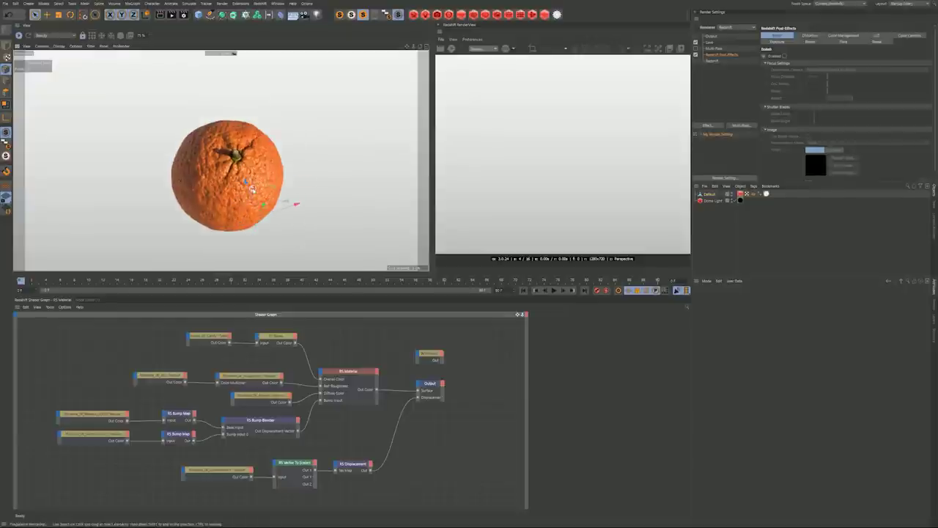
{"action": "middle_click_drag", "start_coordinate": [376, 417], "coordinate": [372, 379], "text": "alt"}
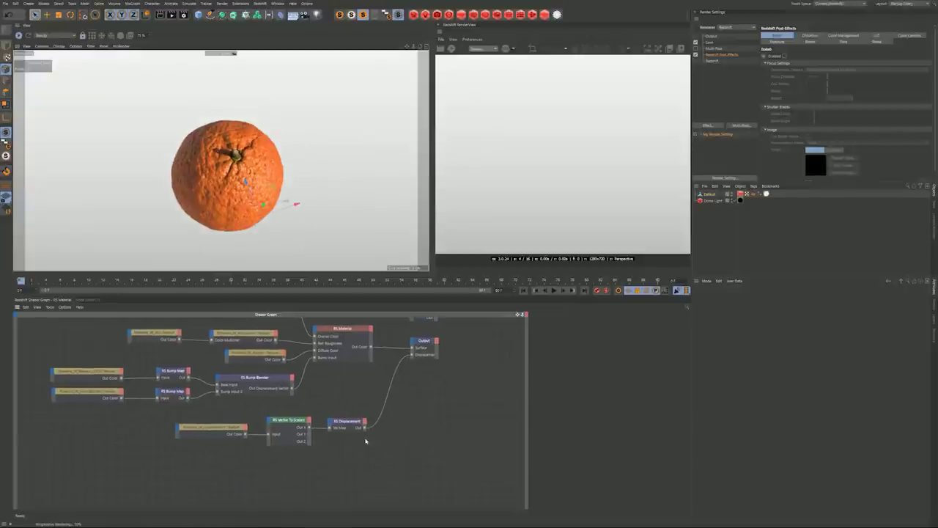
{"action": "left_click_drag", "start_coordinate": [254, 156], "coordinate": [253, 209], "text": "alt"}
{"action": "middle_click_drag", "start_coordinate": [253, 209], "coordinate": [259, 172], "text": "alt"}
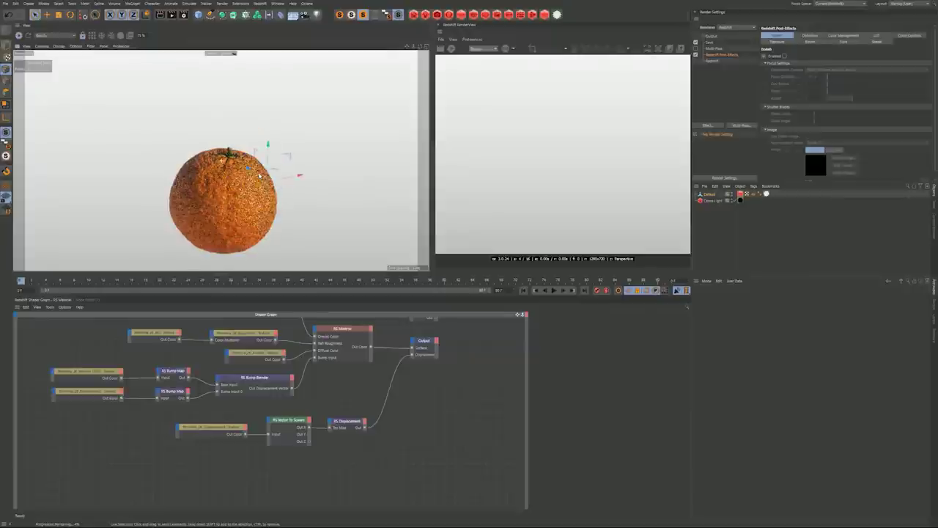
{"action": "left_click_drag", "start_coordinate": [266, 181], "coordinate": [262, 187], "text": "alt"}
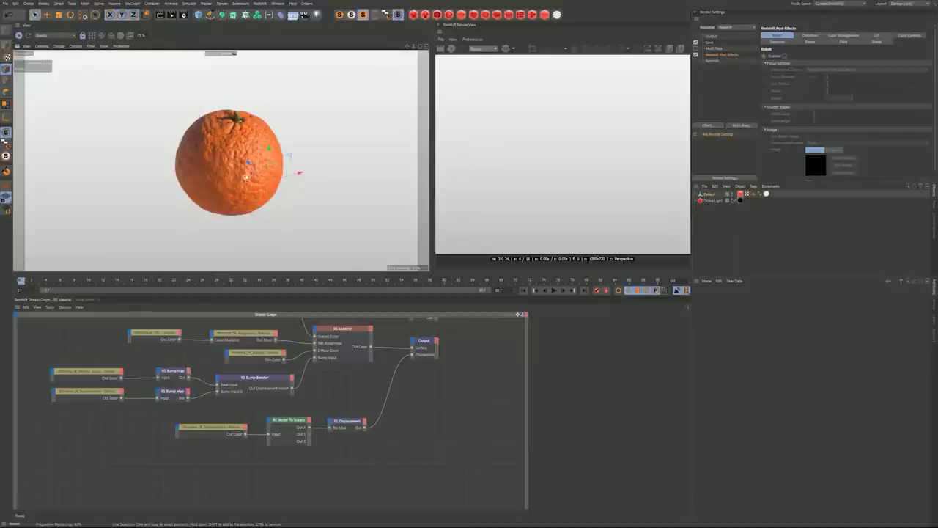
{"action": "left_click_drag", "start_coordinate": [247, 178], "coordinate": [247, 183], "text": "alt"}
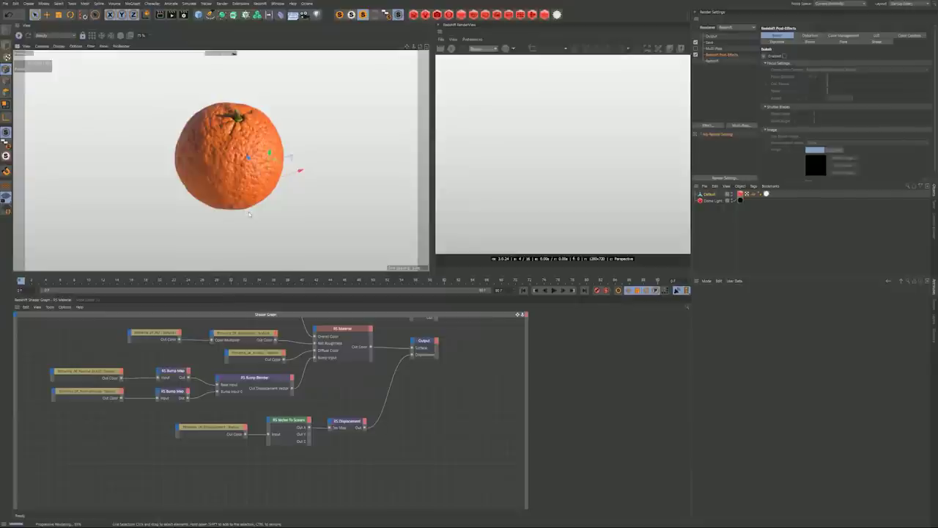
Step: Add a Maxon Noise node previewed as the surface, and route it through a duplicate RS Displacement into the Output's Displacement
{"action": "type", "text": "cmax"}
{"action": "key", "text": "Return"}
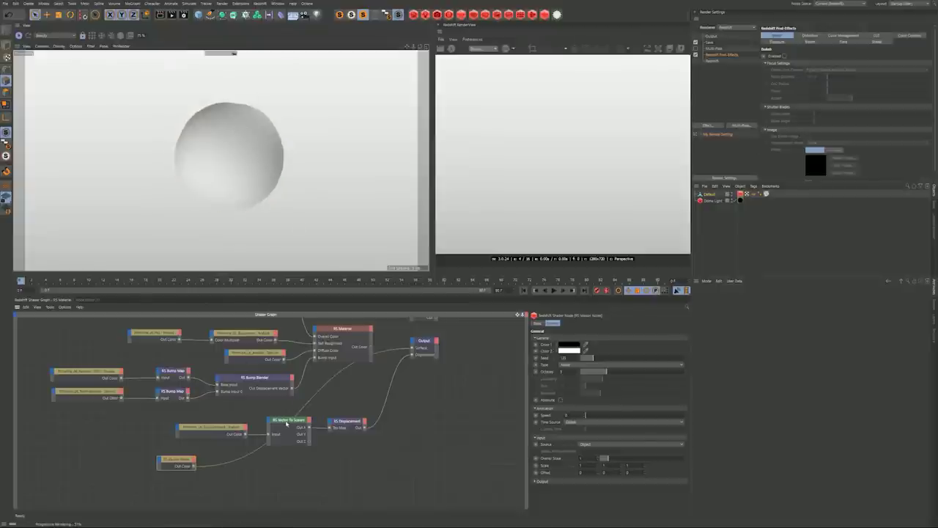
{"action": "left_click_drag", "start_coordinate": [176, 462], "coordinate": [237, 469]}
{"action": "left_click_drag", "start_coordinate": [350, 427], "coordinate": [341, 468], "text": "ctrl"}
{"action": "left_click_drag", "start_coordinate": [256, 474], "coordinate": [413, 355]}
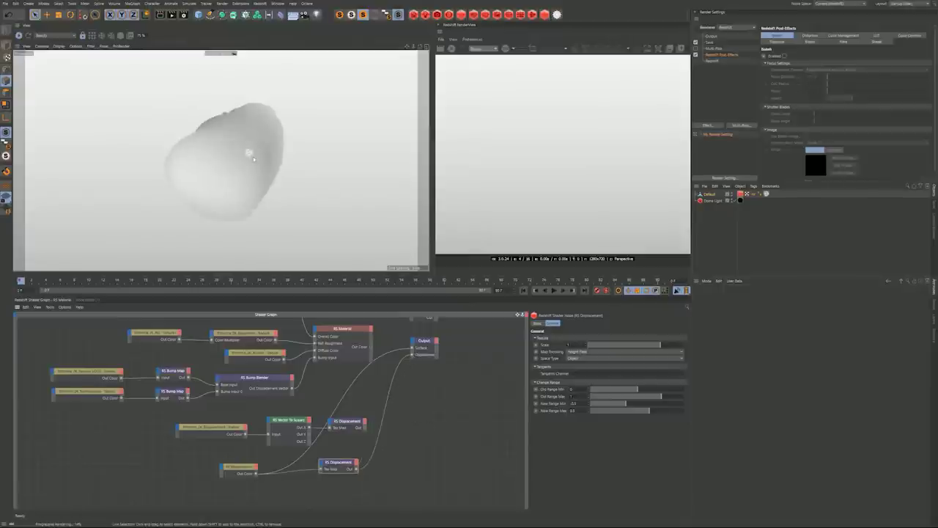
Step: Reduce the Maxon Noise's Overall Scale to get smaller lumps on the displaced shape
{"action": "left_click", "coordinate": [242, 465]}
{"action": "left_click_drag", "start_coordinate": [607, 459], "coordinate": [602, 460]}
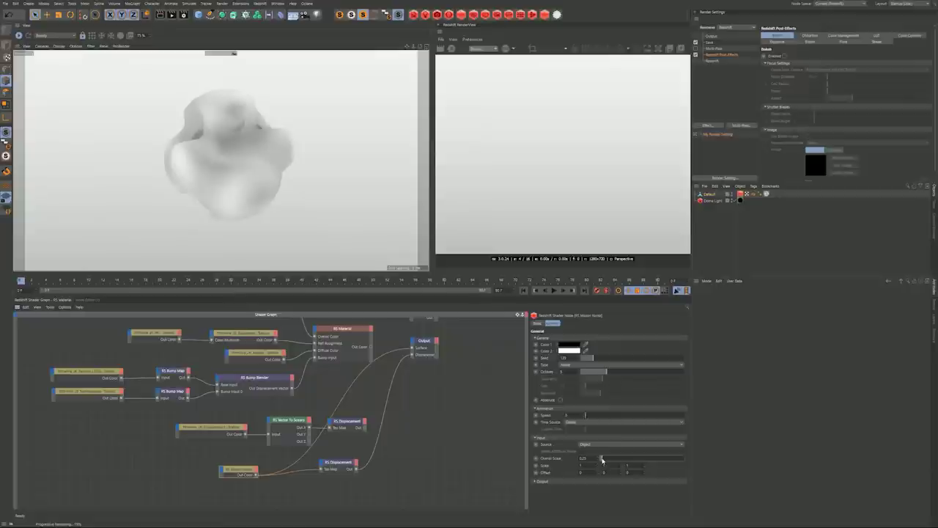
{"action": "left_click_drag", "start_coordinate": [600, 462], "coordinate": [604, 461]}
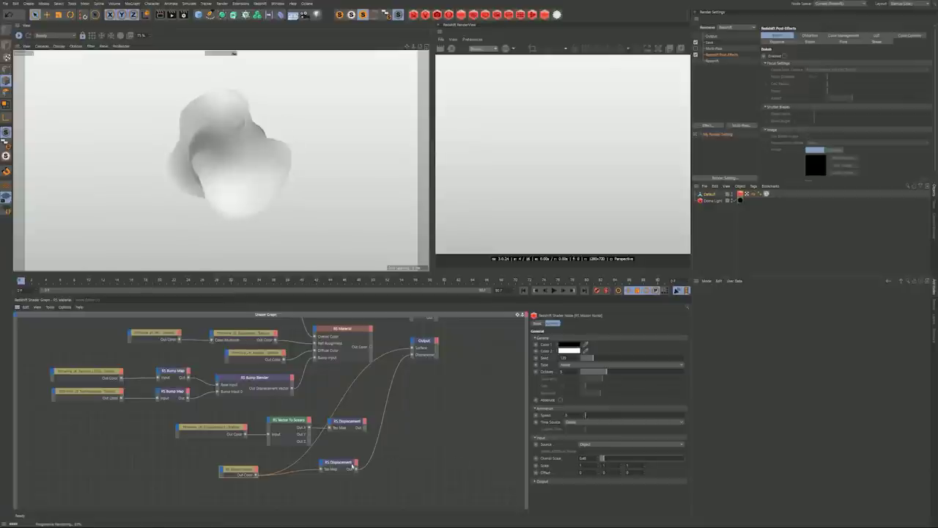
Step: Lower the Scale of the RS Displacement driven by the noise to soften the deformation
{"action": "left_click", "coordinate": [349, 464]}
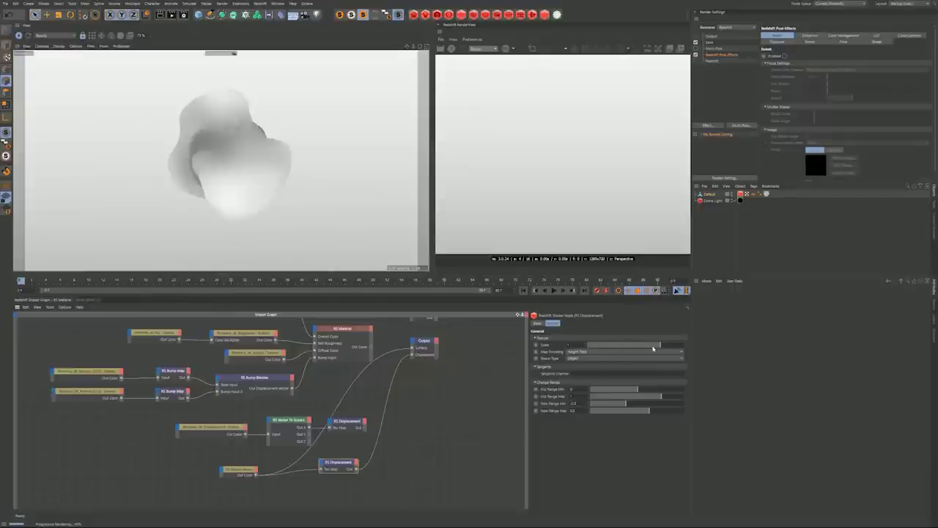
{"action": "left_click_drag", "start_coordinate": [655, 347], "coordinate": [640, 349]}
{"action": "mouse_move", "coordinate": [640, 349]}
{"action": "left_mouse_down"}
{"action": "mouse_move", "coordinate": [630, 351]}
{"action": "mouse_move", "coordinate": [641, 347]}
{"action": "left_mouse_up"}
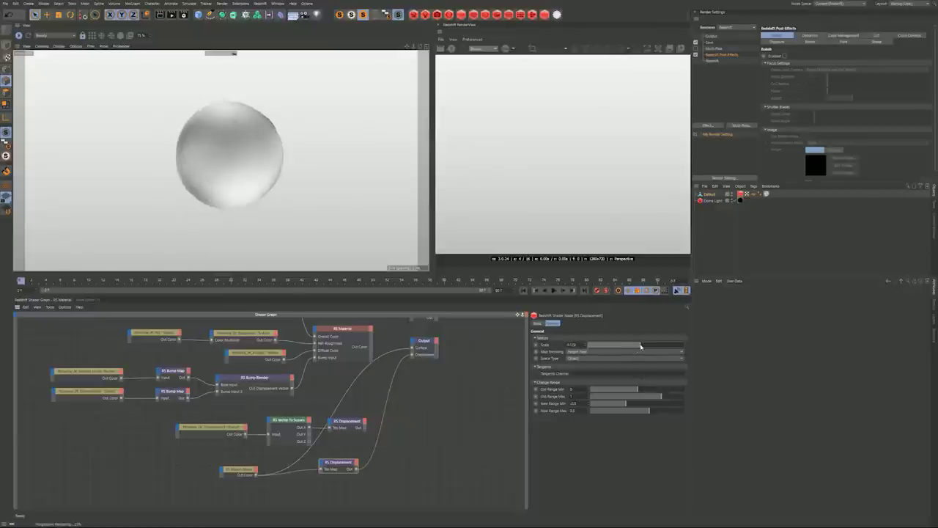
{"action": "left_click", "coordinate": [643, 345]}
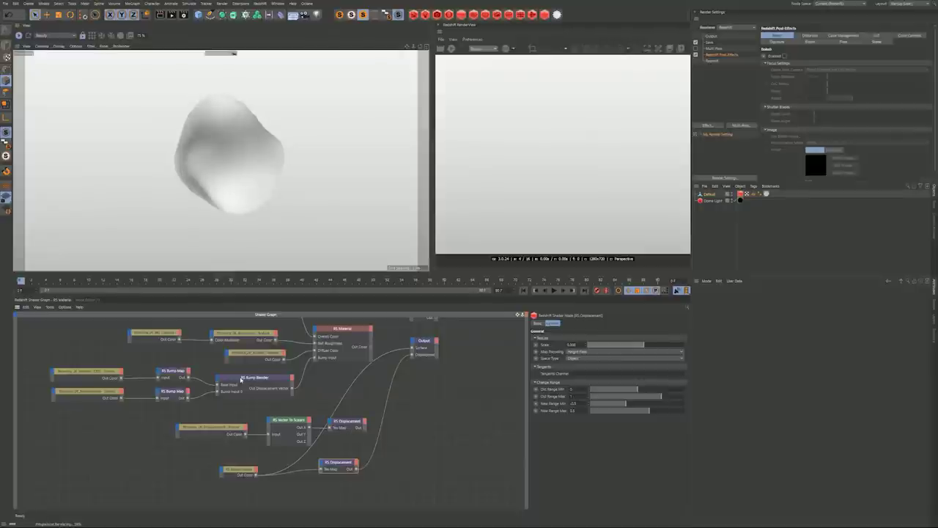
Step: Add an RS Displacement Blender combining both displacements, connect it to the Output's Displacement, and restore the RS Material as the surface
{"action": "left_click", "coordinate": [448, 421]}
{"action": "key", "text": "shift+c"}
{"action": "type", "text": "bl"}
{"action": "key", "text": "Return"}
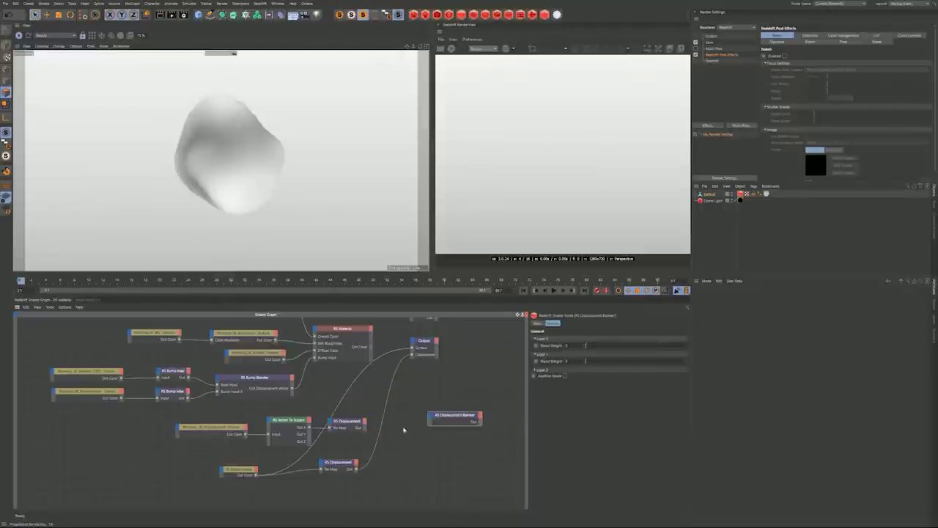
{"action": "left_click_drag", "start_coordinate": [429, 418], "coordinate": [431, 419]}
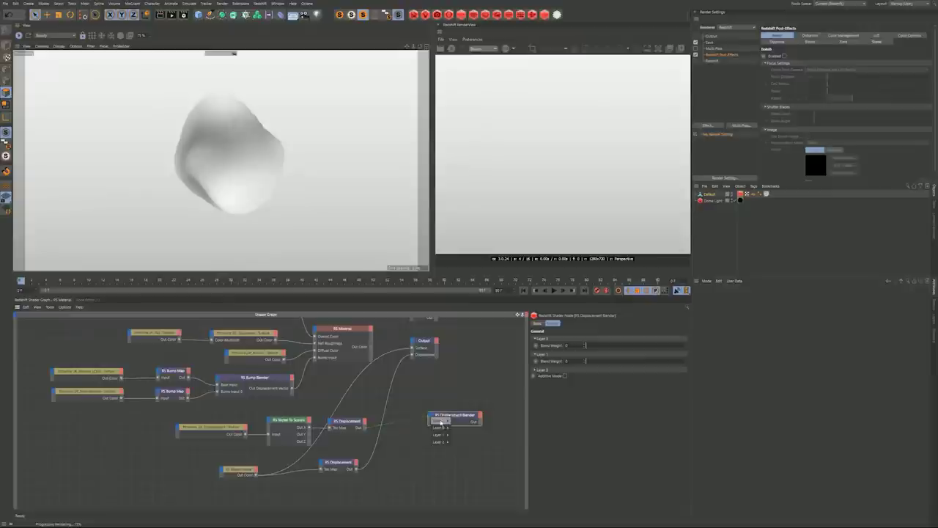
{"action": "left_click_drag", "start_coordinate": [359, 467], "coordinate": [412, 356]}
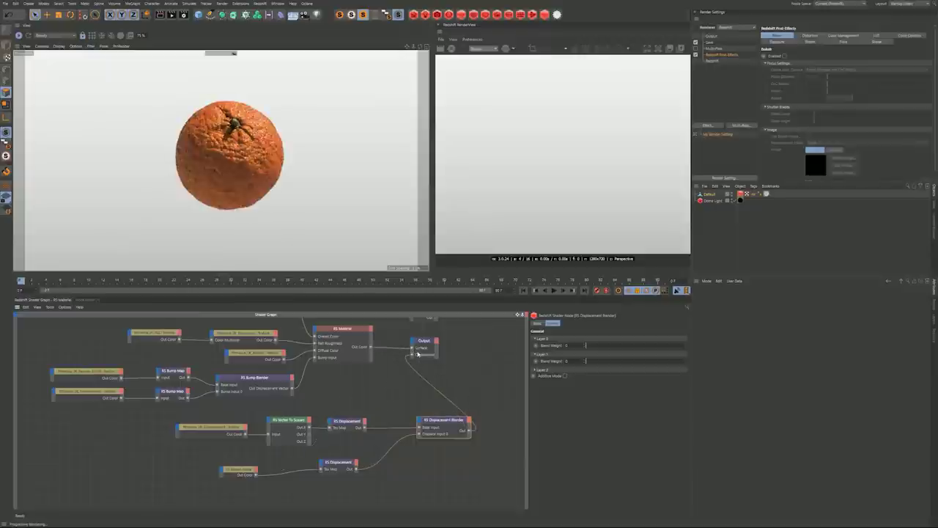
{"action": "left_click_drag", "start_coordinate": [444, 419], "coordinate": [419, 421]}
Step: Turn on the Displacement Blender's Additive Mode and set the Layer 0 Blend Weight to about 0.5
{"action": "left_click_drag", "start_coordinate": [586, 345], "coordinate": [647, 348]}
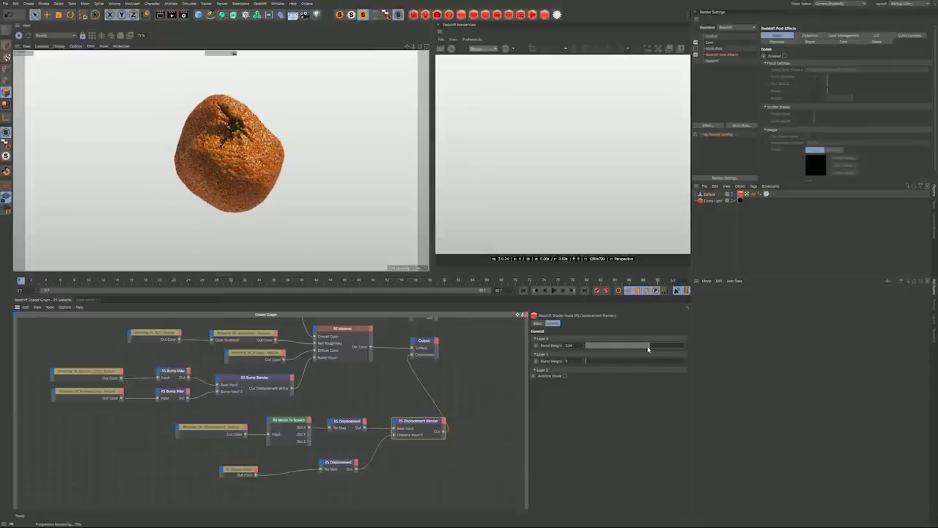
{"action": "left_click", "coordinate": [565, 375]}
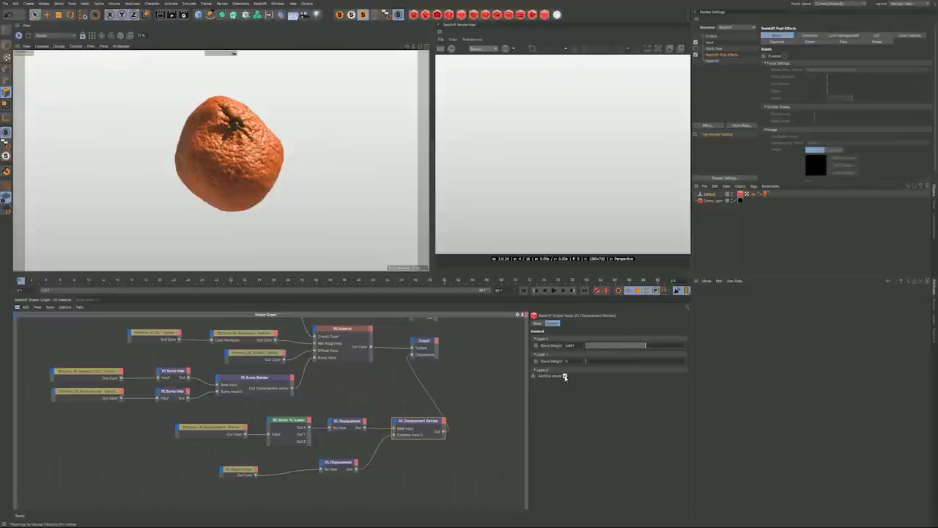
{"action": "mouse_move", "coordinate": [647, 349]}
{"action": "left_mouse_down"}
{"action": "mouse_move", "coordinate": [582, 349]}
{"action": "mouse_move", "coordinate": [636, 346]}
{"action": "left_mouse_up"}
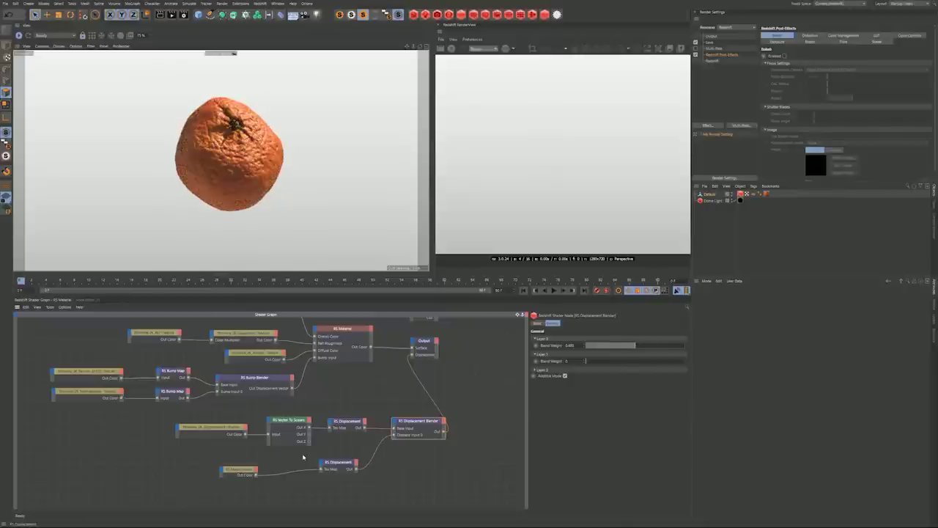
Step: Move the Maxon Noise node nearer its displacement, raise its Overall Scale slightly, and switch to Model mode
{"action": "left_click_drag", "start_coordinate": [239, 471], "coordinate": [258, 469]}
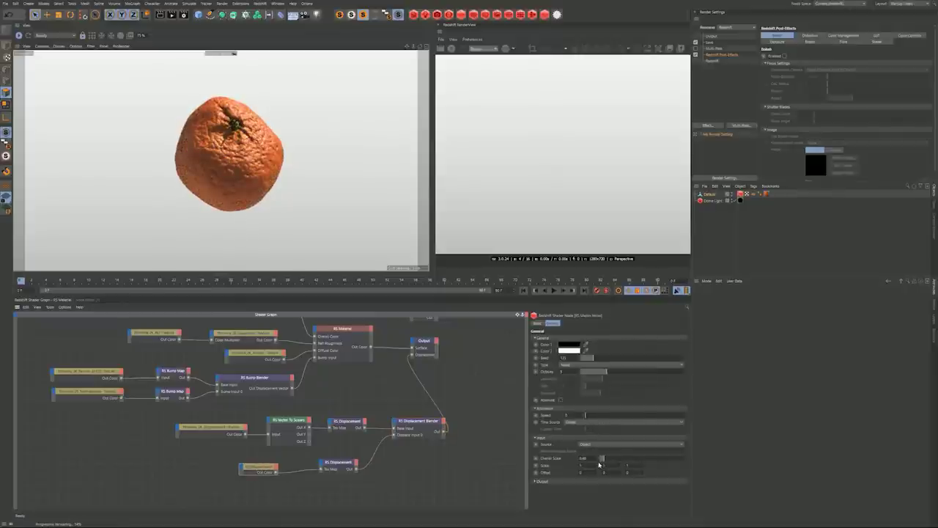
{"action": "mouse_move", "coordinate": [604, 460]}
{"action": "left_mouse_down"}
{"action": "mouse_move", "coordinate": [615, 462]}
{"action": "mouse_move", "coordinate": [606, 459]}
{"action": "left_mouse_up"}
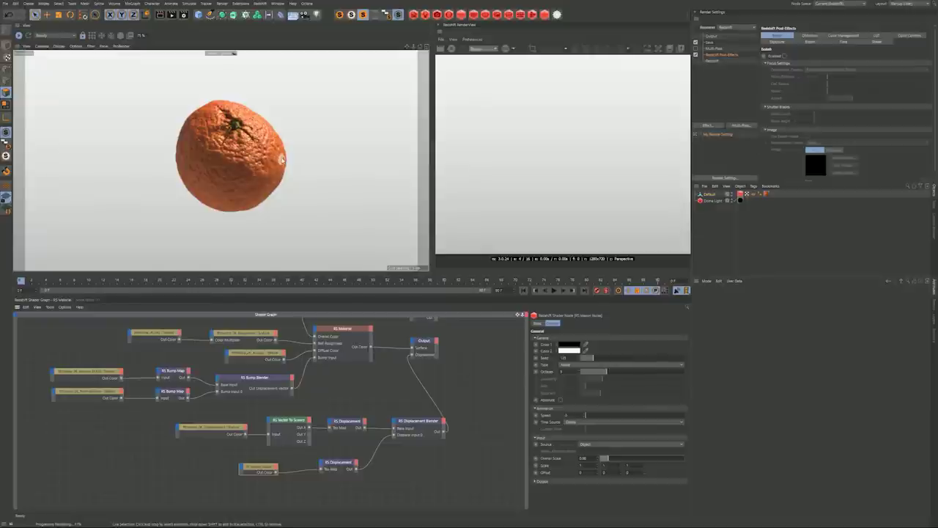
{"action": "left_click", "coordinate": [6, 46]}
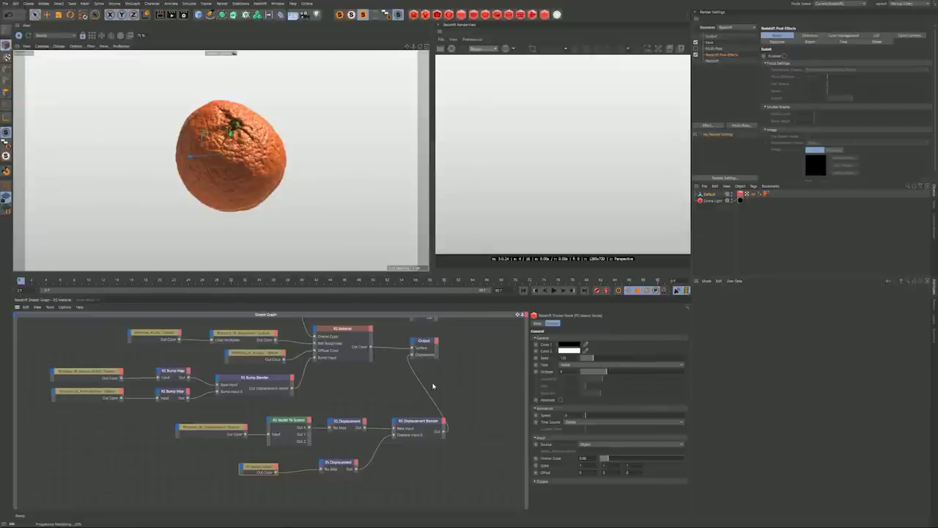
{"action": "left_click", "coordinate": [423, 384]}
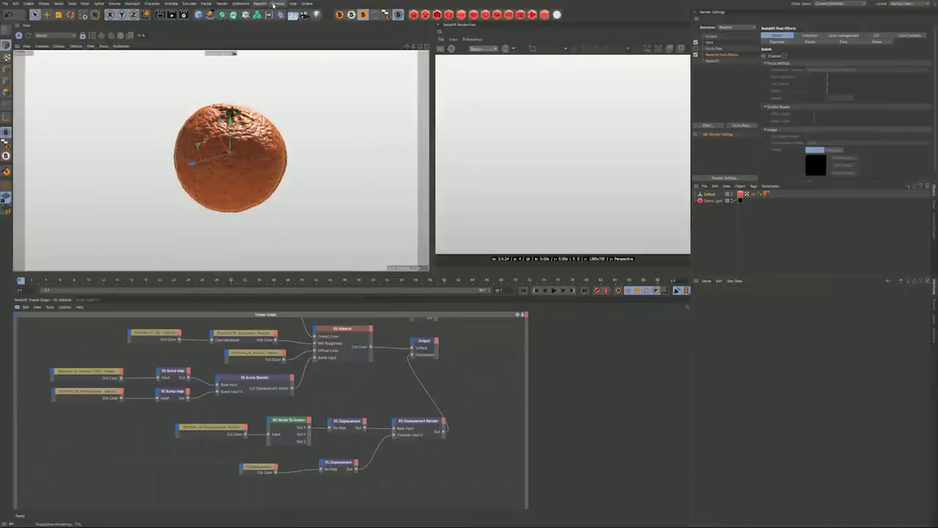
Step: Switch to the open fruit crate scene, move the live render from the viewport to the Redshift RenderView, and widen that view
{"action": "left_click", "coordinate": [275, 4]}
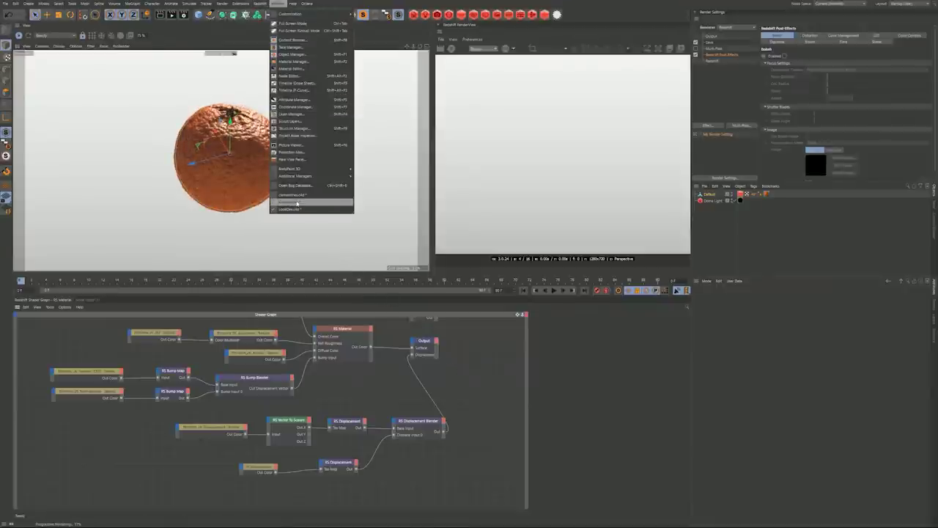
{"action": "left_click", "coordinate": [297, 202]}
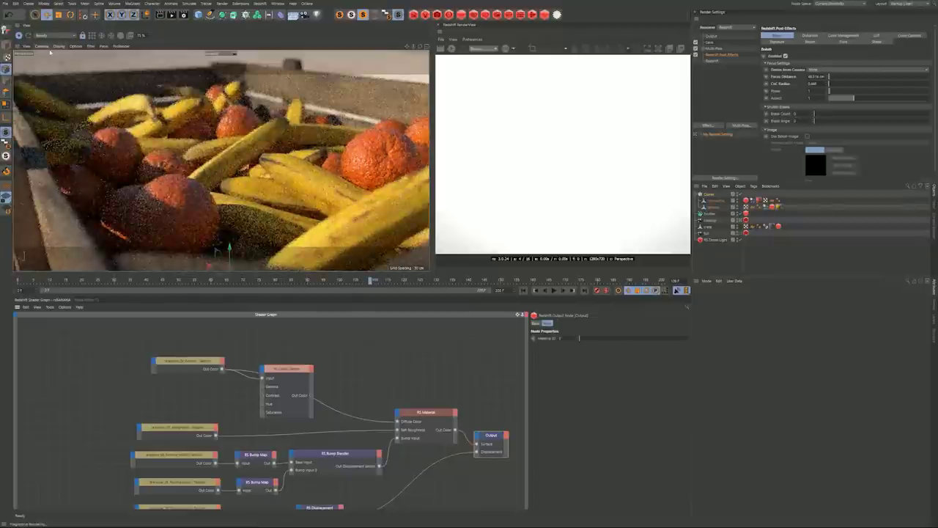
{"action": "left_click", "coordinate": [19, 38]}
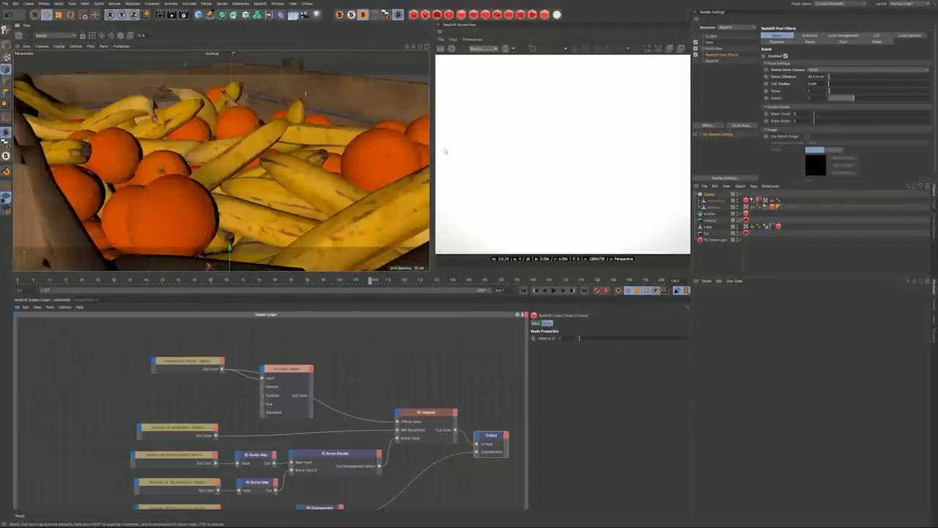
{"action": "left_click", "coordinate": [452, 49]}
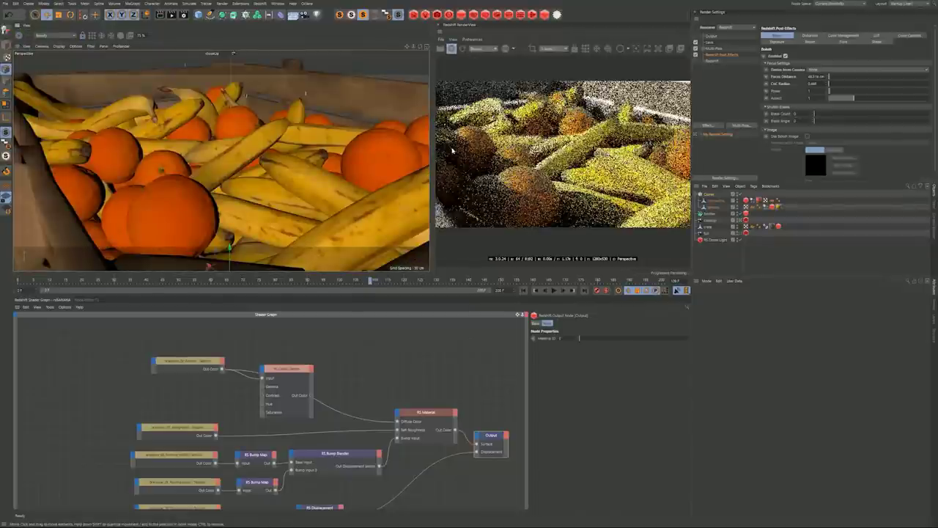
{"action": "left_click_drag", "start_coordinate": [433, 116], "coordinate": [335, 118]}
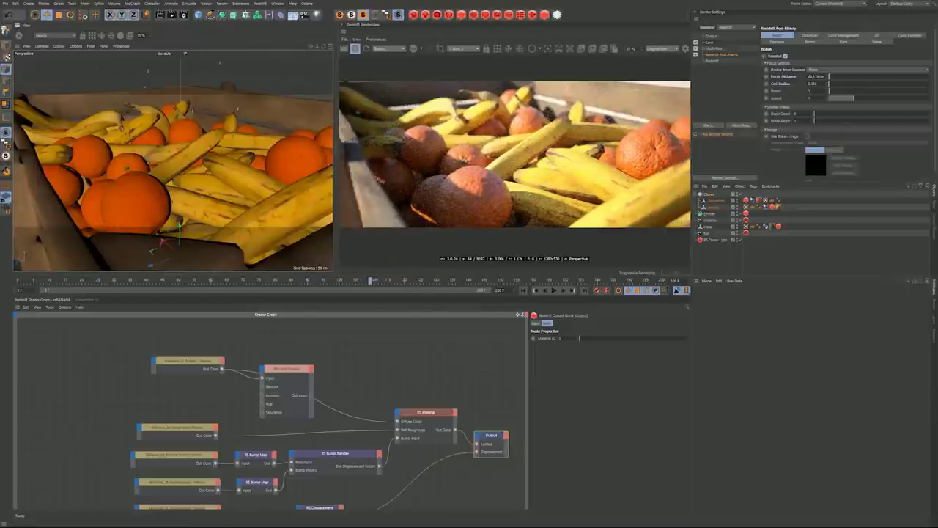
Step: Set the focus distance by picking the large foreground orange in the render, and activate Select Material mode
{"action": "left_click", "coordinate": [547, 48]}
{"action": "left_click", "coordinate": [483, 192]}
{"action": "left_click", "coordinate": [484, 192]}
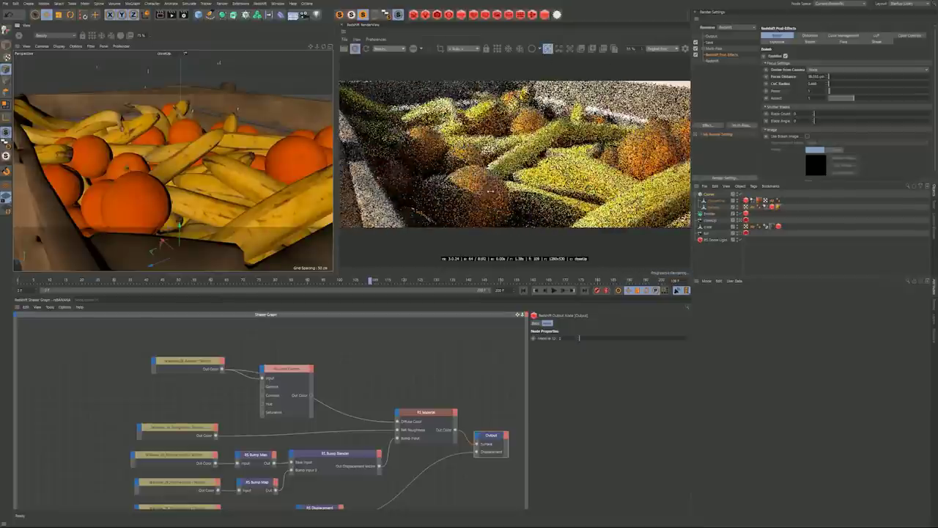
{"action": "left_click", "coordinate": [571, 49]}
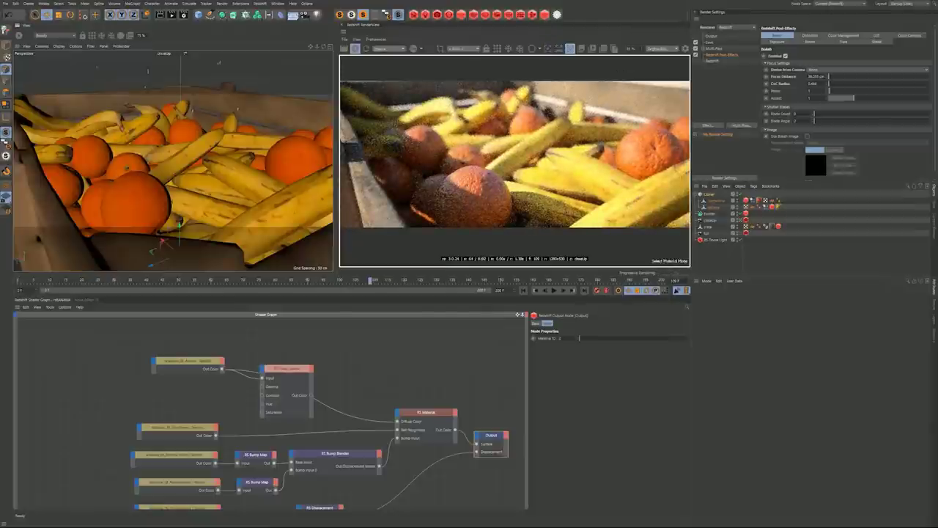
Step: Pick the banana material in the render, connect its Color Correct output to the RS Material's Diffuse Color, and turn off Select Material mode
{"action": "left_click", "coordinate": [540, 205]}
{"action": "middle_click_drag", "start_coordinate": [440, 366], "coordinate": [446, 359]}
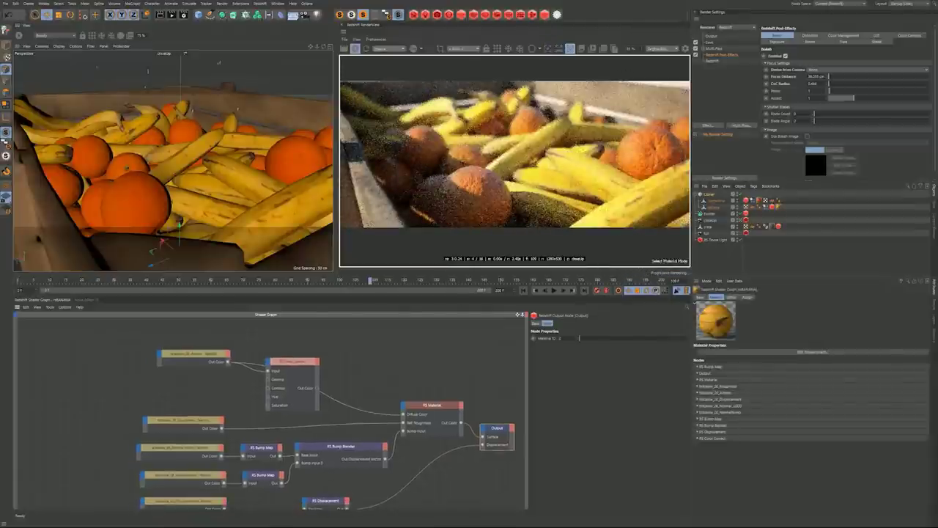
{"action": "left_click_drag", "start_coordinate": [317, 388], "coordinate": [403, 414]}
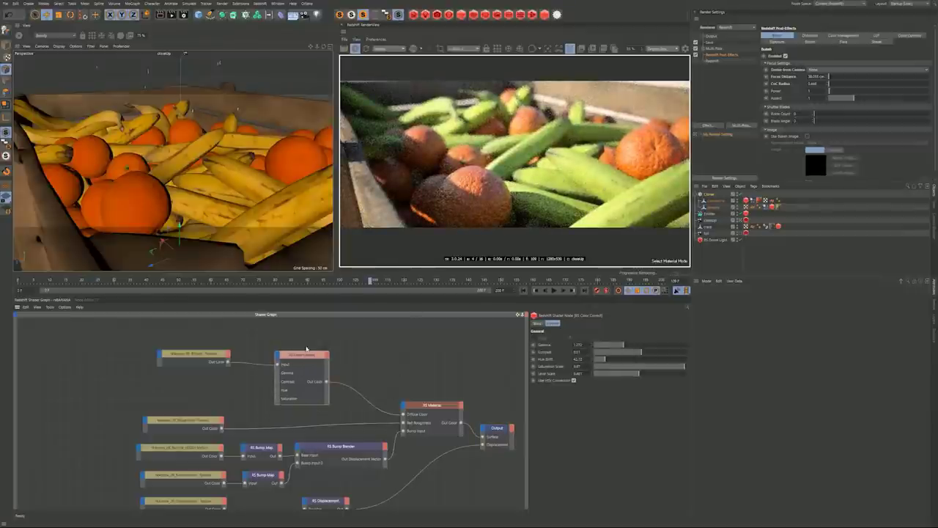
{"action": "left_click_drag", "start_coordinate": [306, 354], "coordinate": [306, 353]}
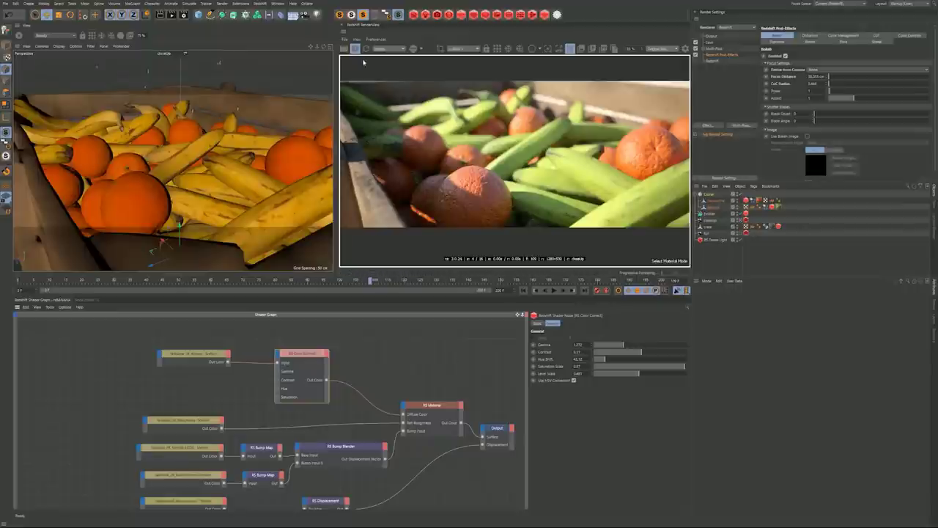
{"action": "left_click", "coordinate": [569, 49]}
{"action": "left_click_drag", "start_coordinate": [581, 156], "coordinate": [576, 158]}
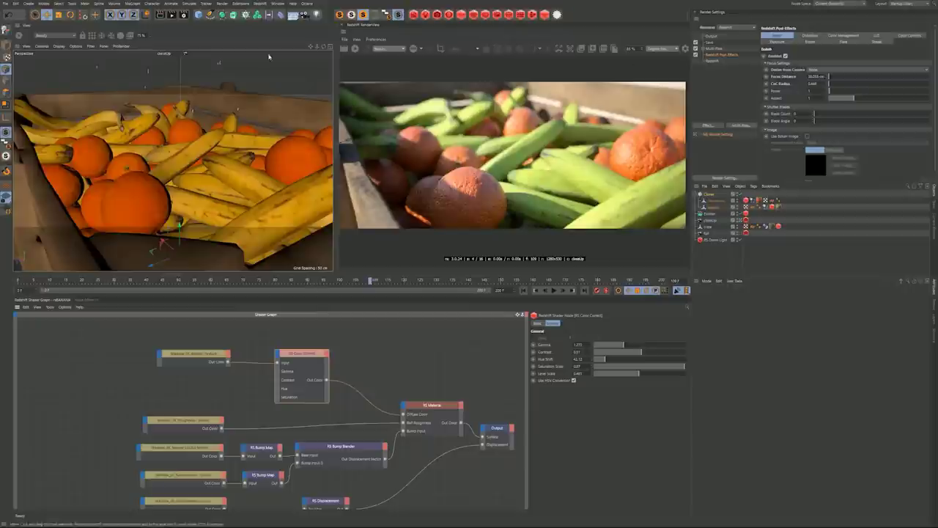
Step: Switch to the other open scene with the crate full of oranges and view it through the RS Camera
{"action": "left_click", "coordinate": [278, 4]}
{"action": "left_click", "coordinate": [289, 195]}
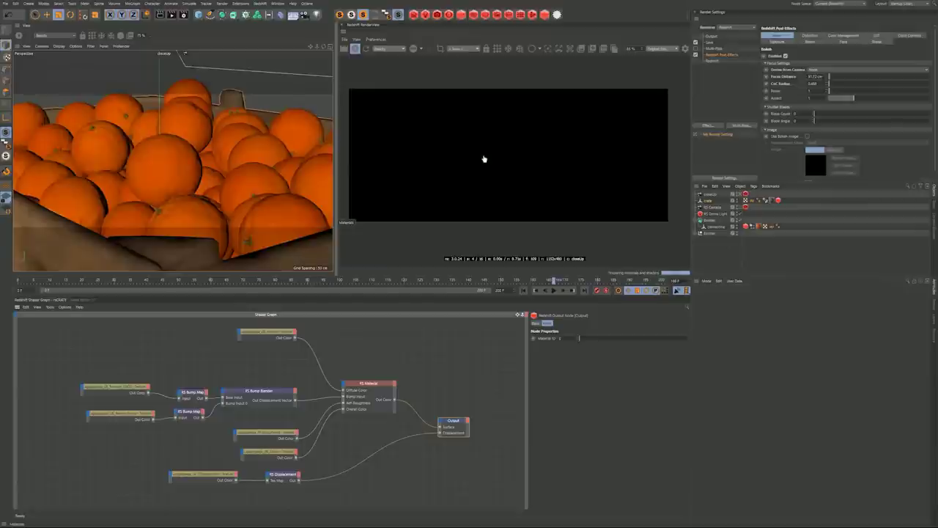
{"action": "left_click", "coordinate": [738, 208]}
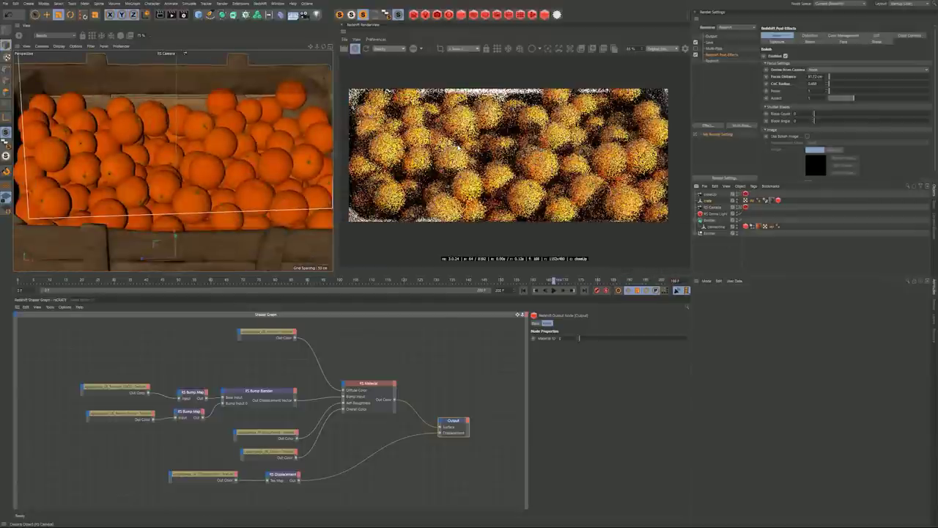
Step: Set the focus distance by picking the front central orange in the render, and raise the CoC Radius to about 1.1
{"action": "left_click", "coordinate": [546, 48]}
{"action": "left_click", "coordinate": [539, 172]}
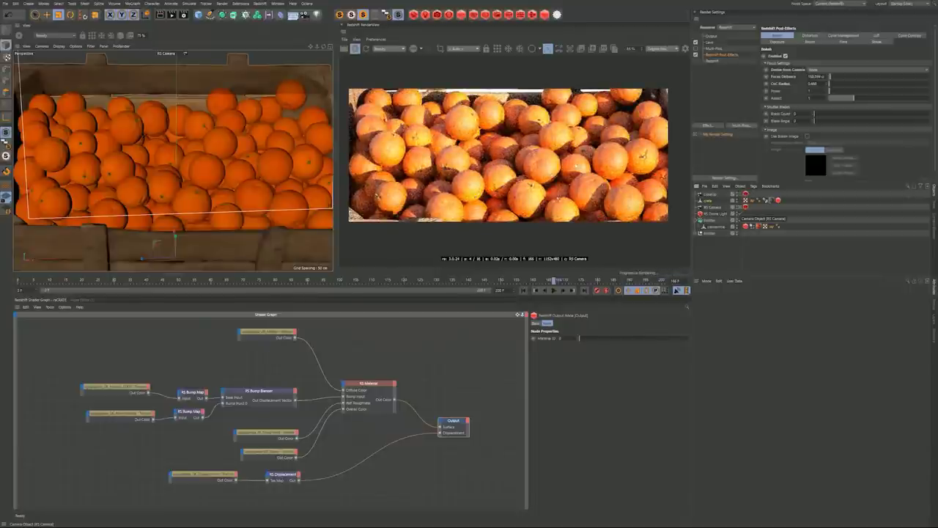
{"action": "left_click", "coordinate": [542, 168]}
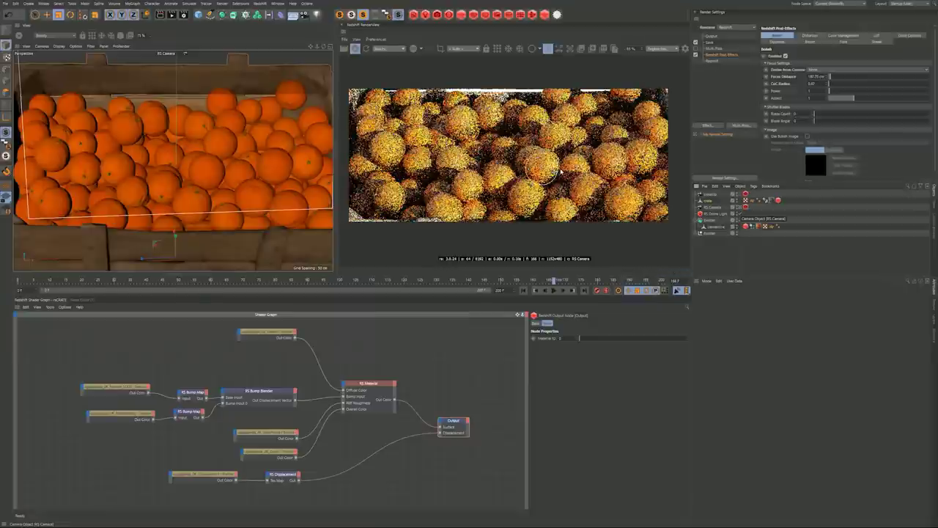
{"action": "left_click_drag", "start_coordinate": [561, 170], "coordinate": [579, 174]}
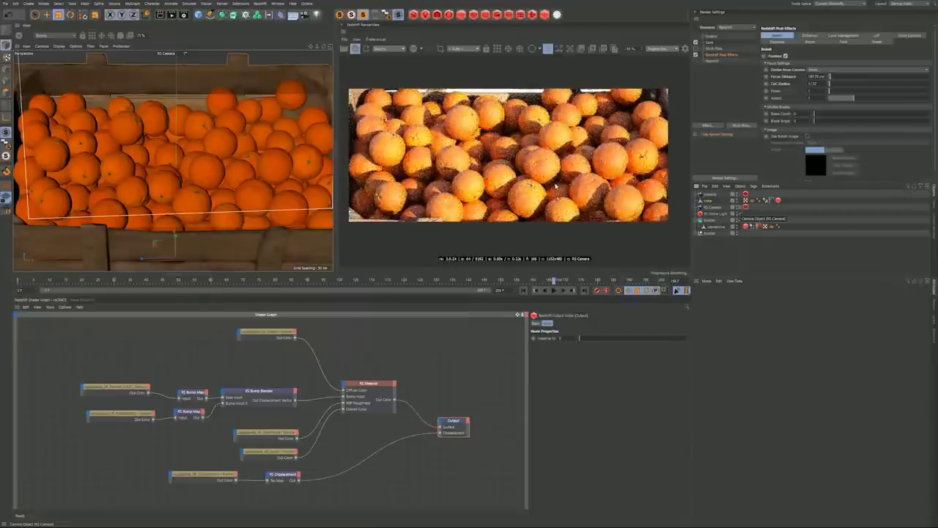
Step: Show the RenderView settings and lower the Bloom Threshold to strengthen the glow on the oranges
{"action": "left_click", "coordinate": [686, 48]}
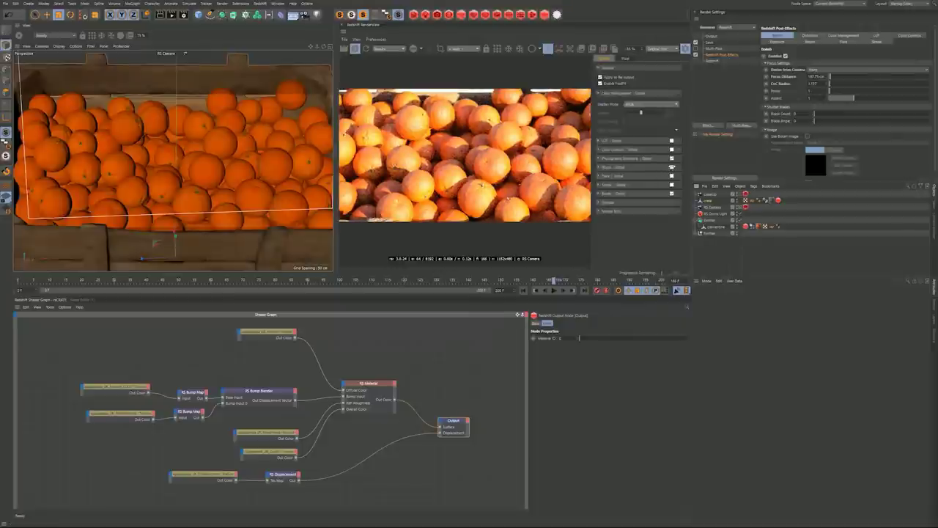
{"action": "scroll", "coordinate": [514, 111], "scroll_direction": "up", "scroll_amount": 4}
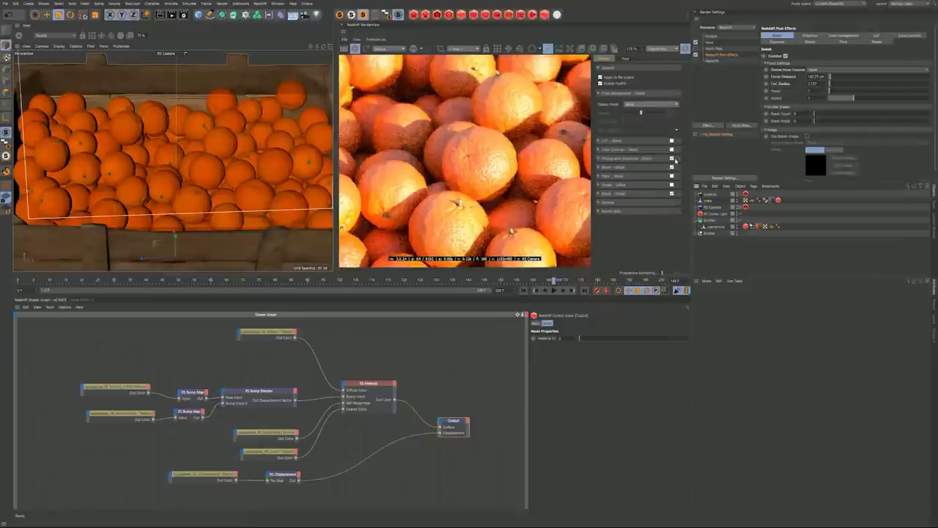
{"action": "left_click", "coordinate": [646, 167]}
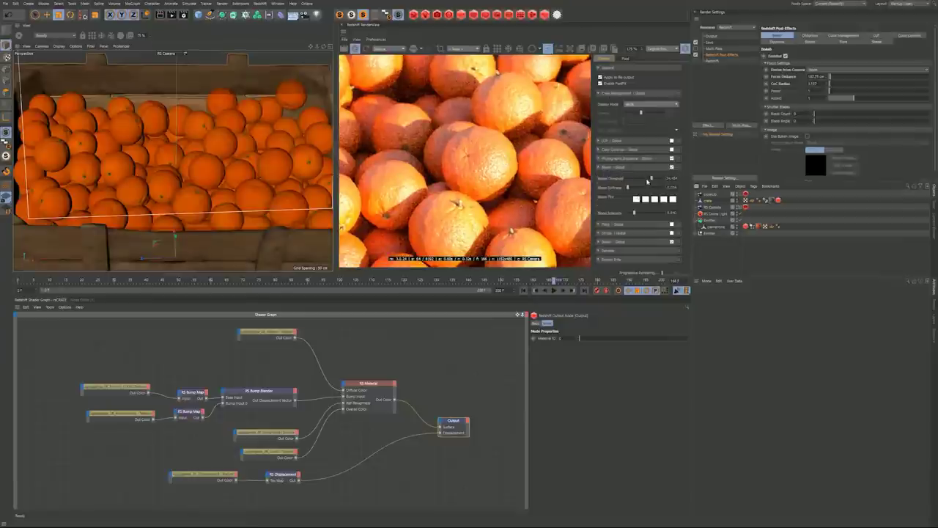
{"action": "mouse_move", "coordinate": [636, 178]}
{"action": "left_mouse_down"}
{"action": "mouse_move", "coordinate": [623, 178]}
{"action": "mouse_move", "coordinate": [632, 179]}
{"action": "left_mouse_up"}
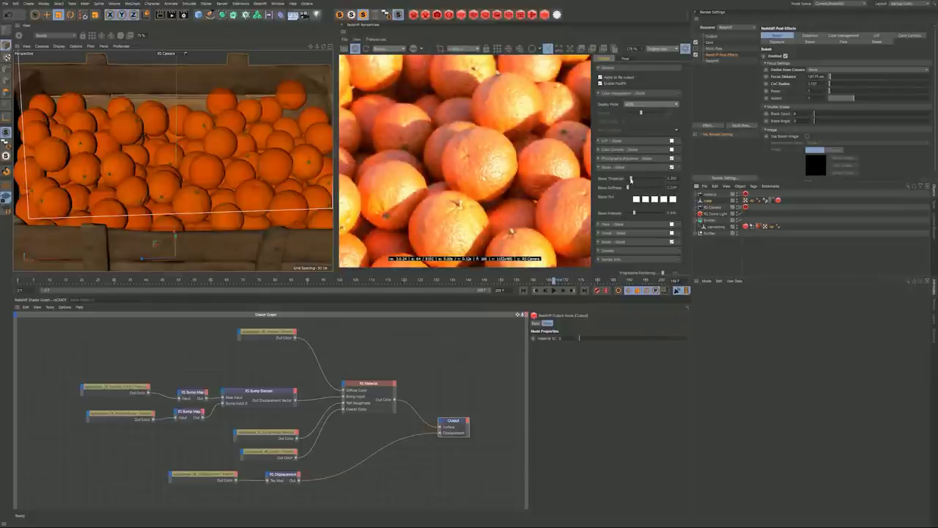
{"action": "left_click_drag", "start_coordinate": [629, 180], "coordinate": [628, 180]}
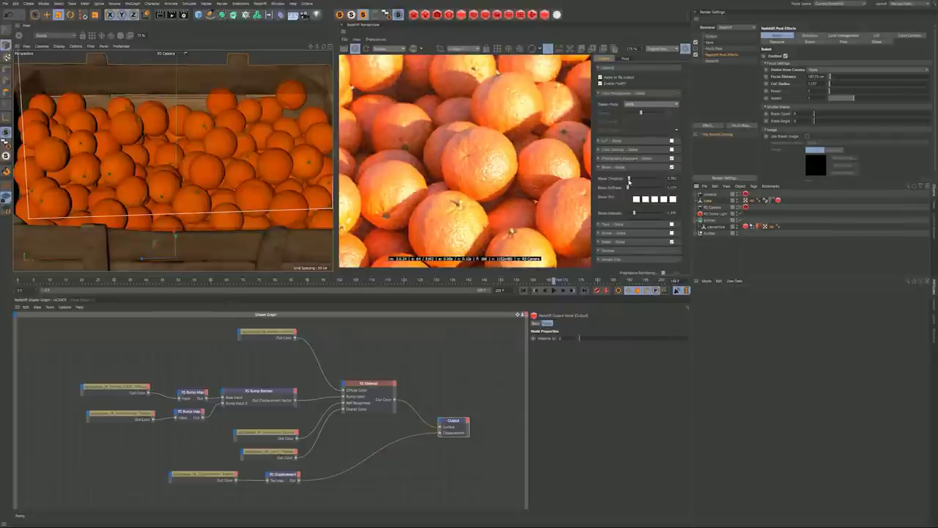
{"action": "scroll", "coordinate": [503, 134], "scroll_direction": "down", "scroll_amount": 3}
{"action": "scroll", "coordinate": [502, 134], "scroll_direction": "down", "scroll_amount": 3}
{"action": "middle_click_drag", "start_coordinate": [531, 145], "coordinate": [526, 170]}
{"action": "scroll", "coordinate": [529, 164], "scroll_direction": "up", "scroll_amount": 1}
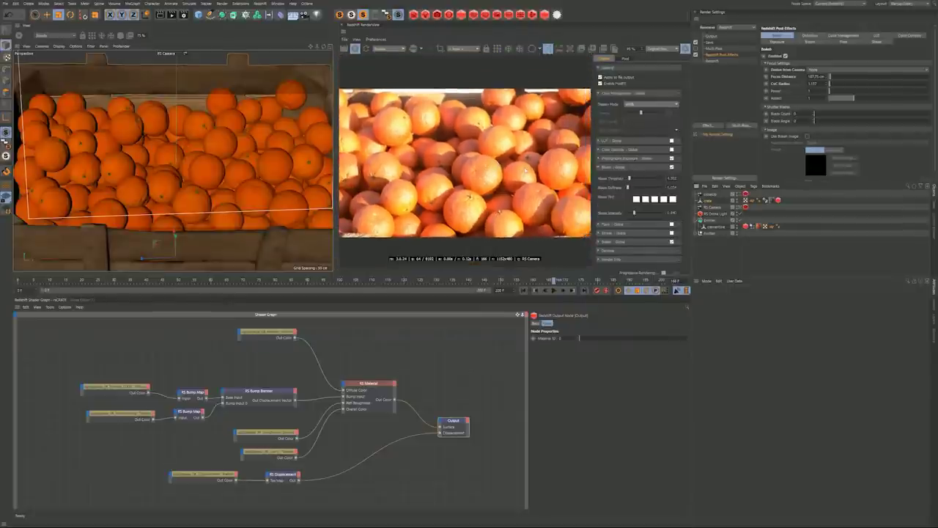
Step: Compare the render without and with Photographic Exposure, inspect its Whitepoint colour, and hide the RenderView settings
{"action": "left_click", "coordinate": [671, 158]}
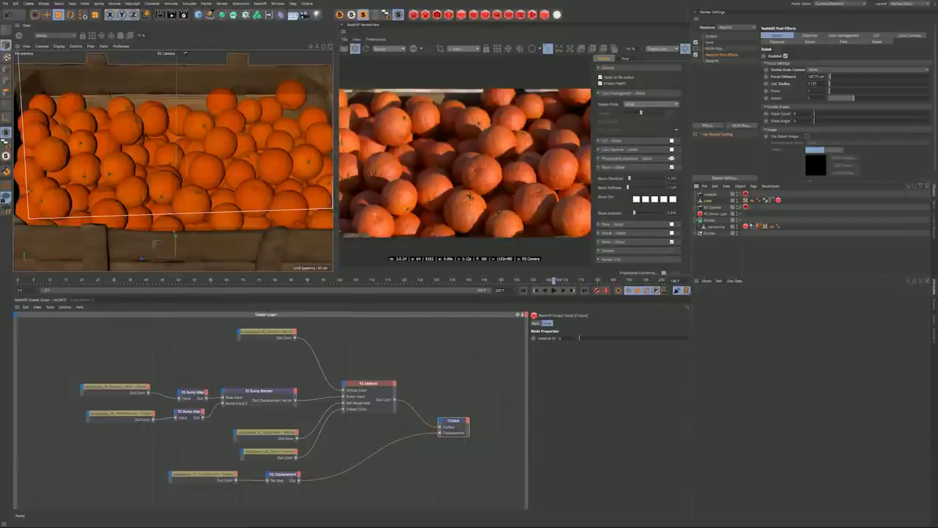
{"action": "left_click", "coordinate": [671, 158]}
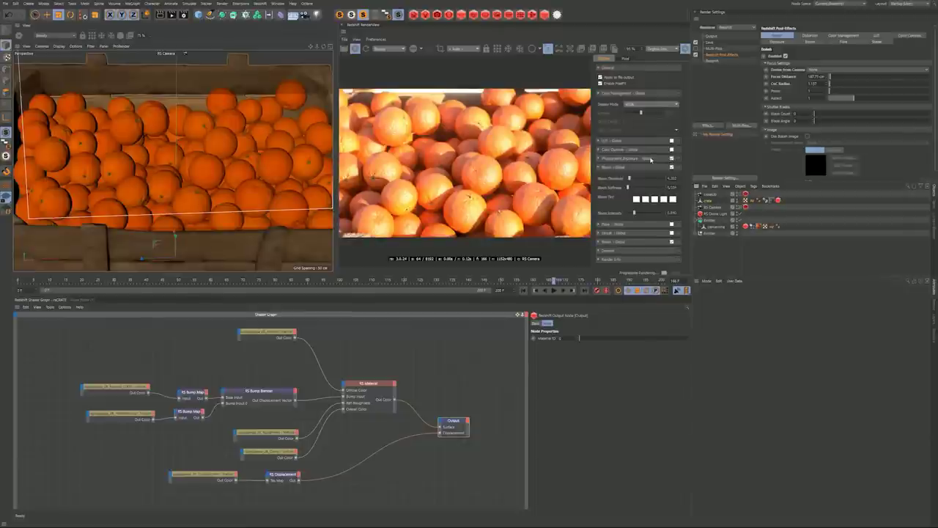
{"action": "left_click", "coordinate": [650, 160]}
{"action": "left_click", "coordinate": [673, 200]}
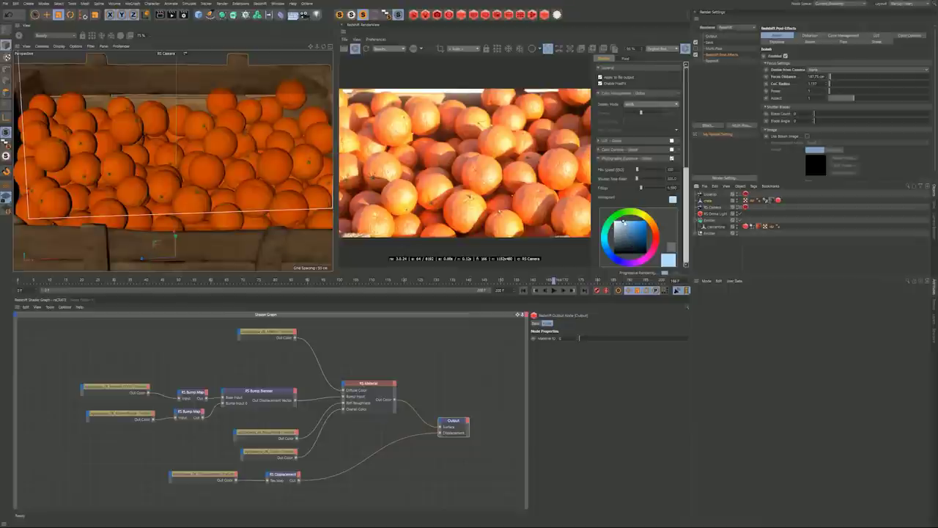
{"action": "left_click", "coordinate": [673, 201]}
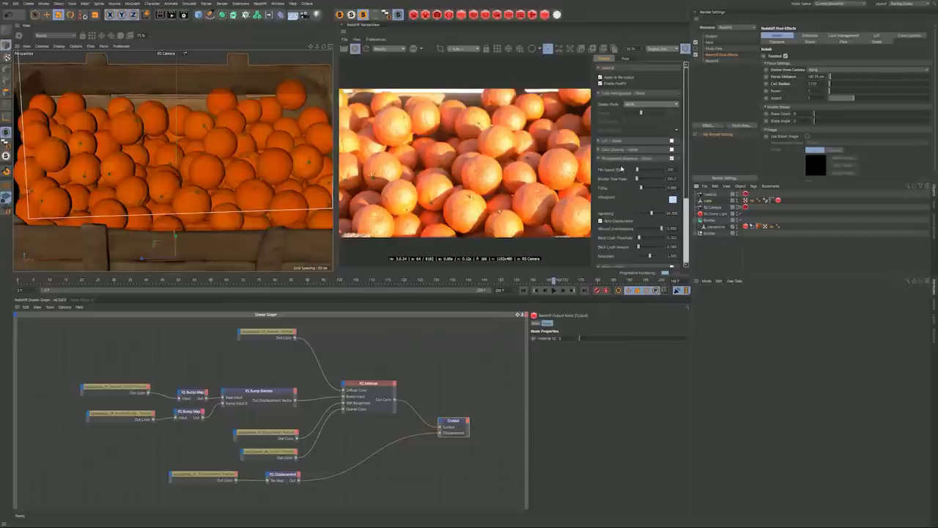
{"action": "left_click", "coordinate": [618, 159]}
{"action": "left_click", "coordinate": [612, 168]}
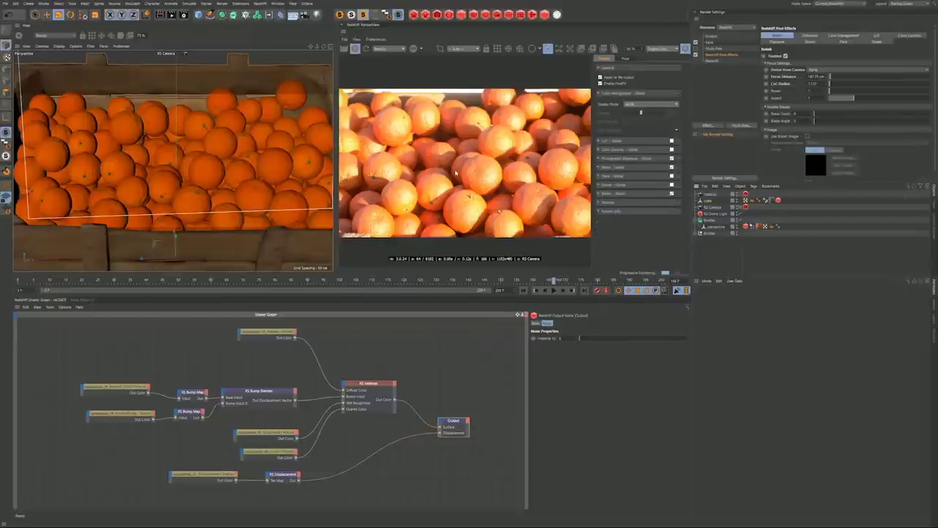
{"action": "left_click", "coordinate": [685, 49]}
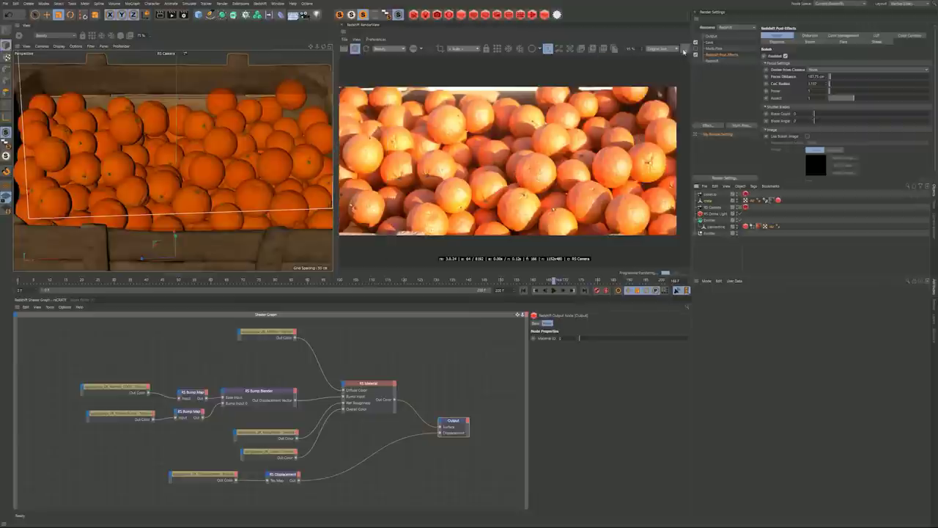
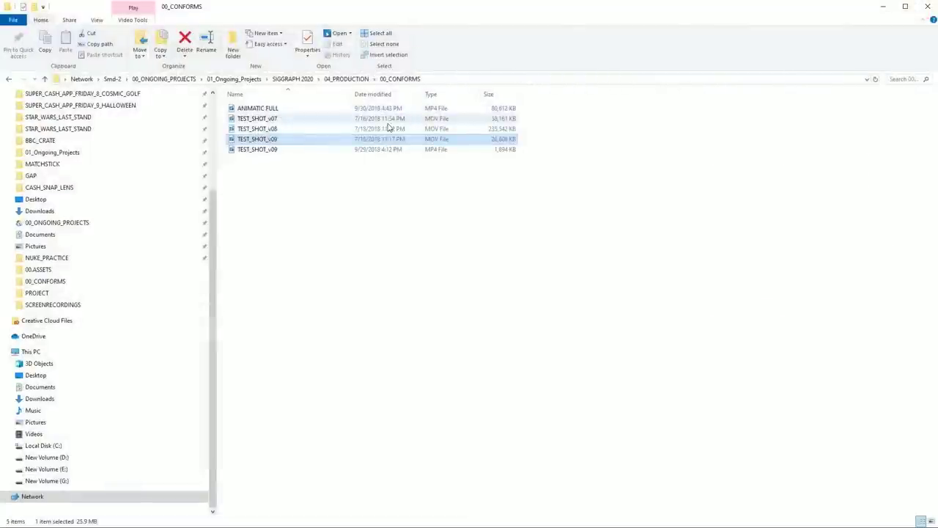
Step: In File Explorer's 00_CONFORMS folder, play a test shot video, close it, and play the ANIMATIC FULL video
{"action": "double_click", "coordinate": [387, 128]}
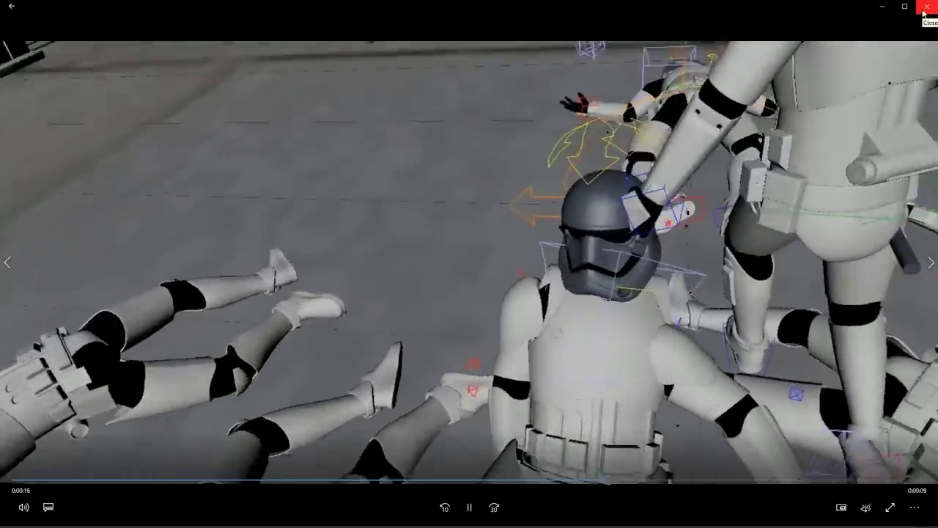
{"action": "left_click", "coordinate": [926, 7]}
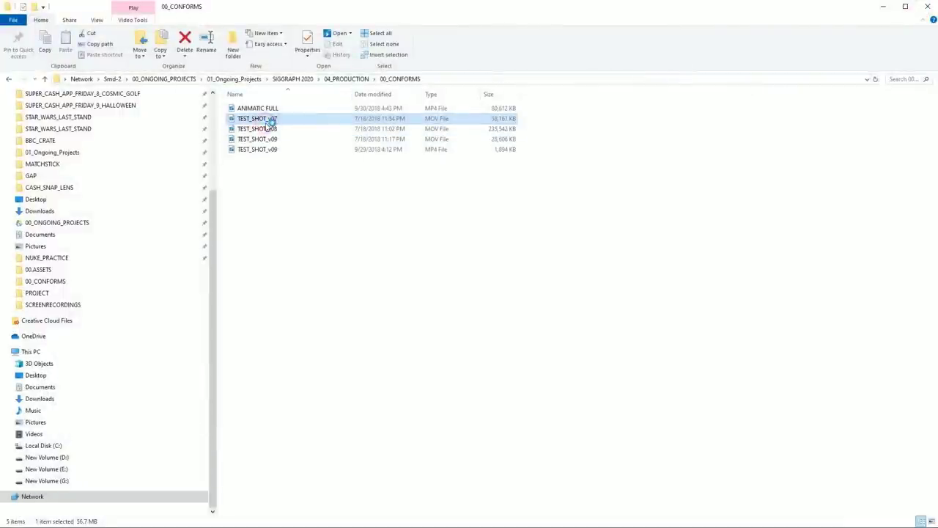
{"action": "double_click", "coordinate": [256, 110]}
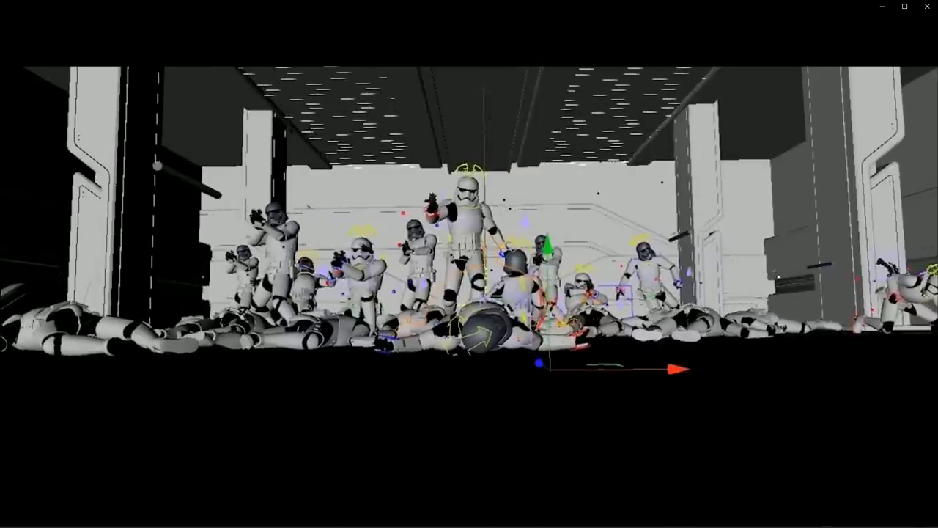
Step: Play the 00_ILLUSTRATOR FILE video to review how the red HUD artwork is built
{"action": "mouse_move", "coordinate": [468, 513]}
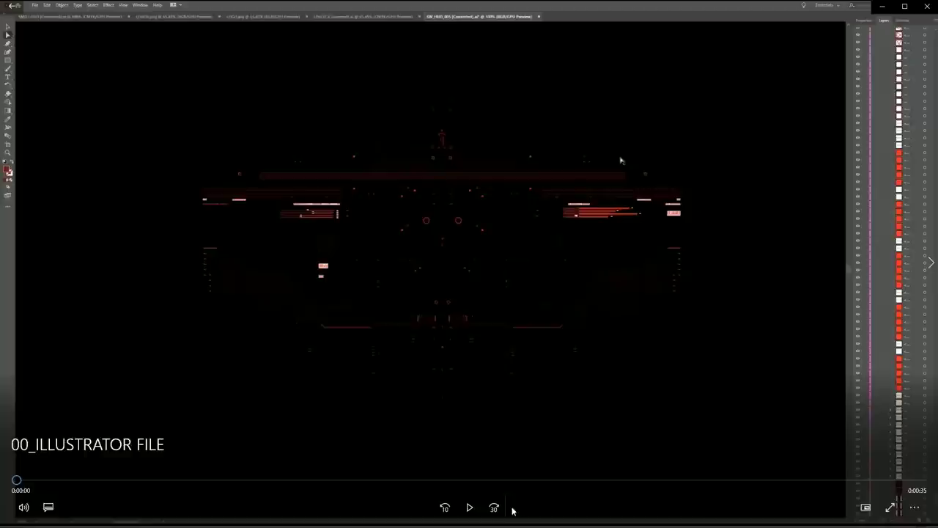
{"action": "left_click", "coordinate": [470, 511]}
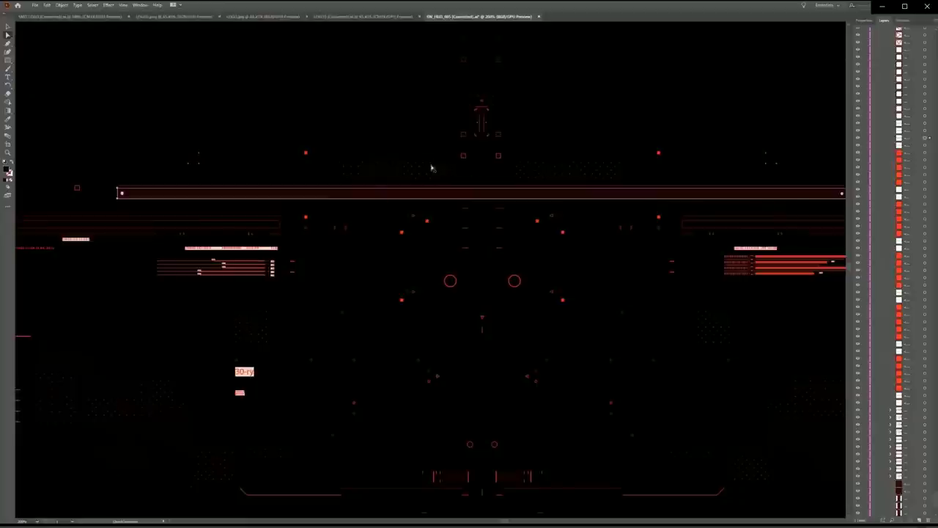
{"action": "left_click", "coordinate": [247, 262]}
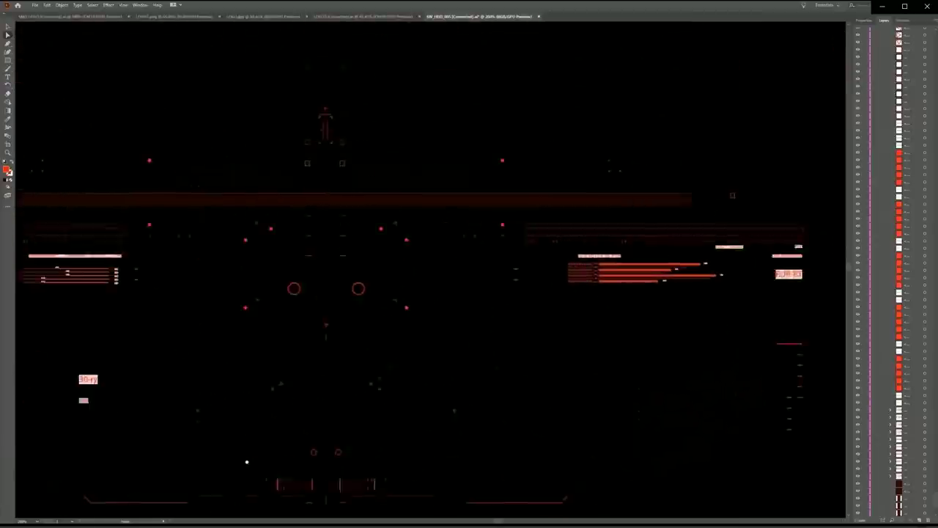
{"action": "left_click_drag", "start_coordinate": [541, 410], "coordinate": [431, 321]}
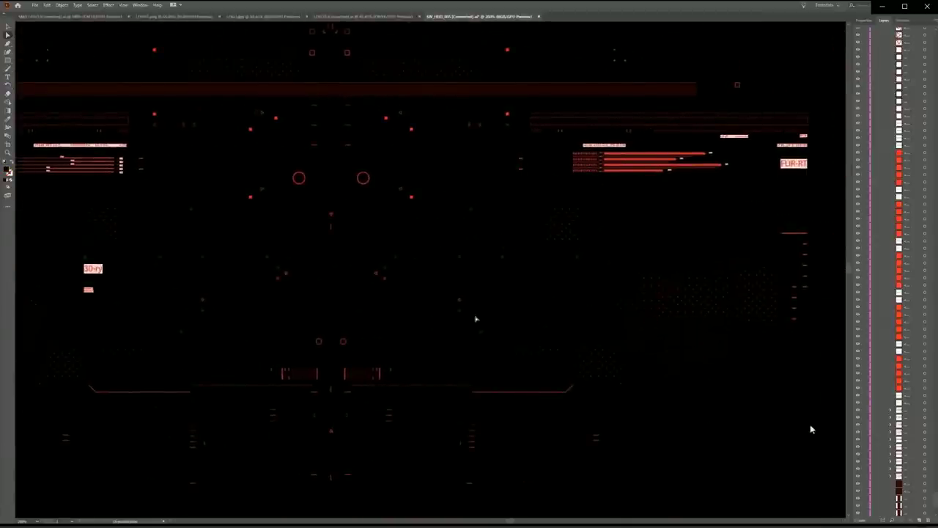
{"action": "mouse_move", "coordinate": [795, 429]}
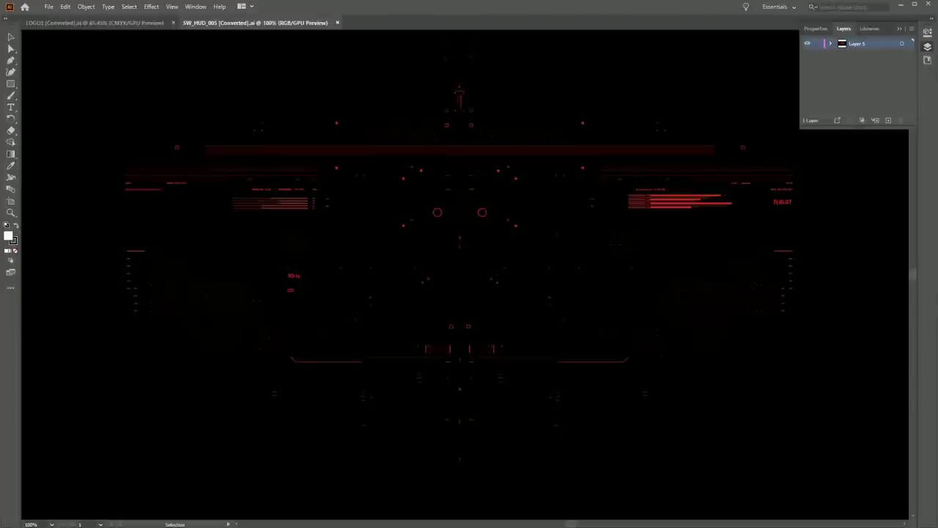
Step: In Illustrator, save the HUD artwork as SW_HUD_005 [Converted] in the ELEMENTS folder, using the Illustrator 8 format and accepting the older-format conversion
{"action": "left_click", "coordinate": [48, 7]}
{"action": "left_click", "coordinate": [71, 96]}
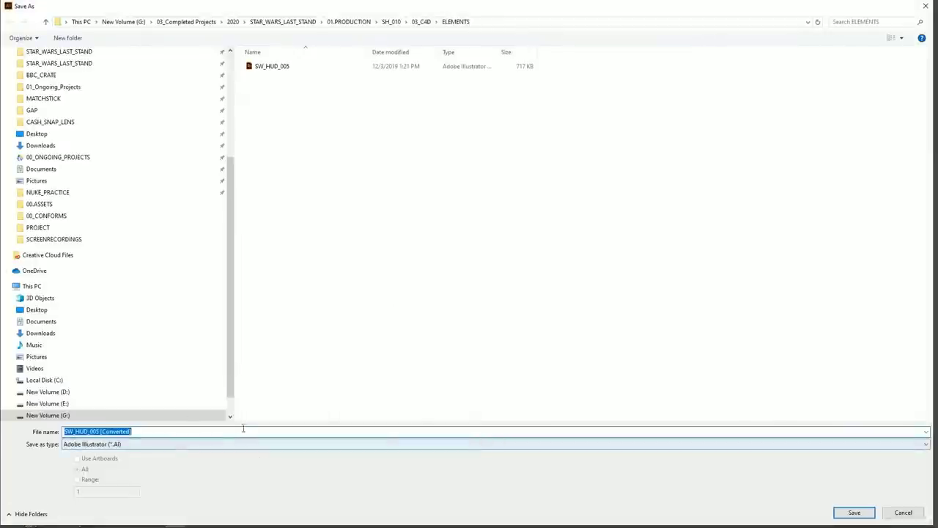
{"action": "left_click", "coordinate": [855, 512]}
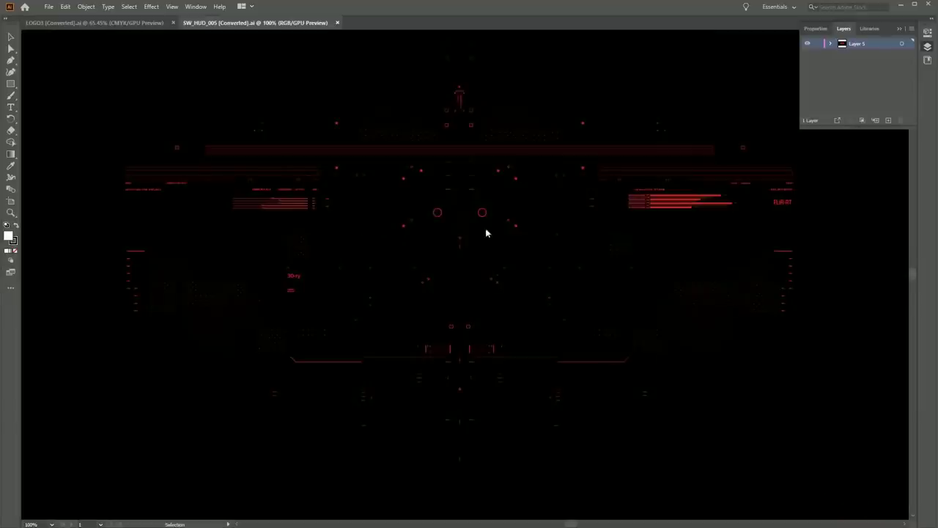
{"action": "left_click", "coordinate": [391, 119]}
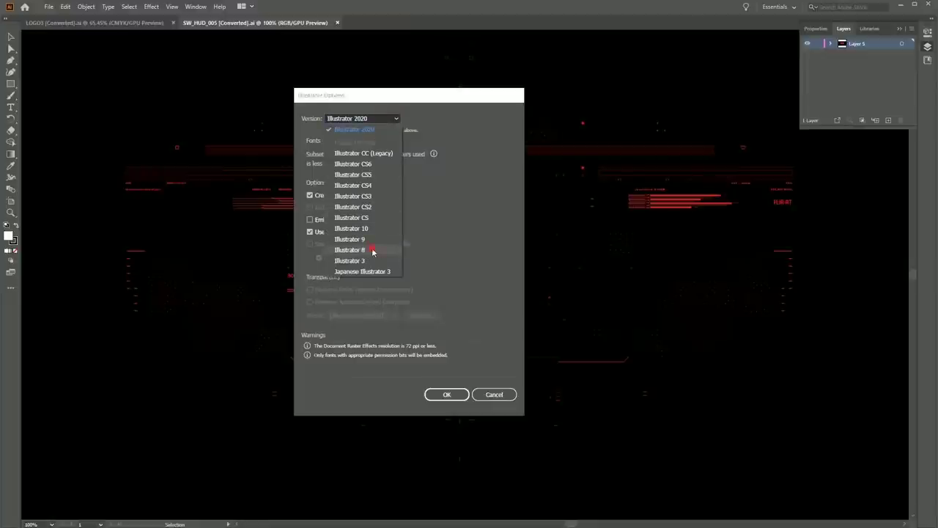
{"action": "left_click", "coordinate": [350, 250]}
{"action": "left_click", "coordinate": [454, 388]}
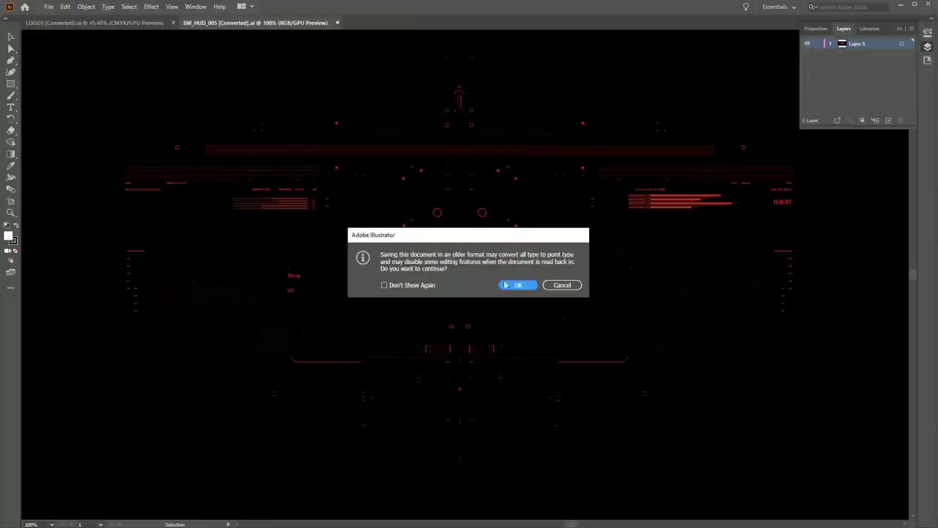
{"action": "left_click", "coordinate": [514, 286]}
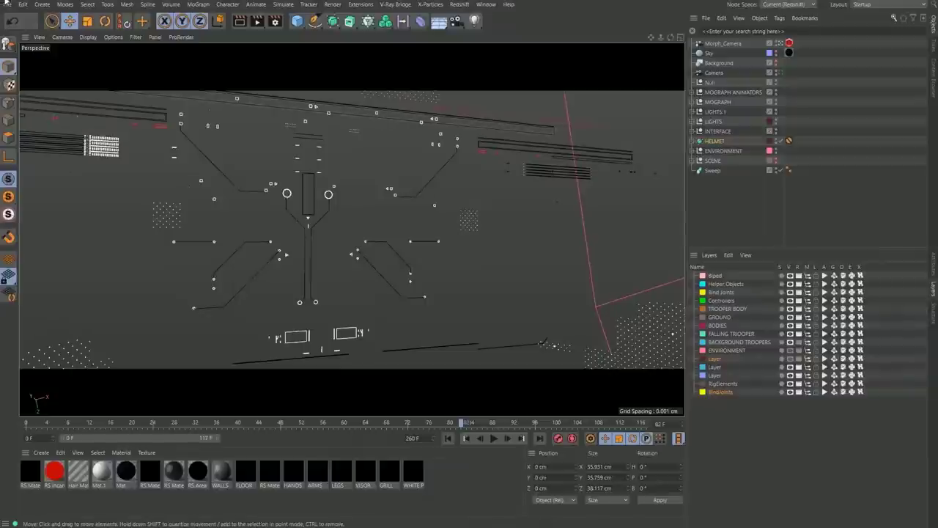
Step: Bring up the dialog for opening a project, fit it on screen, and browse to the STAR_WARS_LAST_STAND folder
{"action": "left_click", "coordinate": [6, 4]}
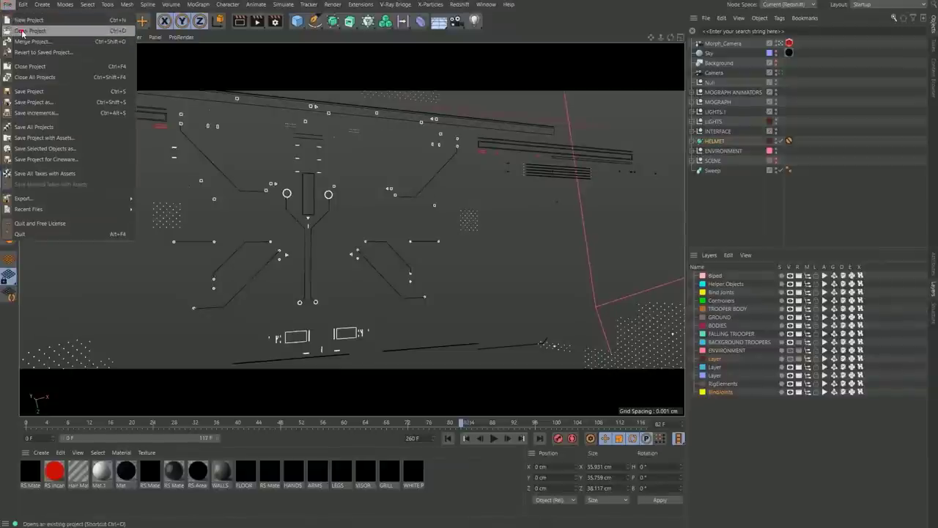
{"action": "left_click", "coordinate": [31, 33]}
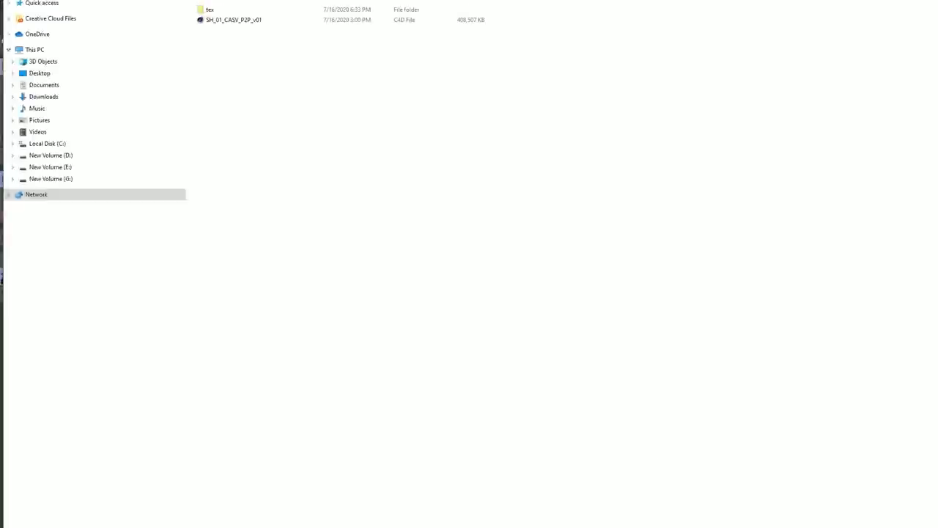
{"action": "left_click_drag", "start_coordinate": [77, 4], "coordinate": [447, 286]}
{"action": "left_click_drag", "start_coordinate": [663, 296], "coordinate": [429, 96]}
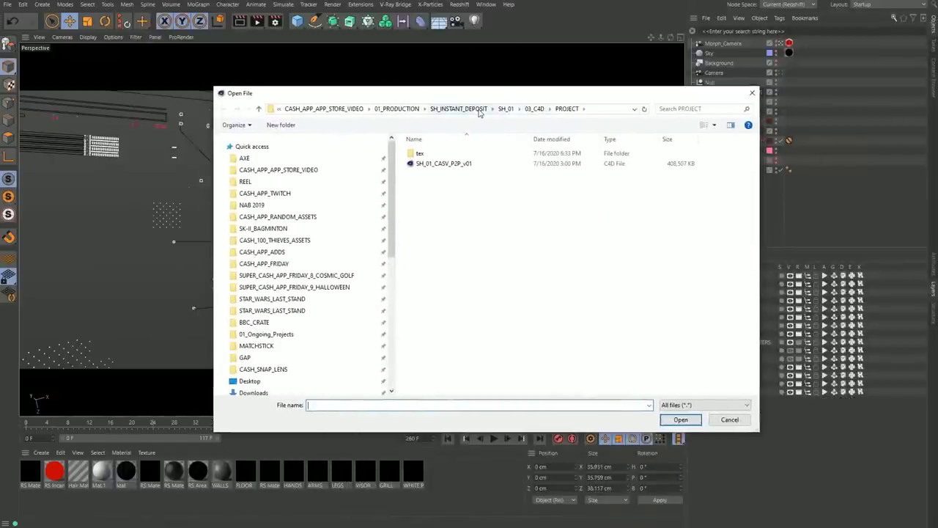
{"action": "scroll", "coordinate": [300, 279], "scroll_direction": "down", "scroll_amount": 1}
{"action": "left_click", "coordinate": [301, 280]}
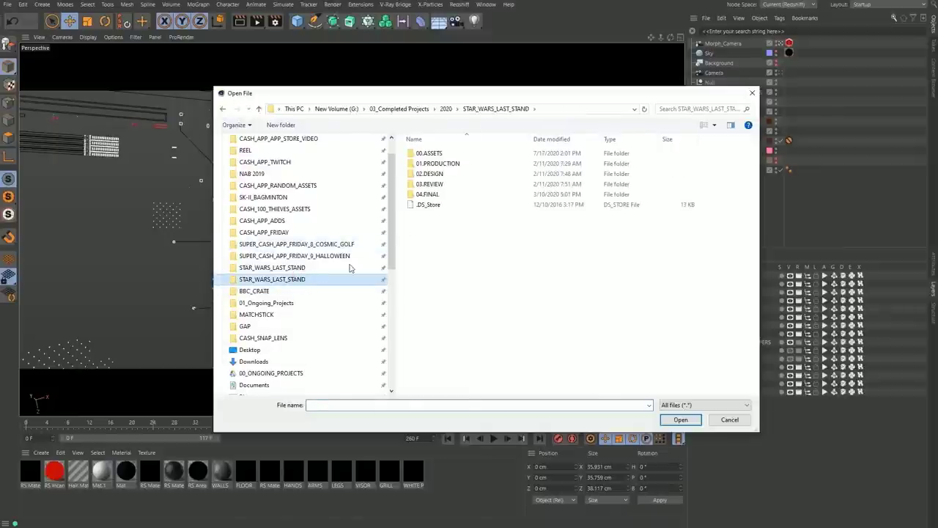
Step: Import SW_HUD_005 [Converted] from within 01.PRODUCTION/SH_010/03_C4D, accepting the Illustrator import settings with Group Splines enabled
{"action": "double_click", "coordinate": [434, 163]}
{"action": "double_click", "coordinate": [435, 205]}
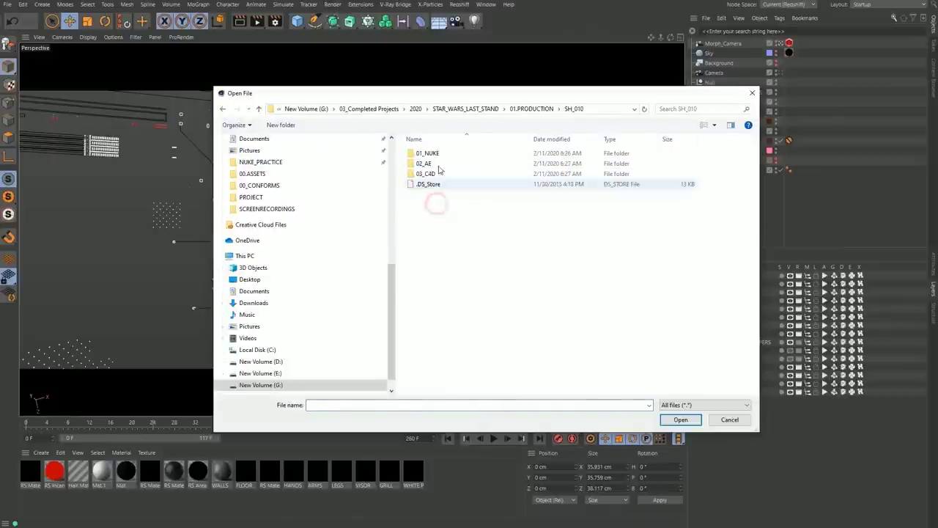
{"action": "double_click", "coordinate": [438, 176]}
{"action": "double_click", "coordinate": [439, 153]}
{"action": "left_click", "coordinate": [439, 154]}
{"action": "double_click", "coordinate": [441, 156]}
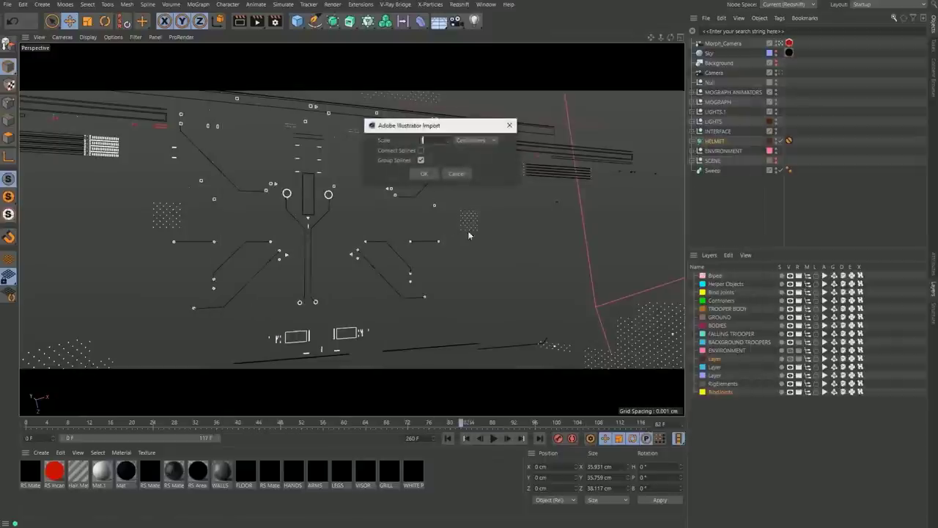
{"action": "left_click", "coordinate": [428, 175]}
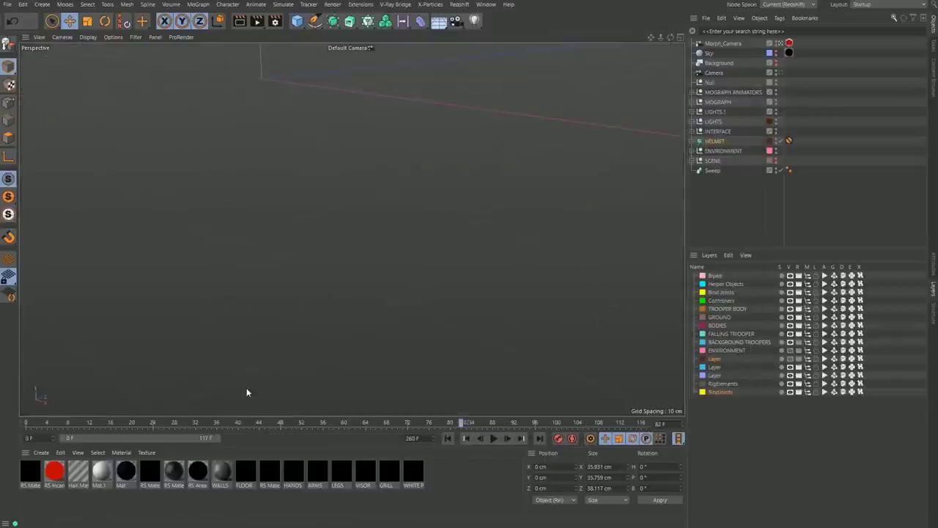
Step: Inspect the imported HUD splines in perspective, then delete their SW_HUD_005 [Converted] group
{"action": "right_click_drag", "start_coordinate": [388, 215], "coordinate": [411, 220], "text": "alt"}
{"action": "right_click_drag", "start_coordinate": [344, 235], "coordinate": [368, 244], "text": "alt"}
{"action": "left_click_drag", "start_coordinate": [368, 248], "coordinate": [379, 216], "text": "alt"}
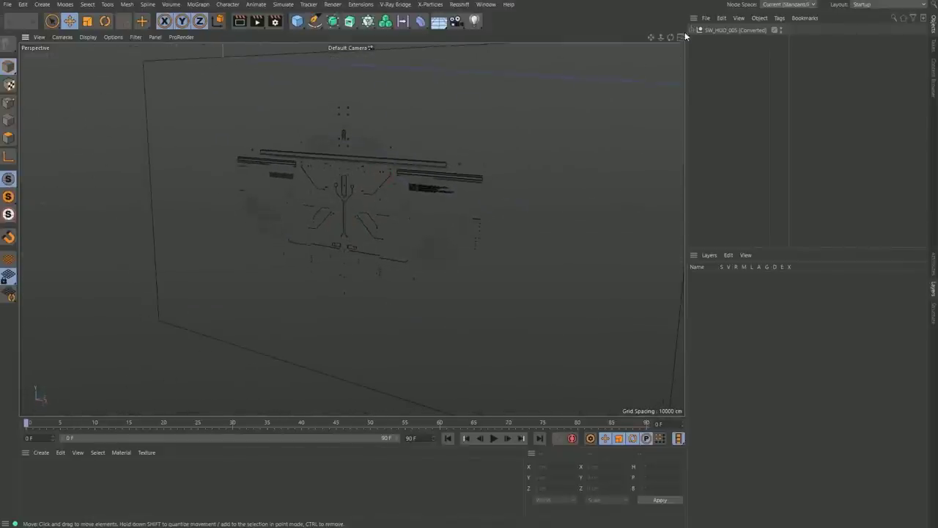
{"action": "left_click", "coordinate": [733, 30]}
{"action": "key", "text": "Delete"}
Step: Switch to the SH_010.c4d project and play its HUD animation from frame 0
{"action": "key", "text": "v"}
{"action": "mouse_move", "coordinate": [576, 150]}
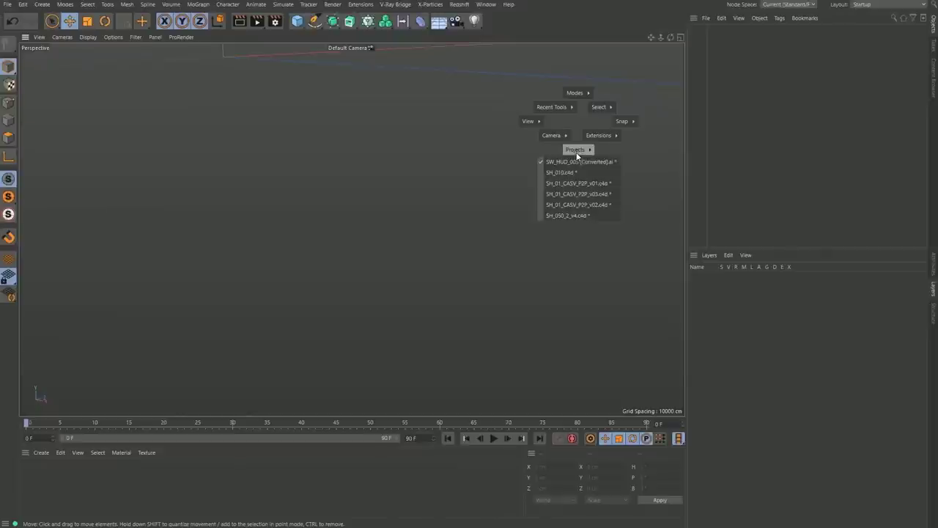
{"action": "left_click", "coordinate": [584, 173]}
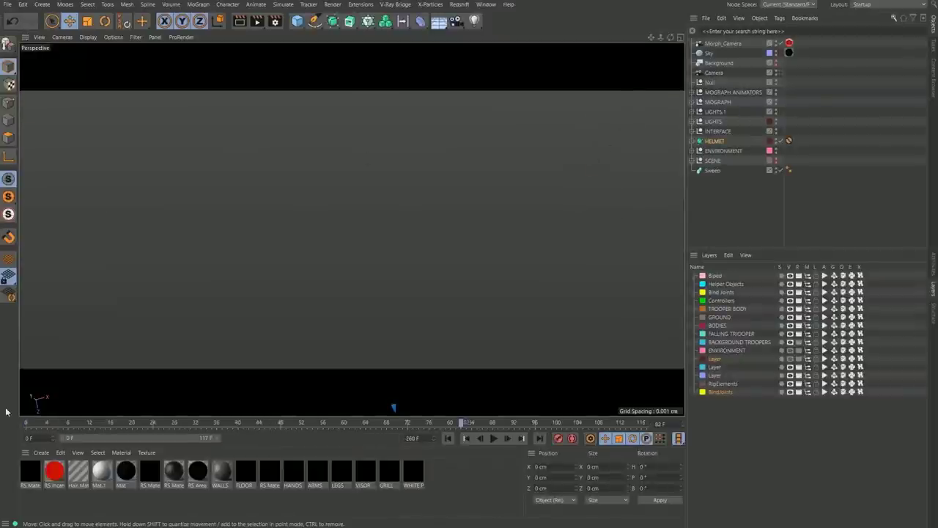
{"action": "left_click", "coordinate": [26, 423]}
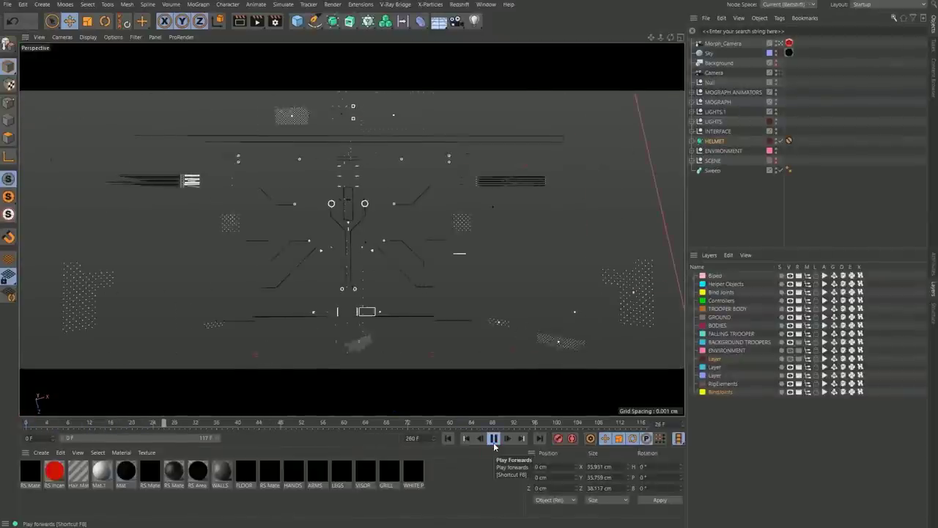
{"action": "left_click", "coordinate": [495, 440]}
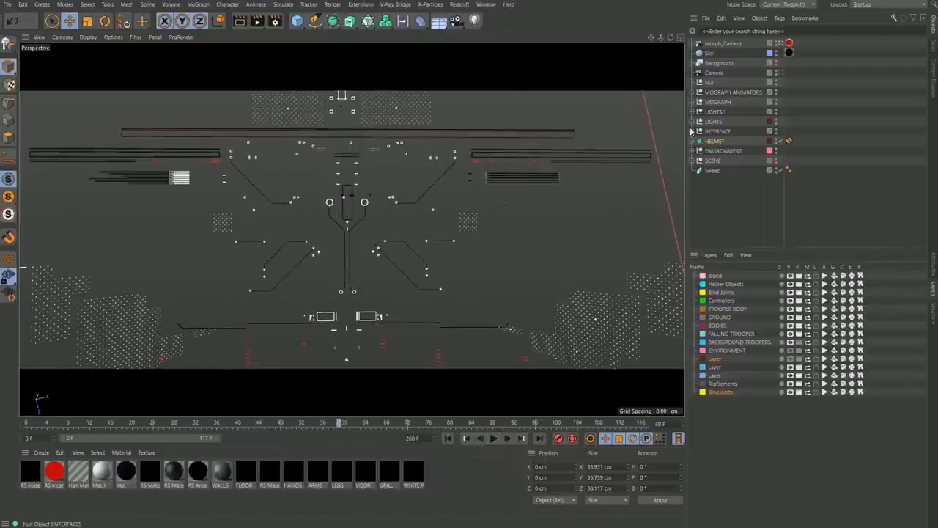
Step: Expand the INTERFACE group and inspect the attributes and effector of its Fracture.1 object
{"action": "left_click", "coordinate": [692, 130]}
{"action": "scroll", "coordinate": [722, 152], "scroll_direction": "down", "scroll_amount": 3}
{"action": "left_click", "coordinate": [703, 171]}
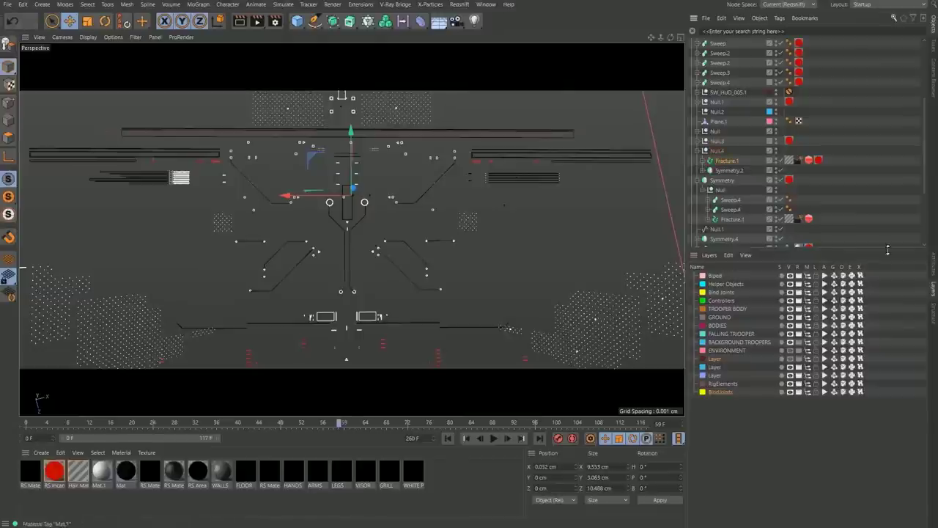
{"action": "left_click", "coordinate": [933, 269]}
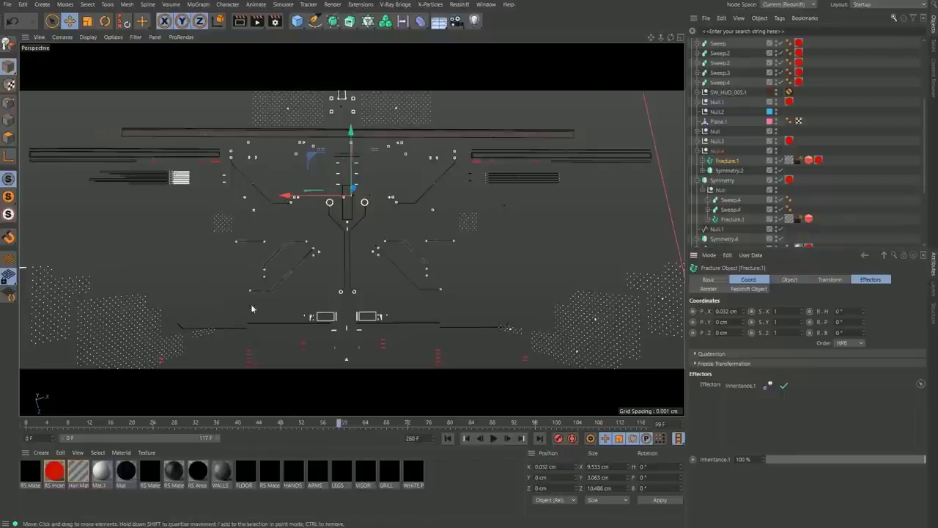
Step: Replay the HUD animation from the first frame and collapse the INTERFACE group
{"action": "left_click", "coordinate": [448, 438]}
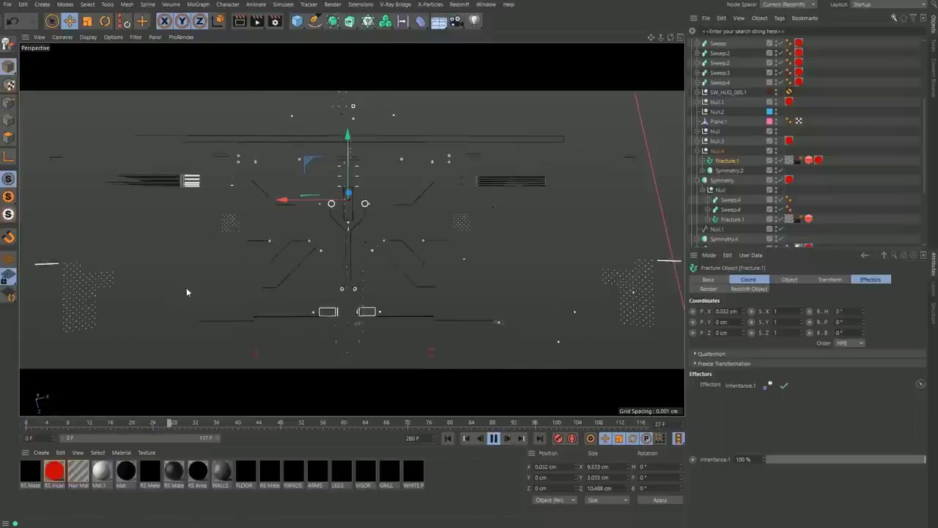
{"action": "left_click", "coordinate": [494, 440]}
{"action": "scroll", "coordinate": [740, 88], "scroll_direction": "up", "scroll_amount": 5}
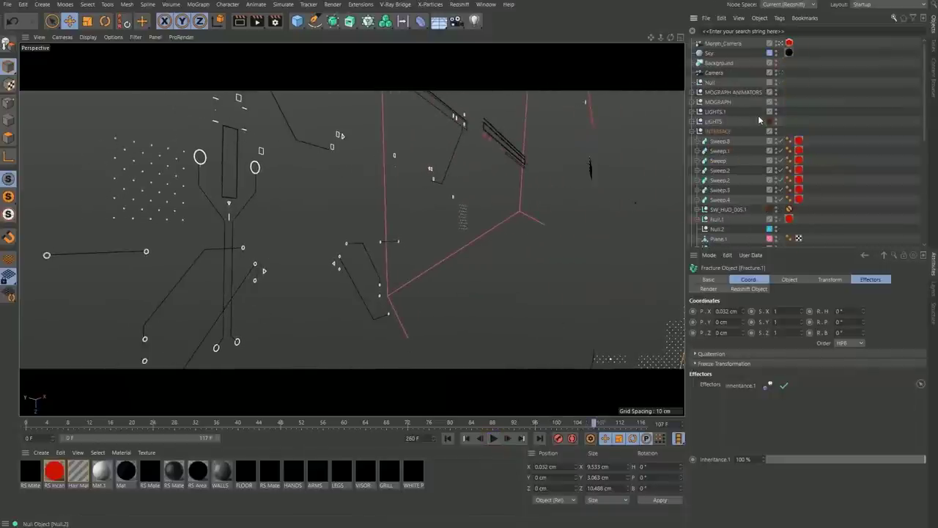
{"action": "left_click", "coordinate": [692, 131]}
Step: Create a new project and add a Cloner with a cube as its child
{"action": "left_click", "coordinate": [8, 4]}
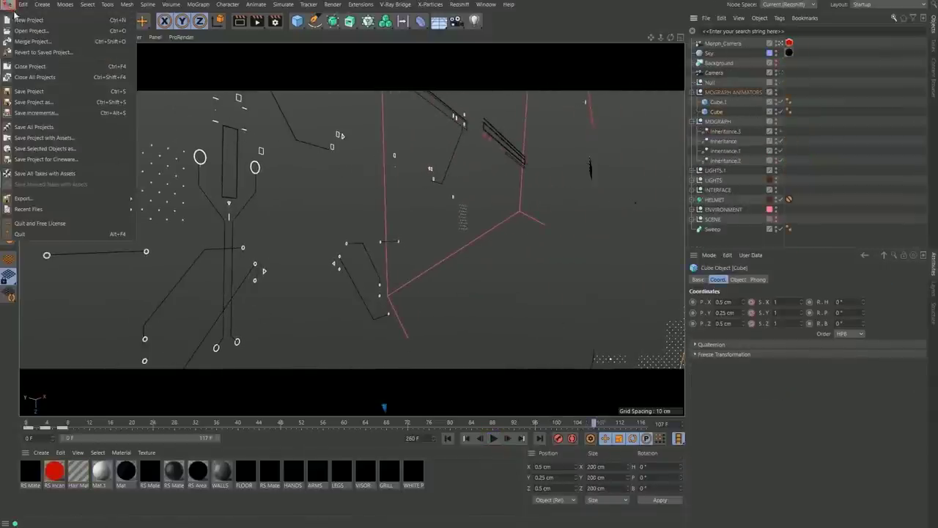
{"action": "left_click", "coordinate": [20, 16]}
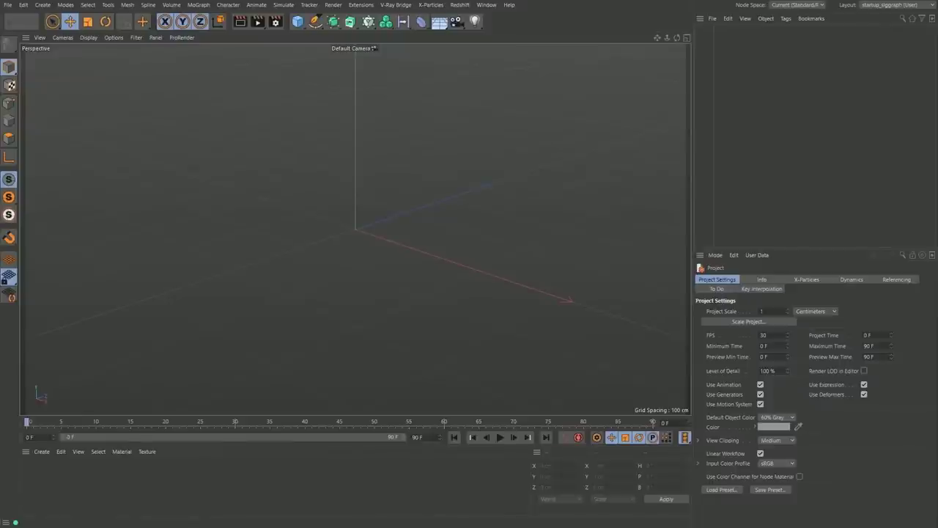
{"action": "left_click", "coordinate": [370, 22]}
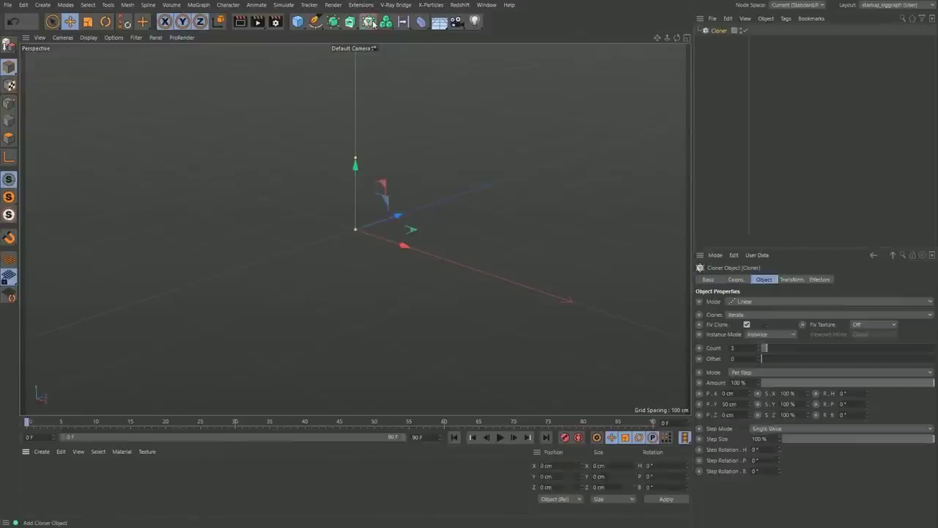
{"action": "left_click", "coordinate": [298, 21]}
{"action": "left_click_drag", "start_coordinate": [715, 31], "coordinate": [709, 42]}
{"action": "scroll", "coordinate": [443, 198], "scroll_direction": "down", "scroll_amount": 3}
{"action": "mouse_move", "coordinate": [443, 198]}
{"action": "left_mouse_down", "text": "alt"}
{"action": "mouse_move", "coordinate": [414, 243]}
{"action": "mouse_move", "coordinate": [477, 196]}
{"action": "left_mouse_up", "text": "alt"}
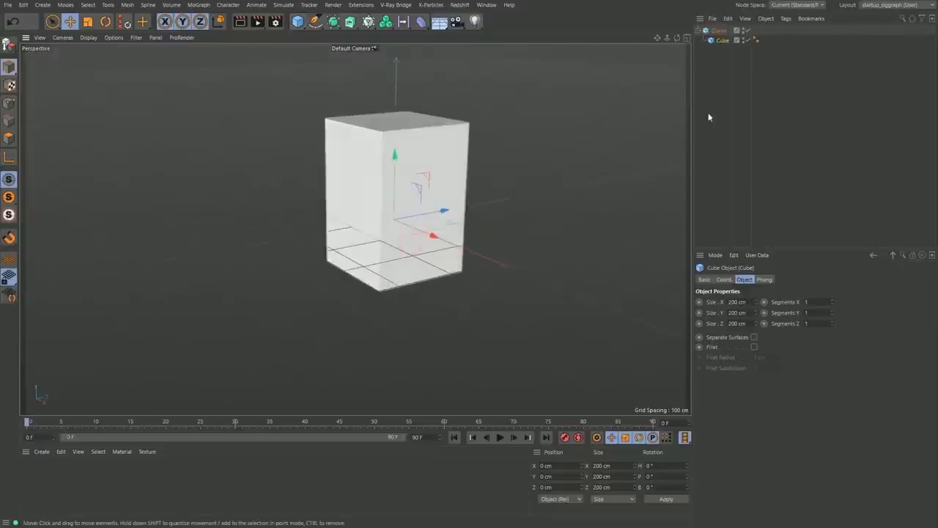
Step: Space the Cloner's linear clones 455 cm apart along X, with a Y offset of 0 cm
{"action": "left_click", "coordinate": [719, 30]}
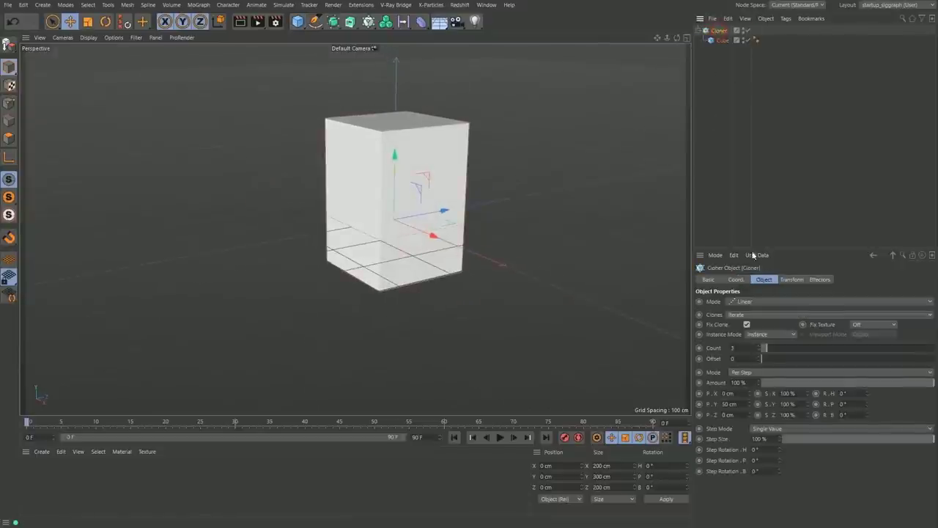
{"action": "left_click", "coordinate": [749, 401]}
{"action": "left_click_drag", "start_coordinate": [745, 404], "coordinate": [658, 408]}
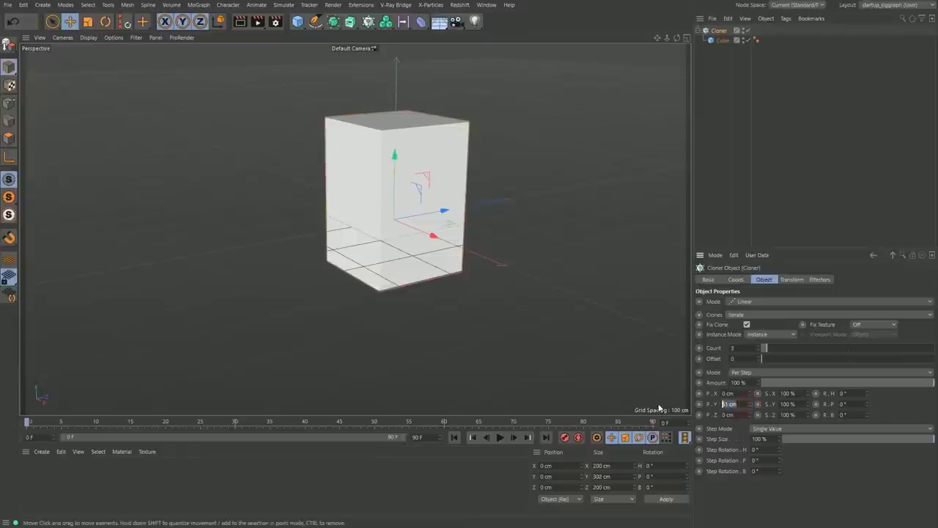
{"action": "type", "text": "0"}
{"action": "left_click", "coordinate": [825, 482]}
{"action": "left_click_drag", "start_coordinate": [750, 393], "coordinate": [726, 84]}
{"action": "right_click_drag", "start_coordinate": [589, 283], "coordinate": [537, 330], "text": "alt"}
{"action": "scroll", "coordinate": [536, 333], "scroll_direction": "down", "scroll_amount": 3}
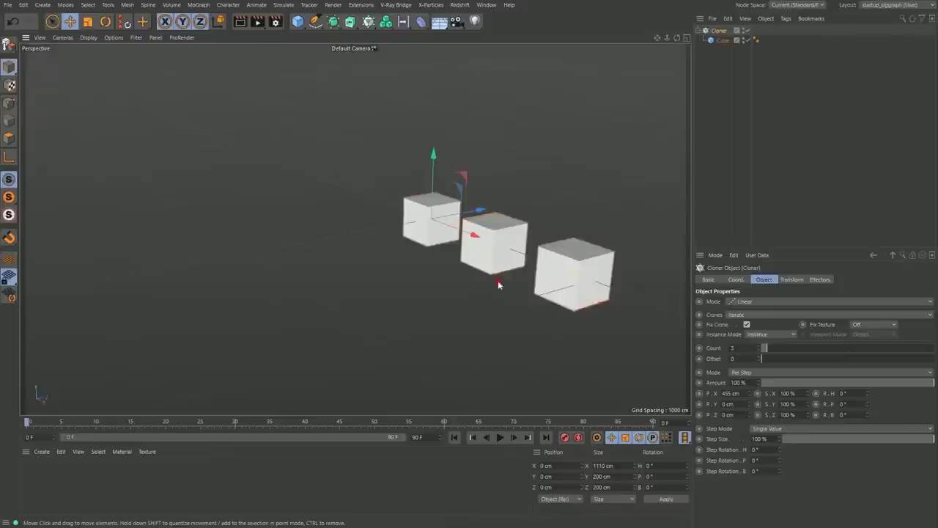
Step: Raise the Cloner's count to 10 and frame the whole row of cubes
{"action": "left_click_drag", "start_coordinate": [765, 348], "coordinate": [772, 351]}
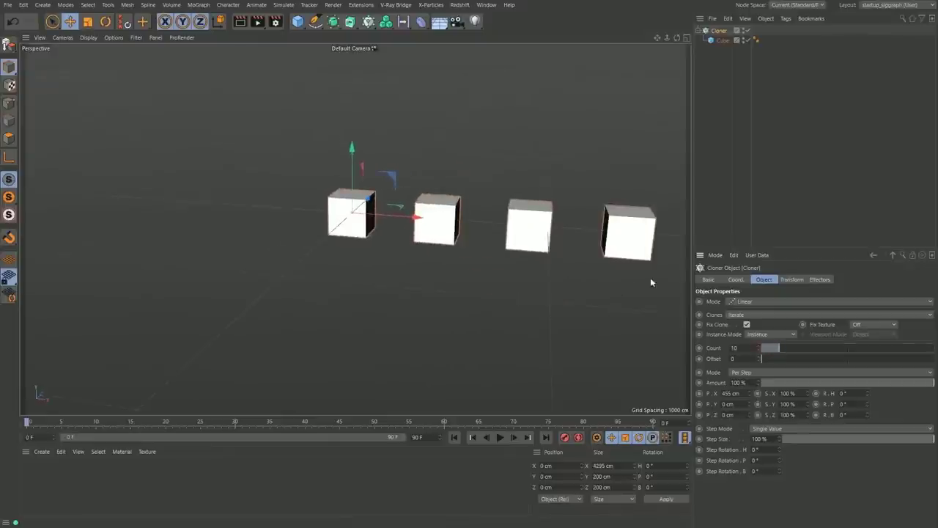
{"action": "middle_click_drag", "start_coordinate": [551, 233], "coordinate": [362, 236], "text": "alt"}
{"action": "right_click_drag", "start_coordinate": [518, 247], "coordinate": [452, 253], "text": "alt"}
{"action": "middle_click_drag", "start_coordinate": [593, 250], "coordinate": [478, 242], "text": "alt"}
{"action": "scroll", "coordinate": [478, 246], "scroll_direction": "down", "scroll_amount": 3}
{"action": "scroll", "coordinate": [466, 258], "scroll_direction": "up", "scroll_amount": 2}
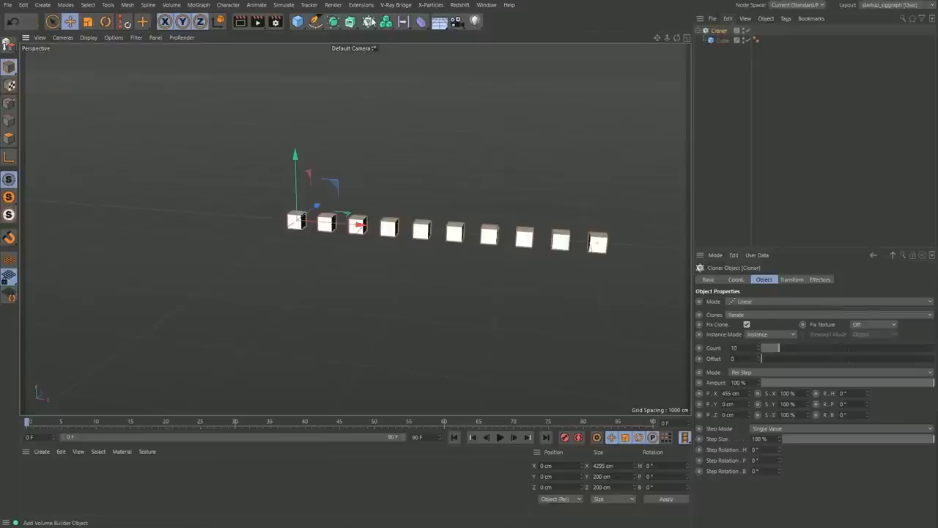
Step: Add an Inheritance effector and place a copy of the cube outside the Cloner at the top level
{"action": "left_click_drag", "start_coordinate": [369, 22], "coordinate": [524, 94]}
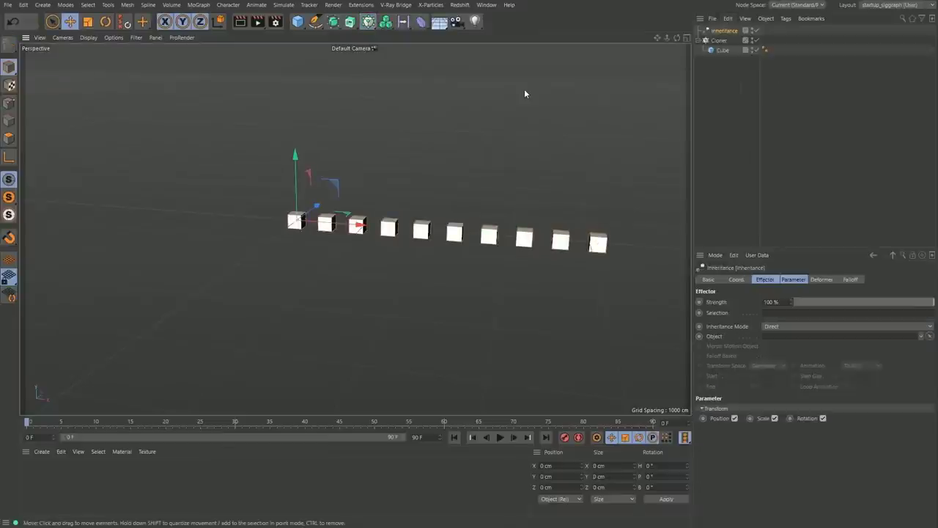
{"action": "left_click", "coordinate": [719, 50]}
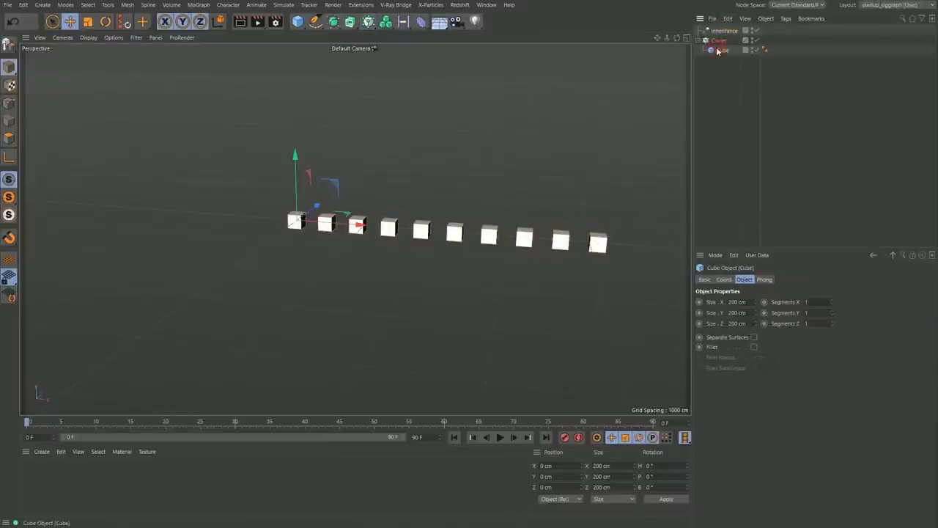
{"action": "left_click_drag", "start_coordinate": [719, 51], "coordinate": [715, 30]}
{"action": "left_click_drag", "start_coordinate": [294, 226], "coordinate": [308, 217], "text": "alt"}
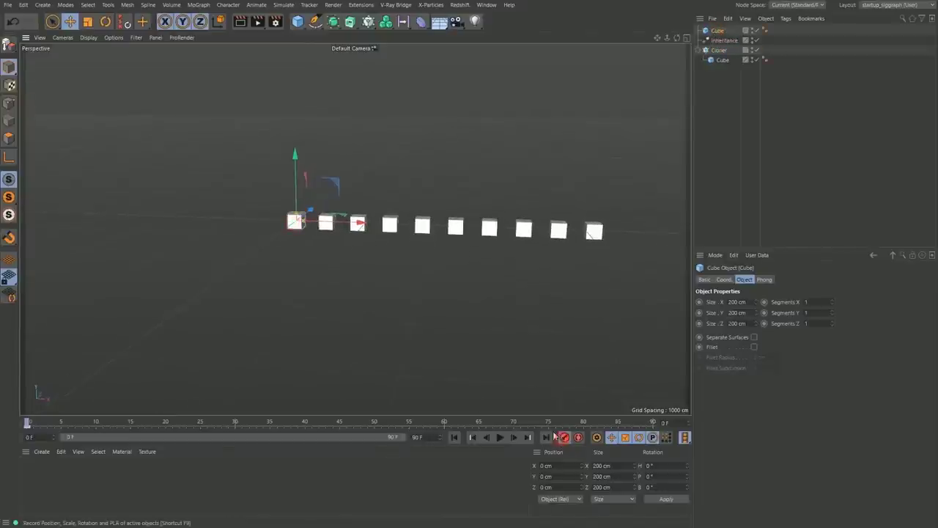
Step: Keyframe the separate cube rising to about 618 cm in Y at frame 6 and settling at about 570 cm at frame 12
{"action": "left_click", "coordinate": [65, 423]}
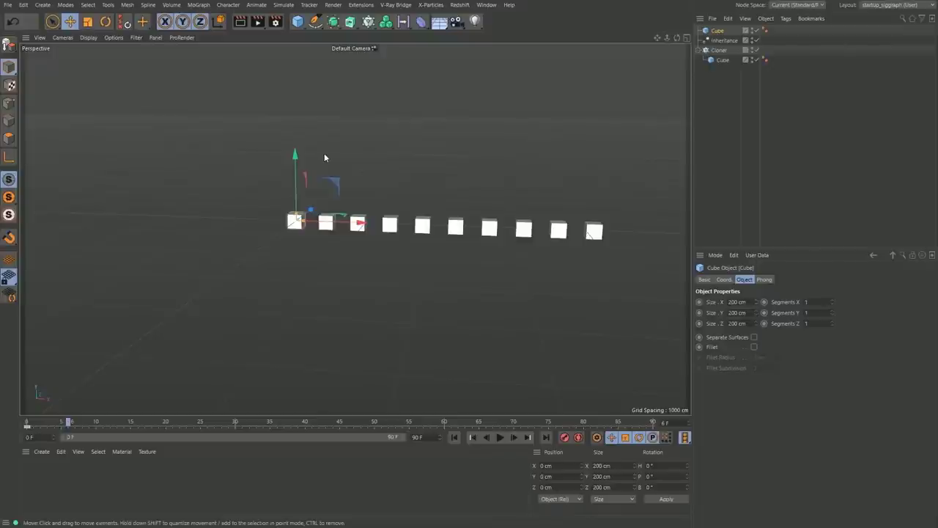
{"action": "left_click_drag", "start_coordinate": [297, 199], "coordinate": [297, 156]}
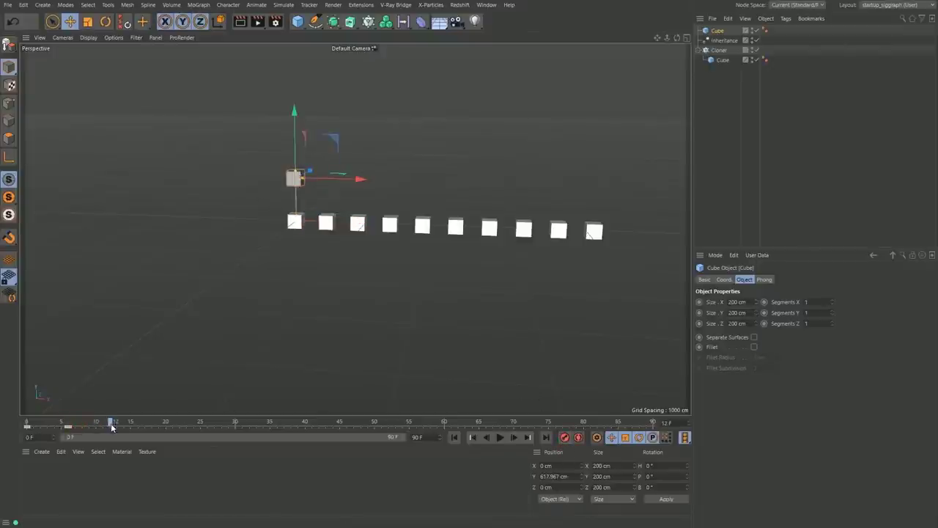
{"action": "left_click_drag", "start_coordinate": [295, 109], "coordinate": [295, 113]}
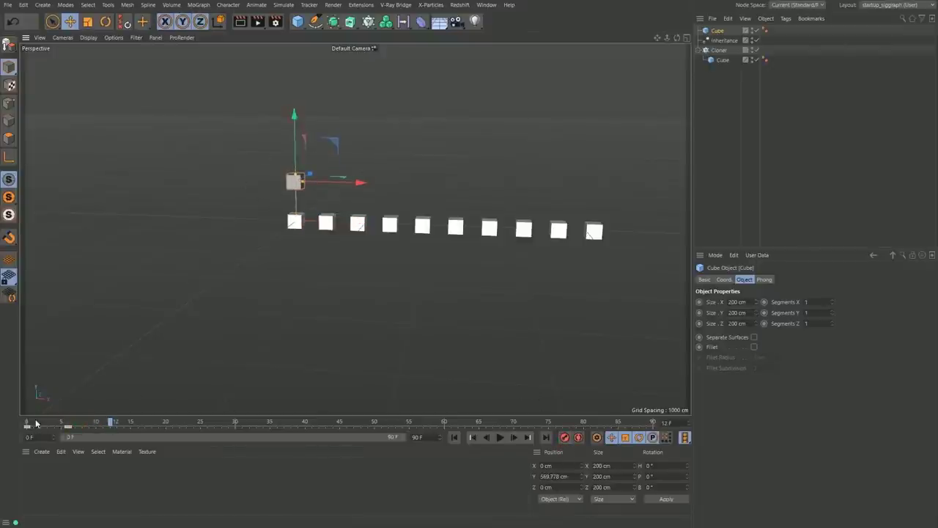
{"action": "left_click_drag", "start_coordinate": [33, 429], "coordinate": [103, 430]}
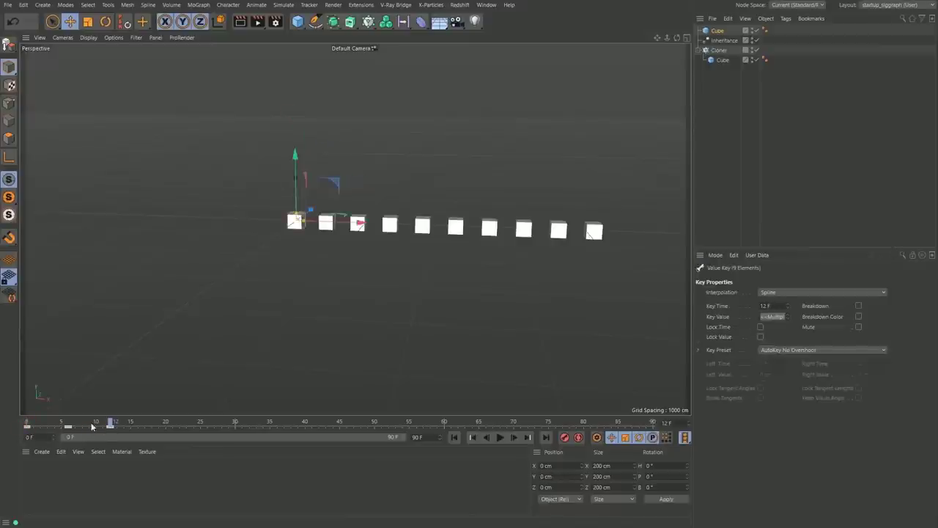
{"action": "left_click_drag", "start_coordinate": [37, 426], "coordinate": [65, 431]}
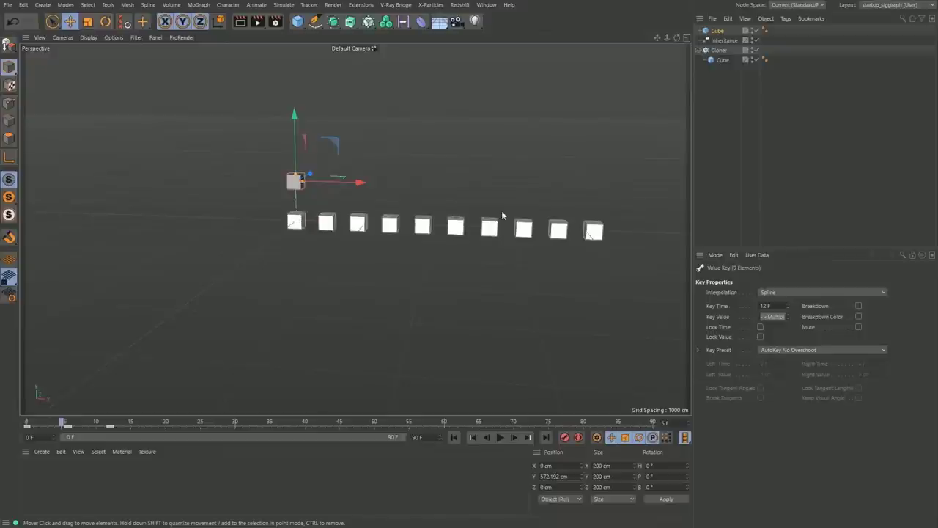
Step: Link the separate cube to the Inheritance effector and set it to Animation mode, Node transform space and end frame 10
{"action": "left_click", "coordinate": [721, 42]}
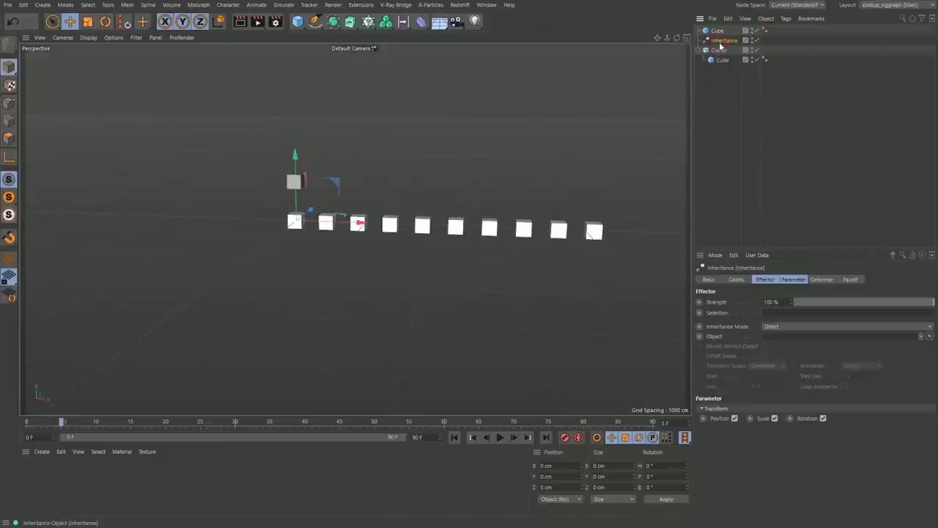
{"action": "left_click", "coordinate": [773, 328]}
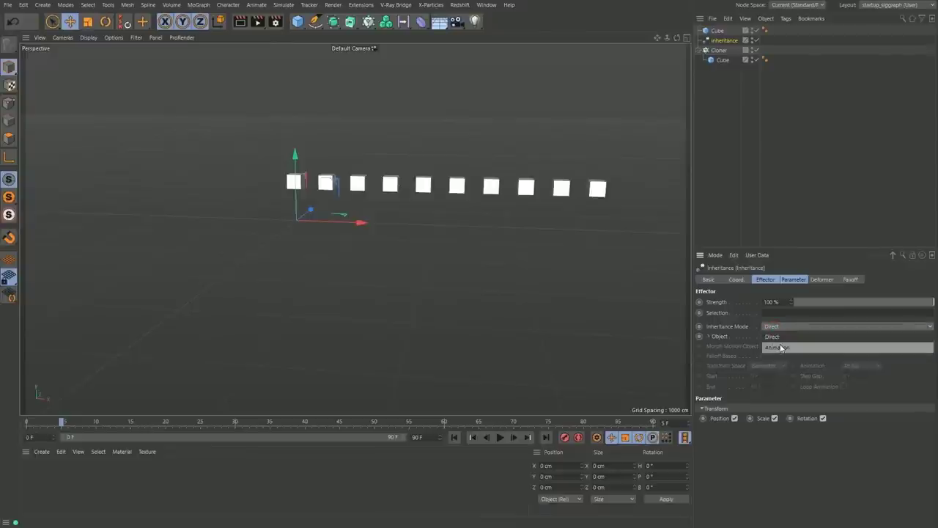
{"action": "left_click", "coordinate": [796, 348]}
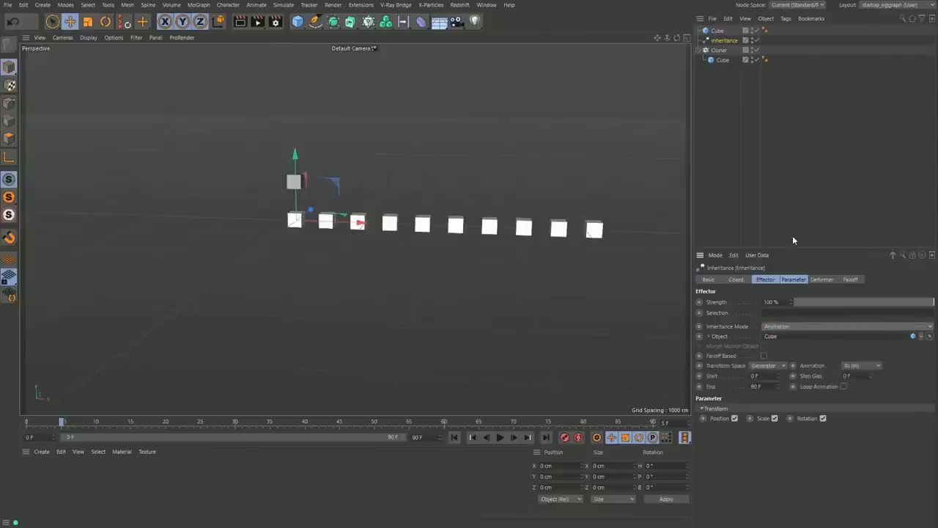
{"action": "left_click", "coordinate": [781, 366]}
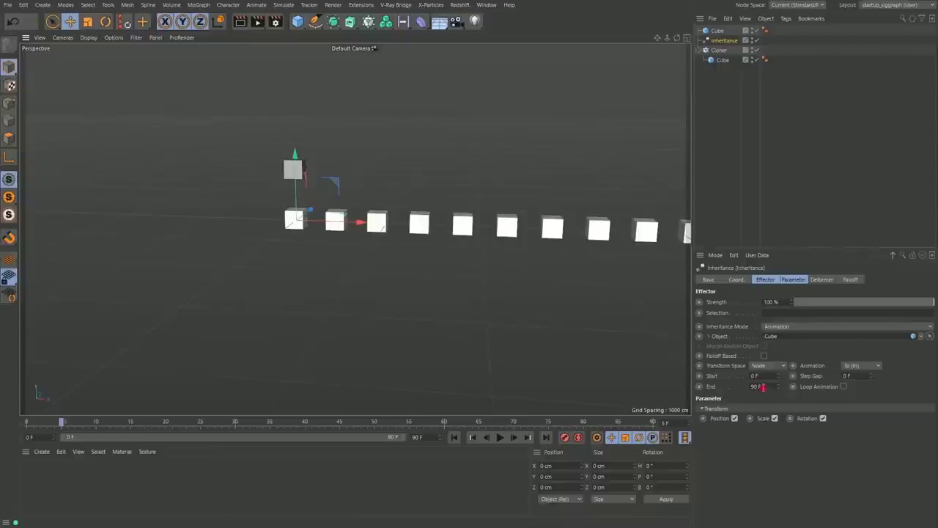
{"action": "key", "text": "Return"}
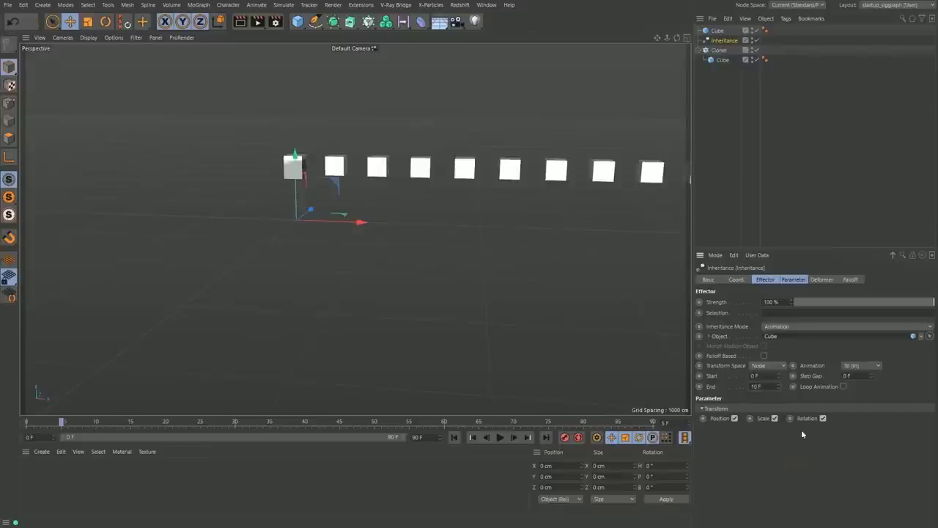
Step: Play the clone animation from the start to review the staggered motion along the row of cubes
{"action": "left_click", "coordinate": [25, 426]}
{"action": "left_click", "coordinate": [500, 437]}
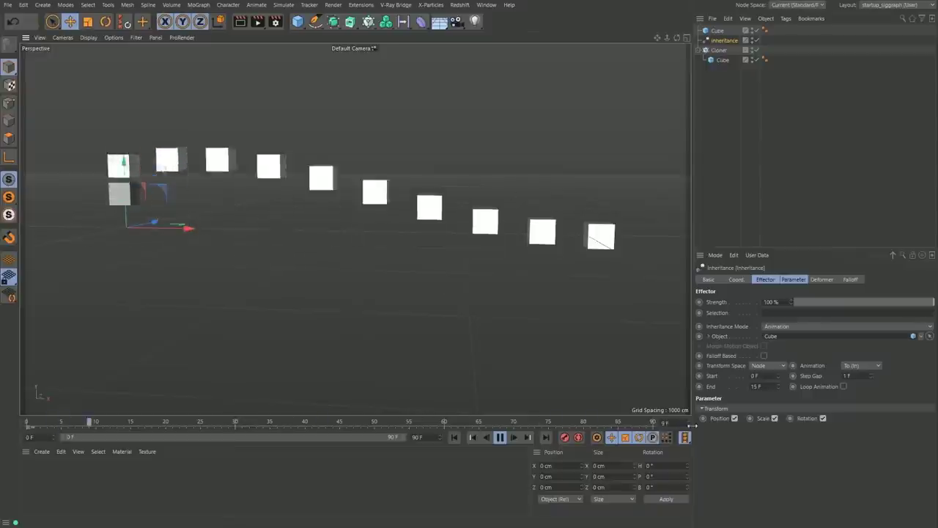
{"action": "left_click", "coordinate": [501, 437]}
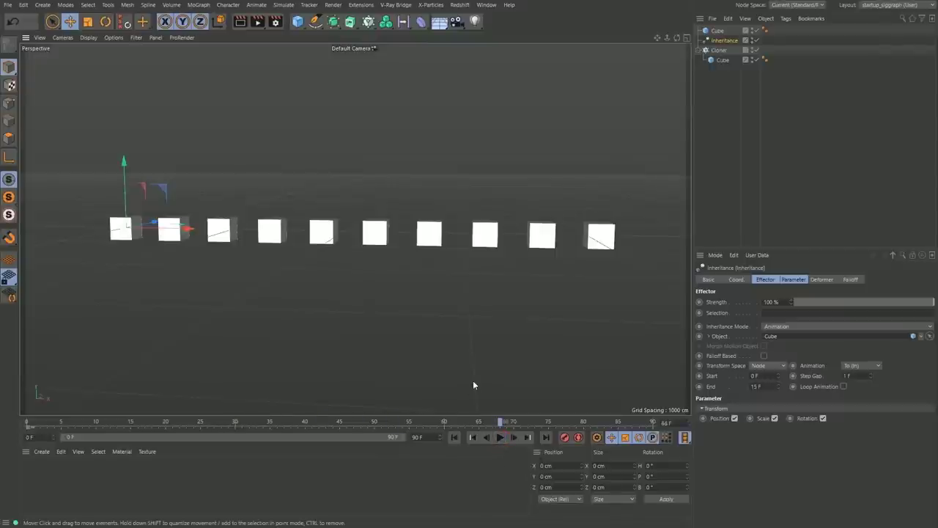
{"action": "left_click", "coordinate": [499, 438]}
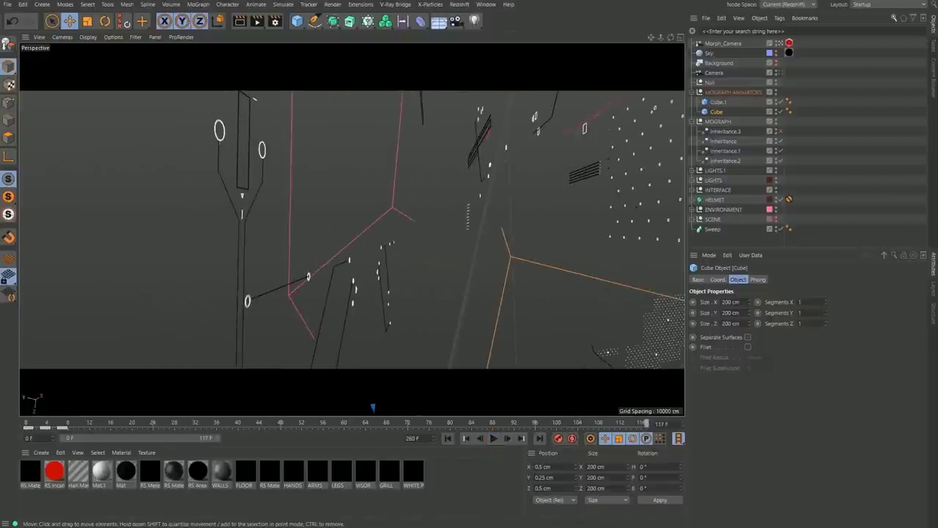
Step: Switch to File Explorer and open the compositing recording for shot 01_SH_010 from the SIGGRAPH 2020 04_PRODUCTION folder
{"action": "key", "text": "alt+Tab"}
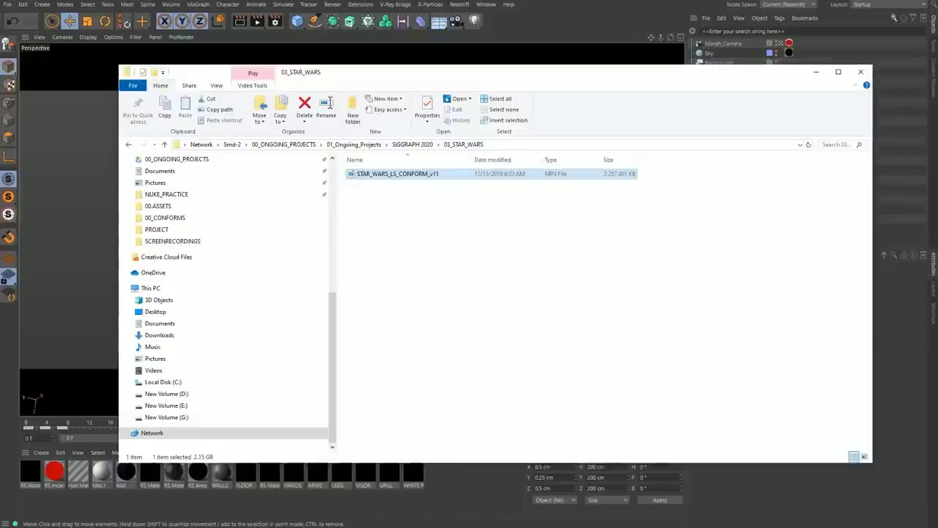
{"action": "left_click", "coordinate": [403, 147]}
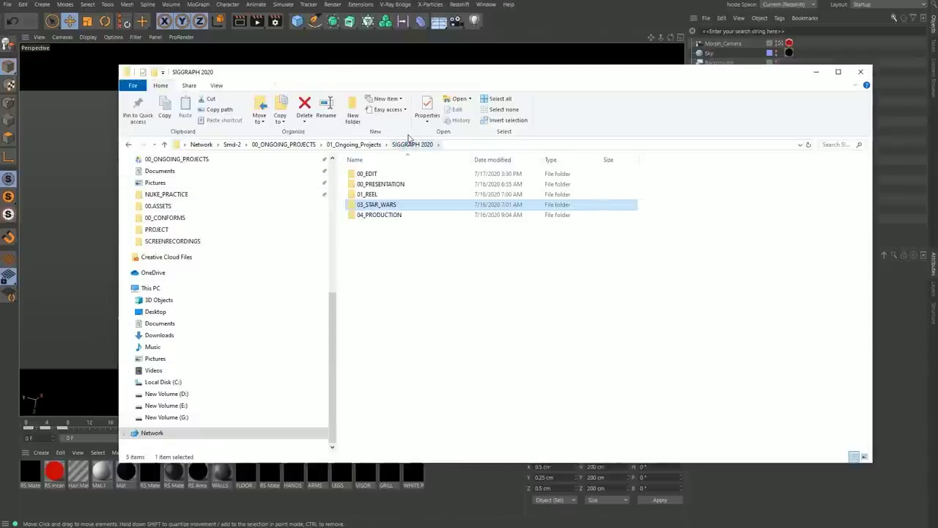
{"action": "double_click", "coordinate": [378, 213]}
{"action": "double_click", "coordinate": [373, 184]}
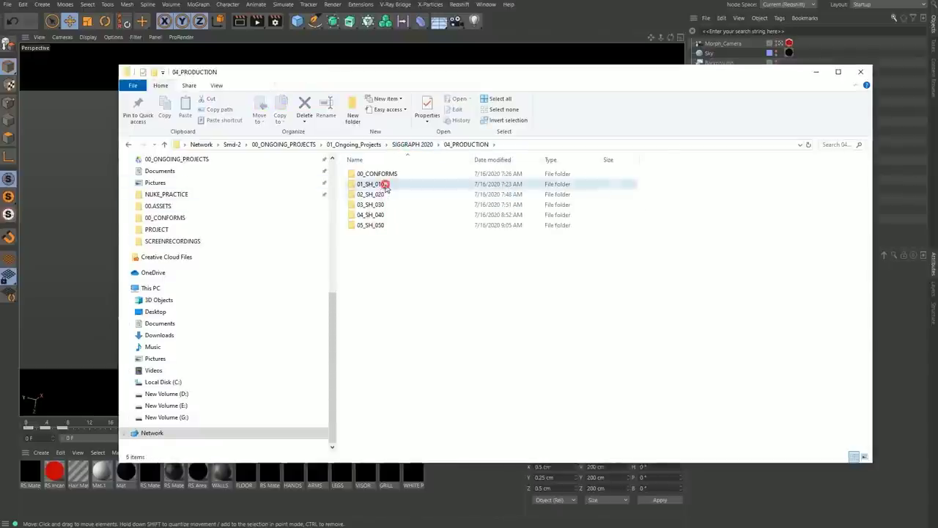
{"action": "left_click", "coordinate": [387, 195]}
Step: Skim the compositing recording to examine how the red HUD layers are combined over the shot
{"action": "left_click", "coordinate": [469, 507]}
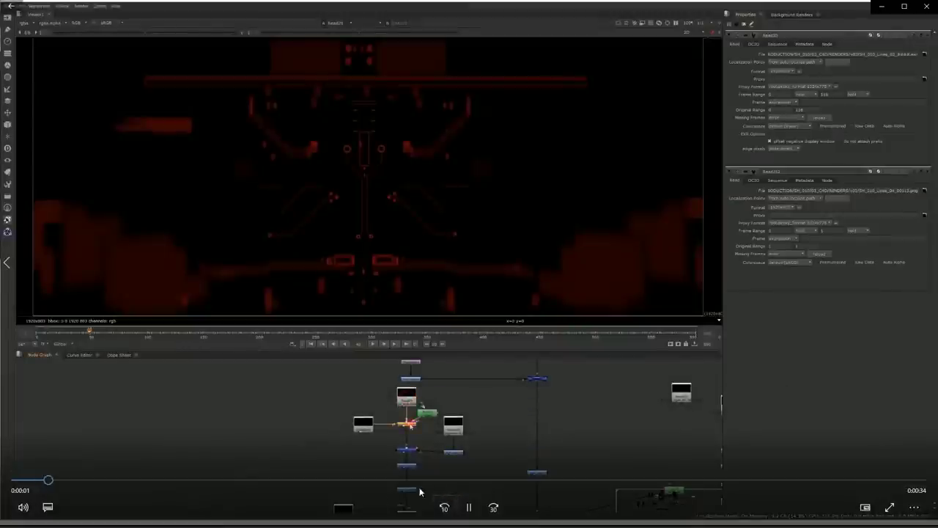
{"action": "left_click_drag", "start_coordinate": [169, 482], "coordinate": [223, 481]}
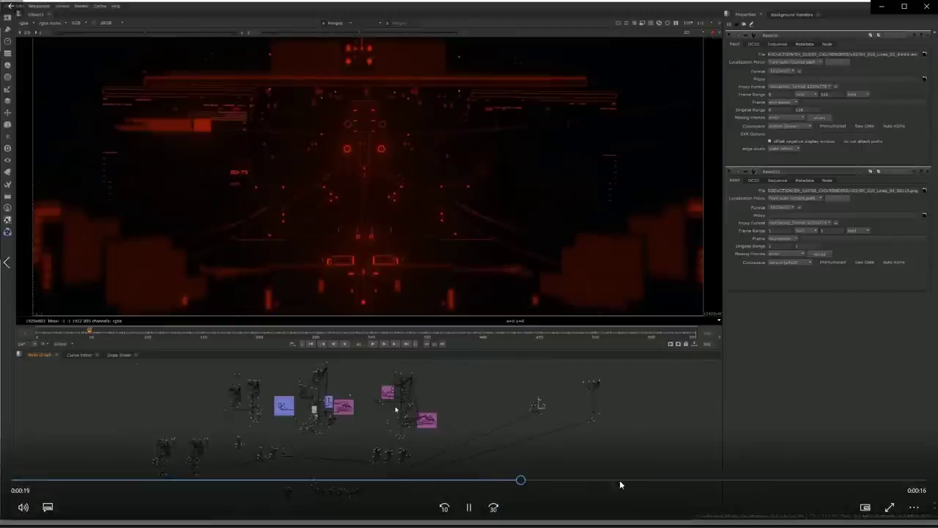
{"action": "left_click", "coordinate": [682, 481]}
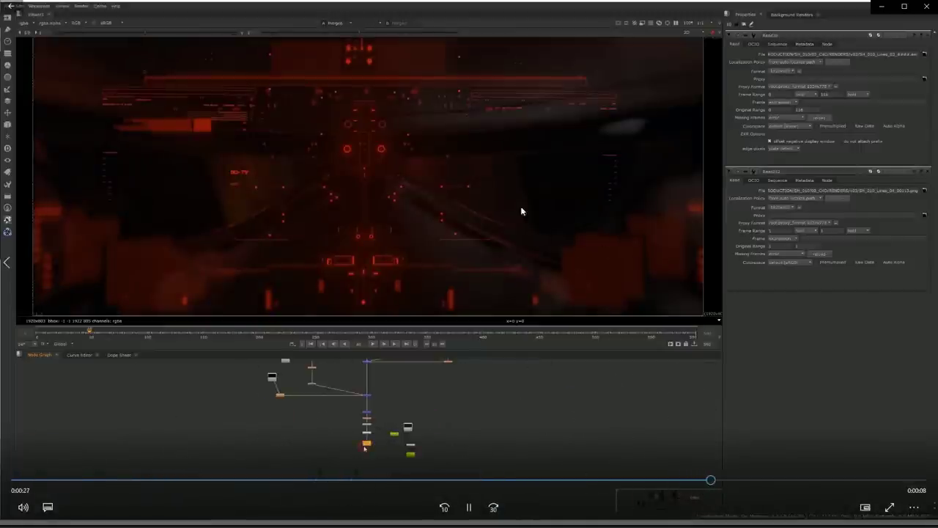
{"action": "left_click", "coordinate": [474, 511]}
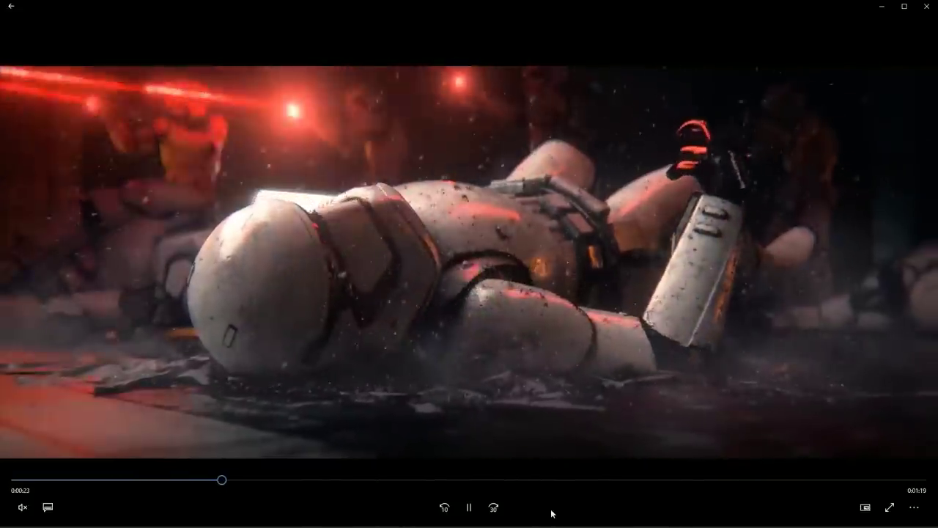
Step: Pause STAR_WARS_LS_CONFORM_v11, then open and skim the recording in 02_SH_020's 00_FLOOR SHATTER_HOUDINI folder
{"action": "left_click", "coordinate": [471, 511]}
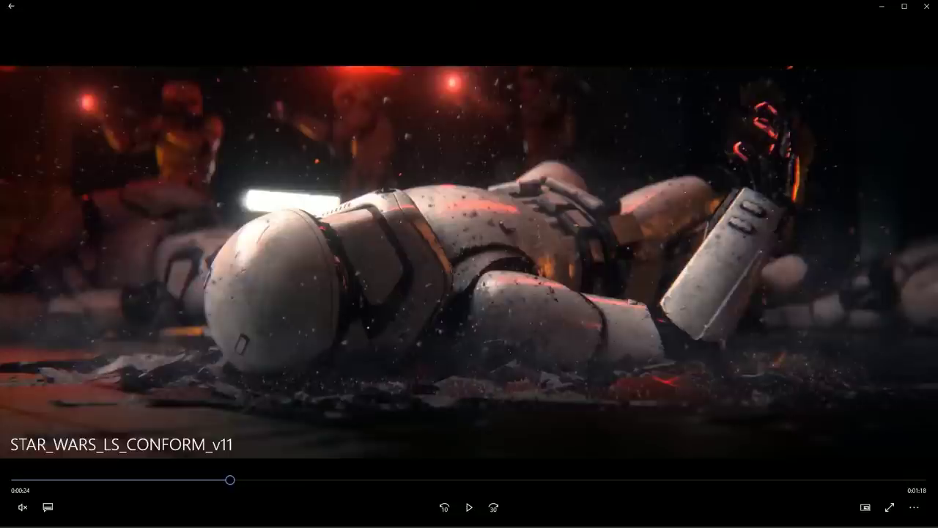
{"action": "key", "text": "alt+Tab"}
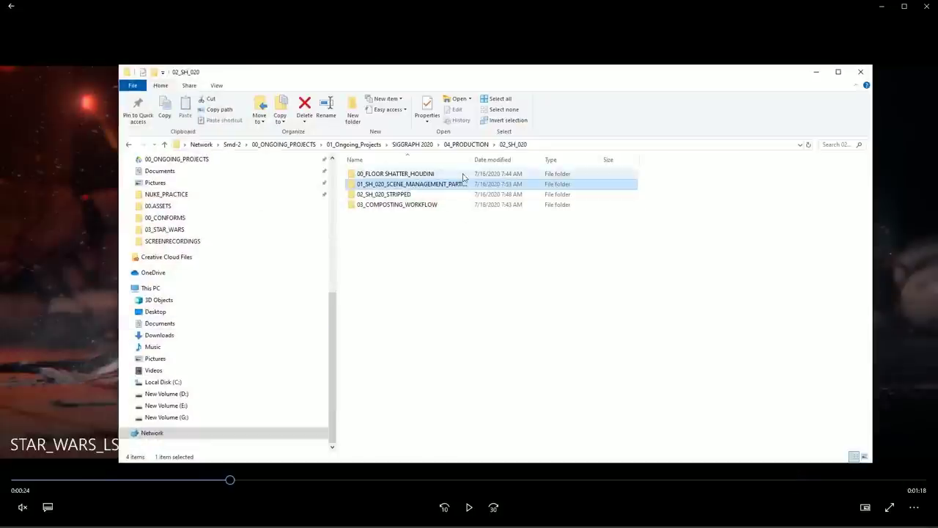
{"action": "double_click", "coordinate": [462, 173]}
{"action": "double_click", "coordinate": [463, 174]}
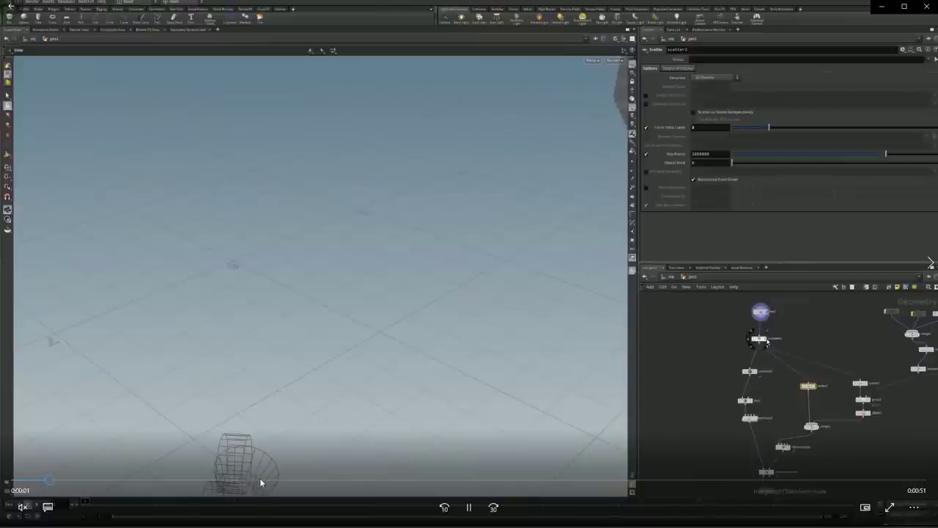
{"action": "left_click_drag", "start_coordinate": [260, 482], "coordinate": [669, 485]}
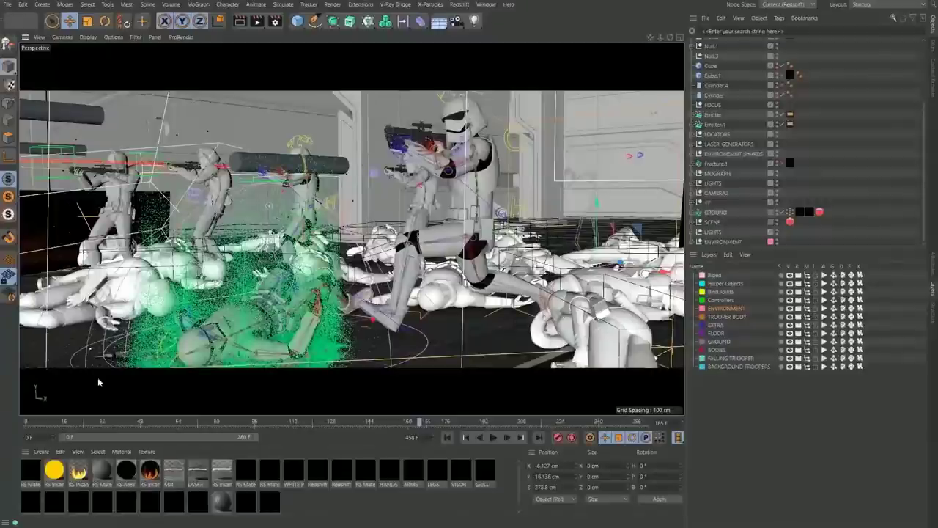
Step: Switch to the 02_SH_020_STRIPPED.c4d scene in Cinema 4D and play the trooper's fall, stopping at frame 167
{"action": "left_click", "coordinate": [486, 4]}
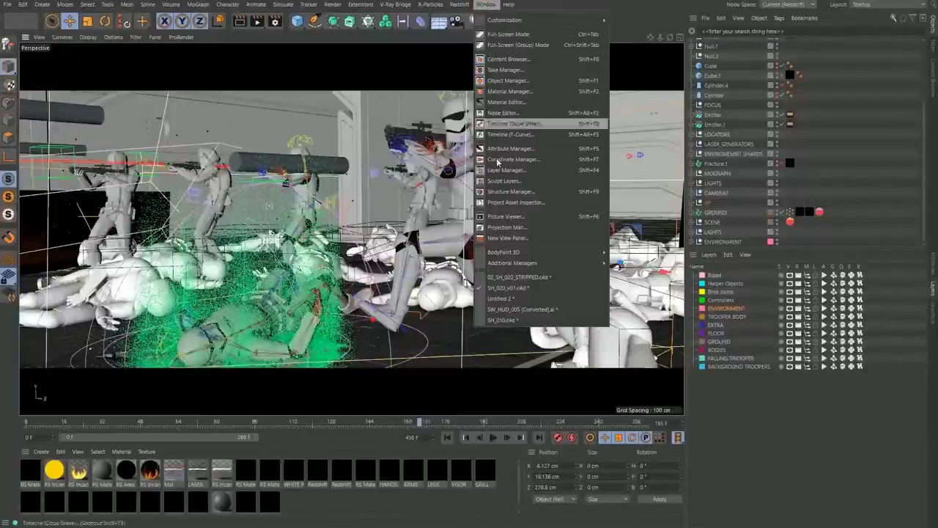
{"action": "left_click", "coordinate": [518, 276]}
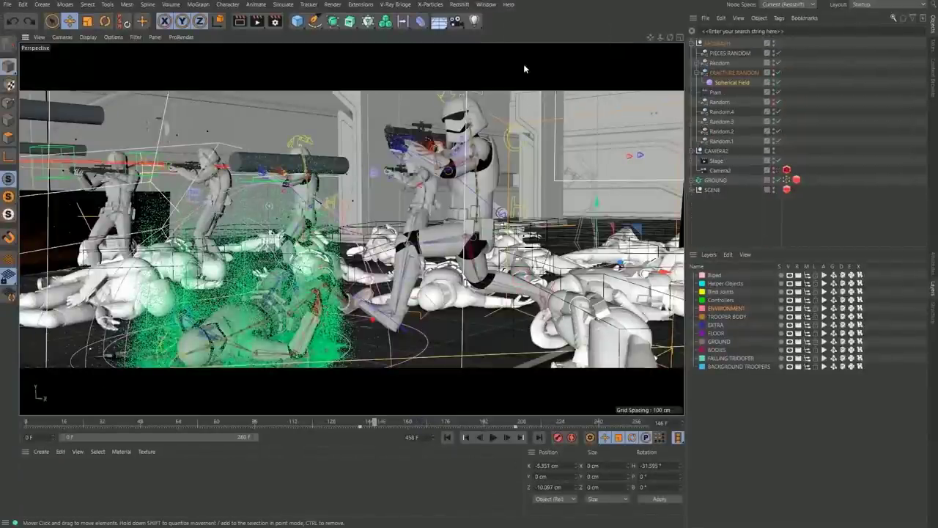
{"action": "key", "text": "F8"}
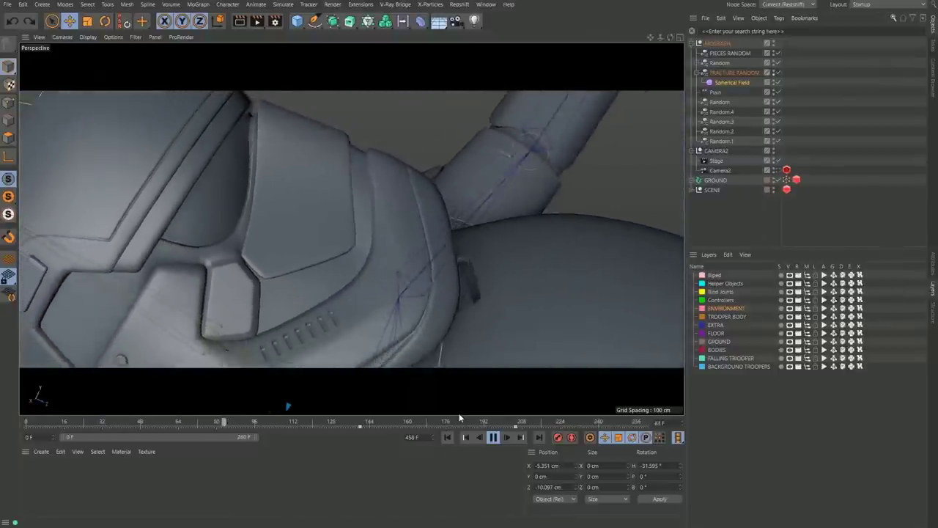
{"action": "left_click", "coordinate": [495, 437]}
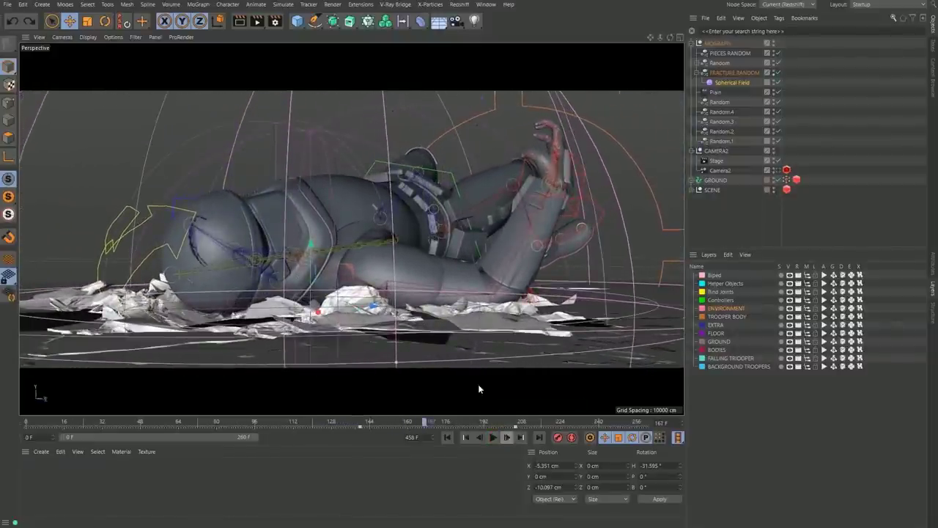
Step: Examine the fallen trooper and the shattered floor from outside the shot camera in a maximized perspective view
{"action": "left_click_drag", "start_coordinate": [389, 230], "coordinate": [432, 282], "text": "alt"}
{"action": "right_click_drag", "start_coordinate": [389, 230], "coordinate": [358, 277], "text": "alt"}
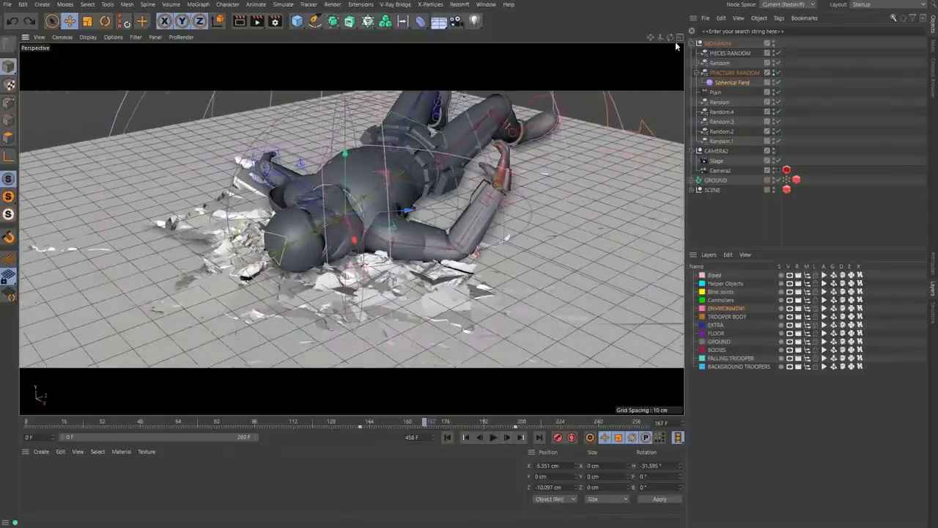
{"action": "left_click", "coordinate": [675, 39]}
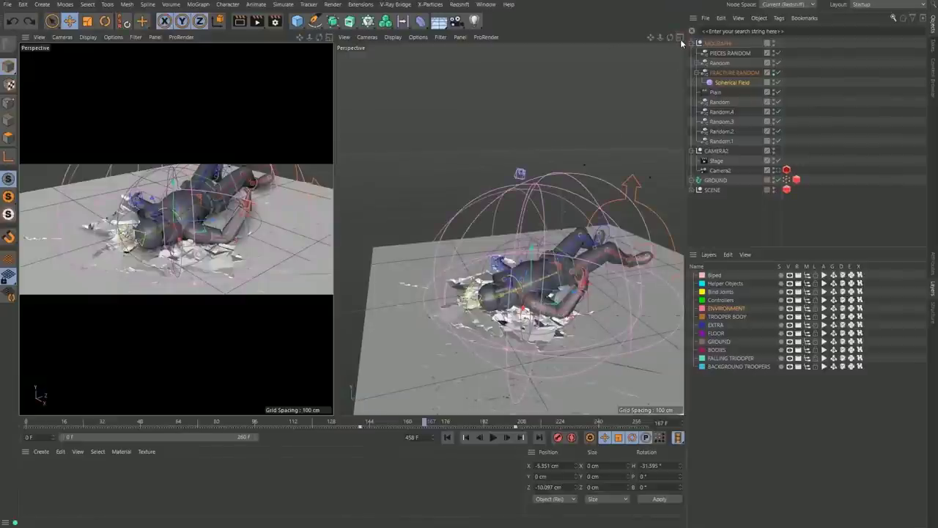
{"action": "left_click", "coordinate": [678, 37]}
{"action": "left_click_drag", "start_coordinate": [369, 351], "coordinate": [363, 299], "text": "alt"}
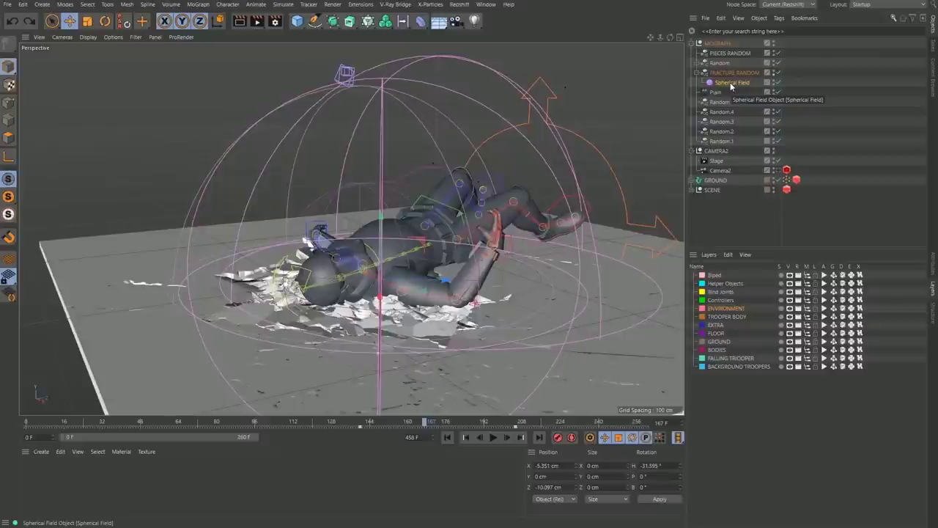
Step: Collapse the MOGRAPH group and inspect the individual pieces inside the GROUND fracture object
{"action": "left_click", "coordinate": [696, 71]}
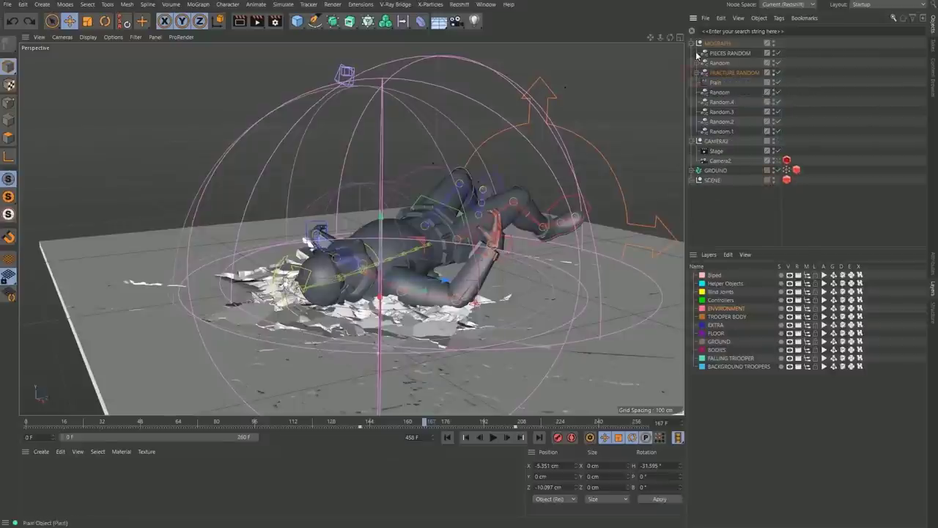
{"action": "left_click", "coordinate": [694, 44]}
{"action": "left_click", "coordinate": [692, 83]}
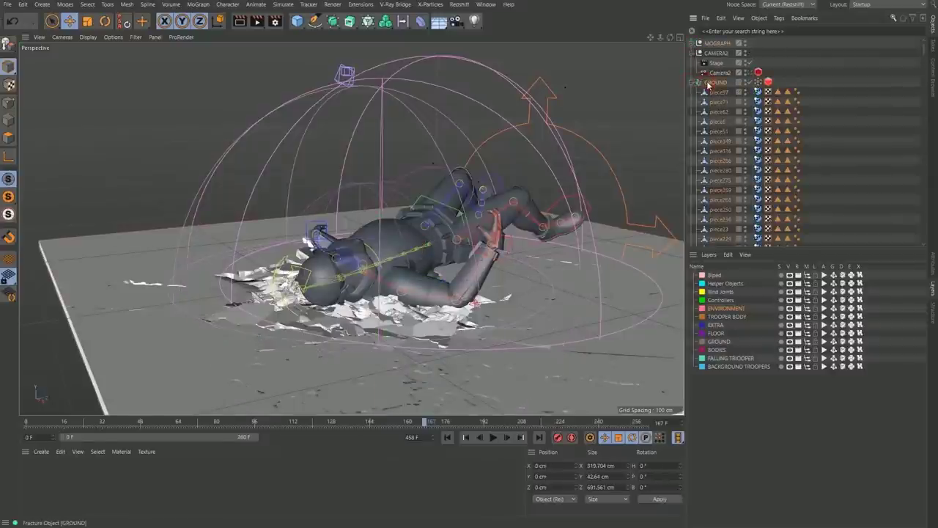
{"action": "scroll", "coordinate": [713, 181], "scroll_direction": "down", "scroll_amount": 1}
{"action": "scroll", "coordinate": [727, 201], "scroll_direction": "up", "scroll_amount": 5}
{"action": "left_click", "coordinate": [694, 83]}
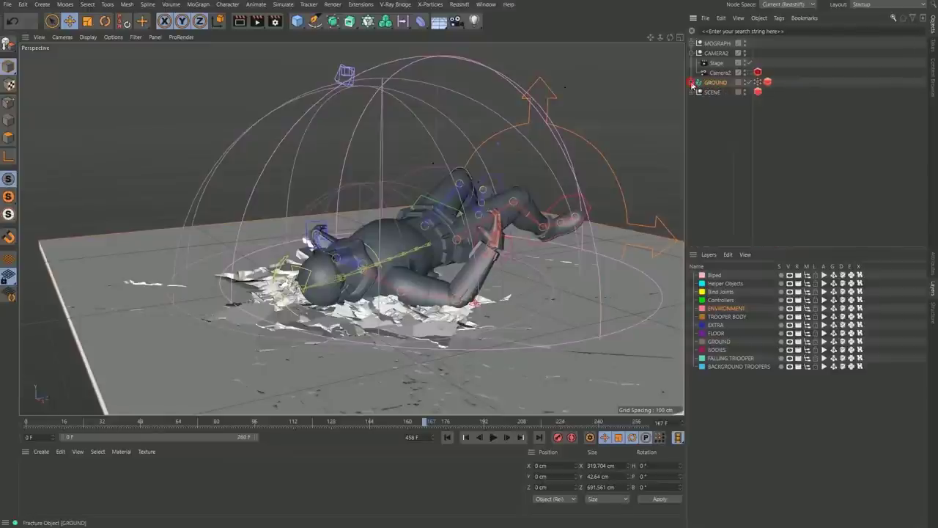
Step: Inspect the effectors in the MOGRAPH group and show the transform parameters of FRACTURE RANDOM
{"action": "left_click", "coordinate": [694, 43]}
{"action": "left_click", "coordinate": [716, 82]}
{"action": "left_click", "coordinate": [720, 91]}
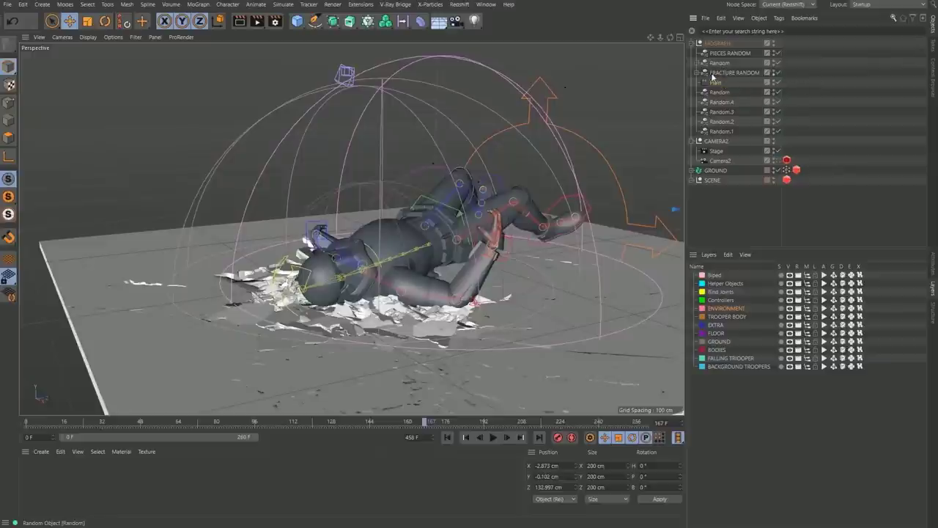
{"action": "left_click", "coordinate": [697, 74]}
{"action": "left_click", "coordinate": [728, 84]}
{"action": "left_click", "coordinate": [729, 74]}
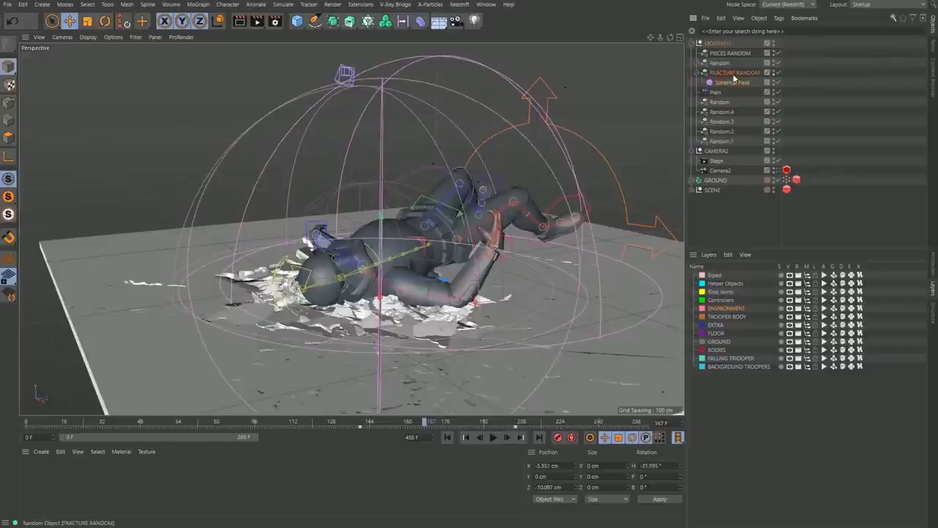
{"action": "left_click", "coordinate": [934, 270]}
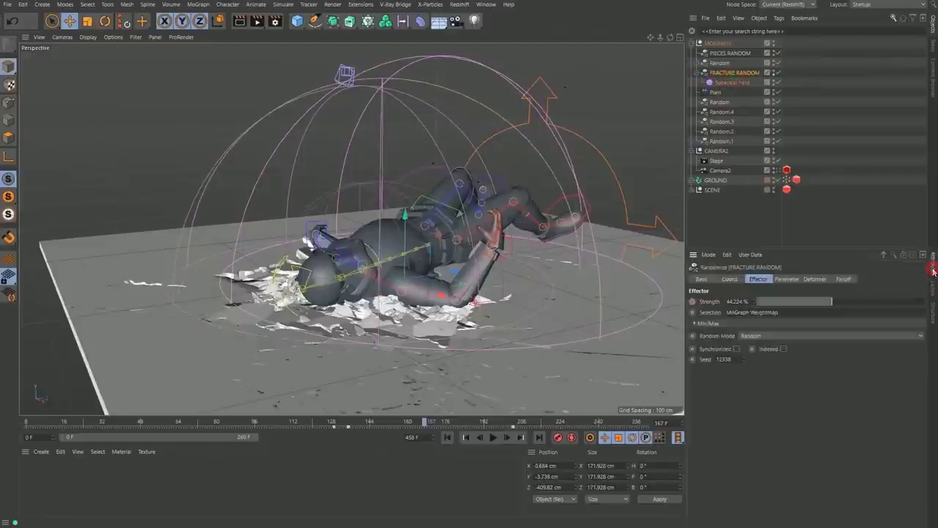
{"action": "left_click", "coordinate": [786, 279]}
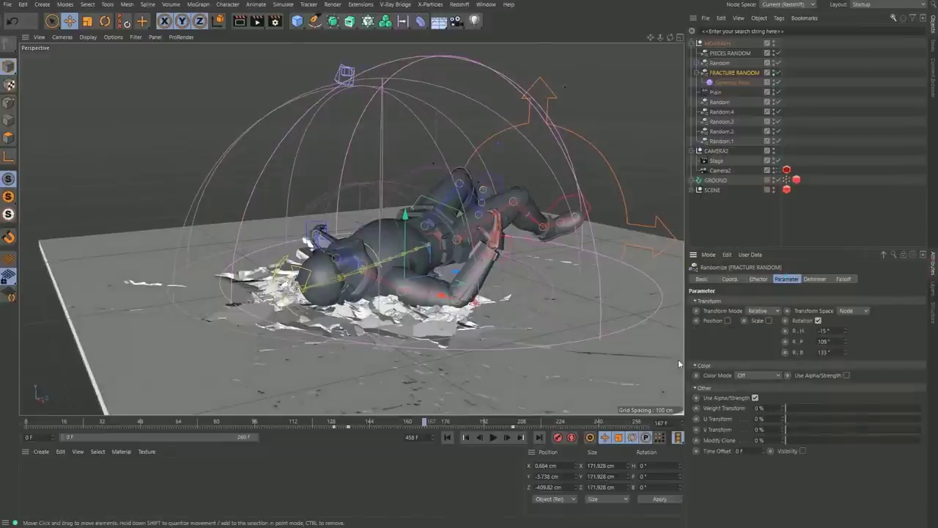
Step: Show the Spherical Field's size settings and scrub the timeline to frame 137 to examine its effect on the floor
{"action": "left_click", "coordinate": [739, 84]}
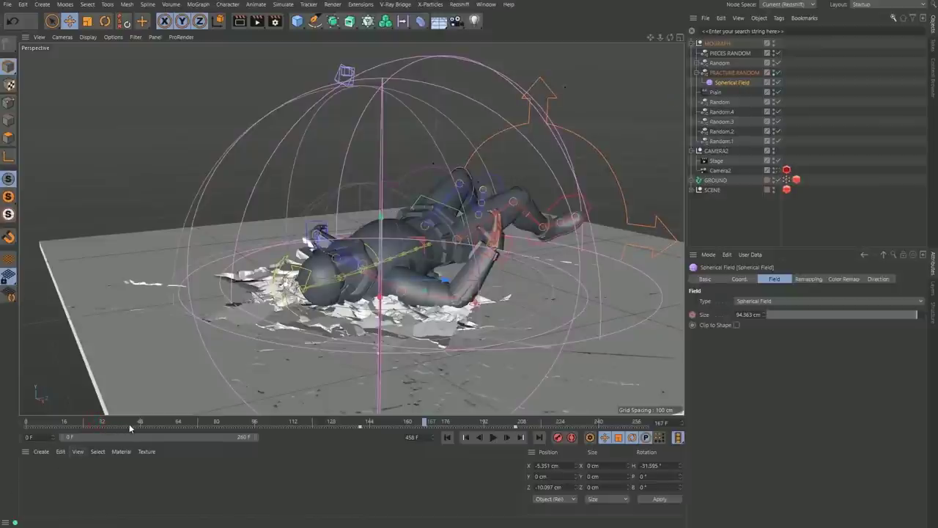
{"action": "left_click_drag", "start_coordinate": [121, 427], "coordinate": [352, 413]}
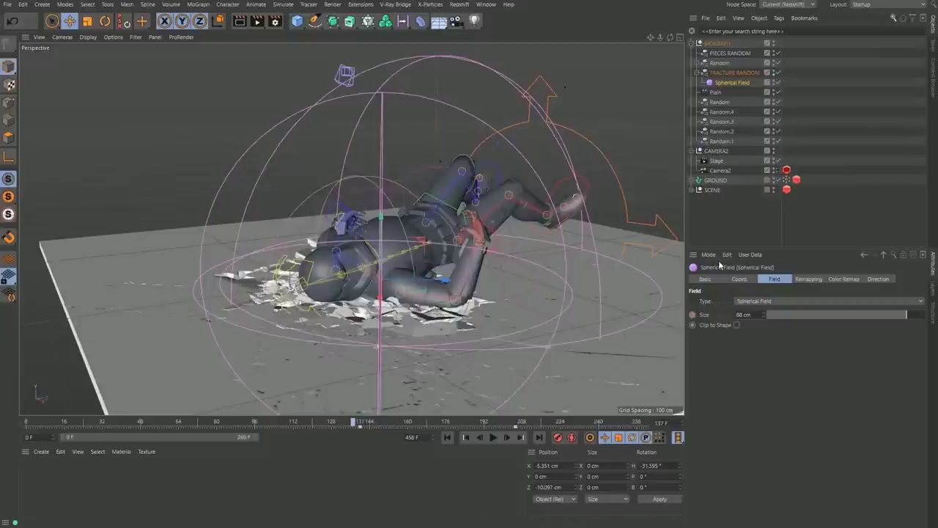
Step: Play and scrub the impact between frames 121 and 152 to examine how the floor shatters under the trooper
{"action": "key", "text": "F8"}
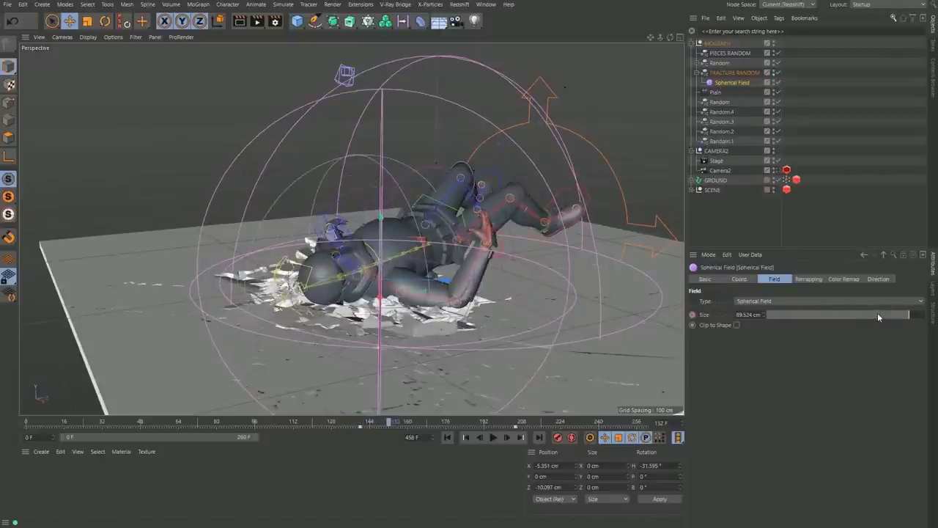
{"action": "left_click_drag", "start_coordinate": [388, 421], "coordinate": [362, 423]}
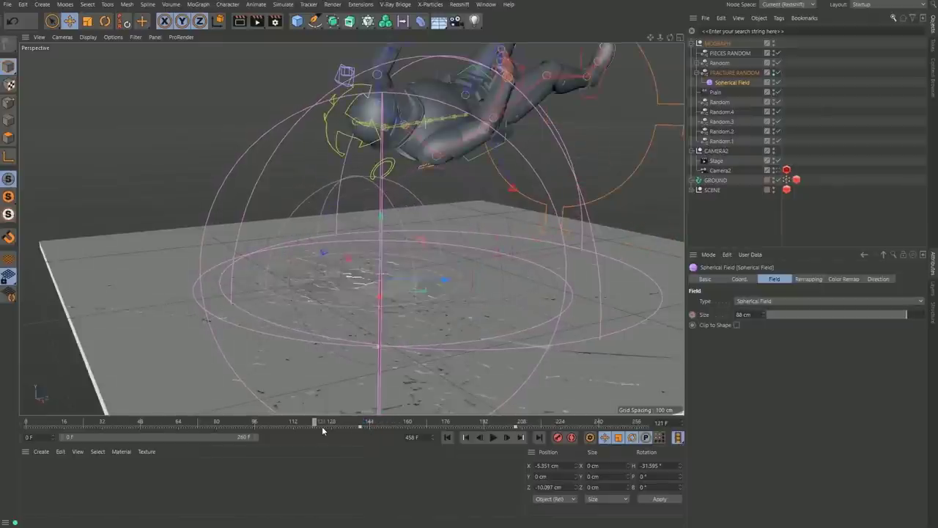
{"action": "left_click_drag", "start_coordinate": [319, 424], "coordinate": [355, 423]}
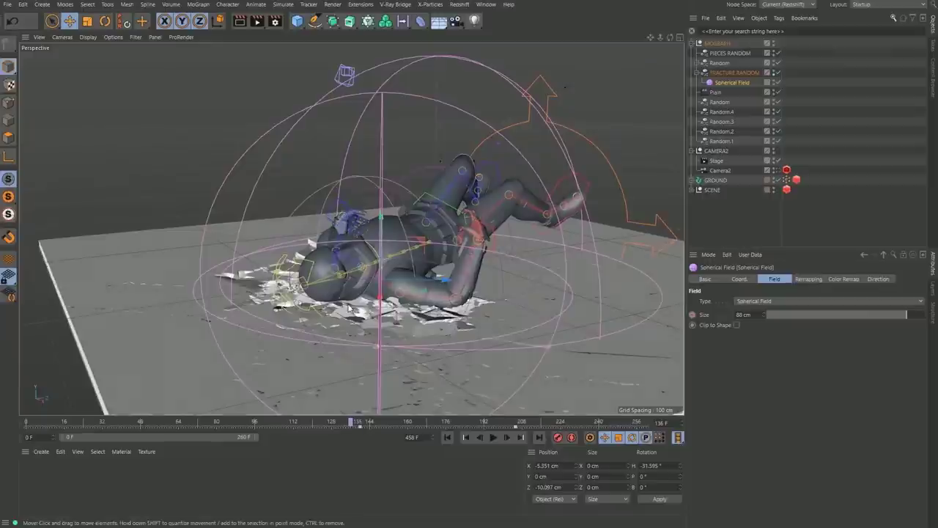
{"action": "scroll", "coordinate": [350, 309], "scroll_direction": "up", "scroll_amount": 10}
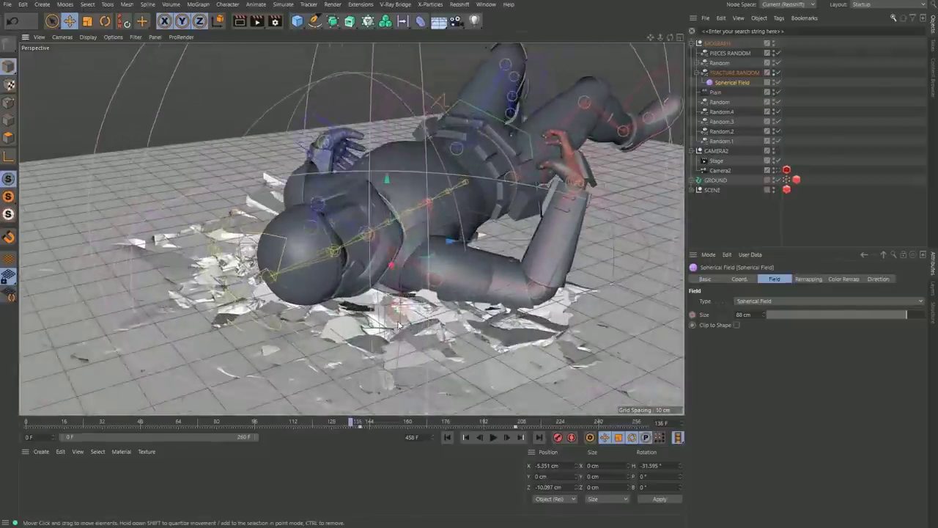
{"action": "left_click", "coordinate": [358, 423]}
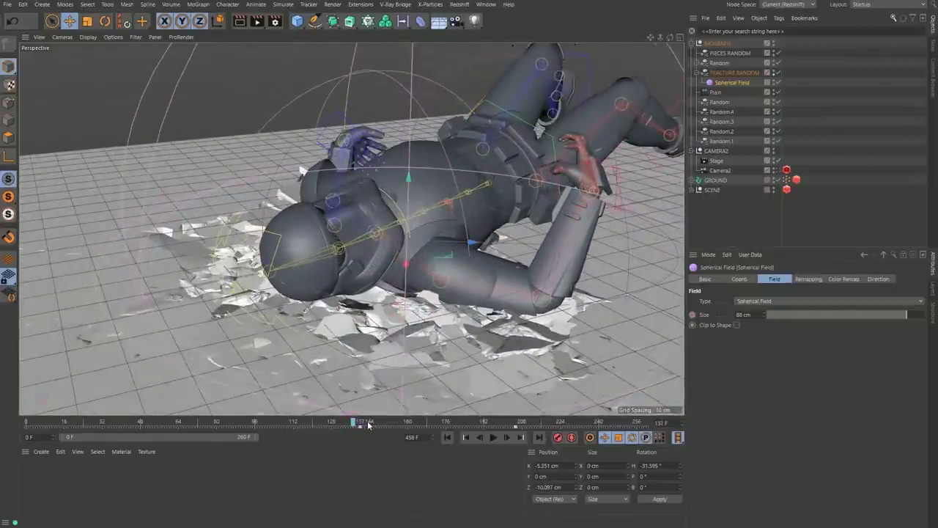
Step: Scrub the timeline to frame 206 and examine the broken floor shards around the trooper's helmet and torso up close
{"action": "left_click_drag", "start_coordinate": [374, 426], "coordinate": [519, 437]}
{"action": "right_click_drag", "start_coordinate": [410, 242], "coordinate": [330, 262], "text": "alt"}
{"action": "left_click_drag", "start_coordinate": [469, 244], "coordinate": [290, 275]}
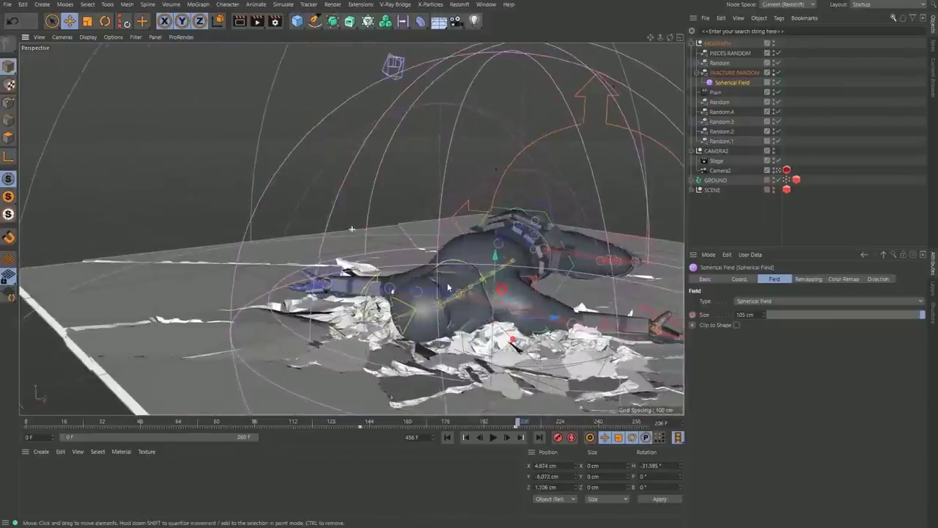
{"action": "left_click_drag", "start_coordinate": [415, 349], "coordinate": [462, 355], "text": "alt"}
{"action": "right_click_drag", "start_coordinate": [415, 349], "coordinate": [498, 344], "text": "alt"}
{"action": "left_click_drag", "start_coordinate": [420, 281], "coordinate": [377, 285], "text": "alt"}
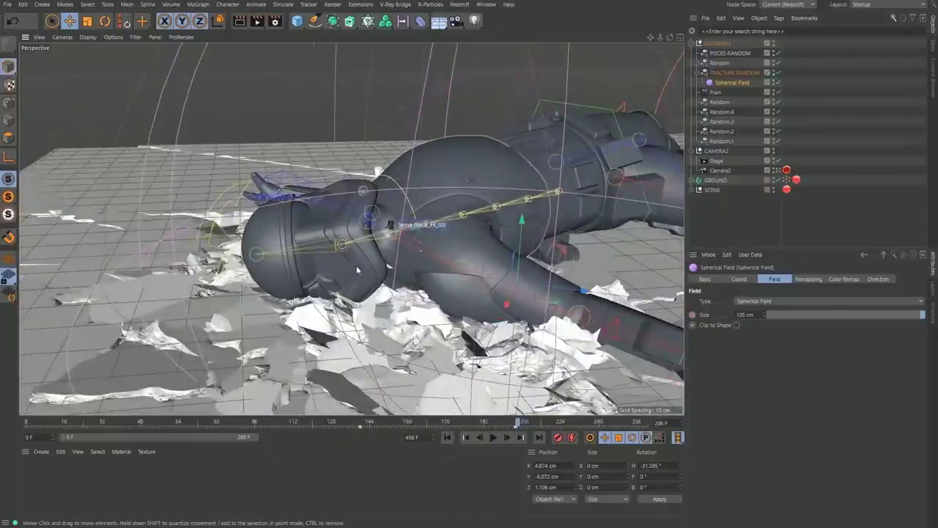
{"action": "scroll", "coordinate": [408, 356], "scroll_direction": "up", "scroll_amount": 8}
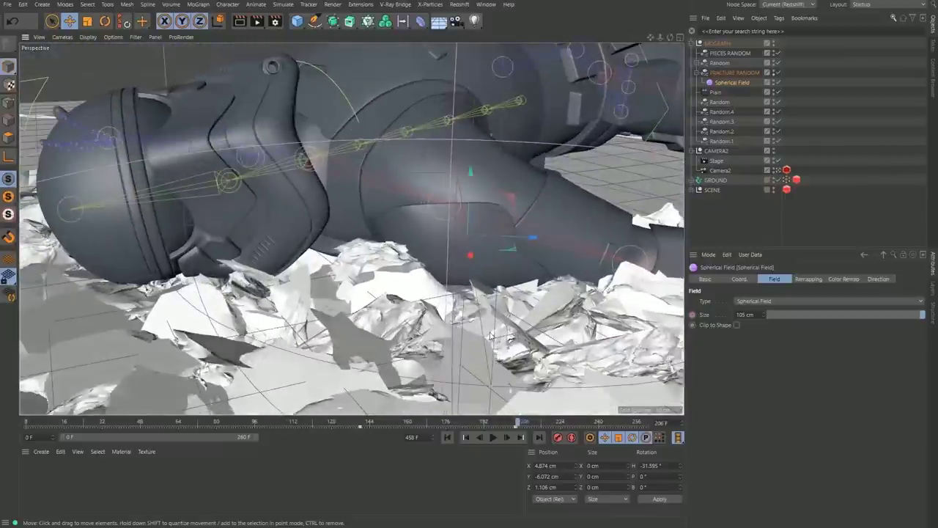
{"action": "right_click_drag", "start_coordinate": [489, 304], "coordinate": [435, 327], "text": "alt"}
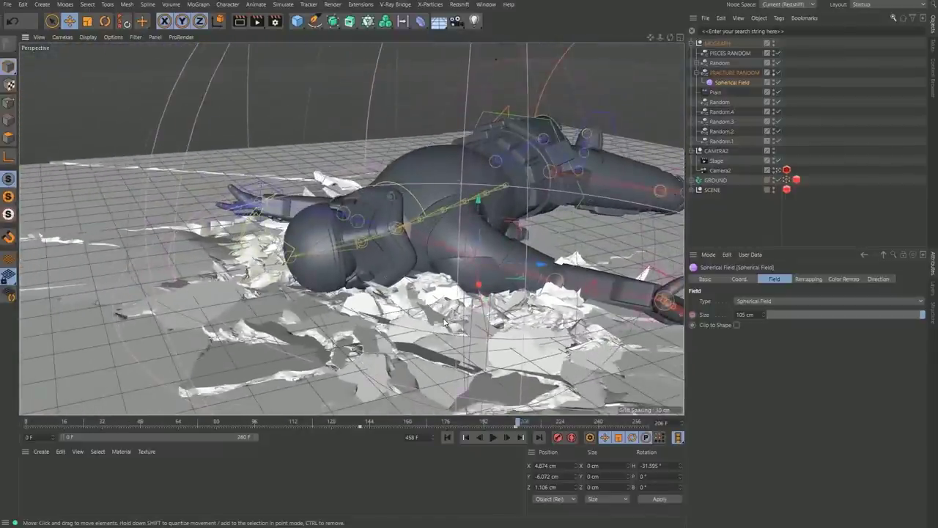
{"action": "right_click_drag", "start_coordinate": [460, 197], "coordinate": [421, 209], "text": "alt"}
{"action": "left_click_drag", "start_coordinate": [419, 223], "coordinate": [433, 219], "text": "alt"}
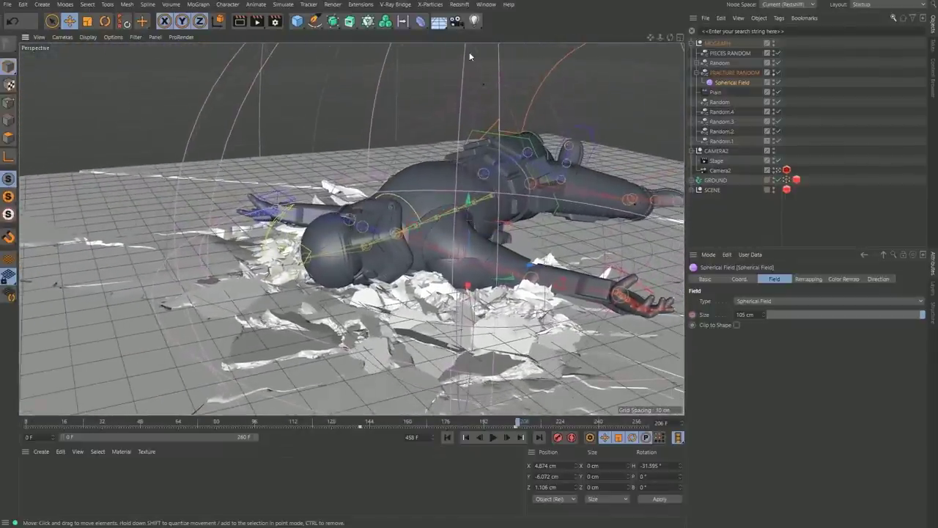
Step: Switch to the STAR_WARS_LS_CONFORM_v11 video, play it from 0:00:20 to 0:00:27, and return to Cinema 4D
{"action": "left_click", "coordinate": [491, 5]}
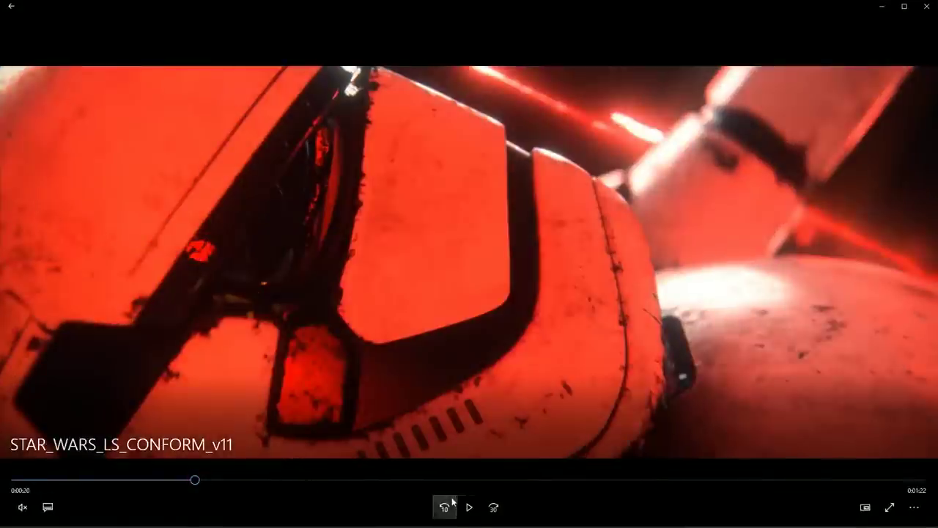
{"action": "left_click", "coordinate": [468, 507]}
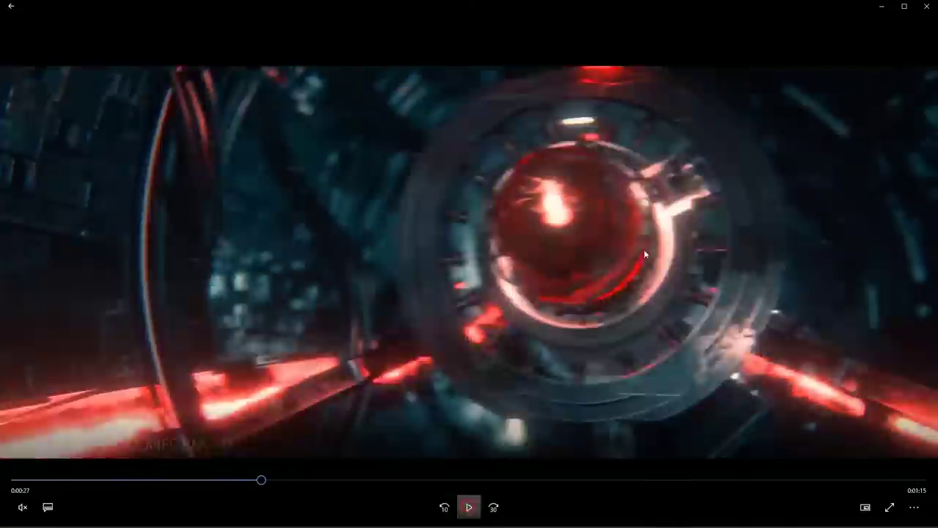
{"action": "left_click", "coordinate": [469, 507]}
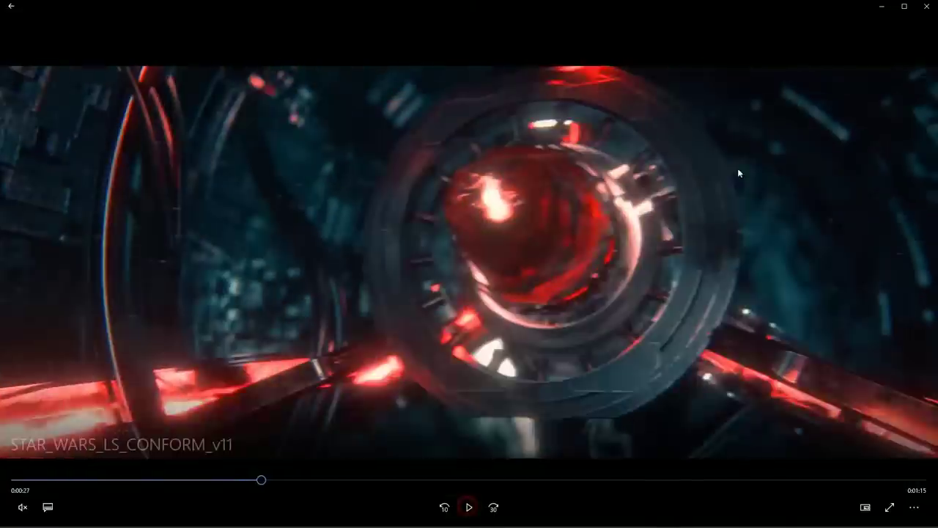
{"action": "left_click", "coordinate": [880, 7]}
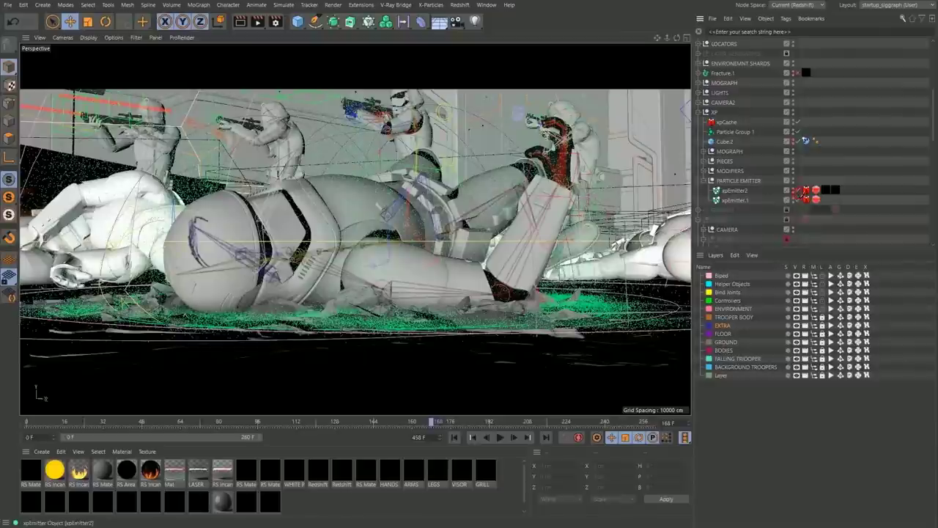
Step: Disable xpEmitter.1 in the PARTICLE EMITTER group and play the shot to examine the floor break-up without particles
{"action": "left_click", "coordinate": [799, 201]}
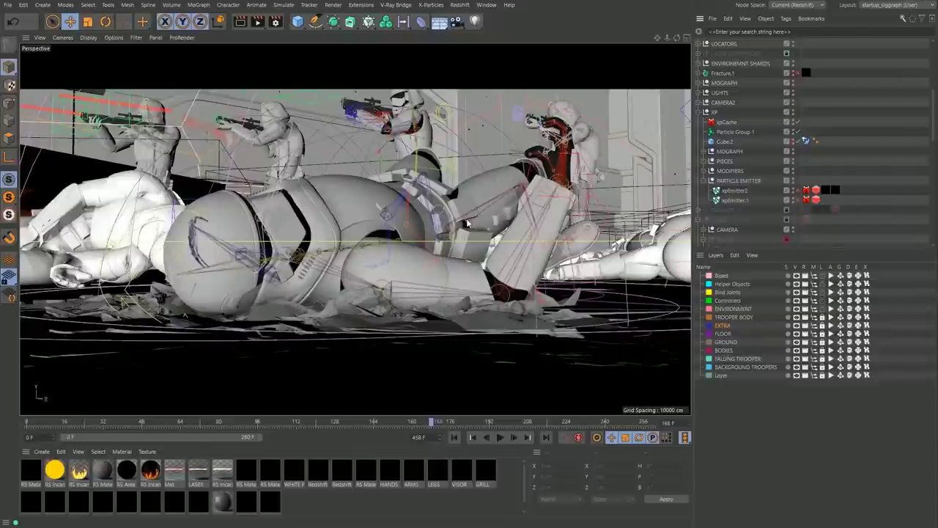
{"action": "right_click_drag", "start_coordinate": [483, 223], "coordinate": [432, 279], "text": "alt"}
{"action": "left_click_drag", "start_coordinate": [433, 279], "coordinate": [428, 255], "text": "alt"}
{"action": "left_click_drag", "start_coordinate": [508, 256], "coordinate": [513, 297], "text": "alt"}
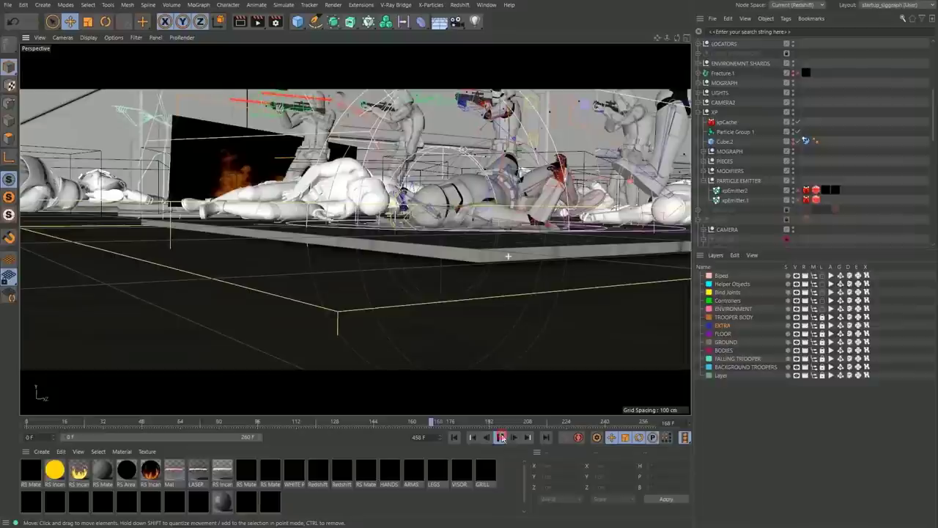
{"action": "left_click", "coordinate": [500, 438]}
{"action": "left_click", "coordinate": [500, 437]}
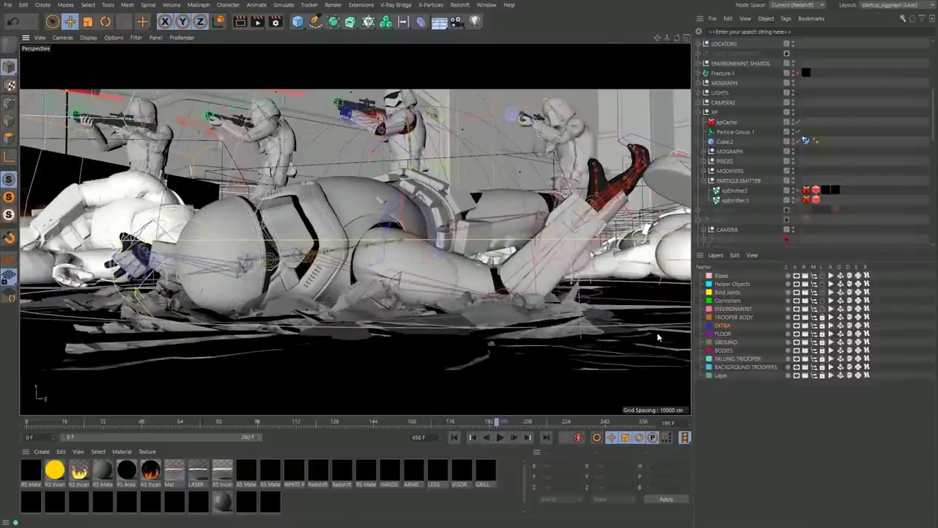
Step: Solo the FALLING TROOPER layer, play the fall through to frame 226, and turn the layer solo off again
{"action": "left_click", "coordinate": [788, 359]}
{"action": "left_click_drag", "start_coordinate": [474, 423], "coordinate": [257, 422]}
{"action": "key", "text": "F8"}
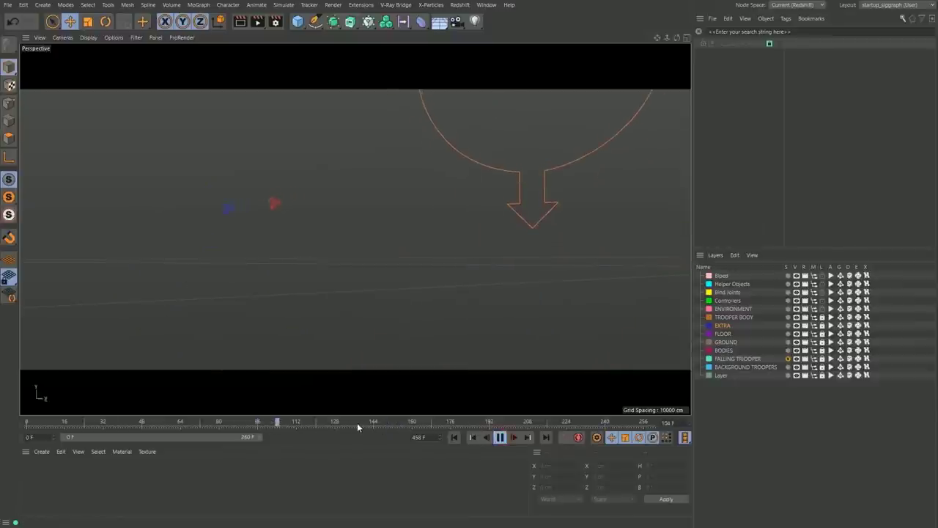
{"action": "left_click", "coordinate": [501, 438]}
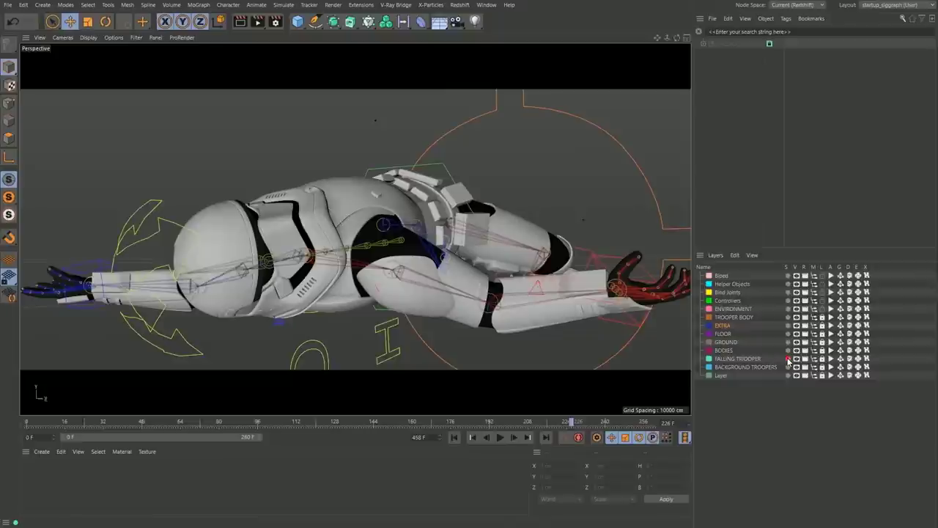
{"action": "left_click", "coordinate": [788, 358]}
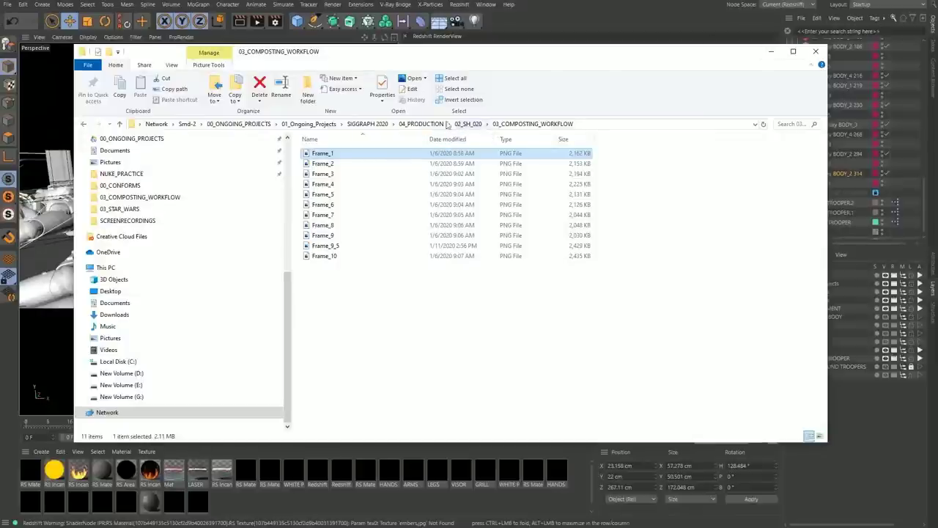
Step: Browse to 03_SH_030 in the 04_PRODUCTION folder, and seek the STAR_WARS_LS_CONFORM_v11 video to the crystal shot
{"action": "left_click", "coordinate": [440, 124]}
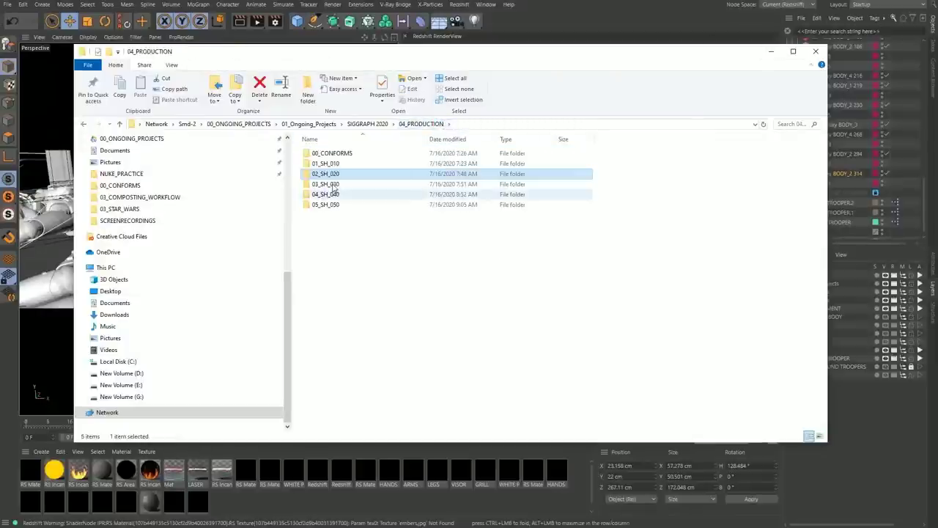
{"action": "left_click", "coordinate": [332, 185]}
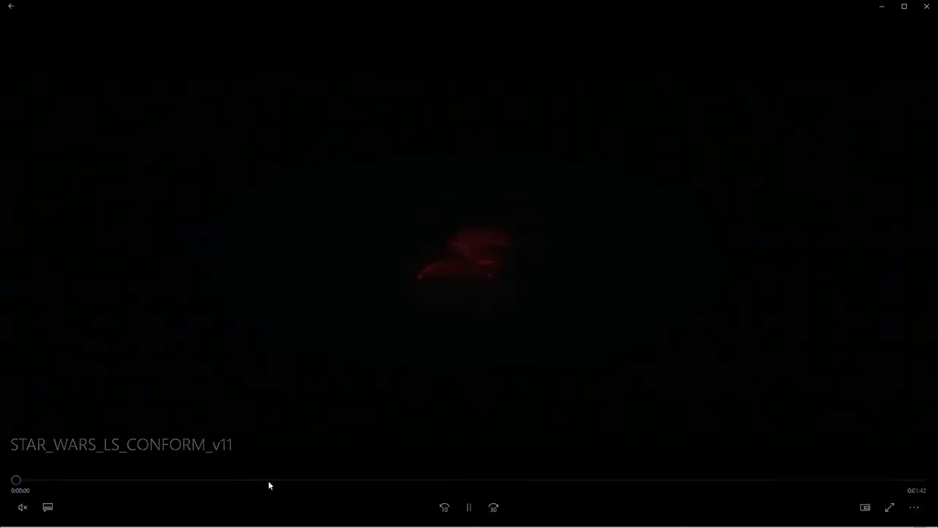
{"action": "left_click", "coordinate": [241, 484]}
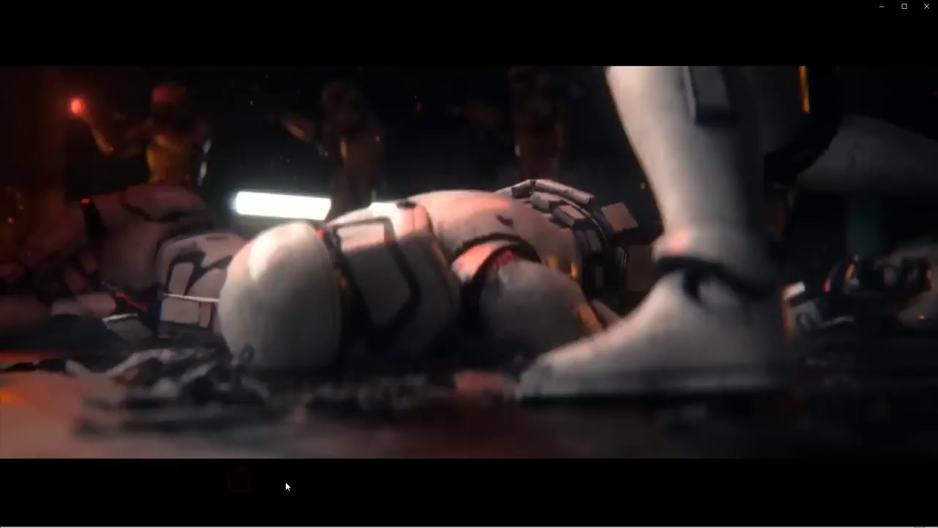
{"action": "left_click_drag", "start_coordinate": [287, 485], "coordinate": [277, 484]}
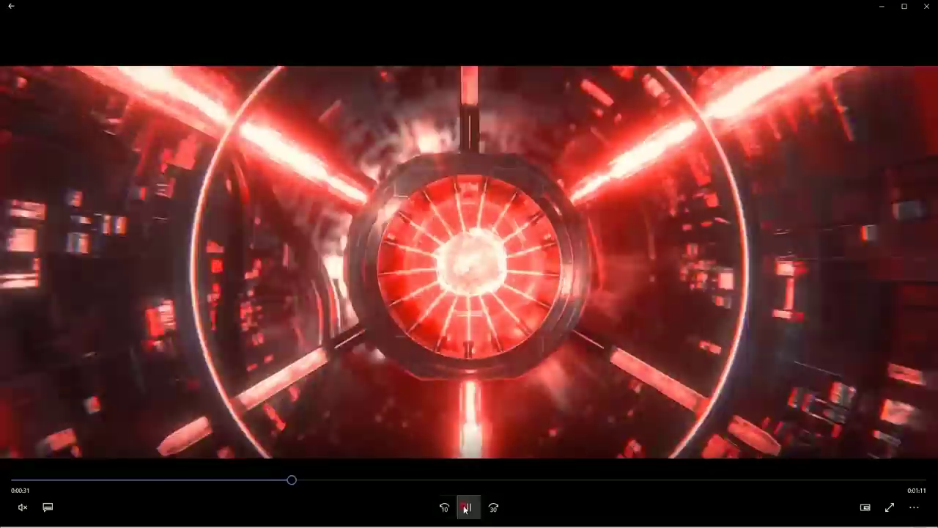
Step: Scrub the crystal ignition between 0:00:28 and 0:00:30, and play the video on to 0:00:35
{"action": "left_click", "coordinate": [465, 509]}
{"action": "left_click_drag", "start_coordinate": [292, 481], "coordinate": [269, 487]}
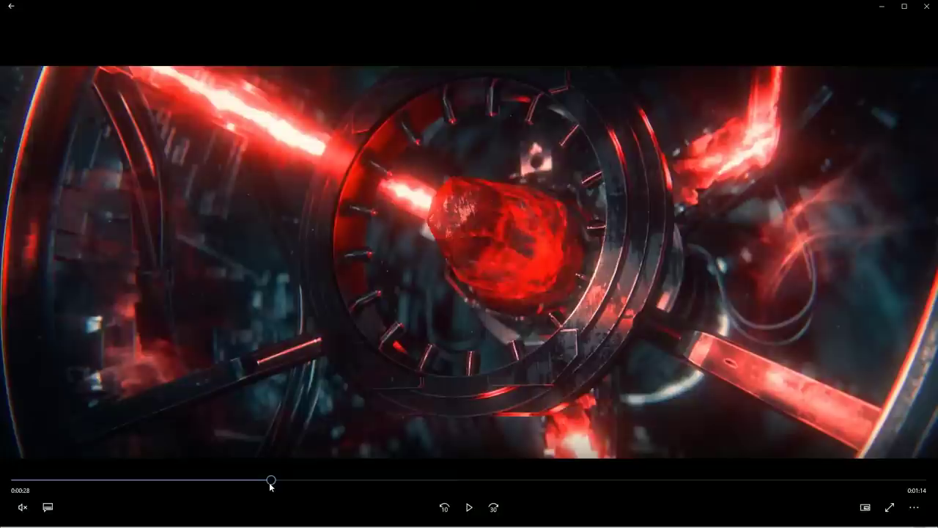
{"action": "mouse_move", "coordinate": [271, 481]}
{"action": "left_mouse_down"}
{"action": "mouse_move", "coordinate": [260, 482]}
{"action": "mouse_move", "coordinate": [274, 482]}
{"action": "left_mouse_up"}
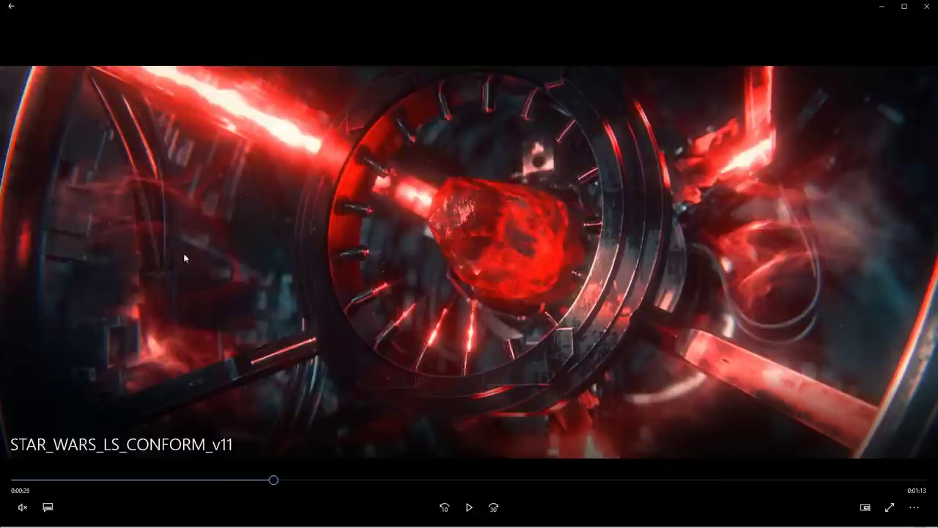
{"action": "left_click_drag", "start_coordinate": [261, 483], "coordinate": [280, 481]}
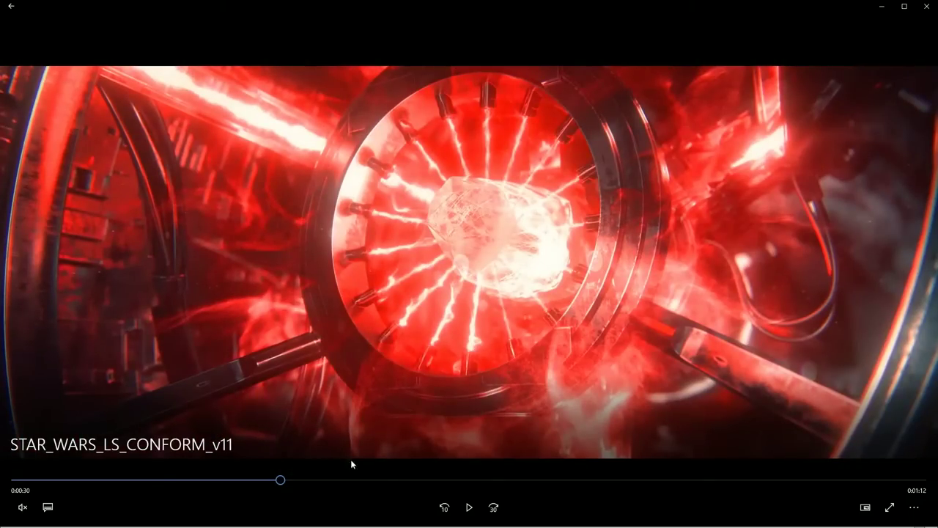
{"action": "left_click", "coordinate": [473, 518]}
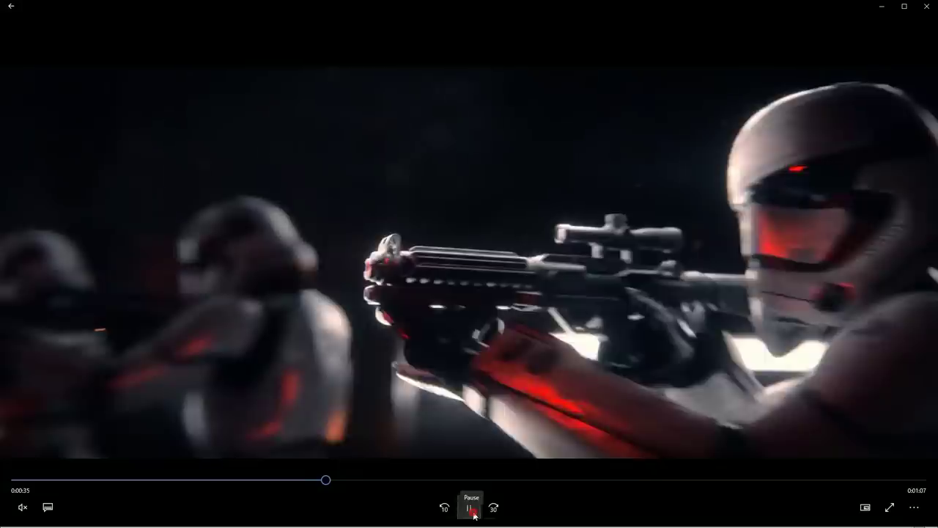
{"action": "left_click", "coordinate": [474, 515]}
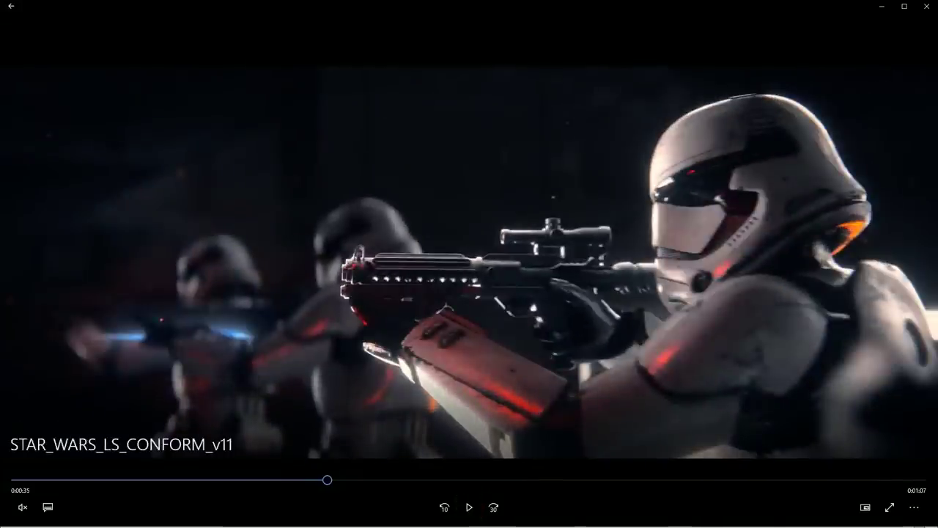
Step: Switch to File Explorer, open 03_SH_030 under SIGGRAPH 2020 > 04_PRODUCTION, and preview Particles_v01.mov
{"action": "key", "text": "alt+Tab"}
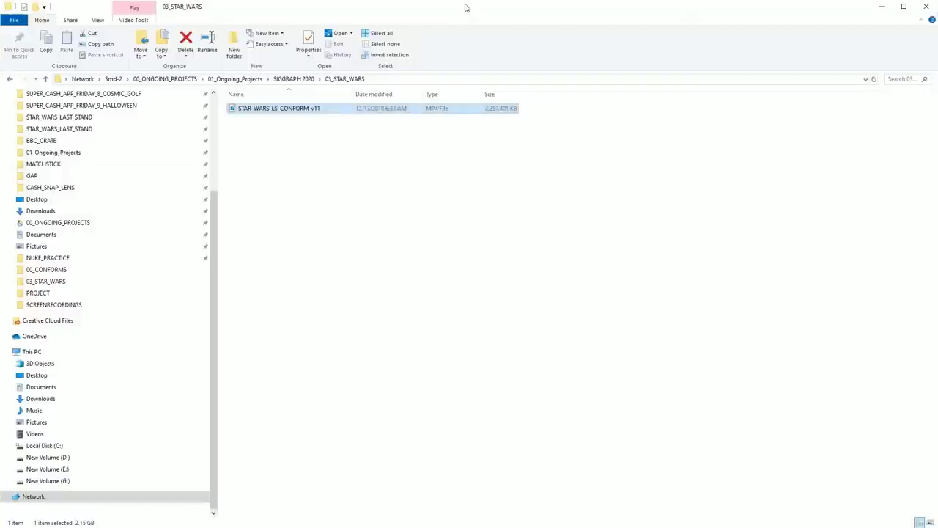
{"action": "left_click", "coordinate": [306, 78]}
{"action": "double_click", "coordinate": [267, 149]}
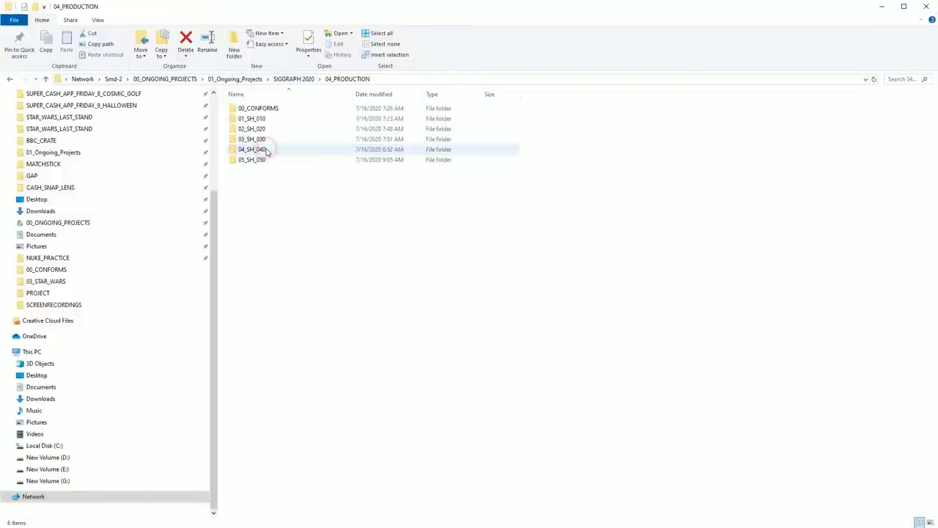
{"action": "double_click", "coordinate": [262, 145]}
{"action": "left_click", "coordinate": [267, 119]}
{"action": "key", "text": "space"}
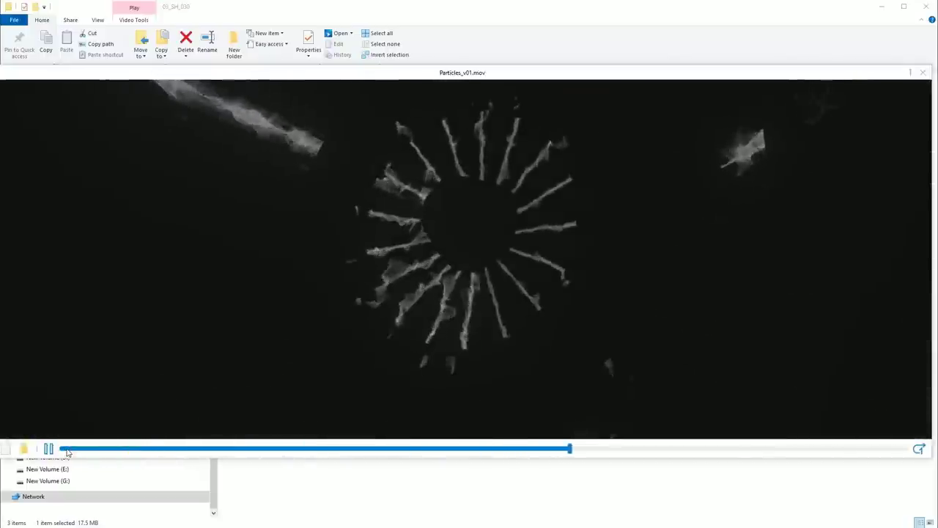
Step: Close the current preview, view Particles_v02.mov, and close it to return to the crystal scene in Cinema 4D
{"action": "left_click", "coordinate": [922, 72]}
{"action": "left_click", "coordinate": [419, 128]}
{"action": "key", "text": "space"}
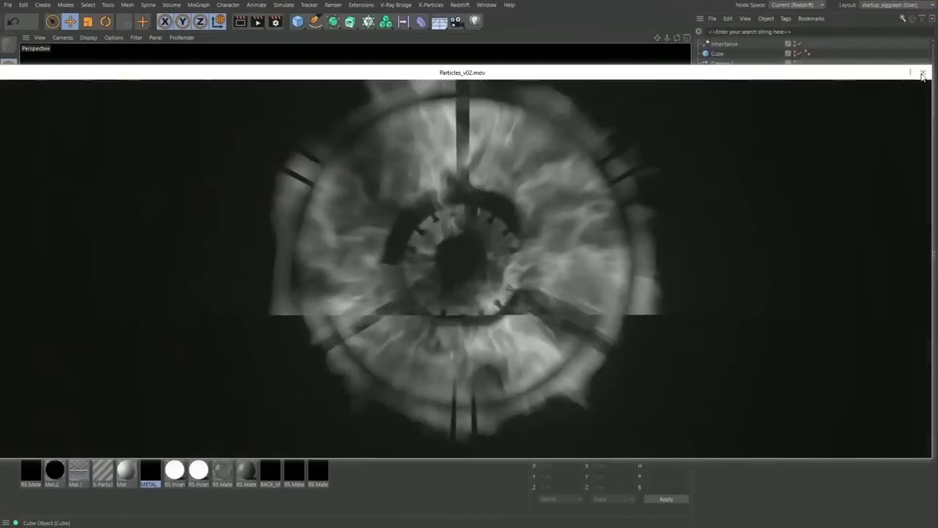
{"action": "left_click", "coordinate": [921, 74]}
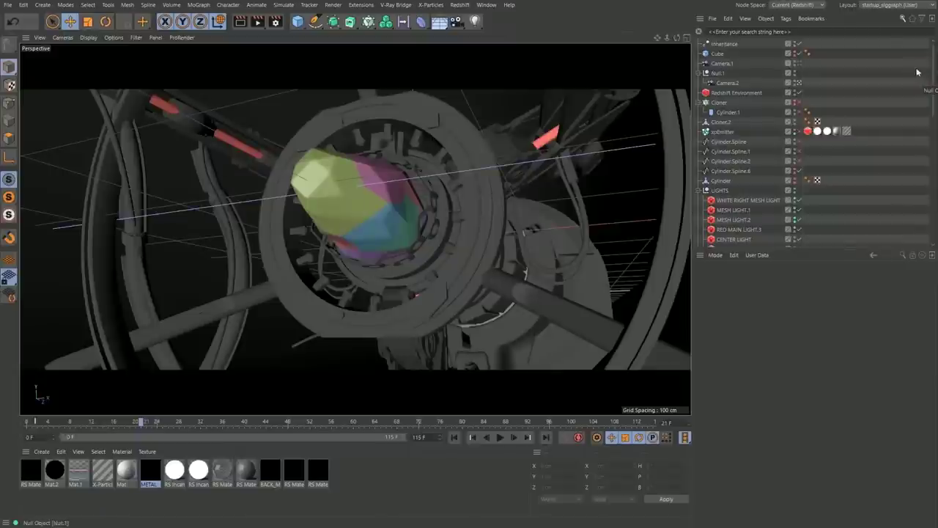
Step: Scrub the crystal chamber animation and inspect the crystal and its surrounding rings from outside the shot framing
{"action": "left_click_drag", "start_coordinate": [27, 424], "coordinate": [173, 339]}
{"action": "left_click_drag", "start_coordinate": [203, 216], "coordinate": [288, 217], "text": "alt"}
{"action": "left_click", "coordinate": [289, 218]}
{"action": "left_click_drag", "start_coordinate": [361, 217], "coordinate": [539, 199], "text": "alt"}
{"action": "middle_click_drag", "start_coordinate": [277, 246], "coordinate": [265, 265], "text": "alt"}
{"action": "left_click_drag", "start_coordinate": [140, 260], "coordinate": [230, 411], "text": "alt"}
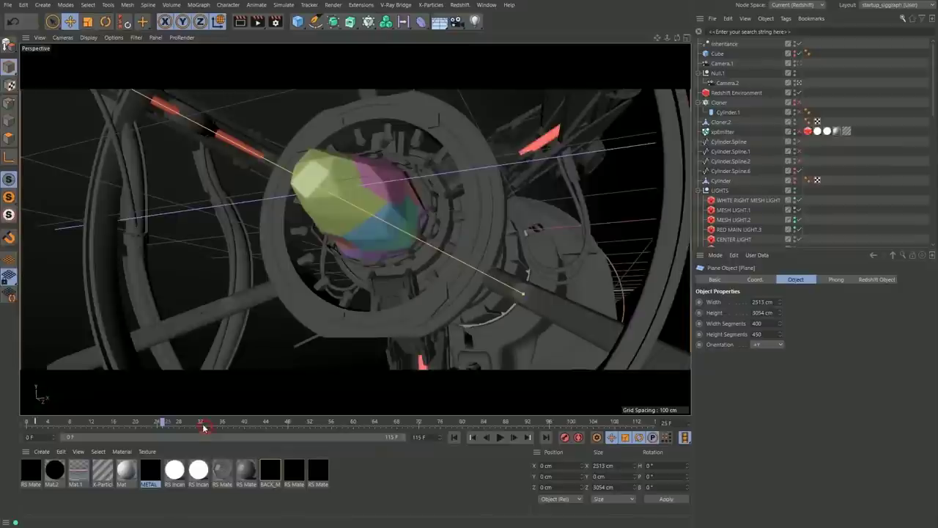
Step: Scrub the crystal chamber animation to frame 57 and activate the LASERS take
{"action": "left_click_drag", "start_coordinate": [203, 427], "coordinate": [337, 458]}
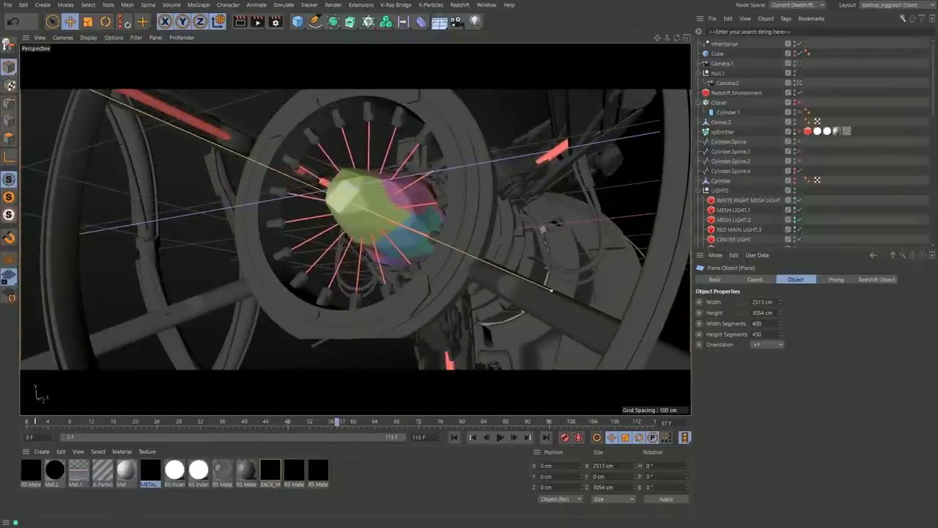
{"action": "left_click", "coordinate": [934, 80]}
{"action": "left_click", "coordinate": [698, 68]}
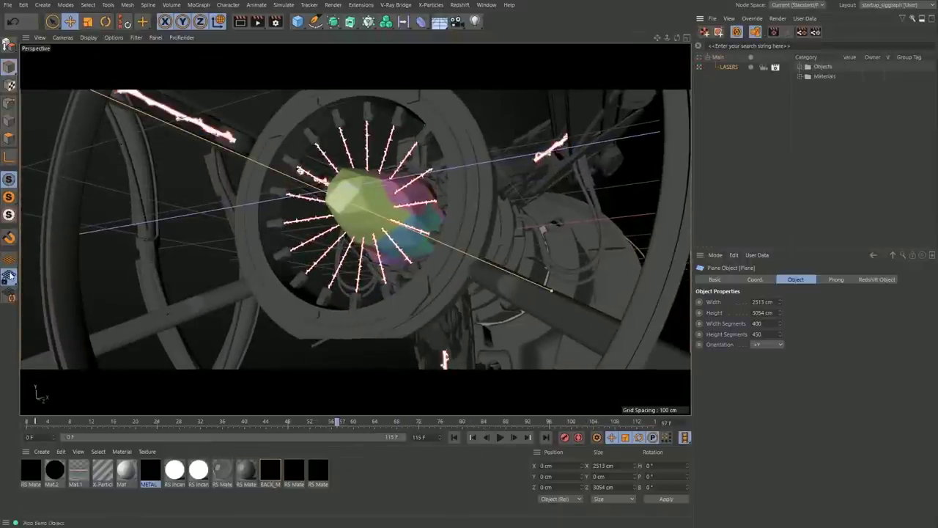
Step: Return to frame 0 and play the LASERS take's animation in stretches to examine the beams firing around the crystal
{"action": "left_click", "coordinate": [26, 424]}
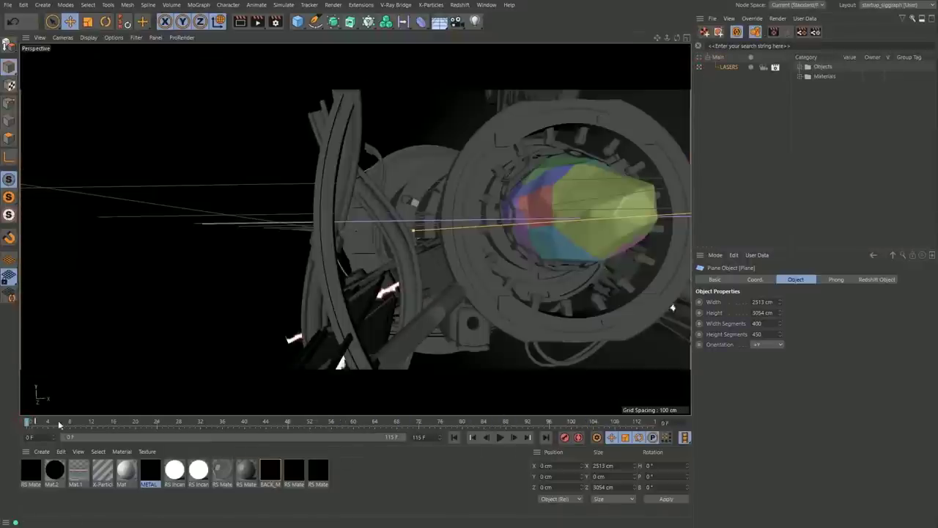
{"action": "left_click", "coordinate": [502, 438]}
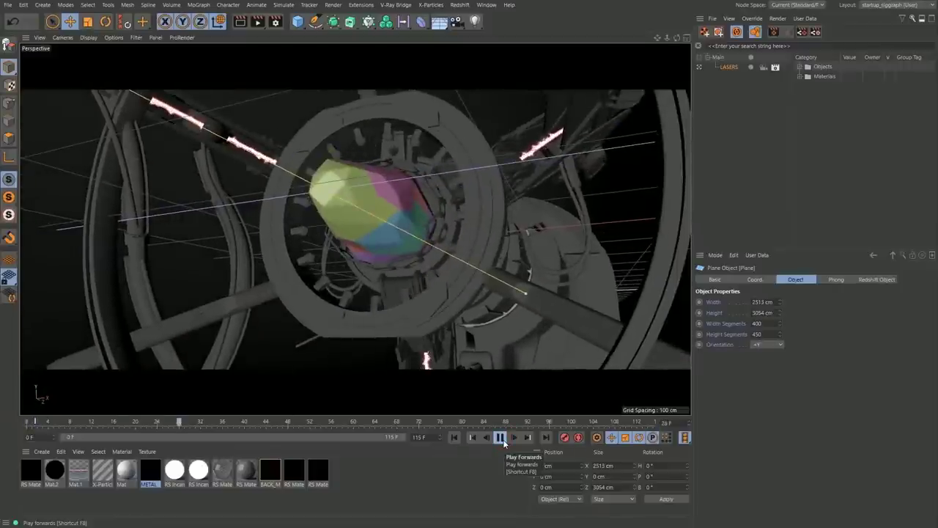
{"action": "left_click", "coordinate": [502, 439]}
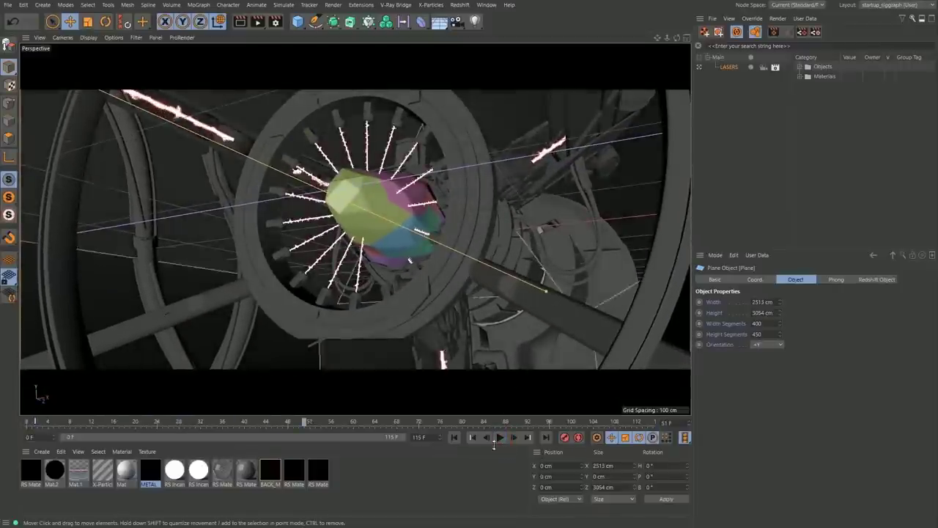
{"action": "left_click", "coordinate": [499, 438]}
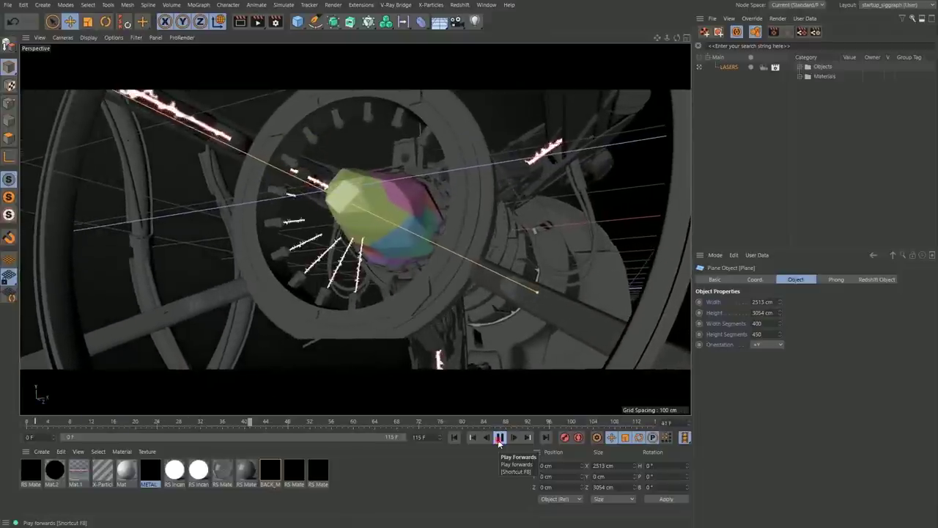
{"action": "left_click", "coordinate": [499, 437]}
Step: Switch to the Redshift_SIGGRAPH layout and preview frame 43 of the Main take in the Redshift RenderView
{"action": "left_click", "coordinate": [872, 6]}
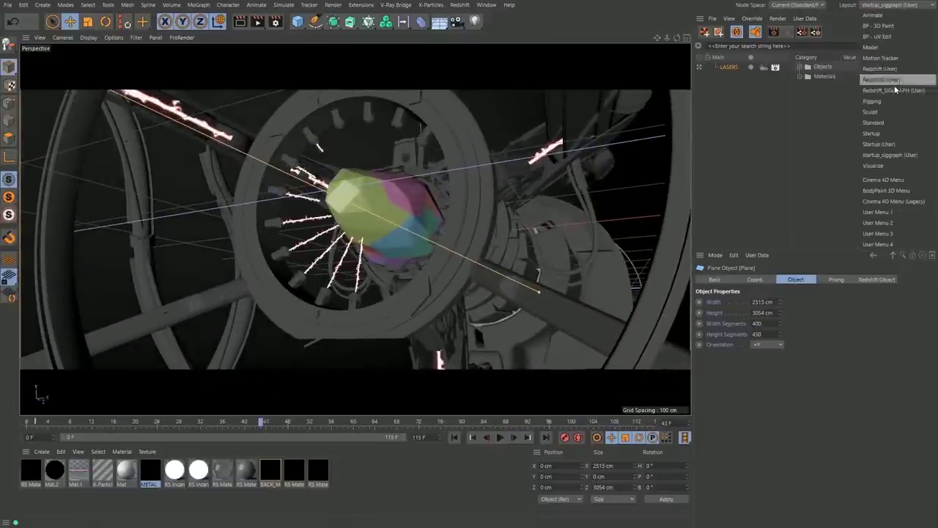
{"action": "left_click", "coordinate": [896, 91]}
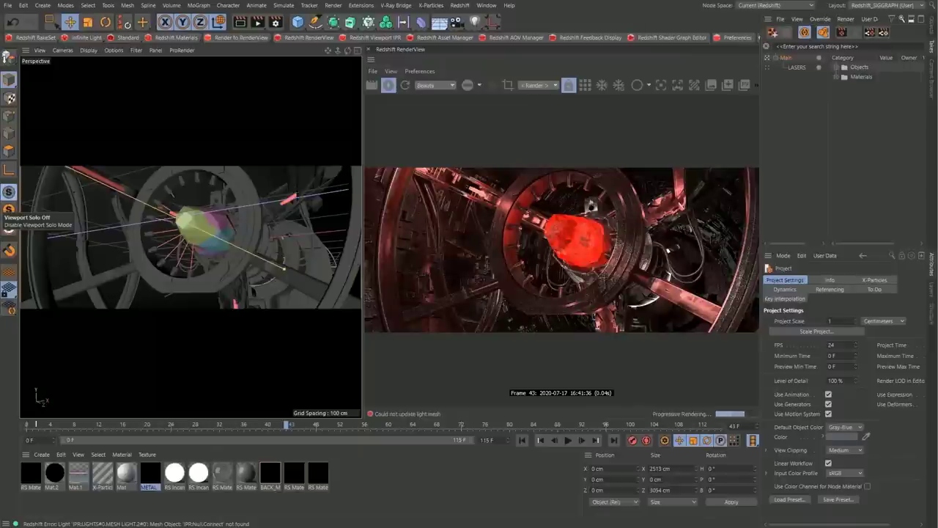
{"action": "left_click", "coordinate": [9, 228]}
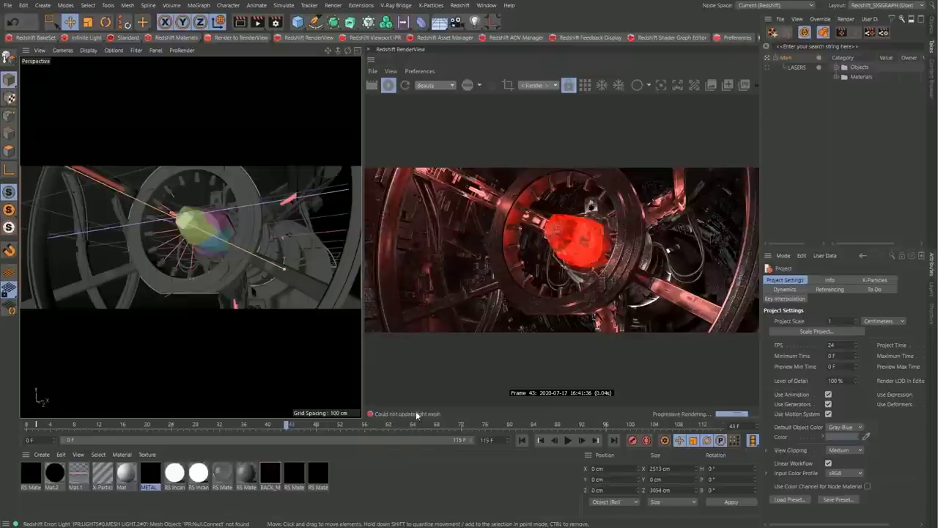
Step: Examine the laser core render while advancing the scene from frame 43 past frame 100
{"action": "left_click_drag", "start_coordinate": [151, 233], "coordinate": [304, 223], "text": "alt"}
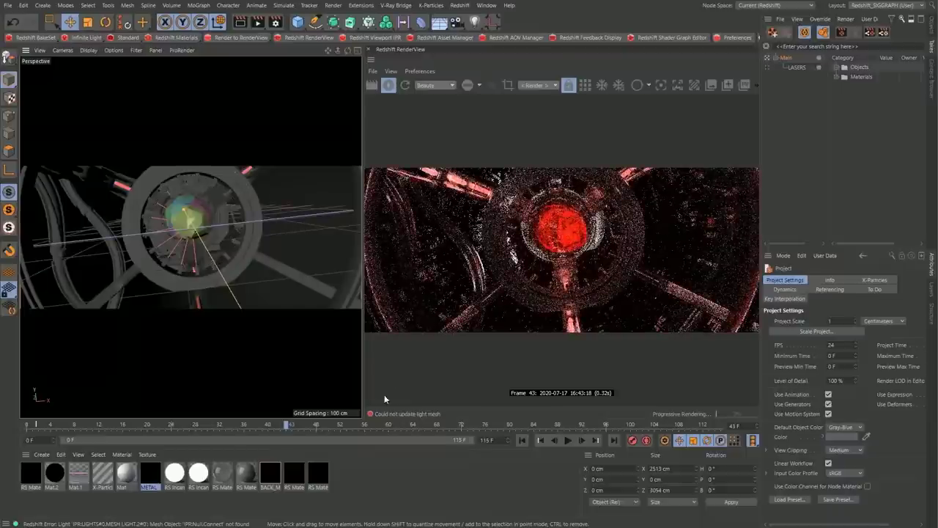
{"action": "left_click", "coordinate": [326, 426]}
{"action": "left_click_drag", "start_coordinate": [337, 427], "coordinate": [628, 437]}
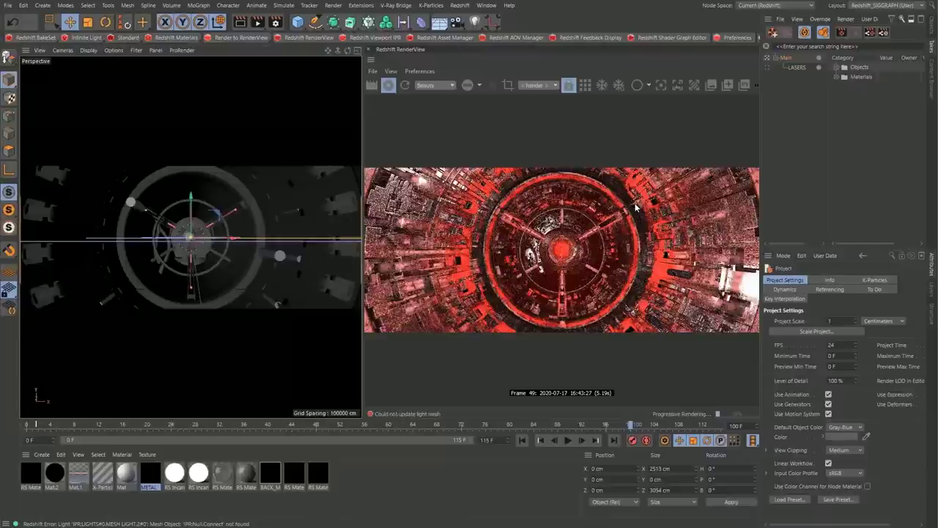
{"action": "left_click_drag", "start_coordinate": [643, 429], "coordinate": [655, 429]}
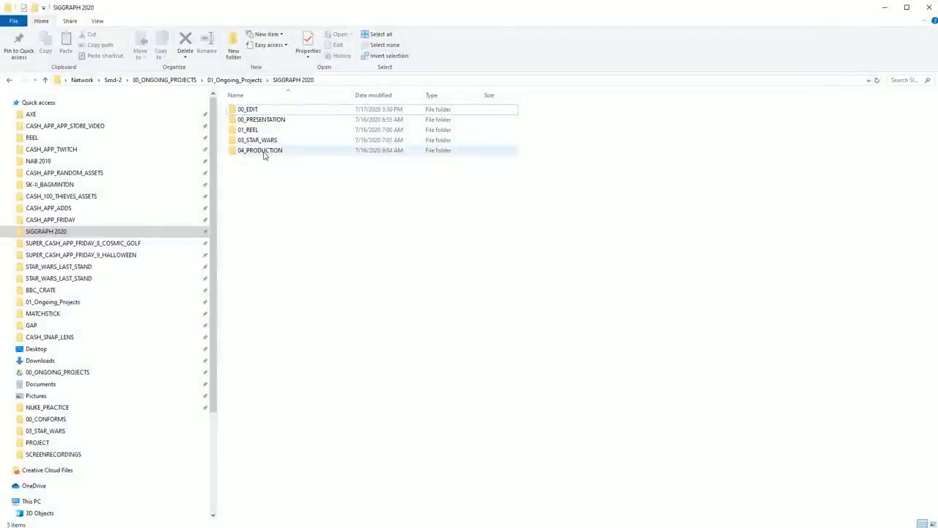
{"action": "double_click", "coordinate": [264, 151]}
{"action": "double_click", "coordinate": [266, 140]}
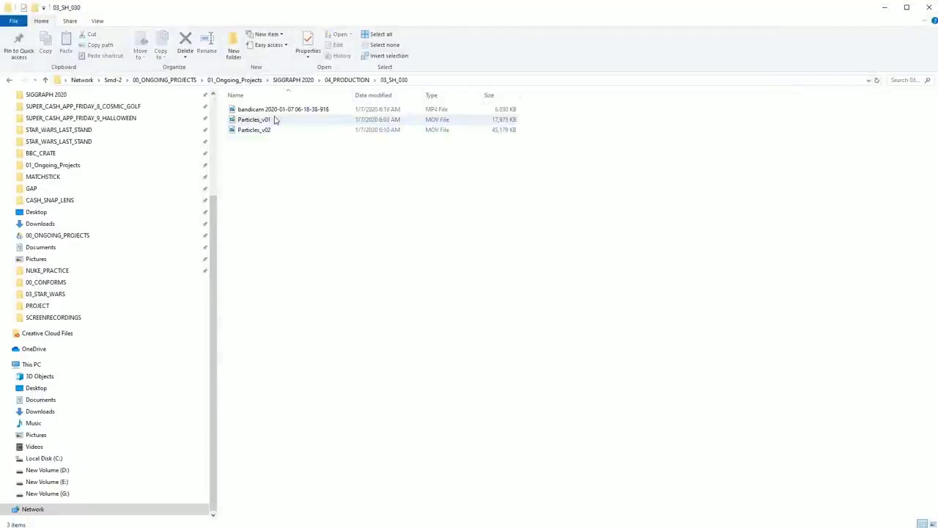
{"action": "left_click", "coordinate": [277, 110]}
{"action": "double_click", "coordinate": [277, 115]}
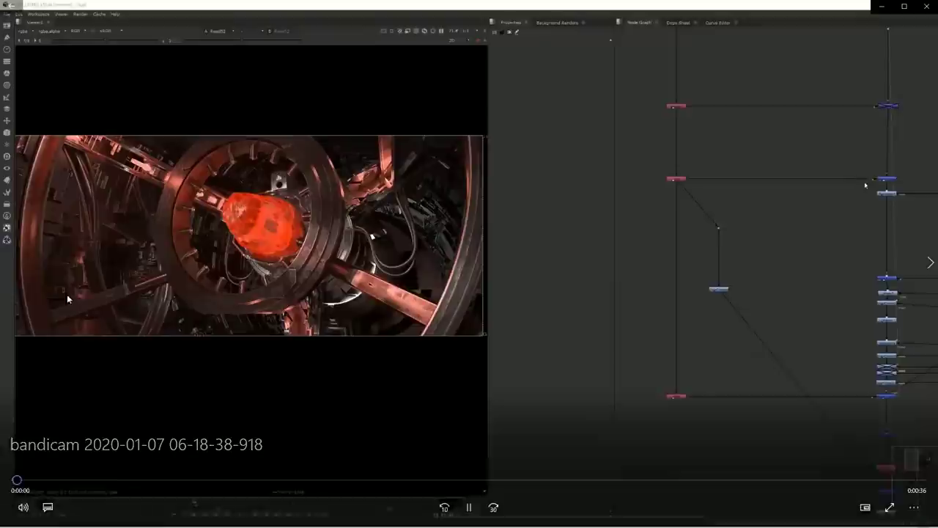
Step: Pause the compositing recording, seek back to about 0:16, and play the rest to examine the depth pass and node graph
{"action": "mouse_move", "coordinate": [334, 242]}
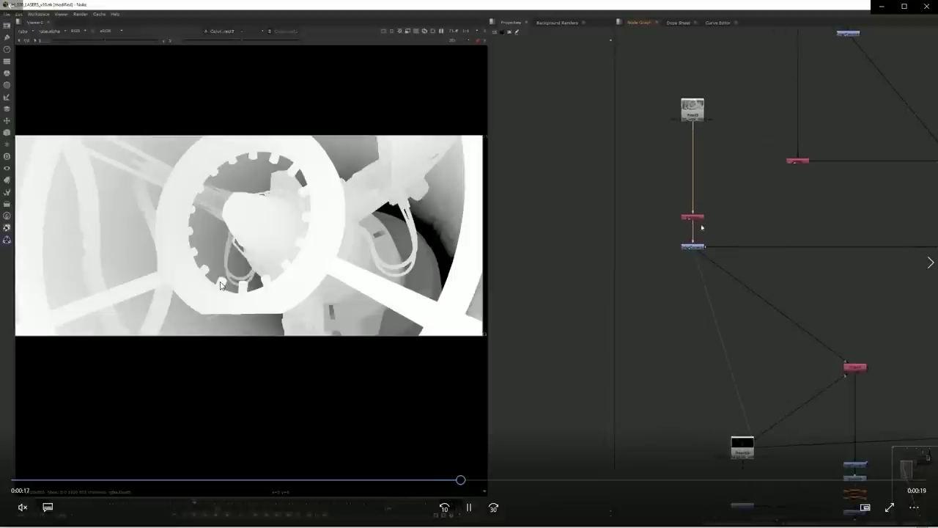
{"action": "left_click", "coordinate": [467, 507]}
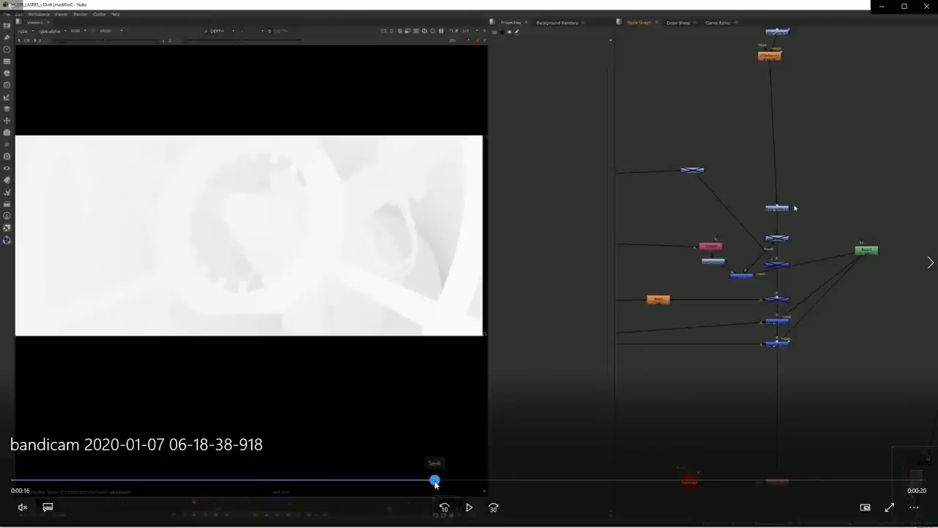
{"action": "left_click_drag", "start_coordinate": [435, 482], "coordinate": [432, 482]}
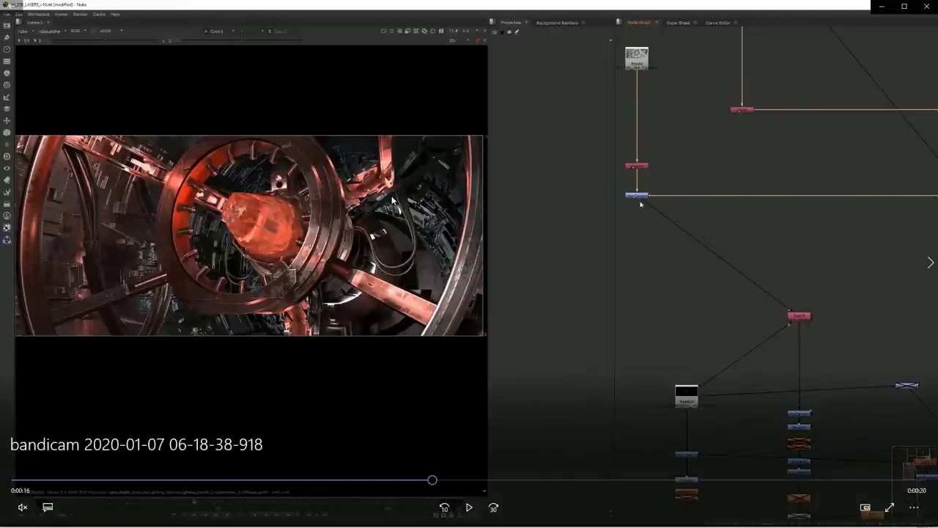
{"action": "left_click", "coordinate": [470, 508]}
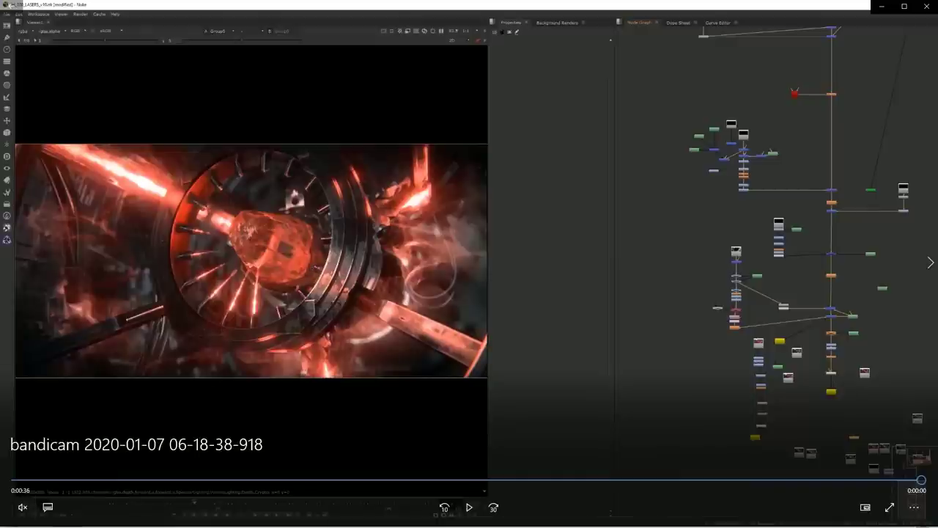
Step: Open STAR_WARS_LS_CONFORM_v11 from the 03_STAR_WARS folder and review the red crystal shot and the following footage up to about 0:47
{"action": "key", "text": "alt+Tab"}
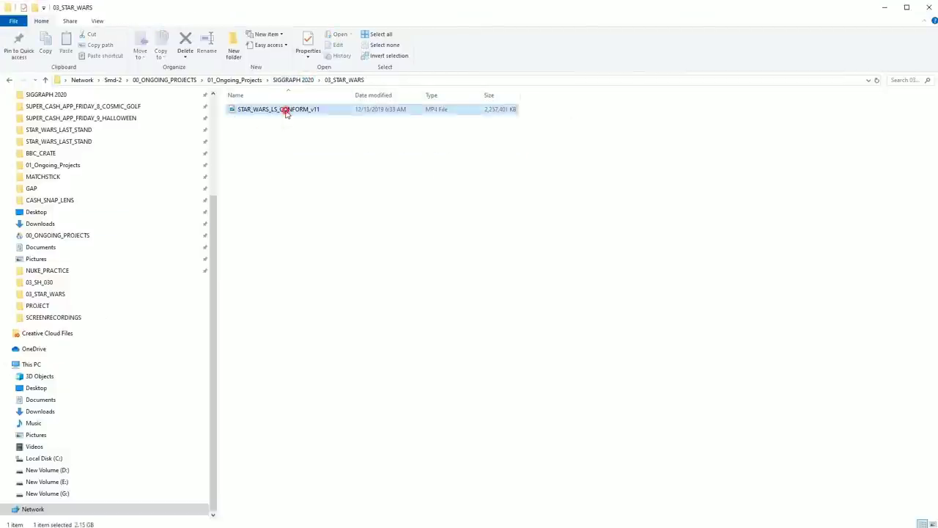
{"action": "double_click", "coordinate": [286, 111]}
{"action": "left_click", "coordinate": [325, 482]}
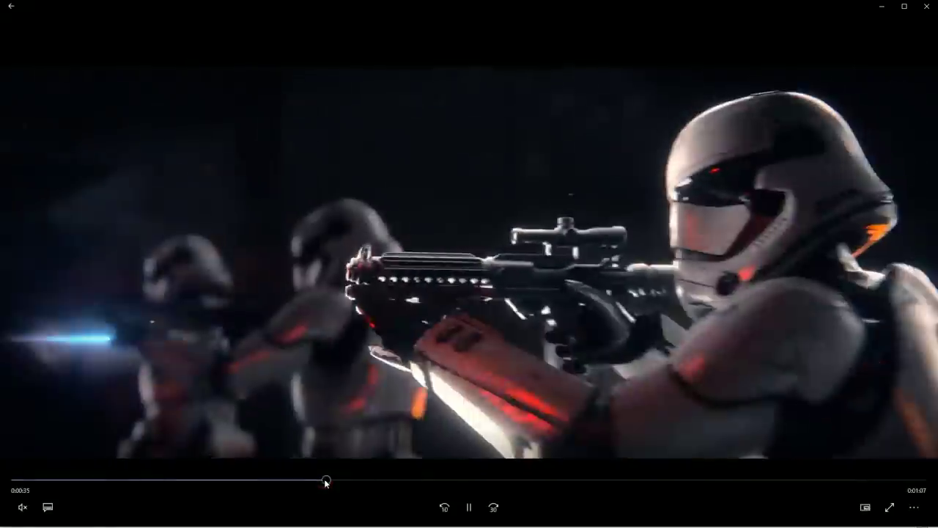
{"action": "left_click", "coordinate": [245, 481]}
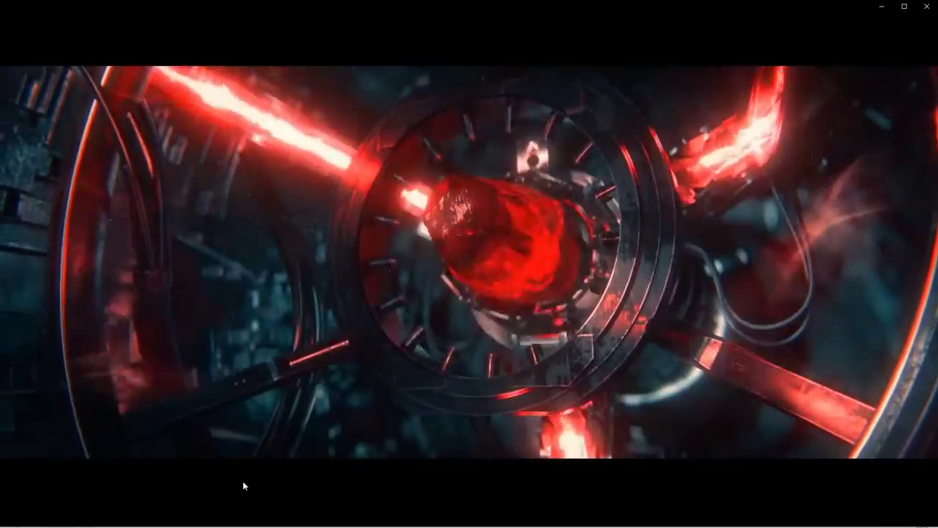
{"action": "mouse_move", "coordinate": [242, 481]}
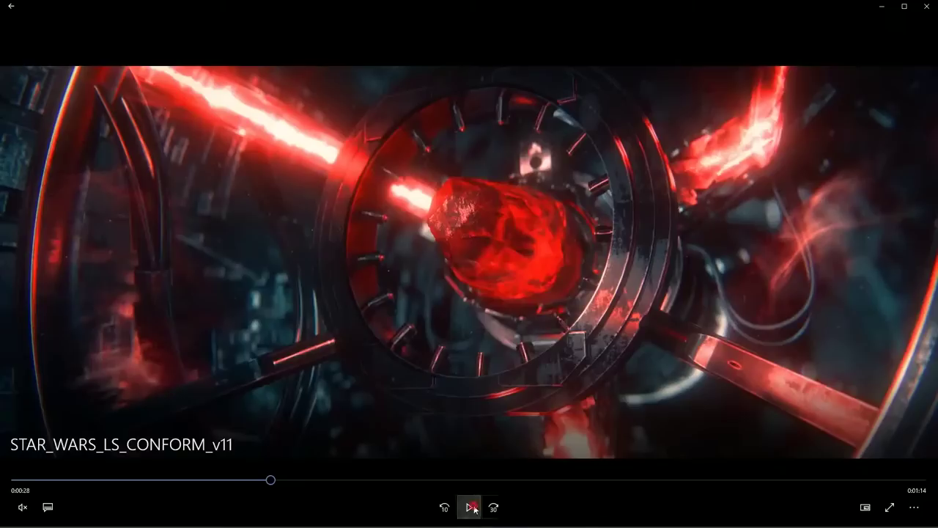
{"action": "left_click", "coordinate": [471, 508]}
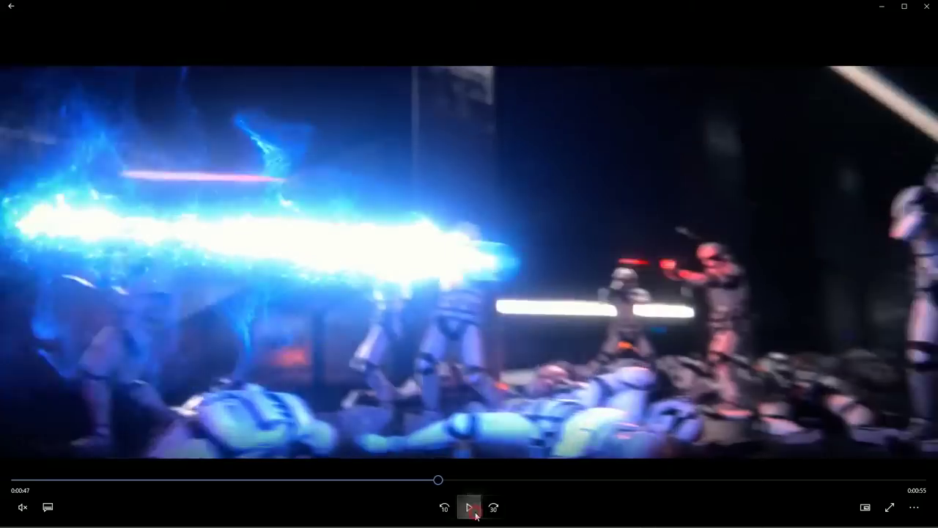
{"action": "left_click", "coordinate": [469, 506]}
Step: Play the bandicam recording in the 00_FX folder of 04_SH_040, and preview the FX_1 clip
{"action": "left_click", "coordinate": [262, 149]}
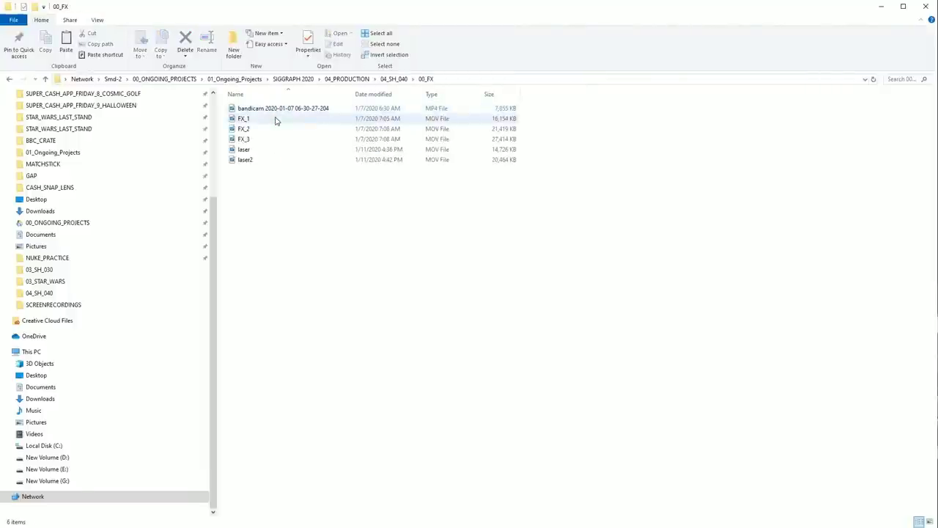
{"action": "double_click", "coordinate": [279, 113]}
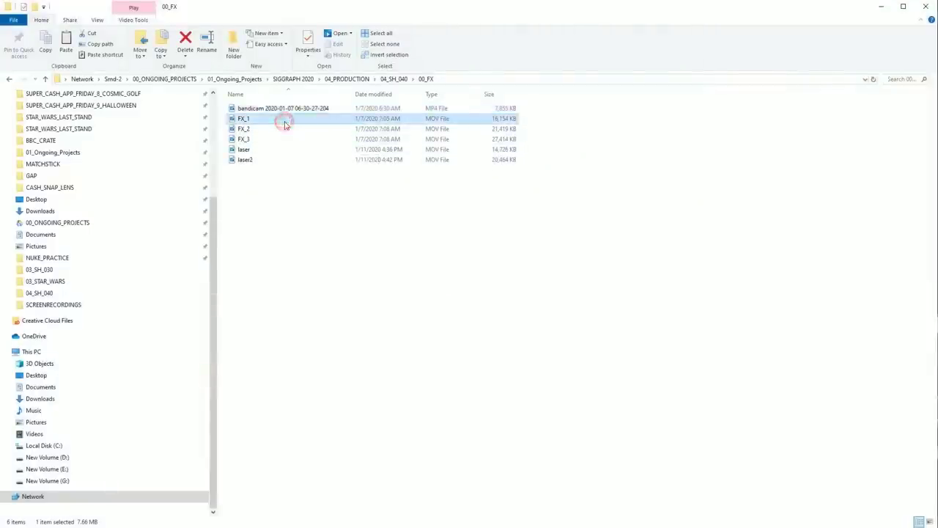
{"action": "left_click", "coordinate": [286, 125]}
{"action": "key", "text": "space"}
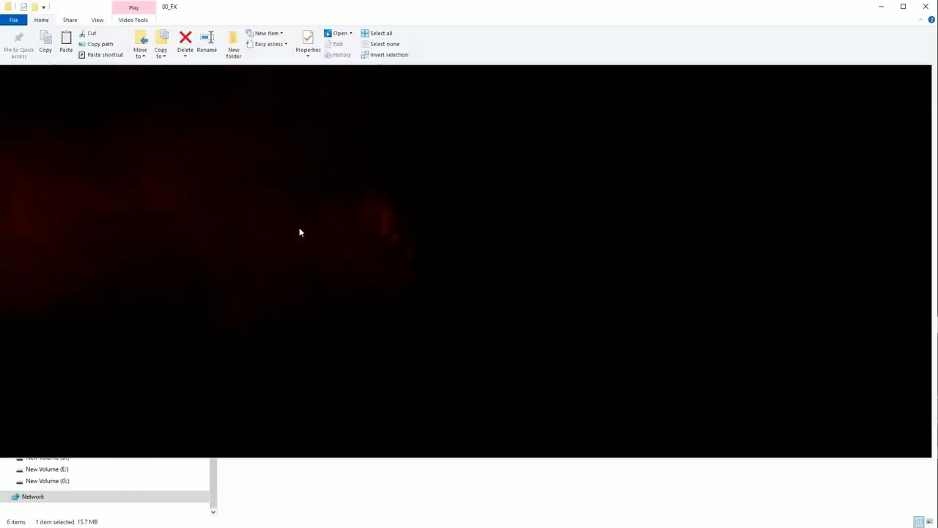
{"action": "key", "text": "space"}
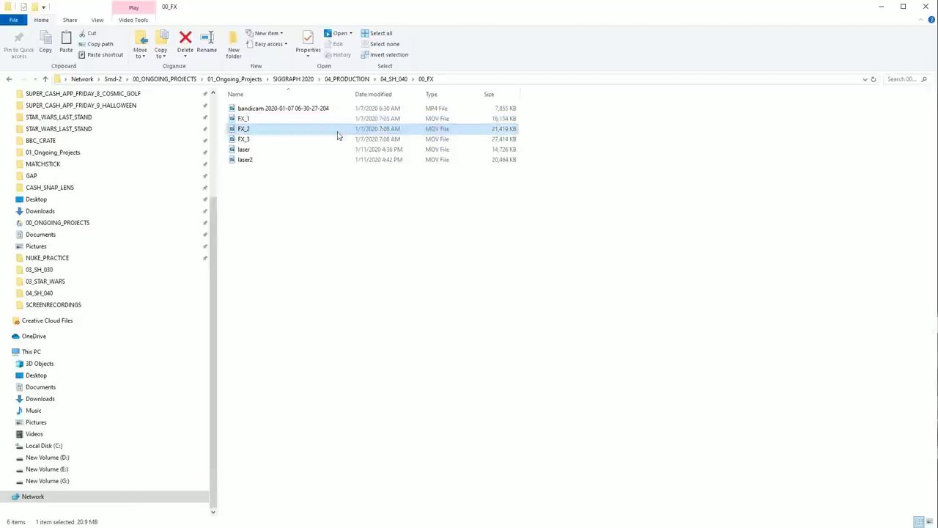
Step: Preview the FX_2 and FX_3 clips, and view FX_2 once more
{"action": "key", "text": "space"}
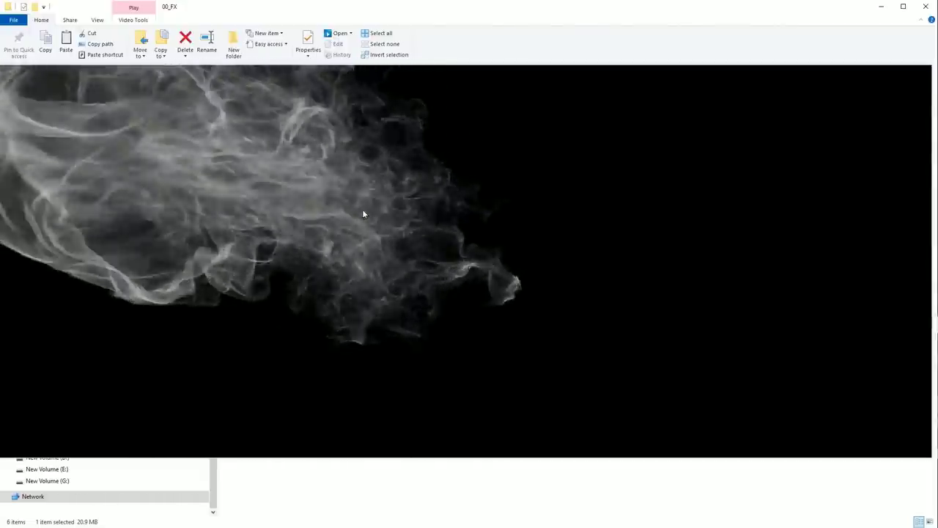
{"action": "key", "text": "space"}
{"action": "left_click", "coordinate": [350, 140]}
{"action": "key", "text": "space"}
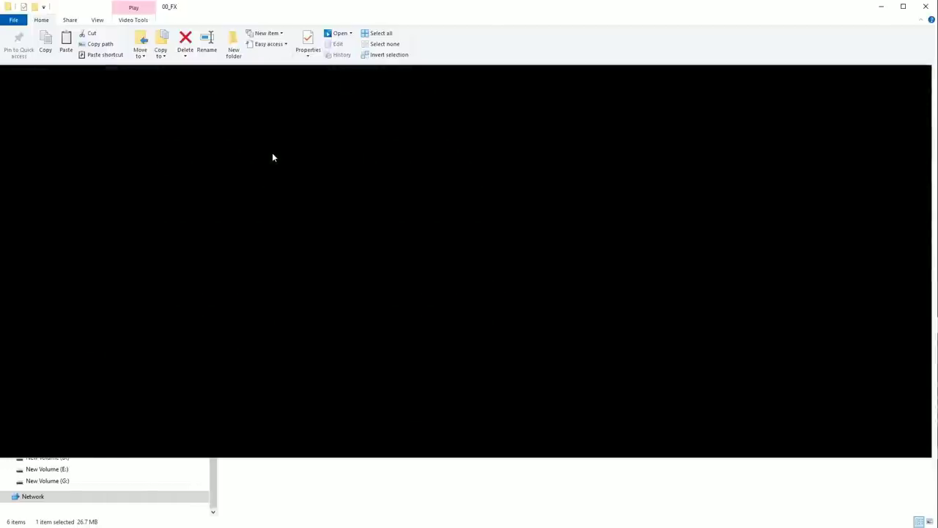
{"action": "key", "text": "Escape"}
{"action": "left_click", "coordinate": [352, 131]}
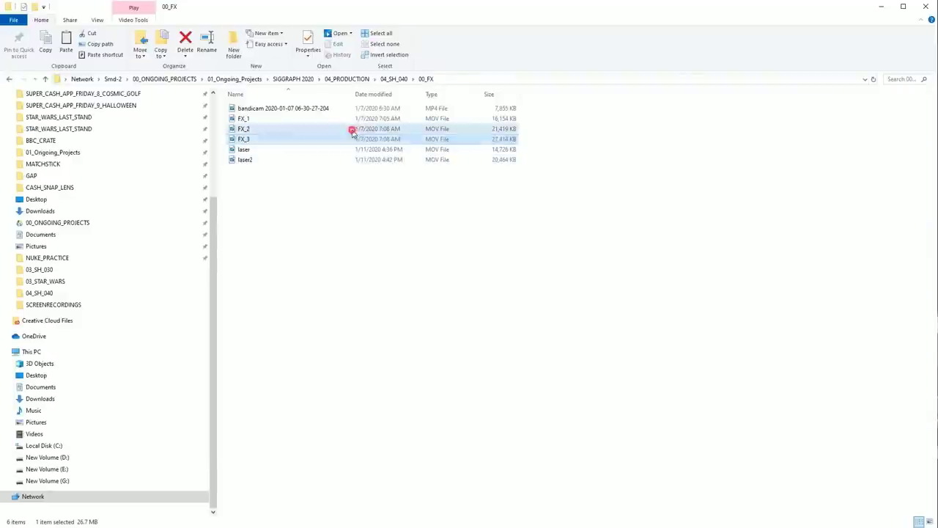
{"action": "left_click", "coordinate": [352, 130]}
{"action": "key", "text": "space"}
{"action": "key", "text": "Escape"}
Step: Preview the laser and laser2 simulation clips
{"action": "left_click", "coordinate": [282, 151]}
{"action": "key", "text": "space"}
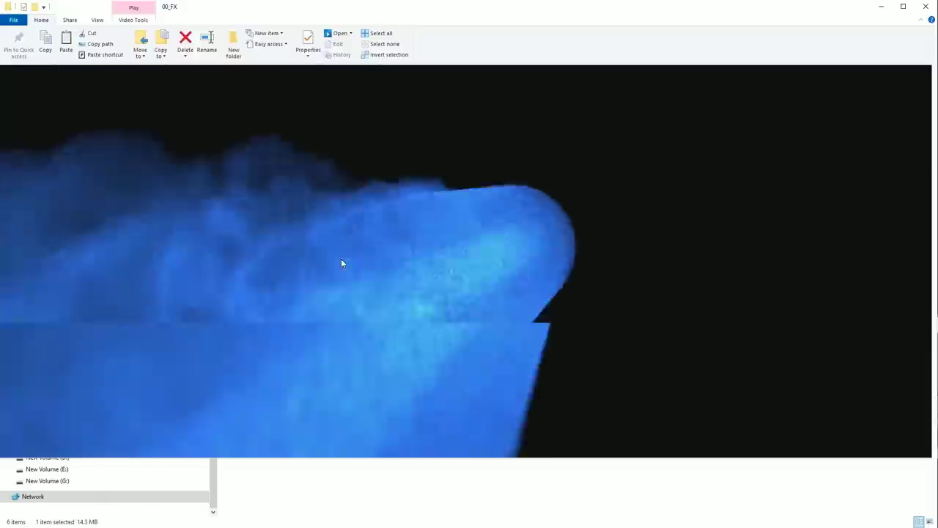
{"action": "key", "text": "Down"}
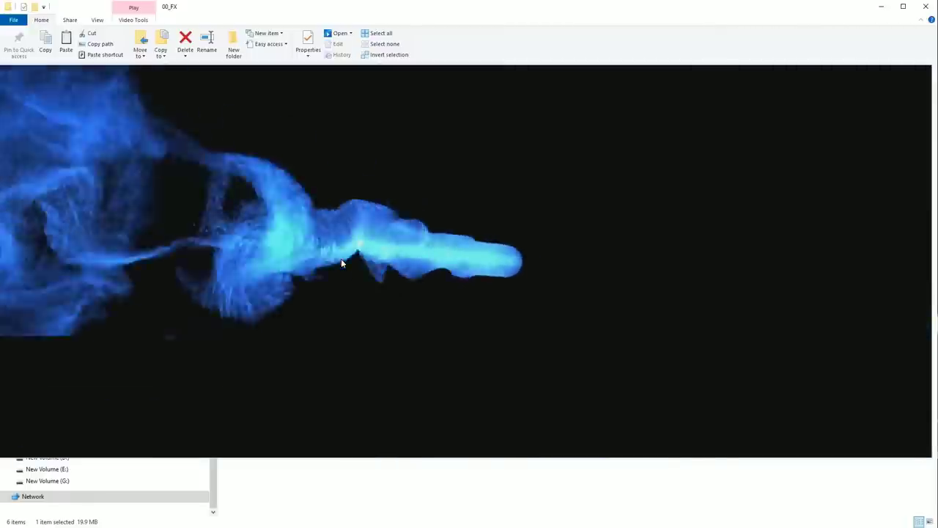
{"action": "key", "text": "space"}
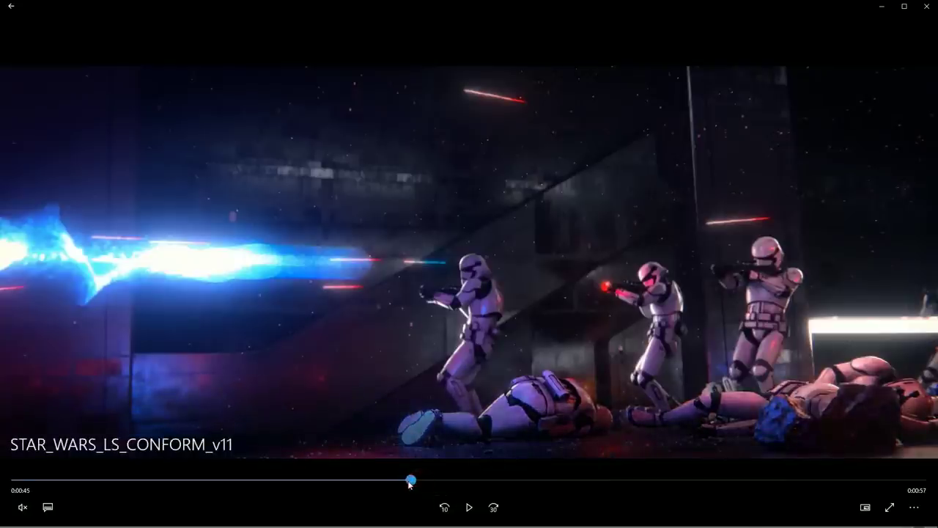
Step: Review the blue blast shot in STAR_WARS_LS_CONFORM_v11 from about 0:41 to 0:49, and minimize the player
{"action": "left_click_drag", "start_coordinate": [409, 480], "coordinate": [387, 481]}
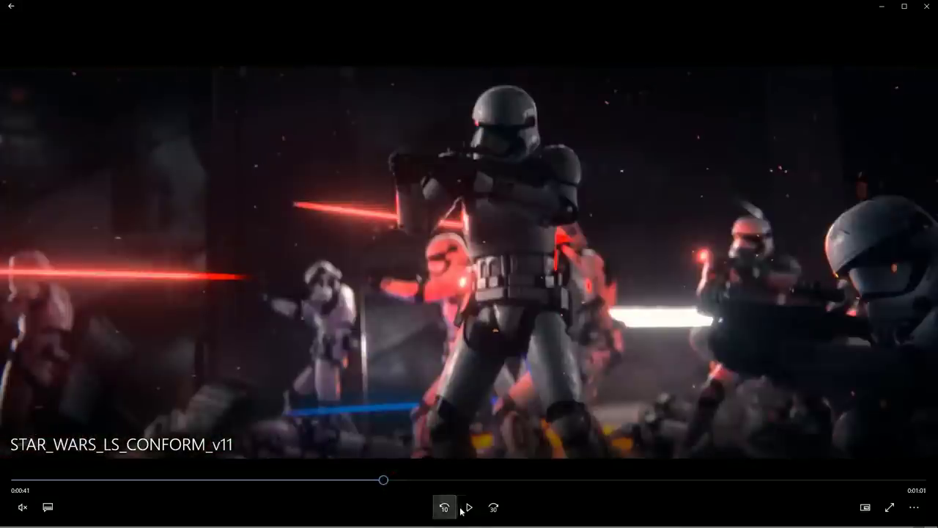
{"action": "left_click", "coordinate": [469, 507]}
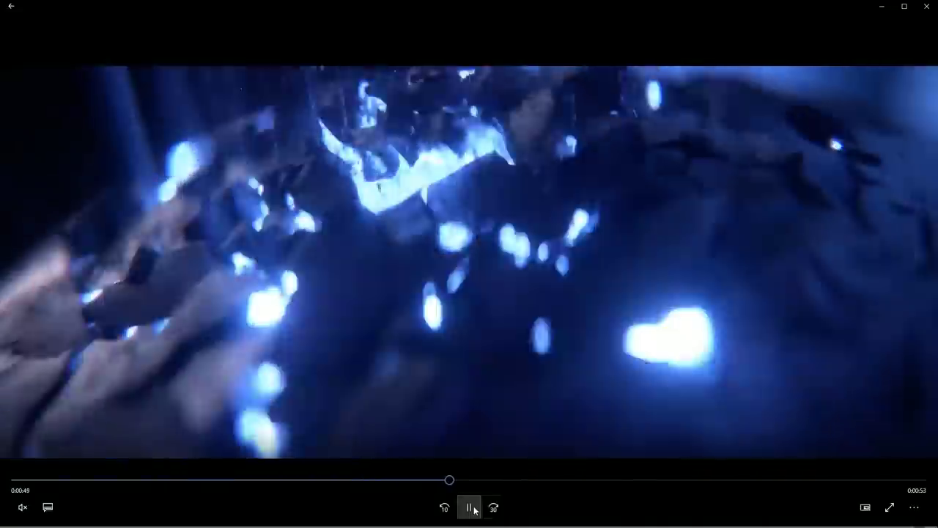
{"action": "left_click", "coordinate": [469, 508]}
{"action": "left_click", "coordinate": [881, 8]}
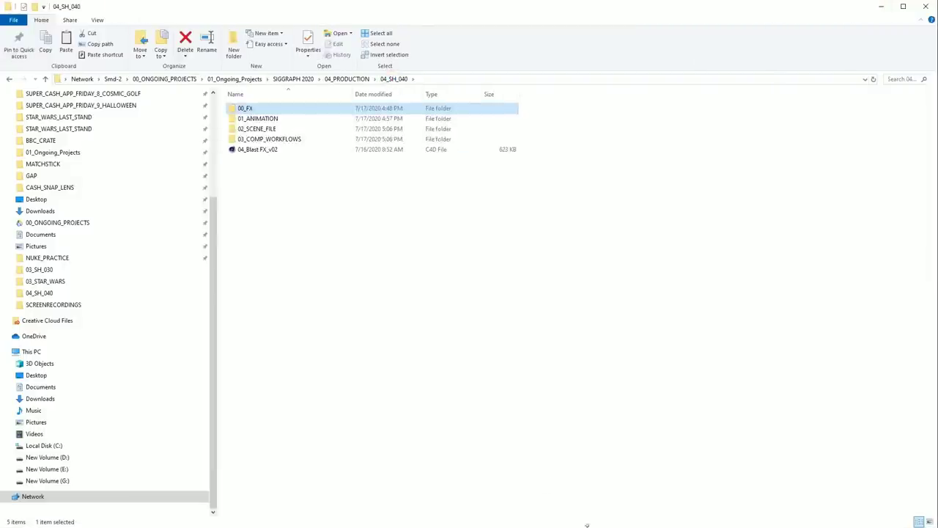
Step: Return to the STAR_WARS_LS_CONFORM_v11 video, replay the stormtrooper shot around 0:45, and minimize the player again
{"action": "key", "text": "alt+Tab"}
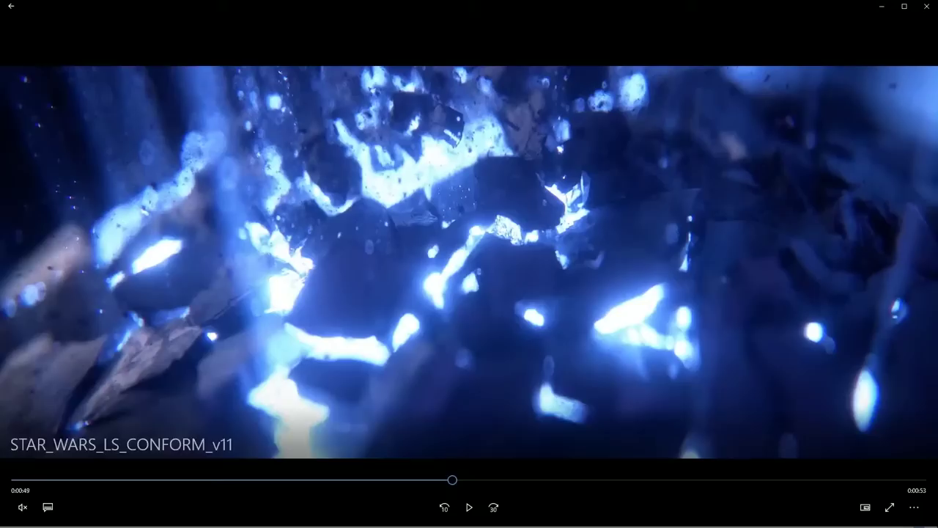
{"action": "left_click", "coordinate": [469, 508]}
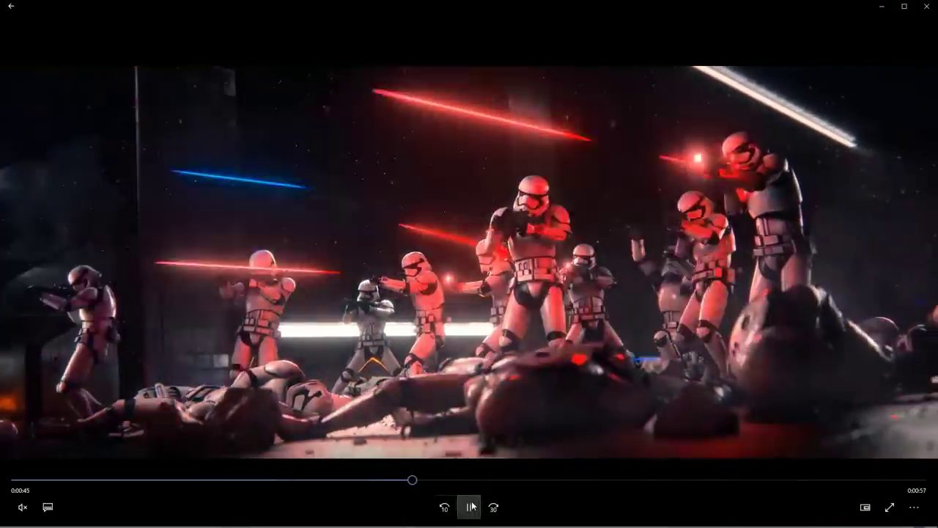
{"action": "left_click", "coordinate": [469, 508]}
{"action": "left_click", "coordinate": [884, 7]}
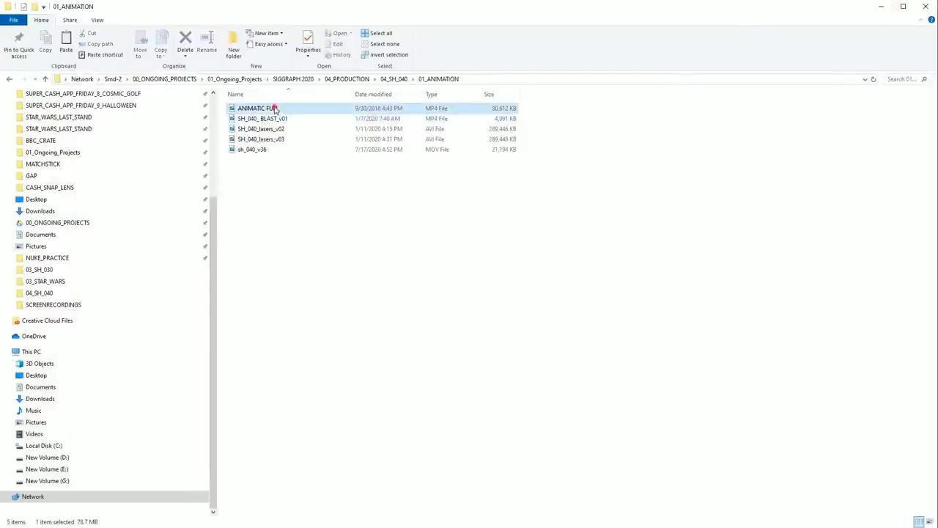
Step: Open ANIMATIC FULL from the 01_ANIMATION folder and review the stormtrooper shots between about 0:21 and 0:27
{"action": "double_click", "coordinate": [274, 107]}
{"action": "left_click", "coordinate": [348, 480]}
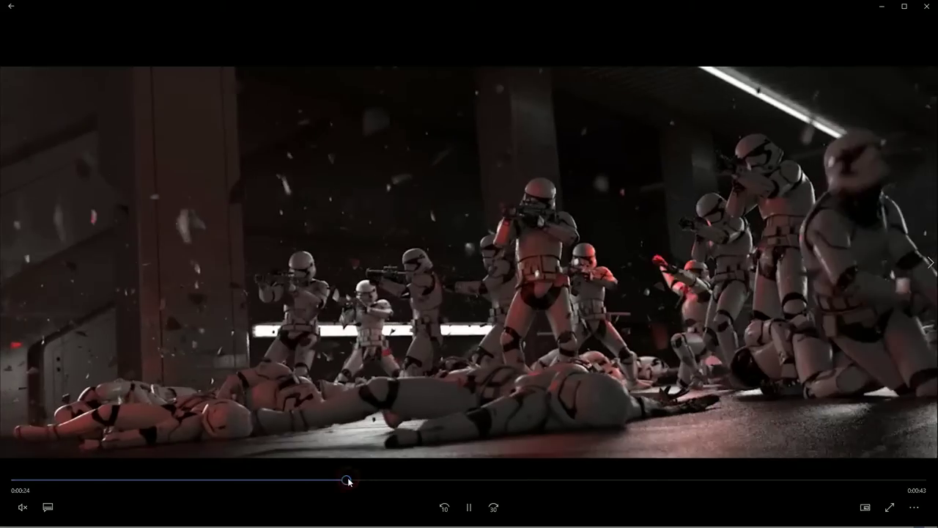
{"action": "left_click", "coordinate": [278, 480]}
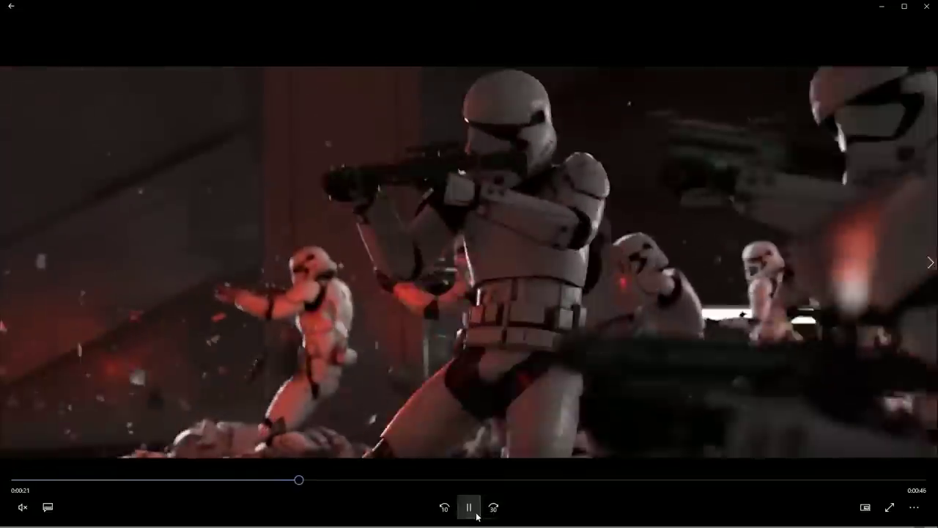
{"action": "left_click", "coordinate": [476, 515]}
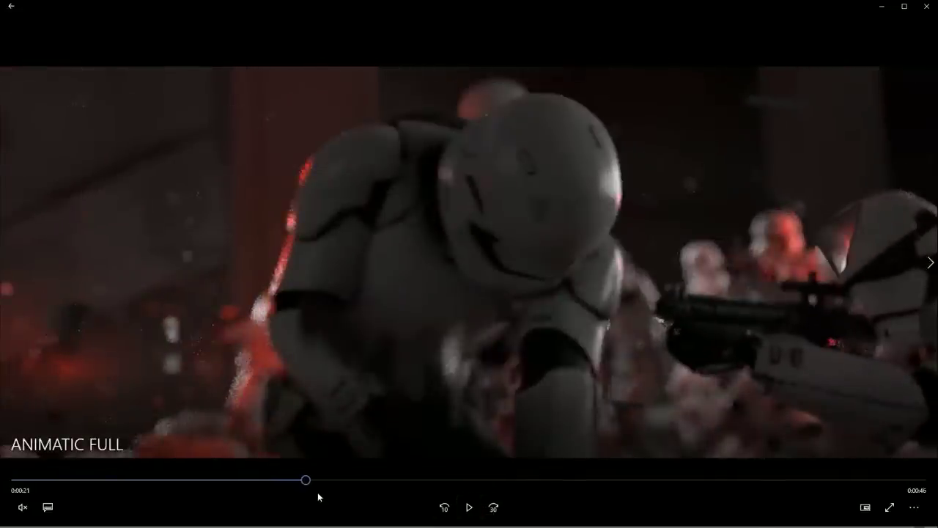
{"action": "left_click", "coordinate": [469, 507]}
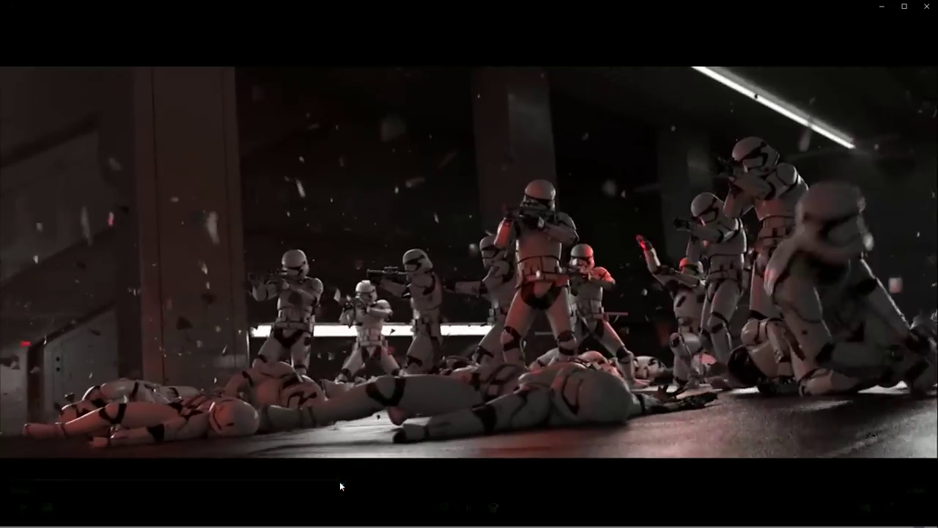
{"action": "left_click_drag", "start_coordinate": [341, 484], "coordinate": [246, 482]}
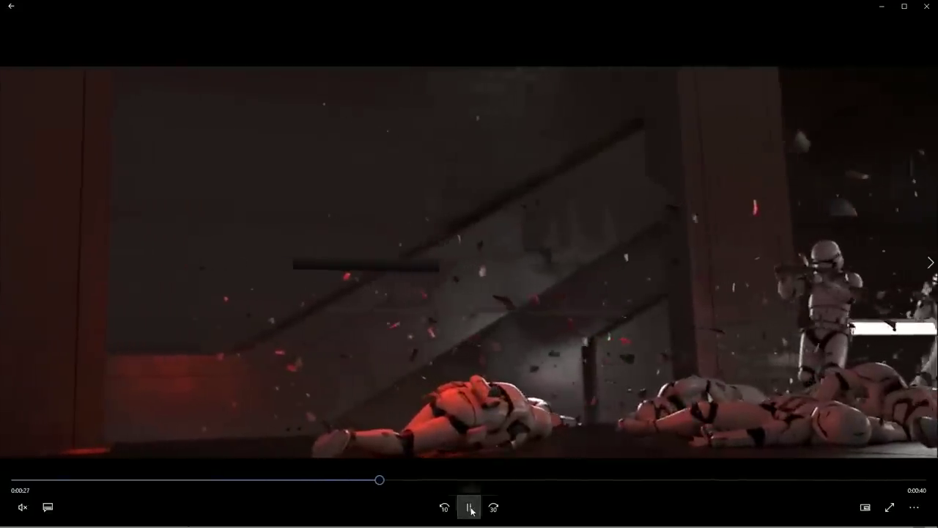
Step: Pause and close ANIMATIC FULL, and review the sh_040_v36 playblast from the 01_ANIMATION folder
{"action": "left_click", "coordinate": [472, 512]}
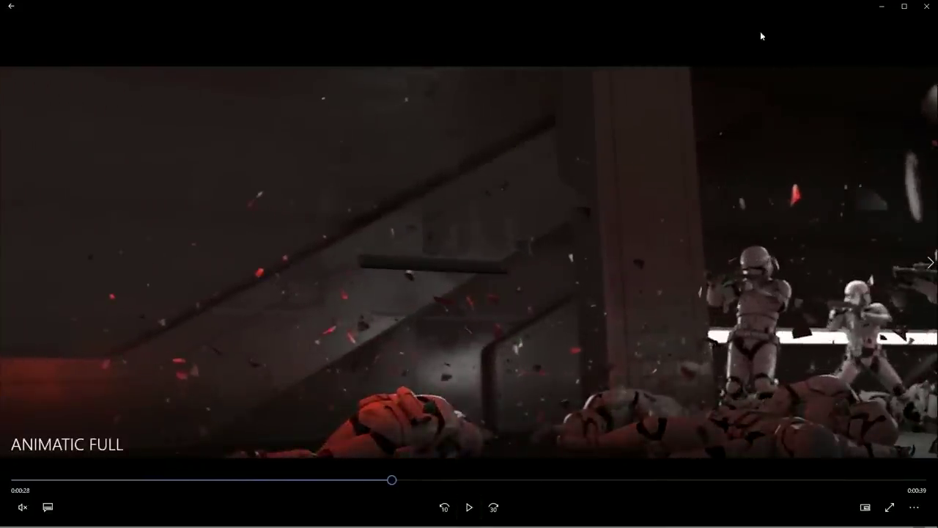
{"action": "left_click", "coordinate": [926, 7]}
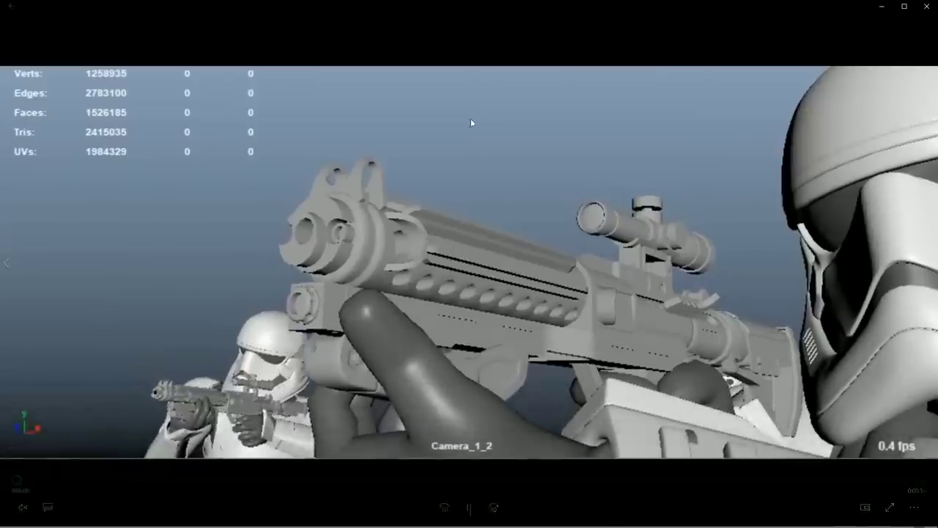
{"action": "mouse_move", "coordinate": [460, 184]}
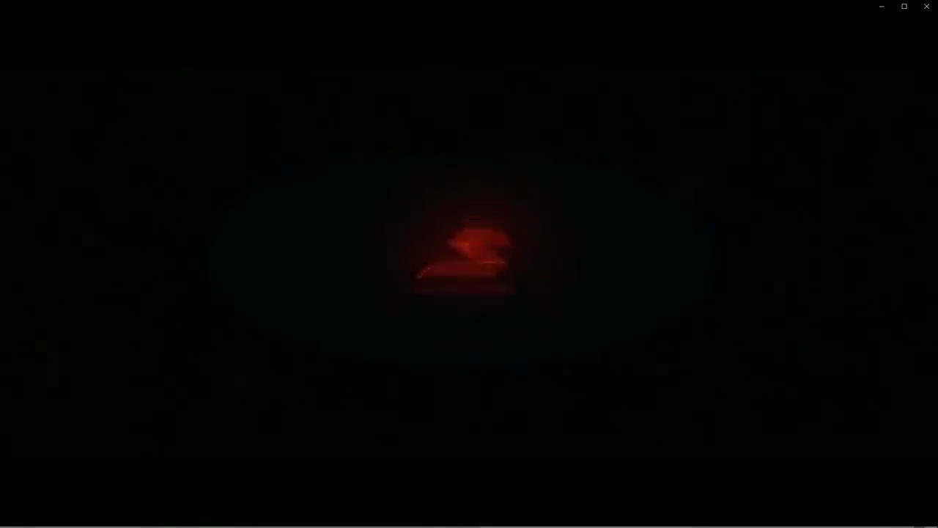
Step: Review the stormtrooper laser shot in STAR_WARS_LS_CONFORM_v11 up to about 0:44, close the player and pick SH_040_BLAST_v01 in 01_ANIMATION
{"action": "left_click", "coordinate": [439, 481]}
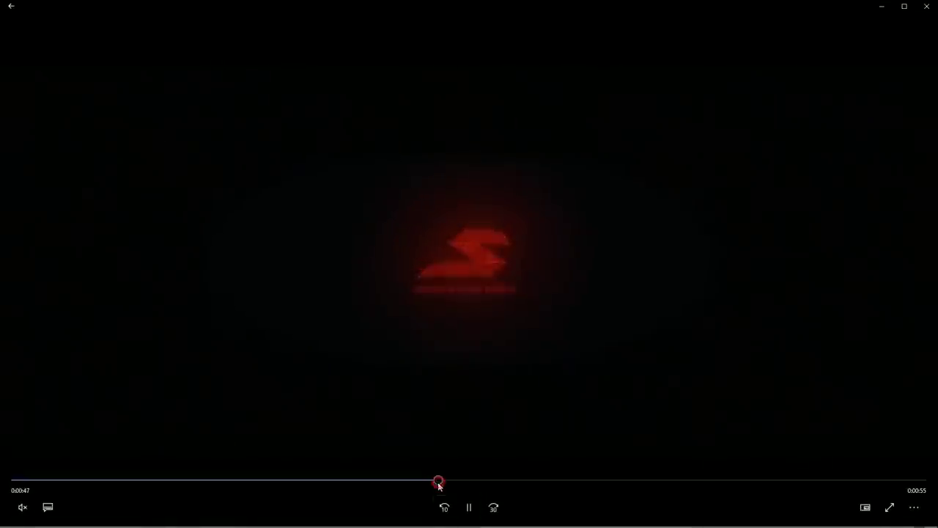
{"action": "left_click_drag", "start_coordinate": [378, 481], "coordinate": [353, 480]}
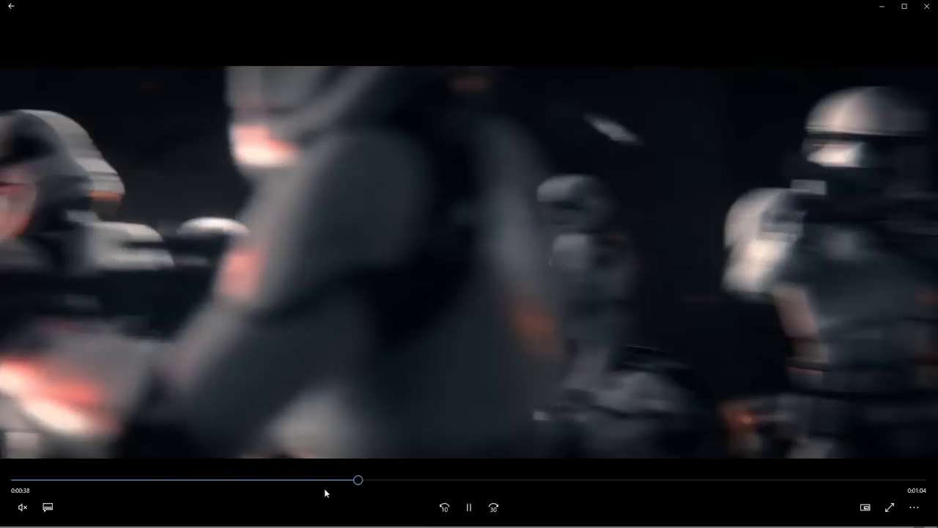
{"action": "left_click", "coordinate": [302, 480]}
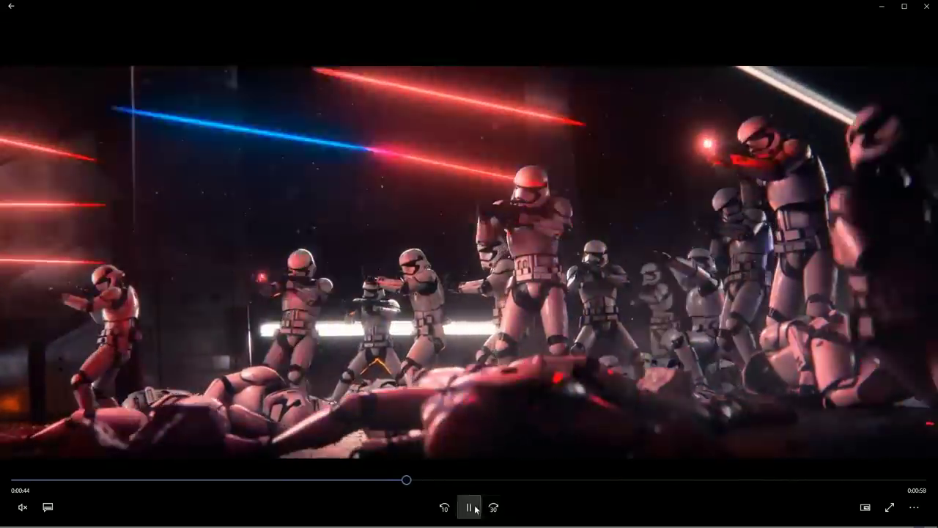
{"action": "left_click", "coordinate": [469, 507]}
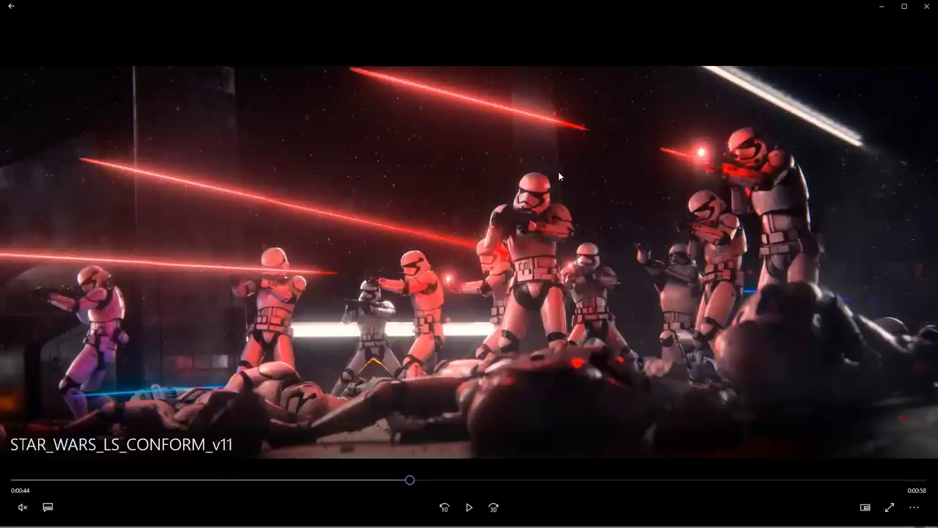
{"action": "left_click", "coordinate": [927, 6]}
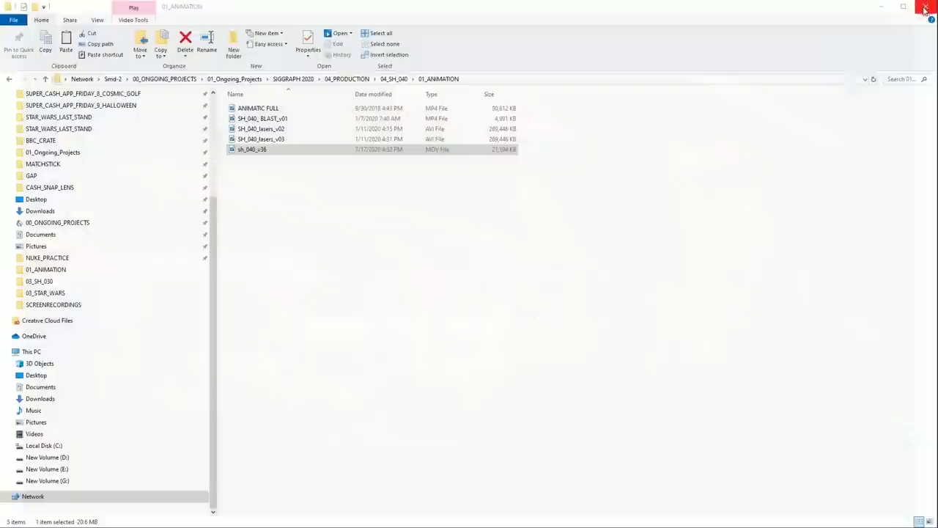
{"action": "left_click", "coordinate": [322, 118]}
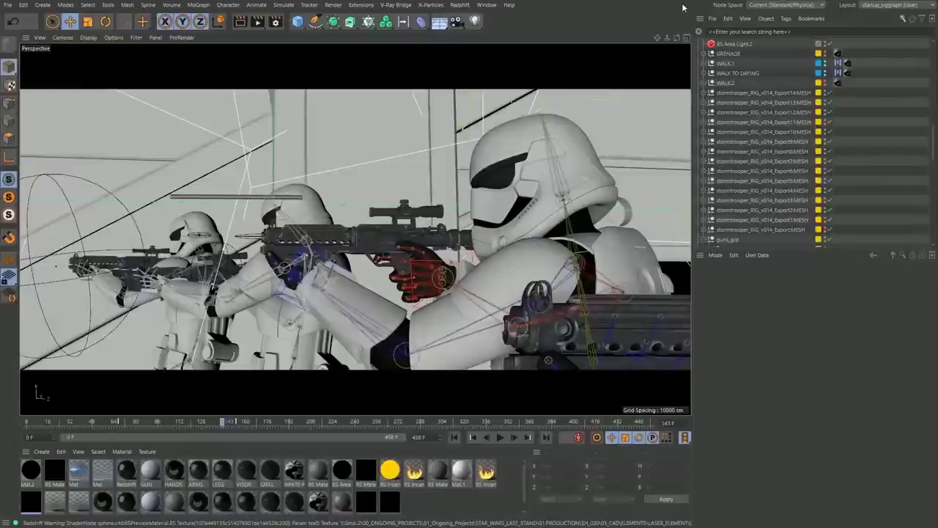
Step: Collapse the guns_grp group and look through the stormtrooper meshes under EXTRA TROOPER
{"action": "scroll", "coordinate": [751, 112], "scroll_direction": "down", "scroll_amount": 2}
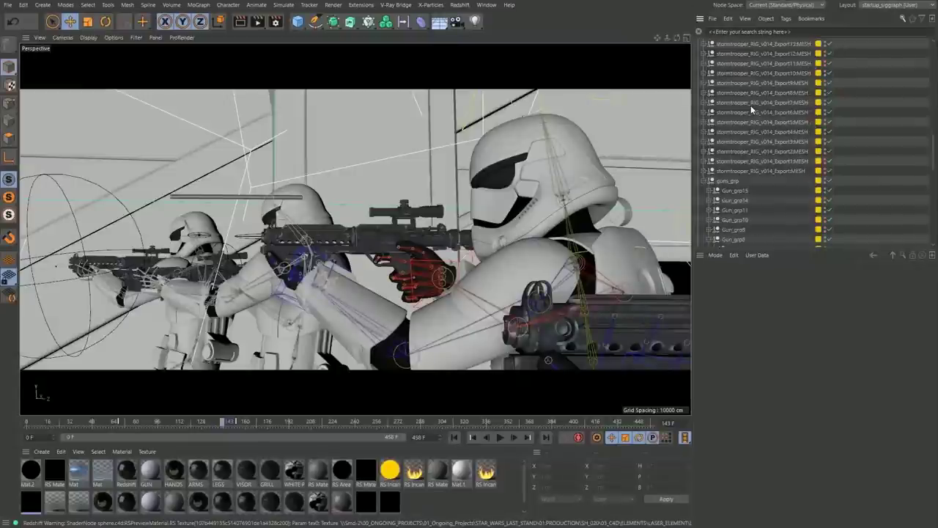
{"action": "left_click", "coordinate": [703, 181]}
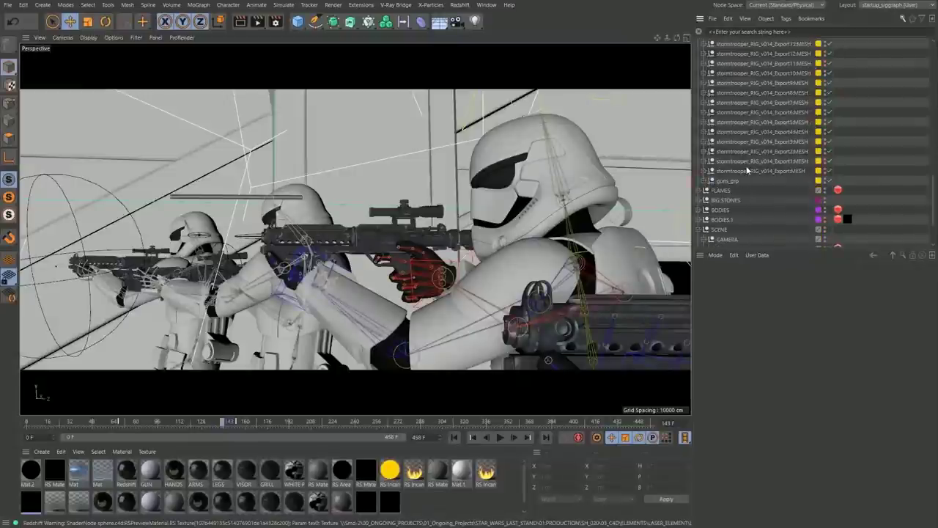
{"action": "scroll", "coordinate": [746, 165], "scroll_direction": "up", "scroll_amount": 4}
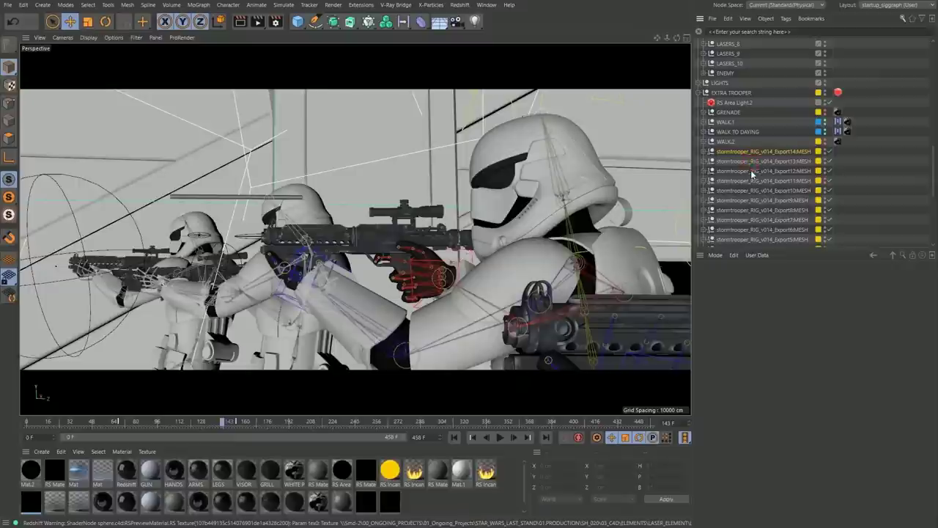
Step: Maximize the second perspective view, show the scene layers and examine the whole crowd of standing and fallen troopers
{"action": "left_click", "coordinate": [689, 40]}
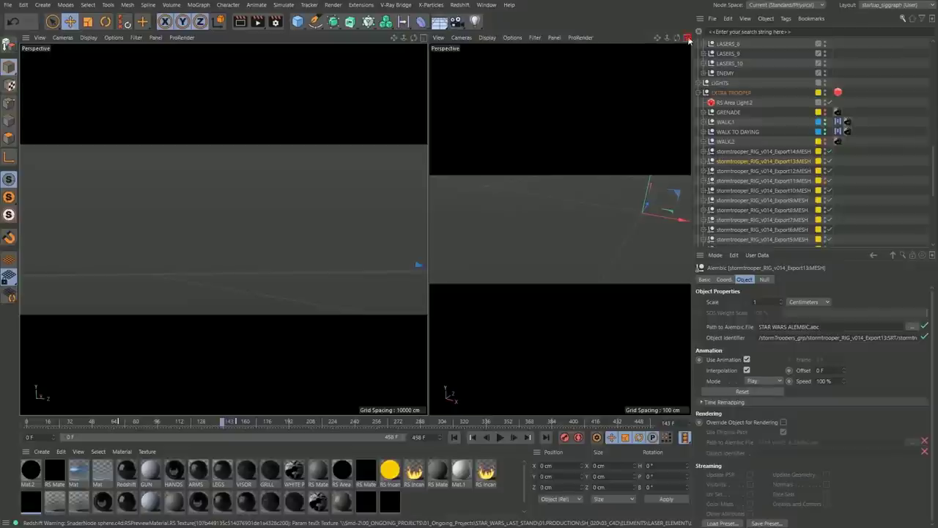
{"action": "left_click", "coordinate": [689, 40]}
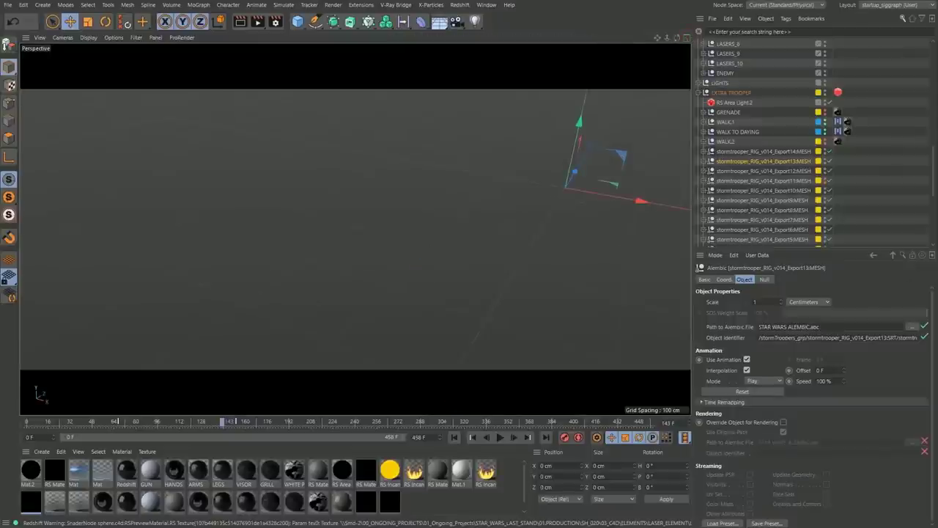
{"action": "left_click", "coordinate": [933, 291]}
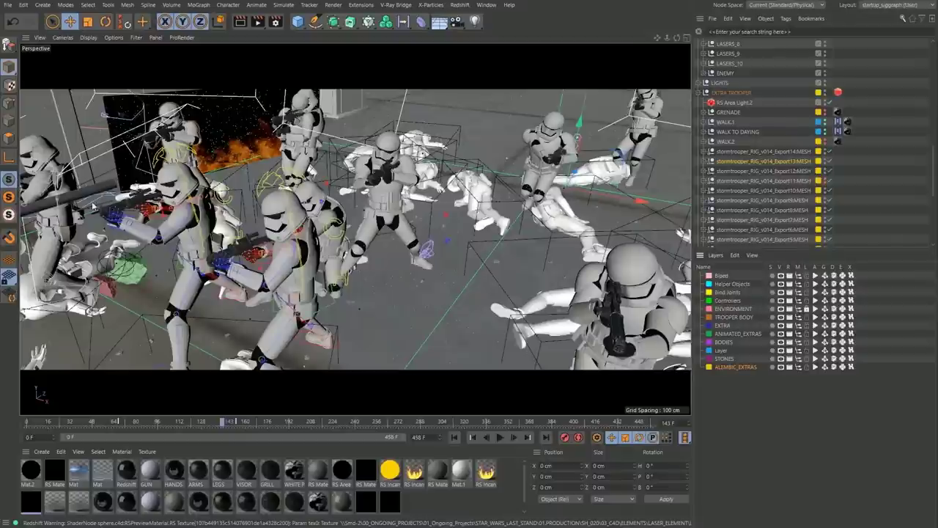
{"action": "left_click_drag", "start_coordinate": [669, 38], "coordinate": [636, 64]}
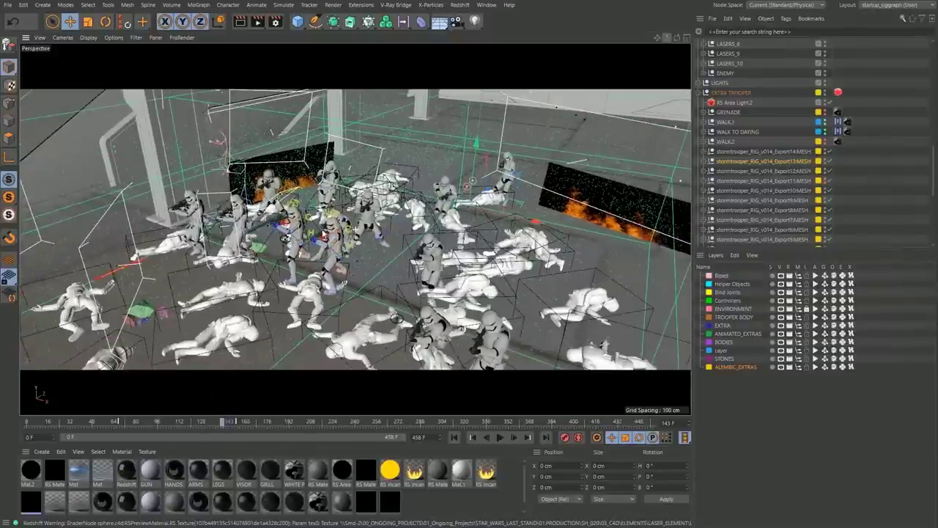
{"action": "left_click_drag", "start_coordinate": [318, 214], "coordinate": [334, 161], "text": "alt"}
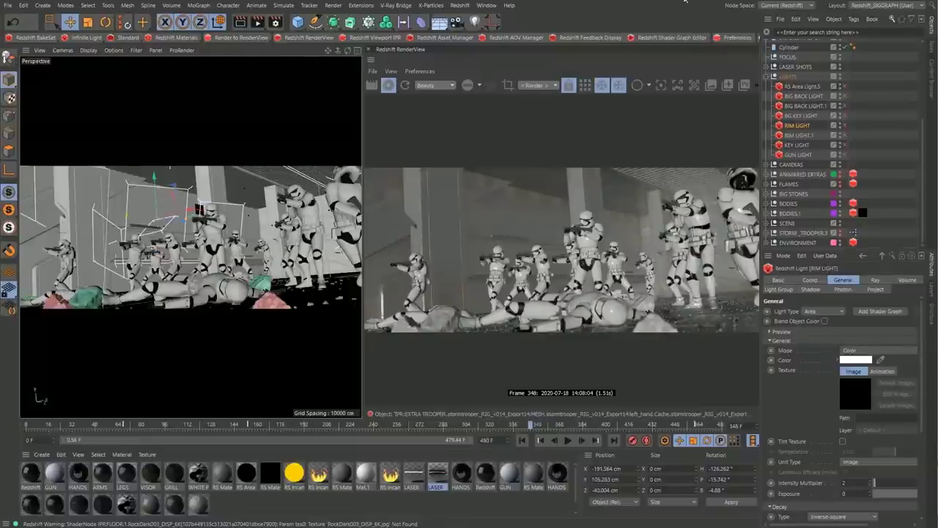
Step: Filter the scene objects by LIGHT and enable the Redshift Area lights, RIGHT LIGHT, LEFT LIGHT, and the RS Area Light.1 group
{"action": "type", "text": "LIGHT"}
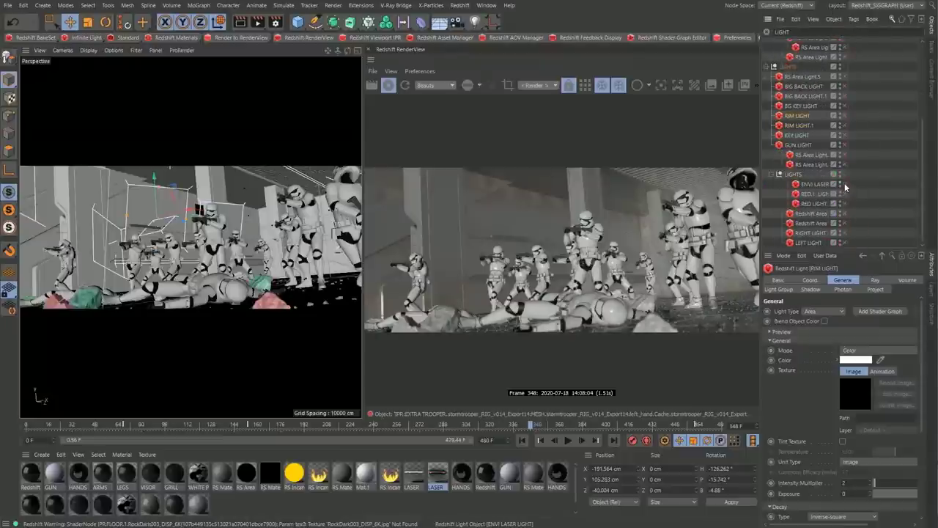
{"action": "left_click_drag", "start_coordinate": [844, 214], "coordinate": [846, 242]}
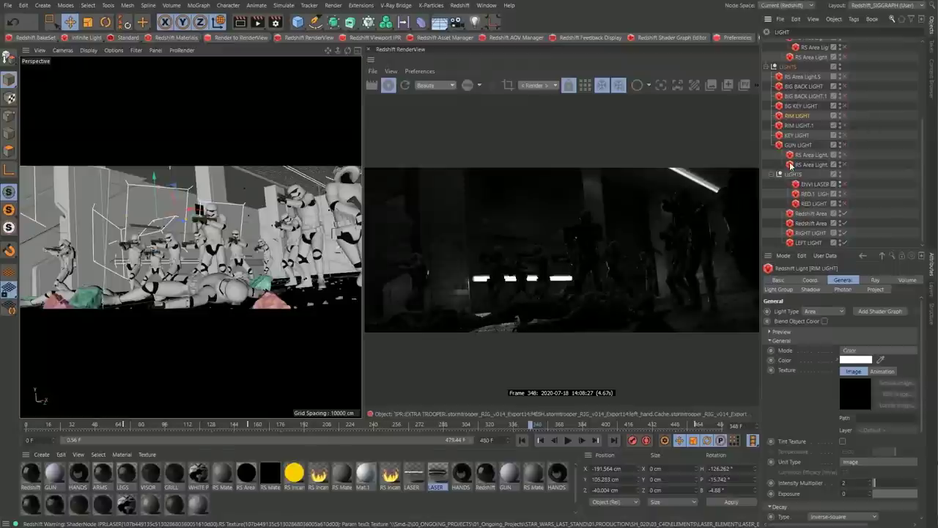
{"action": "scroll", "coordinate": [824, 81], "scroll_direction": "up", "scroll_amount": 4}
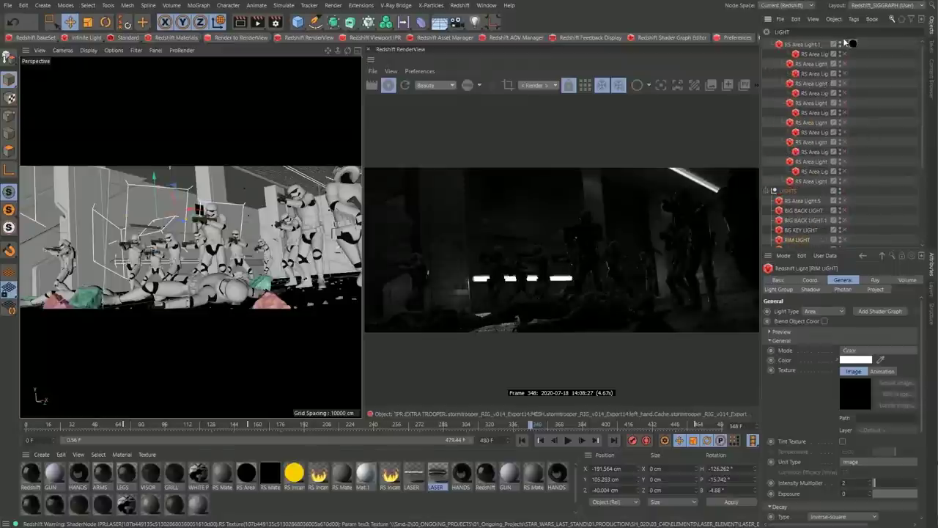
{"action": "left_click_drag", "start_coordinate": [844, 44], "coordinate": [854, 160]}
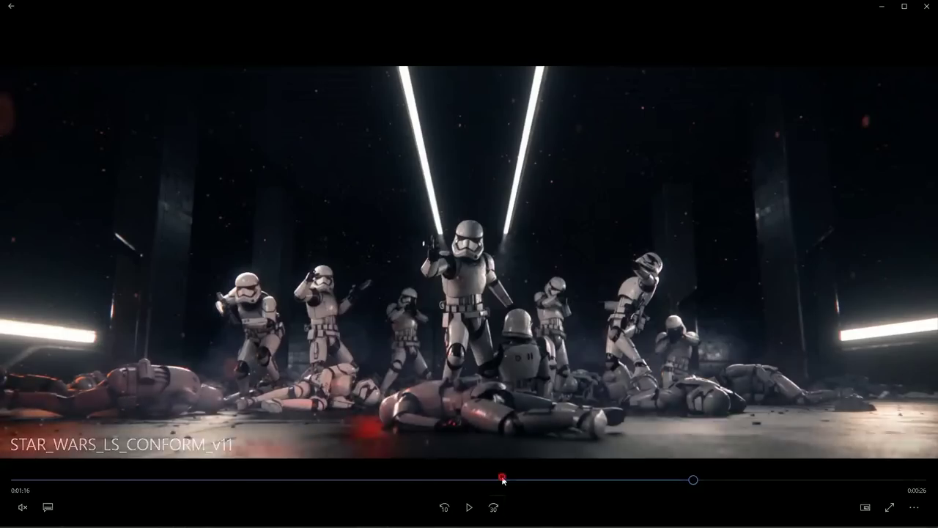
Step: Replay the stormtrooper laser shot in STAR_WARS_LS_CONFORM_v11 from about 0:41 to 0:43
{"action": "left_click_drag", "start_coordinate": [502, 480], "coordinate": [379, 495]}
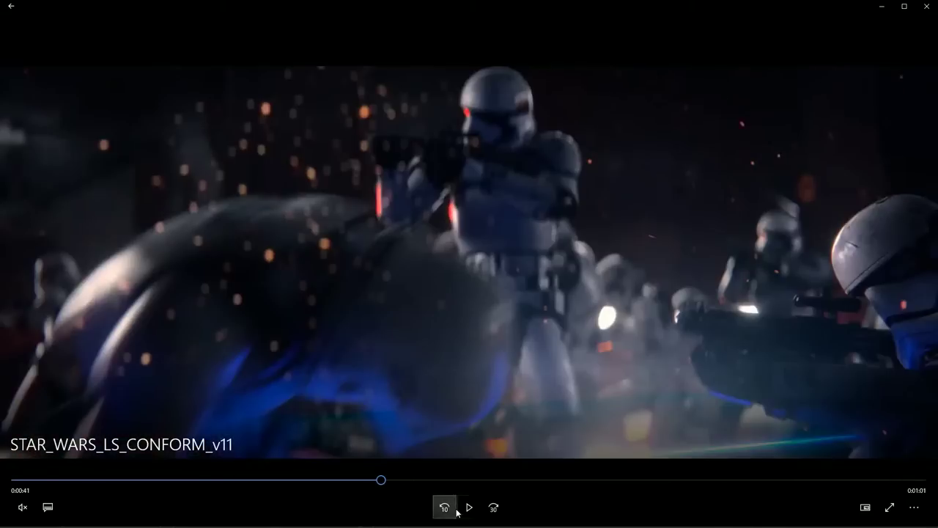
{"action": "left_click", "coordinate": [469, 506]}
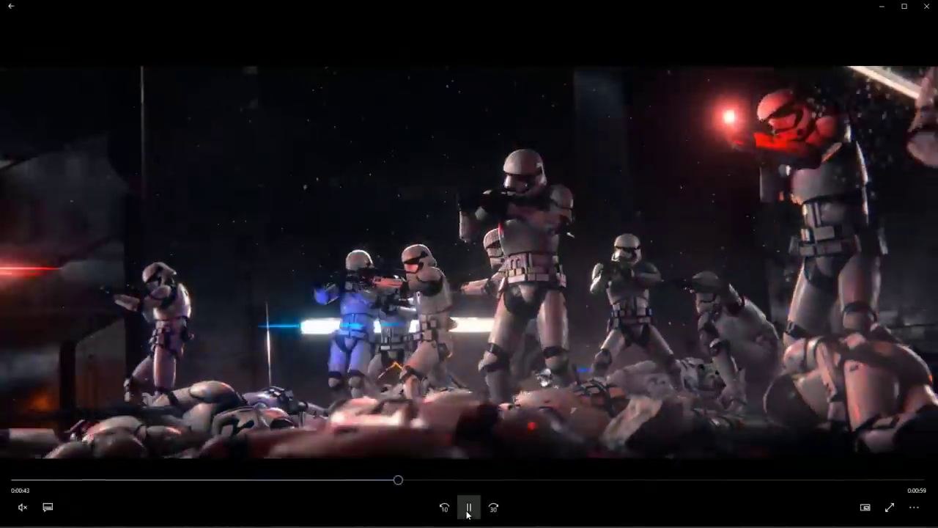
{"action": "left_click", "coordinate": [468, 509]}
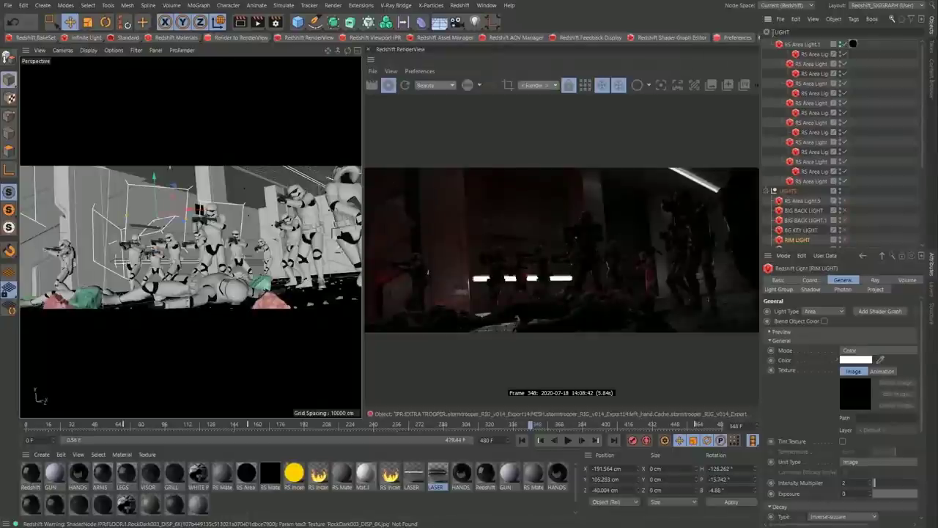
Step: Clear the object filter, inspect the two planes in the FLAMES group and turn off the second freeze option in the Redshift RenderView
{"action": "scroll", "coordinate": [823, 170], "scroll_direction": "up", "scroll_amount": 5}
{"action": "scroll", "coordinate": [823, 170], "scroll_direction": "down", "scroll_amount": 4}
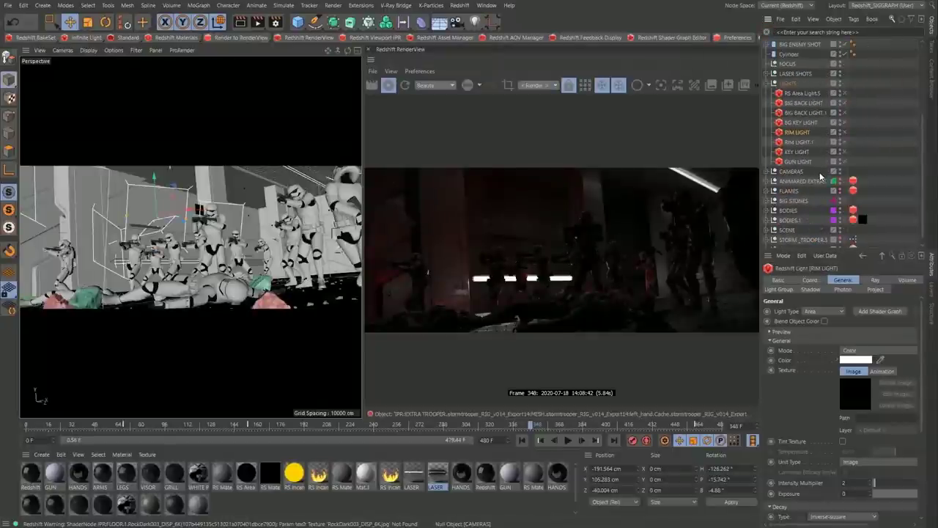
{"action": "left_click", "coordinate": [769, 190]}
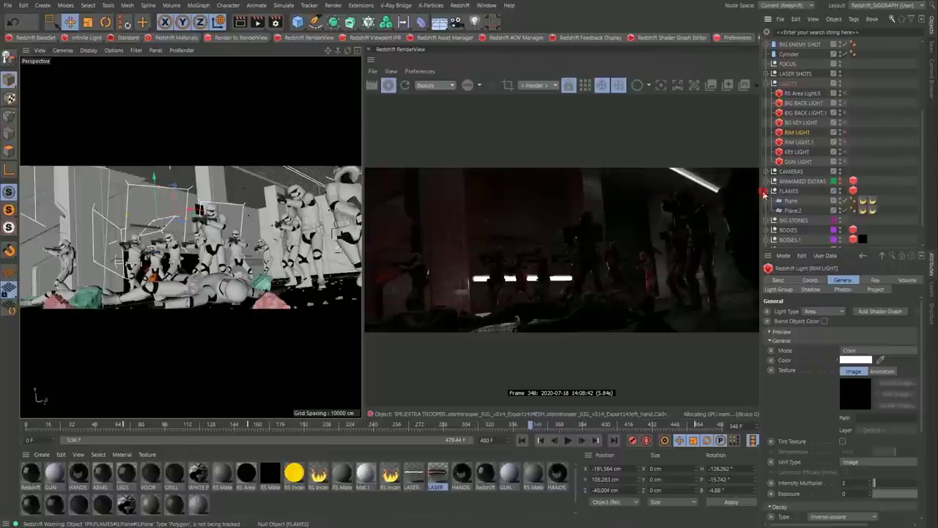
{"action": "left_click", "coordinate": [791, 201]}
{"action": "left_click", "coordinate": [854, 210]}
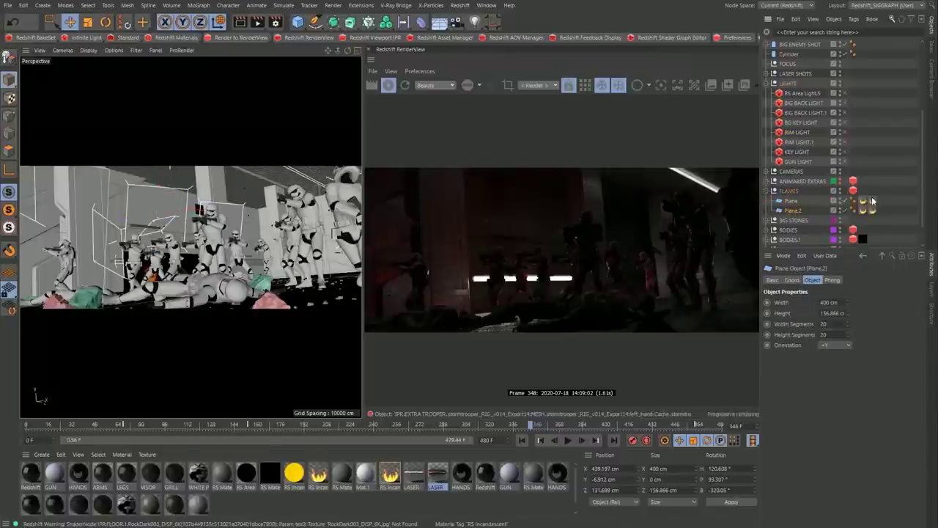
{"action": "left_click", "coordinate": [619, 85]}
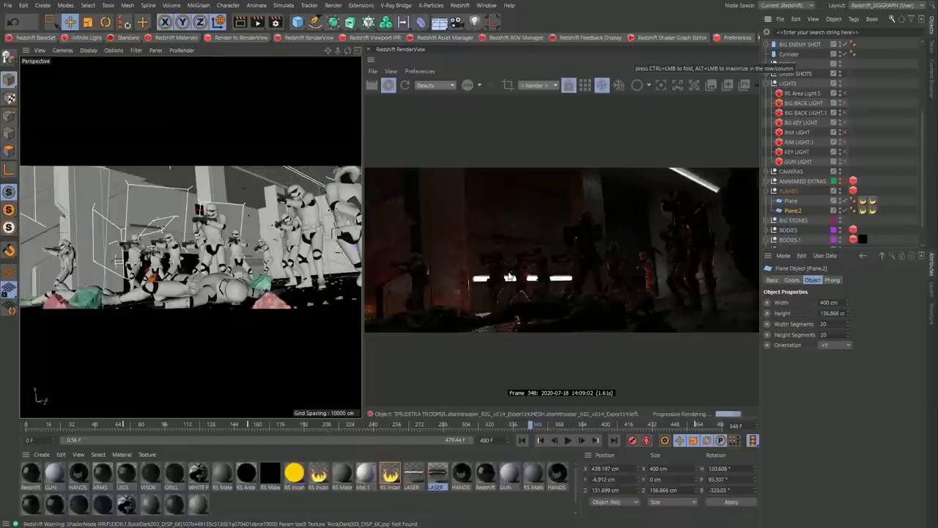
{"action": "left_click", "coordinate": [774, 191]}
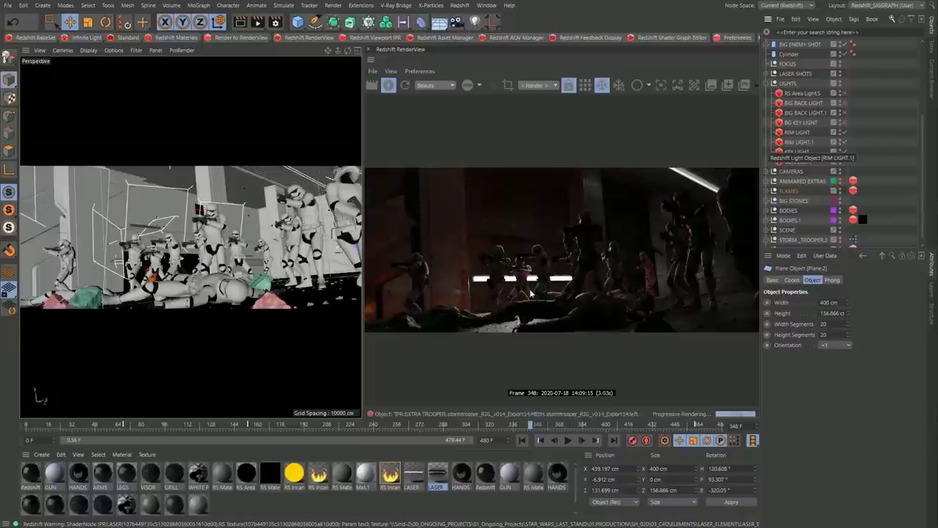
Step: Compare the render with RIM LIGHT off and on, and enable BG KEY LIGHT, BIG BACK LIGHT.1 and RS Area Light.5
{"action": "left_click", "coordinate": [846, 133]}
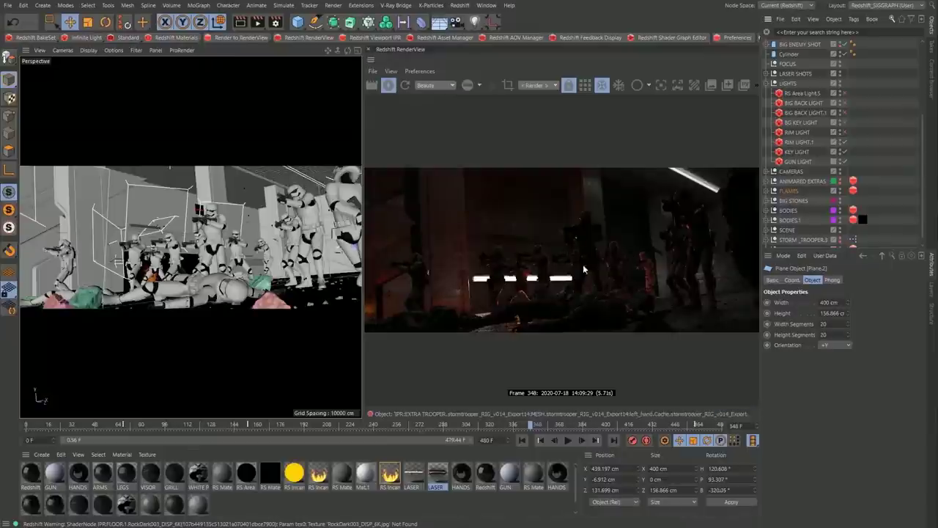
{"action": "left_click", "coordinate": [845, 132]}
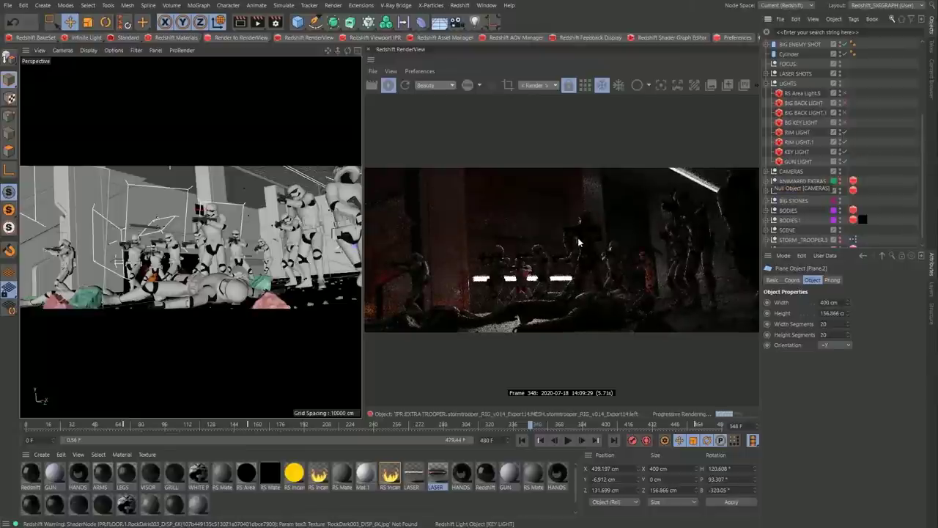
{"action": "left_click", "coordinate": [845, 123]}
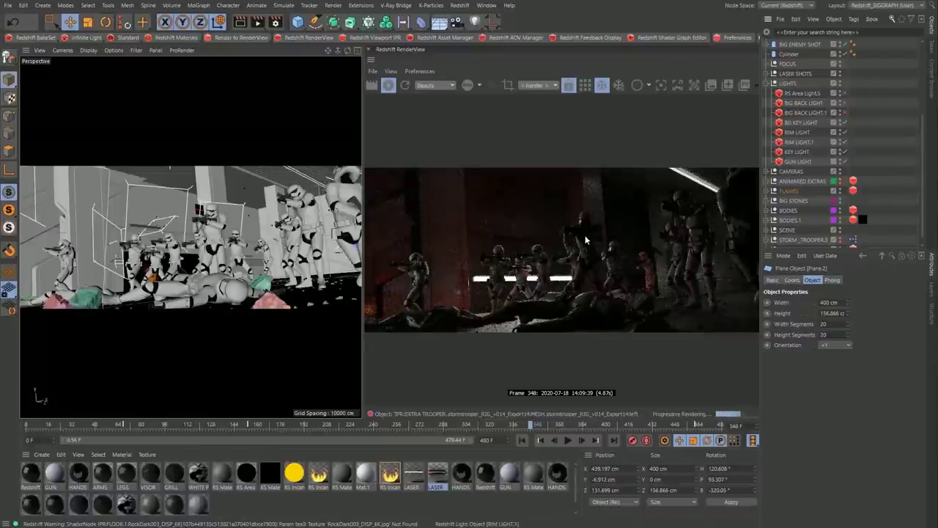
{"action": "left_click", "coordinate": [845, 114]}
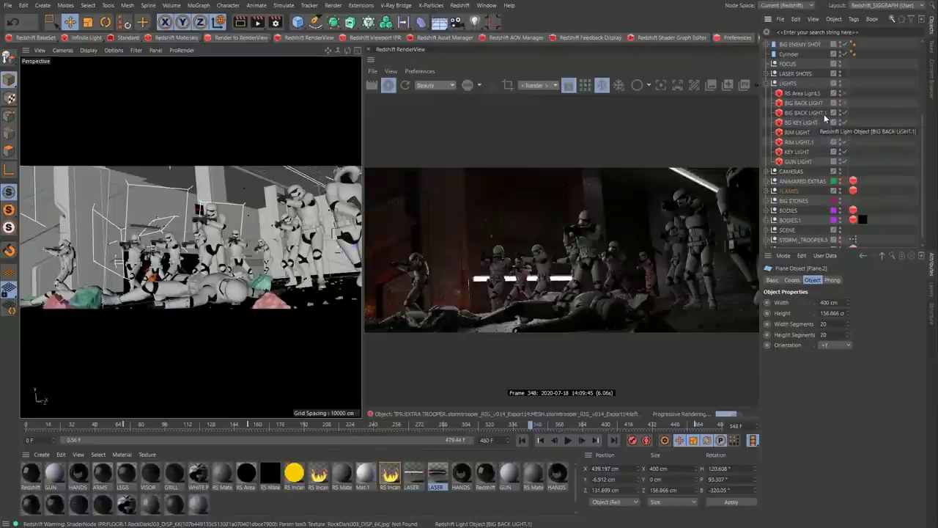
{"action": "left_click", "coordinate": [844, 94]}
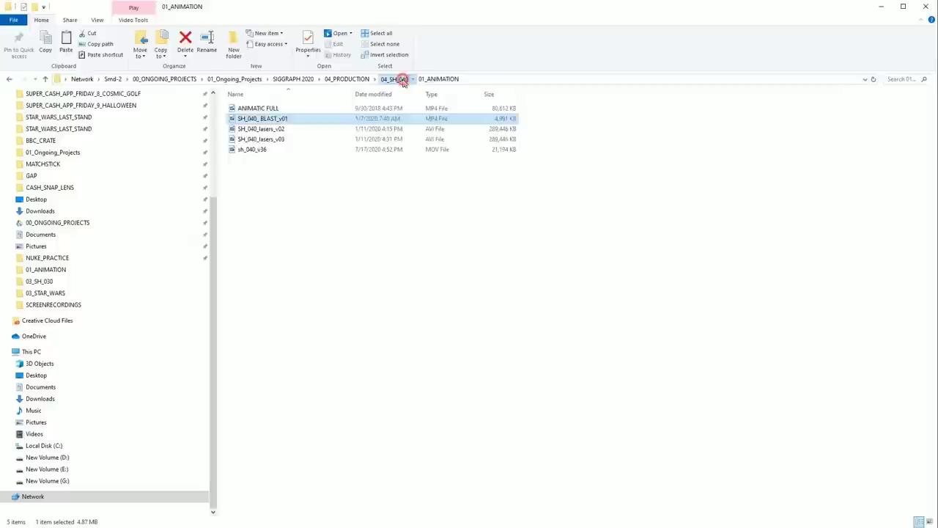
Step: Browse to comp2 inside the 03_COMP_WORKFLOWS folder of 04_SH_040 and open image 1
{"action": "left_click", "coordinate": [396, 79]}
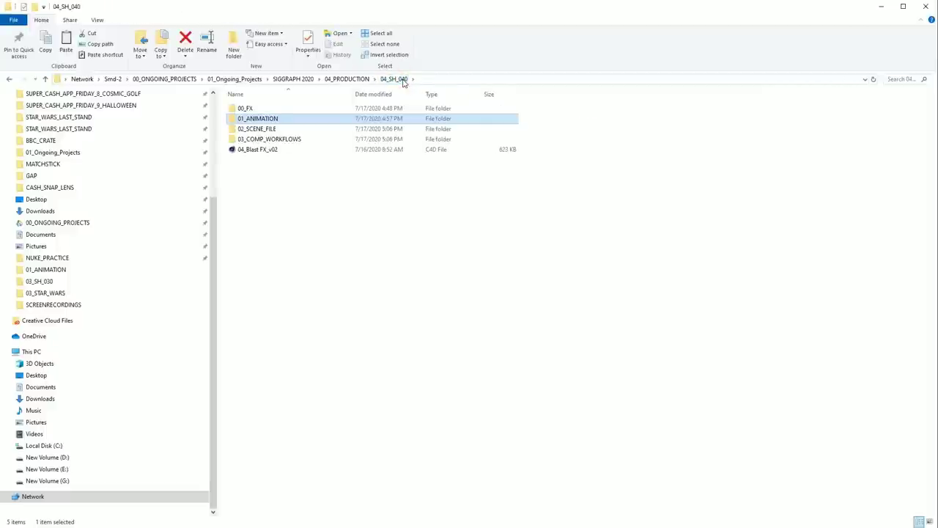
{"action": "double_click", "coordinate": [274, 139]}
{"action": "double_click", "coordinate": [283, 120]}
{"action": "left_click", "coordinate": [286, 109]}
{"action": "double_click", "coordinate": [285, 107]}
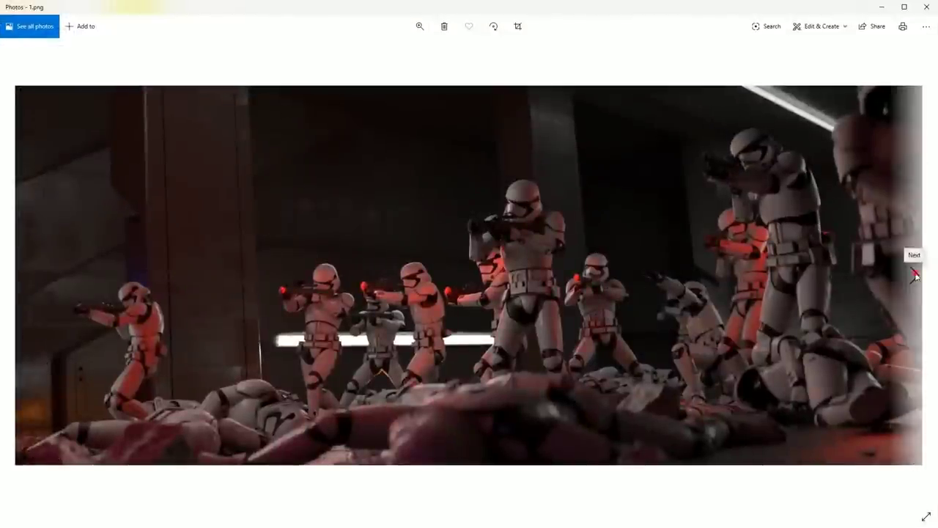
Step: Compare comp images 1 and 2, step through the remaining stages up to image 10, and close the image viewer
{"action": "left_click", "coordinate": [913, 273]}
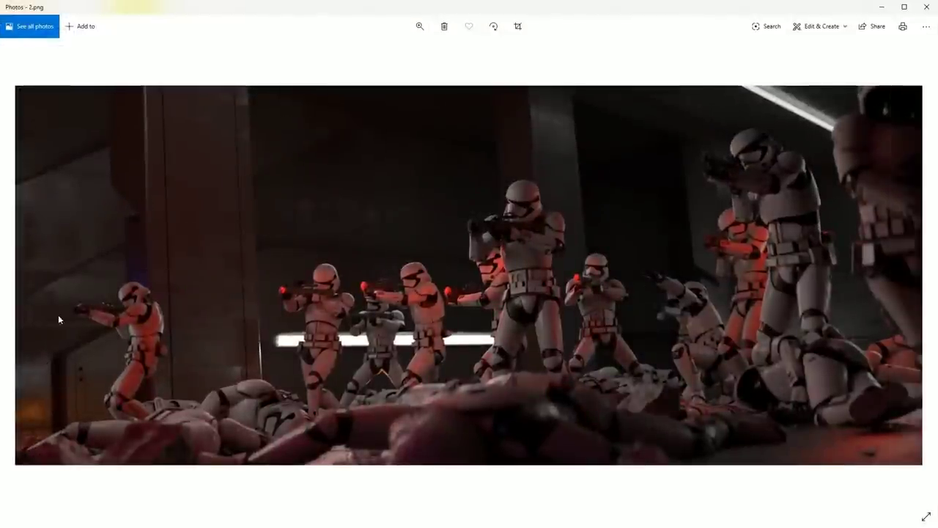
{"action": "left_click", "coordinate": [26, 274]}
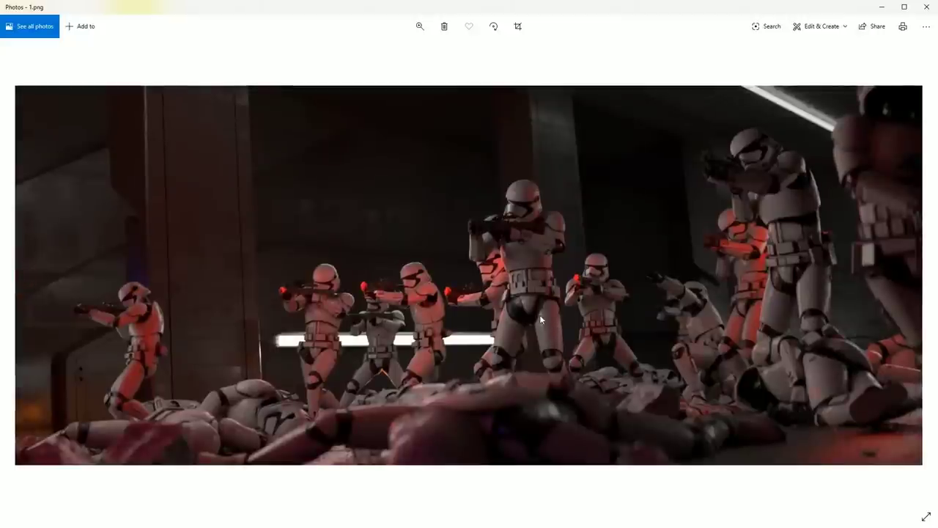
{"action": "left_click", "coordinate": [913, 273]}
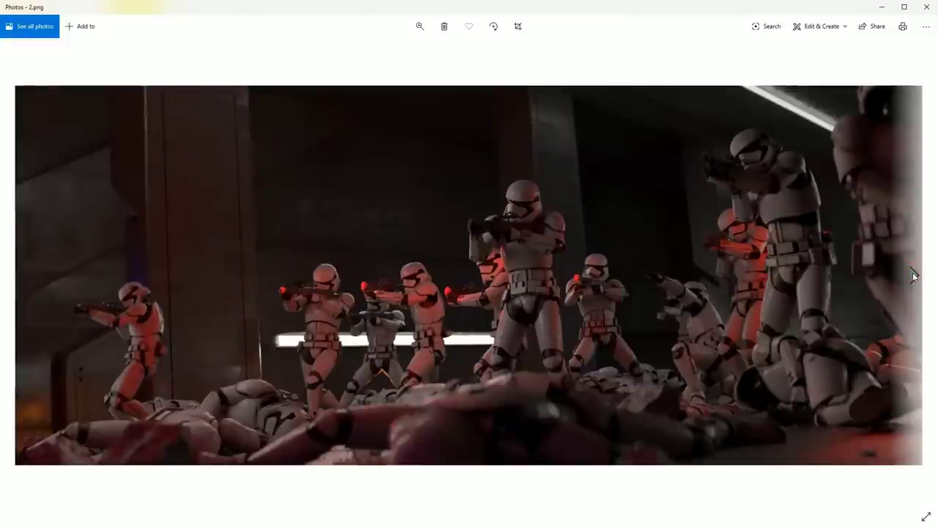
{"action": "left_click", "coordinate": [914, 273]}
{"action": "left_click", "coordinate": [913, 274]}
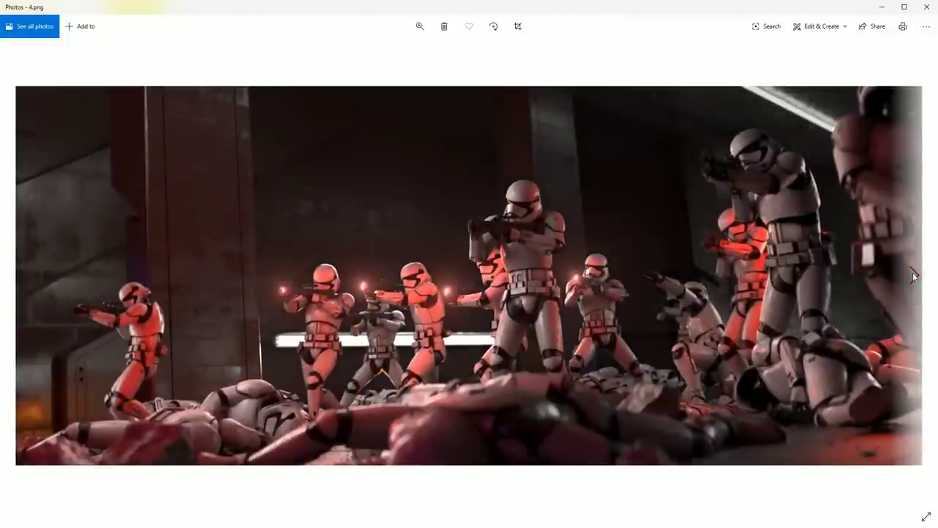
{"action": "left_click", "coordinate": [913, 274]}
{"action": "left_click", "coordinate": [914, 274]}
{"action": "left_click", "coordinate": [913, 275]}
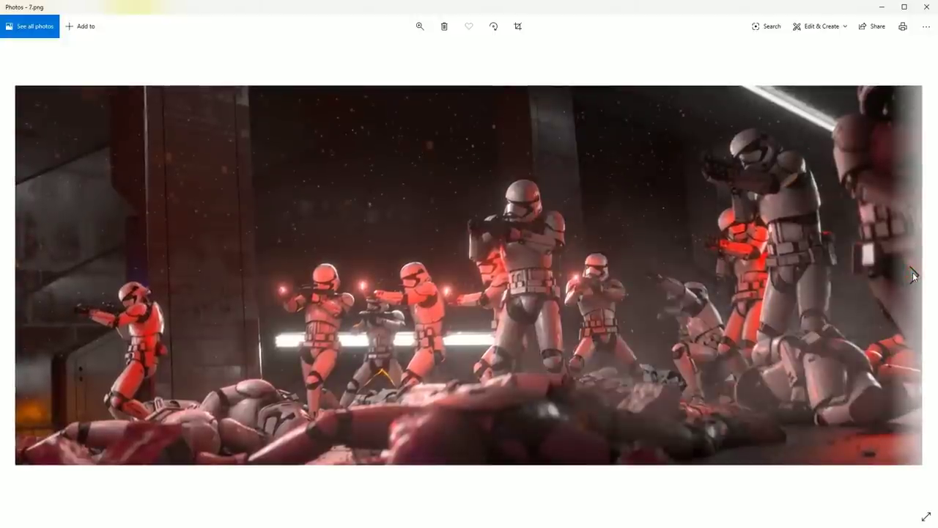
{"action": "left_click", "coordinate": [913, 274]}
{"action": "left_click", "coordinate": [913, 274]}
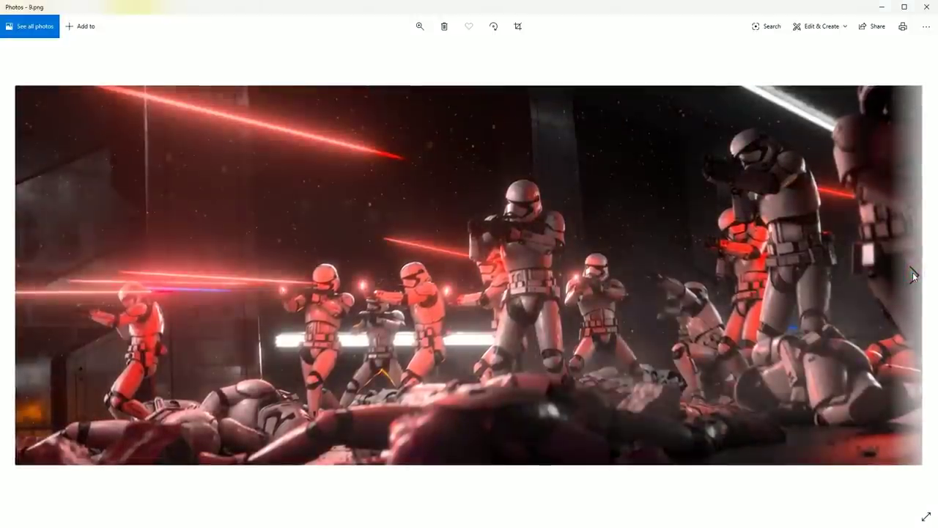
{"action": "left_click", "coordinate": [913, 274]}
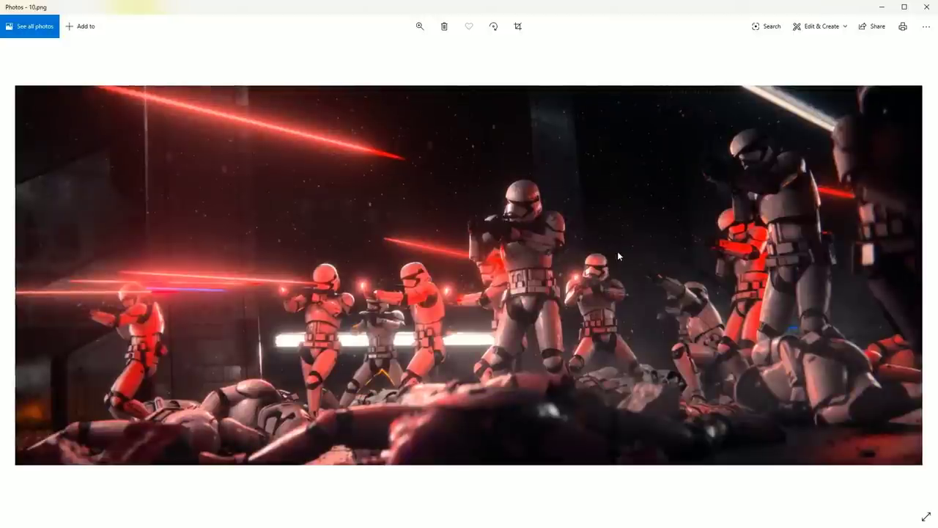
{"action": "left_click", "coordinate": [925, 8]}
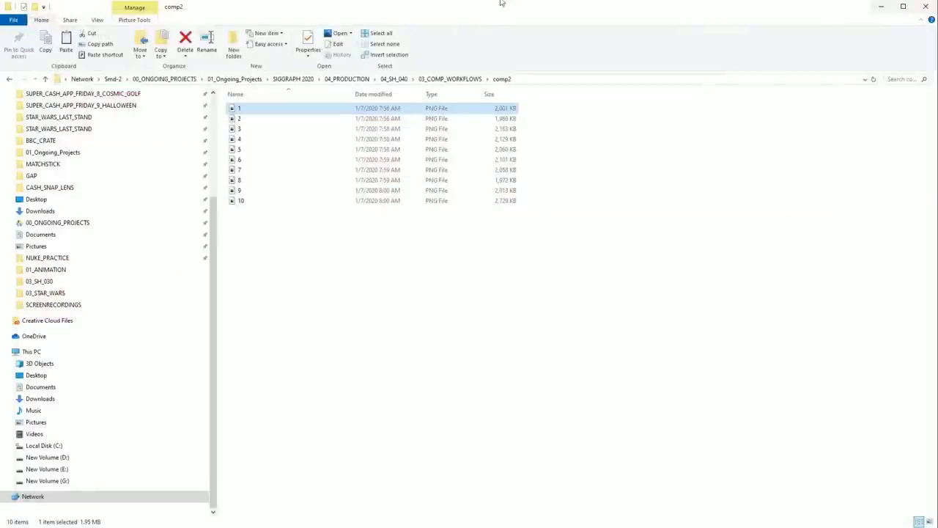
Step: Return to the 04_SH_040 folder, open the Cinema 4D scene 04_Blast FX_v02 and scrub its animation to frame 405
{"action": "left_click", "coordinate": [456, 80]}
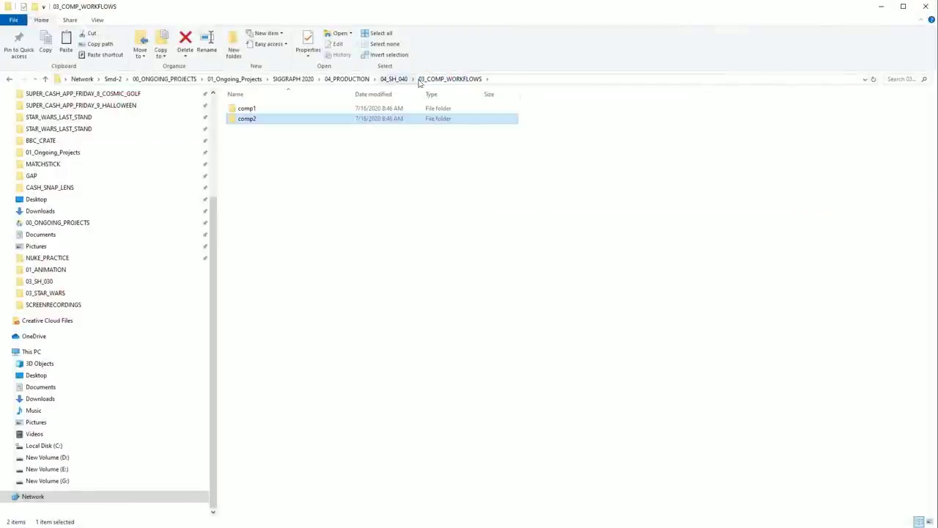
{"action": "left_click", "coordinate": [399, 81]}
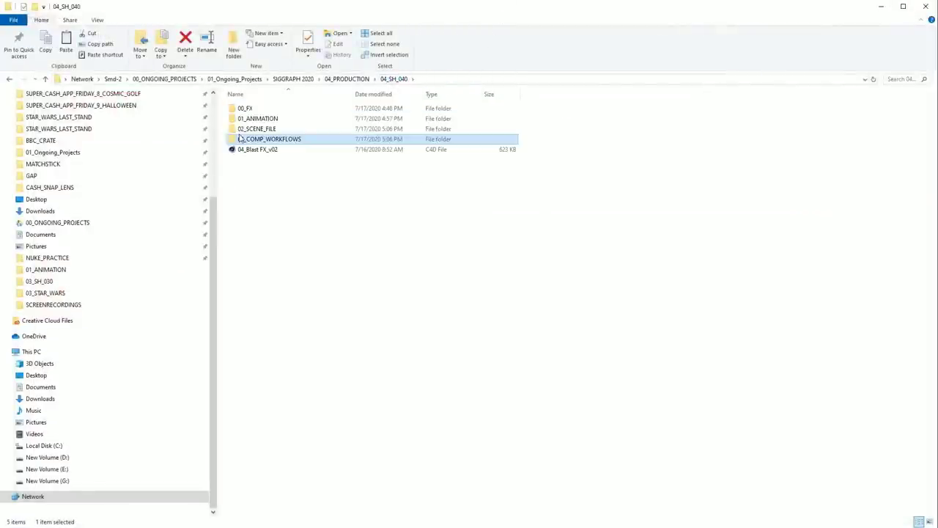
{"action": "double_click", "coordinate": [283, 151]}
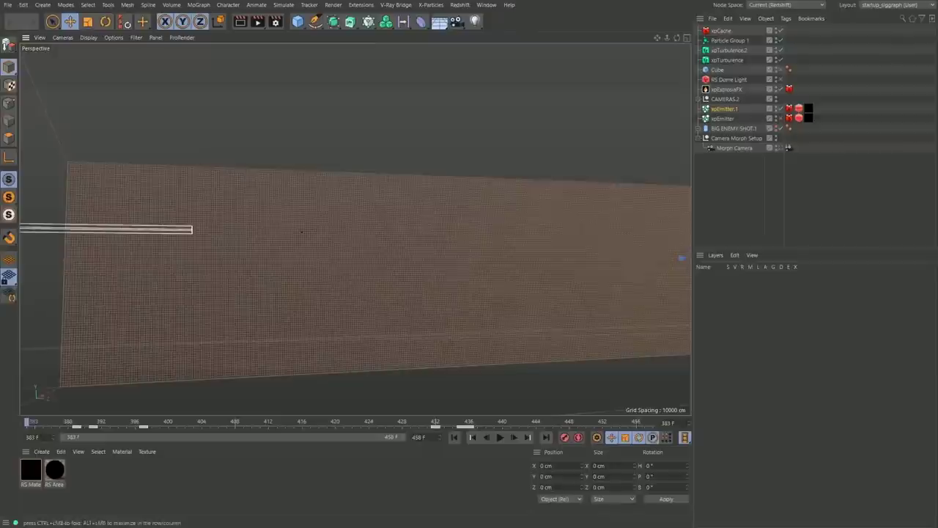
{"action": "left_click_drag", "start_coordinate": [28, 424], "coordinate": [124, 431]}
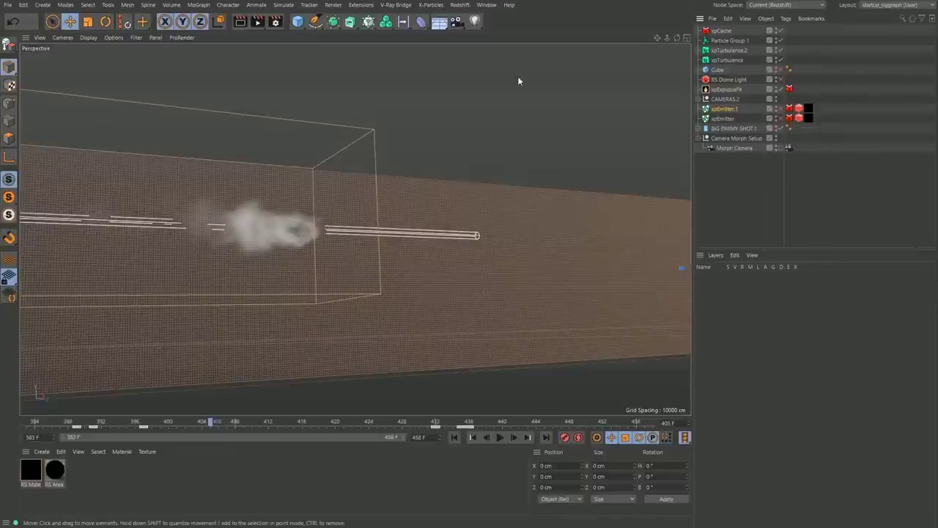
Step: Arrange the viewport as two views side by side and set the second view to Perspective with Gouraud Shading
{"action": "left_click", "coordinate": [686, 38]}
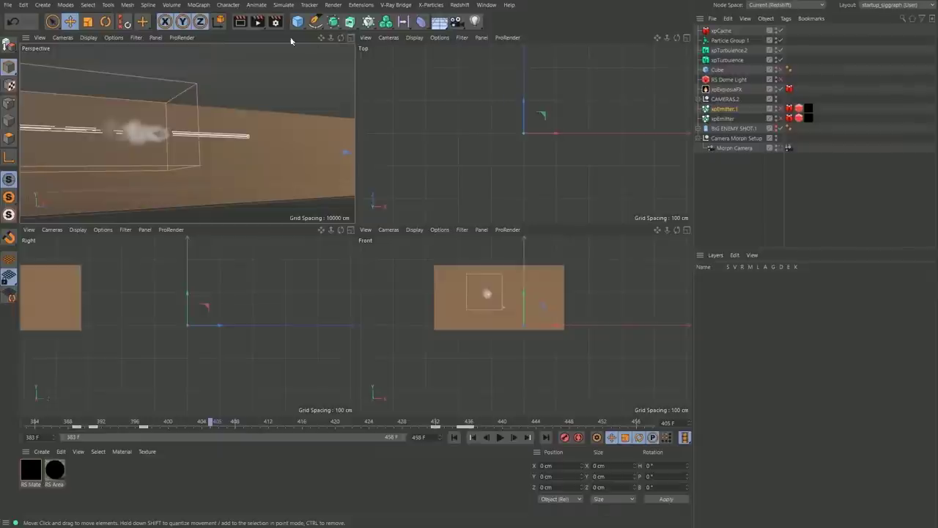
{"action": "left_click", "coordinate": [155, 38]}
{"action": "mouse_move", "coordinate": [192, 53]}
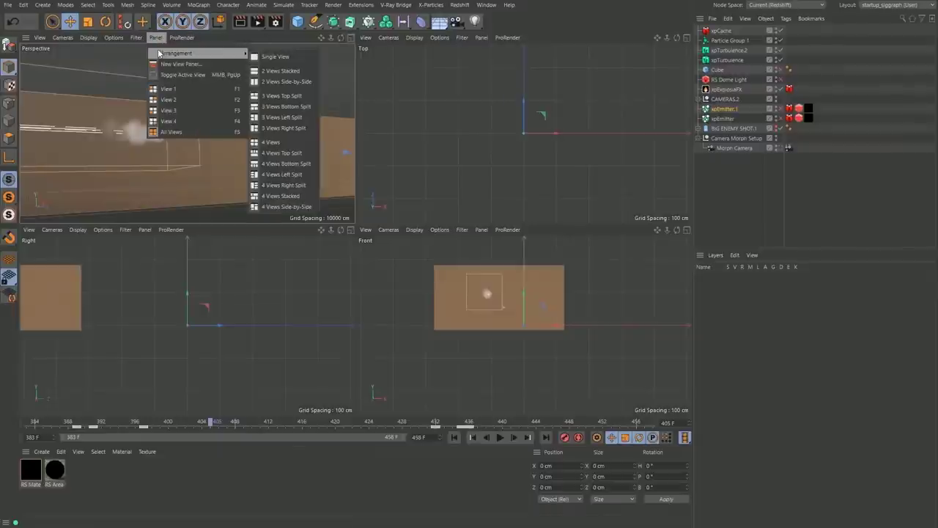
{"action": "left_click", "coordinate": [272, 81]}
{"action": "left_click", "coordinate": [388, 38]}
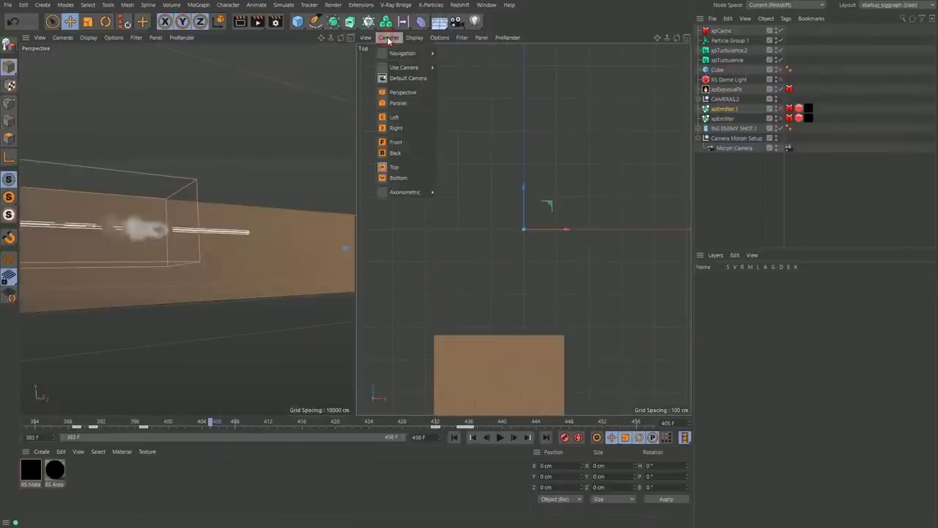
{"action": "left_click", "coordinate": [407, 93]}
{"action": "left_click", "coordinate": [415, 37]}
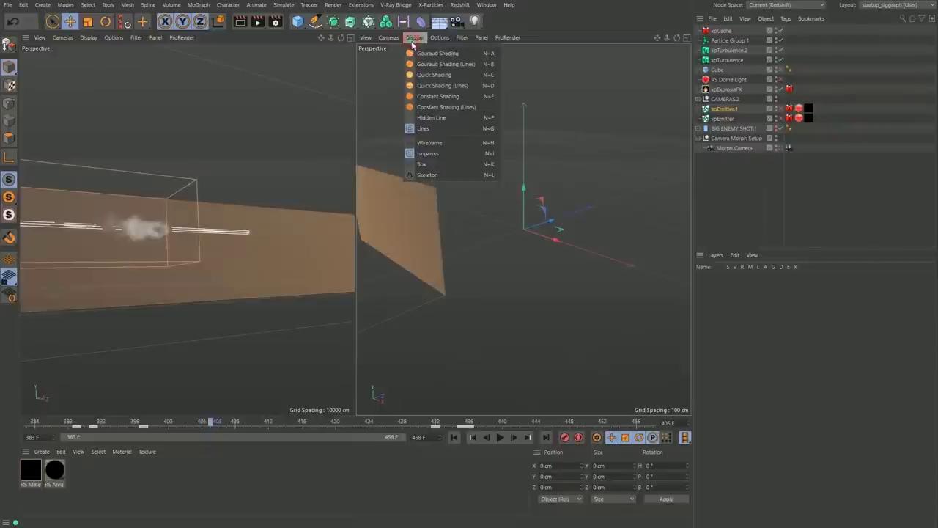
{"action": "left_click", "coordinate": [415, 58]}
Step: Frame the blast smoke in the second perspective view, maximize that view and examine the smoke around the laser from several angles
{"action": "left_click_drag", "start_coordinate": [565, 233], "coordinate": [405, 210], "text": "alt"}
{"action": "middle_click_drag", "start_coordinate": [405, 215], "coordinate": [499, 232], "text": "alt"}
{"action": "right_click_drag", "start_coordinate": [469, 221], "coordinate": [636, 218], "text": "alt"}
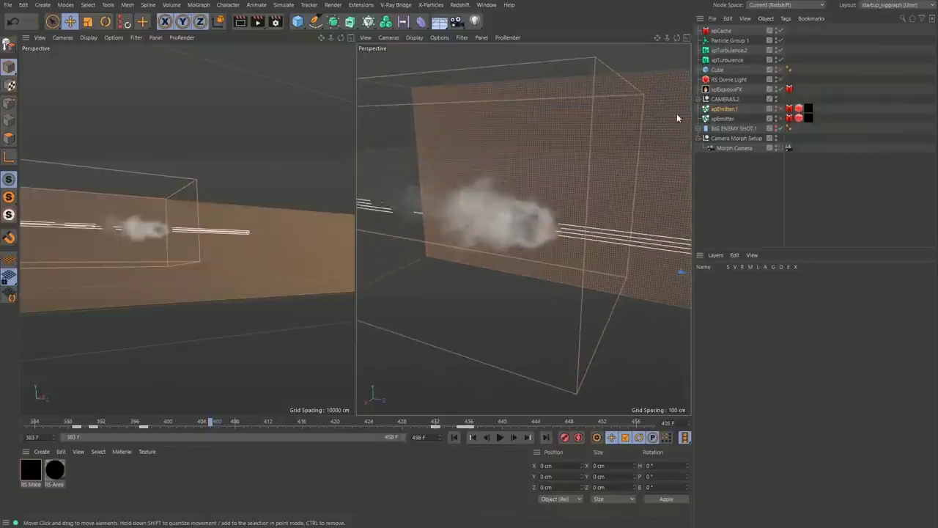
{"action": "left_click", "coordinate": [687, 38]}
{"action": "left_click_drag", "start_coordinate": [350, 229], "coordinate": [360, 257], "text": "alt"}
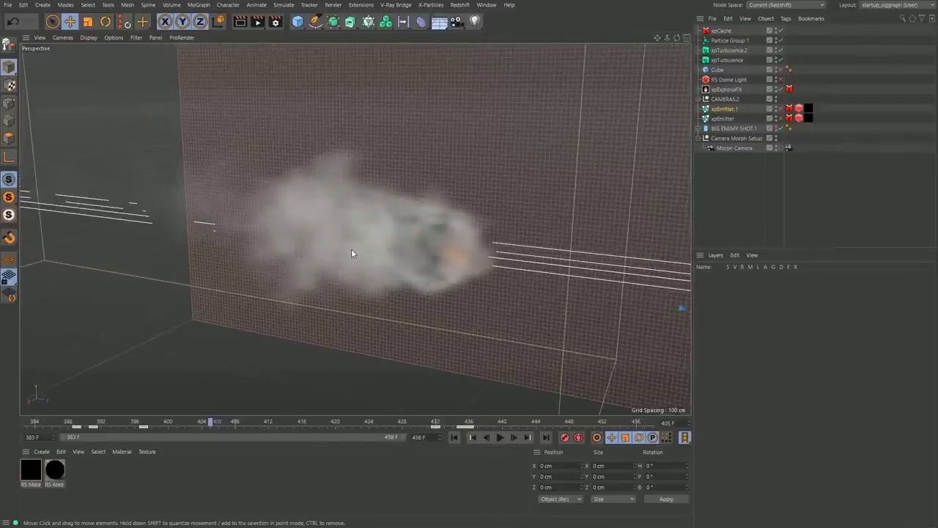
{"action": "left_click_drag", "start_coordinate": [375, 244], "coordinate": [396, 263], "text": "alt"}
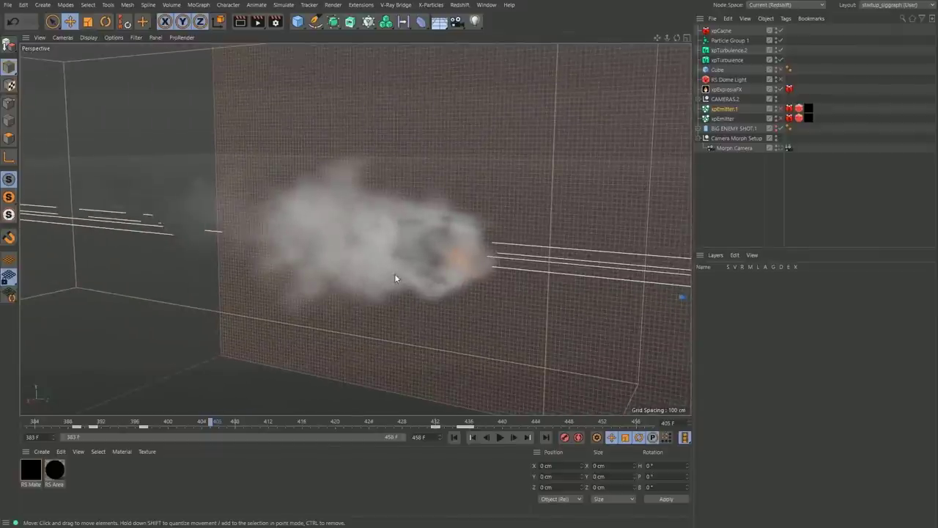
Step: Enable xpEmitter.1, hide xpExplosiaFX in the viewport, and advance the particle trail to frame 421
{"action": "left_click", "coordinate": [778, 108]}
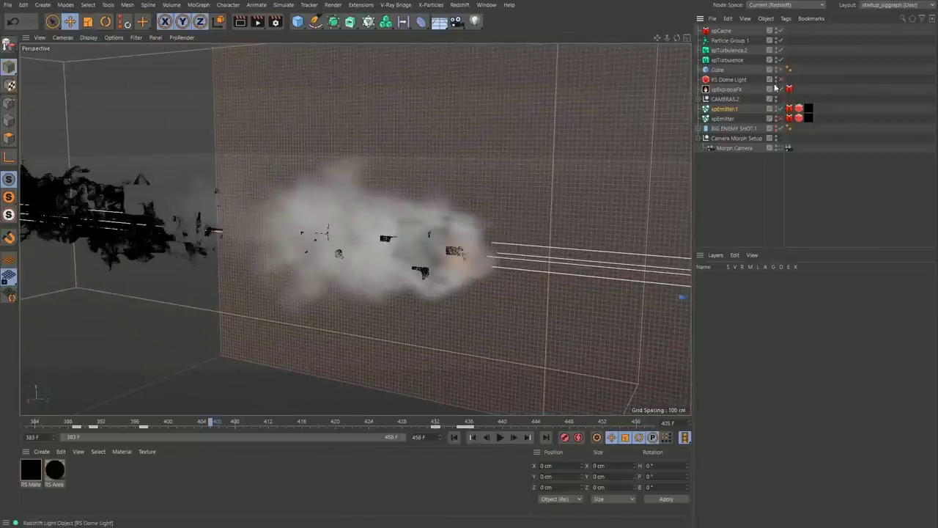
{"action": "left_click", "coordinate": [776, 90]}
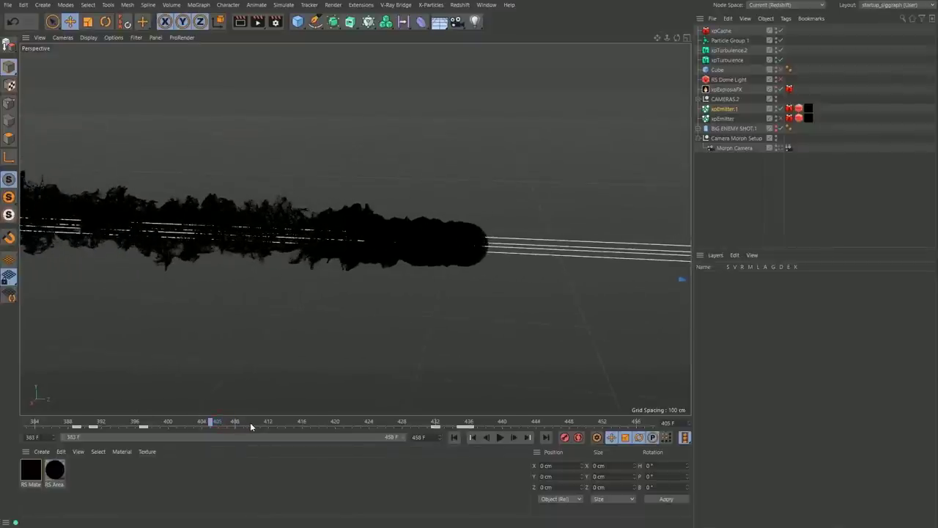
{"action": "left_click", "coordinate": [217, 423]}
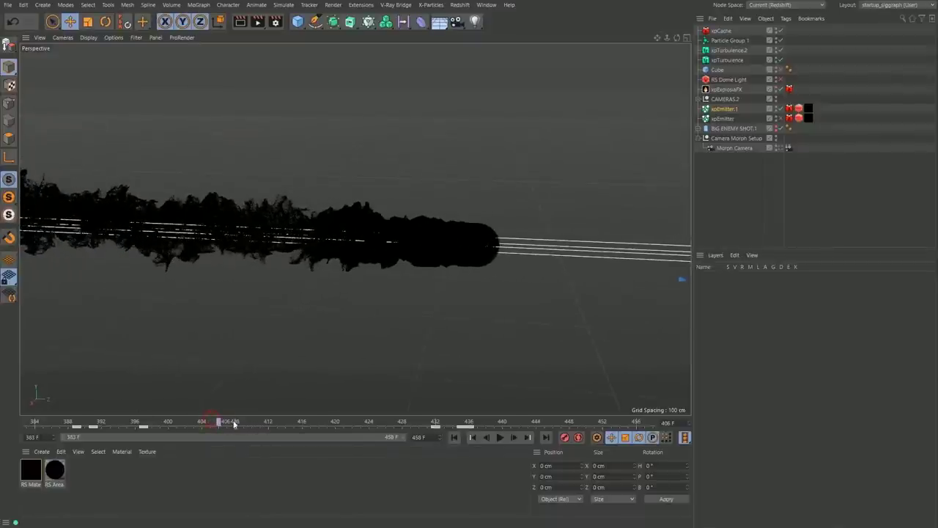
{"action": "left_click_drag", "start_coordinate": [299, 426], "coordinate": [316, 426]}
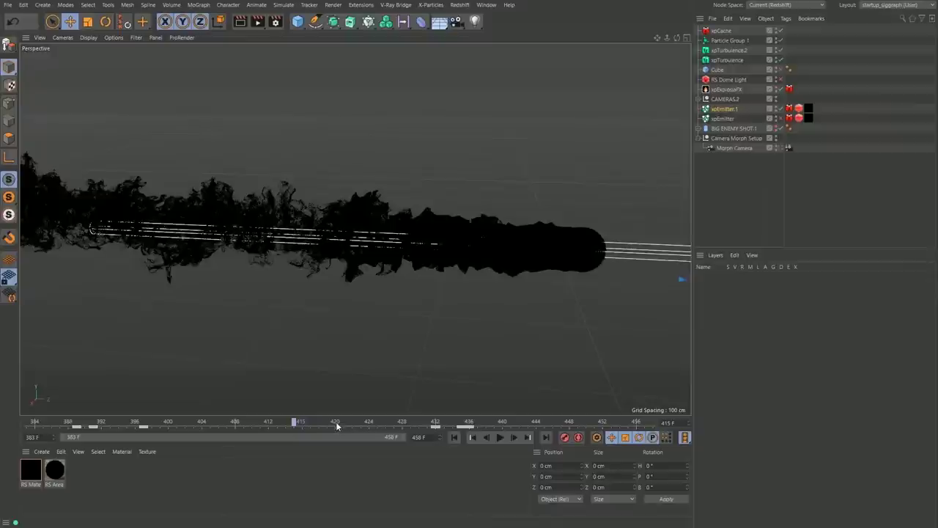
{"action": "key", "text": "g"}
{"action": "key", "text": "g"}
{"action": "key", "text": "g"}
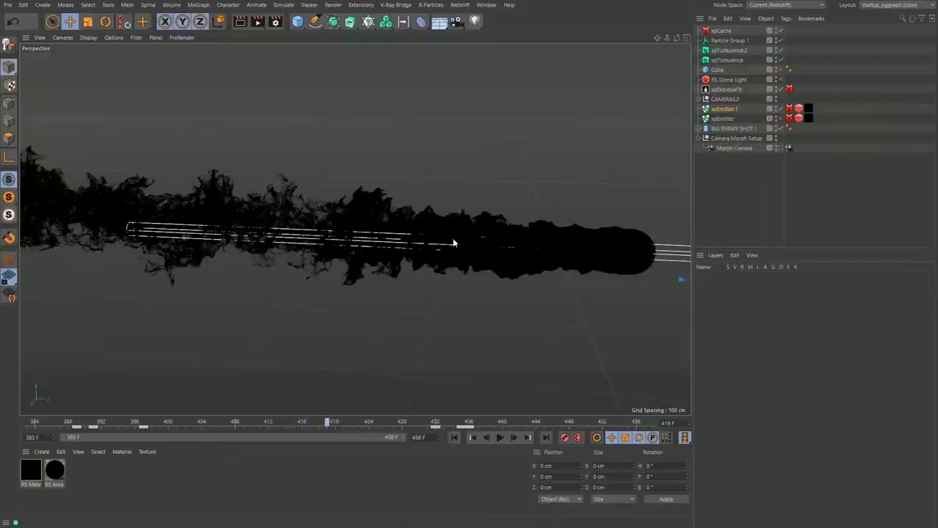
{"action": "key", "text": "g"}
{"action": "key", "text": "g"}
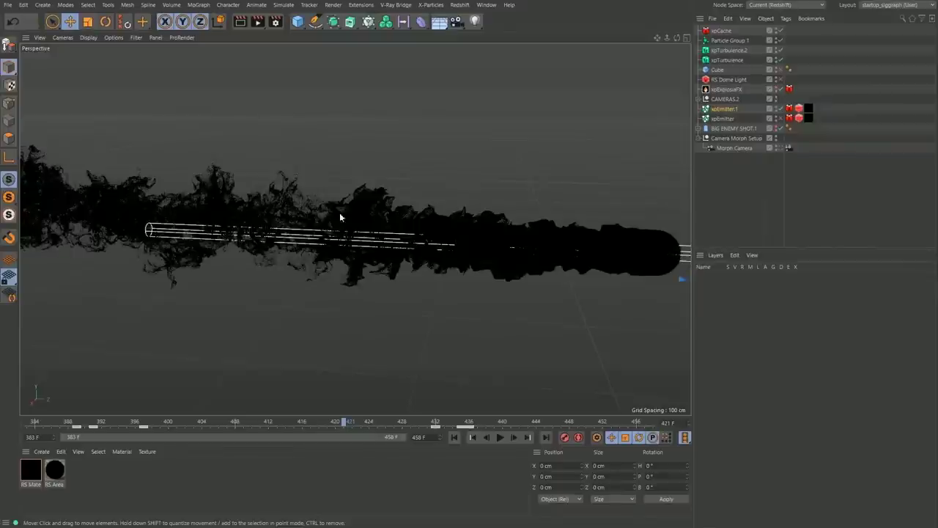
Step: Switch to File Explorer and preview the laser and laser2 clips in the 00_FX folder
{"action": "key", "text": "alt+Tab"}
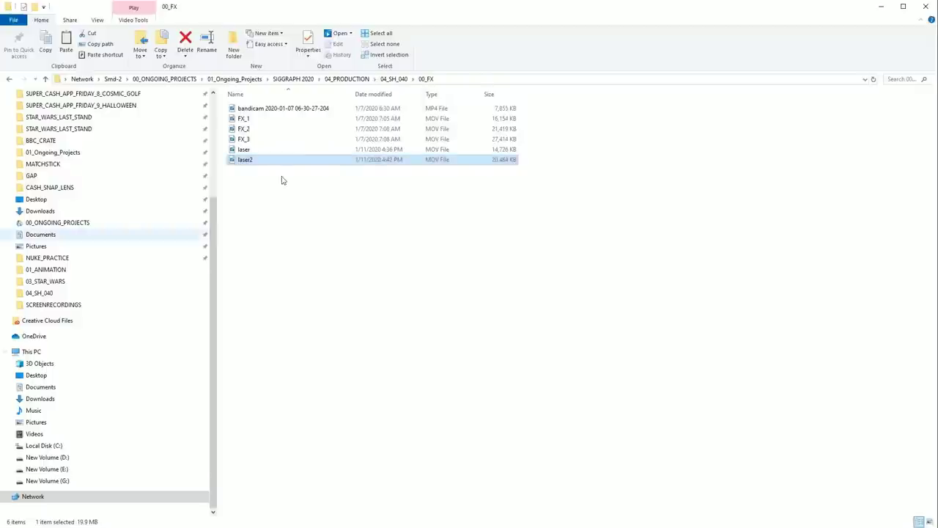
{"action": "double_click", "coordinate": [289, 149]}
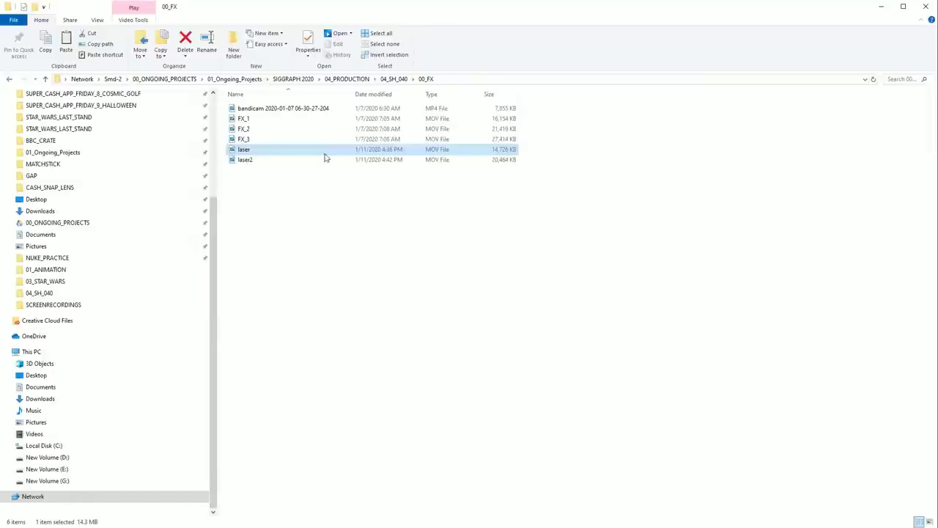
{"action": "left_click", "coordinate": [318, 160]}
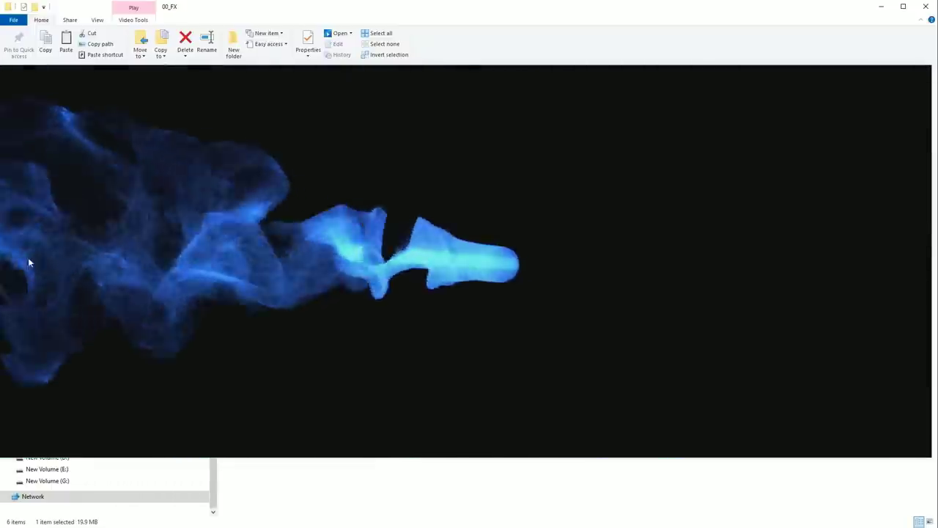
{"action": "key", "text": "space"}
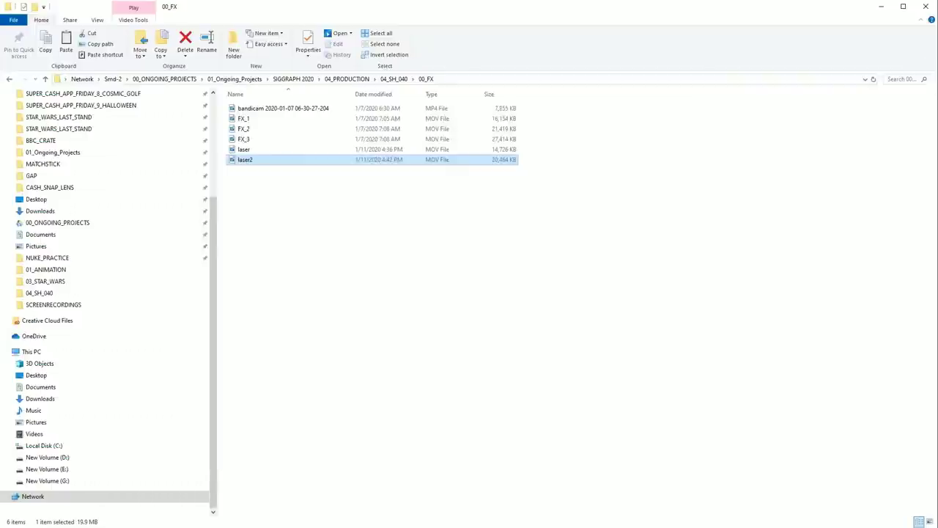
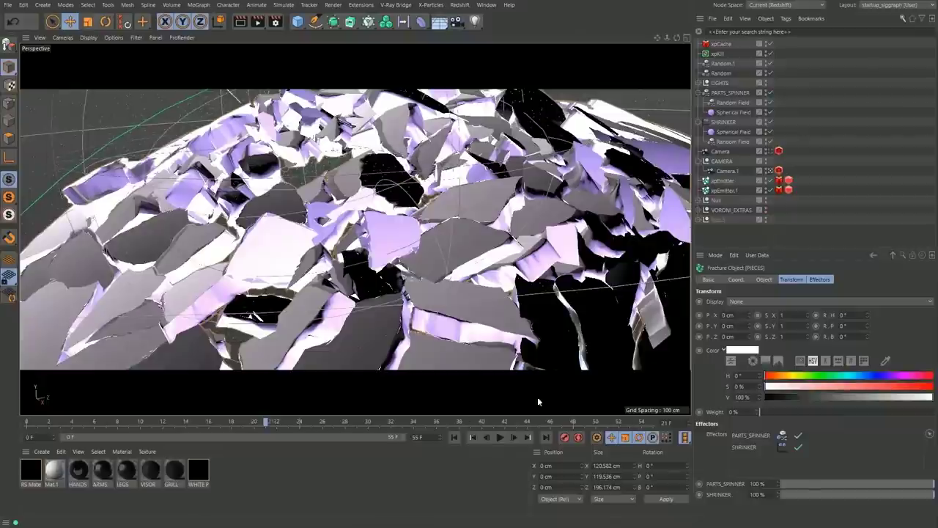
Step: Maximize the second perspective view of the fracture scene and examine the shattered helmet pieces from several angles
{"action": "left_click", "coordinate": [686, 39]}
{"action": "left_click", "coordinate": [687, 39]}
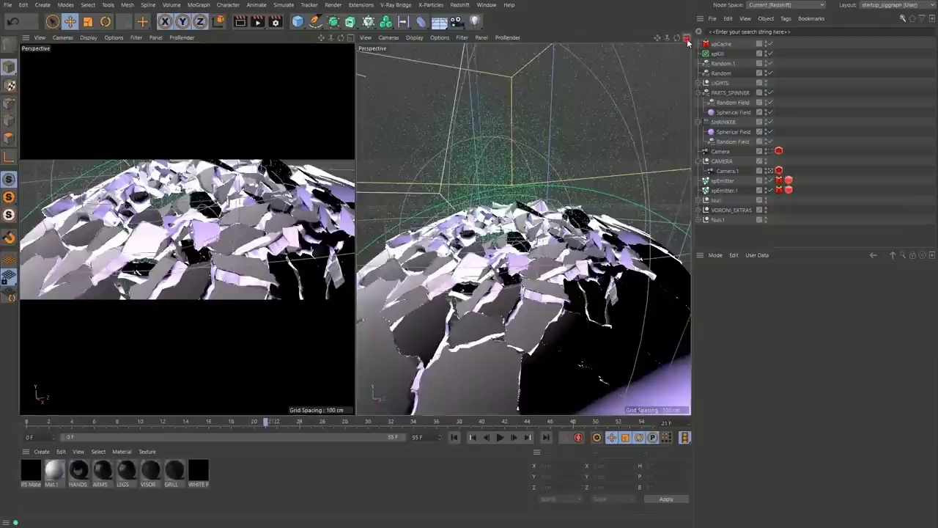
{"action": "scroll", "coordinate": [372, 204], "scroll_direction": "down", "scroll_amount": 5}
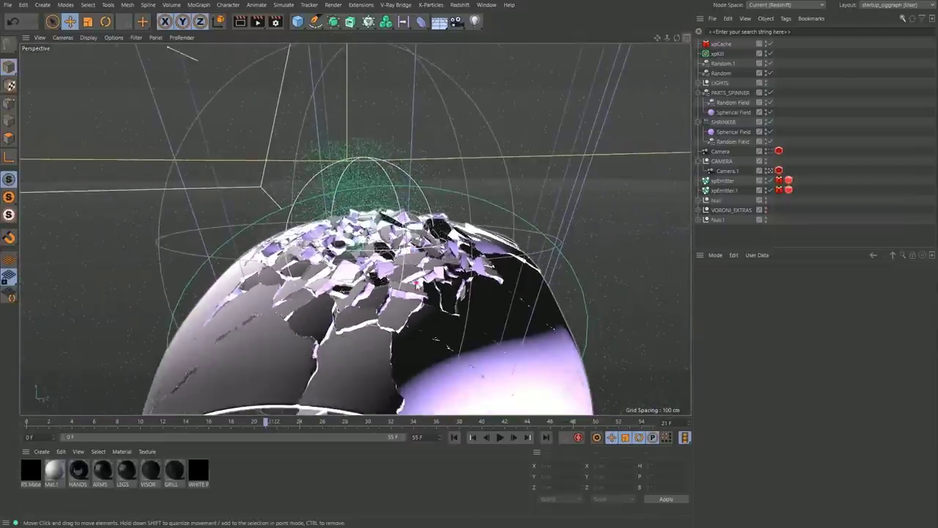
{"action": "middle_click_drag", "start_coordinate": [372, 204], "coordinate": [364, 173], "text": "alt"}
{"action": "left_click_drag", "start_coordinate": [389, 194], "coordinate": [308, 245], "text": "alt"}
{"action": "middle_click_drag", "start_coordinate": [550, 190], "coordinate": [516, 239], "text": "alt"}
{"action": "left_click_drag", "start_coordinate": [407, 233], "coordinate": [432, 318], "text": "alt"}
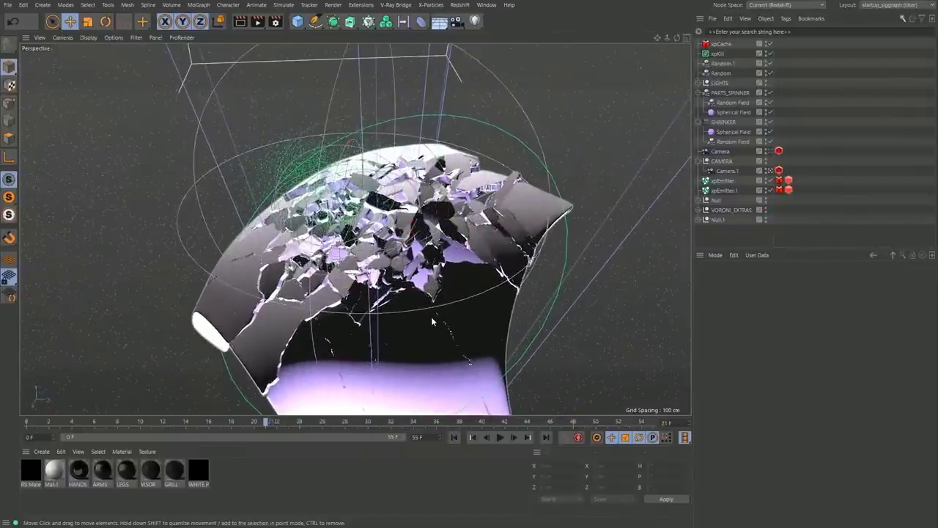
Step: Play the helmet fracture animation from frame 0 and stop it at about frame 20
{"action": "left_click", "coordinate": [27, 422]}
{"action": "left_click", "coordinate": [501, 438]}
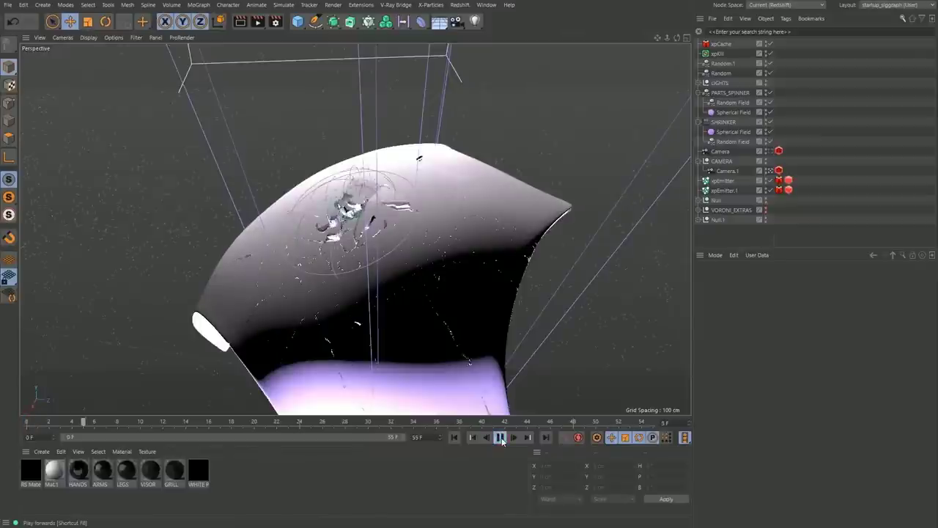
{"action": "left_click", "coordinate": [501, 438]}
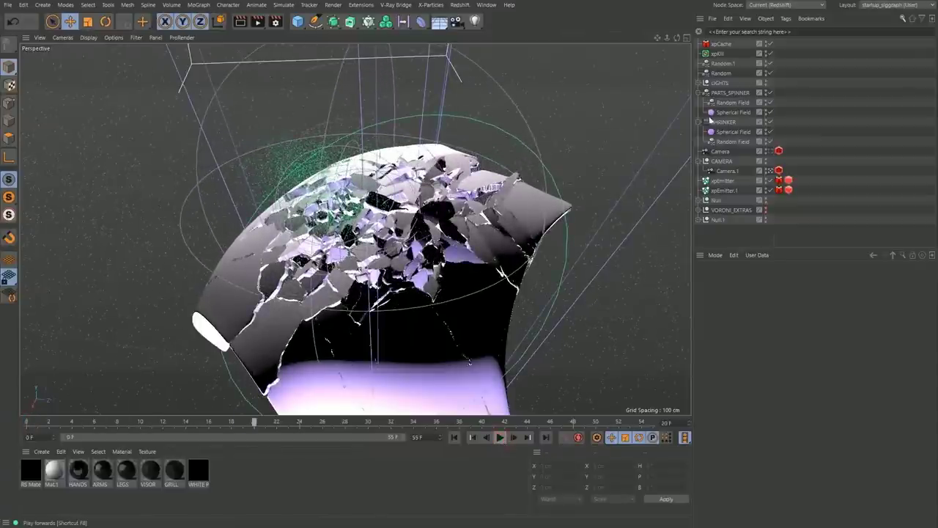
Step: Examine the PARTS_SPINNER rotation parameters and its Spherical Field while scrubbing the fracture to frame 33
{"action": "left_click", "coordinate": [738, 93]}
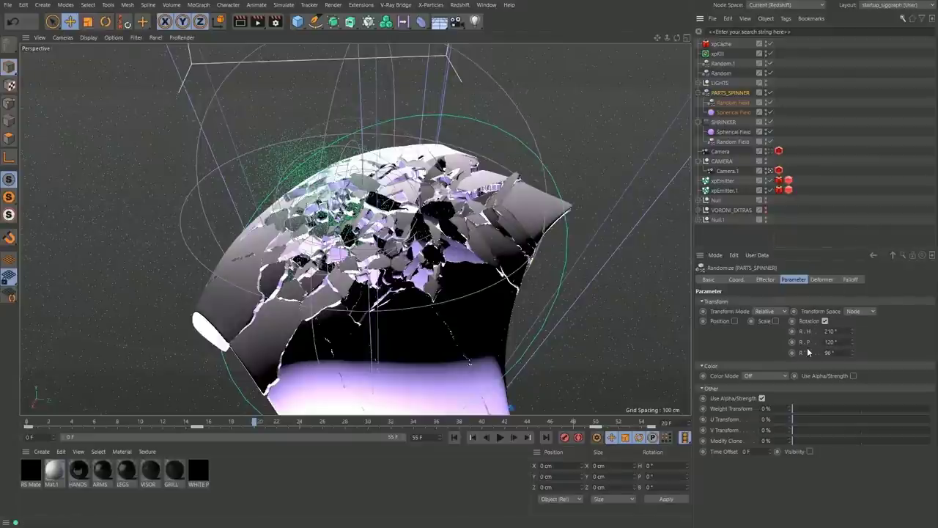
{"action": "left_click", "coordinate": [733, 112]}
{"action": "mouse_move", "coordinate": [426, 209]}
{"action": "left_mouse_down"}
{"action": "mouse_move", "coordinate": [805, 244]}
{"action": "mouse_move", "coordinate": [236, 188]}
{"action": "mouse_move", "coordinate": [460, 212]}
{"action": "mouse_move", "coordinate": [426, 209]}
{"action": "left_mouse_up"}
{"action": "left_click_drag", "start_coordinate": [40, 425], "coordinate": [404, 422]}
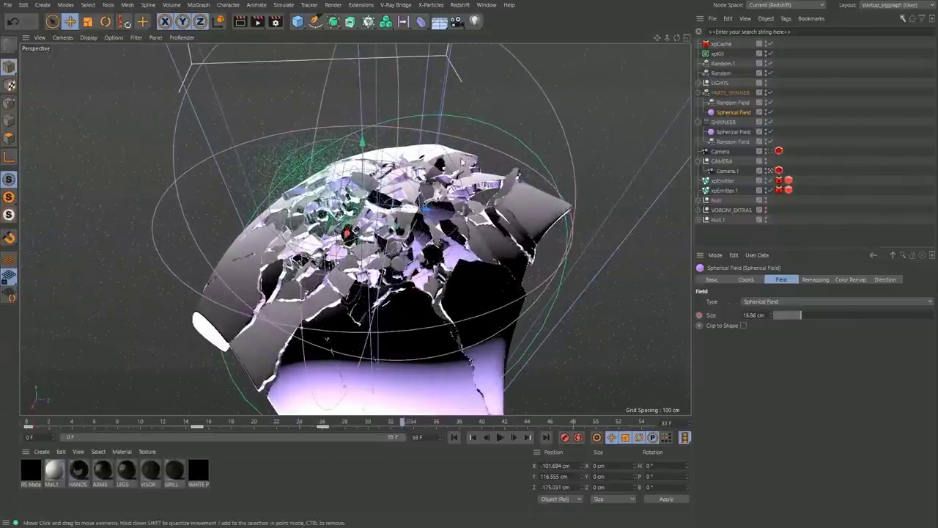
Step: Inspect the SHRINKER effector's parameters, toggle its position offset off and on, and examine the displaced pieces from a low angle
{"action": "right_click_drag", "start_coordinate": [496, 158], "coordinate": [660, 145], "text": "alt"}
{"action": "left_click", "coordinate": [730, 122]}
{"action": "left_click", "coordinate": [729, 121]}
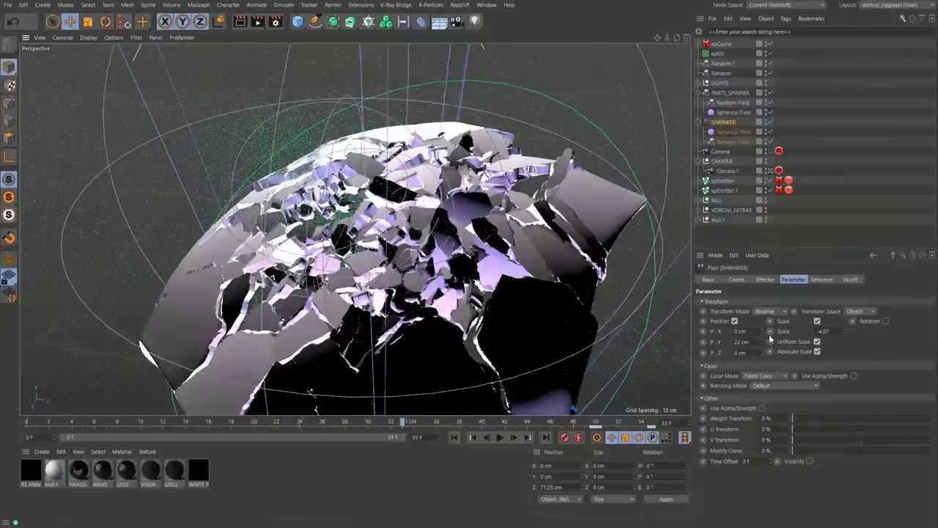
{"action": "left_click", "coordinate": [734, 323]}
{"action": "left_click", "coordinate": [734, 322]}
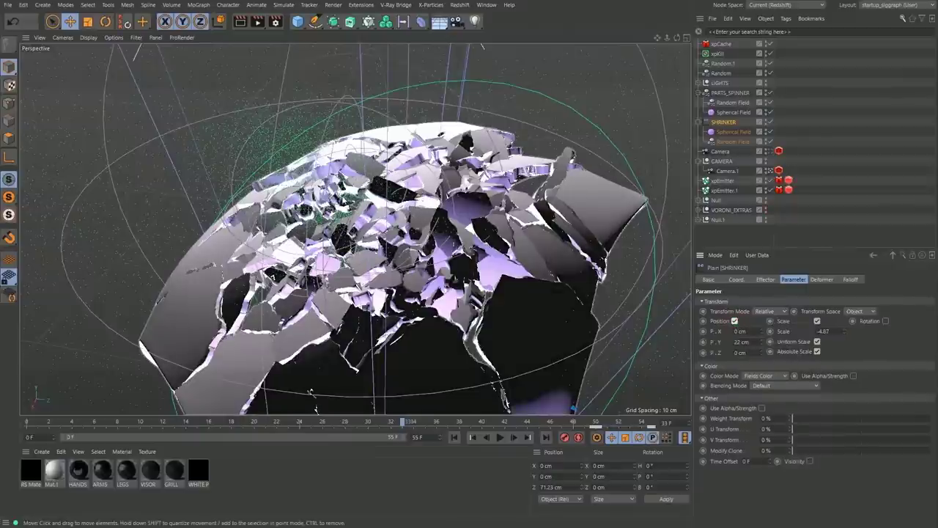
{"action": "left_click_drag", "start_coordinate": [271, 276], "coordinate": [298, 206], "text": "alt"}
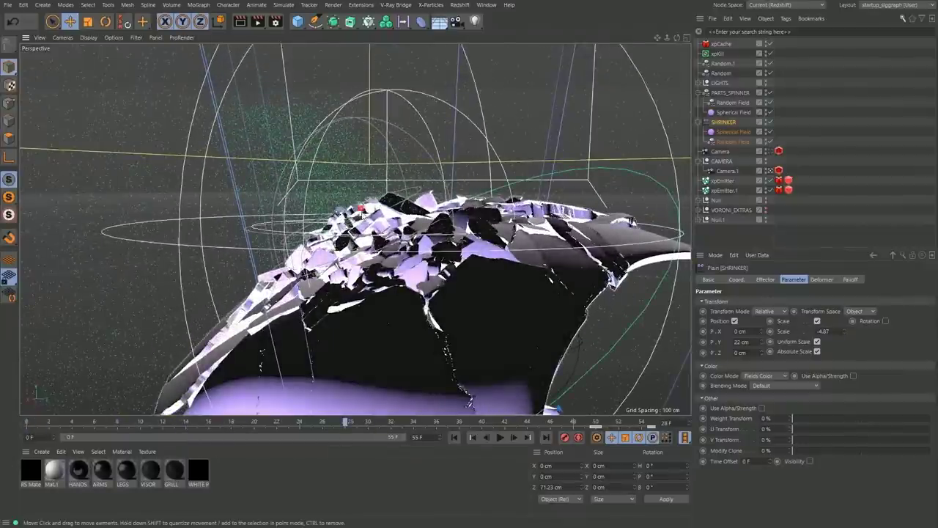
{"action": "left_click_drag", "start_coordinate": [361, 210], "coordinate": [371, 228], "text": "alt"}
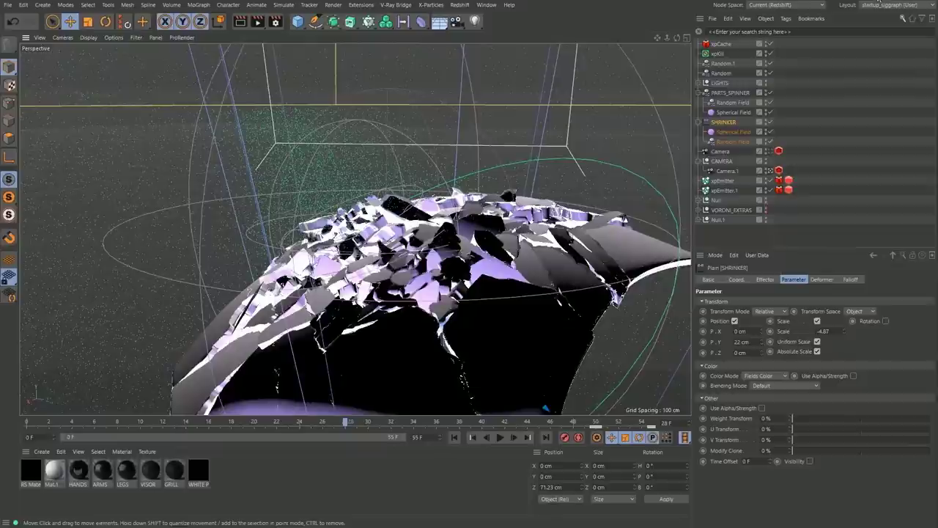
Step: Switch to the Redshift_SIGGRAPH layout and start a live render of the maximized camera view at frame 16
{"action": "left_click", "coordinate": [891, 6]}
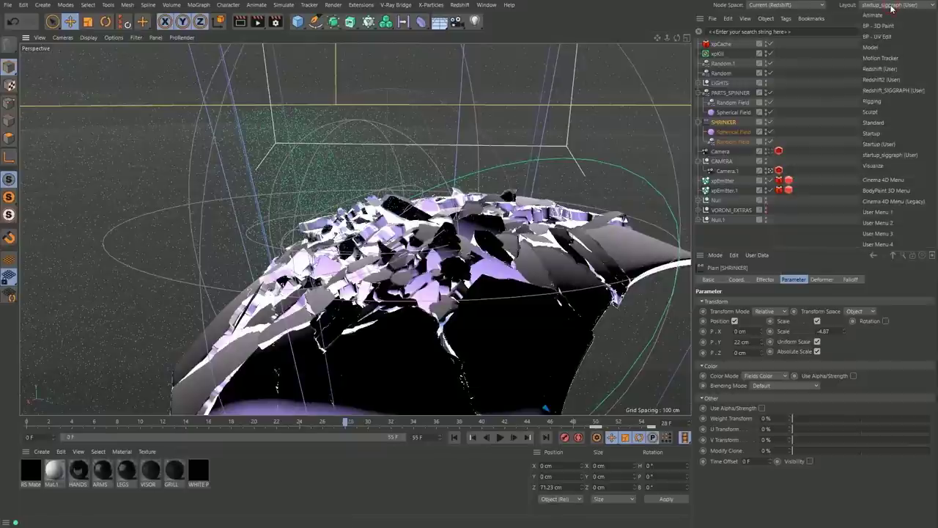
{"action": "left_click", "coordinate": [894, 91]}
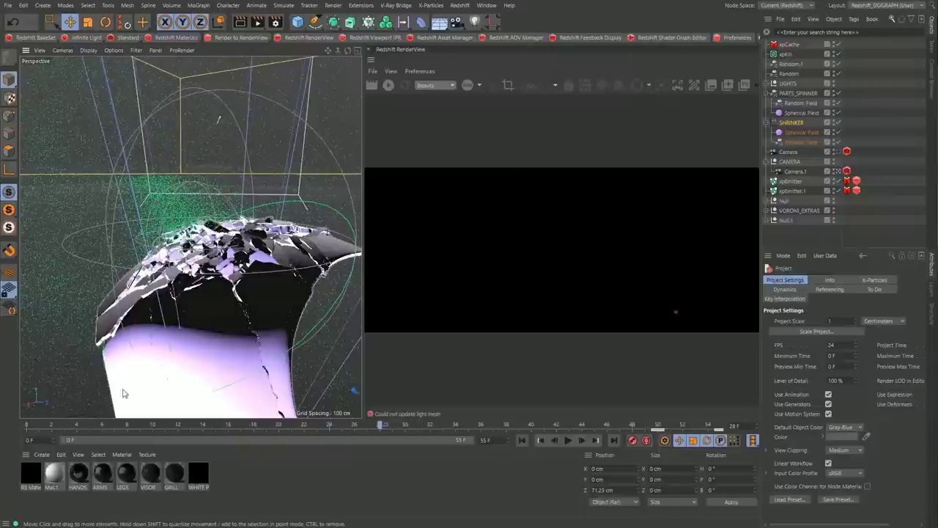
{"action": "left_click", "coordinate": [113, 427]}
{"action": "left_click_drag", "start_coordinate": [113, 428], "coordinate": [230, 428]}
{"action": "left_click", "coordinate": [357, 51]}
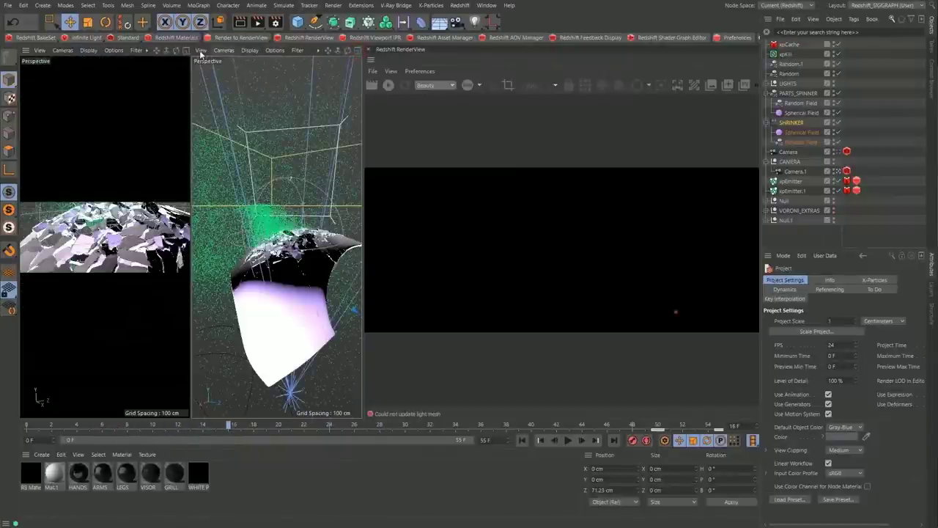
{"action": "left_click", "coordinate": [184, 49]}
{"action": "left_click", "coordinate": [388, 85]}
{"action": "left_click", "coordinate": [387, 85]}
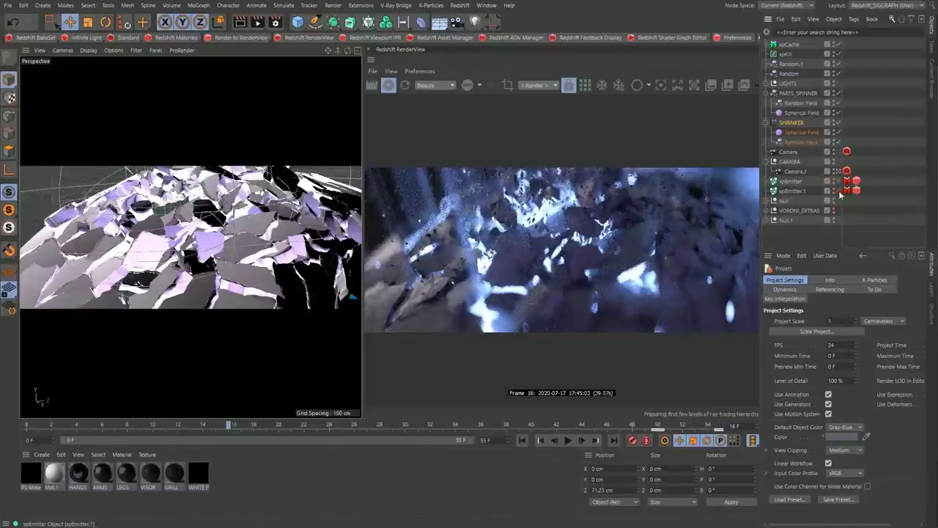
Step: Disable the SHRINKER effector and draw a render region over most of the fractured surface
{"action": "left_click", "coordinate": [839, 123]}
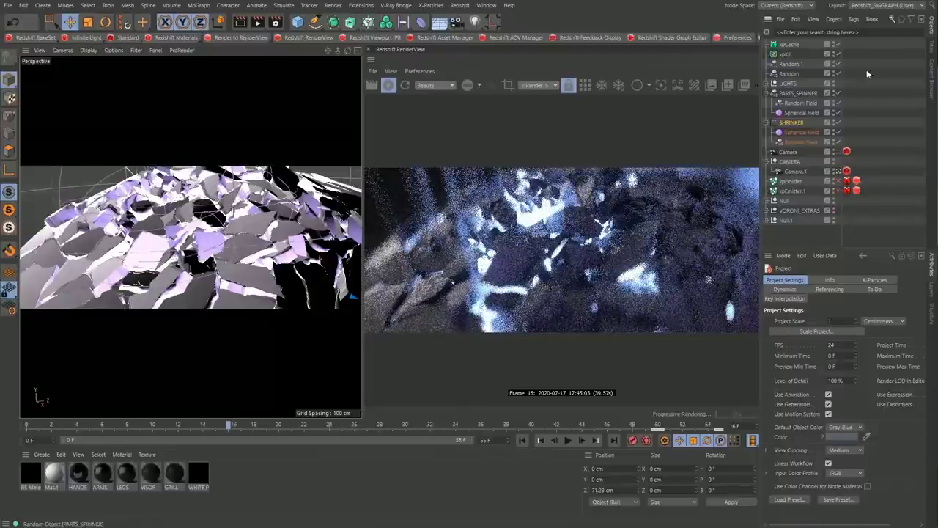
{"action": "left_click", "coordinate": [838, 122]}
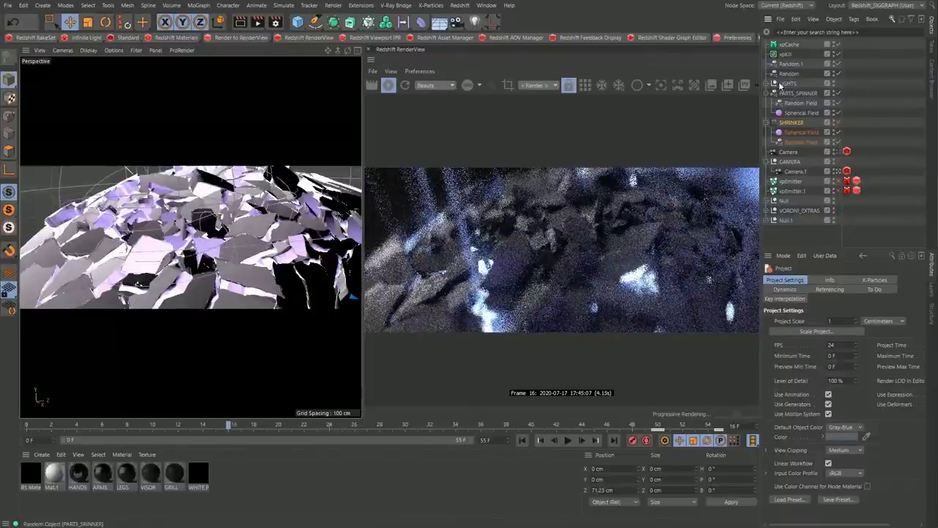
{"action": "left_click_drag", "start_coordinate": [400, 176], "coordinate": [736, 297], "text": "ctrl"}
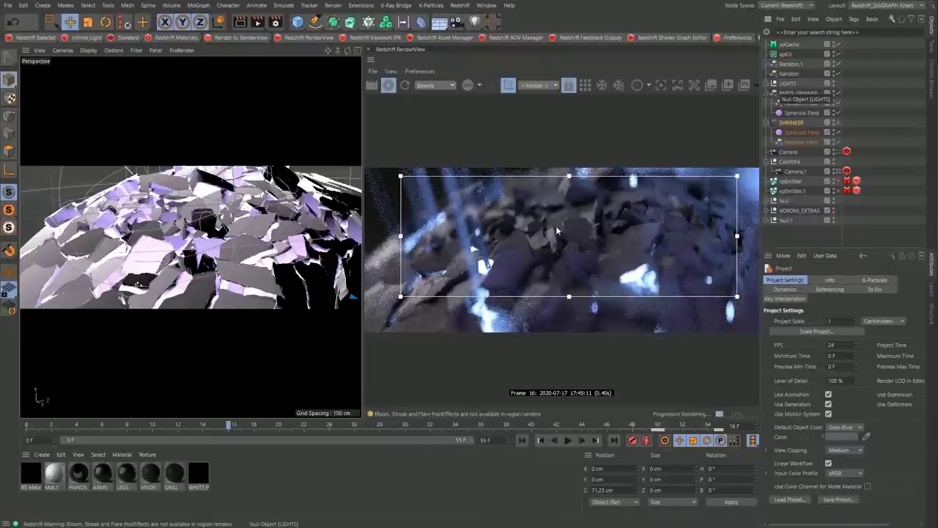
Step: Re-enable the particle emitters and the SHRINKER effector in the region render
{"action": "left_click", "coordinate": [839, 180]}
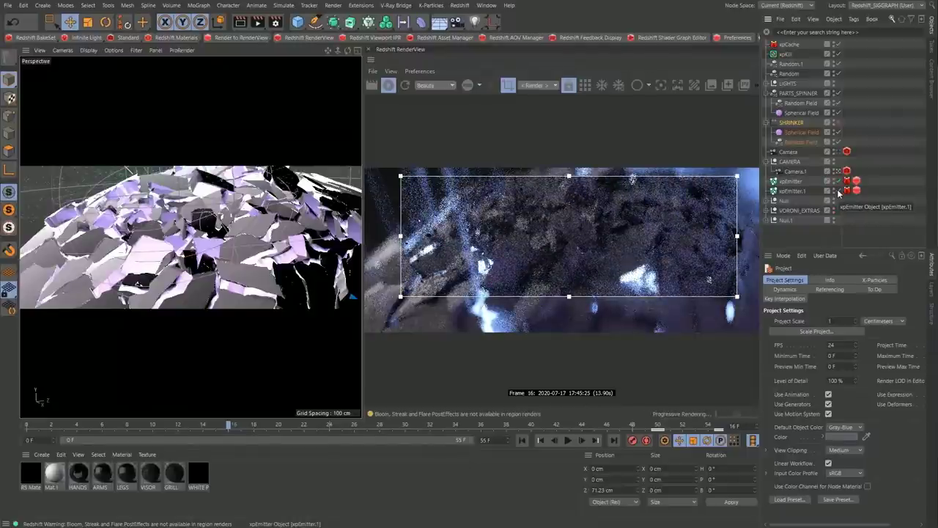
{"action": "left_click", "coordinate": [838, 122]}
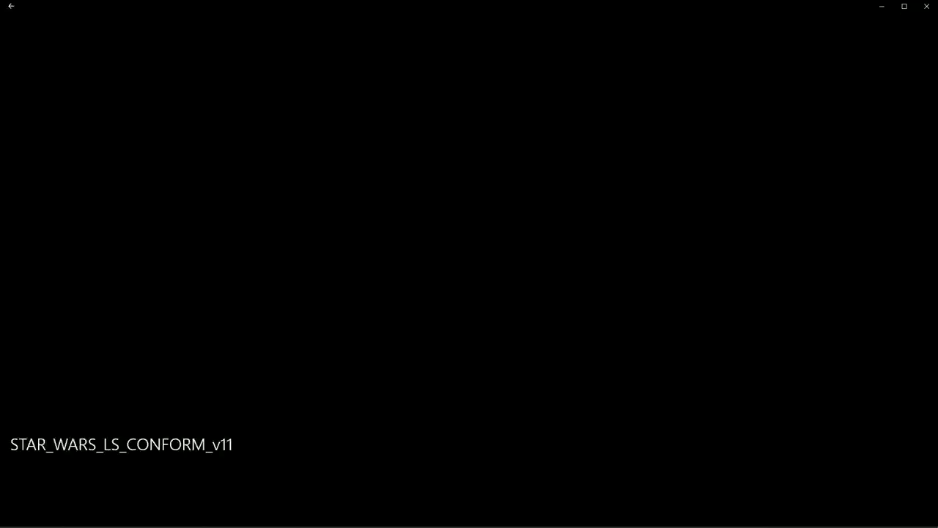
Step: Switch to the STAR_WARS_LS_CONFORM_v11 video and pause it on the helmet fracture shot at about 49 seconds
{"action": "left_click", "coordinate": [478, 480]}
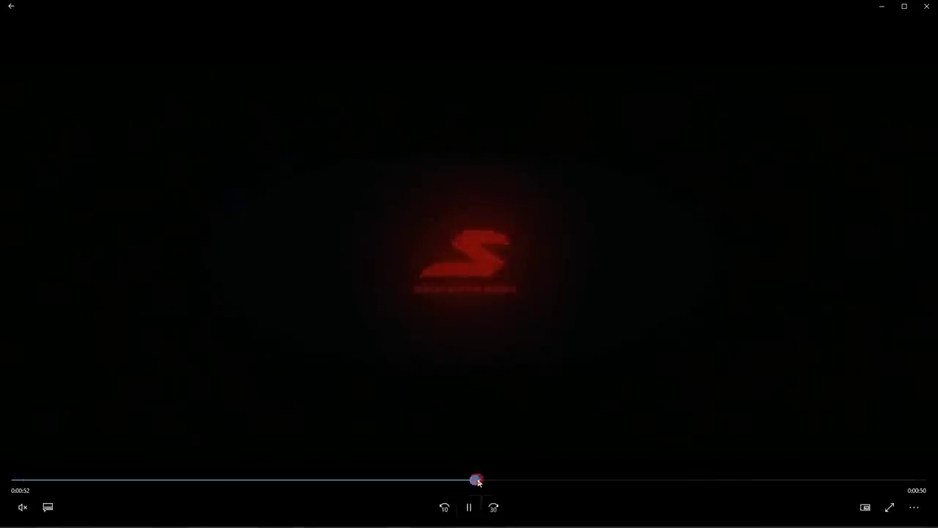
{"action": "left_click", "coordinate": [437, 480]}
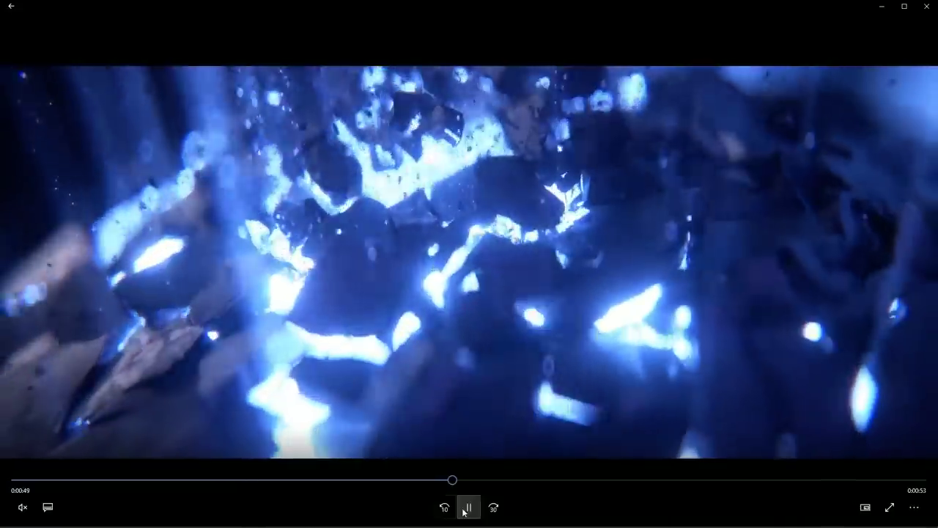
{"action": "left_click", "coordinate": [463, 511]}
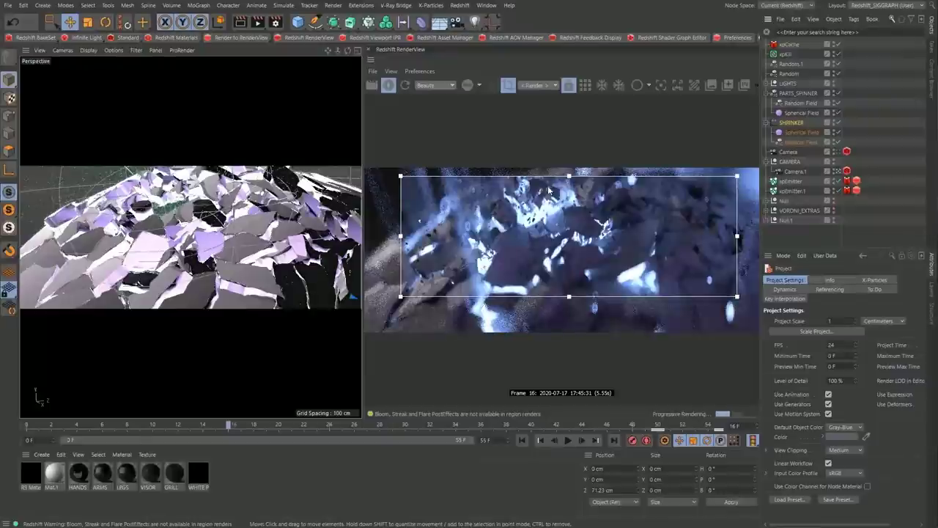
Step: Check the custom fracture-part objects assigned in the Redshift Object tag of xpEmitter
{"action": "left_click", "coordinate": [791, 181]}
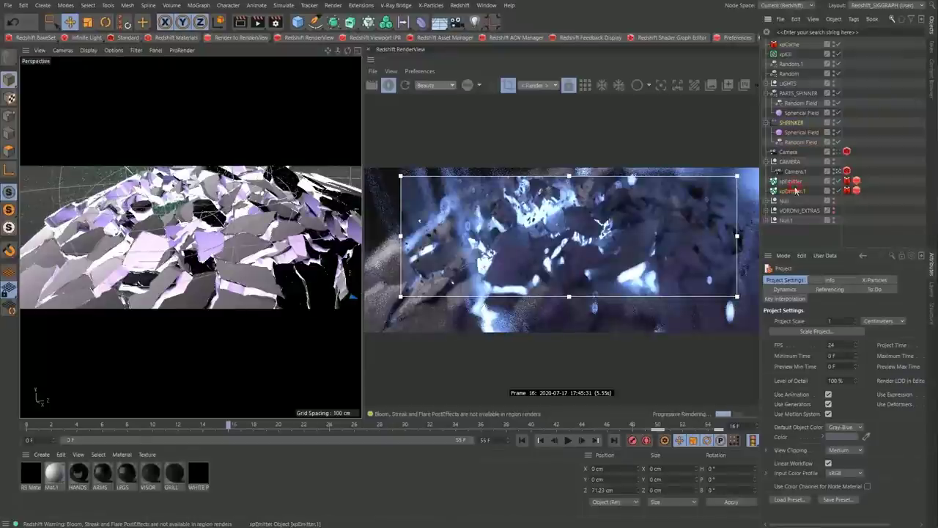
{"action": "left_click", "coordinate": [856, 191]}
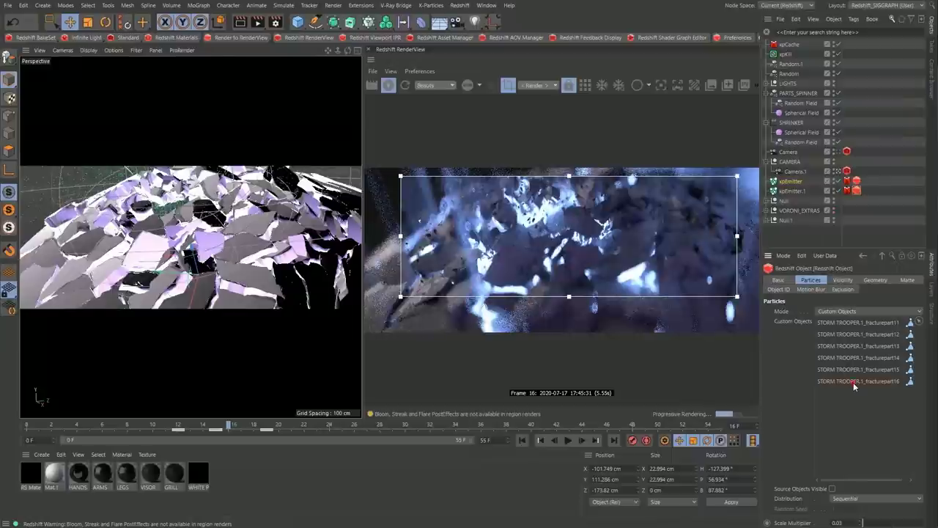
{"action": "left_click", "coordinate": [852, 323]}
Step: Locate the PIECES fracture object from the viewport, check its child parts and effectors, and review the SHRINKER parameters
{"action": "left_click", "coordinate": [240, 280]}
{"action": "key", "text": "s"}
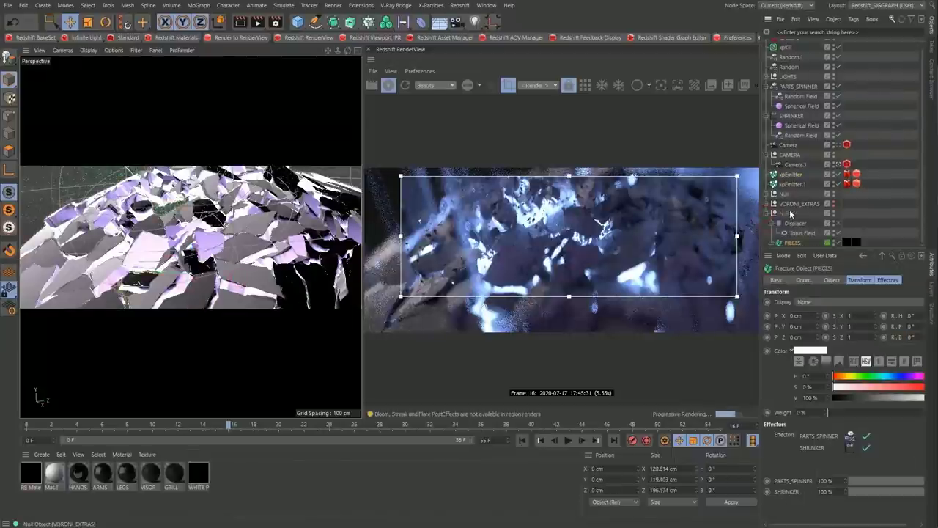
{"action": "left_click", "coordinate": [779, 243]}
{"action": "scroll", "coordinate": [783, 233], "scroll_direction": "down", "scroll_amount": 5}
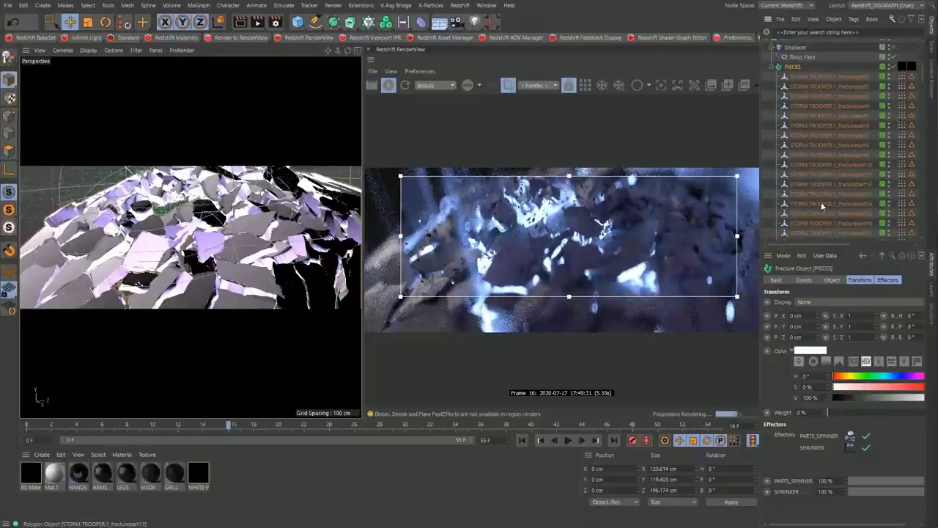
{"action": "left_click", "coordinate": [772, 68]}
{"action": "left_click", "coordinate": [885, 283]}
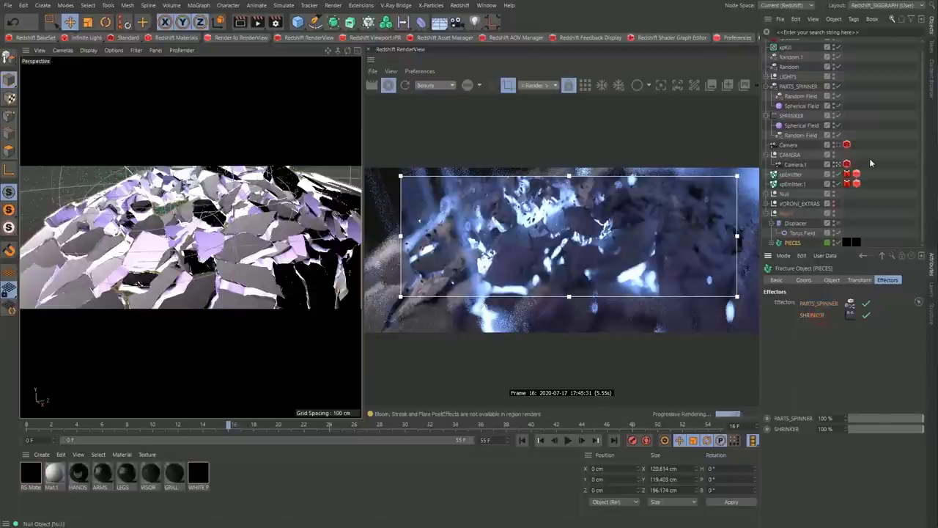
{"action": "left_click", "coordinate": [767, 86]}
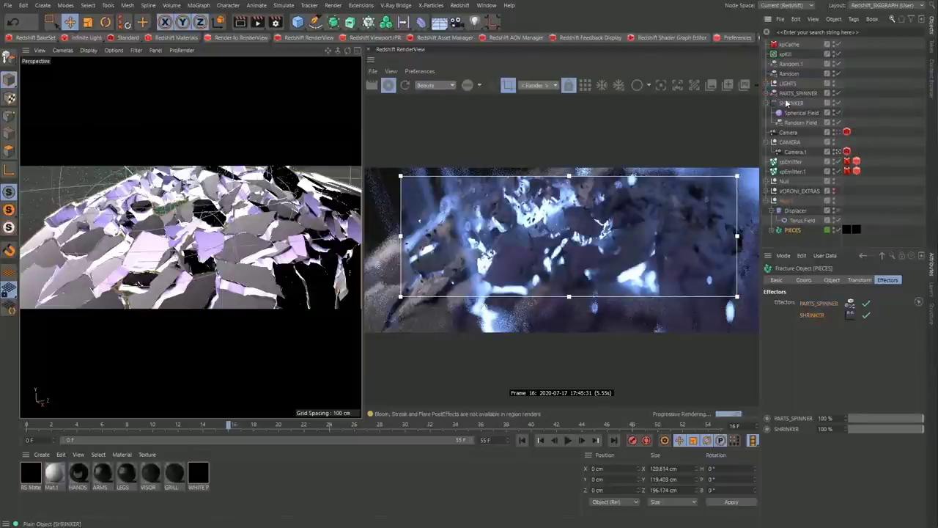
{"action": "left_click", "coordinate": [790, 103]}
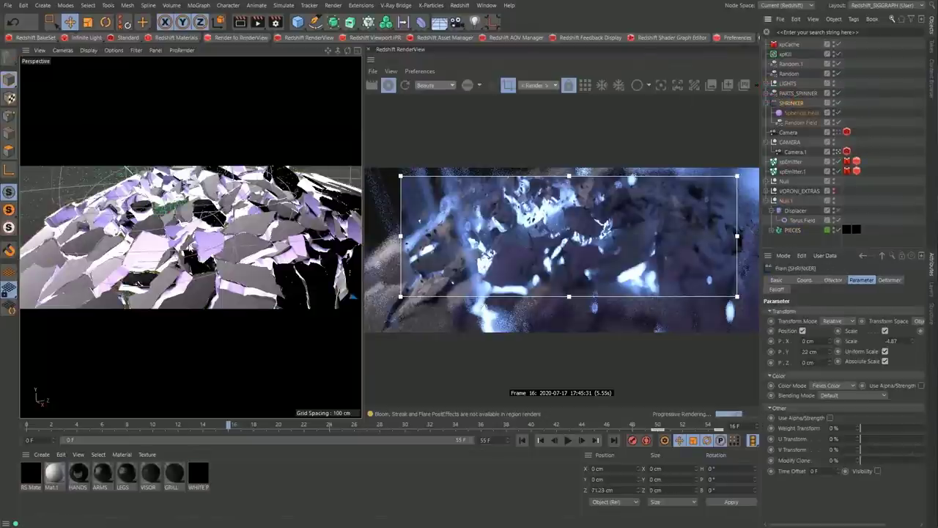
Step: Compare the modifier settings of xpEmitter and xpEmitter.1 and review the rotation settings in xpEmitter's extended data
{"action": "left_click", "coordinate": [790, 162]}
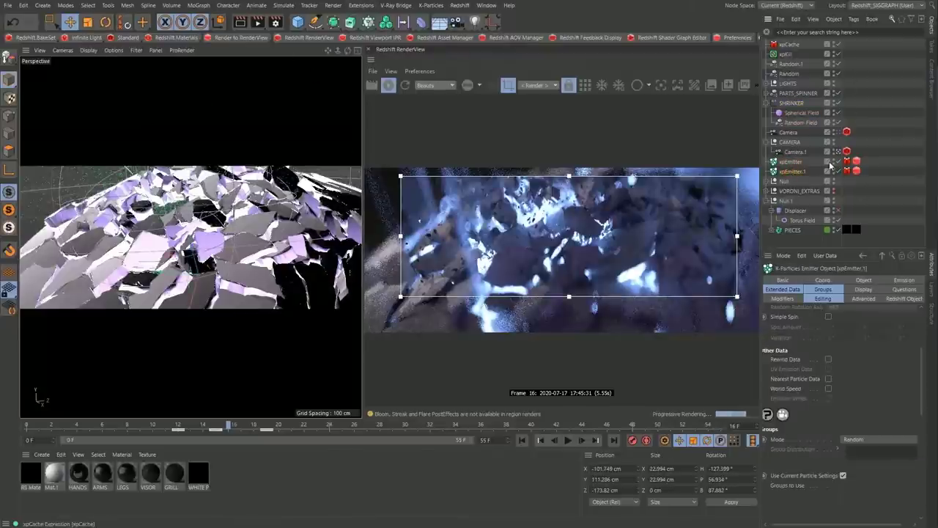
{"action": "left_click", "coordinate": [782, 298]}
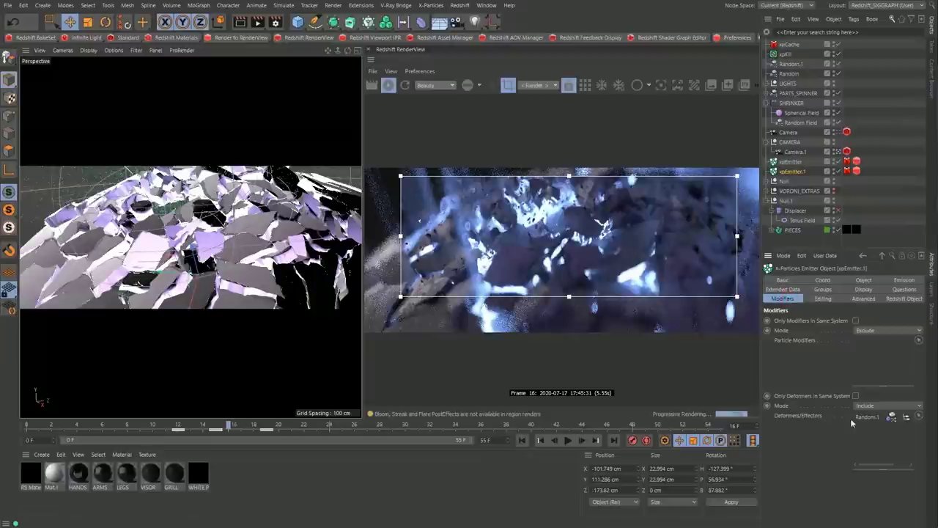
{"action": "left_click", "coordinate": [788, 162]}
{"action": "left_click", "coordinate": [793, 171]}
{"action": "left_click", "coordinate": [794, 162]}
{"action": "left_click", "coordinate": [785, 289]}
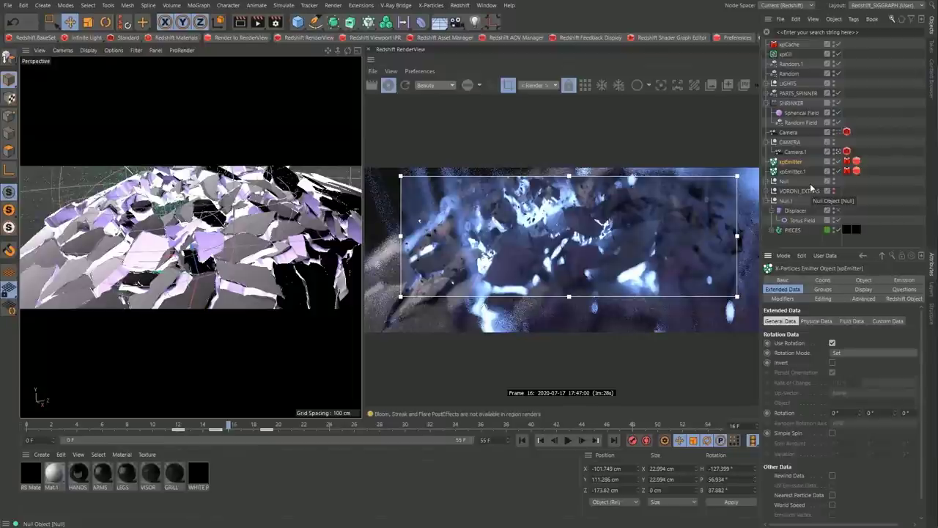
Step: Stop the live render and open the SH_050_2_v01 scene from the 01_SH_050_2_v01 folder in File Explorer
{"action": "left_click", "coordinate": [389, 85]}
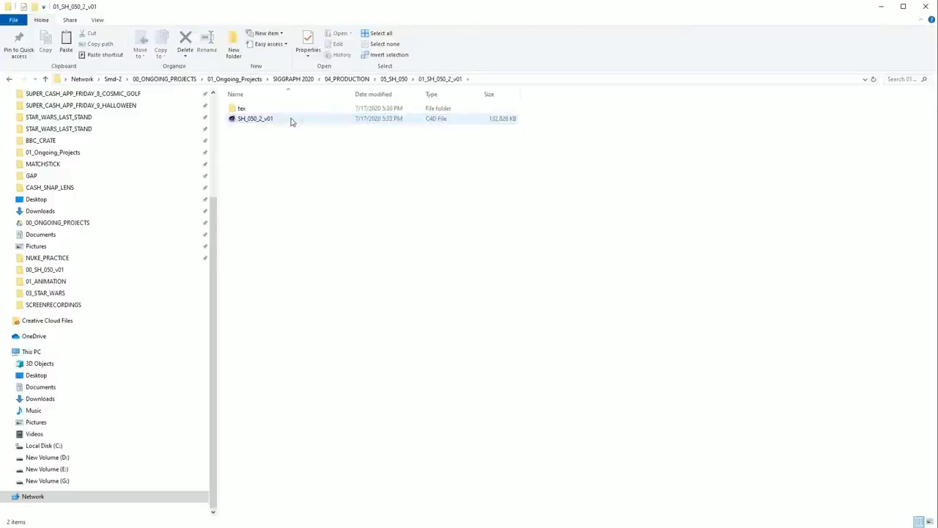
{"action": "left_click", "coordinate": [291, 120]}
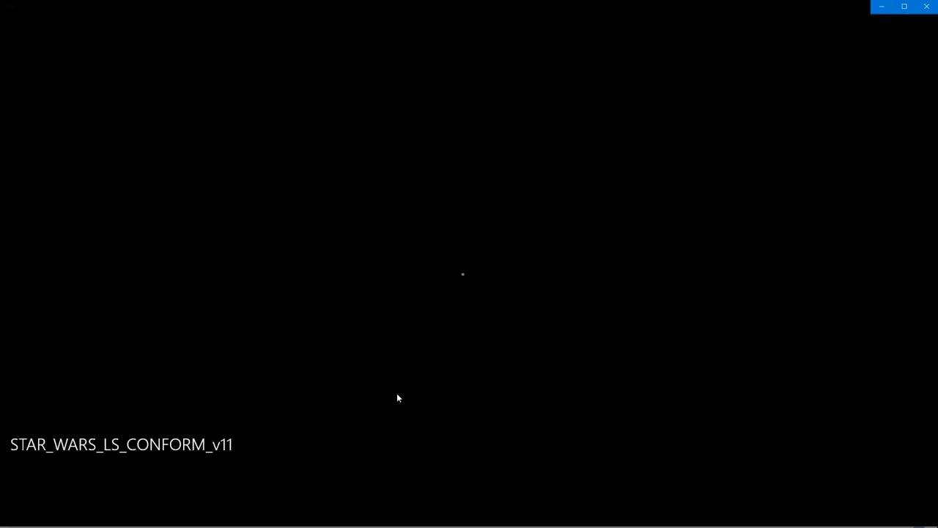
Step: Play the stormtrooper explosion shot in the STAR_WARS_LS_CONFORM_v11 video and pause it at about 52 seconds
{"action": "left_click", "coordinate": [470, 481]}
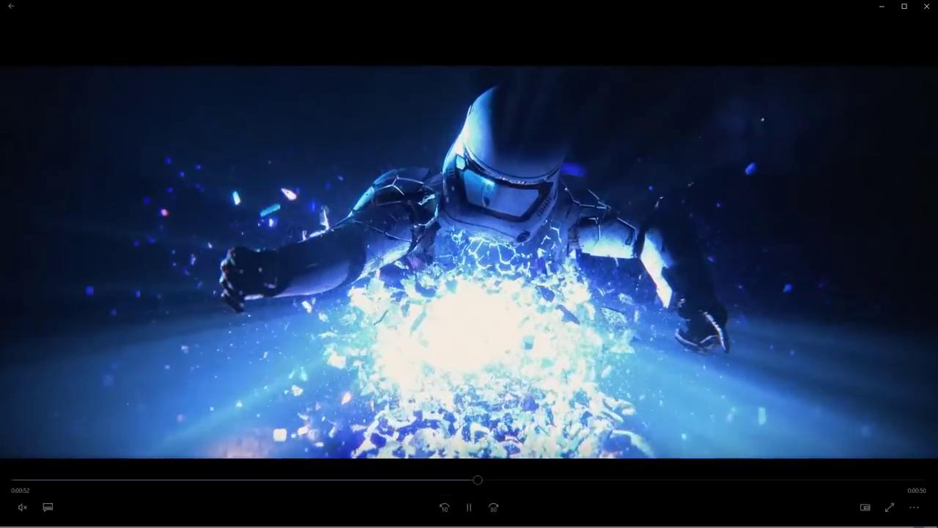
{"action": "left_click", "coordinate": [440, 480]}
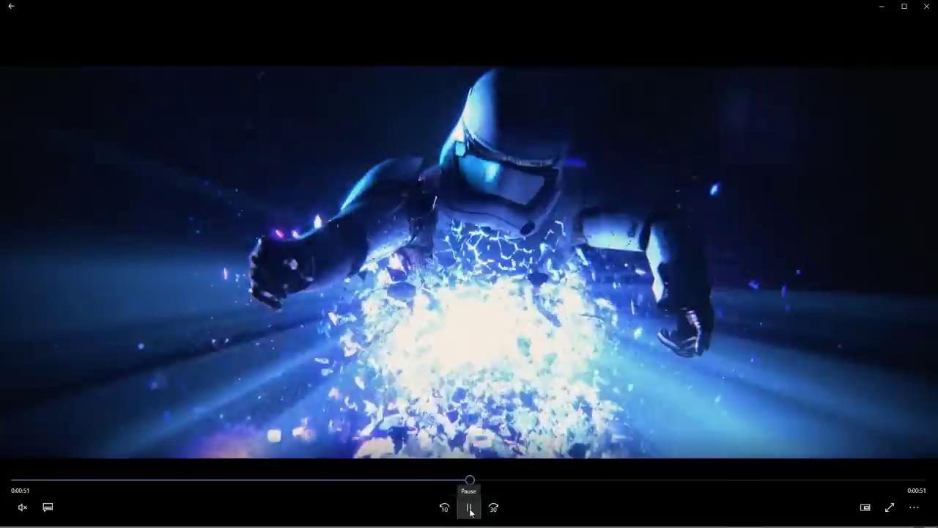
{"action": "left_click", "coordinate": [470, 511]}
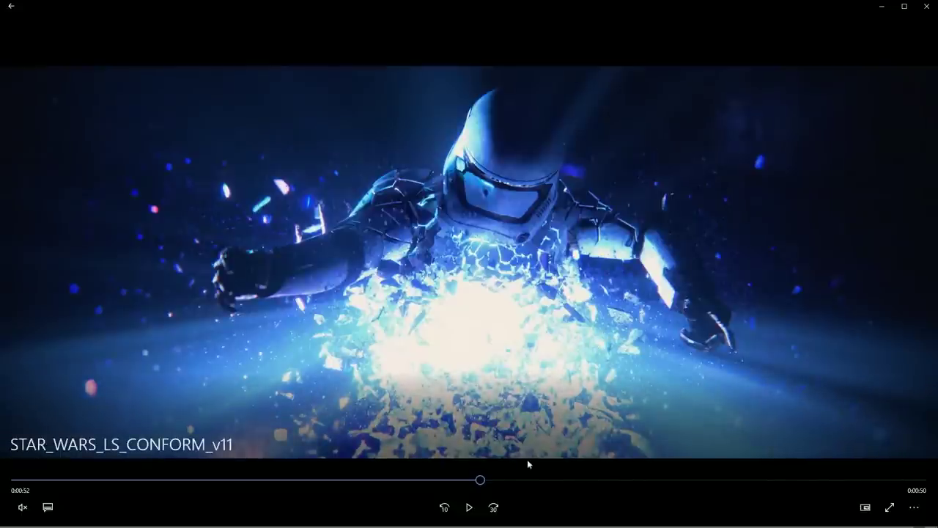
Step: Replay the stormtrooper explosion shot in the video from about 51 seconds and pause it
{"action": "left_click_drag", "start_coordinate": [480, 481], "coordinate": [466, 485]}
{"action": "left_click", "coordinate": [468, 507]}
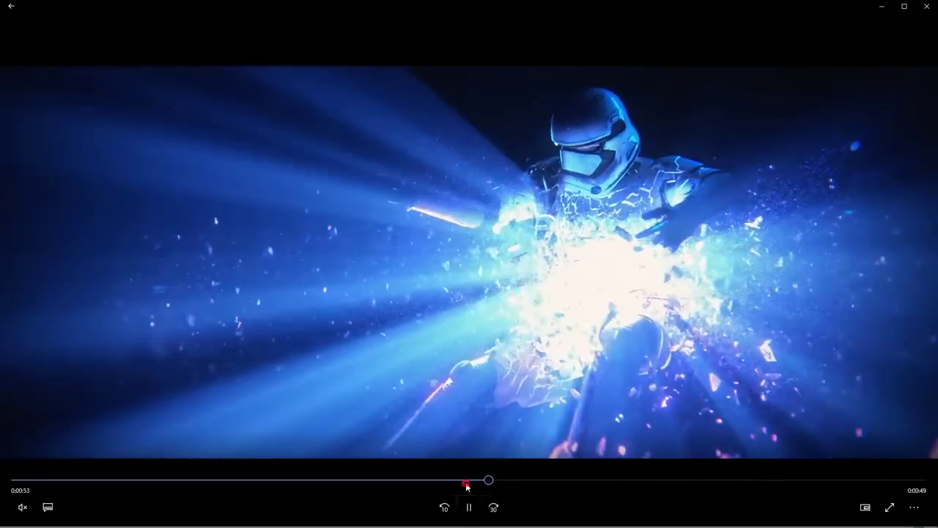
{"action": "left_click", "coordinate": [465, 481]}
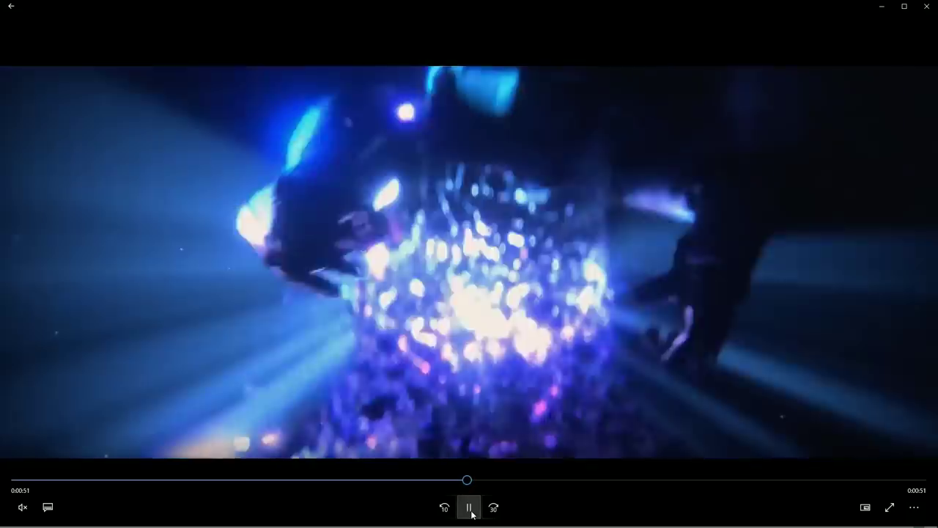
{"action": "left_click", "coordinate": [469, 507]}
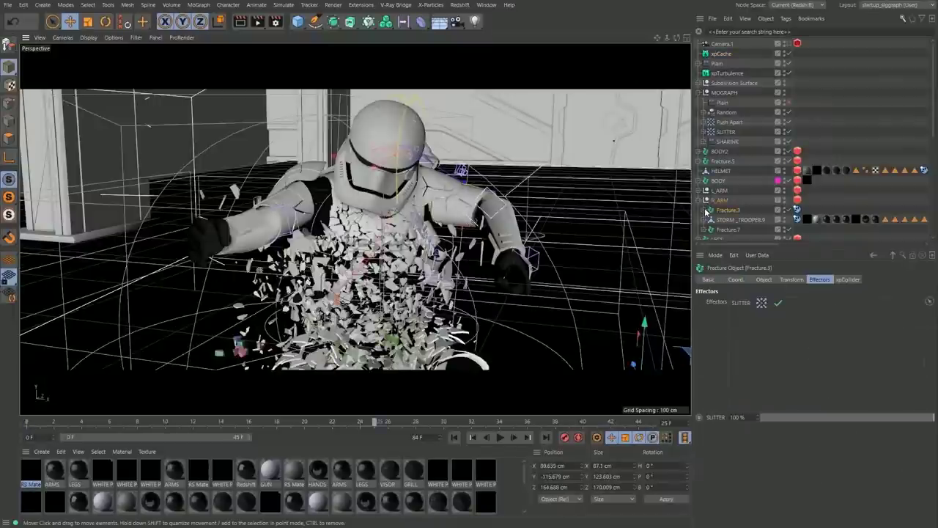
Step: Hide the R_ARM and L_ARM nulls and disable the Random, Push Apart, SLITTER and SHARINK effectors
{"action": "left_click", "coordinate": [705, 200]}
{"action": "left_click", "coordinate": [718, 200]}
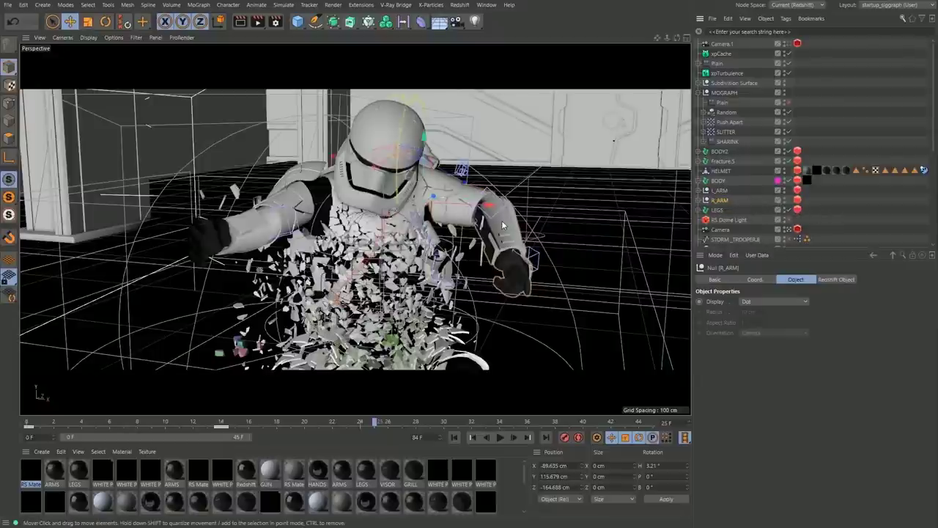
{"action": "left_click", "coordinate": [785, 200]}
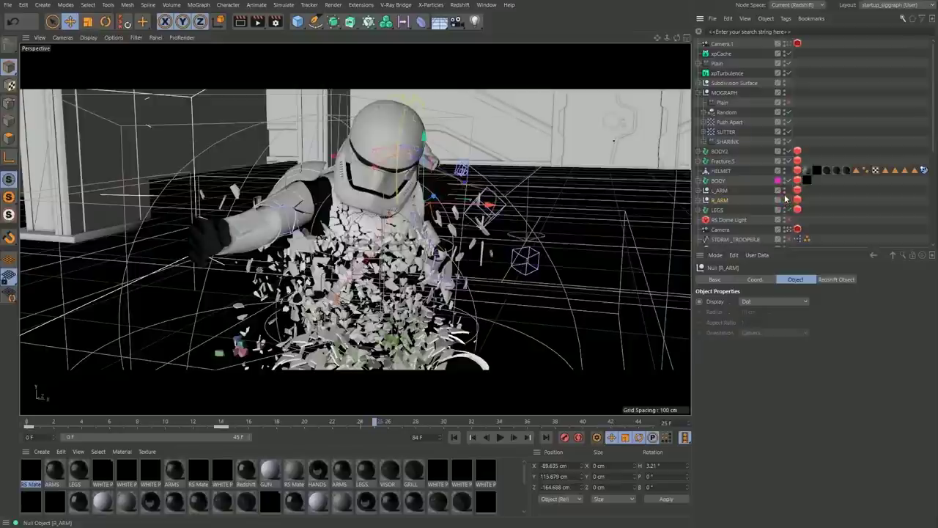
{"action": "left_click", "coordinate": [784, 190]}
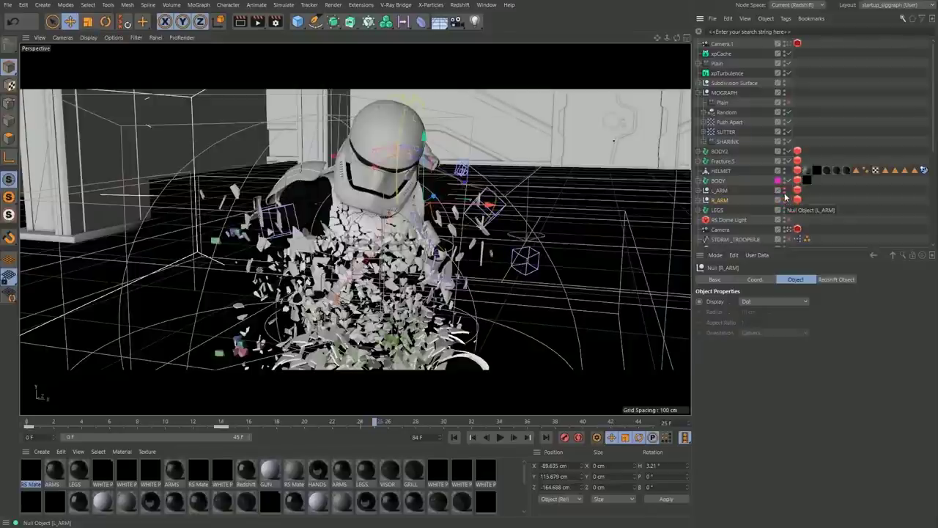
{"action": "left_click_drag", "start_coordinate": [788, 112], "coordinate": [791, 142]}
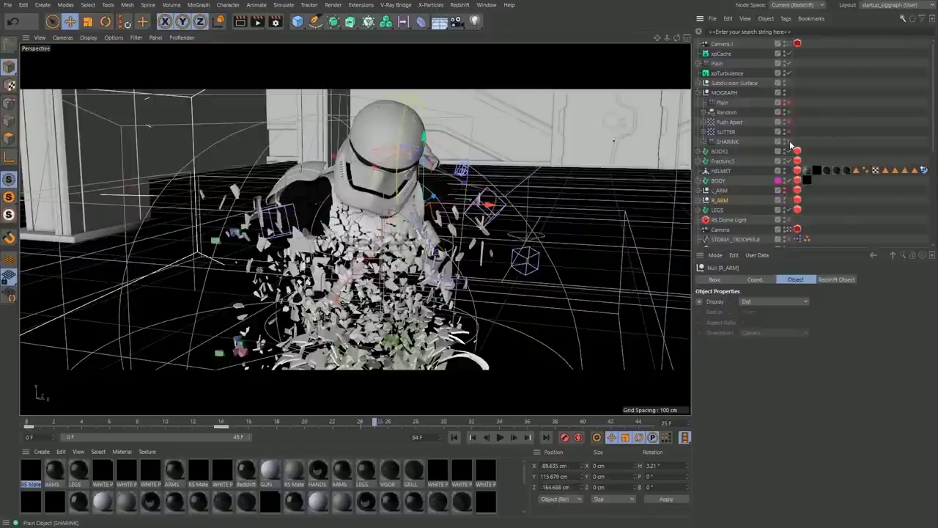
Step: Identify the BODY fracture and HELMET objects from the viewport and toggle their visibility to check which parts they hold
{"action": "left_click", "coordinate": [360, 259]}
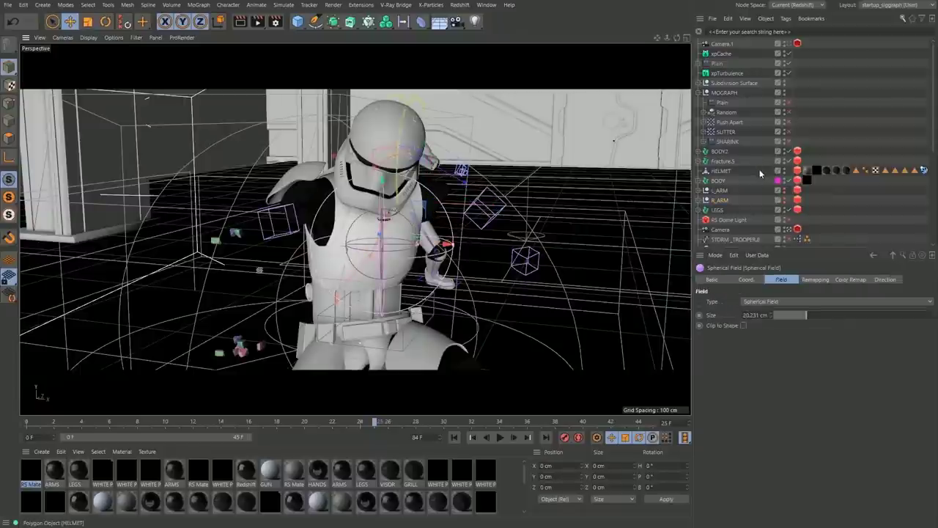
{"action": "left_click", "coordinate": [336, 275]}
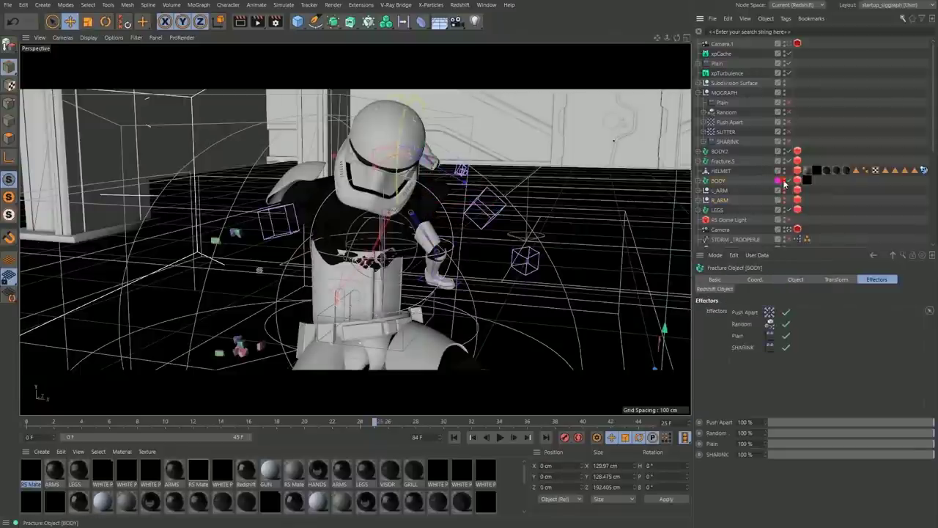
{"action": "left_click", "coordinate": [380, 134]}
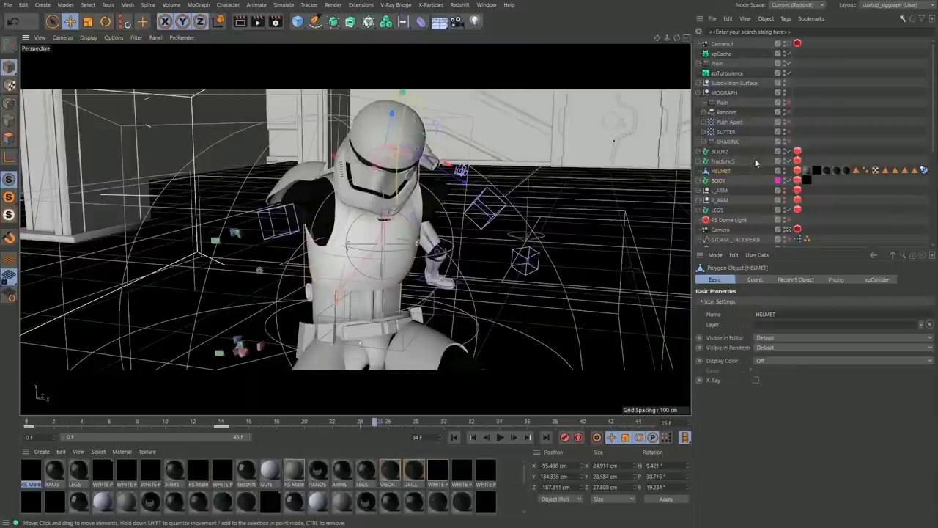
{"action": "left_click", "coordinate": [783, 172], "text": "alt"}
{"action": "left_click", "coordinate": [784, 172], "text": "alt"}
{"action": "left_click", "coordinate": [783, 172], "text": "alt"}
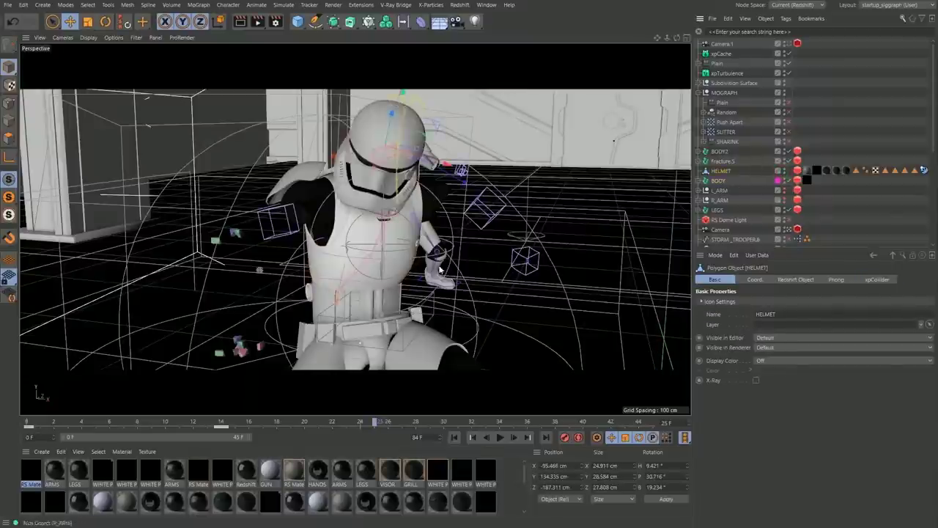
Step: Check the LEGS fracture object by toggling its visibility, and show the R_ARM and L_ARM nulls again
{"action": "left_click", "coordinate": [337, 351]}
{"action": "left_click", "coordinate": [784, 210]}
{"action": "left_click", "coordinate": [784, 210]}
{"action": "left_click", "coordinate": [783, 200]}
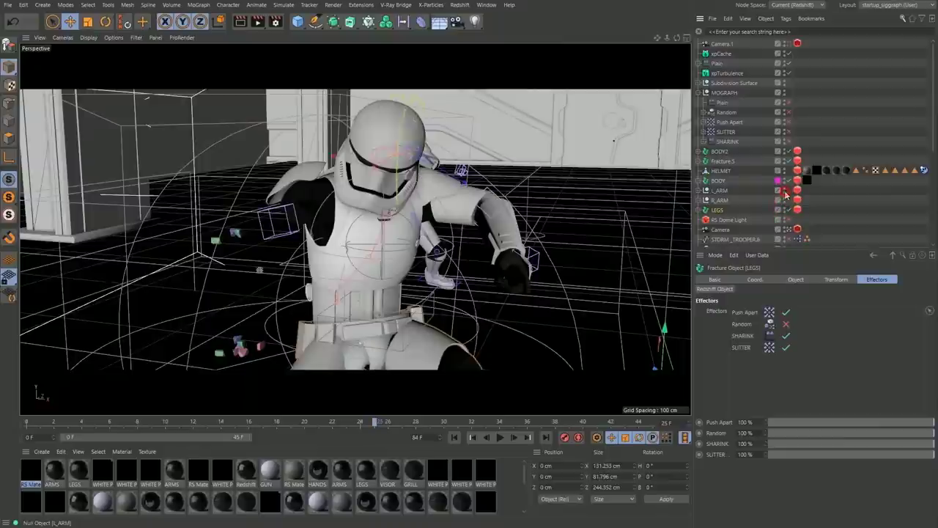
{"action": "left_click", "coordinate": [783, 190]}
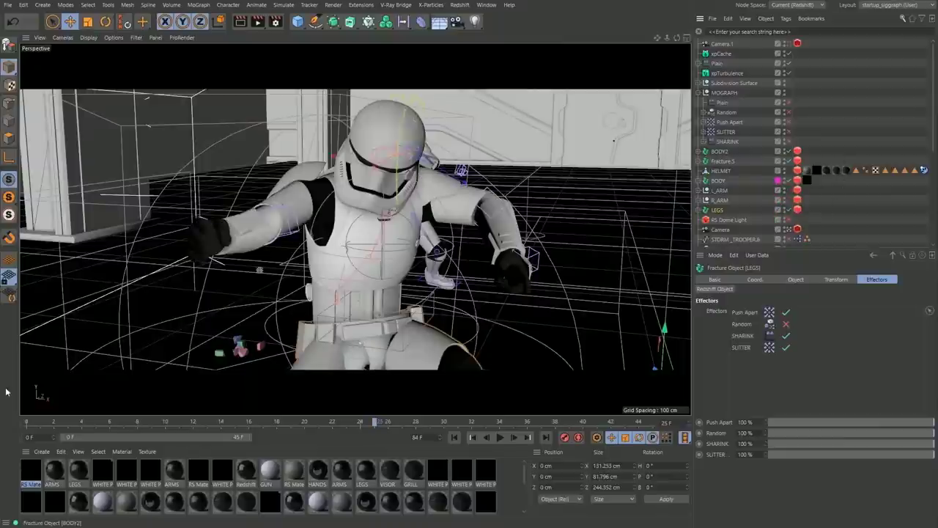
Step: Scrub the intact stormtrooper's motion to frame 36 and inspect it in the other perspective view, ending at frame 22
{"action": "left_click", "coordinate": [41, 424]}
{"action": "left_click_drag", "start_coordinate": [70, 428], "coordinate": [531, 431]}
{"action": "left_click", "coordinate": [688, 38]}
{"action": "left_click", "coordinate": [688, 38]}
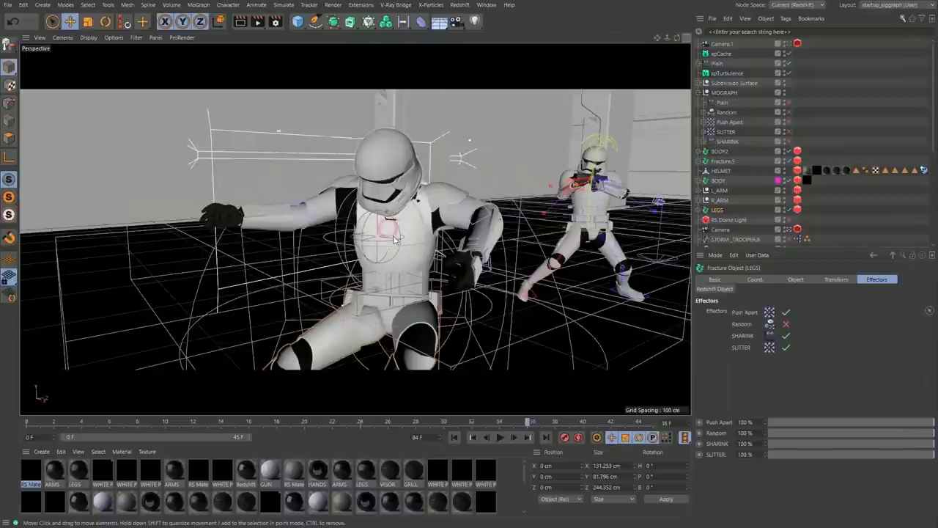
{"action": "left_click_drag", "start_coordinate": [387, 227], "coordinate": [402, 280], "text": "alt"}
{"action": "left_click_drag", "start_coordinate": [381, 246], "coordinate": [378, 239], "text": "alt"}
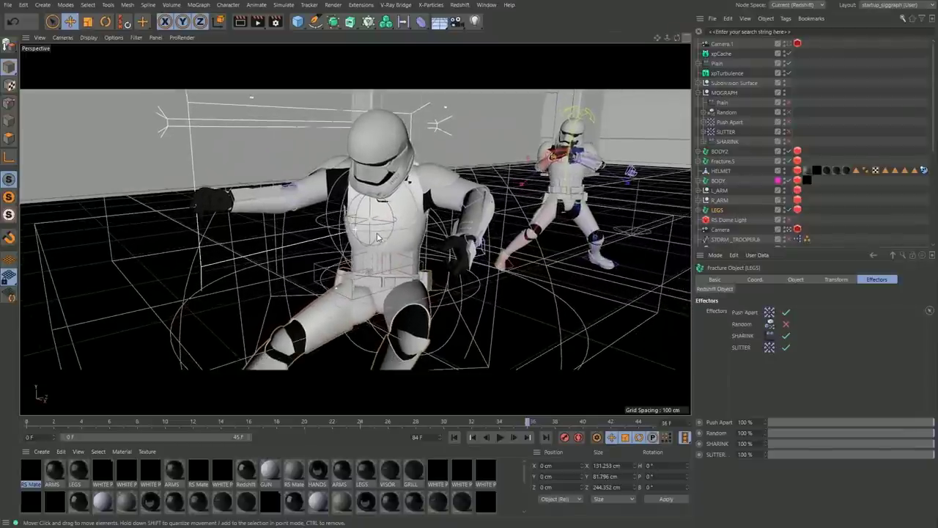
{"action": "left_click", "coordinate": [110, 425]}
{"action": "left_click", "coordinate": [332, 427]}
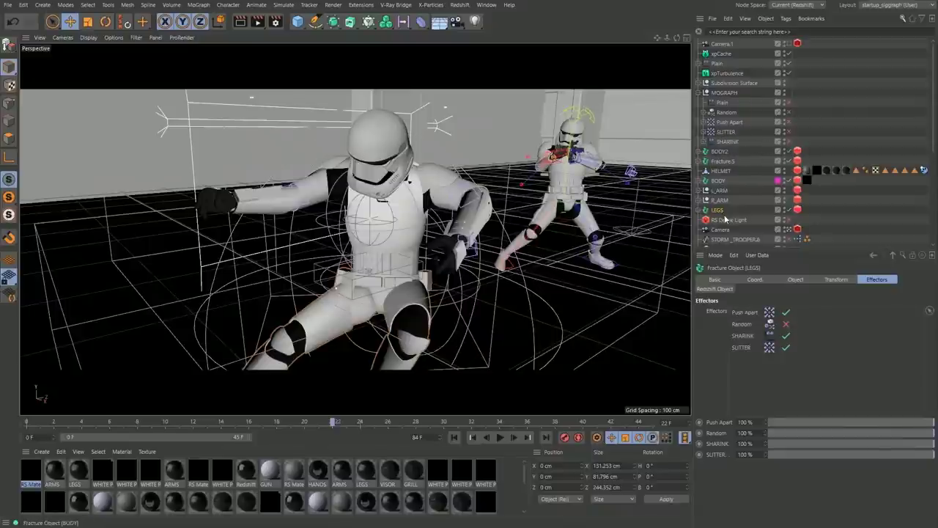
Step: Look through the fracture parts inside the LEGS object and collapse its hierarchy again
{"action": "left_click", "coordinate": [701, 211]}
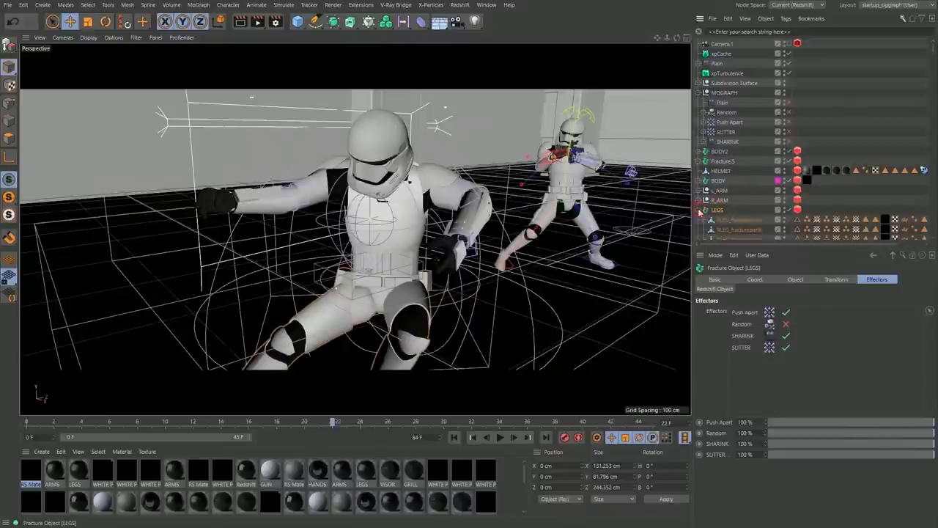
{"action": "scroll", "coordinate": [734, 214], "scroll_direction": "down", "scroll_amount": 5}
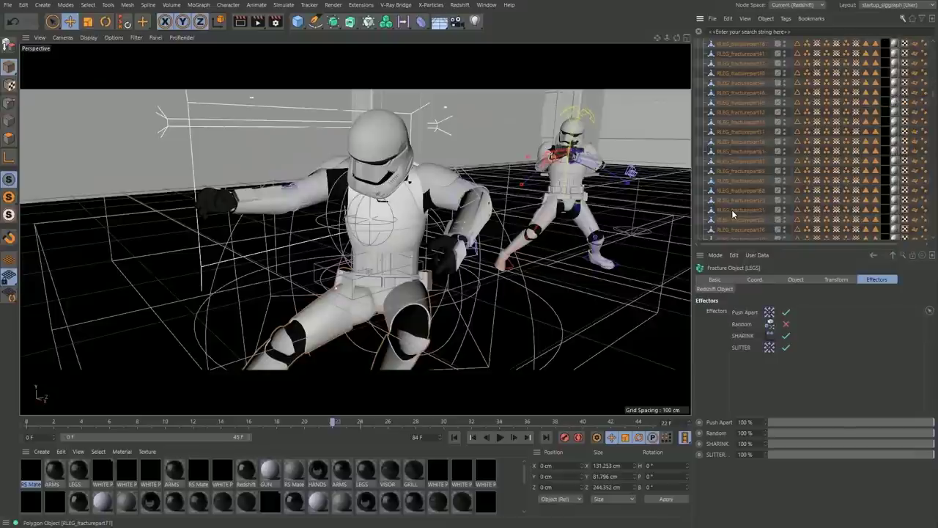
{"action": "scroll", "coordinate": [732, 209], "scroll_direction": "up", "scroll_amount": 5}
{"action": "left_click", "coordinate": [701, 211]}
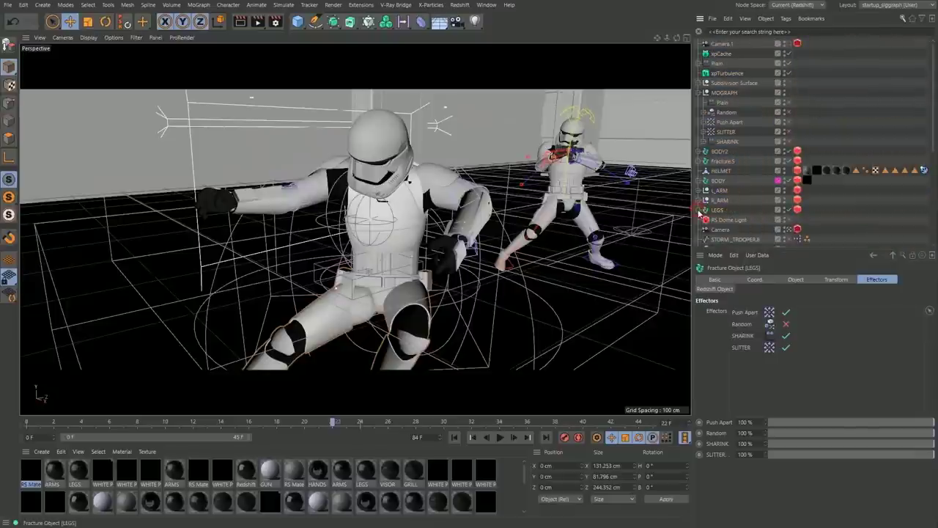
Step: Re-enable the Random, Push Apart, SLITTER and SHARINK effectors and scrub the closer view of the breakup to frame 28
{"action": "left_click", "coordinate": [786, 113]}
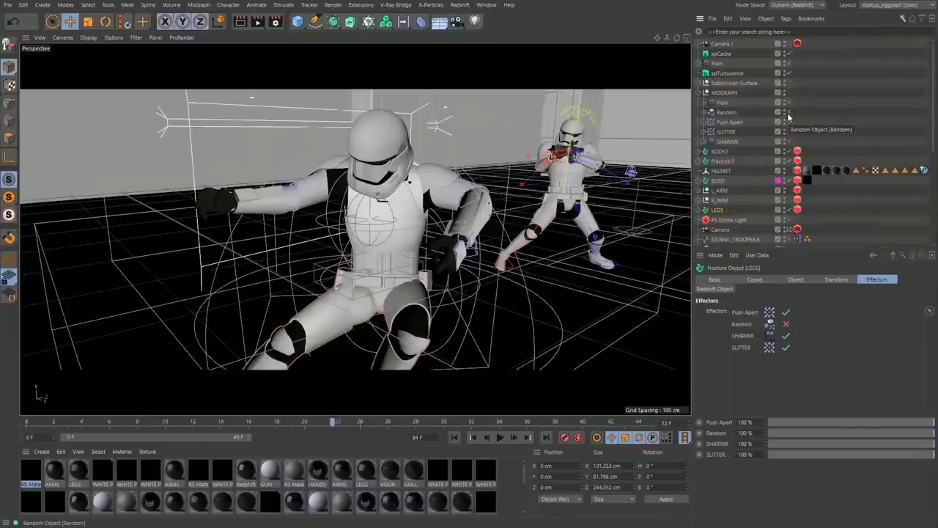
{"action": "left_click_drag", "start_coordinate": [789, 135], "coordinate": [788, 141]}
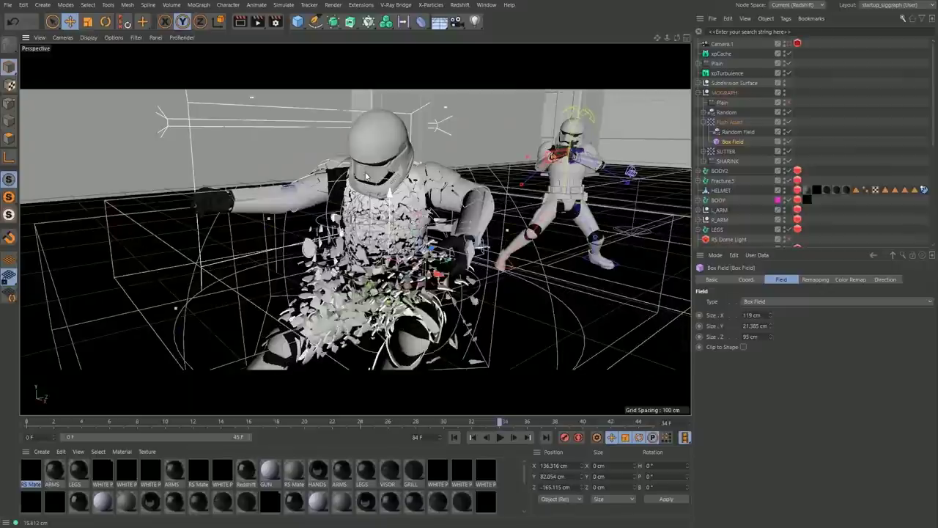
{"action": "right_click_drag", "start_coordinate": [374, 212], "coordinate": [405, 213], "text": "alt"}
{"action": "left_click_drag", "start_coordinate": [379, 427], "coordinate": [415, 426]}
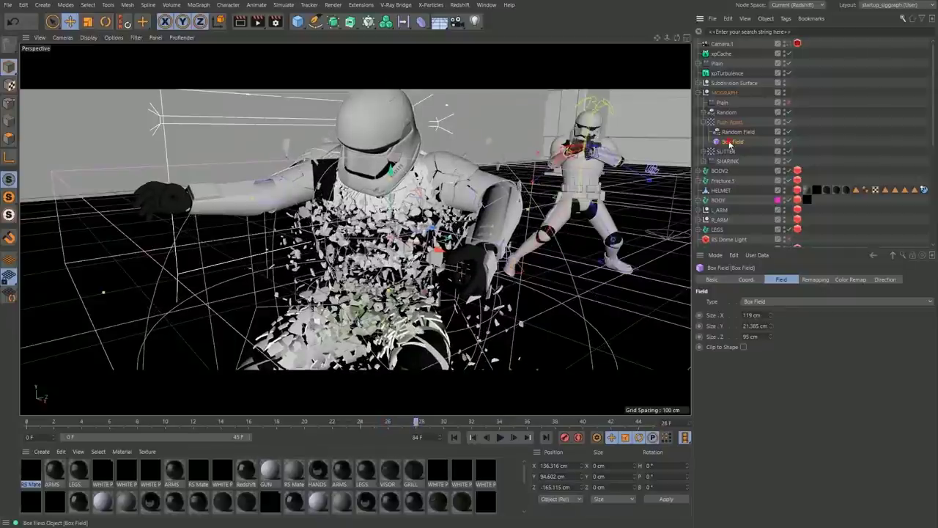
Step: Show the Box Field's coordinates, undo its last move and collapse the Push Apart effector
{"action": "left_click", "coordinate": [738, 279]}
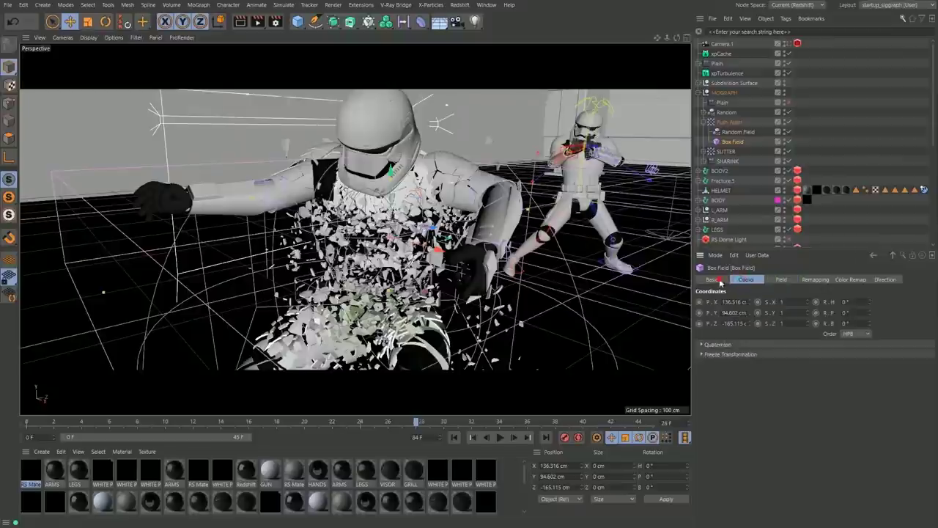
{"action": "left_click", "coordinate": [13, 21]}
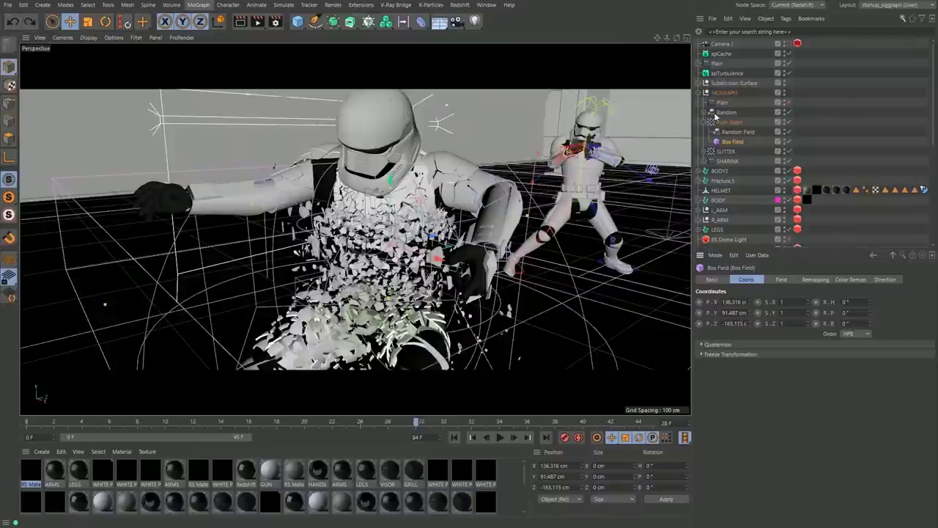
{"action": "left_click", "coordinate": [708, 121]}
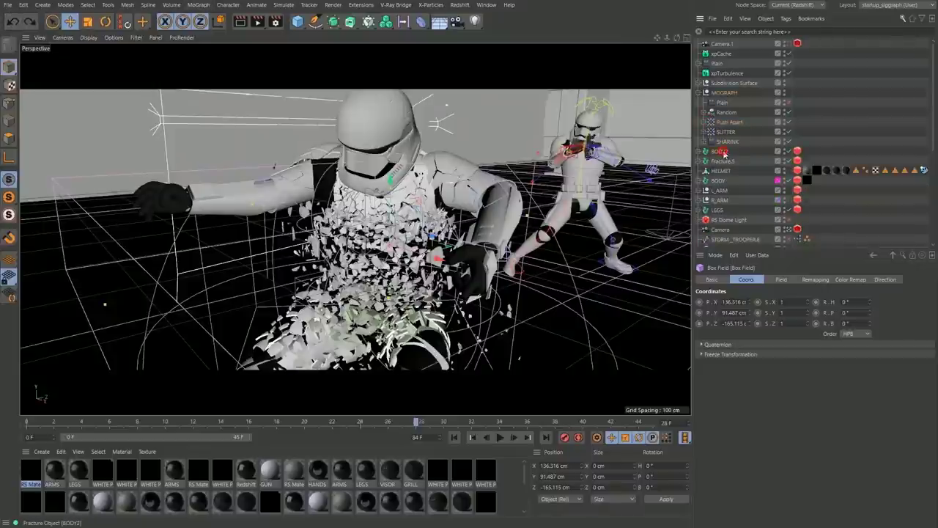
Step: Select the BODY2 fracture object, review its effectors and scrub its breakup to frame 36
{"action": "left_click", "coordinate": [723, 151]}
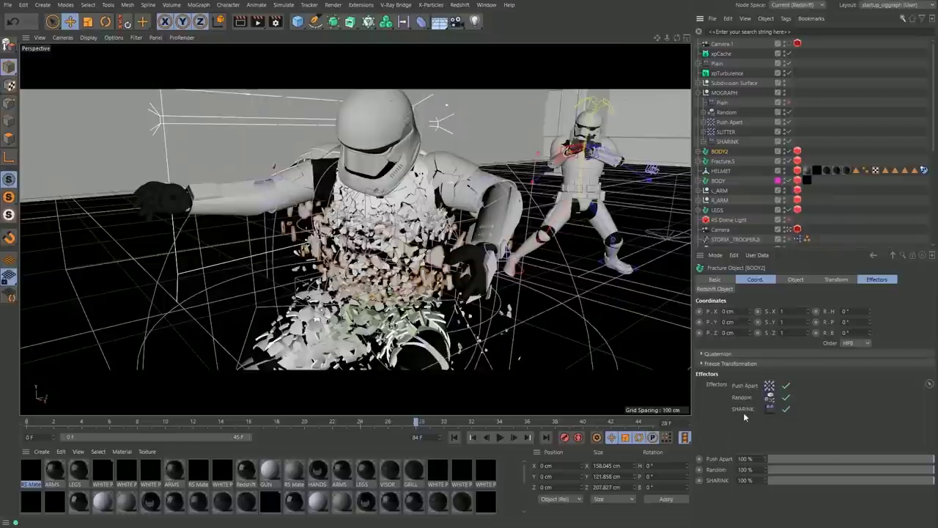
{"action": "left_click_drag", "start_coordinate": [413, 424], "coordinate": [528, 431]}
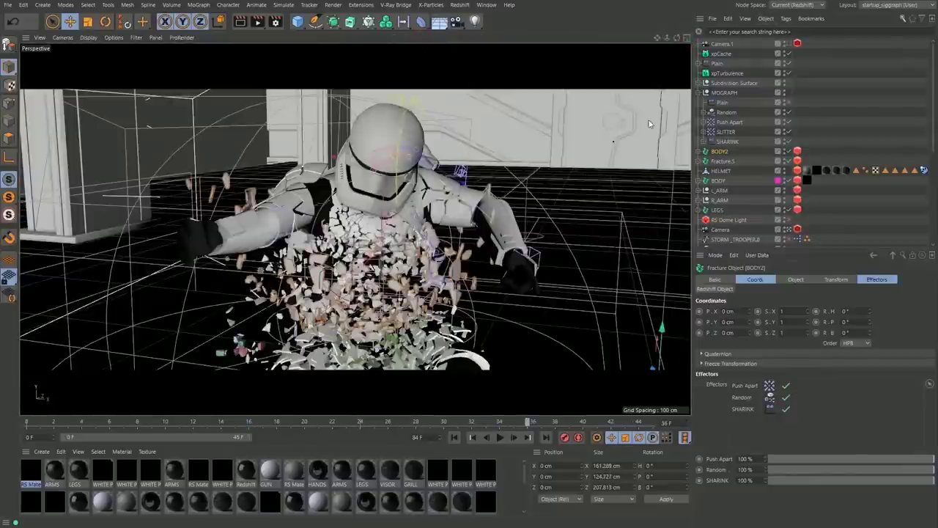
{"action": "scroll", "coordinate": [851, 178], "scroll_direction": "down", "scroll_amount": 4}
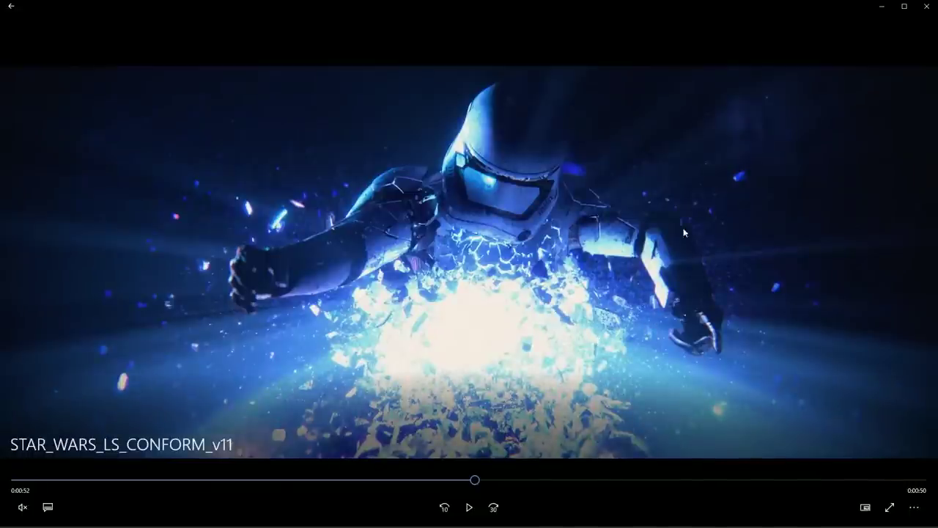
Step: Return from the reference video to Cinema 4D and step the particle explosion back to frame 21
{"action": "left_click", "coordinate": [884, 11]}
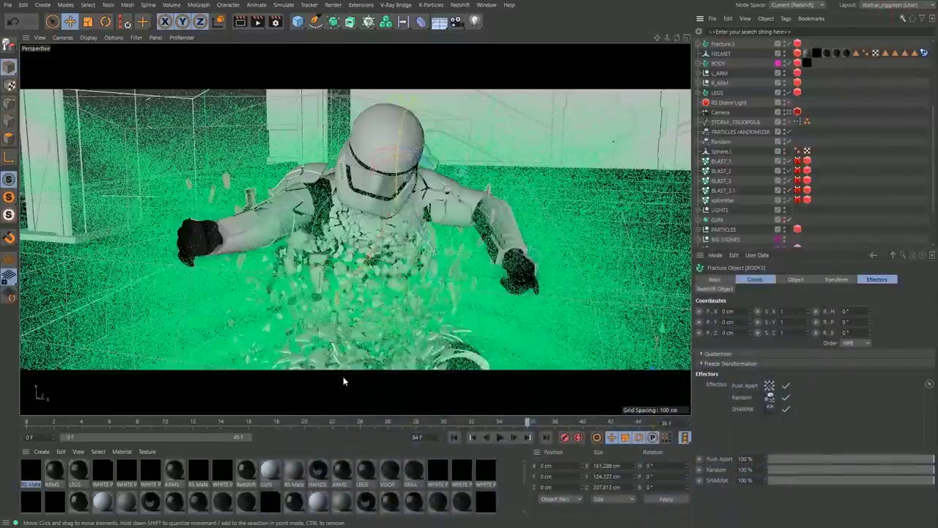
{"action": "left_click", "coordinate": [486, 423]}
{"action": "key", "text": "comma"}
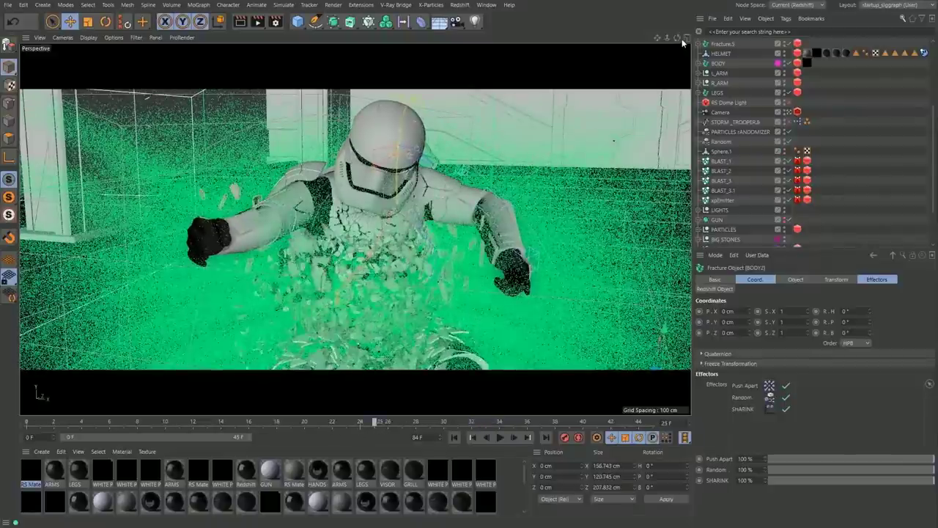
{"action": "key", "text": "comma"}
{"action": "key", "text": "comma"}
{"action": "key", "text": "comma"}
{"action": "key", "text": "comma"}
Step: Inspect the particle cloud in the other perspective view, review BLAST_1's Redshift particle settings and return to the camera view
{"action": "left_click", "coordinate": [688, 40]}
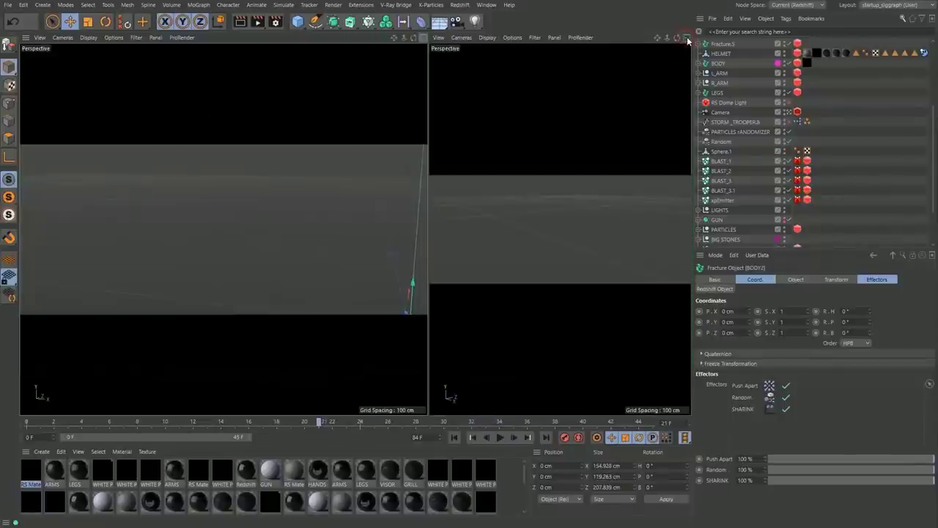
{"action": "left_click", "coordinate": [688, 40]}
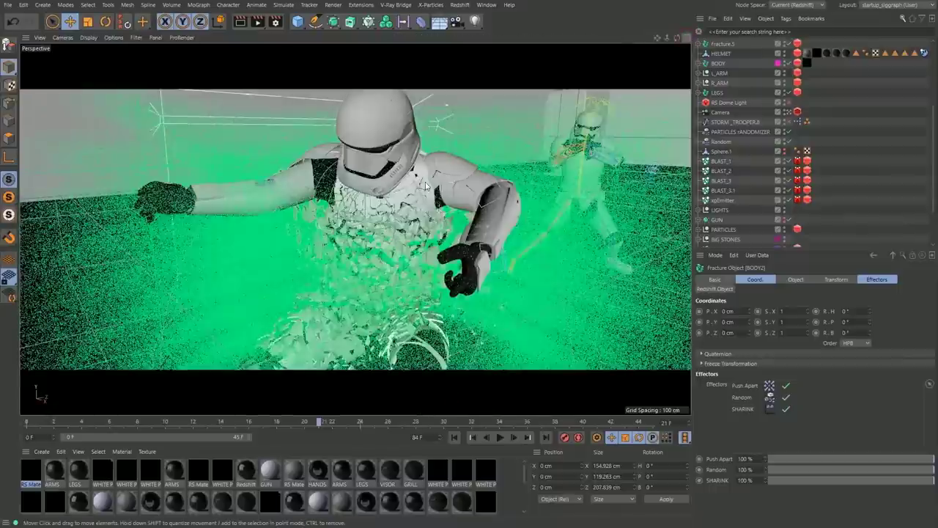
{"action": "left_click_drag", "start_coordinate": [412, 195], "coordinate": [377, 219], "text": "alt"}
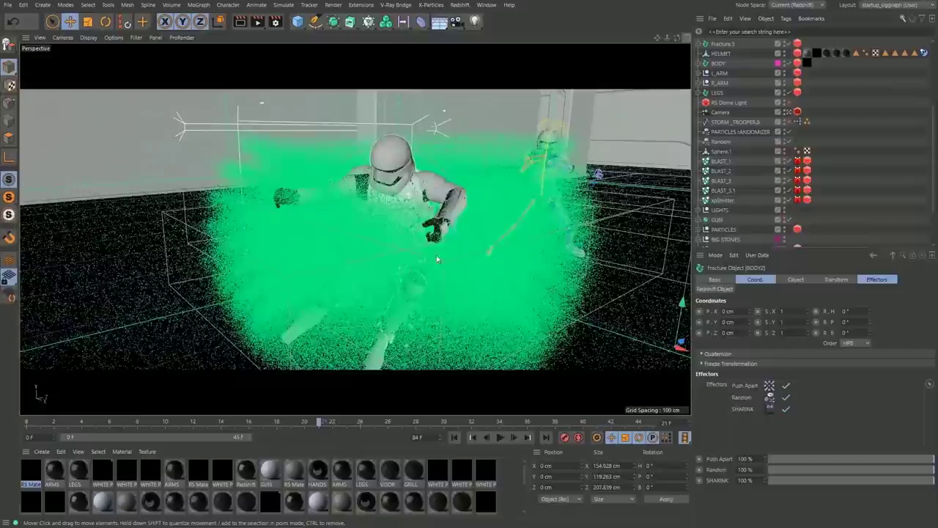
{"action": "left_click", "coordinate": [807, 161]}
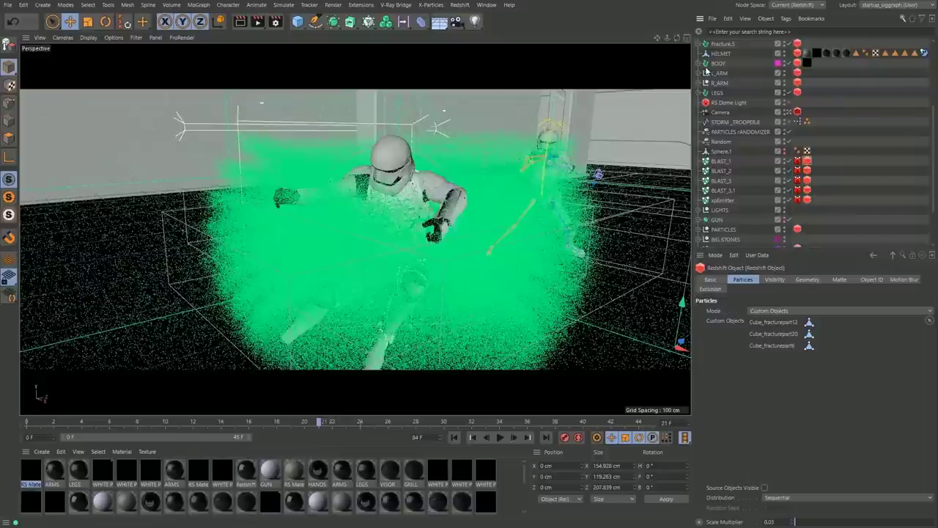
{"action": "left_click", "coordinate": [687, 37]}
{"action": "left_click", "coordinate": [424, 38]}
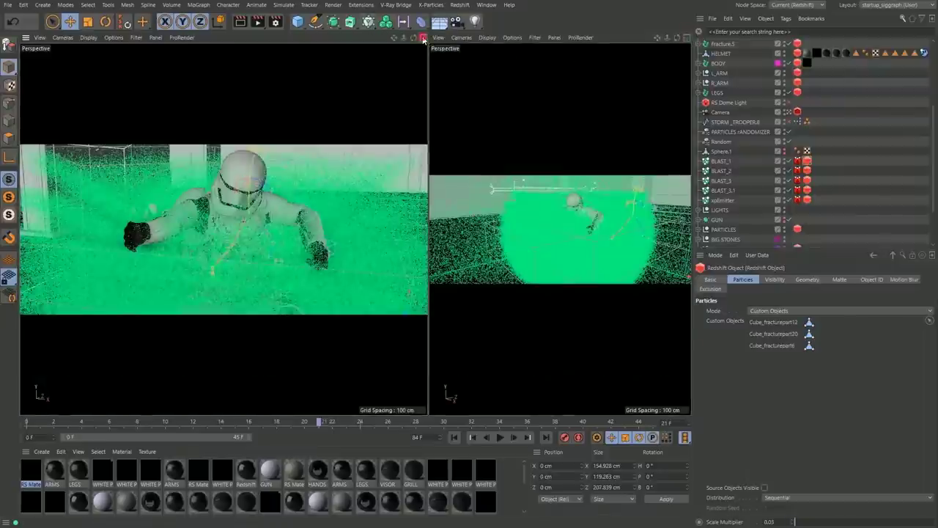
Step: Switch to the reference video and replay the stormtrooper chest-blast shot, pausing it at 0:54
{"action": "scroll", "coordinate": [744, 70], "scroll_direction": "up", "scroll_amount": 4}
{"action": "left_click", "coordinate": [787, 46]}
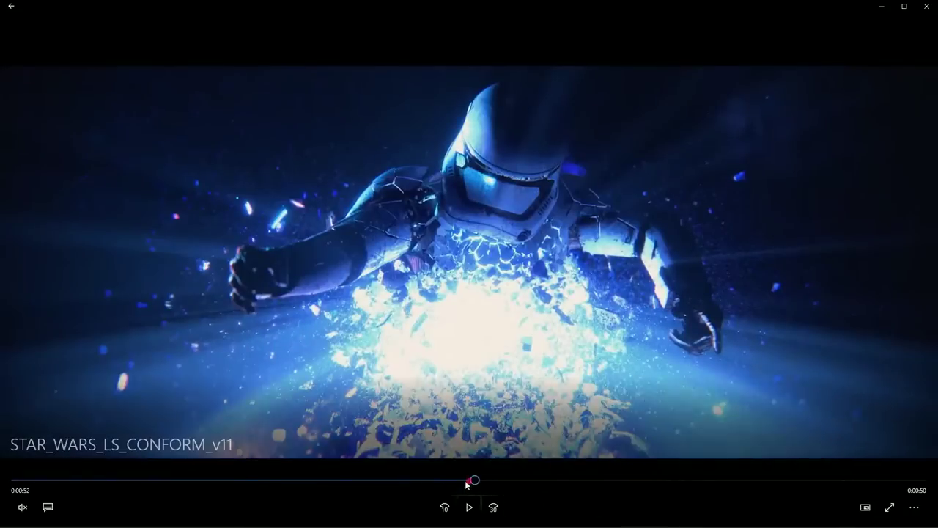
{"action": "left_click_drag", "start_coordinate": [471, 480], "coordinate": [448, 479]}
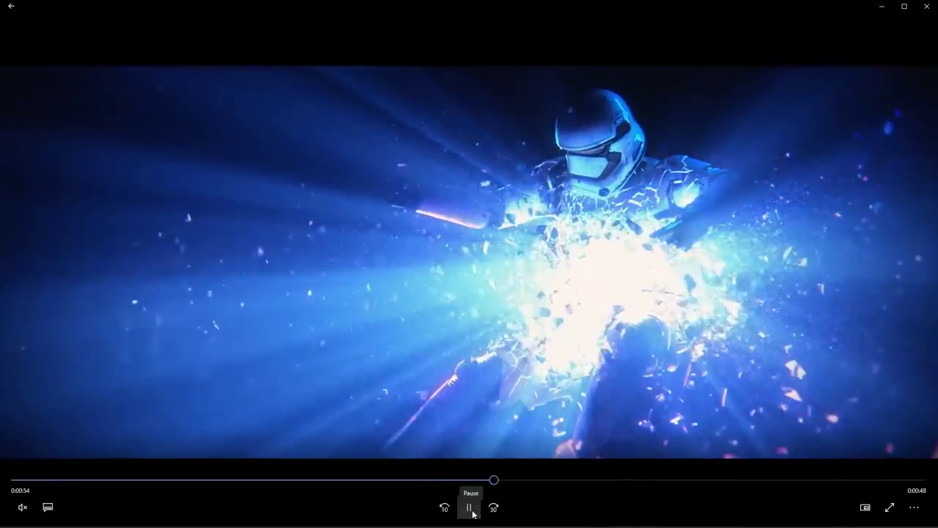
{"action": "left_click", "coordinate": [473, 513]}
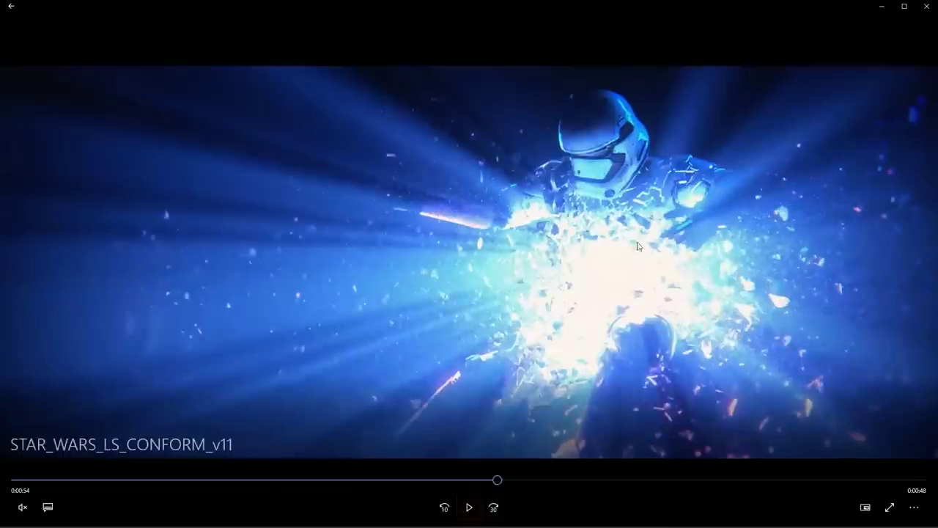
Step: Close the video and open image 1.png from the 03_COMP_WORKFLOW folder of 05_SH_050
{"action": "left_click", "coordinate": [928, 9]}
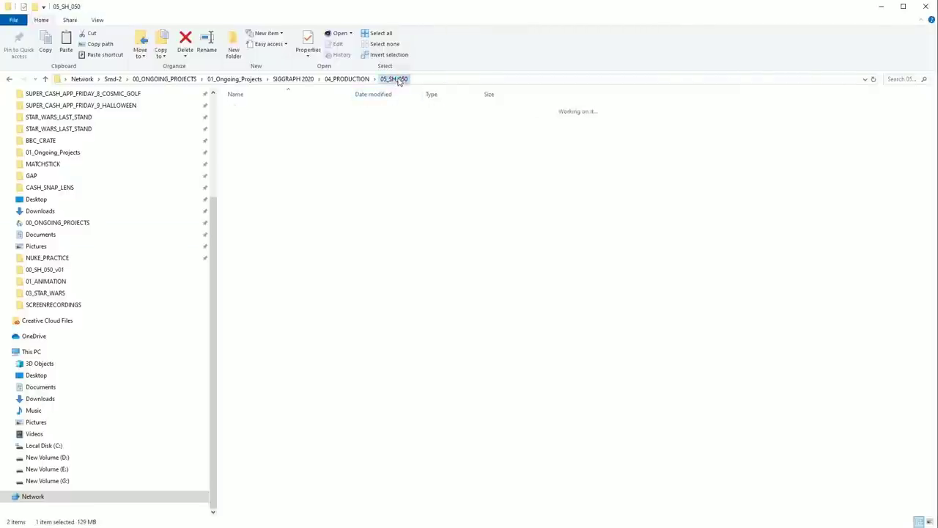
{"action": "double_click", "coordinate": [291, 131]}
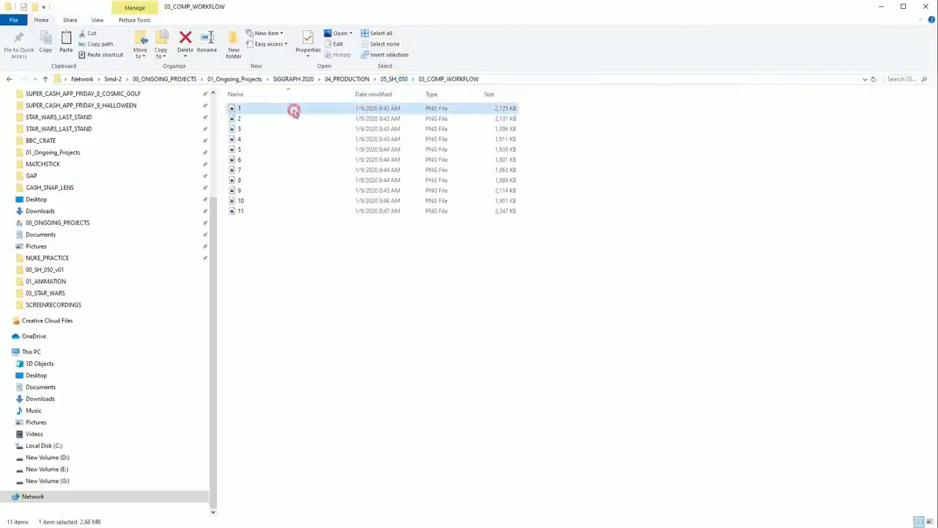
{"action": "double_click", "coordinate": [295, 112]}
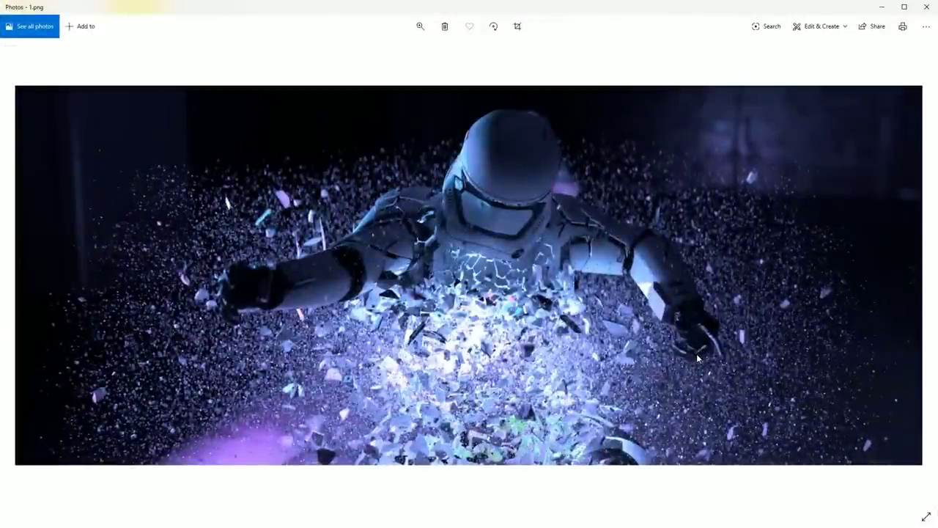
Step: Review the compositing stages of the blast shot image by image up to 11.png, and close the image viewer
{"action": "mouse_move", "coordinate": [914, 281]}
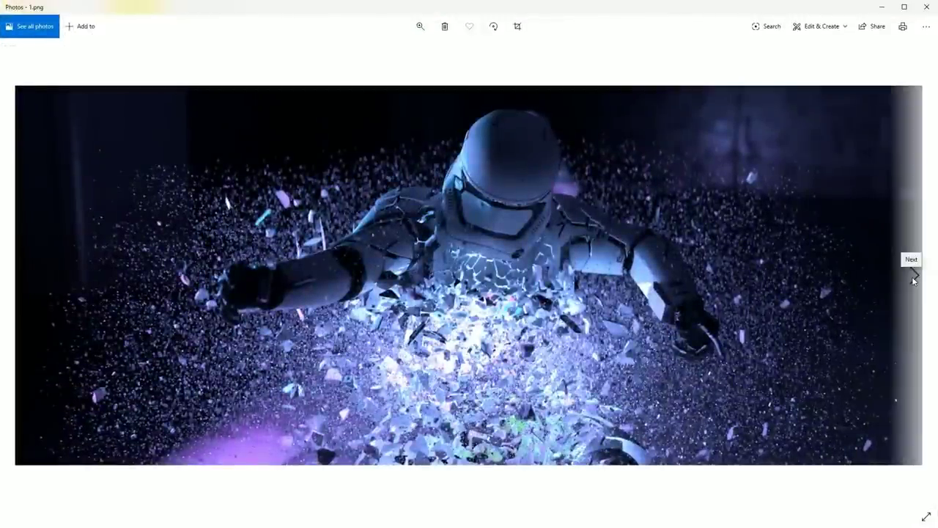
{"action": "left_click", "coordinate": [914, 277]}
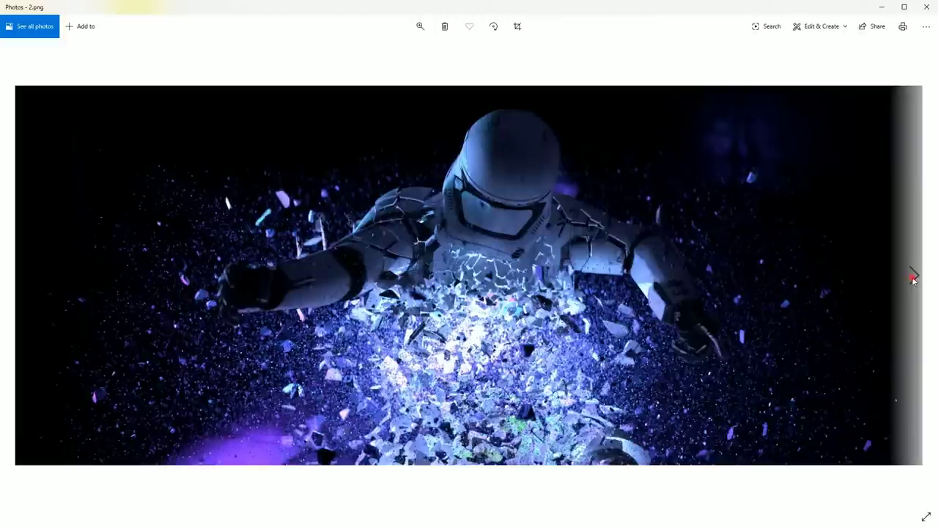
{"action": "left_click", "coordinate": [913, 279]}
{"action": "left_click", "coordinate": [914, 279]}
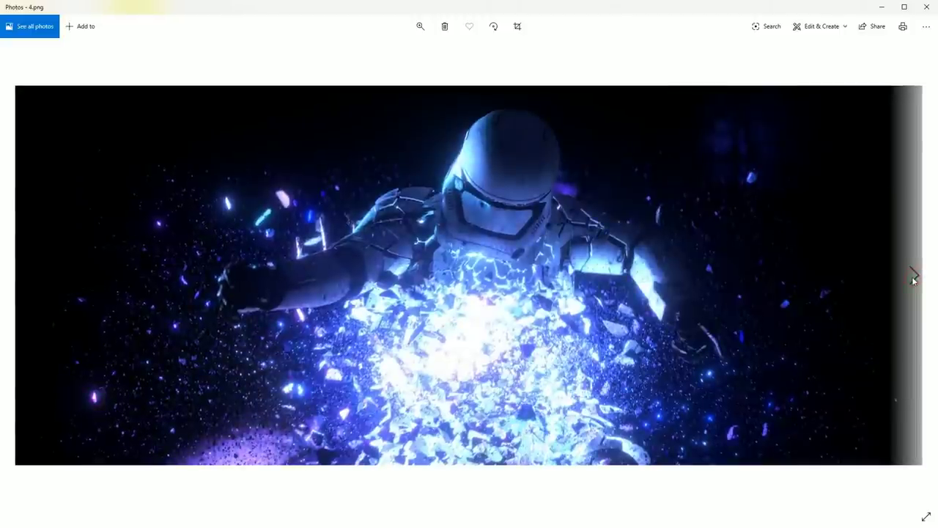
{"action": "left_click", "coordinate": [913, 278]}
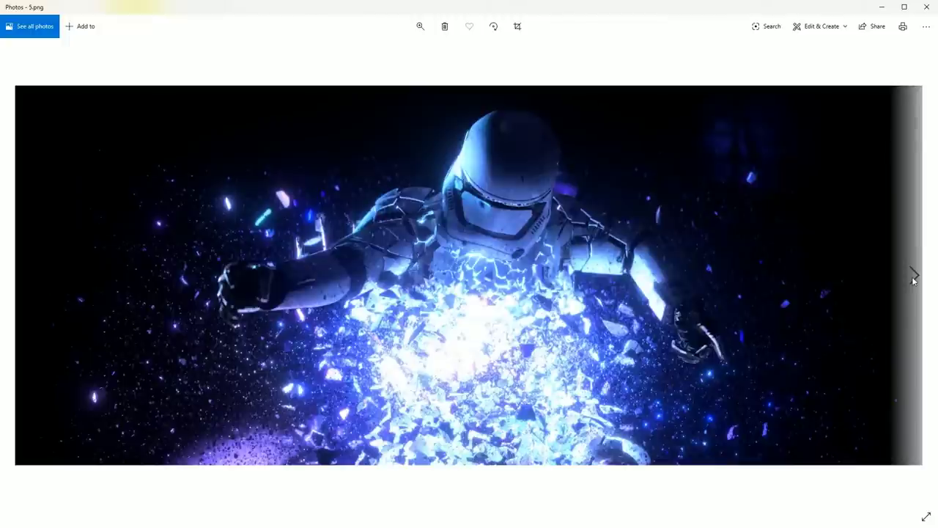
{"action": "left_click", "coordinate": [913, 277]}
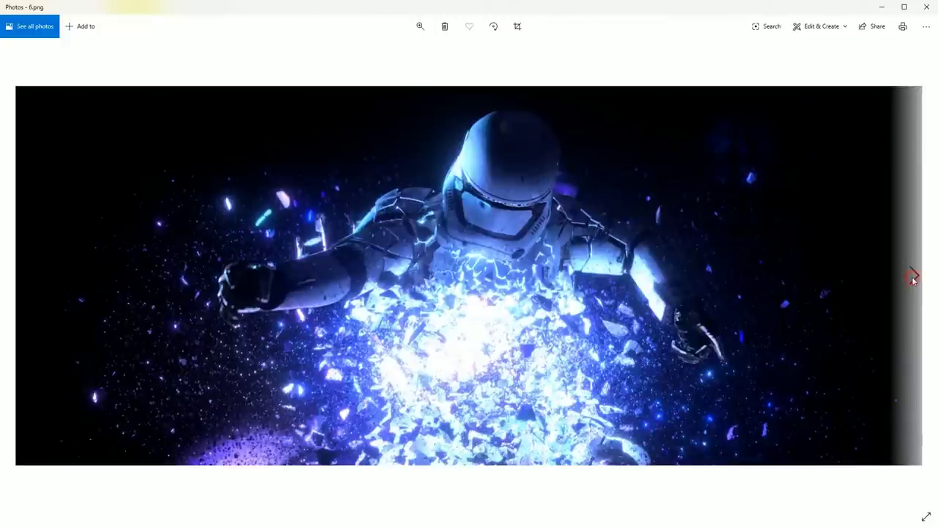
{"action": "left_click", "coordinate": [913, 278]}
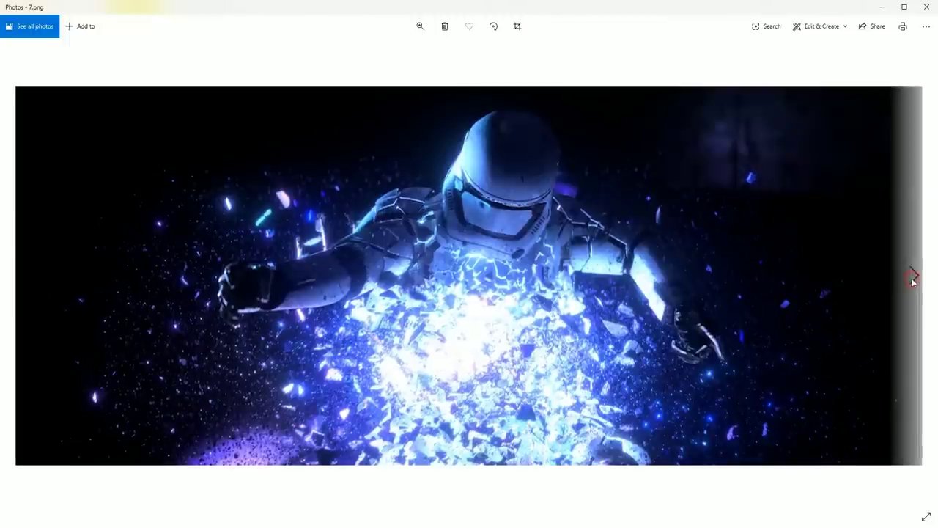
{"action": "left_click", "coordinate": [914, 278]}
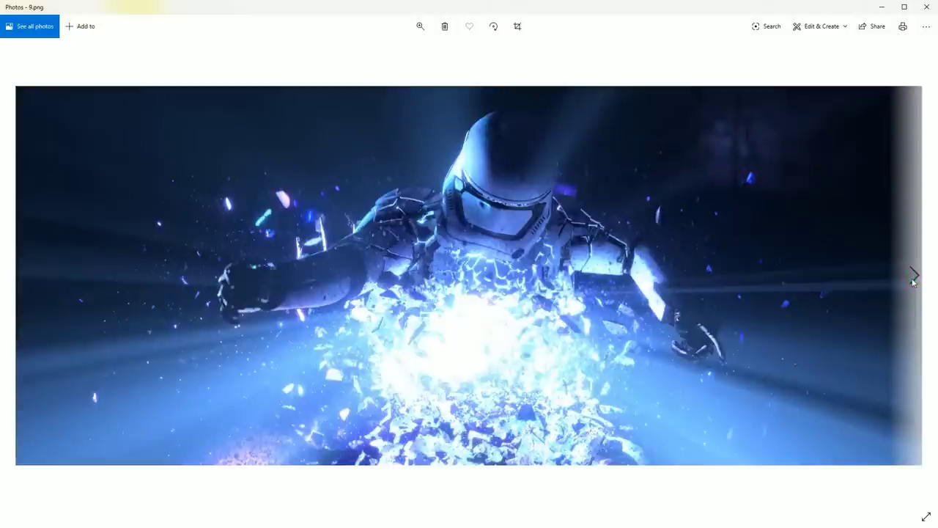
{"action": "left_click", "coordinate": [913, 278]}
{"action": "left_click", "coordinate": [914, 279]}
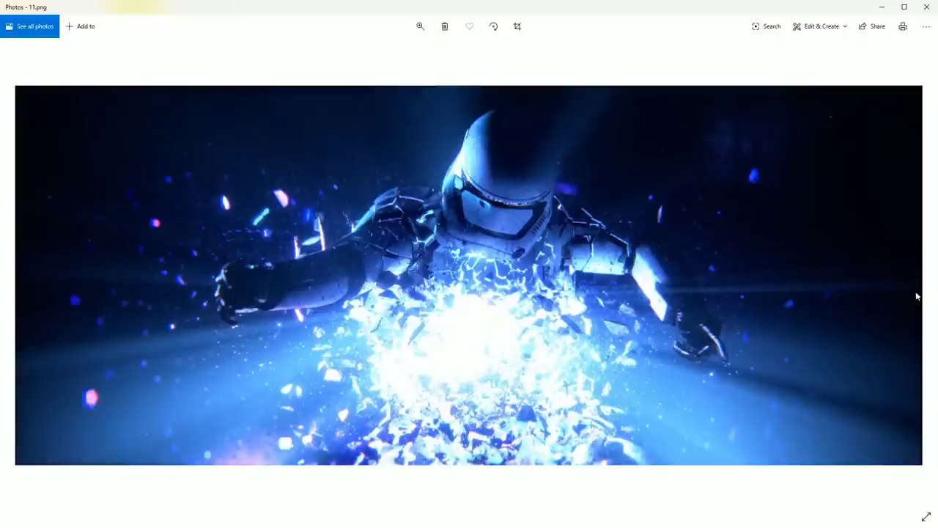
{"action": "left_click", "coordinate": [927, 9]}
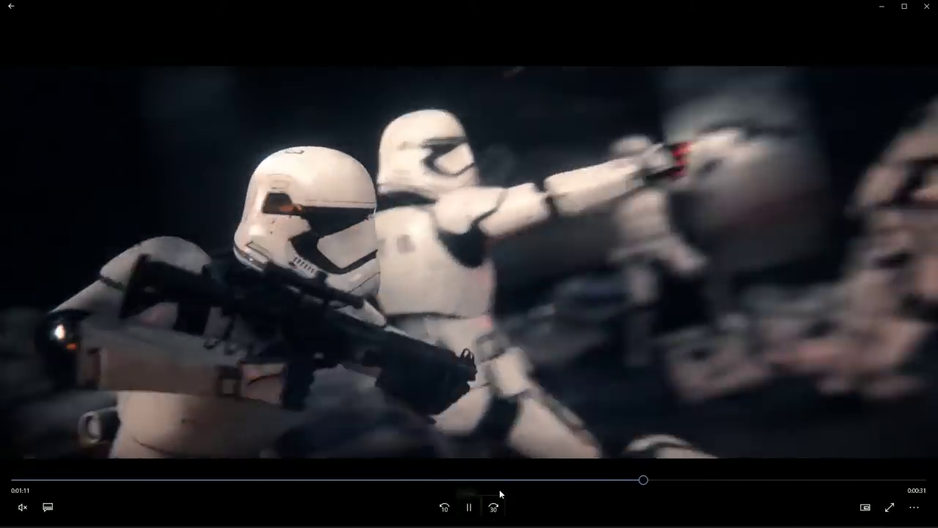
Step: Find the shot of stormtroopers thrown through blue smoke in the reference video and pause it at 0:58
{"action": "left_click", "coordinate": [503, 480]}
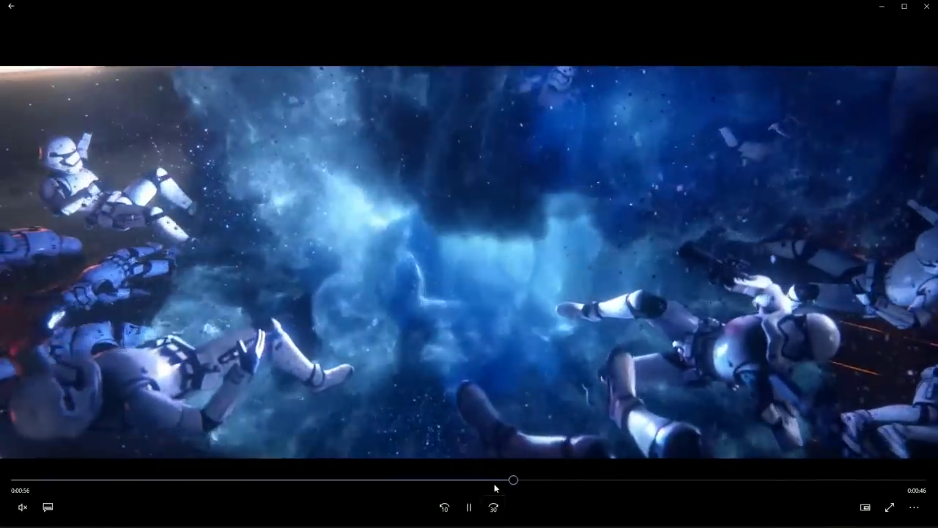
{"action": "left_click", "coordinate": [494, 482]}
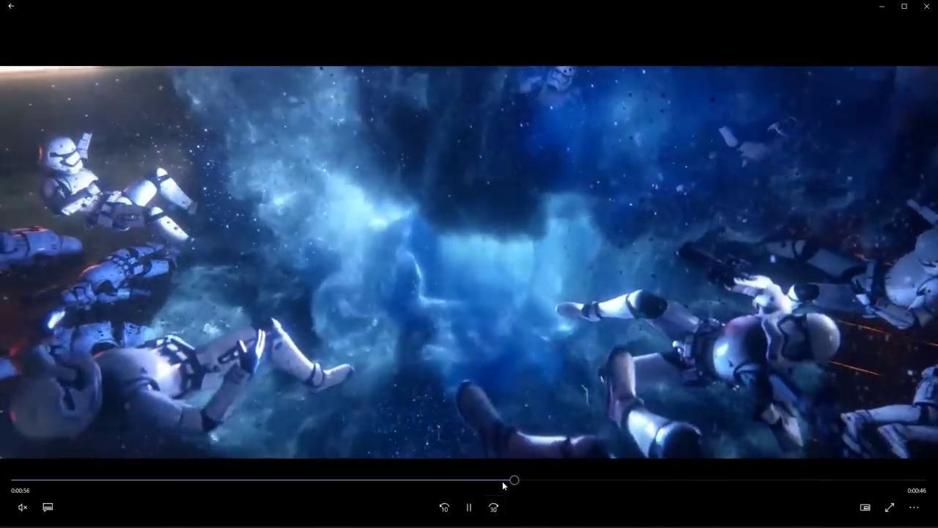
{"action": "left_click", "coordinate": [500, 481]}
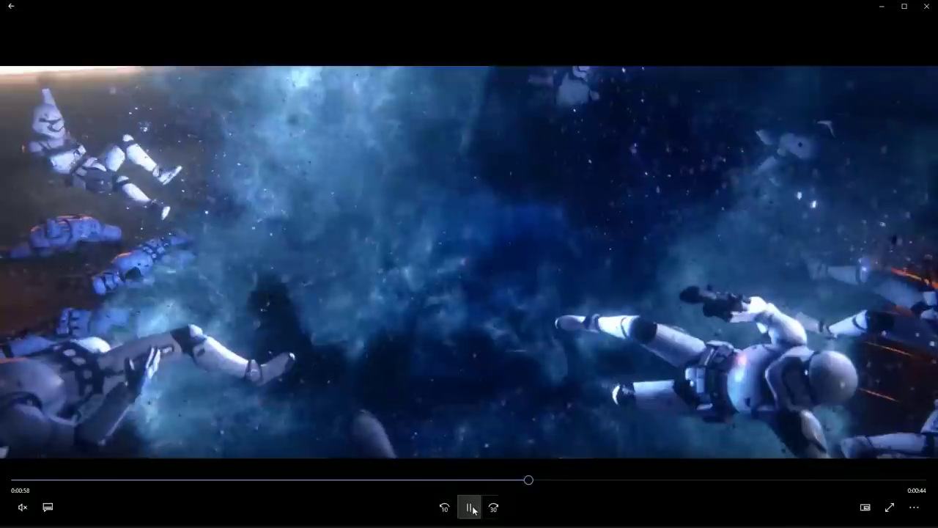
{"action": "left_click", "coordinate": [473, 507]}
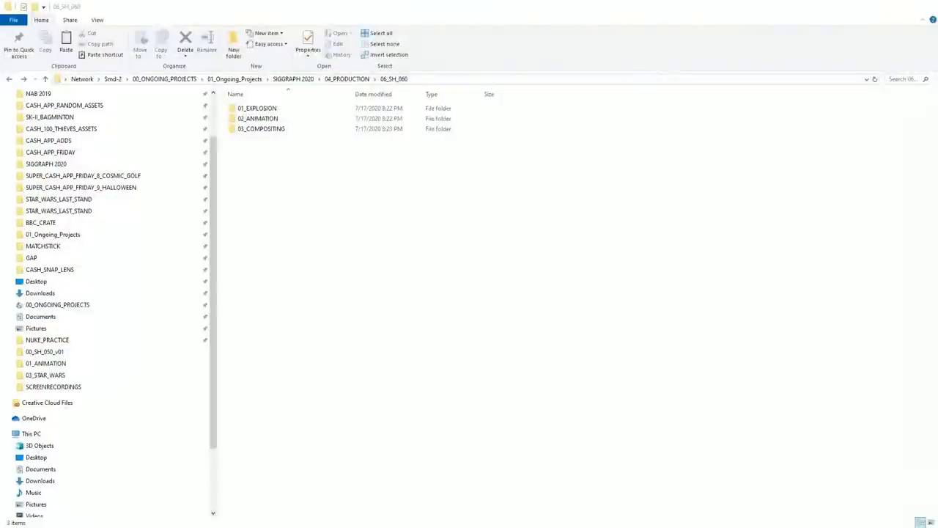
Step: Open the Houdini explosion simulation from the 01_EXPLOSION folder of 06_SH_060
{"action": "double_click", "coordinate": [248, 110]}
{"action": "left_click", "coordinate": [332, 110]}
{"action": "double_click", "coordinate": [332, 109]}
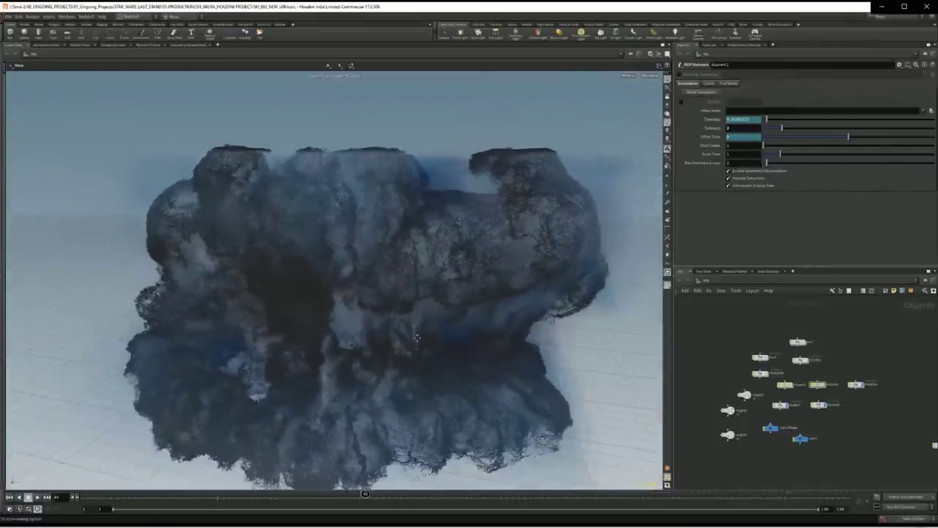
Step: Inspect the node network inside the first DOP network, view its smoke and return to the object level
{"action": "double_click", "coordinate": [786, 386]}
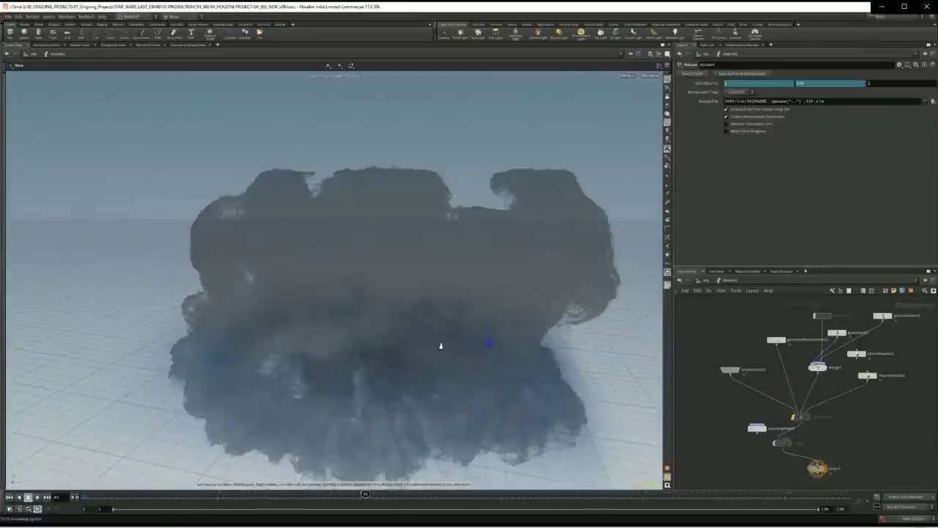
{"action": "right_click_drag", "start_coordinate": [458, 347], "coordinate": [406, 329]}
{"action": "left_click", "coordinate": [700, 281]}
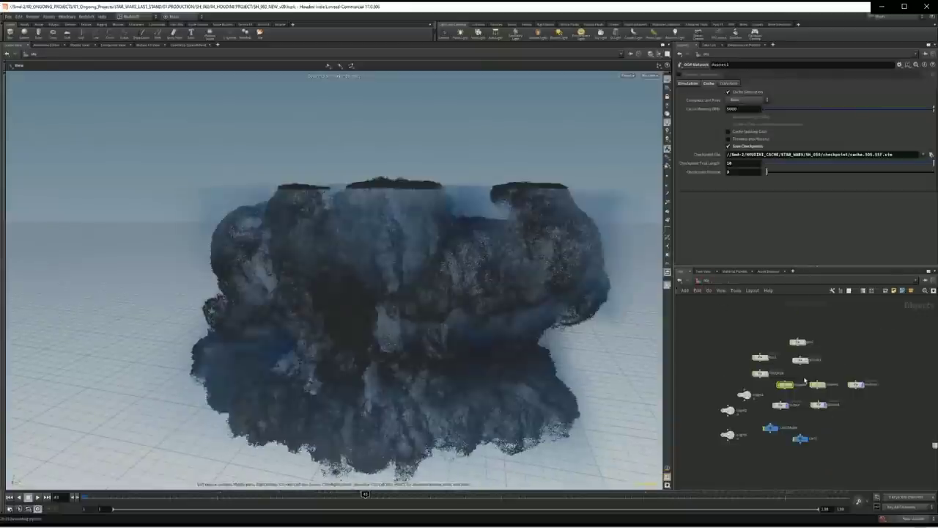
Step: Inspect the nodes and smoke of the second DOP network, dopnet2, and return to the object level
{"action": "double_click", "coordinate": [819, 387]}
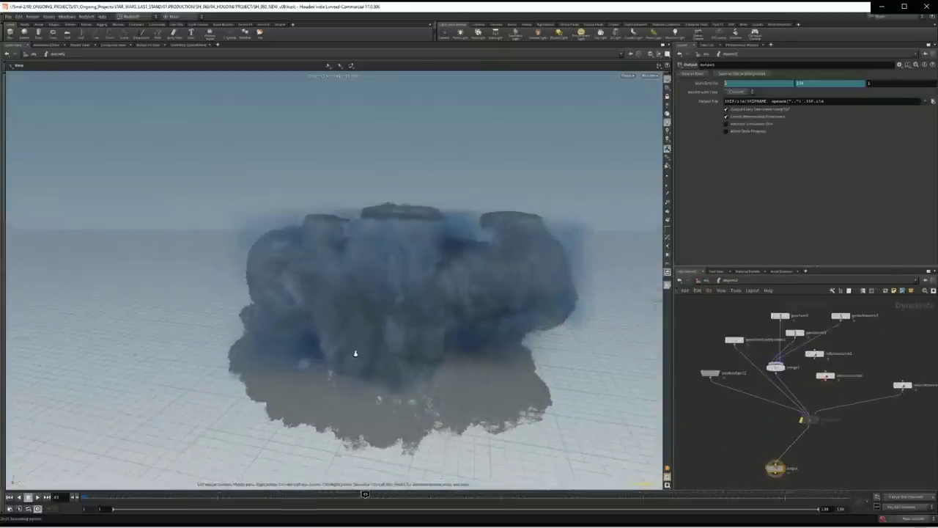
{"action": "right_click_drag", "start_coordinate": [381, 352], "coordinate": [413, 336]}
{"action": "left_click_drag", "start_coordinate": [412, 336], "coordinate": [513, 331]}
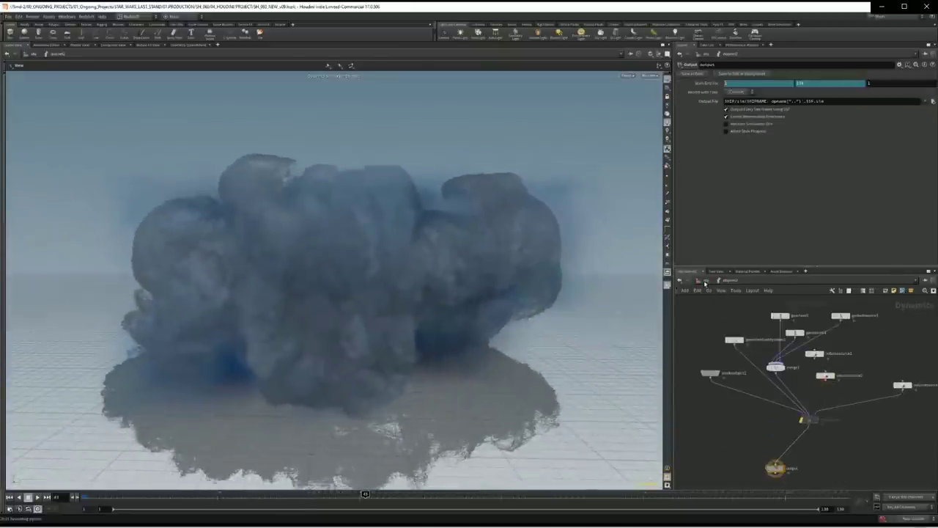
{"action": "left_click", "coordinate": [705, 282]}
Step: Examine the combined explosion smoke from several sides in the scene view
{"action": "left_click_drag", "start_coordinate": [454, 343], "coordinate": [535, 310], "text": "alt"}
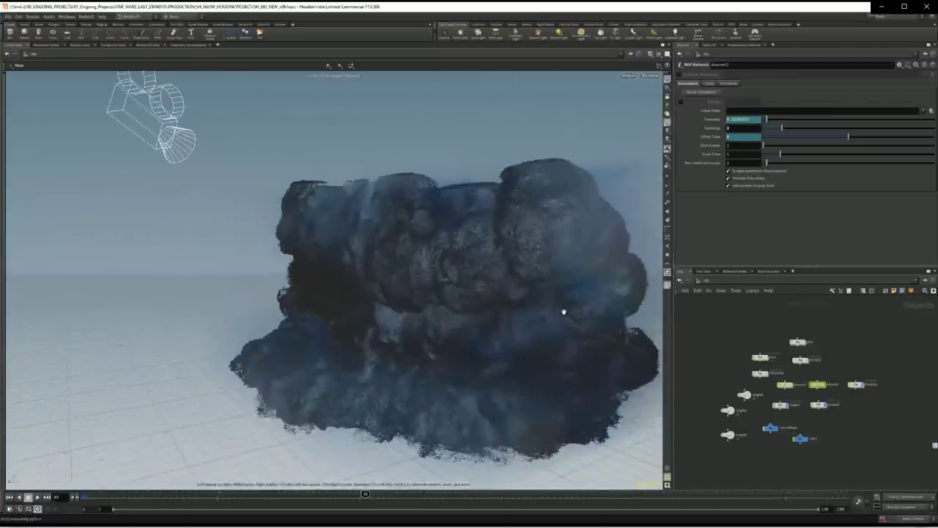
{"action": "left_click_drag", "start_coordinate": [434, 337], "coordinate": [339, 347], "text": "alt"}
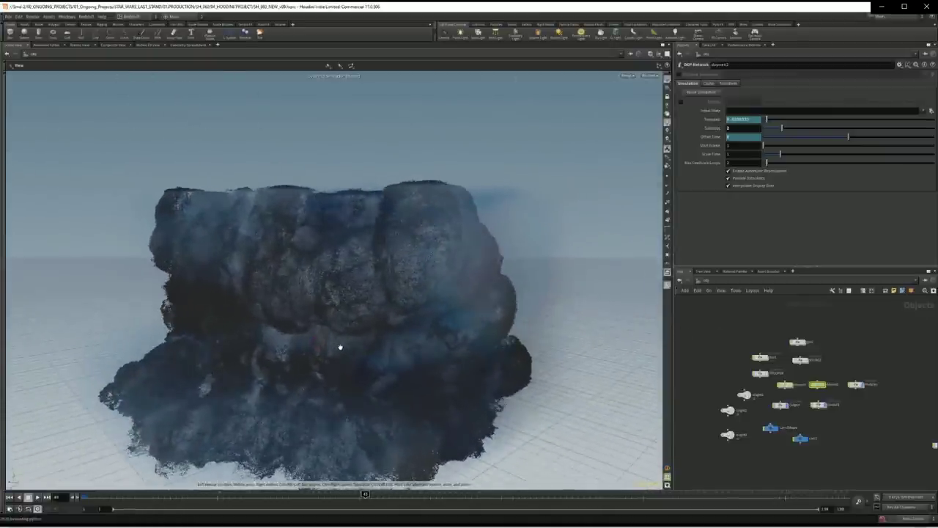
{"action": "left_click_drag", "start_coordinate": [393, 327], "coordinate": [341, 302], "text": "alt"}
{"action": "left_click_drag", "start_coordinate": [402, 330], "coordinate": [564, 365], "text": "alt"}
Step: Return to the reference video, play the shots following the blast and pause at 1:16
{"action": "mouse_move", "coordinate": [359, 111]}
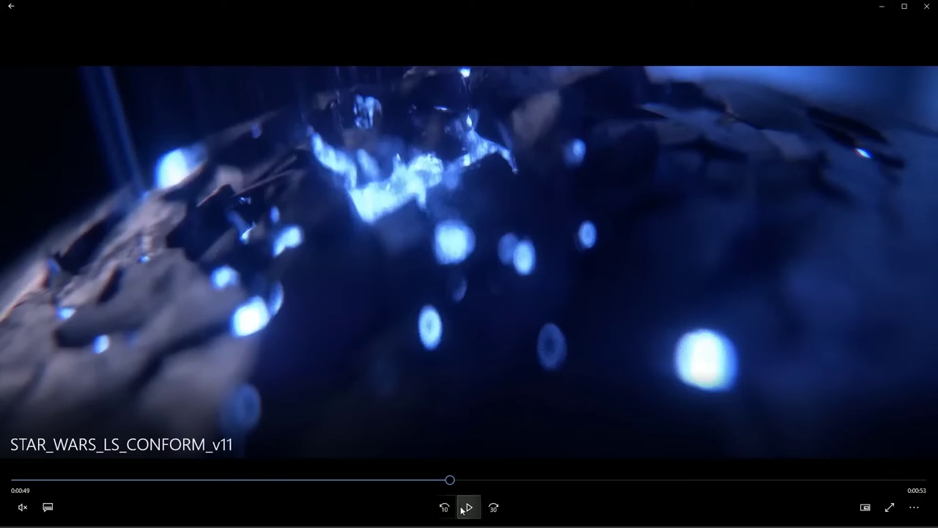
{"action": "left_click", "coordinate": [463, 508]}
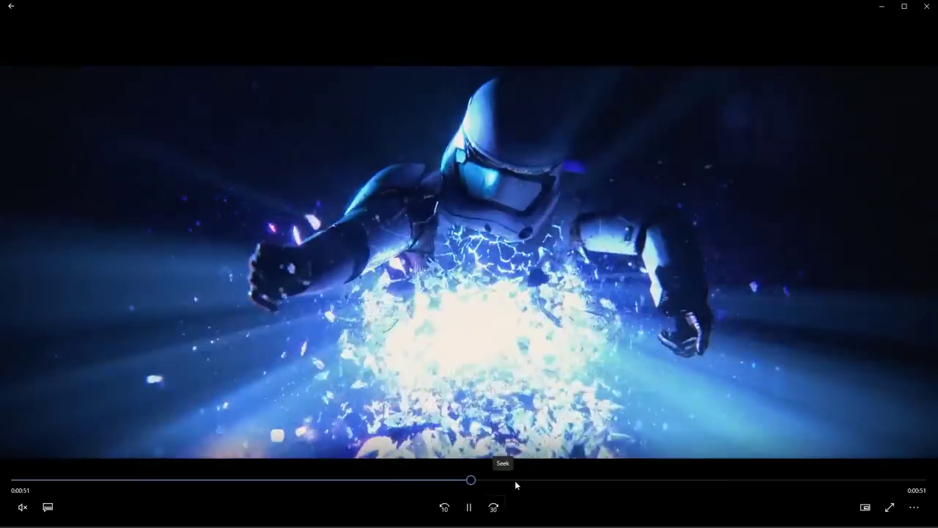
{"action": "left_click", "coordinate": [515, 480]}
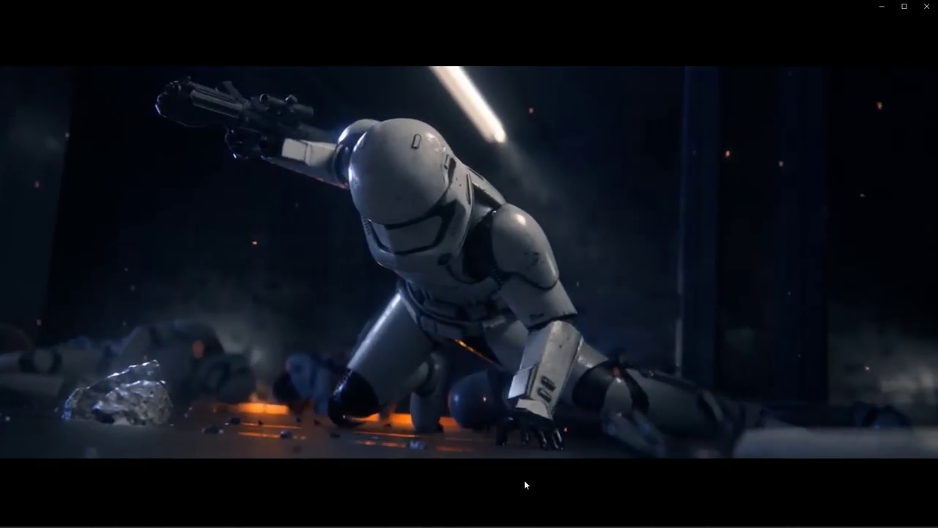
{"action": "mouse_move", "coordinate": [524, 485]}
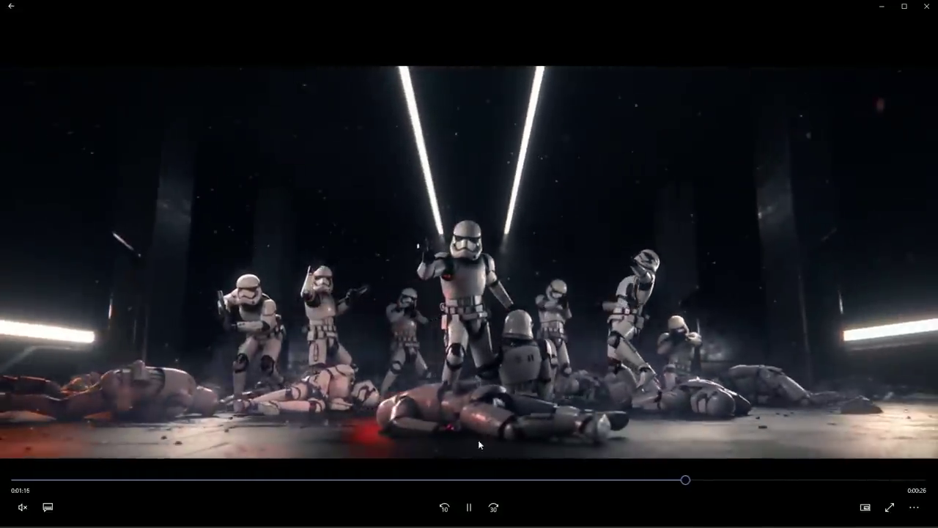
{"action": "left_click", "coordinate": [469, 506]}
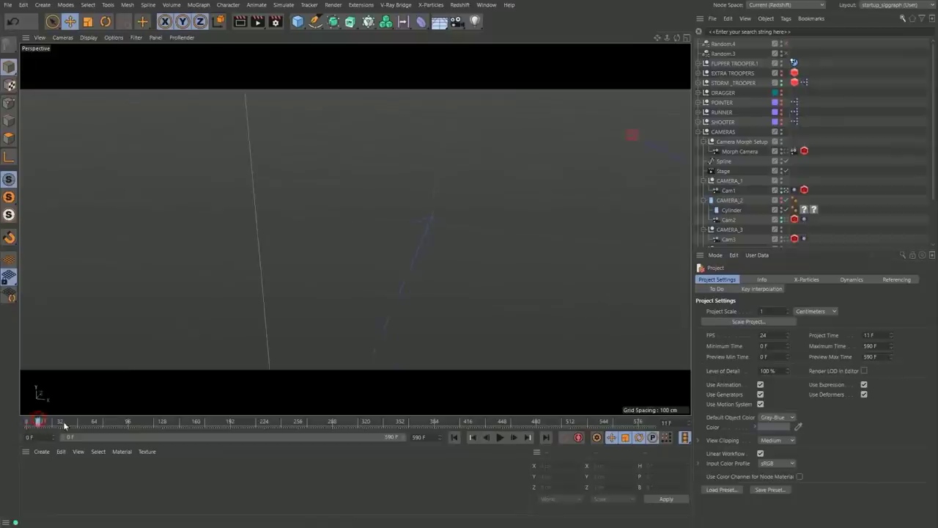
Step: Switch to the Cinema 4D trooper scene, scrub its animation in both perspective views and examine the camera setup around frame 206
{"action": "left_click_drag", "start_coordinate": [165, 438], "coordinate": [459, 450]}
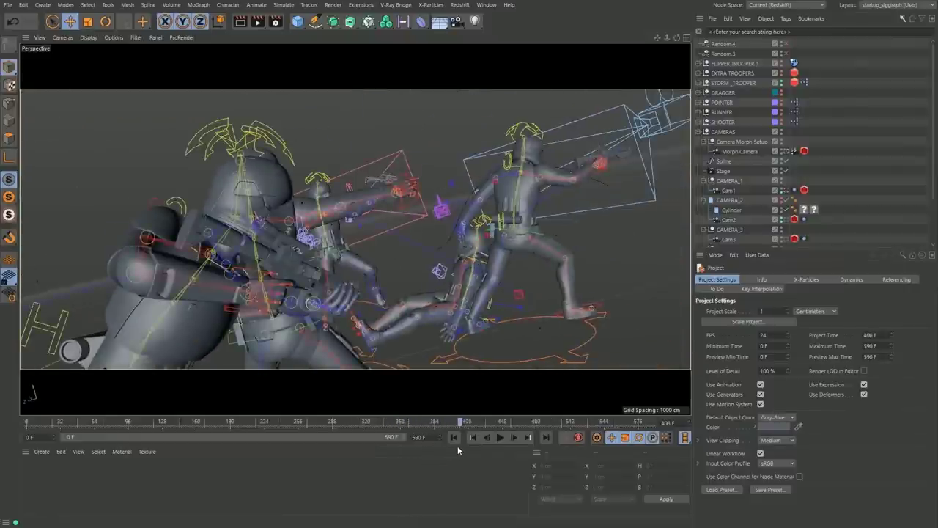
{"action": "left_click", "coordinate": [688, 38]}
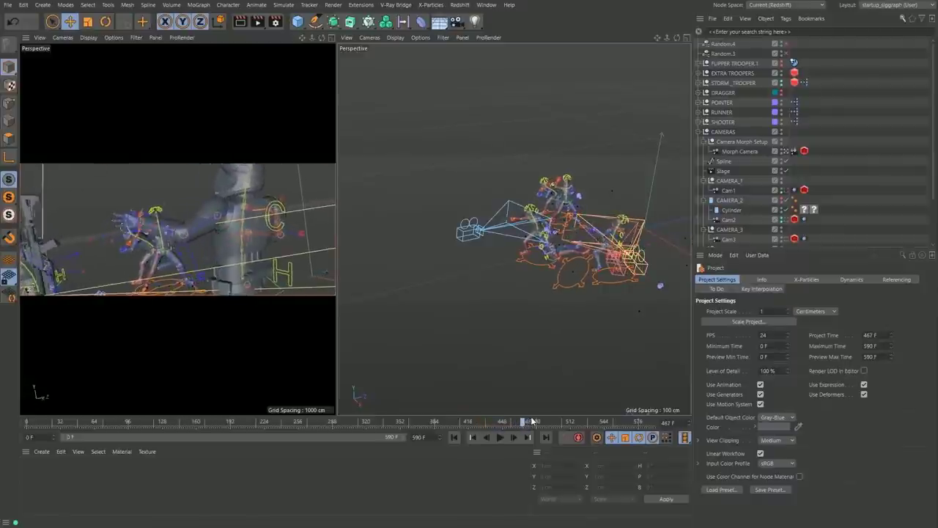
{"action": "left_click_drag", "start_coordinate": [498, 420], "coordinate": [393, 421]}
{"action": "left_click_drag", "start_coordinate": [301, 430], "coordinate": [246, 424]}
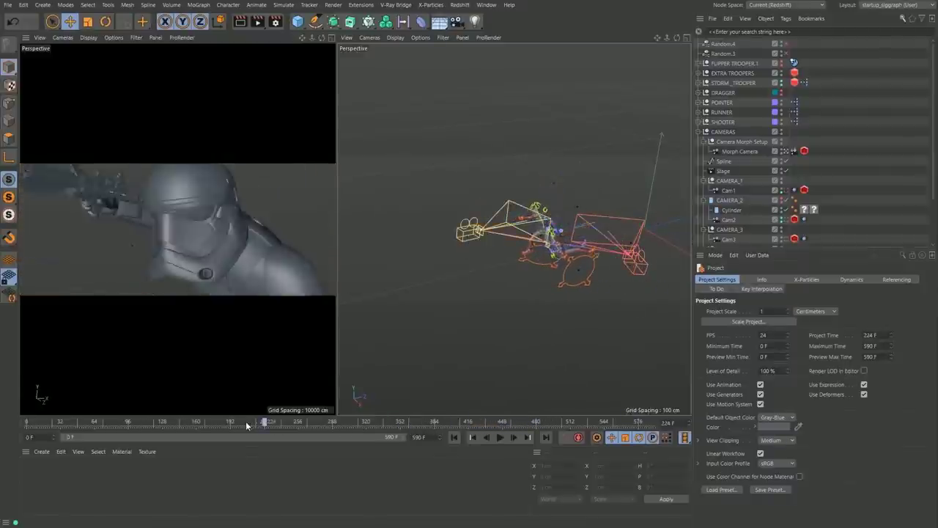
{"action": "middle_click_drag", "start_coordinate": [599, 248], "coordinate": [402, 264], "text": "alt"}
{"action": "left_click_drag", "start_coordinate": [402, 264], "coordinate": [402, 209], "text": "alt"}
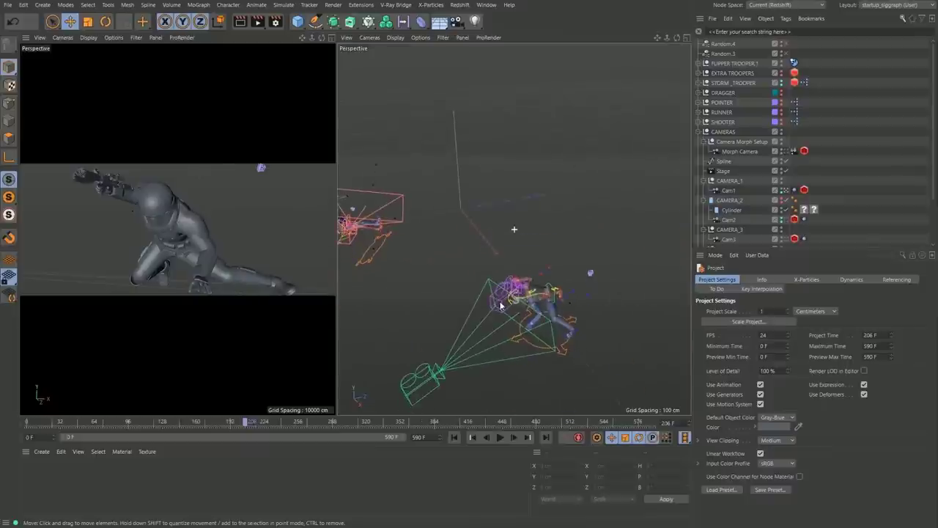
Step: Scrub the trooper animation back to frame 143 and examine the camera around the falling trooper
{"action": "left_click_drag", "start_coordinate": [536, 300], "coordinate": [486, 315], "text": "alt"}
{"action": "left_click_drag", "start_coordinate": [105, 422], "coordinate": [178, 429]}
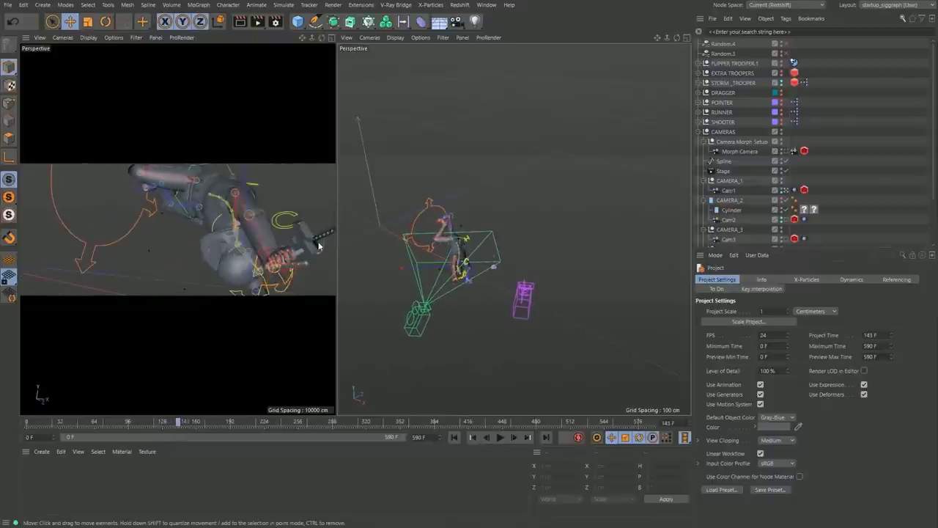
{"action": "scroll", "coordinate": [468, 284], "scroll_direction": "up", "scroll_amount": 5}
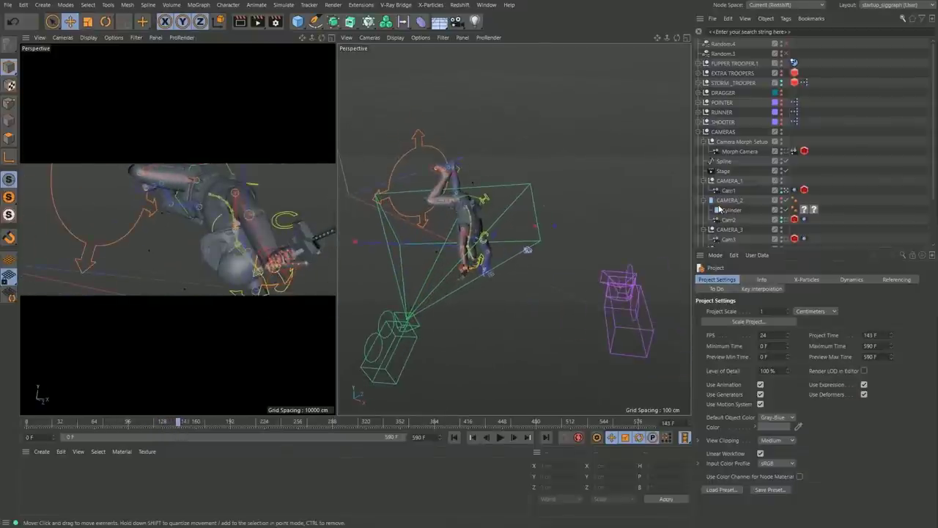
Step: Try rotating and moving the CAMERA_1 null at frame 143, checking its child camera Cam1 as well
{"action": "left_click", "coordinate": [730, 182]}
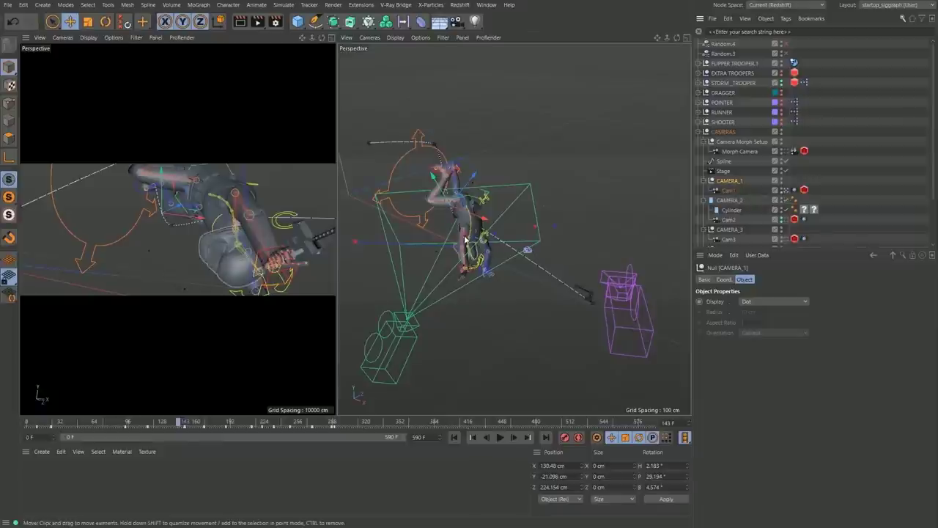
{"action": "left_click_drag", "start_coordinate": [480, 229], "coordinate": [538, 177], "text": "alt"}
{"action": "key", "text": "r"}
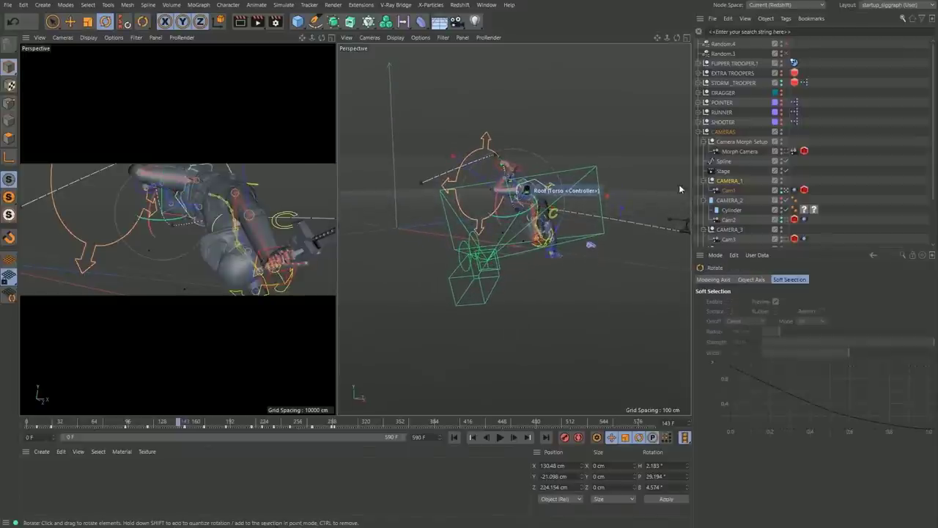
{"action": "left_click_drag", "start_coordinate": [519, 214], "coordinate": [494, 177], "text": "alt"}
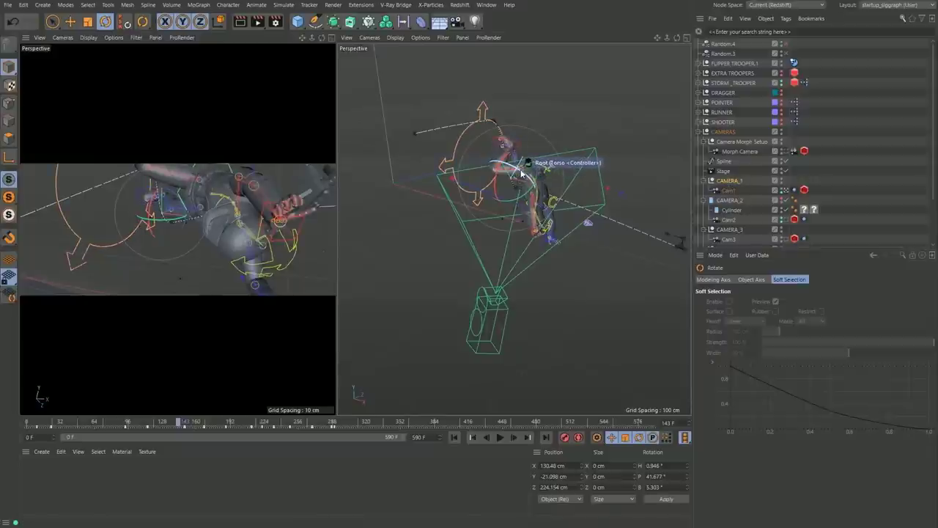
{"action": "left_click_drag", "start_coordinate": [534, 186], "coordinate": [555, 192]}
{"action": "key", "text": "e"}
{"action": "left_click", "coordinate": [728, 192]}
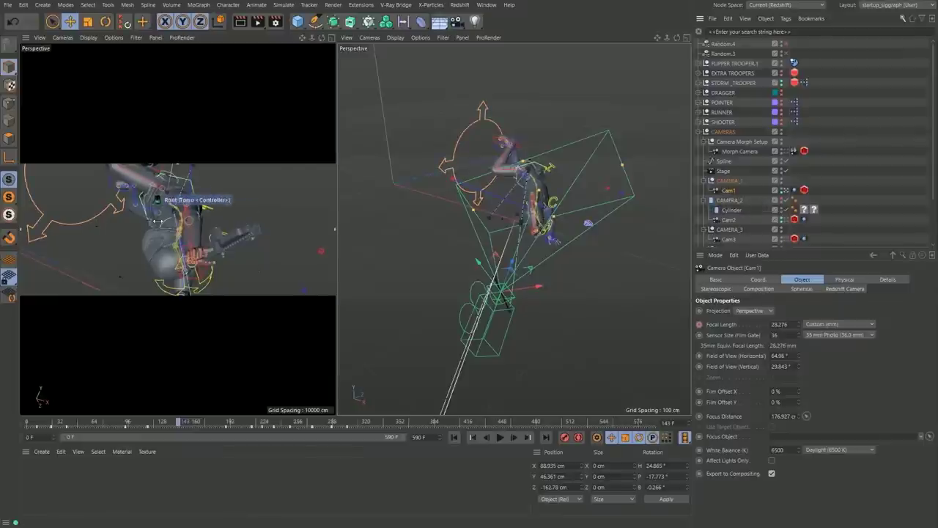
{"action": "left_click", "coordinate": [729, 181]}
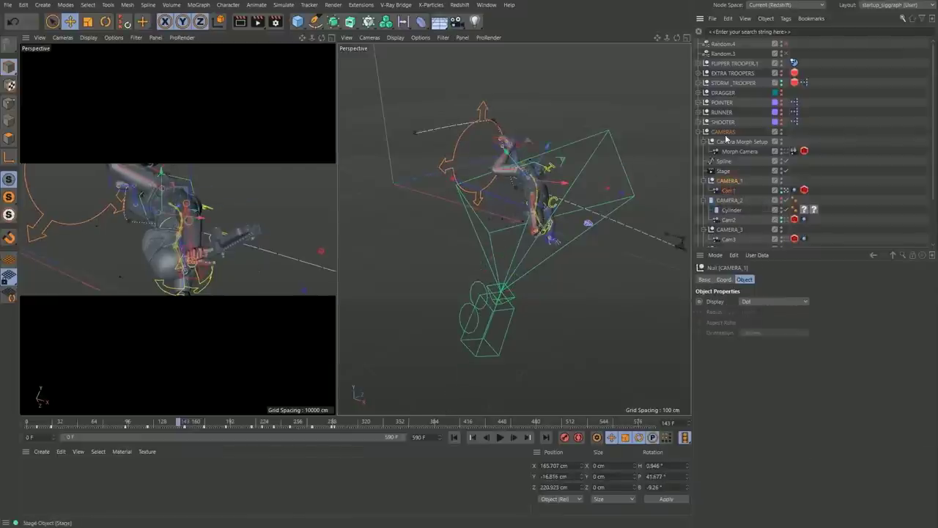
Step: Scrub the CAMERA_1 motion to frames 185 and 221 and examine how the camera follows the crouching trooper
{"action": "left_click_drag", "start_coordinate": [166, 426], "coordinate": [223, 446]}
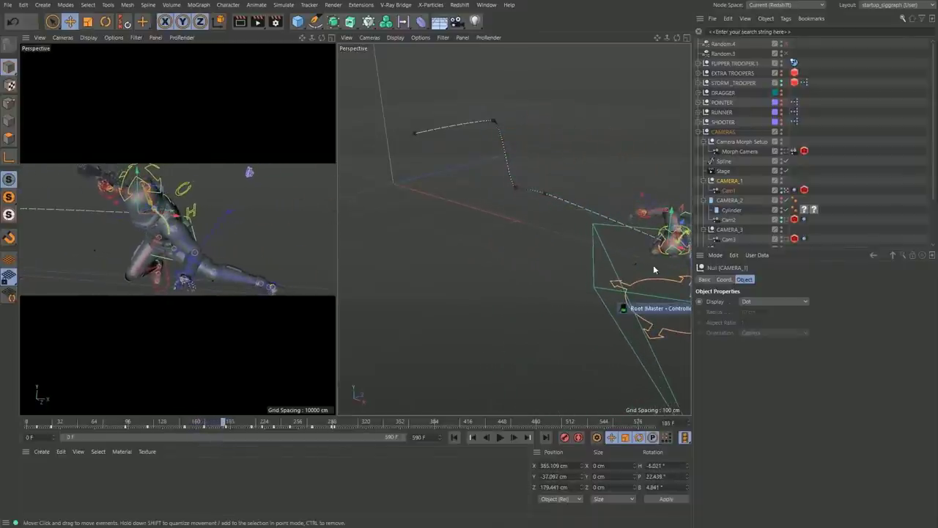
{"action": "middle_click_drag", "start_coordinate": [629, 227], "coordinate": [525, 173], "text": "alt"}
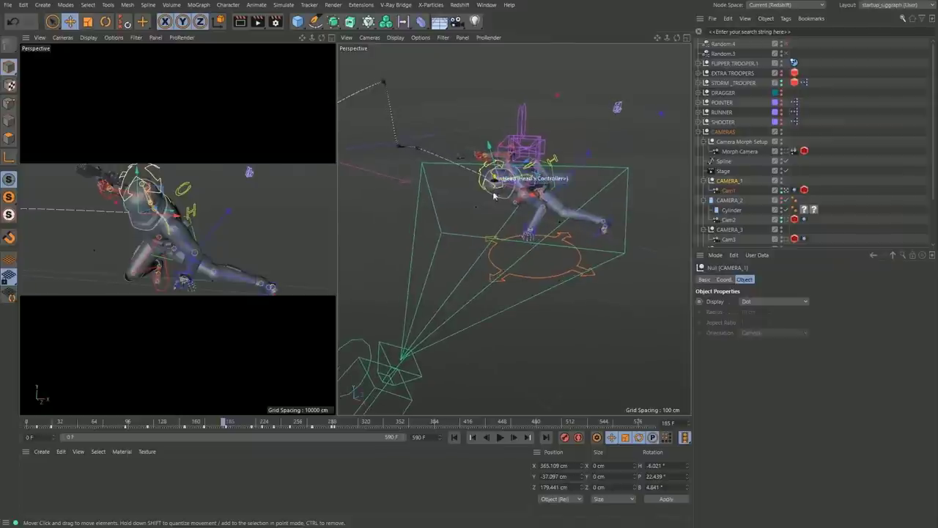
{"action": "mouse_move", "coordinate": [246, 423]}
{"action": "left_mouse_down"}
{"action": "mouse_move", "coordinate": [272, 420]}
{"action": "mouse_move", "coordinate": [260, 433]}
{"action": "left_mouse_up"}
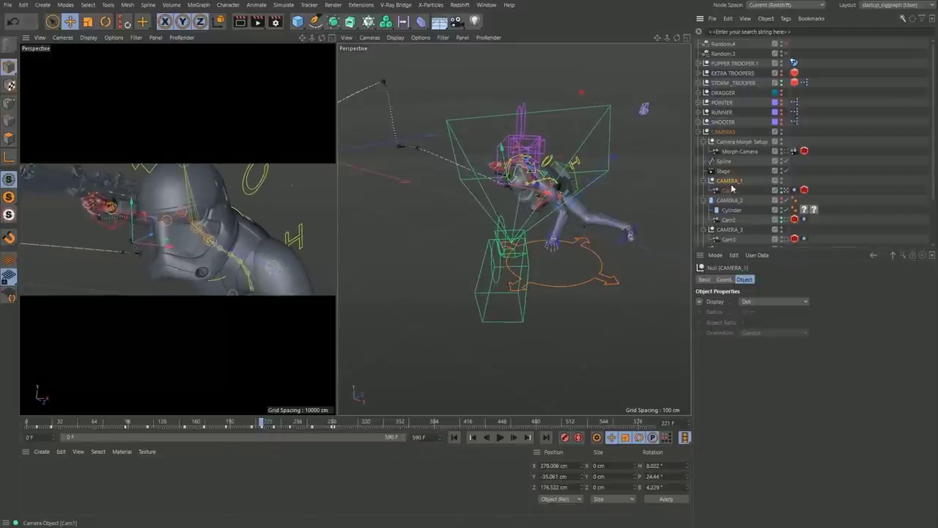
{"action": "left_click_drag", "start_coordinate": [525, 180], "coordinate": [347, 285], "text": "alt"}
Step: Scrub ahead to frames 256 and 262 and examine the camera close to the aiming trooper's gun
{"action": "left_click_drag", "start_coordinate": [264, 424], "coordinate": [299, 426]}
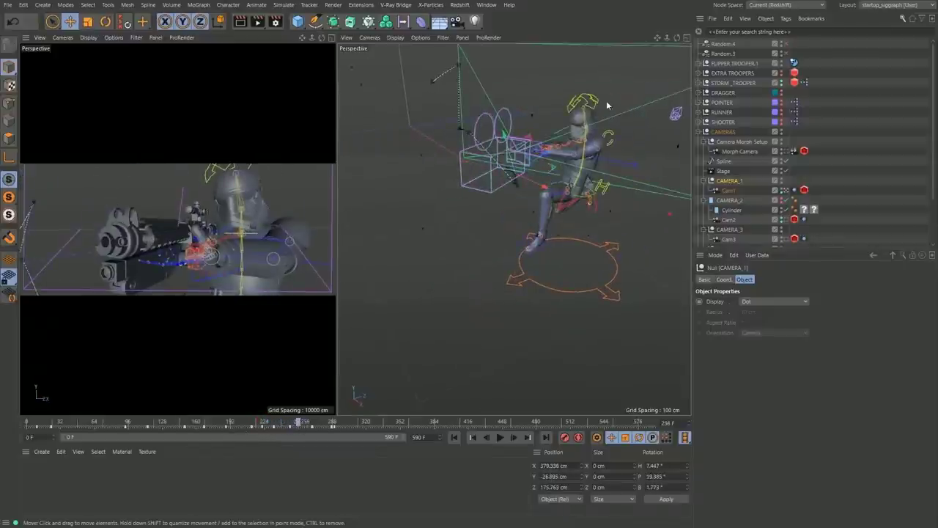
{"action": "right_click_drag", "start_coordinate": [572, 153], "coordinate": [627, 149], "text": "alt"}
{"action": "middle_click_drag", "start_coordinate": [549, 160], "coordinate": [560, 171], "text": "alt"}
{"action": "left_click_drag", "start_coordinate": [560, 169], "coordinate": [583, 193], "text": "alt"}
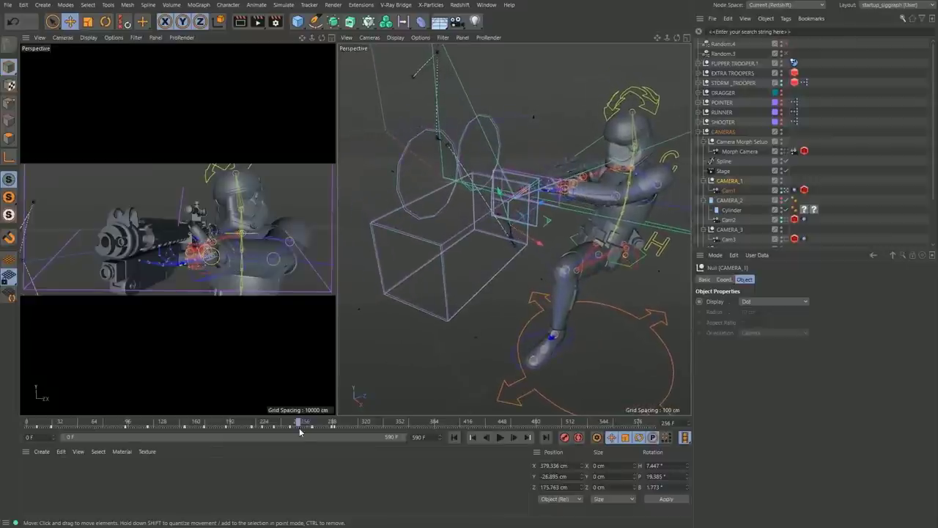
{"action": "left_click_drag", "start_coordinate": [299, 425], "coordinate": [305, 427]}
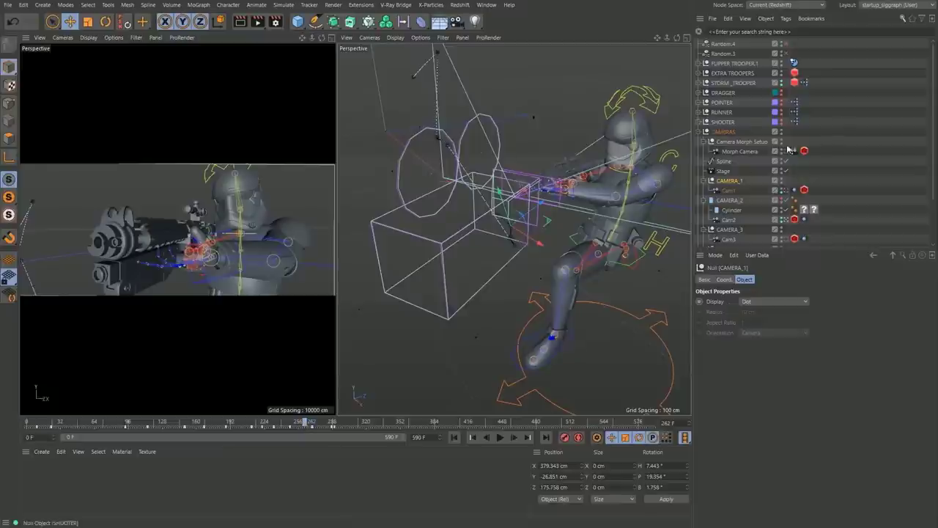
Step: Select the Stage object and scrub across its camera switch at frames 268 and 276, with all cameras in view
{"action": "left_click", "coordinate": [725, 171]}
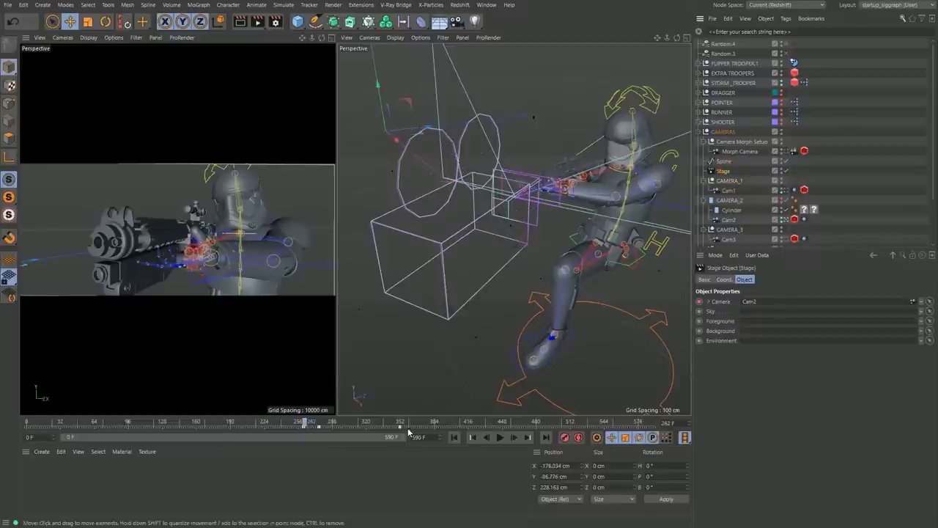
{"action": "left_click_drag", "start_coordinate": [304, 427], "coordinate": [312, 427]}
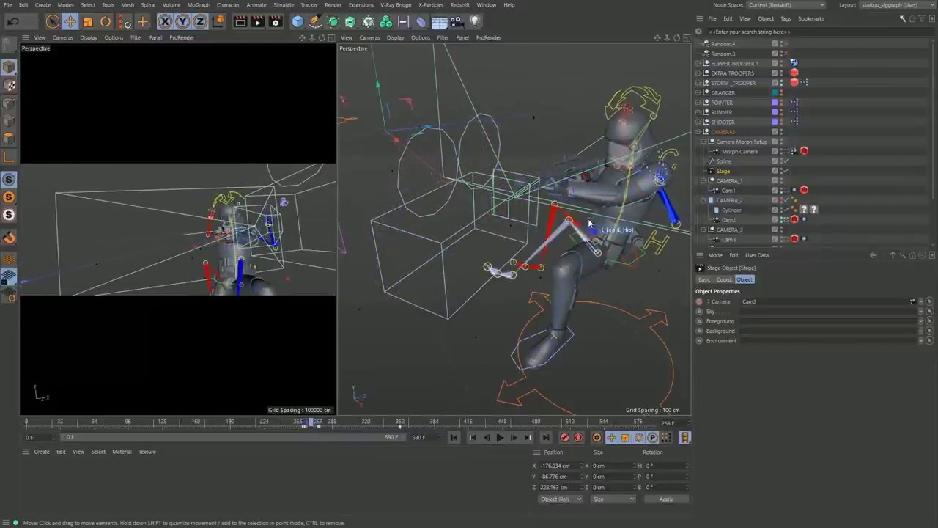
{"action": "scroll", "coordinate": [513, 271], "scroll_direction": "down", "scroll_amount": 5}
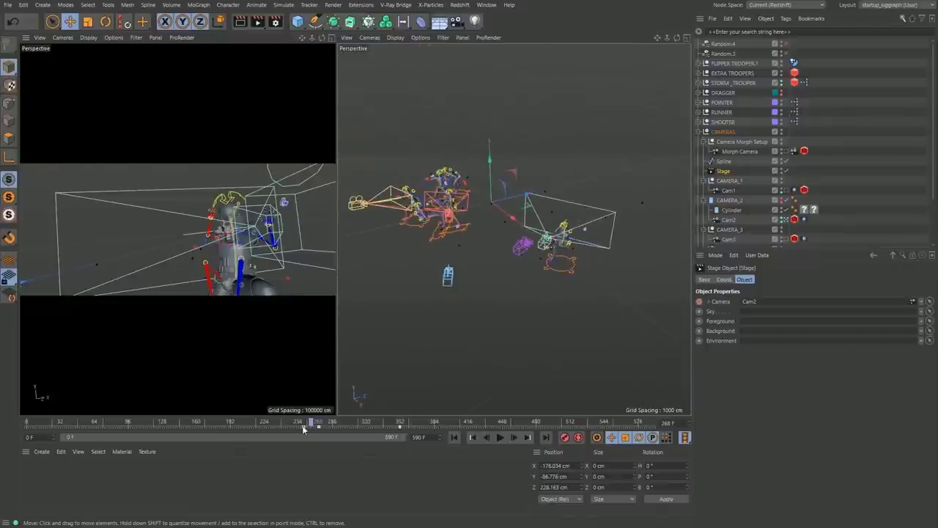
{"action": "left_click_drag", "start_coordinate": [313, 427], "coordinate": [320, 427]}
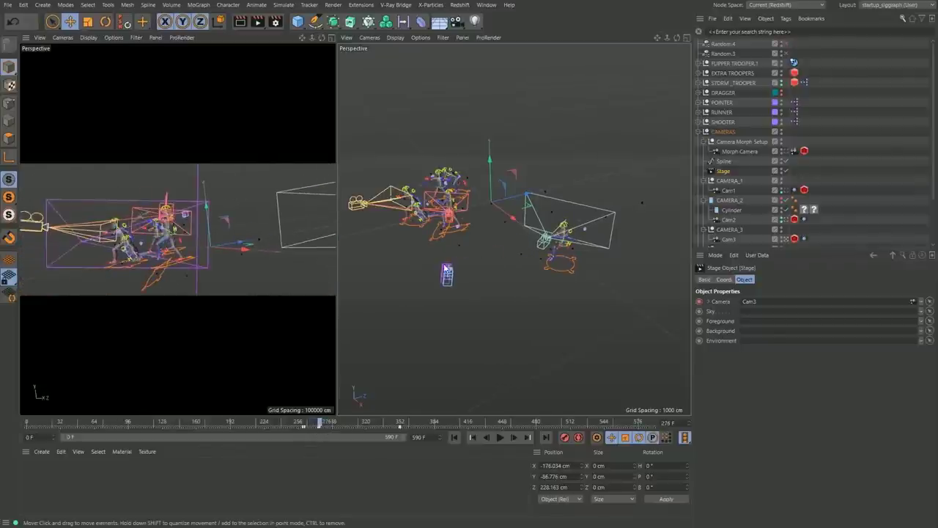
Step: Scrub from frame 303 to 401 and examine the cameras placed around the group of troopers
{"action": "scroll", "coordinate": [445, 270], "scroll_direction": "up", "scroll_amount": 4}
{"action": "left_click_drag", "start_coordinate": [326, 423], "coordinate": [350, 424]}
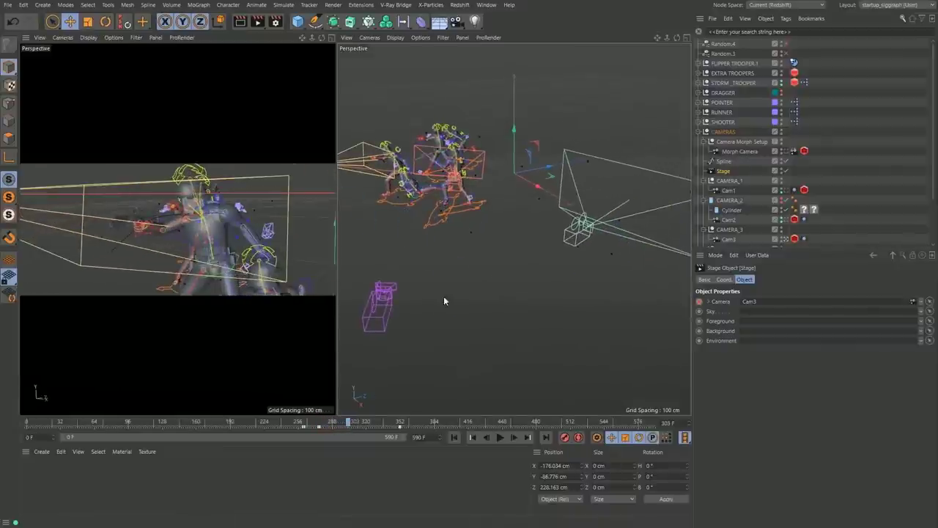
{"action": "middle_click_drag", "start_coordinate": [502, 207], "coordinate": [598, 287], "text": "alt"}
{"action": "right_click_drag", "start_coordinate": [459, 224], "coordinate": [486, 225], "text": "alt"}
{"action": "mouse_move", "coordinate": [486, 225]}
{"action": "left_mouse_down", "text": "alt"}
{"action": "mouse_move", "coordinate": [514, 234]}
{"action": "mouse_move", "coordinate": [497, 238]}
{"action": "left_mouse_up", "text": "alt"}
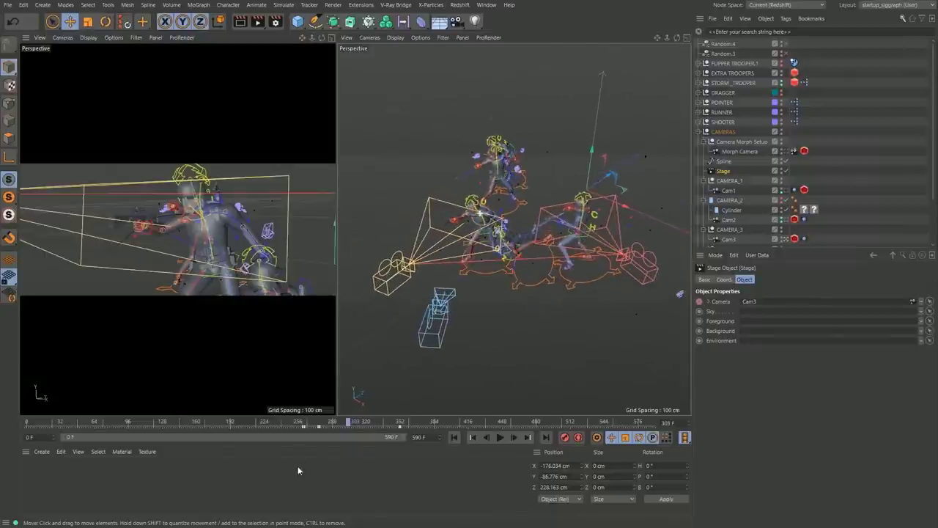
{"action": "left_click_drag", "start_coordinate": [353, 425], "coordinate": [451, 453]}
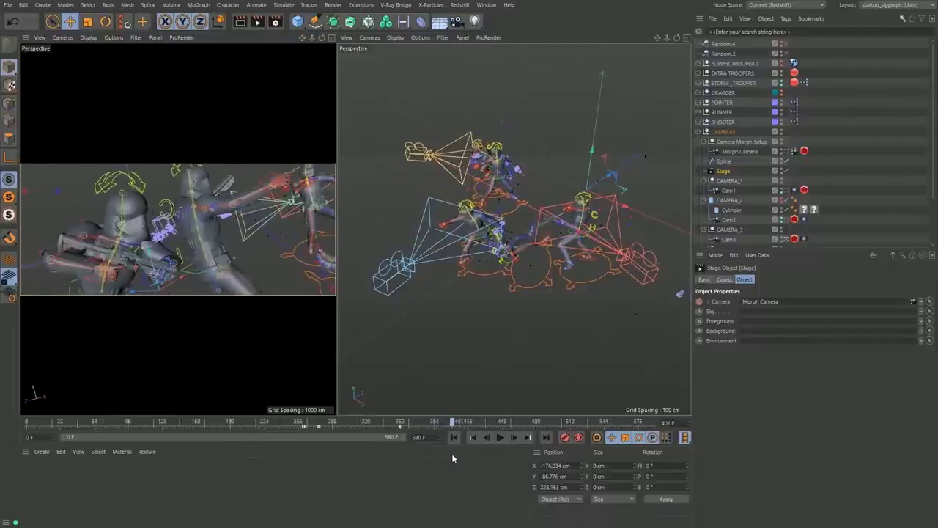
Step: Select the CAMERA_3 null and scrub its animation through frames 341 and 364
{"action": "left_click", "coordinate": [733, 201]}
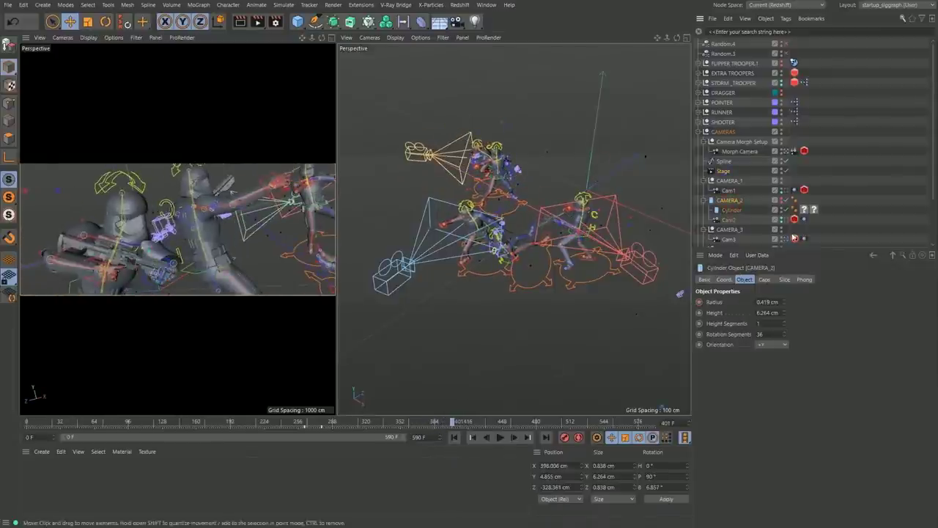
{"action": "left_click", "coordinate": [731, 229]}
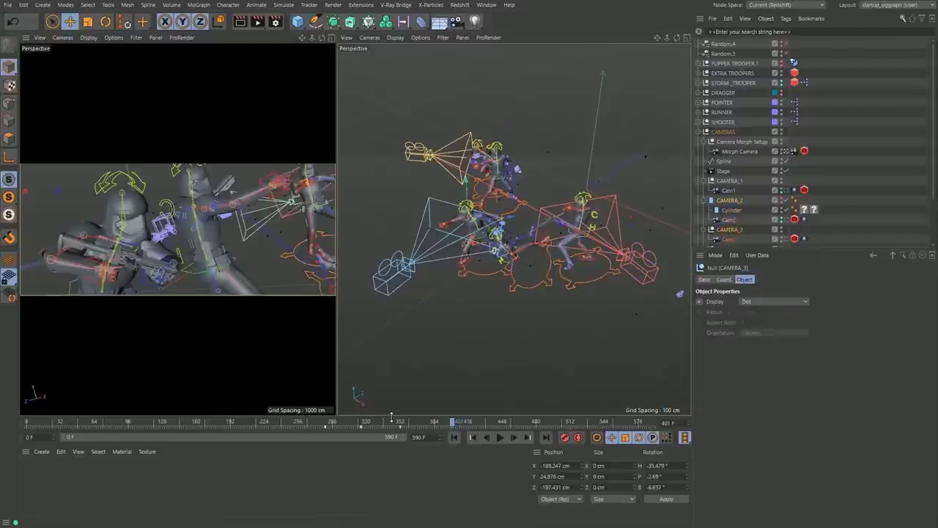
{"action": "left_click", "coordinate": [739, 240]}
{"action": "left_click", "coordinate": [736, 231]}
{"action": "left_click_drag", "start_coordinate": [430, 426], "coordinate": [386, 423]}
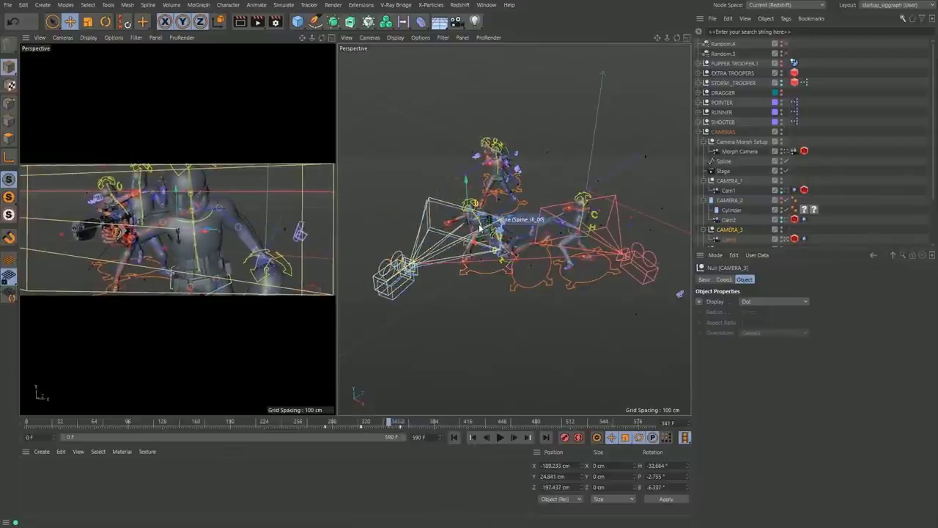
{"action": "left_click_drag", "start_coordinate": [393, 424], "coordinate": [413, 426]}
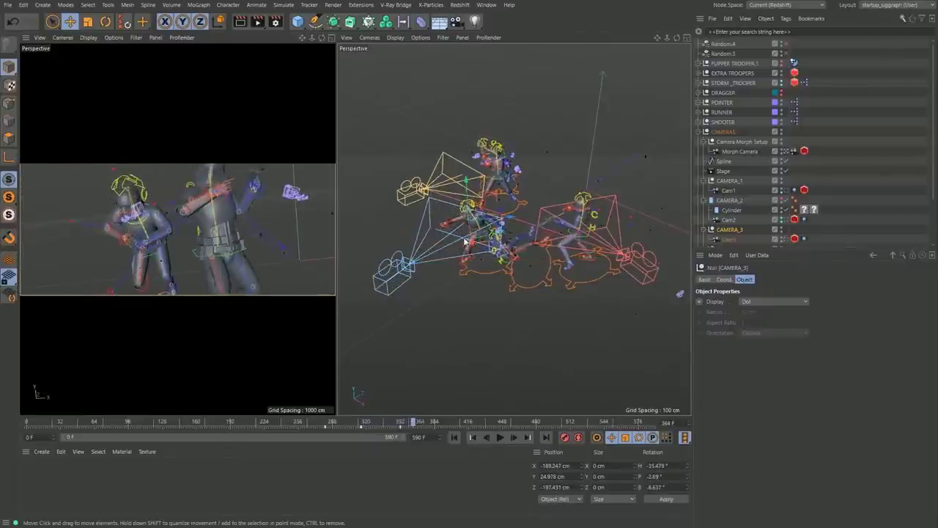
Step: Select the CAMERA_4 null and scrub its animation to frames 424 and 487, following the camera around the troopers
{"action": "scroll", "coordinate": [933, 199], "scroll_direction": "down", "scroll_amount": 2}
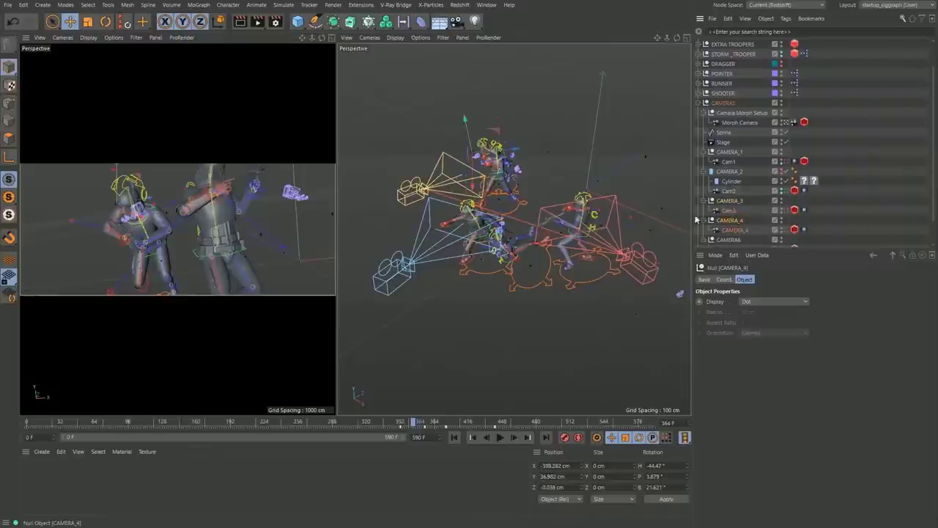
{"action": "middle_click_drag", "start_coordinate": [489, 172], "coordinate": [515, 229], "text": "alt"}
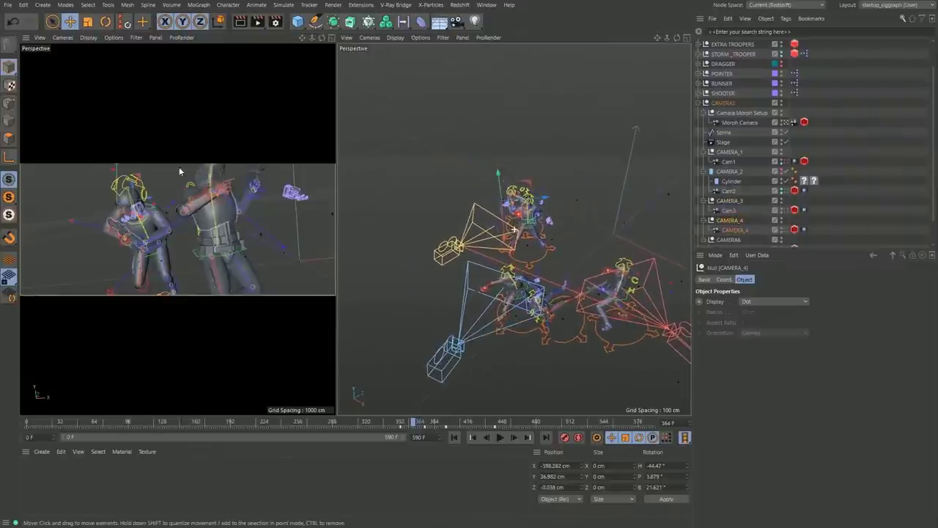
{"action": "left_click_drag", "start_coordinate": [422, 423], "coordinate": [478, 436]}
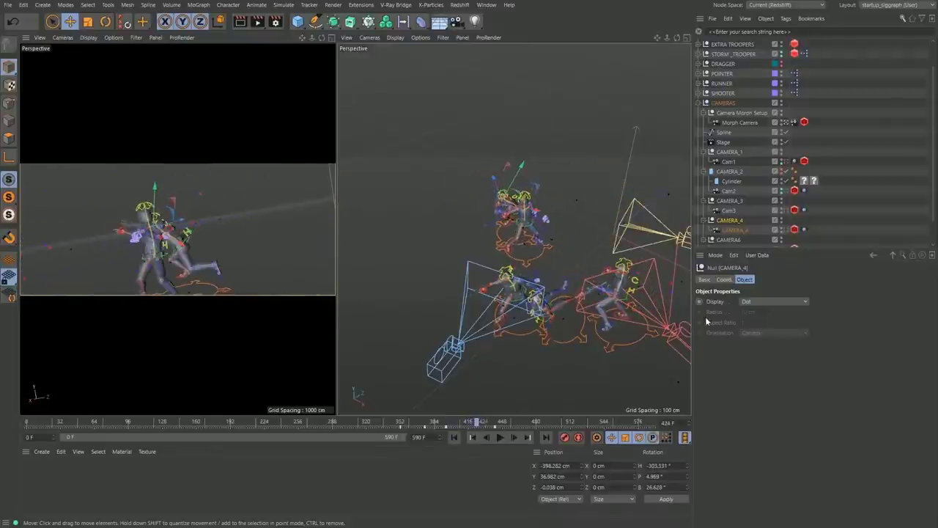
{"action": "middle_click_drag", "start_coordinate": [579, 260], "coordinate": [519, 219], "text": "alt"}
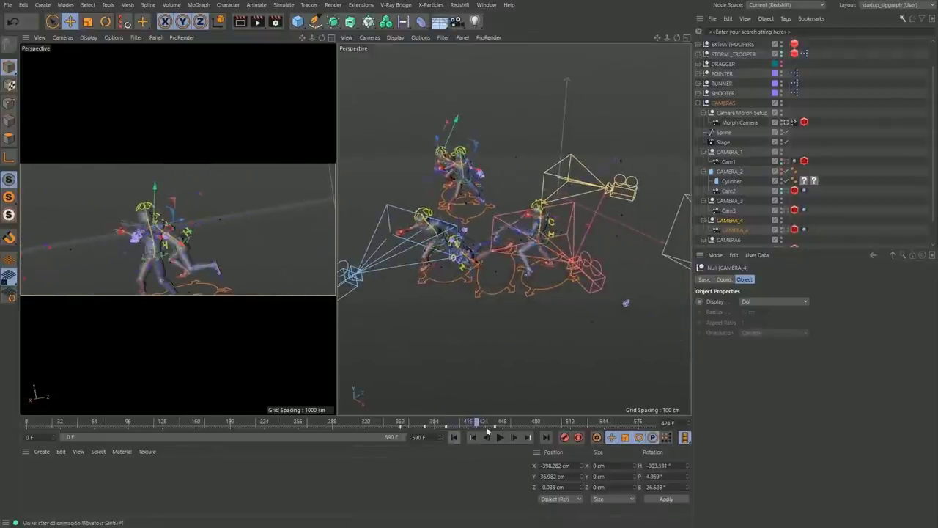
{"action": "left_click_drag", "start_coordinate": [482, 426], "coordinate": [544, 425]}
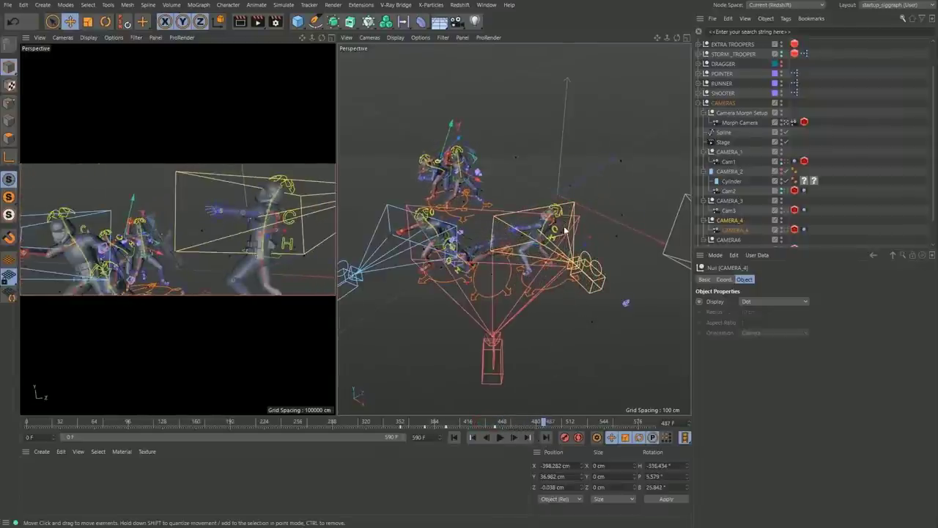
Step: Select the CAMERA6 null and try moving it in the scene at frame 487
{"action": "scroll", "coordinate": [728, 226], "scroll_direction": "down", "scroll_amount": 1}
{"action": "left_click", "coordinate": [729, 224]}
{"action": "left_click", "coordinate": [733, 214]}
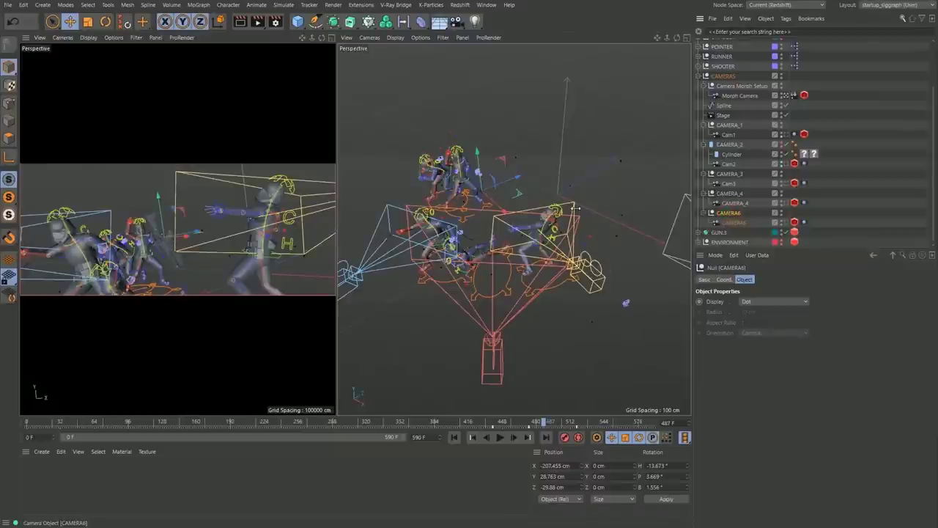
{"action": "left_click_drag", "start_coordinate": [530, 233], "coordinate": [447, 253]}
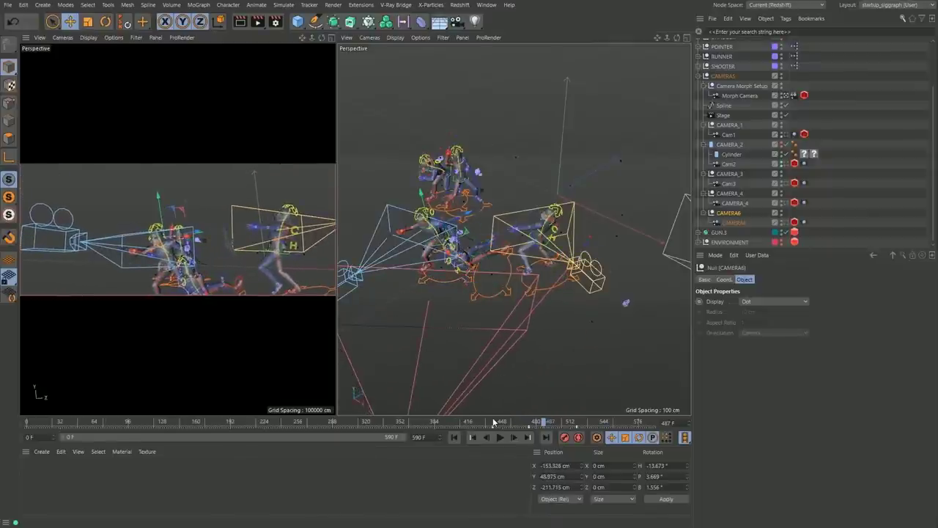
Step: Scrub the CAMERA6 animation to frame 517 and examine the camera and trooper layout from several angles
{"action": "left_click_drag", "start_coordinate": [496, 422], "coordinate": [576, 424]}
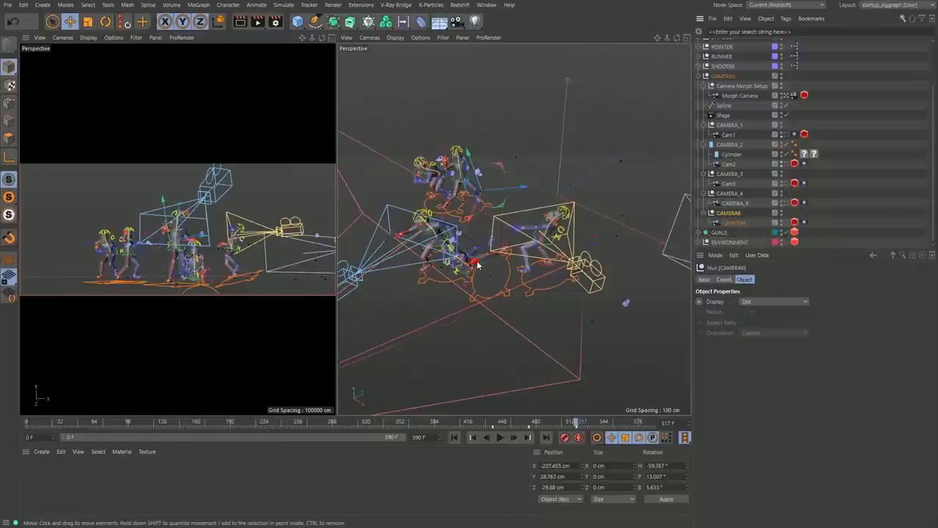
{"action": "left_click_drag", "start_coordinate": [473, 256], "coordinate": [513, 272], "text": "alt"}
{"action": "left_click_drag", "start_coordinate": [432, 270], "coordinate": [469, 269], "text": "alt"}
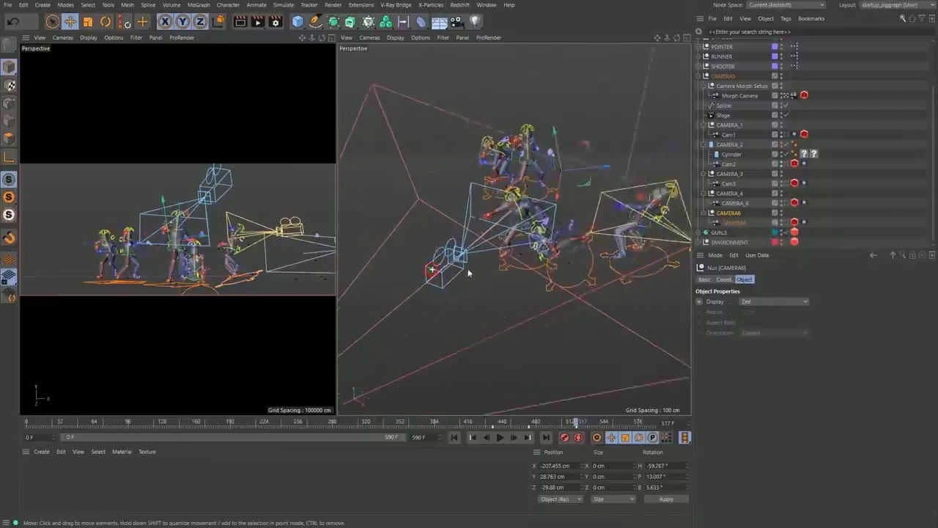
{"action": "right_click_drag", "start_coordinate": [469, 274], "coordinate": [487, 299], "text": "alt"}
Step: Examine the Morph Camera's Camera Morph tag and its source cameras CAMERA_4 and CAMERA6, scrubbing the animation to frame 544
{"action": "left_click", "coordinate": [794, 96]}
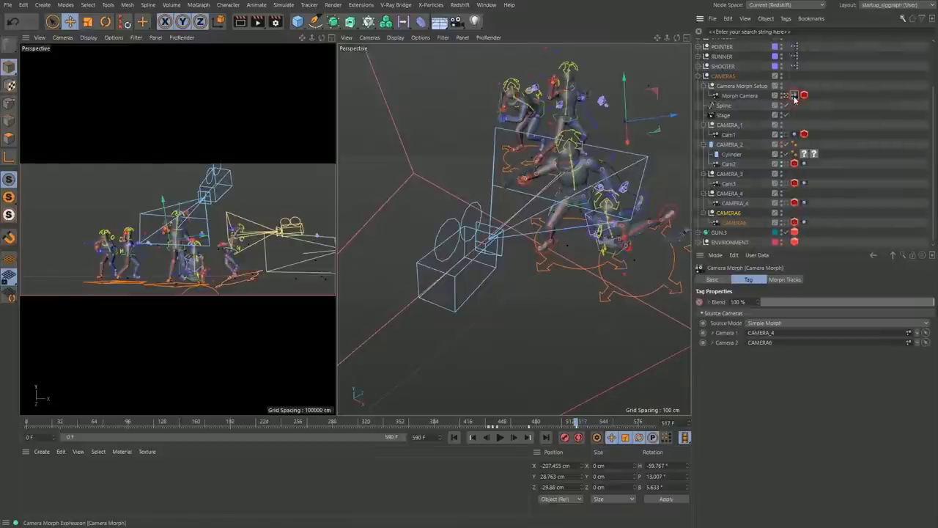
{"action": "left_click", "coordinate": [736, 203]}
{"action": "left_click", "coordinate": [736, 223]}
{"action": "left_click_drag", "start_coordinate": [508, 427], "coordinate": [525, 424]}
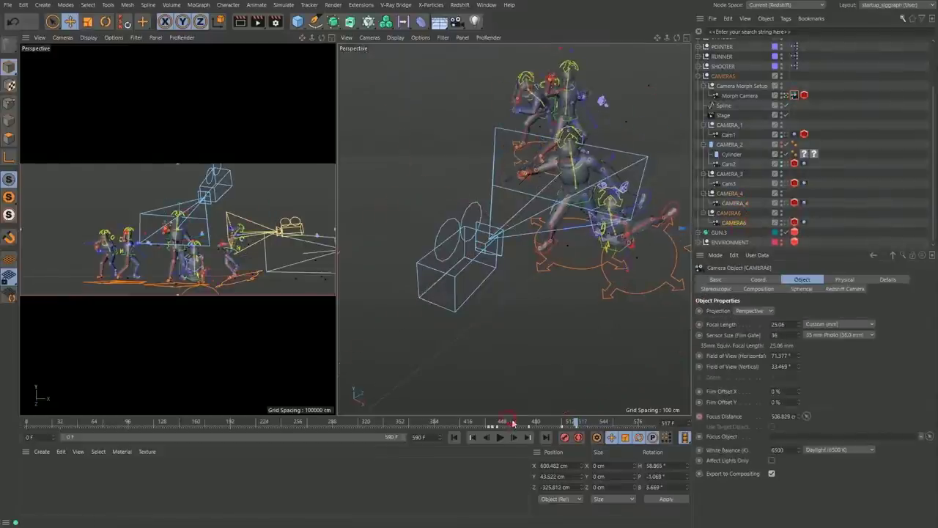
{"action": "middle_click_drag", "start_coordinate": [440, 282], "coordinate": [332, 290], "text": "alt"}
{"action": "left_click_drag", "start_coordinate": [425, 280], "coordinate": [466, 281], "text": "alt"}
{"action": "middle_click_drag", "start_coordinate": [466, 277], "coordinate": [364, 294], "text": "alt"}
{"action": "left_click_drag", "start_coordinate": [529, 425], "coordinate": [605, 428]}
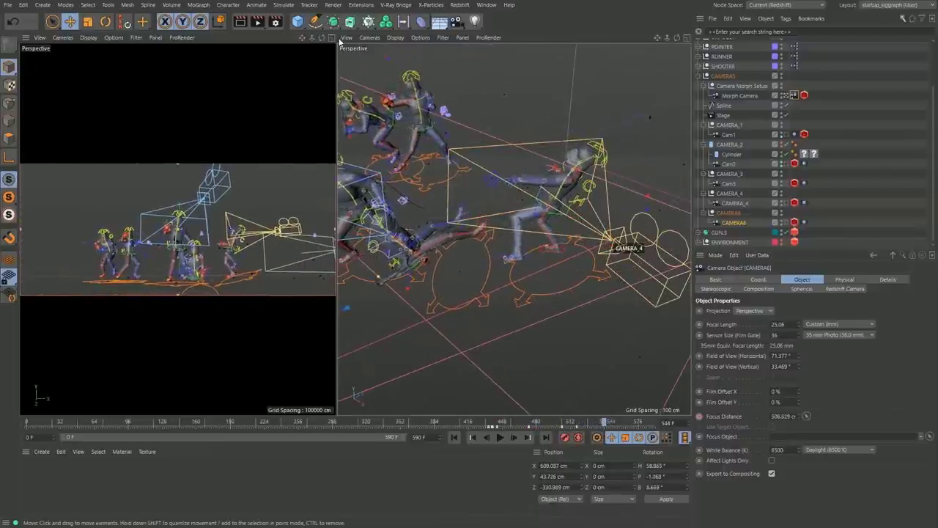
Step: Maximize the scene view and scrub the camera animation from the beginning to frame 385
{"action": "left_click", "coordinate": [686, 37]}
{"action": "left_click_drag", "start_coordinate": [370, 220], "coordinate": [524, 252], "text": "alt"}
{"action": "scroll", "coordinate": [367, 262], "scroll_direction": "down", "scroll_amount": 1}
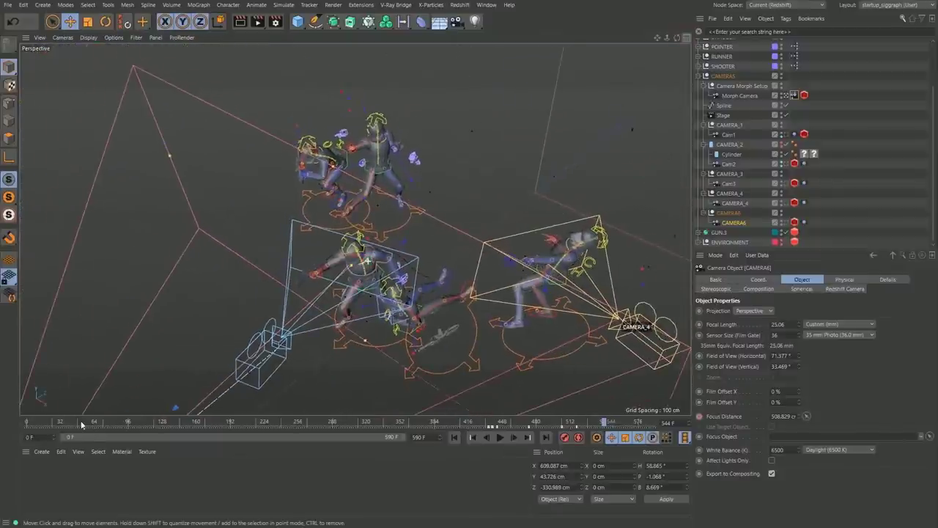
{"action": "left_click_drag", "start_coordinate": [37, 425], "coordinate": [434, 431]}
Step: Go back through the camera rigs, selecting the CAMERA6, CAMERA_4 and CAMERA_3 nulls in turn
{"action": "left_click", "coordinate": [729, 213]}
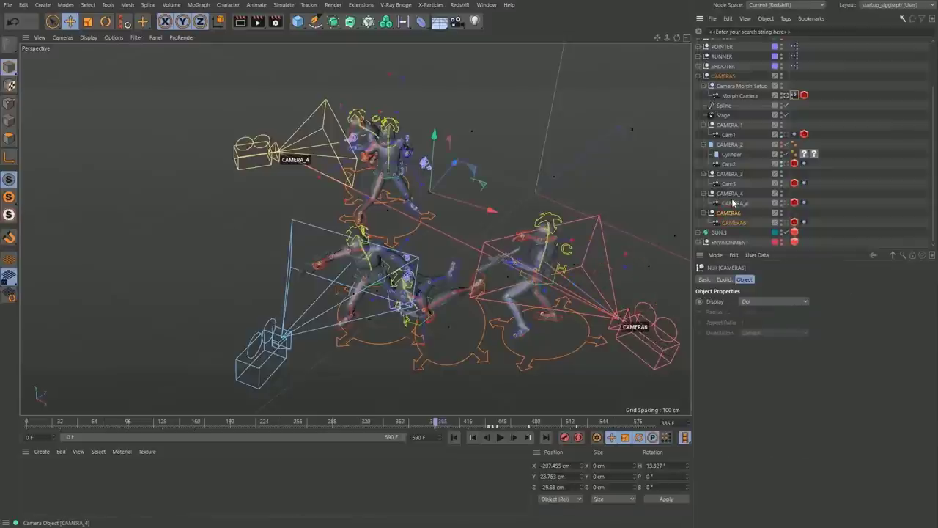
{"action": "left_click", "coordinate": [732, 202]}
{"action": "left_click", "coordinate": [731, 194]}
{"action": "left_click", "coordinate": [731, 174]}
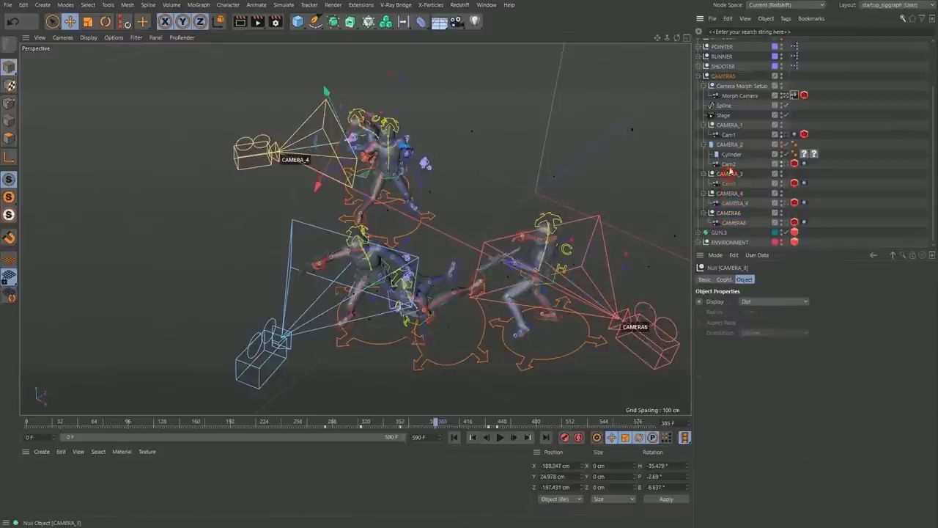
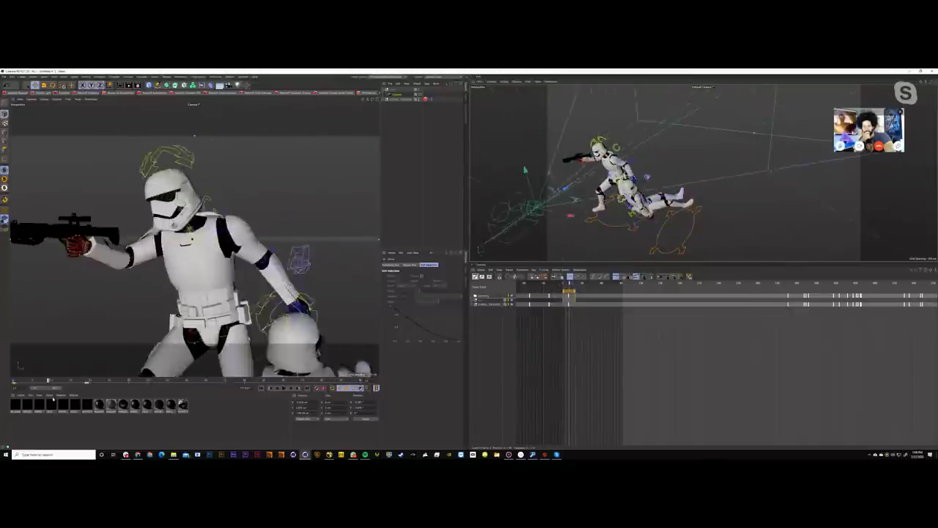
Step: Compare the null with its child camera in the kneeling stormtrooper scene by selecting each in turn
{"action": "left_click", "coordinate": [600, 139]}
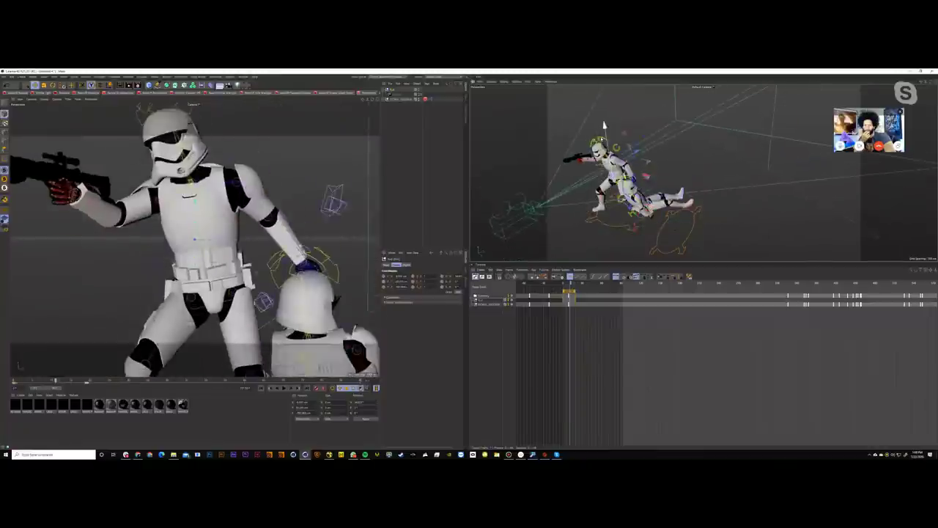
{"action": "left_click", "coordinate": [398, 94]}
{"action": "left_click", "coordinate": [398, 110]}
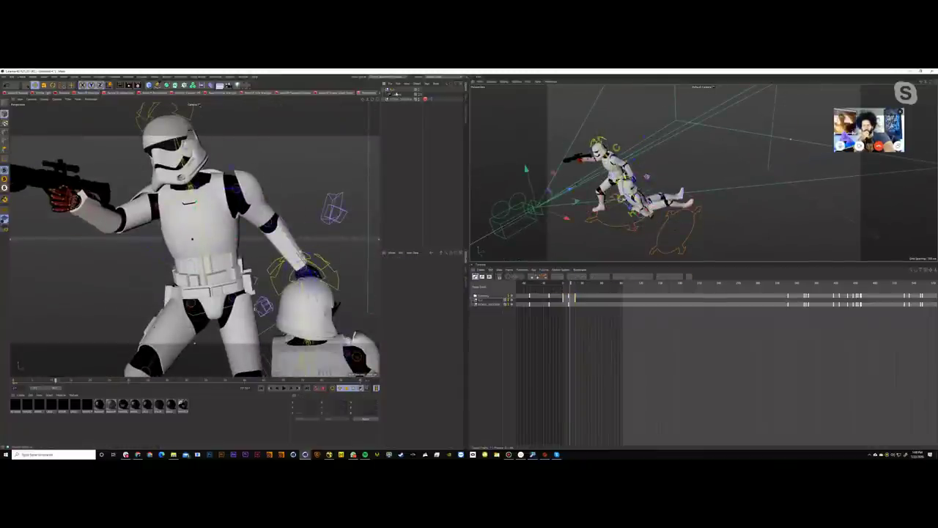
{"action": "left_click", "coordinate": [395, 94]}
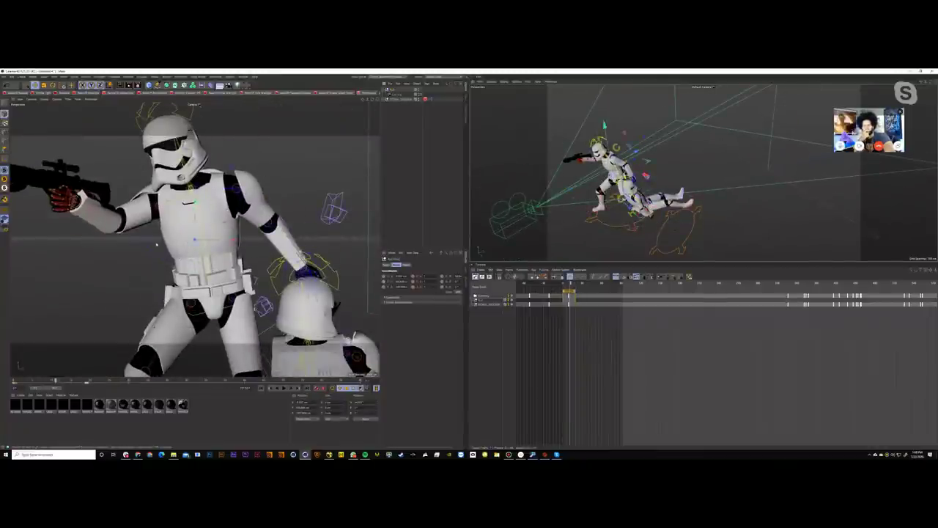
{"action": "left_click", "coordinate": [396, 98]}
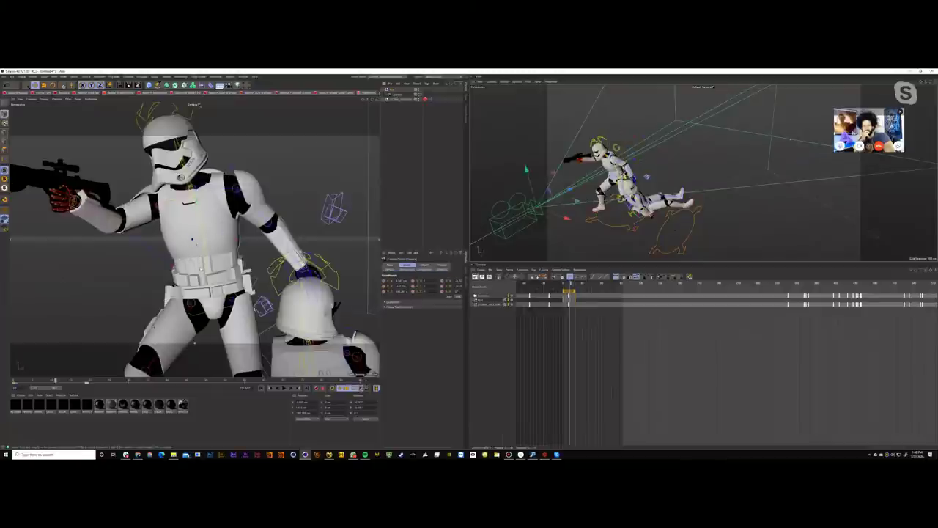
Step: Scrub the shot back and forth to check the camera move around the kneeling stormtrooper, with the parent null selected
{"action": "left_click_drag", "start_coordinate": [55, 380], "coordinate": [36, 380]}
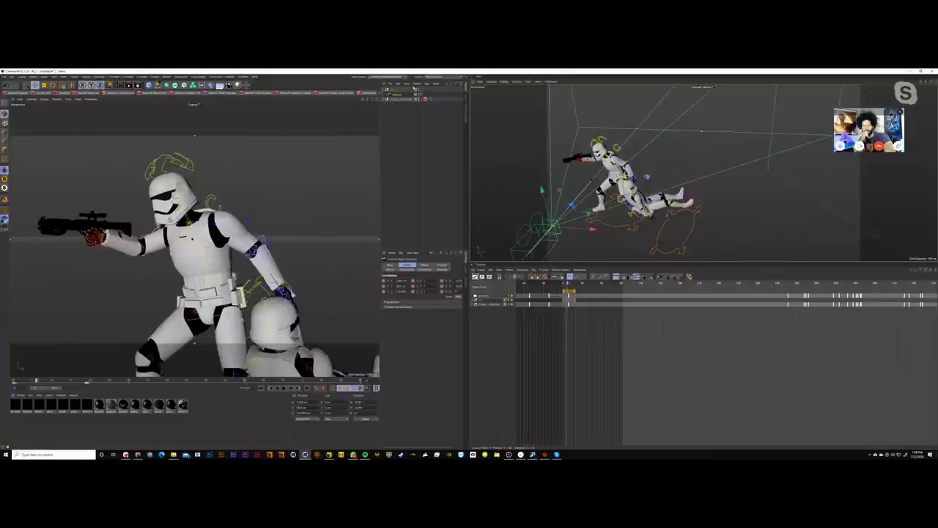
{"action": "left_click", "coordinate": [391, 90]}
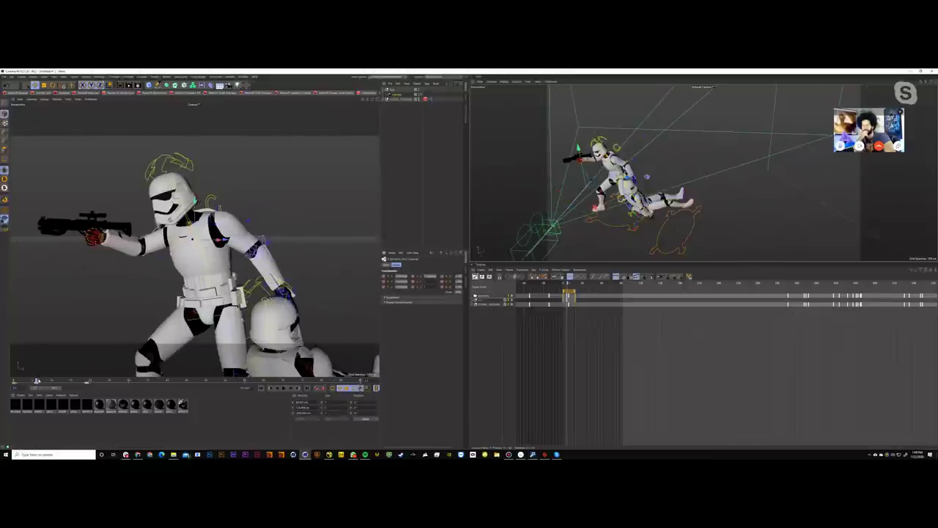
{"action": "left_click_drag", "start_coordinate": [37, 380], "coordinate": [52, 381]}
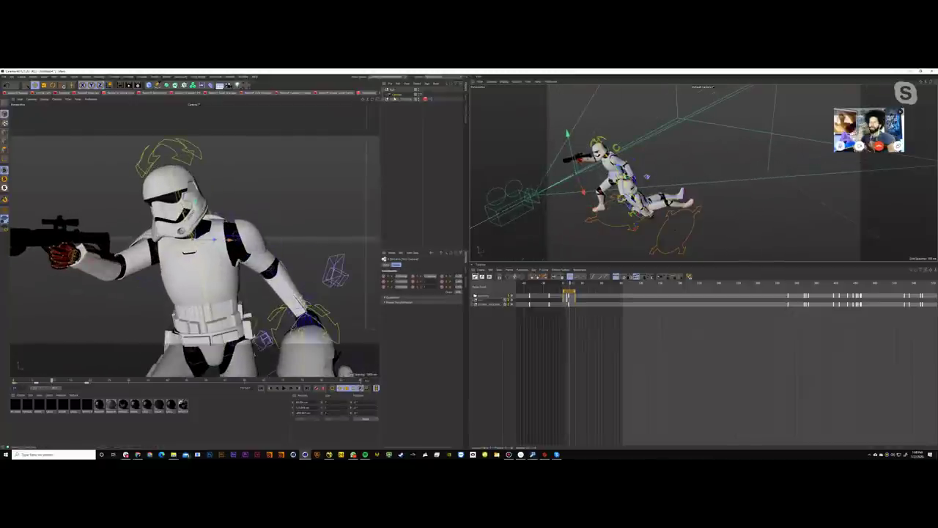
{"action": "left_click", "coordinate": [396, 91]}
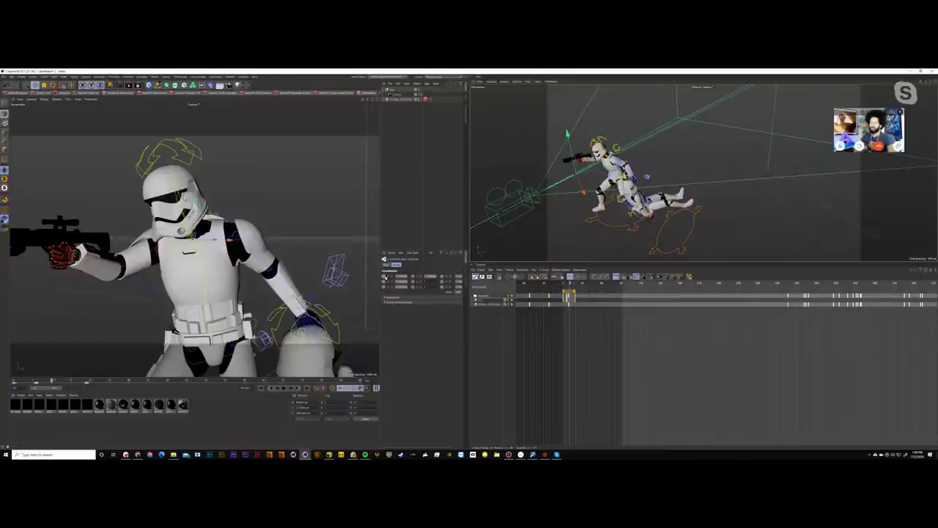
Step: Delete all the leftover keyframes that lie far after the shot in the timeline
{"action": "right_click_drag", "start_coordinate": [556, 293], "coordinate": [925, 315], "text": "alt"}
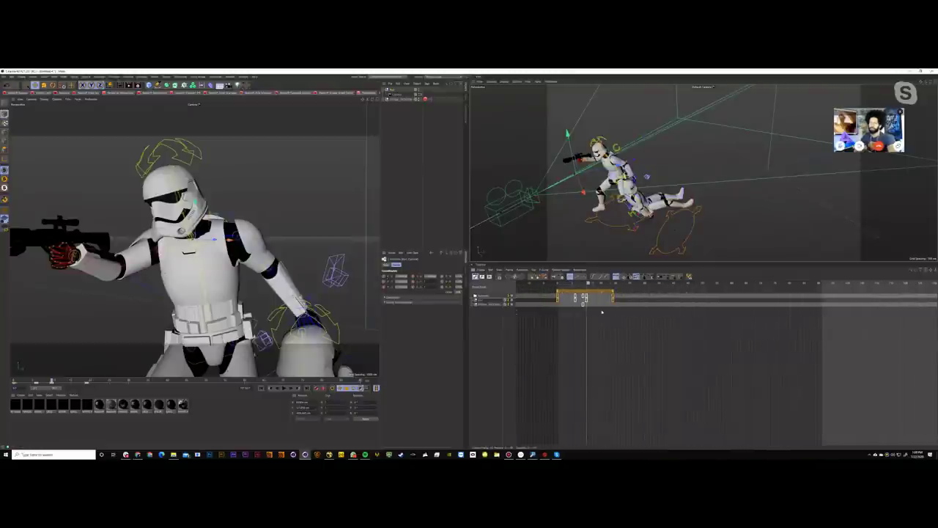
{"action": "right_click_drag", "start_coordinate": [603, 312], "coordinate": [485, 317], "text": "alt"}
{"action": "left_click", "coordinate": [486, 305]}
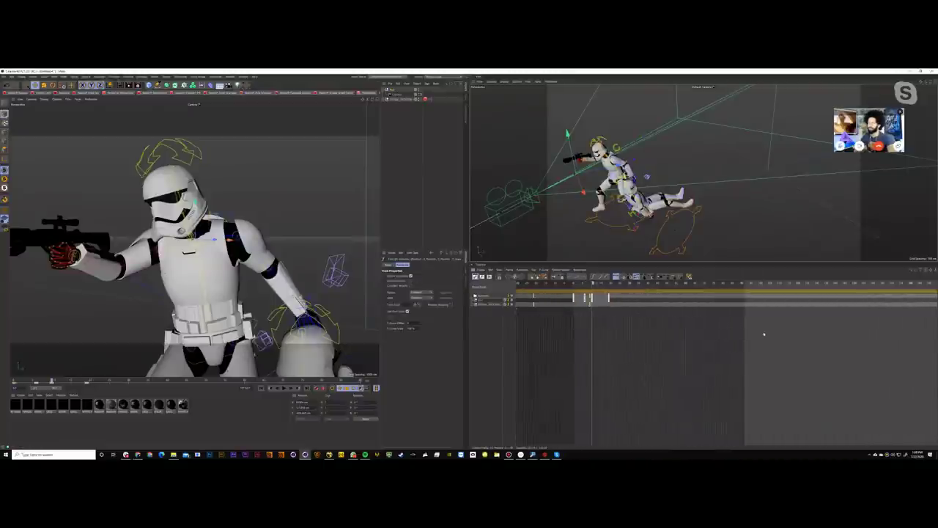
{"action": "right_click_drag", "start_coordinate": [767, 333], "coordinate": [473, 344], "text": "alt"}
{"action": "middle_click_drag", "start_coordinate": [925, 342], "coordinate": [725, 345], "text": "alt"}
{"action": "left_click_drag", "start_coordinate": [825, 384], "coordinate": [526, 292]}
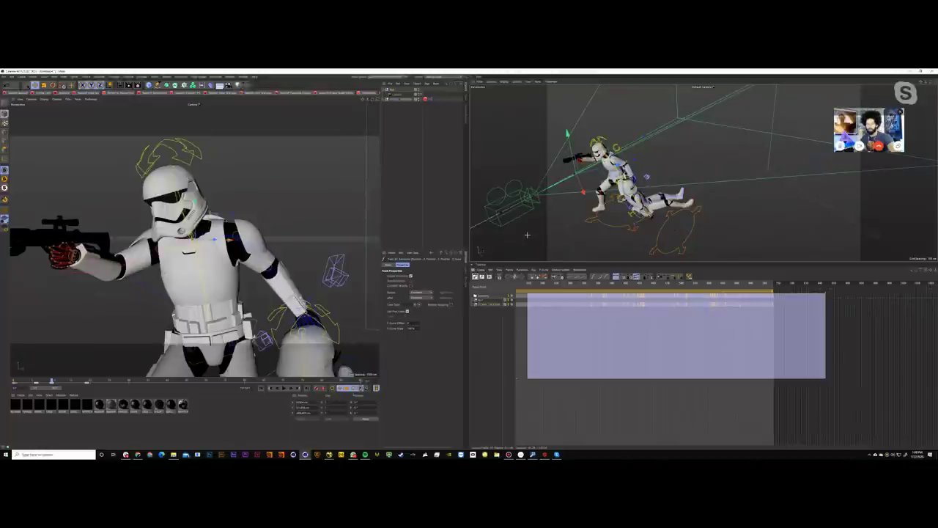
{"action": "key", "text": "Delete"}
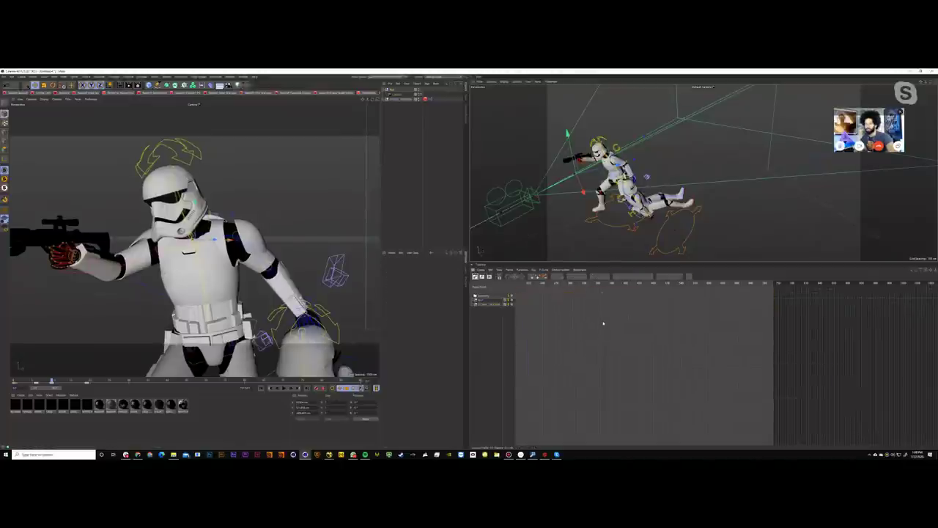
Step: Delete the leftover keyframes that lie before the start of the shot
{"action": "middle_click_drag", "start_coordinate": [603, 324], "coordinate": [678, 310], "text": "alt"}
{"action": "mouse_move", "coordinate": [606, 300]}
{"action": "left_mouse_down"}
{"action": "mouse_move", "coordinate": [669, 311]}
{"action": "mouse_move", "coordinate": [615, 306]}
{"action": "left_mouse_up"}
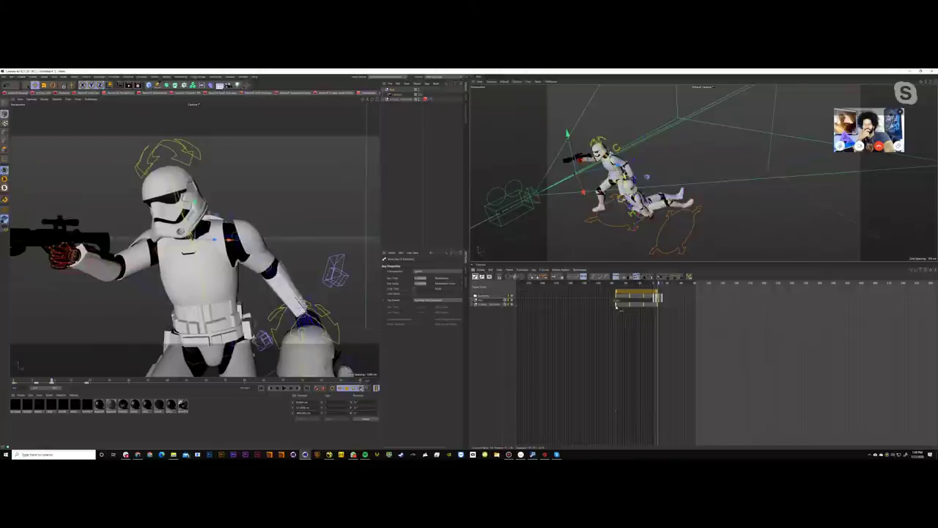
{"action": "key", "text": "Delete"}
Step: Move the last two camera keyframes much later in the timeline and play the shot from the first frame
{"action": "right_click_drag", "start_coordinate": [670, 308], "coordinate": [763, 309], "text": "alt"}
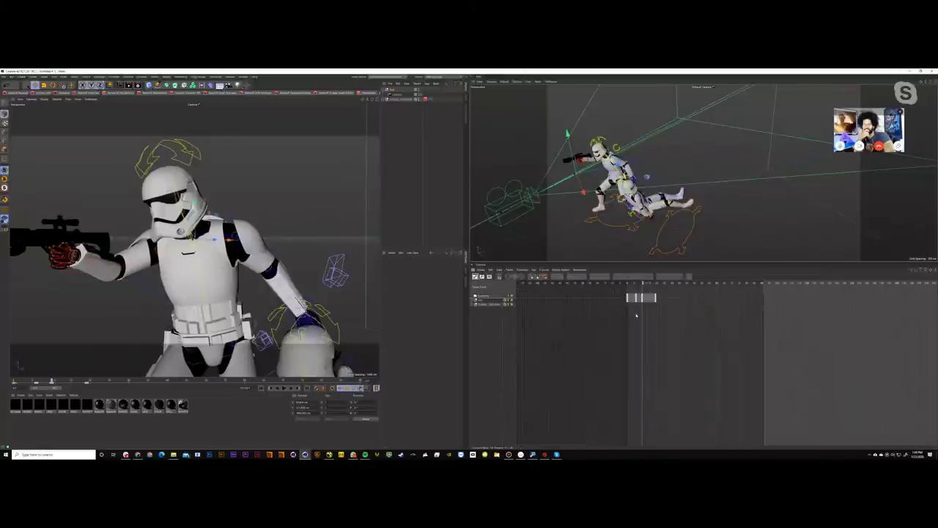
{"action": "right_click_drag", "start_coordinate": [637, 314], "coordinate": [836, 309], "text": "alt"}
{"action": "scroll", "coordinate": [689, 300], "scroll_direction": "up", "scroll_amount": 2}
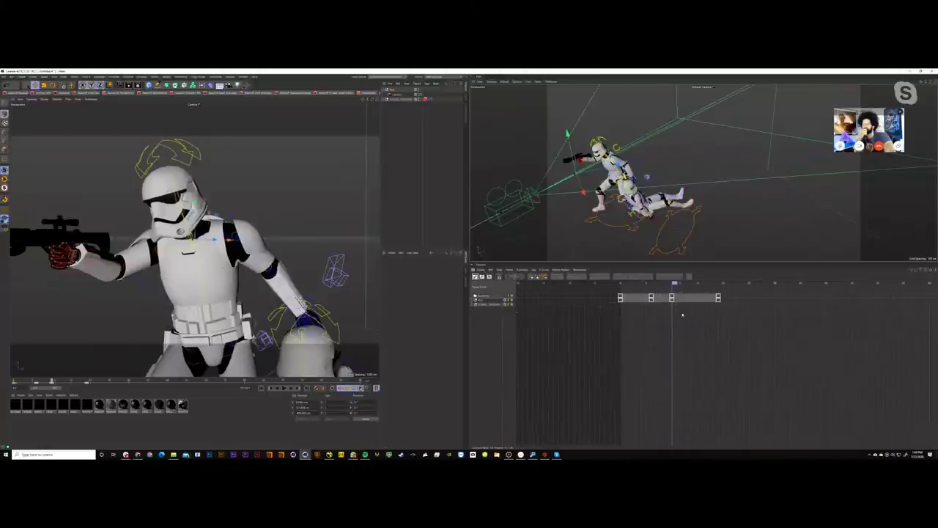
{"action": "left_click_drag", "start_coordinate": [744, 316], "coordinate": [932, 299]}
{"action": "left_click", "coordinate": [13, 381]}
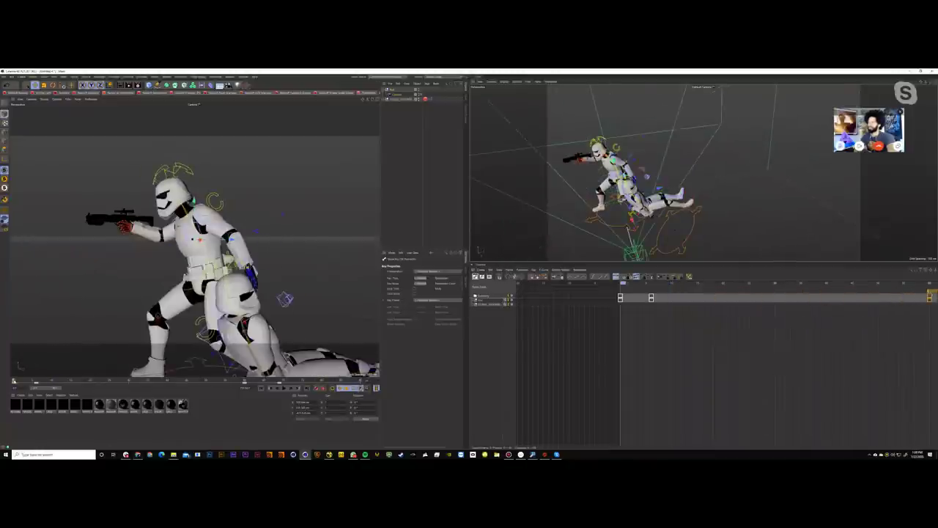
{"action": "key", "text": "F8"}
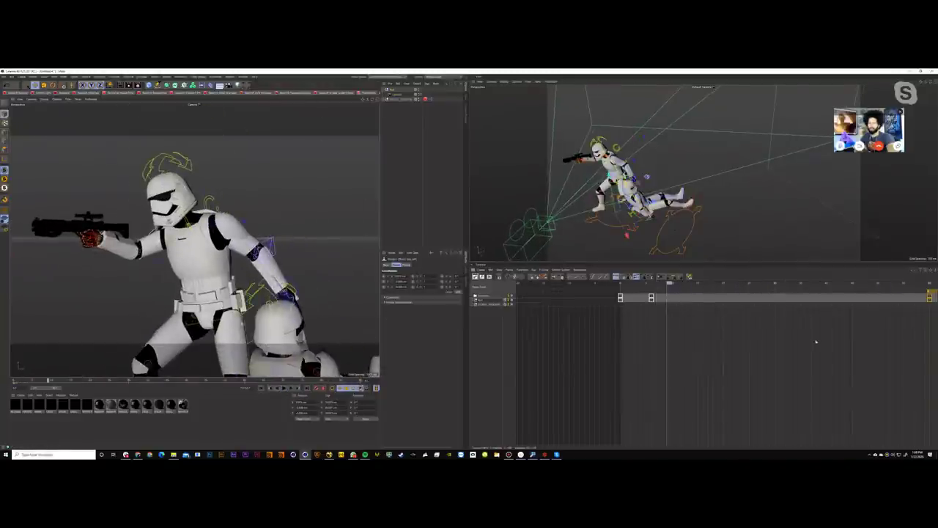
Step: Display the camera animation as F-curves and examine the curves around the first two keyframes
{"action": "left_click", "coordinate": [485, 303]}
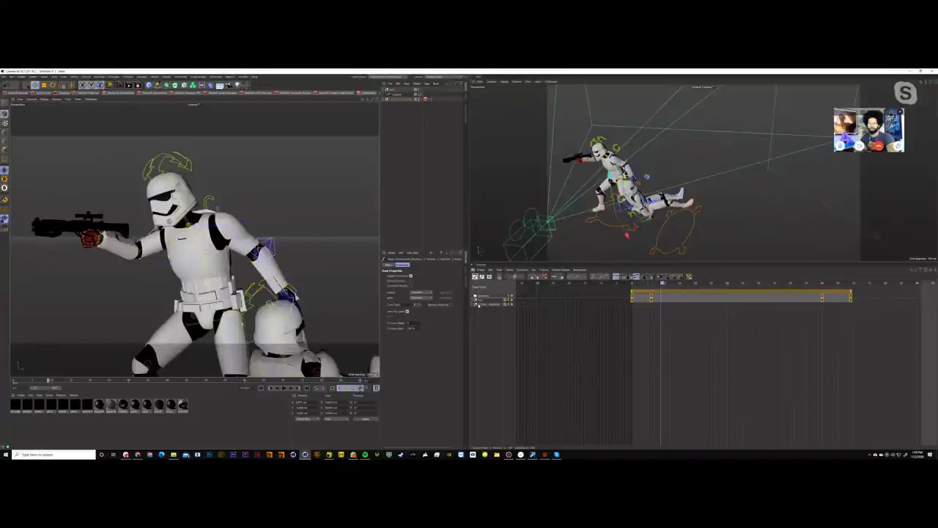
{"action": "key", "text": "Tab"}
{"action": "scroll", "coordinate": [662, 340], "scroll_direction": "down", "scroll_amount": 1}
{"action": "mouse_move", "coordinate": [662, 340]}
{"action": "middle_mouse_down", "text": "alt"}
{"action": "mouse_move", "coordinate": [653, 333]}
{"action": "mouse_move", "coordinate": [654, 341]}
{"action": "middle_mouse_up", "text": "alt"}
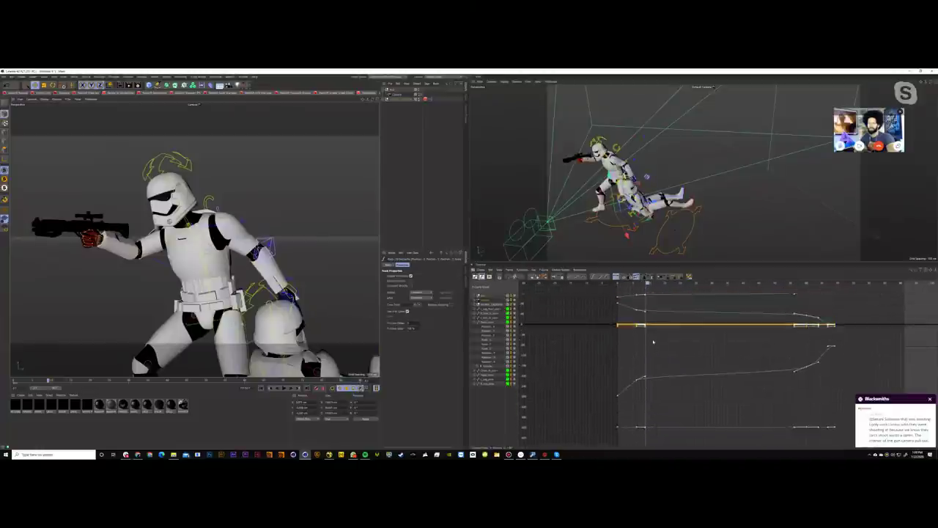
{"action": "left_click", "coordinate": [929, 401]}
{"action": "right_click_drag", "start_coordinate": [652, 314], "coordinate": [766, 253], "text": "alt"}
{"action": "middle_click_drag", "start_coordinate": [666, 330], "coordinate": [660, 354], "text": "alt"}
{"action": "right_click_drag", "start_coordinate": [660, 354], "coordinate": [698, 392], "text": "alt"}
{"action": "left_click_drag", "start_coordinate": [627, 282], "coordinate": [660, 284]}
{"action": "right_click_drag", "start_coordinate": [627, 321], "coordinate": [588, 294], "text": "alt"}
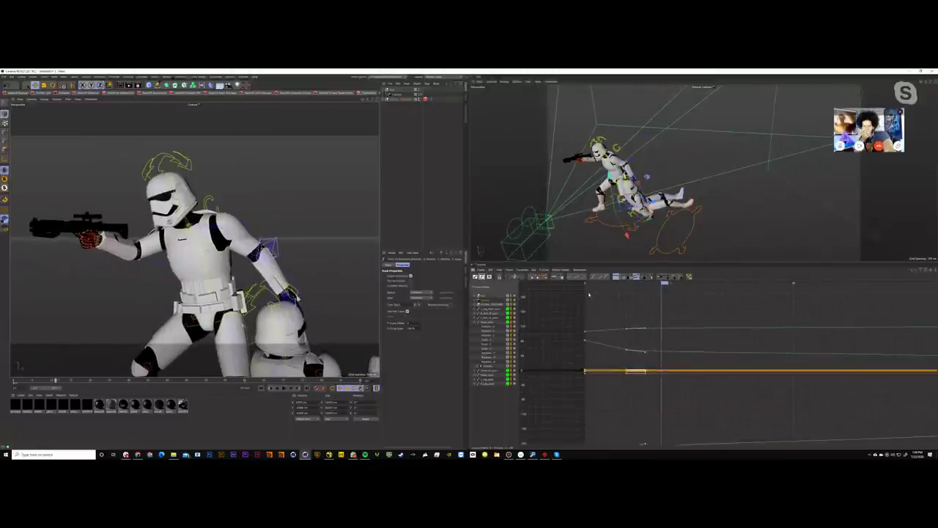
Step: Set the second camera keyframes to linear interpolation and the first keyframes to spline interpolation
{"action": "left_click_drag", "start_coordinate": [603, 313], "coordinate": [654, 412]}
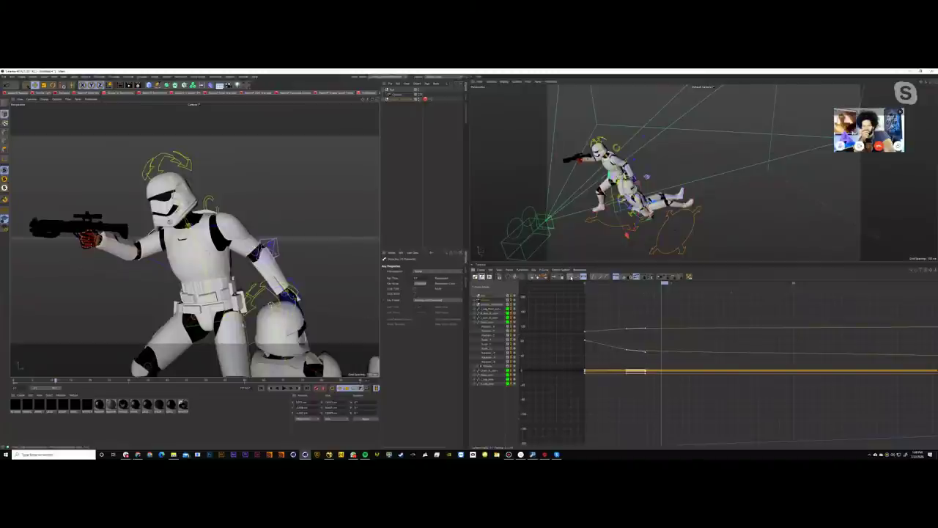
{"action": "left_click", "coordinate": [570, 276]}
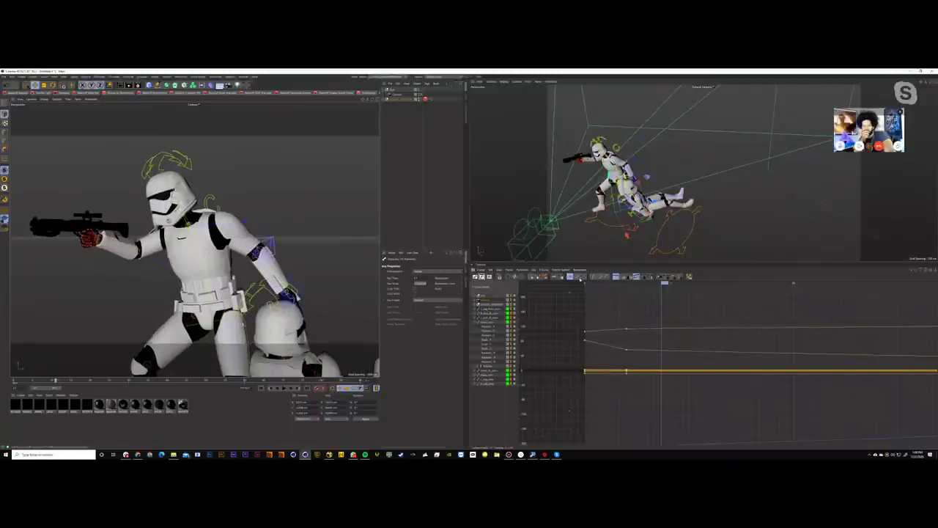
{"action": "left_click", "coordinate": [583, 276]}
{"action": "left_click_drag", "start_coordinate": [611, 307], "coordinate": [635, 397]}
{"action": "right_click_drag", "start_coordinate": [629, 343], "coordinate": [628, 313], "text": "alt"}
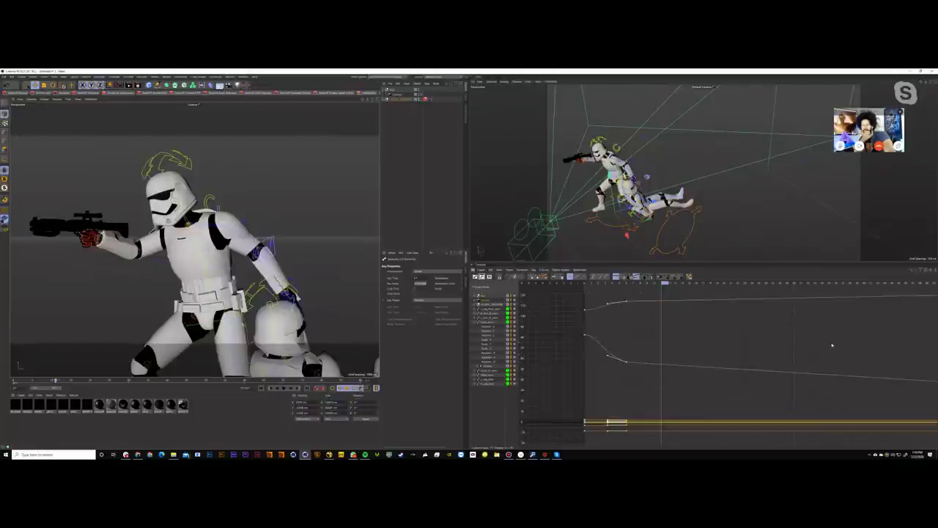
Step: Select the keyframes near the end of the camera curves and examine their interpolation
{"action": "right_click_drag", "start_coordinate": [833, 345], "coordinate": [802, 376], "text": "alt"}
{"action": "middle_click_drag", "start_coordinate": [802, 377], "coordinate": [721, 338], "text": "alt"}
{"action": "right_click_drag", "start_coordinate": [720, 337], "coordinate": [724, 364], "text": "alt"}
{"action": "left_click_drag", "start_coordinate": [672, 381], "coordinate": [644, 294]}
{"action": "right_click_drag", "start_coordinate": [672, 342], "coordinate": [667, 328], "text": "alt"}
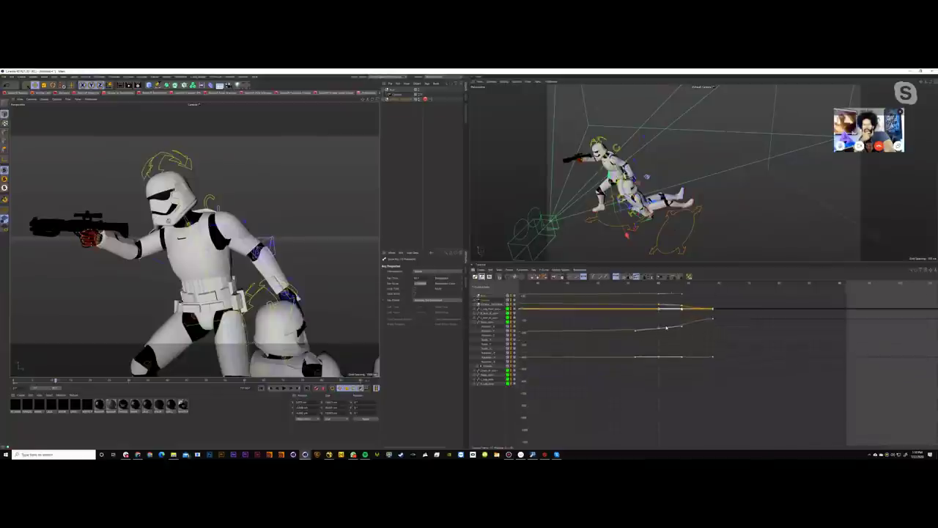
Step: Apply linear interpolation to the second camera keyframes again and check the curves between the first two keys
{"action": "middle_click_drag", "start_coordinate": [531, 323], "coordinate": [660, 333], "text": "alt"}
{"action": "right_click_drag", "start_coordinate": [659, 333], "coordinate": [656, 371], "text": "alt"}
{"action": "middle_click_drag", "start_coordinate": [524, 340], "coordinate": [664, 343], "text": "alt"}
{"action": "left_click_drag", "start_coordinate": [641, 358], "coordinate": [602, 317]}
{"action": "left_click", "coordinate": [570, 277]}
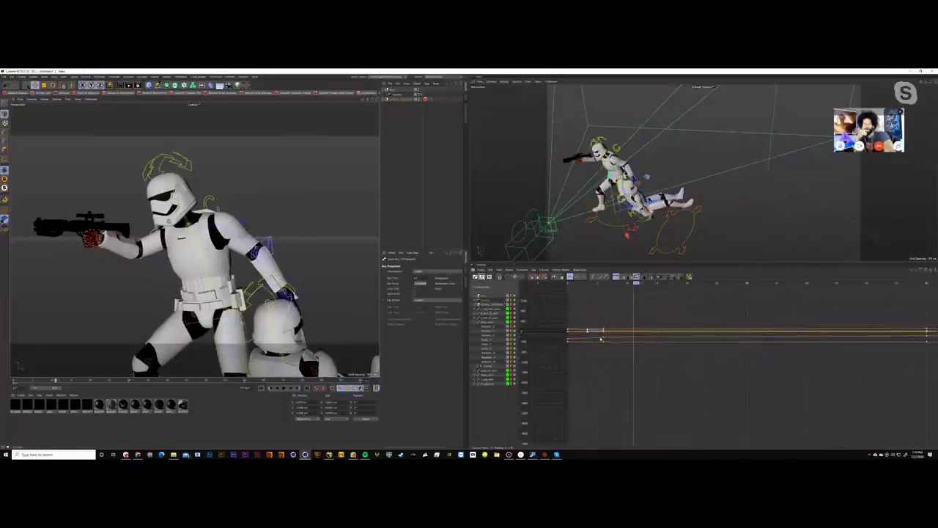
{"action": "left_click_drag", "start_coordinate": [572, 351], "coordinate": [557, 306]}
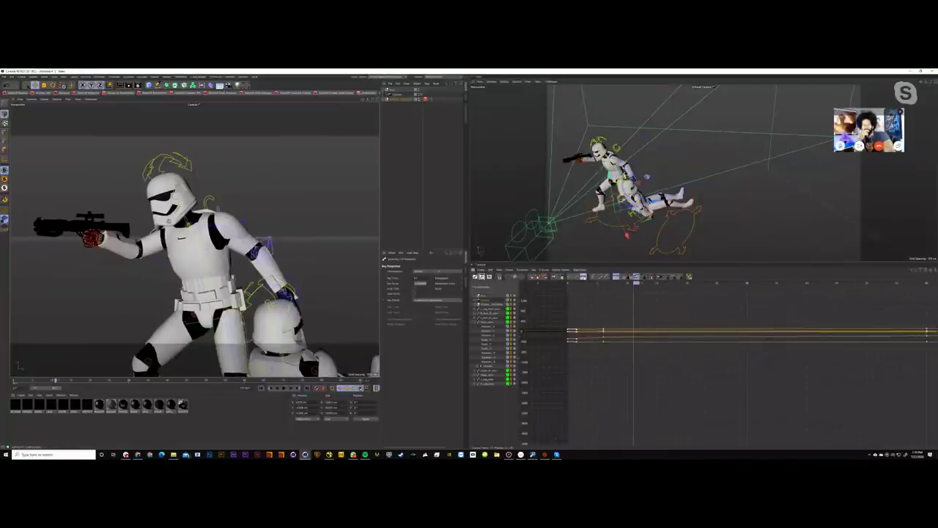
{"action": "left_click_drag", "start_coordinate": [607, 373], "coordinate": [629, 302]}
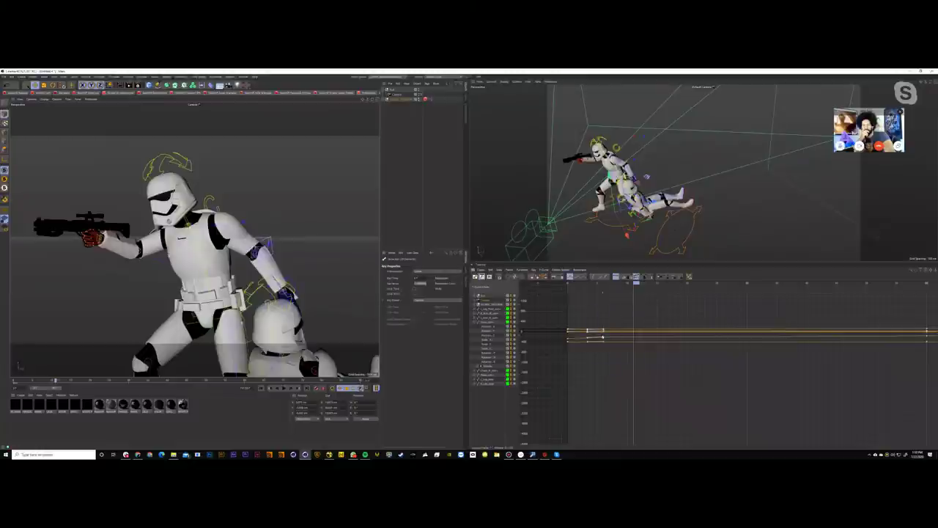
{"action": "right_click_drag", "start_coordinate": [603, 338], "coordinate": [599, 320], "text": "alt"}
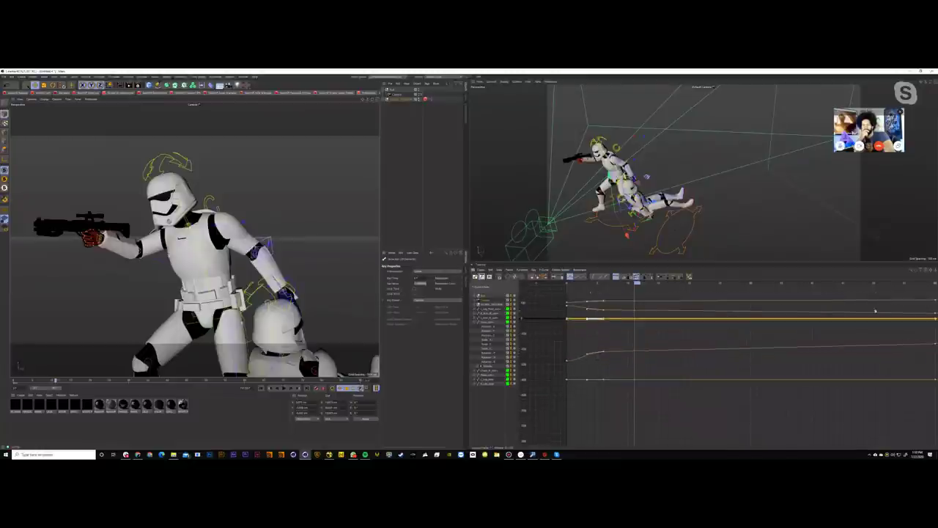
Step: Stretch the second keyframe's incoming tangent on the lower rising camera curve so it aligns with the slope that follows
{"action": "left_click", "coordinate": [584, 284]}
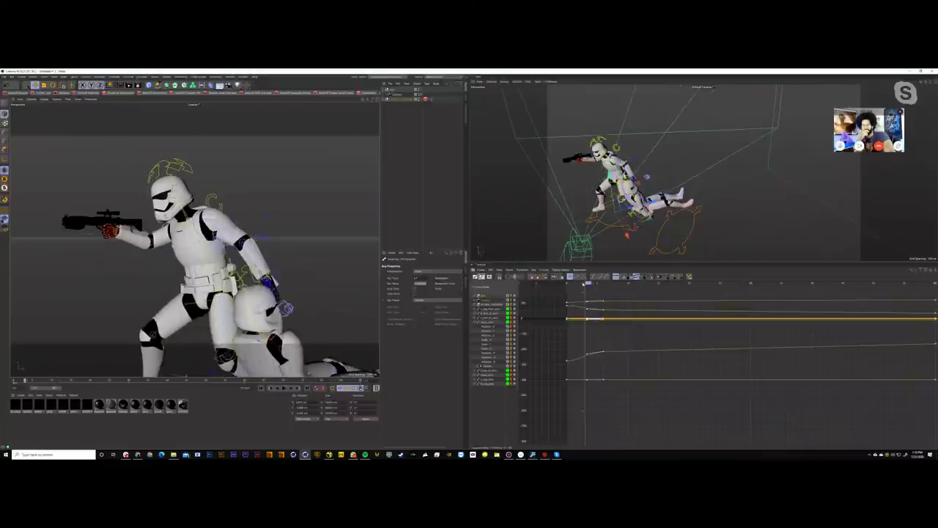
{"action": "left_click", "coordinate": [580, 283]}
{"action": "left_click", "coordinate": [603, 352]}
{"action": "right_click_drag", "start_coordinate": [601, 354], "coordinate": [596, 293], "text": "alt"}
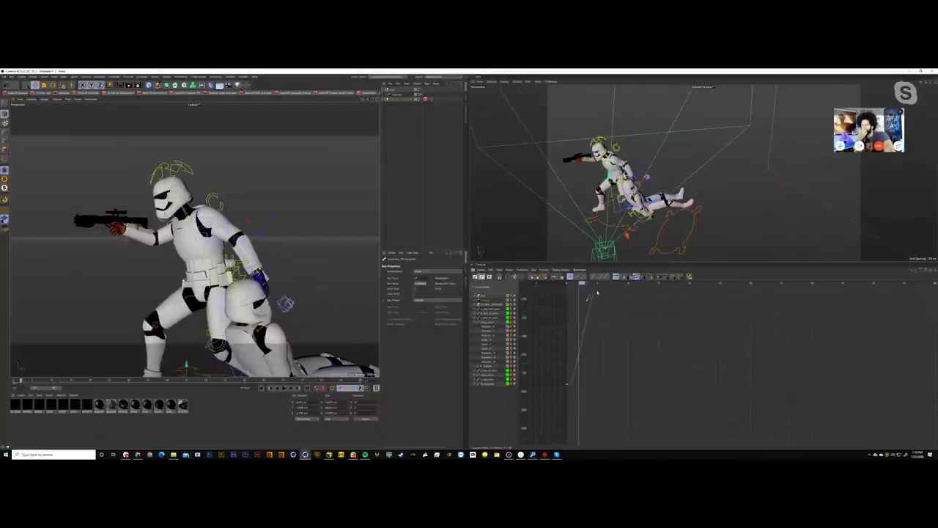
{"action": "middle_click_drag", "start_coordinate": [597, 294], "coordinate": [603, 335], "text": "alt"}
{"action": "right_click_drag", "start_coordinate": [603, 336], "coordinate": [703, 336], "text": "alt"}
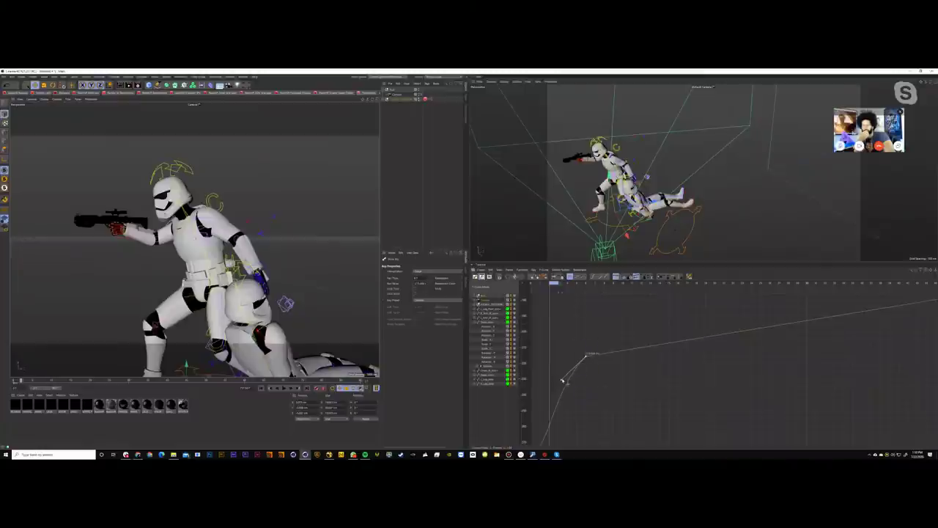
{"action": "left_click_drag", "start_coordinate": [562, 380], "coordinate": [551, 365]}
{"action": "right_click_drag", "start_coordinate": [593, 352], "coordinate": [587, 323], "text": "alt"}
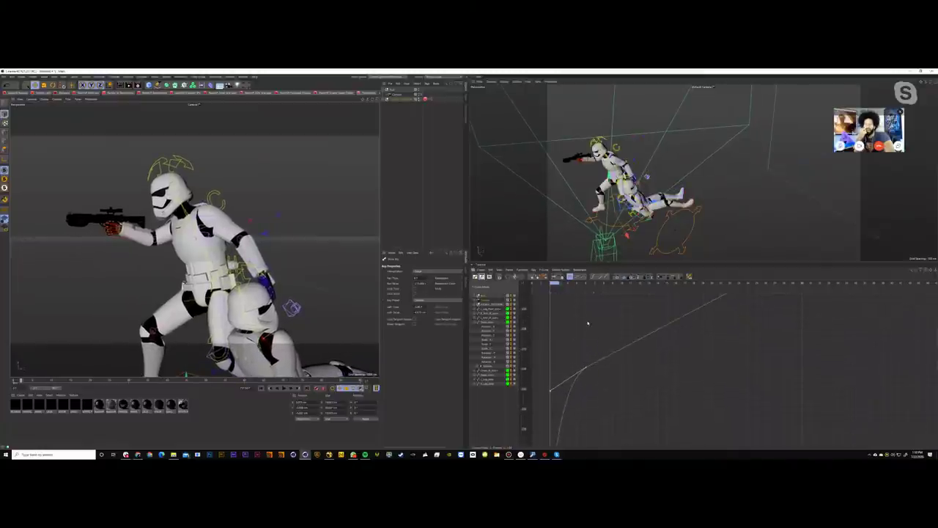
{"action": "right_click_drag", "start_coordinate": [612, 354], "coordinate": [616, 384], "text": "alt"}
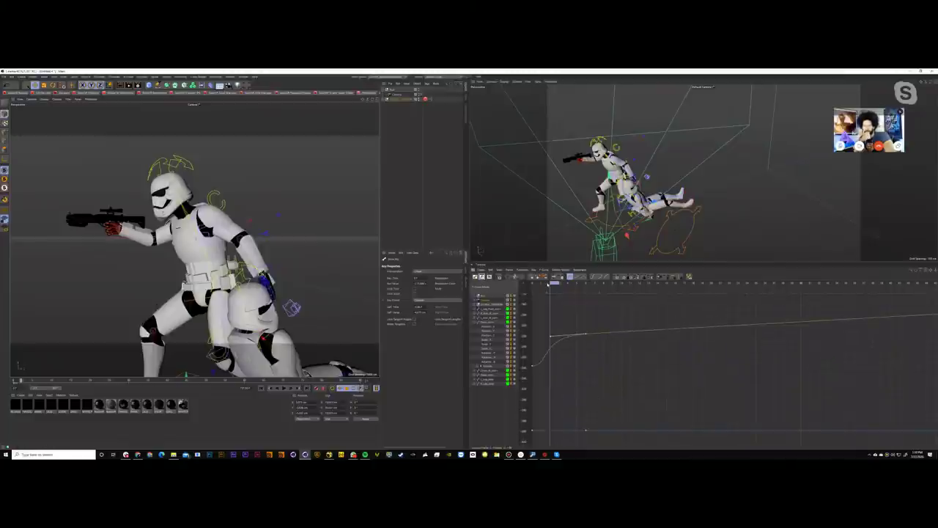
Step: Extend the second keyframe's incoming tangent on the descending camera curve to line up with its outgoing slope
{"action": "middle_click_drag", "start_coordinate": [555, 383], "coordinate": [582, 348], "text": "alt"}
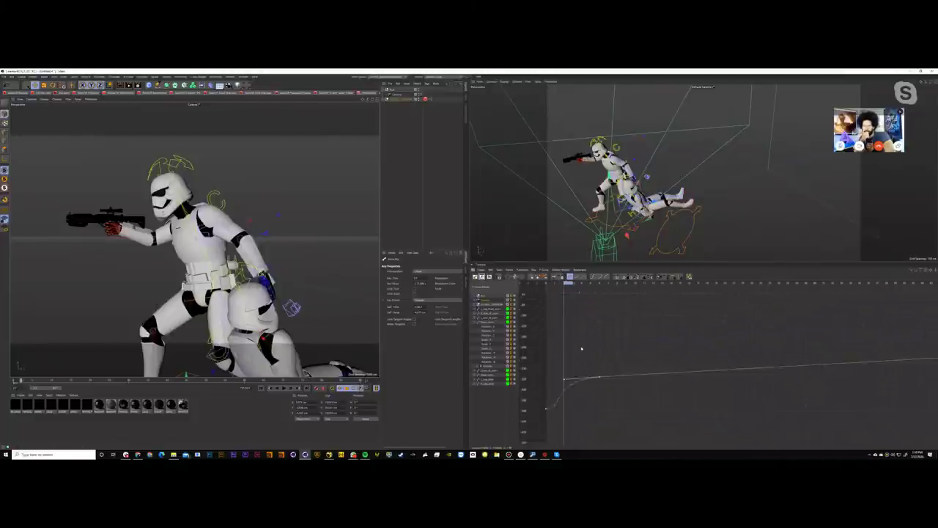
{"action": "key", "text": "h"}
{"action": "right_click_drag", "start_coordinate": [584, 362], "coordinate": [571, 334], "text": "alt"}
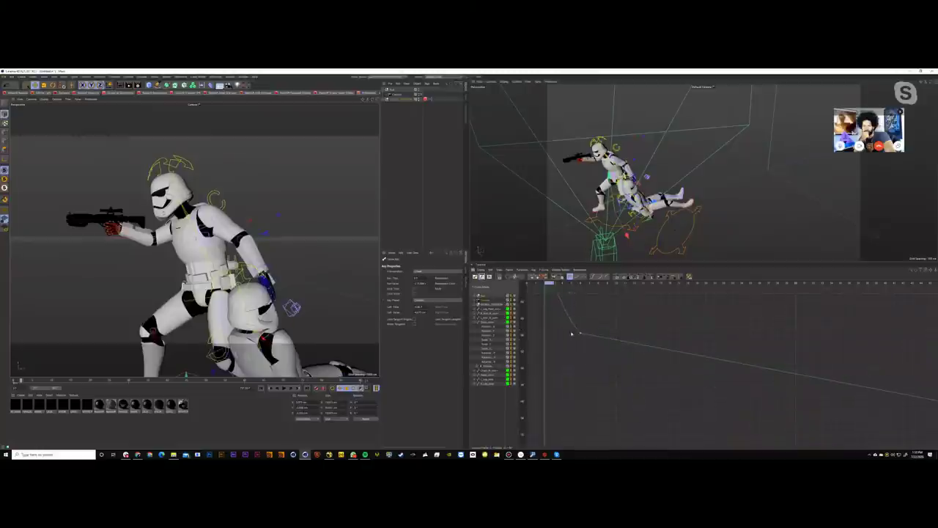
{"action": "mouse_move", "coordinate": [590, 339]}
{"action": "left_mouse_down"}
{"action": "mouse_move", "coordinate": [563, 322]}
{"action": "mouse_move", "coordinate": [545, 326]}
{"action": "left_mouse_up"}
{"action": "right_click_drag", "start_coordinate": [574, 310], "coordinate": [580, 396], "text": "alt"}
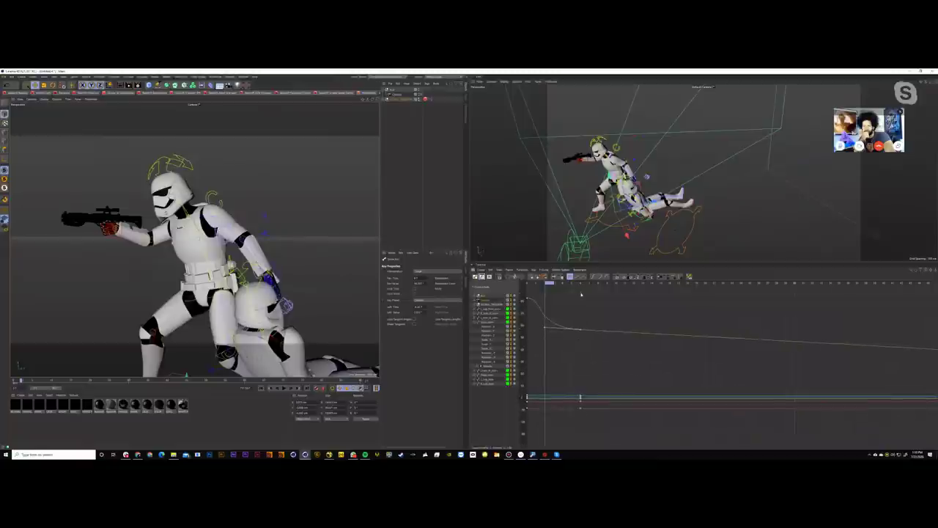
Step: Select the second keyframe on the remaining rising camera curve and pull its incoming tangent flatter and longer for a smooth arrival
{"action": "middle_click_drag", "start_coordinate": [579, 302], "coordinate": [580, 392], "text": "alt"}
{"action": "left_click_drag", "start_coordinate": [588, 360], "coordinate": [570, 331]}
{"action": "right_click_drag", "start_coordinate": [576, 353], "coordinate": [563, 292], "text": "alt"}
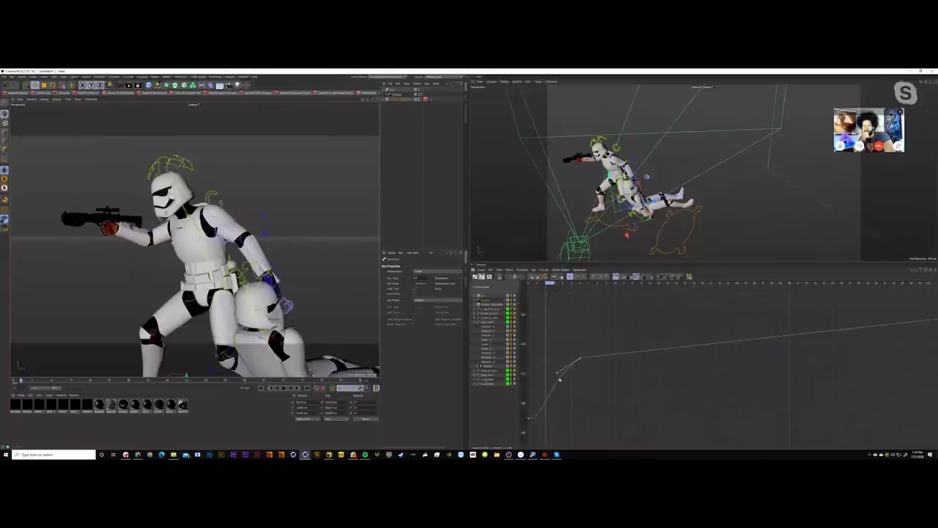
{"action": "left_click_drag", "start_coordinate": [557, 374], "coordinate": [546, 362]}
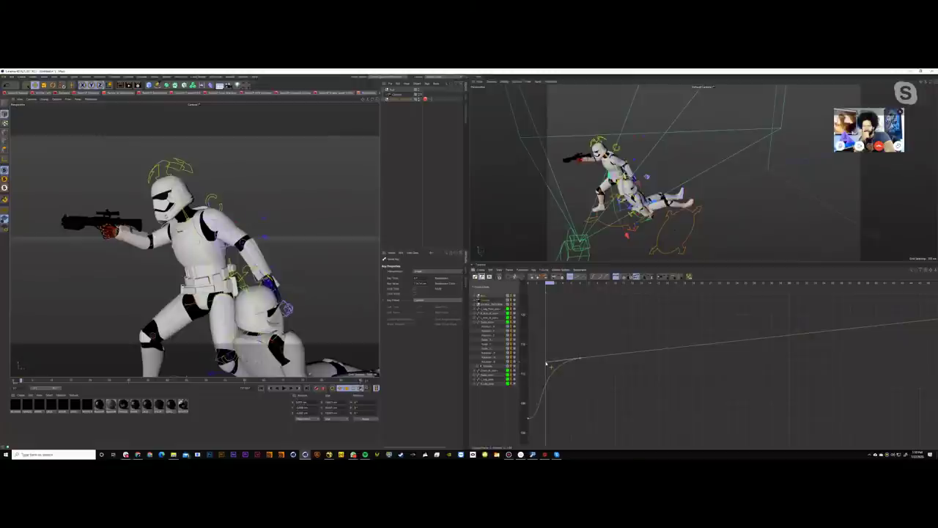
Step: Frame all the camera curves and play the animation from the first frame to check the easing
{"action": "right_click_drag", "start_coordinate": [587, 316], "coordinate": [593, 297], "text": "alt"}
{"action": "middle_click_drag", "start_coordinate": [593, 297], "coordinate": [594, 364], "text": "alt"}
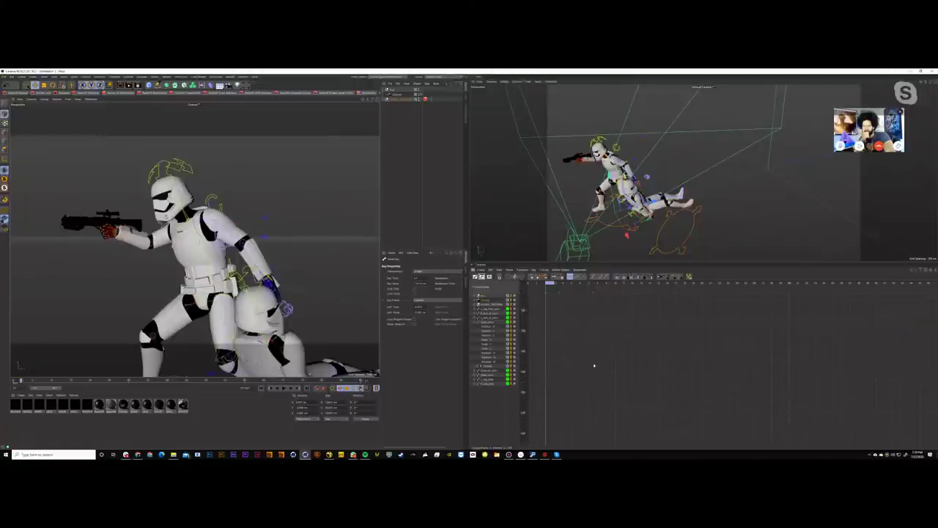
{"action": "mouse_move", "coordinate": [595, 364]}
{"action": "right_mouse_down", "text": "alt"}
{"action": "mouse_move", "coordinate": [587, 341]}
{"action": "mouse_move", "coordinate": [580, 364]}
{"action": "right_mouse_up", "text": "alt"}
{"action": "middle_click_drag", "start_coordinate": [580, 365], "coordinate": [588, 350], "text": "alt"}
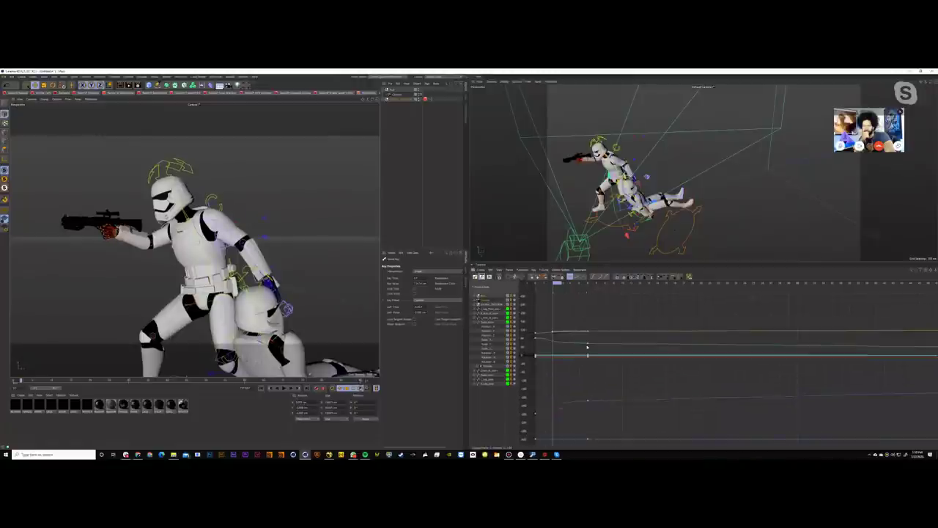
{"action": "key", "text": "g"}
{"action": "key", "text": "h"}
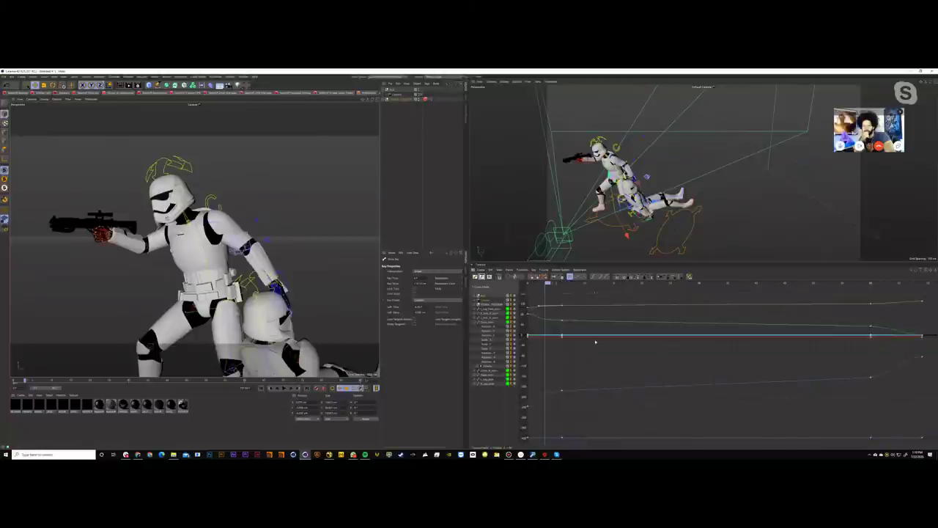
{"action": "left_click", "coordinate": [13, 381]}
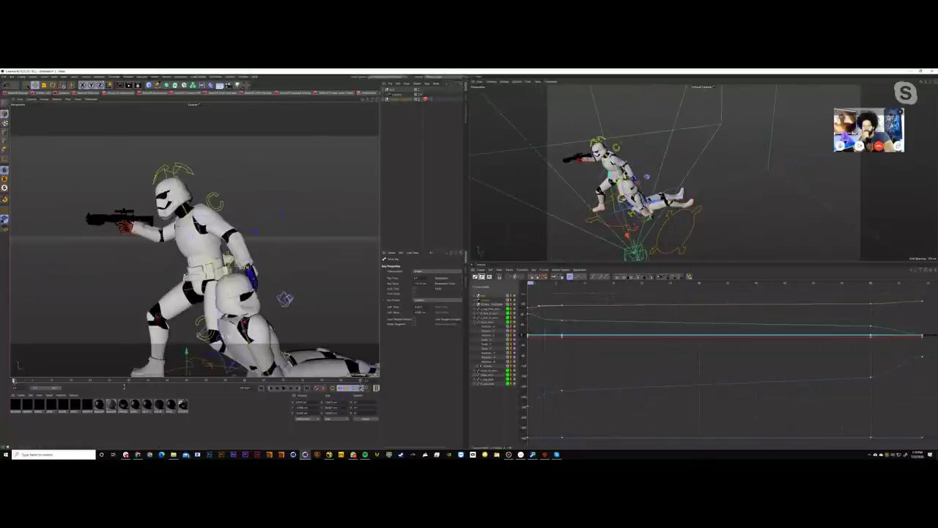
{"action": "left_click", "coordinate": [285, 389]}
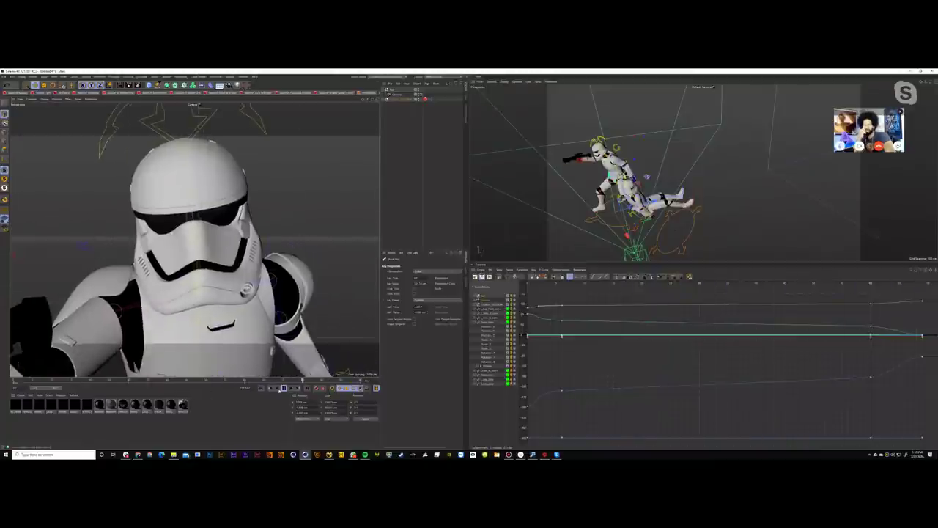
Step: Lengthen and flatten the outgoing tangent of the next-to-last keyframe on the lower rising camera curve, following its incoming slope
{"action": "middle_click_drag", "start_coordinate": [892, 369], "coordinate": [729, 362], "text": "alt"}
{"action": "left_click_drag", "start_coordinate": [730, 382], "coordinate": [707, 357]}
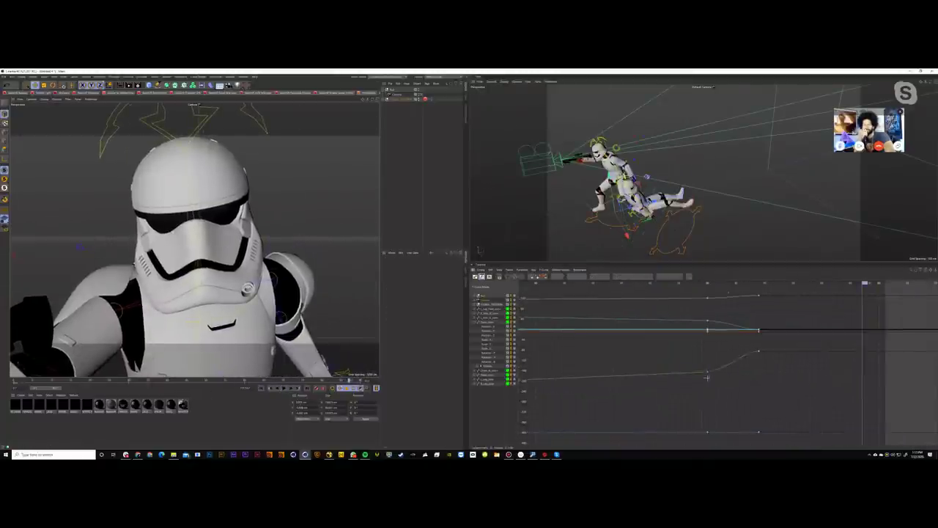
{"action": "right_click_drag", "start_coordinate": [715, 363], "coordinate": [713, 315], "text": "alt"}
{"action": "middle_click_drag", "start_coordinate": [731, 295], "coordinate": [691, 369], "text": "alt"}
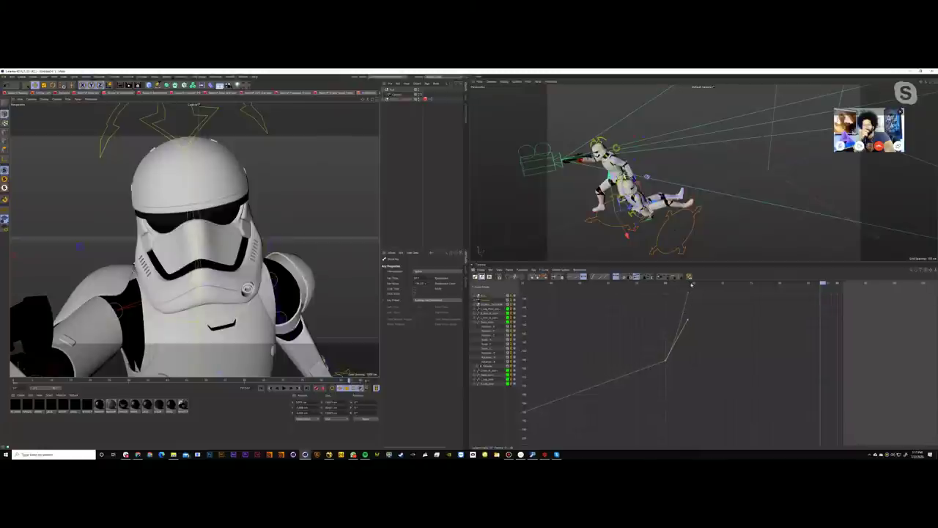
{"action": "left_click", "coordinate": [702, 284]}
{"action": "left_click_drag", "start_coordinate": [688, 324], "coordinate": [689, 353]}
{"action": "left_click", "coordinate": [696, 283]}
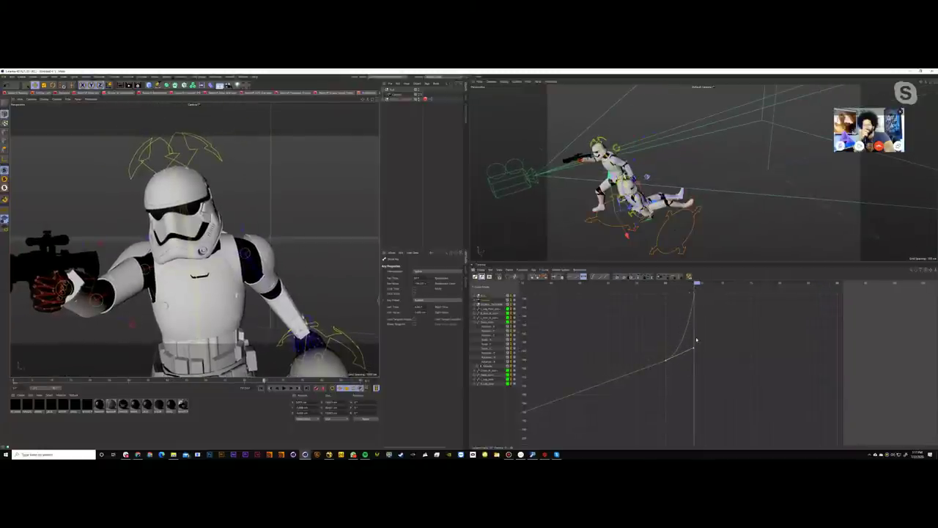
Step: Select the next-to-last keyframes across the camera curves and extend the outgoing tangent on the flat curve to the current frame
{"action": "right_click_drag", "start_coordinate": [697, 340], "coordinate": [684, 405], "text": "alt"}
{"action": "left_click_drag", "start_coordinate": [686, 396], "coordinate": [652, 302]}
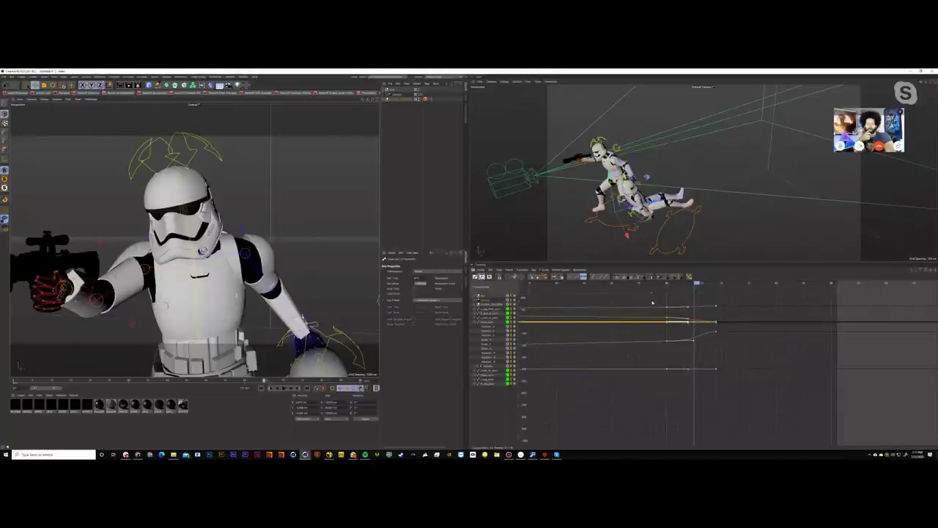
{"action": "left_click", "coordinate": [678, 252]}
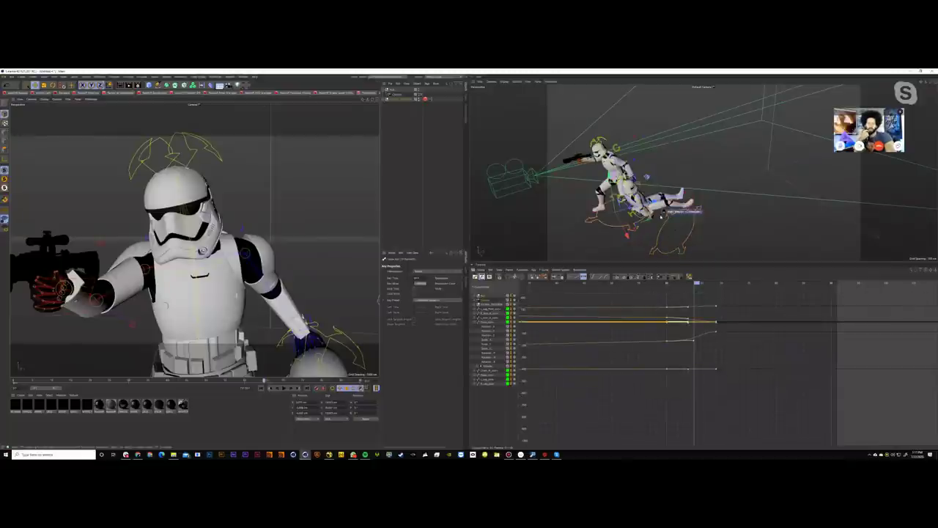
{"action": "left_click", "coordinate": [757, 105]}
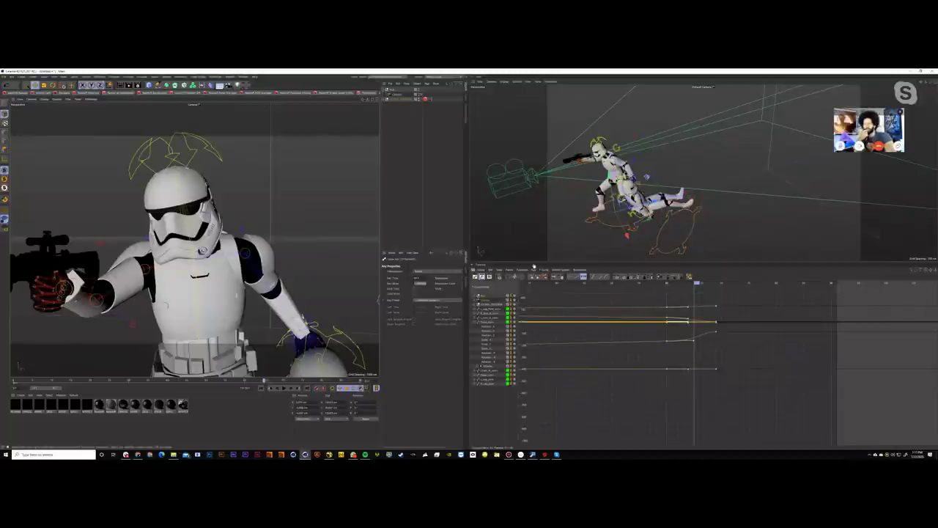
{"action": "left_click", "coordinate": [693, 368]}
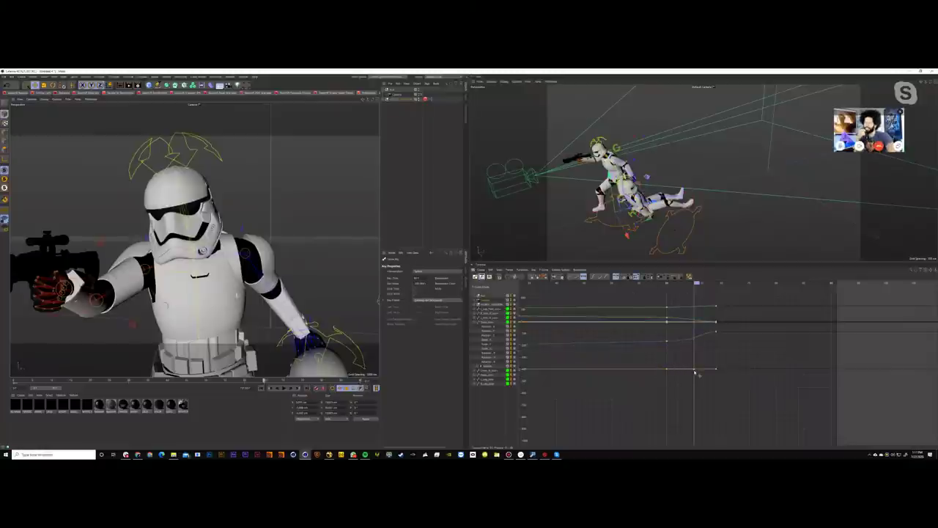
Step: Adjust the next-to-last keyframe's outgoing tangent on another rising camera curve to continue its incoming slope toward the current frame
{"action": "middle_click_drag", "start_coordinate": [674, 313], "coordinate": [671, 418], "text": "alt"}
{"action": "right_click_drag", "start_coordinate": [671, 417], "coordinate": [664, 350], "text": "alt"}
{"action": "left_click", "coordinate": [656, 371]}
{"action": "left_click_drag", "start_coordinate": [676, 363], "coordinate": [682, 369]}
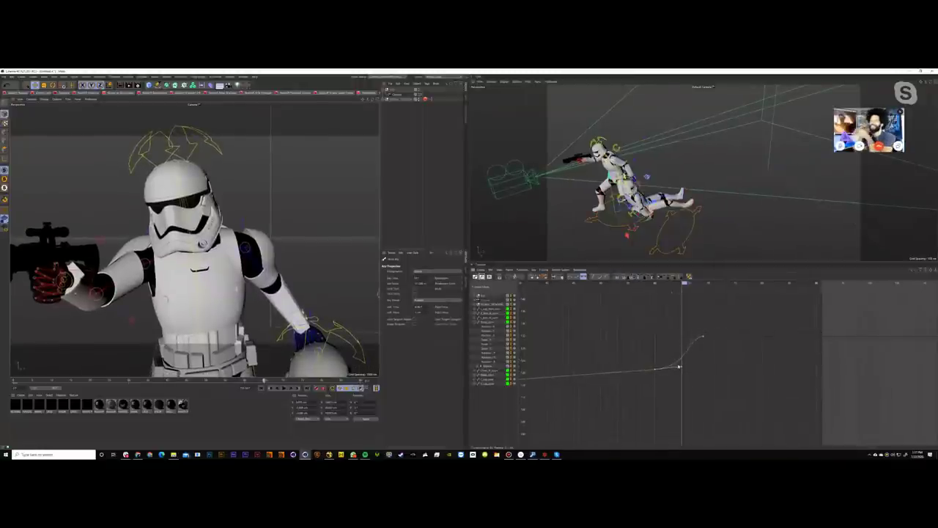
Step: Switch to the Skype call window and open its screen-sharing options
{"action": "left_click", "coordinate": [557, 454]}
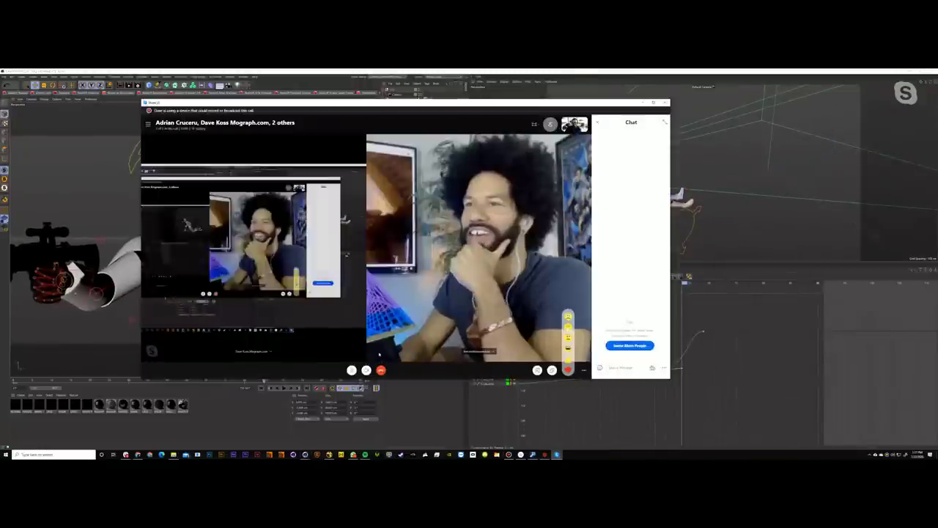
{"action": "left_click", "coordinate": [552, 369]}
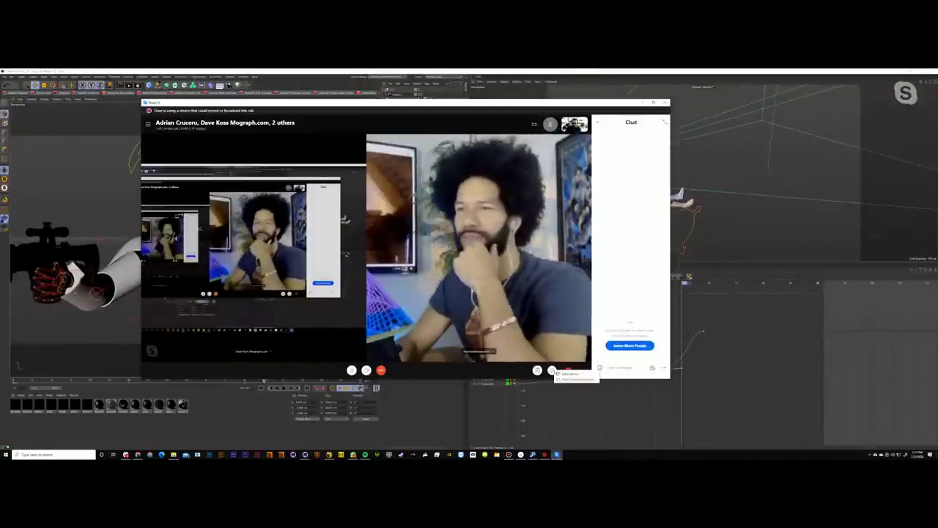
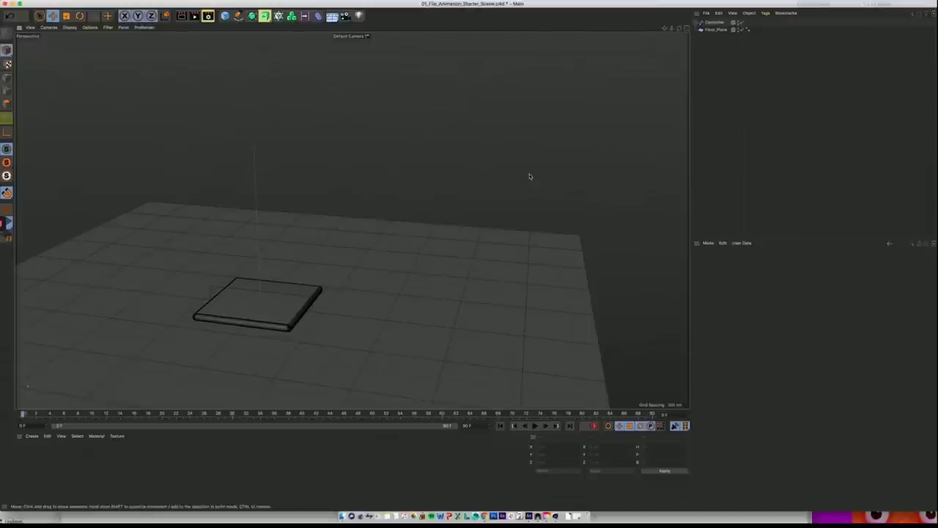
Step: Expand the Controller hierarchy in the flip animation starter scene and inspect the Bevel deformer's settings under the character proxy
{"action": "left_click", "coordinate": [697, 24]}
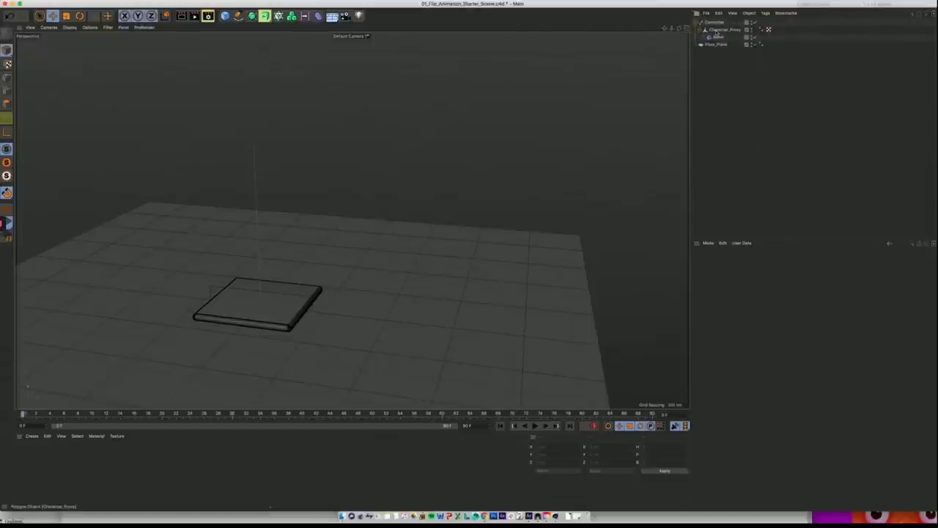
{"action": "left_click", "coordinate": [717, 37]}
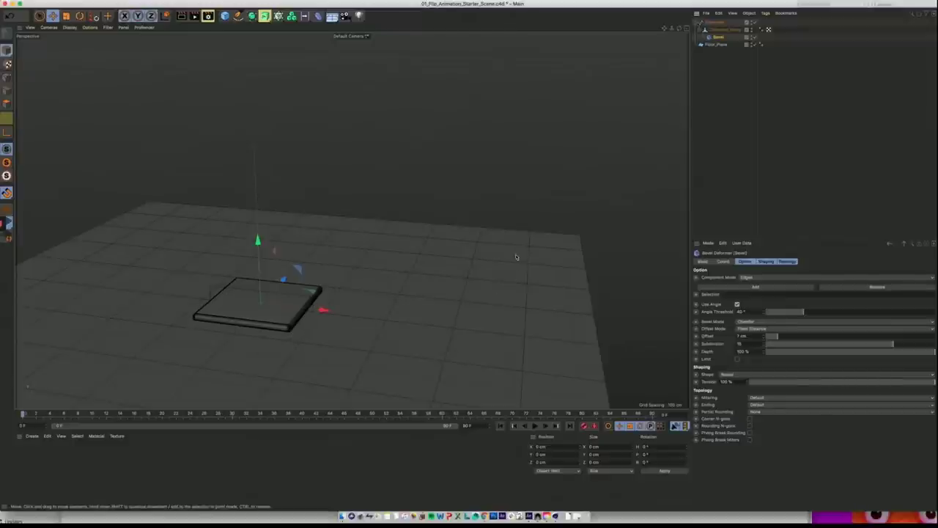
Step: Try rotating the Controller spline slightly about its blue axis, and undo the rotation
{"action": "left_click", "coordinate": [716, 22]}
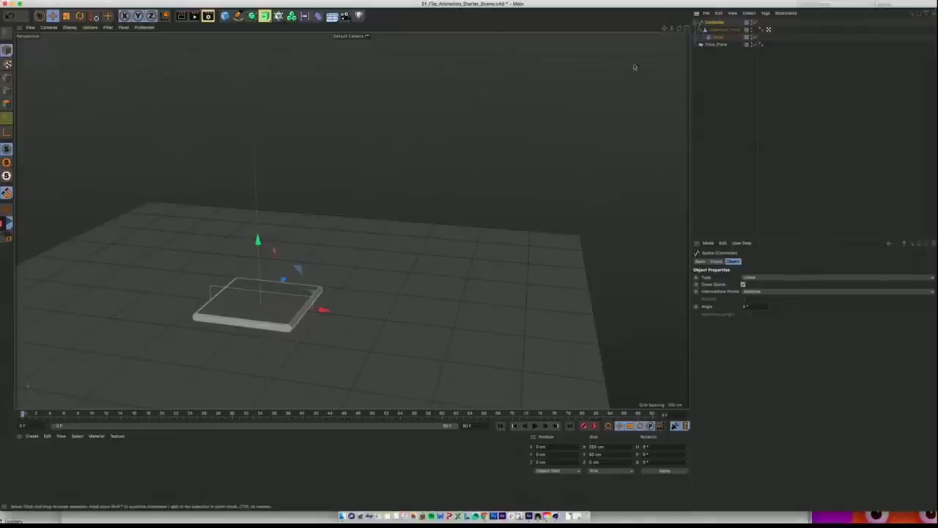
{"action": "key", "text": "r"}
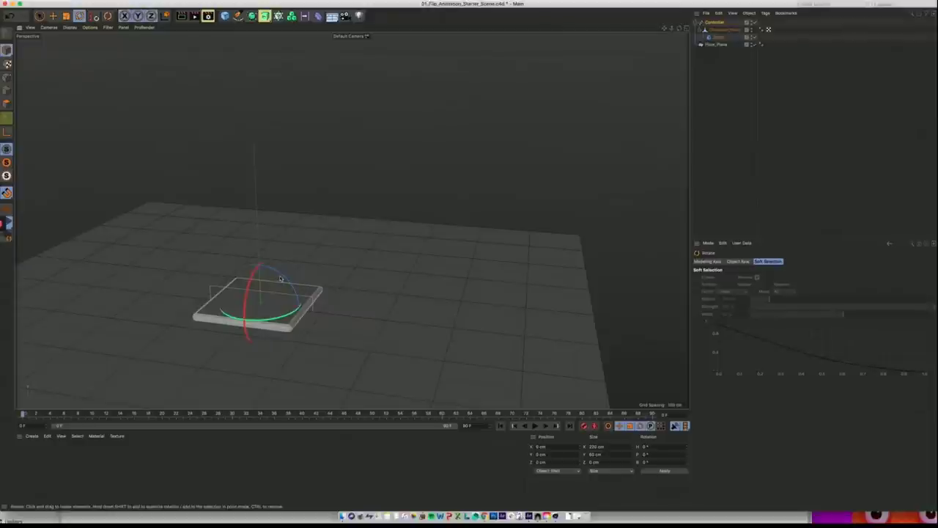
{"action": "mouse_move", "coordinate": [281, 279]}
{"action": "left_mouse_down"}
{"action": "mouse_move", "coordinate": [275, 273]}
{"action": "mouse_move", "coordinate": [286, 288]}
{"action": "left_mouse_up"}
{"action": "key", "text": "ctrl+z"}
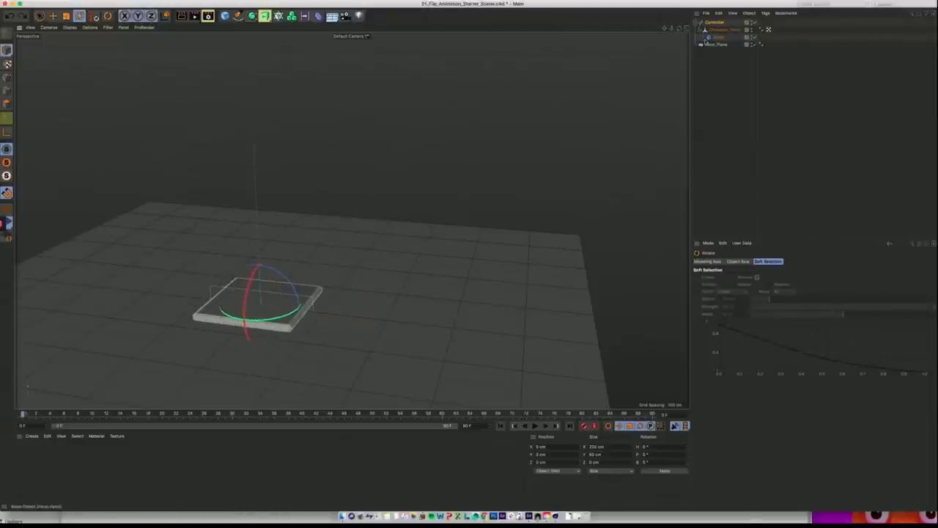
Step: Shift the Controller spline's axis along X to 100 cm, at the far edge of the flat box
{"action": "left_click", "coordinate": [697, 24]}
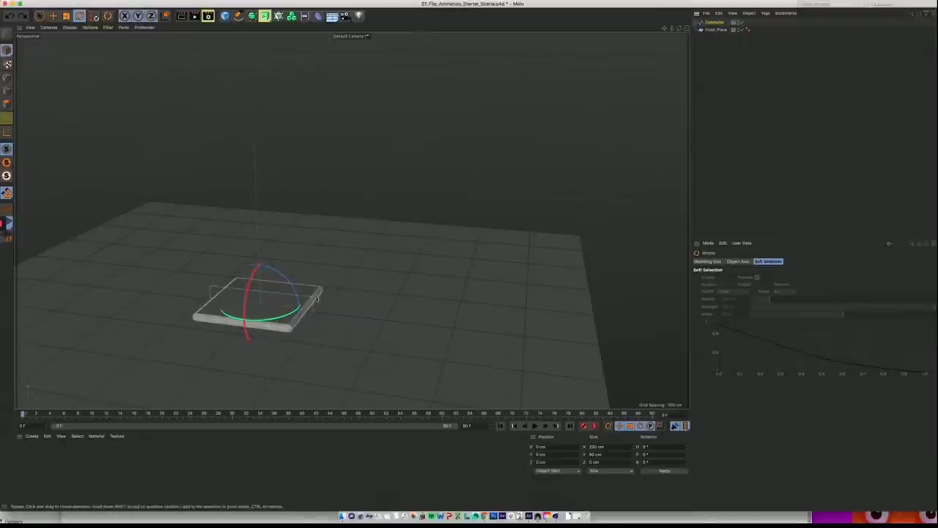
{"action": "scroll", "coordinate": [321, 313], "scroll_direction": "up", "scroll_amount": 4}
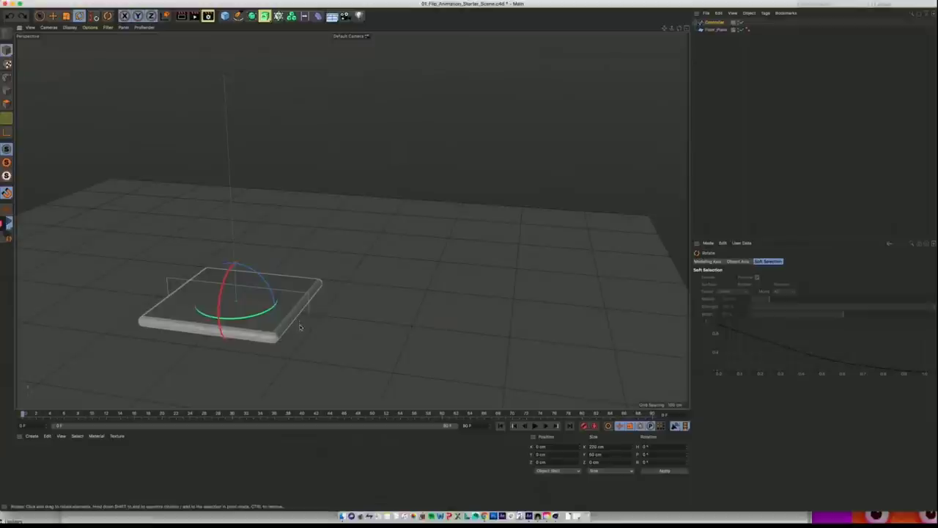
{"action": "mouse_move", "coordinate": [300, 326]}
{"action": "left_mouse_down", "text": "alt"}
{"action": "mouse_move", "coordinate": [320, 314]}
{"action": "mouse_move", "coordinate": [314, 308]}
{"action": "mouse_move", "coordinate": [311, 317]}
{"action": "left_mouse_up", "text": "alt"}
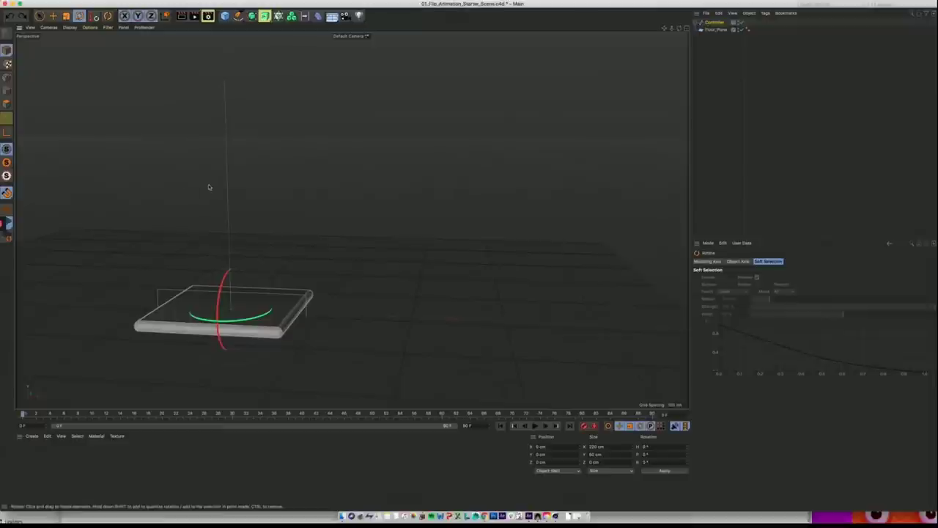
{"action": "left_click", "coordinate": [7, 133]}
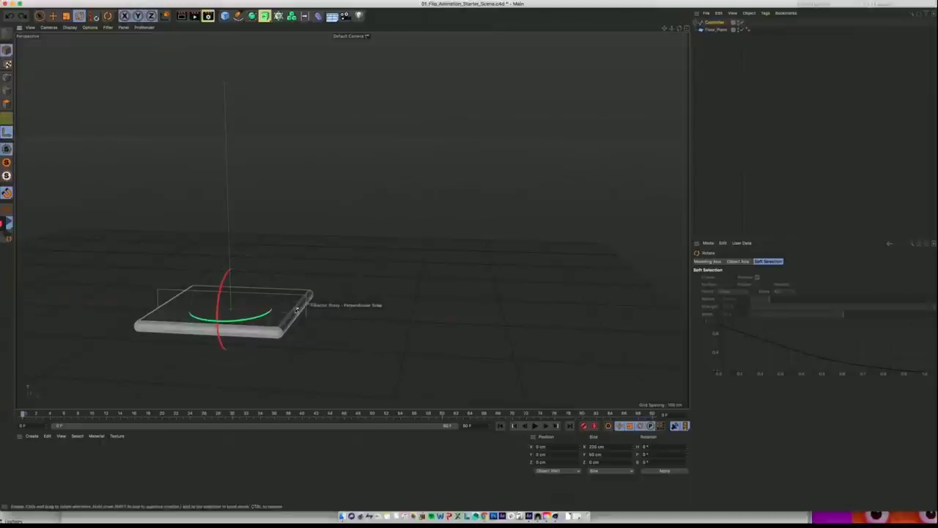
{"action": "key", "text": "e"}
{"action": "left_click_drag", "start_coordinate": [294, 313], "coordinate": [364, 316]}
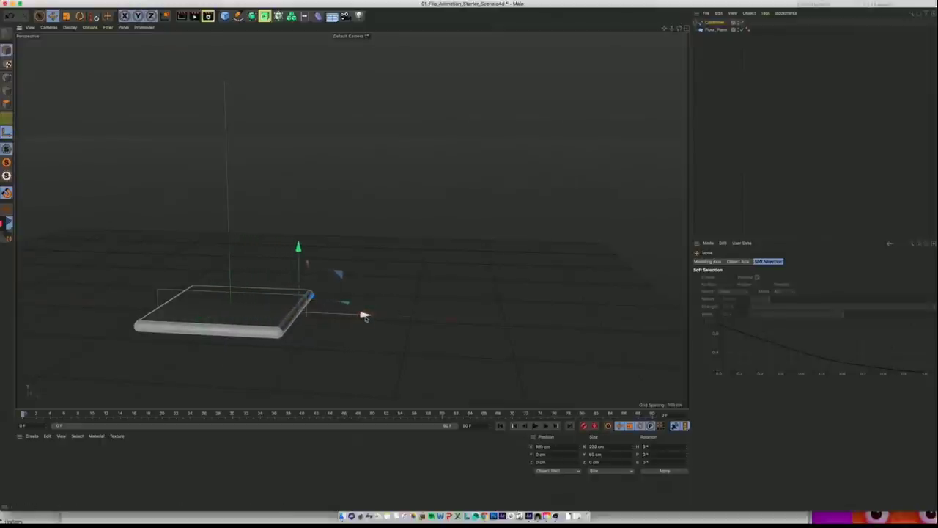
Step: Try flipping the Controller about 177° around its shifted axis, and undo both the rotation and the axis move
{"action": "key", "text": "r"}
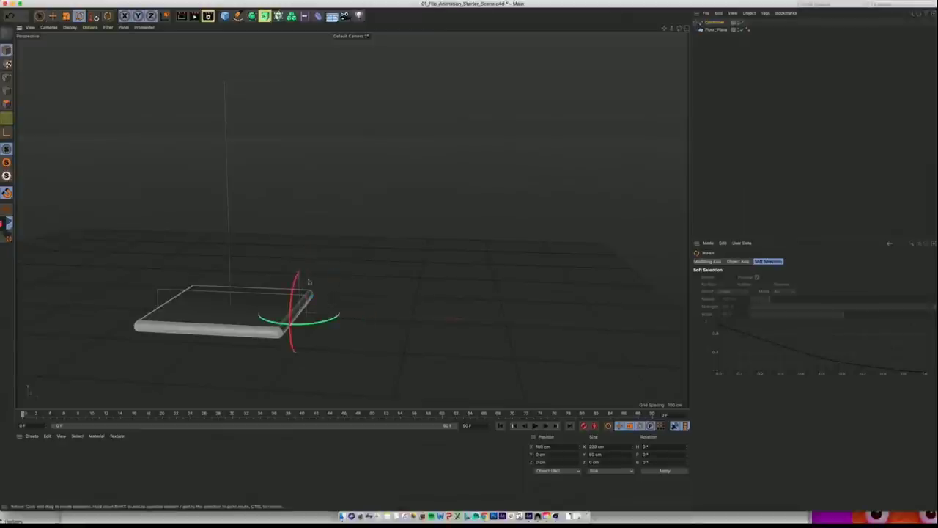
{"action": "left_click_drag", "start_coordinate": [311, 277], "coordinate": [282, 349]}
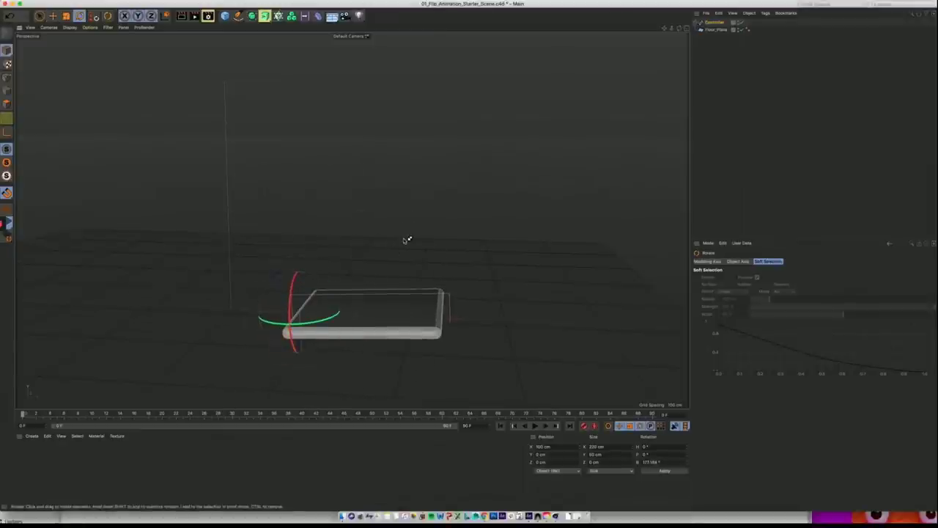
{"action": "key", "text": "super+z"}
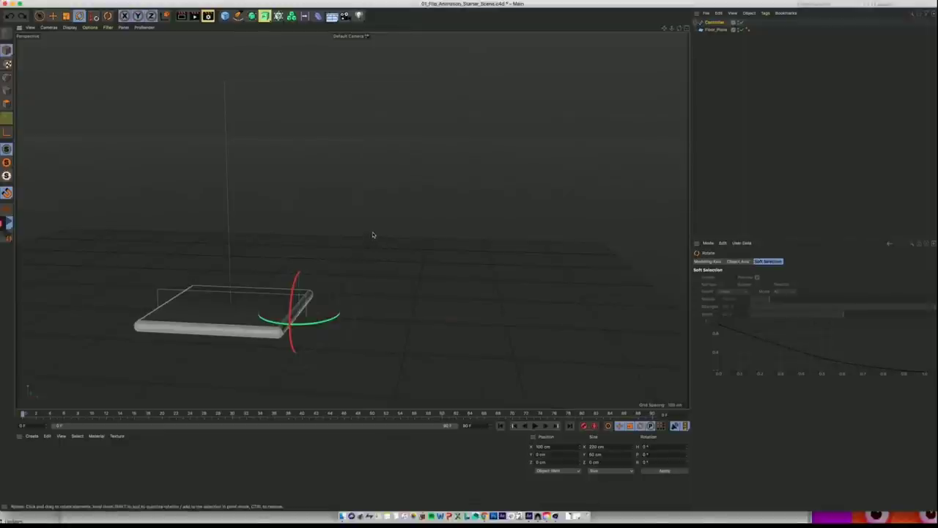
{"action": "key", "text": "super+z"}
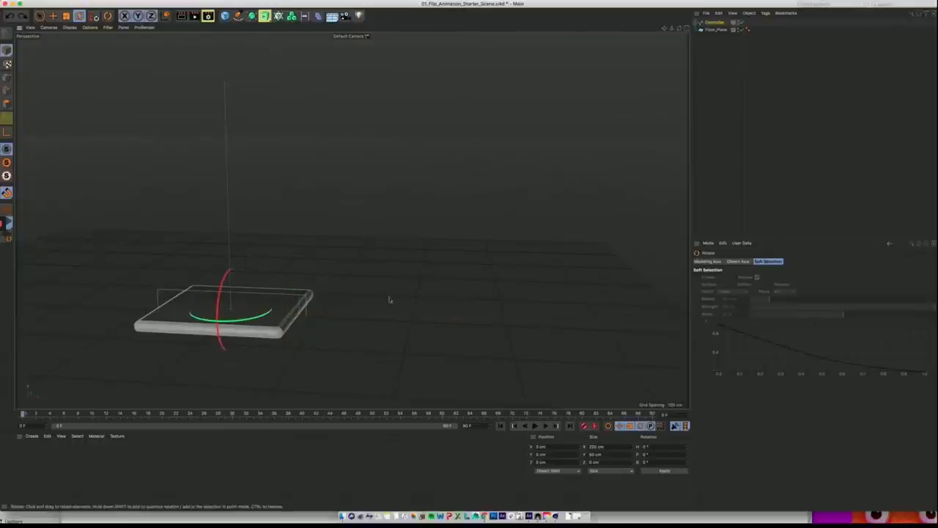
Step: Add a null object to the scene and rename it Flip_01
{"action": "middle_click_drag", "start_coordinate": [351, 318], "coordinate": [381, 295], "text": "alt"}
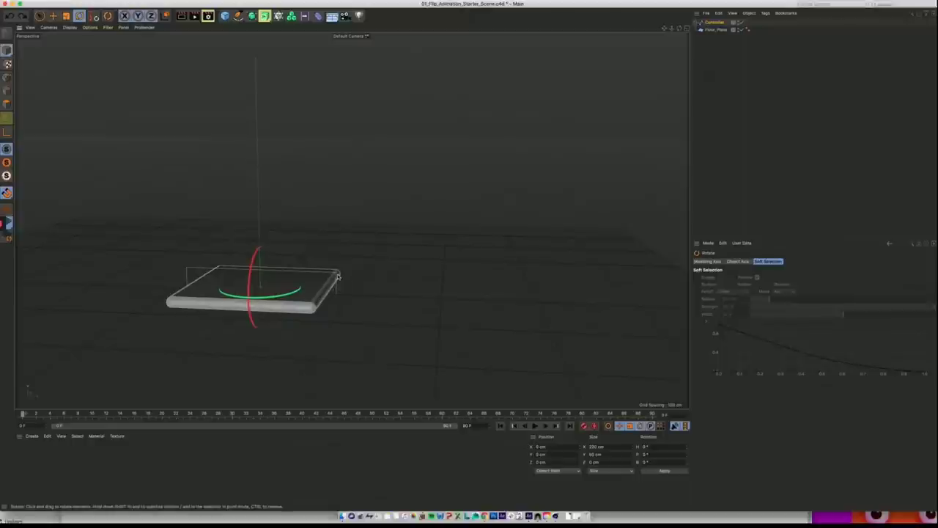
{"action": "left_click", "coordinate": [91, 12]}
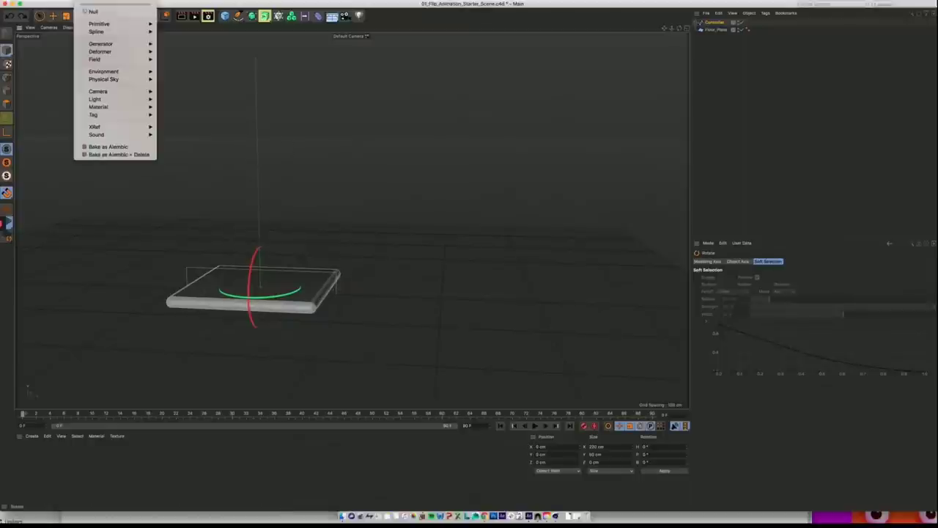
{"action": "left_click", "coordinate": [91, 14]}
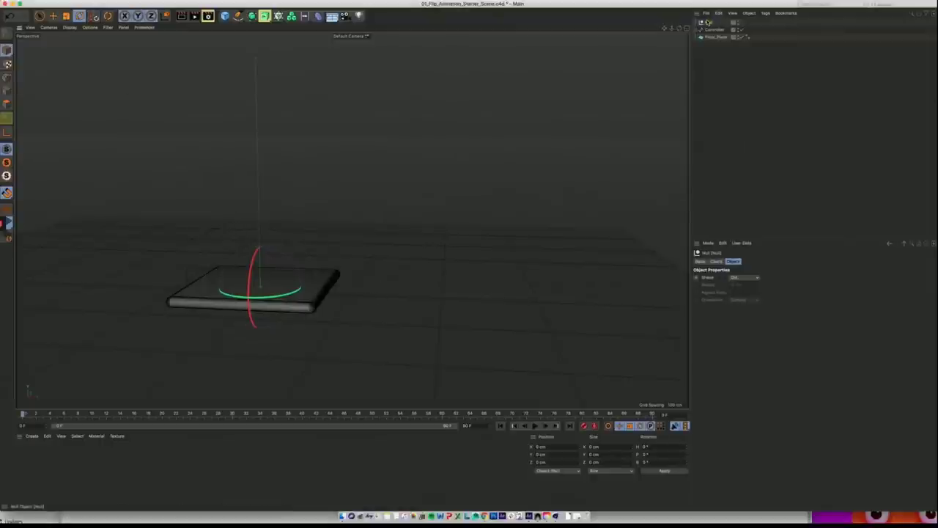
{"action": "double_click", "coordinate": [710, 22]}
{"action": "type", "text": "Flip_0"}
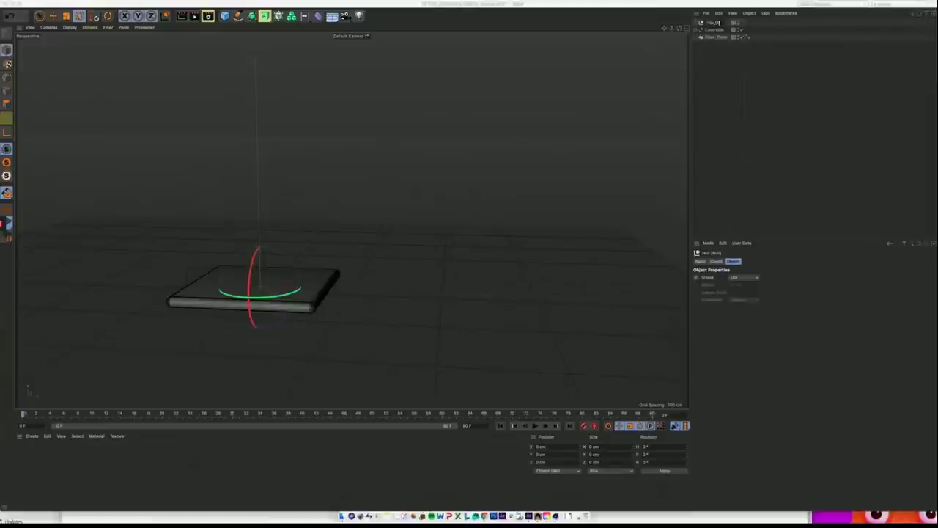
{"action": "type", "text": "1"}
{"action": "key", "text": "Return"}
Step: Move Flip_01 along X to 100 cm at the box's edge in the front view, and parent the Controller under it
{"action": "key", "text": "e"}
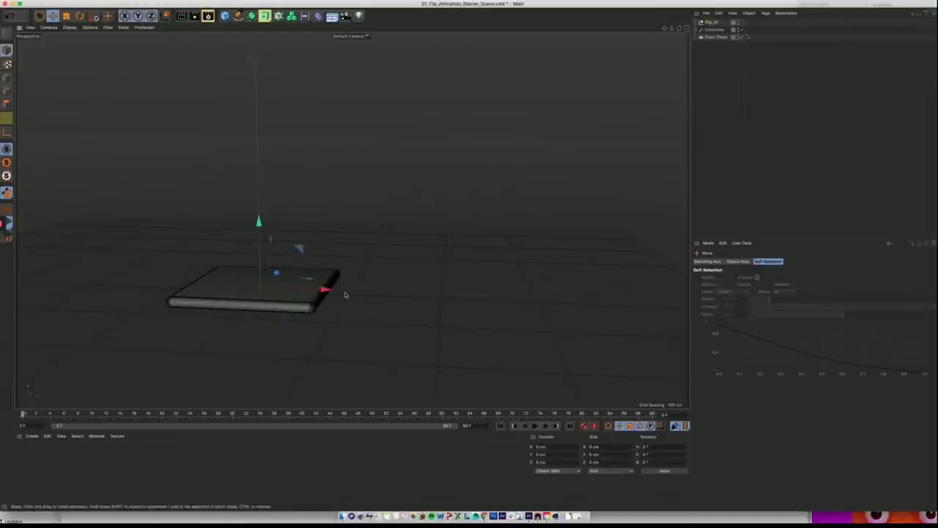
{"action": "left_click_drag", "start_coordinate": [324, 289], "coordinate": [331, 290]}
{"action": "middle_click", "coordinate": [352, 258]}
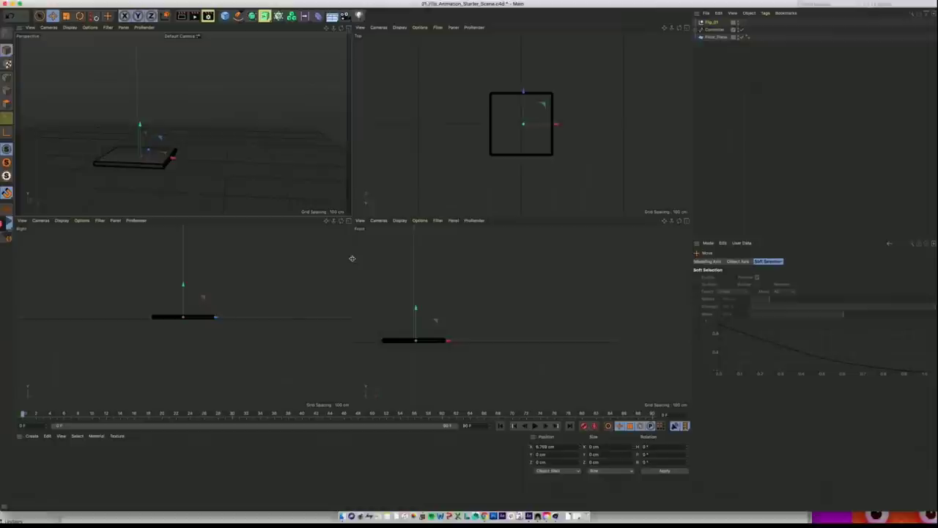
{"action": "middle_click", "coordinate": [471, 306]}
{"action": "scroll", "coordinate": [232, 266], "scroll_direction": "up", "scroll_amount": 5}
{"action": "middle_click_drag", "start_coordinate": [226, 265], "coordinate": [253, 266], "text": "alt"}
{"action": "right_click_drag", "start_coordinate": [252, 265], "coordinate": [476, 268], "text": "alt"}
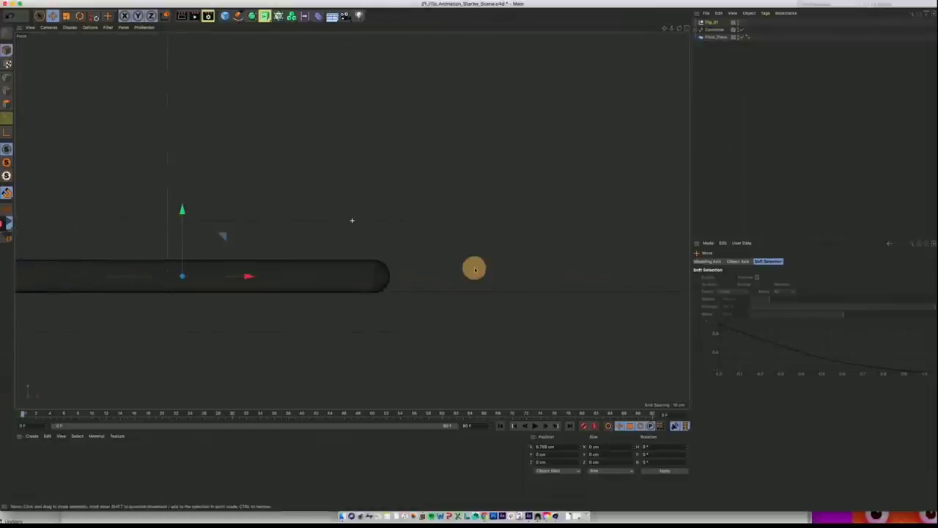
{"action": "left_click_drag", "start_coordinate": [248, 277], "coordinate": [456, 278]}
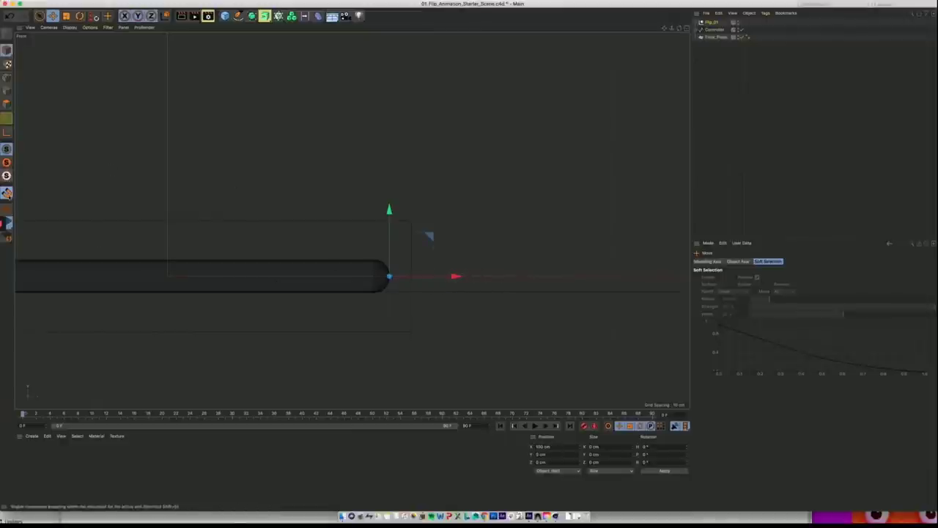
{"action": "mouse_move", "coordinate": [454, 276]}
{"action": "left_mouse_down"}
{"action": "mouse_move", "coordinate": [419, 274]}
{"action": "mouse_move", "coordinate": [456, 275]}
{"action": "left_mouse_up"}
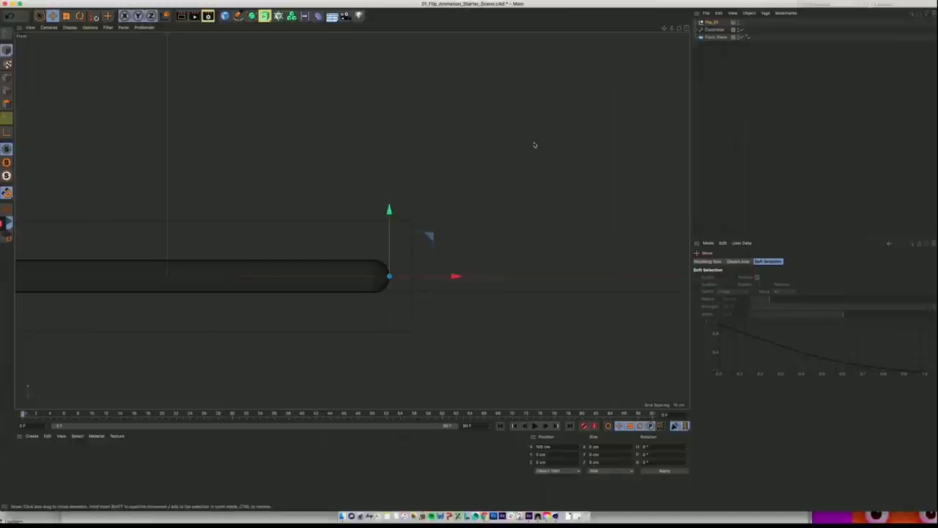
{"action": "left_click_drag", "start_coordinate": [710, 31], "coordinate": [719, 25]}
{"action": "left_click", "coordinate": [713, 22]}
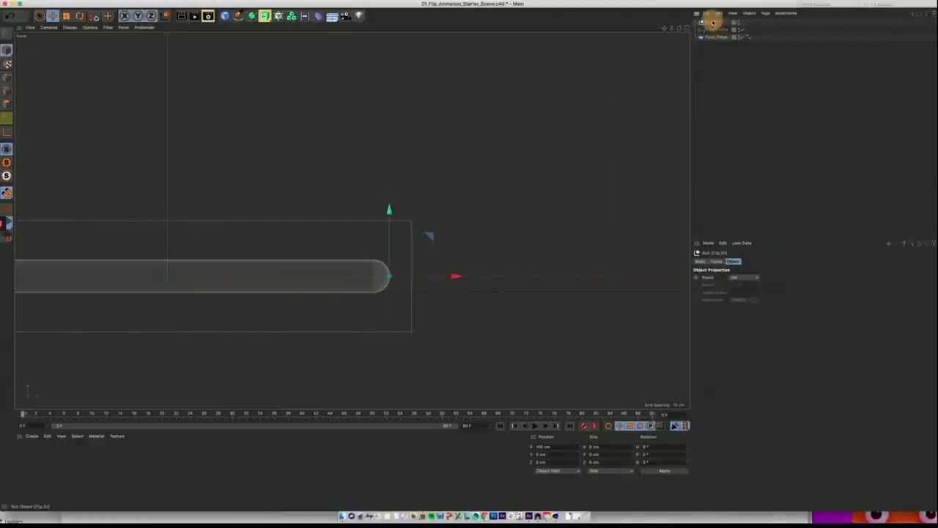
Step: Try rotating Flip_01 to flip the box over its edge, and undo the rotations
{"action": "scroll", "coordinate": [413, 284], "scroll_direction": "down", "scroll_amount": 5}
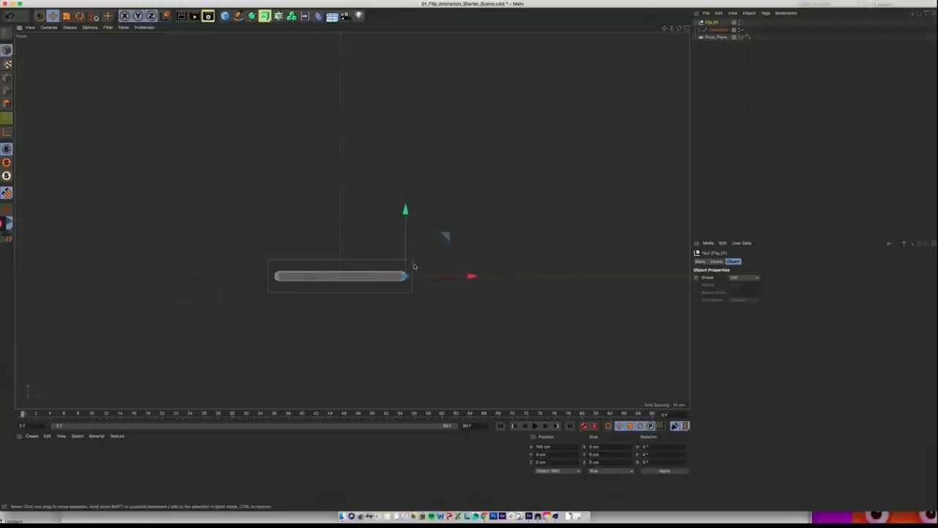
{"action": "key", "text": "r"}
{"action": "mouse_move", "coordinate": [426, 244]}
{"action": "left_mouse_down"}
{"action": "mouse_move", "coordinate": [439, 253]}
{"action": "mouse_move", "coordinate": [369, 313]}
{"action": "mouse_move", "coordinate": [446, 301]}
{"action": "mouse_move", "coordinate": [438, 230]}
{"action": "left_mouse_up"}
{"action": "key", "text": "super+z"}
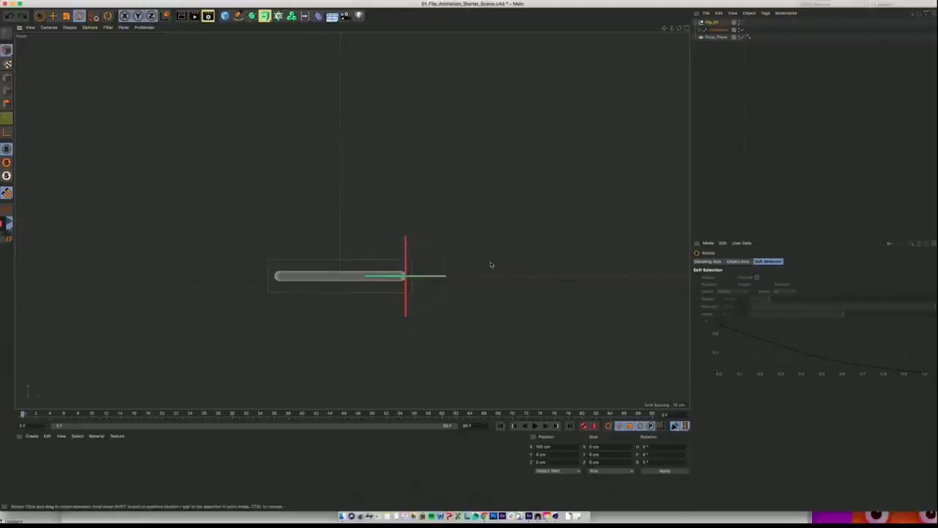
{"action": "middle_click_drag", "start_coordinate": [507, 250], "coordinate": [445, 277], "text": "alt"}
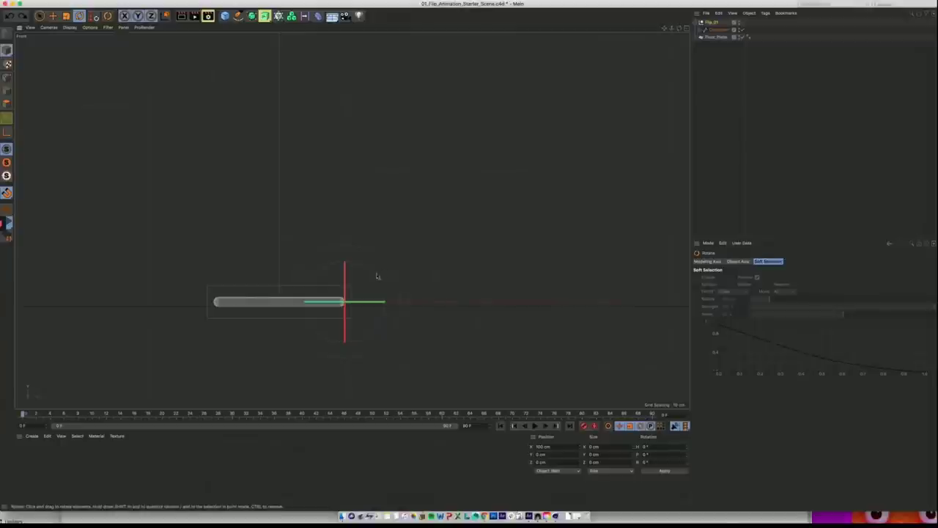
{"action": "left_click_drag", "start_coordinate": [377, 276], "coordinate": [328, 328]}
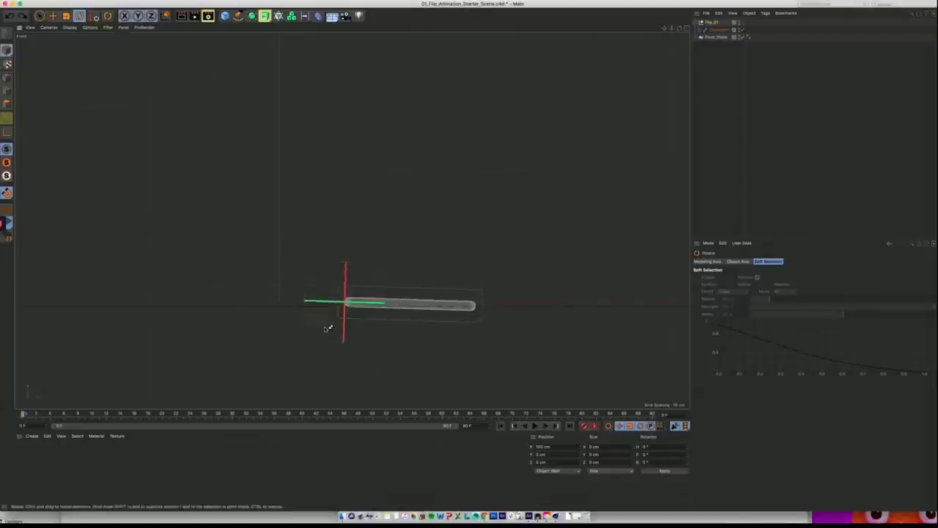
{"action": "key", "text": "super+z"}
{"action": "left_click", "coordinate": [88, 1]}
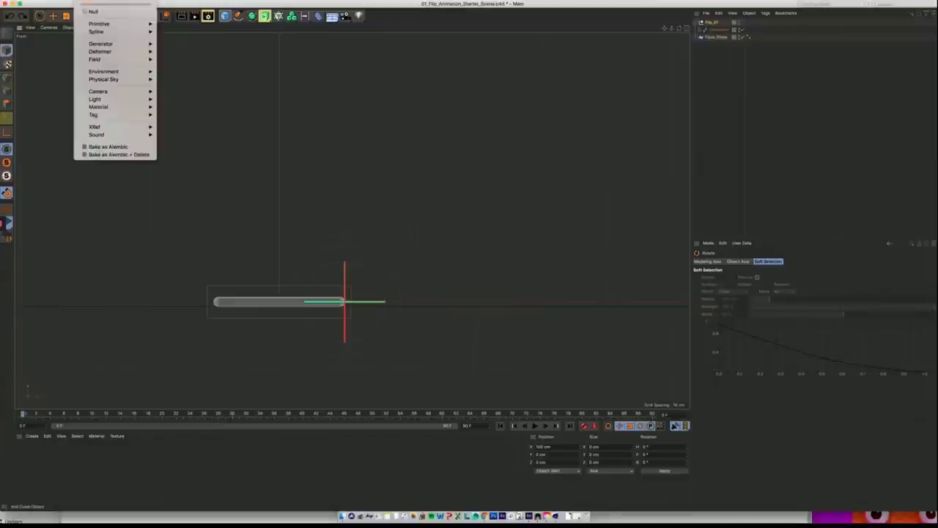
{"action": "left_click", "coordinate": [57, 222]}
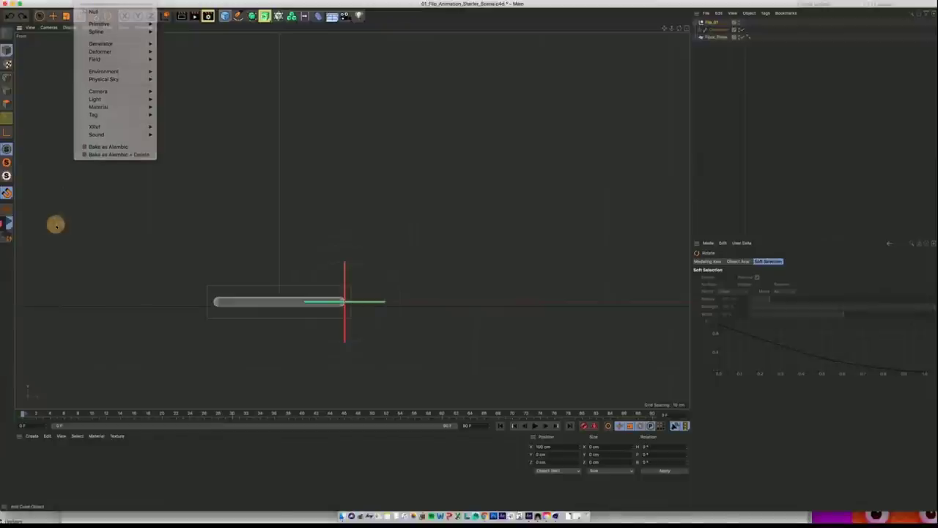
Step: Record a keyframe for Flip_01 at frame 0, and another at frame 10 with its bank rotated to 180°
{"action": "left_click", "coordinate": [707, 22]}
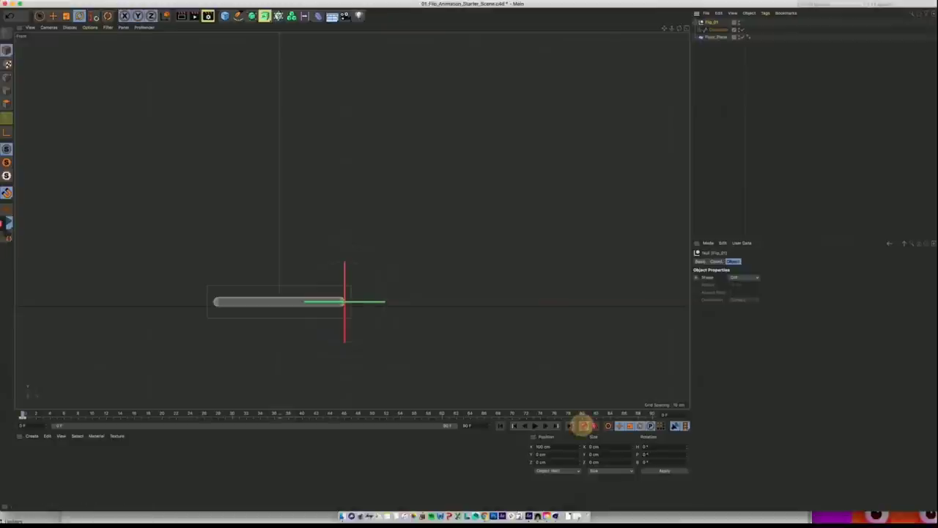
{"action": "left_click", "coordinate": [91, 415]}
{"action": "key", "text": "r"}
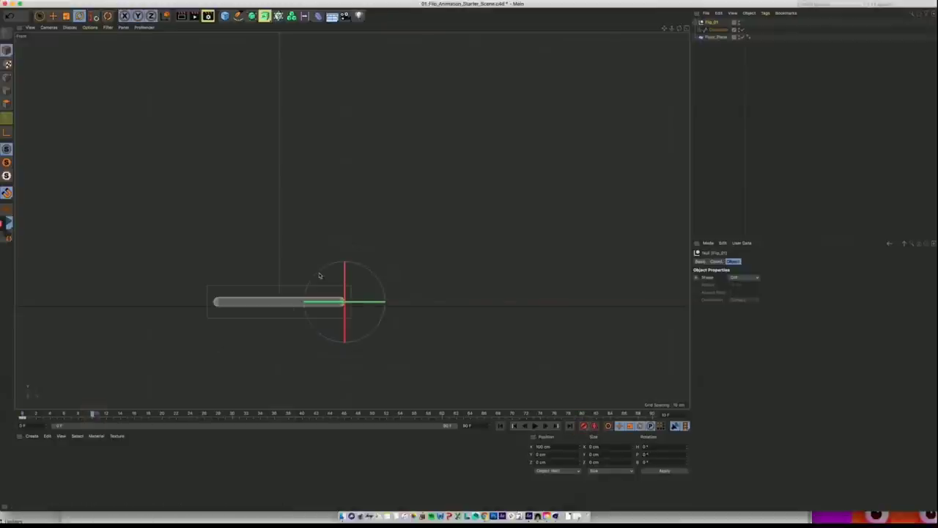
{"action": "left_click_drag", "start_coordinate": [320, 272], "coordinate": [371, 334]}
{"action": "left_click", "coordinate": [585, 425]}
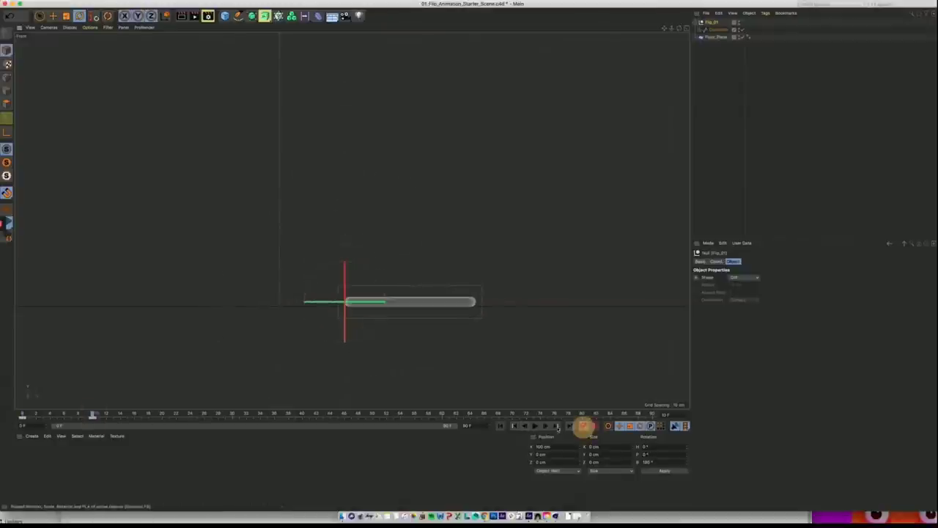
{"action": "mouse_move", "coordinate": [94, 414]}
{"action": "left_mouse_down"}
{"action": "mouse_move", "coordinate": [23, 416]}
{"action": "mouse_move", "coordinate": [92, 416]}
{"action": "left_mouse_up"}
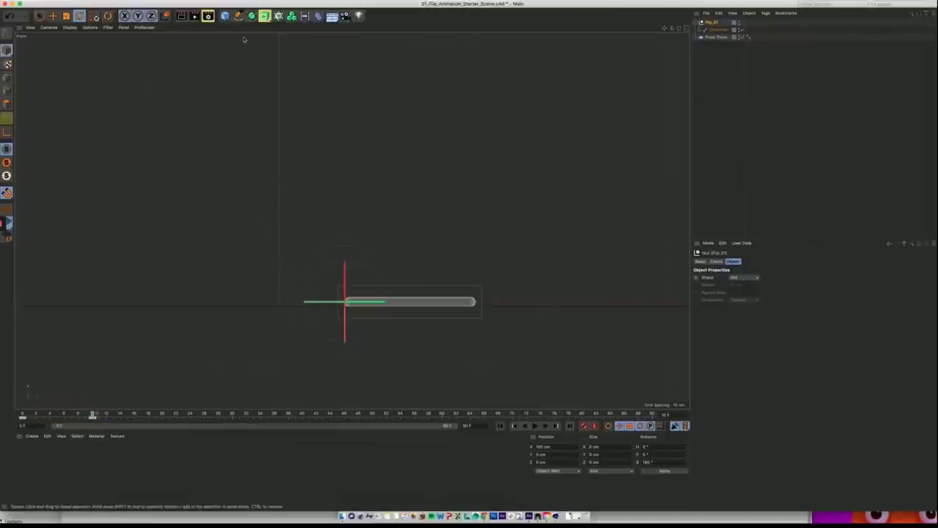
Step: Add a second null and move it along X to 300 cm, at the flipped box's far edge
{"action": "left_click", "coordinate": [87, 2]}
{"action": "left_click", "coordinate": [92, 13]}
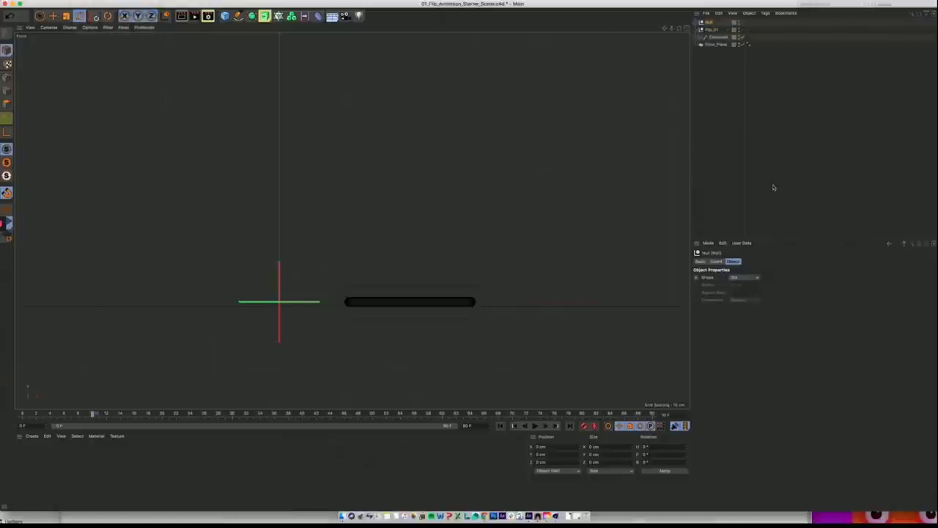
{"action": "key", "text": "e"}
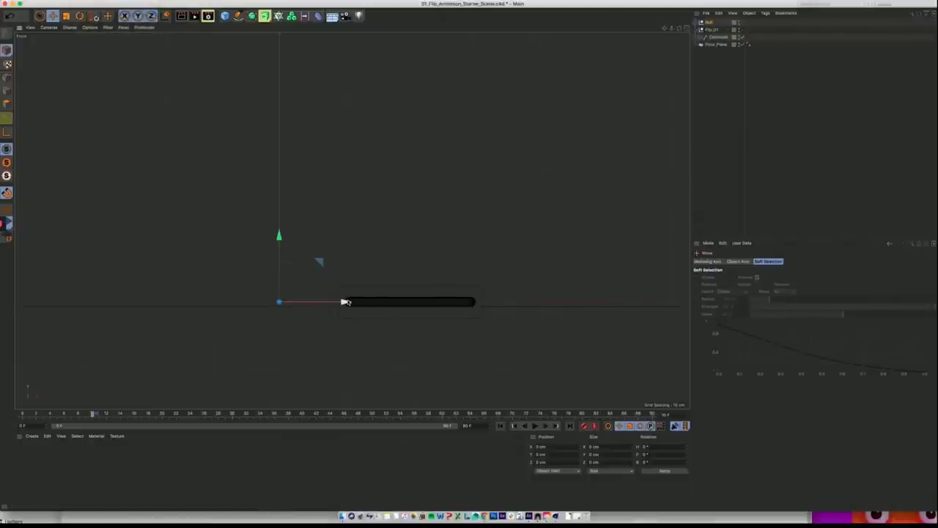
{"action": "left_click_drag", "start_coordinate": [344, 301], "coordinate": [550, 310]}
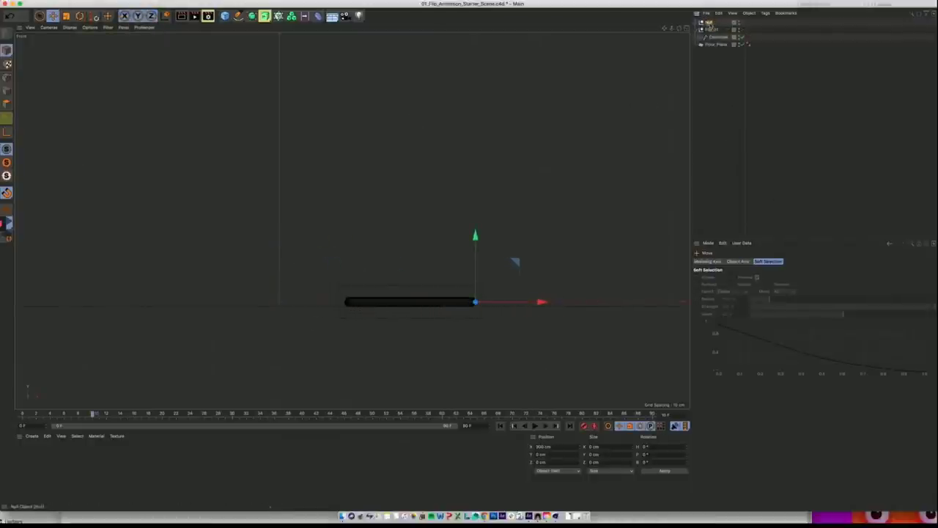
Step: Rename the new null as Flip_02
{"action": "left_click", "coordinate": [710, 23]}
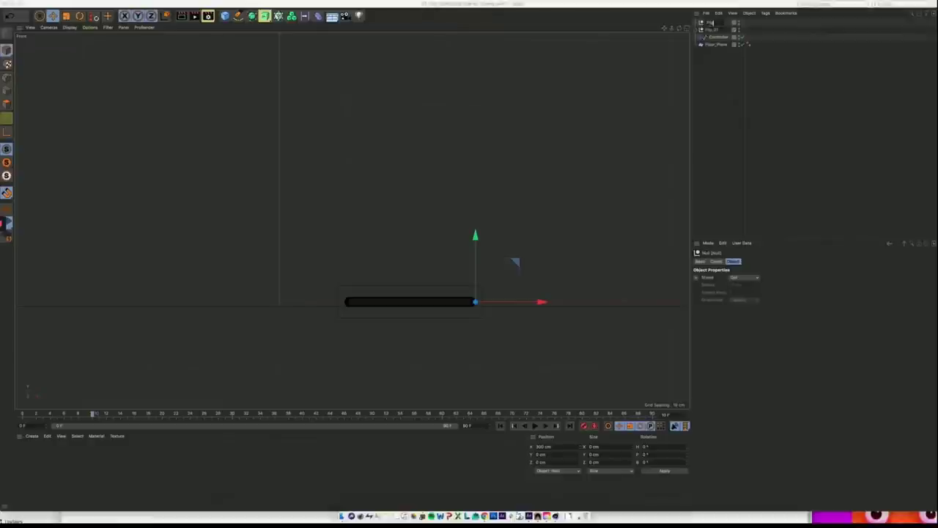
{"action": "type", "text": "Flip_02"}
{"action": "key", "text": "Return"}
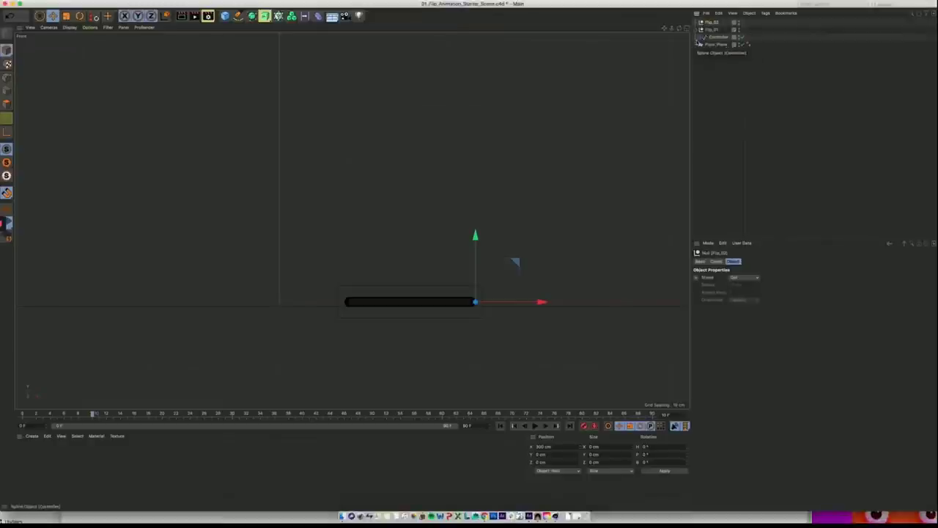
Step: Freeze all of the Flip_02 null's transformations to zero its coordinates at the box's far edge
{"action": "left_click", "coordinate": [711, 23]}
{"action": "left_click", "coordinate": [715, 261]}
{"action": "left_click", "coordinate": [708, 315]}
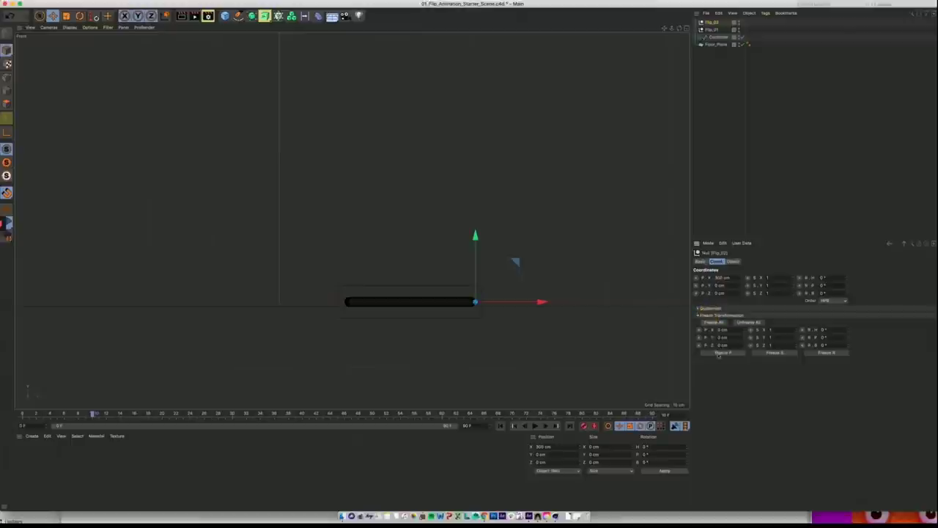
{"action": "left_click", "coordinate": [715, 324]}
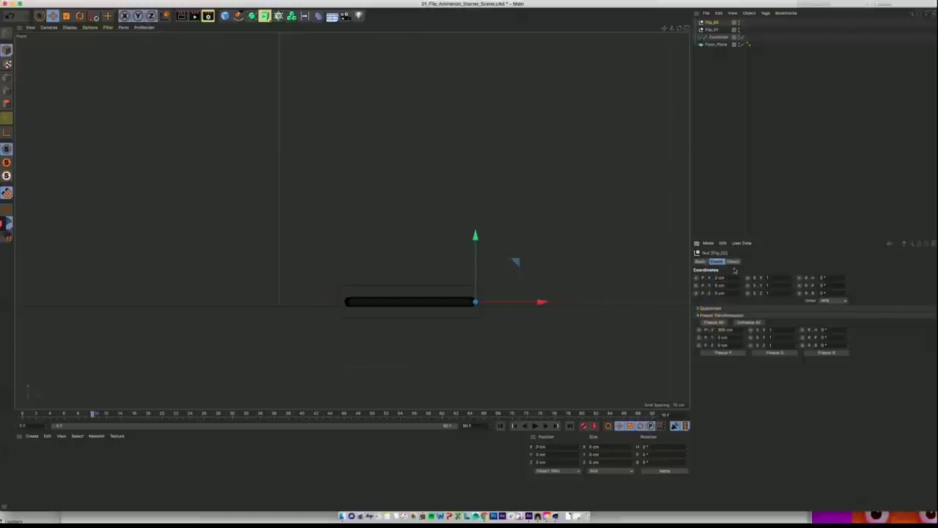
Step: Parent Flip_01 under Flip_02 and record a keyframe for Flip_02 at frame 10
{"action": "left_click_drag", "start_coordinate": [708, 33], "coordinate": [715, 25]}
{"action": "left_click", "coordinate": [712, 23]}
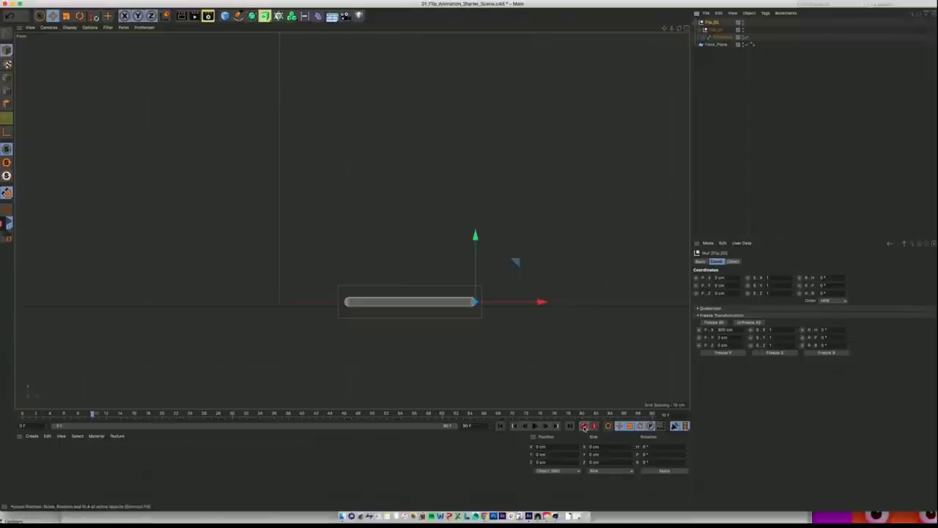
{"action": "left_click", "coordinate": [584, 426]}
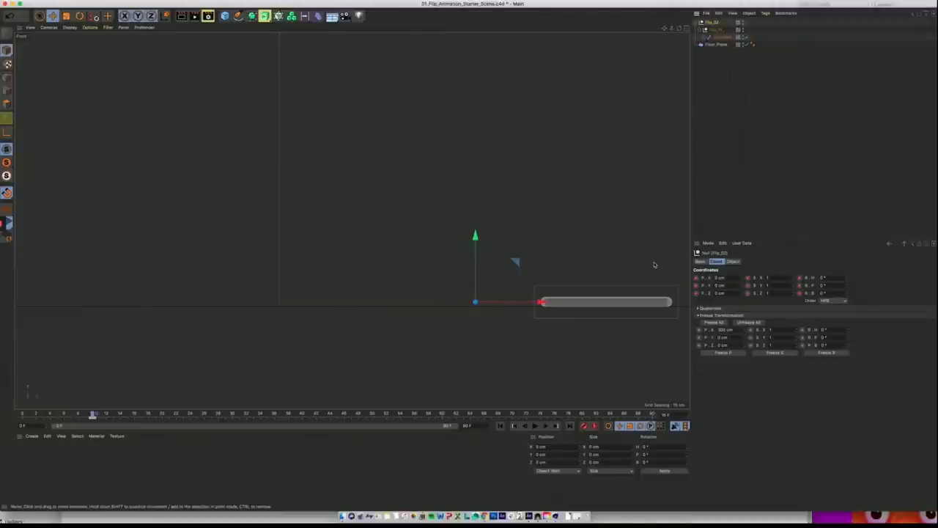
Step: Examine the pivot positions and coordinates of the Controller spline, Flip_01 and Flip_02
{"action": "left_click", "coordinate": [722, 37]}
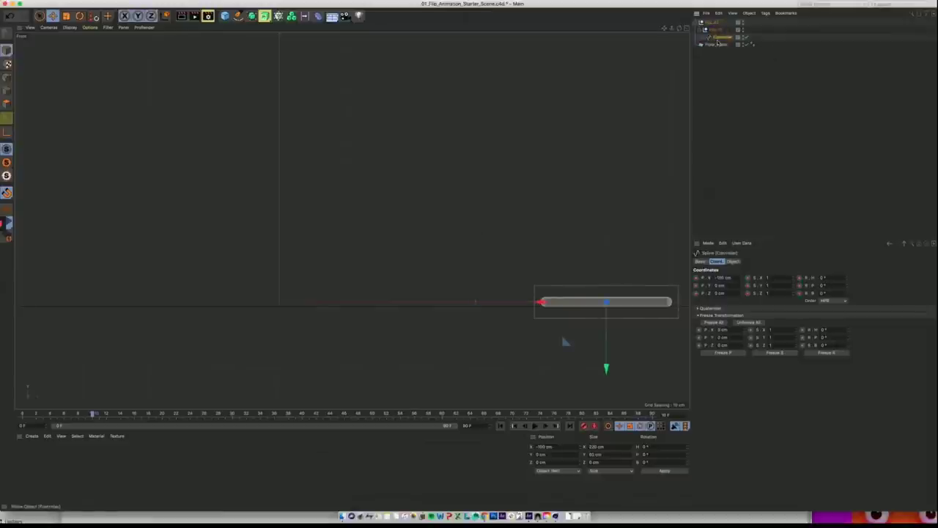
{"action": "left_click", "coordinate": [716, 29]}
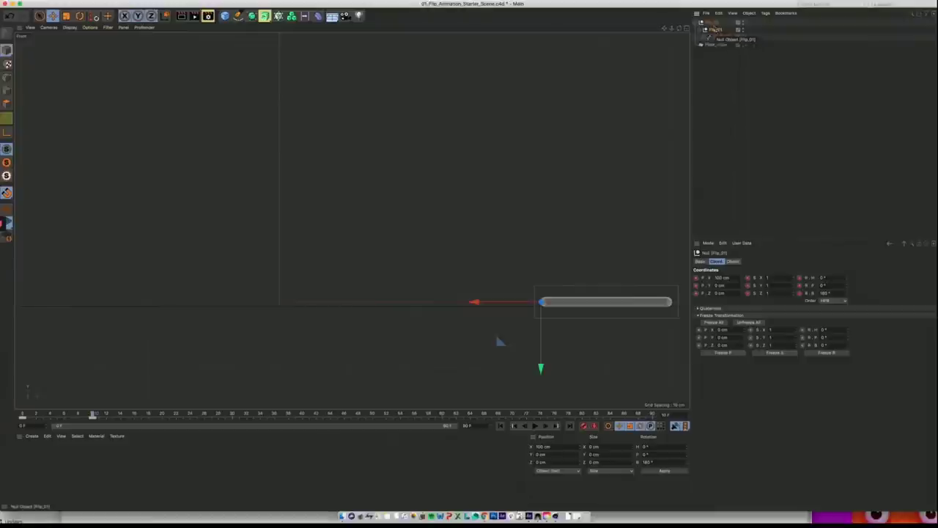
{"action": "left_click", "coordinate": [716, 23]}
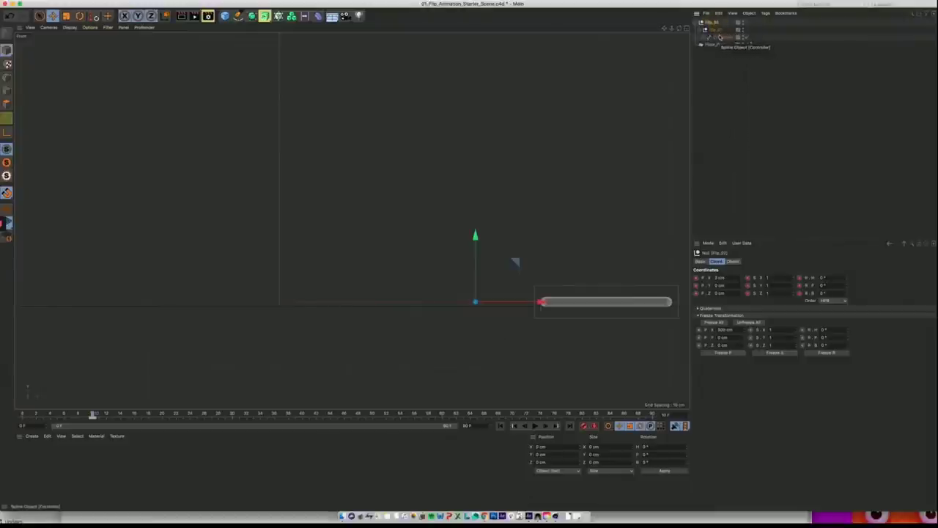
{"action": "left_click", "coordinate": [716, 30]}
{"action": "left_click", "coordinate": [715, 23]}
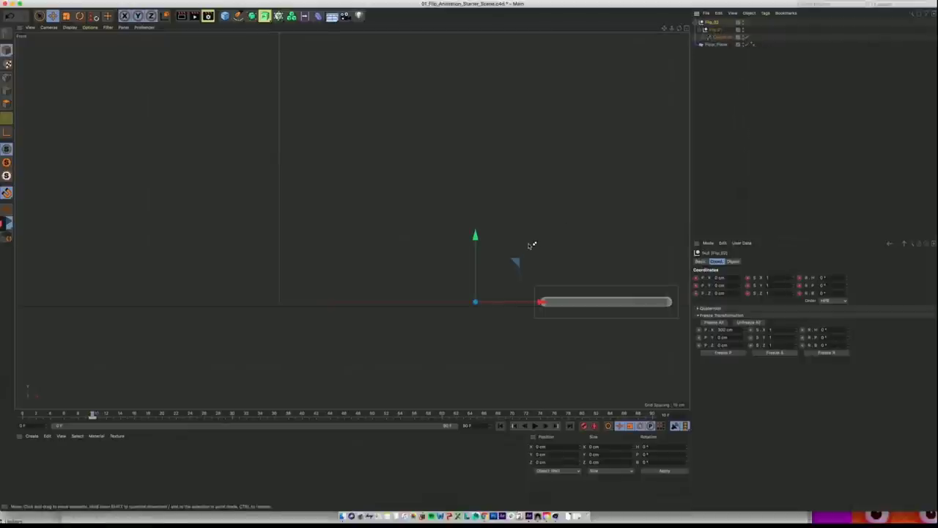
Step: Undo the Flip_02 null, the Flip_01 keyframes and the box parenting, back to the separate Flip_01 null and Controller
{"action": "key", "text": "super+z"}
{"action": "key", "text": "super+z"}
{"action": "key", "text": "super+z"}
{"action": "key", "text": "super+z"}
{"action": "key", "text": "super+z"}
{"action": "key", "text": "super+z"}
{"action": "key", "text": "super+z"}
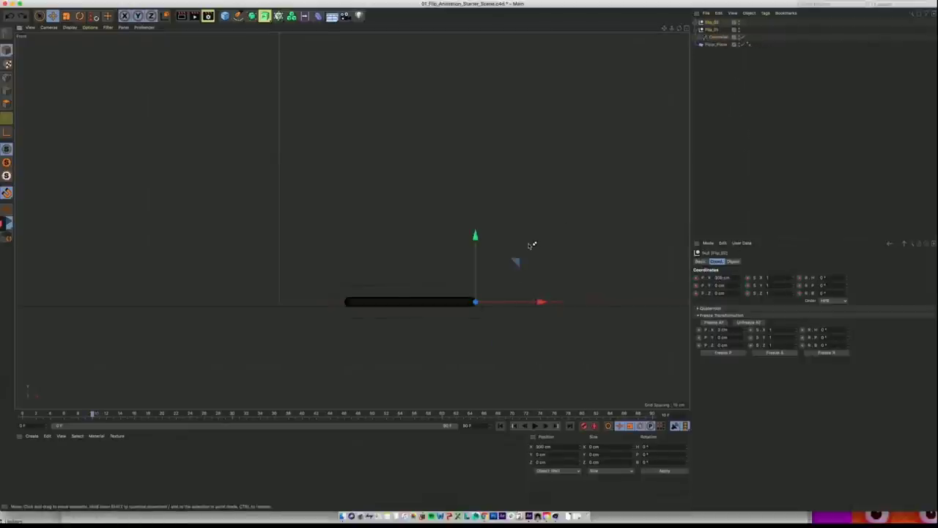
{"action": "key", "text": "super+z"}
{"action": "key", "text": "super+z"}
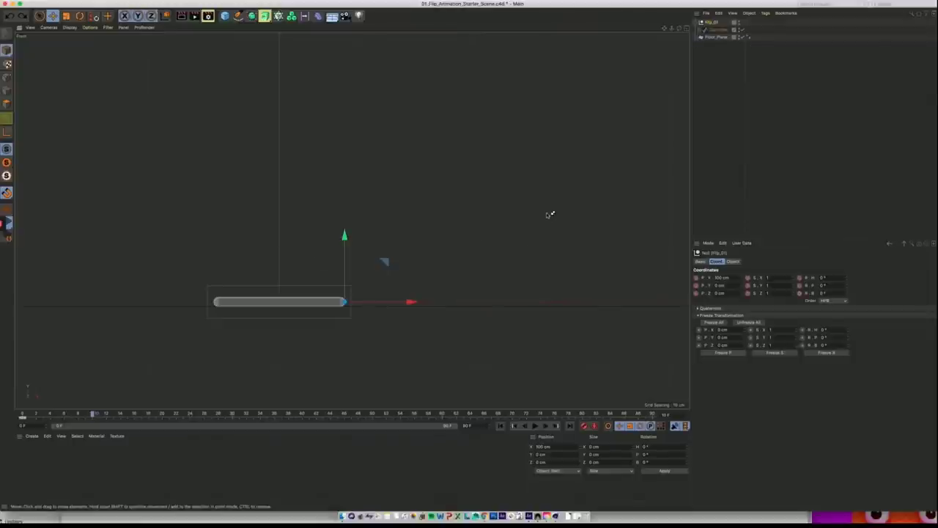
{"action": "key", "text": "super+z"}
{"action": "key", "text": "super+z"}
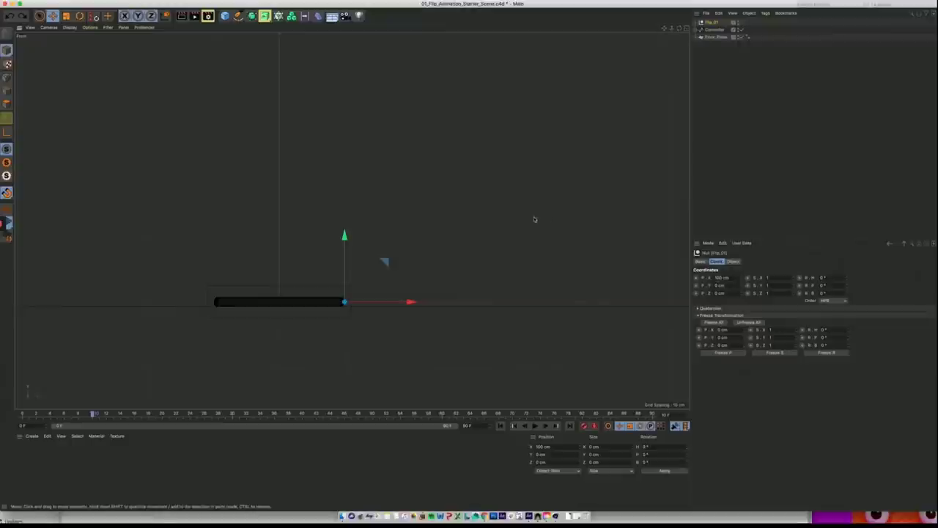
Step: Rename the Controller spline as Character and select the Flip_01 null
{"action": "left_click", "coordinate": [711, 29]}
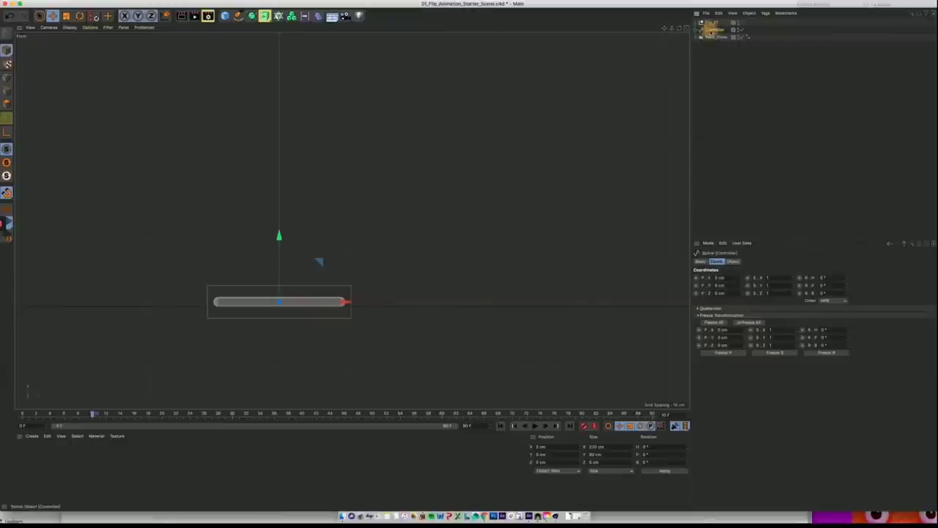
{"action": "double_click", "coordinate": [715, 29]}
{"action": "type", "text": "Ctrl"}
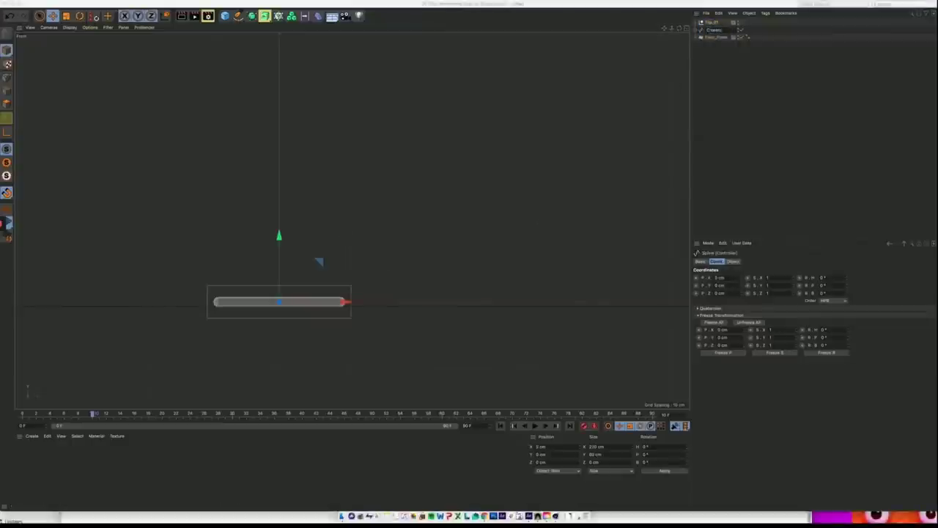
{"action": "key", "text": "Return"}
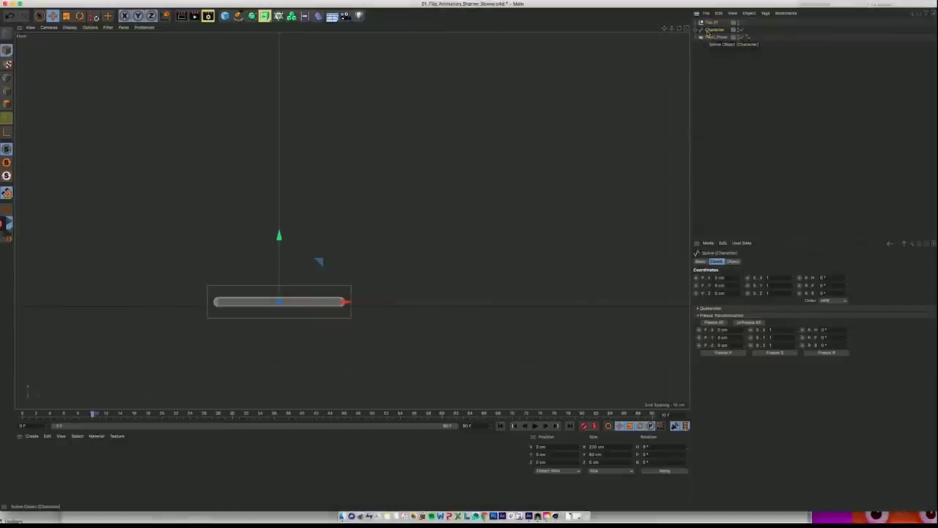
{"action": "left_click", "coordinate": [710, 22]}
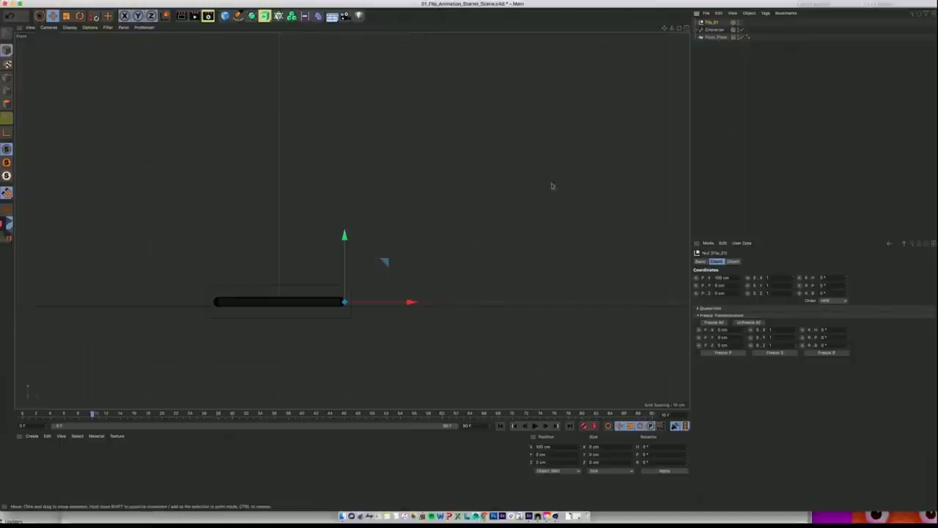
Step: Add a Constraint rigging tag to the Character spline
{"action": "left_click", "coordinate": [716, 31]}
{"action": "right_click", "coordinate": [716, 31]}
{"action": "mouse_move", "coordinate": [737, 34]}
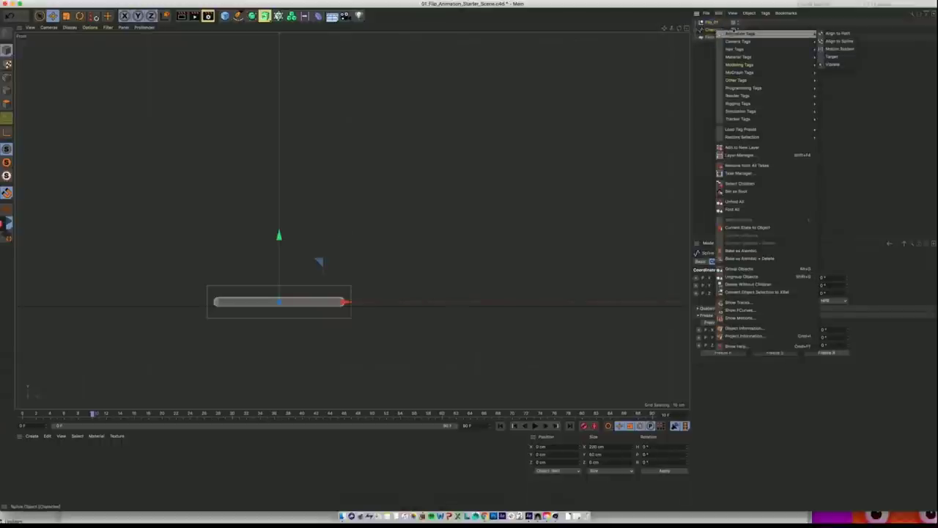
{"action": "mouse_move", "coordinate": [760, 106]}
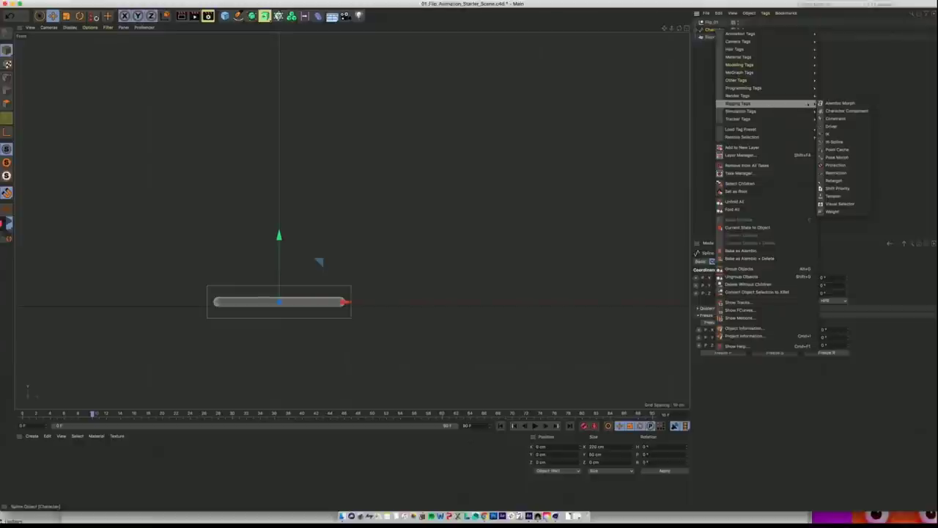
{"action": "left_click", "coordinate": [838, 118]}
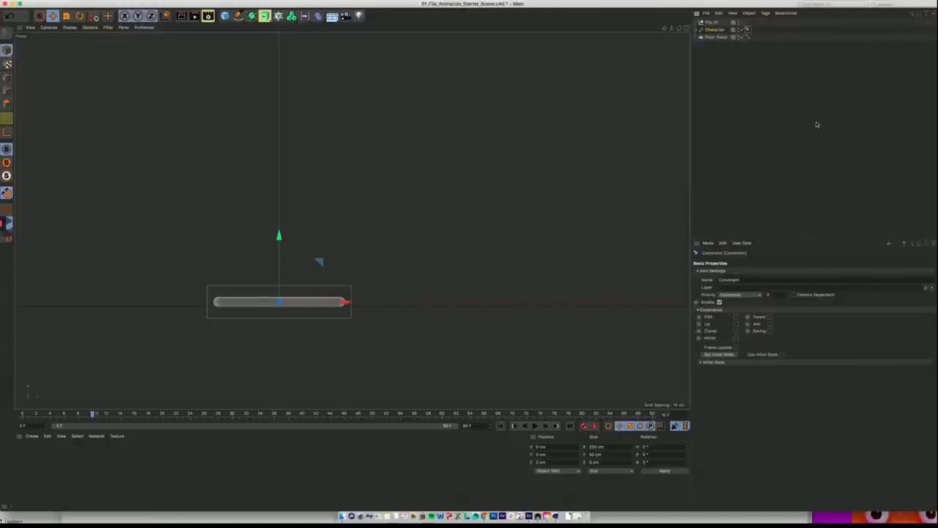
Step: Enable the Parent constraint on the Character's tag and assign the Flip_01 null as its target
{"action": "left_click", "coordinate": [770, 316]}
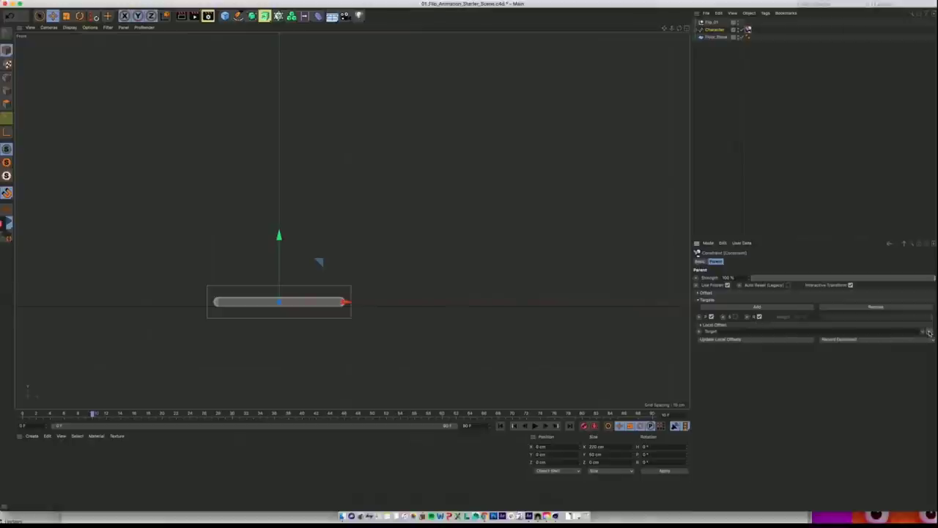
{"action": "left_click", "coordinate": [929, 332]}
{"action": "left_click", "coordinate": [704, 22]}
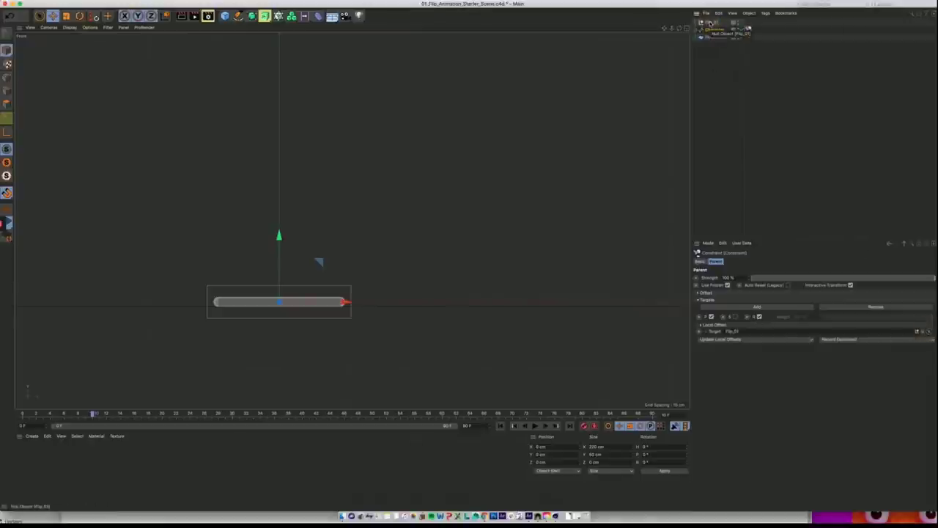
Step: Record a keyframe for the unrotated Flip_01 null at frame 0
{"action": "left_click", "coordinate": [710, 23]}
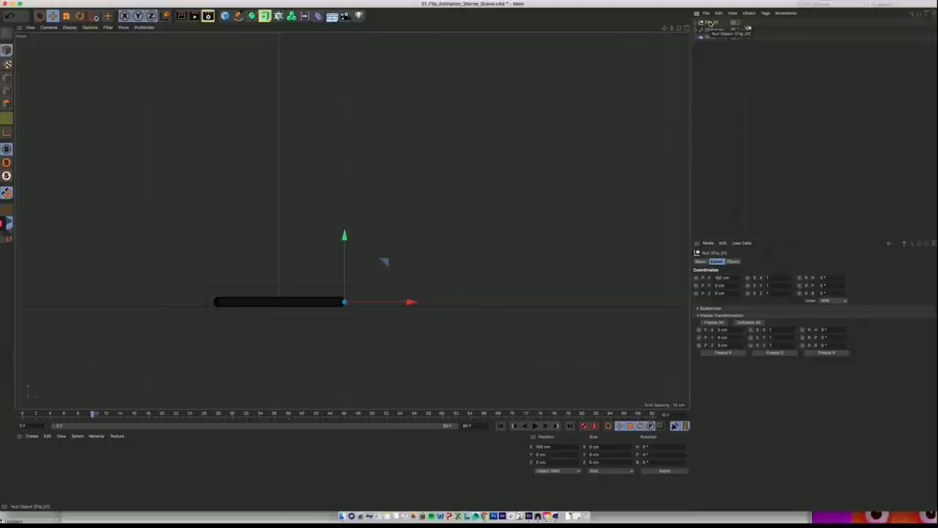
{"action": "key", "text": "r"}
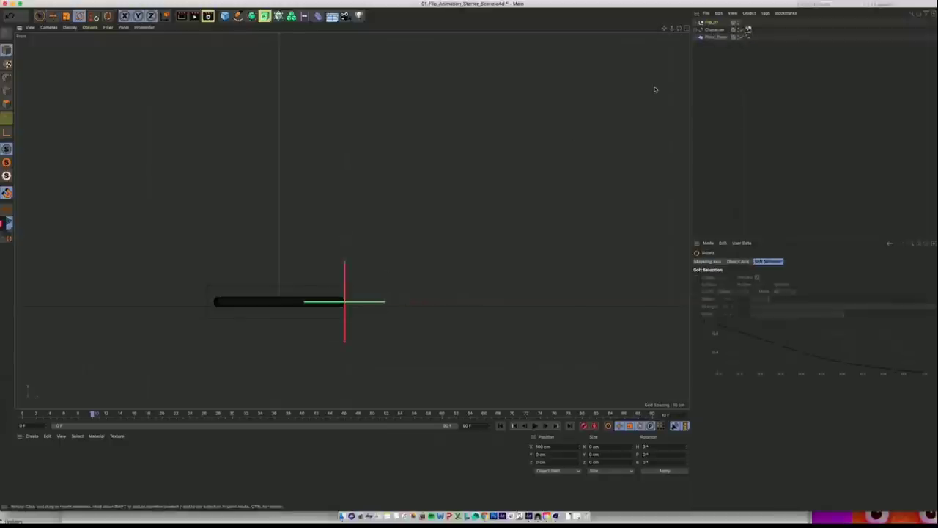
{"action": "mouse_move", "coordinate": [364, 264]}
{"action": "left_mouse_down"}
{"action": "mouse_move", "coordinate": [376, 297]}
{"action": "mouse_move", "coordinate": [359, 272]}
{"action": "mouse_move", "coordinate": [368, 272]}
{"action": "left_mouse_up"}
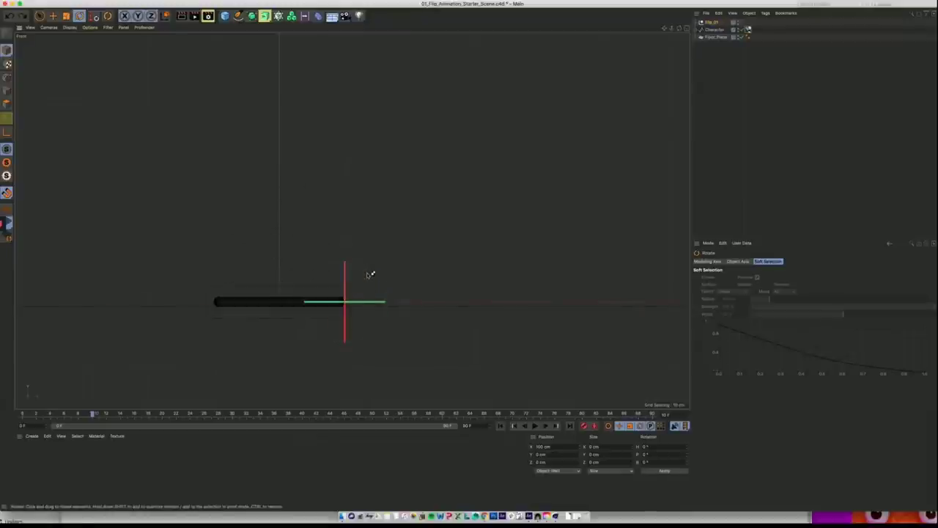
{"action": "left_click", "coordinate": [44, 415]}
{"action": "left_click_drag", "start_coordinate": [43, 415], "coordinate": [13, 418]}
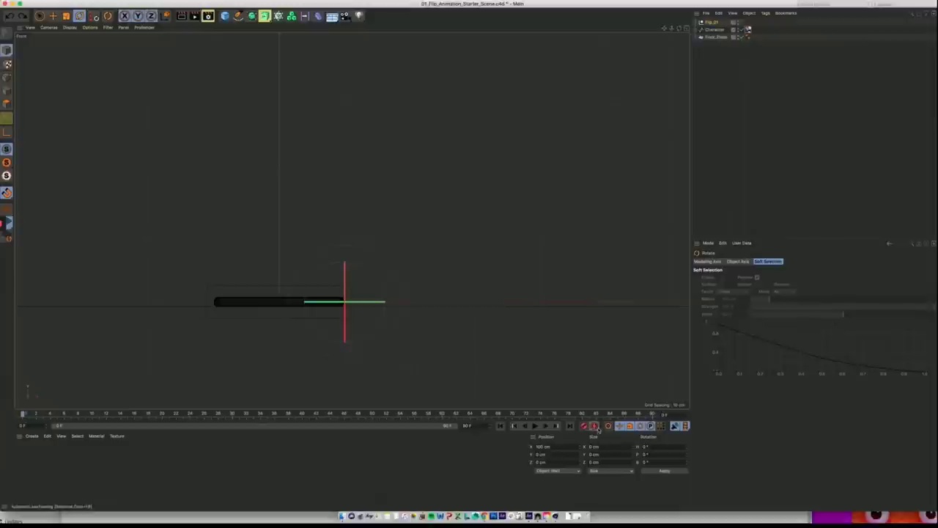
{"action": "left_click", "coordinate": [711, 23]}
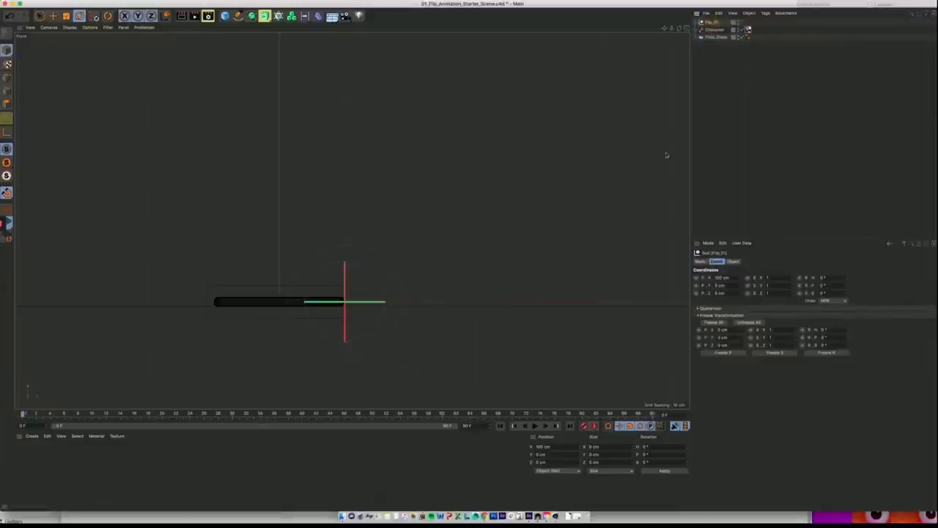
{"action": "left_click", "coordinate": [584, 428]}
Step: Rotate the Flip_01 null to 180° in bank at frame 10 and record a keyframe
{"action": "left_click_drag", "start_coordinate": [82, 413], "coordinate": [94, 413]}
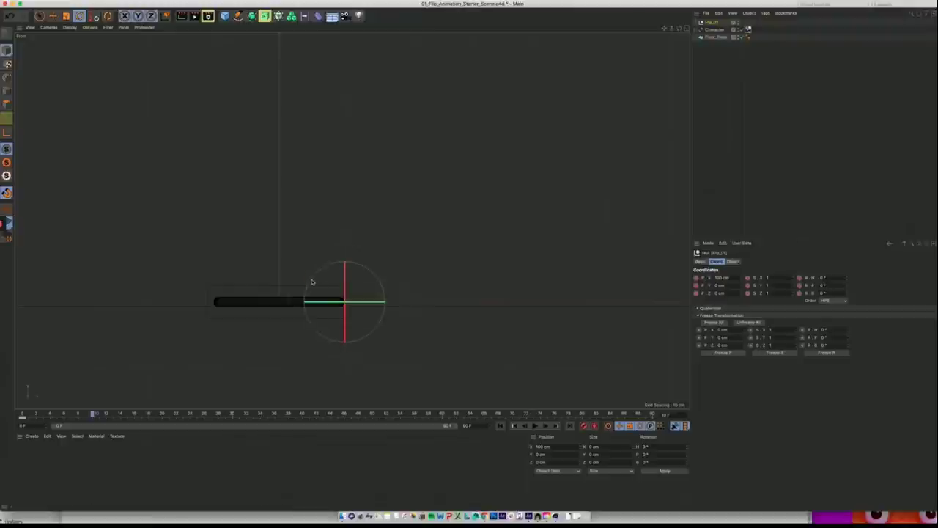
{"action": "left_click_drag", "start_coordinate": [314, 282], "coordinate": [381, 329]}
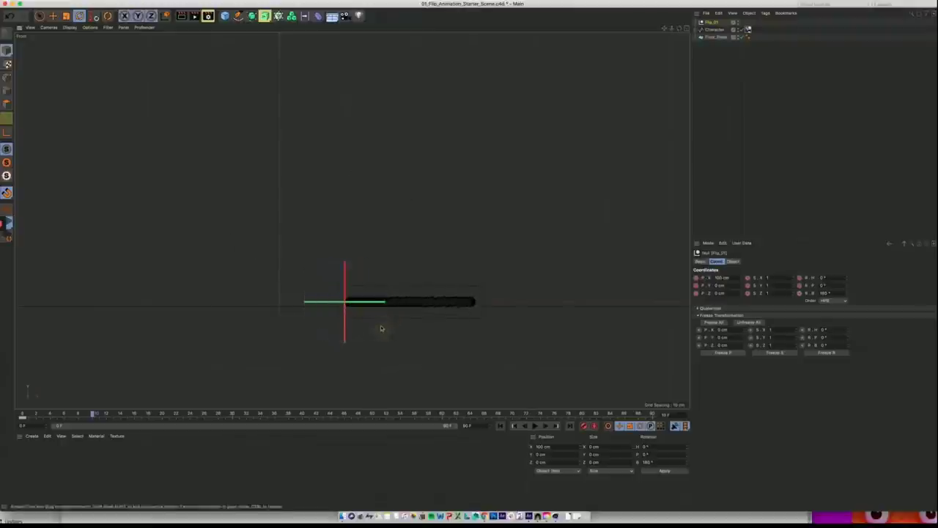
{"action": "left_click", "coordinate": [585, 425]}
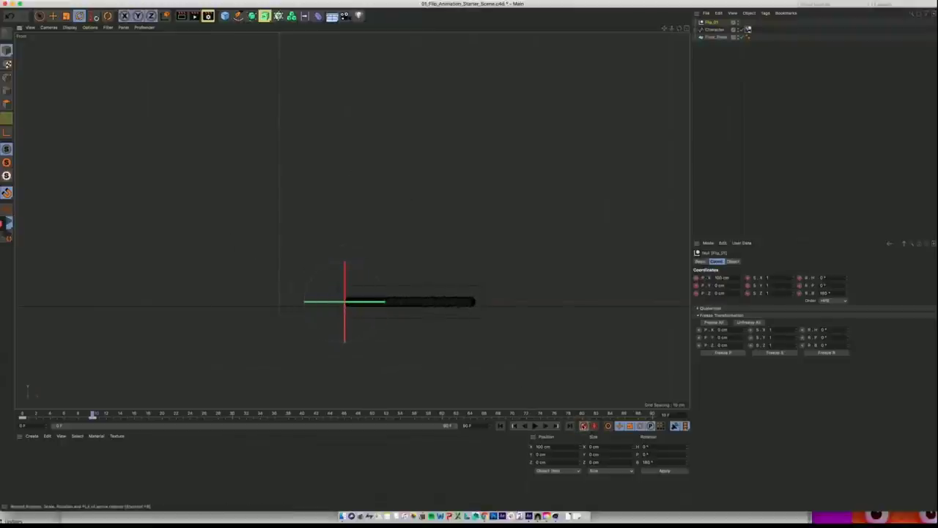
Step: Lower the Flip_01 null to about -9 cm in Y at frame 5 so the upright character meets the floor, and record a keyframe
{"action": "left_click_drag", "start_coordinate": [22, 414], "coordinate": [58, 414]}
{"action": "scroll", "coordinate": [329, 325], "scroll_direction": "up", "scroll_amount": 5}
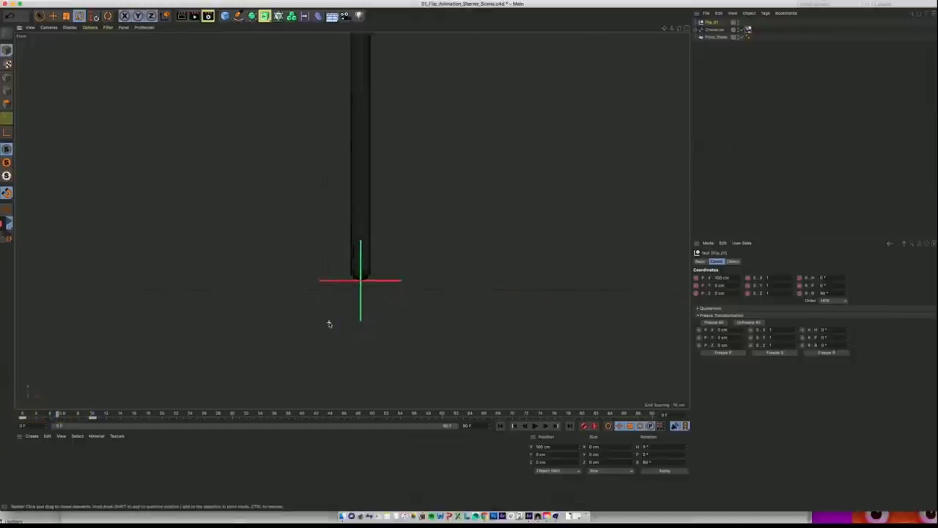
{"action": "middle_click_drag", "start_coordinate": [466, 288], "coordinate": [420, 316], "text": "alt"}
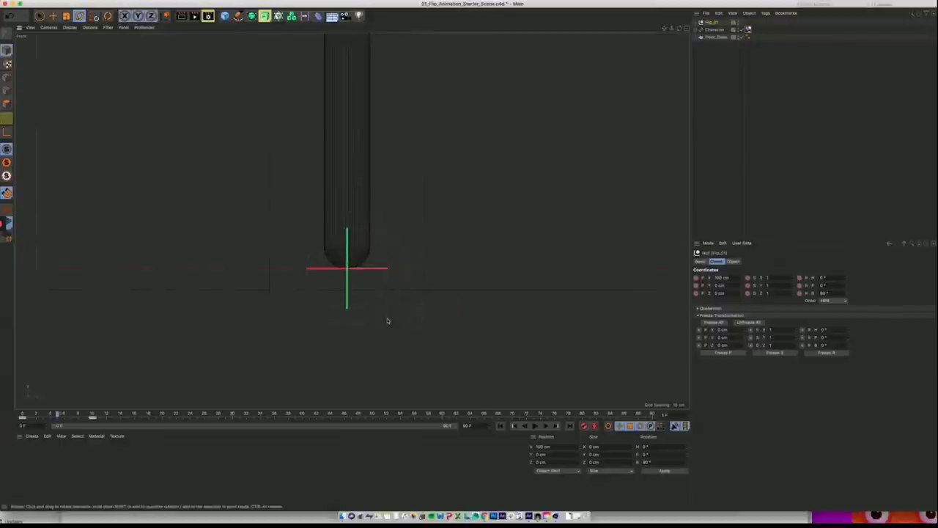
{"action": "mouse_move", "coordinate": [46, 415]}
{"action": "left_mouse_down"}
{"action": "mouse_move", "coordinate": [15, 415]}
{"action": "mouse_move", "coordinate": [57, 415]}
{"action": "left_mouse_up"}
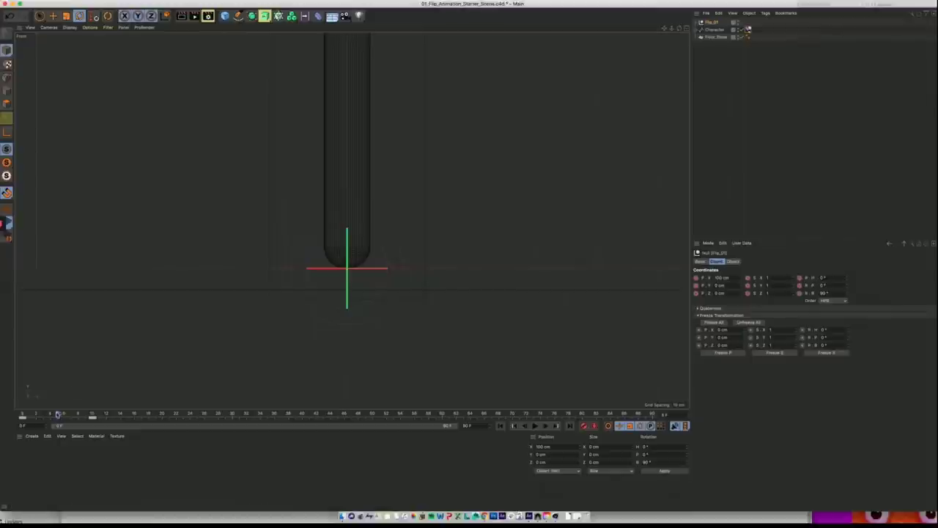
{"action": "mouse_move", "coordinate": [59, 414]}
{"action": "left_mouse_down"}
{"action": "mouse_move", "coordinate": [88, 412]}
{"action": "mouse_move", "coordinate": [59, 412]}
{"action": "left_mouse_up"}
{"action": "key", "text": "e"}
{"action": "left_click_drag", "start_coordinate": [349, 334], "coordinate": [346, 357]}
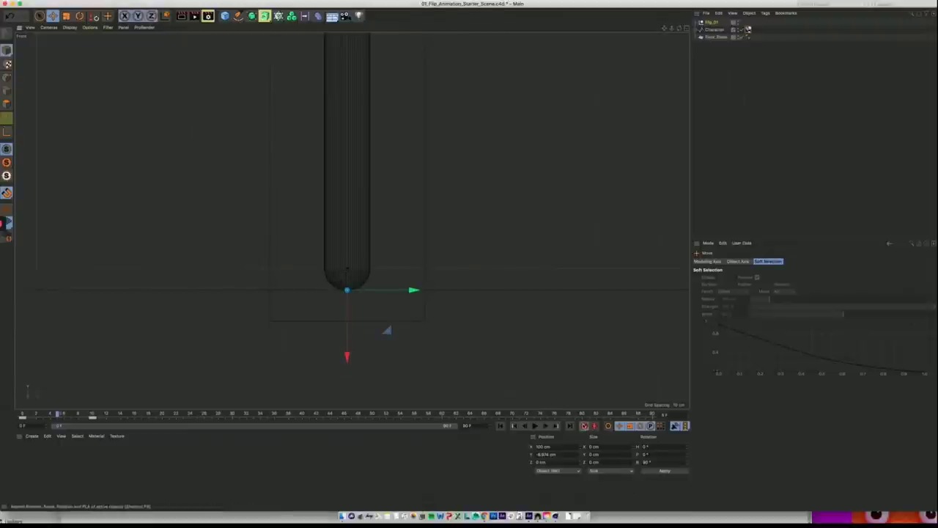
{"action": "left_click", "coordinate": [584, 425]}
Step: Scrub through frames 0 to 10 to check the character's flip against the floor line
{"action": "scroll", "coordinate": [269, 224], "scroll_direction": "down", "scroll_amount": 5}
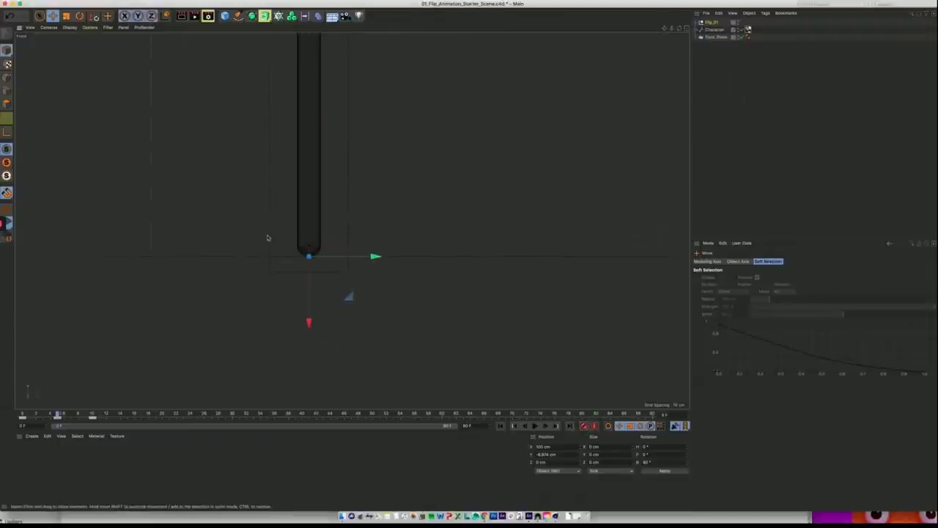
{"action": "left_click", "coordinate": [23, 414]}
{"action": "left_click_drag", "start_coordinate": [23, 414], "coordinate": [93, 405]}
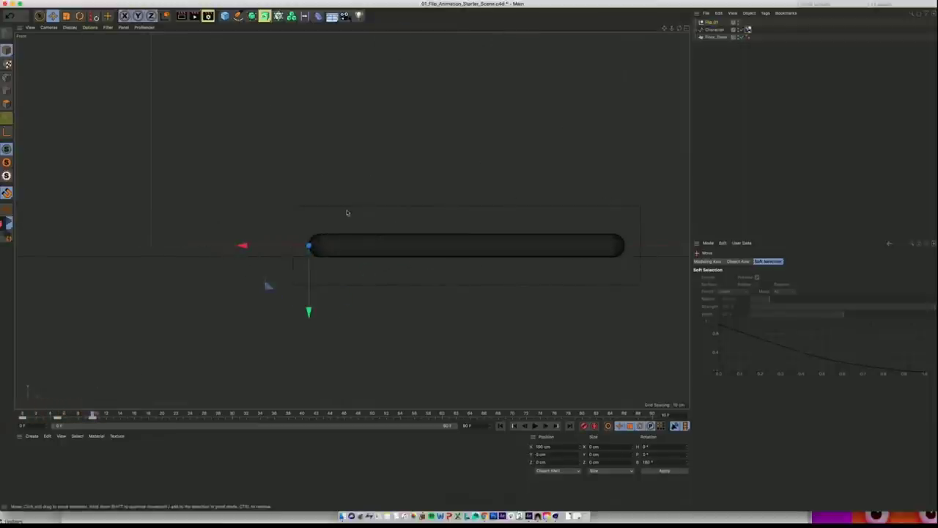
{"action": "scroll", "coordinate": [433, 153], "scroll_direction": "down", "scroll_amount": 2}
{"action": "middle_click_drag", "start_coordinate": [454, 142], "coordinate": [394, 190], "text": "alt"}
{"action": "scroll", "coordinate": [395, 189], "scroll_direction": "down", "scroll_amount": 2}
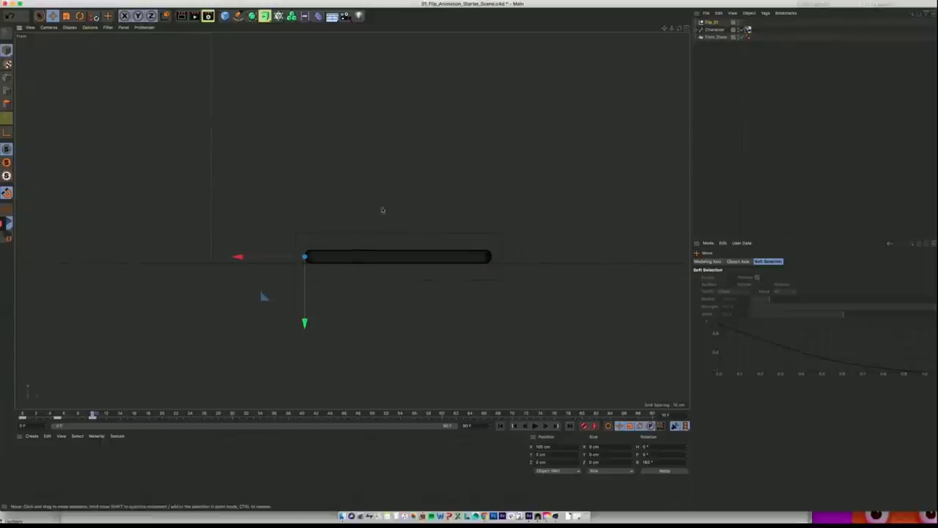
{"action": "middle_click_drag", "start_coordinate": [431, 107], "coordinate": [360, 153], "text": "alt"}
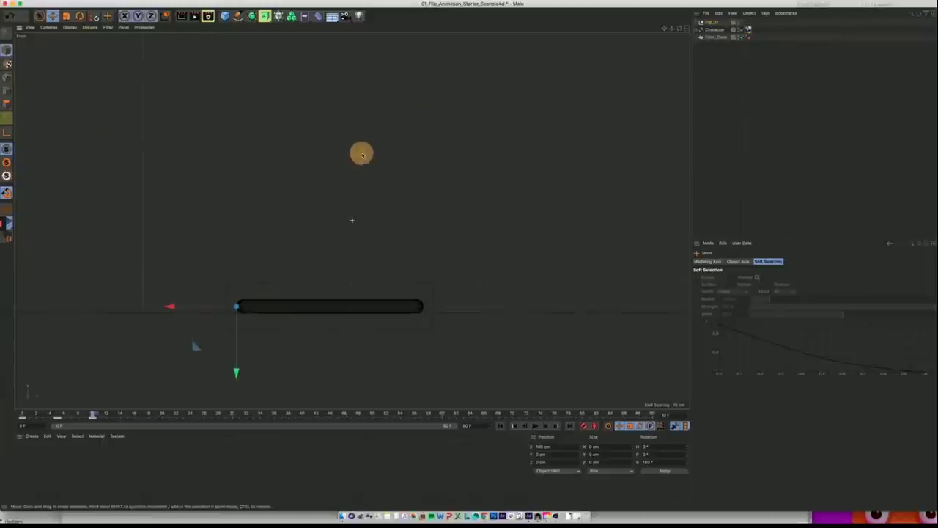
{"action": "scroll", "coordinate": [361, 154], "scroll_direction": "down", "scroll_amount": 3}
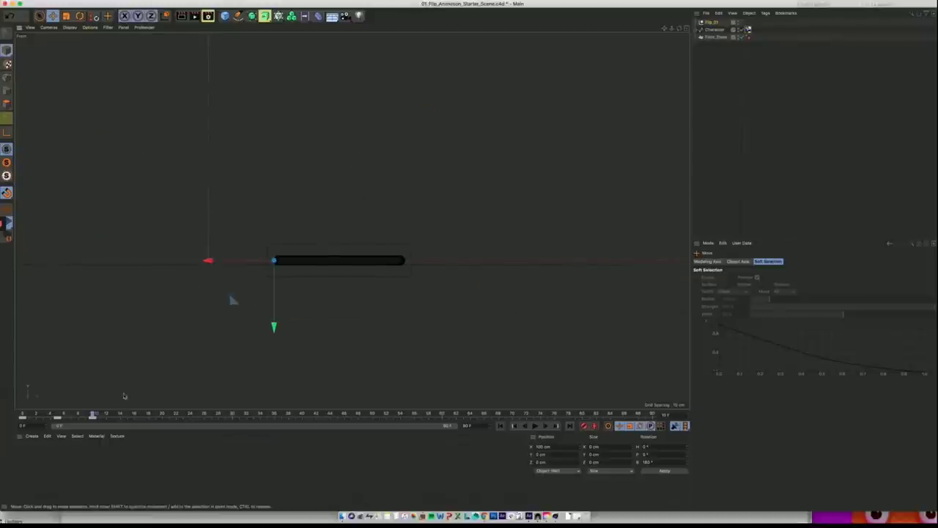
{"action": "left_click_drag", "start_coordinate": [80, 409], "coordinate": [84, 411]}
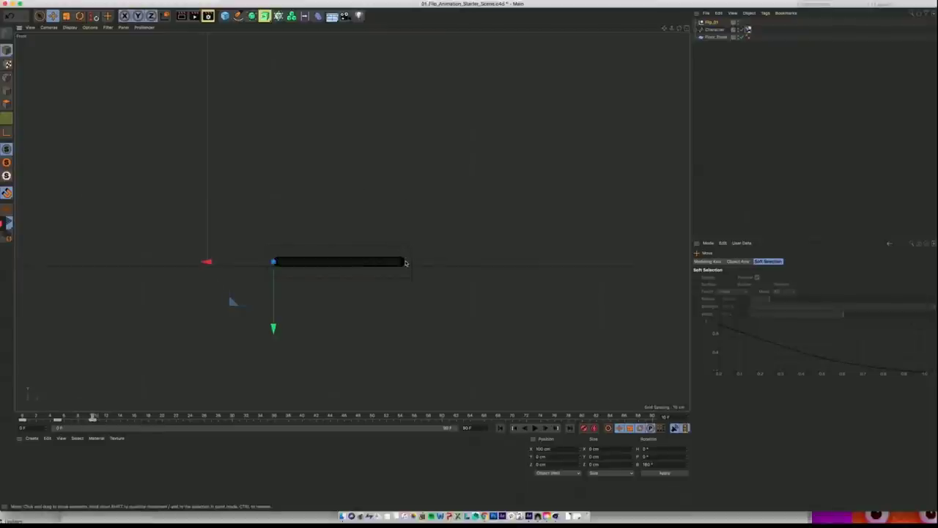
Step: Create a null named Flip_02 and move it to X 300 cm, at the far end of the flipped character
{"action": "left_click", "coordinate": [87, 2]}
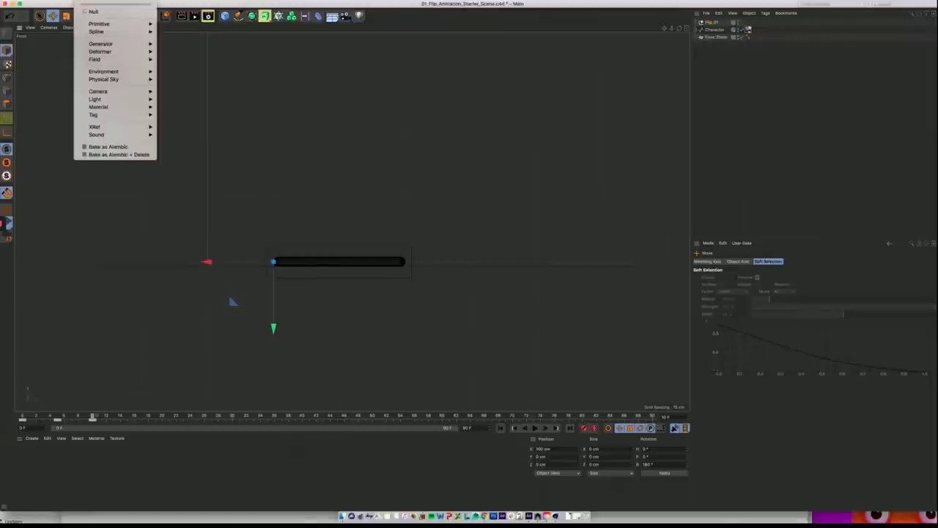
{"action": "left_click", "coordinate": [93, 11]}
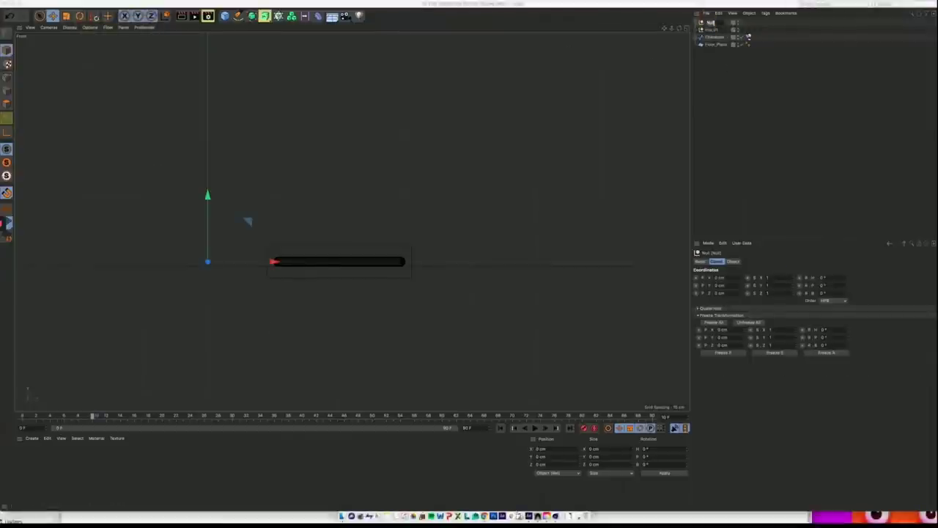
{"action": "type", "text": "Jlip_02"}
{"action": "key", "text": "Return"}
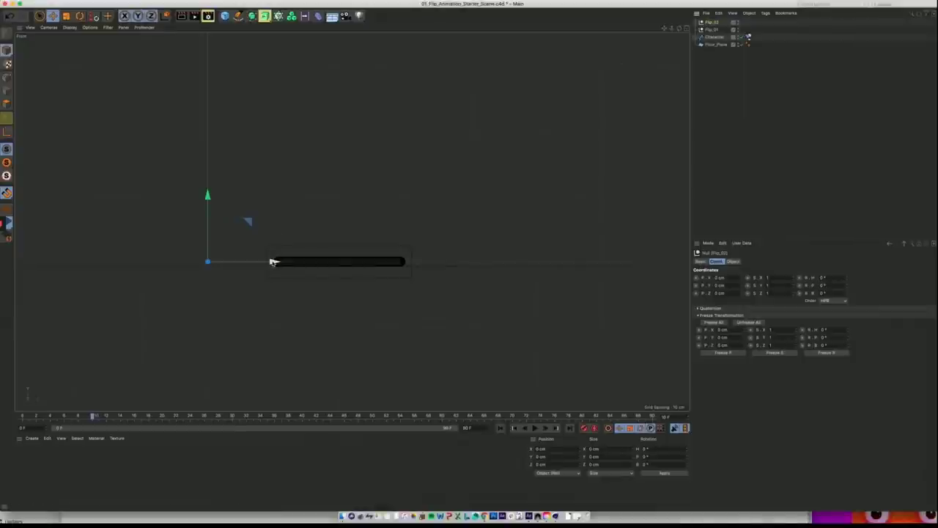
{"action": "left_click_drag", "start_coordinate": [273, 262], "coordinate": [471, 270]}
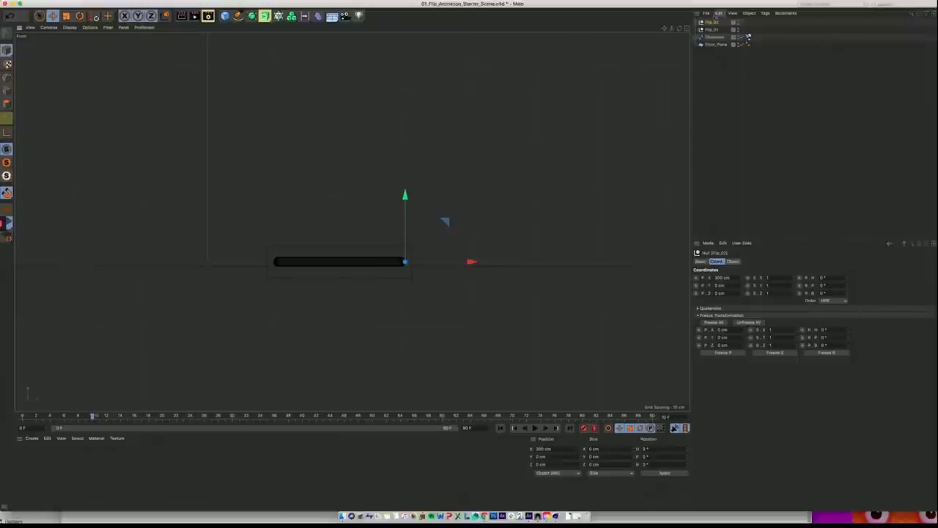
Step: Add a second target slot to the Character's Parent constraint
{"action": "left_click", "coordinate": [748, 37]}
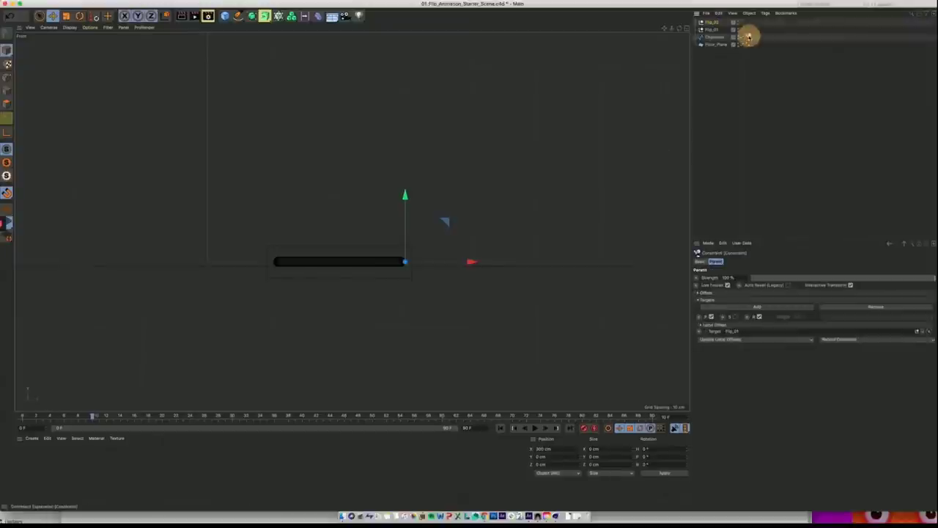
{"action": "left_click_drag", "start_coordinate": [741, 5], "coordinate": [734, 4]}
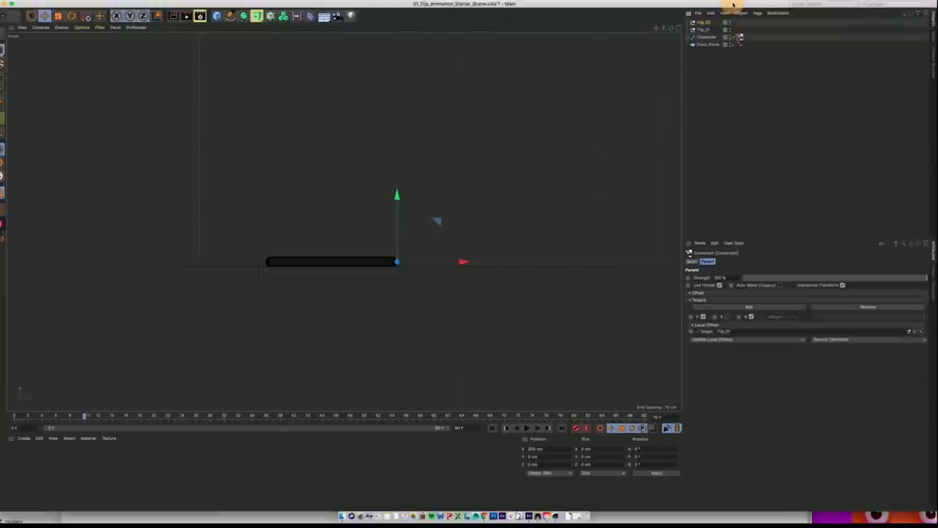
{"action": "left_click", "coordinate": [737, 308]}
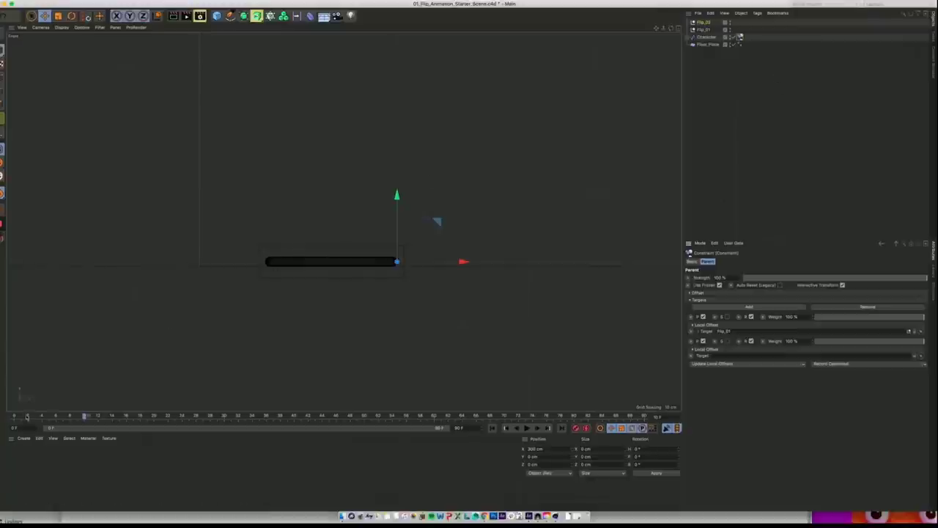
Step: Keyframe the weight of the Flip_01 target in the Character's Parent constraint at 100% on frame 10 and 0% on frame 11
{"action": "left_click", "coordinate": [14, 417]}
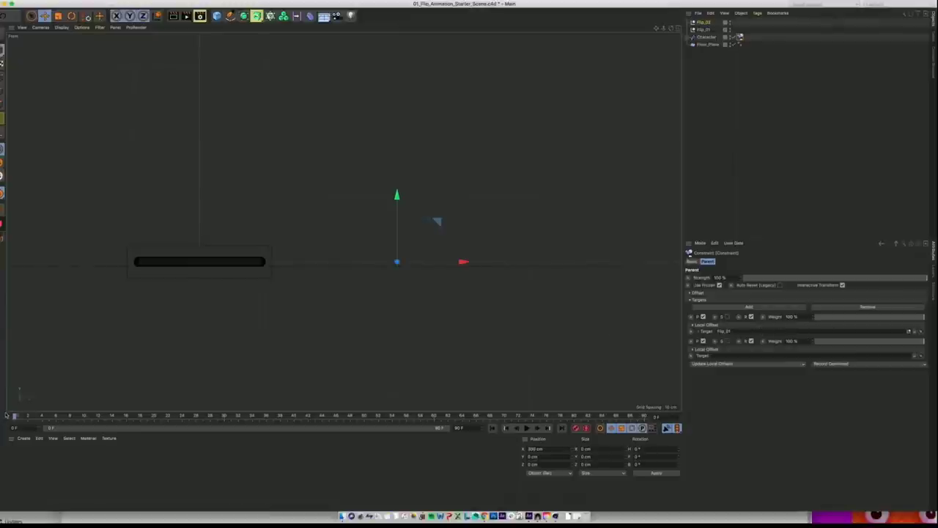
{"action": "left_click", "coordinate": [702, 30]}
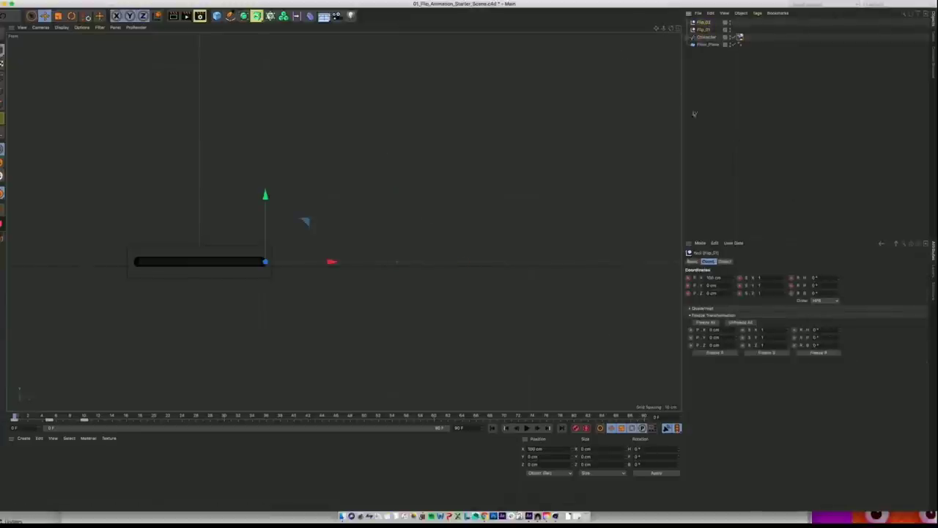
{"action": "left_click", "coordinate": [740, 37]}
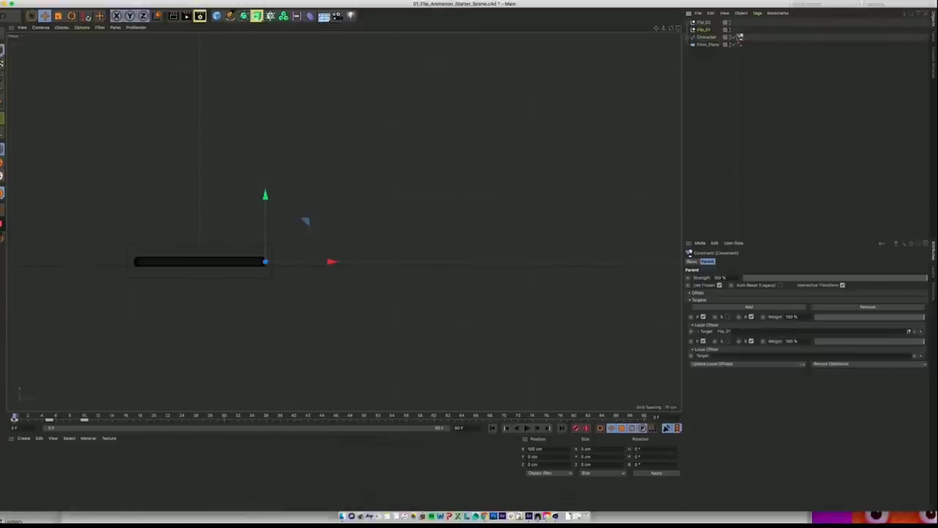
{"action": "left_click", "coordinate": [16, 416]}
{"action": "left_click_drag", "start_coordinate": [33, 418], "coordinate": [85, 417]}
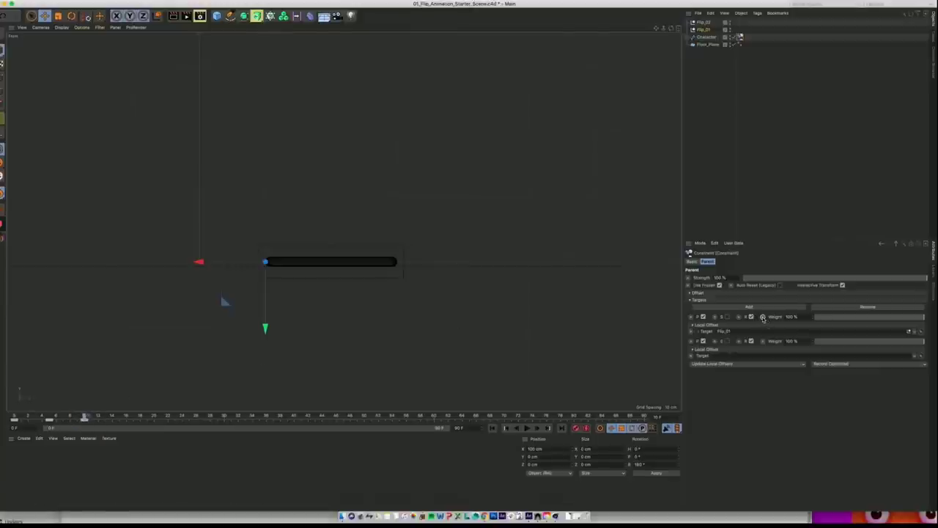
{"action": "left_click", "coordinate": [763, 316]}
{"action": "left_click", "coordinate": [91, 417]}
{"action": "left_click_drag", "start_coordinate": [858, 321], "coordinate": [783, 313]}
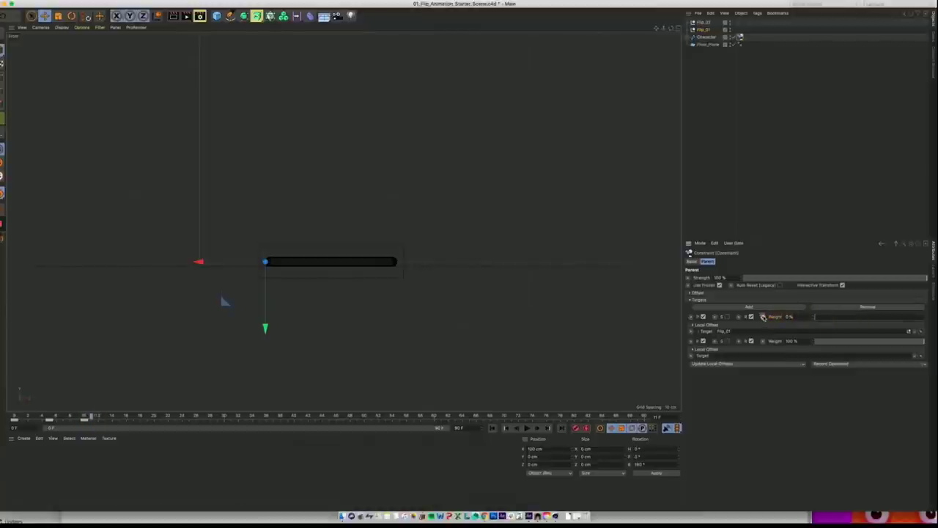
{"action": "left_click", "coordinate": [763, 316]}
Step: Assign Flip_02 as the second target of the Parent constraint and keyframe its weight at 100% on frame 11
{"action": "left_click", "coordinate": [922, 357]}
{"action": "left_click", "coordinate": [705, 23]}
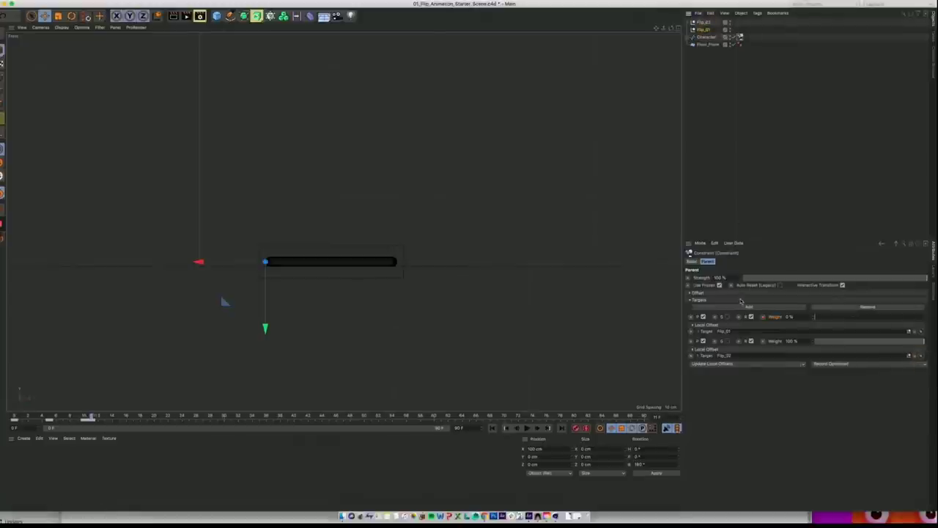
{"action": "left_click", "coordinate": [763, 341]}
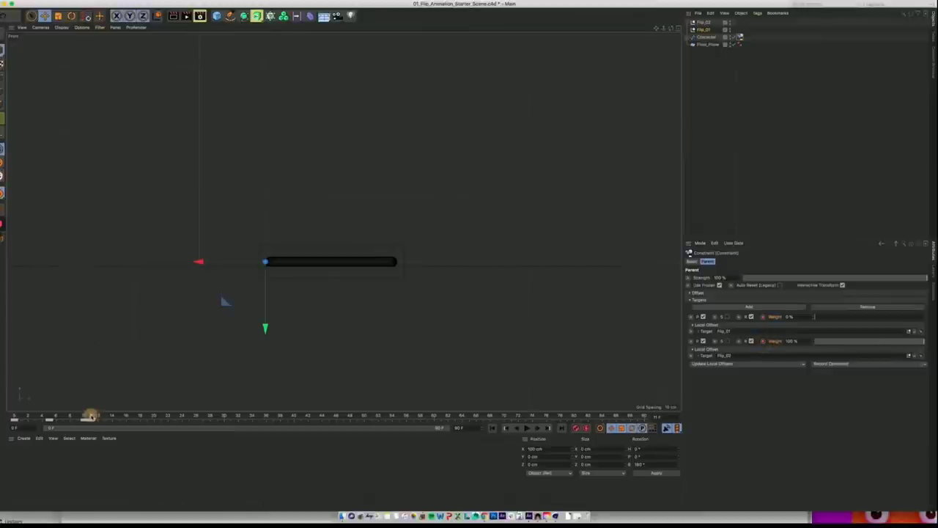
Step: Keyframe the Flip_02 target's weight at 0% on frame 10 and check the switch between frames 10 and 11
{"action": "left_click_drag", "start_coordinate": [89, 415], "coordinate": [83, 415]}
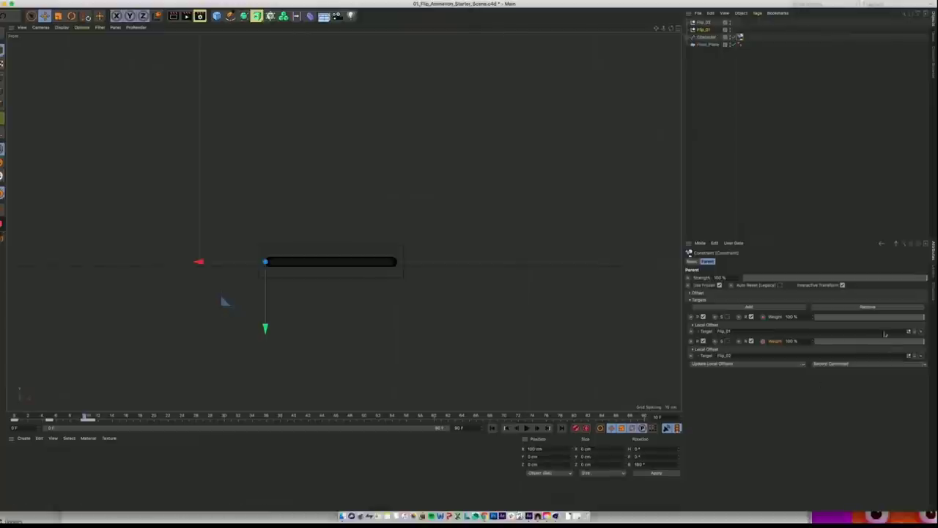
{"action": "left_click_drag", "start_coordinate": [900, 342], "coordinate": [798, 334]}
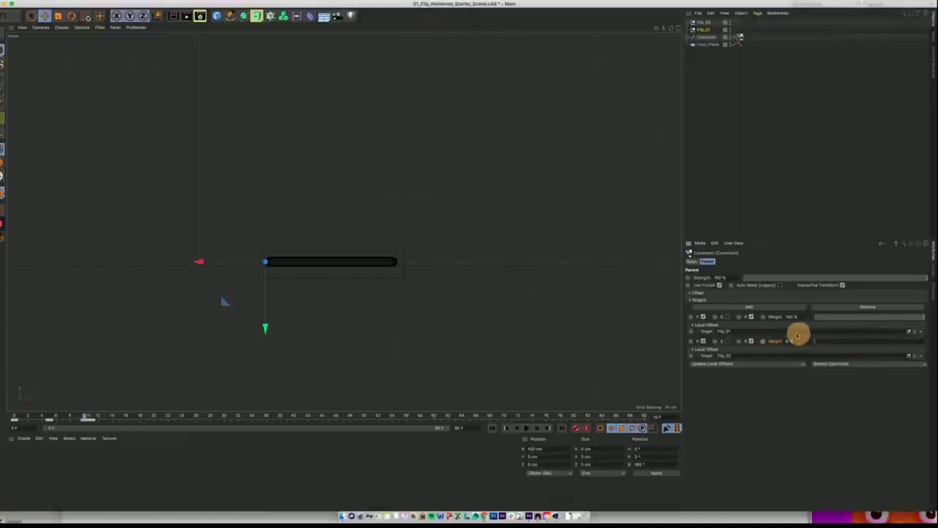
{"action": "left_click", "coordinate": [762, 341]}
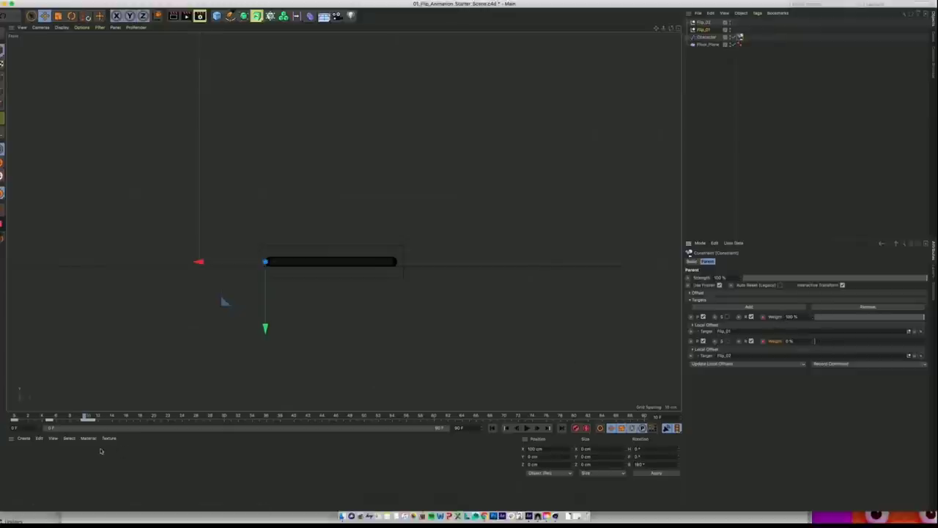
{"action": "left_click_drag", "start_coordinate": [82, 416], "coordinate": [87, 416]}
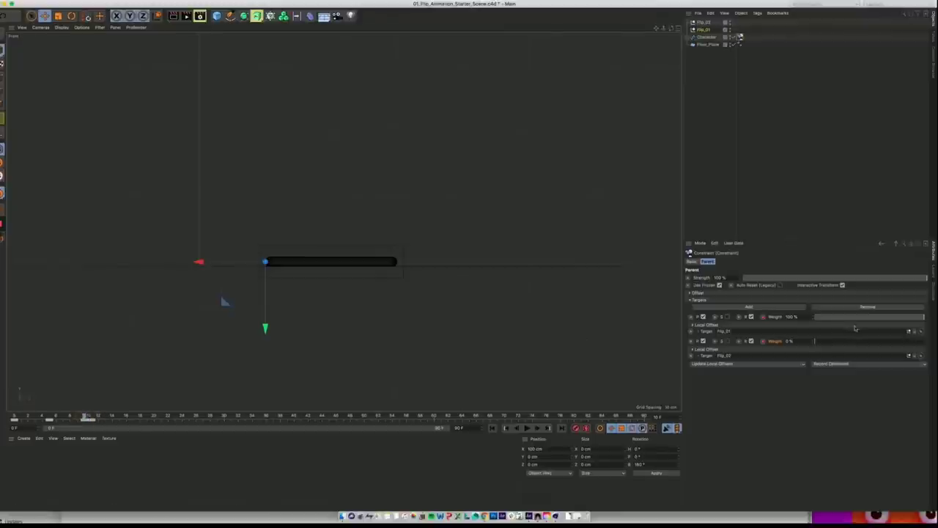
{"action": "left_click_drag", "start_coordinate": [83, 416], "coordinate": [88, 416]}
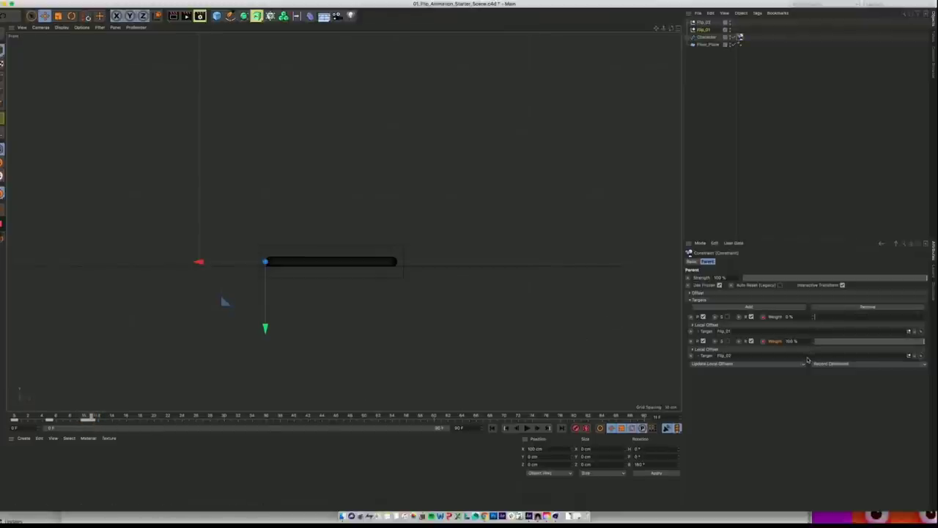
Step: Record a keyframe for the unrotated Flip_02 null at frame 11
{"action": "left_click", "coordinate": [704, 21]}
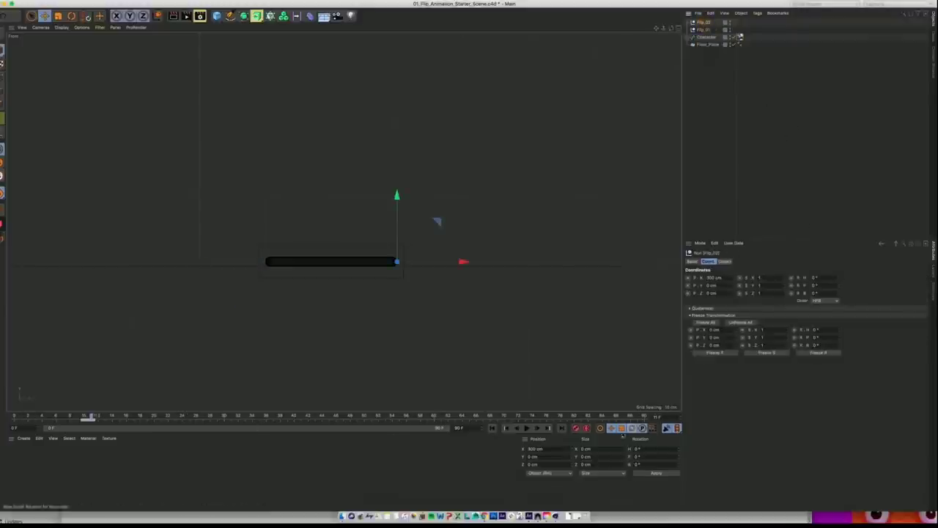
{"action": "left_click", "coordinate": [576, 430]}
{"action": "key", "text": "r"}
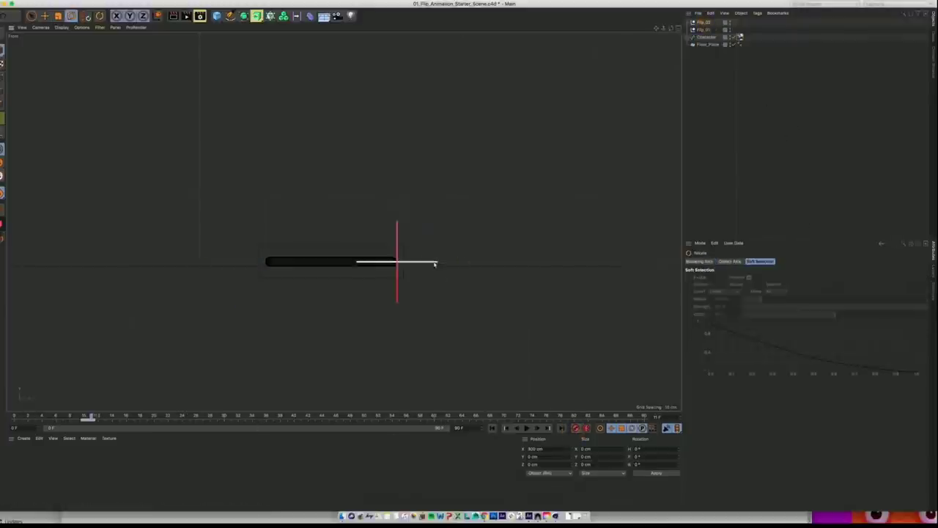
{"action": "left_click_drag", "start_coordinate": [373, 235], "coordinate": [442, 315]}
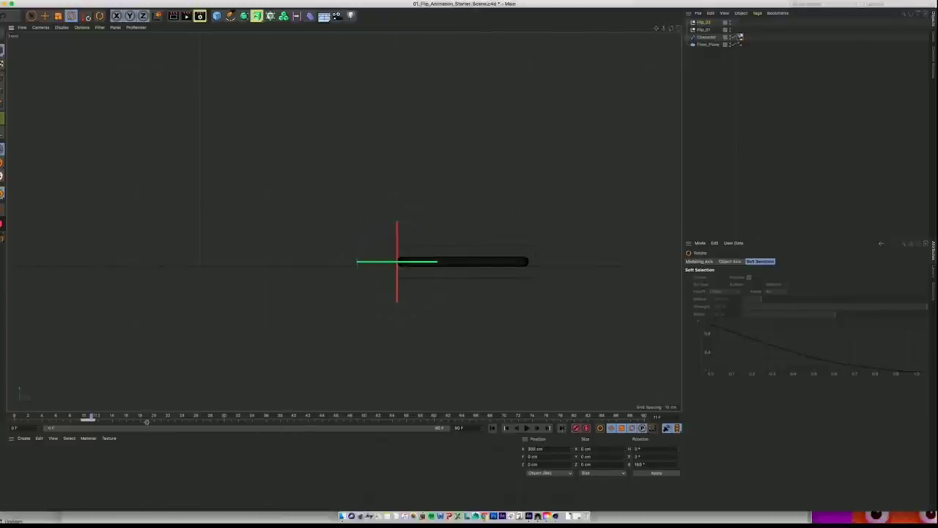
{"action": "left_click_drag", "start_coordinate": [108, 418], "coordinate": [155, 415]}
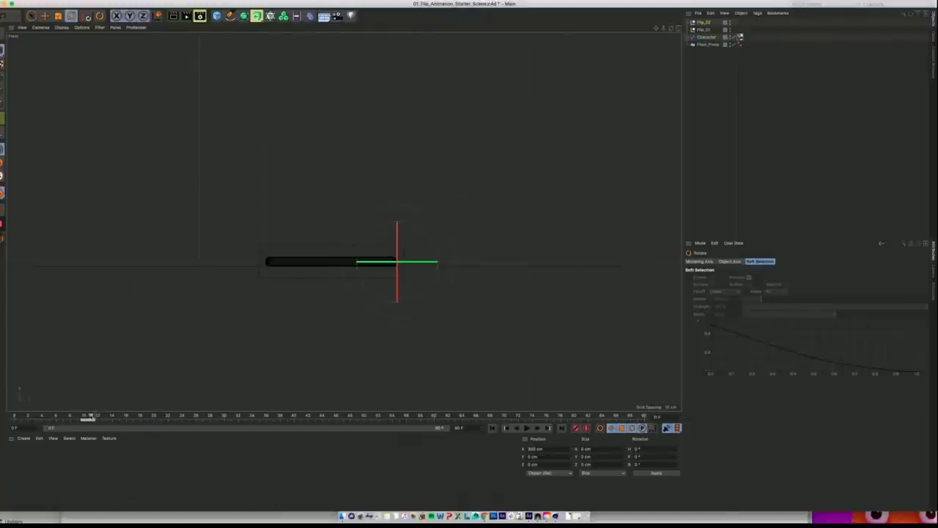
Step: Rotate Flip_02 by 180° at frame 20 to flip the character over, record a keyframe, and check frames 0 to 20
{"action": "left_click_drag", "start_coordinate": [86, 415], "coordinate": [154, 415]}
{"action": "left_click", "coordinate": [91, 416]}
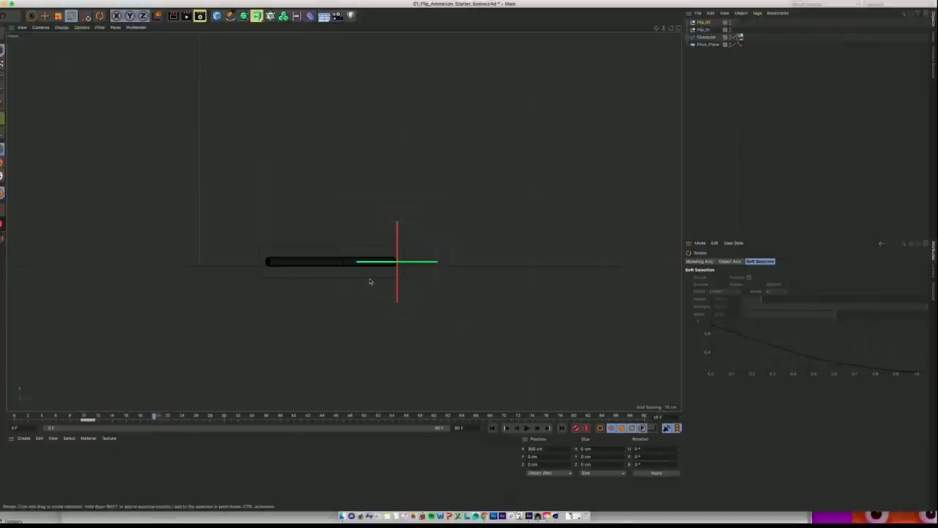
{"action": "key", "text": "r"}
{"action": "left_click_drag", "start_coordinate": [362, 285], "coordinate": [436, 242]}
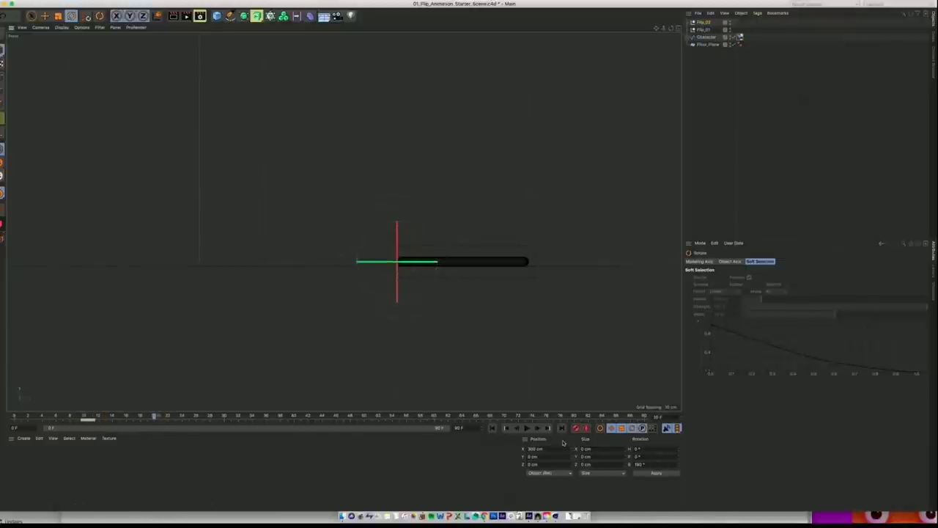
{"action": "left_click", "coordinate": [575, 428]}
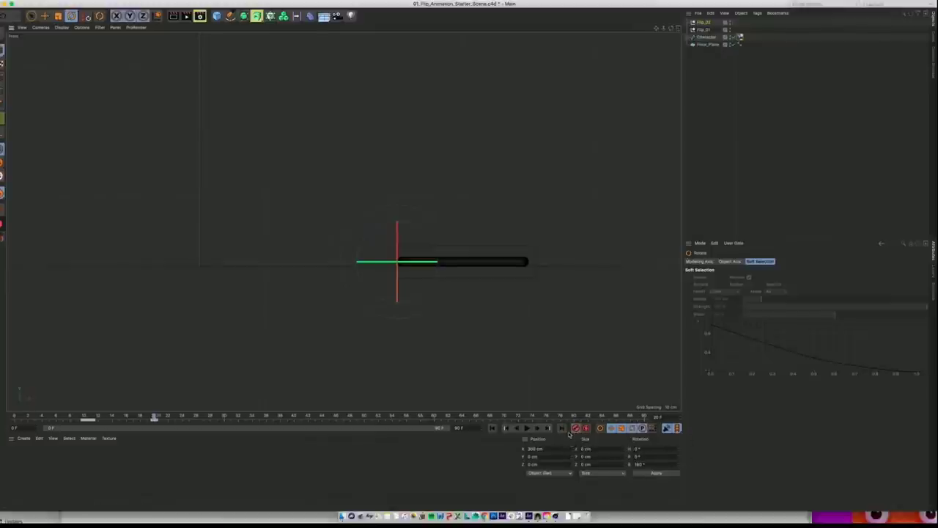
{"action": "left_click", "coordinate": [13, 417]}
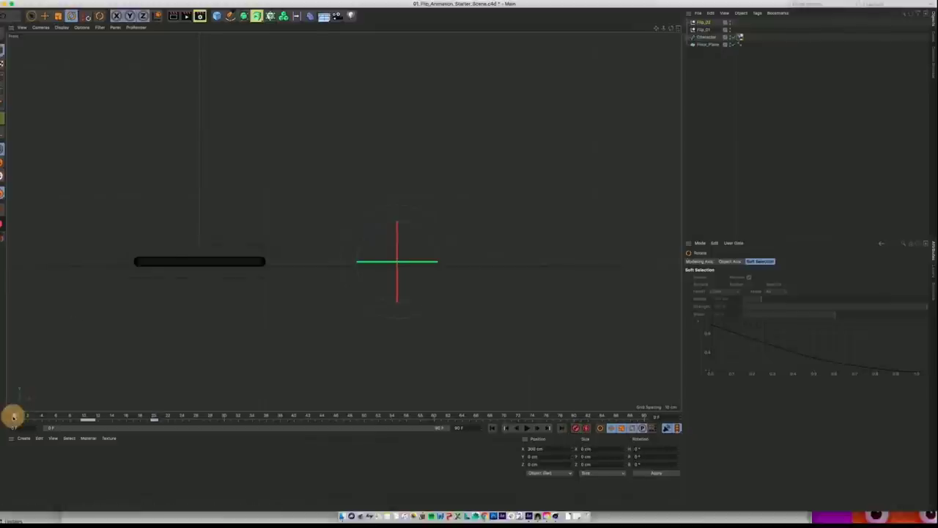
{"action": "left_click_drag", "start_coordinate": [13, 416], "coordinate": [153, 417]}
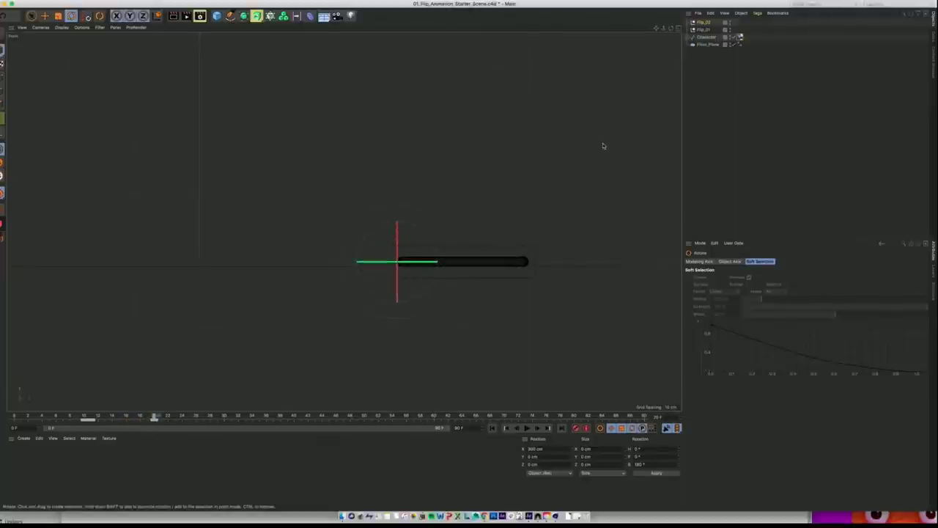
Step: Create another null for the third flip and name it Flip_03
{"action": "left_click", "coordinate": [84, 2]}
{"action": "left_click", "coordinate": [90, 12]}
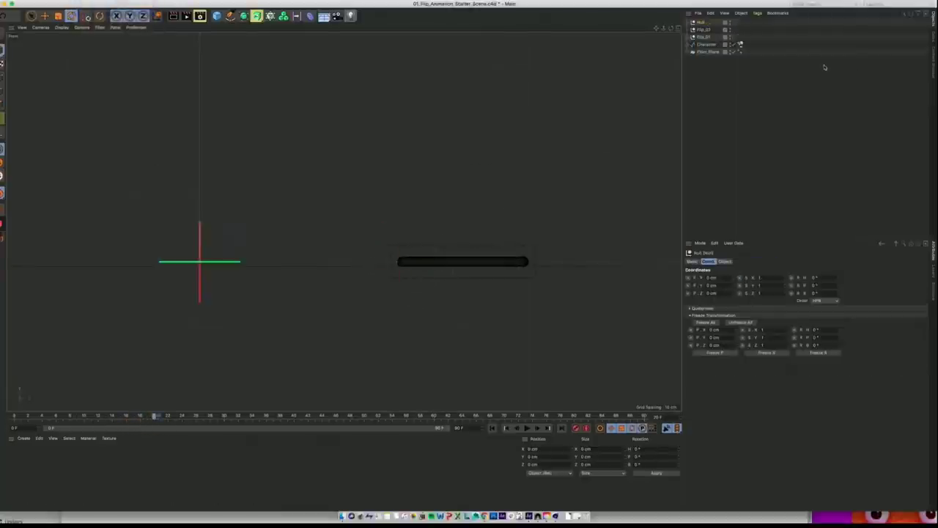
{"action": "double_click", "coordinate": [703, 22]}
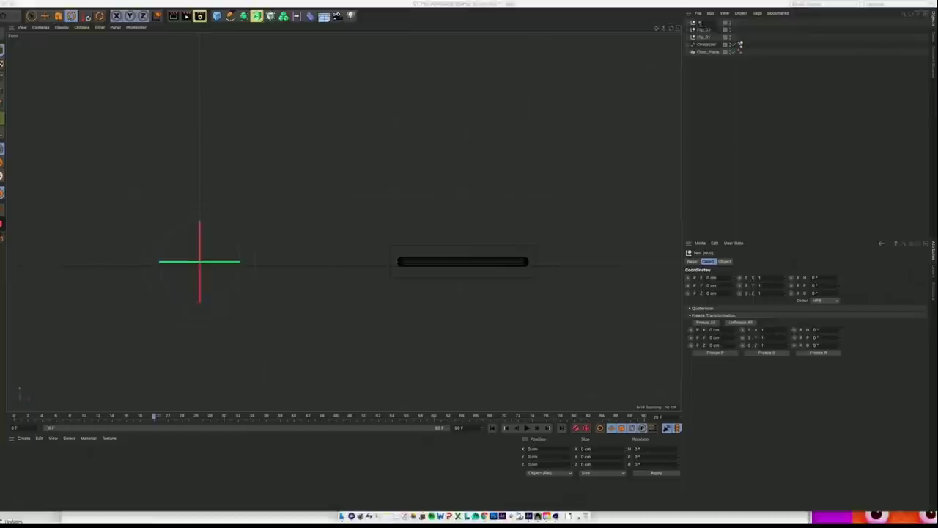
{"action": "type", "text": "Flip_03"}
{"action": "key", "text": "Return"}
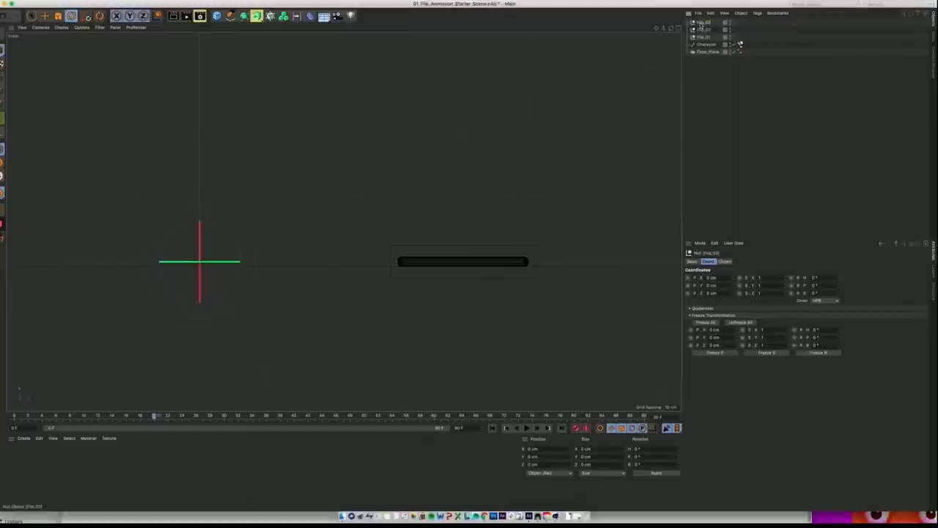
Step: Keyframe the Flip_02 target's weight in the Character's Parent constraint at 100% on frame 20 and 0% on frame 21
{"action": "left_click", "coordinate": [740, 44]}
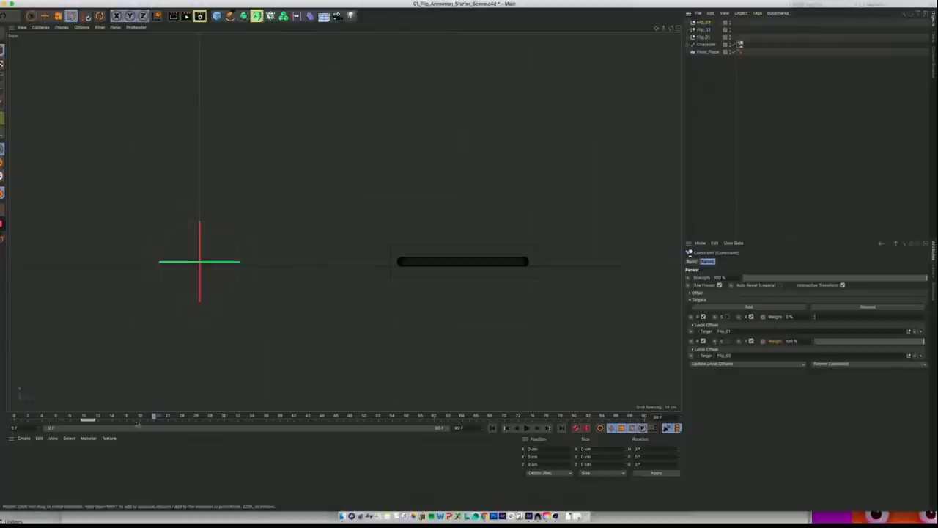
{"action": "left_click_drag", "start_coordinate": [154, 416], "coordinate": [152, 415]}
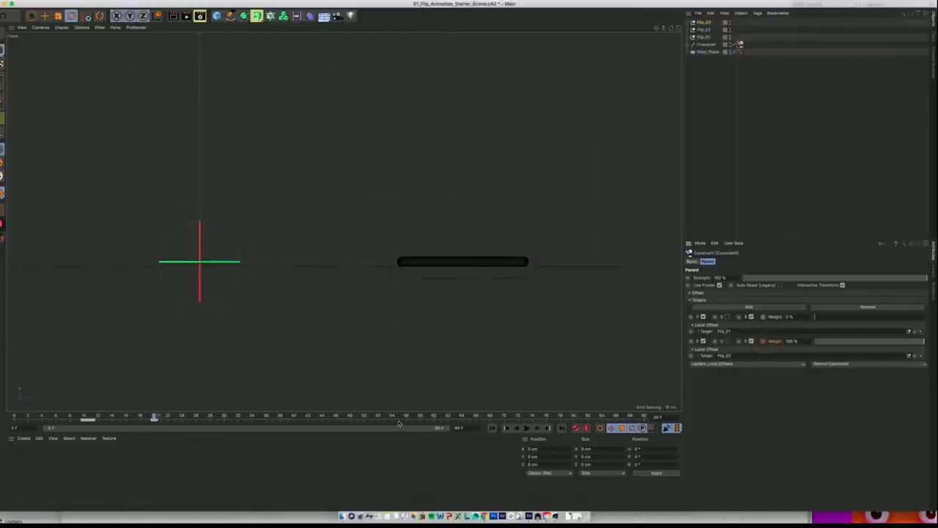
{"action": "left_click", "coordinate": [158, 416]}
{"action": "left_click", "coordinate": [790, 344]}
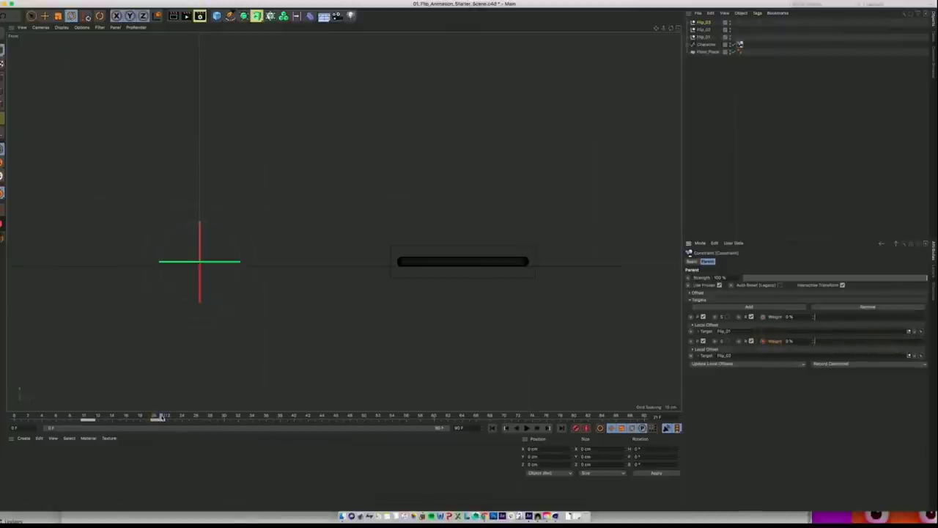
Step: Add a third target to the Character's Parent constraint and assign Flip_03 to it
{"action": "left_click", "coordinate": [734, 306]}
{"action": "left_click", "coordinate": [920, 382]}
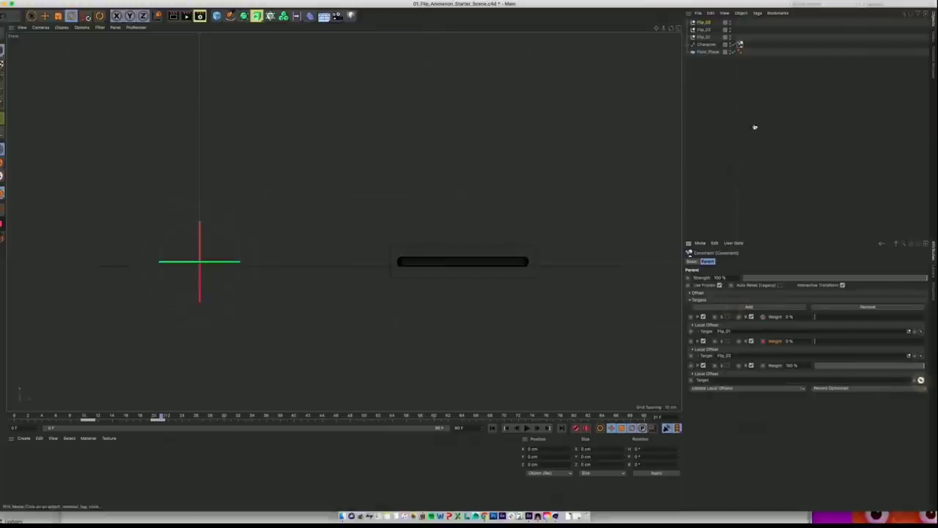
{"action": "left_click", "coordinate": [704, 22]}
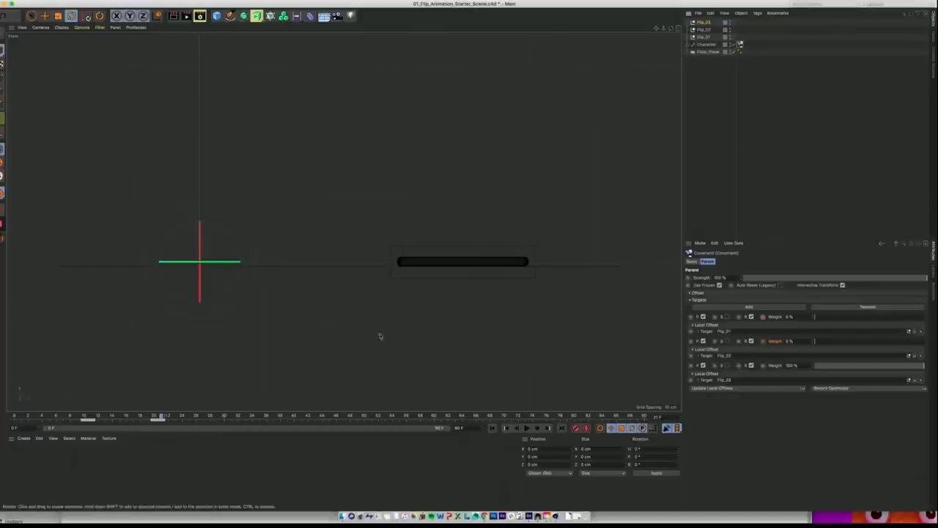
Step: Switch to the CTC_SH0030_SIGGRAPH_Demo_Done.c4d scene and scrub its animation to examine how the toast rig's Parent constraint targets and weights change
{"action": "left_click", "coordinate": [456, 1]}
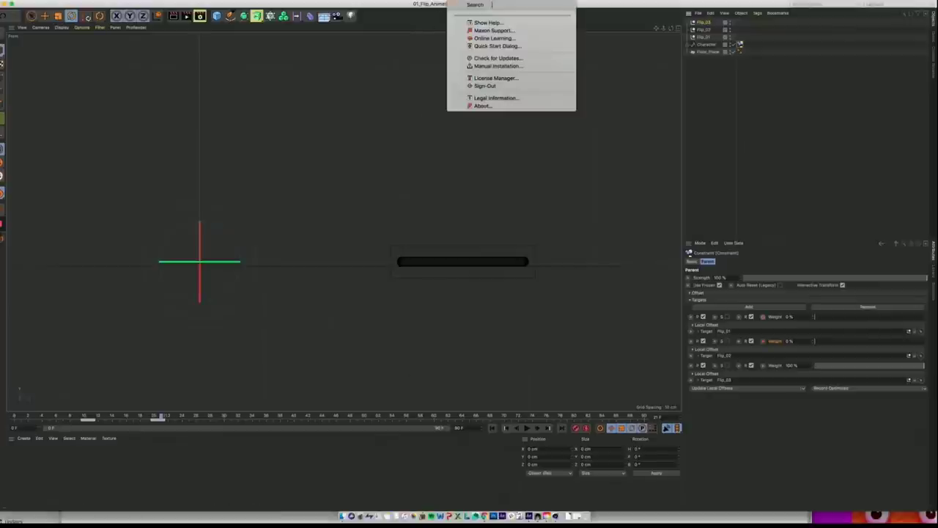
{"action": "mouse_move", "coordinate": [433, 0]}
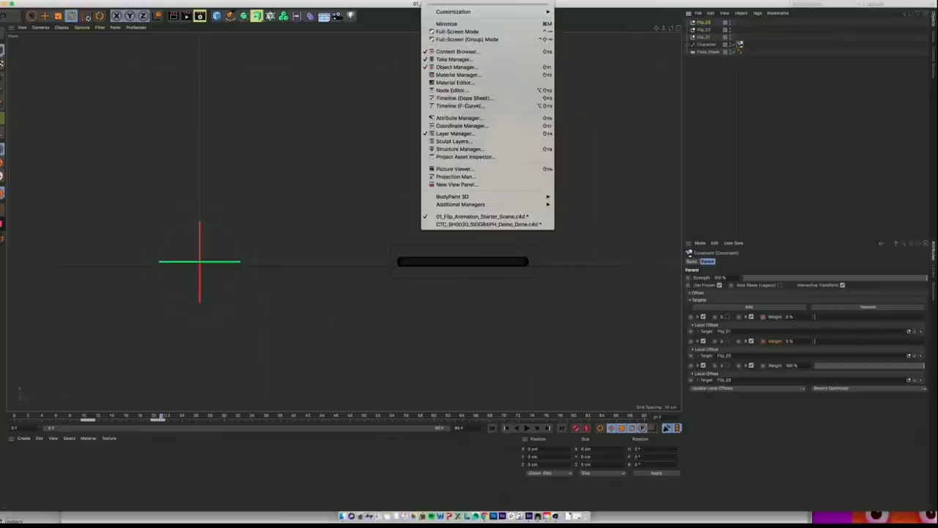
{"action": "left_click", "coordinate": [471, 224]}
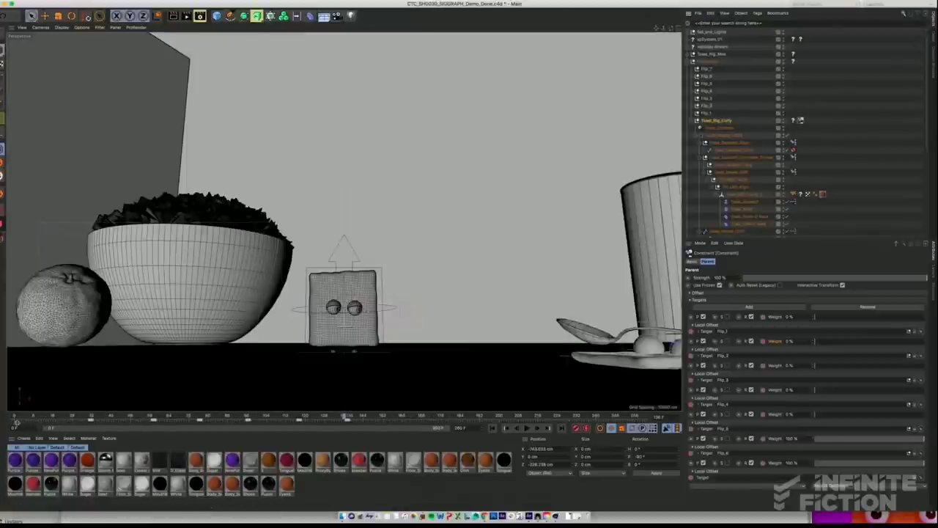
{"action": "left_click_drag", "start_coordinate": [14, 416], "coordinate": [244, 419]}
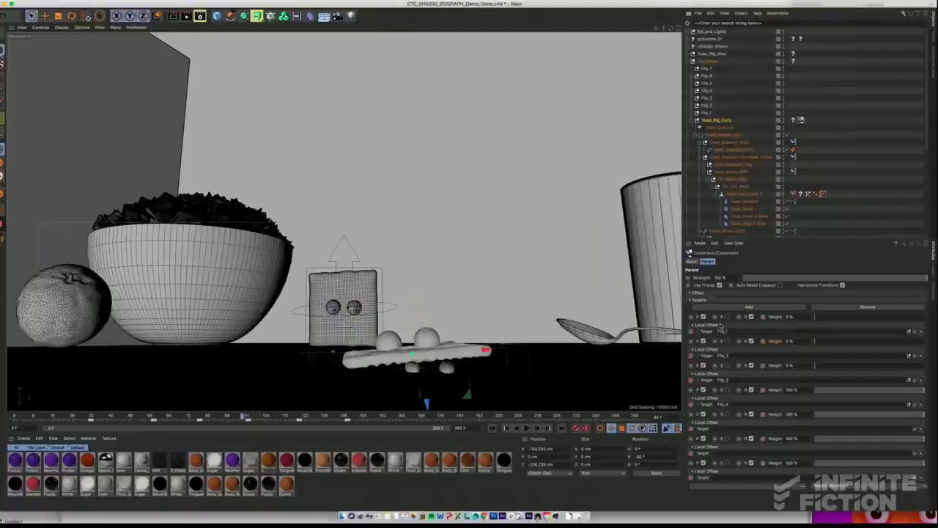
{"action": "left_click", "coordinate": [20, 418]}
{"action": "left_click_drag", "start_coordinate": [27, 416], "coordinate": [343, 420]}
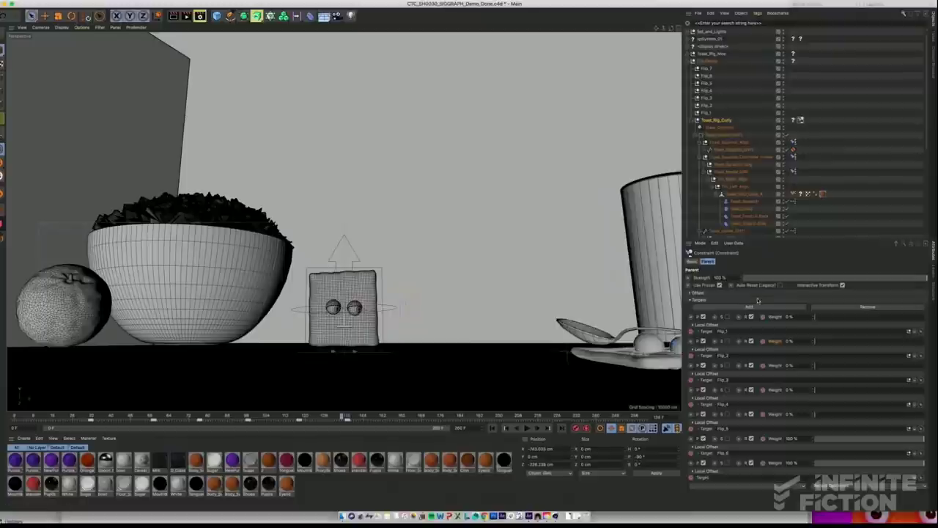
{"action": "left_click_drag", "start_coordinate": [31, 416], "coordinate": [90, 424]}
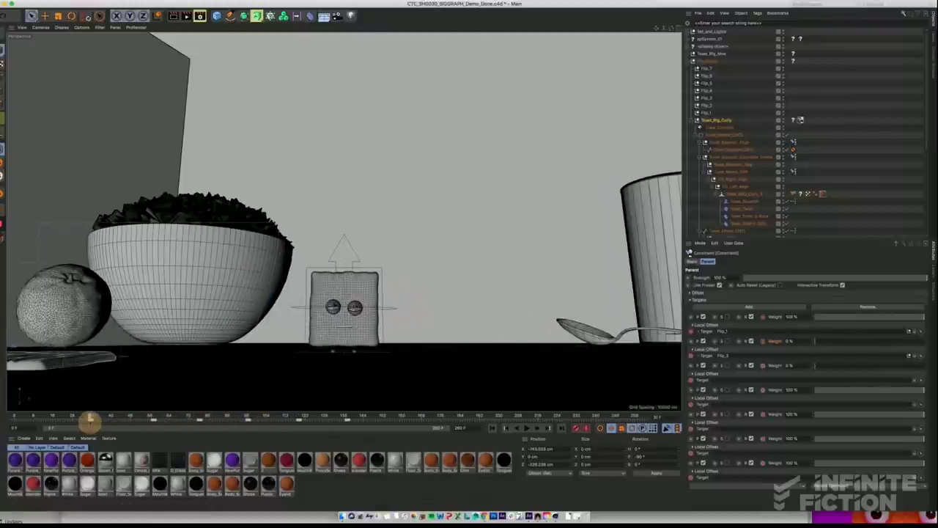
Step: Play the toast scene's animation and scrub around frame 132 to examine how the Parent constraint's target weights switch between the Flip nulls
{"action": "left_click", "coordinate": [526, 428]}
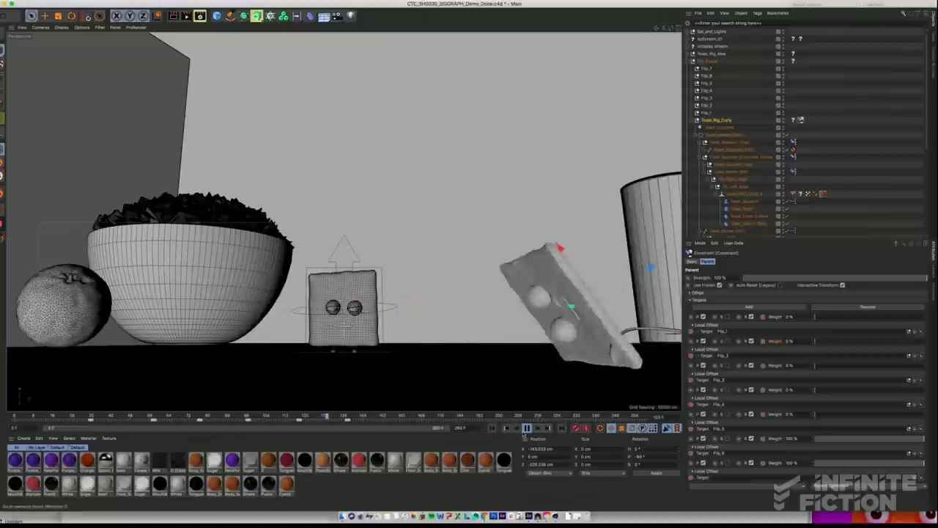
{"action": "left_click", "coordinate": [526, 428]}
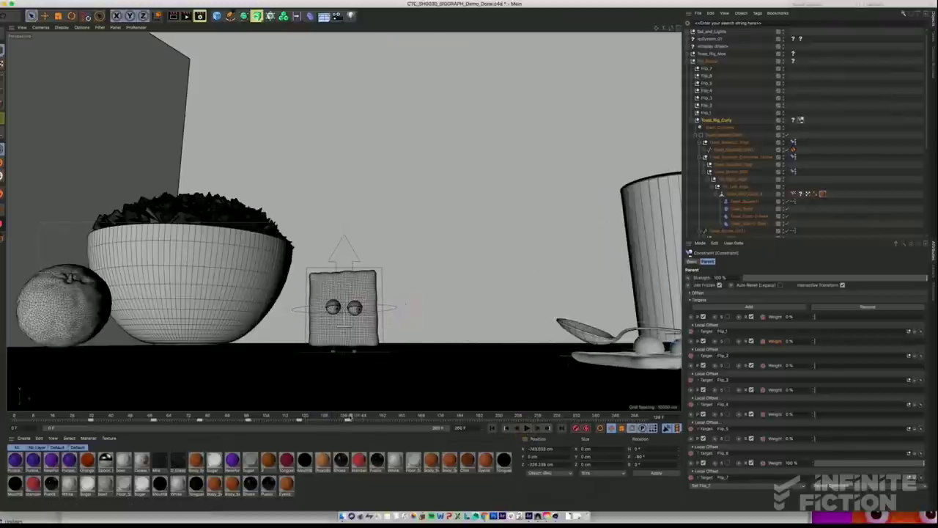
{"action": "left_click", "coordinate": [348, 417]}
{"action": "mouse_move", "coordinate": [364, 415]}
{"action": "left_mouse_down"}
{"action": "mouse_move", "coordinate": [373, 415]}
{"action": "mouse_move", "coordinate": [330, 427]}
{"action": "mouse_move", "coordinate": [346, 416]}
{"action": "left_mouse_up"}
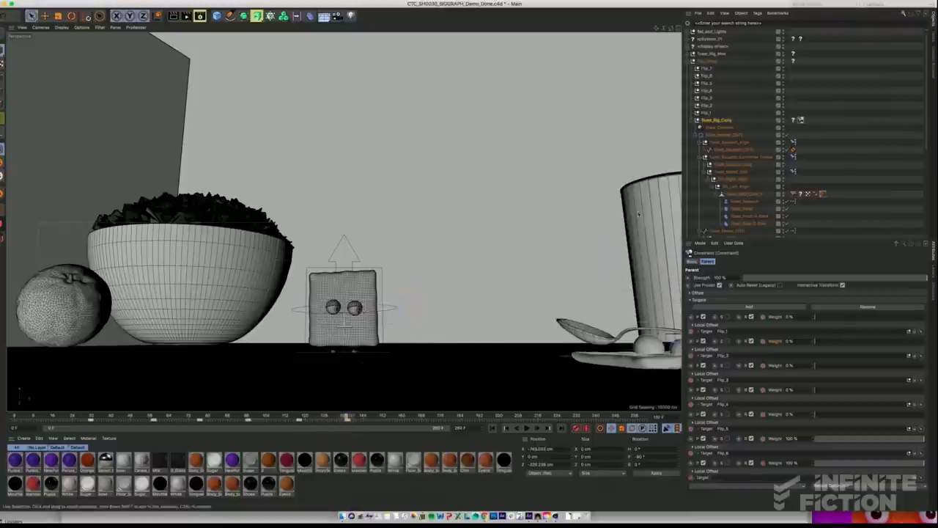
Step: Select the nulls Flip_1 through Flip_7 and scrub the early frames to examine their keyframes and motion
{"action": "left_click", "coordinate": [707, 112]}
{"action": "left_click", "coordinate": [706, 68], "text": "shift"}
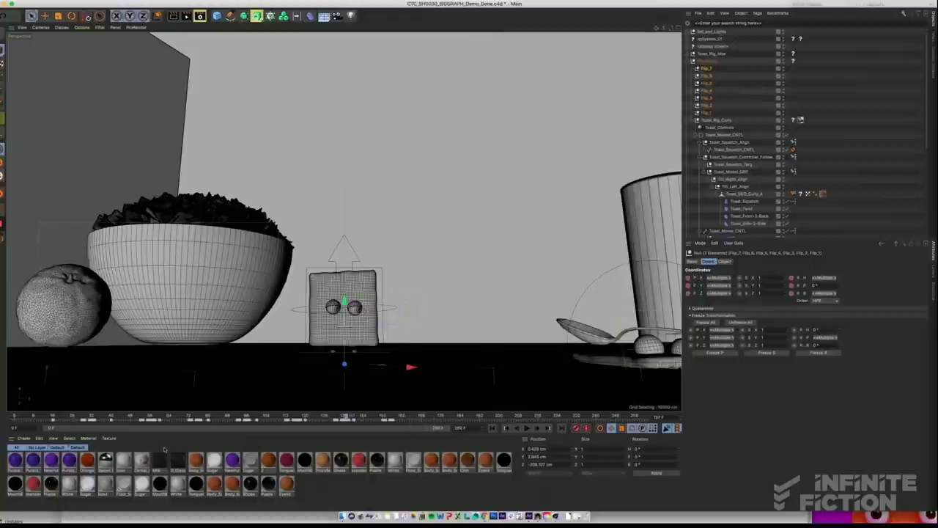
{"action": "left_click_drag", "start_coordinate": [36, 418], "coordinate": [175, 424]}
{"action": "left_click_drag", "start_coordinate": [174, 423], "coordinate": [180, 423]}
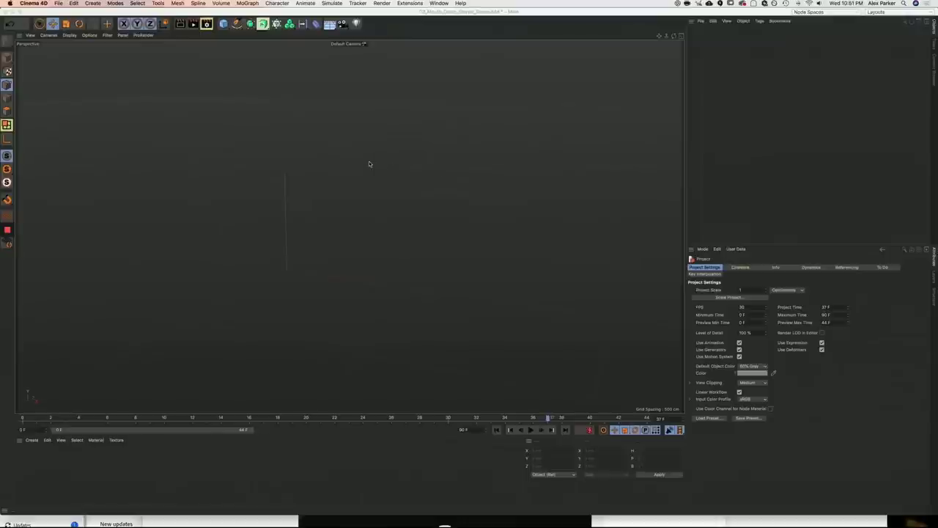
Step: In 03_Mouth_Demo_Starter_Scene.c4d, draw a closed six-point mouth outline in the Front view with the Spline Pen, narrow on top and wide below
{"action": "middle_click", "coordinate": [328, 155]}
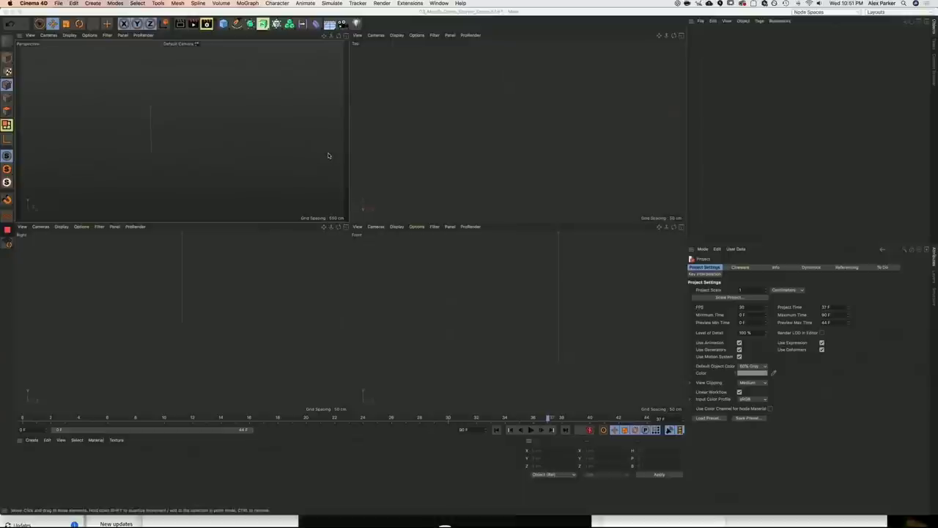
{"action": "middle_click", "coordinate": [510, 314]}
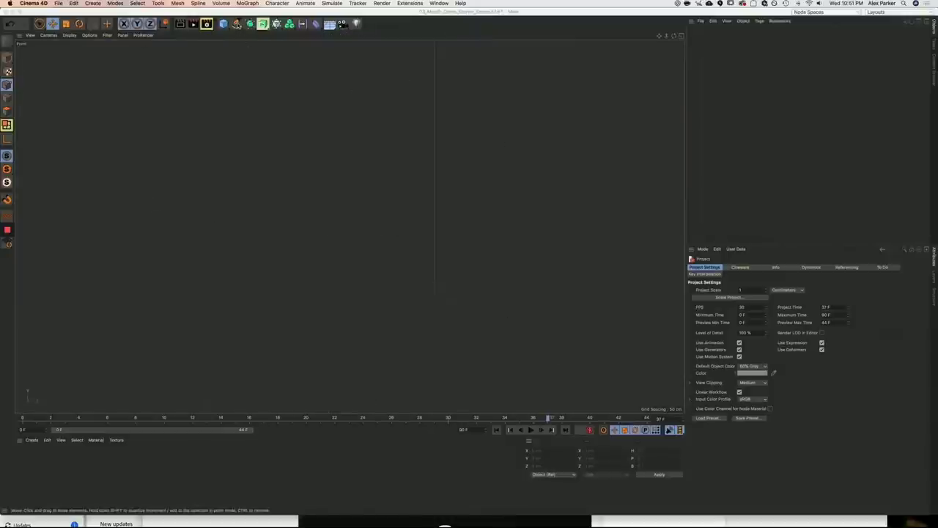
{"action": "left_click", "coordinate": [236, 24]}
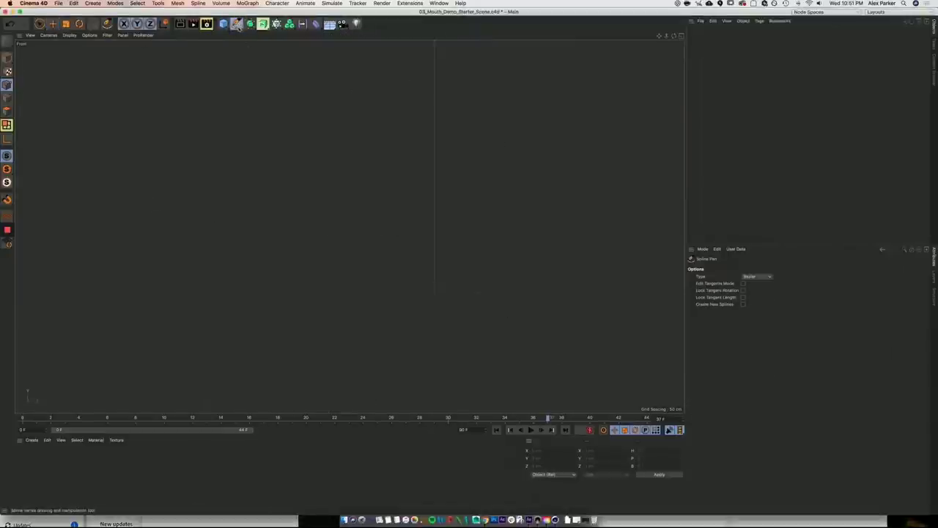
{"action": "left_click", "coordinate": [247, 257]}
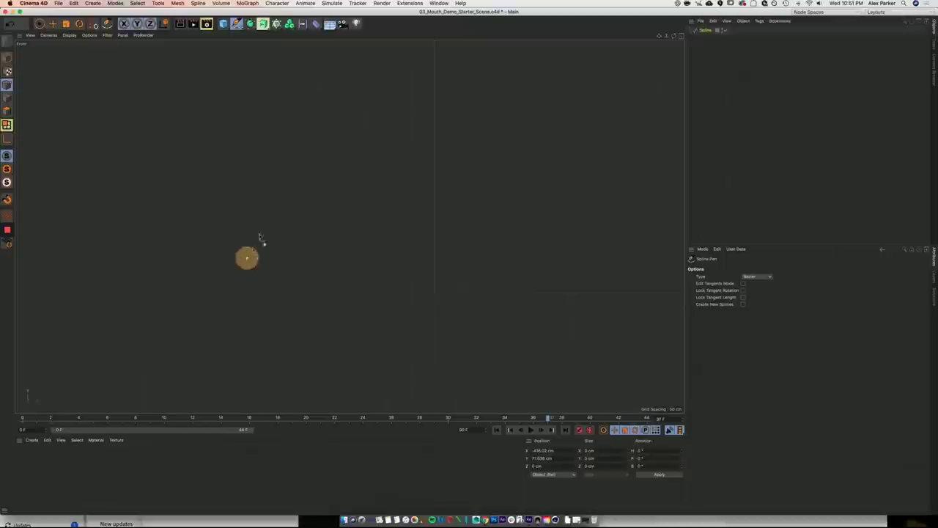
{"action": "left_click", "coordinate": [302, 134]}
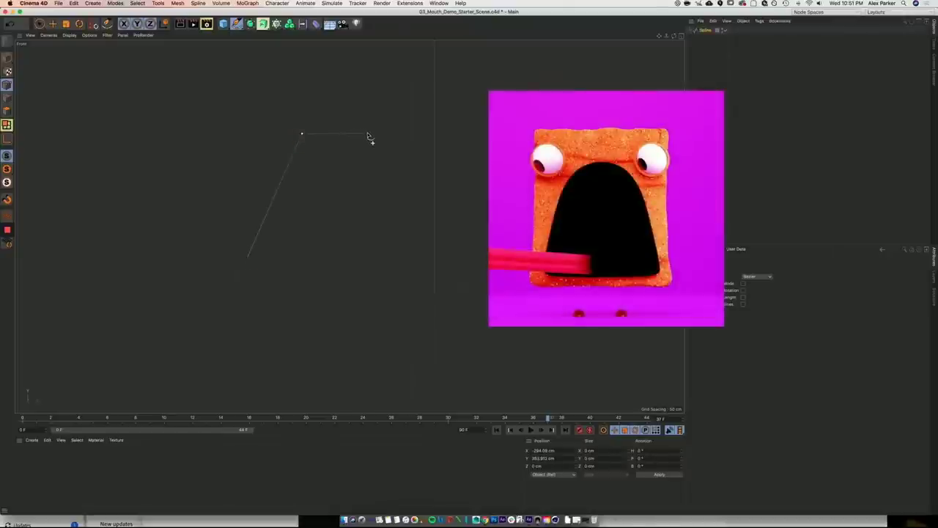
{"action": "left_click", "coordinate": [367, 133]}
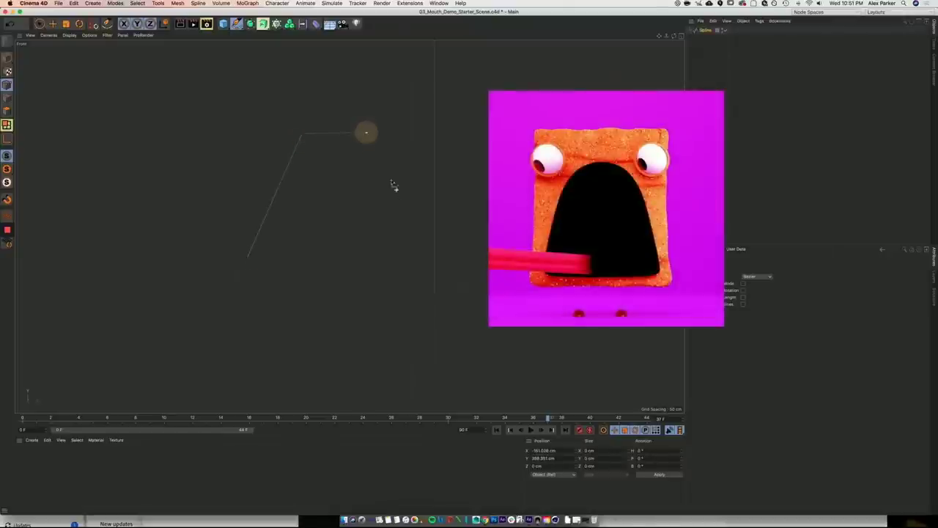
{"action": "left_click", "coordinate": [422, 260]}
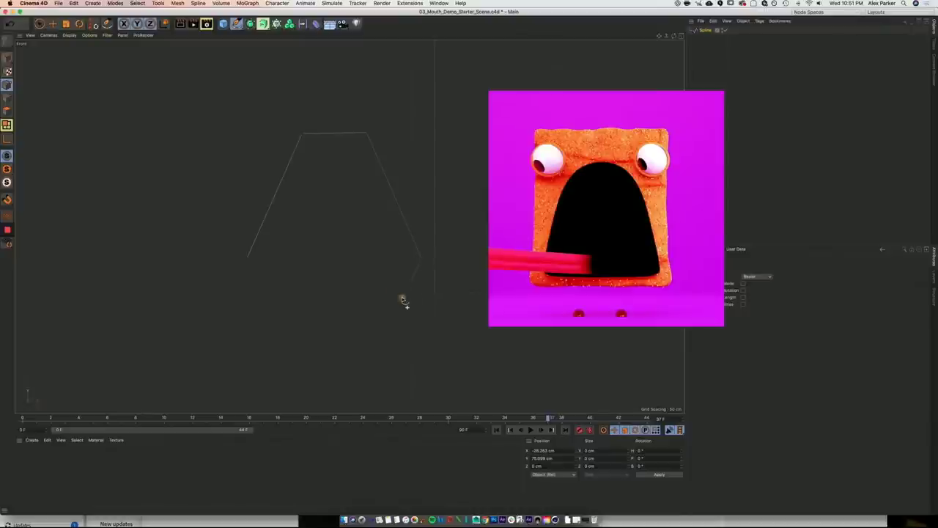
{"action": "left_click", "coordinate": [402, 298]}
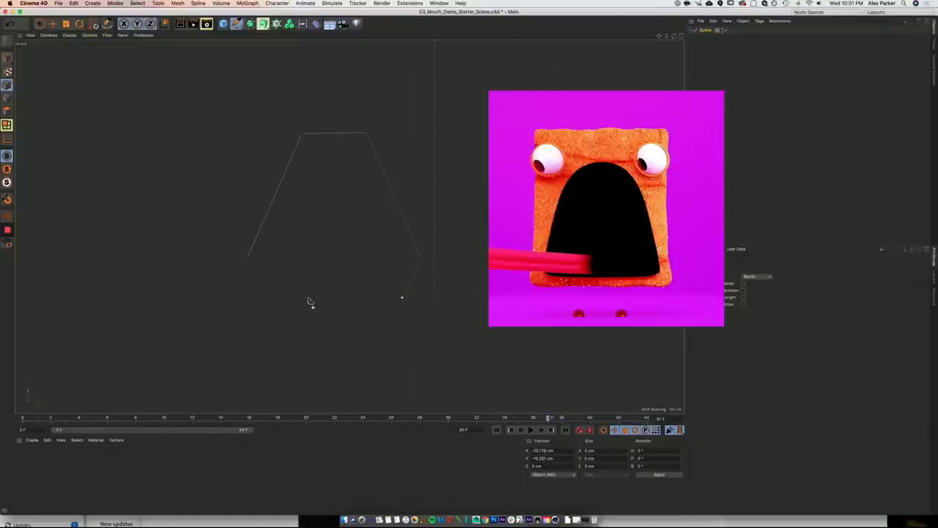
{"action": "left_click", "coordinate": [266, 298]}
{"action": "left_click", "coordinate": [248, 261]}
Step: Round all six corners of the mouth spline and adjust the upper-left point and its tangents to smooth the top curve
{"action": "left_click", "coordinate": [302, 135]}
{"action": "left_click", "coordinate": [365, 134]}
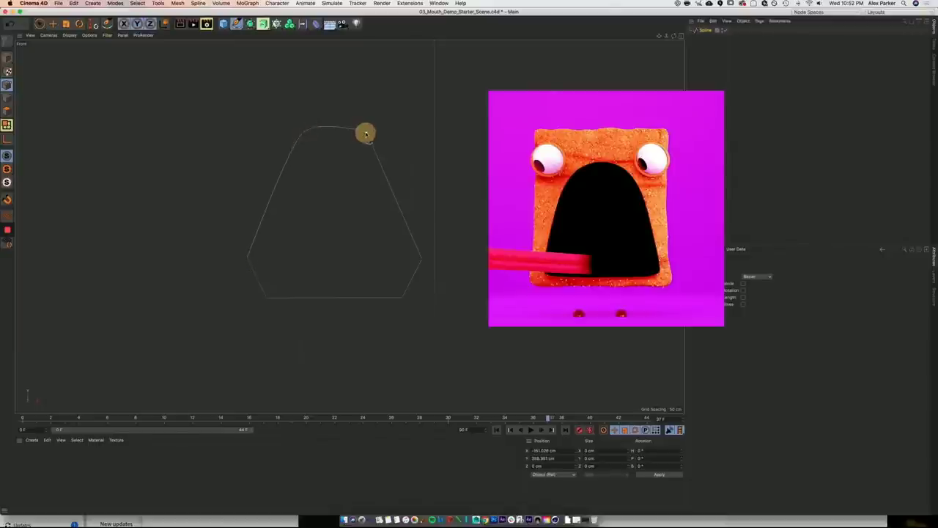
{"action": "left_click", "coordinate": [421, 260]}
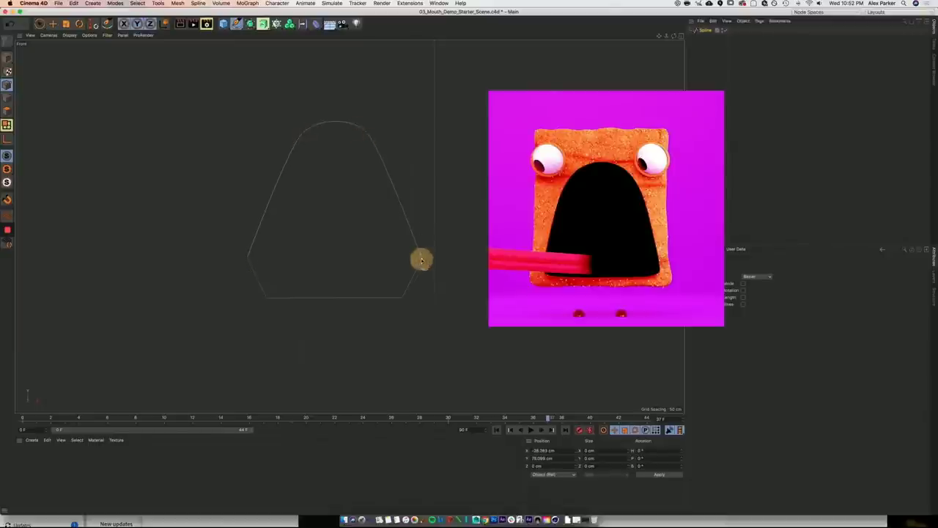
{"action": "left_click", "coordinate": [402, 299]}
{"action": "left_click", "coordinate": [266, 298]}
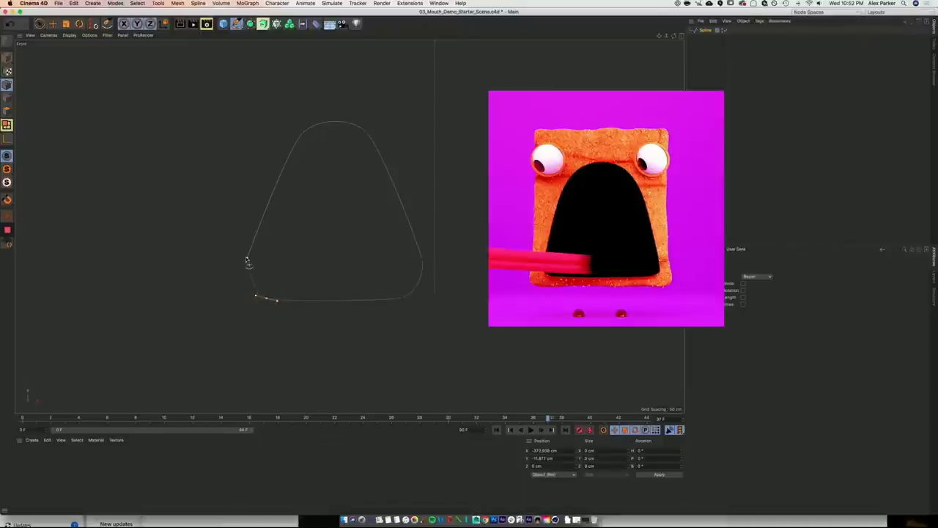
{"action": "left_click", "coordinate": [248, 259]}
{"action": "left_click_drag", "start_coordinate": [302, 138], "coordinate": [274, 155]}
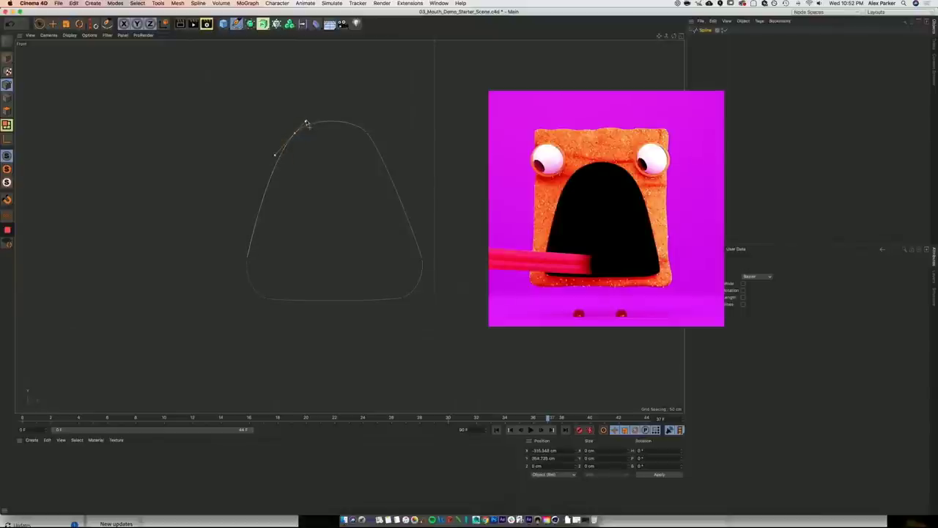
{"action": "left_click", "coordinate": [307, 119]}
{"action": "left_click_drag", "start_coordinate": [307, 118], "coordinate": [299, 138]}
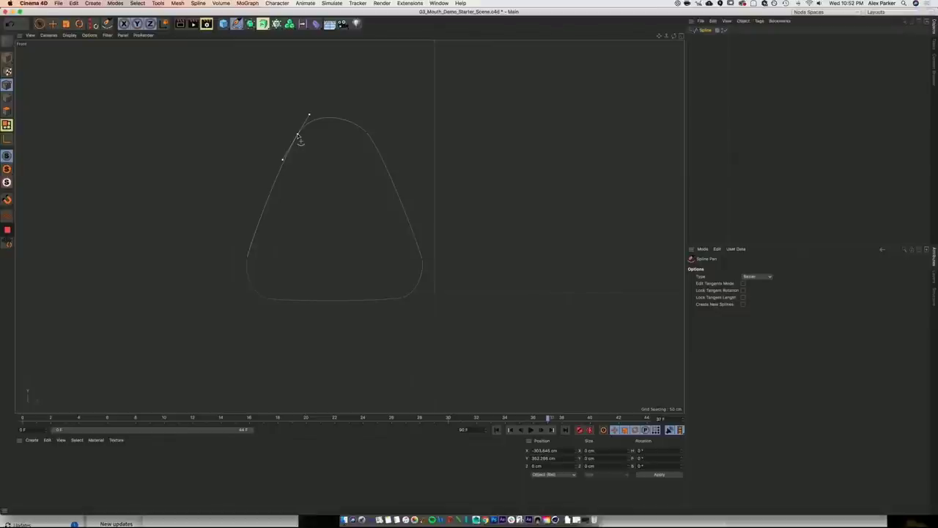
Step: Add an Extrude generator and make the mouth spline its child in the Perspective view
{"action": "middle_click", "coordinate": [313, 157]}
{"action": "middle_click", "coordinate": [184, 135]}
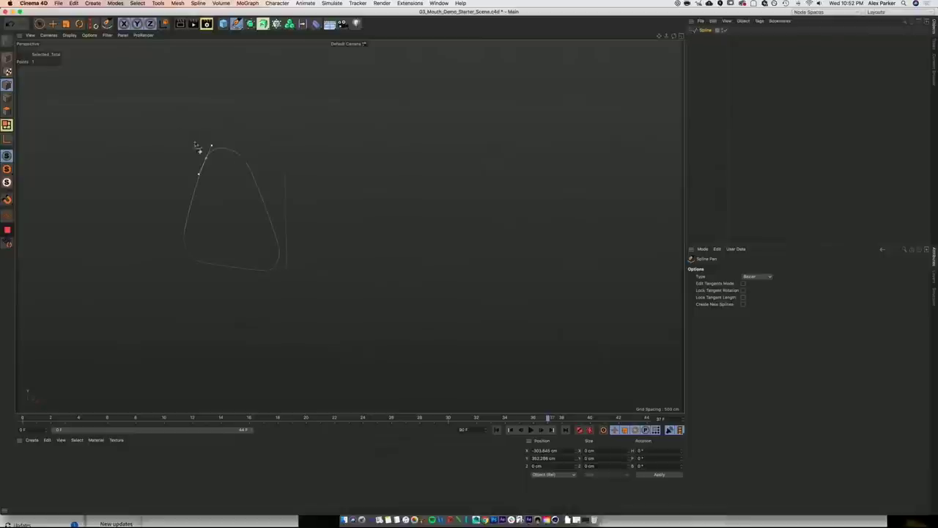
{"action": "mouse_move", "coordinate": [299, 183]}
{"action": "left_mouse_down", "text": "alt"}
{"action": "mouse_move", "coordinate": [178, 184]}
{"action": "mouse_move", "coordinate": [335, 178]}
{"action": "mouse_move", "coordinate": [286, 178]}
{"action": "mouse_move", "coordinate": [289, 188]}
{"action": "left_mouse_up", "text": "alt"}
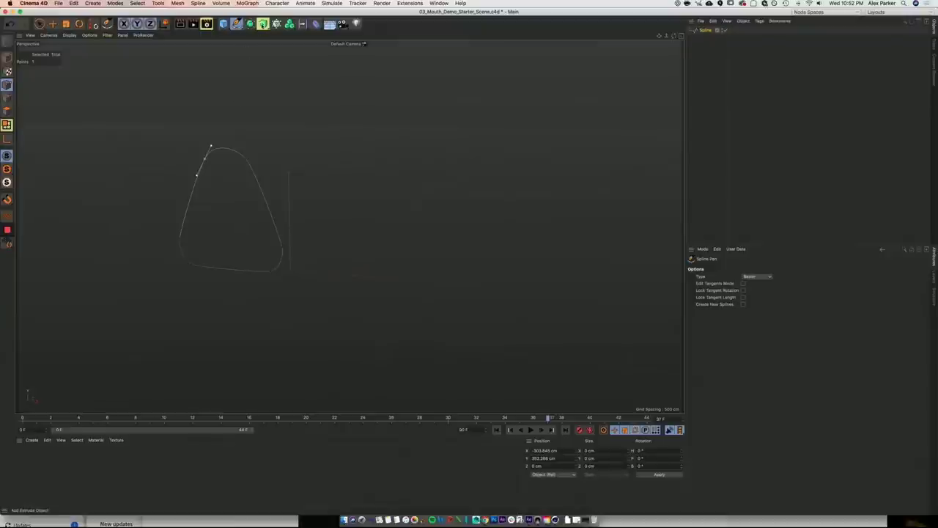
{"action": "left_click", "coordinate": [263, 24]}
{"action": "left_click", "coordinate": [288, 35]}
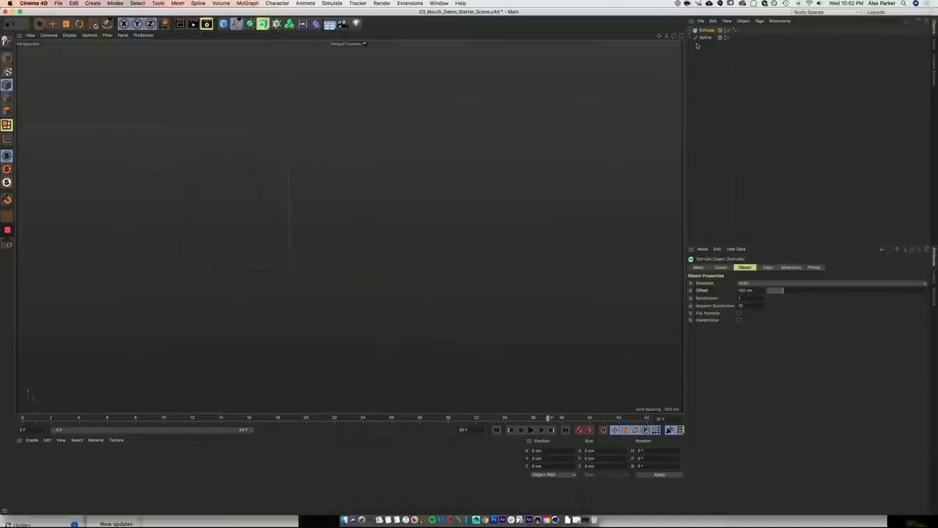
{"action": "left_click_drag", "start_coordinate": [706, 38], "coordinate": [702, 33]}
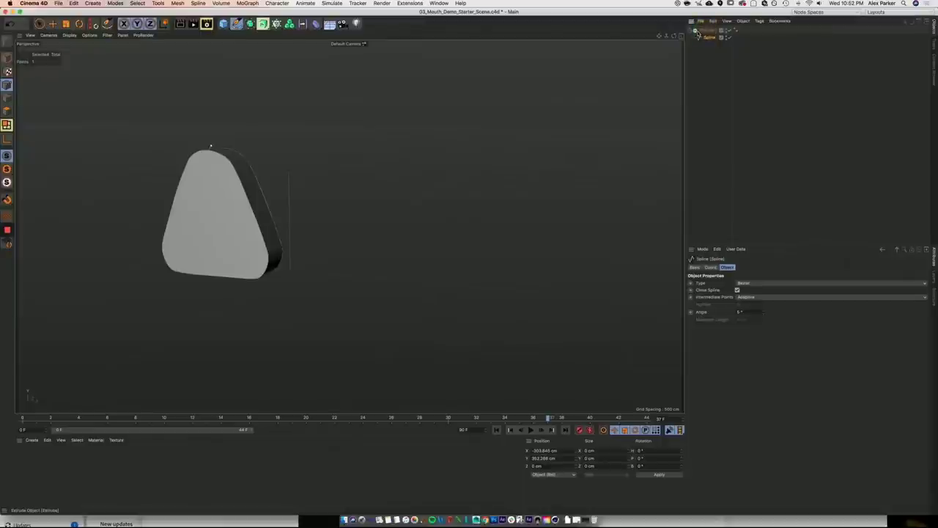
Step: Set the Extrude's offset to 15 cm and inspect the thin mouth shape from another angle
{"action": "left_click", "coordinate": [210, 147]}
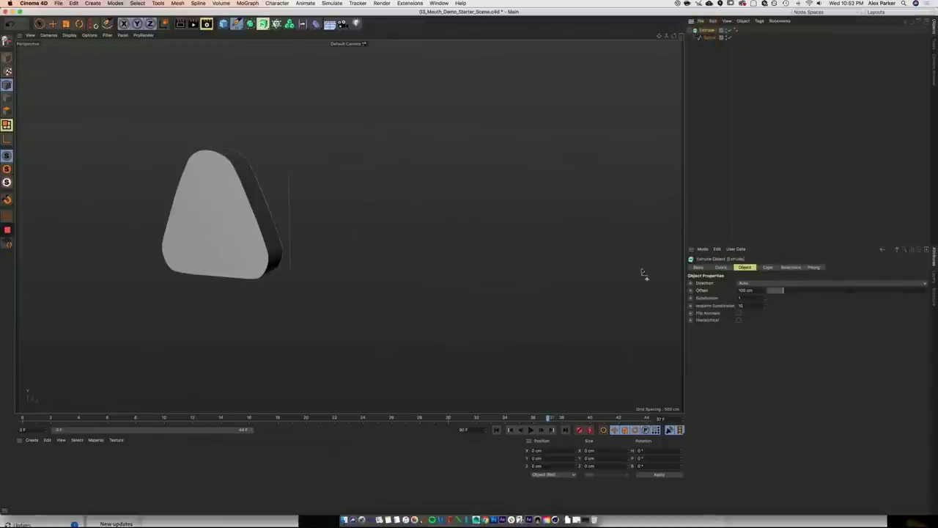
{"action": "left_click_drag", "start_coordinate": [783, 292], "coordinate": [725, 287]}
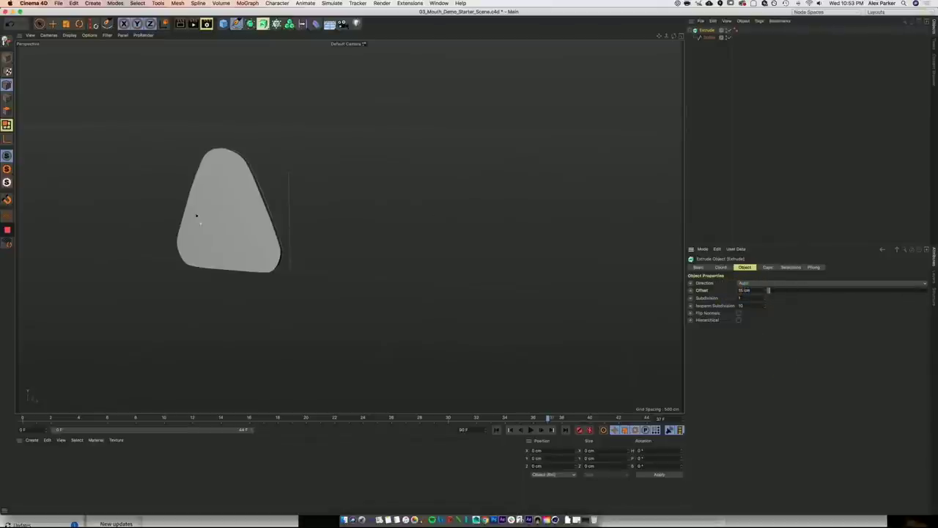
{"action": "key", "text": "super+s"}
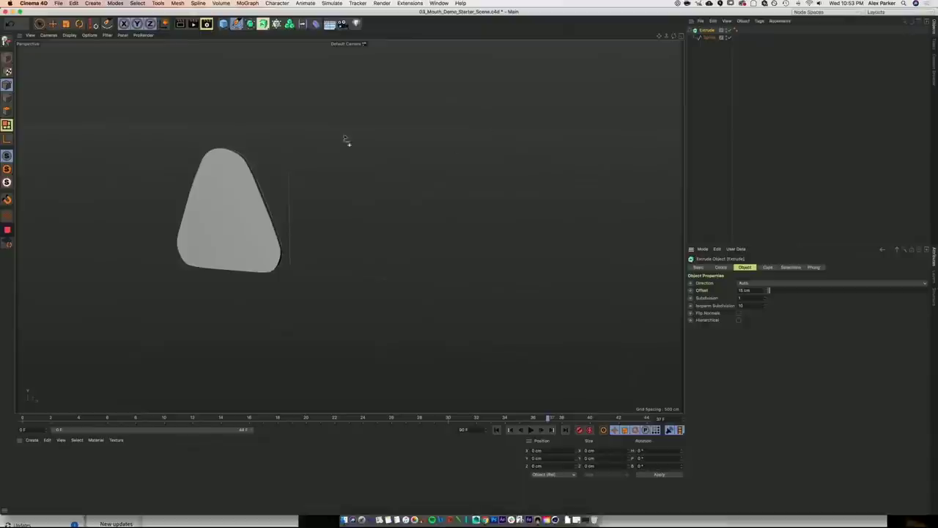
{"action": "left_click_drag", "start_coordinate": [326, 206], "coordinate": [300, 193], "text": "alt"}
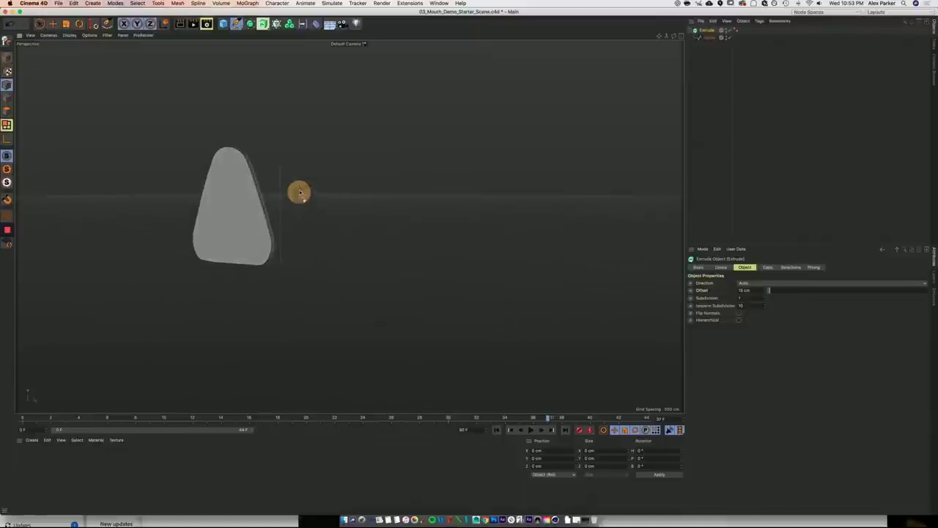
Step: Disable the Extrude generator in the Front view and select its child spline for point editing
{"action": "middle_click", "coordinate": [298, 176]}
{"action": "middle_click", "coordinate": [473, 276]}
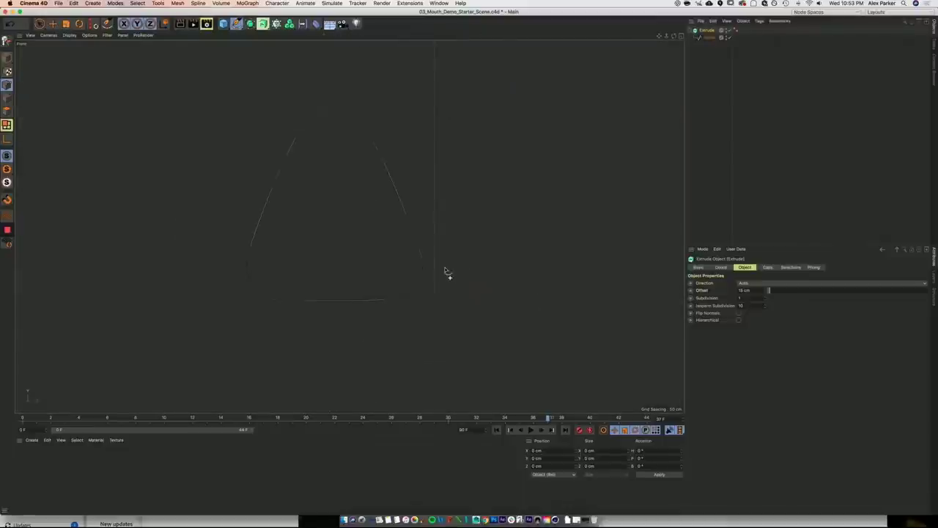
{"action": "left_click", "coordinate": [730, 30]}
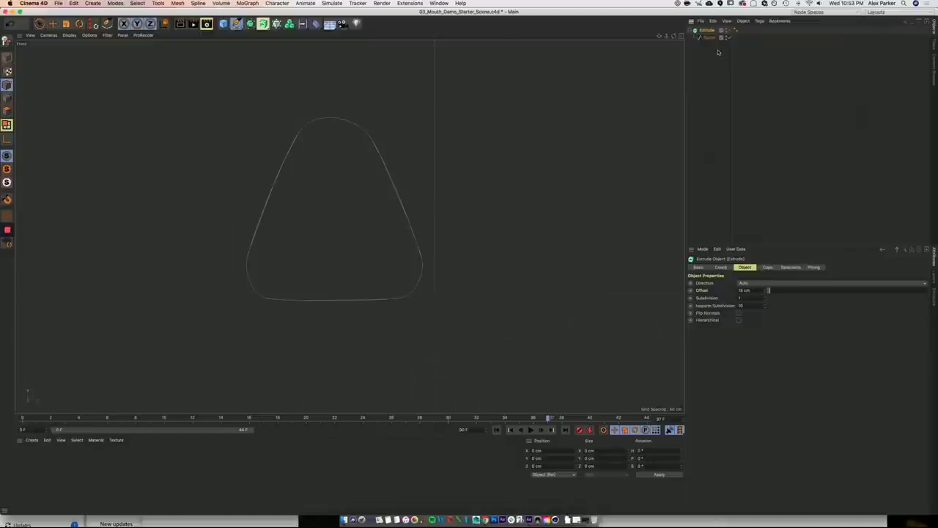
{"action": "left_click", "coordinate": [709, 37]}
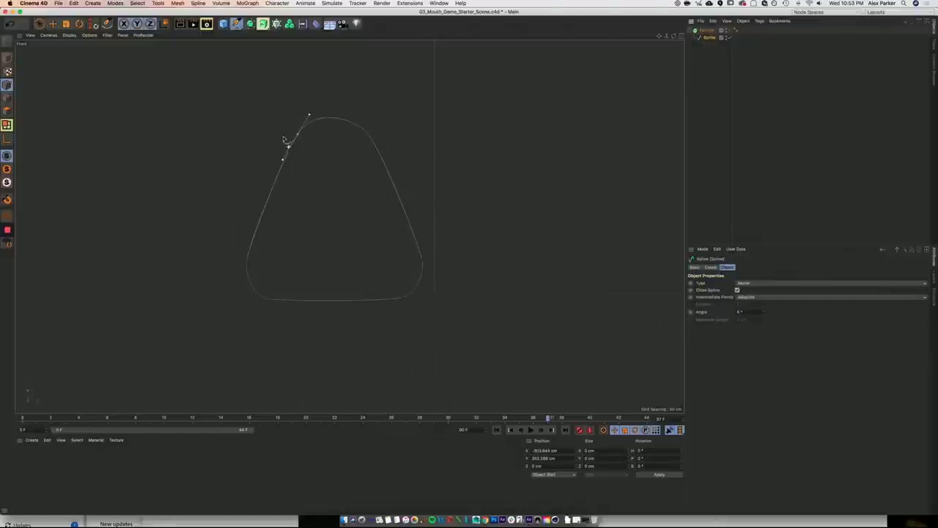
Step: Select the mouth spline's two top points with Live Selection and lower them to about Y 170 cm on frame 20
{"action": "left_click", "coordinate": [24, 419]}
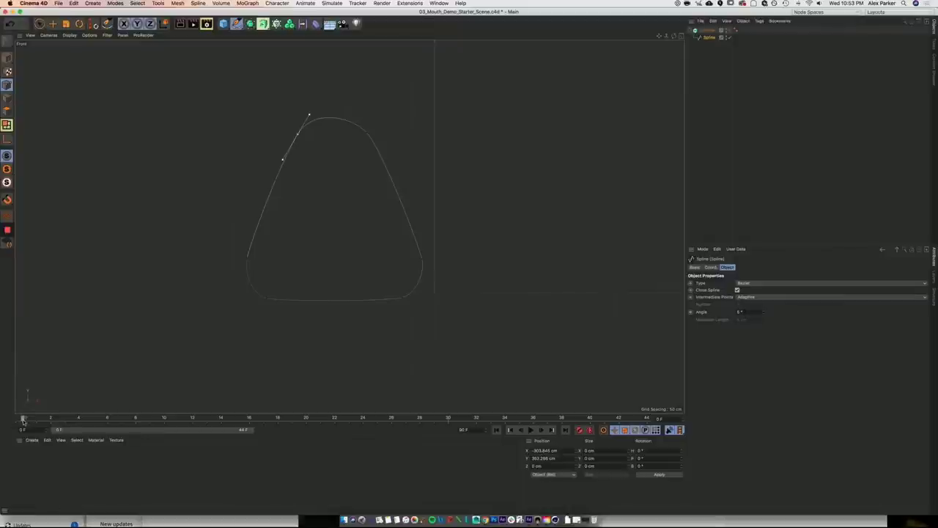
{"action": "left_click", "coordinate": [40, 24]}
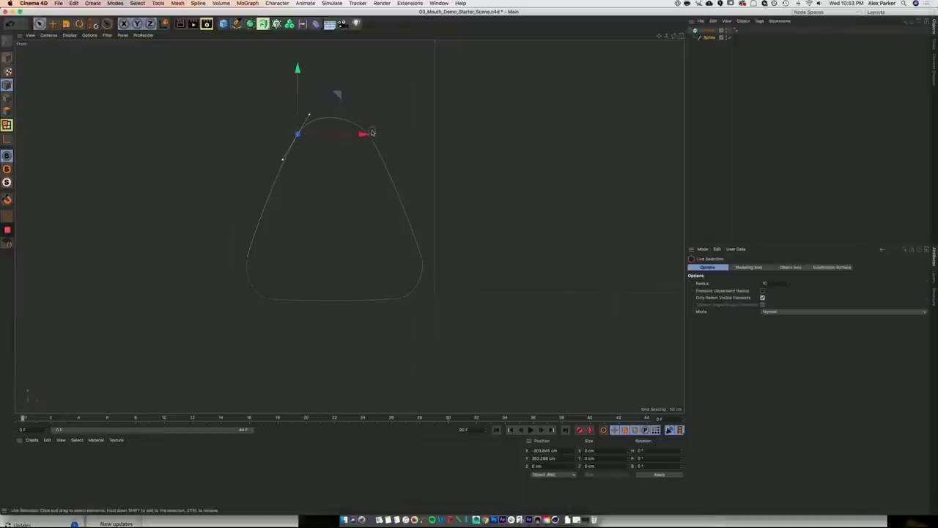
{"action": "left_click", "coordinate": [390, 128]}
{"action": "left_click", "coordinate": [367, 132]}
{"action": "left_click", "coordinate": [297, 134], "text": "shift"}
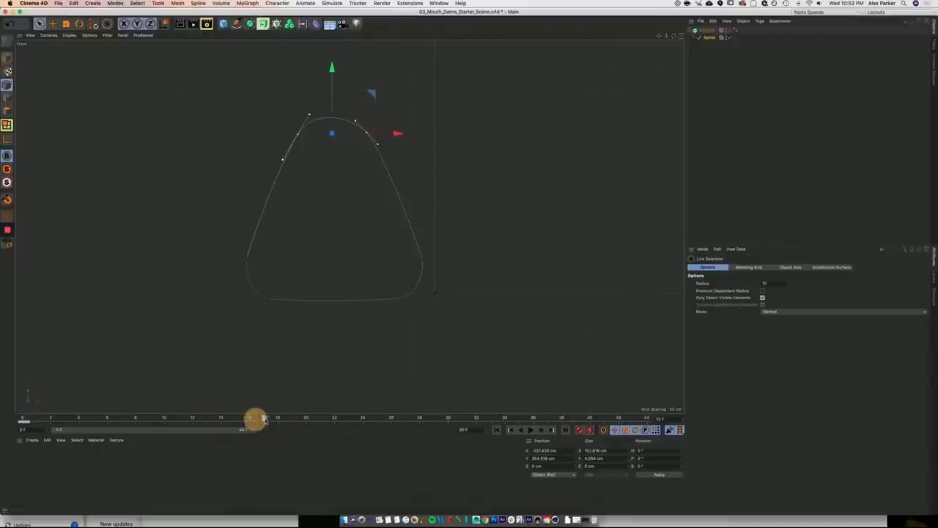
{"action": "left_click_drag", "start_coordinate": [253, 418], "coordinate": [307, 417]}
{"action": "left_click_drag", "start_coordinate": [334, 69], "coordinate": [312, 156]}
Step: Spread the spline's two upper points apart to about X -362 cm and X -72 cm, forming a wide, flatter mouth
{"action": "left_click_drag", "start_coordinate": [276, 219], "coordinate": [299, 218]}
{"action": "left_click_drag", "start_coordinate": [364, 218], "coordinate": [332, 214]}
{"action": "left_click", "coordinate": [285, 203]}
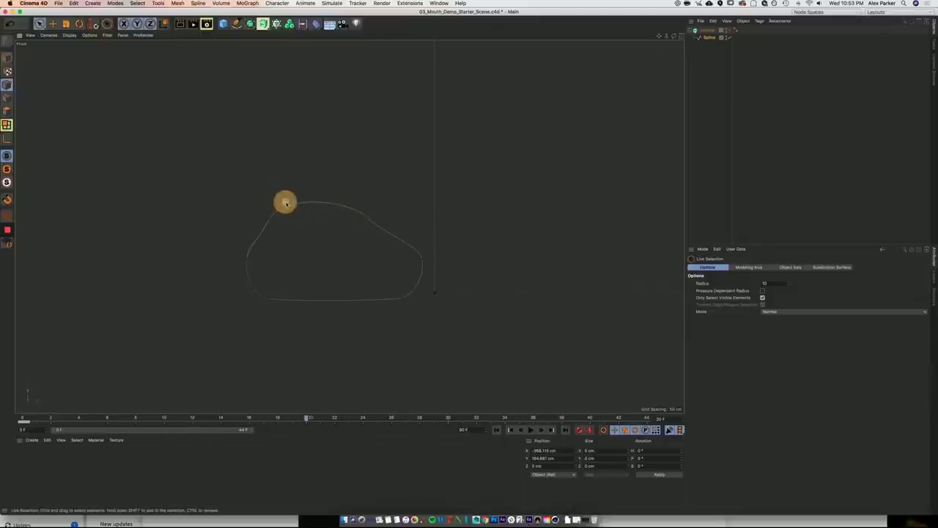
{"action": "left_click", "coordinate": [367, 216]}
{"action": "left_click_drag", "start_coordinate": [432, 218], "coordinate": [466, 217]}
{"action": "left_click", "coordinate": [271, 220]}
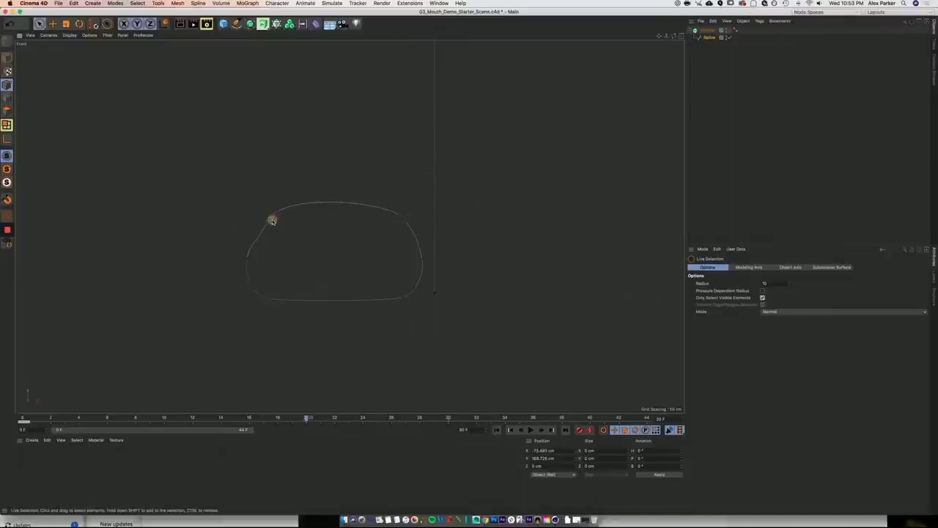
{"action": "left_click_drag", "start_coordinate": [335, 217], "coordinate": [337, 219]}
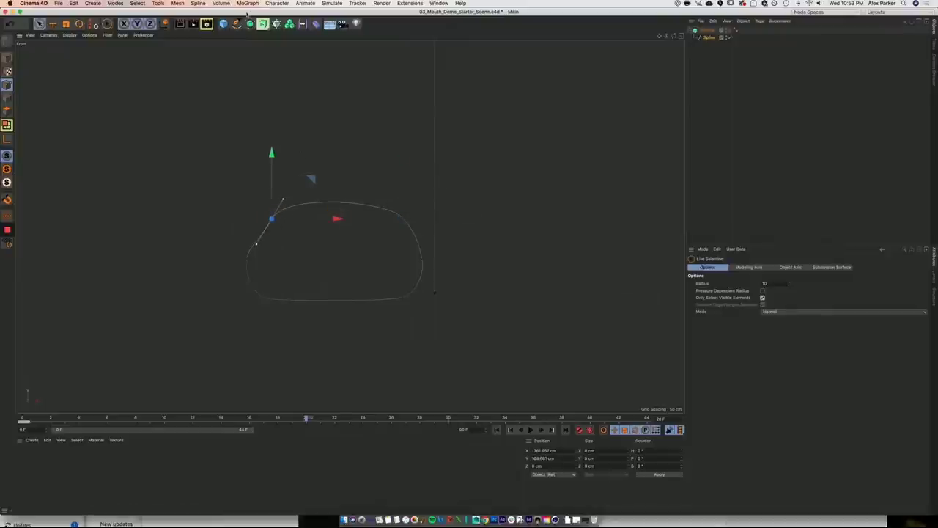
Step: Lengthen the tangent handles on the mouth spline's upper-left point, shift the point to about X -365 cm and raise it slightly
{"action": "left_click", "coordinate": [236, 23]}
{"action": "left_click_drag", "start_coordinate": [284, 201], "coordinate": [286, 202]}
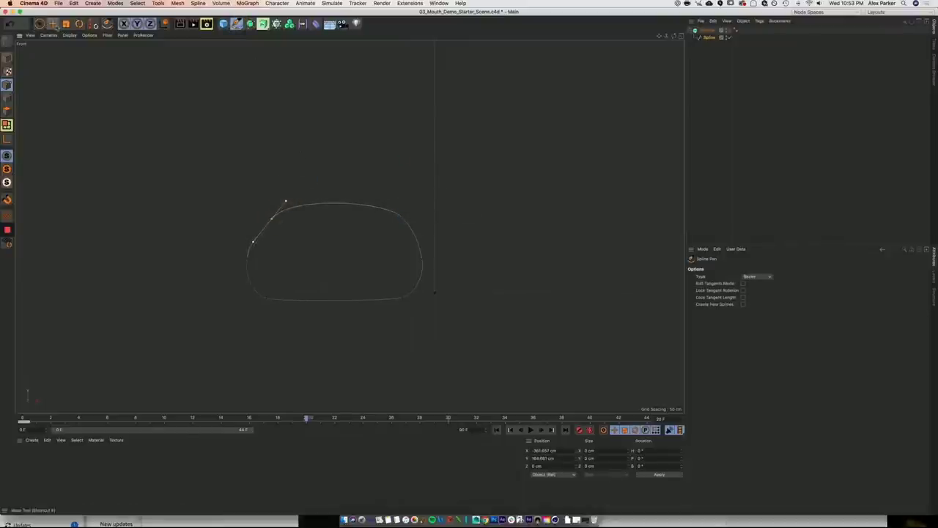
{"action": "left_click", "coordinate": [39, 24]}
{"action": "left_click_drag", "start_coordinate": [337, 219], "coordinate": [335, 216]}
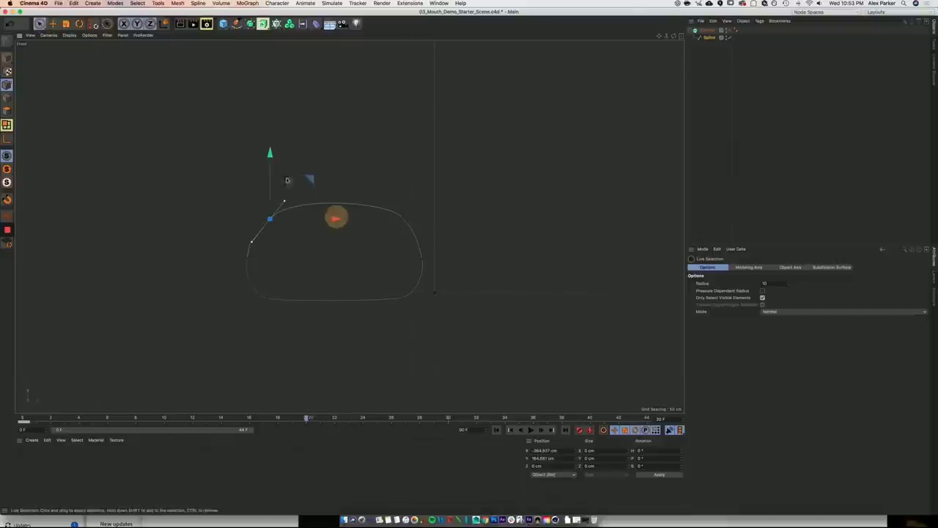
{"action": "left_click_drag", "start_coordinate": [271, 152], "coordinate": [264, 147]}
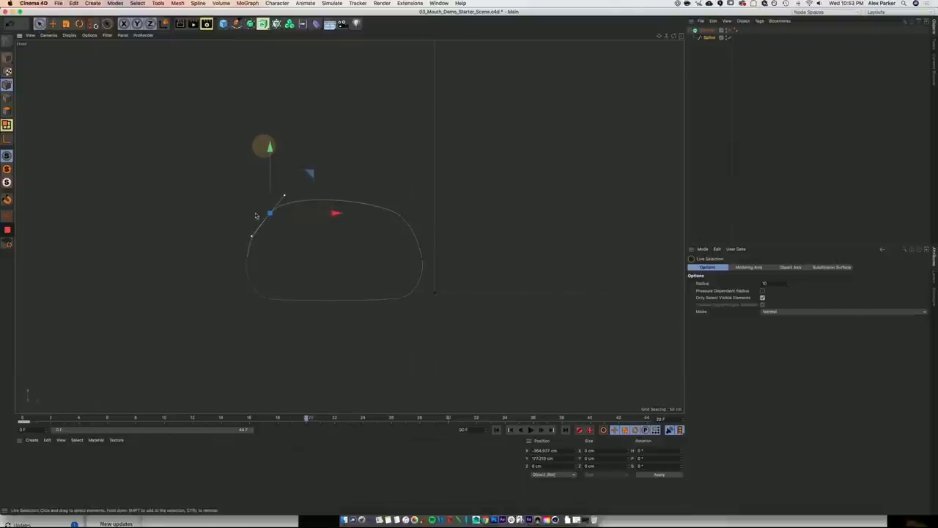
{"action": "left_click", "coordinate": [248, 258]}
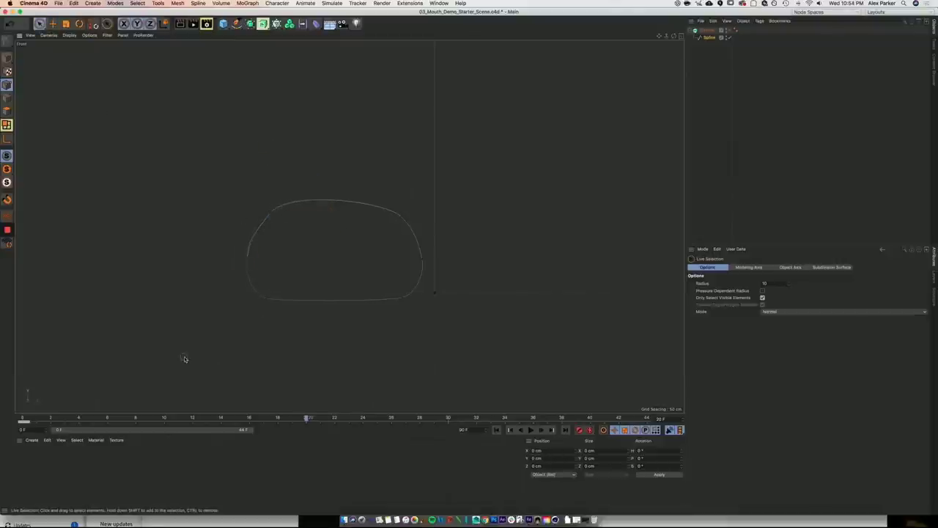
Step: Record a keyframe of the wide mouth shape at frame 20 and scrub back through the morph
{"action": "left_click", "coordinate": [579, 429]}
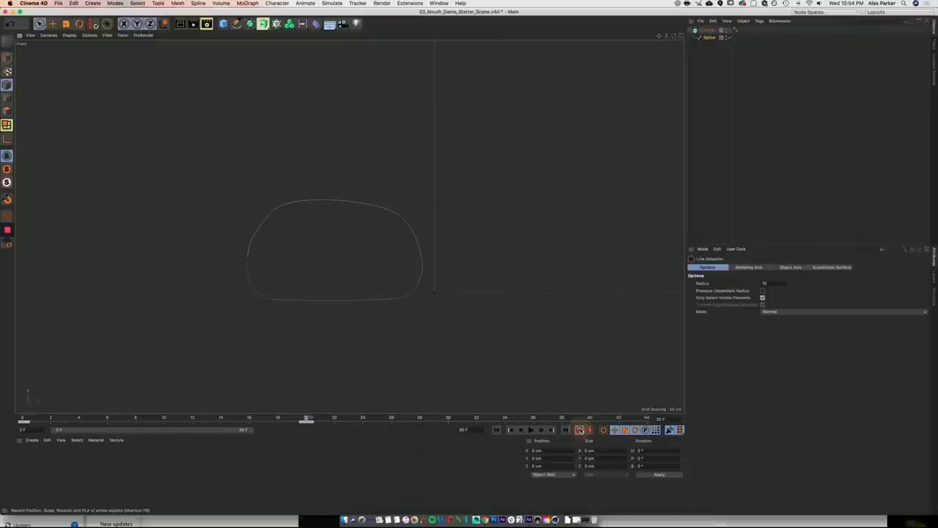
{"action": "mouse_move", "coordinate": [307, 419]}
{"action": "left_mouse_down"}
{"action": "mouse_move", "coordinate": [3, 424]}
{"action": "mouse_move", "coordinate": [296, 419]}
{"action": "mouse_move", "coordinate": [7, 412]}
{"action": "mouse_move", "coordinate": [327, 424]}
{"action": "mouse_move", "coordinate": [2, 431]}
{"action": "mouse_move", "coordinate": [23, 415]}
{"action": "mouse_move", "coordinate": [323, 404]}
{"action": "mouse_move", "coordinate": [308, 418]}
{"action": "left_mouse_up"}
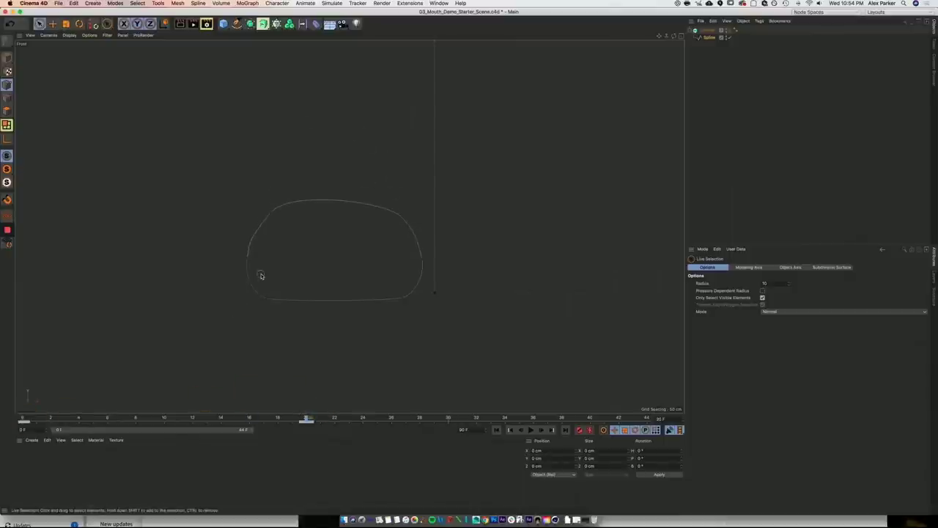
{"action": "left_click_drag", "start_coordinate": [159, 426], "coordinate": [51, 431]}
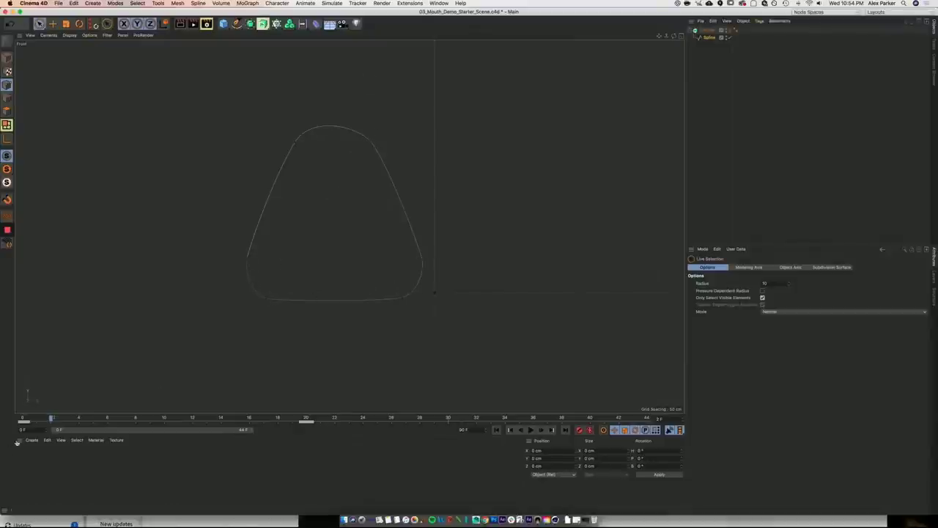
Step: On frame 10, pull the spline's two lower-left points out to about X -552 cm and record a keyframe
{"action": "left_click_drag", "start_coordinate": [51, 418], "coordinate": [165, 418]}
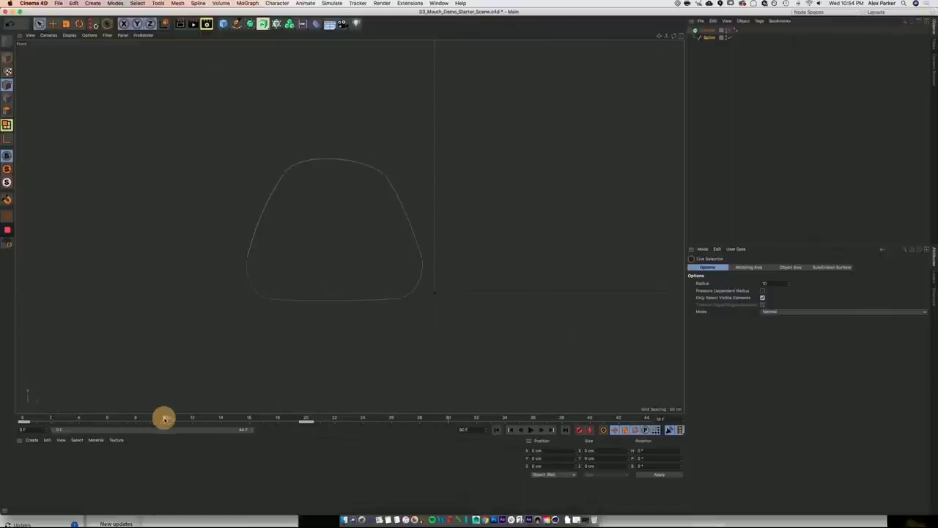
{"action": "left_click", "coordinate": [266, 299]}
{"action": "left_click", "coordinate": [250, 262], "text": "shift"}
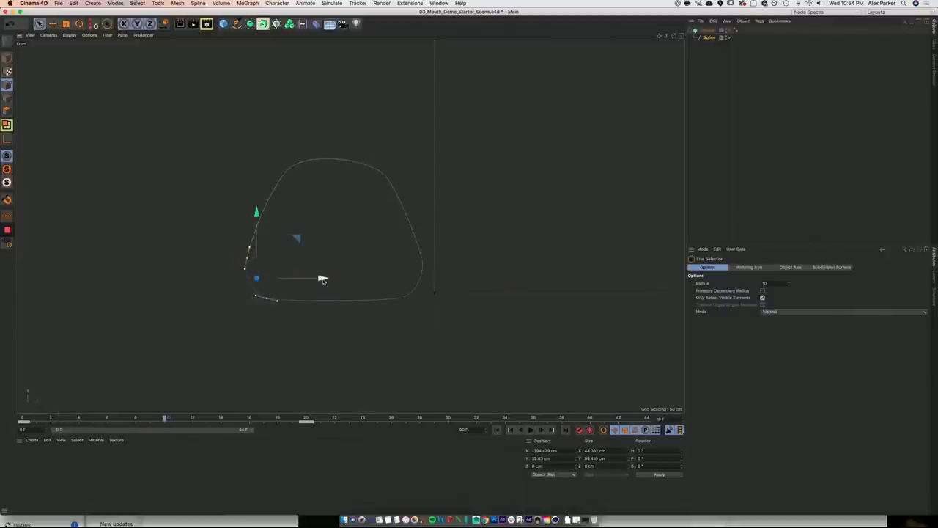
{"action": "left_click_drag", "start_coordinate": [322, 278], "coordinate": [252, 278]}
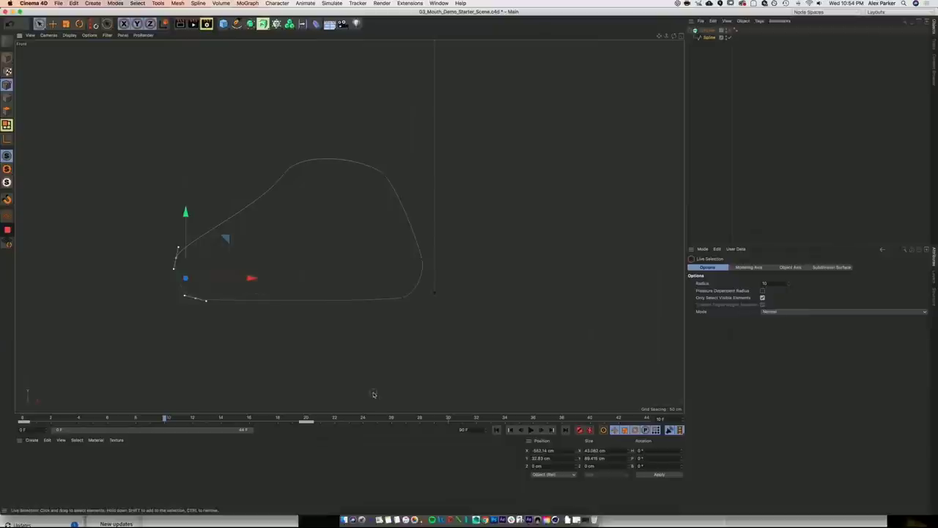
{"action": "left_click", "coordinate": [579, 429]}
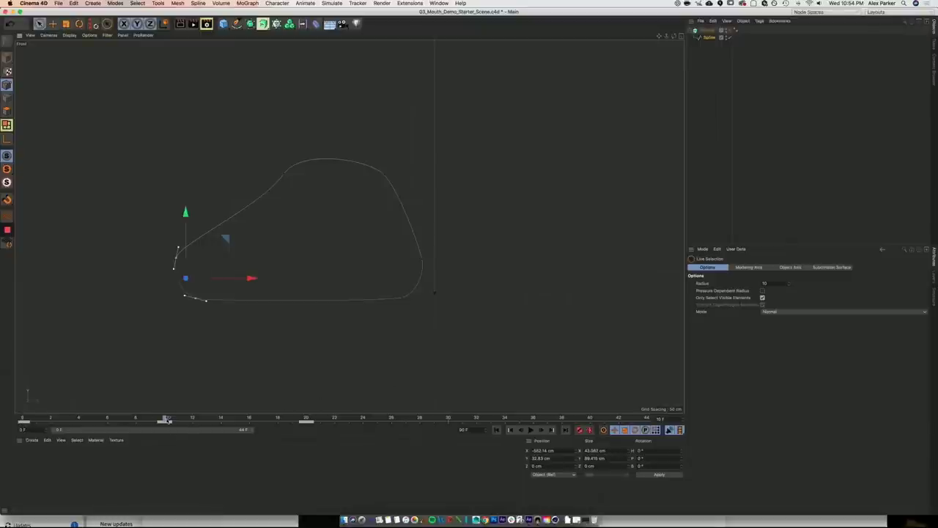
{"action": "mouse_move", "coordinate": [166, 419]}
{"action": "left_mouse_down"}
{"action": "mouse_move", "coordinate": [320, 418]}
{"action": "mouse_move", "coordinate": [143, 418]}
{"action": "mouse_move", "coordinate": [164, 419]}
{"action": "left_mouse_up"}
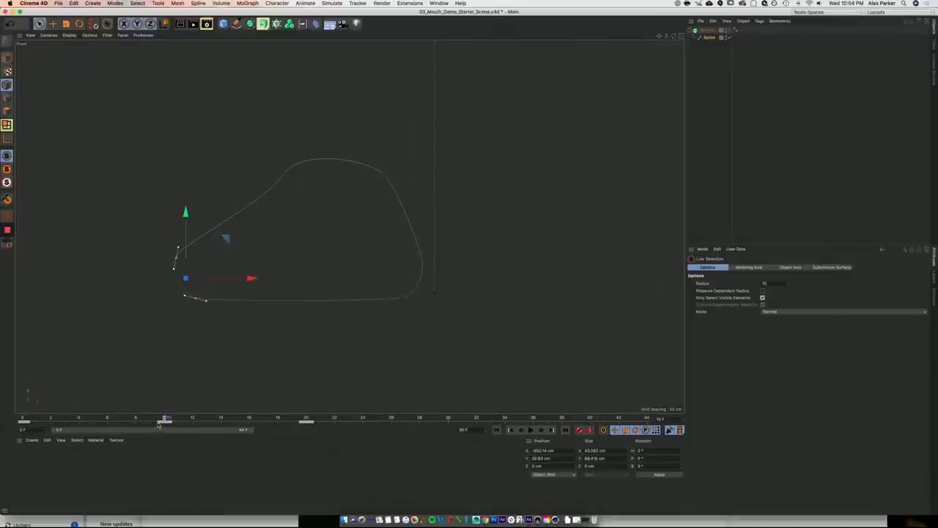
Step: Delete the keyframe at frame 10 and return the timeline to frame 0
{"action": "left_click_drag", "start_coordinate": [165, 418], "coordinate": [18, 428]}
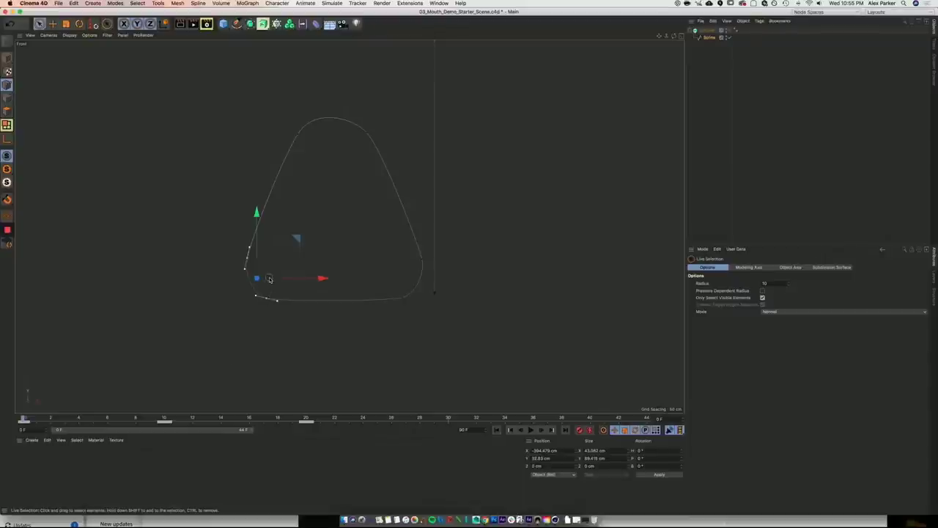
{"action": "right_click", "coordinate": [168, 422]}
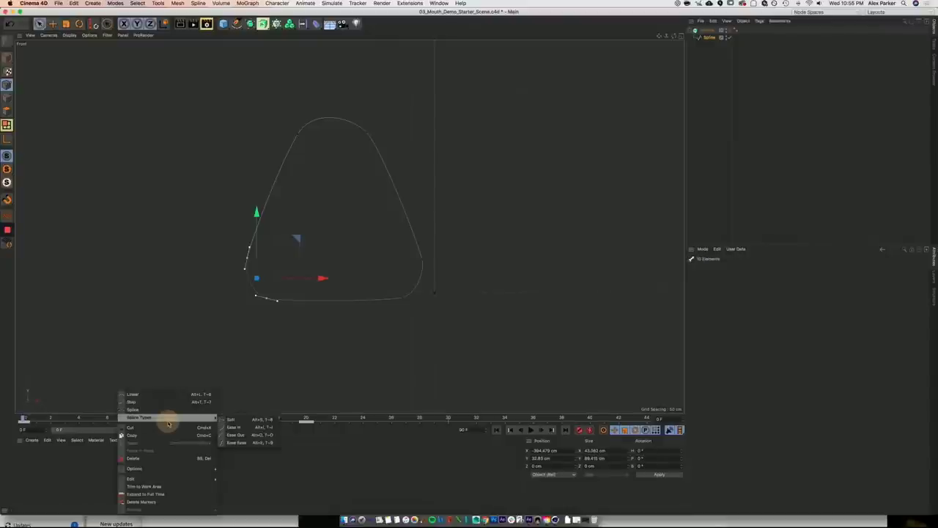
{"action": "left_click", "coordinate": [136, 458]}
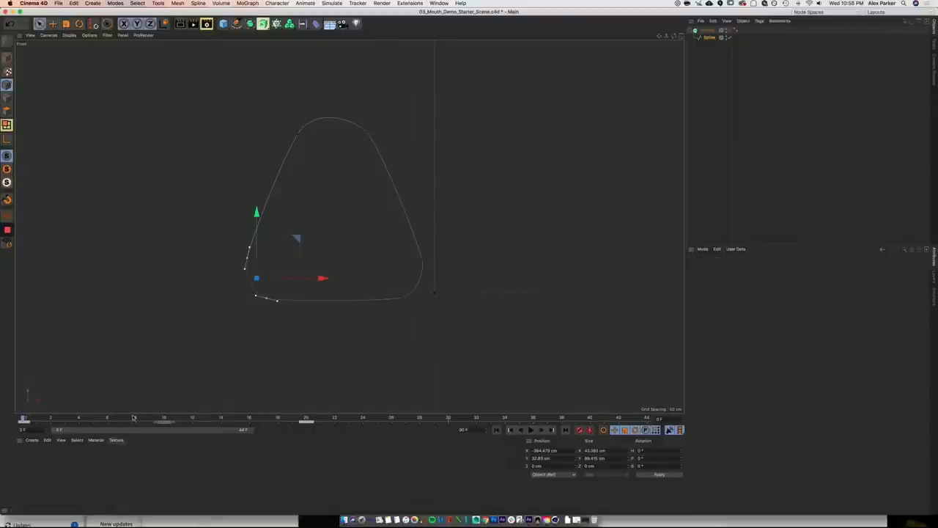
{"action": "left_click", "coordinate": [55, 415]}
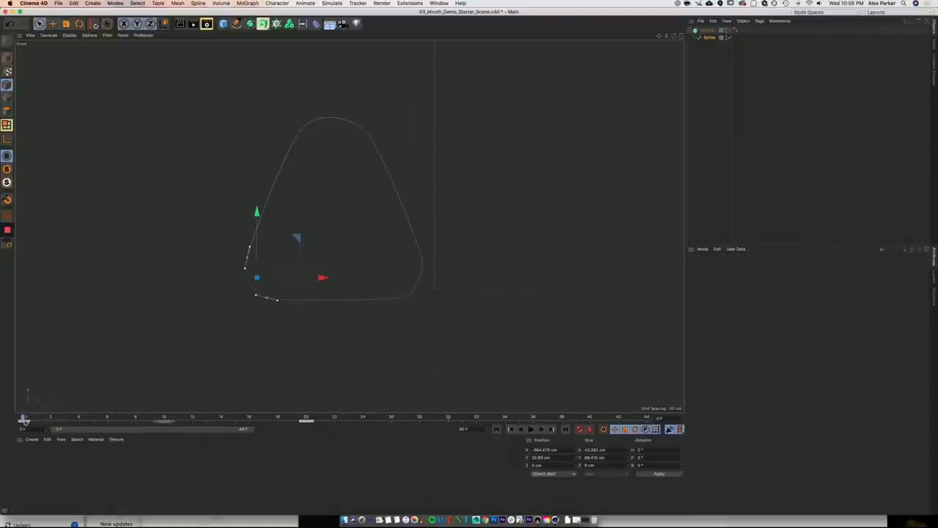
{"action": "left_click_drag", "start_coordinate": [26, 419], "coordinate": [7, 438]}
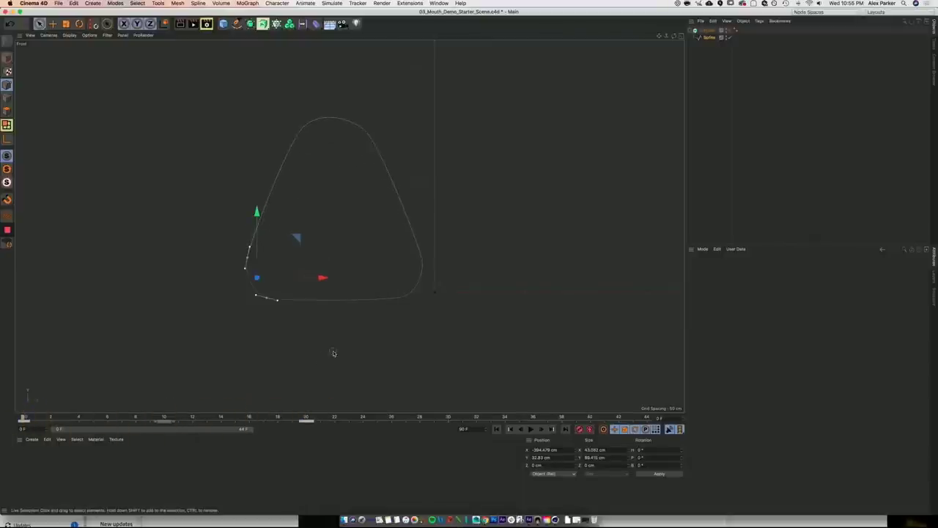
Step: Deselect the spline points, then play and scrub the mouth morph between frames 0 and 20
{"action": "left_click", "coordinate": [334, 352]}
{"action": "left_click", "coordinate": [530, 429]}
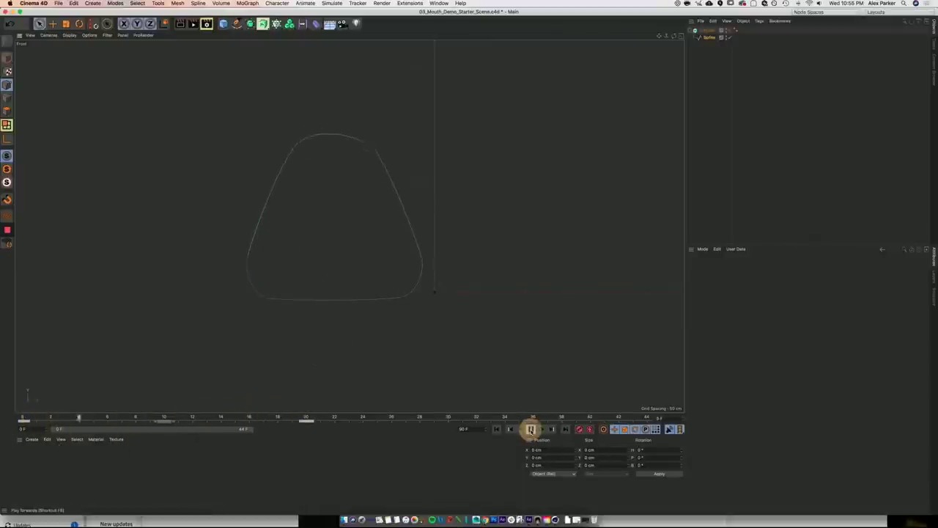
{"action": "left_click_drag", "start_coordinate": [116, 420], "coordinate": [13, 424]}
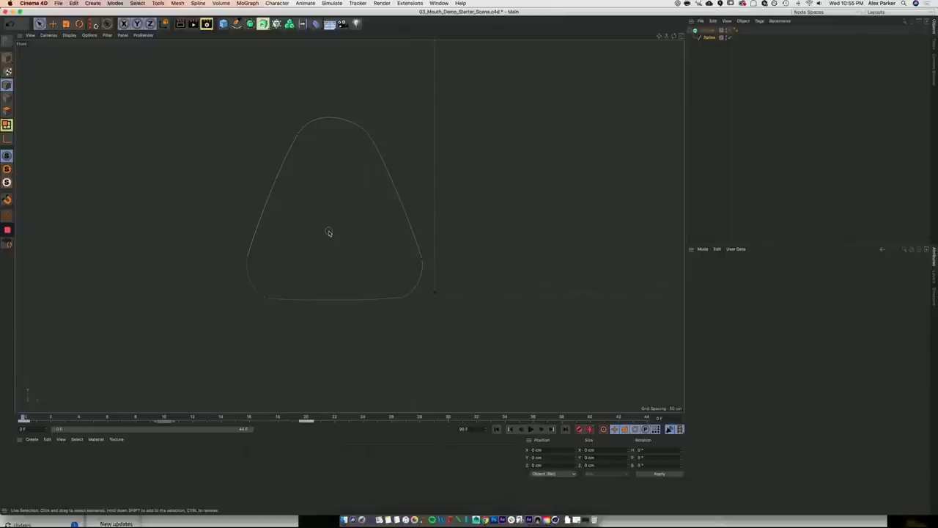
{"action": "left_click_drag", "start_coordinate": [77, 420], "coordinate": [306, 417]}
Step: Switch to the Animate layout, expand the Spline's tracks and inspect its PLA track across frames 0 to 20
{"action": "left_click", "coordinate": [875, 12]}
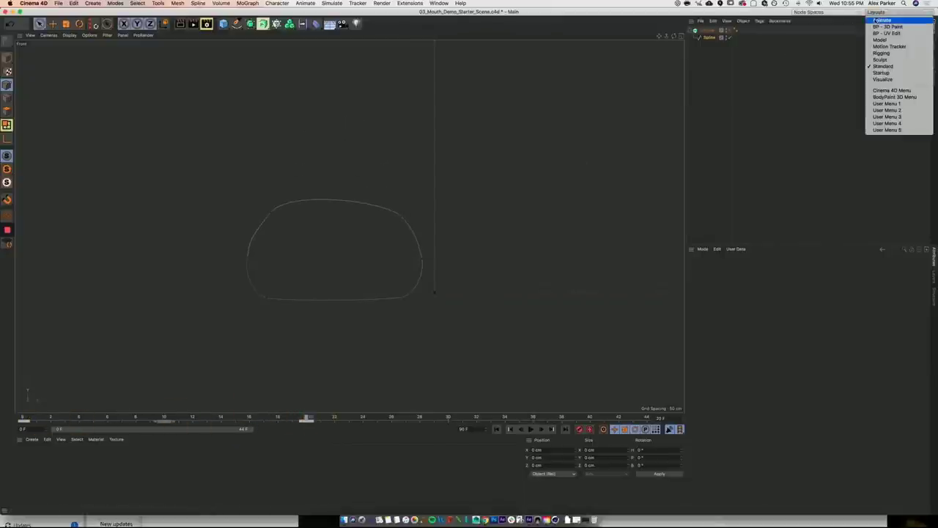
{"action": "left_click", "coordinate": [874, 22]}
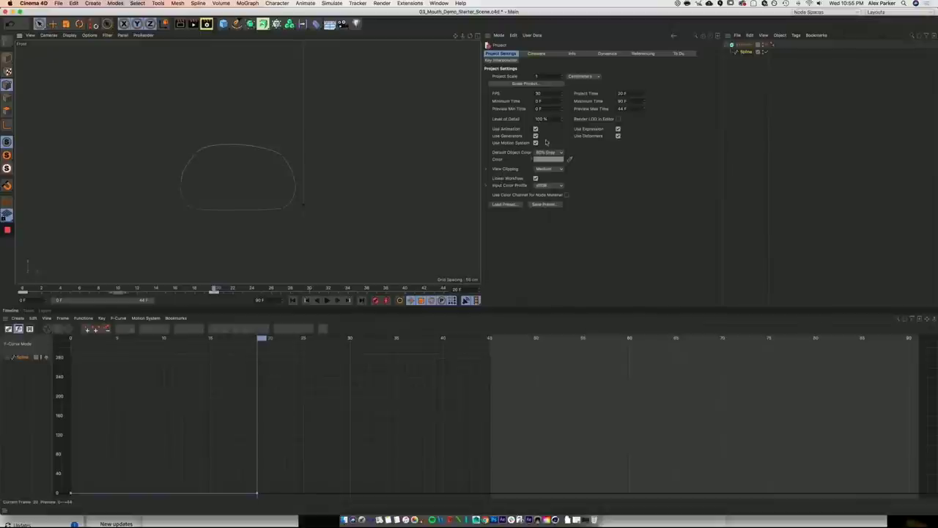
{"action": "left_click", "coordinate": [8, 357]}
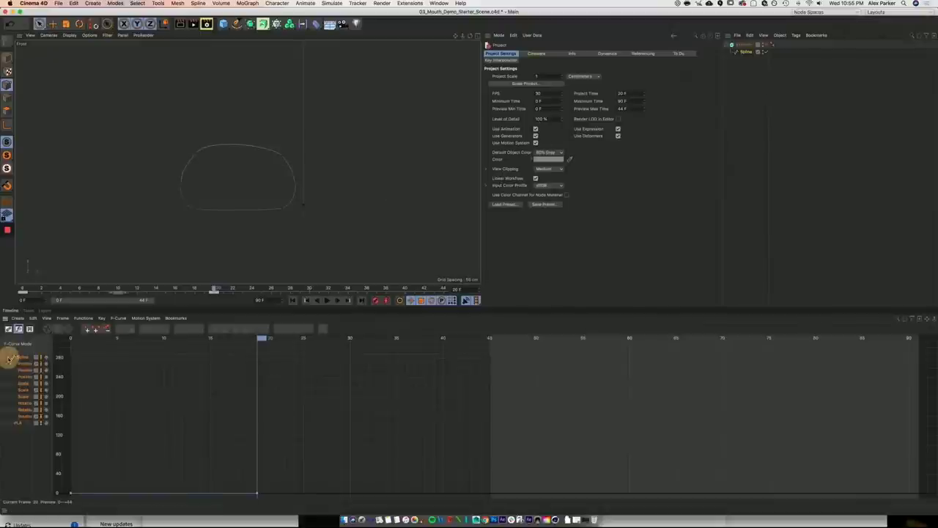
{"action": "left_click", "coordinate": [16, 425]}
{"action": "left_click", "coordinate": [16, 425]}
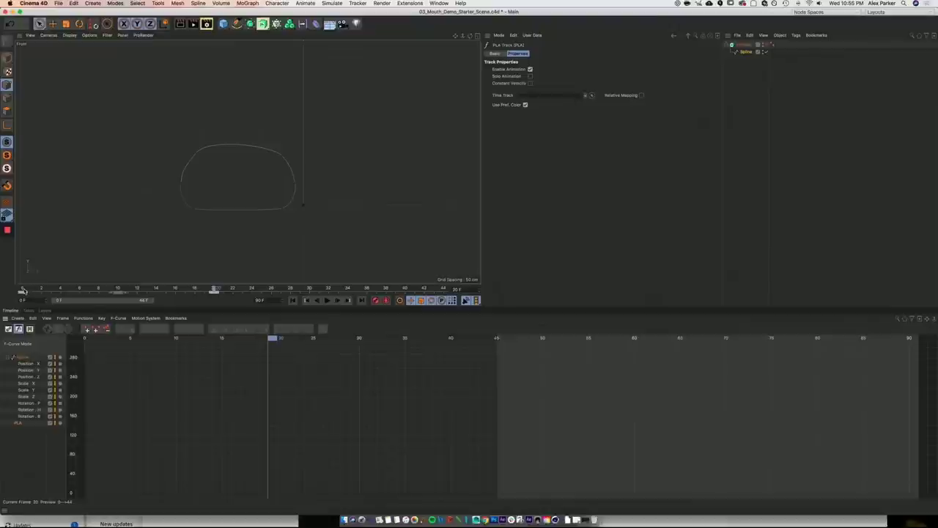
{"action": "left_click_drag", "start_coordinate": [23, 290], "coordinate": [215, 289]}
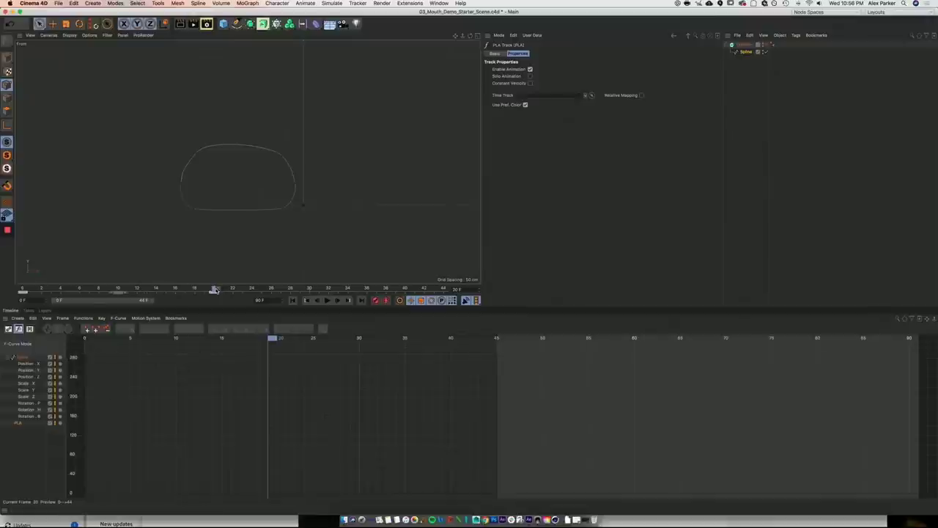
{"action": "left_click", "coordinate": [214, 290]}
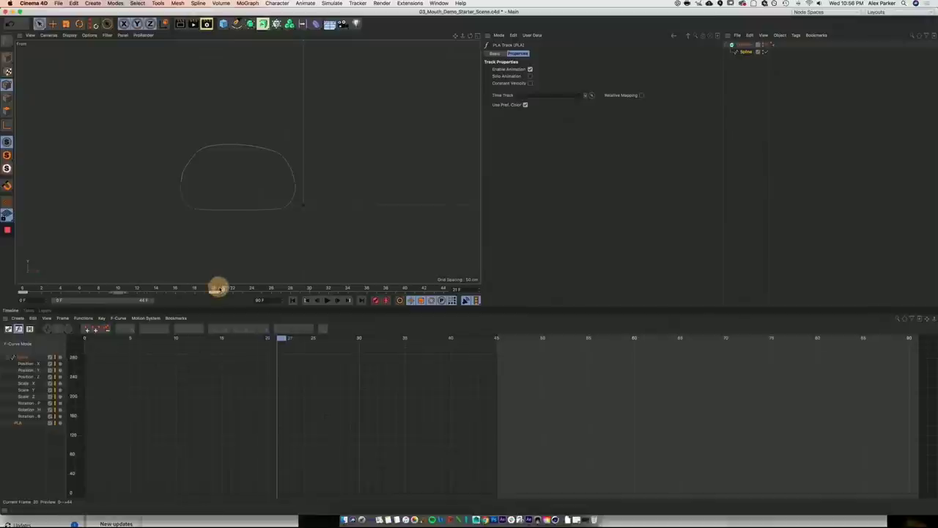
Step: Add a Time Track to the Spline as a special track in the F-Curve timeline
{"action": "left_click", "coordinate": [21, 357]}
{"action": "right_click", "coordinate": [30, 359]}
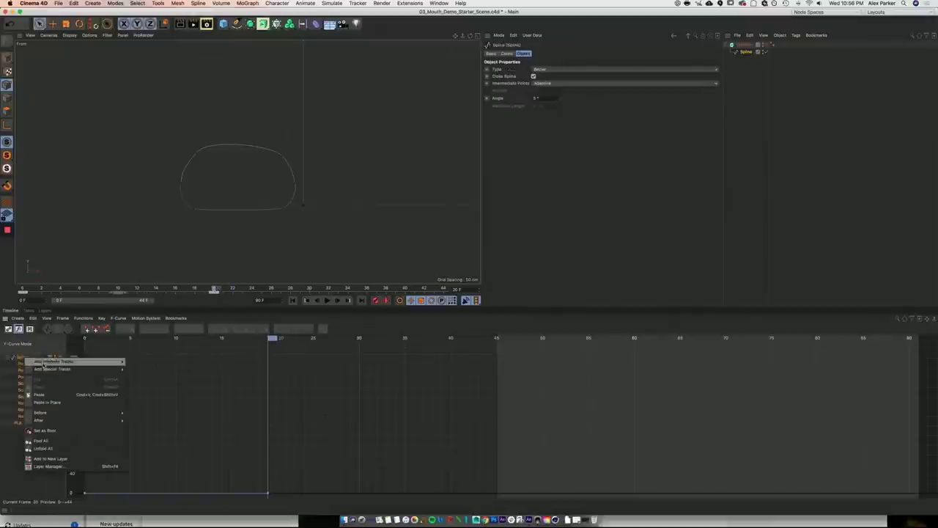
{"action": "mouse_move", "coordinate": [47, 369]}
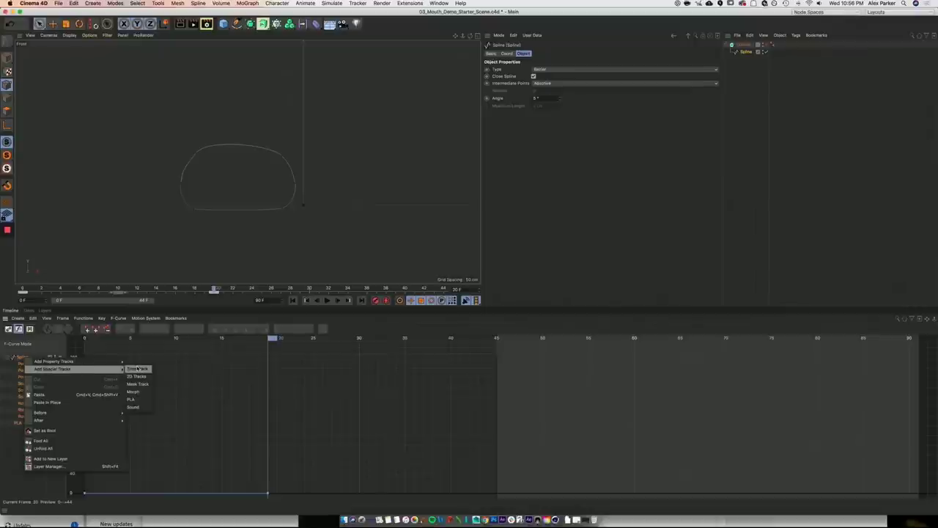
{"action": "left_click", "coordinate": [138, 369]}
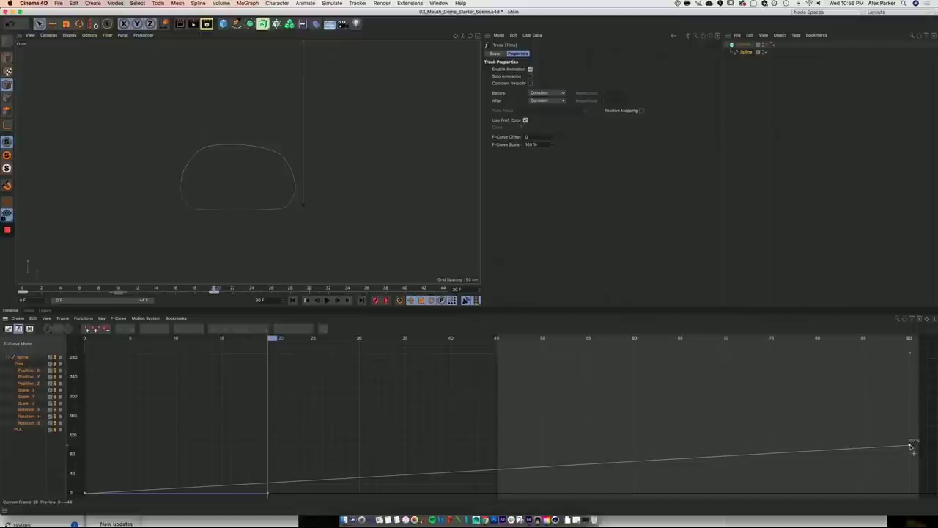
Step: Move the Time track's 100% end key to frame 20, ease it and stretch its left tangent to about -15.6 F
{"action": "left_click", "coordinate": [909, 445]}
{"action": "left_click_drag", "start_coordinate": [909, 445], "coordinate": [268, 446]}
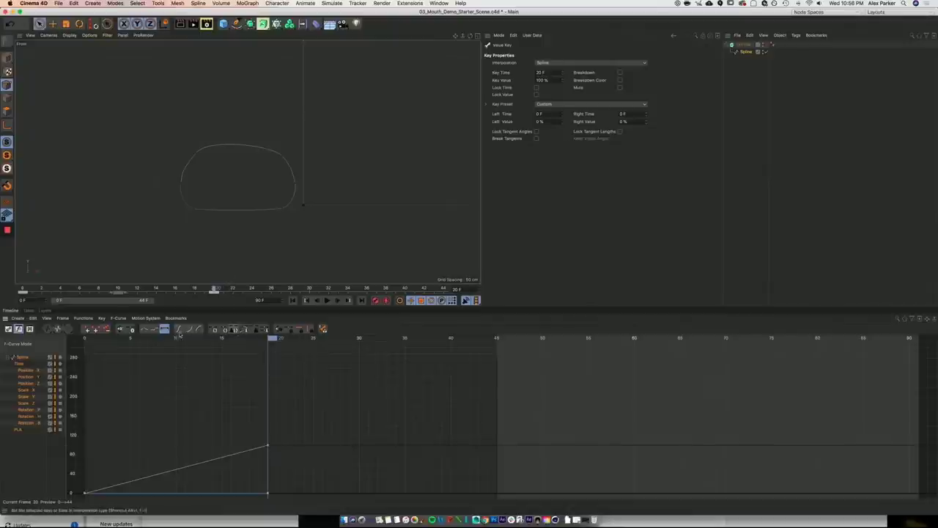
{"action": "left_click", "coordinate": [179, 328]}
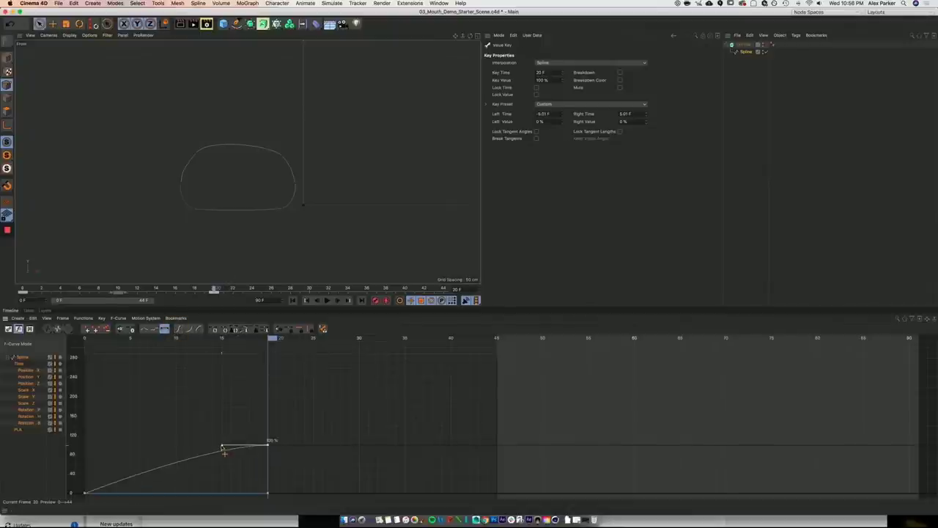
{"action": "left_click_drag", "start_coordinate": [222, 447], "coordinate": [123, 450]}
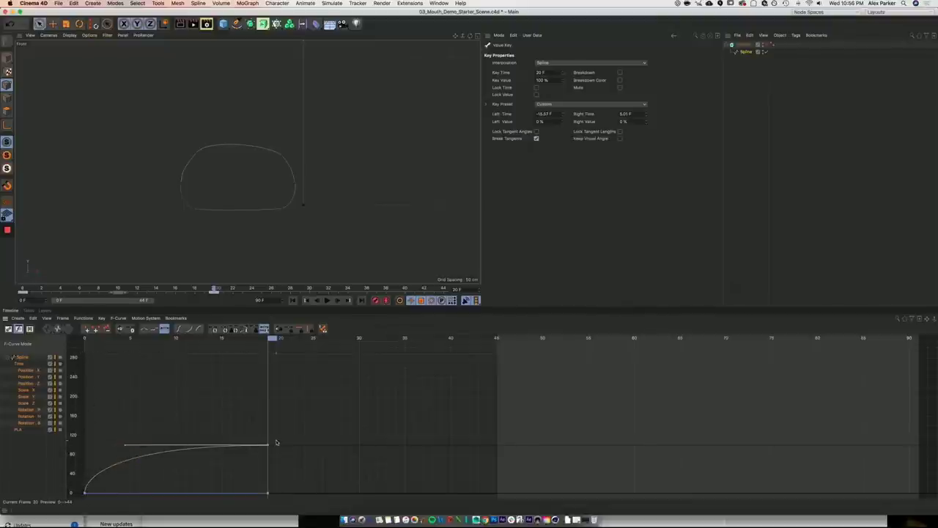
Step: Assign the Time track as the PLA track's Time Track and play the mouth animation from frame 0
{"action": "left_click", "coordinate": [19, 431]}
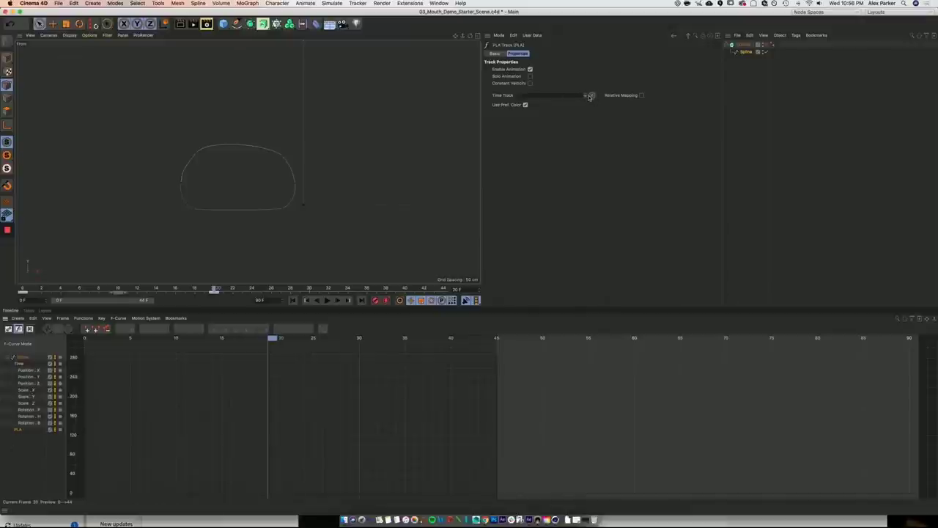
{"action": "left_click", "coordinate": [592, 95]}
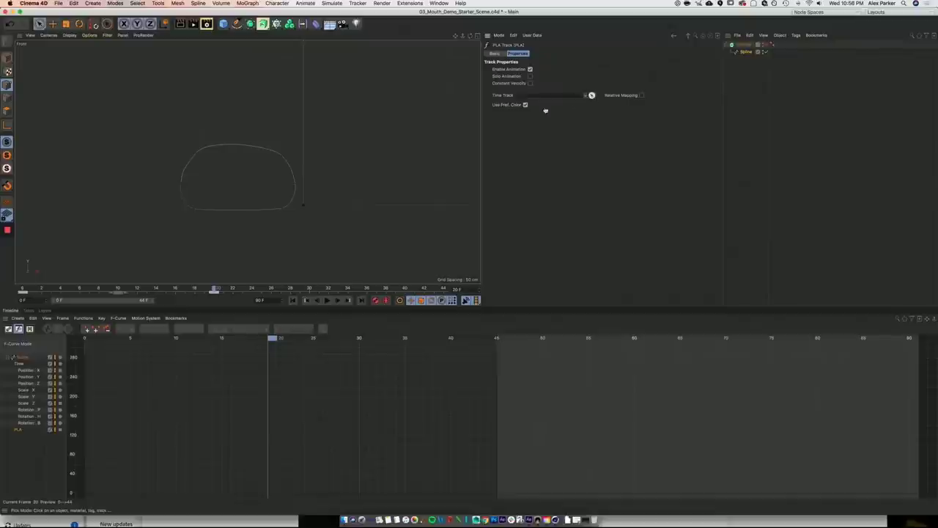
{"action": "left_click", "coordinate": [20, 365]}
{"action": "left_click", "coordinate": [23, 289]}
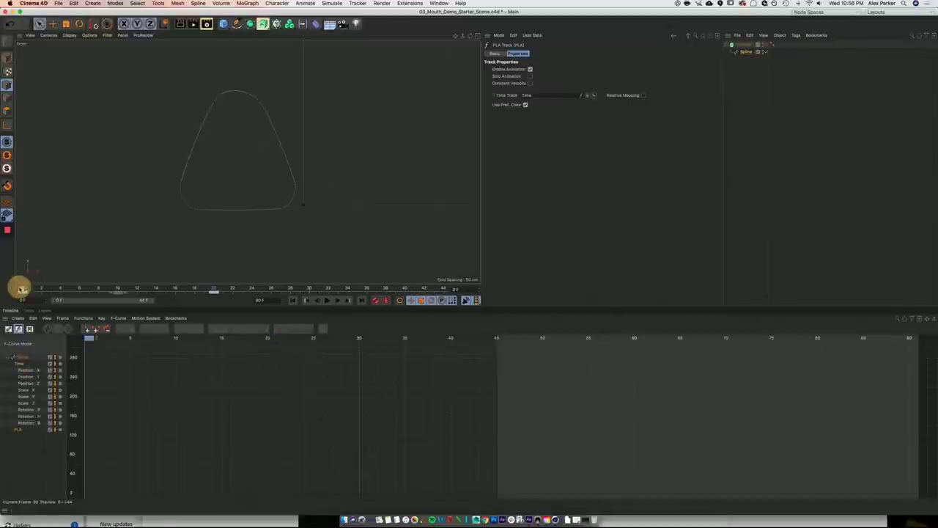
{"action": "left_click", "coordinate": [329, 301]}
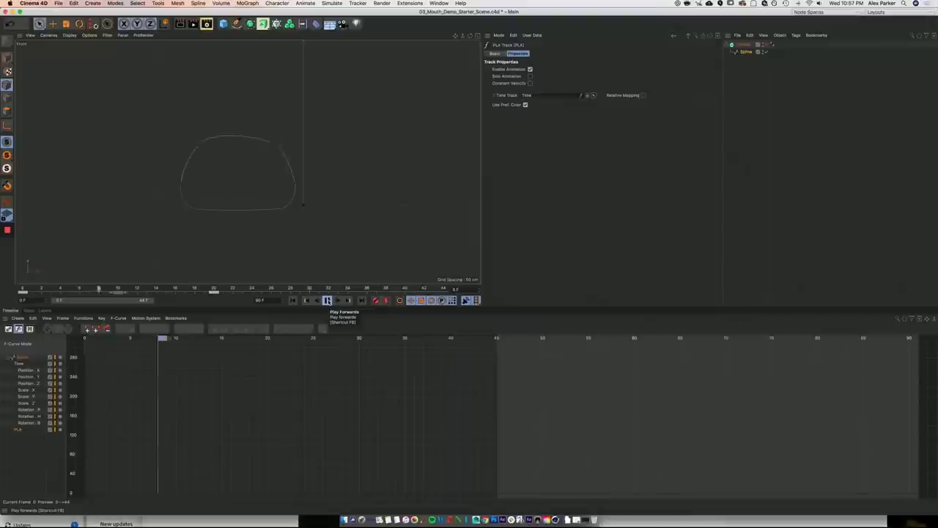
Step: Reshape the Time track into an S-curve: ease the frame 0 key, stretch its right tangent, and set the end key's left tangent to about -11.6 F
{"action": "left_click", "coordinate": [20, 363]}
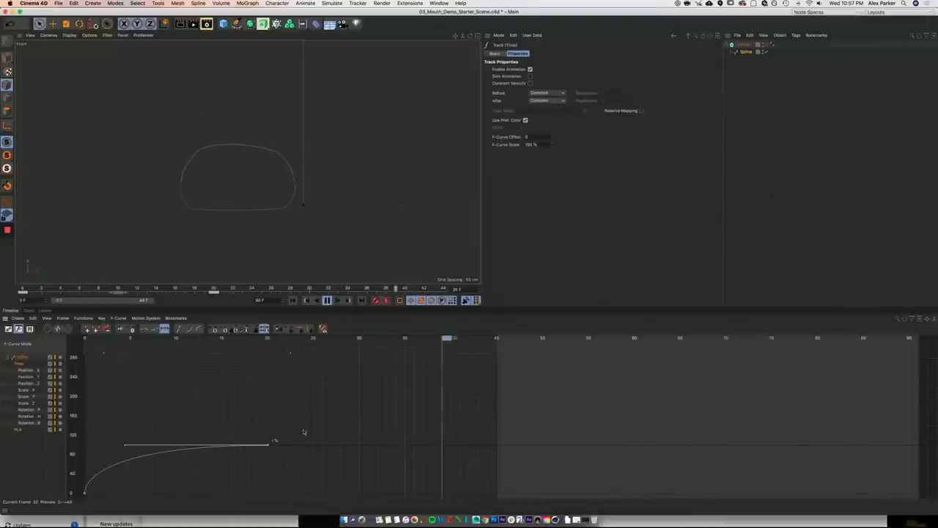
{"action": "left_click", "coordinate": [327, 301]}
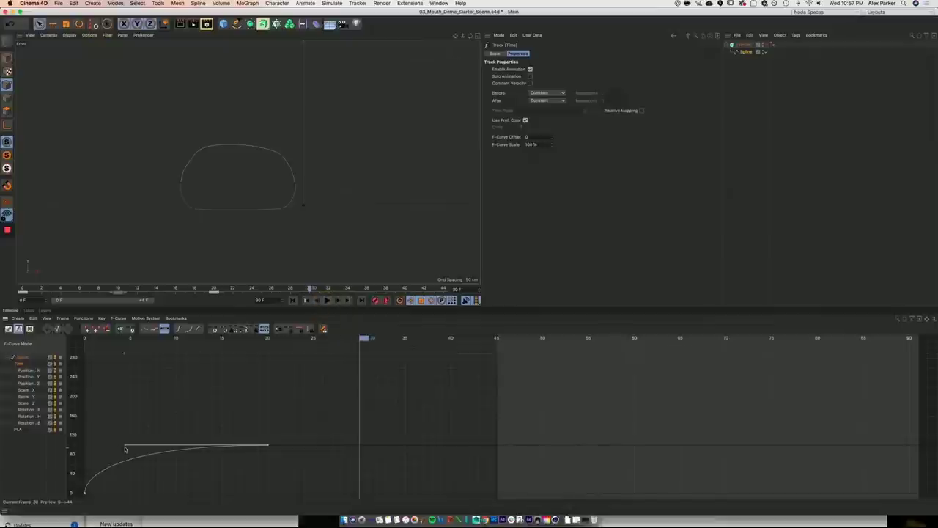
{"action": "left_click_drag", "start_coordinate": [125, 444], "coordinate": [232, 445]}
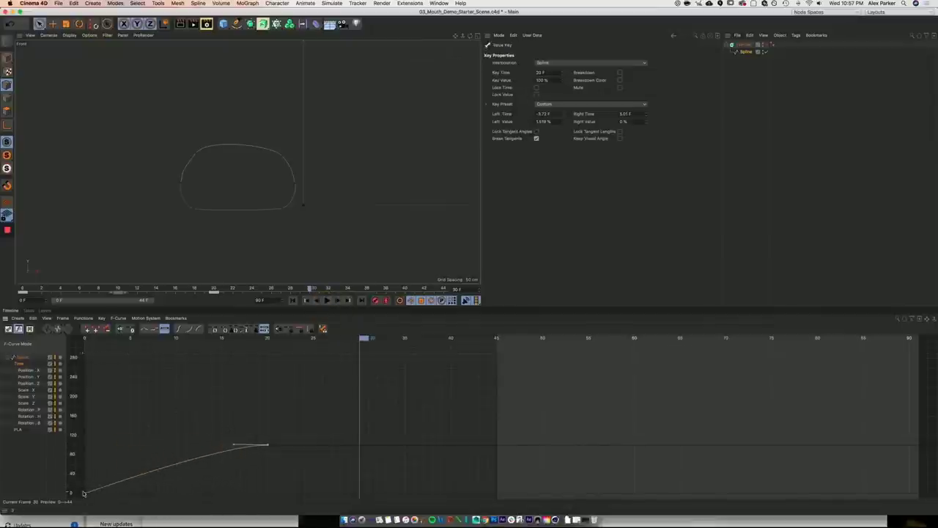
{"action": "left_click", "coordinate": [85, 492]}
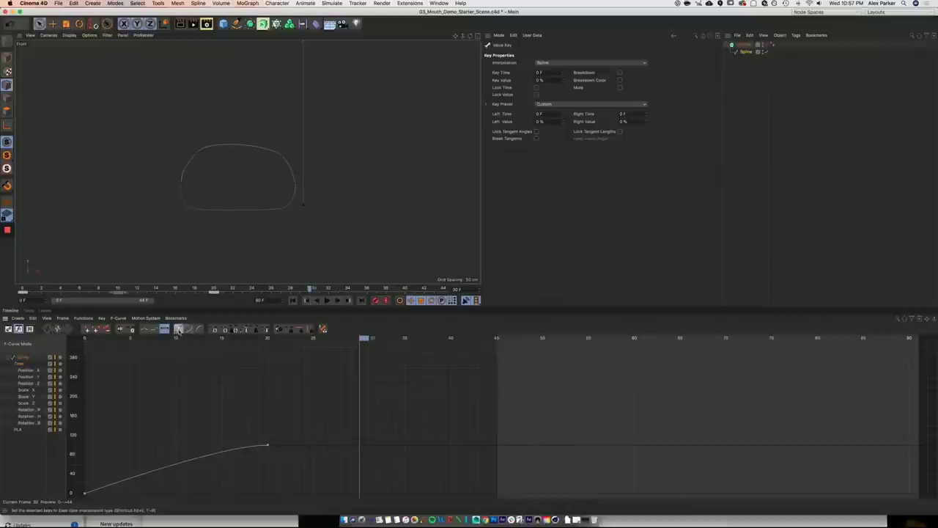
{"action": "left_click", "coordinate": [179, 329]}
{"action": "left_click_drag", "start_coordinate": [132, 494], "coordinate": [182, 492]}
{"action": "left_click", "coordinate": [266, 446]}
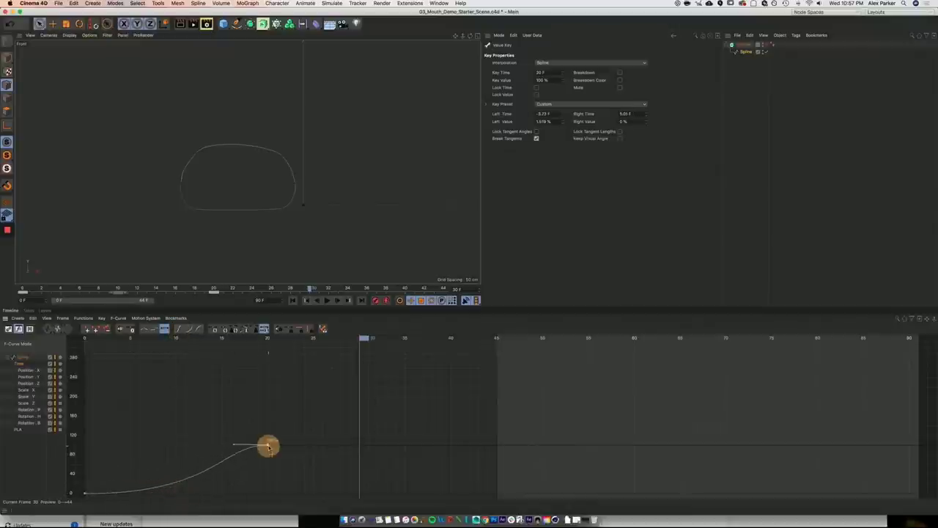
{"action": "left_click_drag", "start_coordinate": [235, 443], "coordinate": [161, 447], "text": "shift"}
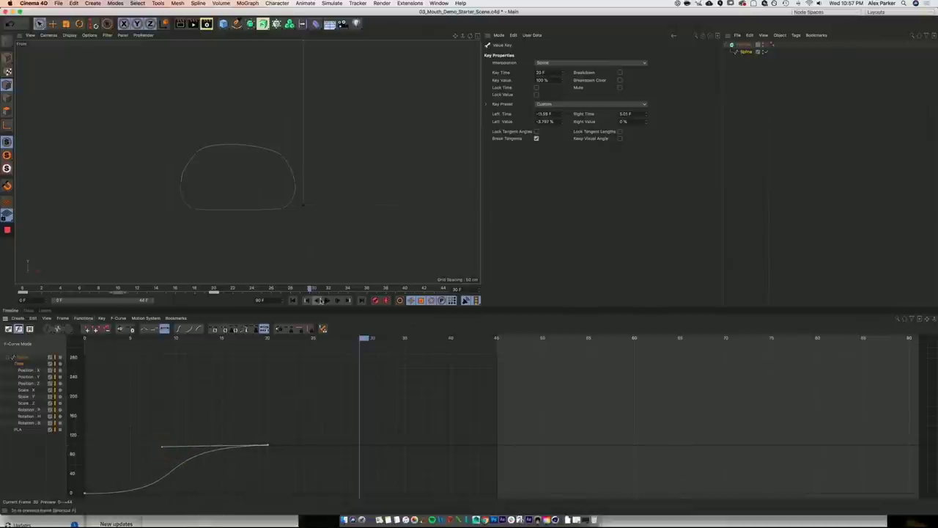
Step: Play the mouth morph with the reshaped easing and return the playhead to frame 0
{"action": "left_click", "coordinate": [327, 300]}
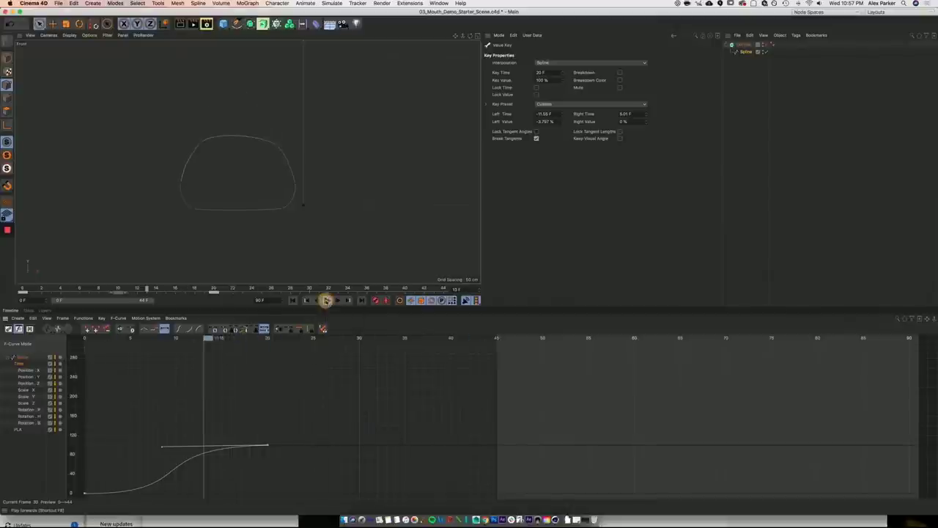
{"action": "left_click", "coordinate": [147, 288]}
{"action": "left_click_drag", "start_coordinate": [148, 288], "coordinate": [22, 289]}
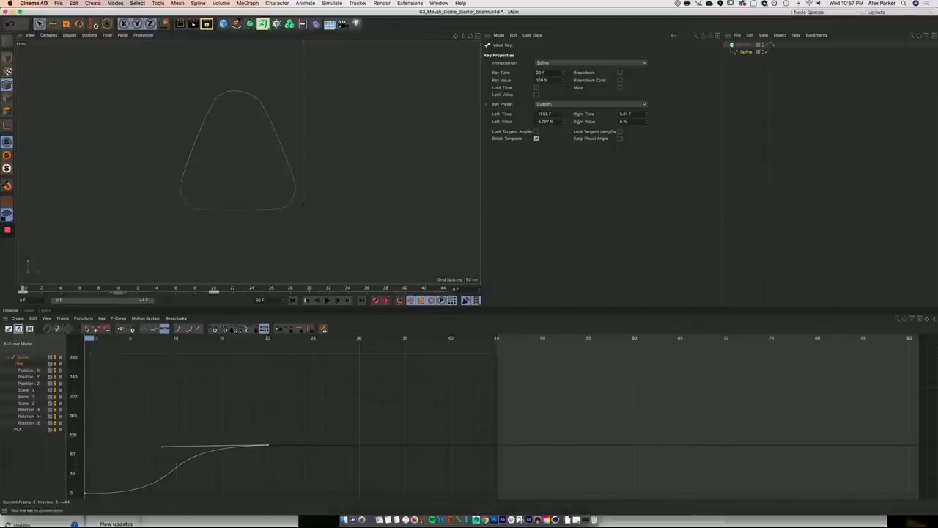
{"action": "mouse_move", "coordinate": [23, 289]}
{"action": "left_mouse_down"}
{"action": "mouse_move", "coordinate": [205, 286]}
{"action": "mouse_move", "coordinate": [23, 289]}
{"action": "left_mouse_up"}
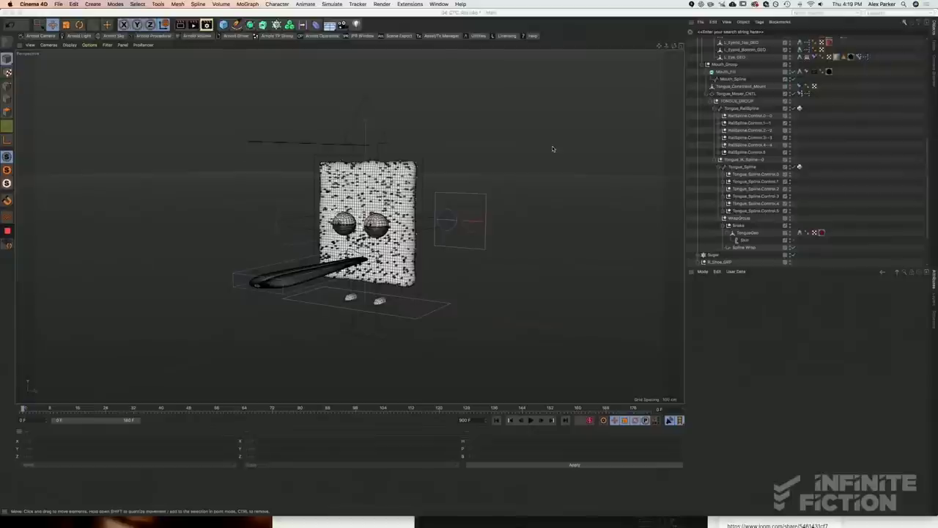
Step: Switch to the 04_CTC_Rig scene and inspect the Mouth_Fill extrude, its Mouth_Spline child and its Clamp constraint tag
{"action": "scroll", "coordinate": [393, 264], "scroll_direction": "up", "scroll_amount": 3}
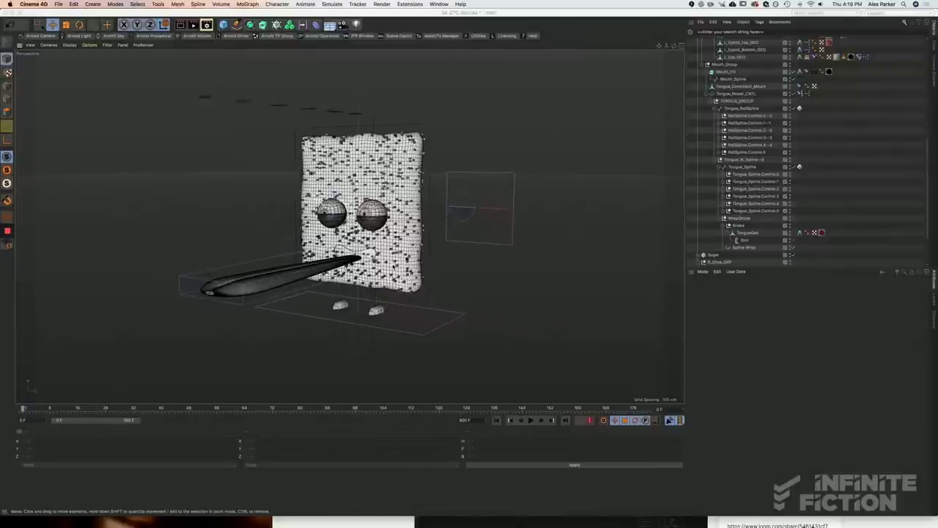
{"action": "left_click", "coordinate": [509, 269]}
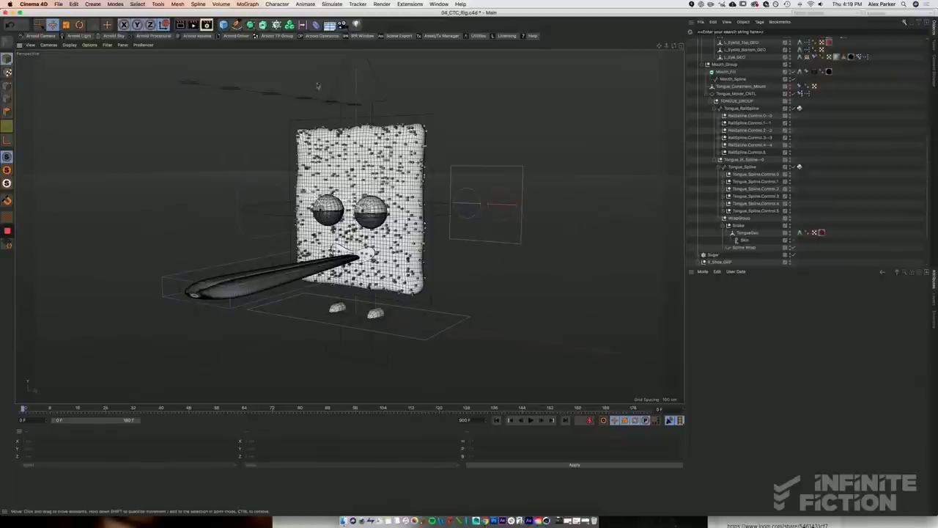
{"action": "left_click_drag", "start_coordinate": [25, 407], "coordinate": [4, 366]}
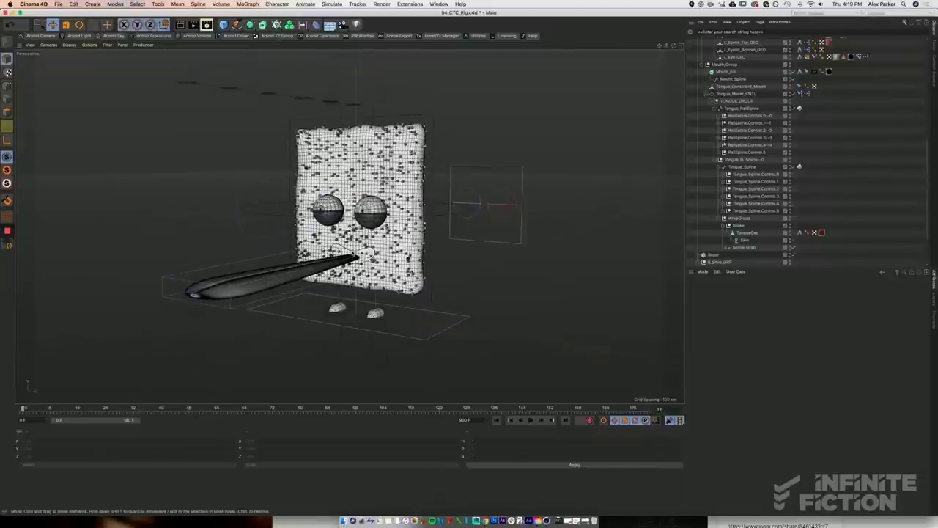
{"action": "left_click", "coordinate": [352, 255]}
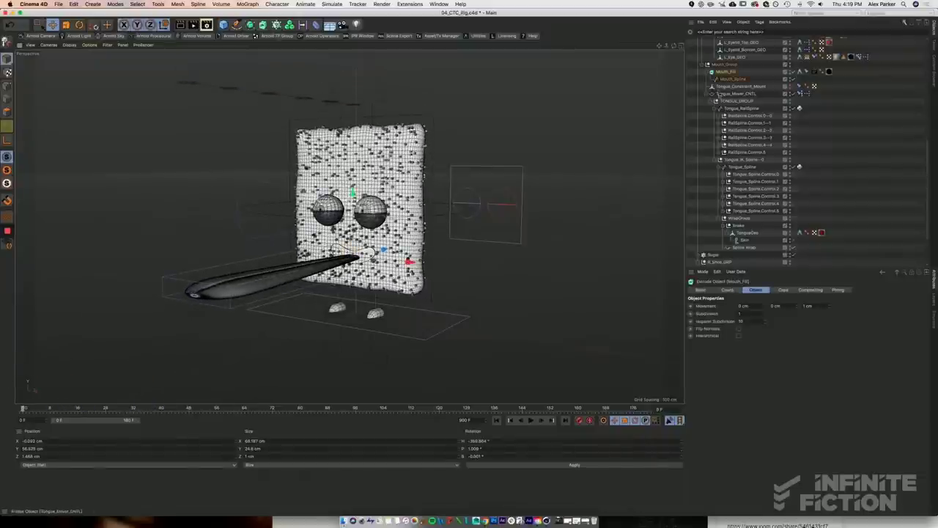
{"action": "left_click", "coordinate": [731, 80]}
{"action": "left_click_drag", "start_coordinate": [731, 80], "coordinate": [726, 73]}
{"action": "left_click", "coordinate": [808, 71]}
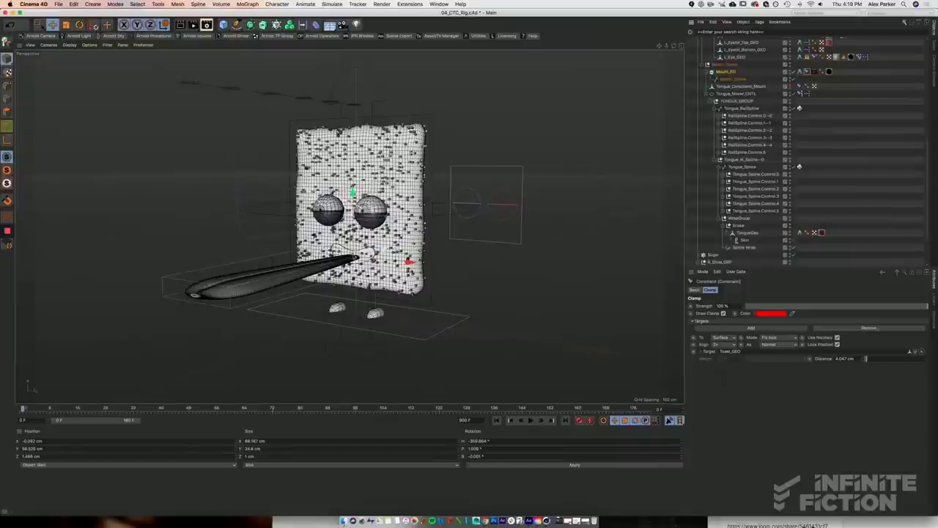
Step: Rotate Mouth_Spline across the toast's face and move it to about X -30.6 cm, Y 3.1 cm
{"action": "left_click", "coordinate": [729, 78]}
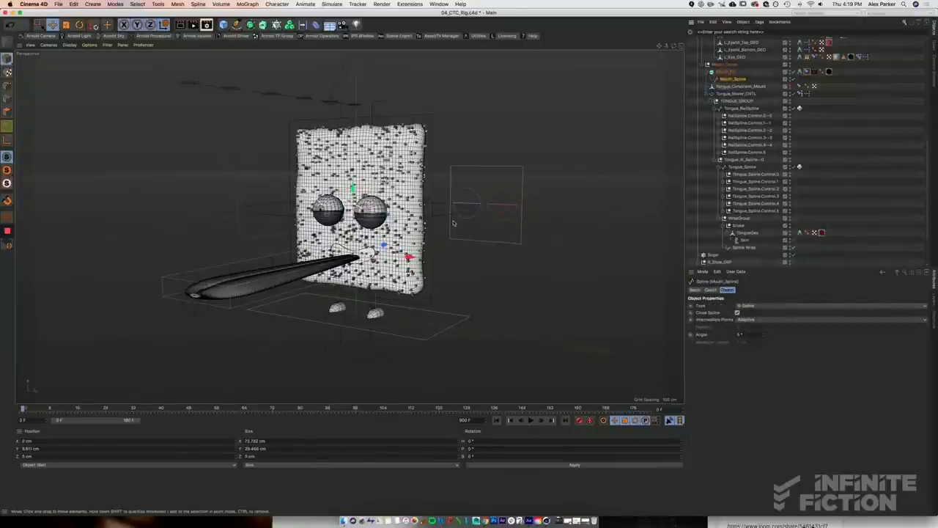
{"action": "left_click_drag", "start_coordinate": [380, 227], "coordinate": [405, 213]}
{"action": "key", "text": "r"}
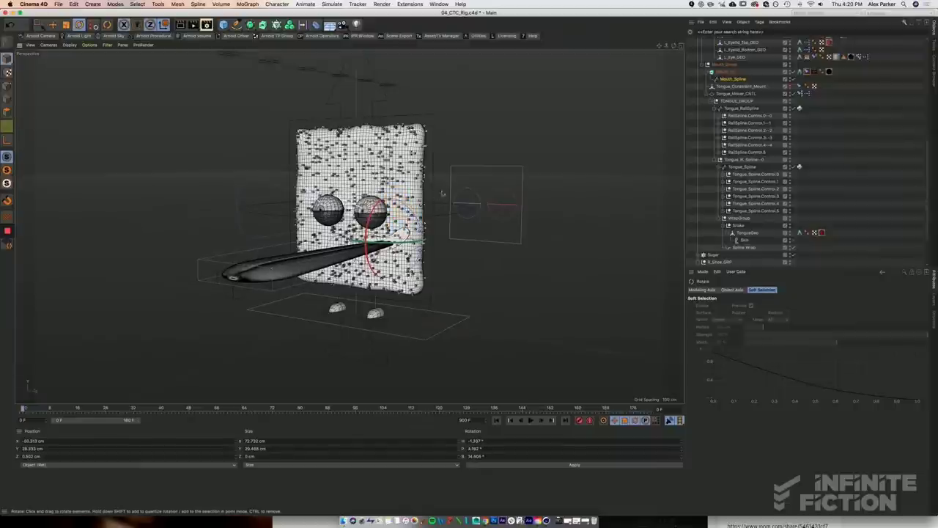
{"action": "mouse_move", "coordinate": [401, 233]}
{"action": "left_mouse_down"}
{"action": "mouse_move", "coordinate": [411, 212]}
{"action": "mouse_move", "coordinate": [403, 224]}
{"action": "left_mouse_up"}
{"action": "mouse_move", "coordinate": [486, 318]}
{"action": "left_mouse_down", "text": "alt"}
{"action": "mouse_move", "coordinate": [524, 313]}
{"action": "mouse_move", "coordinate": [475, 315]}
{"action": "mouse_move", "coordinate": [485, 313]}
{"action": "left_mouse_up", "text": "alt"}
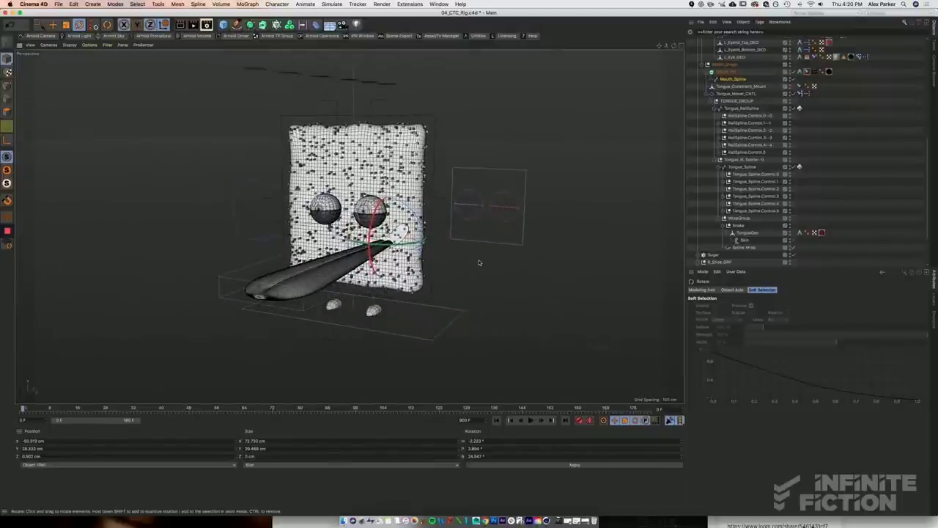
{"action": "key", "text": "e"}
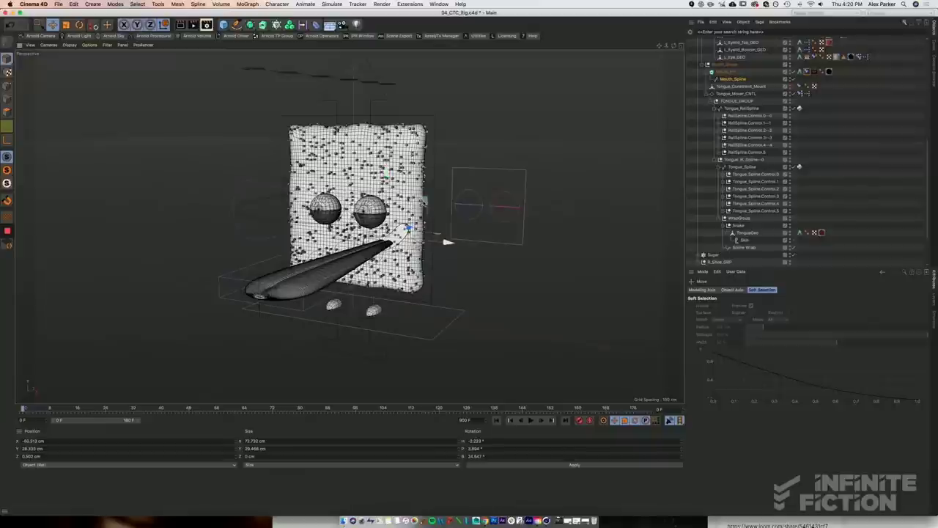
{"action": "left_click_drag", "start_coordinate": [417, 209], "coordinate": [434, 261]}
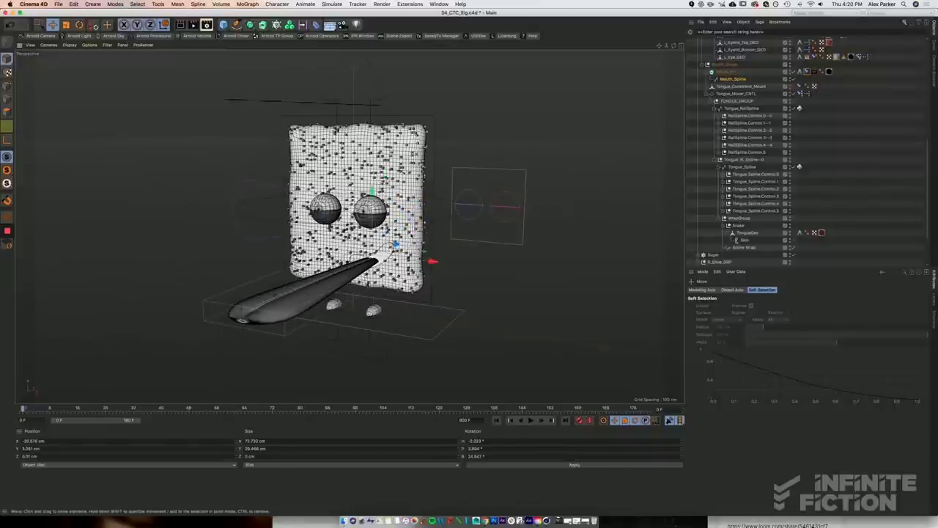
Step: Examine from the front and side how the mouth sits on the toast surface and how the tongue attaches to it
{"action": "scroll", "coordinate": [409, 243], "scroll_direction": "up", "scroll_amount": 10}
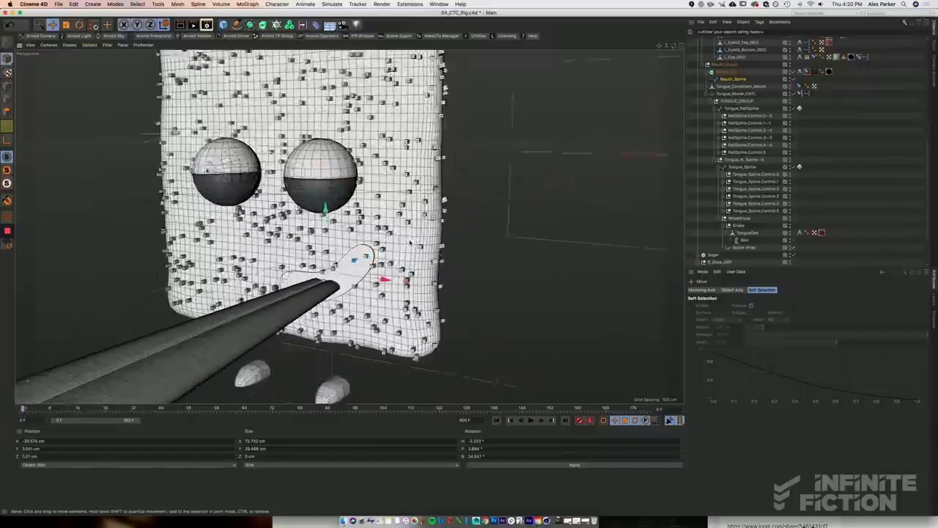
{"action": "left_click_drag", "start_coordinate": [350, 267], "coordinate": [267, 260], "text": "alt"}
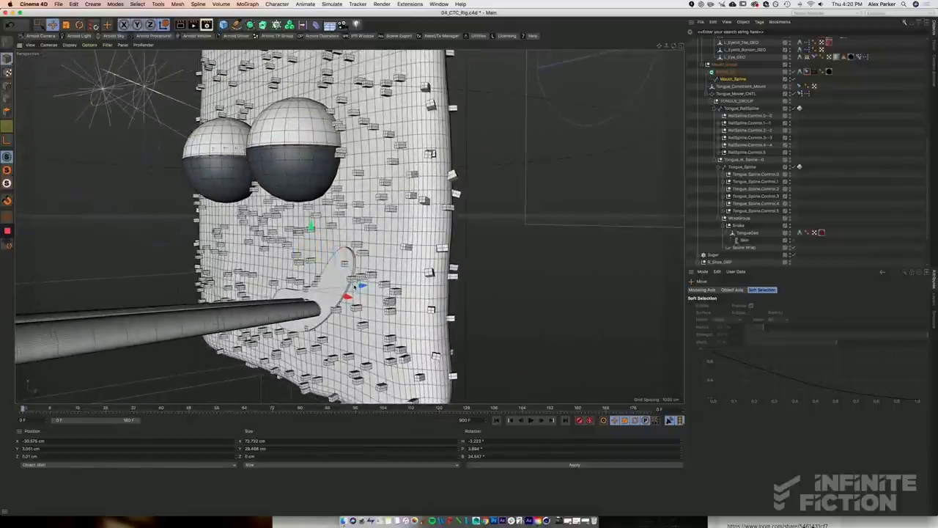
{"action": "left_click_drag", "start_coordinate": [335, 286], "coordinate": [392, 287], "text": "alt"}
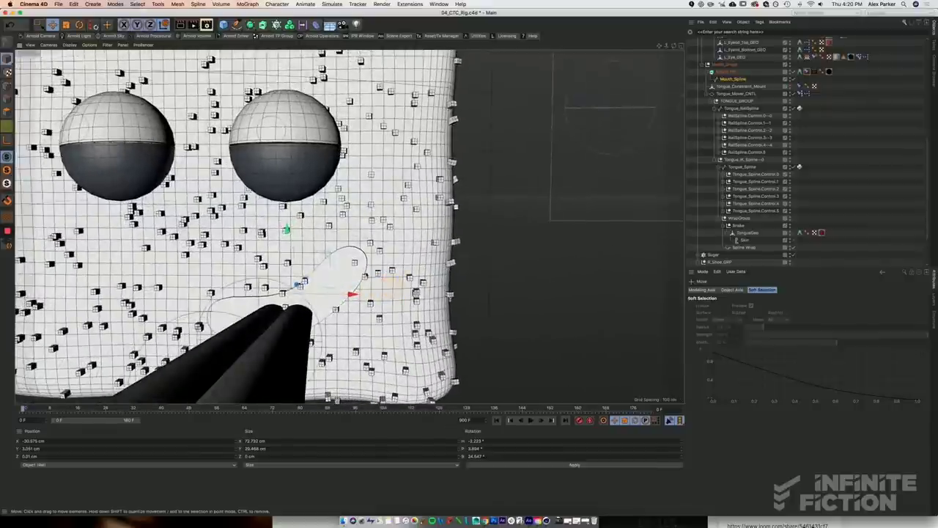
{"action": "scroll", "coordinate": [367, 283], "scroll_direction": "down", "scroll_amount": 5}
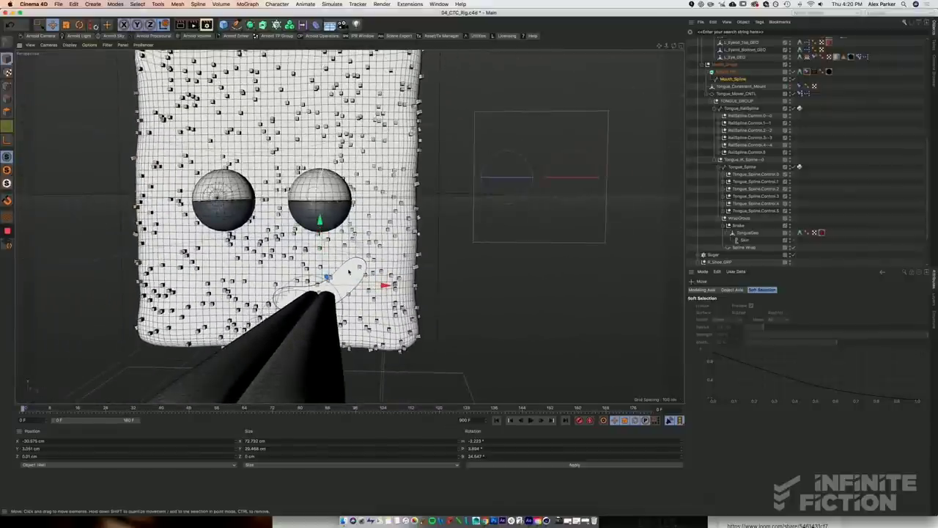
{"action": "scroll", "coordinate": [349, 272], "scroll_direction": "down", "scroll_amount": 3}
{"action": "scroll", "coordinate": [349, 272], "scroll_direction": "down", "scroll_amount": 3}
{"action": "middle_click_drag", "start_coordinate": [347, 248], "coordinate": [368, 241], "text": "alt"}
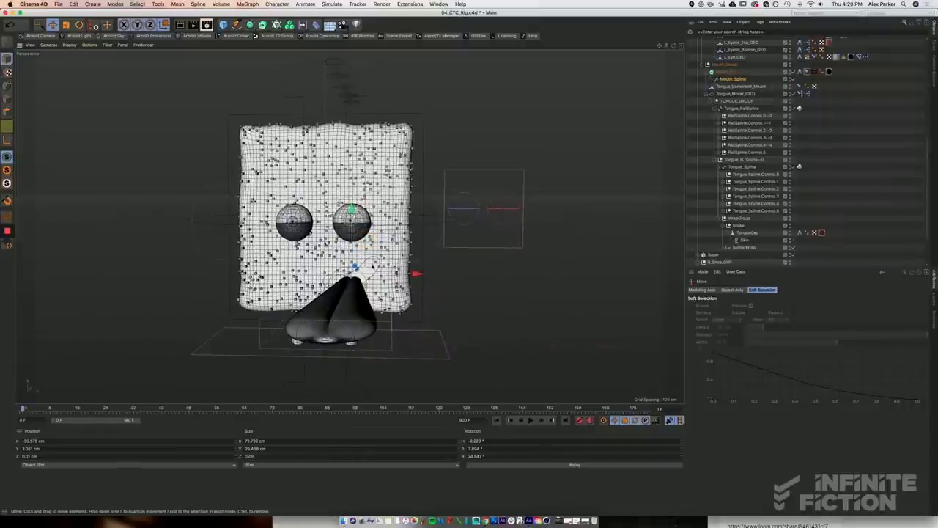
{"action": "left_click_drag", "start_coordinate": [366, 264], "coordinate": [364, 271], "text": "alt"}
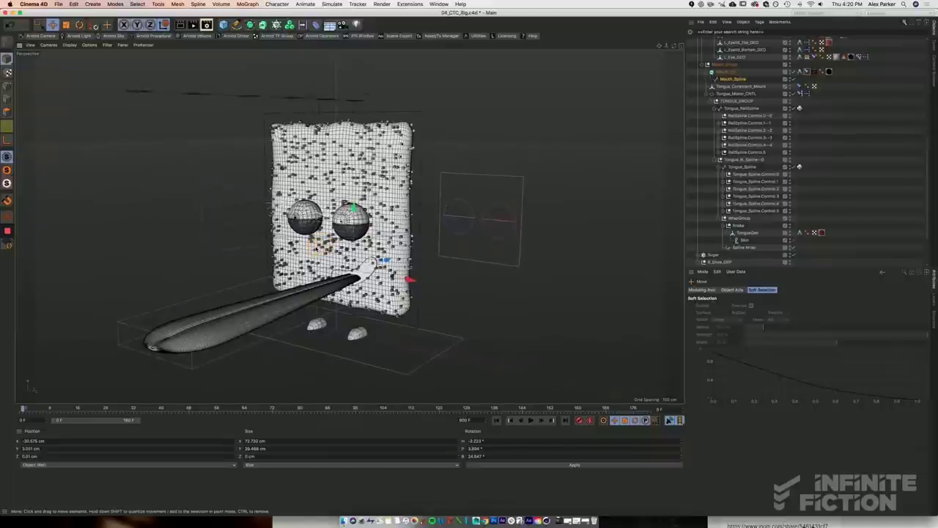
{"action": "scroll", "coordinate": [363, 271], "scroll_direction": "up", "scroll_amount": 3}
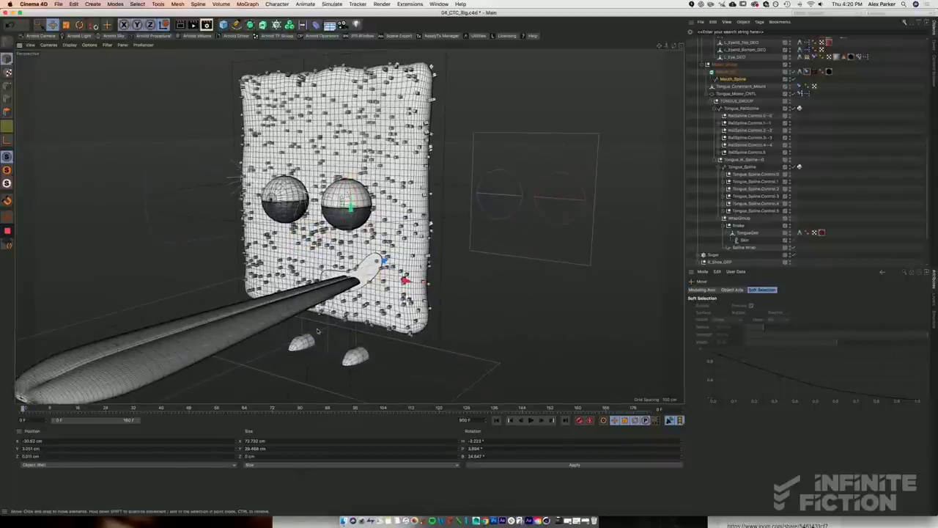
{"action": "scroll", "coordinate": [377, 244], "scroll_direction": "up", "scroll_amount": 5}
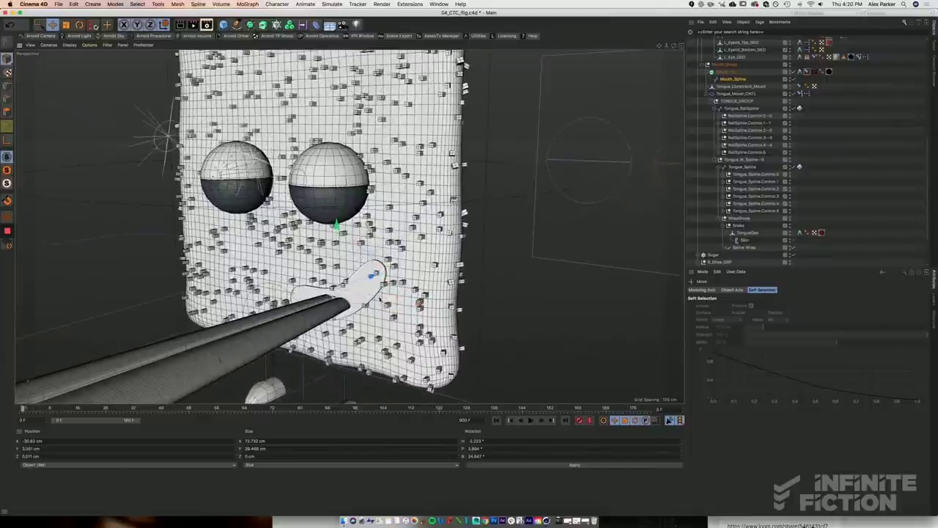
{"action": "left_click_drag", "start_coordinate": [376, 243], "coordinate": [357, 245], "text": "alt"}
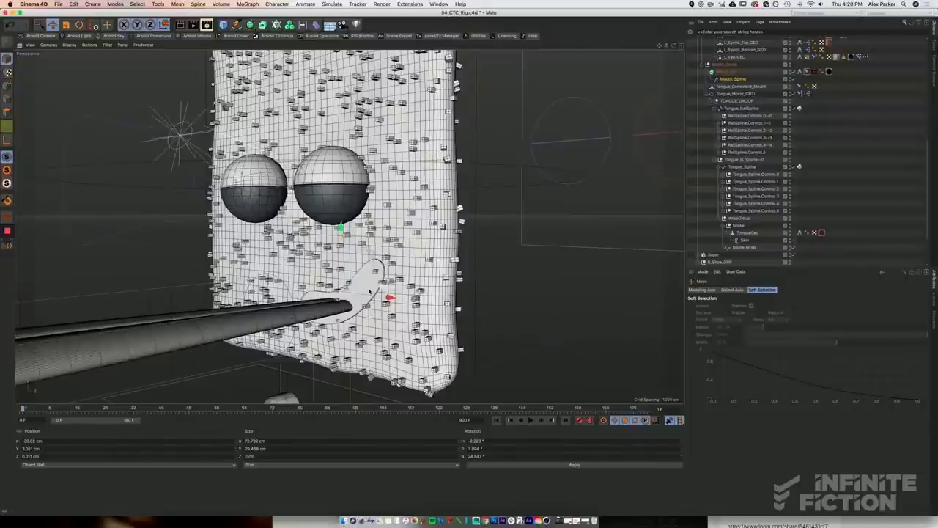
Step: Try a deeper Z movement on the Mouth_Fill extrude and reset it to 1 cm
{"action": "left_click", "coordinate": [368, 283]}
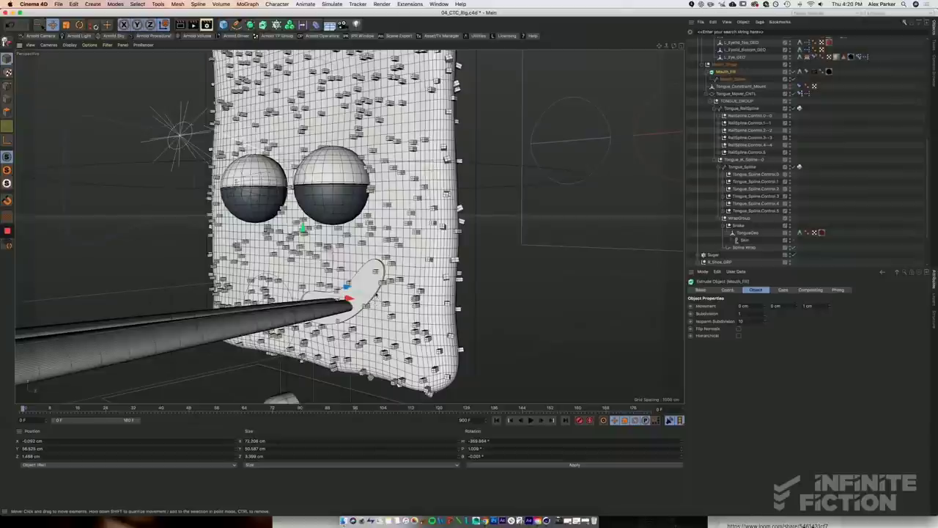
{"action": "left_click_drag", "start_coordinate": [377, 293], "coordinate": [422, 296], "text": "alt"}
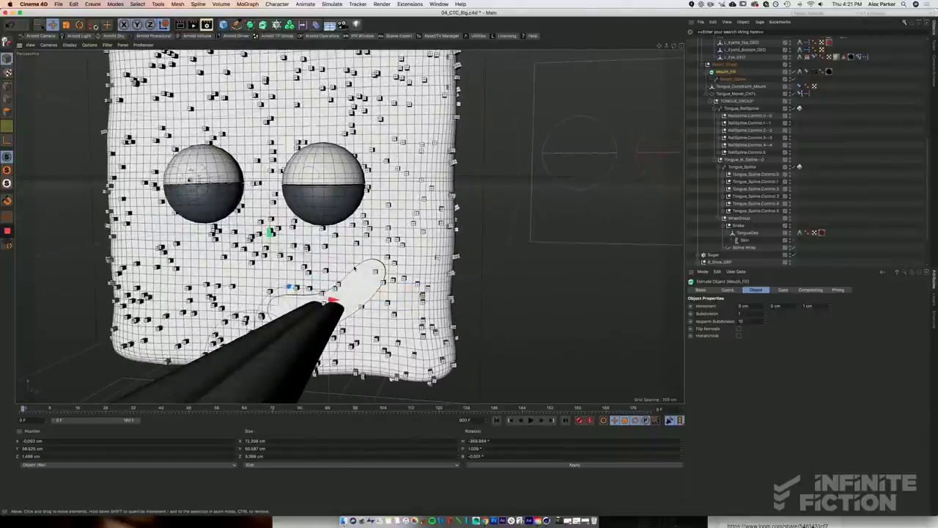
{"action": "scroll", "coordinate": [349, 273], "scroll_direction": "down", "scroll_amount": 5}
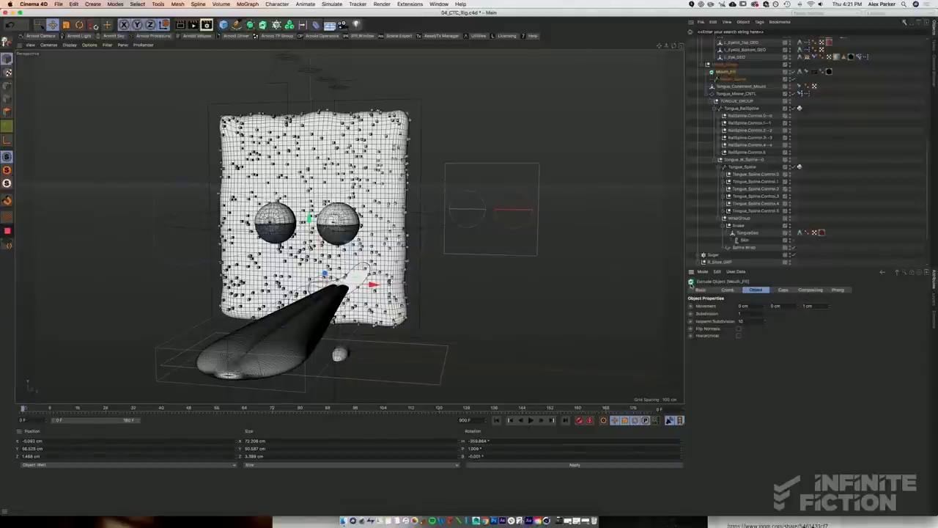
{"action": "key", "text": "shift+Up"}
{"action": "left_click_drag", "start_coordinate": [690, 285], "coordinate": [664, 286]}
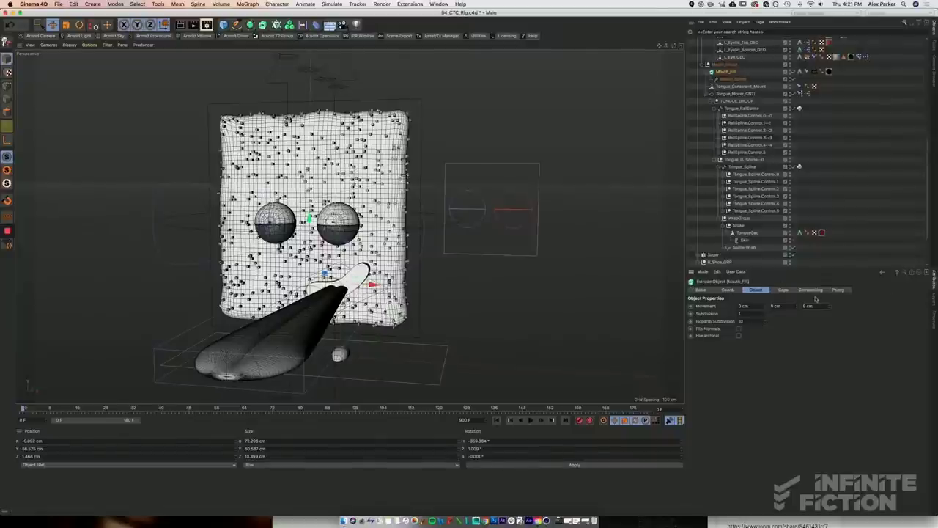
{"action": "type", "text": "1"}
{"action": "key", "text": "Return"}
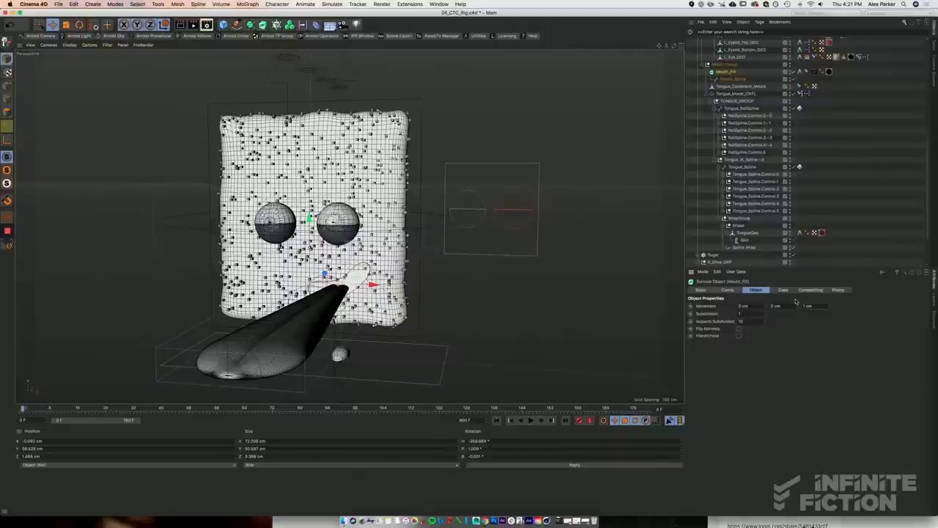
Step: Move Mouth_Spline up the toast's face to about X -32 cm, Y 14.5 cm so the attached tongue follows
{"action": "left_click", "coordinate": [503, 325]}
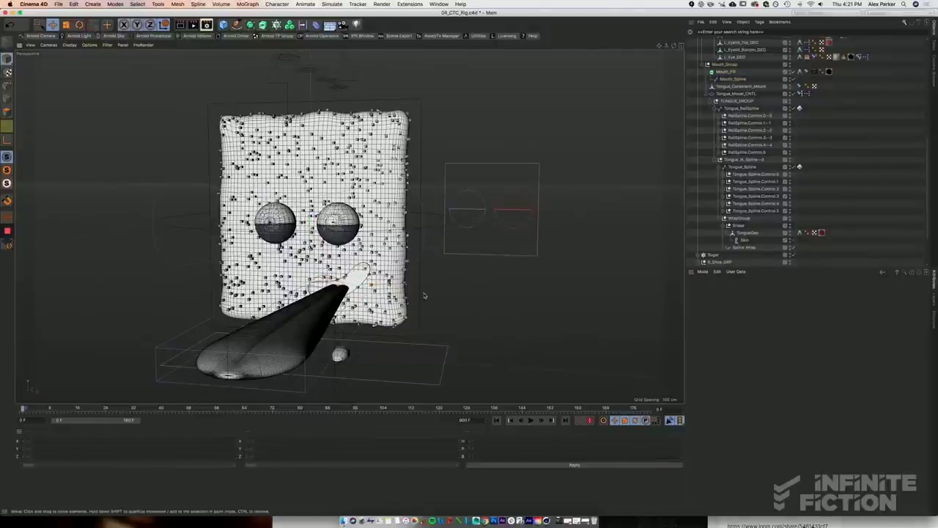
{"action": "mouse_move", "coordinate": [423, 295]}
{"action": "left_mouse_down", "text": "alt"}
{"action": "mouse_move", "coordinate": [398, 289]}
{"action": "mouse_move", "coordinate": [408, 304]}
{"action": "left_mouse_up", "text": "alt"}
{"action": "left_click", "coordinate": [219, 361]}
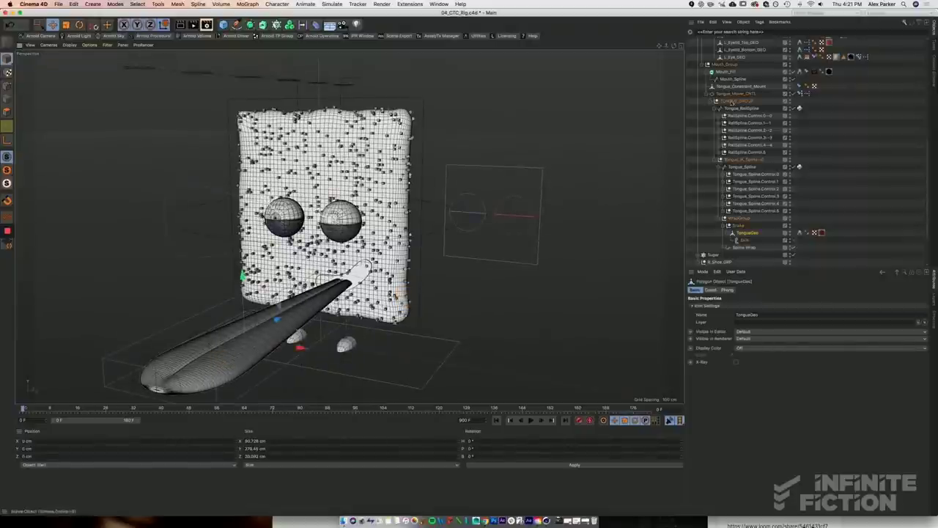
{"action": "left_click", "coordinate": [727, 78]}
{"action": "left_click_drag", "start_coordinate": [366, 266], "coordinate": [382, 229]}
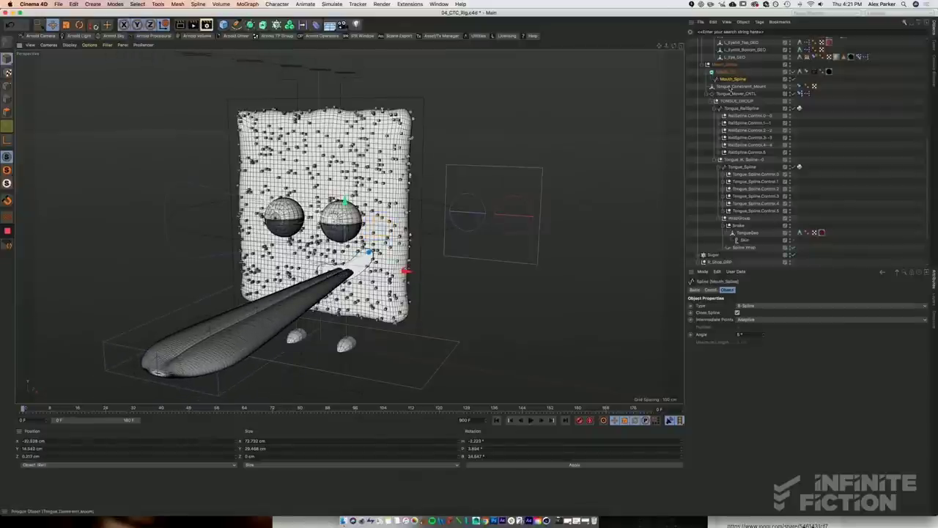
Step: Inspect the TongueGeo mesh and the Tongue_Constraint_Mount polygon that anchors the tongue to the mouth
{"action": "scroll", "coordinate": [751, 168], "scroll_direction": "down", "scroll_amount": 1}
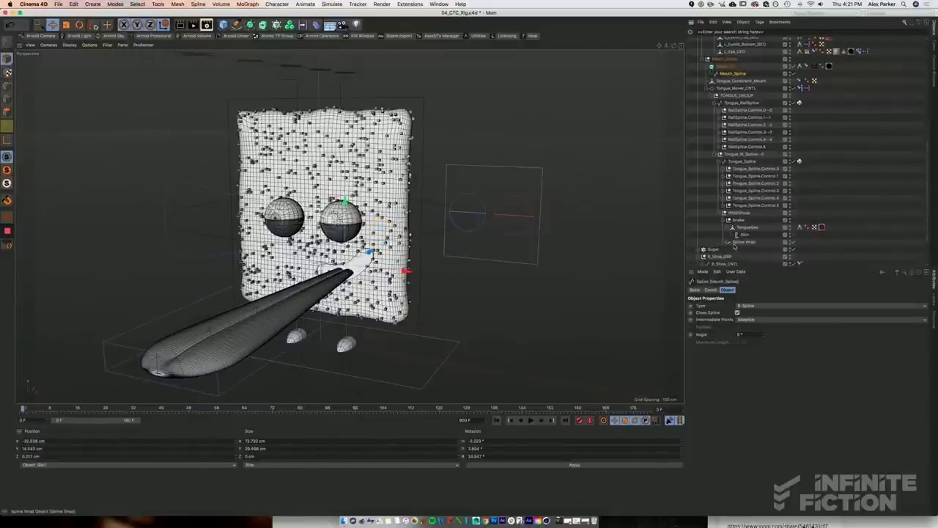
{"action": "left_click", "coordinate": [742, 229]}
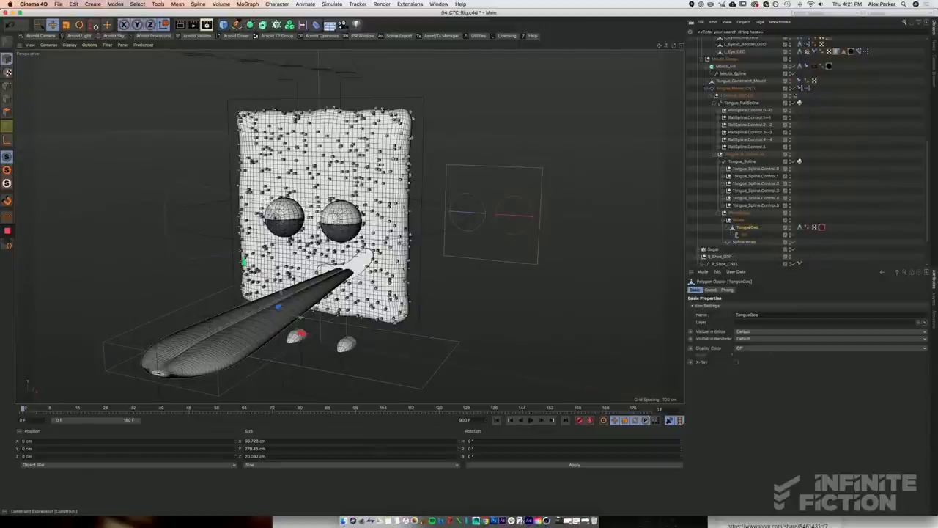
{"action": "left_click", "coordinate": [733, 81]}
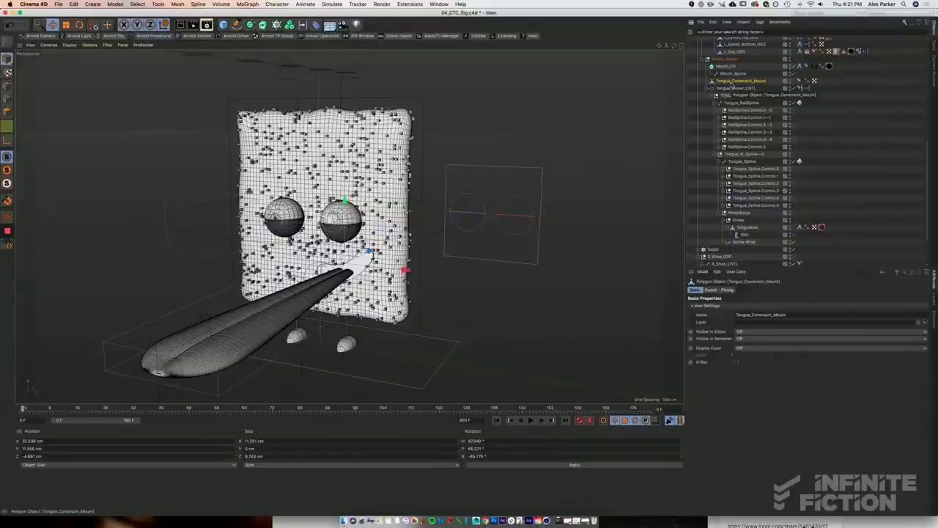
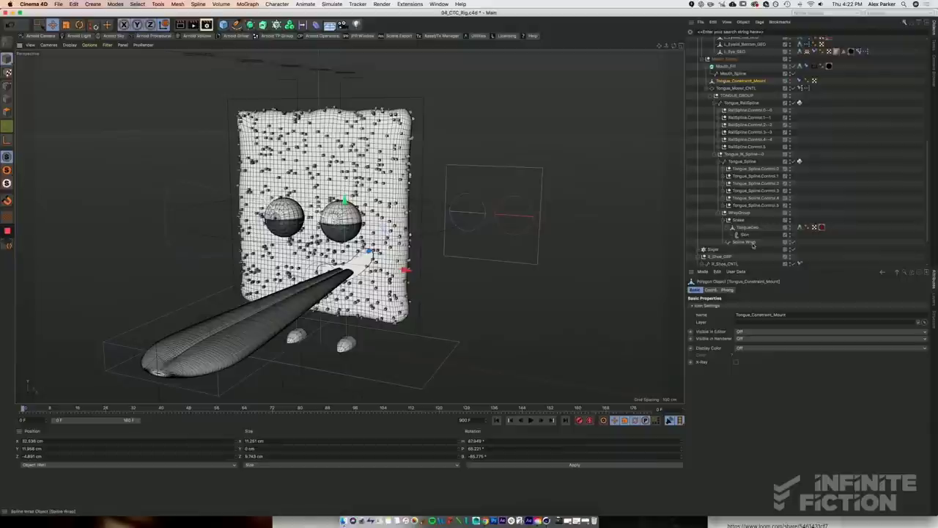
Step: Disable the Spline Wrap deformer to compare the tongue's undeformed shape, and enable it again
{"action": "left_click", "coordinate": [744, 242]}
{"action": "left_click", "coordinate": [793, 243]}
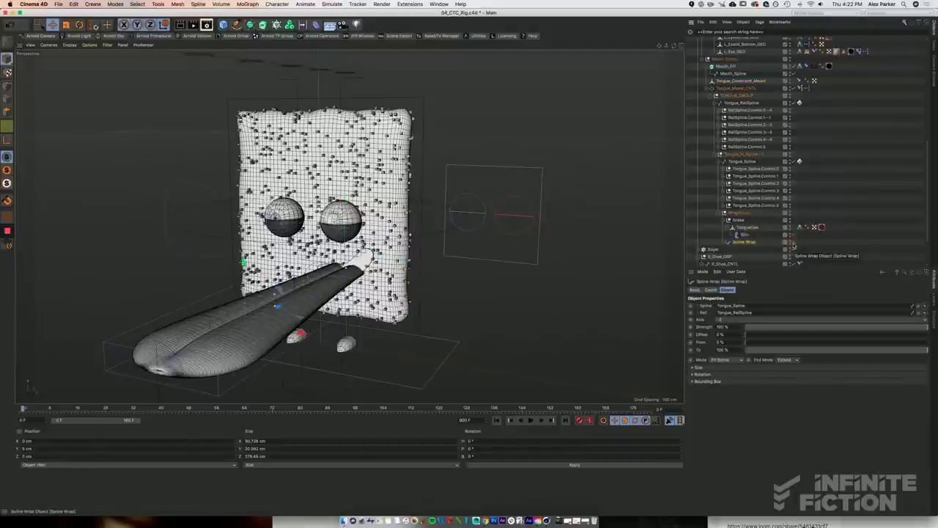
{"action": "right_click_drag", "start_coordinate": [346, 272], "coordinate": [302, 290], "text": "alt"}
{"action": "left_click_drag", "start_coordinate": [302, 290], "coordinate": [348, 306], "text": "alt"}
{"action": "right_click_drag", "start_coordinate": [348, 306], "coordinate": [341, 330], "text": "alt"}
{"action": "middle_click_drag", "start_coordinate": [341, 330], "coordinate": [339, 308], "text": "alt"}
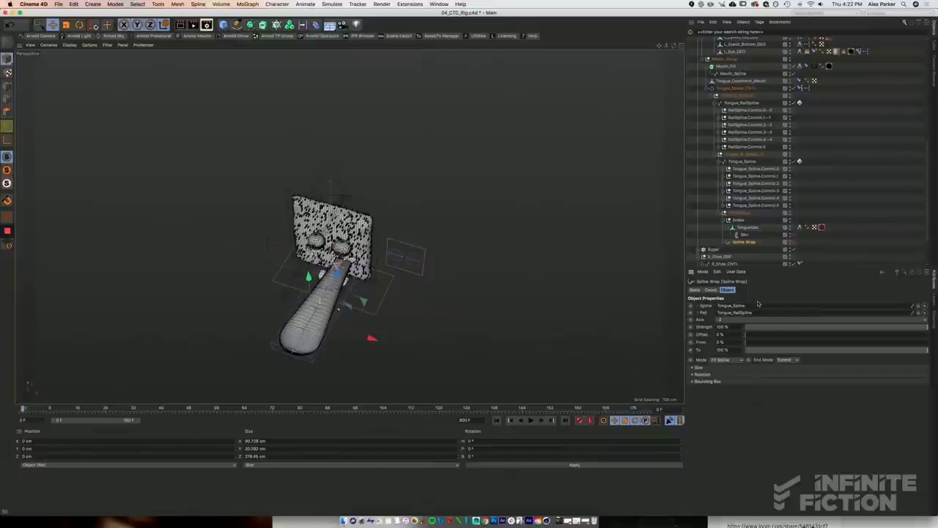
{"action": "left_click", "coordinate": [793, 242]}
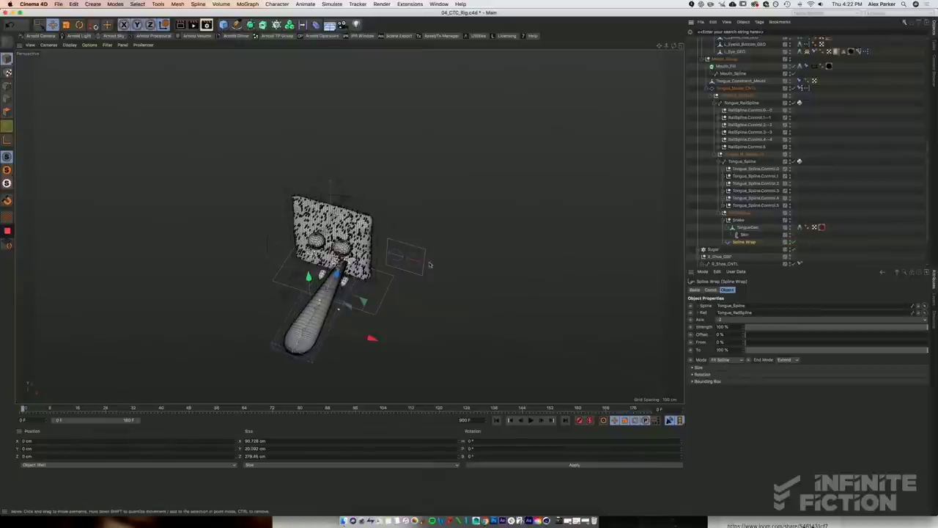
Step: Try raising Tongue_Spline.Control.4 along Y to bend the tongue near its tip, and bring it back to Y 0 cm
{"action": "left_click_drag", "start_coordinate": [371, 337], "coordinate": [308, 269], "text": "alt"}
{"action": "middle_click_drag", "start_coordinate": [275, 270], "coordinate": [330, 280], "text": "alt"}
{"action": "left_click_drag", "start_coordinate": [292, 258], "coordinate": [303, 255], "text": "alt"}
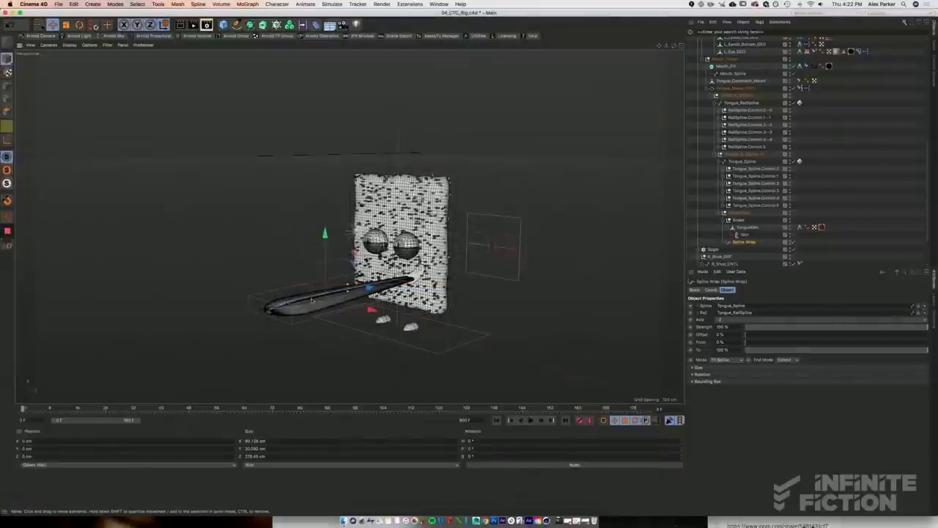
{"action": "left_click_drag", "start_coordinate": [298, 335], "coordinate": [286, 348], "text": "alt"}
{"action": "scroll", "coordinate": [287, 349], "scroll_direction": "up", "scroll_amount": 4}
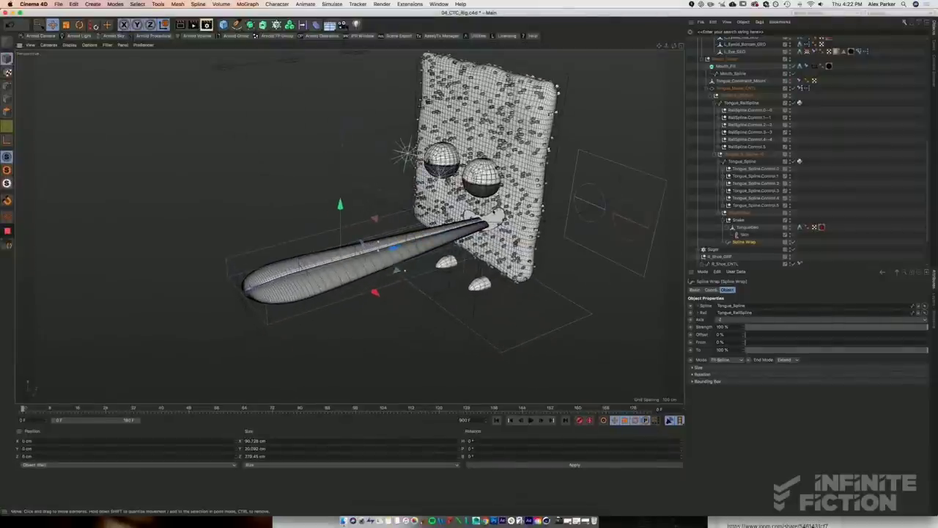
{"action": "left_click_drag", "start_coordinate": [369, 332], "coordinate": [360, 300], "text": "alt"}
{"action": "left_click", "coordinate": [302, 260]}
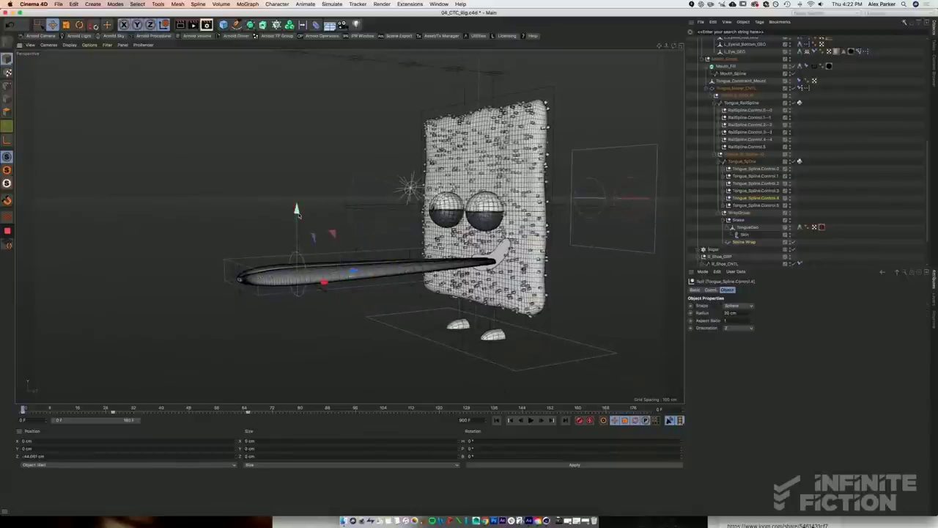
{"action": "left_click_drag", "start_coordinate": [297, 210], "coordinate": [296, 169]}
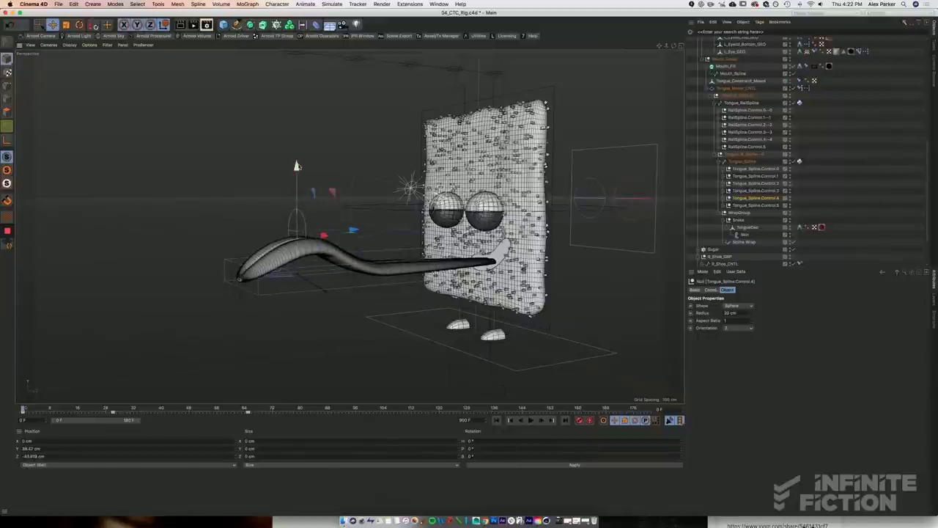
{"action": "left_click_drag", "start_coordinate": [296, 174], "coordinate": [352, 331]}
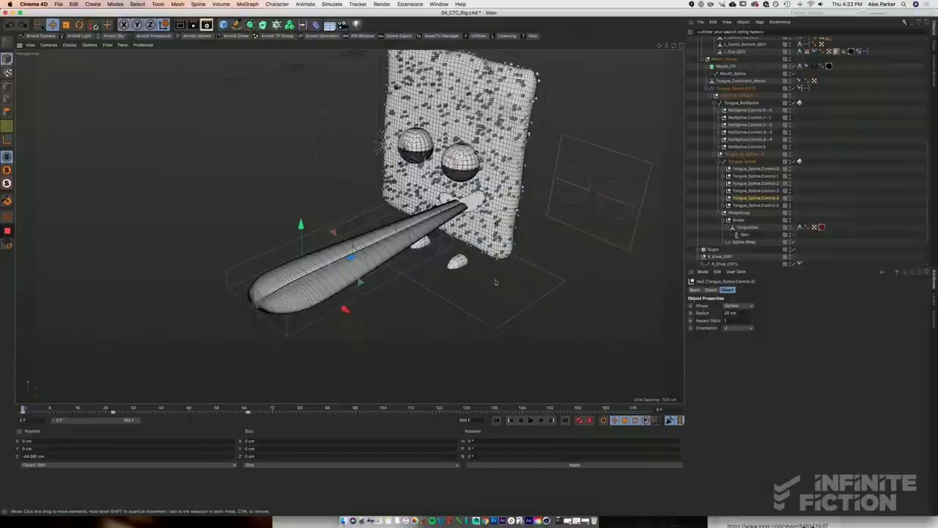
Step: Inspect the Spline Wrap's Size curve, which tapers the tongue along its length, and collapse the Size settings
{"action": "left_click", "coordinate": [742, 242]}
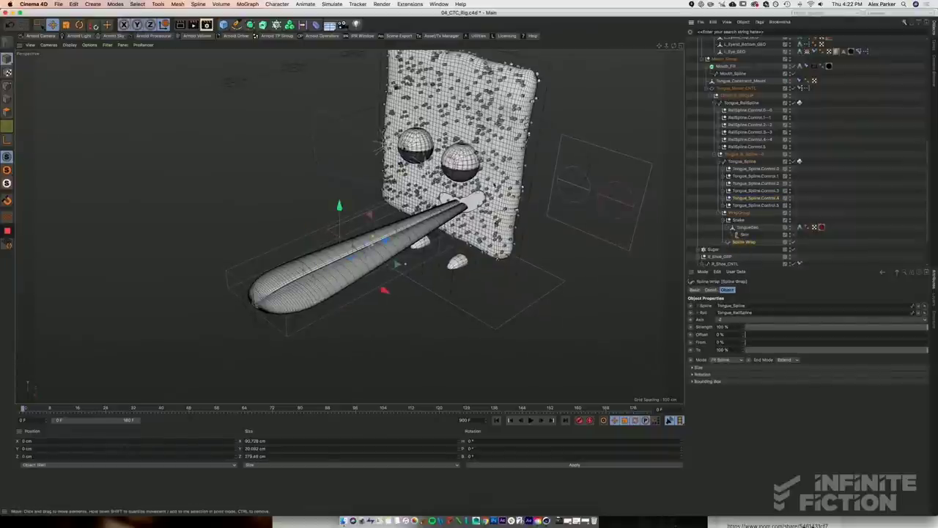
{"action": "left_click", "coordinate": [692, 367]}
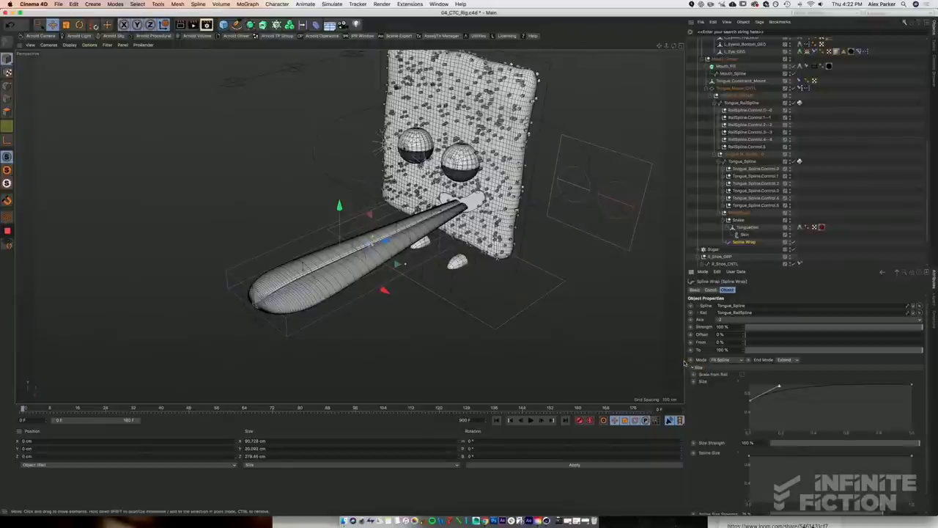
{"action": "mouse_move", "coordinate": [755, 401]}
{"action": "left_mouse_down"}
{"action": "mouse_move", "coordinate": [757, 419]}
{"action": "mouse_move", "coordinate": [748, 379]}
{"action": "mouse_move", "coordinate": [759, 423]}
{"action": "mouse_move", "coordinate": [751, 399]}
{"action": "left_mouse_up"}
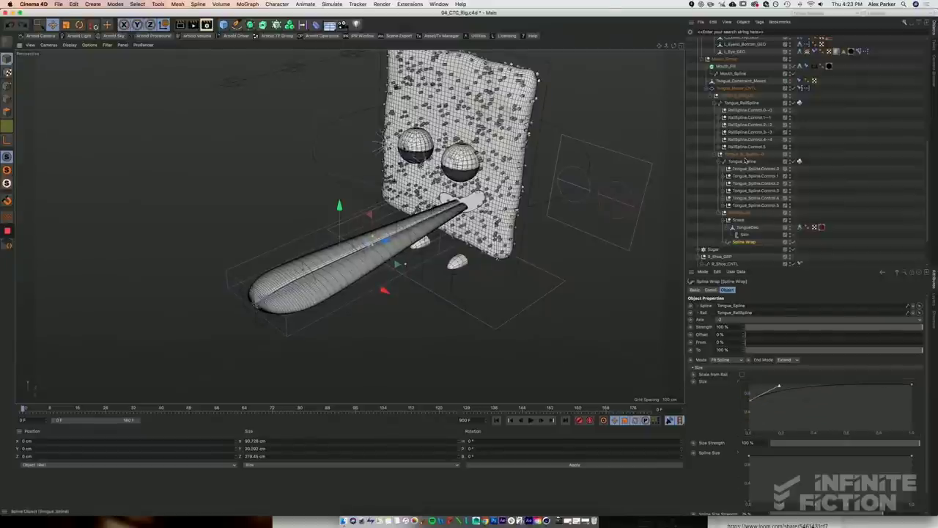
{"action": "left_click", "coordinate": [692, 367]}
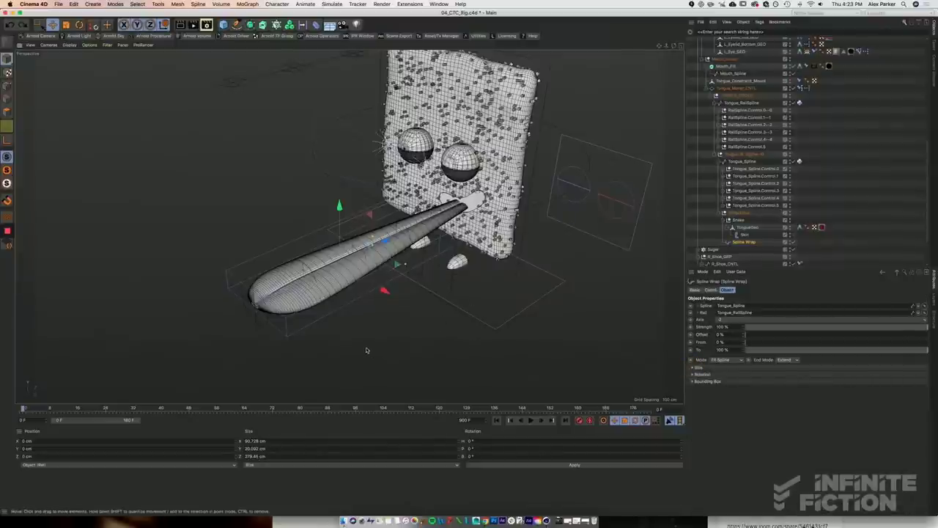
Step: Try raising Tongue_Spline.Control.3 along Y to arch the middle of the tongue
{"action": "left_click_drag", "start_coordinate": [370, 352], "coordinate": [344, 324], "text": "alt"}
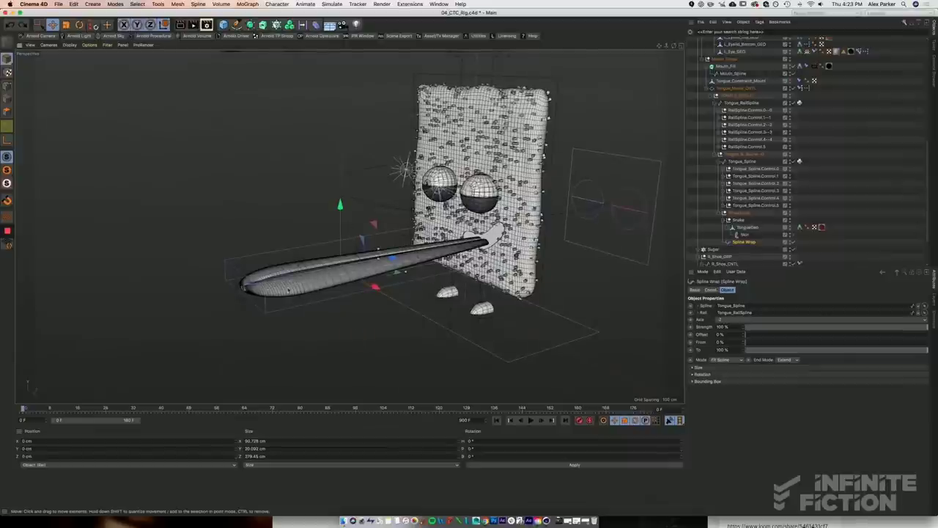
{"action": "middle_click_drag", "start_coordinate": [390, 123], "coordinate": [405, 189], "text": "alt"}
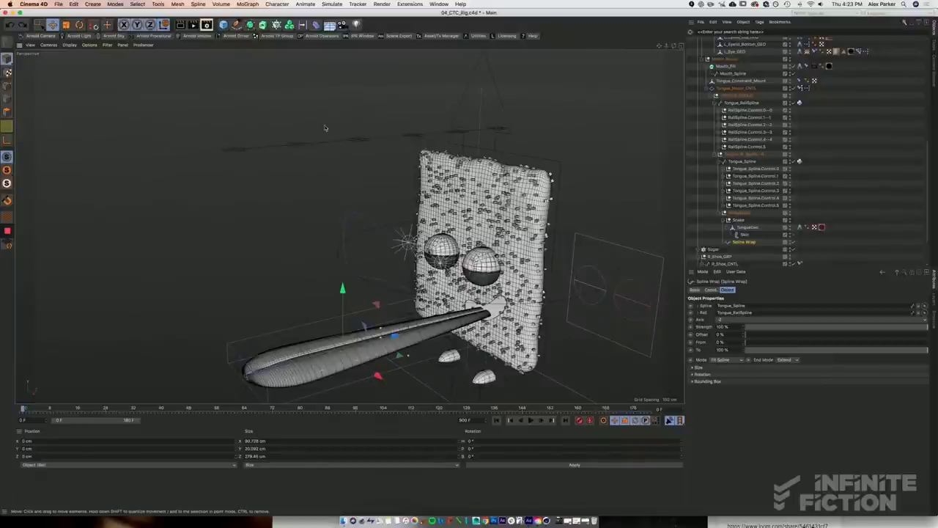
{"action": "left_click", "coordinate": [352, 329]}
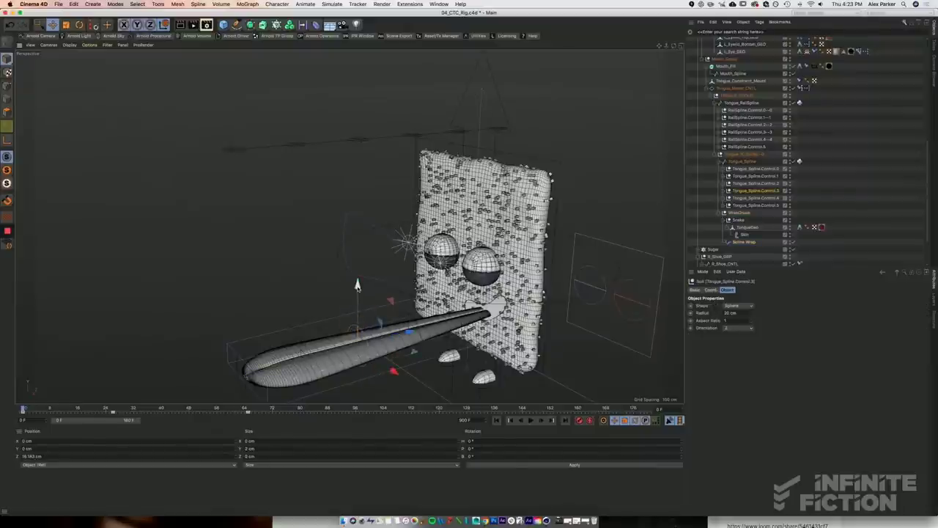
{"action": "left_click_drag", "start_coordinate": [357, 286], "coordinate": [352, 231]}
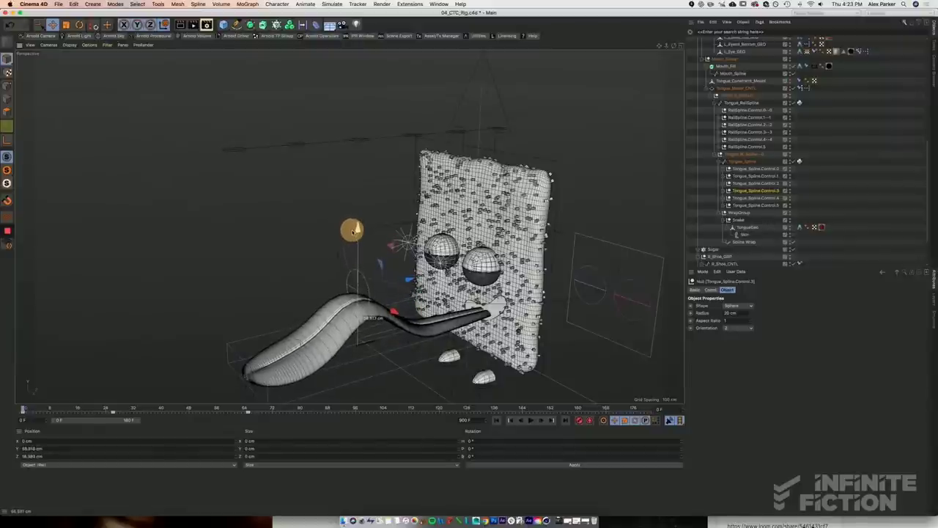
Step: Try moving RailSpline.Control.3 sideways to about X -120.9 cm to twist the tongue, and undo the tongue control changes
{"action": "left_click", "coordinate": [369, 147]}
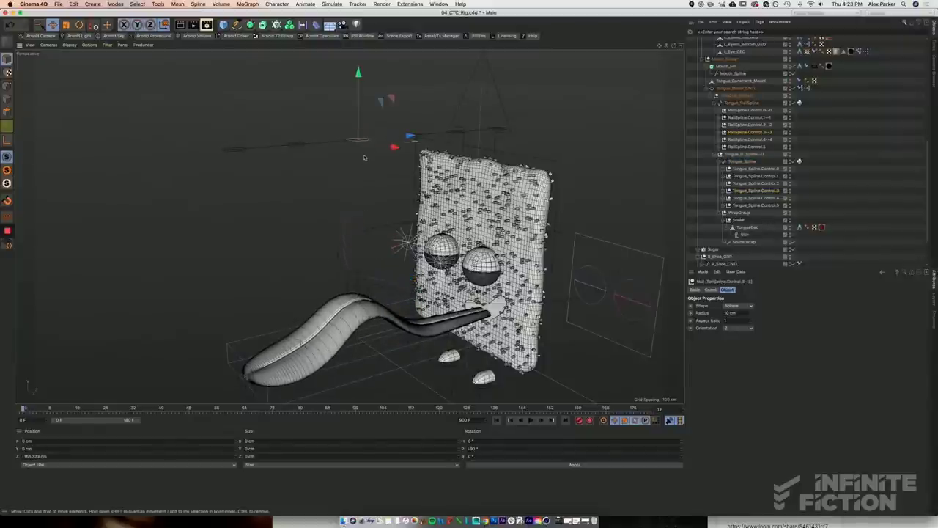
{"action": "left_click_drag", "start_coordinate": [343, 185], "coordinate": [366, 176], "text": "alt"}
{"action": "left_click_drag", "start_coordinate": [410, 147], "coordinate": [317, 149]}
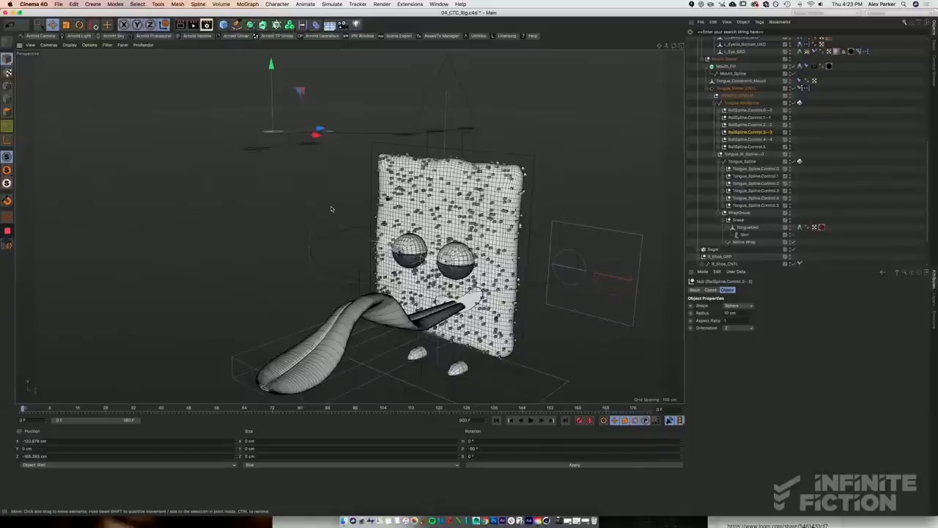
{"action": "key", "text": "super+z"}
Step: Examine up close and from the side how the base of the tongue meets the mouth surface
{"action": "left_click_drag", "start_coordinate": [289, 322], "coordinate": [372, 289], "text": "alt"}
{"action": "left_click_drag", "start_coordinate": [299, 337], "coordinate": [371, 337], "text": "alt"}
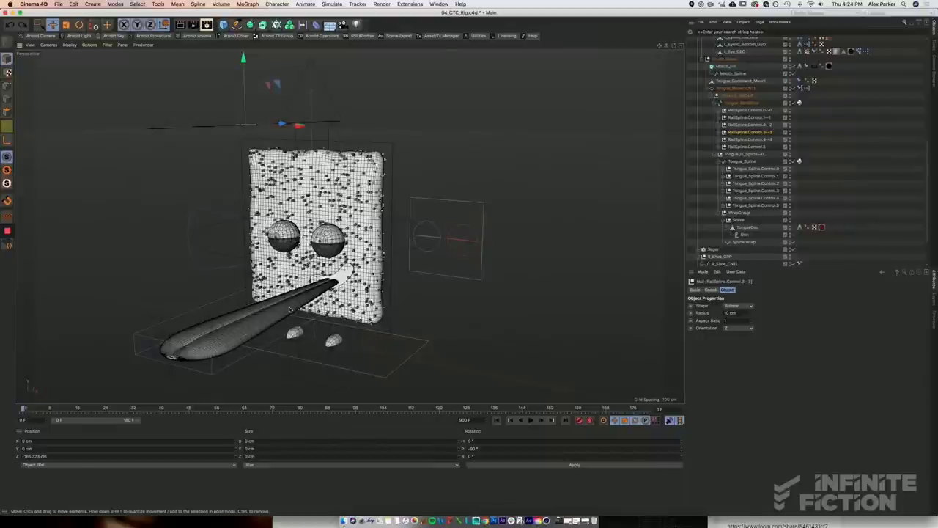
{"action": "scroll", "coordinate": [336, 282], "scroll_direction": "up", "scroll_amount": 6}
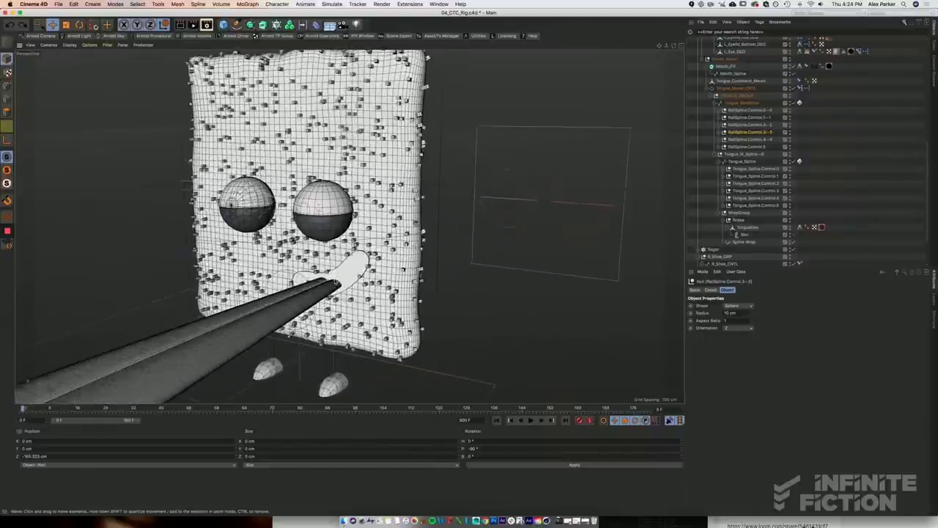
{"action": "scroll", "coordinate": [306, 285], "scroll_direction": "up", "scroll_amount": 3}
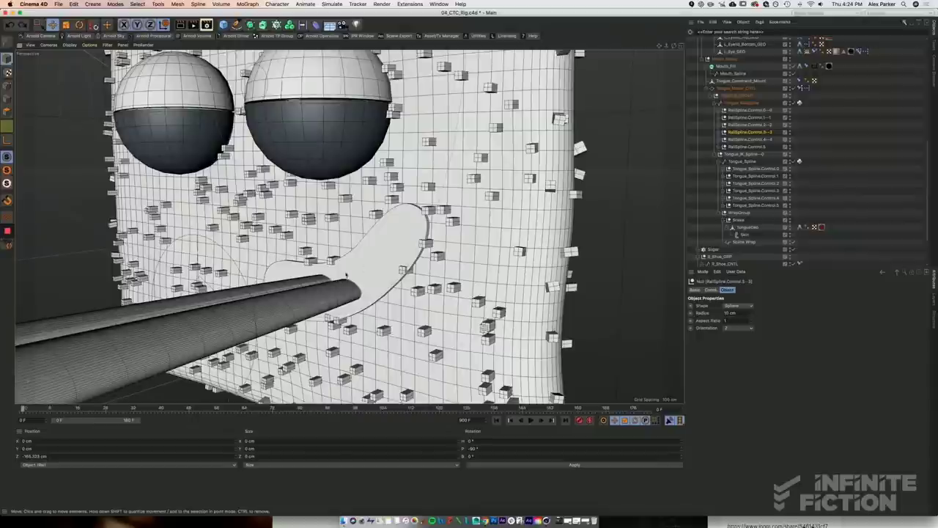
{"action": "scroll", "coordinate": [342, 276], "scroll_direction": "down", "scroll_amount": 8}
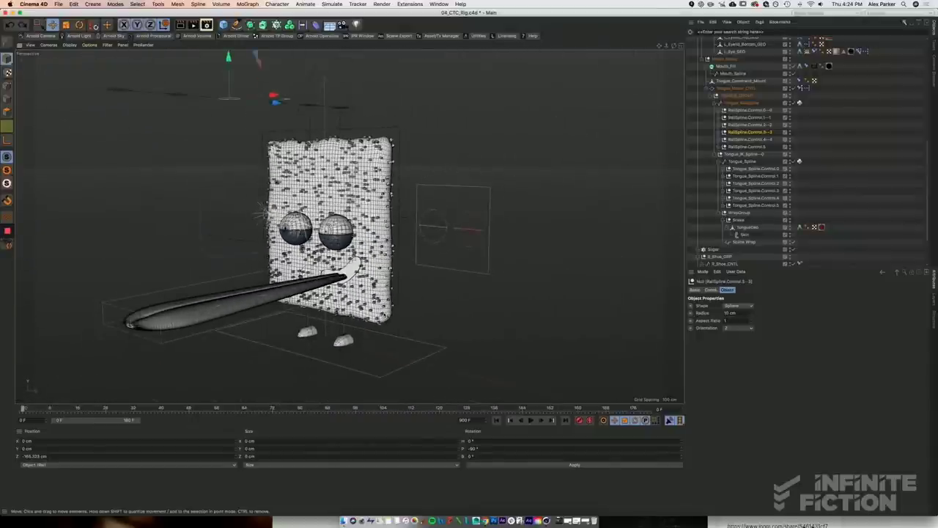
{"action": "left_click_drag", "start_coordinate": [384, 315], "coordinate": [411, 307], "text": "alt"}
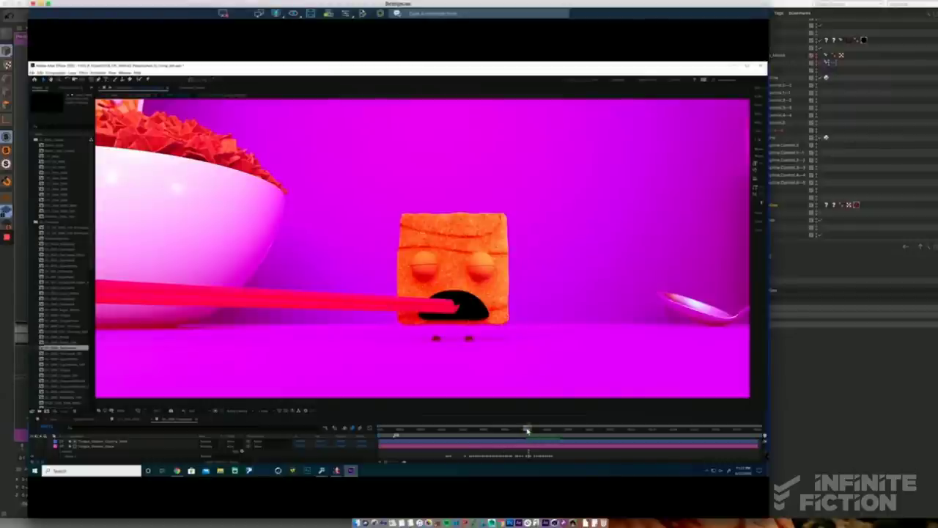
Step: At the closed-eyes frame, select the pink tongue layer and turn on its visibility to shade the tongue's base inside the mouth
{"action": "left_click", "coordinate": [528, 434]}
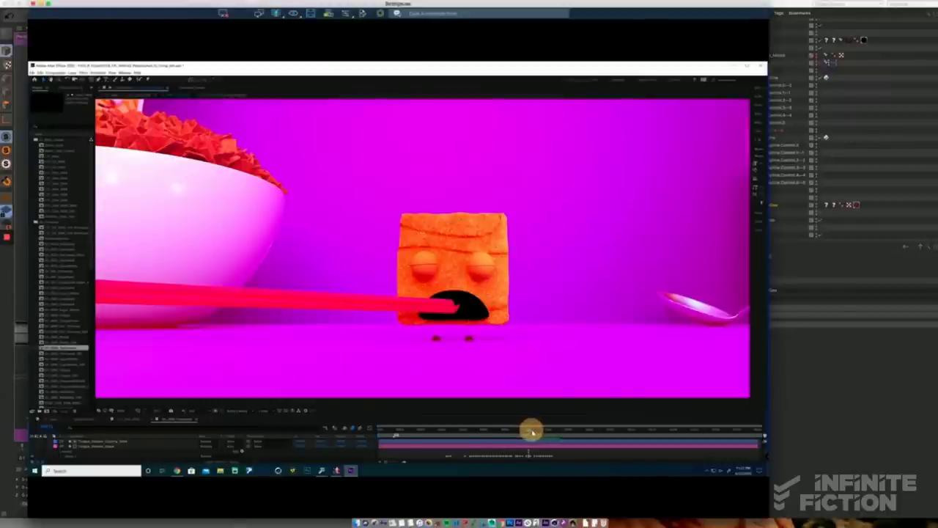
{"action": "left_click", "coordinate": [497, 446]}
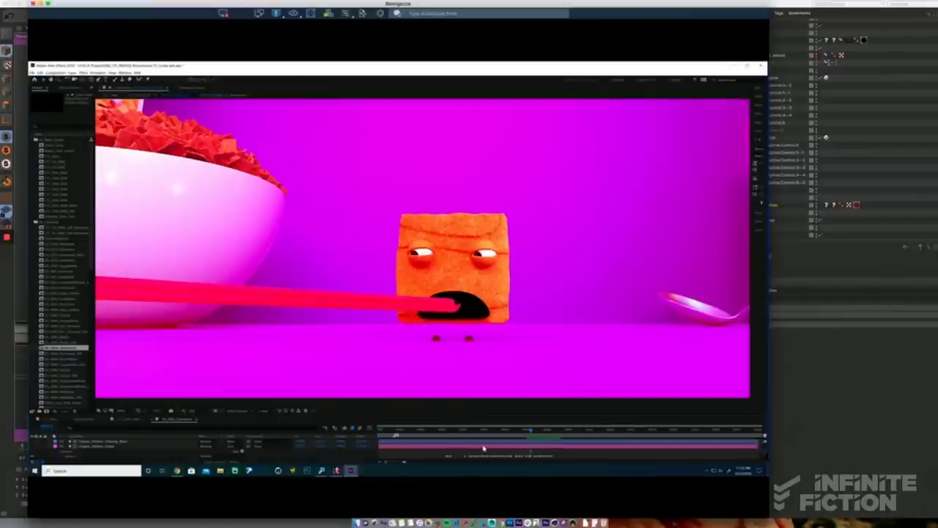
{"action": "left_click", "coordinate": [483, 446]}
{"action": "left_click", "coordinate": [530, 430]}
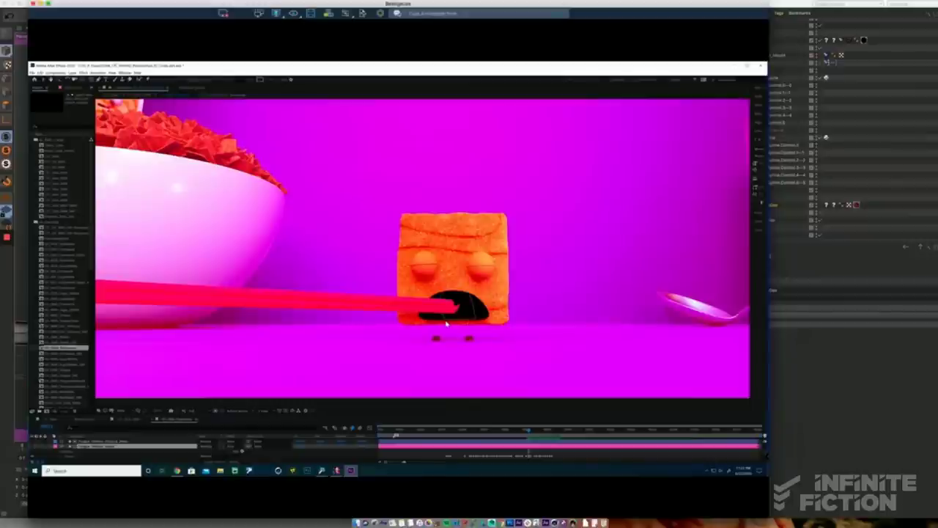
{"action": "left_click", "coordinate": [32, 447]}
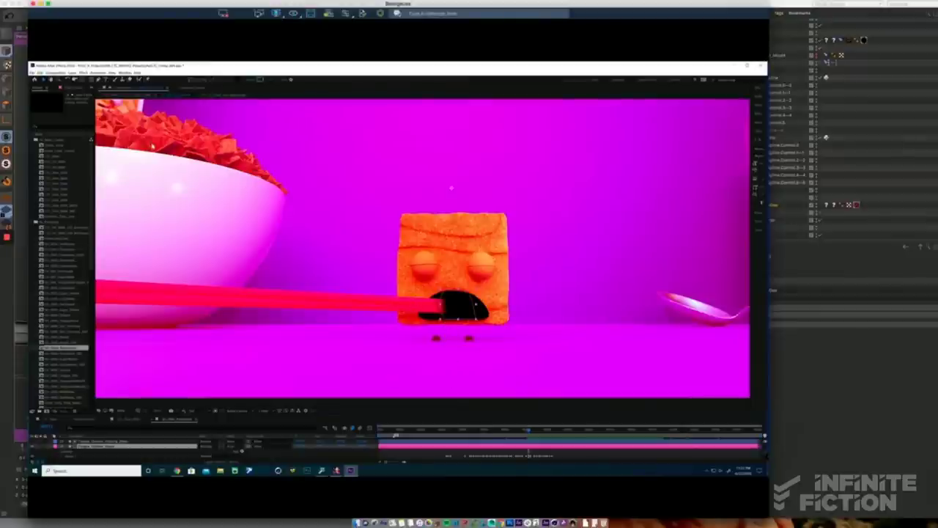
Step: Create a new shape layer and draw a four-sided black patch over the tongue's base inside the mouth
{"action": "left_click", "coordinate": [71, 74]}
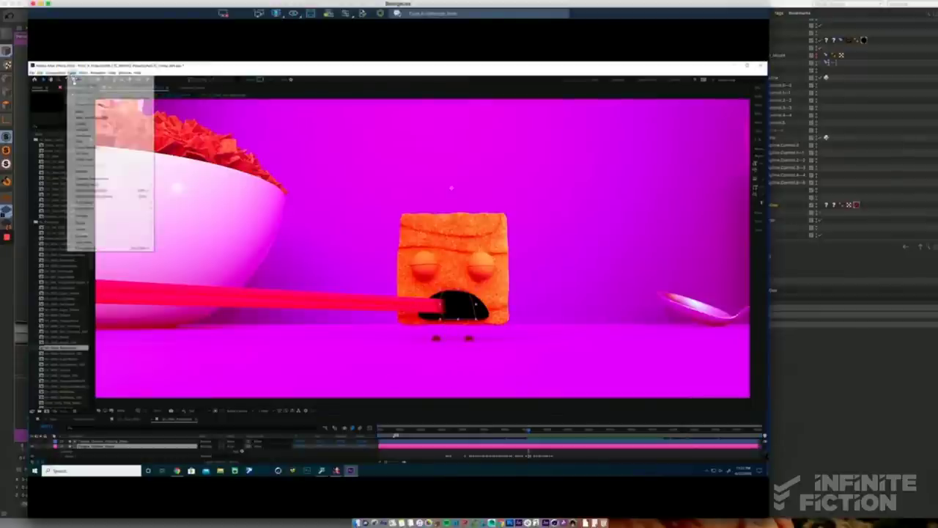
{"action": "mouse_move", "coordinate": [78, 79]}
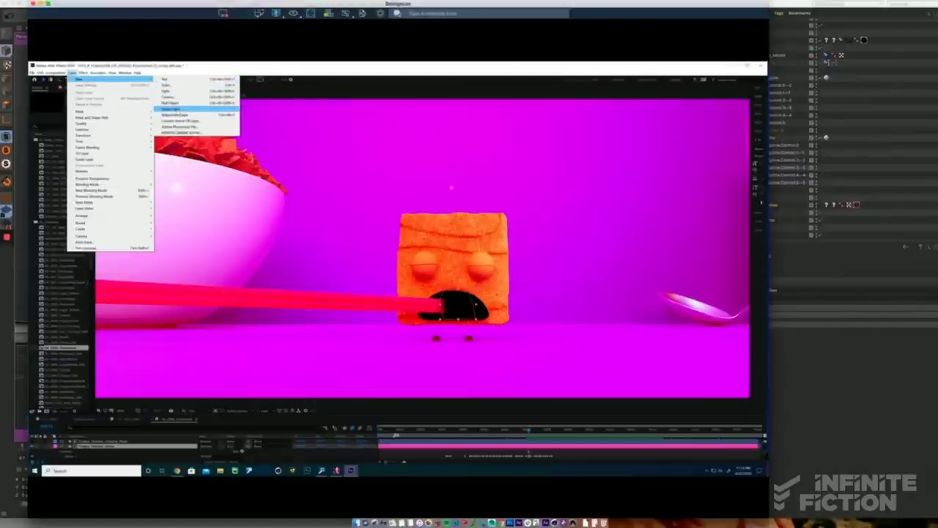
{"action": "left_click", "coordinate": [173, 108]}
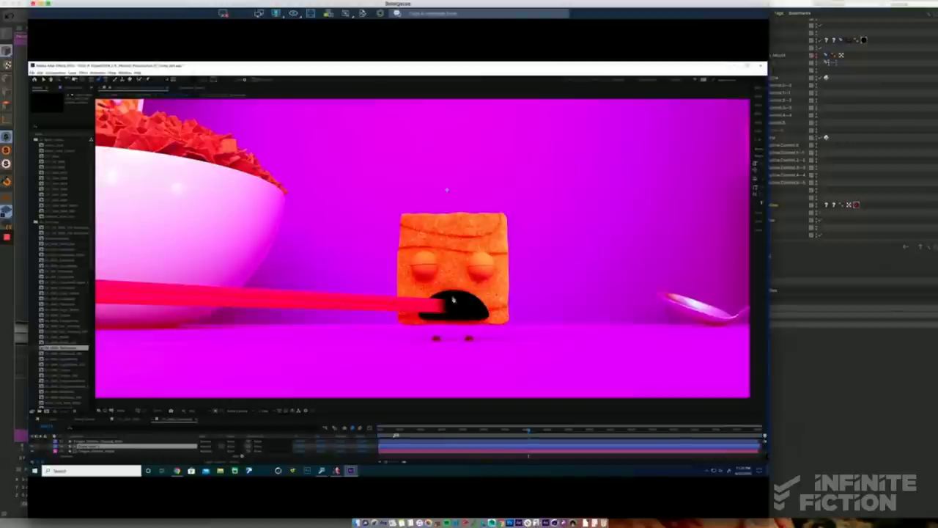
{"action": "left_click", "coordinate": [470, 297]}
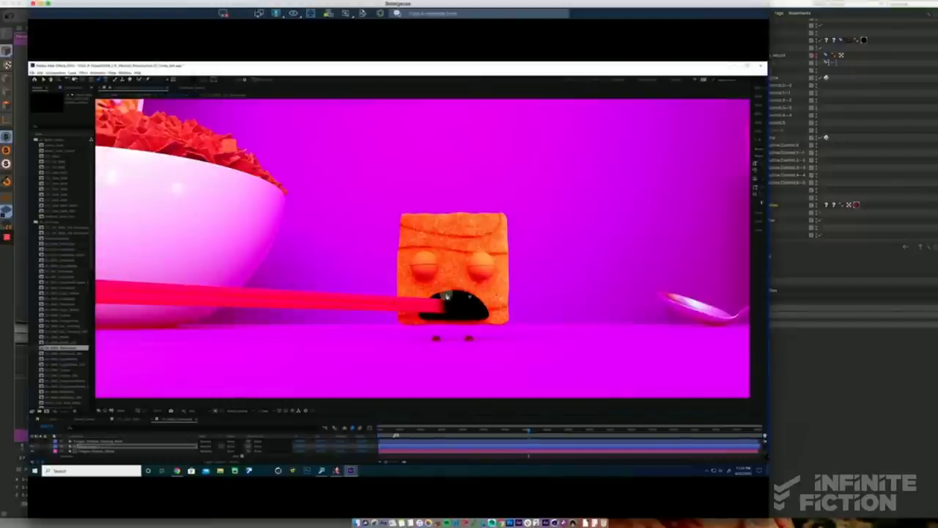
{"action": "left_click", "coordinate": [455, 319]}
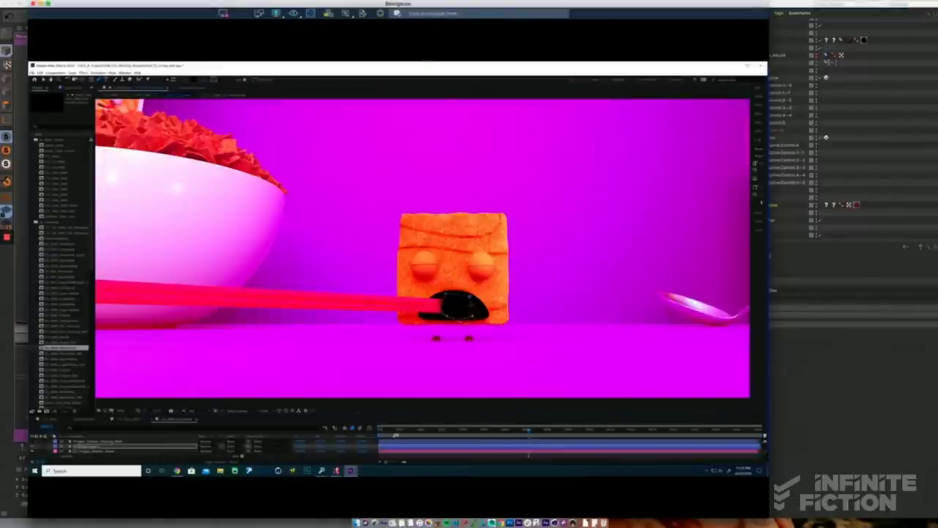
{"action": "left_click", "coordinate": [470, 299]}
{"action": "left_click", "coordinate": [44, 80]}
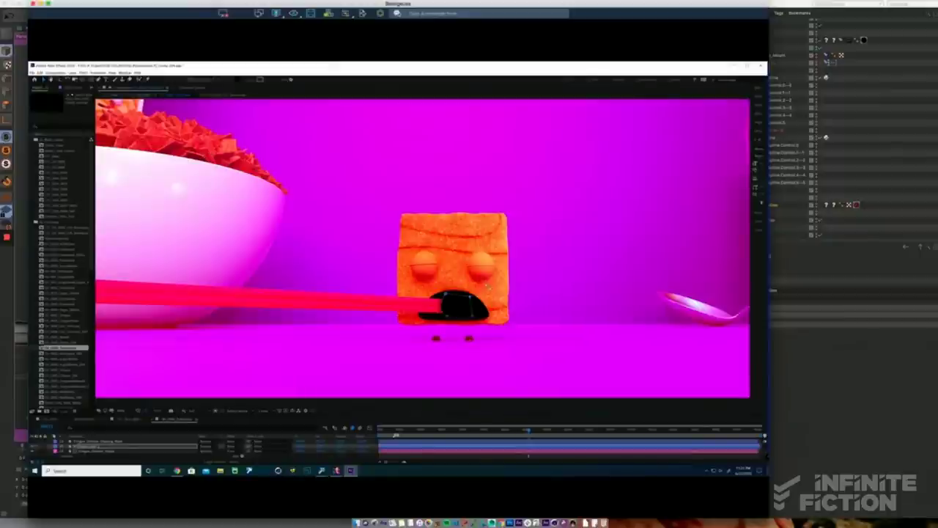
Step: Move the black patch onto the background beside the character and soften its edges with a strong Gaussian Blur
{"action": "left_click", "coordinate": [478, 308]}
{"action": "left_click", "coordinate": [469, 308]}
{"action": "left_click_drag", "start_coordinate": [462, 309], "coordinate": [549, 288]}
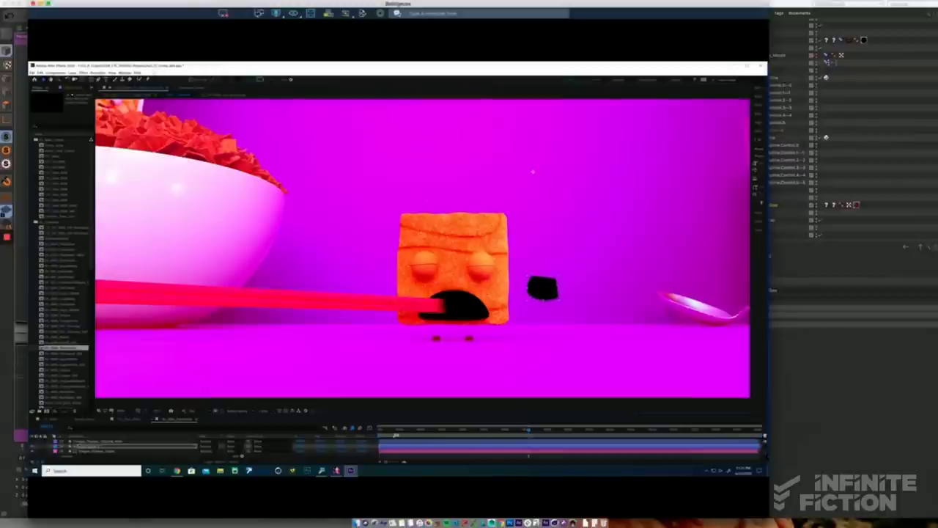
{"action": "left_click", "coordinate": [83, 72]}
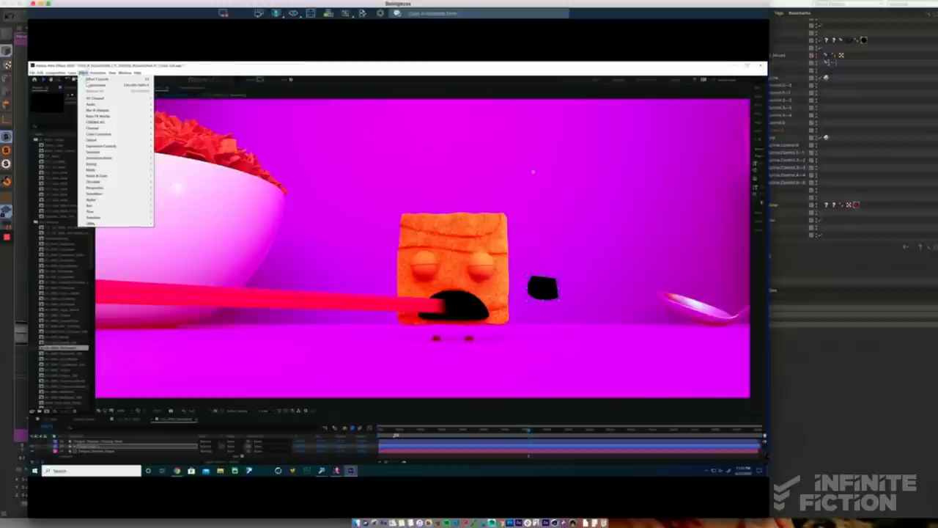
{"action": "mouse_move", "coordinate": [99, 110]}
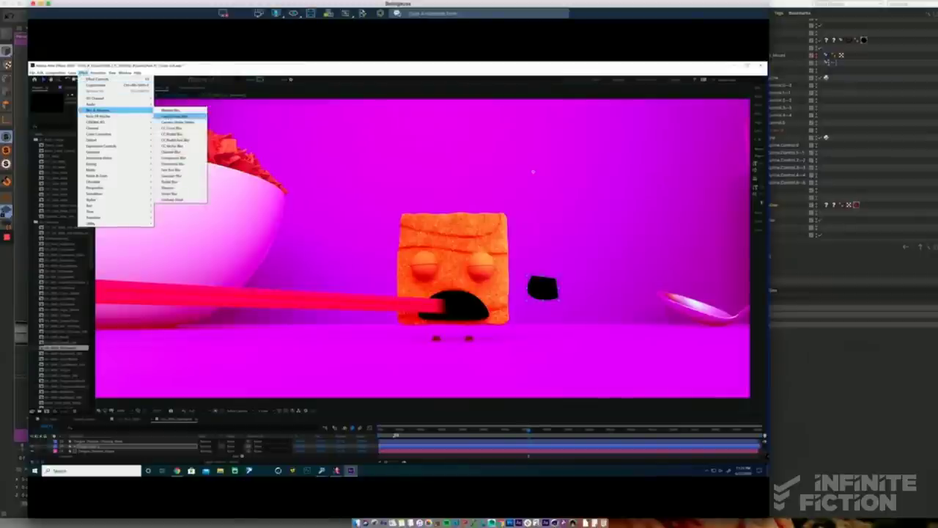
{"action": "left_click", "coordinate": [173, 176]}
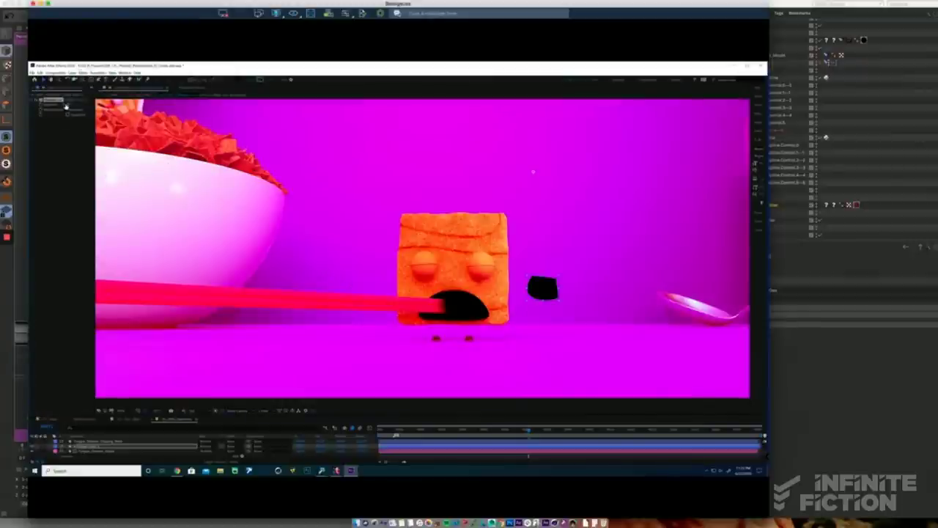
{"action": "left_click_drag", "start_coordinate": [66, 106], "coordinate": [224, 128]}
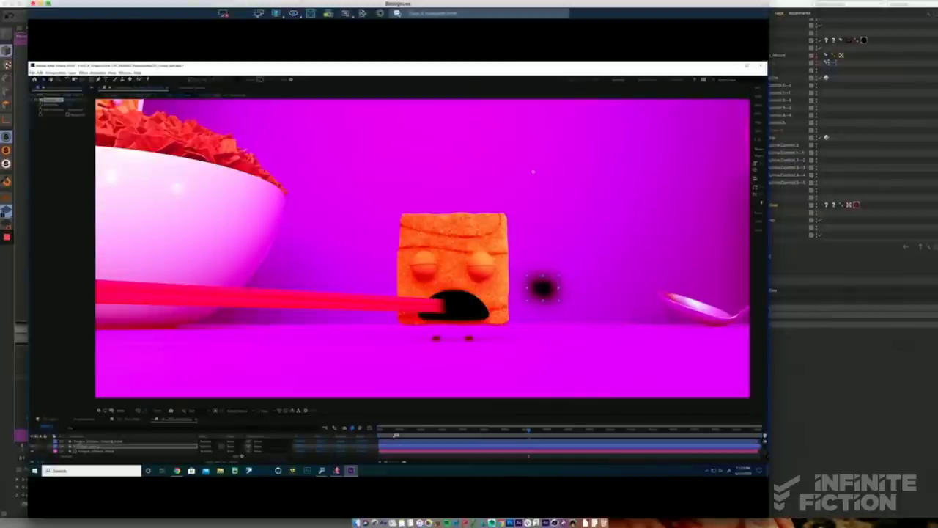
Step: Delete the Gaussian Blur and the black demonstration shape layer
{"action": "left_click", "coordinate": [546, 292]}
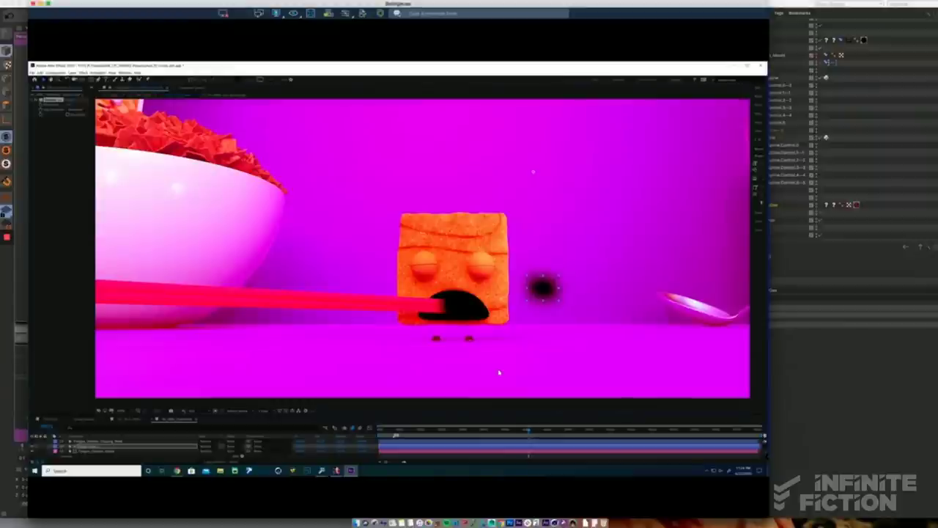
{"action": "key", "text": "Delete"}
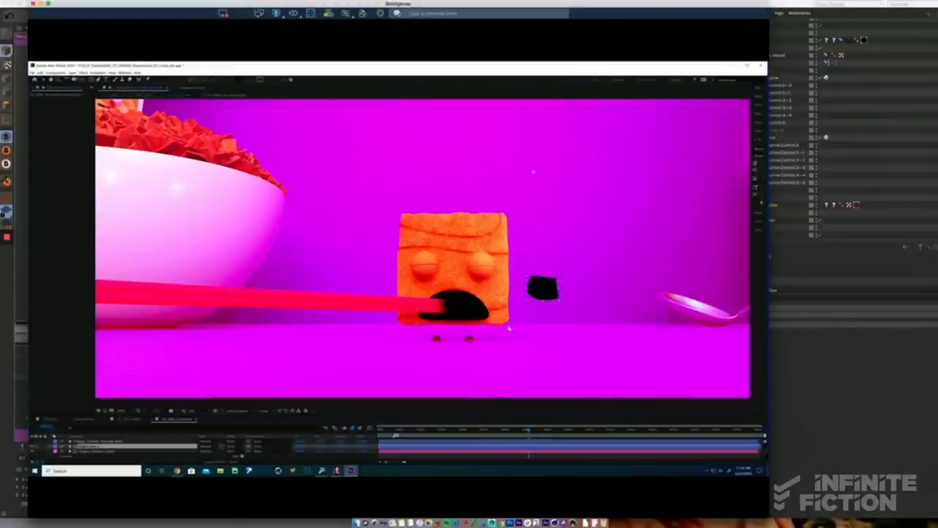
{"action": "key", "text": "Delete"}
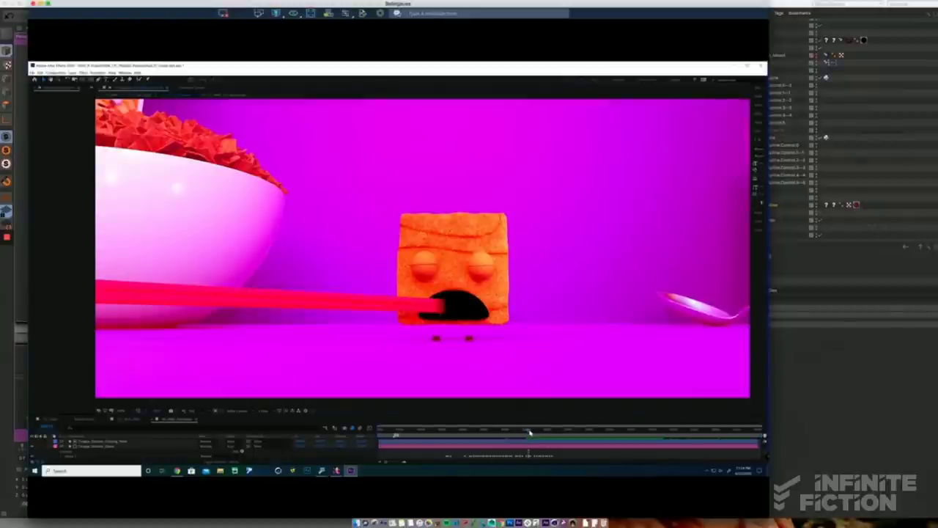
Step: Review the tongue joint over the following frames of the composite and play the finished spot
{"action": "mouse_move", "coordinate": [530, 433]}
{"action": "left_mouse_down"}
{"action": "mouse_move", "coordinate": [555, 432]}
{"action": "mouse_move", "coordinate": [540, 432]}
{"action": "left_mouse_up"}
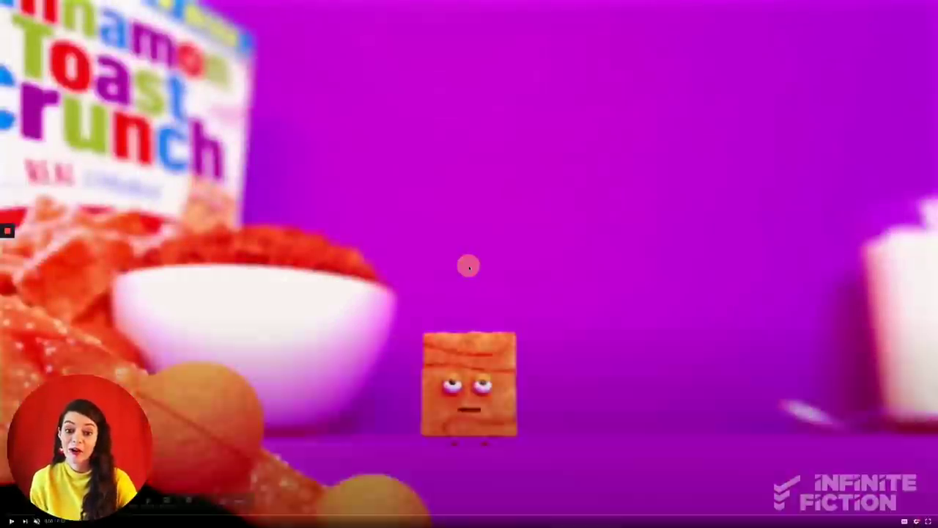
{"action": "left_click", "coordinate": [470, 267]}
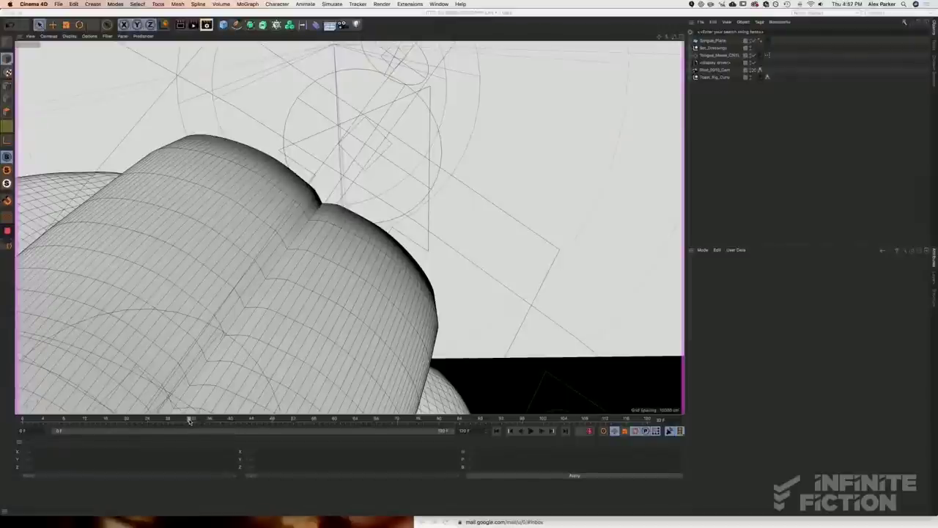
Step: Switch to Cinema 4D and examine the tongue shot's character rig at frame 24 in the full perspective view
{"action": "left_click_drag", "start_coordinate": [189, 419], "coordinate": [147, 416]}
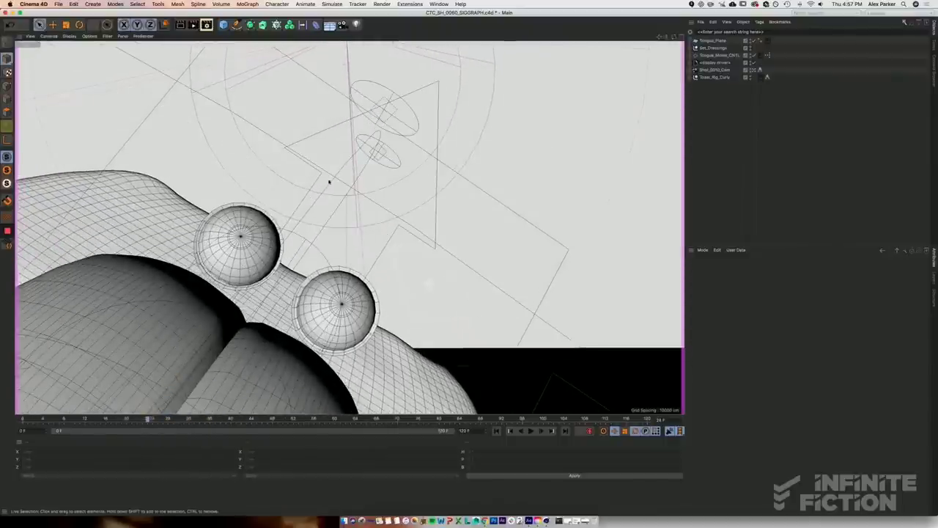
{"action": "middle_click", "coordinate": [487, 160]}
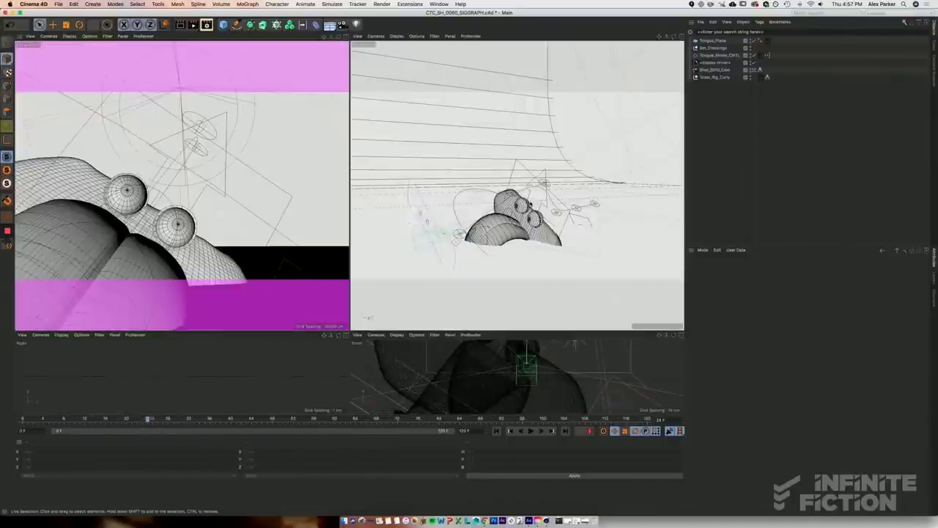
{"action": "middle_click", "coordinate": [531, 205]}
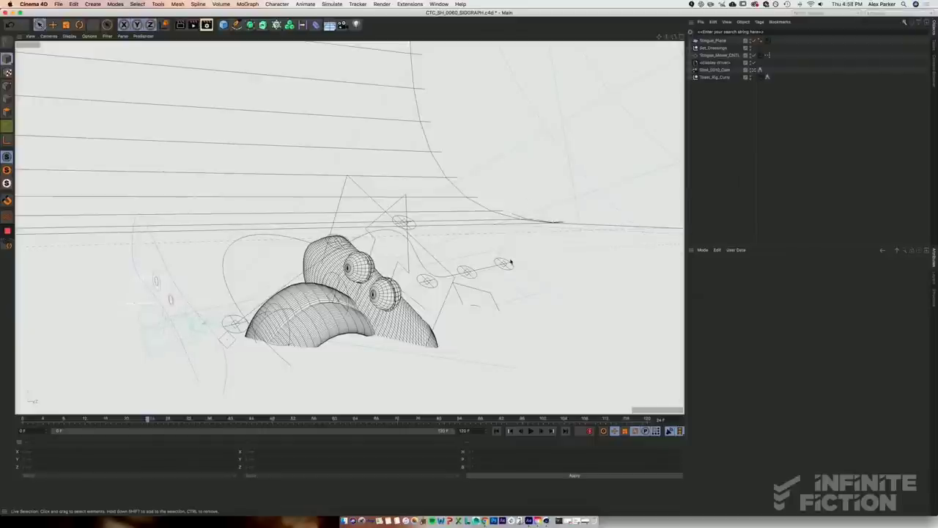
{"action": "left_click_drag", "start_coordinate": [466, 262], "coordinate": [428, 302], "text": "alt"}
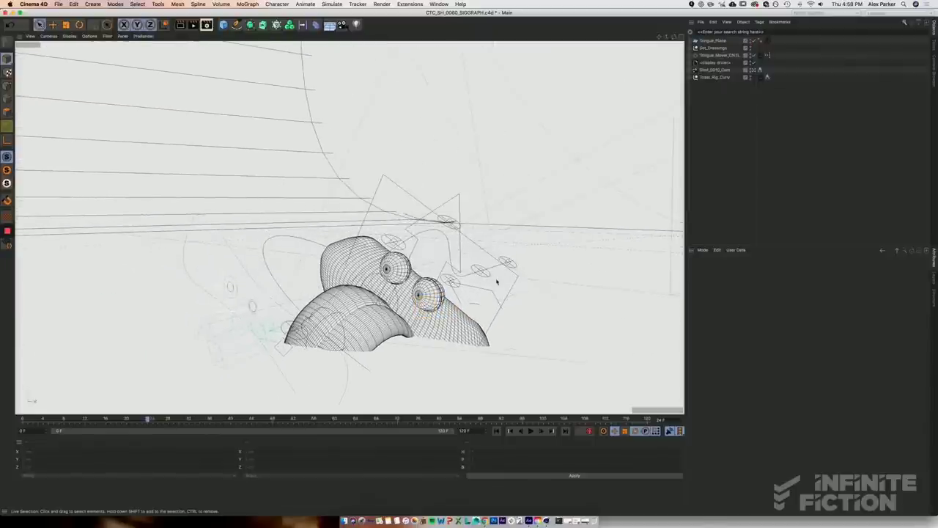
{"action": "left_click_drag", "start_coordinate": [499, 291], "coordinate": [435, 268], "text": "alt"}
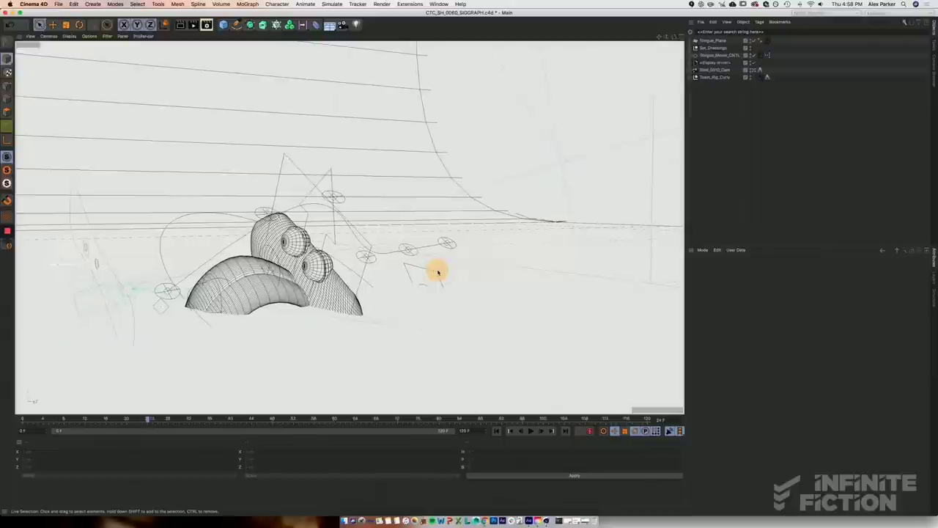
Step: Scrub back and forth between about frames 28 and 39 and examine the arching tongue from several side angles
{"action": "left_click_drag", "start_coordinate": [148, 419], "coordinate": [226, 402]}
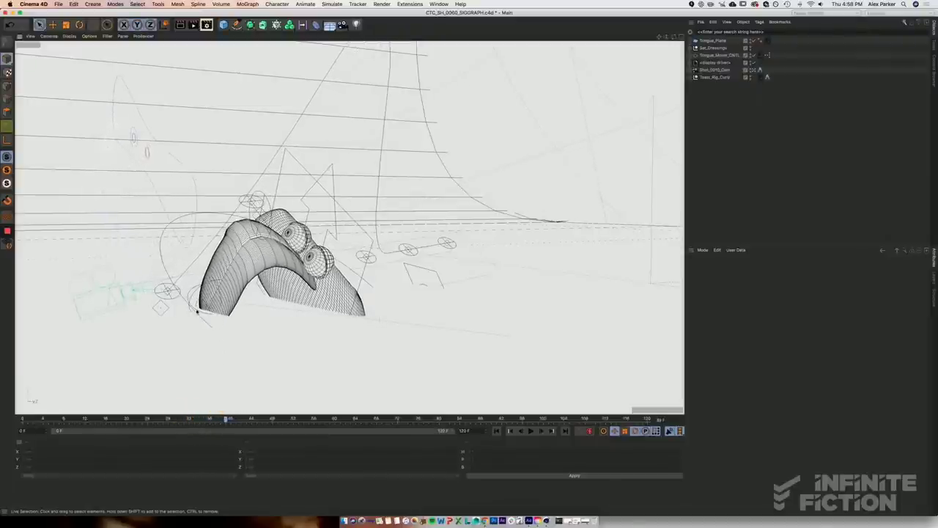
{"action": "left_click_drag", "start_coordinate": [197, 311], "coordinate": [162, 302], "text": "alt"}
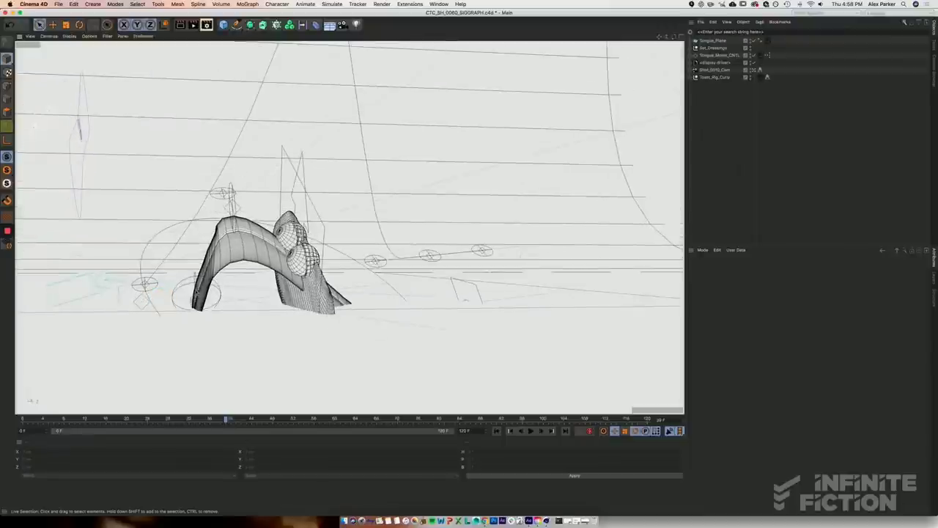
{"action": "left_click_drag", "start_coordinate": [219, 418], "coordinate": [168, 417]}
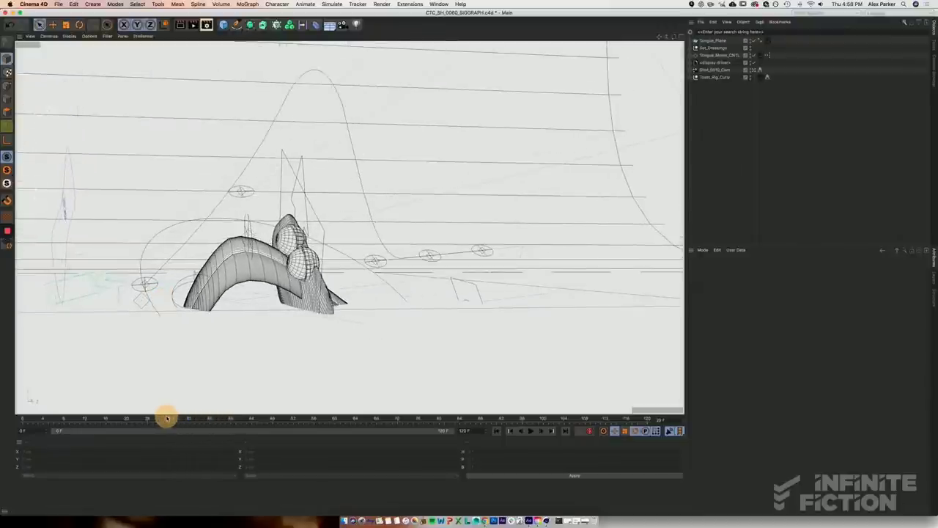
{"action": "left_click_drag", "start_coordinate": [230, 316], "coordinate": [258, 326], "text": "alt"}
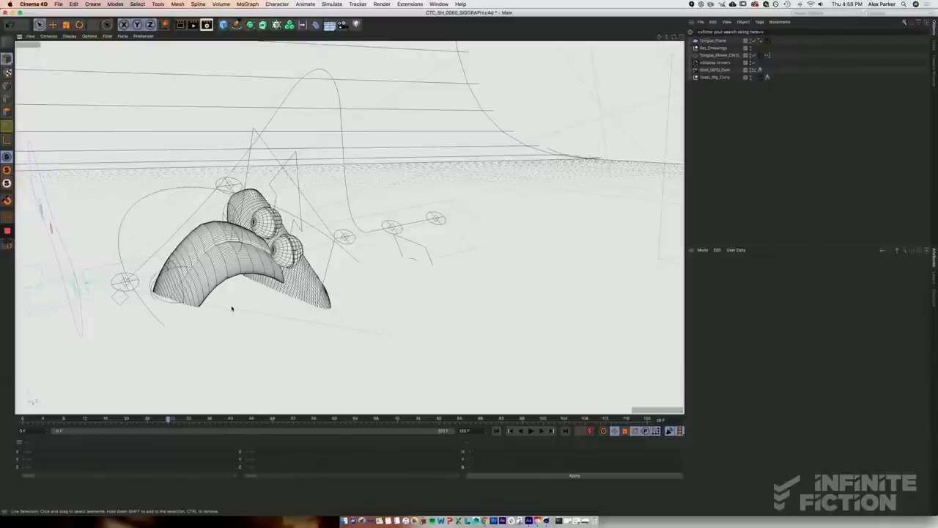
{"action": "mouse_move", "coordinate": [237, 308]}
{"action": "left_mouse_down", "text": "alt"}
{"action": "mouse_move", "coordinate": [331, 315]}
{"action": "mouse_move", "coordinate": [212, 296]}
{"action": "mouse_move", "coordinate": [212, 307]}
{"action": "mouse_move", "coordinate": [247, 312]}
{"action": "left_mouse_up", "text": "alt"}
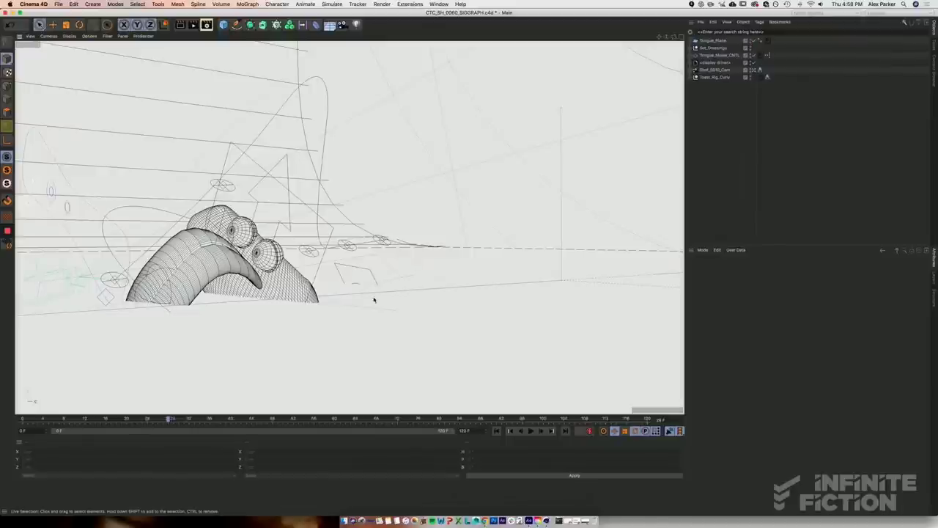
{"action": "left_click_drag", "start_coordinate": [232, 329], "coordinate": [217, 318], "text": "alt"}
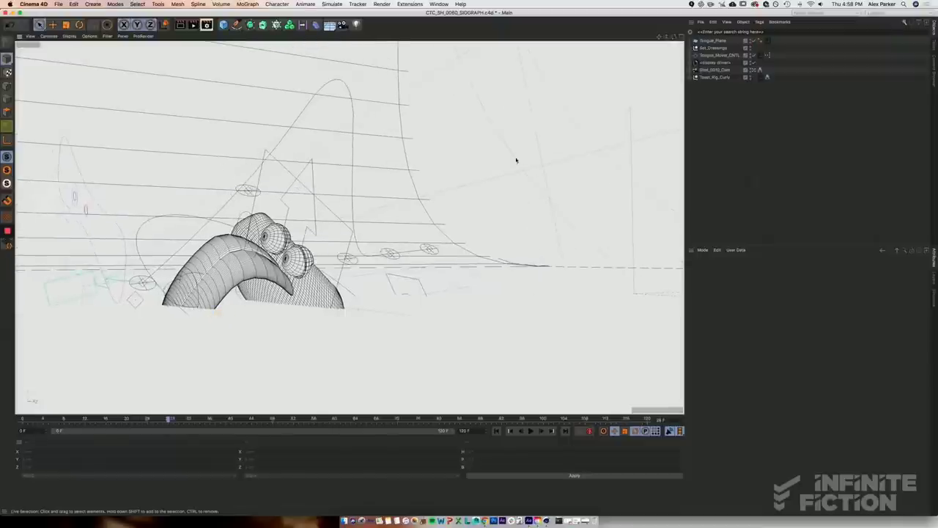
Step: Make Tongue_Plane visible in the viewport and check how it cuts off the tongue, from outside and through the shot camera
{"action": "left_click", "coordinate": [741, 41]}
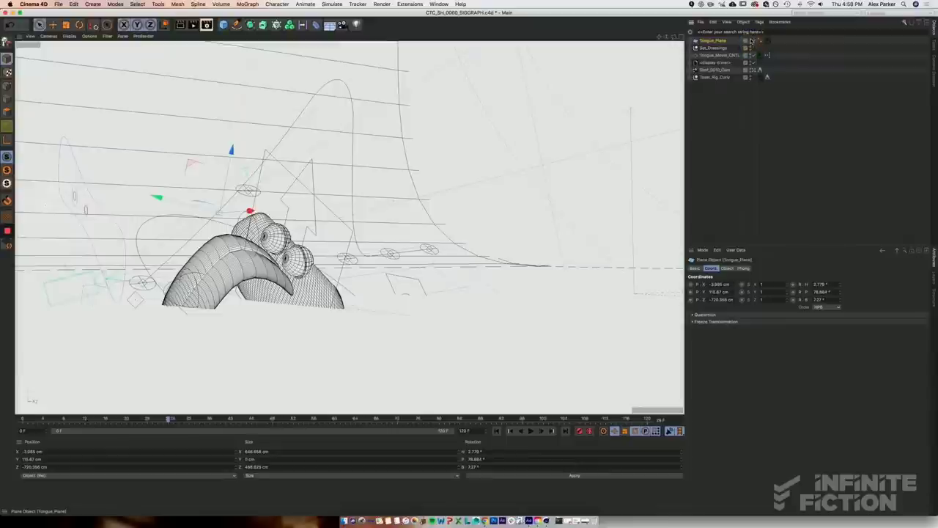
{"action": "left_click", "coordinate": [750, 41]}
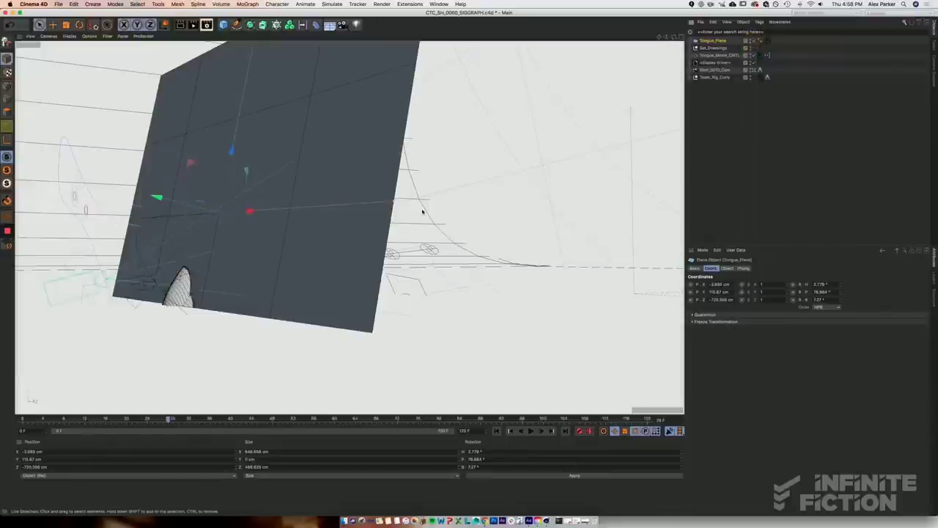
{"action": "left_click_drag", "start_coordinate": [422, 211], "coordinate": [413, 176], "text": "alt"}
{"action": "middle_click", "coordinate": [217, 219]}
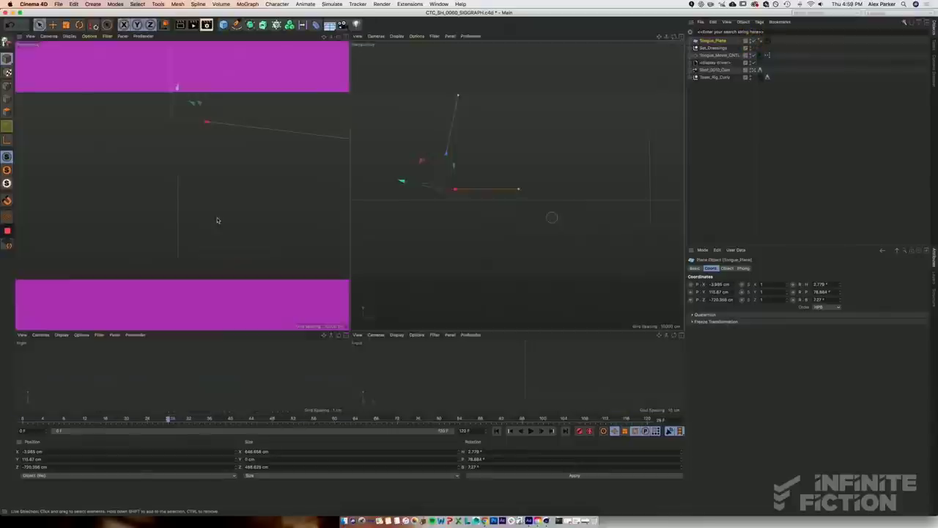
{"action": "middle_click", "coordinate": [225, 197]}
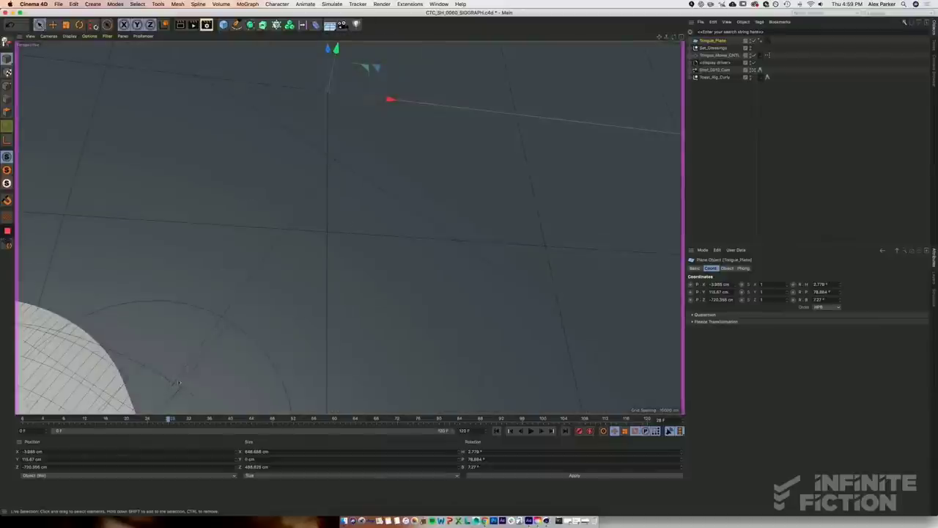
Step: Go to frame 53, examine the large tongue shape in the viewport, and inspect the tag on Tongue_Plane
{"action": "left_click_drag", "start_coordinate": [169, 420], "coordinate": [299, 418]}
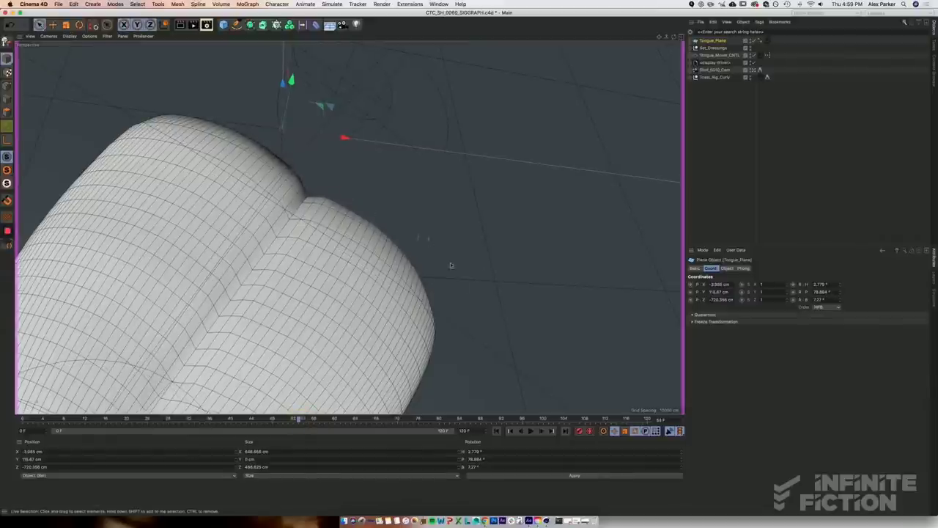
{"action": "left_click", "coordinate": [299, 419]}
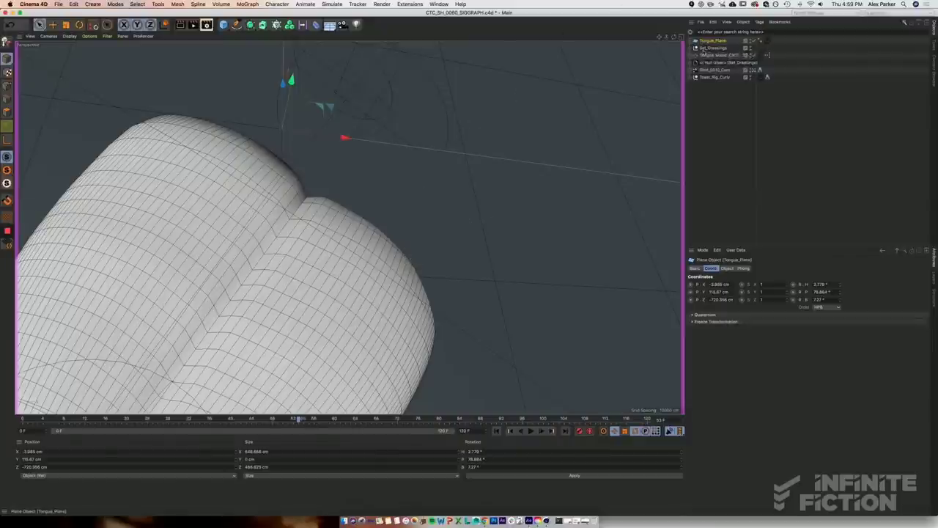
{"action": "left_click", "coordinate": [767, 41]}
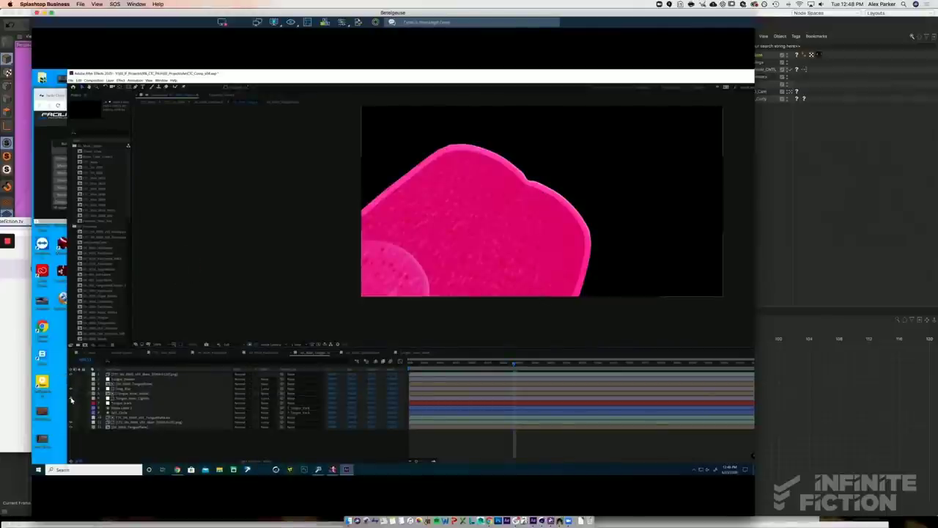
Step: Switch to After Effects and hide the remaining correction layers above the plain pink tongue render
{"action": "left_click", "coordinate": [71, 398]}
{"action": "left_click", "coordinate": [71, 388]}
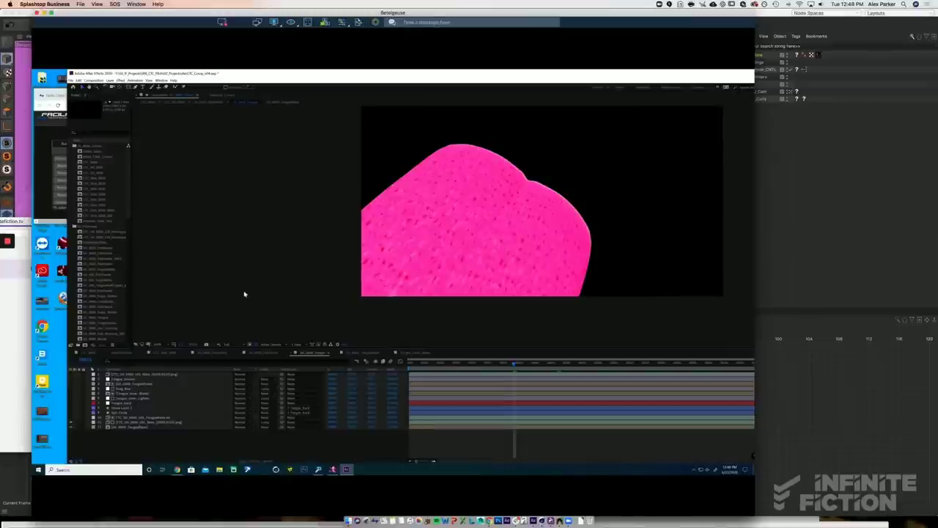
{"action": "middle_click_drag", "start_coordinate": [336, 251], "coordinate": [309, 272]}
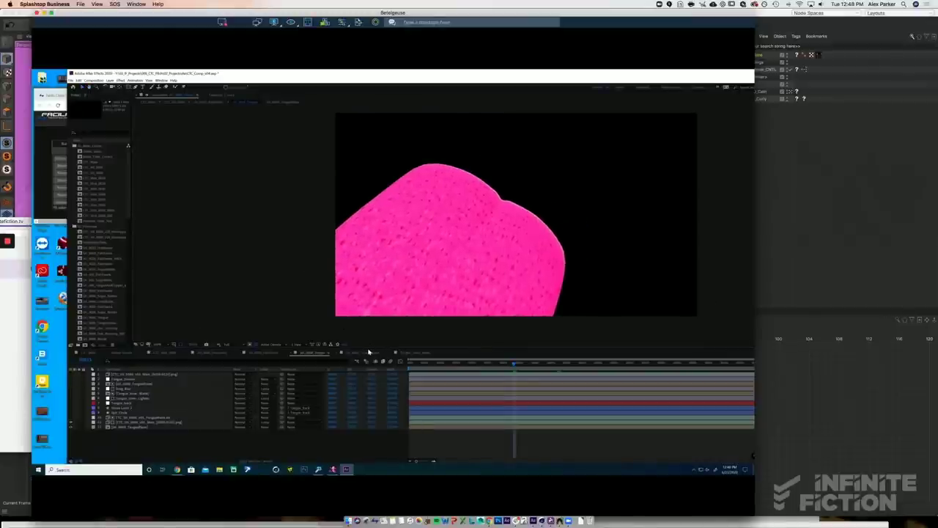
Step: Examine the plain white tongue matte composition, and the TonguePlane matte with its black cut-outs up close
{"action": "left_click", "coordinate": [404, 352]}
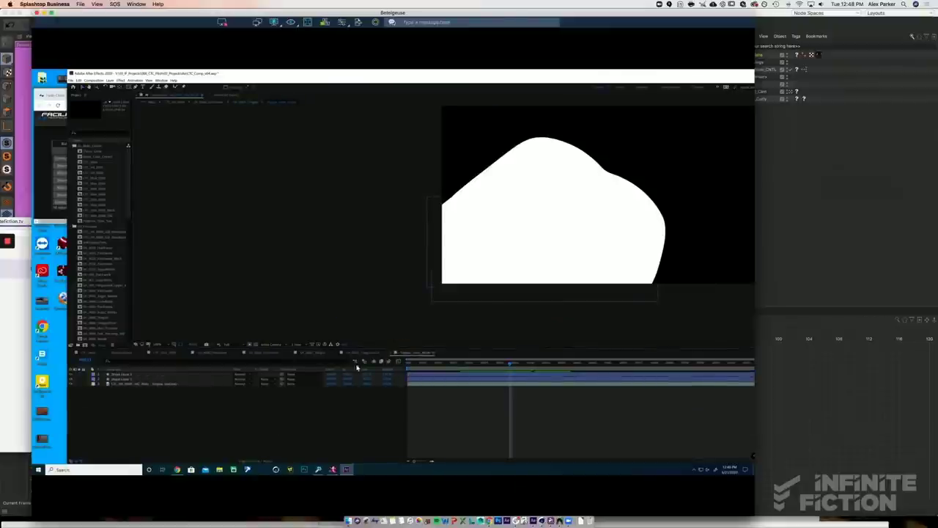
{"action": "left_click_drag", "start_coordinate": [541, 201], "coordinate": [395, 237]}
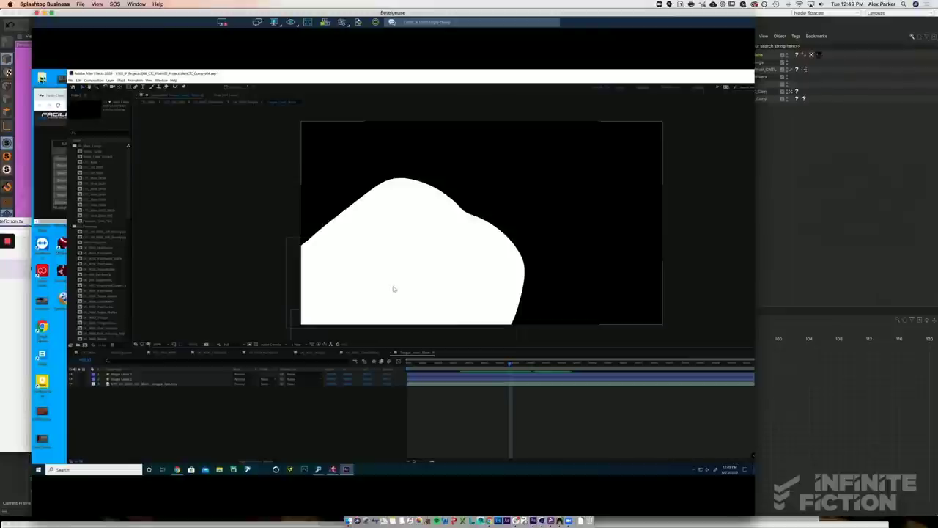
{"action": "left_click", "coordinate": [360, 354]}
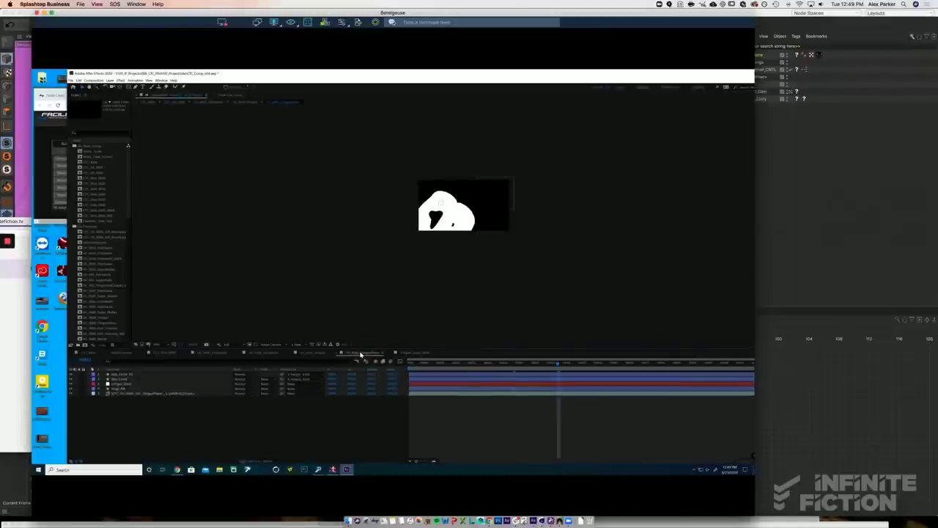
{"action": "scroll", "coordinate": [410, 239], "scroll_direction": "up", "scroll_amount": 2}
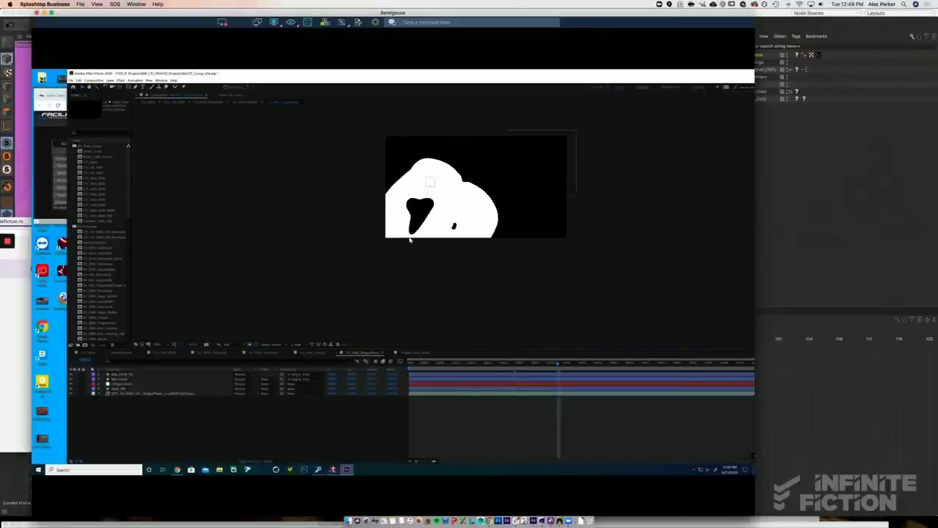
{"action": "middle_click_drag", "start_coordinate": [407, 227], "coordinate": [382, 272]}
{"action": "scroll", "coordinate": [385, 270], "scroll_direction": "up", "scroll_amount": 1, "text": "alt"}
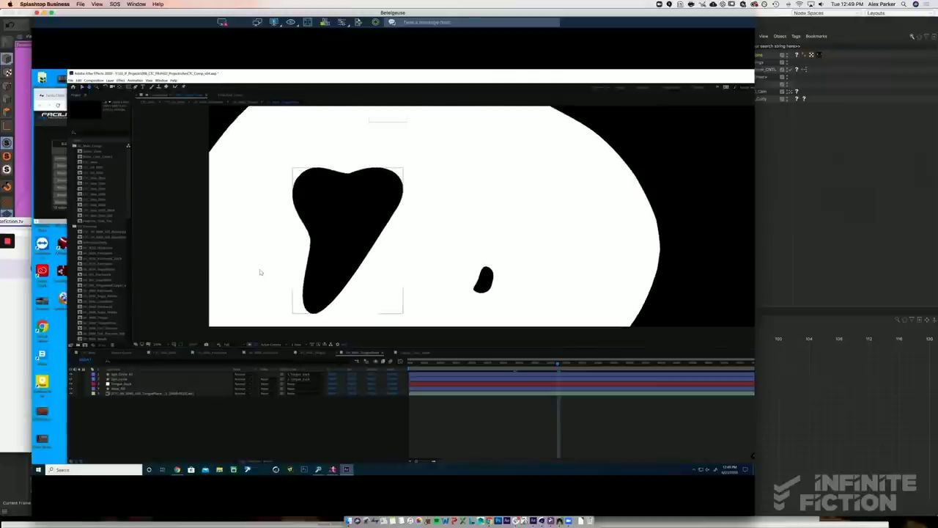
{"action": "scroll", "coordinate": [319, 243], "scroll_direction": "down", "scroll_amount": 1}
{"action": "left_click", "coordinate": [256, 261]}
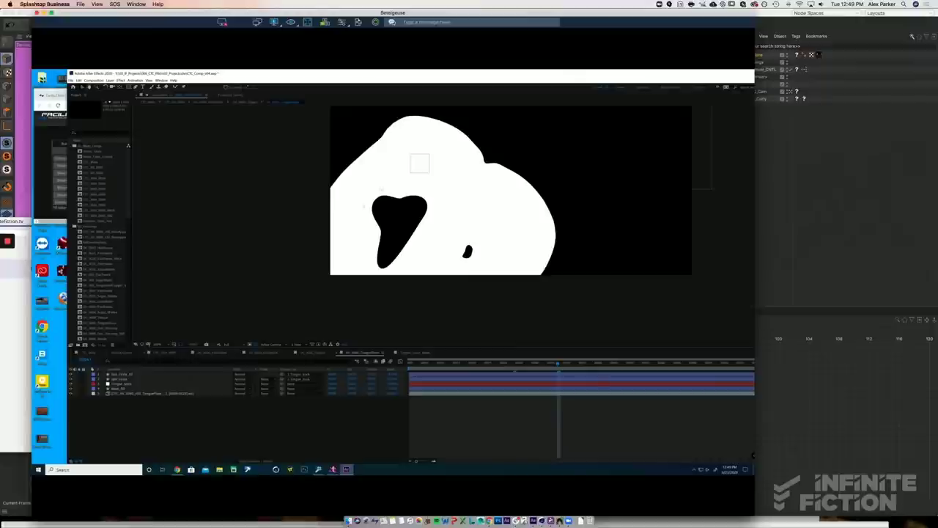
Step: Select the small black spot in the TonguePlane matte and scrub slightly forward to check how it follows the tongue
{"action": "left_click", "coordinate": [405, 210]}
{"action": "left_click", "coordinate": [466, 250]}
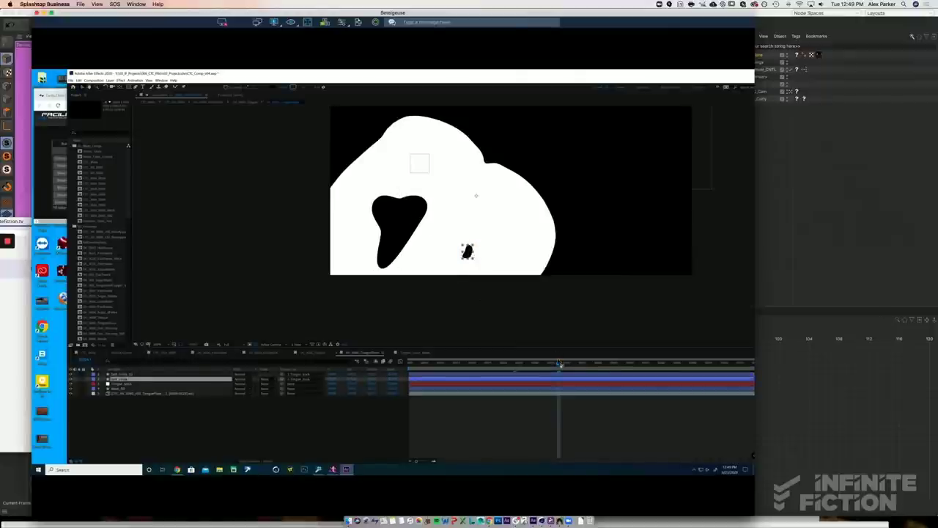
{"action": "mouse_move", "coordinate": [560, 364]}
{"action": "left_mouse_down"}
{"action": "mouse_move", "coordinate": [523, 364]}
{"action": "mouse_move", "coordinate": [565, 359]}
{"action": "left_mouse_up"}
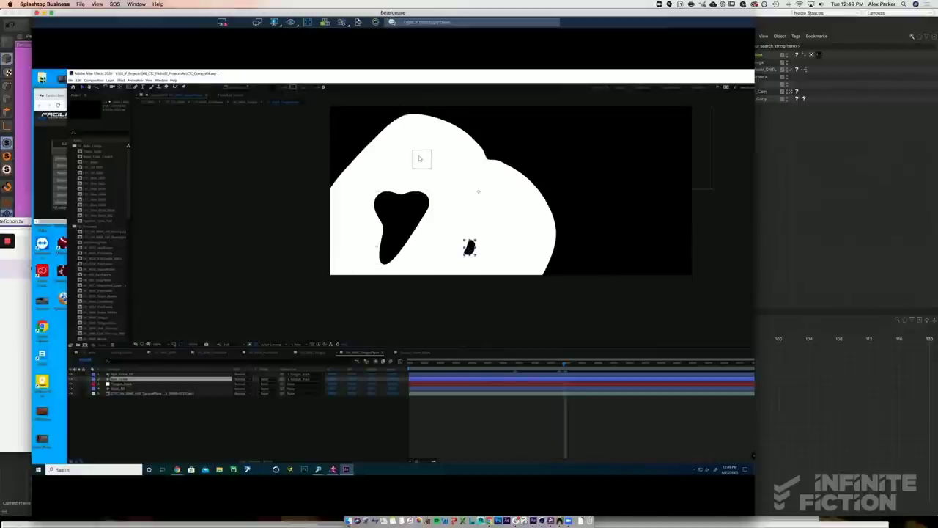
Step: Return to the tongue composition and reveal the keyframes of the red tongue tracking layer
{"action": "left_click", "coordinate": [317, 354]}
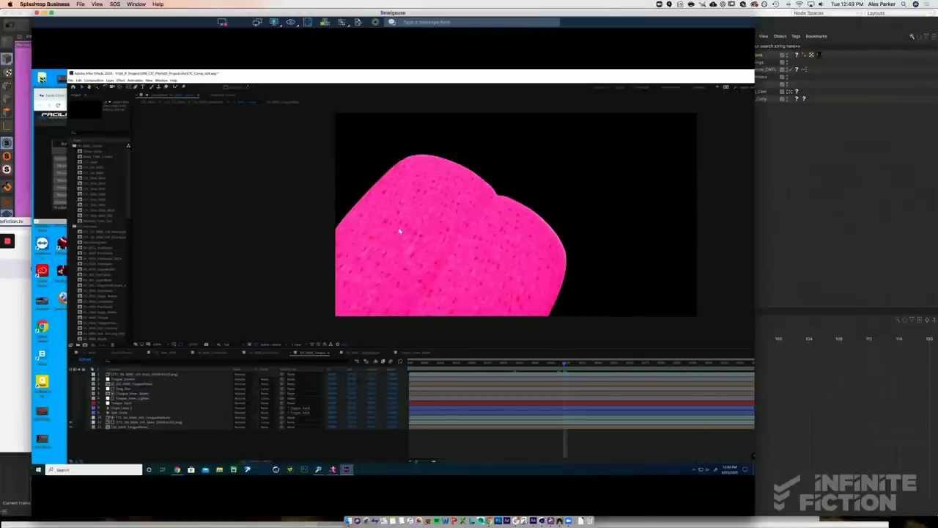
{"action": "left_click", "coordinate": [139, 403]}
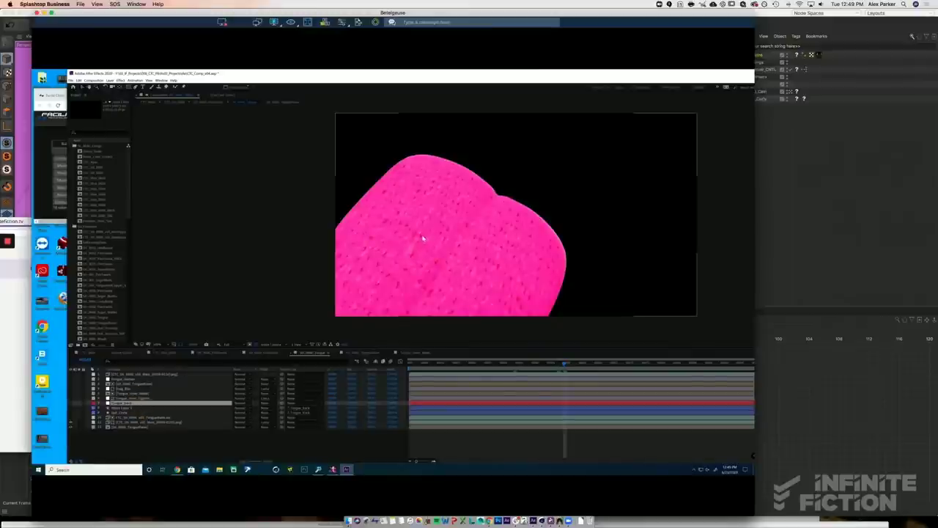
{"action": "left_click", "coordinate": [93, 403]}
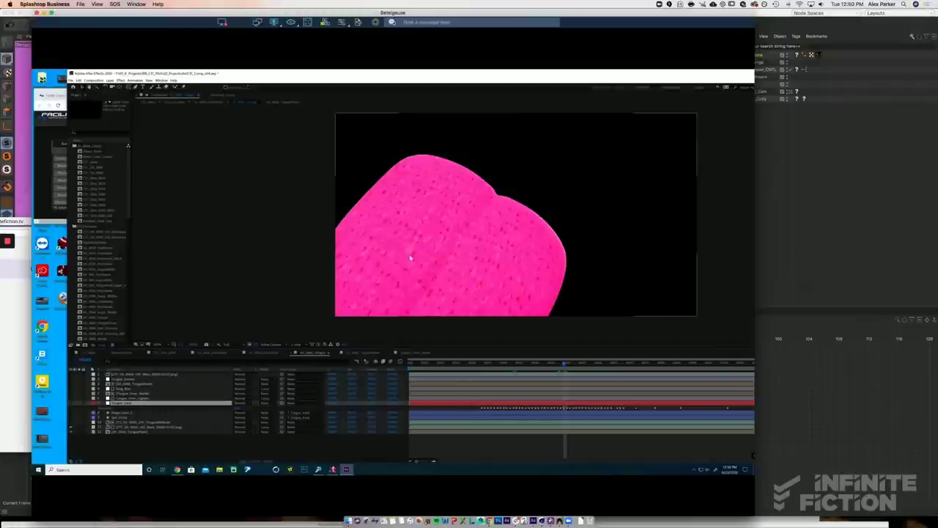
Step: Review the large black cut-out in the TonguePlane matte and compare it with the pink tongue composition
{"action": "left_click", "coordinate": [357, 354]}
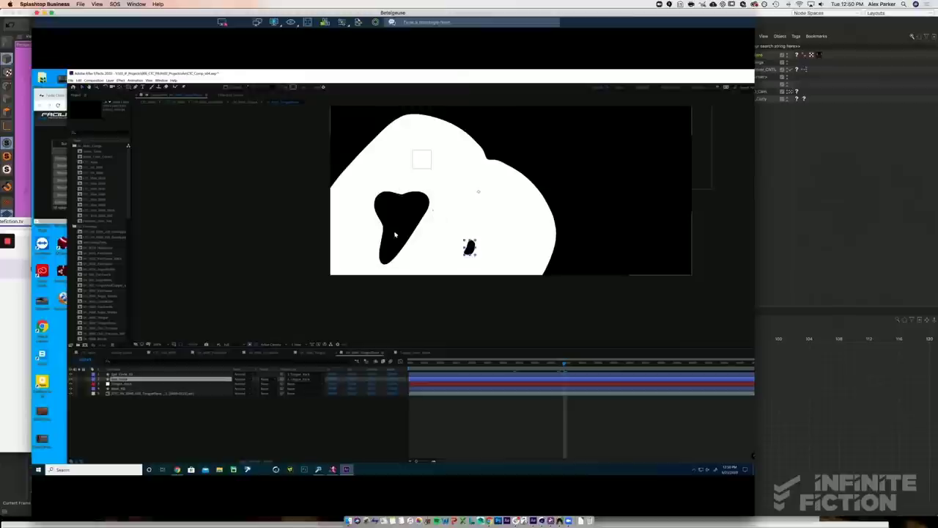
{"action": "left_click", "coordinate": [394, 234]}
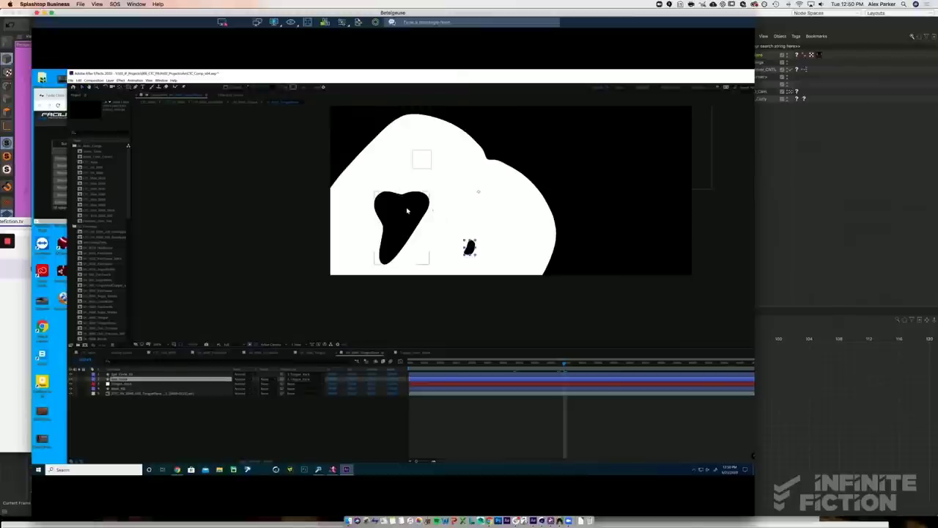
{"action": "left_click", "coordinate": [322, 213]}
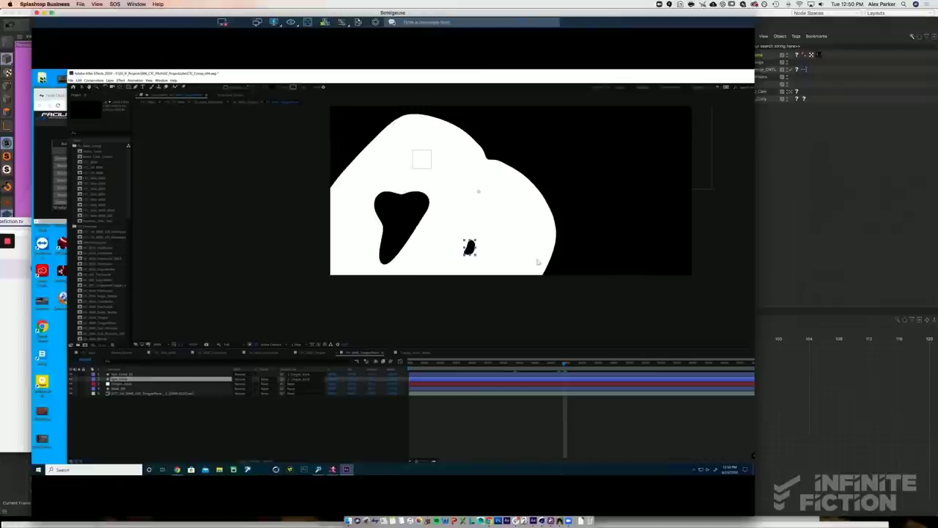
{"action": "left_click", "coordinate": [317, 352]}
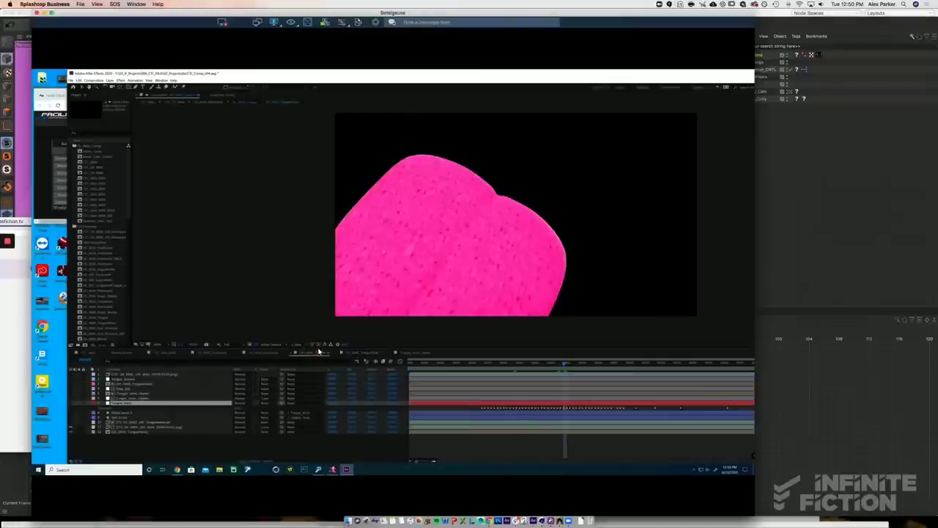
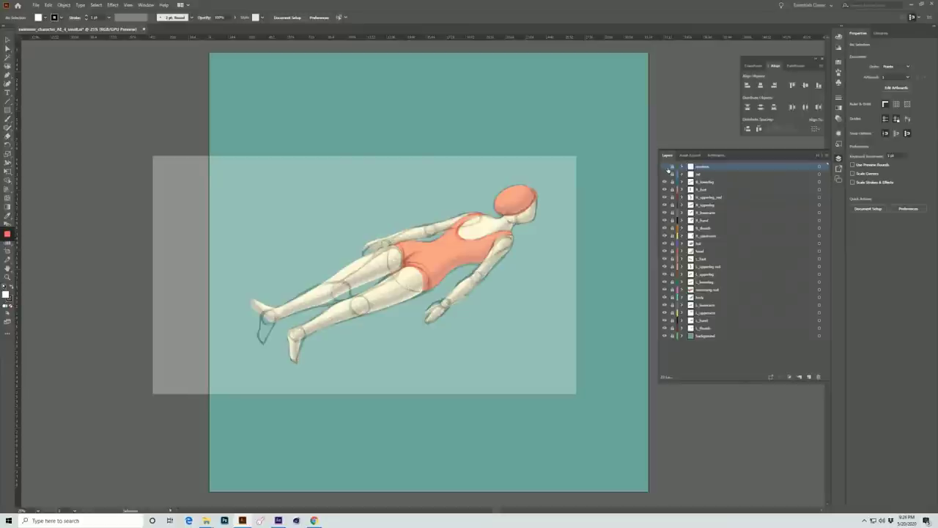
Step: Switch to Illustrator to check the layered swimmer artwork, and to After Effects to scrub the rigged swimmer's animation
{"action": "left_click", "coordinate": [665, 174]}
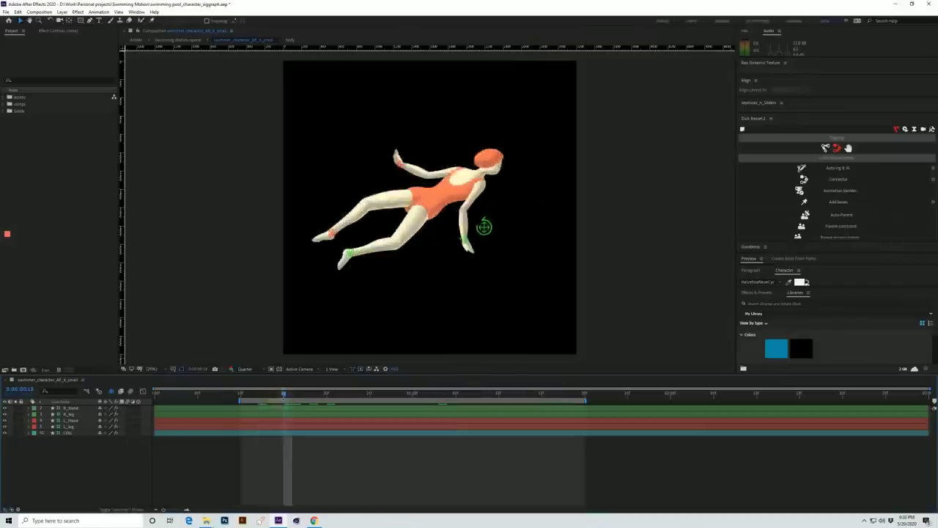
{"action": "left_click_drag", "start_coordinate": [284, 394], "coordinate": [322, 414]}
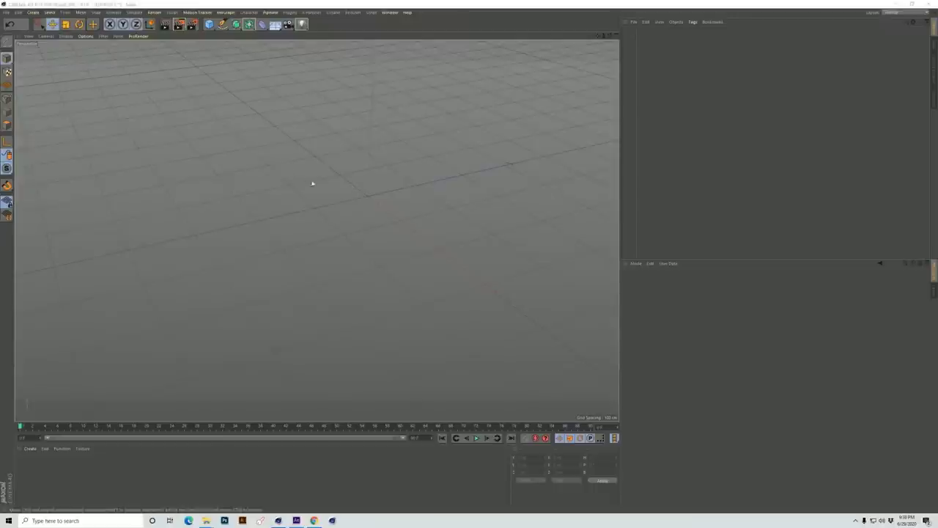
Step: In Cinema 4D, add a plane 240 cm wide and 340 cm high with one width segment and one height segment
{"action": "left_click", "coordinate": [210, 25]}
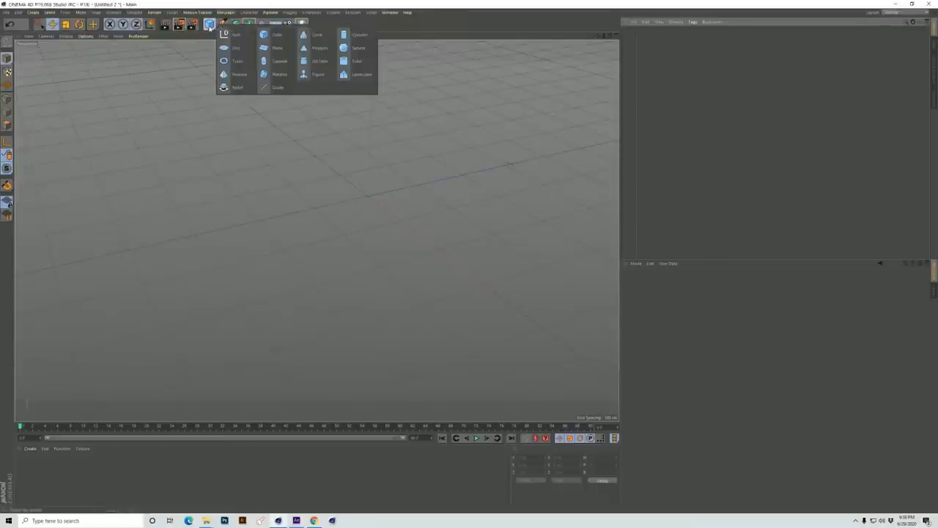
{"action": "left_click", "coordinate": [278, 48]}
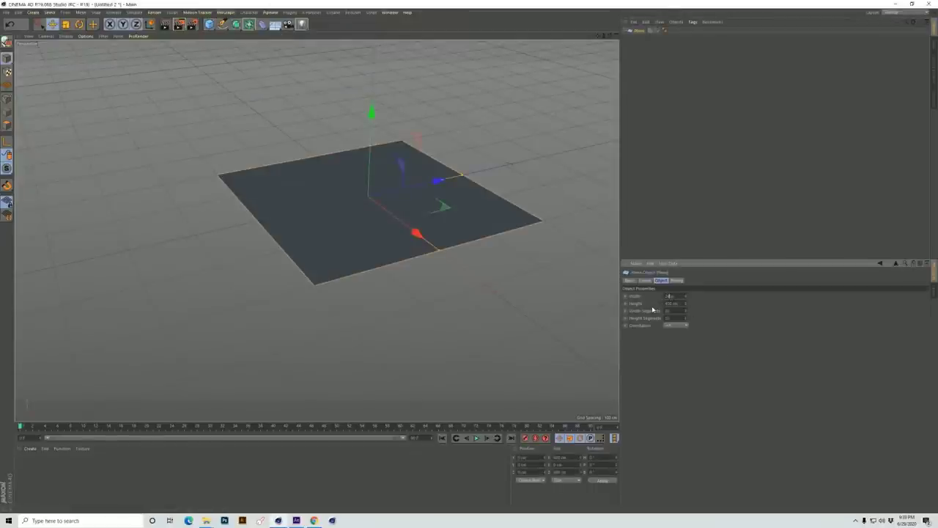
{"action": "key", "text": "Tab"}
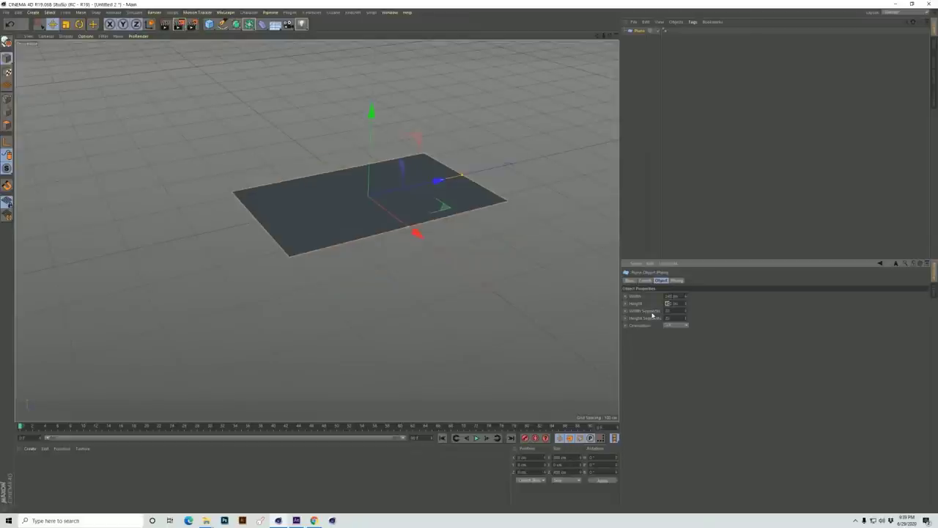
{"action": "key", "text": "Tab"}
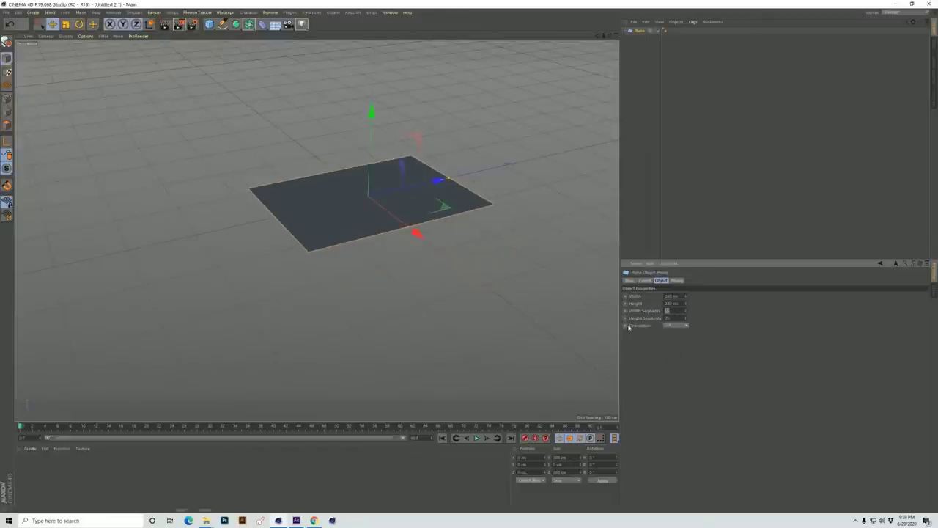
{"action": "key", "text": "Tab"}
{"action": "type", "text": "1"}
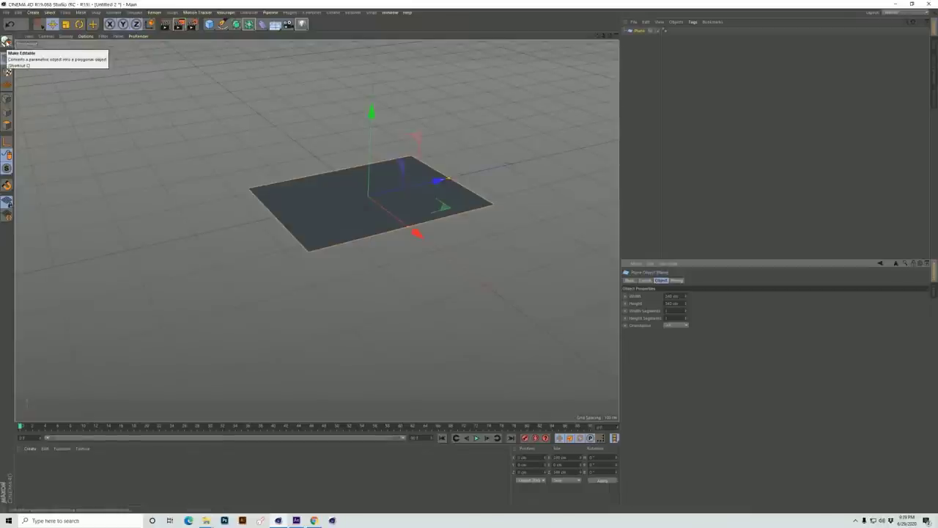
Step: Make the plane editable and go through its point, edge and polygon modes
{"action": "left_click", "coordinate": [7, 42]}
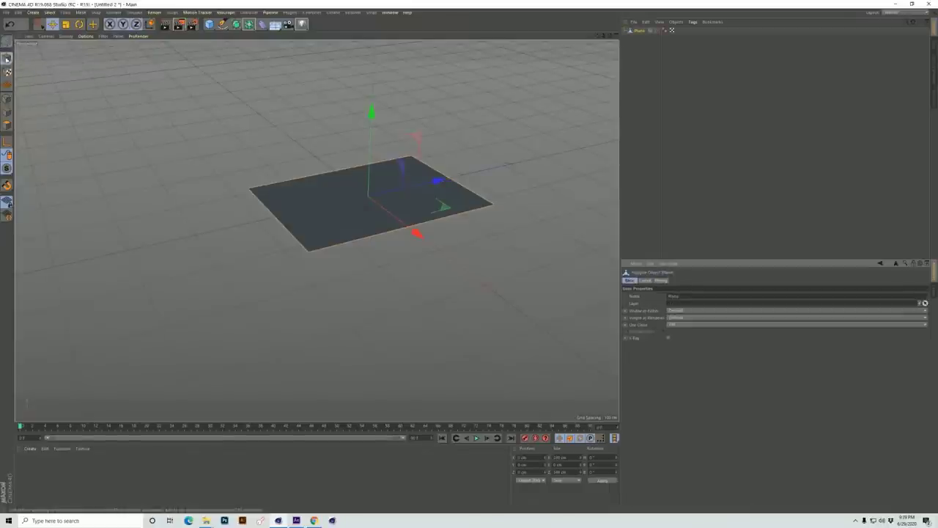
{"action": "left_click", "coordinate": [6, 99]}
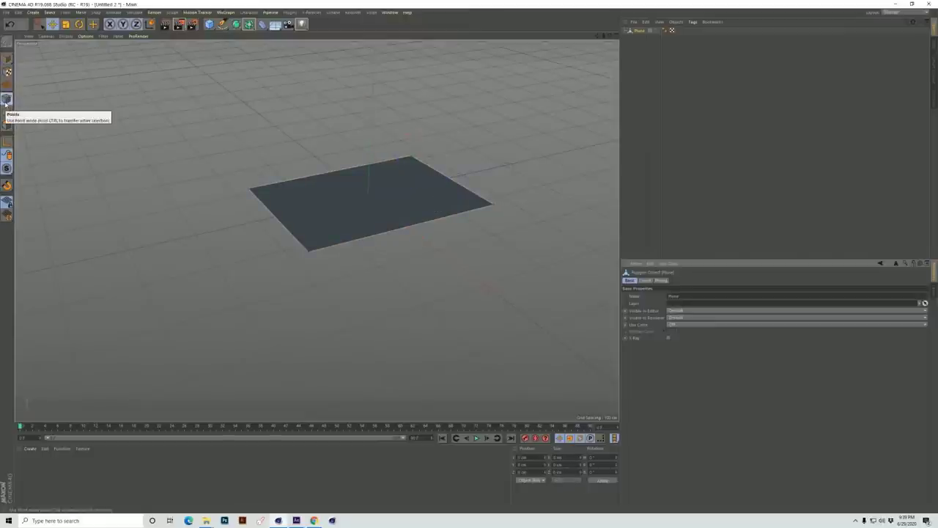
{"action": "left_click", "coordinate": [7, 112]}
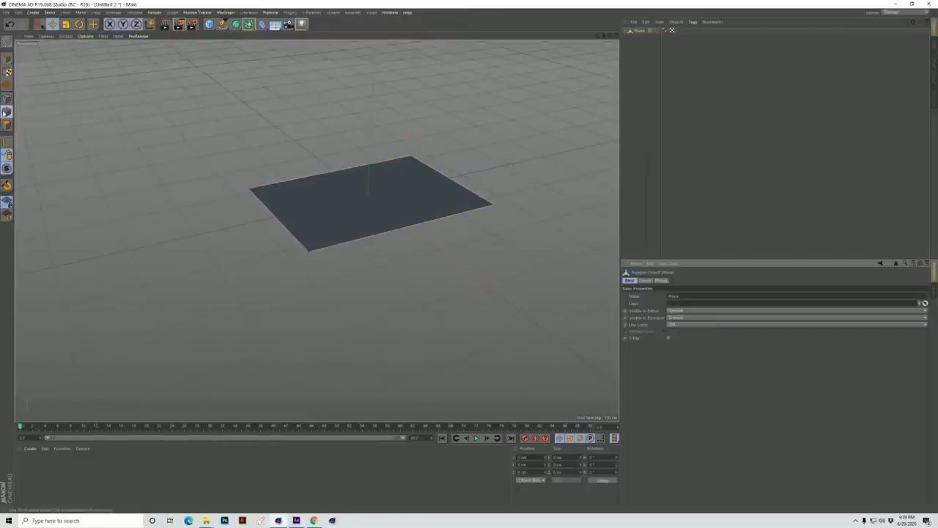
{"action": "left_click", "coordinate": [7, 125]}
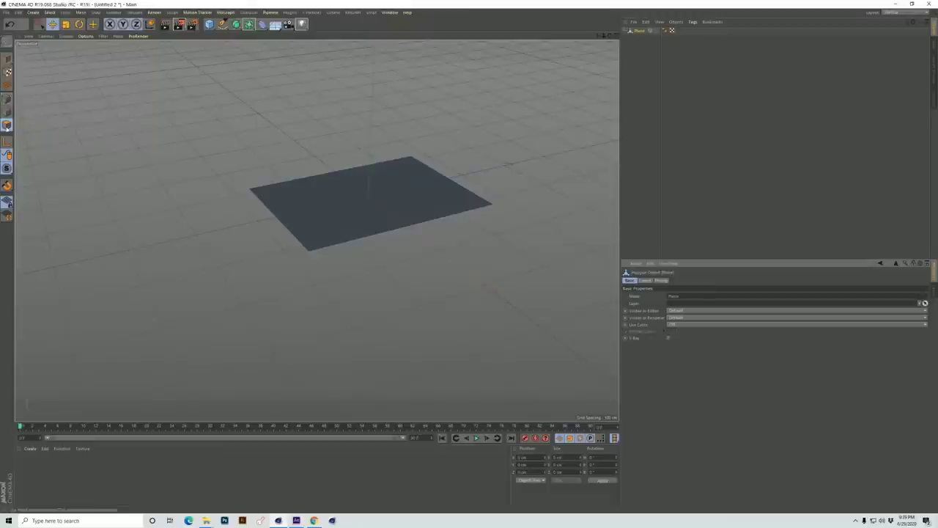
Step: Select all four outer edges of the plane and extrude them outward into a narrow border
{"action": "left_click", "coordinate": [9, 112]}
{"action": "left_click", "coordinate": [39, 24]}
{"action": "left_click_drag", "start_coordinate": [216, 114], "coordinate": [552, 287]}
{"action": "right_click", "coordinate": [434, 221]}
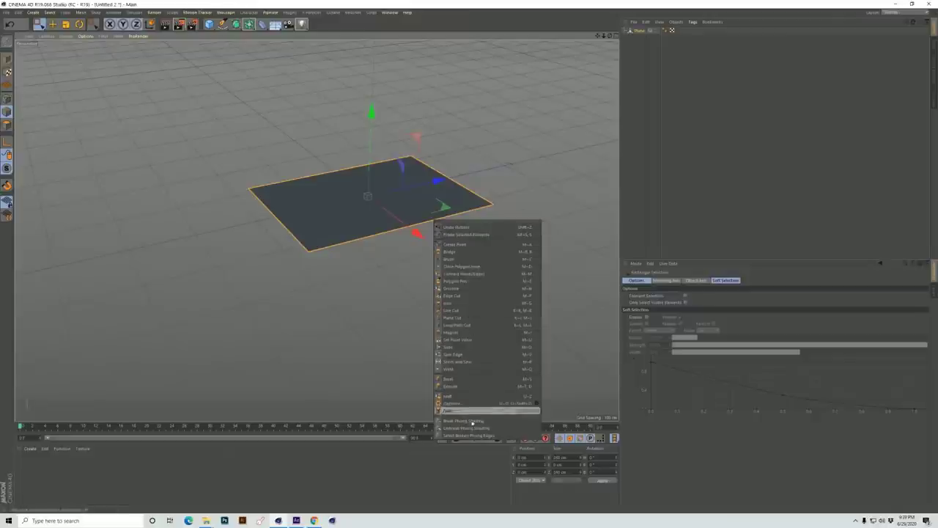
{"action": "left_click", "coordinate": [457, 394]}
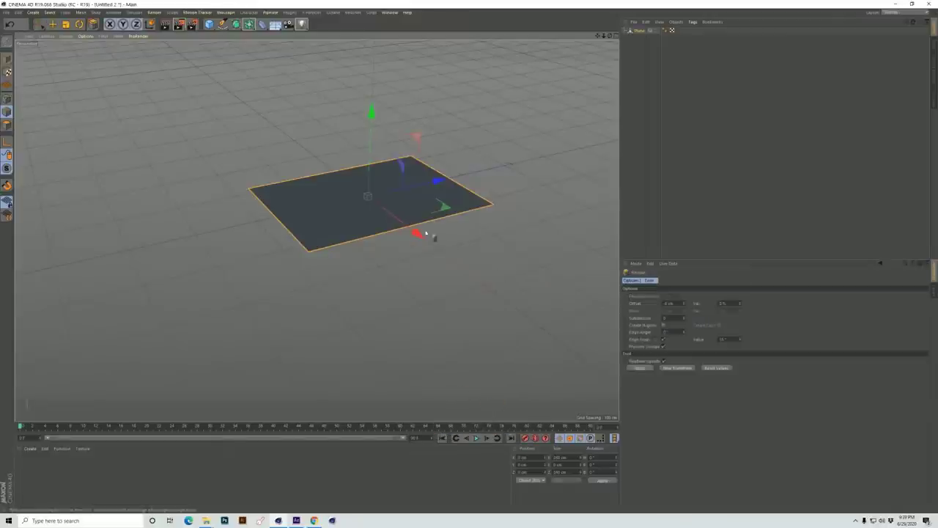
{"action": "left_click_drag", "start_coordinate": [470, 260], "coordinate": [470, 260]}
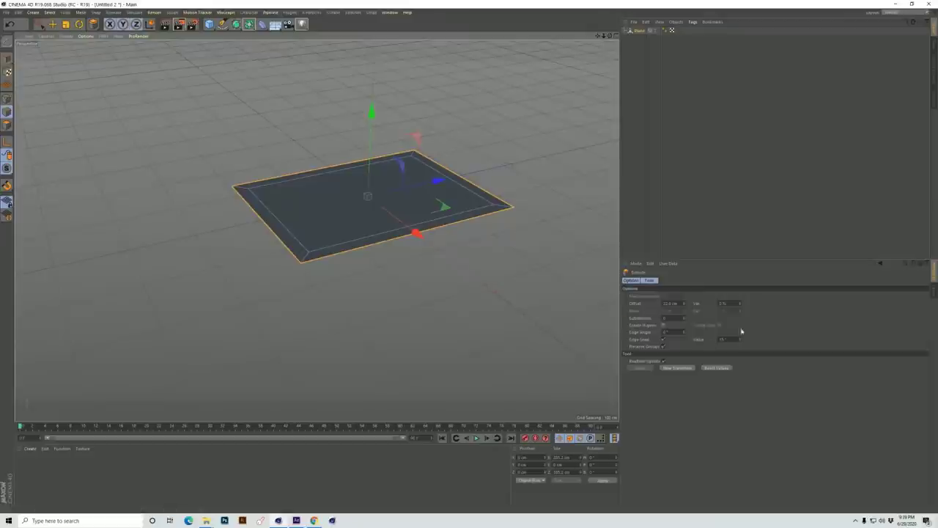
Step: Set the offset of the border's edge extrusion to 15 cm
{"action": "double_click", "coordinate": [670, 303]}
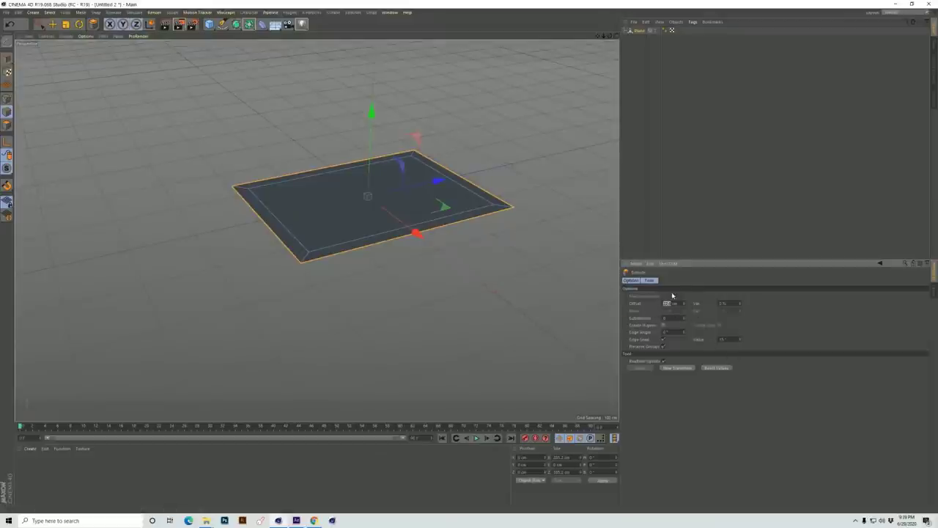
{"action": "type", "text": "1"}
{"action": "key", "text": "Return"}
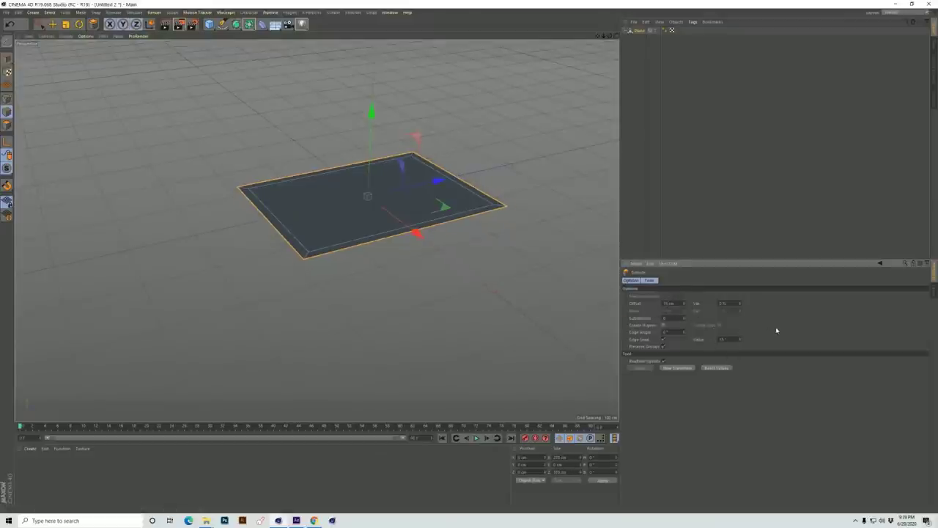
Step: Select the plane's large central polygon and extrude it downward with an offset of -90 cm to form a basin
{"action": "left_click", "coordinate": [102, 97]}
{"action": "left_click_drag", "start_coordinate": [39, 24], "coordinate": [59, 33]}
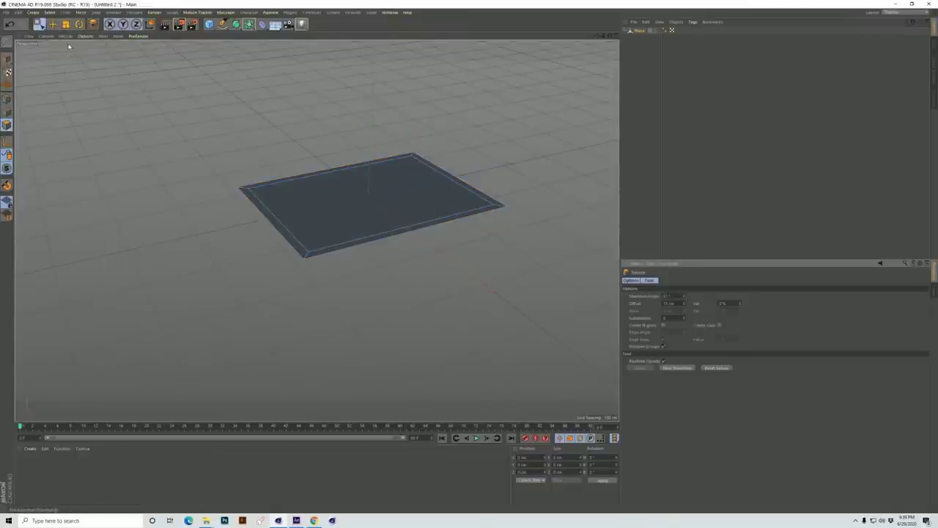
{"action": "left_click", "coordinate": [367, 219]}
{"action": "left_click", "coordinate": [368, 219]}
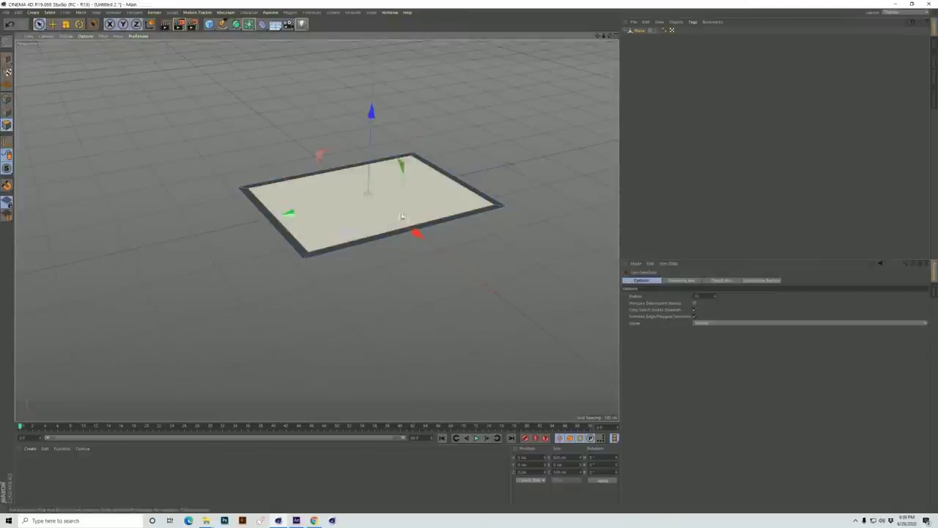
{"action": "key", "text": "d"}
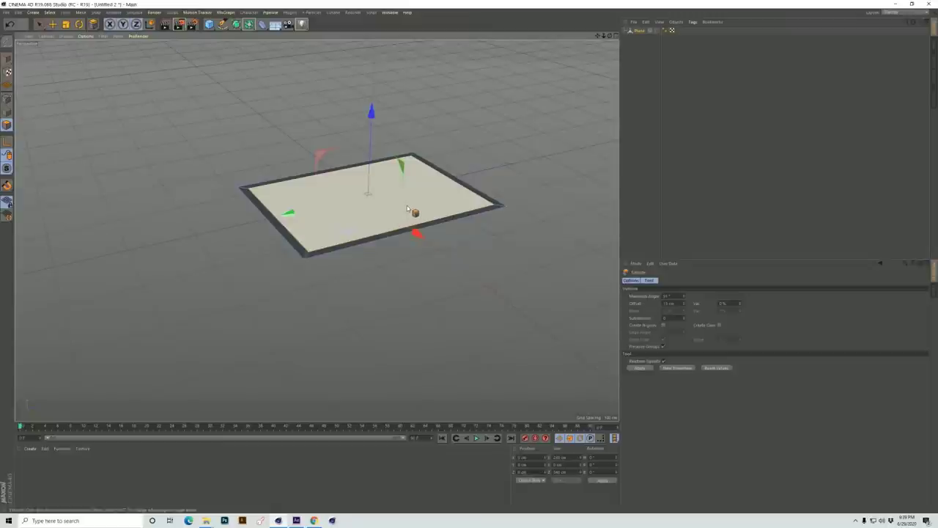
{"action": "left_click_drag", "start_coordinate": [470, 259], "coordinate": [469, 260]}
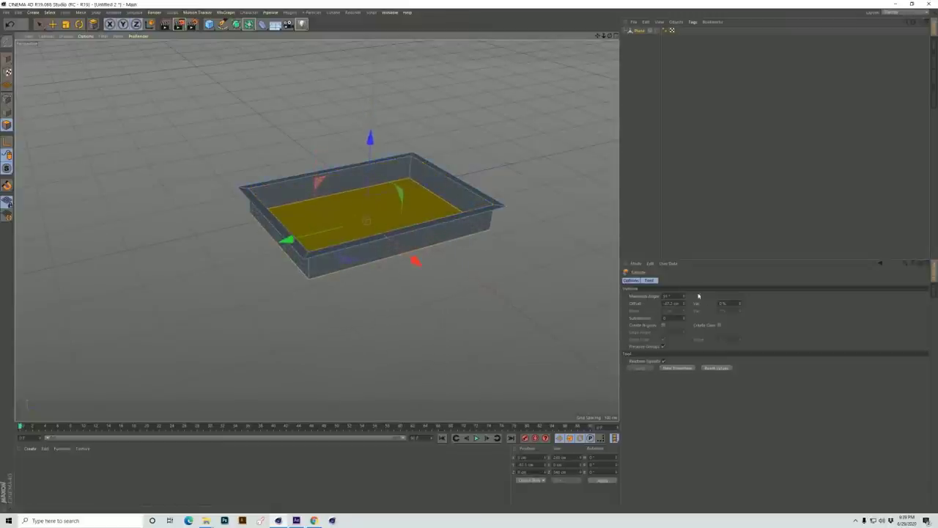
{"action": "double_click", "coordinate": [669, 304]}
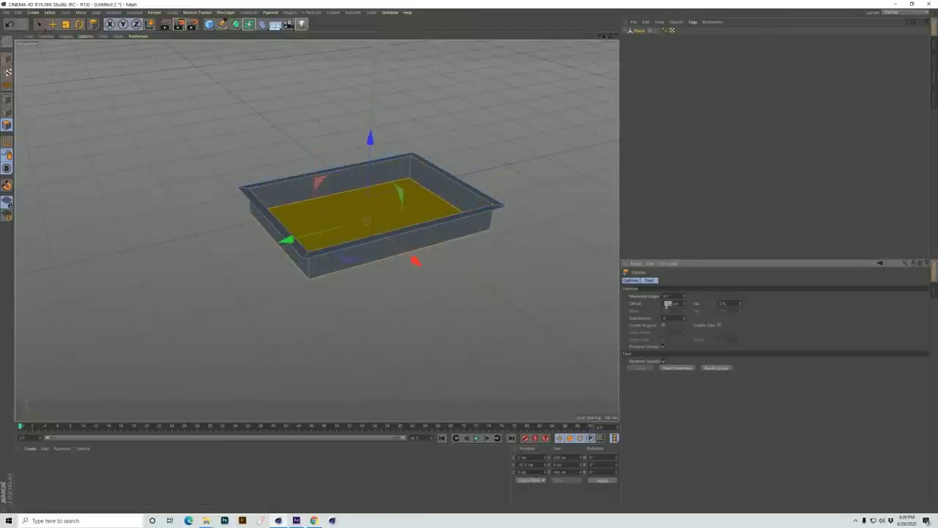
{"action": "type", "text": "-90"}
{"action": "key", "text": "Return"}
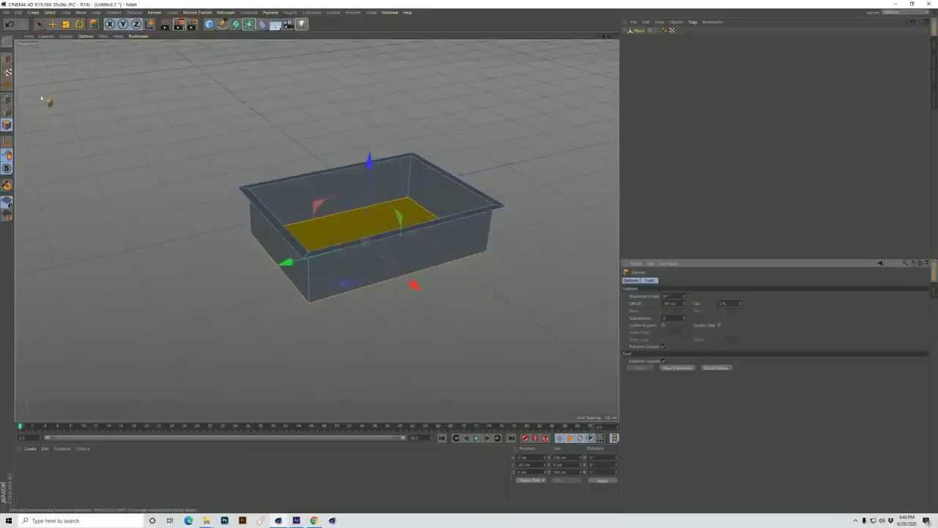
Step: Extrude the border's outer edges outward with an offset of 600 cm to make the surrounding ground
{"action": "left_click", "coordinate": [7, 112]}
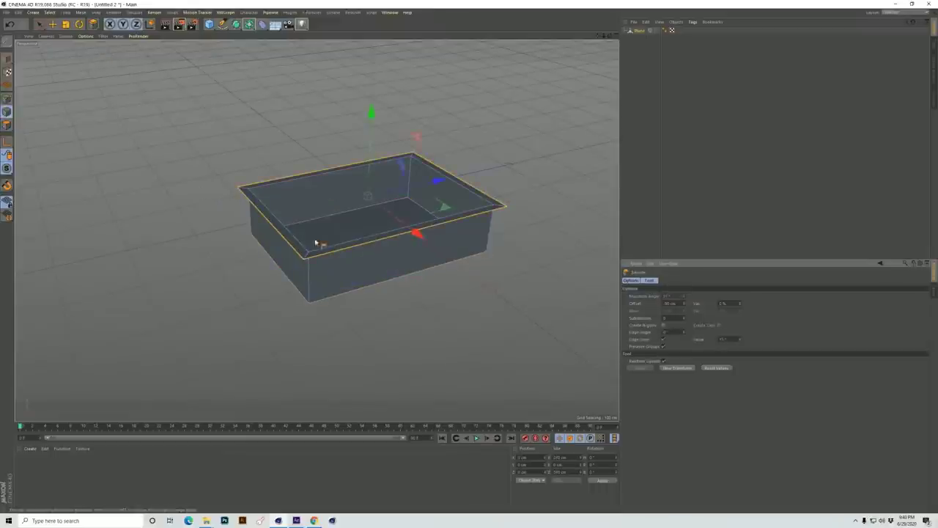
{"action": "left_click_drag", "start_coordinate": [333, 253], "coordinate": [474, 260]}
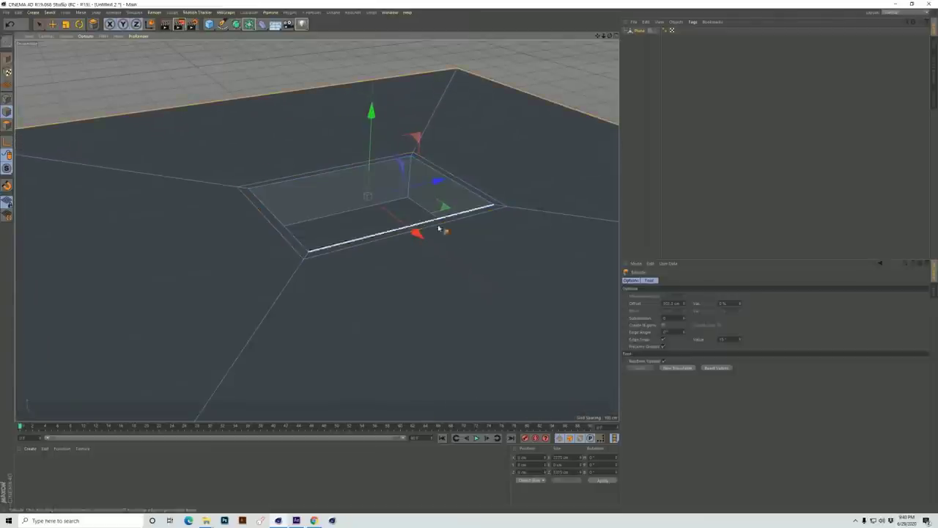
{"action": "left_click", "coordinate": [669, 304]}
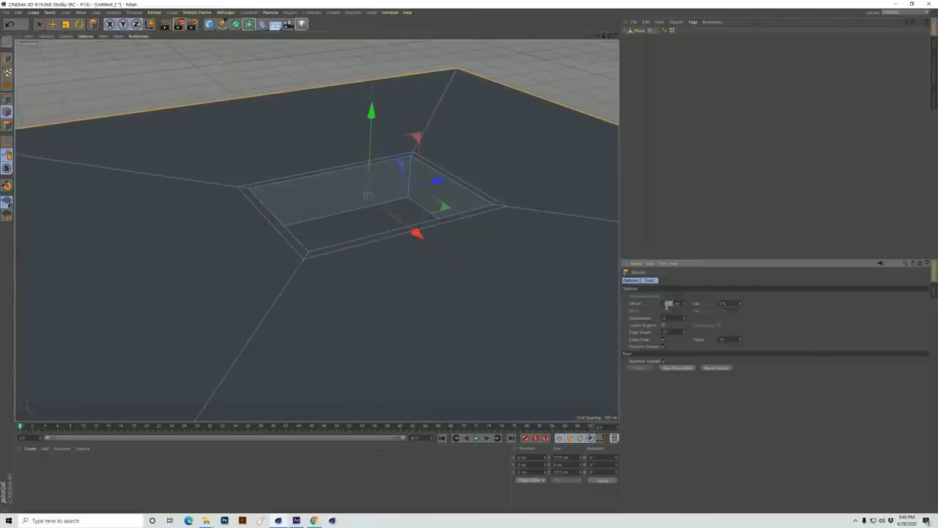
{"action": "type", "text": "600"}
{"action": "key", "text": "Return"}
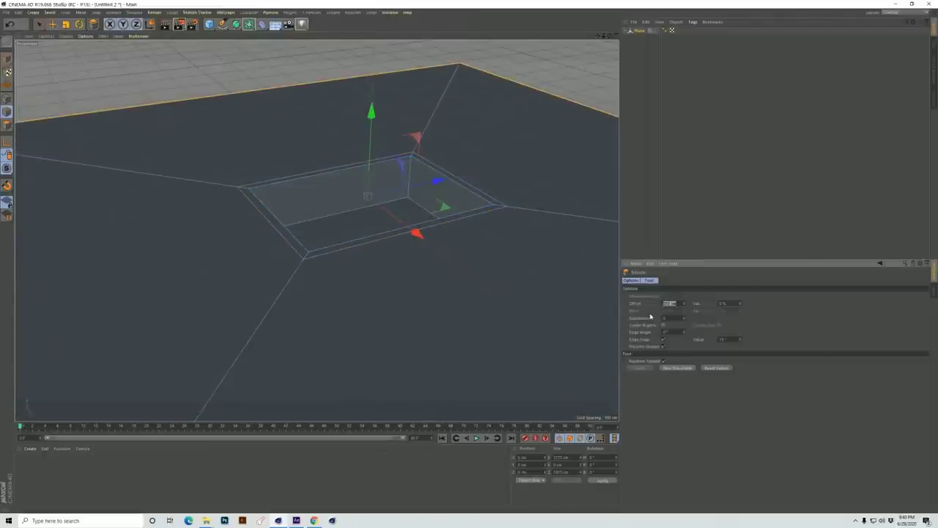
Step: Select the four large ground polygons around the basin's border and extrude them downward by 6 cm
{"action": "left_click", "coordinate": [7, 125]}
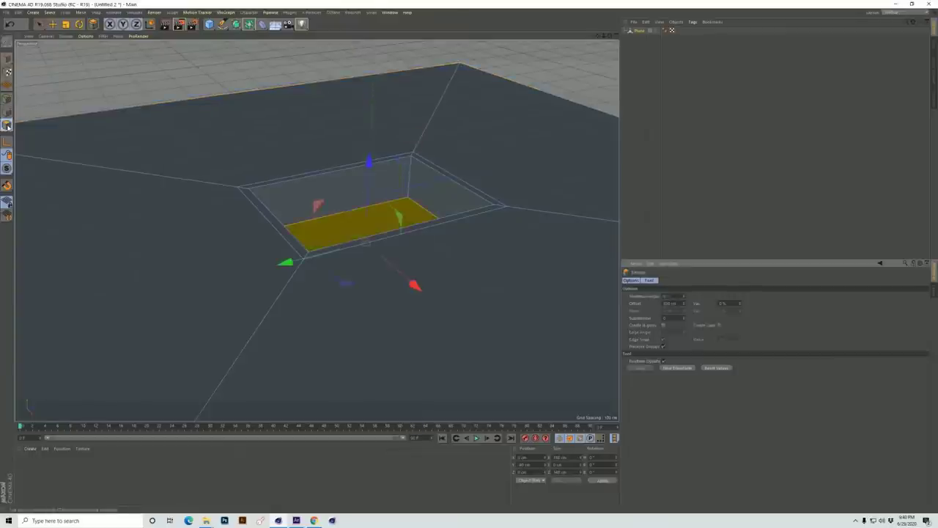
{"action": "left_click", "coordinate": [39, 25]}
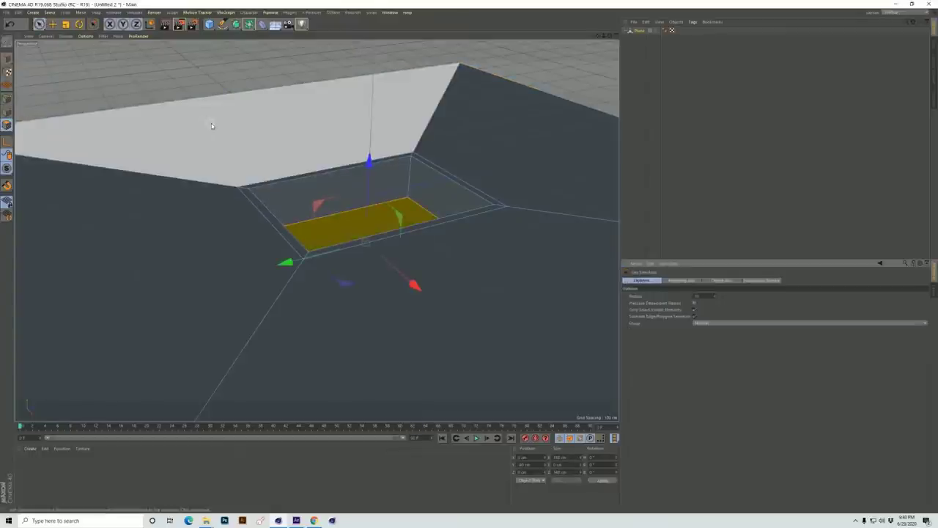
{"action": "left_click", "coordinate": [209, 122]}
{"action": "left_click", "coordinate": [195, 256], "text": "shift"}
{"action": "left_click", "coordinate": [419, 335], "text": "shift"}
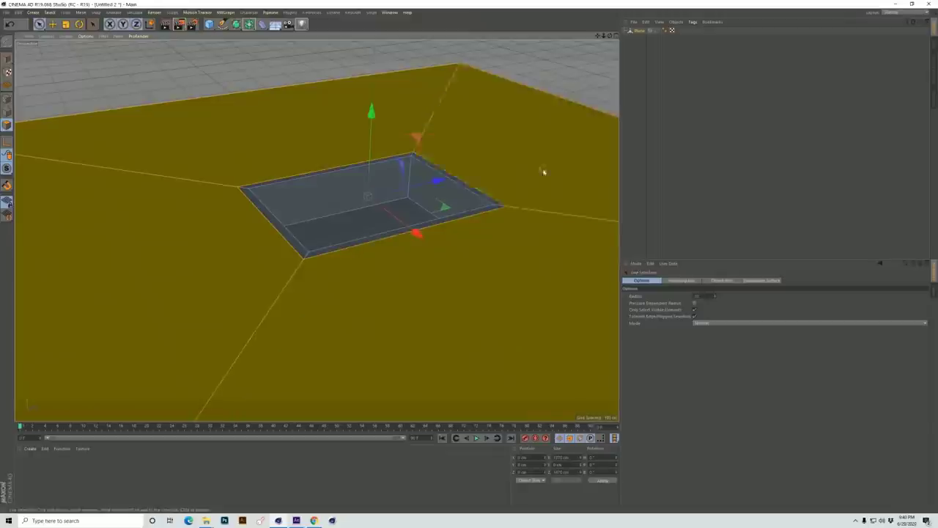
{"action": "key", "text": "d"}
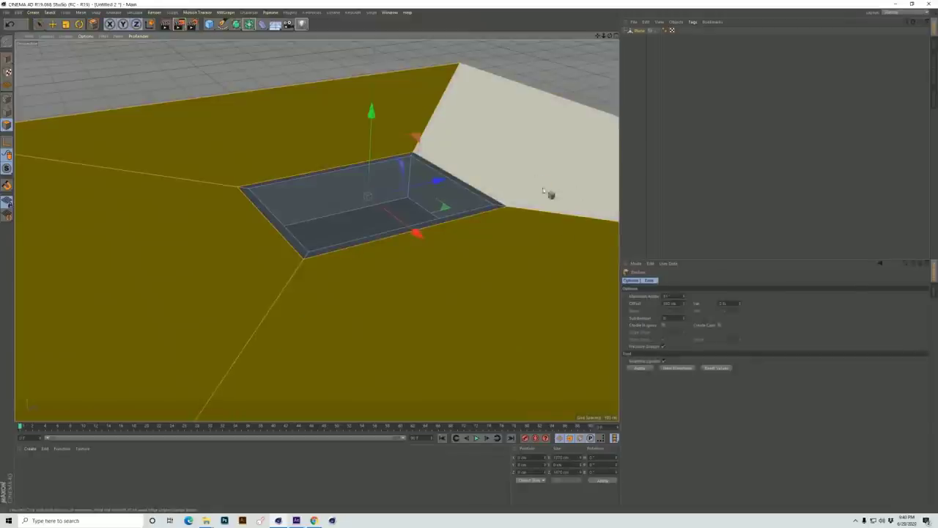
{"action": "left_click_drag", "start_coordinate": [456, 260], "coordinate": [471, 259]}
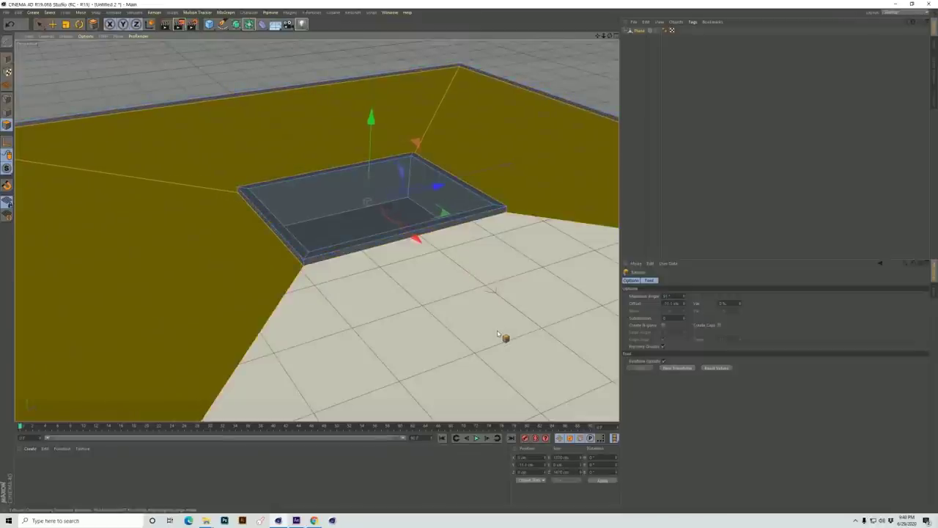
{"action": "double_click", "coordinate": [673, 303]}
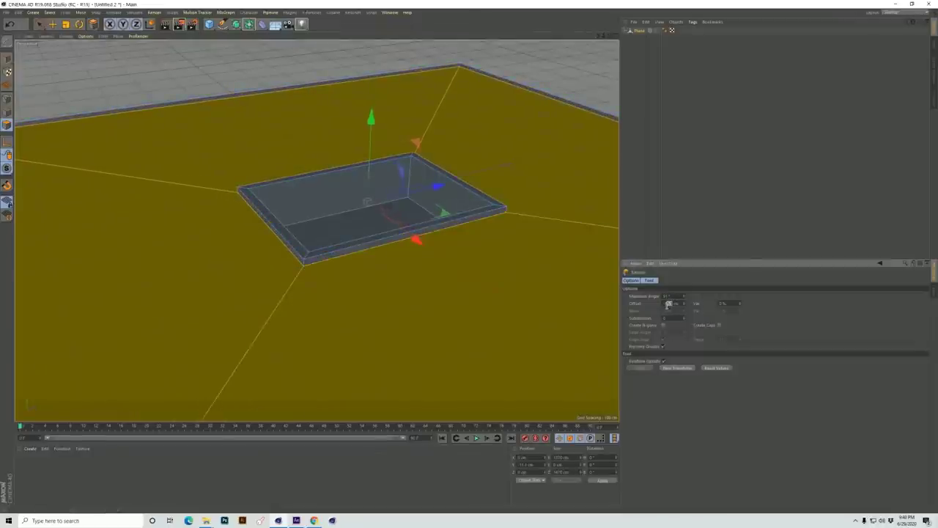
{"action": "type", "text": "6"}
{"action": "key", "text": "Return"}
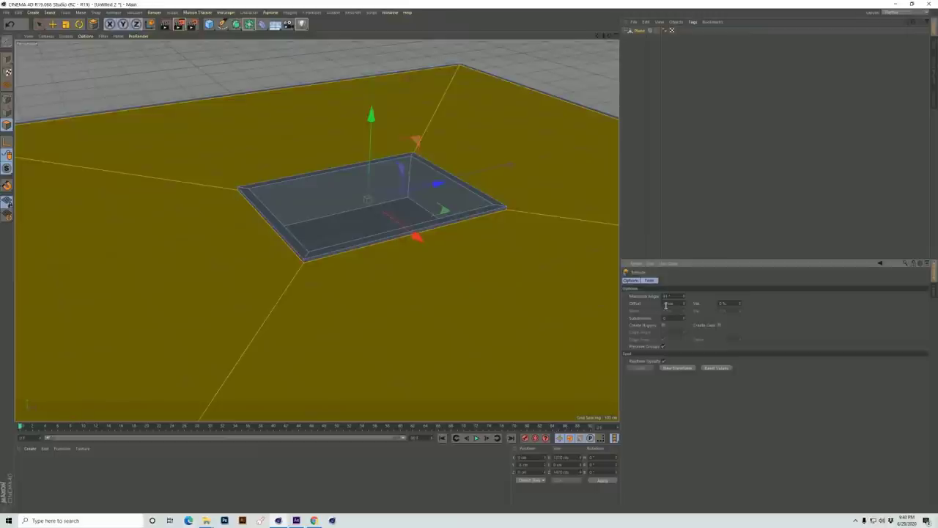
Step: Select and delete the thin side polygons along the outer perimeter of the ground
{"action": "left_click", "coordinate": [39, 24]}
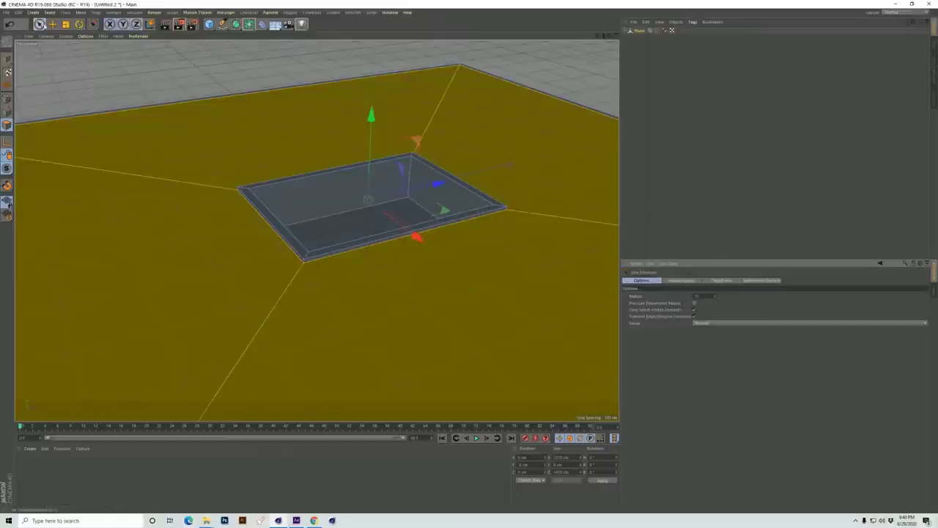
{"action": "left_click", "coordinate": [121, 108]}
{"action": "left_click", "coordinate": [285, 69]}
{"action": "left_click", "coordinate": [521, 82]}
{"action": "scroll", "coordinate": [436, 176], "scroll_direction": "down", "scroll_amount": 8}
{"action": "left_click", "coordinate": [384, 284]}
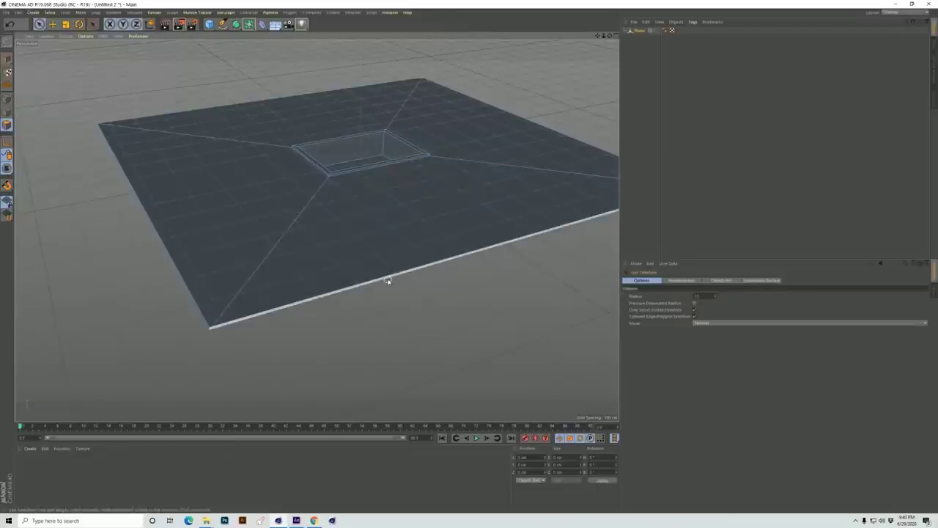
{"action": "key", "text": "Delete"}
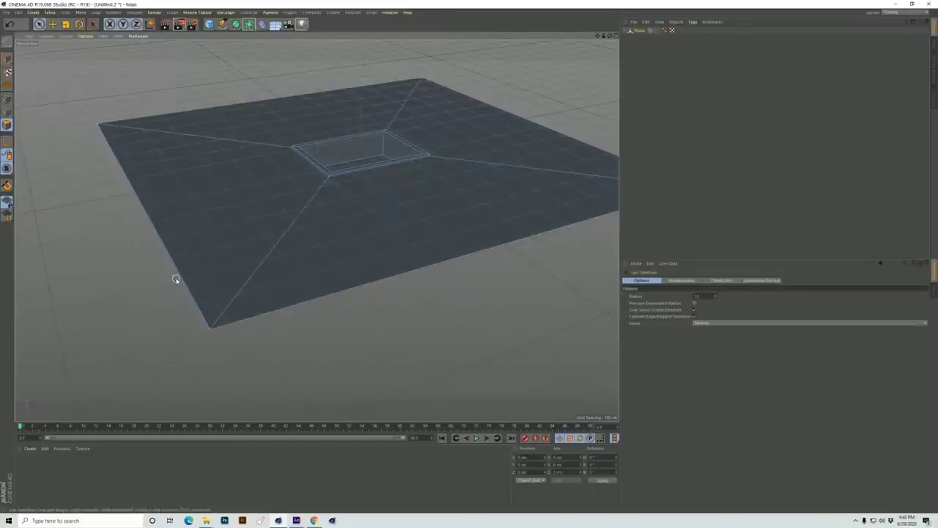
{"action": "left_click", "coordinate": [181, 283]}
{"action": "key", "text": "Delete"}
{"action": "scroll", "coordinate": [568, 115], "scroll_direction": "up", "scroll_amount": 6}
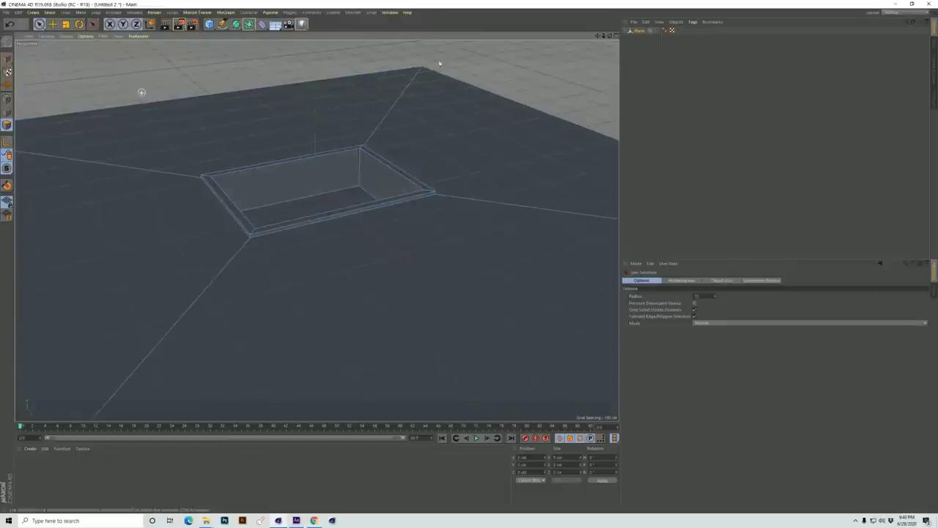
Step: Hide the finished pool plane in the viewport
{"action": "left_click_drag", "start_coordinate": [610, 36], "coordinate": [546, 89]}
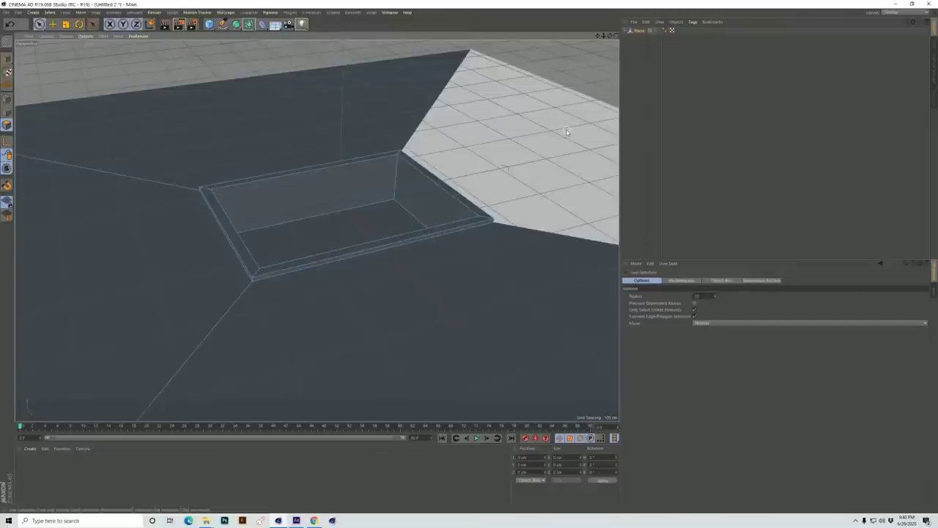
{"action": "left_click", "coordinate": [655, 31]}
{"action": "left_click", "coordinate": [654, 32]}
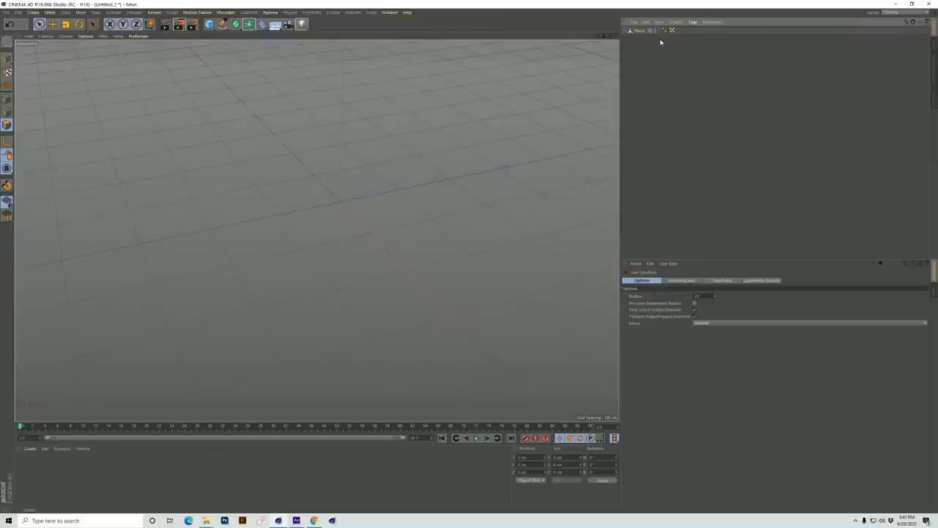
Step: Switch to the maximized Right view and add a Sweep object
{"action": "left_click", "coordinate": [614, 36]}
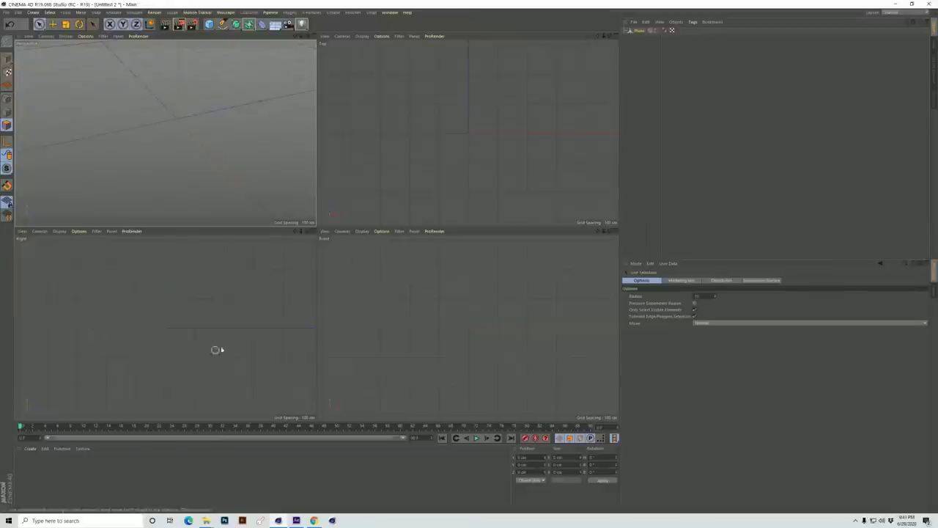
{"action": "middle_click", "coordinate": [313, 232]}
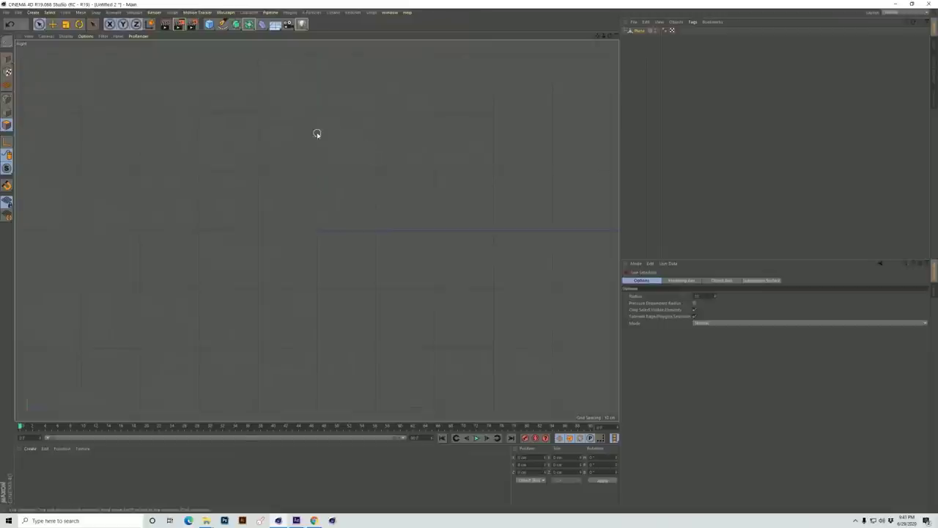
{"action": "left_click", "coordinate": [236, 24]}
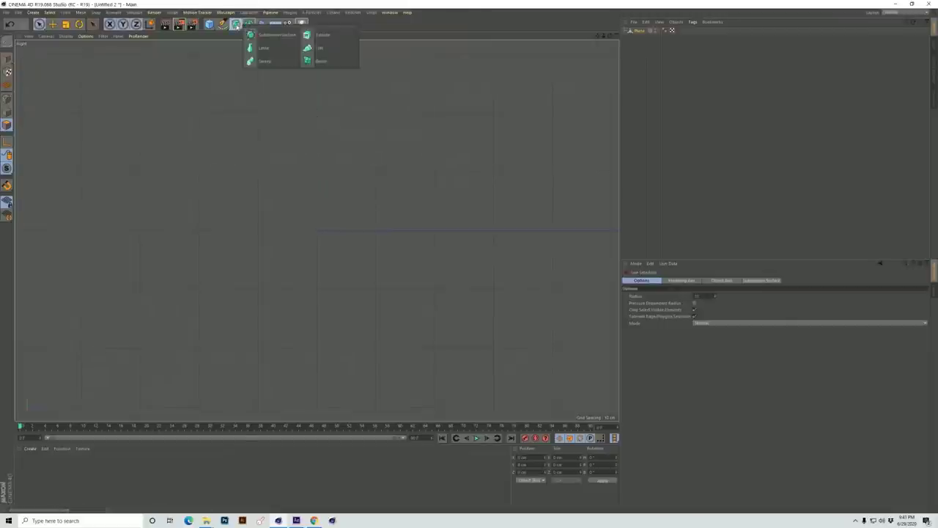
{"action": "left_click", "coordinate": [277, 62]}
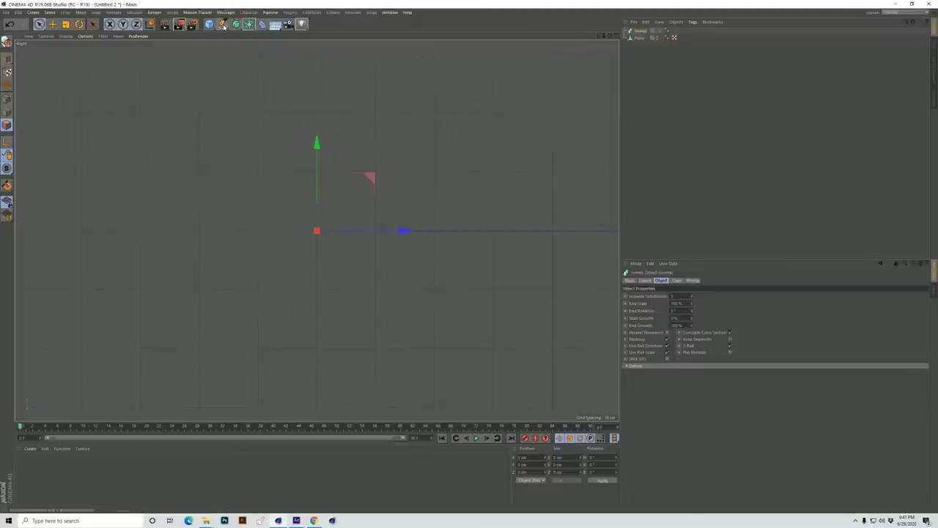
Step: Add a Rectangle spline 24 cm wide and 100 cm high with rounding enabled
{"action": "left_click_drag", "start_coordinate": [222, 23], "coordinate": [304, 89]}
{"action": "left_click_drag", "start_coordinate": [677, 297], "coordinate": [655, 306]}
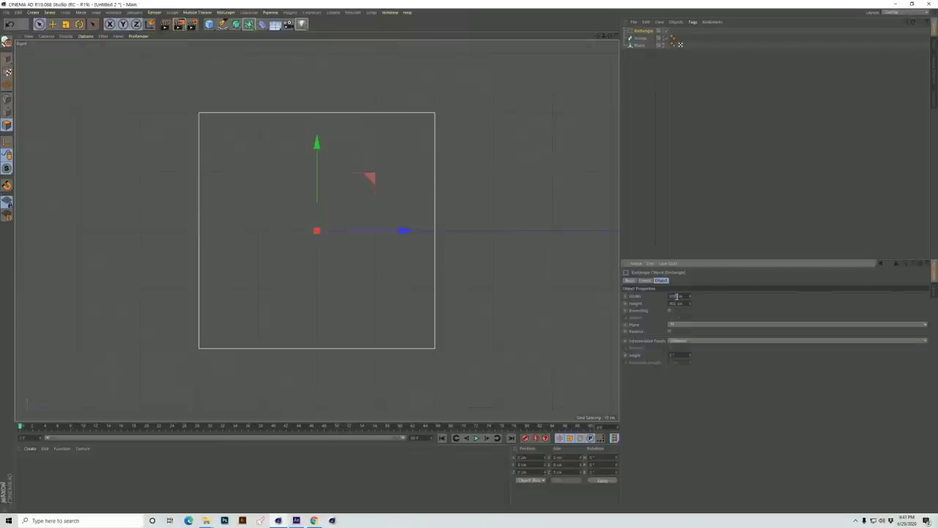
{"action": "left_click", "coordinate": [671, 304]}
{"action": "type", "text": "100"}
{"action": "key", "text": "Return"}
{"action": "left_click", "coordinate": [670, 311]}
{"action": "scroll", "coordinate": [311, 221], "scroll_direction": "up", "scroll_amount": 5}
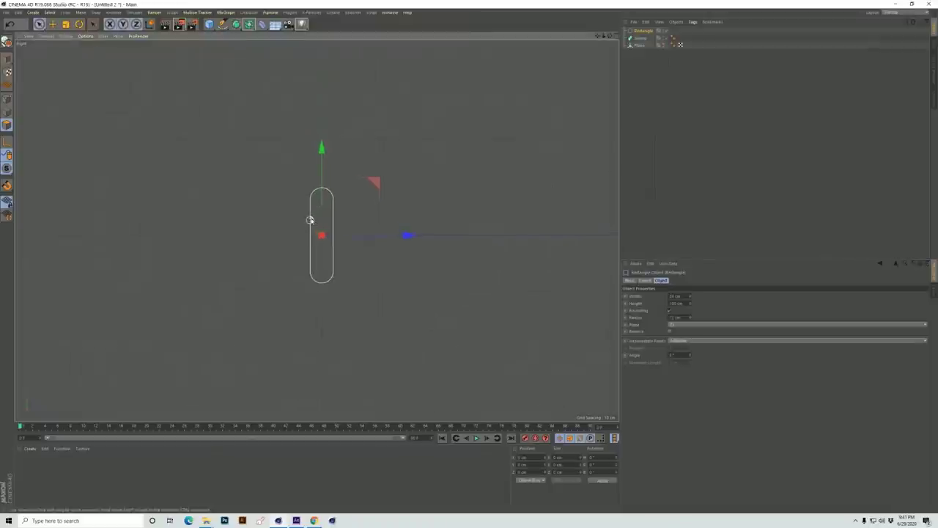
{"action": "scroll", "coordinate": [214, 226], "scroll_direction": "up", "scroll_amount": 3}
{"action": "scroll", "coordinate": [213, 226], "scroll_direction": "up", "scroll_amount": 1}
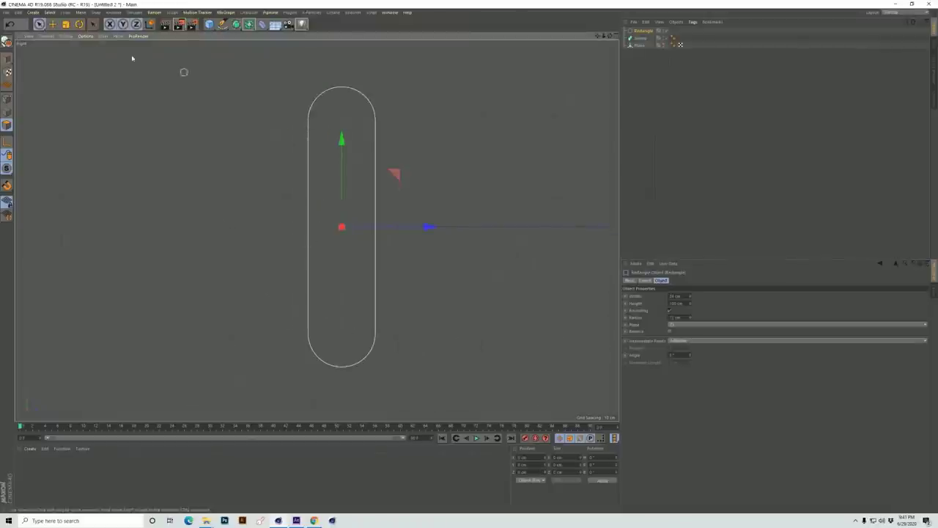
Step: Make the rounded rectangle editable, go to point mode and open the outline by disabling Close Spline
{"action": "left_click", "coordinate": [5, 42]}
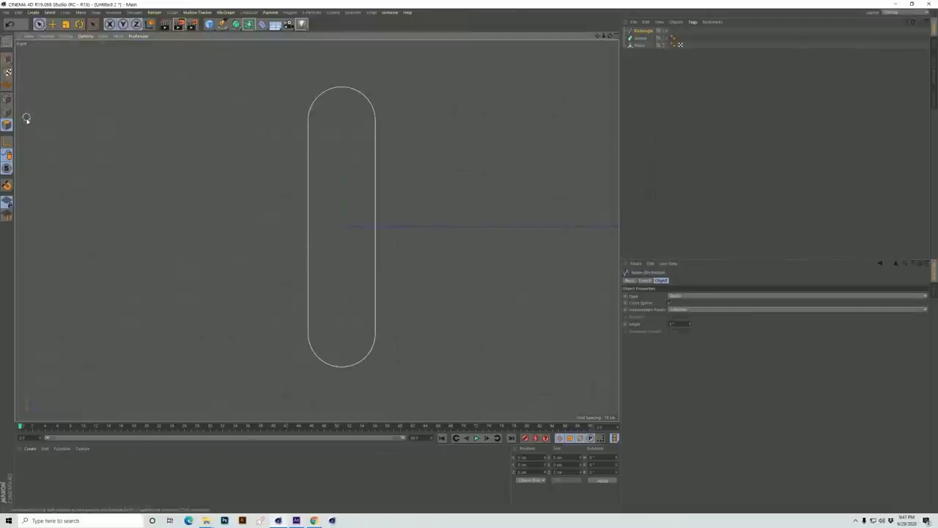
{"action": "left_click", "coordinate": [7, 99]}
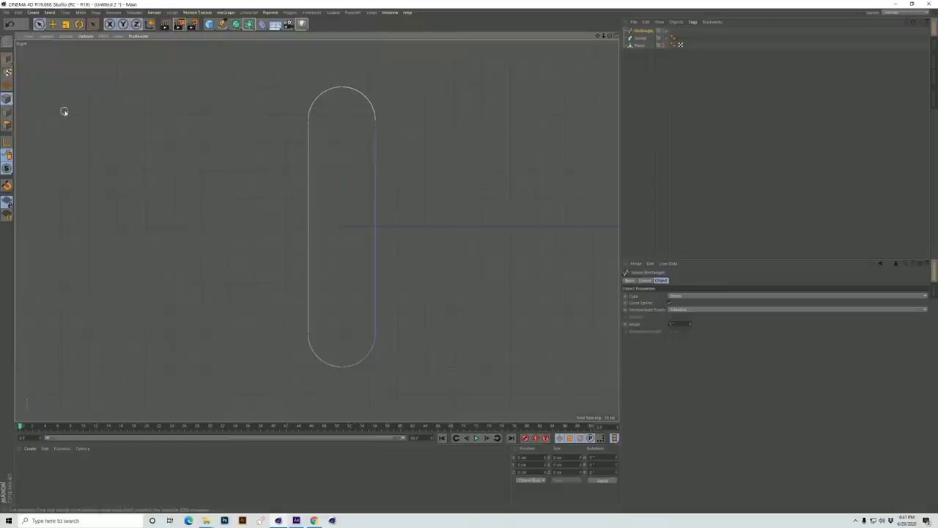
{"action": "left_click", "coordinate": [670, 303]}
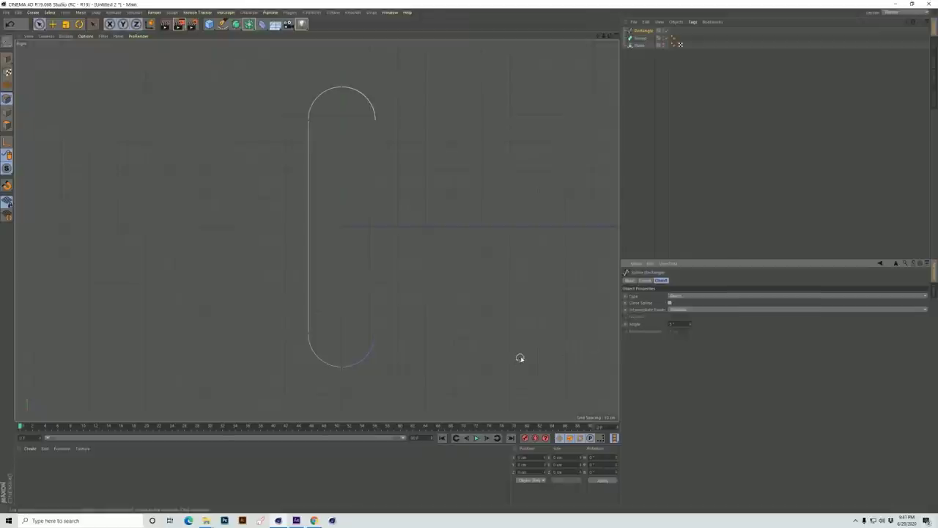
Step: Shift the open spline's point sequence so its gap moves from the straight side to the adjoining bottom curve
{"action": "left_click", "coordinate": [374, 335]}
{"action": "left_click", "coordinate": [374, 335]}
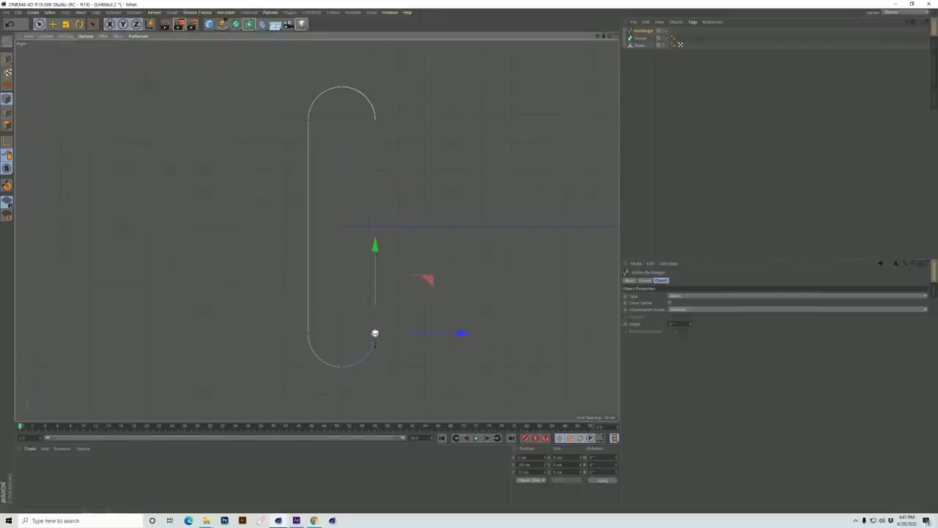
{"action": "right_click", "coordinate": [375, 333]}
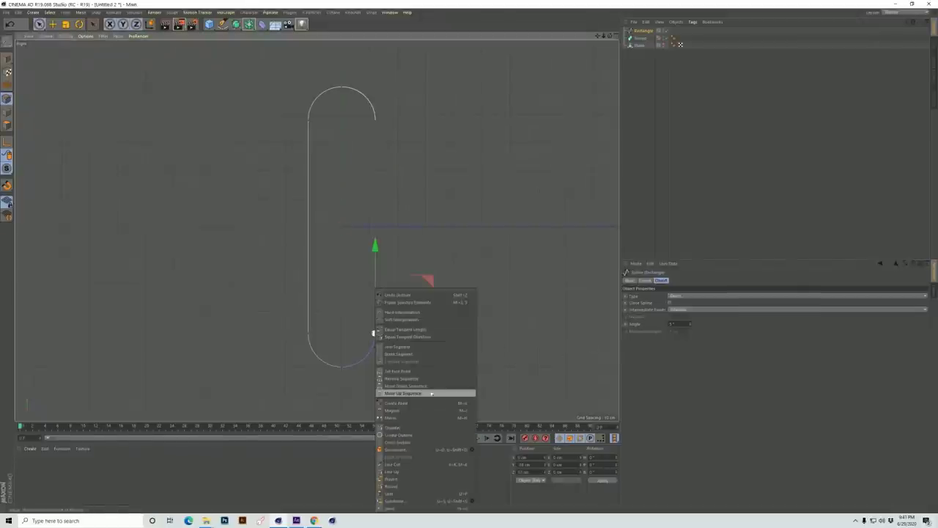
{"action": "left_click", "coordinate": [407, 378]}
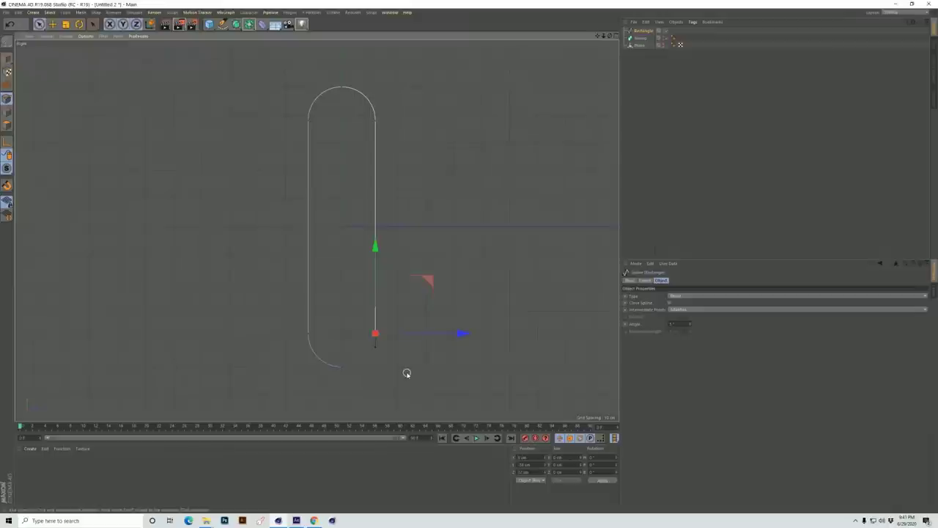
Step: Delete the spline's bottom curve points and raise the shorter leg's end to about Y 30 cm, forming a cane-shaped path
{"action": "left_click", "coordinate": [343, 366]}
{"action": "key", "text": "Delete"}
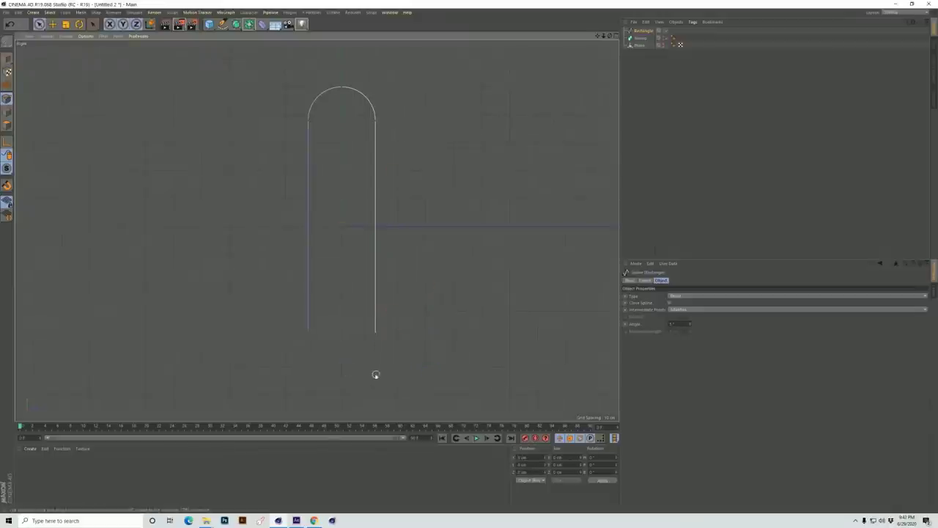
{"action": "left_click", "coordinate": [308, 331]}
{"action": "left_click_drag", "start_coordinate": [308, 245], "coordinate": [299, 66]}
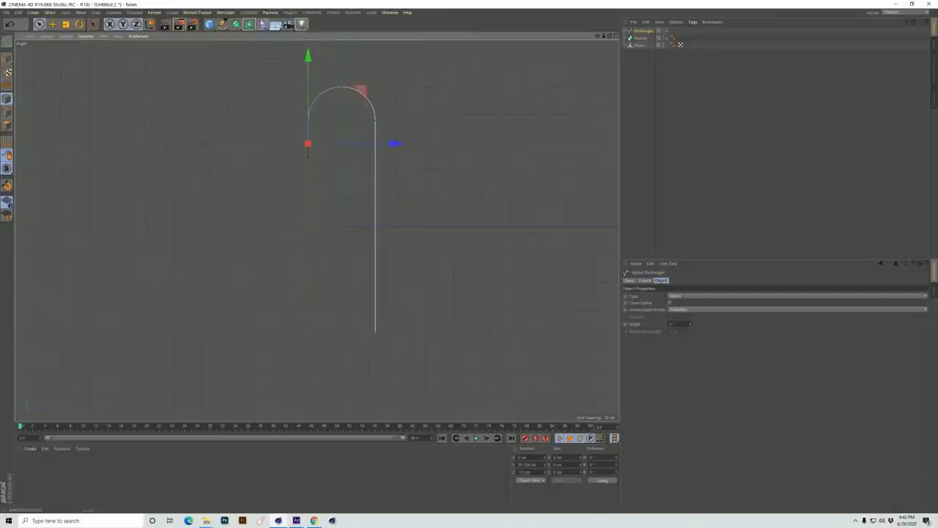
Step: Add a Circle spline with a 1 cm radius, nest it with the Rectangle under the Sweep and set its plane to XY
{"action": "left_click_drag", "start_coordinate": [222, 25], "coordinate": [299, 49]}
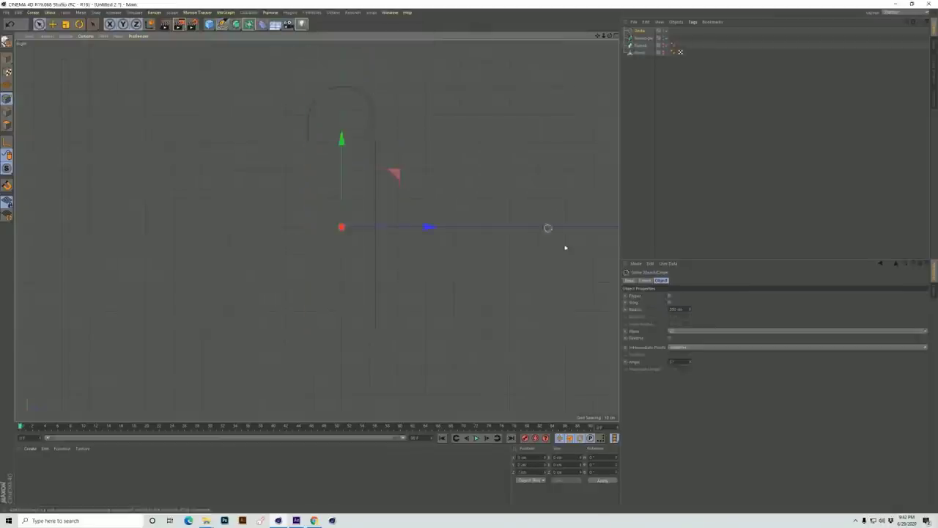
{"action": "left_click", "coordinate": [676, 310]}
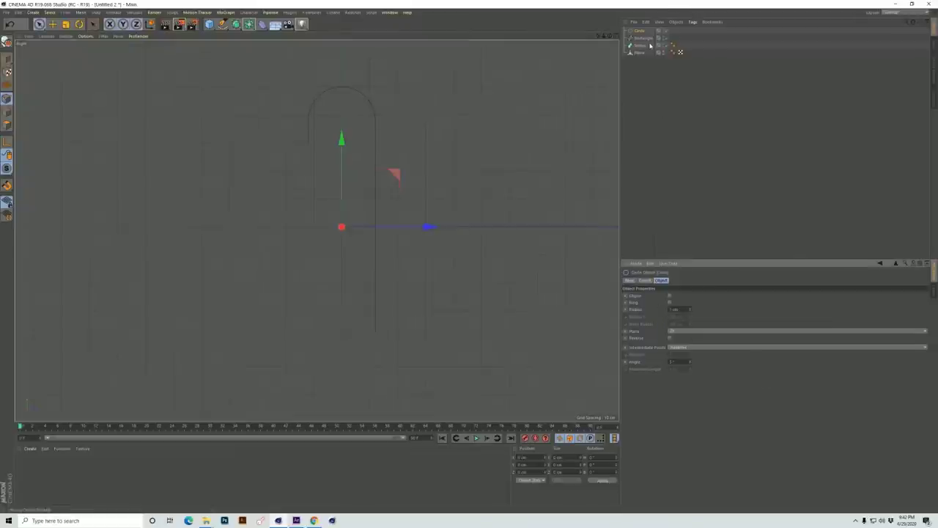
{"action": "mouse_move", "coordinate": [642, 40]}
{"action": "left_mouse_down"}
{"action": "mouse_move", "coordinate": [643, 50]}
{"action": "mouse_move", "coordinate": [645, 38]}
{"action": "left_mouse_up"}
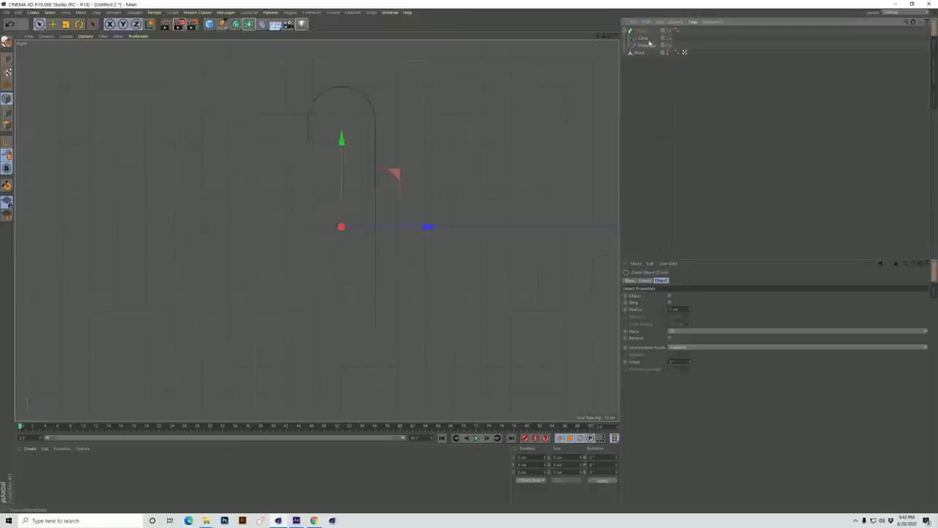
{"action": "left_click", "coordinate": [676, 334]}
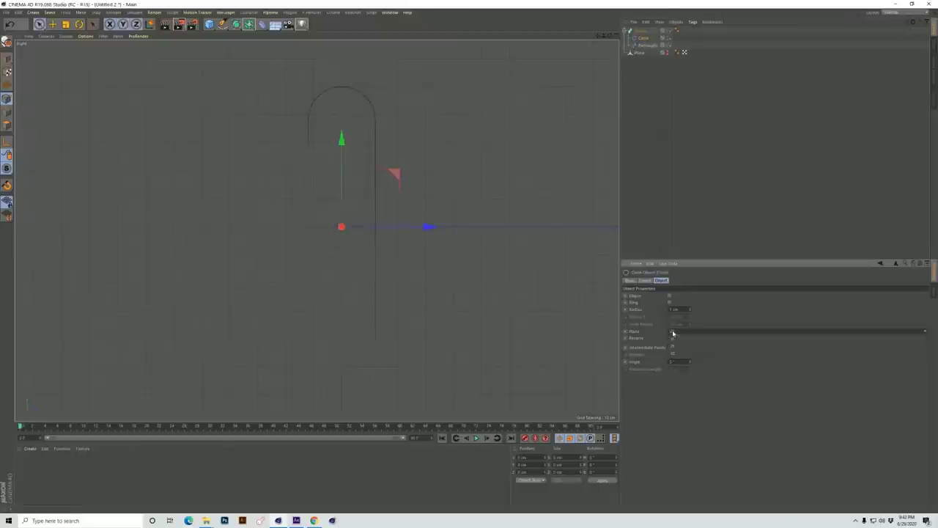
{"action": "left_click", "coordinate": [677, 341]}
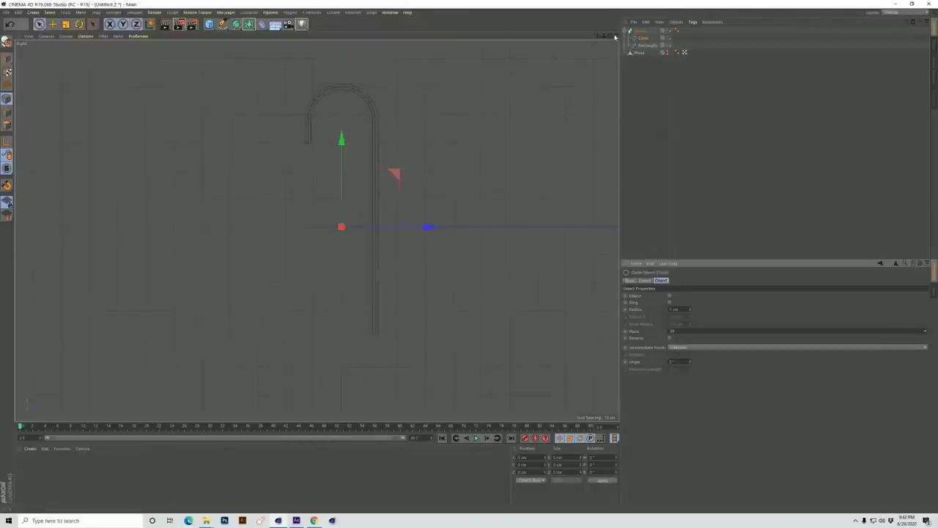
Step: In the maximized Perspective view, add a Symmetry object and nest the Sweep inside it
{"action": "left_click", "coordinate": [615, 35]}
{"action": "left_click", "coordinate": [312, 36]}
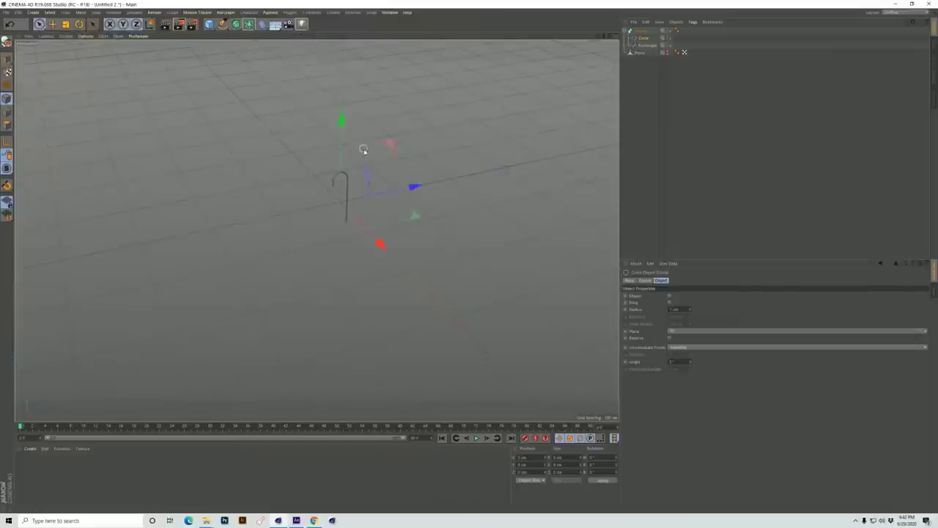
{"action": "left_click_drag", "start_coordinate": [609, 37], "coordinate": [632, 276]}
{"action": "scroll", "coordinate": [257, 184], "scroll_direction": "up", "scroll_amount": 5}
{"action": "scroll", "coordinate": [422, 128], "scroll_direction": "up", "scroll_amount": 2}
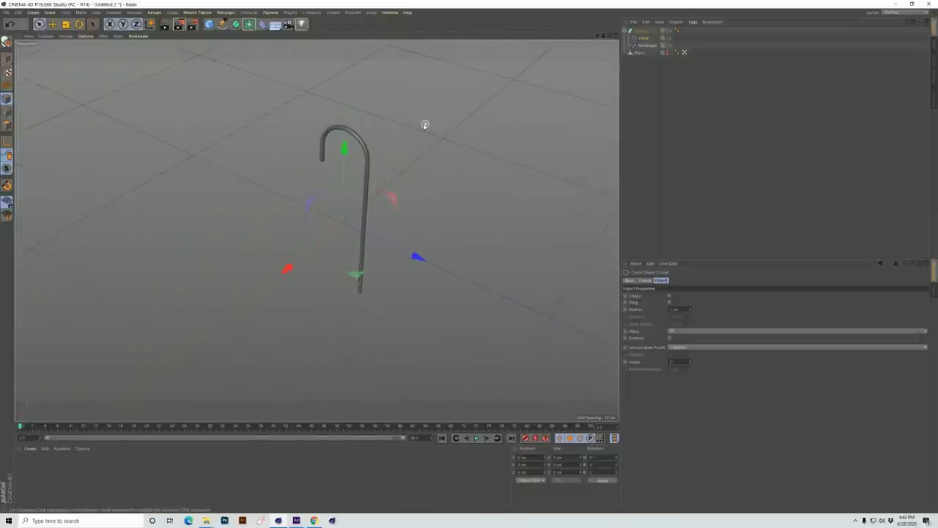
{"action": "left_click", "coordinate": [625, 32]}
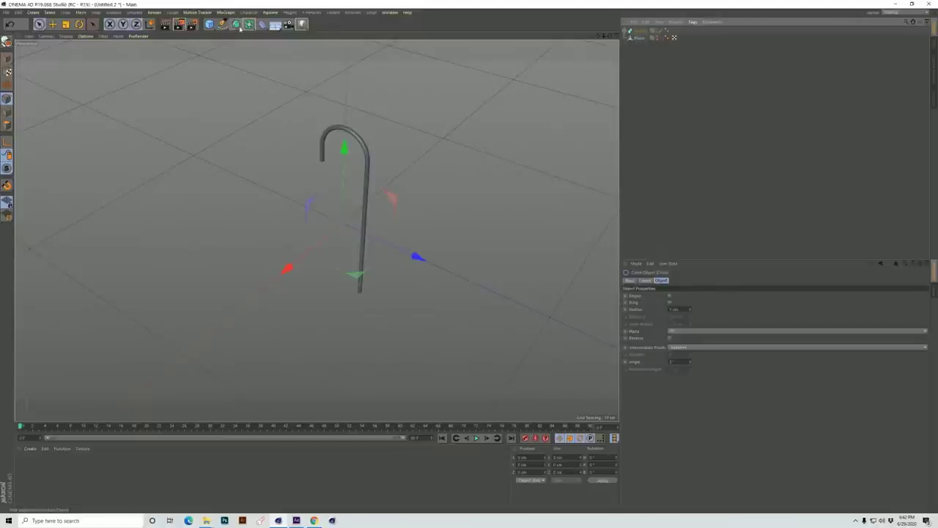
{"action": "left_click_drag", "start_coordinate": [249, 25], "coordinate": [337, 60]}
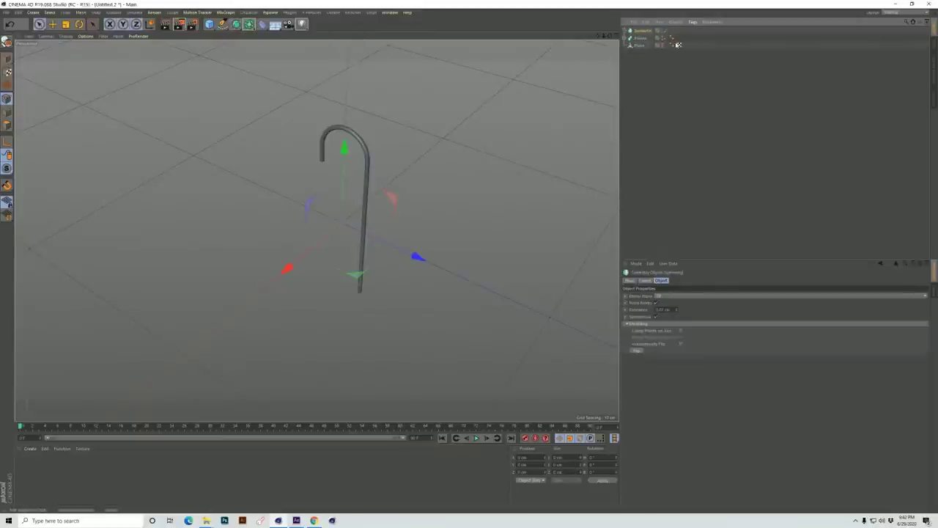
{"action": "left_click_drag", "start_coordinate": [643, 32], "coordinate": [640, 30]}
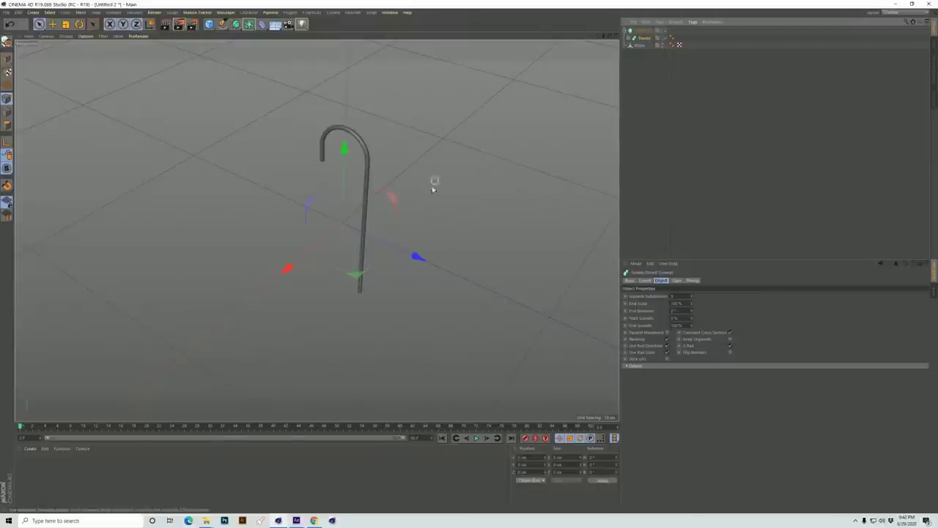
Step: Move the Sweep about 14 cm along X to space the two mirrored handrails apart
{"action": "left_click_drag", "start_coordinate": [288, 281], "coordinate": [274, 299]}
{"action": "left_click_drag", "start_coordinate": [611, 38], "coordinate": [194, 306]}
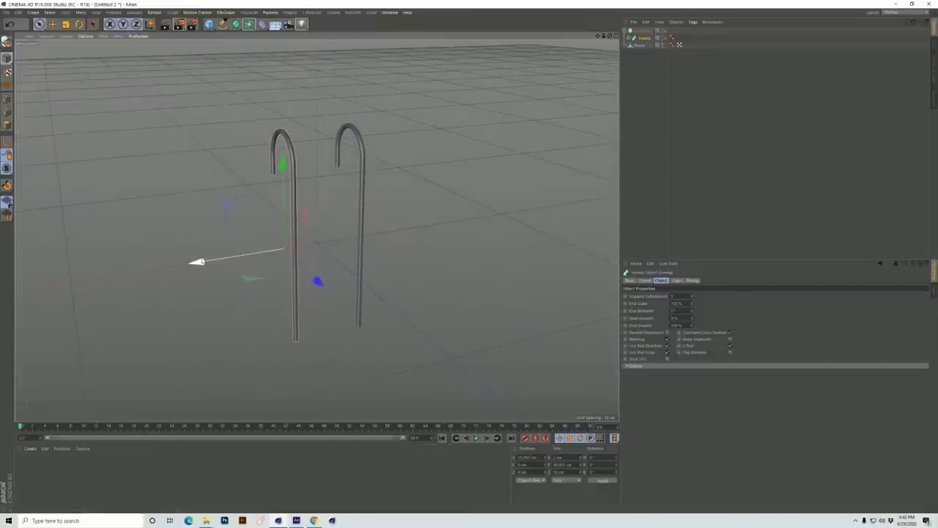
{"action": "left_click_drag", "start_coordinate": [197, 262], "coordinate": [202, 263]}
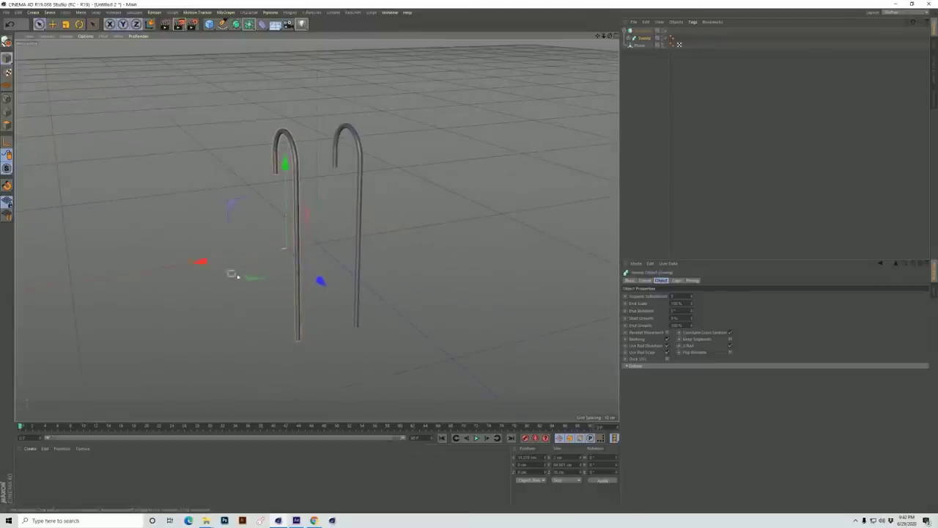
Step: Add a Cylinder with a 0.75 cm radius and a 20 cm height for the ladder rung
{"action": "left_click", "coordinate": [209, 24]}
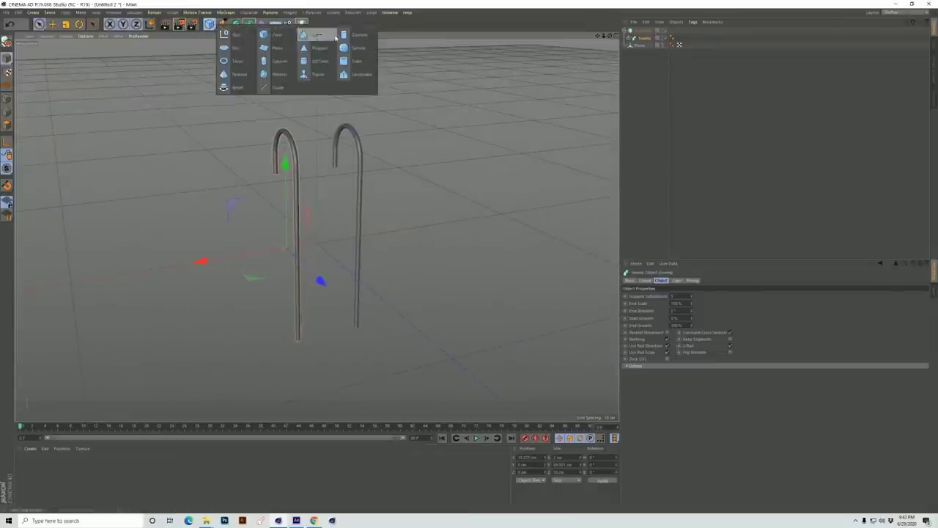
{"action": "left_click", "coordinate": [359, 36]}
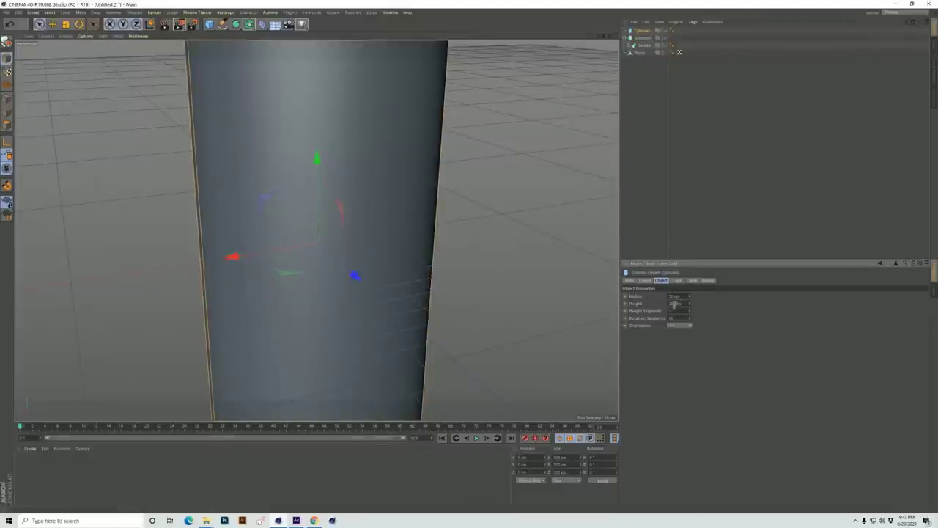
{"action": "left_click_drag", "start_coordinate": [673, 297], "coordinate": [662, 307]}
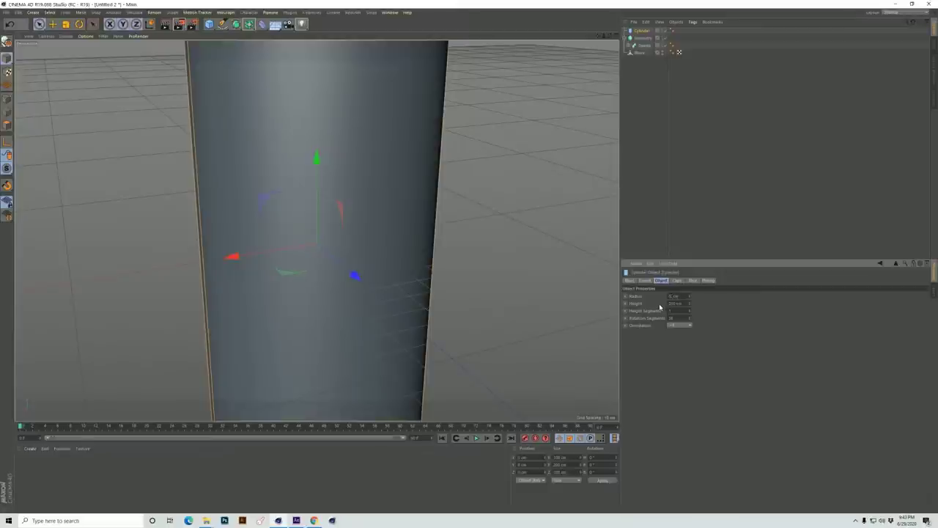
{"action": "type", "text": "0.75"}
{"action": "key", "text": "Return"}
{"action": "type", "text": "20"}
{"action": "key", "text": "Return"}
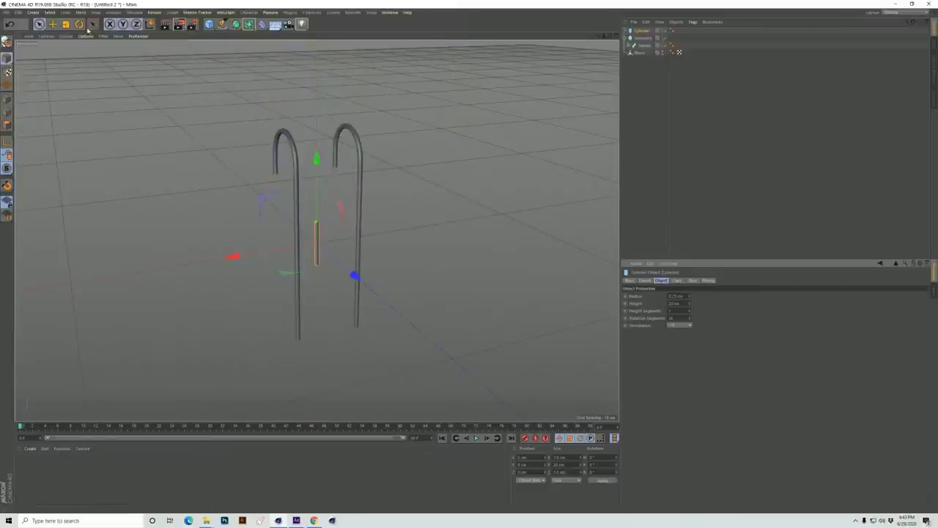
Step: Rotate the cylinder to -90° bank and lengthen it to about 26 cm so it spans between the handrails
{"action": "left_click", "coordinate": [79, 24]}
{"action": "left_click_drag", "start_coordinate": [279, 217], "coordinate": [330, 194]}
{"action": "left_click_drag", "start_coordinate": [607, 472], "coordinate": [584, 472]}
{"action": "type", "text": "-90"}
{"action": "key", "text": "Return"}
{"action": "left_click_drag", "start_coordinate": [454, 242], "coordinate": [372, 252], "text": "alt"}
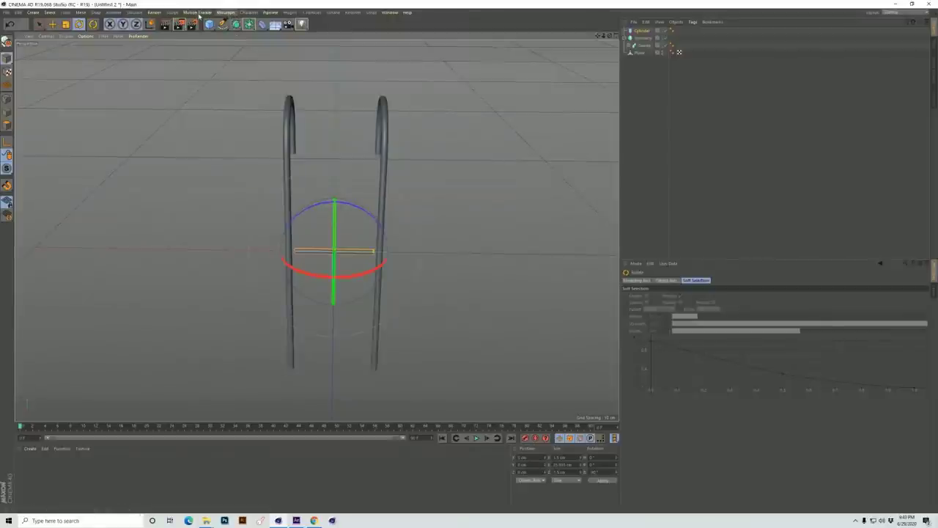
Step: Add a Cloner, nest the cylinder inside it and set the clones' Y spacing to 0 cm
{"action": "left_click", "coordinate": [224, 14]}
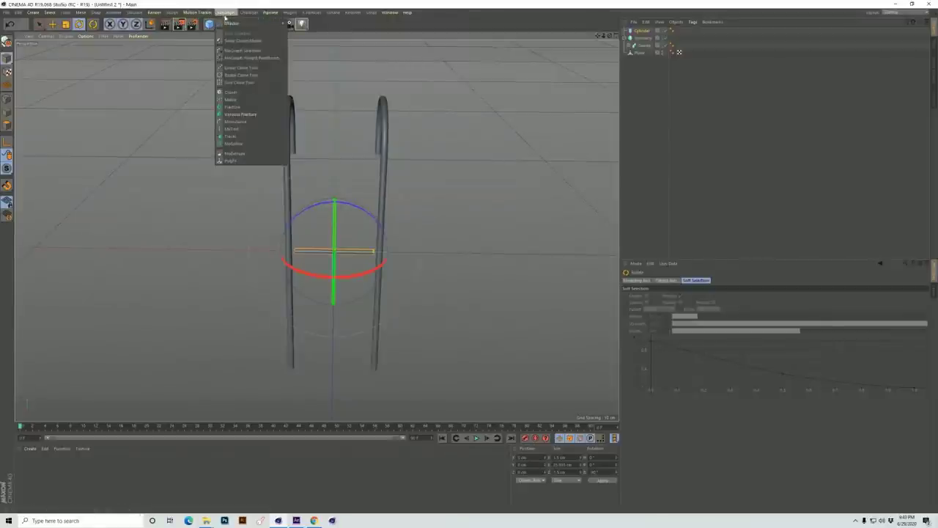
{"action": "left_click", "coordinate": [233, 93]}
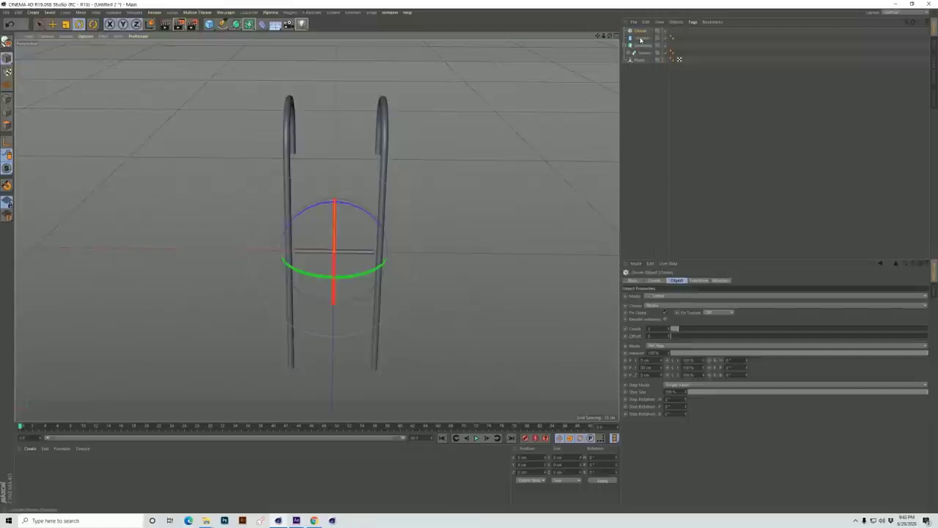
{"action": "left_click_drag", "start_coordinate": [641, 40], "coordinate": [644, 36]}
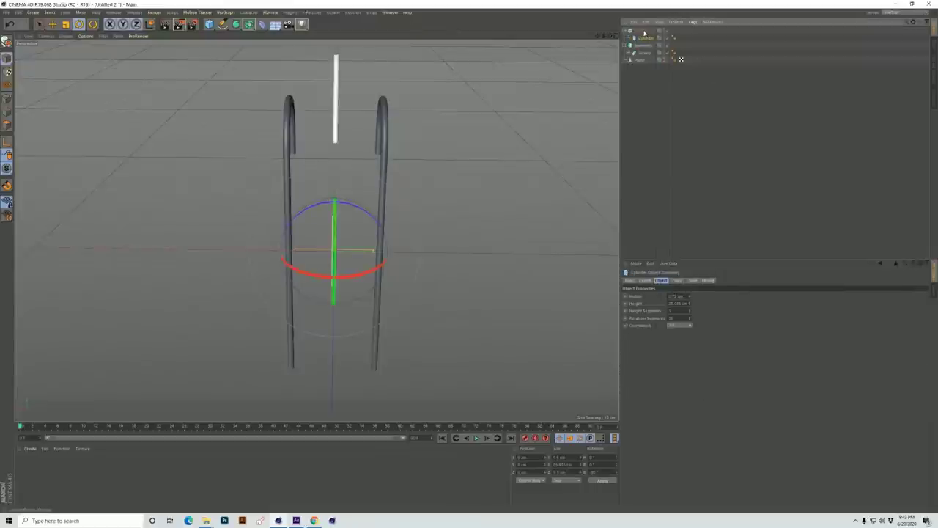
{"action": "left_click", "coordinate": [644, 31]}
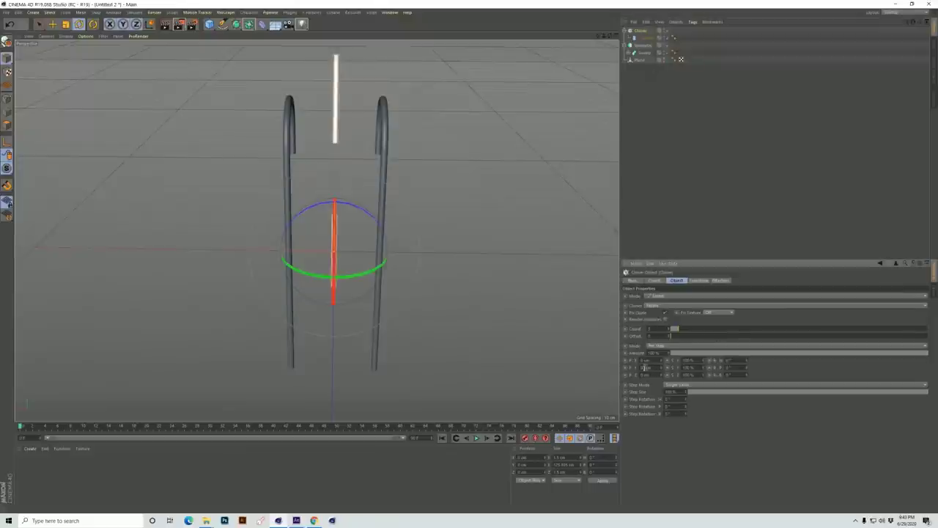
{"action": "key", "text": "Return"}
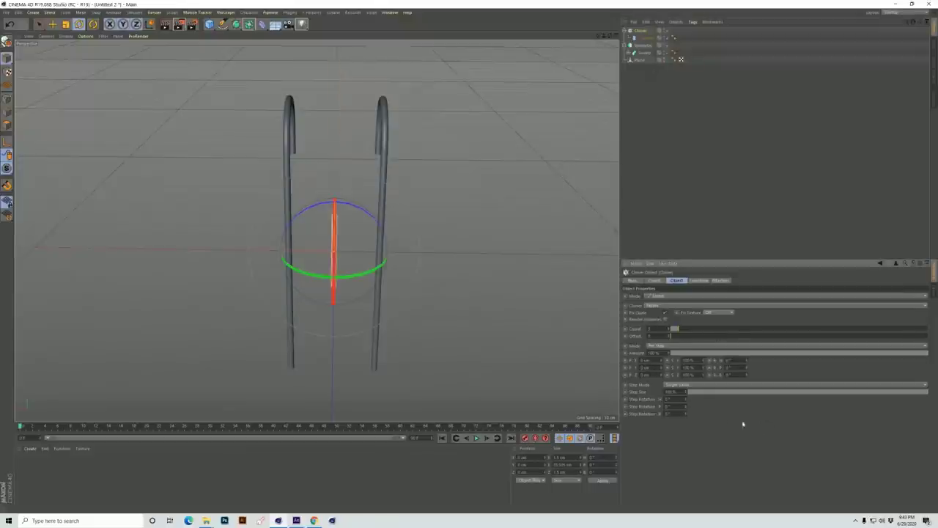
Step: Rotate the Cloner to 90° bank and increase the clones' X spacing to stack the rungs vertically
{"action": "left_click", "coordinate": [653, 280]}
{"action": "left_click_drag", "start_coordinate": [736, 311], "coordinate": [716, 329]}
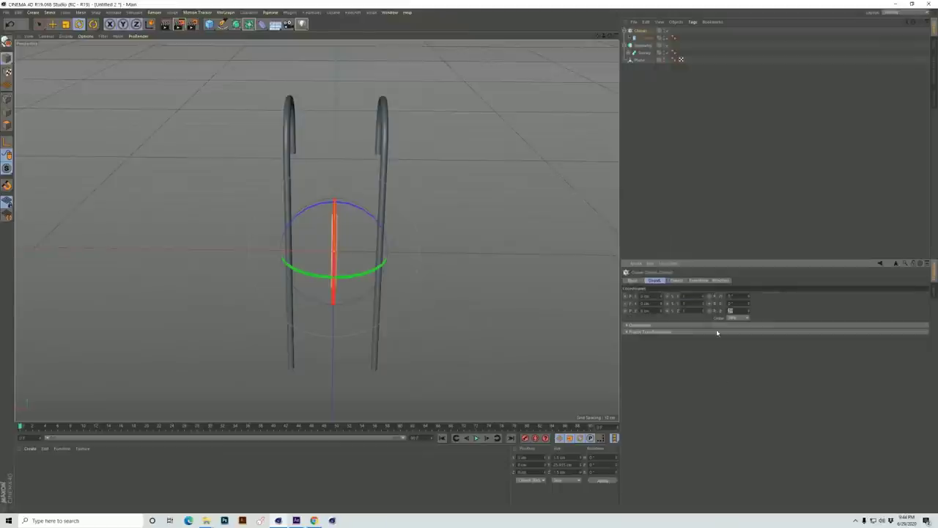
{"action": "type", "text": "90"}
{"action": "key", "text": "Return"}
{"action": "left_click", "coordinate": [677, 280]}
{"action": "left_click_drag", "start_coordinate": [661, 368], "coordinate": [672, 144]}
Step: Move the Cloner up and sideways so the rungs sit between the straight legs of the handrails
{"action": "left_click_drag", "start_coordinate": [615, 36], "coordinate": [470, 260]}
{"action": "left_click", "coordinate": [52, 24]}
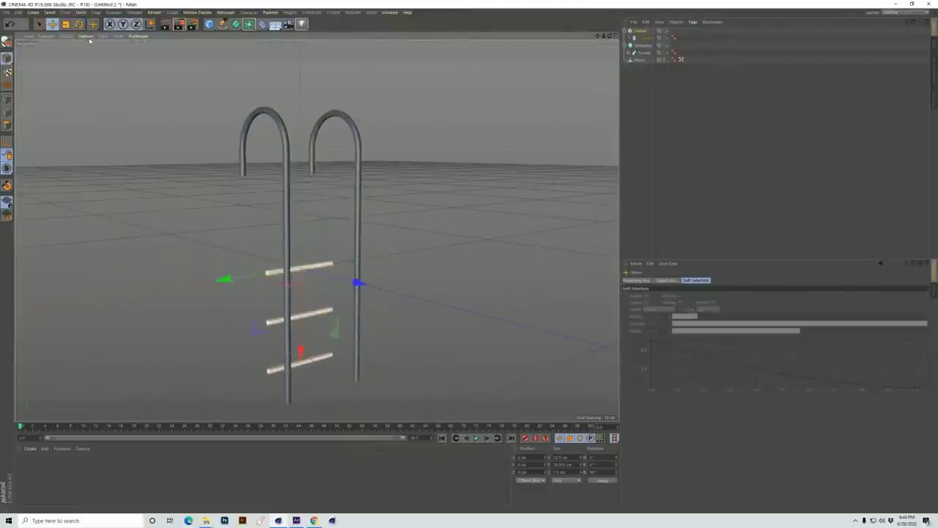
{"action": "left_click_drag", "start_coordinate": [360, 283], "coordinate": [387, 293]}
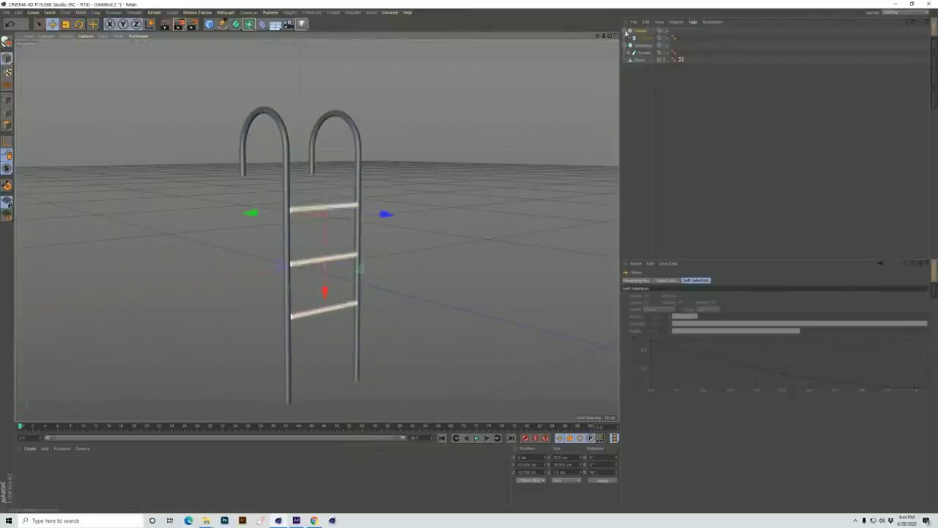
Step: Fine-tune the rungs' alignment with the handrails using the orthographic views and lower the Cloner slightly
{"action": "middle_click", "coordinate": [299, 239]}
{"action": "middle_click", "coordinate": [299, 239]}
{"action": "left_click_drag", "start_coordinate": [438, 187], "coordinate": [433, 186]}
{"action": "middle_click", "coordinate": [496, 255]}
{"action": "middle_click", "coordinate": [495, 256]}
{"action": "scroll", "coordinate": [322, 213], "scroll_direction": "up", "scroll_amount": 5}
{"action": "scroll", "coordinate": [550, 117], "scroll_direction": "down", "scroll_amount": 2}
{"action": "middle_click", "coordinate": [550, 118]}
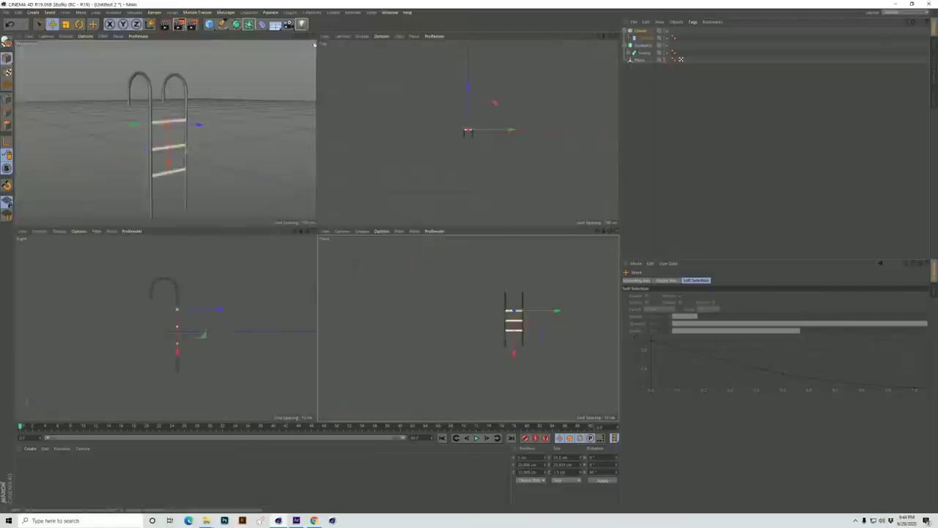
{"action": "middle_click", "coordinate": [311, 194]}
{"action": "scroll", "coordinate": [317, 194], "scroll_direction": "down", "scroll_amount": 1}
{"action": "left_click_drag", "start_coordinate": [542, 256], "coordinate": [470, 259], "text": "alt"}
{"action": "left_click_drag", "start_coordinate": [329, 296], "coordinate": [330, 299]}
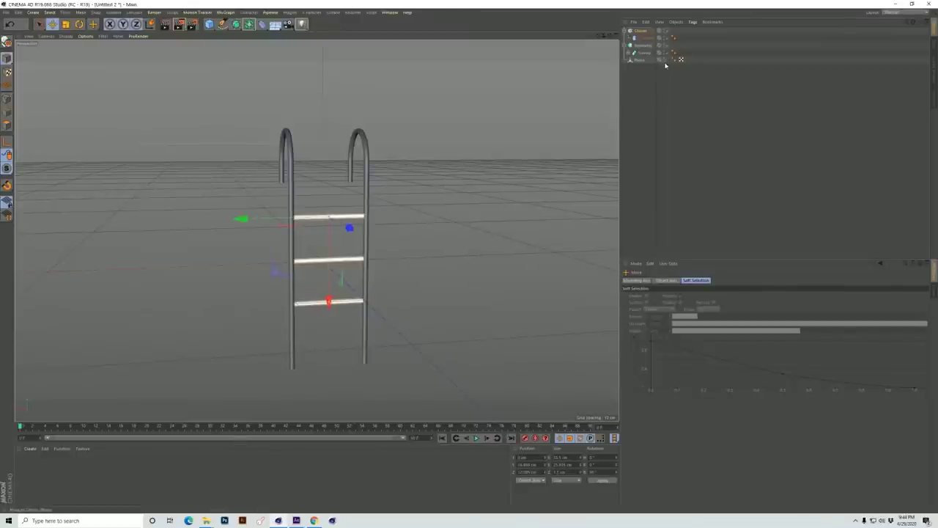
Step: Show the pool plane again and group the Cloner and Symmetry objects under a Null
{"action": "left_click", "coordinate": [667, 60]}
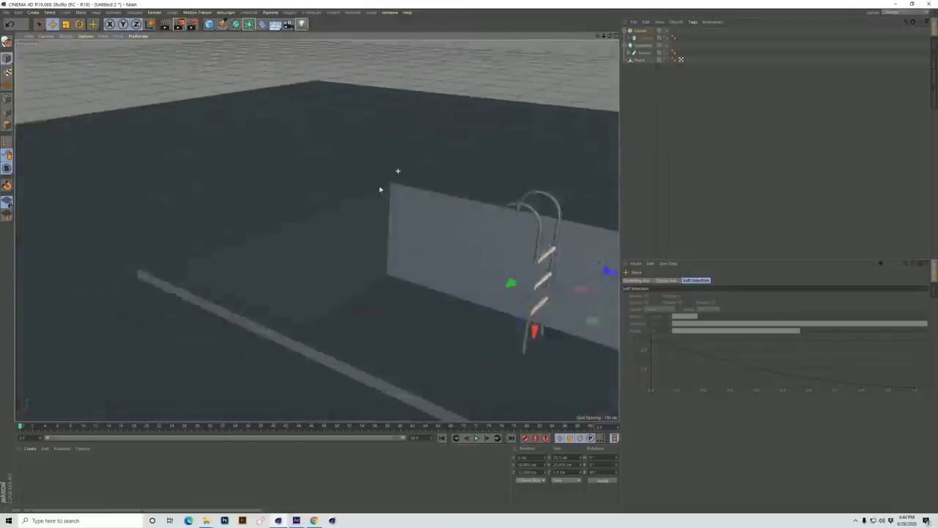
{"action": "left_click_drag", "start_coordinate": [384, 188], "coordinate": [381, 242], "text": "alt"}
{"action": "left_click", "coordinate": [643, 40], "text": "shift"}
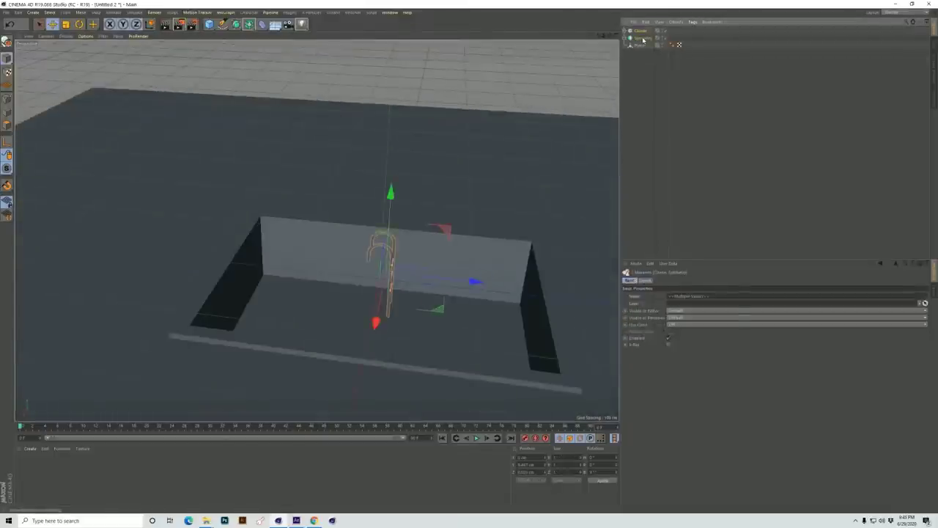
{"action": "right_click", "coordinate": [642, 38]}
{"action": "left_click", "coordinate": [676, 269]}
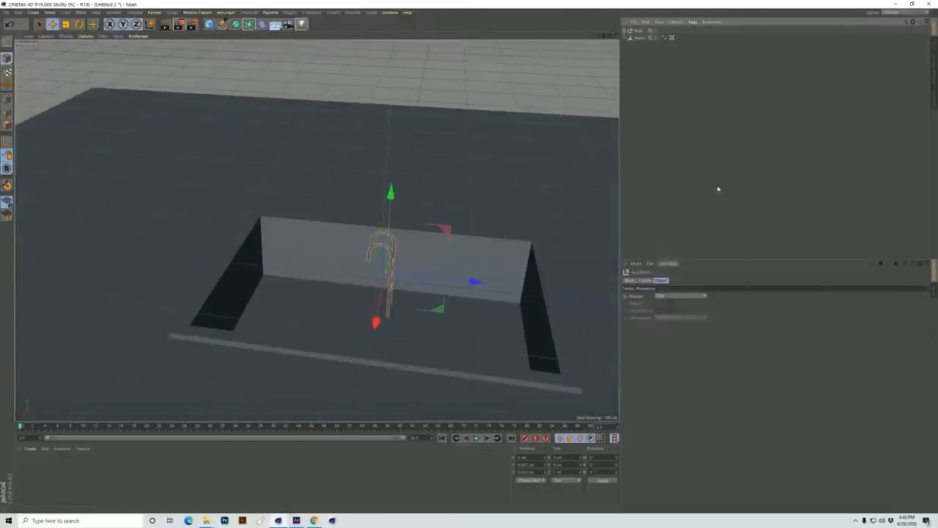
Step: Rename the ladder group's Null as "stairs" and rotate it to a heading of -90°
{"action": "double_click", "coordinate": [639, 31]}
{"action": "type", "text": "stairs"}
{"action": "key", "text": "Return"}
{"action": "key", "text": "r"}
{"action": "left_click_drag", "start_coordinate": [421, 297], "coordinate": [330, 298]}
{"action": "double_click", "coordinate": [595, 457]}
{"action": "type", "text": "-90"}
{"action": "key", "text": "Return"}
Step: Move the stairs group to the pool's side wall and lower it, aligning the ladder with the pool edge in the orthographic views
{"action": "key", "text": "e"}
{"action": "left_click_drag", "start_coordinate": [375, 325], "coordinate": [379, 299]}
{"action": "left_click_drag", "start_coordinate": [379, 299], "coordinate": [440, 293], "text": "alt"}
{"action": "middle_click_drag", "start_coordinate": [440, 293], "coordinate": [341, 293], "text": "alt"}
{"action": "middle_click", "coordinate": [341, 293]}
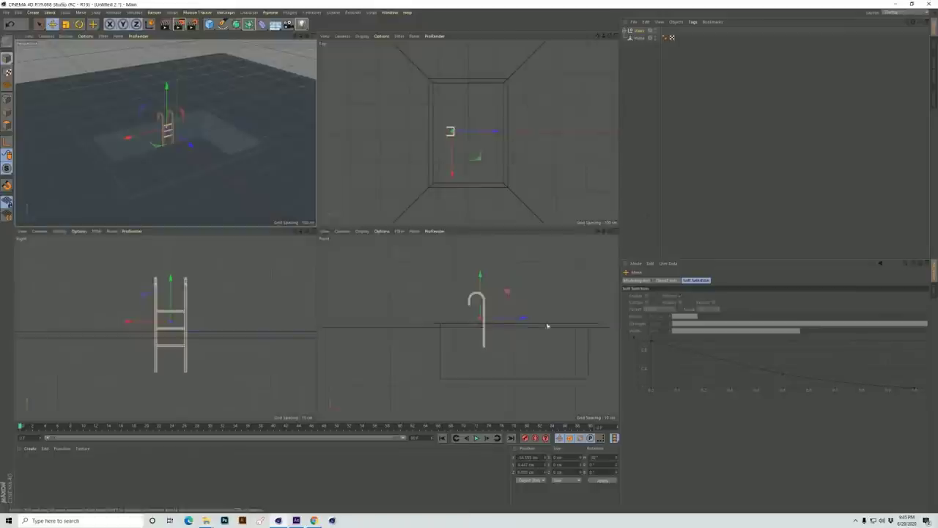
{"action": "scroll", "coordinate": [504, 332], "scroll_direction": "up", "scroll_amount": 3}
{"action": "left_click_drag", "start_coordinate": [500, 304], "coordinate": [426, 304]}
{"action": "left_click_drag", "start_coordinate": [383, 261], "coordinate": [383, 301]}
{"action": "left_click_drag", "start_coordinate": [426, 343], "coordinate": [422, 343]}
{"action": "scroll", "coordinate": [185, 320], "scroll_direction": "down", "scroll_amount": 5}
{"action": "left_click_drag", "start_coordinate": [138, 335], "coordinate": [182, 344]}
{"action": "middle_click", "coordinate": [220, 139]}
{"action": "left_click_drag", "start_coordinate": [577, 41], "coordinate": [227, 52], "text": "alt"}
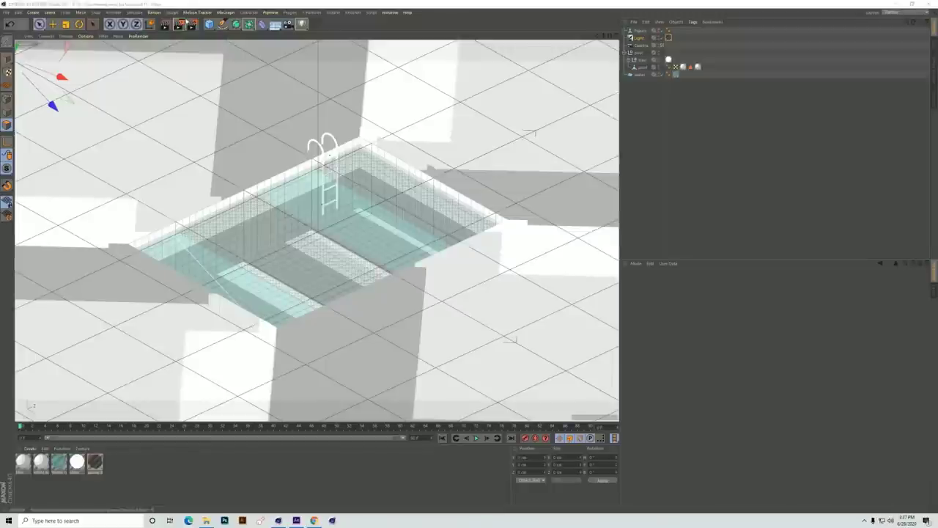
Step: Start an Interactive Render Region of the textured pool scene and examine the light's general settings and texture tag
{"action": "left_click", "coordinate": [193, 24]}
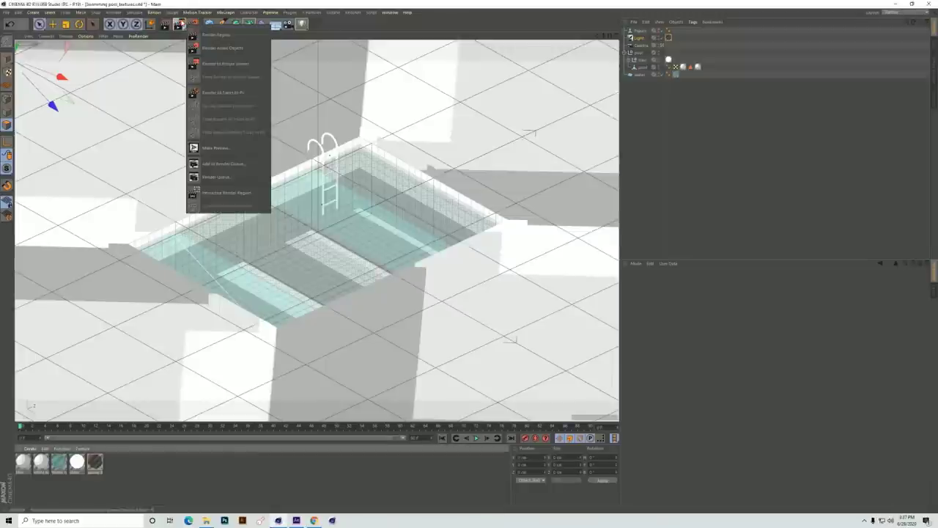
{"action": "left_click", "coordinate": [242, 194]}
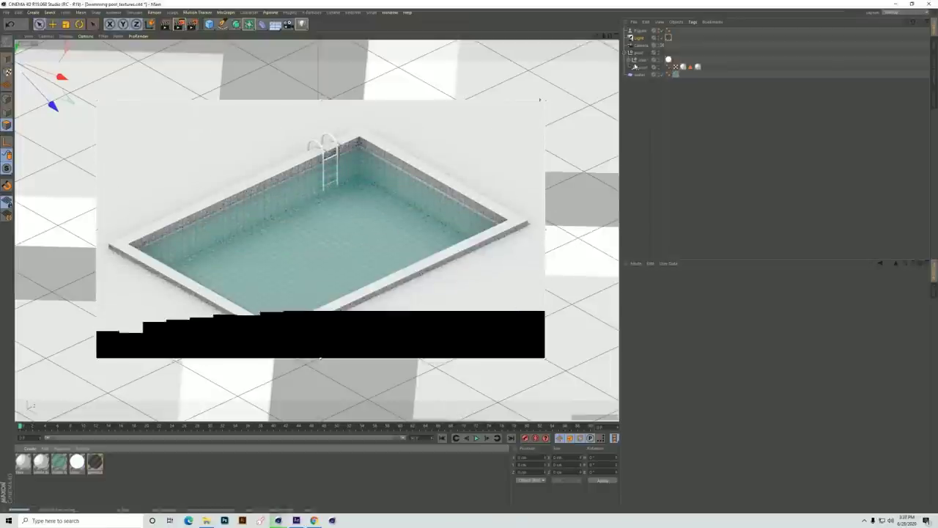
{"action": "left_click", "coordinate": [634, 38]}
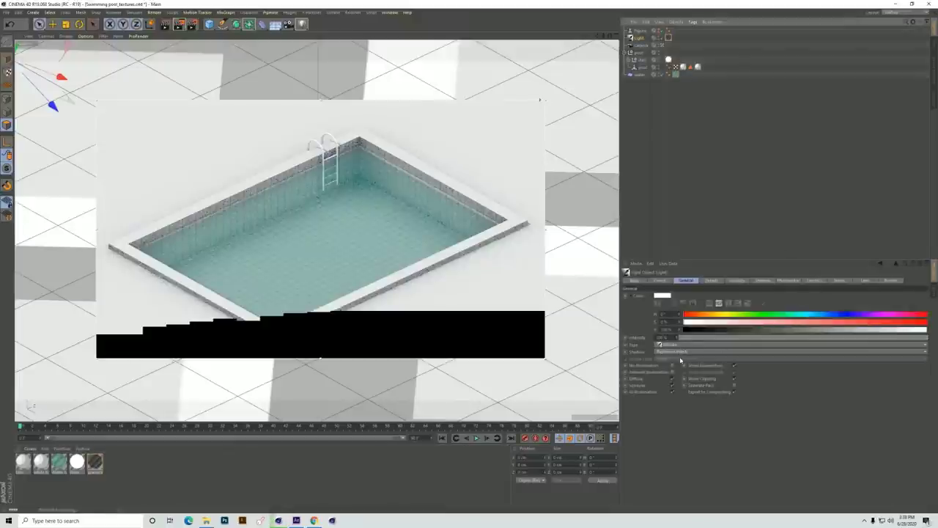
{"action": "left_click", "coordinate": [667, 42]}
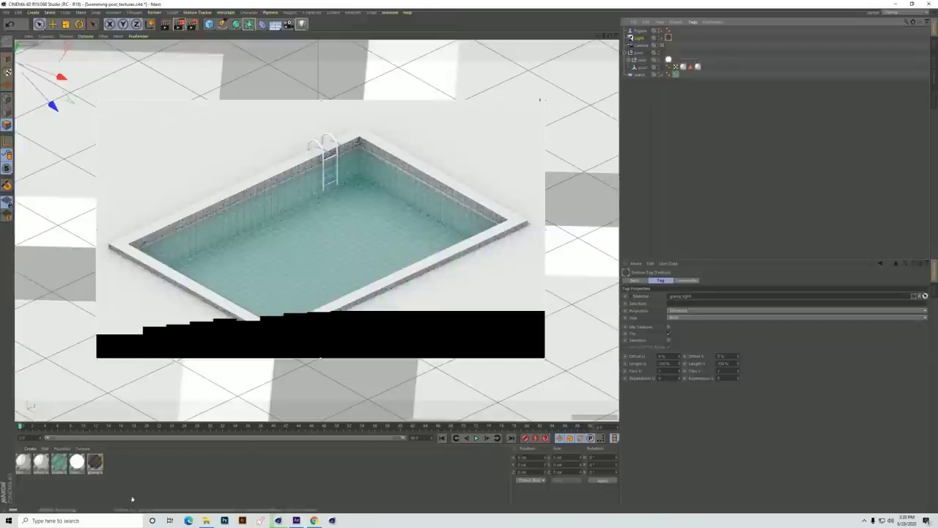
Step: Examine the noise shader in the alpha channel of the light's grainy material
{"action": "double_click", "coordinate": [97, 464]}
{"action": "left_click_drag", "start_coordinate": [230, 51], "coordinate": [631, 227]}
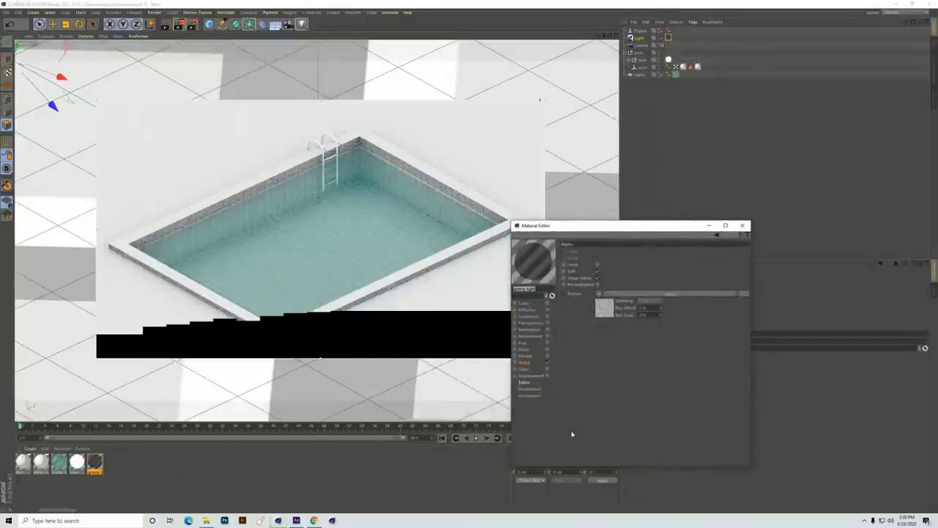
{"action": "left_click", "coordinate": [653, 295]}
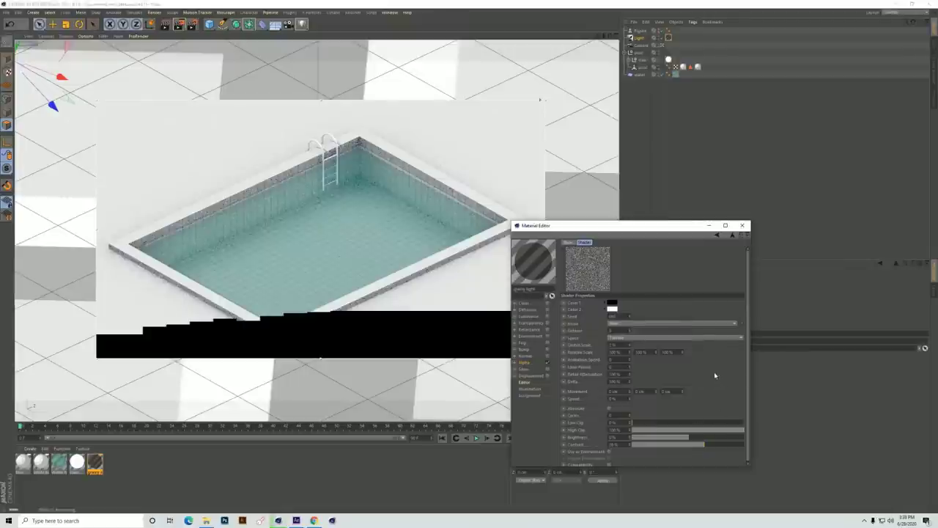
{"action": "left_click", "coordinate": [742, 225]}
Step: Review the Ambient Occlusion options and the list of available effects in the render settings
{"action": "left_click", "coordinate": [192, 25]}
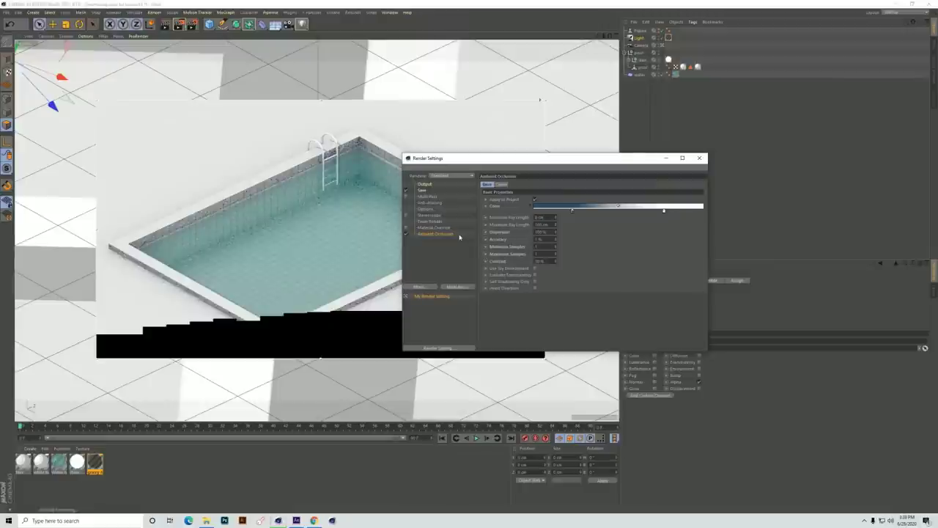
{"action": "left_click", "coordinate": [427, 288]}
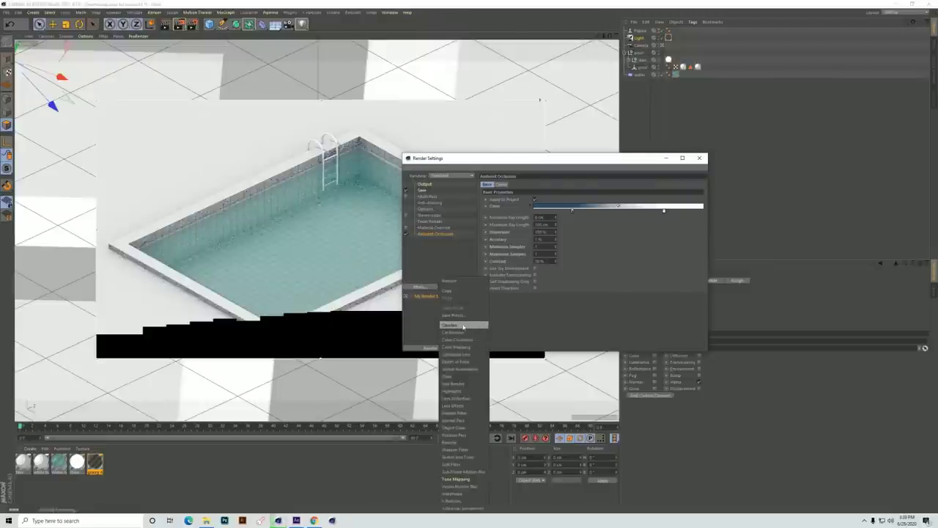
{"action": "left_click", "coordinate": [544, 331]}
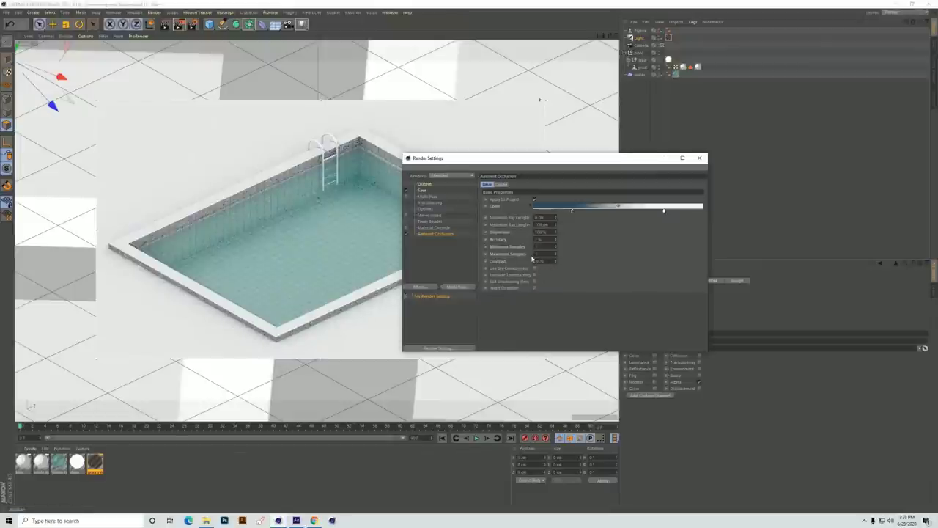
{"action": "left_click", "coordinate": [699, 158]}
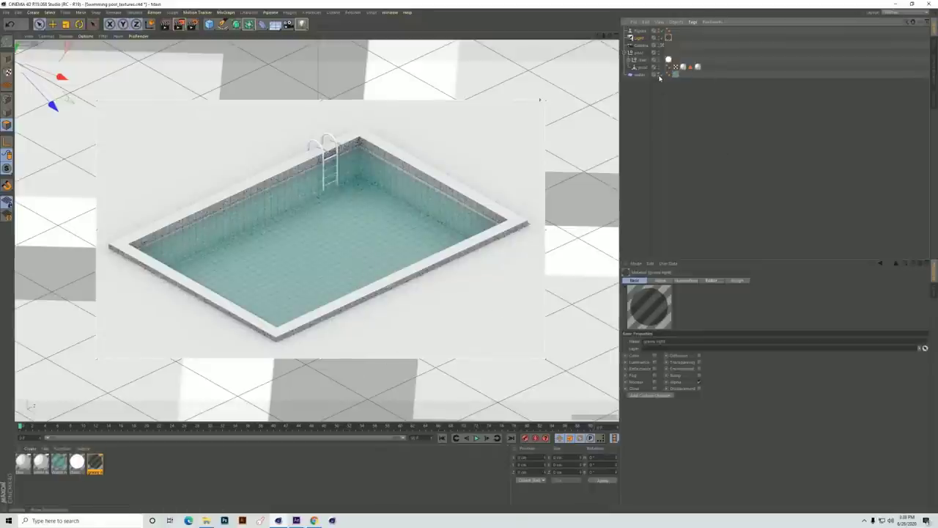
Step: Delete the tile material and polygon selection tags from the pool object and turn off the Interactive Render Region
{"action": "left_click", "coordinate": [698, 66]}
{"action": "key", "text": "Delete"}
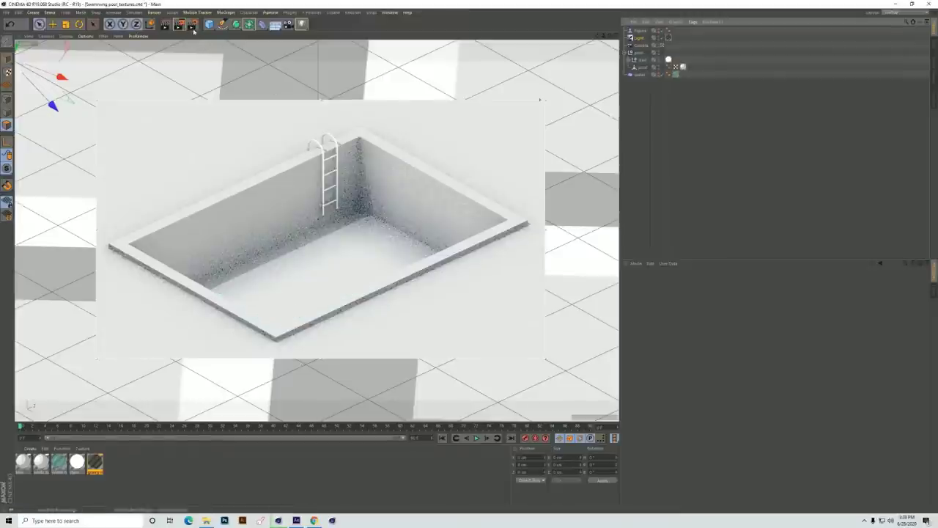
{"action": "left_click_drag", "start_coordinate": [184, 25], "coordinate": [198, 194]}
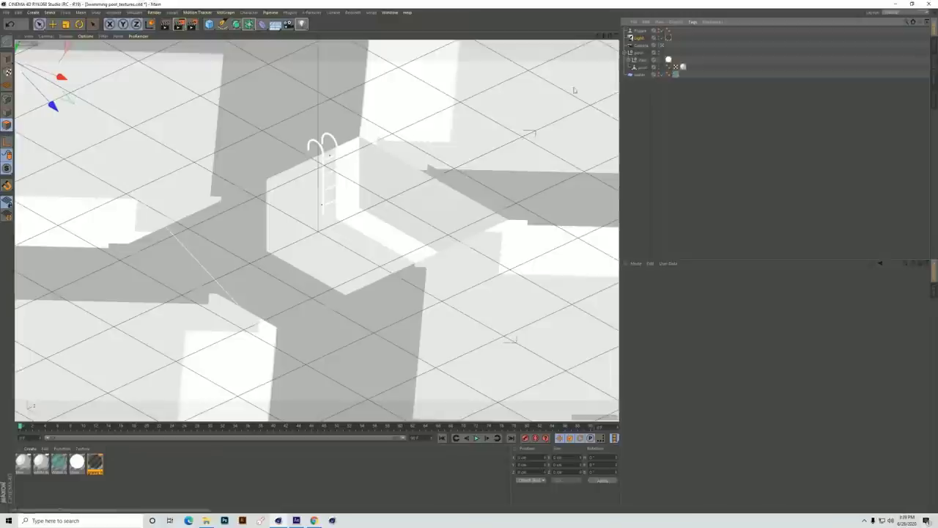
Step: Select the inner wall polygons and the floor polygon of the pool object
{"action": "left_click", "coordinate": [642, 67]}
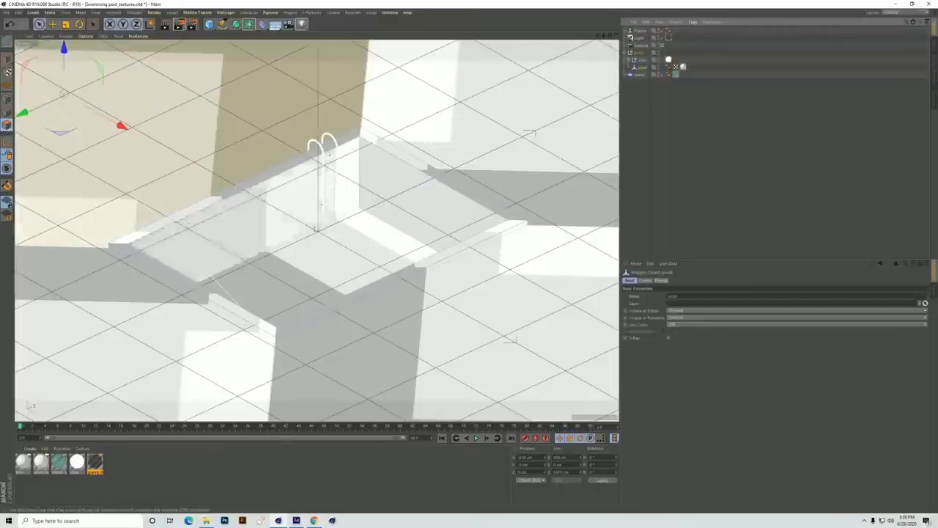
{"action": "left_click", "coordinate": [283, 220]}
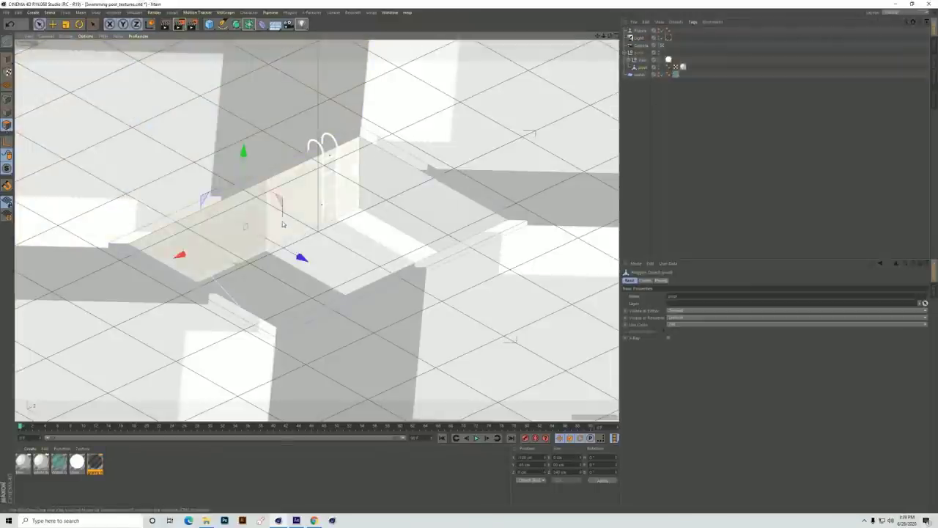
{"action": "left_click", "coordinate": [406, 203], "text": "shift"}
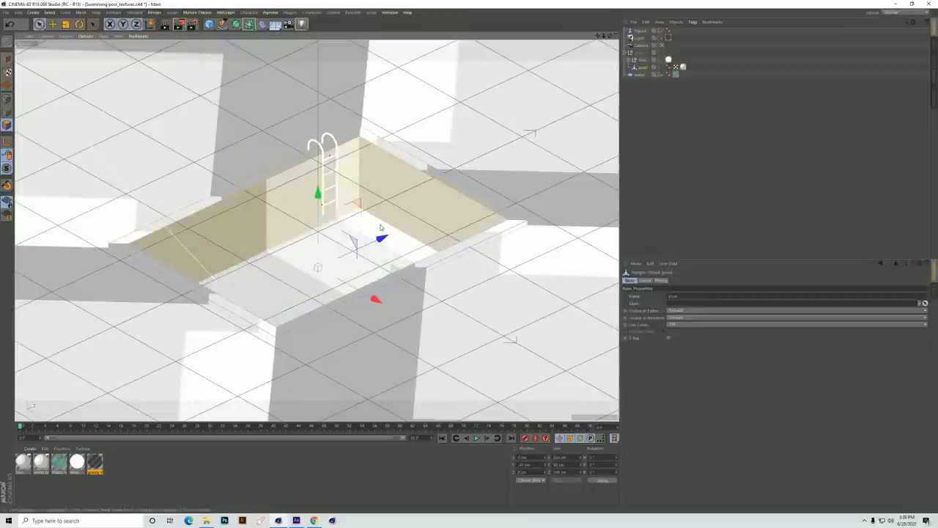
{"action": "left_click", "coordinate": [375, 229], "text": "shift"}
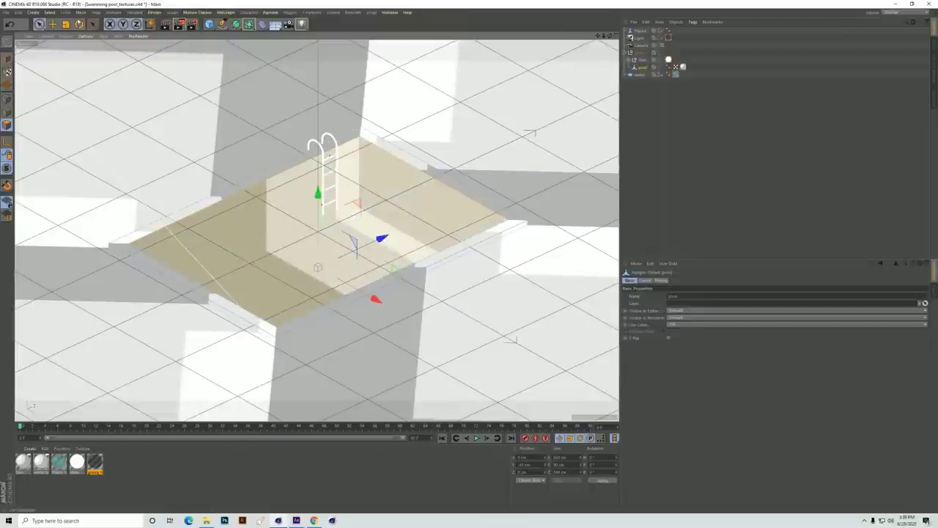
Step: Store the selected inner pool polygons as a selection set named tiles
{"action": "left_click", "coordinate": [52, 12]}
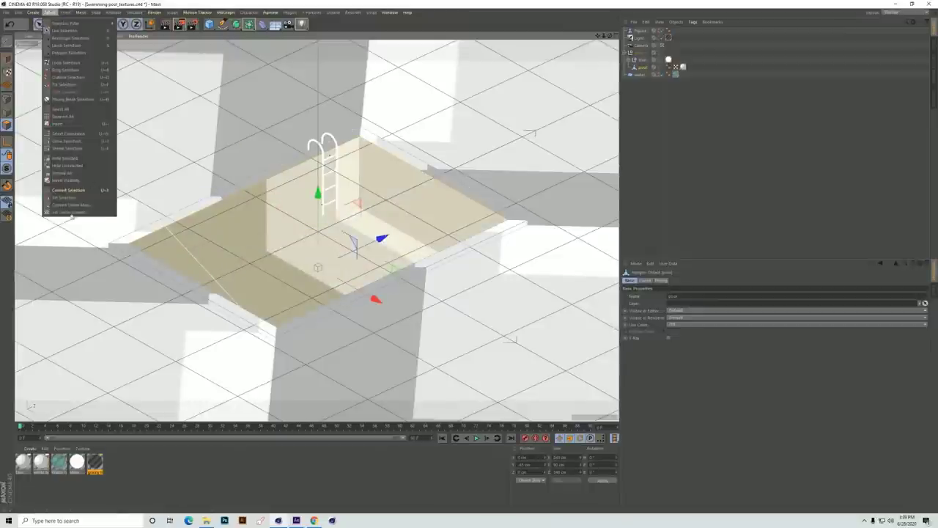
{"action": "left_click", "coordinate": [64, 197]}
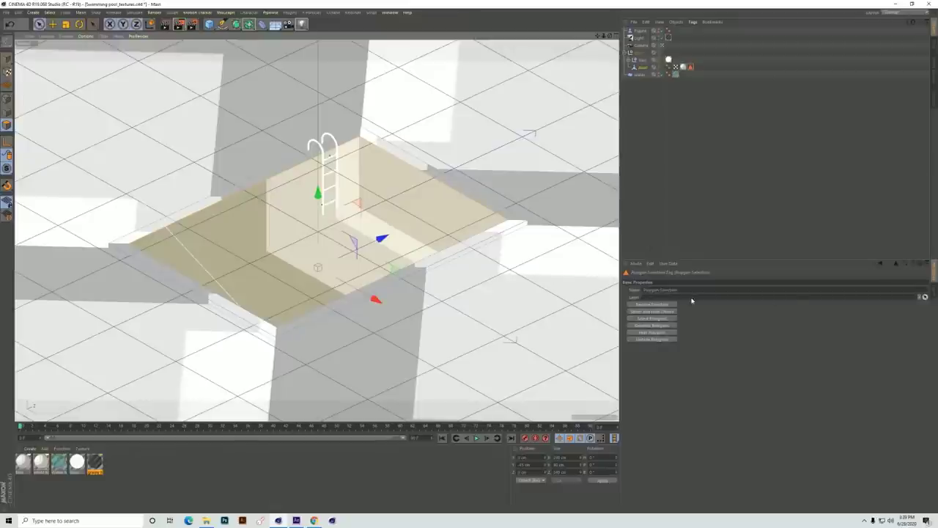
{"action": "left_click", "coordinate": [686, 290]}
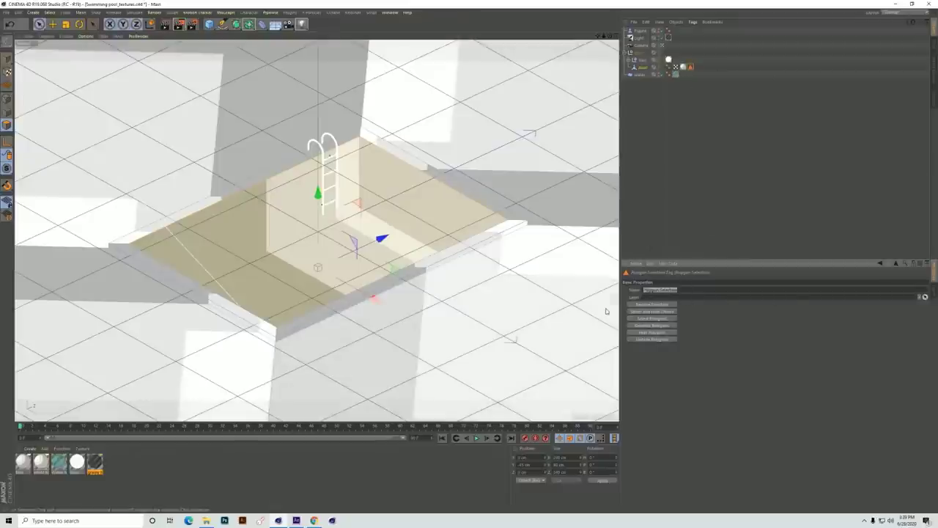
{"action": "type", "text": "tiles"}
{"action": "left_click", "coordinate": [670, 360]}
Step: Create a new material, apply it to the pool's tiles selection, and start an interactive render region
{"action": "left_click", "coordinate": [30, 448]}
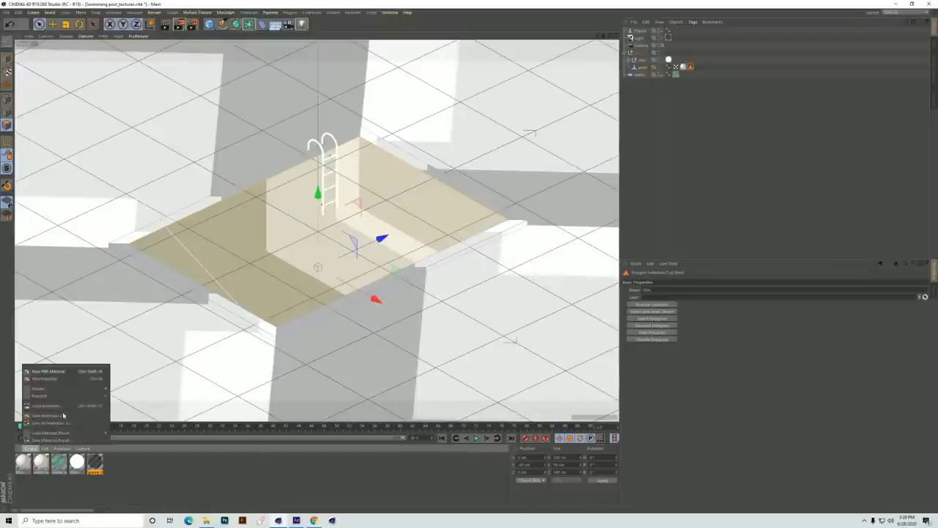
{"action": "left_click", "coordinate": [46, 381]}
{"action": "left_click_drag", "start_coordinate": [27, 465], "coordinate": [649, 72]}
{"action": "left_click", "coordinate": [690, 68]}
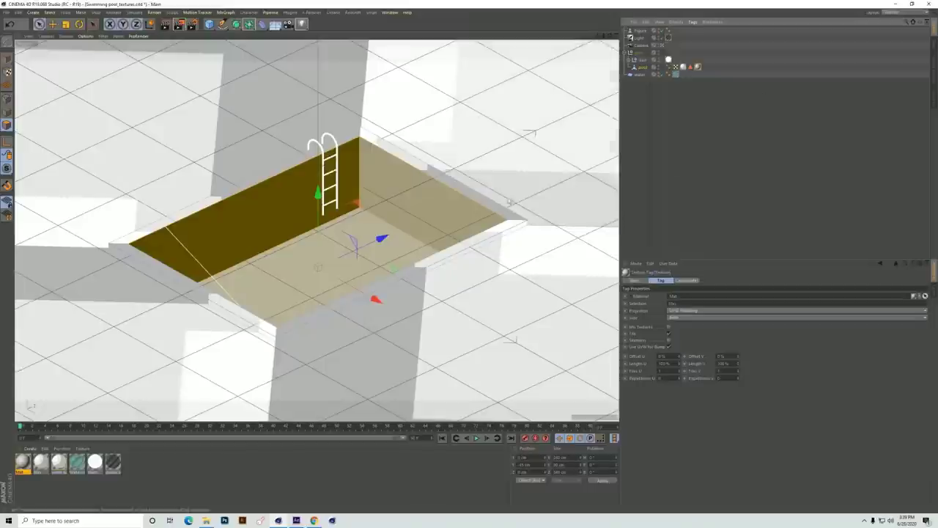
{"action": "left_click", "coordinate": [183, 25]}
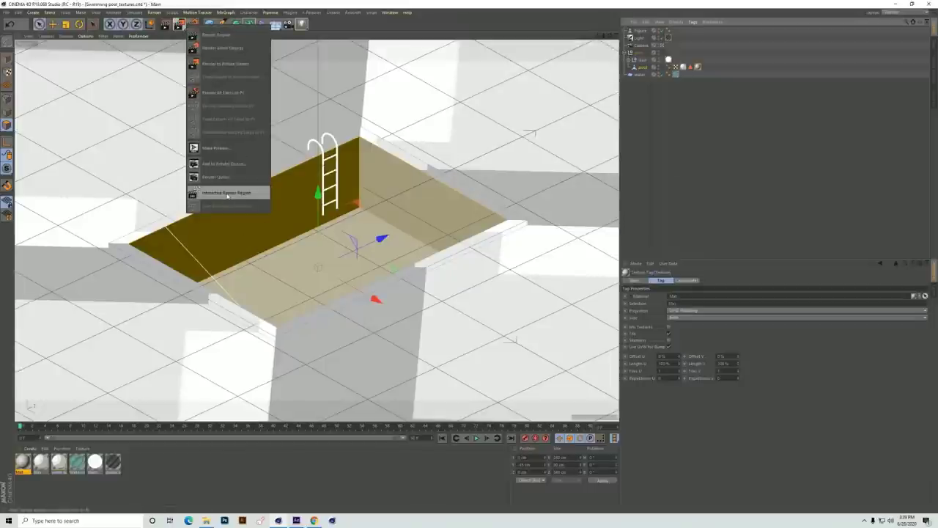
{"action": "left_click", "coordinate": [229, 193]}
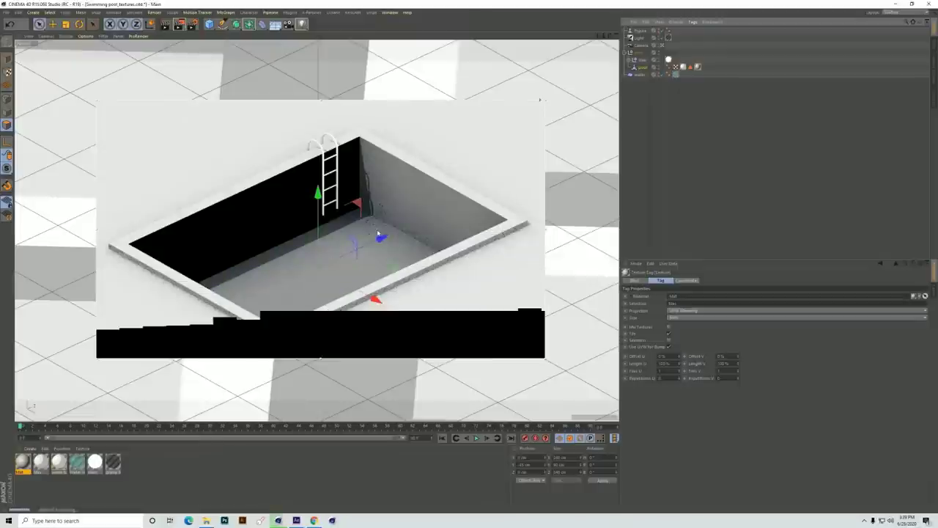
Step: Make the new material luminance-only and load the Tiles surface shader as its luminance texture
{"action": "double_click", "coordinate": [22, 462]}
{"action": "left_click_drag", "start_coordinate": [209, 54], "coordinate": [629, 261]}
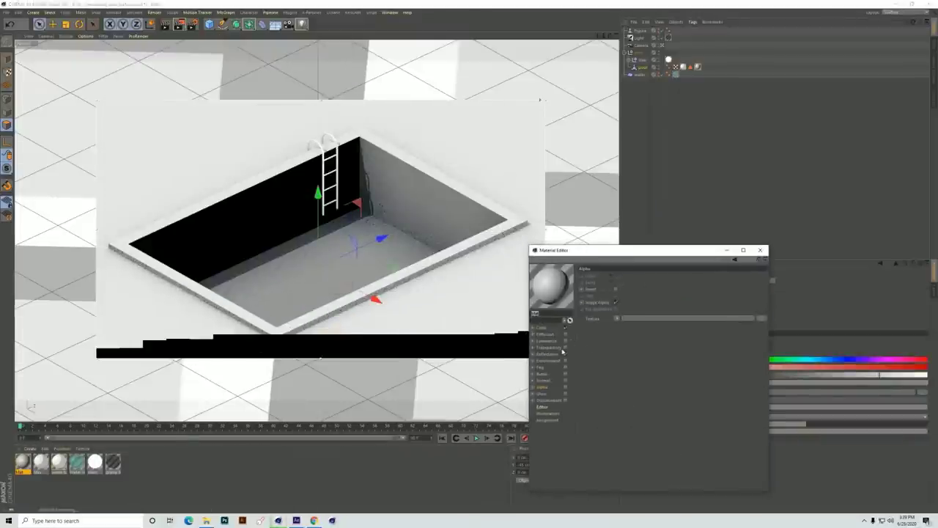
{"action": "left_click_drag", "start_coordinate": [598, 252], "coordinate": [547, 181]}
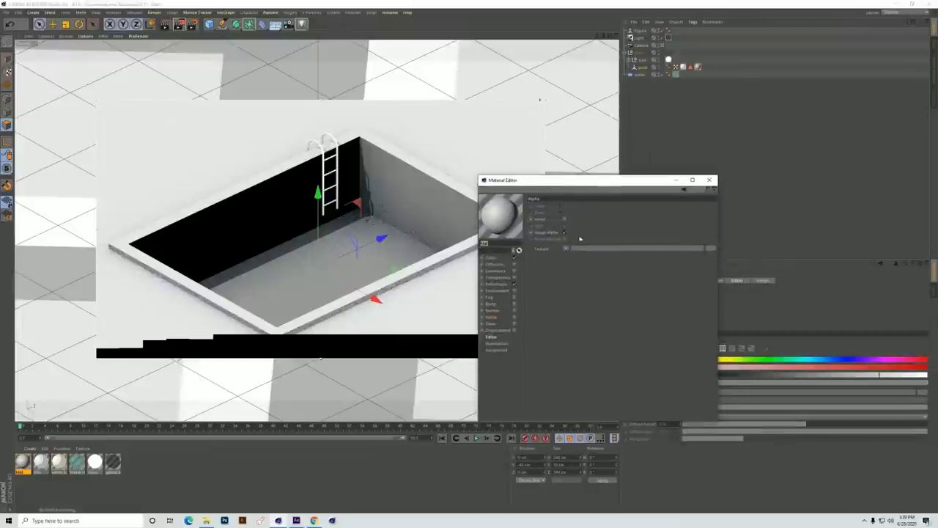
{"action": "left_click", "coordinate": [515, 270]}
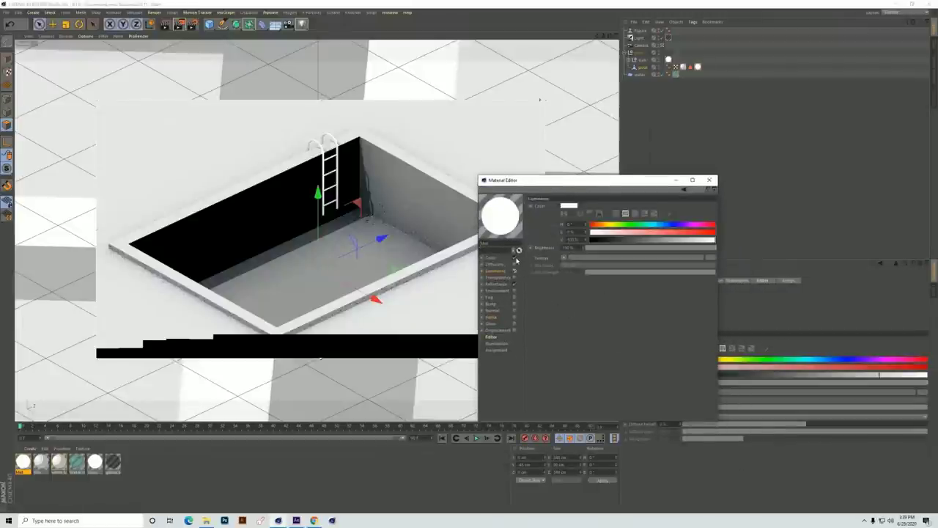
{"action": "left_click", "coordinate": [564, 258]}
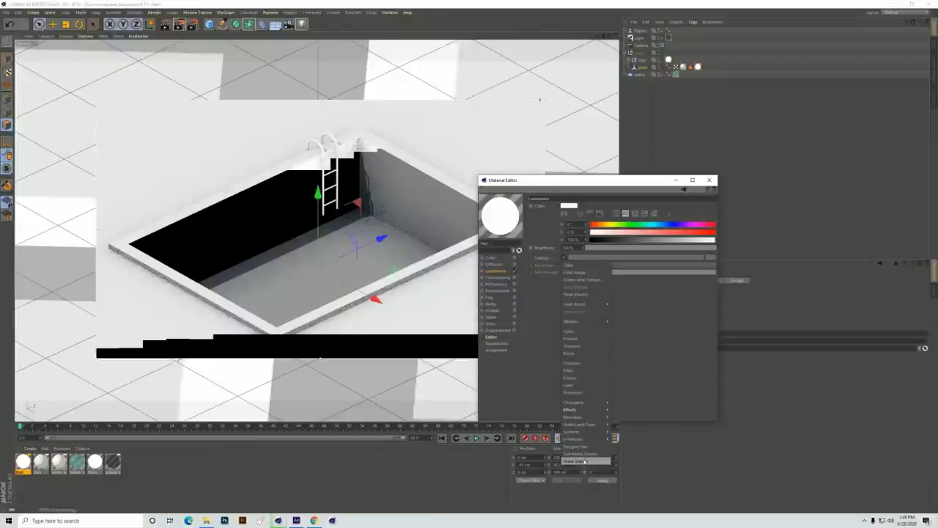
{"action": "mouse_move", "coordinate": [579, 431]}
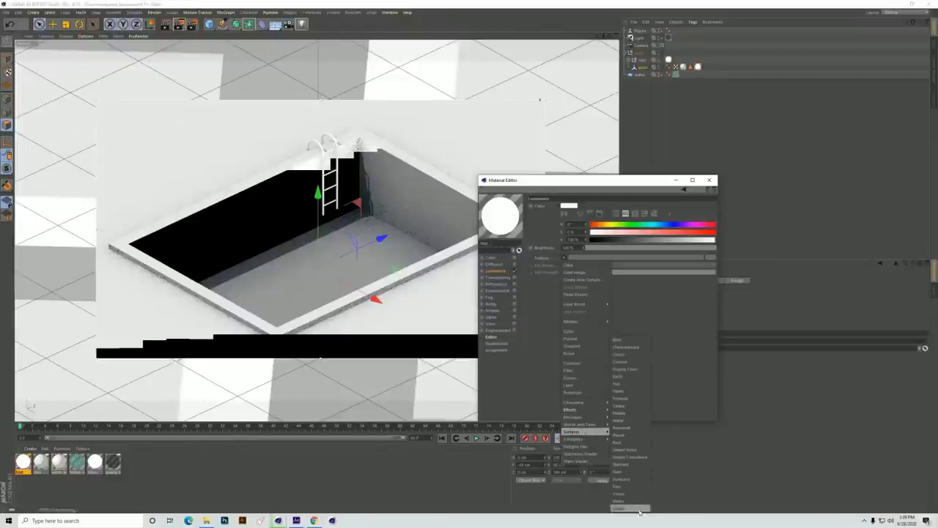
{"action": "left_click", "coordinate": [619, 487]}
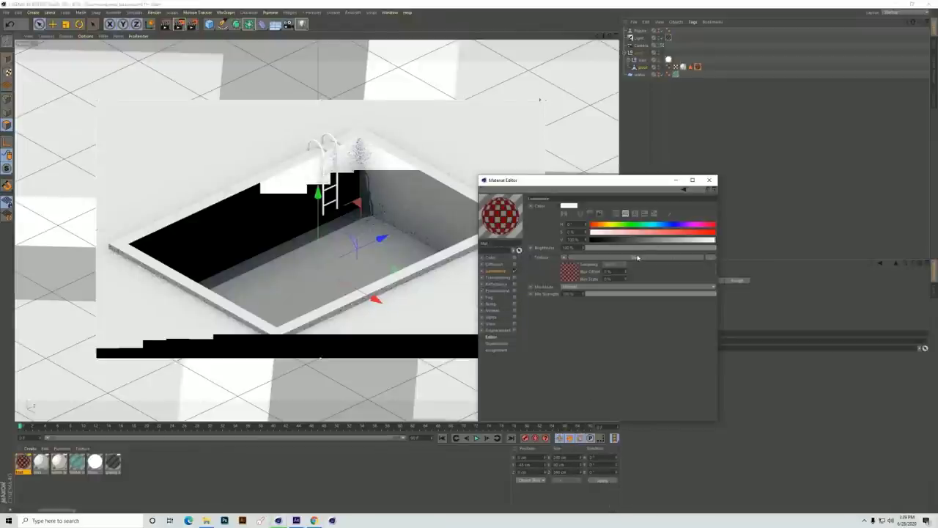
Step: Open the Tiles shader's properties and set the grout color to light grey
{"action": "left_click", "coordinate": [636, 258]}
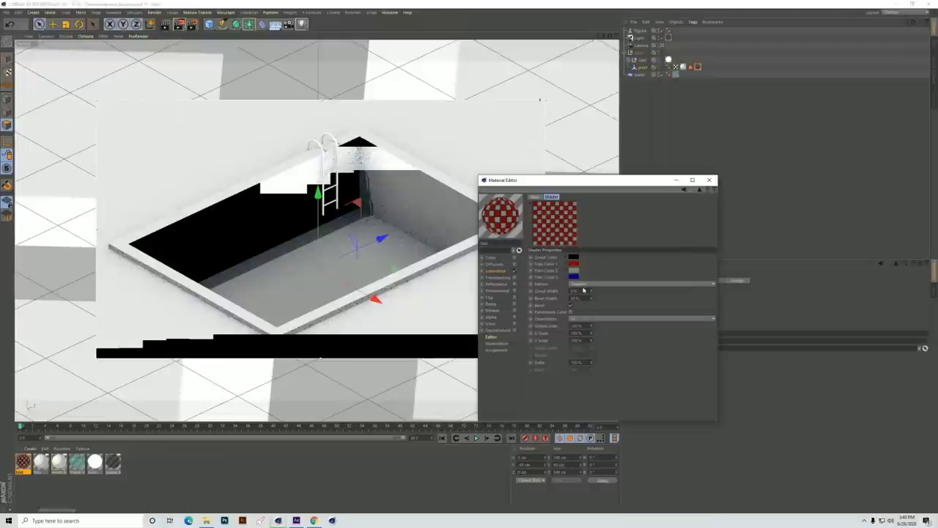
{"action": "left_click", "coordinate": [572, 271]}
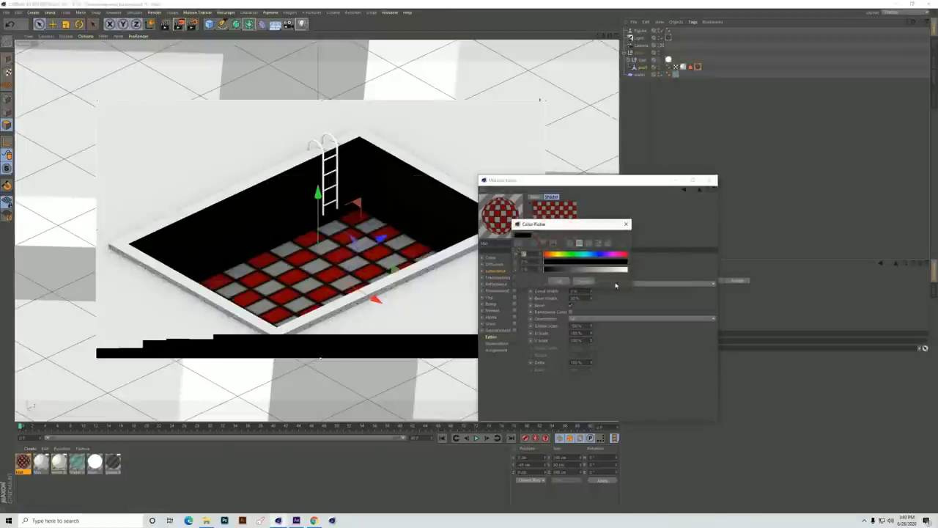
{"action": "left_click_drag", "start_coordinate": [597, 270], "coordinate": [545, 271]}
{"action": "left_click", "coordinate": [565, 280]}
Step: Set the Tiles shader's tile colors 1 and 2 to white and tile color 3 to light grey
{"action": "left_click", "coordinate": [574, 264]}
{"action": "left_click_drag", "start_coordinate": [592, 278], "coordinate": [628, 285]}
{"action": "left_click", "coordinate": [574, 290]}
{"action": "left_click", "coordinate": [573, 273]}
{"action": "left_click", "coordinate": [560, 296]}
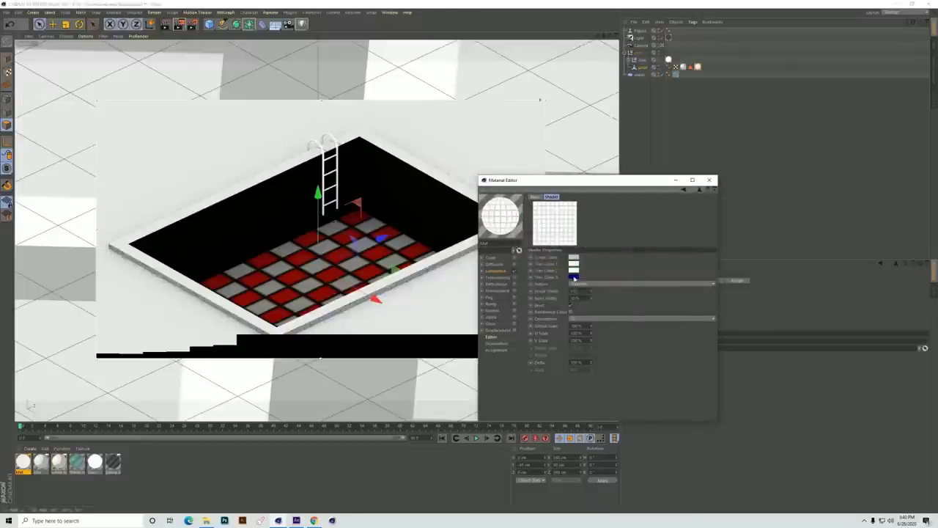
{"action": "left_click", "coordinate": [574, 278]}
{"action": "left_click_drag", "start_coordinate": [564, 283], "coordinate": [546, 284]}
{"action": "left_click_drag", "start_coordinate": [608, 292], "coordinate": [611, 292]}
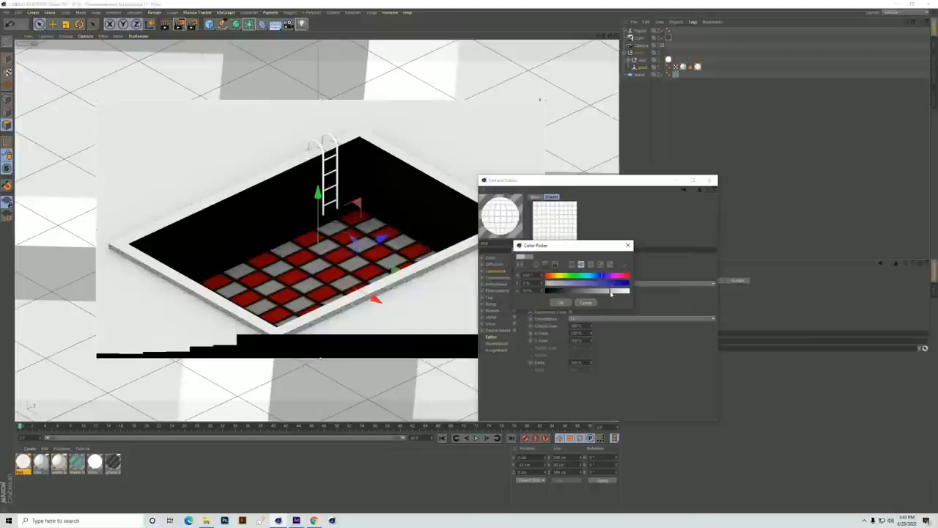
{"action": "left_click", "coordinate": [561, 302]}
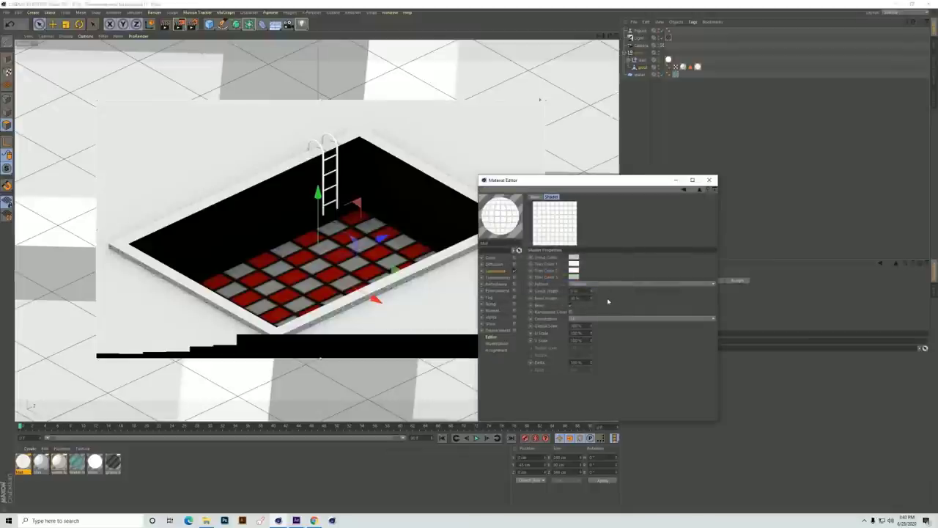
Step: Set the tile grout width to 1%, reduce the bevel width, and close the material editor
{"action": "left_click_drag", "start_coordinate": [587, 291], "coordinate": [543, 297]}
{"action": "type", "text": "1"}
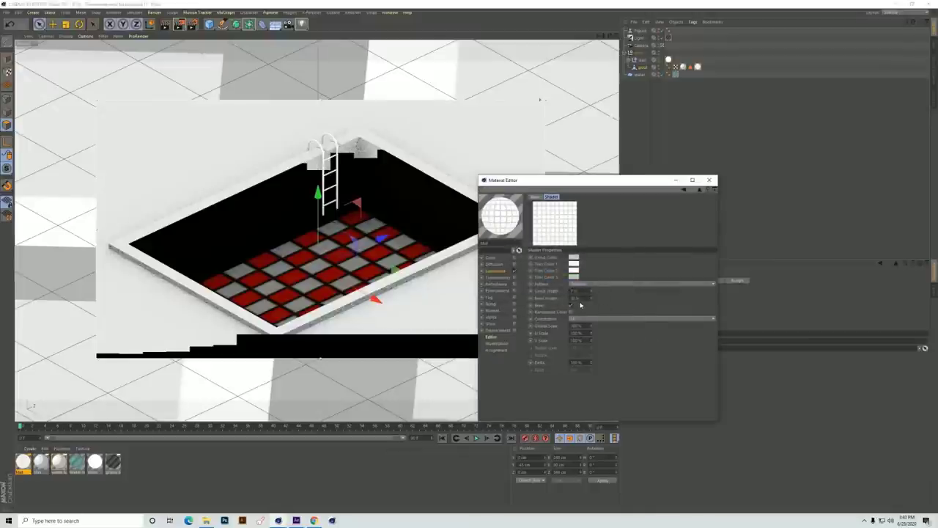
{"action": "left_click_drag", "start_coordinate": [582, 298], "coordinate": [549, 313]}
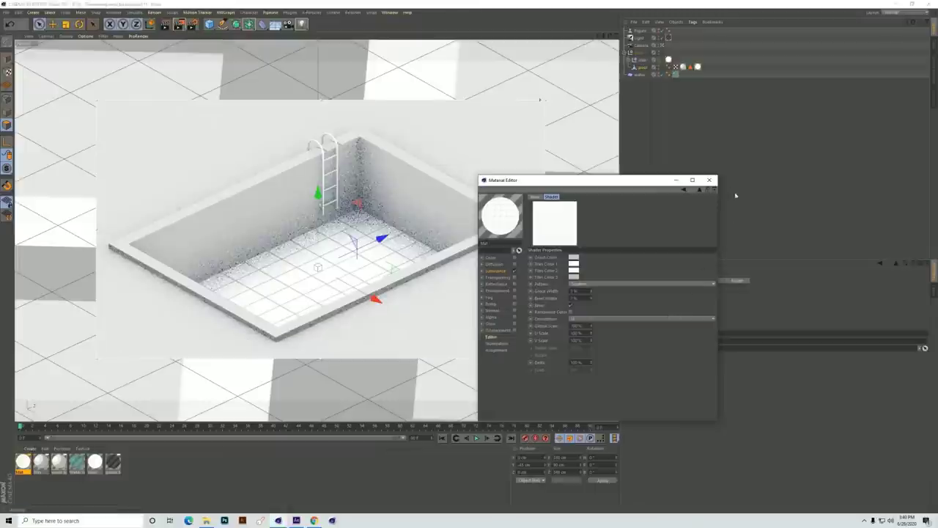
{"action": "left_click", "coordinate": [710, 180]}
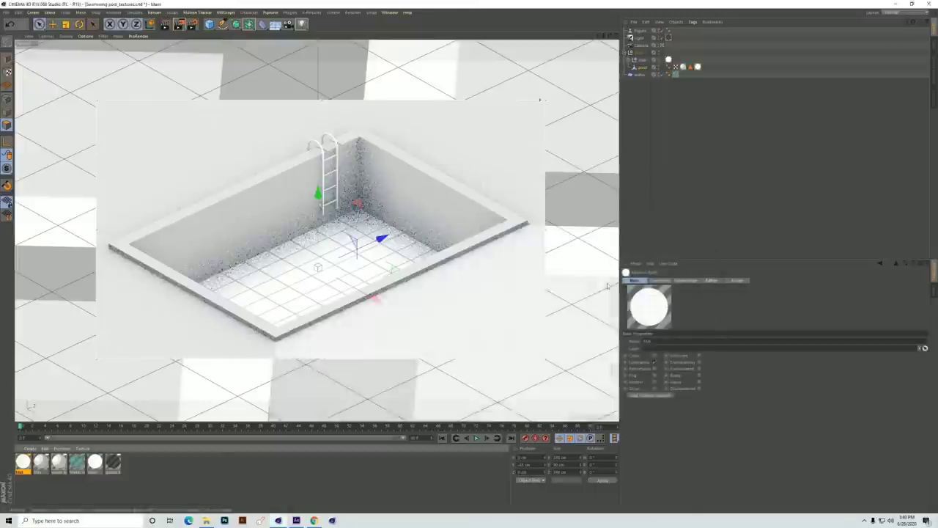
Step: Set the pool's tile texture tag to Cubic projection with 2 tiles in both U and V
{"action": "left_click", "coordinate": [697, 67]}
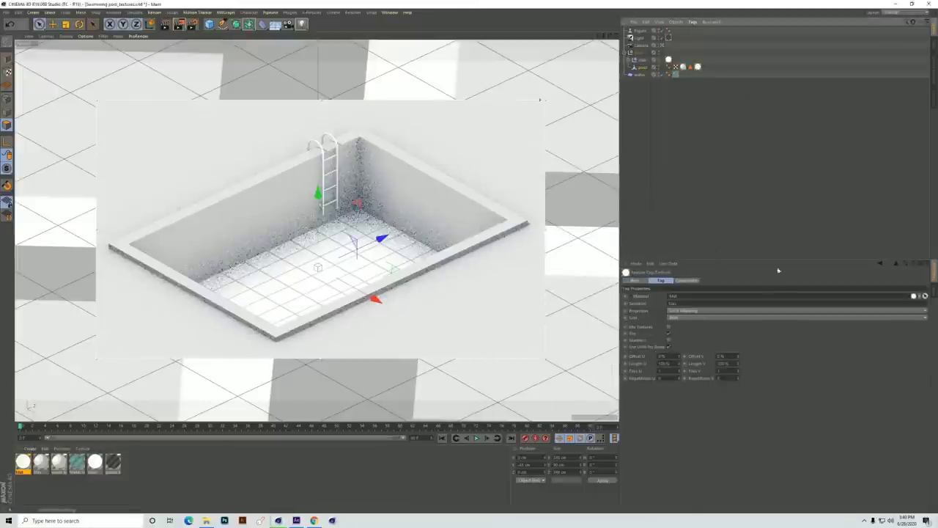
{"action": "left_click", "coordinate": [686, 314]}
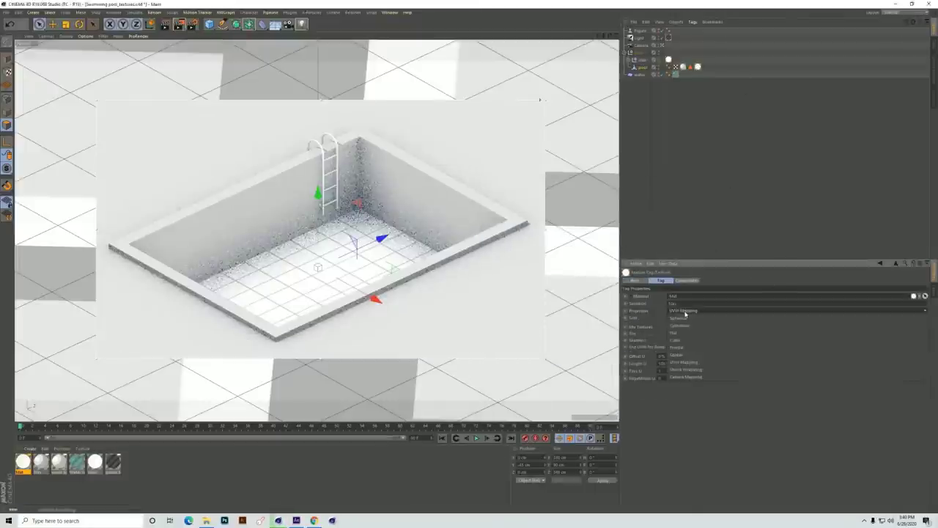
{"action": "left_click", "coordinate": [680, 356]}
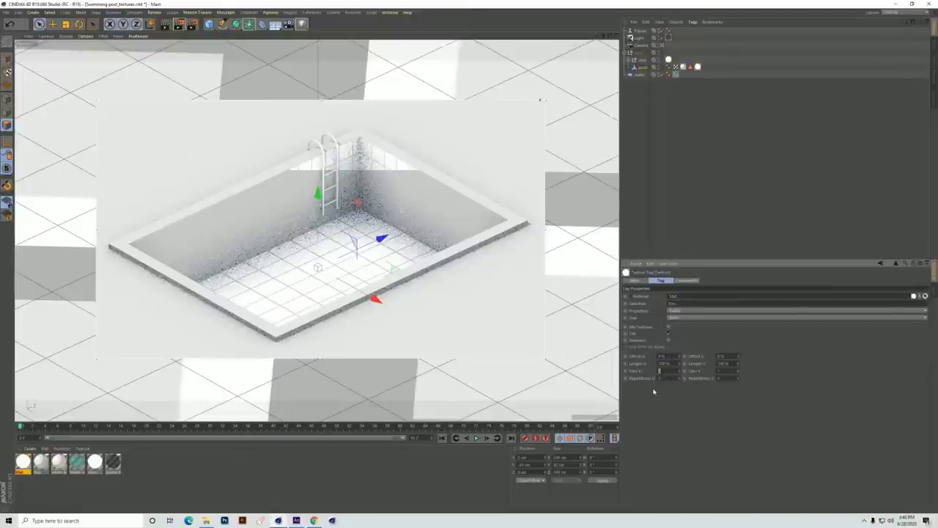
{"action": "type", "text": "2"}
{"action": "double_click", "coordinate": [723, 370]}
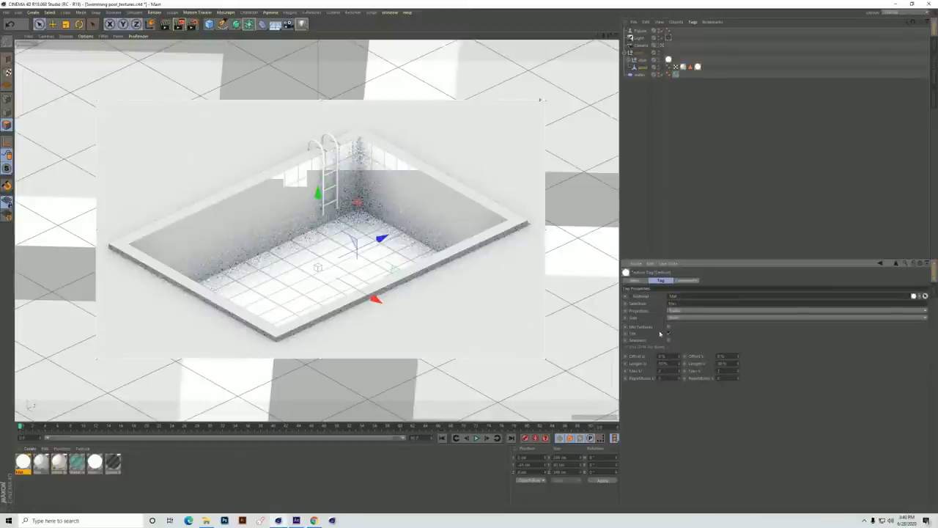
{"action": "type", "text": "2"}
{"action": "key", "text": "Return"}
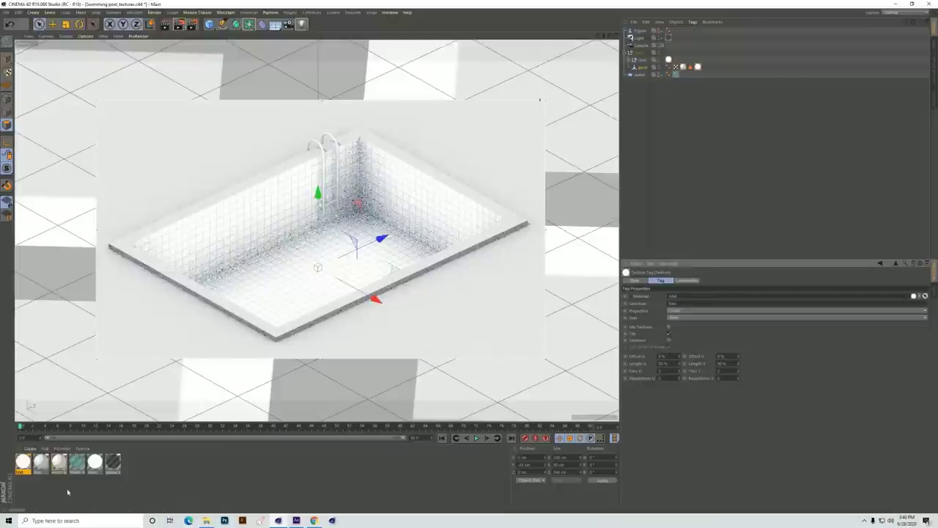
Step: Nest the tile material's luminance texture inside a Layer shader and open the layer's properties
{"action": "double_click", "coordinate": [23, 461]}
{"action": "left_click_drag", "start_coordinate": [258, 49], "coordinate": [631, 223]}
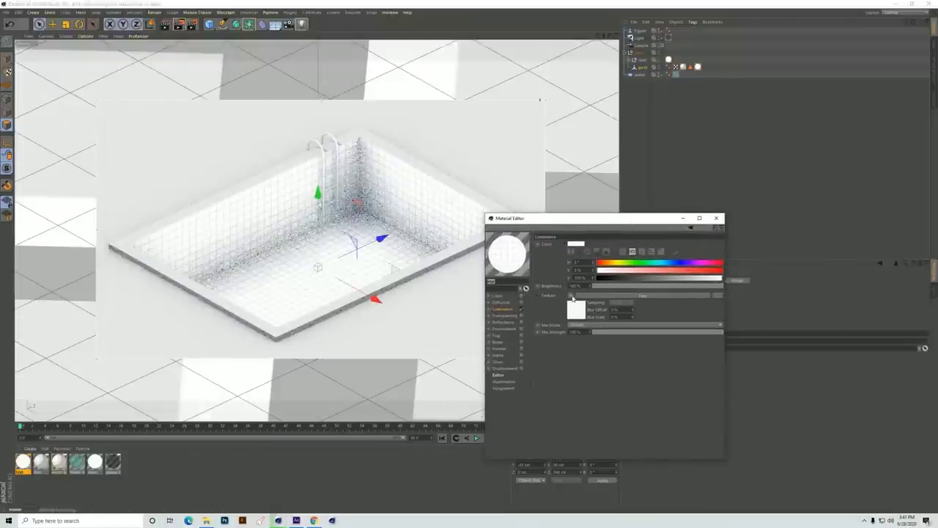
{"action": "left_click", "coordinate": [572, 297]}
{"action": "left_click", "coordinate": [585, 216]}
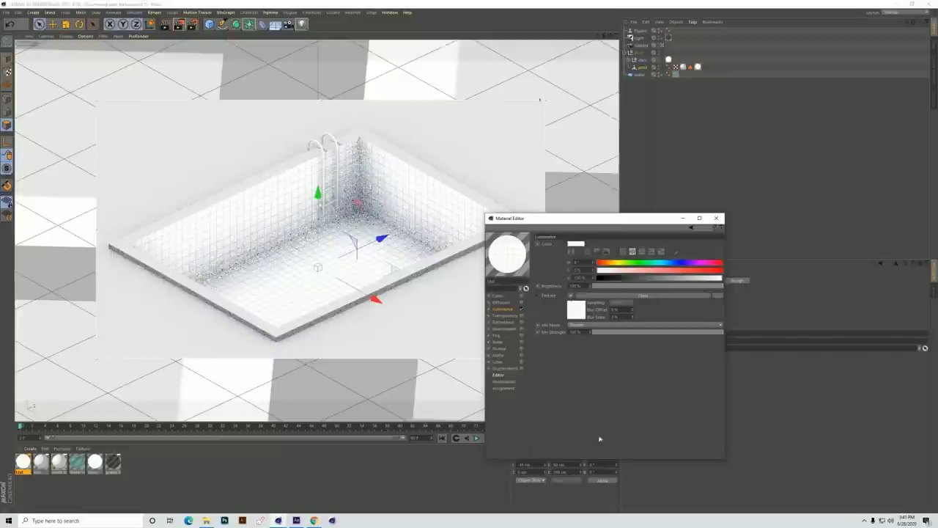
{"action": "left_click", "coordinate": [637, 294]}
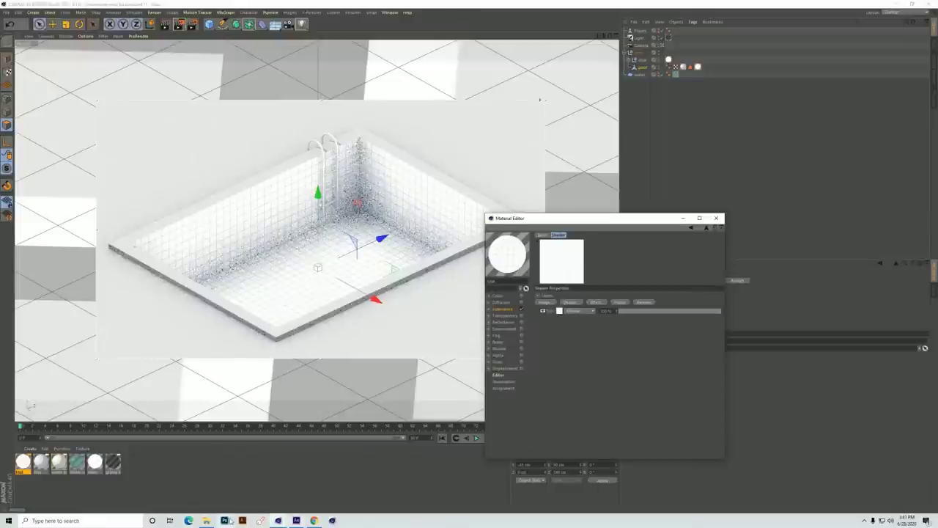
Step: Copy the luminance texture shader from the white background material and close the material editor
{"action": "left_click", "coordinate": [58, 463]}
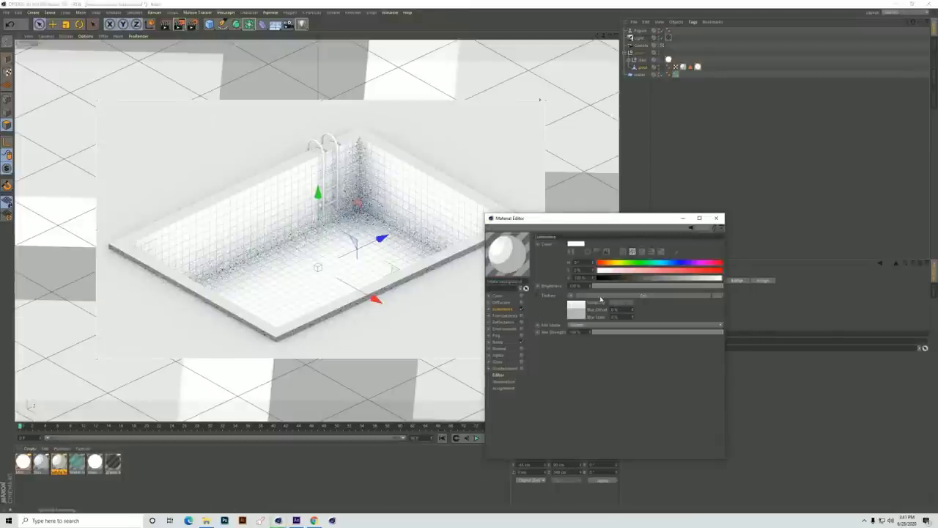
{"action": "left_click", "coordinate": [600, 298]}
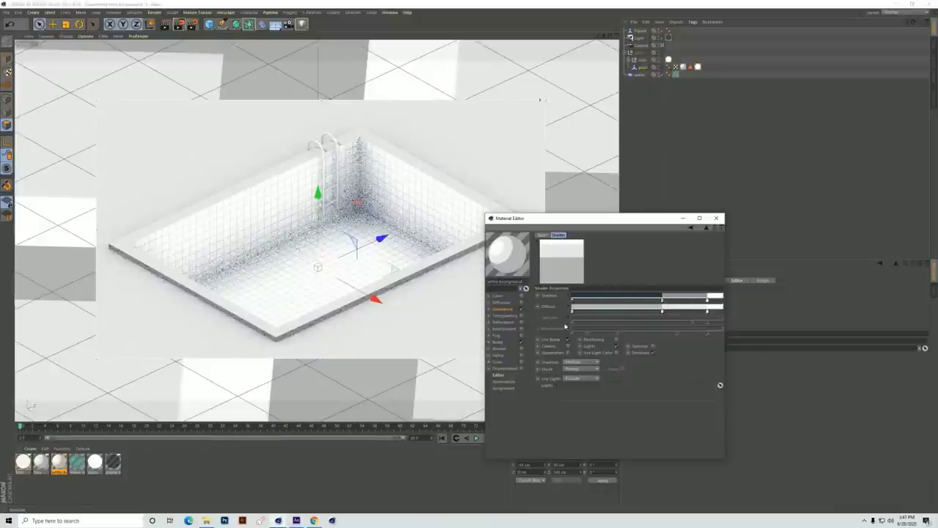
{"action": "left_click", "coordinate": [512, 309]}
{"action": "left_click", "coordinate": [572, 296]}
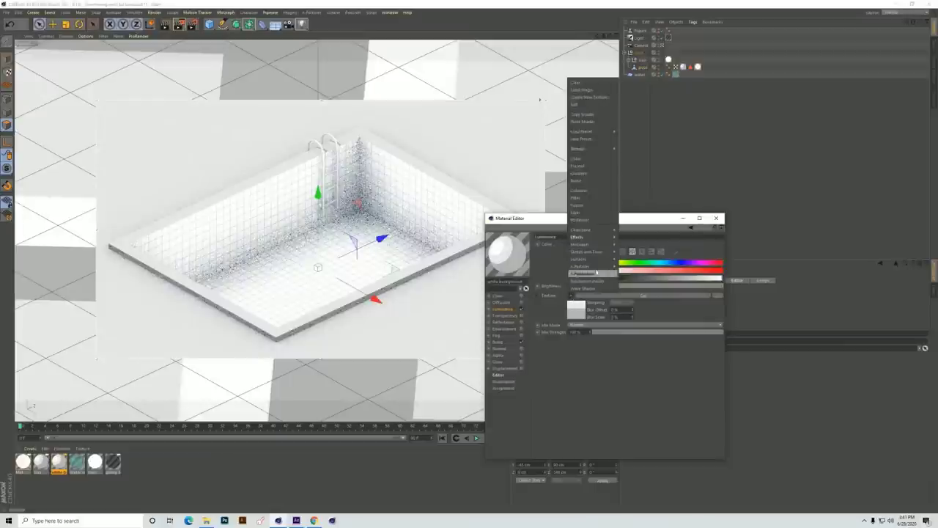
{"action": "left_click", "coordinate": [587, 116]}
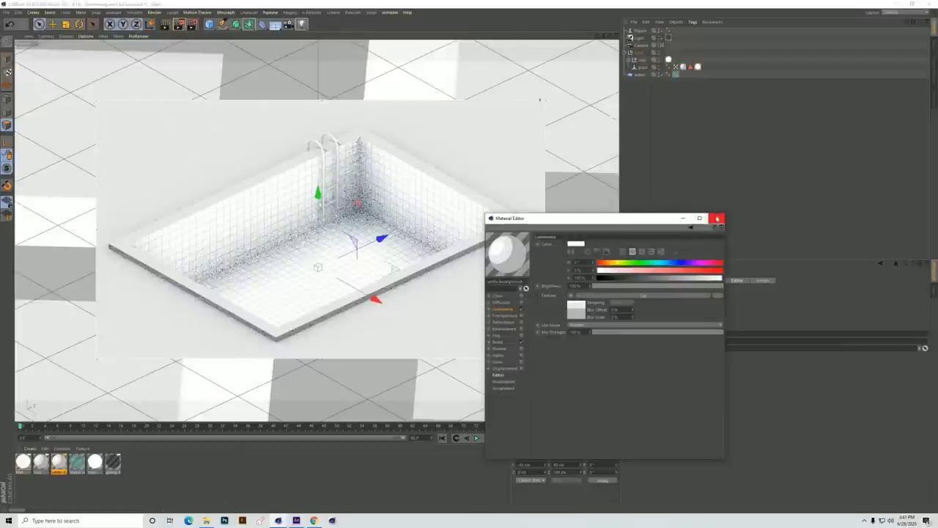
{"action": "left_click", "coordinate": [716, 218]}
Step: Paste the copied shader as a new layer above the tile texture in the pool material's Layer shader and remove the blue colour layer
{"action": "double_click", "coordinate": [23, 462]}
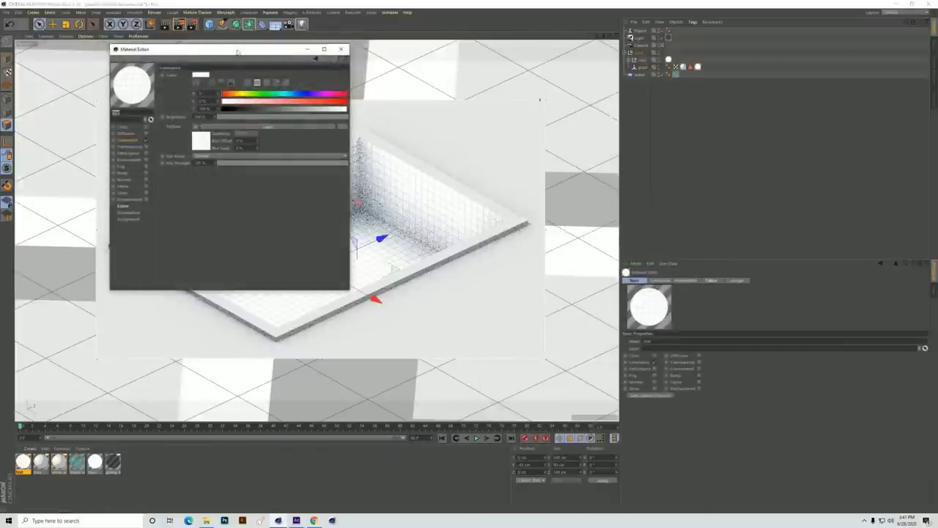
{"action": "left_click_drag", "start_coordinate": [236, 50], "coordinate": [597, 215]}
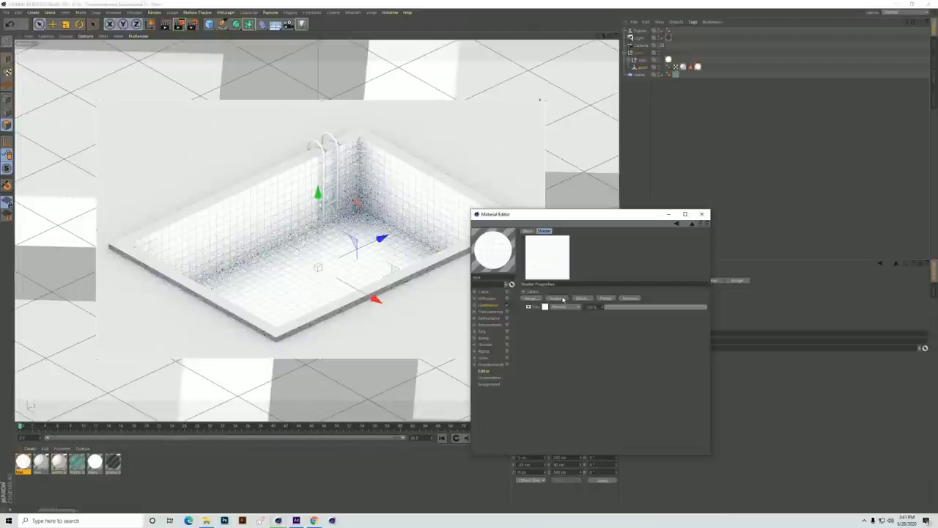
{"action": "left_click", "coordinate": [579, 307]}
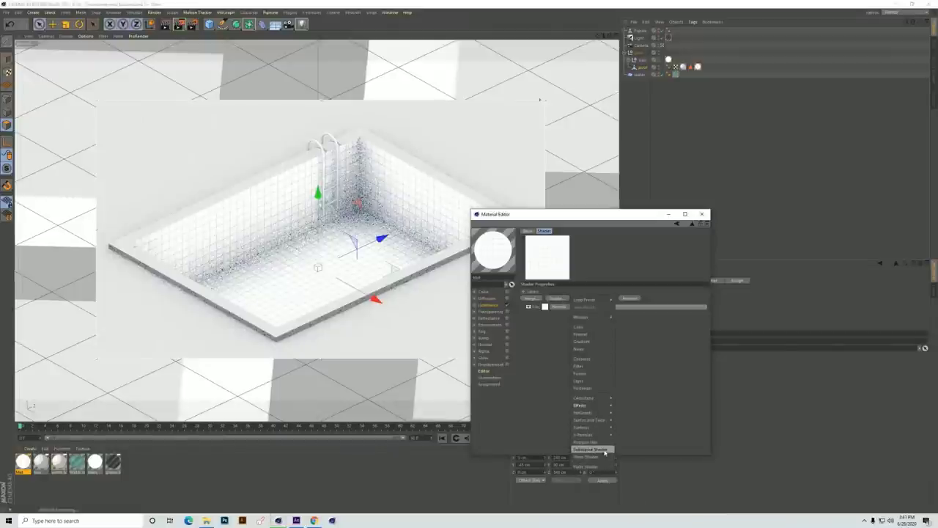
{"action": "left_click", "coordinate": [621, 428]}
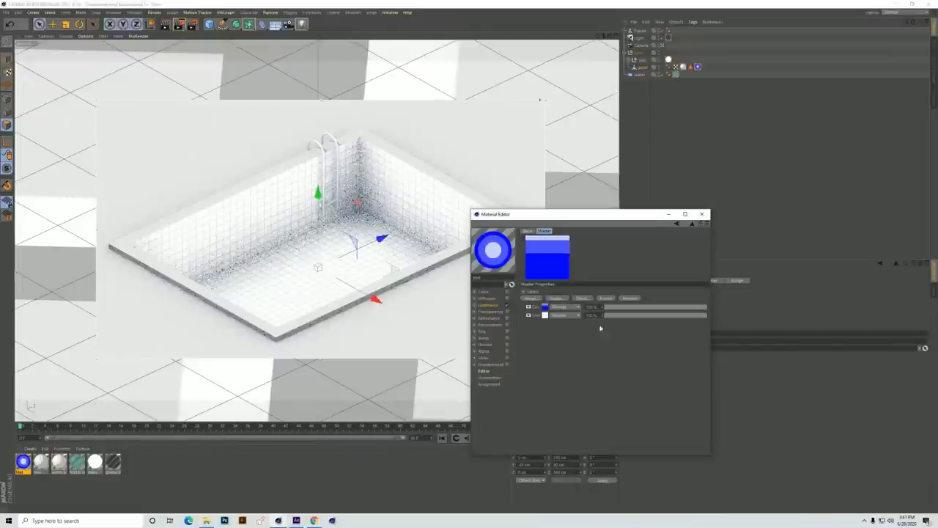
{"action": "left_click", "coordinate": [537, 310]}
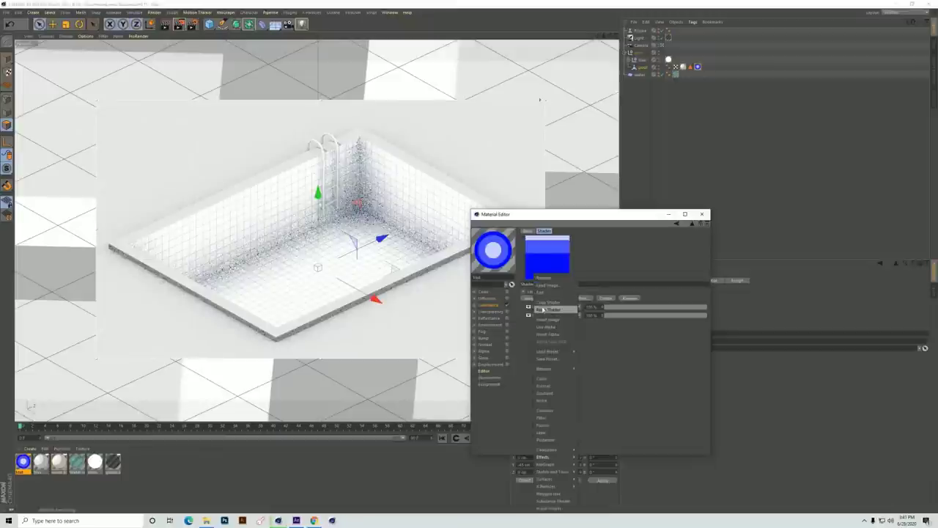
{"action": "left_click", "coordinate": [542, 310]}
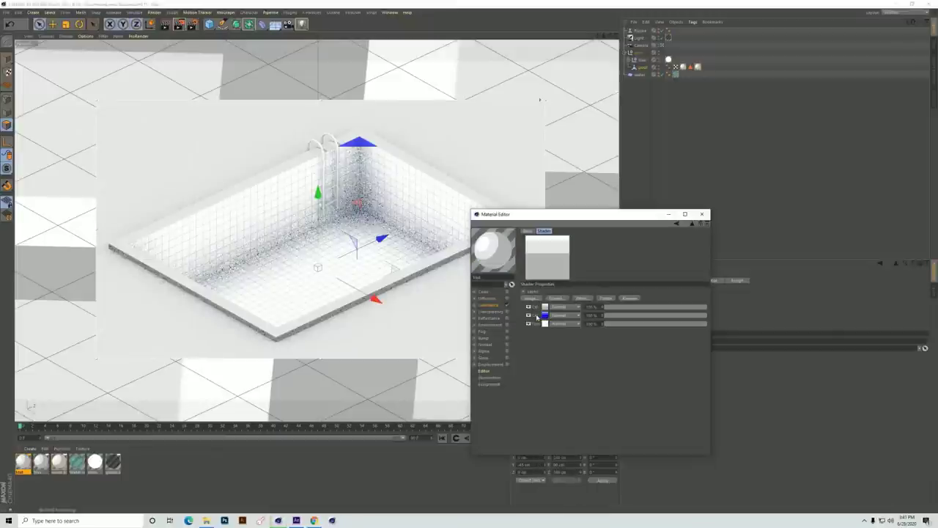
{"action": "key", "text": "Delete"}
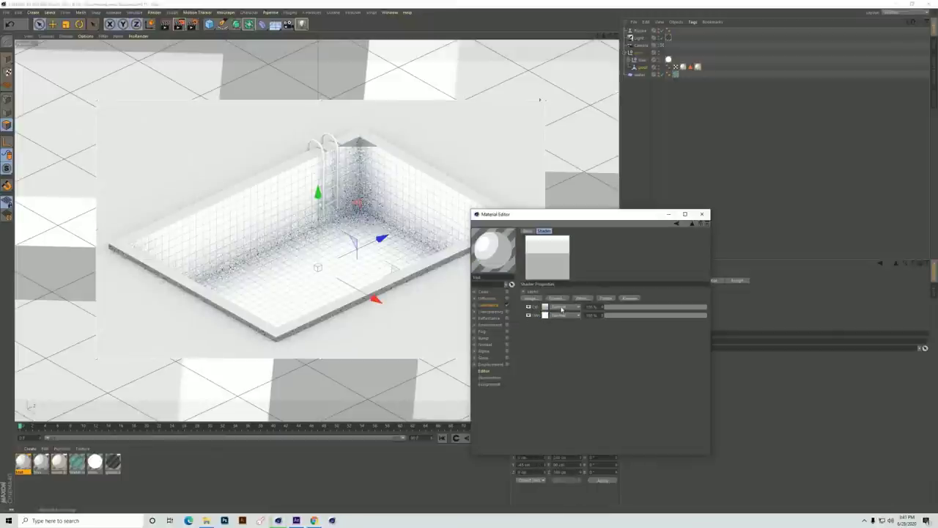
Step: Set the pasted shader layer's blend mode to Multiply and close the material editor
{"action": "left_click", "coordinate": [561, 308]}
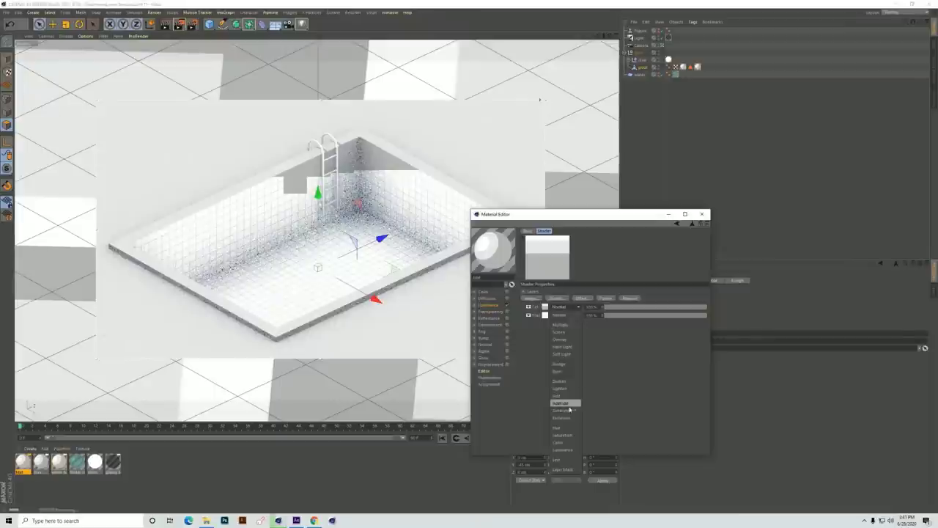
{"action": "left_click", "coordinate": [561, 325]}
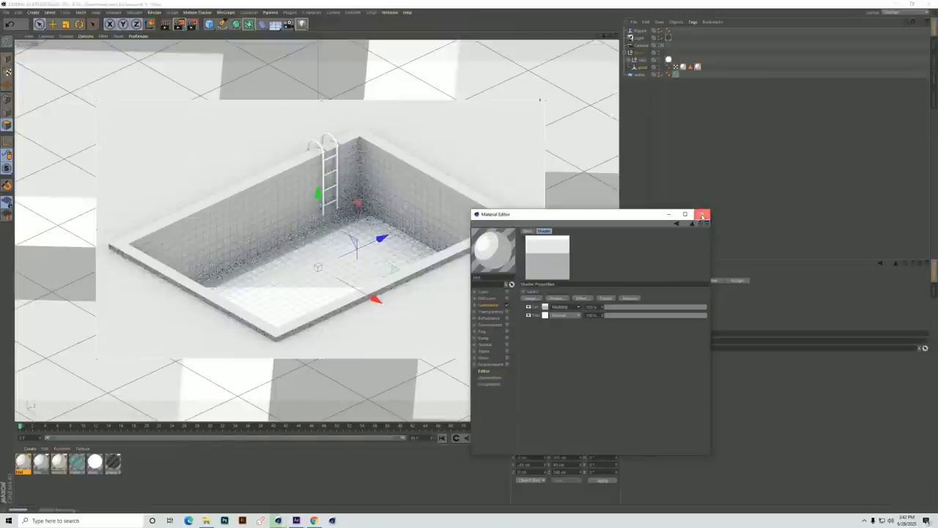
{"action": "left_click", "coordinate": [702, 214]}
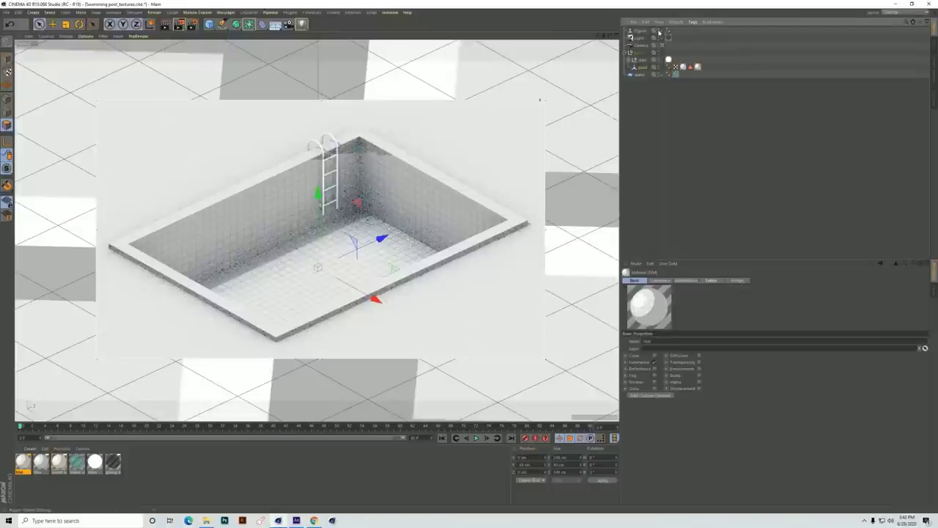
Step: Make the water and the figure visible in the pool scene and switch to the After Effects project
{"action": "left_click", "coordinate": [209, 23]}
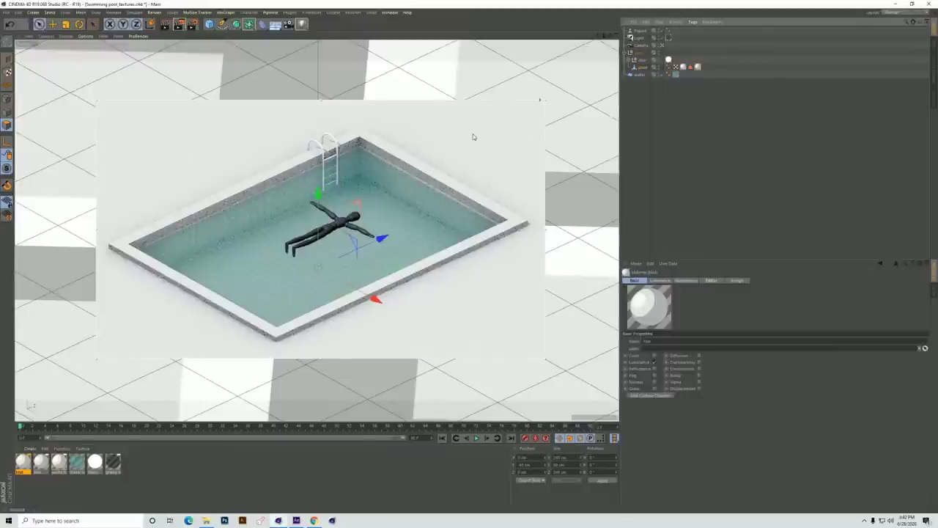
{"action": "left_click", "coordinate": [391, 12]}
{"action": "left_click", "coordinate": [414, 5]}
{"action": "left_click", "coordinate": [296, 520]}
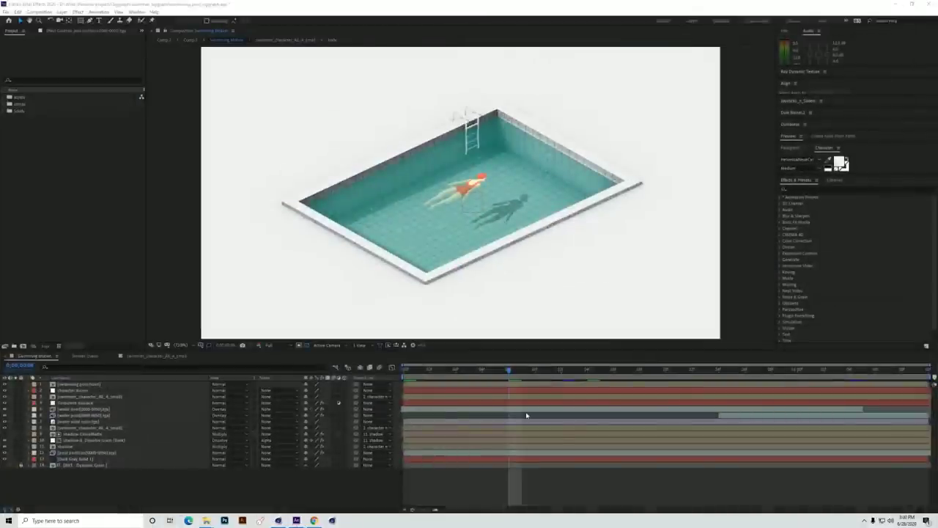
Step: View the pool layer on its own, preview the swimmer character composition's animation, and return to the Swimming Motion composition
{"action": "left_click", "coordinate": [15, 453]}
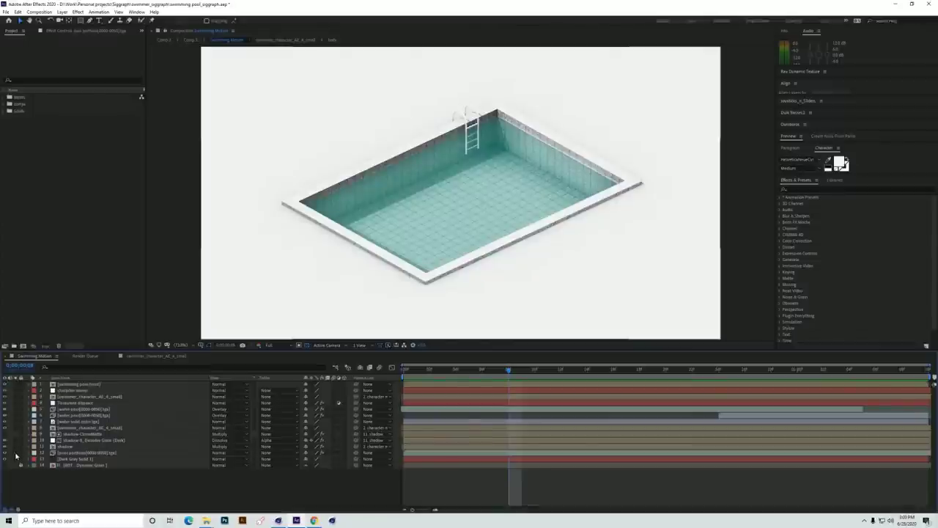
{"action": "left_click", "coordinate": [16, 454]}
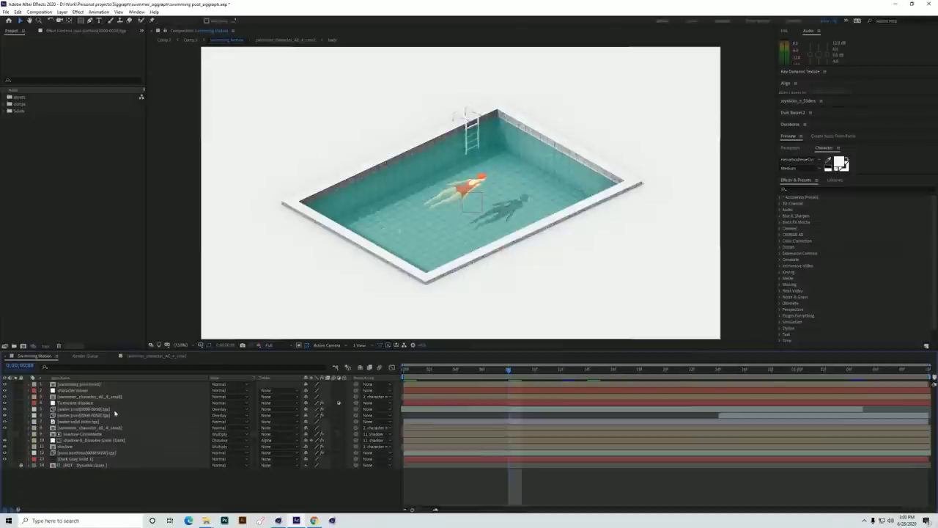
{"action": "double_click", "coordinate": [75, 431]}
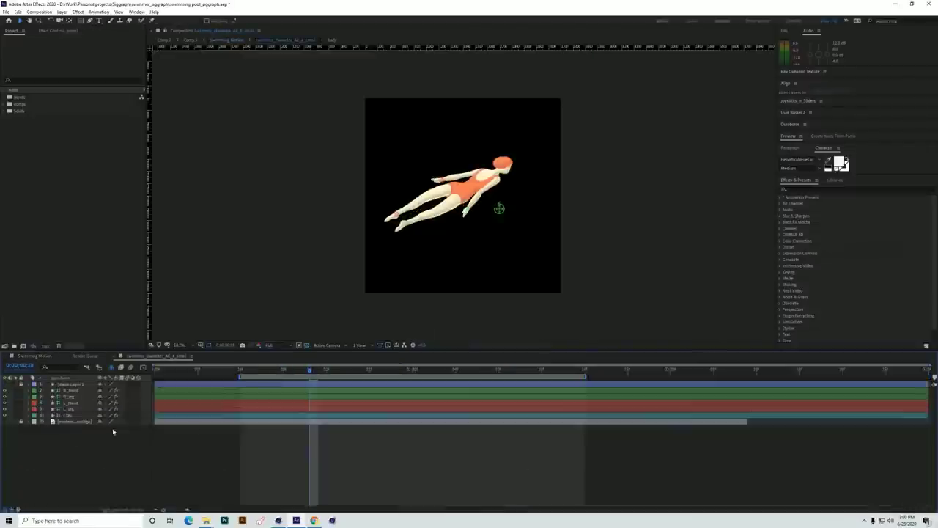
{"action": "key", "text": "space"}
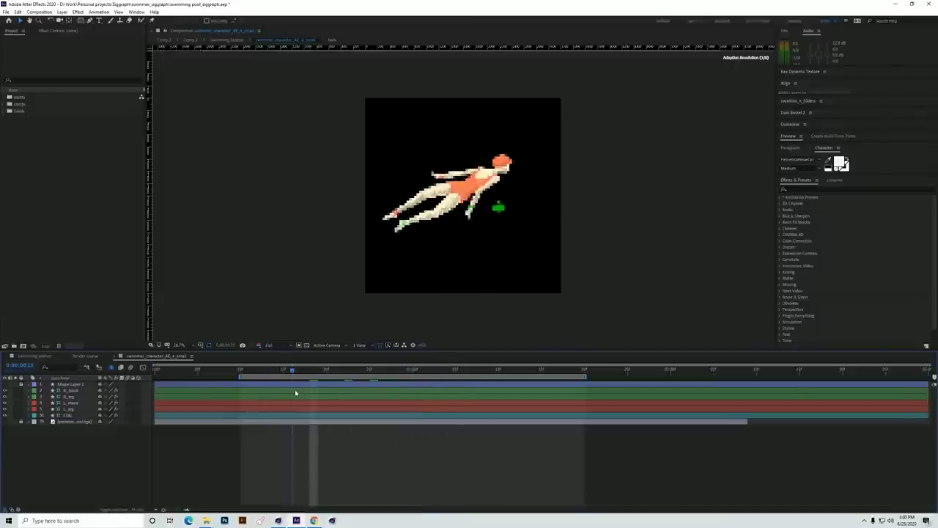
{"action": "key", "text": "space"}
{"action": "left_click", "coordinate": [32, 356]}
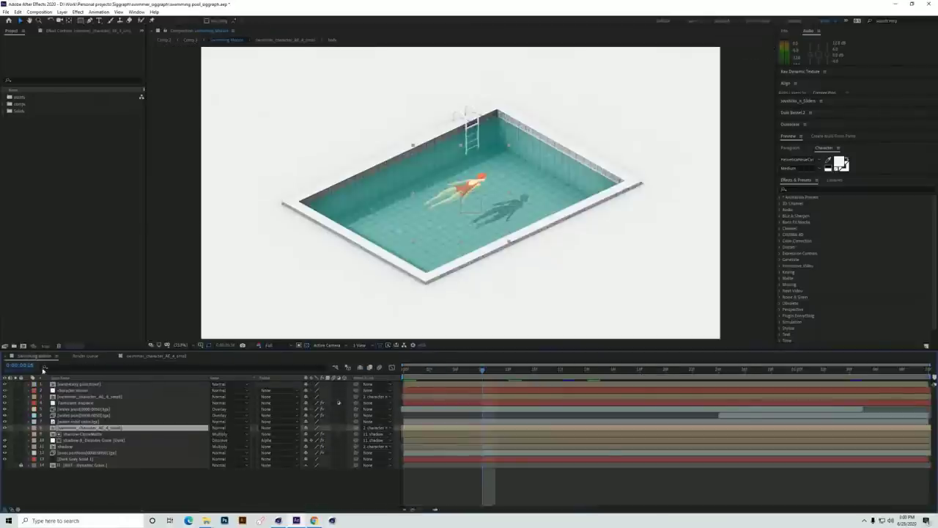
Step: Solo the lower swimmer, water solid, water pool, Turbulent displace and pool layers to examine how they combine
{"action": "left_click", "coordinate": [15, 428]}
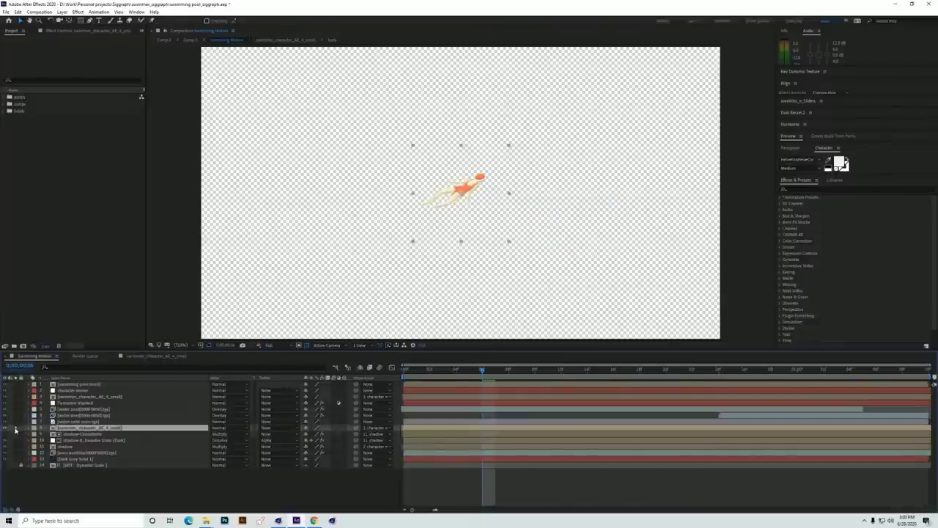
{"action": "left_click", "coordinate": [15, 422]}
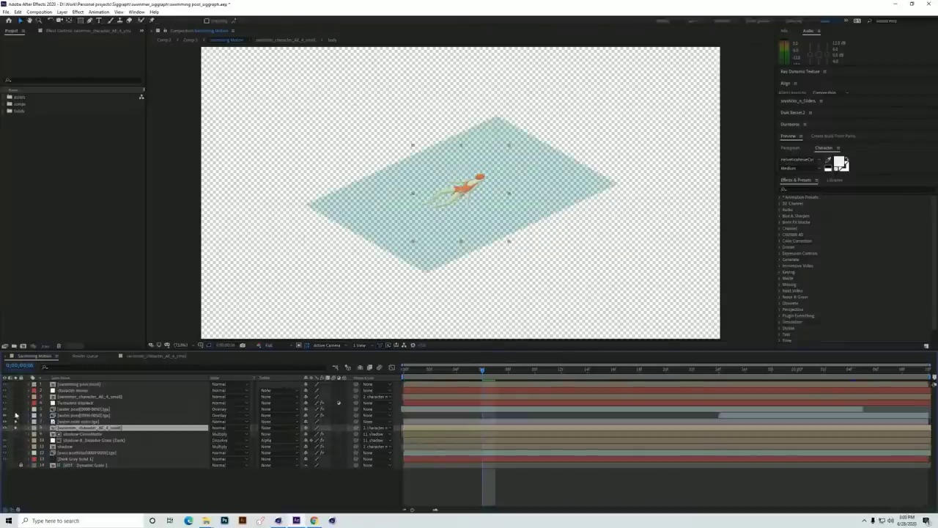
{"action": "left_click", "coordinate": [15, 402]}
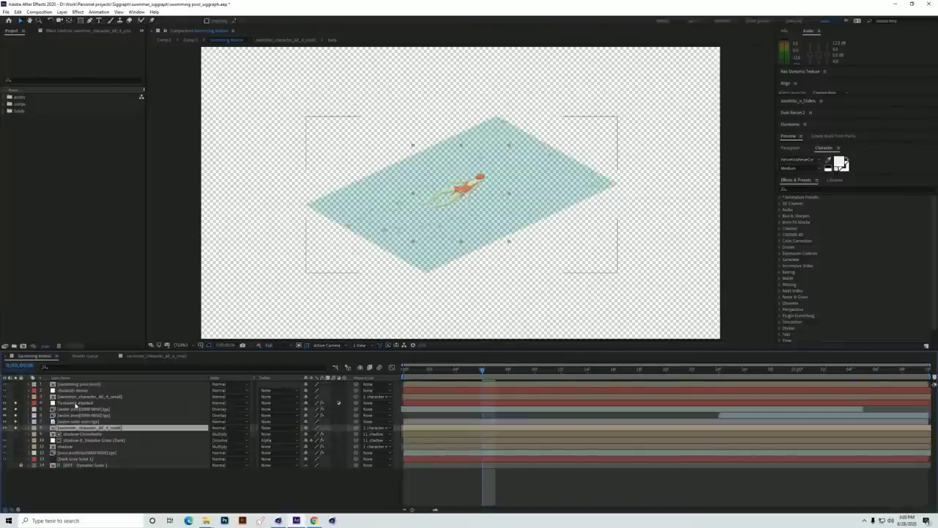
{"action": "left_click", "coordinate": [77, 404]}
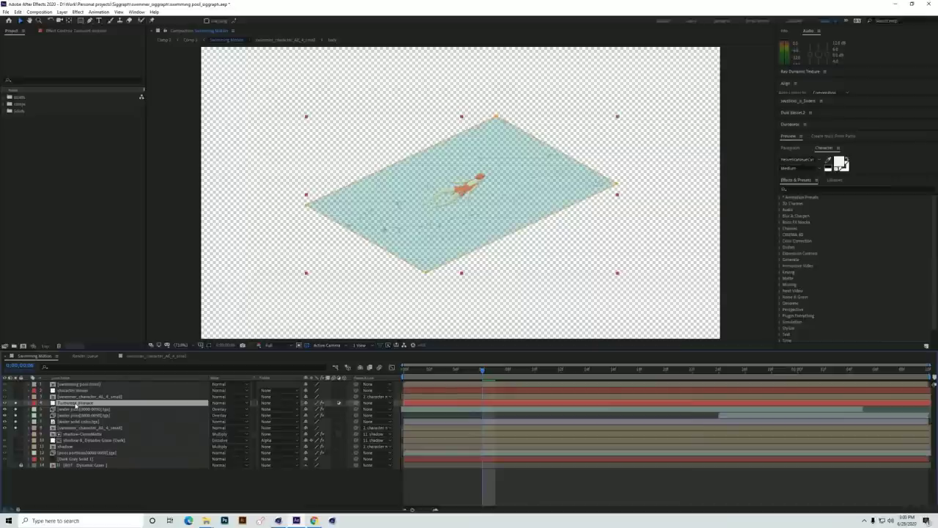
{"action": "left_click", "coordinate": [16, 456]}
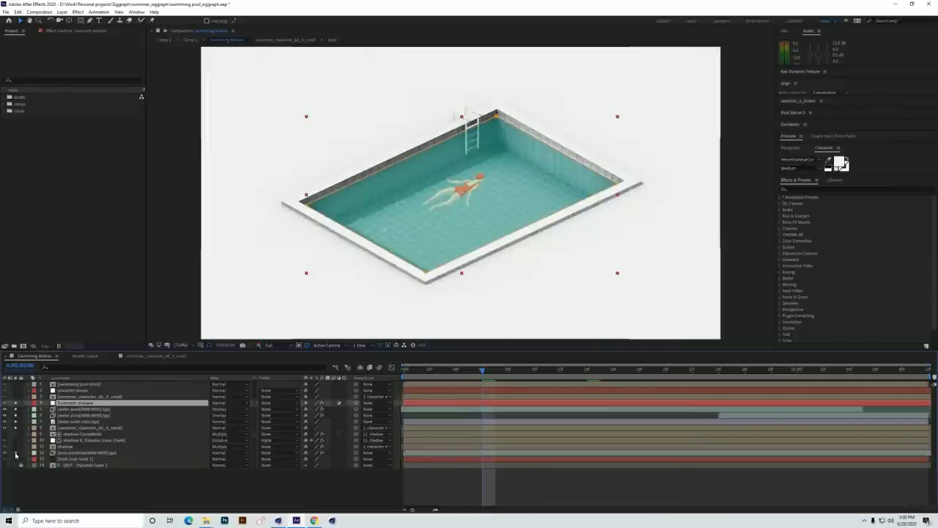
Step: Turn off solo for the swimmer, water, Turbulent displace and pool layers to view the full composition
{"action": "left_click", "coordinate": [16, 428]}
{"action": "left_click", "coordinate": [15, 421]}
{"action": "left_click", "coordinate": [16, 415]}
{"action": "left_click", "coordinate": [15, 409]}
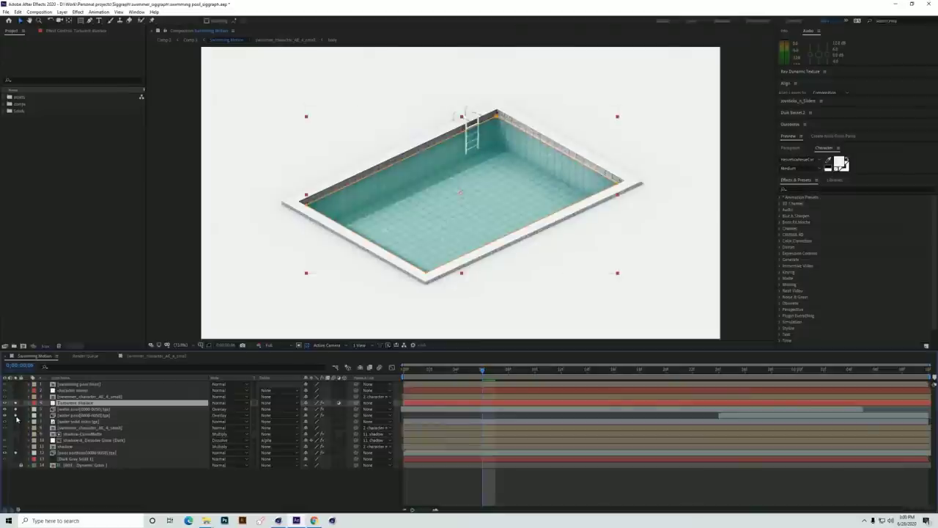
{"action": "left_click", "coordinate": [18, 401]}
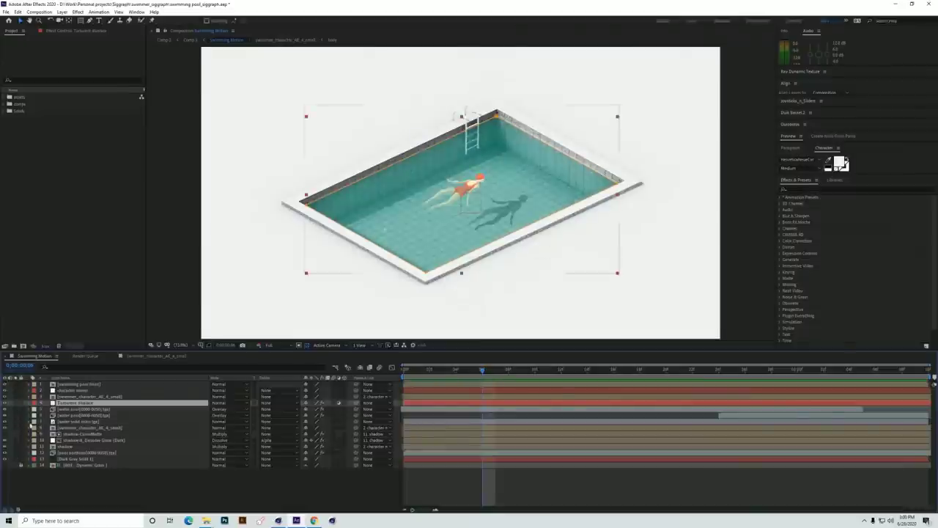
Step: Solo the upper swimmer character layer to examine the body parts above the water, and unsolo it
{"action": "left_click", "coordinate": [16, 396]}
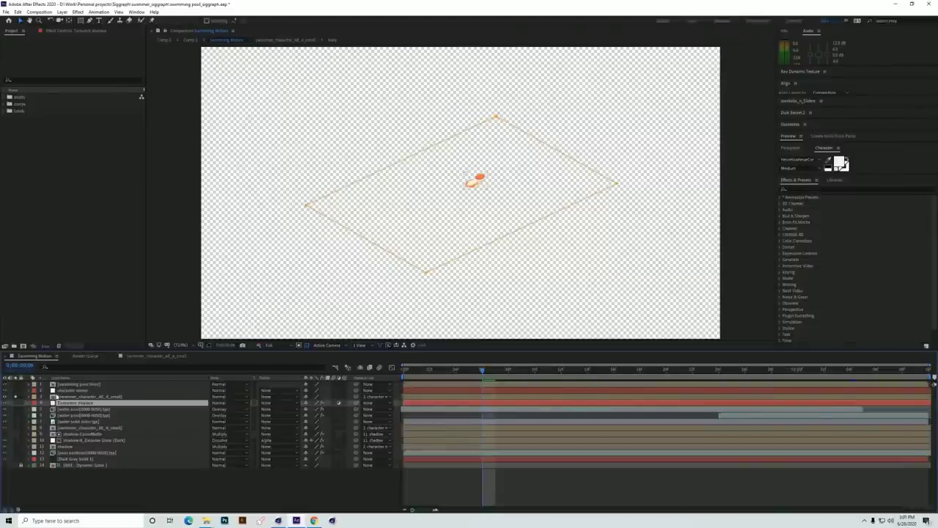
{"action": "left_click", "coordinate": [73, 397]}
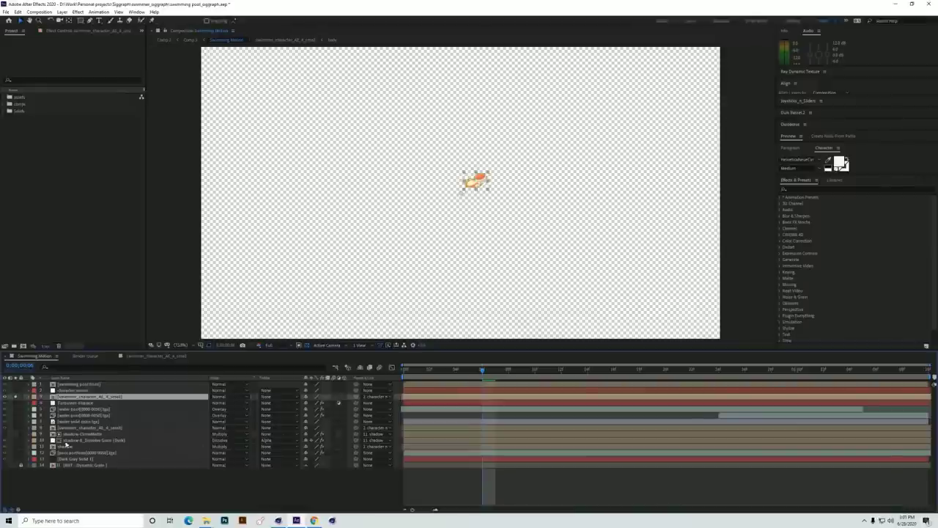
{"action": "left_click", "coordinate": [17, 398]}
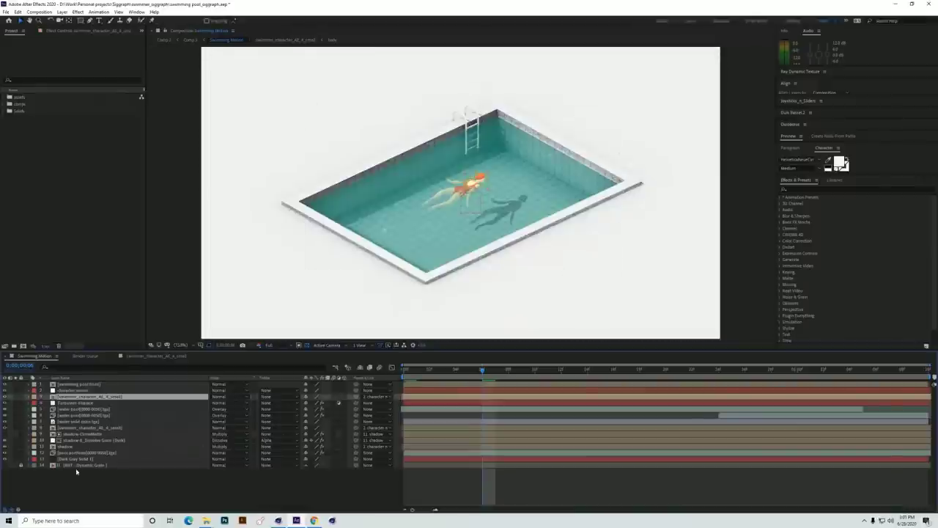
Step: Solo the swimmer's shadow layer and its Dissolve Grain layer in turn, examine their effects, and unsolo them
{"action": "left_click", "coordinate": [16, 447]}
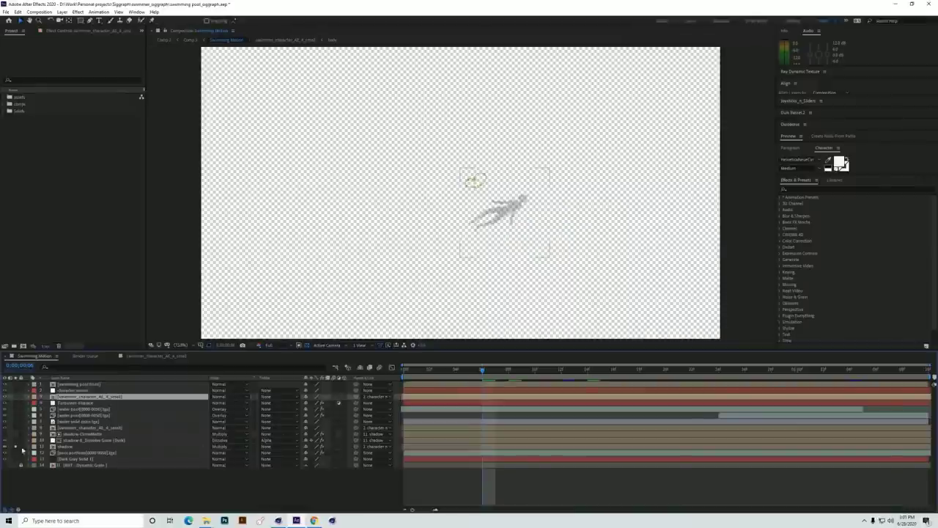
{"action": "left_click", "coordinate": [69, 447]}
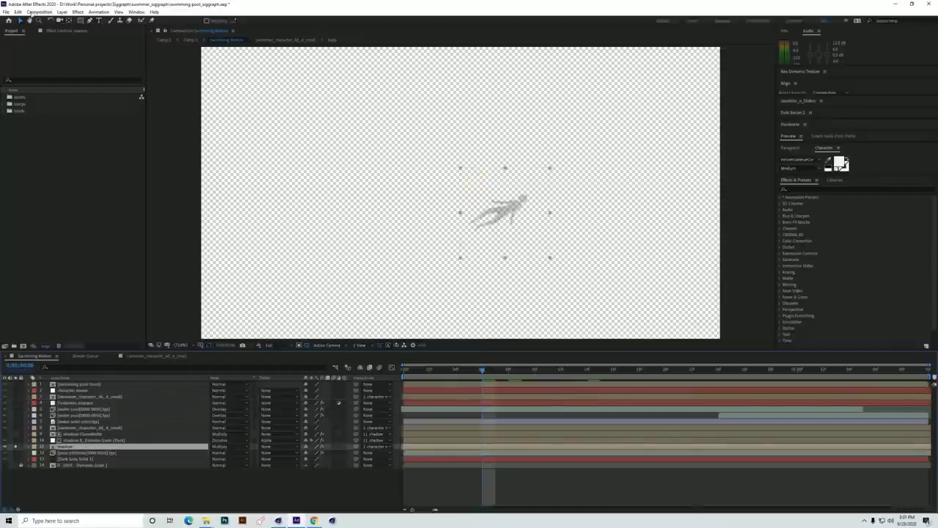
{"action": "left_click", "coordinate": [50, 30]}
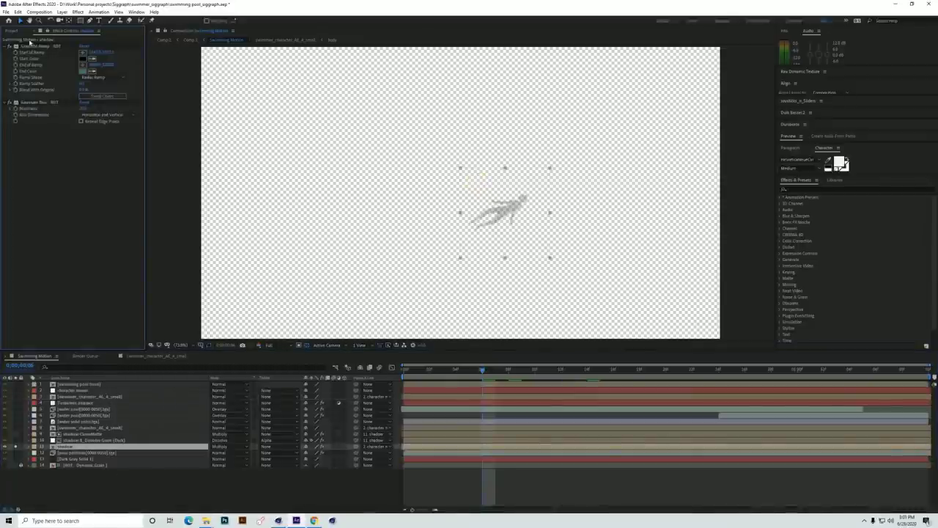
{"action": "left_click", "coordinate": [71, 440]}
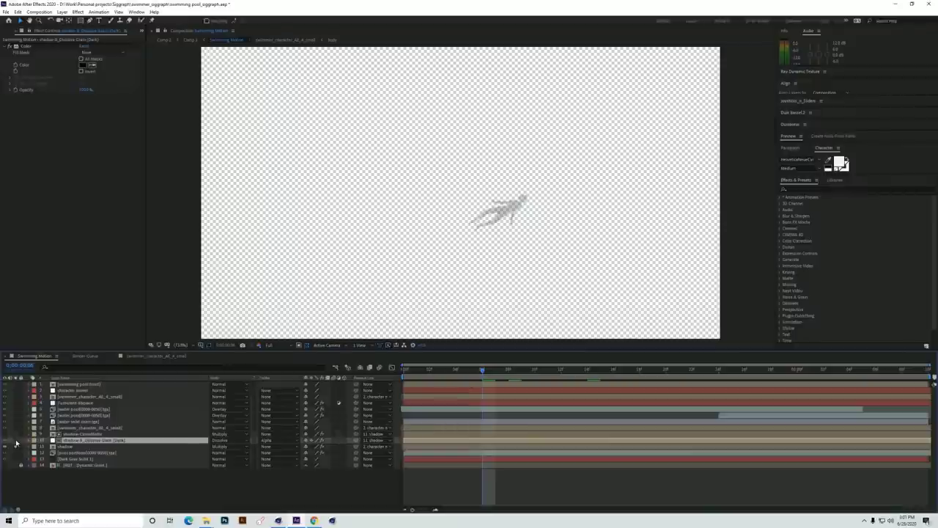
{"action": "left_click", "coordinate": [15, 440]}
{"action": "left_click", "coordinate": [16, 448]}
{"action": "left_click", "coordinate": [15, 440]}
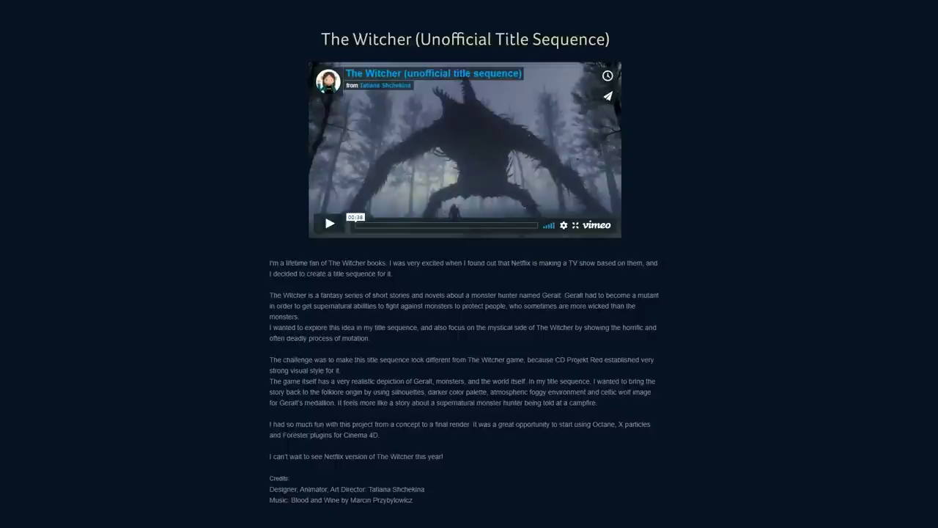
Step: Browse The Witcher title sequence project page through its mind map down to the mood board
{"action": "scroll", "coordinate": [458, 335], "scroll_direction": "down", "scroll_amount": 5}
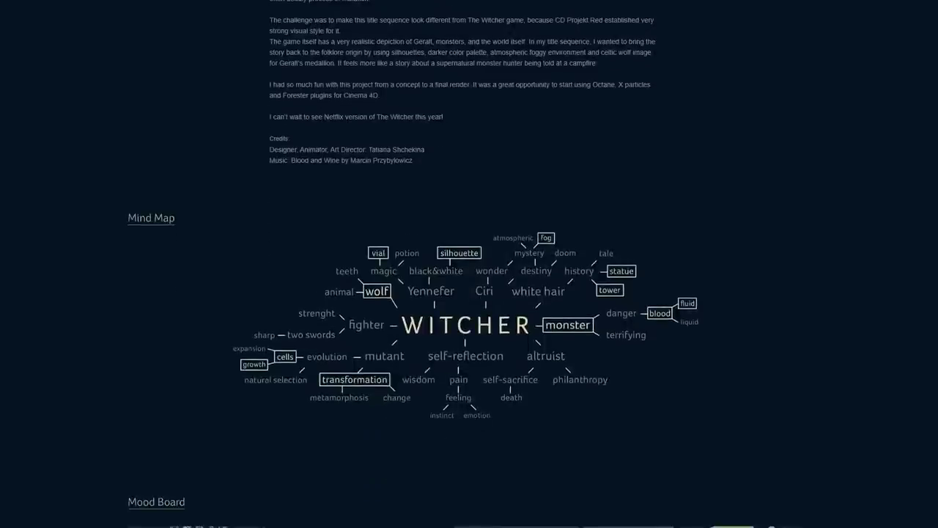
{"action": "scroll", "coordinate": [467, 264], "scroll_direction": "down", "scroll_amount": 2}
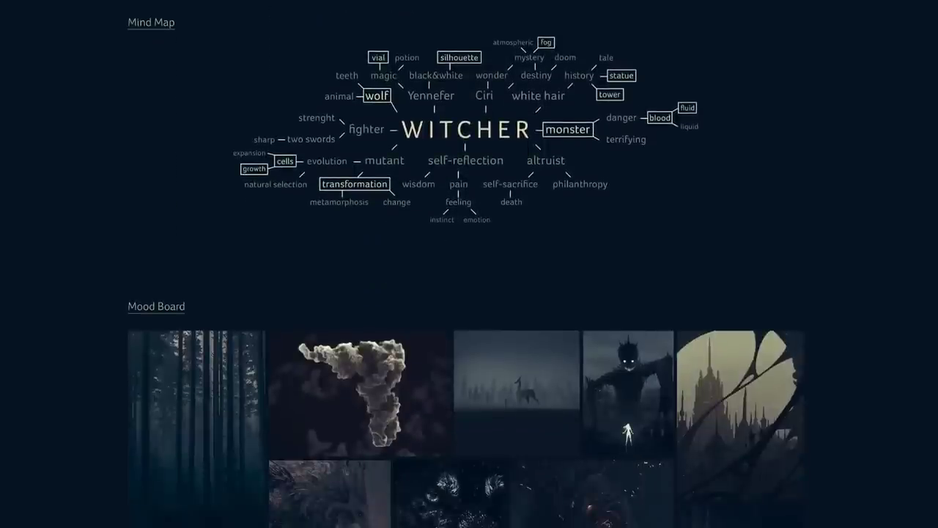
{"action": "scroll", "coordinate": [466, 264], "scroll_direction": "down", "scroll_amount": 3}
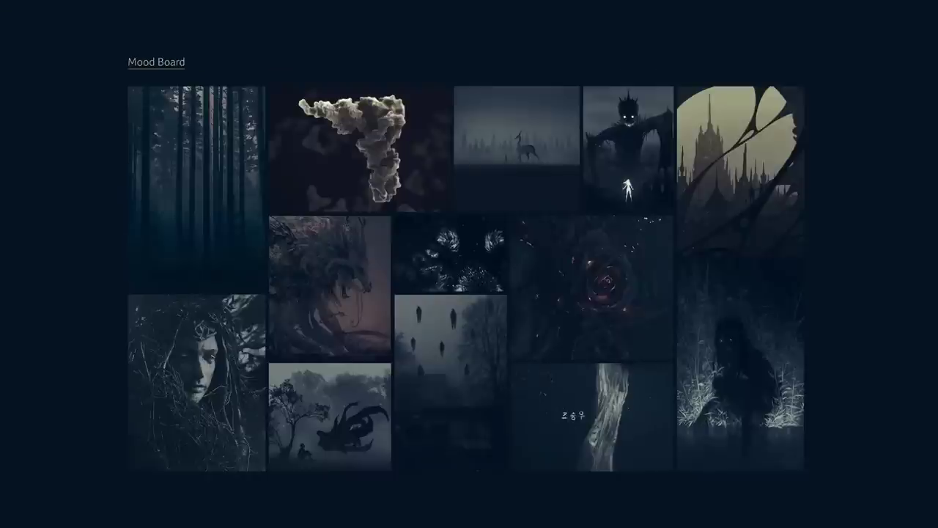
Step: Browse the rest of The Witcher title sequence page, from the mood board through the sequence stills
{"action": "scroll", "coordinate": [466, 264], "scroll_direction": "down", "scroll_amount": 5}
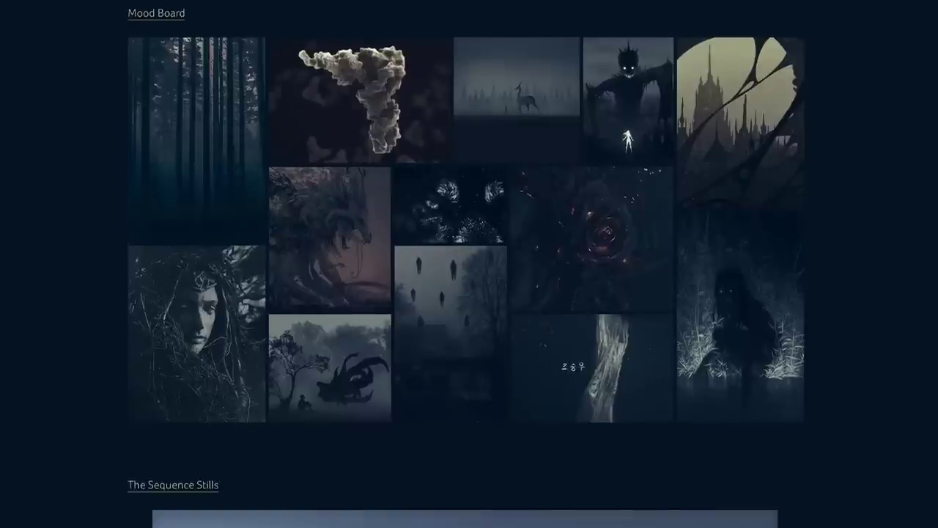
{"action": "scroll", "coordinate": [466, 264], "scroll_direction": "down", "scroll_amount": 2}
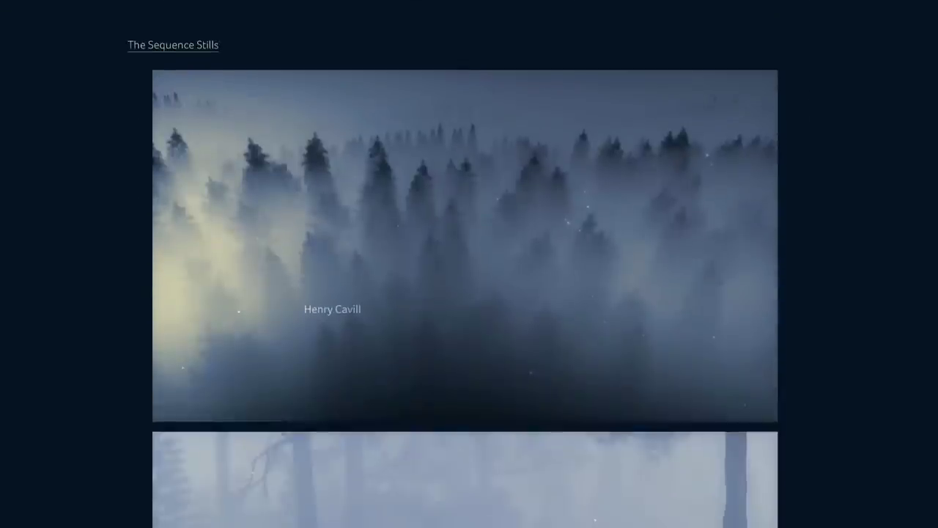
{"action": "scroll", "coordinate": [466, 264], "scroll_direction": "down", "scroll_amount": 3}
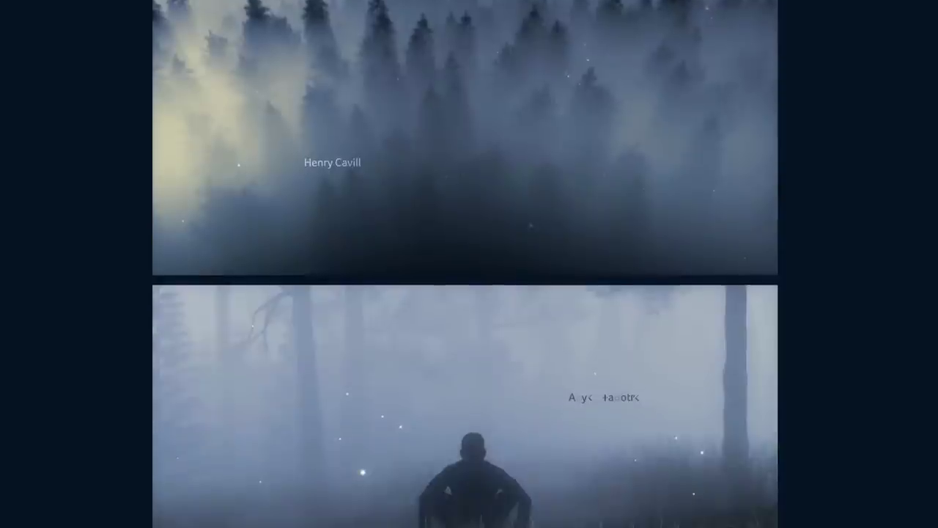
{"action": "scroll", "coordinate": [467, 264], "scroll_direction": "down", "scroll_amount": 1}
{"action": "scroll", "coordinate": [466, 264], "scroll_direction": "down", "scroll_amount": 4}
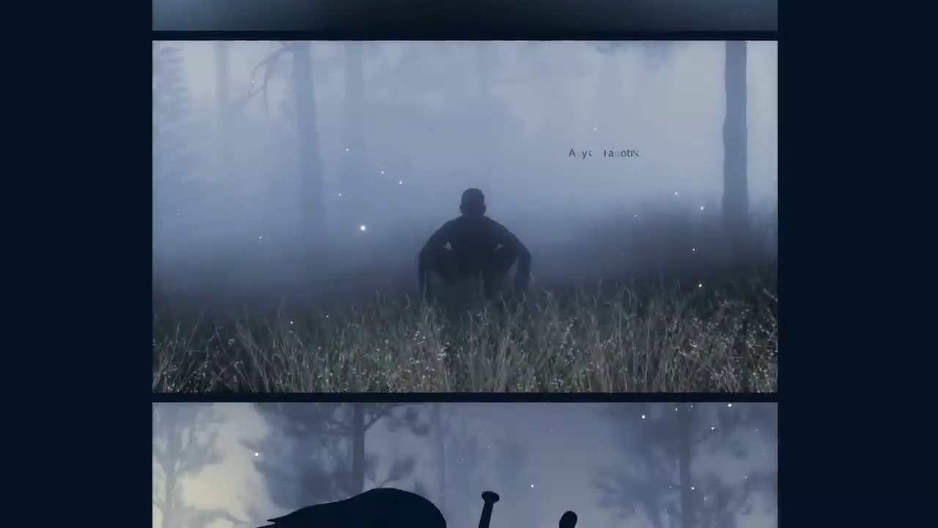
{"action": "scroll", "coordinate": [466, 264], "scroll_direction": "down", "scroll_amount": 4}
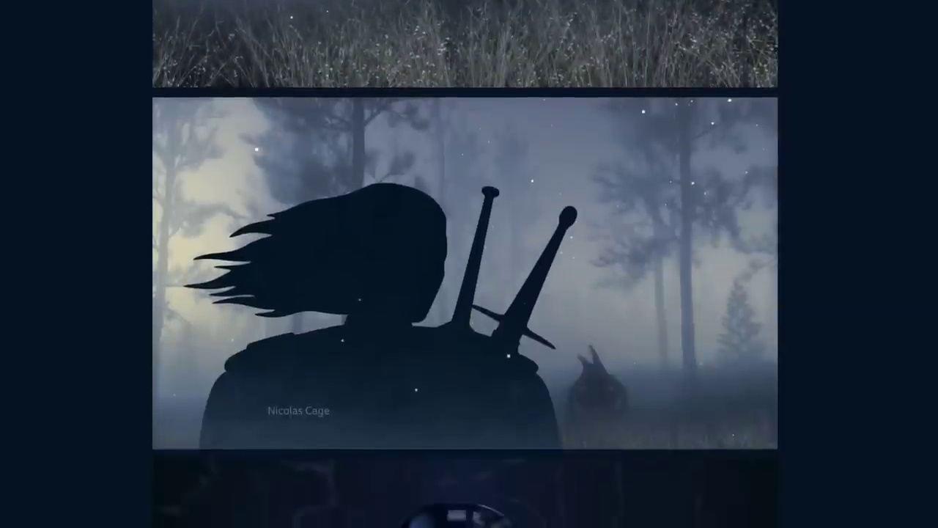
{"action": "scroll", "coordinate": [467, 264], "scroll_direction": "down", "scroll_amount": 4}
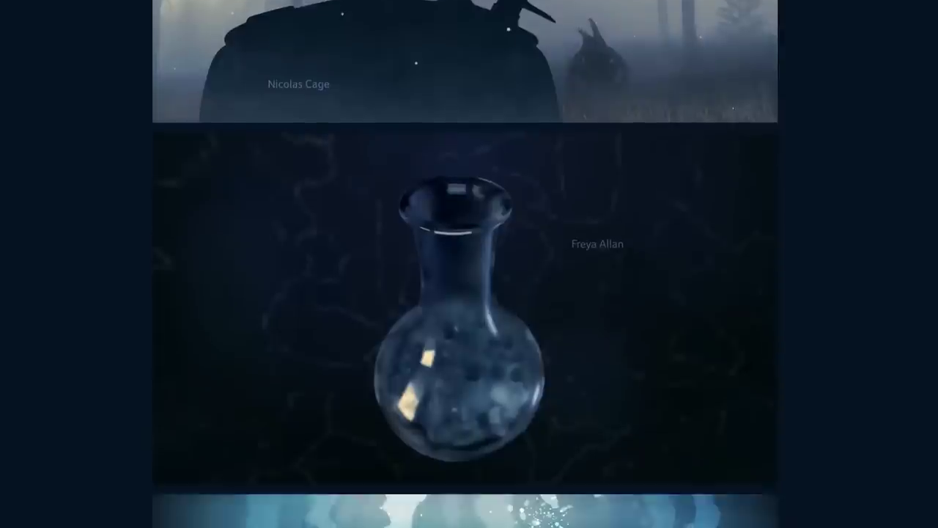
{"action": "scroll", "coordinate": [466, 264], "scroll_direction": "down", "scroll_amount": 5}
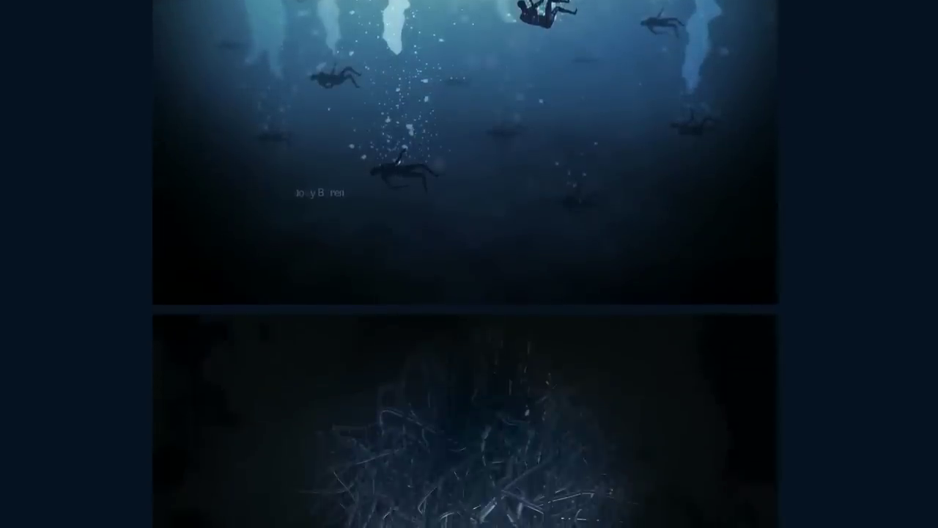
{"action": "scroll", "coordinate": [467, 264], "scroll_direction": "down", "scroll_amount": 4}
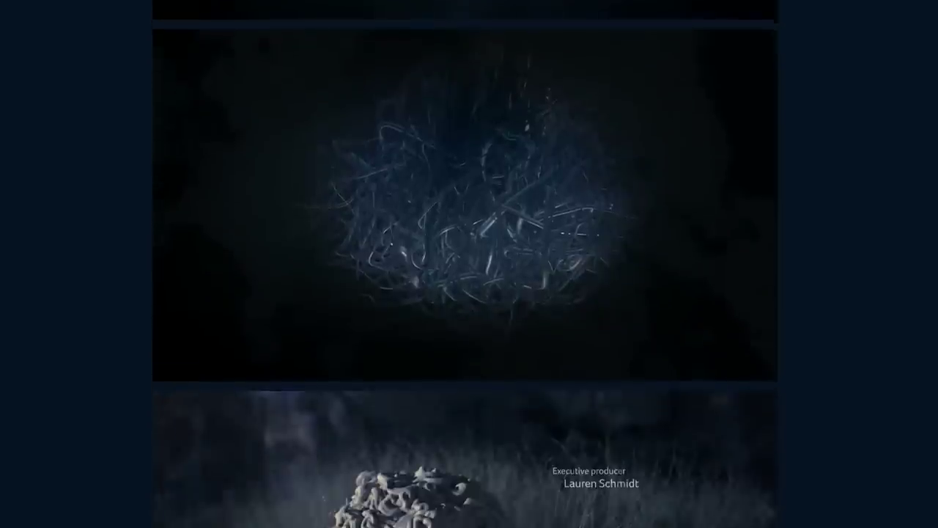
{"action": "scroll", "coordinate": [466, 264], "scroll_direction": "down", "scroll_amount": 6}
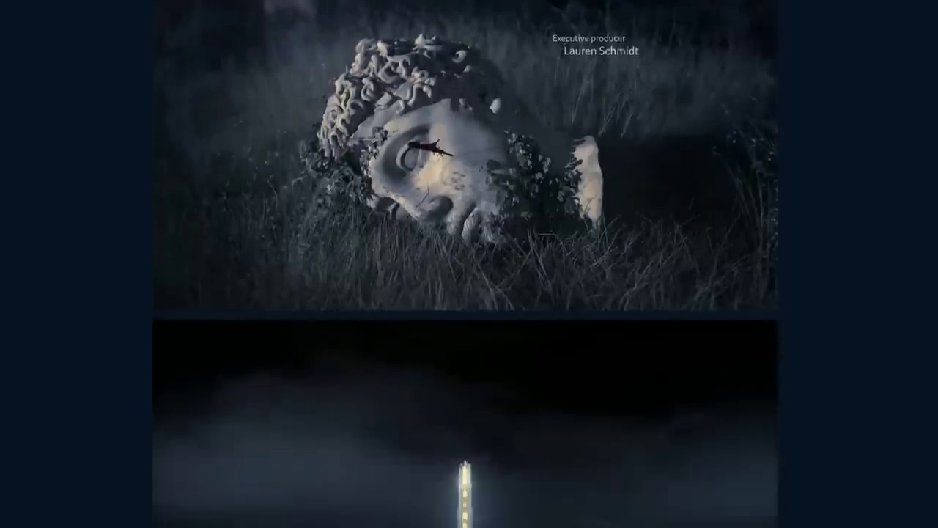
{"action": "scroll", "coordinate": [466, 264], "scroll_direction": "down", "scroll_amount": 4}
{"action": "scroll", "coordinate": [466, 264], "scroll_direction": "down", "scroll_amount": 8}
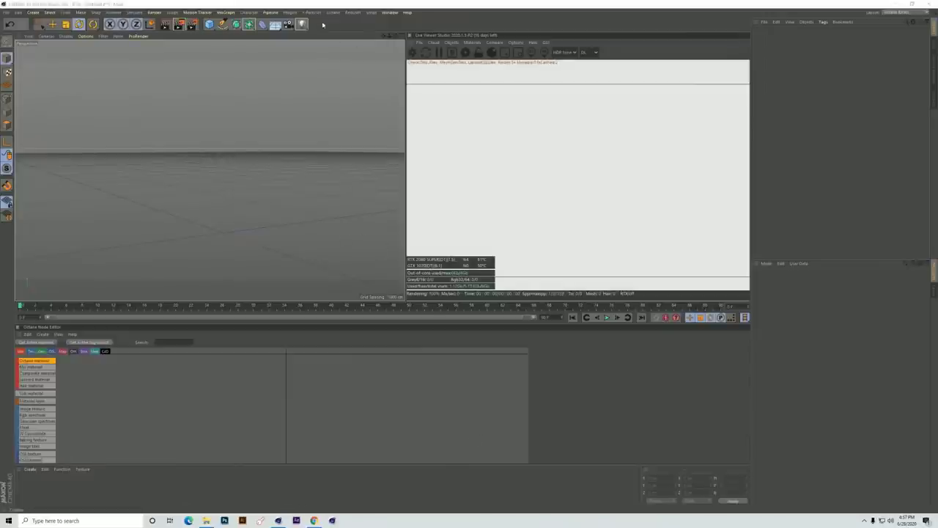
Step: In Cinema 4D, add a Forester Tree object and load the Pinus Taeda preset from its tree library
{"action": "left_click", "coordinate": [291, 13]}
{"action": "mouse_move", "coordinate": [322, 42]}
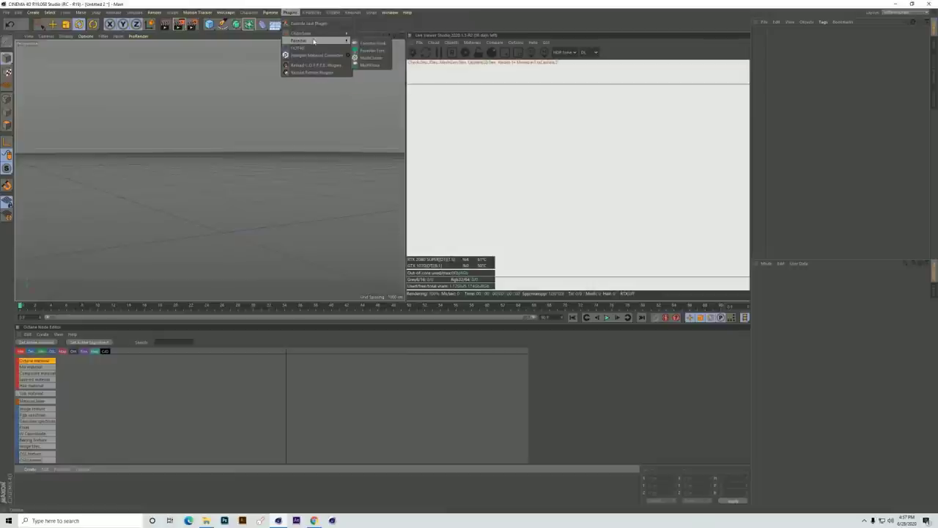
{"action": "left_click", "coordinate": [378, 52]}
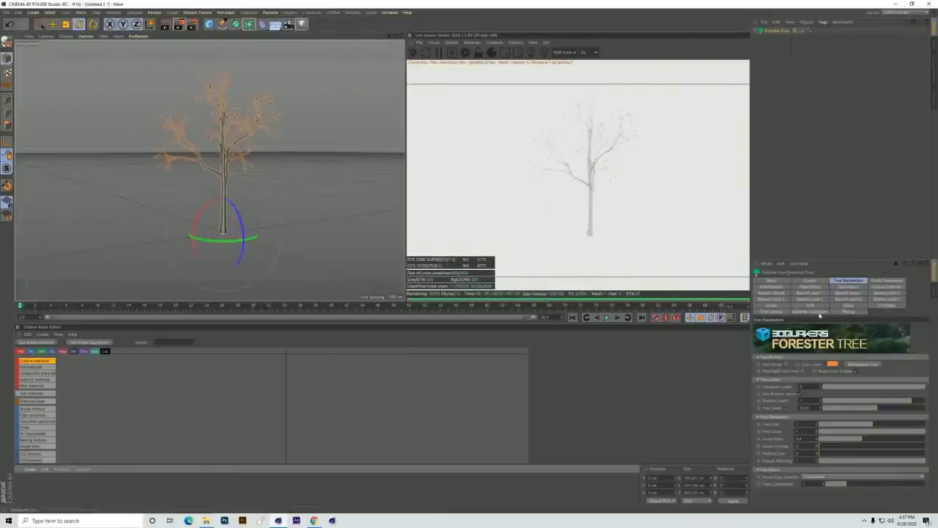
{"action": "left_click", "coordinate": [773, 311]}
{"action": "left_click_drag", "start_coordinate": [927, 348], "coordinate": [923, 447]}
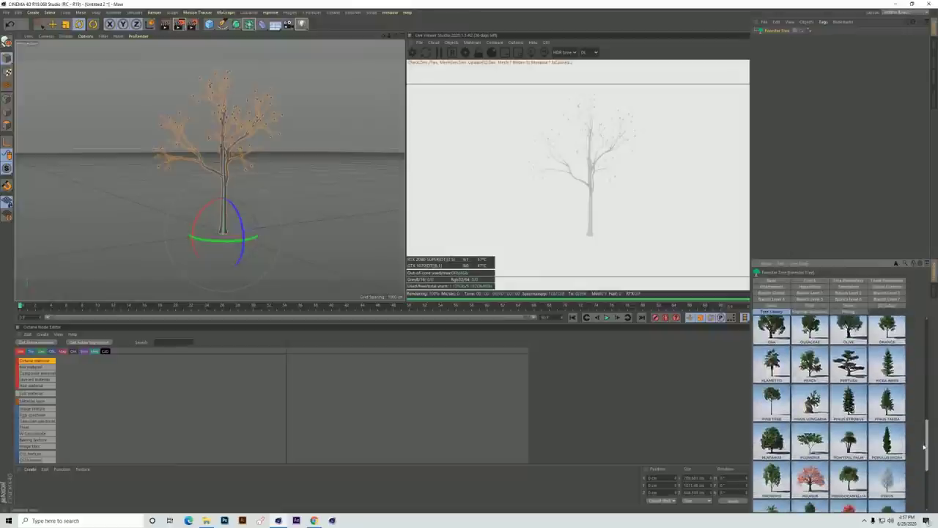
{"action": "left_click", "coordinate": [897, 414]}
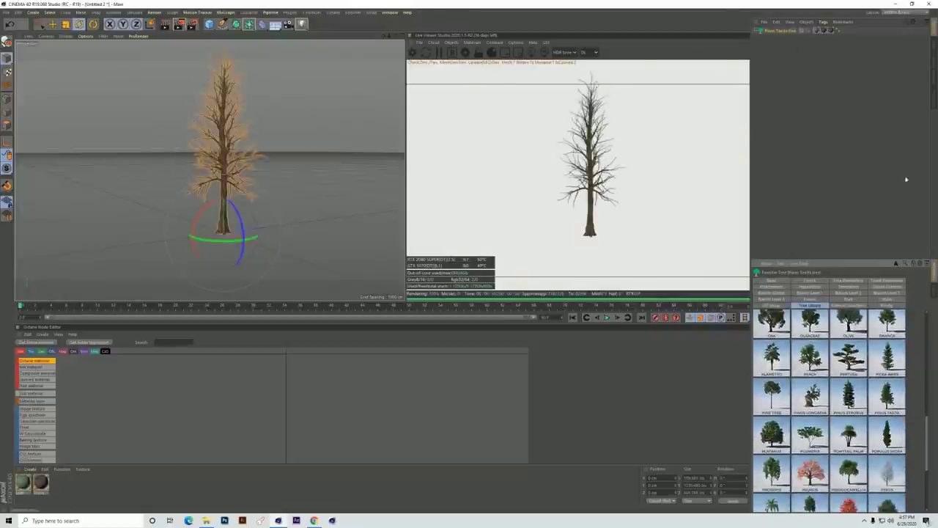
Step: Set the pine tree's viewport level to 4 so its foliage shows, change its tree seed, and look over its wind settings
{"action": "left_click", "coordinate": [848, 280]}
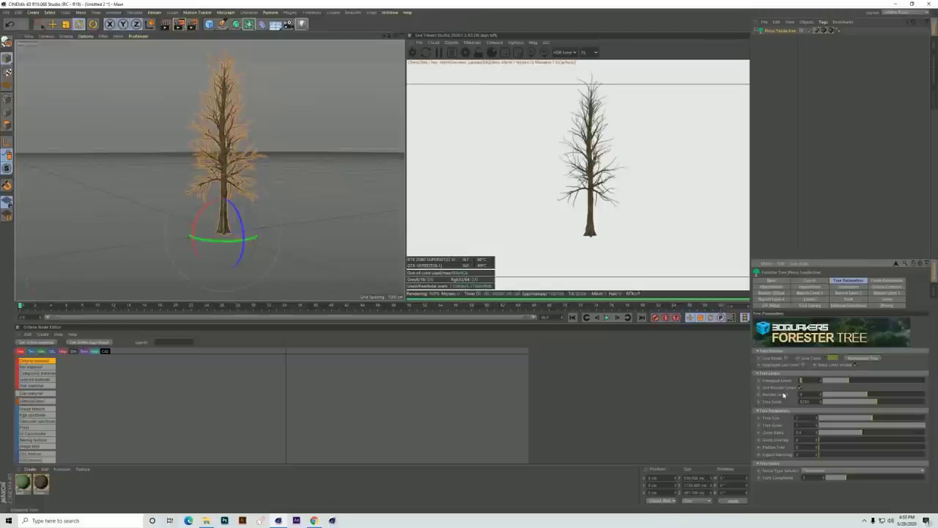
{"action": "key", "text": "Return"}
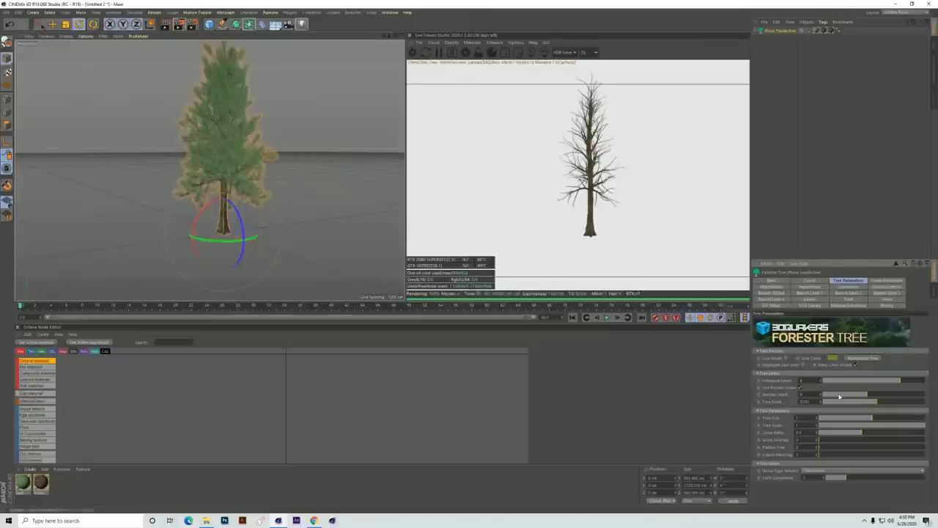
{"action": "left_click", "coordinate": [821, 402]}
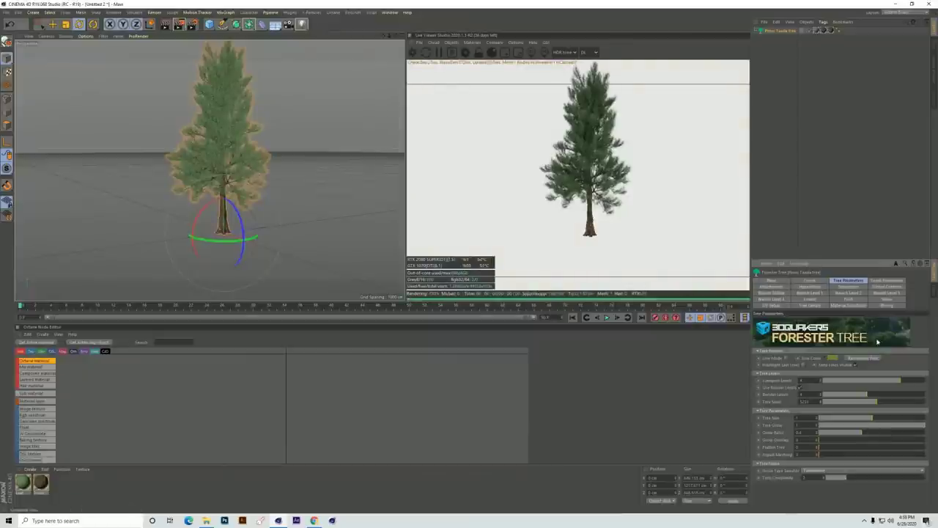
{"action": "left_click", "coordinate": [810, 286]}
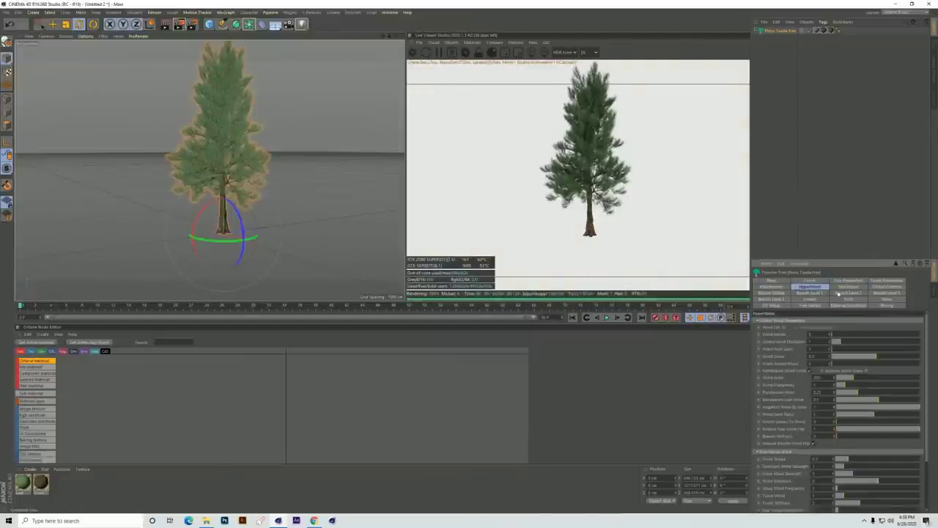
{"action": "left_click", "coordinate": [849, 280]}
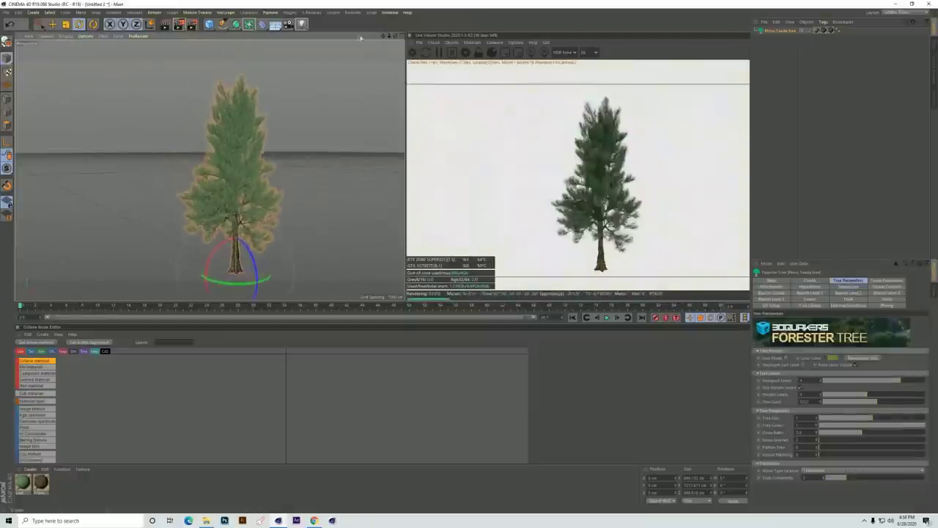
Step: Add a Landscape object beneath the tree and stretch it horizontally into a wide ground area
{"action": "left_click", "coordinate": [210, 25]}
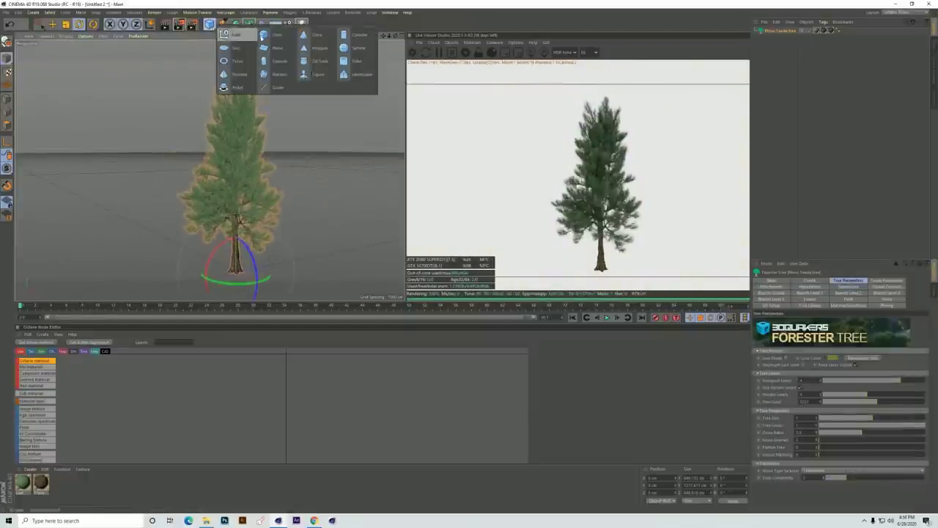
{"action": "left_click", "coordinate": [356, 74]}
{"action": "left_click_drag", "start_coordinate": [272, 267], "coordinate": [484, 261]}
{"action": "scroll", "coordinate": [68, 174], "scroll_direction": "down", "scroll_amount": 2}
{"action": "left_click_drag", "start_coordinate": [304, 220], "coordinate": [381, 192]}
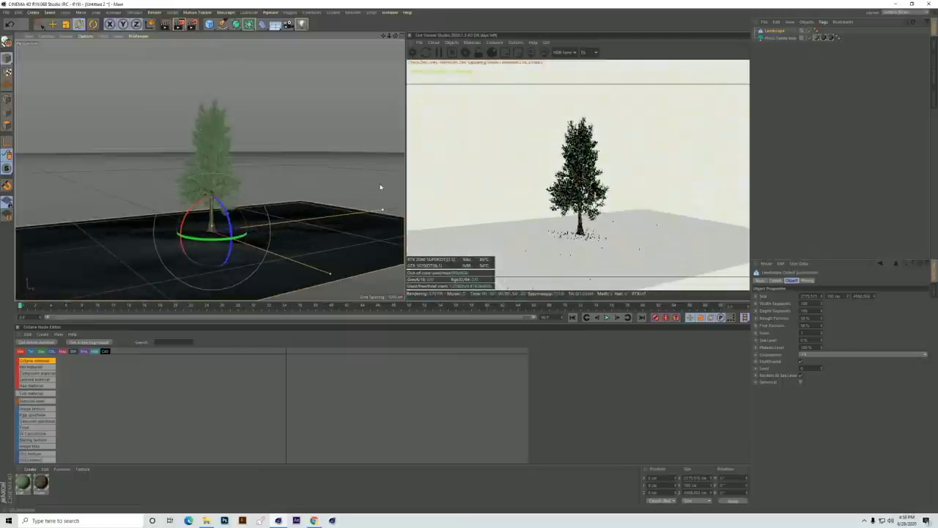
{"action": "left_click_drag", "start_coordinate": [331, 274], "coordinate": [396, 296]}
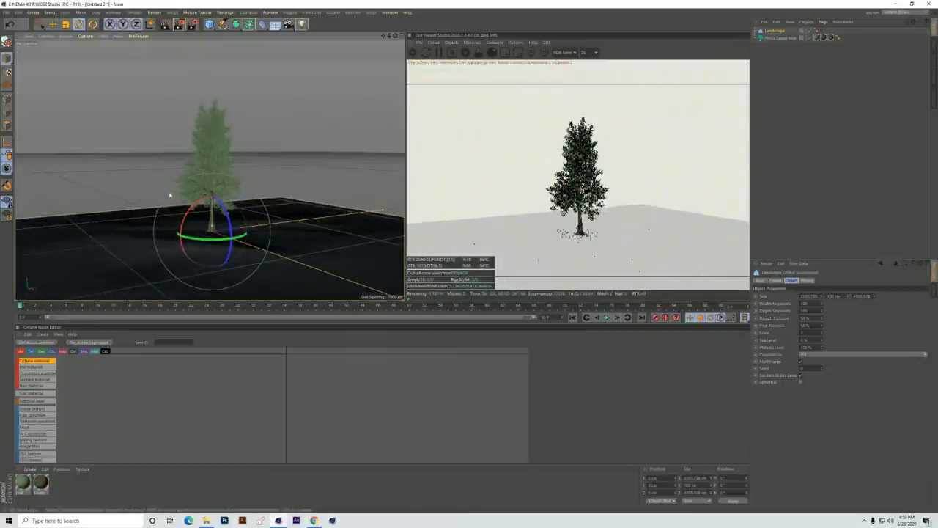
Step: Raise the landscape's height to form a tall hill around the tree
{"action": "left_click_drag", "start_coordinate": [212, 221], "coordinate": [210, 192]}
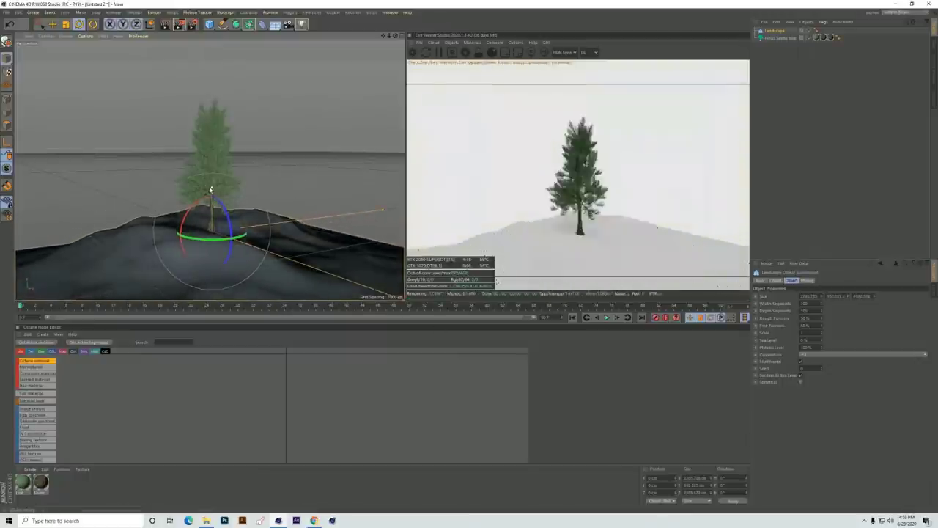
{"action": "right_click_drag", "start_coordinate": [178, 113], "coordinate": [237, 103], "text": "alt"}
{"action": "scroll", "coordinate": [238, 103], "scroll_direction": "down", "scroll_amount": 2}
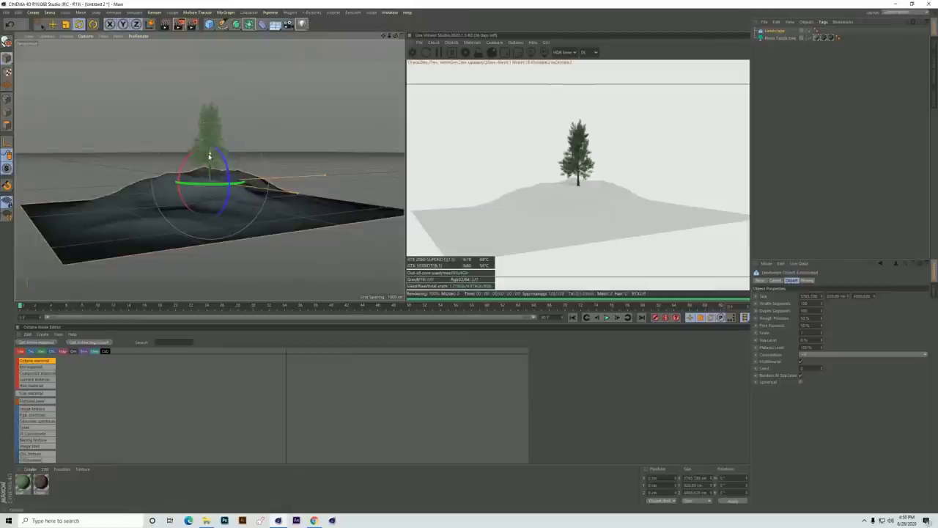
{"action": "left_click_drag", "start_coordinate": [210, 155], "coordinate": [210, 143]}
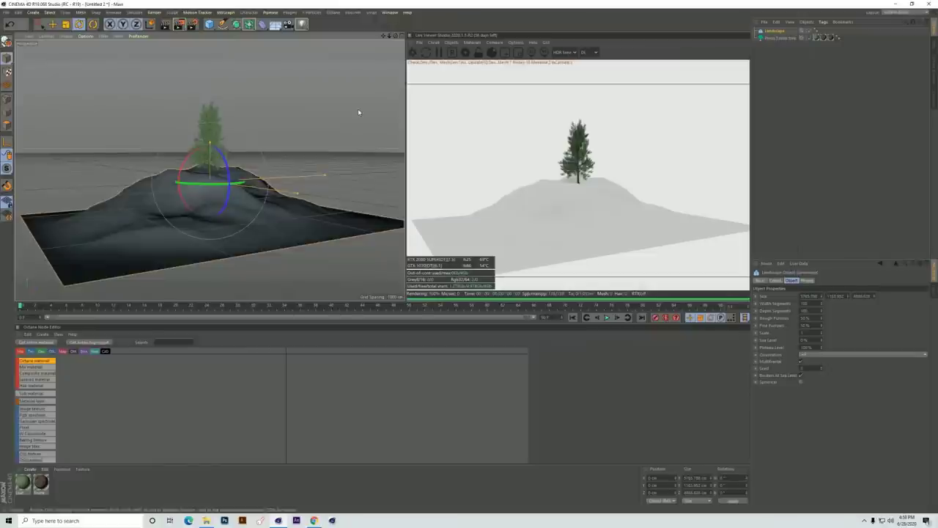
{"action": "left_click", "coordinate": [290, 13]}
{"action": "mouse_move", "coordinate": [320, 40]}
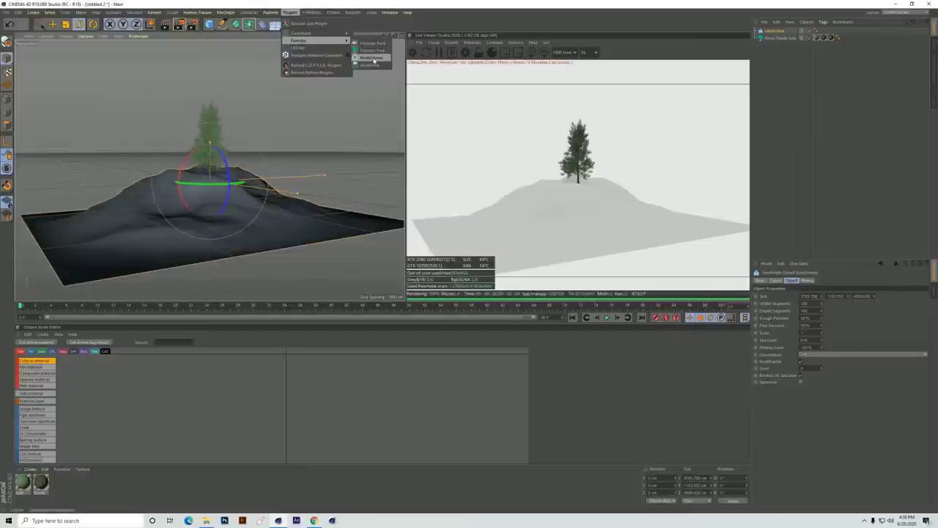
{"action": "mouse_move", "coordinate": [341, 13]}
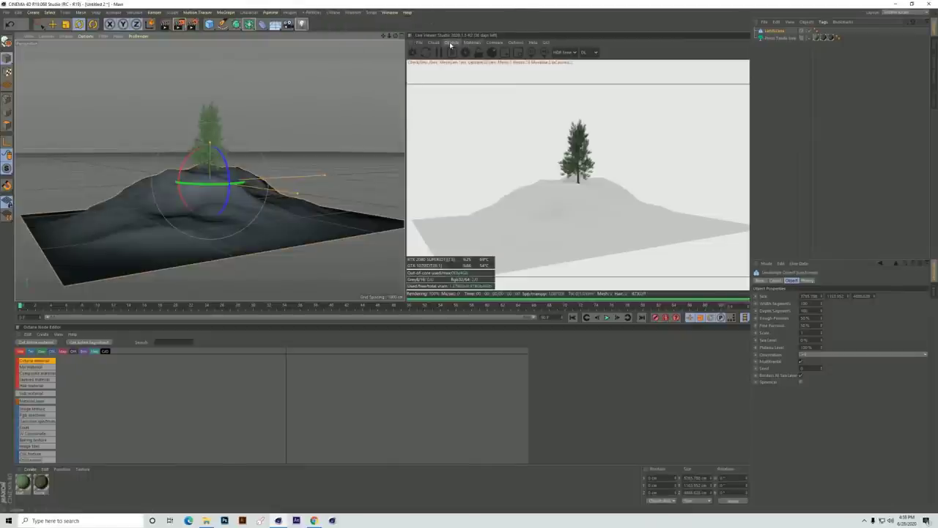
Step: Add an Octane Scatter object and place the pine tree inside it as its child
{"action": "left_click", "coordinate": [450, 43]}
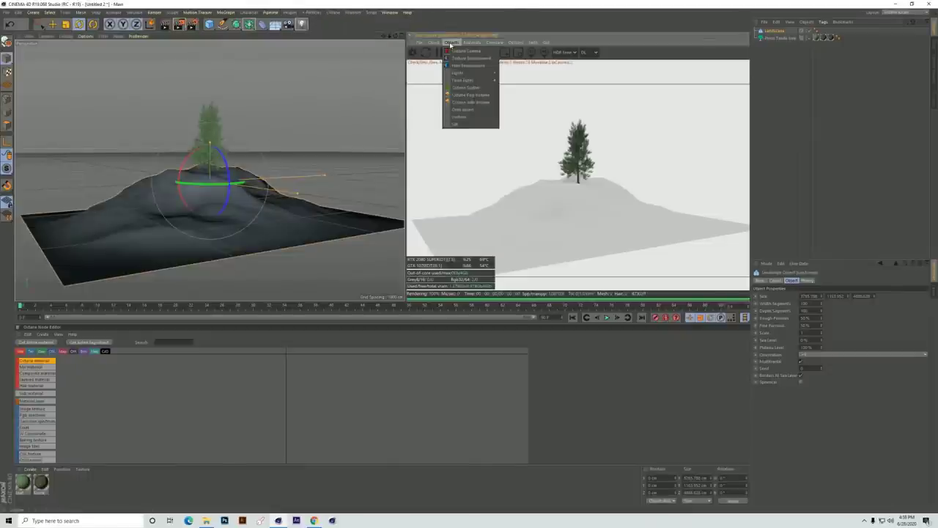
{"action": "left_click", "coordinate": [473, 89]}
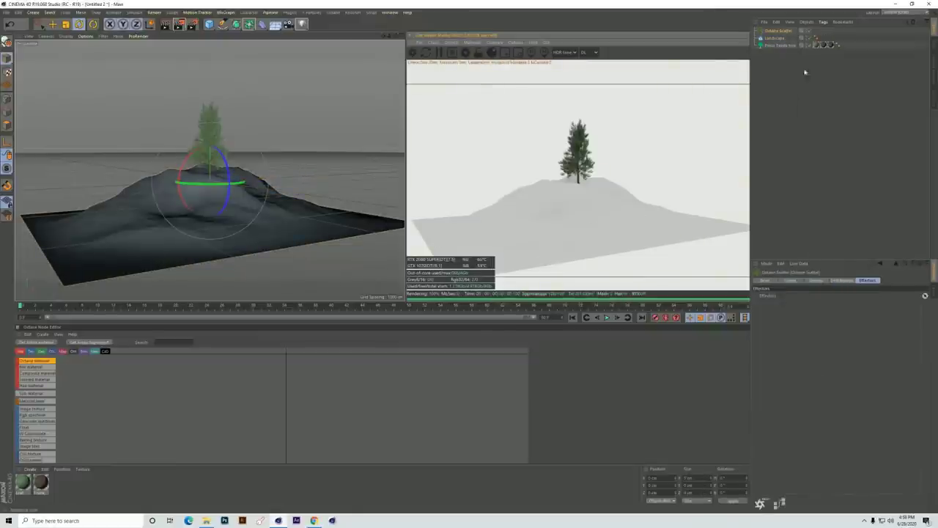
{"action": "left_click", "coordinate": [780, 46]}
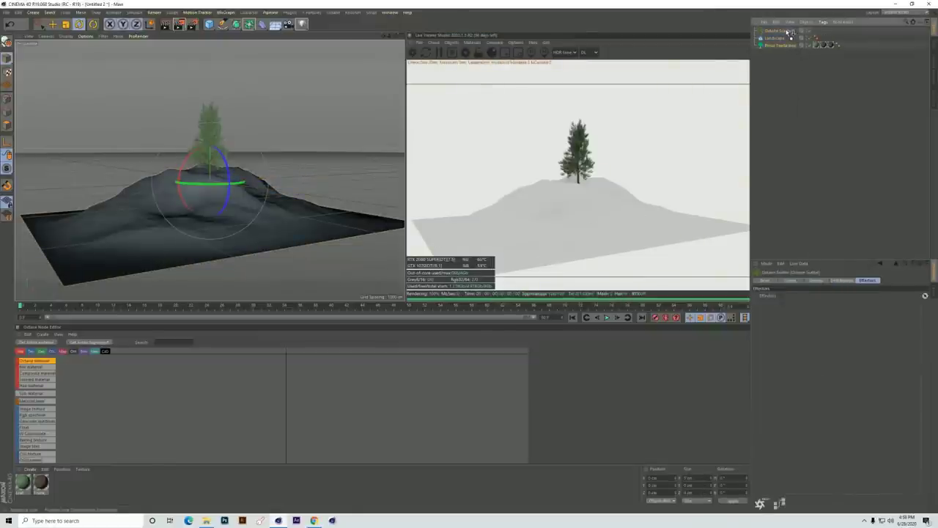
{"action": "left_click_drag", "start_coordinate": [788, 32], "coordinate": [788, 33]}
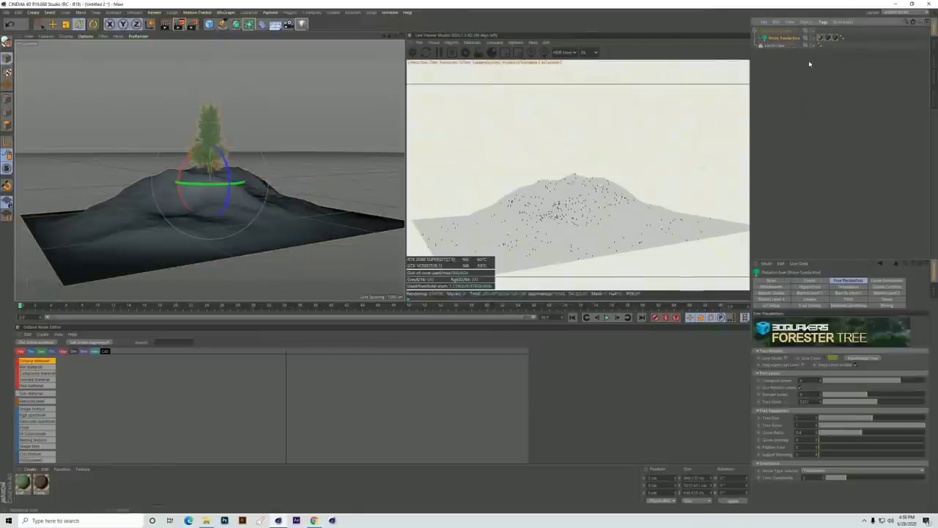
Step: Set the Octane Scatter's distribution to Surface and assign the Landscape object as the surface
{"action": "left_click", "coordinate": [779, 31]}
{"action": "left_click", "coordinate": [821, 281]}
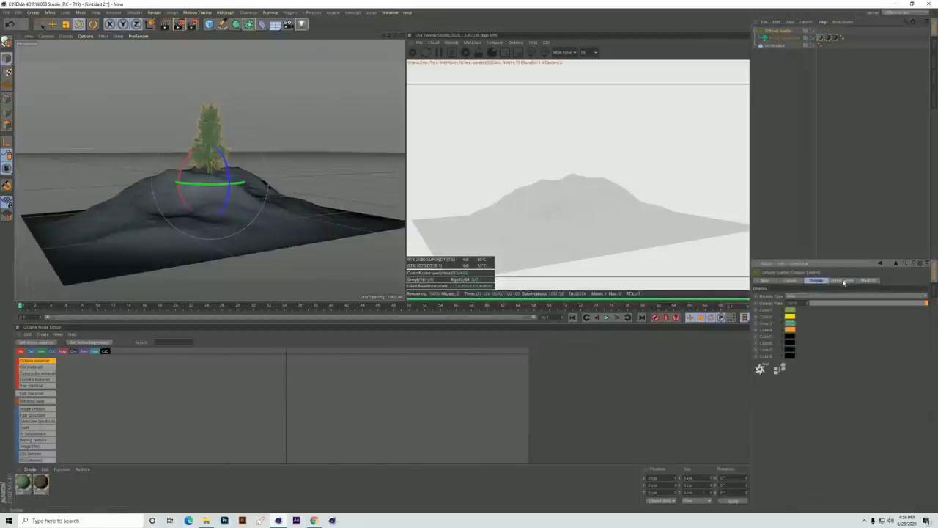
{"action": "left_click", "coordinate": [843, 281]}
{"action": "left_click", "coordinate": [797, 297]}
{"action": "left_click", "coordinate": [803, 311]}
{"action": "left_click_drag", "start_coordinate": [772, 49], "coordinate": [805, 304]}
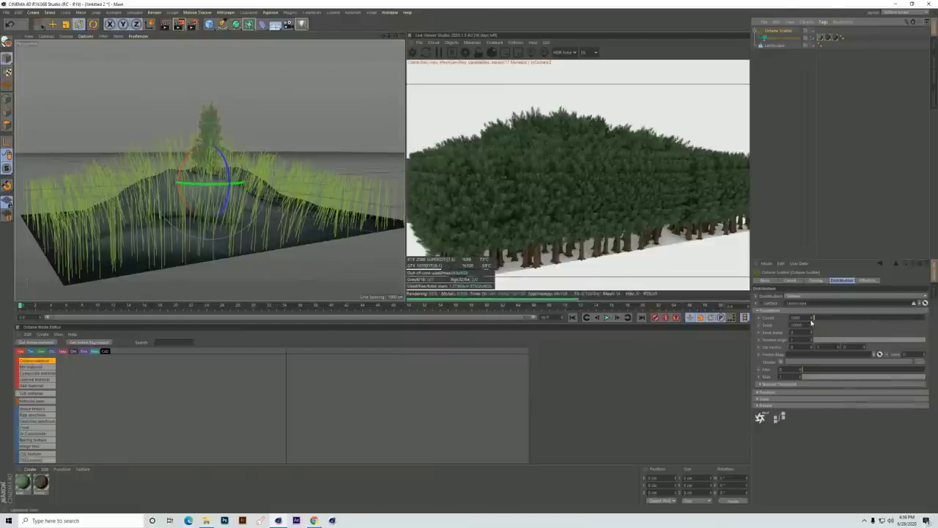
Step: Set the scatter's count to 50 and change its seed to rearrange the trees on the landscape
{"action": "left_click", "coordinate": [811, 321]}
{"action": "type", "text": "50"}
{"action": "key", "text": "Return"}
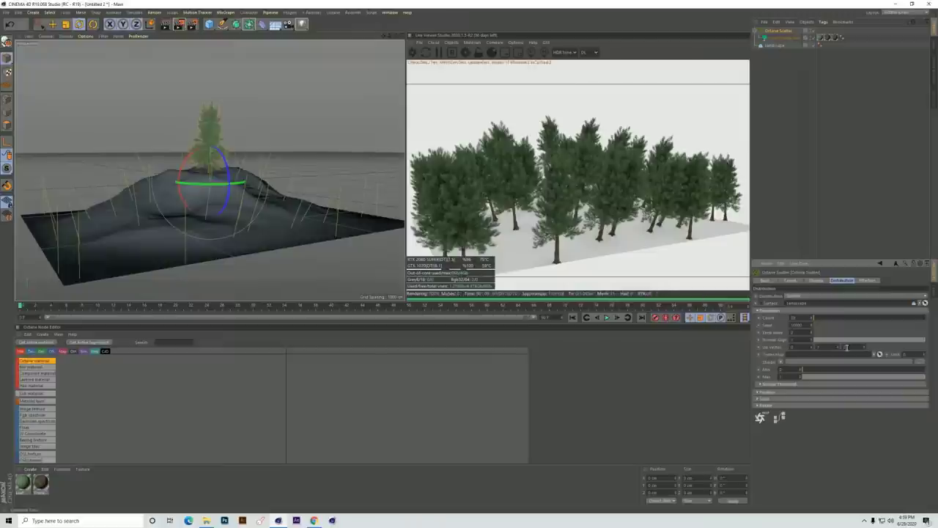
{"action": "left_click", "coordinate": [812, 324]}
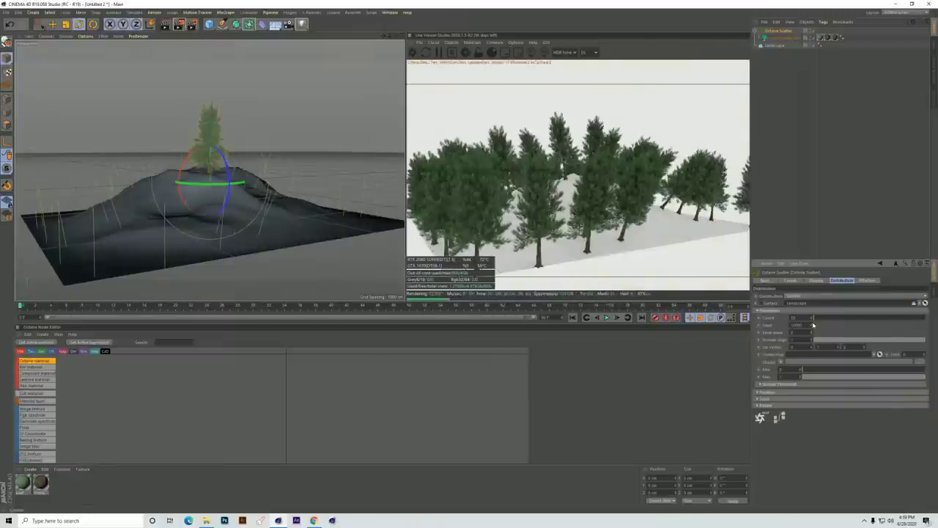
Step: Reduce the Octane Scatter's Normal Align to roughly a quarter so the trees stand more upright on the slopes
{"action": "mouse_move", "coordinate": [835, 340]}
{"action": "left_mouse_down"}
{"action": "mouse_move", "coordinate": [862, 340]}
{"action": "mouse_move", "coordinate": [853, 342]}
{"action": "left_mouse_up"}
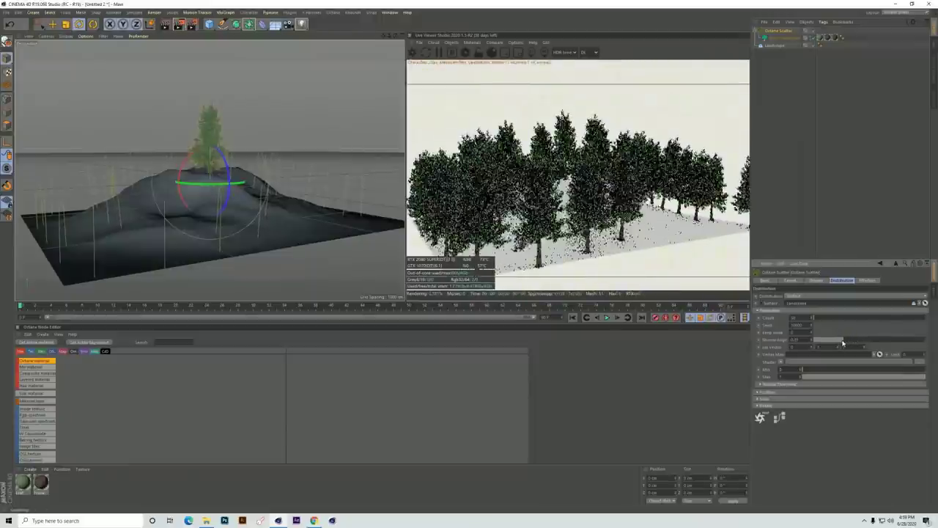
{"action": "left_click_drag", "start_coordinate": [853, 343], "coordinate": [845, 345]}
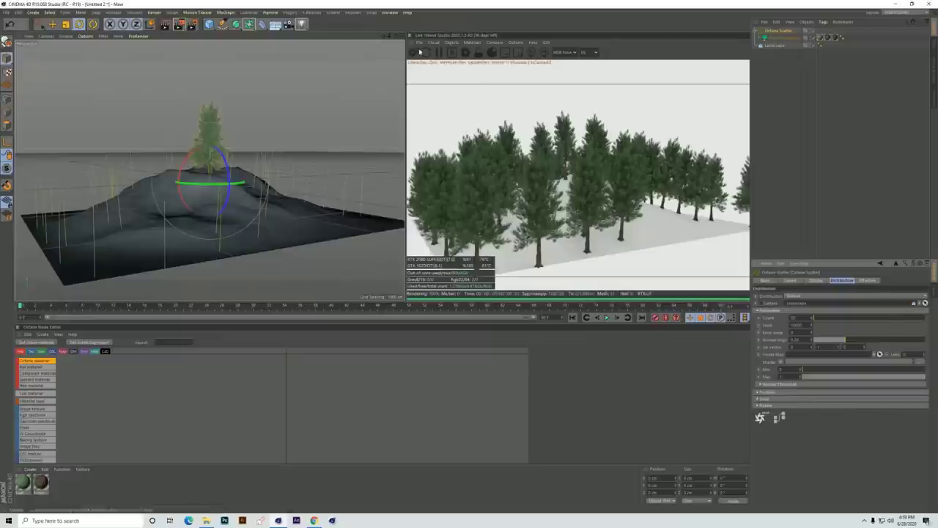
{"action": "left_click_drag", "start_coordinate": [395, 36], "coordinate": [405, 259]}
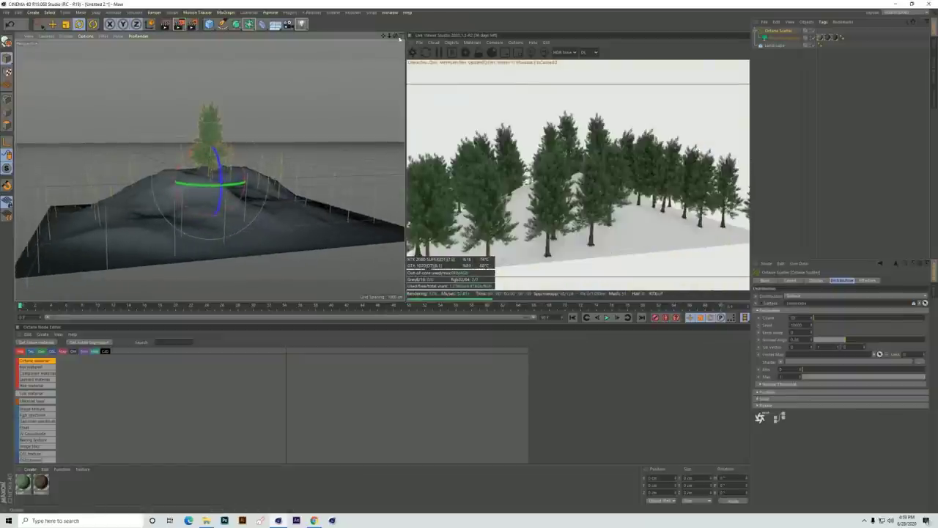
Step: Duplicate the pine tree inside the Octane Scatter, shorten the copy's trunk height and change its tree seed
{"action": "left_click", "coordinate": [788, 40]}
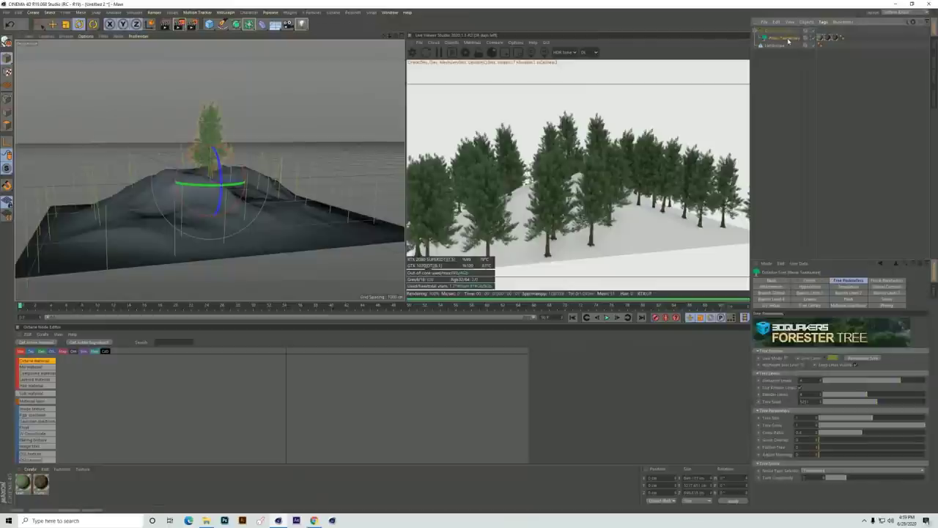
{"action": "left_click_drag", "start_coordinate": [788, 40], "coordinate": [789, 34], "text": "ctrl"}
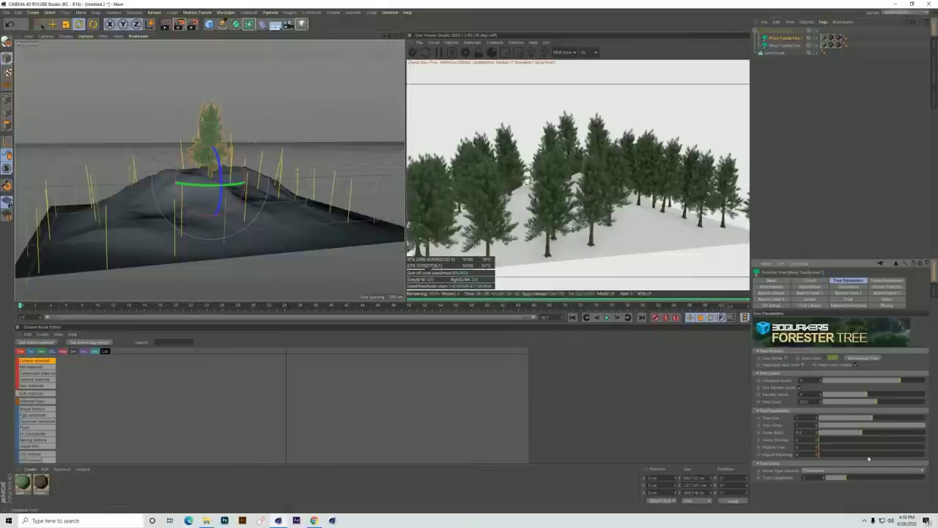
{"action": "left_click", "coordinate": [885, 281]}
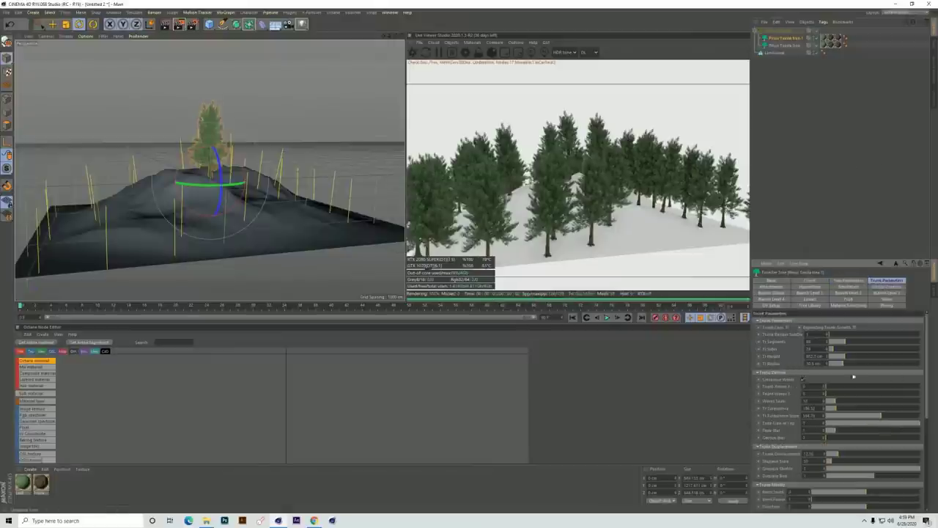
{"action": "left_click_drag", "start_coordinate": [840, 359], "coordinate": [838, 359]}
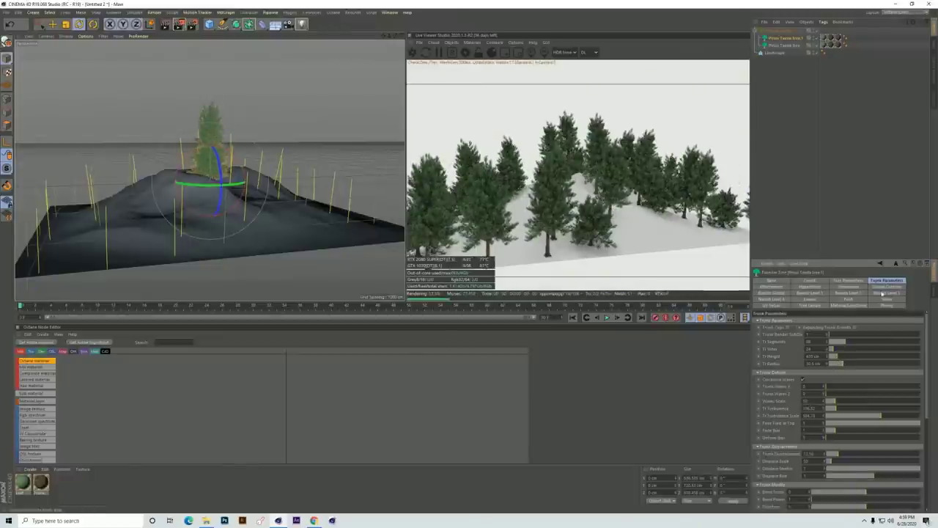
{"action": "left_click", "coordinate": [848, 280]}
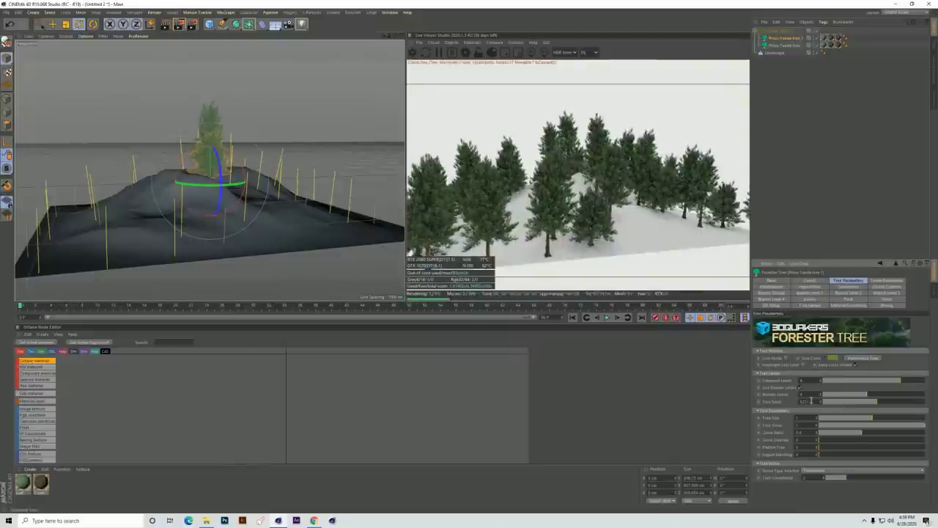
{"action": "left_click", "coordinate": [843, 402]}
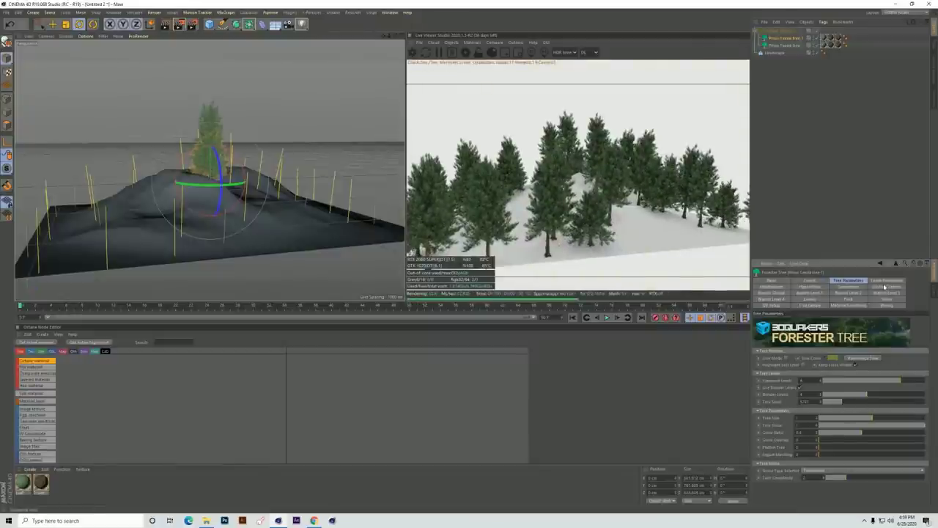
Step: Add a Random effector and assign it to the Octane Scatter's effectors
{"action": "left_click", "coordinate": [779, 31]}
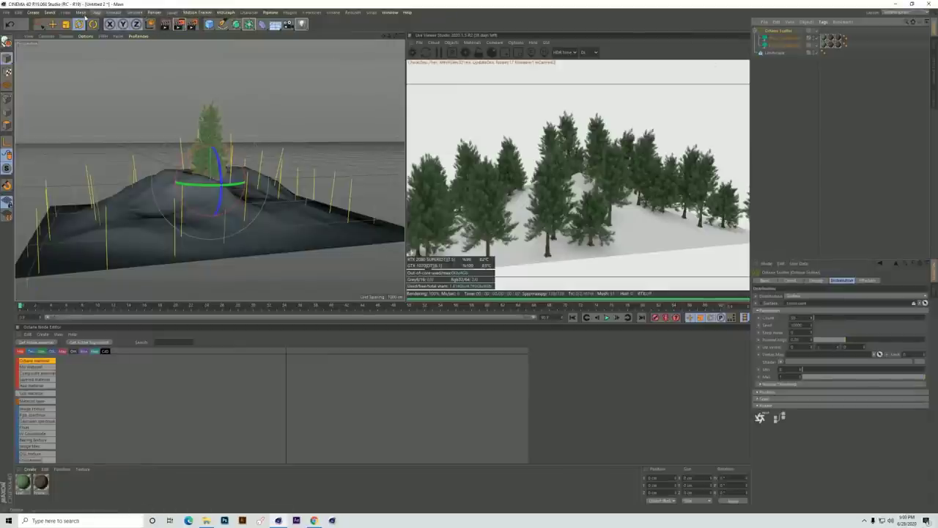
{"action": "left_click", "coordinate": [226, 12]}
{"action": "mouse_move", "coordinate": [233, 25]}
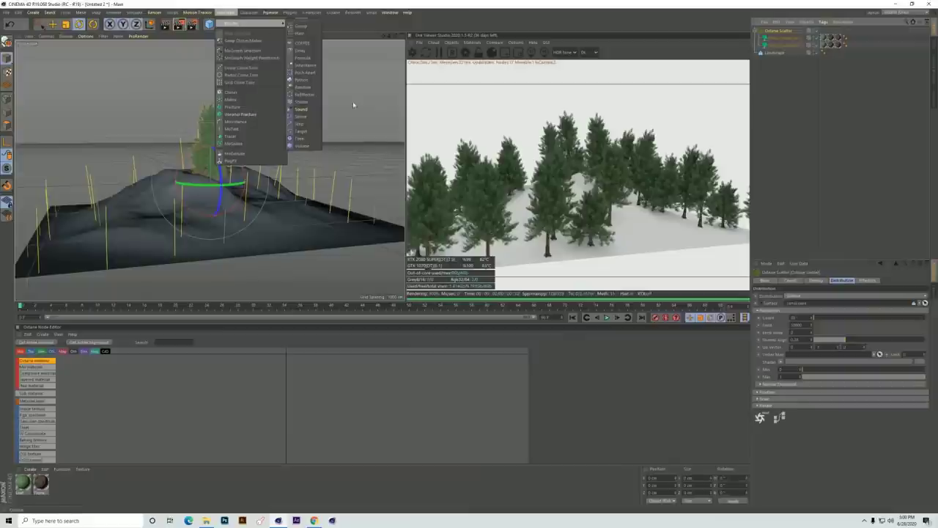
{"action": "left_click", "coordinate": [304, 88]}
{"action": "left_click", "coordinate": [775, 38]}
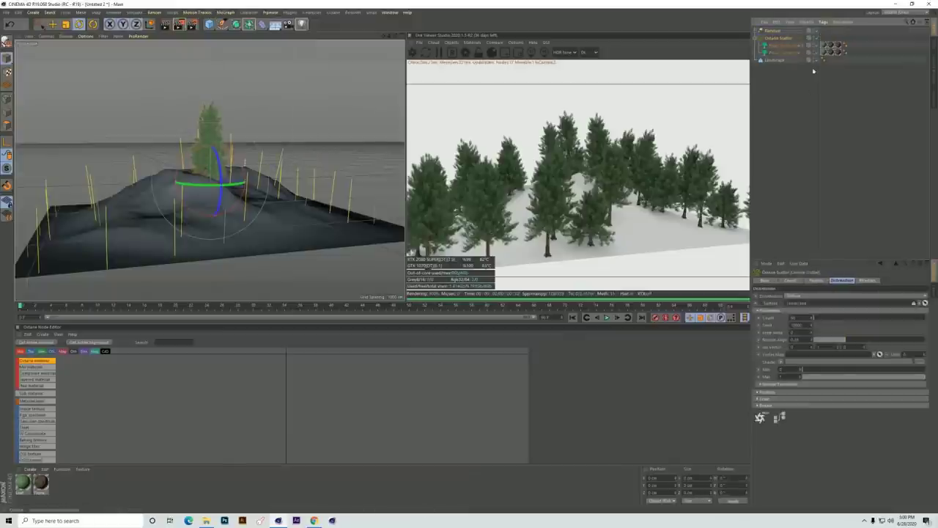
{"action": "left_click", "coordinate": [870, 280]}
{"action": "left_click_drag", "start_coordinate": [774, 31], "coordinate": [832, 383]}
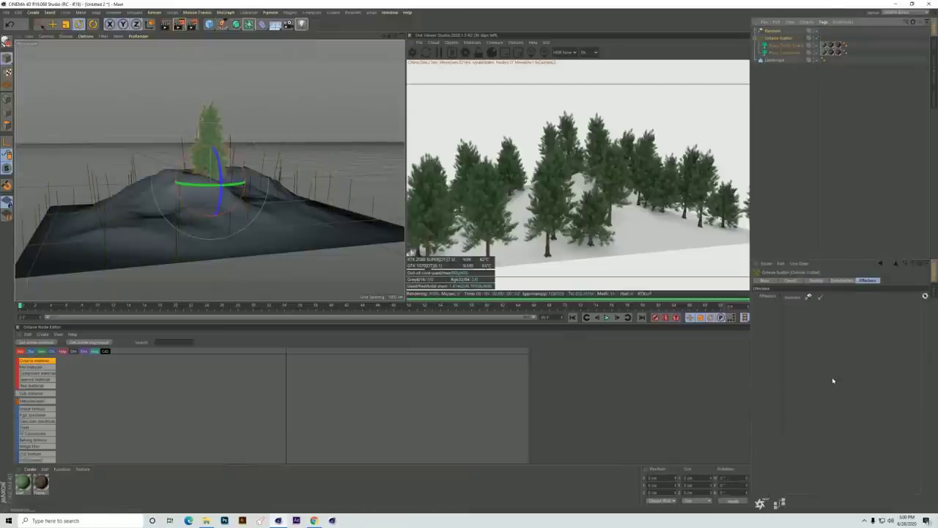
Step: Adjust the Random effector's position offsets and enable rotation with a heading of 360°
{"action": "left_click", "coordinate": [773, 31]}
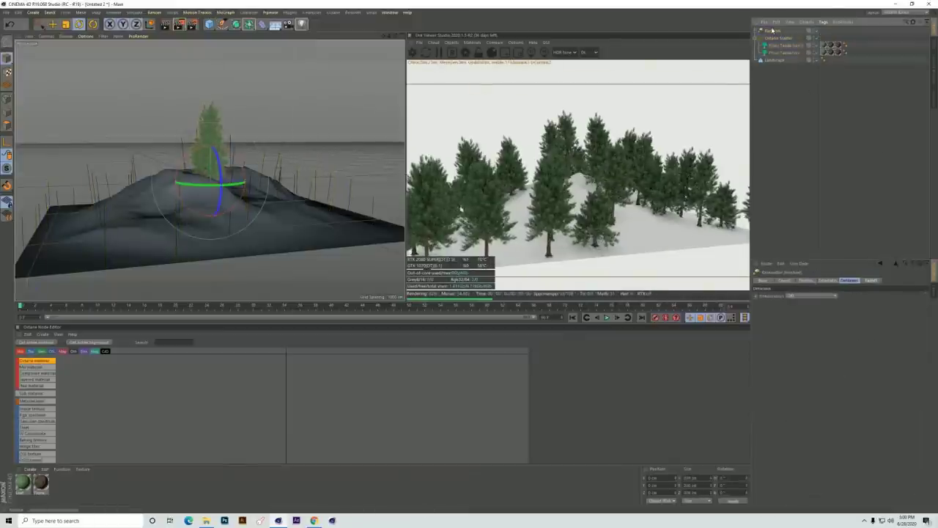
{"action": "left_click", "coordinate": [828, 281]}
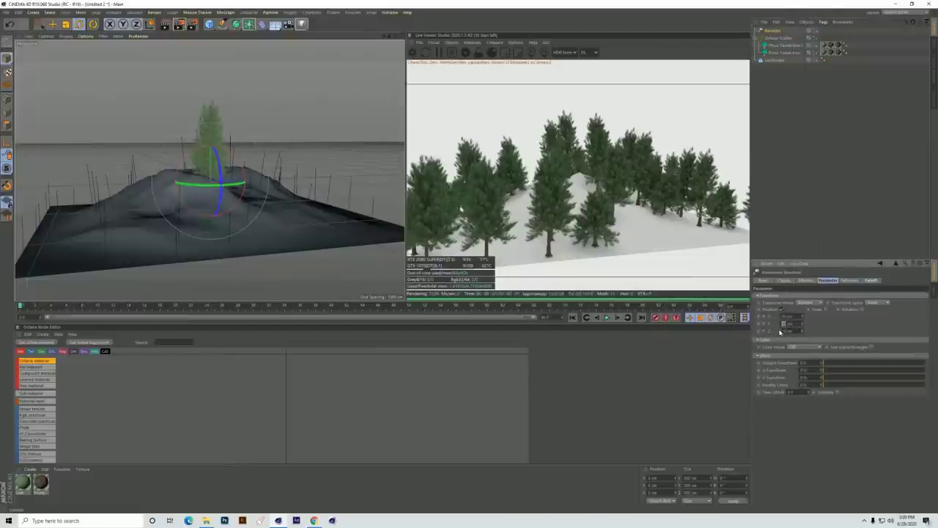
{"action": "left_click", "coordinate": [862, 309]}
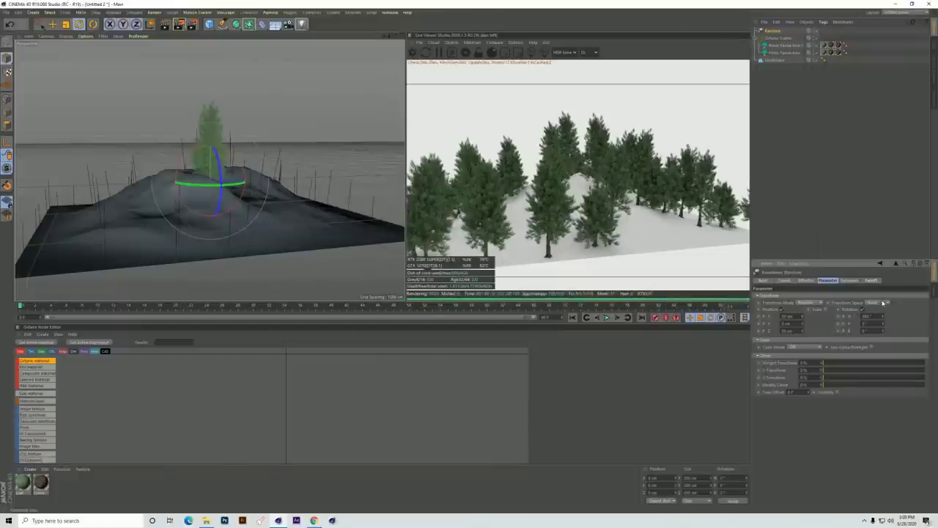
{"action": "left_click_drag", "start_coordinate": [390, 36], "coordinate": [390, 37]}
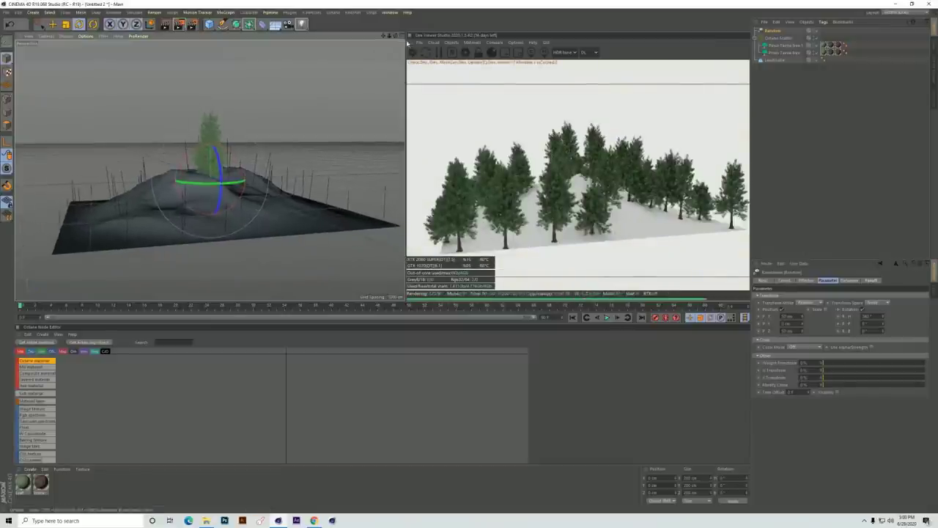
Step: Duplicate the Octane Scatter together with its Random effector and expand the copied scatter
{"action": "left_click", "coordinate": [756, 39]}
{"action": "left_click", "coordinate": [776, 39]}
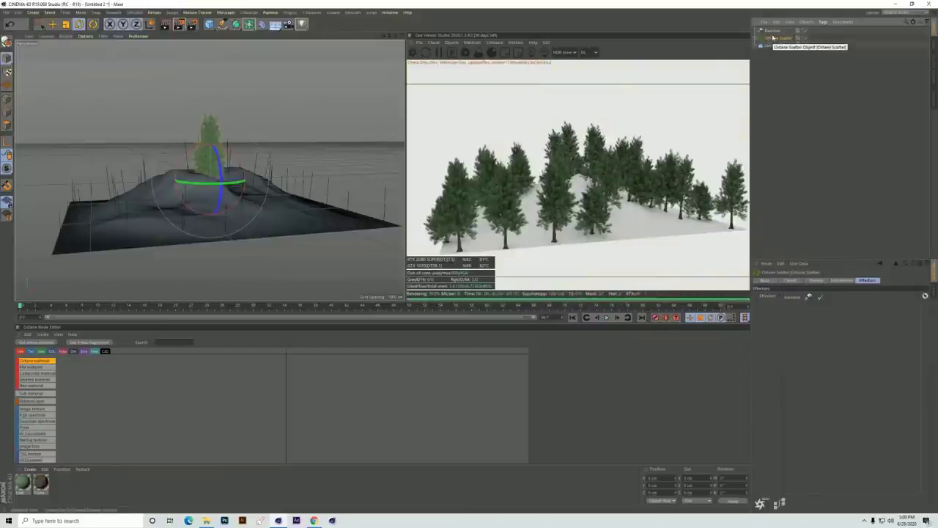
{"action": "left_click_drag", "start_coordinate": [777, 28], "coordinate": [777, 30], "text": "ctrl"}
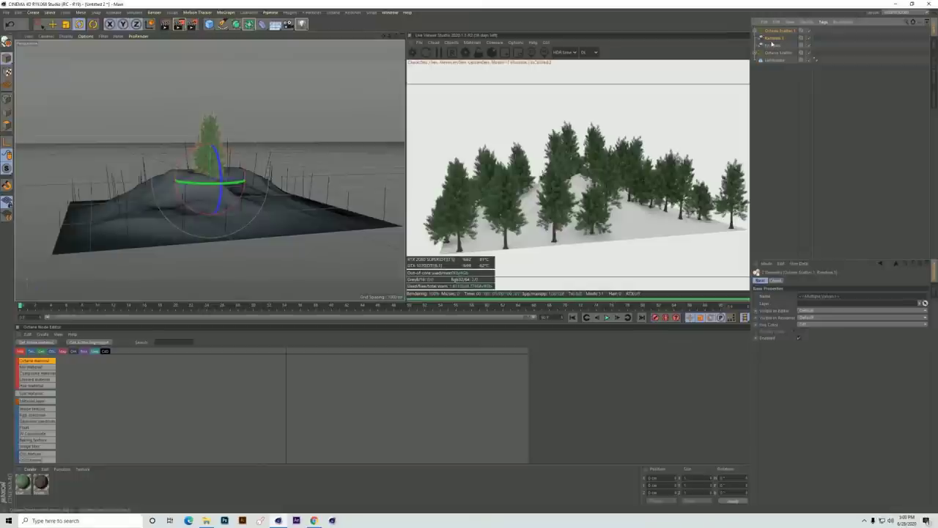
{"action": "left_click", "coordinate": [759, 33]}
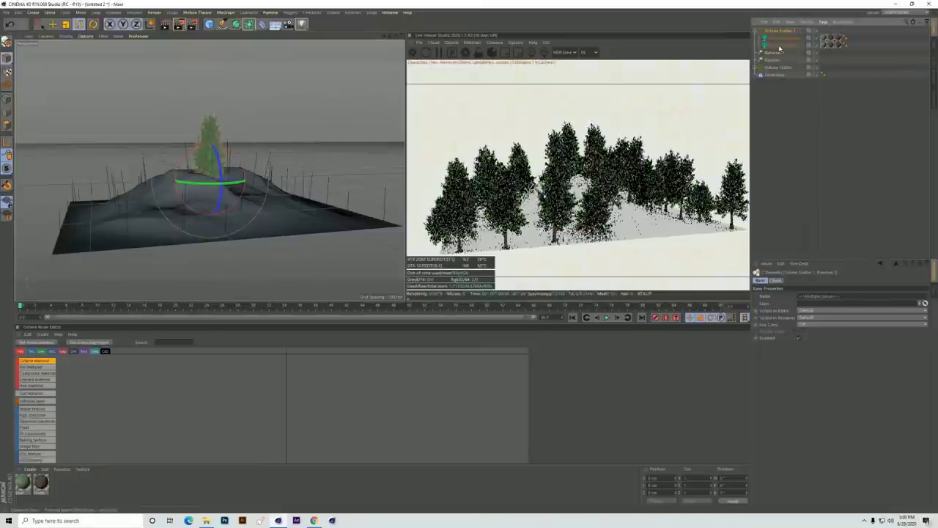
Step: Replace the two pine trees in the copied scatter with a MultiFlora object using the Wild Grass Patch preset
{"action": "left_click", "coordinate": [777, 45]}
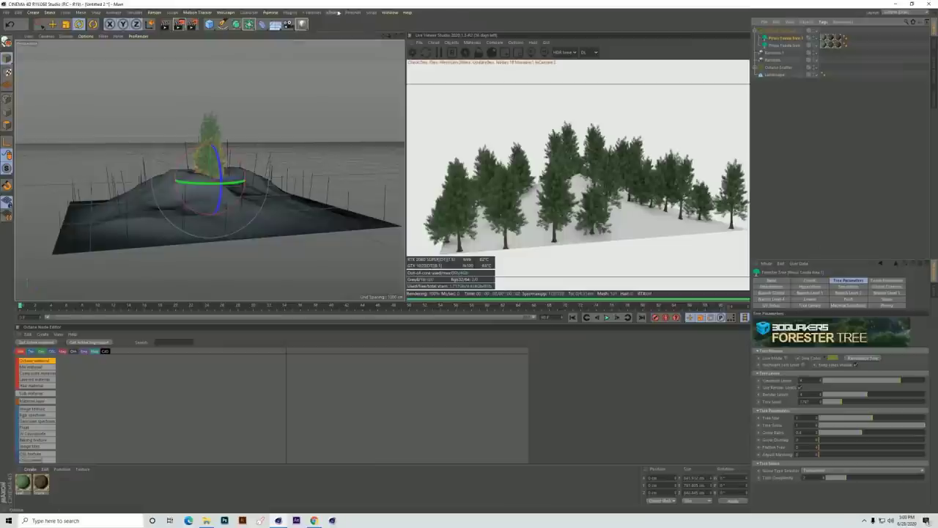
{"action": "left_click", "coordinate": [290, 12]}
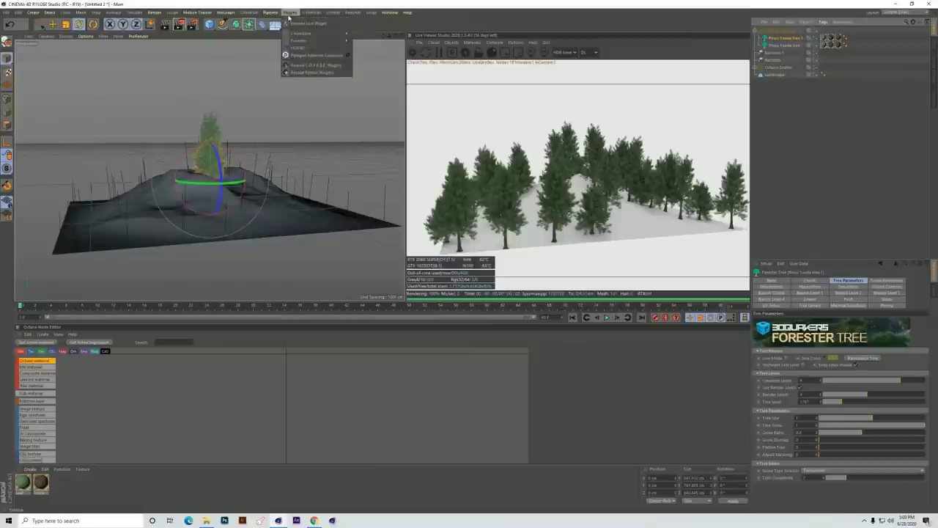
{"action": "mouse_move", "coordinate": [318, 40]}
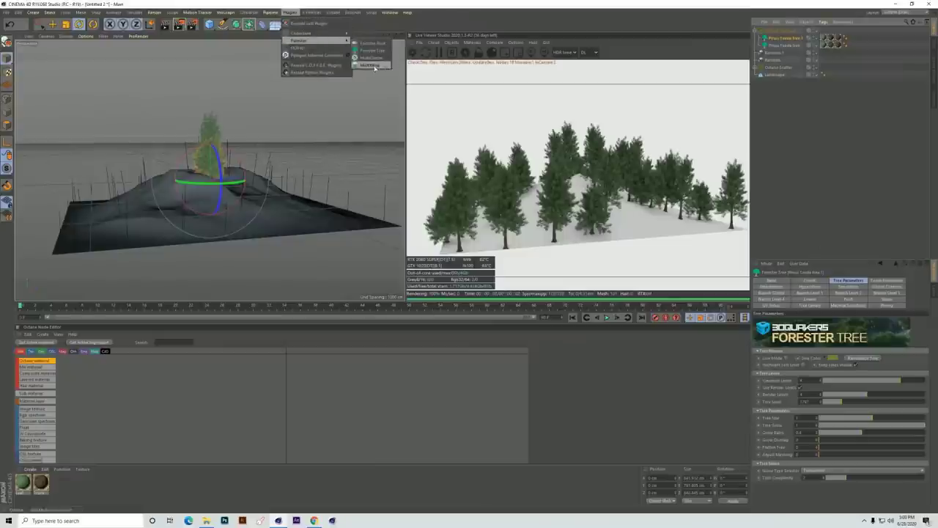
{"action": "left_click", "coordinate": [371, 66]}
{"action": "left_click", "coordinate": [778, 48]}
{"action": "key", "text": "Delete"}
{"action": "key", "text": "Delete"}
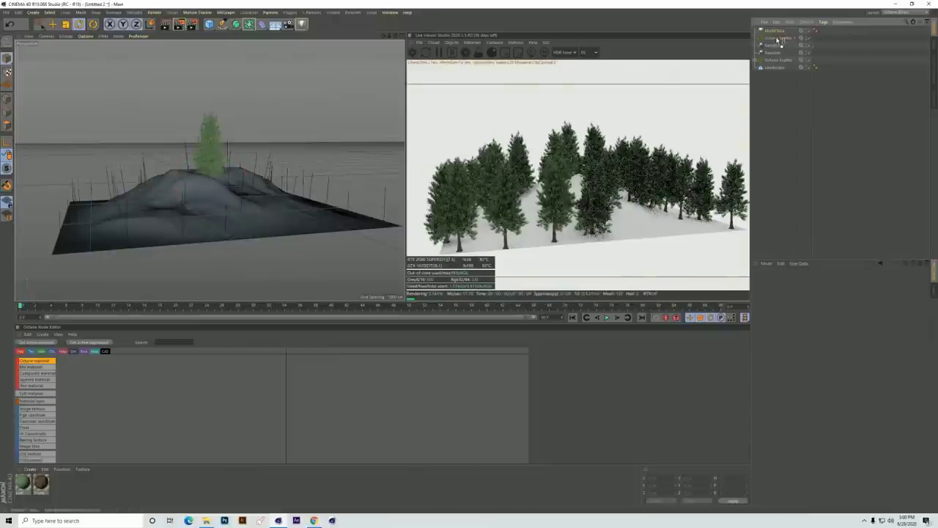
{"action": "left_click", "coordinate": [777, 38]}
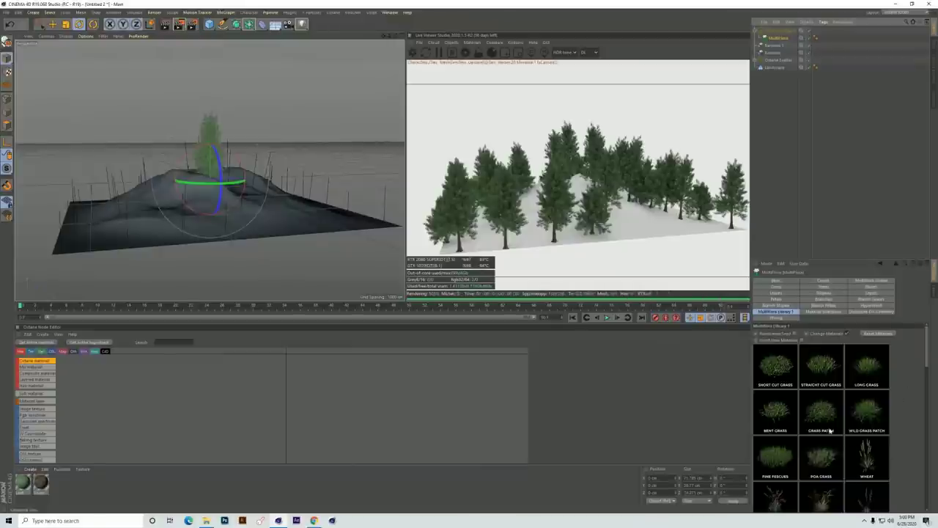
{"action": "left_click", "coordinate": [861, 418]}
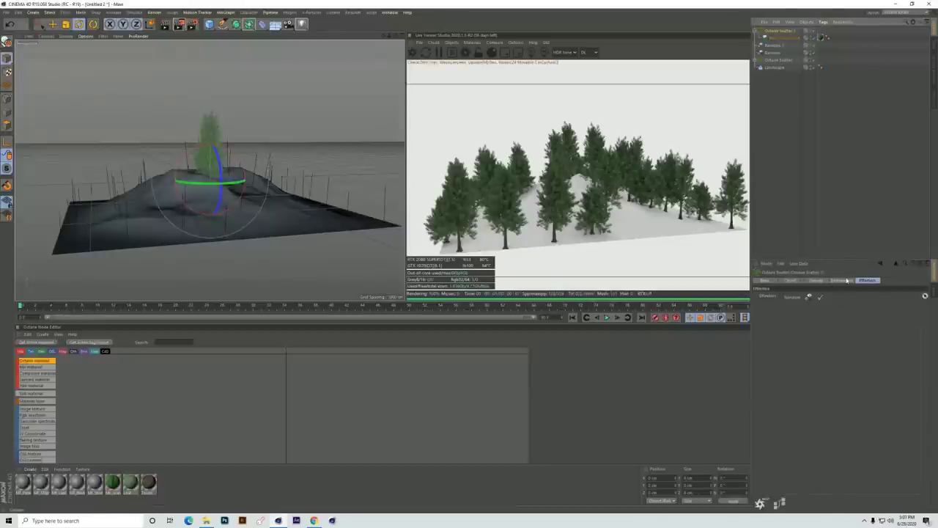
Step: Raise the grass scatter's count into the tens of thousands to cover the landscape with grass
{"action": "left_click", "coordinate": [843, 280]}
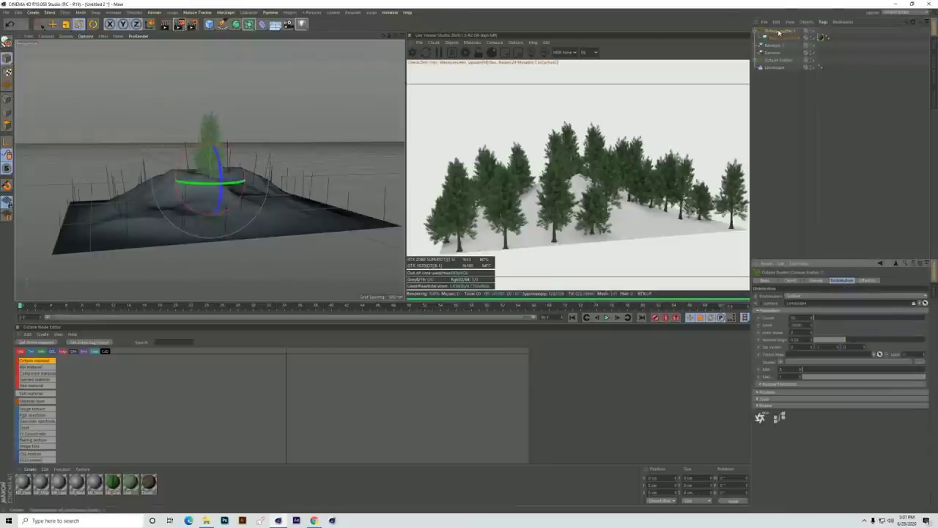
{"action": "left_click", "coordinate": [838, 318]}
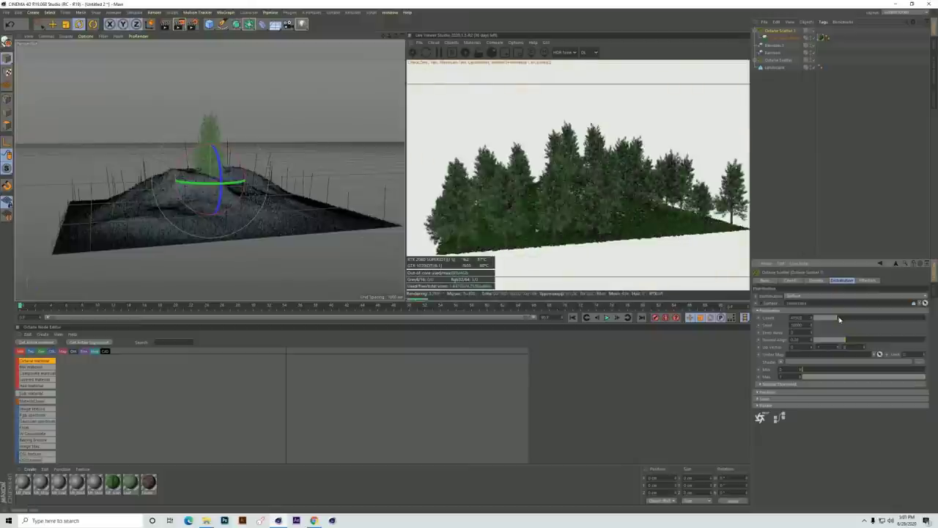
{"action": "left_click_drag", "start_coordinate": [838, 318], "coordinate": [831, 318]}
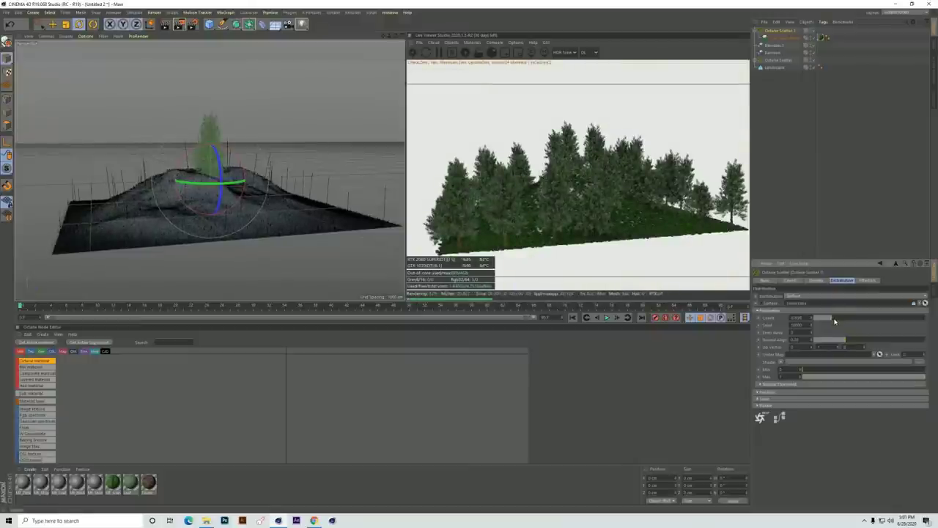
{"action": "left_click_drag", "start_coordinate": [388, 36], "coordinate": [382, 9]}
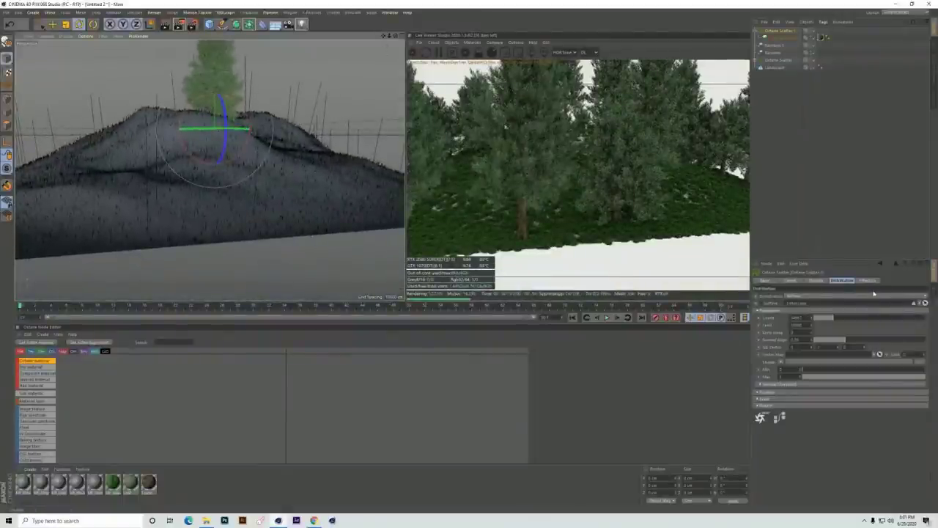
Step: Duplicate the Wild Grass Patch inside the scatter and switch the copy to a taller grass preset from the MultiFlora library
{"action": "left_click", "coordinate": [783, 38]}
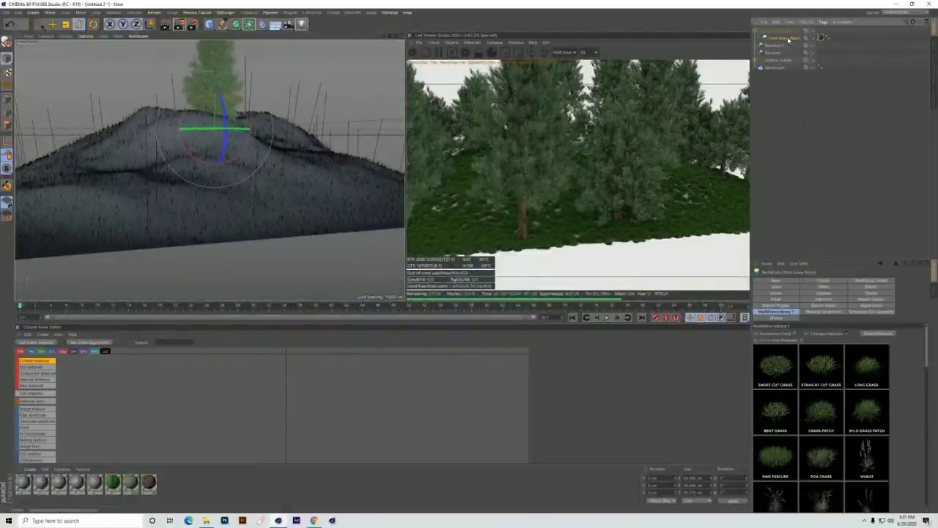
{"action": "left_click_drag", "start_coordinate": [787, 36], "coordinate": [792, 43], "text": "ctrl"}
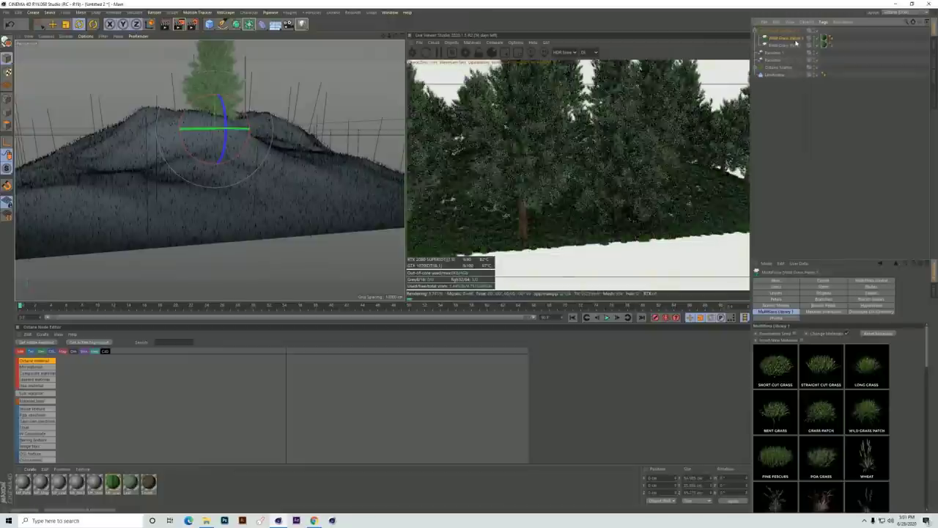
{"action": "left_click_drag", "start_coordinate": [926, 352], "coordinate": [934, 412]}
{"action": "left_click", "coordinate": [873, 387]}
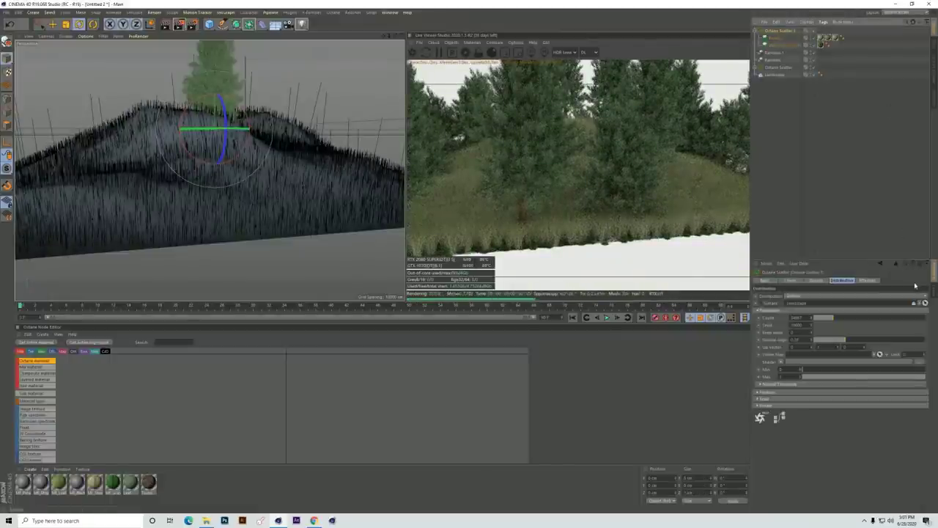
Step: Lower the grass scatter's count to thin out the grass and select the second Random effector
{"action": "left_click_drag", "start_coordinate": [833, 319], "coordinate": [825, 321]}
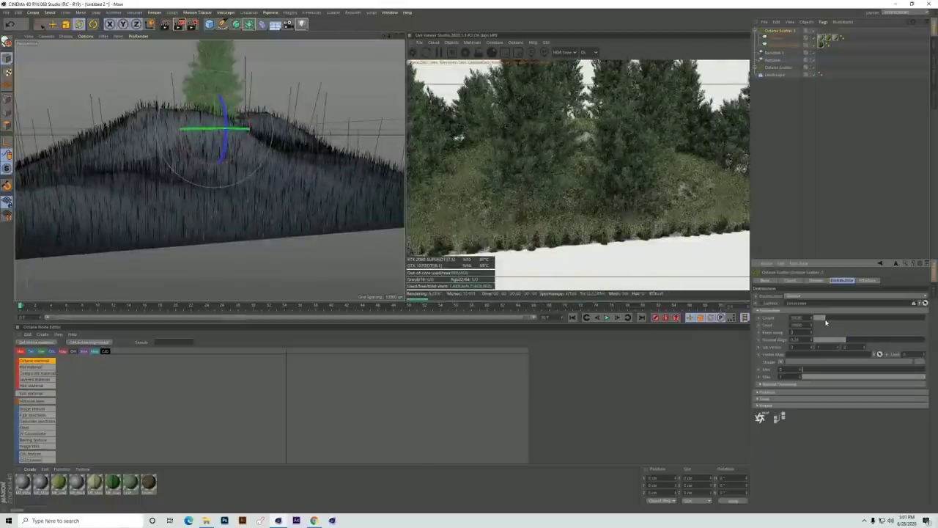
{"action": "left_click", "coordinate": [776, 54]}
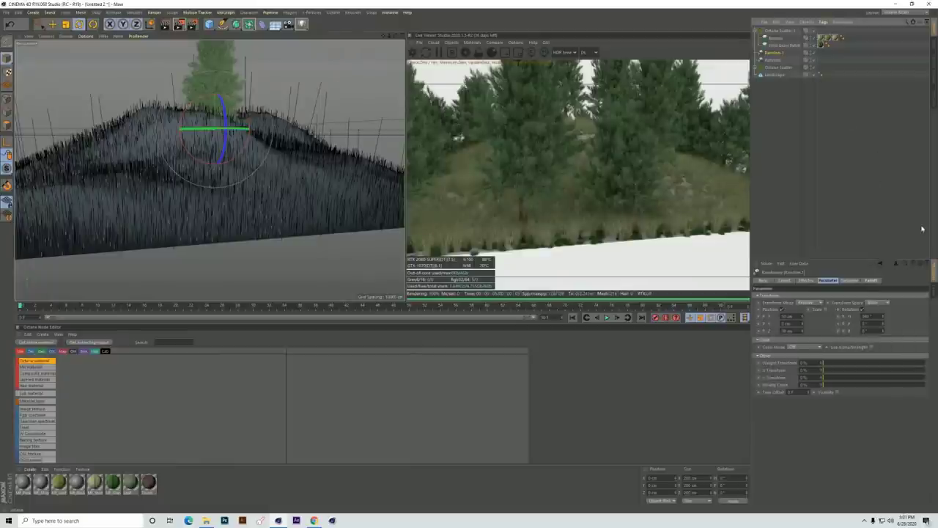
Step: Add an Octane Daylight to the pine forest scene
{"action": "left_click_drag", "start_coordinate": [276, 241], "coordinate": [274, 224], "text": "alt"}
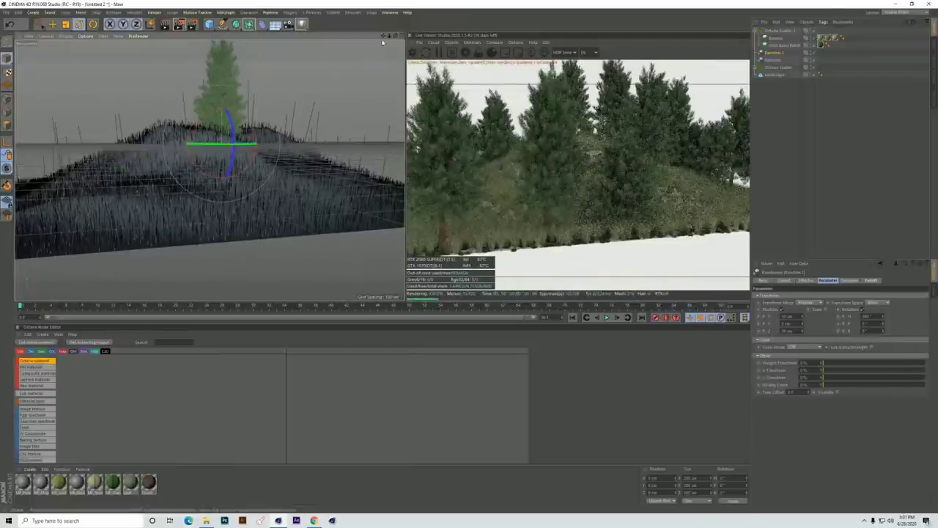
{"action": "left_click_drag", "start_coordinate": [382, 36], "coordinate": [405, 260]}
{"action": "scroll", "coordinate": [281, 117], "scroll_direction": "down", "scroll_amount": 2}
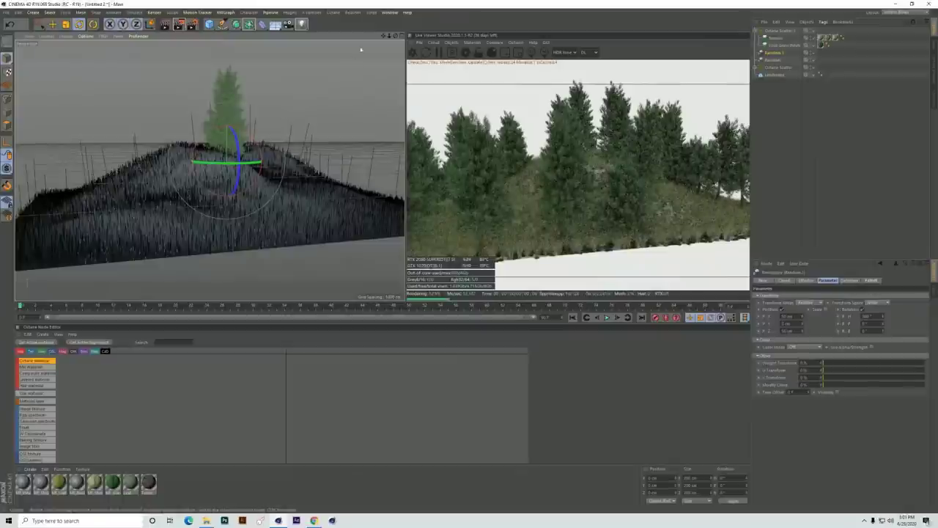
{"action": "left_click_drag", "start_coordinate": [383, 37], "coordinate": [380, 58]}
{"action": "left_click", "coordinate": [452, 42]}
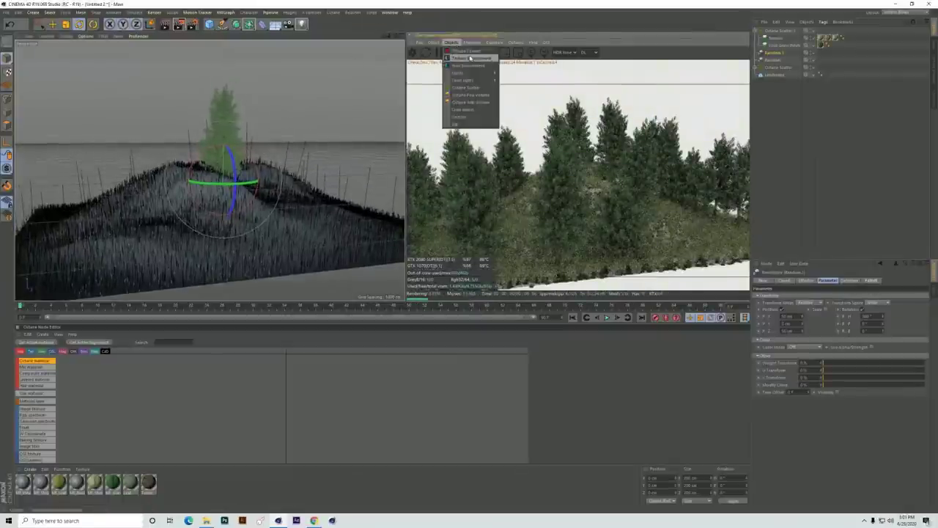
{"action": "mouse_move", "coordinate": [488, 73]}
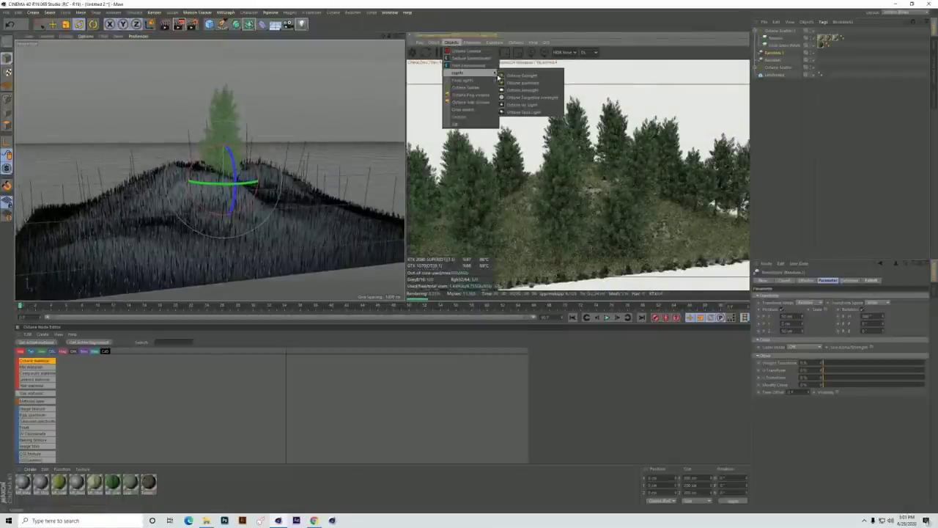
{"action": "left_click", "coordinate": [522, 75]}
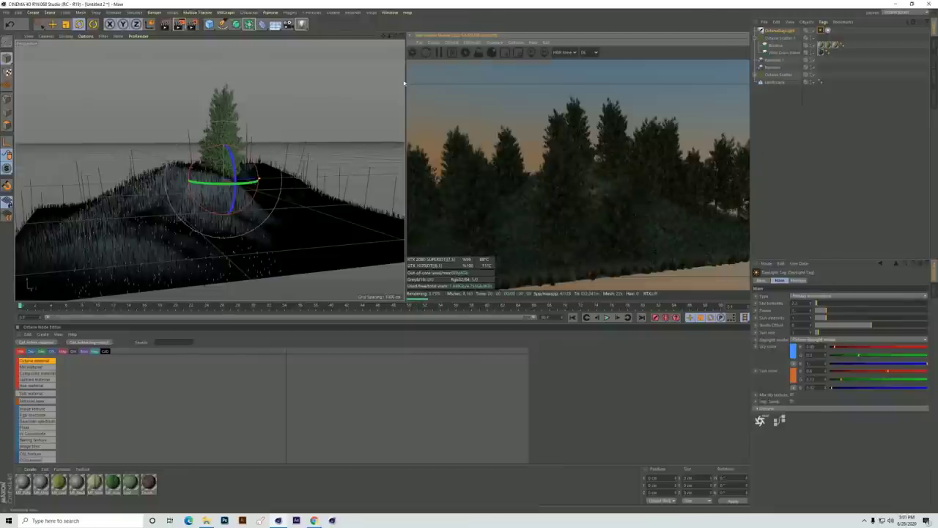
Step: Rotate the daylight to raise the sun so it lights the trees and grass from the side
{"action": "left_click_drag", "start_coordinate": [204, 155], "coordinate": [220, 152]}
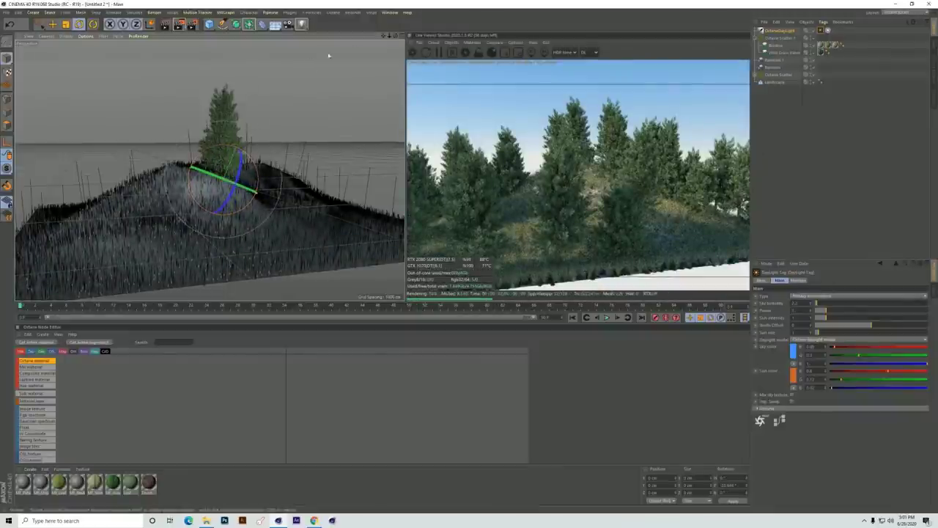
{"action": "left_click_drag", "start_coordinate": [310, 61], "coordinate": [331, 95], "text": "alt"}
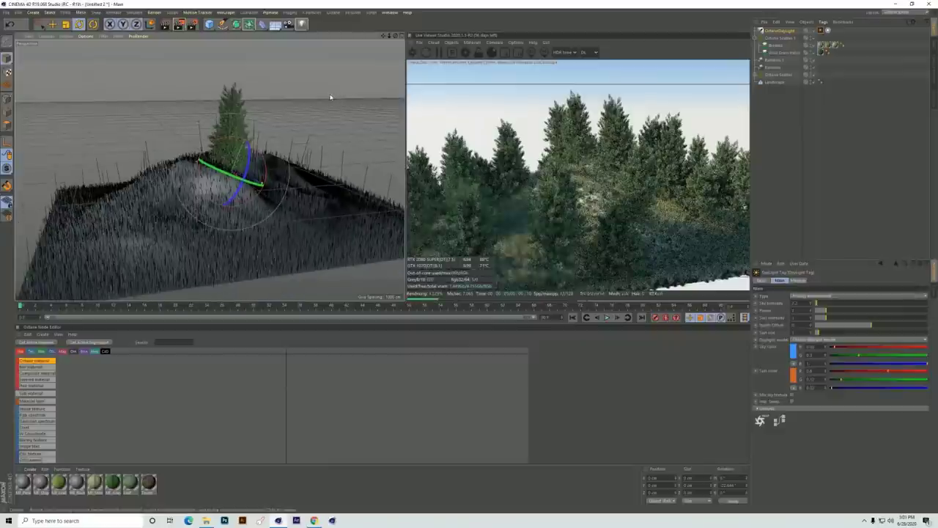
{"action": "left_click_drag", "start_coordinate": [222, 139], "coordinate": [253, 140]}
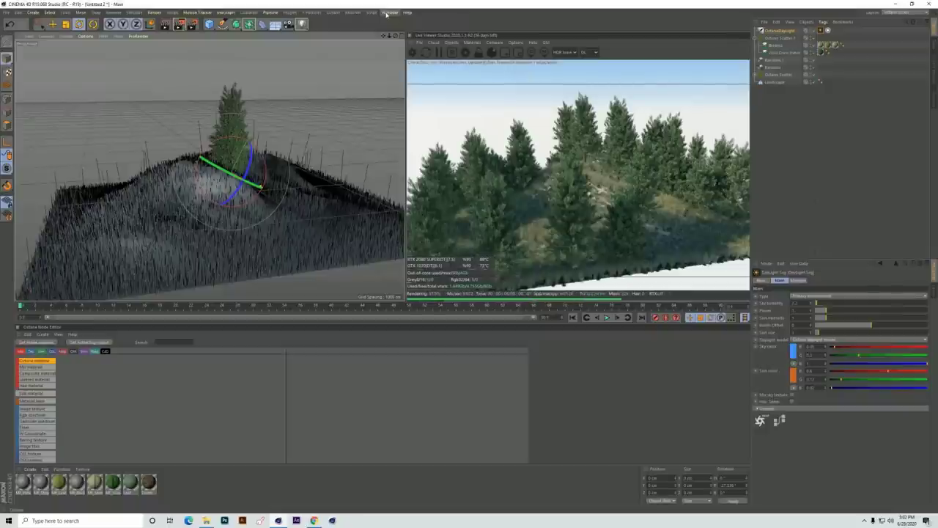
Step: In the Forest_add fog project, add a plane 1920 cm wide and 1080 cm high with its orientation set to +X
{"action": "left_click", "coordinate": [388, 13]}
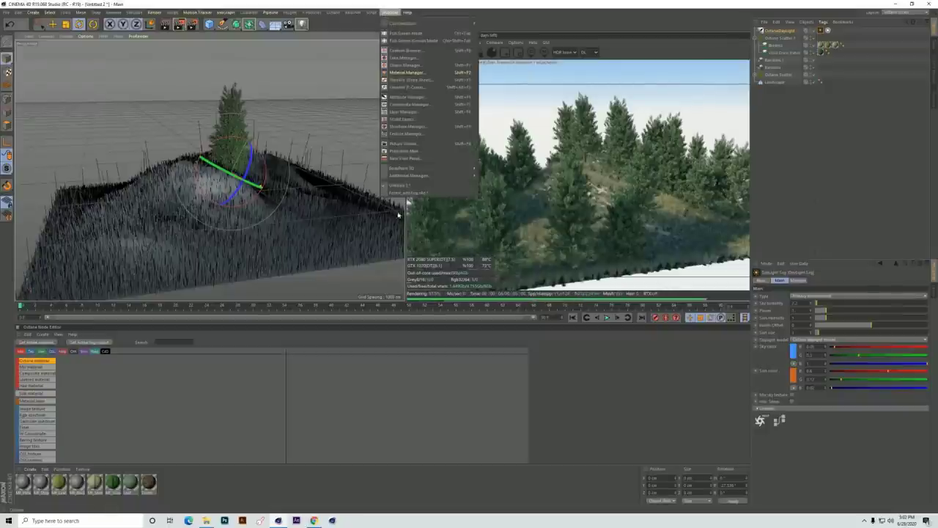
{"action": "left_click", "coordinate": [400, 192]}
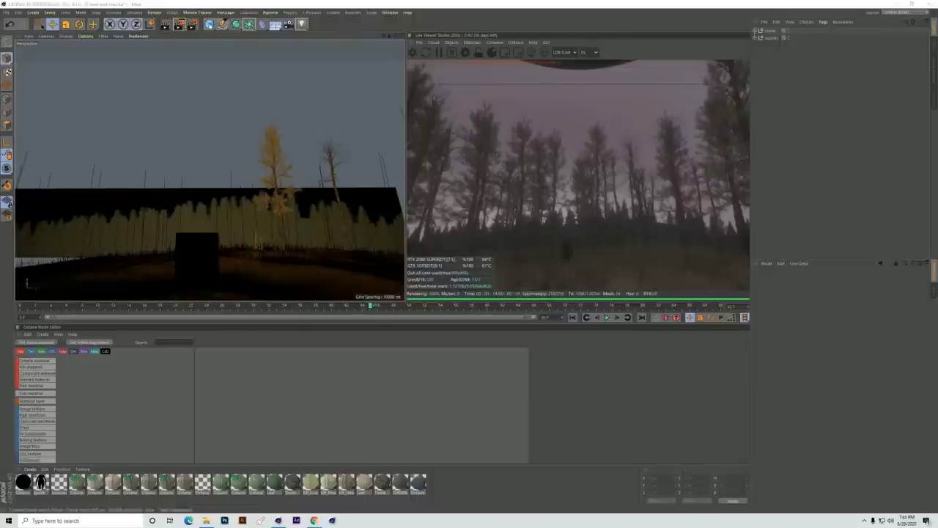
{"action": "left_click", "coordinate": [209, 24]}
{"action": "left_click", "coordinate": [278, 49]}
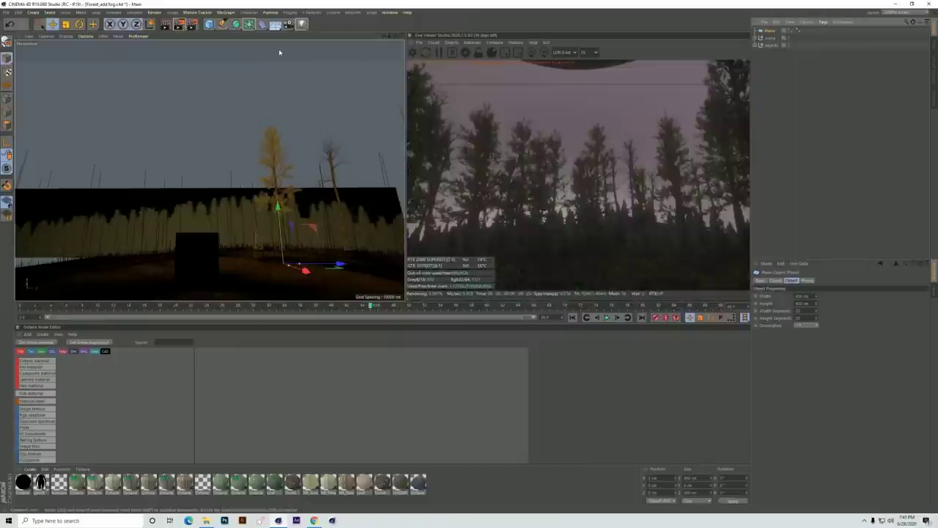
{"action": "double_click", "coordinate": [803, 296]}
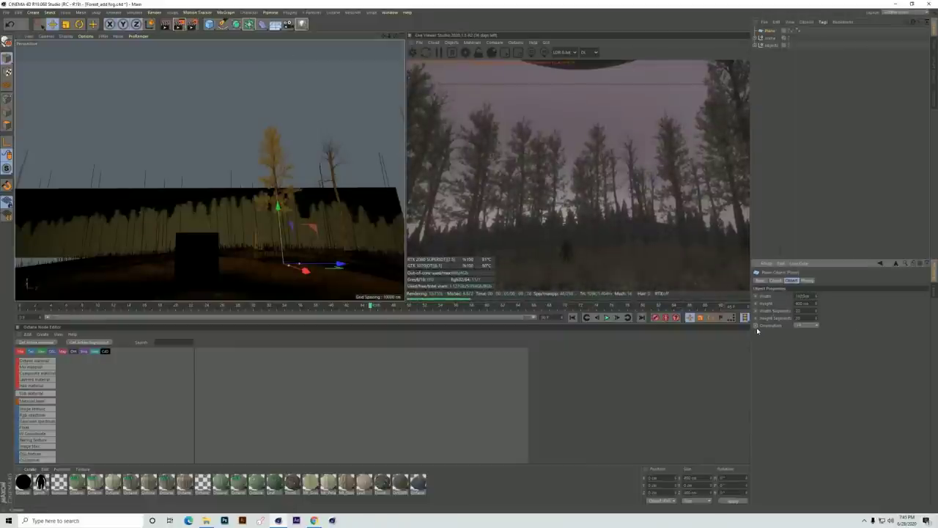
{"action": "double_click", "coordinate": [801, 303]}
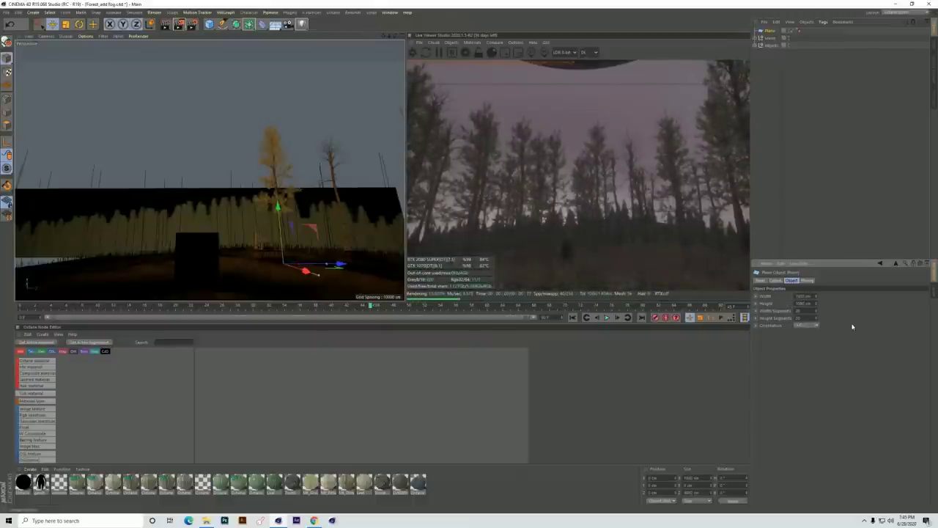
{"action": "key", "text": "Return"}
{"action": "left_click", "coordinate": [799, 334]}
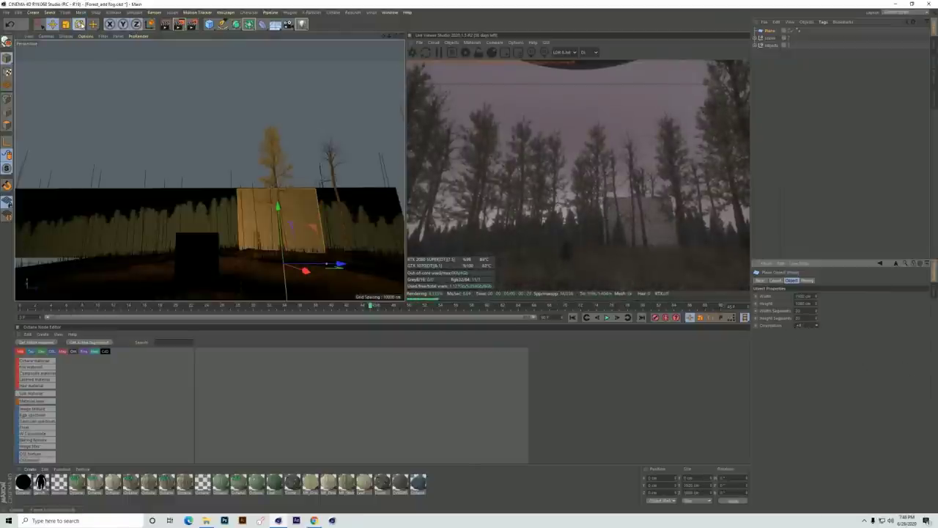
Step: Rotate the plane to a pitch of 90° and move it so it stands behind the small figure in the clearing
{"action": "key", "text": "r"}
{"action": "left_click_drag", "start_coordinate": [318, 253], "coordinate": [359, 262]}
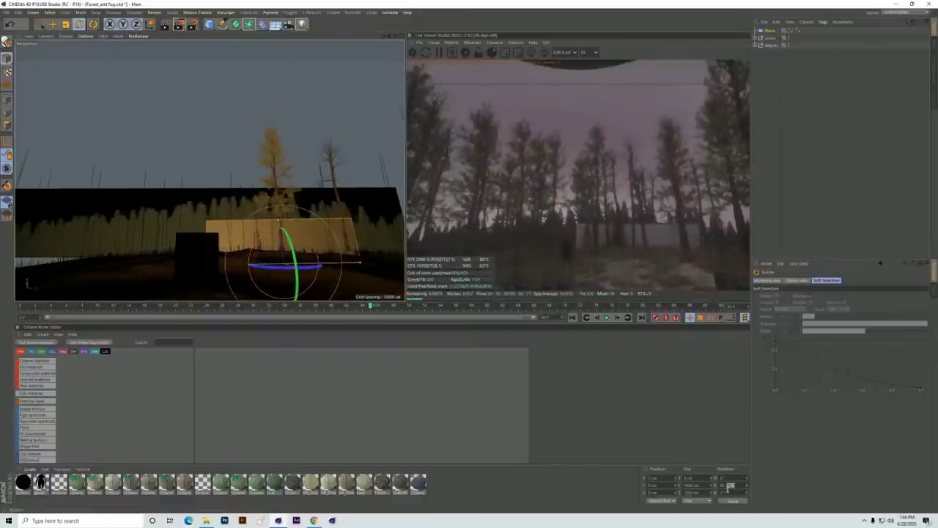
{"action": "type", "text": "90"}
{"action": "key", "text": "Return"}
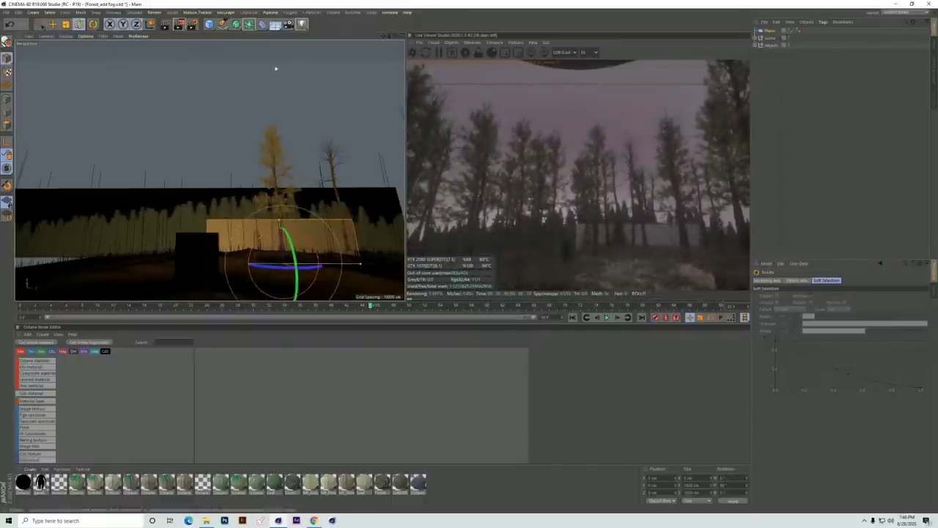
{"action": "left_click", "coordinate": [53, 25]}
{"action": "left_click_drag", "start_coordinate": [281, 214], "coordinate": [276, 184]}
{"action": "left_click_drag", "start_coordinate": [239, 241], "coordinate": [223, 176]}
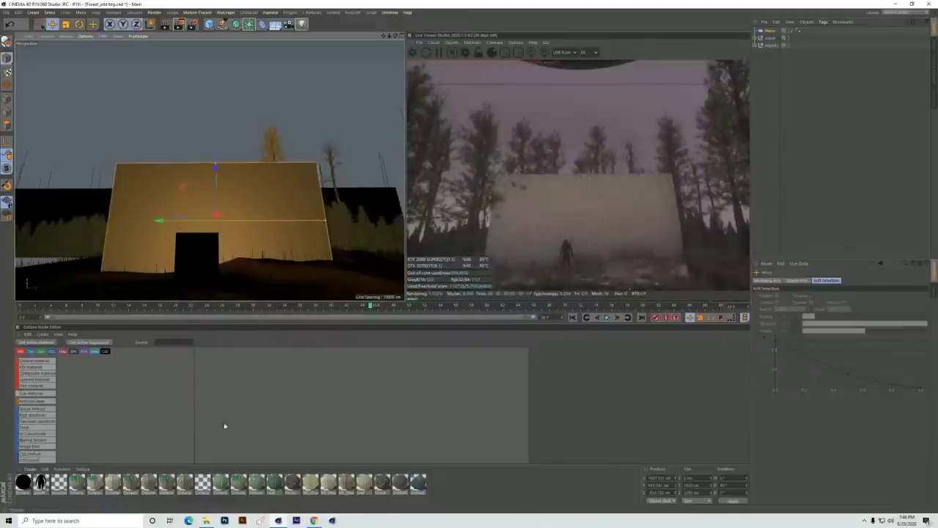
Step: Create an Octane material and connect a new Image Texture node to its opacity
{"action": "left_click", "coordinate": [42, 335]}
{"action": "mouse_move", "coordinate": [46, 343]}
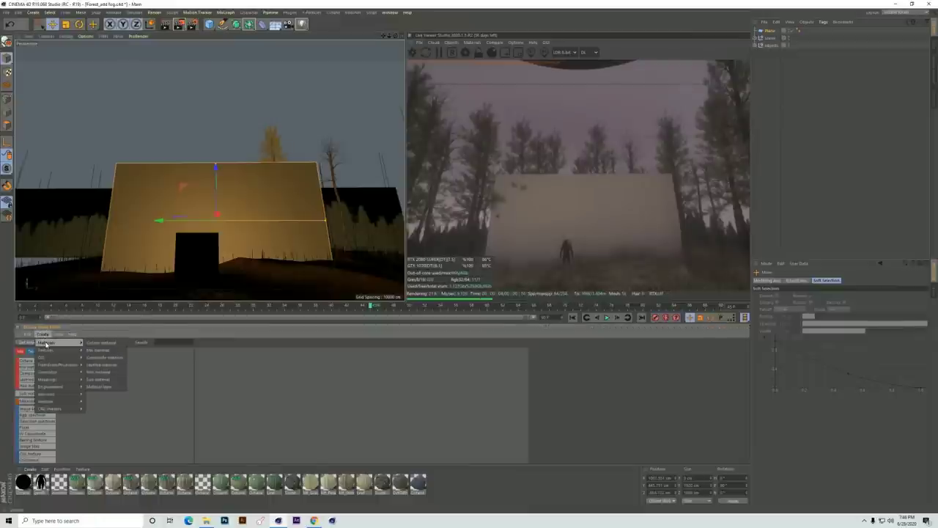
{"action": "left_click", "coordinate": [112, 343]}
{"action": "left_click_drag", "start_coordinate": [99, 366], "coordinate": [304, 376]}
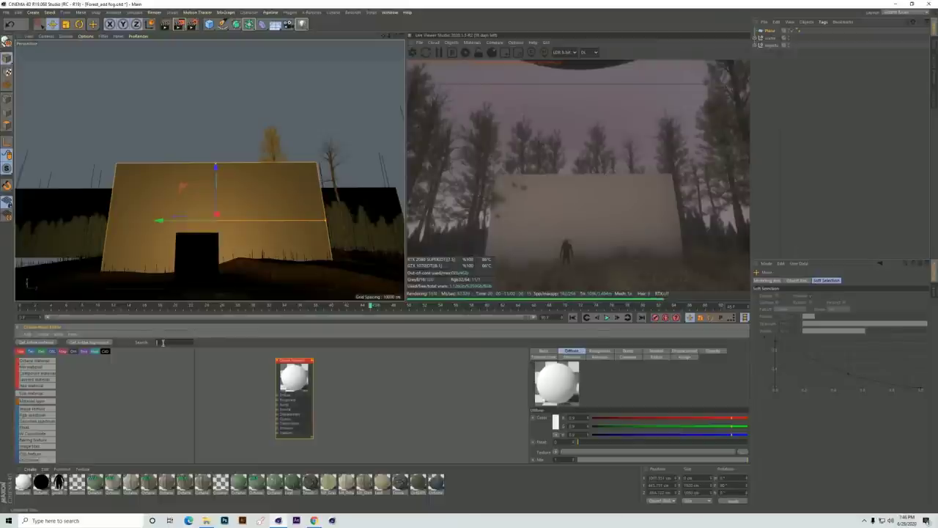
{"action": "type", "text": "im"}
{"action": "left_click_drag", "start_coordinate": [33, 361], "coordinate": [218, 402]}
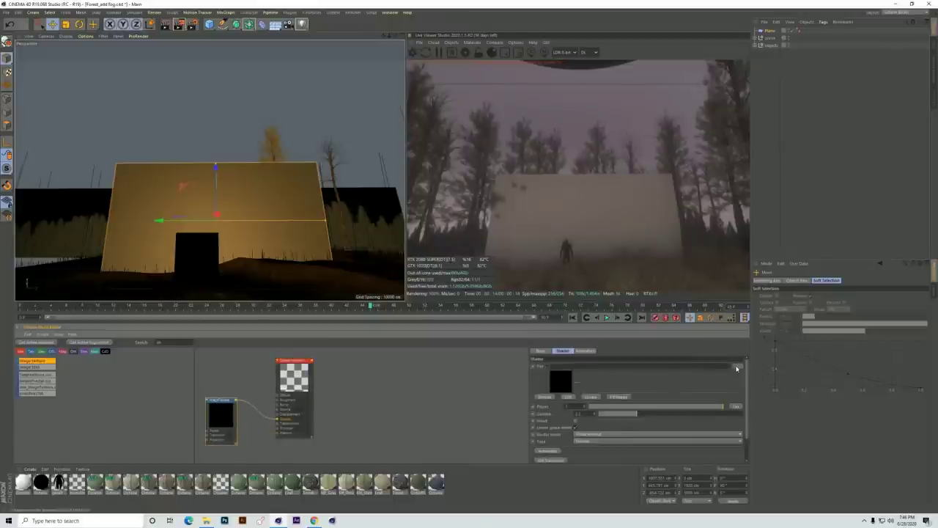
Step: Load the first frame of the monster render sequence from the witcher siggraph project folder into the image texture
{"action": "left_click", "coordinate": [736, 368]}
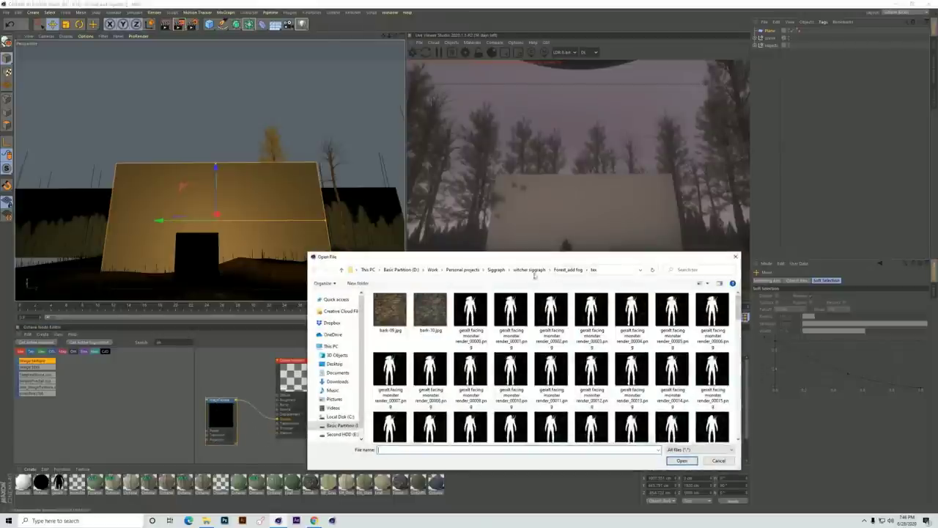
{"action": "left_click", "coordinate": [539, 273]}
{"action": "double_click", "coordinate": [401, 321]}
{"action": "left_click", "coordinate": [402, 325]}
{"action": "left_click", "coordinate": [681, 461]}
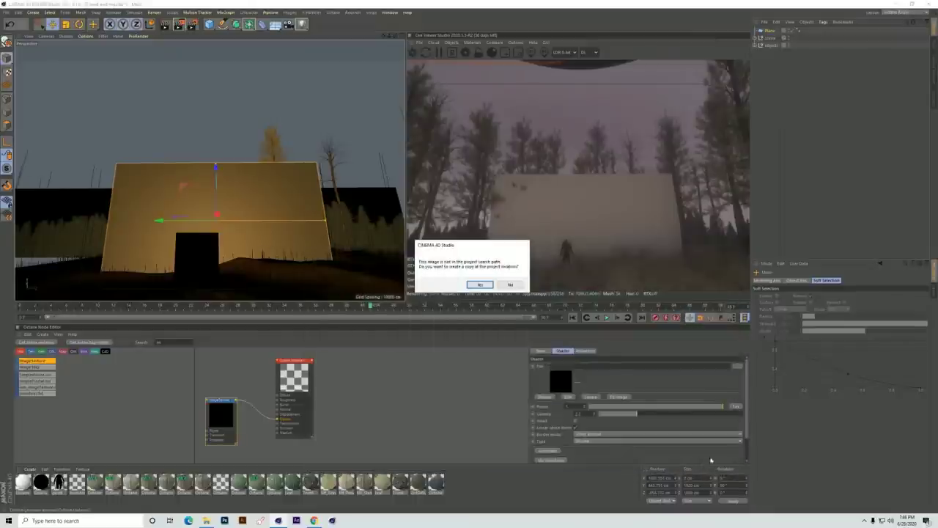
{"action": "key", "text": "Return"}
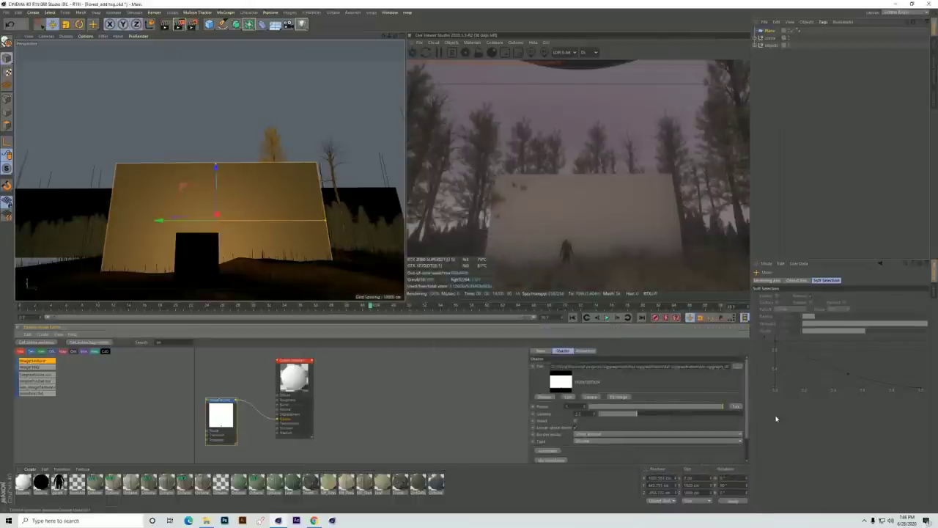
Step: Set up the image texture's animation for the monster sequence and assign the material to the plane
{"action": "left_click", "coordinate": [587, 351]}
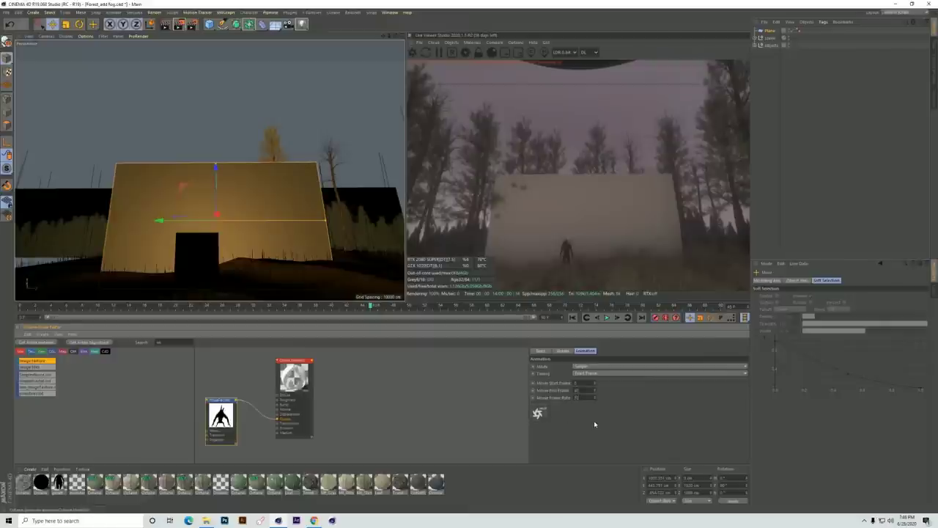
{"action": "left_click", "coordinate": [24, 486]}
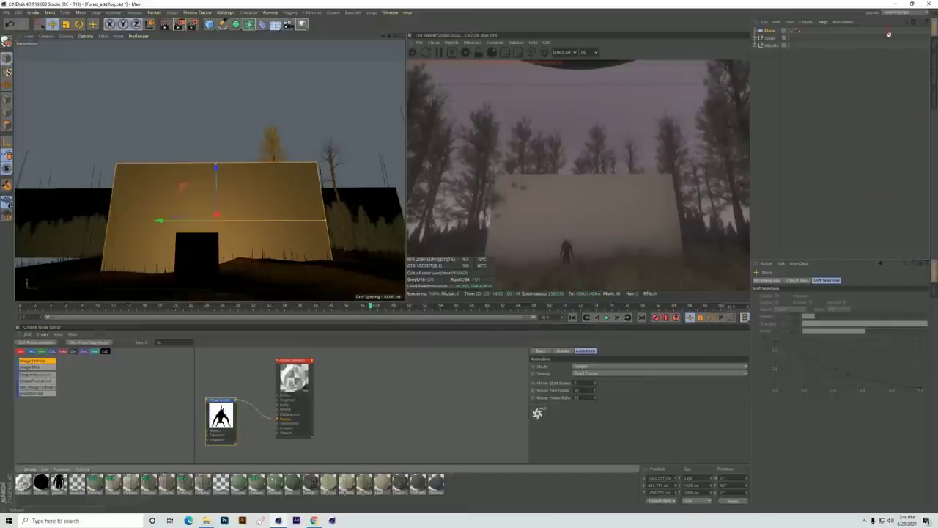
{"action": "left_click_drag", "start_coordinate": [772, 33], "coordinate": [773, 32]}
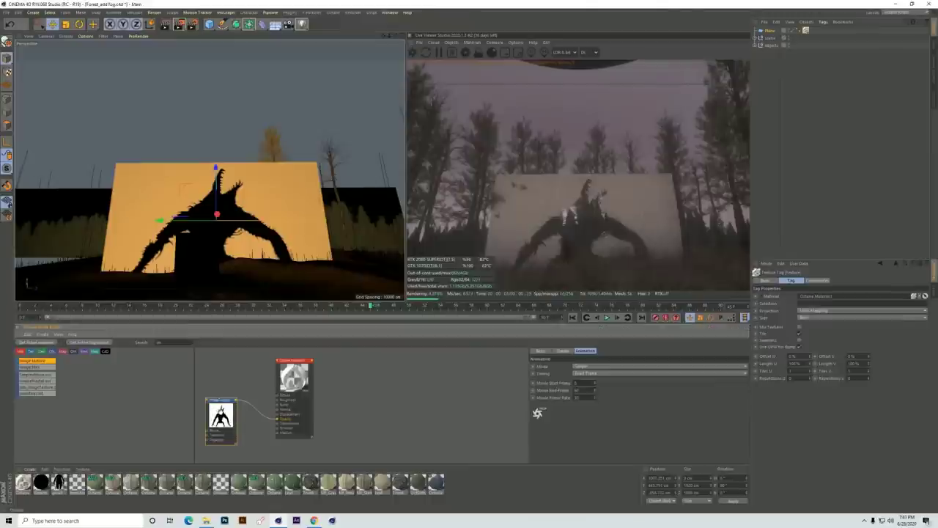
Step: Invert the monster image texture and set the material's diffuse colour to black
{"action": "left_click", "coordinate": [562, 351]}
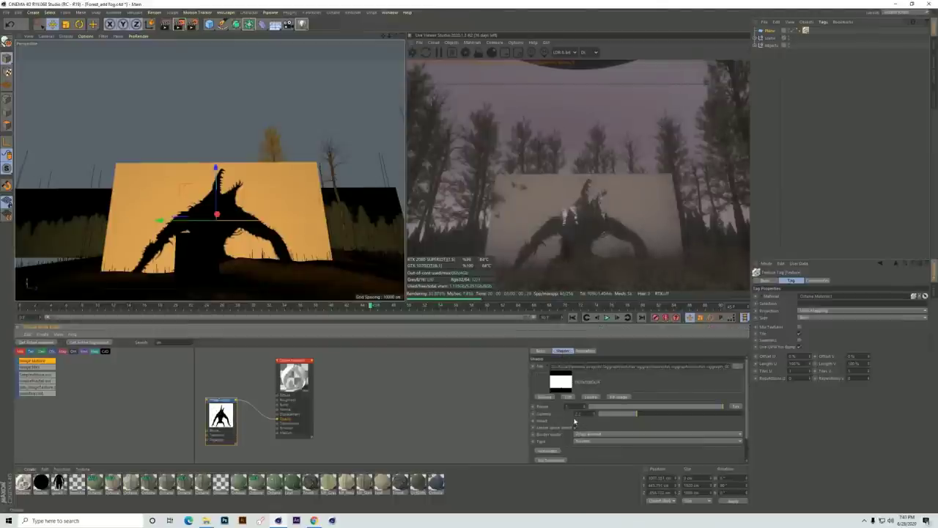
{"action": "left_click", "coordinate": [297, 369]}
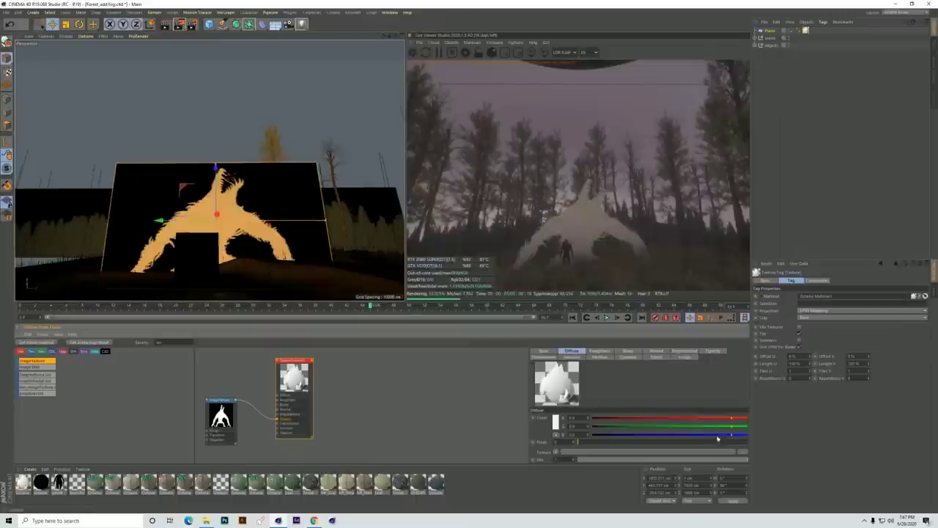
{"action": "left_click_drag", "start_coordinate": [716, 436], "coordinate": [586, 427]}
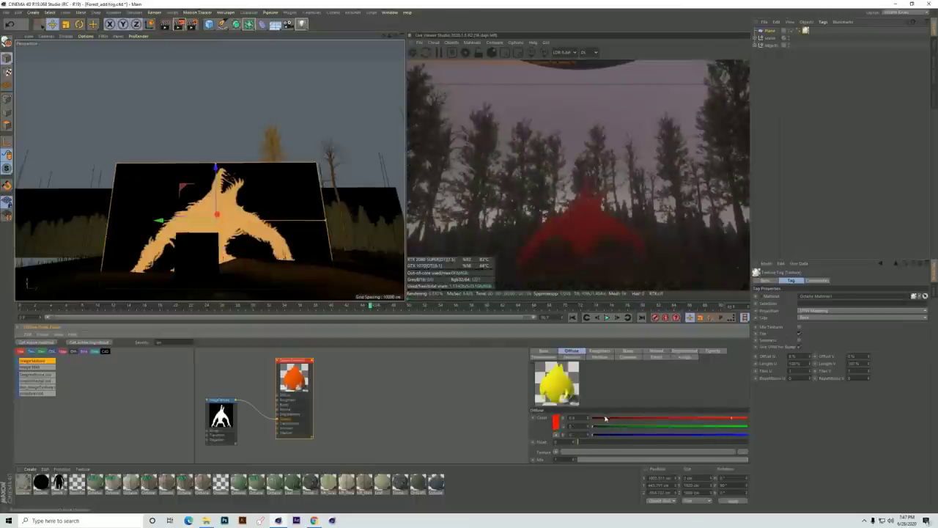
{"action": "left_click", "coordinate": [591, 418]}
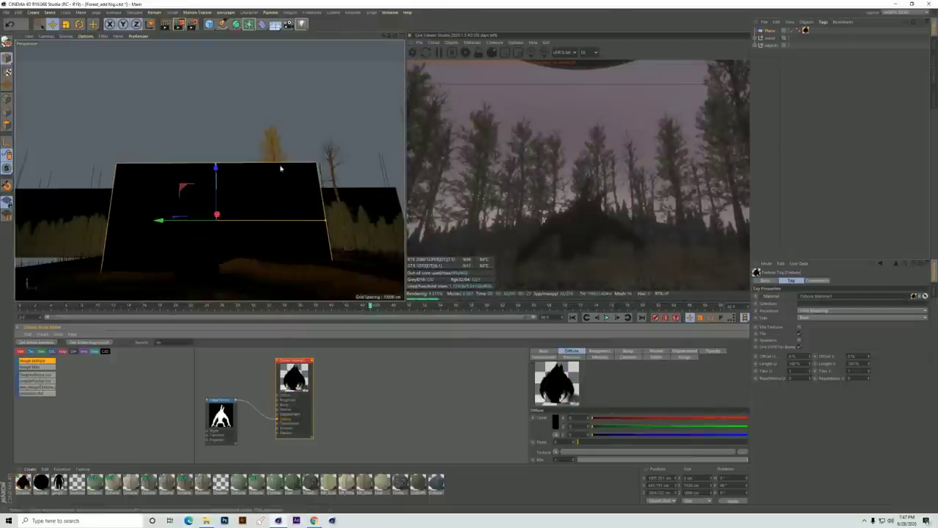
Step: Scale up the monster plane and raise it so the silhouette towers over the small figure
{"action": "key", "text": "t"}
{"action": "left_click_drag", "start_coordinate": [293, 163], "coordinate": [365, 146]}
{"action": "key", "text": "e"}
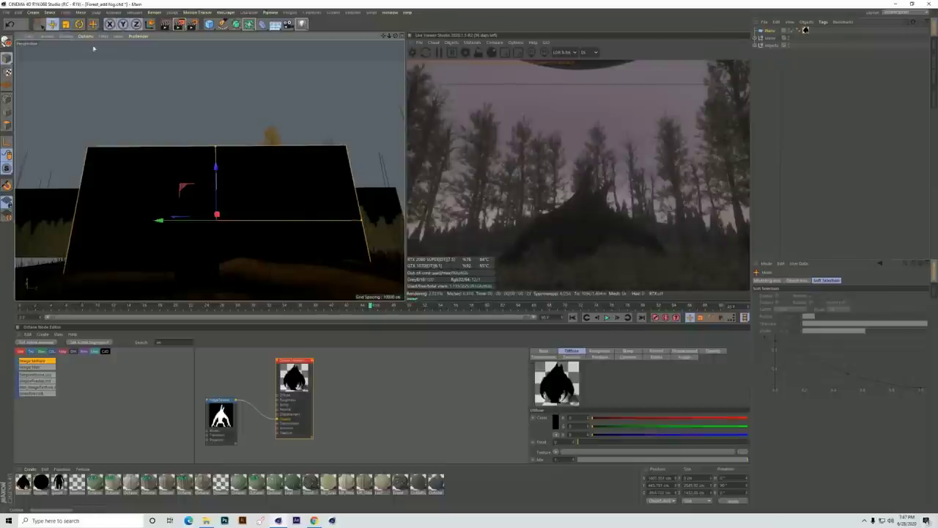
{"action": "left_click_drag", "start_coordinate": [216, 167], "coordinate": [217, 126]}
{"action": "left_click", "coordinate": [65, 24]}
{"action": "left_click_drag", "start_coordinate": [261, 156], "coordinate": [295, 142]}
{"action": "key", "text": "e"}
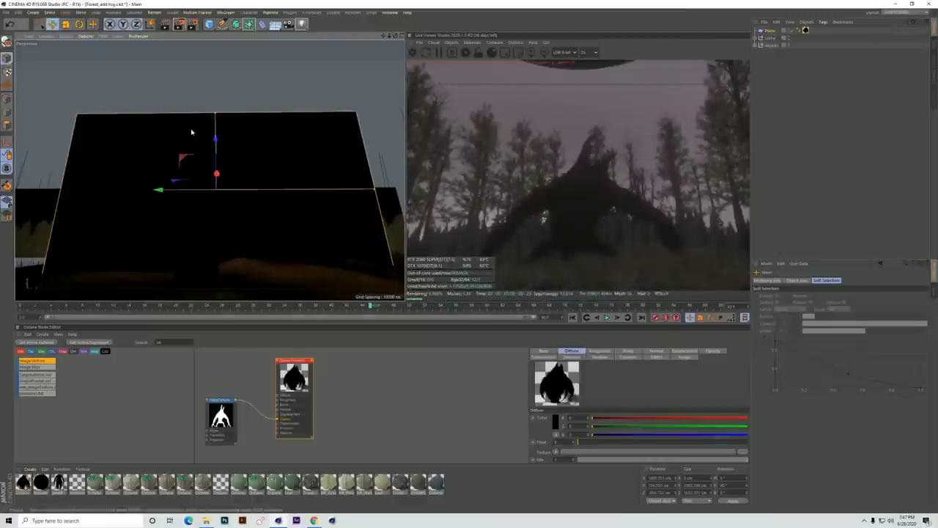
{"action": "mouse_move", "coordinate": [216, 143]}
{"action": "left_mouse_down"}
{"action": "mouse_move", "coordinate": [217, 123]}
{"action": "mouse_move", "coordinate": [216, 131]}
{"action": "left_mouse_up"}
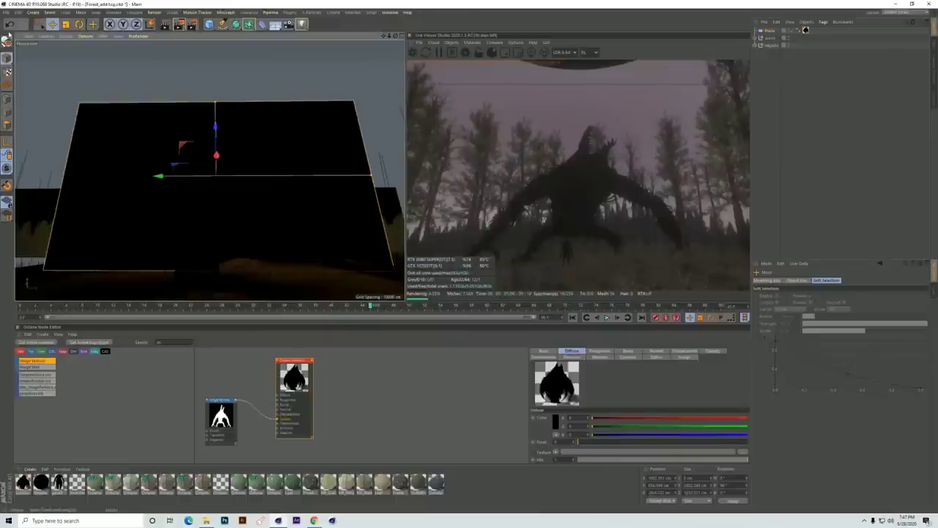
Step: Turn the monster plane around by setting its bank rotation to 180°
{"action": "left_click", "coordinate": [80, 24]}
{"action": "left_click_drag", "start_coordinate": [234, 170], "coordinate": [382, 189]}
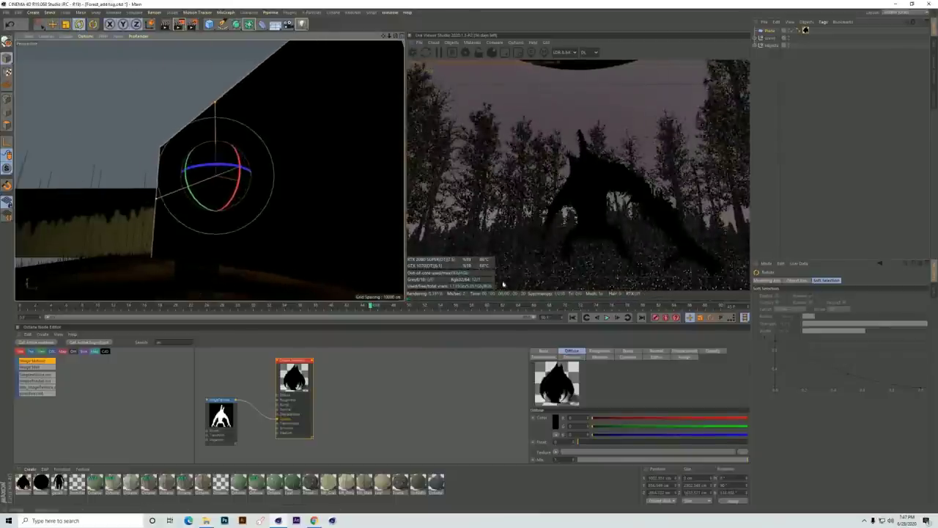
{"action": "left_click", "coordinate": [728, 492]}
{"action": "type", "text": "180"}
{"action": "key", "text": "Return"}
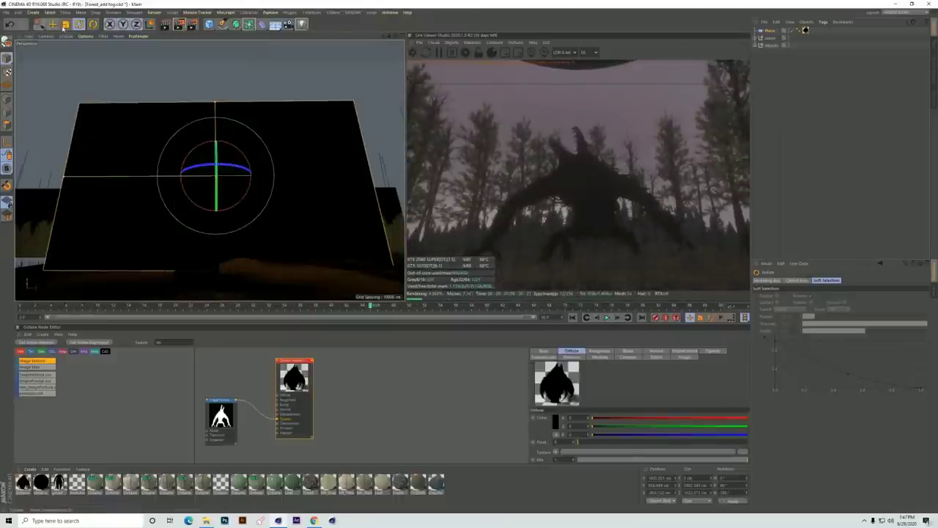
Step: Enlarge the monster plane slightly, adjust its height and distance from the camera, and check the silhouette at earlier frames
{"action": "left_click", "coordinate": [66, 24]}
{"action": "left_click_drag", "start_coordinate": [297, 194], "coordinate": [308, 188]}
{"action": "left_click", "coordinate": [52, 25]}
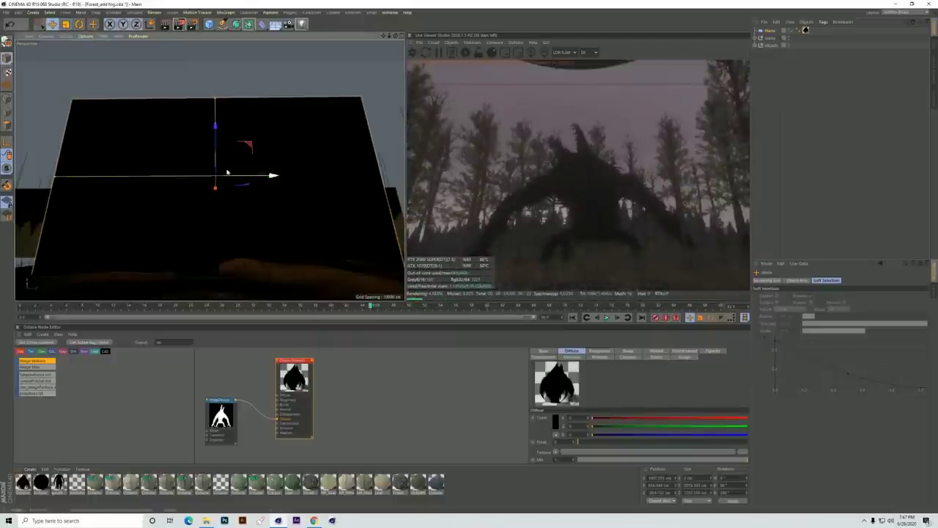
{"action": "left_click_drag", "start_coordinate": [214, 126], "coordinate": [218, 126]}
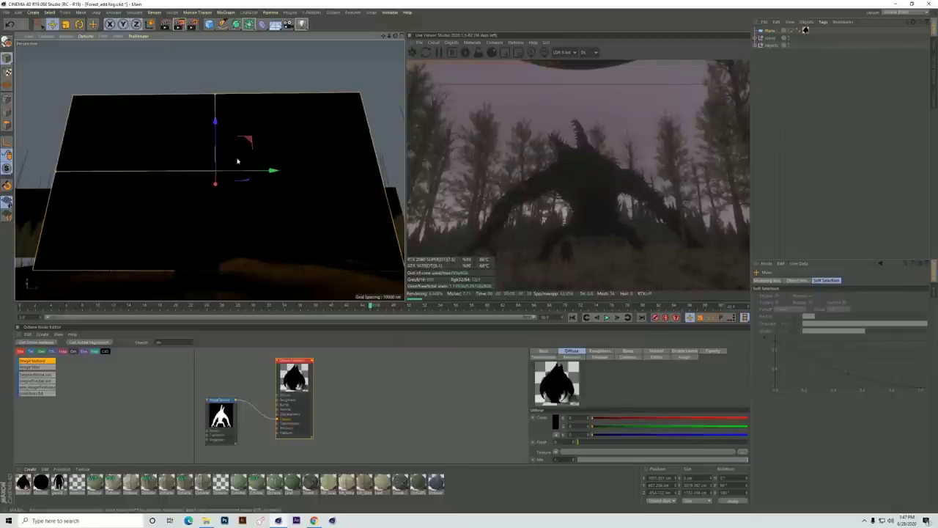
{"action": "mouse_move", "coordinate": [212, 186]}
{"action": "left_mouse_down"}
{"action": "mouse_move", "coordinate": [220, 180]}
{"action": "mouse_move", "coordinate": [220, 190]}
{"action": "left_mouse_up"}
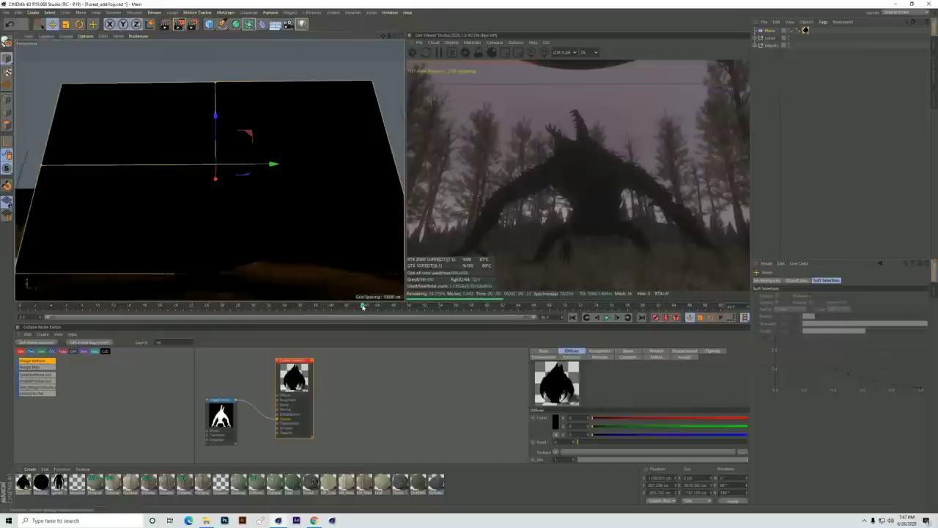
{"action": "key", "text": "f"}
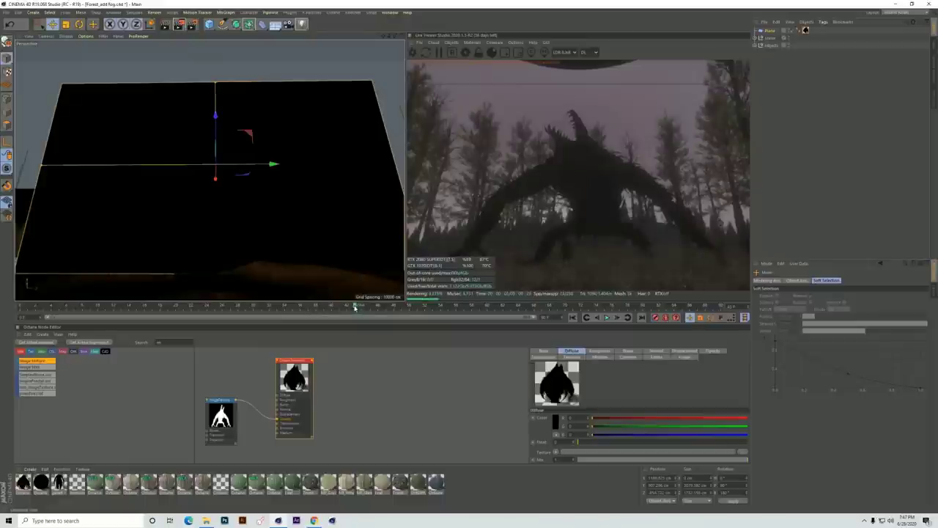
{"action": "key", "text": "f"}
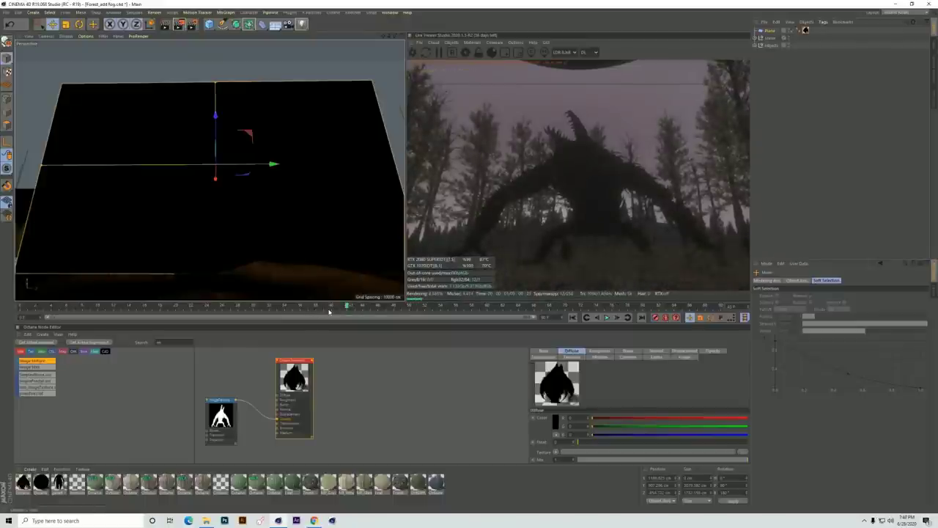
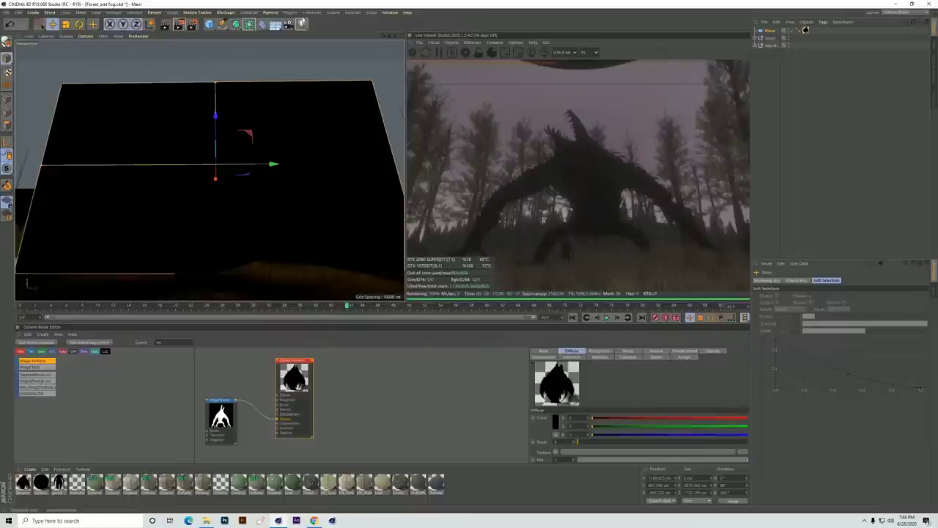
Step: Add a cube and enlarge its dimensions to 2000 cm as the basis for a fog volume
{"action": "left_click", "coordinate": [211, 24]}
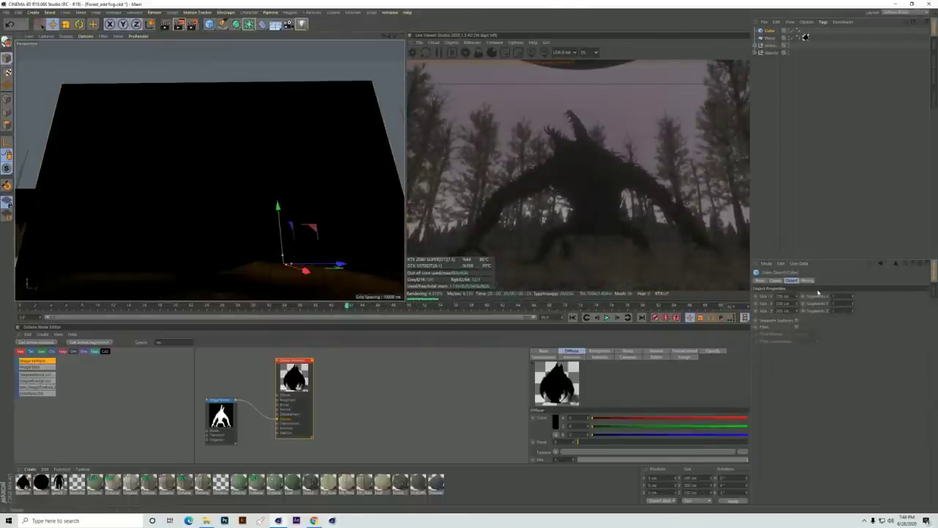
{"action": "type", "text": "0"}
{"action": "left_click", "coordinate": [785, 303]}
{"action": "type", "text": "0"}
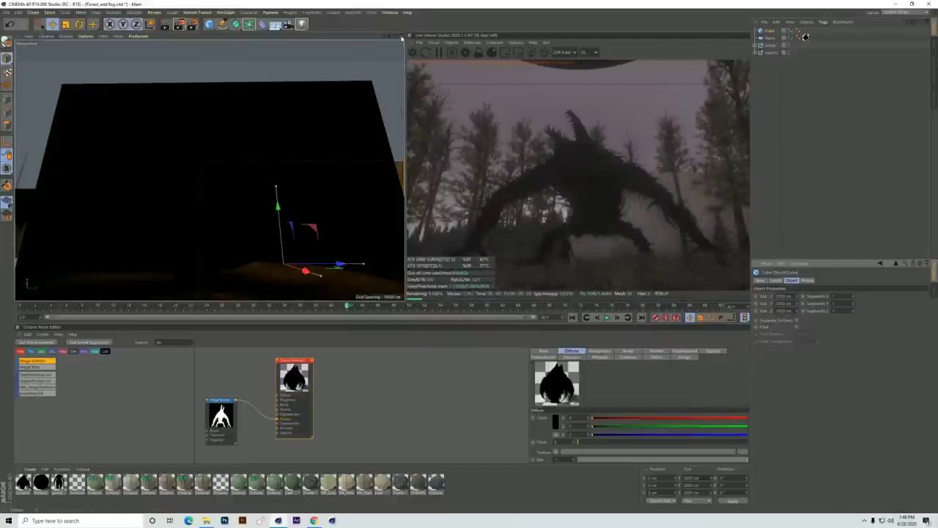
Step: Stretch and reposition the cube in the orthographic views so it encloses the forest and monster plane, returning to the perspective view
{"action": "middle_click", "coordinate": [311, 68]}
{"action": "left_click_drag", "start_coordinate": [311, 66], "coordinate": [310, 36]}
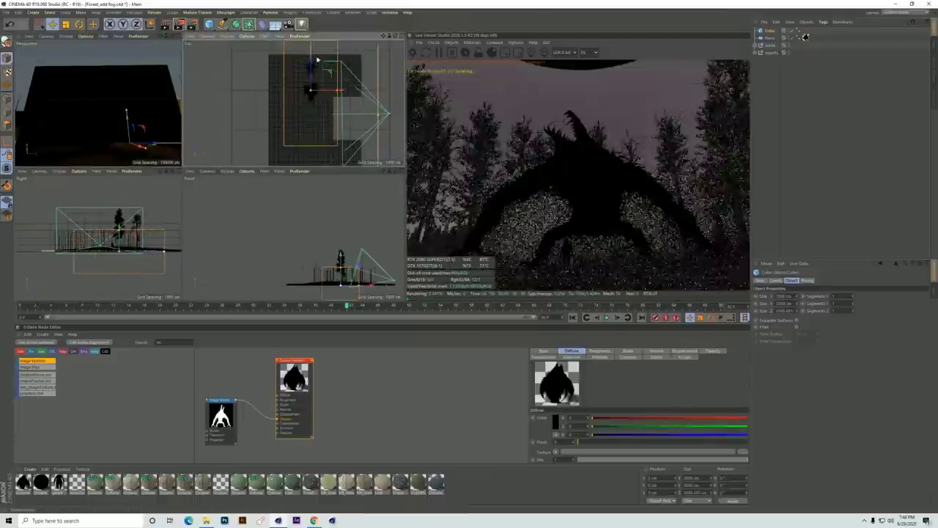
{"action": "scroll", "coordinate": [304, 100], "scroll_direction": "down", "scroll_amount": 3}
{"action": "left_click_drag", "start_coordinate": [308, 68], "coordinate": [307, 82]}
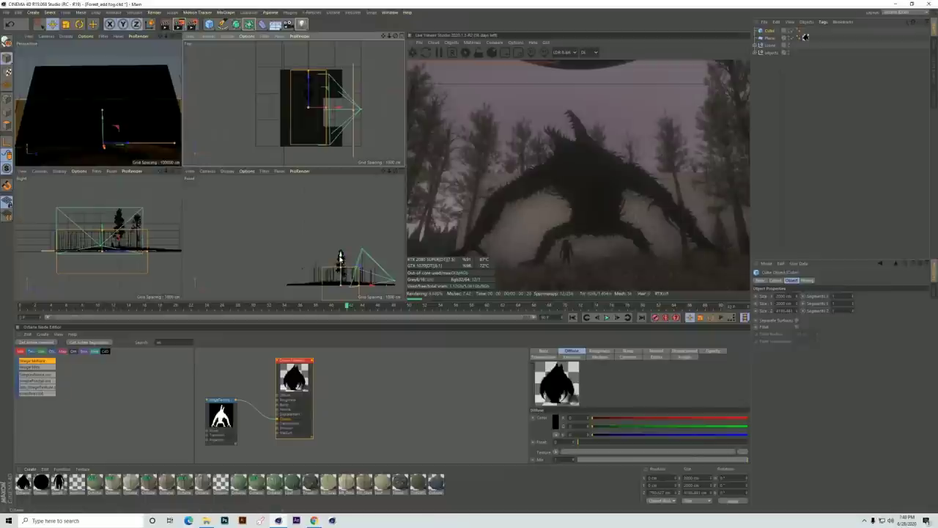
{"action": "left_click", "coordinate": [341, 258]}
{"action": "left_click_drag", "start_coordinate": [341, 239], "coordinate": [362, 269]}
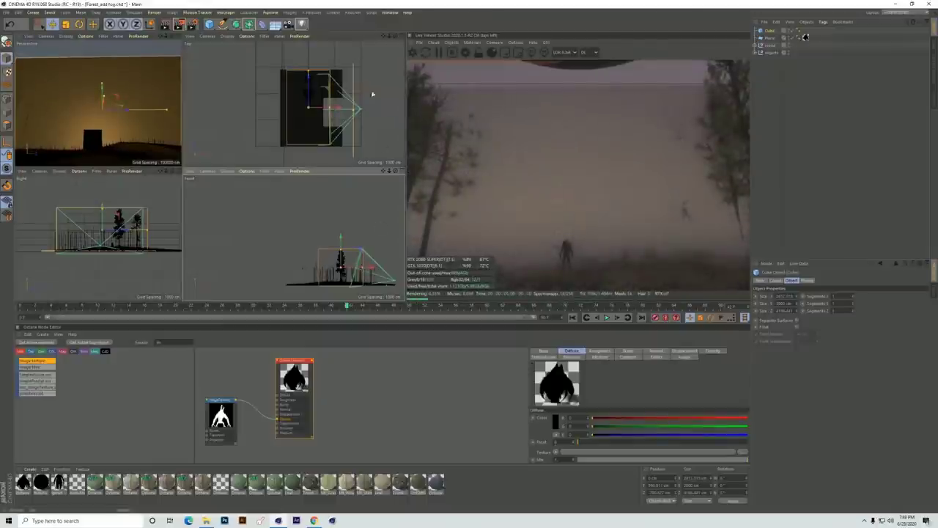
{"action": "left_click_drag", "start_coordinate": [341, 252], "coordinate": [340, 236]}
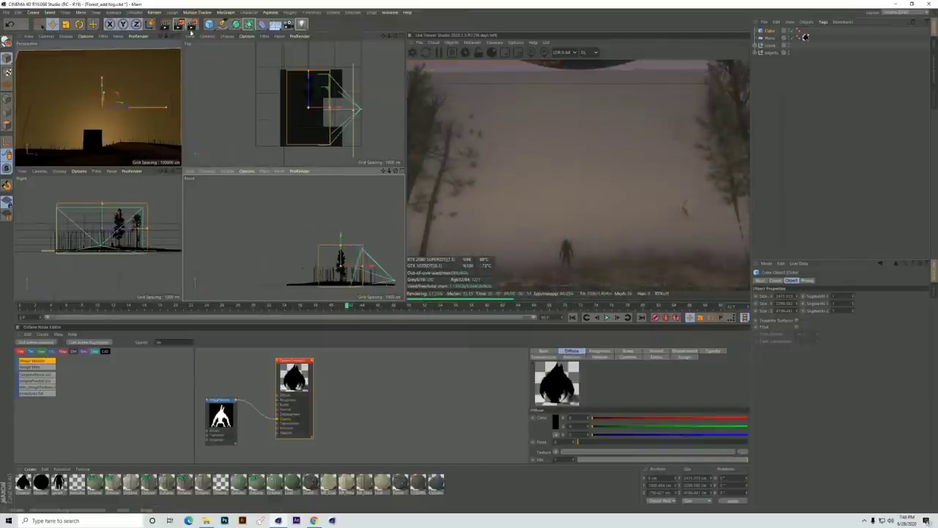
{"action": "left_click", "coordinate": [180, 37]}
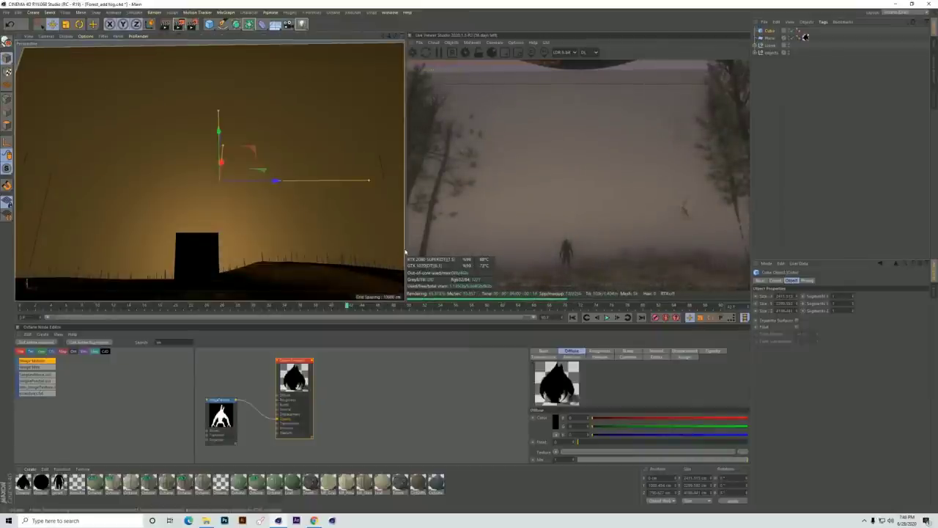
Step: Make room in the node graph by shifting the monster nodes aside, and add a new Octane material beside them
{"action": "left_click_drag", "start_coordinate": [293, 360], "coordinate": [396, 360]}
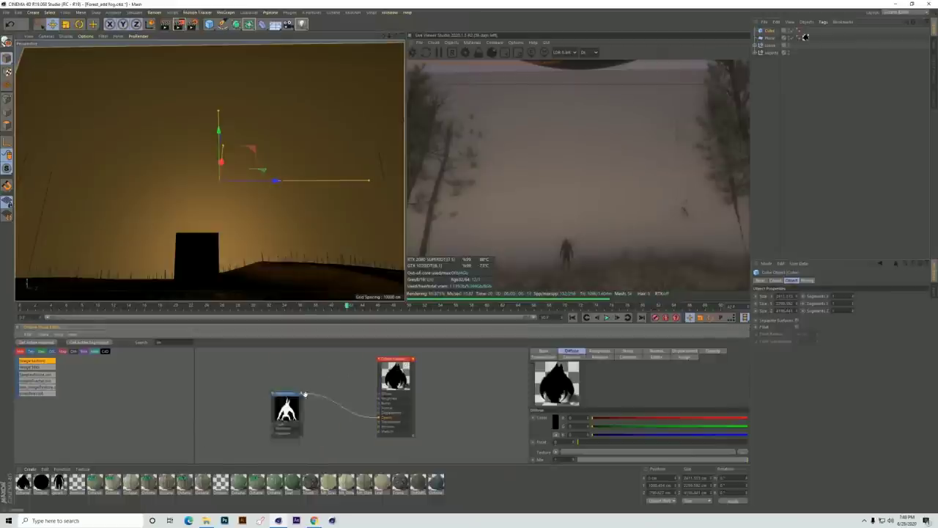
{"action": "left_click_drag", "start_coordinate": [229, 400], "coordinate": [330, 392]}
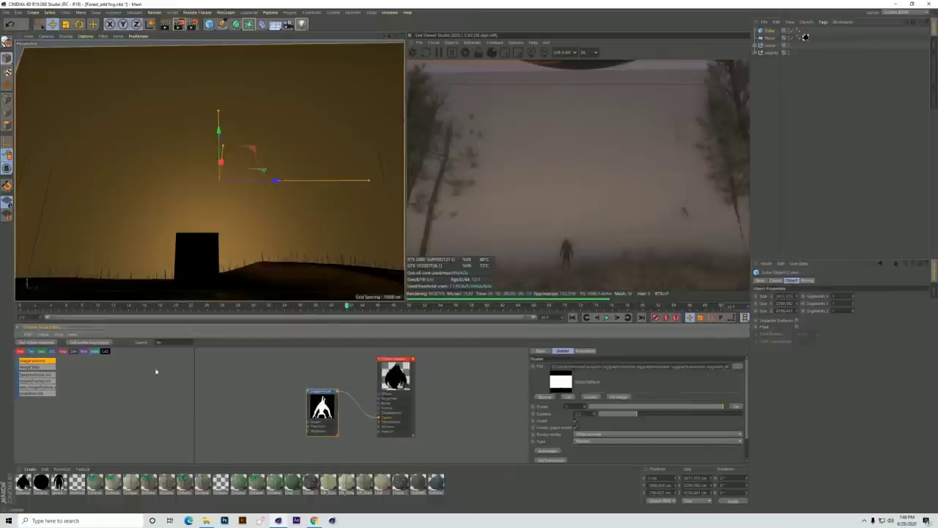
{"action": "left_click", "coordinate": [43, 335]}
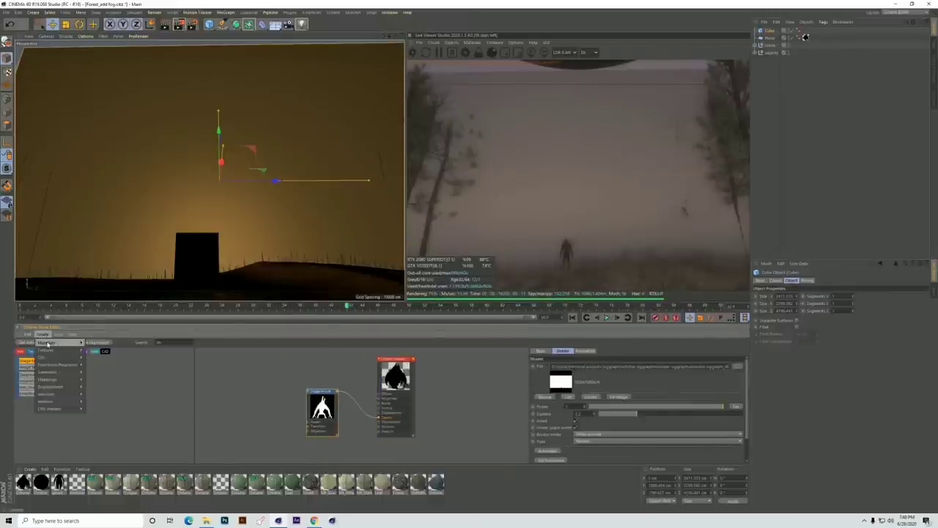
{"action": "mouse_move", "coordinate": [48, 342]}
{"action": "left_click", "coordinate": [110, 344]}
{"action": "left_click_drag", "start_coordinate": [67, 365], "coordinate": [234, 375]}
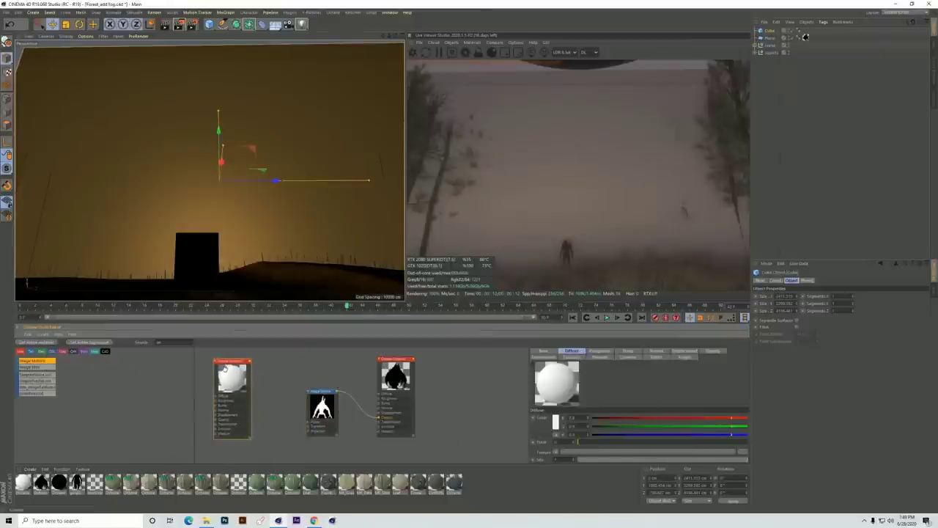
Step: Change the new material's type to Specular and assign it to the cube
{"action": "left_click", "coordinate": [544, 351]}
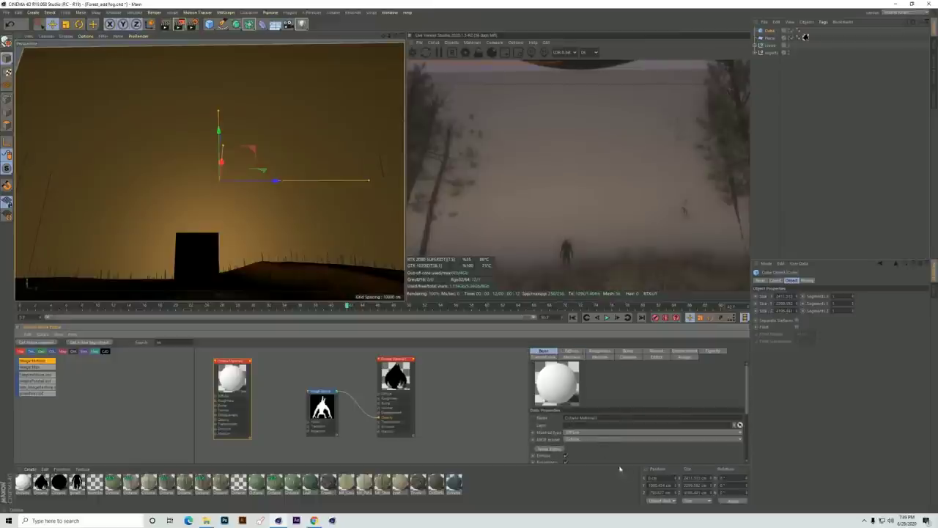
{"action": "left_click", "coordinate": [580, 432]}
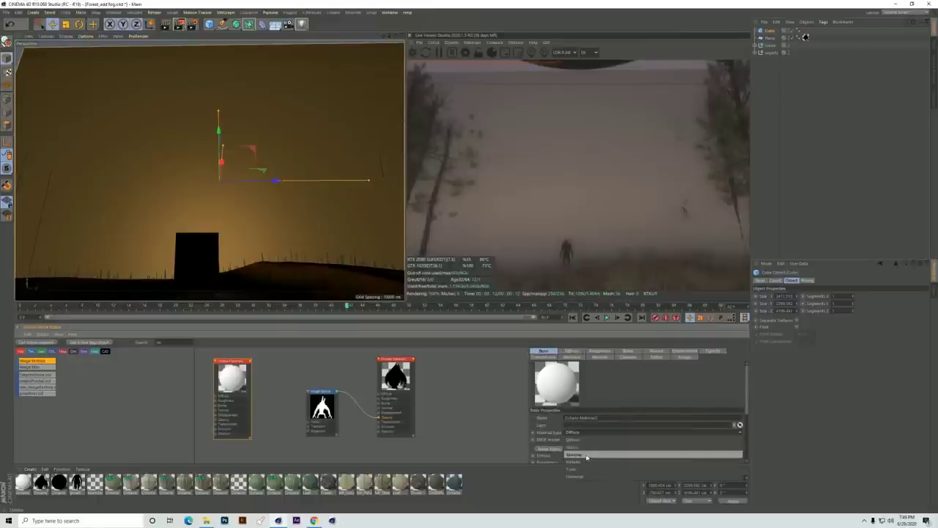
{"action": "left_click", "coordinate": [586, 455]}
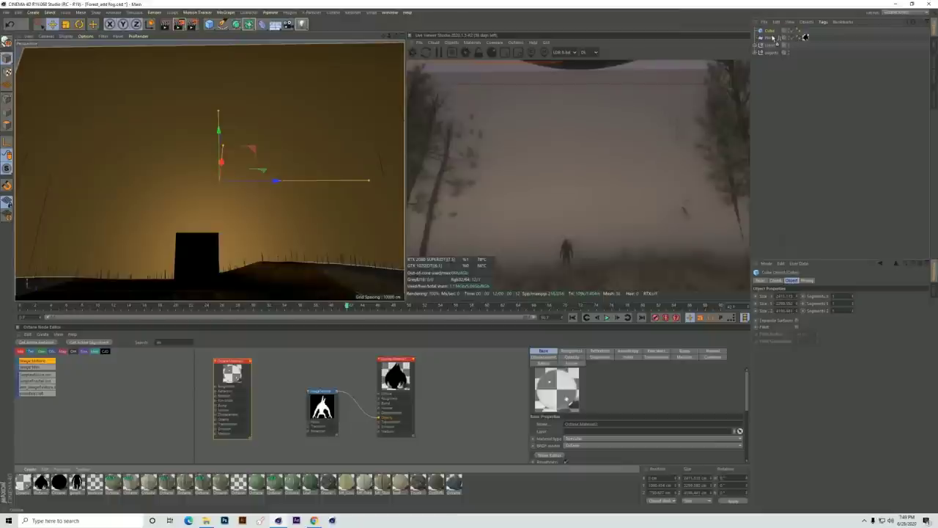
{"action": "left_click", "coordinate": [806, 36]}
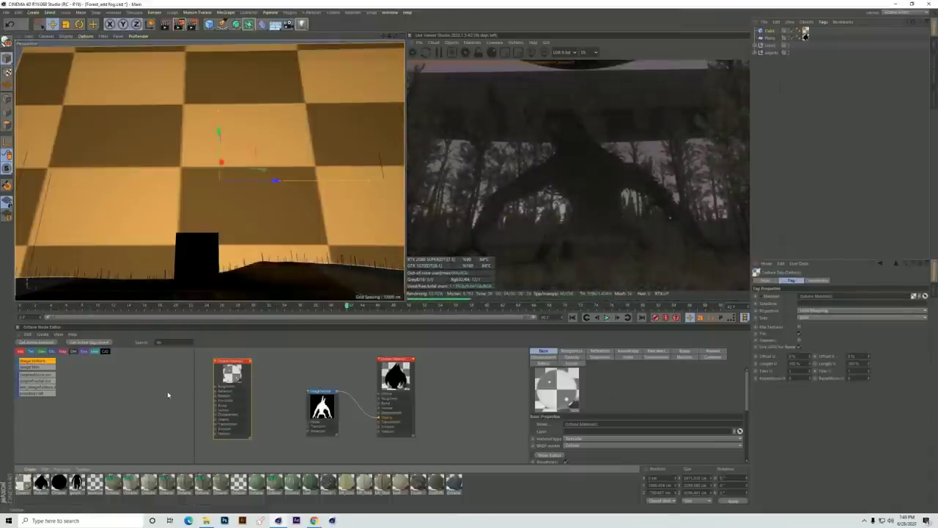
Step: Add a Scattering Medium node and connect it to the specular material's medium input
{"action": "left_click_drag", "start_coordinate": [163, 342], "coordinate": [150, 351]}
{"action": "type", "text": "sca"}
{"action": "left_click", "coordinate": [40, 361]}
{"action": "left_click_drag", "start_coordinate": [165, 418], "coordinate": [216, 437]}
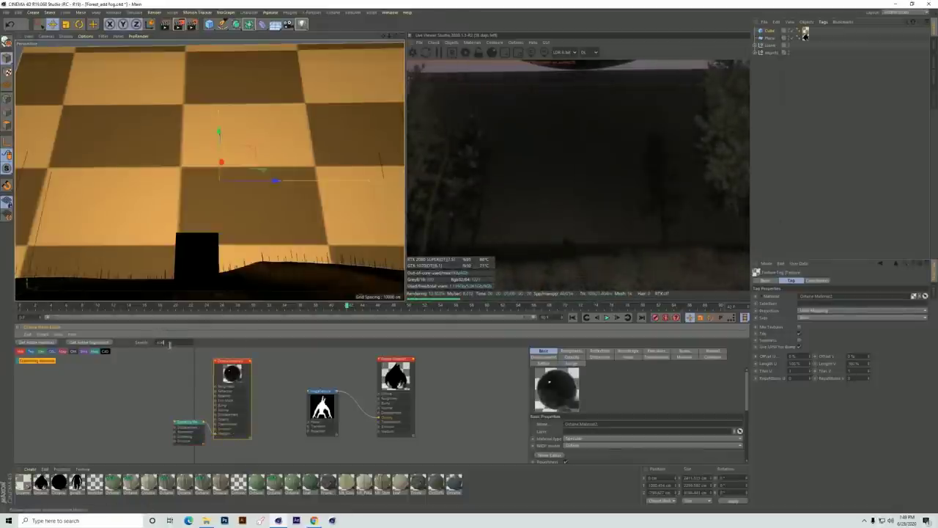
Step: Connect separate RGB Spectrum nodes to the scattering medium's absorption and scattering inputs, deleting the unwanted duplicate medium node
{"action": "type", "text": "rgb"}
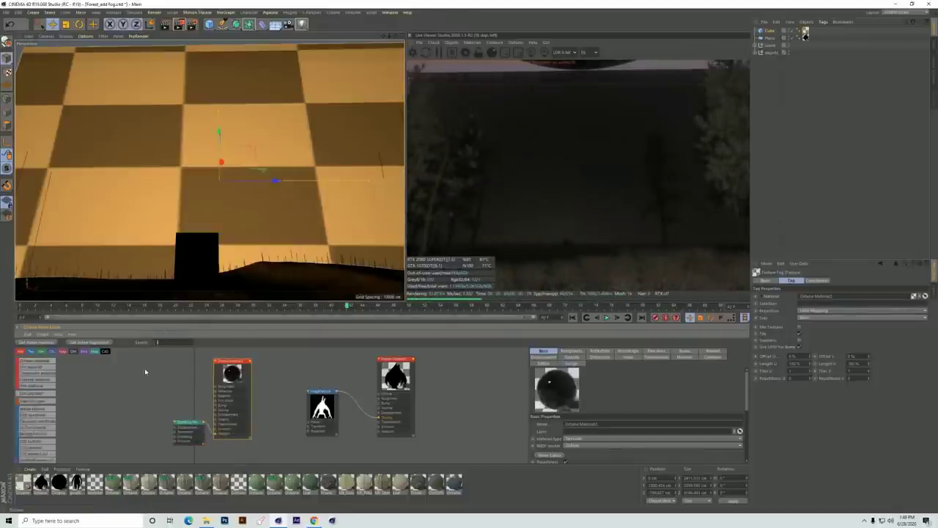
{"action": "left_click_drag", "start_coordinate": [34, 364], "coordinate": [137, 440]}
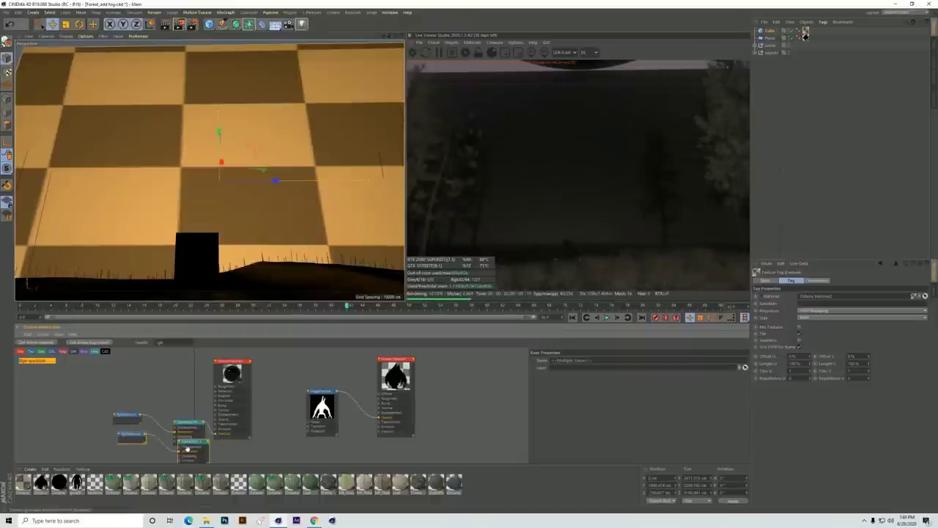
{"action": "key", "text": "Delete"}
{"action": "left_click", "coordinate": [126, 418]}
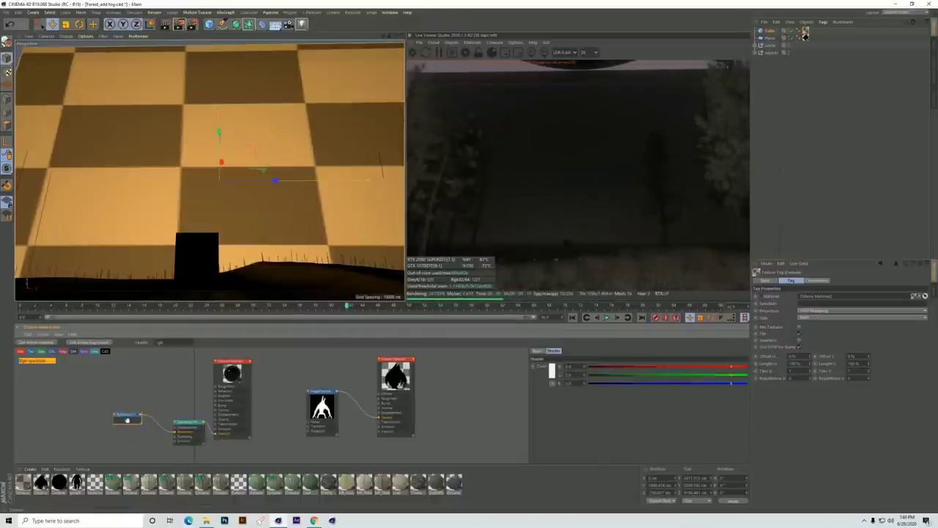
{"action": "mouse_move", "coordinate": [129, 418]}
{"action": "left_mouse_down"}
{"action": "mouse_move", "coordinate": [134, 407]}
{"action": "mouse_move", "coordinate": [136, 444]}
{"action": "mouse_move", "coordinate": [174, 437]}
{"action": "mouse_move", "coordinate": [132, 425]}
{"action": "left_mouse_up"}
{"action": "key", "text": "ctrl+v"}
{"action": "left_click", "coordinate": [129, 405]}
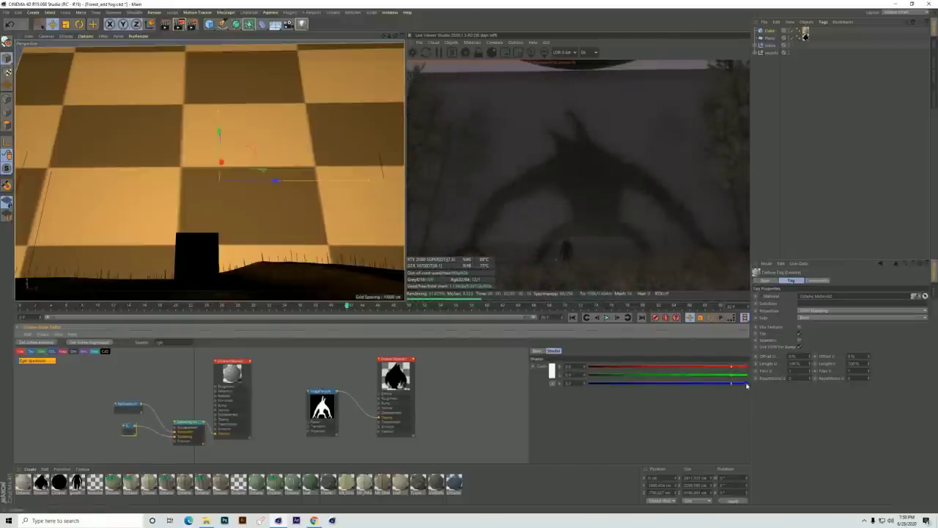
Step: Tint the scattering and absorption RGB Spectrum colours slightly blue by lowering their red and green values
{"action": "left_click_drag", "start_coordinate": [731, 375], "coordinate": [711, 366]}
{"action": "left_click", "coordinate": [129, 404]}
{"action": "left_click", "coordinate": [731, 375]}
{"action": "left_click_drag", "start_coordinate": [731, 368], "coordinate": [720, 367]}
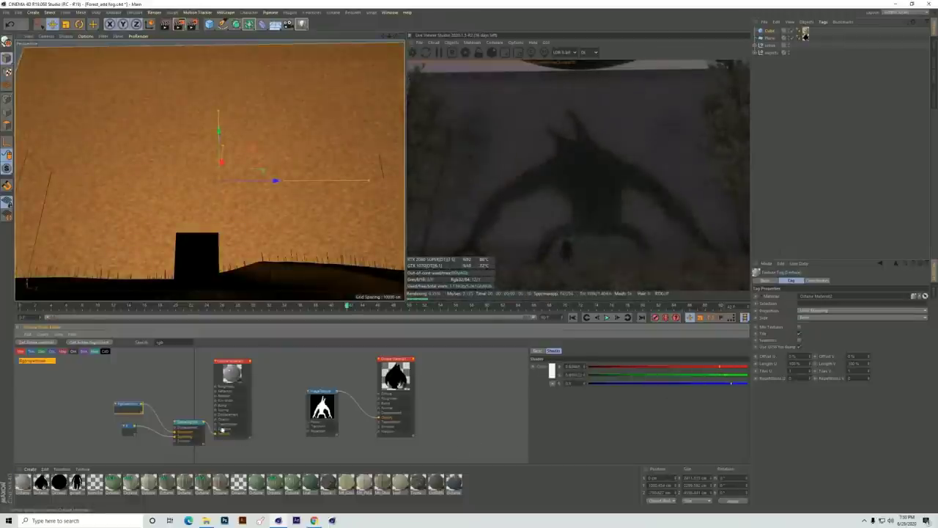
Step: Lower the scattering medium's density to thin the fog around the monster
{"action": "left_click", "coordinate": [187, 426]}
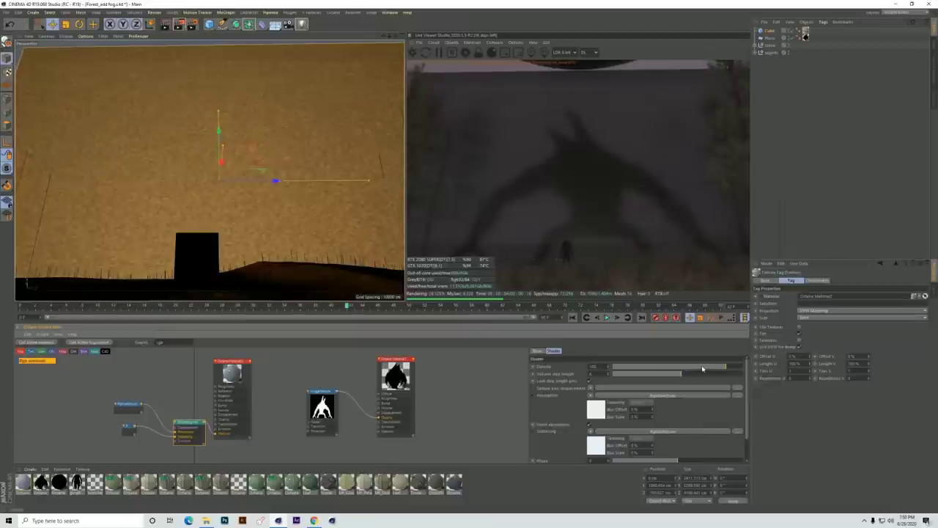
{"action": "left_click_drag", "start_coordinate": [702, 368], "coordinate": [674, 369]}
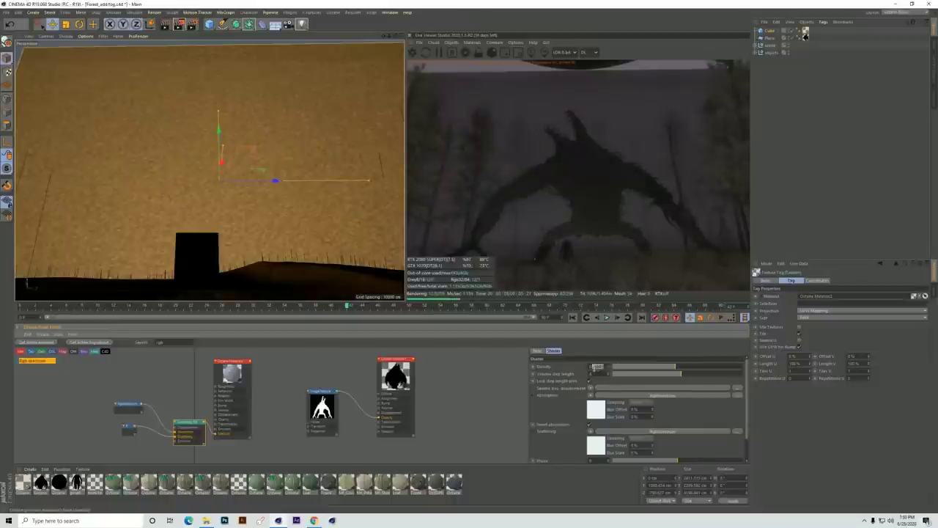
{"action": "type", "text": "0"}
{"action": "key", "text": "Return"}
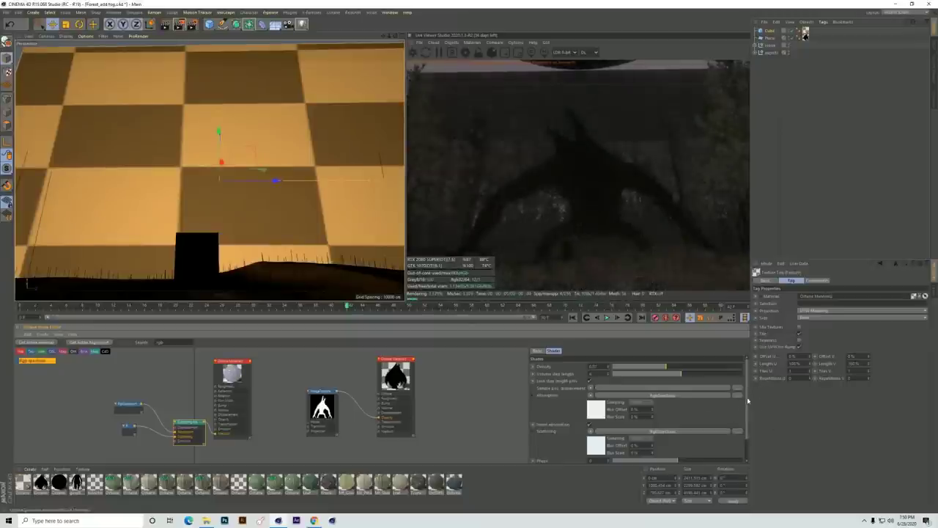
Step: Set the scattering medium's phase to 0.88 and open the fog material's basic properties
{"action": "scroll", "coordinate": [748, 401], "scroll_direction": "down", "scroll_amount": 2}
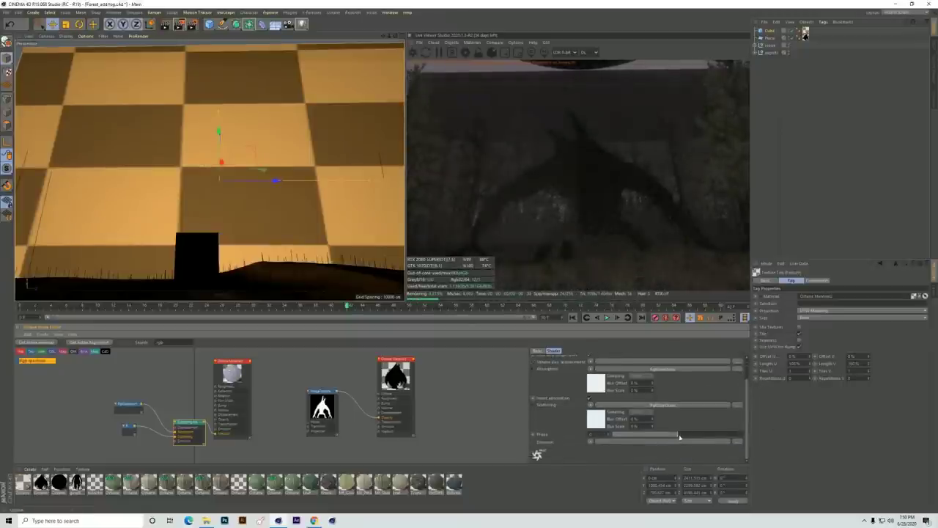
{"action": "left_click_drag", "start_coordinate": [672, 437], "coordinate": [703, 439]}
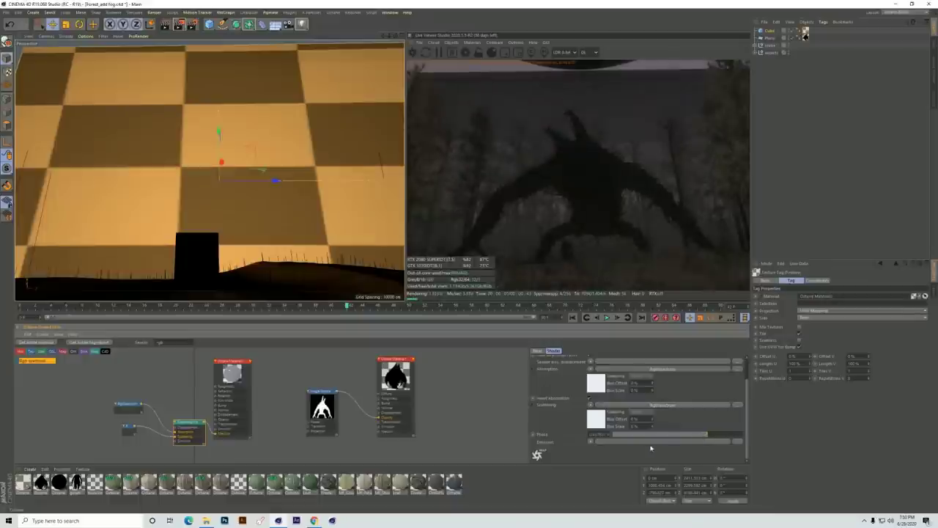
{"action": "left_click_drag", "start_coordinate": [595, 435], "coordinate": [617, 439]}
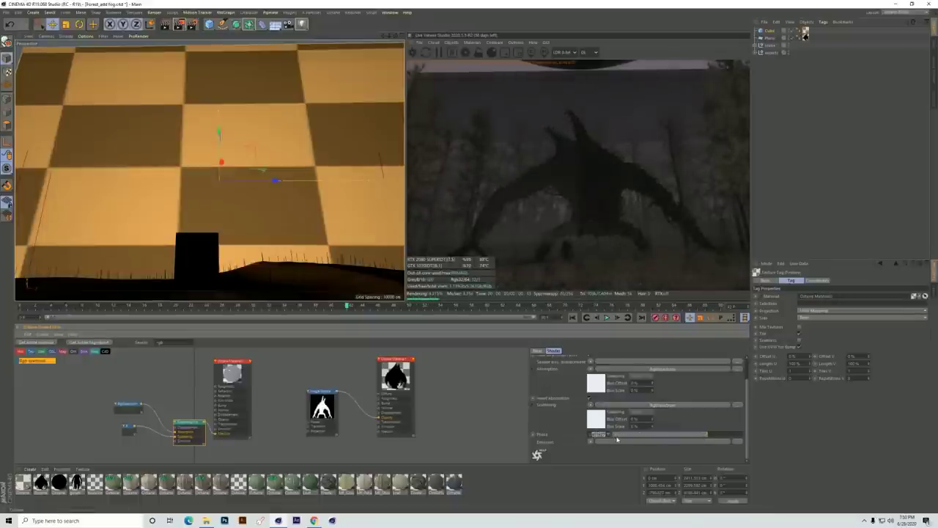
{"action": "type", "text": "0.88"}
{"action": "key", "text": "Return"}
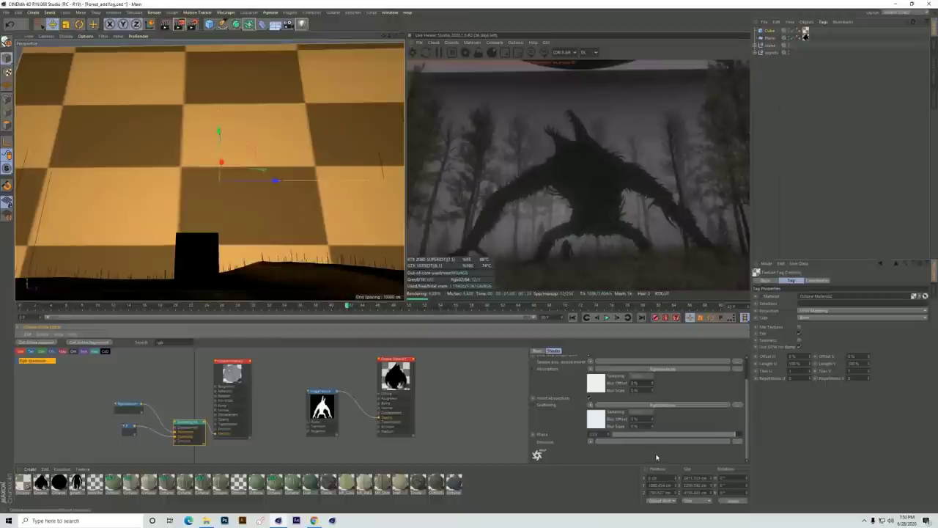
{"action": "left_click", "coordinate": [232, 363]}
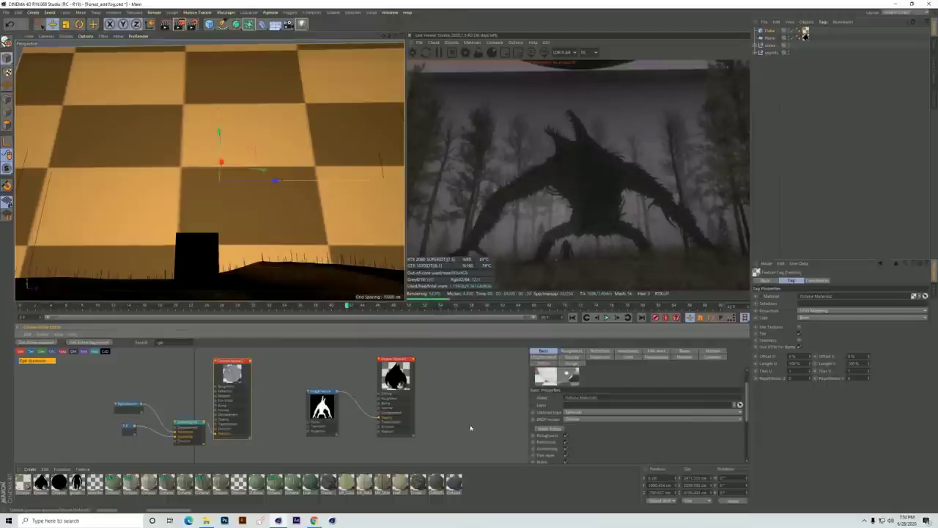
Step: Set the fog material's index to 1 in its Index channel
{"action": "scroll", "coordinate": [703, 418], "scroll_direction": "down", "scroll_amount": 5}
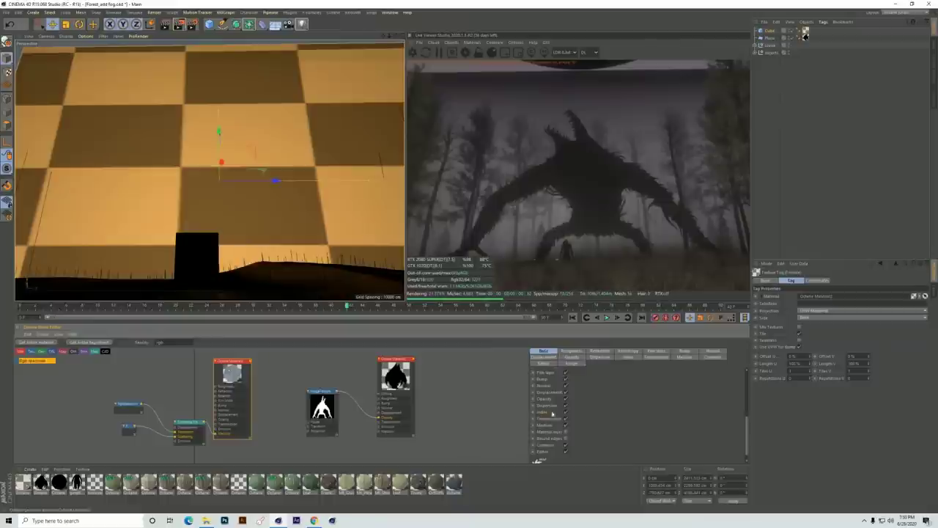
{"action": "left_click", "coordinate": [631, 357]}
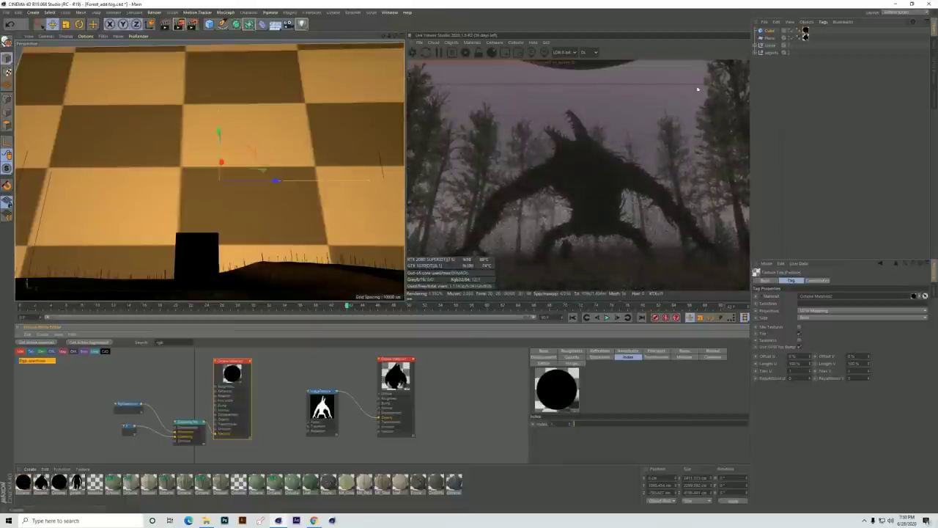
Step: Switch to the four-view layout and reposition the fog cube along X relative to the camera in the top view
{"action": "left_click", "coordinate": [402, 41]}
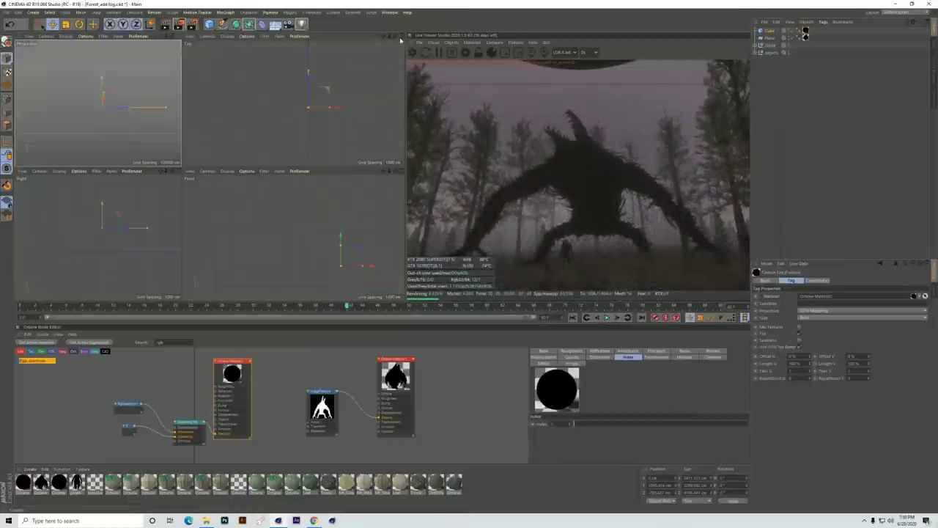
{"action": "left_click_drag", "start_coordinate": [347, 109], "coordinate": [340, 109]}
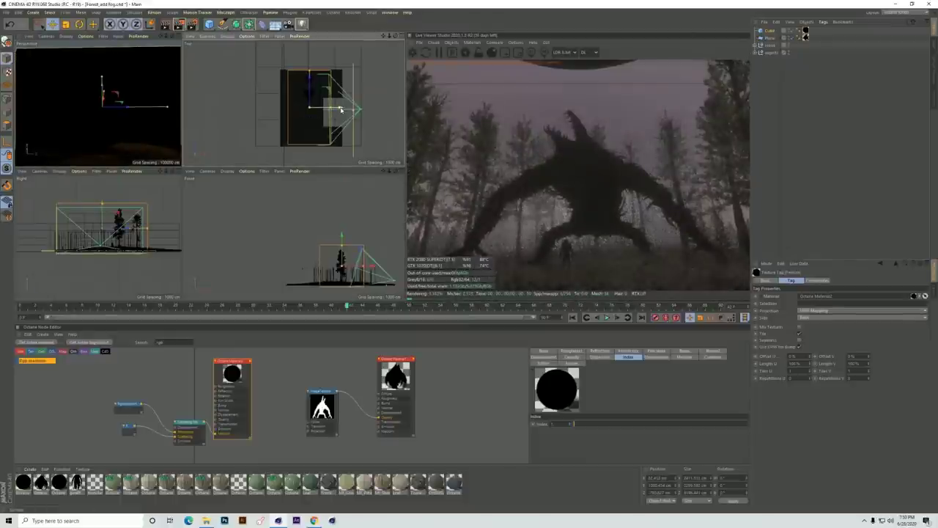
{"action": "left_click_drag", "start_coordinate": [340, 109], "coordinate": [342, 110]}
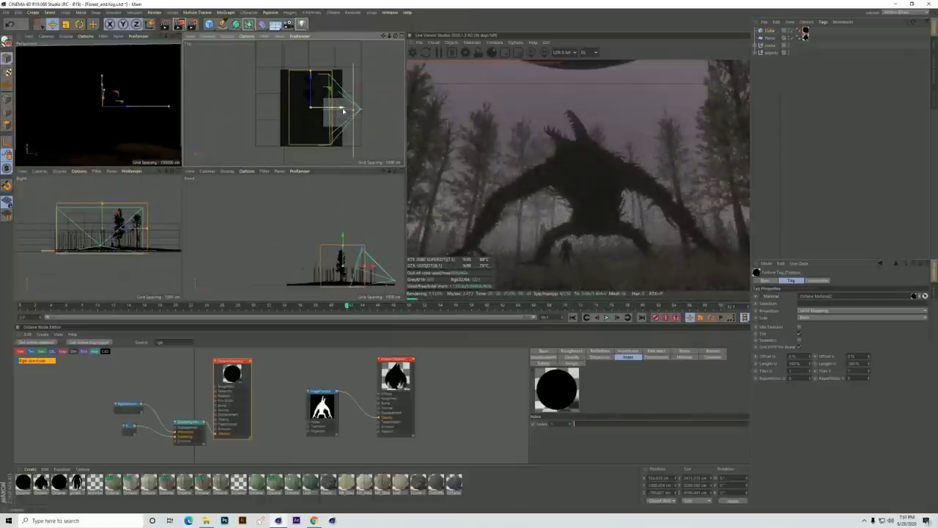
{"action": "left_click_drag", "start_coordinate": [342, 110], "coordinate": [347, 108]}
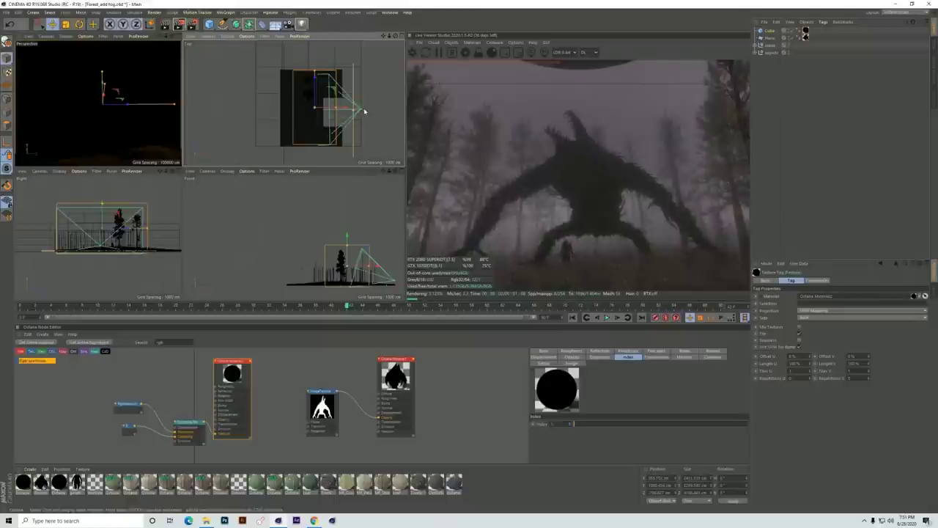
{"action": "left_click_drag", "start_coordinate": [351, 109], "coordinate": [347, 109]}
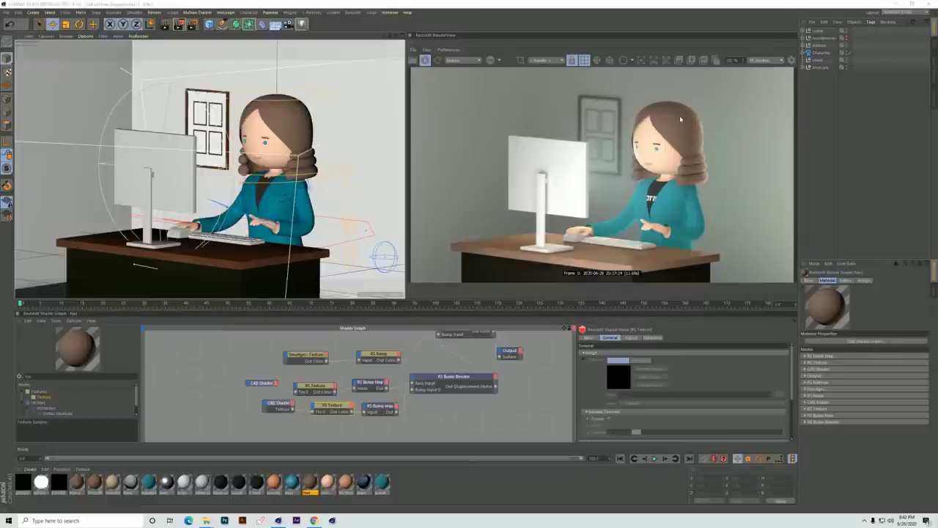
Step: In the self portrait_hair material.c4d project, create a Redshift Material and assign it to the untextured hair object under the head
{"action": "left_click", "coordinate": [389, 12]}
{"action": "left_click", "coordinate": [419, 193]}
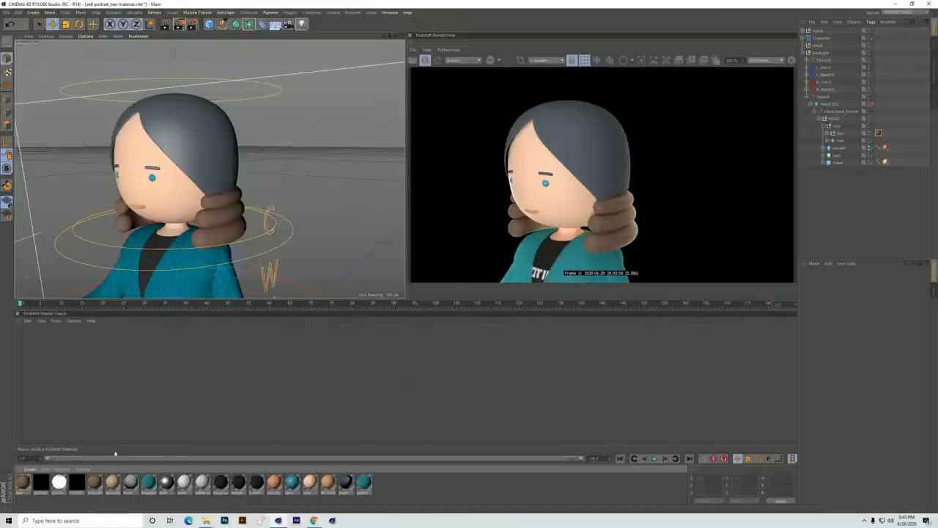
{"action": "left_click", "coordinate": [31, 470]}
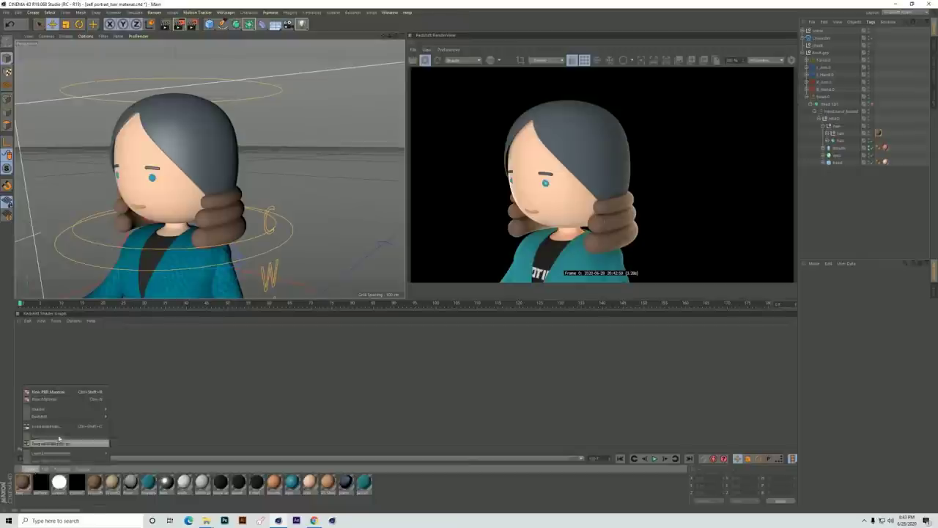
{"action": "mouse_move", "coordinate": [71, 413]}
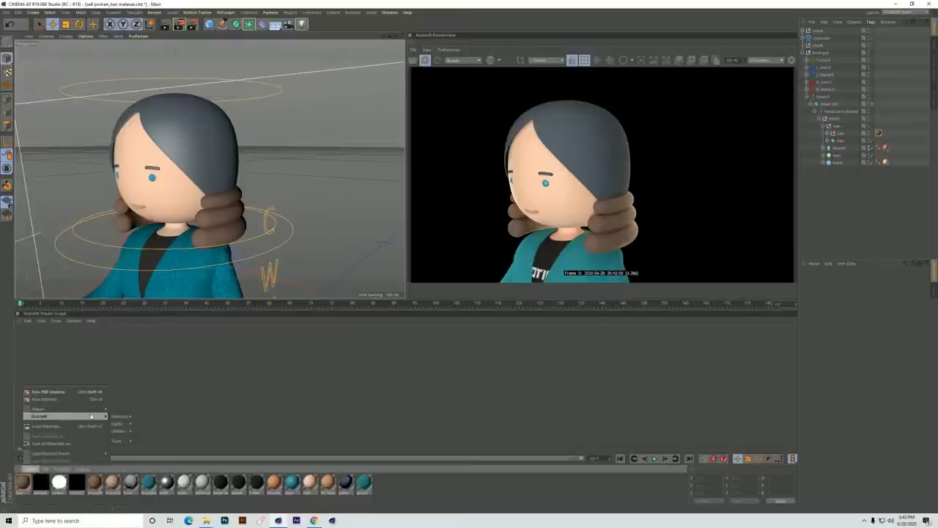
{"action": "mouse_move", "coordinate": [119, 415]}
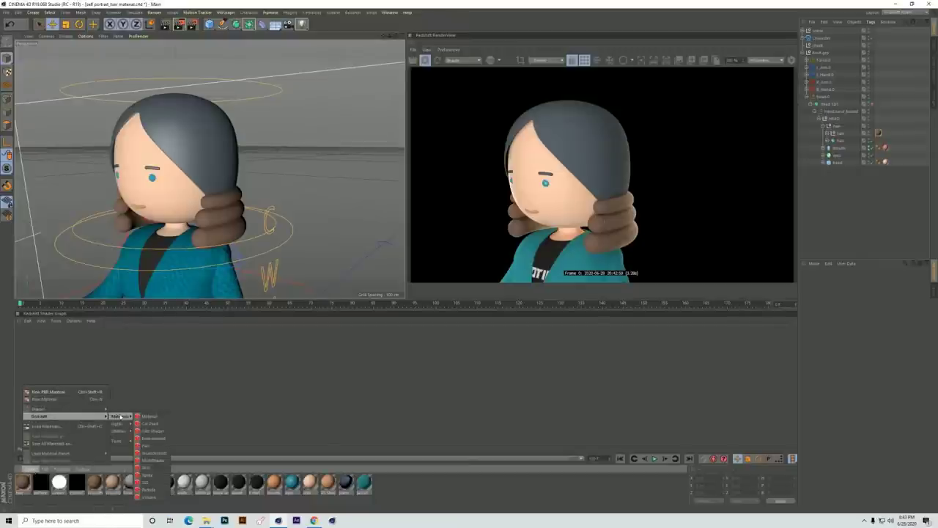
{"action": "left_click", "coordinate": [150, 417]}
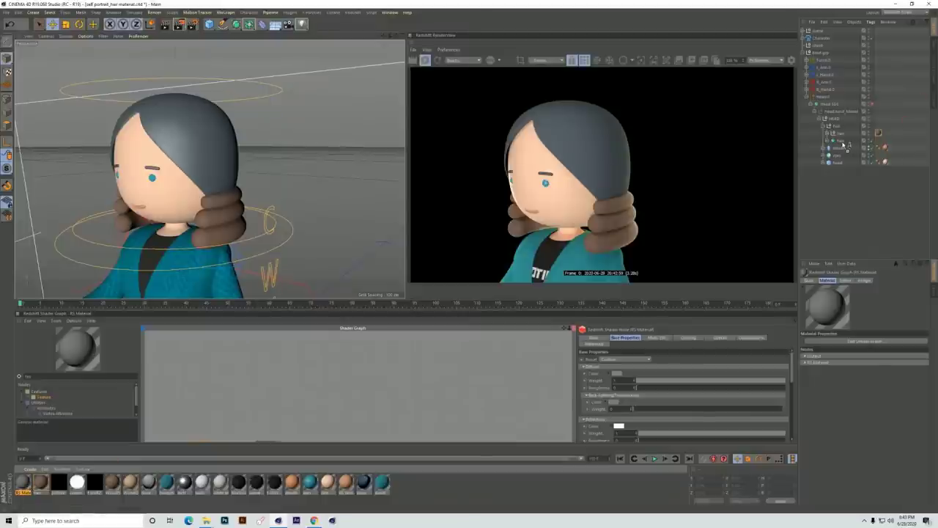
{"action": "left_click_drag", "start_coordinate": [844, 147], "coordinate": [843, 142]}
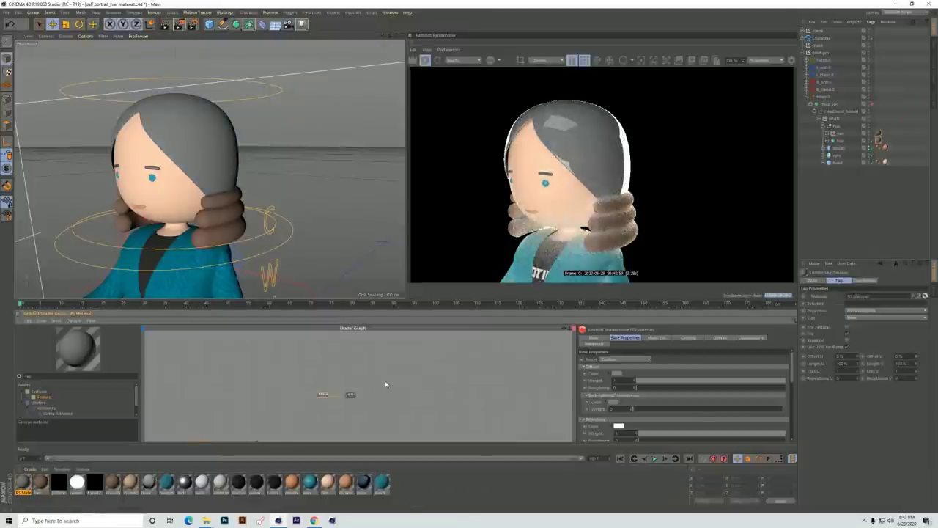
Step: Lower the new RS Material's reflection weight to a little under 0.2
{"action": "scroll", "coordinate": [300, 382], "scroll_direction": "up", "scroll_amount": 5}
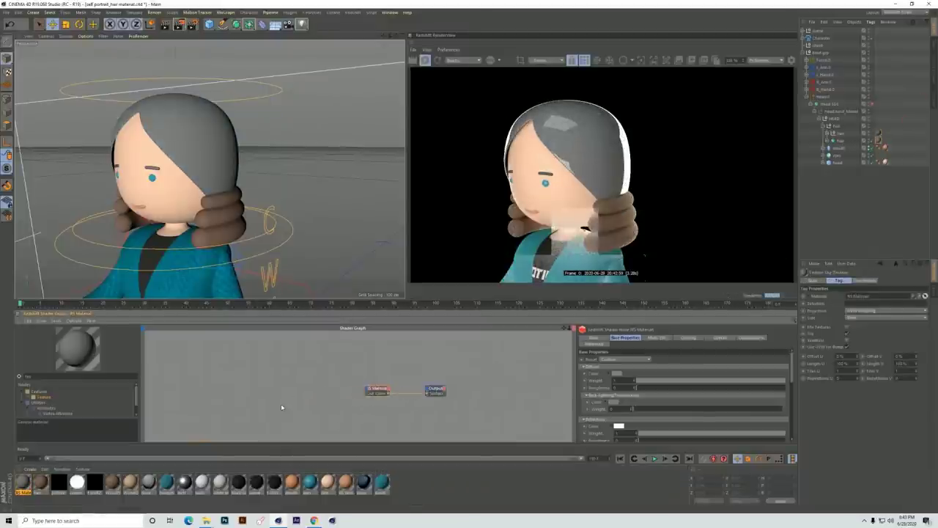
{"action": "scroll", "coordinate": [280, 407], "scroll_direction": "up", "scroll_amount": 3}
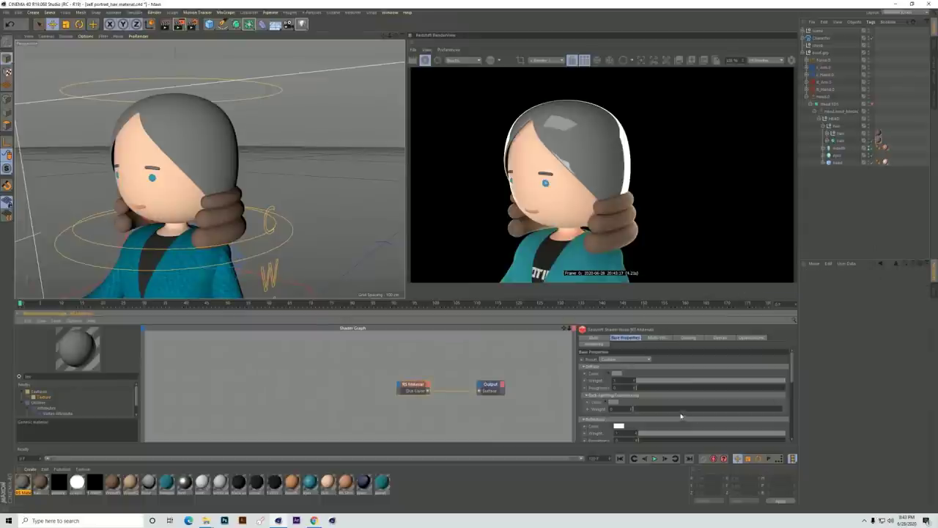
{"action": "left_click", "coordinate": [662, 436]}
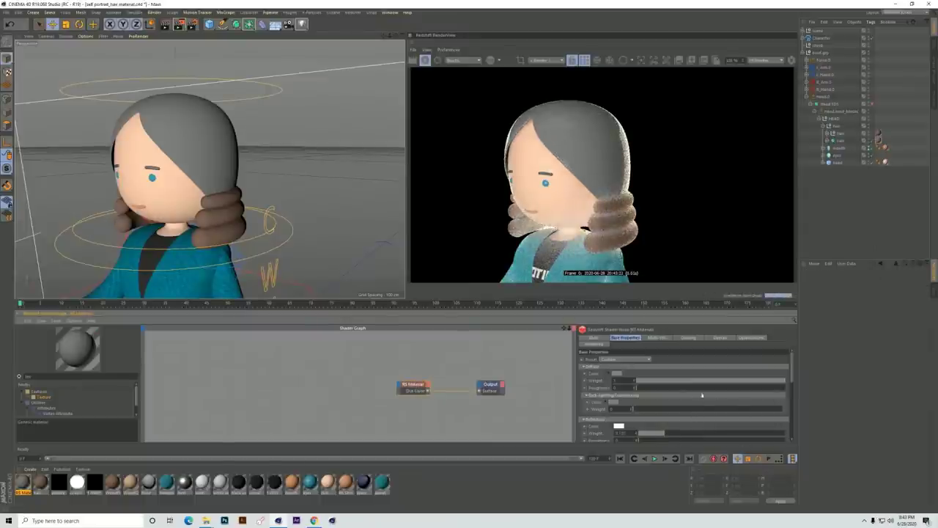
Step: Set the material's diffuse colour to the character's brown hair, sampled from the reference picture loaded into the Color Picker
{"action": "left_click", "coordinate": [618, 376]}
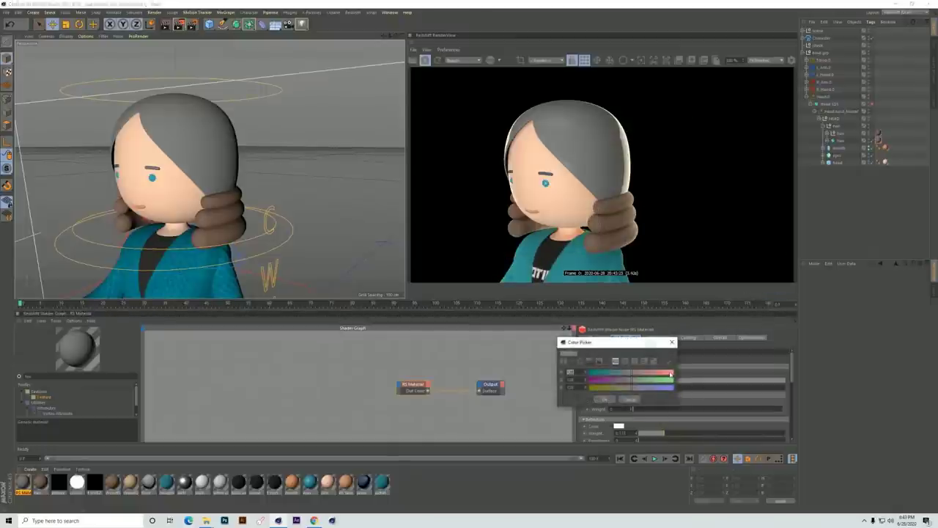
{"action": "left_click_drag", "start_coordinate": [638, 346], "coordinate": [478, 265]}
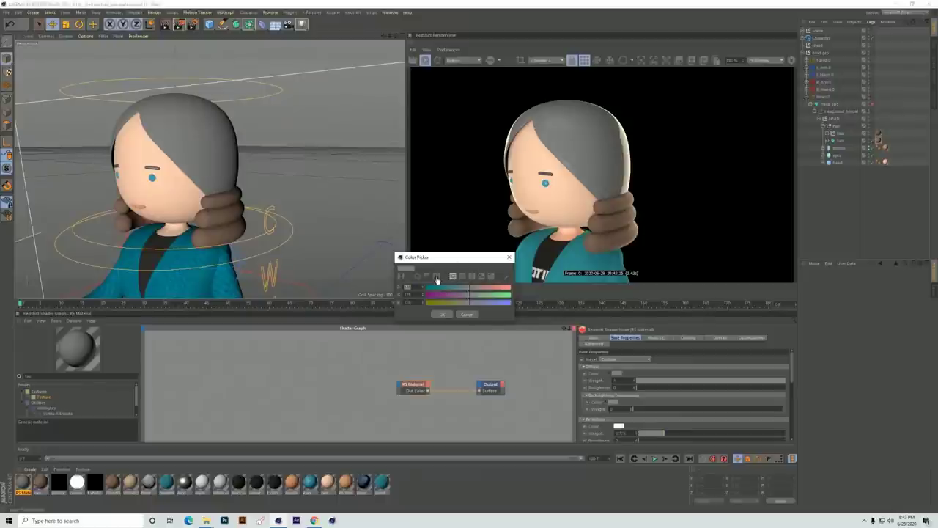
{"action": "left_click", "coordinate": [436, 278]}
{"action": "left_click", "coordinate": [508, 287]}
{"action": "left_click", "coordinate": [492, 323]}
{"action": "left_click", "coordinate": [771, 472]}
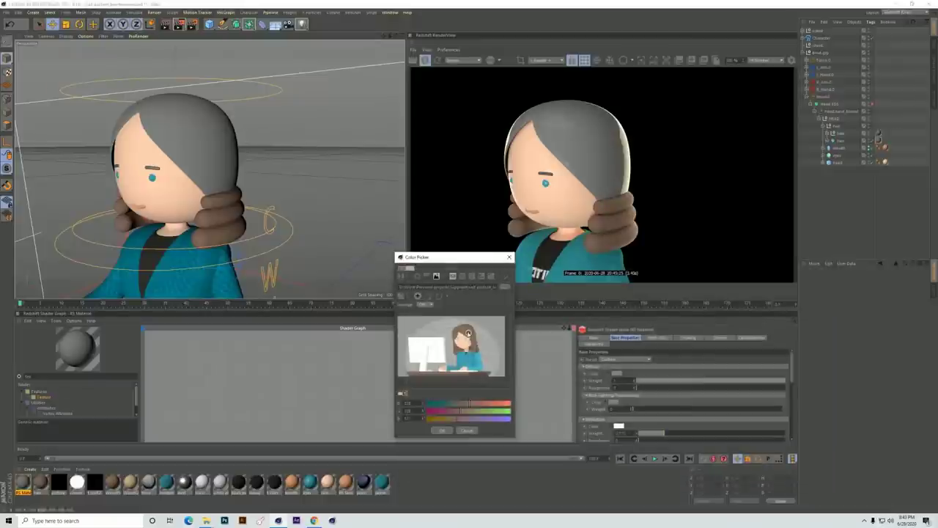
{"action": "left_click", "coordinate": [443, 431]}
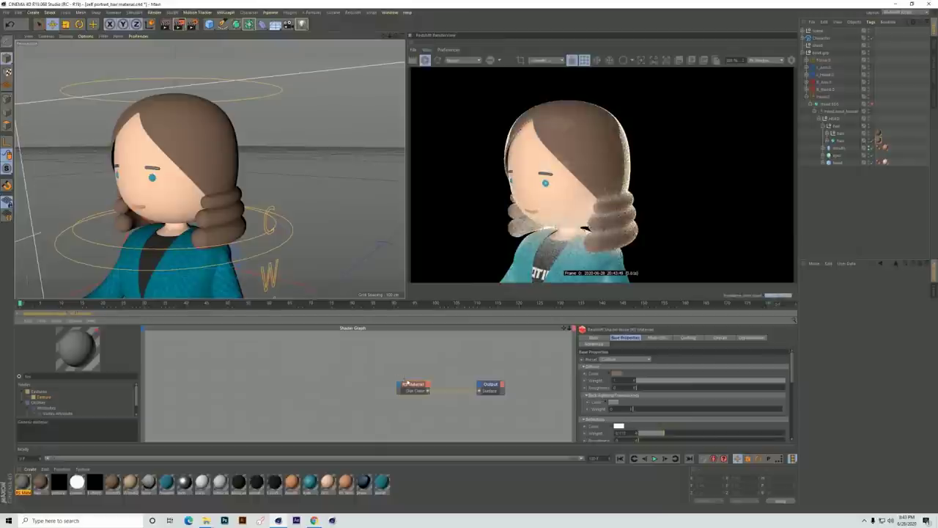
Step: Rearrange the material and output nodes, then add an RS Texture node that loads Smudges.png
{"action": "left_click_drag", "start_coordinate": [405, 382], "coordinate": [419, 366]}
{"action": "left_click_drag", "start_coordinate": [481, 384], "coordinate": [434, 357]}
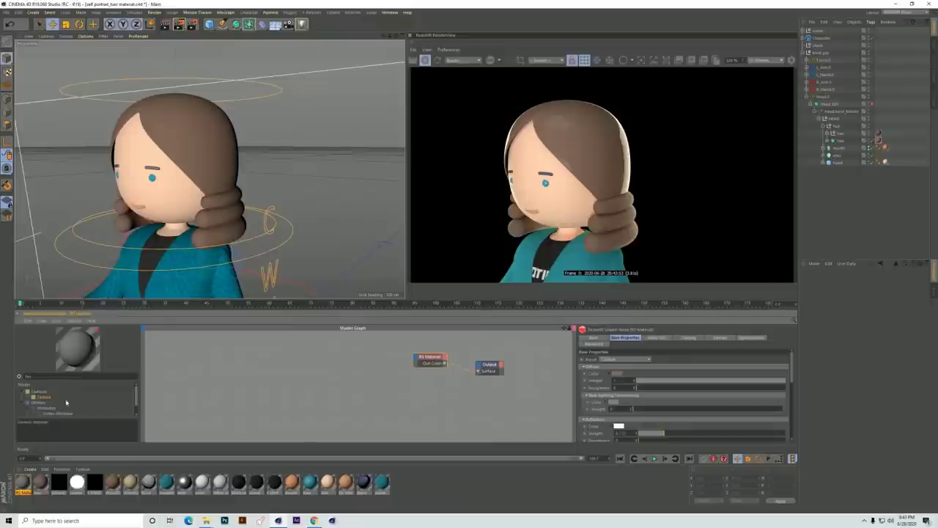
{"action": "left_click_drag", "start_coordinate": [331, 380], "coordinate": [348, 367]}
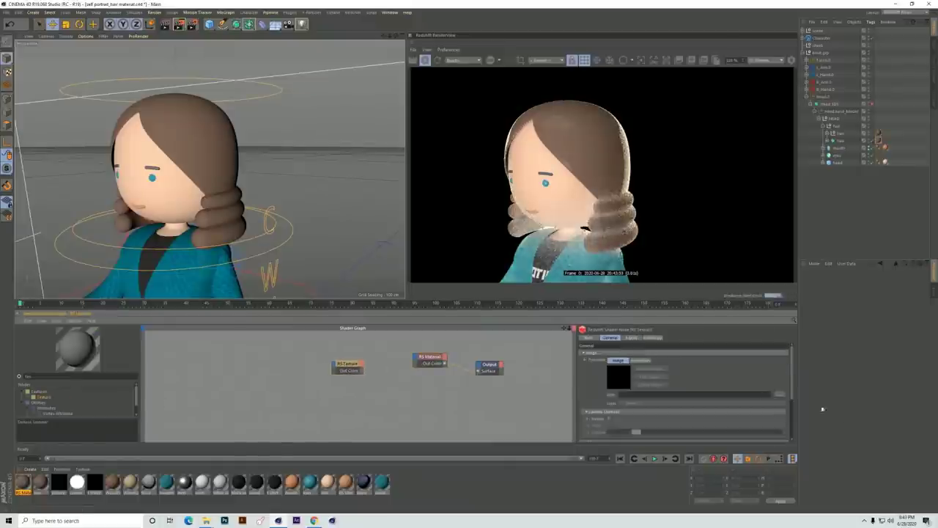
{"action": "left_click", "coordinate": [780, 395]}
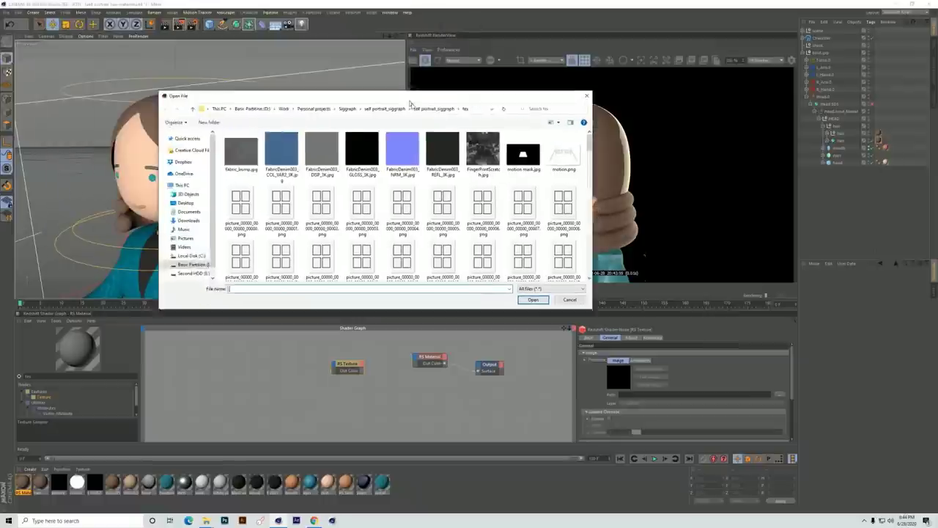
{"action": "scroll", "coordinate": [393, 260], "scroll_direction": "down", "scroll_amount": 10}
{"action": "scroll", "coordinate": [393, 261], "scroll_direction": "down", "scroll_amount": 8}
{"action": "left_click", "coordinate": [288, 155]}
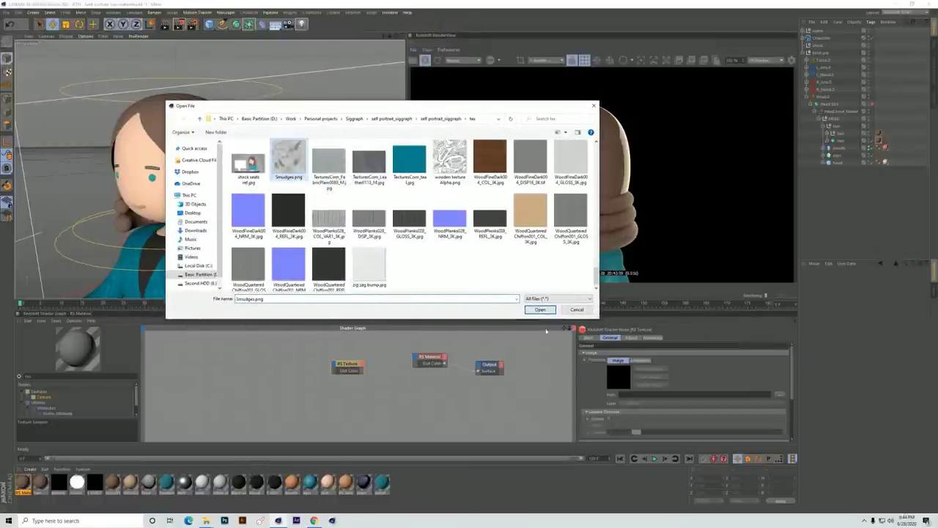
{"action": "left_click", "coordinate": [539, 310]}
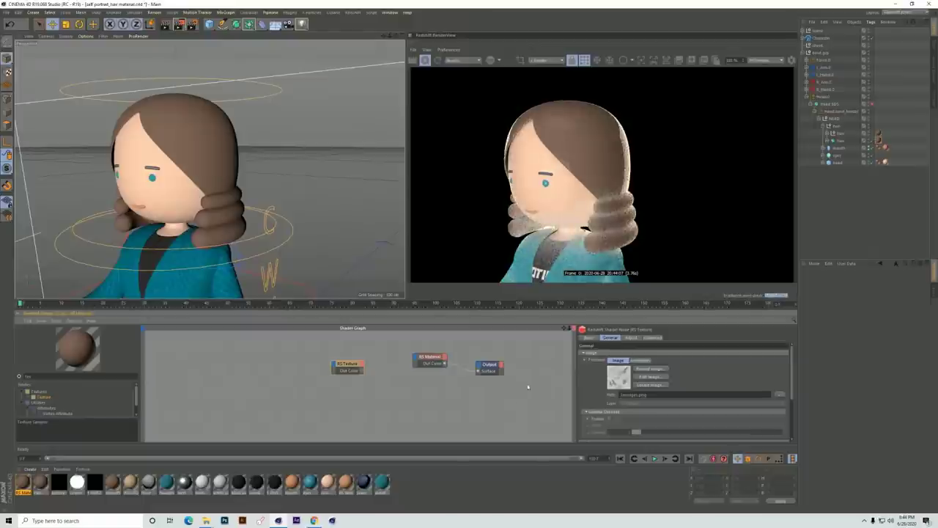
Step: Add an RS Ramp node between the texture and the material, and connect the smudge texture's colour to its input
{"action": "left_click_drag", "start_coordinate": [35, 376], "coordinate": [7, 388]}
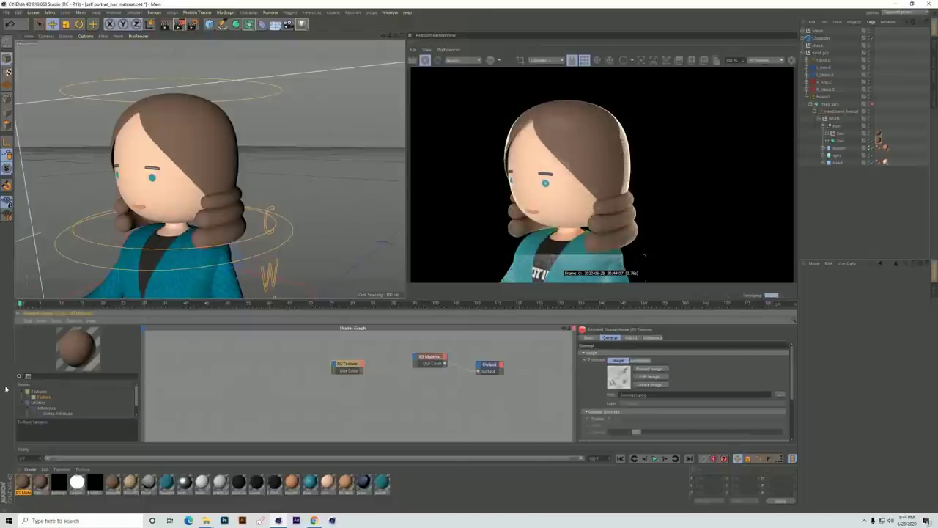
{"action": "key", "text": "BackSpace"}
{"action": "type", "text": "ramp"}
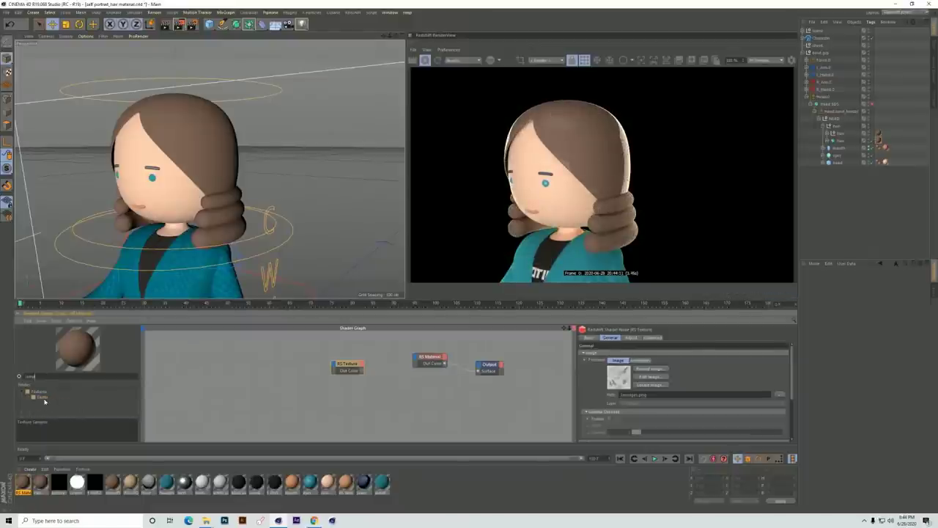
{"action": "left_click_drag", "start_coordinate": [381, 372], "coordinate": [375, 368]}
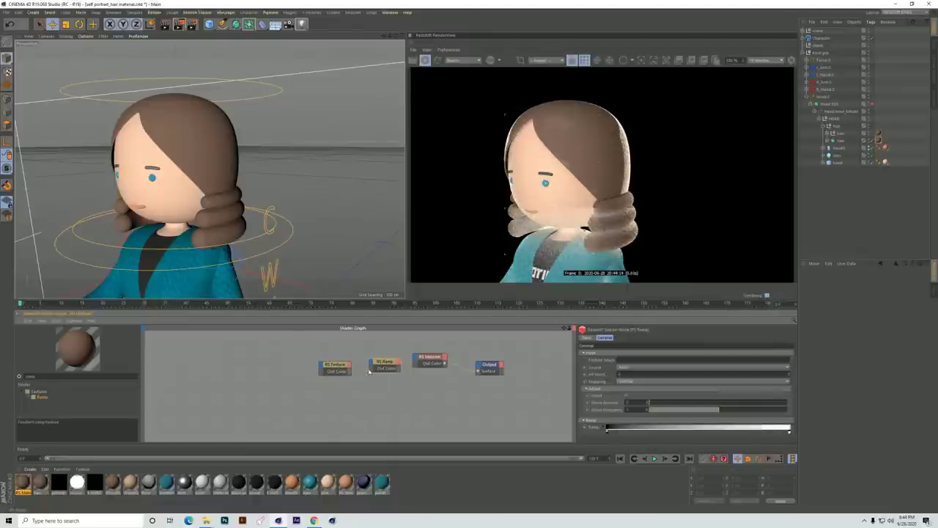
{"action": "left_click", "coordinate": [343, 366]}
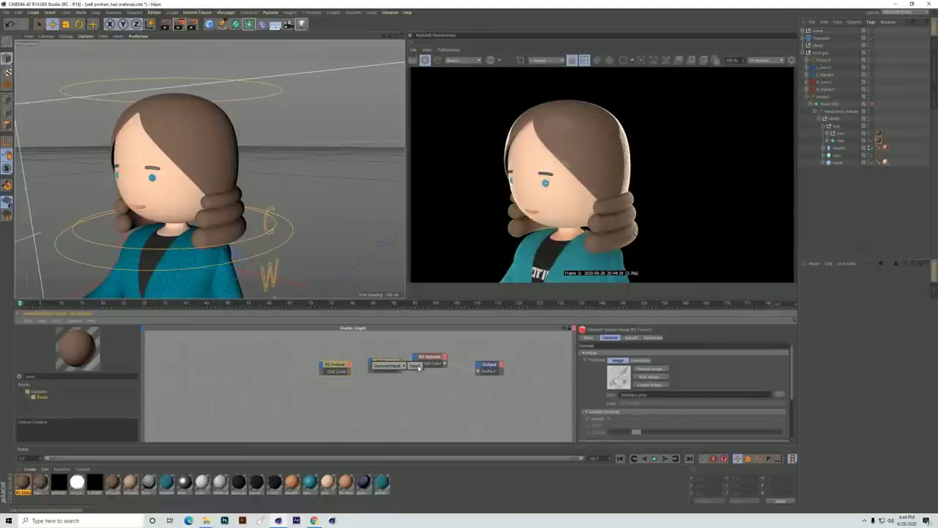
{"action": "left_click_drag", "start_coordinate": [372, 363], "coordinate": [384, 352]}
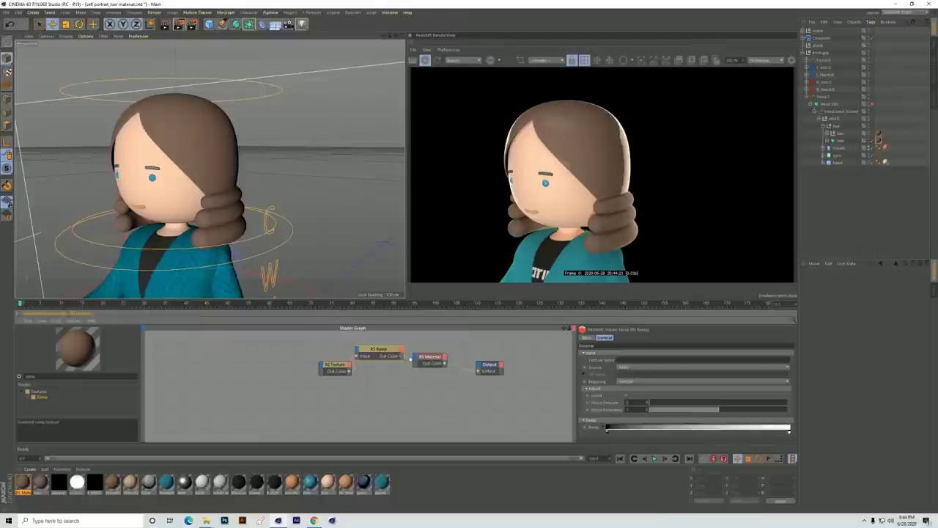
Step: Connect the ramp's output to the RS Material's reflection roughness and spread out the texture, ramp and material nodes
{"action": "left_click", "coordinate": [416, 358]}
{"action": "mouse_move", "coordinate": [470, 376]}
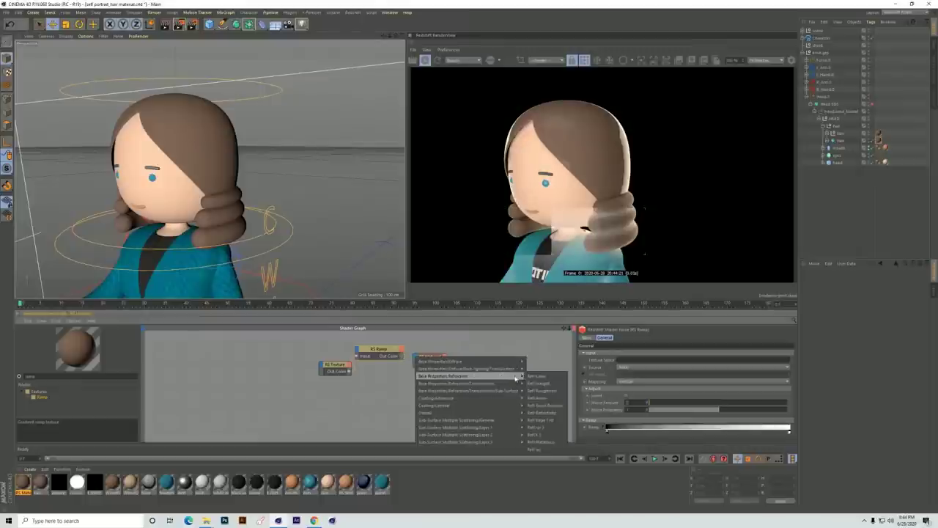
{"action": "left_click", "coordinate": [550, 391]}
{"action": "left_click_drag", "start_coordinate": [440, 357], "coordinate": [439, 340]}
{"action": "left_click_drag", "start_coordinate": [335, 365], "coordinate": [317, 357]}
{"action": "left_click_drag", "start_coordinate": [388, 352], "coordinate": [382, 360]}
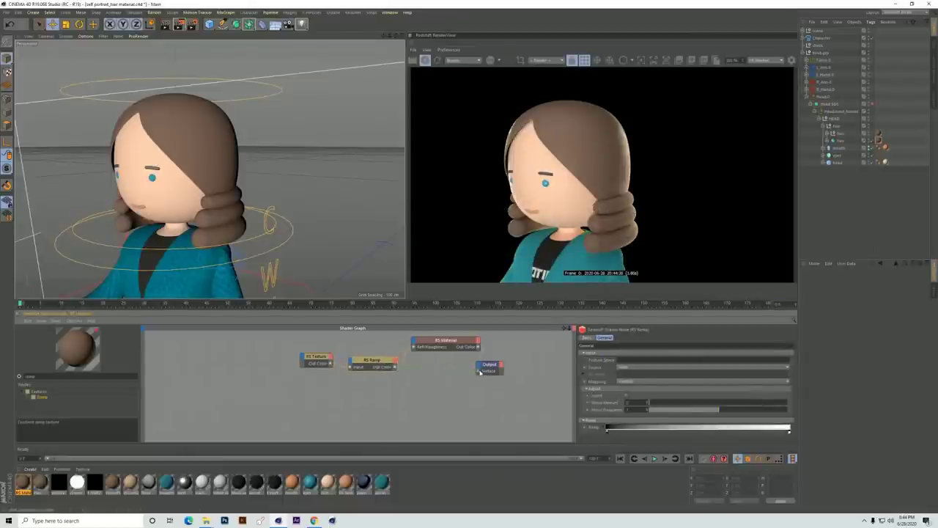
Step: Connect the ramp directly to the Output node's Surface for preview and set the ramp's source to Alt
{"action": "left_click_drag", "start_coordinate": [480, 374], "coordinate": [480, 372]}
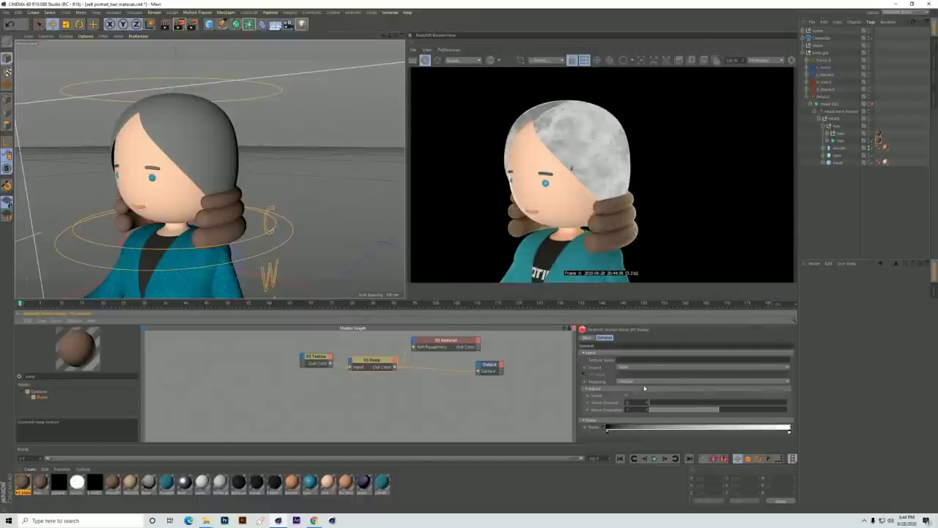
{"action": "left_click", "coordinate": [628, 368]}
{"action": "left_click", "coordinate": [628, 382]}
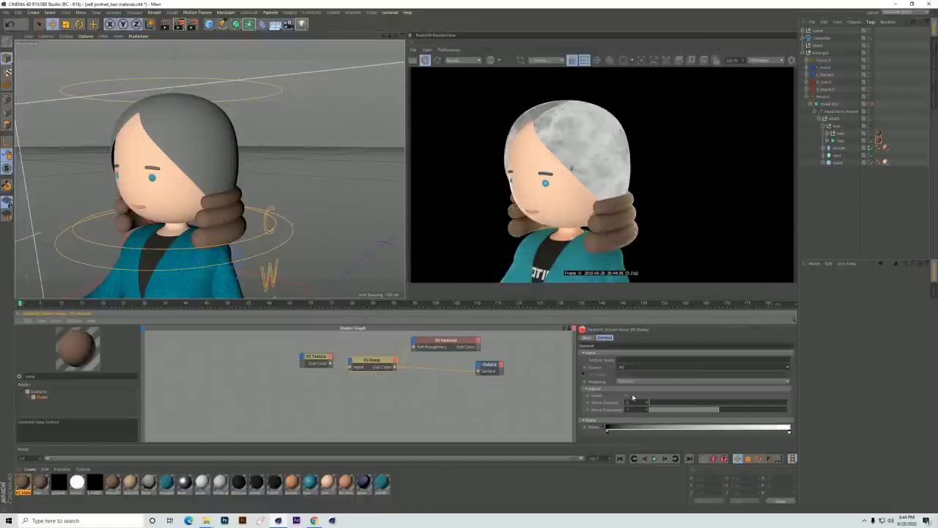
Step: Change the ramp's black knot to light grey with RGB values of 230
{"action": "double_click", "coordinate": [607, 433]}
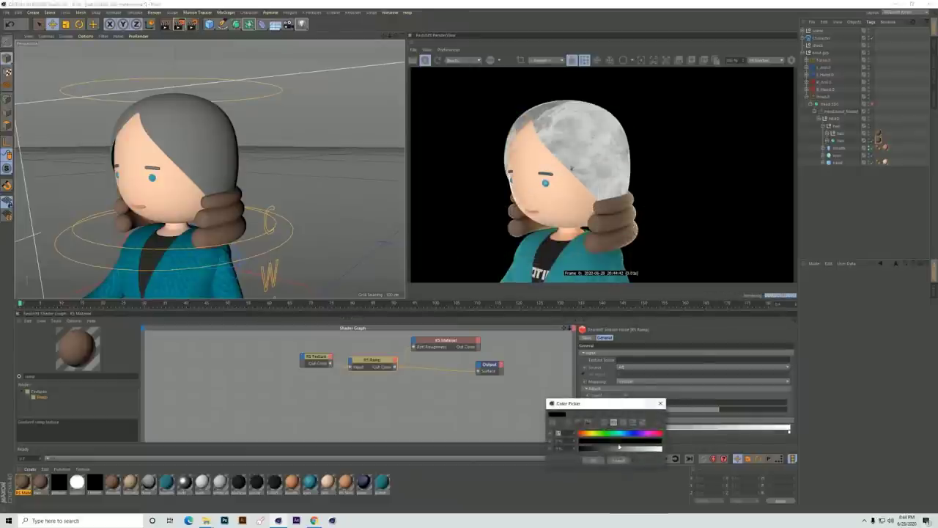
{"action": "left_click", "coordinate": [606, 423]}
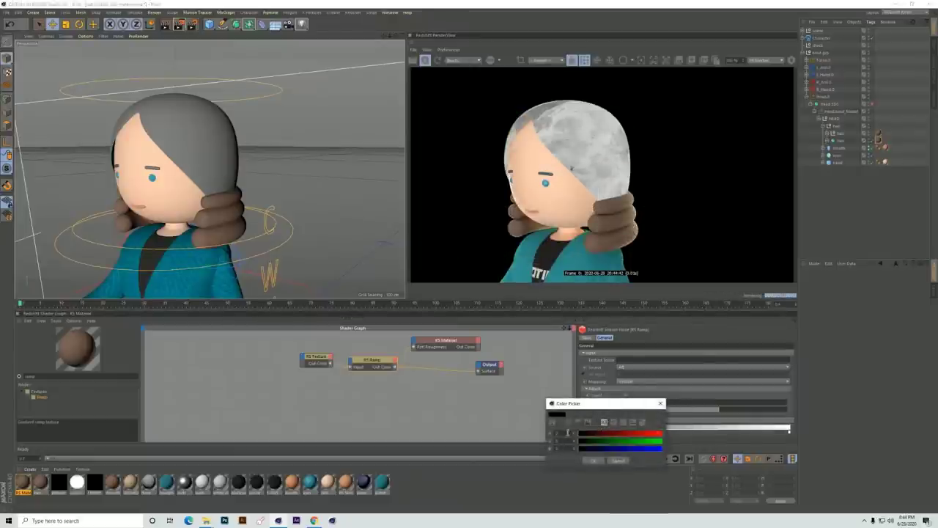
{"action": "key", "text": "Tab"}
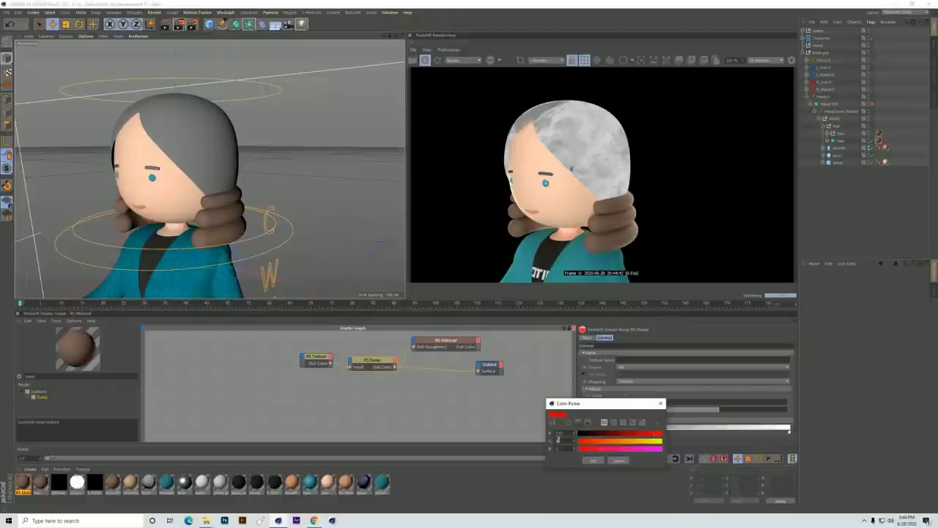
{"action": "type", "text": "230"}
{"action": "key", "text": "Tab"}
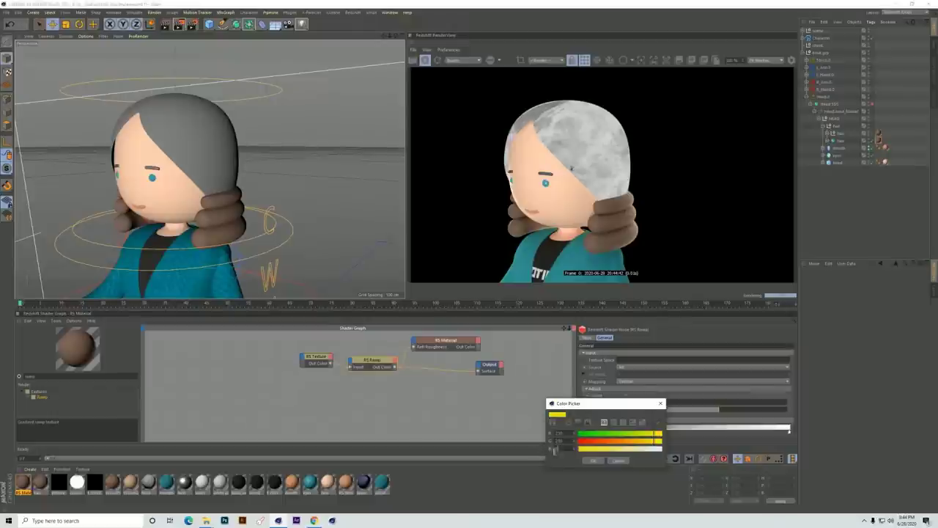
{"action": "left_click", "coordinate": [594, 461]}
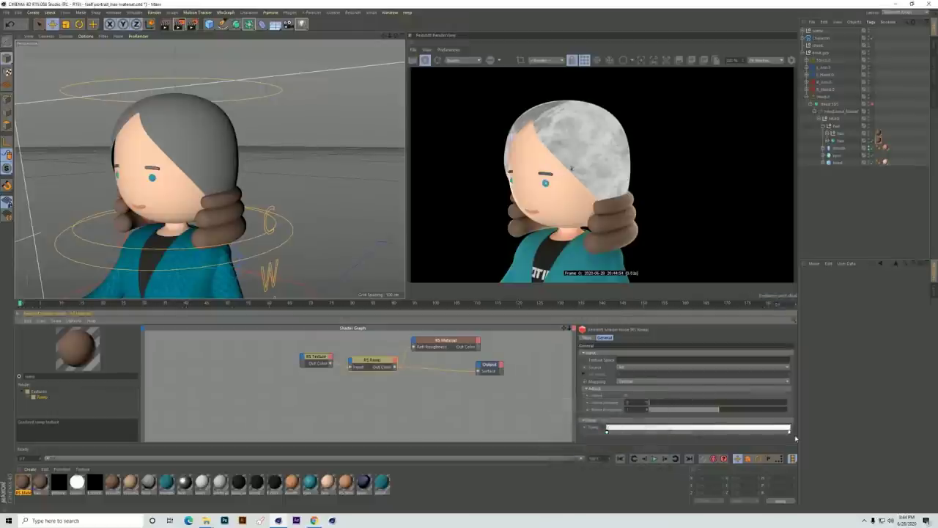
Step: Change the ramp's white knot to a mid grey with RGB values of 182
{"action": "double_click", "coordinate": [607, 429]}
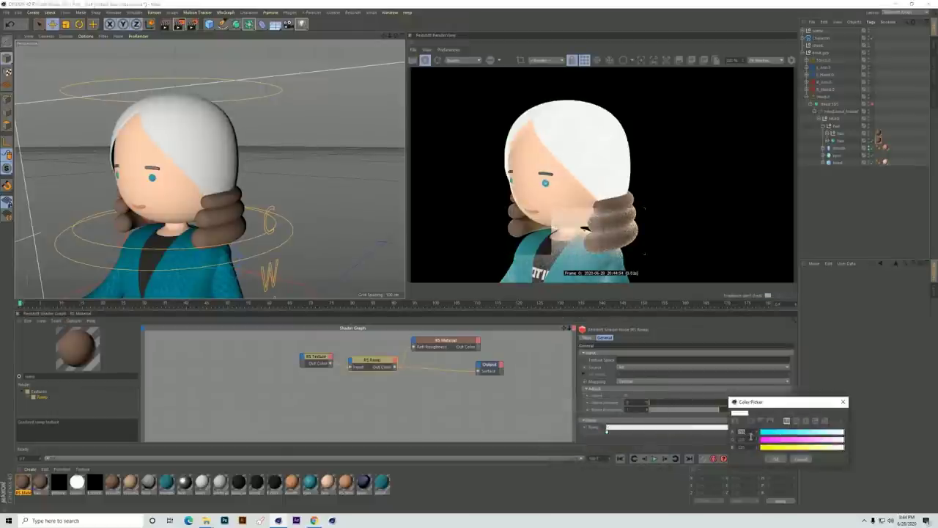
{"action": "key", "text": "Tab"}
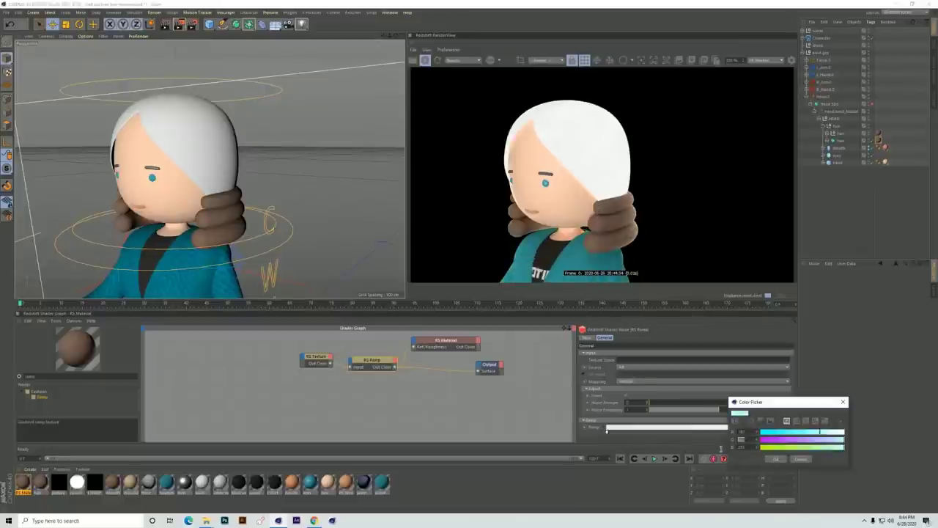
{"action": "type", "text": "182"}
{"action": "key", "text": "Tab"}
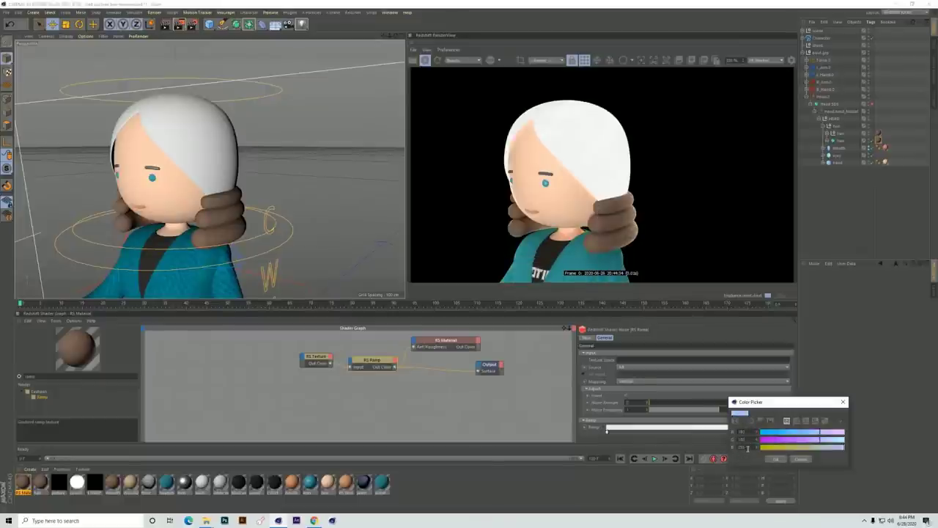
{"action": "left_click", "coordinate": [775, 458]}
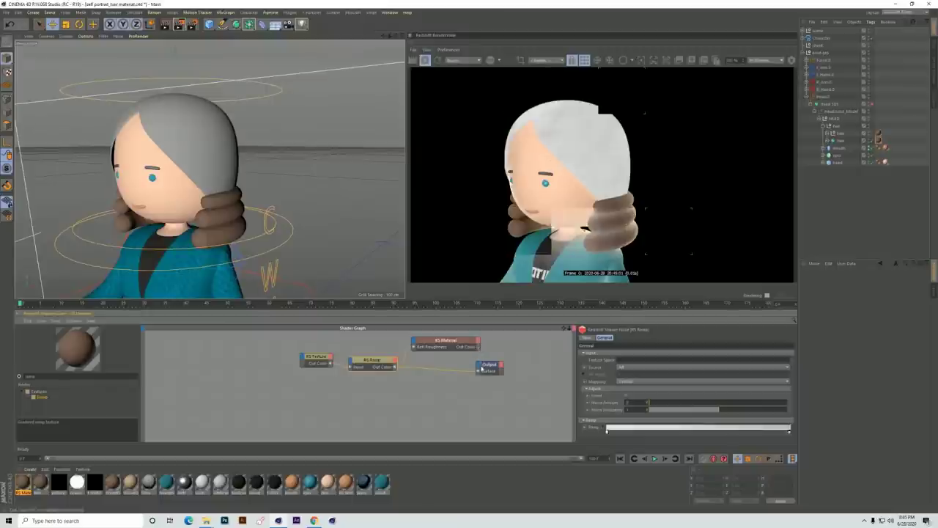
Step: Reconnect the RS Material's colour to the Output node's Surface and tidy the texture, ramp, material and output nodes
{"action": "left_click_drag", "start_coordinate": [478, 371], "coordinate": [518, 355]}
{"action": "left_click_drag", "start_coordinate": [374, 357], "coordinate": [373, 343]}
{"action": "left_click_drag", "start_coordinate": [316, 359], "coordinate": [297, 357]}
{"action": "left_click_drag", "start_coordinate": [451, 346], "coordinate": [456, 352]}
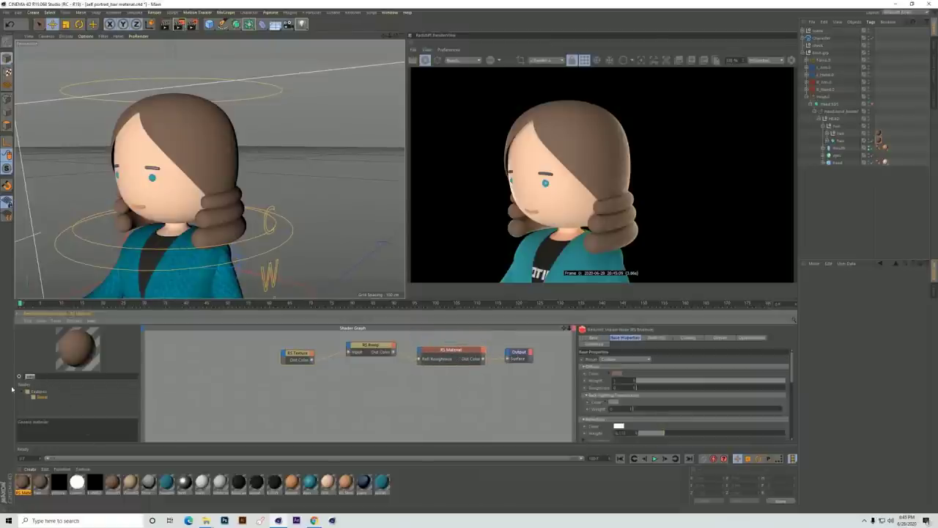
Step: Add an RS Bump Blender node below the ramp and connect its displacement vector to the RS Material's bump input
{"action": "type", "text": "bump"}
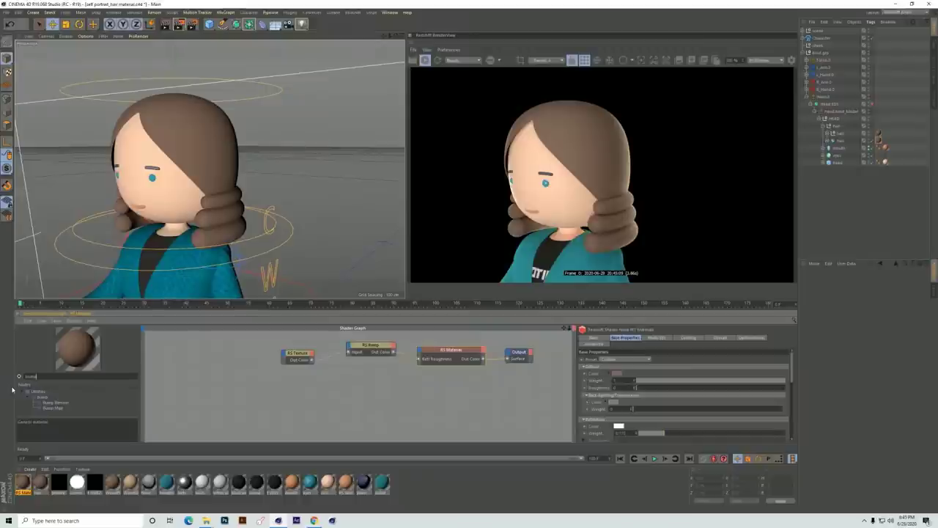
{"action": "left_click_drag", "start_coordinate": [349, 396], "coordinate": [369, 382]}
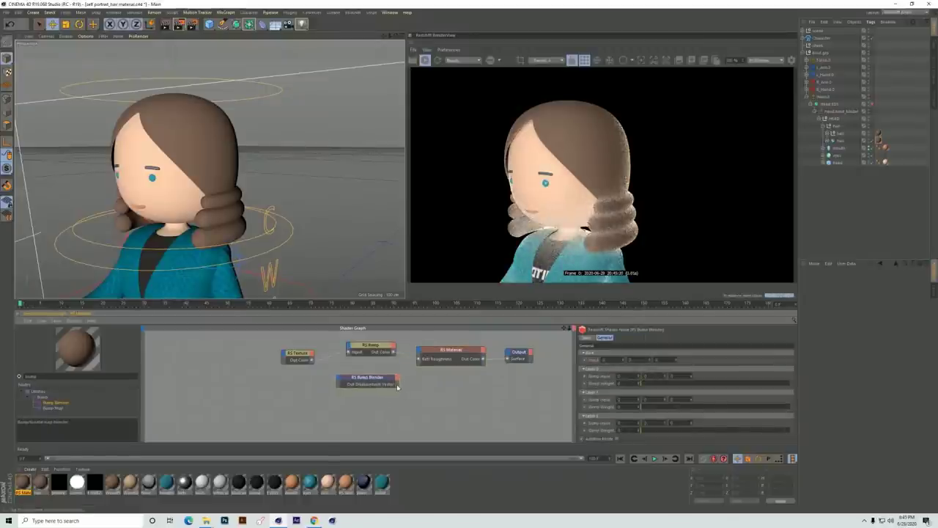
{"action": "left_click", "coordinate": [420, 352]}
{"action": "mouse_move", "coordinate": [476, 405]}
{"action": "left_click", "coordinate": [553, 420]}
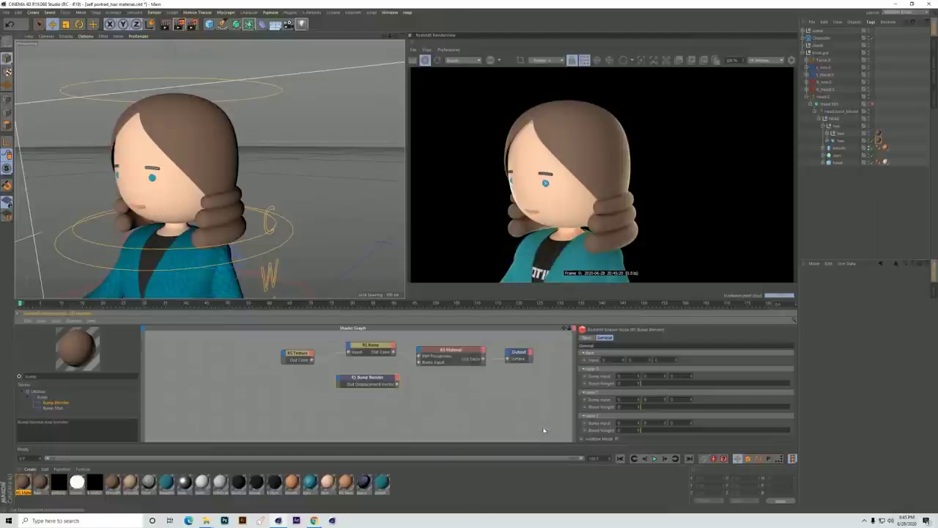
{"action": "left_click_drag", "start_coordinate": [386, 384], "coordinate": [399, 391]}
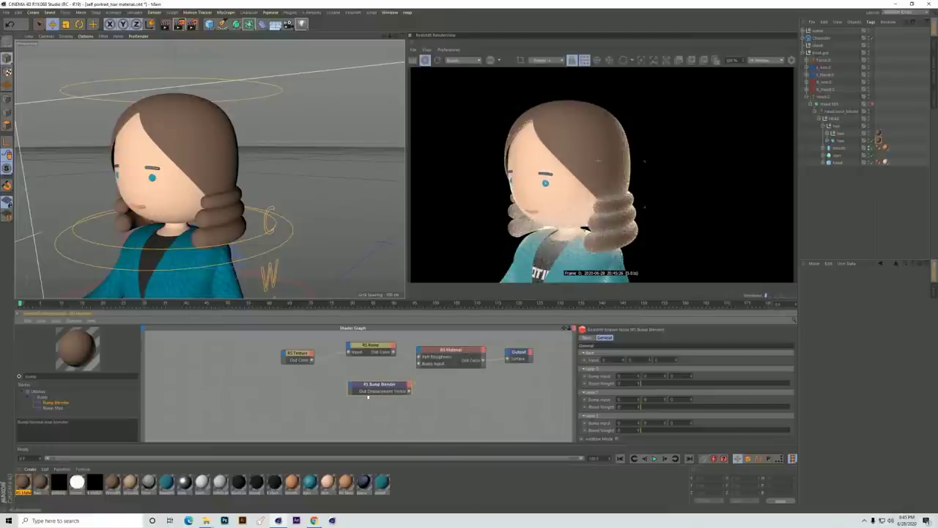
Step: Add an RS Bump Map node beside the bump blender and connect it to the blender's Base Input
{"action": "left_click_drag", "start_coordinate": [63, 410], "coordinate": [313, 391]}
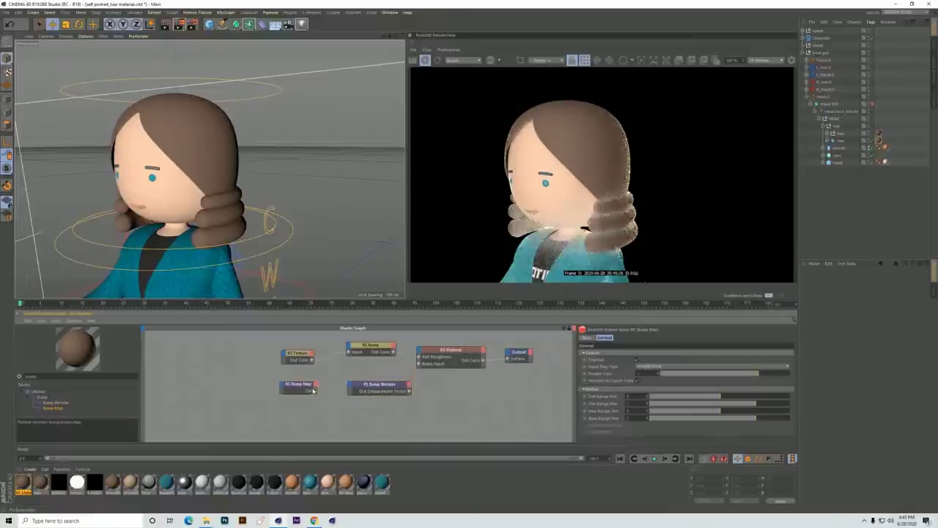
{"action": "left_click", "coordinate": [350, 385]}
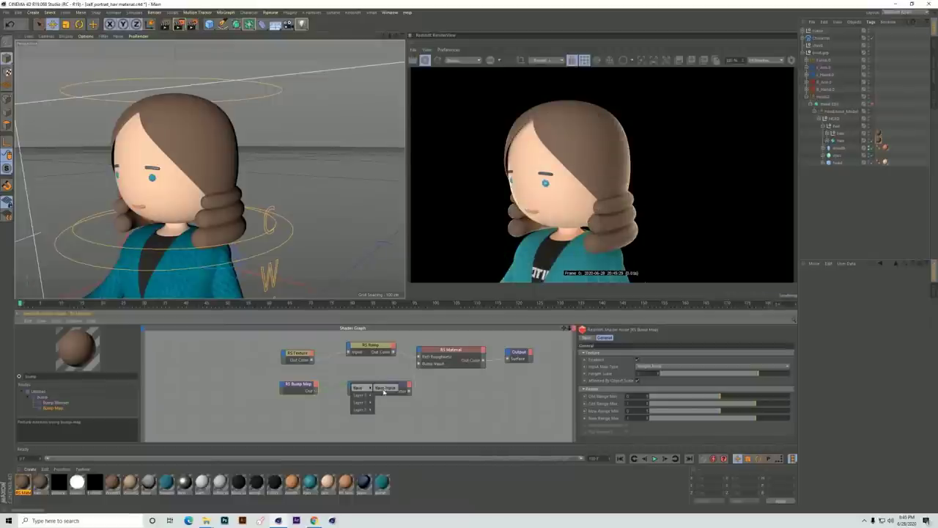
{"action": "left_click", "coordinate": [381, 392]}
{"action": "left_click_drag", "start_coordinate": [308, 386], "coordinate": [323, 387]}
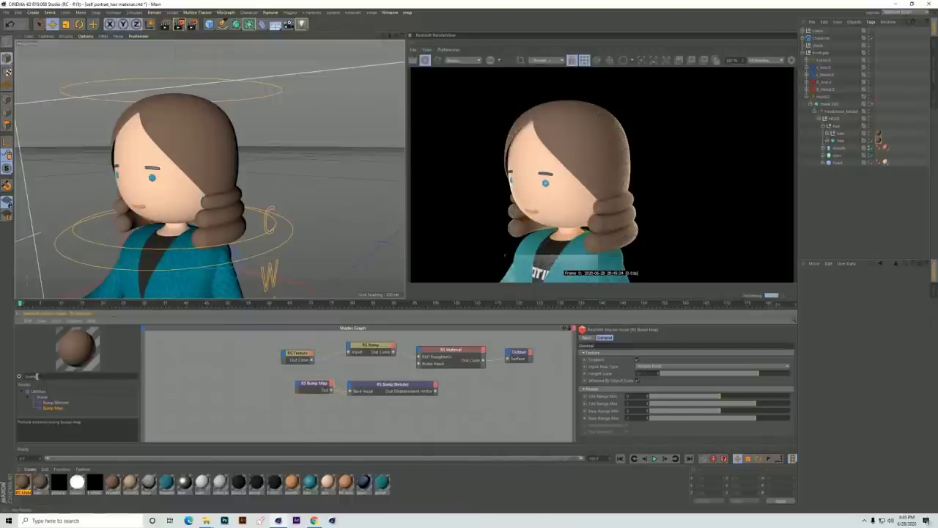
Step: Add a C4D Shader node and a second RS Texture node in front of the RS Bump Map
{"action": "type", "text": "di"}
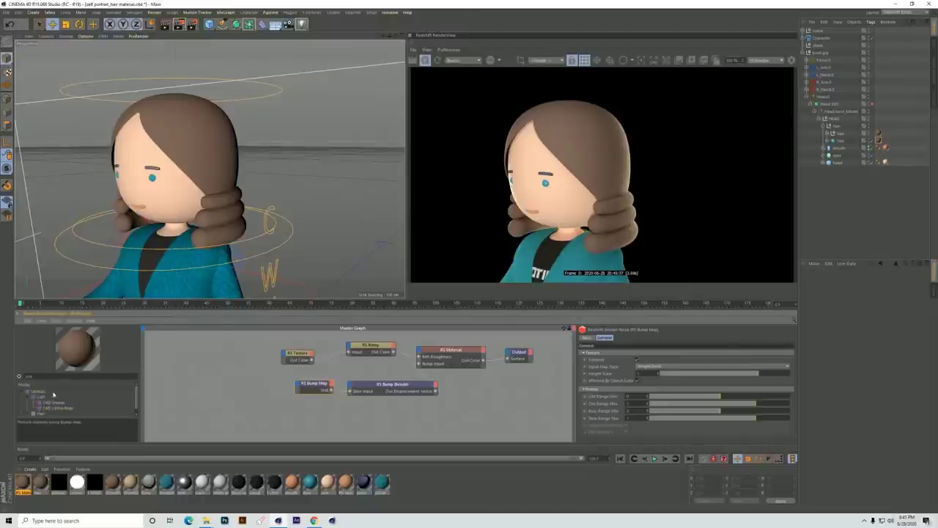
{"action": "scroll", "coordinate": [73, 409], "scroll_direction": "down", "scroll_amount": 1}
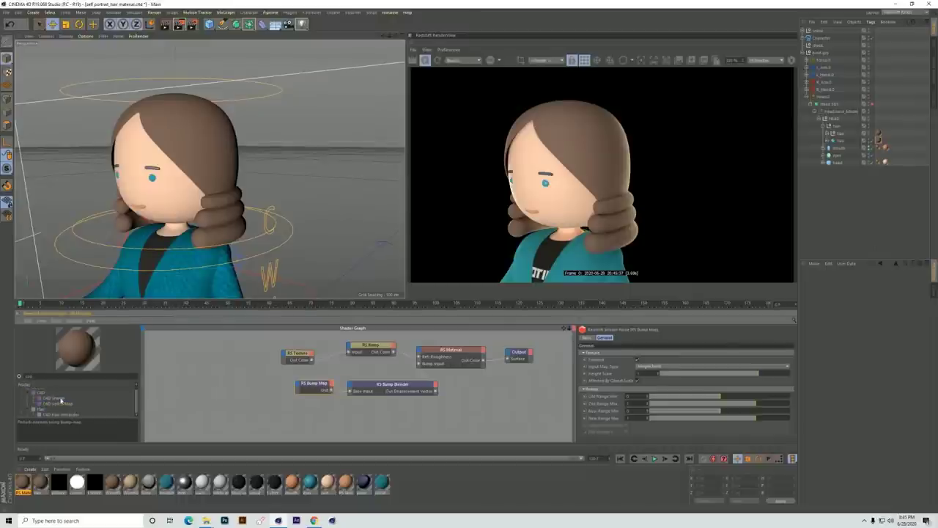
{"action": "left_click_drag", "start_coordinate": [238, 395], "coordinate": [244, 385]}
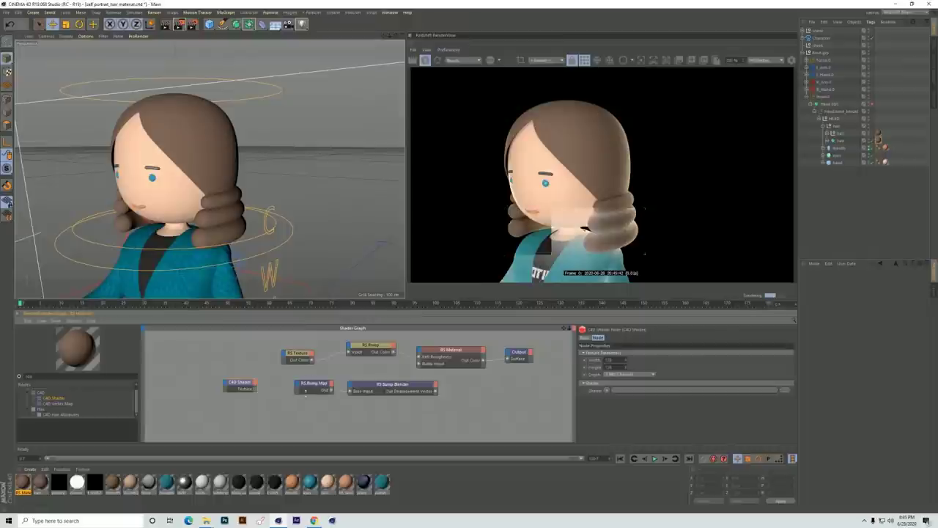
{"action": "type", "text": "tex"}
{"action": "left_click_drag", "start_coordinate": [247, 419], "coordinate": [267, 385]}
{"action": "left_click", "coordinate": [244, 382]}
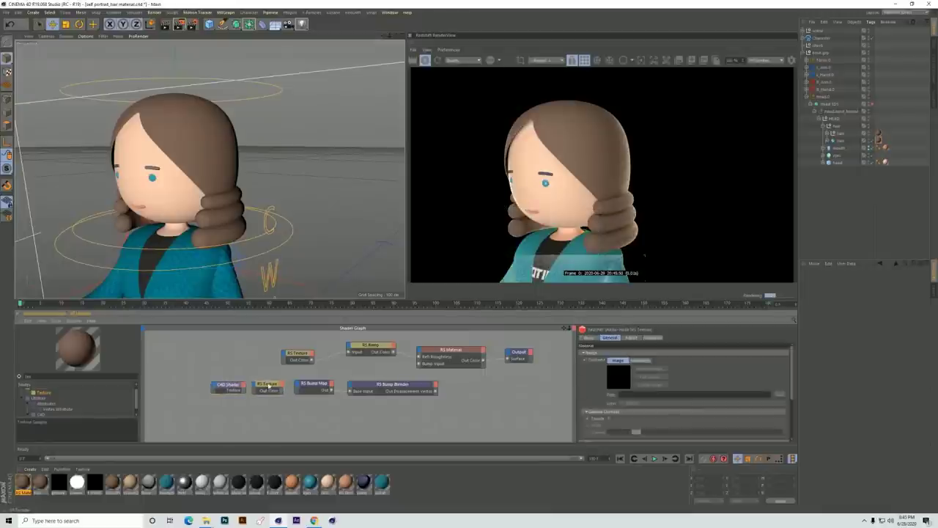
Step: Connect the new RS Texture's colour to the bump map's input and the C4D Shader's texture to the RS Texture's Tex0 input
{"action": "left_click", "coordinate": [297, 385]}
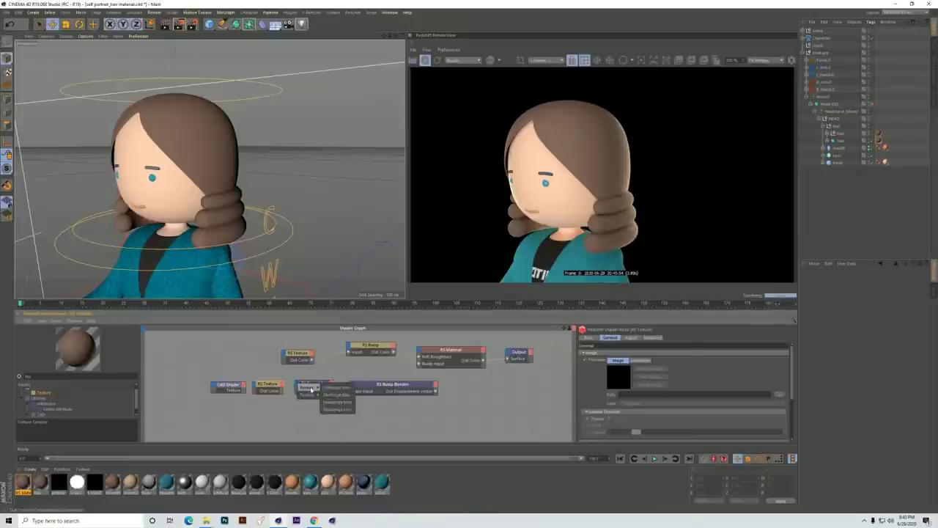
{"action": "left_click", "coordinate": [330, 396]}
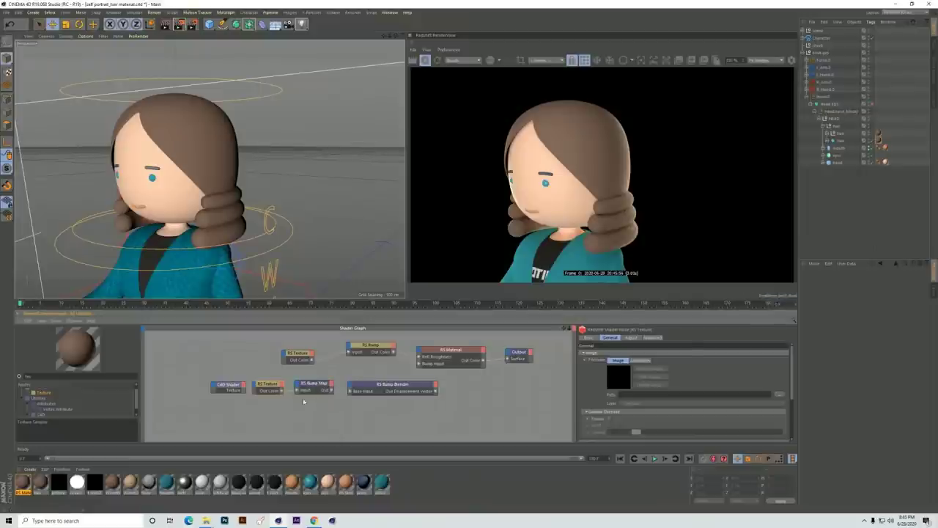
{"action": "left_click_drag", "start_coordinate": [239, 392], "coordinate": [228, 389]}
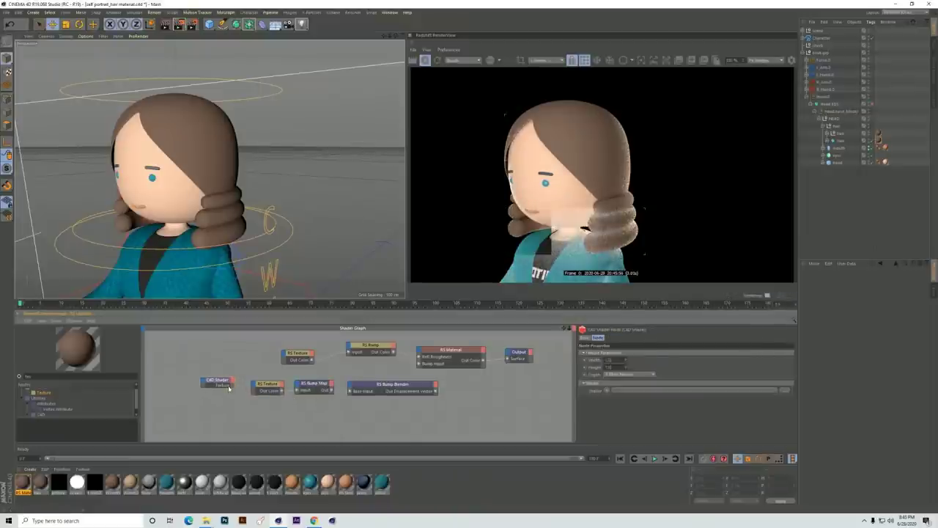
{"action": "left_click", "coordinate": [252, 389]}
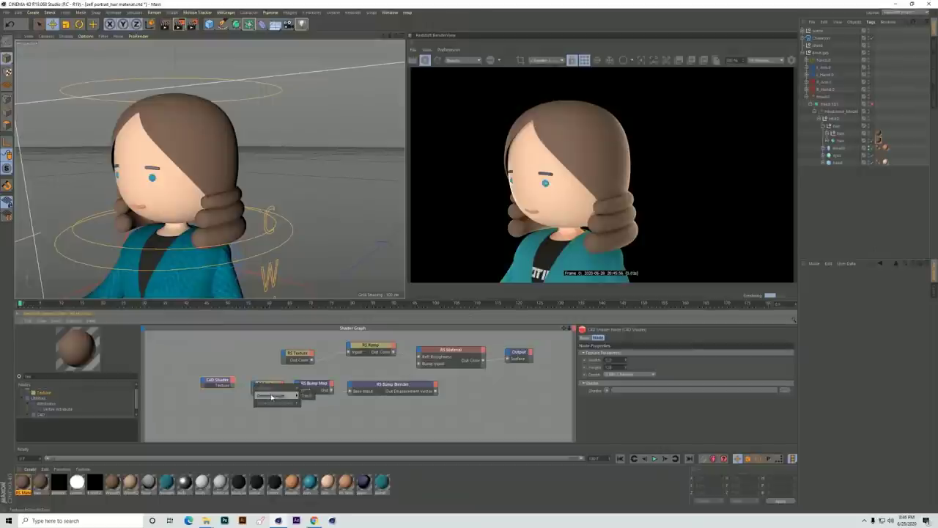
{"action": "left_click", "coordinate": [311, 395]}
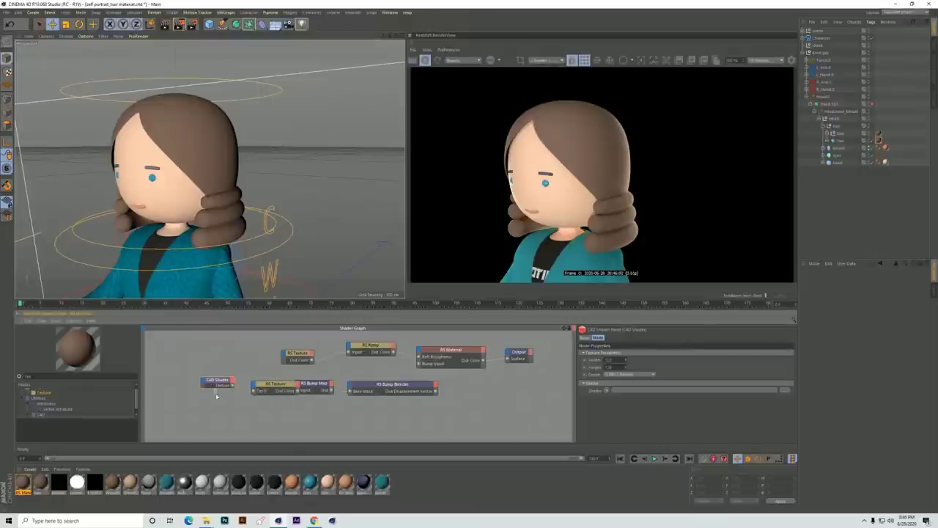
Step: Load a Noise shader into the C4D Shader node and open its settings, widening the attributes area
{"action": "left_click", "coordinate": [609, 391]}
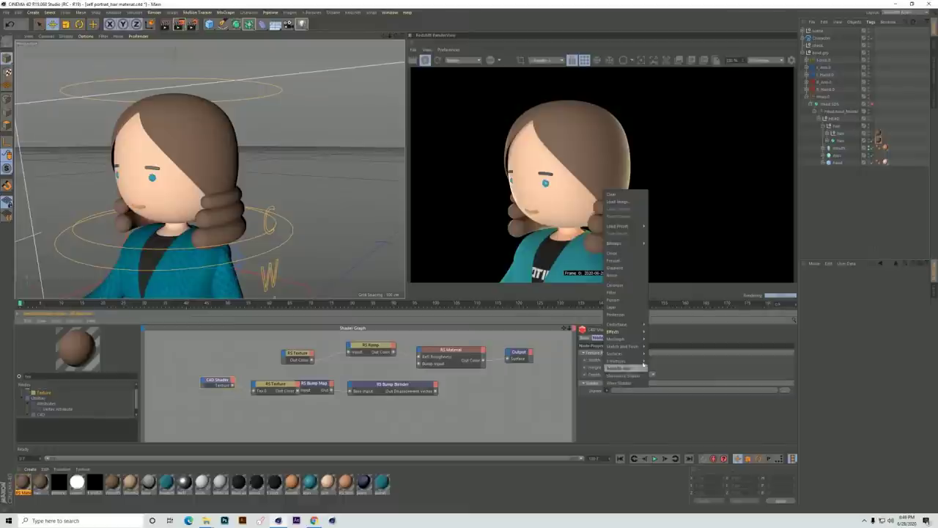
{"action": "left_click", "coordinate": [628, 276]}
{"action": "left_click", "coordinate": [746, 390]}
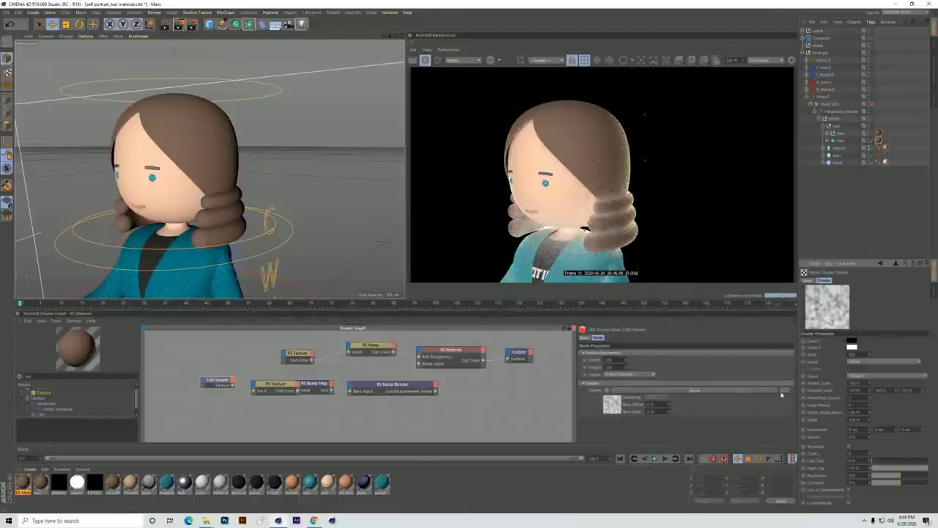
{"action": "left_click_drag", "start_coordinate": [798, 365], "coordinate": [778, 366]}
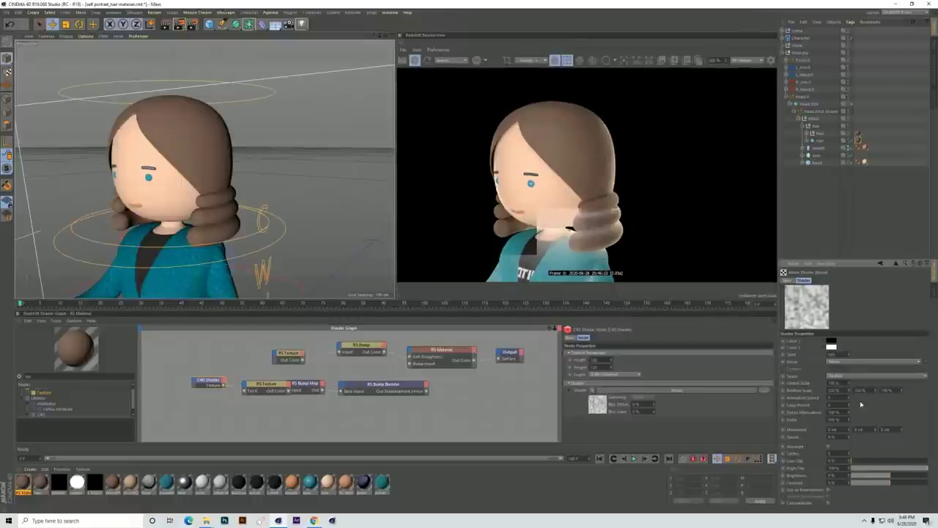
Step: Set the noise type to Turbulence, reduce its global and relative scale to 2%, and raise its contrast
{"action": "left_click", "coordinate": [863, 361]}
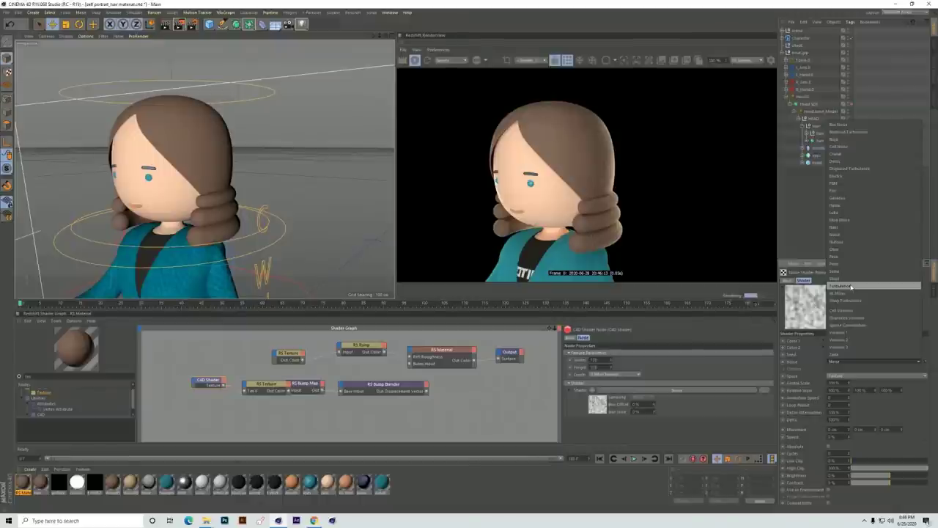
{"action": "left_click", "coordinate": [851, 286]}
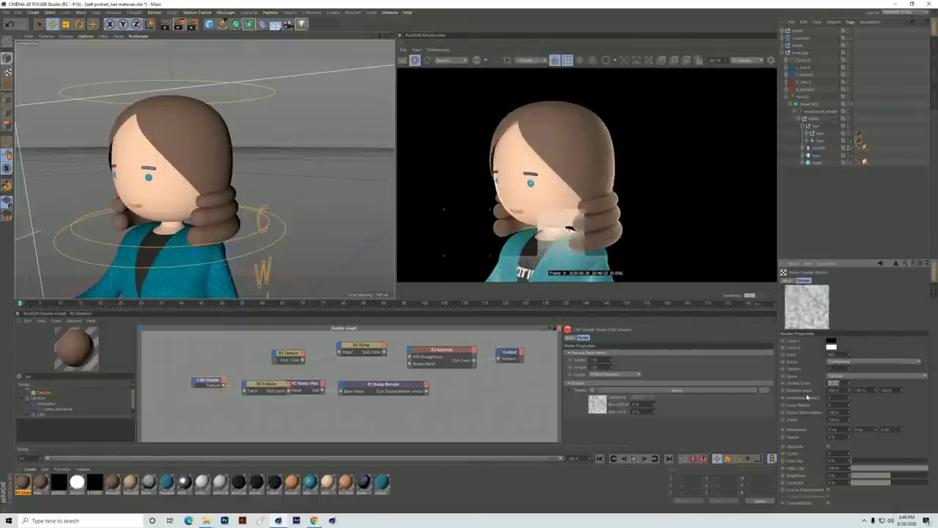
{"action": "type", "text": "22"}
{"action": "key", "text": "Return"}
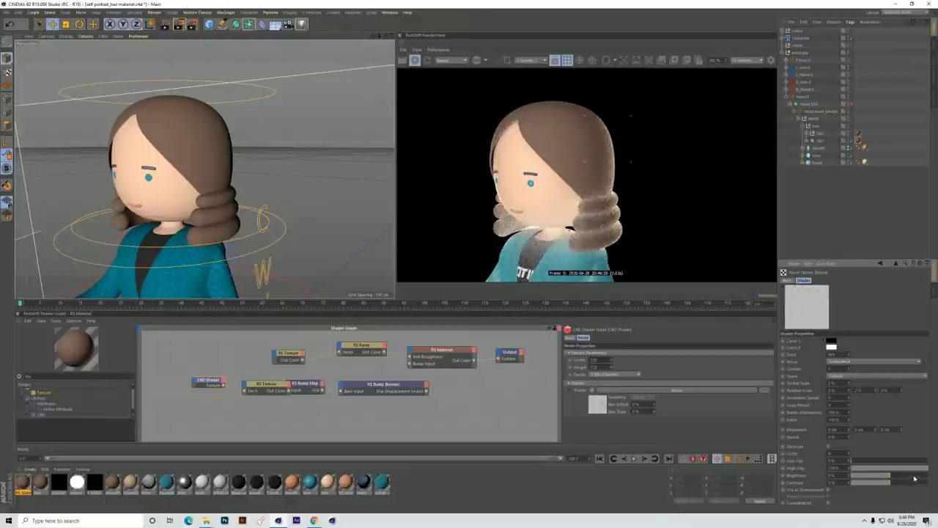
{"action": "left_click", "coordinate": [914, 483]}
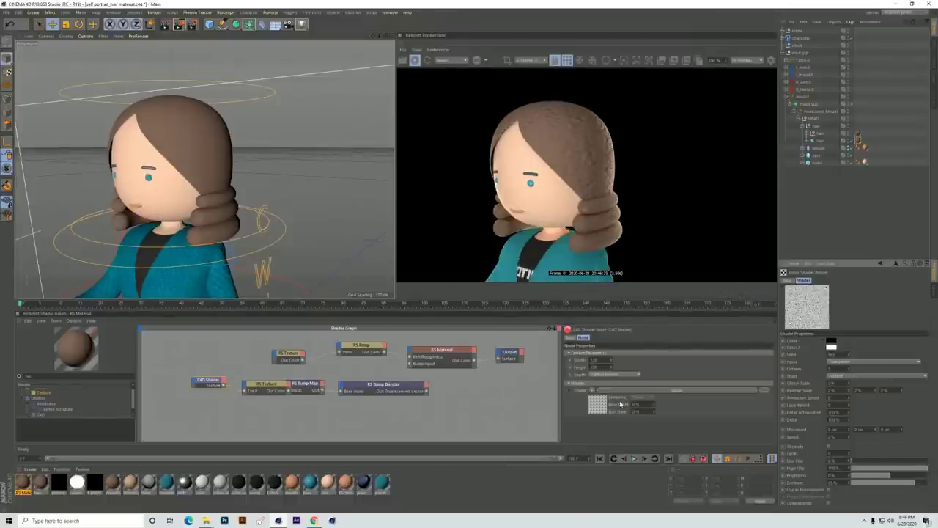
Step: Set the C4D Shader node's texture width and height to 1024
{"action": "left_click_drag", "start_coordinate": [599, 360], "coordinate": [560, 374]}
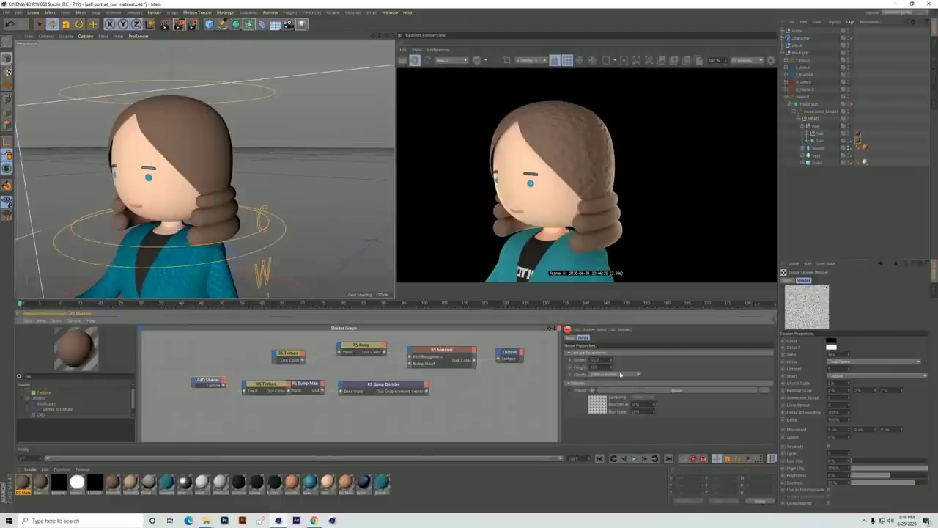
{"action": "type", "text": "1024"}
{"action": "key", "text": "Return"}
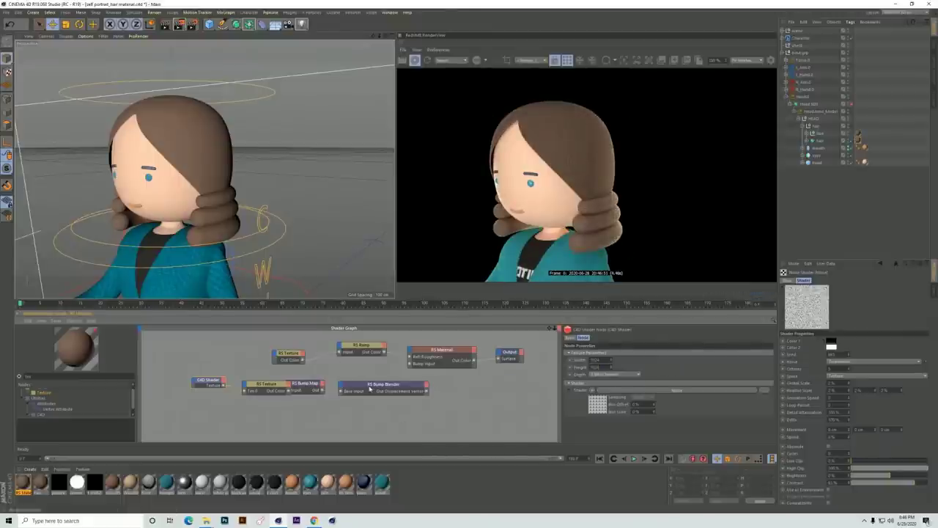
Step: Set the RS Bump Map's height scale to 0.2
{"action": "left_click", "coordinate": [310, 384]}
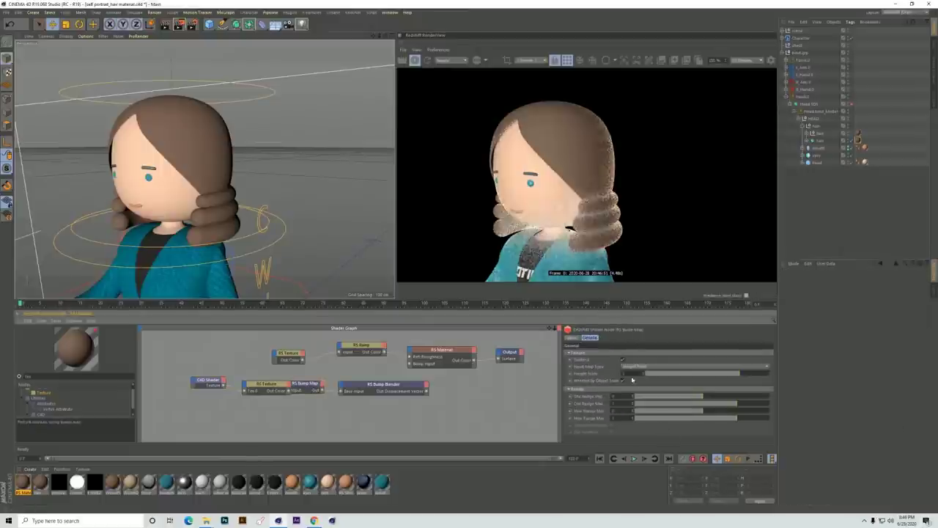
{"action": "type", "text": "0.2"}
{"action": "key", "text": "Return"}
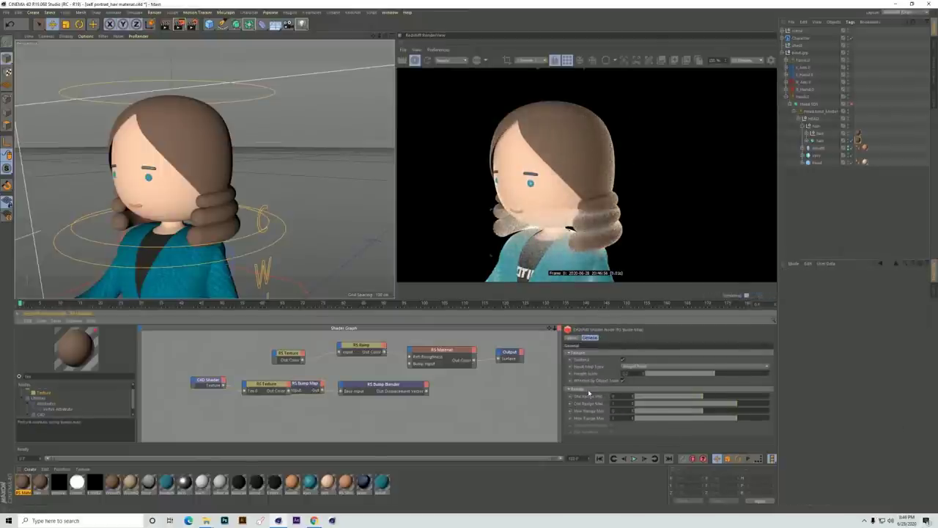
Step: Make room in the graph and duplicate the C4D Shader, RS Texture and RS Bump Map chain below the original
{"action": "left_click_drag", "start_coordinate": [263, 383], "coordinate": [230, 382]}
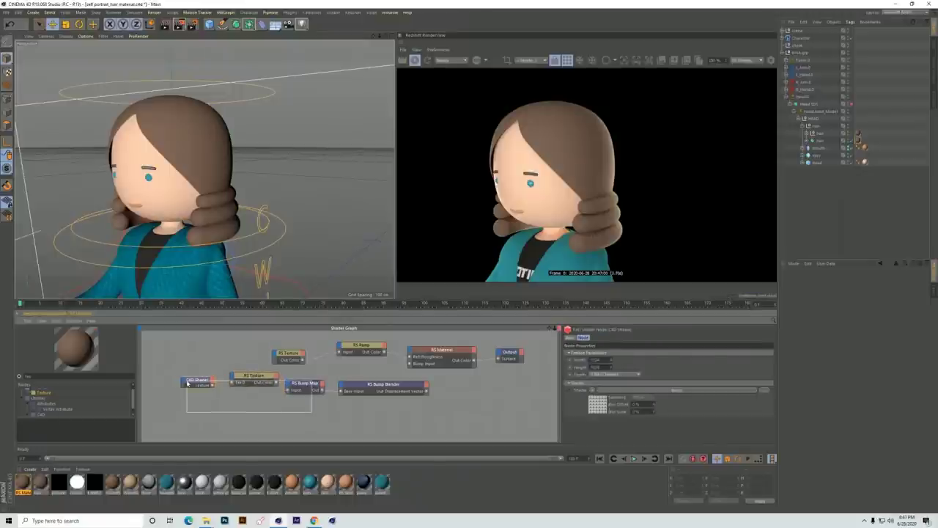
{"action": "left_click_drag", "start_coordinate": [279, 404], "coordinate": [235, 408]}
{"action": "left_click", "coordinate": [232, 378]}
{"action": "left_click", "coordinate": [238, 407]}
{"action": "left_click", "coordinate": [225, 378]}
{"action": "left_click", "coordinate": [225, 381]}
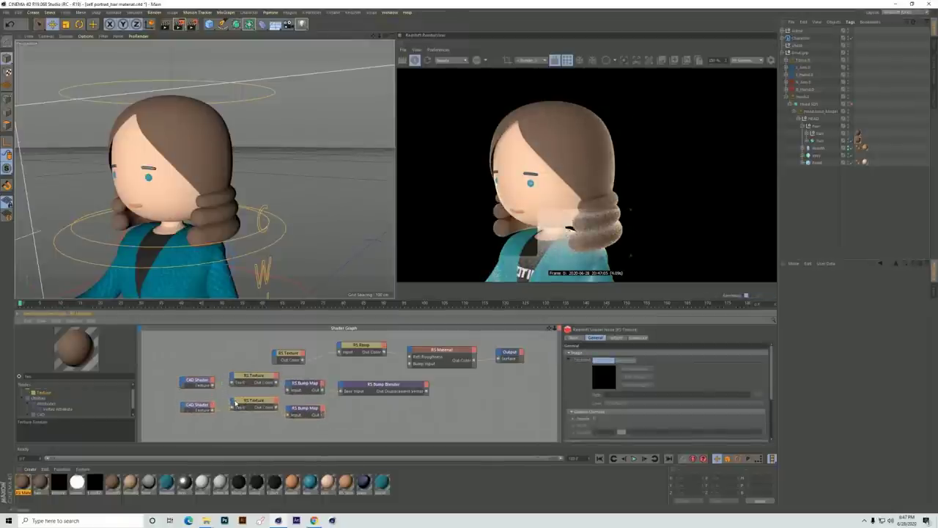
Step: Connect the duplicated RS Bump Map's output to Bump Input 0 of the RS Bump Blender's Layer 0
{"action": "left_click", "coordinate": [345, 391]}
{"action": "mouse_move", "coordinate": [350, 395]}
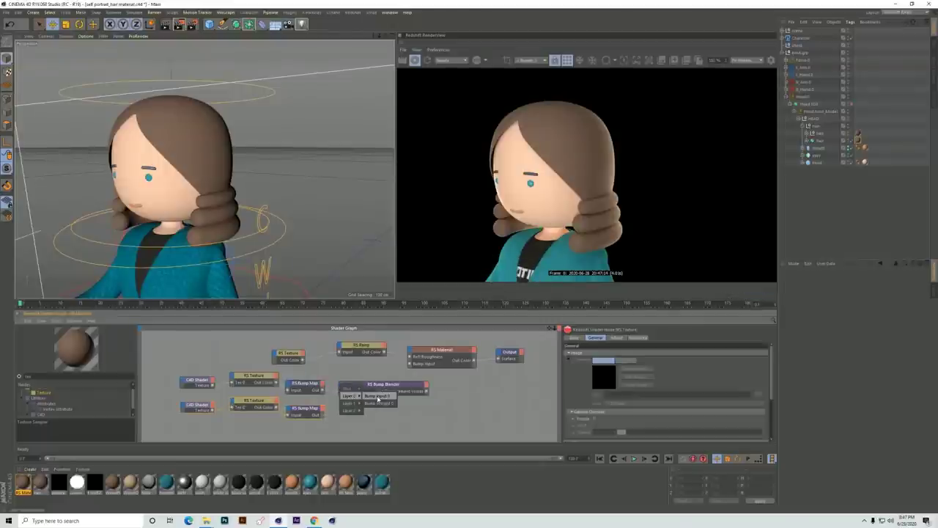
{"action": "left_click", "coordinate": [378, 396]}
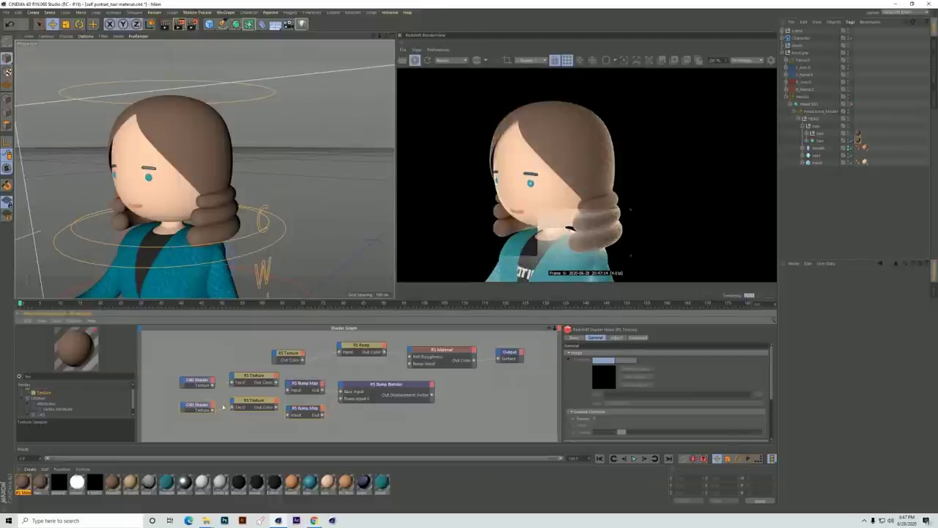
Step: In the duplicated C4D Shader's noise, set the noise type to FBM and the relative Y scale to 100%
{"action": "left_click", "coordinate": [197, 405]}
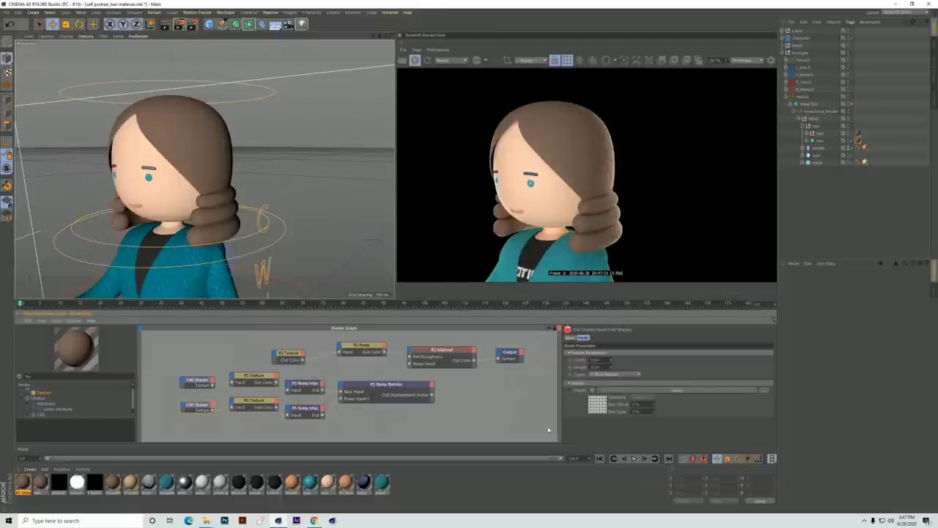
{"action": "left_click", "coordinate": [691, 393]}
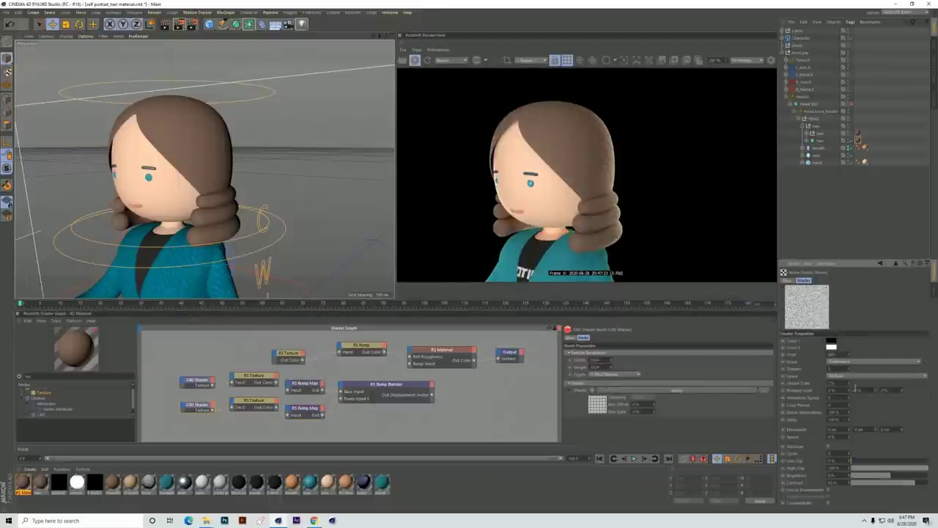
{"action": "left_click", "coordinate": [852, 362]}
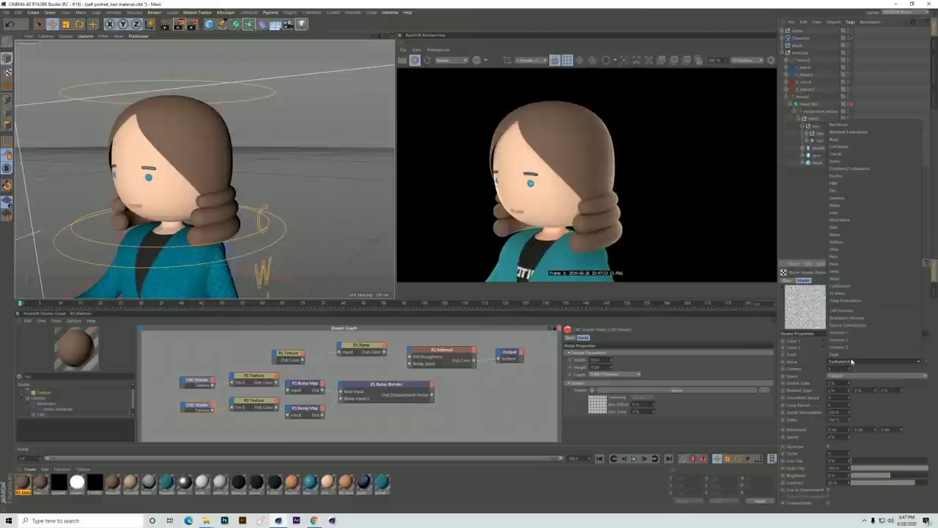
{"action": "left_click", "coordinate": [853, 183]}
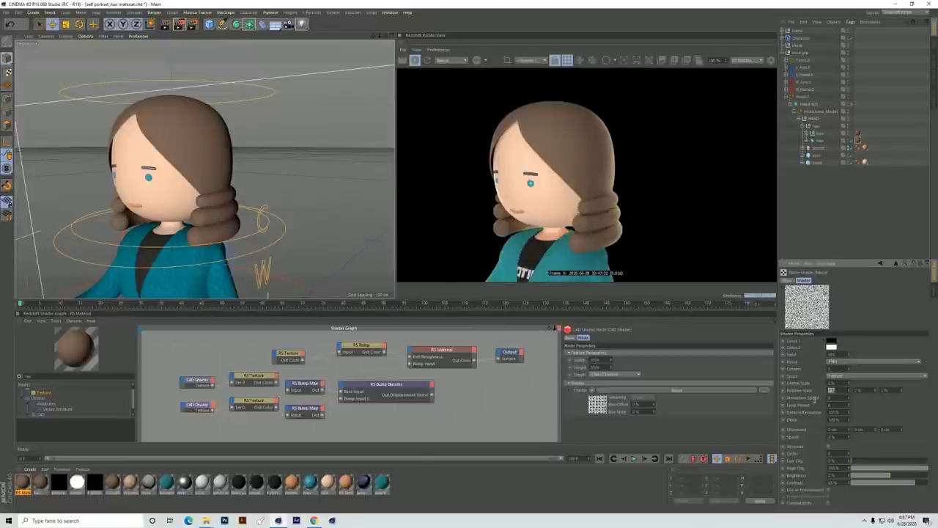
{"action": "key", "text": "Tab"}
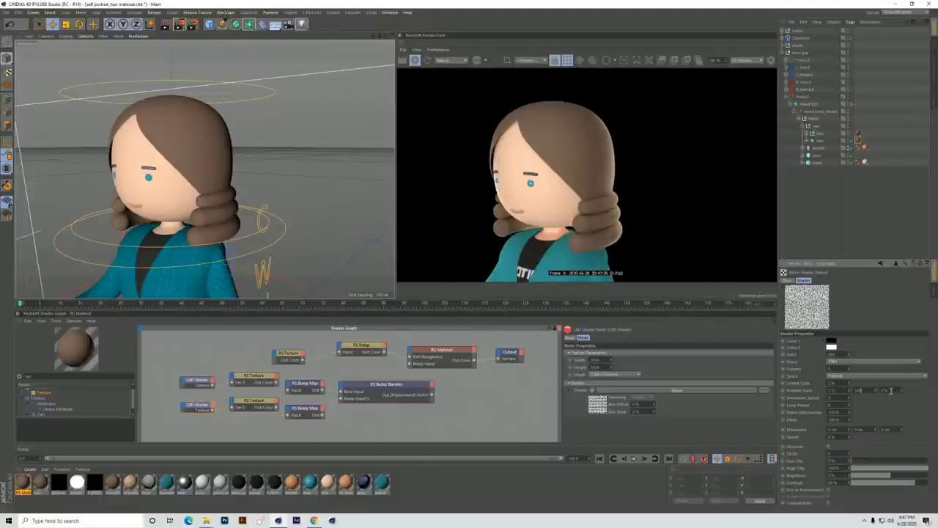
{"action": "type", "text": "100"}
{"action": "key", "text": "Tab"}
{"action": "key", "text": "Return"}
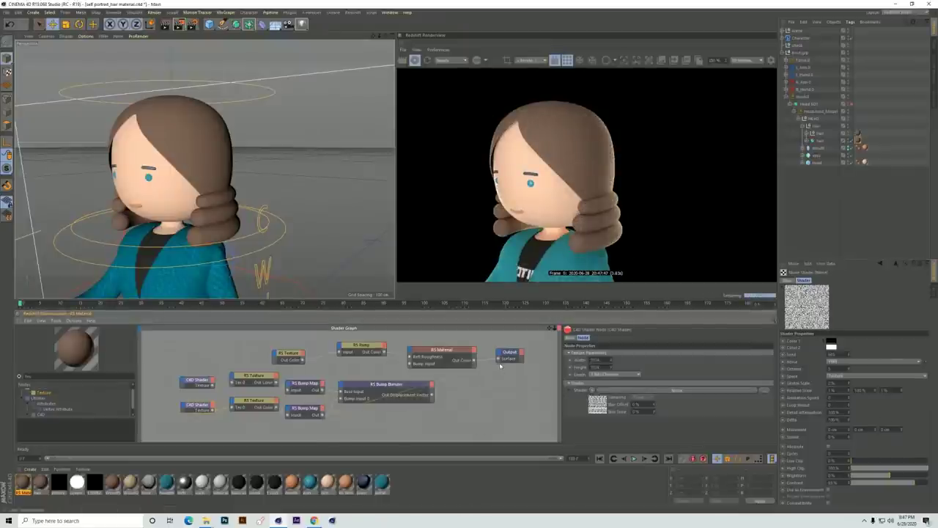
Step: Connect the RS Bump Blender's output to the RS Material's bump input and shift the lower RS Bump Map node slightly
{"action": "left_click_drag", "start_coordinate": [431, 394], "coordinate": [410, 364]}
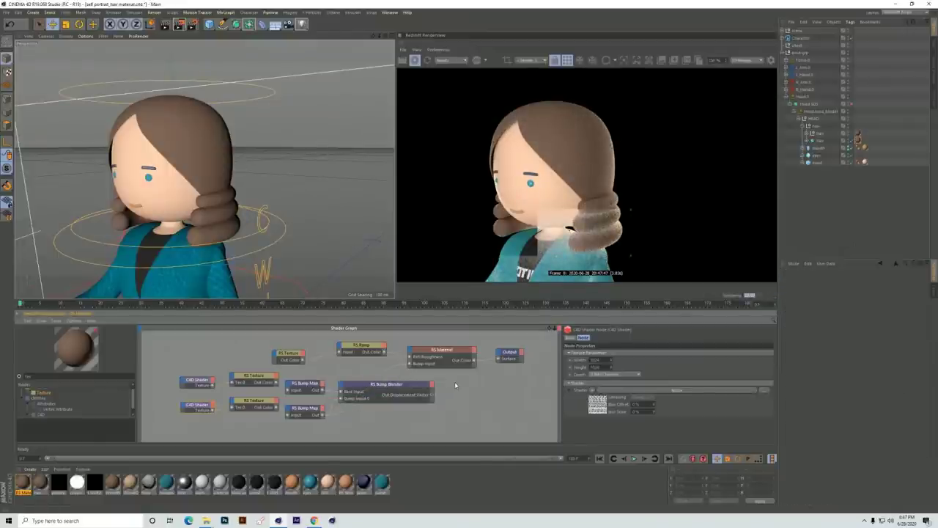
{"action": "left_click_drag", "start_coordinate": [308, 412], "coordinate": [313, 411]}
Step: Set the duplicated shader noise's global scale to 100% and raise its contrast
{"action": "left_click", "coordinate": [191, 406]}
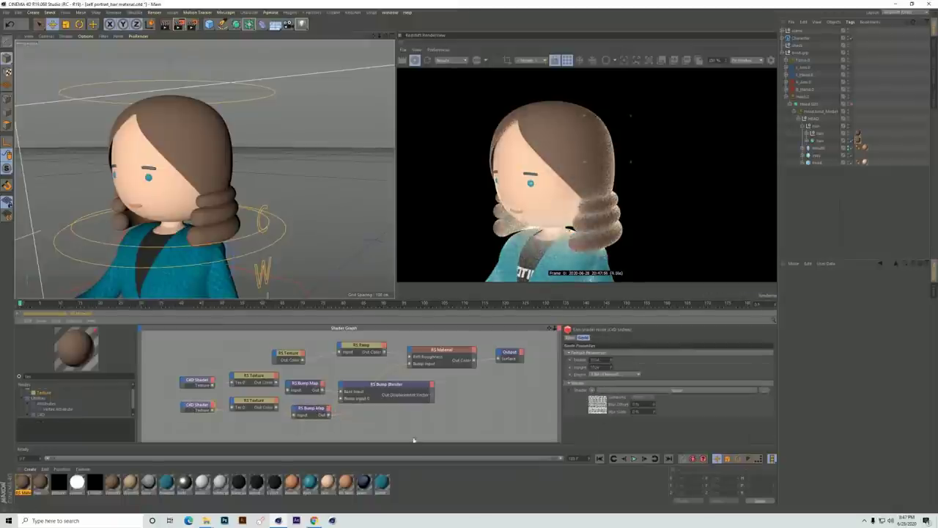
{"action": "left_click", "coordinate": [692, 392]}
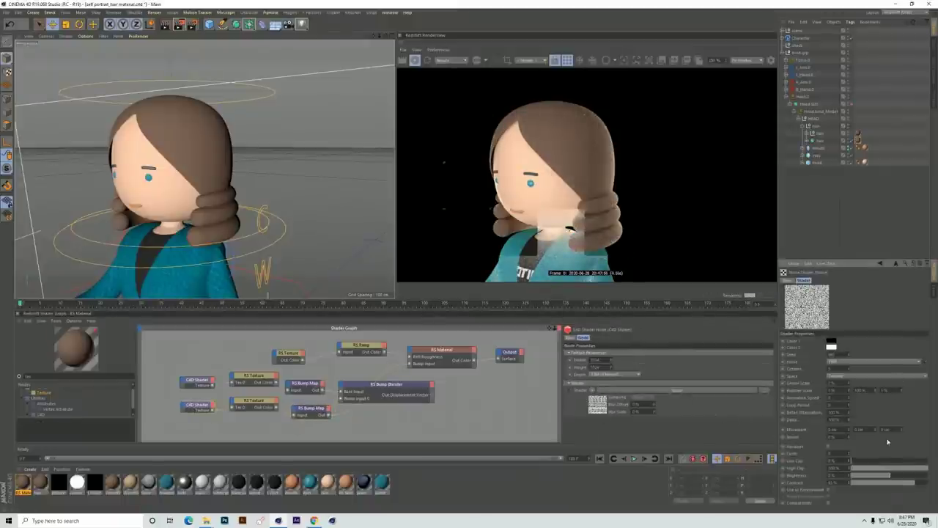
{"action": "left_click_drag", "start_coordinate": [841, 384], "coordinate": [801, 405]}
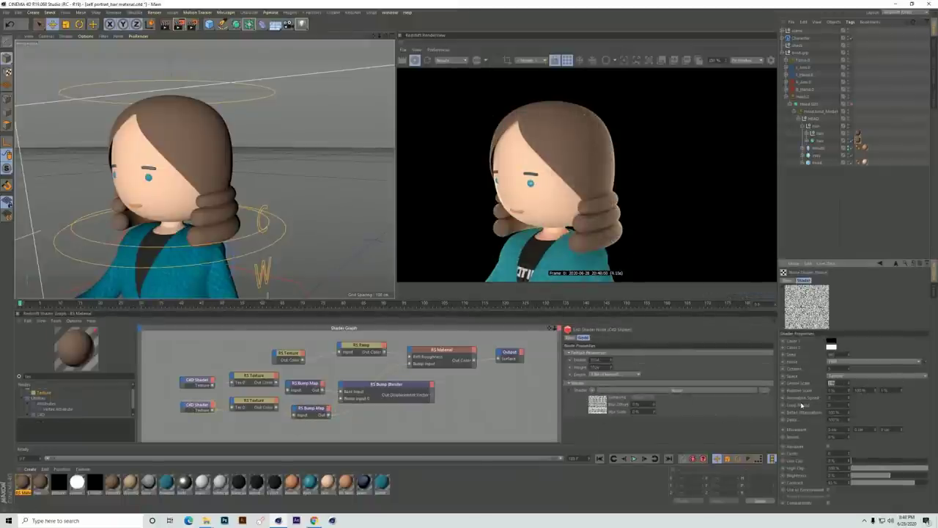
{"action": "type", "text": "1"}
{"action": "key", "text": "Return"}
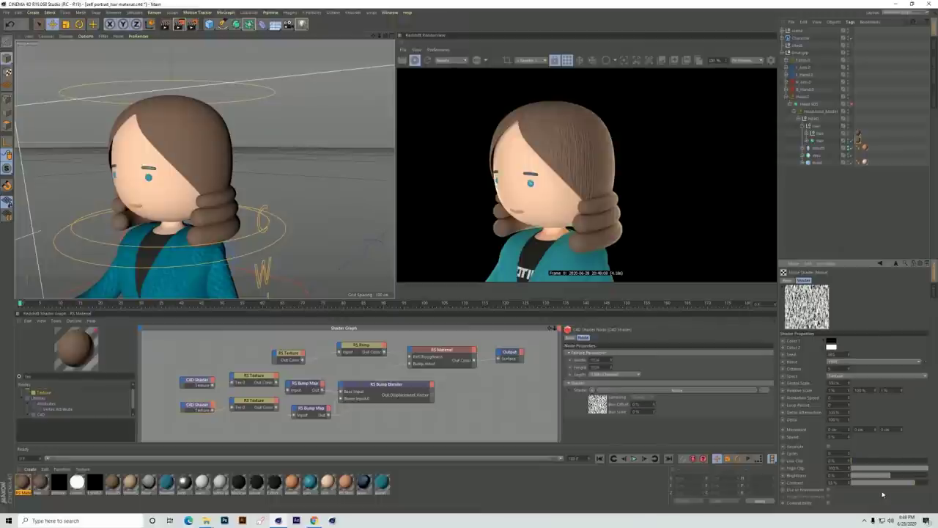
{"action": "left_click", "coordinate": [920, 482]}
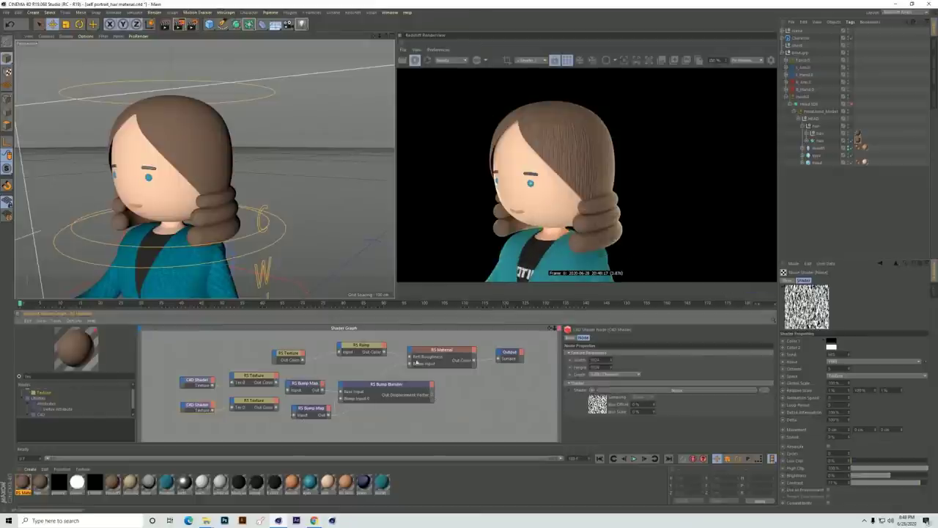
Step: Set the RS Bump Blender's Layer 0 blend weight to about 0.5 and check the bump on the back of the hair
{"action": "left_click", "coordinate": [407, 389]}
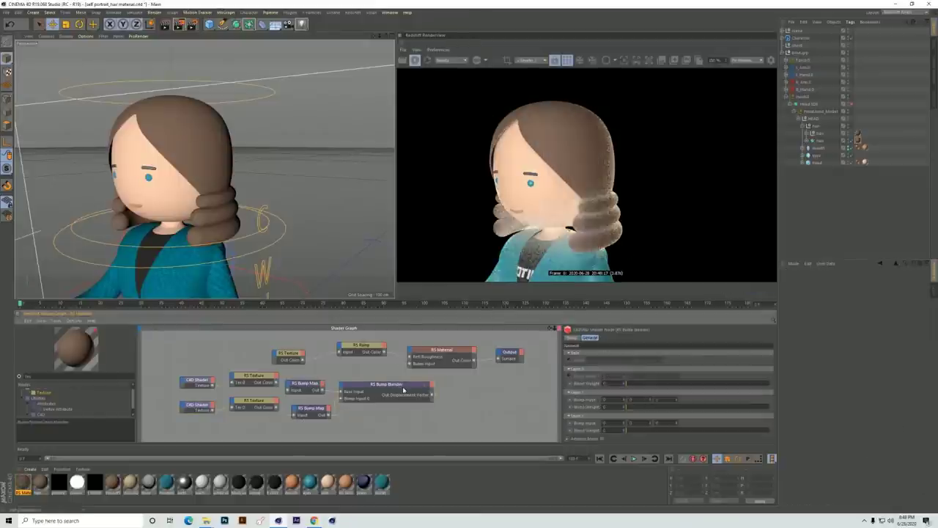
{"action": "left_click_drag", "start_coordinate": [659, 384], "coordinate": [699, 385]}
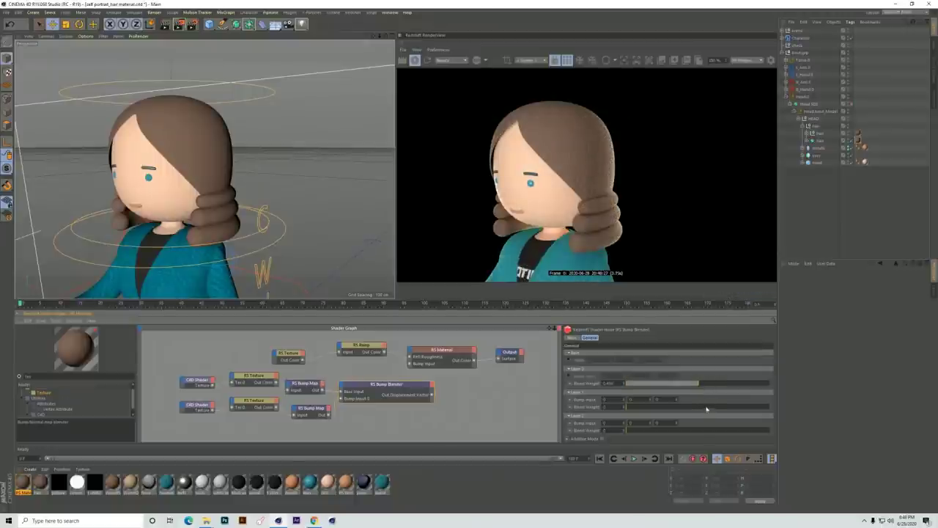
{"action": "left_click_drag", "start_coordinate": [387, 36], "coordinate": [396, 259]}
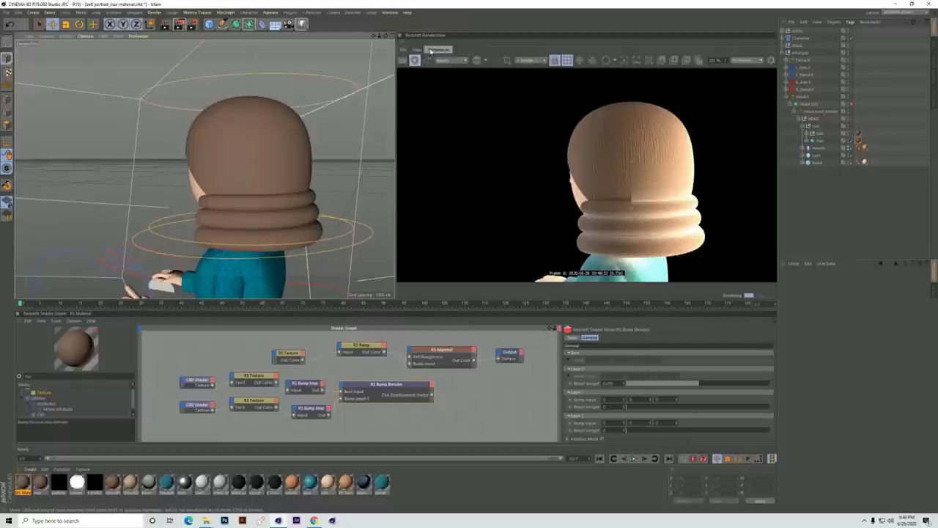
{"action": "left_click_drag", "start_coordinate": [386, 36], "coordinate": [396, 260]}
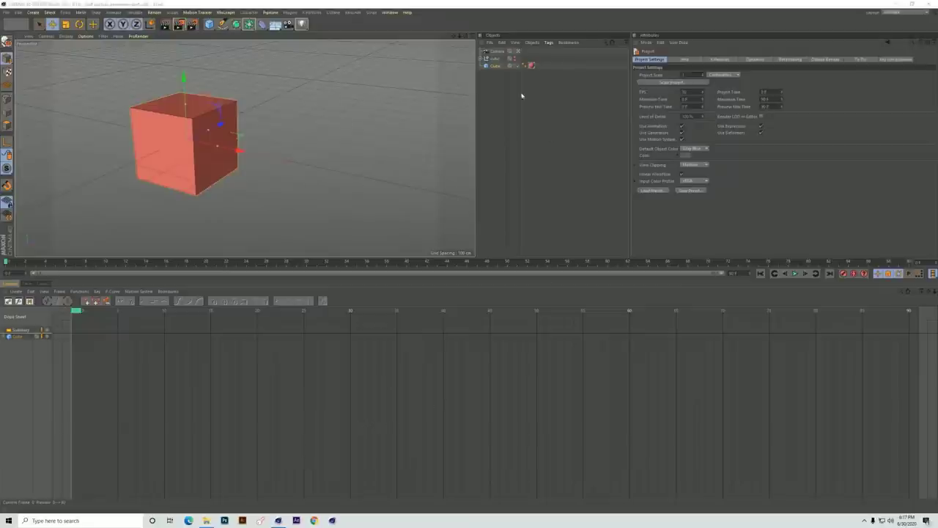
Step: Keyframe the cube's position, scale and rotation at frames 0 and 10, moving it along the X axis between them
{"action": "left_click", "coordinate": [495, 65]}
{"action": "left_click", "coordinate": [844, 274]}
{"action": "mouse_move", "coordinate": [76, 315]}
{"action": "left_mouse_down"}
{"action": "mouse_move", "coordinate": [222, 342]}
{"action": "mouse_move", "coordinate": [168, 344]}
{"action": "left_mouse_up"}
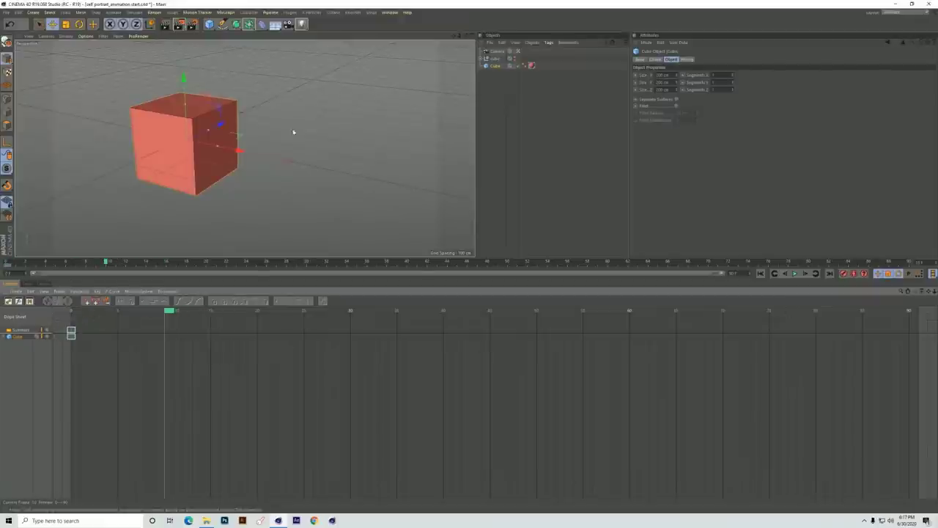
{"action": "left_click_drag", "start_coordinate": [241, 148], "coordinate": [352, 191]}
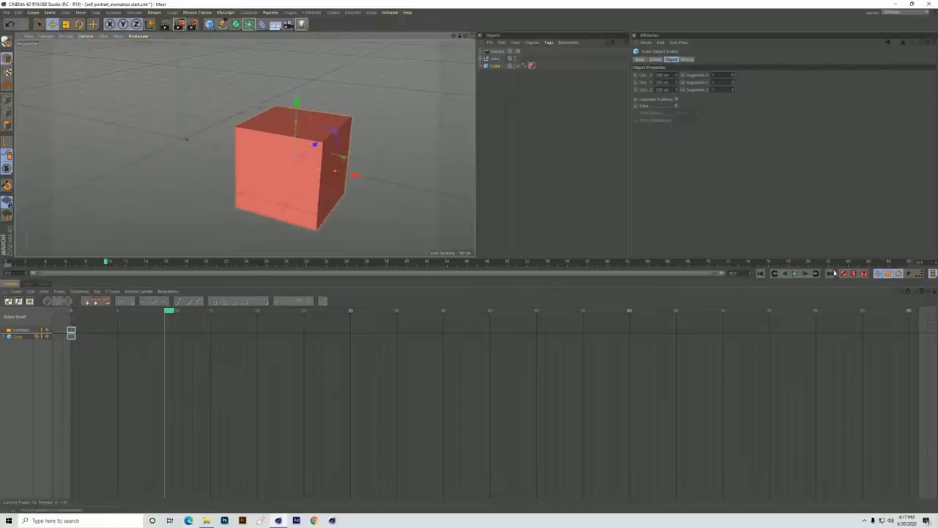
{"action": "left_click", "coordinate": [844, 274]}
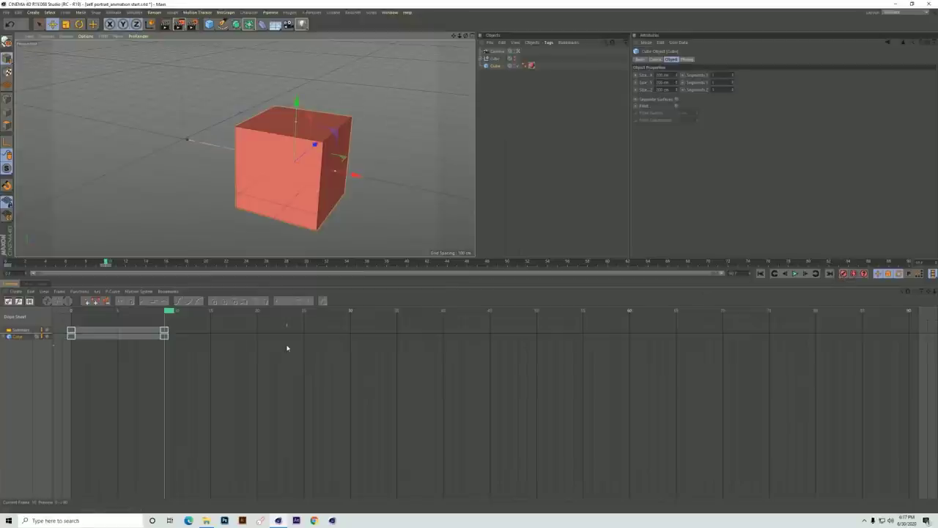
Step: Expand the cube's tracks in the dope sheet and delete all of its keyframes
{"action": "left_click", "coordinate": [8, 337]}
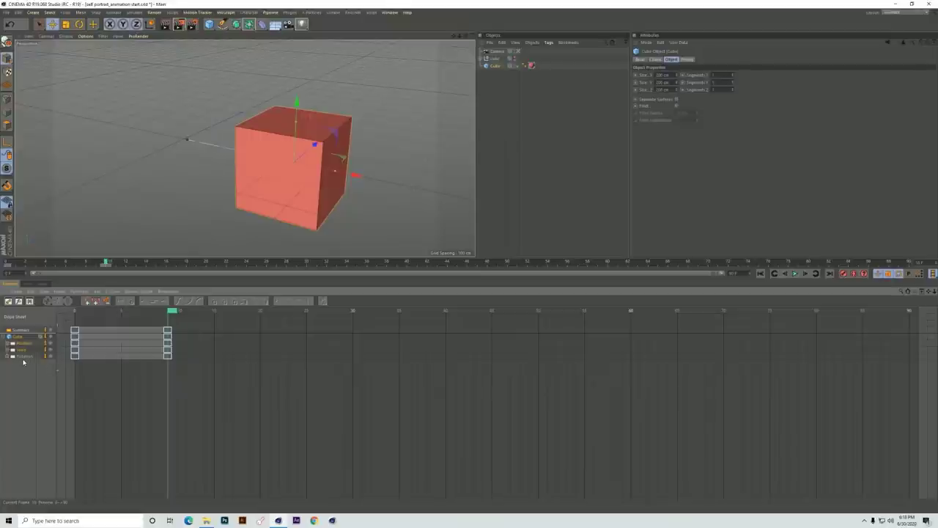
{"action": "left_click_drag", "start_coordinate": [184, 381], "coordinate": [74, 317]}
{"action": "key", "text": "Delete"}
{"action": "left_click_drag", "start_coordinate": [113, 389], "coordinate": [67, 327]}
{"action": "key", "text": "Delete"}
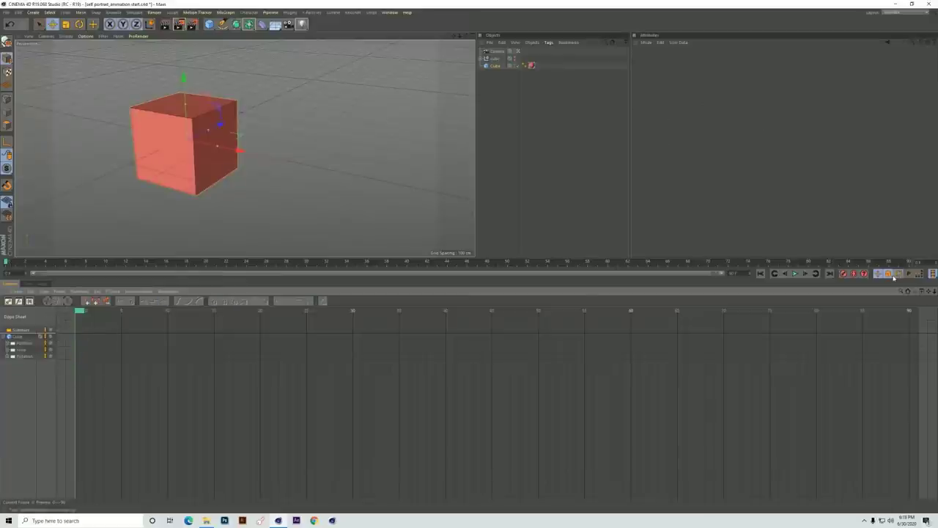
Step: Record position-only keyframes for the cube at frames 0 and 10, moving it along the X axis between them
{"action": "left_click", "coordinate": [843, 274]}
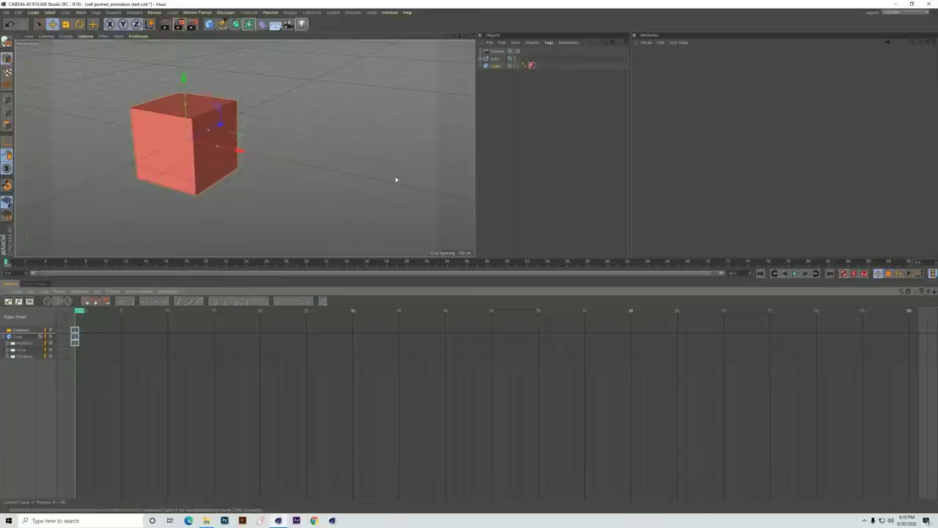
{"action": "left_click_drag", "start_coordinate": [7, 262], "coordinate": [107, 261]}
{"action": "left_click_drag", "start_coordinate": [255, 152], "coordinate": [379, 189]}
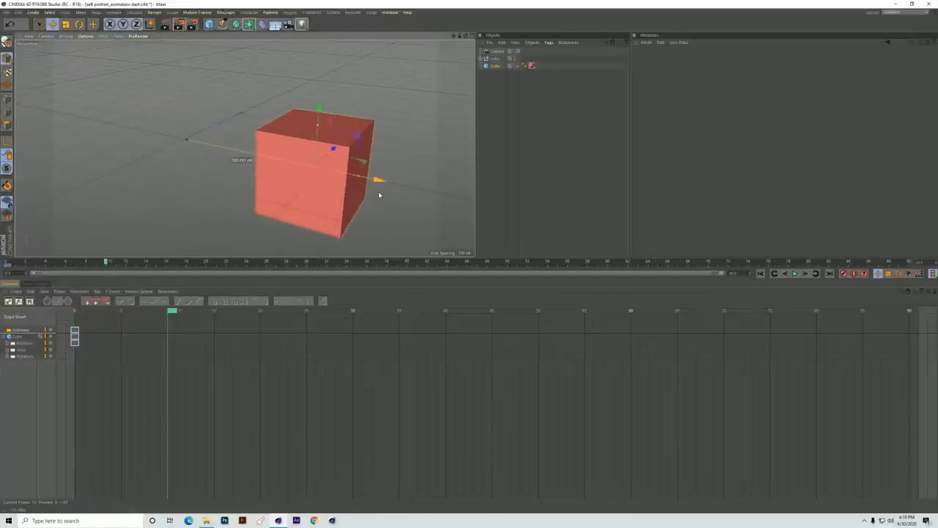
{"action": "left_click", "coordinate": [844, 273]}
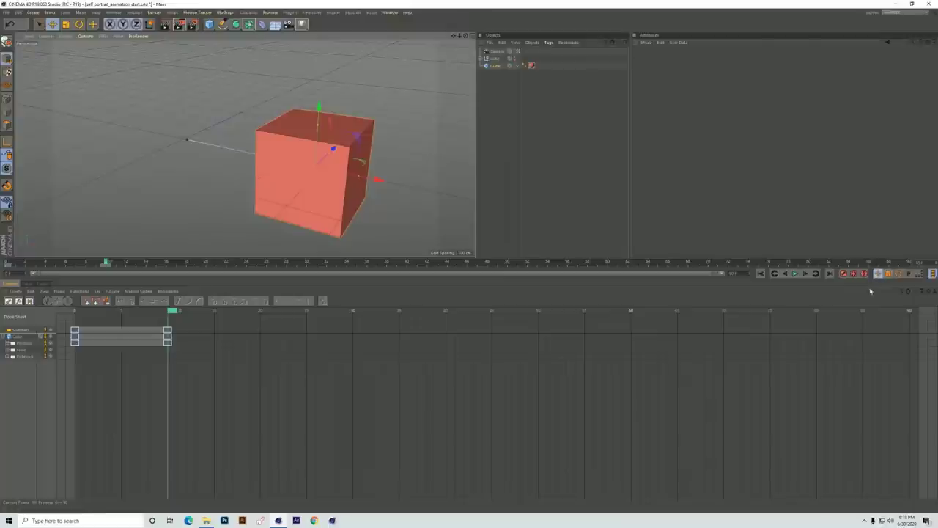
{"action": "mouse_move", "coordinate": [173, 312]}
{"action": "left_mouse_down"}
{"action": "mouse_move", "coordinate": [90, 316]}
{"action": "mouse_move", "coordinate": [178, 329]}
{"action": "left_mouse_up"}
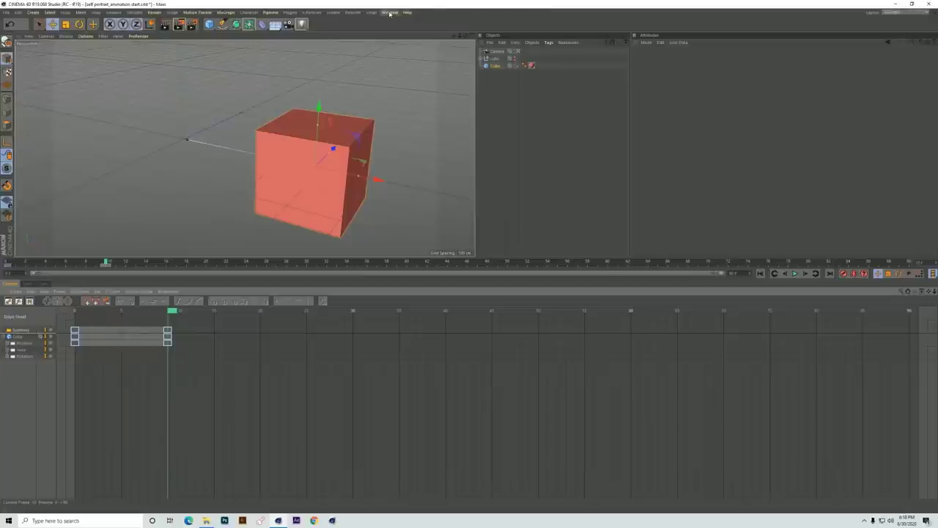
Step: Switch to the self portrait_animation timeline.c4d scene and toggle the timeline's Automatic Mode
{"action": "left_click", "coordinate": [389, 12]}
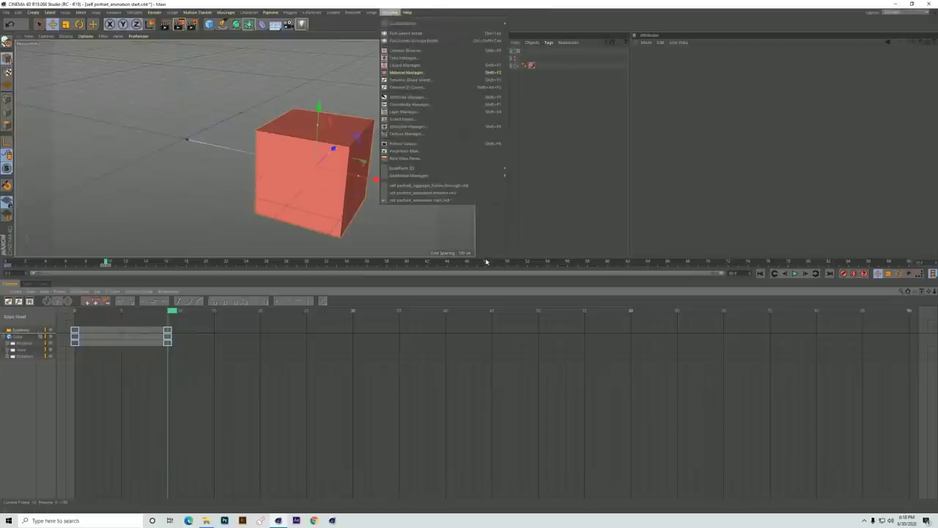
{"action": "left_click", "coordinate": [439, 193]}
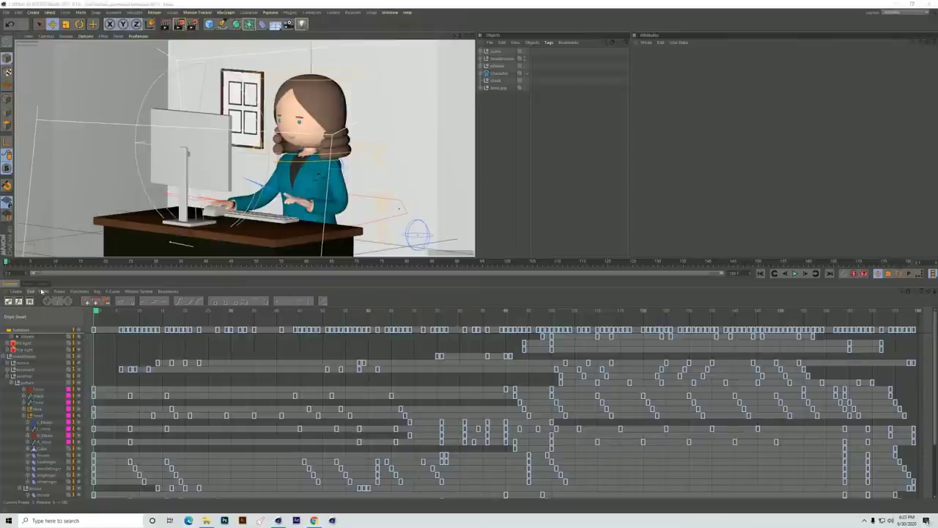
{"action": "left_click", "coordinate": [43, 291]}
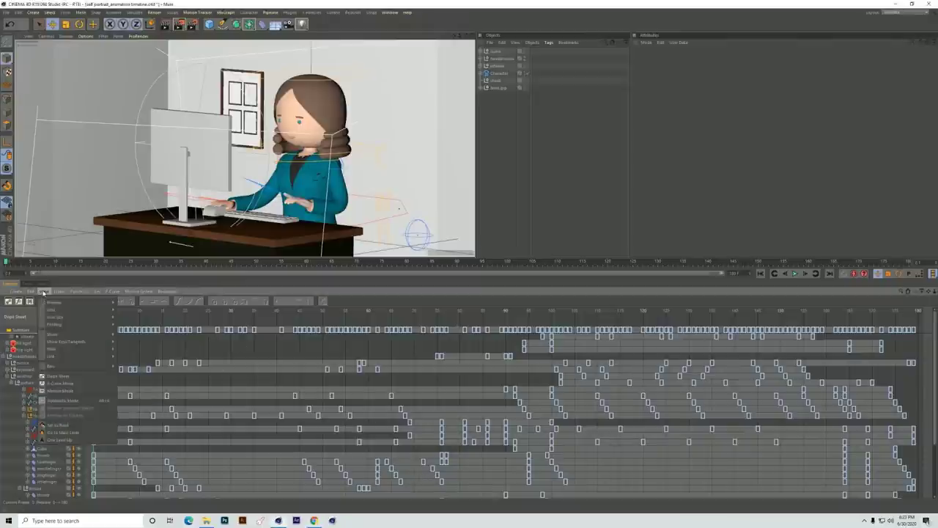
{"action": "left_click", "coordinate": [63, 403]}
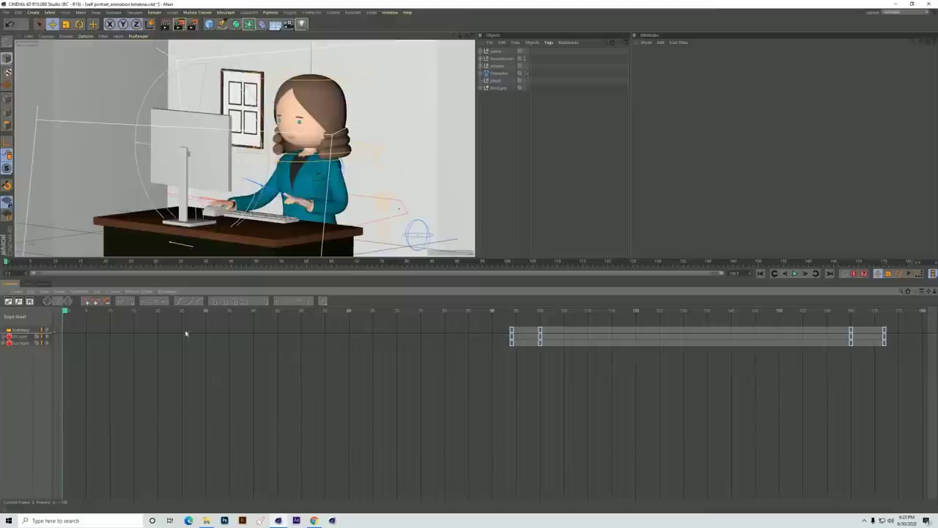
Step: Turn the timeline's Automatic Mode back on, and switch Show Animated off and on again to compare all elements with only the animated ones
{"action": "left_click", "coordinate": [44, 291]}
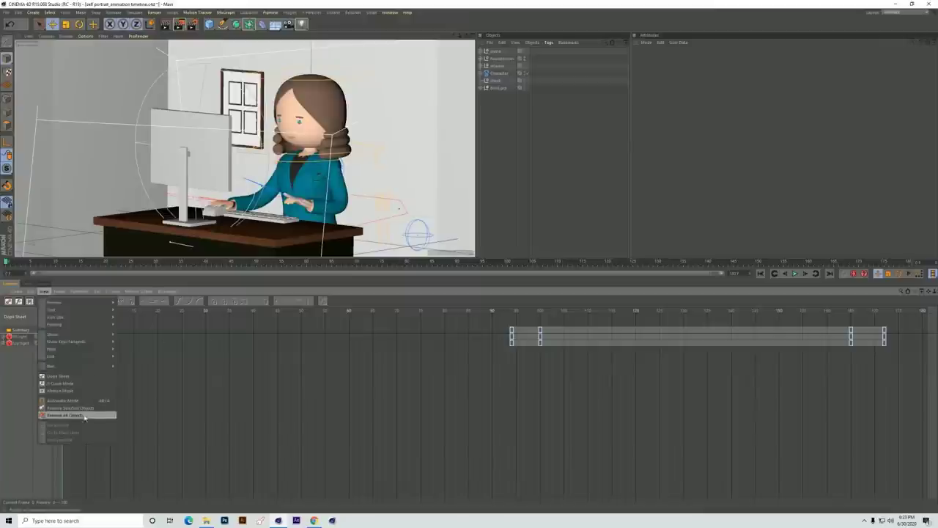
{"action": "left_click", "coordinate": [62, 407]}
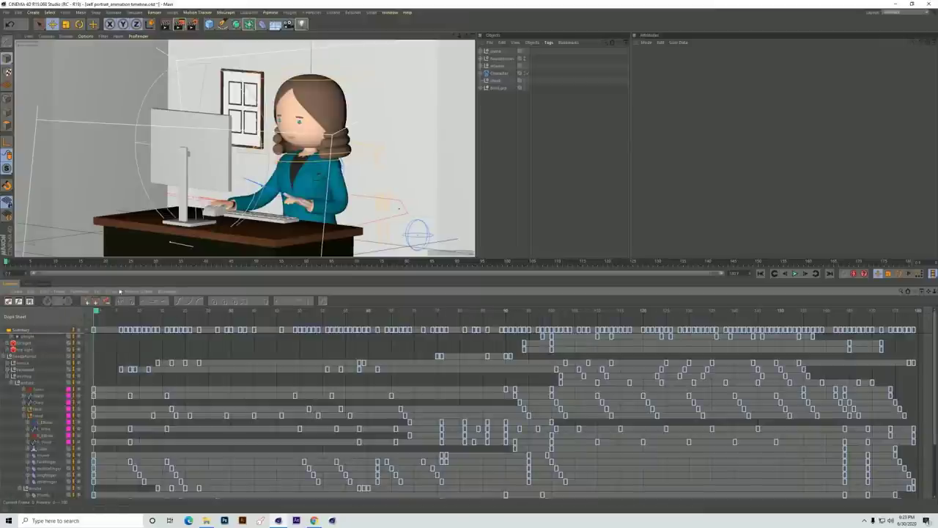
{"action": "left_click", "coordinate": [43, 292]}
{"action": "mouse_move", "coordinate": [68, 328]}
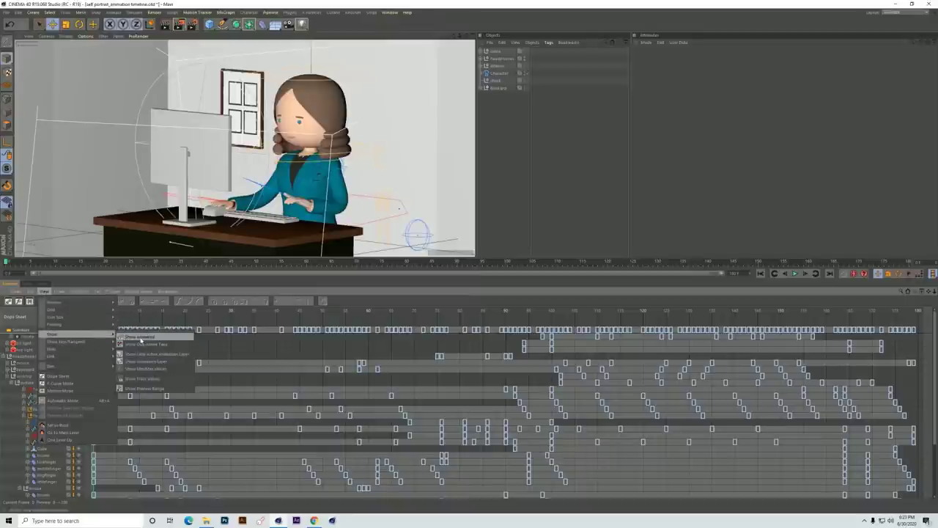
{"action": "left_click", "coordinate": [131, 338]}
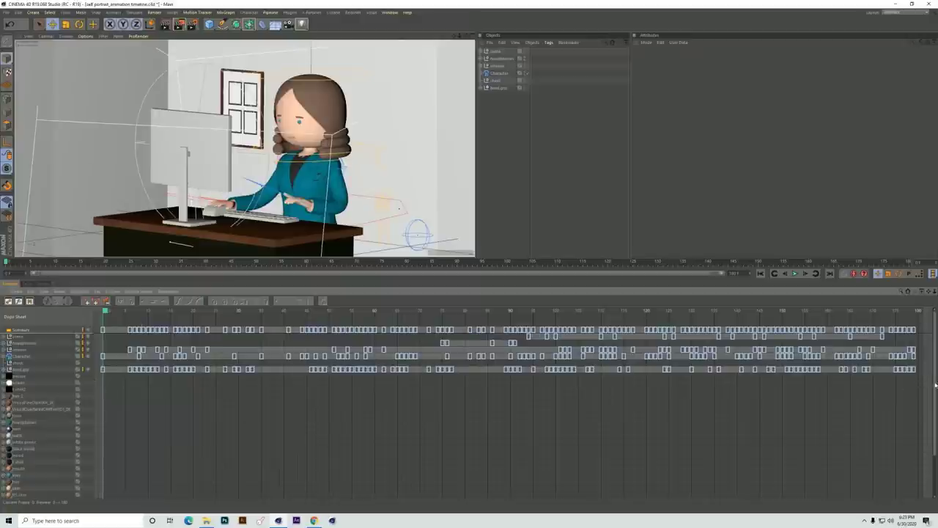
{"action": "left_click_drag", "start_coordinate": [936, 384], "coordinate": [924, 353]}
{"action": "left_click", "coordinate": [45, 292]}
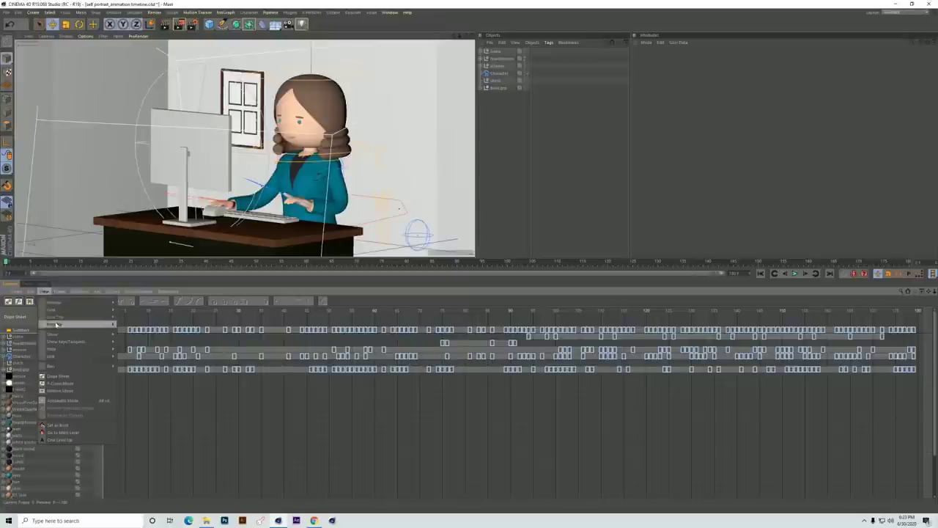
{"action": "mouse_move", "coordinate": [59, 337]}
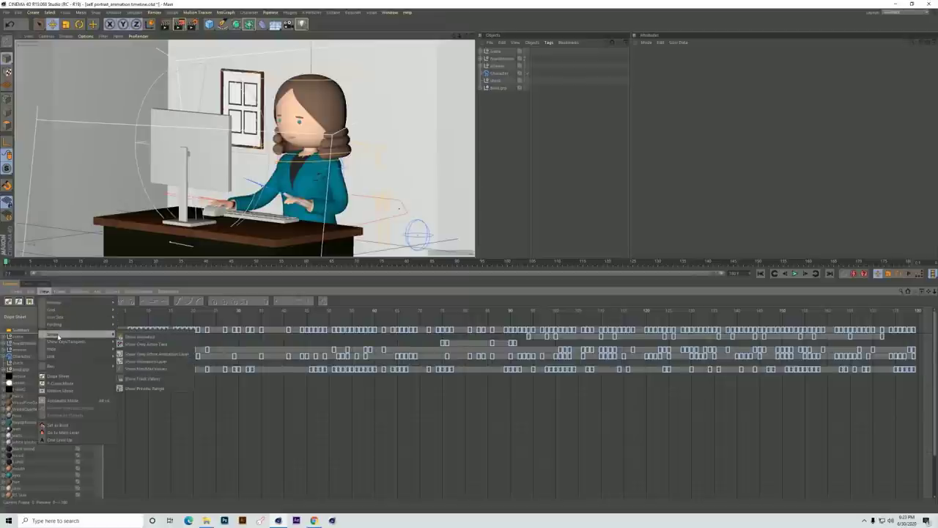
{"action": "left_click", "coordinate": [144, 338]}
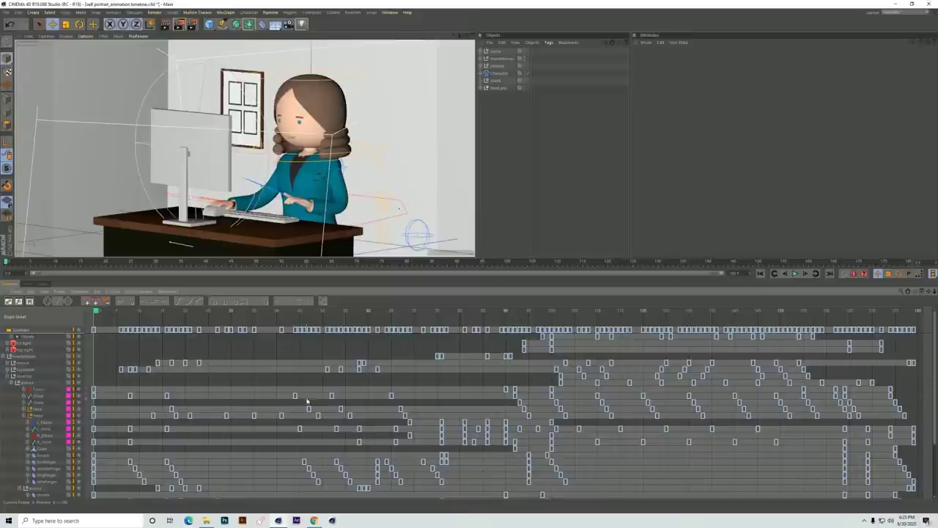
Step: Unfold all tracks in the dope sheet and fold them back to the object-level view
{"action": "left_click", "coordinate": [44, 292]}
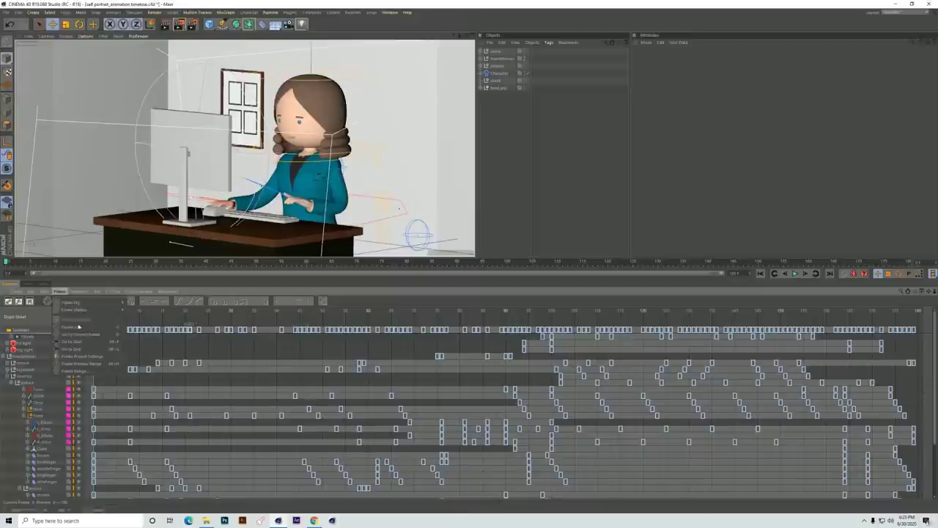
{"action": "mouse_move", "coordinate": [58, 328]}
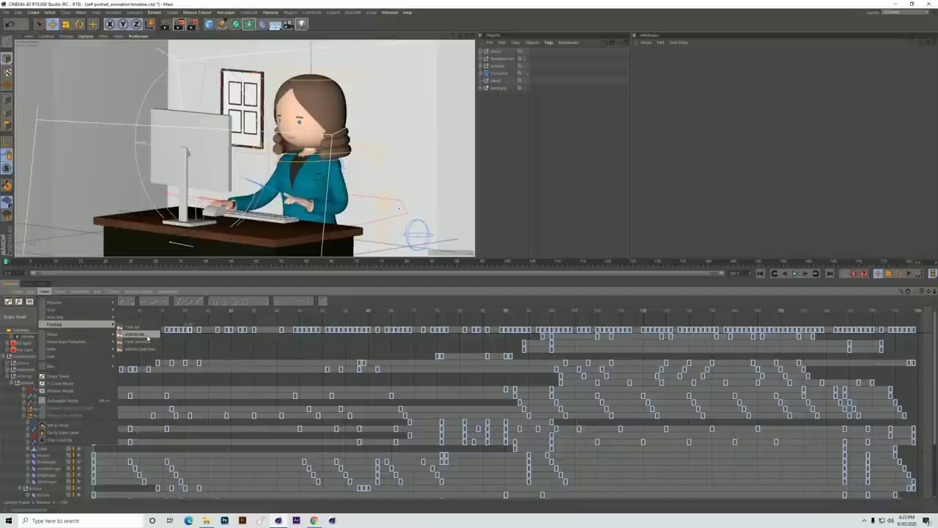
{"action": "left_click", "coordinate": [135, 334]}
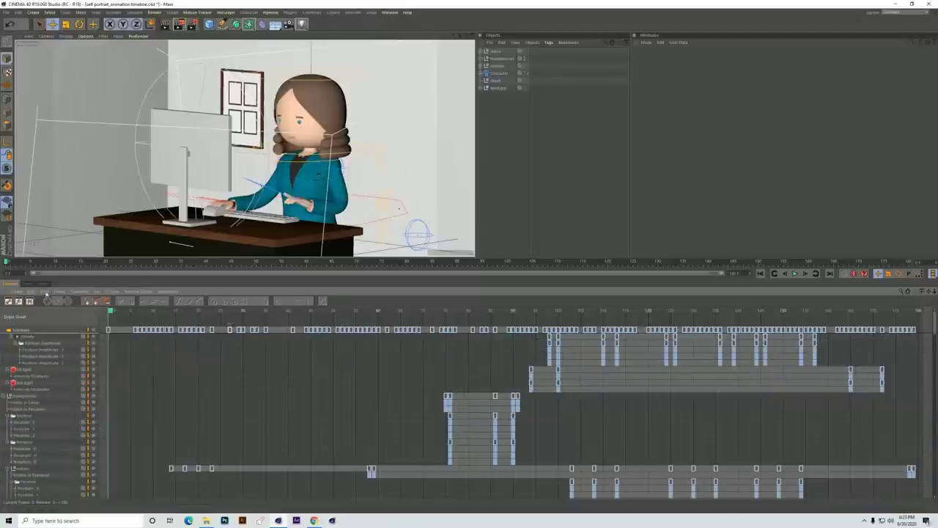
{"action": "left_click", "coordinate": [44, 291]}
{"action": "mouse_move", "coordinate": [93, 328]}
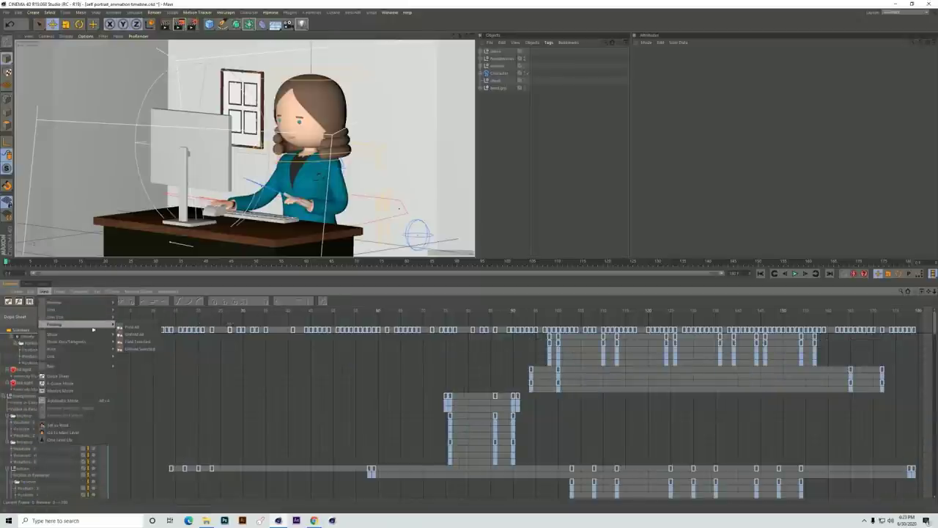
{"action": "left_click", "coordinate": [139, 334]}
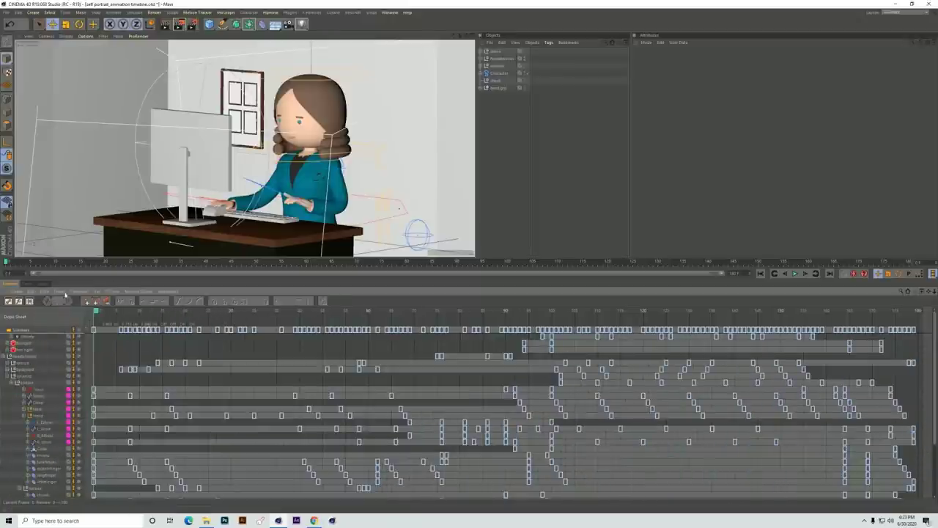
Step: Hide the unselected elements in the dope sheet and unhide all of them again
{"action": "left_click", "coordinate": [44, 291]}
{"action": "mouse_move", "coordinate": [74, 349]}
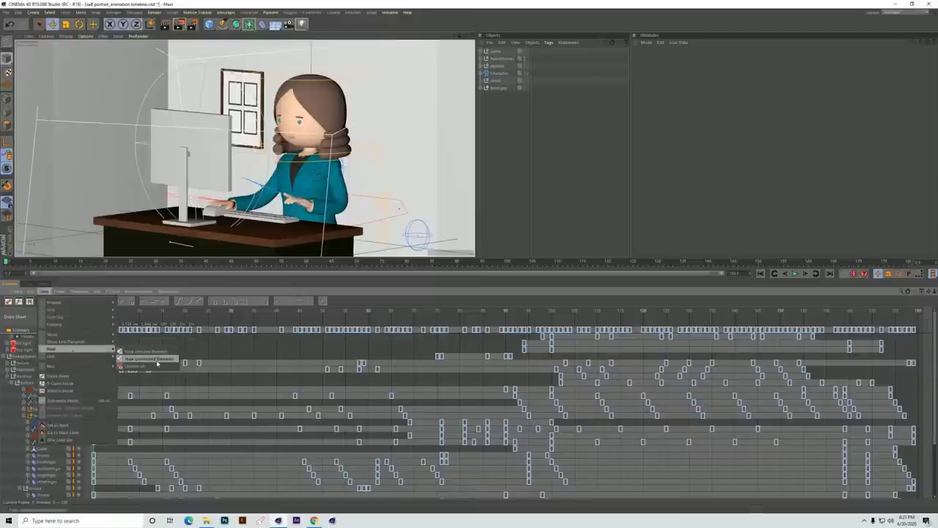
{"action": "left_click", "coordinate": [157, 358]}
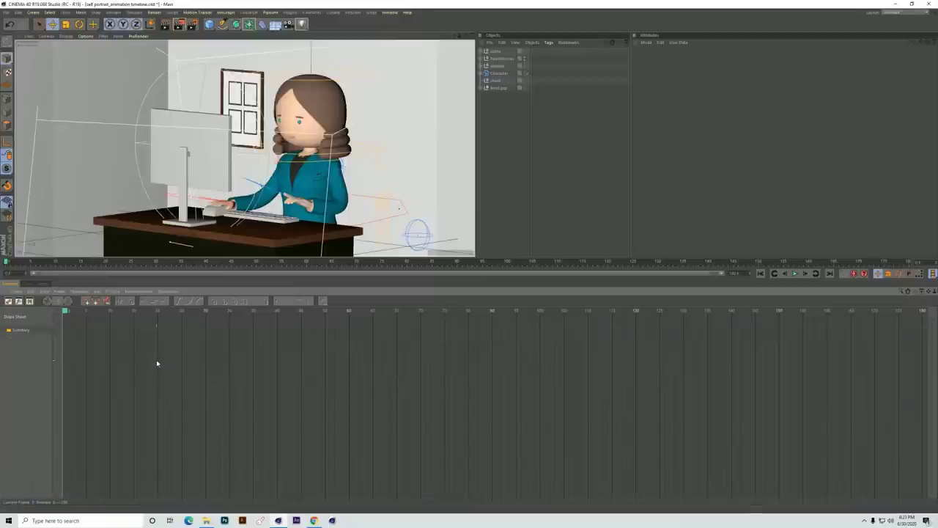
{"action": "left_click", "coordinate": [45, 291]}
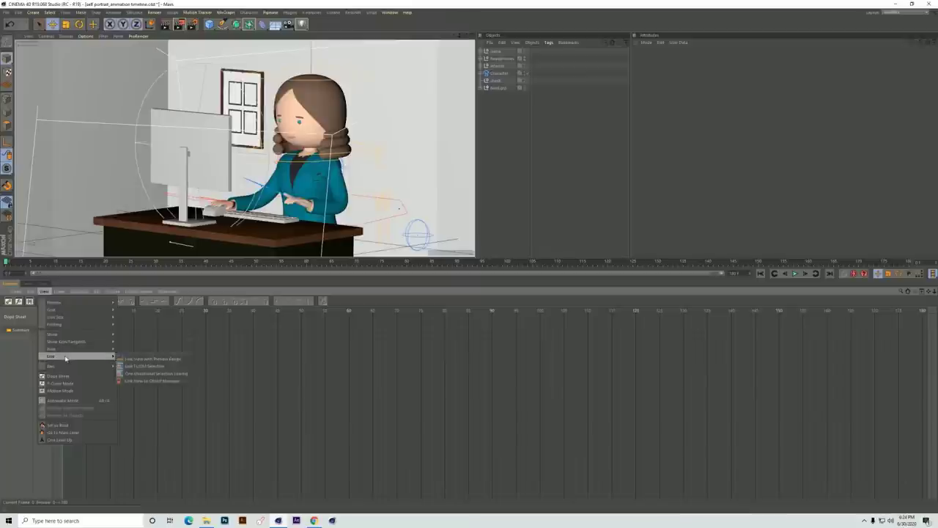
{"action": "mouse_move", "coordinate": [81, 349]}
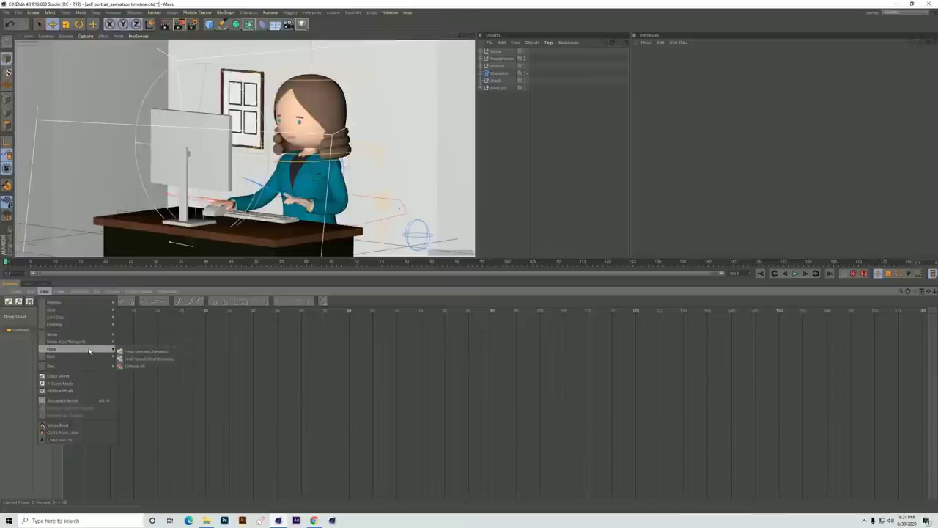
{"action": "left_click", "coordinate": [146, 366]}
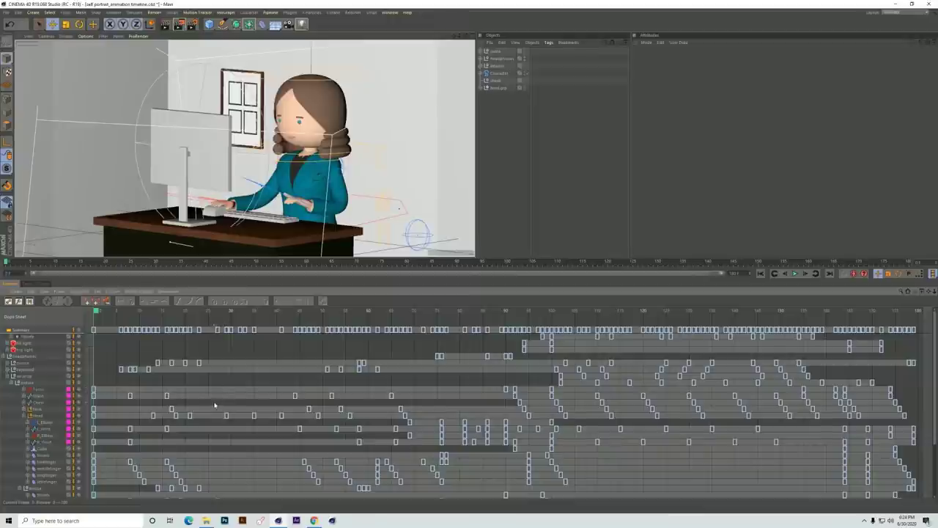
Step: Select the Neck and Head tracks, scrub through their animation, and mute their keys
{"action": "left_click", "coordinate": [42, 410]}
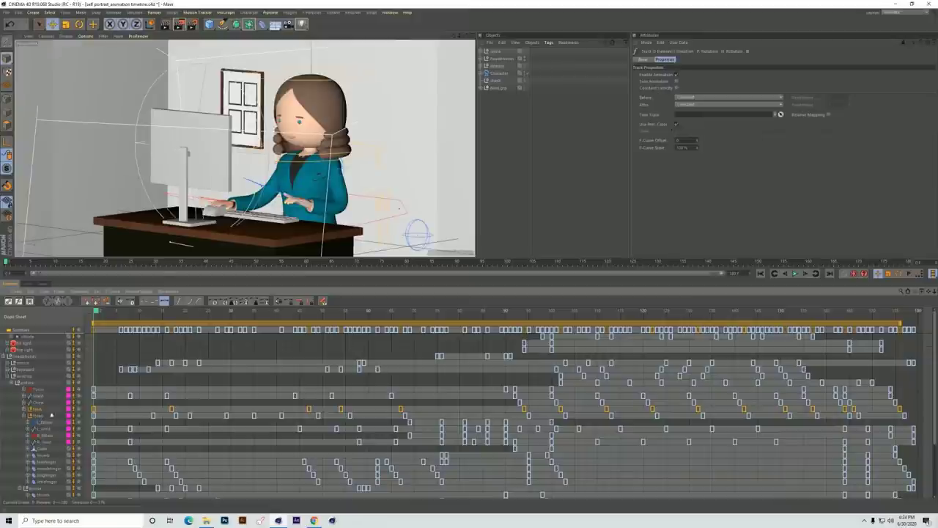
{"action": "left_click", "coordinate": [42, 418], "text": "shift"}
{"action": "left_click_drag", "start_coordinate": [97, 312], "coordinate": [127, 317]}
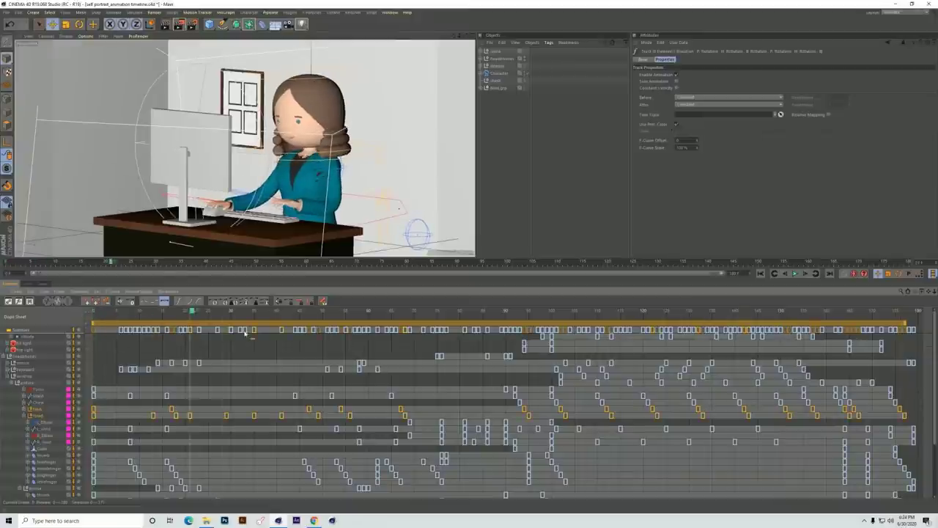
{"action": "left_click_drag", "start_coordinate": [379, 352], "coordinate": [281, 348]}
{"action": "right_click", "coordinate": [254, 416]}
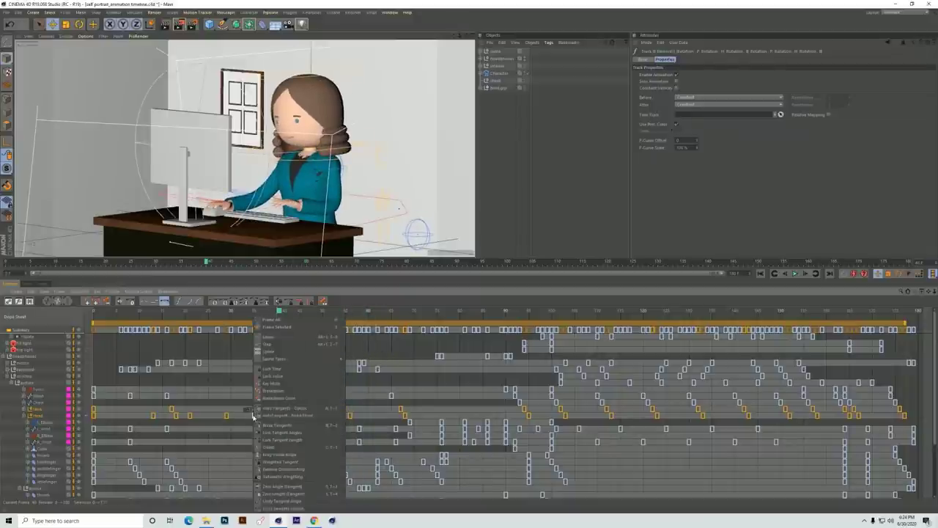
{"action": "left_click", "coordinate": [285, 385]}
Step: Preview the animation with the Neck and Head keys muted, and unmute those keys
{"action": "left_click_drag", "start_coordinate": [281, 313], "coordinate": [128, 368]}
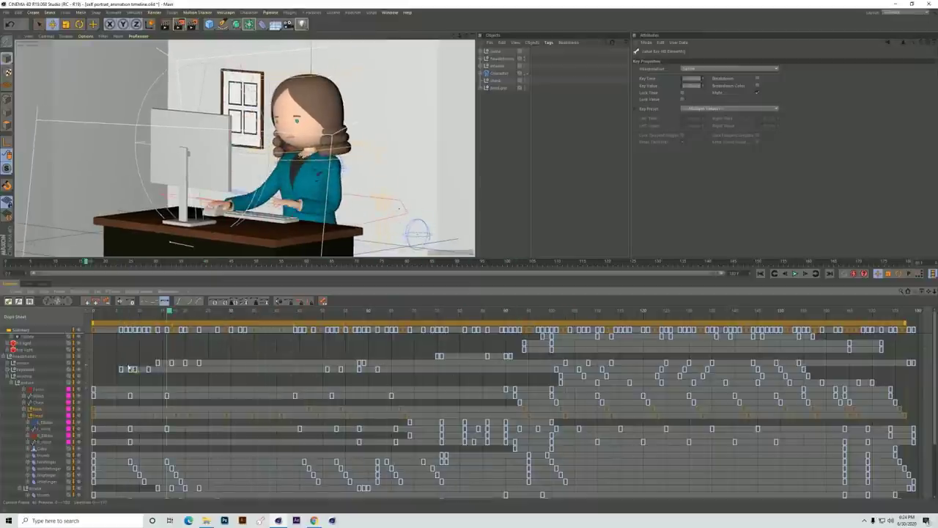
{"action": "key", "text": "F8"}
{"action": "right_click", "coordinate": [227, 418]}
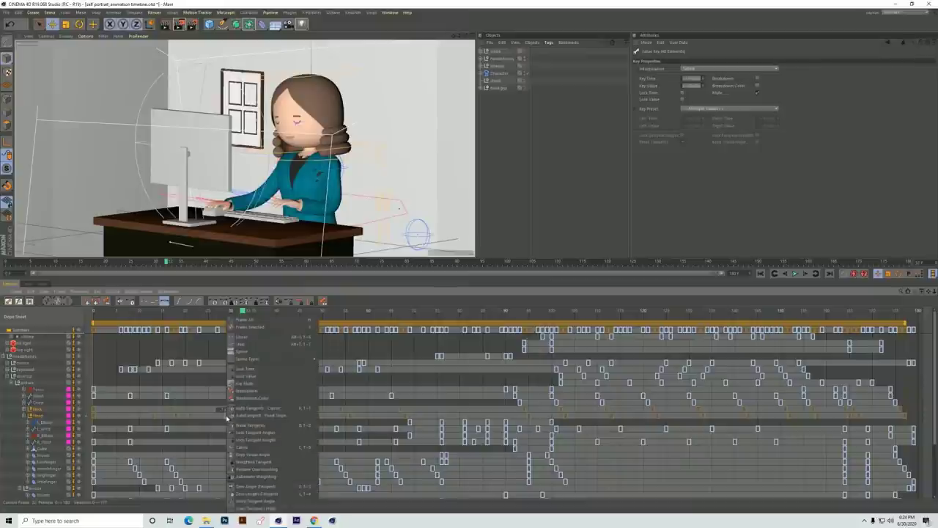
{"action": "left_click", "coordinate": [245, 384]}
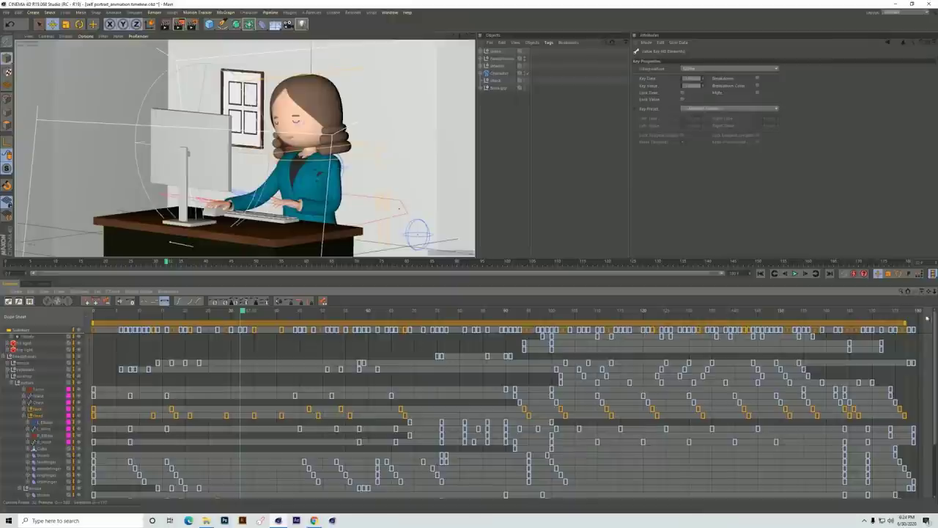
Step: Zoom in and out of the dope sheet, and toggle Link View with Preview Range so the view follows the preview range
{"action": "left_click_drag", "start_coordinate": [935, 292], "coordinate": [470, 309]}
{"action": "scroll", "coordinate": [471, 310], "scroll_direction": "up", "scroll_amount": 8}
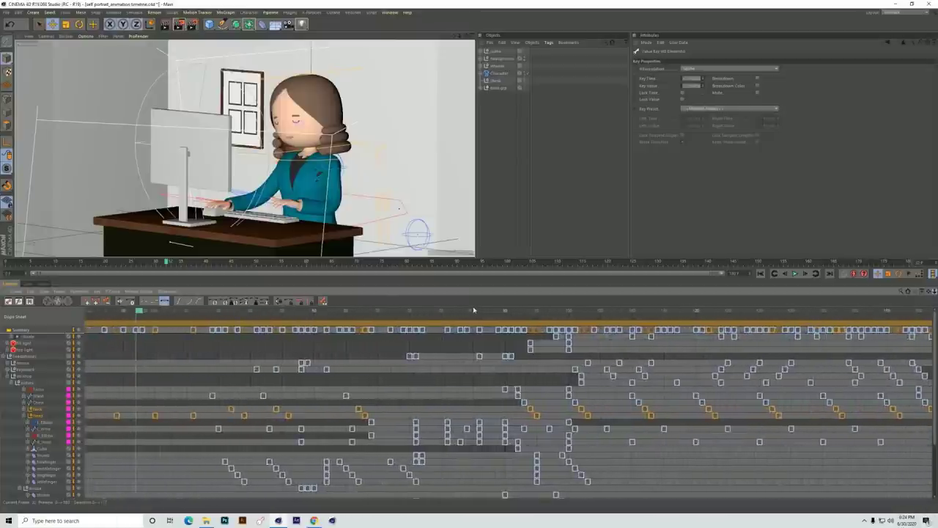
{"action": "scroll", "coordinate": [460, 311], "scroll_direction": "down", "scroll_amount": 3}
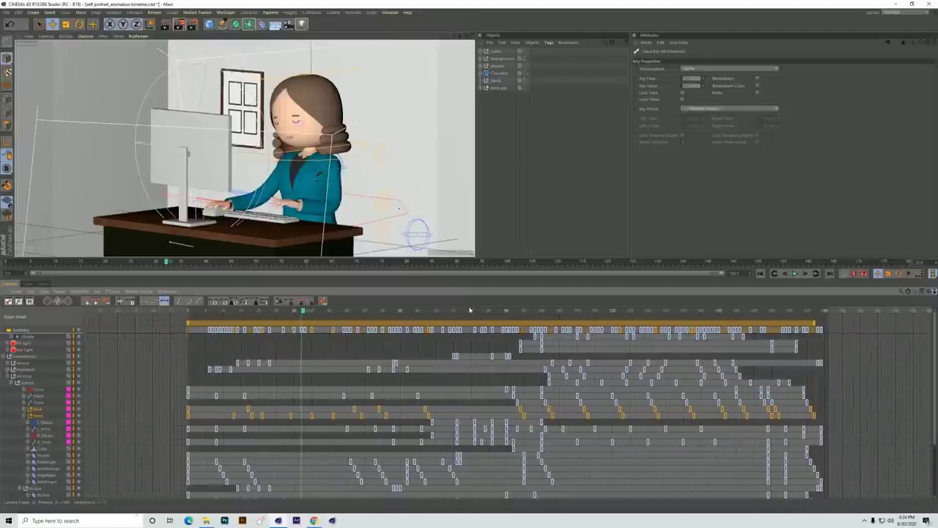
{"action": "left_click", "coordinate": [44, 291]}
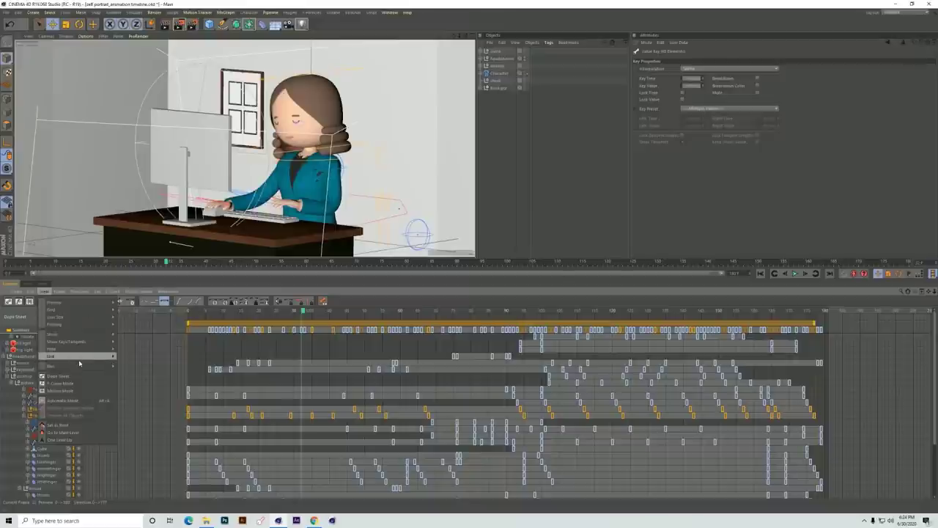
{"action": "mouse_move", "coordinate": [81, 357]}
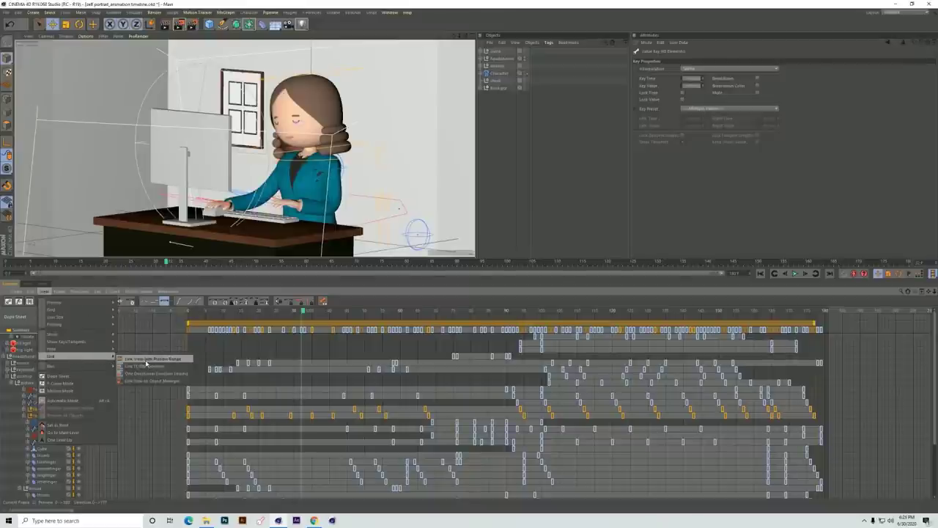
{"action": "left_click", "coordinate": [145, 359]}
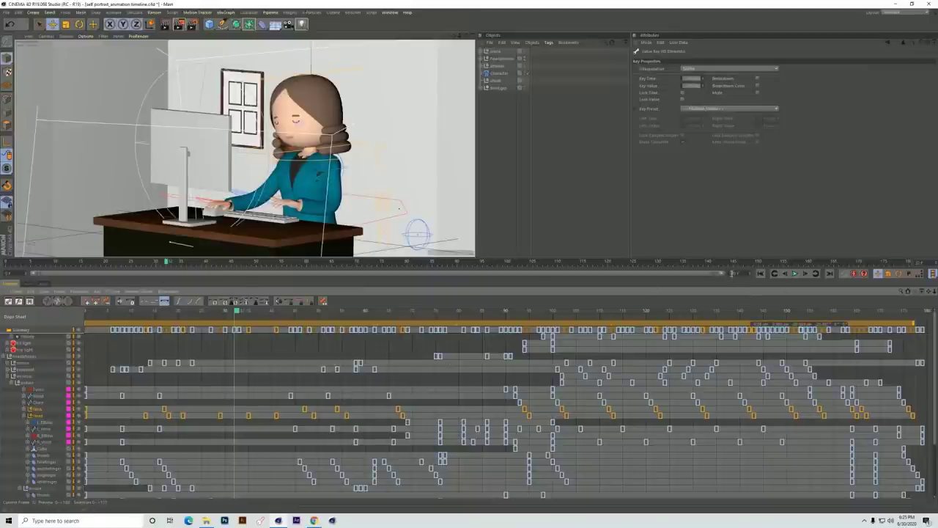
Step: Shorten the preview range to about half the animation, extend it back to frame 180, and toggle Link View with Preview Range again
{"action": "left_click_drag", "start_coordinate": [726, 277], "coordinate": [389, 298]}
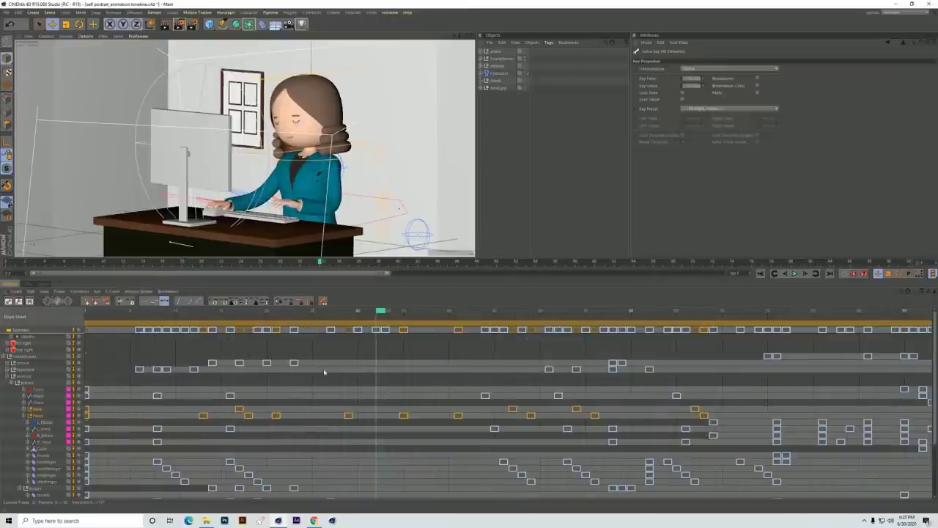
{"action": "left_click_drag", "start_coordinate": [392, 277], "coordinate": [733, 277]}
{"action": "left_click", "coordinate": [45, 291]}
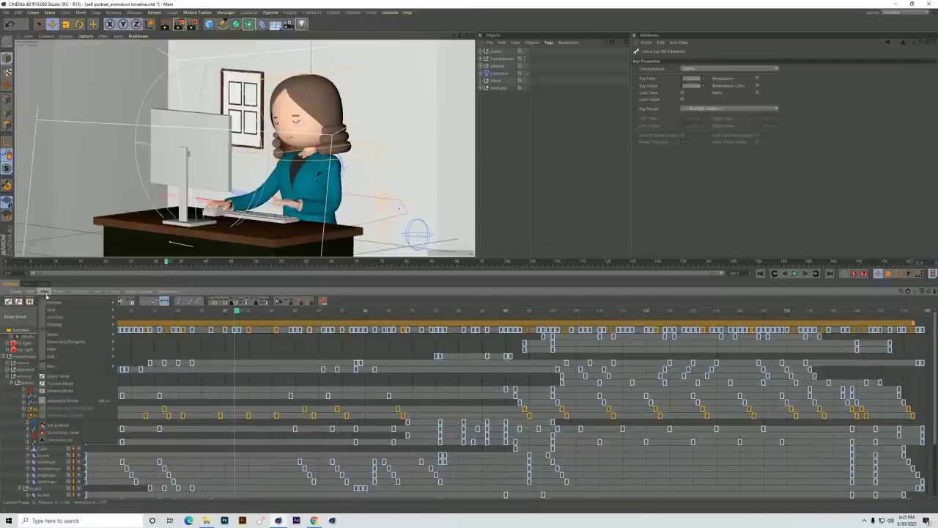
{"action": "mouse_move", "coordinate": [79, 357]}
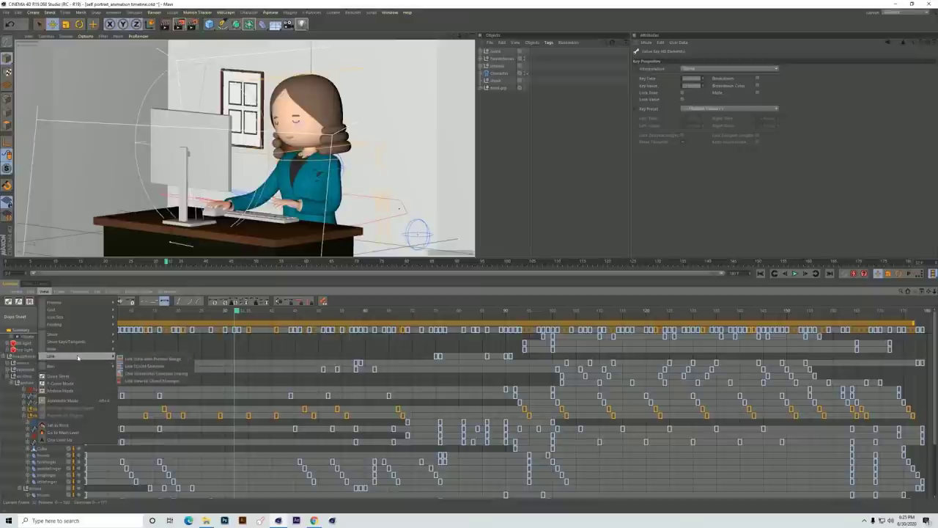
{"action": "left_click", "coordinate": [157, 360]}
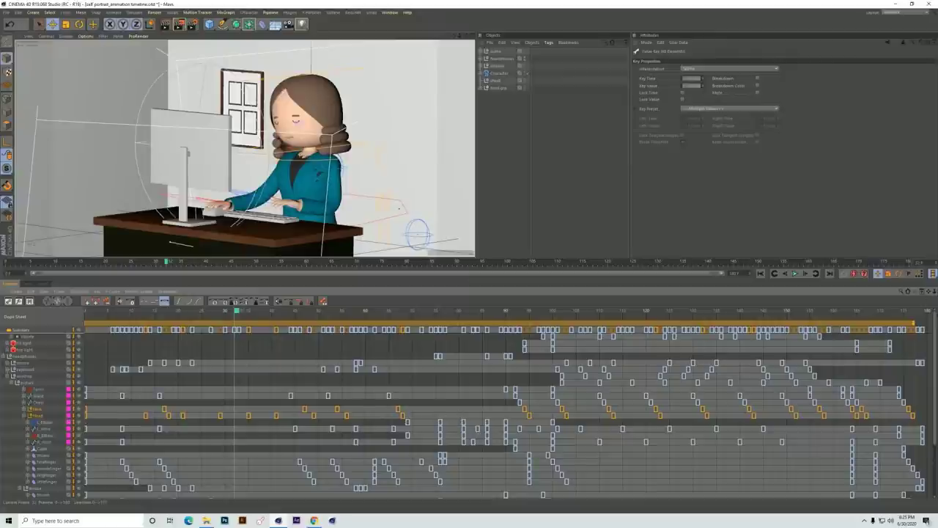
Step: Show the timeline filter, expand its Tracks category, and toggle the visibility of the Position and Rotation tracks
{"action": "left_click", "coordinate": [915, 292]}
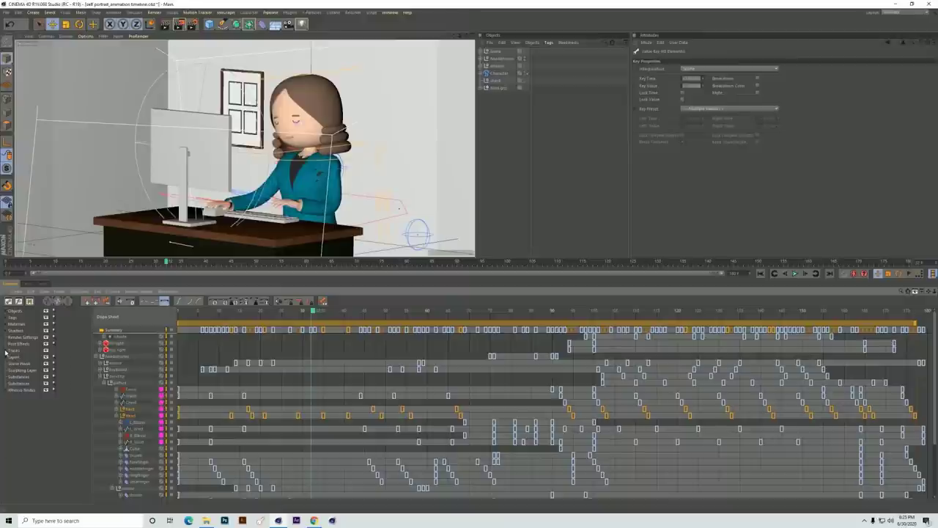
{"action": "left_click", "coordinate": [6, 351]}
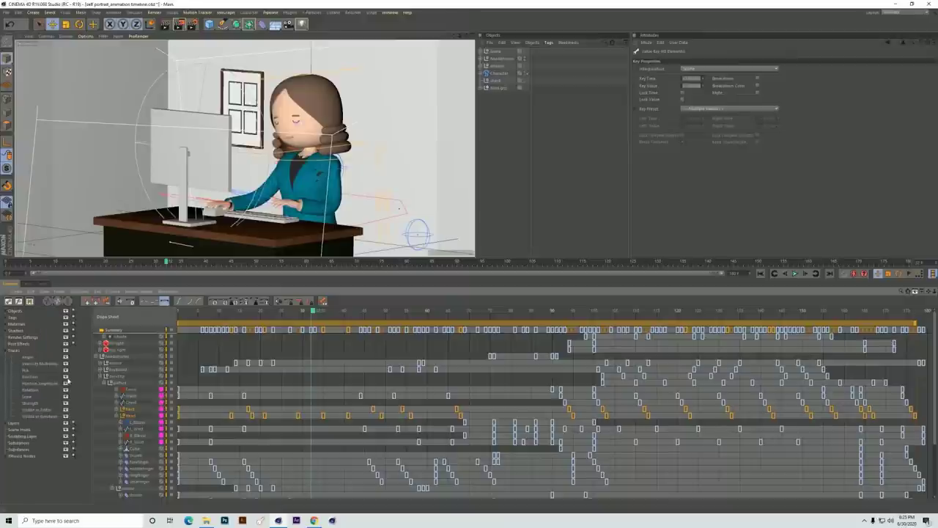
{"action": "left_click", "coordinate": [65, 377]}
{"action": "left_click", "coordinate": [66, 392]}
{"action": "left_click", "coordinate": [66, 392]}
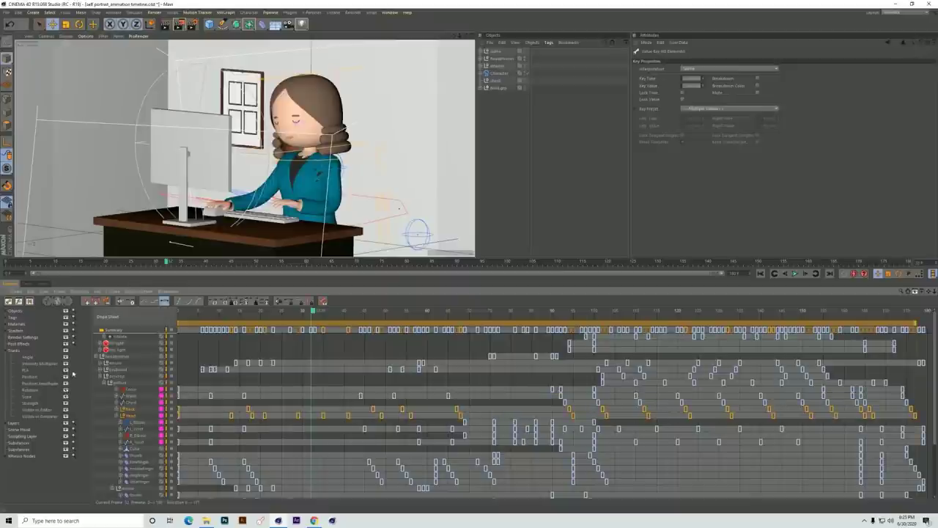
Step: Hide the timeline filter, and show the desktop object's animation tracks in F-Curve mode at about frame 106
{"action": "left_click", "coordinate": [915, 292]}
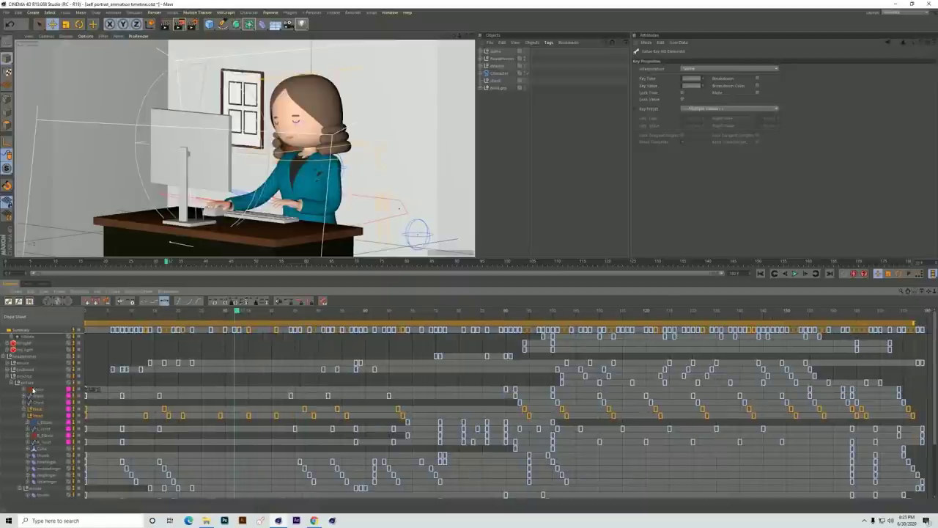
{"action": "left_click", "coordinate": [157, 378]}
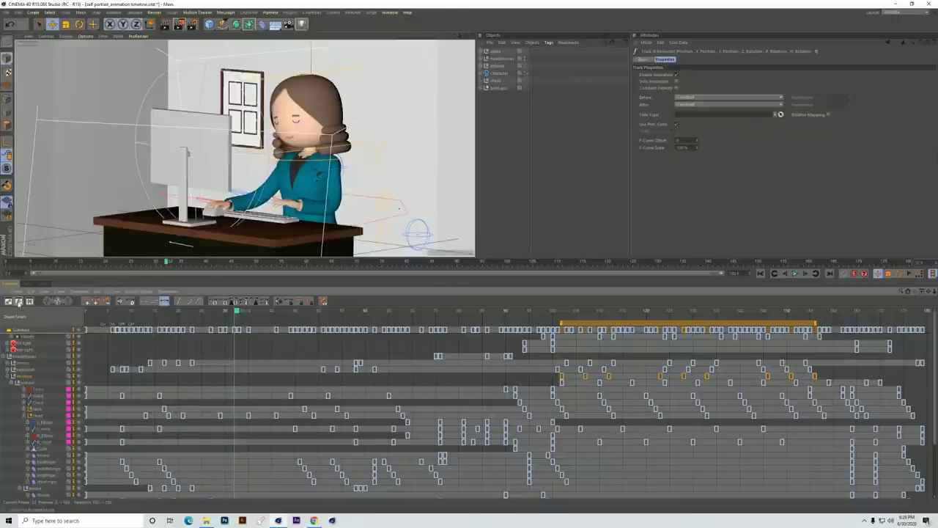
{"action": "left_click", "coordinate": [18, 301]}
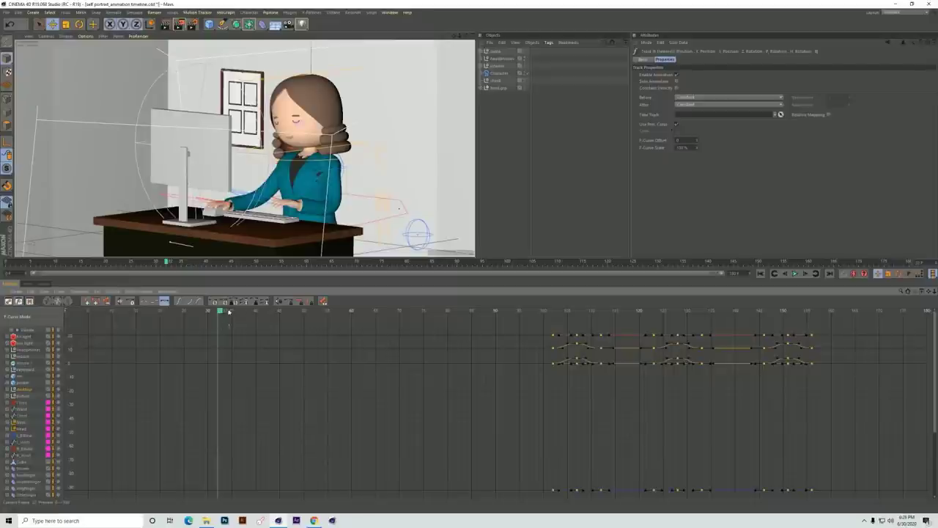
{"action": "left_click_drag", "start_coordinate": [225, 311], "coordinate": [576, 342]}
{"action": "left_click_drag", "start_coordinate": [934, 291], "coordinate": [469, 308]}
{"action": "left_click_drag", "start_coordinate": [928, 292], "coordinate": [468, 321]}
Step: Switch the first key of the desktop's bump curve to Step and then Ease Ease interpolation, and adjust its outgoing tangent
{"action": "left_click", "coordinate": [405, 373]}
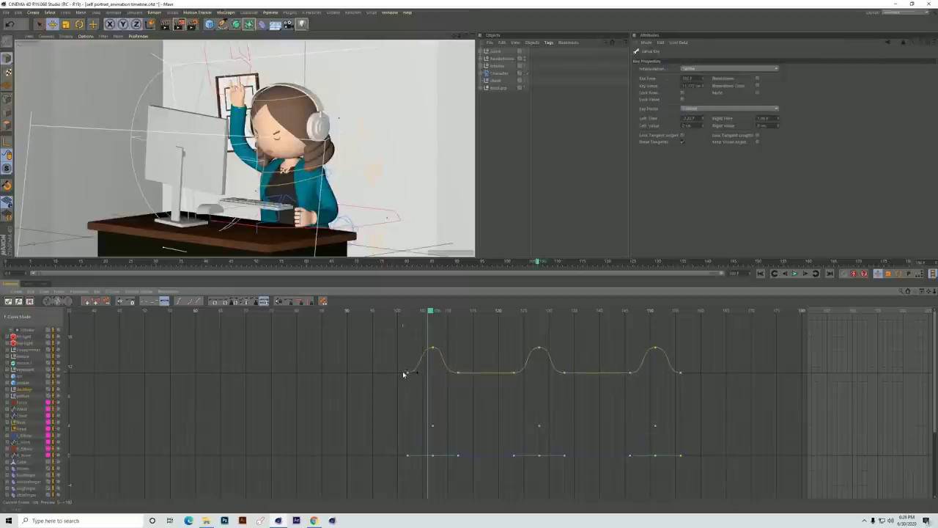
{"action": "left_click", "coordinate": [154, 302]}
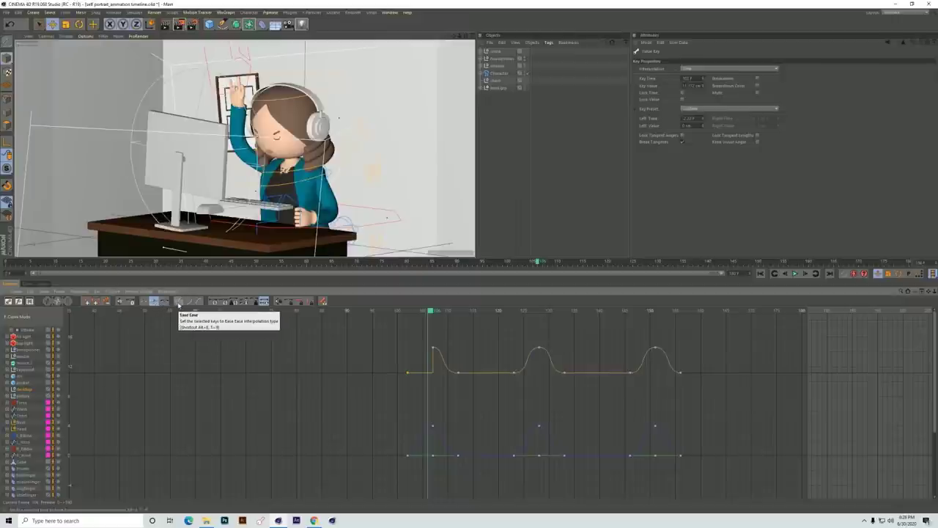
{"action": "left_click", "coordinate": [178, 304]}
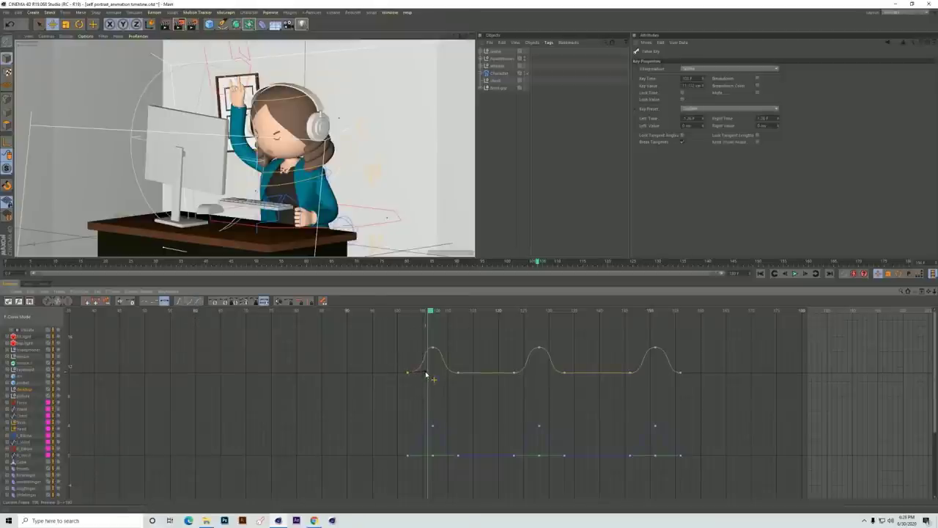
{"action": "left_click_drag", "start_coordinate": [426, 373], "coordinate": [427, 372]}
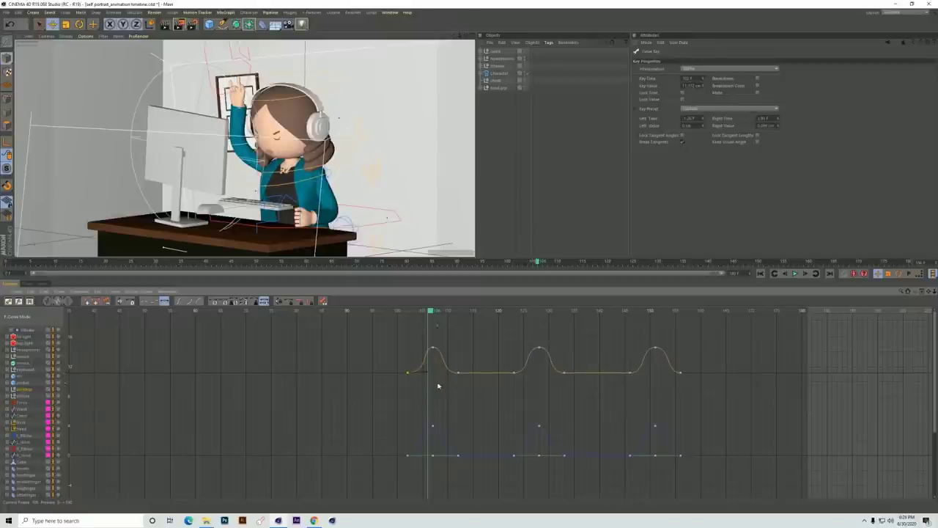
Step: Turn on Show Velocity for the desktop object's F-curves
{"action": "mouse_move", "coordinate": [517, 377]}
{"action": "left_click", "coordinate": [112, 291]}
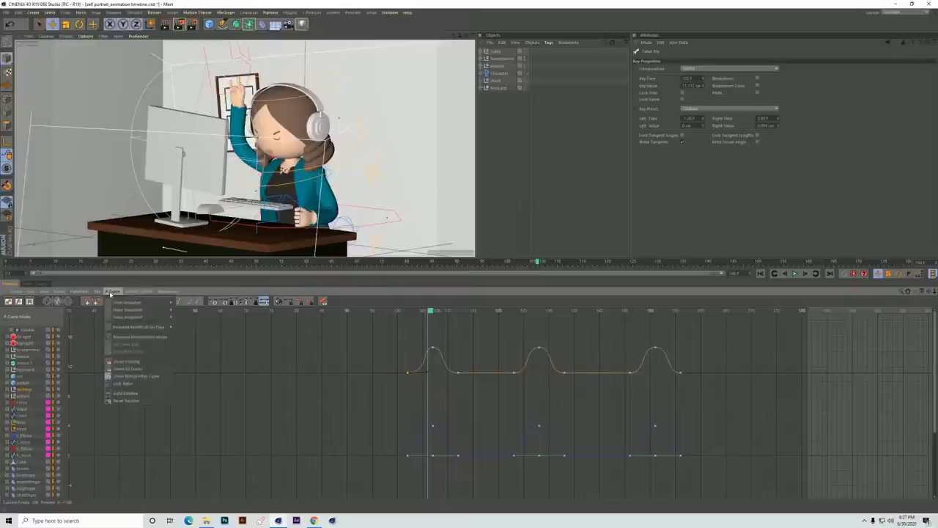
{"action": "left_click", "coordinate": [141, 363]}
{"action": "left_click_drag", "start_coordinate": [934, 292], "coordinate": [469, 311]}
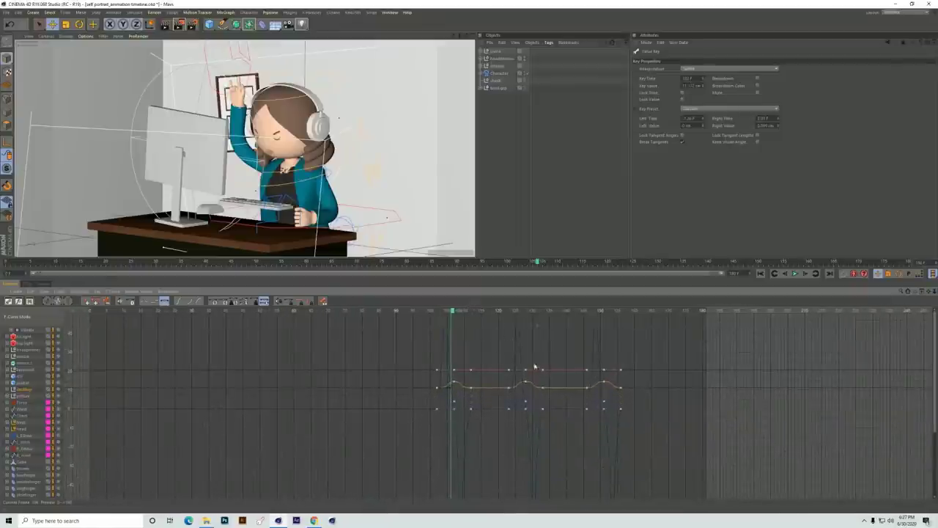
Step: Switch to the open project "self portrait_animation start.c4d" containing the animated cube
{"action": "left_click", "coordinate": [390, 12]}
{"action": "left_click", "coordinate": [445, 202]}
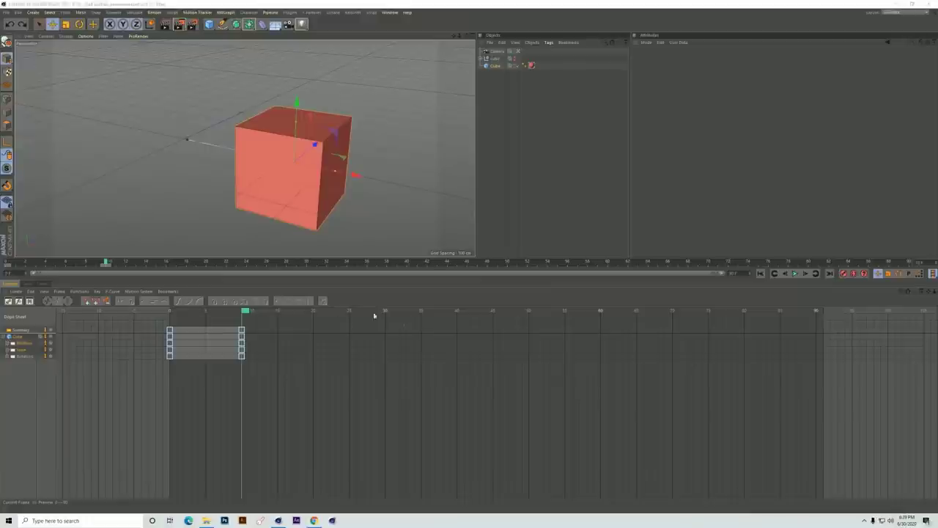
Step: Try to make the cube overshoot by pulling up the last position key's tangent in the F-Curve view, play it and undo it
{"action": "left_click", "coordinate": [19, 302]}
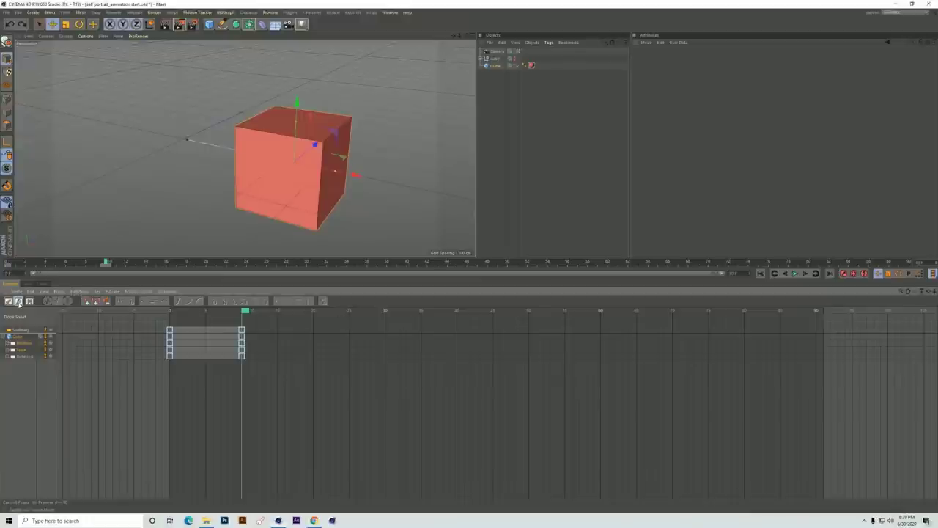
{"action": "left_click", "coordinate": [245, 337]}
{"action": "left_click_drag", "start_coordinate": [236, 333], "coordinate": [226, 332]}
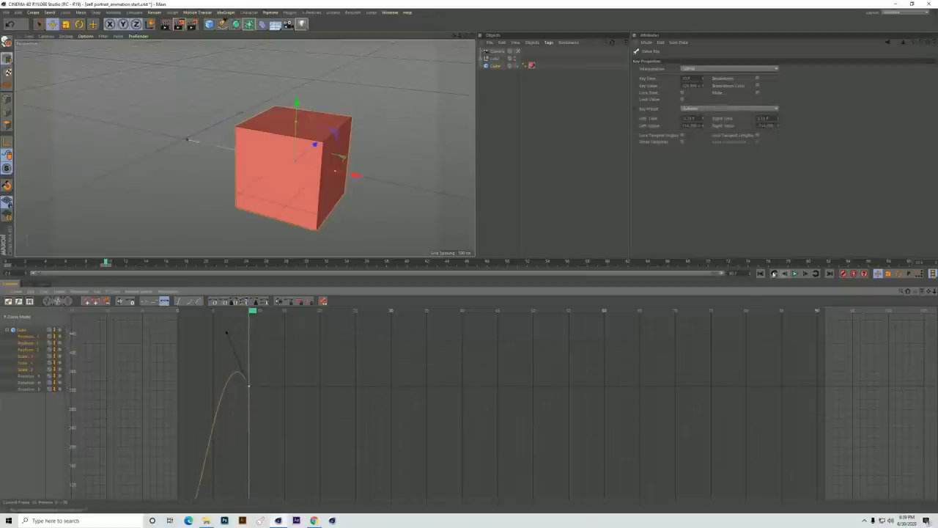
{"action": "left_click", "coordinate": [761, 273]}
{"action": "left_click", "coordinate": [794, 273]}
{"action": "left_click", "coordinate": [794, 273]}
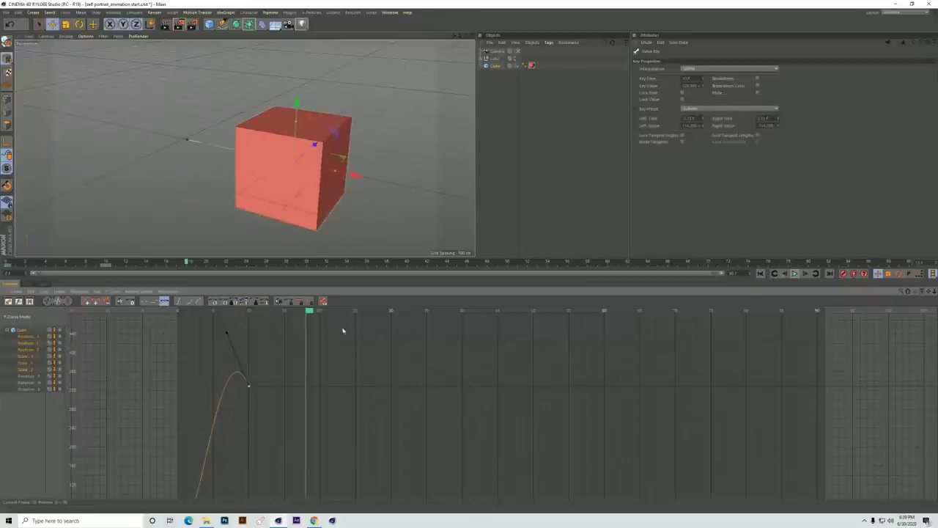
{"action": "key", "text": "ctrl+z"}
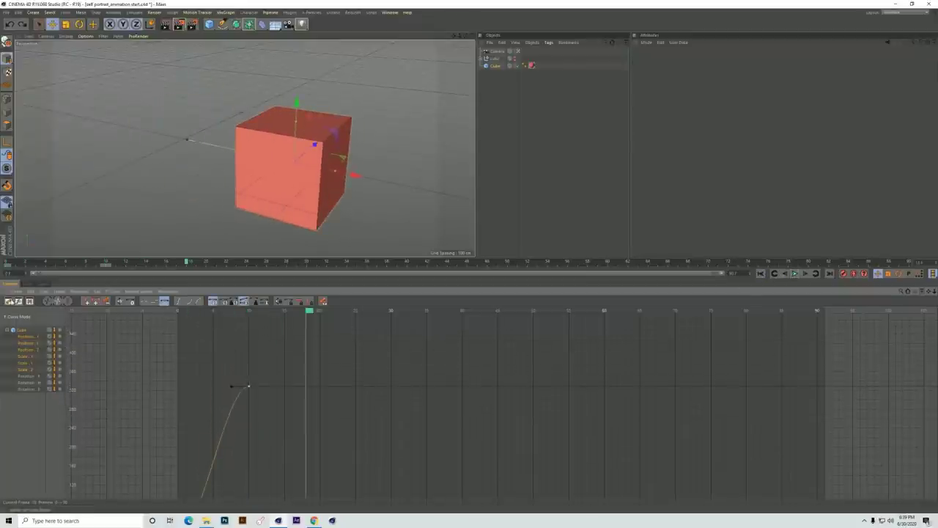
Step: Copy the cube's frame 10 keys to frame 8, move the cube farther along X there and record the keyframe
{"action": "left_click", "coordinate": [8, 302]}
{"action": "left_click_drag", "start_coordinate": [304, 312], "coordinate": [273, 383]}
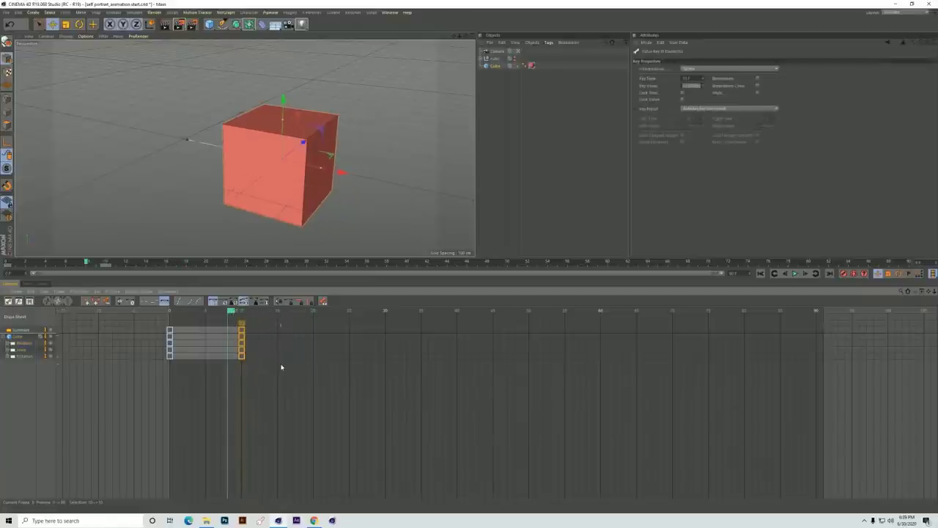
{"action": "left_click", "coordinate": [241, 356], "text": "ctrl"}
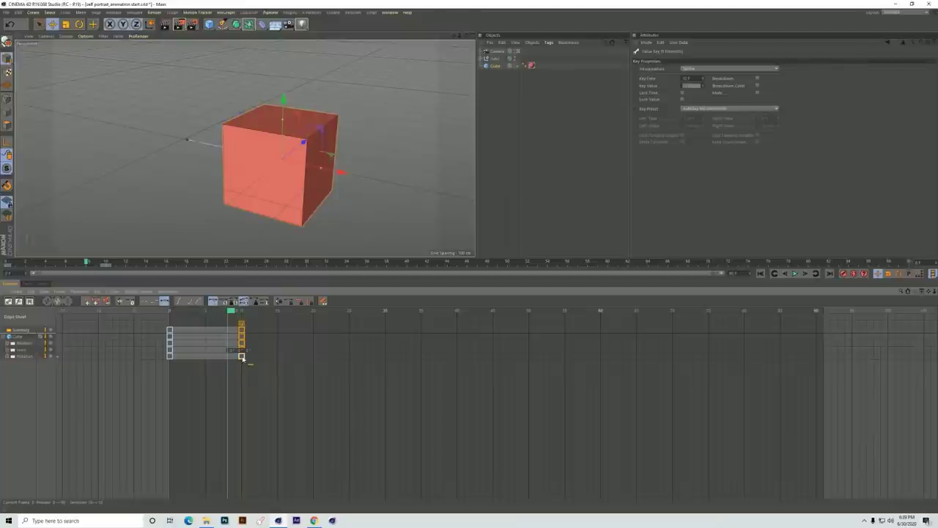
{"action": "left_click_drag", "start_coordinate": [242, 359], "coordinate": [228, 369], "text": "ctrl"}
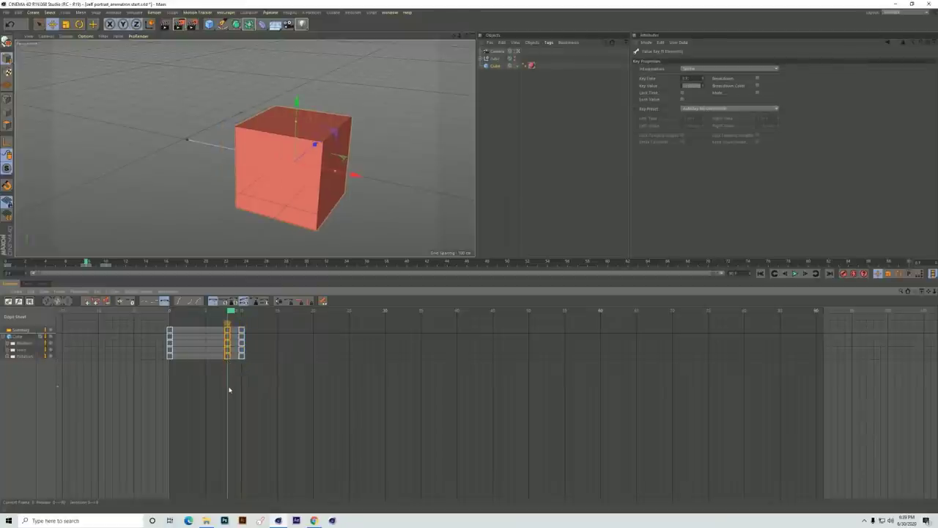
{"action": "left_click_drag", "start_coordinate": [354, 175], "coordinate": [379, 182]}
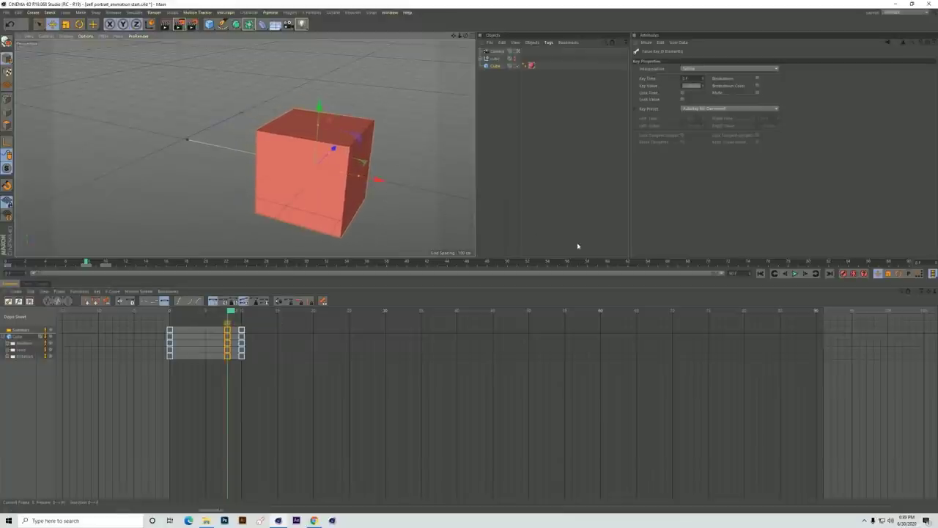
{"action": "left_click", "coordinate": [845, 274]}
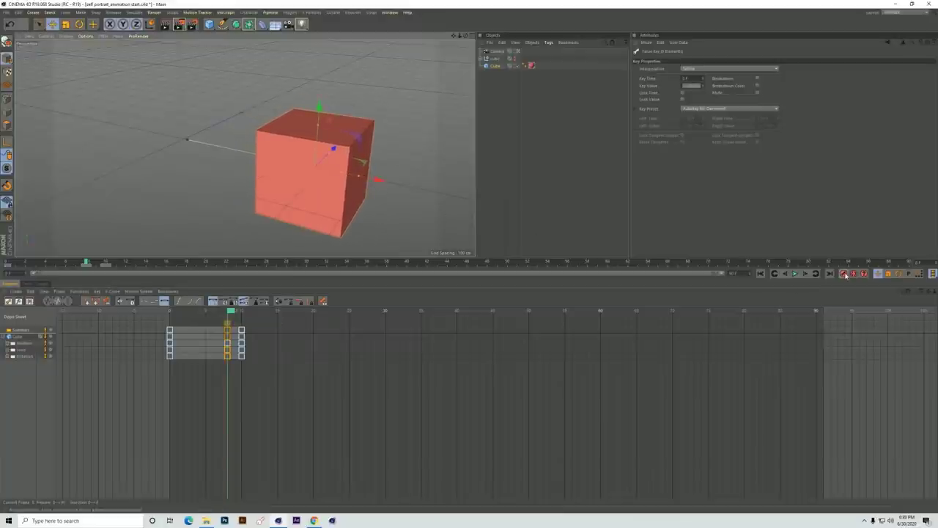
Step: Reshape the cube's X position F-curve by lengthening the horizontal tangents of the first, overshoot and last keys
{"action": "left_click", "coordinate": [18, 302]}
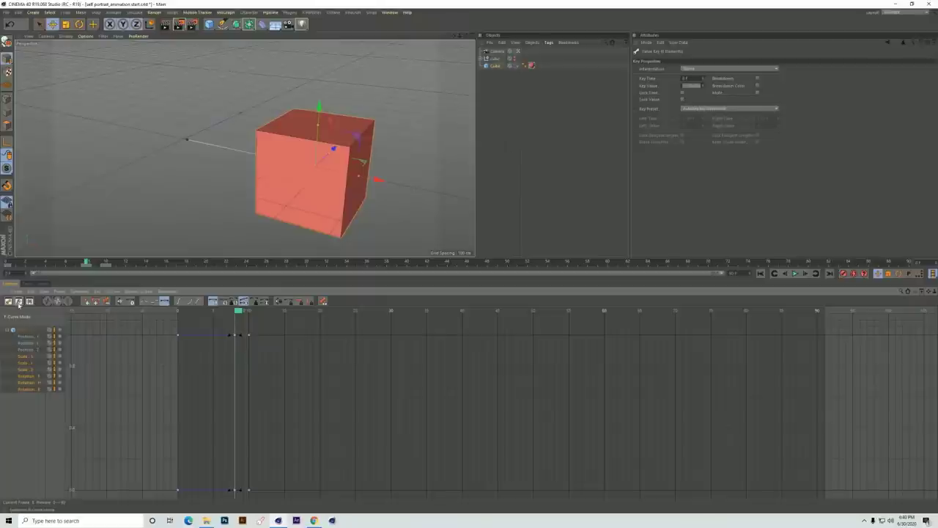
{"action": "left_click", "coordinate": [29, 337]}
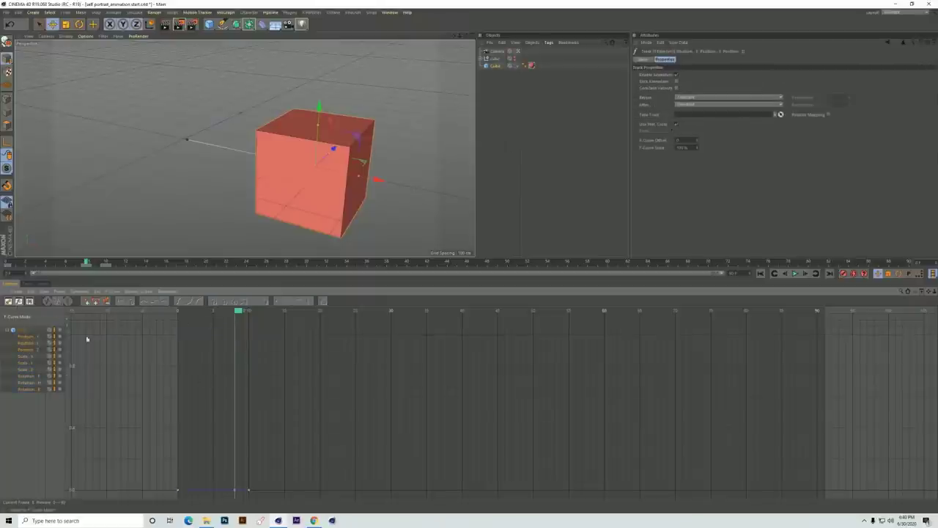
{"action": "scroll", "coordinate": [270, 406], "scroll_direction": "down", "scroll_amount": 5}
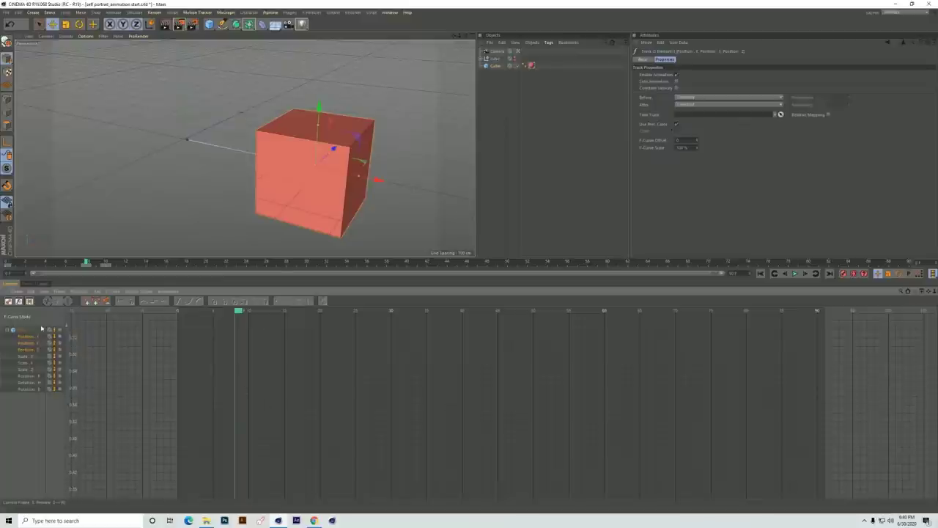
{"action": "left_click", "coordinate": [8, 301]}
{"action": "left_click_drag", "start_coordinate": [124, 316], "coordinate": [118, 314]}
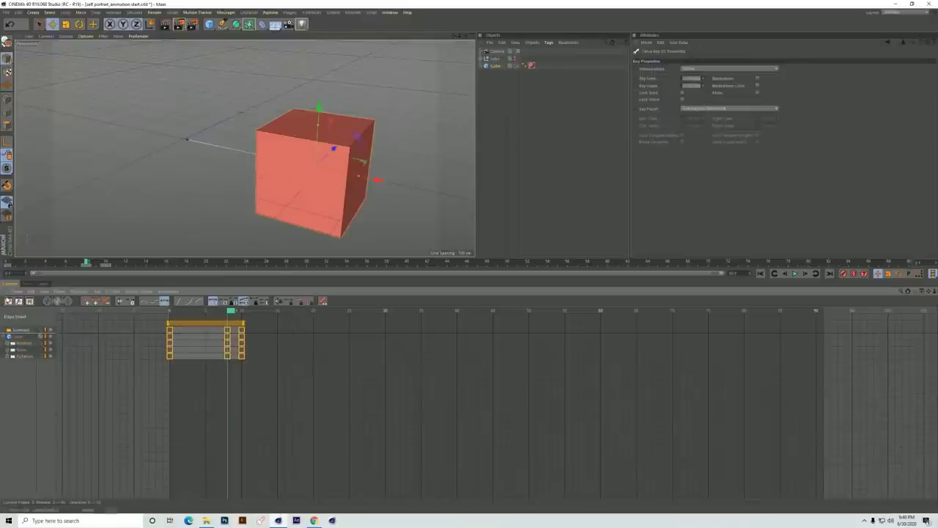
{"action": "left_click", "coordinate": [18, 301]}
{"action": "left_click", "coordinate": [233, 337]}
{"action": "left_click_drag", "start_coordinate": [227, 337], "coordinate": [224, 338]}
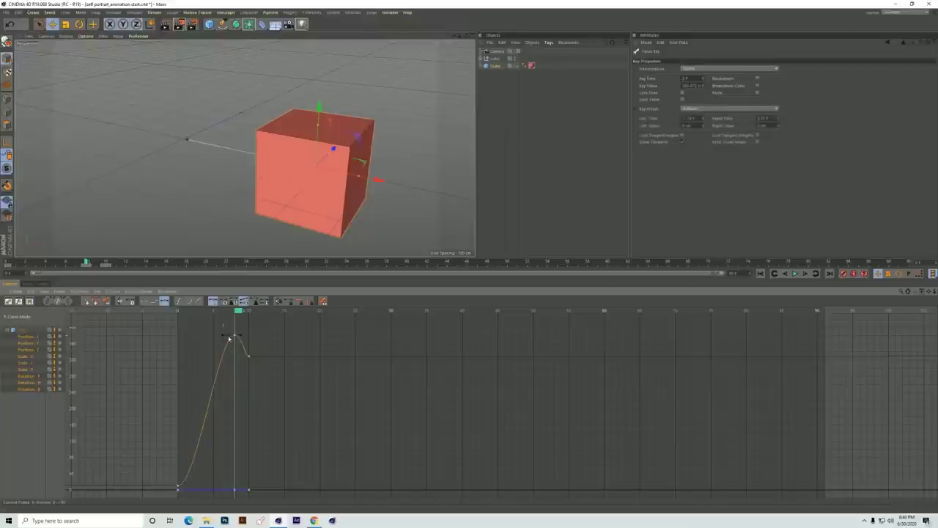
{"action": "left_click", "coordinate": [246, 357], "text": "shift"}
{"action": "left_click_drag", "start_coordinate": [246, 358], "coordinate": [241, 356], "text": "shift"}
{"action": "left_click_drag", "start_coordinate": [202, 458], "coordinate": [206, 486]}
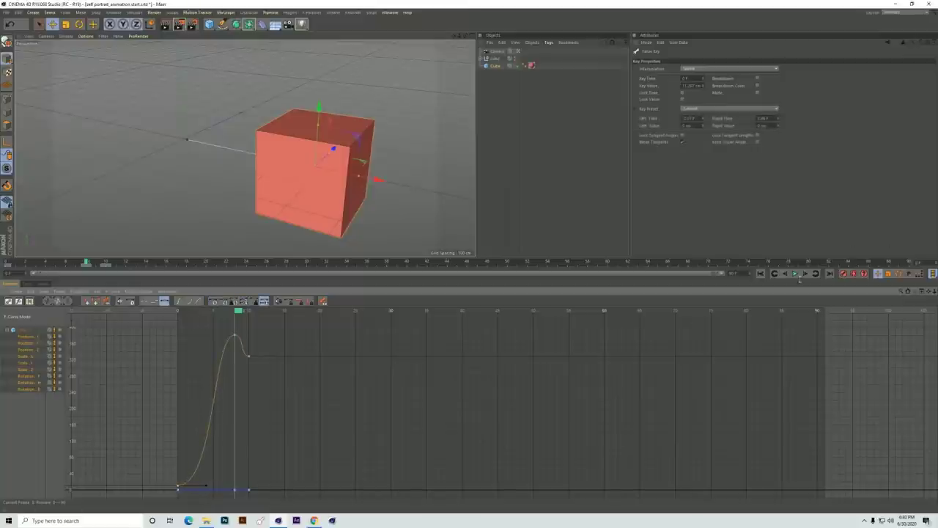
Step: Lower the frame 8 overshoot key on the cube's position curve, playing the animation to compare the bounce
{"action": "left_click", "coordinate": [761, 275]}
{"action": "left_click", "coordinate": [794, 273]}
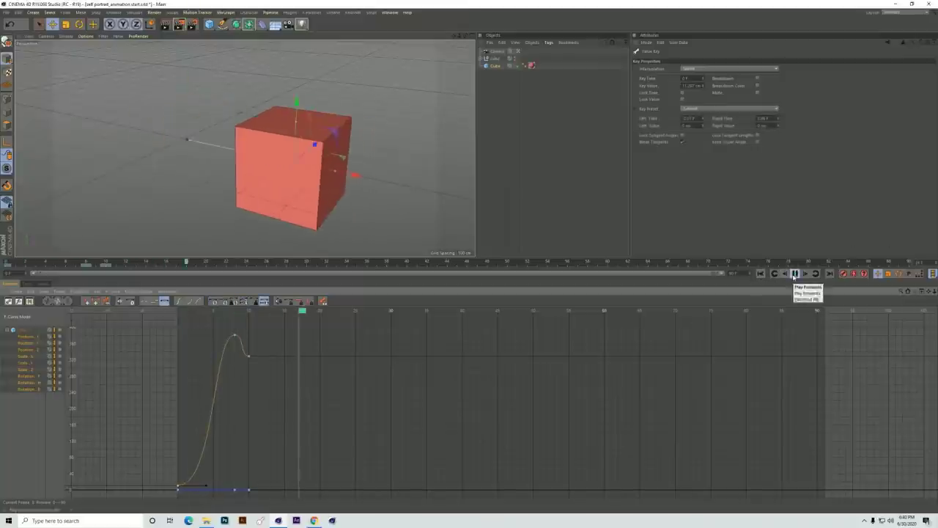
{"action": "mouse_move", "coordinate": [245, 331]}
{"action": "left_mouse_down"}
{"action": "mouse_move", "coordinate": [221, 343]}
{"action": "mouse_move", "coordinate": [236, 343]}
{"action": "left_mouse_up"}
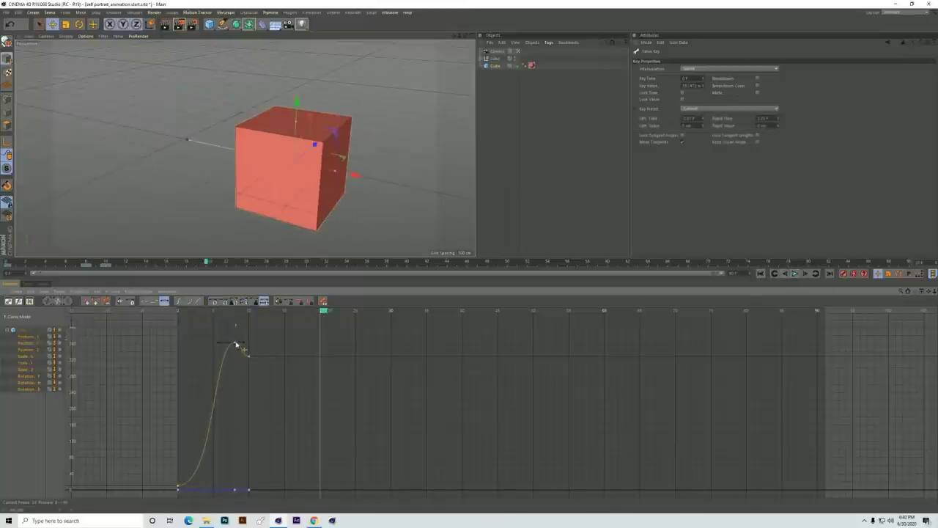
{"action": "left_click", "coordinate": [760, 274]}
{"action": "left_click", "coordinate": [795, 275]}
{"action": "left_click", "coordinate": [795, 275]}
{"action": "left_click_drag", "start_coordinate": [308, 313], "coordinate": [135, 344]}
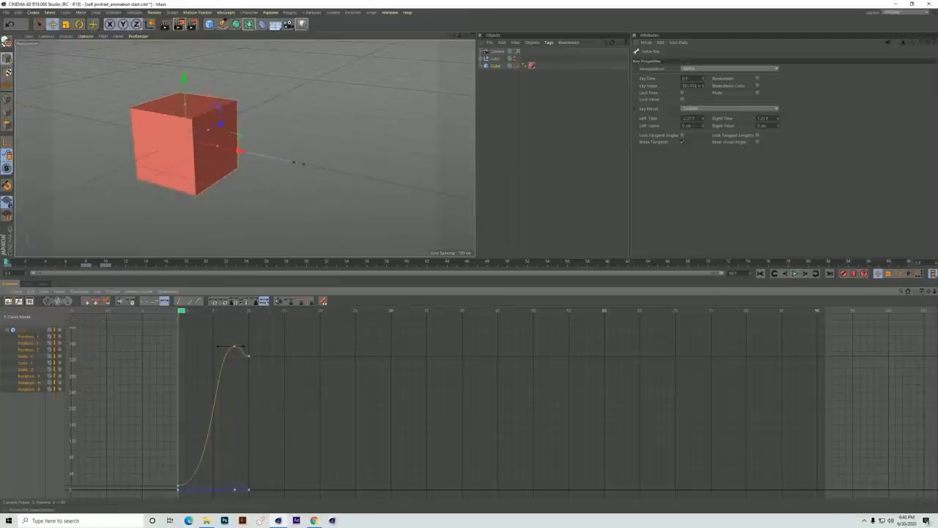
Step: Delete all of the cube's frame 8 keys in the Dope Sheet
{"action": "left_click", "coordinate": [9, 302]}
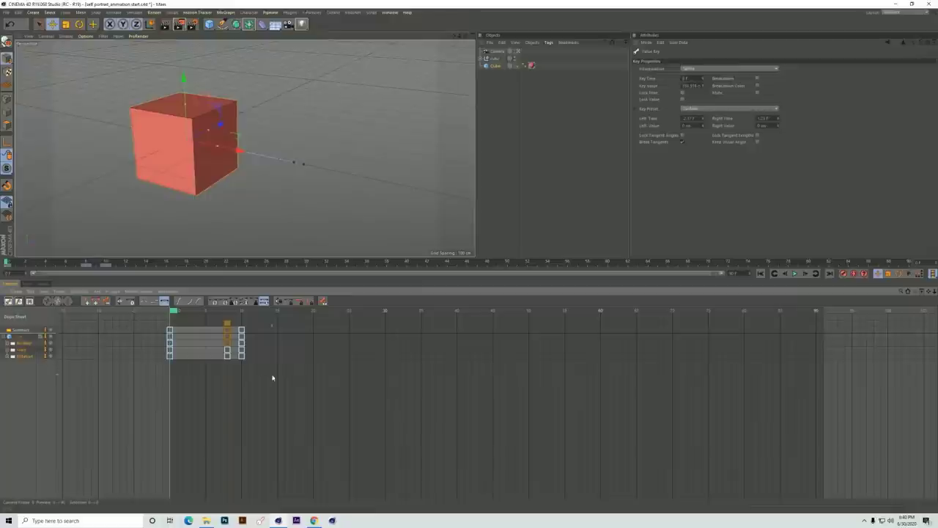
{"action": "left_click_drag", "start_coordinate": [235, 378], "coordinate": [216, 336]}
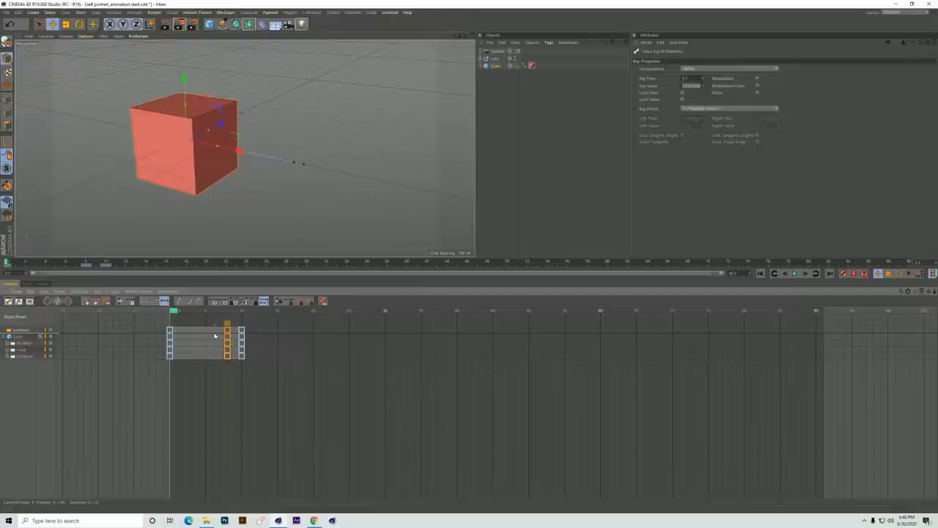
{"action": "key", "text": "Delete"}
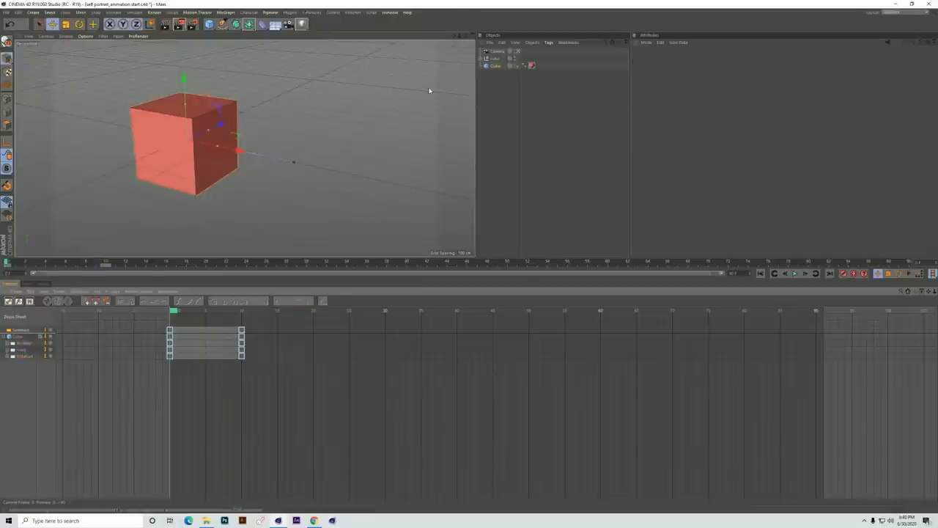
Step: Add a MoGraph Fracture object and make the cube its child
{"action": "left_click", "coordinate": [226, 12]}
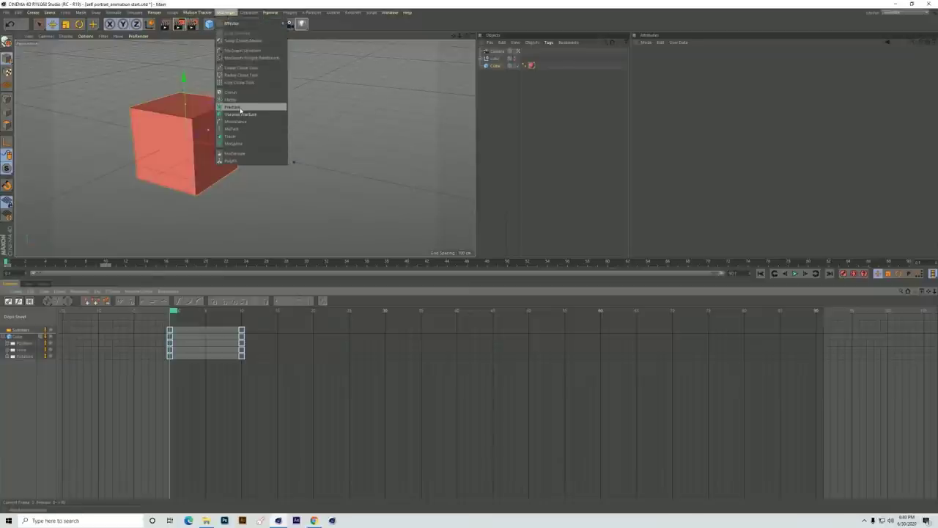
{"action": "left_click", "coordinate": [233, 107]}
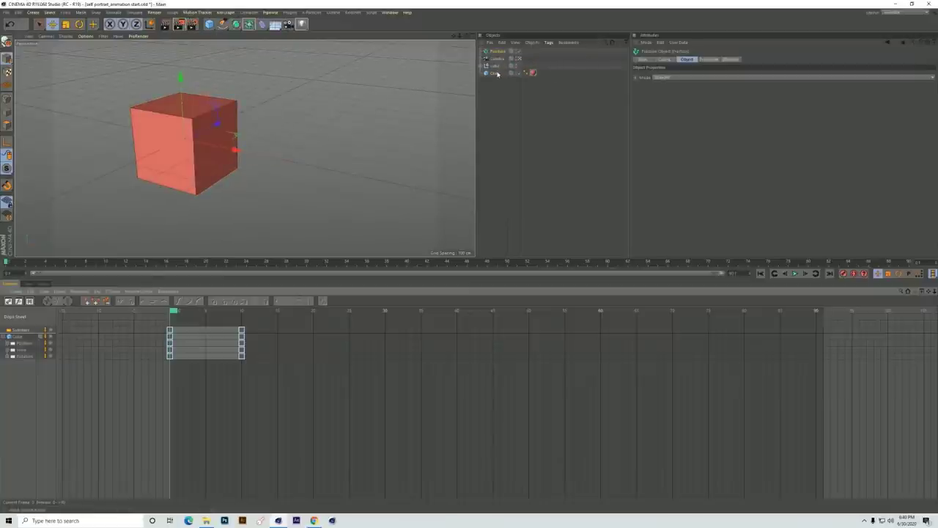
{"action": "left_click_drag", "start_coordinate": [502, 53], "coordinate": [503, 53]}
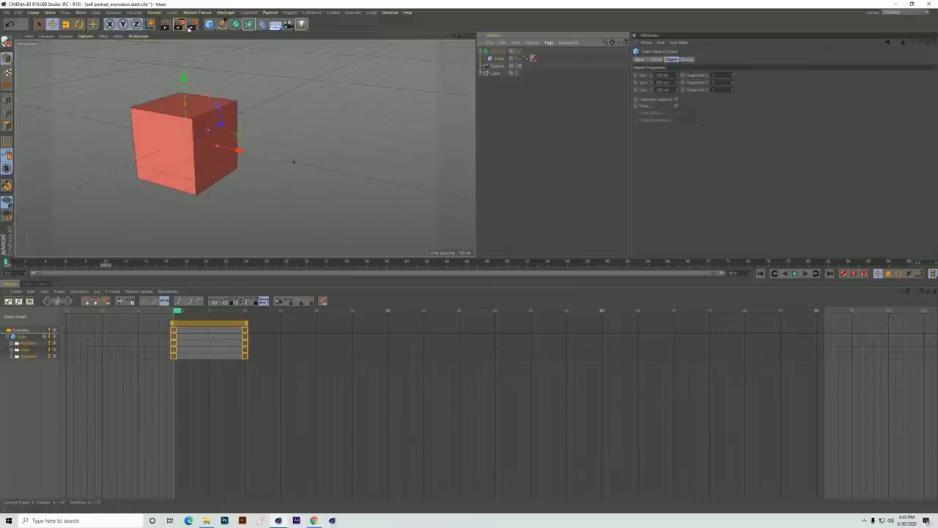
Step: Add a Delay effector and assign it to the Fracture object's effectors
{"action": "left_click", "coordinate": [225, 11]}
{"action": "mouse_move", "coordinate": [240, 26]}
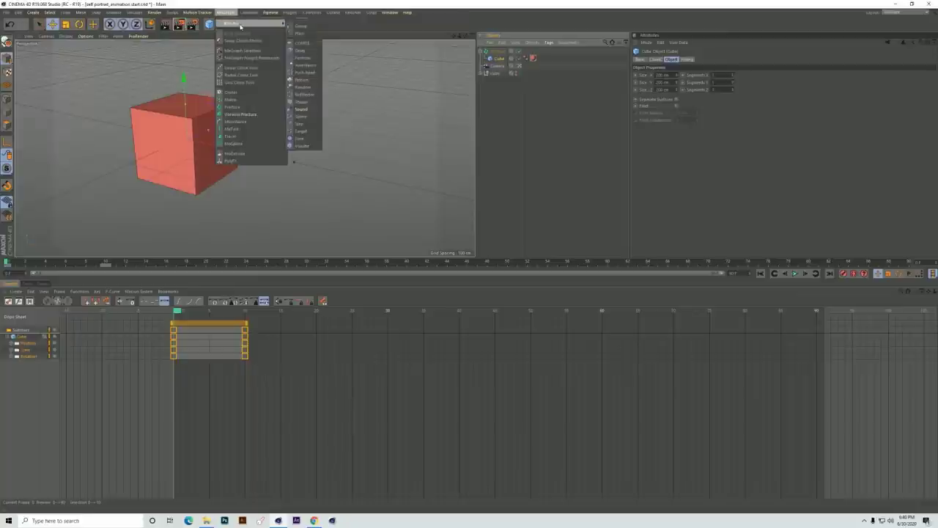
{"action": "left_click", "coordinate": [301, 51]}
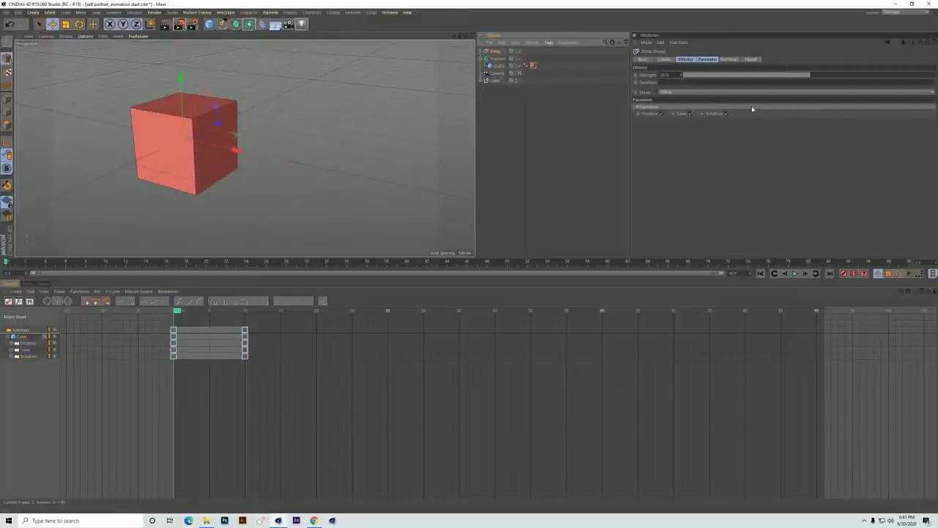
{"action": "left_click", "coordinate": [497, 59]}
{"action": "left_click", "coordinate": [731, 59]}
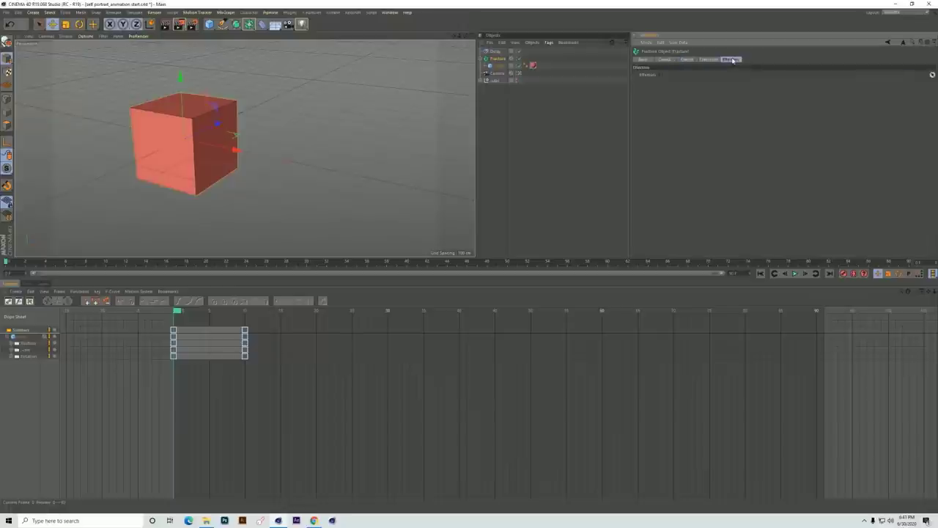
{"action": "left_click_drag", "start_coordinate": [495, 52], "coordinate": [702, 134]}
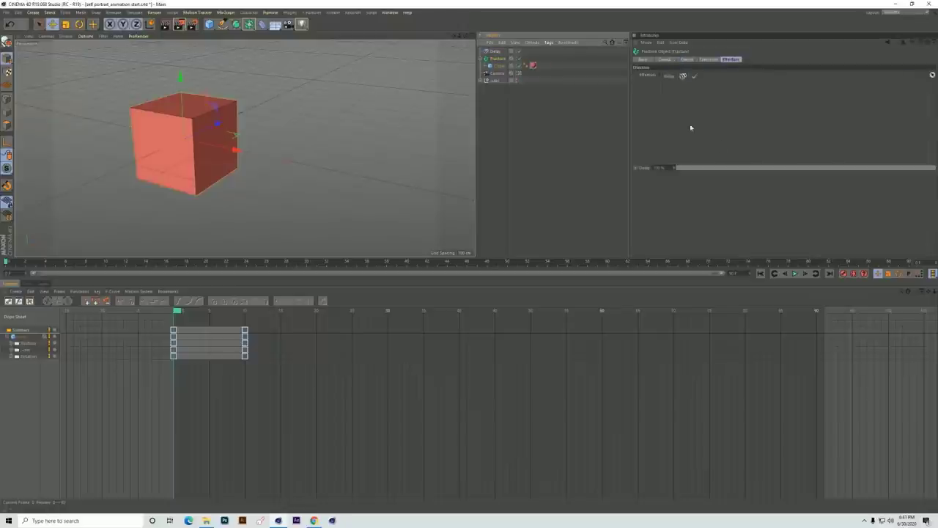
Step: Set the Delay effector's mode to Spring and play the cube animation
{"action": "left_click", "coordinate": [495, 51]}
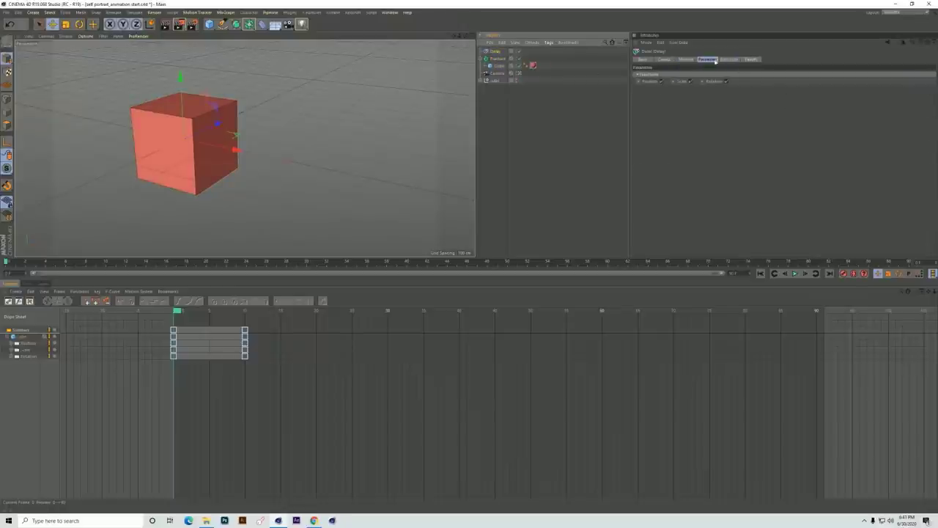
{"action": "left_click", "coordinate": [691, 60]}
{"action": "left_click", "coordinate": [681, 92]}
{"action": "left_click", "coordinate": [675, 116]}
{"action": "left_click", "coordinate": [794, 273]}
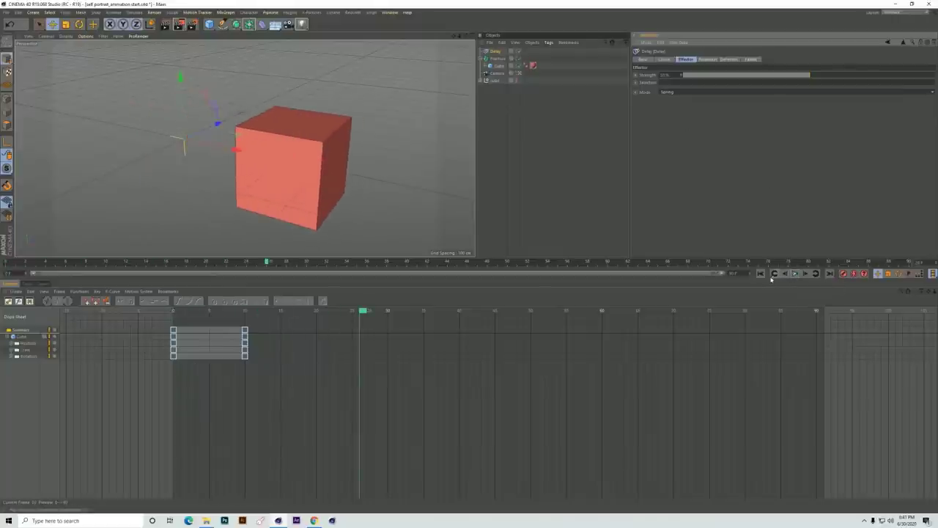
{"action": "left_click", "coordinate": [794, 273]}
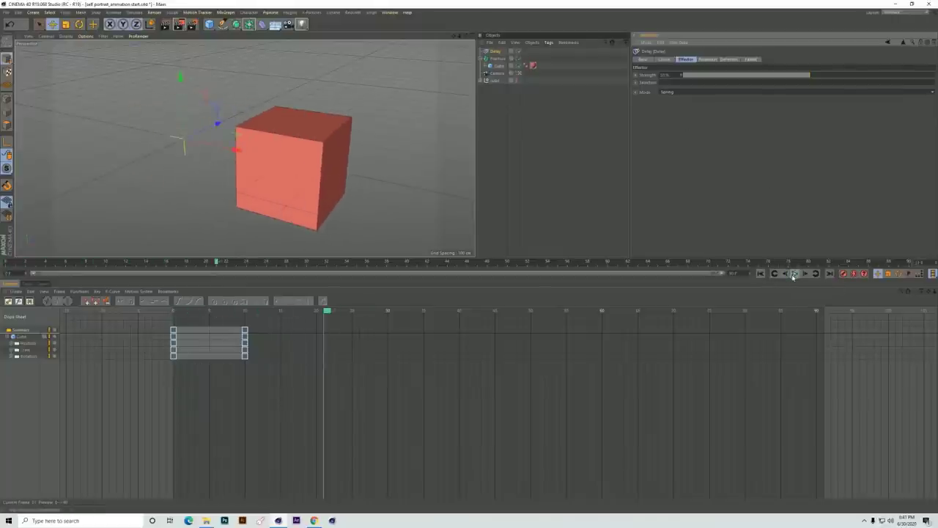
Step: Reduce the Delay effector's strength to about 38% and replay the animation from the start
{"action": "left_click_drag", "start_coordinate": [808, 78], "coordinate": [780, 77]}
{"action": "left_click", "coordinate": [761, 275]}
{"action": "left_click", "coordinate": [794, 274]}
{"action": "left_click", "coordinate": [794, 273]}
{"action": "left_click", "coordinate": [761, 274]}
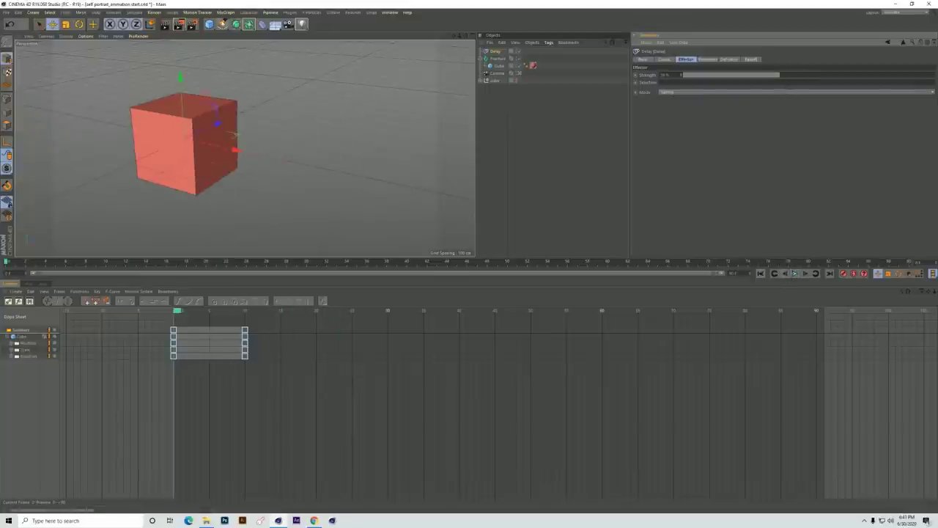
Step: Add a second Delay effector to the scene
{"action": "left_click", "coordinate": [226, 12]}
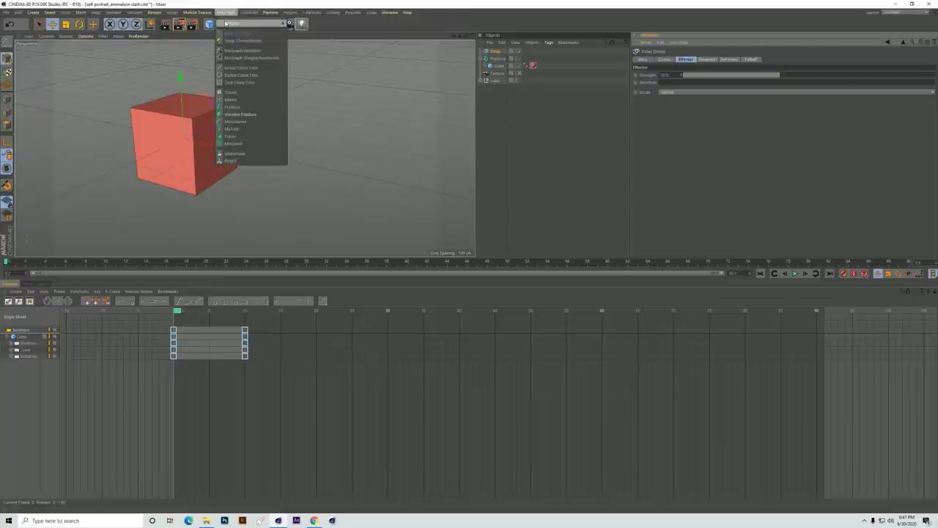
{"action": "mouse_move", "coordinate": [246, 24]}
{"action": "left_click", "coordinate": [302, 51]}
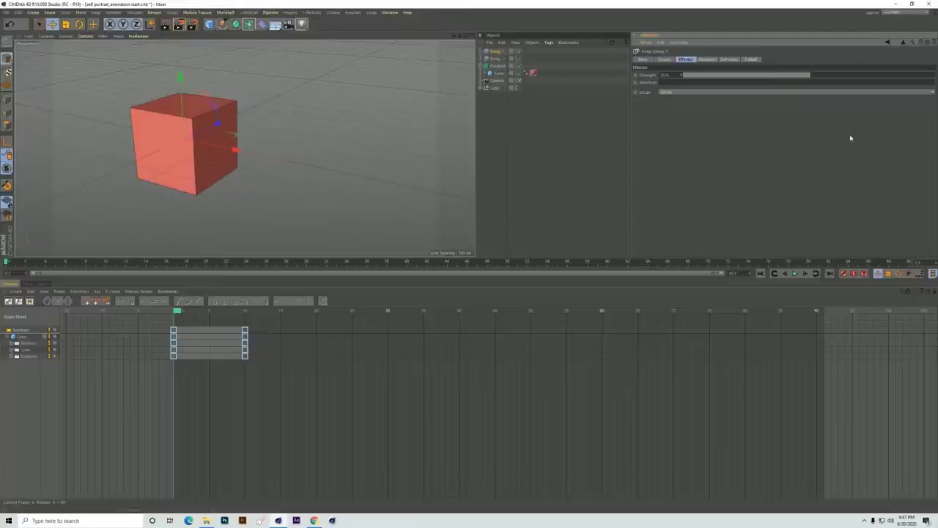
Step: Set the second Delay effector's strength to about 72% and check the Fracture object's effector list
{"action": "left_click_drag", "start_coordinate": [813, 80], "coordinate": [870, 92]}
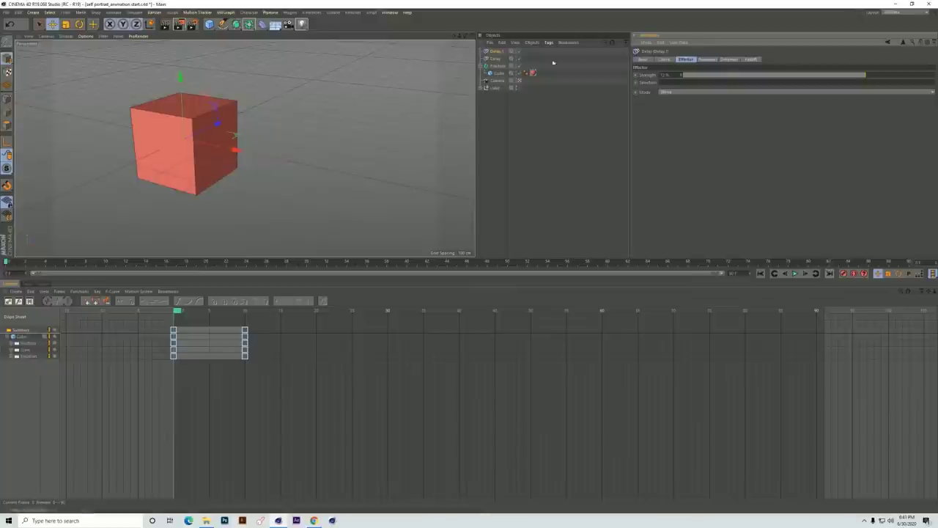
{"action": "left_click", "coordinate": [497, 65]}
{"action": "left_click", "coordinate": [730, 60]}
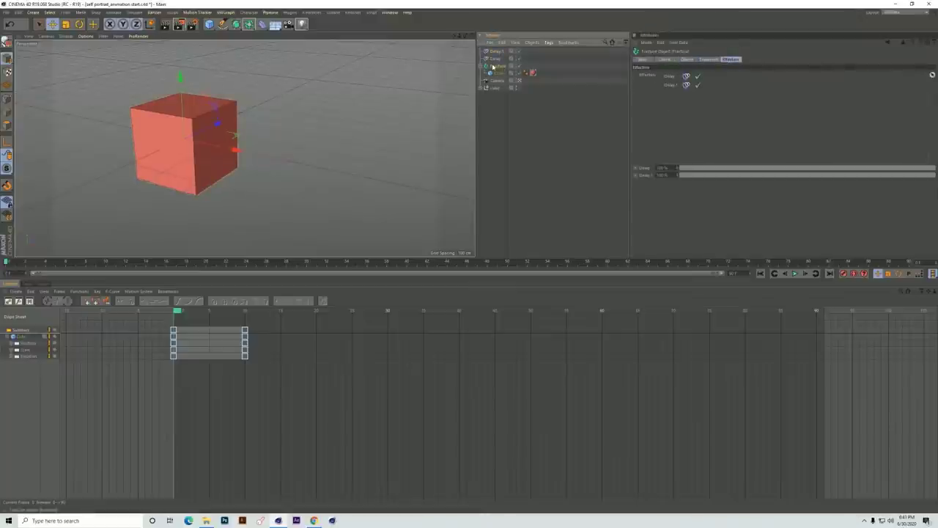
{"action": "left_click", "coordinate": [497, 51]}
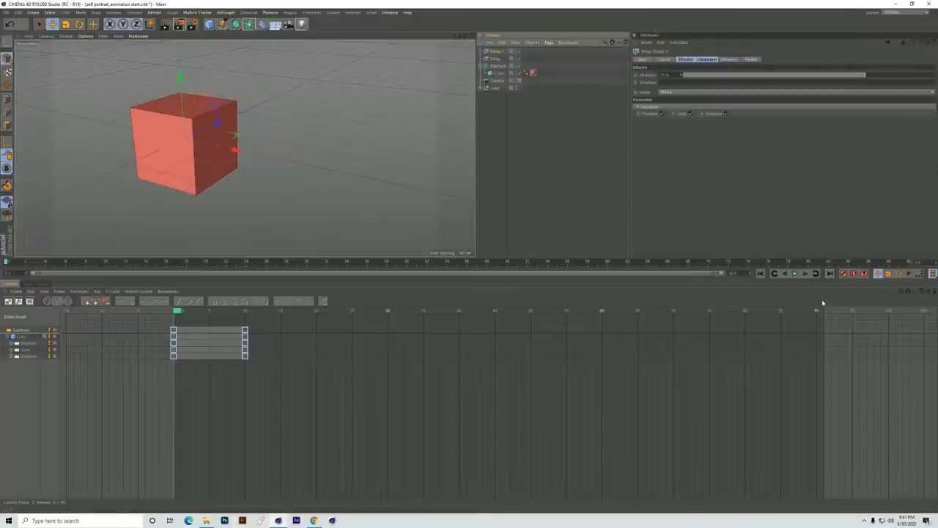
Step: Play the cube animation twice from the first frame to review the two combined Delay effectors
{"action": "left_click", "coordinate": [794, 273]}
{"action": "left_click", "coordinate": [795, 273]}
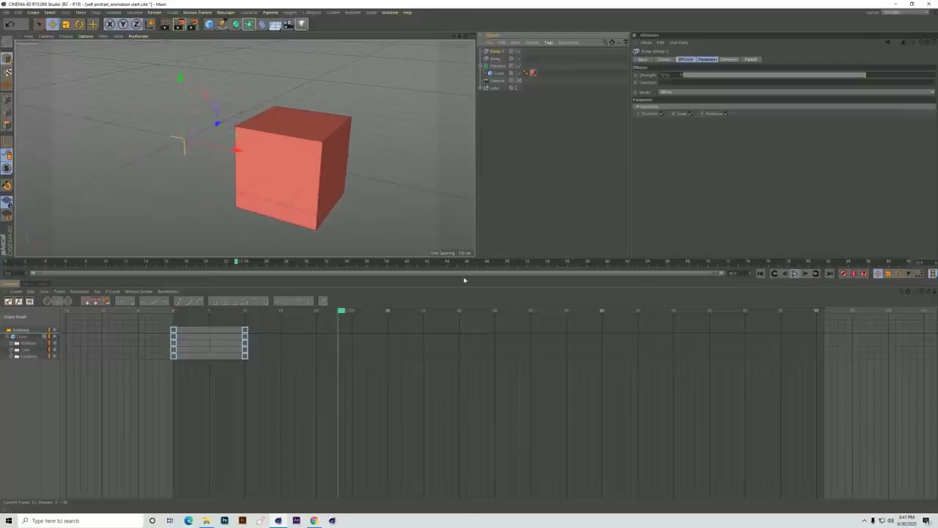
{"action": "left_click_drag", "start_coordinate": [330, 311], "coordinate": [135, 334]}
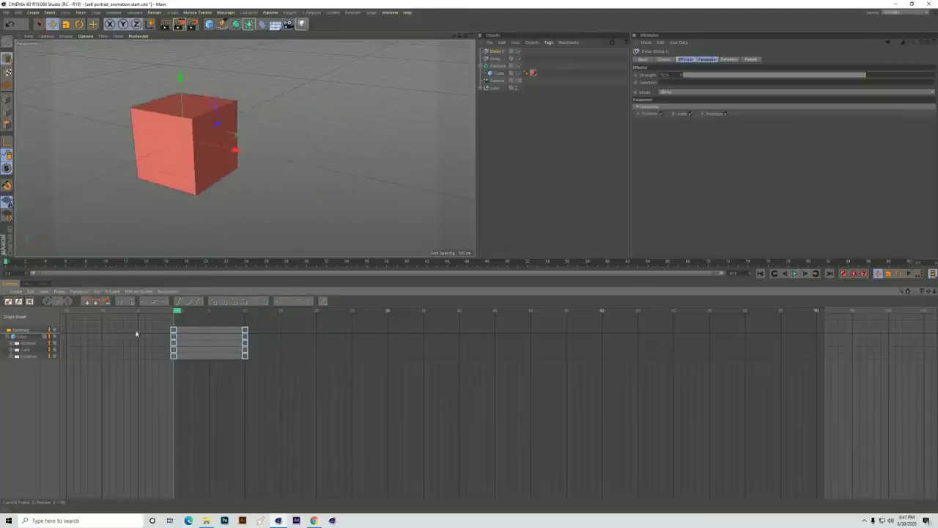
{"action": "left_click", "coordinate": [796, 273]}
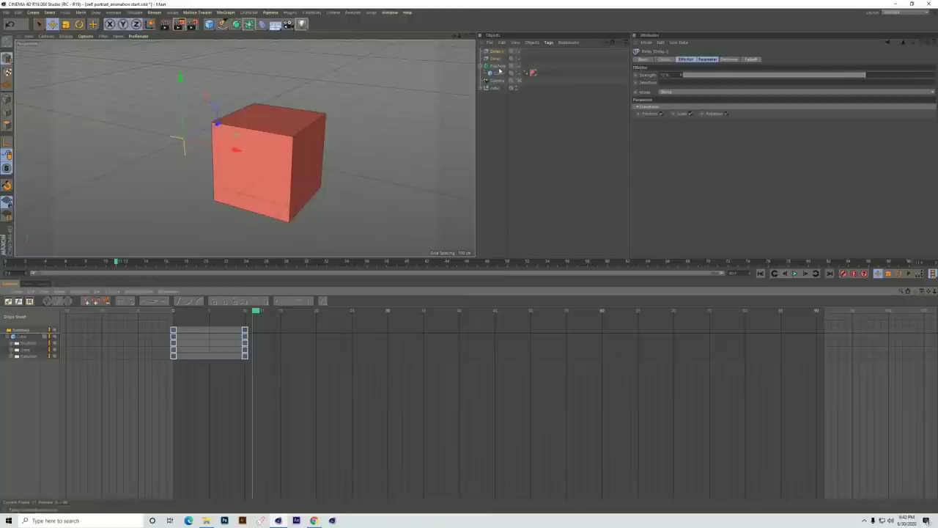
Step: Delete both Delay effectors and the Fracture object with its cube, and make the hidden cube null visible in the viewport
{"action": "left_click", "coordinate": [505, 72]}
{"action": "left_click", "coordinate": [499, 52]}
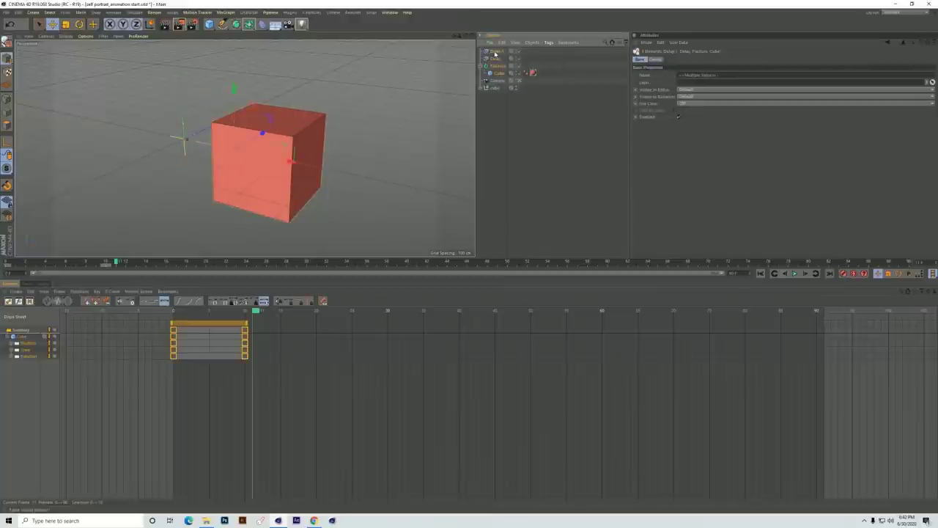
{"action": "key", "text": "Delete"}
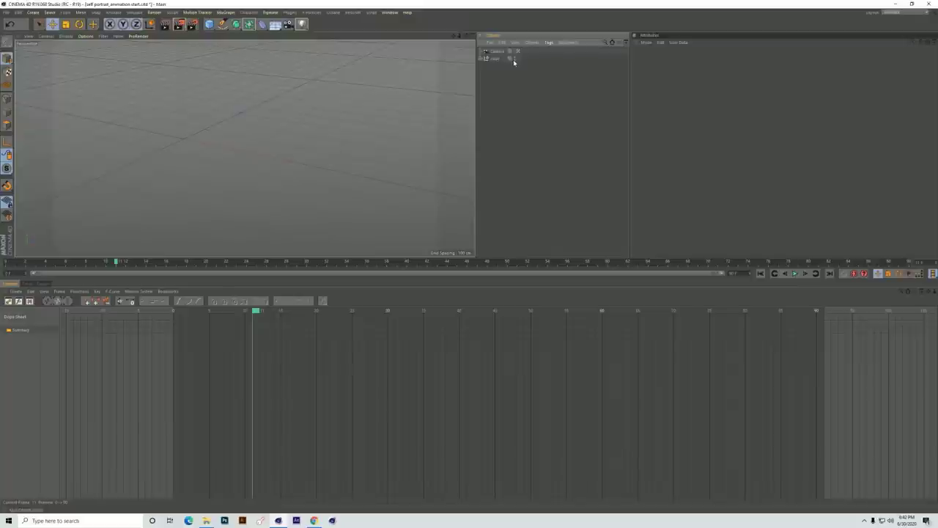
{"action": "left_click", "coordinate": [516, 61]}
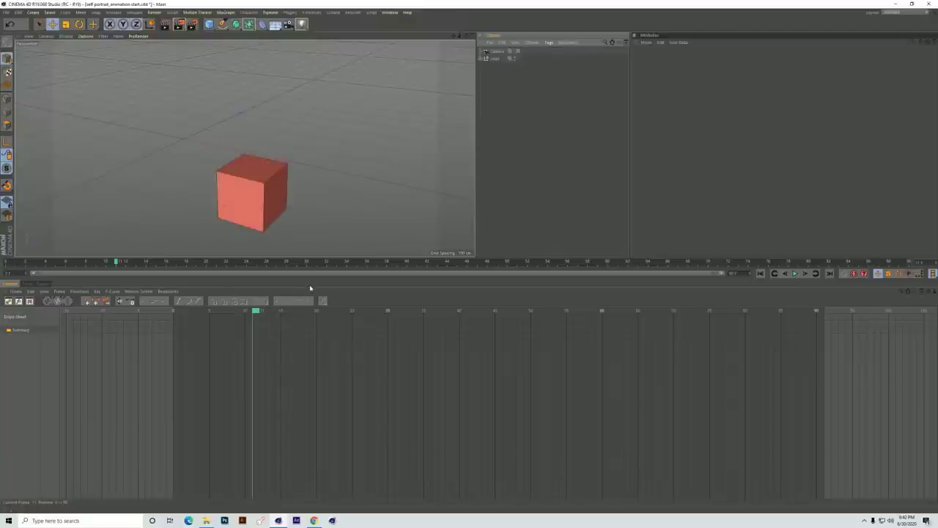
Step: Keyframe the cube null at its resting place on frame 10 and raised above the camera view on frame 0
{"action": "left_click_drag", "start_coordinate": [256, 311], "coordinate": [166, 312]}
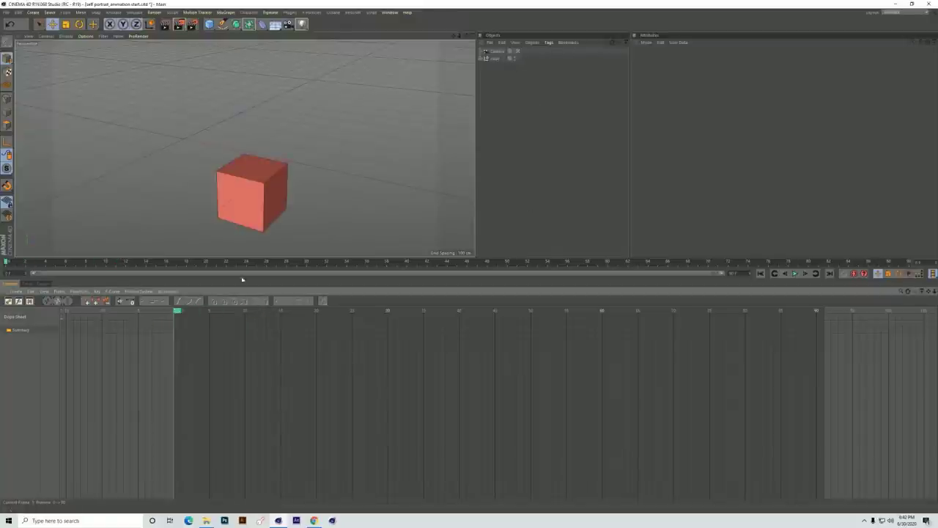
{"action": "left_click", "coordinate": [495, 58]}
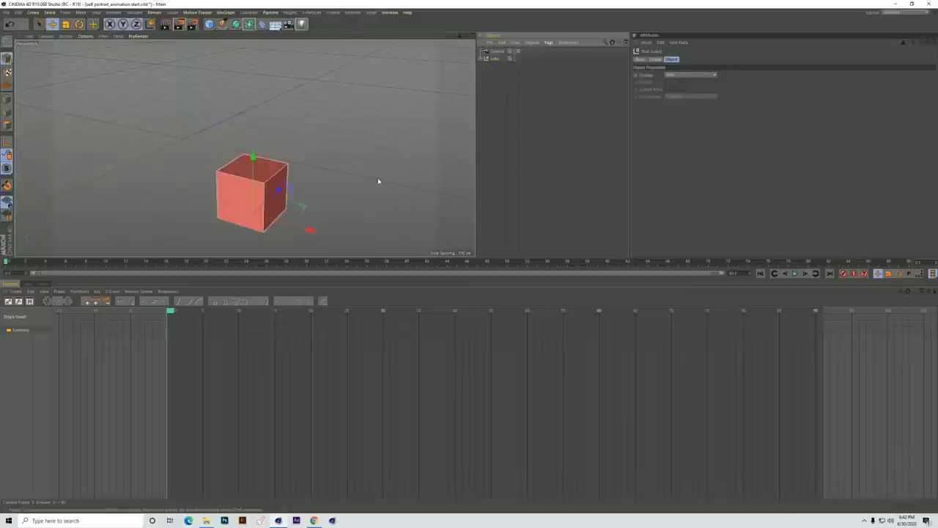
{"action": "left_click_drag", "start_coordinate": [169, 320], "coordinate": [236, 329]}
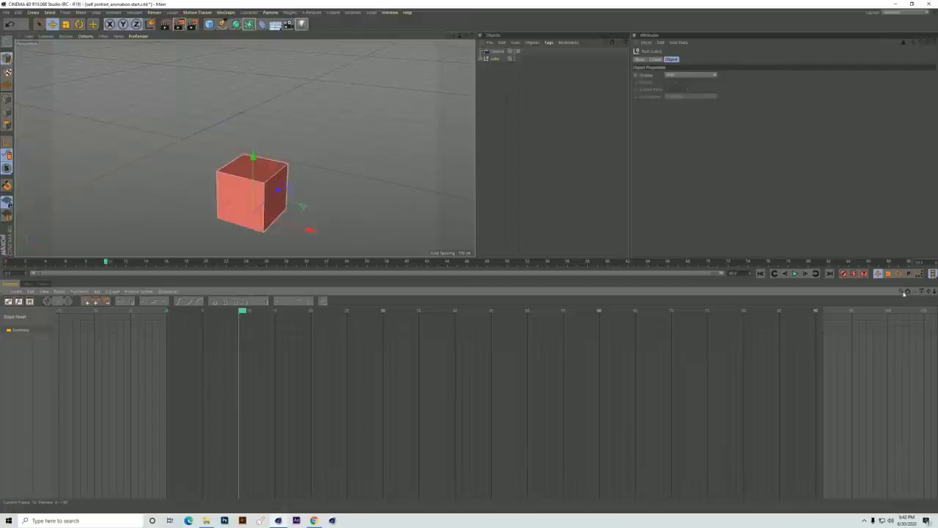
{"action": "left_click", "coordinate": [844, 273]}
{"action": "left_click_drag", "start_coordinate": [245, 320], "coordinate": [176, 326]}
{"action": "mouse_move", "coordinate": [252, 157]}
{"action": "left_mouse_down"}
{"action": "mouse_move", "coordinate": [254, 177]}
{"action": "mouse_move", "coordinate": [254, 151]}
{"action": "mouse_move", "coordinate": [254, 163]}
{"action": "left_mouse_up"}
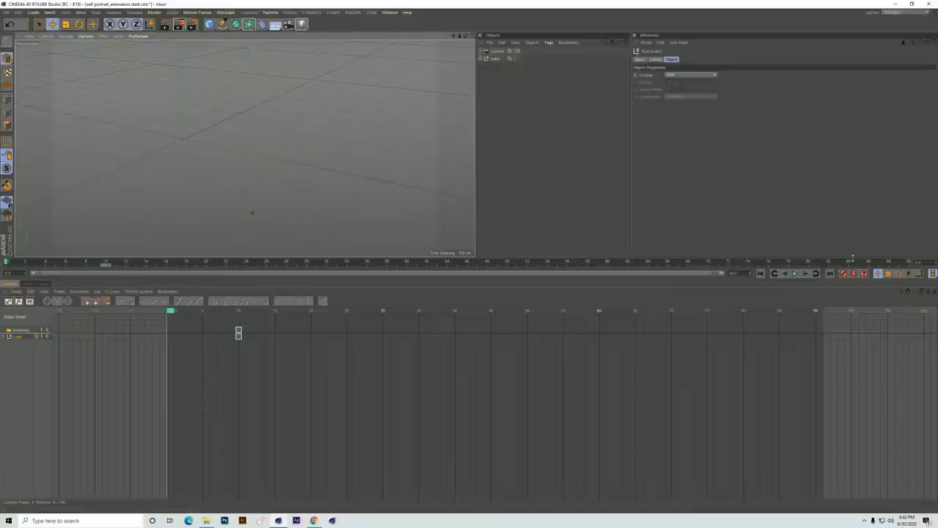
{"action": "left_click", "coordinate": [843, 273]}
{"action": "left_click_drag", "start_coordinate": [173, 313], "coordinate": [252, 357]}
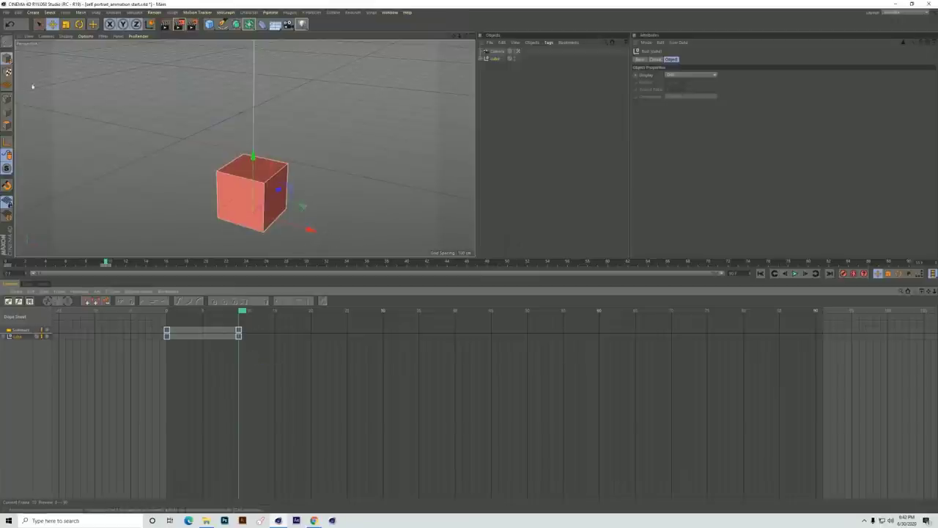
Step: In Object mode, keyframe the cube's normal scale at frame 12 and a vertically squashed scale, about half height, at frame 10
{"action": "left_click", "coordinate": [7, 58]}
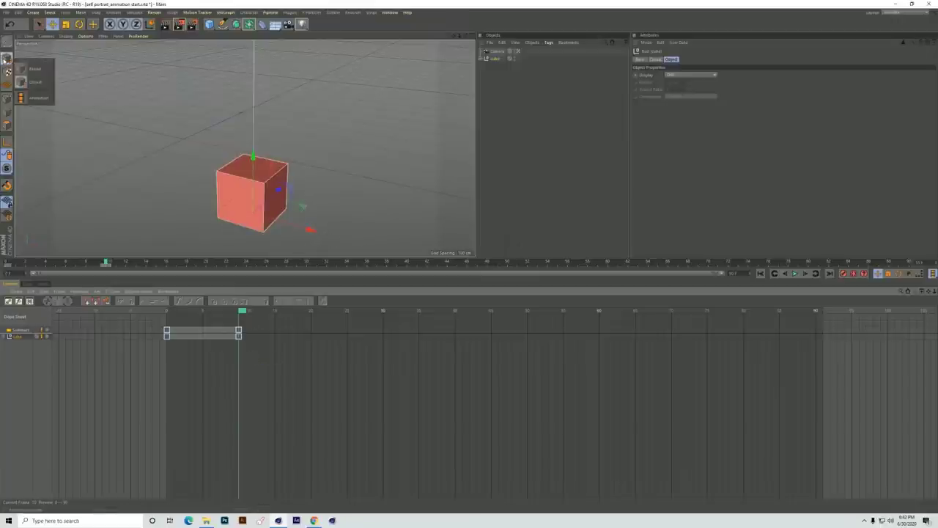
{"action": "left_click", "coordinate": [35, 82]}
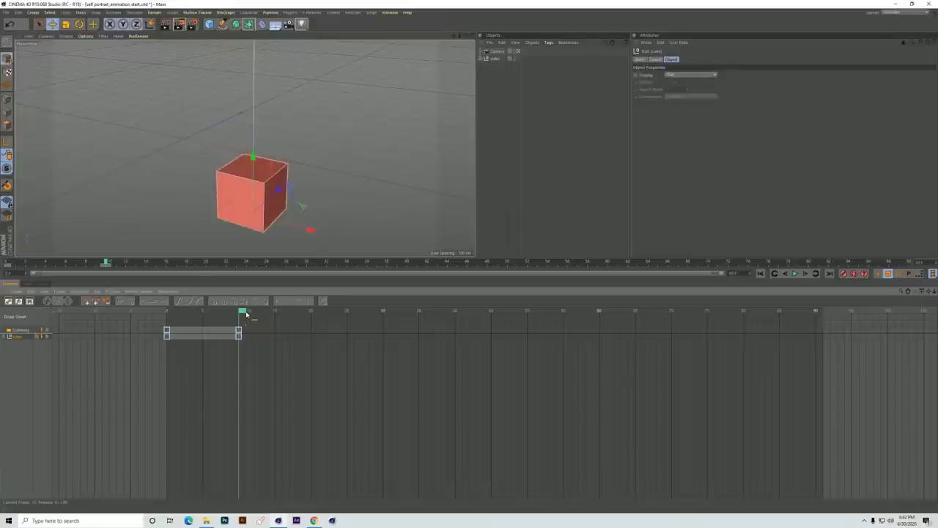
{"action": "left_click_drag", "start_coordinate": [244, 312], "coordinate": [251, 316]}
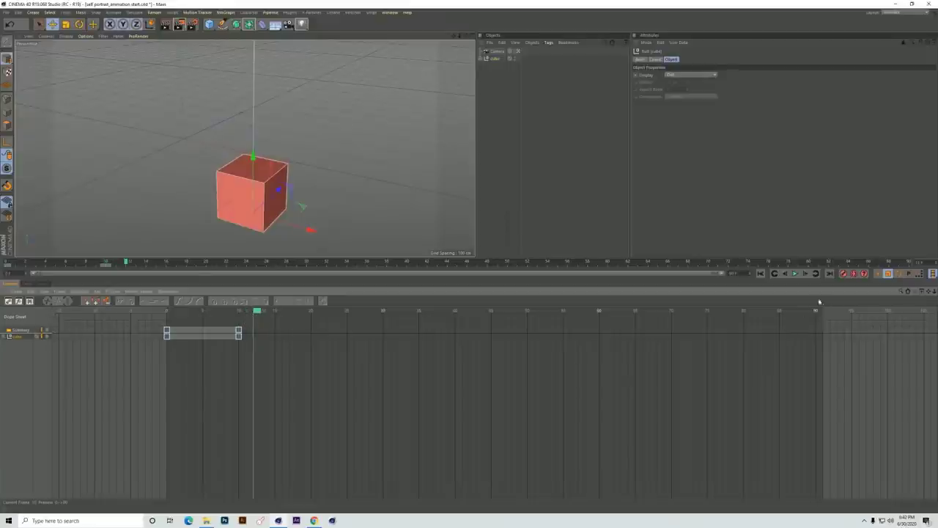
{"action": "left_click", "coordinate": [843, 273]}
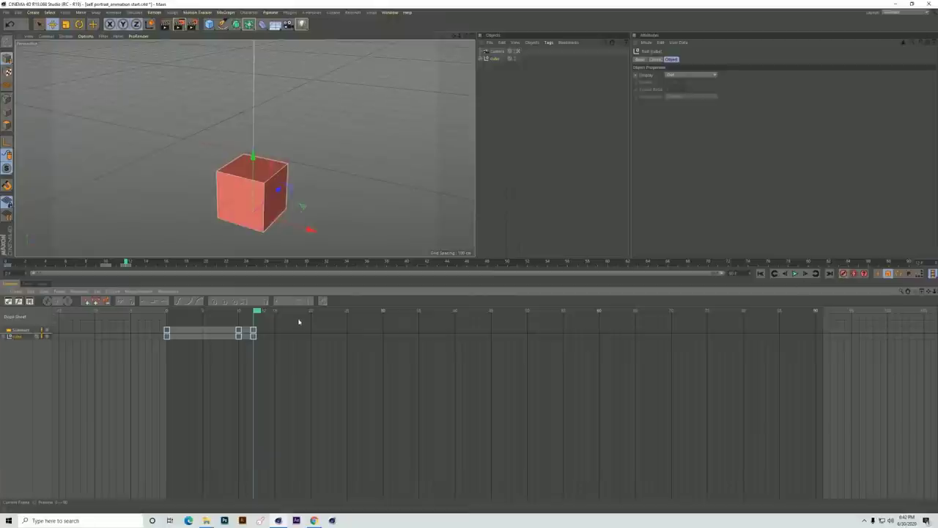
{"action": "left_click_drag", "start_coordinate": [255, 311], "coordinate": [241, 313]}
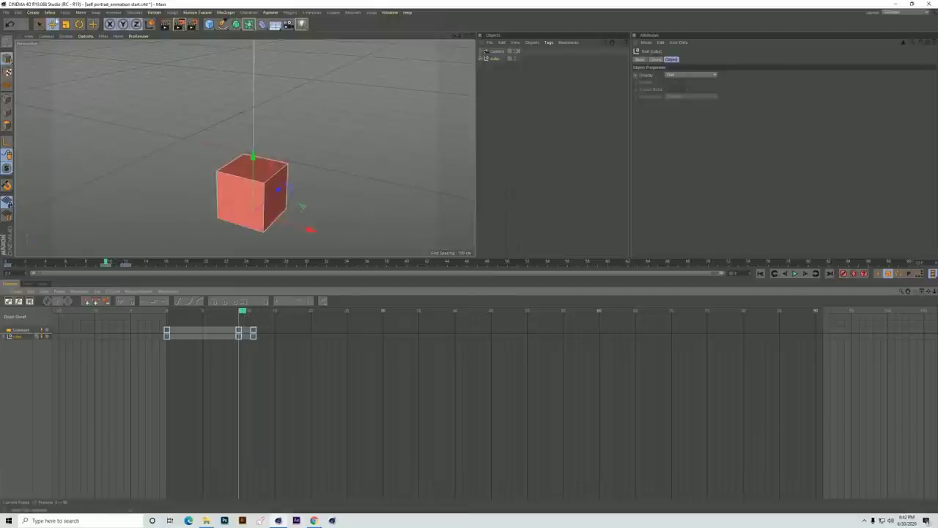
{"action": "left_click", "coordinate": [65, 24]}
{"action": "left_click_drag", "start_coordinate": [253, 155], "coordinate": [252, 190]}
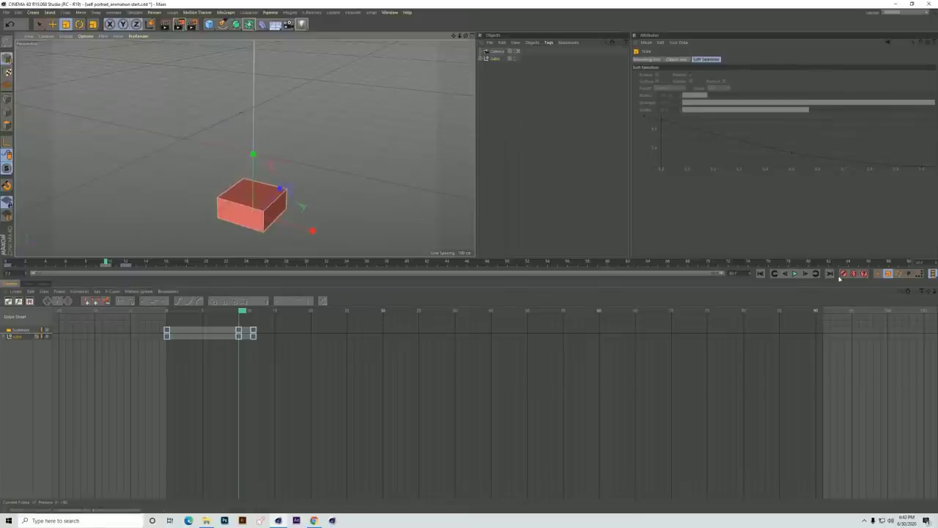
Step: Keyframe a vertically stretched cube at frame 0, working outside the camera view, and play the drop through the camera
{"action": "left_click_drag", "start_coordinate": [237, 314], "coordinate": [168, 314]}
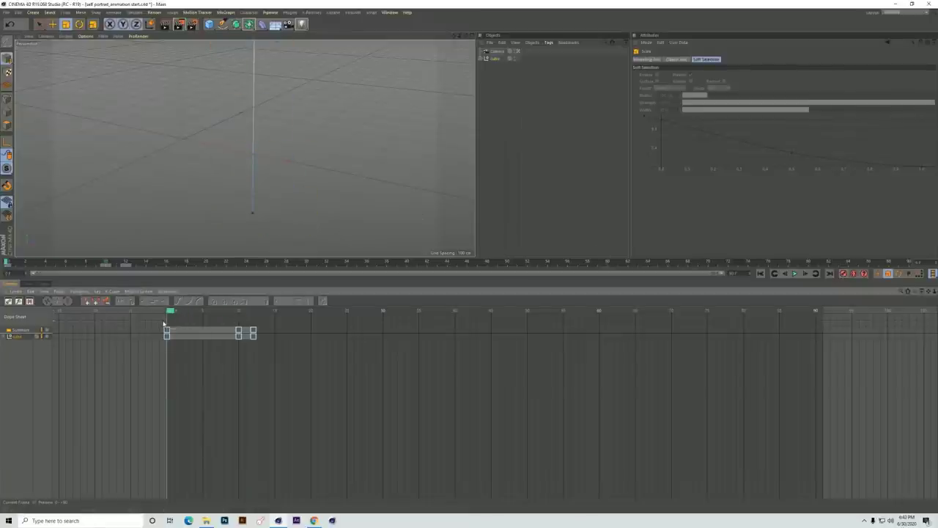
{"action": "left_click", "coordinate": [518, 52]}
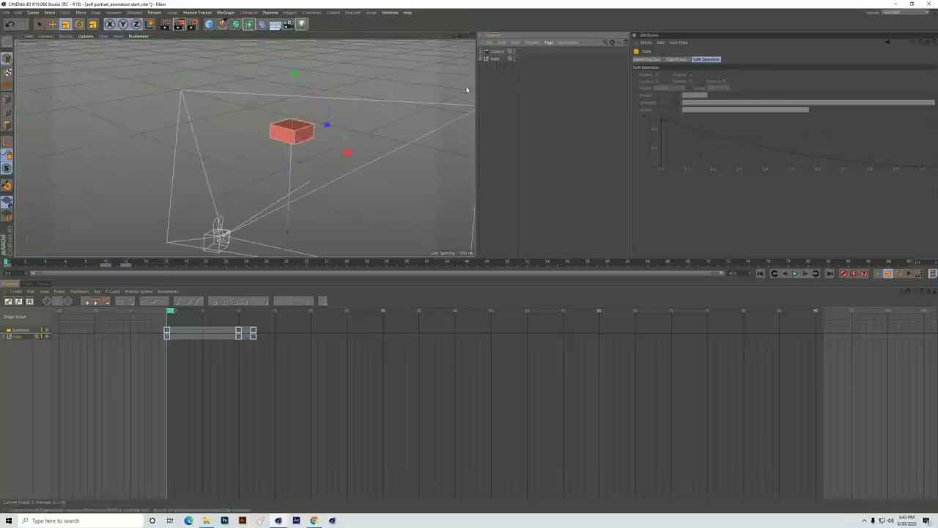
{"action": "left_click_drag", "start_coordinate": [295, 78], "coordinate": [295, 53]}
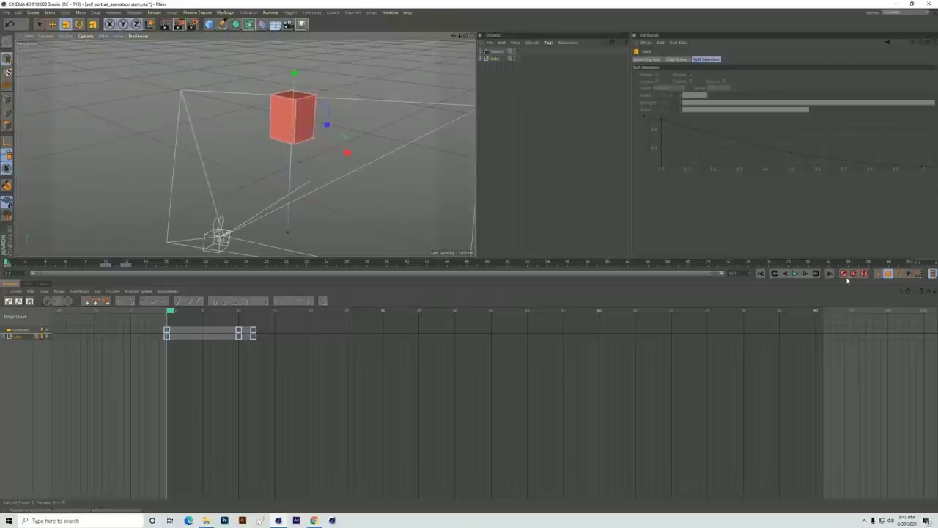
{"action": "left_click", "coordinate": [518, 51]}
{"action": "left_click", "coordinate": [795, 273]}
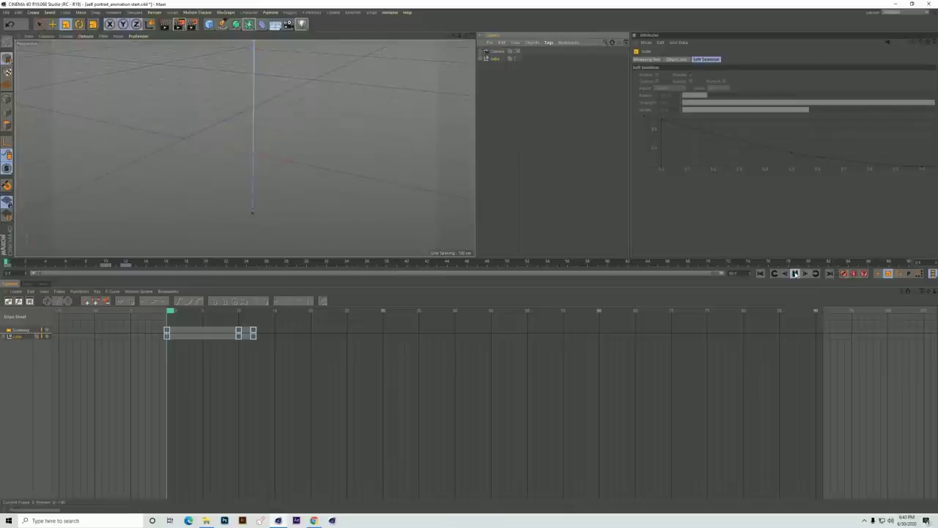
{"action": "left_click", "coordinate": [795, 274]}
{"action": "left_click_drag", "start_coordinate": [330, 313], "coordinate": [243, 314]}
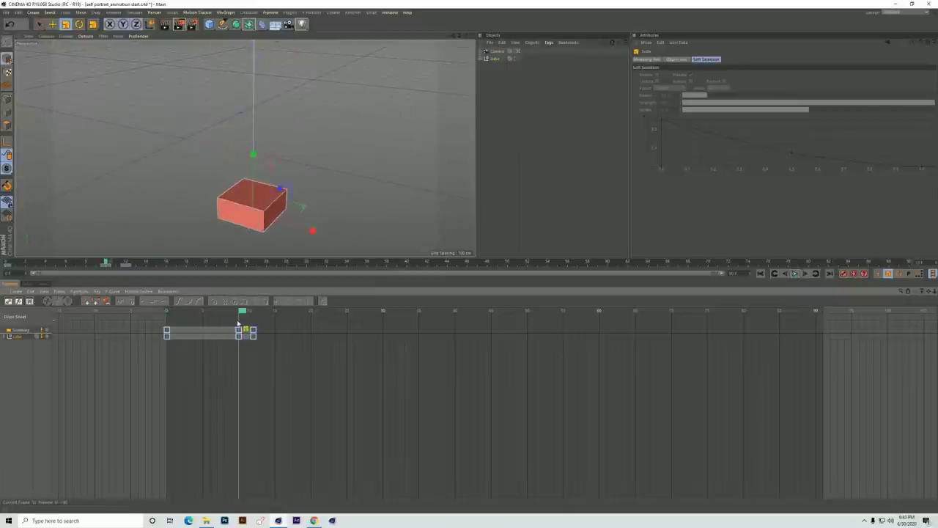
Step: Try shifting all of the cube's scale keyframes one frame later than its position keyframes
{"action": "left_click", "coordinate": [4, 336]}
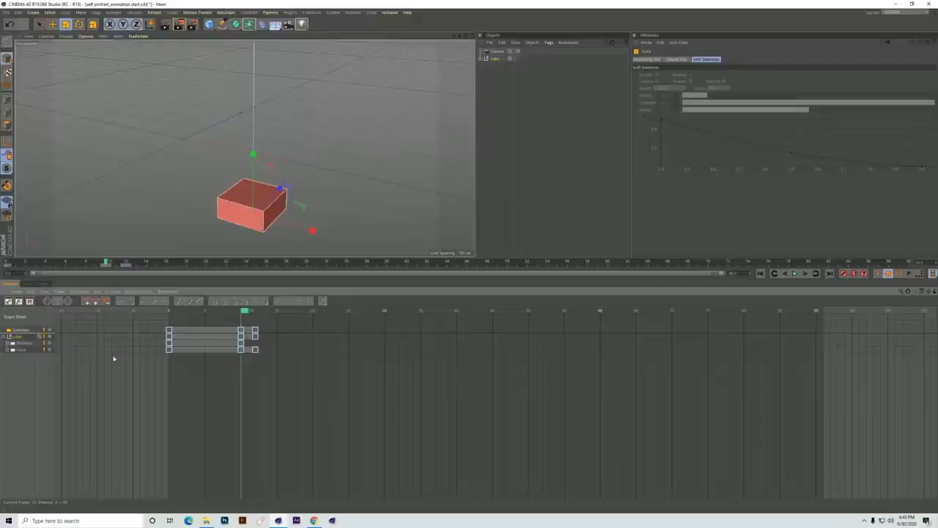
{"action": "left_click_drag", "start_coordinate": [272, 349], "coordinate": [169, 359]}
{"action": "left_click_drag", "start_coordinate": [262, 363], "coordinate": [175, 355]}
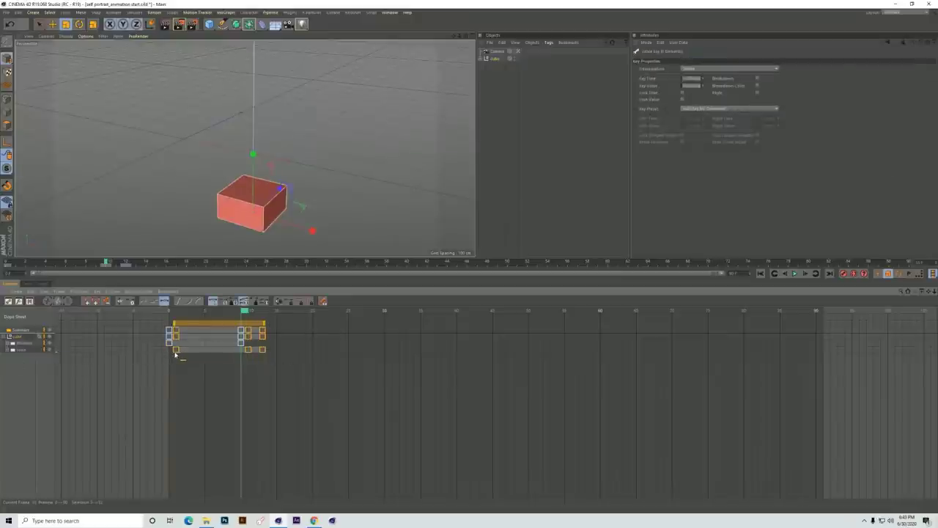
Step: Play the animation twice from frame 0 with the offset scale keyframes, and undo the one-frame shift
{"action": "left_click_drag", "start_coordinate": [245, 313], "coordinate": [168, 316]}
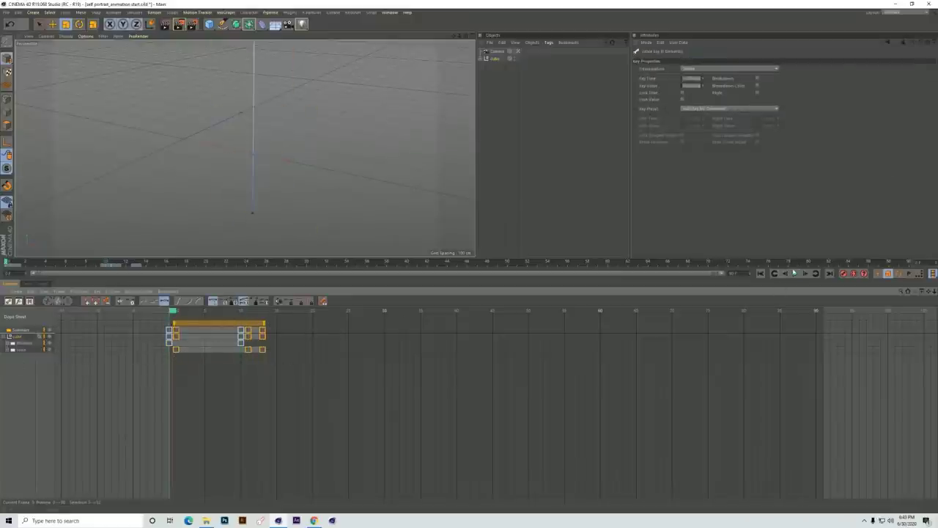
{"action": "left_click", "coordinate": [794, 272]}
{"action": "left_click", "coordinate": [793, 272]}
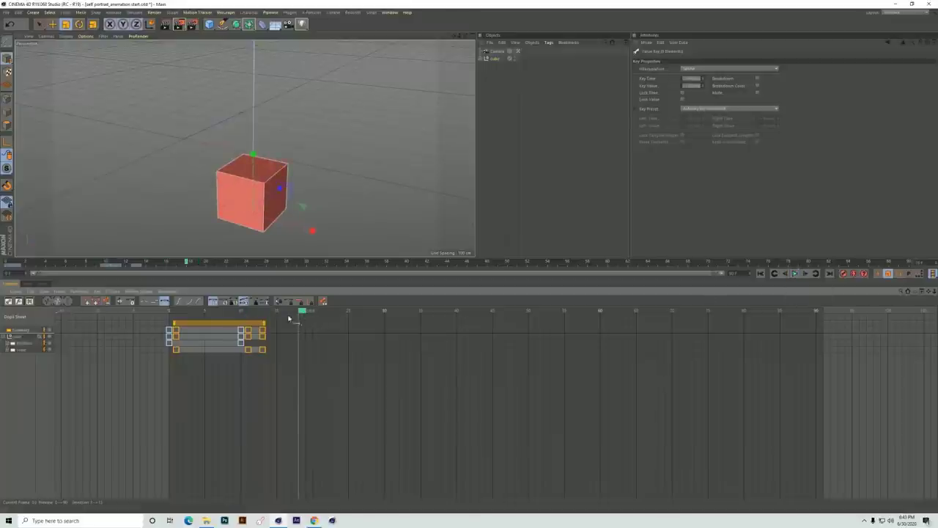
{"action": "left_click_drag", "start_coordinate": [302, 314], "coordinate": [169, 316]}
{"action": "left_click", "coordinate": [795, 273]}
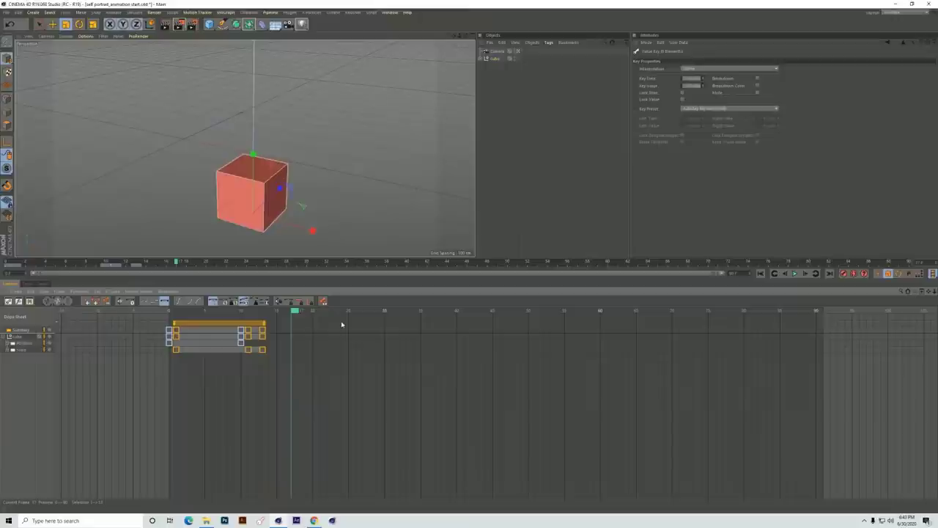
{"action": "left_click_drag", "start_coordinate": [294, 313], "coordinate": [169, 350]}
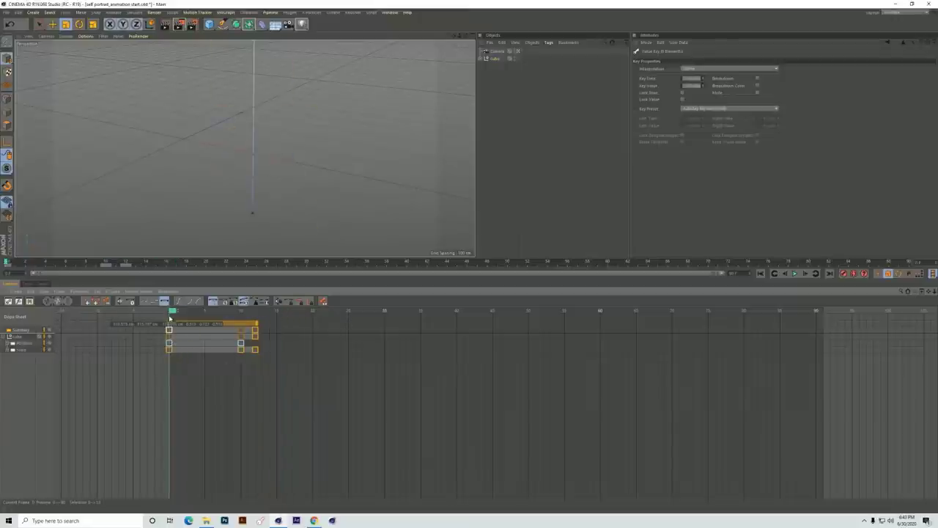
Step: Set the cube's position and scale tracks to Repeat after their last keyframe
{"action": "left_click_drag", "start_coordinate": [173, 313], "coordinate": [258, 317]}
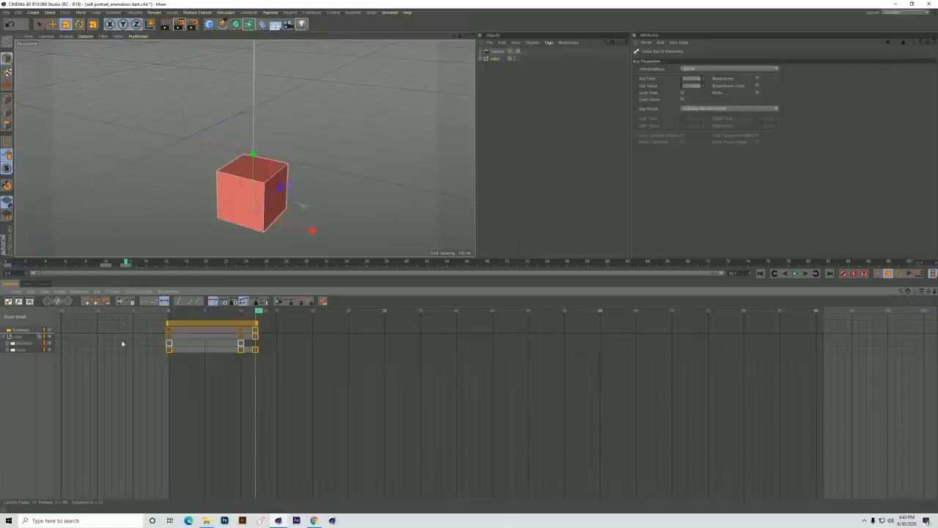
{"action": "left_click", "coordinate": [13, 339]}
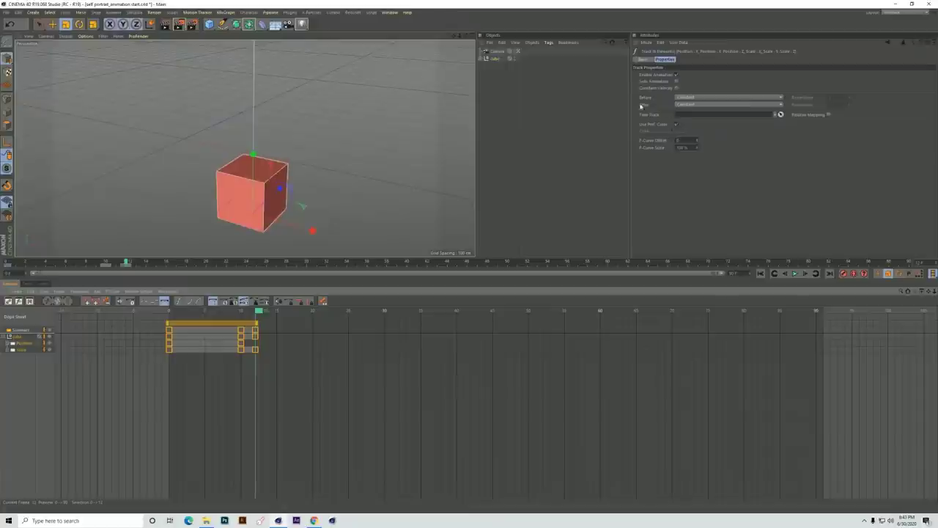
{"action": "left_click", "coordinate": [704, 105]}
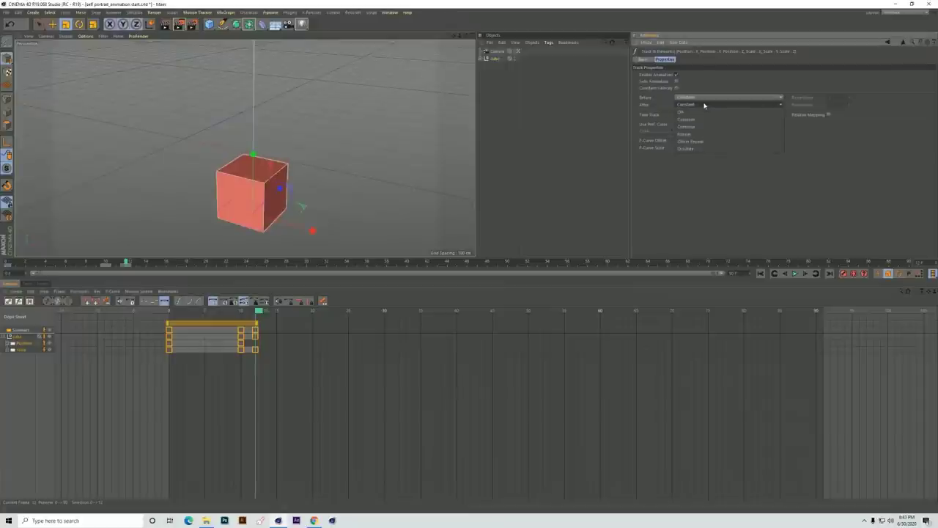
{"action": "left_click", "coordinate": [685, 134]}
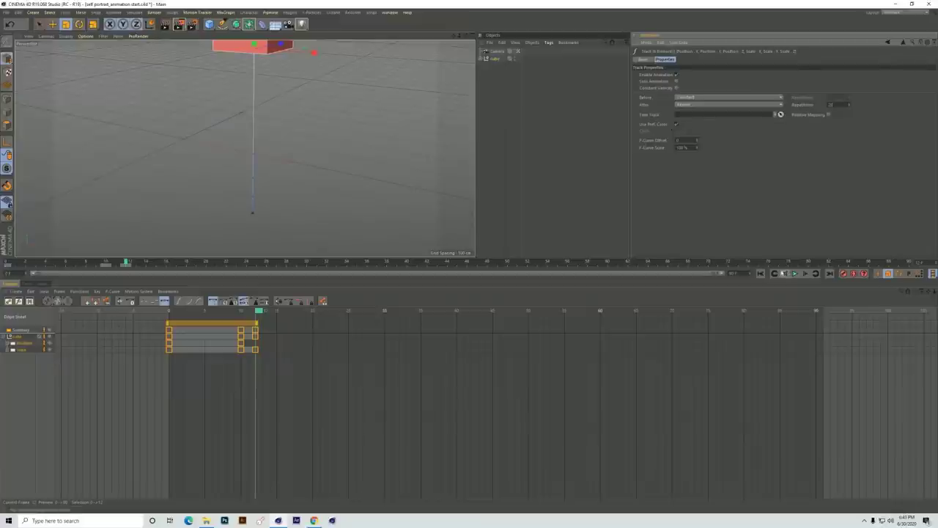
Step: Play the cube's repeating squash-and-stretch drop several times from frame 0 to check the loop
{"action": "left_click", "coordinate": [763, 275]}
{"action": "left_click", "coordinate": [795, 274]}
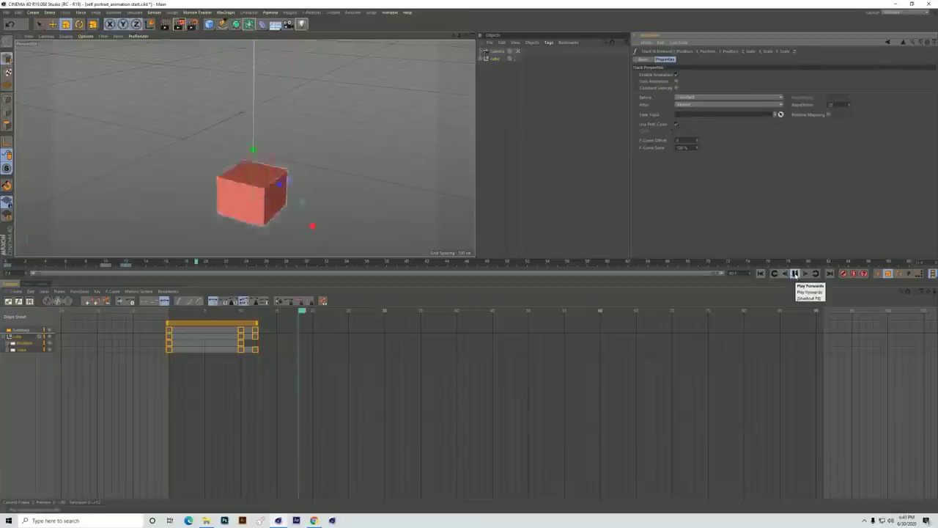
{"action": "left_click", "coordinate": [795, 274]}
{"action": "left_click", "coordinate": [777, 274]}
{"action": "left_click", "coordinate": [795, 274]}
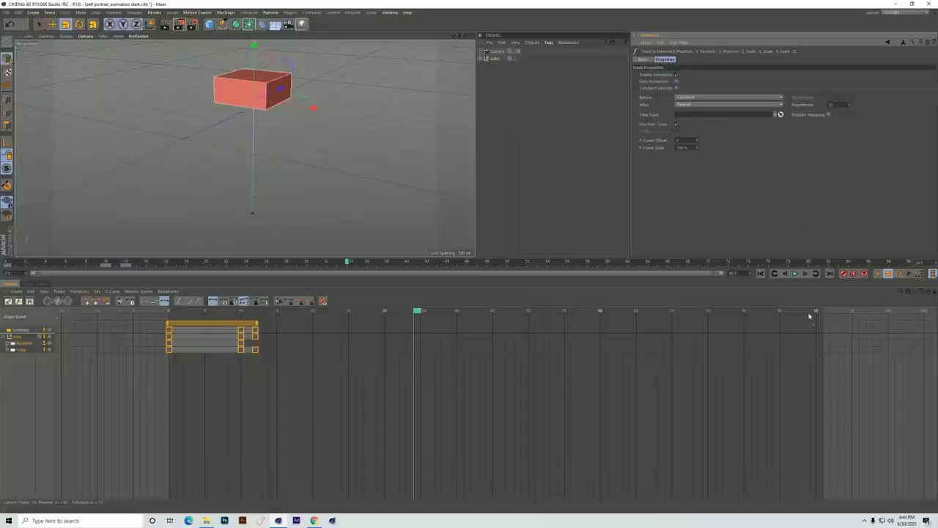
{"action": "left_click", "coordinate": [762, 274]}
{"action": "left_click", "coordinate": [795, 274]}
{"action": "left_click", "coordinate": [795, 274]}
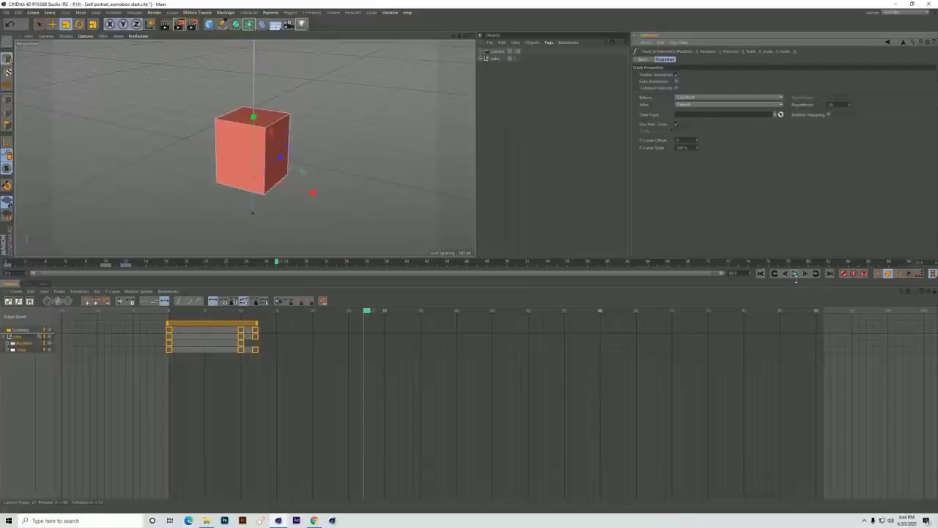
Step: Switch to the self portrait follow-through project and stagger the second and third keyframes of the four finger tracks by one frame per finger
{"action": "left_click", "coordinate": [390, 12]}
{"action": "left_click", "coordinate": [459, 193]}
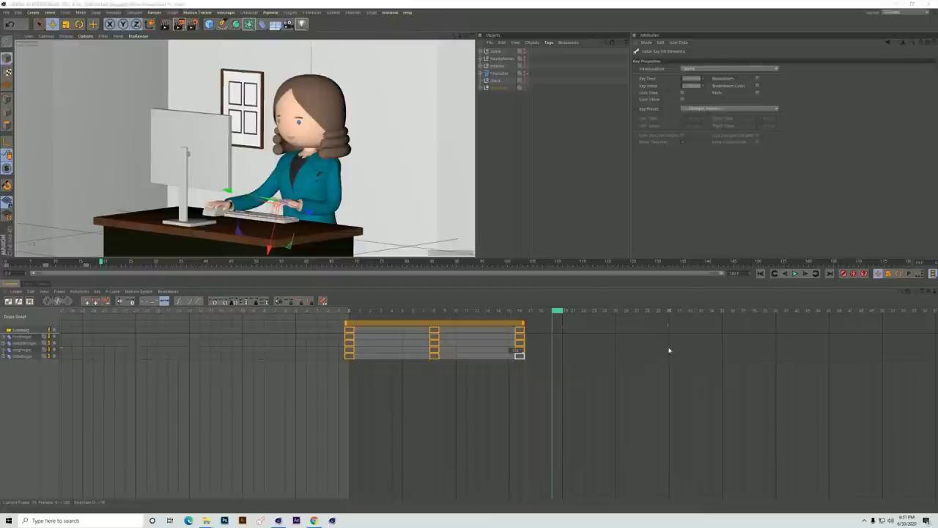
{"action": "mouse_move", "coordinate": [559, 310]}
{"action": "left_mouse_down"}
{"action": "mouse_move", "coordinate": [440, 311]}
{"action": "mouse_move", "coordinate": [440, 321]}
{"action": "mouse_move", "coordinate": [525, 336]}
{"action": "left_mouse_up"}
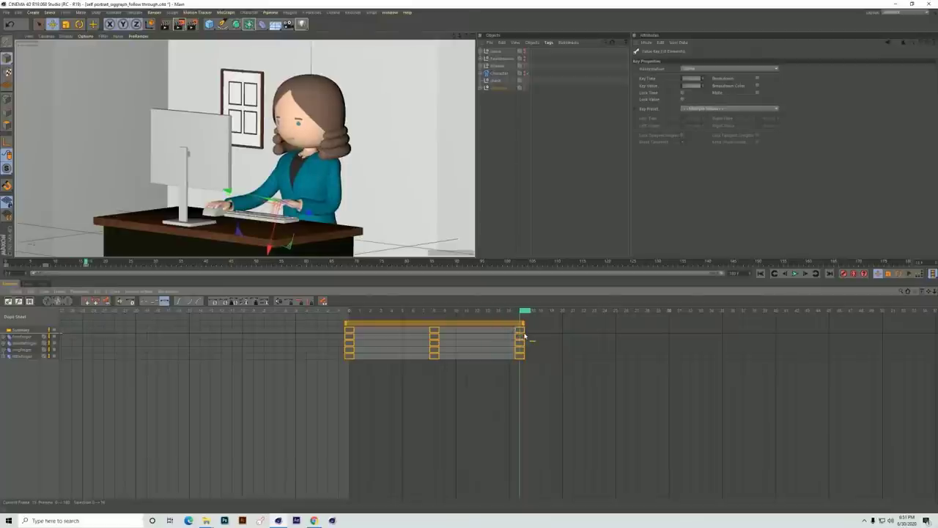
{"action": "left_click_drag", "start_coordinate": [517, 337], "coordinate": [434, 349]}
{"action": "left_click_drag", "start_coordinate": [572, 391], "coordinate": [469, 359]}
{"action": "left_click_drag", "start_coordinate": [442, 313], "coordinate": [553, 334]}
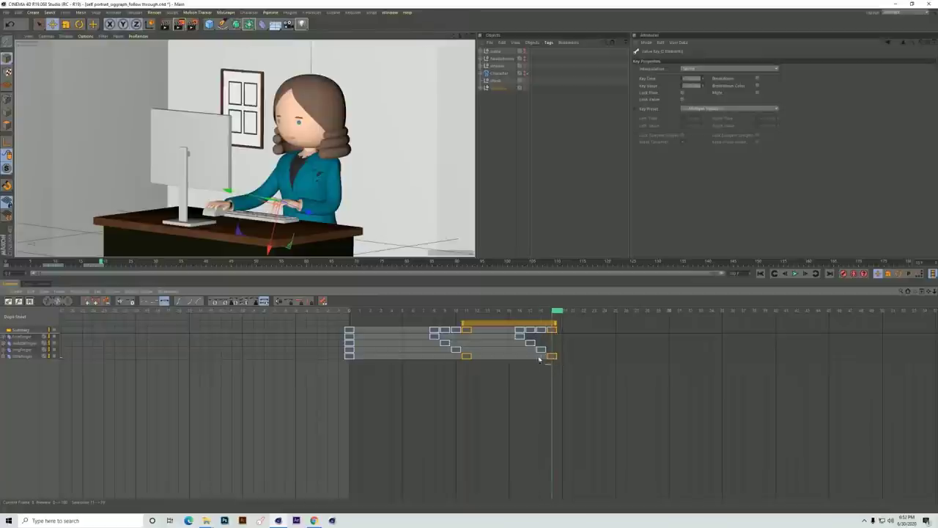
{"action": "middle_click_drag", "start_coordinate": [496, 354], "coordinate": [443, 355]}
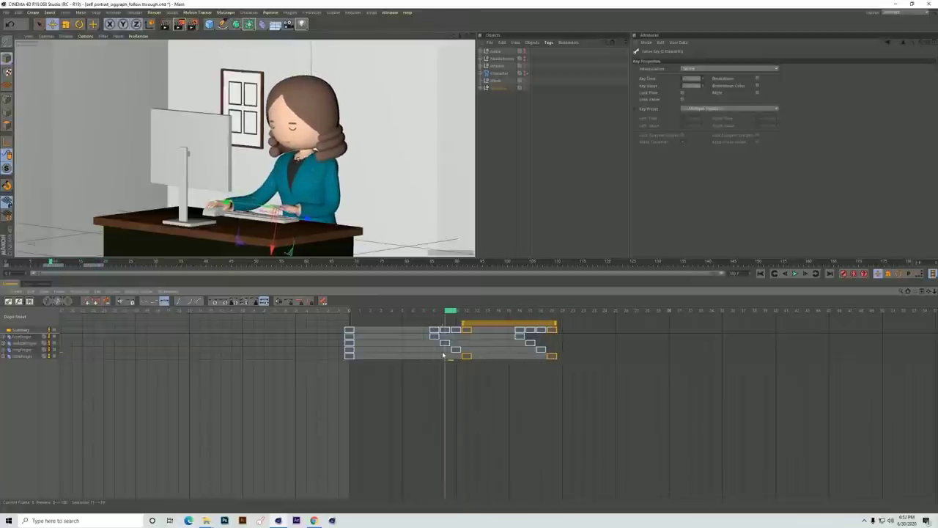
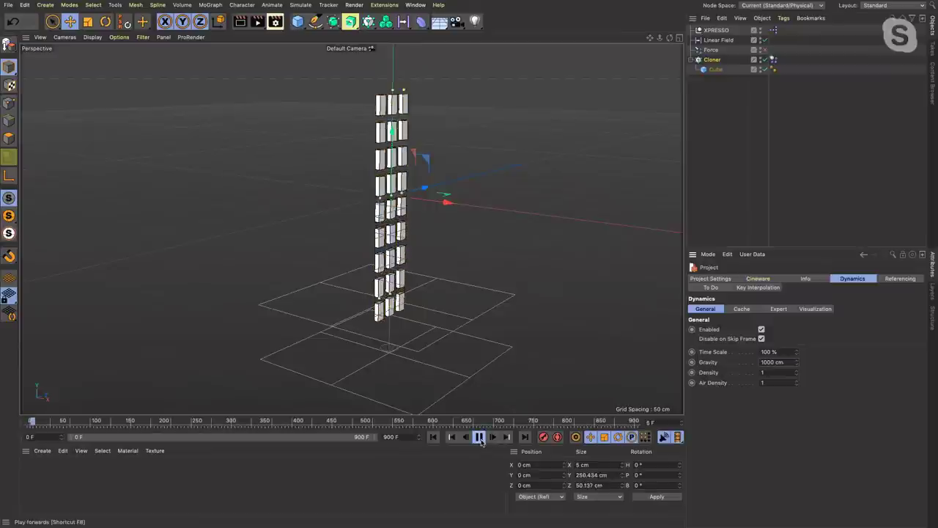
Step: Set the project's dynamics gravity to 0 cm, play the clone simulation, and return to frame 0
{"action": "left_click", "coordinate": [433, 438]}
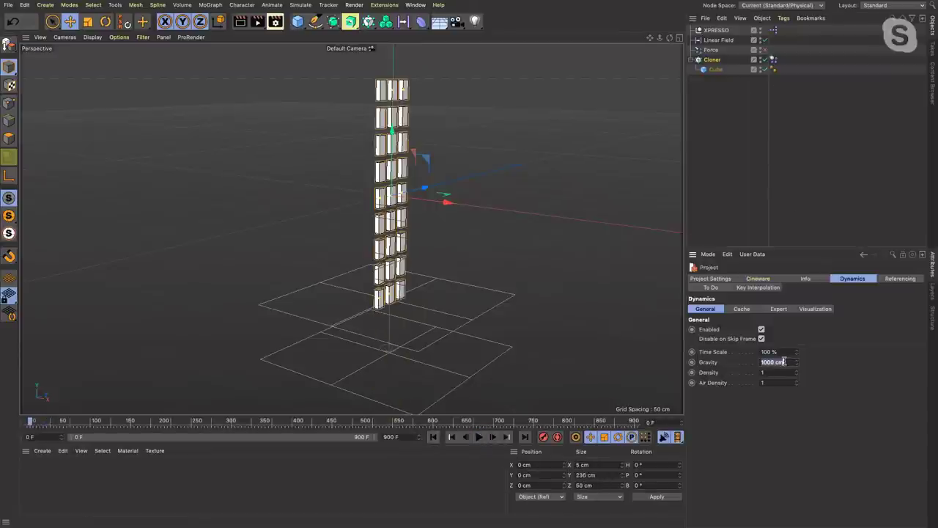
{"action": "left_click", "coordinate": [742, 158]}
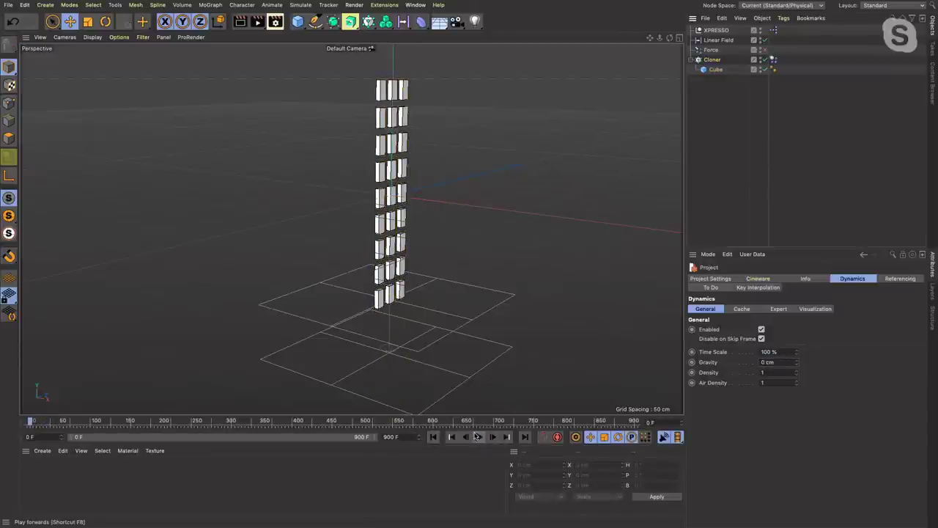
{"action": "left_click", "coordinate": [480, 436]}
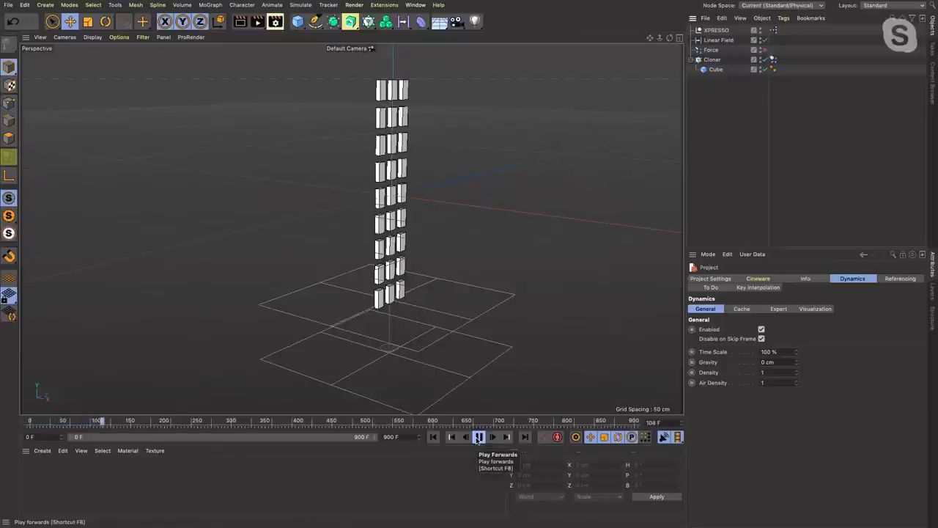
{"action": "left_click", "coordinate": [479, 437]}
{"action": "left_click", "coordinate": [433, 437]}
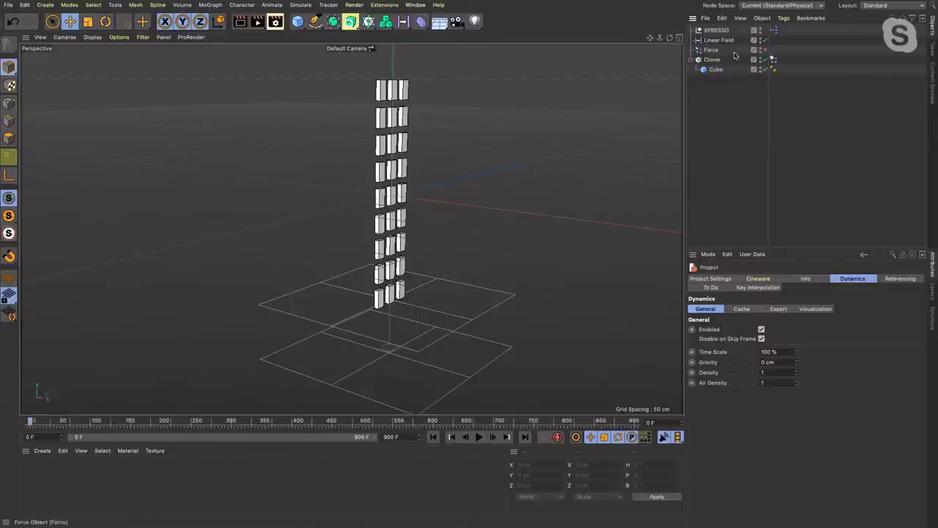
Step: Add a Rotation force to the scene, play the simulation to test it on the clones, and return to frame 0
{"action": "left_click", "coordinate": [300, 4]}
{"action": "mouse_move", "coordinate": [308, 67]}
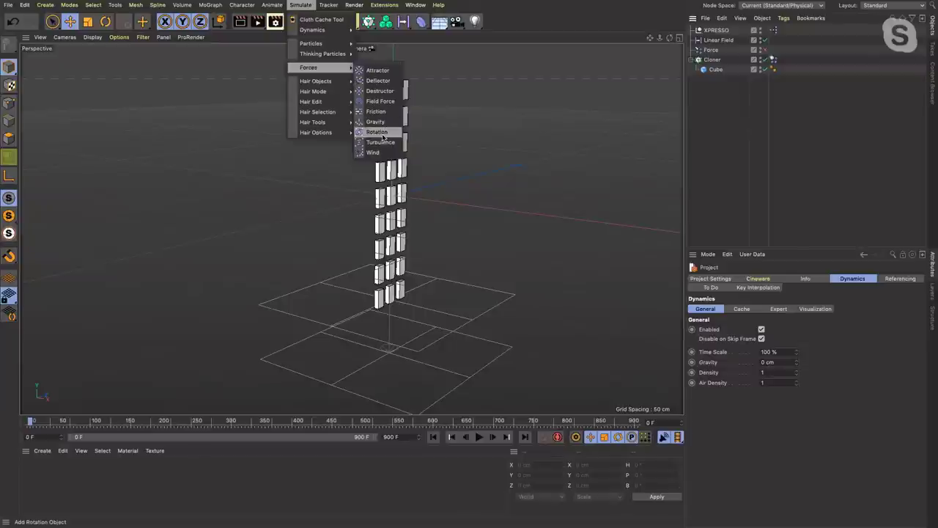
{"action": "left_click", "coordinate": [378, 132]}
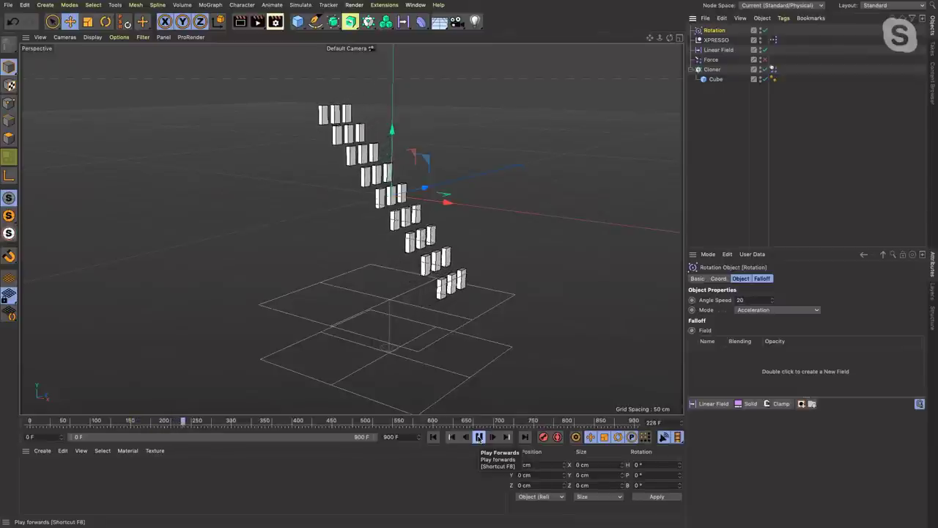
{"action": "left_click", "coordinate": [478, 437]}
{"action": "left_click", "coordinate": [433, 438]}
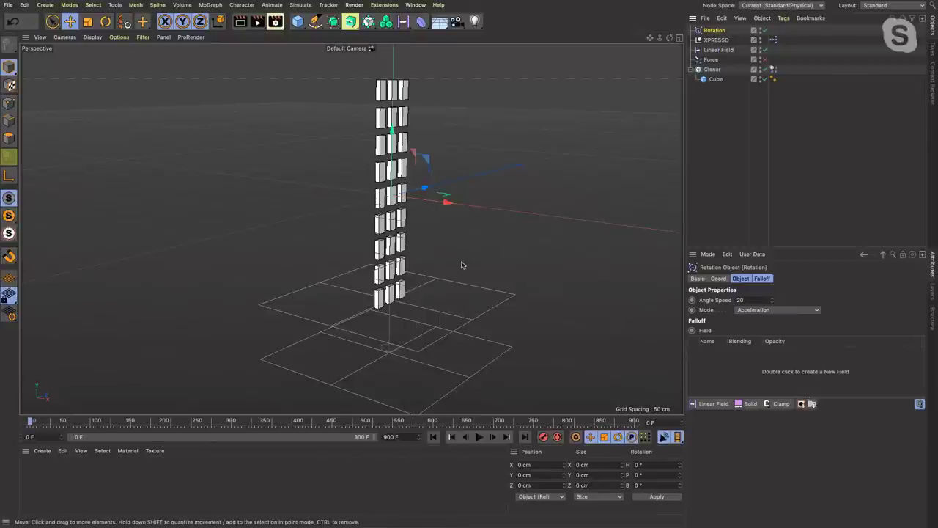
Step: Try making the Cloner's dynamics body a soft body Made of Polygons/Lines, and play the simulation with the Rotation force
{"action": "left_click", "coordinate": [711, 69]}
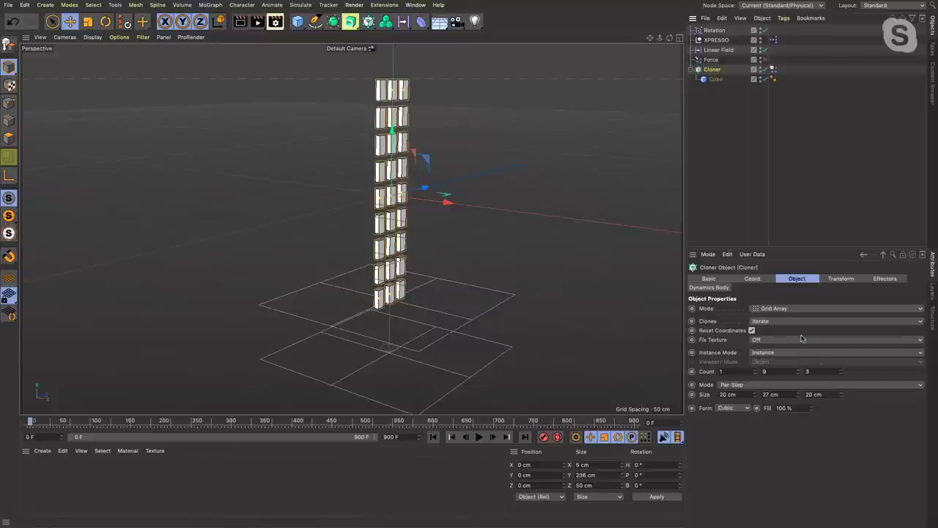
{"action": "left_click", "coordinate": [774, 69]}
{"action": "left_click", "coordinate": [796, 300]}
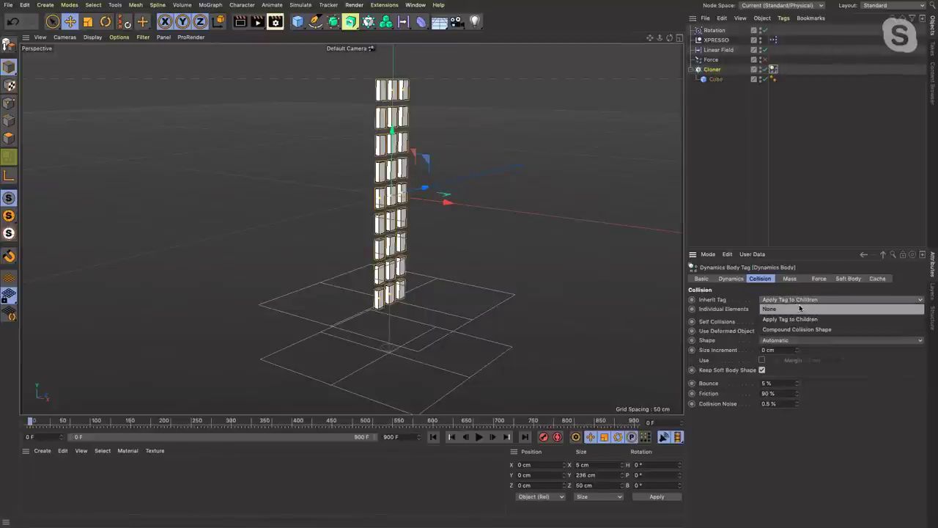
{"action": "left_click", "coordinate": [809, 308]}
{"action": "left_click", "coordinate": [840, 281]}
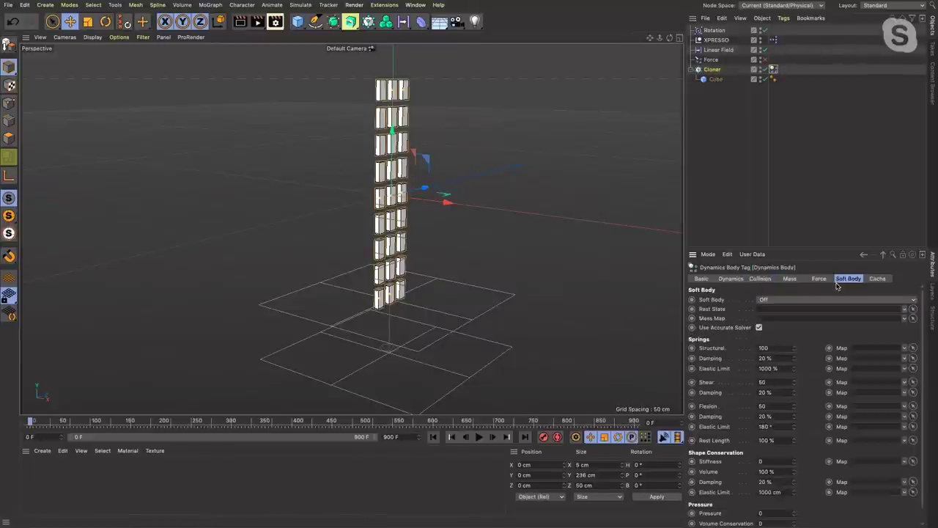
{"action": "left_click", "coordinate": [787, 301]}
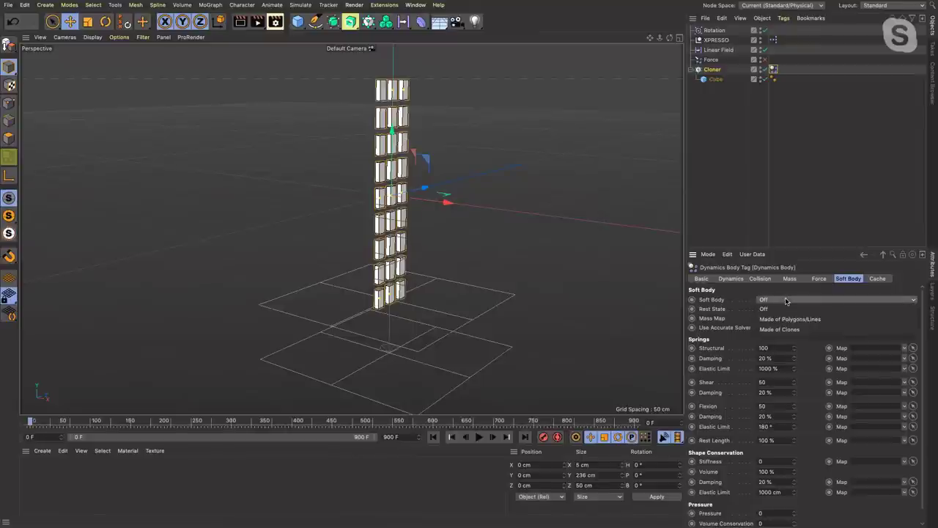
{"action": "left_click", "coordinate": [787, 320]}
{"action": "left_click", "coordinate": [478, 437]}
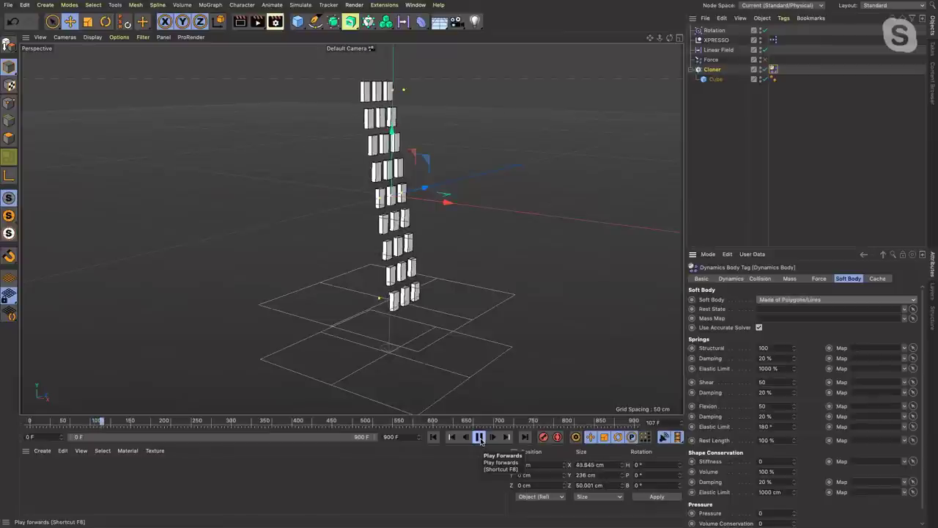
{"action": "left_click", "coordinate": [480, 438]}
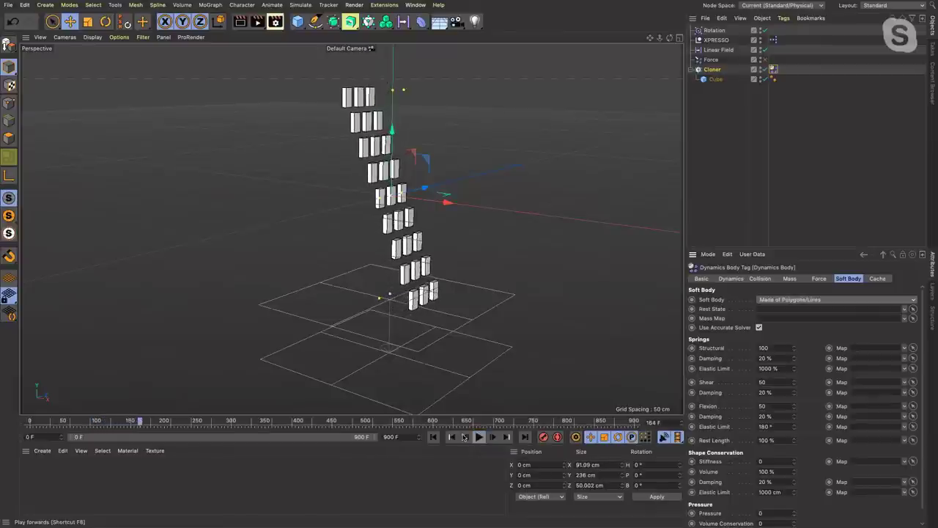
Step: Return to frame 0, set the Cloner's Soft Body option back to Off, and delete the Rotation force
{"action": "left_click", "coordinate": [432, 437]}
{"action": "left_click", "coordinate": [790, 299]}
{"action": "left_click", "coordinate": [789, 309]}
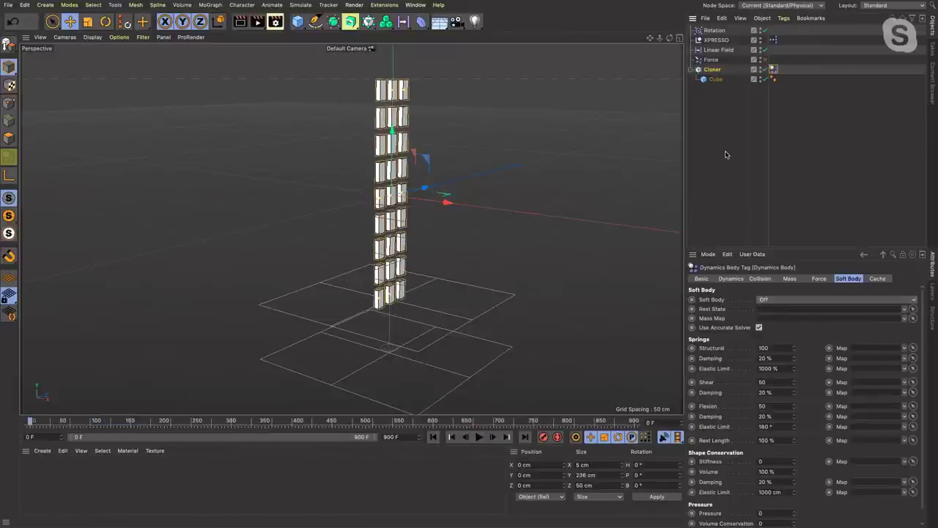
{"action": "left_click", "coordinate": [726, 155]}
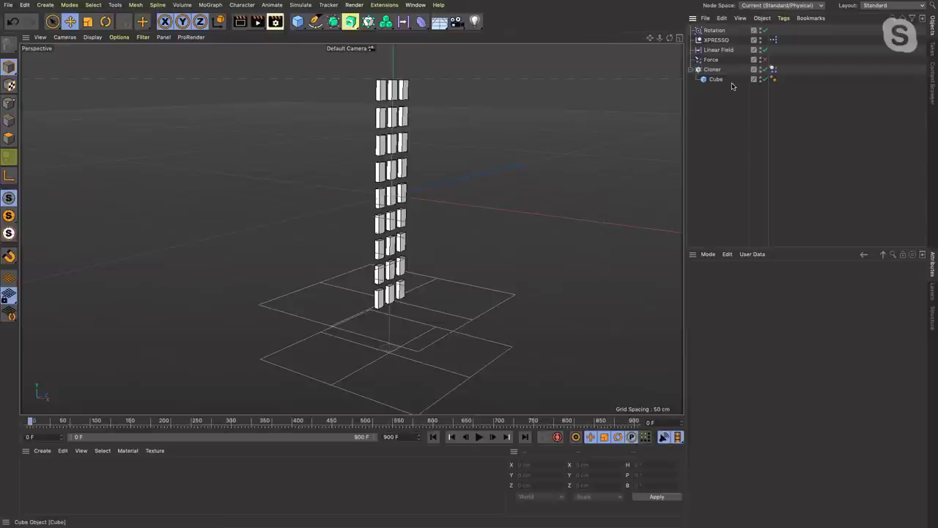
{"action": "left_click", "coordinate": [715, 30]}
{"action": "key", "text": "Delete"}
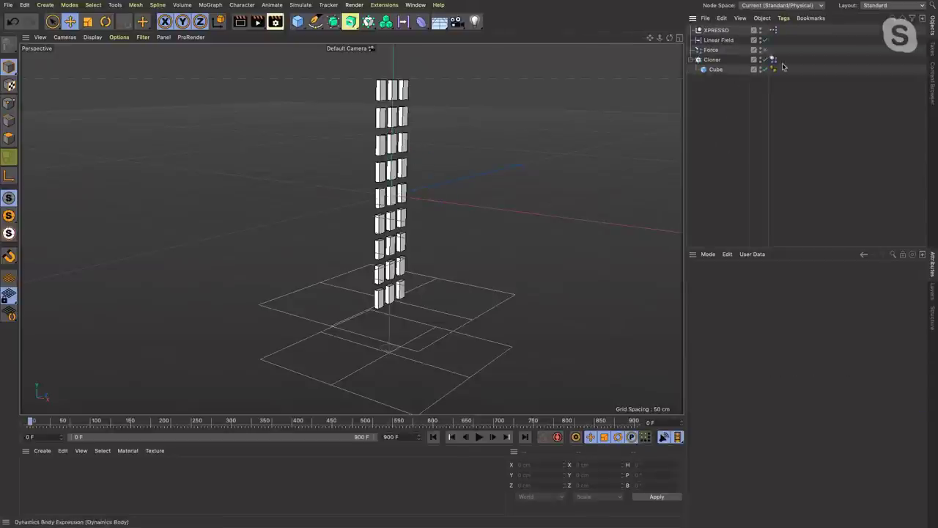
Step: Play the simulation while moving the Linear Field down and up through the clones, and reposition it at about Y -164 cm at frame 0
{"action": "left_click", "coordinate": [710, 42]}
{"action": "left_click", "coordinate": [479, 437]}
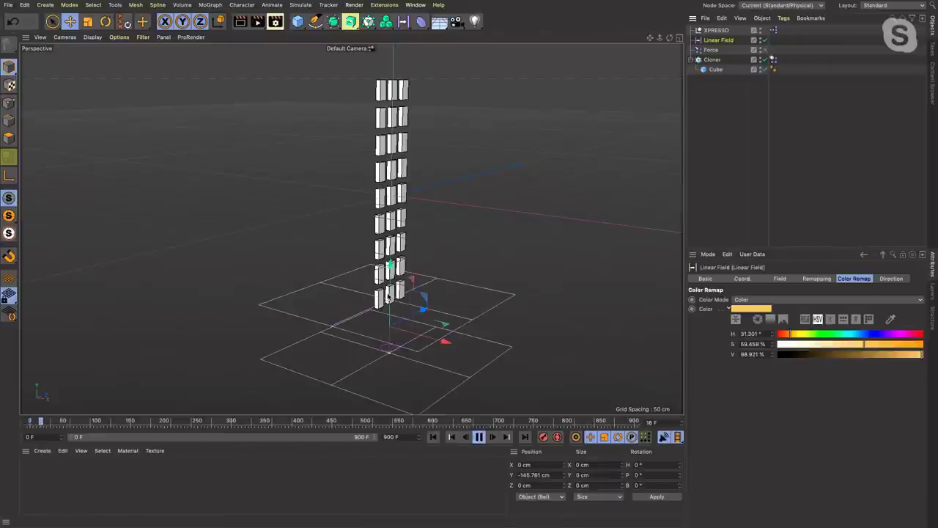
{"action": "left_click_drag", "start_coordinate": [396, 248], "coordinate": [465, 379]}
{"action": "left_click", "coordinate": [480, 437]}
{"action": "left_click", "coordinate": [433, 437]}
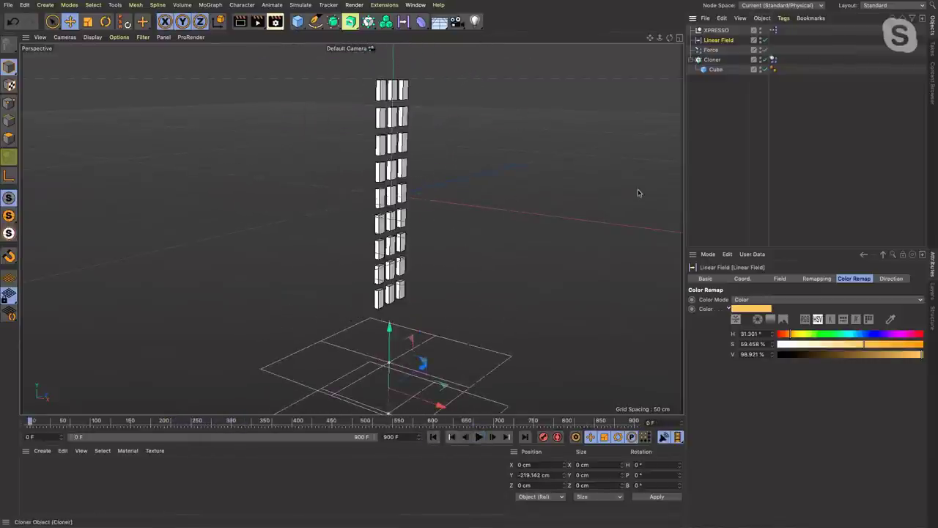
{"action": "left_click", "coordinate": [479, 437]}
{"action": "left_click_drag", "start_coordinate": [385, 355], "coordinate": [481, 273]}
{"action": "left_click", "coordinate": [479, 437]}
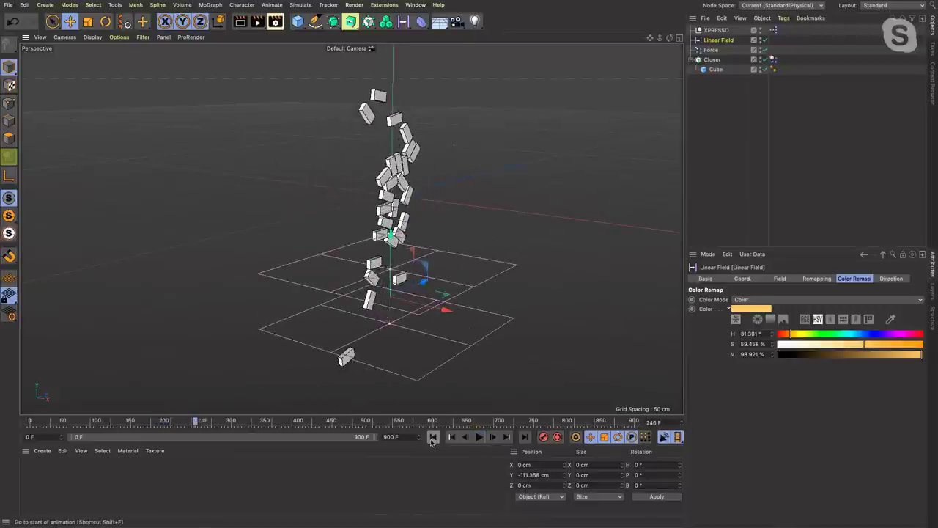
{"action": "left_click", "coordinate": [432, 437]}
{"action": "left_click_drag", "start_coordinate": [391, 246], "coordinate": [391, 292]}
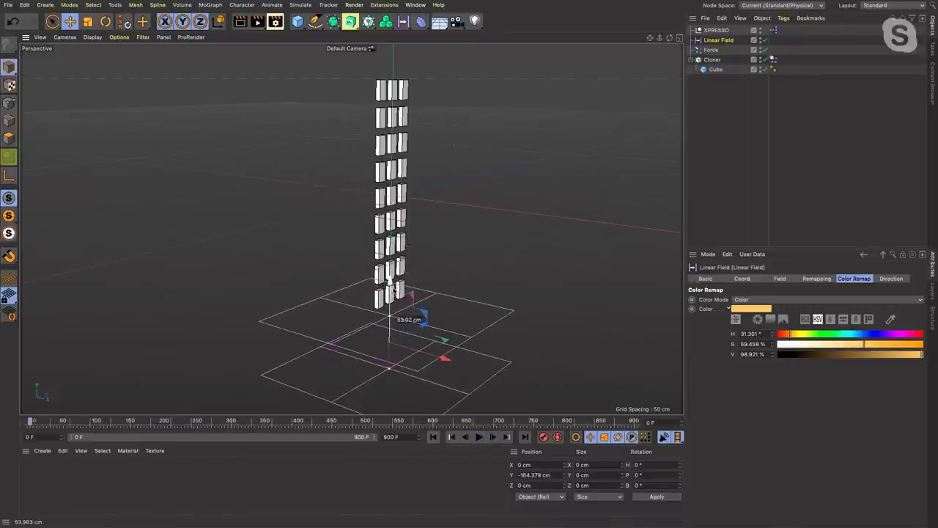
Step: Open the XPresso tag's node graph, dock its editor beside the perspective viewport, and widen it to about half the work area
{"action": "double_click", "coordinate": [774, 30]}
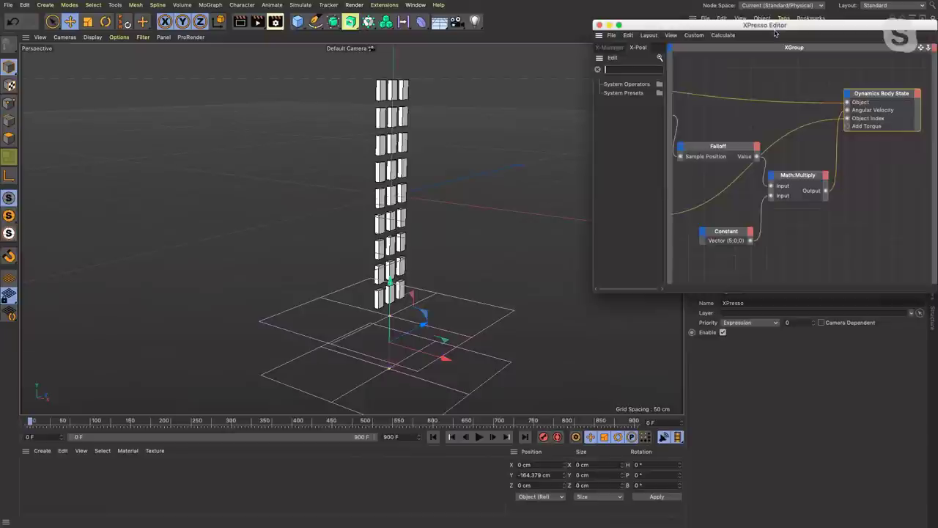
{"action": "left_click_drag", "start_coordinate": [709, 35], "coordinate": [440, 123]}
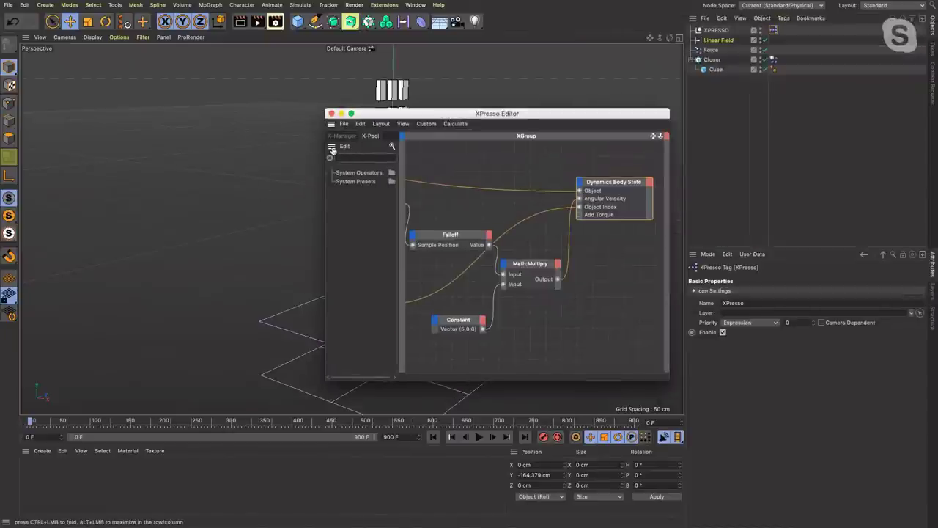
{"action": "left_click_drag", "start_coordinate": [325, 130], "coordinate": [39, 129]}
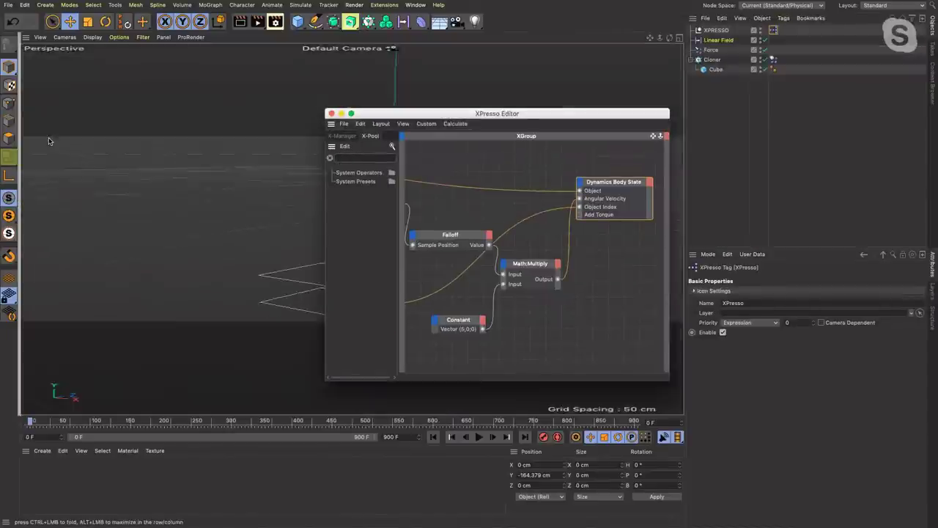
{"action": "left_click_drag", "start_coordinate": [353, 126], "coordinate": [445, 128]}
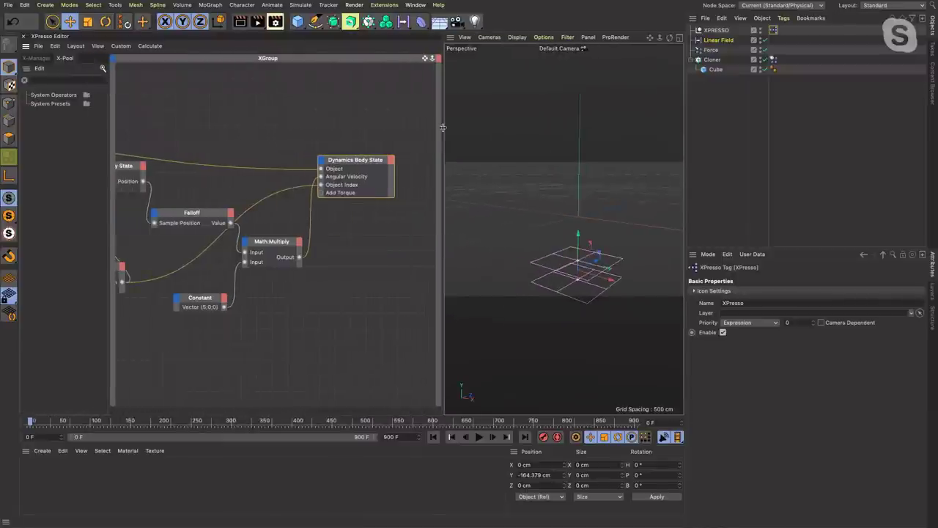
Step: Turn off Safe Frames in the perspective viewport's settings
{"action": "key", "text": "shift+v"}
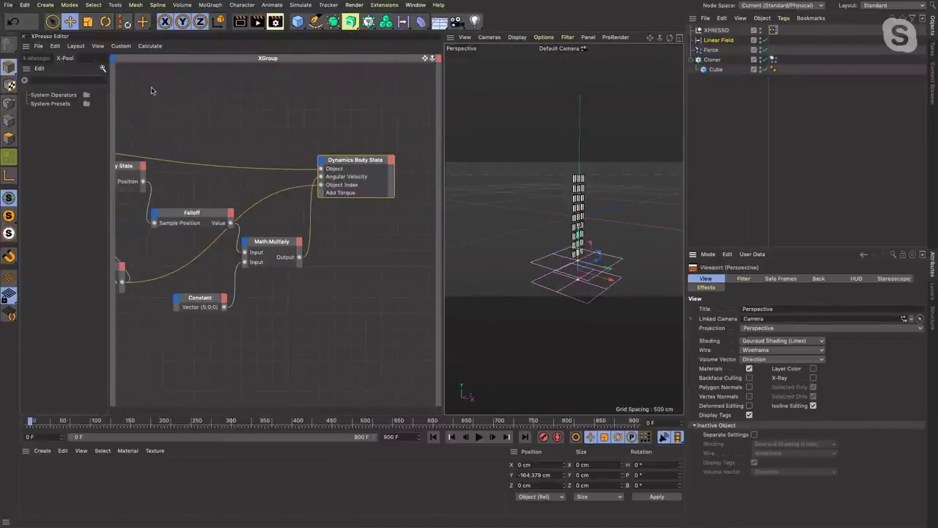
{"action": "left_click", "coordinate": [544, 39]}
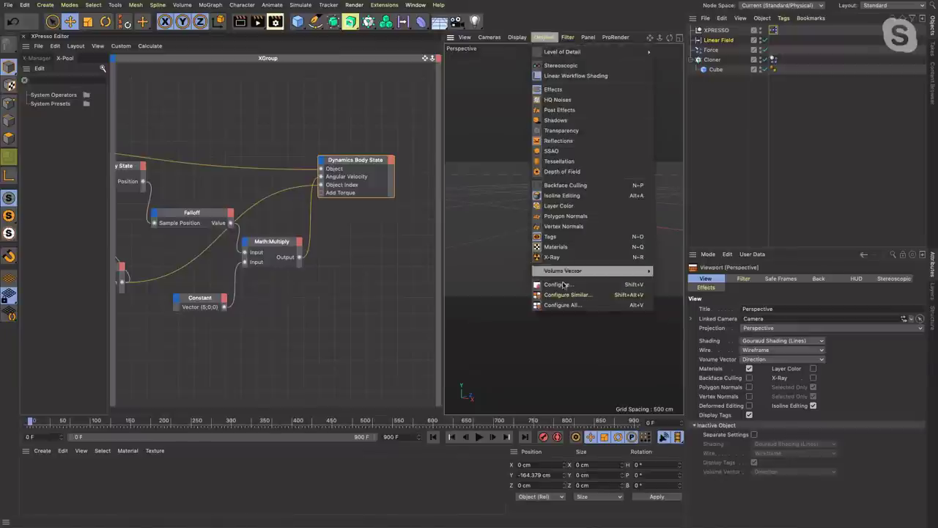
{"action": "left_click", "coordinate": [853, 349]}
{"action": "left_click", "coordinate": [796, 279]}
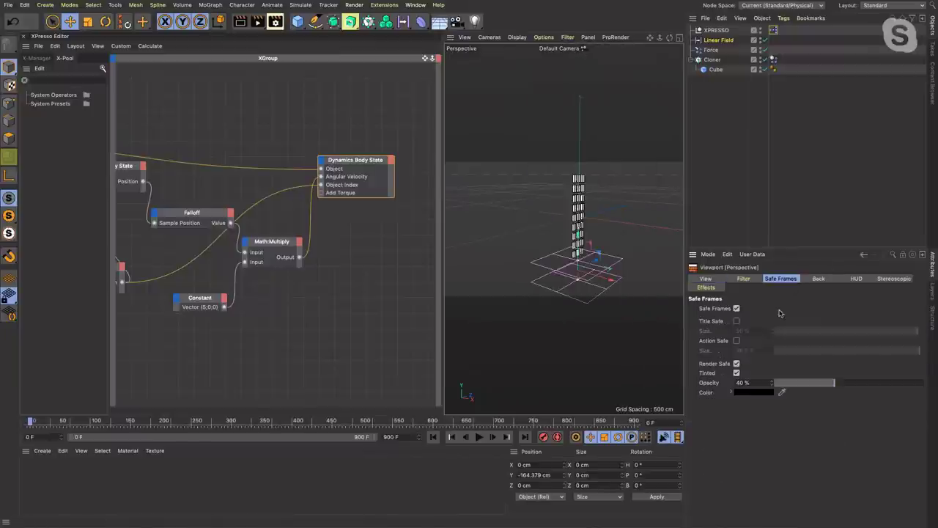
{"action": "left_click", "coordinate": [737, 309]}
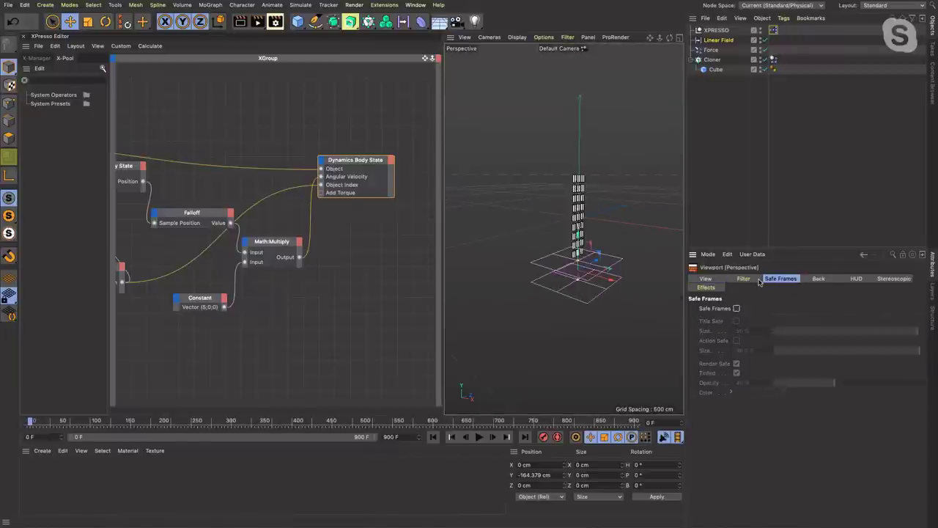
Step: Hide the World Grid, World Axis, Horizon and Workplane in the perspective viewport's display filter
{"action": "left_click", "coordinate": [744, 279]}
{"action": "left_click", "coordinate": [846, 388]}
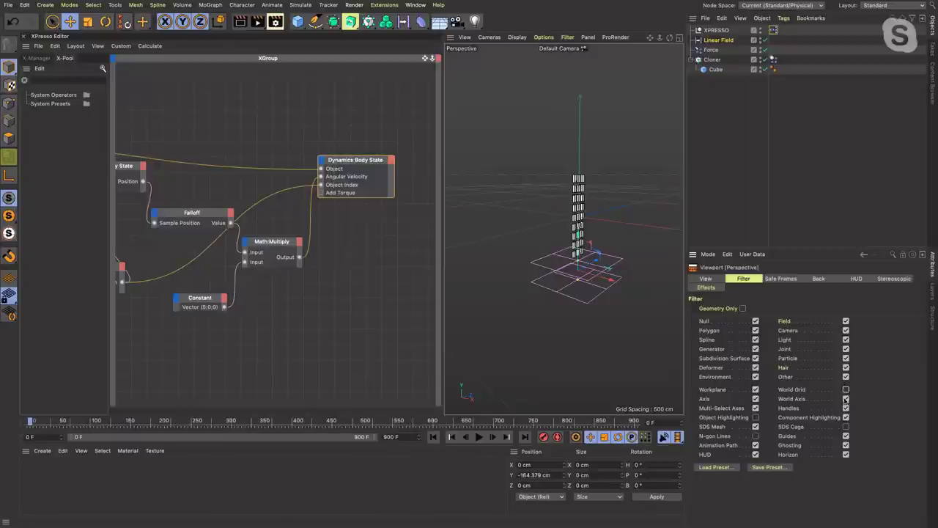
{"action": "left_click", "coordinate": [846, 454]}
{"action": "left_click", "coordinate": [756, 389]}
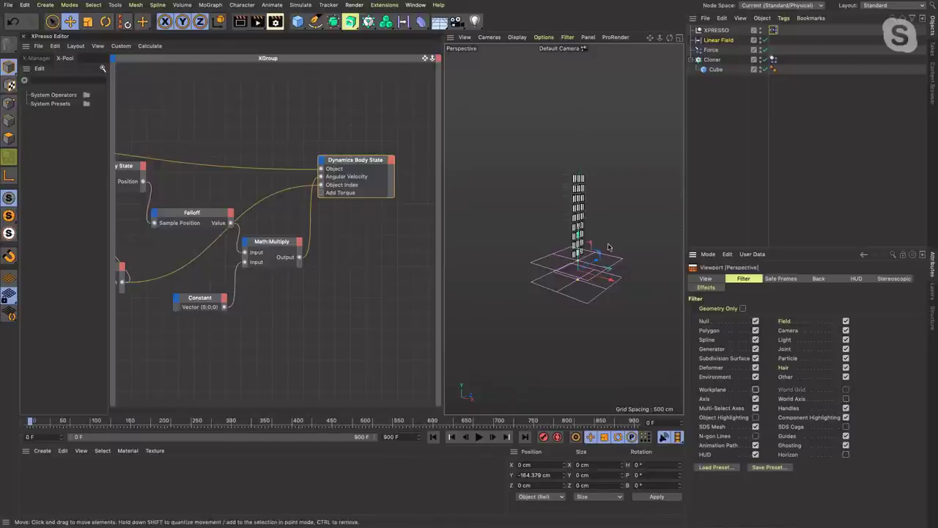
{"action": "scroll", "coordinate": [594, 253], "scroll_direction": "up", "scroll_amount": 5}
{"action": "middle_click_drag", "start_coordinate": [600, 261], "coordinate": [600, 260], "text": "alt"}
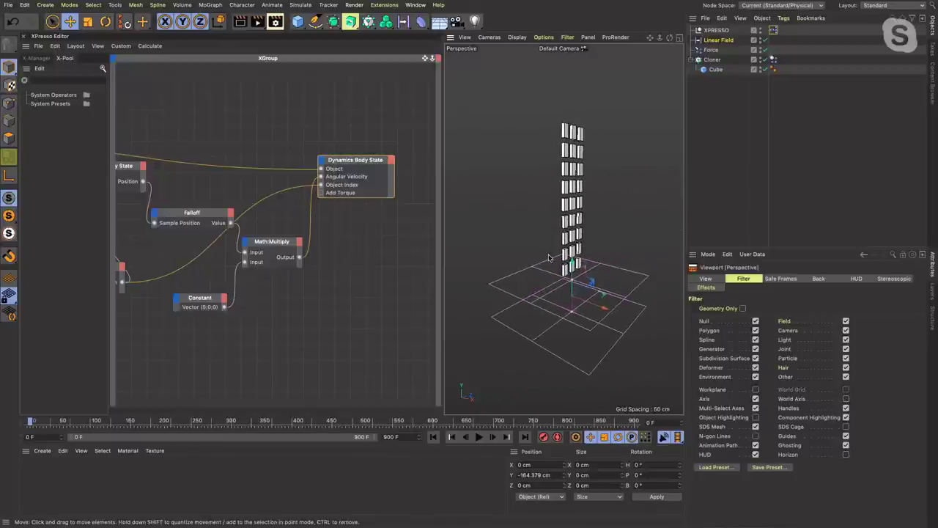
Step: Widen the XPresso editor to fit the node graph, and move the Dynamics Body State node that outputs Position slightly down
{"action": "middle_click_drag", "start_coordinate": [333, 287], "coordinate": [405, 283], "text": "alt"}
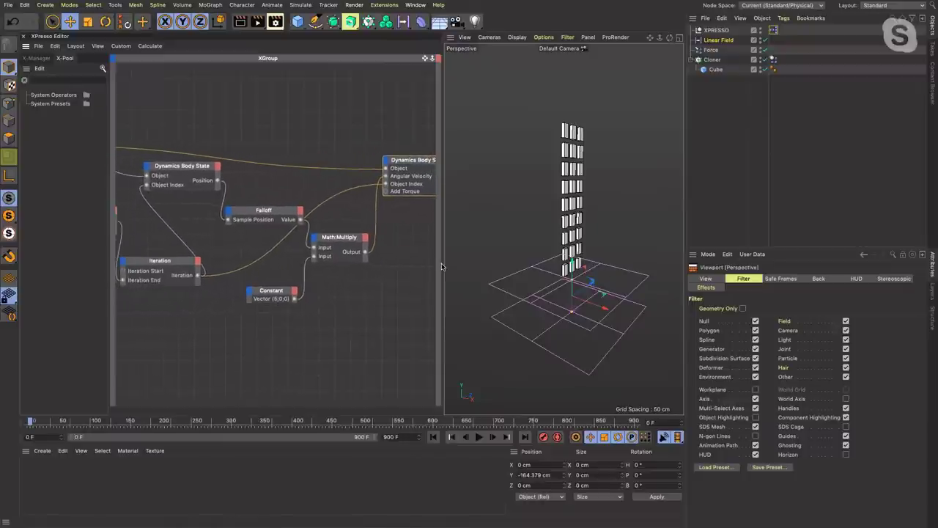
{"action": "left_click_drag", "start_coordinate": [443, 265], "coordinate": [547, 260]}
{"action": "middle_click_drag", "start_coordinate": [404, 262], "coordinate": [469, 266], "text": "alt"}
{"action": "scroll", "coordinate": [390, 333], "scroll_direction": "down", "scroll_amount": 1}
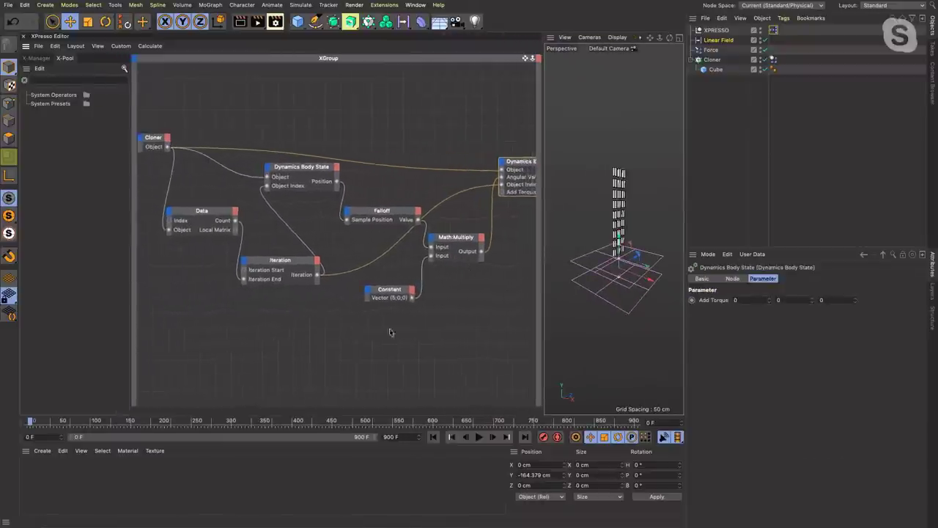
{"action": "left_click", "coordinate": [296, 172]}
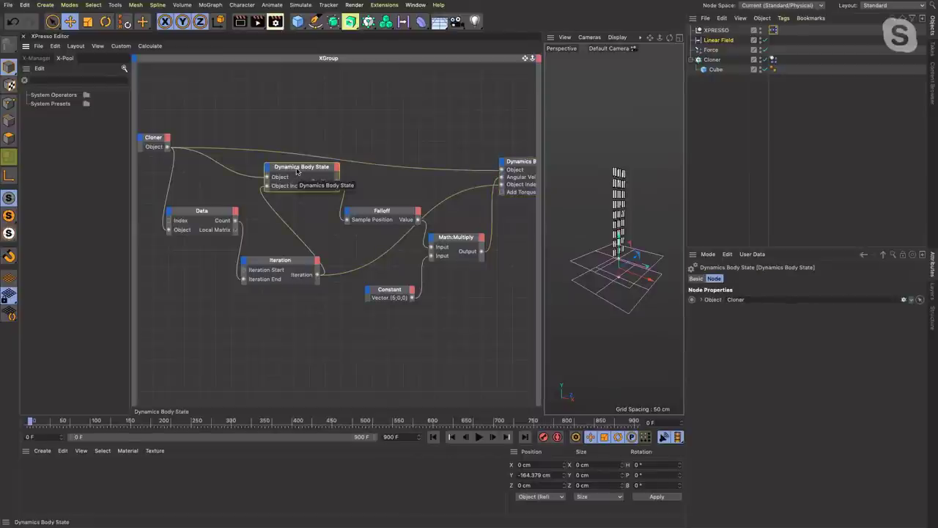
{"action": "left_click_drag", "start_coordinate": [315, 168], "coordinate": [316, 173]}
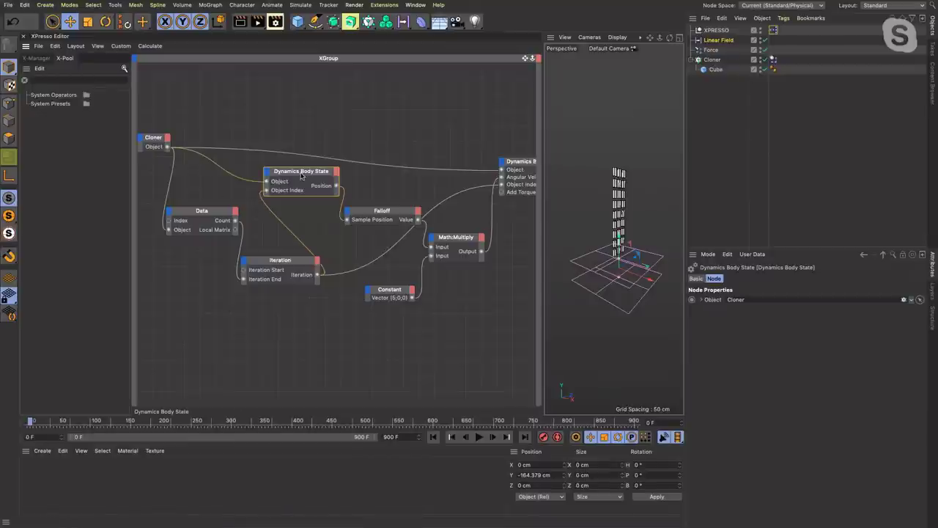
Step: Try removing the Iteration link to the first Dynamics Body State's Object Index, and play while raising the Linear Field to about Y -2.5 cm
{"action": "left_click", "coordinate": [277, 217]}
{"action": "key", "text": "Delete"}
{"action": "left_click", "coordinate": [302, 176]}
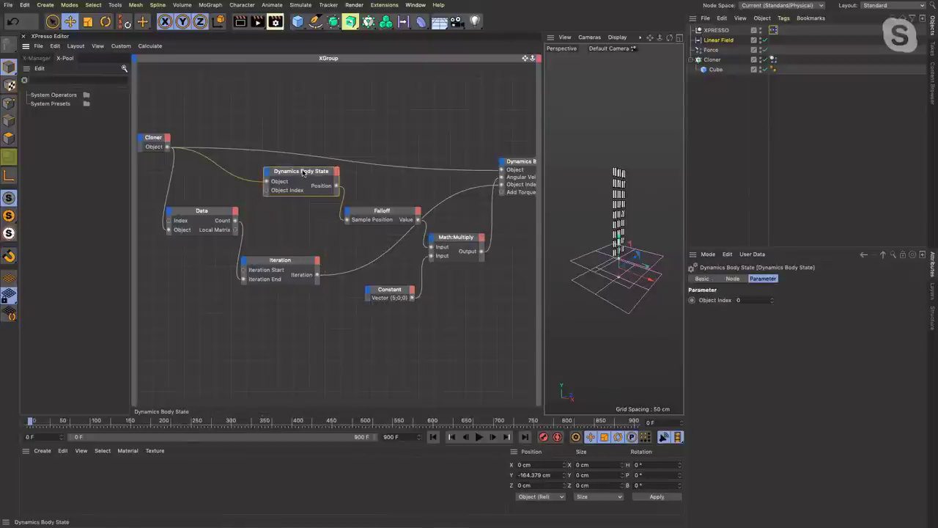
{"action": "left_click", "coordinate": [478, 436]}
{"action": "left_click_drag", "start_coordinate": [621, 250], "coordinate": [622, 192]}
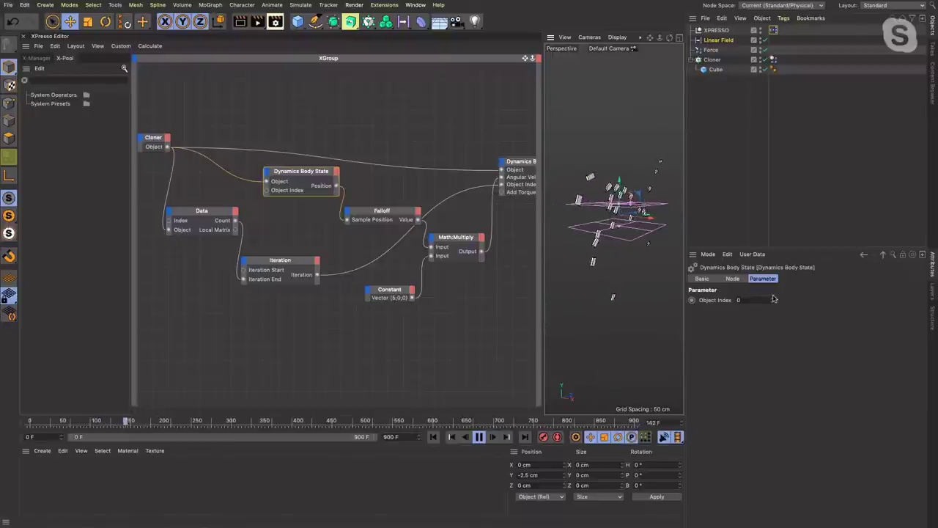
Step: Undo the Linear Field move and the removal of the Object Index connection, and restart playback from frame 0
{"action": "key", "text": "super+z"}
{"action": "key", "text": "super+z"}
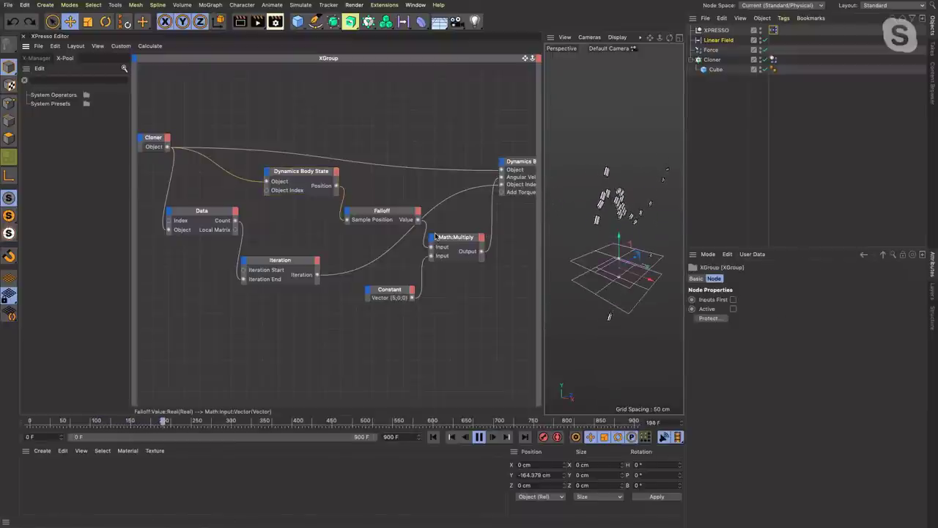
{"action": "key", "text": "super+shift+z"}
{"action": "left_click", "coordinate": [433, 437]}
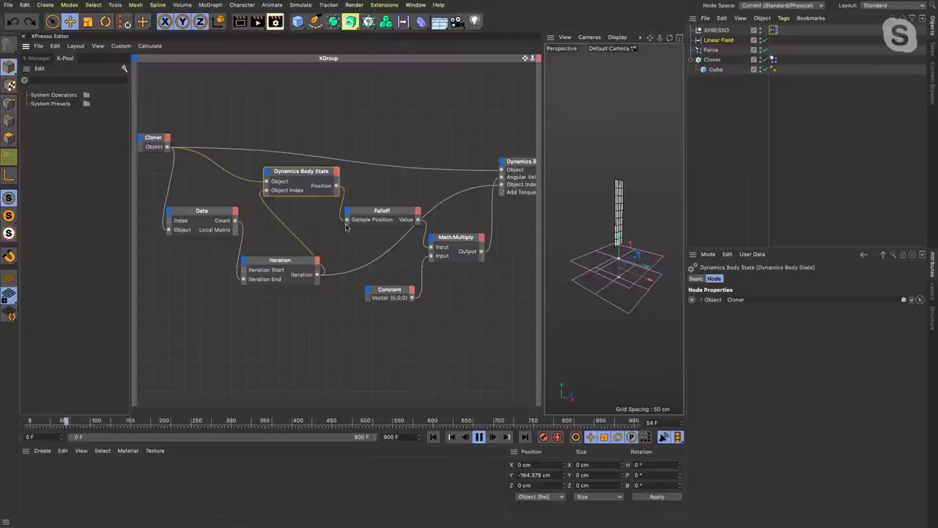
Step: Nudge the first Dynamics Body State node slightly away from Falloff, stop playback, and return to frame 0
{"action": "left_click_drag", "start_coordinate": [299, 173], "coordinate": [291, 173]}
{"action": "left_click", "coordinate": [479, 437]}
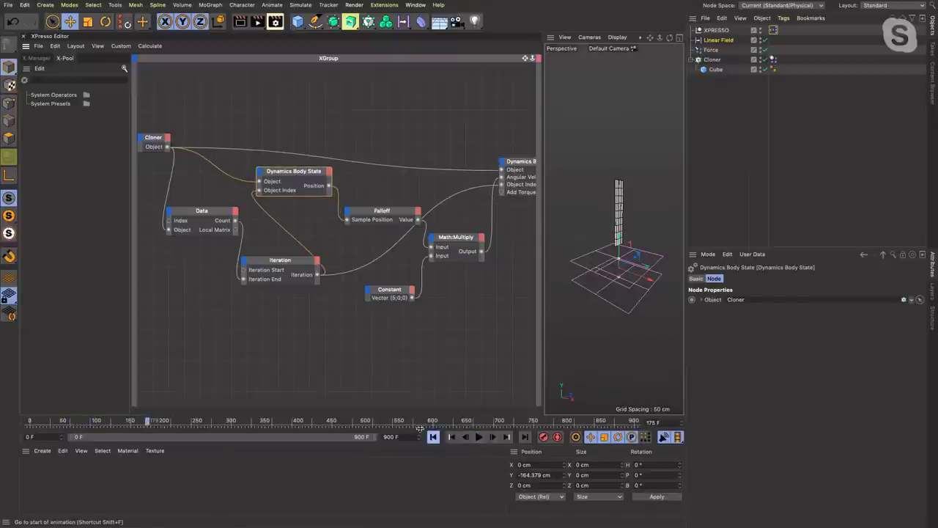
{"action": "left_click", "coordinate": [432, 436]}
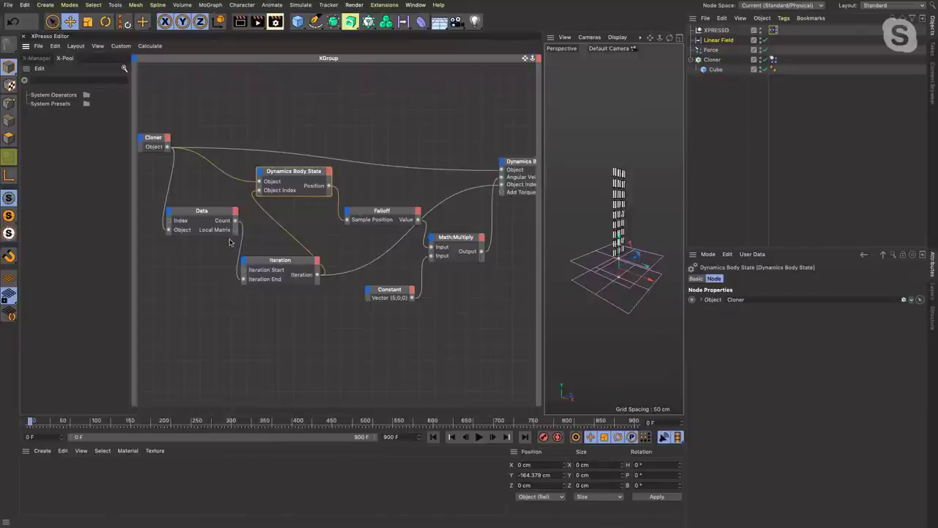
Step: Examine the Data node's Count output and the Iteration node it feeds
{"action": "left_click", "coordinate": [215, 214]}
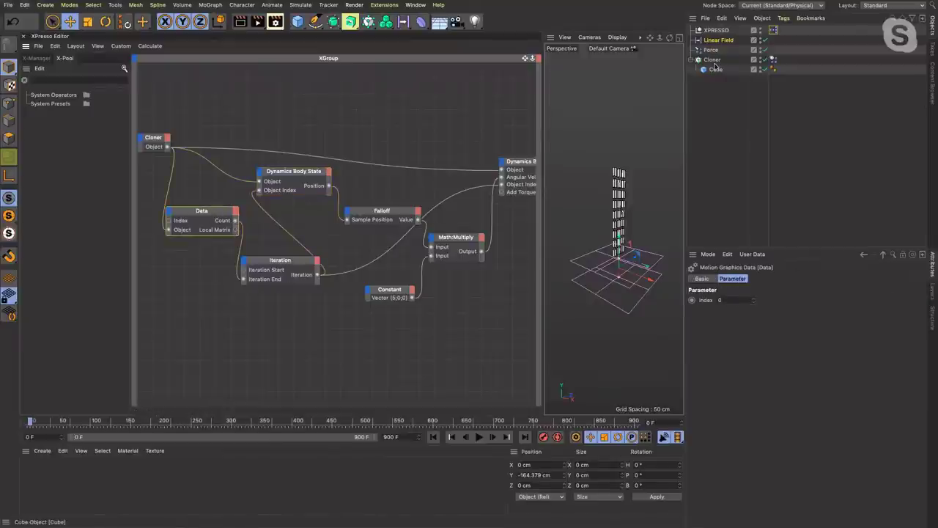
{"action": "left_click", "coordinate": [236, 212]}
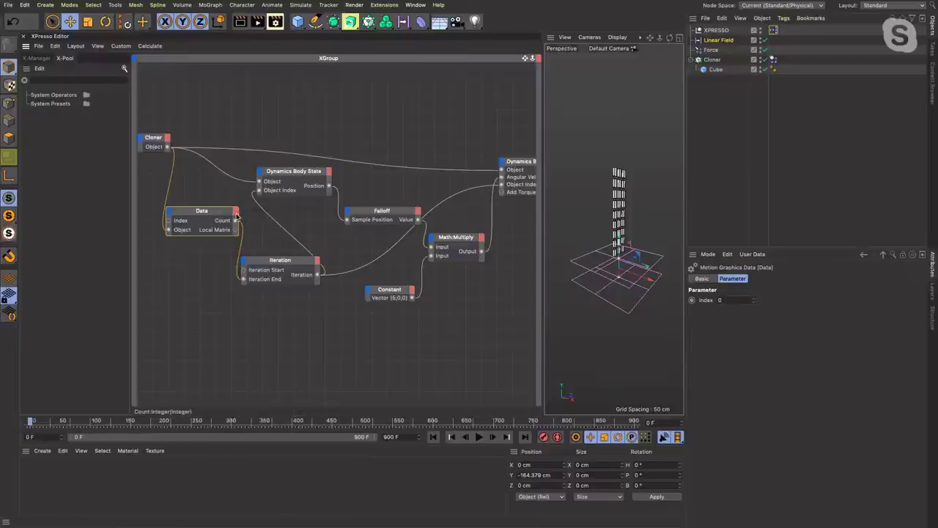
{"action": "left_click", "coordinate": [257, 261]}
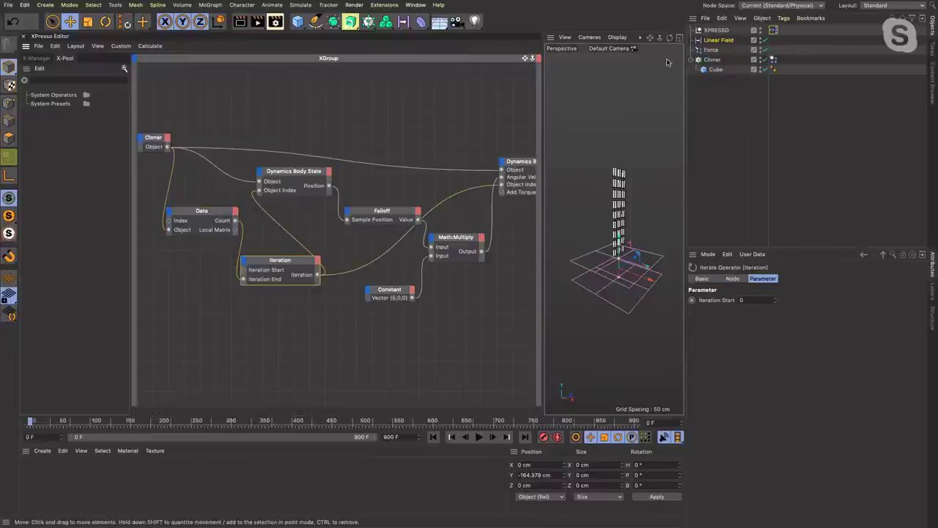
Step: Set the Cloner's Transform Display to Index so the clones are numbered in the viewport
{"action": "left_click", "coordinate": [713, 59]}
{"action": "left_click", "coordinate": [841, 278]}
{"action": "left_click", "coordinate": [762, 309]}
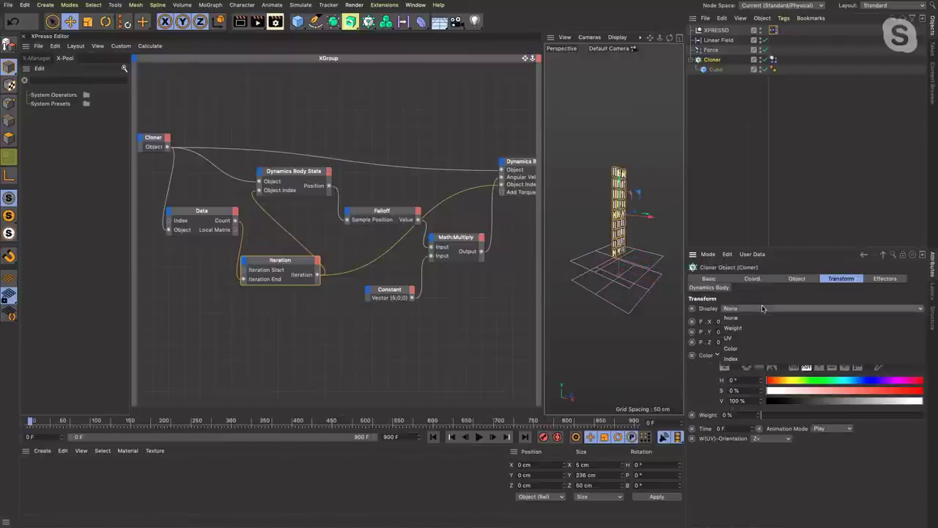
{"action": "left_click", "coordinate": [759, 359]}
{"action": "right_click_drag", "start_coordinate": [624, 203], "coordinate": [642, 198], "text": "alt"}
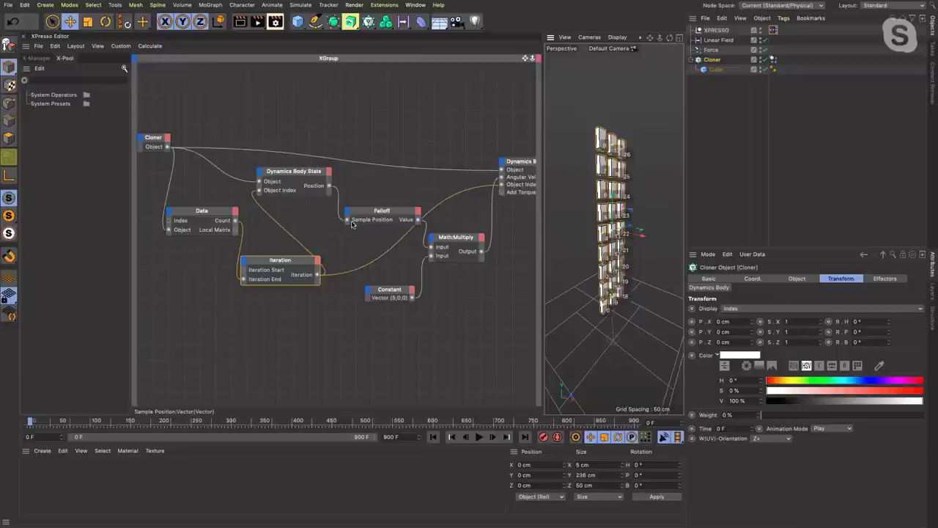
Step: Move the Falloff node slightly up in the graph, and raise the Linear Field into the clones at about Y -14 cm
{"action": "left_click", "coordinate": [378, 212]}
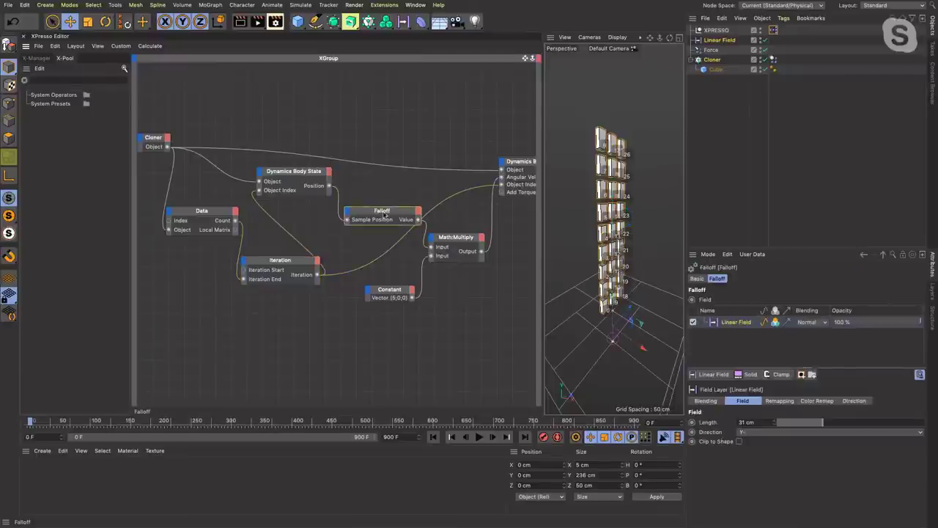
{"action": "left_click_drag", "start_coordinate": [382, 214], "coordinate": [386, 198]}
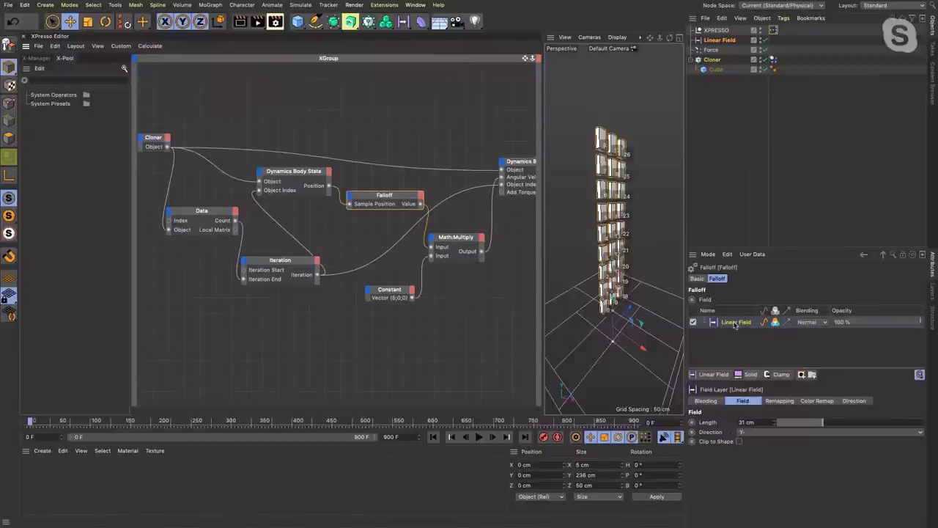
{"action": "left_click_drag", "start_coordinate": [651, 295], "coordinate": [628, 350], "text": "alt"}
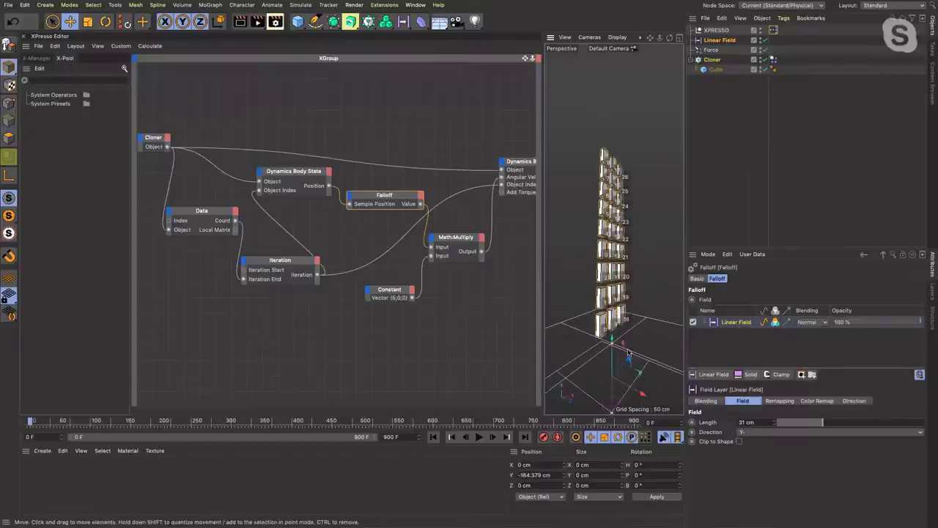
{"action": "left_click_drag", "start_coordinate": [612, 292], "coordinate": [608, 219]}
{"action": "scroll", "coordinate": [624, 249], "scroll_direction": "up", "scroll_amount": 6}
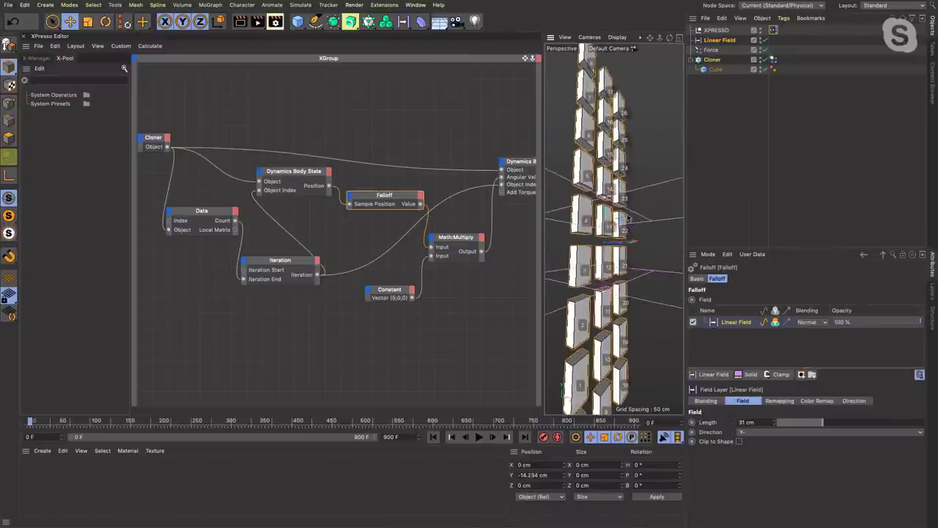
{"action": "mouse_move", "coordinate": [616, 268]}
{"action": "left_mouse_down", "text": "alt"}
{"action": "mouse_move", "coordinate": [635, 265]}
{"action": "mouse_move", "coordinate": [610, 267]}
{"action": "mouse_move", "coordinate": [620, 262]}
{"action": "left_mouse_up", "text": "alt"}
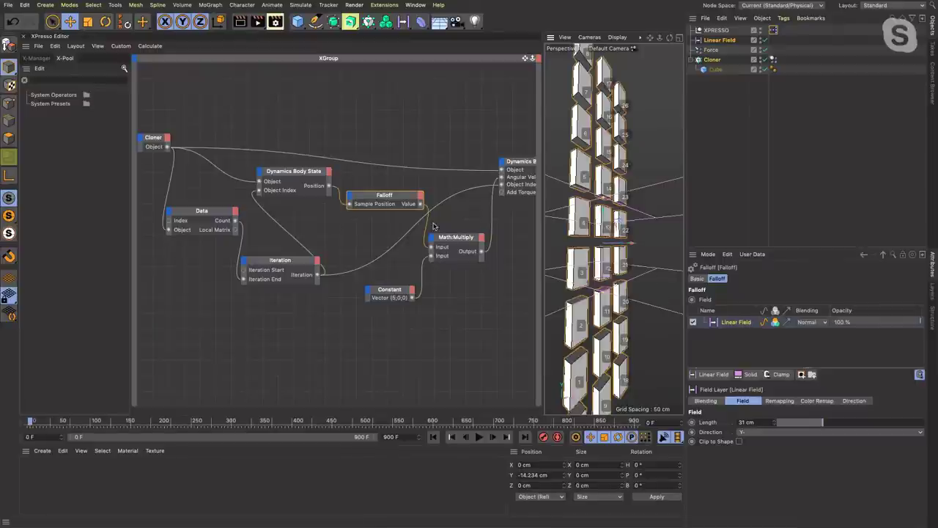
Step: Examine the properties of the Math:Multiply, Constant and Iteration nodes
{"action": "left_click", "coordinate": [440, 250]}
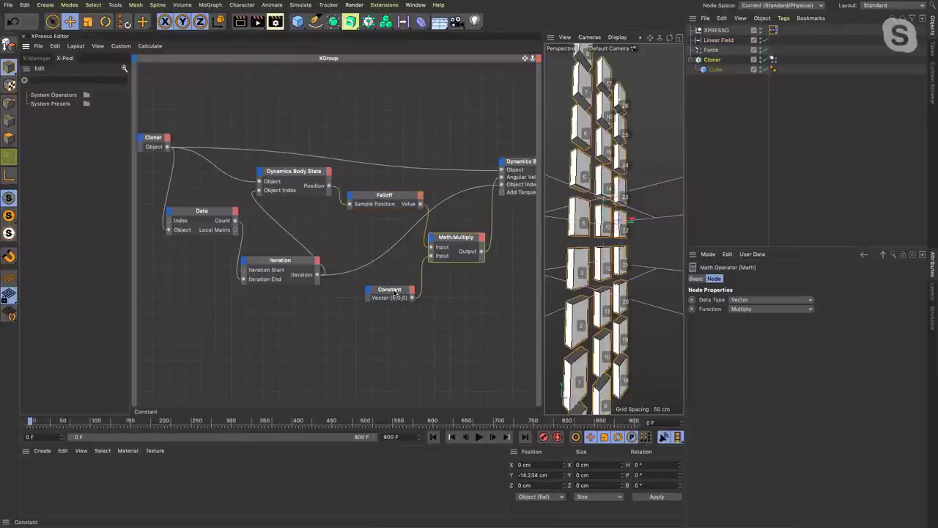
{"action": "left_click", "coordinate": [393, 292]}
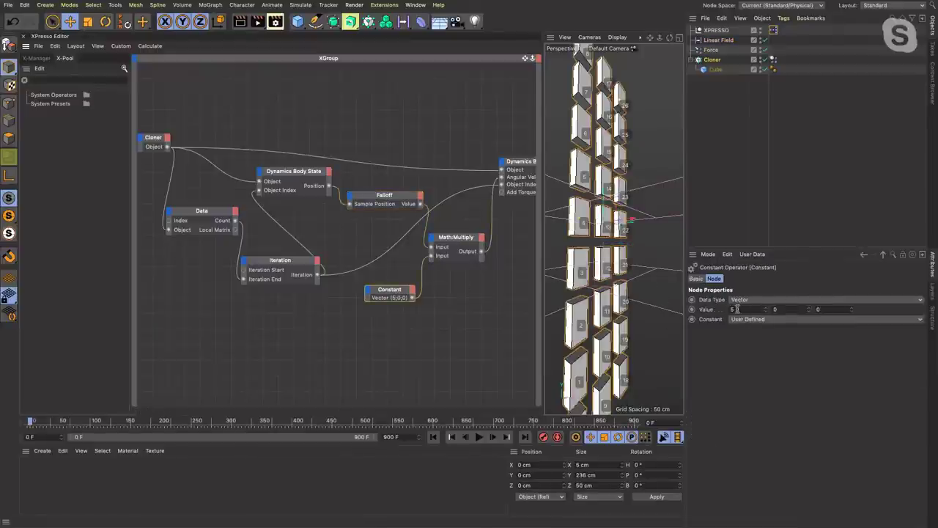
{"action": "left_click", "coordinate": [297, 266]}
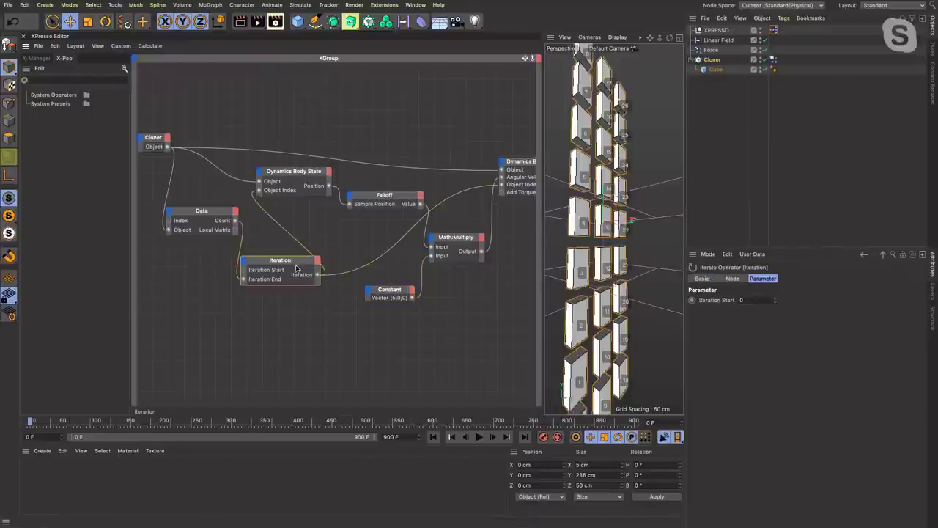
Step: Compare the two Dynamics Body State nodes, and open the list of available input ports on the one receiving Angular Velocity
{"action": "middle_click_drag", "start_coordinate": [465, 150], "coordinate": [419, 154]}
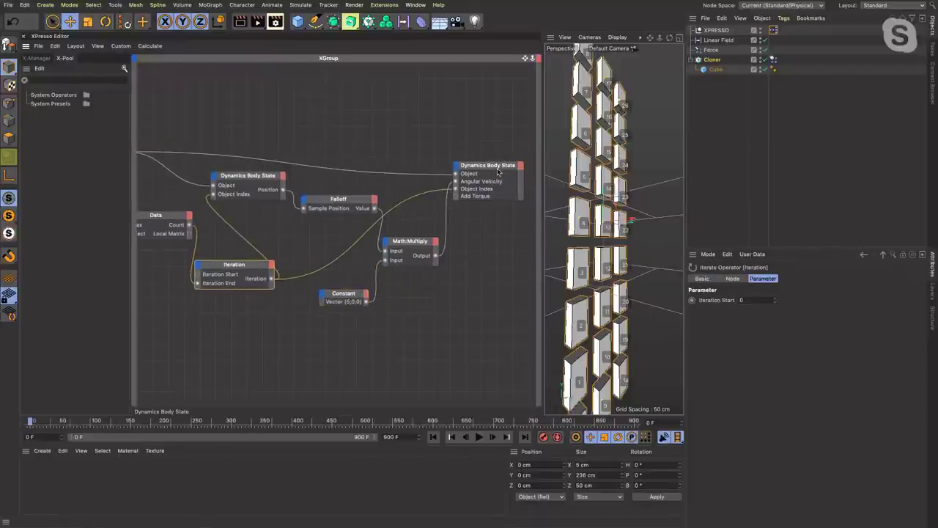
{"action": "left_click", "coordinate": [480, 181]}
{"action": "left_click", "coordinate": [271, 176]}
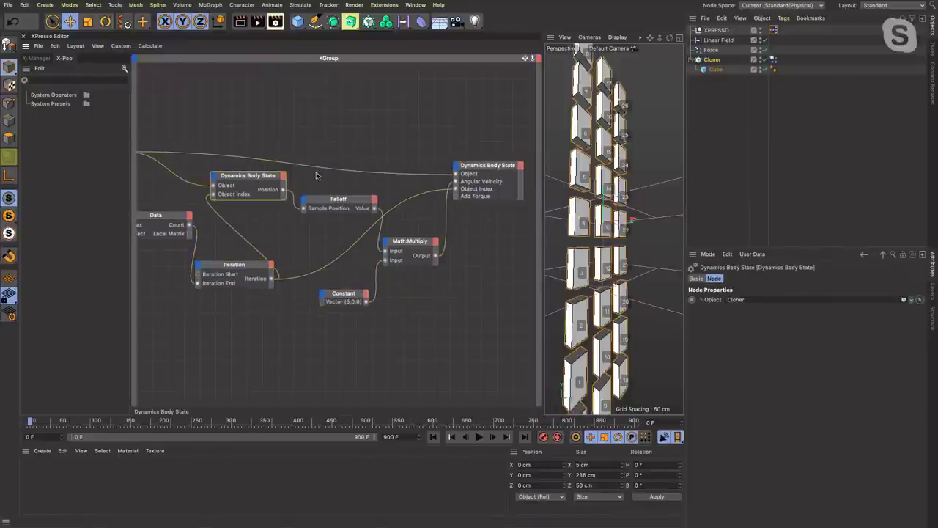
{"action": "left_click", "coordinate": [486, 170]}
{"action": "left_click", "coordinate": [234, 183]}
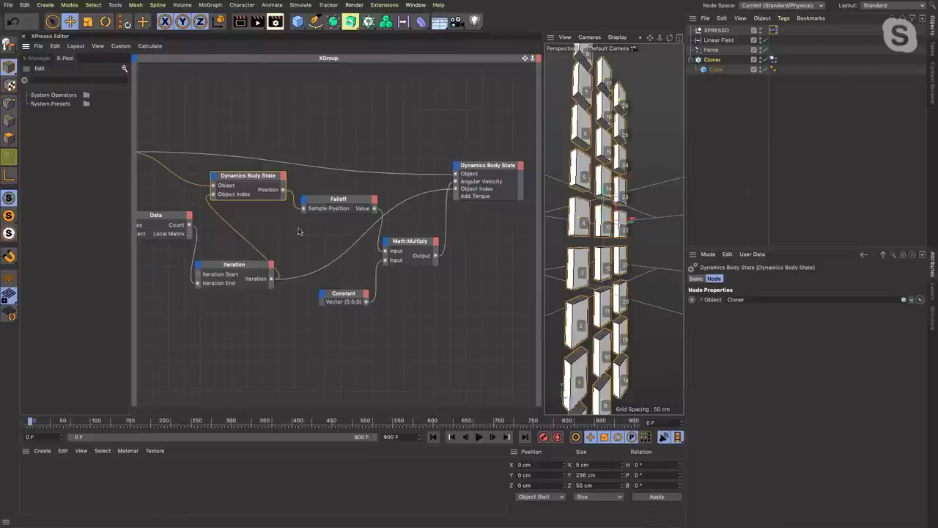
{"action": "left_click", "coordinate": [485, 170]}
{"action": "middle_click_drag", "start_coordinate": [410, 266], "coordinate": [389, 255], "text": "alt"}
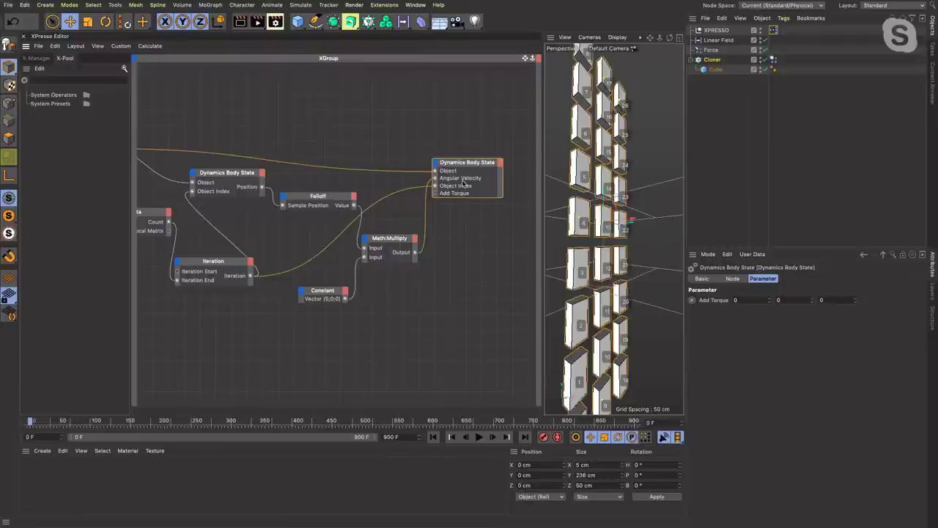
{"action": "left_click", "coordinate": [436, 162]}
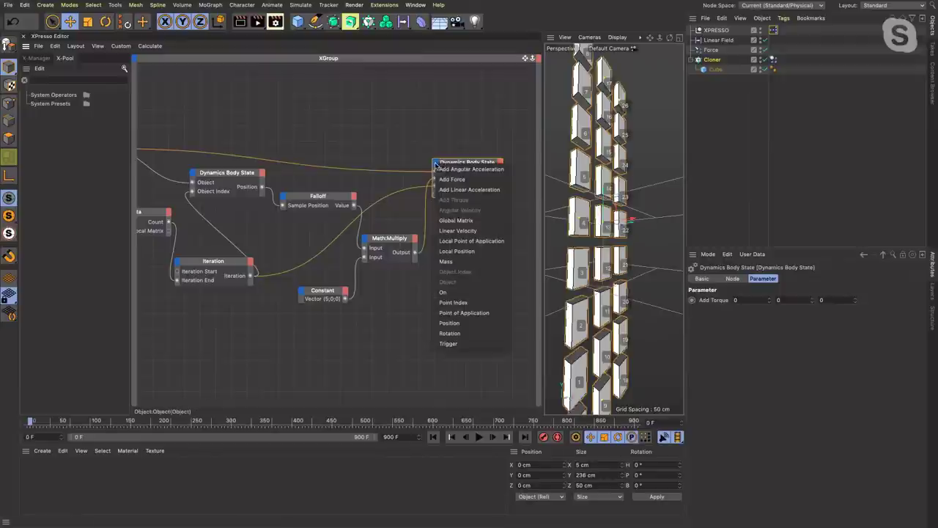
Step: Close the port list and set the Cloner's Transform Display to None
{"action": "left_click", "coordinate": [393, 349]}
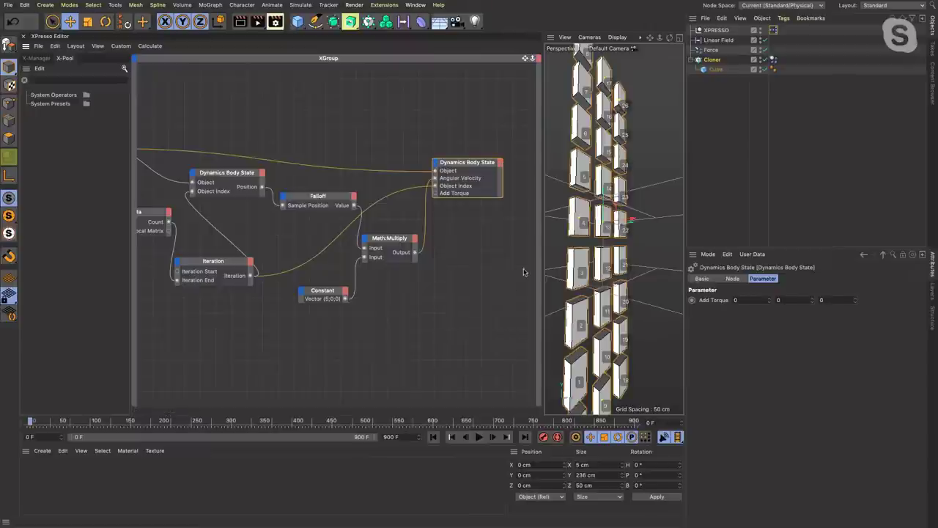
{"action": "left_click", "coordinate": [722, 60]}
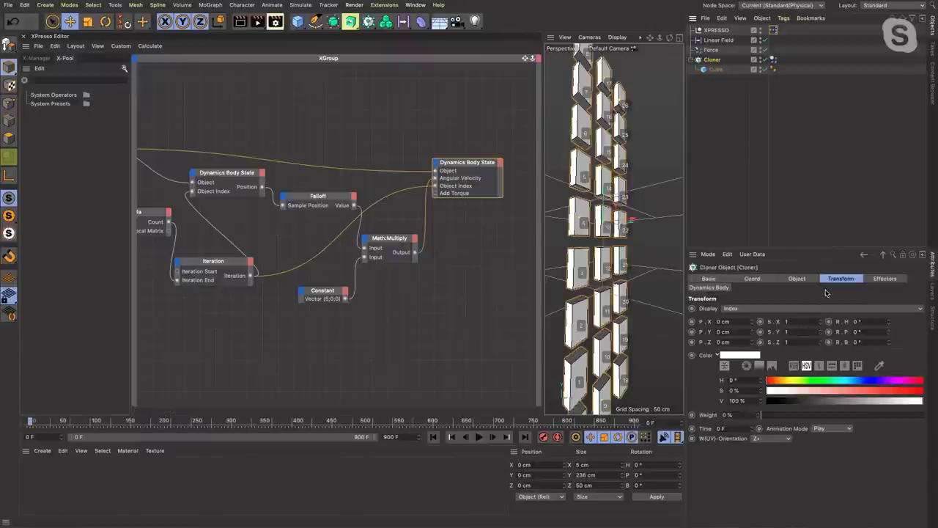
{"action": "left_click", "coordinate": [797, 309]}
{"action": "left_click", "coordinate": [796, 312]}
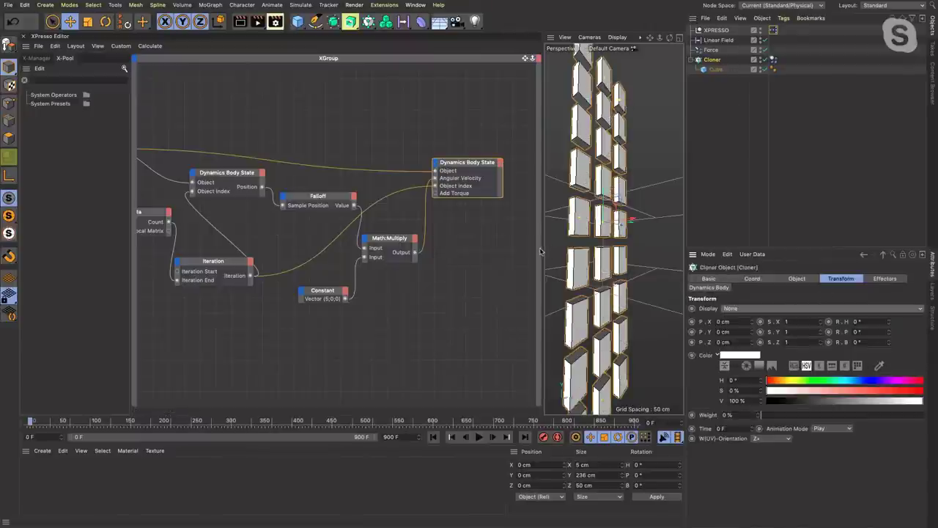
Step: Widen the viewport, play the simulation, and review the input ports available on the Dynamics Body State node receiving Angular Velocity
{"action": "left_click_drag", "start_coordinate": [542, 249], "coordinate": [381, 249]}
{"action": "scroll", "coordinate": [528, 235], "scroll_direction": "down", "scroll_amount": 3}
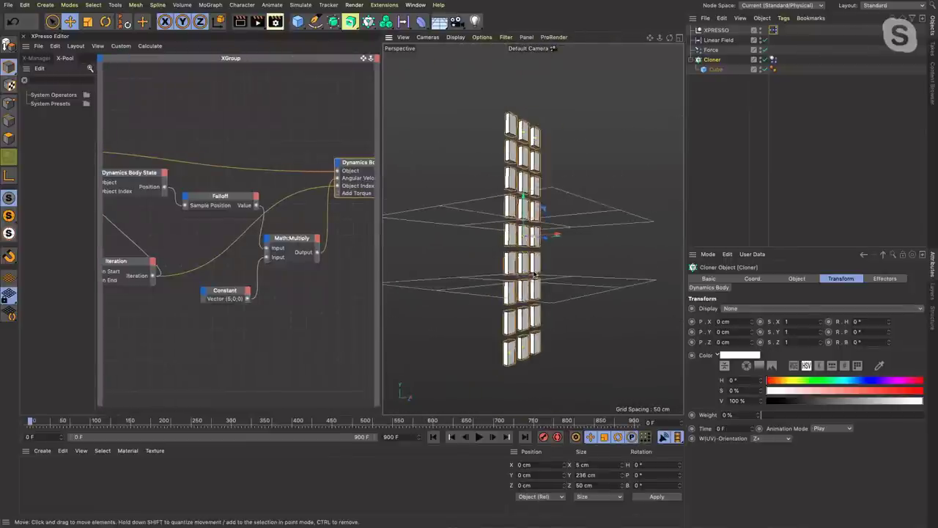
{"action": "left_click", "coordinate": [478, 437]}
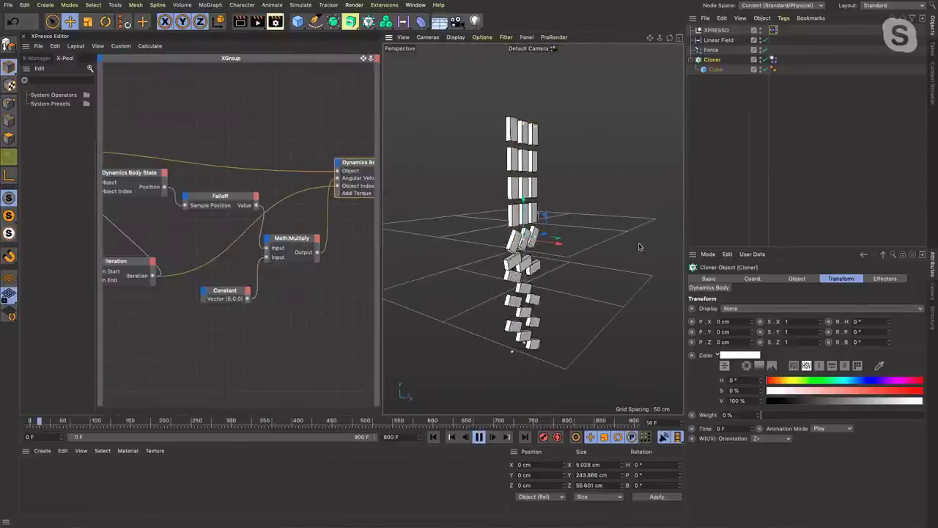
{"action": "left_click", "coordinate": [349, 162]}
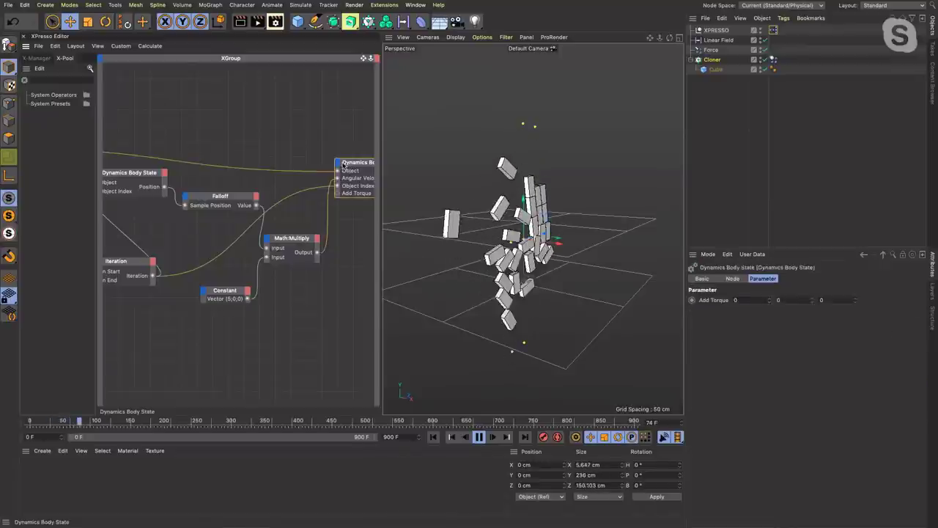
{"action": "left_click", "coordinate": [337, 163]}
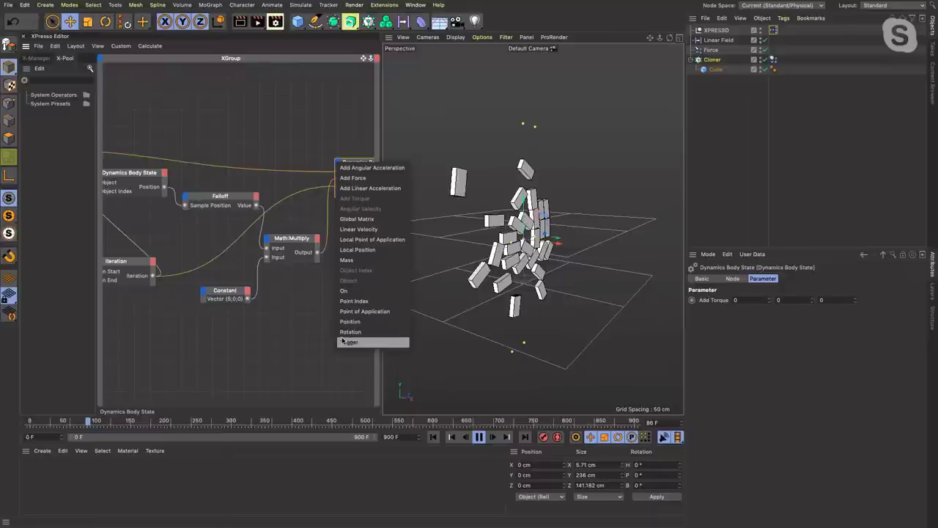
{"action": "left_click", "coordinate": [302, 344]}
Step: Lower the Linear Field through the spinning clones, and park it below the rewound stack at about Y -161 cm
{"action": "left_click", "coordinate": [586, 198]}
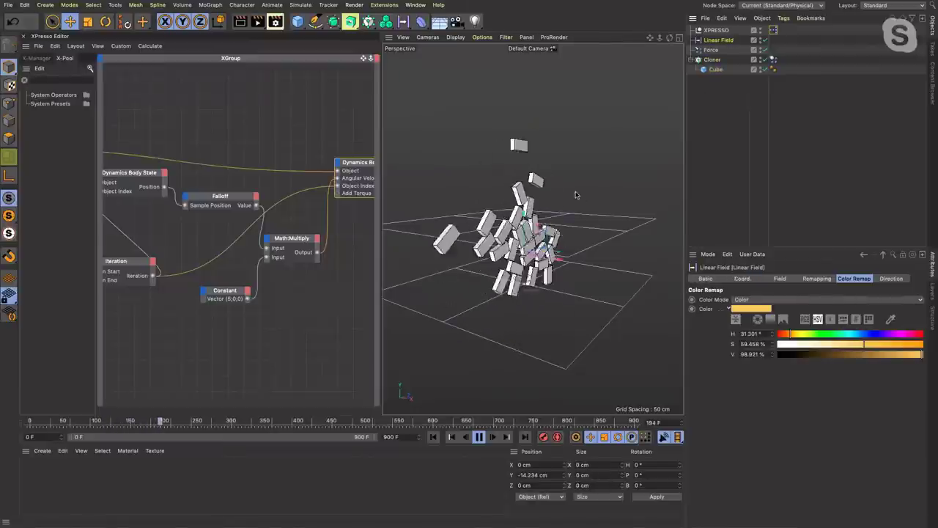
{"action": "left_click_drag", "start_coordinate": [523, 216], "coordinate": [588, 331]}
{"action": "left_click", "coordinate": [480, 436]}
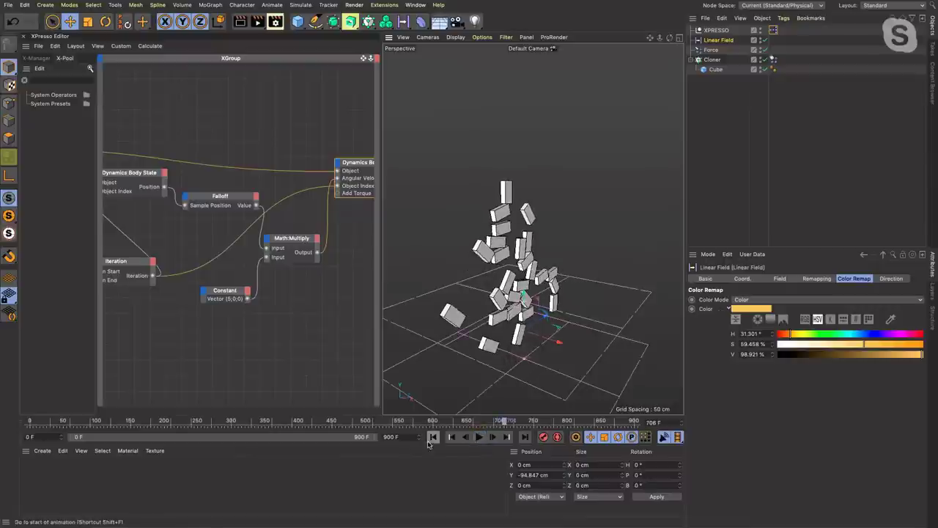
{"action": "left_click", "coordinate": [433, 437]}
{"action": "left_click_drag", "start_coordinate": [542, 316], "coordinate": [546, 374]}
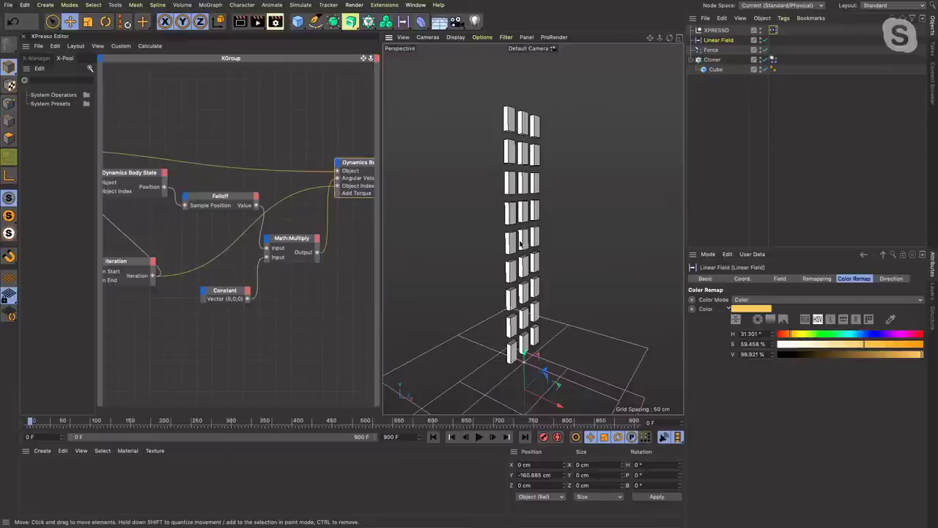
Step: Switch to the open scene Dynamic Cubes Dynamics MoGraph Issue 01A.c4d and restore the Standard layout
{"action": "left_click", "coordinate": [415, 5]}
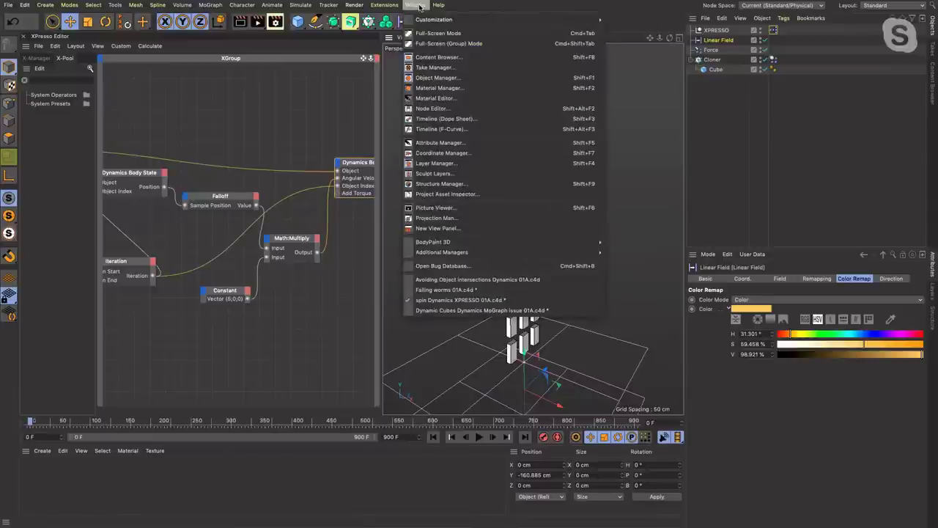
{"action": "left_click", "coordinate": [465, 310]}
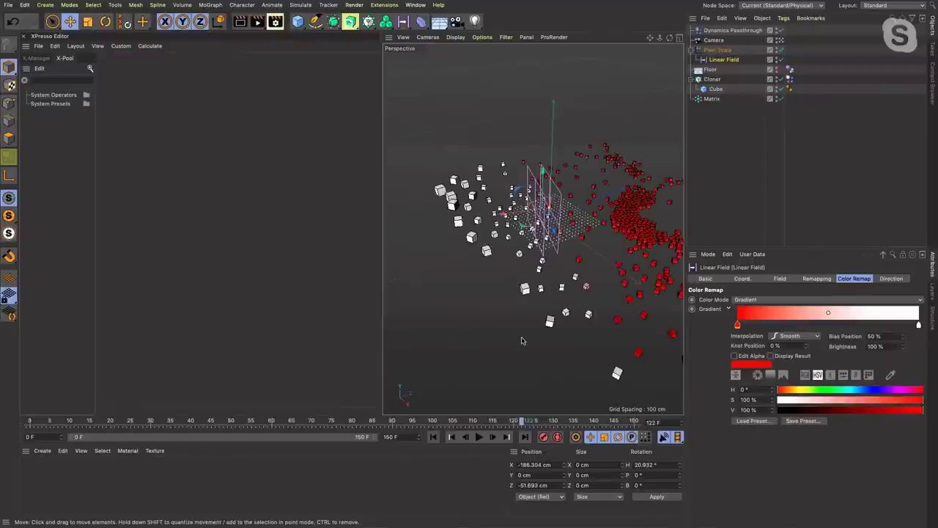
{"action": "left_click", "coordinate": [890, 5]}
{"action": "left_click", "coordinate": [893, 90]}
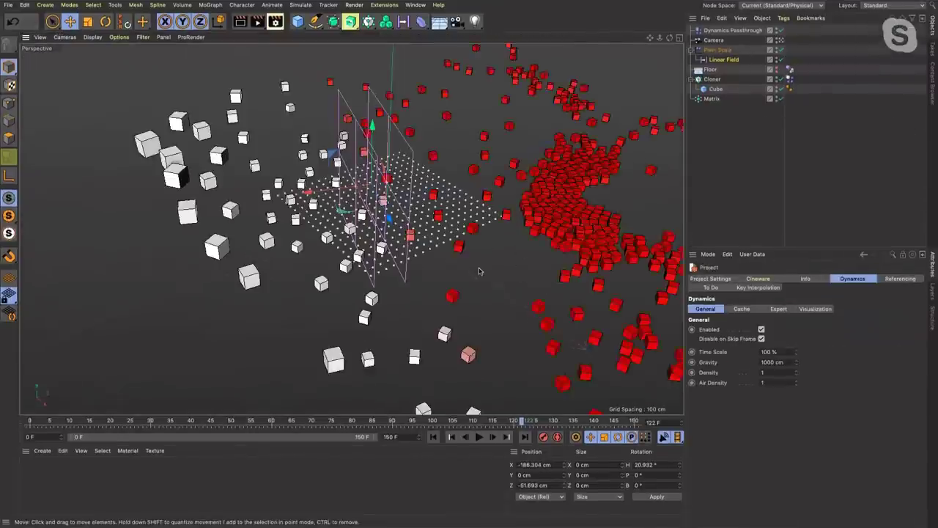
Step: Move the Linear Field clear of the cube grid to about X -11 cm, Z 15 cm, and run the simulation briefly from frame 0
{"action": "left_click", "coordinate": [435, 438]}
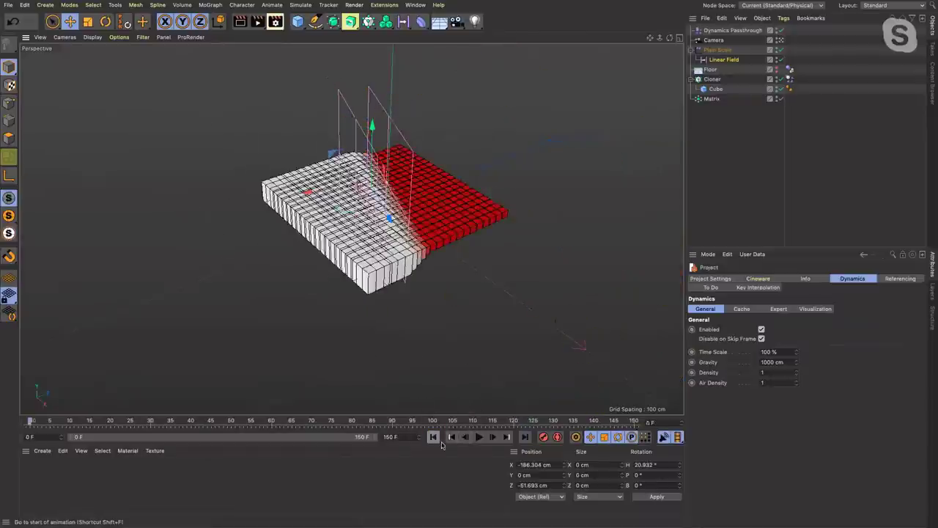
{"action": "left_click_drag", "start_coordinate": [363, 200], "coordinate": [220, 220]}
{"action": "left_click", "coordinate": [479, 437]}
{"action": "left_click", "coordinate": [477, 438]}
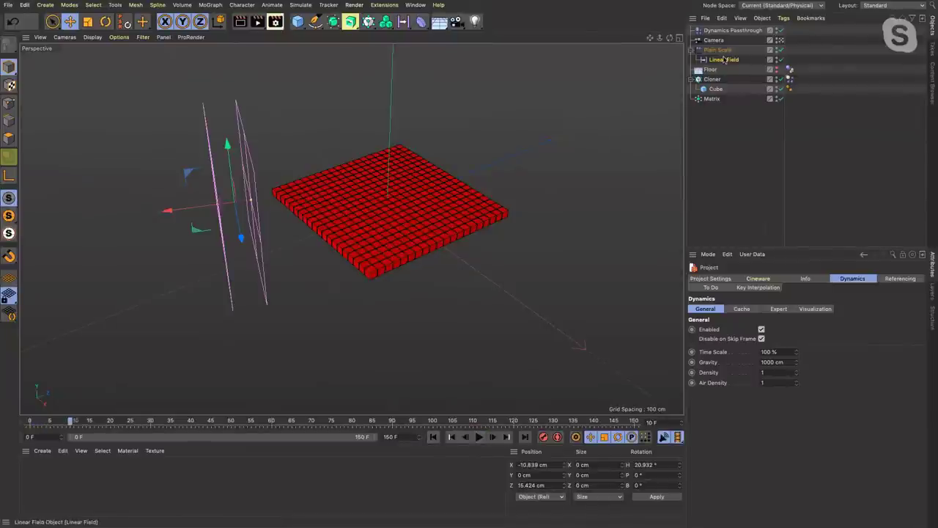
Step: Examine the Plain Scale effector's Falloff and Parameter settings and its Linear Field's color remapping
{"action": "left_click", "coordinate": [716, 50]}
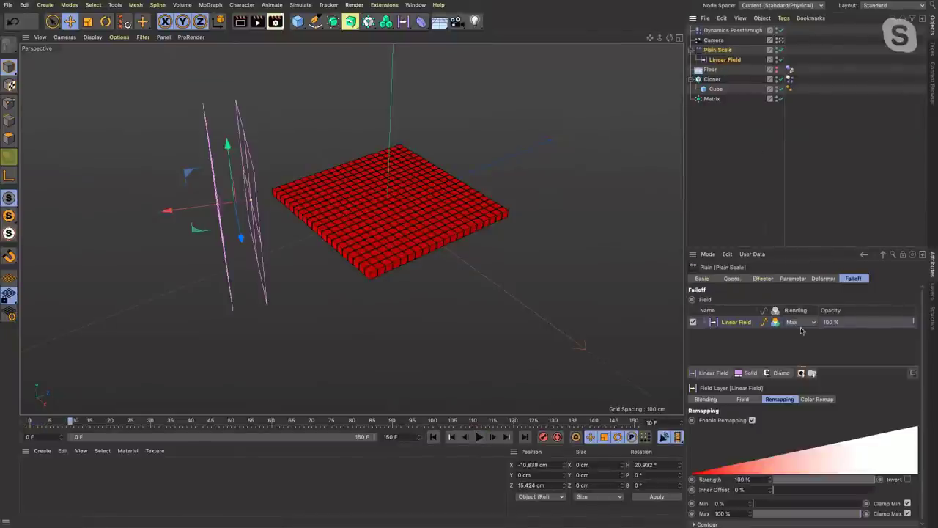
{"action": "left_click", "coordinate": [805, 278]}
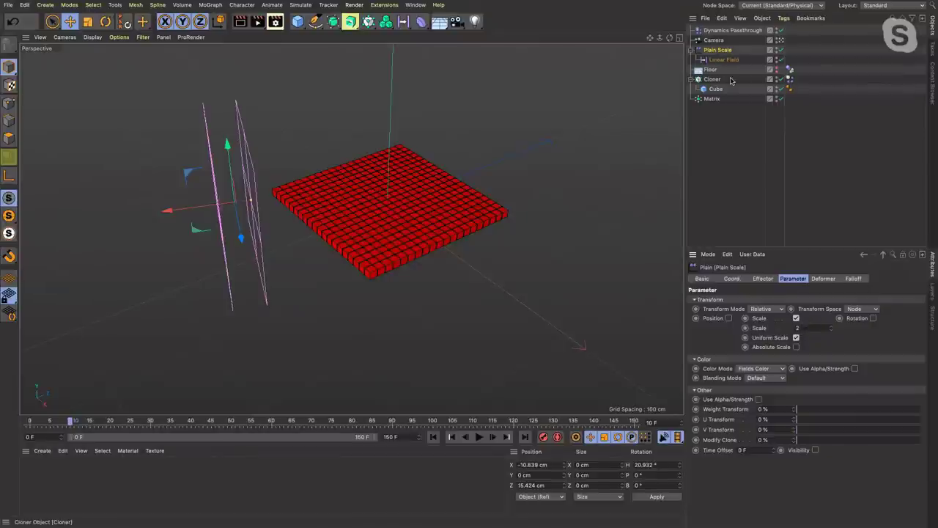
{"action": "left_click", "coordinate": [717, 61]}
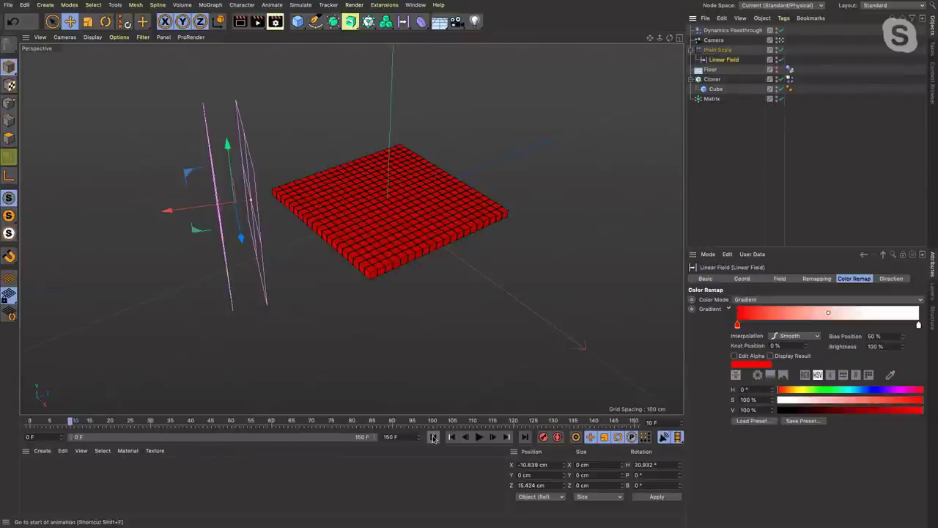
Step: Play the simulation while sliding the Linear Field into the cubes to about X -166 cm, Z -44 cm, and rewind to frame 0
{"action": "left_click", "coordinate": [478, 436]}
{"action": "left_click_drag", "start_coordinate": [195, 215], "coordinate": [311, 205]}
{"action": "left_click", "coordinate": [478, 436]}
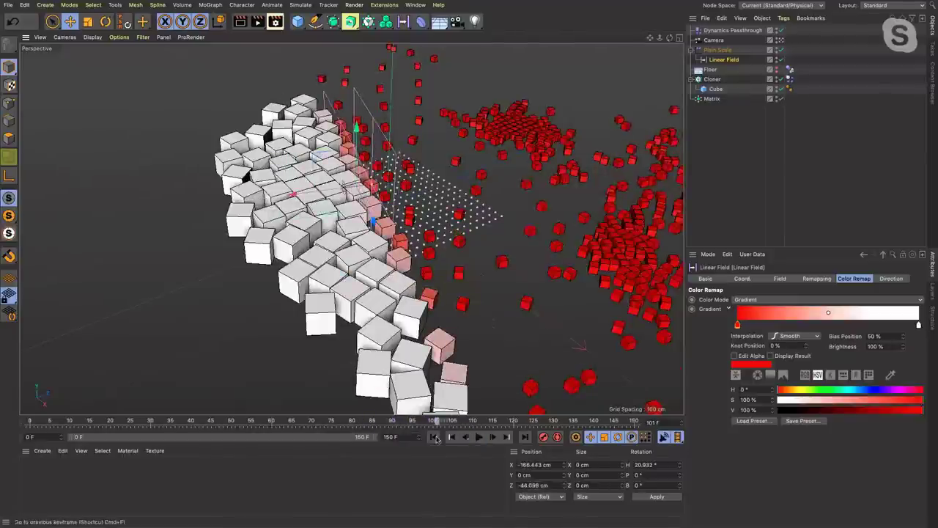
{"action": "left_click", "coordinate": [433, 436]}
Step: Delete the Dynamics Passthrough effector and play the simulation without it
{"action": "left_click", "coordinate": [737, 30]}
{"action": "key", "text": "Delete"}
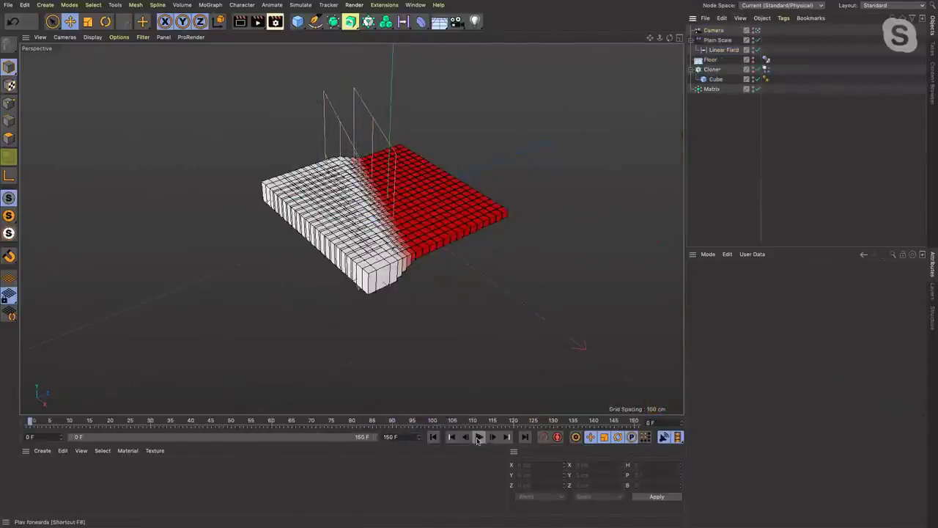
{"action": "left_click", "coordinate": [717, 50]}
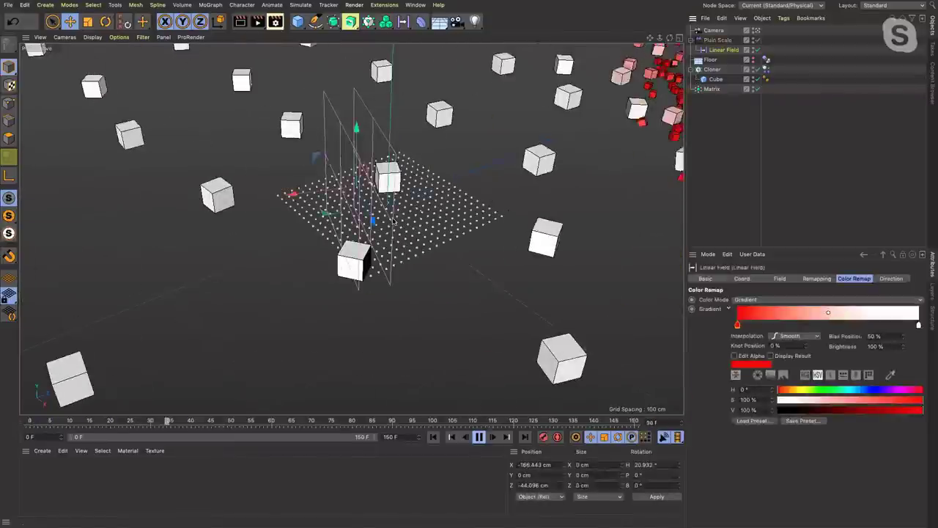
Step: Pull the Linear Field off the grid, replay from frame 0, and slide the field into the cubes to about X -82 cm, Z -12 cm
{"action": "left_click_drag", "start_coordinate": [319, 194], "coordinate": [153, 216]}
{"action": "left_click", "coordinate": [479, 437]}
{"action": "left_click", "coordinate": [433, 437]}
{"action": "left_click", "coordinate": [478, 436]}
{"action": "left_click_drag", "start_coordinate": [136, 218], "coordinate": [269, 202]}
{"action": "left_click", "coordinate": [483, 439]}
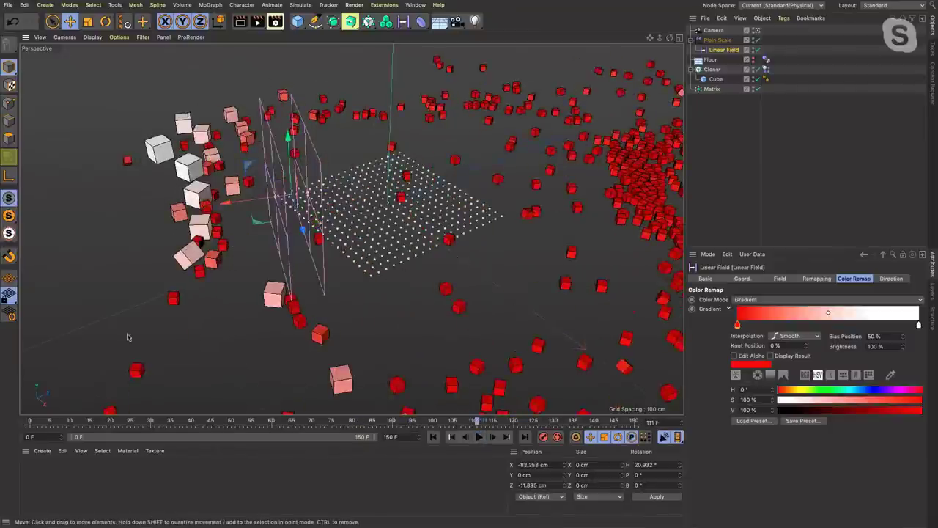
Step: Slide the Linear Field through the paused clones, and park it clear of the rewound grid at about X 3 cm, Z 21 cm
{"action": "left_click_drag", "start_coordinate": [258, 202], "coordinate": [247, 203]}
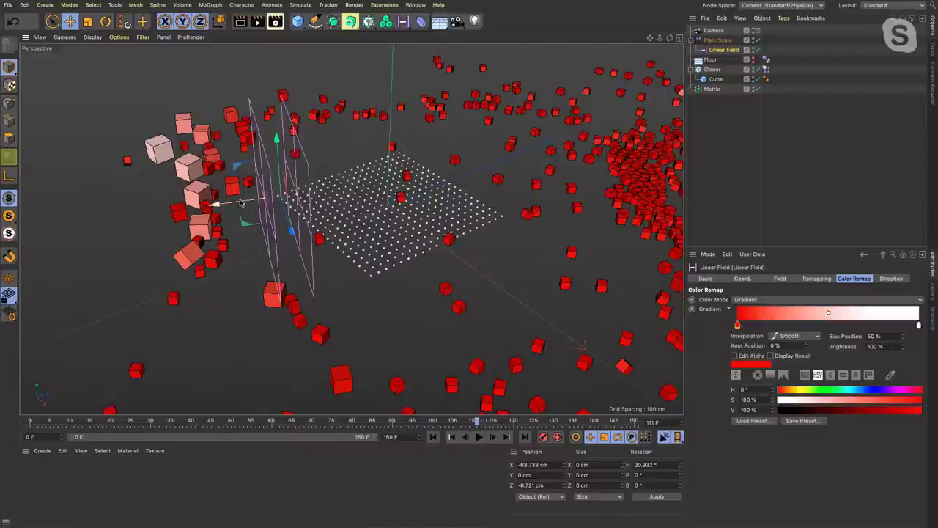
{"action": "left_click_drag", "start_coordinate": [315, 197], "coordinate": [297, 206], "text": "alt"}
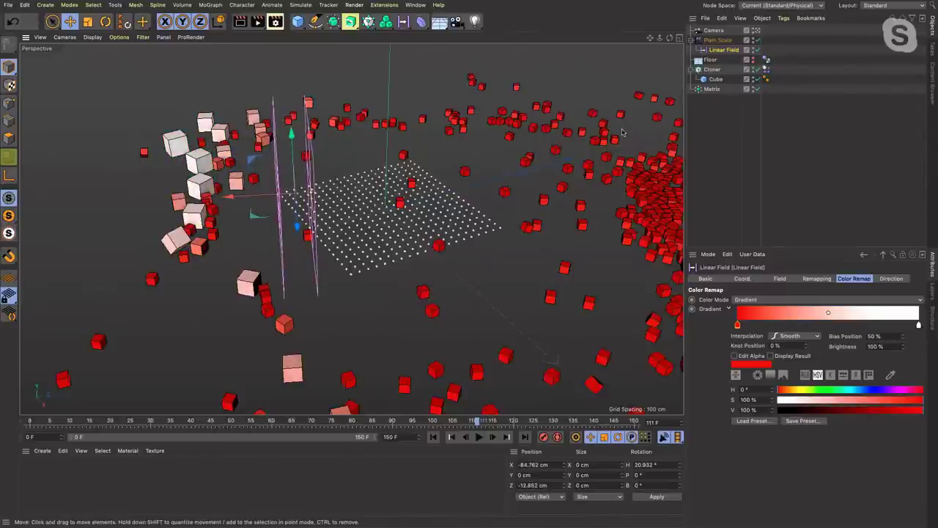
{"action": "left_click_drag", "start_coordinate": [260, 198], "coordinate": [317, 220]}
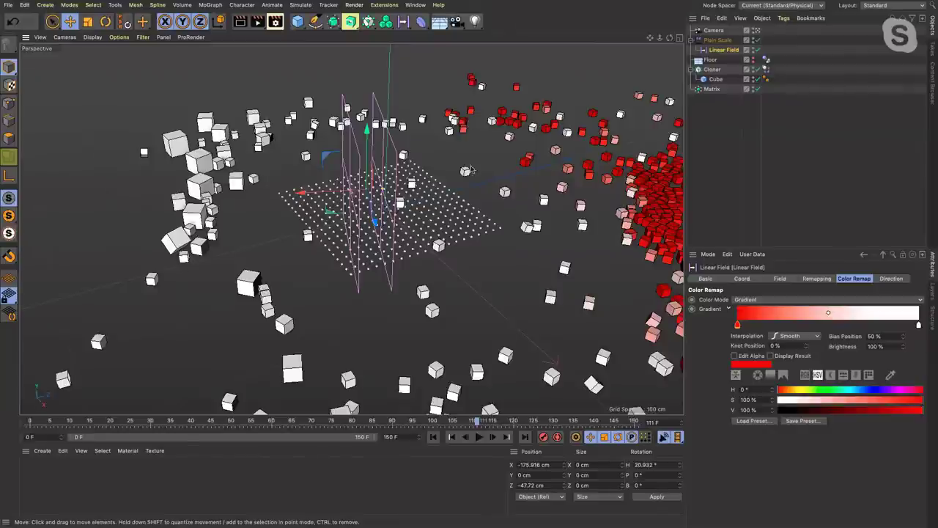
{"action": "left_click", "coordinate": [433, 437]}
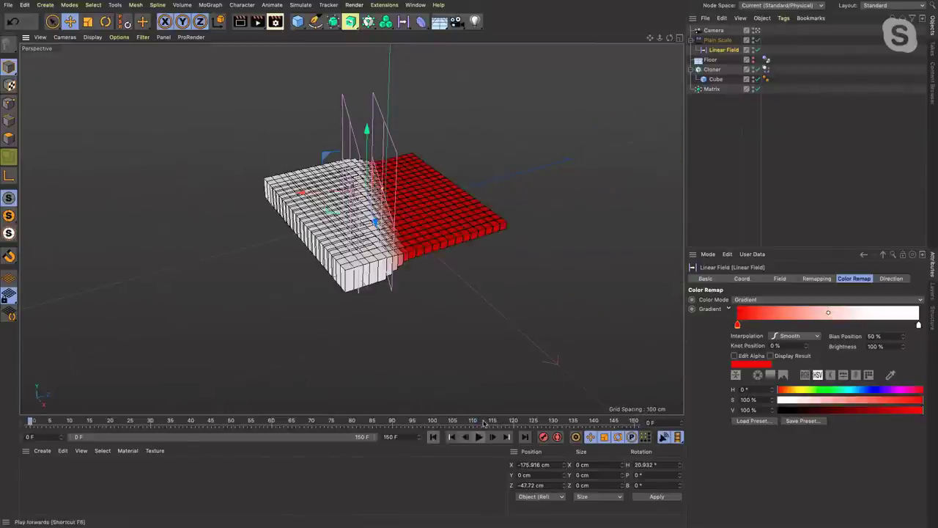
{"action": "left_click_drag", "start_coordinate": [321, 193], "coordinate": [172, 198]}
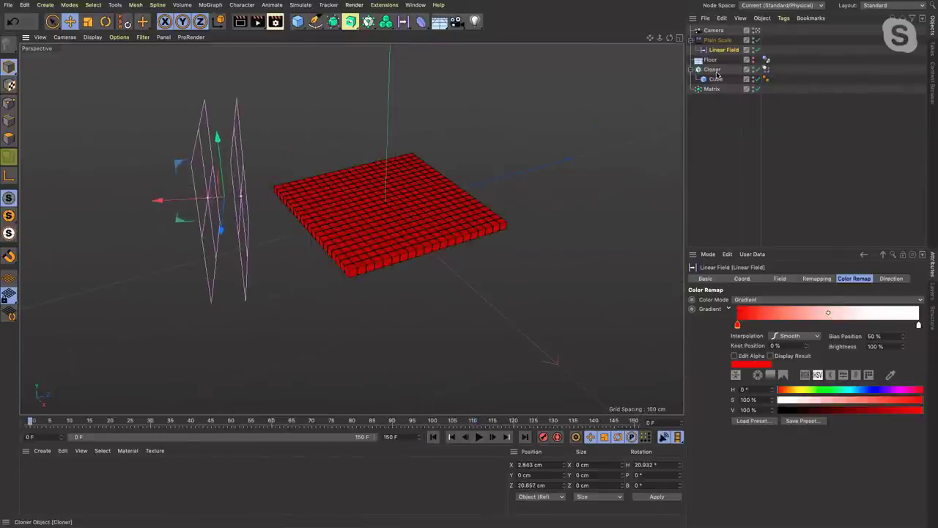
Step: Add a Dynamics Passthrough effector to the scene and place it above Plain Scale in the Cloner's Effectors list
{"action": "left_click", "coordinate": [715, 70]}
{"action": "left_click", "coordinate": [384, 5]}
{"action": "mouse_move", "coordinate": [469, 163]}
{"action": "left_click", "coordinate": [546, 177]}
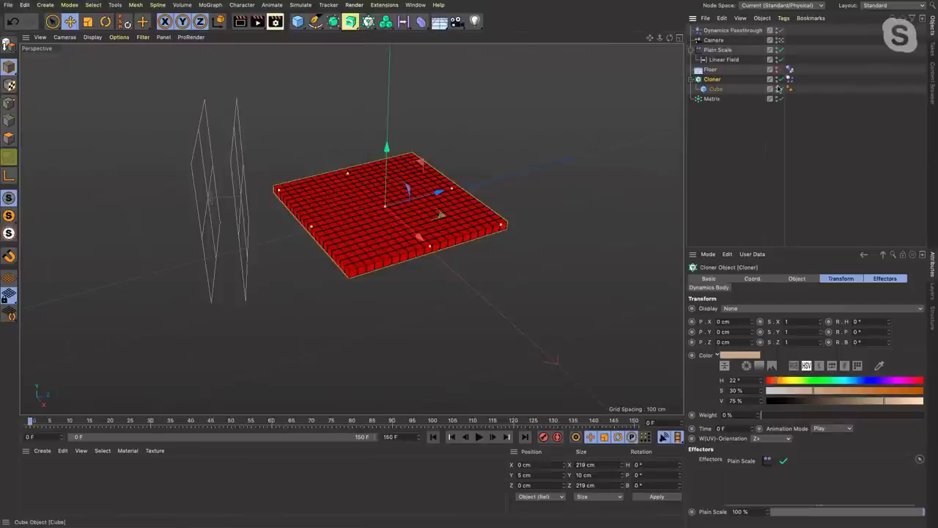
{"action": "left_click", "coordinate": [883, 278]}
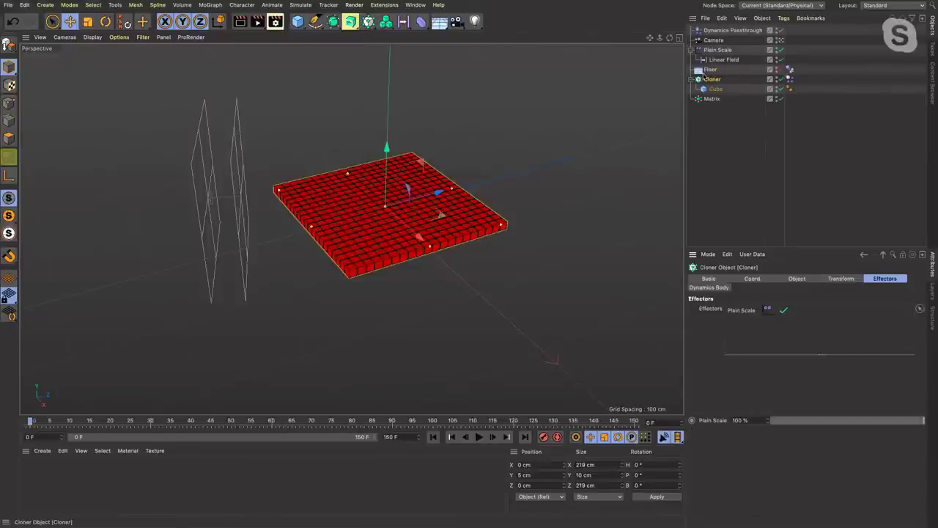
{"action": "left_click_drag", "start_coordinate": [726, 30], "coordinate": [735, 330]}
{"action": "left_click_drag", "start_coordinate": [738, 310], "coordinate": [740, 312]}
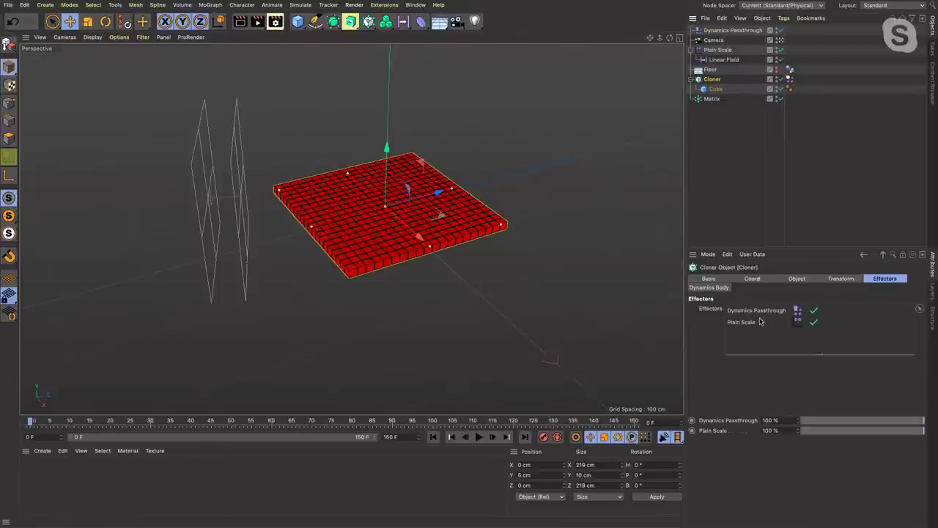
Step: Play the simulation and slide the Linear Field into the cube grid with the Dynamics Passthrough effector active
{"action": "left_click", "coordinate": [480, 438]}
{"action": "left_click", "coordinate": [710, 60]}
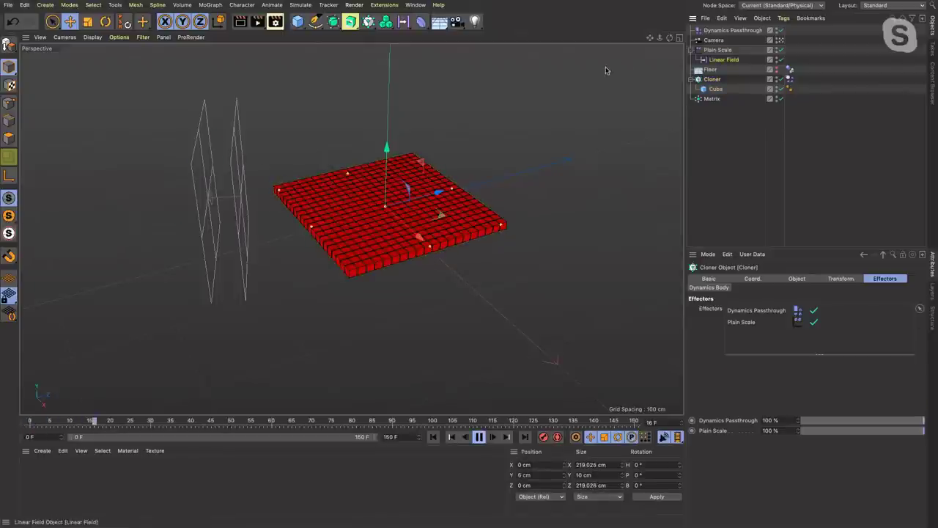
{"action": "mouse_move", "coordinate": [209, 213]}
{"action": "left_mouse_down"}
{"action": "mouse_move", "coordinate": [299, 216]}
{"action": "mouse_move", "coordinate": [416, 240]}
{"action": "mouse_move", "coordinate": [250, 231]}
{"action": "mouse_move", "coordinate": [328, 236]}
{"action": "mouse_move", "coordinate": [276, 231]}
{"action": "left_mouse_up"}
{"action": "left_click", "coordinate": [481, 437]}
Step: Move the Linear Field clear of the cubes to about X 126 cm, Z 68 cm, and rewind to frame 0
{"action": "left_click_drag", "start_coordinate": [429, 253], "coordinate": [384, 209], "text": "alt"}
{"action": "left_click_drag", "start_coordinate": [384, 209], "coordinate": [407, 257], "text": "alt"}
{"action": "right_click_drag", "start_coordinate": [469, 198], "coordinate": [407, 198], "text": "alt"}
{"action": "middle_click_drag", "start_coordinate": [407, 198], "coordinate": [333, 230], "text": "alt"}
{"action": "mouse_move", "coordinate": [374, 219]}
{"action": "left_mouse_down"}
{"action": "mouse_move", "coordinate": [528, 209]}
{"action": "mouse_move", "coordinate": [247, 215]}
{"action": "mouse_move", "coordinate": [377, 217]}
{"action": "mouse_move", "coordinate": [366, 219]}
{"action": "left_mouse_up"}
{"action": "left_click_drag", "start_coordinate": [311, 223], "coordinate": [177, 224]}
{"action": "left_click", "coordinate": [432, 437]}
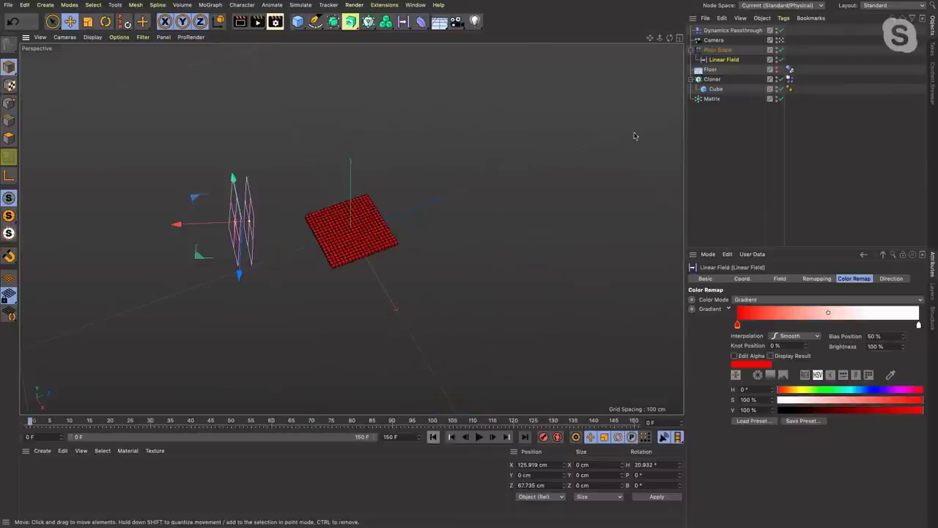
Step: Examine the Dynamics Passthrough effector's mode setting and collapse its Channels group
{"action": "left_click", "coordinate": [734, 30]}
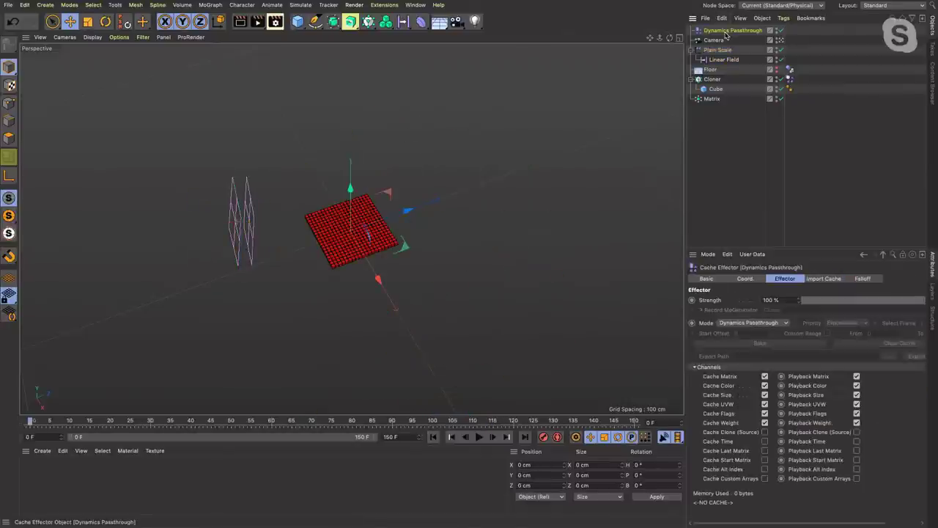
{"action": "left_click", "coordinate": [695, 368]}
{"action": "left_click", "coordinate": [754, 324]}
{"action": "left_click", "coordinate": [728, 326]}
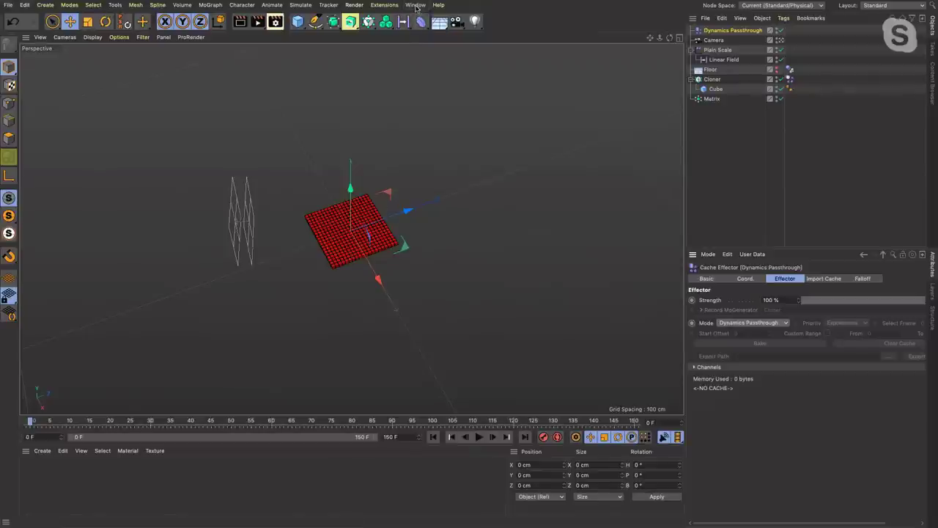
Step: Switch to the Falling worms 01A.c4d project and examine its Linear Field, the Cloner's effector order and the Cloner's object properties
{"action": "left_click", "coordinate": [415, 6]}
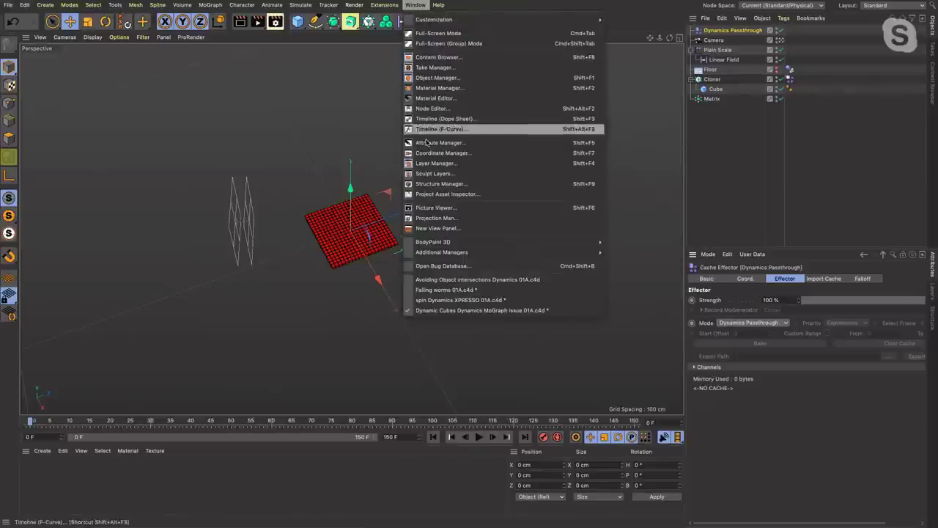
{"action": "left_click", "coordinate": [431, 293]}
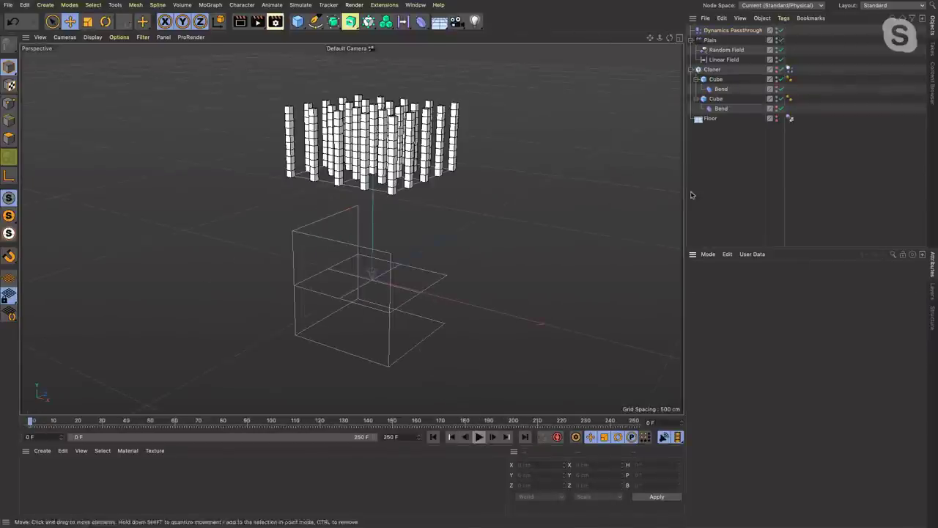
{"action": "left_click", "coordinate": [723, 61]}
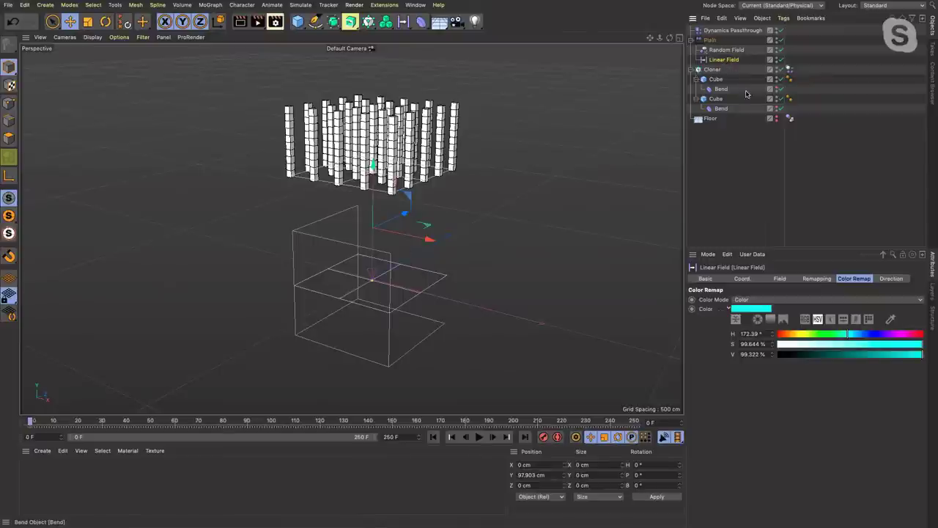
{"action": "left_click", "coordinate": [713, 69]}
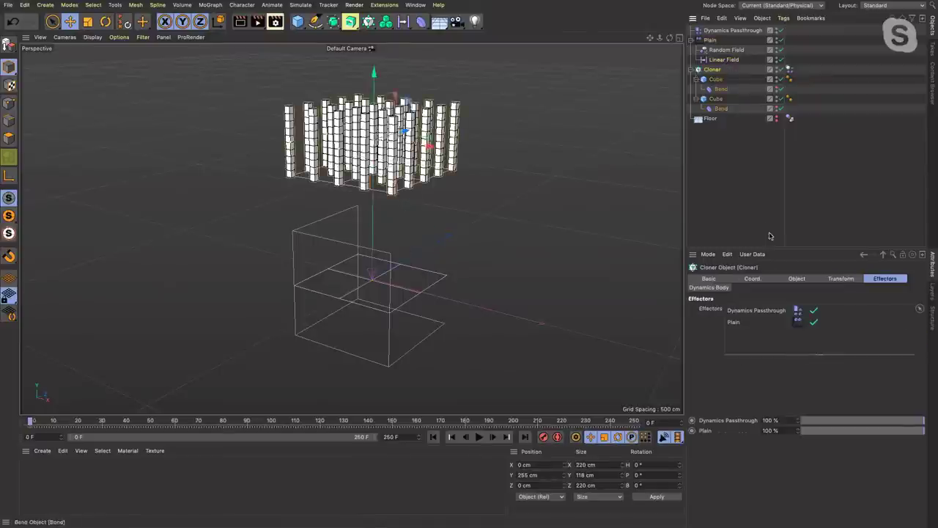
{"action": "left_click", "coordinate": [807, 281]}
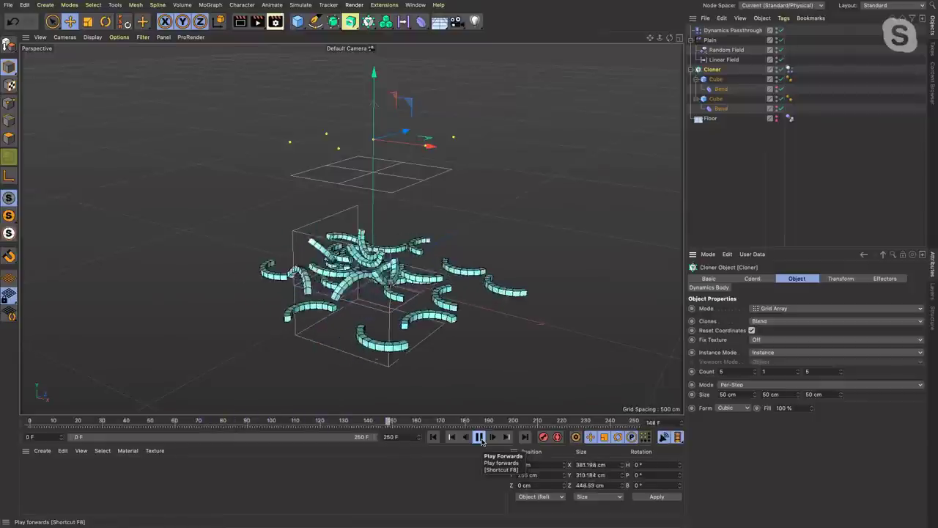
Step: Play the falling worms simulation, rewind it to frame 0, and replay it to about frame 117
{"action": "left_click", "coordinate": [480, 437]}
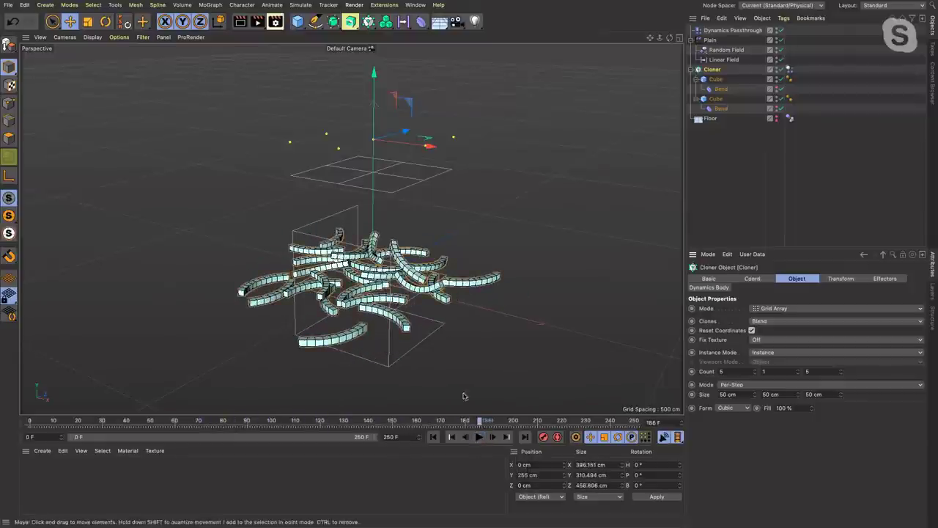
{"action": "left_click", "coordinate": [433, 437]}
{"action": "left_click", "coordinate": [480, 437]}
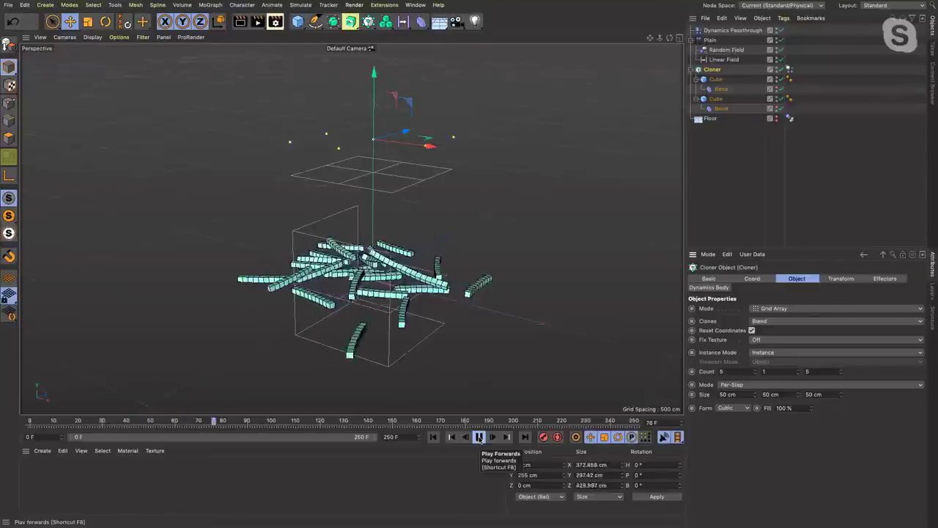
{"action": "left_click", "coordinate": [480, 436]}
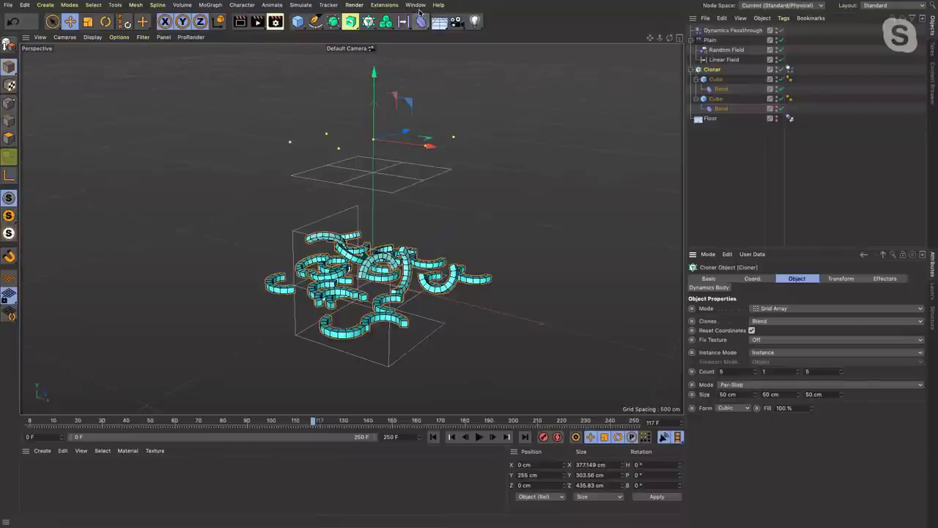
Step: Switch to the Avoiding Object Intersections Dynamics 01A.c4d project and play its simulation from frame 0 to frame 26
{"action": "left_click", "coordinate": [416, 5]}
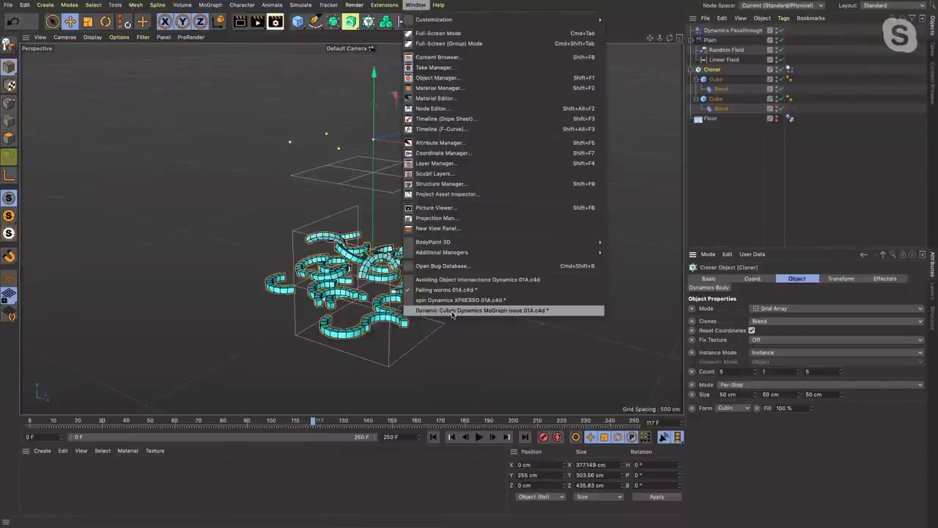
{"action": "left_click", "coordinate": [447, 279]}
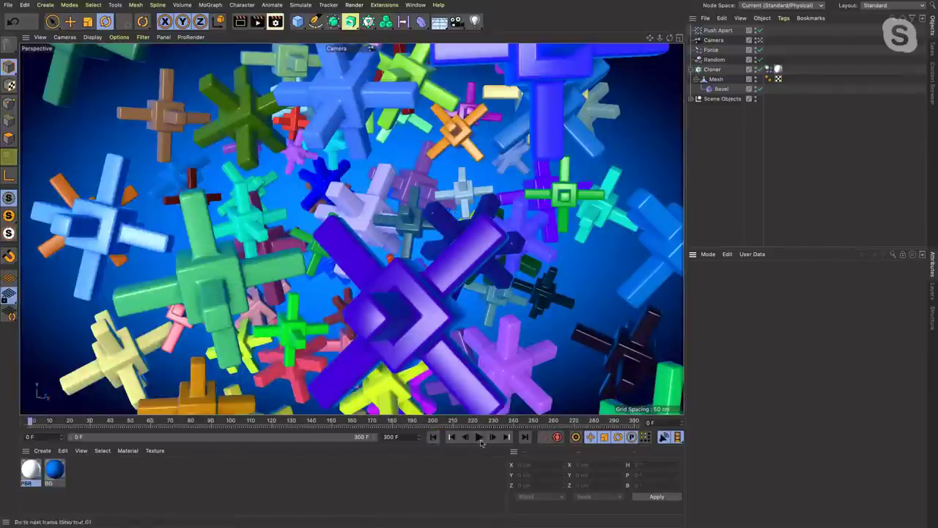
{"action": "left_click", "coordinate": [434, 438]}
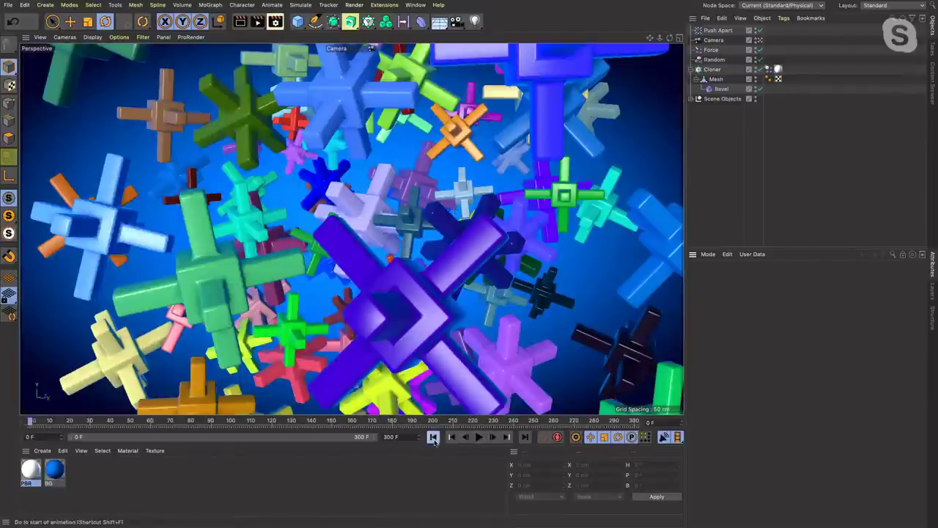
{"action": "left_click", "coordinate": [480, 438]}
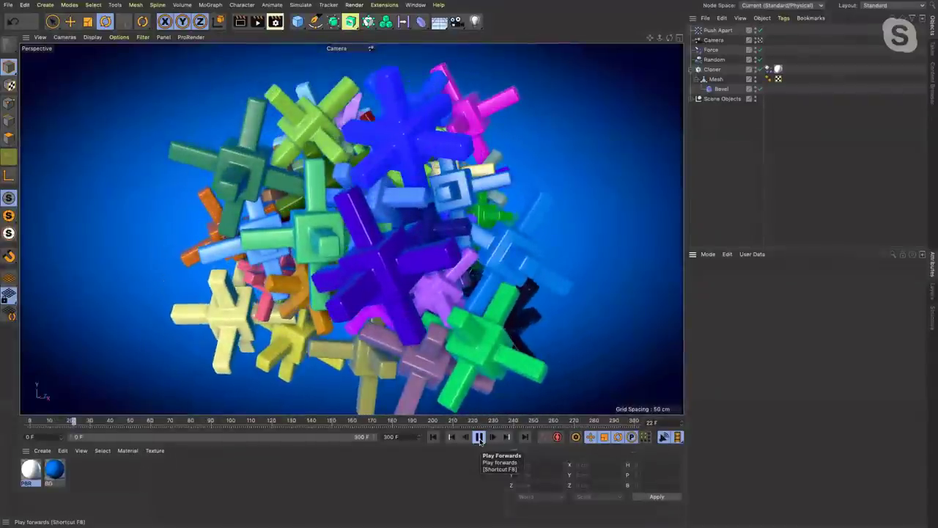
{"action": "left_click", "coordinate": [480, 437]}
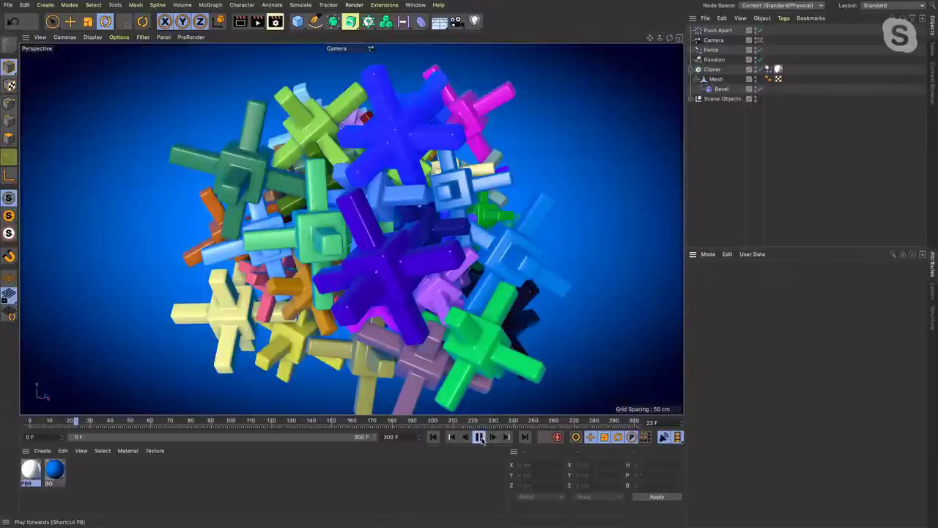
{"action": "left_click", "coordinate": [480, 437]}
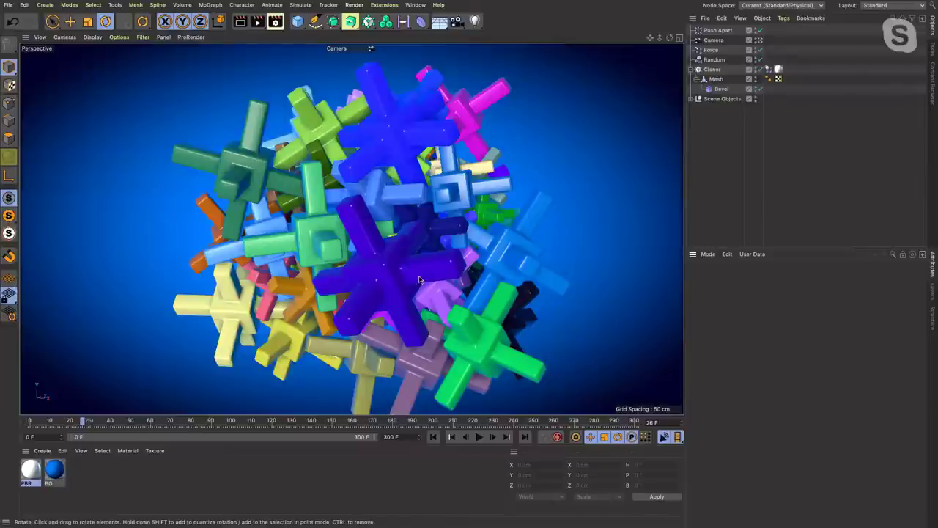
Step: Set the frame 26 pose as the Cloner's Dynamics Body initial state, test playback with the tag disabled, and rewind to frame 0
{"action": "left_click", "coordinate": [768, 69]}
{"action": "left_click", "coordinate": [744, 280]}
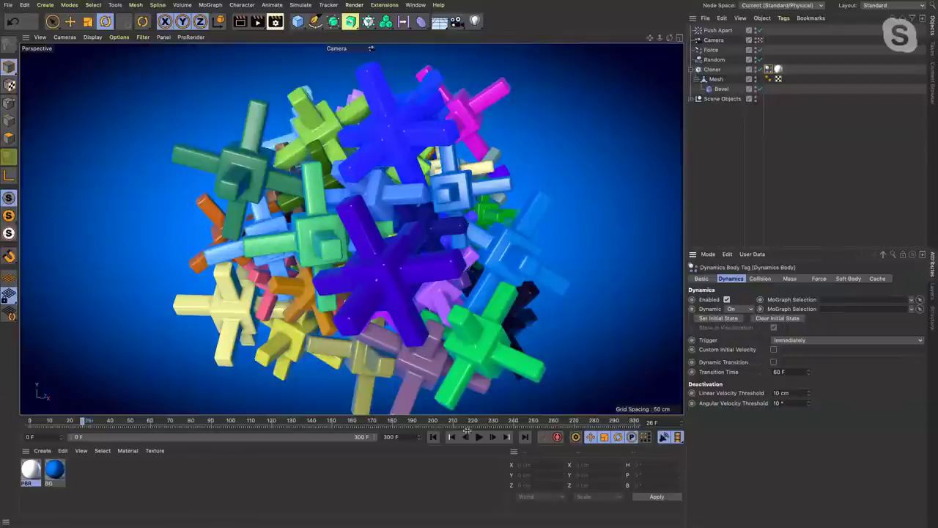
{"action": "left_click", "coordinate": [433, 437]}
{"action": "left_click", "coordinate": [480, 437]}
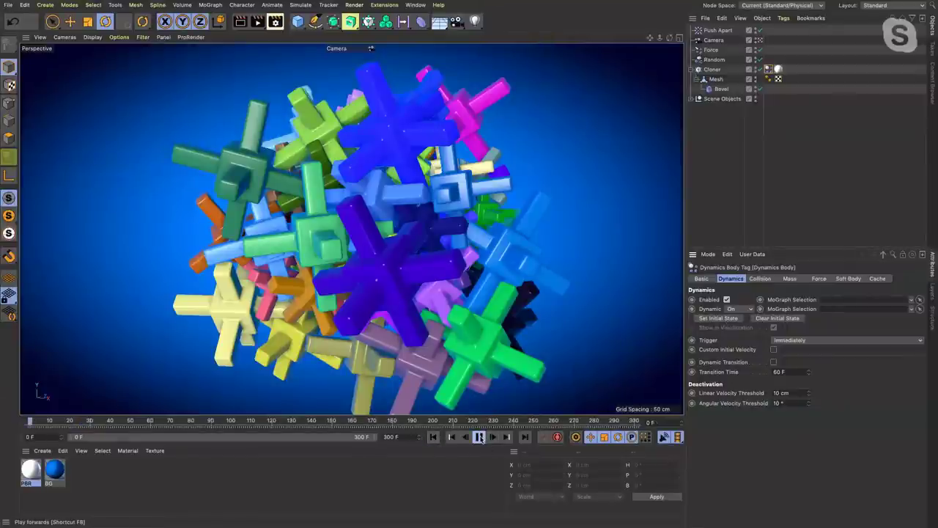
{"action": "left_click", "coordinate": [479, 437]}
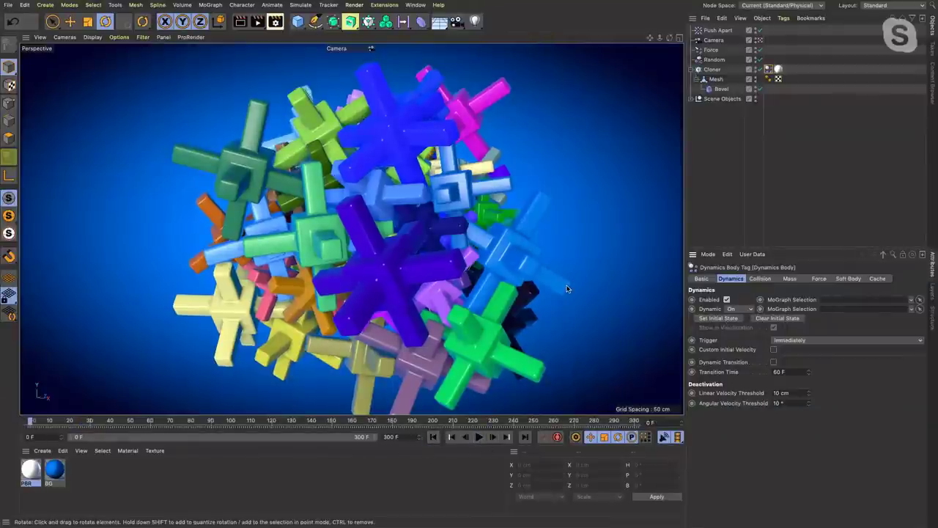
{"action": "left_click", "coordinate": [480, 437]}
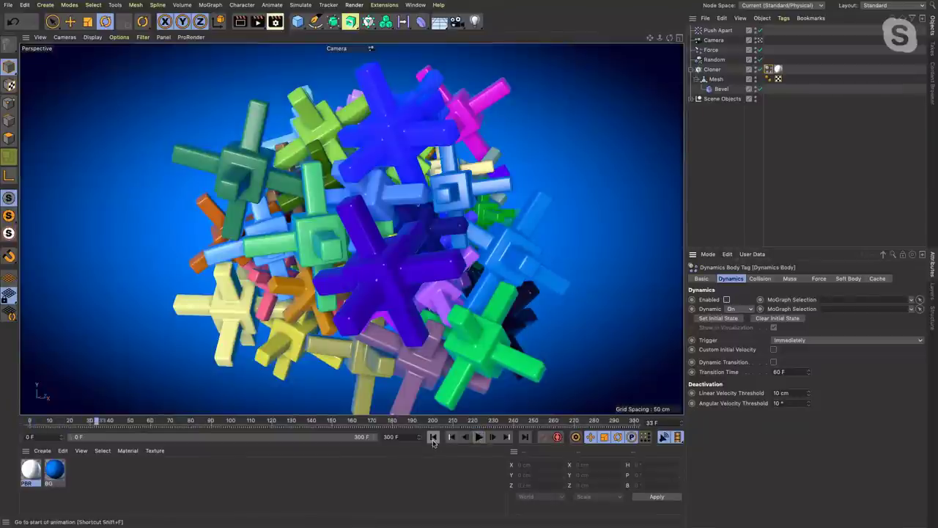
{"action": "left_click", "coordinate": [433, 437]}
Step: Try a Plain effector on the Cloner, check its parameters, and undo the addition
{"action": "left_click", "coordinate": [711, 69]}
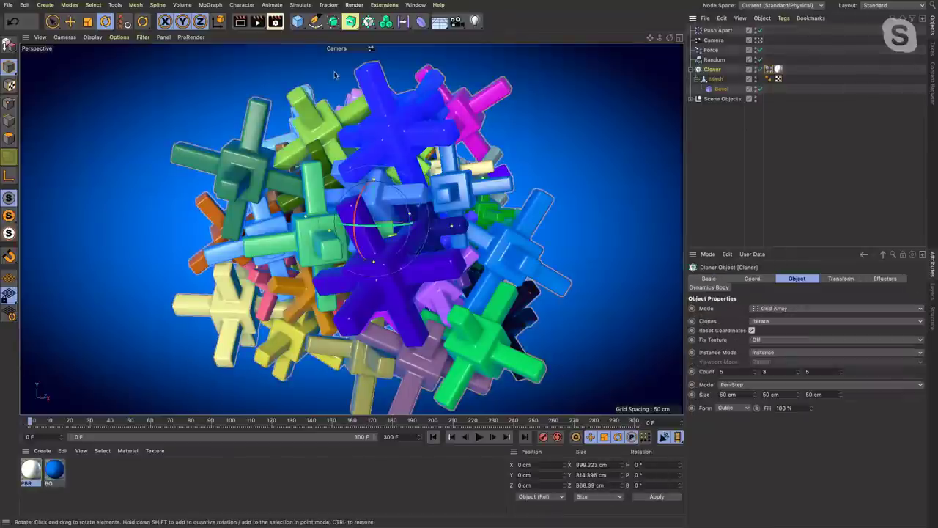
{"action": "left_click", "coordinate": [211, 5]}
{"action": "mouse_move", "coordinate": [249, 20]}
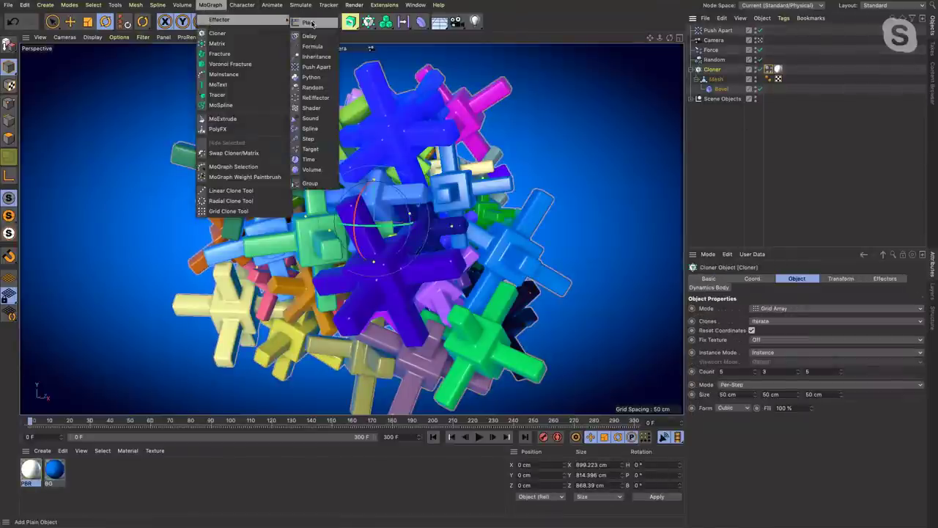
{"action": "left_click", "coordinate": [312, 23]}
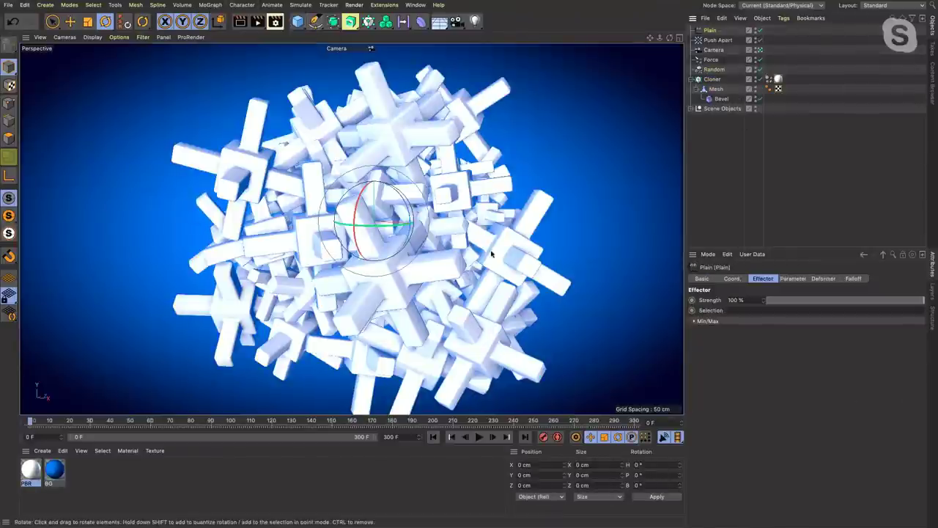
{"action": "left_click", "coordinate": [795, 278]}
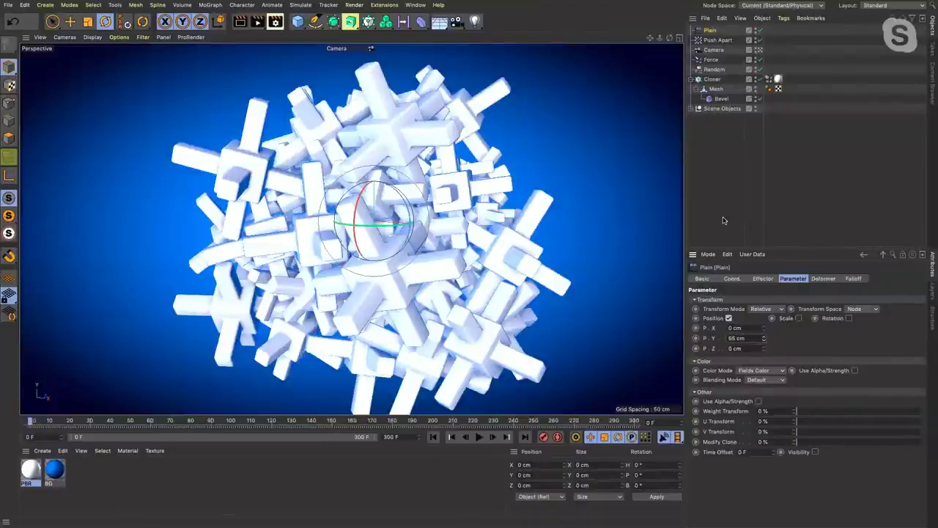
{"action": "key", "text": "ctrl+z"}
{"action": "left_click", "coordinate": [727, 132]}
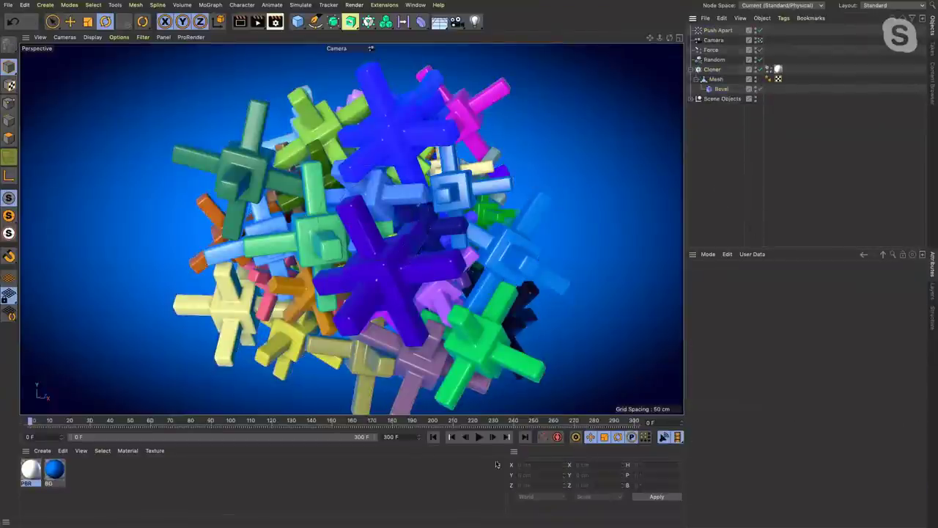
Step: Re-enable the Cloner's Dynamics Body tag, clear its initial state, and play the simulation to frame 31
{"action": "left_click", "coordinate": [768, 69]}
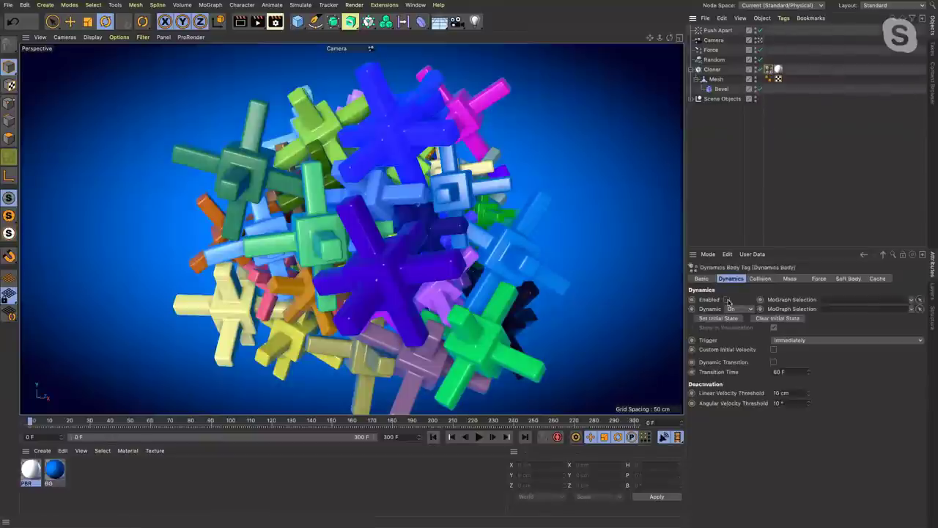
{"action": "left_click", "coordinate": [781, 320]}
{"action": "left_click", "coordinate": [480, 437]}
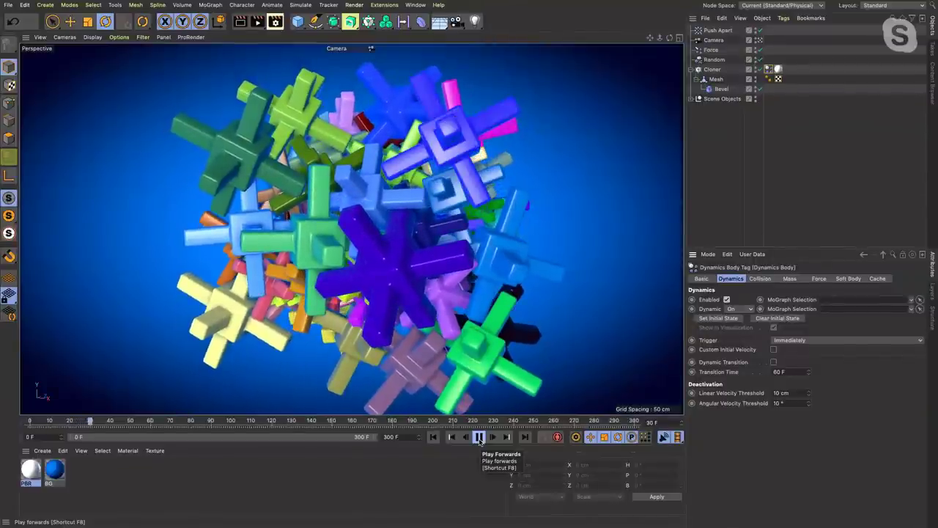
{"action": "left_click", "coordinate": [479, 437]}
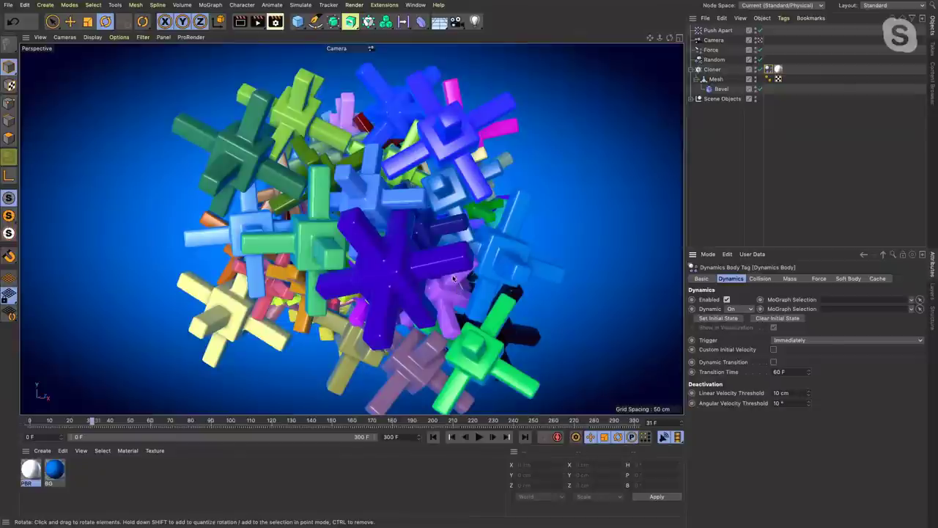
Step: Add a Cache Effector to the Cloner, set its mode to Single, and bake the clone arrangement at frame 31
{"action": "left_click", "coordinate": [710, 69]}
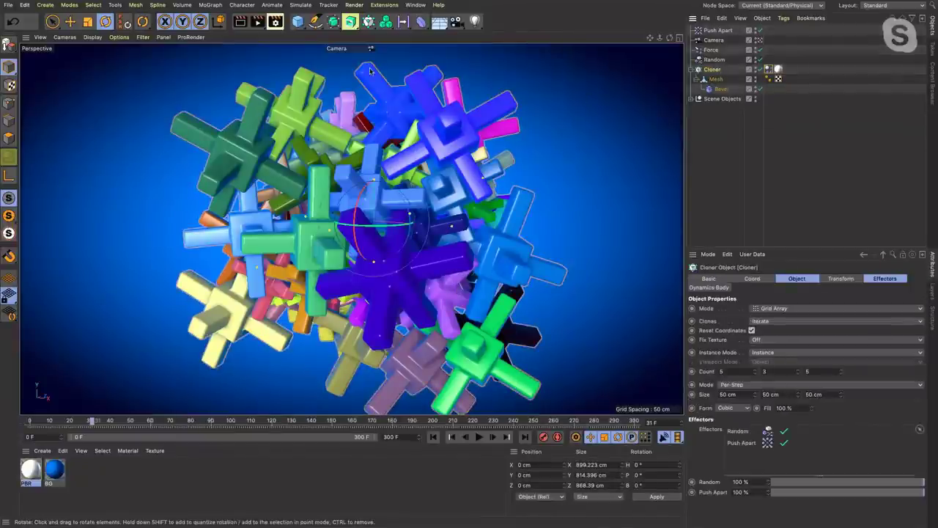
{"action": "left_click", "coordinate": [384, 5]}
{"action": "mouse_move", "coordinate": [430, 162]}
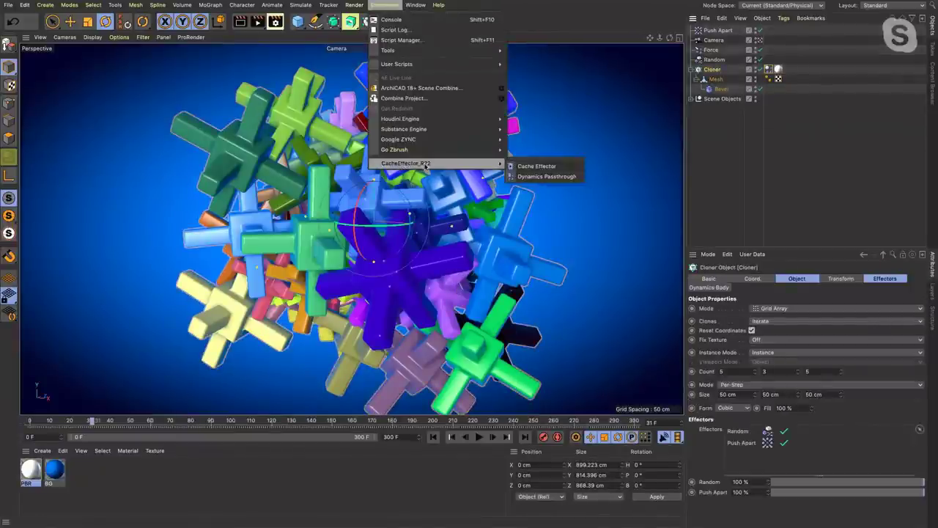
{"action": "left_click", "coordinate": [538, 167]}
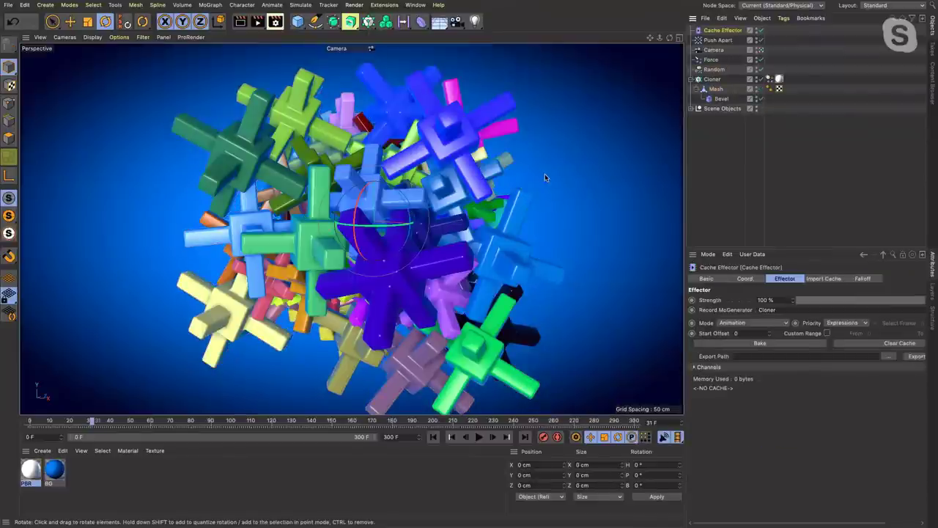
{"action": "left_click", "coordinate": [774, 323]}
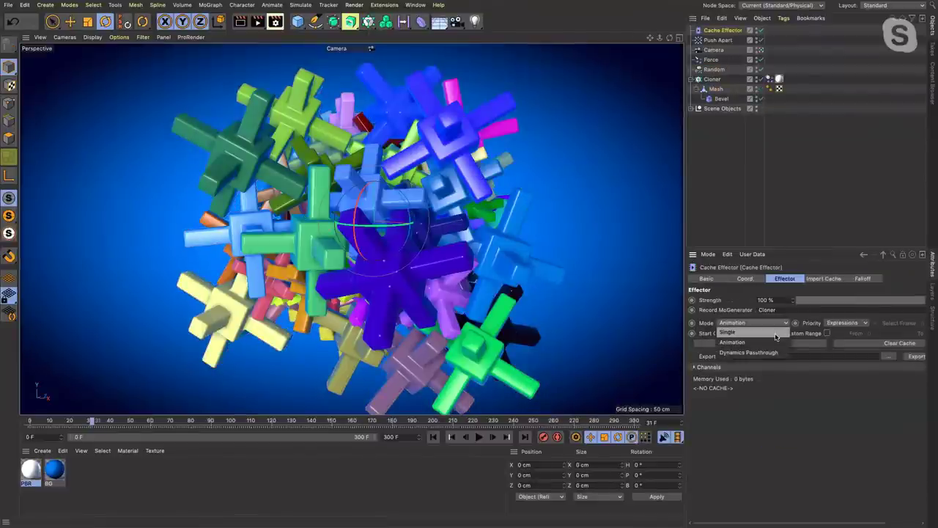
{"action": "left_click", "coordinate": [775, 333]}
{"action": "left_click", "coordinate": [755, 344]}
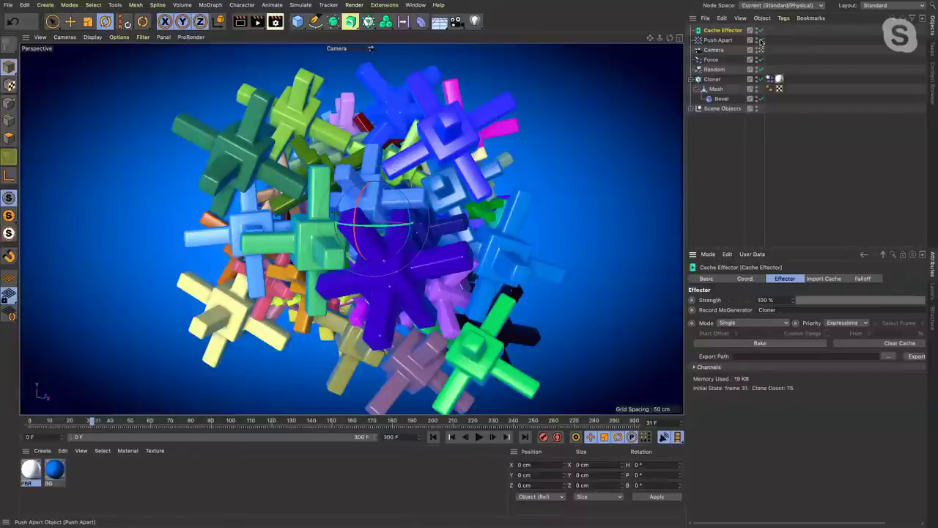
Step: Disable Push Apart, Force and Random, delete the Cloner's Dynamics Body tag, and scrub the timeline to check the Cache Effector
{"action": "left_click", "coordinate": [769, 80]}
{"action": "key", "text": "Delete"}
{"action": "left_click_drag", "start_coordinate": [355, 423], "coordinate": [369, 423]}
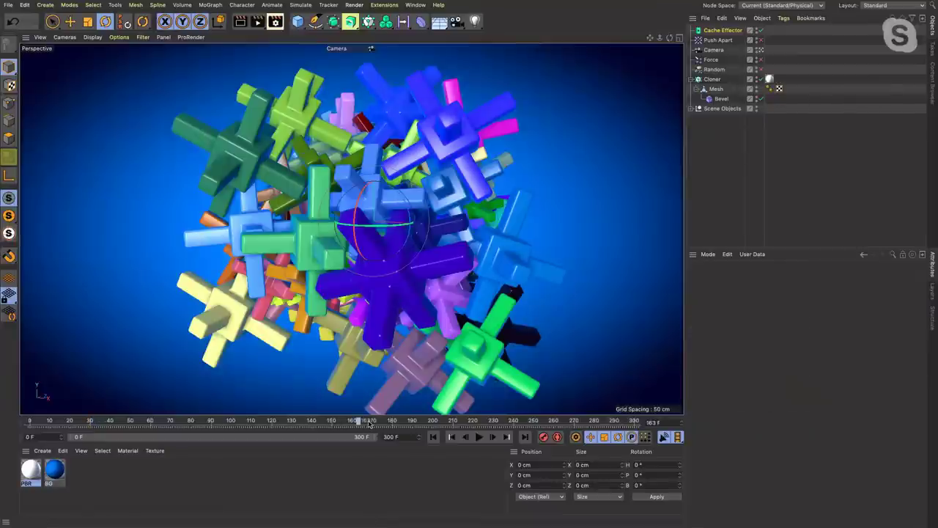
{"action": "left_click", "coordinate": [724, 31]}
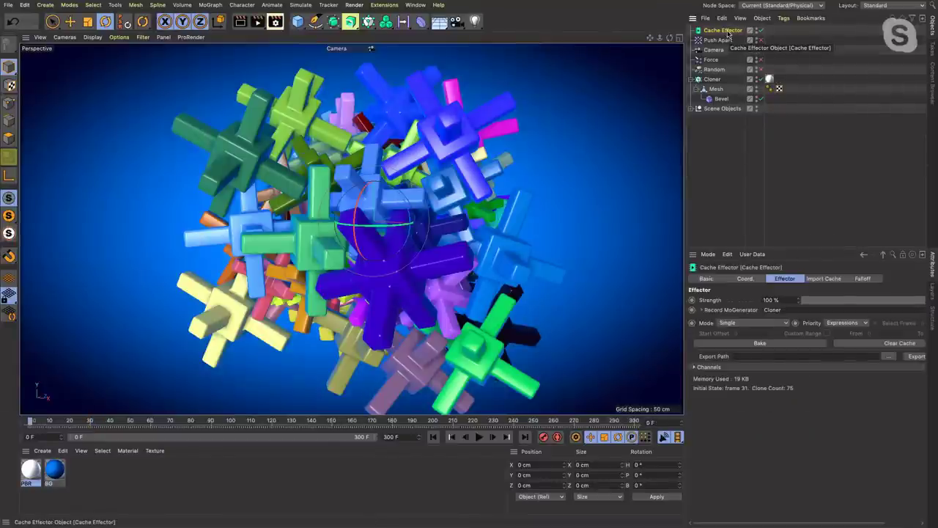
{"action": "left_click", "coordinate": [712, 79]}
{"action": "right_click", "coordinate": [712, 80]}
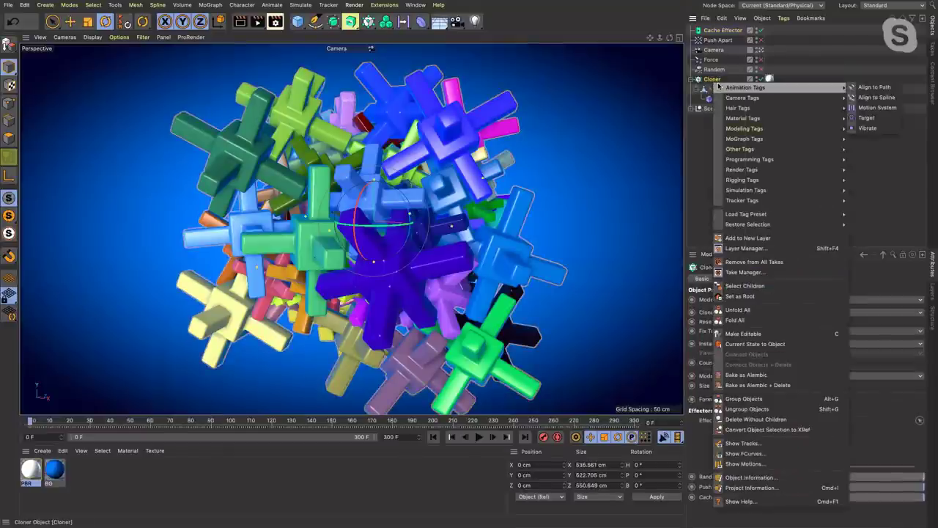
{"action": "mouse_move", "coordinate": [753, 141]}
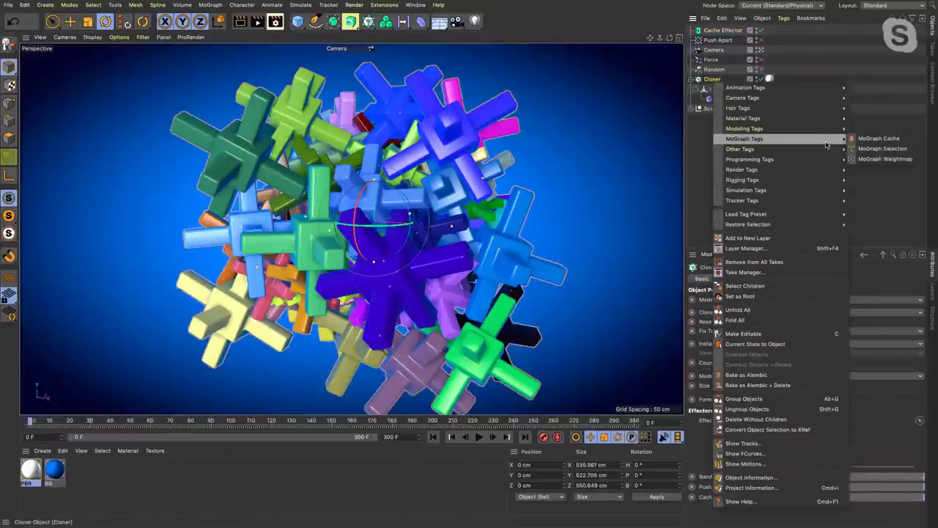
{"action": "left_click", "coordinate": [877, 139]}
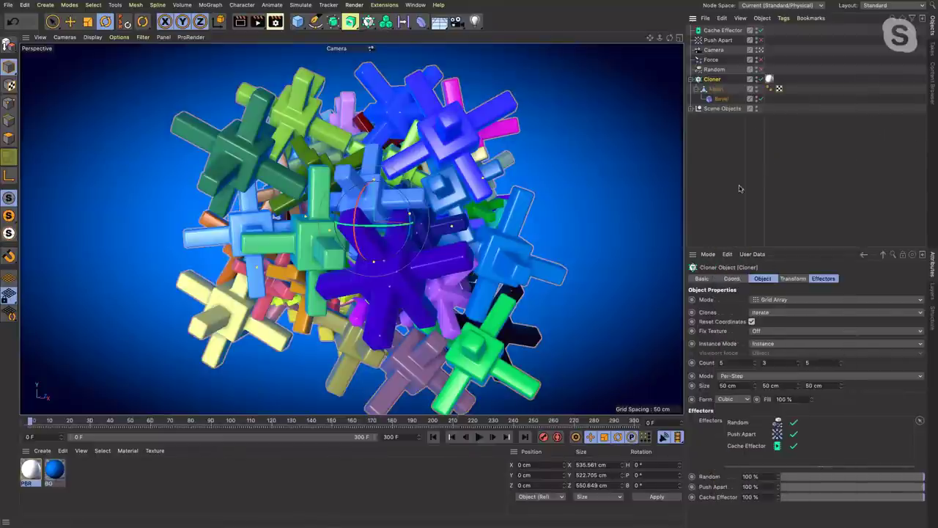
{"action": "left_click", "coordinate": [722, 30]}
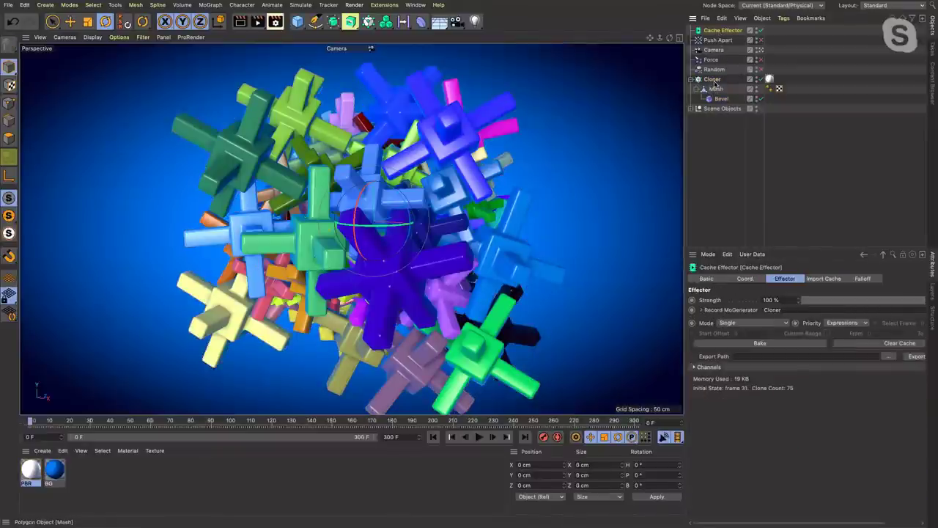
Step: Add a Plain effector to the Cloner and set its Color Mode to Off
{"action": "left_click", "coordinate": [712, 80]}
{"action": "left_click", "coordinate": [210, 5]}
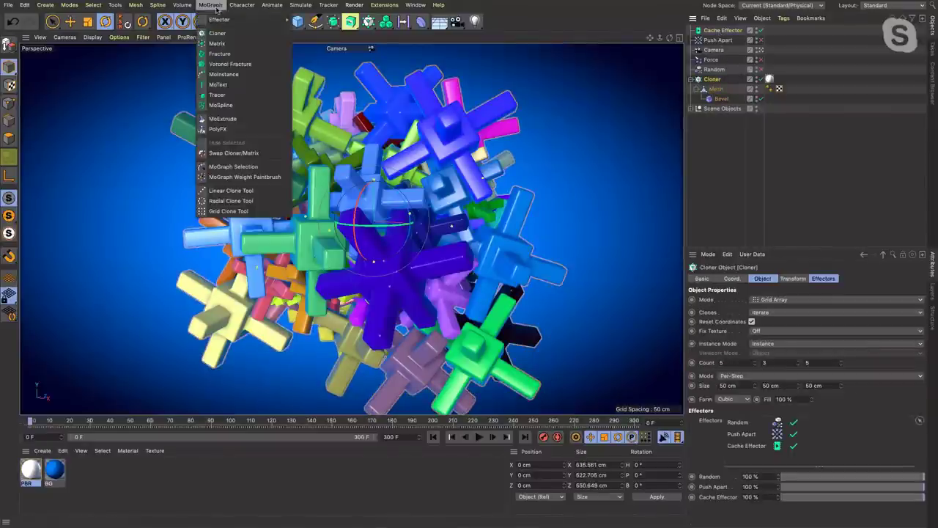
{"action": "mouse_move", "coordinate": [219, 20]}
{"action": "left_click", "coordinate": [308, 22]}
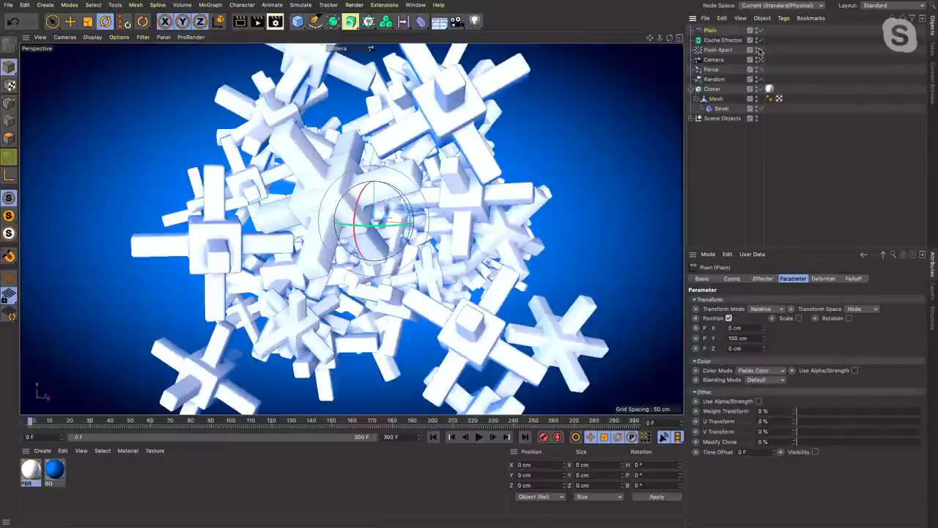
{"action": "left_click", "coordinate": [759, 372]}
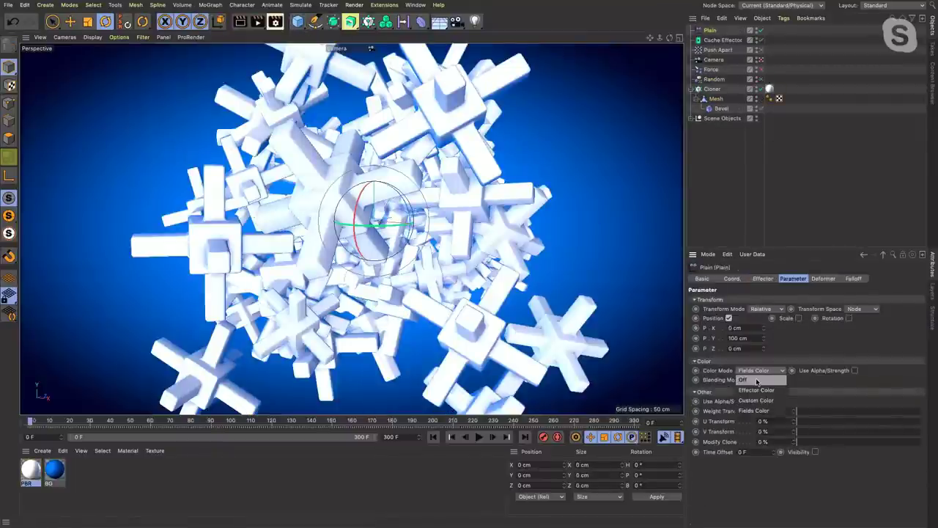
{"action": "left_click", "coordinate": [755, 371]}
Step: Add a Linear Field to the Plain effector's falloff and move the field along the X axis through the clones
{"action": "left_click", "coordinate": [855, 280]}
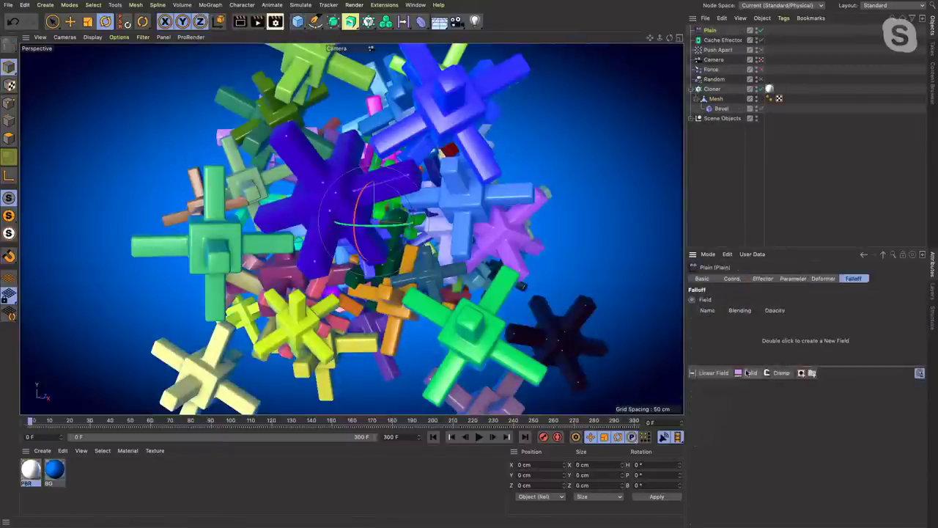
{"action": "left_click", "coordinate": [705, 373]}
{"action": "left_click", "coordinate": [718, 40]}
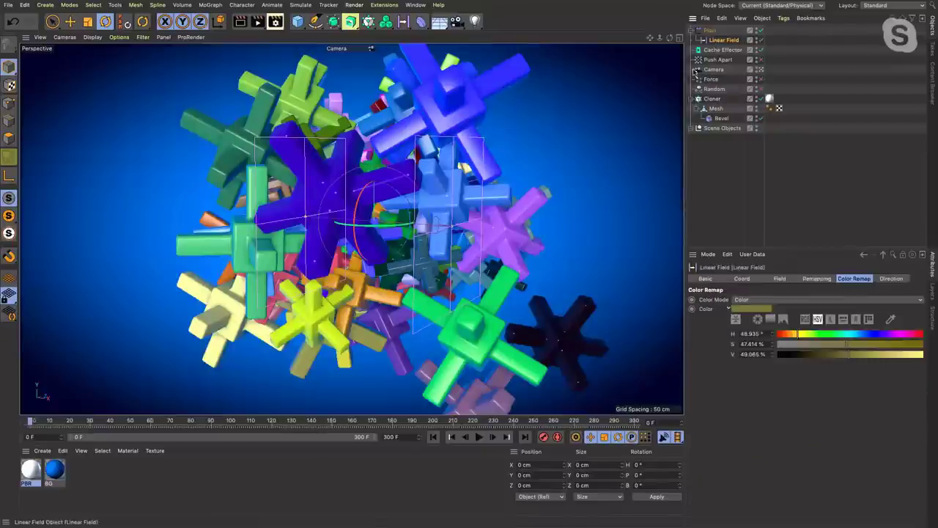
{"action": "key", "text": "e"}
{"action": "mouse_move", "coordinate": [378, 223]}
{"action": "left_mouse_down"}
{"action": "mouse_move", "coordinate": [277, 240]}
{"action": "mouse_move", "coordinate": [590, 271]}
{"action": "mouse_move", "coordinate": [268, 268]}
{"action": "mouse_move", "coordinate": [675, 333]}
{"action": "mouse_move", "coordinate": [277, 285]}
{"action": "mouse_move", "coordinate": [586, 235]}
{"action": "mouse_move", "coordinate": [294, 242]}
{"action": "mouse_move", "coordinate": [549, 235]}
{"action": "mouse_move", "coordinate": [414, 304]}
{"action": "mouse_move", "coordinate": [323, 220]}
{"action": "mouse_move", "coordinate": [498, 220]}
{"action": "mouse_move", "coordinate": [304, 216]}
{"action": "mouse_move", "coordinate": [469, 267]}
{"action": "mouse_move", "coordinate": [293, 216]}
{"action": "mouse_move", "coordinate": [608, 235]}
{"action": "mouse_move", "coordinate": [454, 220]}
{"action": "mouse_move", "coordinate": [410, 343]}
{"action": "left_mouse_up"}
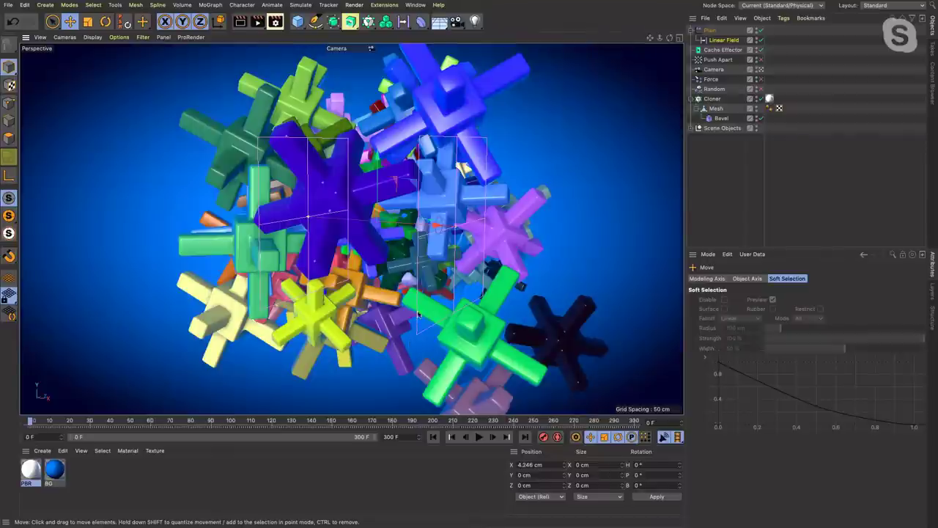
{"action": "mouse_move", "coordinate": [414, 225]}
{"action": "left_mouse_down"}
{"action": "mouse_move", "coordinate": [576, 234]}
{"action": "mouse_move", "coordinate": [432, 224]}
{"action": "left_mouse_up"}
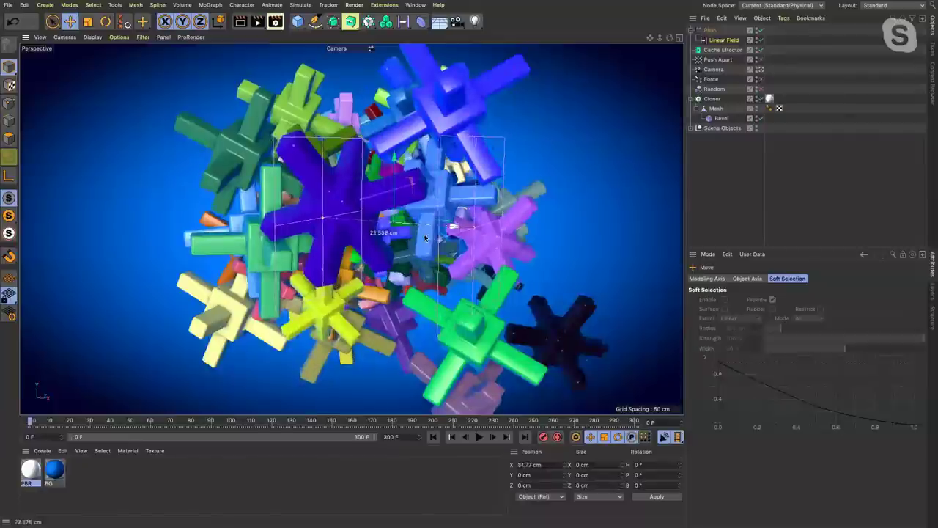
Step: Review the Cache Effector's Import Cache settings and add a MoGraph Cache tag to the Cloner
{"action": "left_click", "coordinate": [716, 50]}
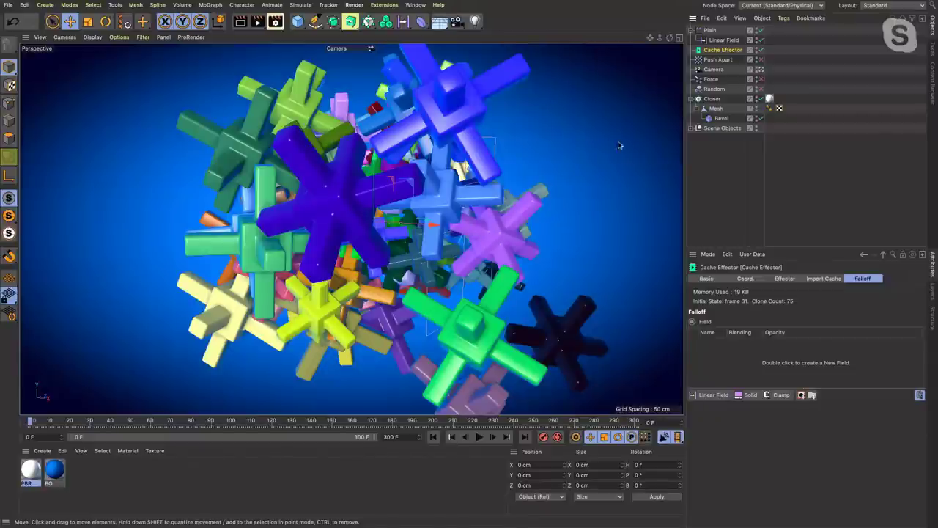
{"action": "left_click", "coordinate": [824, 279]}
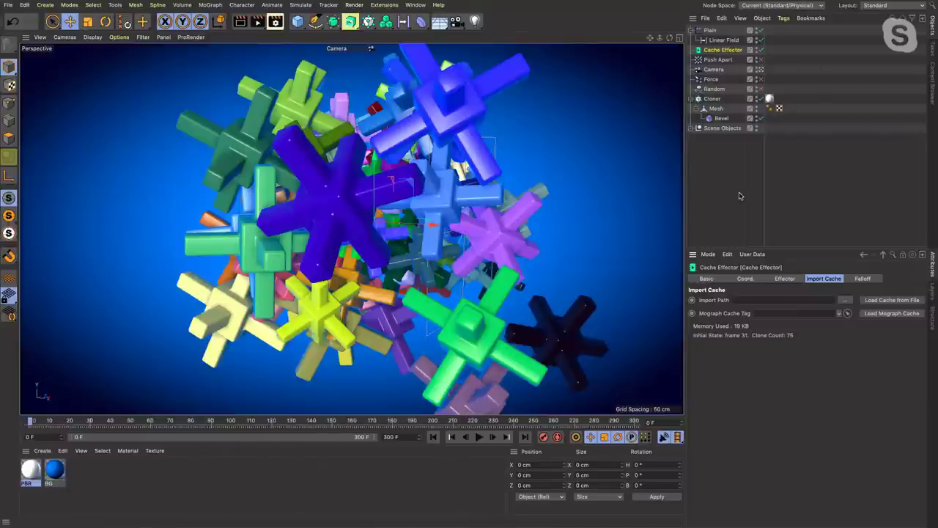
{"action": "left_click", "coordinate": [713, 99]}
{"action": "right_click", "coordinate": [715, 102]}
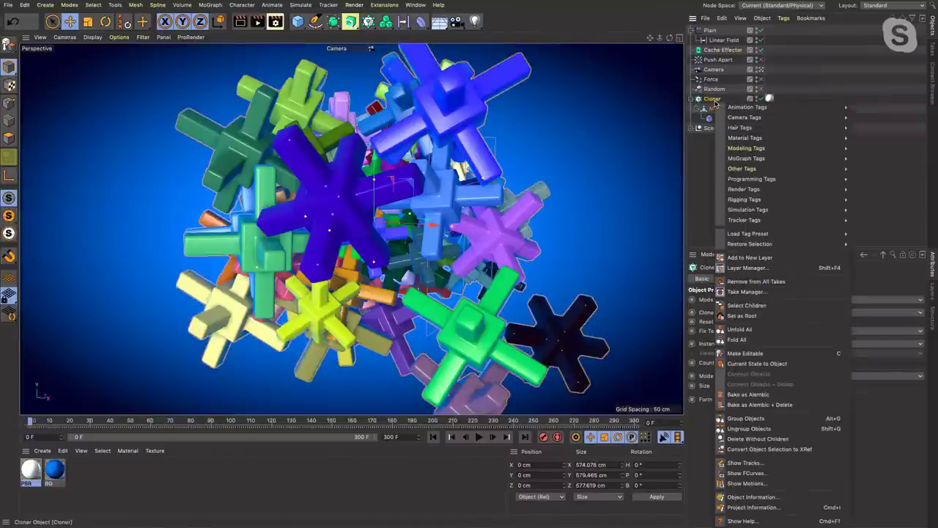
{"action": "mouse_move", "coordinate": [777, 158]}
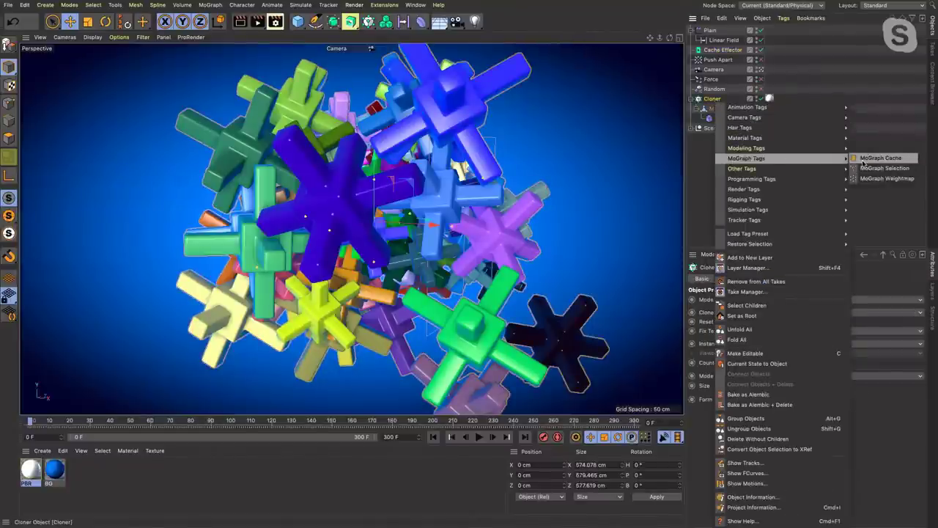
{"action": "left_click", "coordinate": [880, 157]}
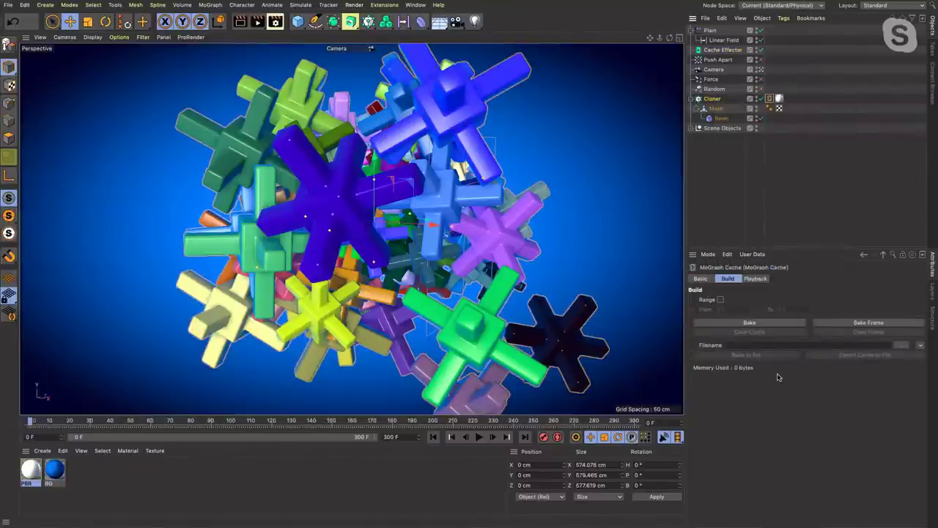
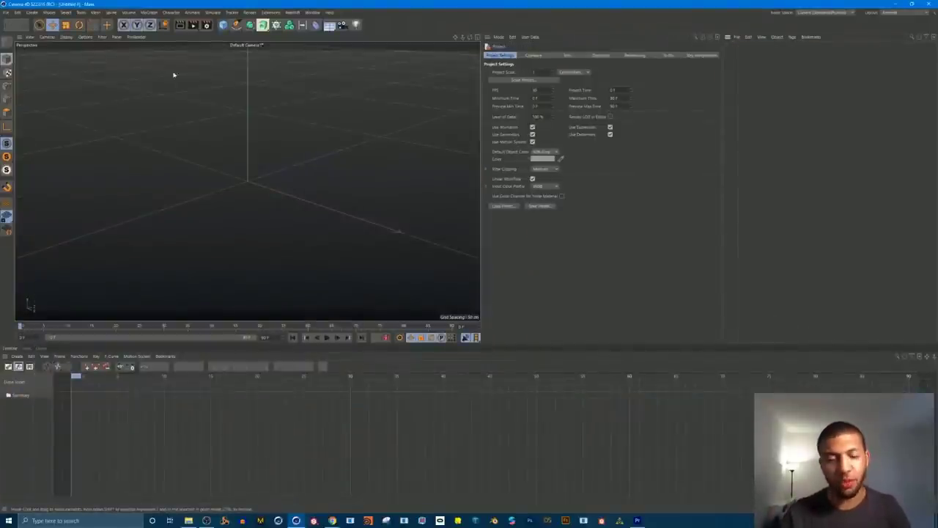
Step: Switch the interface to the Standard layout
{"action": "left_click", "coordinate": [890, 13]}
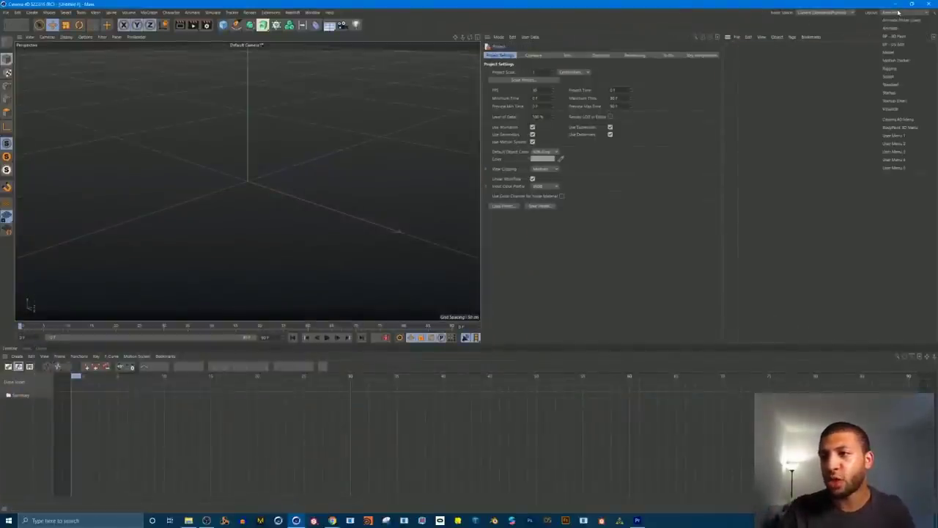
{"action": "left_click", "coordinate": [902, 81]}
{"action": "left_click_drag", "start_coordinate": [382, 193], "coordinate": [349, 208], "text": "alt"}
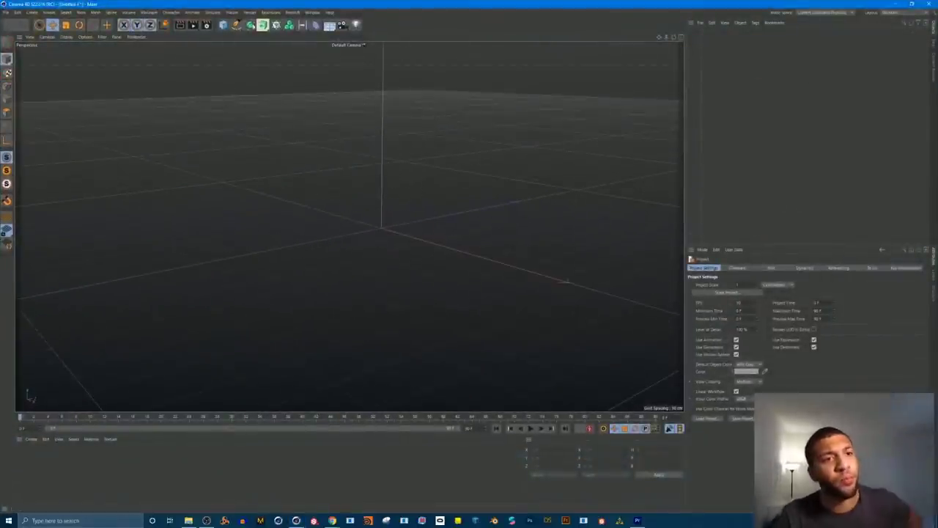
Step: Add a Torus primitive and set the viewport display to Quick Shading (Lines)
{"action": "left_click", "coordinate": [224, 25]}
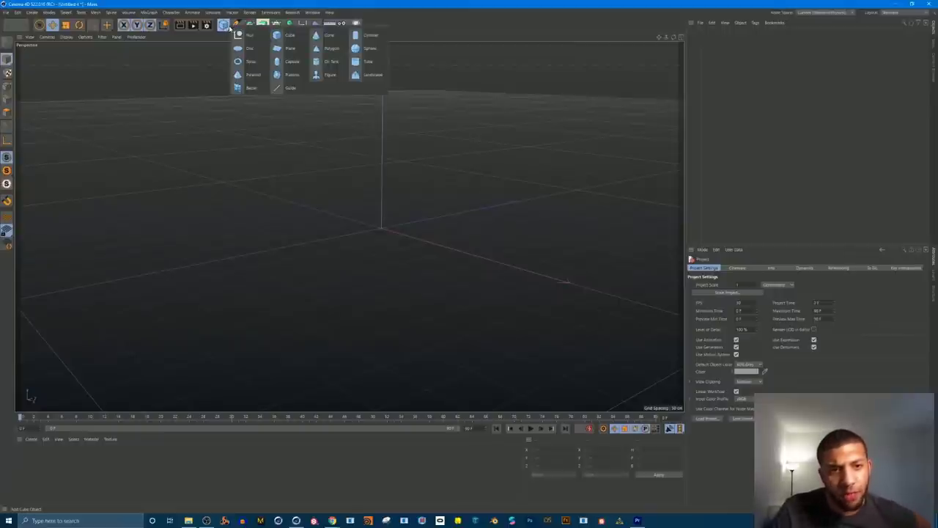
{"action": "left_click", "coordinate": [251, 61]}
{"action": "mouse_move", "coordinate": [391, 222]}
{"action": "left_mouse_down", "text": "alt"}
{"action": "mouse_move", "coordinate": [379, 226]}
{"action": "mouse_move", "coordinate": [387, 238]}
{"action": "left_mouse_up", "text": "alt"}
{"action": "scroll", "coordinate": [393, 238], "scroll_direction": "up", "scroll_amount": 2}
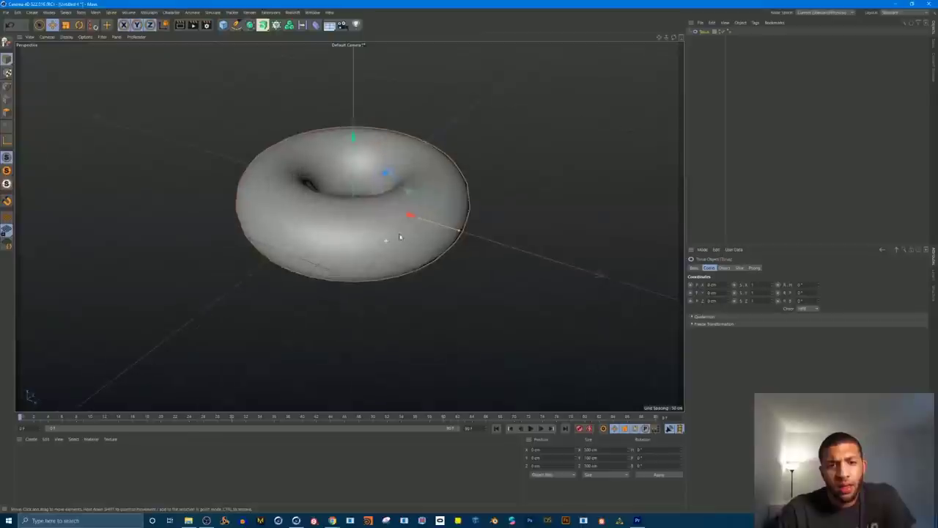
{"action": "left_click", "coordinate": [66, 36]}
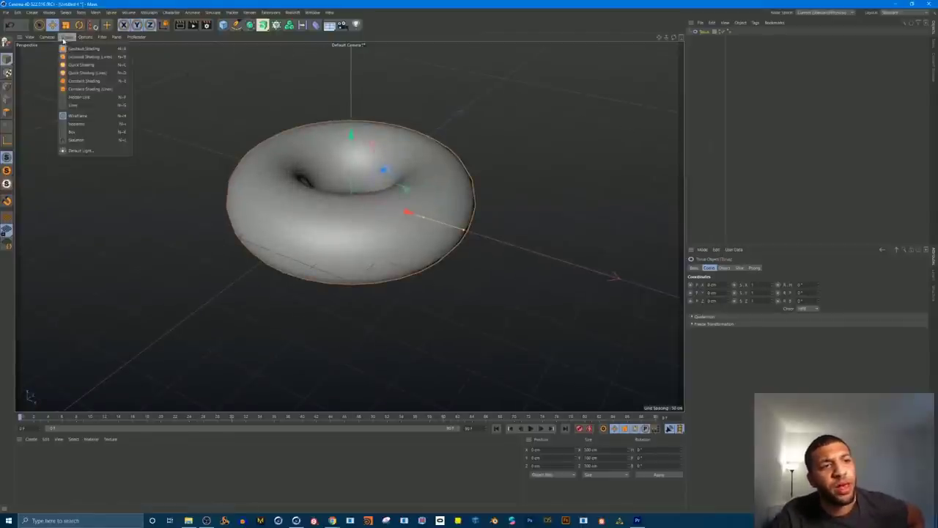
{"action": "left_click", "coordinate": [91, 70]}
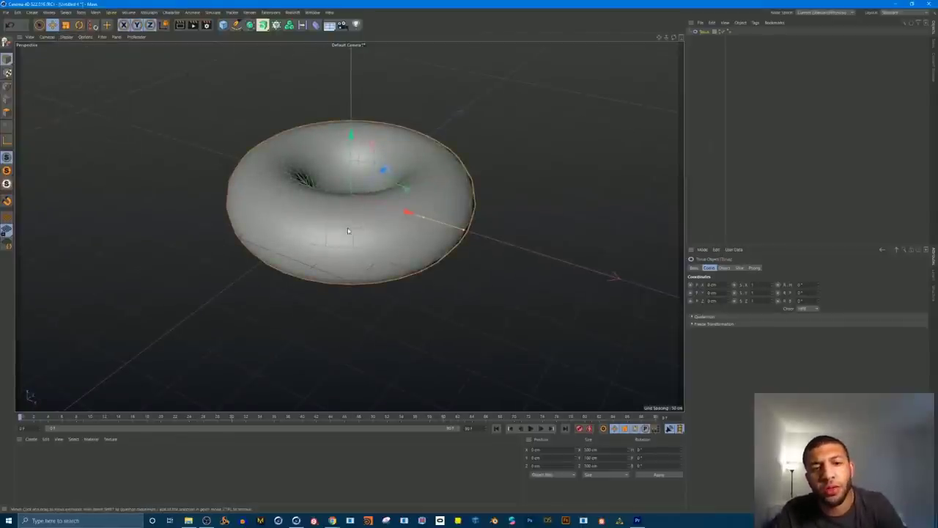
{"action": "left_click_drag", "start_coordinate": [349, 230], "coordinate": [373, 218], "text": "alt"}
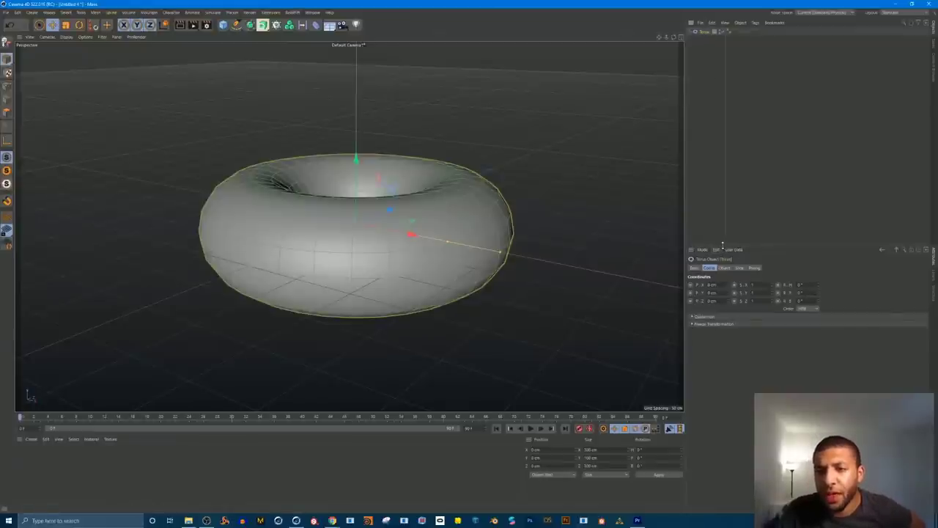
Step: Reduce the torus's Ring Segments and Pipe Segments for a coarser mesh
{"action": "left_click_drag", "start_coordinate": [722, 246], "coordinate": [723, 115]}
{"action": "left_click", "coordinate": [724, 136]}
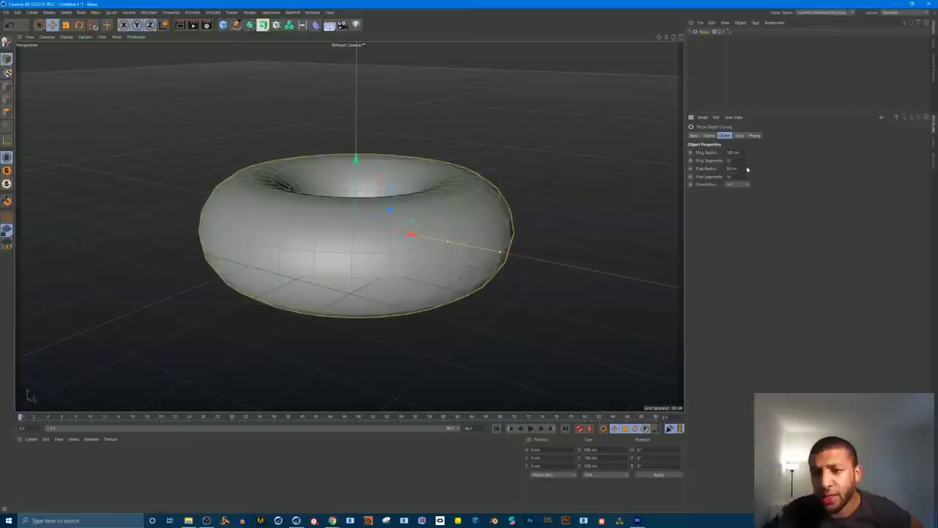
{"action": "mouse_move", "coordinate": [746, 162]}
{"action": "left_mouse_down"}
{"action": "mouse_move", "coordinate": [746, 181]}
{"action": "mouse_move", "coordinate": [746, 167]}
{"action": "left_mouse_up"}
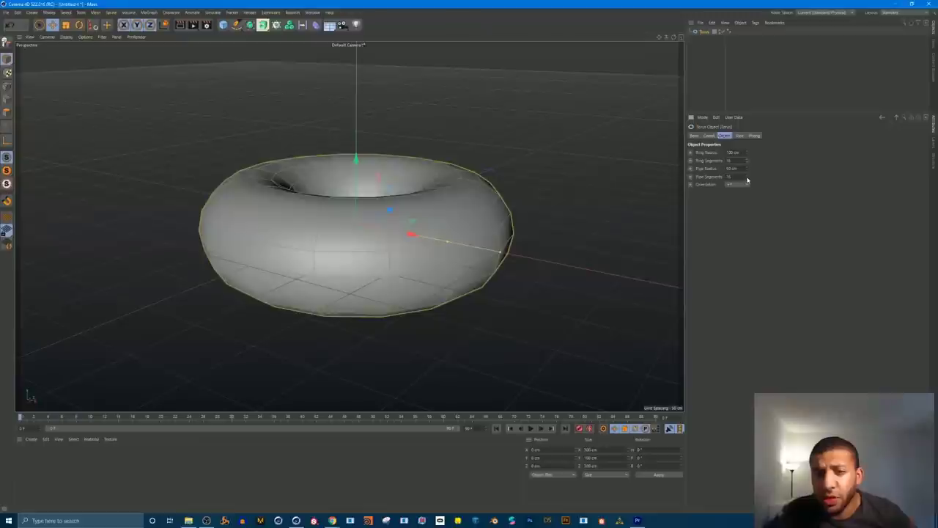
{"action": "mouse_move", "coordinate": [747, 178]}
{"action": "left_mouse_down"}
{"action": "mouse_move", "coordinate": [747, 196]}
{"action": "mouse_move", "coordinate": [747, 176]}
{"action": "mouse_move", "coordinate": [747, 185]}
{"action": "left_mouse_up"}
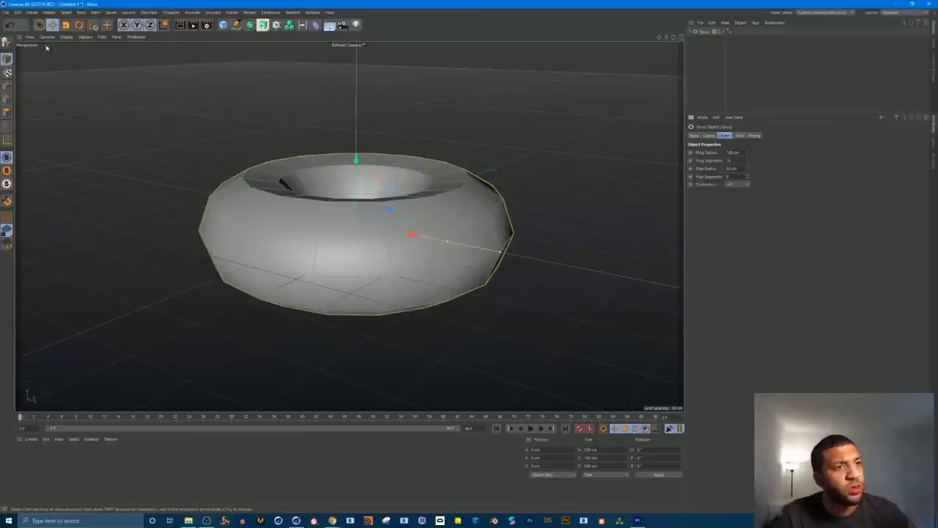
Step: Flatten the torus by setting its Y scale to 0.19
{"action": "left_click", "coordinate": [40, 24]}
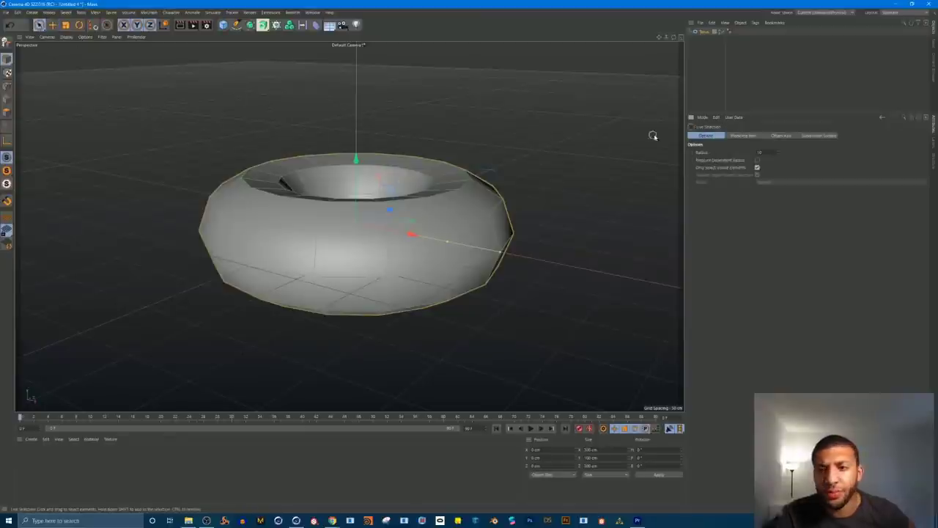
{"action": "left_click", "coordinate": [703, 32]}
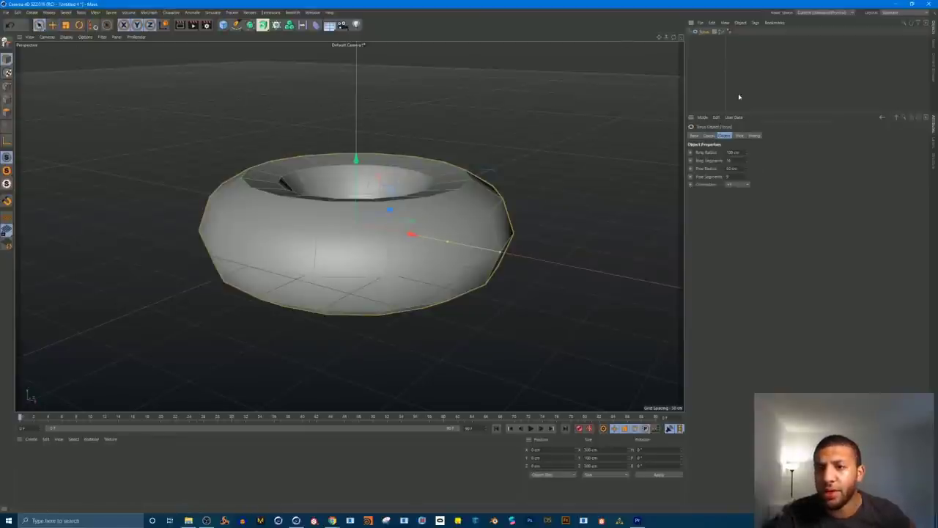
{"action": "left_click", "coordinate": [708, 136]}
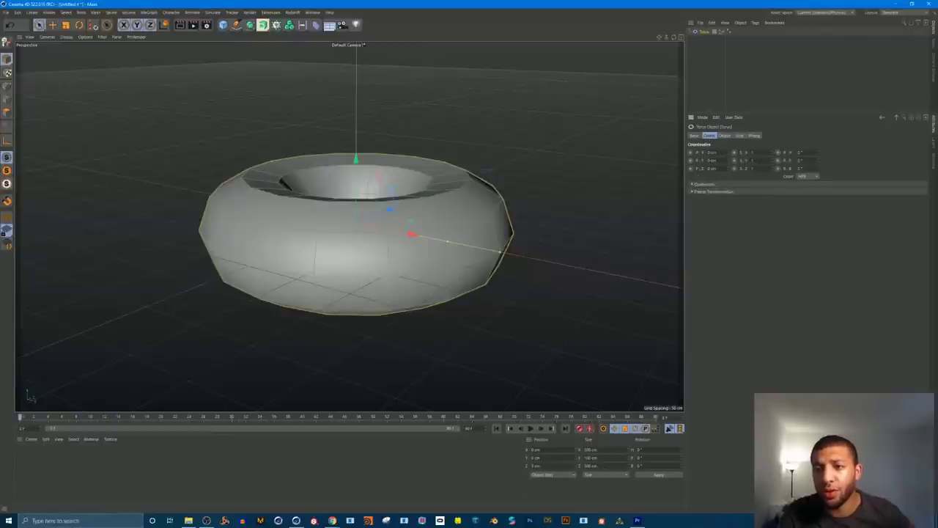
{"action": "left_click_drag", "start_coordinate": [773, 160], "coordinate": [772, 220]}
{"action": "left_click_drag", "start_coordinate": [349, 239], "coordinate": [361, 205], "text": "alt"}
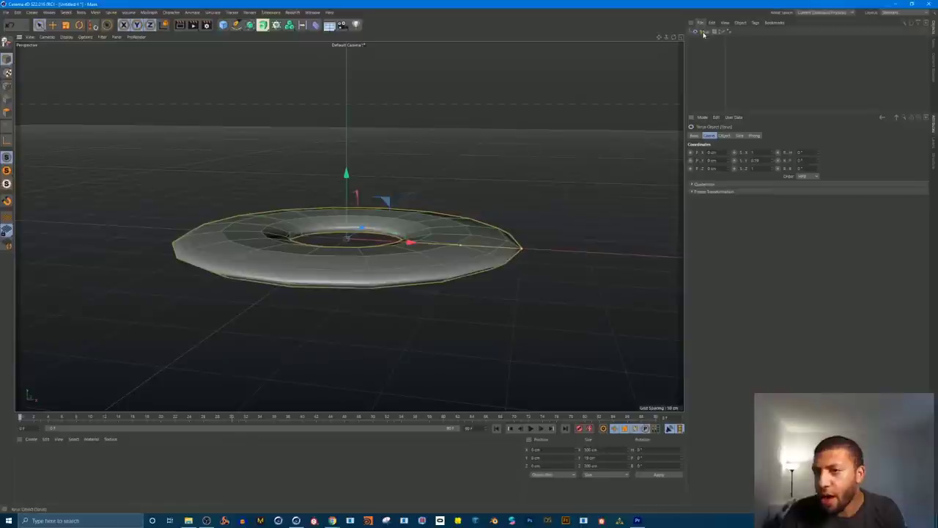
Step: Raise the flattened torus's Ring Segments to 32
{"action": "left_click", "coordinate": [724, 136]}
{"action": "left_click_drag", "start_coordinate": [747, 162], "coordinate": [749, 150]}
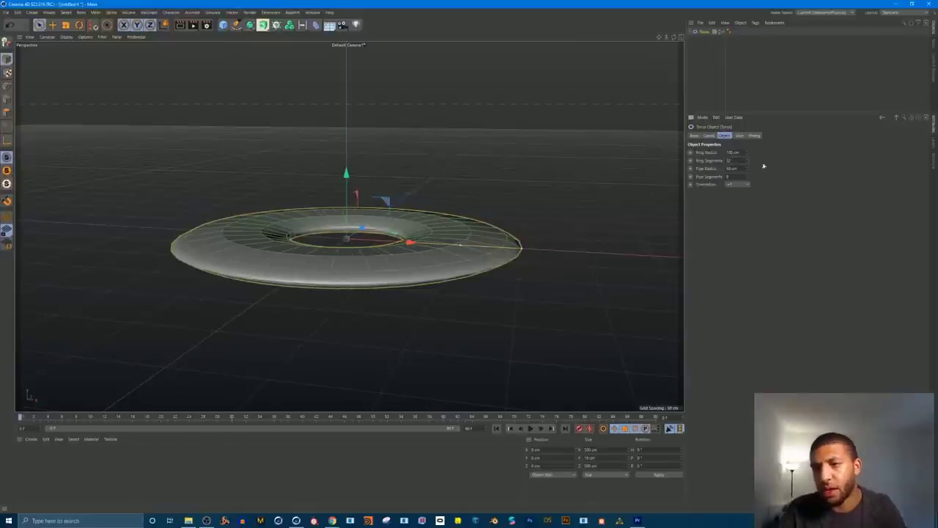
{"action": "left_click_drag", "start_coordinate": [337, 273], "coordinate": [668, 195], "text": "alt"}
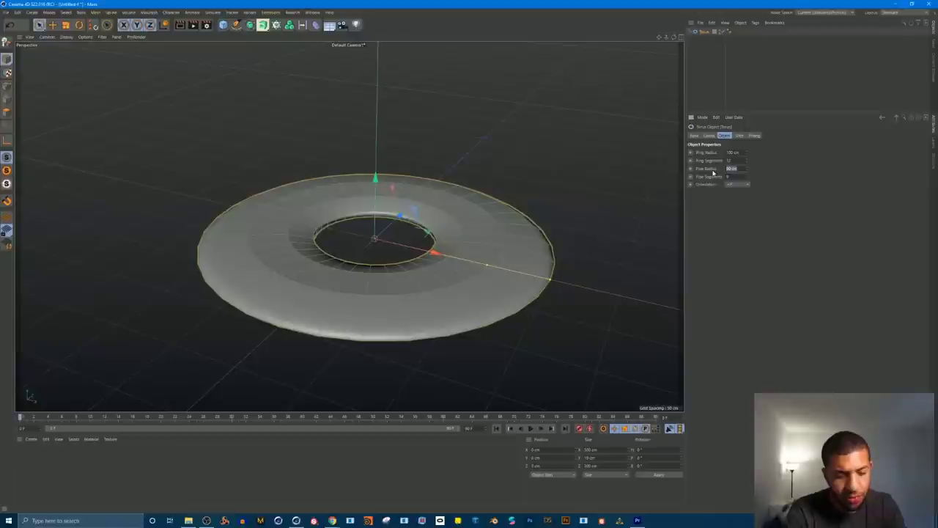
Step: Set the torus's Pipe Radius to 48 cm and increase its Pipe Segments
{"action": "key", "text": "Return"}
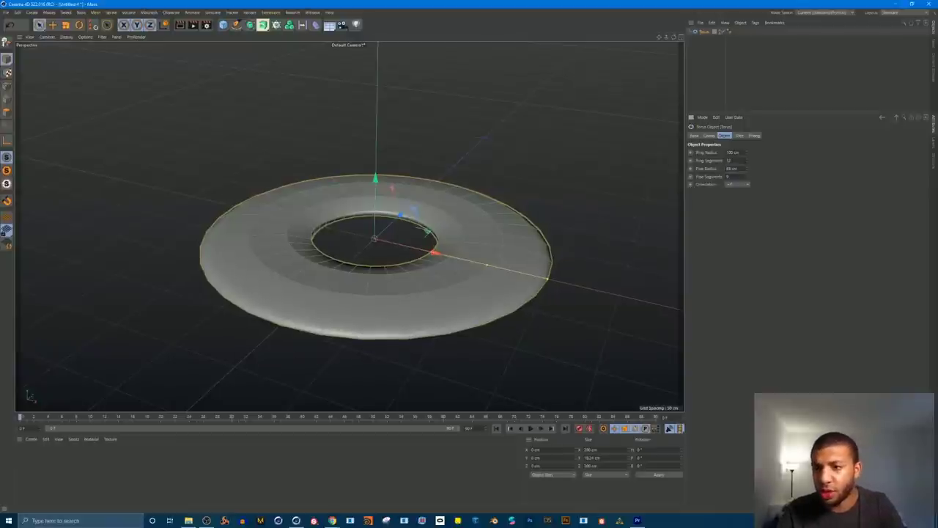
{"action": "left_click", "coordinate": [746, 178]}
{"action": "left_click", "coordinate": [747, 178]}
{"action": "left_click", "coordinate": [747, 178]}
{"action": "left_click", "coordinate": [747, 178]}
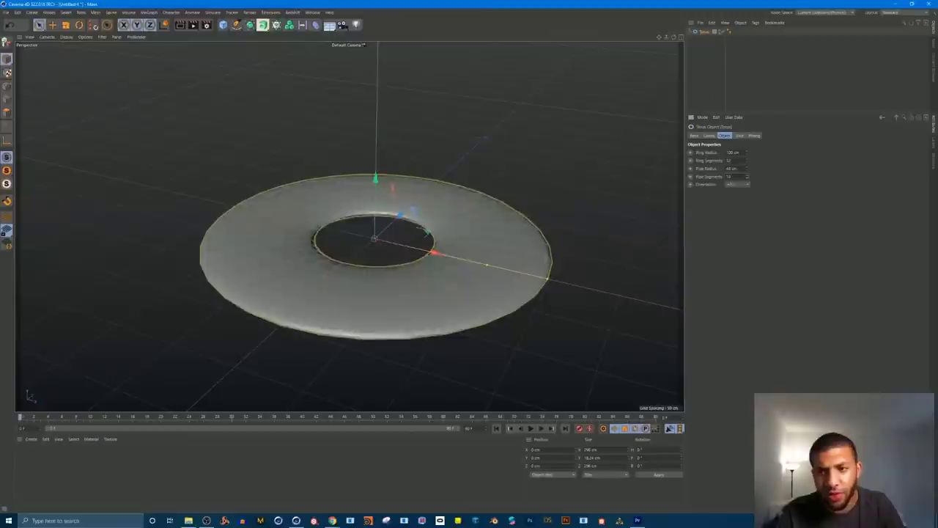
Step: Fine-tune the torus's Pipe Segments, trying a coarse mesh before settling on a smoother one, and deselect the torus
{"action": "left_click", "coordinate": [747, 179]}
{"action": "left_click", "coordinate": [747, 175]}
{"action": "left_click", "coordinate": [747, 174]}
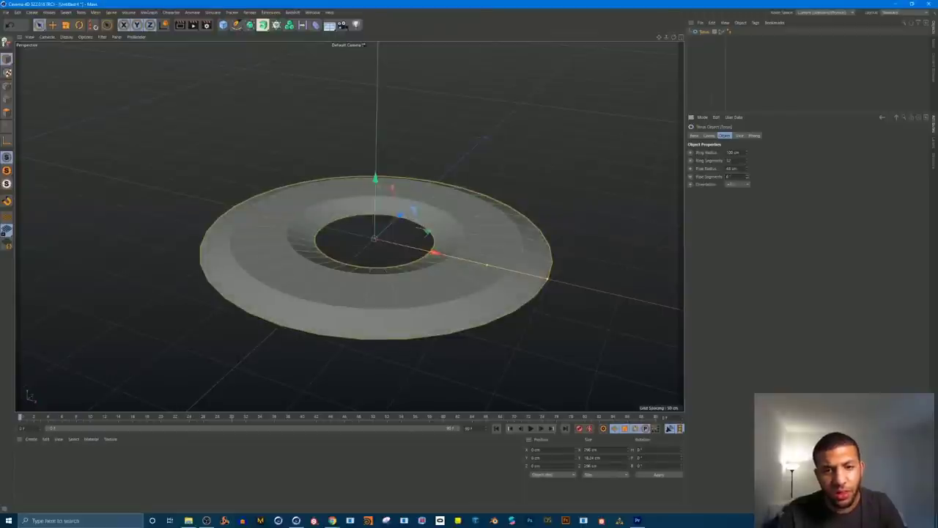
{"action": "mouse_move", "coordinate": [430, 312]}
{"action": "left_mouse_down", "text": "alt"}
{"action": "mouse_move", "coordinate": [435, 268]}
{"action": "mouse_move", "coordinate": [437, 311]}
{"action": "left_mouse_up", "text": "alt"}
{"action": "left_click_drag", "start_coordinate": [750, 176], "coordinate": [749, 177]}
{"action": "left_click", "coordinate": [748, 175]}
{"action": "left_click", "coordinate": [749, 176]}
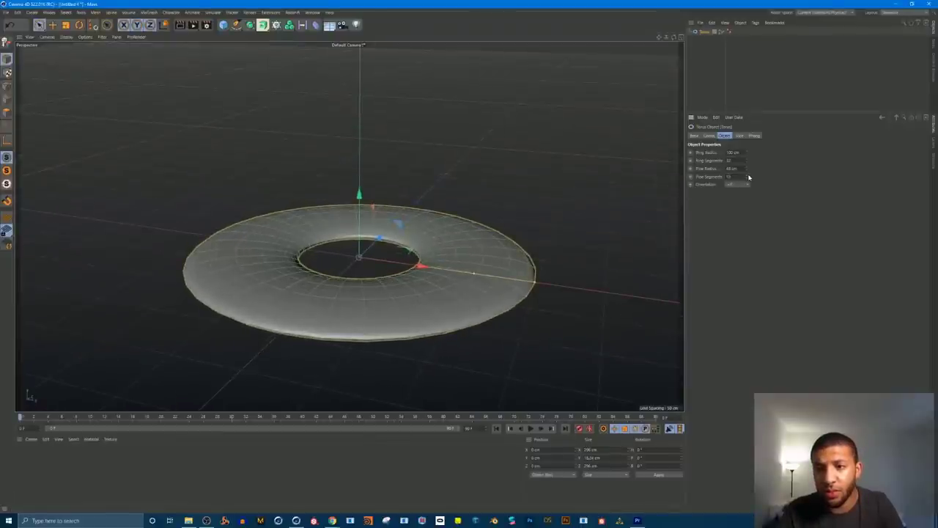
{"action": "left_click", "coordinate": [748, 178]}
{"action": "left_click_drag", "start_coordinate": [433, 273], "coordinate": [514, 140], "text": "alt"}
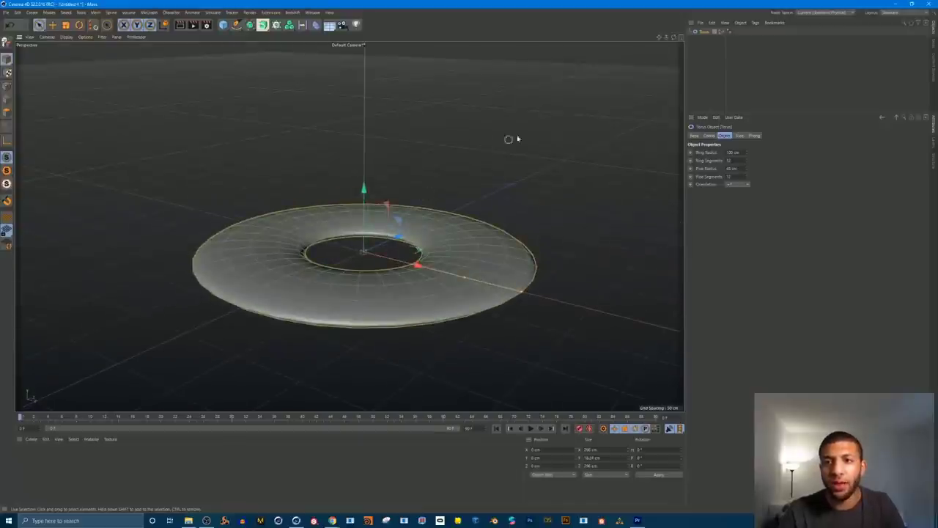
{"action": "left_click", "coordinate": [704, 46]}
Step: Add a sphere at the centre of the torus, resized to a radius of about 65 cm, and undo its last vertical move
{"action": "left_click_drag", "start_coordinate": [203, 259], "coordinate": [301, 264], "text": "alt"}
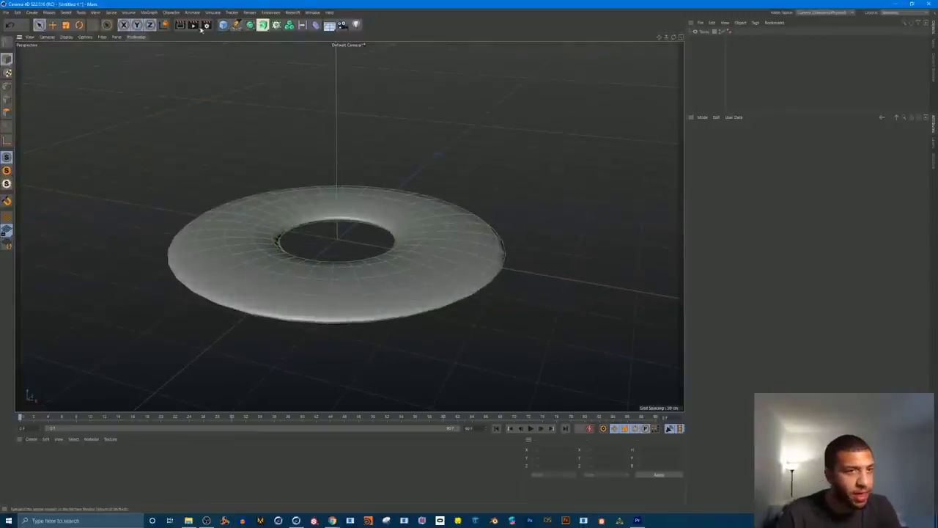
{"action": "left_click_drag", "start_coordinate": [224, 27], "coordinate": [369, 42]}
{"action": "left_click_drag", "start_coordinate": [412, 229], "coordinate": [408, 251], "text": "alt"}
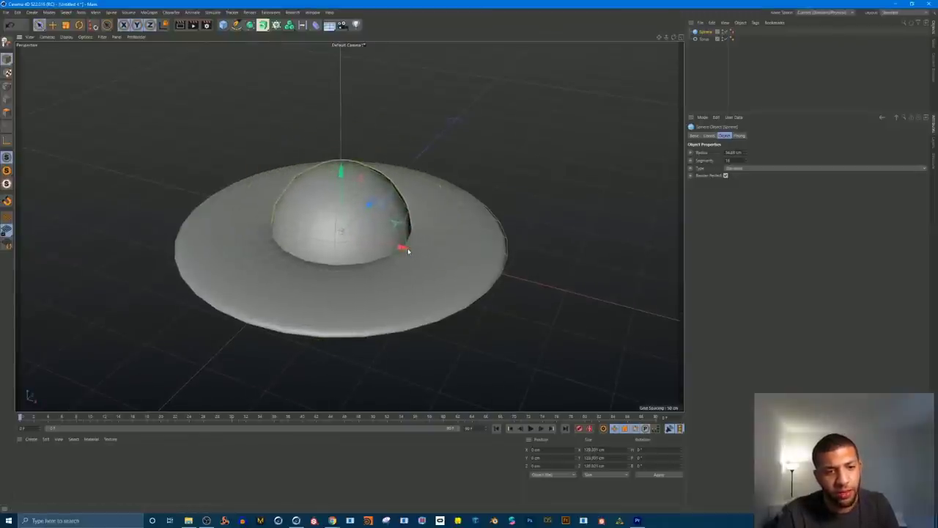
{"action": "mouse_move", "coordinate": [341, 233]}
{"action": "left_mouse_down", "text": "alt"}
{"action": "mouse_move", "coordinate": [329, 217]}
{"action": "mouse_move", "coordinate": [341, 226]}
{"action": "mouse_move", "coordinate": [348, 206]}
{"action": "mouse_move", "coordinate": [337, 235]}
{"action": "left_mouse_up", "text": "alt"}
{"action": "scroll", "coordinate": [337, 204], "scroll_direction": "up", "scroll_amount": 3}
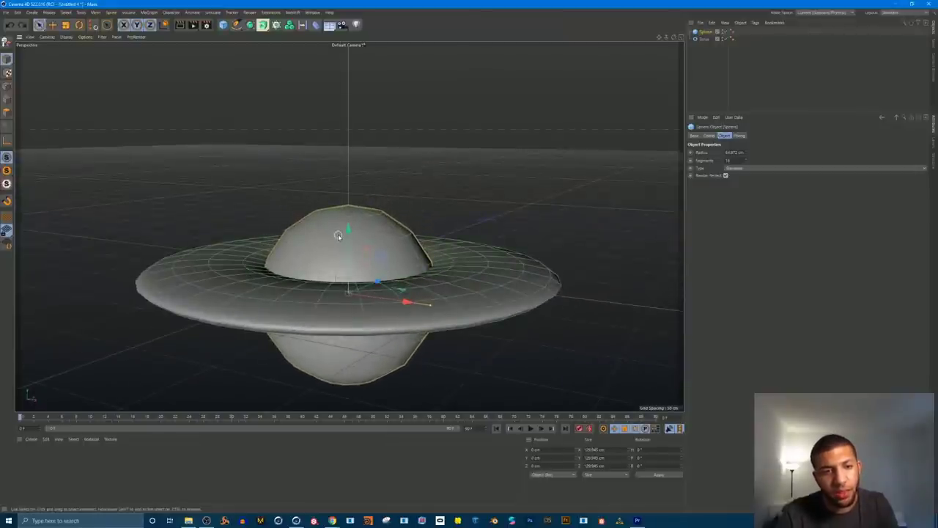
{"action": "key", "text": "ctrl+z"}
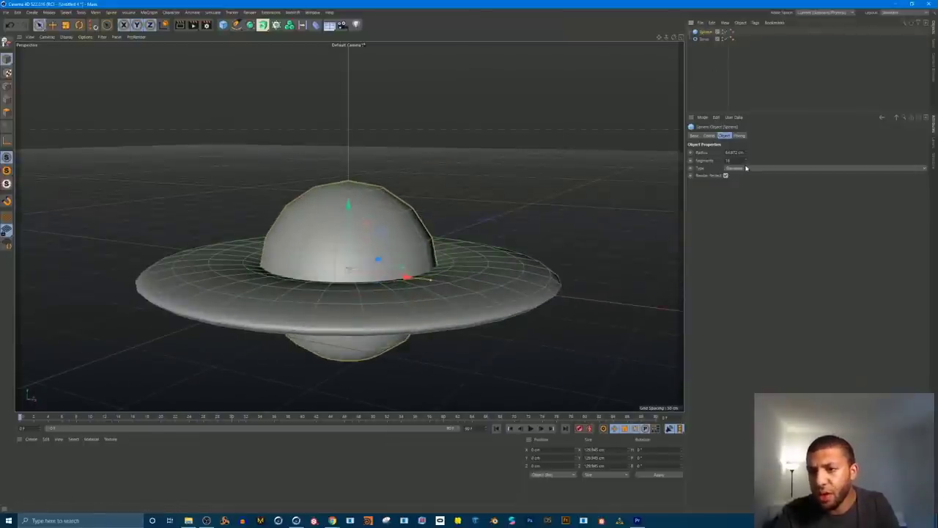
Step: Set the centre sphere's Segments to 24
{"action": "left_click_drag", "start_coordinate": [746, 162], "coordinate": [755, 154]}
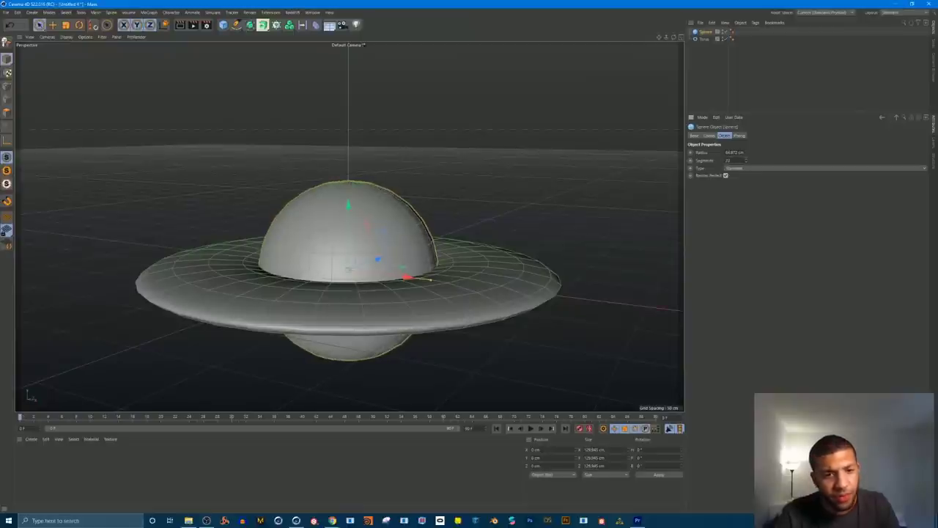
{"action": "left_click", "coordinate": [747, 159]}
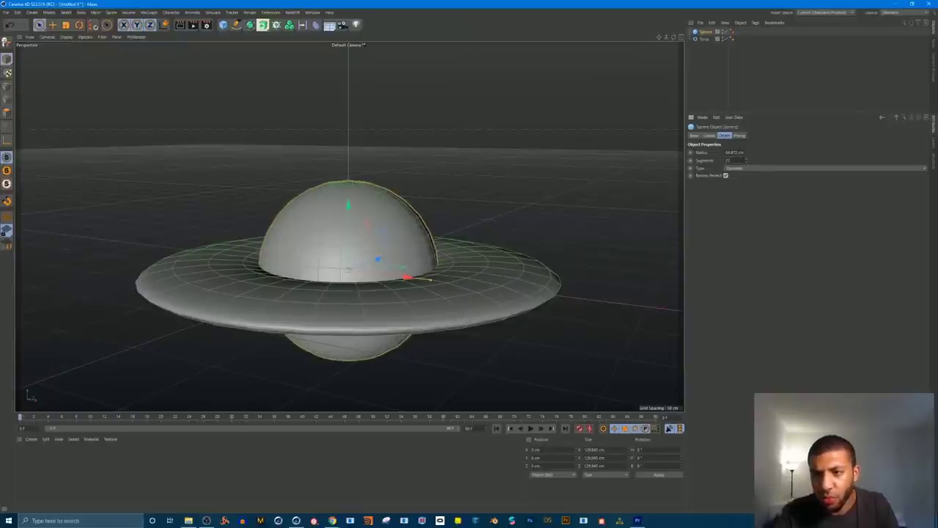
{"action": "type", "text": "24"}
{"action": "key", "text": "Return"}
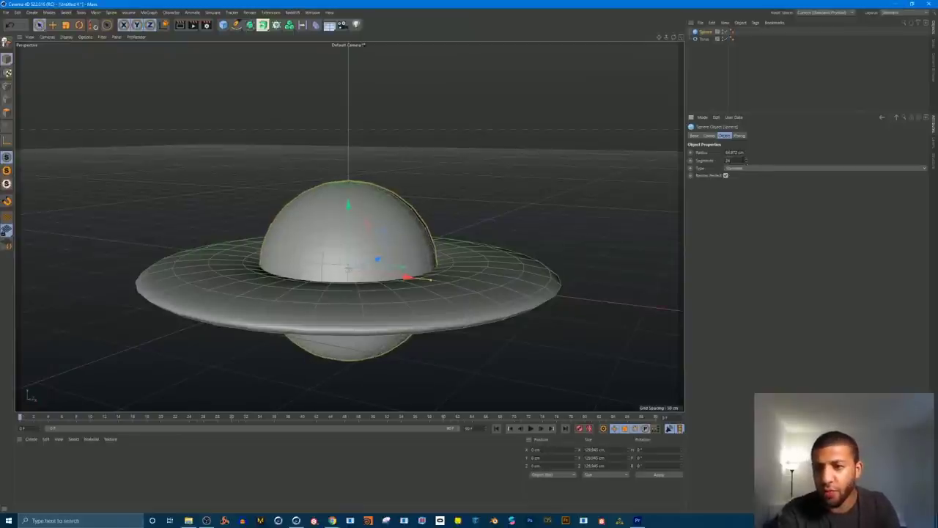
{"action": "mouse_move", "coordinate": [371, 225]}
{"action": "left_mouse_down", "text": "alt"}
{"action": "mouse_move", "coordinate": [372, 242]}
{"action": "mouse_move", "coordinate": [370, 200]}
{"action": "mouse_move", "coordinate": [372, 225]}
{"action": "left_mouse_up", "text": "alt"}
{"action": "left_click_drag", "start_coordinate": [311, 177], "coordinate": [299, 131], "text": "alt"}
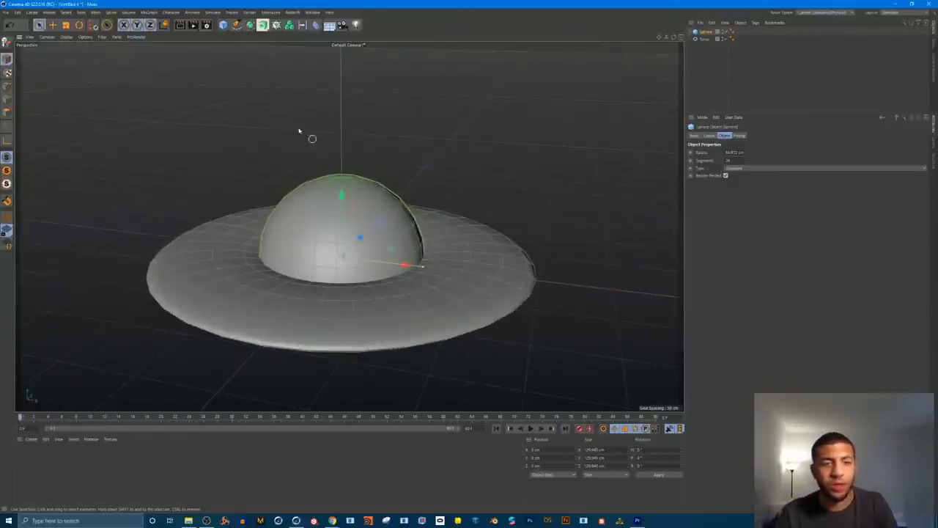
Step: Convert the sphere to an editable polygon object and activate Rectangle Selection in an enlarged front view
{"action": "left_click", "coordinate": [6, 42]}
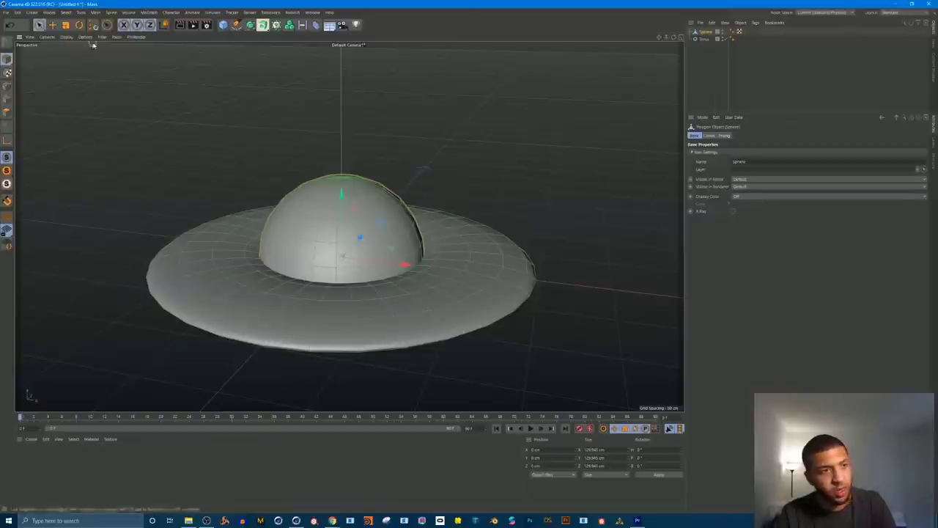
{"action": "left_click_drag", "start_coordinate": [335, 253], "coordinate": [387, 165], "text": "alt"}
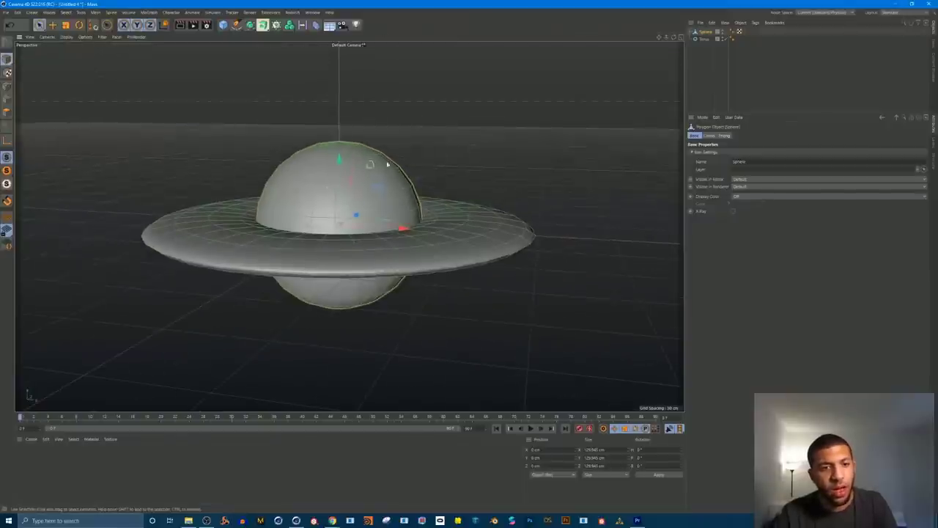
{"action": "left_click", "coordinate": [680, 37]}
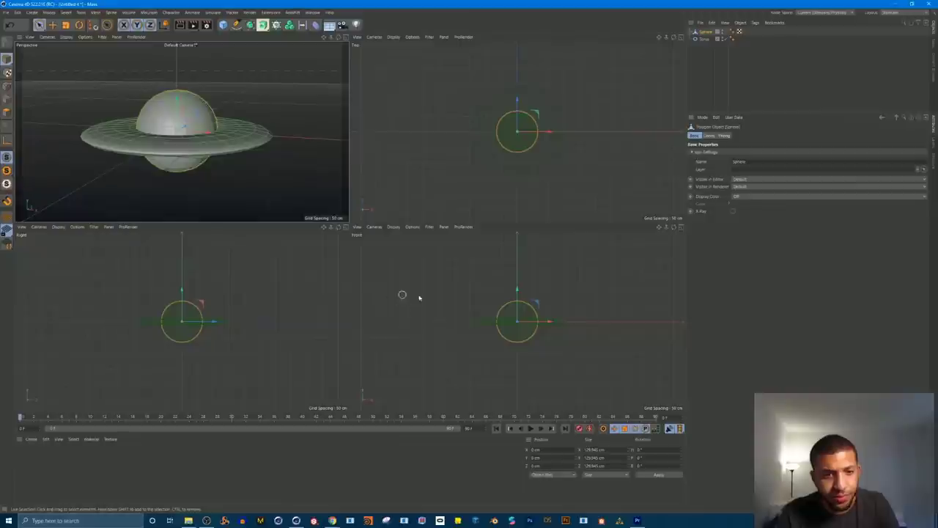
{"action": "scroll", "coordinate": [546, 326], "scroll_direction": "up", "scroll_amount": 5}
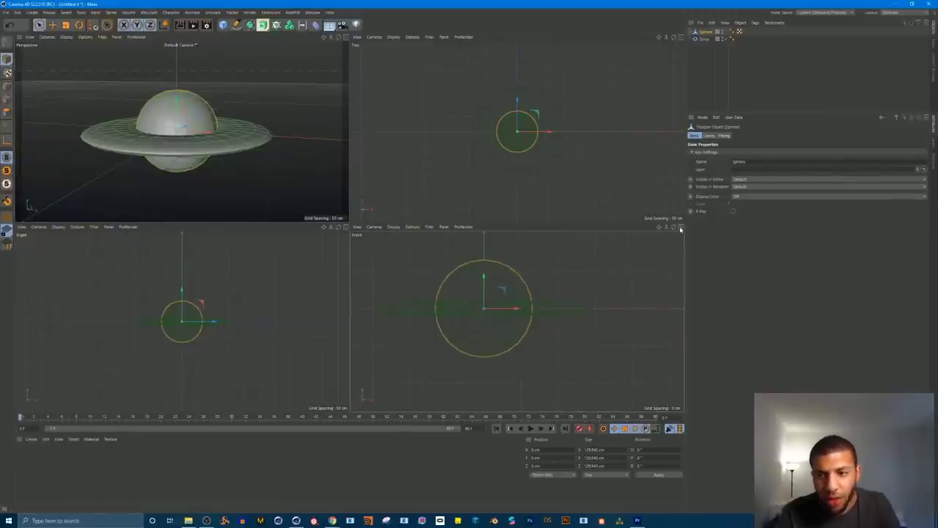
{"action": "left_click", "coordinate": [680, 227]}
{"action": "scroll", "coordinate": [250, 146], "scroll_direction": "up", "scroll_amount": 4}
{"action": "scroll", "coordinate": [237, 129], "scroll_direction": "down", "scroll_amount": 2}
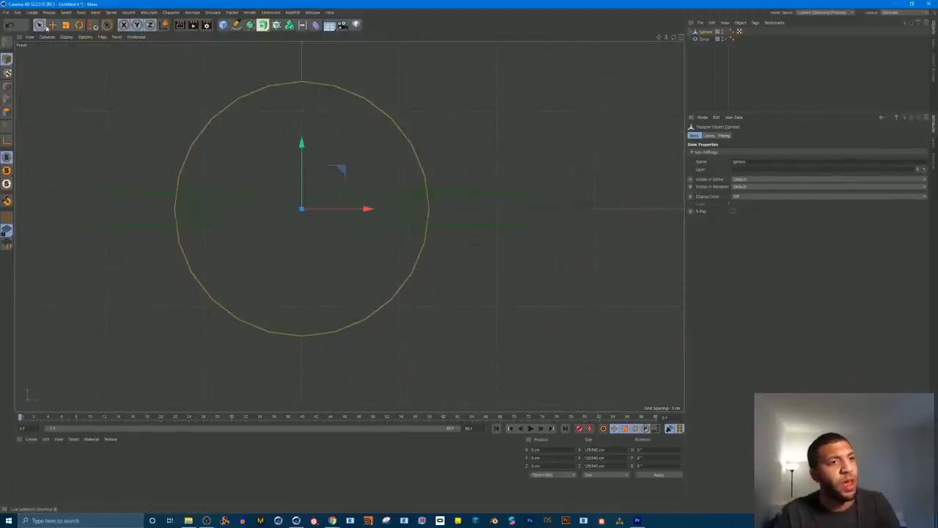
{"action": "left_click_drag", "start_coordinate": [37, 27], "coordinate": [73, 48]}
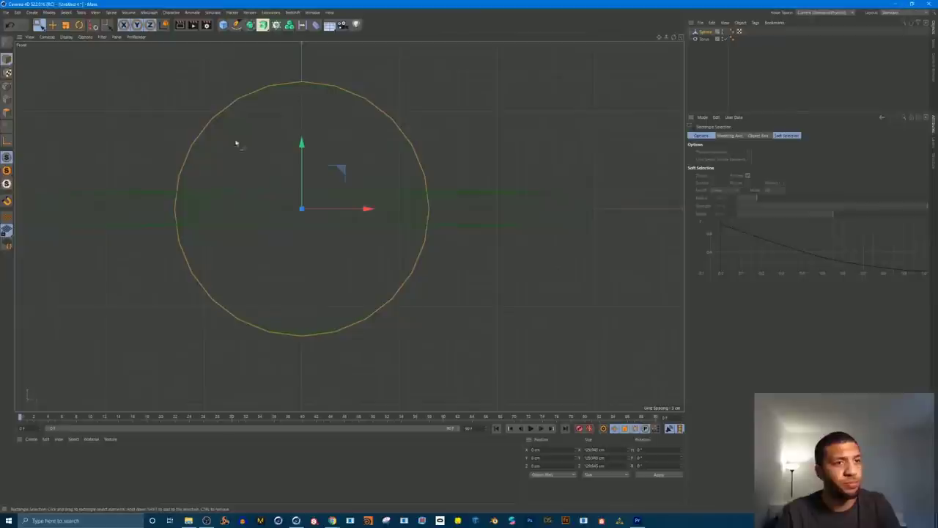
{"action": "left_click_drag", "start_coordinate": [492, 361], "coordinate": [128, 223]}
{"action": "left_click", "coordinate": [172, 254]}
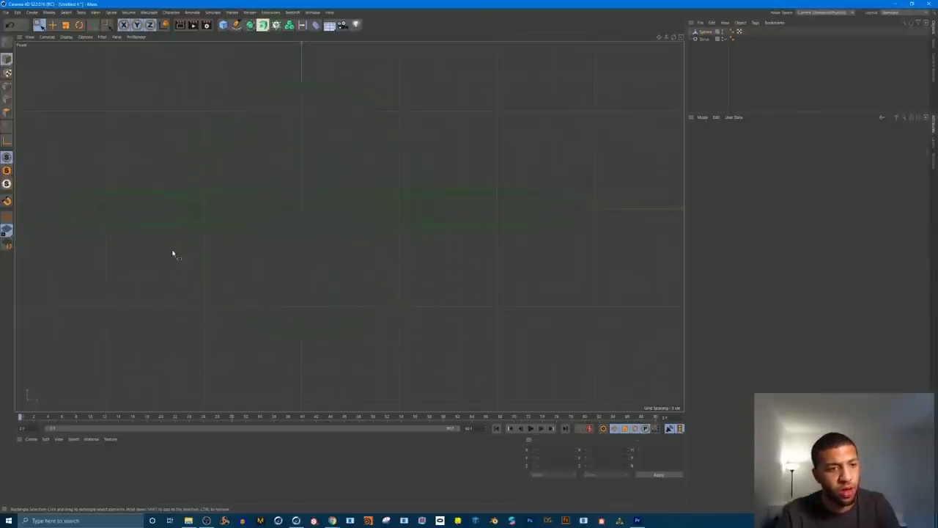
{"action": "left_click_drag", "start_coordinate": [510, 379], "coordinate": [248, 286]}
{"action": "key", "text": "ctrl+z"}
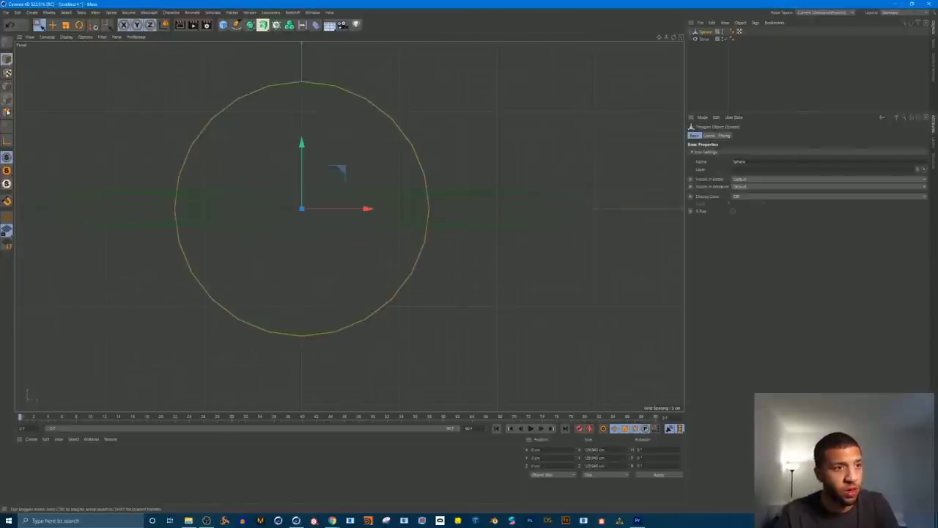
Step: Delete the polygons of the sphere's lower half to leave a dome, and return to the perspective view
{"action": "left_click", "coordinate": [7, 112]}
{"action": "left_click_drag", "start_coordinate": [518, 360], "coordinate": [127, 233]}
{"action": "key", "text": "Delete"}
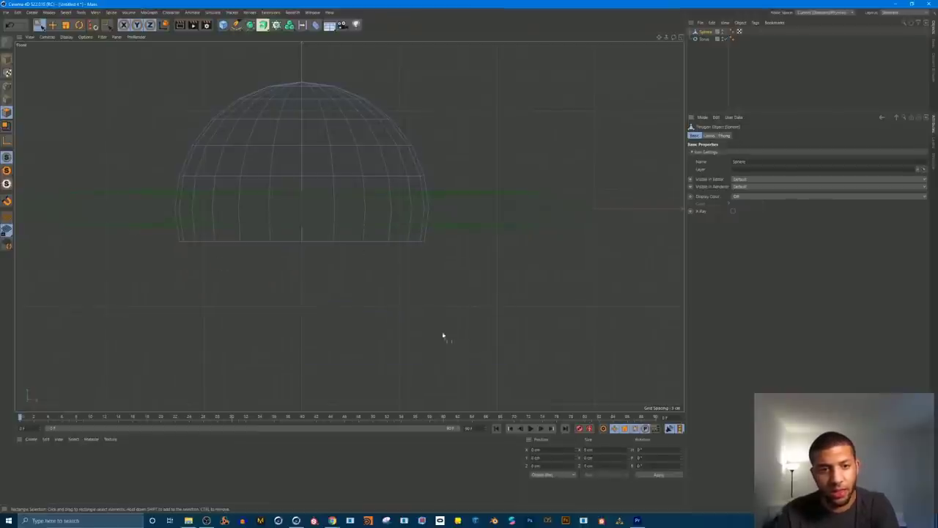
{"action": "left_click_drag", "start_coordinate": [491, 325], "coordinate": [123, 216]}
{"action": "left_click_drag", "start_coordinate": [499, 308], "coordinate": [142, 206]}
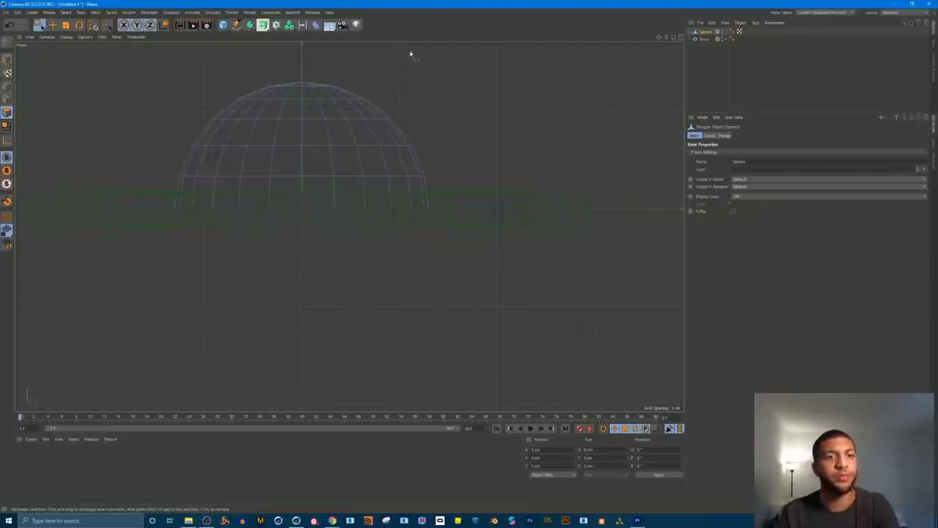
{"action": "left_click", "coordinate": [680, 37]}
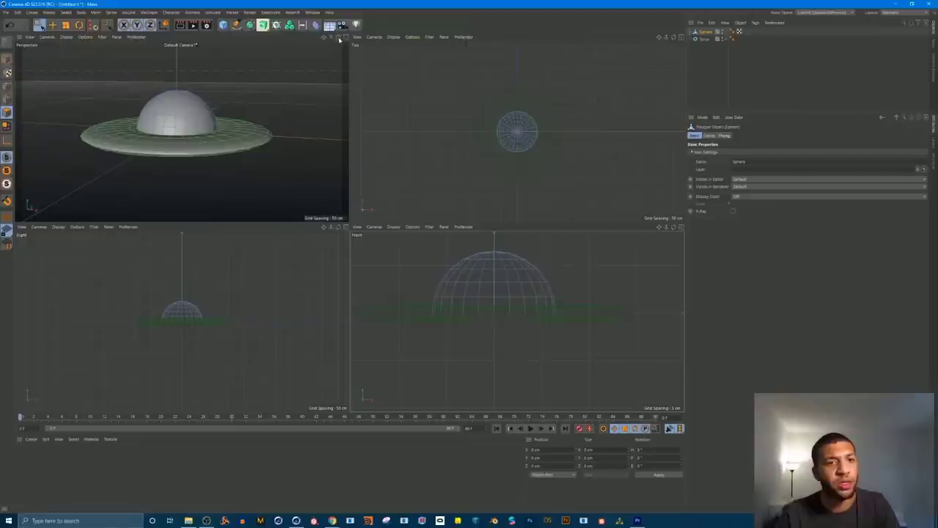
{"action": "left_click", "coordinate": [346, 38]}
{"action": "left_click_drag", "start_coordinate": [344, 204], "coordinate": [369, 185], "text": "alt"}
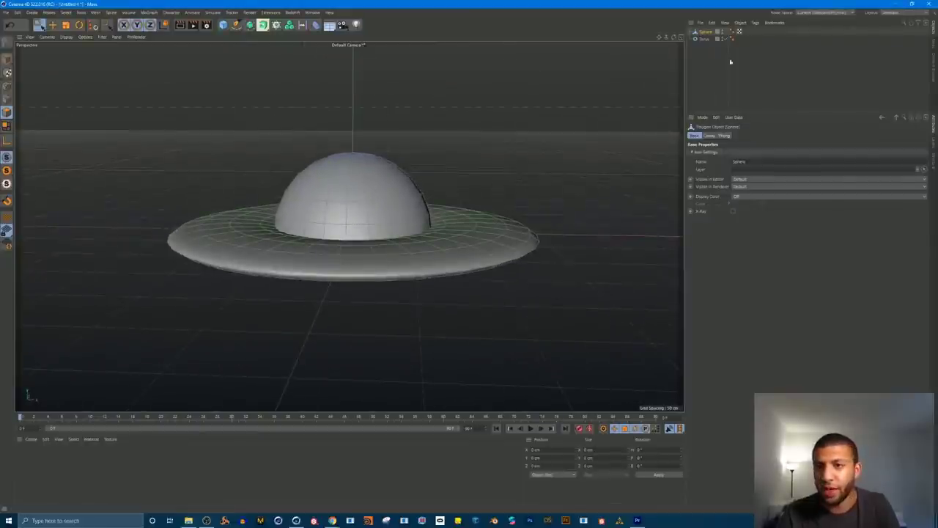
Step: Rename the dome "glass" and the flattened torus "ship body"
{"action": "left_click", "coordinate": [729, 61]}
{"action": "left_click", "coordinate": [706, 32]}
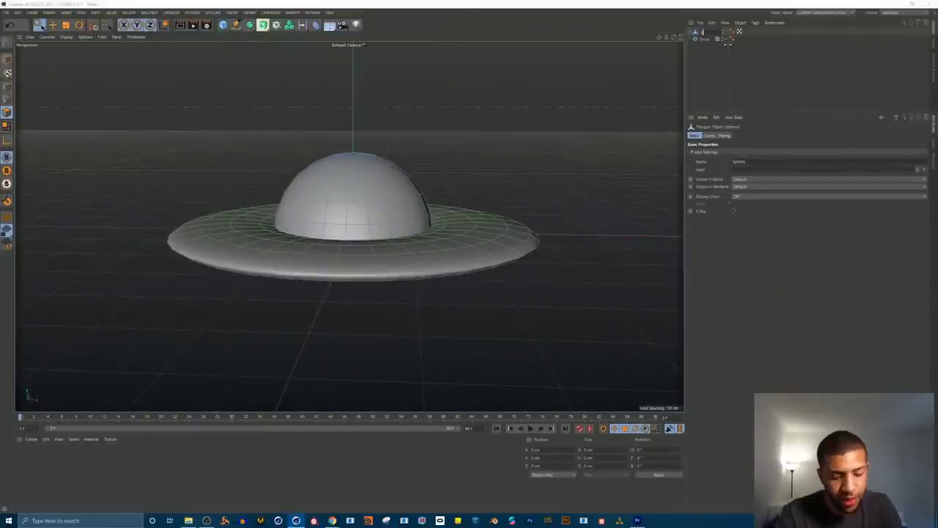
{"action": "left_click", "coordinate": [705, 39]}
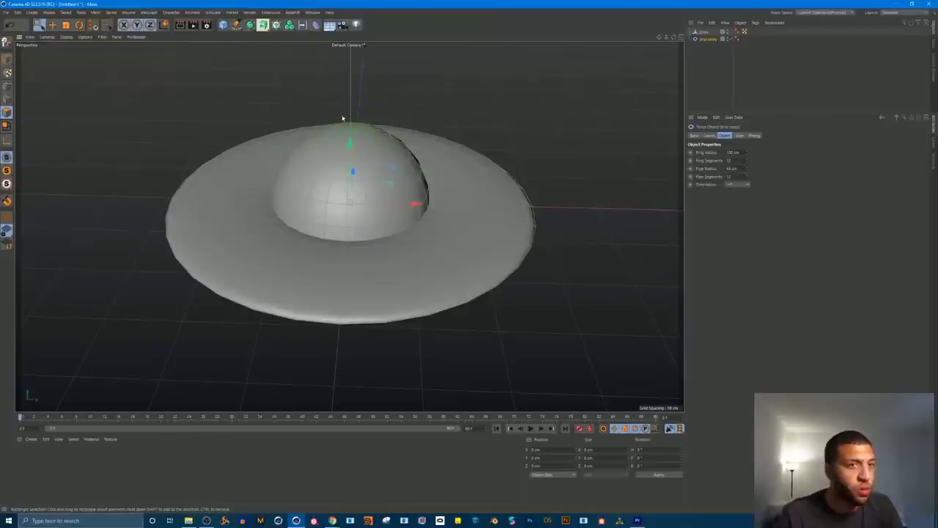
{"action": "left_click_drag", "start_coordinate": [344, 120], "coordinate": [379, 202], "text": "alt"}
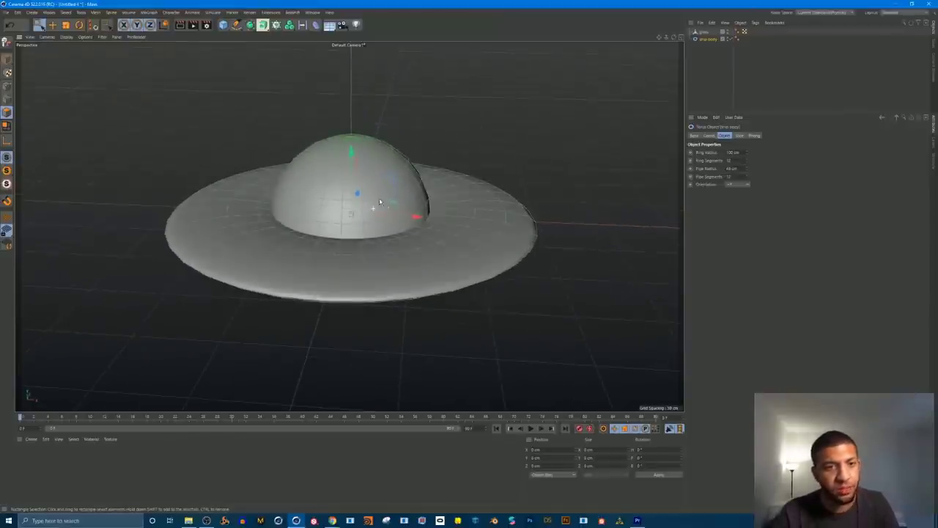
Step: Add a second sphere, shrink it to a small ball, and raise it above the dome to a height of about 111 cm
{"action": "left_click", "coordinate": [224, 26]}
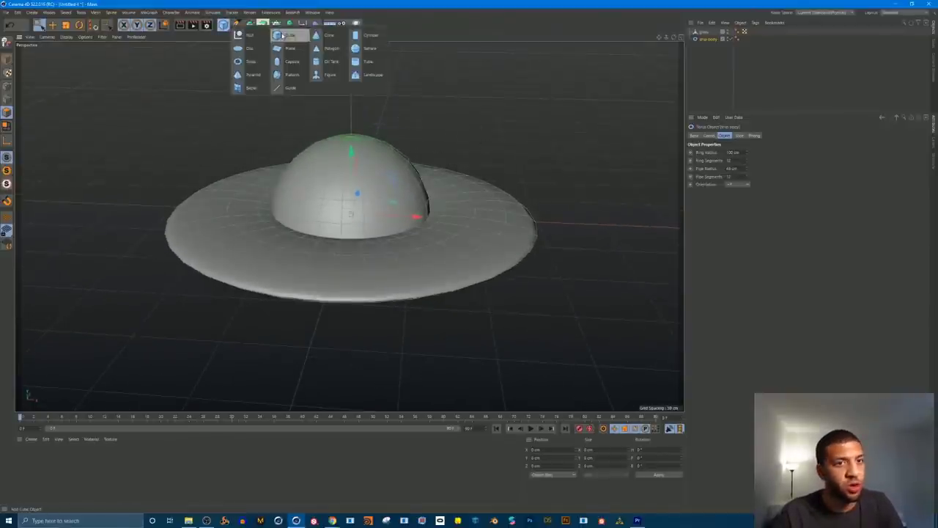
{"action": "left_click", "coordinate": [366, 48]}
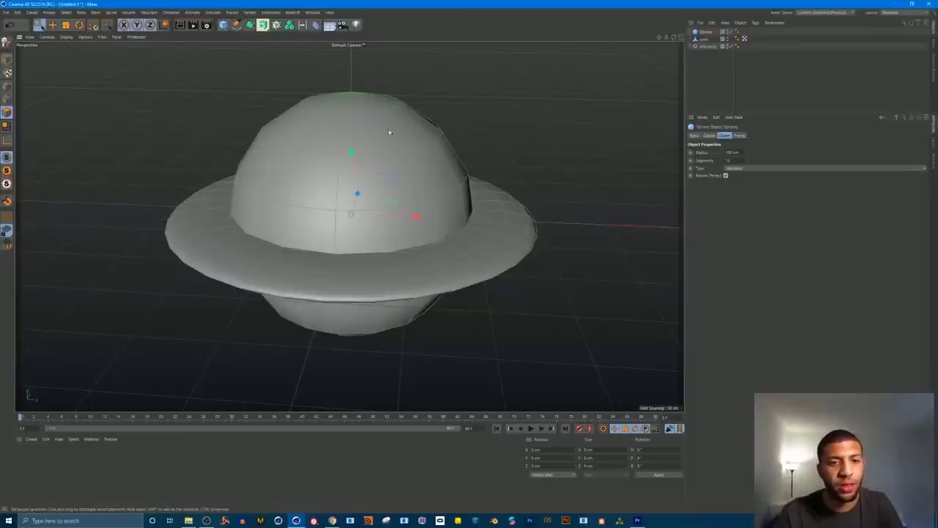
{"action": "scroll", "coordinate": [546, 92], "scroll_direction": "down", "scroll_amount": 3}
{"action": "key", "text": "t"}
{"action": "left_click_drag", "start_coordinate": [366, 128], "coordinate": [361, 184]}
{"action": "key", "text": "e"}
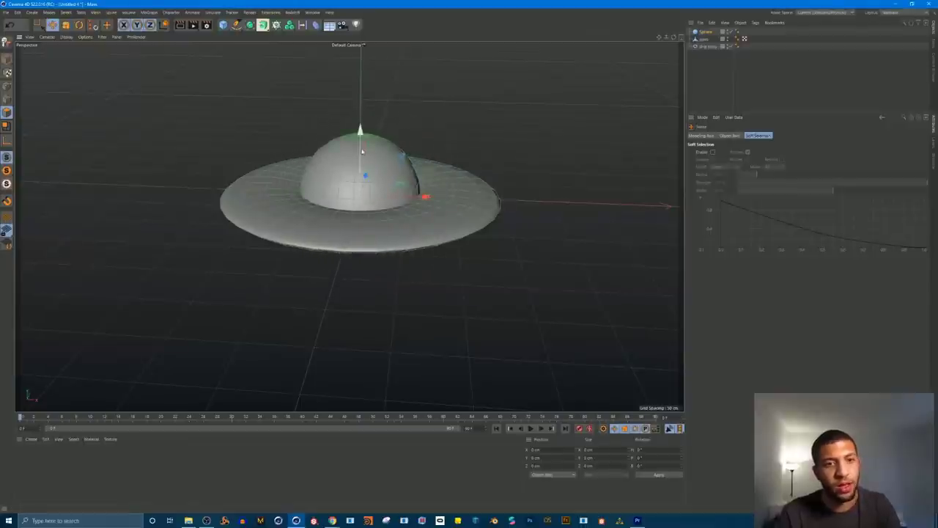
{"action": "left_click_drag", "start_coordinate": [361, 149], "coordinate": [360, 54]}
{"action": "middle_click_drag", "start_coordinate": [374, 139], "coordinate": [374, 251], "text": "alt"}
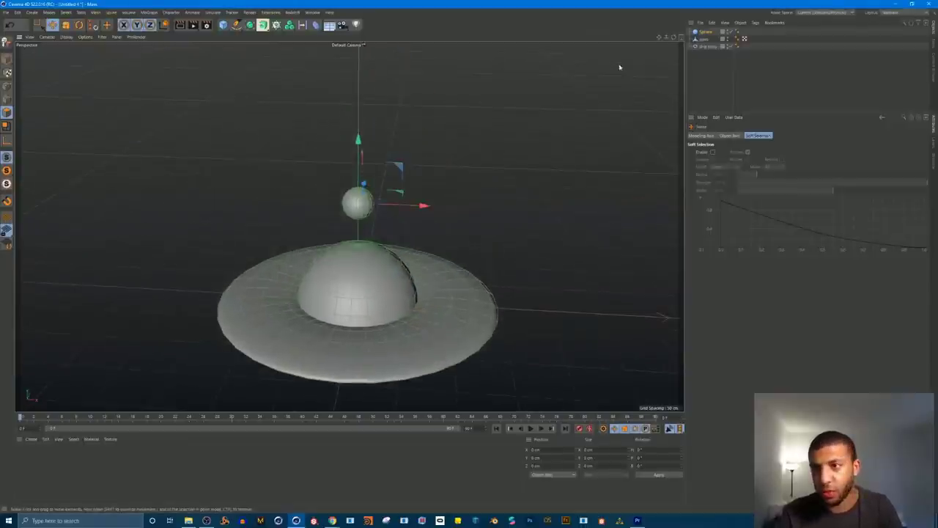
Step: Flatten the small sphere to a Y scale of about 0.29 and reduce its segments to 8
{"action": "left_click", "coordinate": [705, 33]}
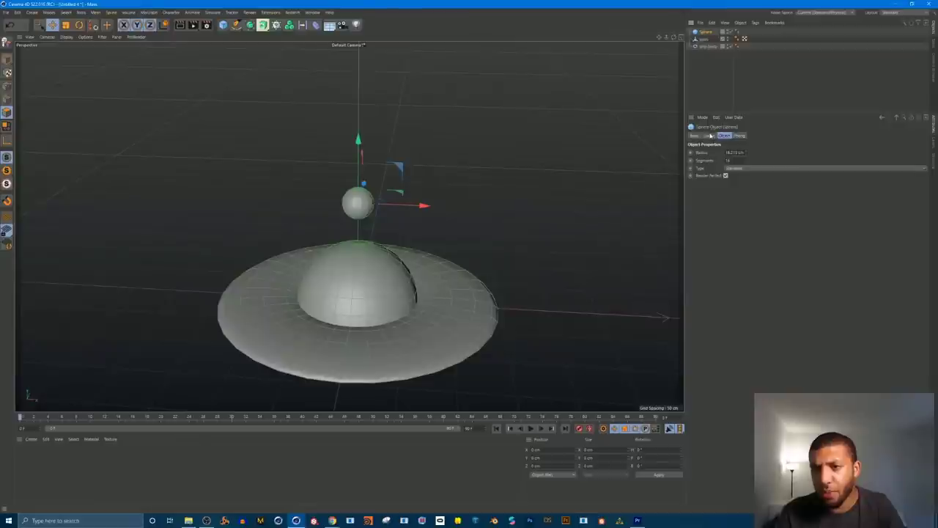
{"action": "left_click", "coordinate": [709, 135]}
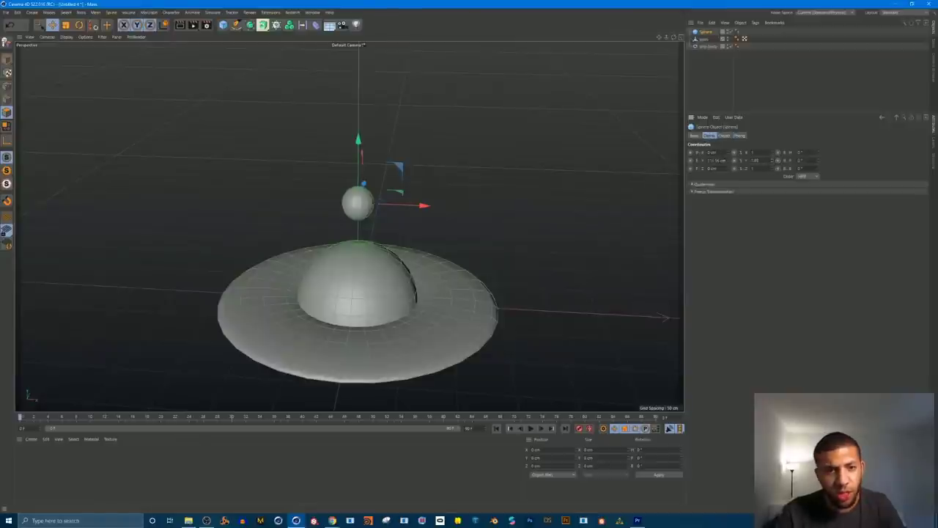
{"action": "left_click_drag", "start_coordinate": [771, 160], "coordinate": [771, 211]}
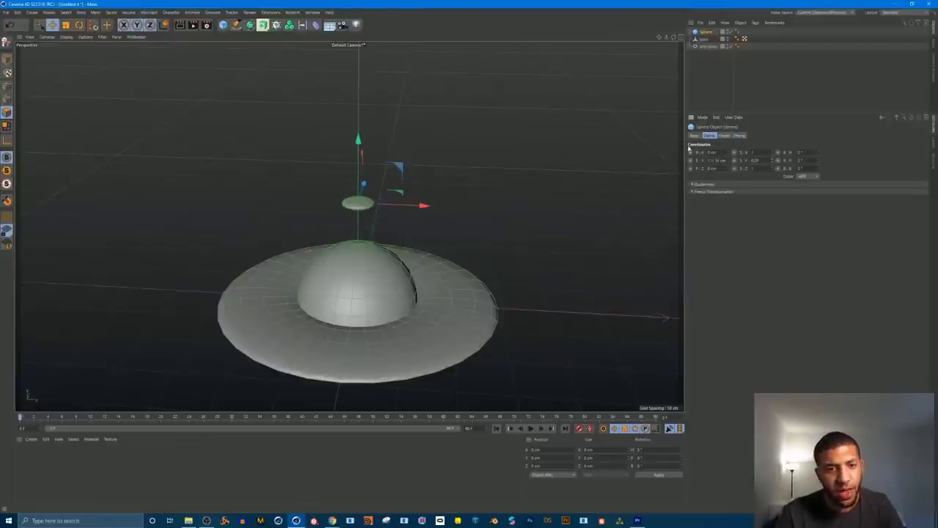
{"action": "scroll", "coordinate": [335, 214], "scroll_direction": "up", "scroll_amount": 7}
{"action": "mouse_move", "coordinate": [401, 185]}
{"action": "left_mouse_down", "text": "alt"}
{"action": "mouse_move", "coordinate": [402, 168]}
{"action": "mouse_move", "coordinate": [315, 168]}
{"action": "mouse_move", "coordinate": [312, 216]}
{"action": "mouse_move", "coordinate": [400, 169]}
{"action": "left_mouse_up", "text": "alt"}
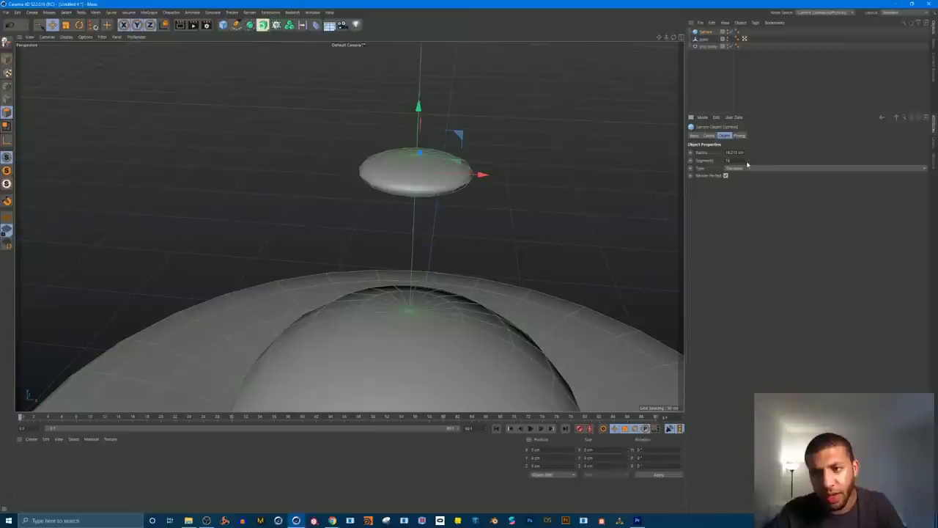
{"action": "left_click_drag", "start_coordinate": [747, 162], "coordinate": [747, 168]}
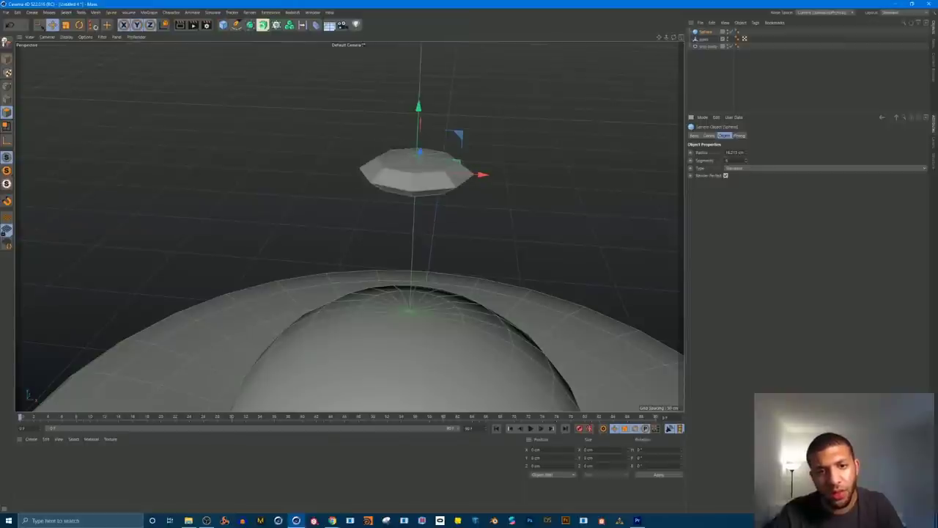
{"action": "left_click_drag", "start_coordinate": [426, 176], "coordinate": [366, 132], "text": "alt"}
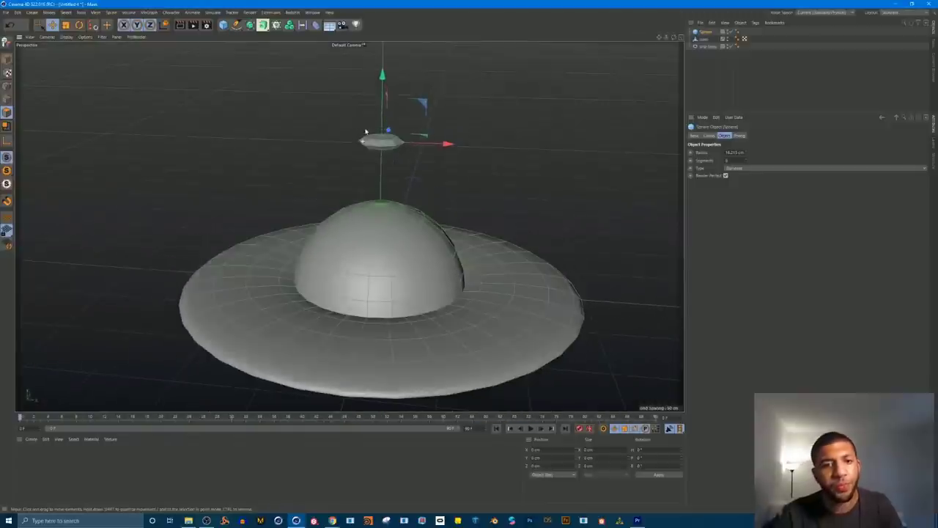
Step: Add a MoGraph Cloner and make the small sphere its child
{"action": "left_click", "coordinate": [157, 13]}
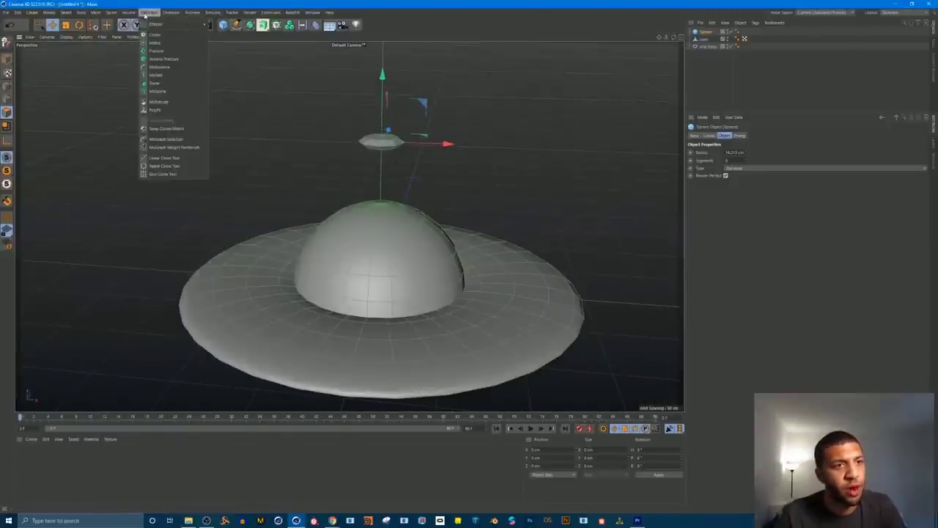
{"action": "left_click", "coordinate": [155, 34]}
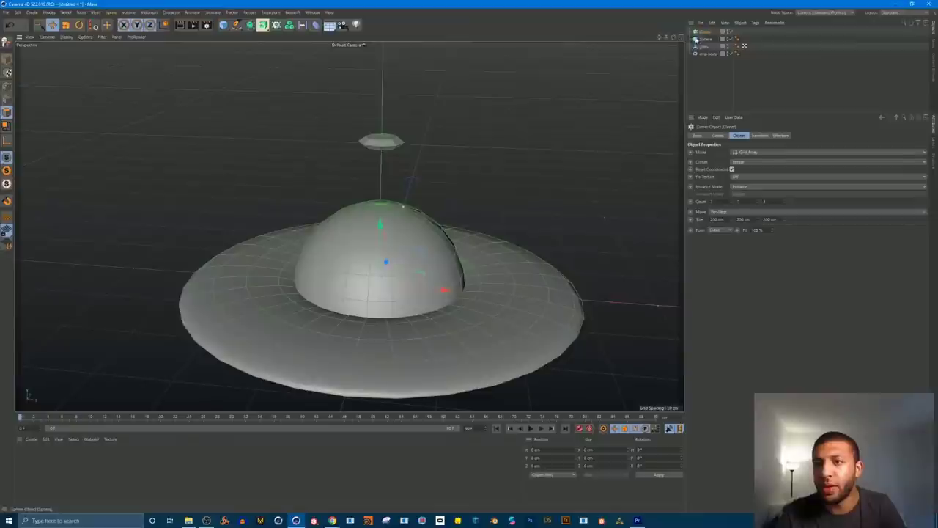
{"action": "left_click_drag", "start_coordinate": [708, 33], "coordinate": [708, 33]}
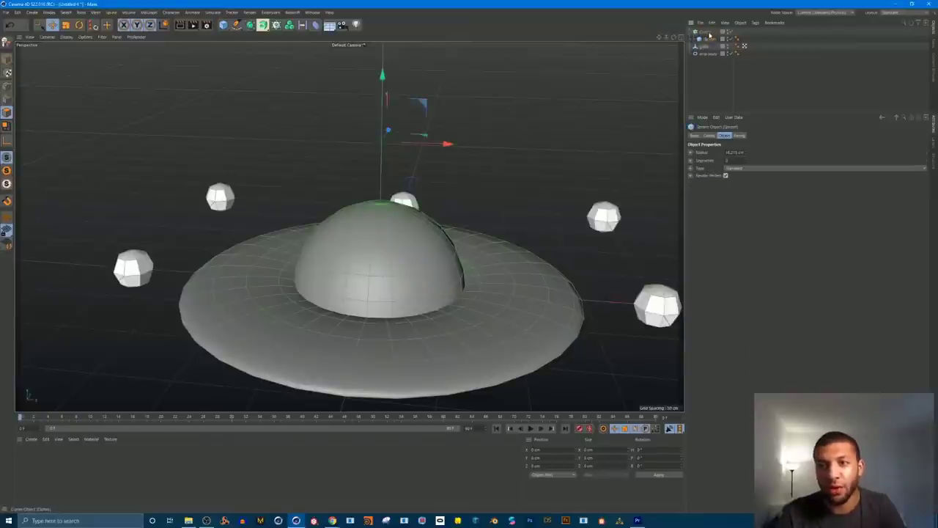
{"action": "left_click_drag", "start_coordinate": [442, 215], "coordinate": [457, 251], "text": "alt"}
{"action": "right_click_drag", "start_coordinate": [457, 251], "coordinate": [369, 135], "text": "alt"}
{"action": "scroll", "coordinate": [370, 135], "scroll_direction": "down", "scroll_amount": 2}
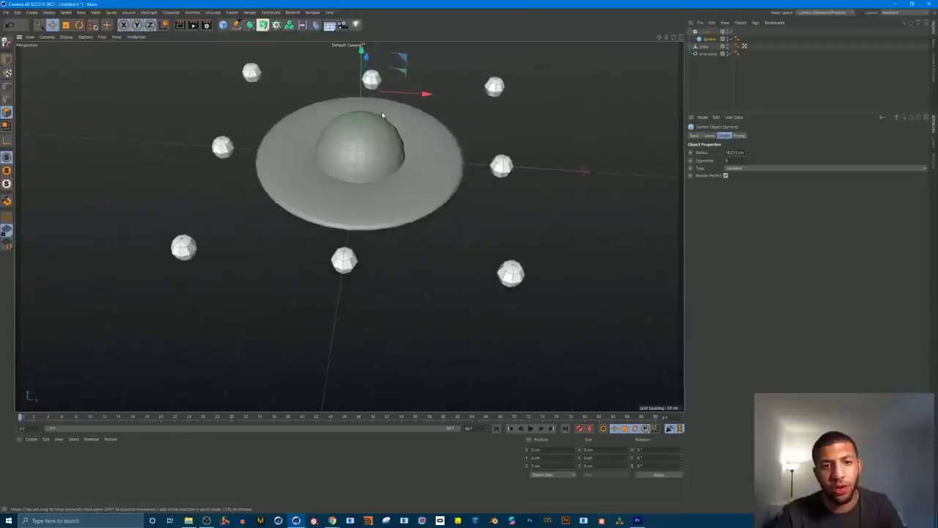
{"action": "middle_click_drag", "start_coordinate": [383, 115], "coordinate": [378, 156], "text": "alt"}
Step: Arrange the clones in Radial mode with a count of 10 and a 100 cm radius, and raise the ring slightly above the ship body
{"action": "left_click", "coordinate": [705, 33]}
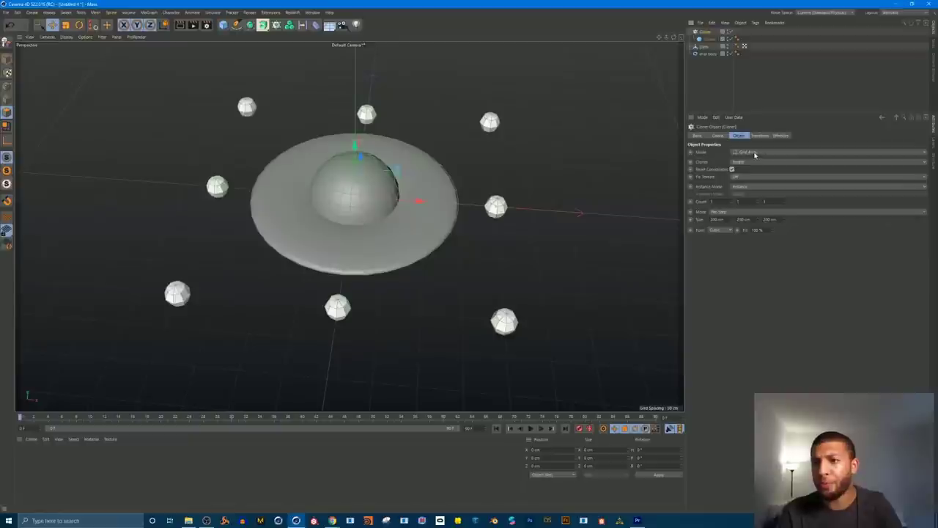
{"action": "left_click", "coordinate": [748, 152]}
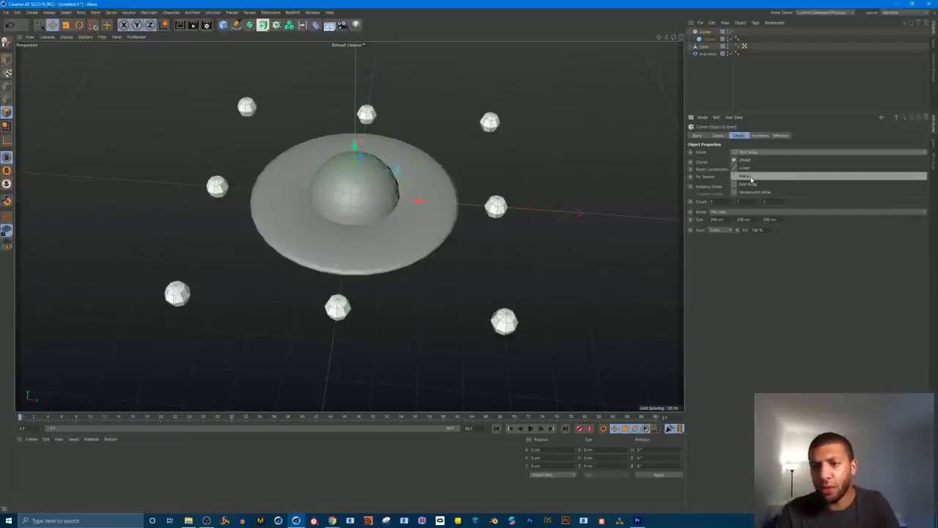
{"action": "left_click", "coordinate": [751, 178]}
{"action": "left_click_drag", "start_coordinate": [396, 191], "coordinate": [354, 172], "text": "alt"}
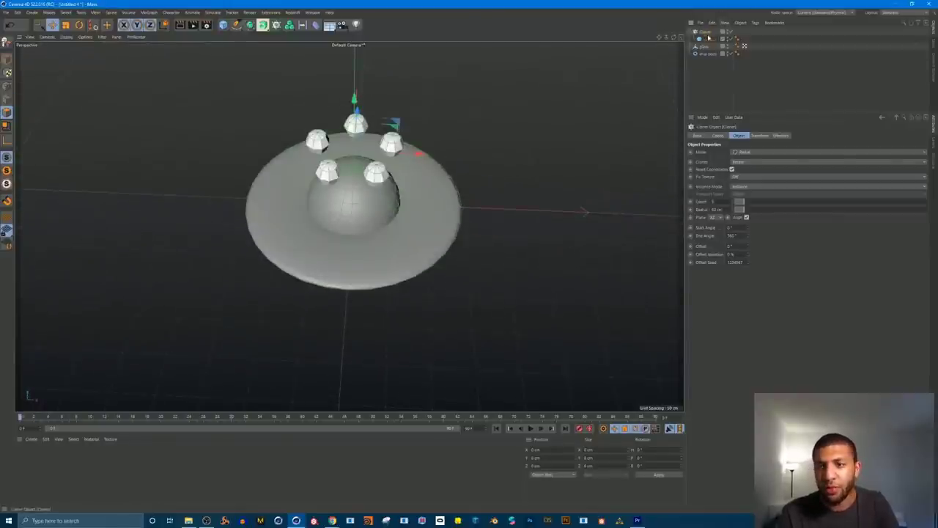
{"action": "mouse_move", "coordinate": [749, 204]}
{"action": "left_mouse_down"}
{"action": "mouse_move", "coordinate": [763, 212]}
{"action": "mouse_move", "coordinate": [755, 212]}
{"action": "left_mouse_up"}
{"action": "left_click_drag", "start_coordinate": [345, 155], "coordinate": [453, 179], "text": "alt"}
{"action": "scroll", "coordinate": [381, 133], "scroll_direction": "up", "scroll_amount": 2}
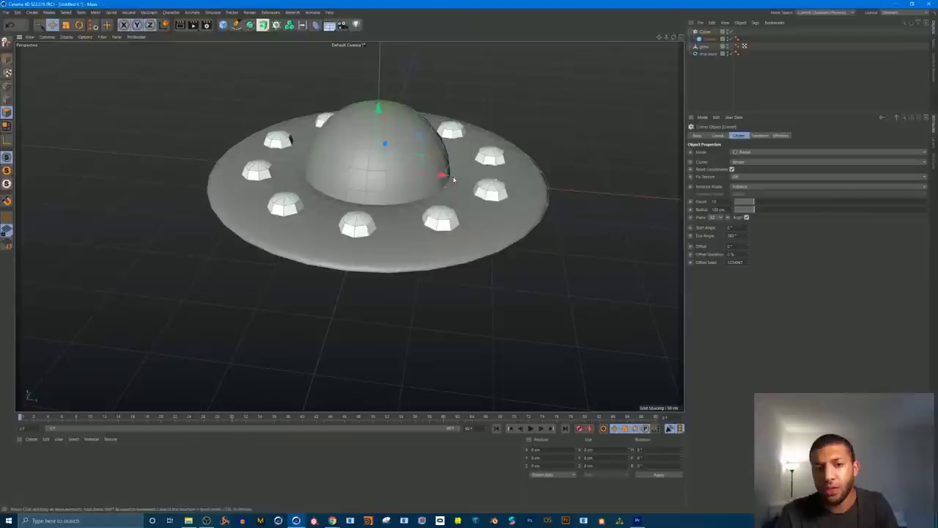
{"action": "left_click_drag", "start_coordinate": [374, 115], "coordinate": [380, 90]}
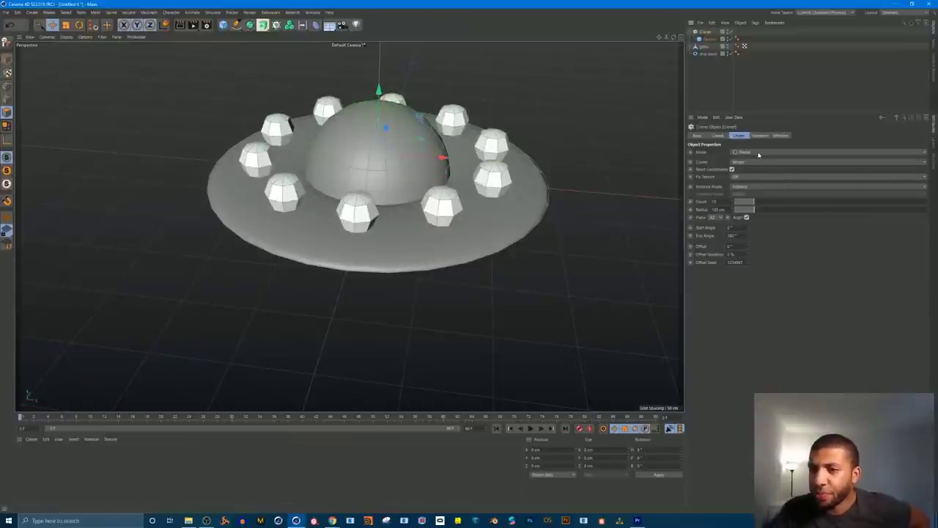
Step: Switch the Cloner to Object mode and assign the ship body as the object to clone onto
{"action": "left_click", "coordinate": [758, 152]}
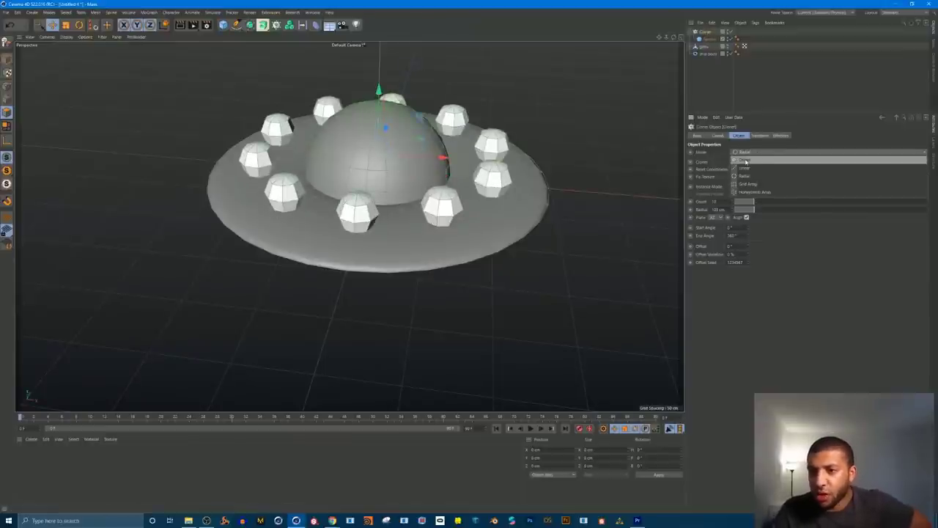
{"action": "left_click", "coordinate": [751, 161]}
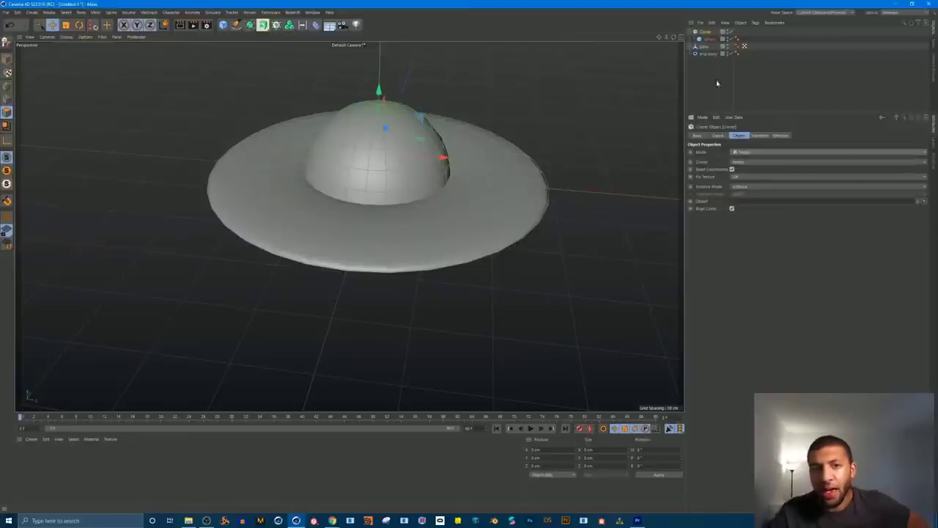
{"action": "left_click_drag", "start_coordinate": [378, 95], "coordinate": [379, 131], "text": "alt"}
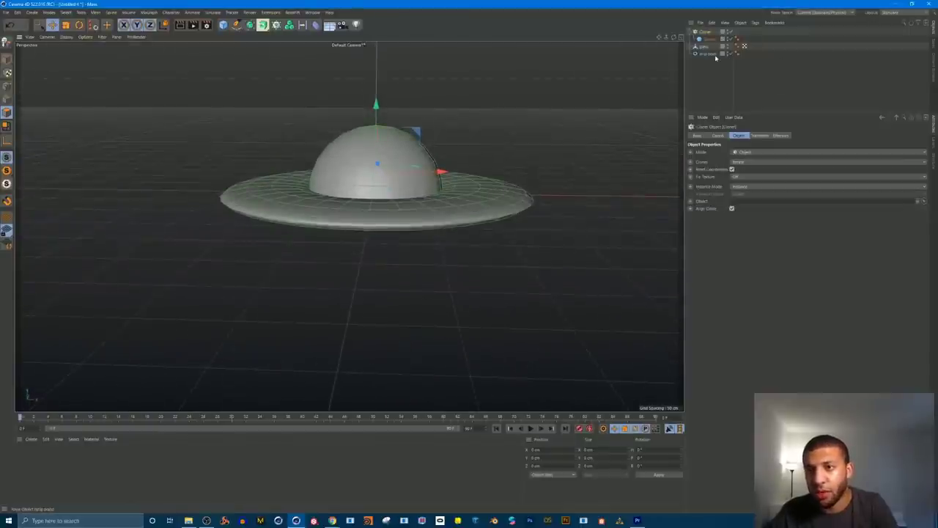
{"action": "left_click", "coordinate": [705, 46]}
{"action": "left_click", "coordinate": [707, 33]}
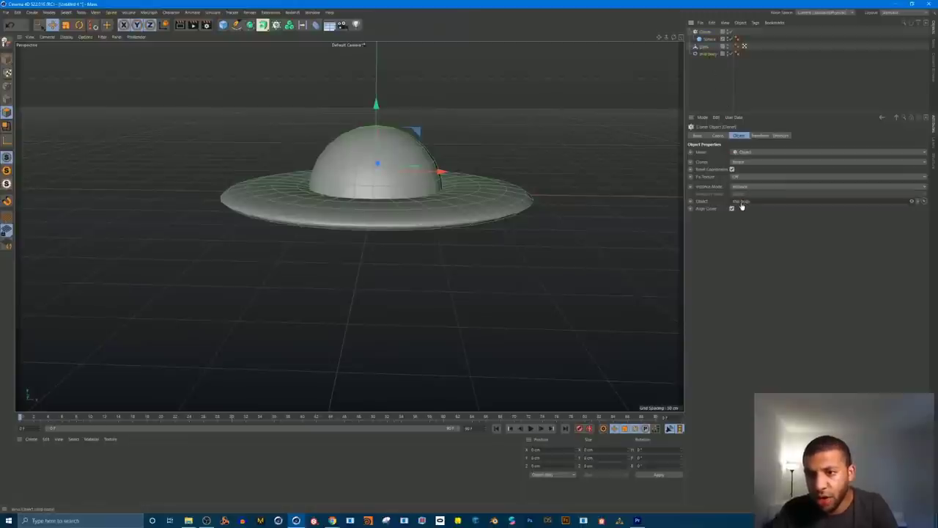
{"action": "left_click_drag", "start_coordinate": [742, 205], "coordinate": [742, 202]}
{"action": "left_click_drag", "start_coordinate": [384, 191], "coordinate": [392, 238], "text": "alt"}
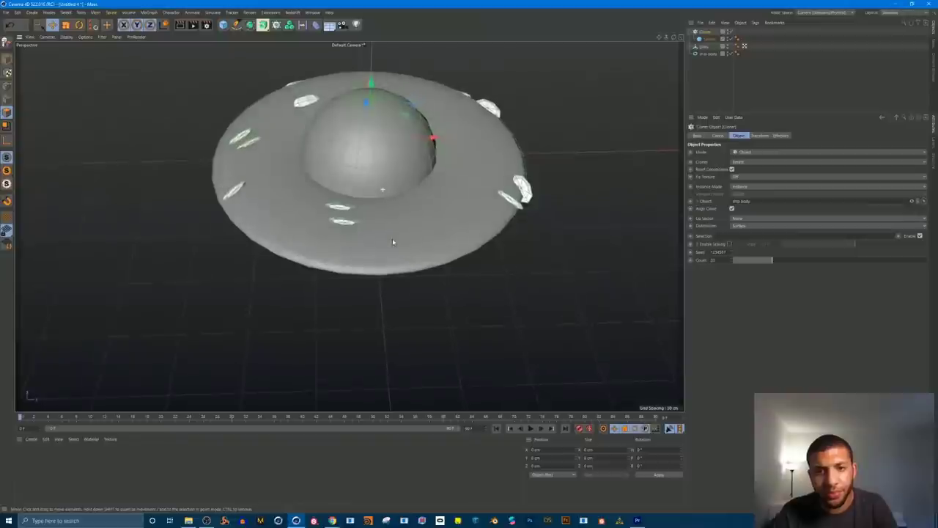
{"action": "mouse_move", "coordinate": [373, 208]}
{"action": "left_mouse_down", "text": "alt"}
{"action": "mouse_move", "coordinate": [392, 129]}
{"action": "mouse_move", "coordinate": [373, 205]}
{"action": "left_mouse_up", "text": "alt"}
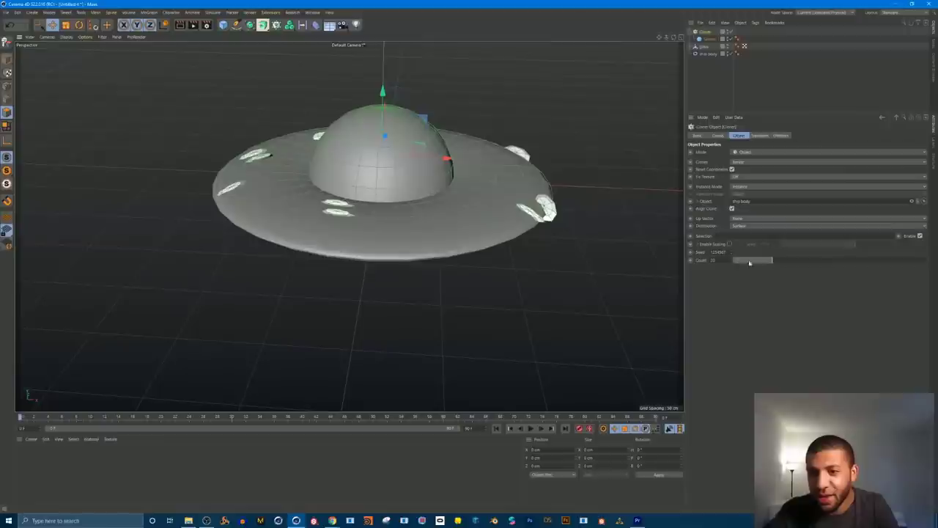
Step: Increase the surface clone count to about 39 and try the Edge distribution on the ship body
{"action": "left_click_drag", "start_coordinate": [771, 260], "coordinate": [808, 260]}
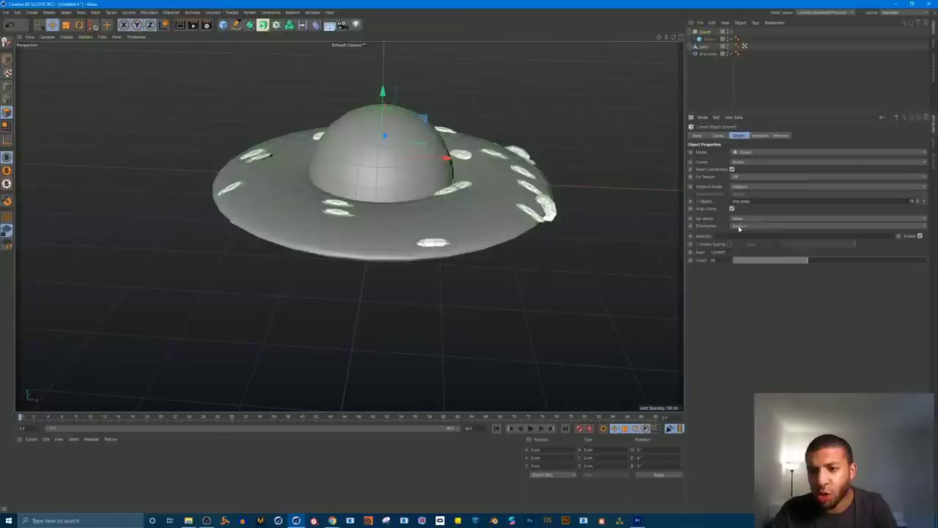
{"action": "left_click", "coordinate": [745, 226]}
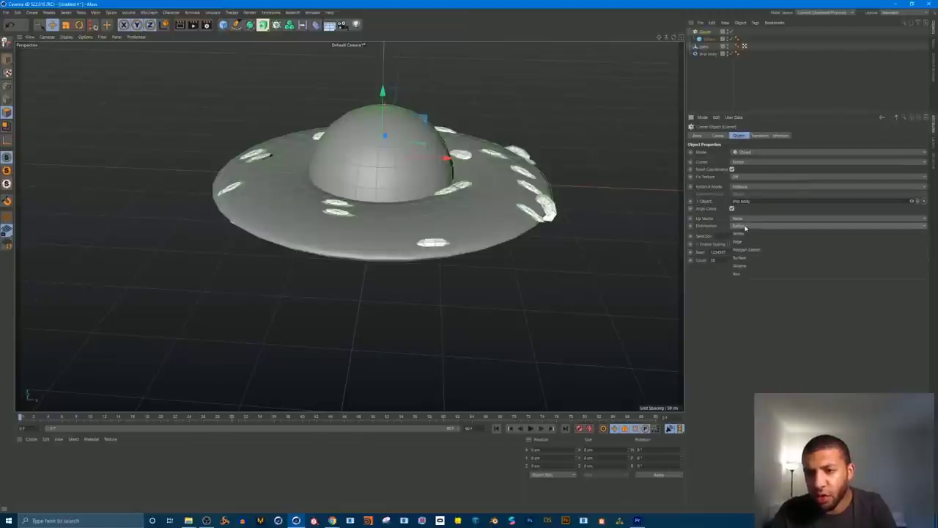
{"action": "left_click", "coordinate": [741, 242]}
{"action": "left_click_drag", "start_coordinate": [434, 198], "coordinate": [415, 184], "text": "alt"}
Step: Try the Vertex and Axis distributions for the clones on the ship body
{"action": "left_click", "coordinate": [766, 217]}
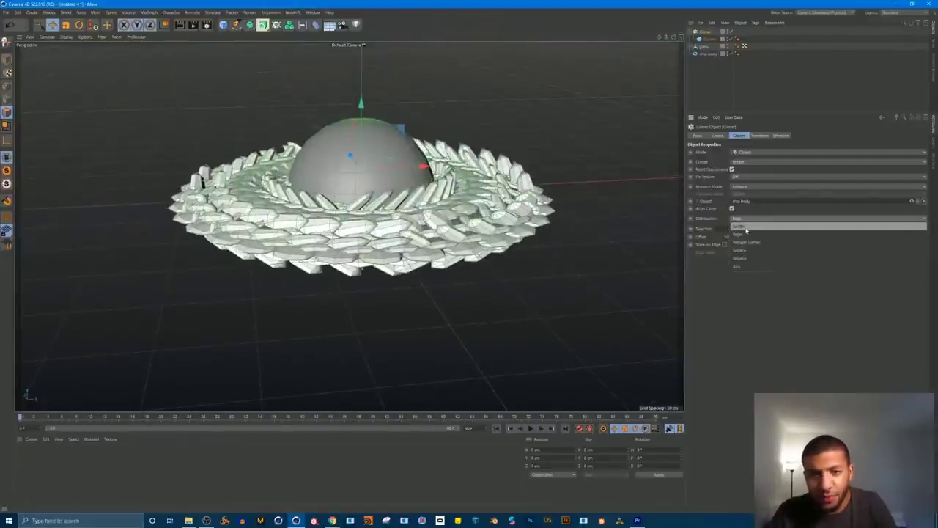
{"action": "left_click", "coordinate": [742, 242]}
{"action": "left_click_drag", "start_coordinate": [432, 220], "coordinate": [400, 242], "text": "alt"}
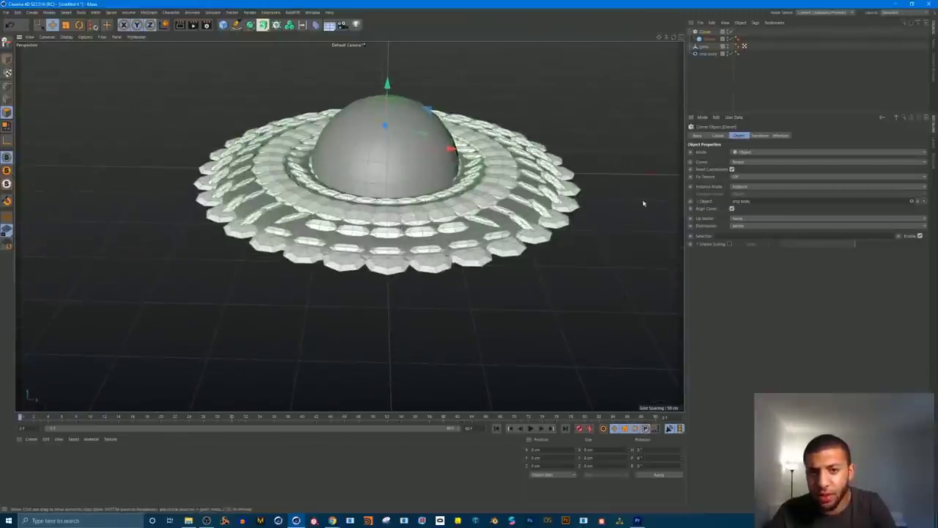
{"action": "left_click", "coordinate": [748, 228]}
{"action": "left_click", "coordinate": [744, 268]}
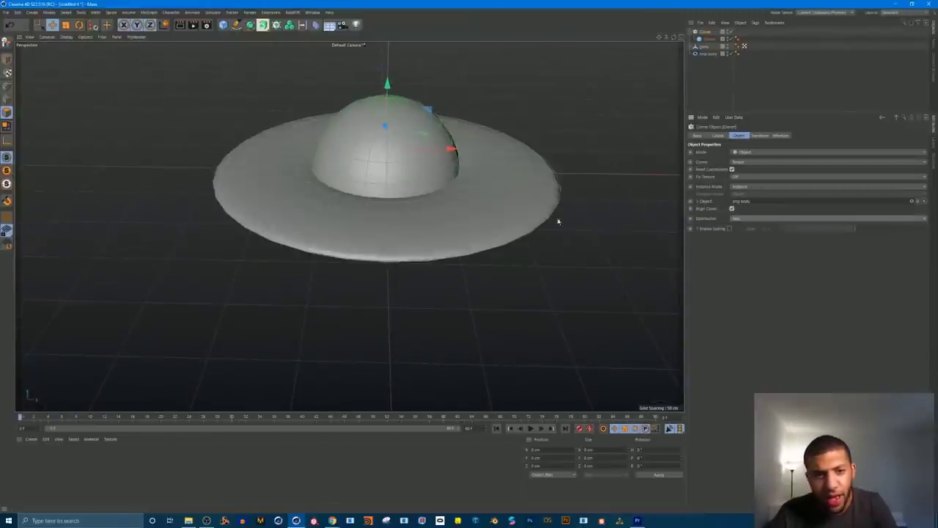
{"action": "left_click_drag", "start_coordinate": [557, 222], "coordinate": [480, 172], "text": "alt"}
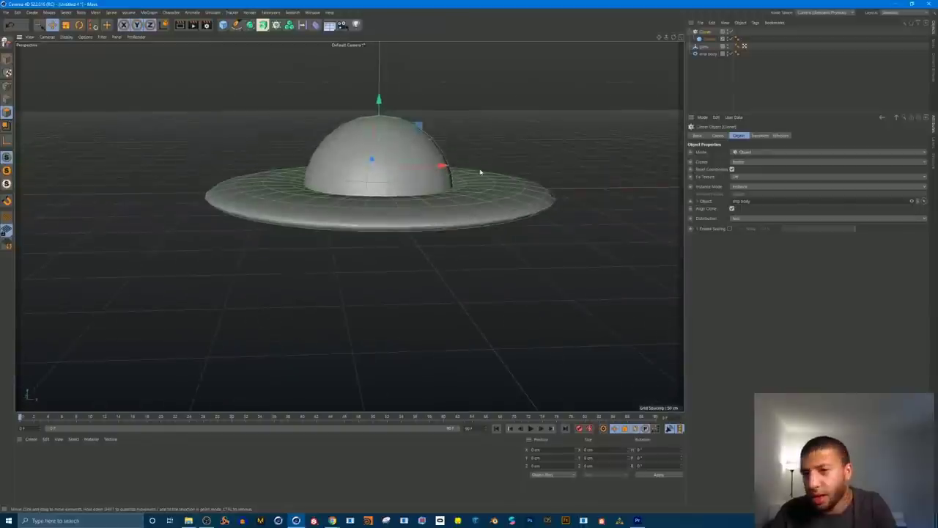
Step: Return the Cloner to Radial mode
{"action": "left_click", "coordinate": [737, 151]}
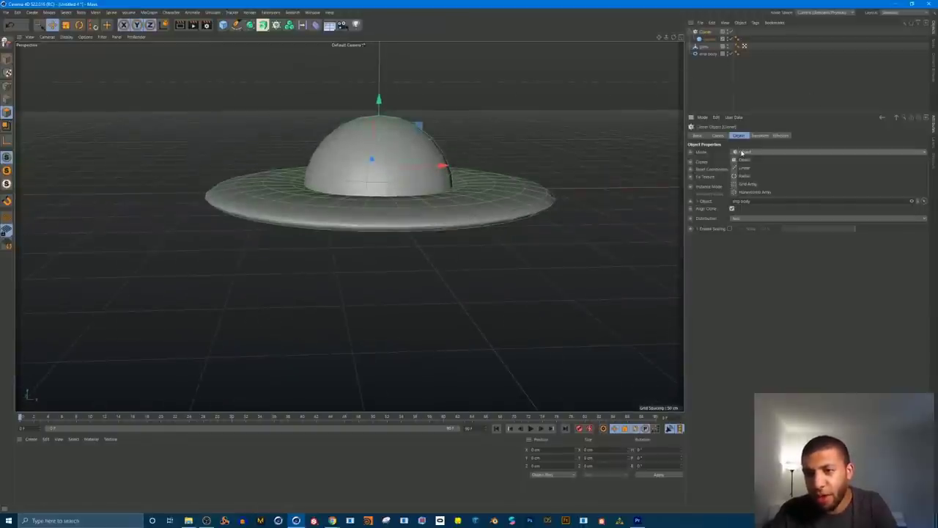
{"action": "left_click", "coordinate": [739, 177]}
{"action": "left_click_drag", "start_coordinate": [534, 73], "coordinate": [534, 105], "text": "alt"}
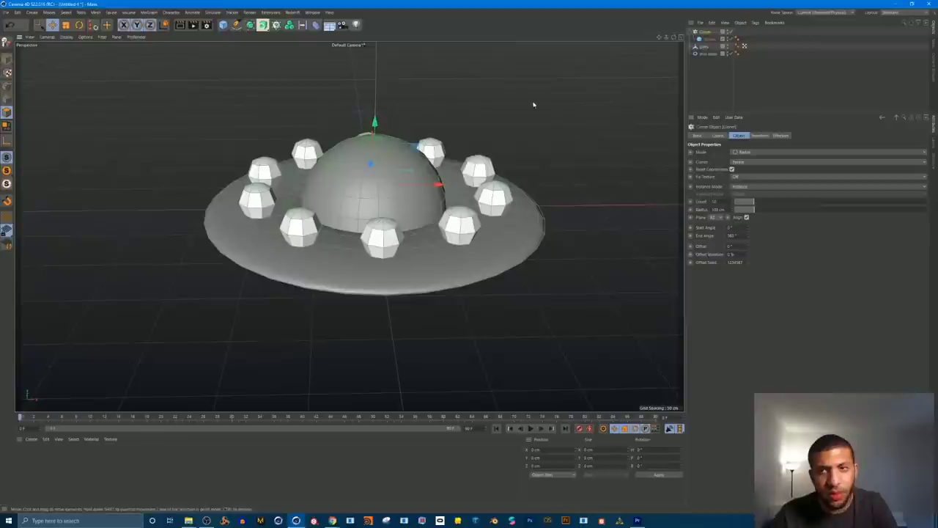
Step: Try adjusting the cloned sphere's Y scale in Model mode, and convert the sphere to an editable polygon object
{"action": "left_click", "coordinate": [708, 40]}
{"action": "scroll", "coordinate": [455, 168], "scroll_direction": "down", "scroll_amount": 4}
{"action": "middle_click_drag", "start_coordinate": [473, 117], "coordinate": [388, 200], "text": "alt"}
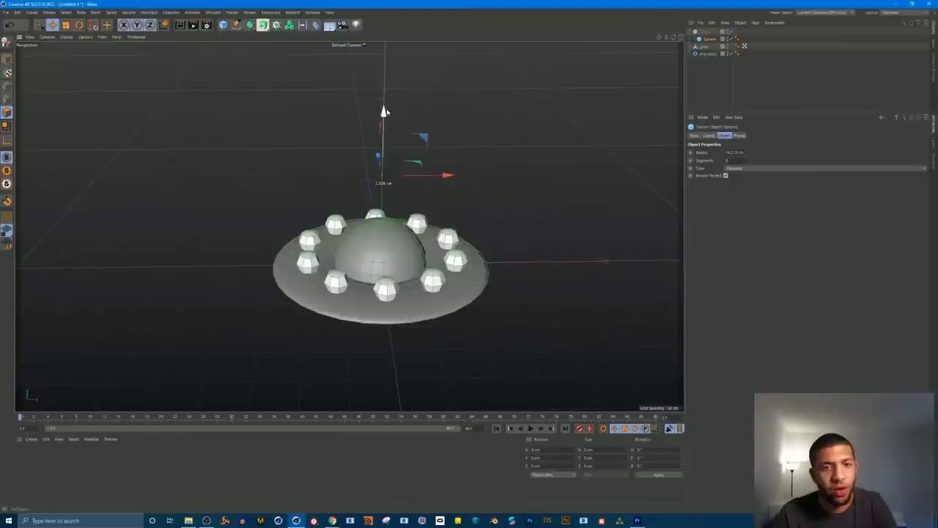
{"action": "left_click", "coordinate": [7, 59]}
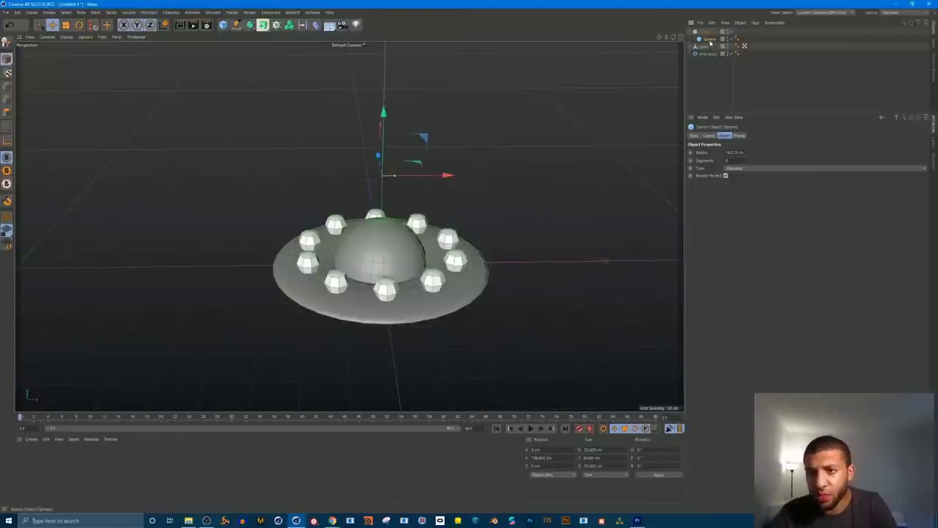
{"action": "left_click", "coordinate": [708, 135]}
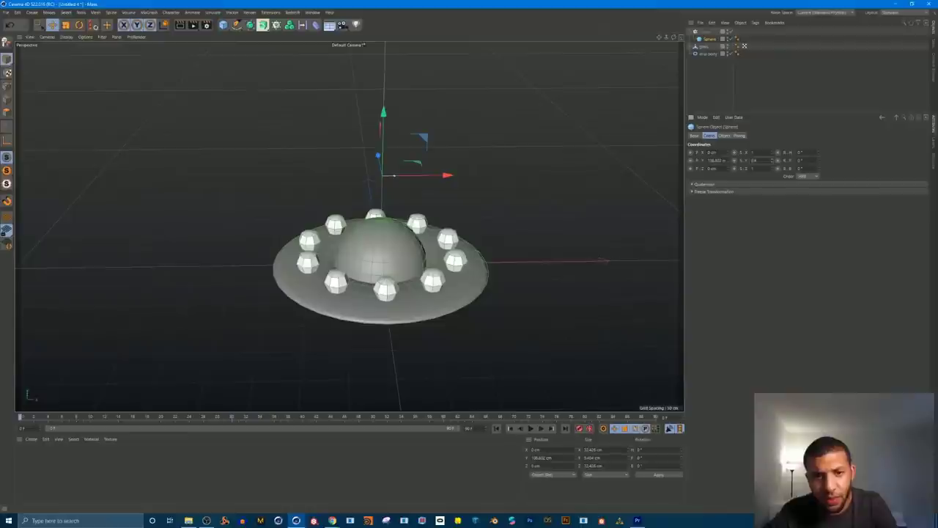
{"action": "left_click_drag", "start_coordinate": [772, 161], "coordinate": [771, 169]}
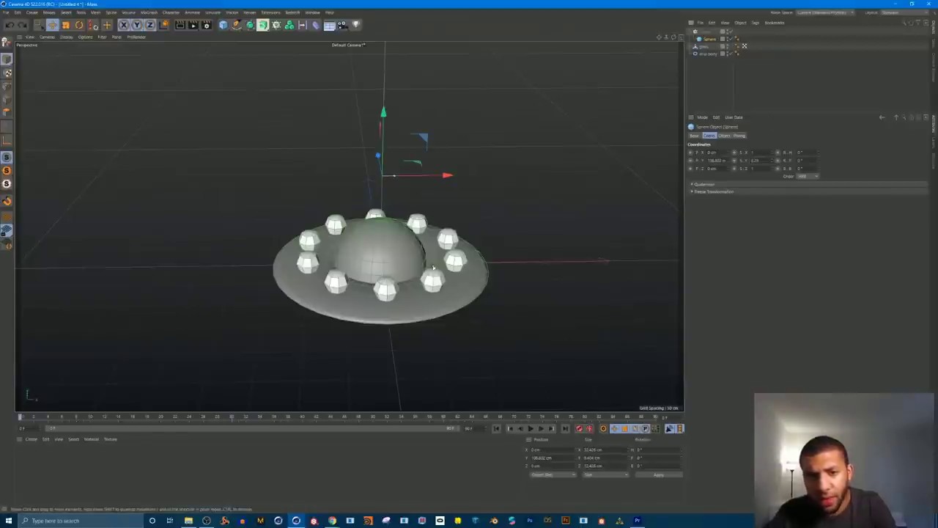
{"action": "left_click_drag", "start_coordinate": [433, 265], "coordinate": [411, 238], "text": "alt"}
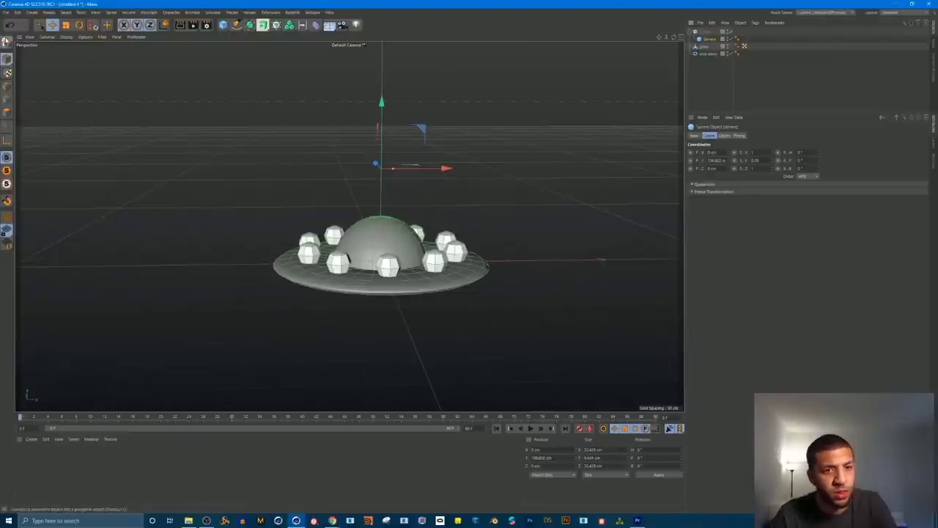
{"action": "left_click", "coordinate": [6, 42]}
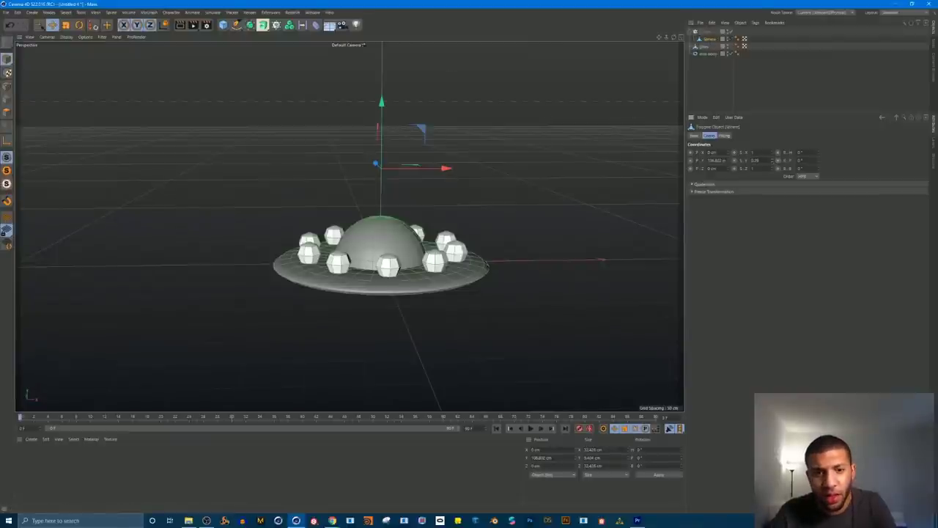
Step: Flatten the Cloner's ring of spheres to a Y scale of about 0.23 and lower it onto the saucer body, at Y about 6.6 cm
{"action": "left_click", "coordinate": [707, 33]}
{"action": "left_click", "coordinate": [708, 39]}
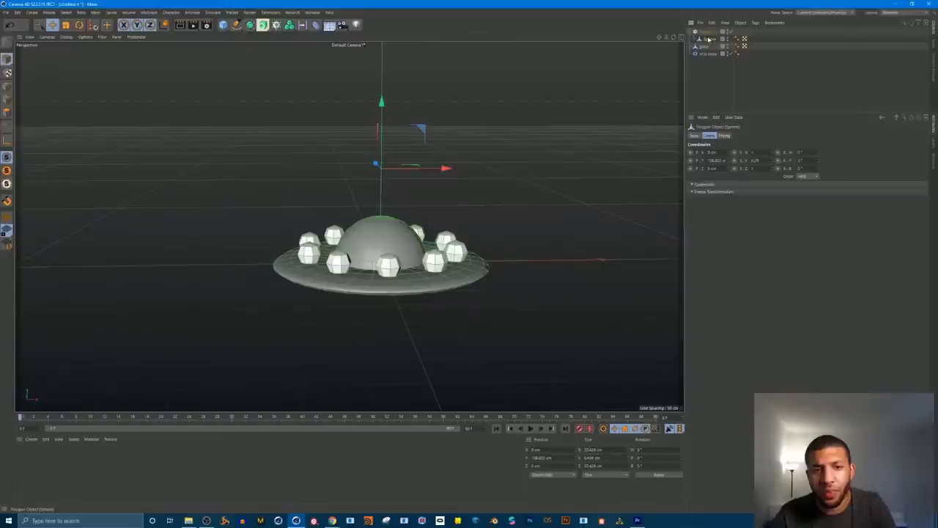
{"action": "left_click", "coordinate": [704, 33]}
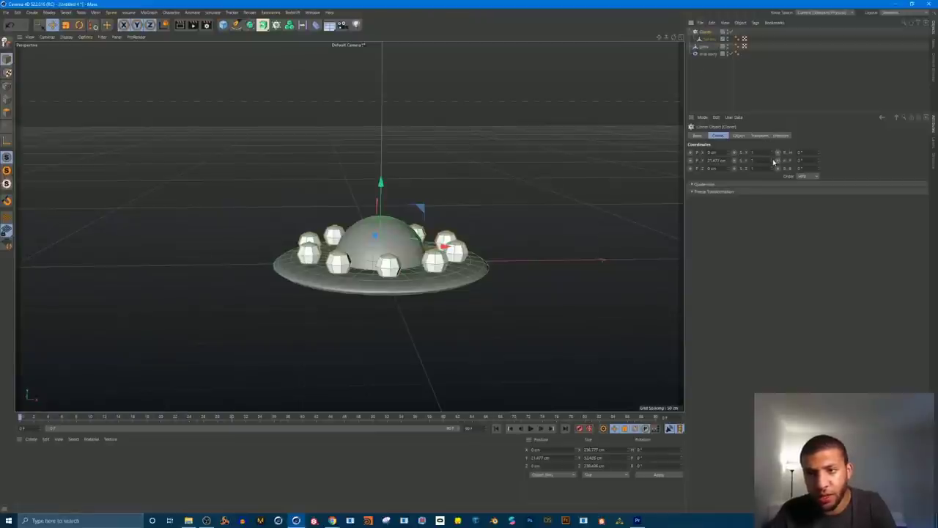
{"action": "left_click_drag", "start_coordinate": [774, 162], "coordinate": [774, 185]}
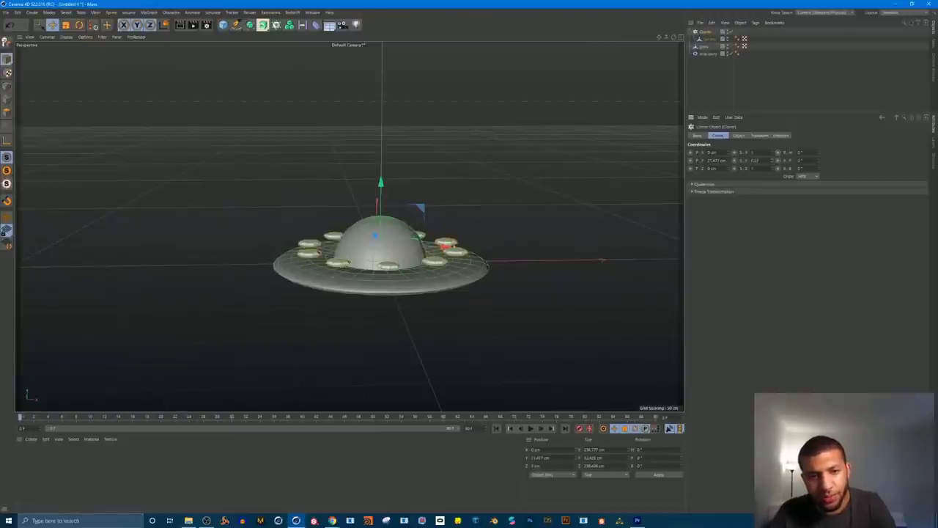
{"action": "scroll", "coordinate": [433, 198], "scroll_direction": "up", "scroll_amount": 3}
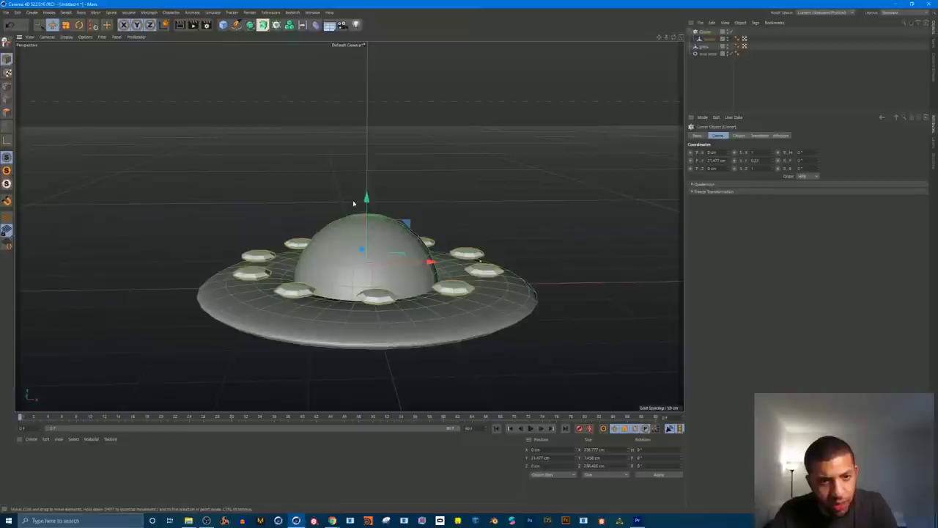
{"action": "left_click_drag", "start_coordinate": [367, 199], "coordinate": [375, 214]}
Step: Reduce the ring on the saucer's upper side to 5 clones and deselect the Cloner
{"action": "left_click_drag", "start_coordinate": [406, 246], "coordinate": [404, 293], "text": "alt"}
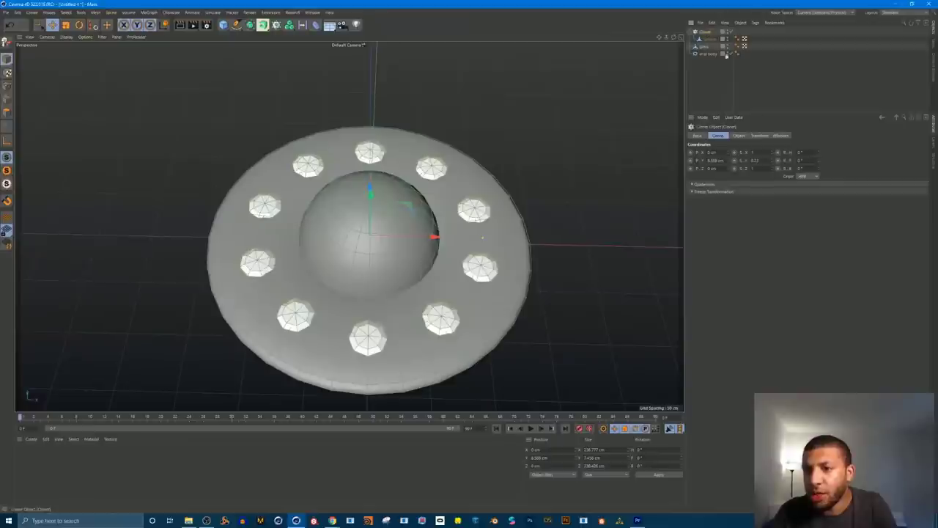
{"action": "left_click", "coordinate": [738, 137]}
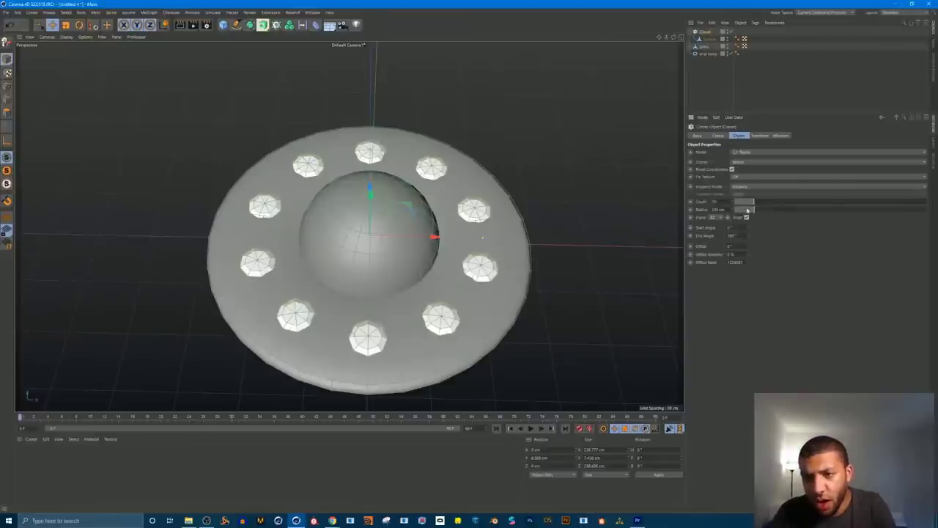
{"action": "left_click_drag", "start_coordinate": [748, 199], "coordinate": [746, 208]}
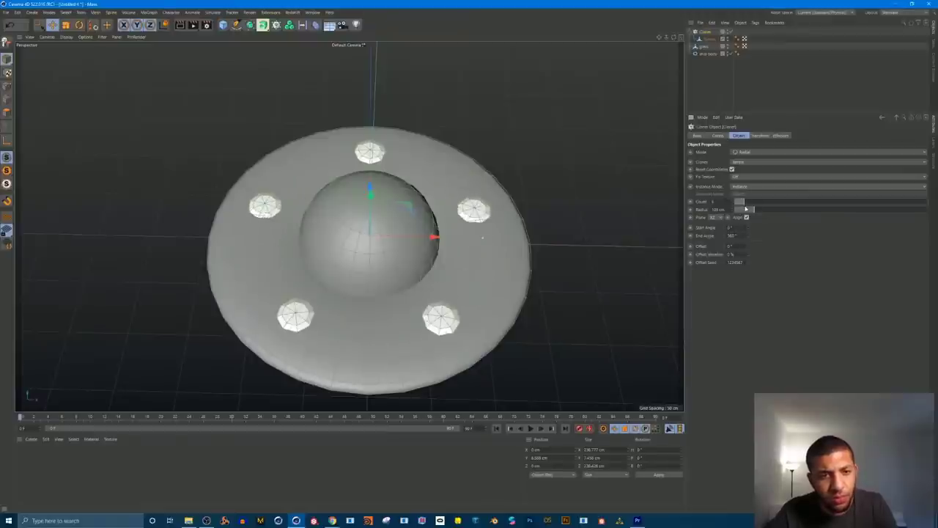
{"action": "left_click_drag", "start_coordinate": [228, 233], "coordinate": [241, 189], "text": "alt"}
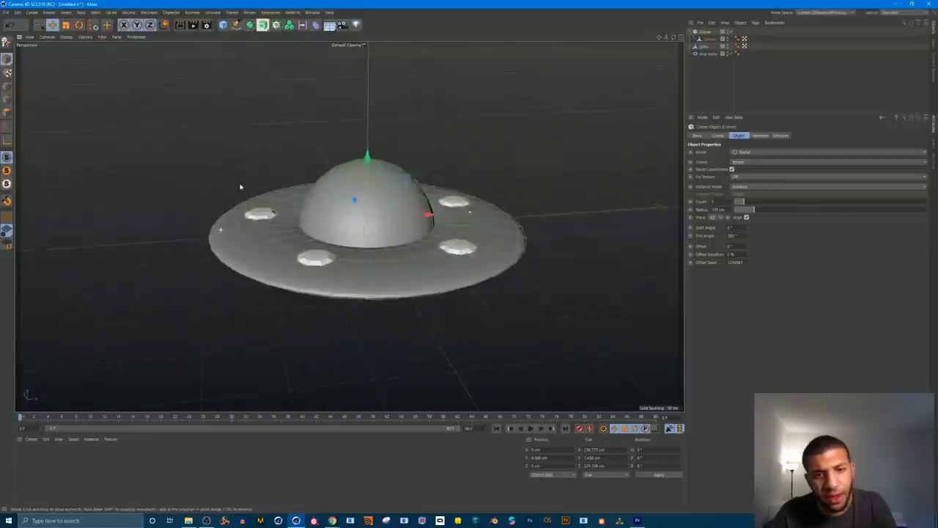
{"action": "left_click", "coordinate": [743, 71]}
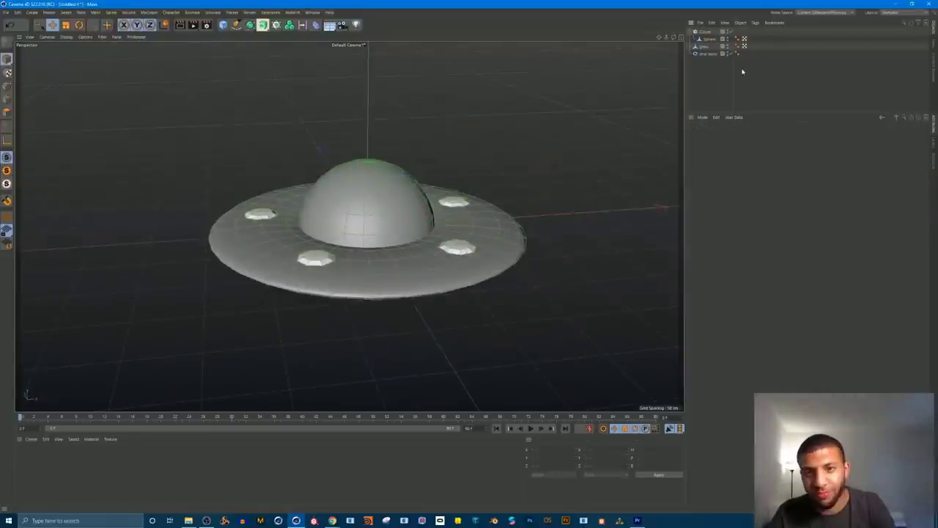
Step: Save the project as ufo_for_AR in the c4d folder
{"action": "key", "text": "ctrl+s"}
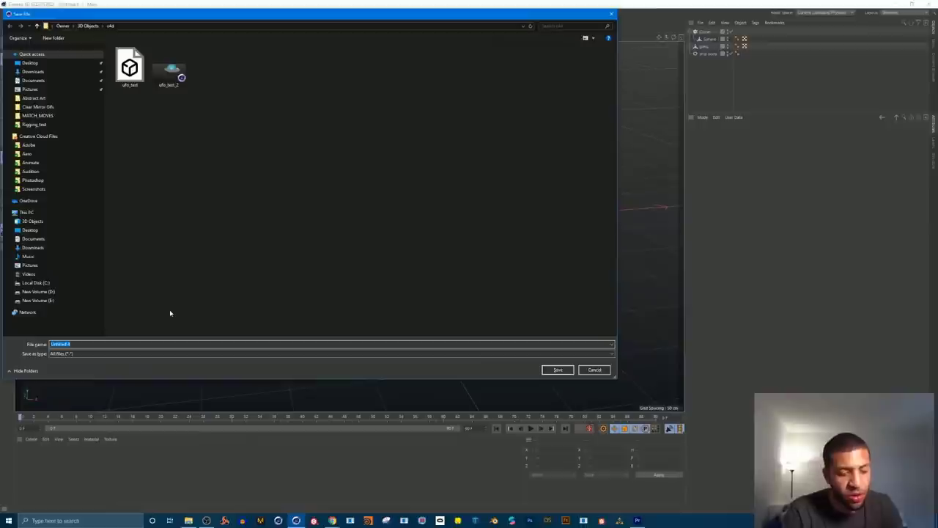
{"action": "type", "text": "uf"}
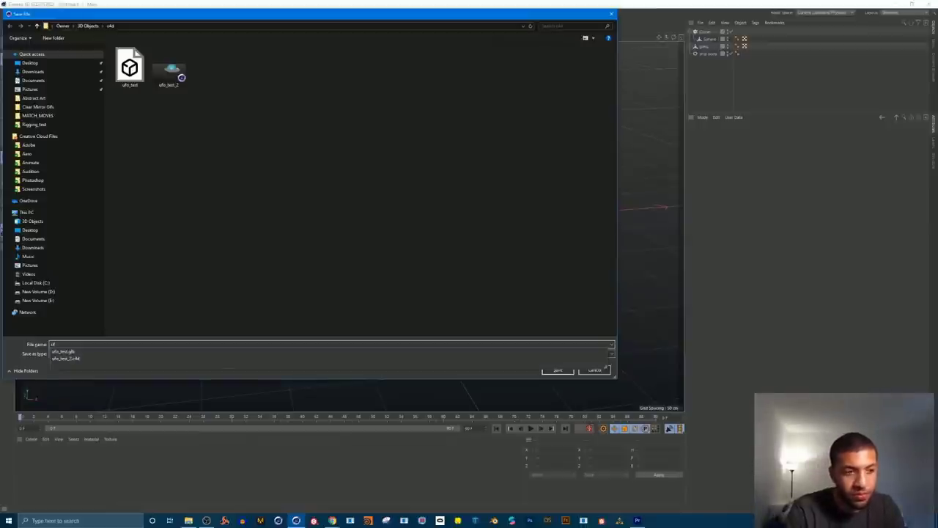
{"action": "type", "text": "o_fi"}
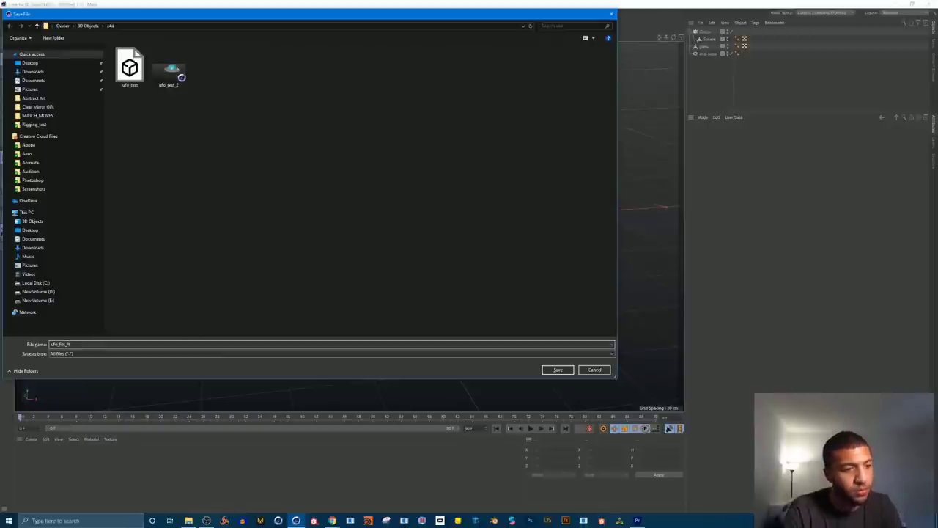
{"action": "left_click", "coordinate": [559, 370]}
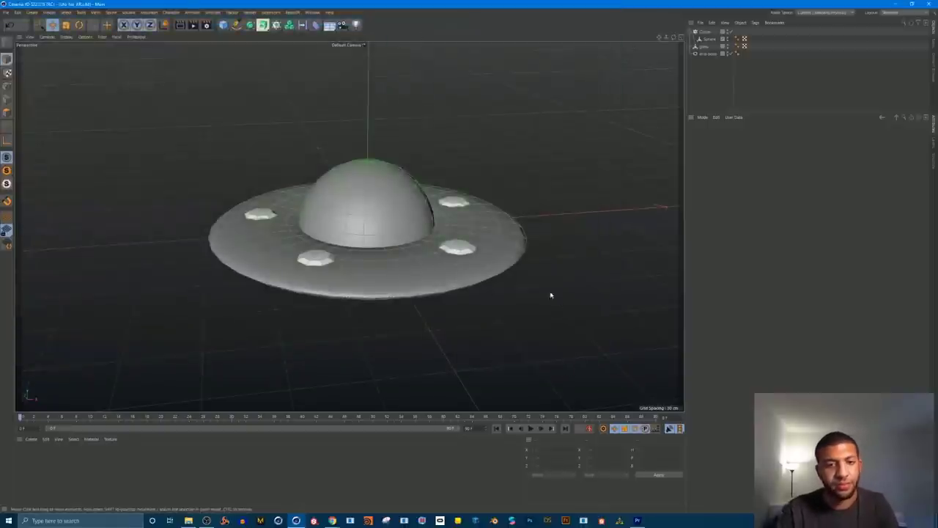
{"action": "left_click_drag", "start_coordinate": [551, 293], "coordinate": [391, 194], "text": "alt"}
{"action": "left_click_drag", "start_coordinate": [378, 240], "coordinate": [359, 261], "text": "alt"}
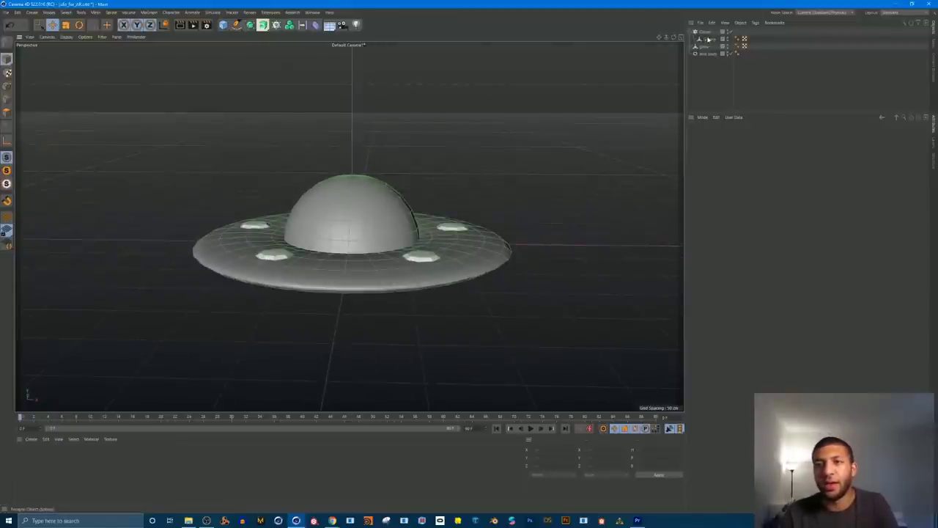
{"action": "left_click", "coordinate": [708, 39]}
{"action": "key", "text": "ctrl+c"}
{"action": "key", "text": "ctrl+v"}
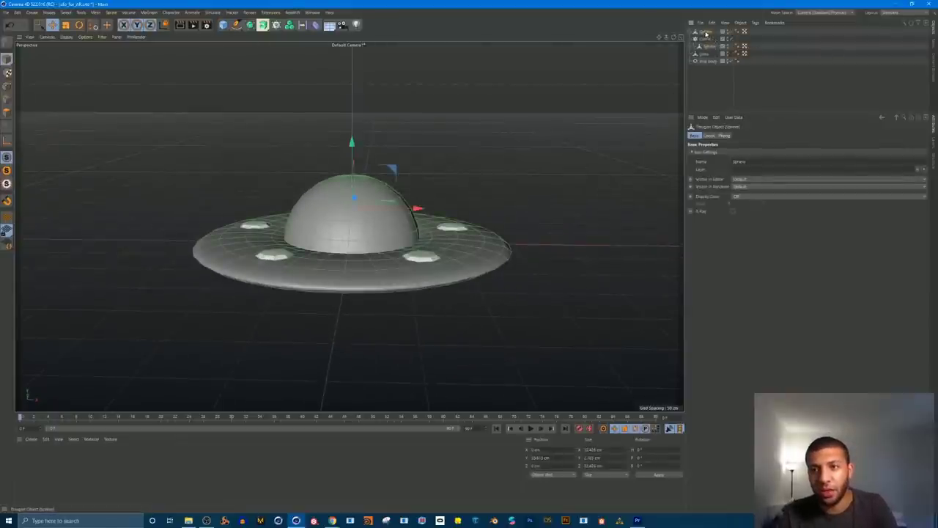
{"action": "left_click_drag", "start_coordinate": [707, 47], "coordinate": [706, 41]}
{"action": "mouse_move", "coordinate": [352, 145]}
{"action": "left_mouse_down"}
{"action": "mouse_move", "coordinate": [356, 107]}
{"action": "mouse_move", "coordinate": [355, 141]}
{"action": "left_mouse_up"}
{"action": "key", "text": "Delete"}
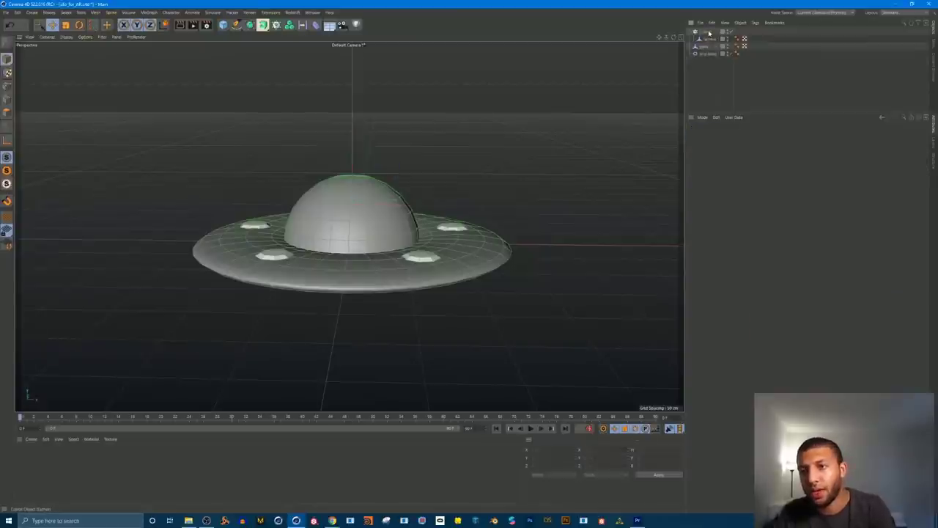
Step: Duplicate the Cloner with its sphere and lower the copy to the saucer's underside, at Y about -8 cm
{"action": "left_click", "coordinate": [708, 33]}
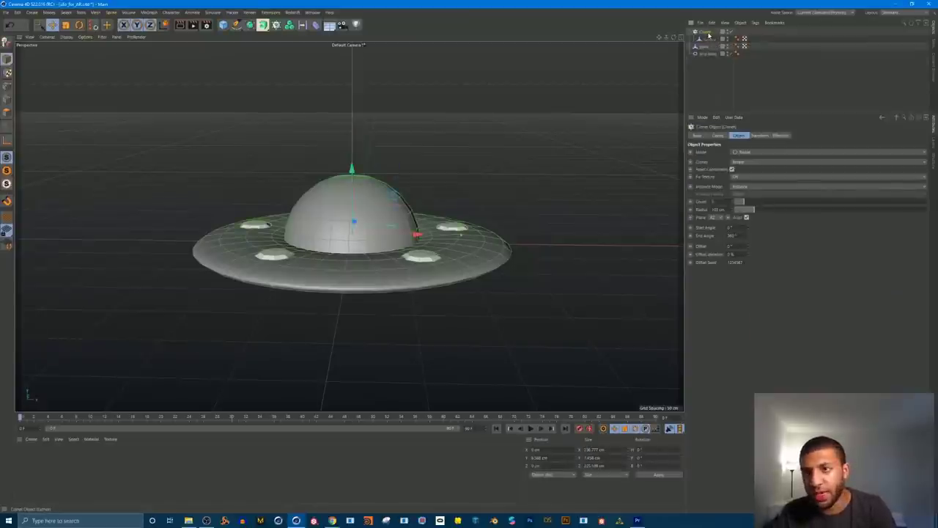
{"action": "key", "text": "ctrl+c"}
{"action": "key", "text": "ctrl+v"}
{"action": "left_click", "coordinate": [714, 40]}
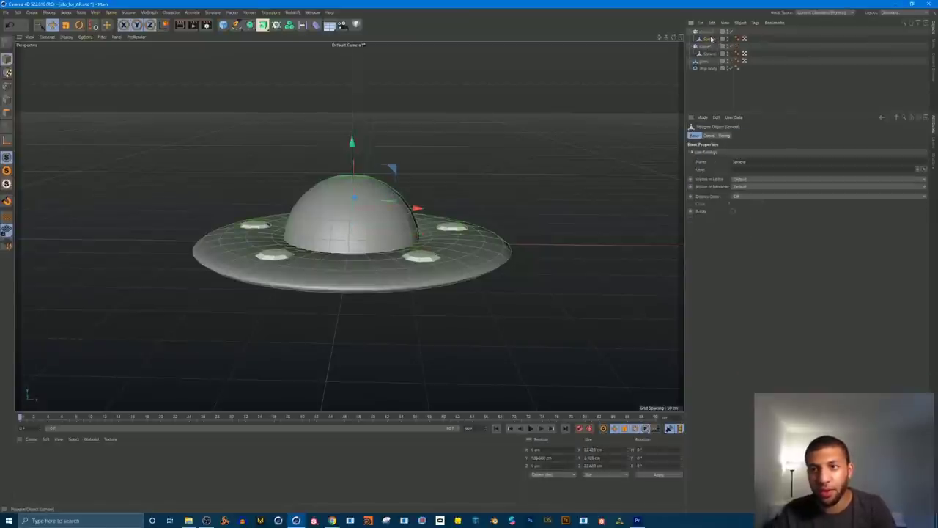
{"action": "left_click_drag", "start_coordinate": [317, 265], "coordinate": [336, 212], "text": "alt"}
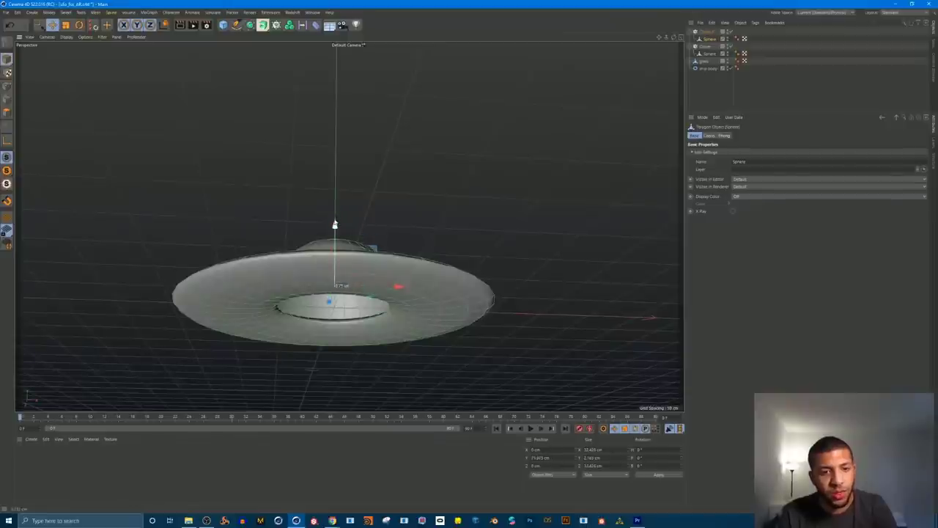
{"action": "left_click", "coordinate": [702, 32]}
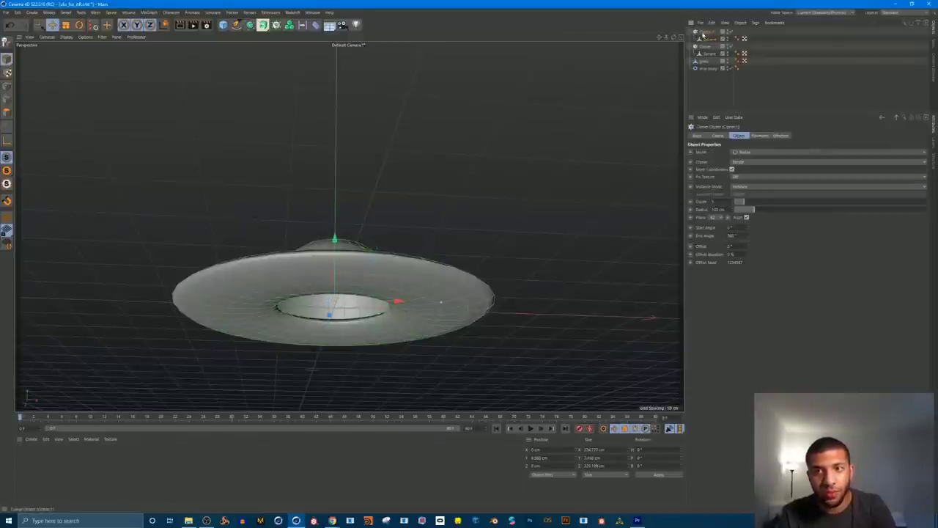
{"action": "mouse_move", "coordinate": [333, 242]}
{"action": "left_mouse_down"}
{"action": "mouse_move", "coordinate": [333, 263]}
{"action": "mouse_move", "coordinate": [298, 335]}
{"action": "mouse_move", "coordinate": [308, 319]}
{"action": "left_mouse_up"}
Step: Set the underside Cloner to 13 clones with a radius of about 120 cm
{"action": "right_click_drag", "start_coordinate": [308, 319], "coordinate": [339, 272], "text": "alt"}
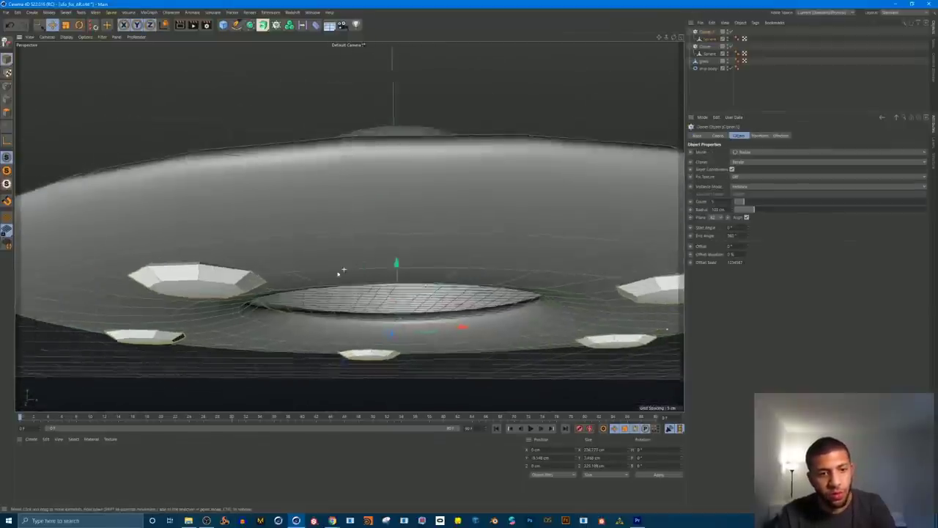
{"action": "left_click_drag", "start_coordinate": [344, 268], "coordinate": [322, 291], "text": "alt"}
{"action": "right_click_drag", "start_coordinate": [323, 291], "coordinate": [310, 284], "text": "alt"}
{"action": "left_click_drag", "start_coordinate": [361, 269], "coordinate": [374, 236], "text": "alt"}
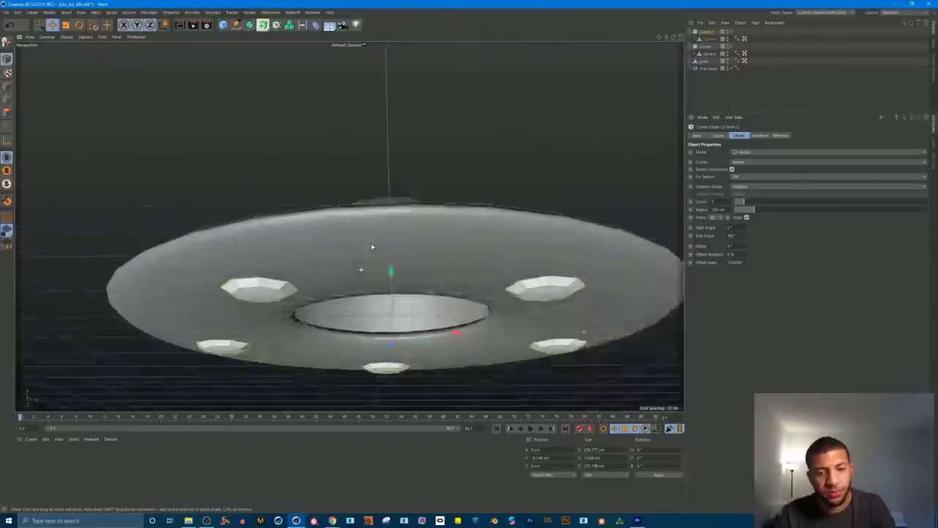
{"action": "right_click_drag", "start_coordinate": [408, 230], "coordinate": [347, 228], "text": "alt"}
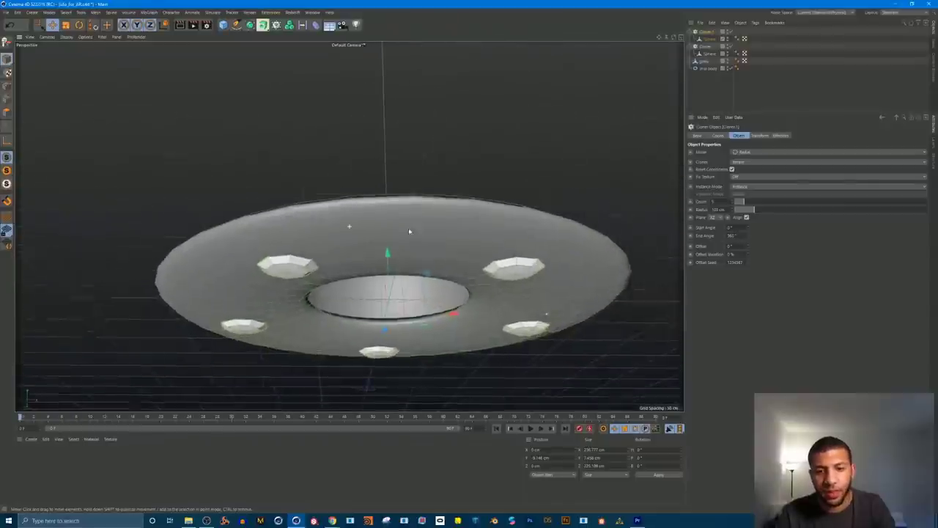
{"action": "left_click_drag", "start_coordinate": [408, 230], "coordinate": [397, 165], "text": "alt"}
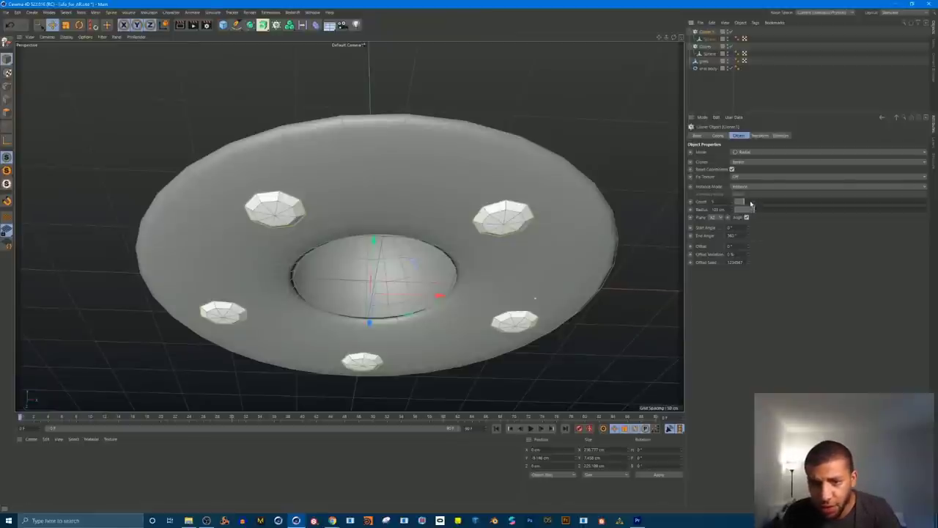
{"action": "mouse_move", "coordinate": [751, 203]}
{"action": "left_mouse_down"}
{"action": "mouse_move", "coordinate": [761, 202]}
{"action": "mouse_move", "coordinate": [746, 212]}
{"action": "mouse_move", "coordinate": [759, 211]}
{"action": "left_mouse_up"}
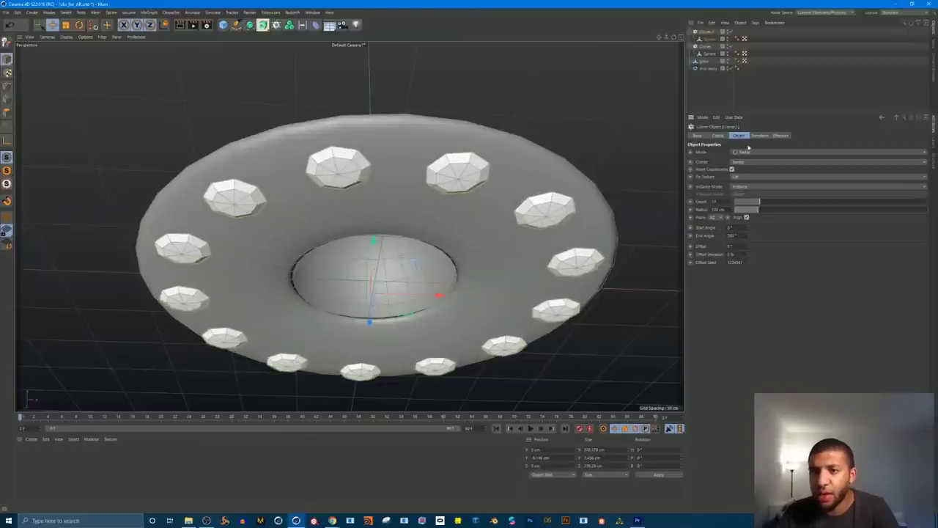
Step: Set the underside Cloner's Y scale to 0.41 and raise the ring about 4 cm into the saucer body
{"action": "left_click", "coordinate": [720, 136]}
{"action": "left_click_drag", "start_coordinate": [774, 162], "coordinate": [774, 159]}
{"action": "left_click_drag", "start_coordinate": [469, 185], "coordinate": [465, 237], "text": "alt"}
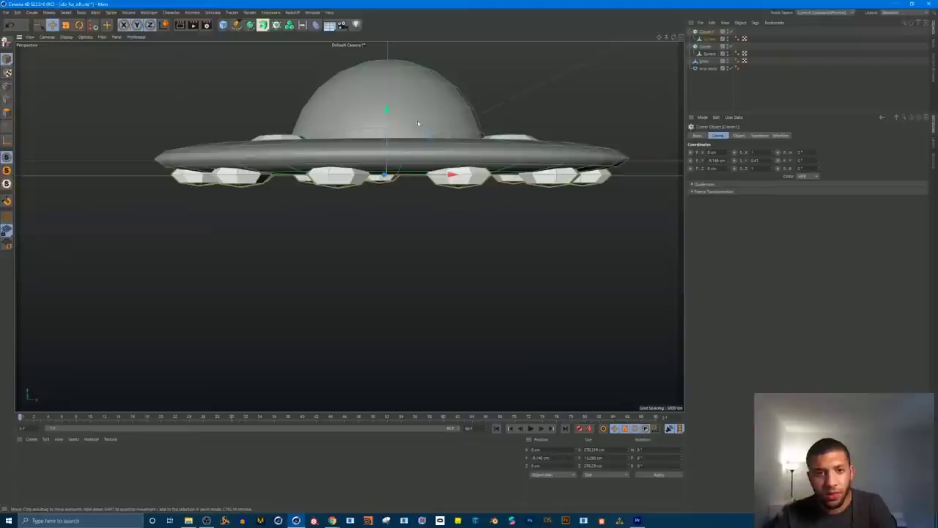
{"action": "left_click_drag", "start_coordinate": [387, 99], "coordinate": [389, 98]}
{"action": "left_click_drag", "start_coordinate": [406, 146], "coordinate": [409, 132], "text": "alt"}
{"action": "left_click_drag", "start_coordinate": [409, 141], "coordinate": [386, 219], "text": "alt"}
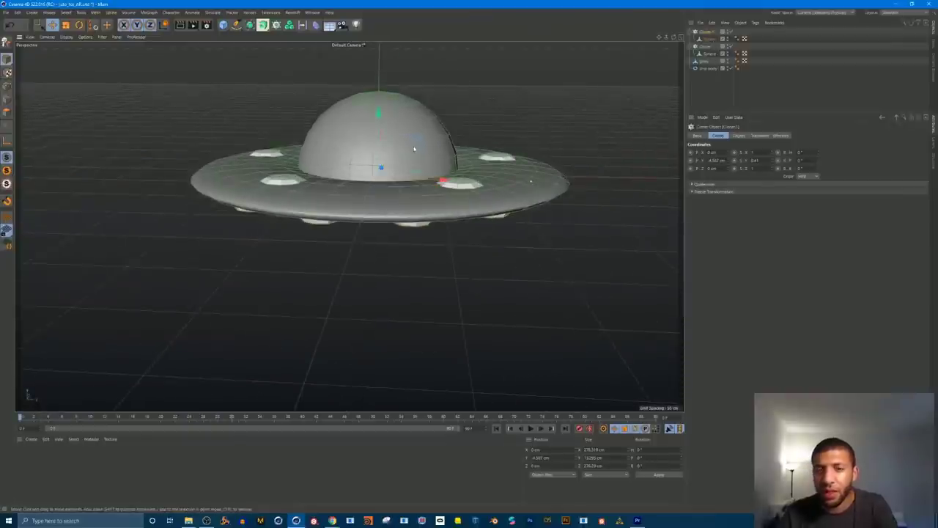
{"action": "left_click_drag", "start_coordinate": [335, 192], "coordinate": [359, 194], "text": "alt"}
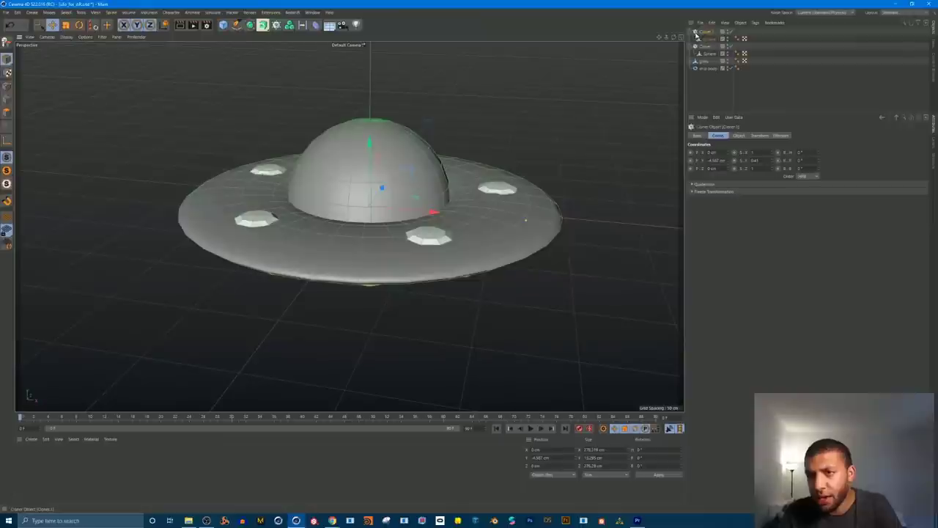
Step: Turn the underside Cloner into separate sphere objects with Current State to Object and delete the original Cloner
{"action": "left_click", "coordinate": [705, 32]}
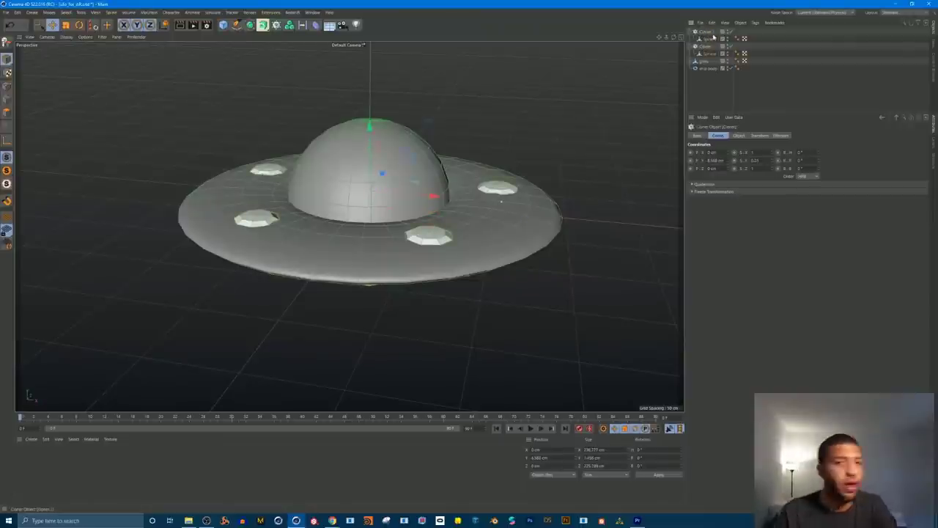
{"action": "left_click_drag", "start_coordinate": [421, 187], "coordinate": [421, 199], "text": "alt"}
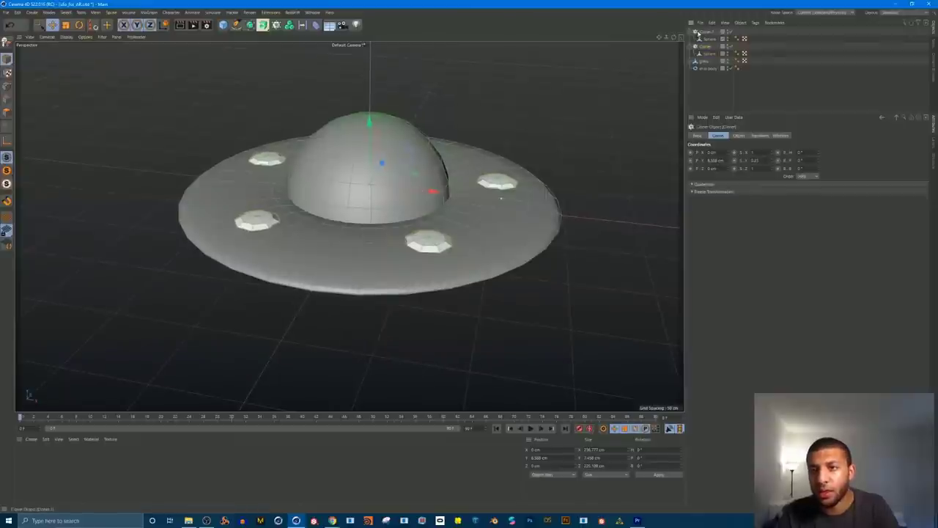
{"action": "right_click", "coordinate": [702, 34]}
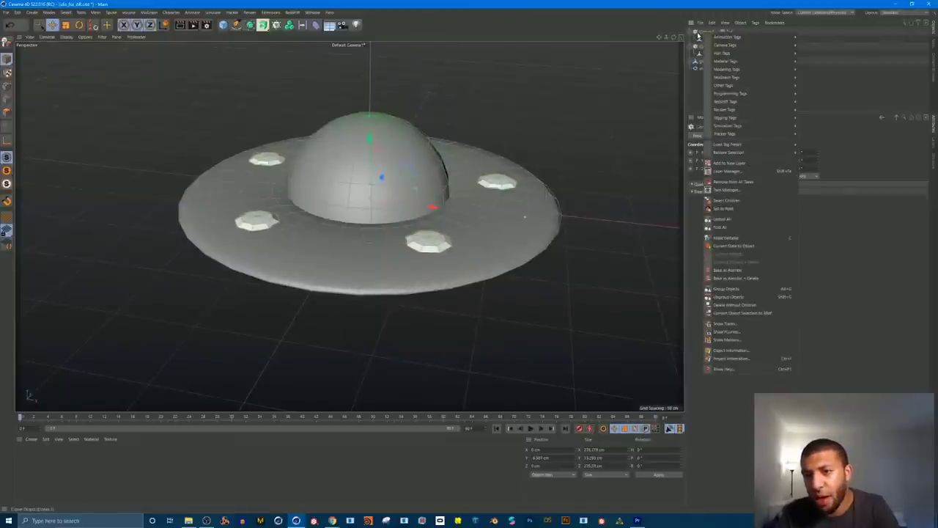
{"action": "left_click", "coordinate": [731, 247]}
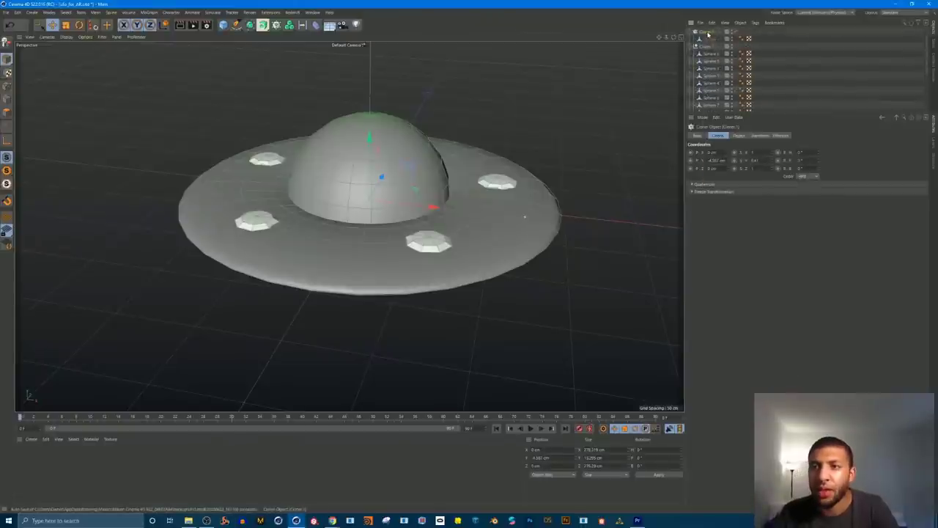
{"action": "key", "text": "Delete"}
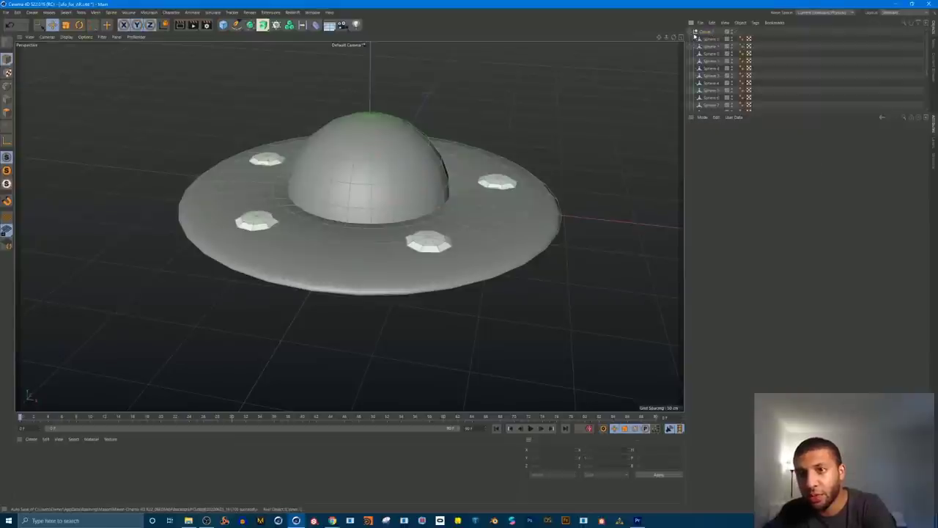
Step: Turn the upper Cloner into separate sphere objects with Current State to Object and delete the original Cloner
{"action": "left_click", "coordinate": [695, 33]}
{"action": "left_click", "coordinate": [700, 39]}
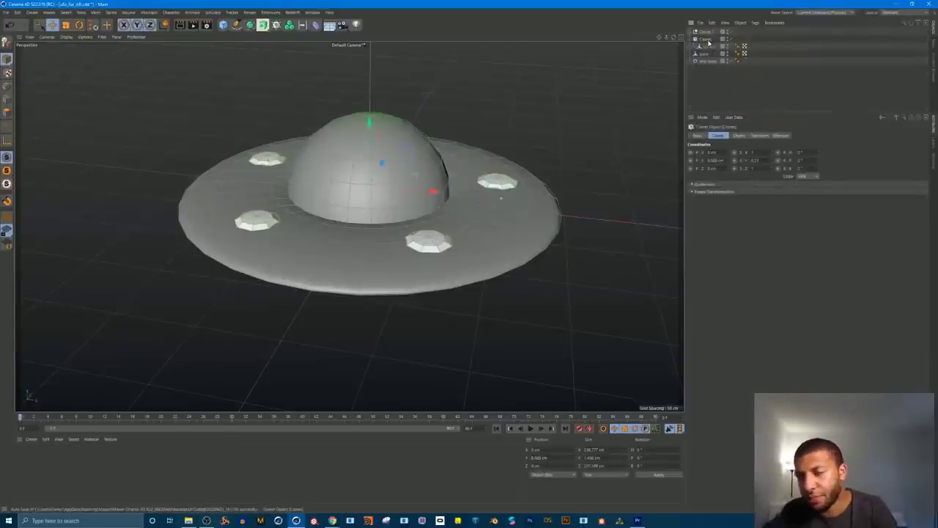
{"action": "right_click", "coordinate": [696, 44]}
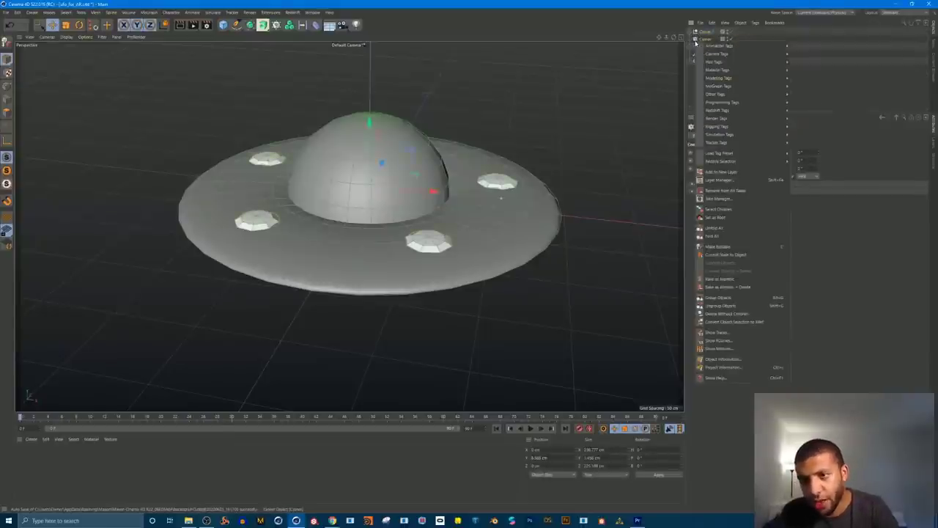
{"action": "left_click", "coordinate": [730, 255]}
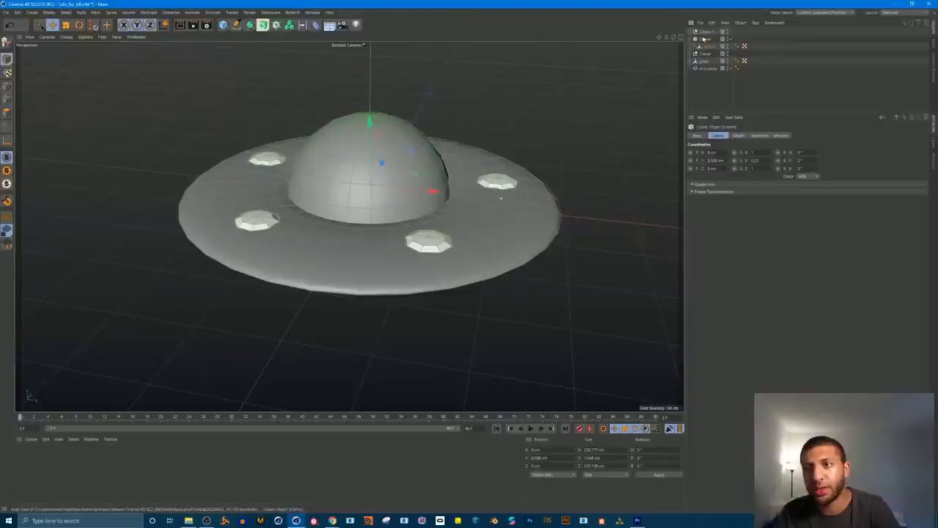
{"action": "left_click", "coordinate": [691, 39]}
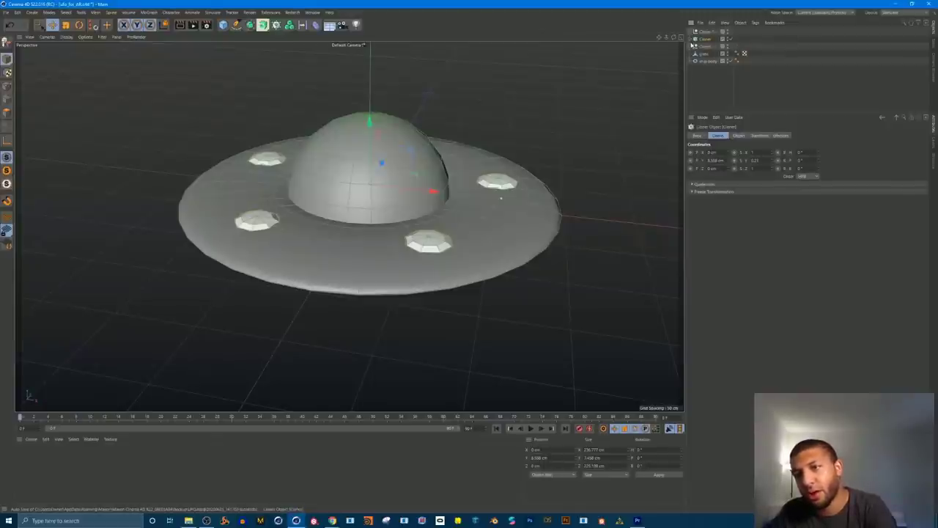
{"action": "left_click", "coordinate": [694, 46]}
{"action": "key", "text": "Delete"}
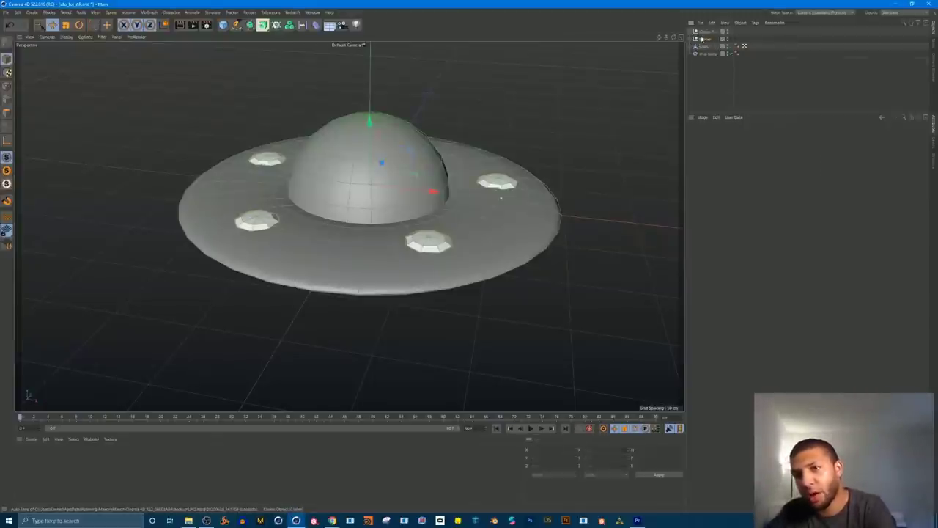
Step: Examine the converted upper Cloner's null and the individual spheres it contains in the object hierarchy
{"action": "left_click", "coordinate": [691, 40]}
{"action": "left_click", "coordinate": [710, 69]}
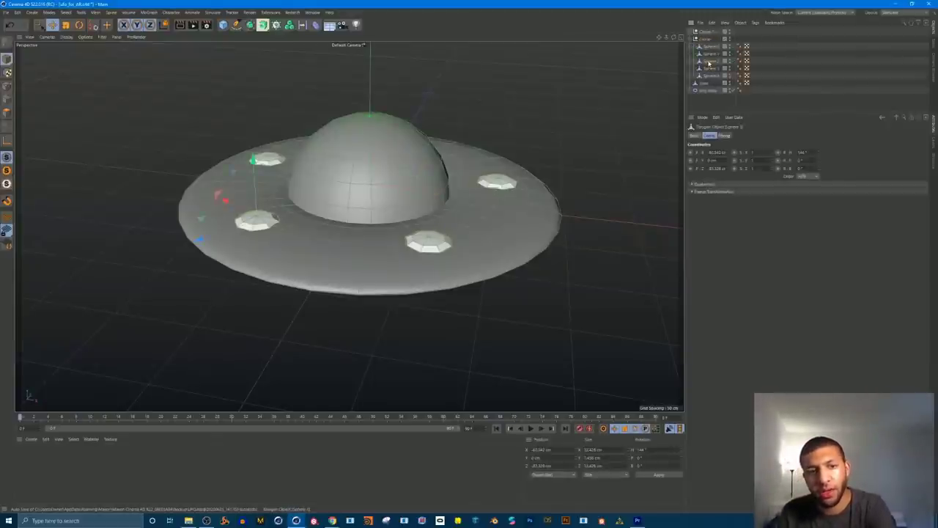
{"action": "left_click", "coordinate": [709, 61]}
{"action": "left_click", "coordinate": [710, 46]}
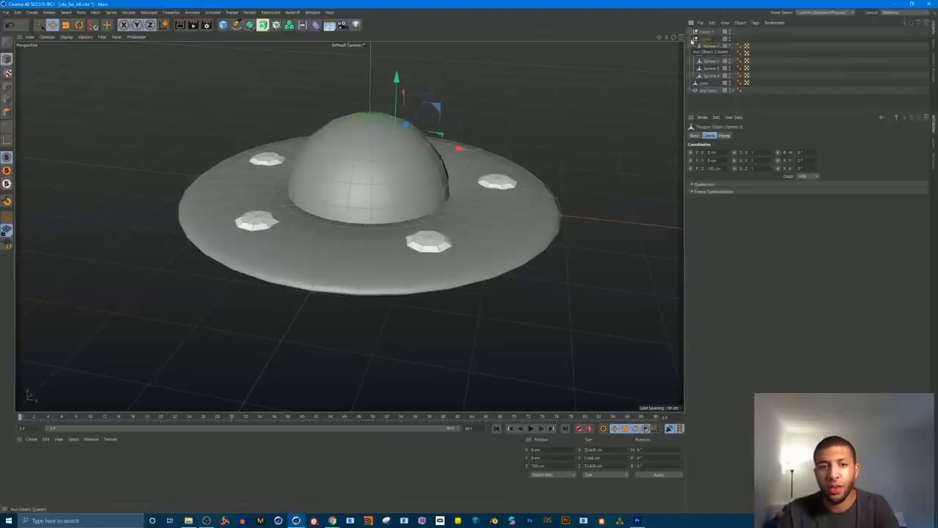
{"action": "left_click", "coordinate": [694, 39]}
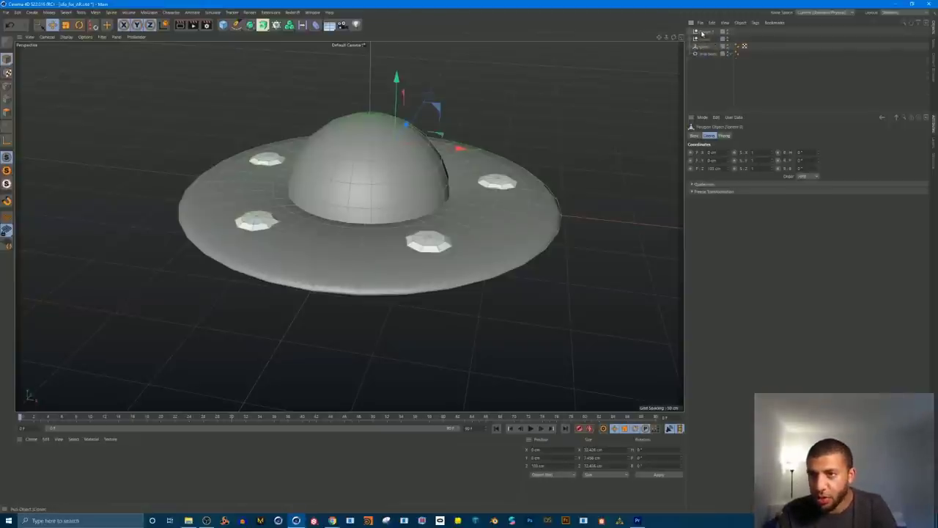
{"action": "left_click", "coordinate": [703, 32]}
{"action": "left_click", "coordinate": [696, 39]}
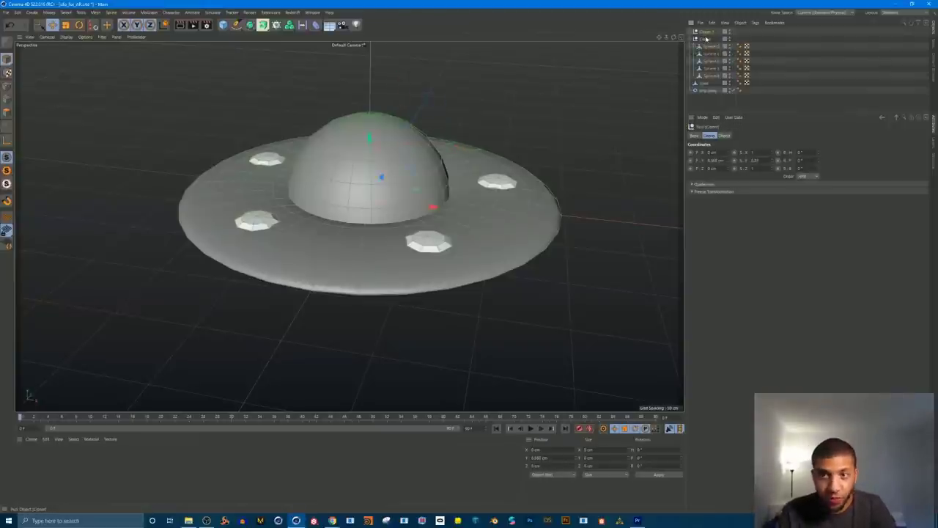
{"action": "left_click", "coordinate": [704, 40]}
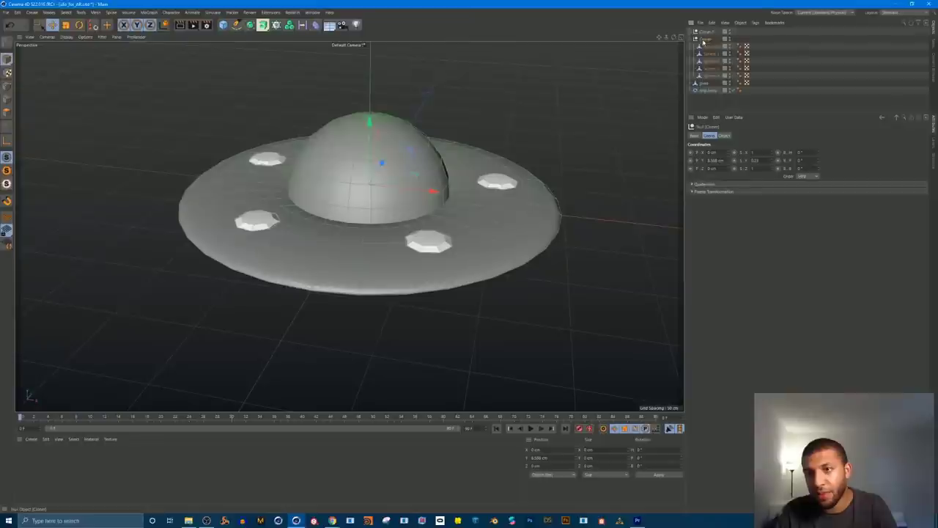
Step: Merge the upper ring's five spheres with Connect Objects + Delete, moving the merged object out of its null and deleting the empty null
{"action": "right_click", "coordinate": [702, 43]}
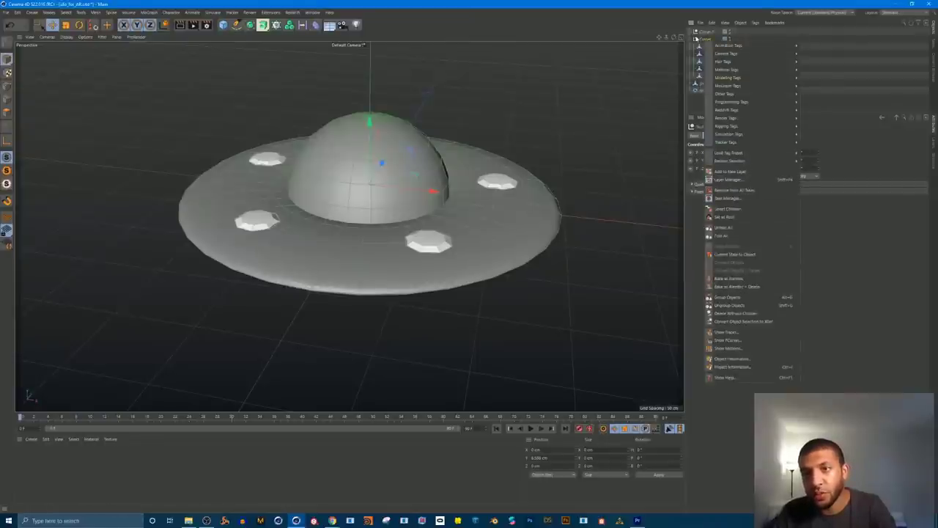
{"action": "left_click", "coordinate": [696, 38]}
{"action": "left_click", "coordinate": [708, 46]}
{"action": "left_click", "coordinate": [710, 77], "text": "shift"}
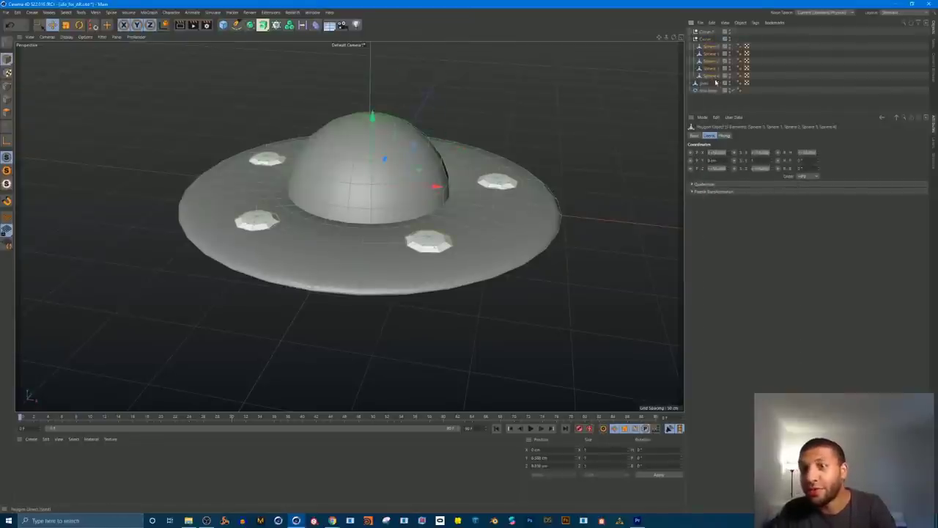
{"action": "right_click", "coordinate": [710, 49]}
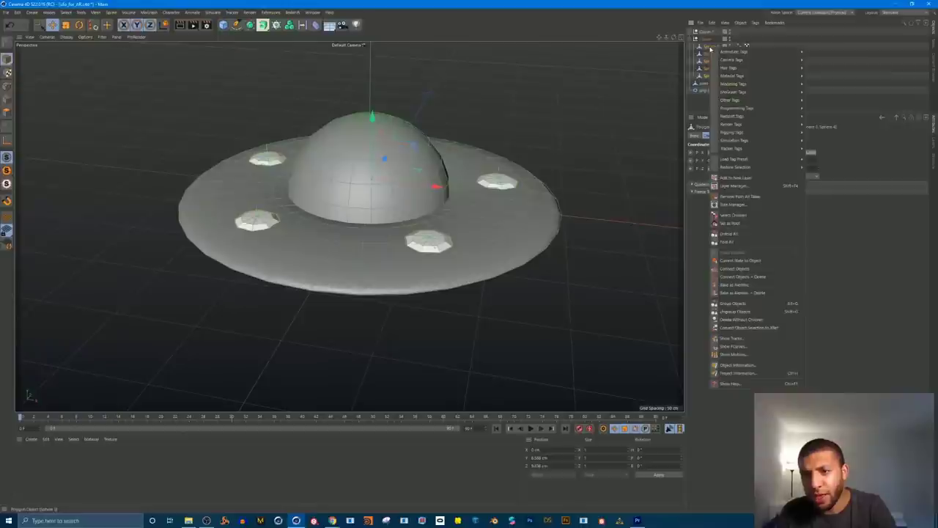
{"action": "left_click", "coordinate": [746, 277]}
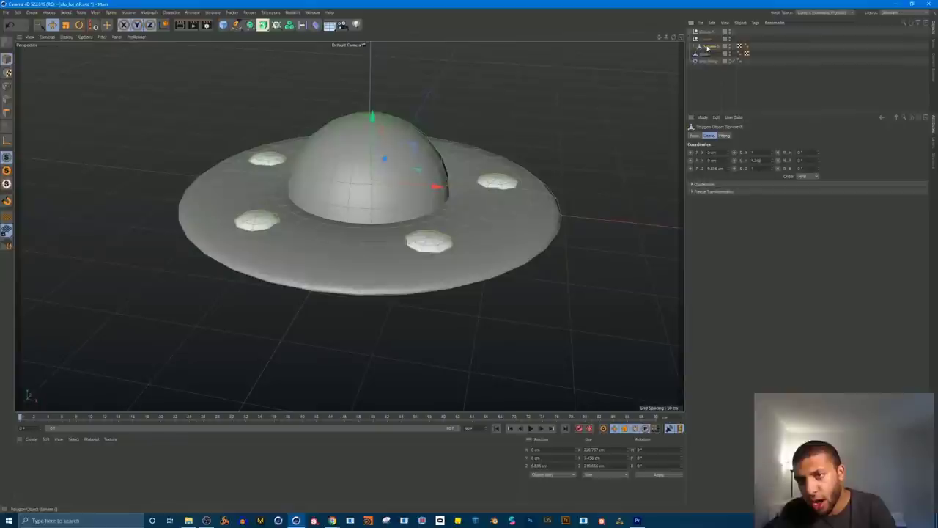
{"action": "left_click", "coordinate": [707, 47]}
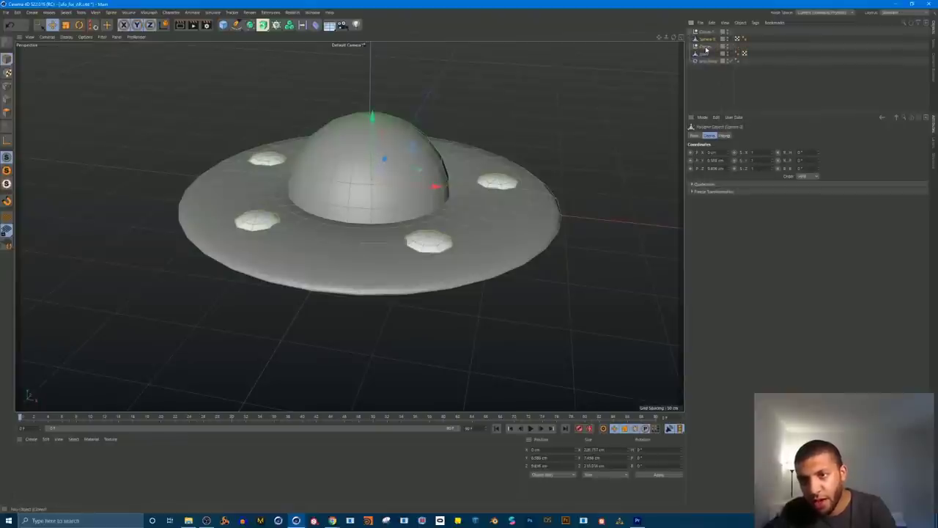
{"action": "key", "text": "Delete"}
Step: Merge all the spheres in the underside ring's null into a single object with Connect Objects + Delete
{"action": "left_click", "coordinate": [707, 33]}
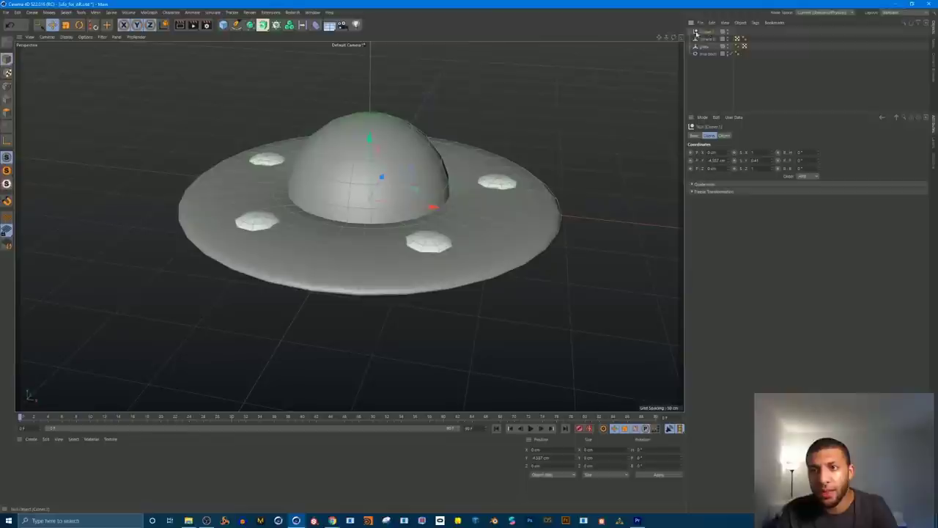
{"action": "left_click", "coordinate": [692, 32]}
{"action": "left_click", "coordinate": [711, 46]}
{"action": "scroll", "coordinate": [714, 59], "scroll_direction": "down", "scroll_amount": 2}
{"action": "left_click", "coordinate": [717, 85], "text": "shift"}
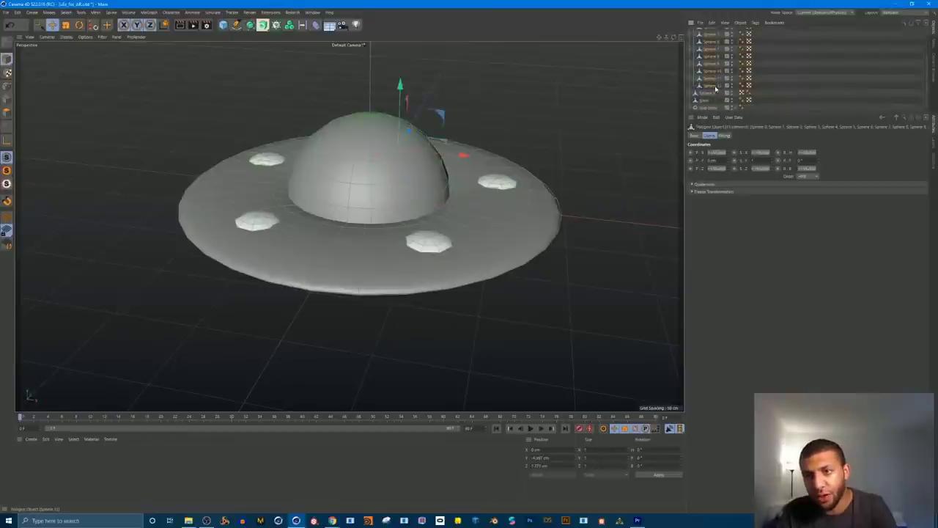
{"action": "right_click", "coordinate": [716, 86]}
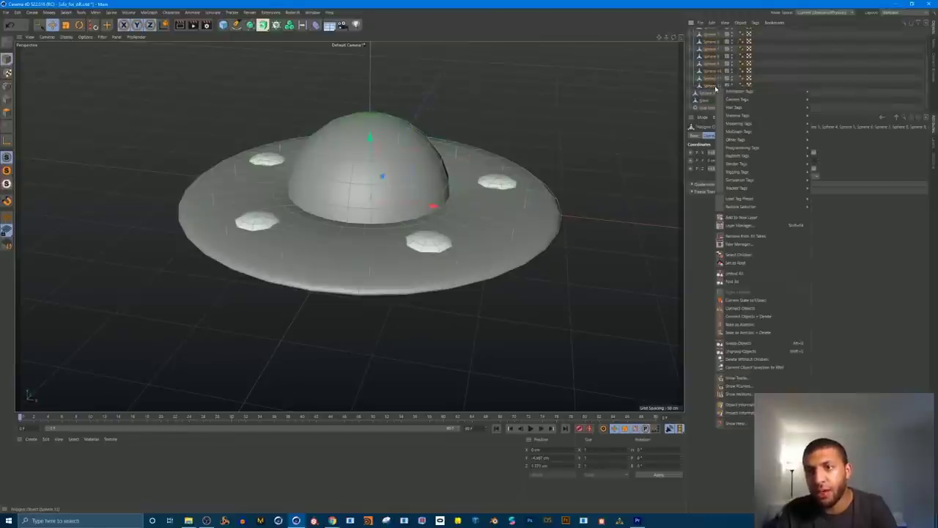
{"action": "left_click", "coordinate": [748, 316]}
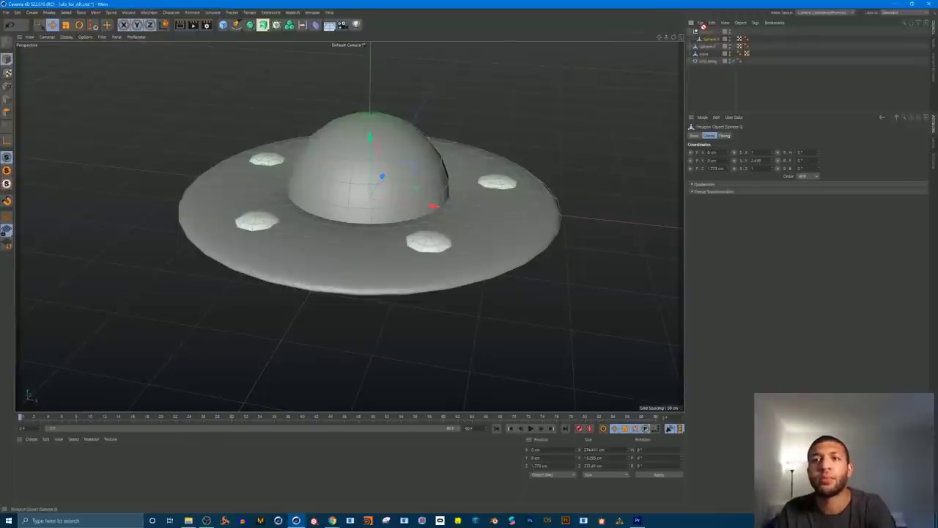
Step: Move the sphere object out of its parent null and delete the null
{"action": "left_click_drag", "start_coordinate": [703, 32], "coordinate": [704, 30]}
{"action": "left_click", "coordinate": [705, 39]}
{"action": "key", "text": "Delete"}
{"action": "left_click", "coordinate": [706, 32]}
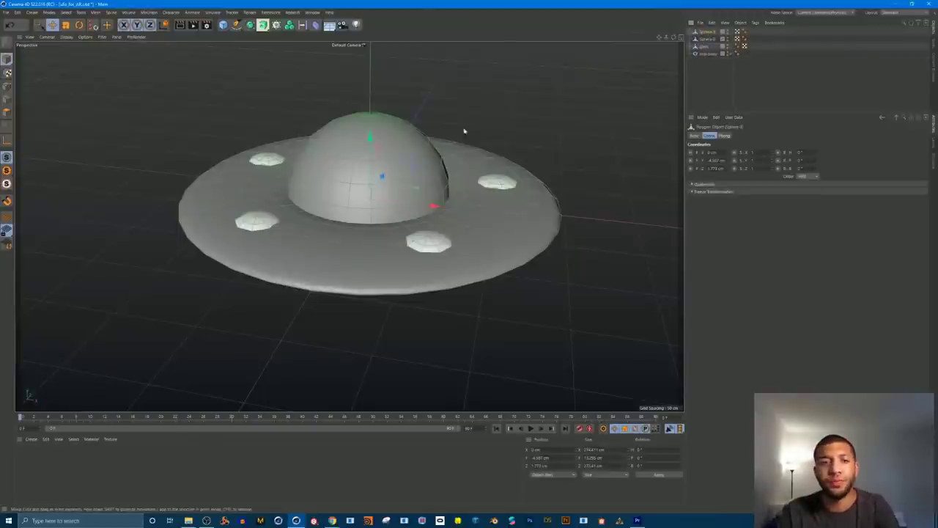
{"action": "left_click_drag", "start_coordinate": [356, 192], "coordinate": [389, 124], "text": "alt"}
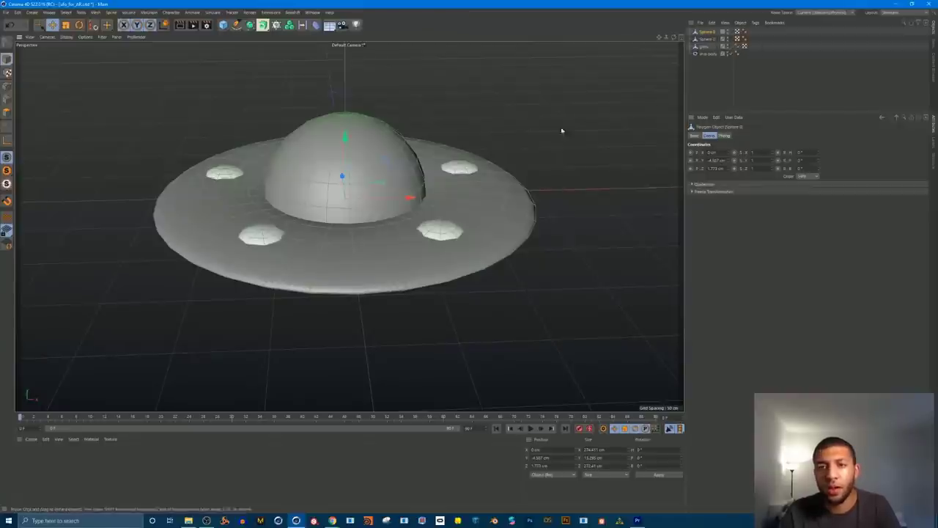
Step: Rename the first sphere object, which holds the lights on the saucer's upper side, as top lights
{"action": "left_click", "coordinate": [711, 33]}
{"action": "left_click", "coordinate": [710, 39]}
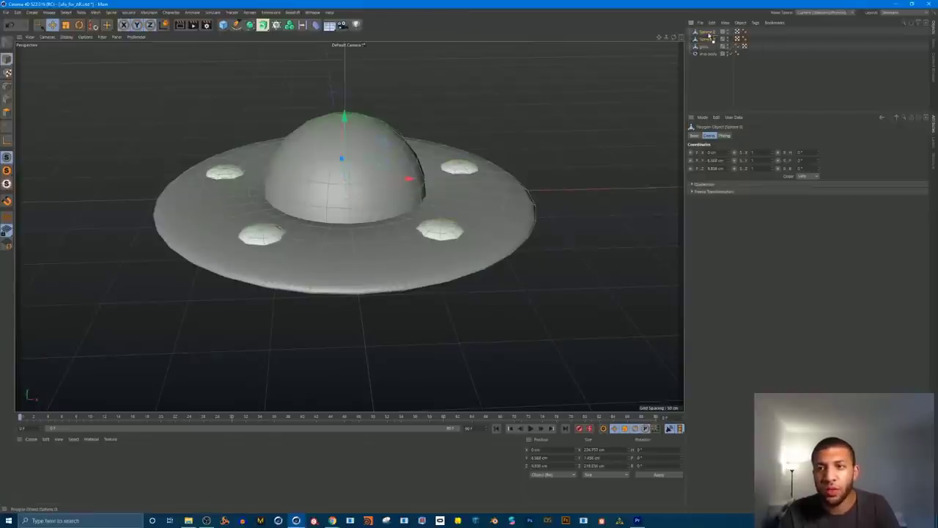
{"action": "double_click", "coordinate": [710, 33]}
{"action": "type", "text": "l"}
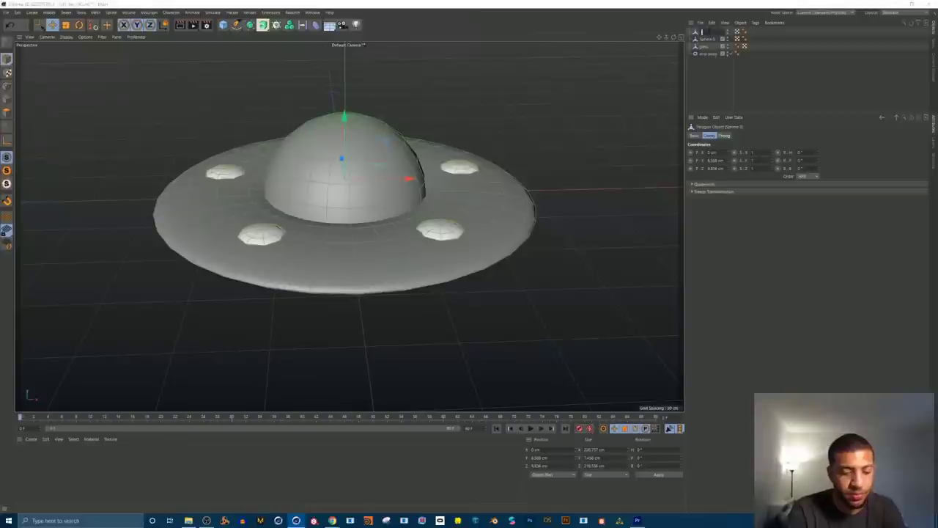
{"action": "type", "text": "op lights"}
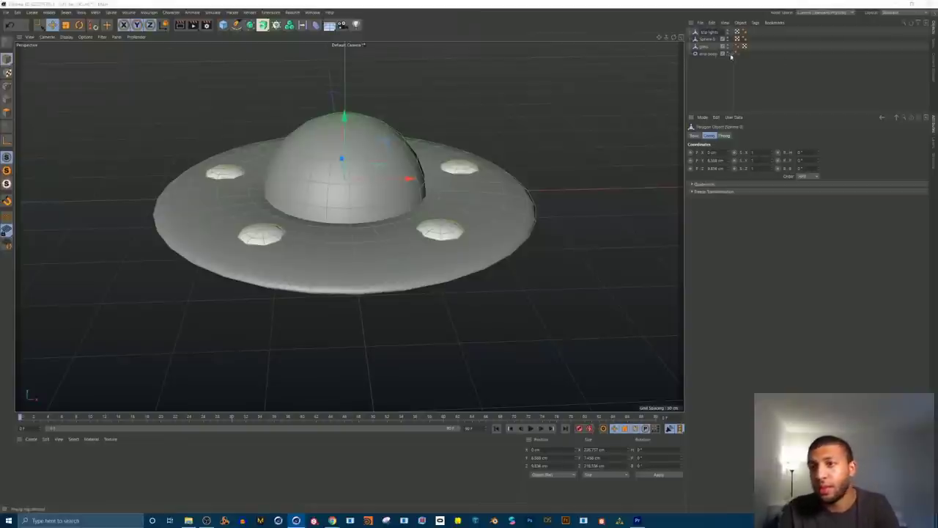
Step: Rename the other sphere object as bottom lights
{"action": "left_click", "coordinate": [711, 40]}
{"action": "double_click", "coordinate": [708, 39]}
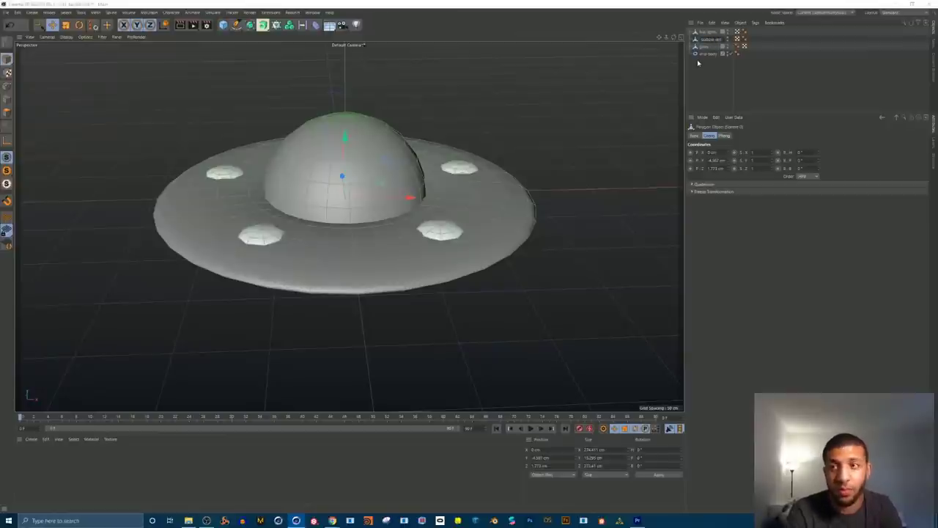
{"action": "type", "text": "bottom lights"}
{"action": "key", "text": "Return"}
{"action": "left_click", "coordinate": [720, 72]}
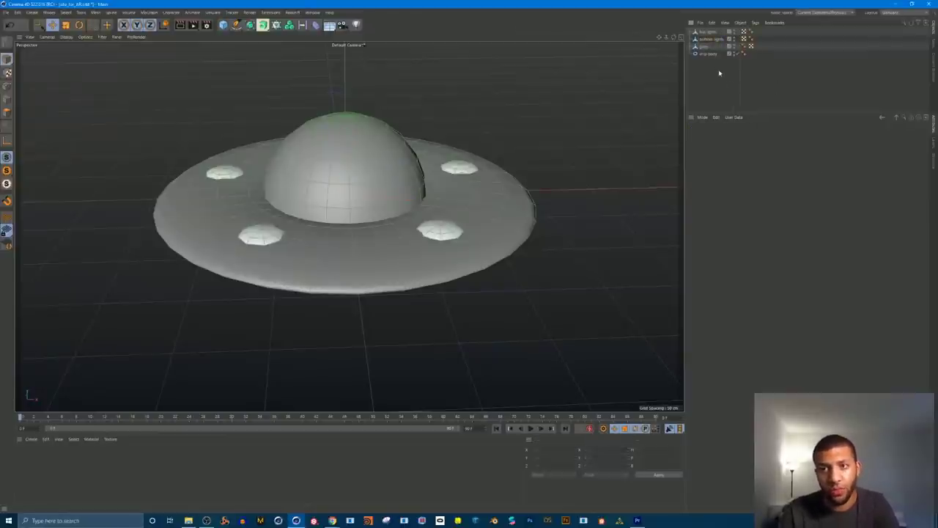
Step: Add a Tube primitive and move it about 55 cm down beneath the saucer
{"action": "left_click_drag", "start_coordinate": [299, 199], "coordinate": [307, 151], "text": "alt"}
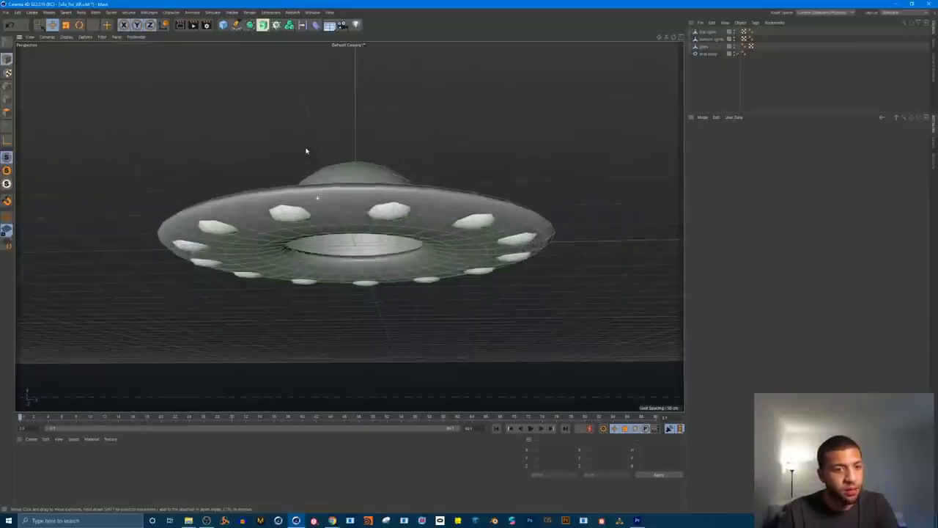
{"action": "left_click", "coordinate": [223, 24]}
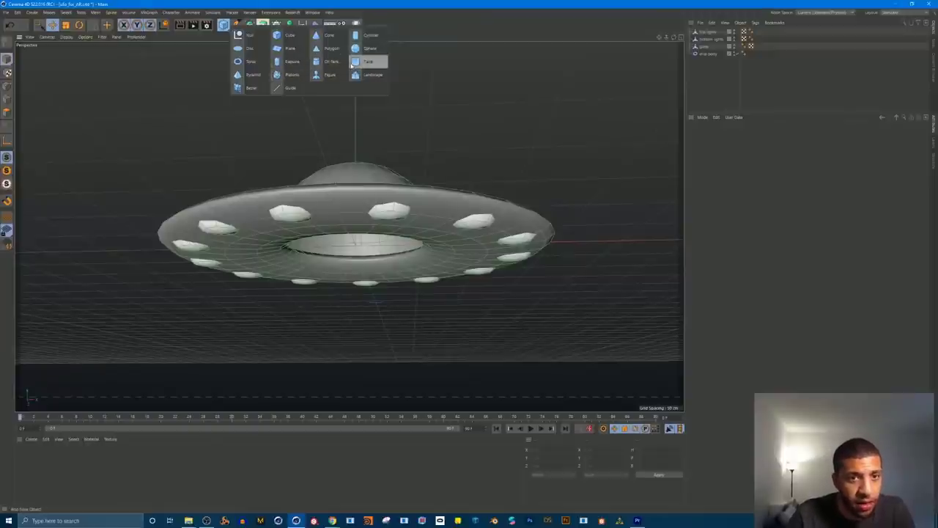
{"action": "left_click", "coordinate": [358, 62]}
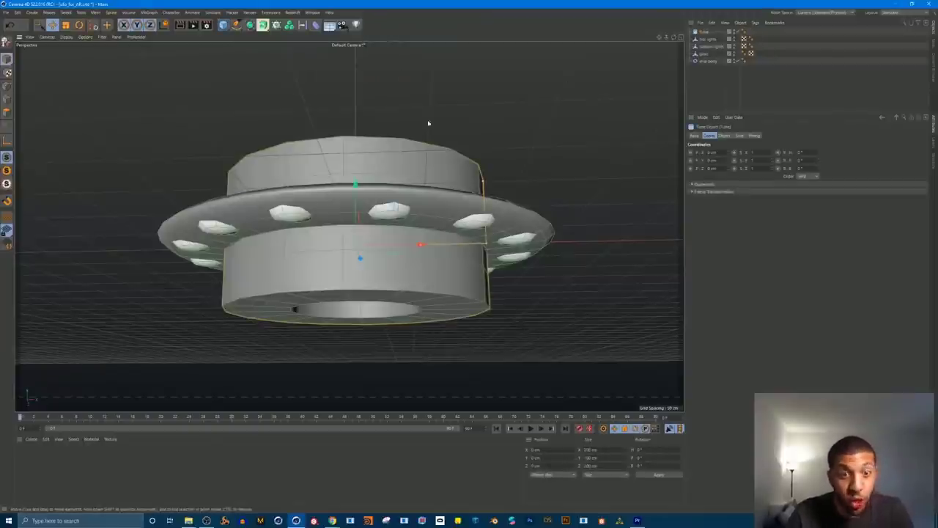
{"action": "left_click_drag", "start_coordinate": [429, 124], "coordinate": [349, 227], "text": "alt"}
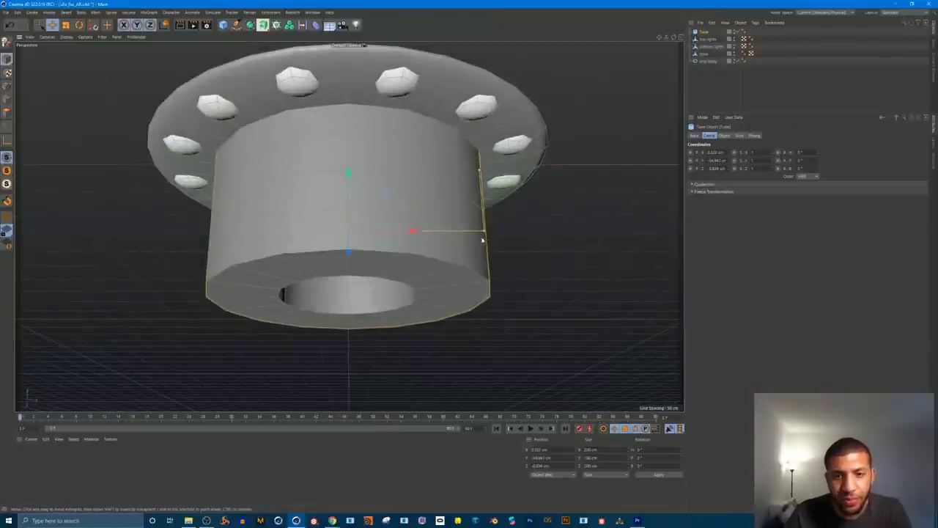
Step: Resize the tube to about 100 cm across and 24 cm tall and raise it into the opening under the saucer
{"action": "left_click_drag", "start_coordinate": [482, 233], "coordinate": [373, 282]}
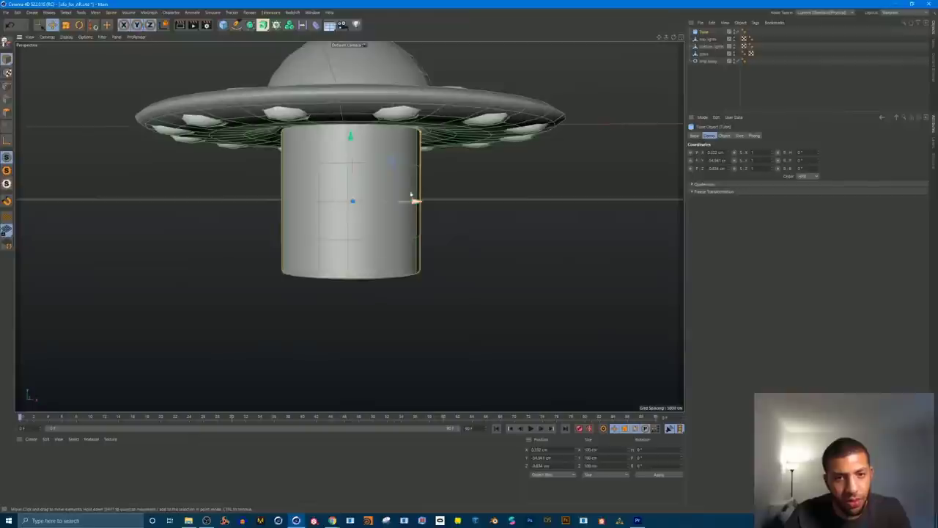
{"action": "left_click_drag", "start_coordinate": [417, 130], "coordinate": [388, 296]}
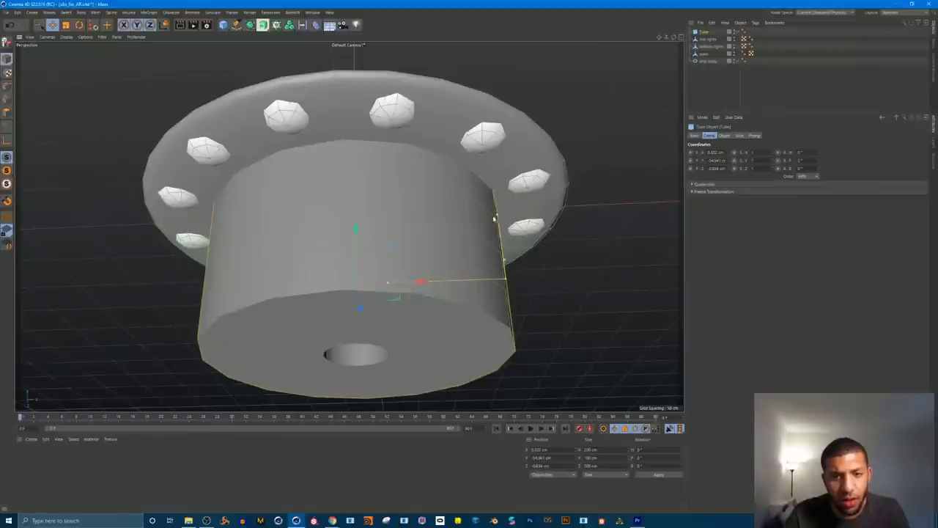
{"action": "left_click_drag", "start_coordinate": [436, 226], "coordinate": [435, 275]}
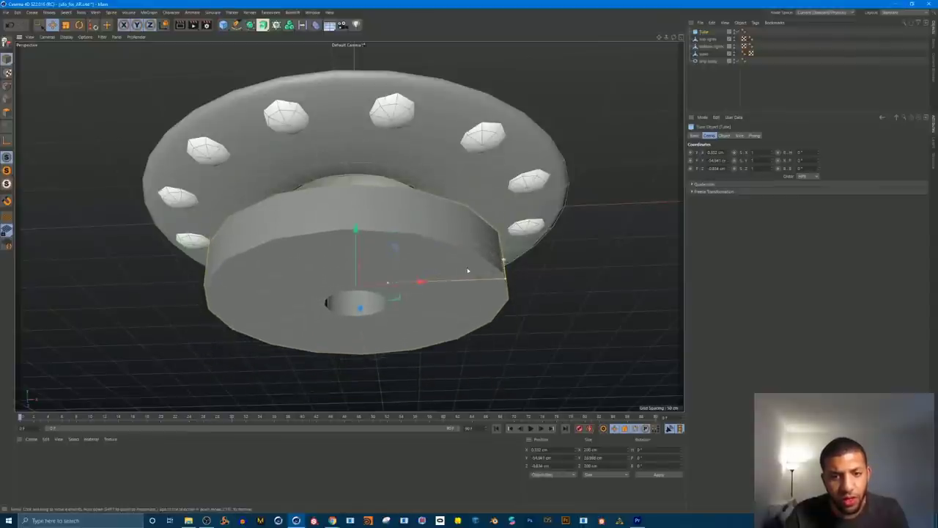
{"action": "left_click_drag", "start_coordinate": [506, 283], "coordinate": [431, 283]}
{"action": "left_click_drag", "start_coordinate": [382, 258], "coordinate": [368, 243], "text": "alt"}
{"action": "left_click_drag", "start_coordinate": [361, 184], "coordinate": [365, 124]}
{"action": "left_click_drag", "start_coordinate": [399, 277], "coordinate": [411, 249], "text": "alt"}
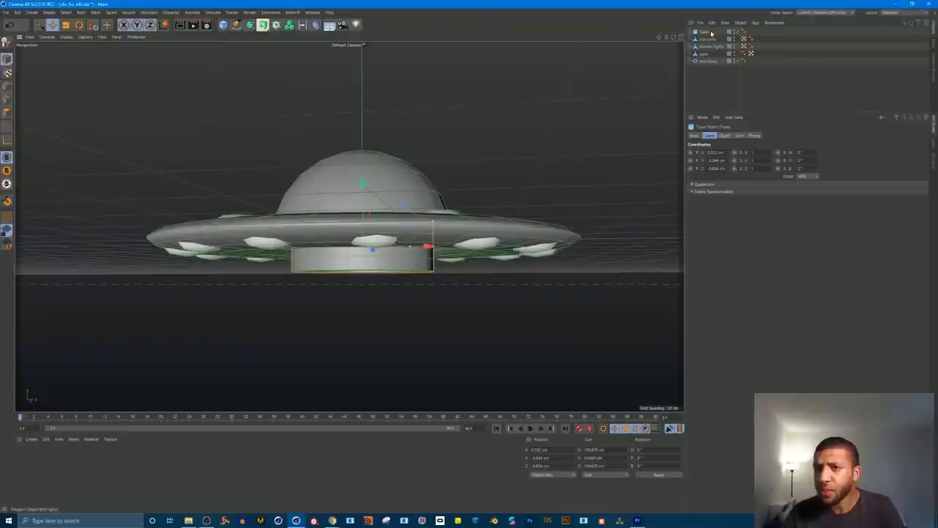
Step: Select all five ship objects and convert the parametric ones to editable polygon objects
{"action": "left_click_drag", "start_coordinate": [430, 171], "coordinate": [442, 150], "text": "alt"}
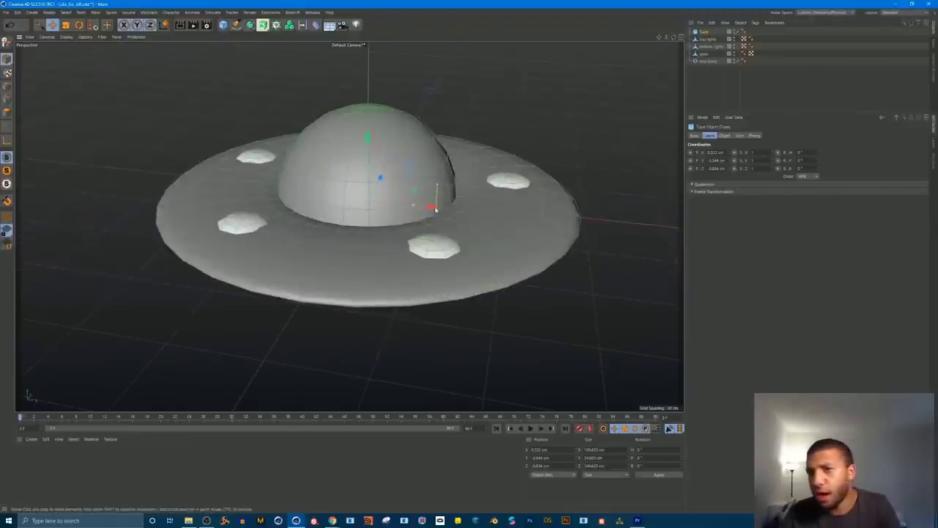
{"action": "left_click_drag", "start_coordinate": [322, 244], "coordinate": [355, 284], "text": "alt"}
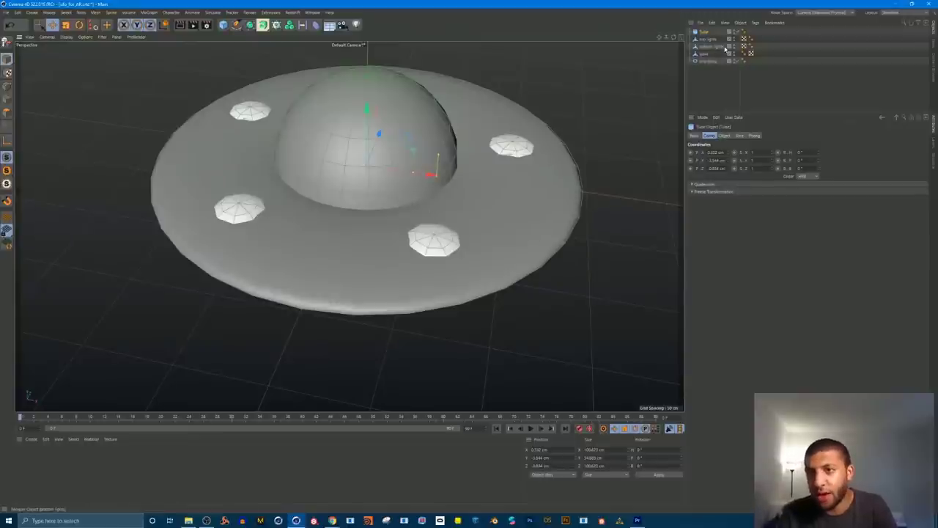
{"action": "left_click", "coordinate": [706, 62], "text": "shift"}
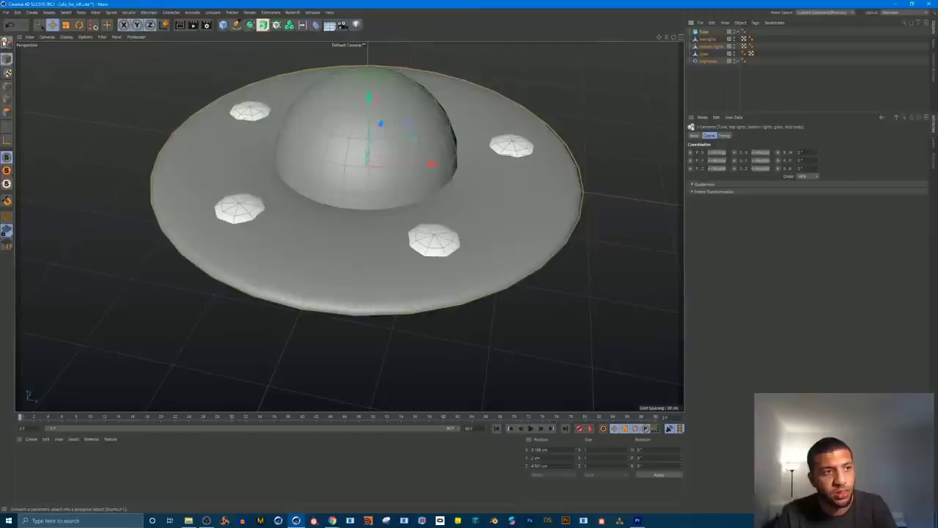
{"action": "left_click", "coordinate": [6, 41]}
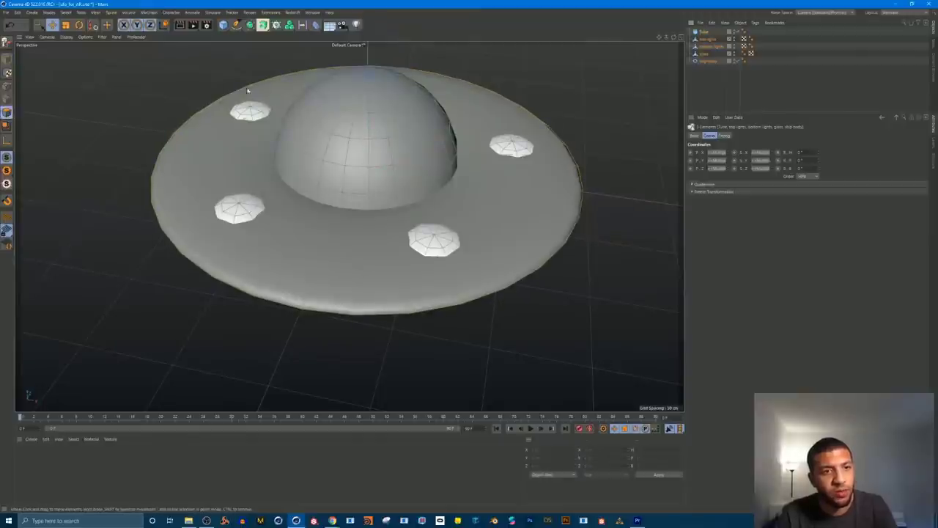
{"action": "left_click", "coordinate": [7, 42]}
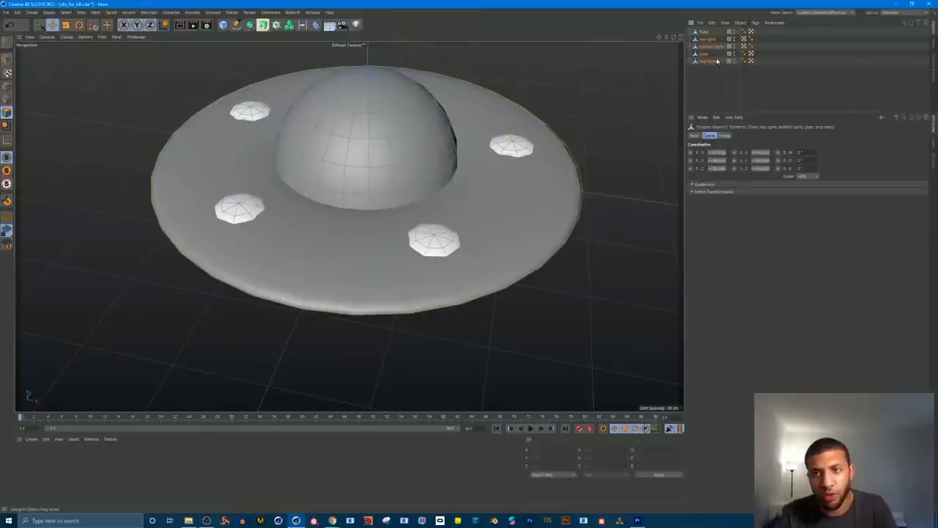
Step: Select all polygons of the five ship objects and check their total polygon count
{"action": "left_click_drag", "start_coordinate": [714, 76], "coordinate": [709, 34]}
{"action": "left_click", "coordinate": [7, 59]}
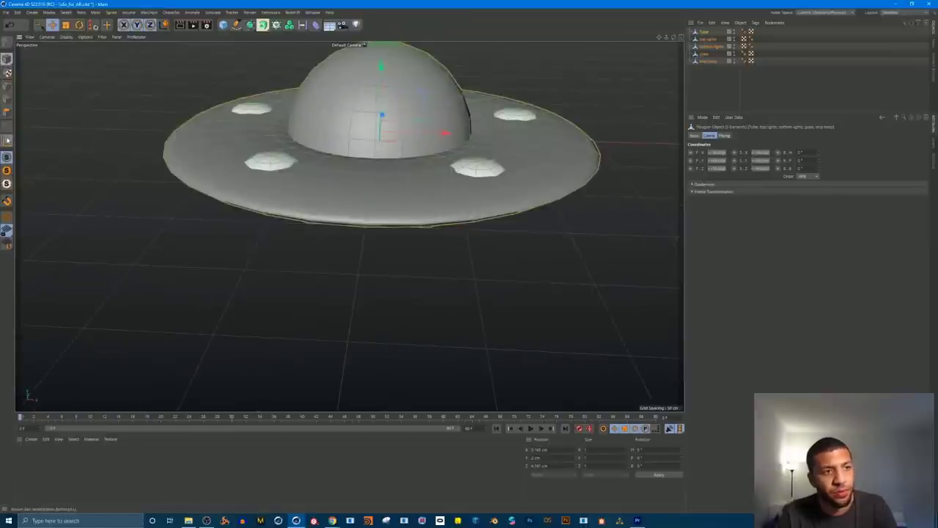
{"action": "key", "text": "ctrl+a"}
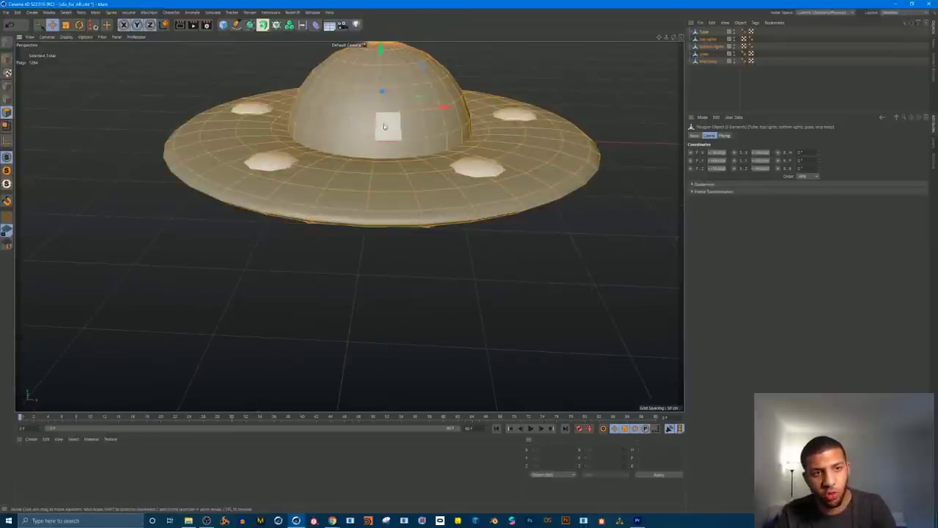
{"action": "middle_click_drag", "start_coordinate": [398, 125], "coordinate": [400, 167], "text": "alt"}
{"action": "left_click_drag", "start_coordinate": [452, 170], "coordinate": [438, 150], "text": "alt"}
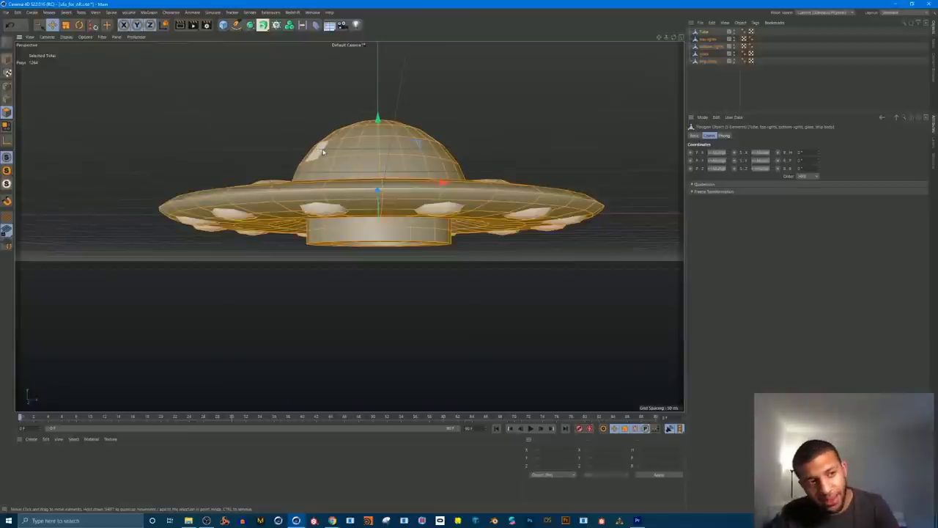
{"action": "left_click_drag", "start_coordinate": [403, 167], "coordinate": [399, 200], "text": "alt"}
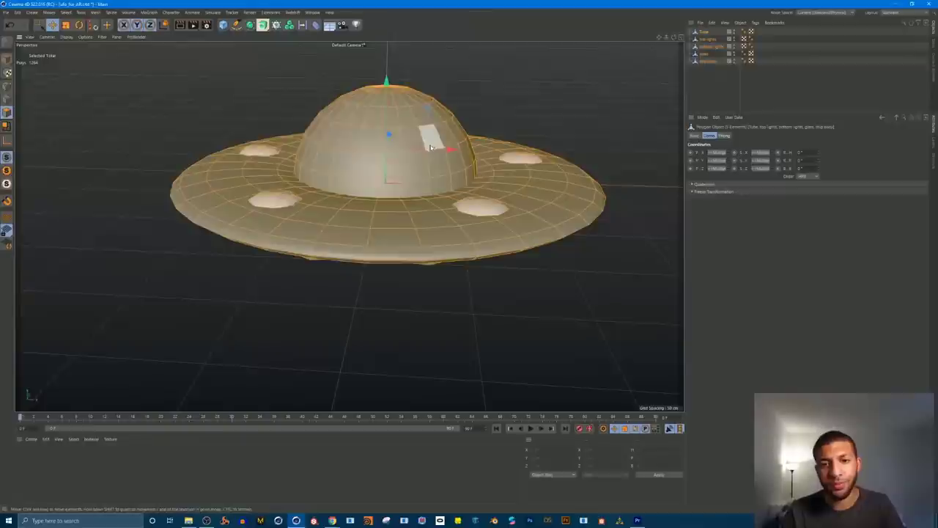
{"action": "middle_click_drag", "start_coordinate": [430, 137], "coordinate": [424, 167], "text": "alt"}
Step: Deselect the ship objects and switch the viewport to shaded display without wireframe lines
{"action": "left_click", "coordinate": [713, 72]}
{"action": "left_click_drag", "start_coordinate": [446, 180], "coordinate": [414, 189], "text": "alt"}
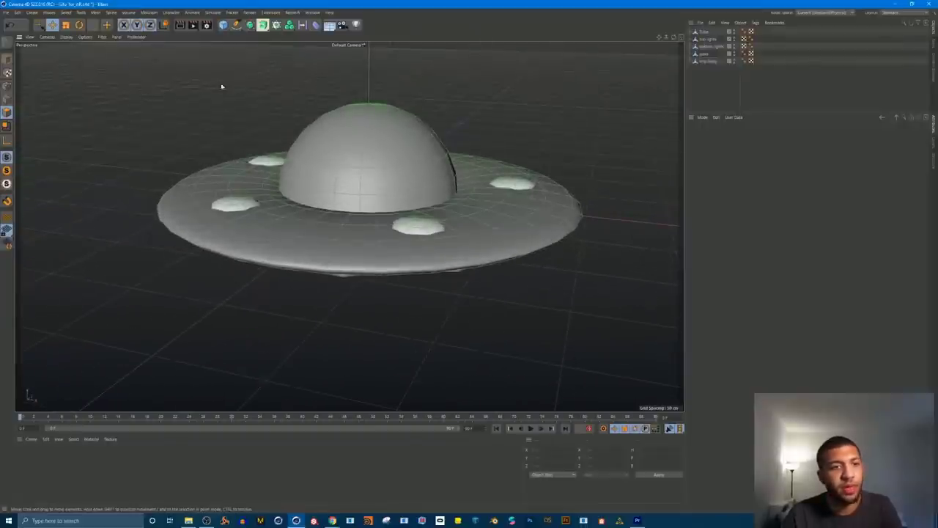
{"action": "left_click", "coordinate": [67, 37]}
{"action": "left_click", "coordinate": [79, 53]}
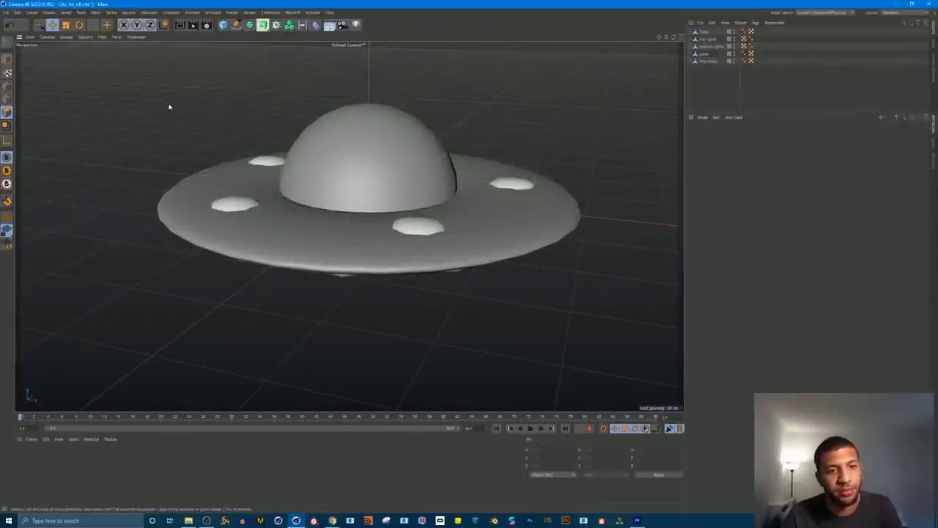
{"action": "mouse_move", "coordinate": [169, 104]}
{"action": "left_mouse_down", "text": "alt"}
{"action": "mouse_move", "coordinate": [272, 220]}
{"action": "mouse_move", "coordinate": [329, 184]}
{"action": "mouse_move", "coordinate": [290, 177]}
{"action": "mouse_move", "coordinate": [262, 213]}
{"action": "mouse_move", "coordinate": [324, 228]}
{"action": "mouse_move", "coordinate": [335, 198]}
{"action": "mouse_move", "coordinate": [313, 208]}
{"action": "left_mouse_up", "text": "alt"}
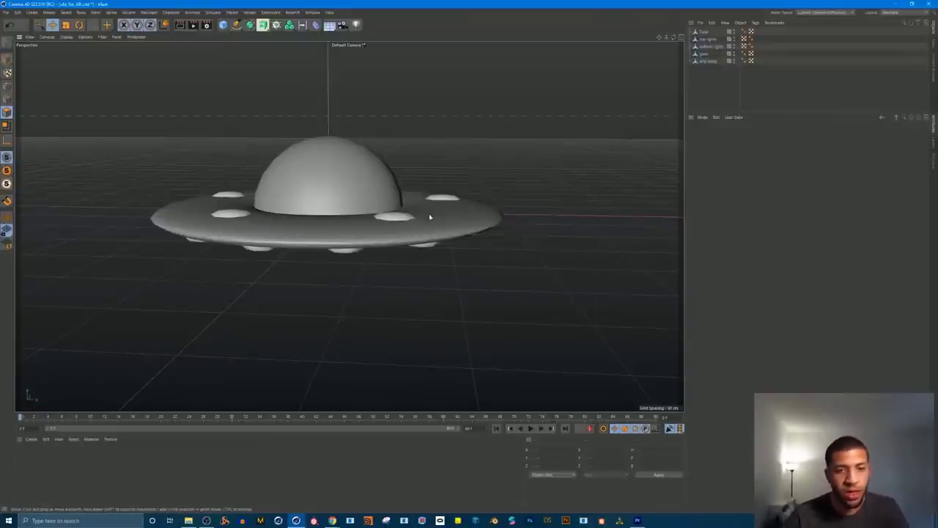
{"action": "left_click_drag", "start_coordinate": [430, 217], "coordinate": [421, 257], "text": "alt"}
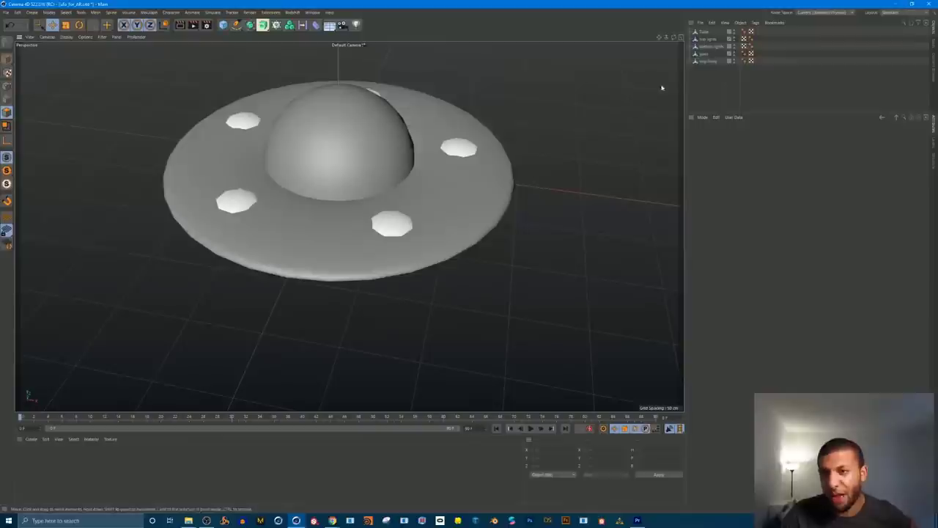
Step: Loop-select the ring of polygons near the outer rim on the upper side of the ship body
{"action": "left_click", "coordinate": [709, 61]}
{"action": "mouse_move", "coordinate": [395, 251]}
{"action": "left_mouse_down", "text": "alt"}
{"action": "mouse_move", "coordinate": [403, 230]}
{"action": "mouse_move", "coordinate": [352, 283]}
{"action": "mouse_move", "coordinate": [392, 254]}
{"action": "left_mouse_up", "text": "alt"}
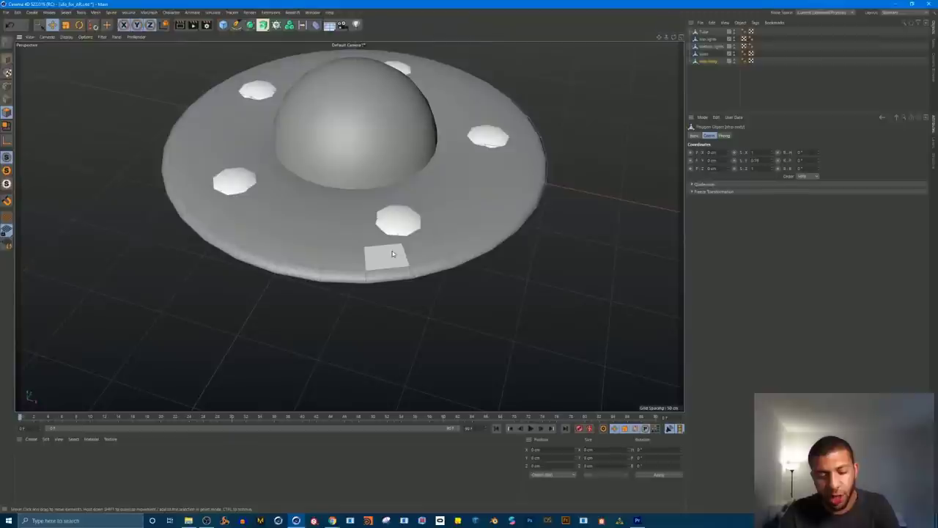
{"action": "key", "text": "u"}
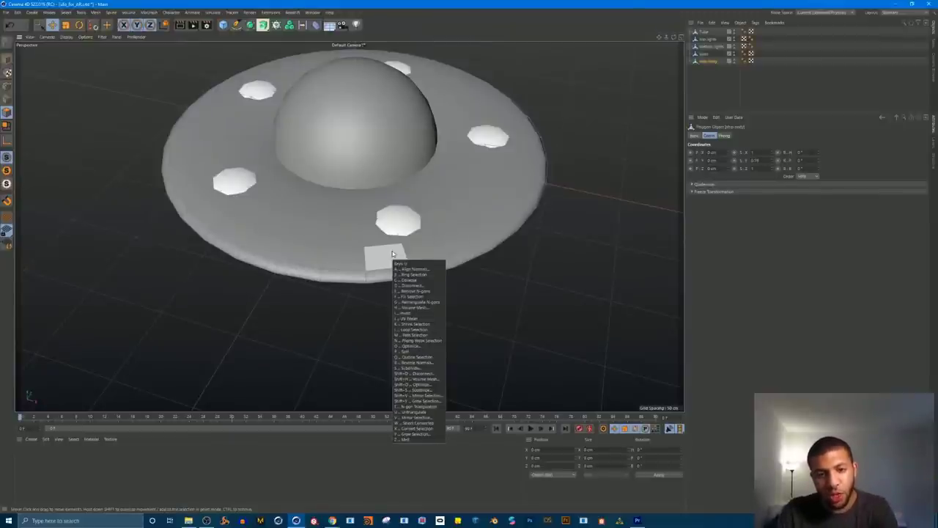
{"action": "key", "text": "l"}
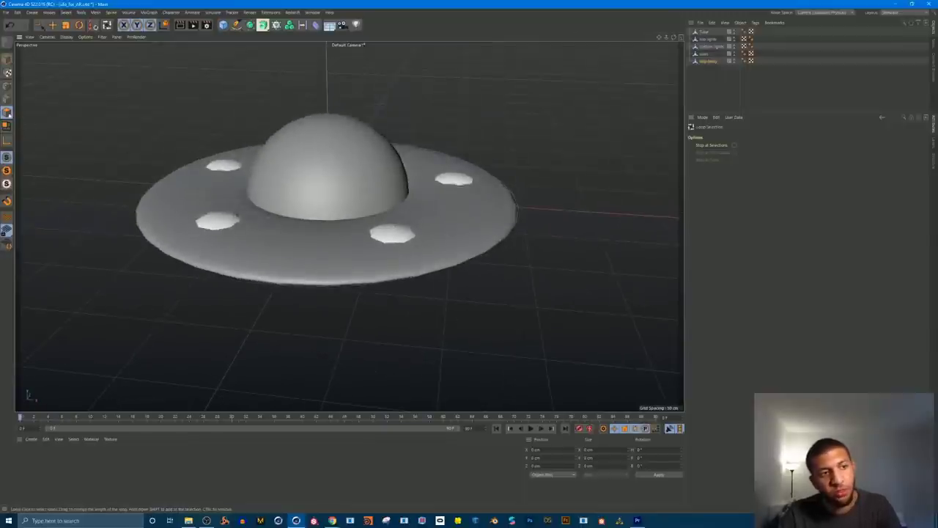
{"action": "left_click", "coordinate": [293, 268]}
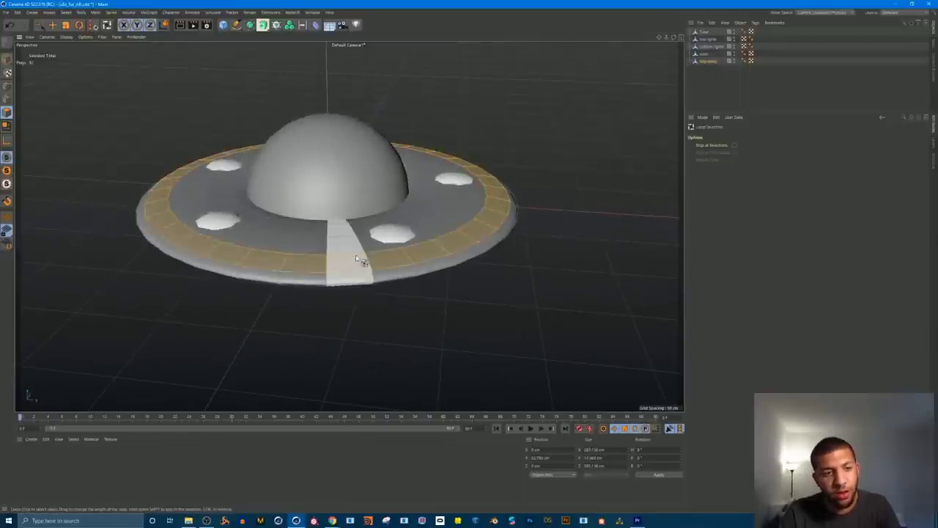
{"action": "left_click_drag", "start_coordinate": [360, 262], "coordinate": [389, 206], "text": "alt"}
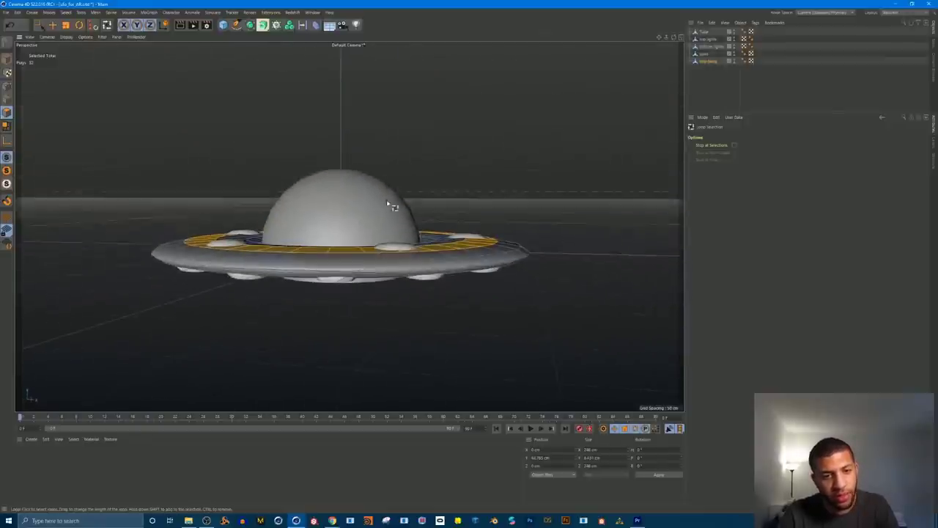
Step: Loop-select the narrow ring of ship body polygons around the base of the glass dome
{"action": "left_click", "coordinate": [385, 263]}
{"action": "left_click_drag", "start_coordinate": [385, 262], "coordinate": [312, 212], "text": "alt"}
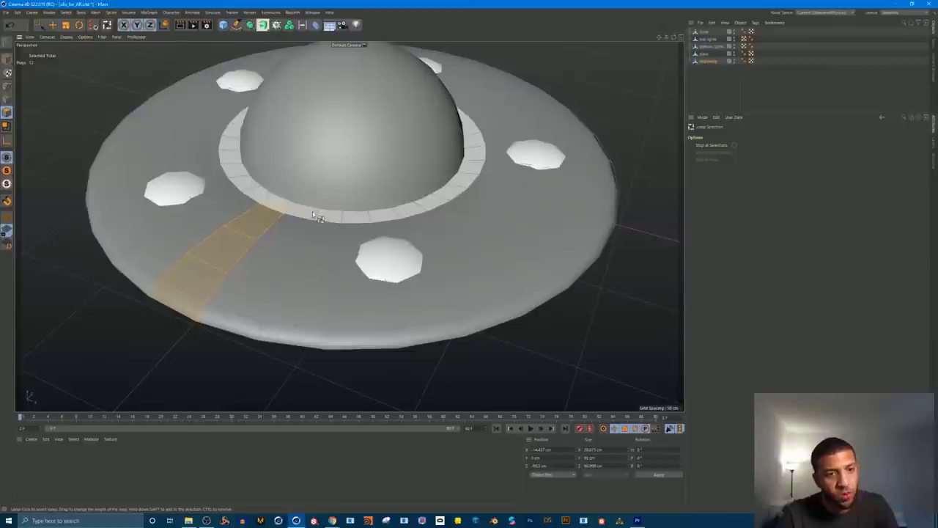
{"action": "left_click", "coordinate": [439, 202]}
{"action": "left_click_drag", "start_coordinate": [442, 199], "coordinate": [473, 174], "text": "alt"}
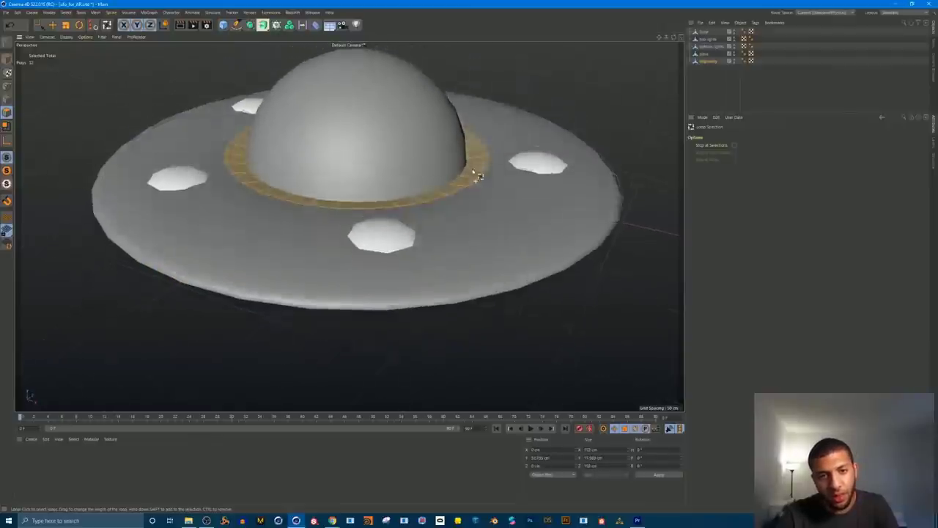
Step: Extrude the selected ring of ship body polygons around the glass dome's base slightly outward to form a raised lip
{"action": "right_click_drag", "start_coordinate": [470, 168], "coordinate": [491, 155], "text": "alt"}
{"action": "left_click_drag", "start_coordinate": [437, 207], "coordinate": [469, 255], "text": "alt"}
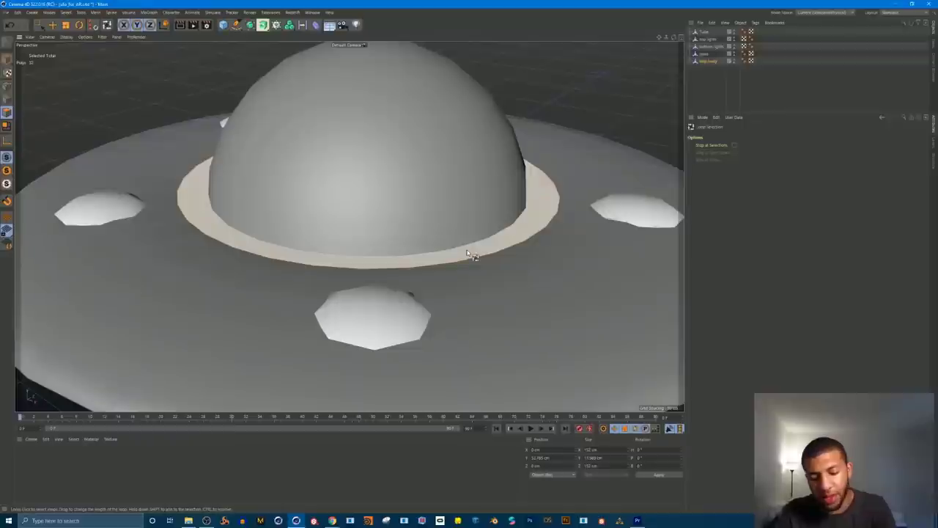
{"action": "key", "text": "m"}
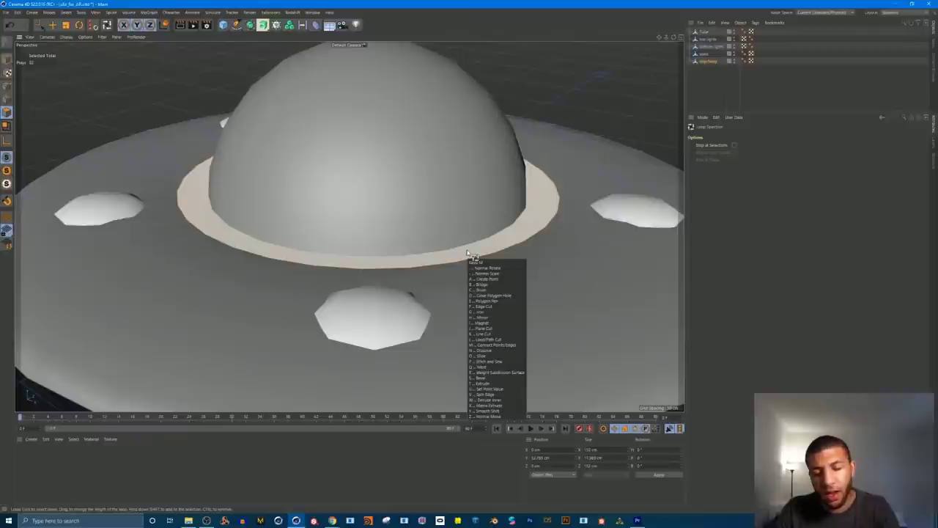
{"action": "key", "text": "t"}
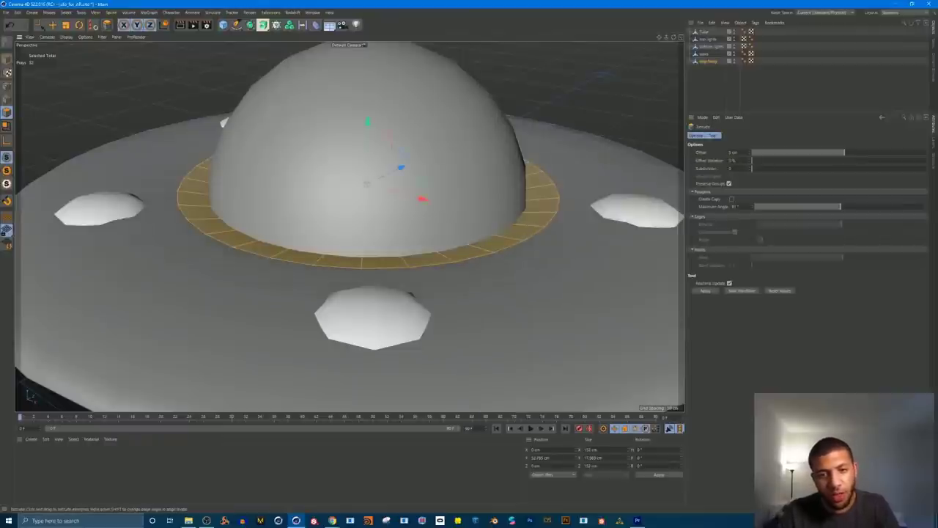
{"action": "left_click_drag", "start_coordinate": [366, 220], "coordinate": [513, 220]}
{"action": "key", "text": "ctrl+z"}
{"action": "left_click_drag", "start_coordinate": [514, 220], "coordinate": [520, 220]}
{"action": "mouse_move", "coordinate": [334, 181]}
{"action": "left_mouse_down"}
{"action": "mouse_move", "coordinate": [335, 157]}
{"action": "mouse_move", "coordinate": [332, 172]}
{"action": "left_mouse_up"}
Step: Loop-select the band of polygons on the ship body's outer rim and extrude it slightly outward
{"action": "left_click_drag", "start_coordinate": [333, 218], "coordinate": [431, 203], "text": "alt"}
{"action": "key", "text": "u"}
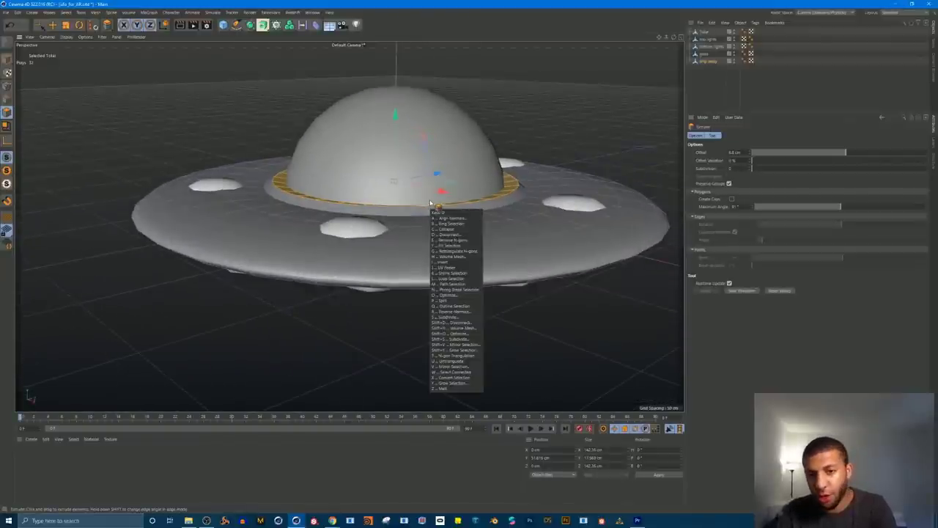
{"action": "key", "text": "l"}
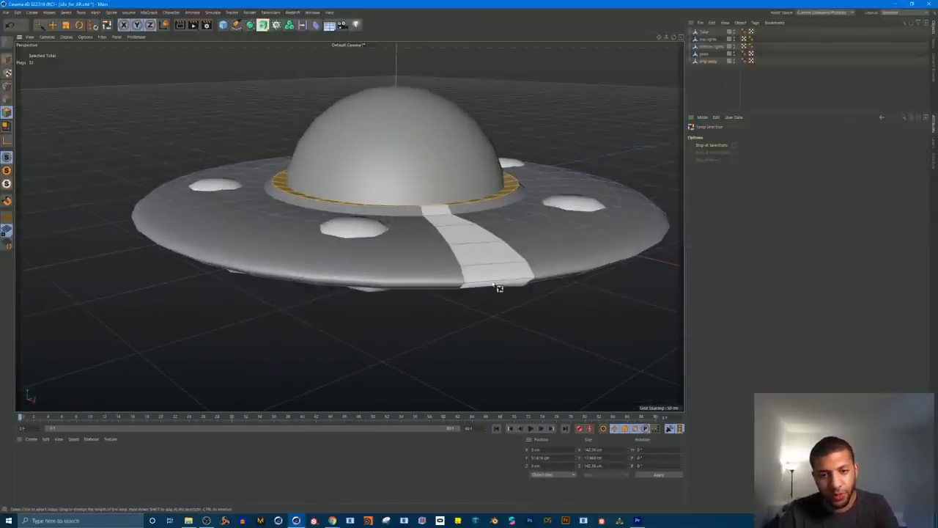
{"action": "left_click", "coordinate": [469, 278]}
{"action": "mouse_move", "coordinate": [465, 274]}
{"action": "left_mouse_down", "text": "alt"}
{"action": "mouse_move", "coordinate": [440, 289]}
{"action": "mouse_move", "coordinate": [400, 255]}
{"action": "mouse_move", "coordinate": [500, 299]}
{"action": "mouse_move", "coordinate": [390, 272]}
{"action": "mouse_move", "coordinate": [364, 225]}
{"action": "mouse_move", "coordinate": [394, 275]}
{"action": "mouse_move", "coordinate": [429, 256]}
{"action": "mouse_move", "coordinate": [418, 308]}
{"action": "mouse_move", "coordinate": [429, 321]}
{"action": "mouse_move", "coordinate": [383, 278]}
{"action": "mouse_move", "coordinate": [456, 283]}
{"action": "left_mouse_up", "text": "alt"}
{"action": "key", "text": "m"}
{"action": "key", "text": "t"}
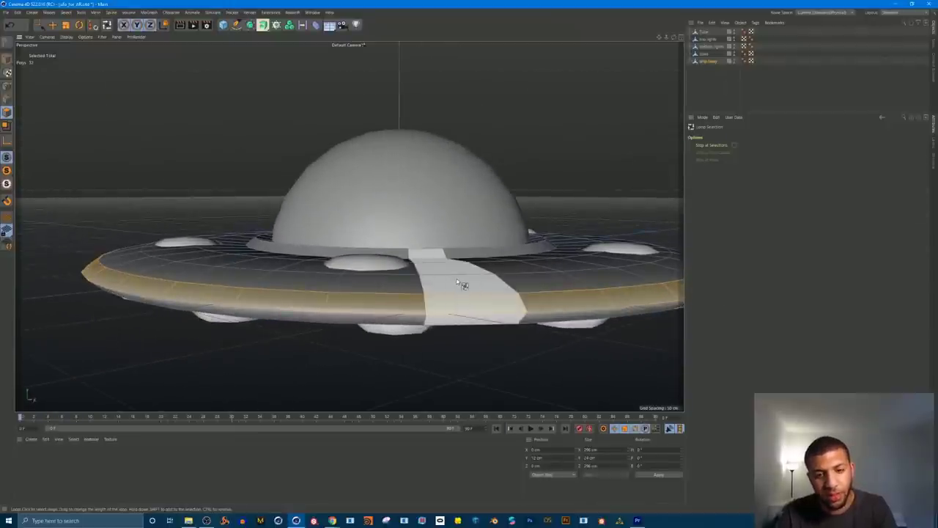
{"action": "left_click_drag", "start_coordinate": [589, 294], "coordinate": [517, 300]}
Step: Try to narrow the extruded rim band by scaling it down vertically
{"action": "key", "text": "e"}
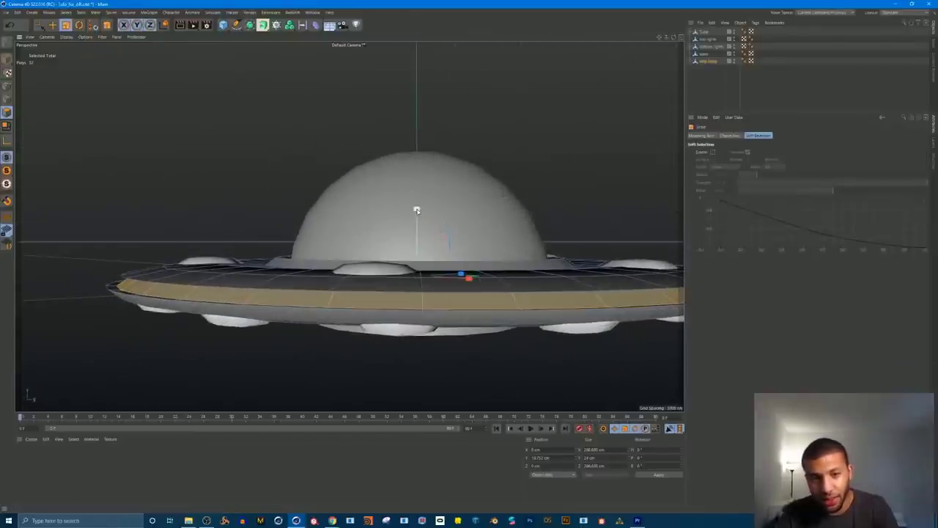
{"action": "left_click_drag", "start_coordinate": [416, 233], "coordinate": [415, 249]}
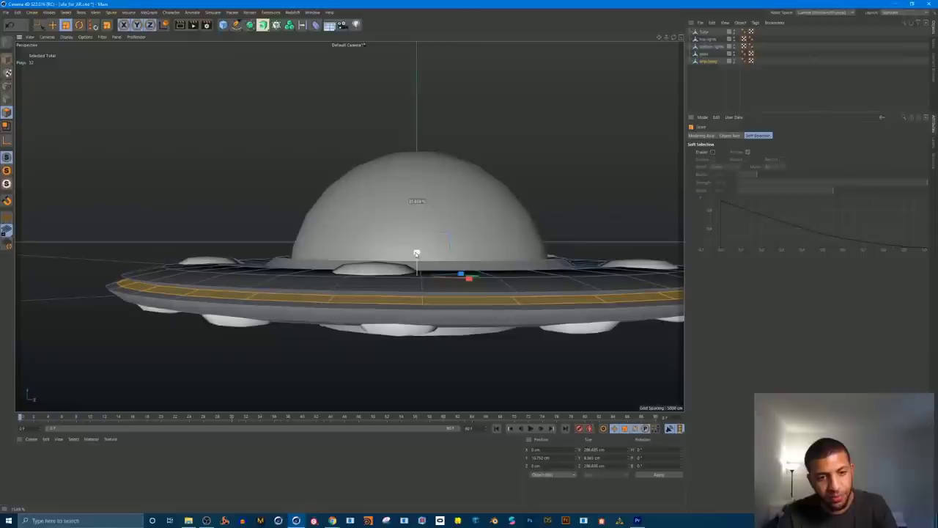
{"action": "left_click_drag", "start_coordinate": [445, 281], "coordinate": [413, 279], "text": "alt"}
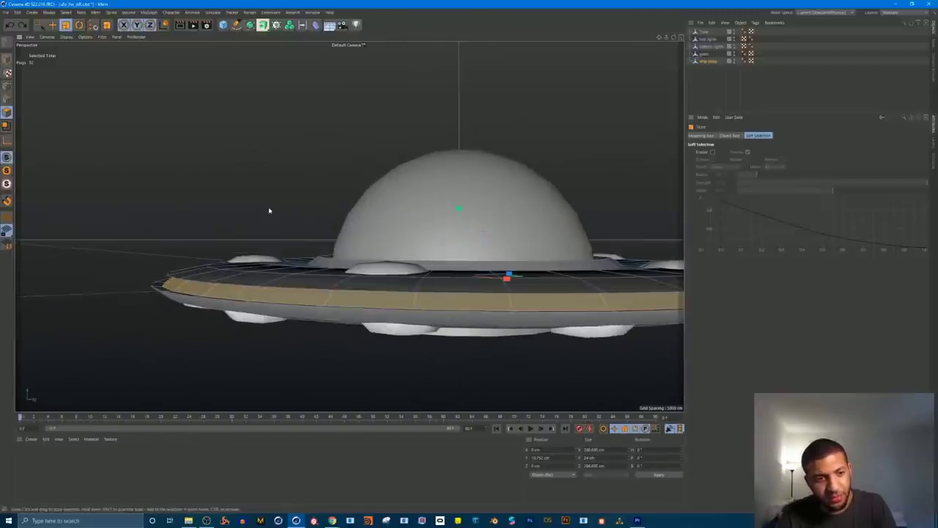
Step: Clear the ship body selection, check the extruded lip and rim from several angles, and save the project
{"action": "left_click_drag", "start_coordinate": [269, 210], "coordinate": [342, 256], "text": "alt"}
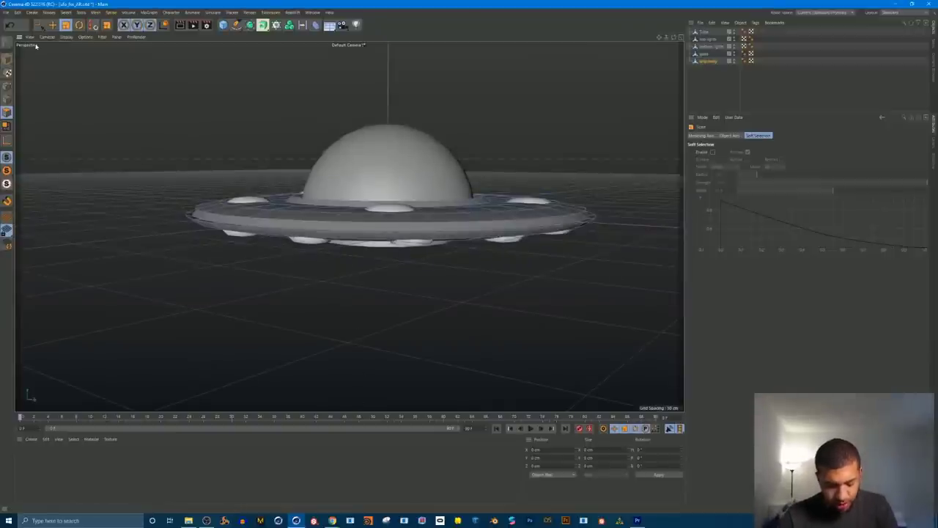
{"action": "left_click_drag", "start_coordinate": [347, 163], "coordinate": [379, 199], "text": "alt"}
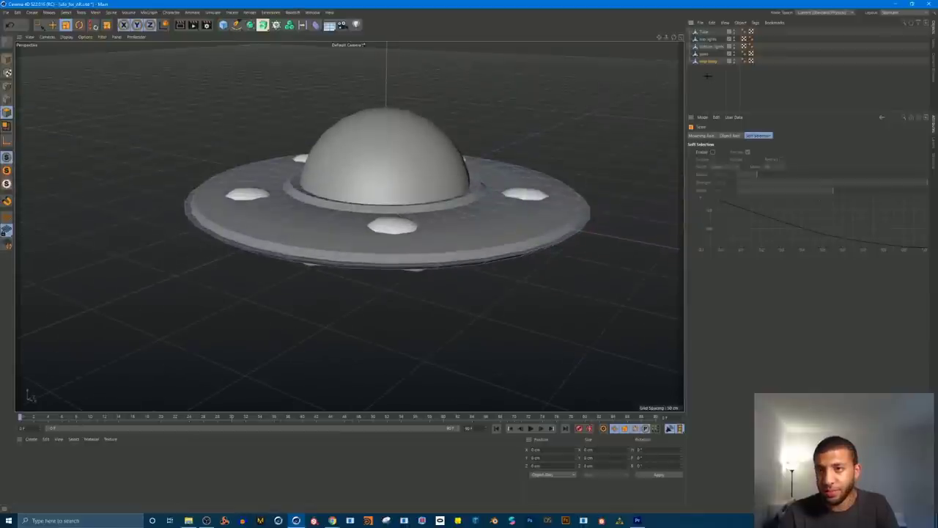
{"action": "left_click_drag", "start_coordinate": [469, 127], "coordinate": [484, 157], "text": "alt"}
{"action": "left_click_drag", "start_coordinate": [424, 174], "coordinate": [382, 168], "text": "alt"}
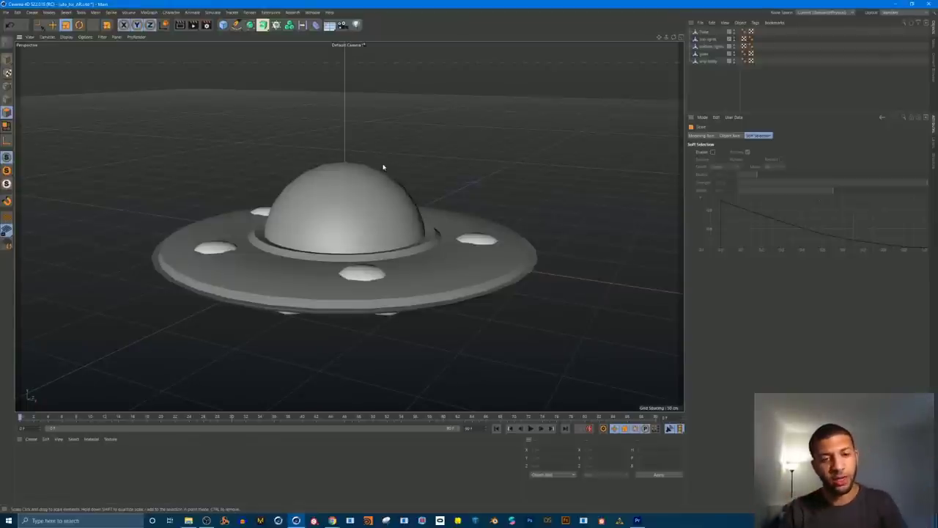
{"action": "mouse_move", "coordinate": [341, 226]}
{"action": "left_mouse_down", "text": "alt"}
{"action": "mouse_move", "coordinate": [365, 250]}
{"action": "mouse_move", "coordinate": [330, 256]}
{"action": "mouse_move", "coordinate": [349, 223]}
{"action": "mouse_move", "coordinate": [201, 228]}
{"action": "mouse_move", "coordinate": [286, 268]}
{"action": "mouse_move", "coordinate": [308, 238]}
{"action": "left_mouse_up", "text": "alt"}
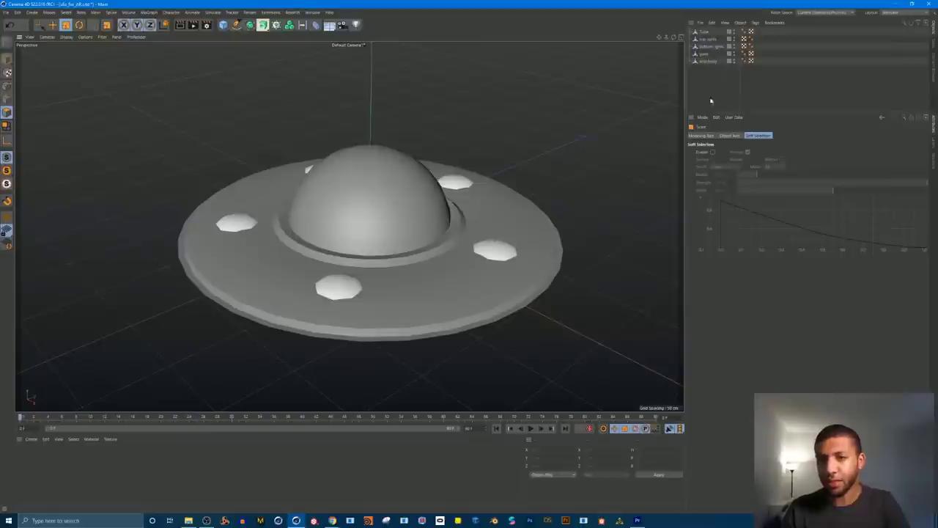
{"action": "left_click", "coordinate": [6, 12]}
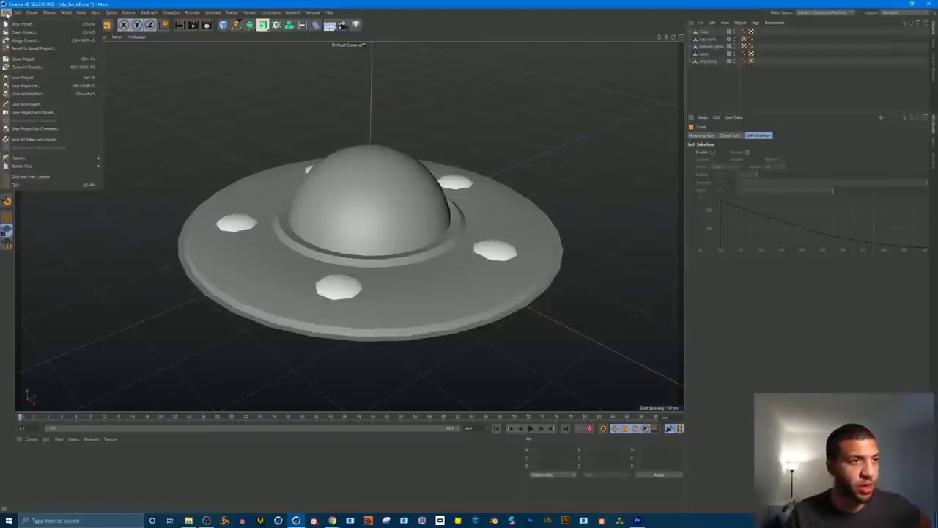
{"action": "left_click", "coordinate": [22, 77]}
Step: Switch the interface to the BP - UV Edit layout for unwrapping the UFO
{"action": "left_click", "coordinate": [707, 39]}
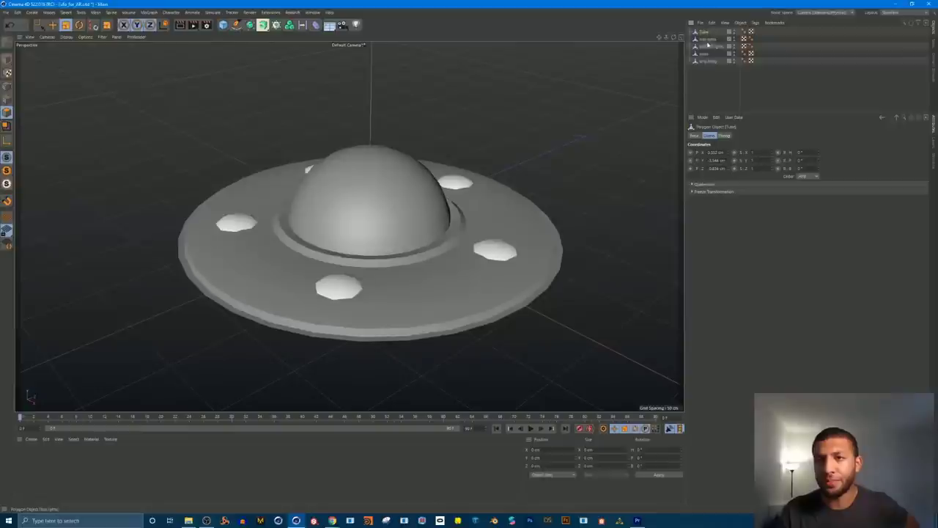
{"action": "left_click", "coordinate": [701, 23]}
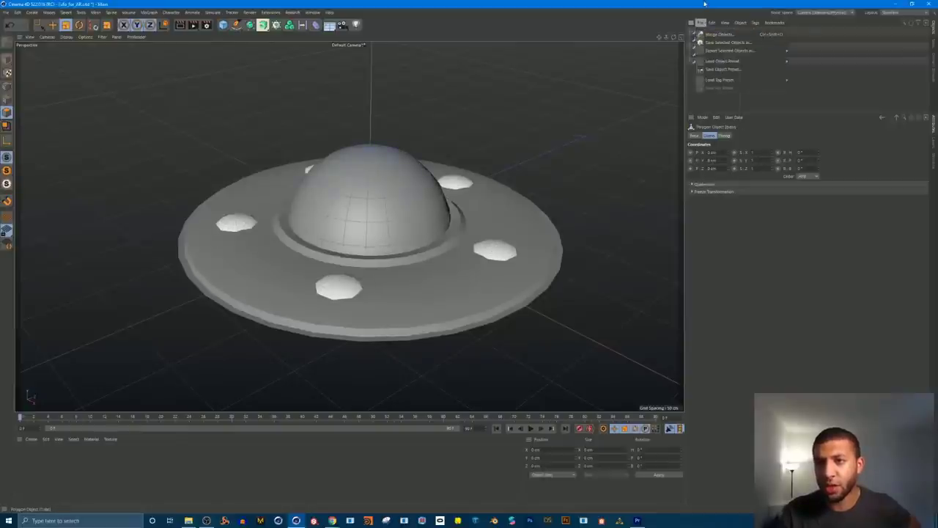
{"action": "left_click", "coordinate": [706, 3]}
{"action": "left_click", "coordinate": [890, 13]}
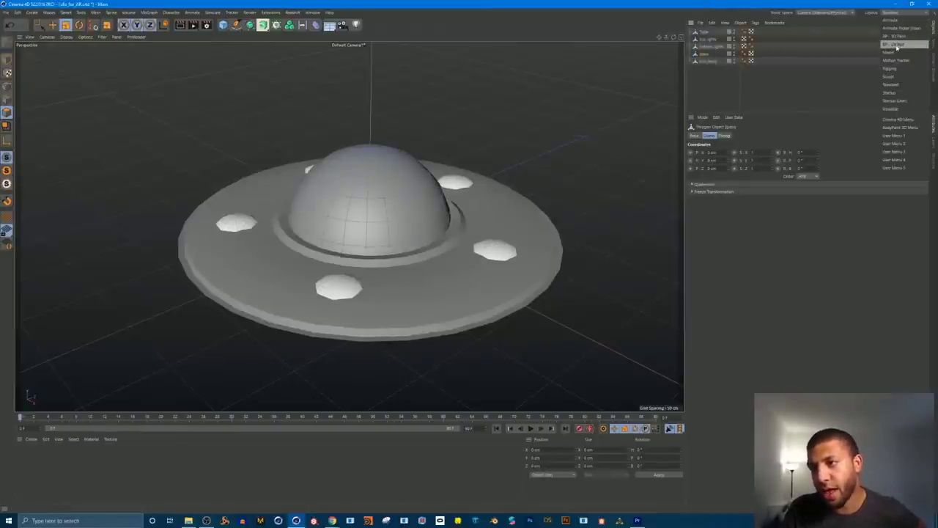
{"action": "left_click", "coordinate": [896, 45]}
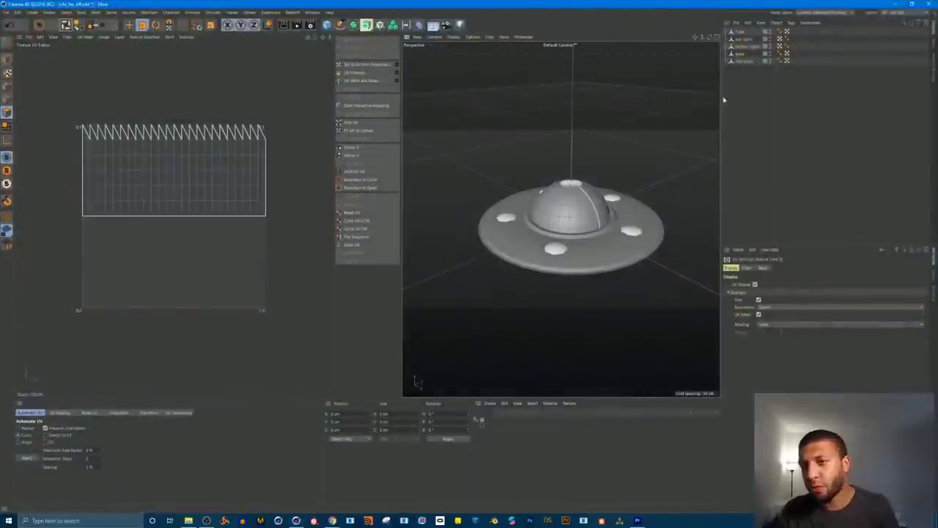
{"action": "scroll", "coordinate": [672, 218], "scroll_direction": "up", "scroll_amount": 2}
{"action": "left_click_drag", "start_coordinate": [590, 219], "coordinate": [574, 184], "text": "alt"}
Step: Examine the existing UV layouts of the tube, top lights, bottom lights, glass and ship body in turn
{"action": "left_click", "coordinate": [742, 34]}
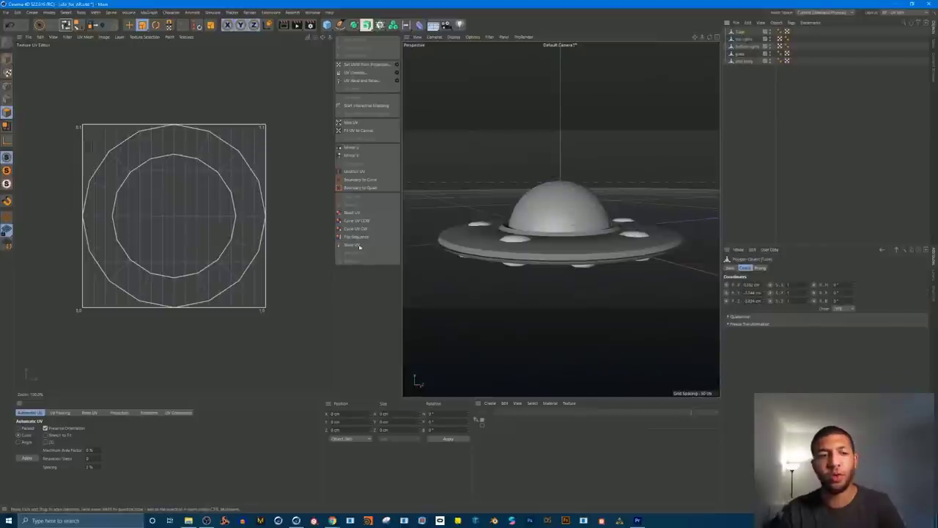
{"action": "left_click_drag", "start_coordinate": [501, 212], "coordinate": [511, 178], "text": "alt"}
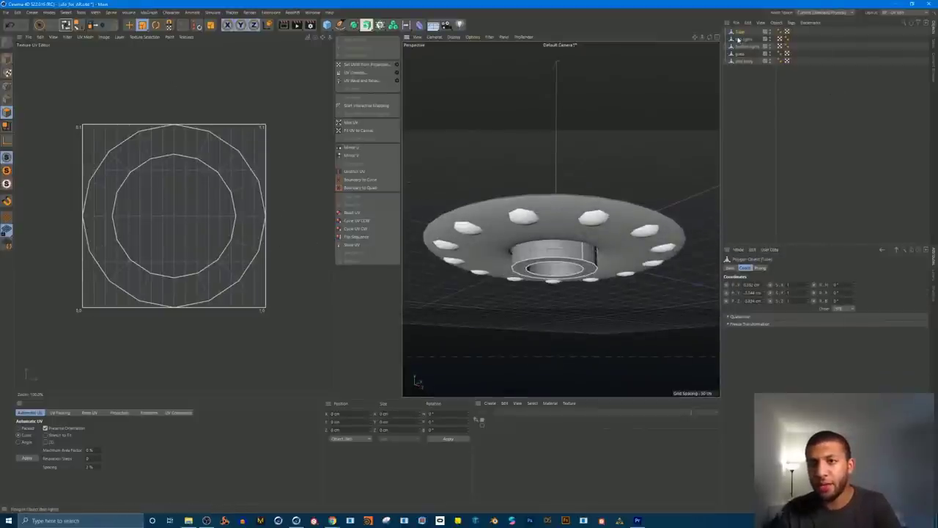
{"action": "left_click", "coordinate": [740, 39]}
{"action": "left_click", "coordinate": [742, 48]}
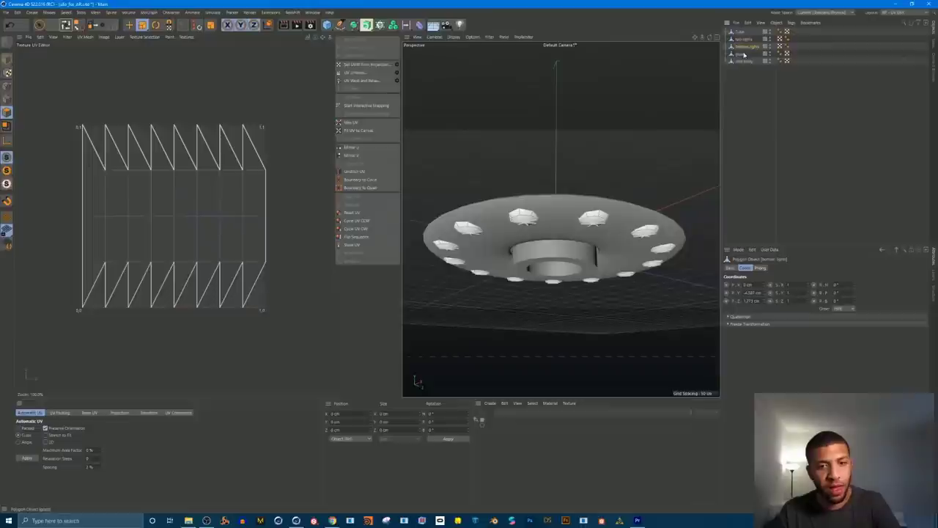
{"action": "left_click", "coordinate": [743, 55]}
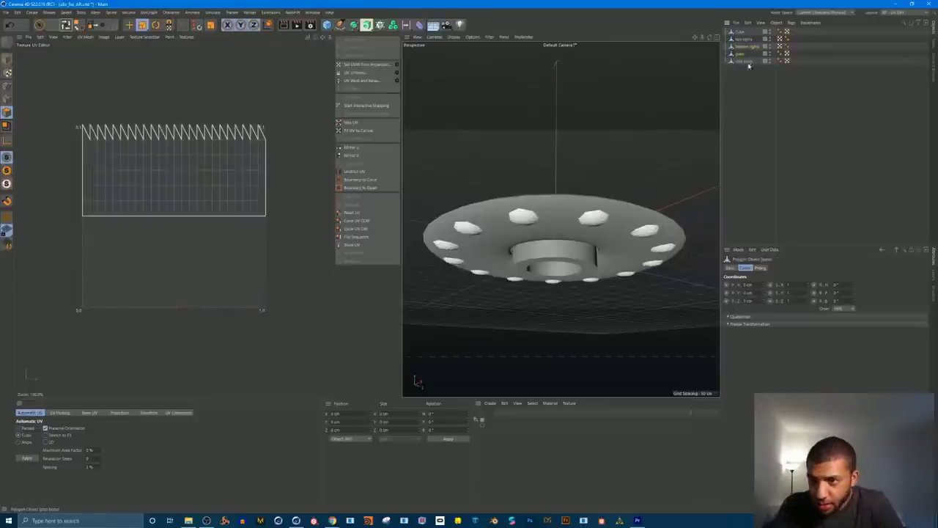
{"action": "left_click_drag", "start_coordinate": [611, 192], "coordinate": [575, 210], "text": "alt"}
{"action": "left_click", "coordinate": [739, 62]}
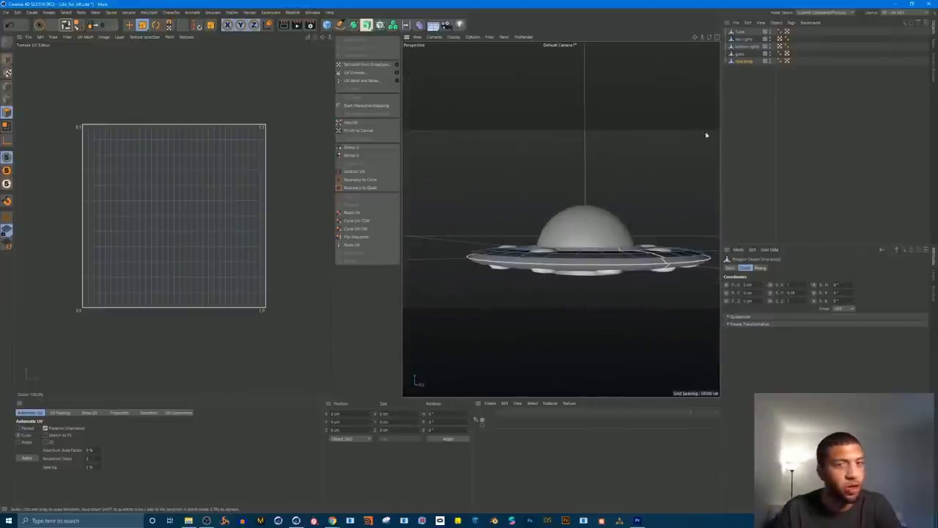
{"action": "left_click", "coordinate": [748, 84]}
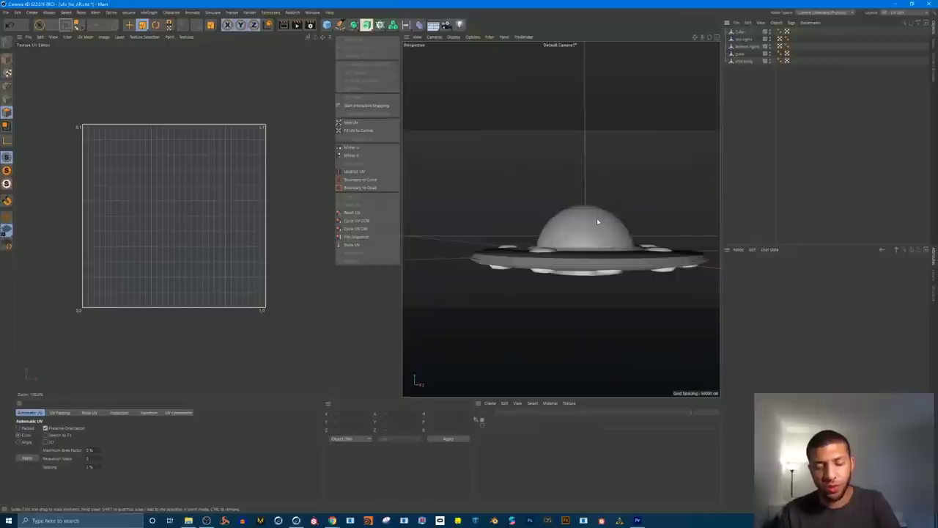
Step: Unwrap the ship body with Automatic UV using the Cubic method and examine the resulting UV islands
{"action": "left_click_drag", "start_coordinate": [637, 207], "coordinate": [607, 247], "text": "alt"}
{"action": "middle_click_drag", "start_coordinate": [608, 247], "coordinate": [596, 220], "text": "alt"}
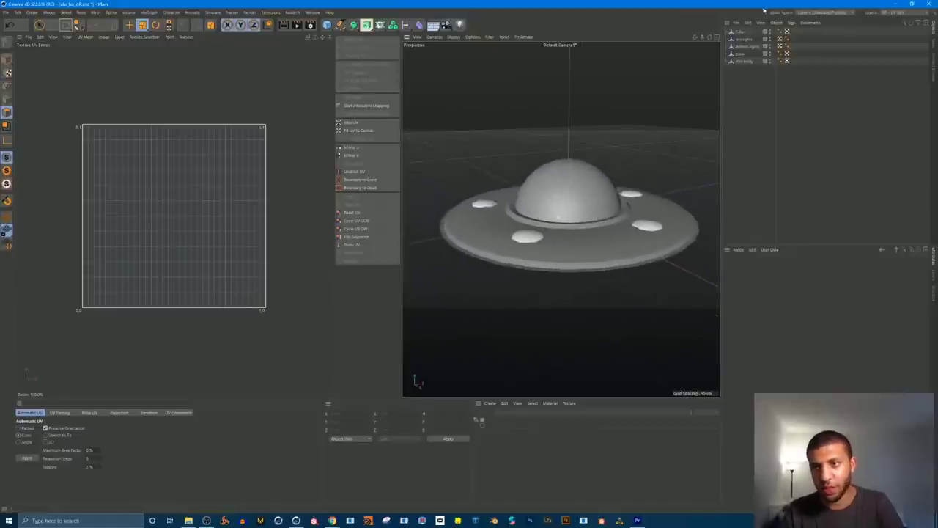
{"action": "left_click", "coordinate": [748, 61]}
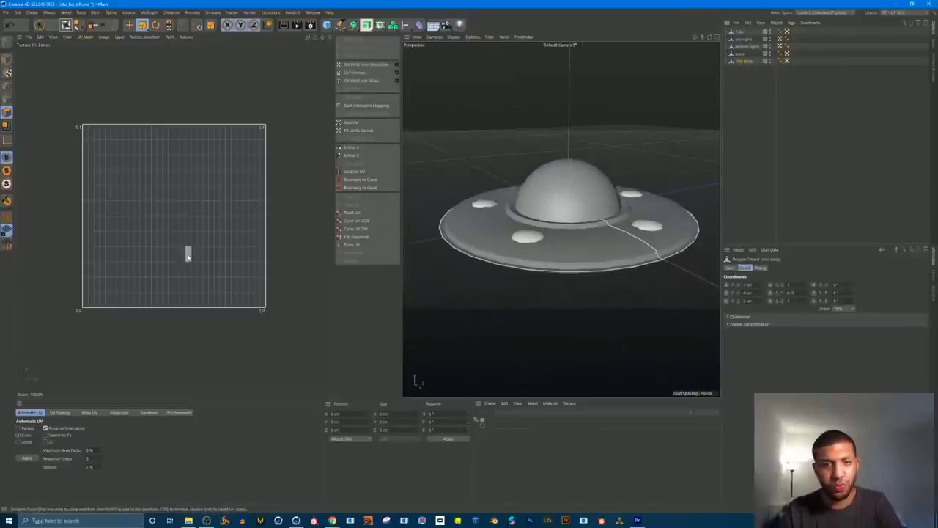
{"action": "left_click", "coordinate": [26, 458]}
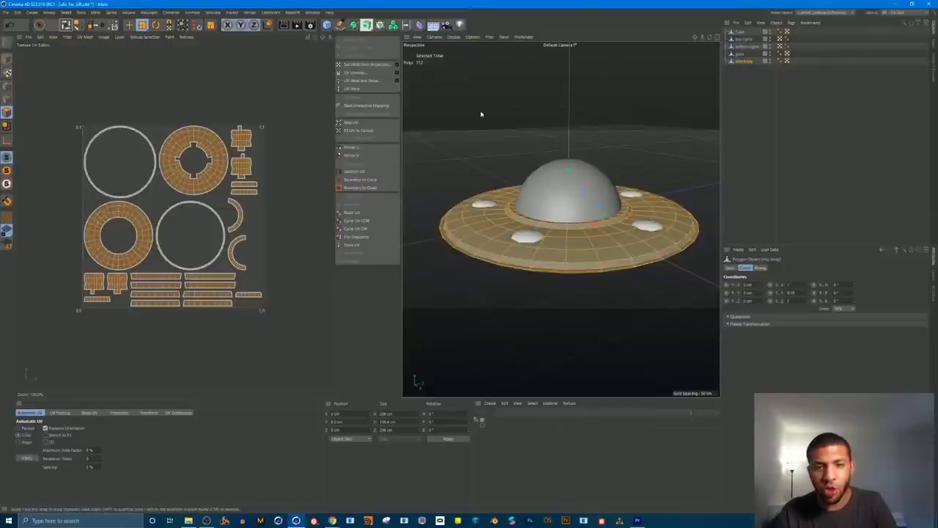
{"action": "scroll", "coordinate": [129, 242], "scroll_direction": "up", "scroll_amount": 6}
{"action": "scroll", "coordinate": [159, 233], "scroll_direction": "down", "scroll_amount": 4}
{"action": "middle_click_drag", "start_coordinate": [159, 235], "coordinate": [150, 240], "text": "alt"}
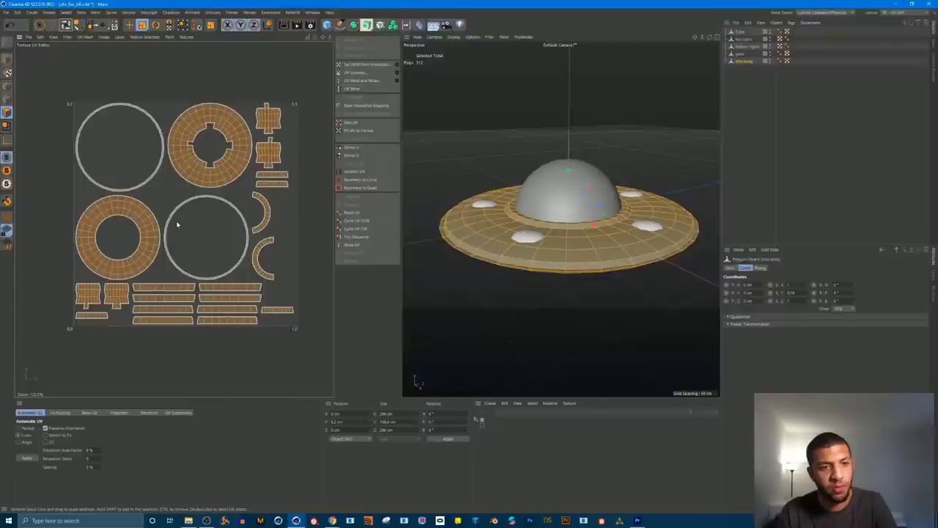
{"action": "scroll", "coordinate": [177, 229], "scroll_direction": "up", "scroll_amount": 1}
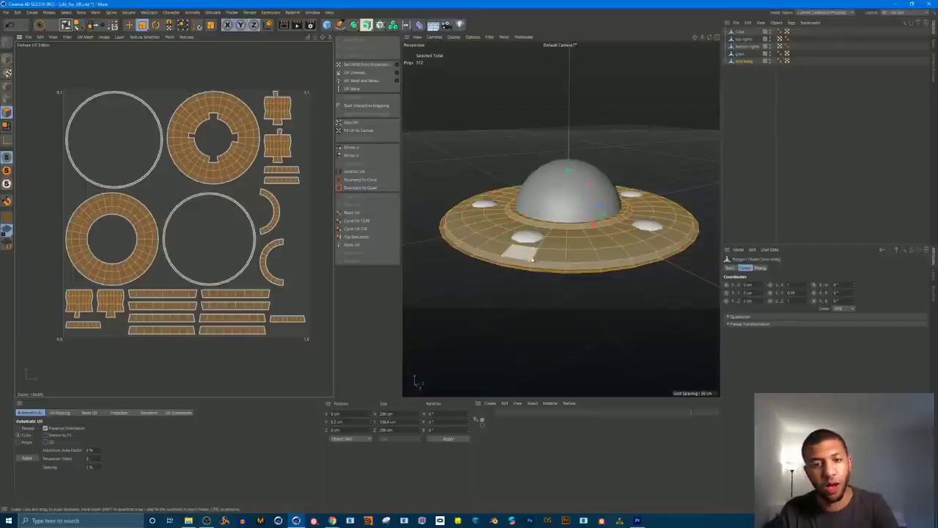
Step: Switch to edge mode and delete the UVW tag from the glass dome object
{"action": "left_click_drag", "start_coordinate": [532, 259], "coordinate": [551, 170], "text": "alt"}
{"action": "left_click", "coordinate": [6, 99]}
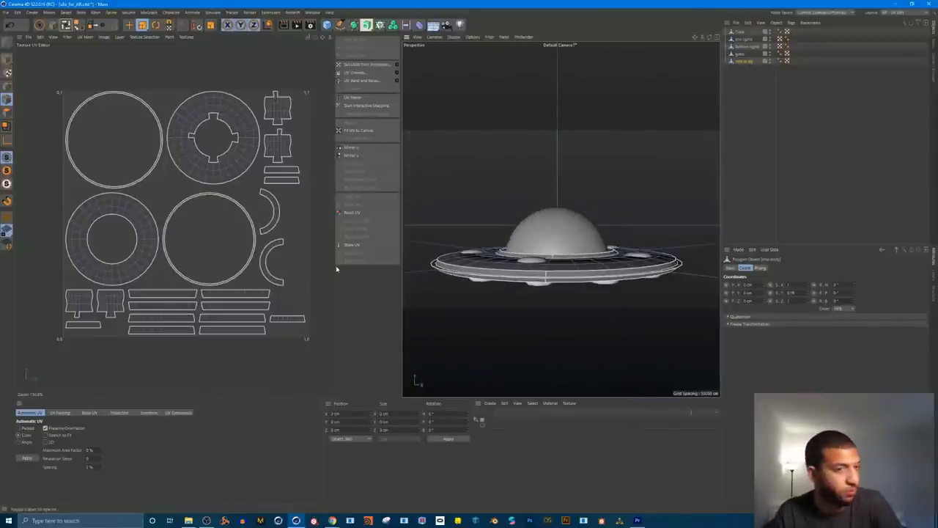
{"action": "left_click", "coordinate": [739, 54]}
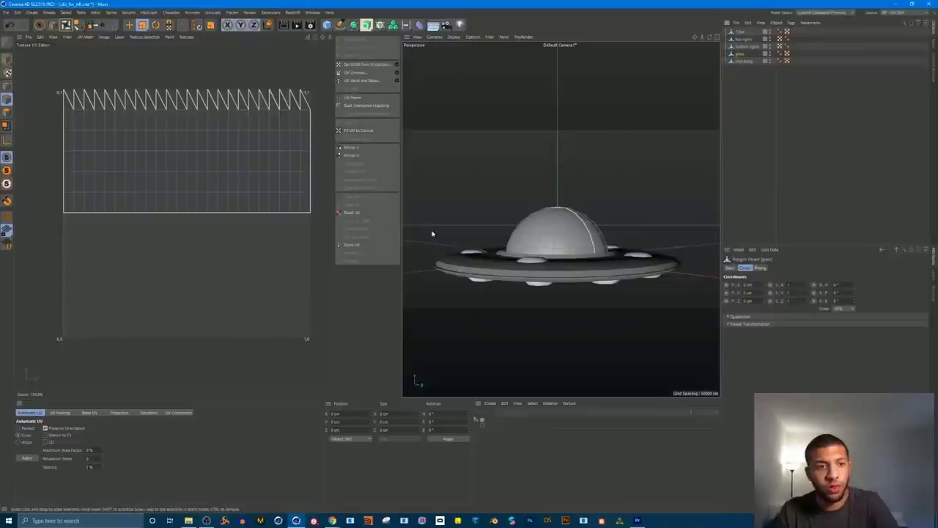
{"action": "left_click_drag", "start_coordinate": [579, 252], "coordinate": [562, 229], "text": "alt"}
{"action": "left_click_drag", "start_coordinate": [582, 208], "coordinate": [587, 233], "text": "alt"}
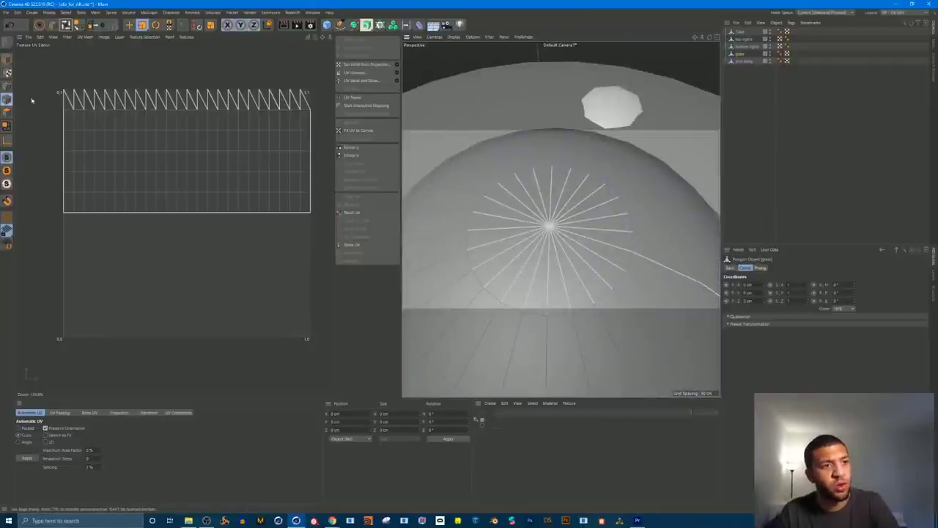
{"action": "left_click", "coordinate": [788, 55]}
{"action": "key", "text": "Delete"}
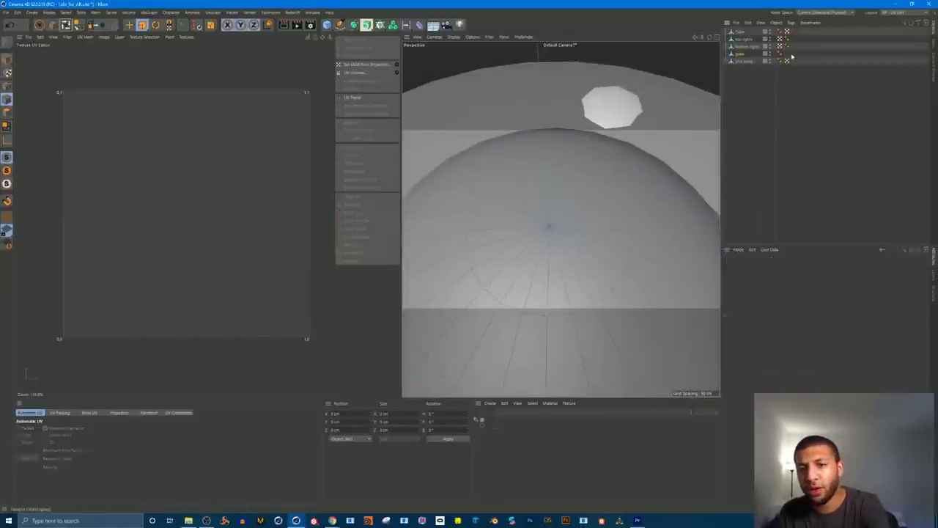
Step: Select a path of edges running from the glass dome's apex down to its rim as the UV seam
{"action": "scroll", "coordinate": [641, 224], "scroll_direction": "down", "scroll_amount": 4}
{"action": "left_click_drag", "start_coordinate": [608, 236], "coordinate": [545, 147], "text": "alt"}
{"action": "left_click_drag", "start_coordinate": [602, 272], "coordinate": [614, 232], "text": "alt"}
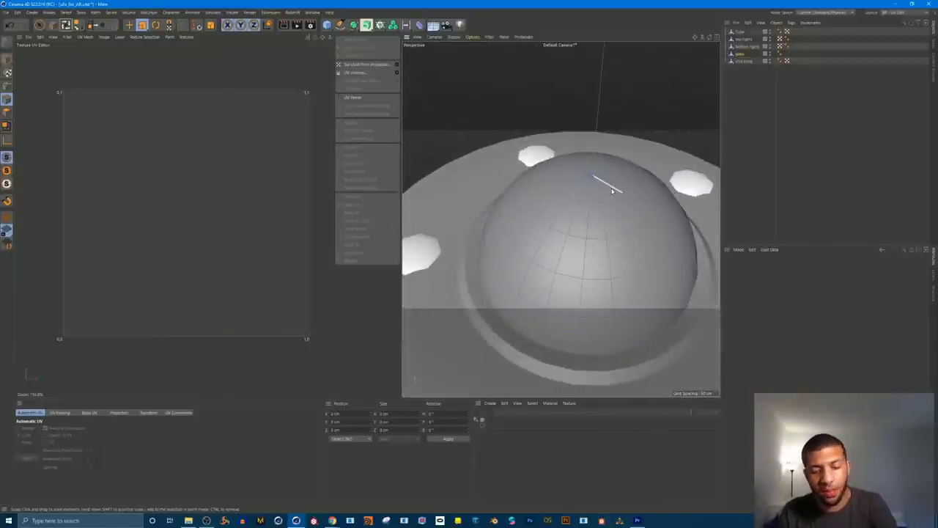
{"action": "left_click", "coordinate": [52, 24]}
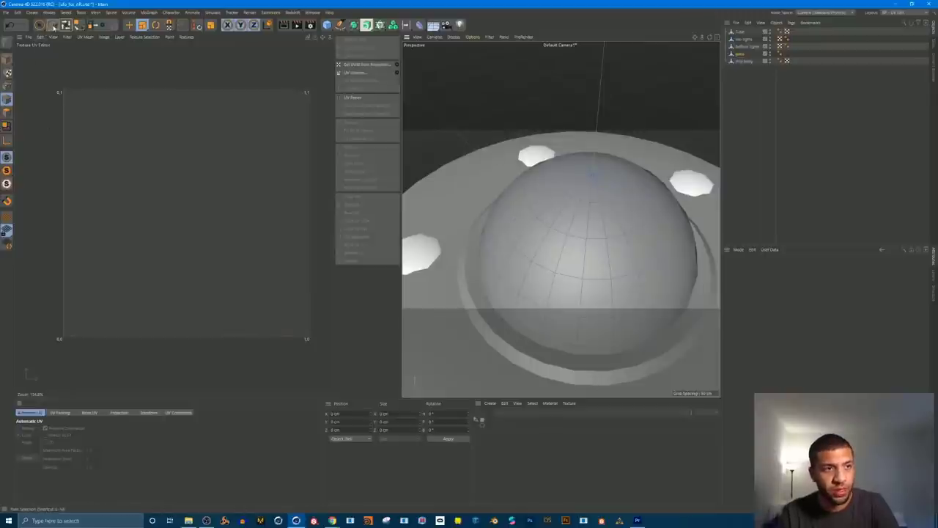
{"action": "left_click_drag", "start_coordinate": [642, 217], "coordinate": [557, 176], "text": "alt"}
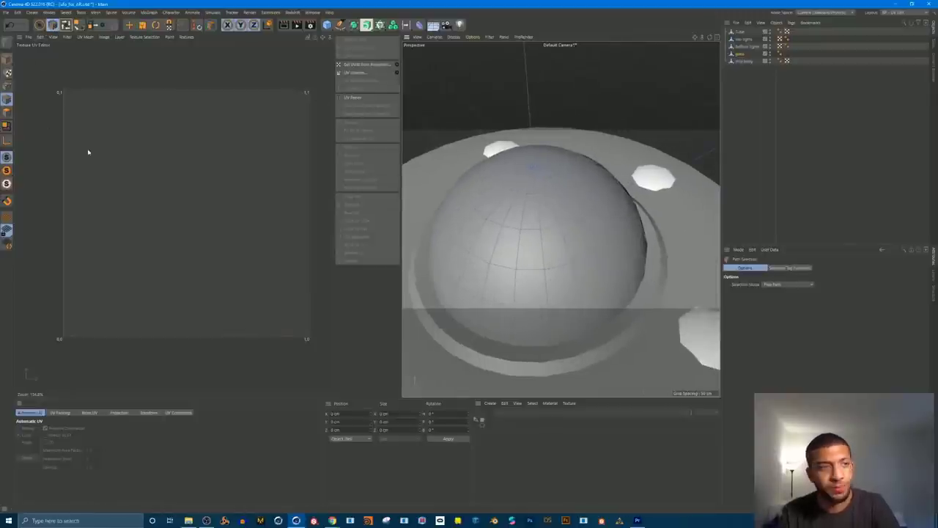
{"action": "left_click_drag", "start_coordinate": [617, 164], "coordinate": [539, 152], "text": "alt"}
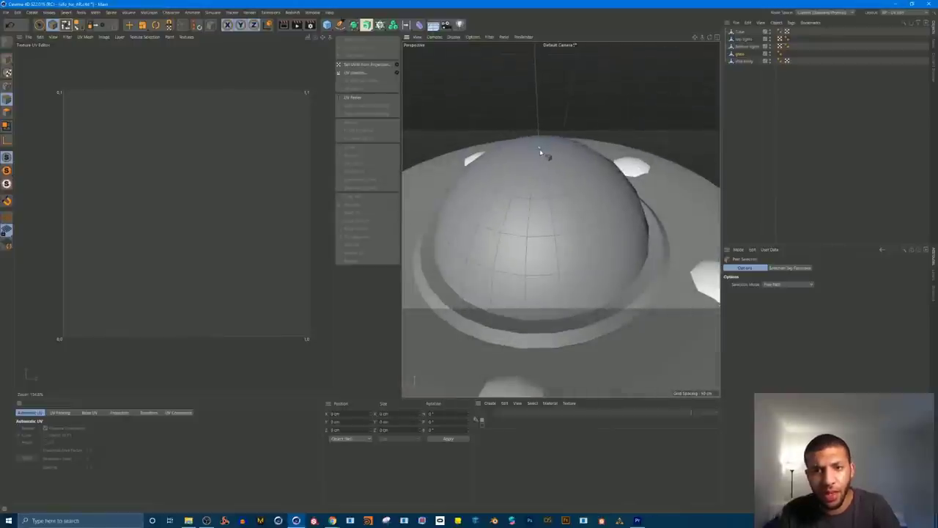
{"action": "left_click", "coordinate": [566, 332]}
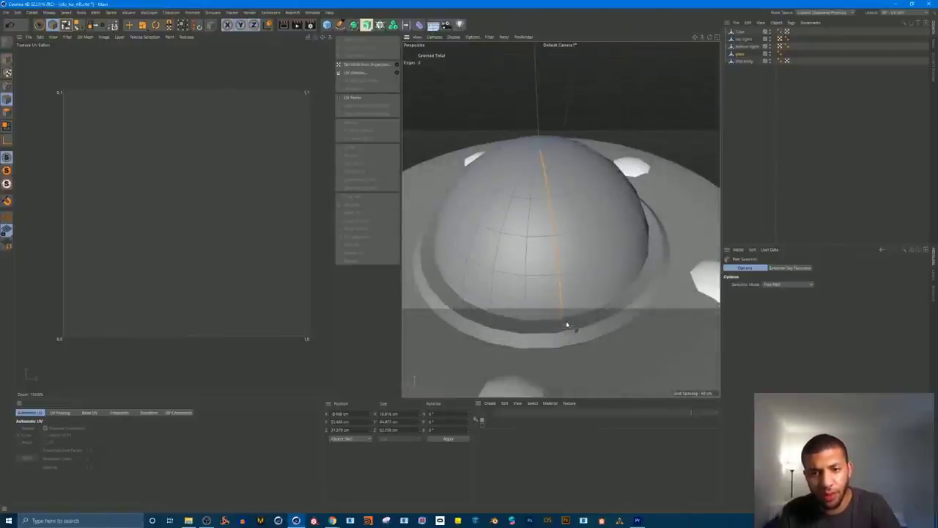
{"action": "left_click_drag", "start_coordinate": [566, 324], "coordinate": [590, 280], "text": "alt"}
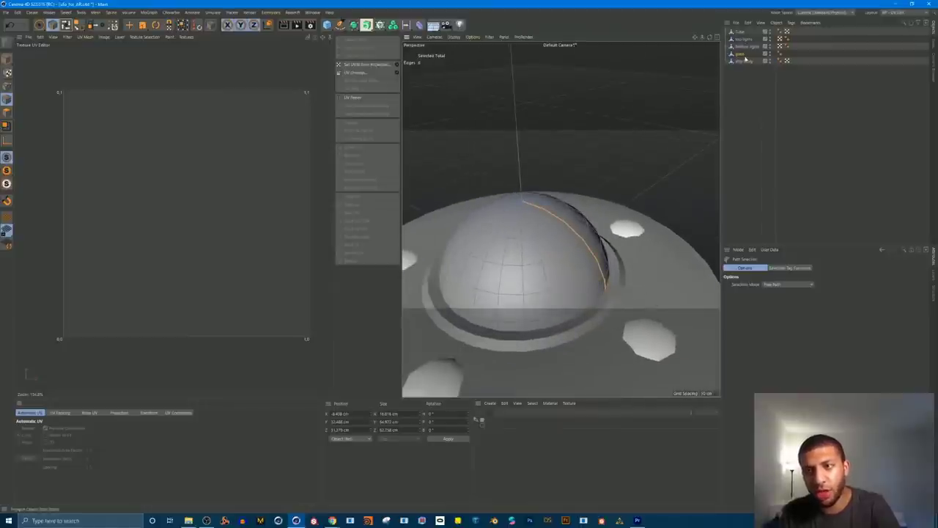
Step: Select all polygons of the glass dome, create their UVs from projection and apply UV Unwrap
{"action": "left_click", "coordinate": [6, 114]}
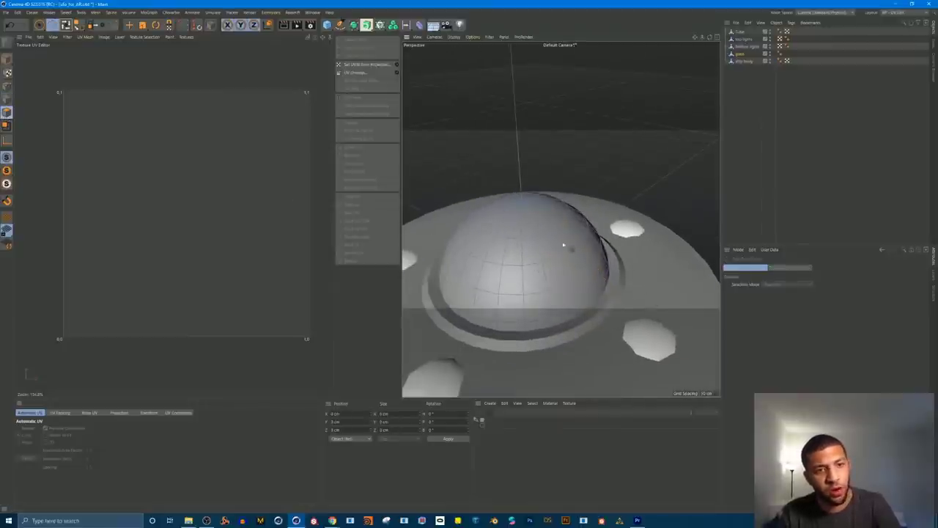
{"action": "left_click", "coordinate": [40, 26]}
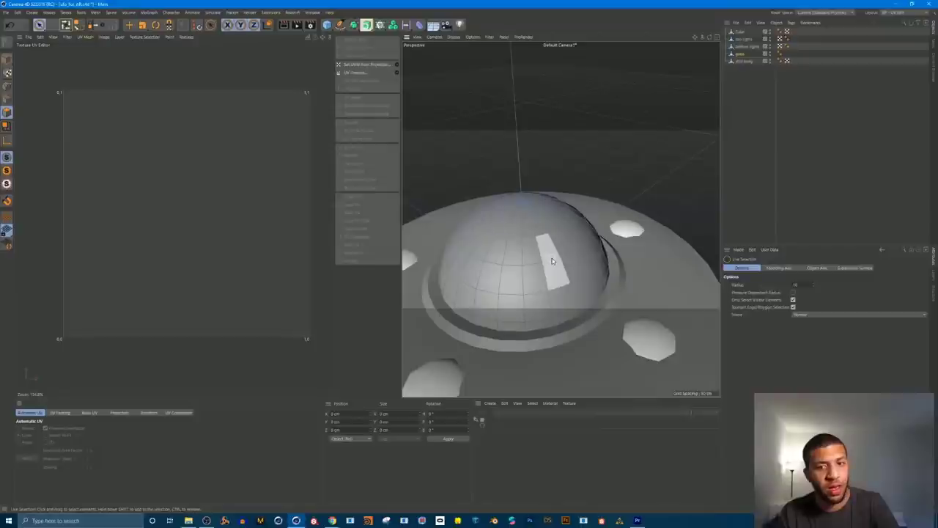
{"action": "key", "text": "ctrl+a"}
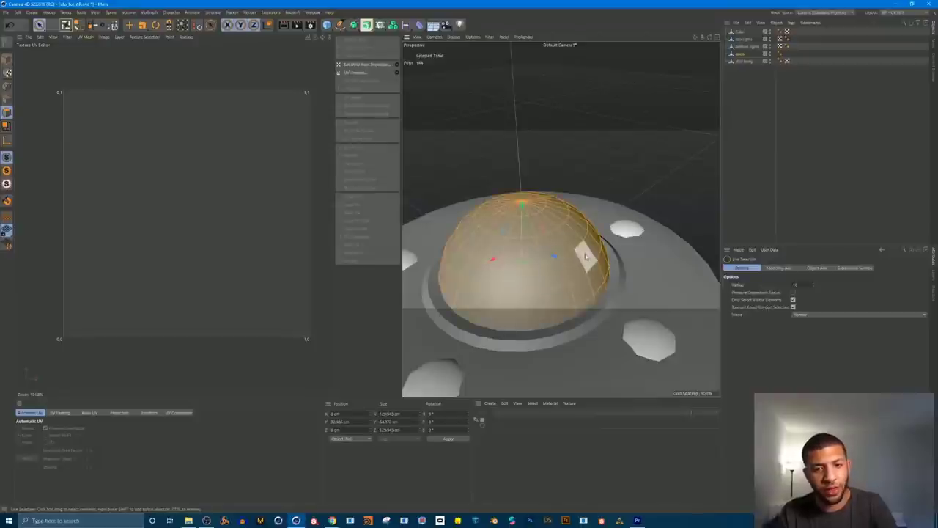
{"action": "left_click", "coordinate": [6, 99]}
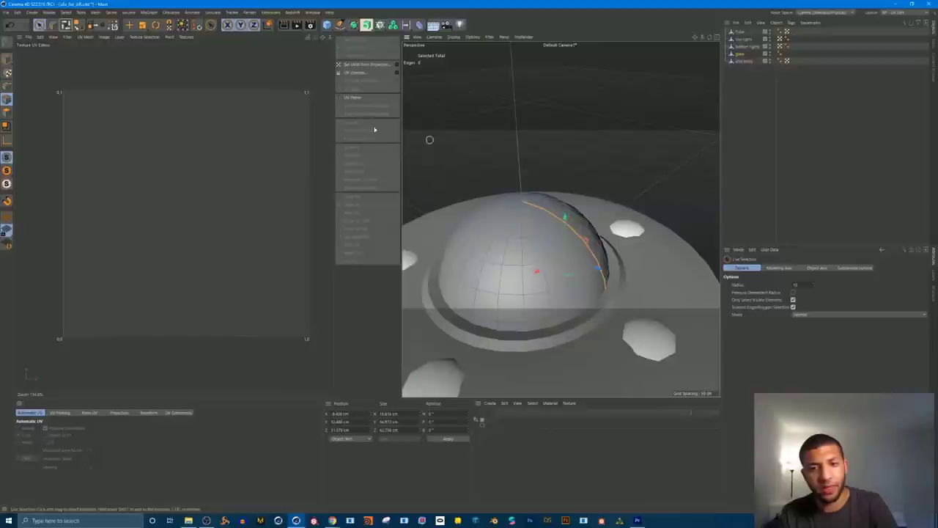
{"action": "left_click", "coordinate": [6, 113]}
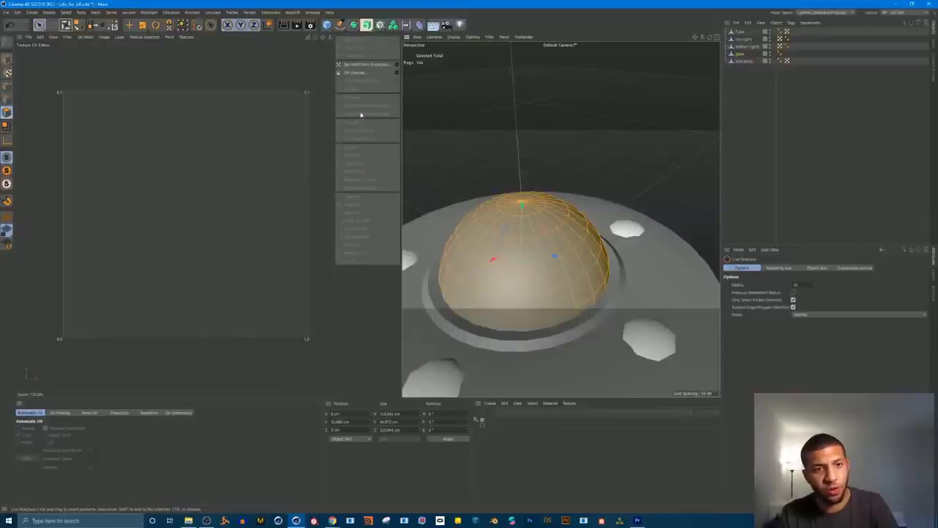
{"action": "left_click", "coordinate": [370, 66]}
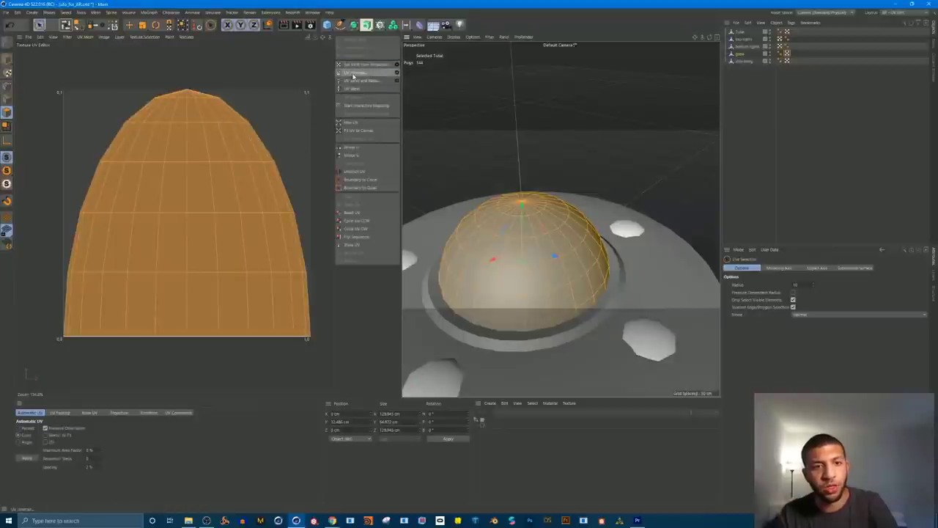
{"action": "left_click", "coordinate": [353, 74]}
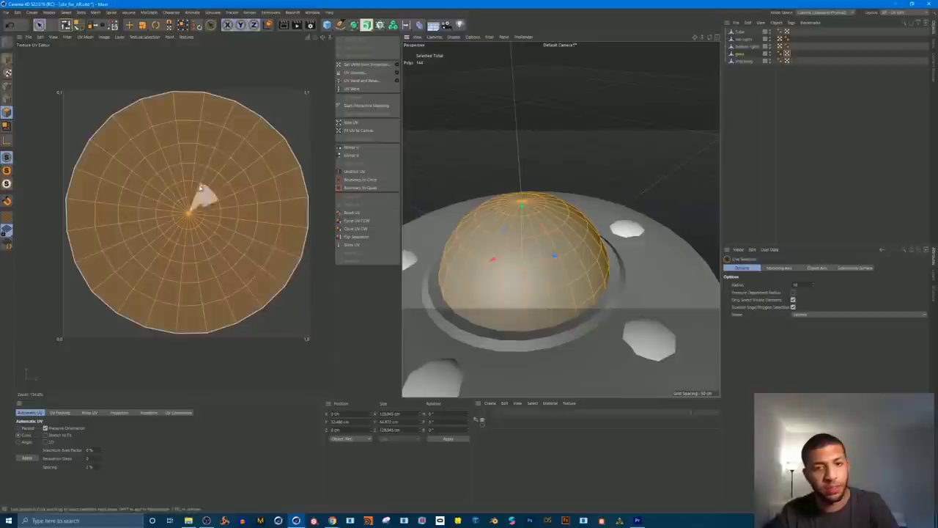
Step: Check the dome's seam and several single polygons against their positions in the unwrapped UV layout
{"action": "left_click", "coordinate": [6, 101]}
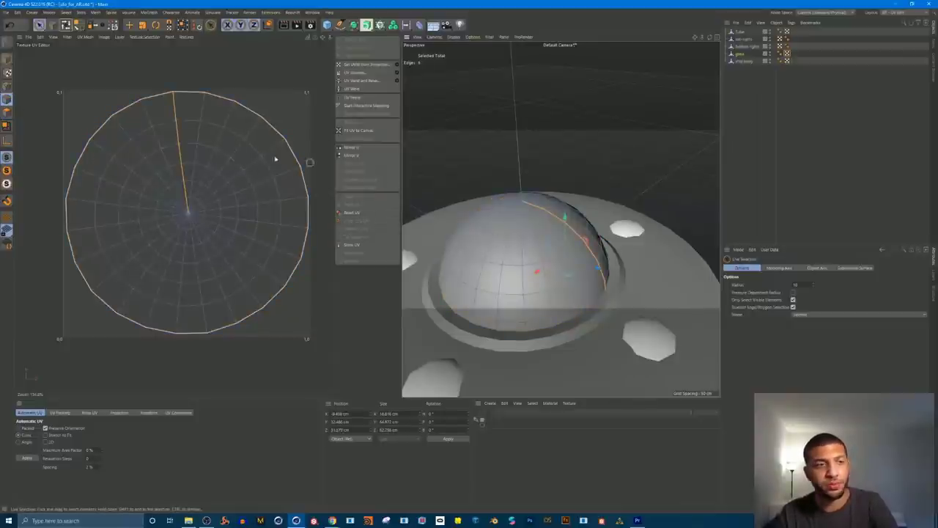
{"action": "left_click", "coordinate": [7, 112]}
{"action": "left_click", "coordinate": [624, 146]}
{"action": "left_click", "coordinate": [524, 251]}
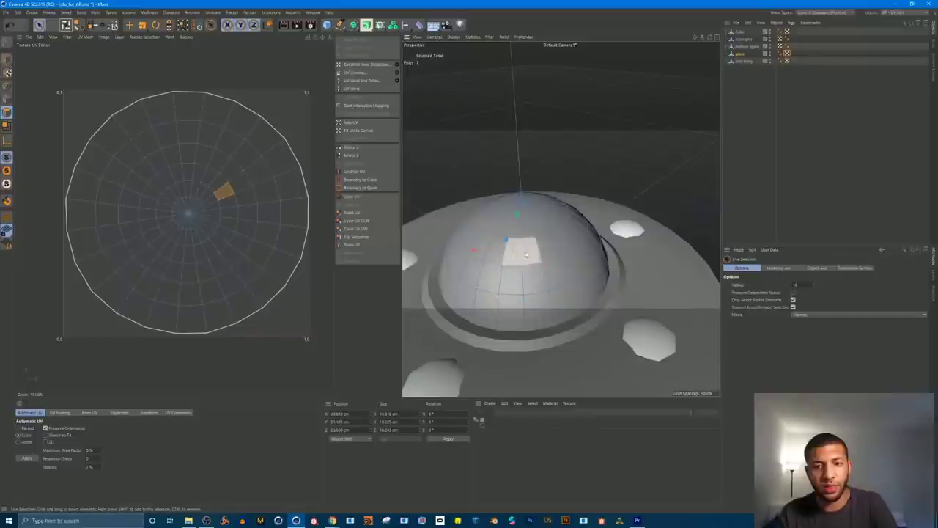
{"action": "left_click", "coordinate": [554, 245]}
{"action": "left_click", "coordinate": [513, 250]}
{"action": "left_click", "coordinate": [571, 235]}
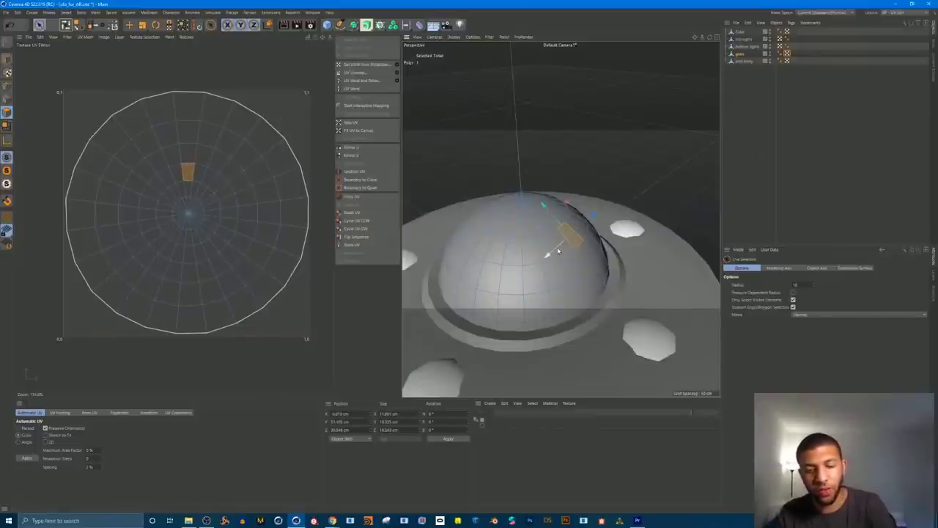
Step: Loop-select successive polygon rings of the dome from top to base to examine how they map in the UV layout
{"action": "key", "text": "u"}
{"action": "key", "text": "l"}
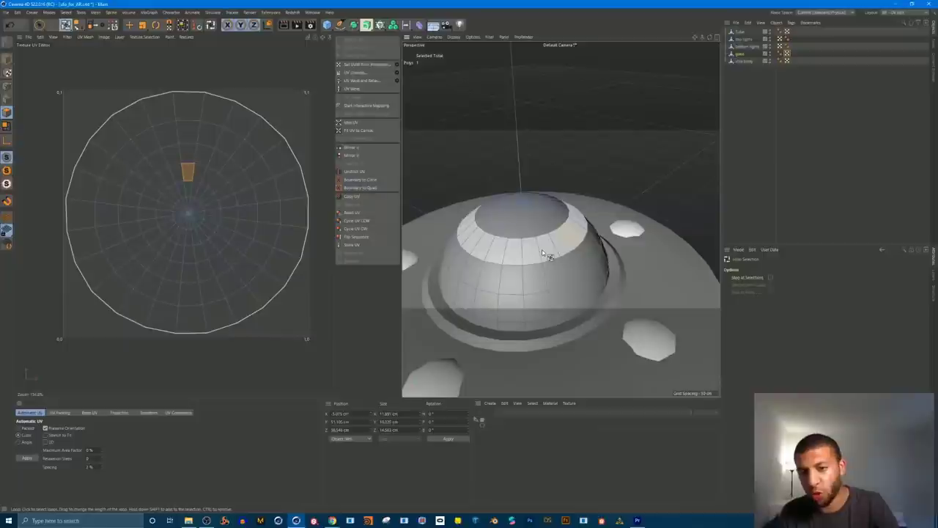
{"action": "left_click", "coordinate": [541, 249]}
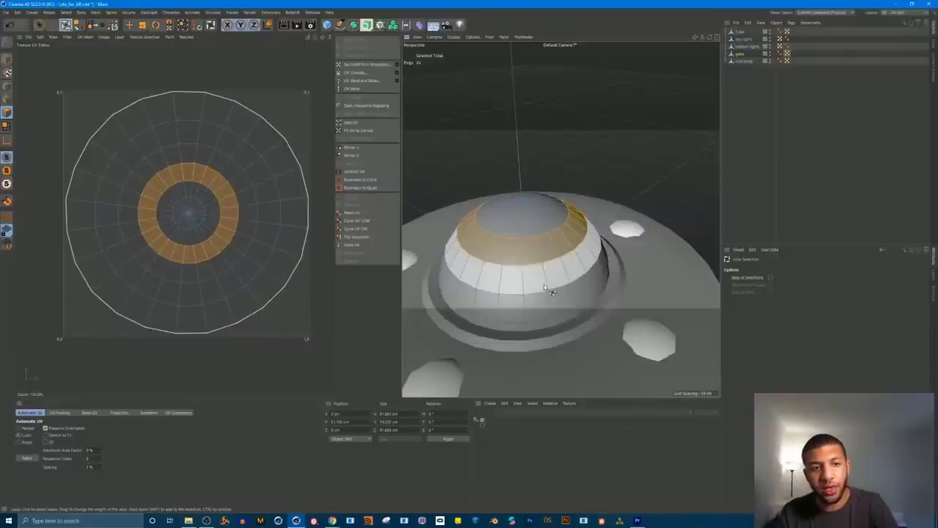
{"action": "left_click", "coordinate": [544, 286]}
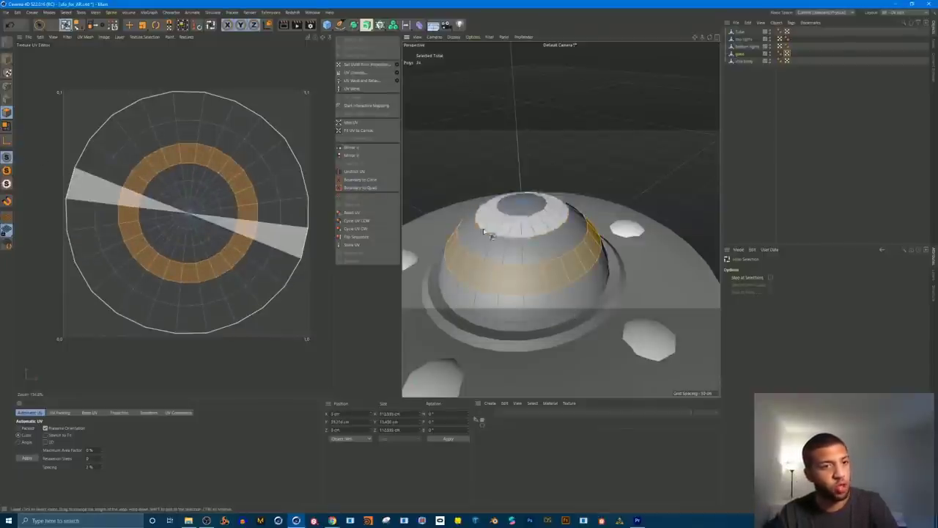
{"action": "left_click", "coordinate": [554, 297]}
{"action": "left_click_drag", "start_coordinate": [554, 297], "coordinate": [567, 233], "text": "alt"}
{"action": "middle_click_drag", "start_coordinate": [567, 233], "coordinate": [593, 207], "text": "alt"}
{"action": "left_click", "coordinate": [576, 258]}
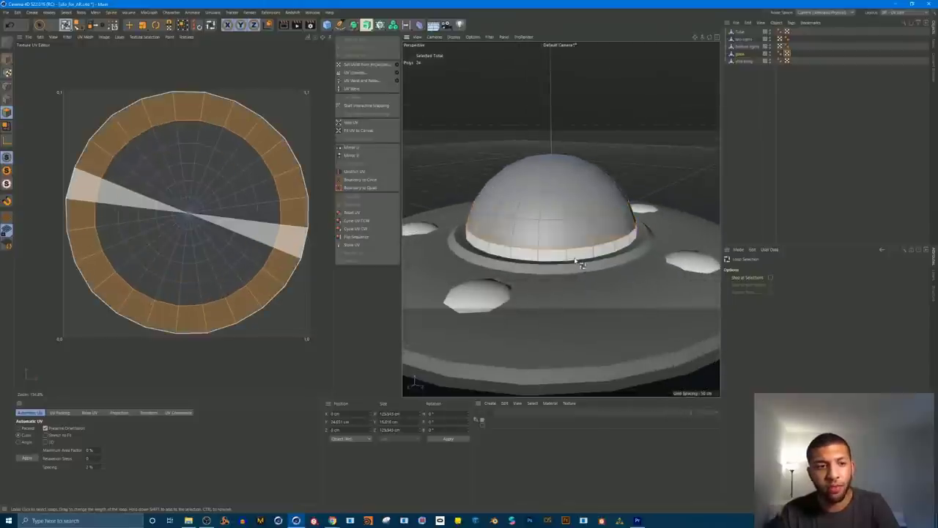
{"action": "left_click", "coordinate": [576, 192]}
{"action": "left_click", "coordinate": [576, 174]}
{"action": "left_click_drag", "start_coordinate": [576, 174], "coordinate": [563, 147], "text": "alt"}
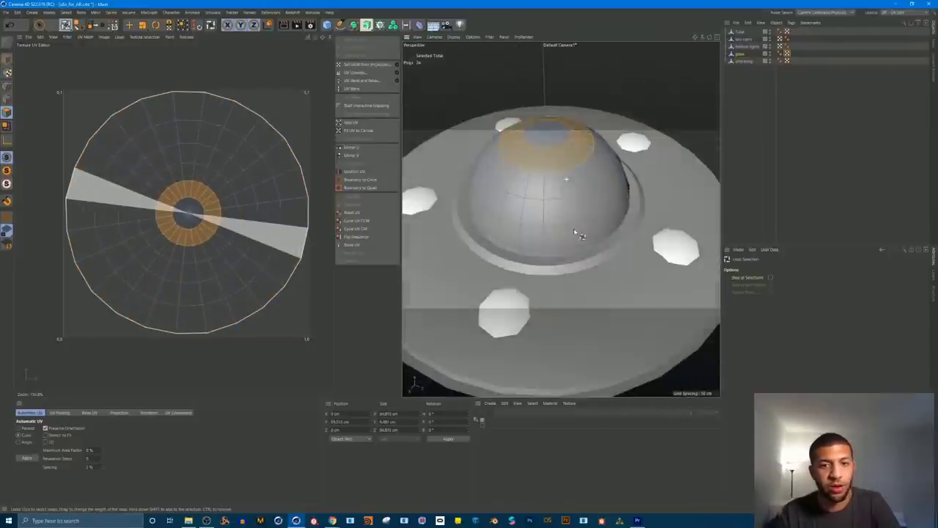
{"action": "left_click", "coordinate": [557, 142]}
{"action": "left_click_drag", "start_coordinate": [586, 216], "coordinate": [576, 178], "text": "alt"}
{"action": "left_click", "coordinate": [576, 179]}
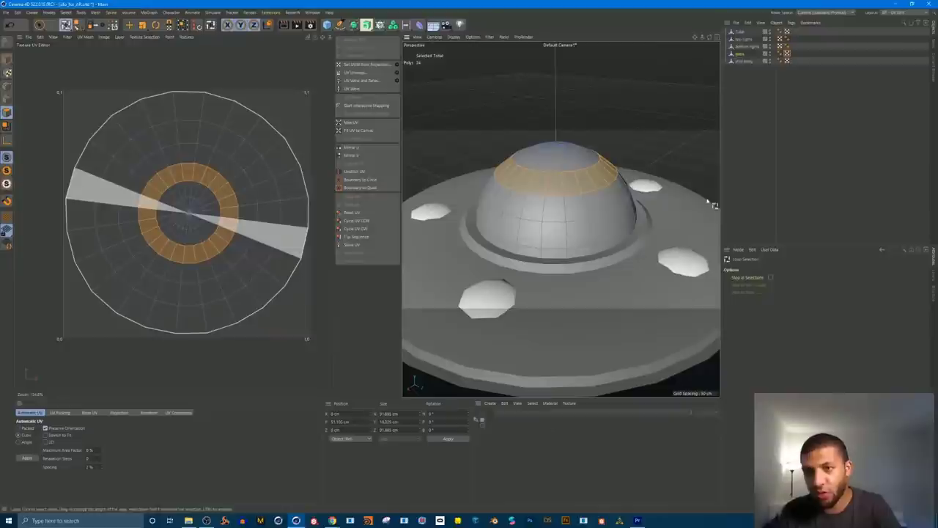
Step: Inspect the bottom lights on the ship's underside and delete the UVW tag from their object
{"action": "left_click", "coordinate": [756, 109]}
{"action": "left_click", "coordinate": [748, 54]}
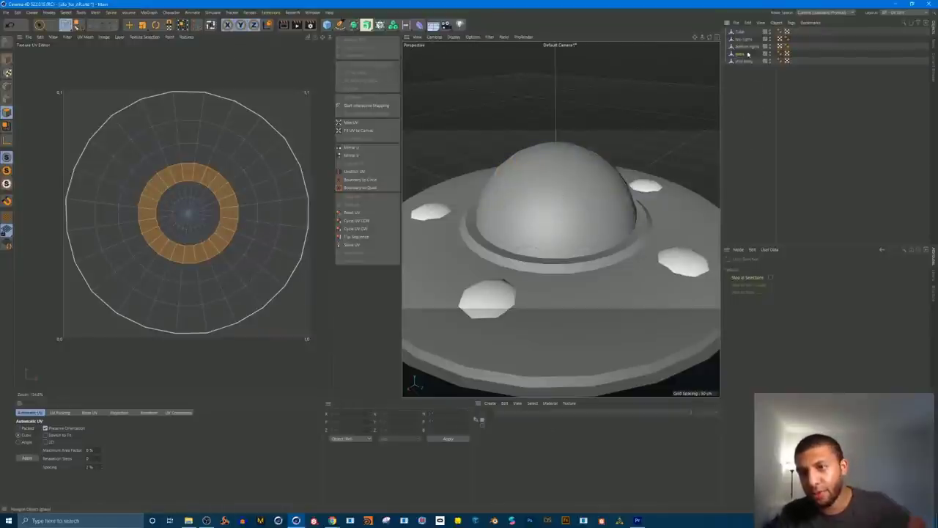
{"action": "left_click", "coordinate": [747, 46]}
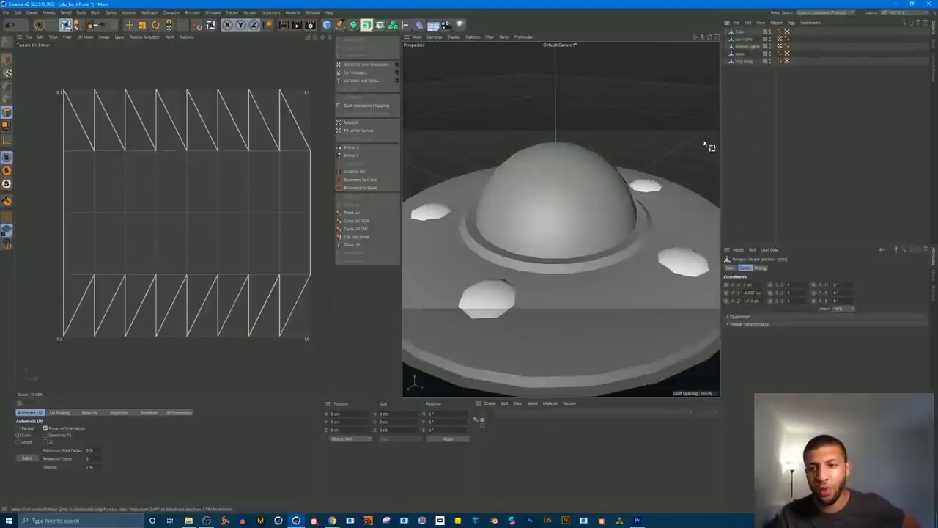
{"action": "scroll", "coordinate": [623, 202], "scroll_direction": "down", "scroll_amount": 3}
{"action": "left_click_drag", "start_coordinate": [596, 242], "coordinate": [603, 134], "text": "alt"}
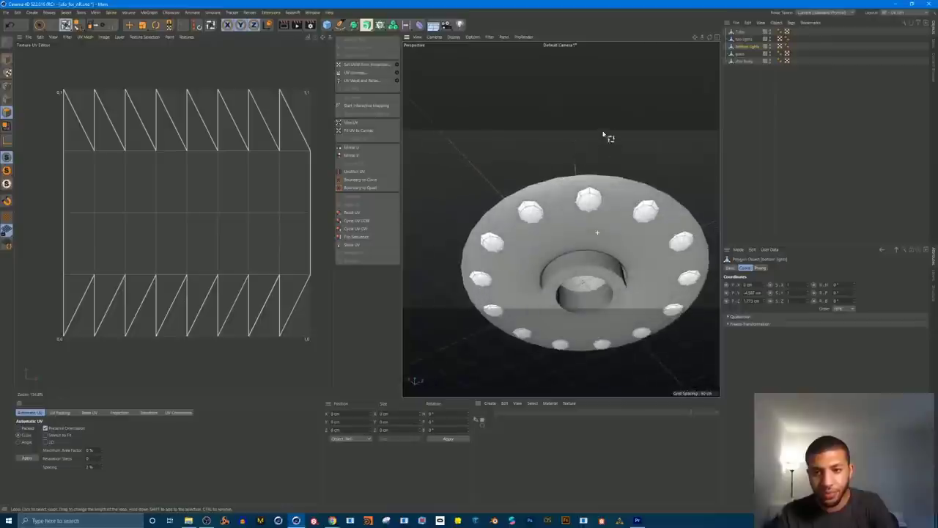
{"action": "scroll", "coordinate": [601, 256], "scroll_direction": "up", "scroll_amount": 6}
{"action": "scroll", "coordinate": [614, 233], "scroll_direction": "down", "scroll_amount": 4}
{"action": "left_click_drag", "start_coordinate": [594, 272], "coordinate": [592, 293], "text": "alt"}
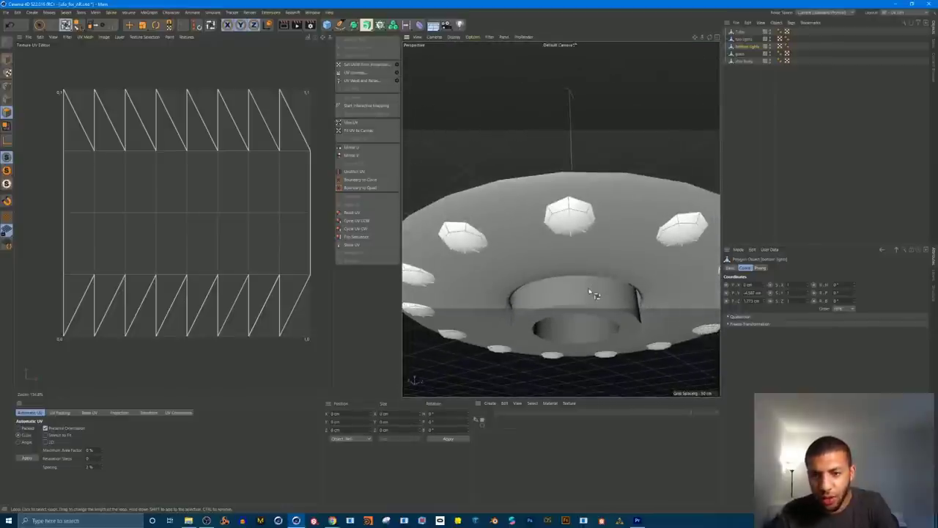
{"action": "scroll", "coordinate": [570, 244], "scroll_direction": "up", "scroll_amount": 3}
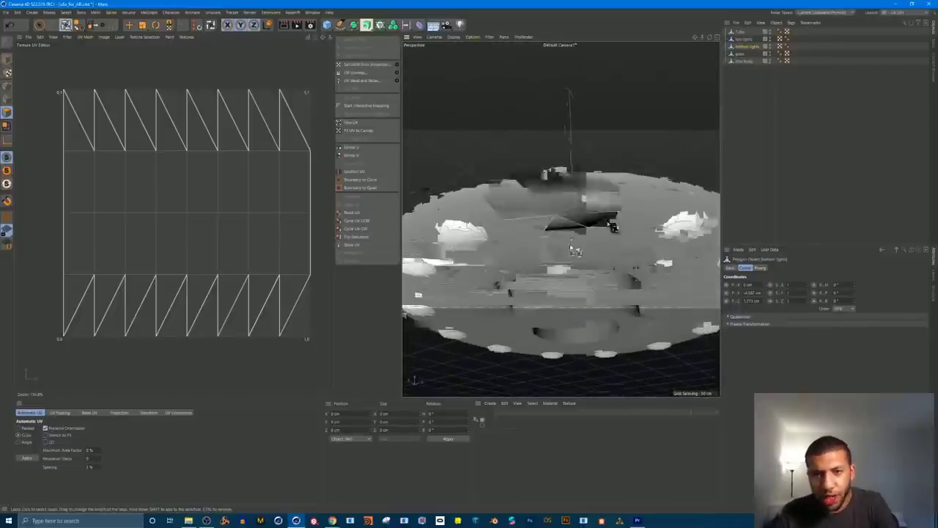
{"action": "left_click_drag", "start_coordinate": [569, 244], "coordinate": [579, 224], "text": "alt"}
{"action": "scroll", "coordinate": [585, 229], "scroll_direction": "down", "scroll_amount": 2}
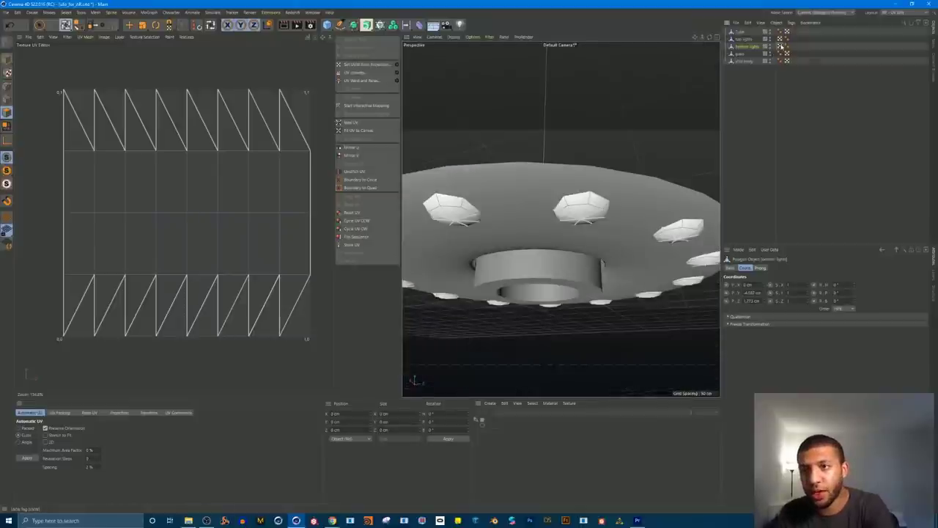
{"action": "left_click", "coordinate": [781, 46]}
{"action": "key", "text": "Delete"}
Step: Create UVs from projection for all polygons of the bottom lights and unwrap them with Automatic UV using the Angle method
{"action": "left_click", "coordinate": [748, 47]}
{"action": "left_click_drag", "start_coordinate": [566, 218], "coordinate": [718, 103], "text": "alt"}
{"action": "scroll", "coordinate": [600, 251], "scroll_direction": "down", "scroll_amount": 3}
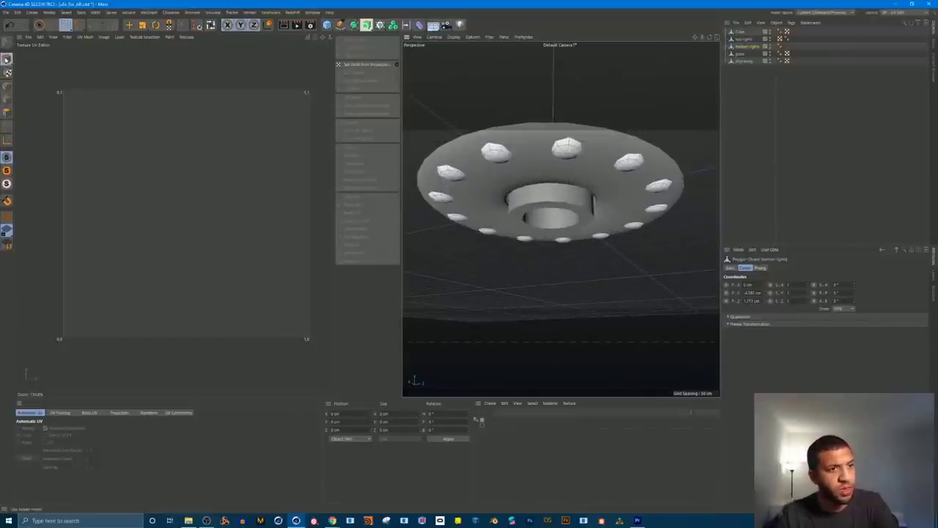
{"action": "left_click", "coordinate": [6, 59]}
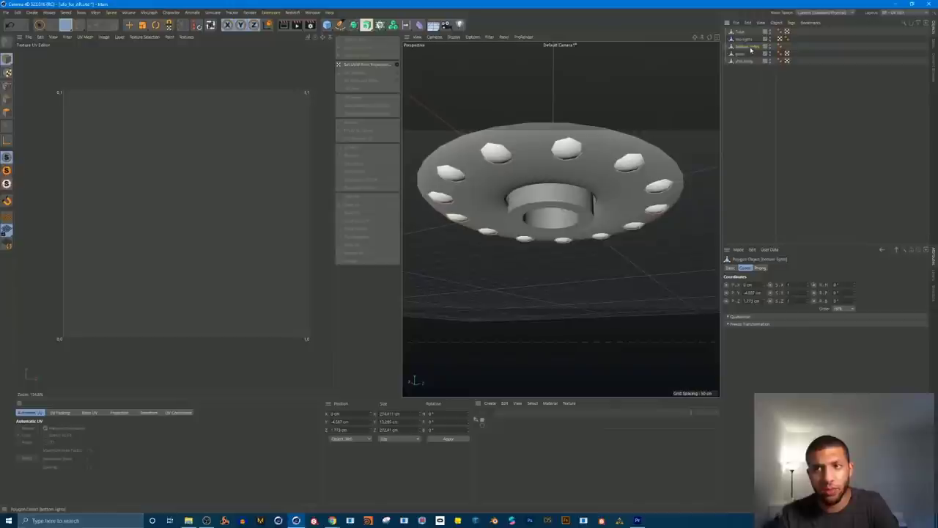
{"action": "left_click", "coordinate": [7, 112]}
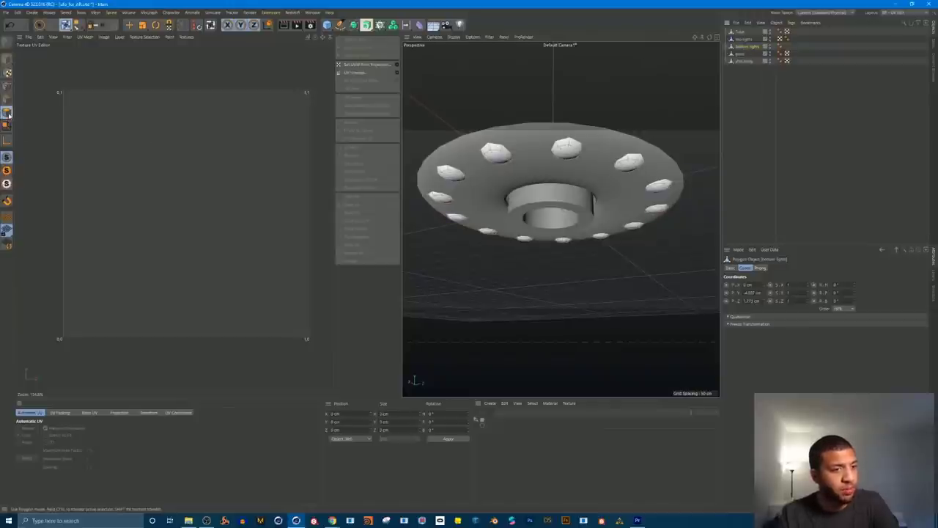
{"action": "double_click", "coordinate": [564, 148]}
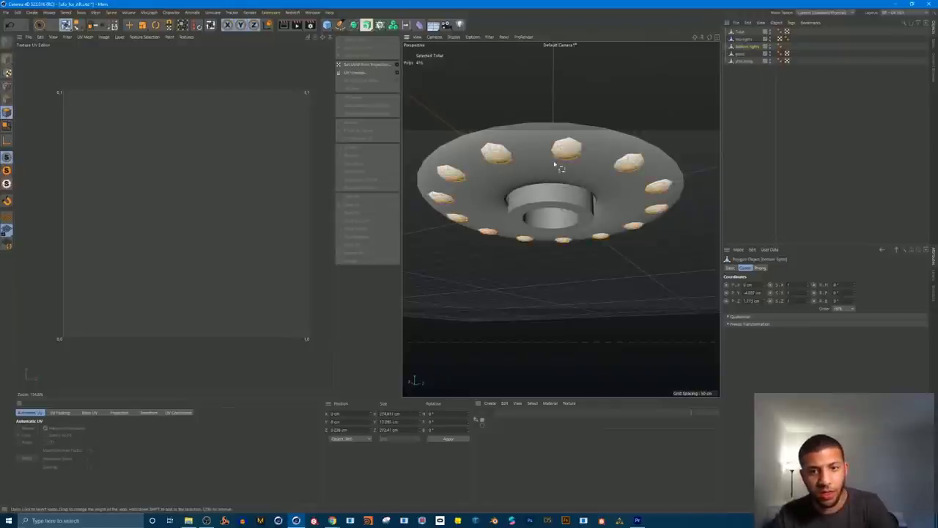
{"action": "left_click", "coordinate": [368, 64]}
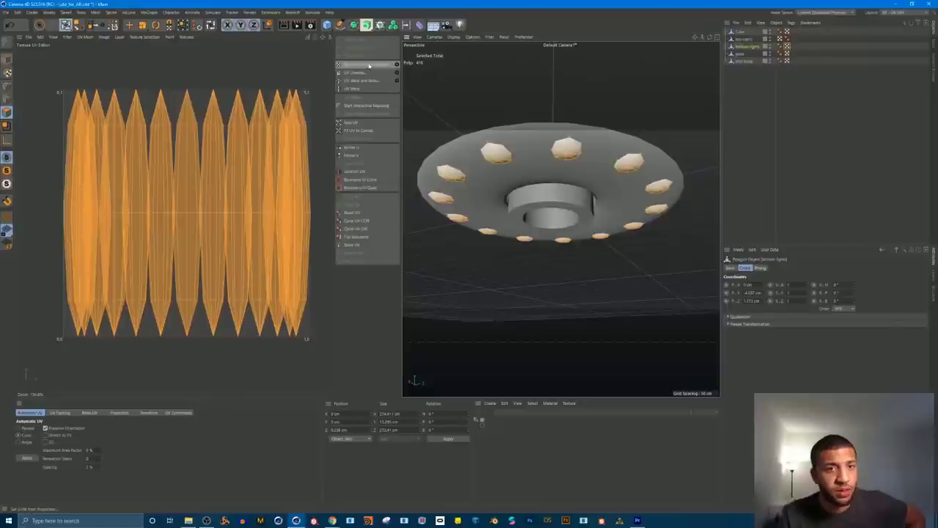
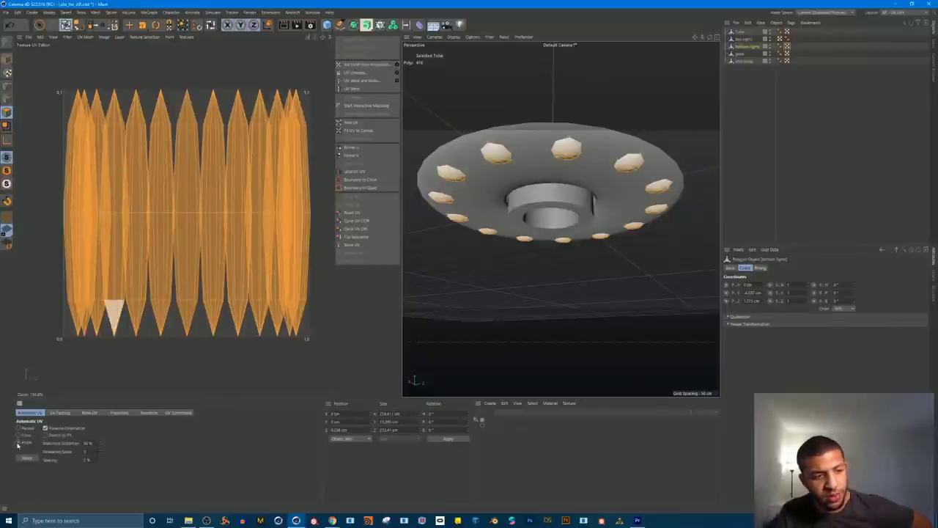
{"action": "left_click", "coordinate": [26, 458]}
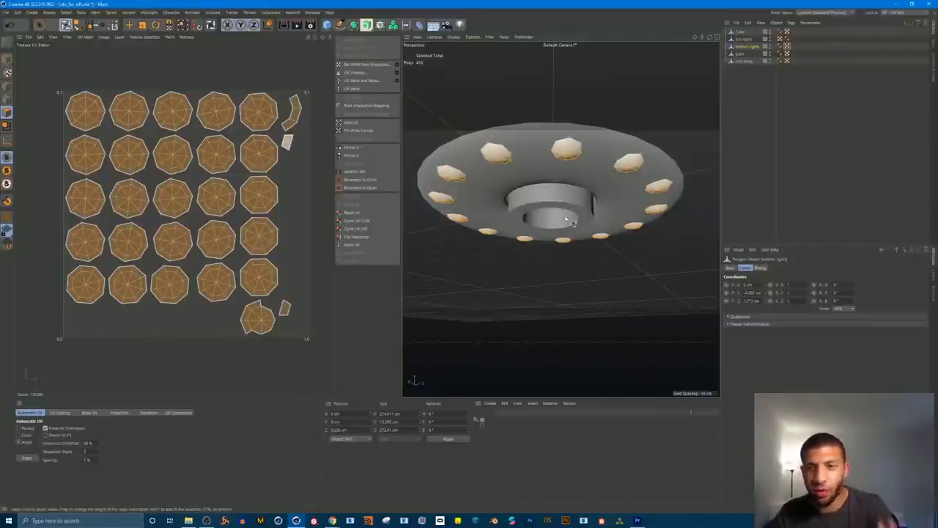
Step: Deselect the bottom lights' polygons and delete the UVW tag from the top lights object
{"action": "left_click", "coordinate": [632, 87]}
{"action": "left_click_drag", "start_coordinate": [587, 142], "coordinate": [616, 234], "text": "alt"}
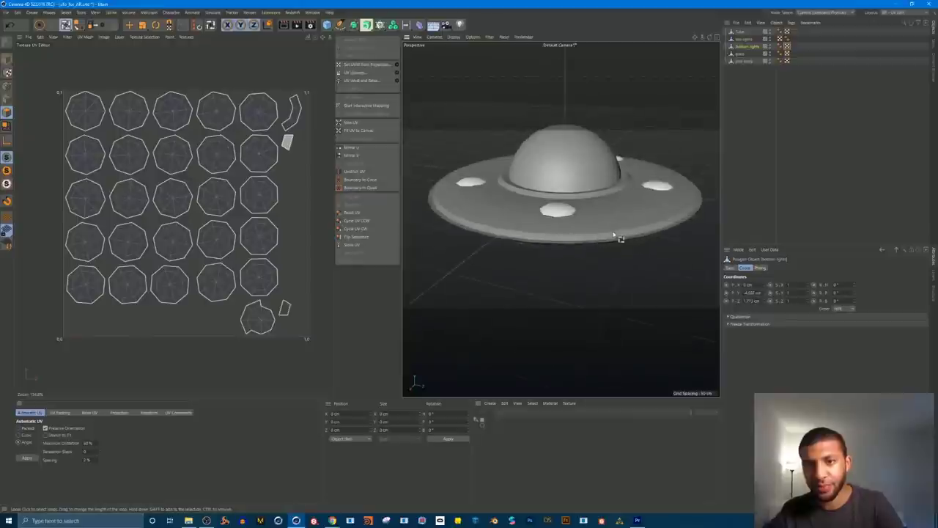
{"action": "left_click", "coordinate": [747, 41]}
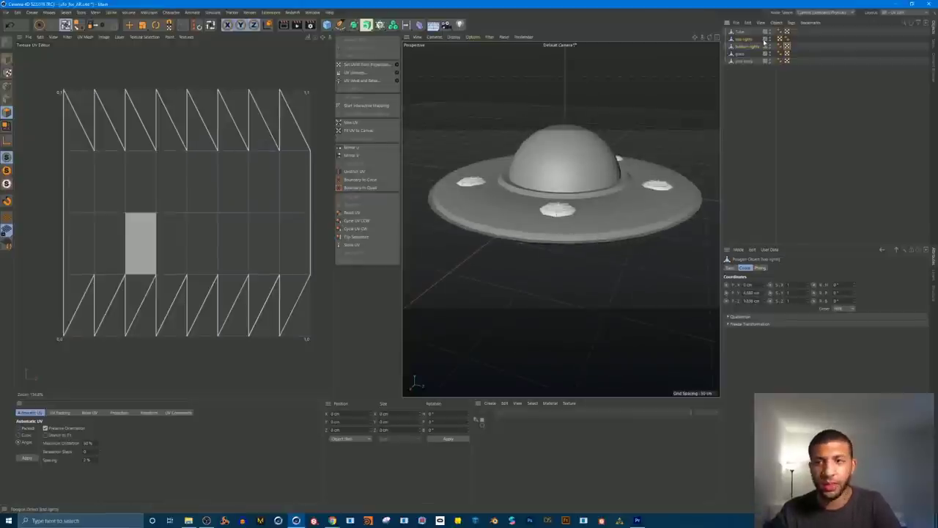
{"action": "left_click", "coordinate": [779, 40]}
{"action": "key", "text": "Delete"}
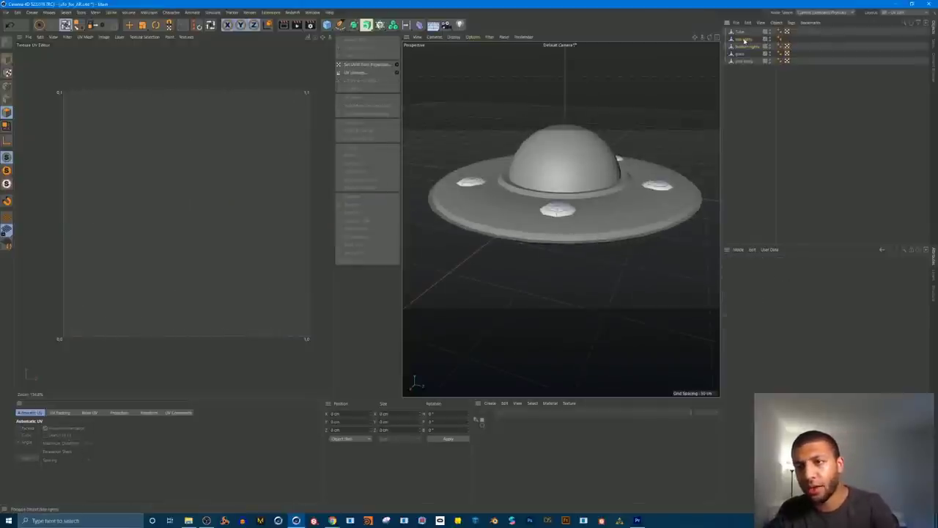
Step: Create UVs from projection for all polygons of the top lights and unwrap them with Automatic UV using the Angle method
{"action": "left_click", "coordinate": [745, 41]}
{"action": "left_click_drag", "start_coordinate": [570, 191], "coordinate": [582, 242], "text": "alt"}
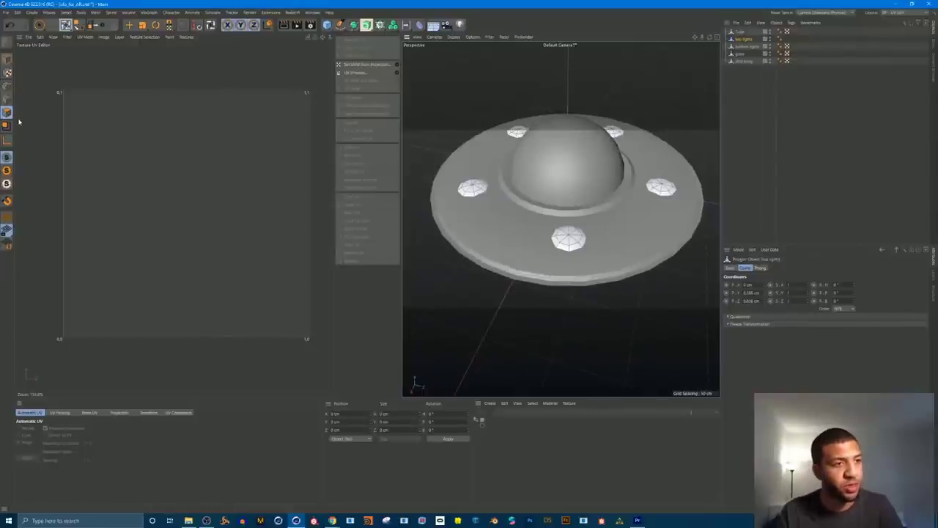
{"action": "key", "text": "ctrl+a"}
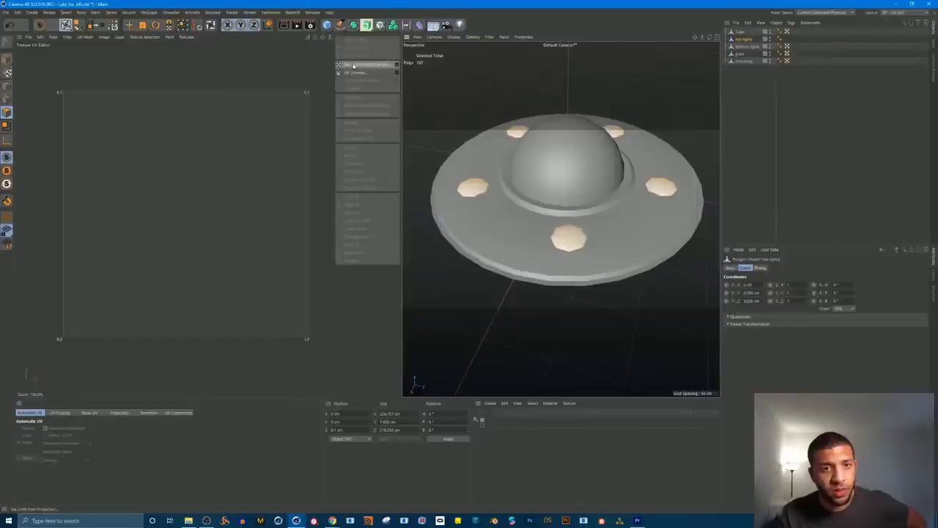
{"action": "left_click", "coordinate": [379, 65]}
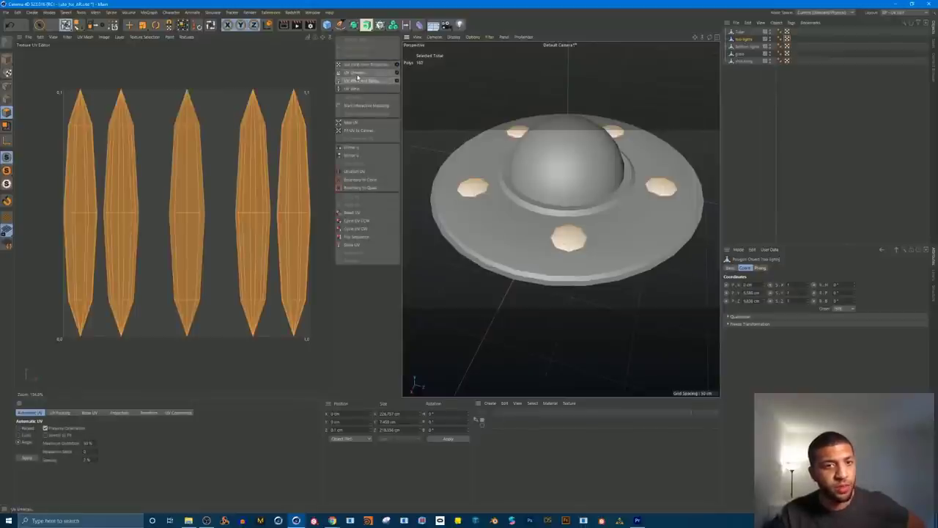
{"action": "left_click", "coordinate": [358, 73]}
{"action": "left_click", "coordinate": [528, 290]}
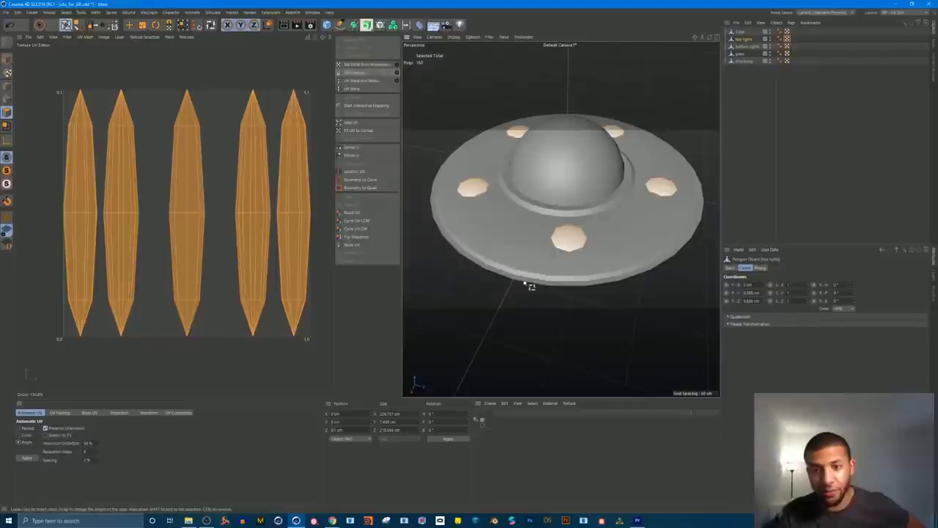
{"action": "left_click", "coordinate": [26, 458]}
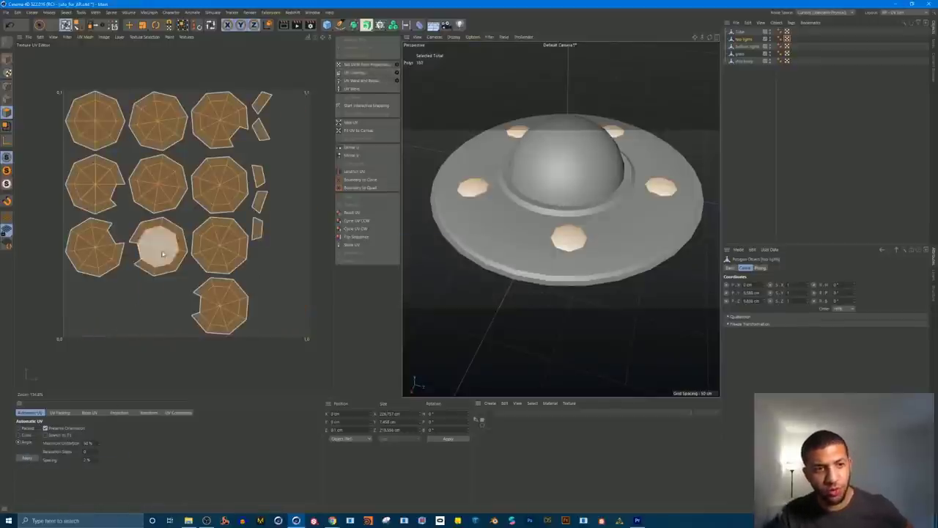
{"action": "left_click", "coordinate": [641, 98]}
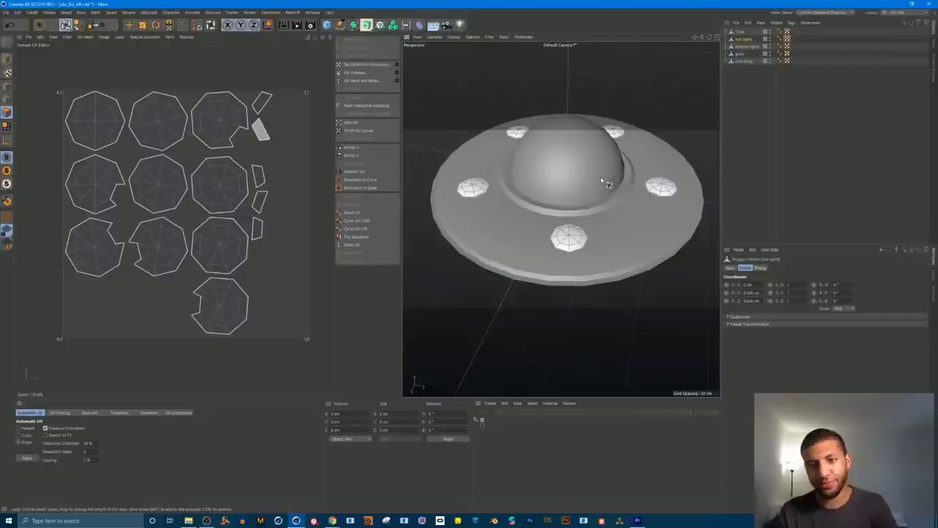
Step: Inspect the tube on the ship's underside and delete the UVW tag from its object
{"action": "left_click_drag", "start_coordinate": [596, 185], "coordinate": [609, 149], "text": "alt"}
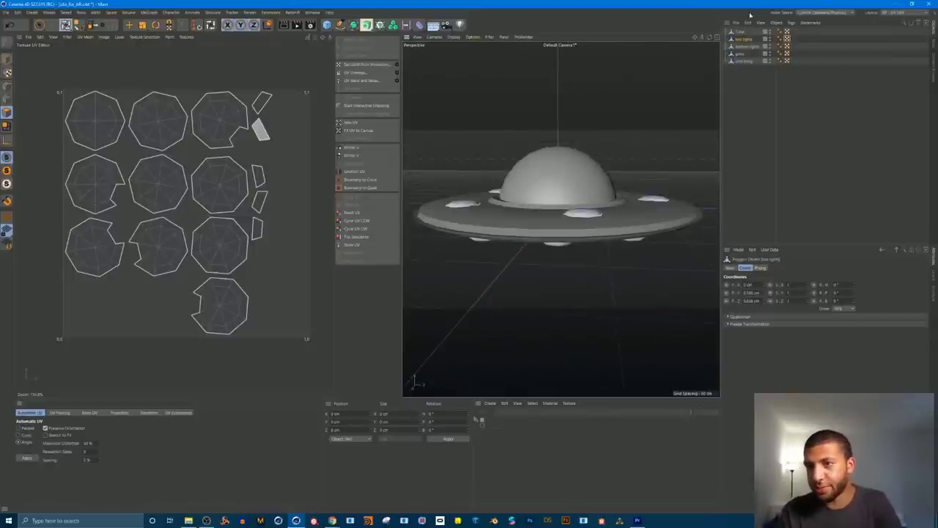
{"action": "left_click", "coordinate": [742, 32]}
{"action": "left_click_drag", "start_coordinate": [655, 119], "coordinate": [598, 246], "text": "alt"}
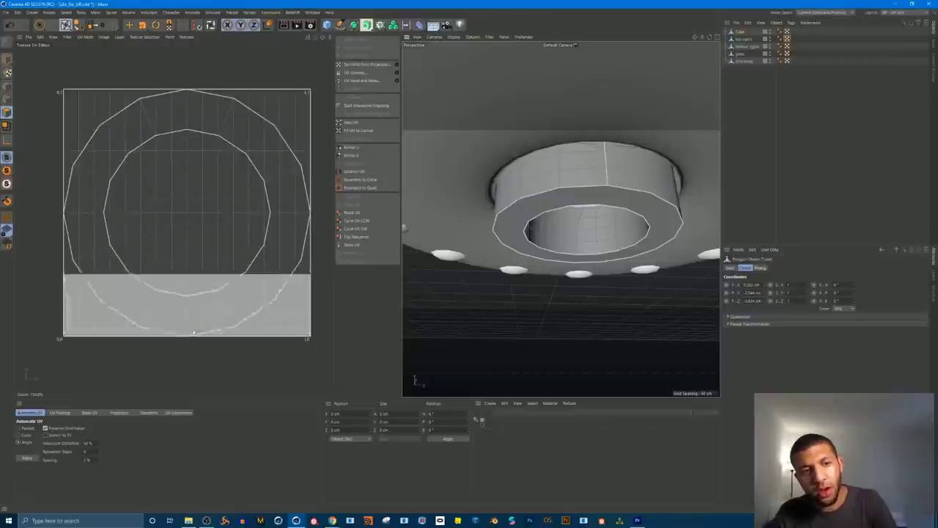
{"action": "left_click_drag", "start_coordinate": [559, 178], "coordinate": [561, 214], "text": "alt"}
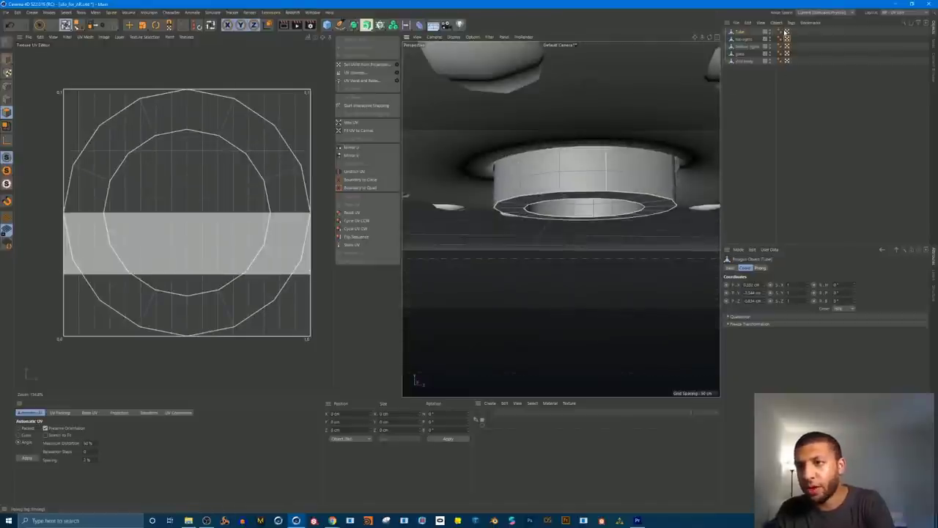
{"action": "left_click", "coordinate": [786, 32]}
{"action": "key", "text": "Delete"}
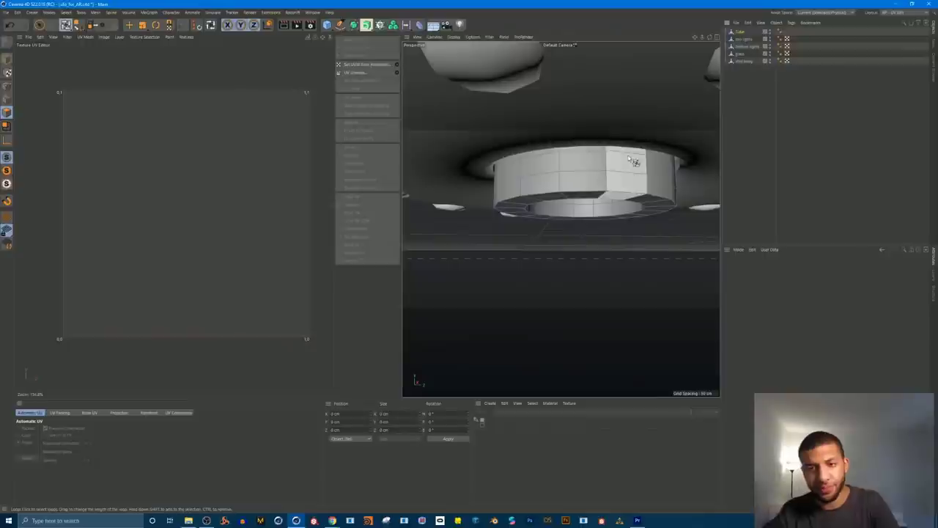
Step: Loop-select the tube's lower outer edge and add one crosswise edge loop through its inner wall as UV seams
{"action": "left_click_drag", "start_coordinate": [635, 162], "coordinate": [613, 183], "text": "alt"}
{"action": "key", "text": "ctrl+a"}
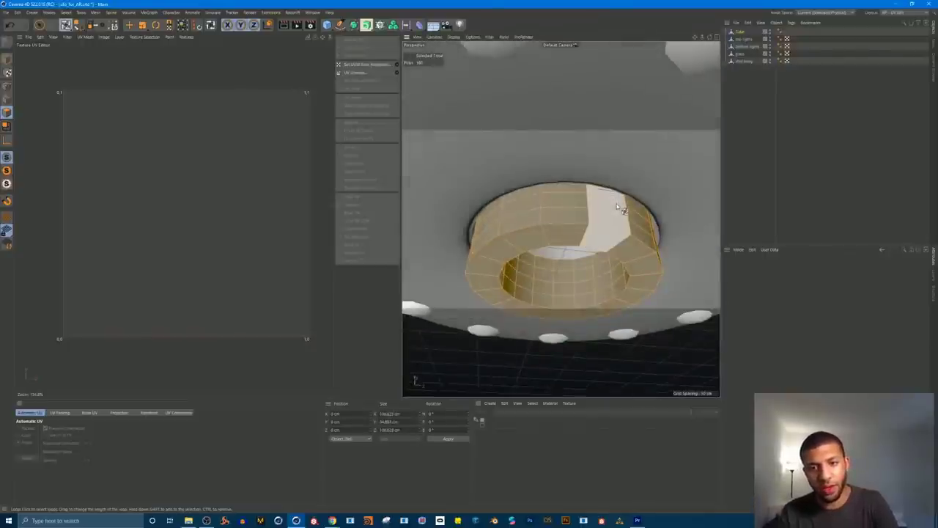
{"action": "left_click", "coordinate": [6, 99]}
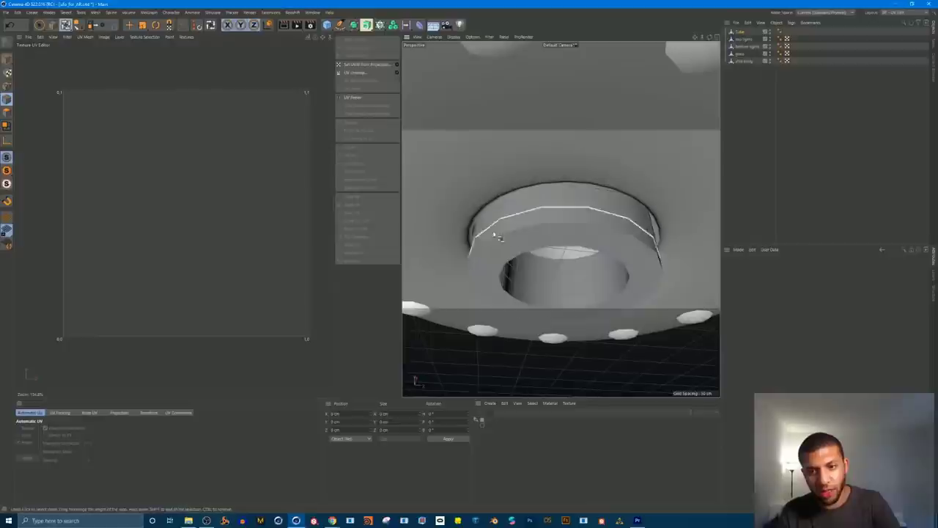
{"action": "left_click", "coordinate": [585, 232]}
{"action": "scroll", "coordinate": [650, 207], "scroll_direction": "up", "scroll_amount": 2}
{"action": "left_click_drag", "start_coordinate": [650, 207], "coordinate": [649, 197], "text": "alt"}
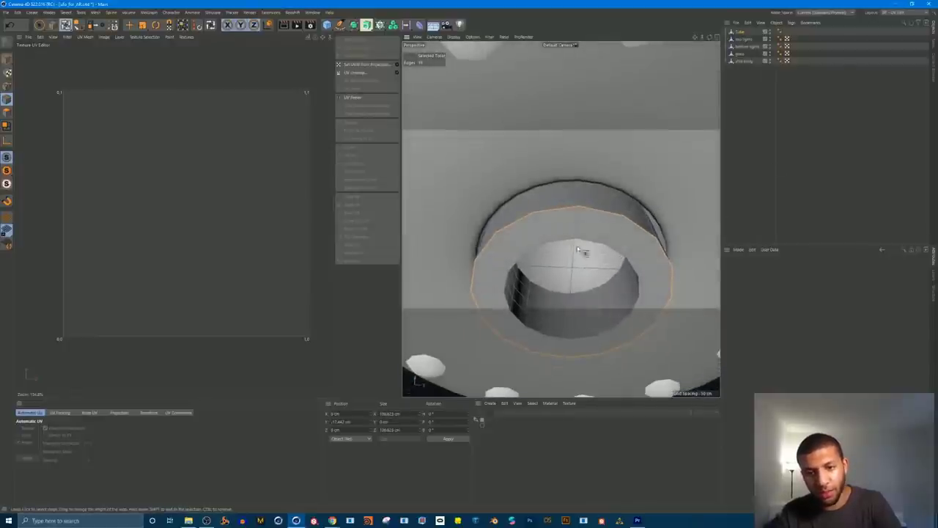
{"action": "left_click", "coordinate": [567, 307], "text": "shift"}
{"action": "left_click_drag", "start_coordinate": [591, 287], "coordinate": [567, 242], "text": "alt"}
{"action": "scroll", "coordinate": [582, 312], "scroll_direction": "down", "scroll_amount": 2}
{"action": "scroll", "coordinate": [563, 221], "scroll_direction": "down", "scroll_amount": 3}
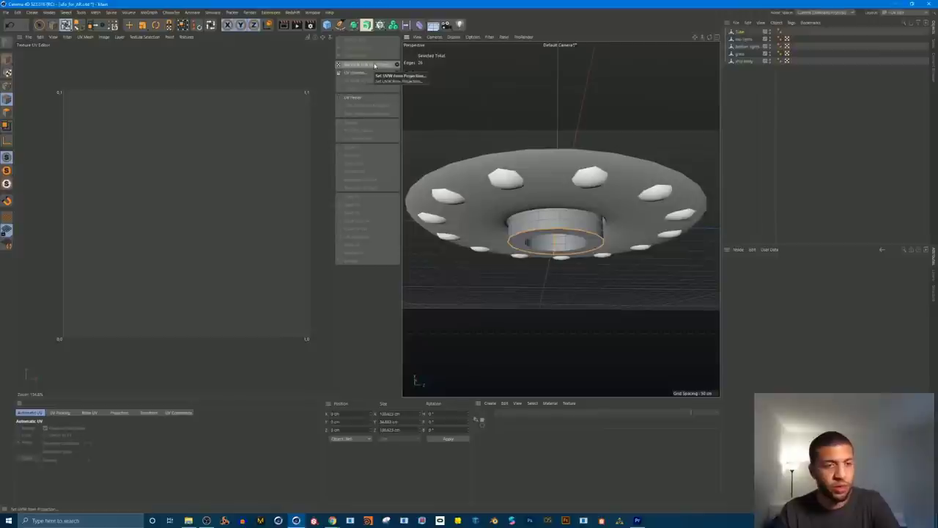
Step: Create UVs from projection for the tube and unwrap it with UV Unwrap along the selected seam edges
{"action": "left_click", "coordinate": [369, 66]}
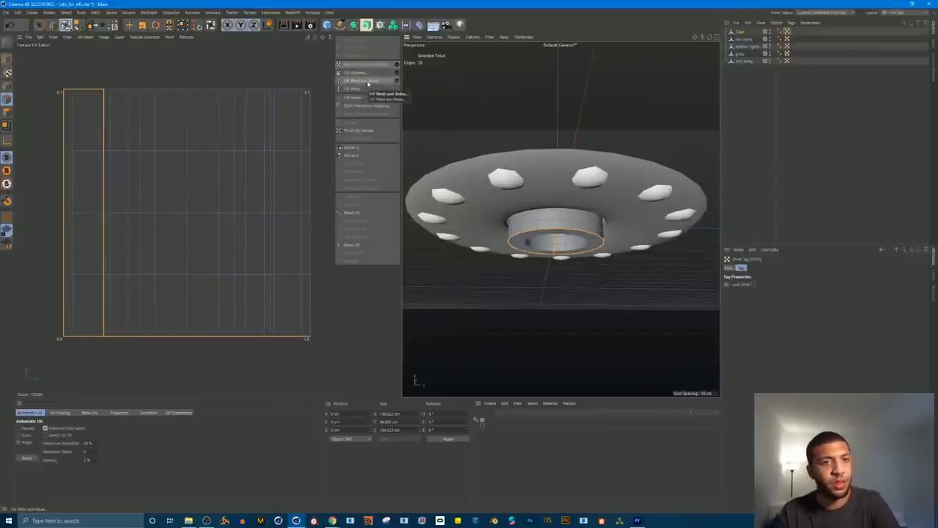
{"action": "left_click", "coordinate": [360, 76]}
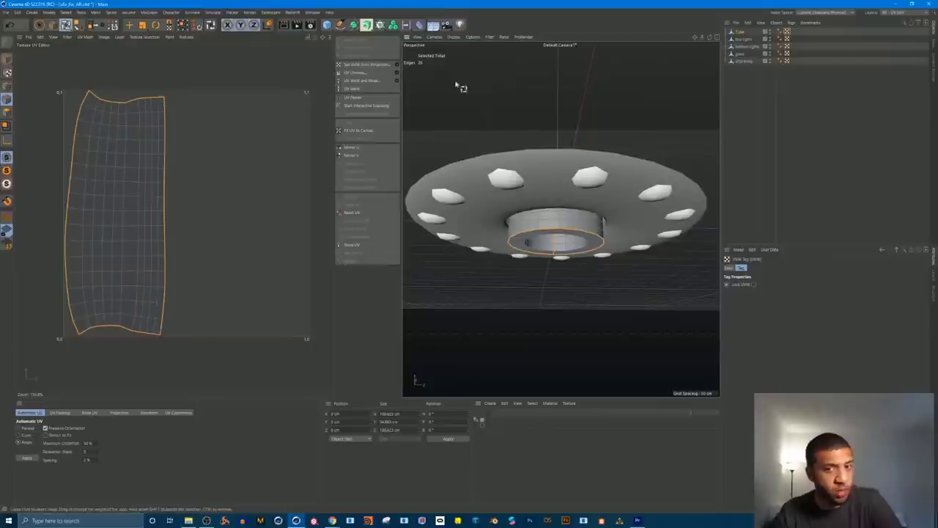
{"action": "left_click_drag", "start_coordinate": [553, 249], "coordinate": [550, 234], "text": "alt"}
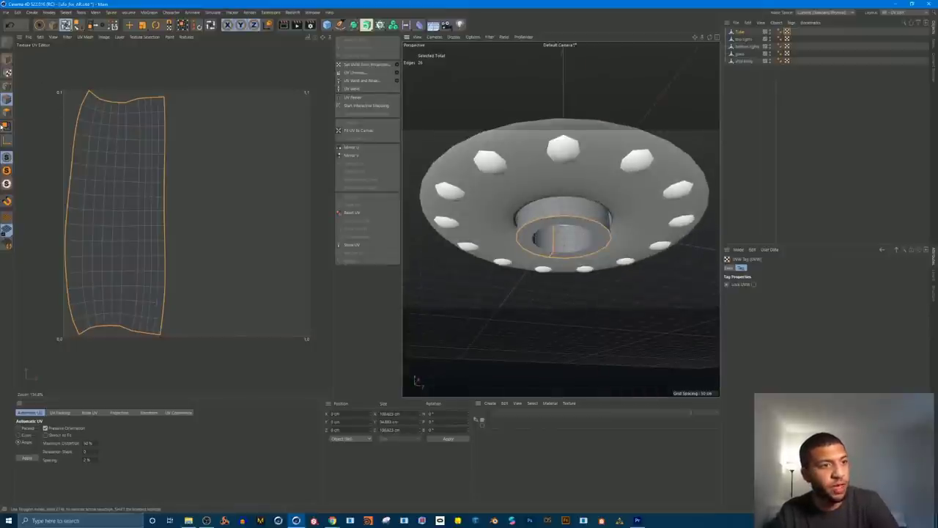
Step: Loop-select successive polygon strips across the tube's UV island to examine where they lie on the model
{"action": "left_click", "coordinate": [6, 113]}
{"action": "left_click", "coordinate": [257, 138]}
{"action": "left_click", "coordinate": [104, 182]}
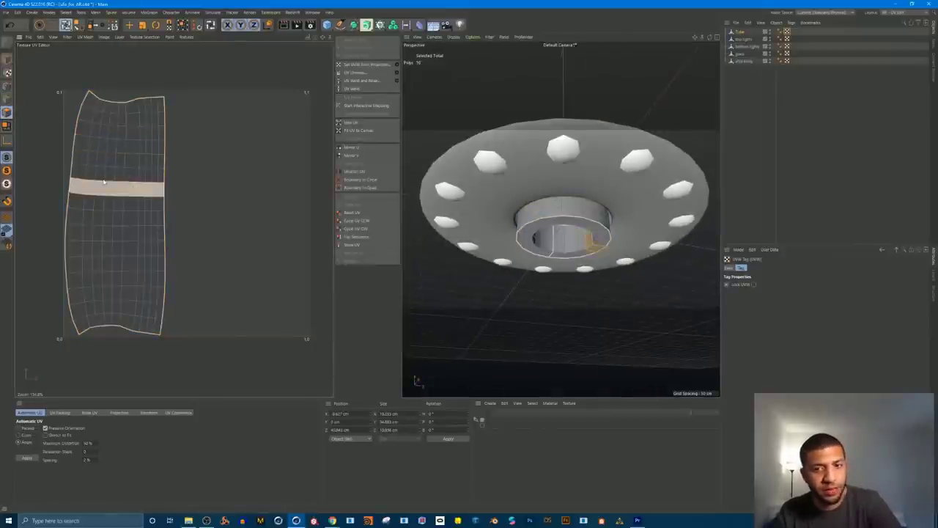
{"action": "left_click", "coordinate": [104, 183]}
{"action": "left_click", "coordinate": [110, 214]}
{"action": "left_click", "coordinate": [119, 248]}
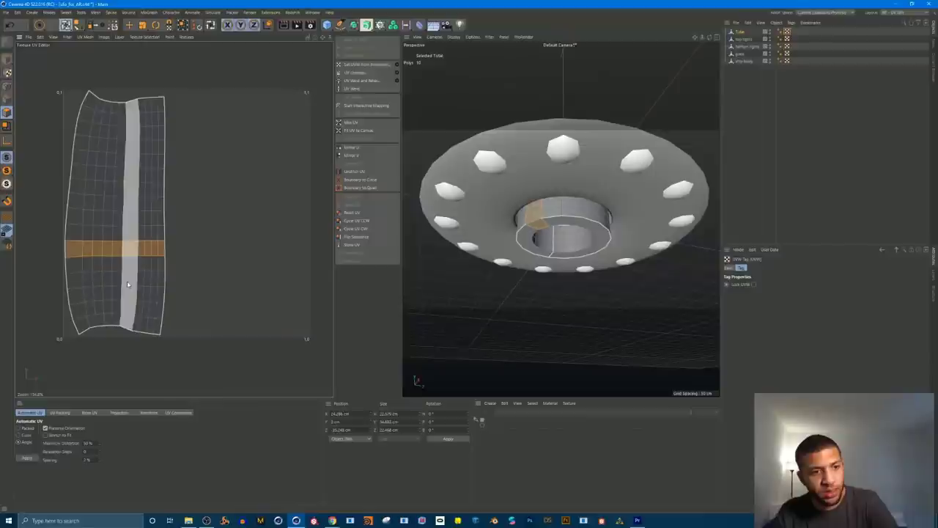
{"action": "left_click", "coordinate": [128, 286]}
{"action": "left_click", "coordinate": [118, 266]}
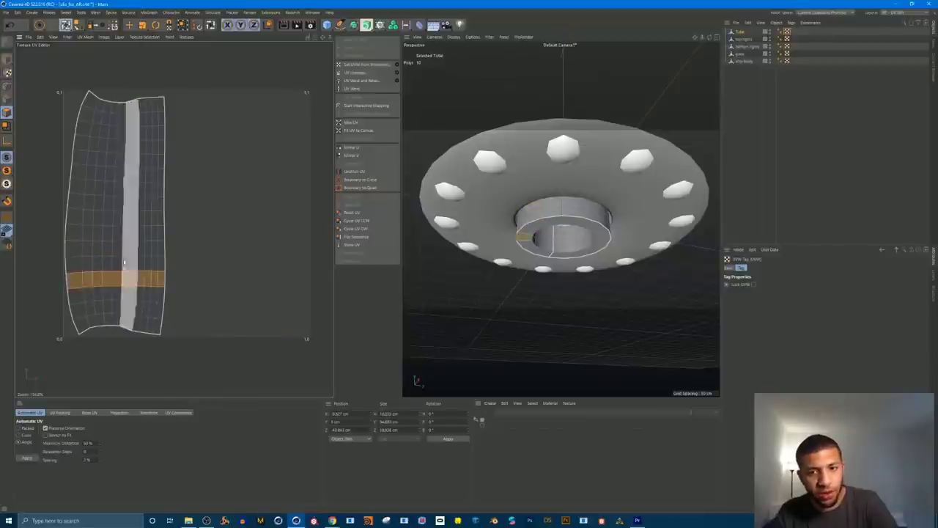
{"action": "left_click", "coordinate": [102, 194]}
Step: Loop-select the polygon rings of the tube's outer wall on the model to examine how they map in the UV layout
{"action": "left_click_drag", "start_coordinate": [546, 213], "coordinate": [557, 249], "text": "alt"}
{"action": "scroll", "coordinate": [587, 220], "scroll_direction": "up", "scroll_amount": 4}
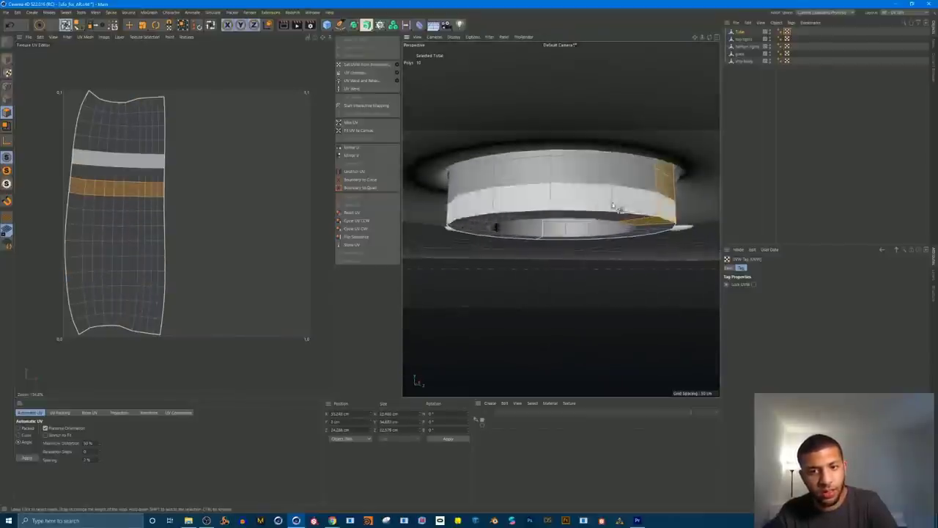
{"action": "left_click_drag", "start_coordinate": [613, 206], "coordinate": [616, 201], "text": "alt"}
{"action": "scroll", "coordinate": [614, 196], "scroll_direction": "down", "scroll_amount": 3}
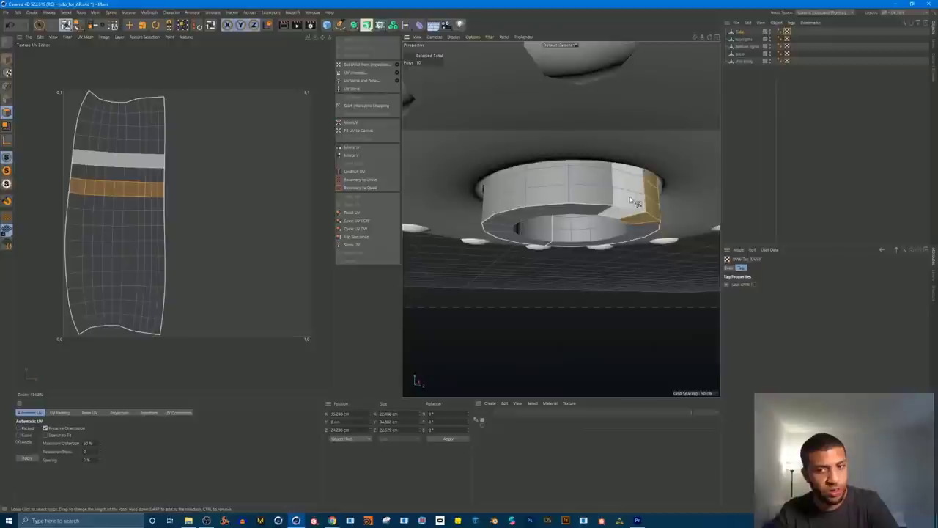
{"action": "left_click", "coordinate": [623, 208]}
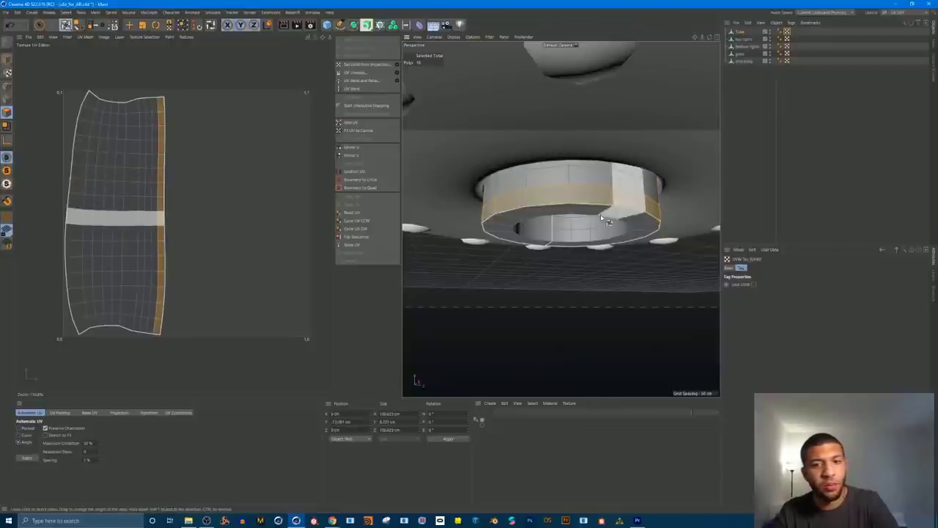
{"action": "left_click", "coordinate": [620, 184]}
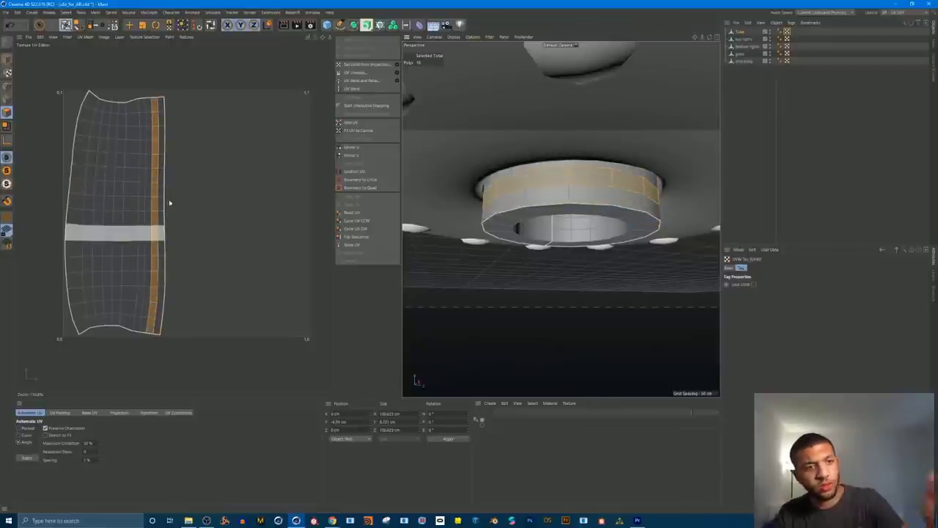
{"action": "left_click", "coordinate": [208, 159]}
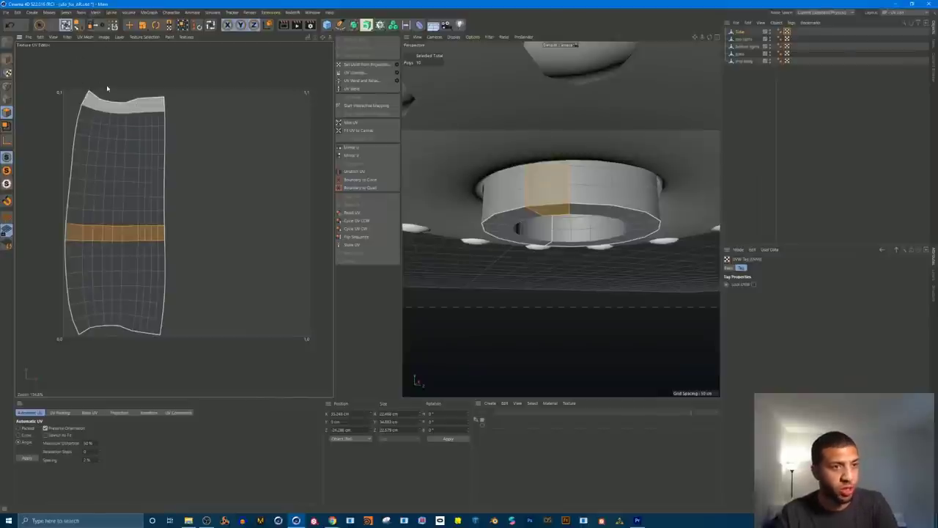
Step: Select all of the tube's UV polygons and rotate the island 90 degrees so it lies horizontally within the UV canvas
{"action": "key", "text": "ctrl+a"}
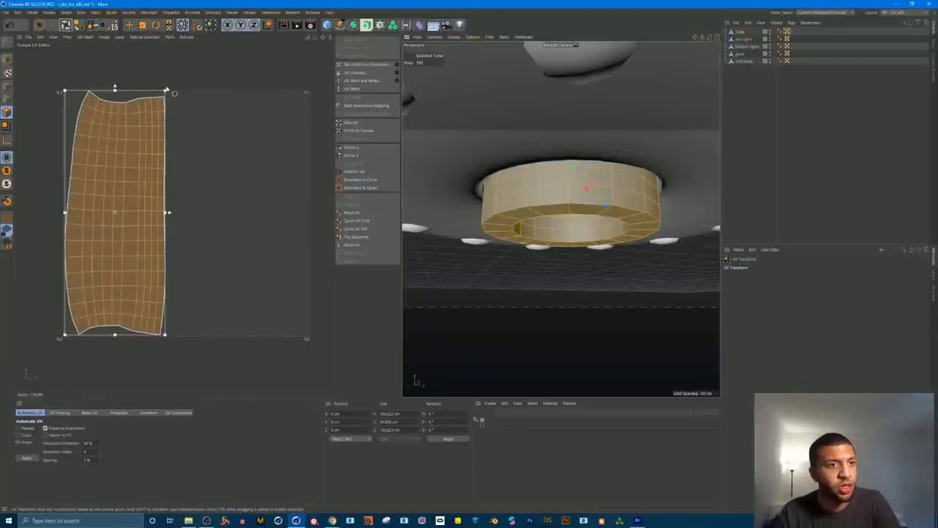
{"action": "left_click_drag", "start_coordinate": [167, 89], "coordinate": [214, 176]}
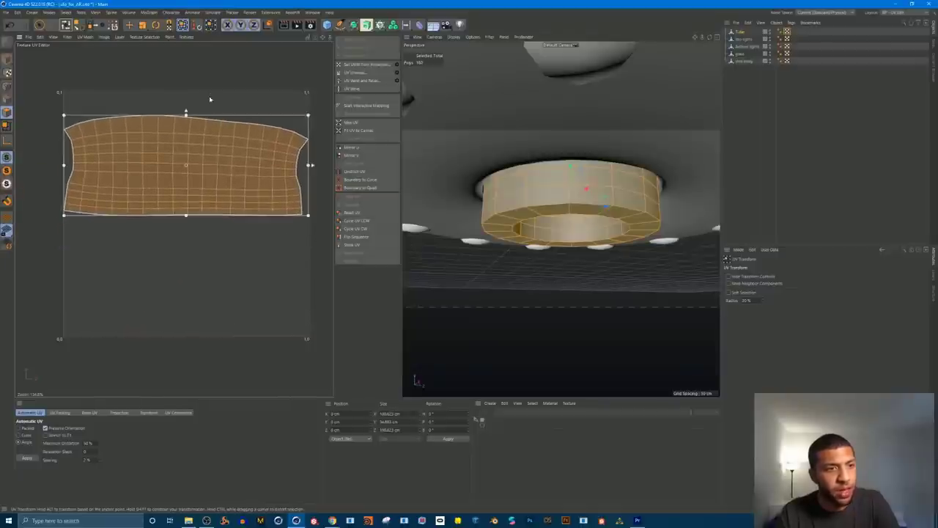
{"action": "left_click", "coordinate": [231, 72]}
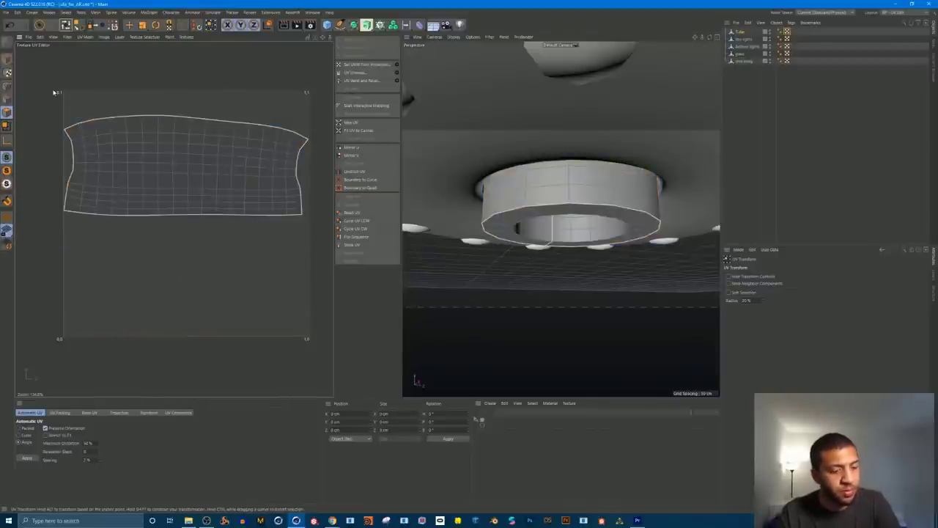
Step: Unwrap all of the tube's polygons with Automatic UV using the Angle method with Stretch to Fit enabled
{"action": "double_click", "coordinate": [163, 170]}
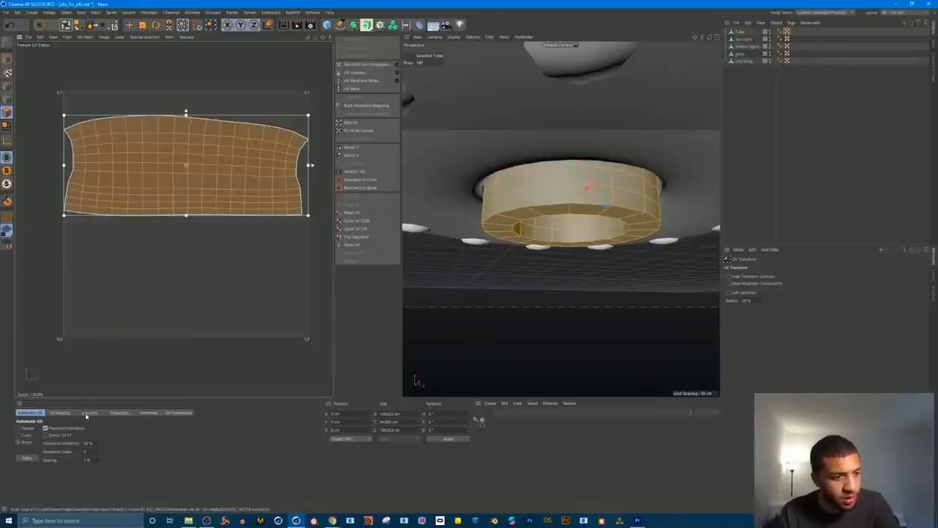
{"action": "left_click", "coordinate": [29, 461]}
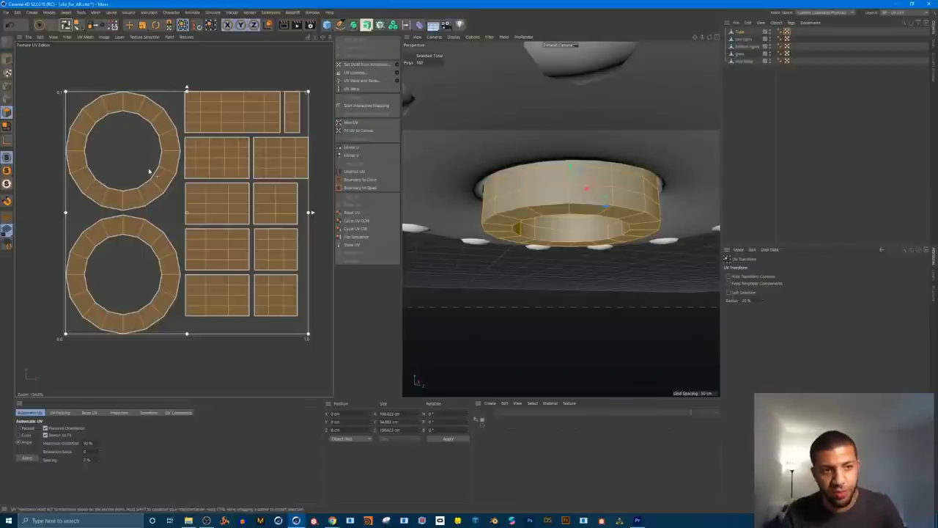
{"action": "left_click", "coordinate": [262, 64]}
Step: Check a single polygon of the tube's widest rectangular UV island against its position on the model
{"action": "left_click", "coordinate": [210, 127]}
{"action": "left_click", "coordinate": [227, 117]}
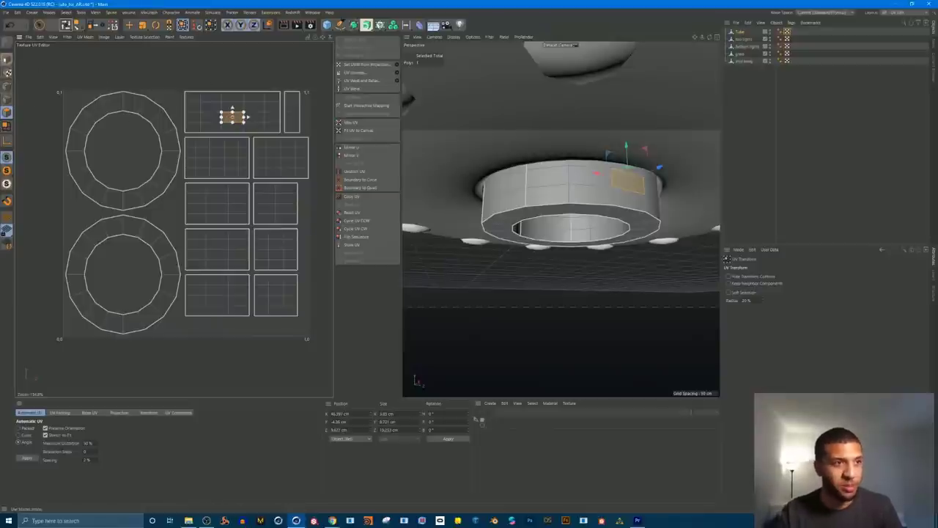
{"action": "left_click", "coordinate": [14, 62]}
{"action": "left_click", "coordinate": [6, 111]}
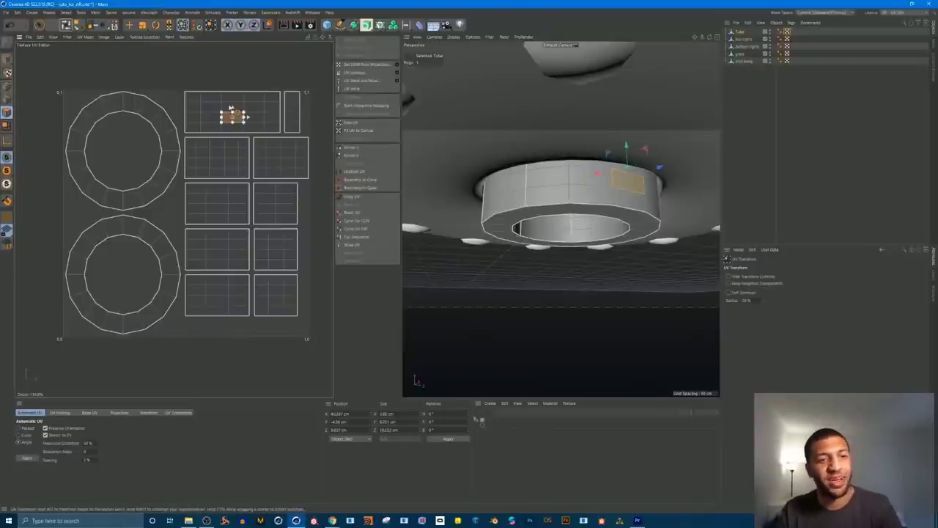
Step: Loop-select polygon rows and columns in the tube's rectangular UV islands to check which parts of the model they cover
{"action": "key", "text": "u"}
{"action": "key", "text": "l"}
{"action": "left_click", "coordinate": [233, 110]}
{"action": "left_click", "coordinate": [242, 105]}
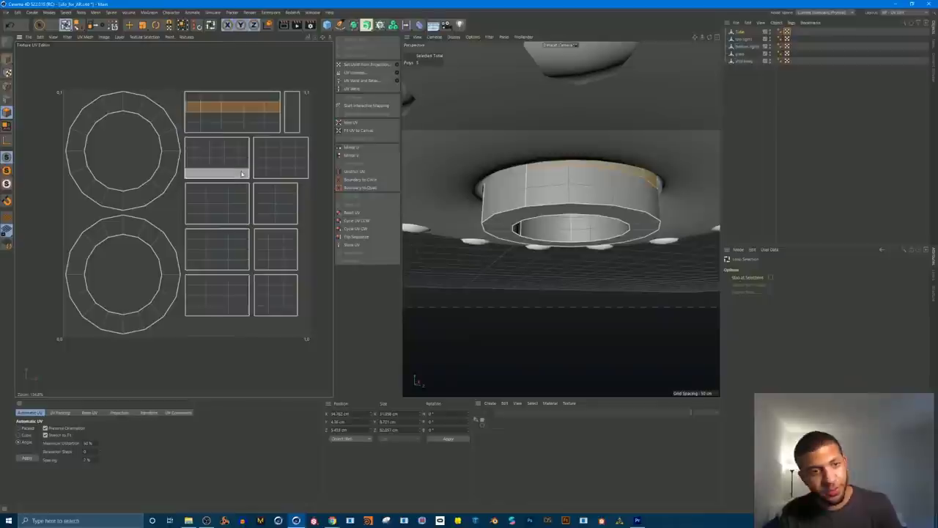
{"action": "left_click", "coordinate": [229, 171]}
{"action": "left_click", "coordinate": [231, 164]}
{"action": "left_click", "coordinate": [239, 236]}
{"action": "left_click", "coordinate": [218, 240]}
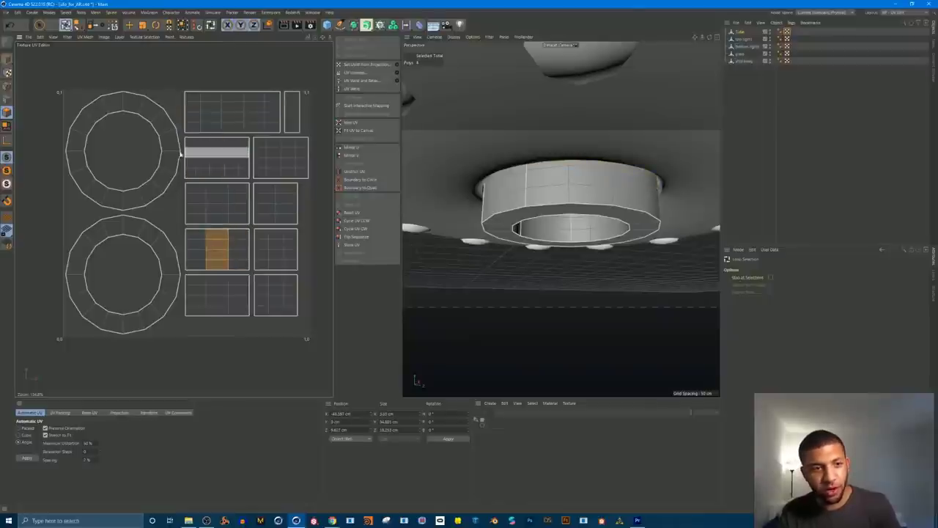
Step: Compare the tube's two ring-shaped UV islands and its outer-wall polygon columns with their positions on the model
{"action": "left_click", "coordinate": [144, 193]}
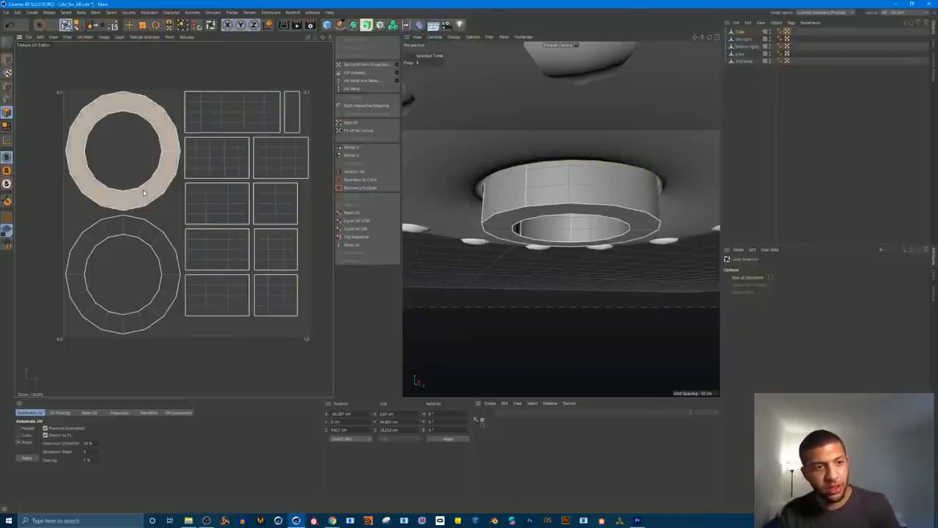
{"action": "left_click", "coordinate": [157, 238]}
{"action": "left_click", "coordinate": [668, 244]}
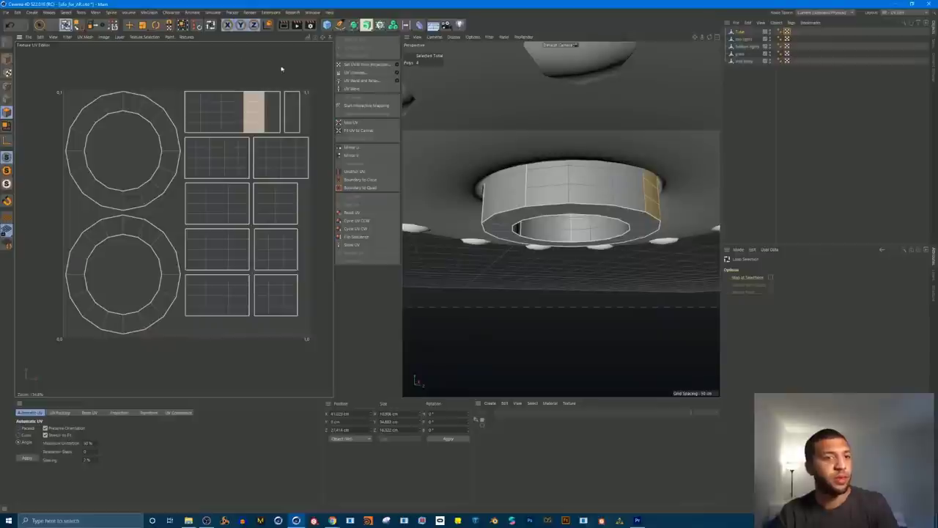
{"action": "mouse_move", "coordinate": [576, 199]}
{"action": "left_mouse_down", "text": "alt"}
{"action": "mouse_move", "coordinate": [582, 173]}
{"action": "mouse_move", "coordinate": [582, 182]}
{"action": "left_mouse_up", "text": "alt"}
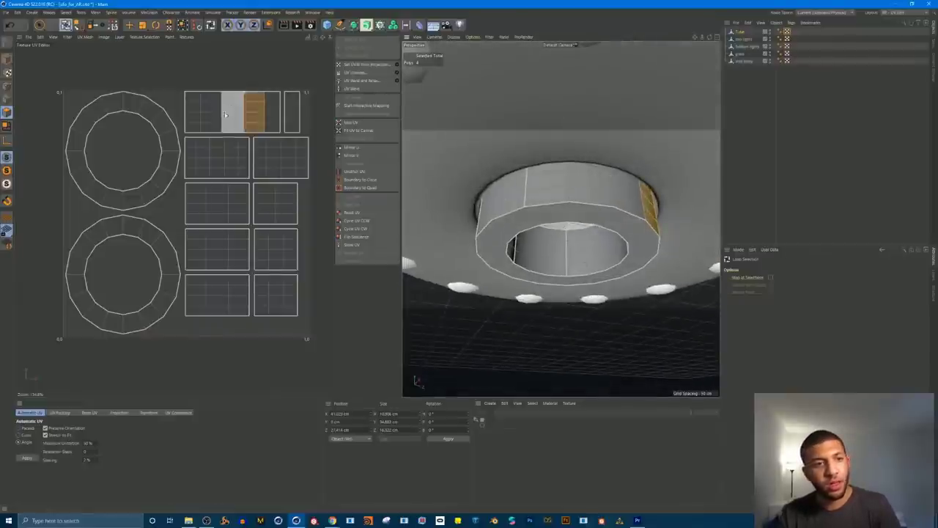
{"action": "left_click", "coordinate": [256, 155]}
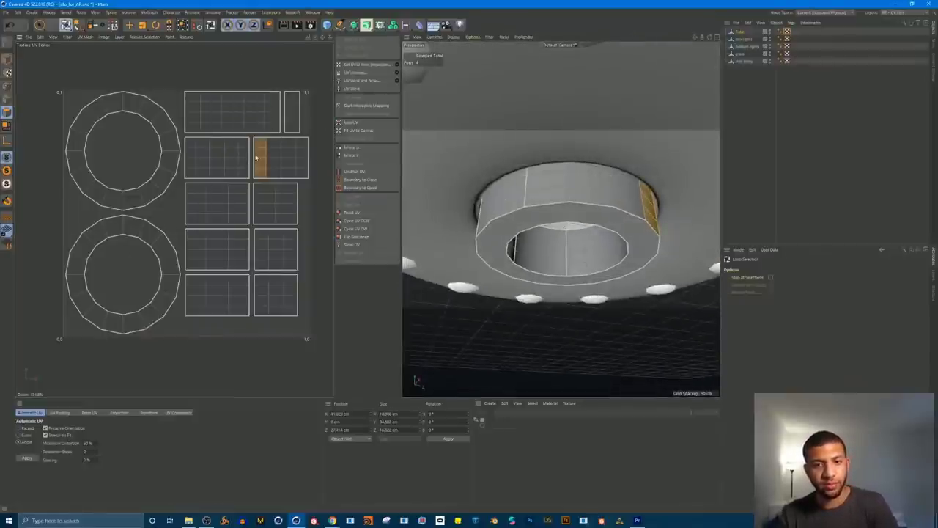
Step: Undo the recent loop selections on the tube
{"action": "key", "text": "ctrl+z"}
{"action": "key", "text": "ctrl+z"}
{"action": "key", "text": "ctrl+z"}
{"action": "key", "text": "ctrl+z"}
{"action": "key", "text": "ctrl+z"}
{"action": "key", "text": "ctrl+z"}
{"action": "key", "text": "ctrl+z"}
{"action": "key", "text": "ctrl+z"}
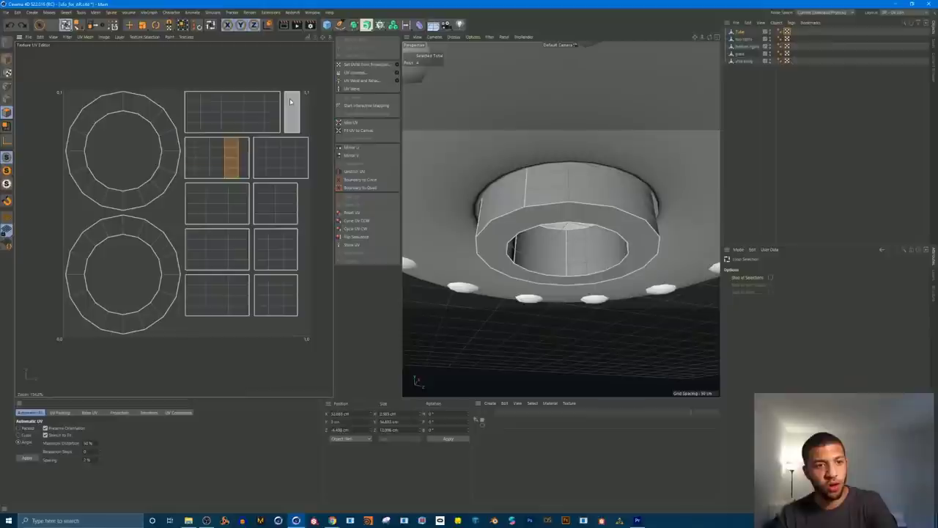
Step: Unwrap all of the tube's polygons with Automatic UV, comparing the Packed and Cubic methods and keeping Packed
{"action": "key", "text": "ctrl+a"}
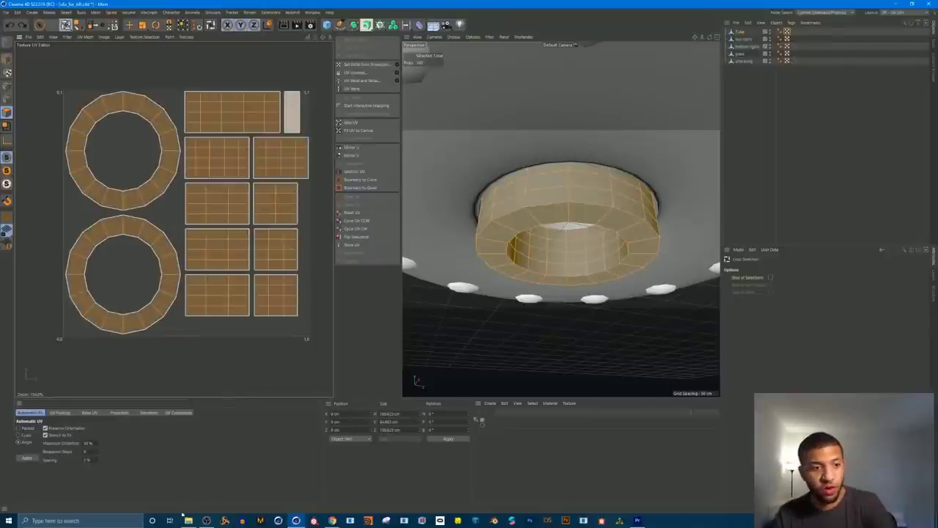
{"action": "left_click", "coordinate": [18, 428]}
{"action": "left_click", "coordinate": [26, 458]}
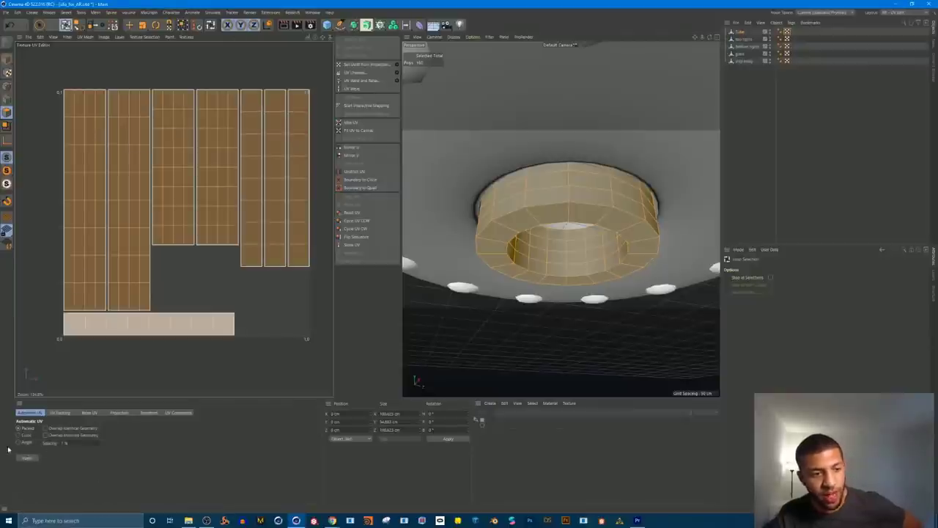
{"action": "left_click", "coordinate": [18, 436]}
{"action": "left_click", "coordinate": [27, 458]}
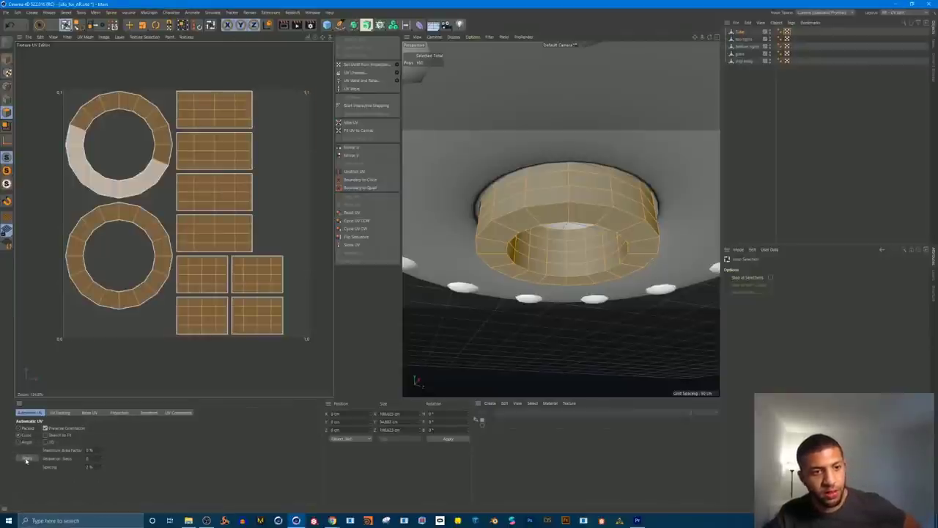
{"action": "left_click", "coordinate": [19, 428]}
{"action": "left_click", "coordinate": [26, 459]}
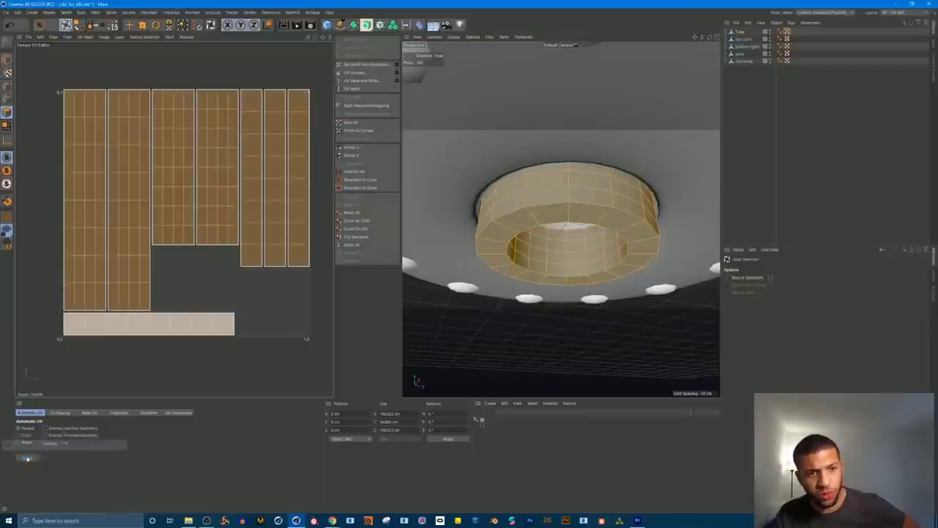
Step: Loop-select a polygon row in the tube's Packed UV layout and examine where it falls on the model
{"action": "left_click", "coordinate": [217, 233]}
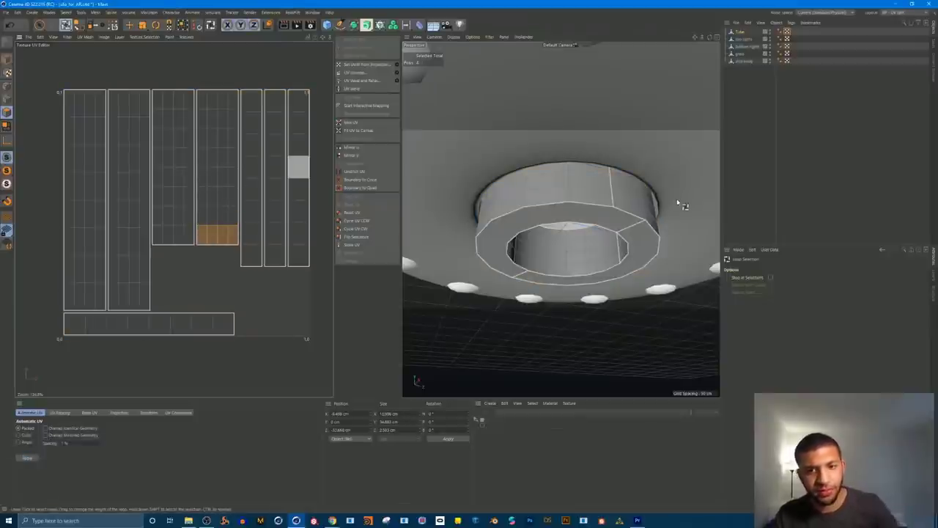
{"action": "left_click_drag", "start_coordinate": [571, 207], "coordinate": [549, 237], "text": "alt"}
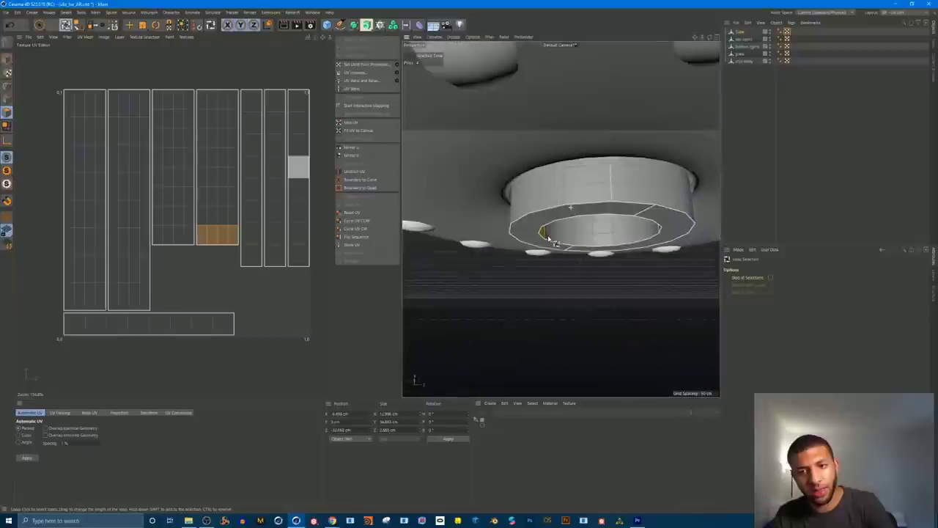
{"action": "left_click_drag", "start_coordinate": [609, 189], "coordinate": [637, 272], "text": "alt"}
{"action": "right_click_drag", "start_coordinate": [637, 272], "coordinate": [522, 231], "text": "alt"}
{"action": "left_click_drag", "start_coordinate": [522, 231], "coordinate": [534, 252], "text": "alt"}
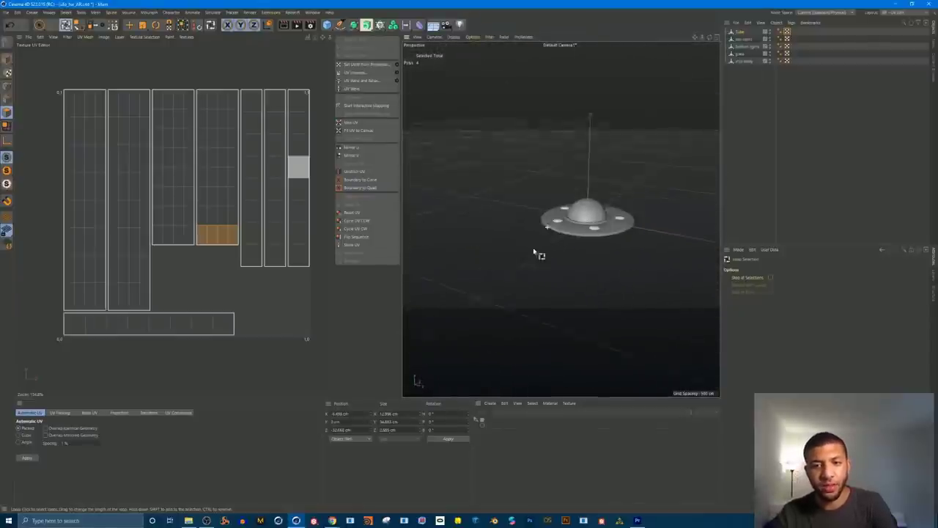
{"action": "right_click_drag", "start_coordinate": [534, 251], "coordinate": [589, 219], "text": "alt"}
{"action": "middle_click_drag", "start_coordinate": [588, 219], "coordinate": [584, 197], "text": "alt"}
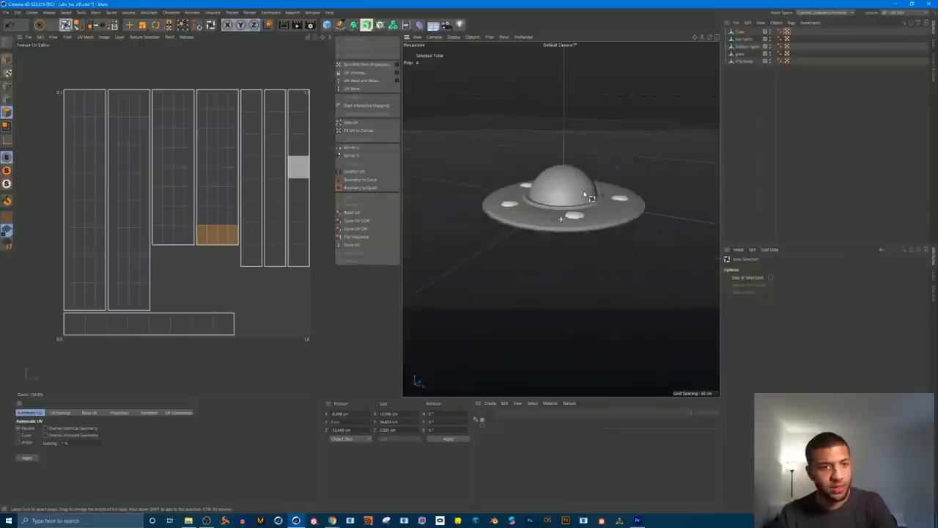
Step: Review the UV layouts of the top lights, bottom lights, glass dome and ship body one after another
{"action": "left_click", "coordinate": [741, 40]}
{"action": "left_click", "coordinate": [741, 48]}
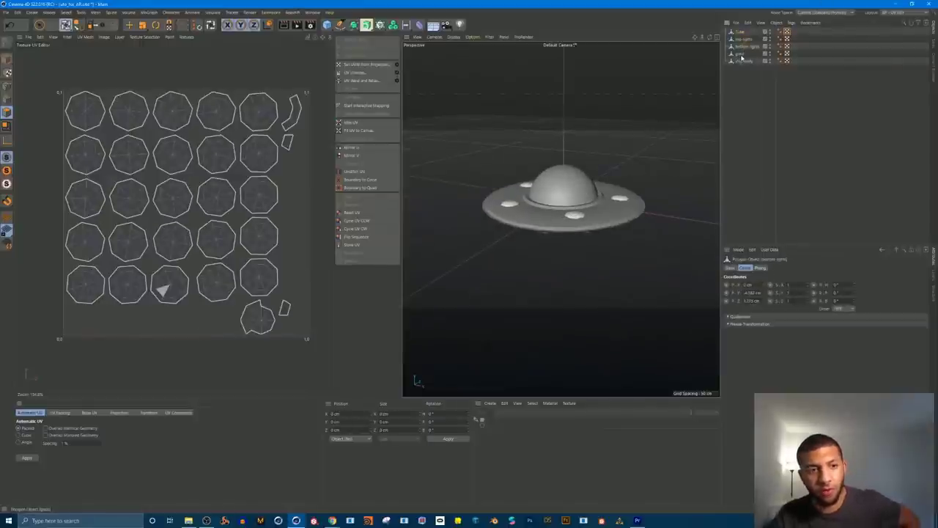
{"action": "left_click", "coordinate": [742, 54]}
{"action": "left_click", "coordinate": [743, 61]}
{"action": "left_click", "coordinate": [741, 54]}
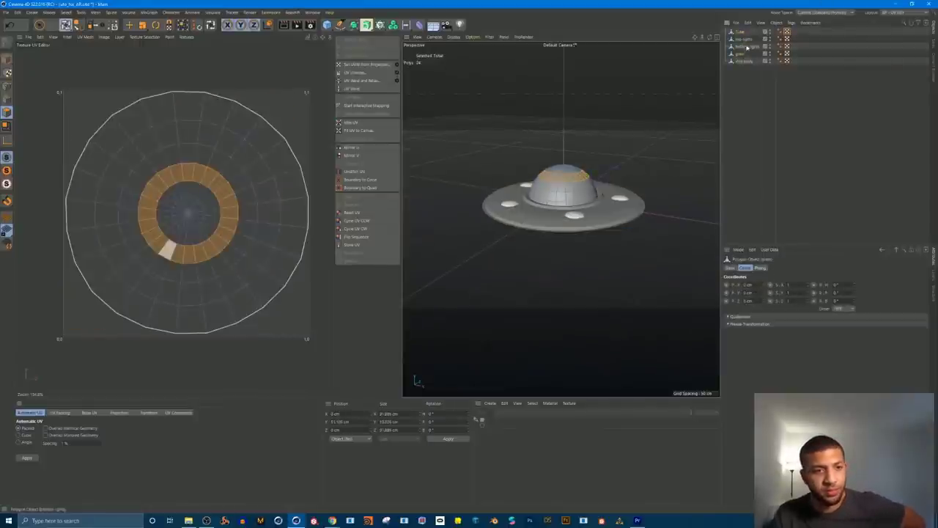
{"action": "left_click", "coordinate": [746, 46]}
{"action": "left_click", "coordinate": [744, 62]}
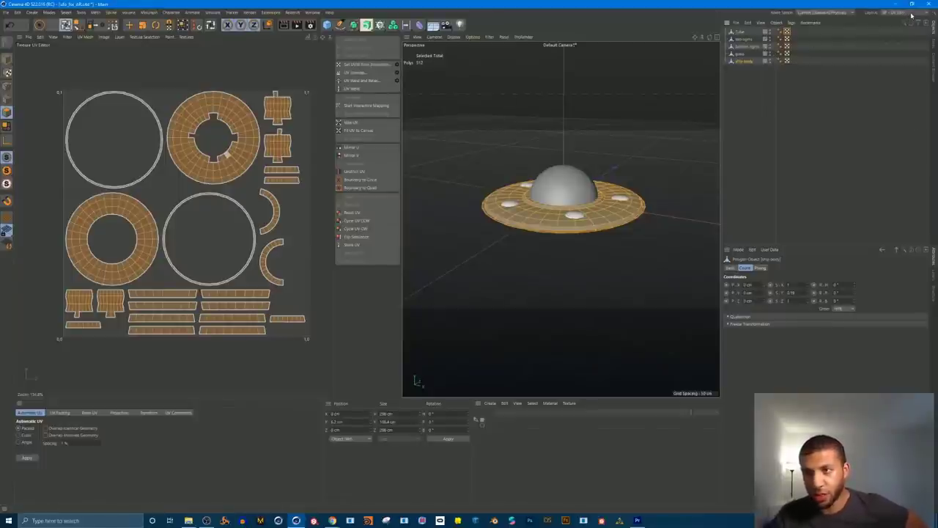
Step: Switch the interface to the Standard layout and save the project
{"action": "left_click", "coordinate": [908, 13]}
{"action": "left_click", "coordinate": [905, 87]}
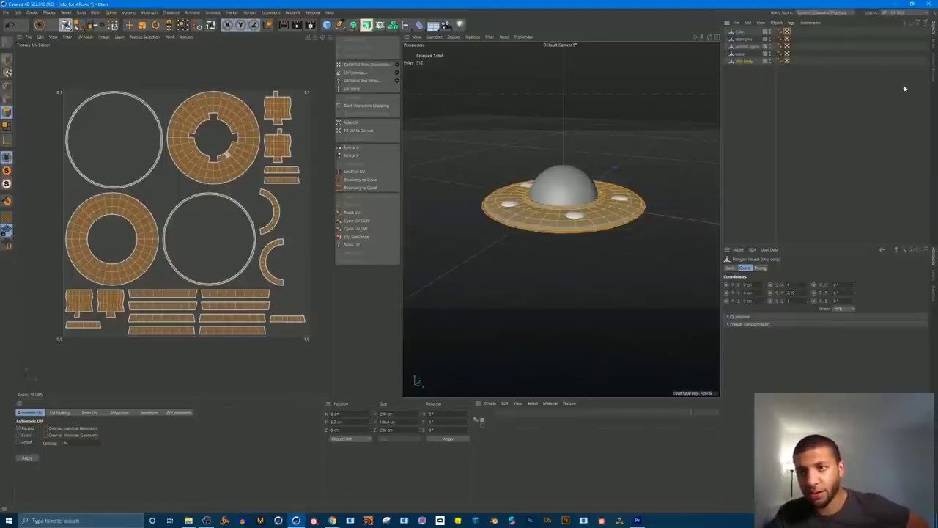
{"action": "left_click", "coordinate": [16, 12]}
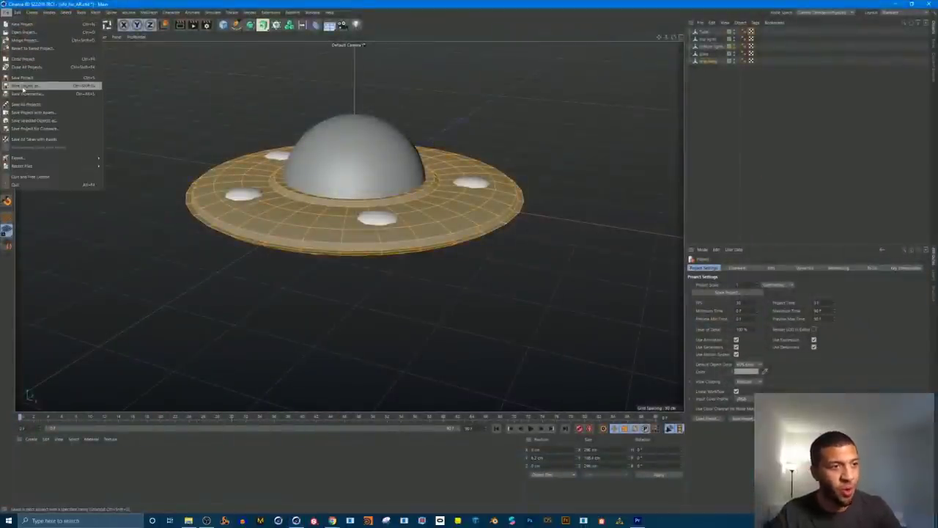
{"action": "left_click", "coordinate": [33, 78]}
{"action": "key", "text": "q"}
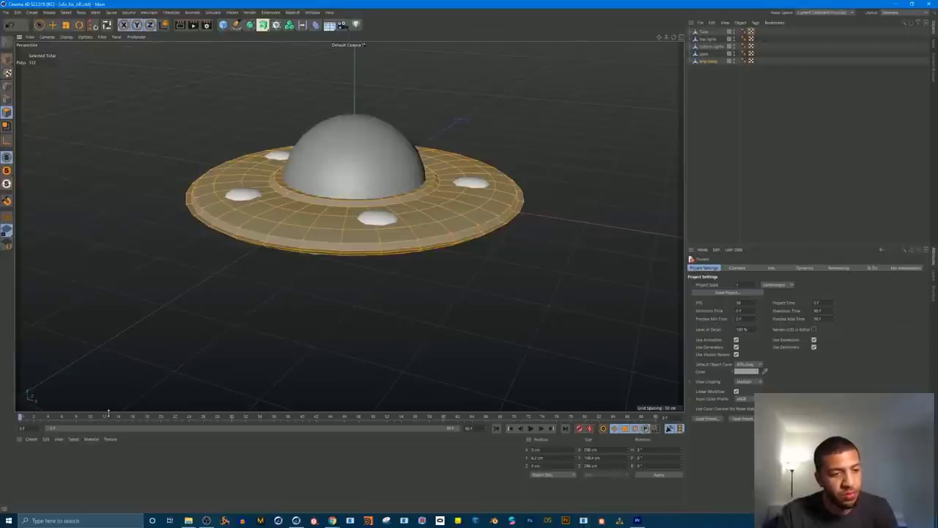
Step: Enlarge the Material Manager and create a new PBR material
{"action": "left_click_drag", "start_coordinate": [107, 413], "coordinate": [144, 336]}
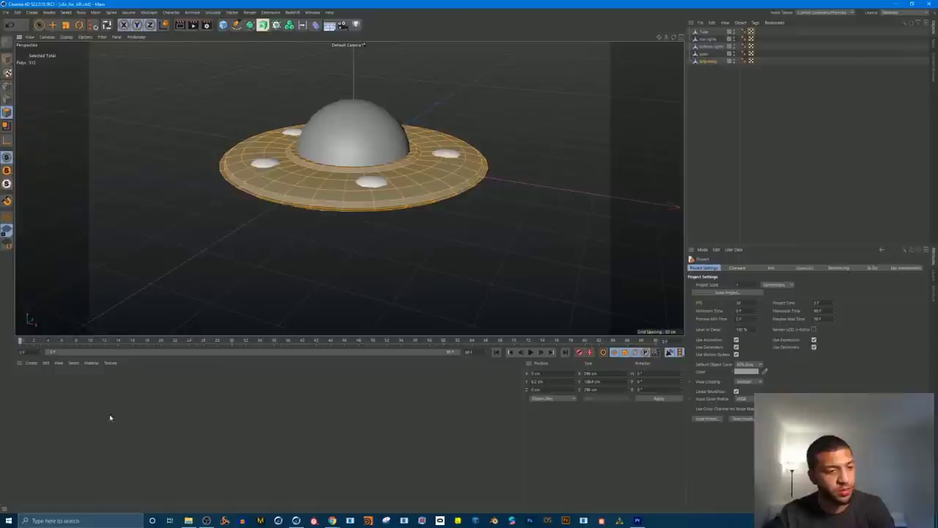
{"action": "double_click", "coordinate": [59, 409]}
{"action": "left_click", "coordinate": [59, 408]}
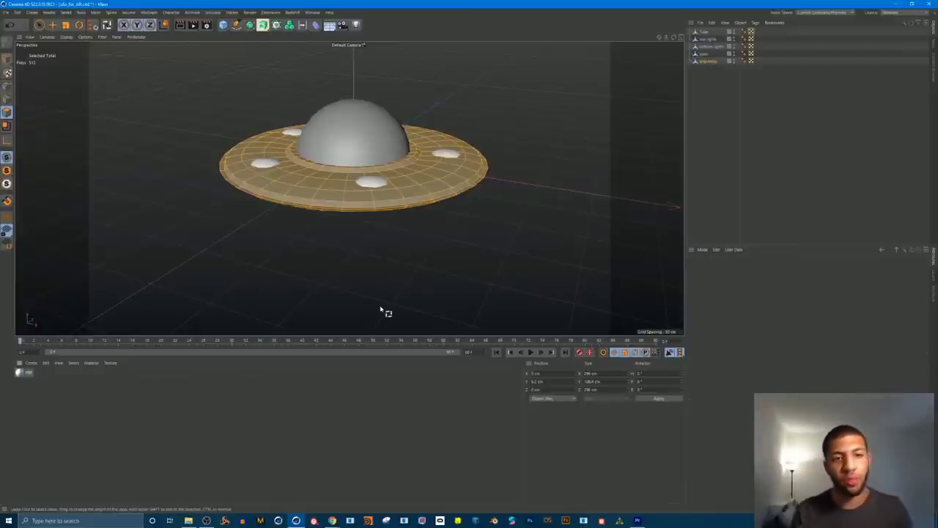
{"action": "scroll", "coordinate": [381, 132], "scroll_direction": "up", "scroll_amount": 3}
{"action": "mouse_move", "coordinate": [389, 134]}
{"action": "left_mouse_down", "text": "alt"}
{"action": "mouse_move", "coordinate": [407, 110]}
{"action": "mouse_move", "coordinate": [386, 159]}
{"action": "mouse_move", "coordinate": [398, 140]}
{"action": "mouse_move", "coordinate": [386, 139]}
{"action": "mouse_move", "coordinate": [385, 168]}
{"action": "mouse_move", "coordinate": [402, 143]}
{"action": "mouse_move", "coordinate": [392, 142]}
{"action": "left_mouse_up", "text": "alt"}
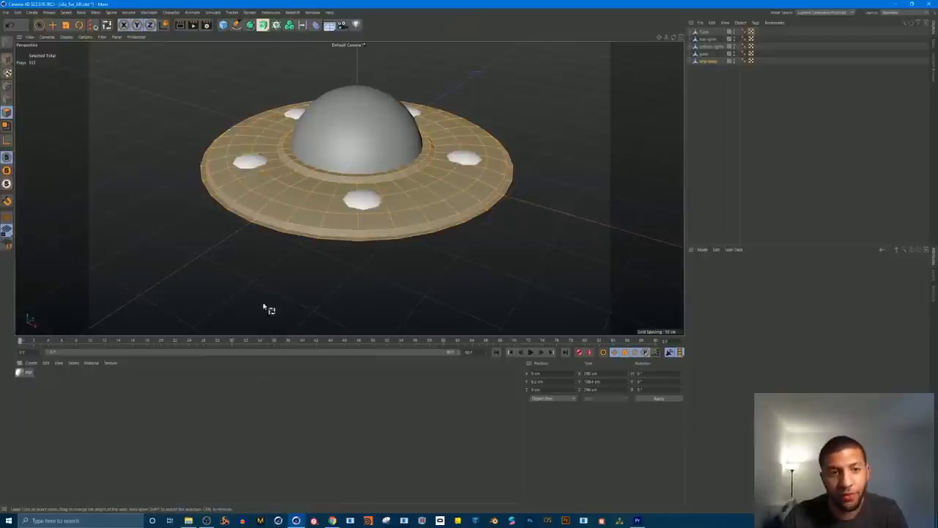
{"action": "left_click_drag", "start_coordinate": [308, 202], "coordinate": [328, 174], "text": "alt"}
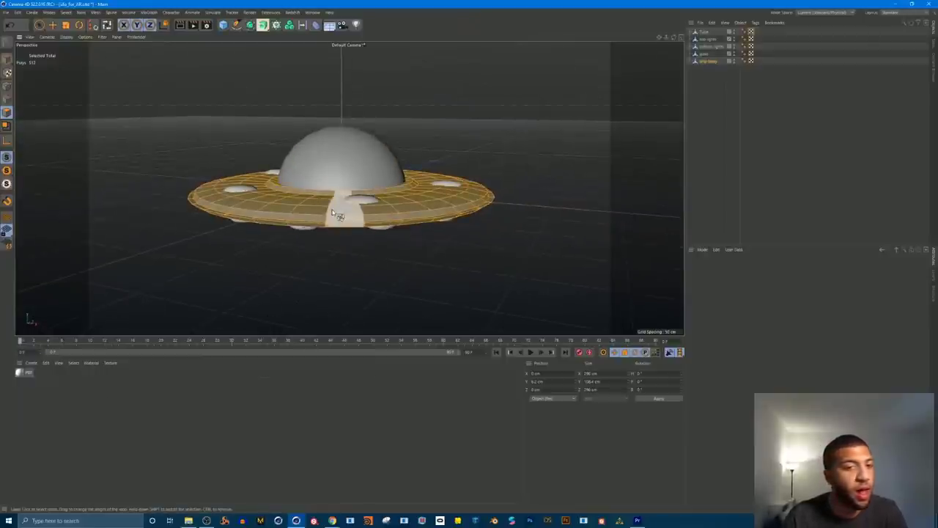
Step: Edit the new material so Reflectance is disabled and Color is enabled with a magenta of hue 304°
{"action": "left_click", "coordinate": [706, 39]}
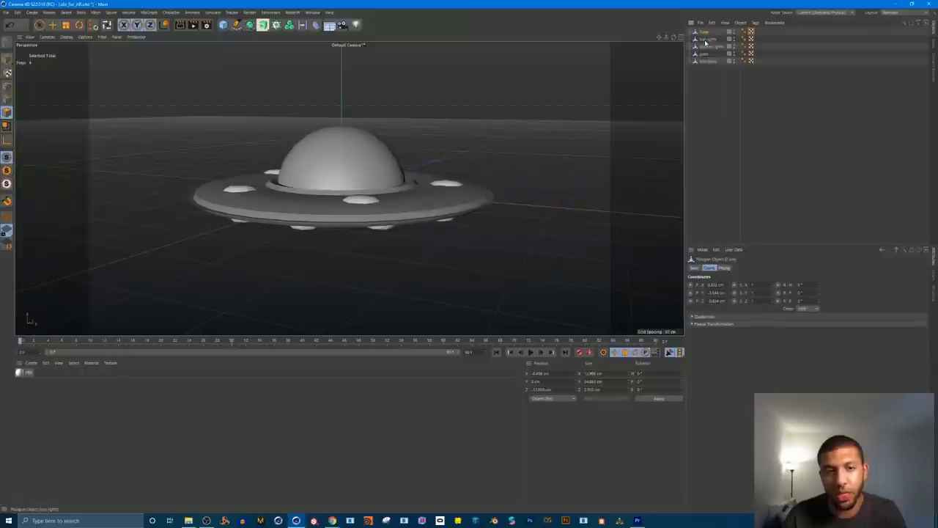
{"action": "left_click", "coordinate": [707, 61]}
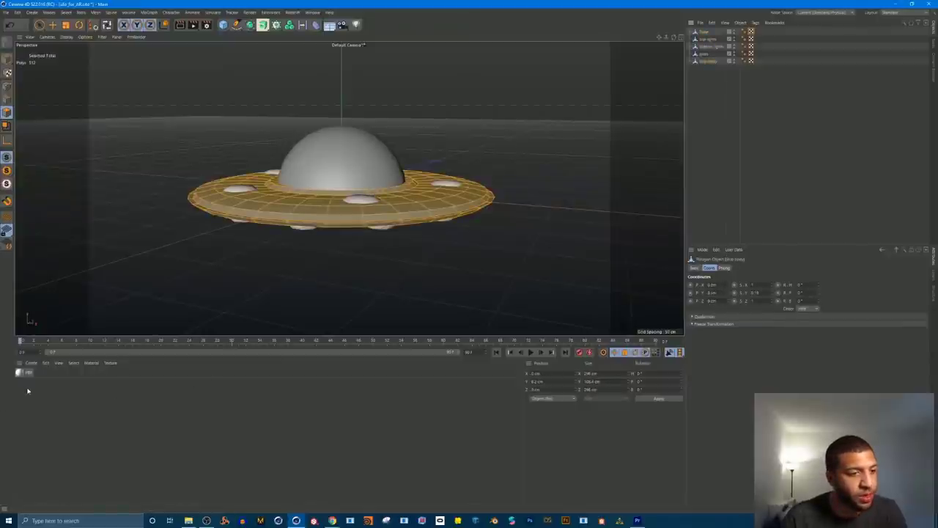
{"action": "double_click", "coordinate": [19, 372]}
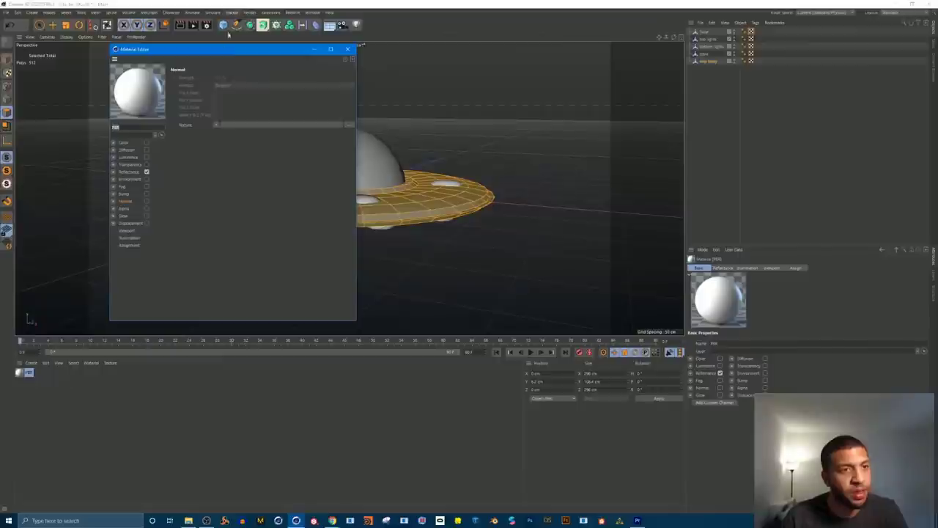
{"action": "left_click_drag", "start_coordinate": [222, 49], "coordinate": [523, 194]}
{"action": "left_click", "coordinate": [447, 314]}
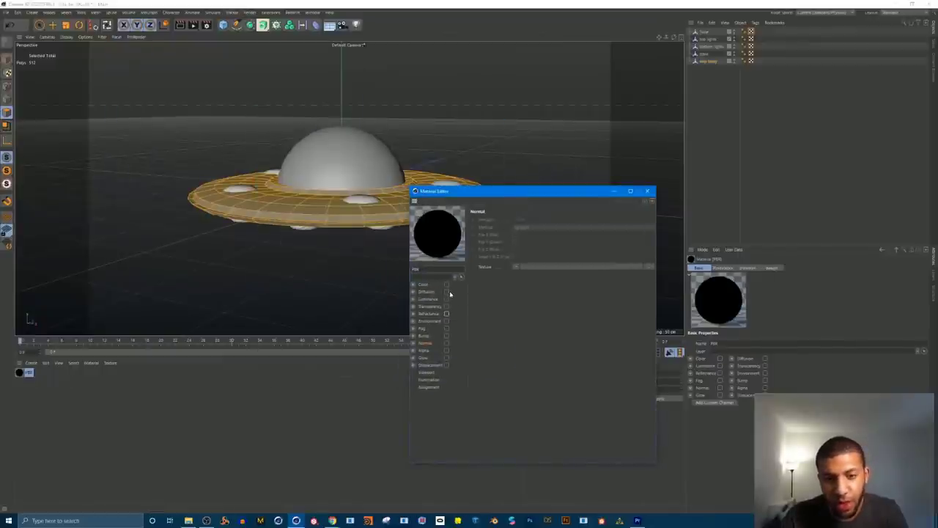
{"action": "left_click", "coordinate": [446, 283]}
{"action": "left_click_drag", "start_coordinate": [586, 239], "coordinate": [629, 247]}
{"action": "left_click", "coordinate": [634, 238]}
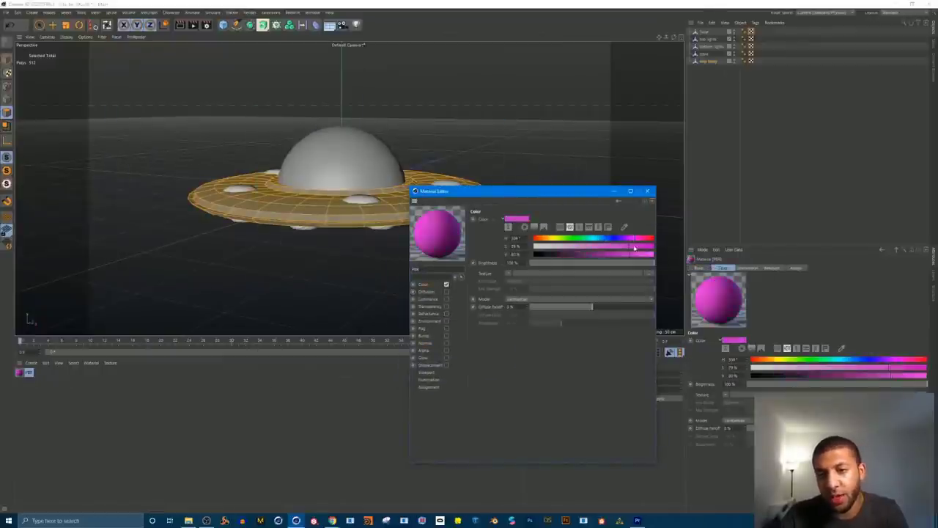
{"action": "left_click", "coordinate": [652, 191]}
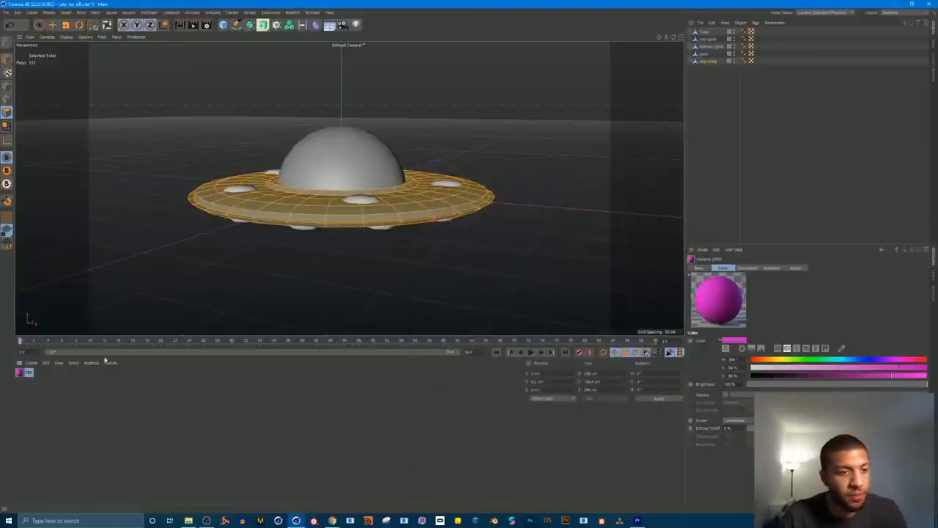
Step: Apply the magenta material to the selected polygons of the ship body
{"action": "left_click", "coordinate": [26, 385]}
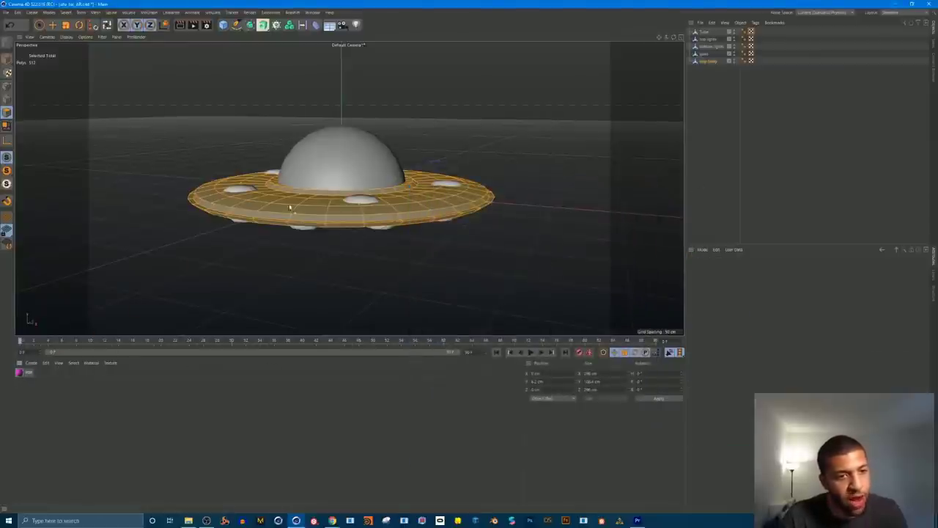
{"action": "left_click_drag", "start_coordinate": [279, 208], "coordinate": [282, 208]}
{"action": "left_click_drag", "start_coordinate": [429, 192], "coordinate": [394, 243], "text": "alt"}
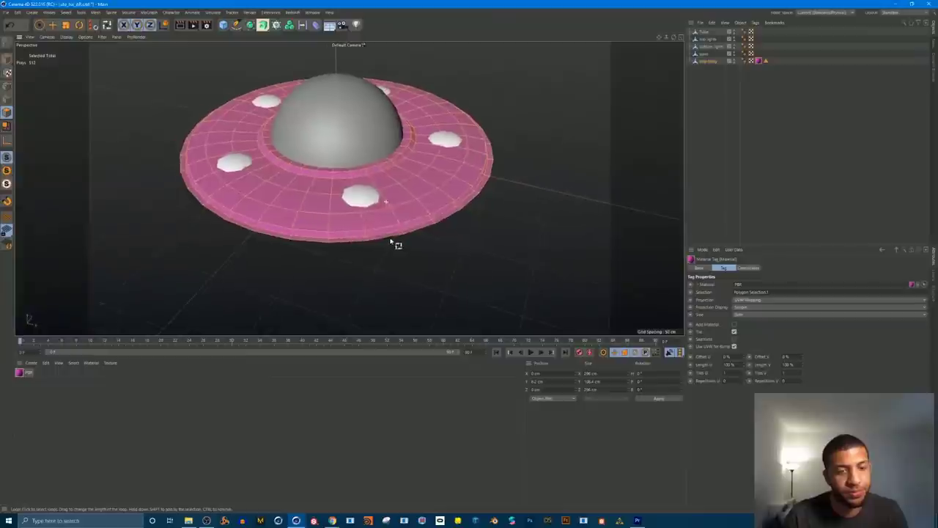
Step: Rename the magenta material as ship body, clear the polygon selection and create another PBR material
{"action": "left_click", "coordinate": [30, 371]}
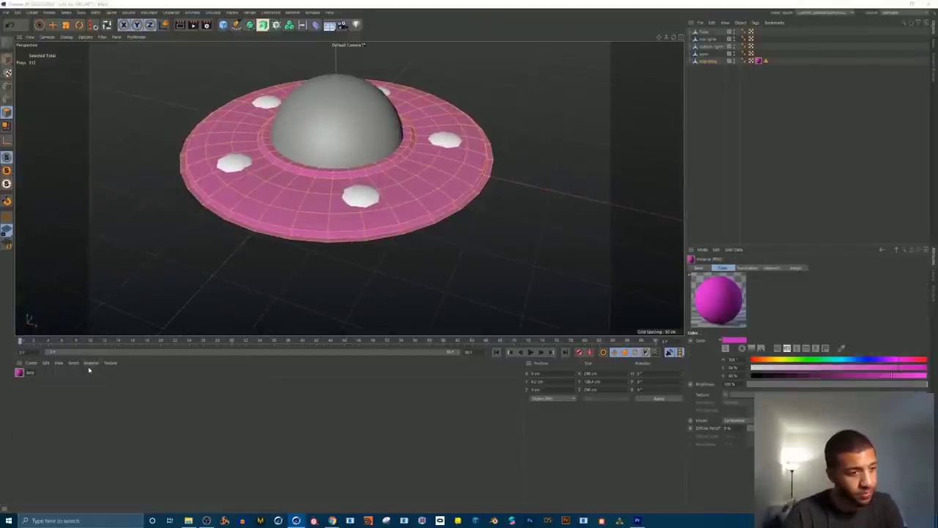
{"action": "key", "text": "Return"}
{"action": "left_click", "coordinate": [190, 294]}
{"action": "double_click", "coordinate": [52, 396]}
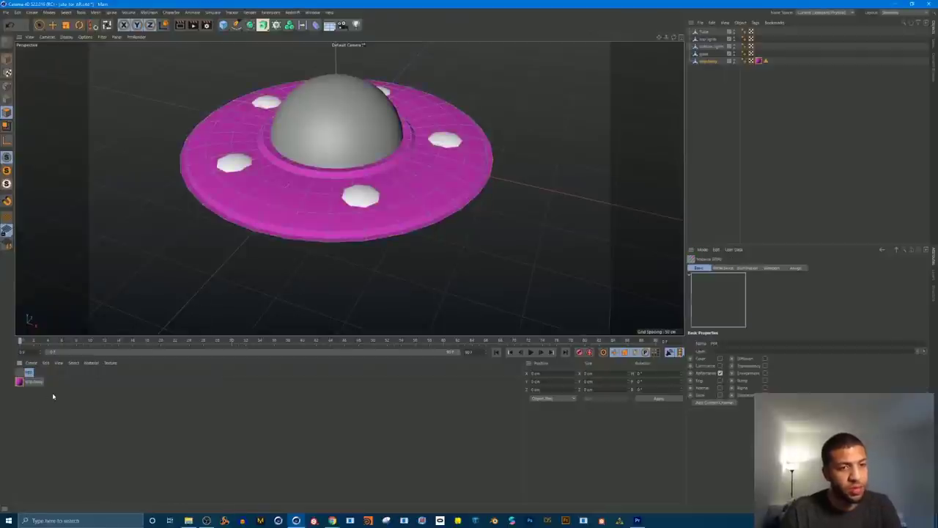
Step: Edit the new material so Color is enabled, Reflectance is disabled and its colour is green
{"action": "double_click", "coordinate": [22, 374]}
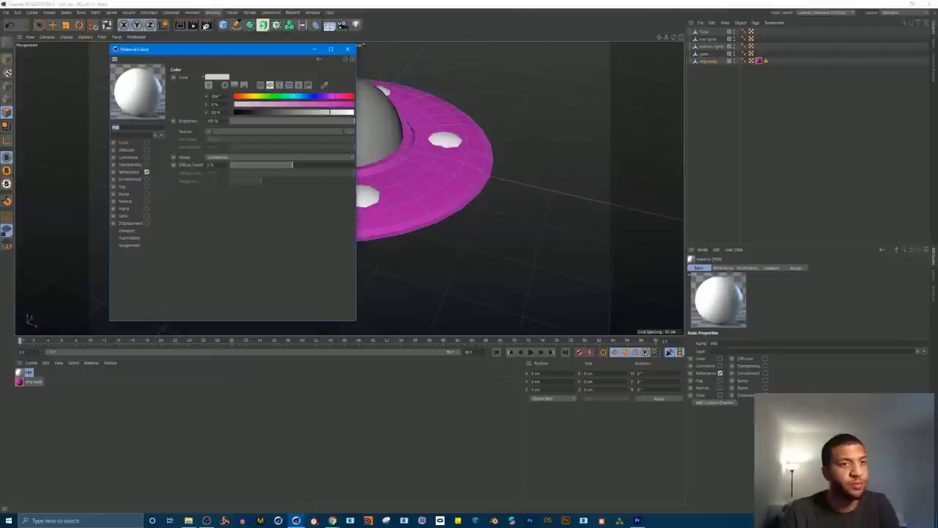
{"action": "left_click_drag", "start_coordinate": [200, 52], "coordinate": [605, 93]}
{"action": "left_click", "coordinate": [551, 182]}
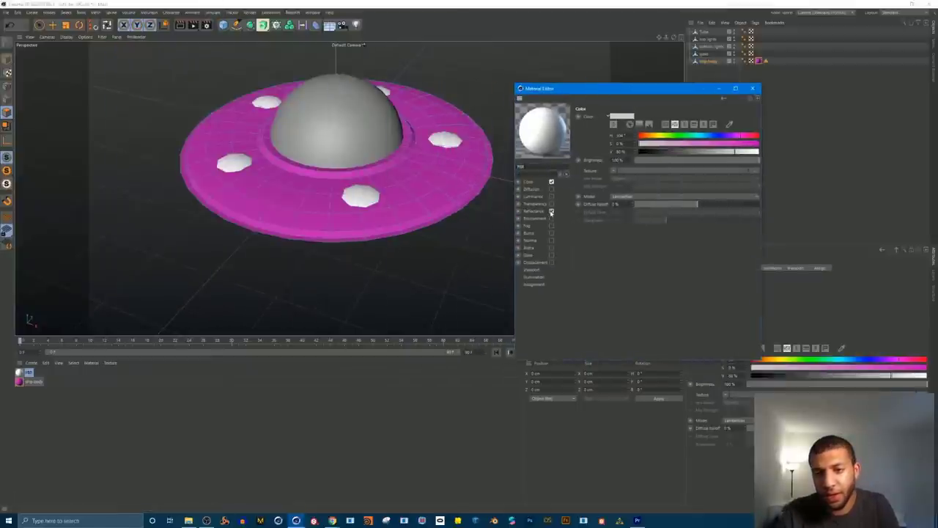
{"action": "left_click", "coordinate": [693, 142]}
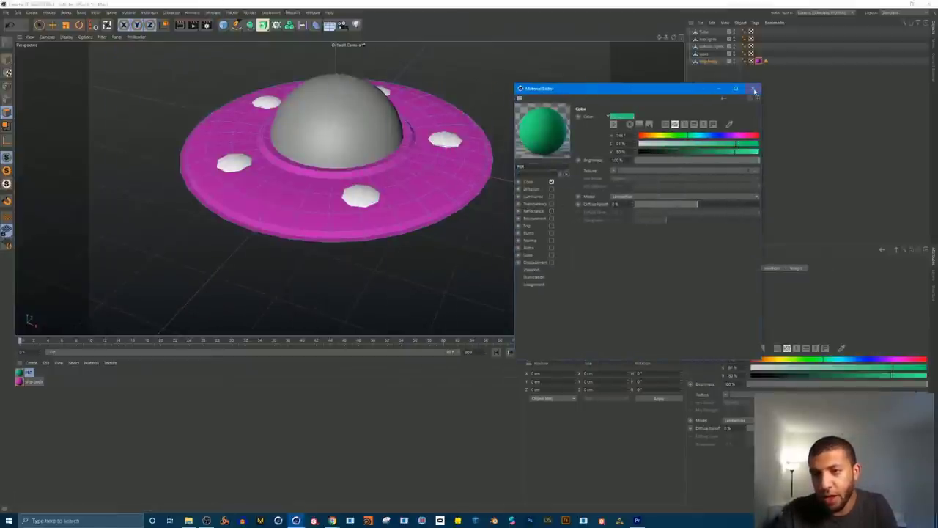
{"action": "left_click", "coordinate": [752, 88]}
Step: Apply the green material to the UFO's dome and rename the material as glass
{"action": "left_click_drag", "start_coordinate": [318, 223], "coordinate": [366, 117]}
{"action": "left_click_drag", "start_coordinate": [343, 150], "coordinate": [349, 130], "text": "alt"}
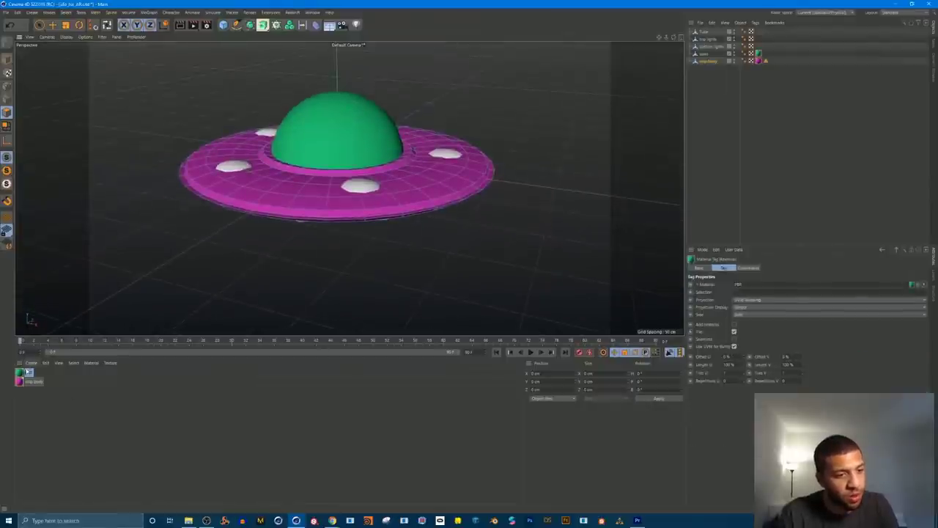
{"action": "left_click", "coordinate": [28, 373]}
{"action": "type", "text": "glass"}
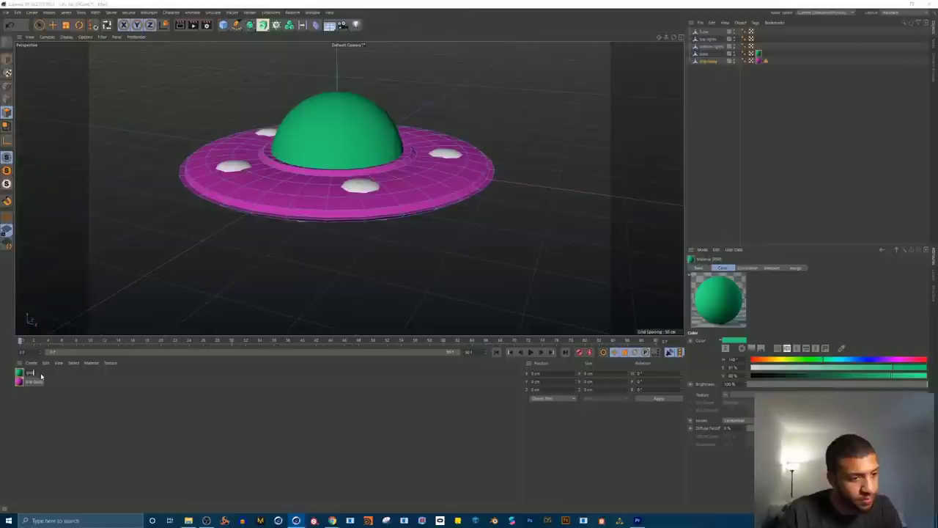
{"action": "key", "text": "Return"}
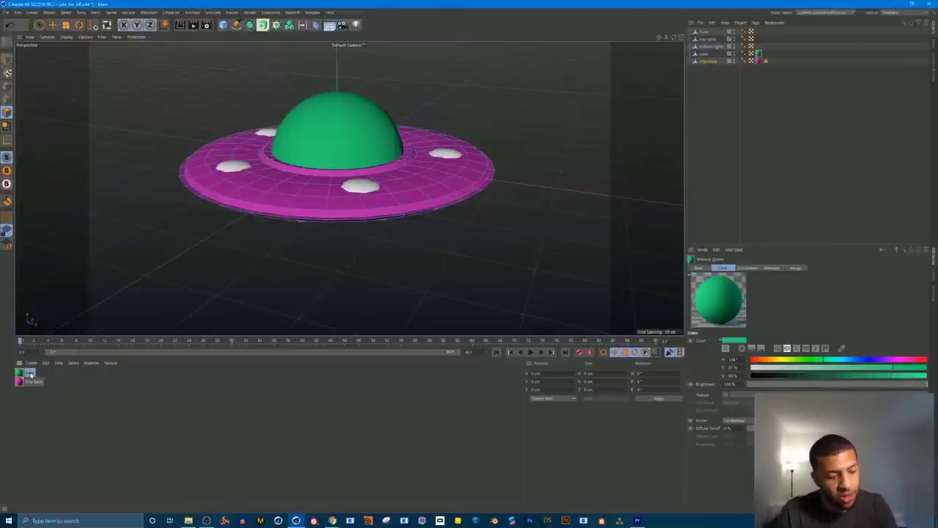
Step: Duplicate the glass material and change the copy's colour to blue
{"action": "key", "text": "ctrl+v"}
{"action": "double_click", "coordinate": [20, 374]}
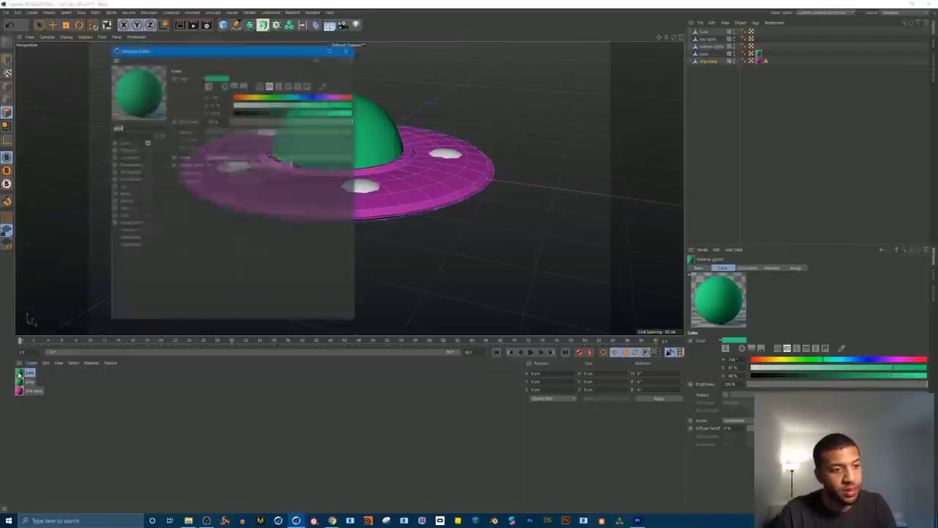
{"action": "left_click", "coordinate": [315, 96]}
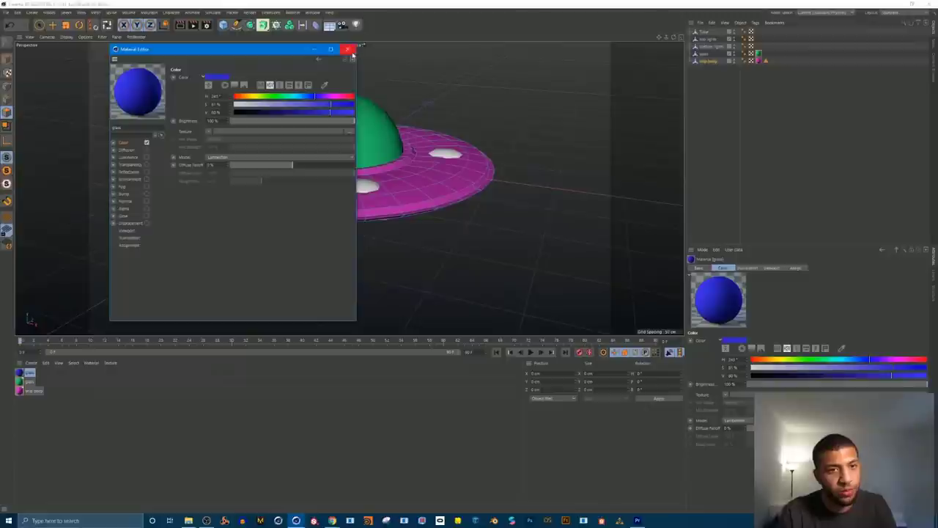
{"action": "left_click", "coordinate": [347, 48]}
Step: Rename the blue material as top lights and apply it to the lights on the ship's upper side
{"action": "double_click", "coordinate": [29, 374]}
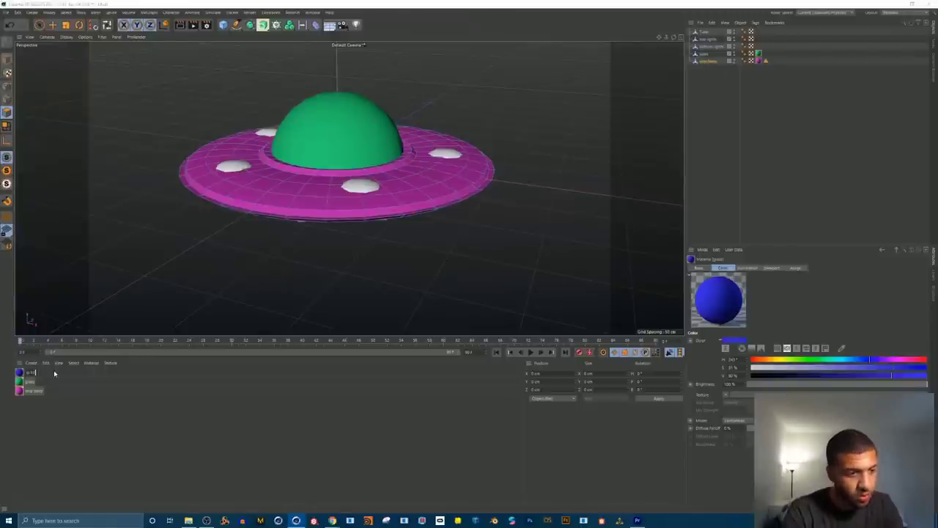
{"action": "key", "text": "Return"}
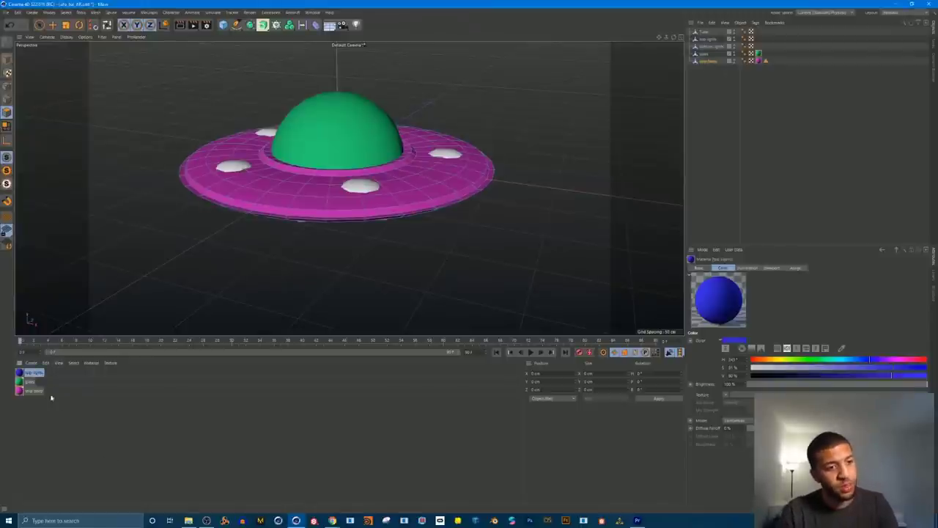
{"action": "left_click_drag", "start_coordinate": [217, 196], "coordinate": [234, 168]}
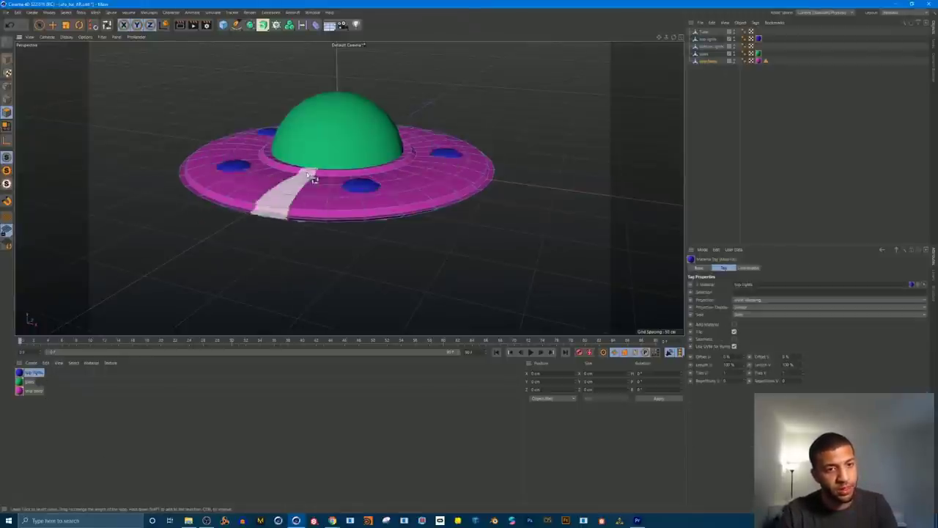
Step: Duplicate the top lights material and make the copy pale yellow with hue 55° and saturation 44%
{"action": "left_click_drag", "start_coordinate": [312, 178], "coordinate": [329, 103], "text": "alt"}
{"action": "left_click", "coordinate": [38, 372]}
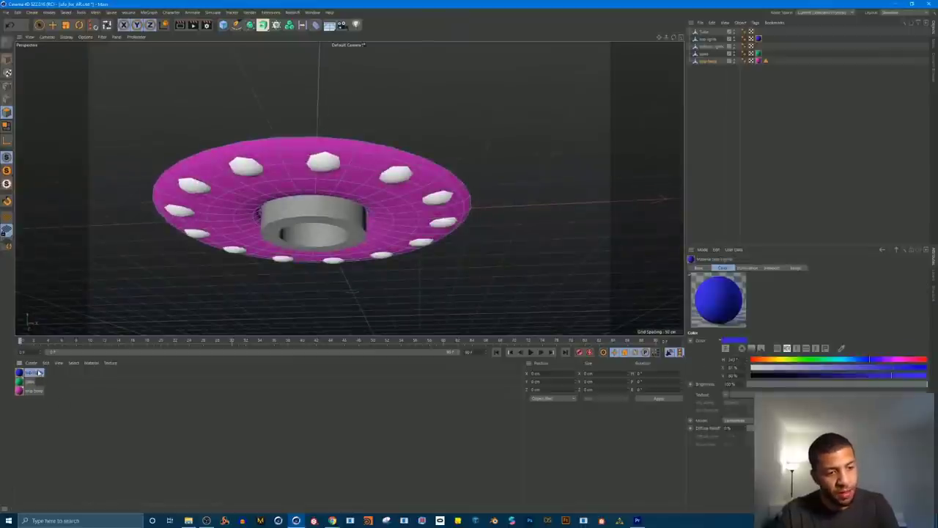
{"action": "key", "text": "ctrl+v"}
{"action": "double_click", "coordinate": [22, 373]}
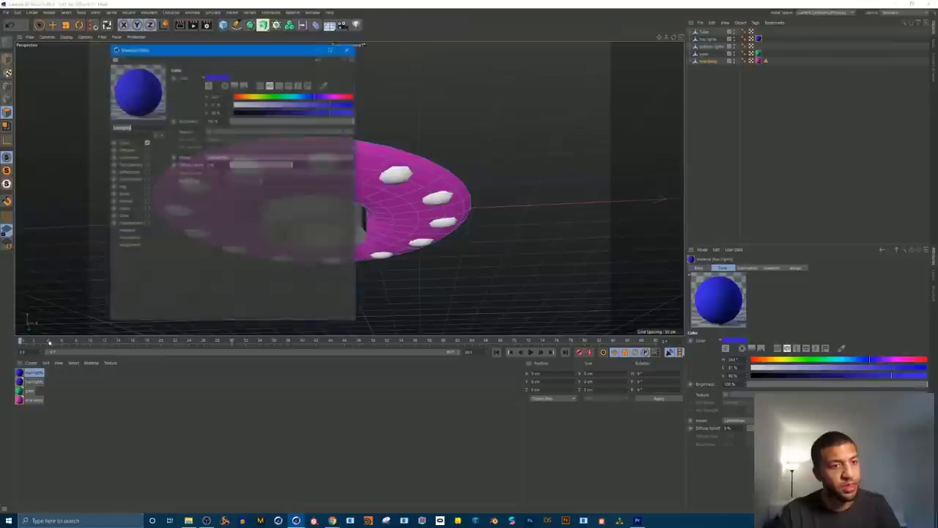
{"action": "left_click", "coordinate": [252, 96]}
{"action": "left_click", "coordinate": [287, 105]}
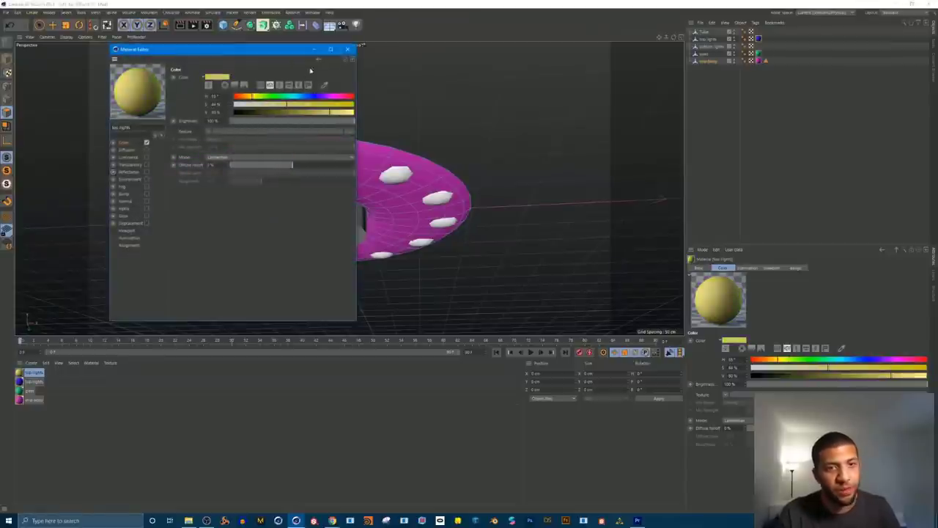
{"action": "left_click", "coordinate": [348, 51]}
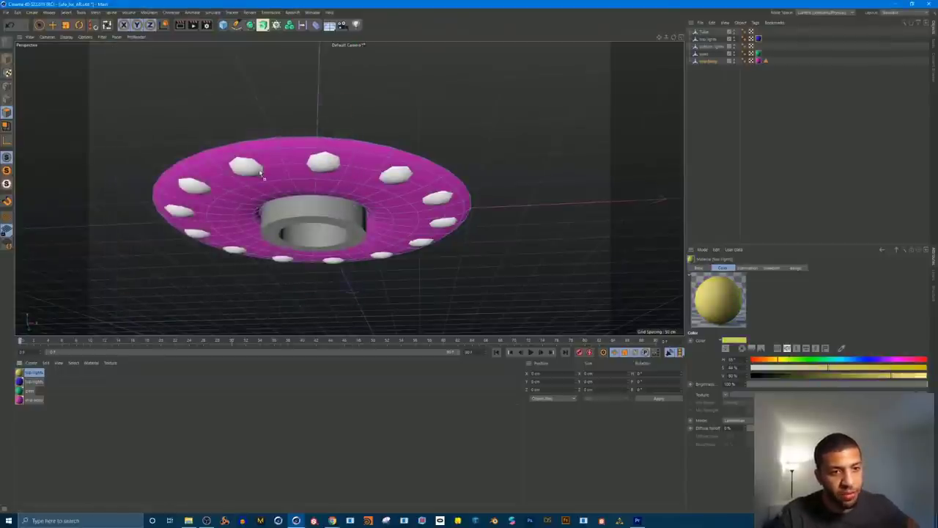
Step: Apply the yellow material to the lights on the ship's underside and rename it as bottom lights
{"action": "left_click_drag", "start_coordinate": [260, 172], "coordinate": [260, 173]}
{"action": "left_click", "coordinate": [34, 374]}
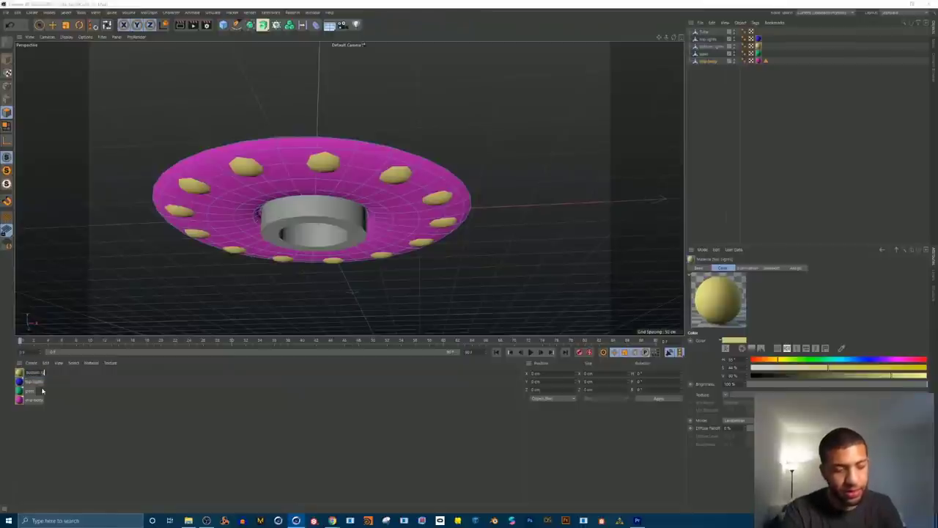
{"action": "key", "text": "Return"}
Step: Duplicate the bottom lights material and make the copy a strong orange with hue 31°
{"action": "mouse_move", "coordinate": [238, 212]}
{"action": "left_mouse_down", "text": "alt"}
{"action": "mouse_move", "coordinate": [241, 265]}
{"action": "mouse_move", "coordinate": [232, 223]}
{"action": "left_mouse_up", "text": "alt"}
{"action": "left_click", "coordinate": [35, 376]}
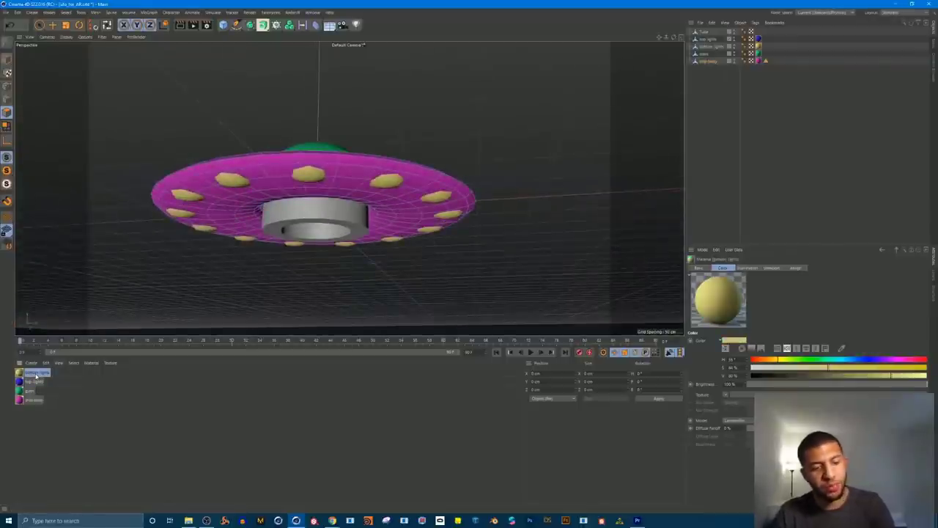
{"action": "key", "text": "ctrl+v"}
{"action": "double_click", "coordinate": [20, 374]}
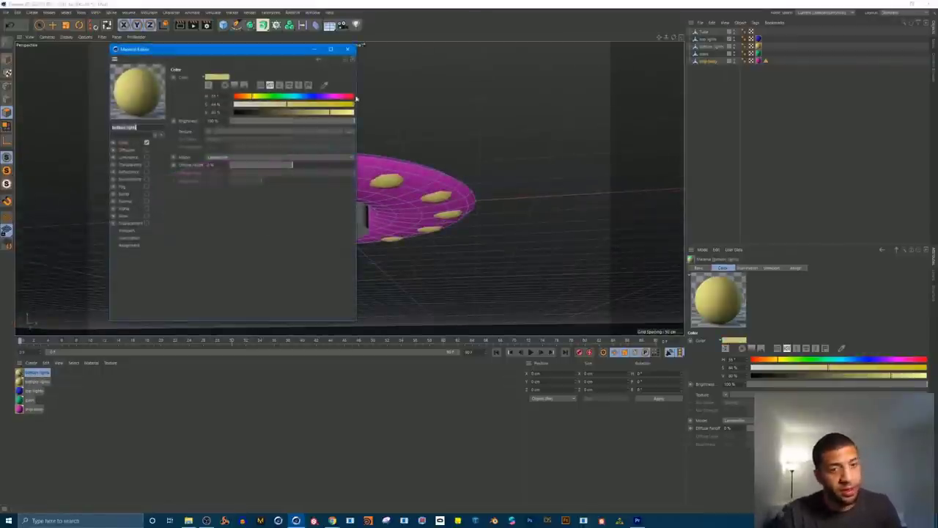
{"action": "left_click_drag", "start_coordinate": [274, 46], "coordinate": [628, 97]}
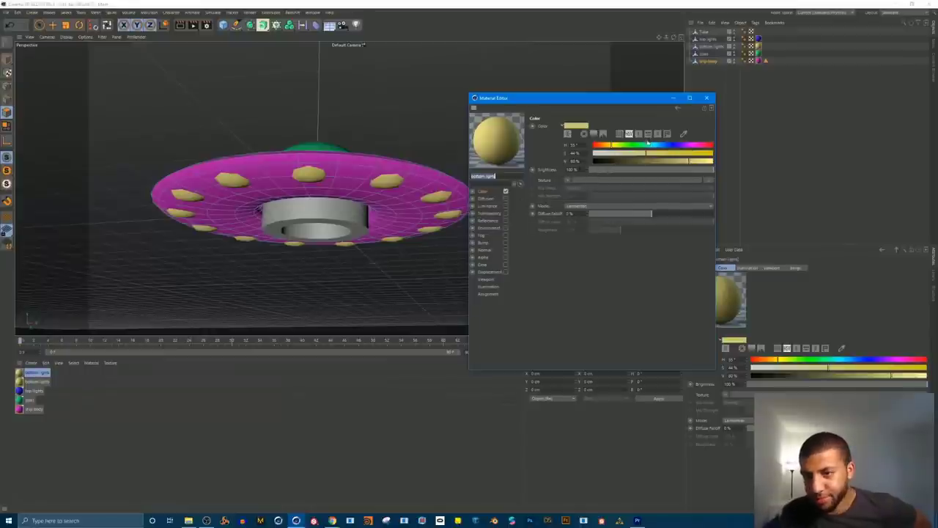
{"action": "left_click_drag", "start_coordinate": [648, 143], "coordinate": [666, 145]}
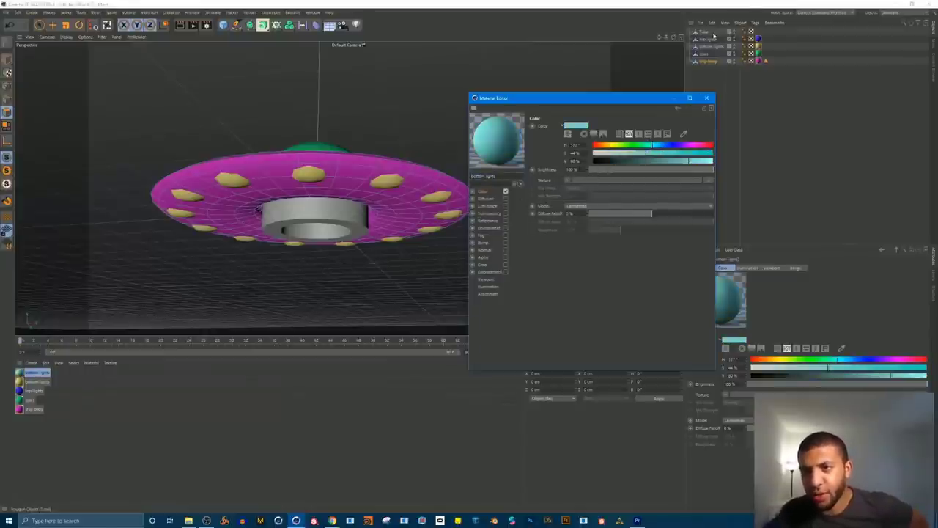
{"action": "left_click_drag", "start_coordinate": [683, 145], "coordinate": [604, 148]}
{"action": "left_click_drag", "start_coordinate": [671, 153], "coordinate": [706, 156]}
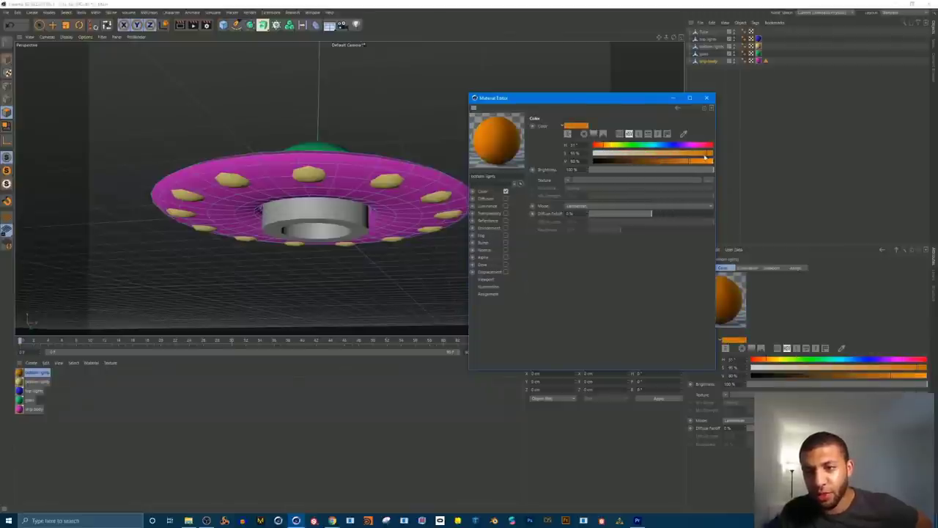
{"action": "left_click", "coordinate": [708, 99]}
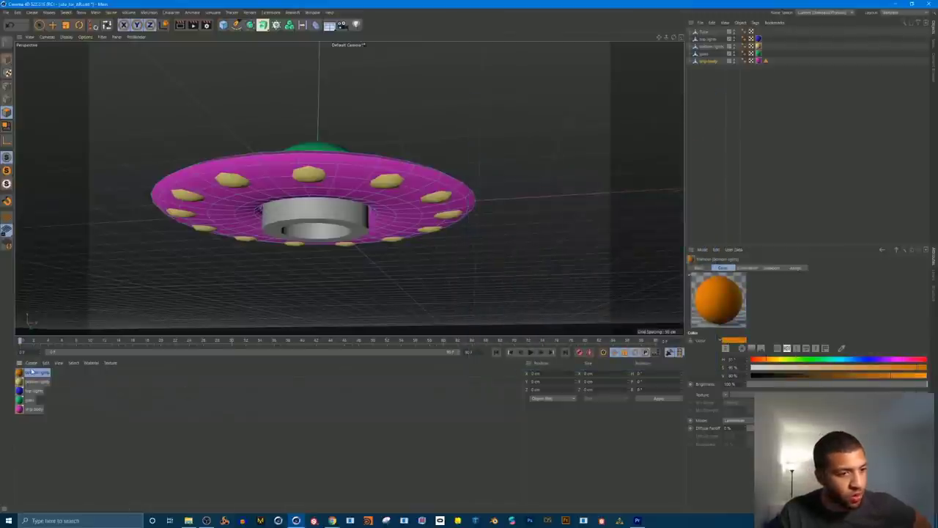
Step: Apply the orange material to the tube under the ship and rename the material as tube bottom
{"action": "left_click_drag", "start_coordinate": [254, 215], "coordinate": [254, 215]}
{"action": "left_click", "coordinate": [43, 374]}
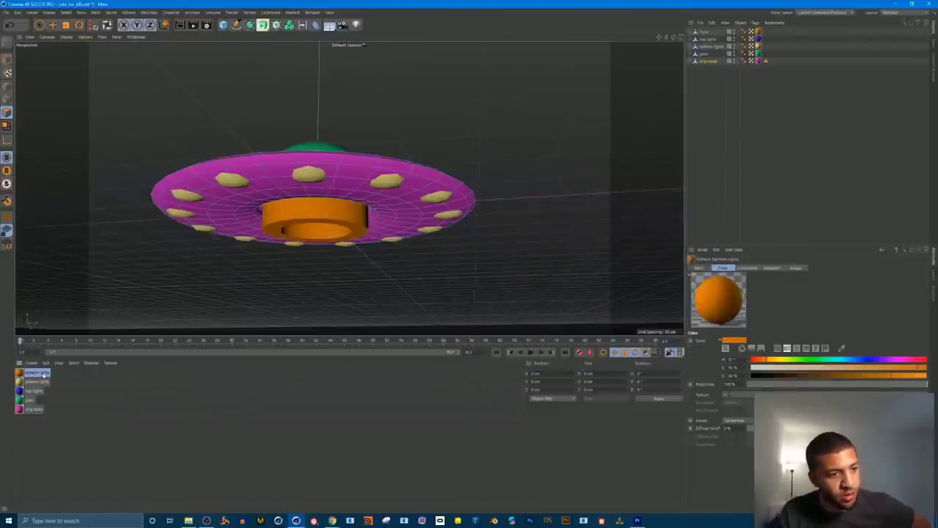
{"action": "type", "text": "t"}
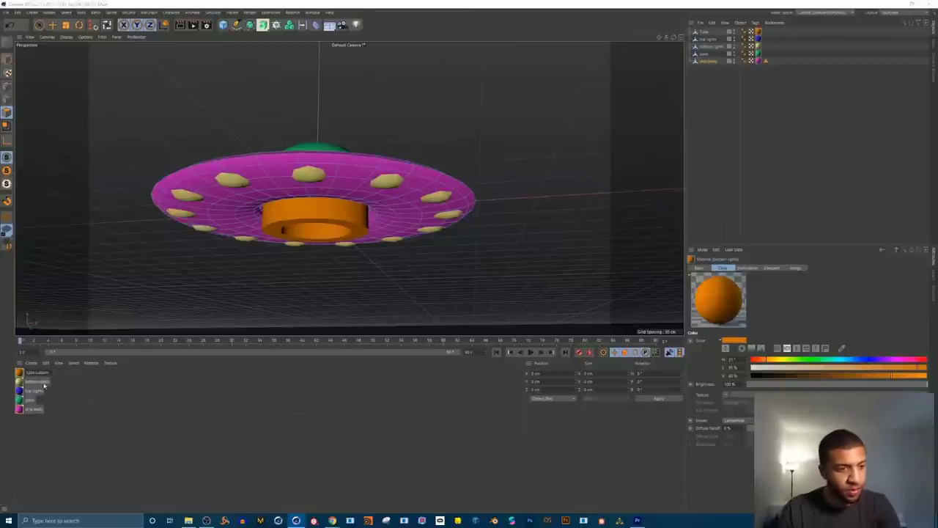
{"action": "key", "text": "Return"}
Step: Delete the polygon selection tag from the ship body object
{"action": "left_click_drag", "start_coordinate": [231, 256], "coordinate": [410, 241], "text": "alt"}
{"action": "left_click", "coordinate": [755, 68]}
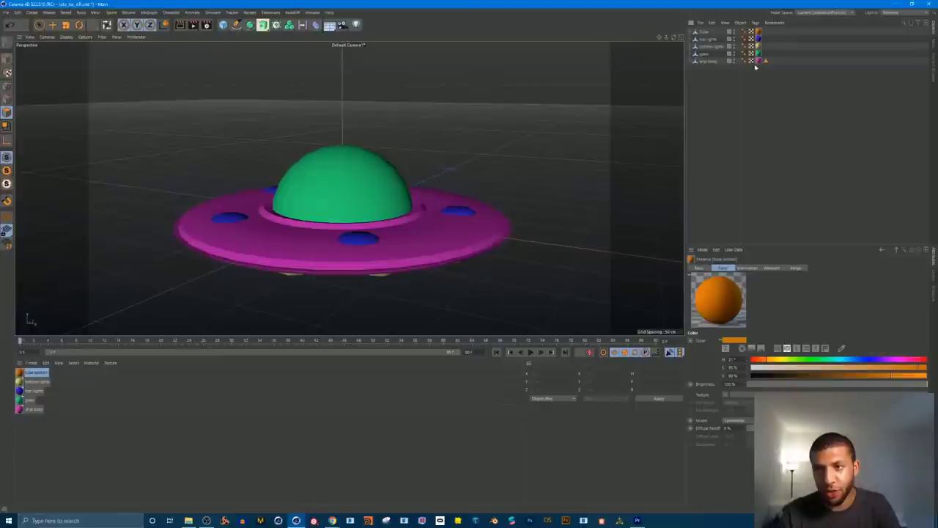
{"action": "left_click", "coordinate": [751, 62]}
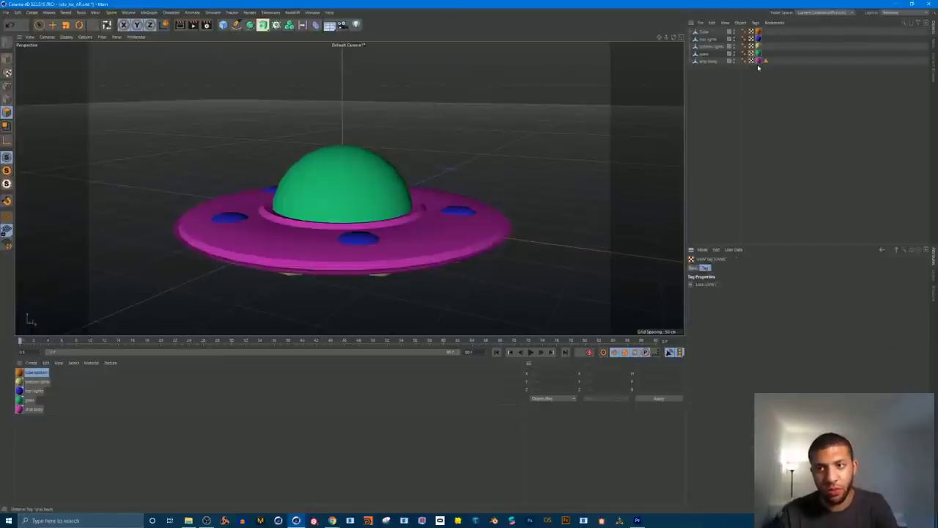
{"action": "left_click", "coordinate": [758, 68]}
{"action": "left_click", "coordinate": [759, 62]}
{"action": "left_click", "coordinate": [759, 46]}
{"action": "left_click", "coordinate": [766, 61]}
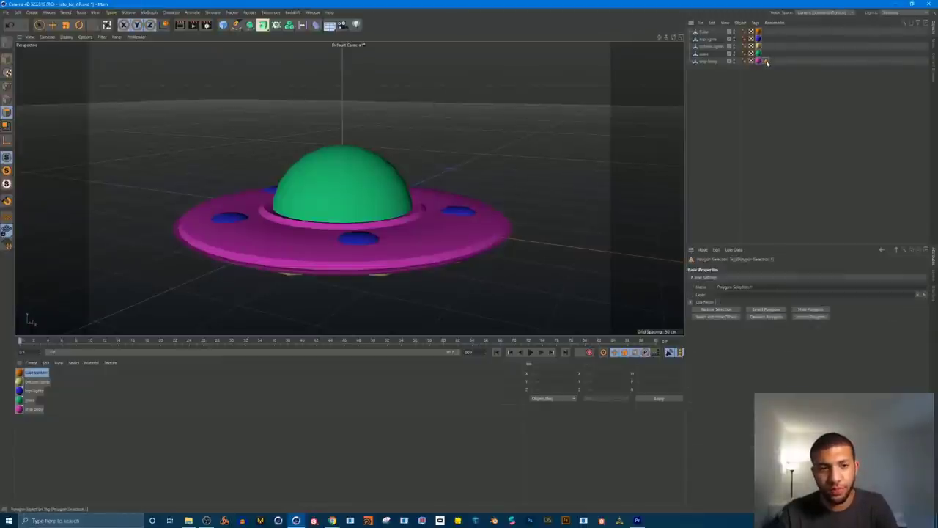
{"action": "left_click_drag", "start_coordinate": [463, 263], "coordinate": [462, 211], "text": "alt"}
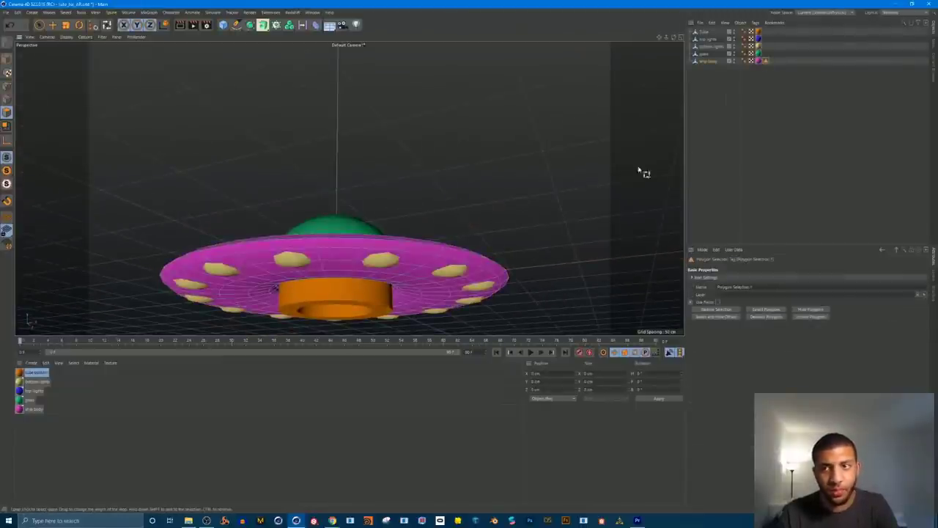
{"action": "key", "text": "Delete"}
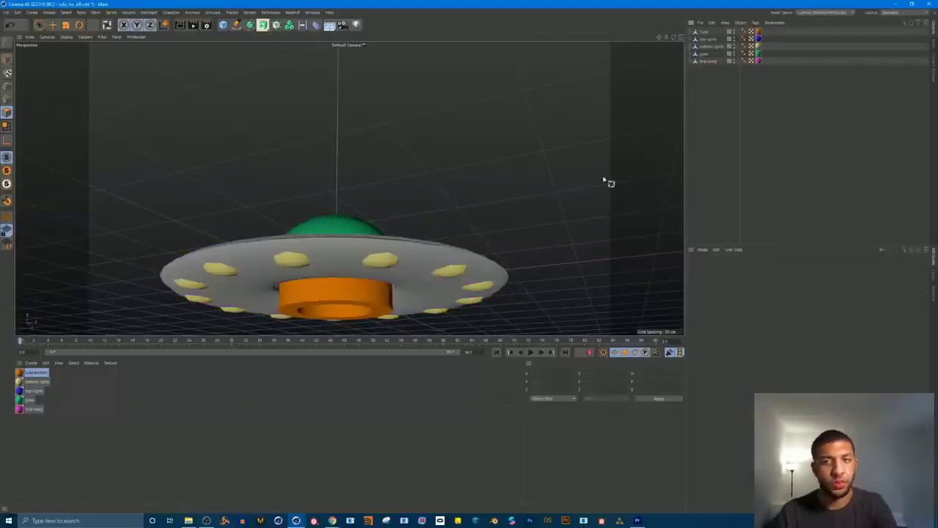
Step: Reapply the magenta material to the entire ship body and remove its redundant material tag
{"action": "left_click_drag", "start_coordinate": [414, 263], "coordinate": [412, 266], "text": "alt"}
{"action": "left_click", "coordinate": [123, 409]}
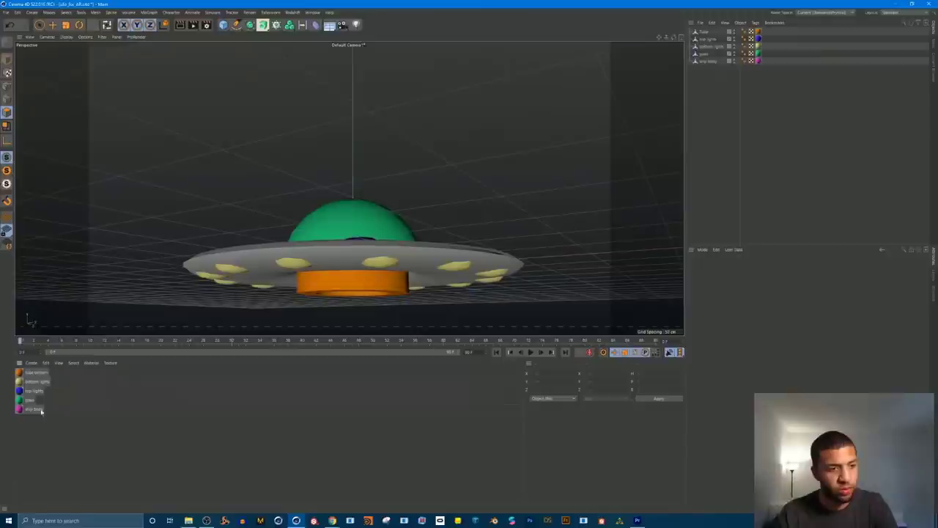
{"action": "left_click_drag", "start_coordinate": [258, 247], "coordinate": [315, 266]}
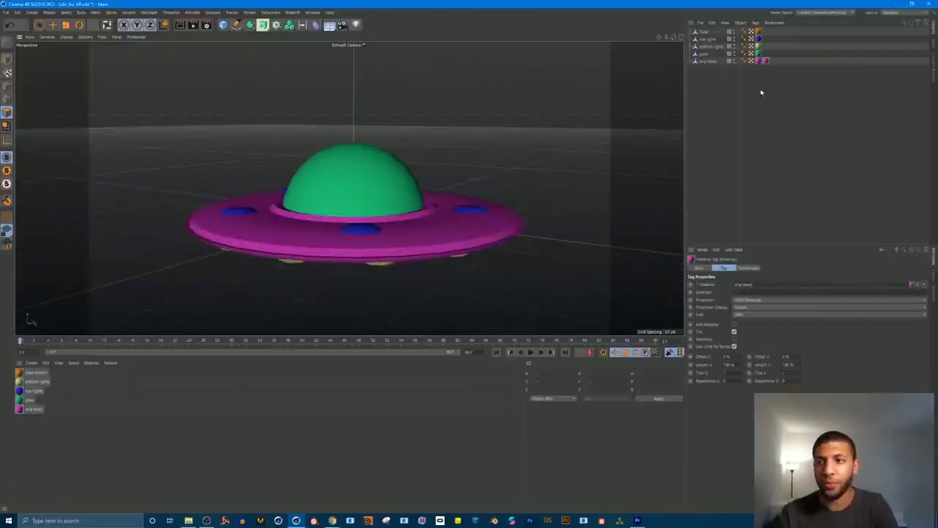
{"action": "left_click", "coordinate": [719, 84]}
{"action": "left_click_drag", "start_coordinate": [374, 203], "coordinate": [384, 179], "text": "alt"}
Step: Save the project and set up a Wavefront OBJ export with the scale unit in Meters
{"action": "left_click", "coordinate": [6, 12]}
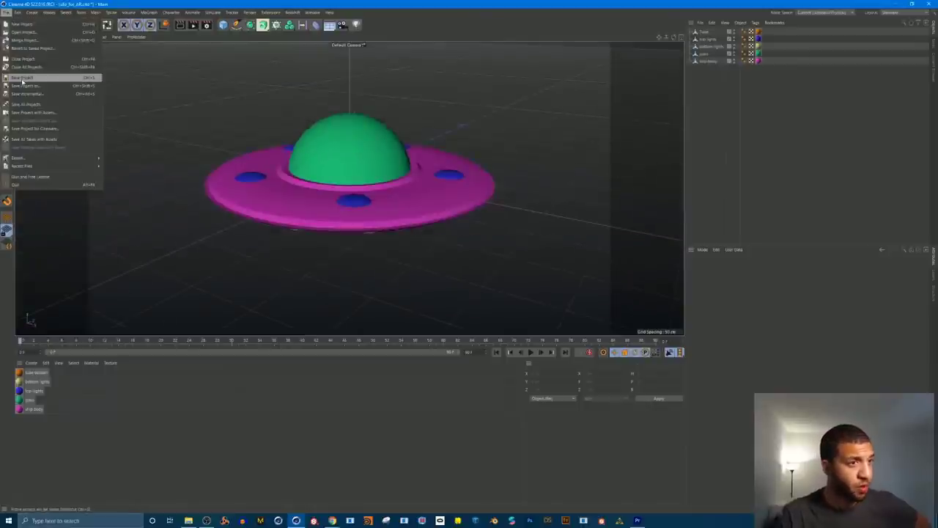
{"action": "left_click", "coordinate": [22, 77]}
{"action": "left_click", "coordinate": [6, 12]}
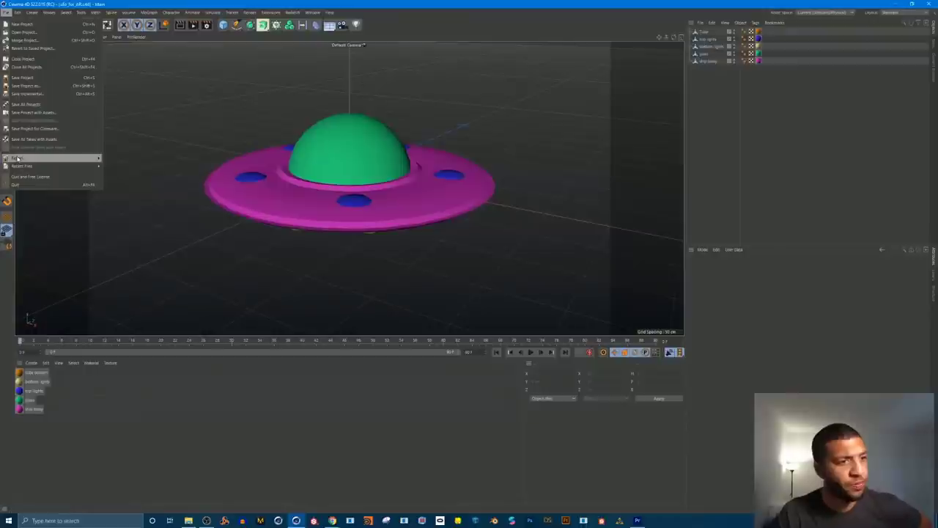
{"action": "mouse_move", "coordinate": [18, 158]}
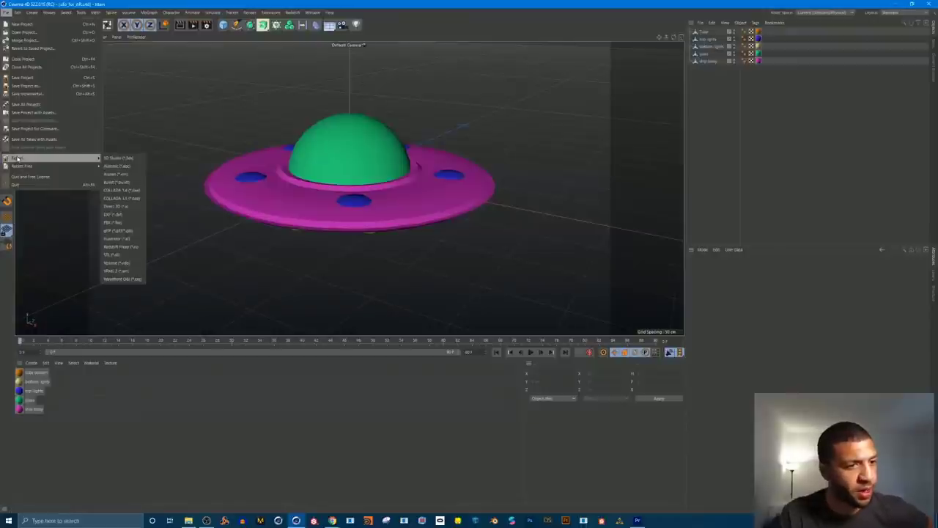
{"action": "left_click", "coordinate": [128, 279]}
{"action": "left_click_drag", "start_coordinate": [147, 210], "coordinate": [369, 213]}
{"action": "left_click", "coordinate": [366, 250]}
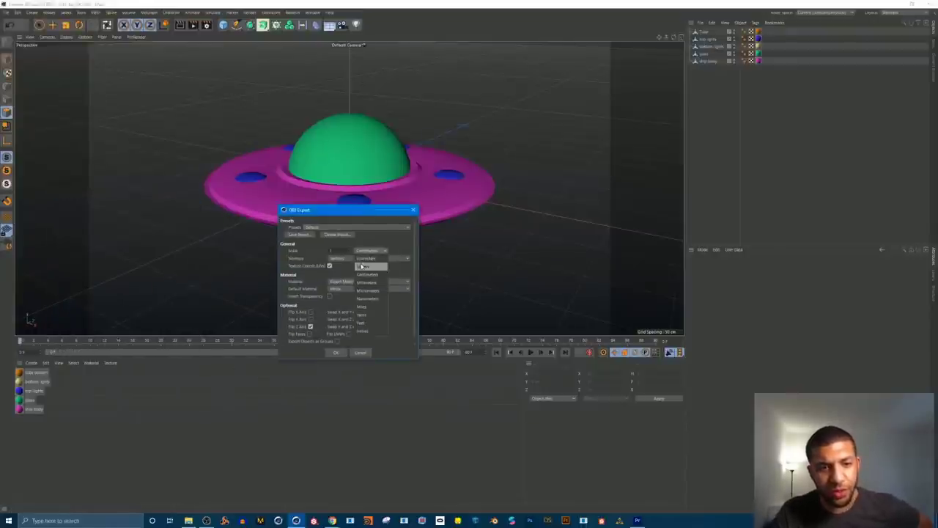
{"action": "left_click", "coordinate": [367, 265]}
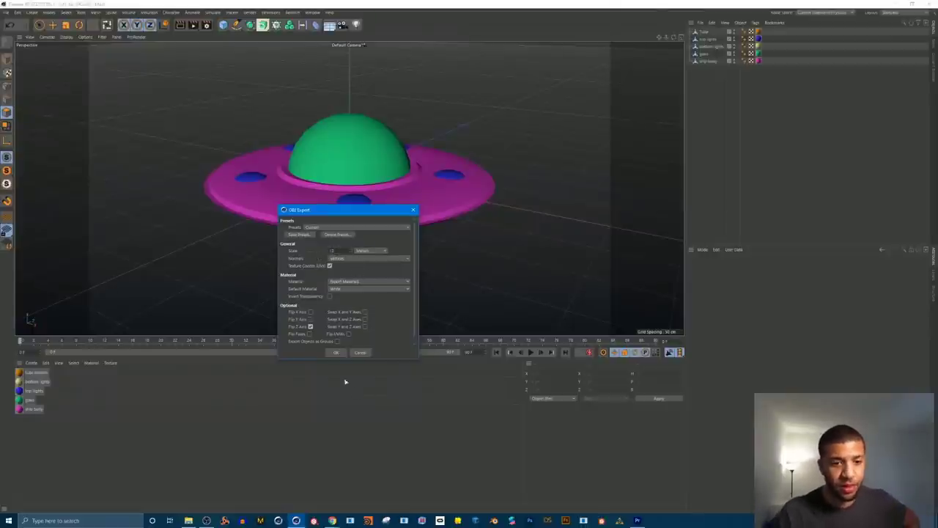
Step: Export the OBJ as ufo_for_AR_substance in the c4d folder
{"action": "left_click", "coordinate": [334, 355]}
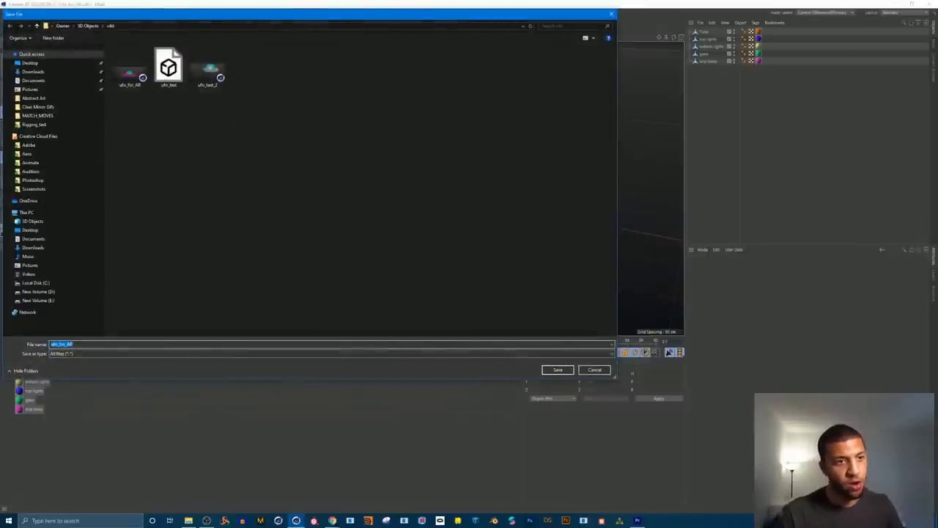
{"action": "left_click", "coordinate": [72, 344]}
{"action": "type", "text": "_substance"}
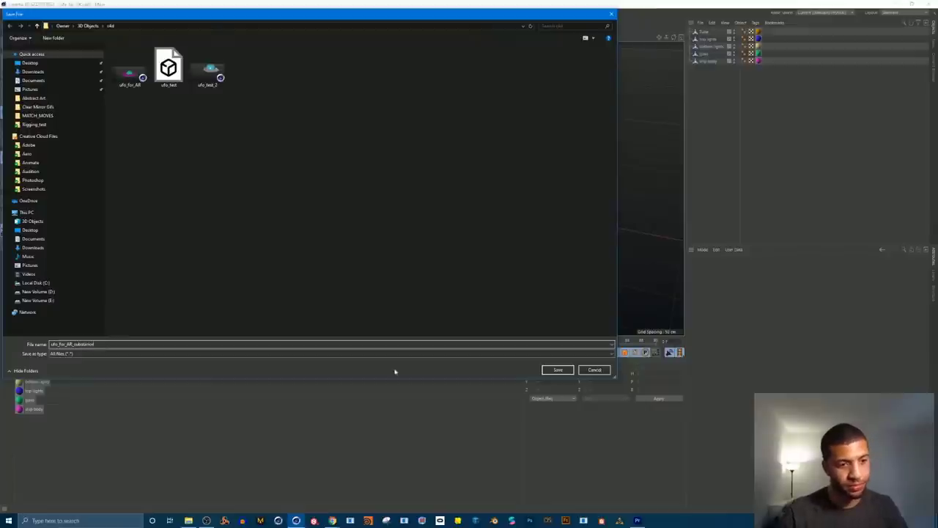
{"action": "left_click", "coordinate": [547, 370]}
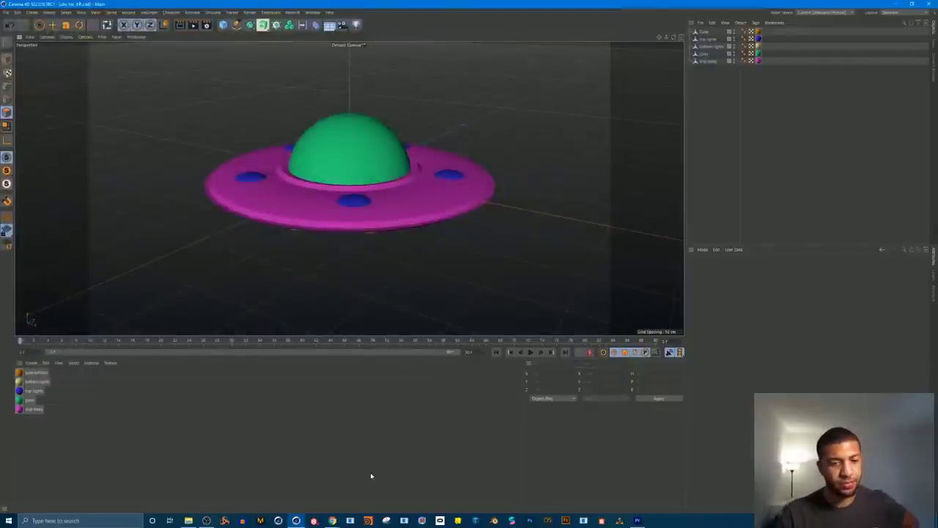
Step: Switch to Substance Painter and dismiss its welcome window
{"action": "left_click", "coordinate": [314, 520]}
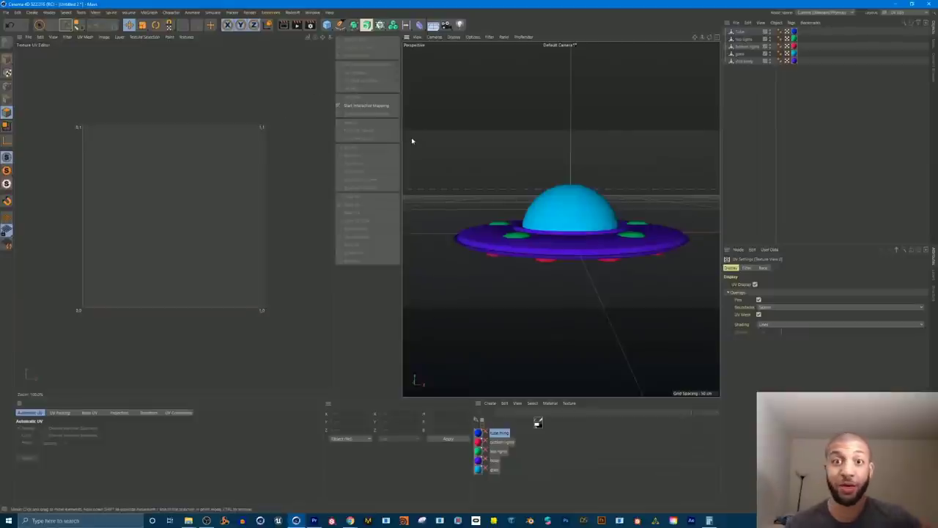
{"action": "left_click", "coordinate": [331, 521]}
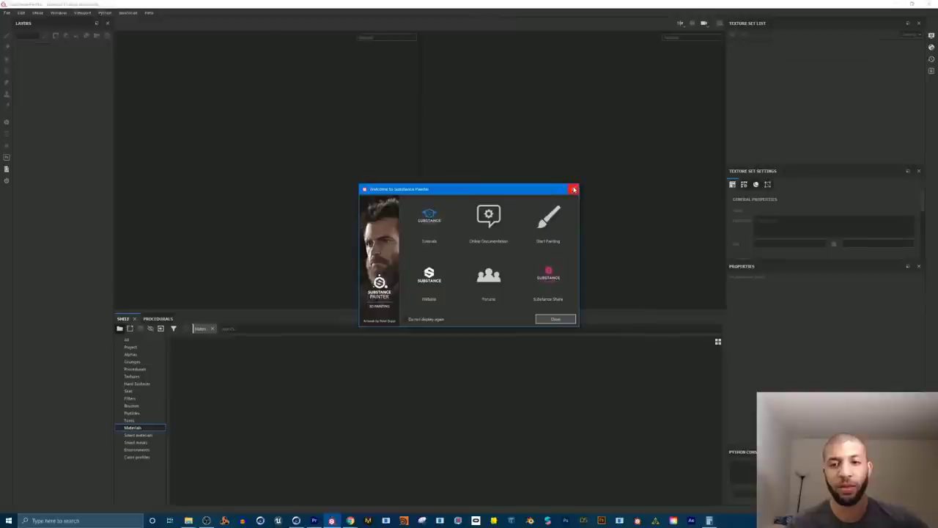
{"action": "left_click", "coordinate": [574, 189]}
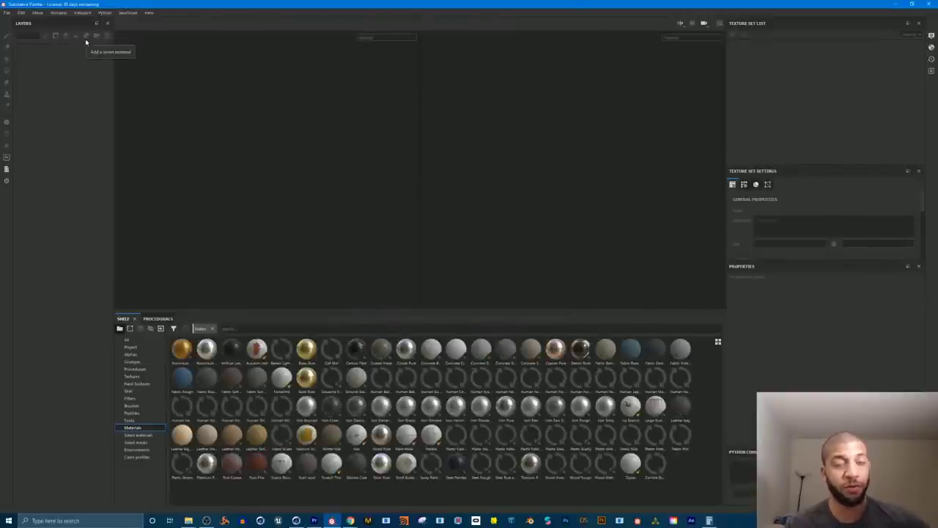
Step: Start a new project with the PBR - Metallic Roughness (allegorithmic) template
{"action": "left_click", "coordinate": [5, 13]}
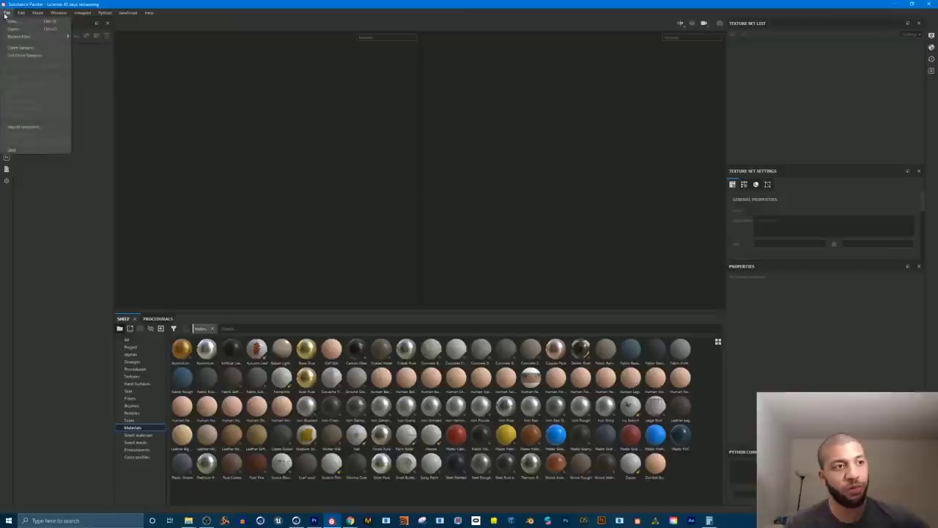
{"action": "left_click", "coordinate": [10, 20]}
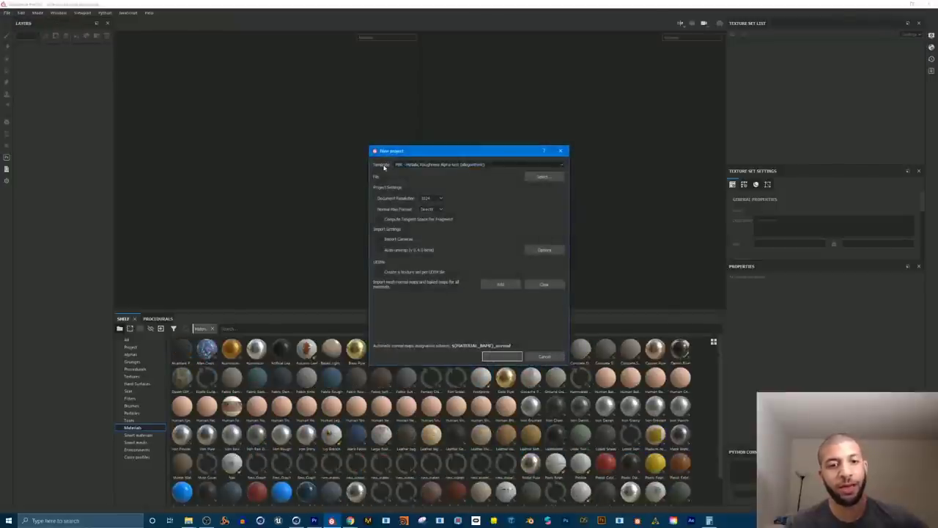
{"action": "left_click", "coordinate": [429, 166]}
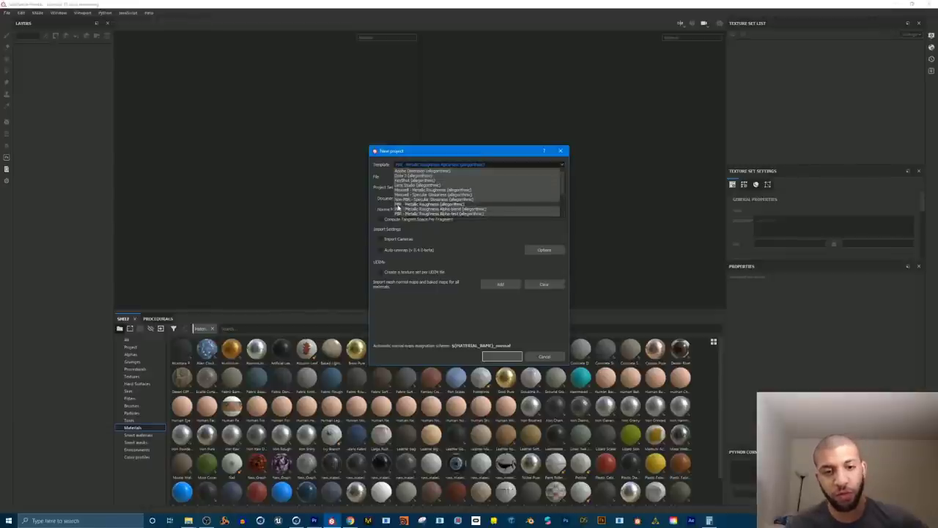
{"action": "left_click", "coordinate": [454, 208]}
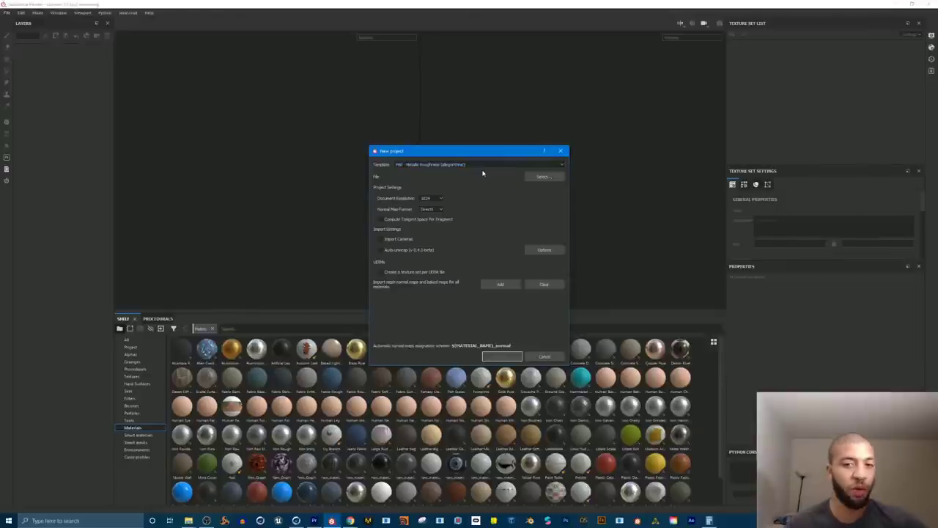
Step: Choose the ufo_for_AR_substance mesh as the new project's file
{"action": "left_click", "coordinate": [542, 177]}
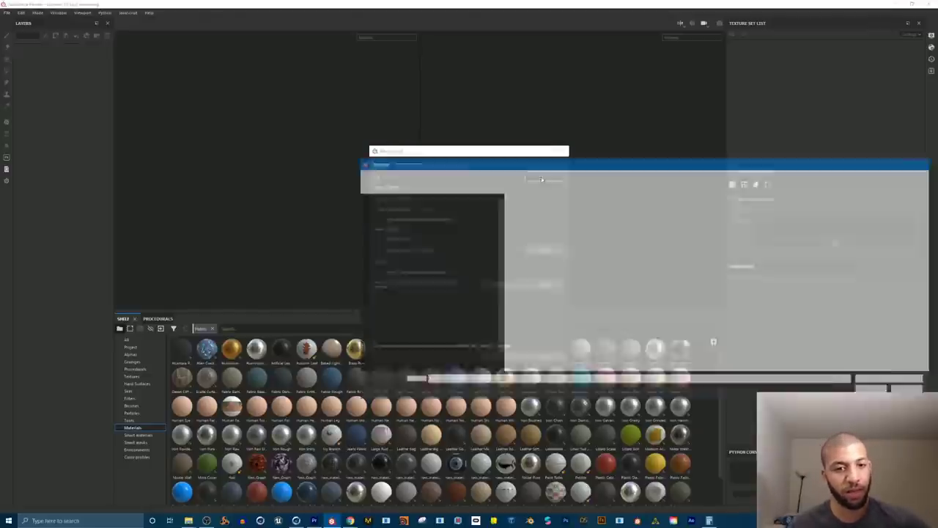
{"action": "left_click", "coordinate": [614, 275]}
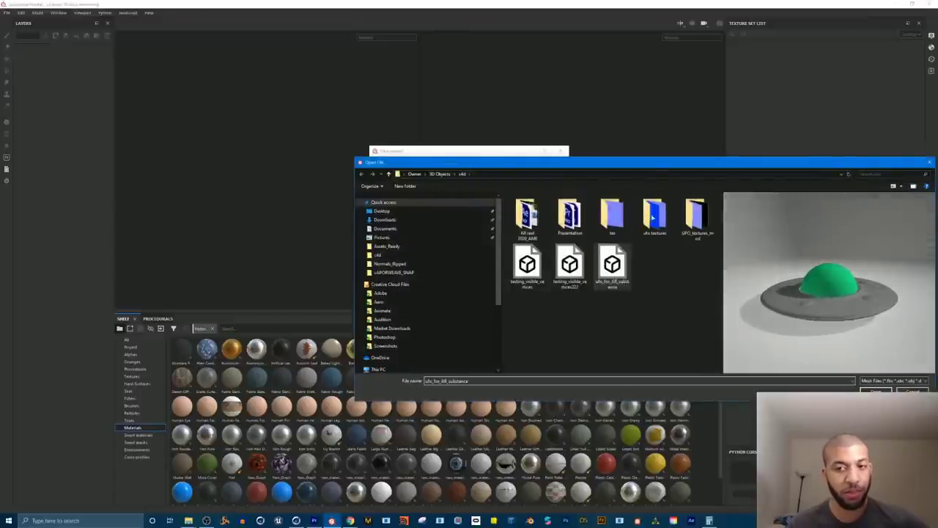
{"action": "left_click_drag", "start_coordinate": [649, 163], "coordinate": [564, 132]}
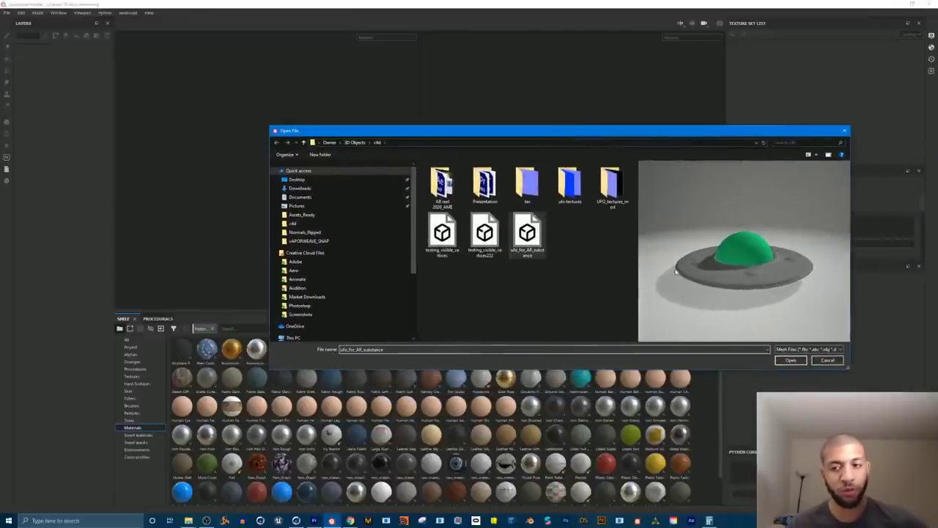
{"action": "left_click", "coordinate": [791, 360]}
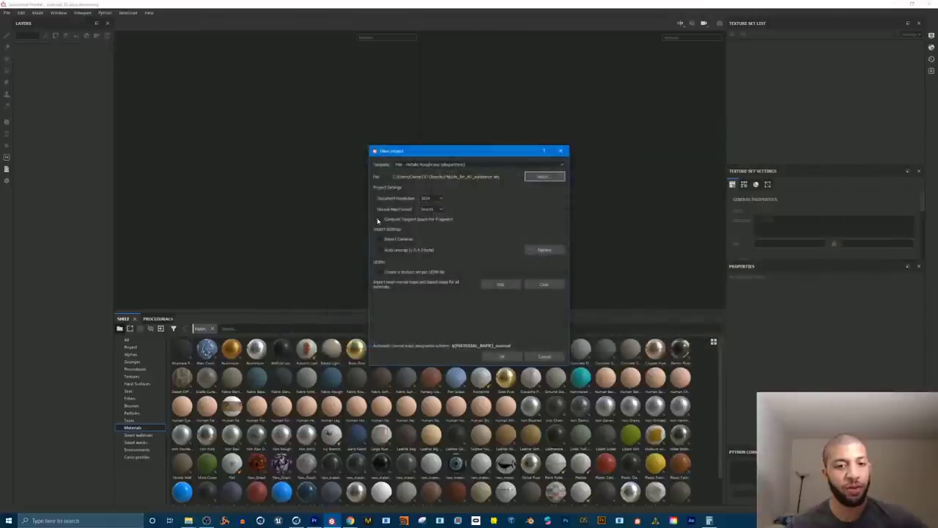
Step: Set the normal map format to OpenGL and create the project
{"action": "left_click", "coordinate": [433, 209]}
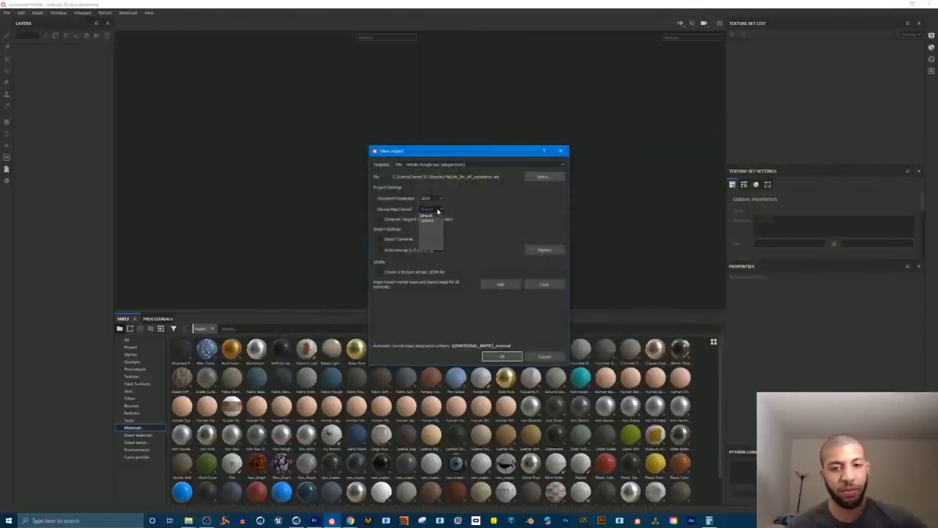
{"action": "left_click", "coordinate": [431, 221]}
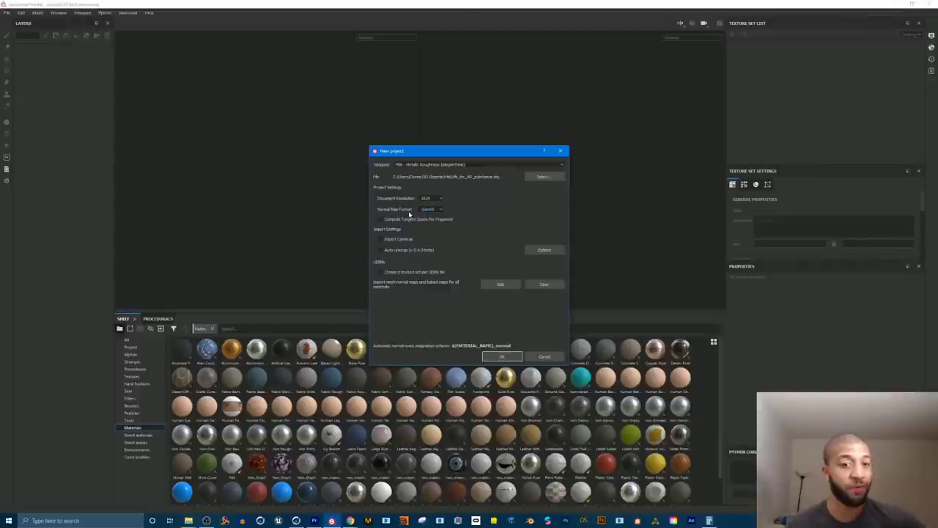
{"action": "left_click", "coordinate": [505, 356]}
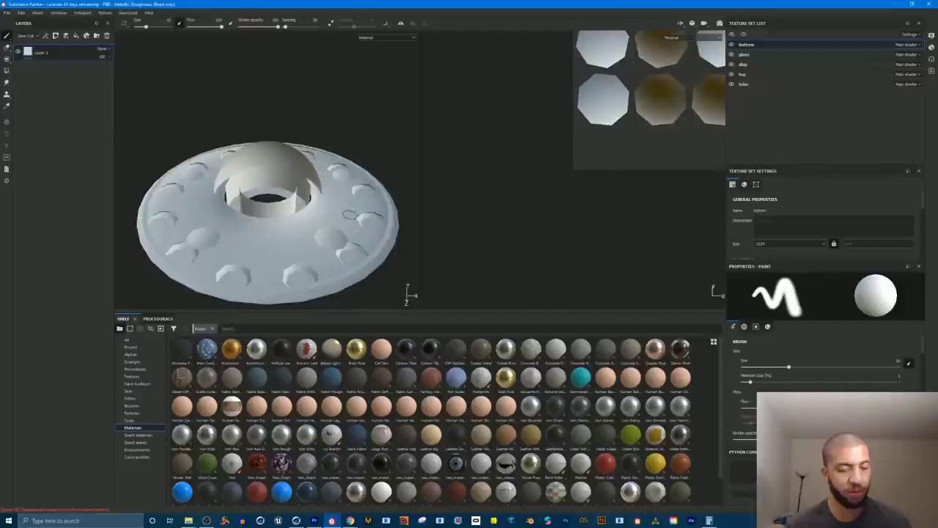
Step: Widen the 3D view and apply the Hammered Plastic material to the UFO's glass dome
{"action": "left_click_drag", "start_coordinate": [350, 214], "coordinate": [342, 166], "text": "alt"}
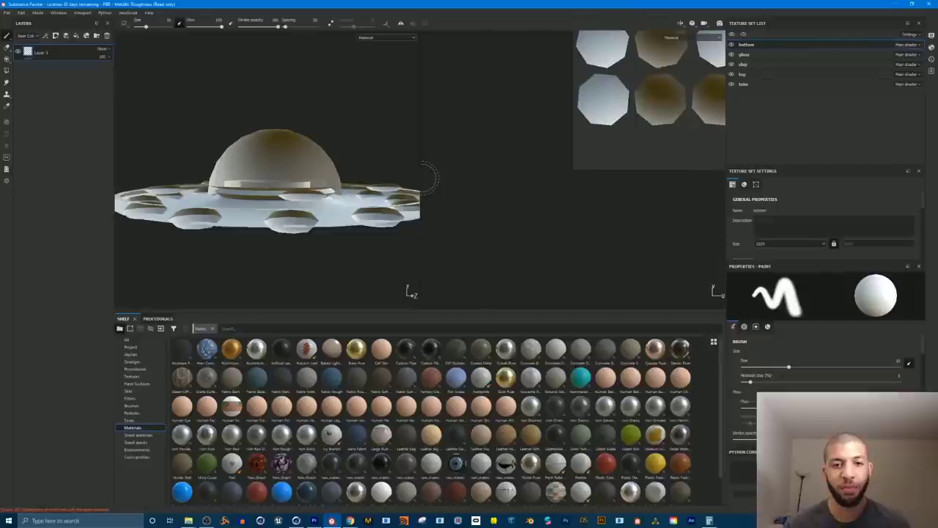
{"action": "left_click_drag", "start_coordinate": [423, 178], "coordinate": [614, 184]}
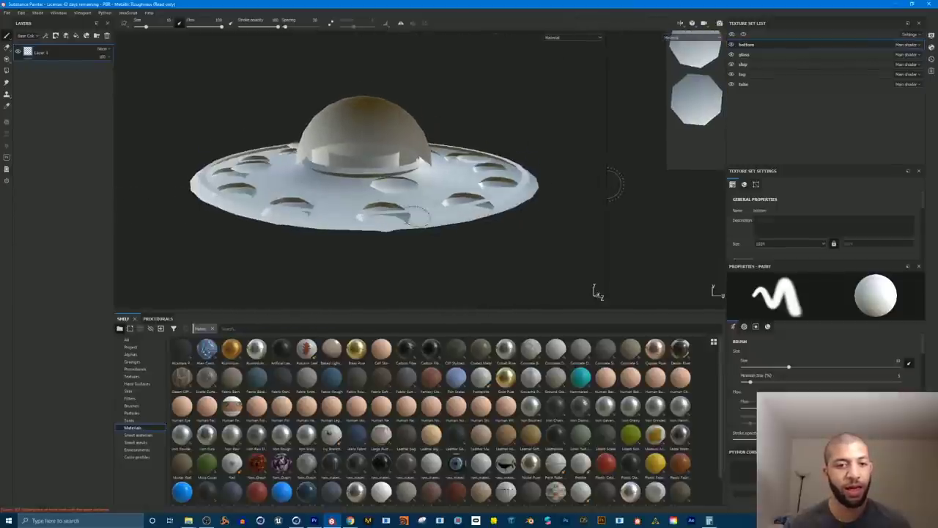
{"action": "scroll", "coordinate": [418, 217], "scroll_direction": "up", "scroll_amount": 2}
{"action": "left_click_drag", "start_coordinate": [429, 193], "coordinate": [350, 211], "text": "alt"}
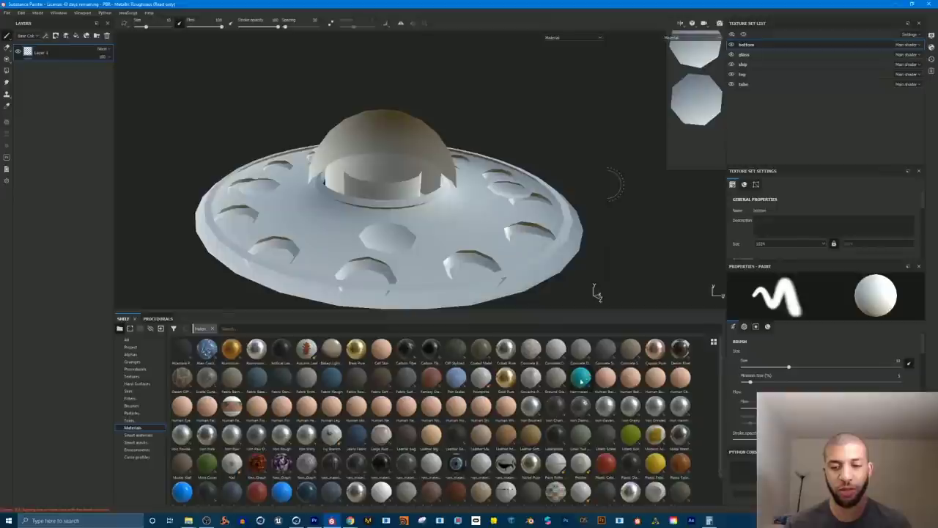
{"action": "left_click_drag", "start_coordinate": [581, 381], "coordinate": [449, 182]}
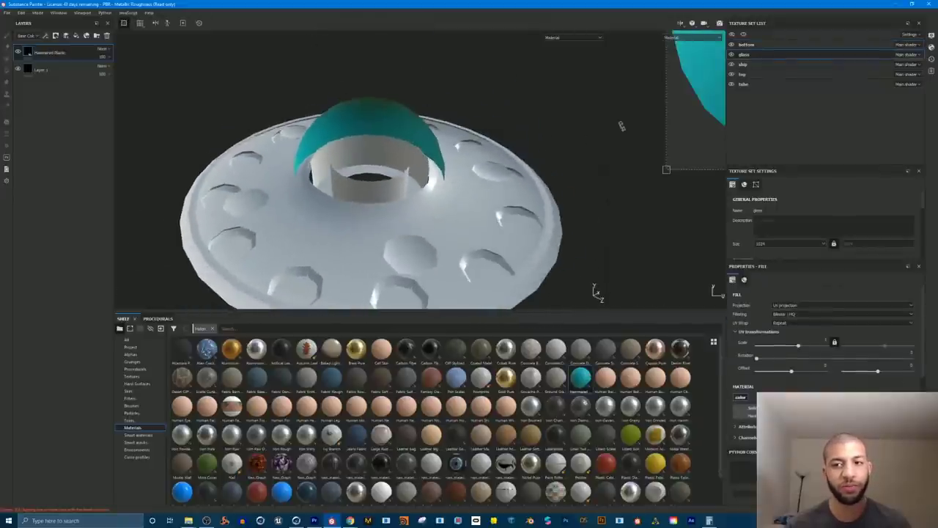
{"action": "left_click_drag", "start_coordinate": [415, 137], "coordinate": [371, 129], "text": "alt"}
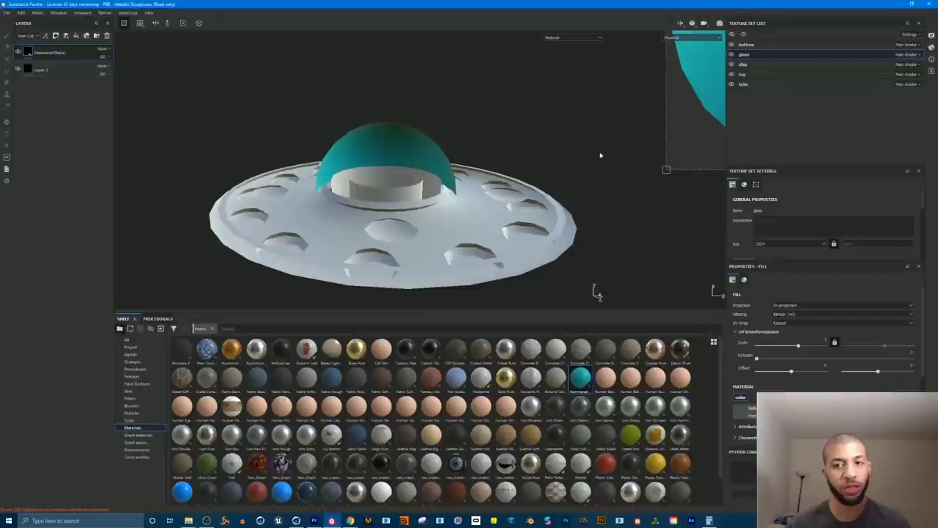
Step: Widen the 2D view, frame the glass dome's UV layout and examine the textured dome on the model
{"action": "left_click_drag", "start_coordinate": [606, 151], "coordinate": [453, 157]}
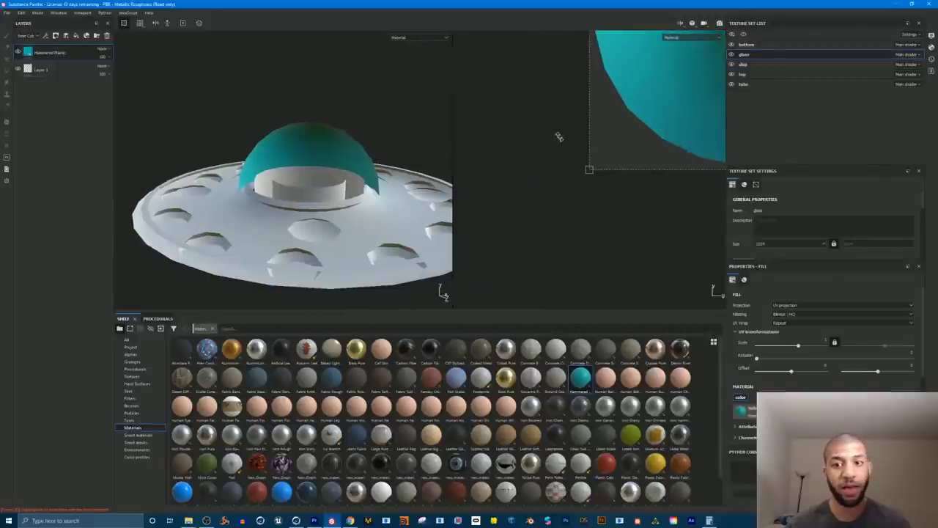
{"action": "middle_click_drag", "start_coordinate": [635, 75], "coordinate": [531, 201], "text": "alt"}
{"action": "scroll", "coordinate": [507, 193], "scroll_direction": "up", "scroll_amount": 1}
{"action": "scroll", "coordinate": [510, 190], "scroll_direction": "down", "scroll_amount": 4}
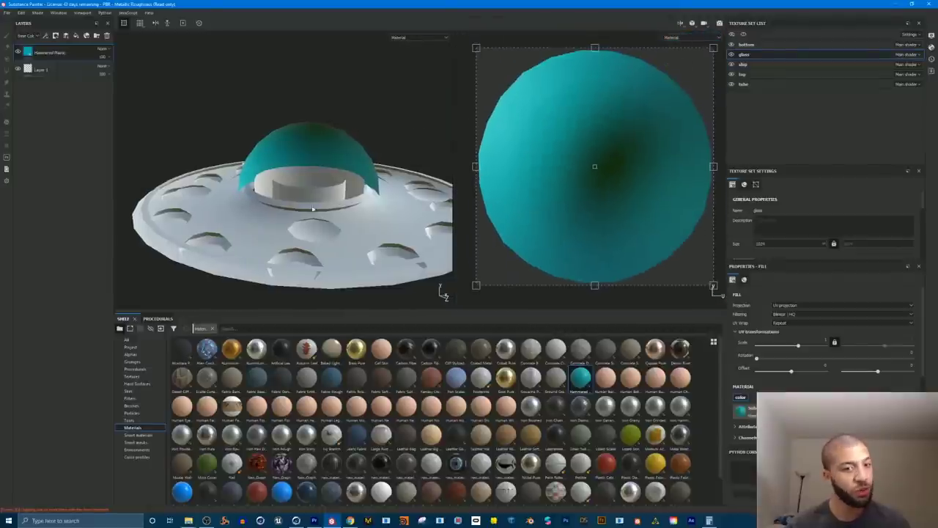
{"action": "left_click_drag", "start_coordinate": [312, 208], "coordinate": [352, 183], "text": "alt"}
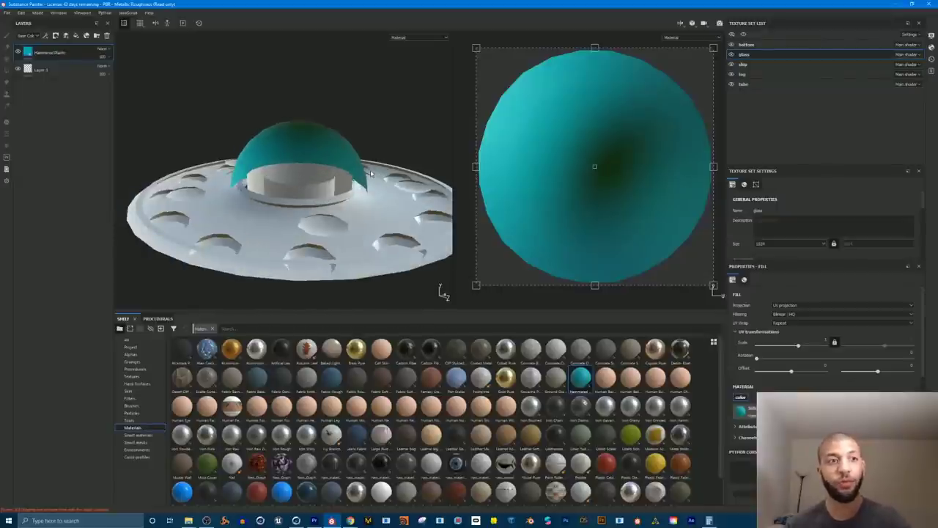
{"action": "left_click_drag", "start_coordinate": [316, 213], "coordinate": [299, 196], "text": "alt"}
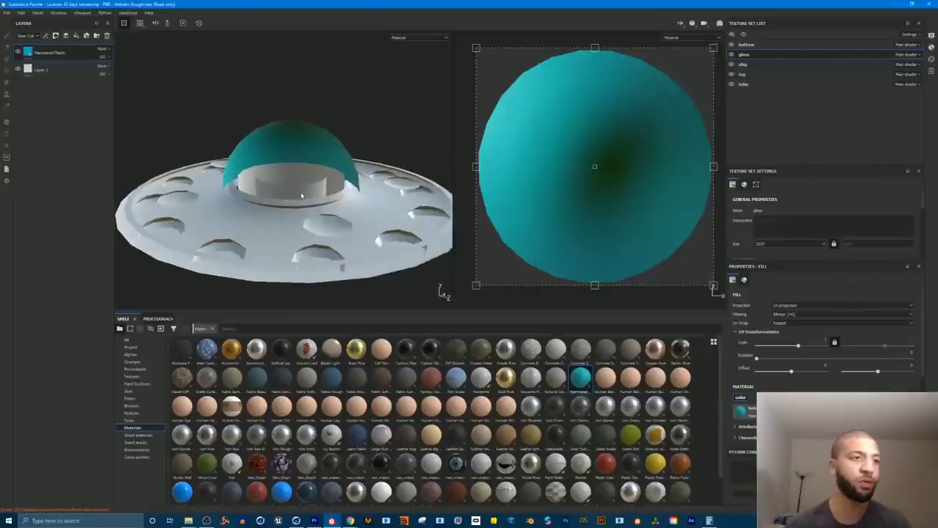
Step: Start a new project with the PBR - Metallic Roughness Alpha-test template and the ufo_for_AR_substance mesh
{"action": "left_click", "coordinate": [8, 13]}
{"action": "left_click", "coordinate": [13, 22]}
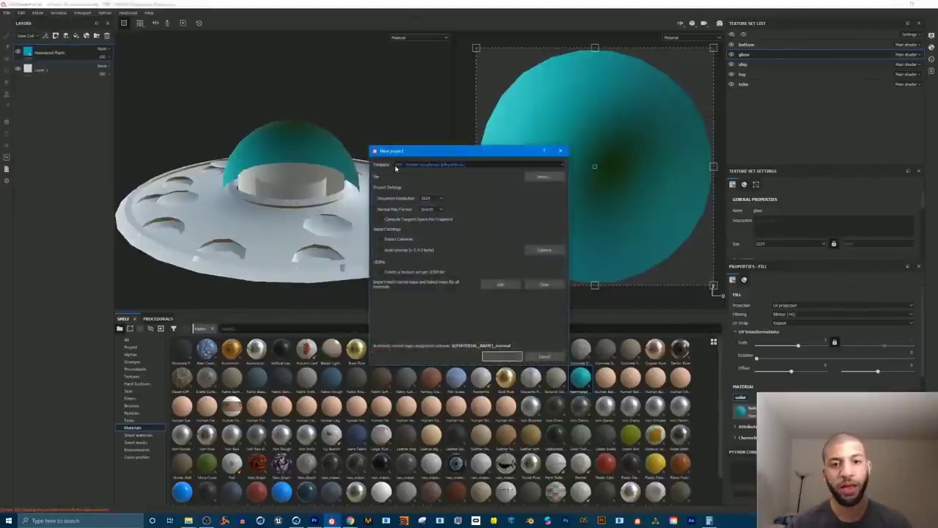
{"action": "left_click", "coordinate": [446, 167]}
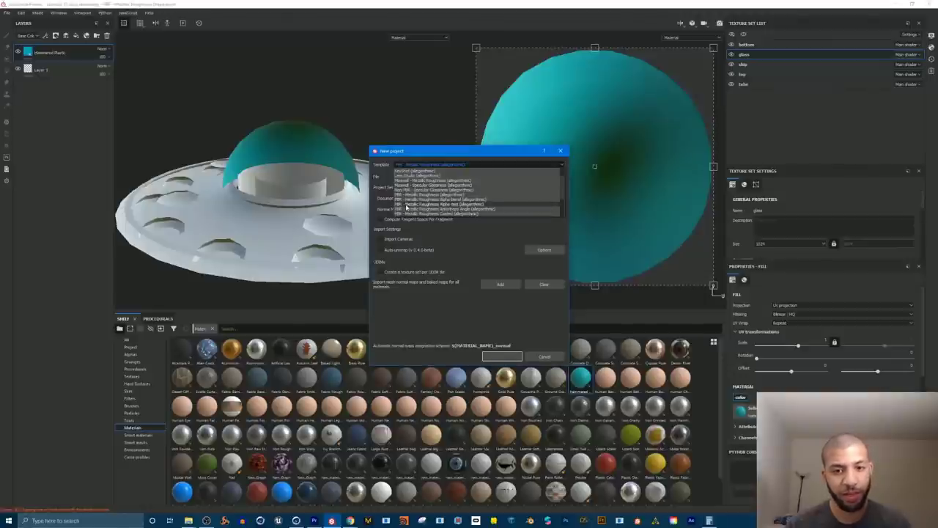
{"action": "left_click", "coordinate": [469, 205]}
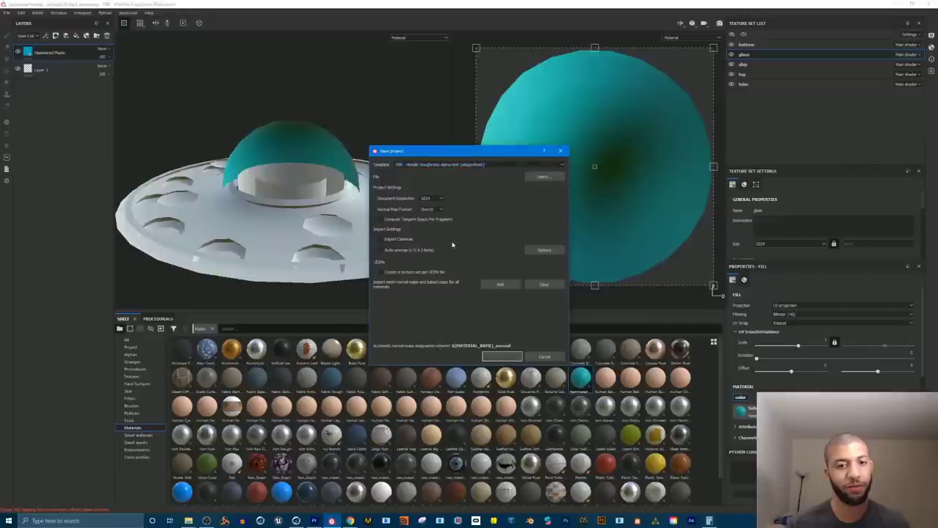
{"action": "left_click", "coordinate": [542, 177]}
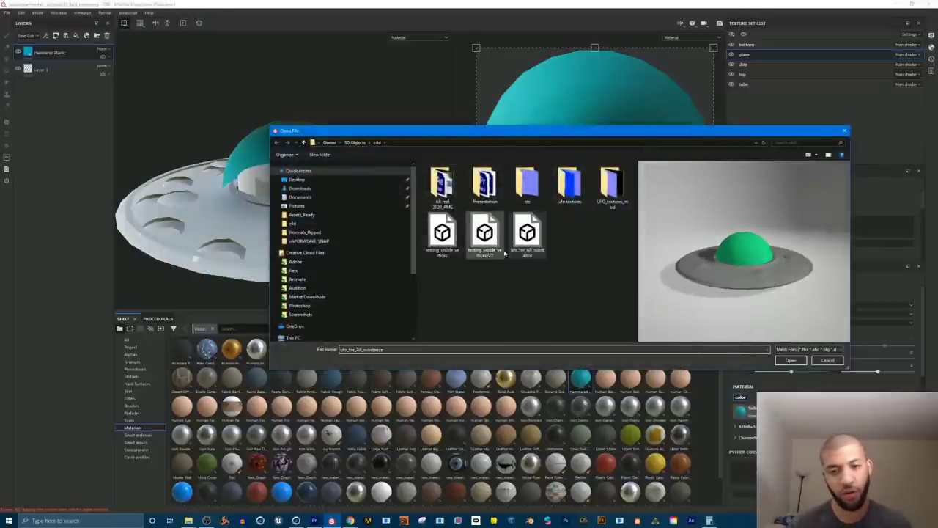
{"action": "left_click", "coordinate": [792, 361]}
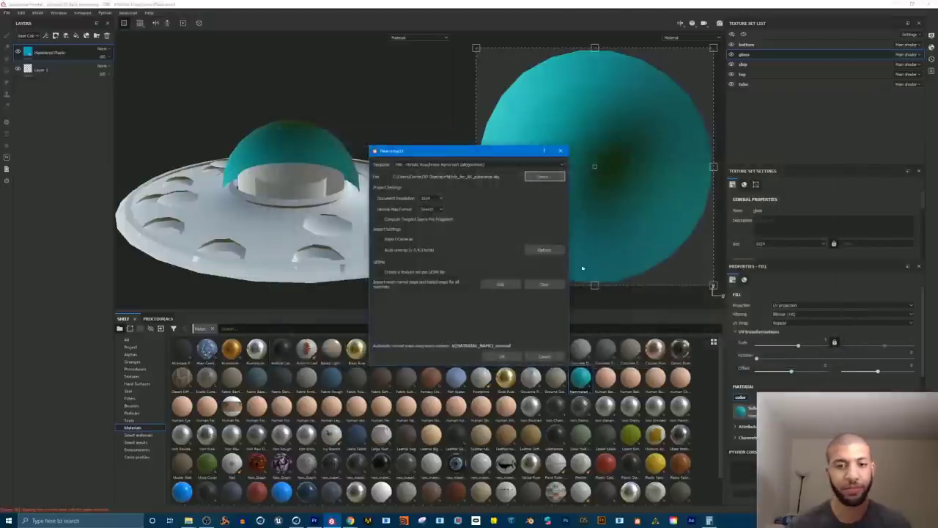
Step: Set the normal map format to OpenGL, keep the 1024 document resolution, and create the project, discarding the old project's changes
{"action": "left_click", "coordinate": [429, 209]}
{"action": "left_click", "coordinate": [436, 220]}
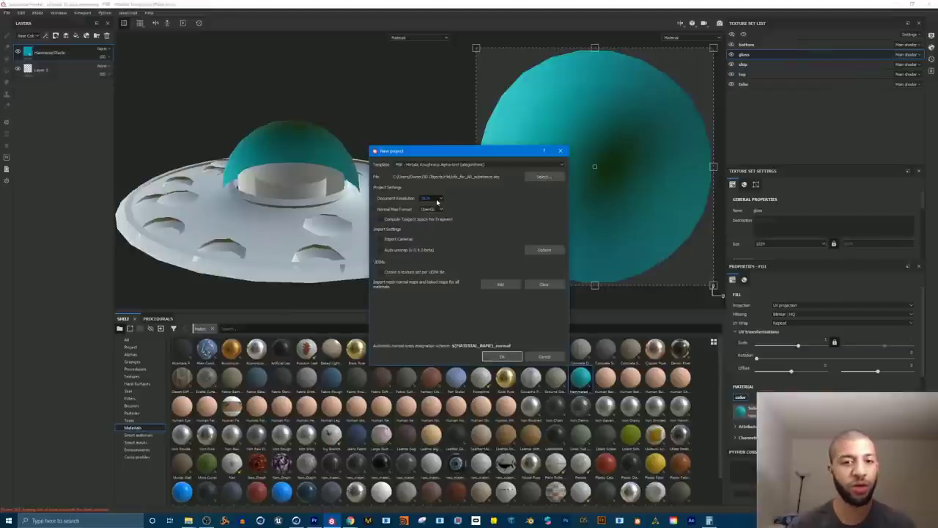
{"action": "left_click", "coordinate": [437, 202]}
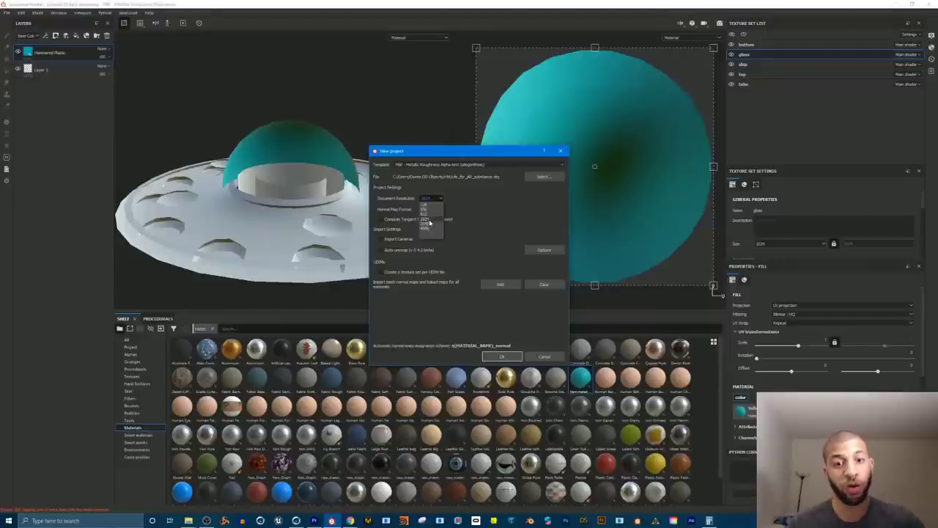
{"action": "left_click", "coordinate": [471, 211]}
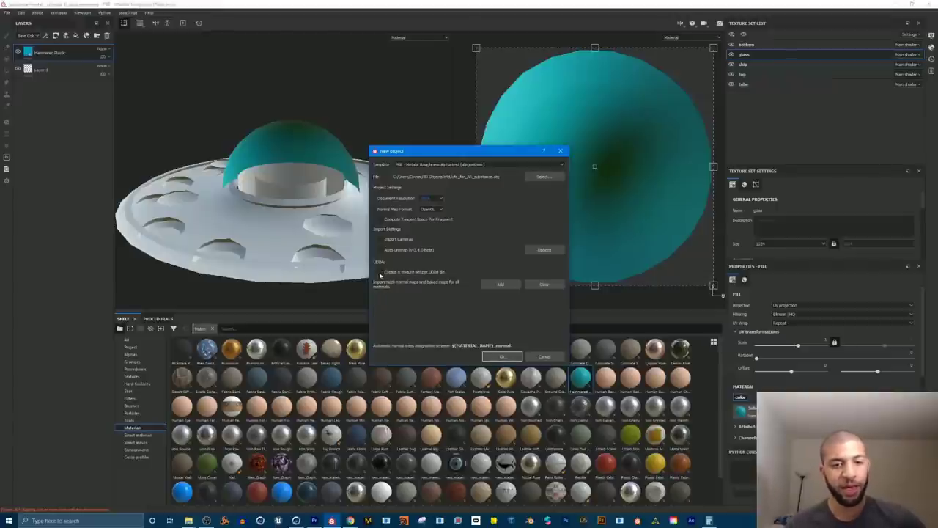
{"action": "left_click", "coordinate": [380, 272]}
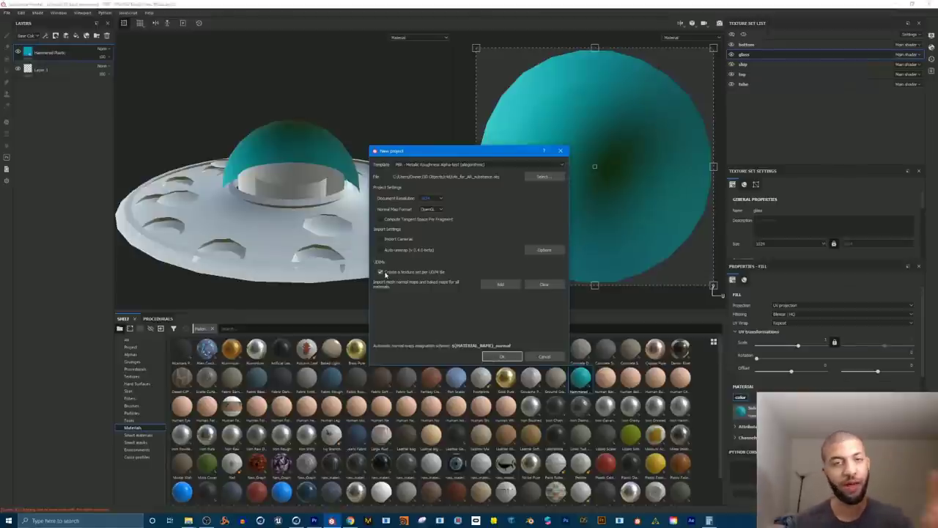
{"action": "left_click", "coordinate": [380, 272]}
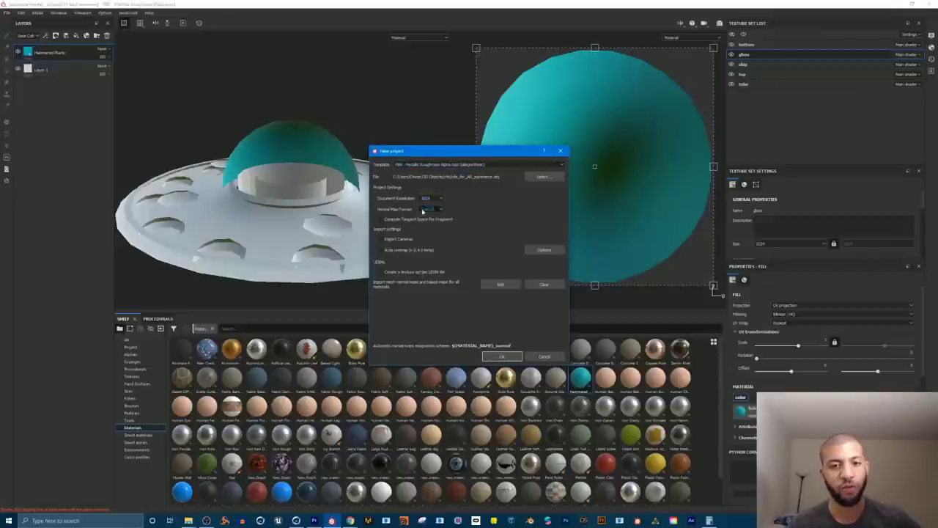
{"action": "left_click", "coordinate": [497, 355]}
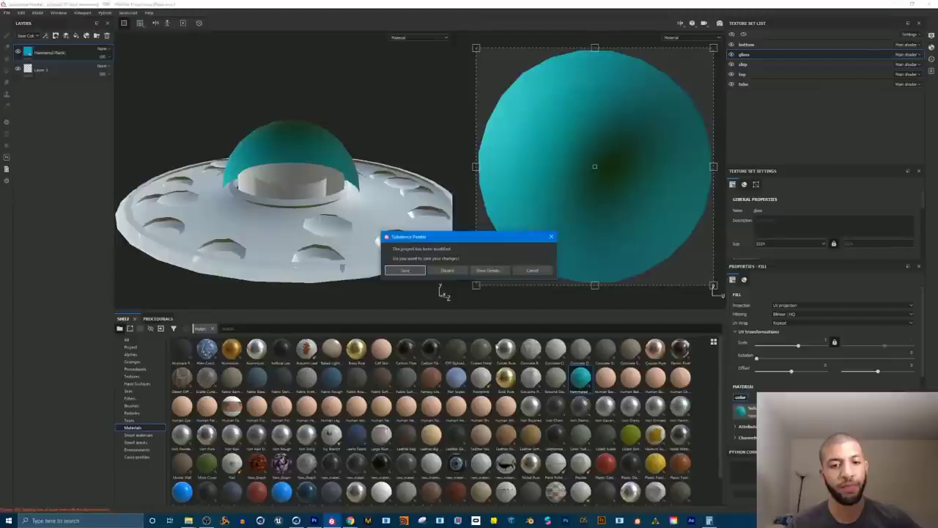
{"action": "left_click", "coordinate": [450, 271]}
Step: Frame the UFO and its 2D layout, and examine the UV islands of the bottom, glass, ship, top and tube texture sets
{"action": "left_click_drag", "start_coordinate": [328, 201], "coordinate": [289, 197], "text": "alt"}
{"action": "scroll", "coordinate": [555, 150], "scroll_direction": "down", "scroll_amount": 2}
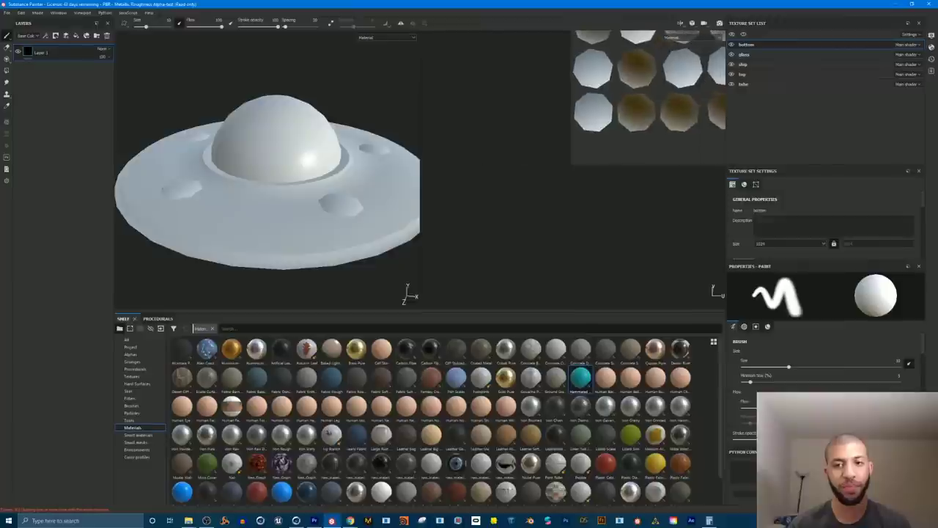
{"action": "middle_click_drag", "start_coordinate": [555, 150], "coordinate": [423, 242], "text": "alt"}
{"action": "scroll", "coordinate": [529, 150], "scroll_direction": "down", "scroll_amount": 1}
{"action": "middle_click_drag", "start_coordinate": [536, 174], "coordinate": [555, 197], "text": "alt"}
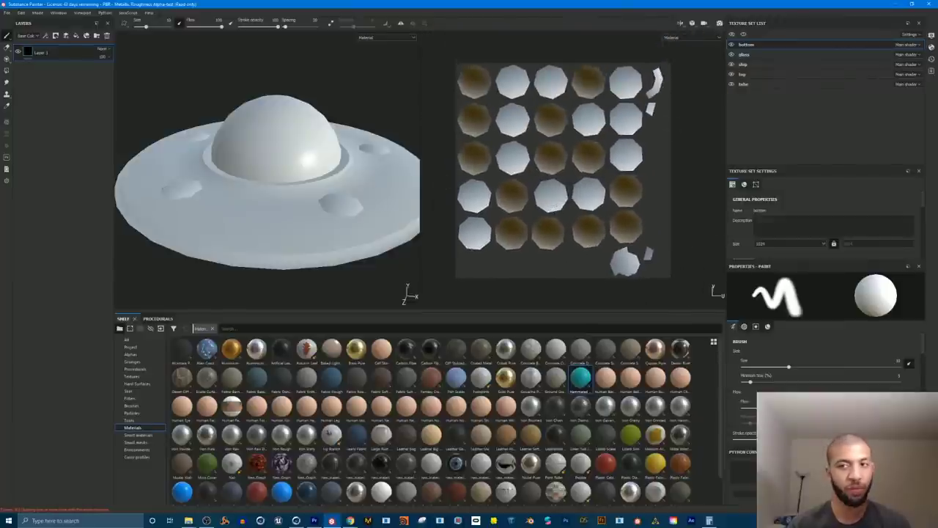
{"action": "mouse_move", "coordinate": [328, 195]}
{"action": "left_mouse_down", "text": "alt"}
{"action": "mouse_move", "coordinate": [346, 177]}
{"action": "mouse_move", "coordinate": [333, 170]}
{"action": "mouse_move", "coordinate": [316, 188]}
{"action": "left_mouse_up", "text": "alt"}
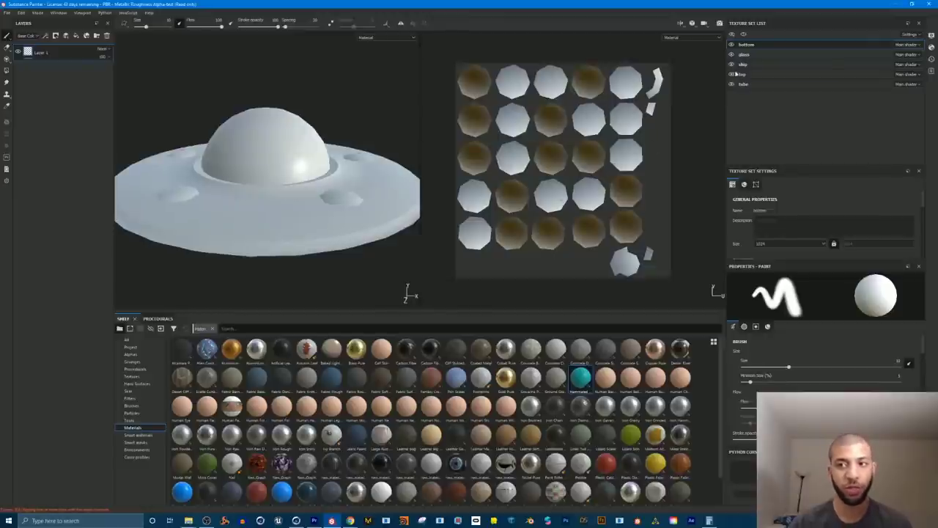
{"action": "left_click", "coordinate": [755, 55]}
{"action": "left_click", "coordinate": [758, 65]}
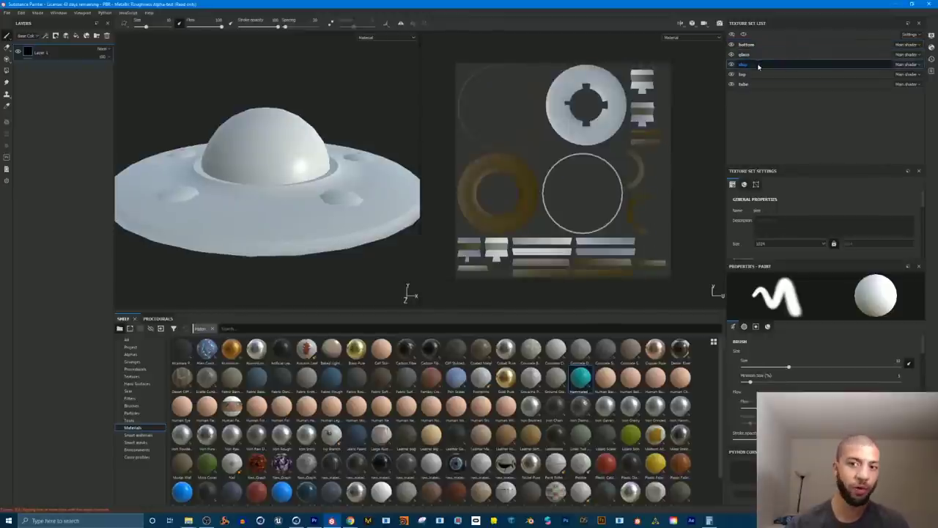
{"action": "left_click", "coordinate": [762, 74]}
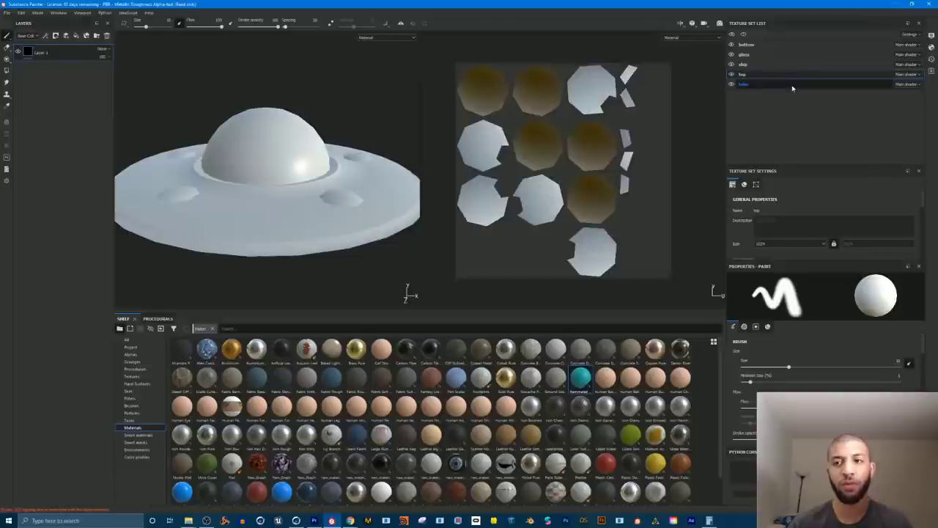
{"action": "left_click", "coordinate": [763, 84]}
{"action": "left_click", "coordinate": [748, 74]}
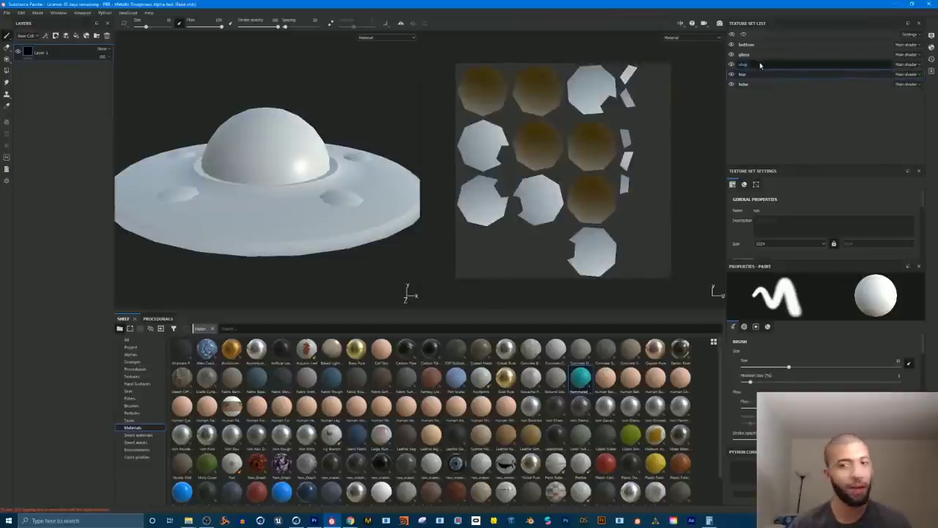
{"action": "left_click", "coordinate": [750, 65]}
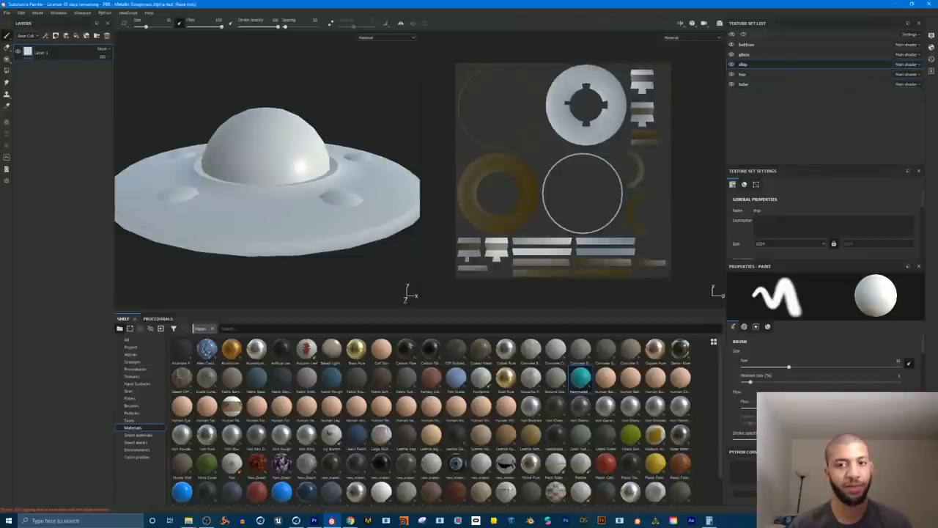
Step: Make the glass texture set active and widen the 3D view to fit the whole UFO
{"action": "left_click", "coordinate": [755, 55]}
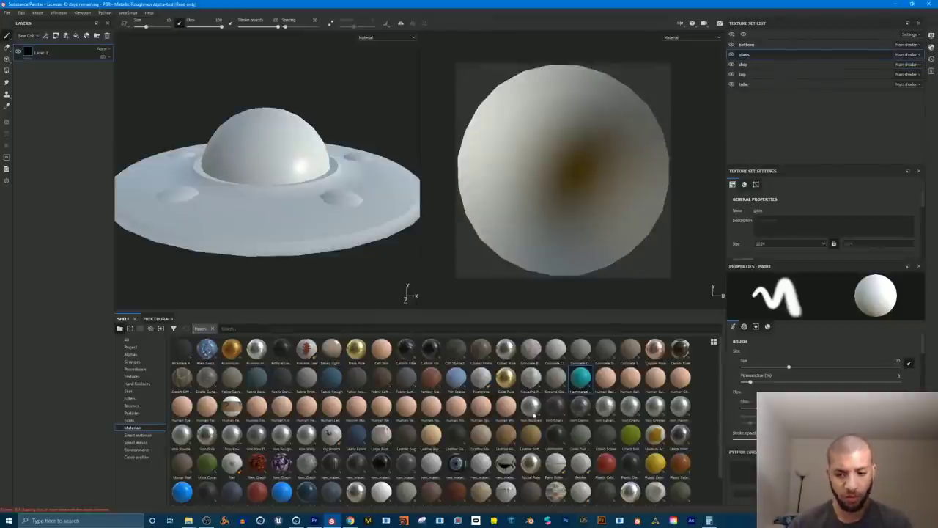
{"action": "left_click_drag", "start_coordinate": [329, 167], "coordinate": [486, 171], "text": "alt"}
{"action": "mouse_move", "coordinate": [378, 170]}
{"action": "left_mouse_down", "text": "alt"}
{"action": "mouse_move", "coordinate": [396, 165]}
{"action": "mouse_move", "coordinate": [355, 180]}
{"action": "mouse_move", "coordinate": [335, 176]}
{"action": "mouse_move", "coordinate": [330, 153]}
{"action": "left_mouse_up", "text": "alt"}
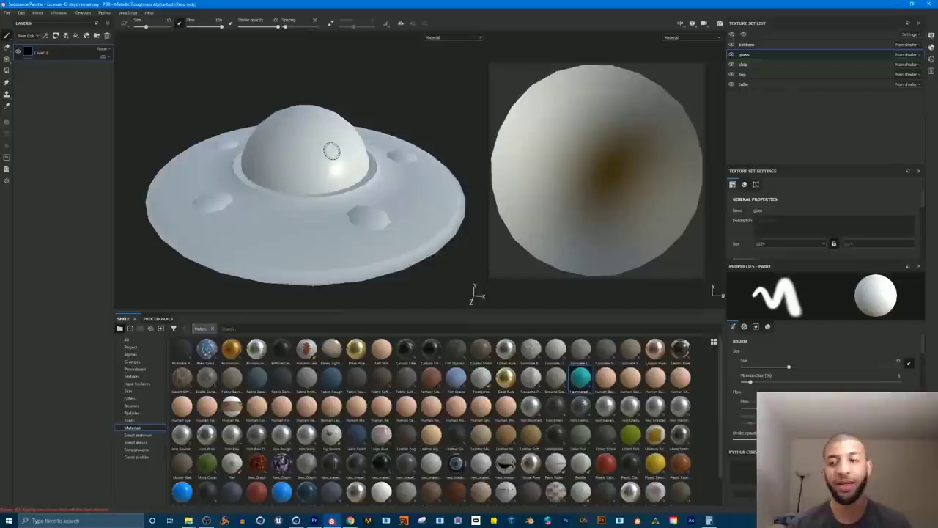
Step: Bake the mesh maps for all texture sets at an output size of 1024
{"action": "left_click", "coordinate": [7, 13]}
{"action": "mouse_move", "coordinate": [22, 14]}
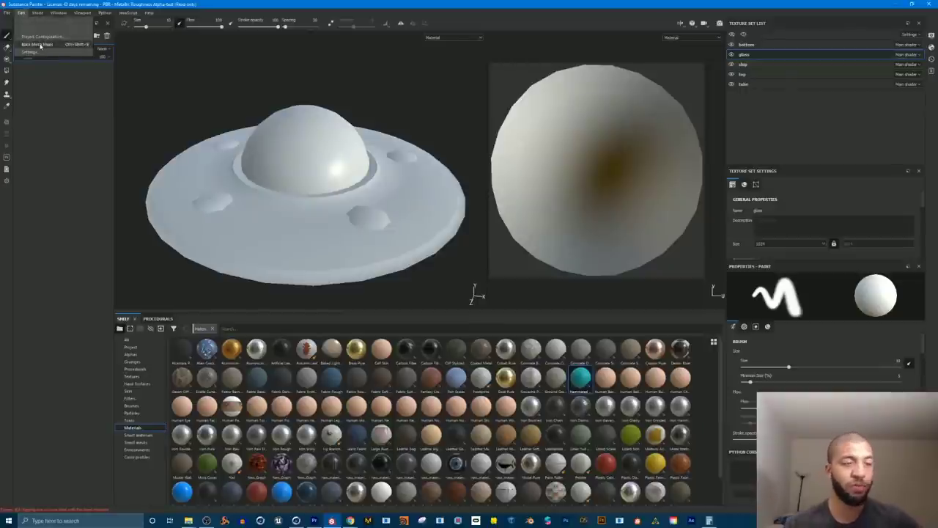
{"action": "left_click", "coordinate": [40, 46]}
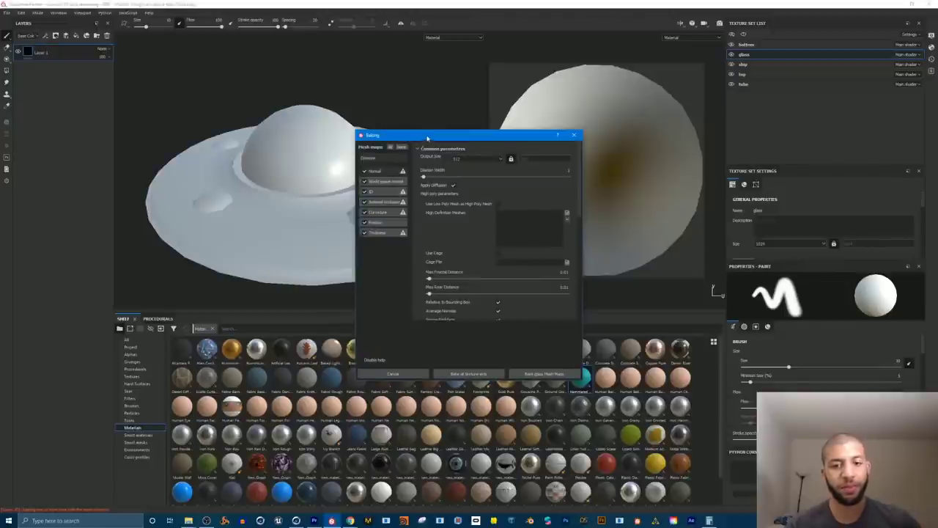
{"action": "left_click_drag", "start_coordinate": [428, 136], "coordinate": [424, 113]}
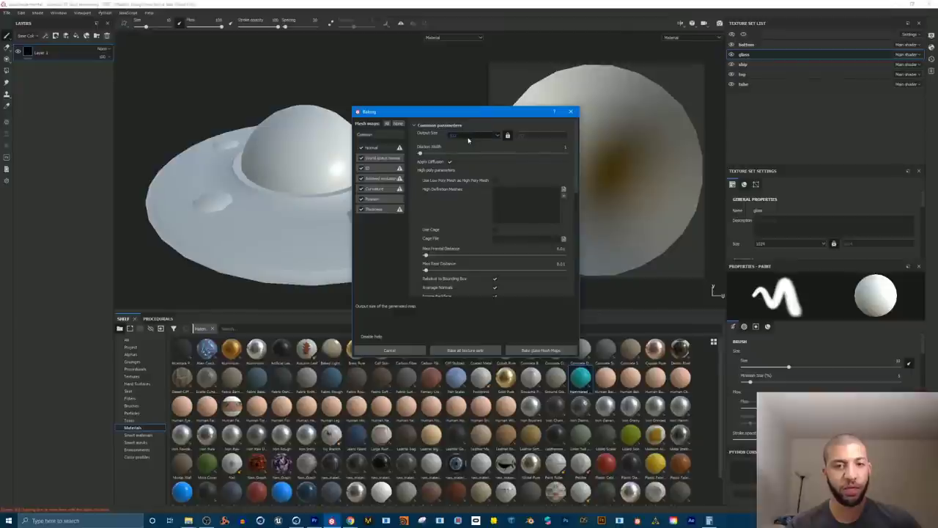
{"action": "left_click", "coordinate": [465, 137]}
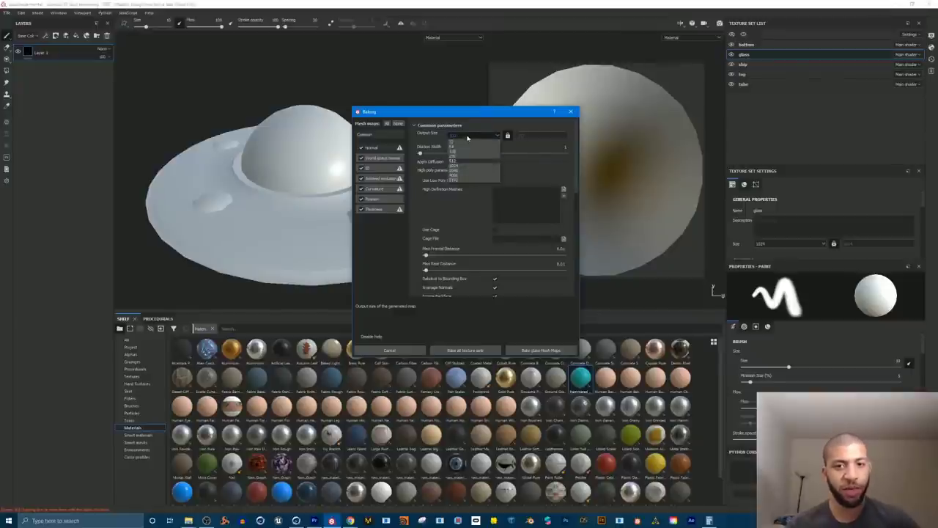
{"action": "left_click", "coordinate": [463, 167]}
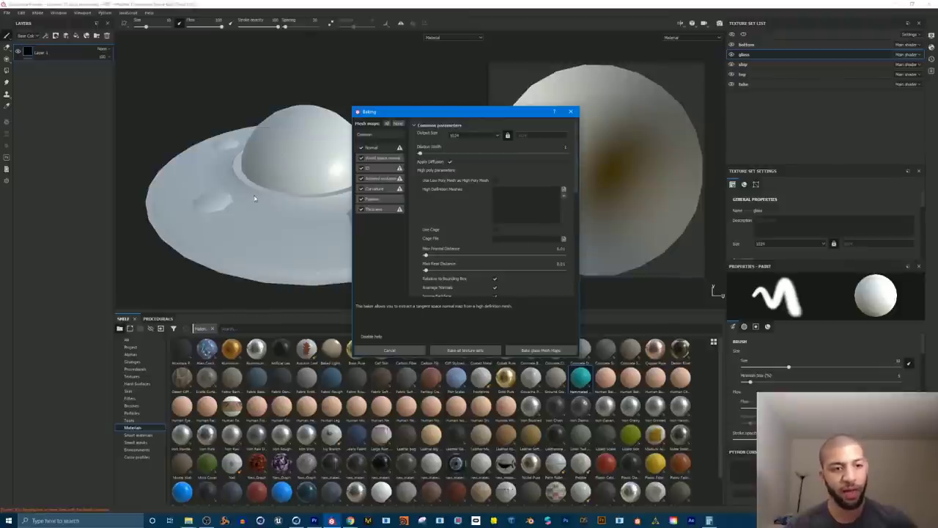
{"action": "left_click", "coordinate": [472, 350]}
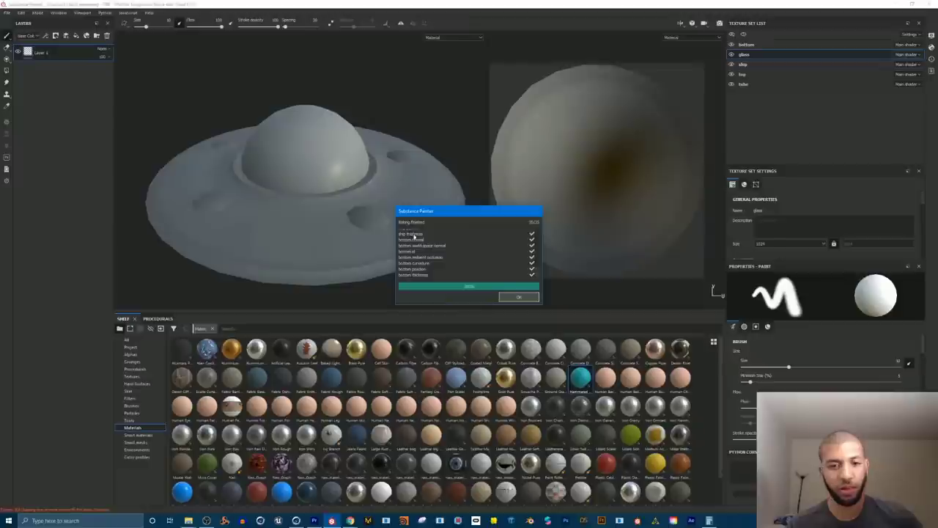
{"action": "left_click", "coordinate": [528, 298]}
{"action": "left_click_drag", "start_coordinate": [327, 213], "coordinate": [320, 147], "text": "alt"}
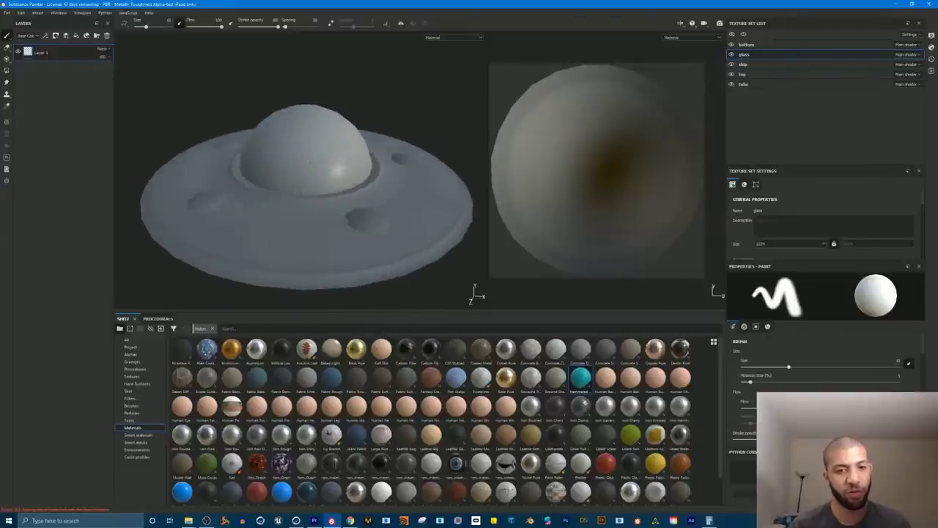
{"action": "left_click_drag", "start_coordinate": [341, 193], "coordinate": [346, 201], "text": "alt"}
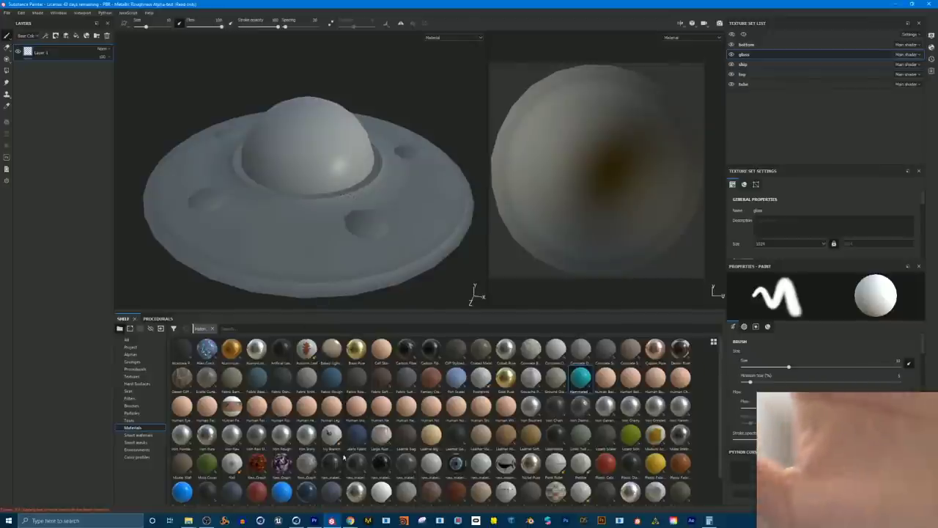
{"action": "left_click", "coordinate": [207, 521]}
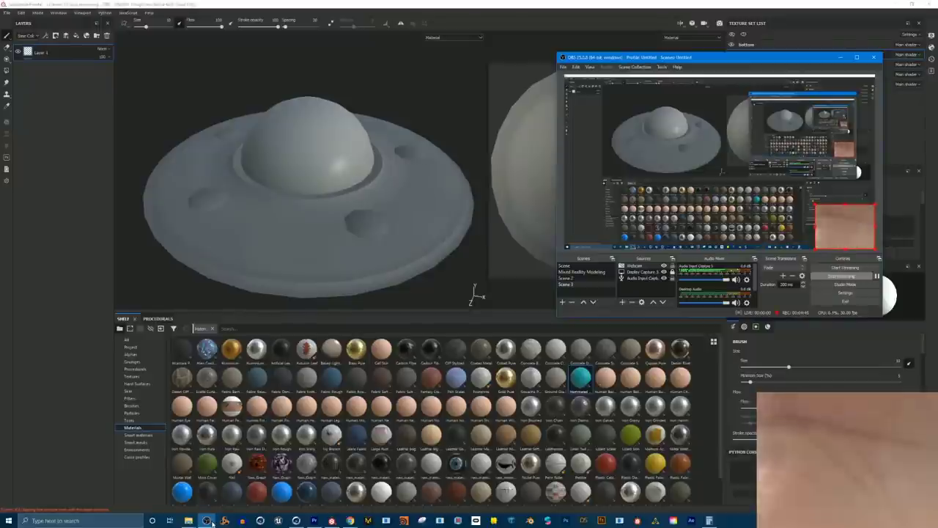
{"action": "left_click", "coordinate": [448, 87]}
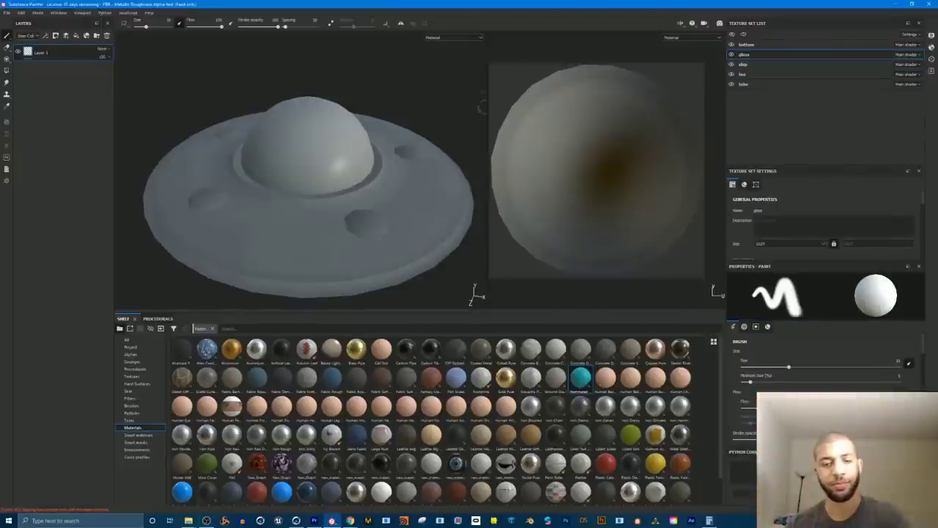
{"action": "mouse_move", "coordinate": [364, 216]}
{"action": "left_mouse_down", "text": "alt"}
{"action": "mouse_move", "coordinate": [362, 181]}
{"action": "mouse_move", "coordinate": [349, 209]}
{"action": "left_mouse_up", "text": "alt"}
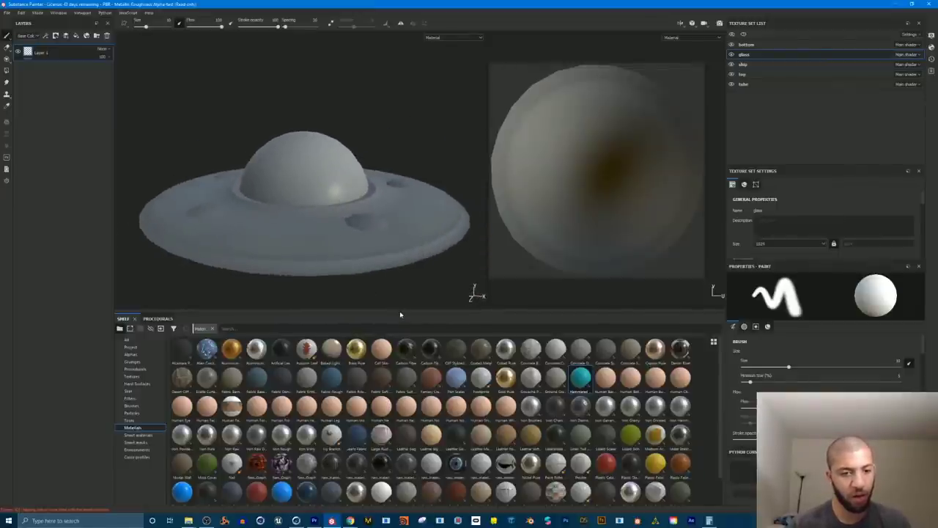
Step: Enlarge the material shelf and apply the Iron Brushed material to the UFO's glass dome
{"action": "left_click_drag", "start_coordinate": [399, 312], "coordinate": [399, 277]}
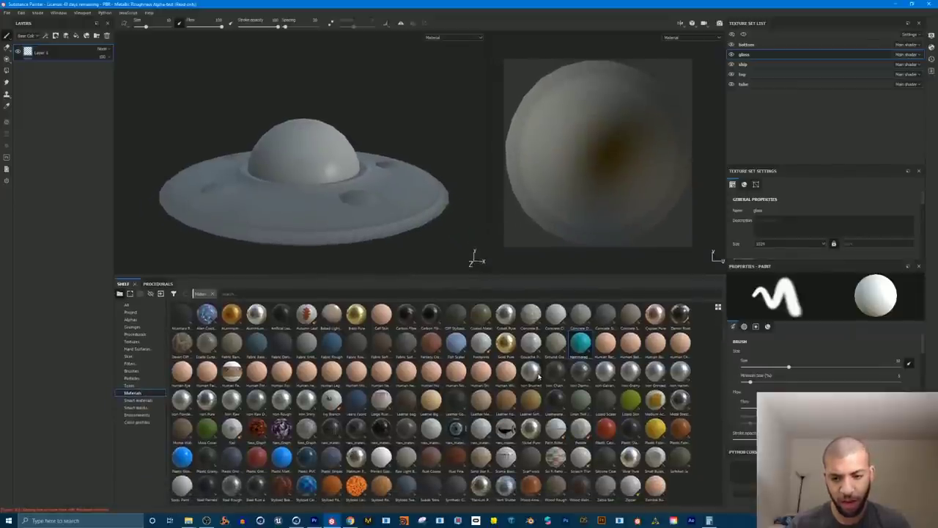
{"action": "mouse_move", "coordinate": [611, 373]}
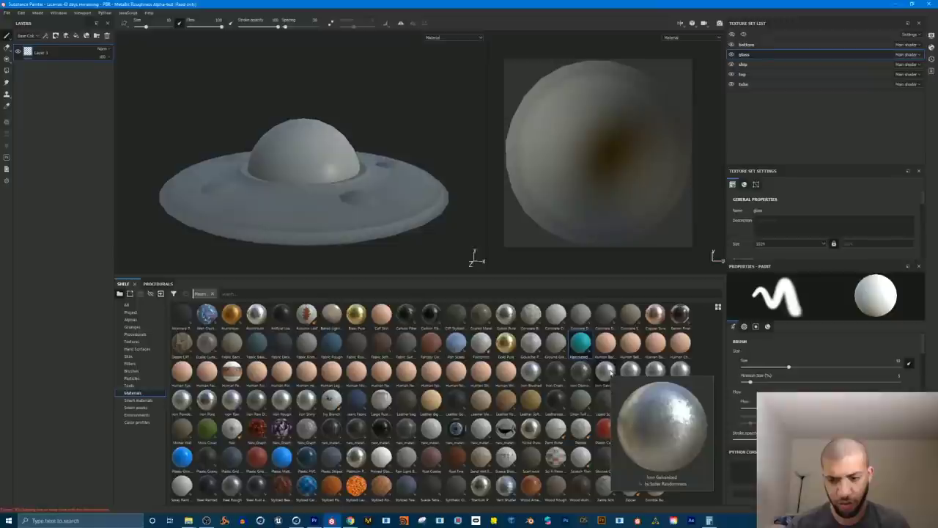
{"action": "mouse_move", "coordinate": [533, 374]}
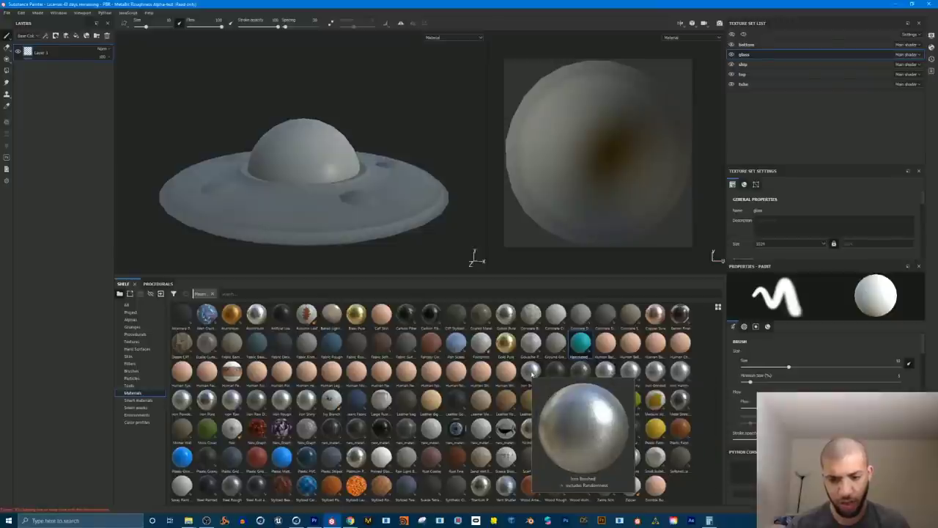
{"action": "mouse_move", "coordinate": [533, 374]}
{"action": "left_mouse_down"}
{"action": "mouse_move", "coordinate": [408, 241]}
{"action": "mouse_move", "coordinate": [317, 165]}
{"action": "mouse_move", "coordinate": [337, 224]}
{"action": "mouse_move", "coordinate": [346, 153]}
{"action": "left_mouse_up"}
{"action": "right_click_drag", "start_coordinate": [345, 153], "coordinate": [344, 177], "text": "alt"}
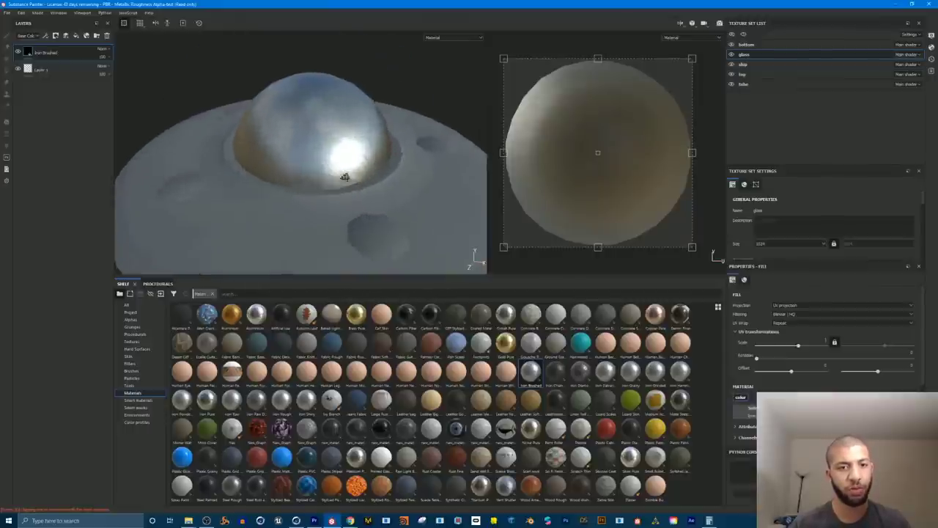
Step: Try the Iron Galvanized and Iron Grainy materials on the glass dome, undoing each one
{"action": "left_click_drag", "start_coordinate": [344, 176], "coordinate": [373, 164], "text": "alt"}
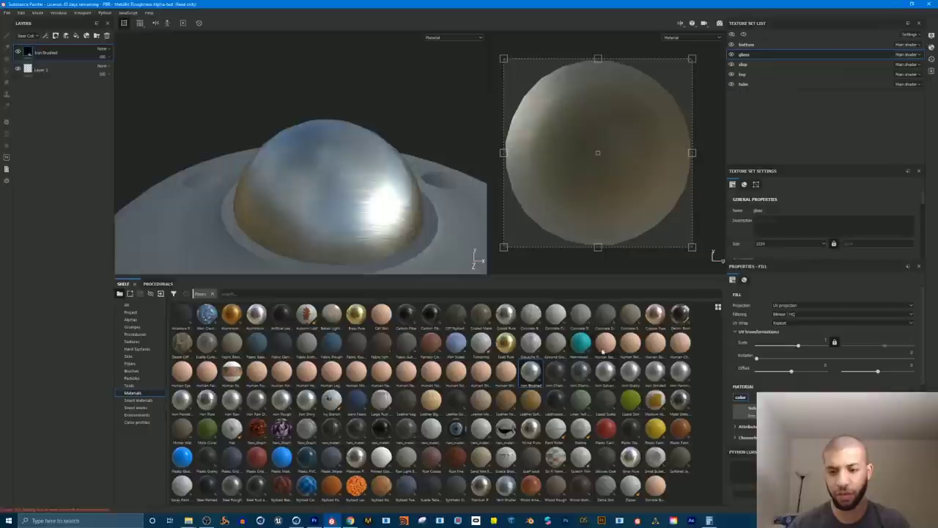
{"action": "left_click_drag", "start_coordinate": [607, 372], "coordinate": [331, 218]}
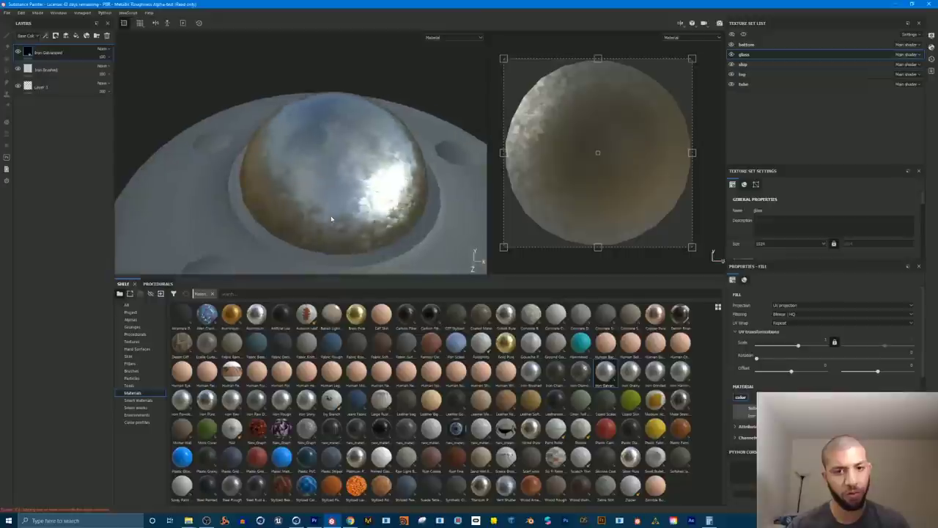
{"action": "key", "text": "ctrl+z"}
{"action": "mouse_move", "coordinate": [625, 373]}
{"action": "left_mouse_down"}
{"action": "mouse_move", "coordinate": [395, 205]}
{"action": "mouse_move", "coordinate": [315, 181]}
{"action": "mouse_move", "coordinate": [404, 212]}
{"action": "mouse_move", "coordinate": [355, 177]}
{"action": "mouse_move", "coordinate": [383, 184]}
{"action": "left_mouse_up"}
{"action": "key", "text": "ctrl+z"}
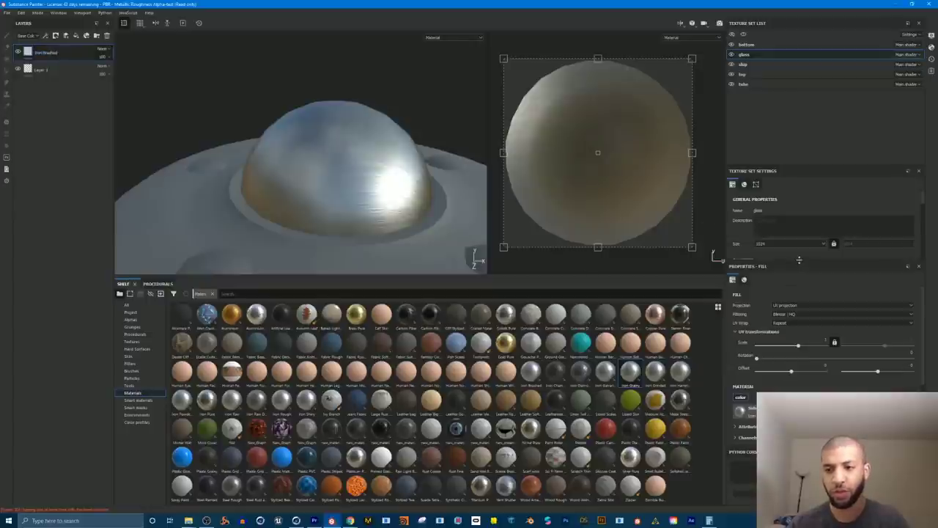
Step: Enlarge the fill properties area and change the metal color of the dome's Iron Brushed material to a deep blue
{"action": "left_click_drag", "start_coordinate": [799, 259], "coordinate": [801, 144]}
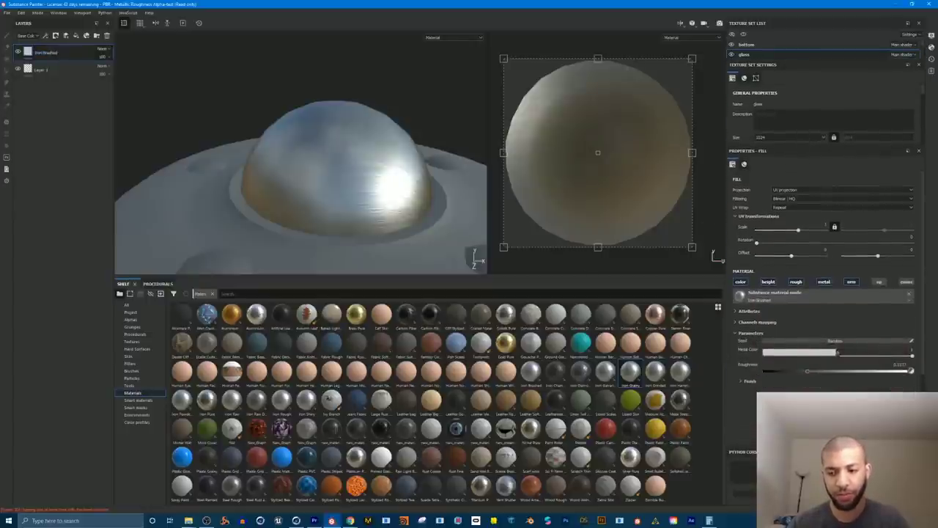
{"action": "left_click_drag", "start_coordinate": [773, 446], "coordinate": [780, 357]}
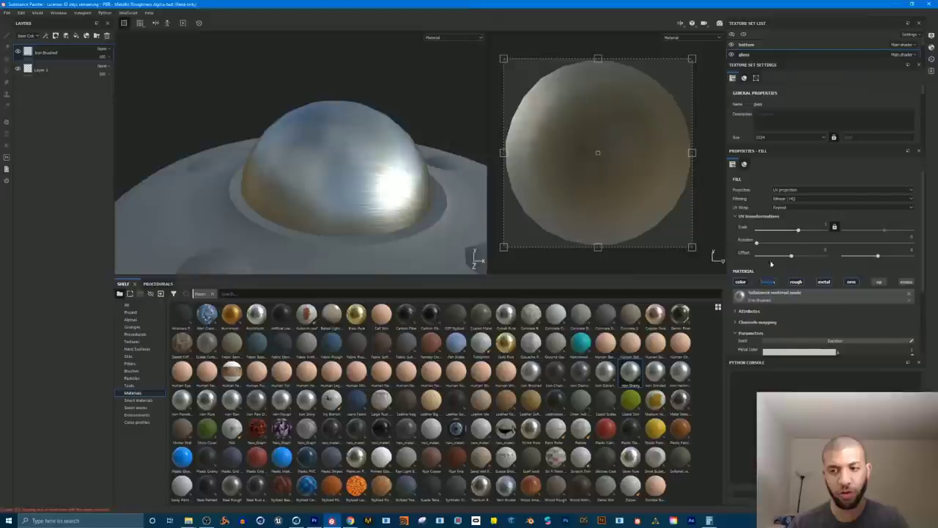
{"action": "left_click_drag", "start_coordinate": [366, 189], "coordinate": [323, 168], "text": "alt"}
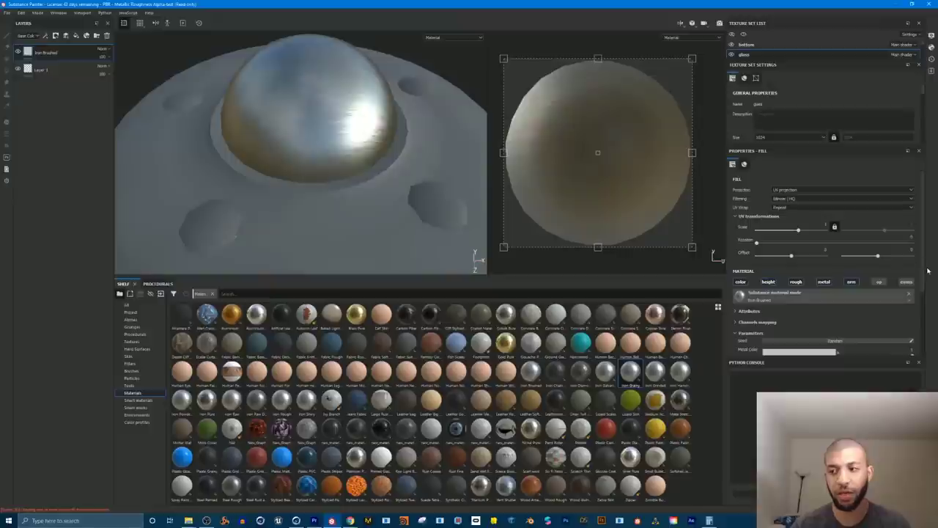
{"action": "scroll", "coordinate": [880, 279], "scroll_direction": "down", "scroll_amount": 3}
{"action": "left_click", "coordinate": [788, 275]}
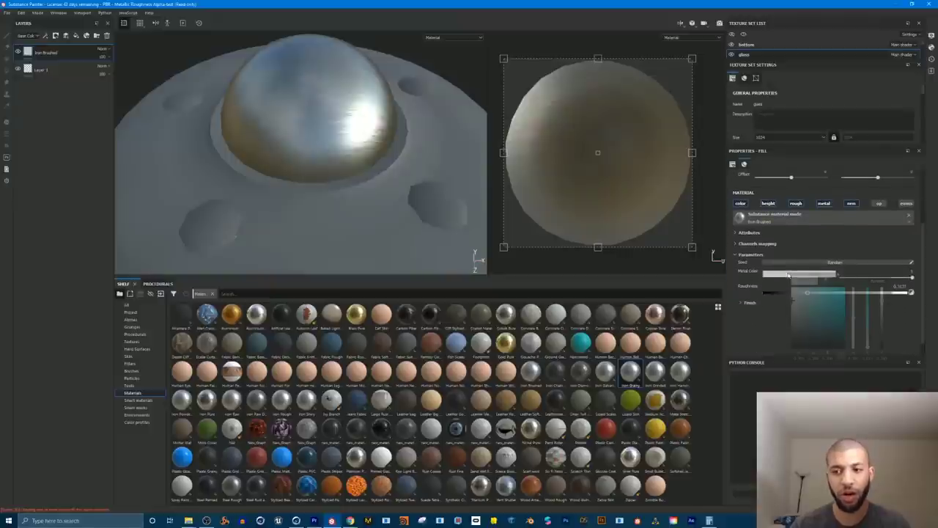
{"action": "left_click", "coordinate": [818, 299]}
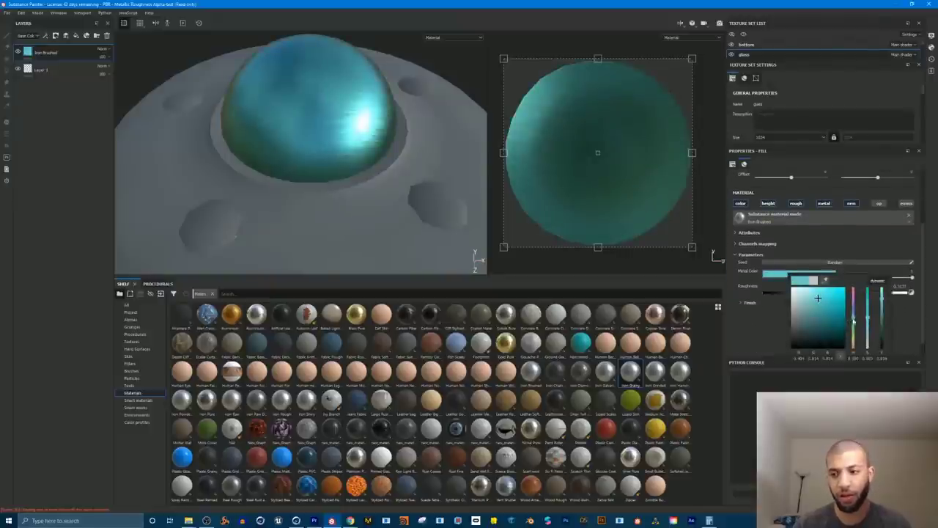
{"action": "left_click", "coordinate": [854, 318]}
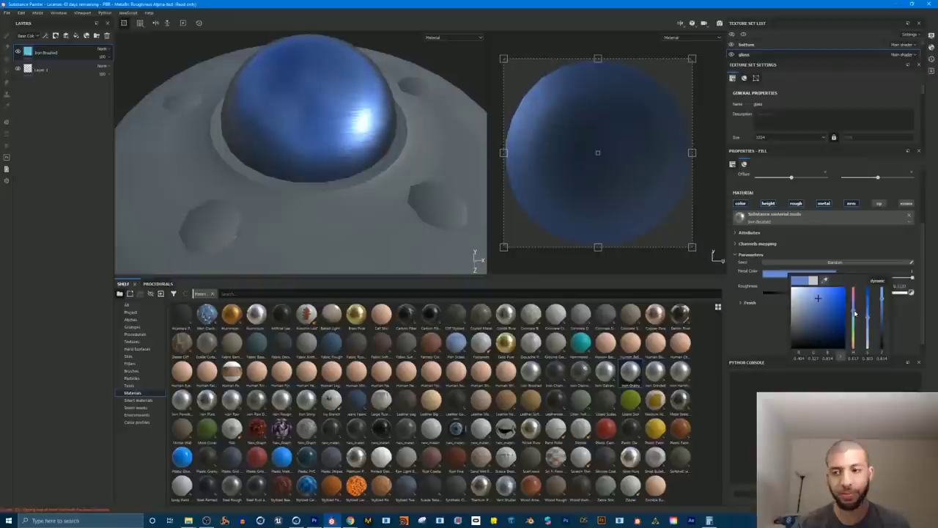
{"action": "left_click", "coordinate": [824, 307]}
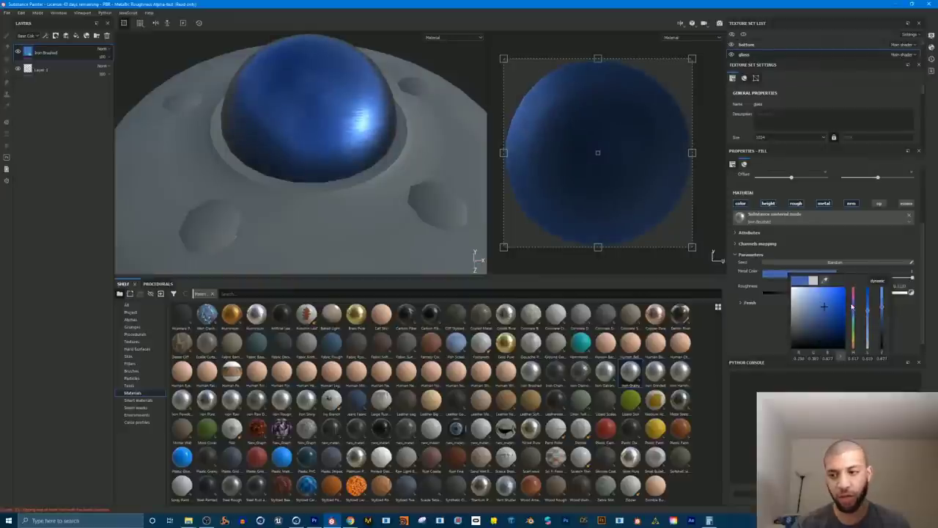
Step: Try the smart materials Steel Painted Scraped Dirty, Scraped Green, Stained and Worn on the ship's hull
{"action": "left_click_drag", "start_coordinate": [402, 198], "coordinate": [344, 183], "text": "alt"}
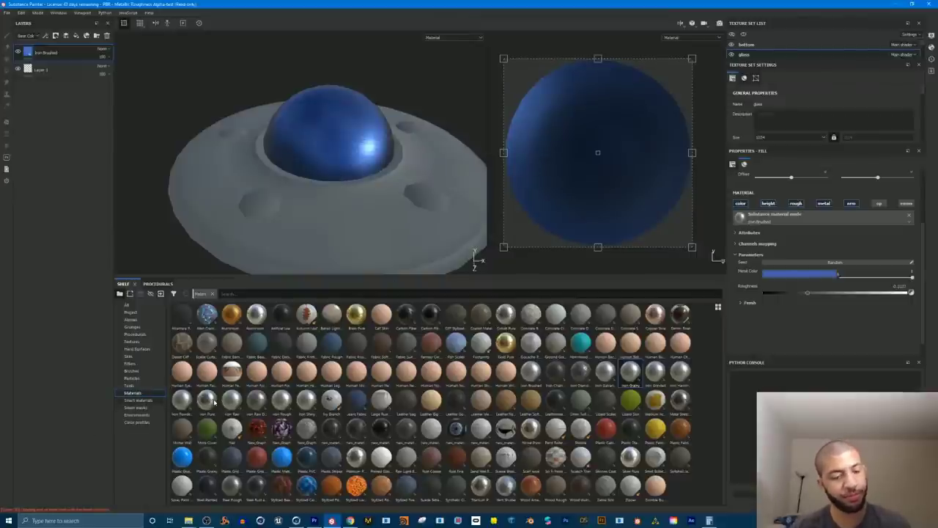
{"action": "left_click", "coordinate": [137, 399]}
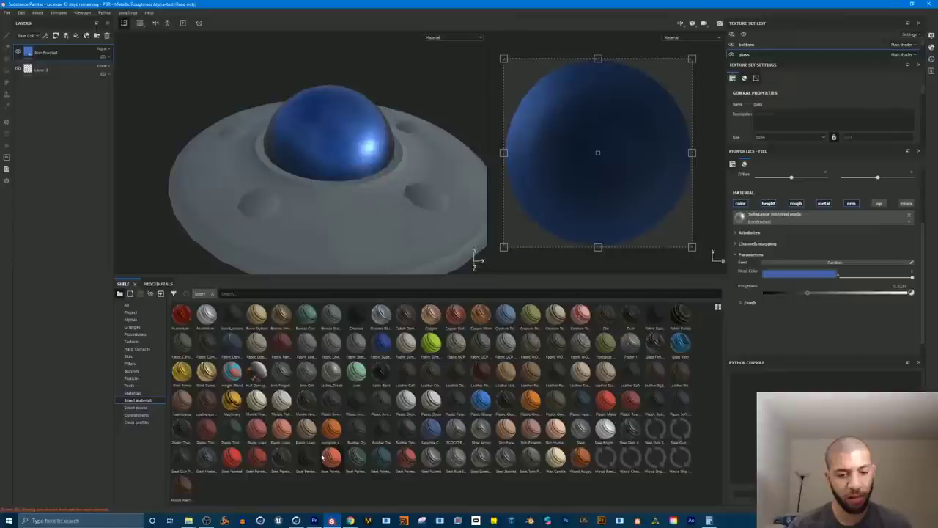
{"action": "mouse_move", "coordinate": [322, 457]}
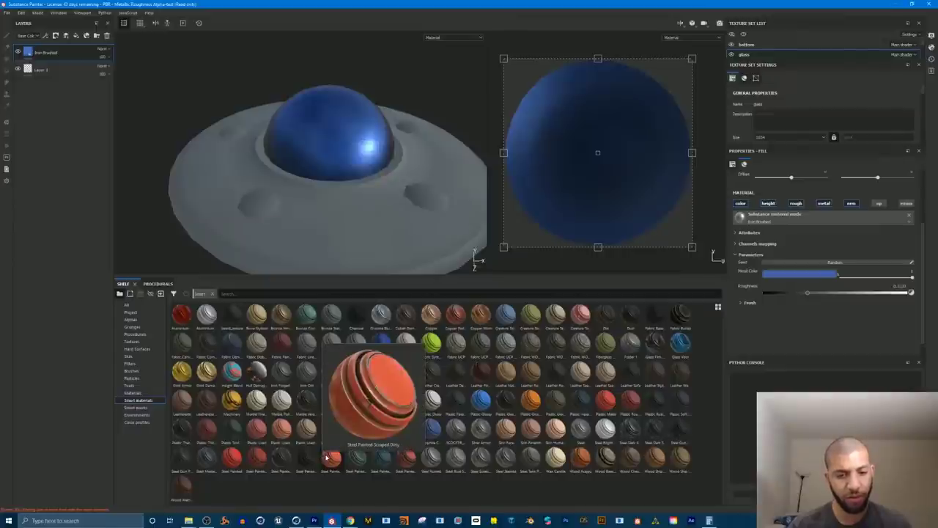
{"action": "mouse_move", "coordinate": [330, 459]}
{"action": "left_mouse_down"}
{"action": "mouse_move", "coordinate": [393, 316]}
{"action": "mouse_move", "coordinate": [379, 243]}
{"action": "mouse_move", "coordinate": [389, 178]}
{"action": "mouse_move", "coordinate": [365, 239]}
{"action": "mouse_move", "coordinate": [408, 109]}
{"action": "mouse_move", "coordinate": [370, 187]}
{"action": "mouse_move", "coordinate": [366, 173]}
{"action": "left_mouse_up"}
{"action": "middle_click_drag", "start_coordinate": [366, 173], "coordinate": [341, 196], "text": "alt"}
{"action": "mouse_move", "coordinate": [357, 459]}
{"action": "left_mouse_down"}
{"action": "mouse_move", "coordinate": [366, 342]}
{"action": "mouse_move", "coordinate": [345, 188]}
{"action": "mouse_move", "coordinate": [357, 164]}
{"action": "mouse_move", "coordinate": [345, 182]}
{"action": "left_mouse_up"}
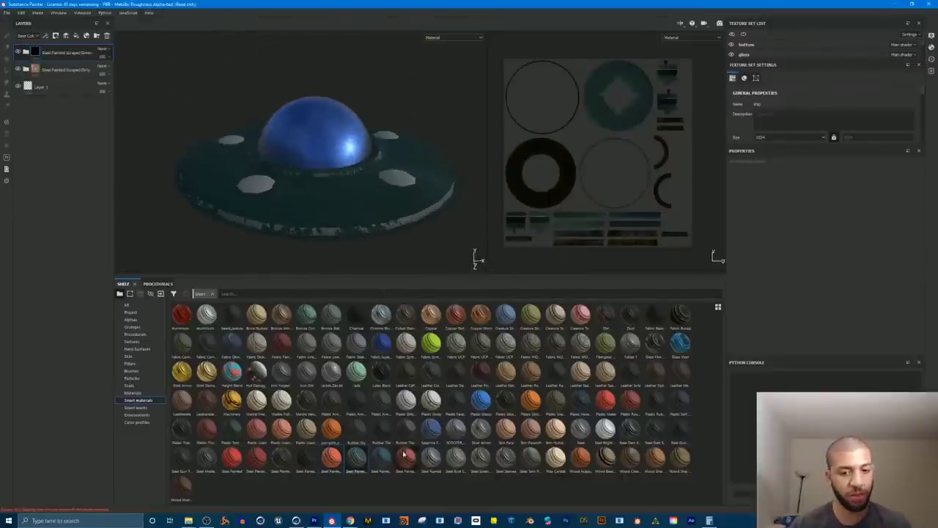
{"action": "mouse_move", "coordinate": [380, 458]}
{"action": "left_mouse_down"}
{"action": "mouse_move", "coordinate": [352, 220]}
{"action": "mouse_move", "coordinate": [379, 166]}
{"action": "mouse_move", "coordinate": [331, 163]}
{"action": "mouse_move", "coordinate": [334, 213]}
{"action": "left_mouse_up"}
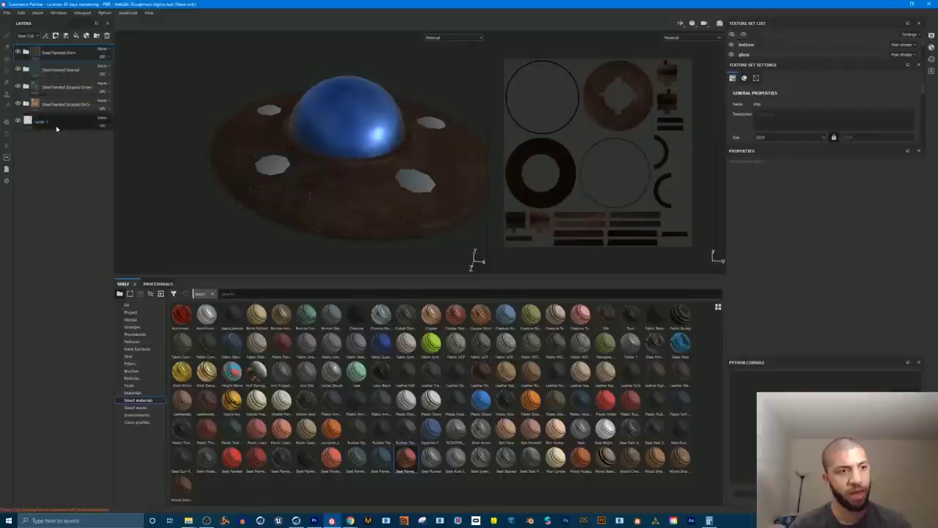
Step: Delete all four Steel Painted smart material groups from the ship texture set, leaving only Layer 1
{"action": "double_click", "coordinate": [87, 105]}
{"action": "key", "text": "Return"}
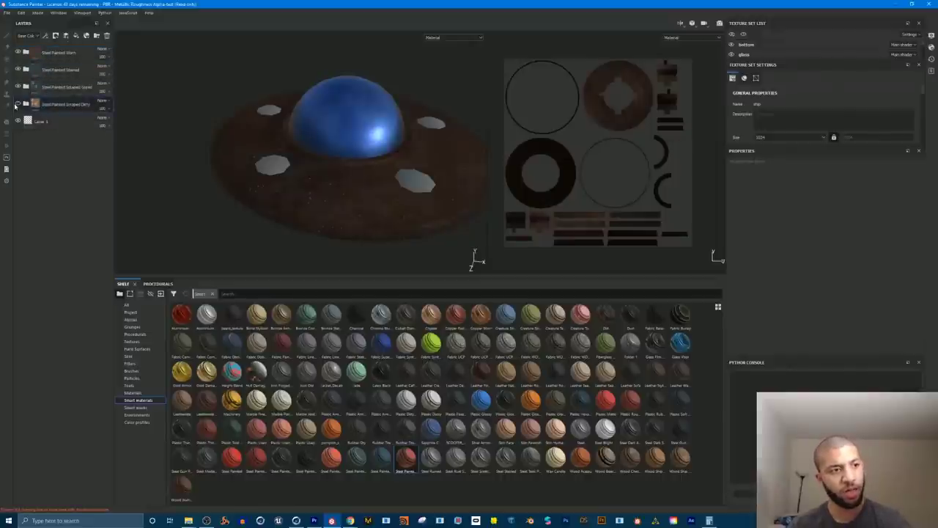
{"action": "left_click", "coordinate": [61, 71]}
{"action": "key", "text": "Delete"}
{"action": "left_click", "coordinate": [63, 71]}
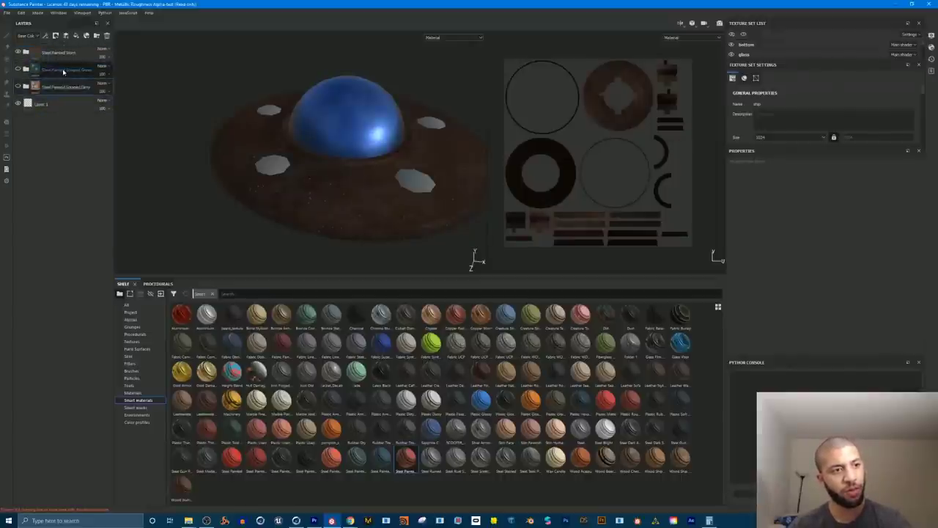
{"action": "key", "text": "Delete"}
{"action": "key", "text": "Delete"}
{"action": "left_click", "coordinate": [60, 54]}
{"action": "key", "text": "Delete"}
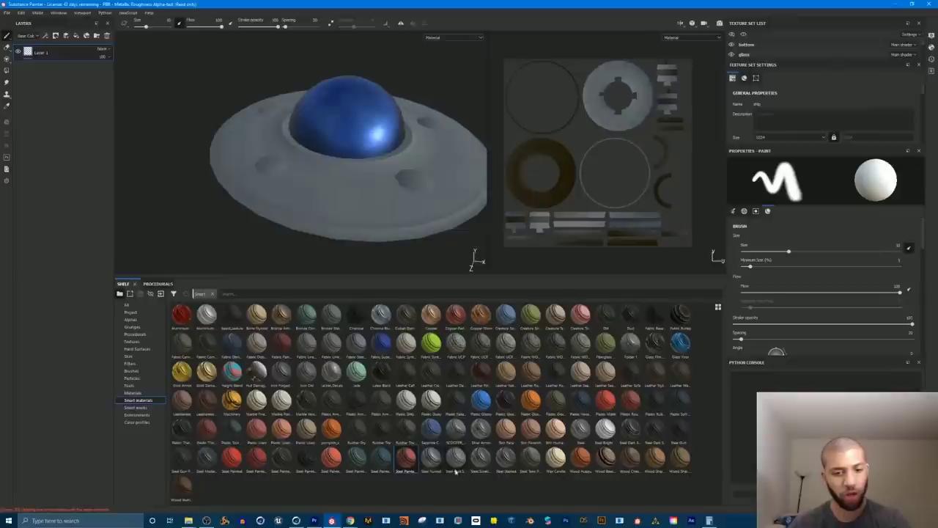
Step: Try the Steel Ruined smart material on the ship's hull and undo it
{"action": "left_click_drag", "start_coordinate": [455, 469], "coordinate": [368, 209]}
{"action": "mouse_move", "coordinate": [369, 207]}
{"action": "left_mouse_down", "text": "alt"}
{"action": "mouse_move", "coordinate": [374, 230]}
{"action": "mouse_move", "coordinate": [367, 198]}
{"action": "mouse_move", "coordinate": [387, 245]}
{"action": "mouse_move", "coordinate": [370, 221]}
{"action": "left_mouse_up", "text": "alt"}
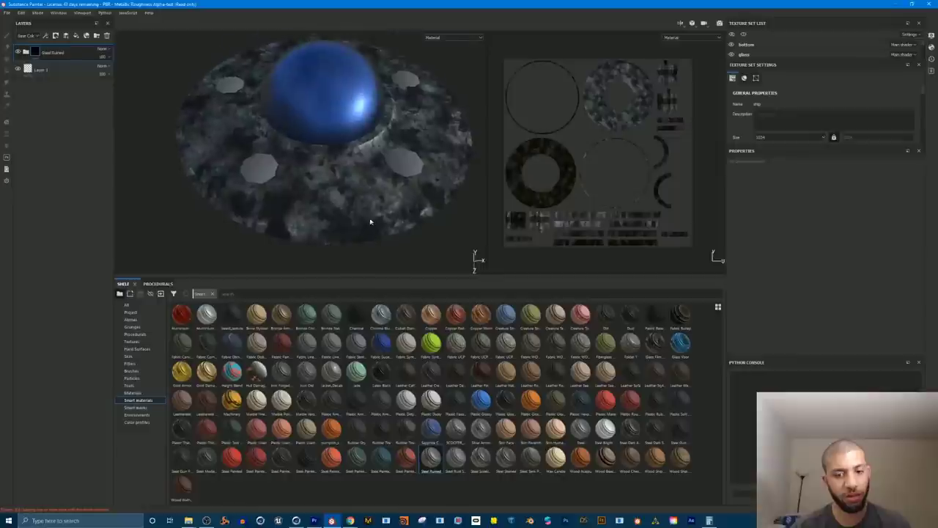
{"action": "key", "text": "ctrl+z"}
Step: Apply the Steel Scratched smart material to the ship's hull and expand its layer group
{"action": "left_click_drag", "start_coordinate": [477, 459], "coordinate": [373, 201]}
{"action": "right_click_drag", "start_coordinate": [373, 201], "coordinate": [531, 161], "text": "alt"}
{"action": "mouse_move", "coordinate": [358, 180]}
{"action": "left_mouse_down", "text": "alt"}
{"action": "mouse_move", "coordinate": [388, 237]}
{"action": "mouse_move", "coordinate": [356, 176]}
{"action": "mouse_move", "coordinate": [352, 191]}
{"action": "left_mouse_up", "text": "alt"}
{"action": "left_click", "coordinate": [26, 51]}
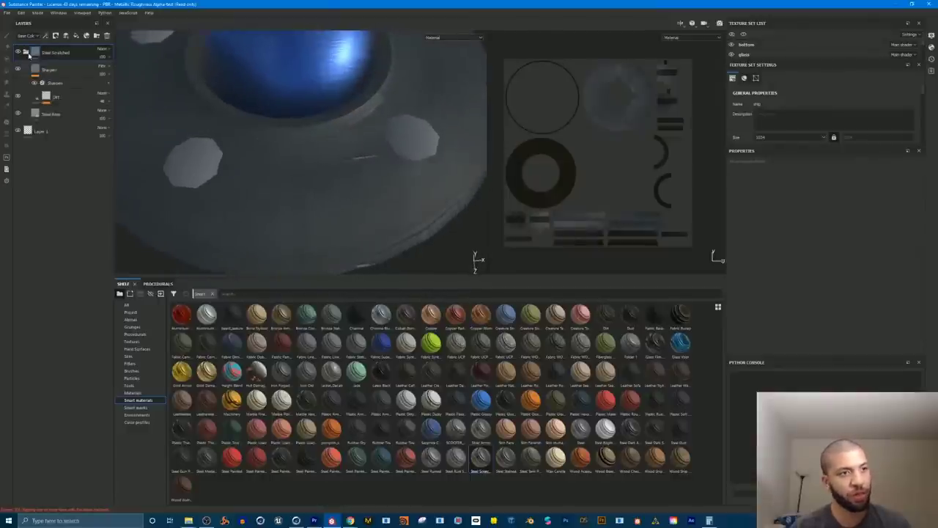
Step: Examine the Steel Base layer's attributes and compare the hull with the Dirt layer hidden and shown
{"action": "left_click", "coordinate": [58, 115]}
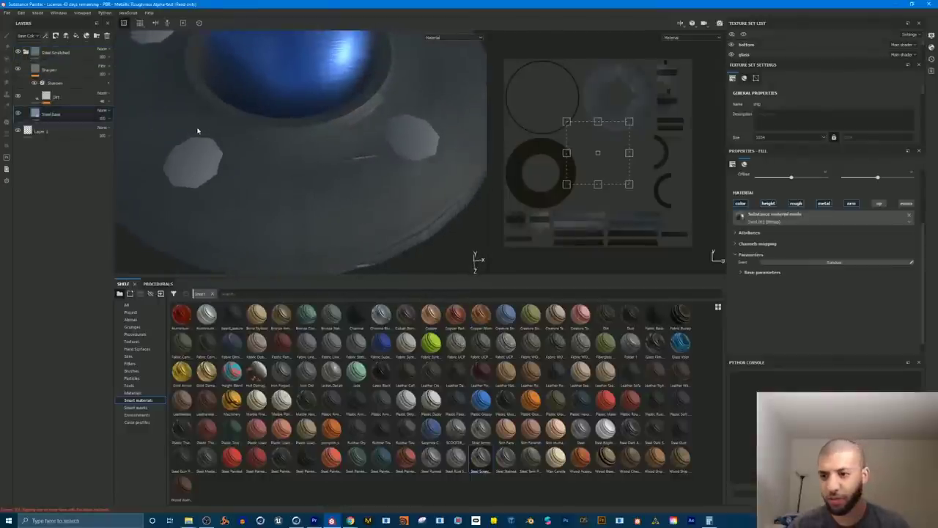
{"action": "left_click", "coordinate": [737, 234]}
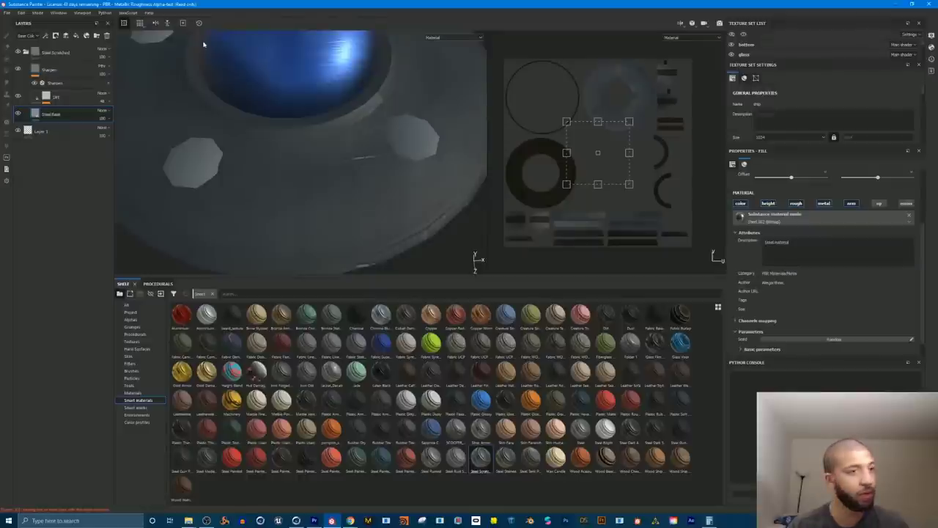
{"action": "left_click", "coordinate": [18, 96]}
{"action": "left_click", "coordinate": [18, 96]}
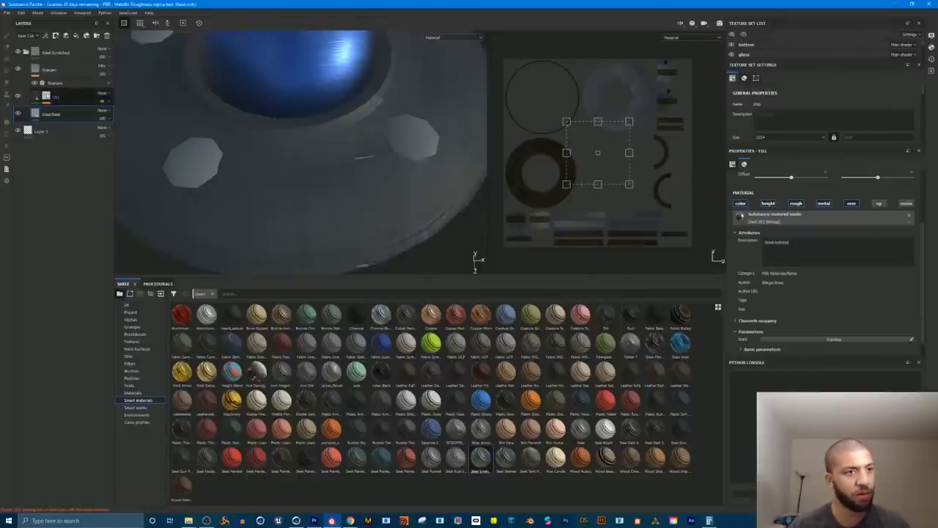
Step: Set the Dirt layer's roughness to about 0.18 and its metallic to 1
{"action": "left_click", "coordinate": [41, 97]}
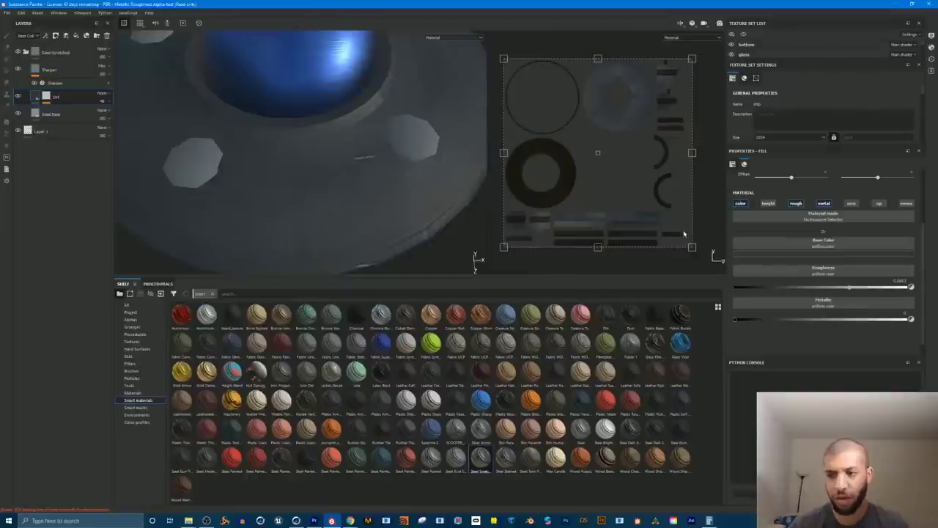
{"action": "left_click_drag", "start_coordinate": [360, 141], "coordinate": [355, 142], "text": "alt"}
{"action": "right_click_drag", "start_coordinate": [355, 142], "coordinate": [366, 183], "text": "alt"}
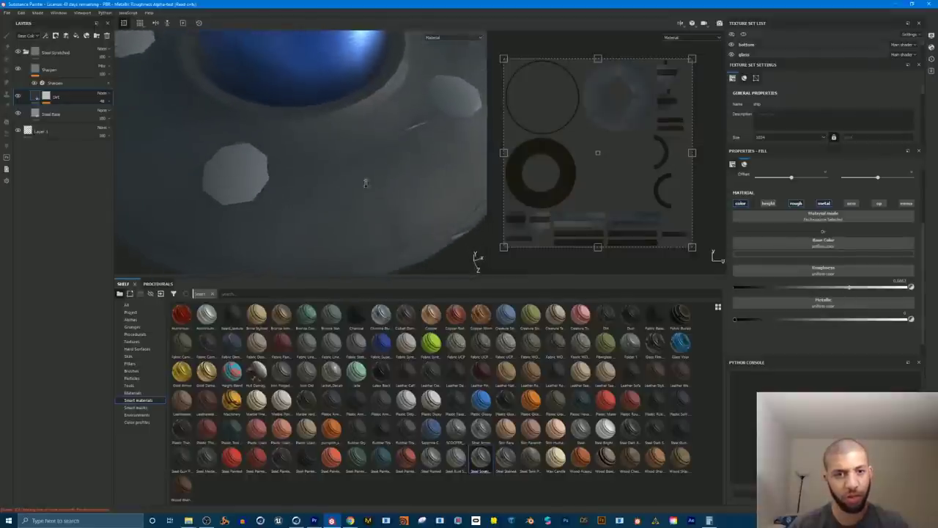
{"action": "mouse_move", "coordinate": [834, 291]}
{"action": "left_mouse_down"}
{"action": "mouse_move", "coordinate": [730, 292]}
{"action": "mouse_move", "coordinate": [885, 290]}
{"action": "mouse_move", "coordinate": [766, 290]}
{"action": "left_mouse_up"}
{"action": "left_click_drag", "start_coordinate": [741, 321], "coordinate": [897, 320]}
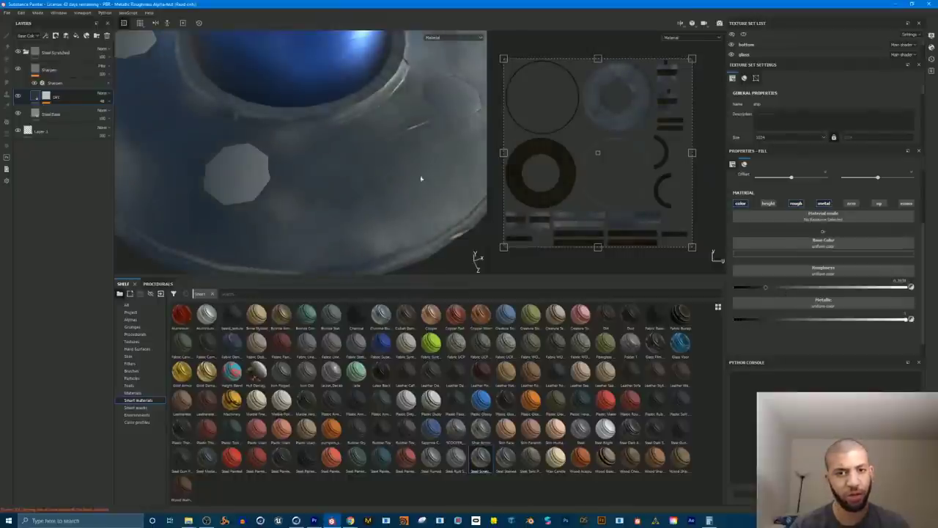
Step: Reduce the sharpen intensity of the Sharpen filter in the Steel Scratched group and check the hull
{"action": "scroll", "coordinate": [421, 179], "scroll_direction": "down", "scroll_amount": 3}
{"action": "left_click_drag", "start_coordinate": [315, 172], "coordinate": [272, 168], "text": "alt"}
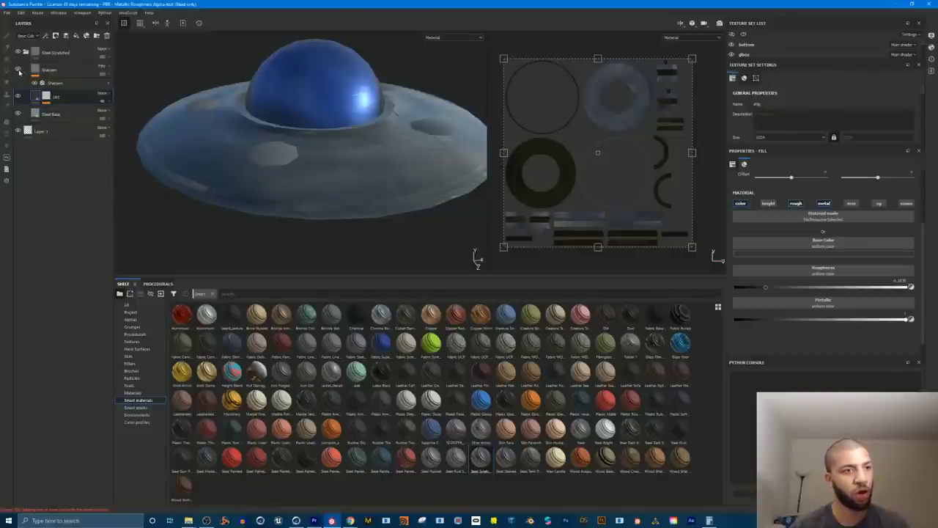
{"action": "left_click", "coordinate": [52, 82]}
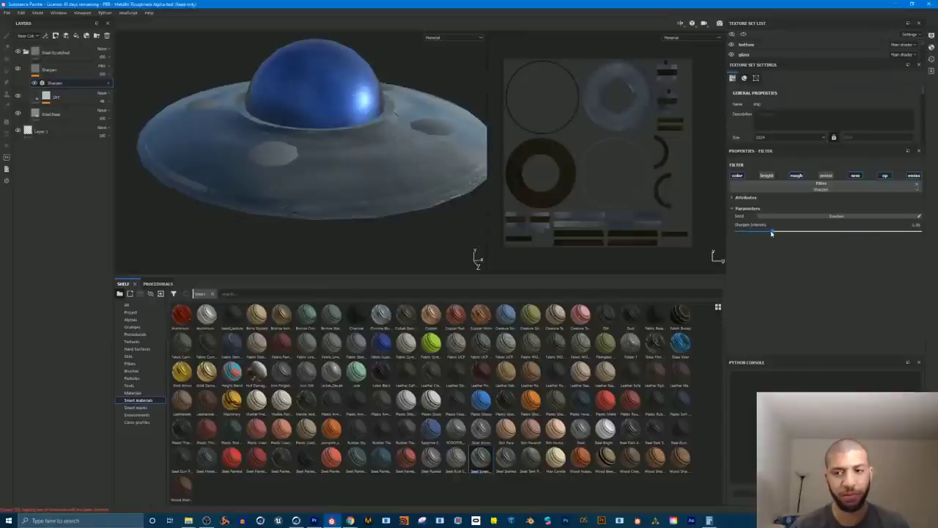
{"action": "left_click_drag", "start_coordinate": [384, 138], "coordinate": [332, 132], "text": "alt"}
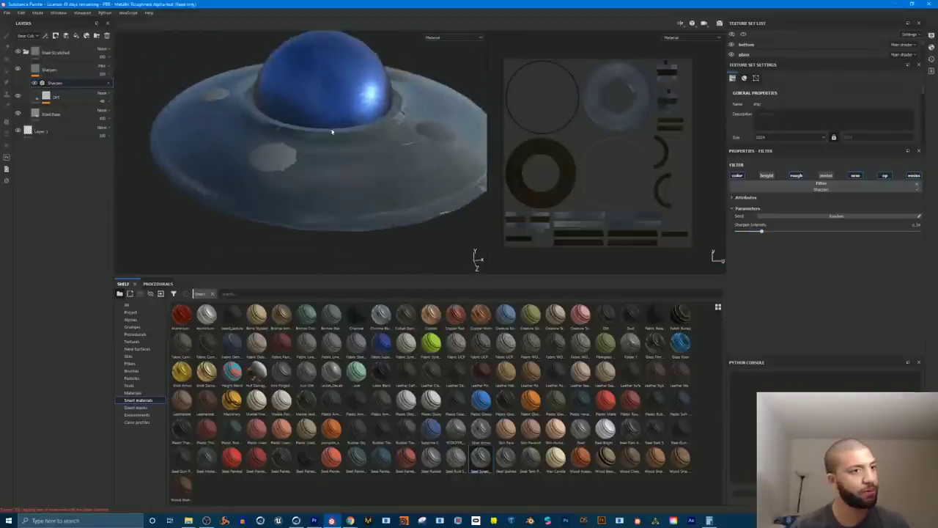
Step: Compare the hull with the Steel Base layer hidden and shown, and set that layer's luminosity to about 0.48
{"action": "left_click", "coordinate": [18, 114]}
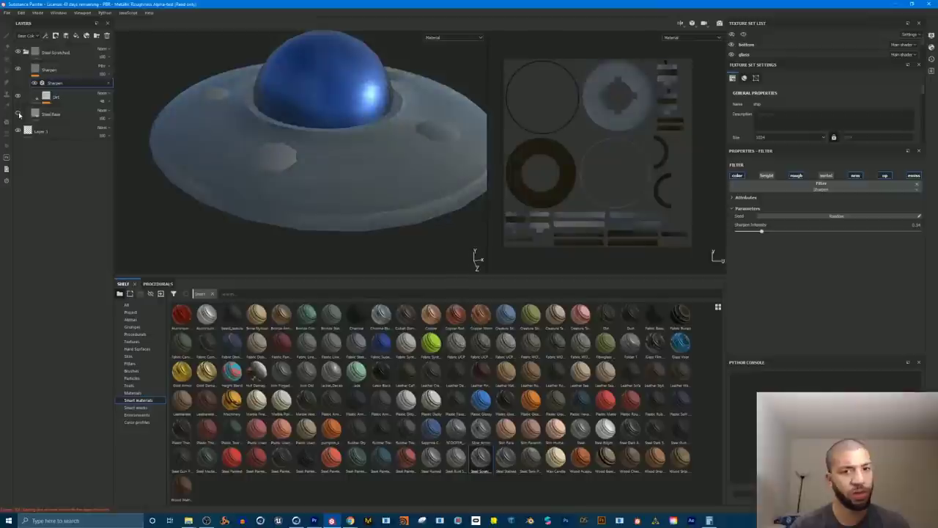
{"action": "left_click", "coordinate": [17, 114]}
{"action": "left_click", "coordinate": [35, 114]}
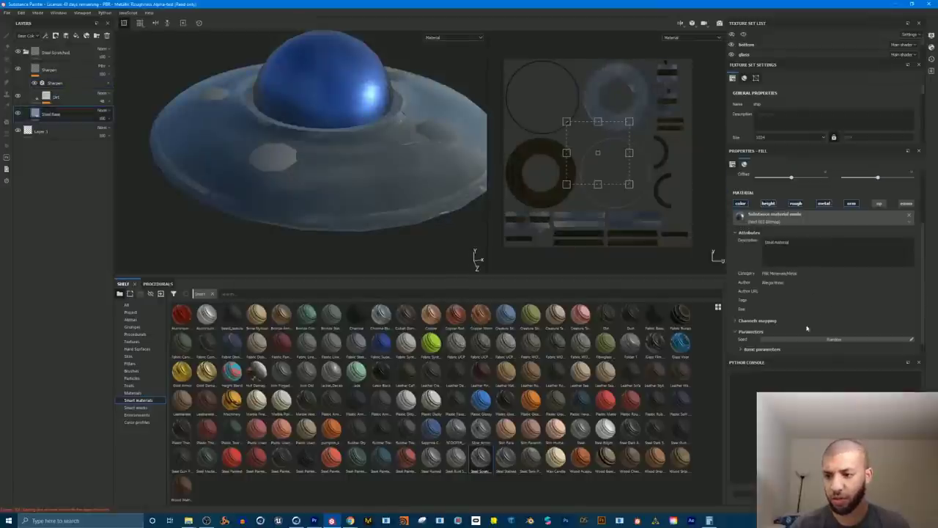
{"action": "scroll", "coordinate": [775, 341], "scroll_direction": "down", "scroll_amount": 1}
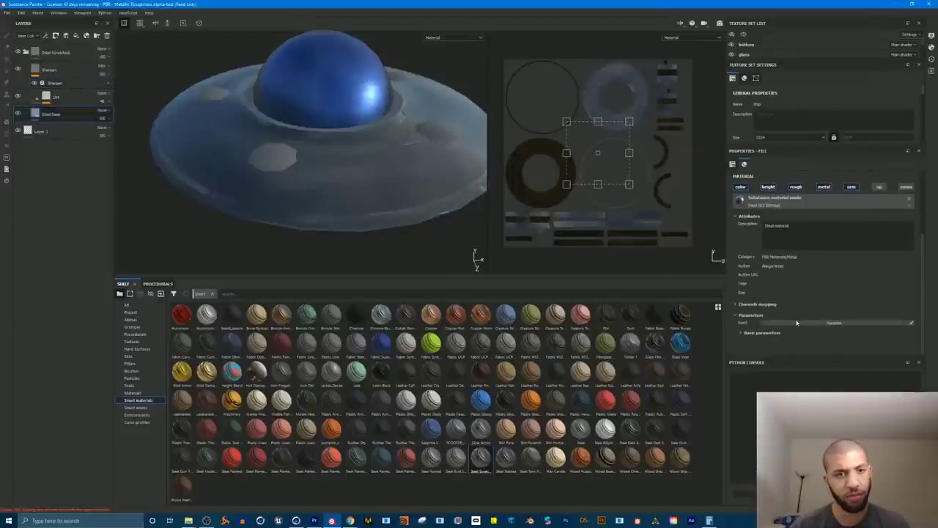
{"action": "left_click", "coordinate": [742, 333]}
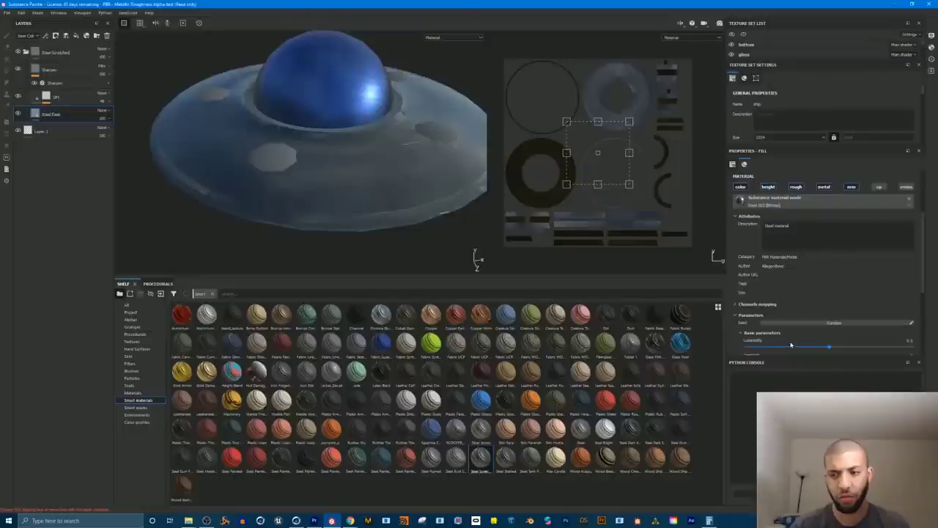
{"action": "left_click_drag", "start_coordinate": [791, 348], "coordinate": [825, 349]}
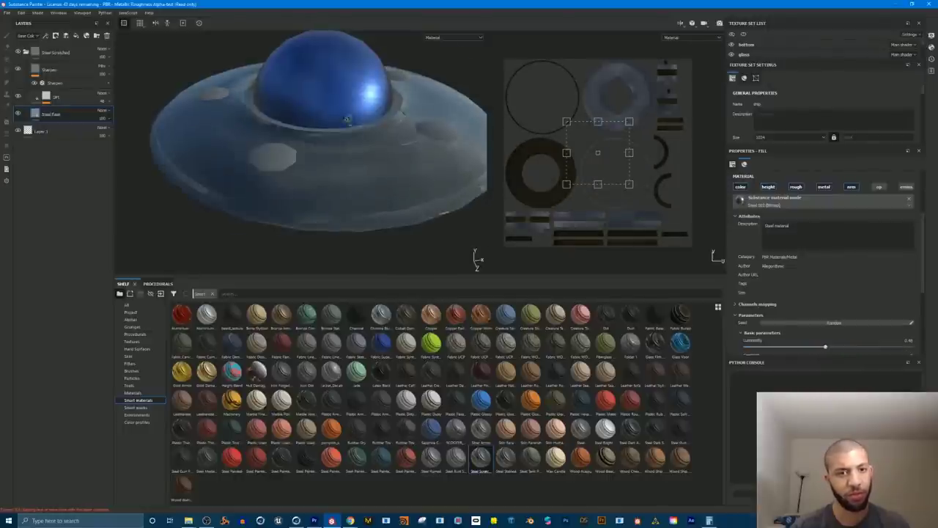
{"action": "left_click_drag", "start_coordinate": [349, 119], "coordinate": [330, 160], "text": "alt"}
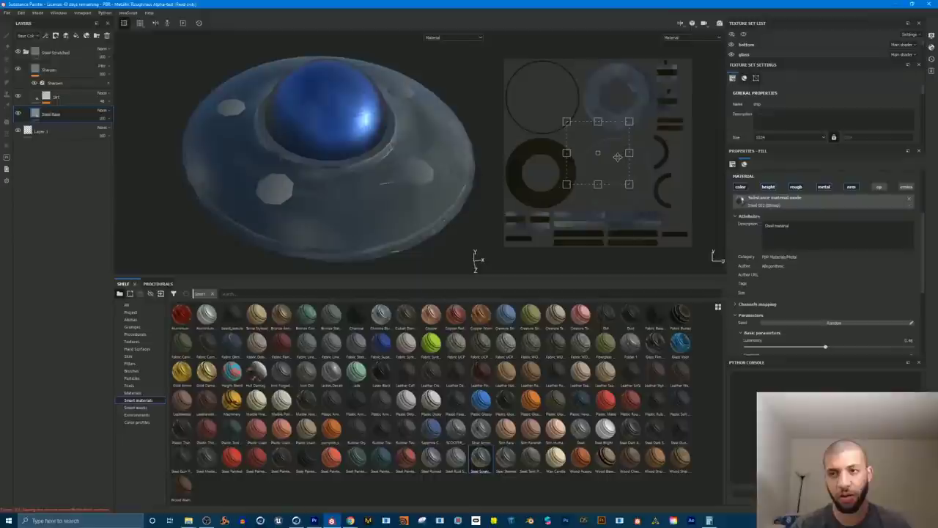
Step: Add a fill layer to the top texture set and set its base color to pale yellow
{"action": "left_click_drag", "start_coordinate": [752, 59], "coordinate": [760, 112]}
{"action": "left_click", "coordinate": [758, 75]}
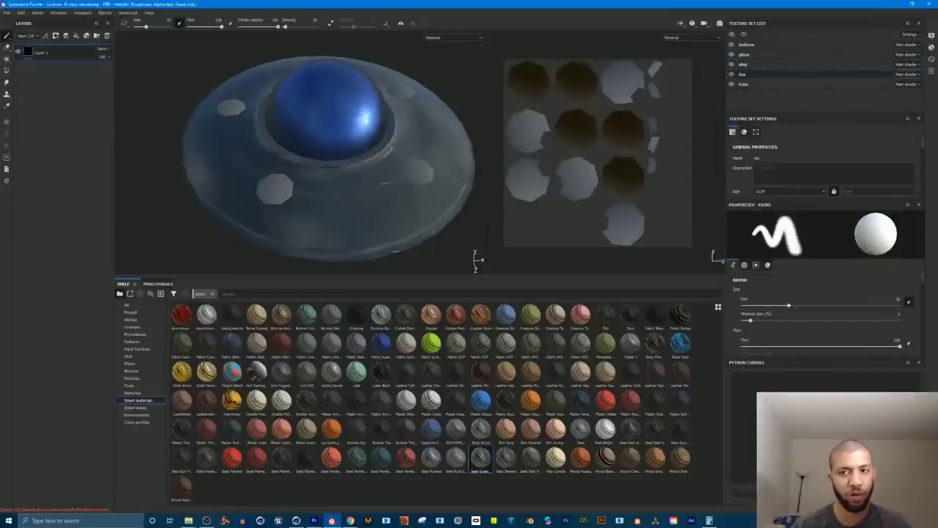
{"action": "left_click_drag", "start_coordinate": [315, 208], "coordinate": [318, 196], "text": "alt"}
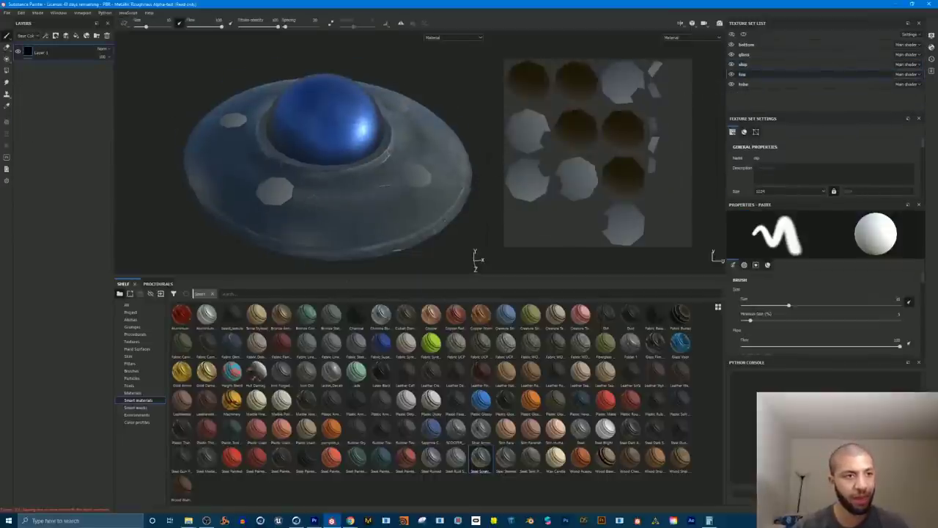
{"action": "left_click", "coordinate": [76, 36]}
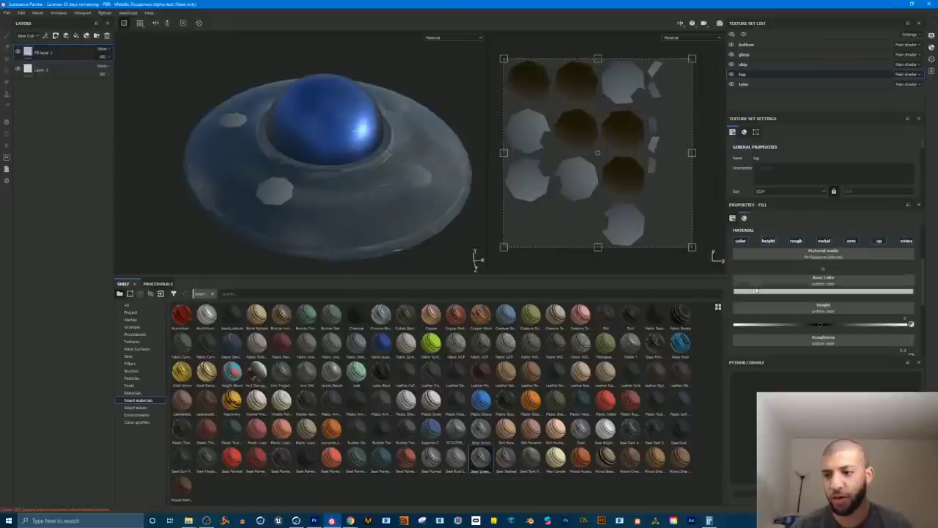
{"action": "left_click", "coordinate": [755, 292]}
{"action": "left_click", "coordinate": [805, 307]}
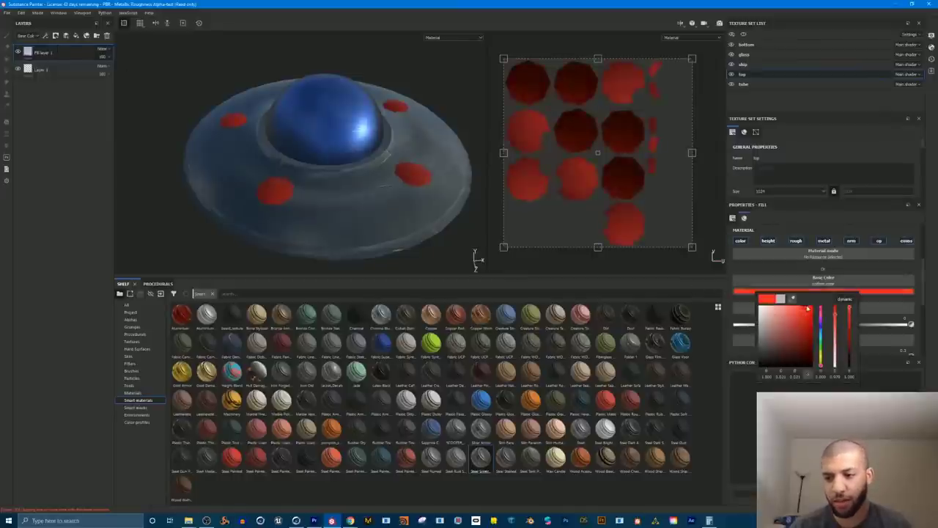
{"action": "left_click_drag", "start_coordinate": [822, 321], "coordinate": [775, 300]}
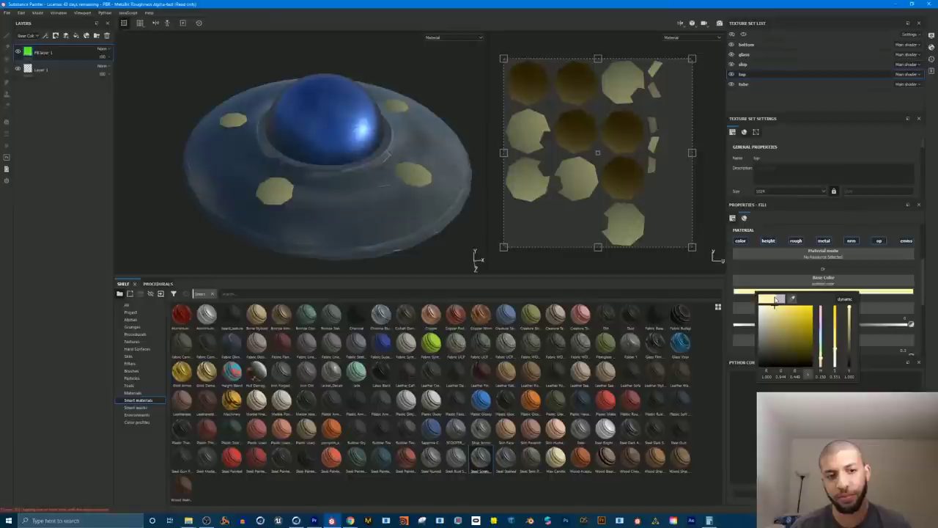
{"action": "left_click", "coordinate": [815, 233]}
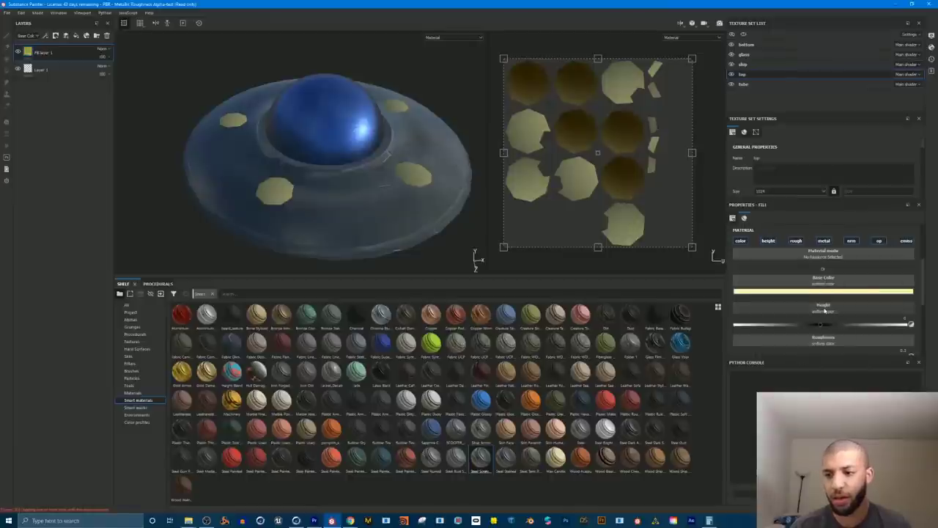
Step: Turn off the yellow fill layer's extra material channels so that only color stays active
{"action": "left_click", "coordinate": [768, 241]}
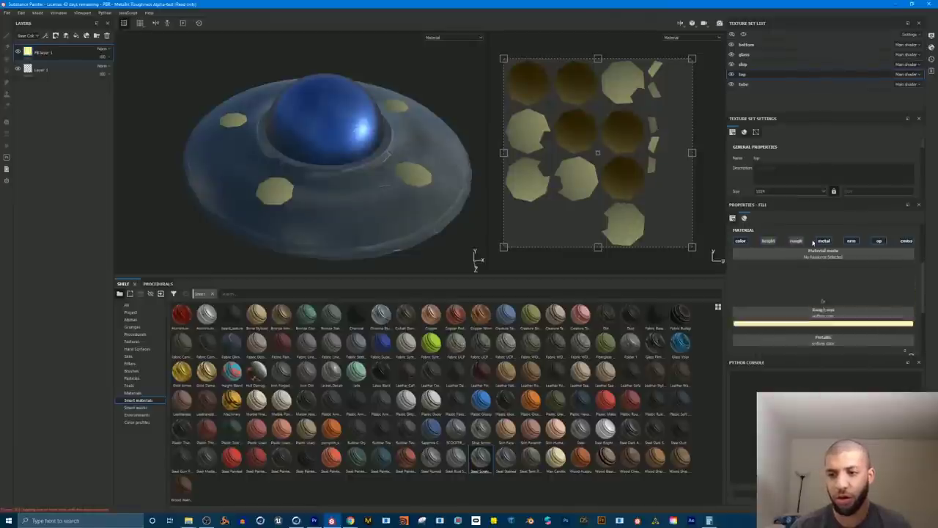
{"action": "left_click", "coordinate": [796, 241]}
{"action": "left_click", "coordinate": [824, 240]}
{"action": "left_click", "coordinate": [851, 241]}
{"action": "left_click", "coordinate": [906, 241]}
{"action": "left_click", "coordinate": [906, 241]}
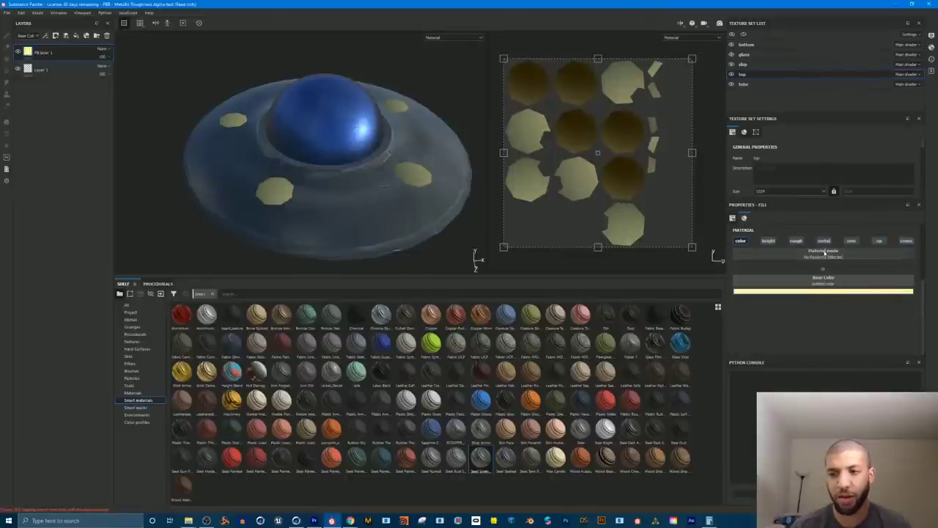
Step: Try smart materials on the UFO's underside and apply Copper Worn to the tube
{"action": "left_click_drag", "start_coordinate": [366, 192], "coordinate": [374, 152], "text": "alt"}
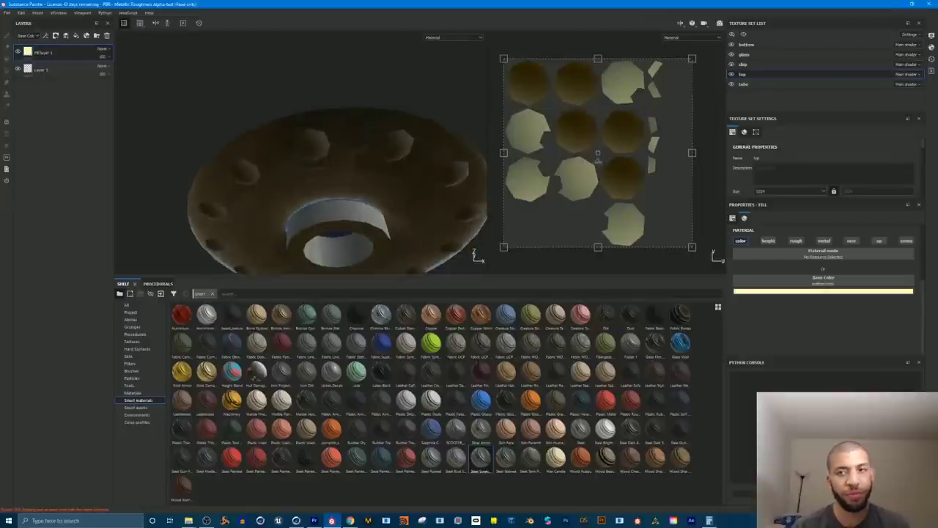
{"action": "left_click", "coordinate": [746, 45]}
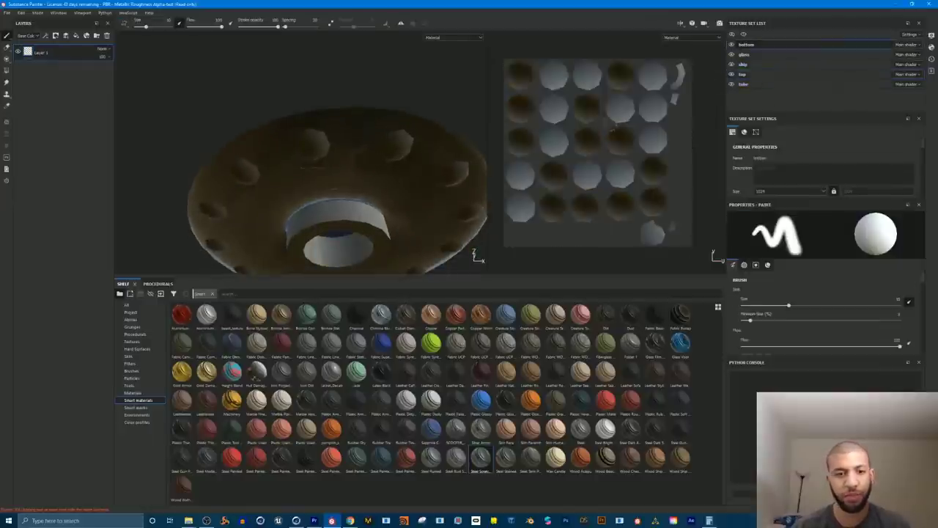
{"action": "mouse_move", "coordinate": [431, 342]}
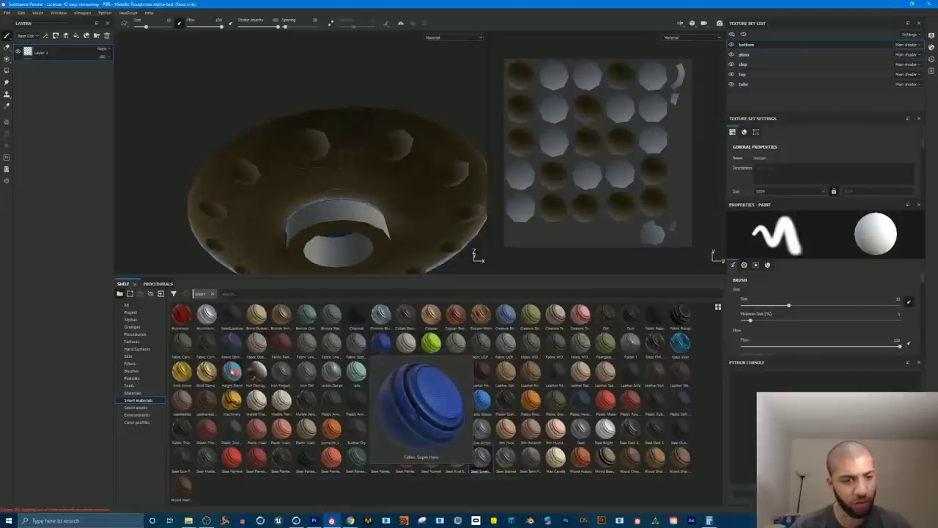
{"action": "left_click_drag", "start_coordinate": [207, 371], "coordinate": [381, 235]}
{"action": "left_click_drag", "start_coordinate": [475, 300], "coordinate": [337, 136]}
{"action": "key", "text": "ctrl+z"}
{"action": "left_click_drag", "start_coordinate": [481, 314], "coordinate": [281, 254]}
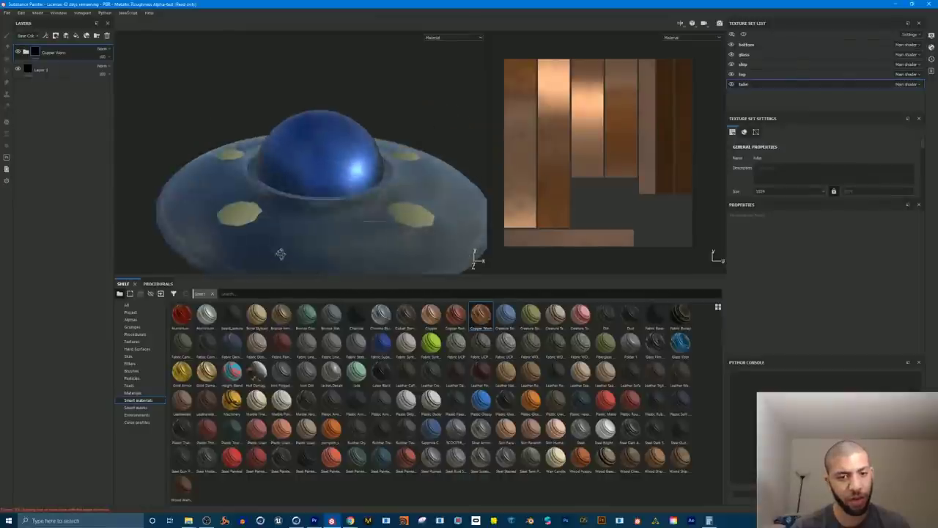
Step: Try an orange plastic smart material on the glass dome, undo it, and apply Steel Dark Stained there instead
{"action": "mouse_move", "coordinate": [530, 400]}
{"action": "left_mouse_down"}
{"action": "mouse_move", "coordinate": [339, 182]}
{"action": "mouse_move", "coordinate": [365, 190]}
{"action": "mouse_move", "coordinate": [364, 219]}
{"action": "mouse_move", "coordinate": [364, 203]}
{"action": "left_mouse_up"}
{"action": "key", "text": "ctrl+z"}
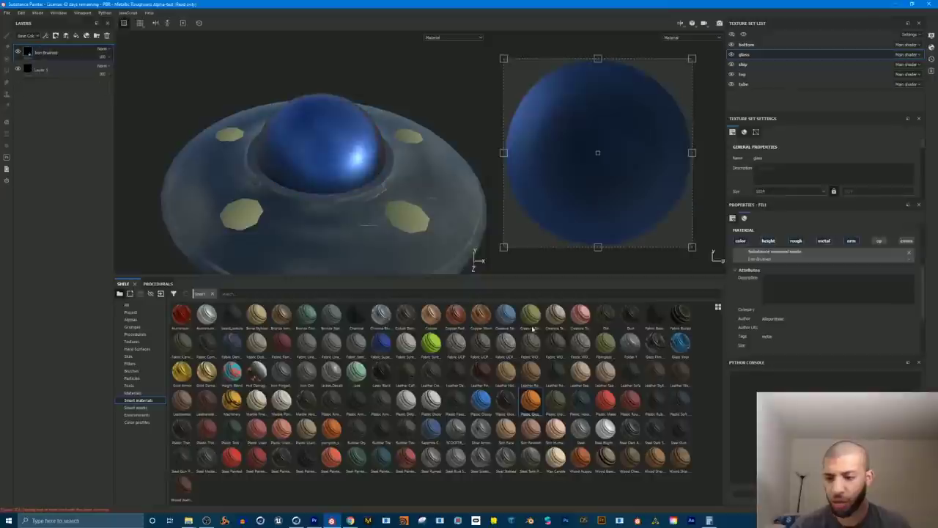
{"action": "left_click_drag", "start_coordinate": [652, 428], "coordinate": [333, 168]}
{"action": "right_click_drag", "start_coordinate": [333, 168], "coordinate": [576, 163], "text": "alt"}
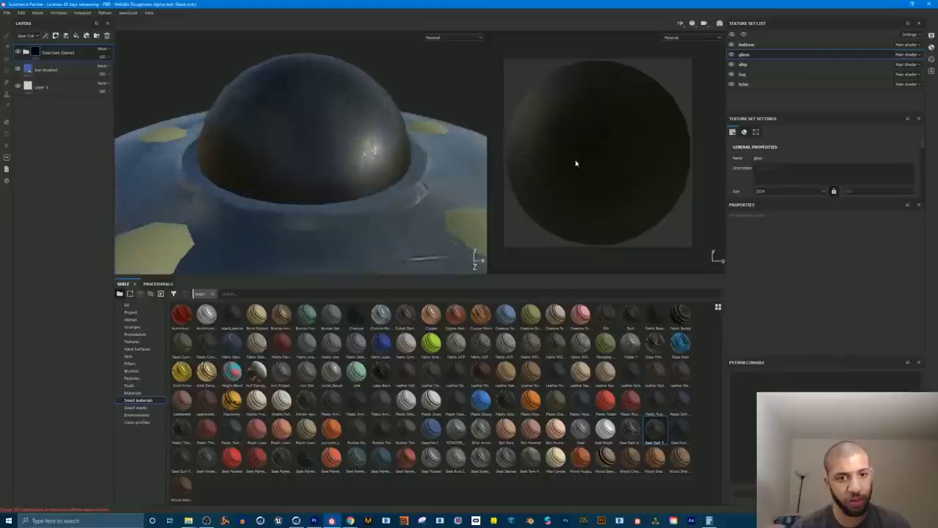
{"action": "left_click_drag", "start_coordinate": [381, 187], "coordinate": [408, 193], "text": "alt"}
{"action": "right_click_drag", "start_coordinate": [408, 193], "coordinate": [574, 151], "text": "alt"}
{"action": "left_click_drag", "start_coordinate": [412, 162], "coordinate": [411, 167], "text": "alt"}
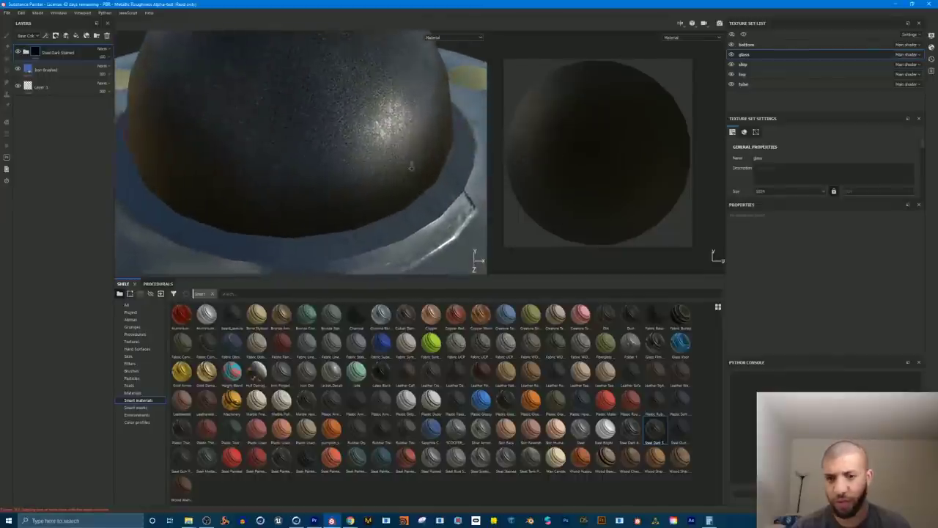
{"action": "right_click_drag", "start_coordinate": [411, 166], "coordinate": [368, 192], "text": "alt"}
{"action": "left_click_drag", "start_coordinate": [368, 192], "coordinate": [371, 140], "text": "alt"}
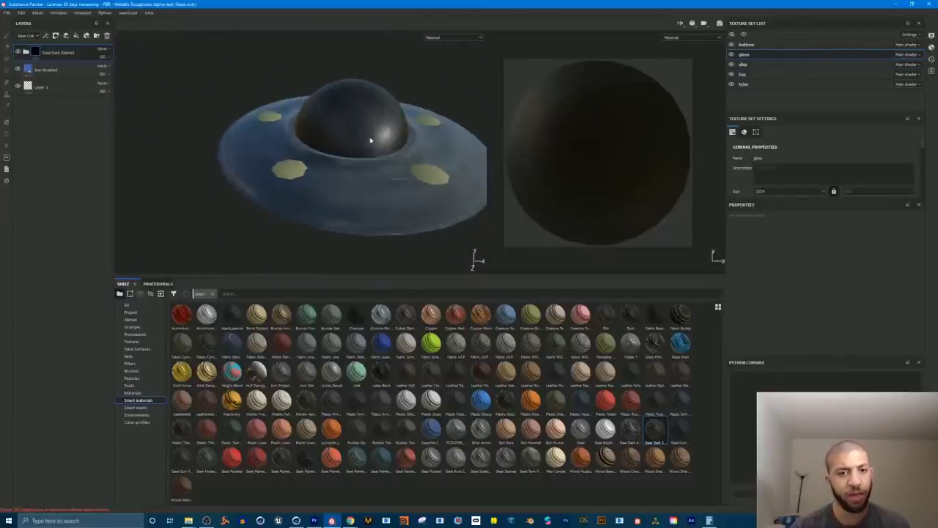
Step: Apply the Chrome Blue Tint smart material to the ship texture set and check the hull under different angles and lighting
{"action": "left_click", "coordinate": [765, 65]}
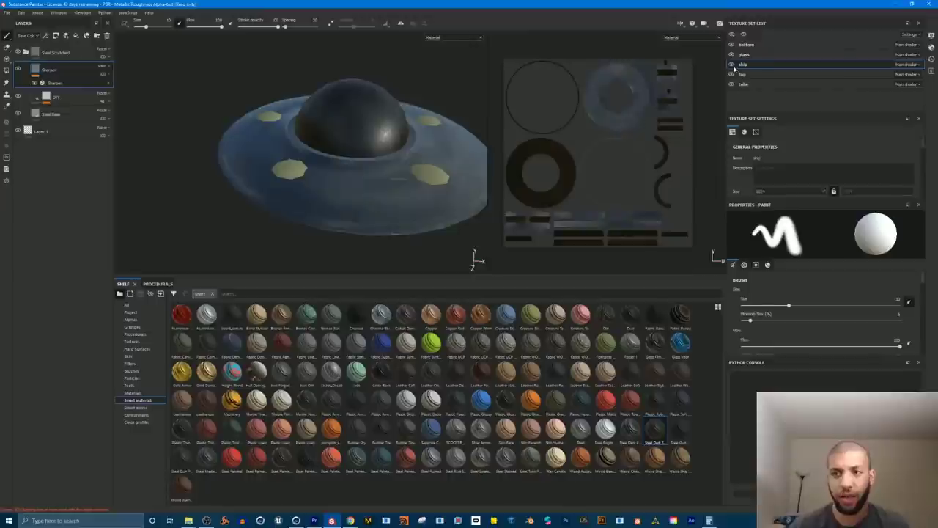
{"action": "middle_click_drag", "start_coordinate": [373, 169], "coordinate": [366, 171], "text": "alt"}
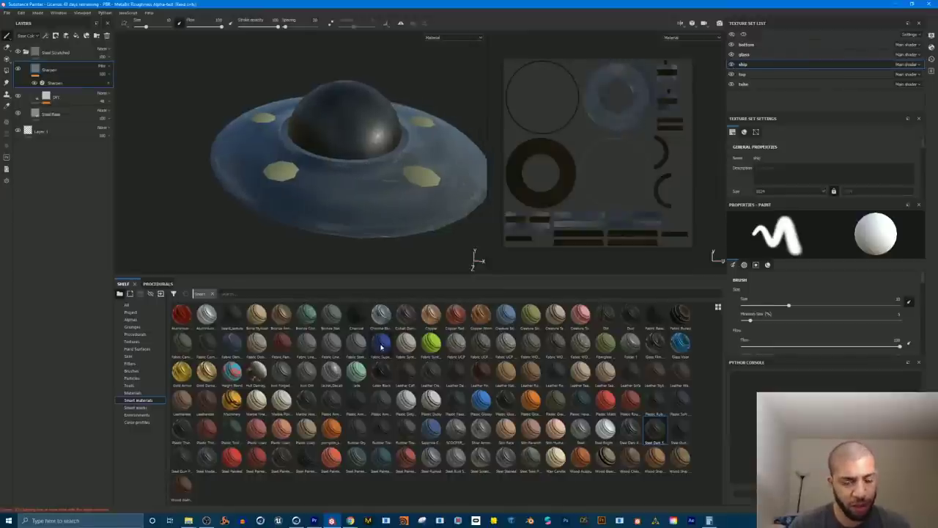
{"action": "mouse_move", "coordinate": [381, 346]}
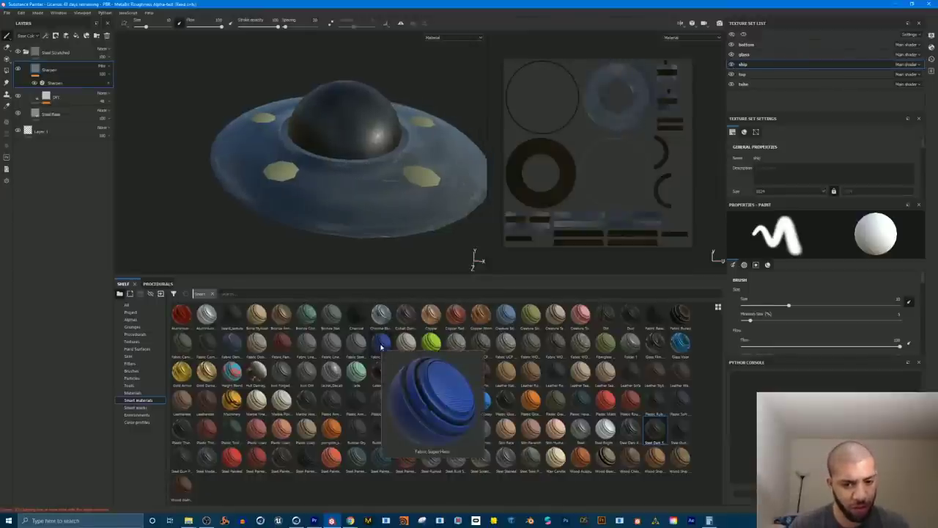
{"action": "mouse_move", "coordinate": [373, 315]}
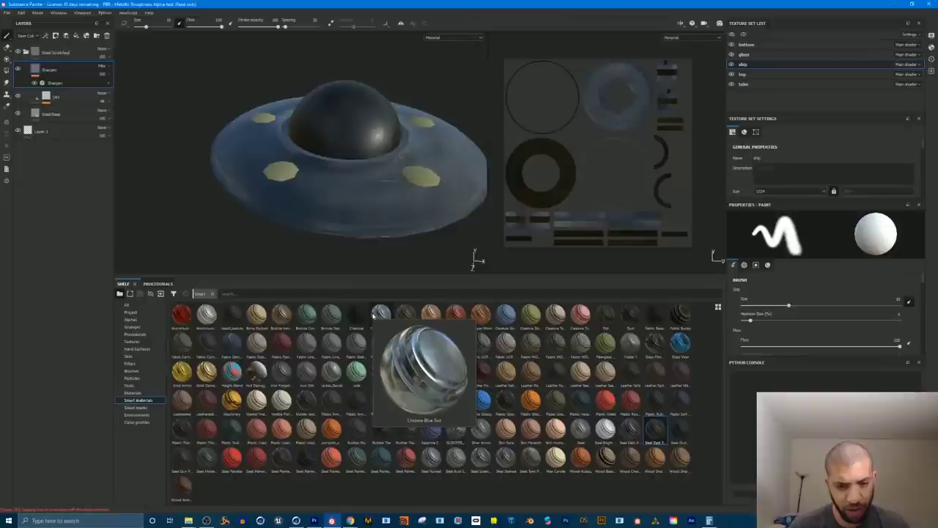
{"action": "left_click_drag", "start_coordinate": [373, 316], "coordinate": [377, 187]}
{"action": "scroll", "coordinate": [373, 236], "scroll_direction": "up", "scroll_amount": 3}
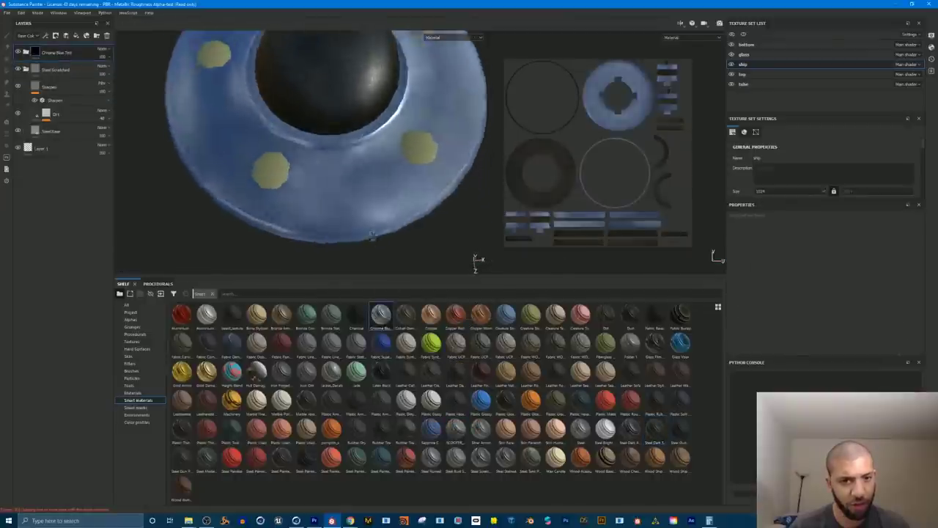
{"action": "scroll", "coordinate": [373, 237], "scroll_direction": "down", "scroll_amount": 3}
{"action": "left_click_drag", "start_coordinate": [372, 236], "coordinate": [379, 160], "text": "alt"}
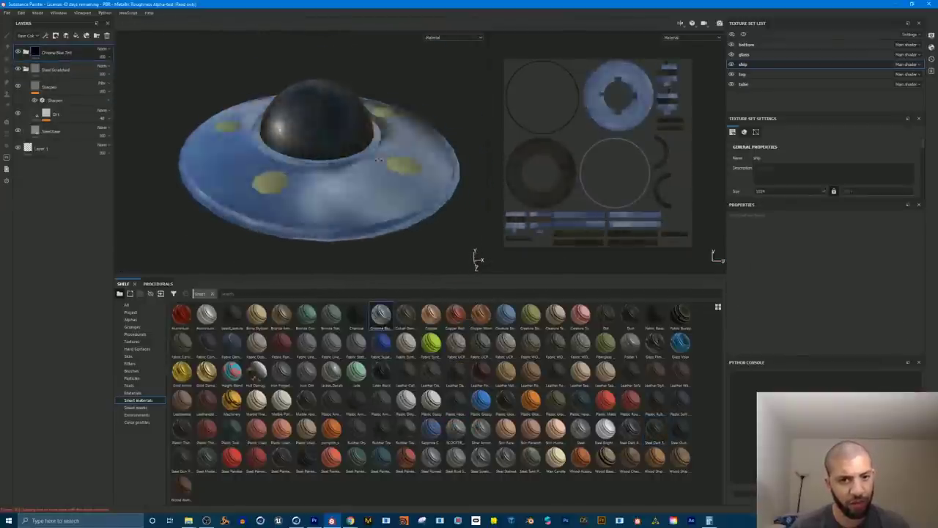
{"action": "right_click_drag", "start_coordinate": [378, 159], "coordinate": [304, 155], "text": "shift"}
{"action": "left_click_drag", "start_coordinate": [364, 207], "coordinate": [367, 184], "text": "alt"}
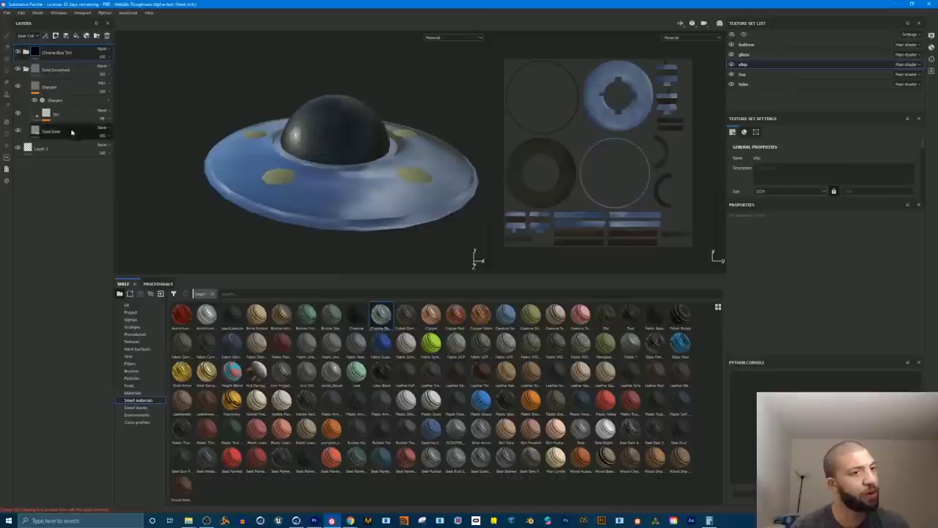
Step: Add a black mask to the Chrome Blue Tint folder, test brush strokes on the upper hull, and undo them
{"action": "right_click", "coordinate": [33, 54]}
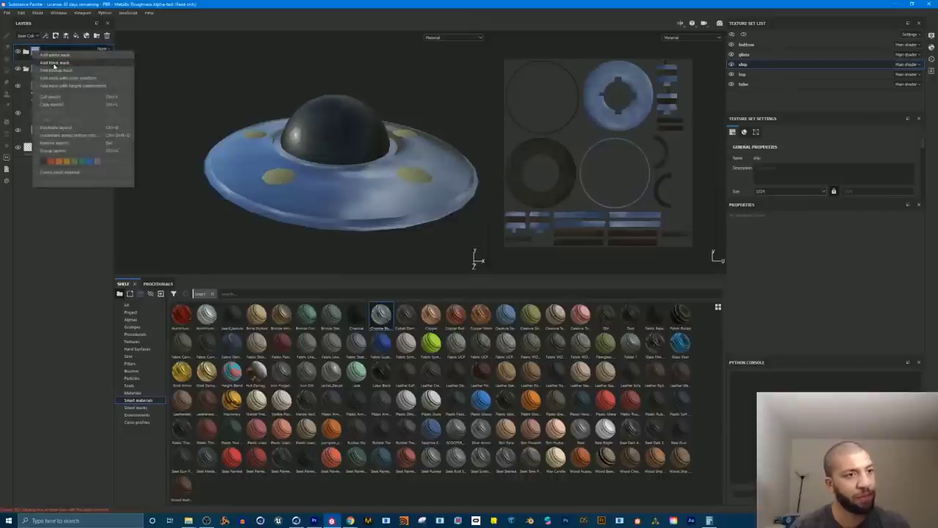
{"action": "left_click", "coordinate": [54, 65]}
{"action": "mouse_move", "coordinate": [323, 189]}
{"action": "left_mouse_down"}
{"action": "mouse_move", "coordinate": [389, 201]}
{"action": "mouse_move", "coordinate": [307, 185]}
{"action": "left_mouse_up"}
{"action": "left_click_drag", "start_coordinate": [234, 178], "coordinate": [313, 214]}
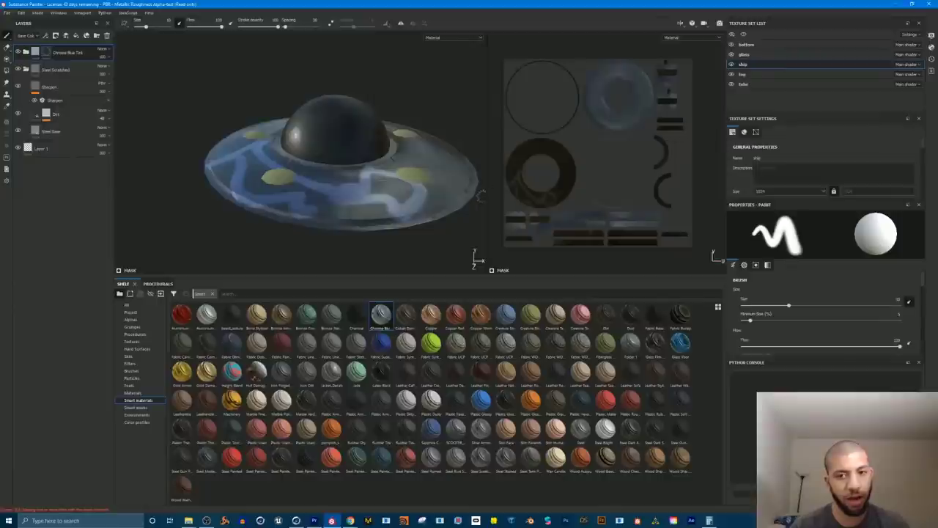
{"action": "key", "text": "ctrl+z"}
{"action": "key", "text": "ctrl+z"}
Step: Try painting the Chrome Blue Tint mask on the large hull ring in the enlarged UV view, and undo the strokes
{"action": "mouse_move", "coordinate": [489, 155]}
{"action": "left_mouse_down"}
{"action": "mouse_move", "coordinate": [383, 132]}
{"action": "mouse_move", "coordinate": [343, 176]}
{"action": "mouse_move", "coordinate": [352, 198]}
{"action": "mouse_move", "coordinate": [304, 142]}
{"action": "mouse_move", "coordinate": [291, 154]}
{"action": "mouse_move", "coordinate": [459, 139]}
{"action": "mouse_move", "coordinate": [516, 167]}
{"action": "left_mouse_up"}
{"action": "scroll", "coordinate": [579, 73], "scroll_direction": "up", "scroll_amount": 3}
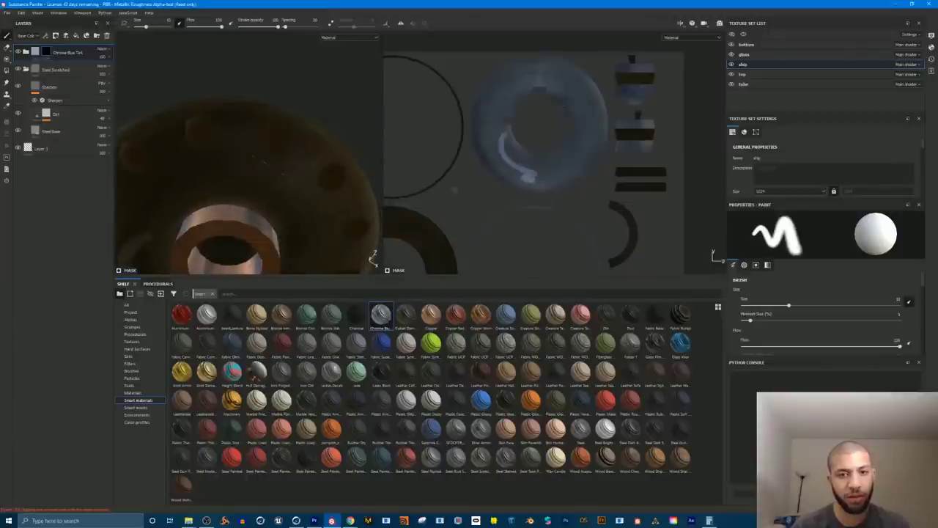
{"action": "mouse_move", "coordinate": [500, 119]}
{"action": "left_mouse_down"}
{"action": "mouse_move", "coordinate": [584, 92]}
{"action": "mouse_move", "coordinate": [599, 126]}
{"action": "left_mouse_up"}
{"action": "scroll", "coordinate": [326, 215], "scroll_direction": "down", "scroll_amount": 2}
{"action": "mouse_move", "coordinate": [326, 215]}
{"action": "left_mouse_down", "text": "alt"}
{"action": "mouse_move", "coordinate": [283, 139]}
{"action": "mouse_move", "coordinate": [273, 163]}
{"action": "mouse_move", "coordinate": [301, 163]}
{"action": "left_mouse_up", "text": "alt"}
{"action": "left_click_drag", "start_coordinate": [480, 128], "coordinate": [491, 135]}
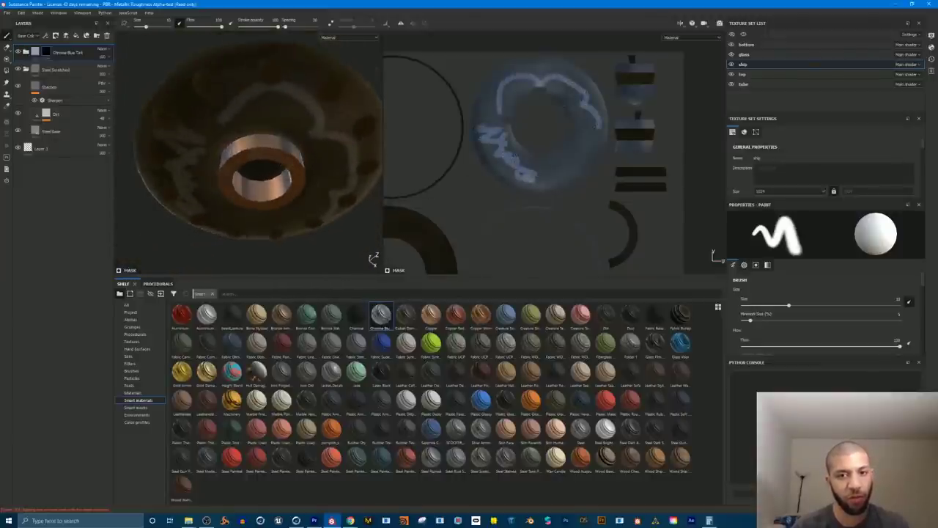
{"action": "key", "text": "ctrl+z"}
{"action": "key", "text": "ctrl+z"}
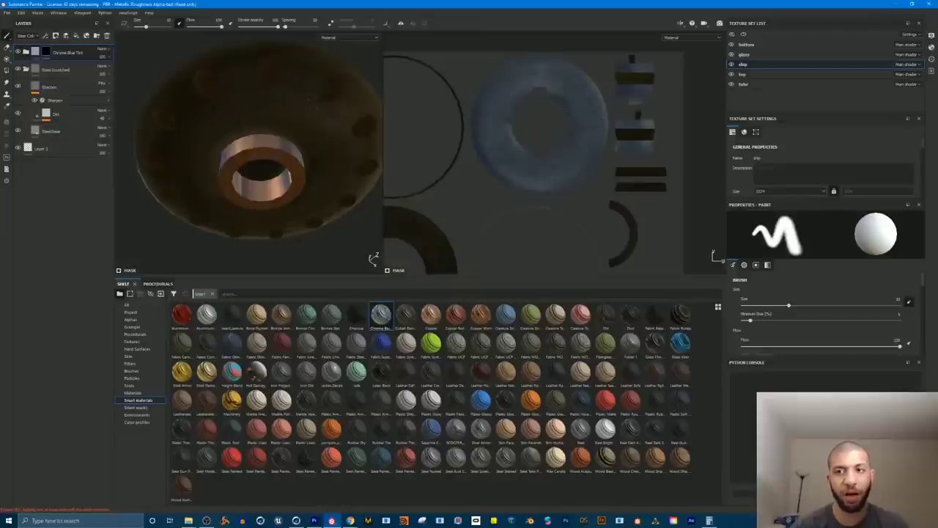
Step: Inspect the hull's underside and UV islands, test one more mask stroke on the model, and undo it
{"action": "left_click_drag", "start_coordinate": [280, 184], "coordinate": [281, 157], "text": "alt"}
{"action": "middle_click_drag", "start_coordinate": [487, 206], "coordinate": [494, 162], "text": "alt"}
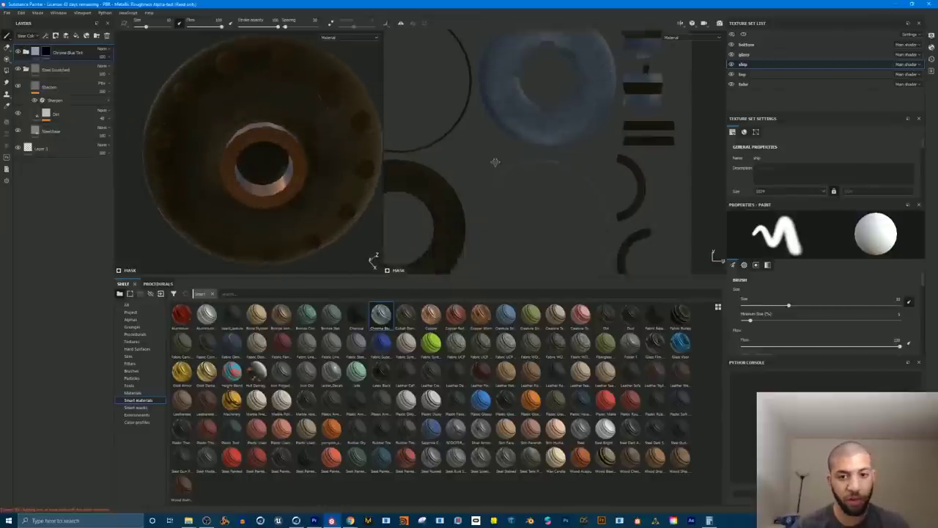
{"action": "scroll", "coordinate": [477, 167], "scroll_direction": "down", "scroll_amount": 2}
{"action": "middle_click_drag", "start_coordinate": [440, 183], "coordinate": [499, 158], "text": "alt"}
{"action": "left_click_drag", "start_coordinate": [263, 164], "coordinate": [266, 189], "text": "alt"}
{"action": "mouse_move", "coordinate": [253, 132]}
{"action": "left_mouse_down"}
{"action": "mouse_move", "coordinate": [323, 153]}
{"action": "mouse_move", "coordinate": [340, 187]}
{"action": "mouse_move", "coordinate": [334, 204]}
{"action": "mouse_move", "coordinate": [321, 167]}
{"action": "mouse_move", "coordinate": [313, 175]}
{"action": "left_mouse_up"}
{"action": "key", "text": "ctrl+z"}
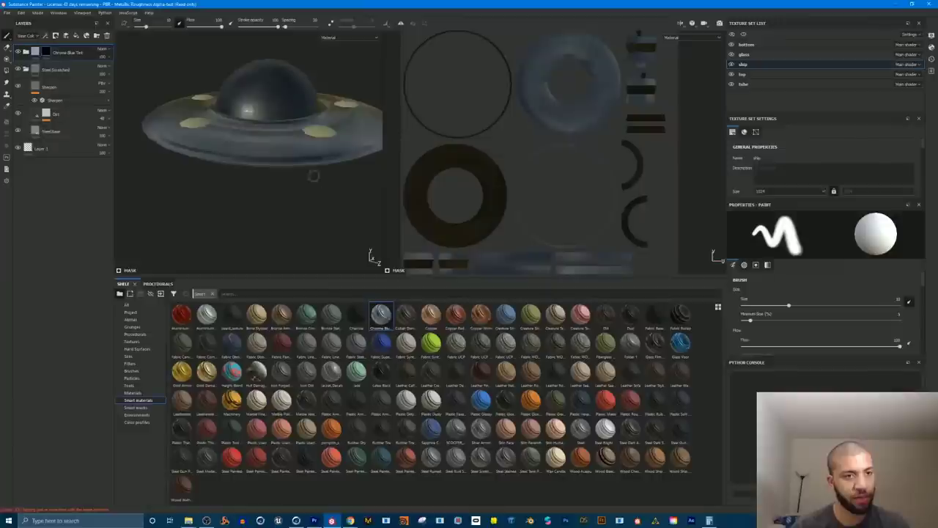
Step: Add a UV Border Distance generator to the Chrome Blue Tint mask and set its balance to about 0.21
{"action": "right_click", "coordinate": [45, 53]}
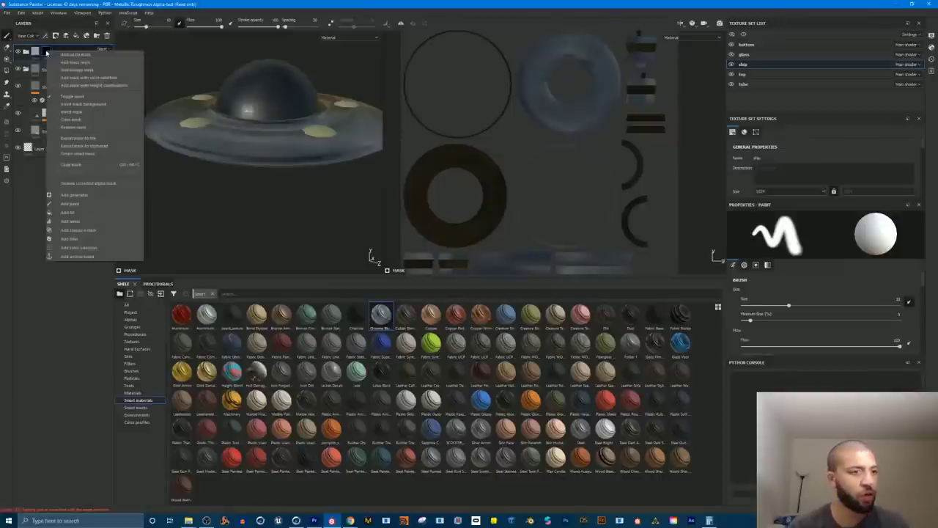
{"action": "left_click", "coordinate": [74, 194]}
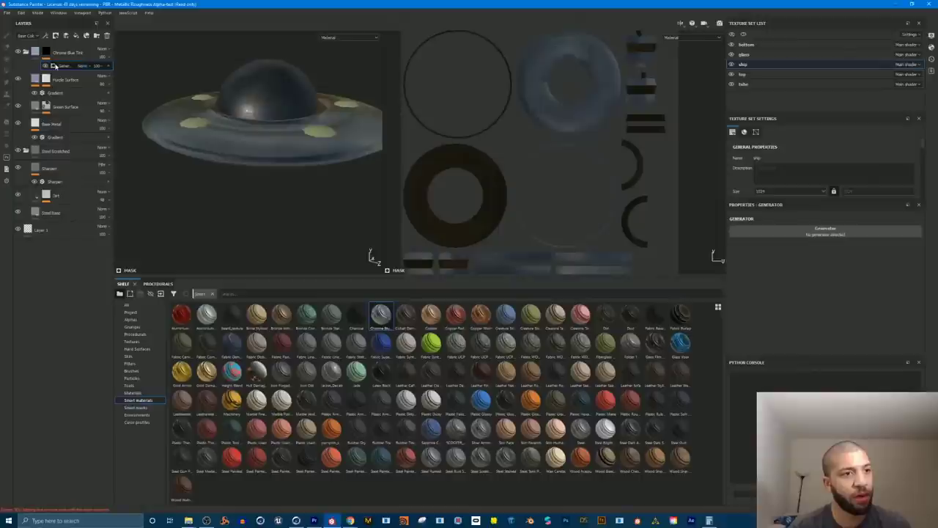
{"action": "left_click", "coordinate": [826, 230]}
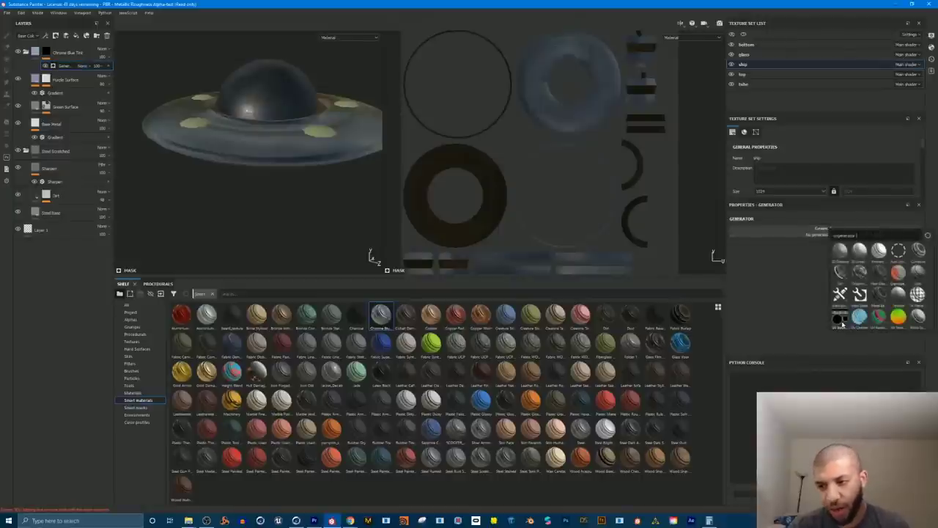
{"action": "left_click", "coordinate": [840, 320]}
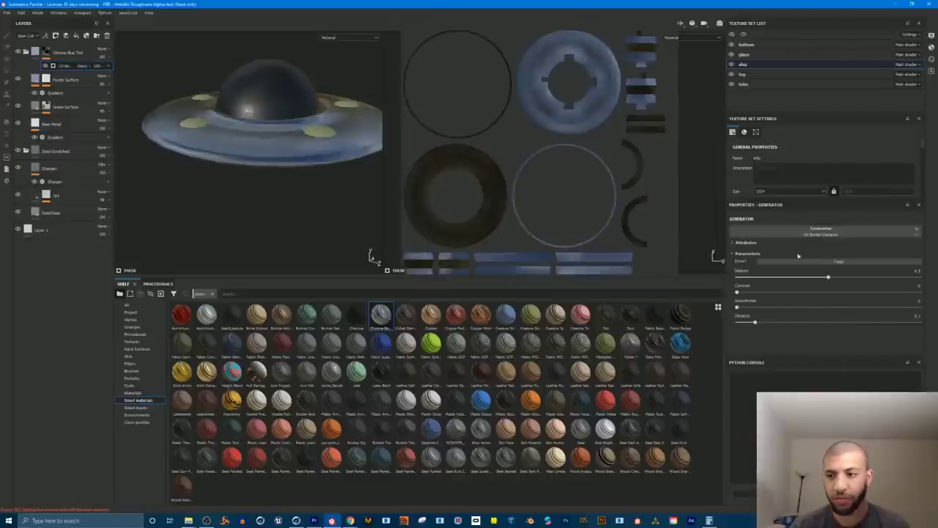
{"action": "mouse_move", "coordinate": [769, 279]}
{"action": "left_mouse_down"}
{"action": "mouse_move", "coordinate": [737, 280]}
{"action": "mouse_move", "coordinate": [775, 278]}
{"action": "left_mouse_up"}
{"action": "left_click_drag", "start_coordinate": [245, 118], "coordinate": [229, 143], "text": "alt"}
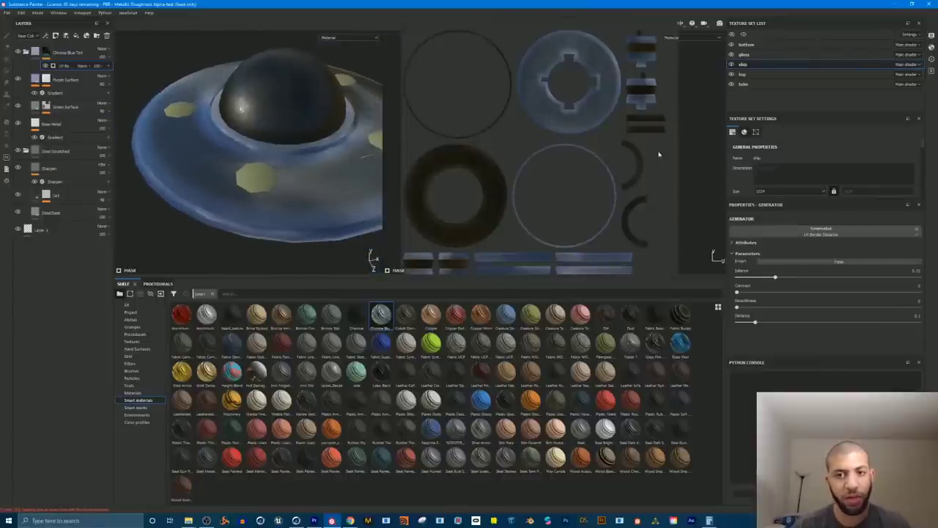
Step: Tune the UV Border Distance generator to balance about 0.19, contrast 0.2, smoothness 0.02 and distance 0.04
{"action": "mouse_move", "coordinate": [762, 276]}
{"action": "left_mouse_down"}
{"action": "mouse_move", "coordinate": [774, 276]}
{"action": "mouse_move", "coordinate": [752, 282]}
{"action": "left_mouse_up"}
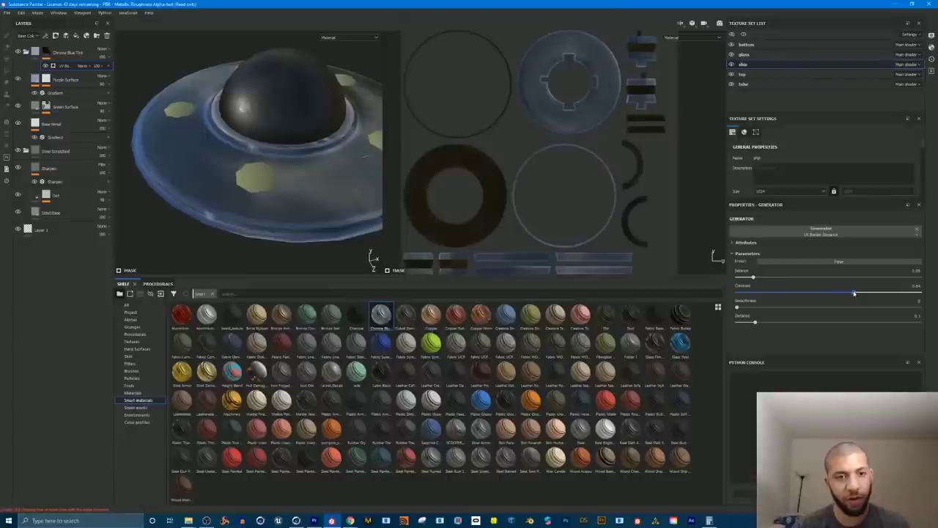
{"action": "left_click_drag", "start_coordinate": [759, 279], "coordinate": [780, 285]}
{"action": "mouse_move", "coordinate": [754, 322]}
{"action": "left_mouse_down"}
{"action": "mouse_move", "coordinate": [741, 320]}
{"action": "mouse_move", "coordinate": [791, 309]}
{"action": "mouse_move", "coordinate": [739, 308]}
{"action": "left_mouse_up"}
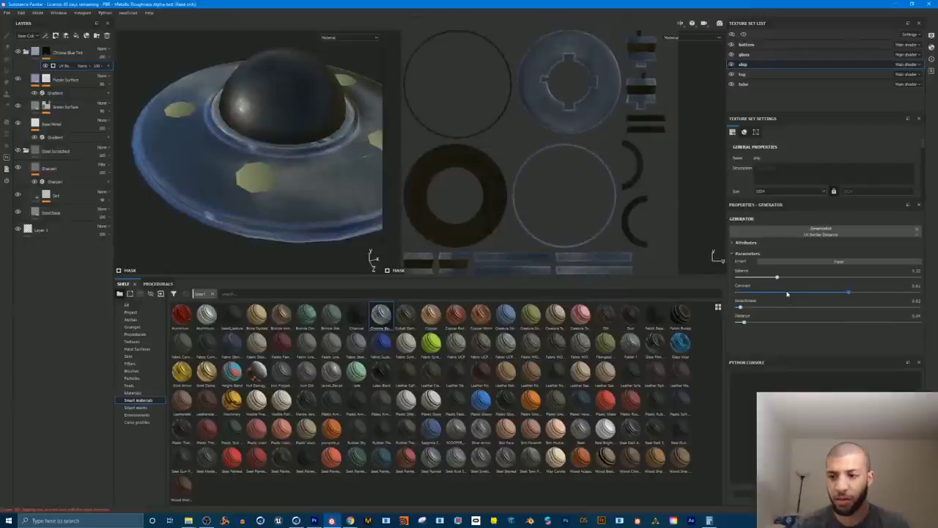
{"action": "left_click", "coordinate": [761, 278]}
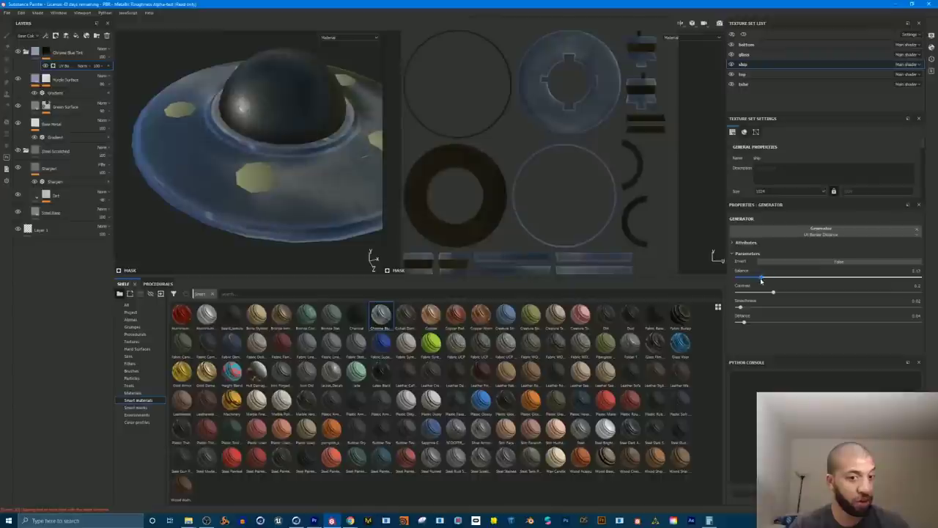
{"action": "scroll", "coordinate": [220, 198], "scroll_direction": "down", "scroll_amount": 2}
{"action": "left_click_drag", "start_coordinate": [219, 198], "coordinate": [271, 163], "text": "alt"}
{"action": "left_click_drag", "start_coordinate": [244, 113], "coordinate": [279, 184], "text": "alt"}
{"action": "right_click_drag", "start_coordinate": [279, 184], "coordinate": [270, 179], "text": "alt"}
{"action": "left_click_drag", "start_coordinate": [271, 179], "coordinate": [275, 193], "text": "alt"}
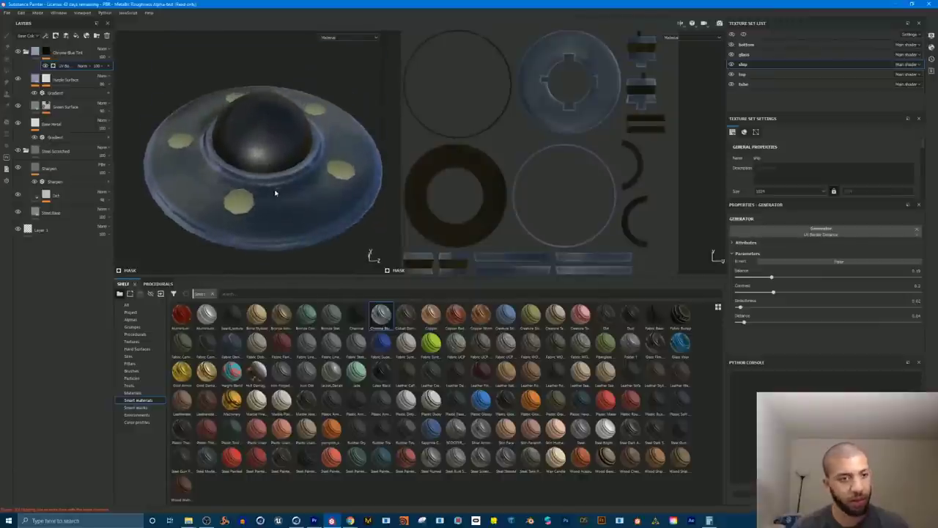
Step: Try the bright green fabric and Copper Red smart materials on the UFO, deleting each one after the test
{"action": "left_click_drag", "start_coordinate": [430, 341], "coordinate": [163, 222]}
{"action": "scroll", "coordinate": [248, 199], "scroll_direction": "up", "scroll_amount": 5}
{"action": "scroll", "coordinate": [266, 213], "scroll_direction": "down", "scroll_amount": 3}
{"action": "left_click_drag", "start_coordinate": [266, 213], "coordinate": [323, 246], "text": "alt"}
{"action": "key", "text": "Delete"}
{"action": "left_click_drag", "start_coordinate": [456, 315], "coordinate": [275, 159]}
{"action": "key", "text": "Delete"}
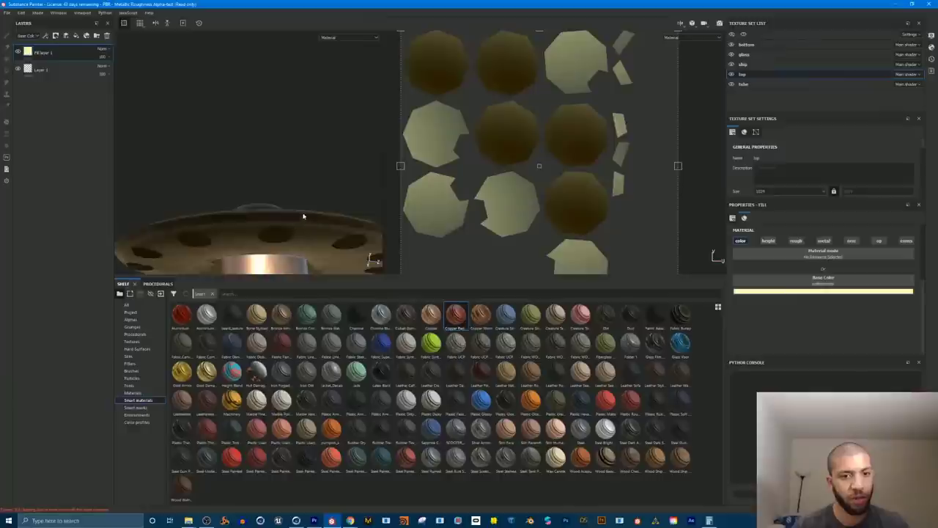
Step: Enlarge the 3D view and inspect the textured UFO's dome, upper hull and rim
{"action": "left_click_drag", "start_coordinate": [304, 215], "coordinate": [296, 257], "text": "alt"}
{"action": "left_click_drag", "start_coordinate": [297, 190], "coordinate": [562, 219], "text": "alt"}
{"action": "left_click_drag", "start_coordinate": [433, 284], "coordinate": [432, 458]}
{"action": "scroll", "coordinate": [252, 329], "scroll_direction": "up", "scroll_amount": 5}
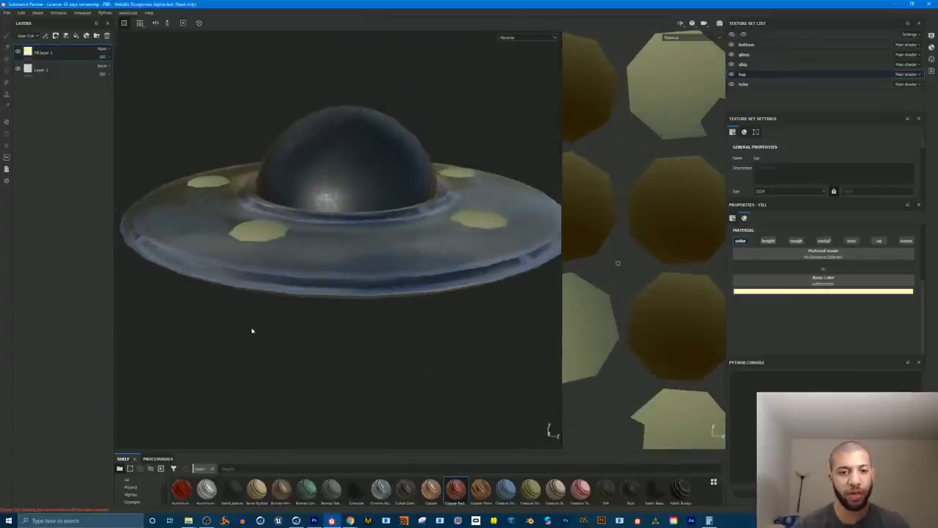
{"action": "scroll", "coordinate": [360, 285], "scroll_direction": "down", "scroll_amount": 3}
{"action": "left_click_drag", "start_coordinate": [395, 228], "coordinate": [353, 227], "text": "alt"}
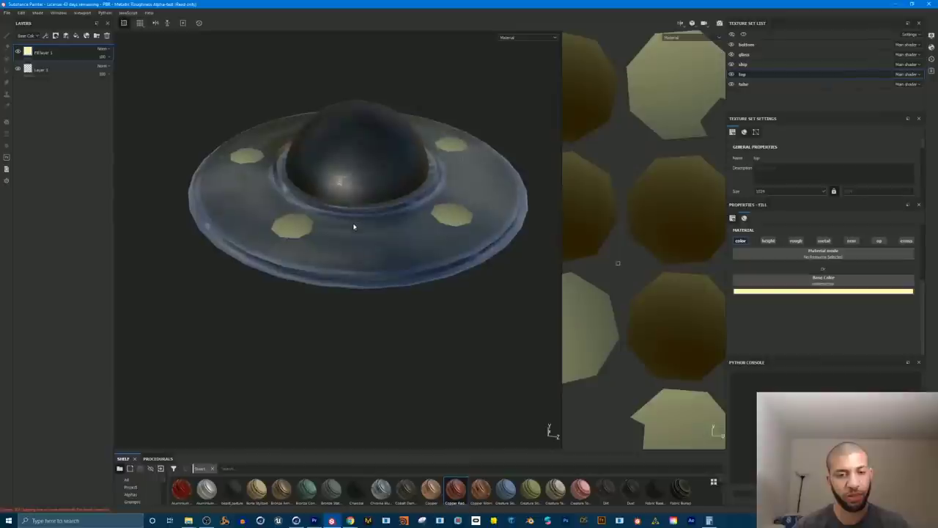
Step: Browse the shelf's procedurals and alphas in an enlarged shelf, and rebalance the space between the shelf, 3D view and UV view
{"action": "left_click_drag", "start_coordinate": [362, 453], "coordinate": [389, 257]}
{"action": "left_click", "coordinate": [136, 309]}
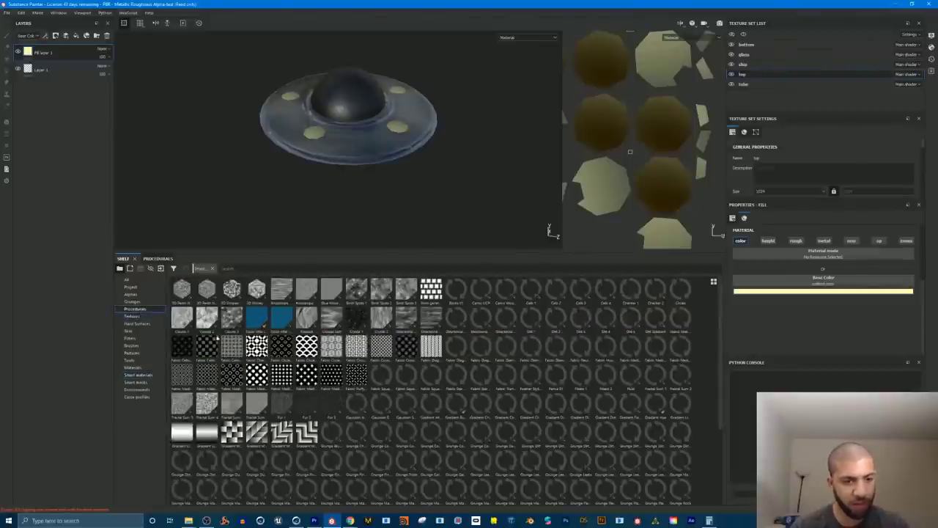
{"action": "left_click", "coordinate": [134, 295]}
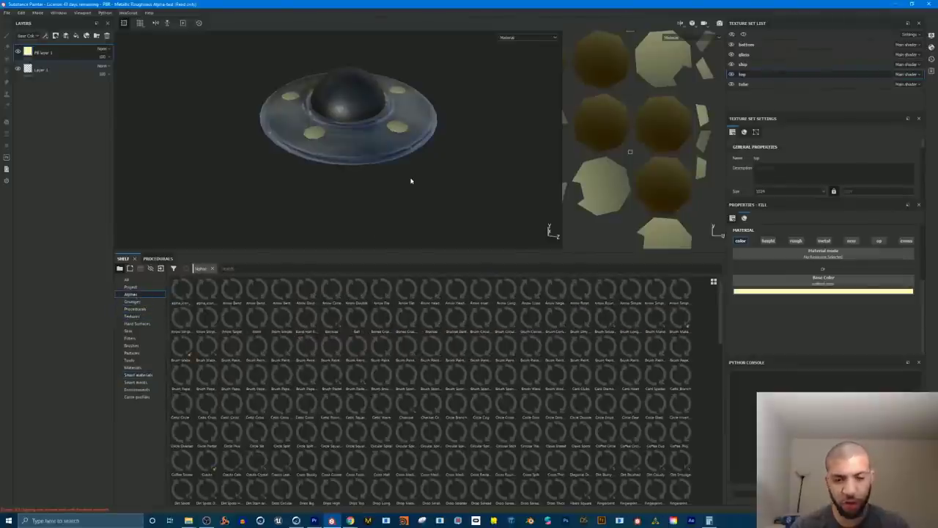
{"action": "scroll", "coordinate": [410, 181], "scroll_direction": "up", "scroll_amount": 2}
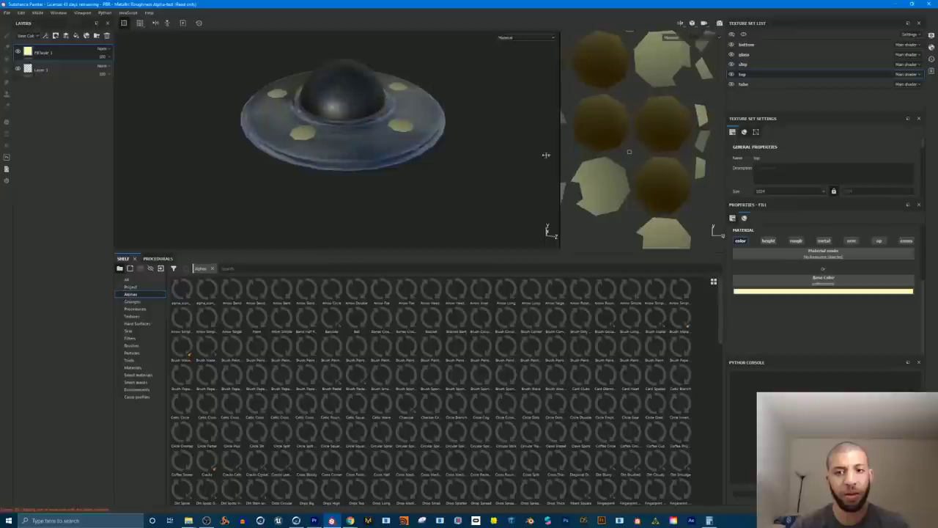
{"action": "left_click_drag", "start_coordinate": [563, 155], "coordinate": [415, 155]}
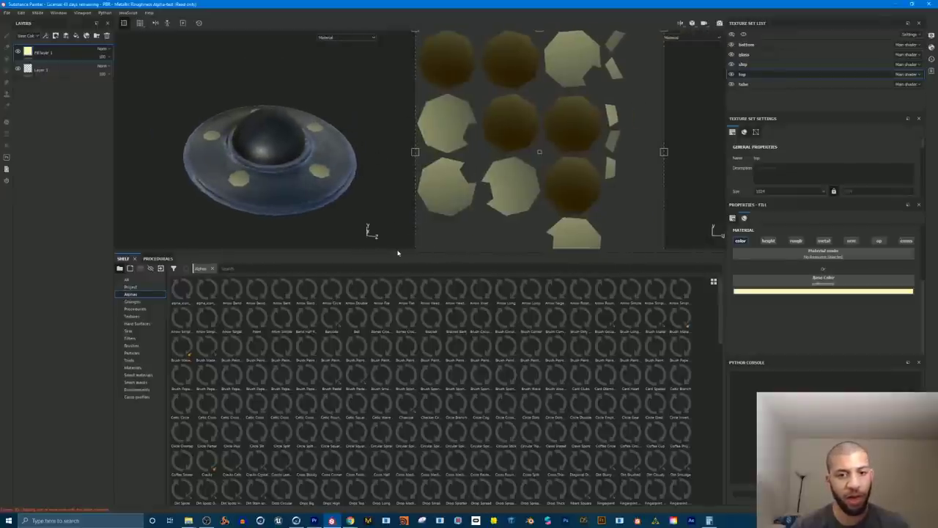
{"action": "left_click_drag", "start_coordinate": [398, 252], "coordinate": [398, 350]}
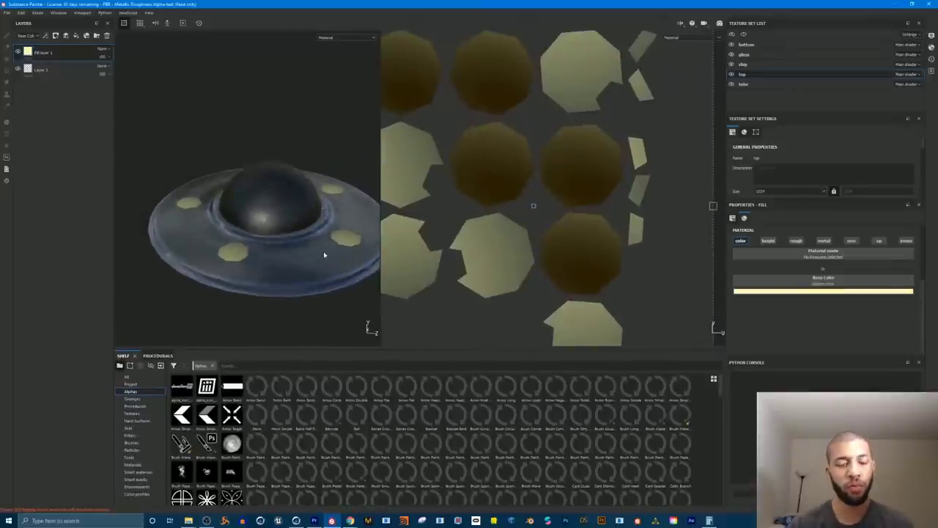
Step: Frame the views and review the layers and UV layouts of the bottom, glass, ship, top and tube texture sets
{"action": "key", "text": "f"}
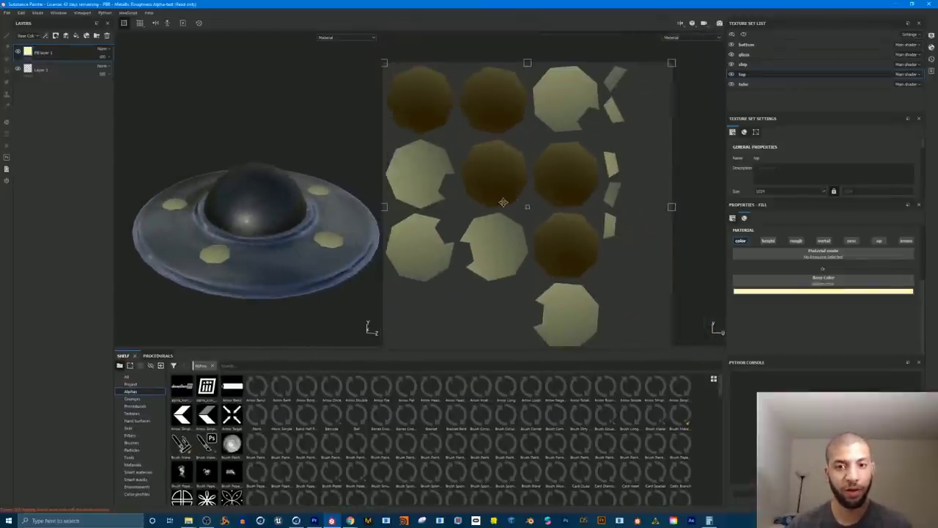
{"action": "left_click", "coordinate": [754, 45]}
{"action": "left_click", "coordinate": [754, 64]}
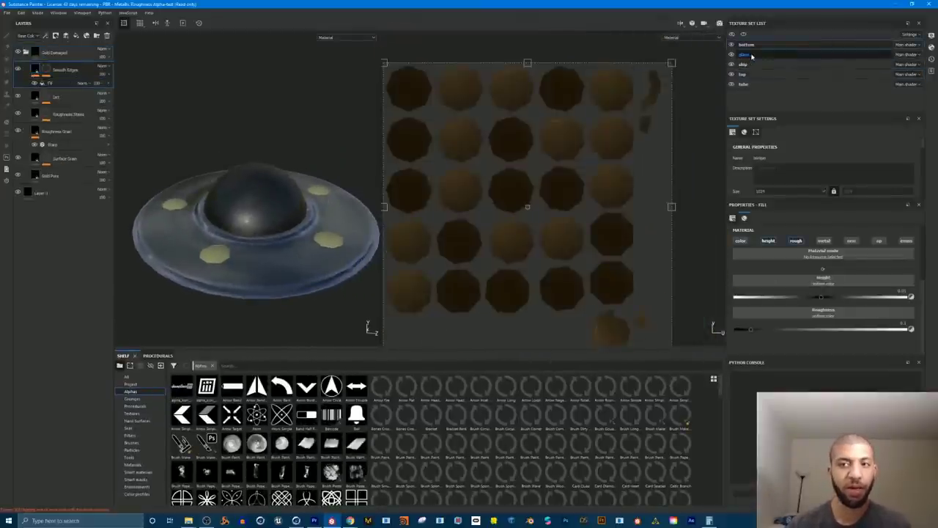
{"action": "left_click", "coordinate": [749, 54]}
{"action": "left_click", "coordinate": [753, 74]}
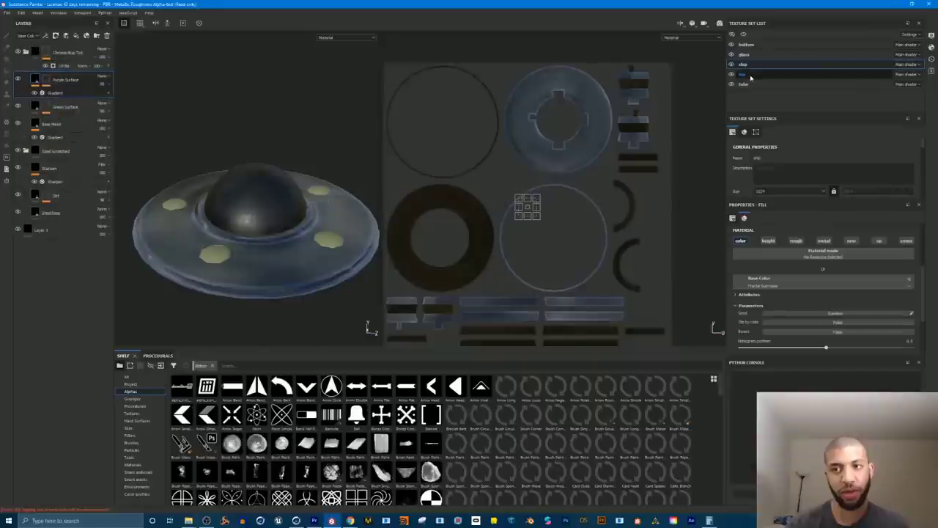
{"action": "left_click", "coordinate": [748, 85]}
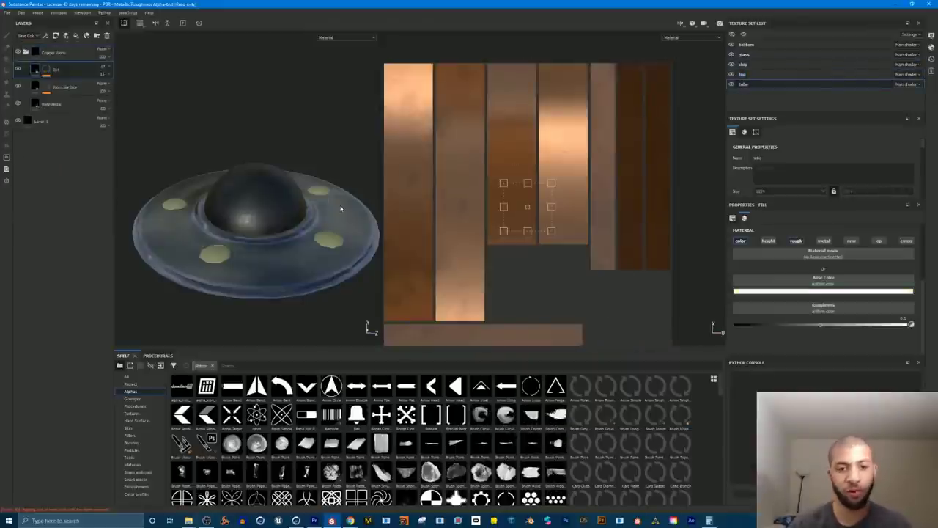
{"action": "left_click_drag", "start_coordinate": [315, 250], "coordinate": [290, 242], "text": "alt"}
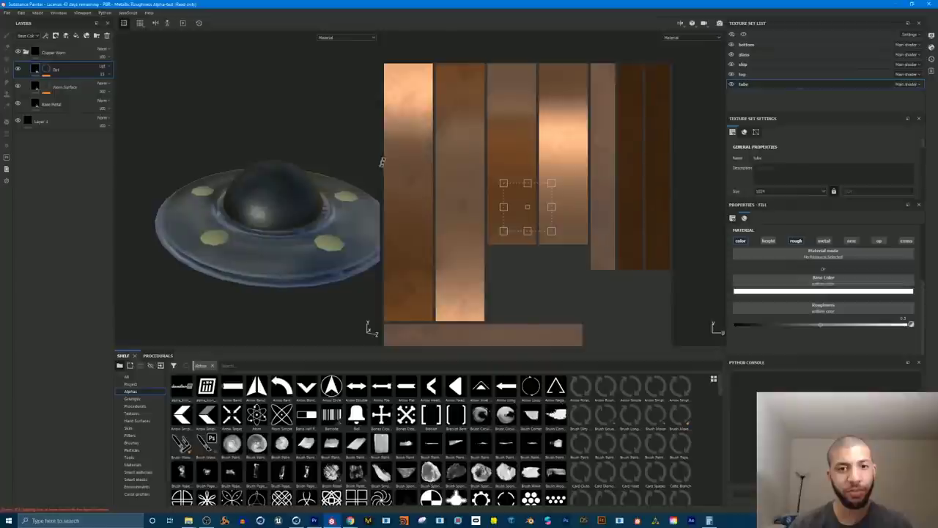
Step: Look over the texture sets, including ship and tube, and inspect the UFO model from above
{"action": "left_click_drag", "start_coordinate": [382, 161], "coordinate": [420, 162]}
{"action": "left_click", "coordinate": [752, 54]}
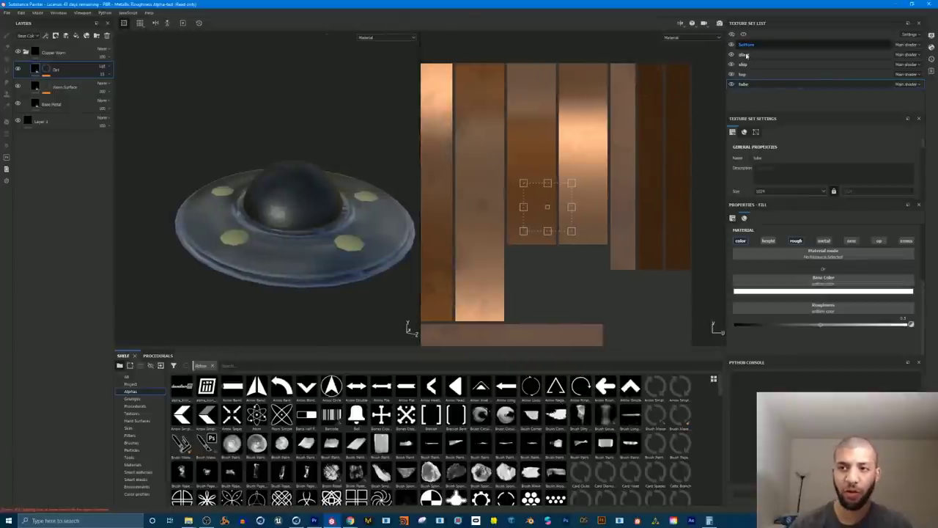
{"action": "left_click", "coordinate": [744, 74]}
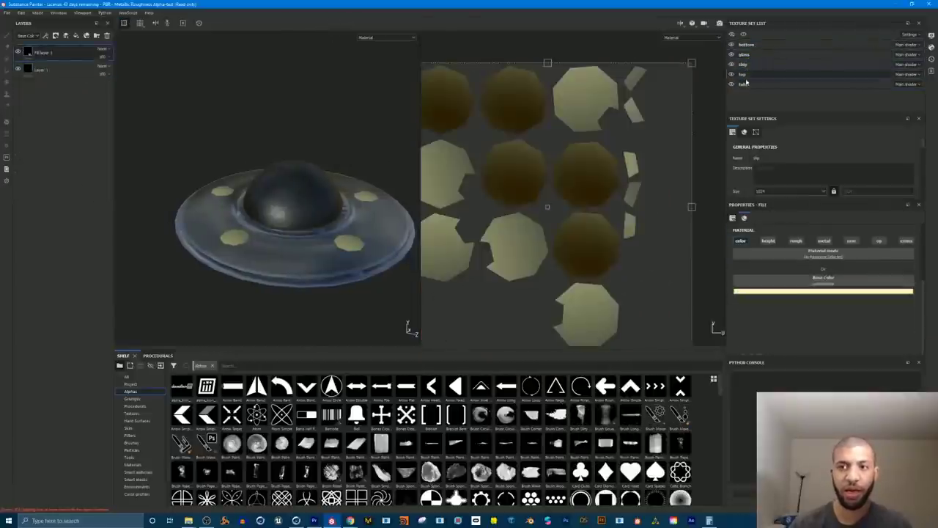
{"action": "left_click", "coordinate": [743, 83]}
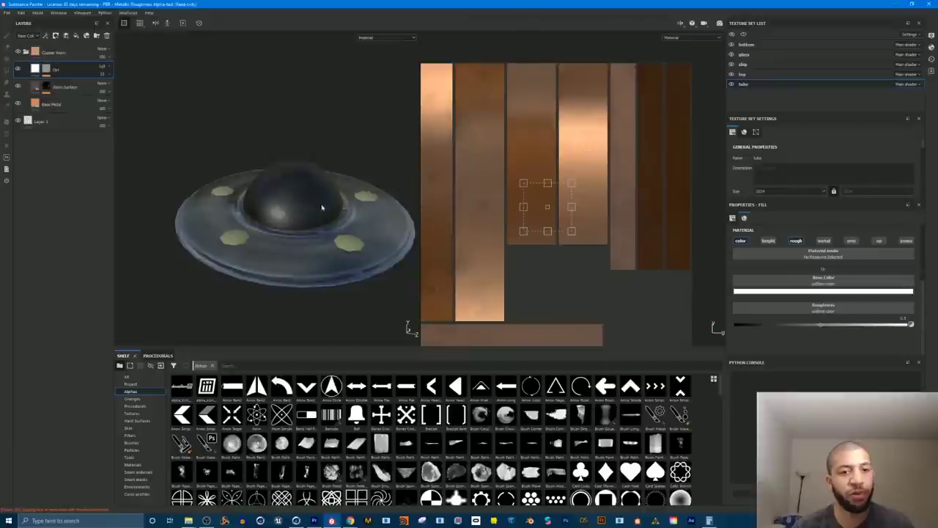
{"action": "left_click_drag", "start_coordinate": [323, 207], "coordinate": [330, 241], "text": "alt"}
{"action": "scroll", "coordinate": [379, 195], "scroll_direction": "up", "scroll_amount": 2}
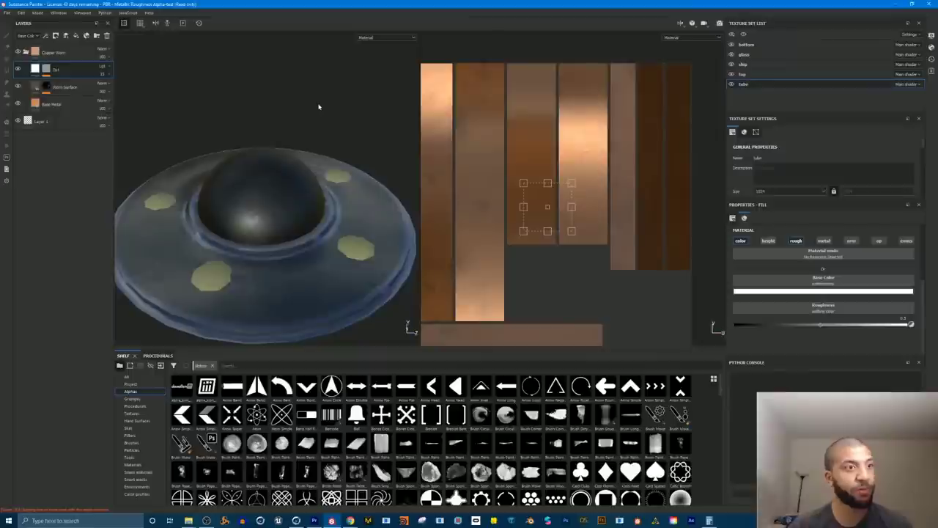
Step: Open the texture export settings and set the output template to glTF PBR Metal Roughness
{"action": "left_click", "coordinate": [6, 13]}
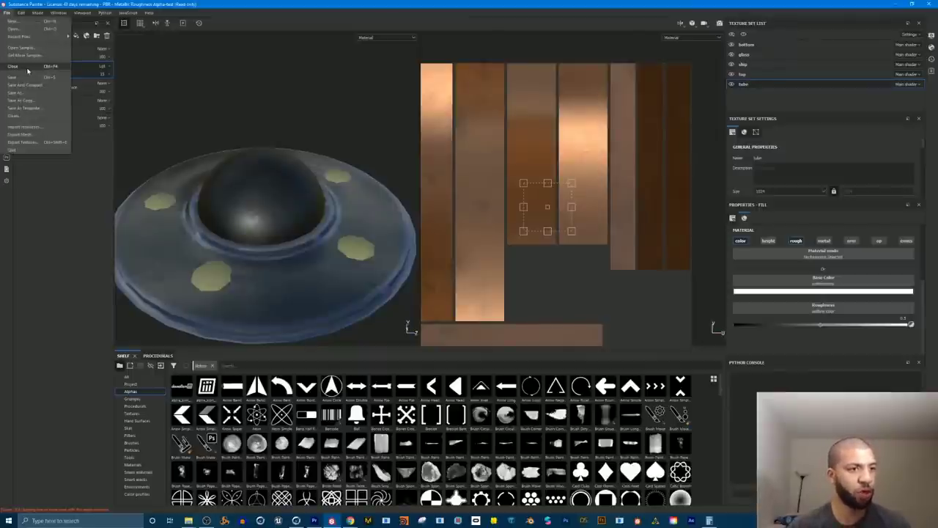
{"action": "left_click", "coordinate": [30, 143]}
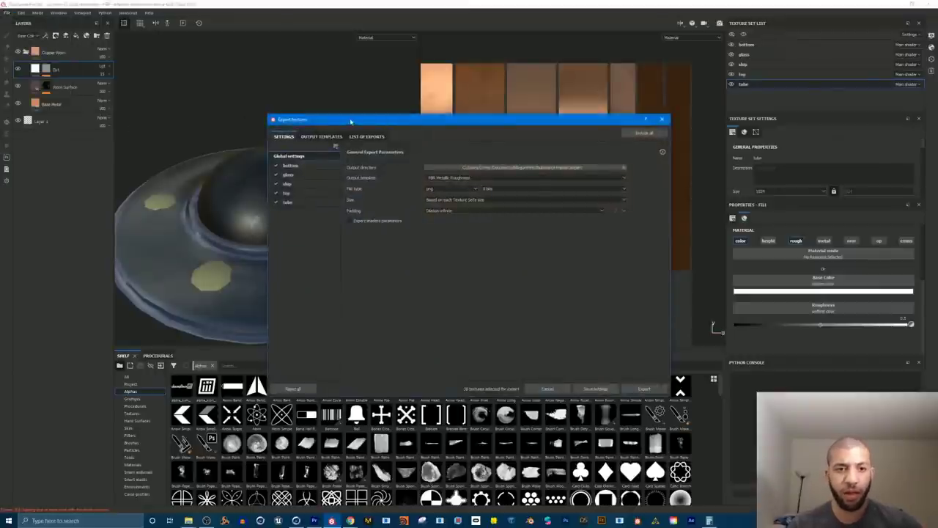
{"action": "left_click_drag", "start_coordinate": [350, 119], "coordinate": [352, 58]}
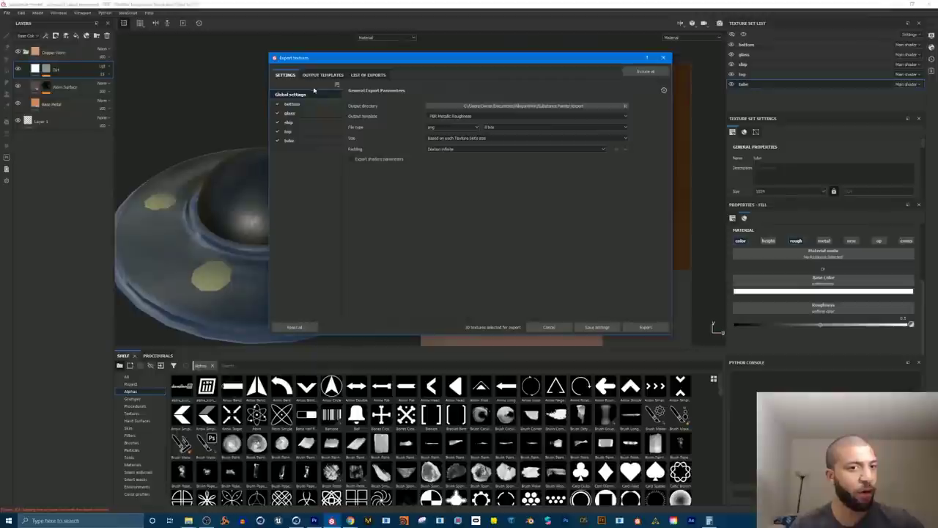
{"action": "left_click", "coordinate": [446, 117]}
{"action": "scroll", "coordinate": [454, 150], "scroll_direction": "down", "scroll_amount": 5}
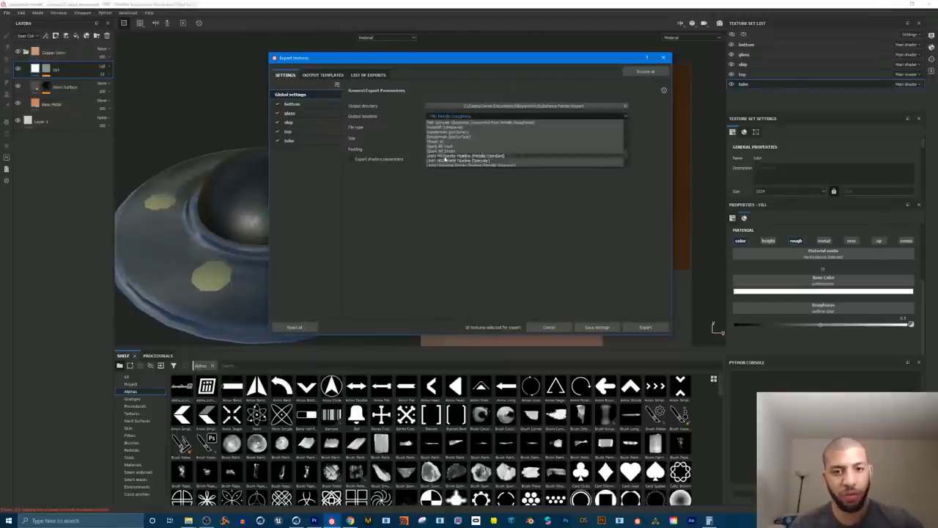
{"action": "scroll", "coordinate": [476, 149], "scroll_direction": "down", "scroll_amount": 5}
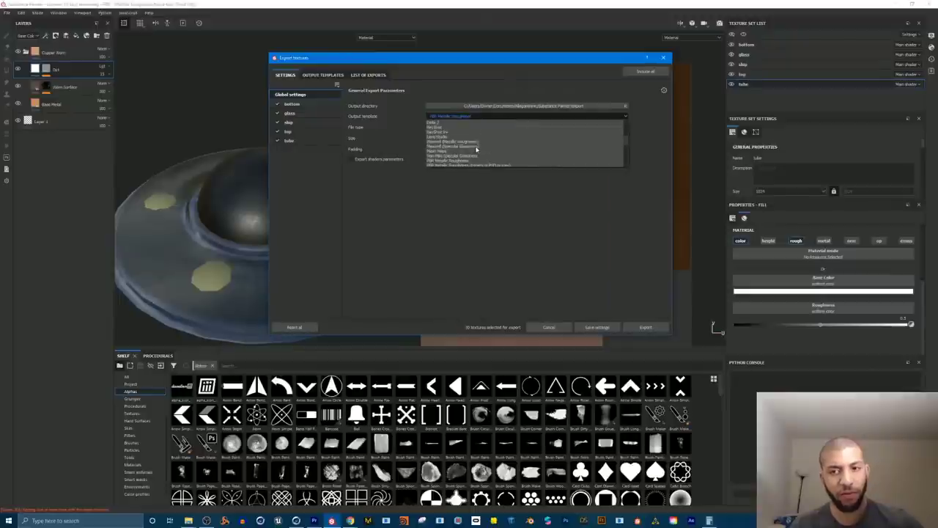
{"action": "scroll", "coordinate": [439, 159], "scroll_direction": "up", "scroll_amount": 2}
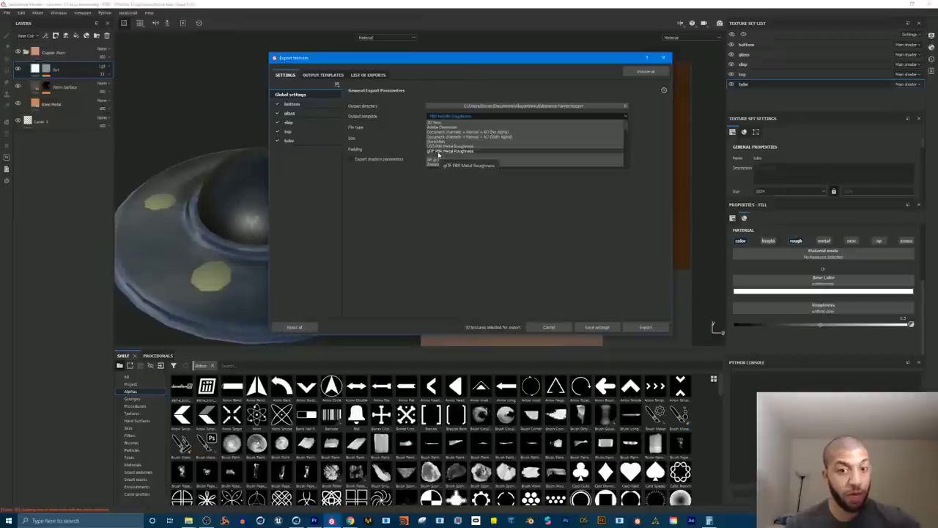
{"action": "left_click", "coordinate": [452, 151]}
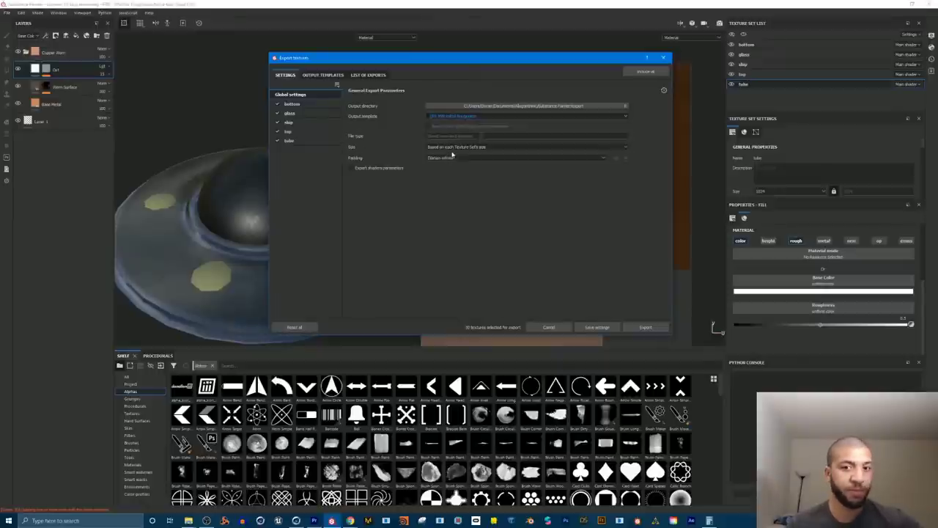
Step: Check the output maps listed for the bottom, glass, ship, top and tube texture sets, and return to the global settings
{"action": "left_click", "coordinate": [309, 105]}
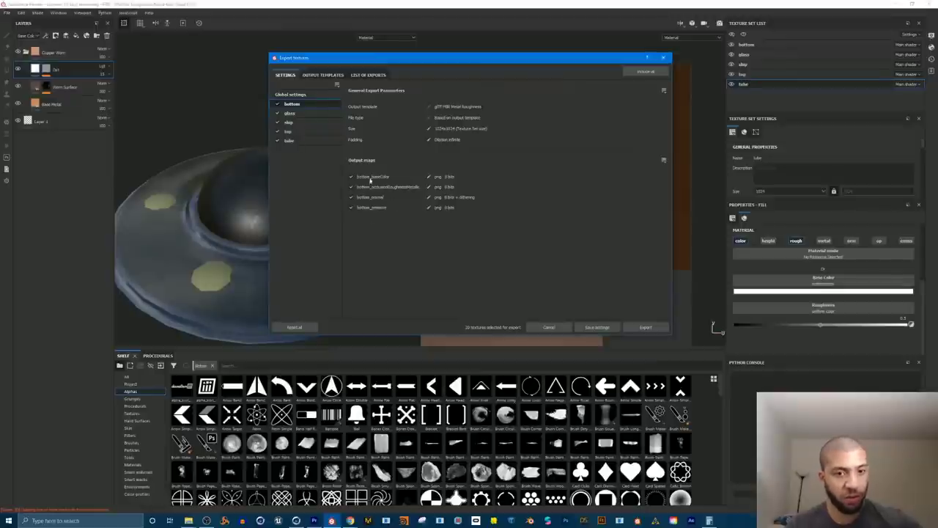
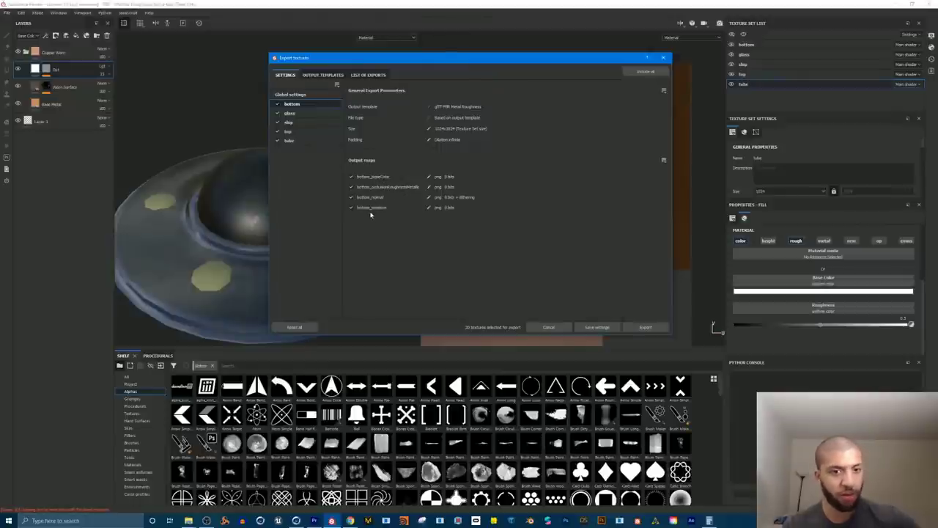
{"action": "left_click", "coordinate": [308, 113]}
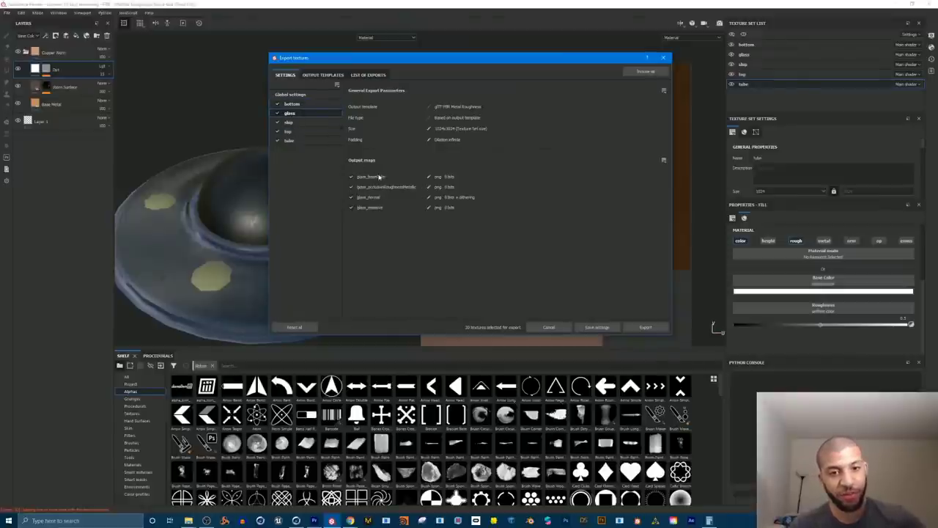
{"action": "left_click", "coordinate": [300, 122]}
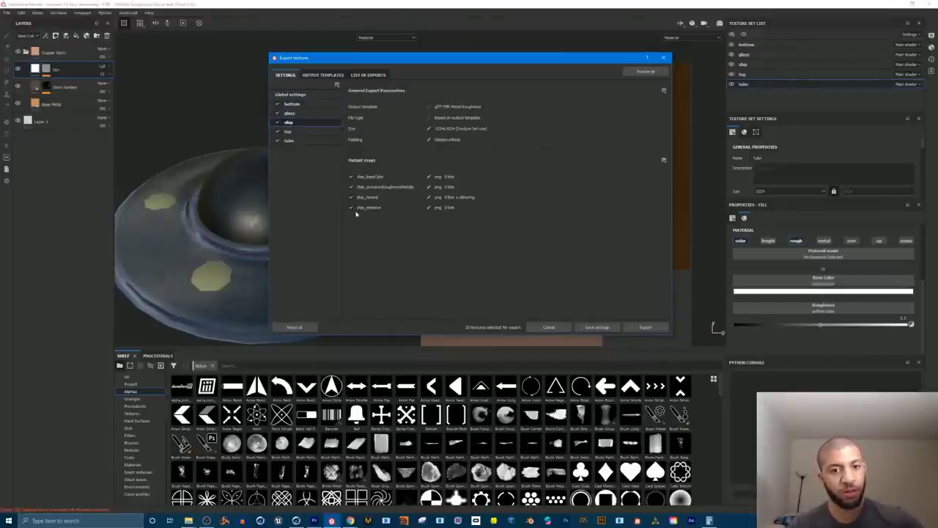
{"action": "left_click", "coordinate": [289, 131]}
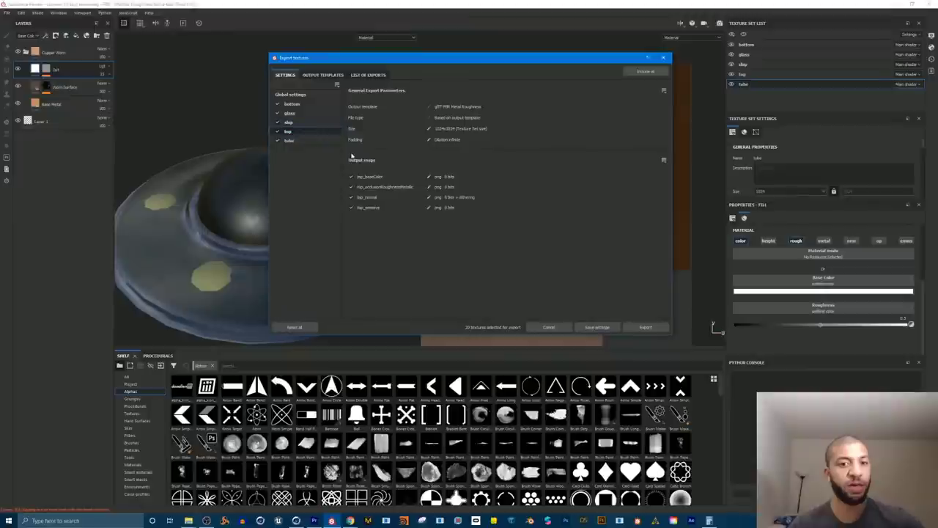
{"action": "left_click", "coordinate": [289, 140]}
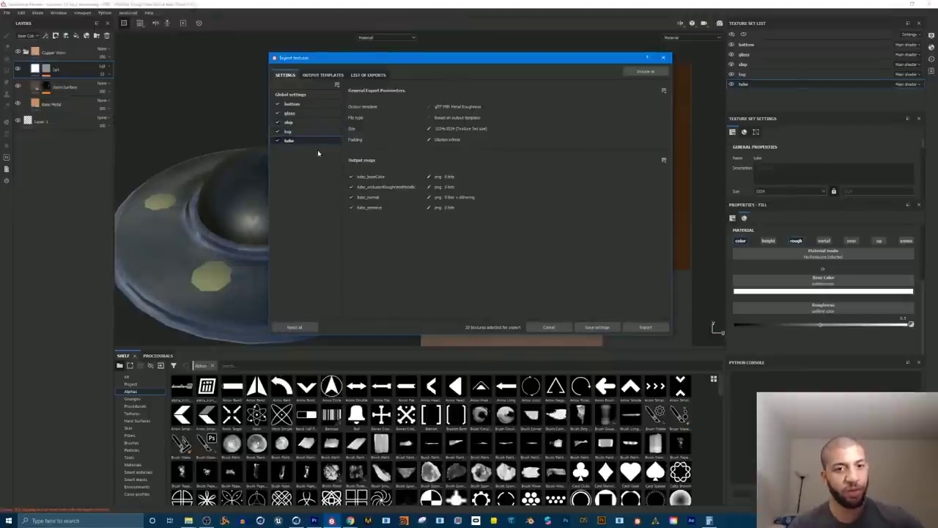
{"action": "left_click", "coordinate": [292, 95]}
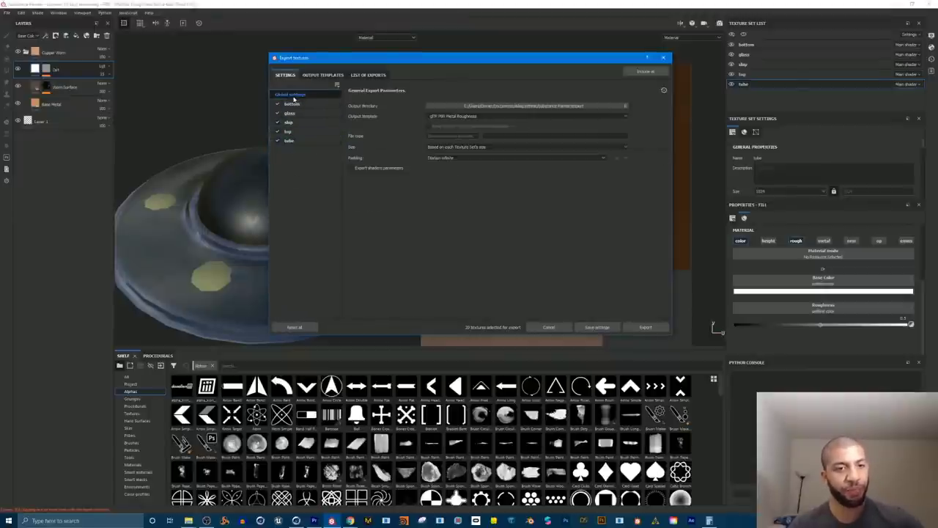
Step: Browse for an output directory and create a folder named "latest_UFO texta_202" inside the c4d folder
{"action": "triple_click", "coordinate": [560, 108]}
{"action": "left_click", "coordinate": [357, 109]}
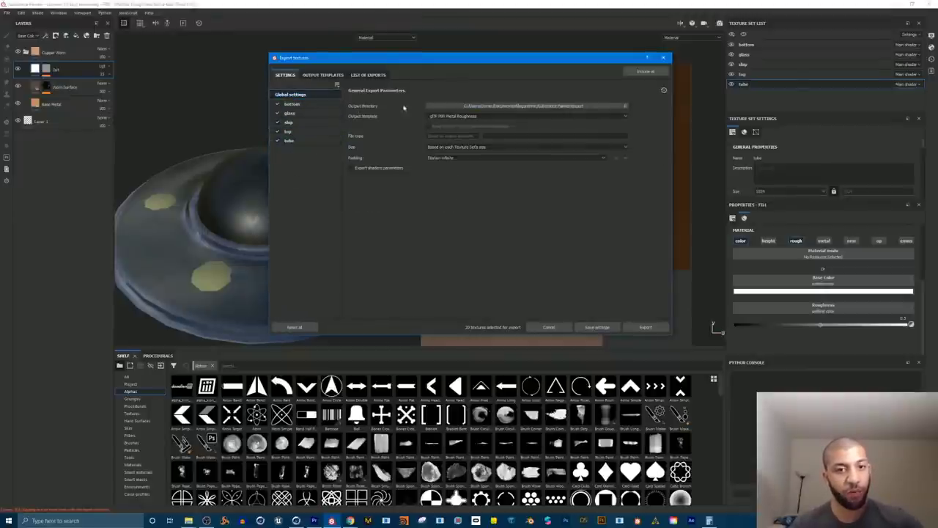
{"action": "left_click", "coordinate": [454, 106]}
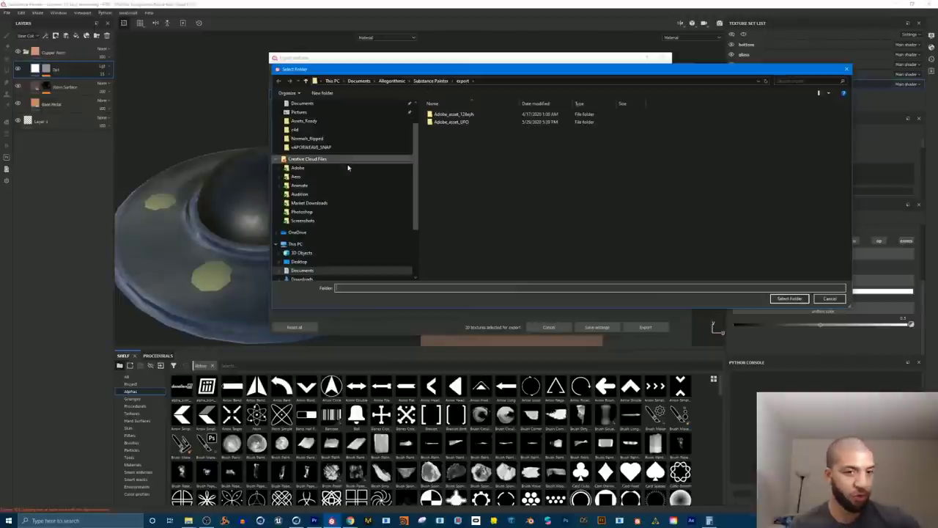
{"action": "left_click", "coordinate": [296, 129]}
{"action": "right_click", "coordinate": [467, 196]}
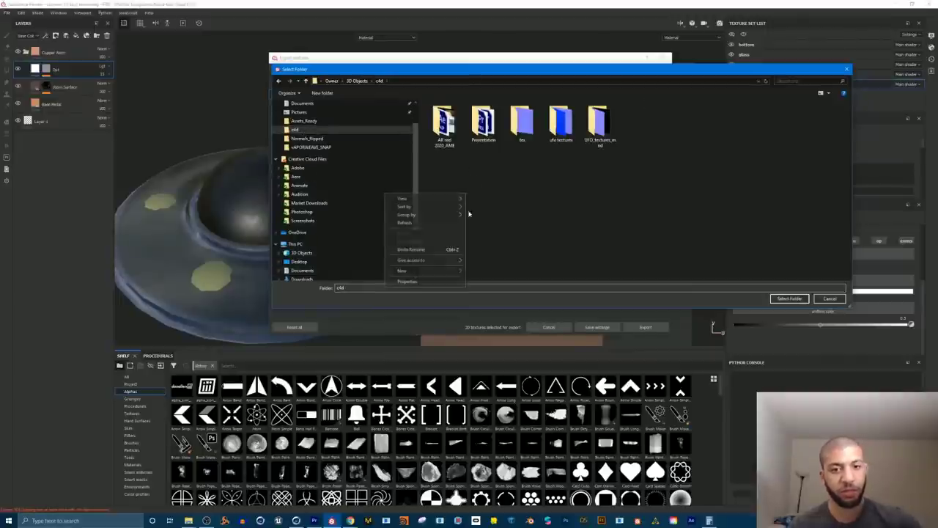
{"action": "mouse_move", "coordinate": [436, 270]}
{"action": "left_click", "coordinate": [475, 271]}
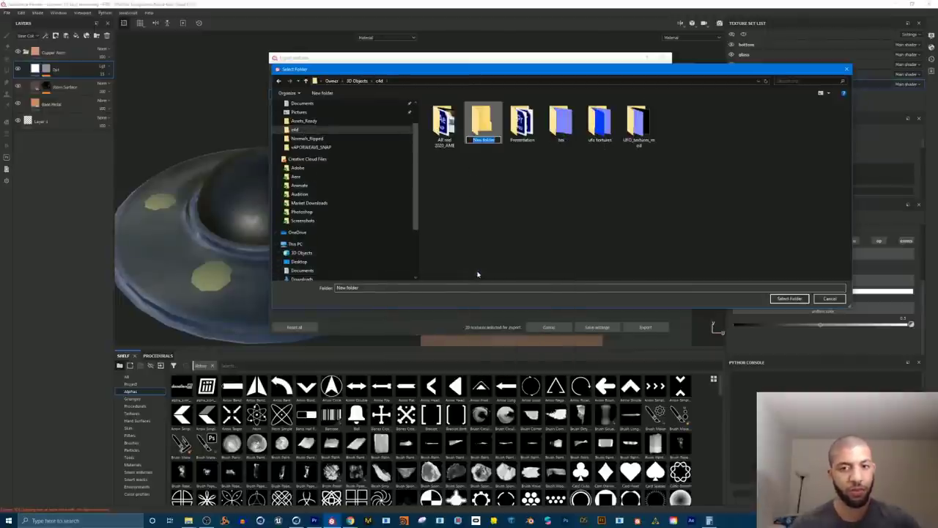
{"action": "type", "text": "late"}
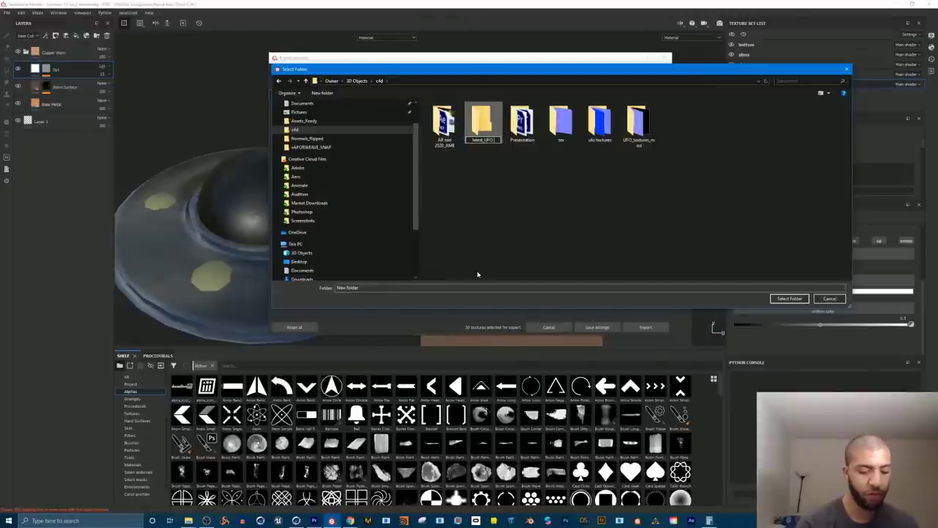
{"action": "type", "text": "st_UFO textur"}
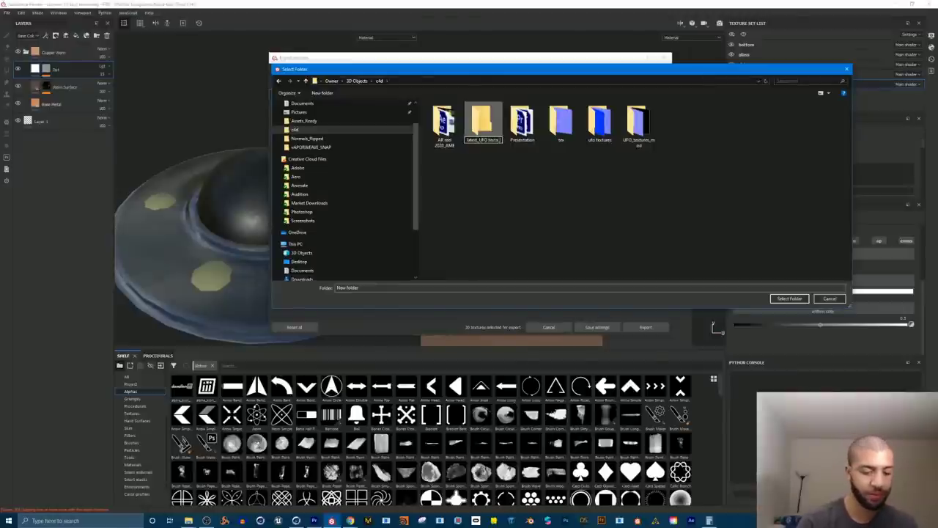
{"action": "type", "text": "202"}
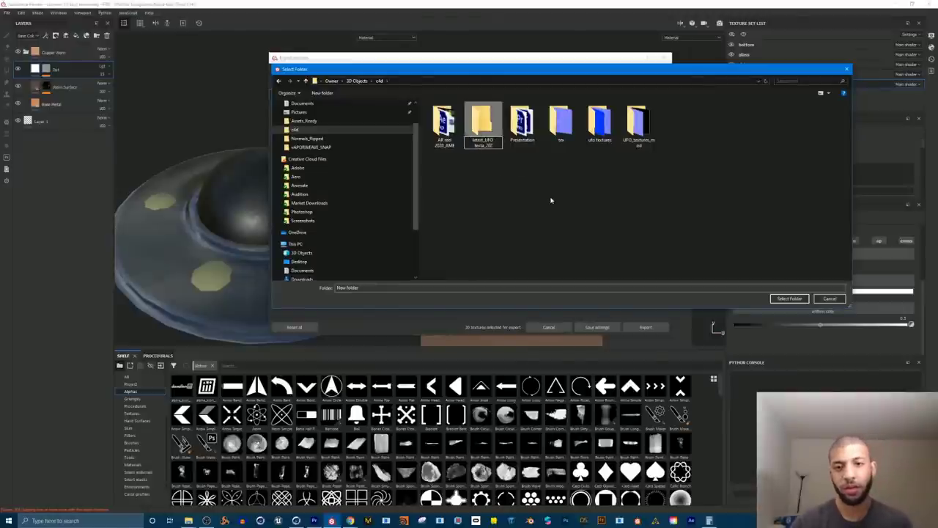
Step: Set the "latest_UFO texta_202" folder as the output directory and export all the textures
{"action": "left_click", "coordinate": [496, 121]}
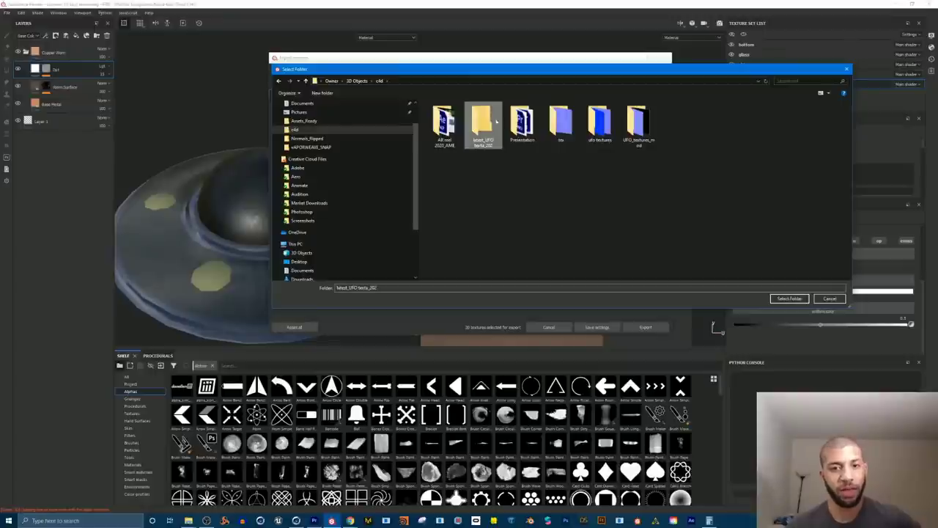
{"action": "left_click", "coordinate": [790, 299]}
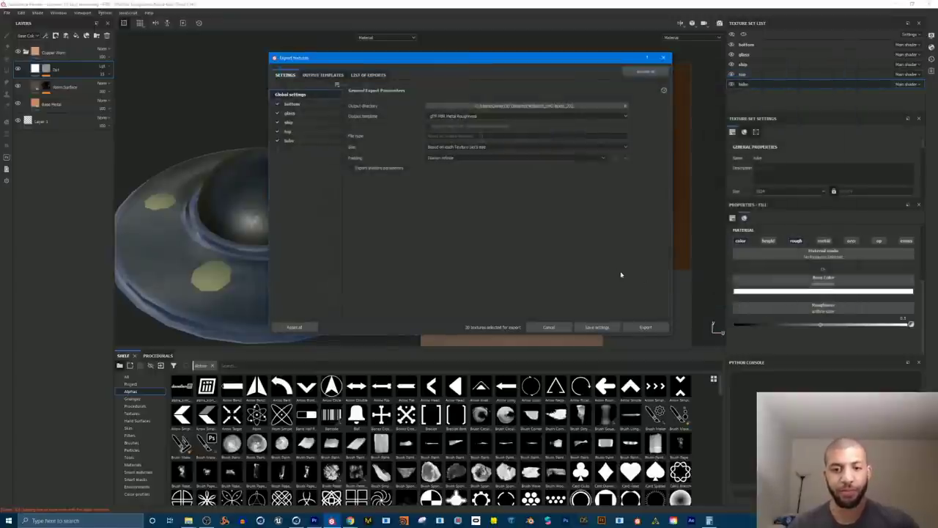
{"action": "left_click", "coordinate": [645, 328]}
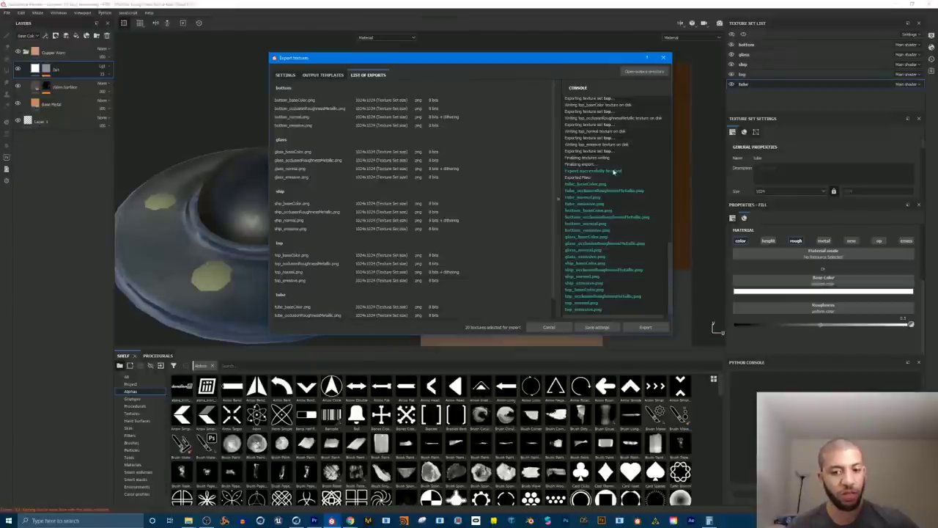
Step: Switch to File Explorer, open the "latest_UFO texta_202" folder in c4d and show its files as extra large icons
{"action": "left_click", "coordinate": [188, 520]}
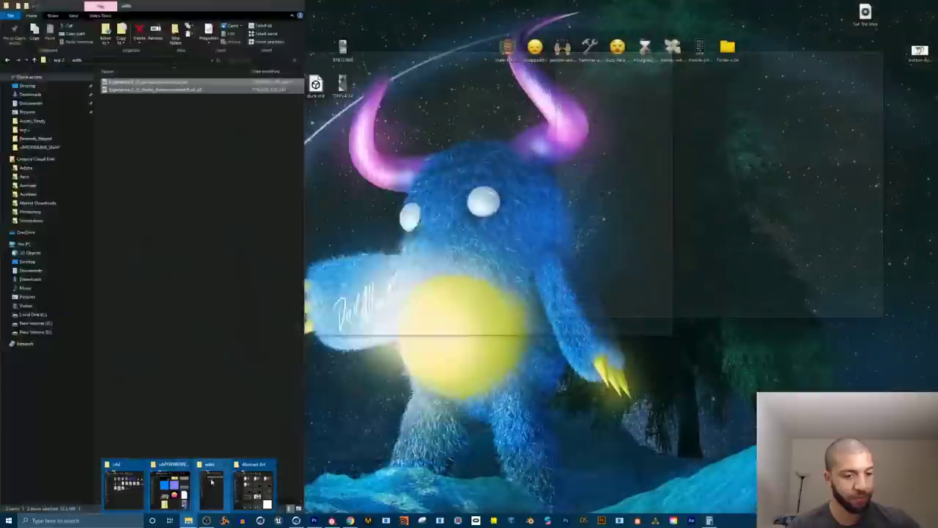
{"action": "left_click", "coordinate": [139, 480]}
{"action": "left_click_drag", "start_coordinate": [257, 66], "coordinate": [504, 81]}
{"action": "double_click", "coordinate": [427, 165]}
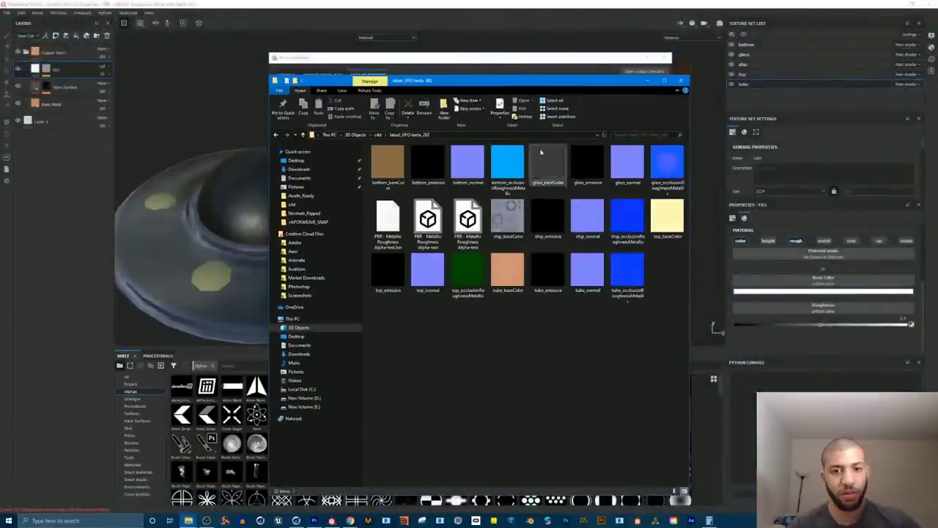
{"action": "left_click_drag", "start_coordinate": [586, 81], "coordinate": [572, 54]}
{"action": "left_click_drag", "start_coordinate": [676, 94], "coordinate": [651, 95]}
{"action": "left_click", "coordinate": [331, 68]}
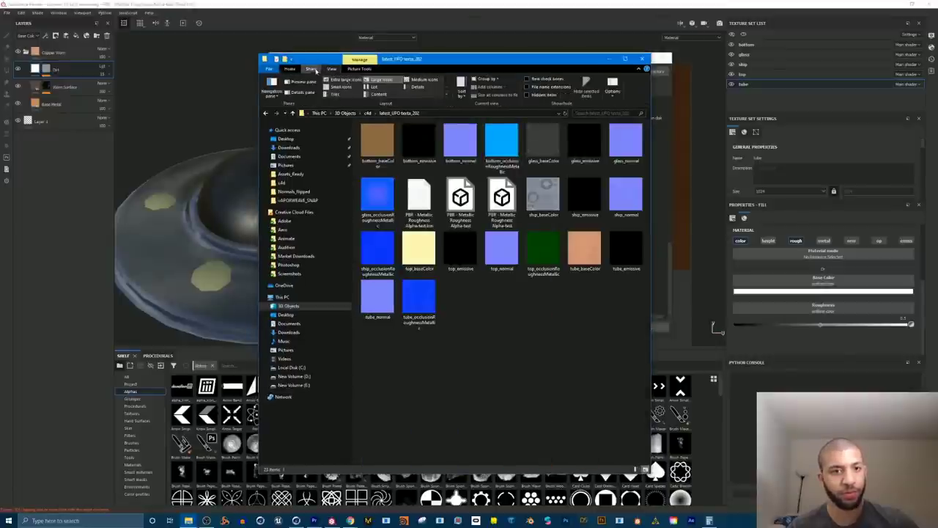
{"action": "left_click", "coordinate": [346, 80]}
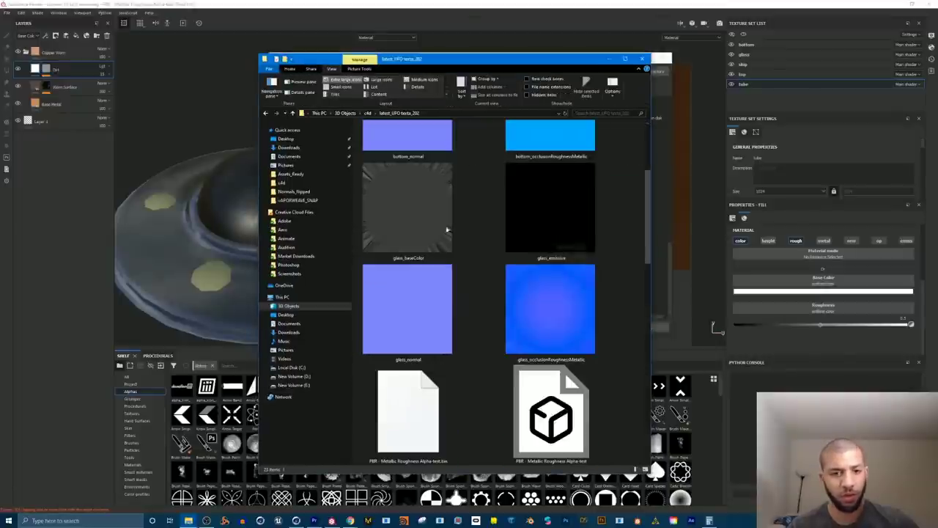
Step: Open the glass base color image in Photos and look through the exported maps up to the ship base color
{"action": "double_click", "coordinate": [413, 200]}
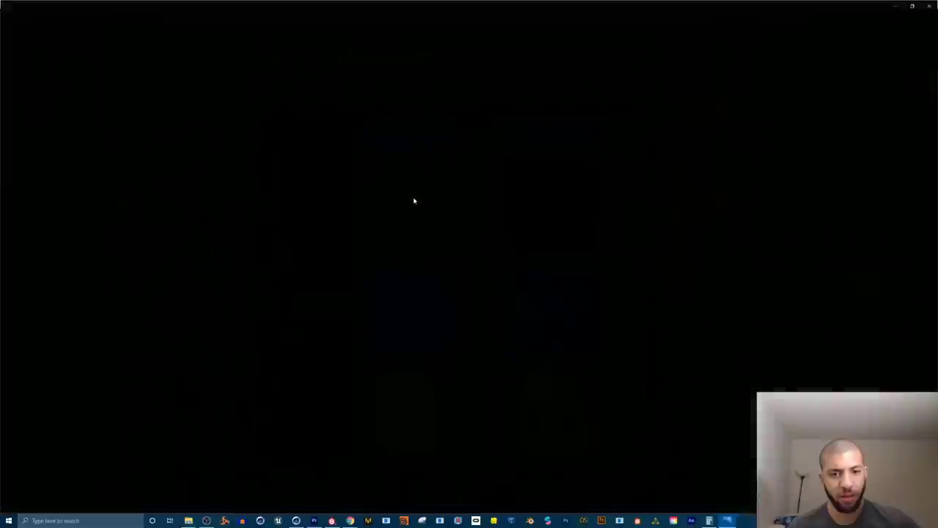
{"action": "key", "text": "Right"}
{"action": "key", "text": "Right"}
{"action": "key", "text": "Right"}
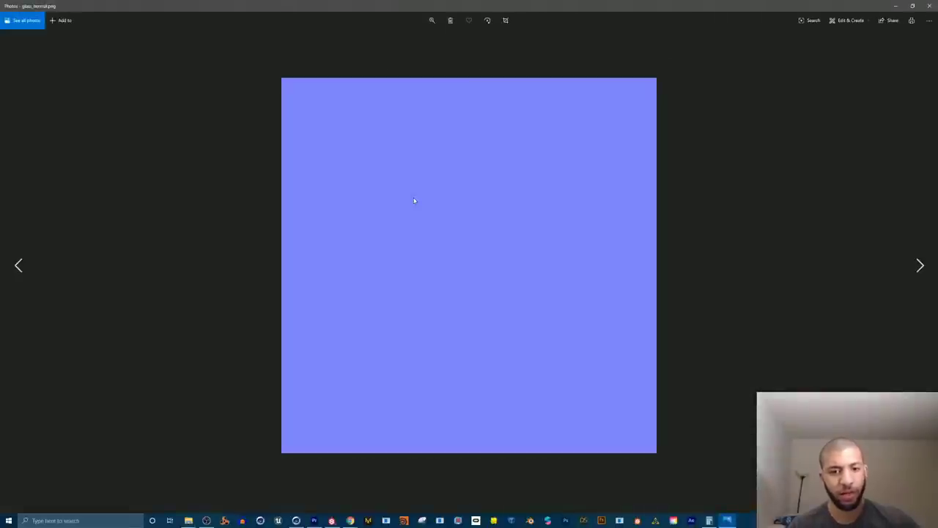
{"action": "key", "text": "Right"}
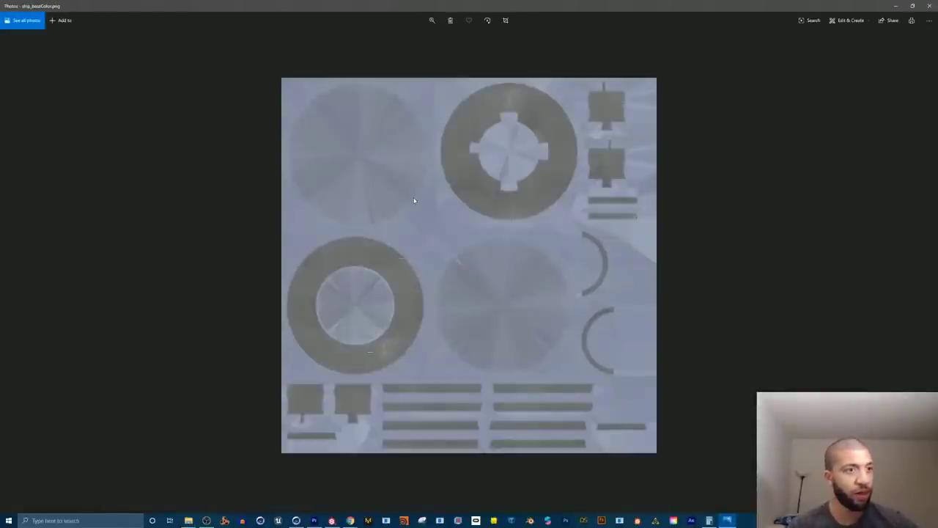
Step: Look through the remaining exported maps, from the ship maps to the tube occlusion-roughness-metallic map, and close the image viewer
{"action": "key", "text": "Right"}
{"action": "key", "text": "Right"}
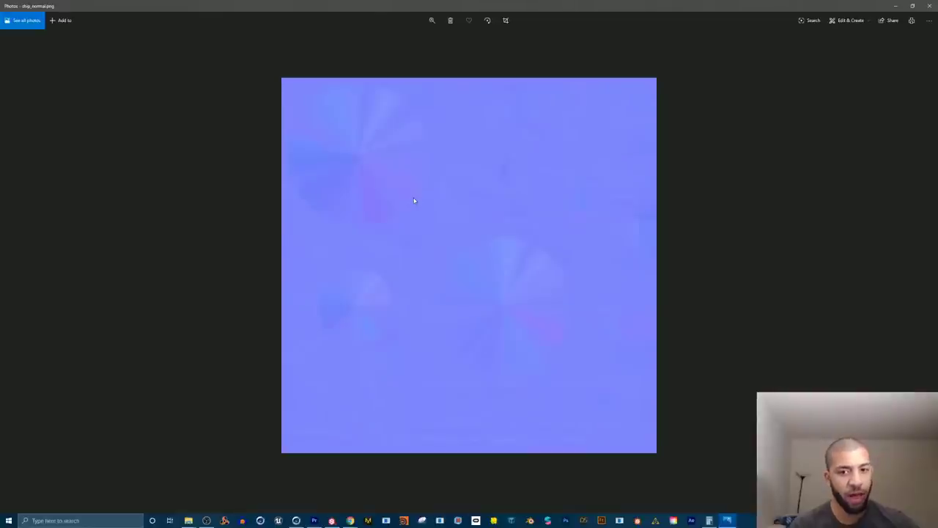
{"action": "key", "text": "Right"}
{"action": "key", "text": "Right"}
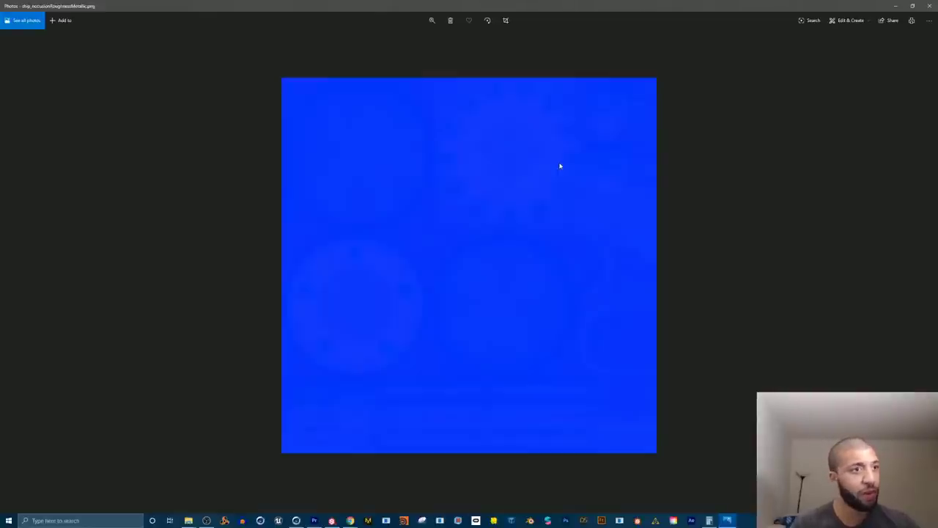
{"action": "key", "text": "Right"}
{"action": "key", "text": "Right"}
{"action": "key", "text": "Right"}
{"action": "key", "text": "Right"}
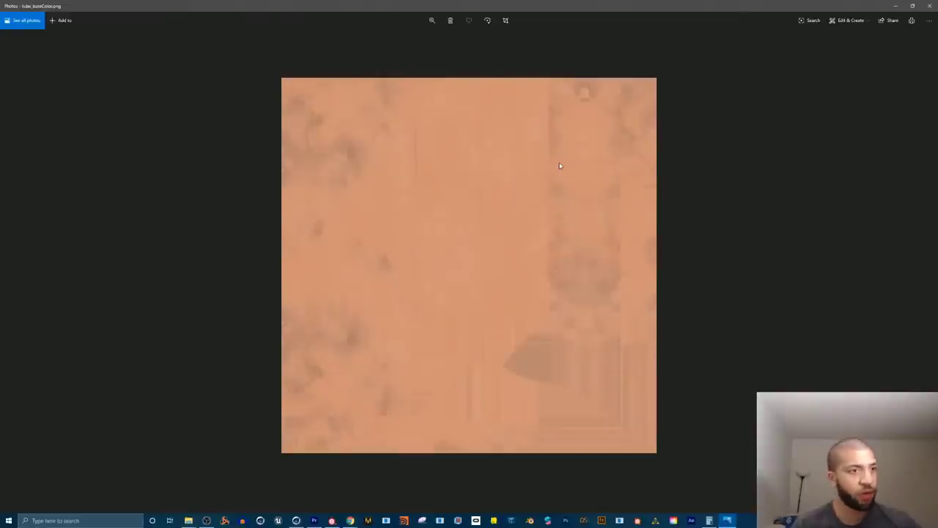
{"action": "key", "text": "Right"}
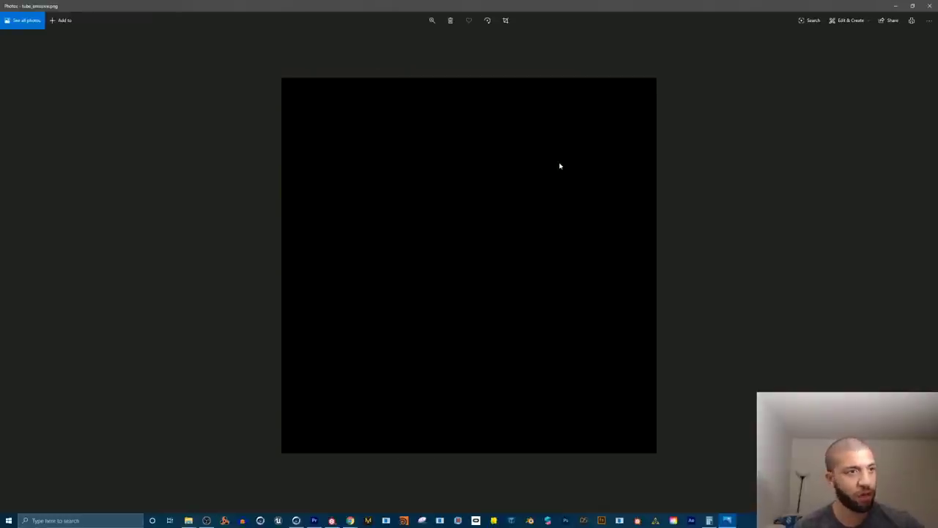
{"action": "key", "text": "Right"}
{"action": "key", "text": "Right"}
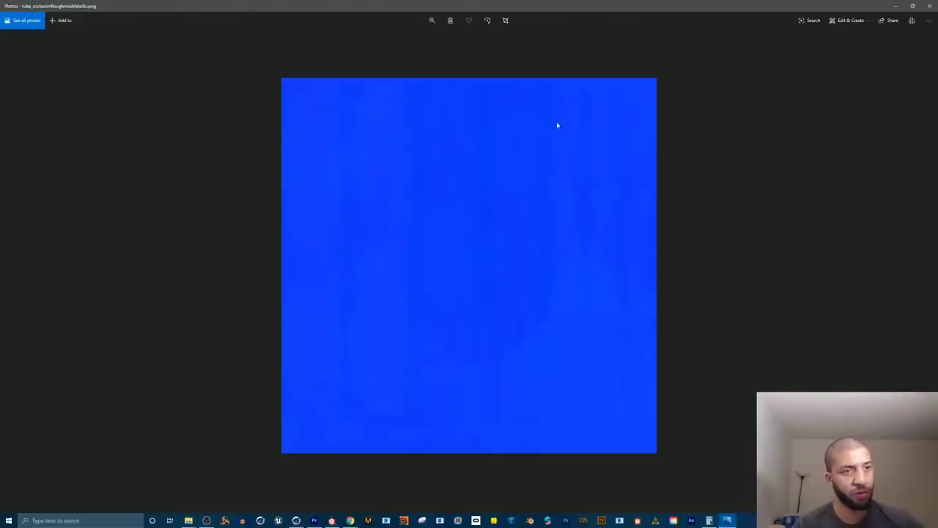
{"action": "left_click", "coordinate": [933, 8]}
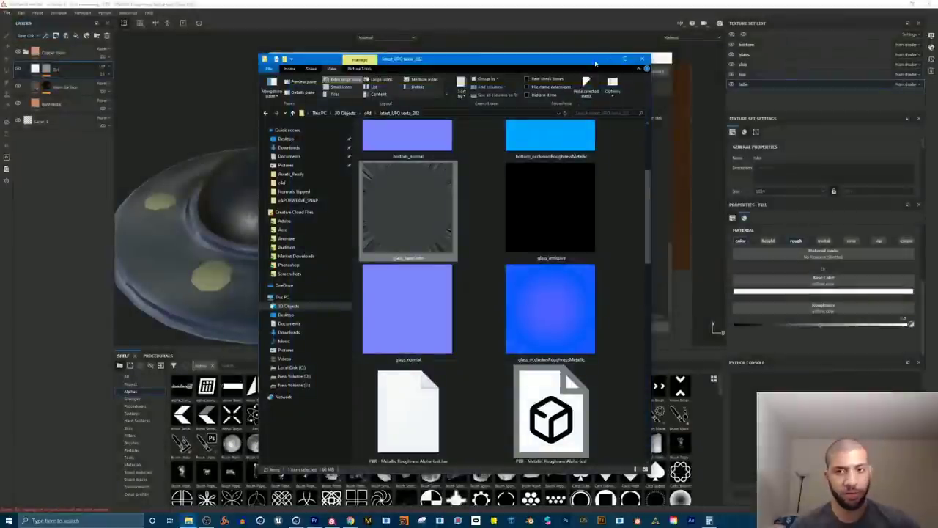
Step: Minimize the File Explorer window, switch to Cinema 4D and change the interface layout to Standard
{"action": "left_click_drag", "start_coordinate": [609, 66], "coordinate": [598, 63]}
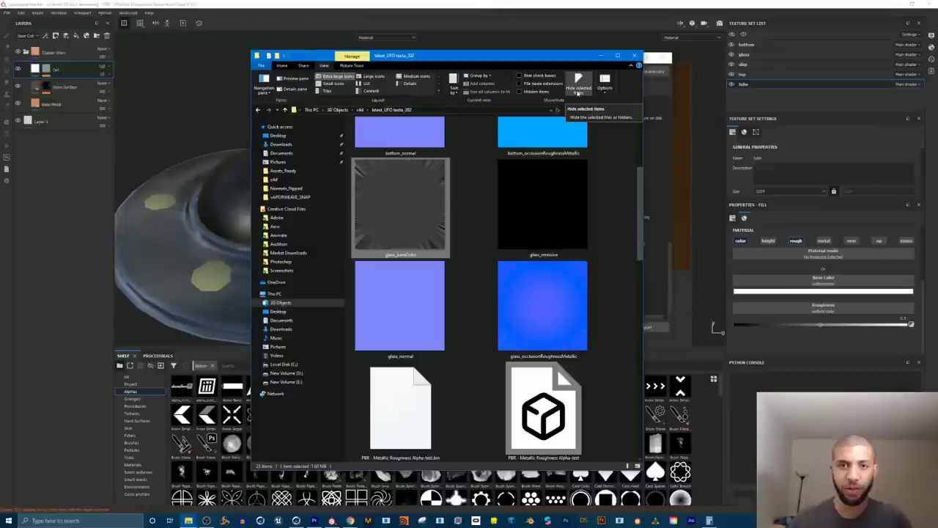
{"action": "left_click", "coordinate": [601, 57]}
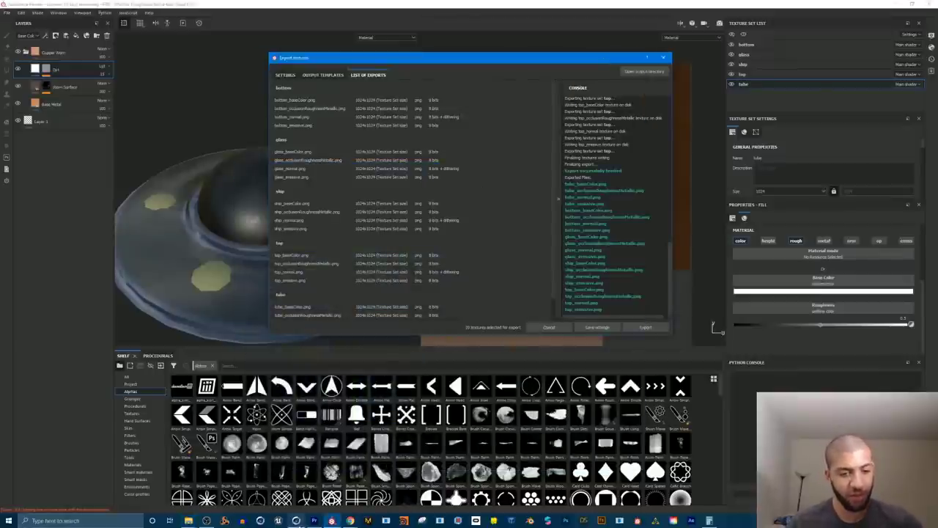
{"action": "left_click", "coordinate": [296, 521]}
{"action": "scroll", "coordinate": [504, 182], "scroll_direction": "up", "scroll_amount": 3}
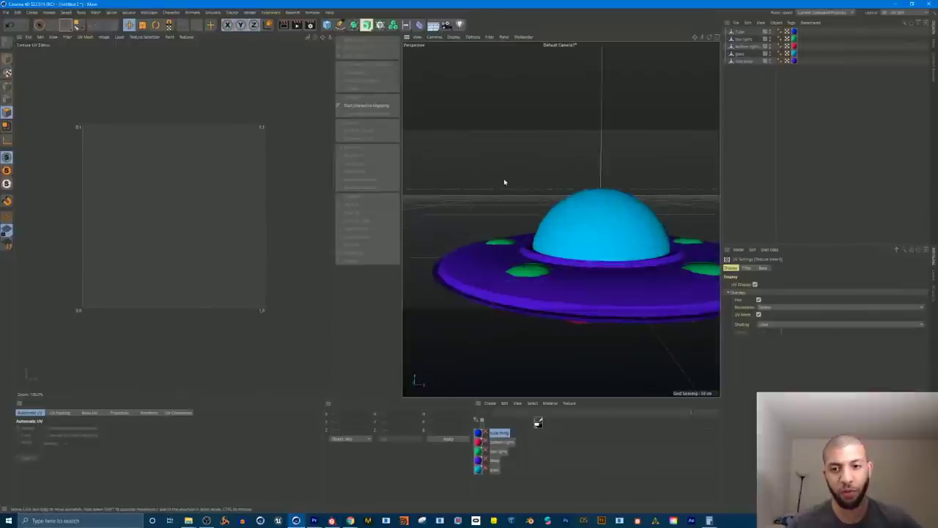
{"action": "left_click", "coordinate": [894, 12]}
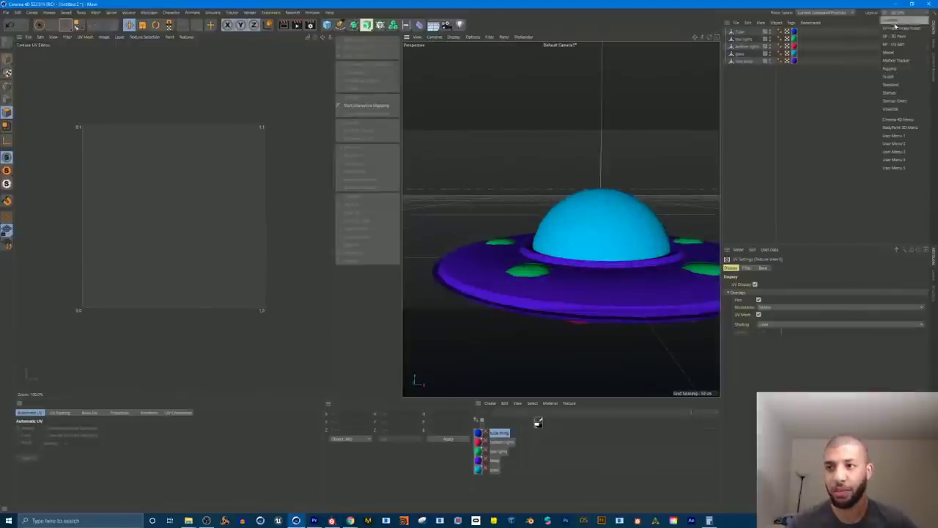
{"action": "left_click", "coordinate": [901, 85]}
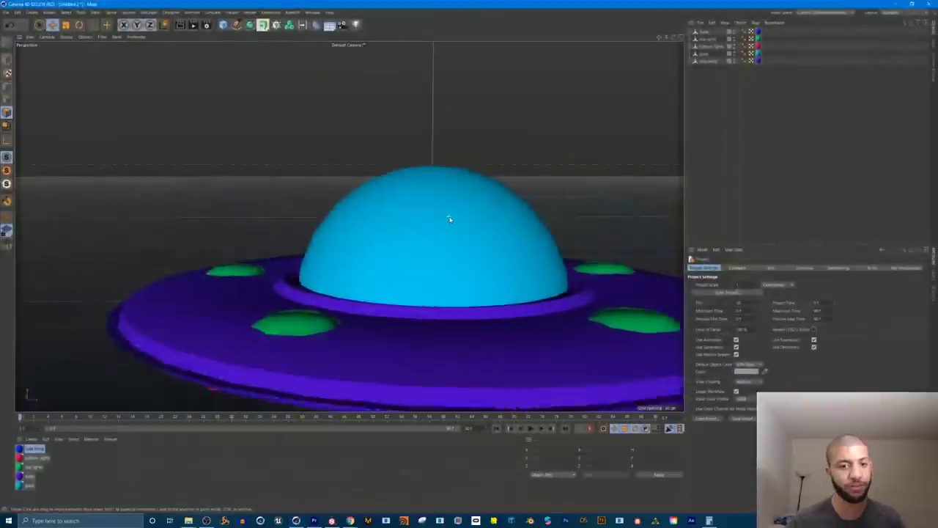
Step: Enlarge the material list area below the viewport, frame the whole UFO in the perspective view and deselect the materials
{"action": "left_click_drag", "start_coordinate": [446, 215], "coordinate": [404, 266], "text": "alt"}
{"action": "middle_click_drag", "start_coordinate": [404, 266], "coordinate": [415, 229], "text": "alt"}
{"action": "left_click_drag", "start_coordinate": [415, 228], "coordinate": [412, 217], "text": "alt"}
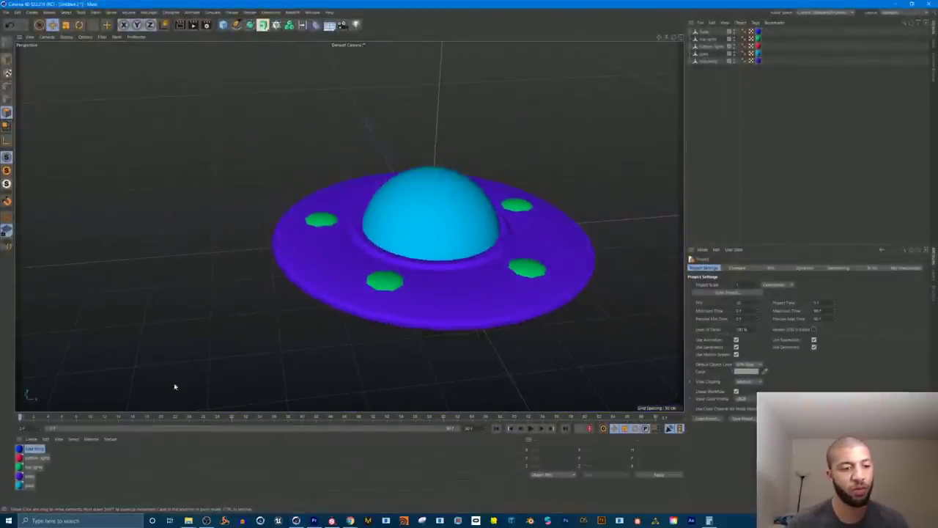
{"action": "left_click_drag", "start_coordinate": [150, 412], "coordinate": [155, 333]}
{"action": "left_click_drag", "start_coordinate": [352, 238], "coordinate": [388, 224], "text": "alt"}
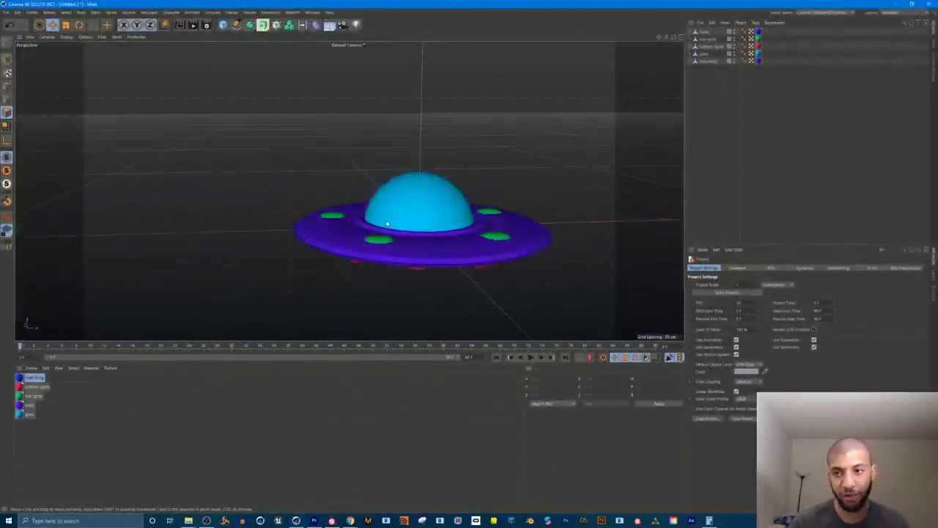
{"action": "right_click_drag", "start_coordinate": [387, 224], "coordinate": [499, 212], "text": "alt"}
{"action": "middle_click_drag", "start_coordinate": [544, 158], "coordinate": [467, 106], "text": "alt"}
{"action": "right_click_drag", "start_coordinate": [467, 106], "coordinate": [427, 140], "text": "alt"}
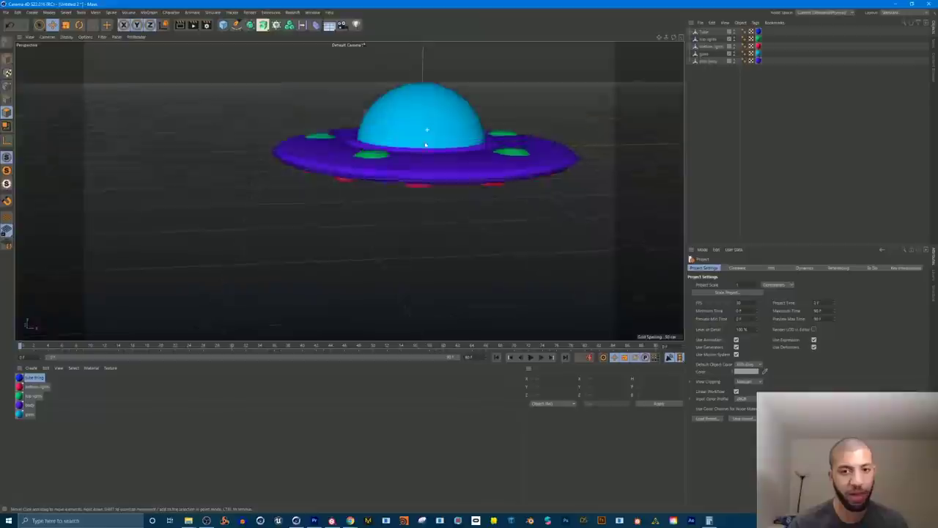
{"action": "left_click_drag", "start_coordinate": [427, 140], "coordinate": [413, 160], "text": "alt"}
{"action": "right_click_drag", "start_coordinate": [414, 161], "coordinate": [441, 130], "text": "alt"}
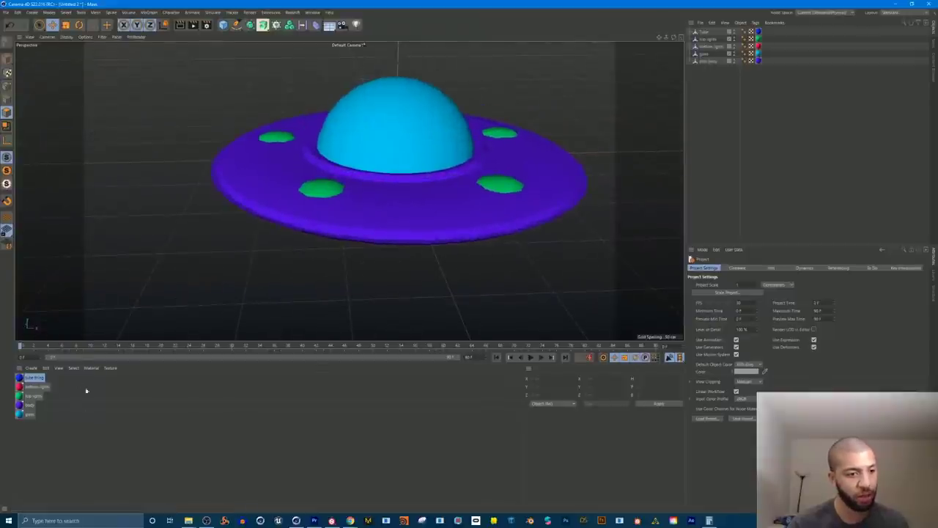
{"action": "left_click", "coordinate": [40, 440]}
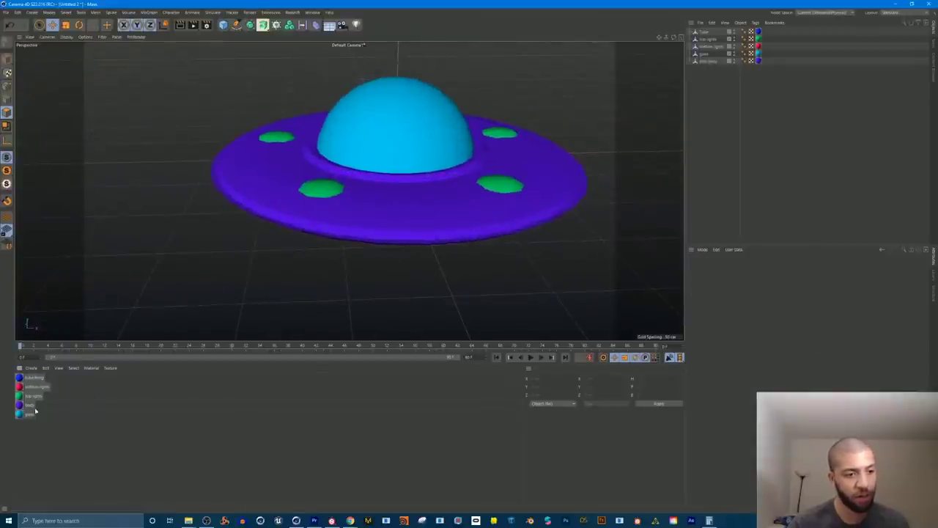
{"action": "left_click_drag", "start_coordinate": [373, 191], "coordinate": [362, 220], "text": "alt"}
Step: Open the glass material for editing and reduce its color saturation to 0%
{"action": "left_click", "coordinate": [26, 414]}
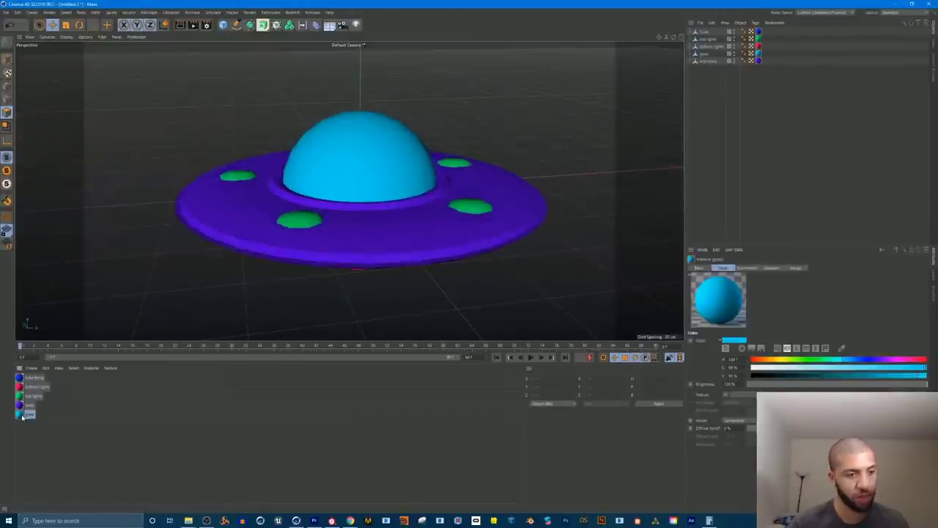
{"action": "double_click", "coordinate": [22, 415]}
{"action": "left_click_drag", "start_coordinate": [247, 54], "coordinate": [617, 89]}
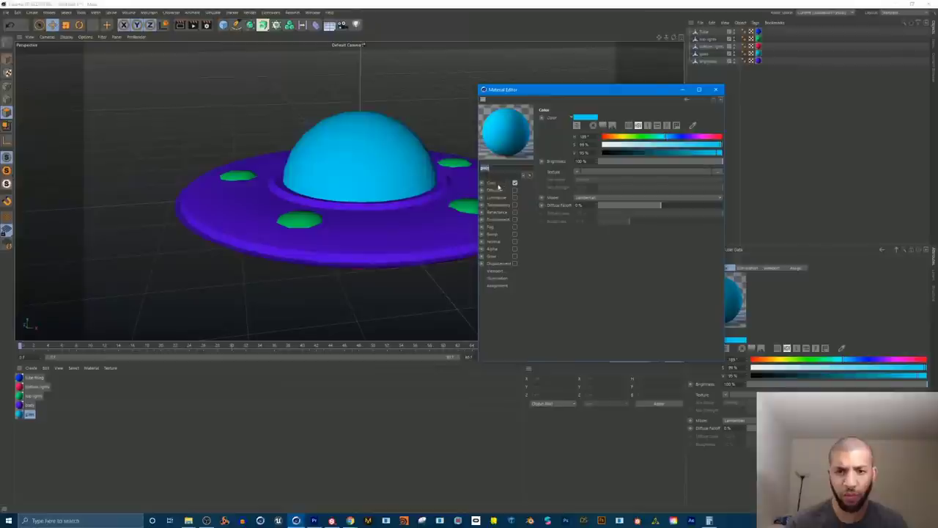
{"action": "left_click_drag", "start_coordinate": [618, 145], "coordinate": [601, 145]}
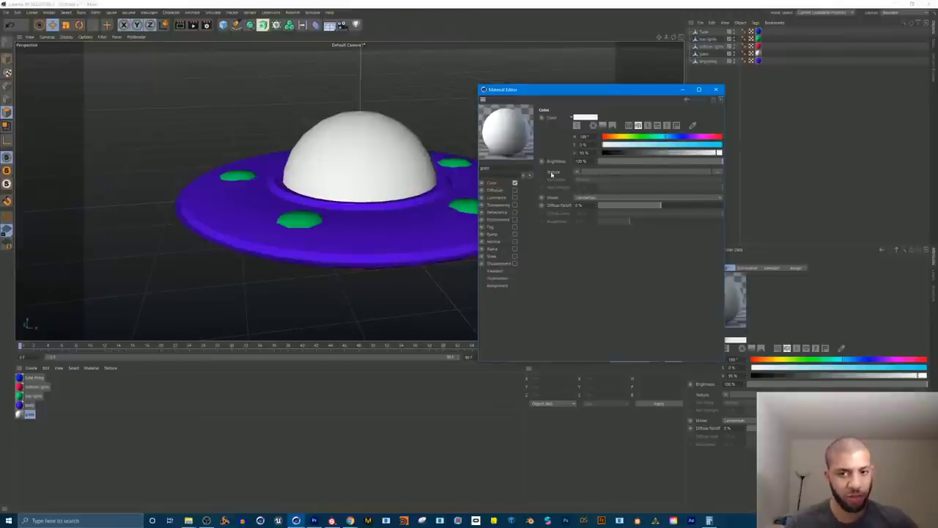
Step: Load the glass_baseColor image from the "latest_UFO texta_202" folder as the texture of the glass material's Color channel
{"action": "left_click", "coordinate": [579, 174]}
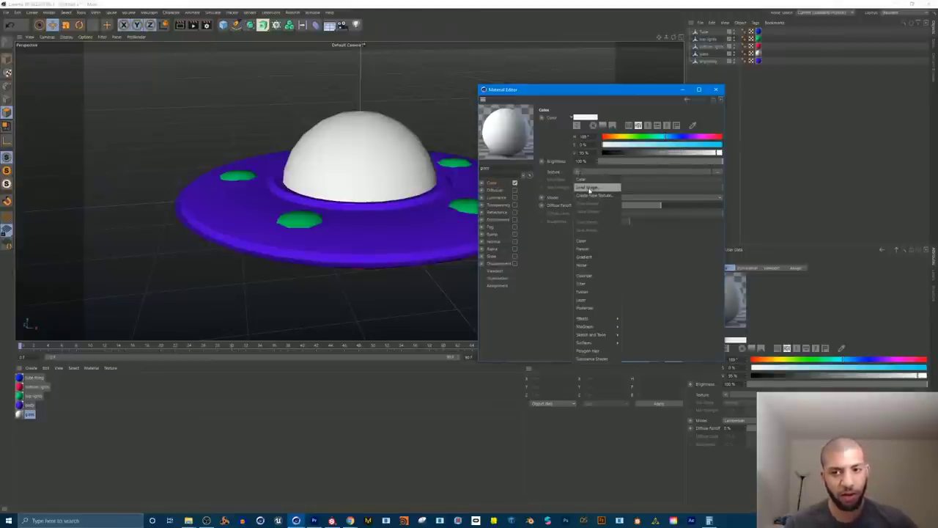
{"action": "left_click", "coordinate": [590, 188]}
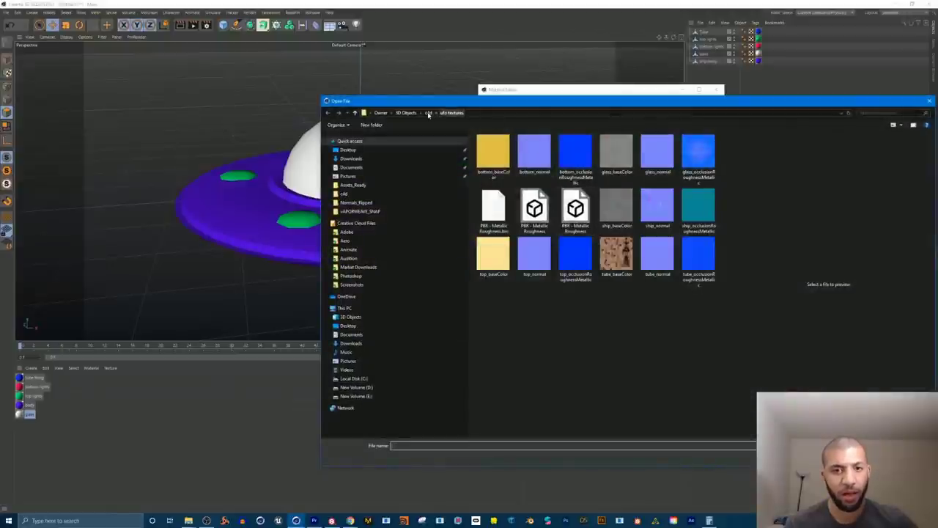
{"action": "left_click", "coordinate": [429, 113]}
{"action": "double_click", "coordinate": [545, 165]}
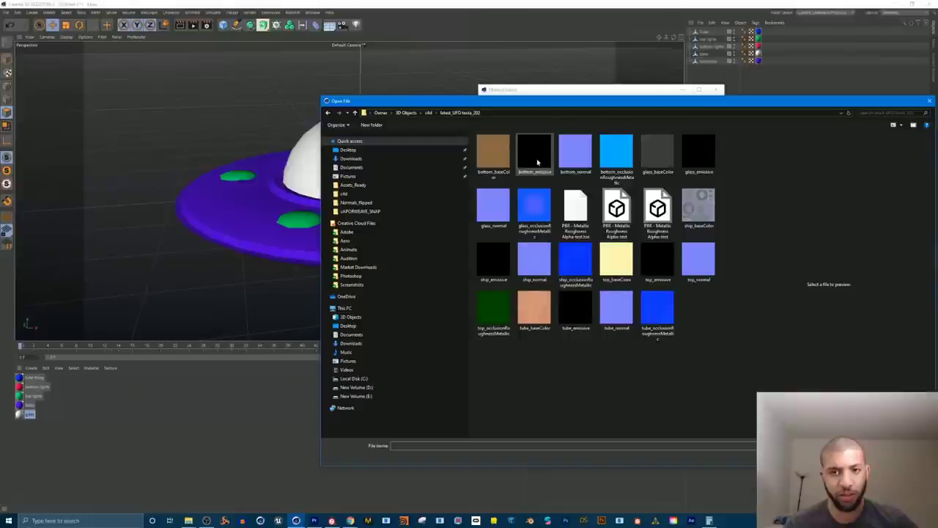
{"action": "left_click_drag", "start_coordinate": [548, 103], "coordinate": [450, 113]}
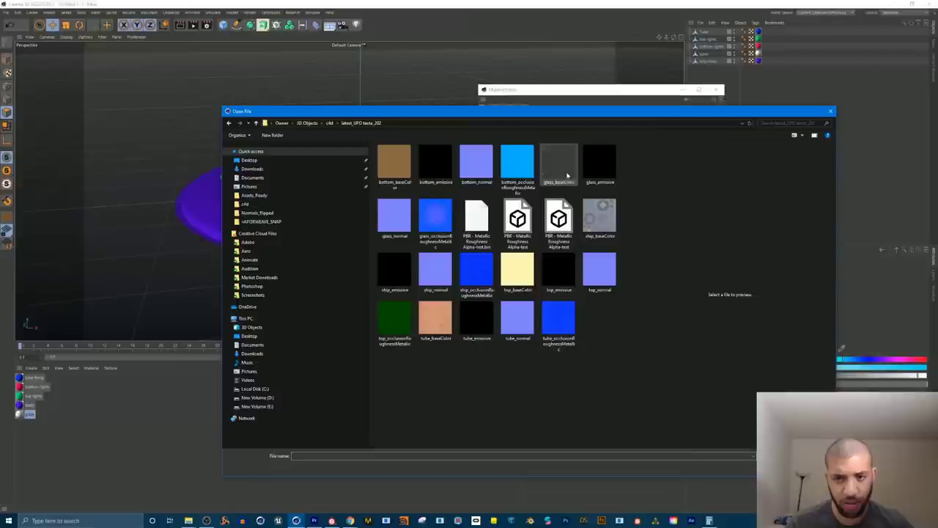
{"action": "left_click", "coordinate": [564, 173]}
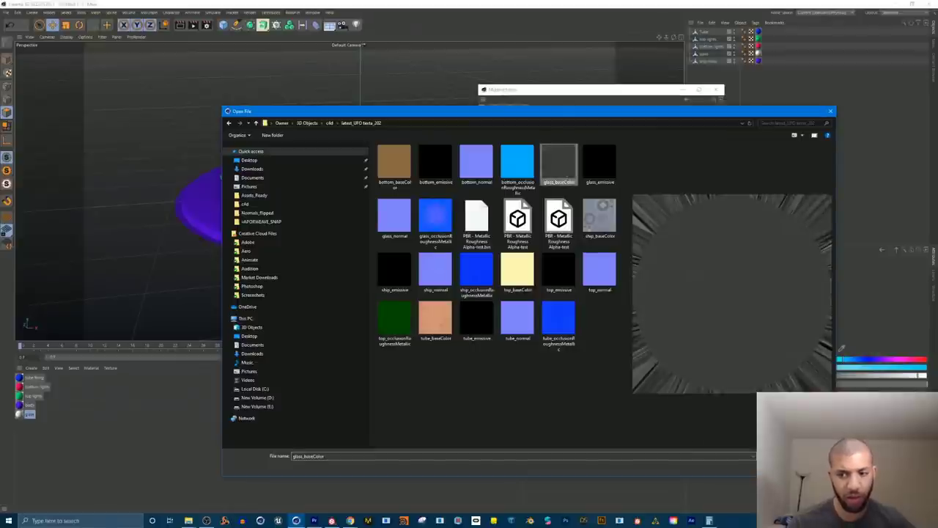
{"action": "double_click", "coordinate": [559, 167]}
{"action": "left_click", "coordinate": [523, 292]}
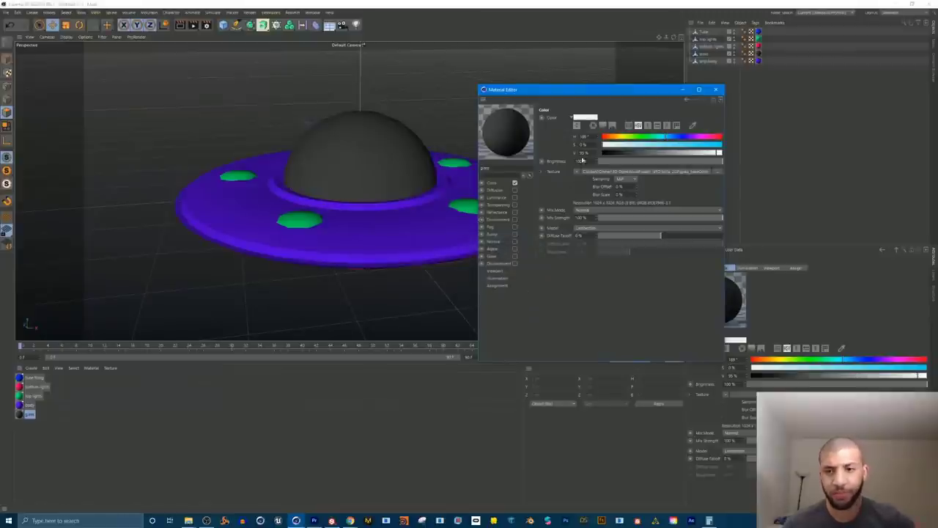
Step: Set the glass material's viewport texture preview size to No Scaling and inspect the texture on the dome
{"action": "left_click", "coordinate": [494, 271]}
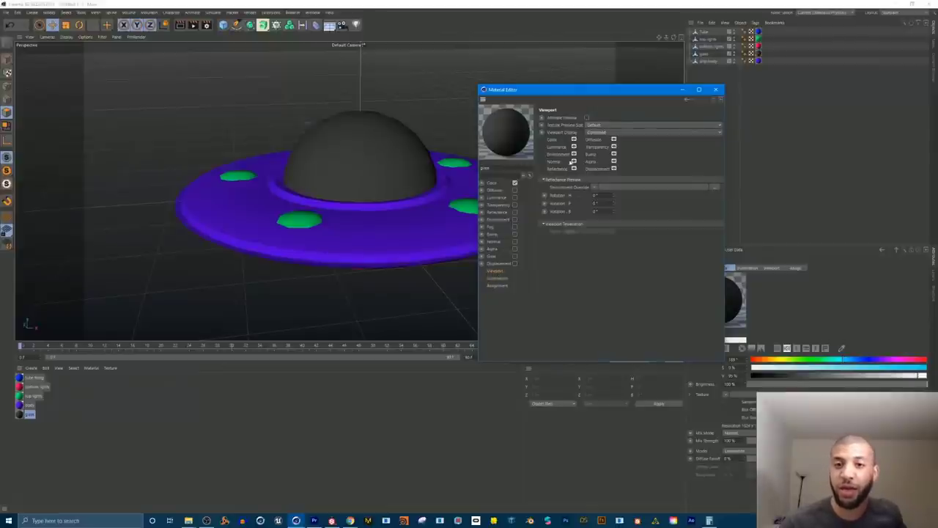
{"action": "left_click", "coordinate": [594, 125]}
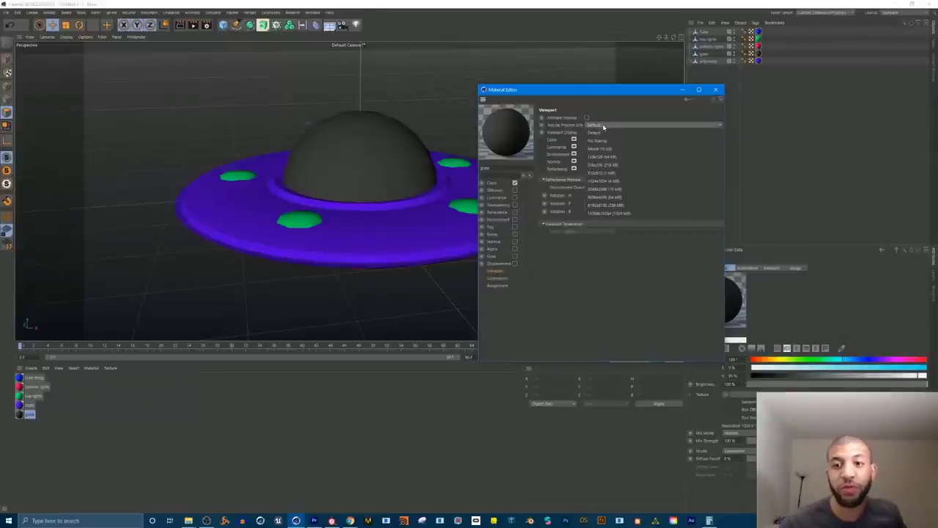
{"action": "left_click", "coordinate": [599, 140]}
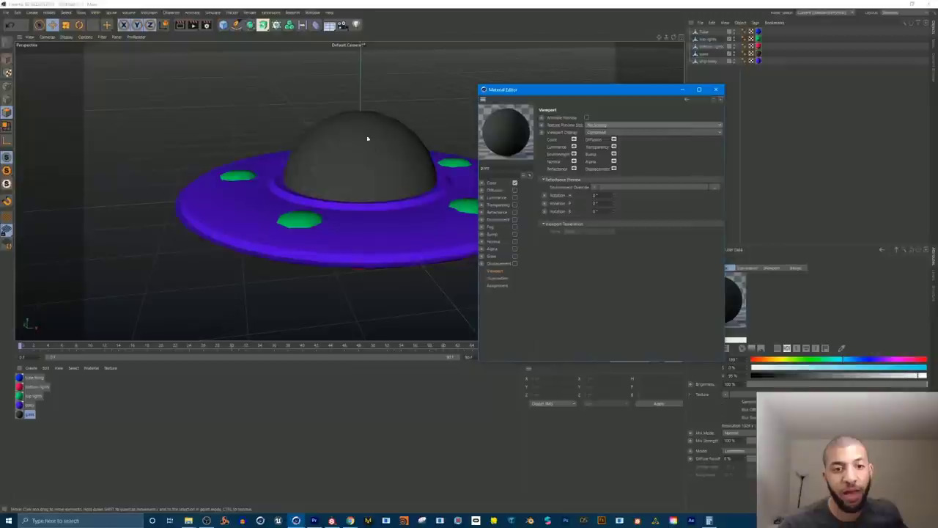
{"action": "left_click", "coordinate": [717, 90]}
{"action": "scroll", "coordinate": [410, 173], "scroll_direction": "up", "scroll_amount": 5}
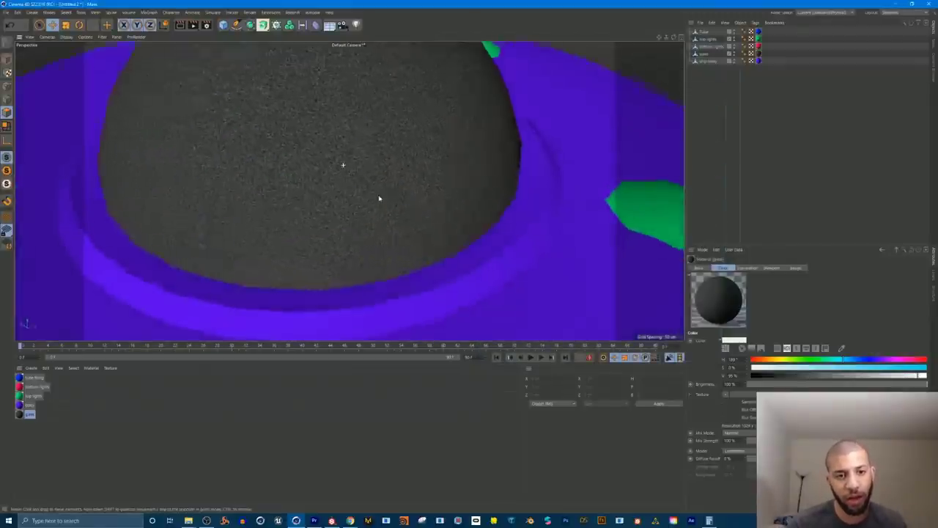
{"action": "right_click_drag", "start_coordinate": [391, 193], "coordinate": [301, 195], "text": "alt"}
{"action": "left_click_drag", "start_coordinate": [366, 188], "coordinate": [306, 154], "text": "alt"}
{"action": "right_click_drag", "start_coordinate": [370, 188], "coordinate": [419, 167], "text": "alt"}
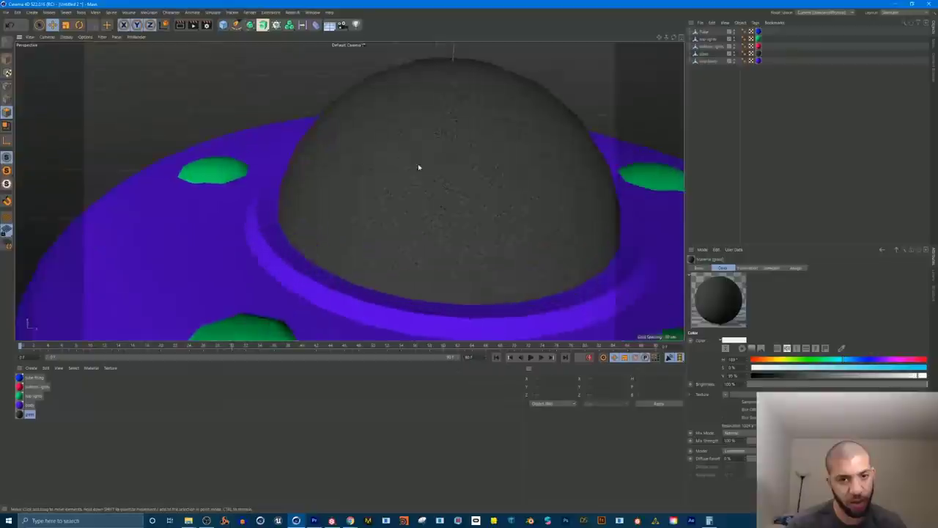
{"action": "scroll", "coordinate": [419, 167], "scroll_direction": "down", "scroll_amount": 5}
{"action": "left_click_drag", "start_coordinate": [369, 148], "coordinate": [373, 171], "text": "alt"}
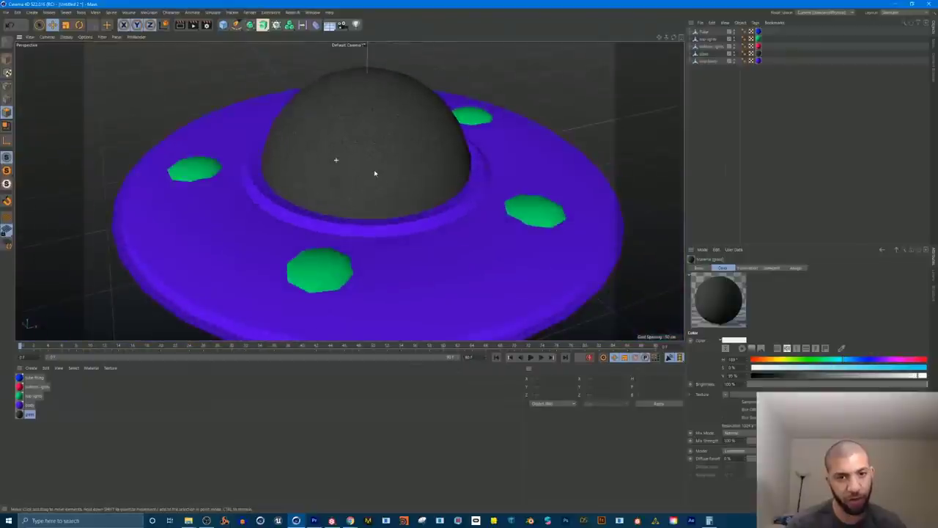
Step: Reopen the glass material for editing and enable its Reflectance channel
{"action": "left_click", "coordinate": [49, 431]}
{"action": "double_click", "coordinate": [21, 416]}
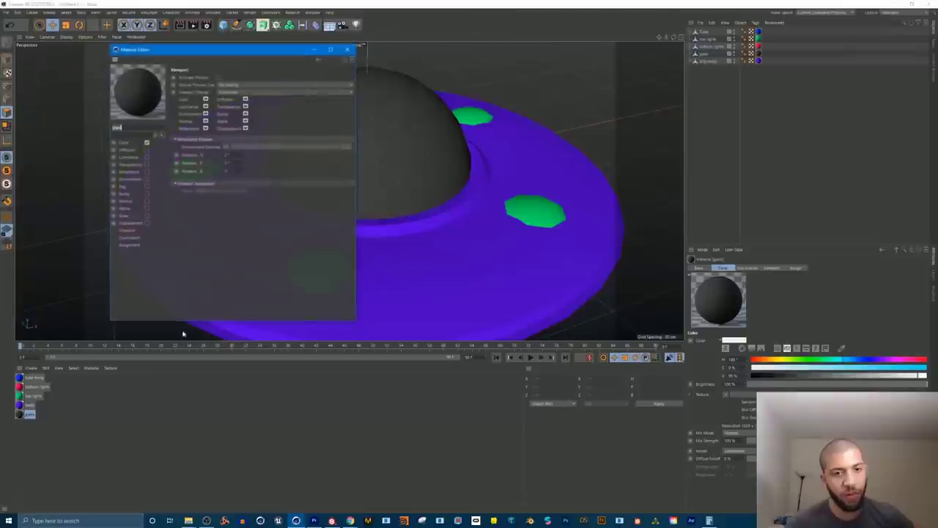
{"action": "left_click_drag", "start_coordinate": [249, 46], "coordinate": [607, 94]}
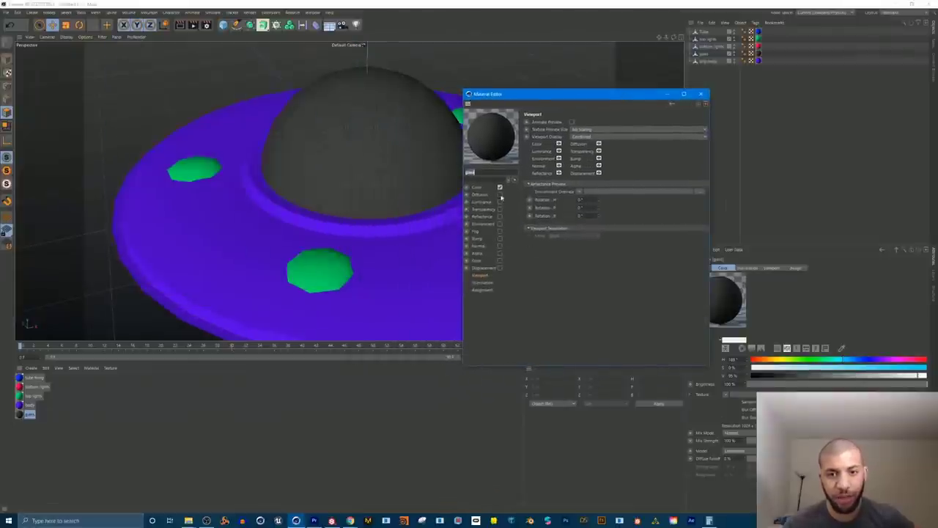
{"action": "left_click_drag", "start_coordinate": [534, 94], "coordinate": [556, 97]}
{"action": "left_click", "coordinate": [506, 222]}
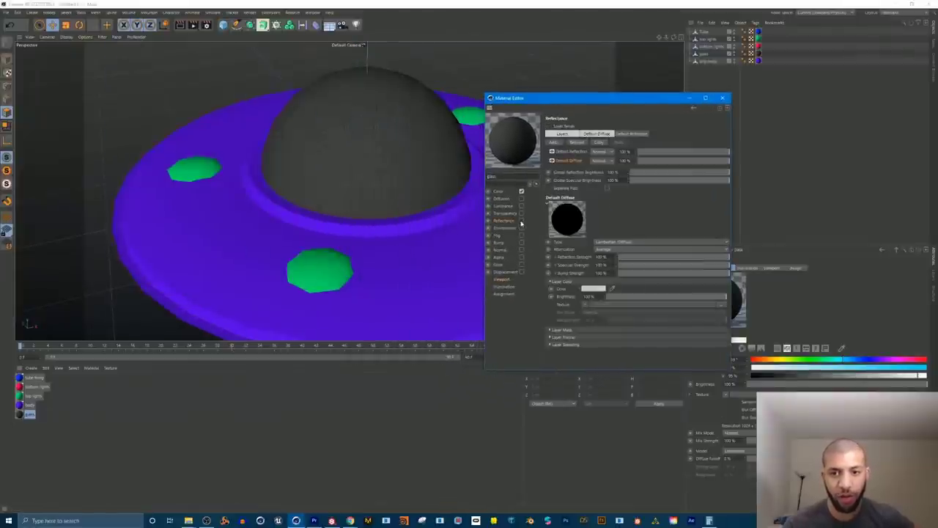
{"action": "left_click", "coordinate": [522, 222]}
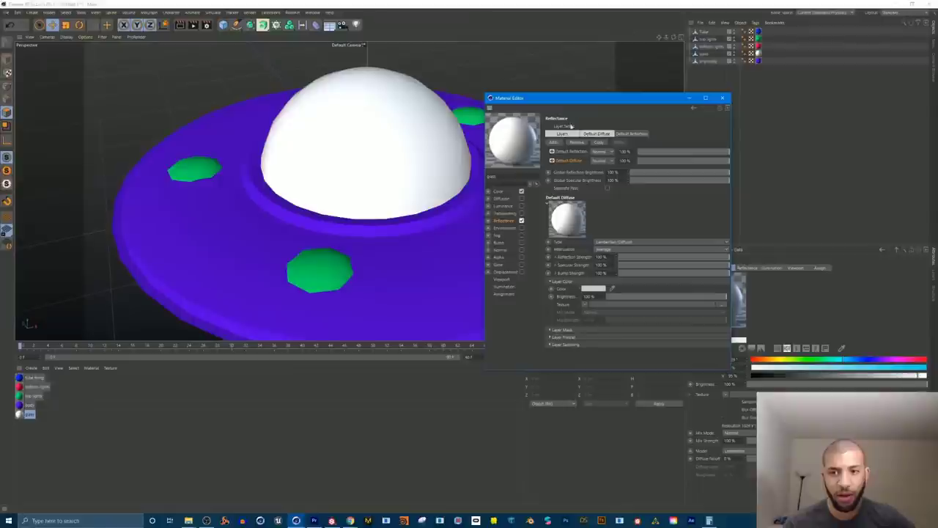
Step: Replace the glass material's Default Diffuse reflectance layer with a Beckmann layer at about 35% and set Default Reflection to 42%
{"action": "left_click", "coordinate": [577, 142]}
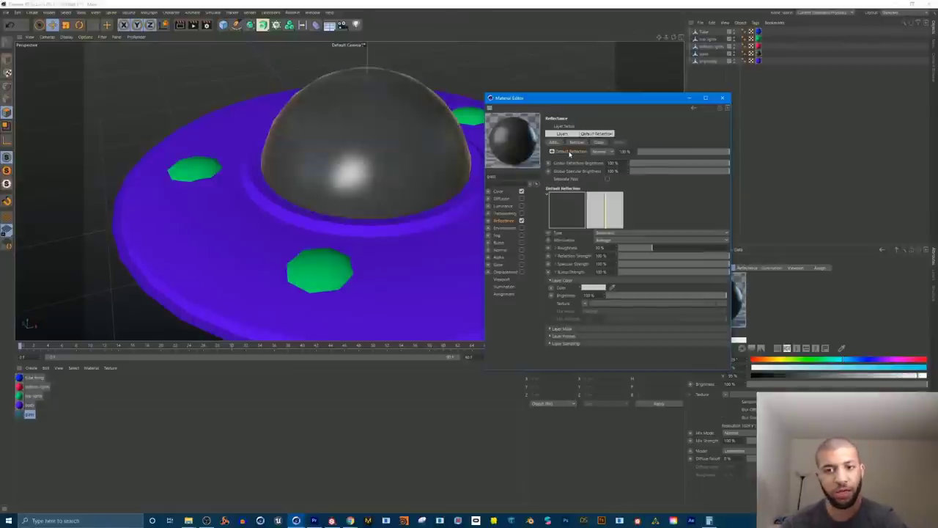
{"action": "left_click", "coordinate": [556, 141]}
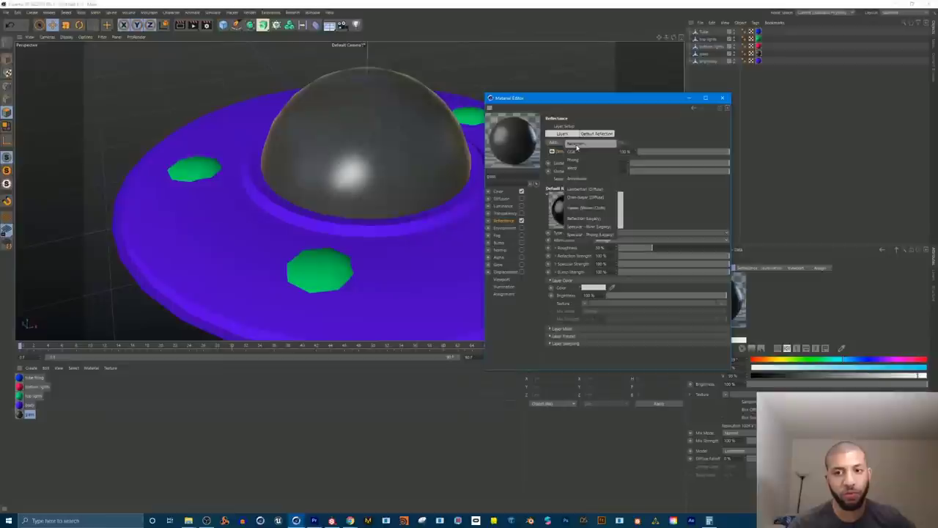
{"action": "left_click", "coordinate": [585, 151]}
{"action": "mouse_move", "coordinate": [674, 152]}
{"action": "left_mouse_down"}
{"action": "mouse_move", "coordinate": [684, 153]}
{"action": "mouse_move", "coordinate": [669, 154]}
{"action": "mouse_move", "coordinate": [676, 160]}
{"action": "left_mouse_up"}
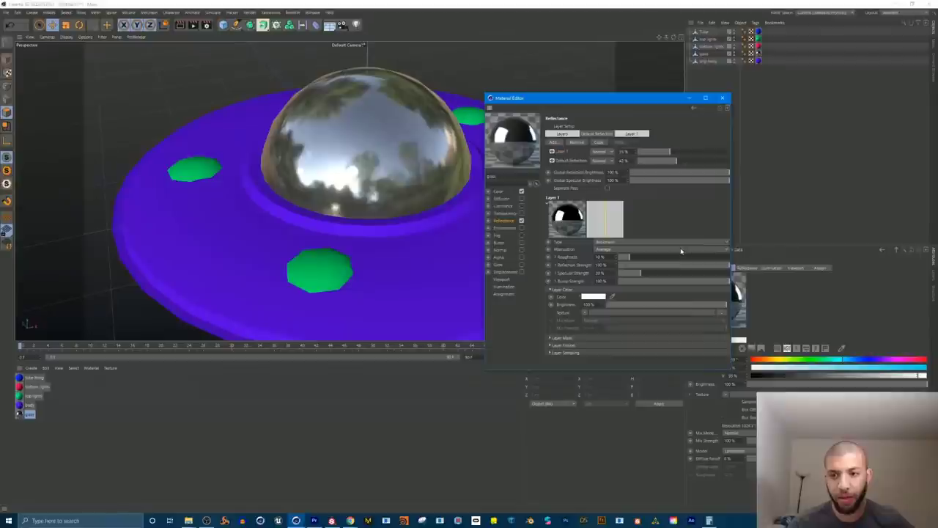
Step: Set the glass material's Beckmann layer to 6% roughness, 20% reflection strength and about 42% bump strength
{"action": "left_click_drag", "start_coordinate": [677, 265], "coordinate": [618, 264]}
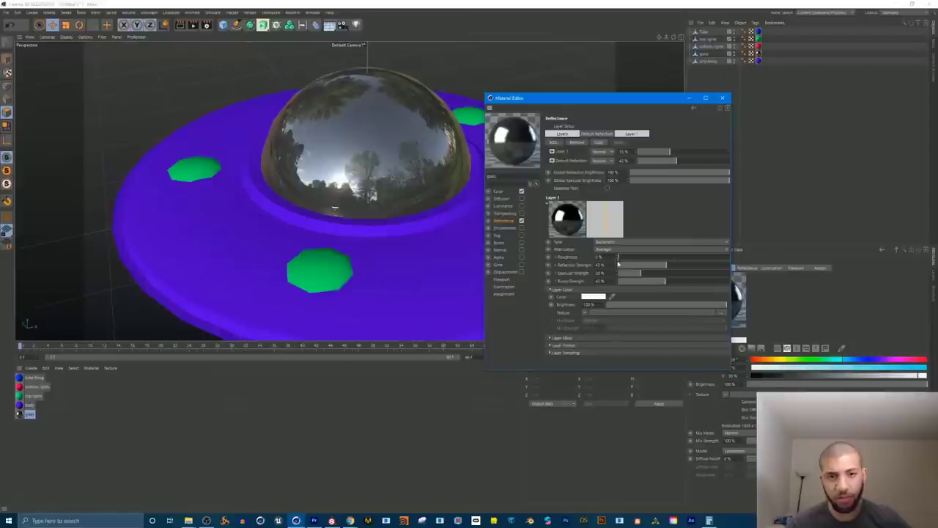
{"action": "left_click_drag", "start_coordinate": [618, 264], "coordinate": [639, 272]}
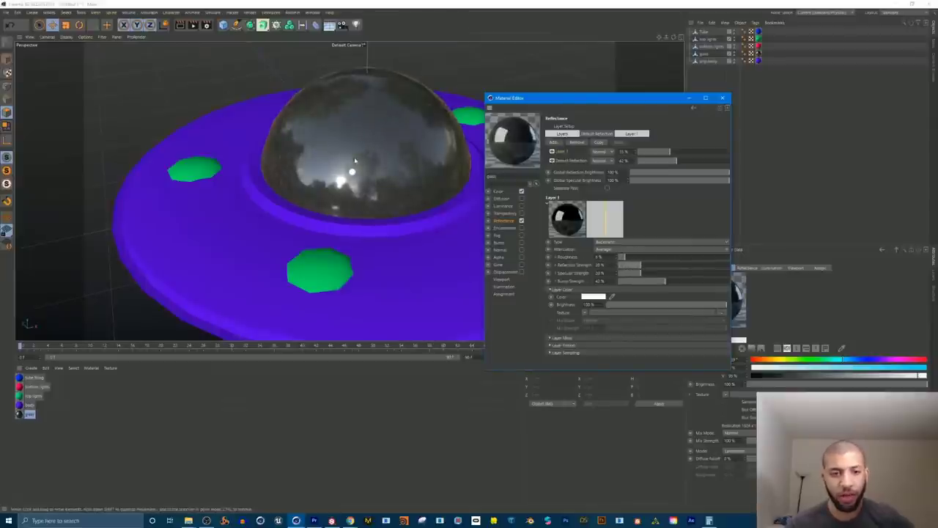
{"action": "scroll", "coordinate": [402, 160], "scroll_direction": "up", "scroll_amount": 2}
{"action": "left_click_drag", "start_coordinate": [366, 160], "coordinate": [431, 183], "text": "alt"}
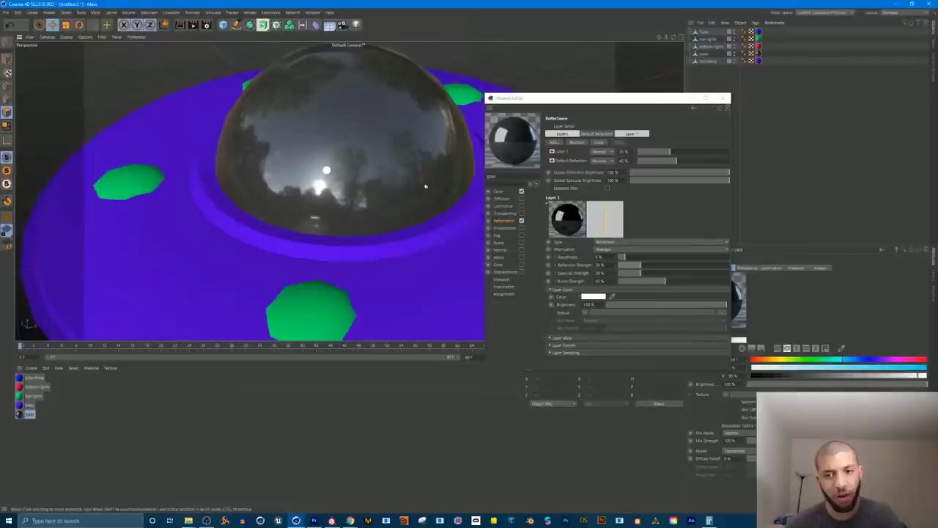
Step: Load glass_occlusionRoughnessMetallic as the Beckmann layer's roughness texture without copying it to the project, and set the roughness to 30%
{"action": "left_click", "coordinate": [556, 258]}
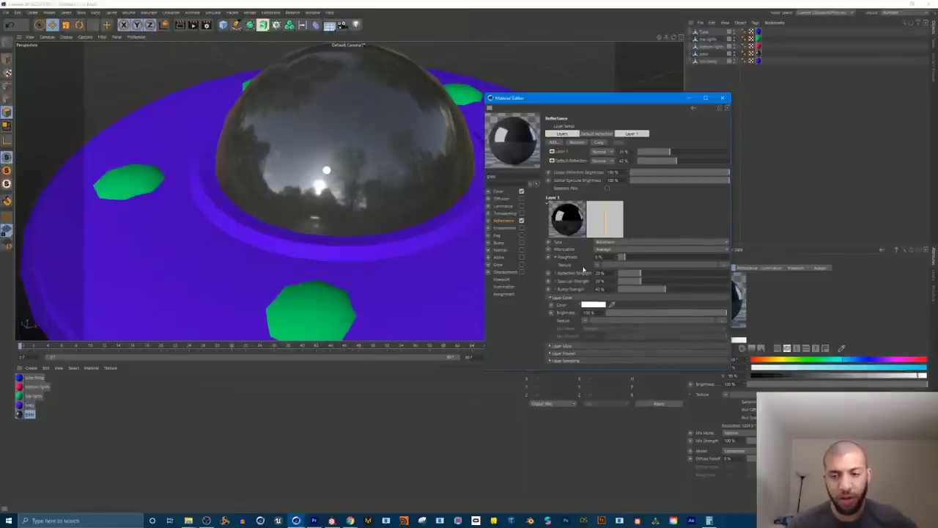
{"action": "left_click", "coordinate": [597, 266]}
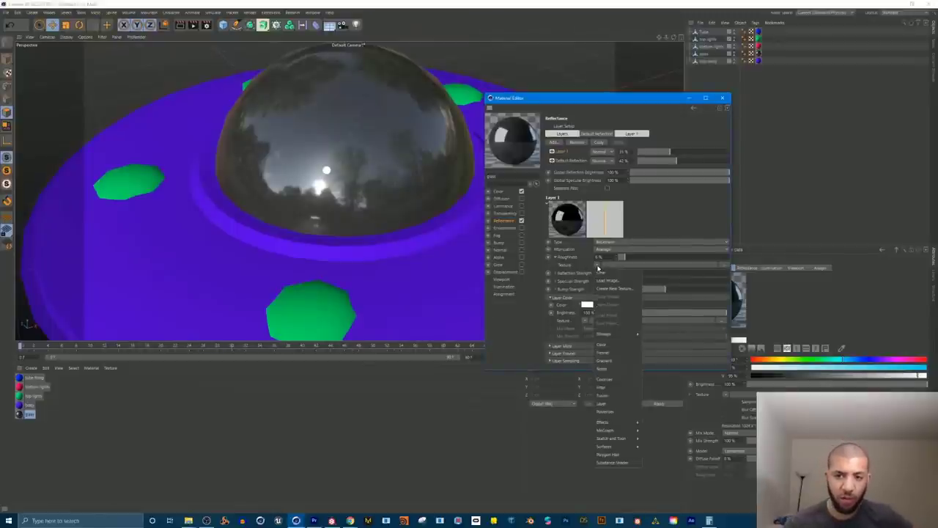
{"action": "left_click", "coordinate": [602, 273]}
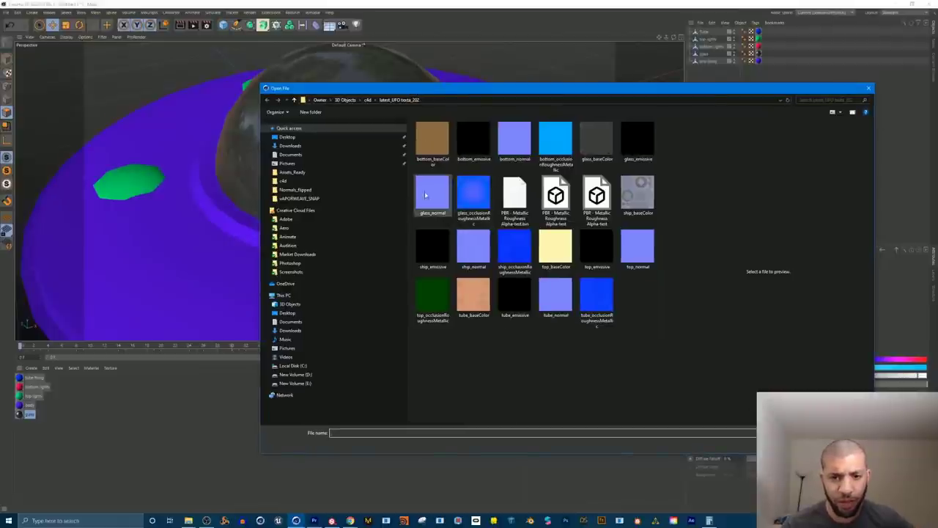
{"action": "left_click", "coordinate": [481, 205]}
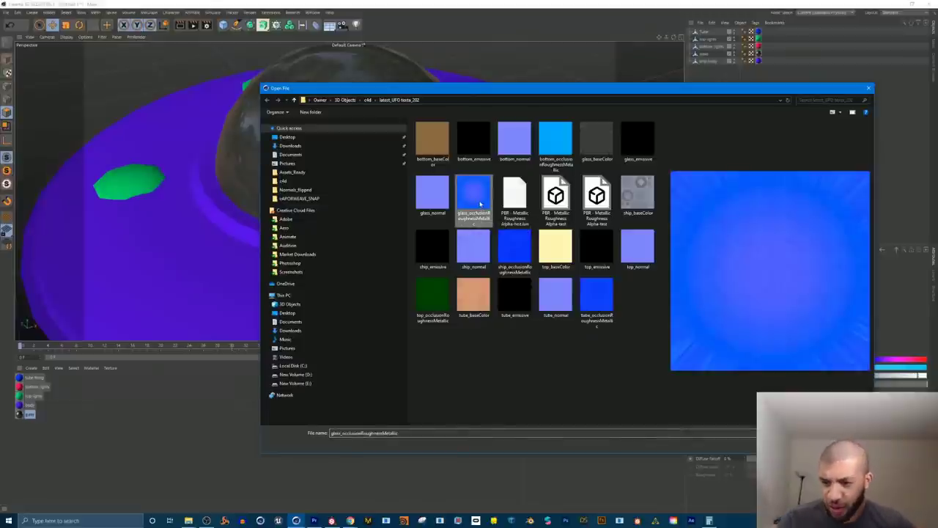
{"action": "key", "text": "Return"}
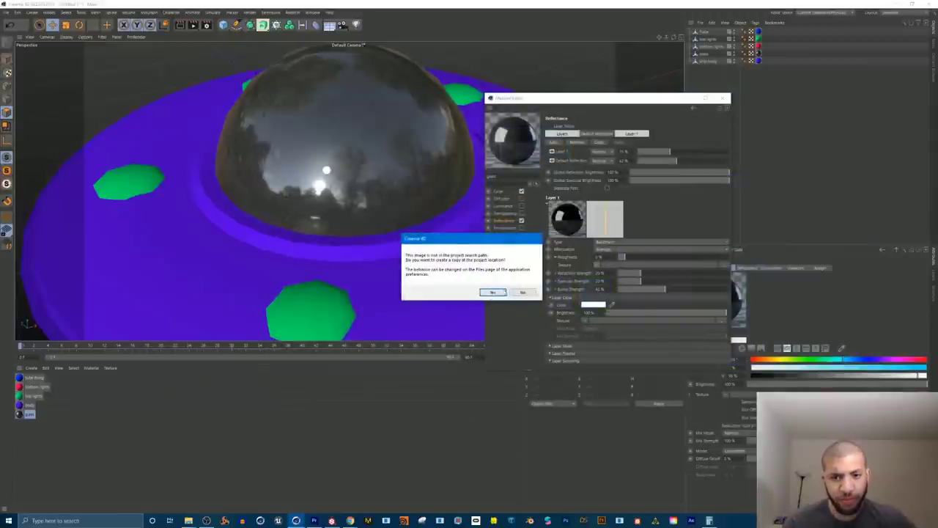
{"action": "left_click", "coordinate": [518, 292]}
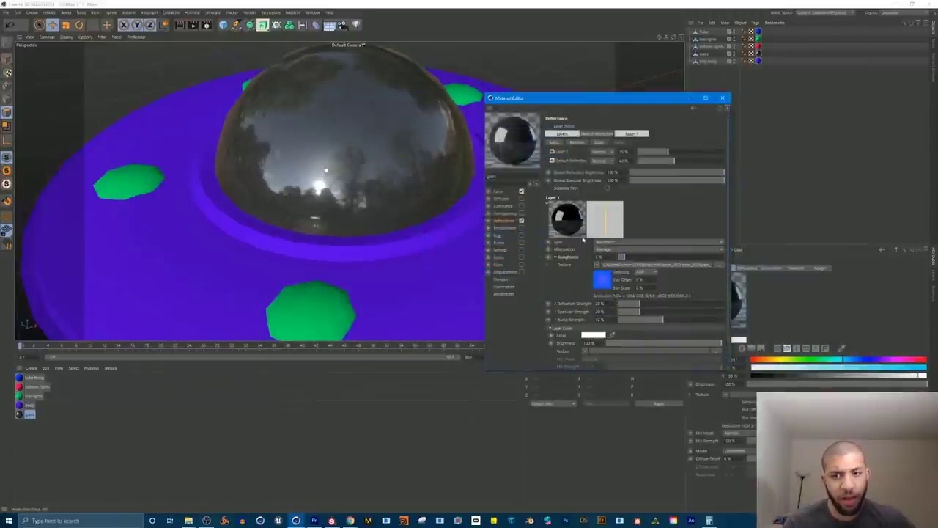
{"action": "mouse_move", "coordinate": [633, 260]}
{"action": "left_mouse_down"}
{"action": "mouse_move", "coordinate": [681, 259]}
{"action": "mouse_move", "coordinate": [625, 259]}
{"action": "mouse_move", "coordinate": [650, 259]}
{"action": "left_mouse_up"}
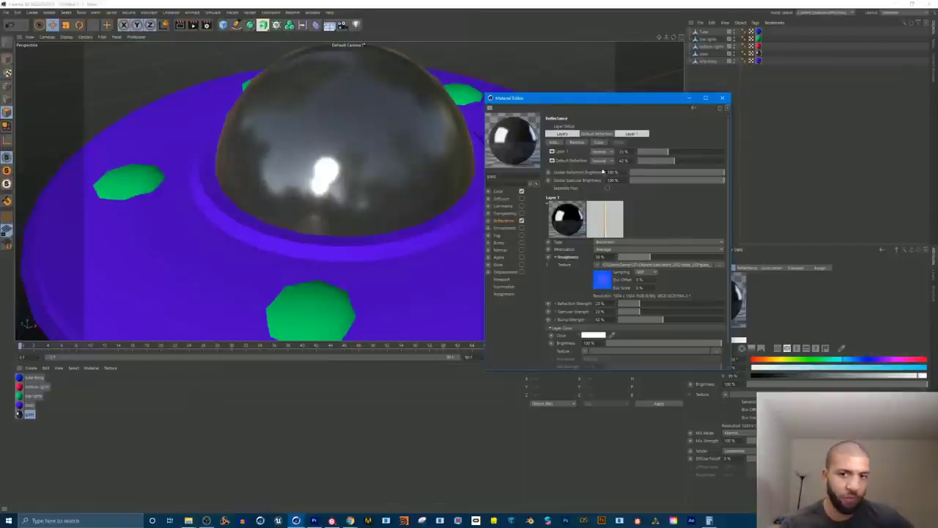
Step: Enable the glass material's Bump channel and load glass_baseColor as its texture without copying the image to the project
{"action": "left_click", "coordinate": [522, 243]}
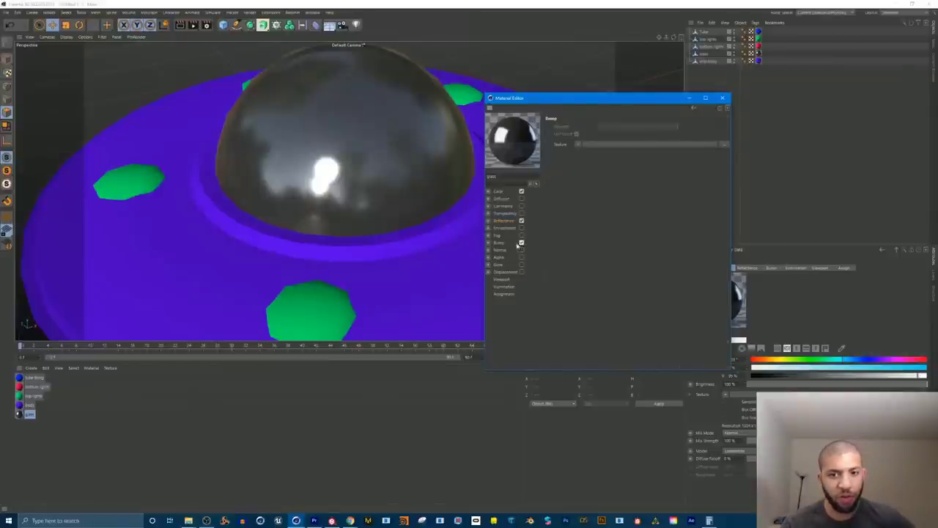
{"action": "left_click", "coordinate": [579, 146]}
{"action": "left_click", "coordinate": [593, 162]}
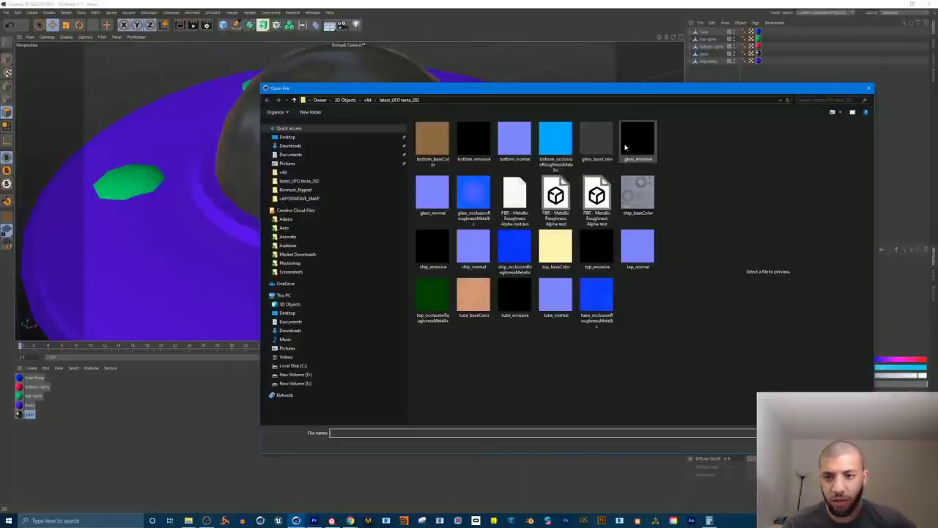
{"action": "left_click", "coordinate": [445, 194]}
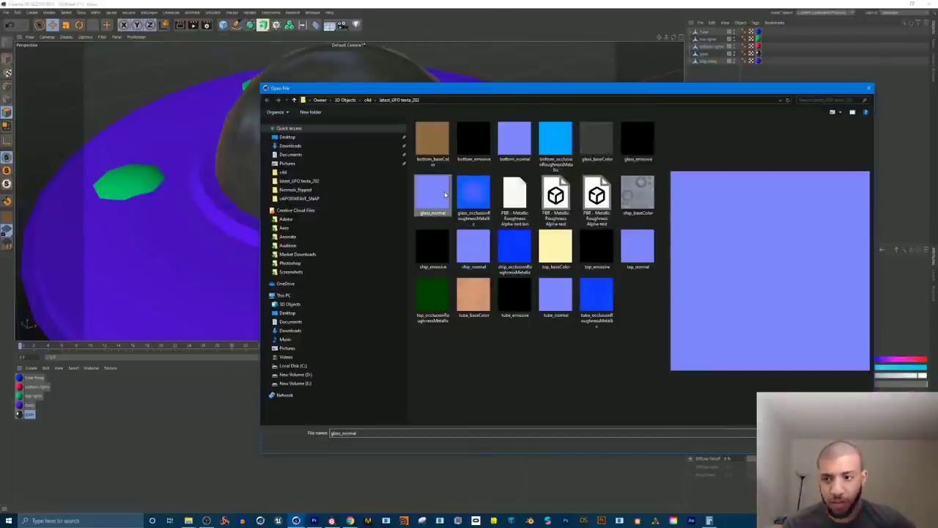
{"action": "left_click", "coordinate": [596, 141]}
{"action": "left_click", "coordinate": [804, 445]}
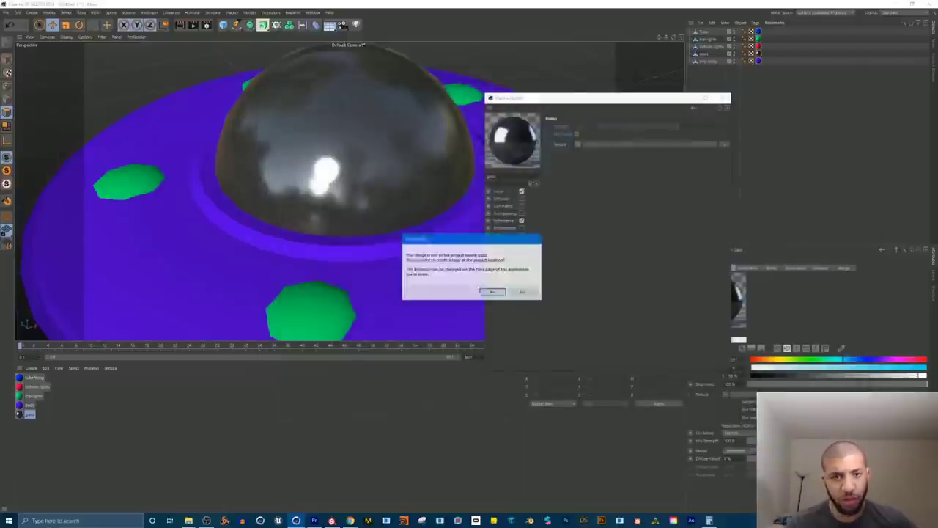
{"action": "left_click", "coordinate": [521, 292]}
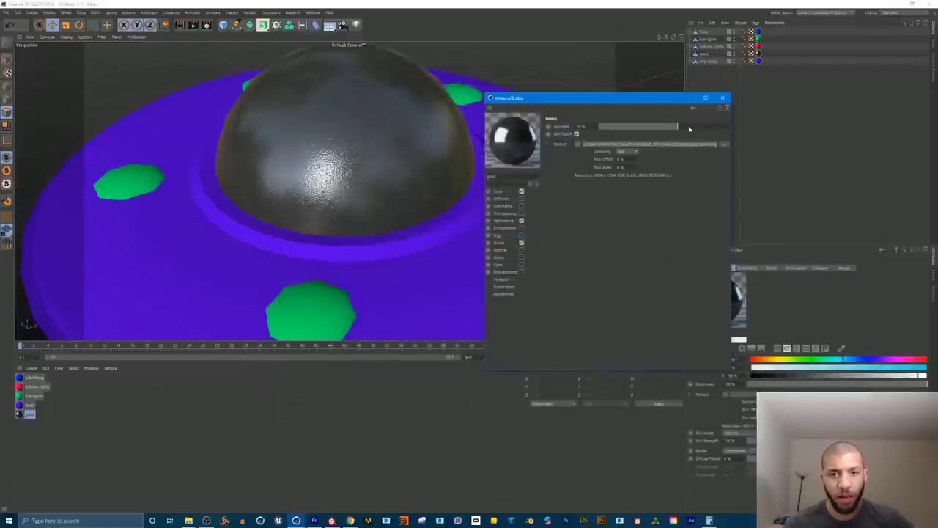
Step: Set the glass material's bump strength to 11%, inspect the dome's surface and close the material editor
{"action": "left_click_drag", "start_coordinate": [689, 129], "coordinate": [671, 131]}
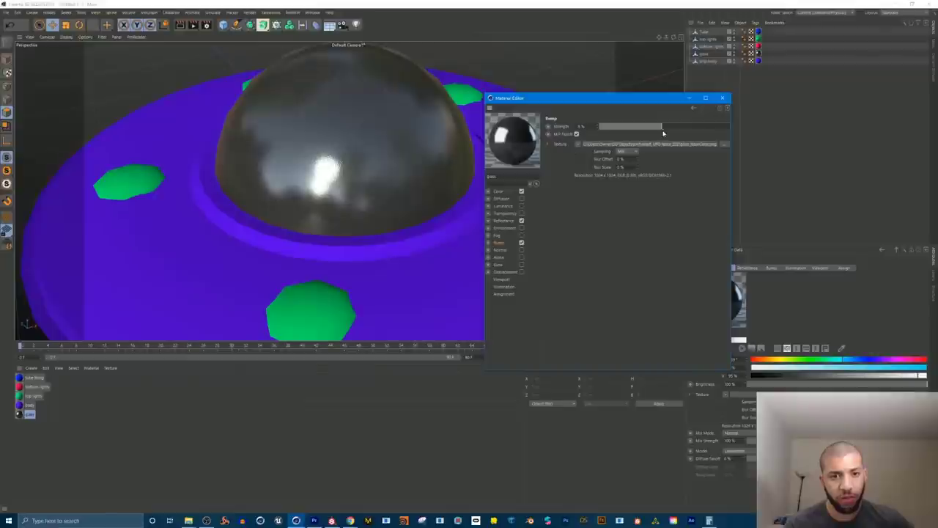
{"action": "scroll", "coordinate": [338, 172], "scroll_direction": "up", "scroll_amount": 4}
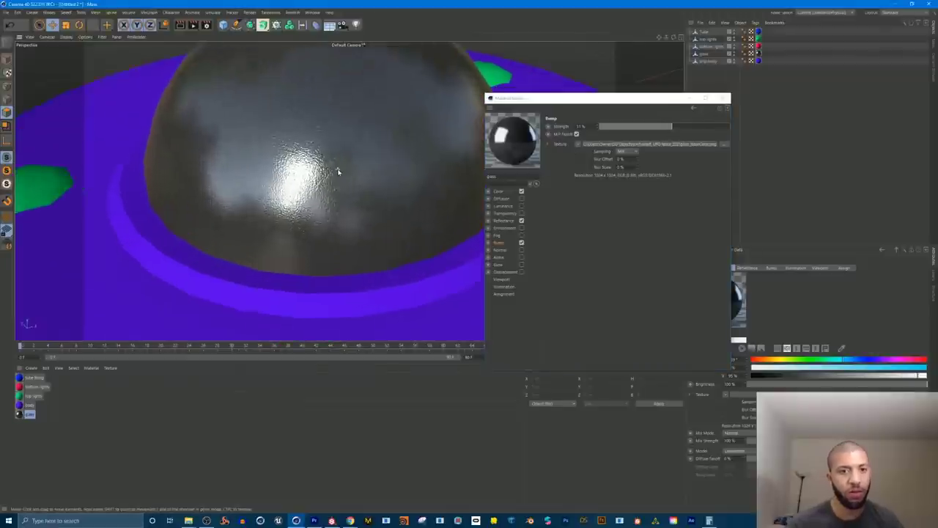
{"action": "mouse_move", "coordinate": [338, 171]}
{"action": "left_mouse_down", "text": "alt"}
{"action": "mouse_move", "coordinate": [310, 161]}
{"action": "mouse_move", "coordinate": [322, 186]}
{"action": "mouse_move", "coordinate": [300, 161]}
{"action": "mouse_move", "coordinate": [320, 186]}
{"action": "mouse_move", "coordinate": [331, 164]}
{"action": "mouse_move", "coordinate": [296, 151]}
{"action": "mouse_move", "coordinate": [307, 176]}
{"action": "mouse_move", "coordinate": [325, 168]}
{"action": "mouse_move", "coordinate": [314, 168]}
{"action": "mouse_move", "coordinate": [344, 176]}
{"action": "left_mouse_up", "text": "alt"}
{"action": "scroll", "coordinate": [323, 186], "scroll_direction": "up", "scroll_amount": 2}
{"action": "scroll", "coordinate": [330, 179], "scroll_direction": "down", "scroll_amount": 10}
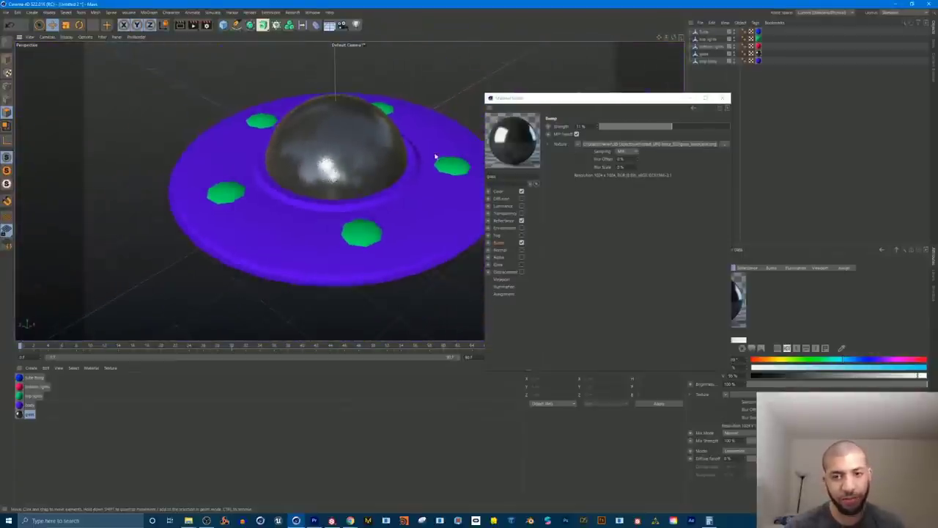
{"action": "left_click", "coordinate": [722, 98]}
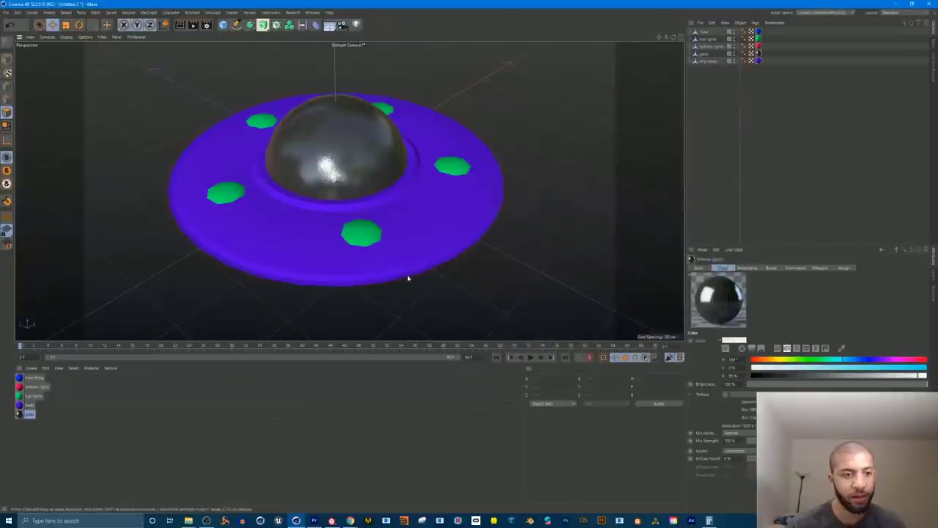
Step: Open the body material and load ship_baseColor as its Color channel texture without copying the image to the project
{"action": "left_click", "coordinate": [19, 407]}
{"action": "double_click", "coordinate": [20, 407]}
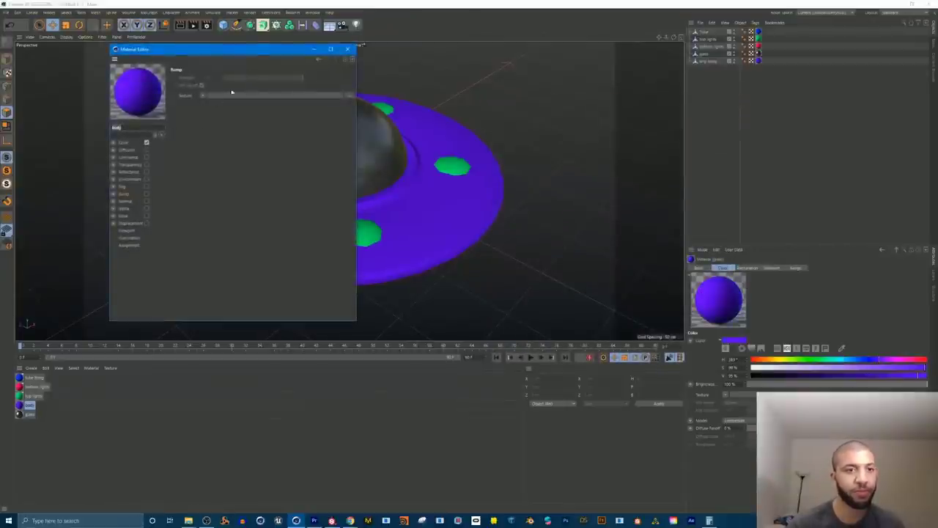
{"action": "left_click_drag", "start_coordinate": [218, 50], "coordinate": [475, 104]}
{"action": "left_click", "coordinate": [382, 198]}
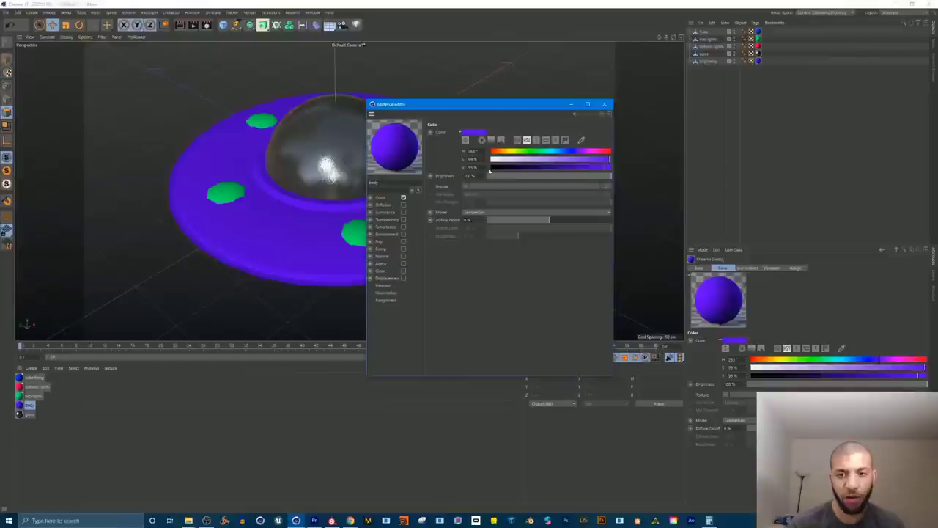
{"action": "left_click", "coordinate": [467, 190]}
{"action": "left_click", "coordinate": [478, 202]}
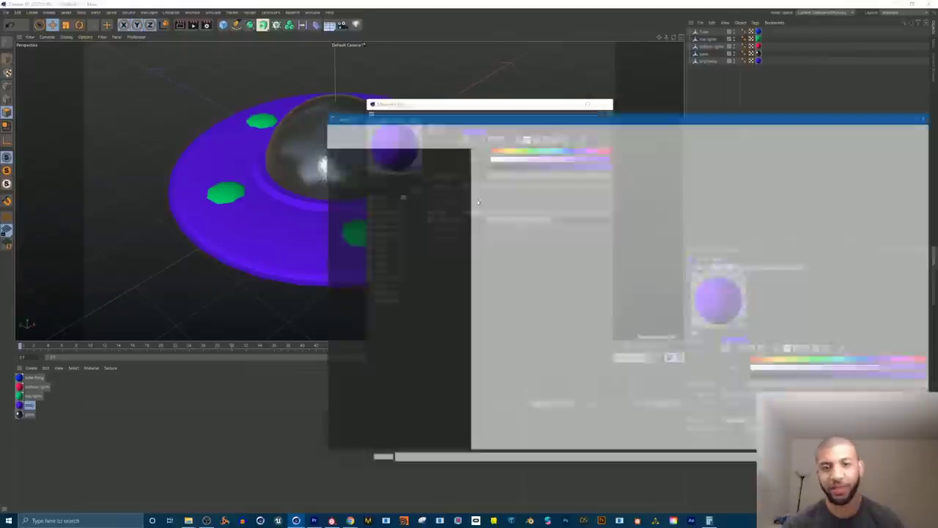
{"action": "left_click_drag", "start_coordinate": [543, 118], "coordinate": [477, 112]}
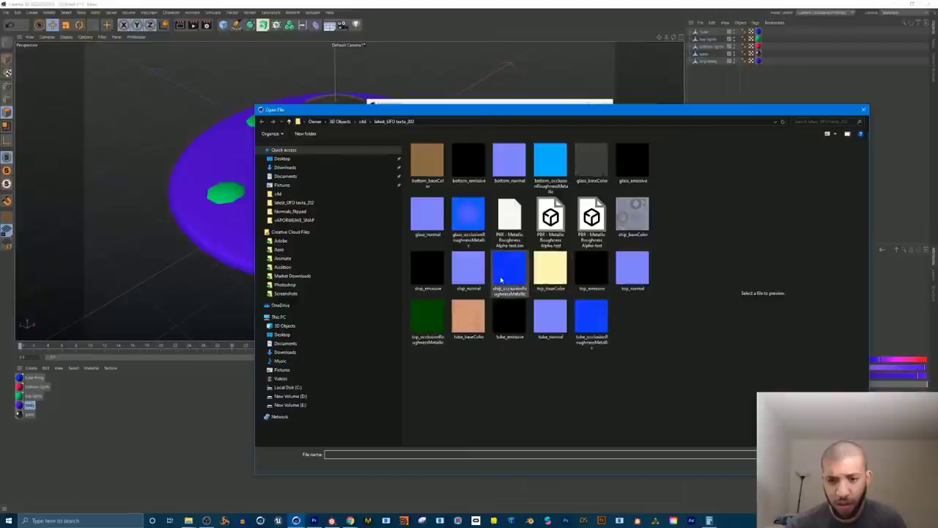
{"action": "left_click", "coordinate": [633, 218]}
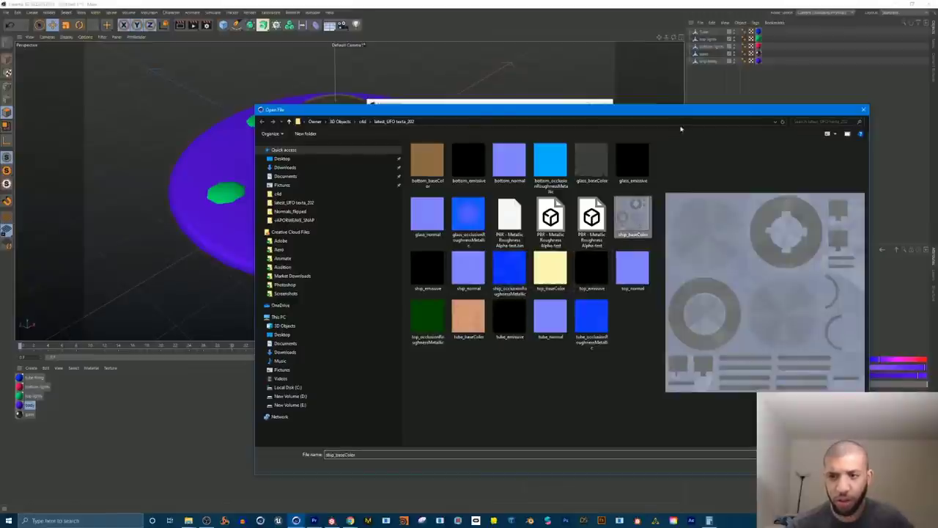
{"action": "left_click_drag", "start_coordinate": [655, 117], "coordinate": [477, 109]}
{"action": "left_click", "coordinate": [631, 457]}
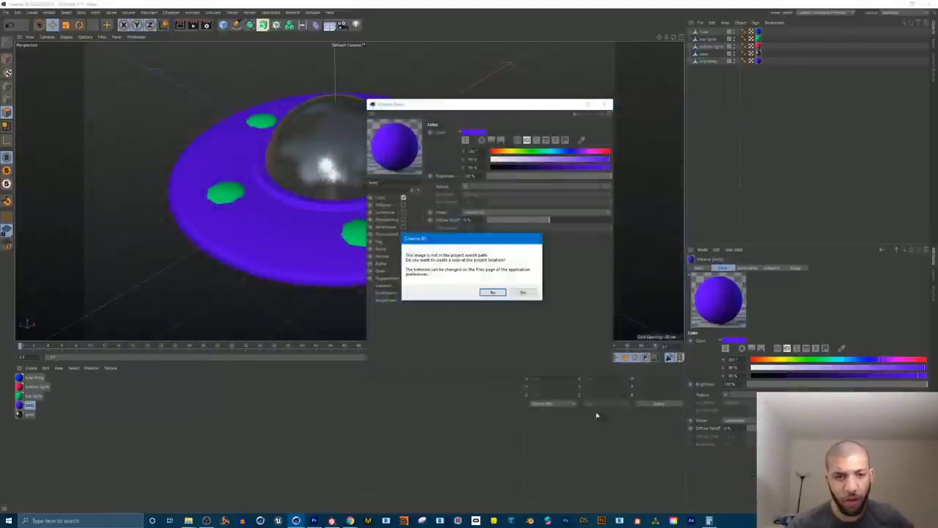
{"action": "left_click", "coordinate": [522, 293]}
Step: Set the body material's viewport texture preview size to No Scaling and close the material editor
{"action": "left_click_drag", "start_coordinate": [469, 106], "coordinate": [584, 134]}
{"action": "left_click", "coordinate": [500, 314]}
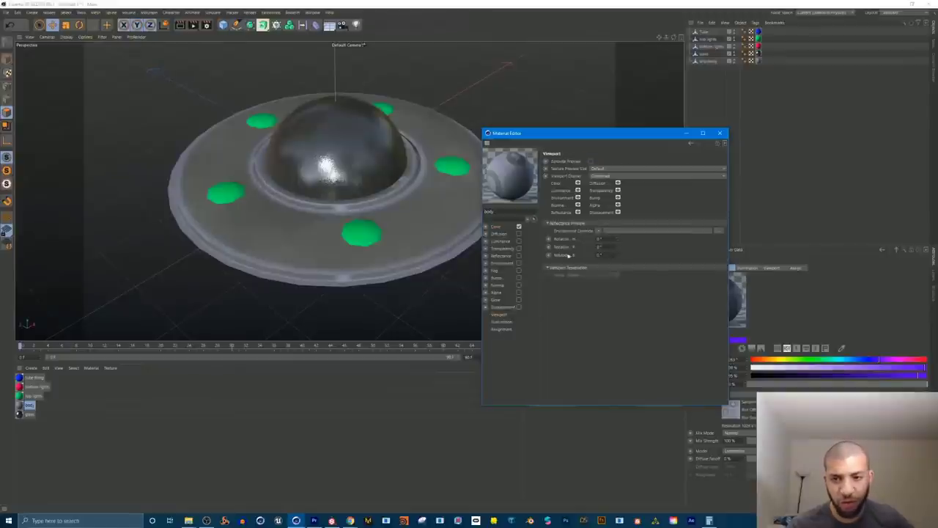
{"action": "left_click", "coordinate": [602, 170]}
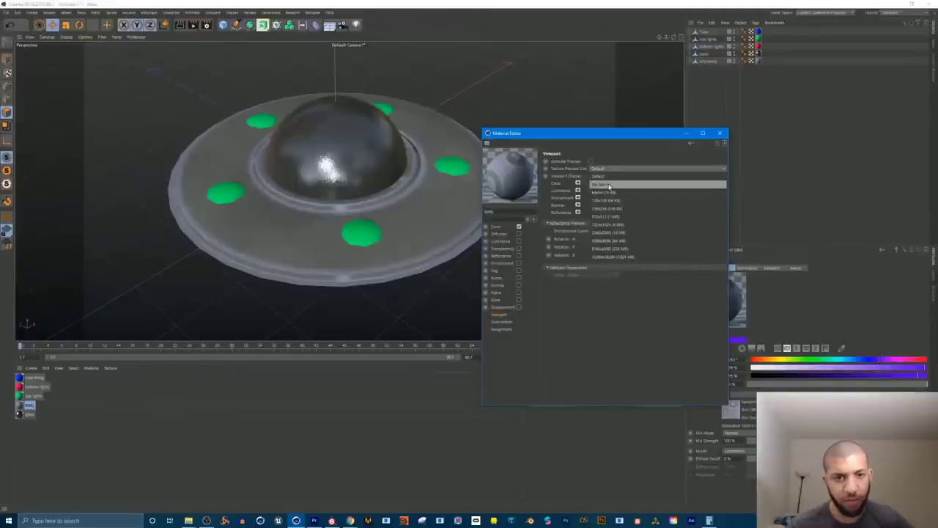
{"action": "left_click", "coordinate": [605, 184]}
{"action": "left_click", "coordinate": [720, 132]}
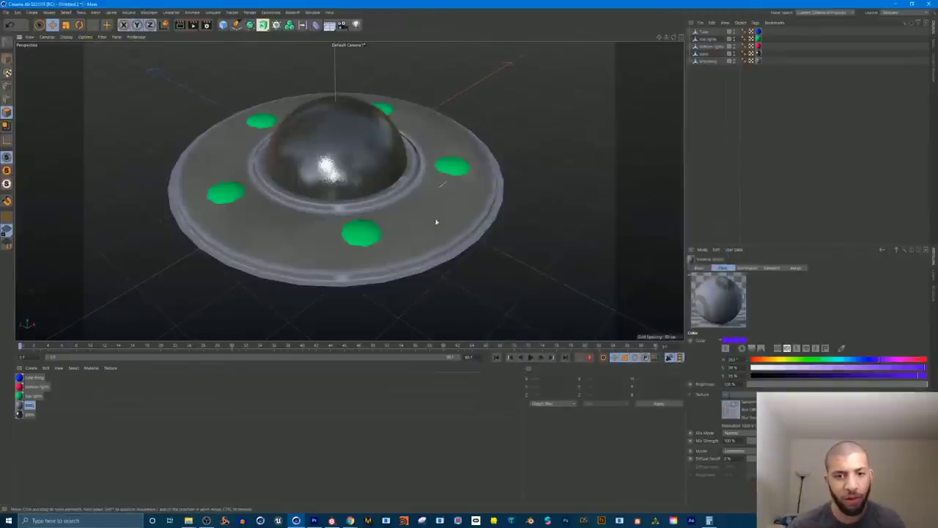
Step: Examine the base color texture on the UFO's body from several angles and distances
{"action": "scroll", "coordinate": [436, 222], "scroll_direction": "up", "scroll_amount": 6}
{"action": "left_click_drag", "start_coordinate": [522, 193], "coordinate": [519, 233], "text": "alt"}
{"action": "scroll", "coordinate": [518, 220], "scroll_direction": "down", "scroll_amount": 6}
{"action": "left_click_drag", "start_coordinate": [465, 188], "coordinate": [469, 147], "text": "alt"}
{"action": "middle_click_drag", "start_coordinate": [461, 171], "coordinate": [429, 212], "text": "alt"}
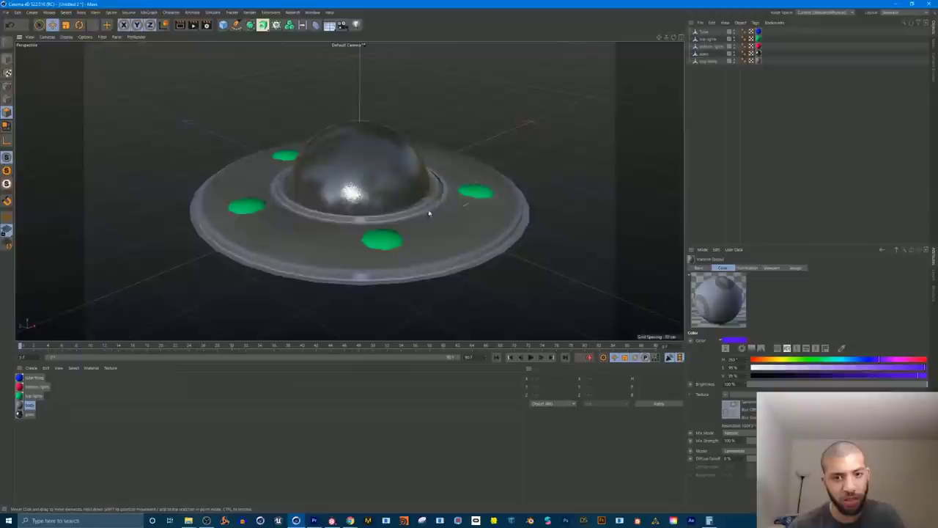
{"action": "left_click_drag", "start_coordinate": [430, 212], "coordinate": [442, 235], "text": "alt"}
{"action": "scroll", "coordinate": [442, 242], "scroll_direction": "up", "scroll_amount": 4}
{"action": "scroll", "coordinate": [455, 193], "scroll_direction": "down", "scroll_amount": 3}
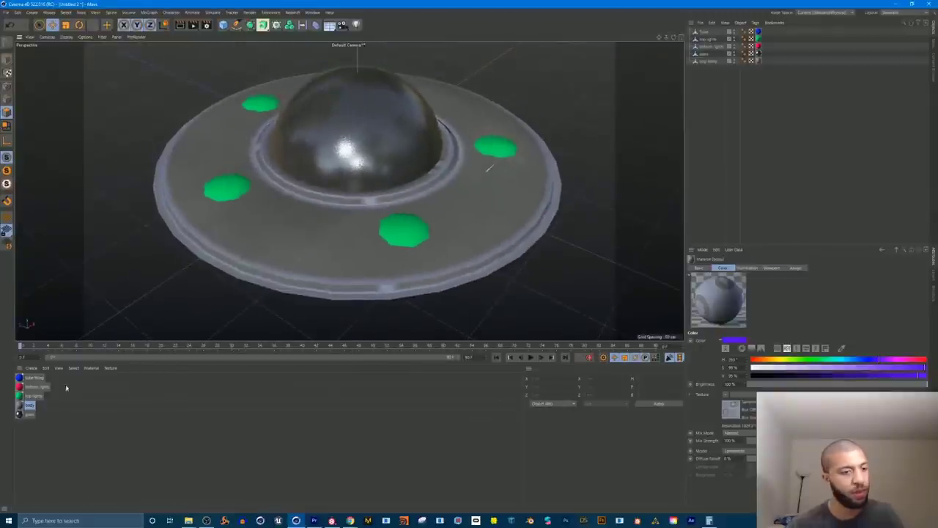
Step: Open the body material, enable its Normal channel and load ship_normal as the texture without copying the image to the project
{"action": "double_click", "coordinate": [30, 405]}
{"action": "left_click_drag", "start_coordinate": [231, 48], "coordinate": [554, 85]}
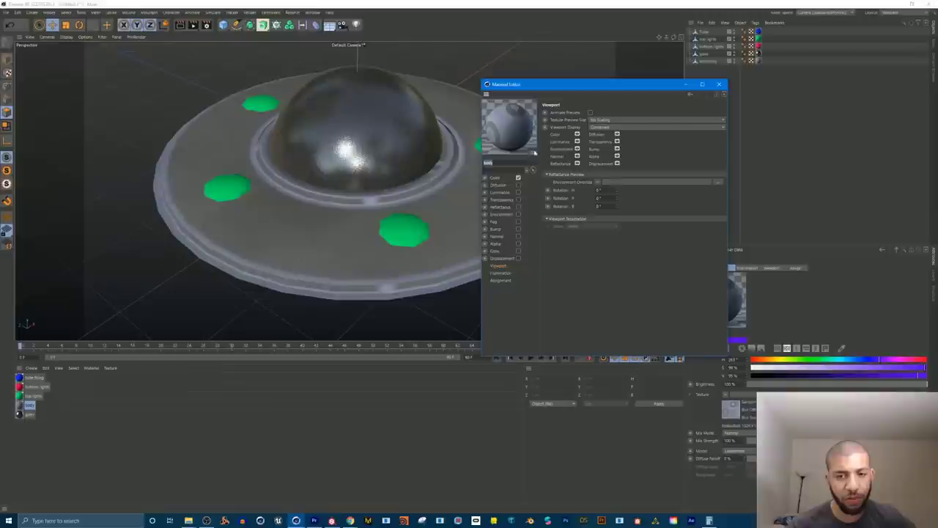
{"action": "left_click", "coordinate": [518, 237]}
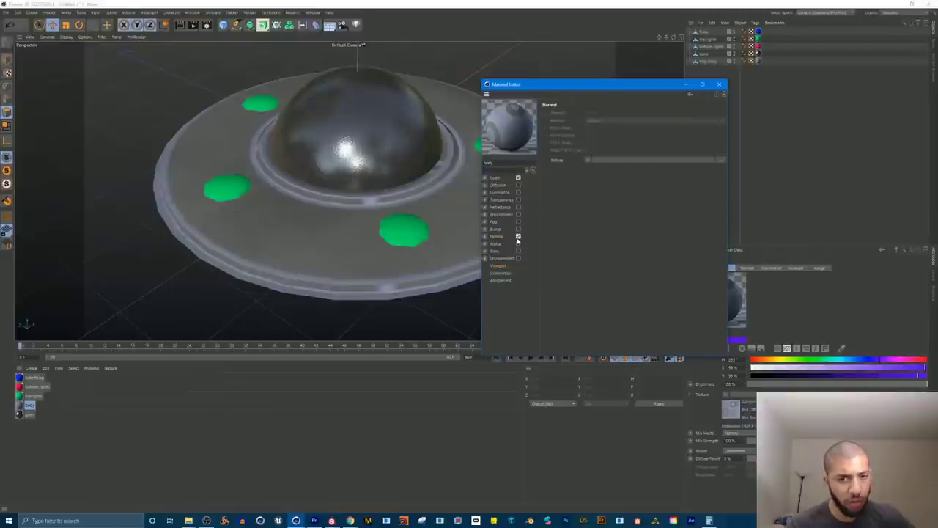
{"action": "left_click", "coordinate": [590, 165]}
{"action": "left_click", "coordinate": [593, 175]}
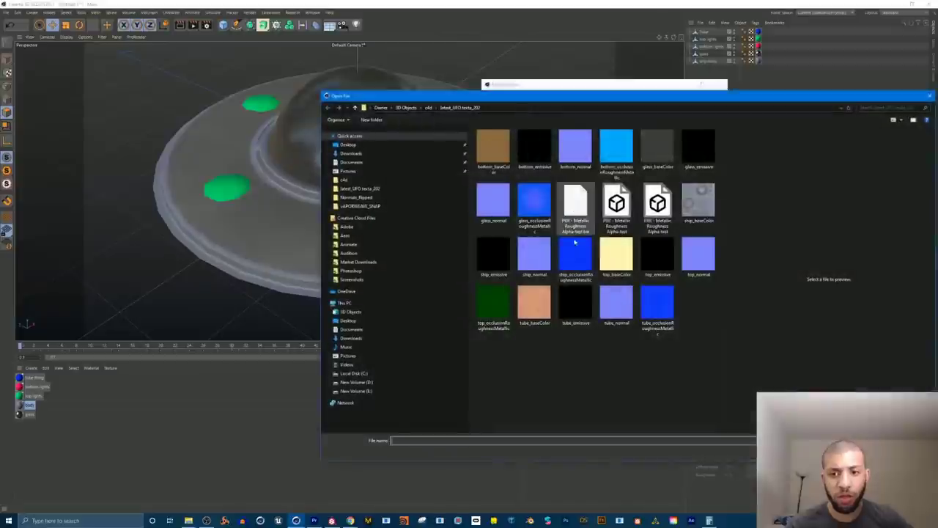
{"action": "left_click", "coordinate": [535, 260]}
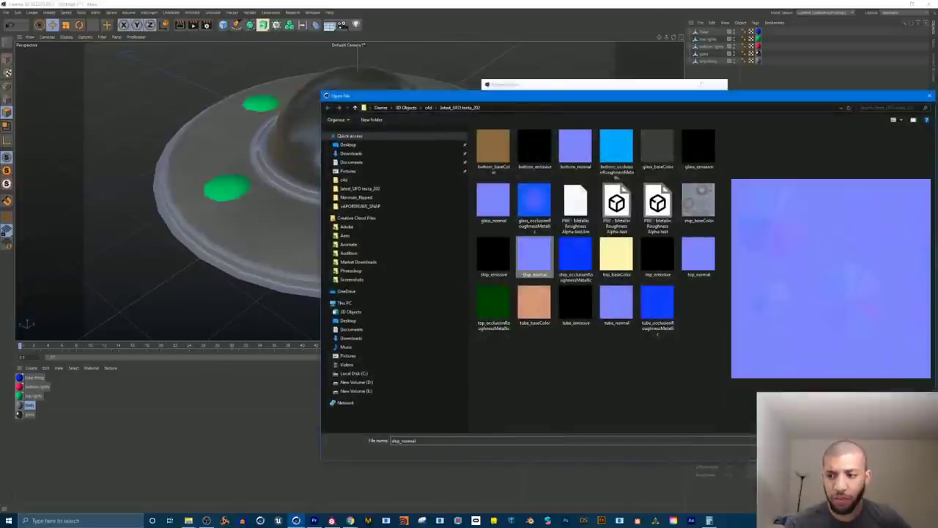
{"action": "key", "text": "Return"}
{"action": "left_click", "coordinate": [533, 293]}
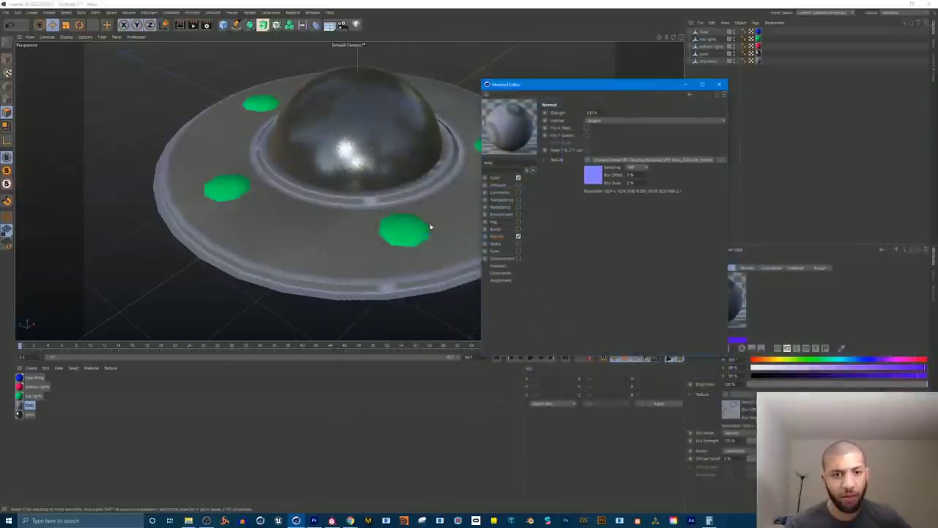
Step: Enable Reflectance on the body material, remove both default layers and add a Beckmann reflection layer
{"action": "left_click", "coordinate": [518, 230]}
{"action": "left_click", "coordinate": [518, 229]}
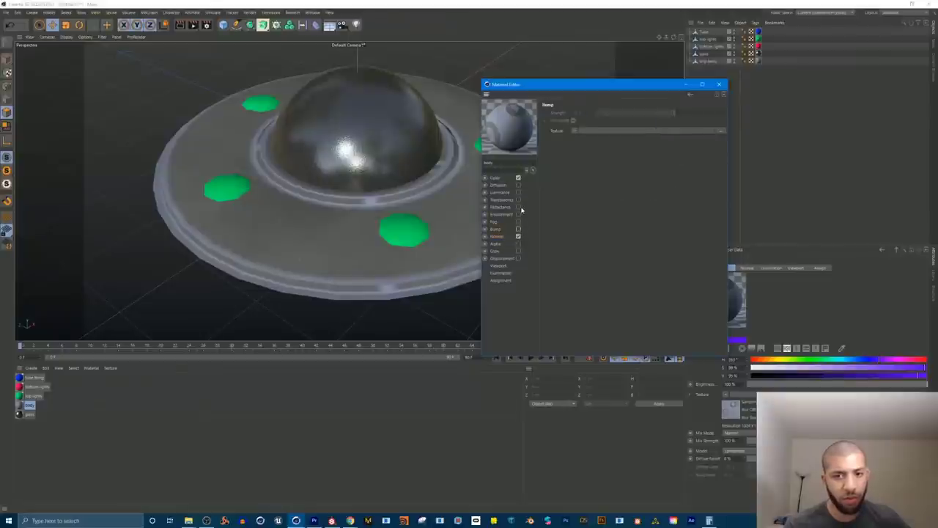
{"action": "left_click", "coordinate": [518, 207]}
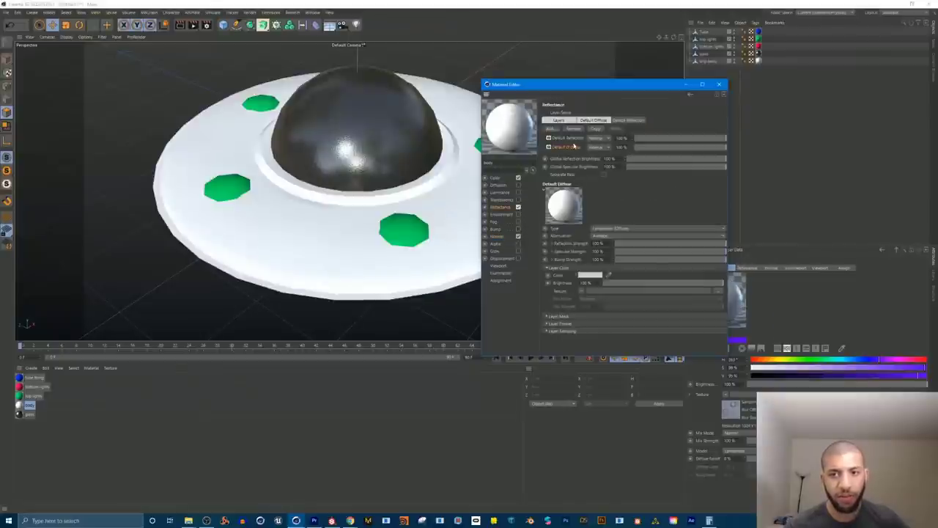
{"action": "left_click", "coordinate": [573, 129]}
{"action": "left_click", "coordinate": [566, 138]}
{"action": "left_click", "coordinate": [573, 128]}
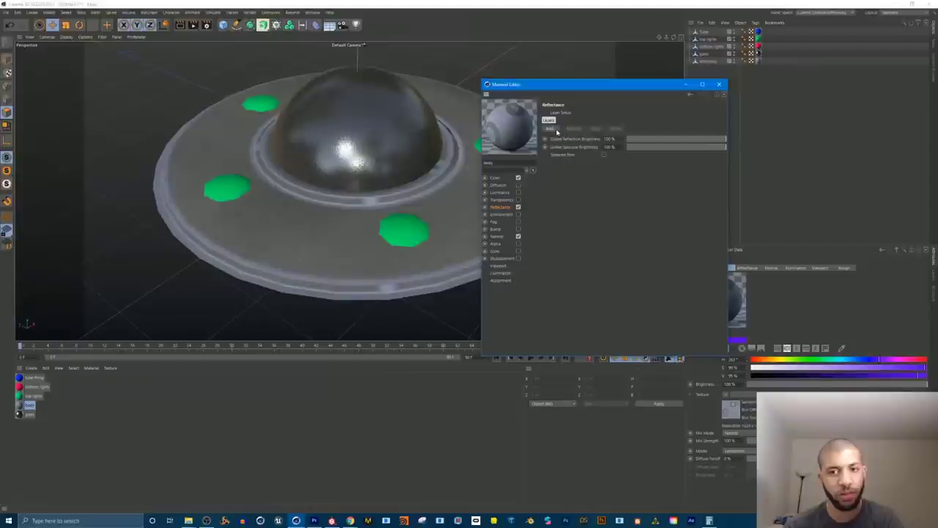
{"action": "left_click", "coordinate": [556, 131]}
{"action": "left_click", "coordinate": [571, 132]}
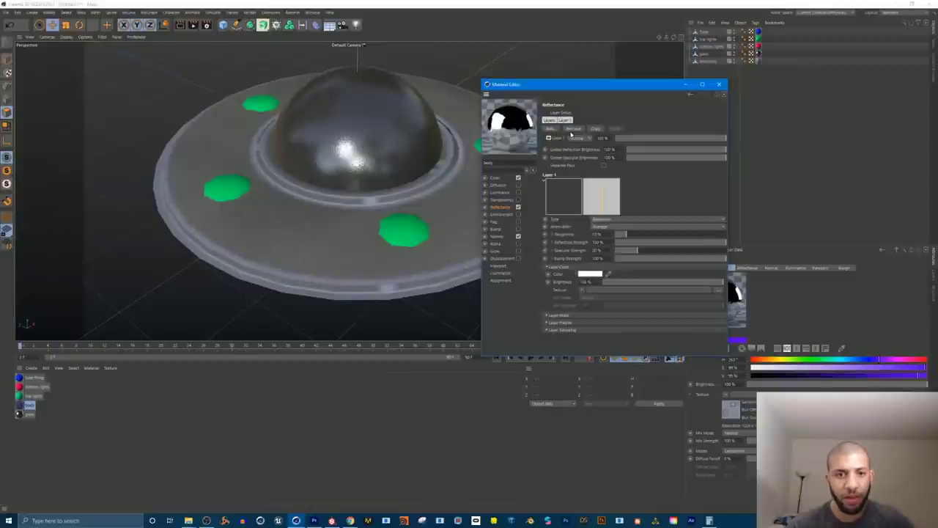
Step: Set the body's reflection layer opacity to about 47%, reflection strength to 31%, specular strength to 54% and bump strength to about 65%
{"action": "left_click", "coordinate": [670, 139]}
{"action": "left_click_drag", "start_coordinate": [658, 143], "coordinate": [668, 140]}
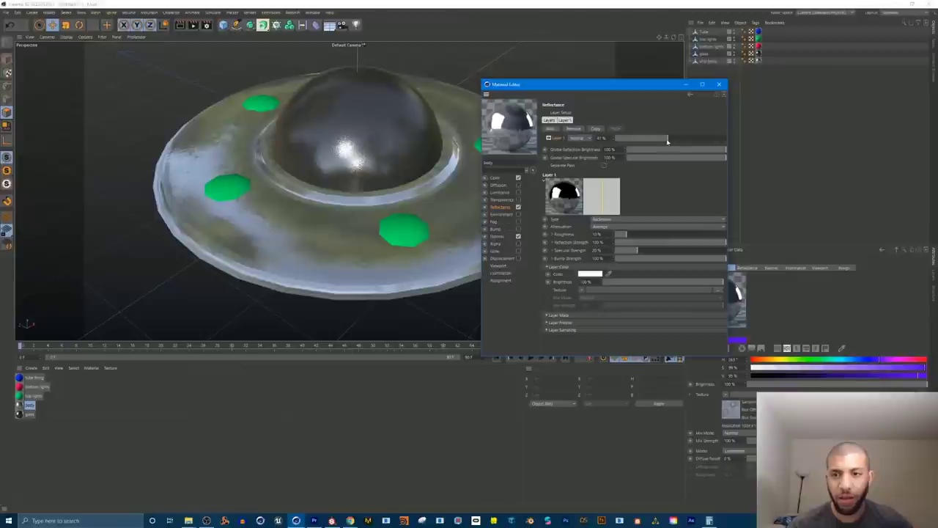
{"action": "left_click", "coordinate": [667, 244]}
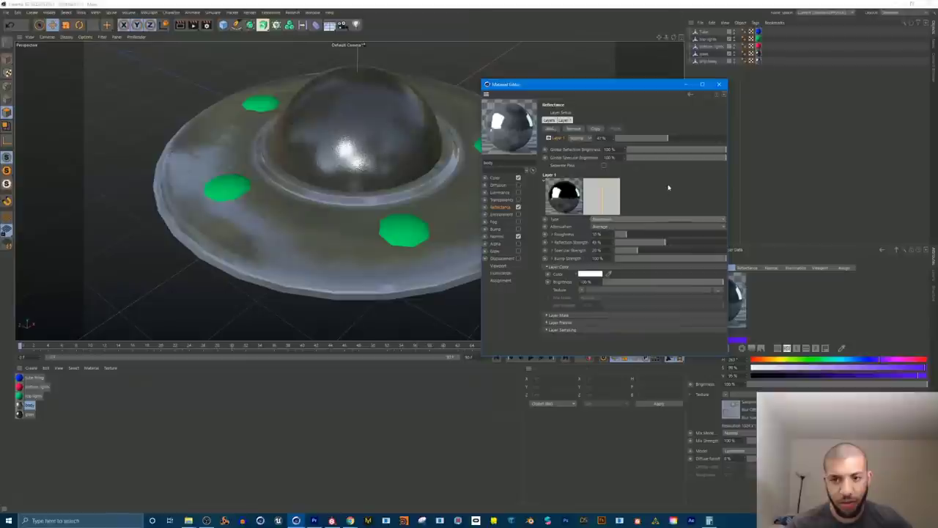
{"action": "left_click", "coordinate": [668, 259]}
{"action": "left_click_drag", "start_coordinate": [668, 260], "coordinate": [763, 264]}
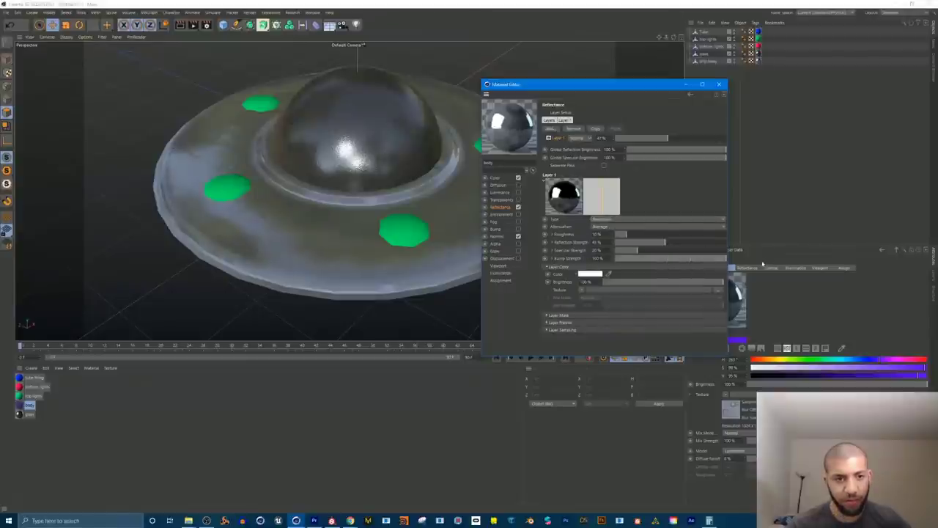
{"action": "left_click", "coordinate": [688, 261]}
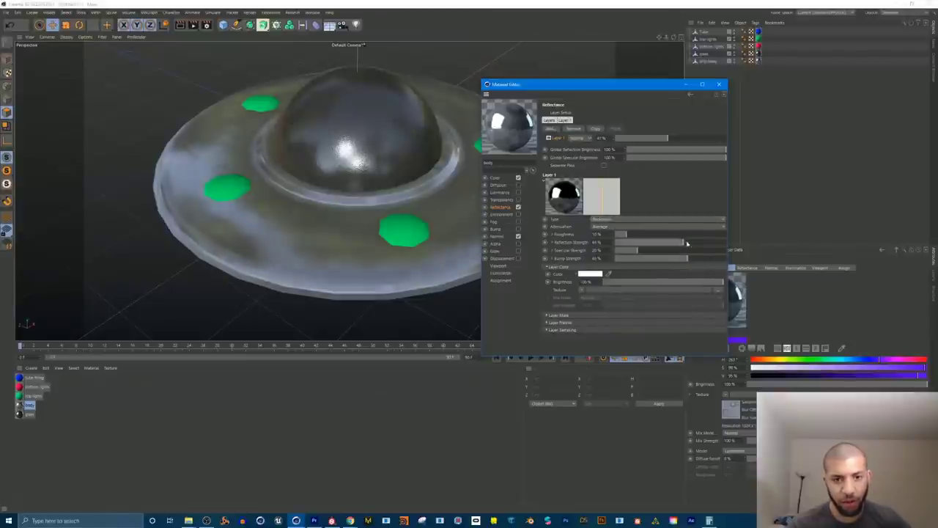
{"action": "mouse_move", "coordinate": [656, 243]}
{"action": "left_mouse_down"}
{"action": "mouse_move", "coordinate": [692, 252]}
{"action": "mouse_move", "coordinate": [659, 252]}
{"action": "mouse_move", "coordinate": [676, 250]}
{"action": "left_mouse_up"}
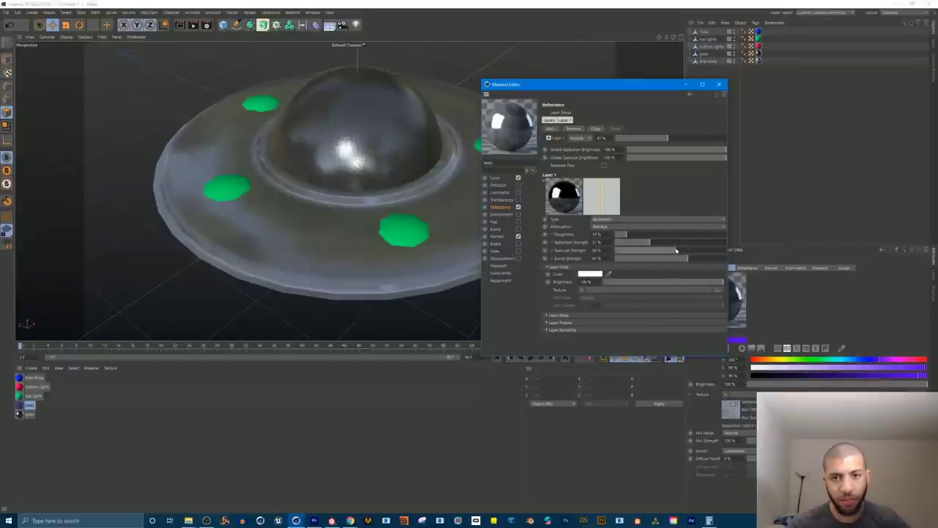
Step: Raise the body's reflection layer opacity to about 75%, set global reflection brightness to about 49% and global specular brightness to 46%, and close the editor
{"action": "left_click_drag", "start_coordinate": [658, 138], "coordinate": [700, 141]}
{"action": "left_click_drag", "start_coordinate": [335, 206], "coordinate": [329, 112], "text": "alt"}
{"action": "left_click", "coordinate": [675, 150]}
{"action": "left_click", "coordinate": [672, 159]}
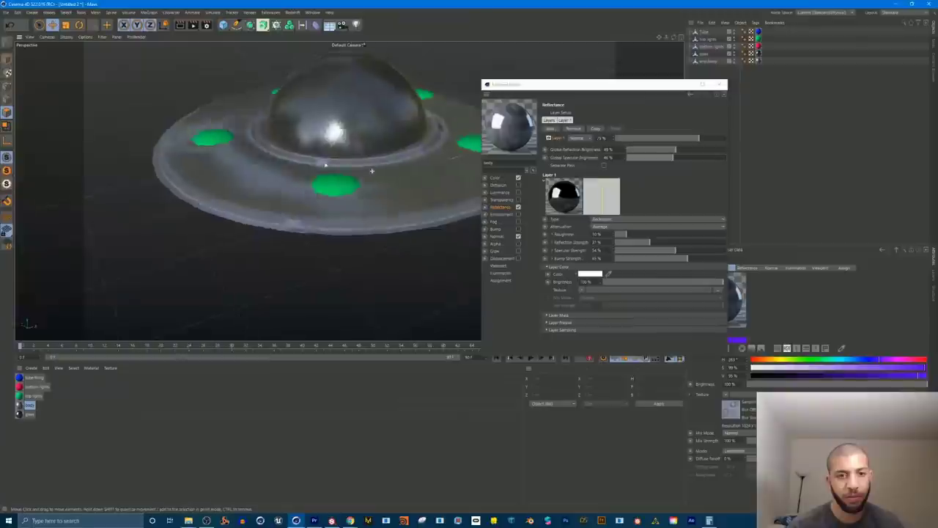
{"action": "left_click_drag", "start_coordinate": [352, 146], "coordinate": [422, 136], "text": "alt"}
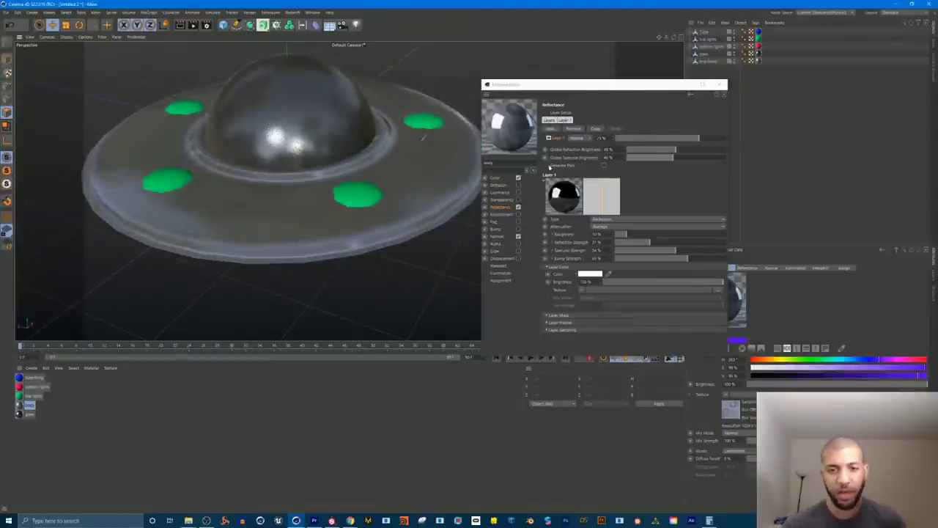
{"action": "left_click", "coordinate": [720, 84]}
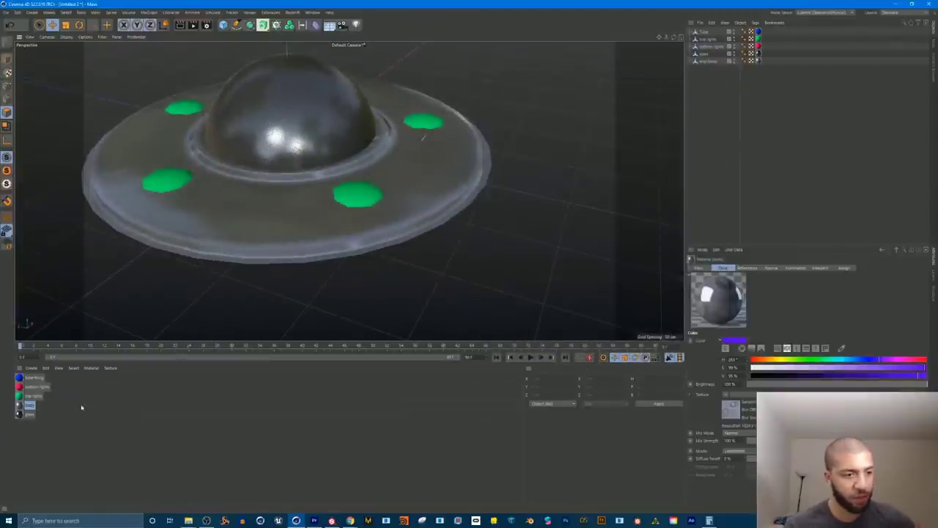
Step: Open the tube thing material for the ring under the ship and reduce its color saturation to 0%
{"action": "left_click", "coordinate": [22, 396]}
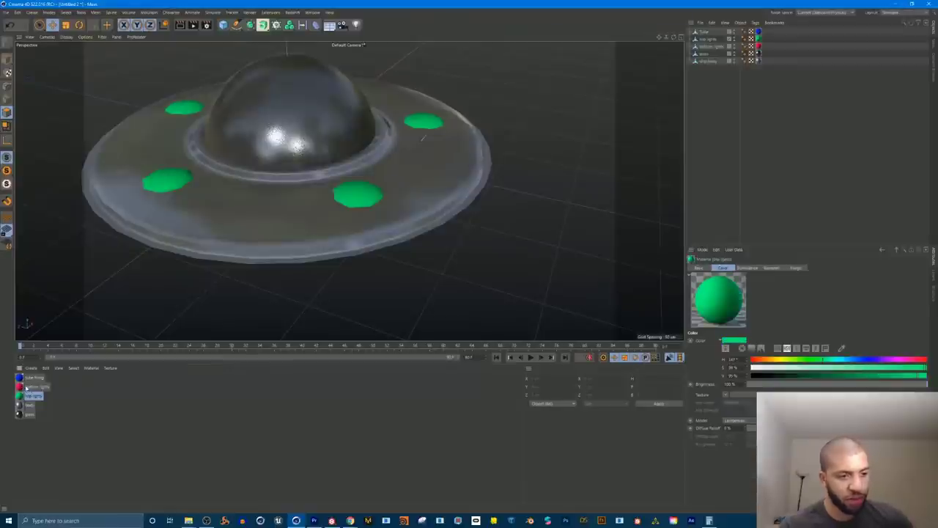
{"action": "left_click_drag", "start_coordinate": [249, 230], "coordinate": [256, 187], "text": "alt"}
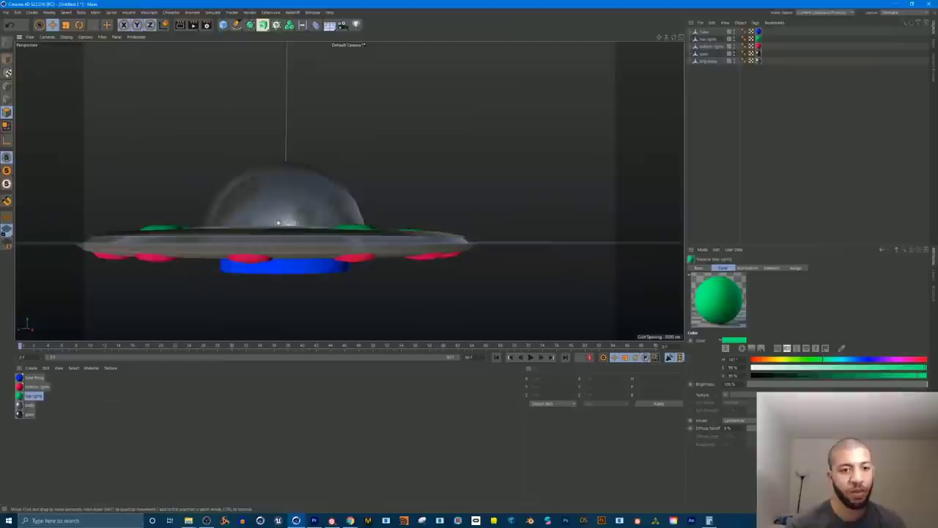
{"action": "left_click_drag", "start_coordinate": [318, 221], "coordinate": [382, 136], "text": "alt"}
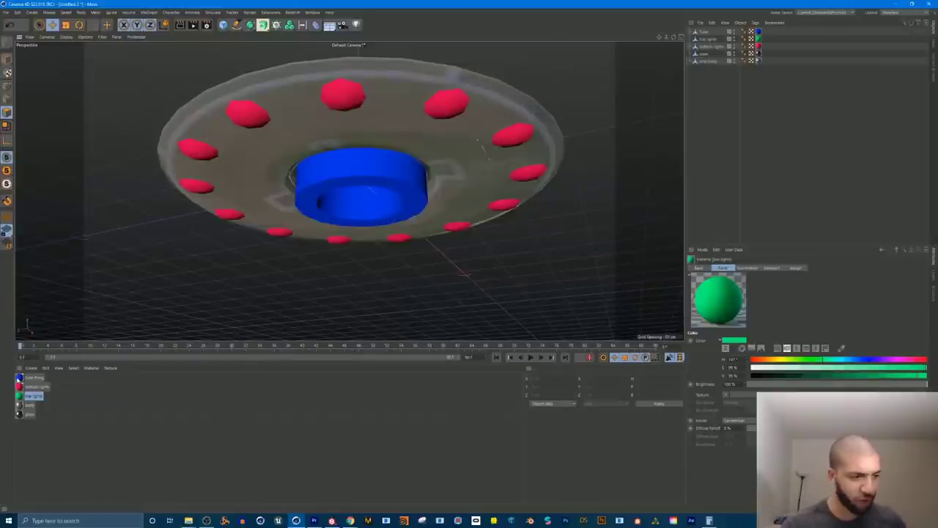
{"action": "left_click", "coordinate": [22, 378]}
{"action": "double_click", "coordinate": [22, 378]}
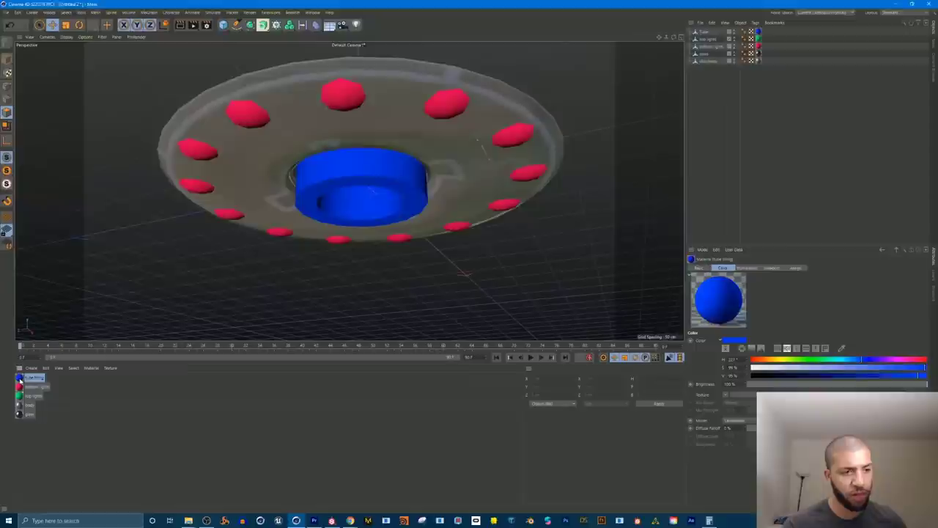
{"action": "left_click_drag", "start_coordinate": [259, 57], "coordinate": [444, 112]}
{"action": "left_click", "coordinate": [313, 200]}
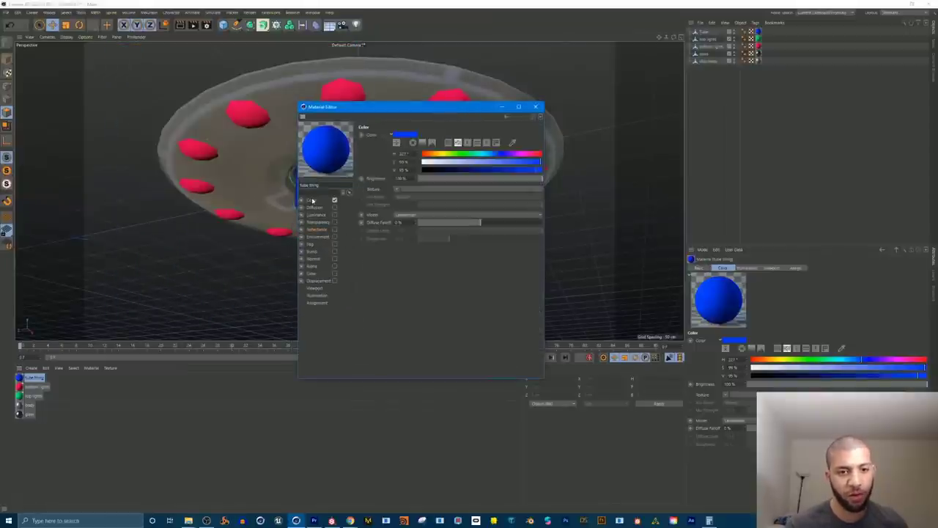
{"action": "left_click_drag", "start_coordinate": [440, 162], "coordinate": [422, 161]}
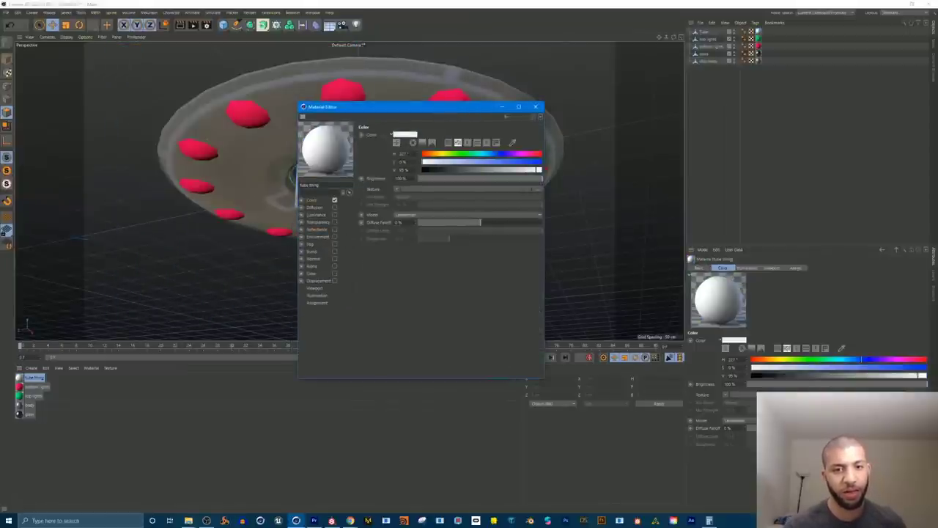
Step: Load tube_baseColor as the tube material's Color texture without copying the image, and uncover the ring in the viewport
{"action": "left_click", "coordinate": [395, 189]}
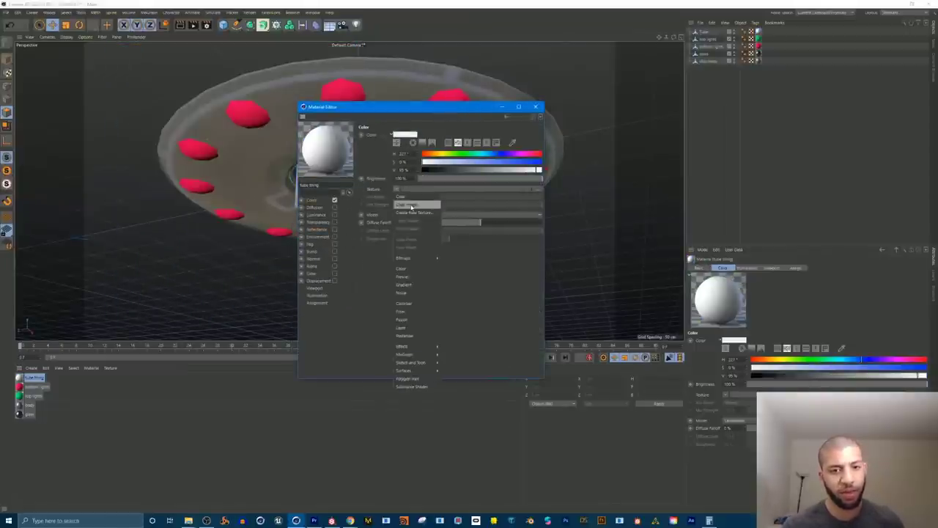
{"action": "left_click", "coordinate": [409, 202]}
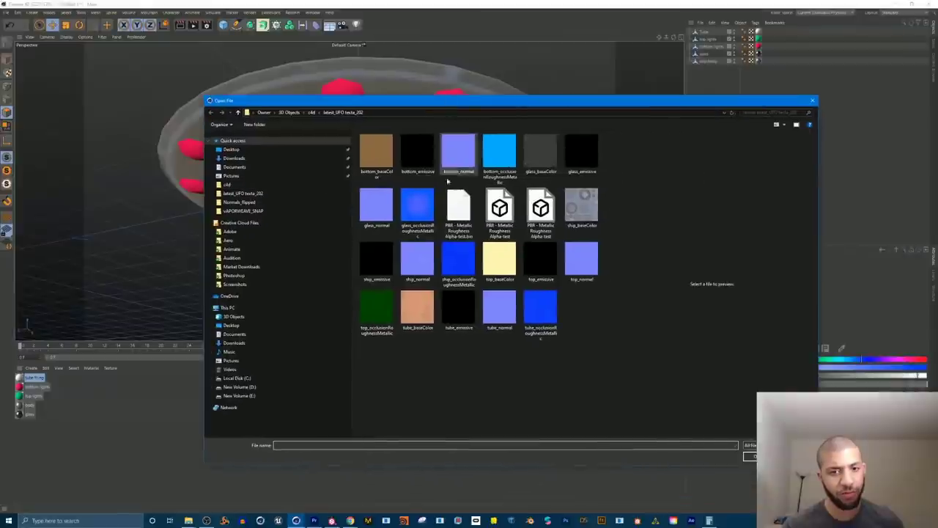
{"action": "left_click", "coordinate": [417, 308]}
{"action": "left_click", "coordinate": [750, 456]}
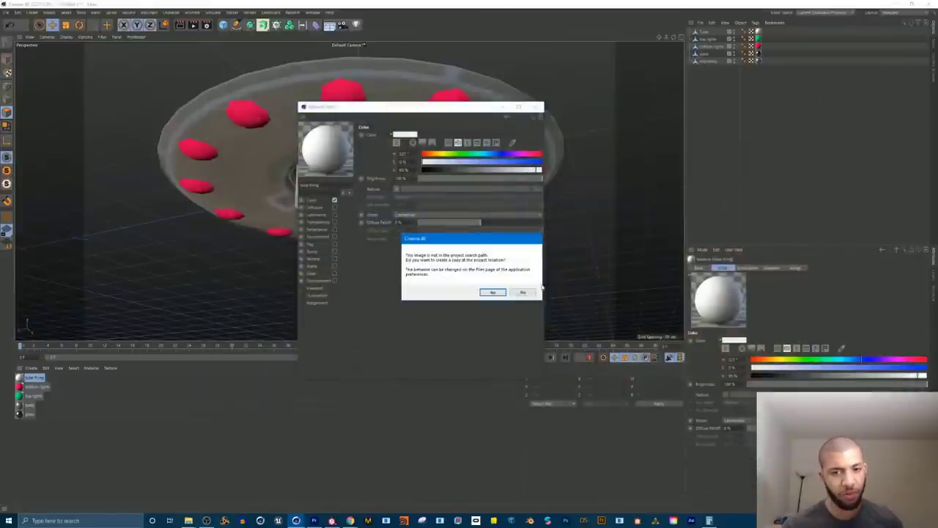
{"action": "left_click", "coordinate": [532, 293]}
{"action": "left_click_drag", "start_coordinate": [423, 107], "coordinate": [555, 116]}
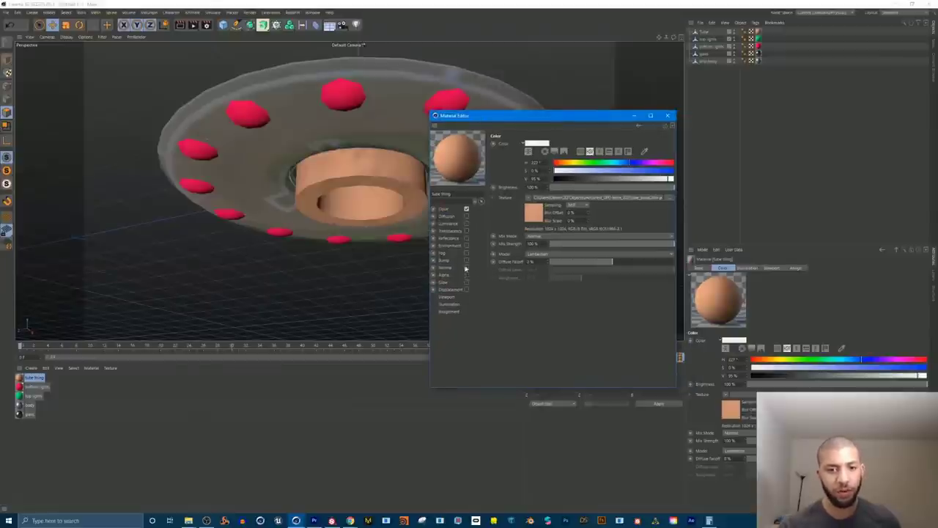
Step: Enable the tube material's Normal channel and try to load tube_normal as its texture
{"action": "left_click", "coordinate": [466, 267]}
{"action": "left_click", "coordinate": [536, 191]}
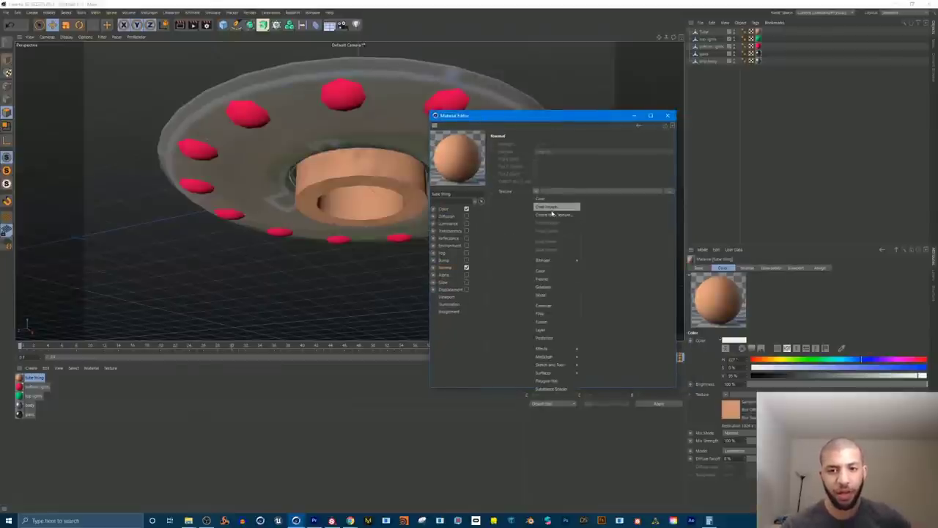
{"action": "left_click", "coordinate": [551, 208]}
{"action": "left_click", "coordinate": [616, 336]}
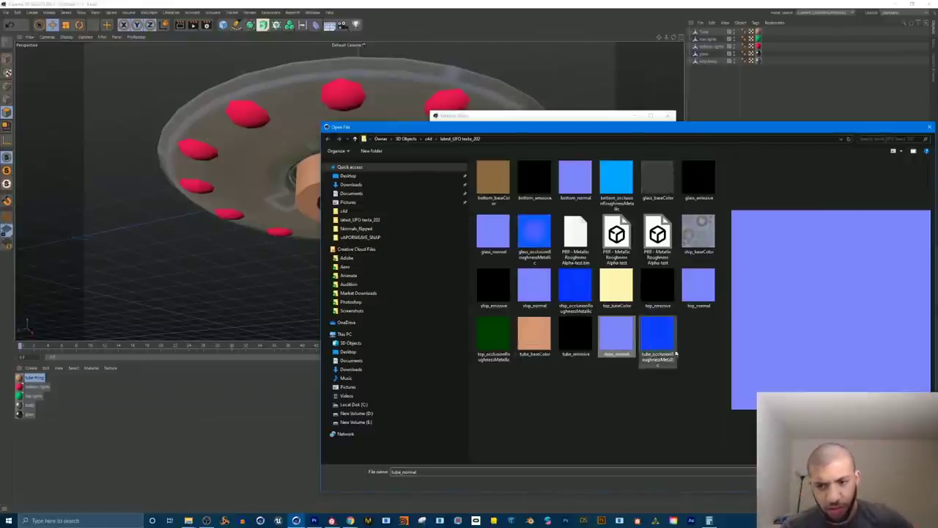
{"action": "key", "text": "Return"}
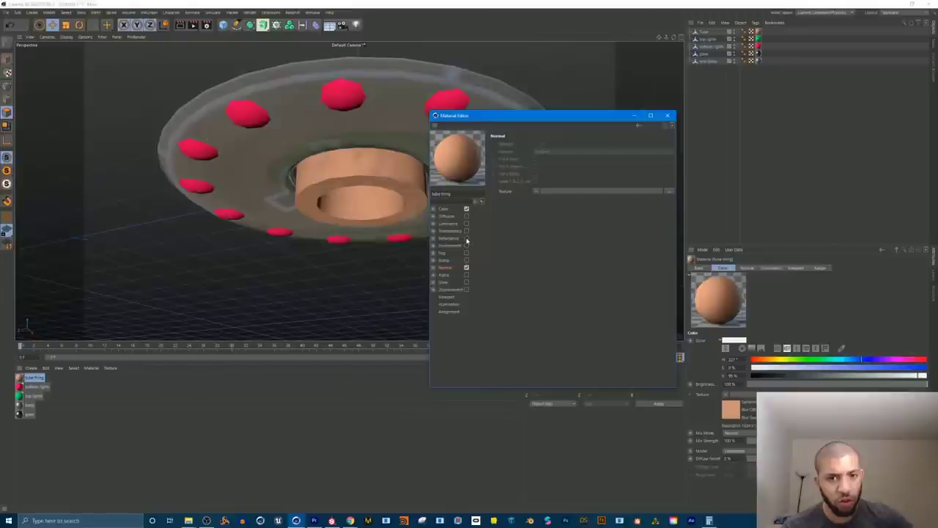
Step: Enable Reflectance on the tube material, delete both default layers and add a Beckmann reflection layer
{"action": "left_click", "coordinate": [466, 238]}
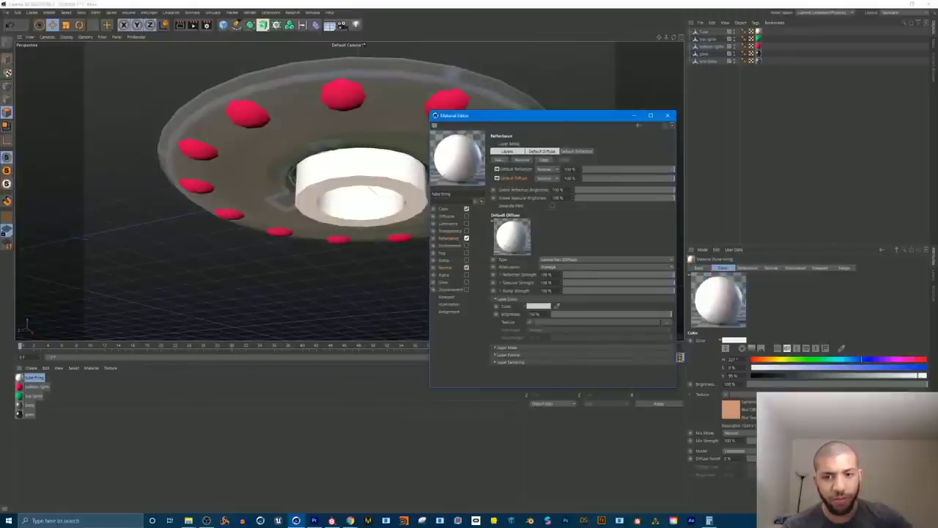
{"action": "key", "text": "Delete"}
{"action": "left_click", "coordinate": [515, 169]}
{"action": "key", "text": "Delete"}
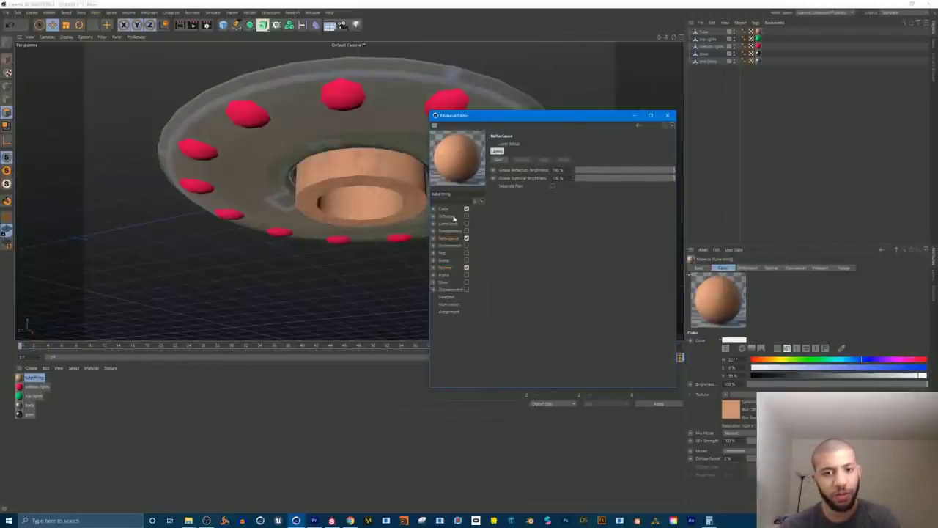
{"action": "left_click", "coordinate": [503, 162]}
{"action": "left_click", "coordinate": [517, 163]}
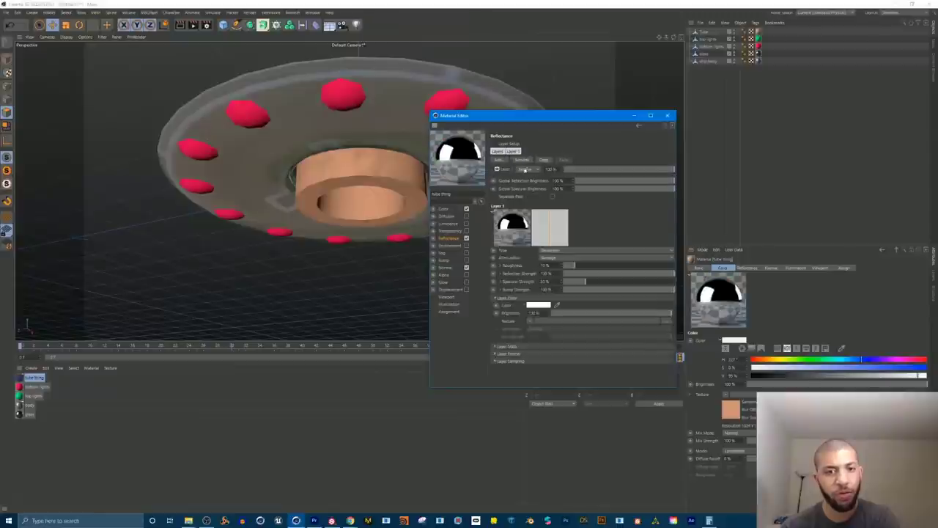
Step: Set the tube layer's opacity to 52%, global reflection brightness 52%, global specular brightness 46%, roughness 32%, reflection strength 24%, specular strength 27% and bump strength about 40%
{"action": "left_click", "coordinate": [623, 171]}
{"action": "left_click", "coordinate": [622, 181]}
{"action": "left_click", "coordinate": [622, 189]}
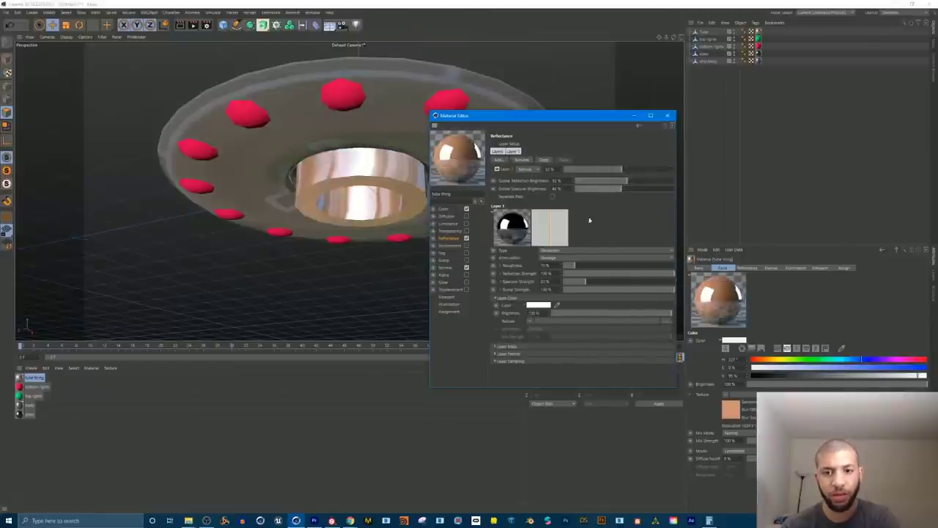
{"action": "left_click_drag", "start_coordinate": [585, 268], "coordinate": [603, 292]}
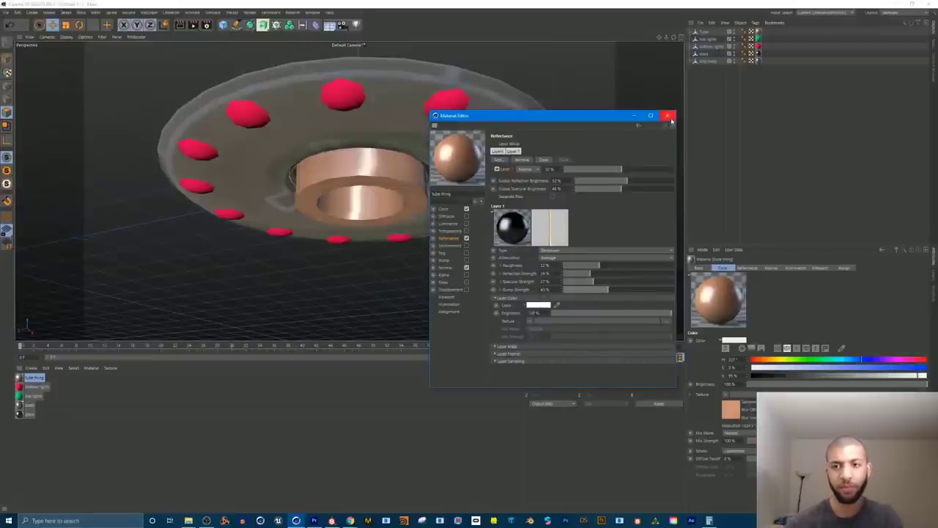
Step: Enable the tube material's Bump channel, load tube_occlusionRoughnessMetallic as its texture and raise the bump strength
{"action": "left_click", "coordinate": [467, 261]}
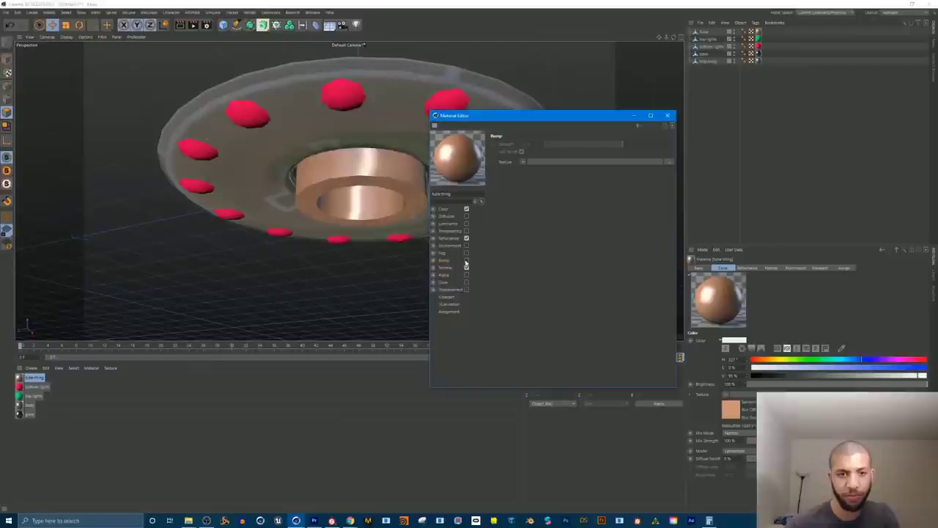
{"action": "left_click", "coordinate": [467, 261]}
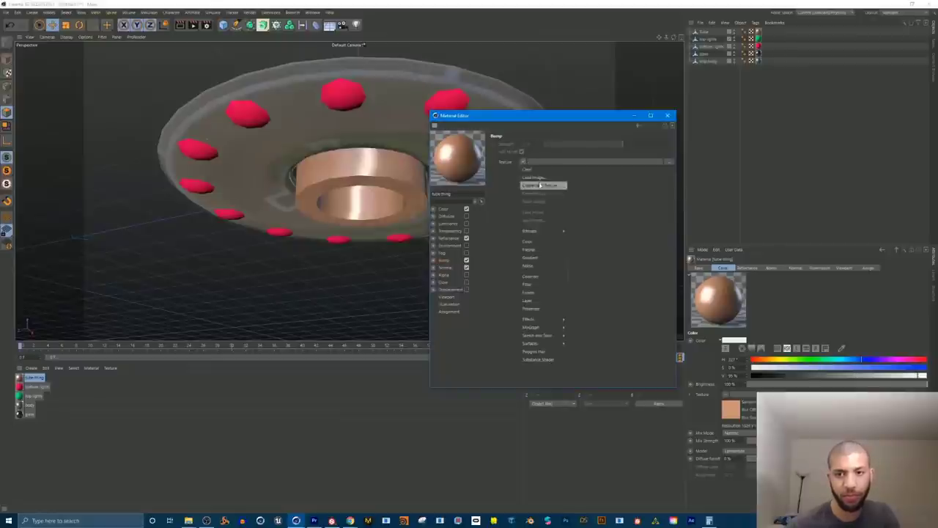
{"action": "left_click", "coordinate": [527, 184]}
{"action": "left_click", "coordinate": [657, 335]}
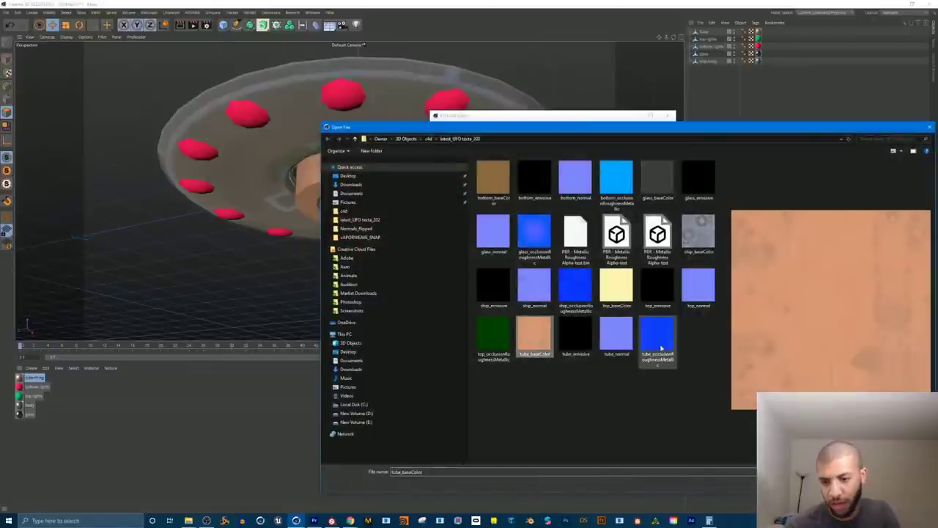
{"action": "double_click", "coordinate": [657, 337]}
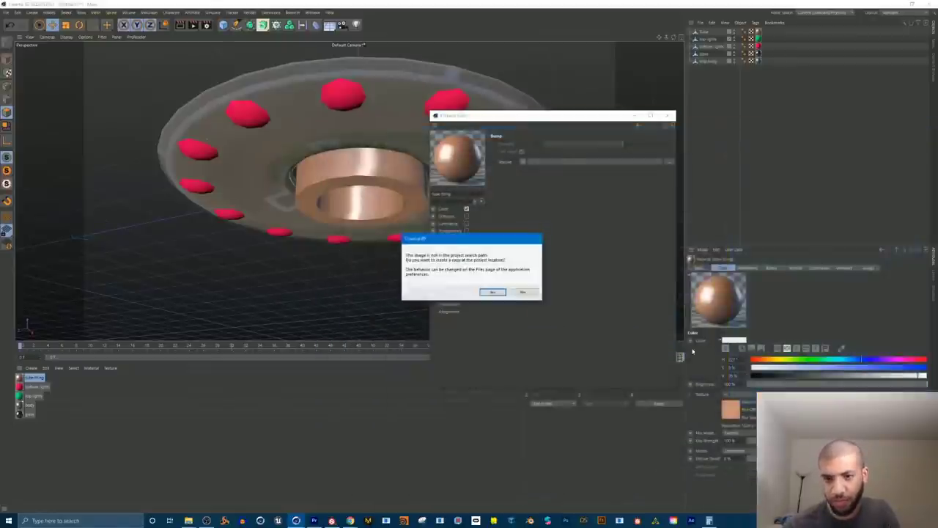
{"action": "left_click", "coordinate": [510, 288]}
{"action": "left_click", "coordinate": [649, 146]}
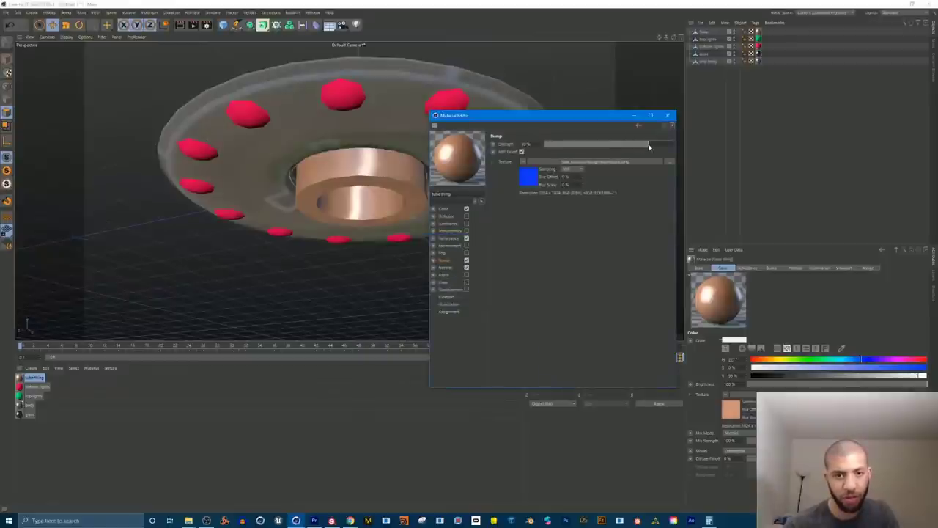
Step: Set the tube material's viewport texture preview size to No Scaling and close the Material Editor
{"action": "left_click", "coordinate": [448, 296]}
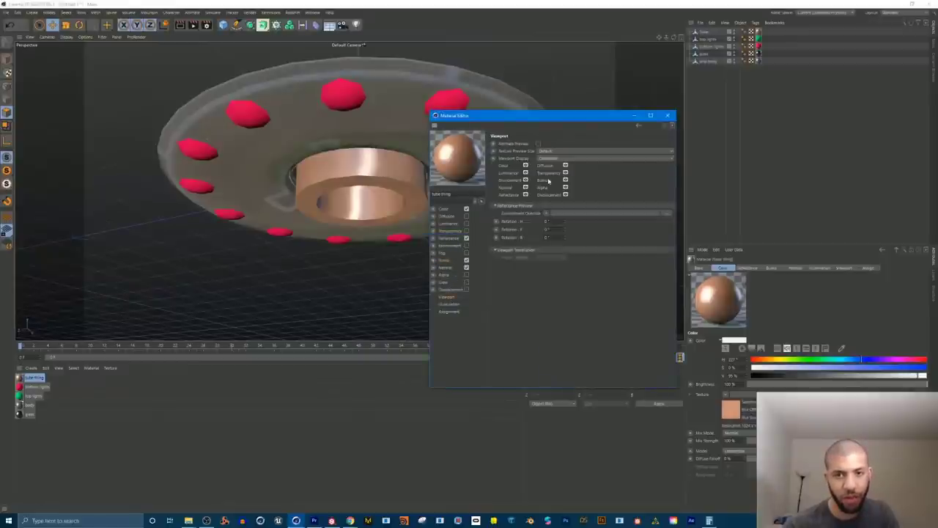
{"action": "left_click", "coordinate": [552, 152]}
{"action": "left_click", "coordinate": [561, 163]}
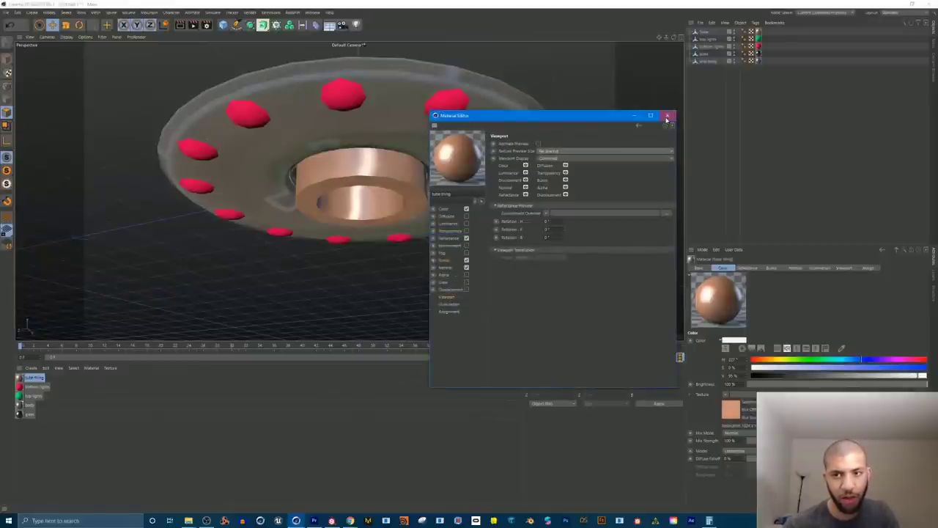
{"action": "left_click", "coordinate": [666, 117]}
Step: Examine the tube's textured surface up close and the whole UFO from above
{"action": "left_click_drag", "start_coordinate": [406, 172], "coordinate": [367, 178], "text": "alt"}
{"action": "right_click_drag", "start_coordinate": [367, 178], "coordinate": [493, 162], "text": "alt"}
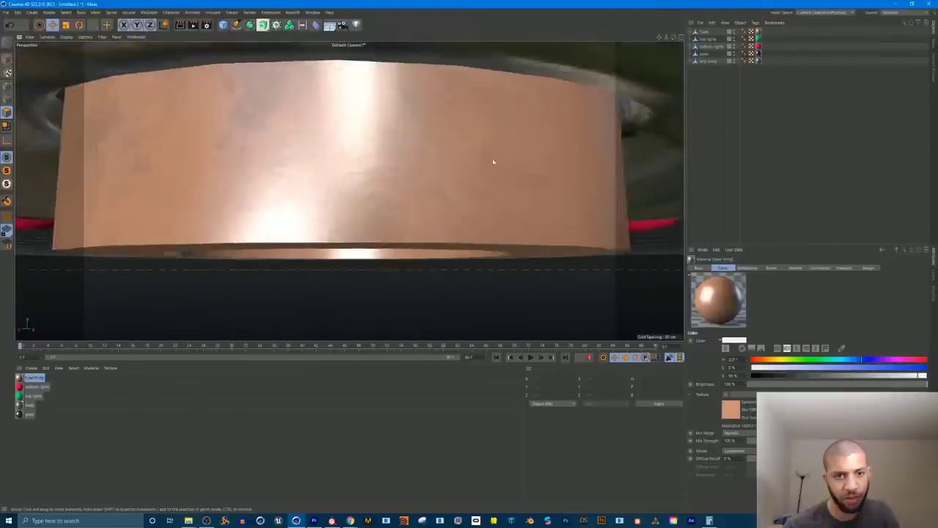
{"action": "left_click_drag", "start_coordinate": [494, 162], "coordinate": [456, 169], "text": "alt"}
{"action": "right_click_drag", "start_coordinate": [456, 169], "coordinate": [337, 180], "text": "alt"}
{"action": "left_click_drag", "start_coordinate": [438, 225], "coordinate": [435, 254], "text": "alt"}
{"action": "right_click_drag", "start_coordinate": [481, 227], "coordinate": [456, 235], "text": "alt"}
{"action": "left_click_drag", "start_coordinate": [418, 218], "coordinate": [465, 251], "text": "alt"}
{"action": "scroll", "coordinate": [393, 242], "scroll_direction": "up", "scroll_amount": 3}
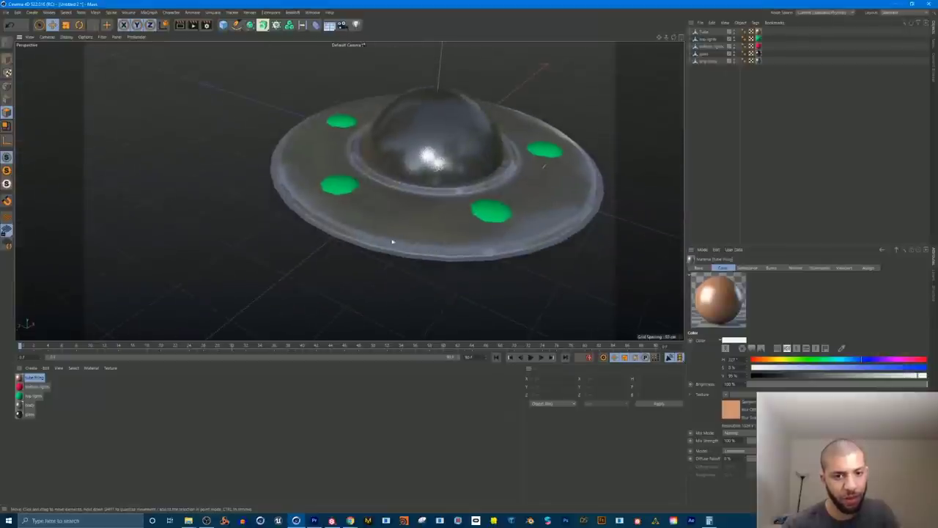
Step: Make the top lights material glow plain white by disabling its Color channel and enabling Luminance
{"action": "double_click", "coordinate": [33, 396]}
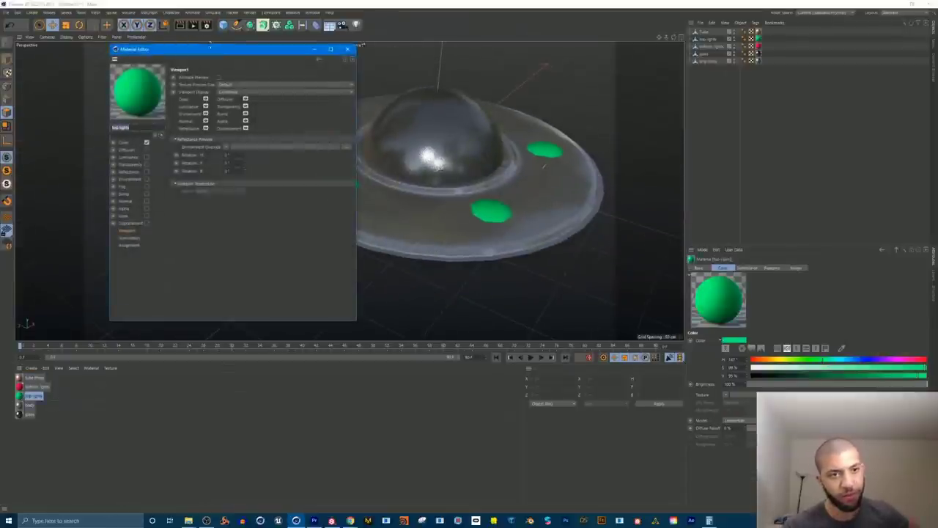
{"action": "left_click_drag", "start_coordinate": [210, 45], "coordinate": [559, 232]}
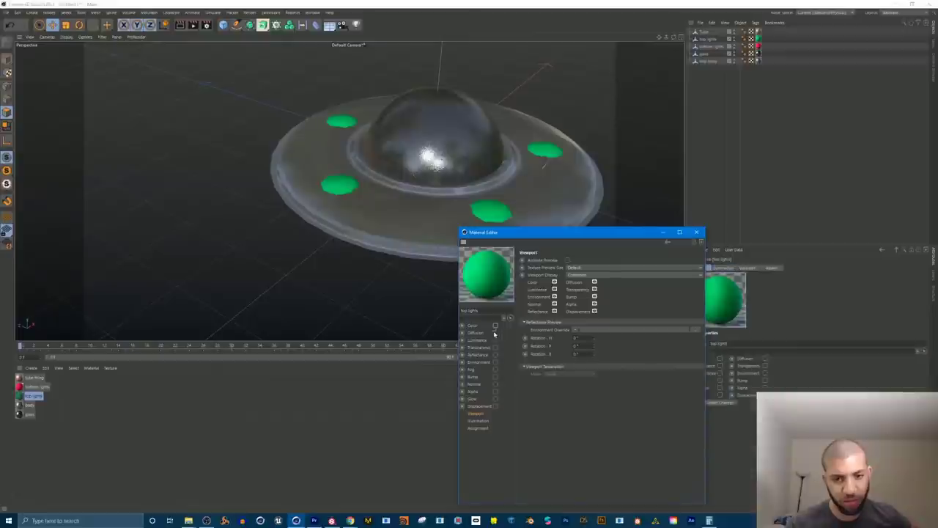
{"action": "left_click", "coordinate": [495, 340]}
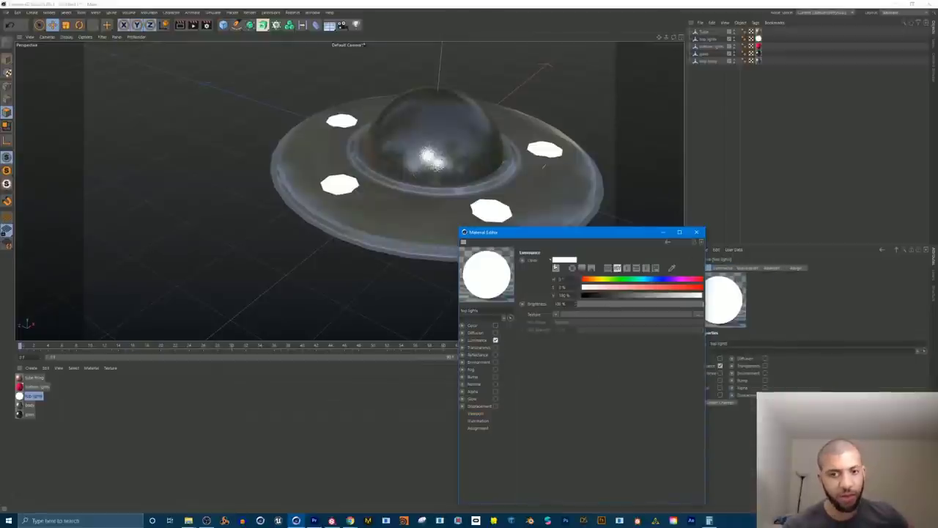
{"action": "left_click", "coordinate": [697, 232]}
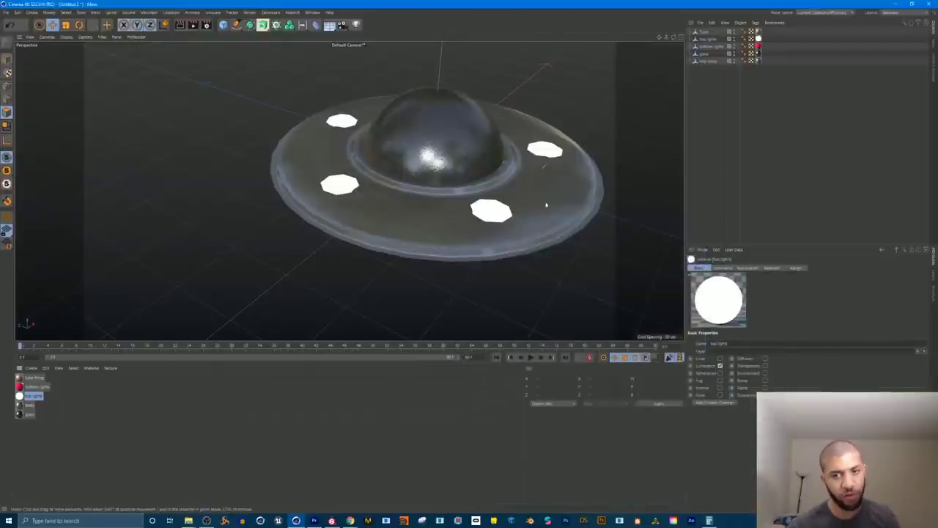
Step: On the bottom lights material, disable Color, enable Luminance and set the luminance color to a saturated purple
{"action": "left_click_drag", "start_coordinate": [545, 203], "coordinate": [499, 150], "text": "alt"}
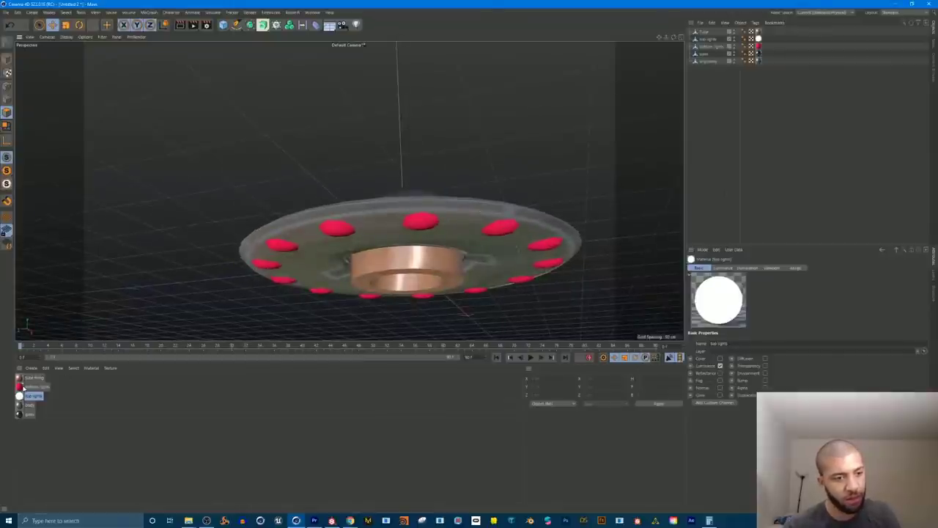
{"action": "double_click", "coordinate": [24, 386]}
{"action": "left_click_drag", "start_coordinate": [252, 52], "coordinate": [549, 178]}
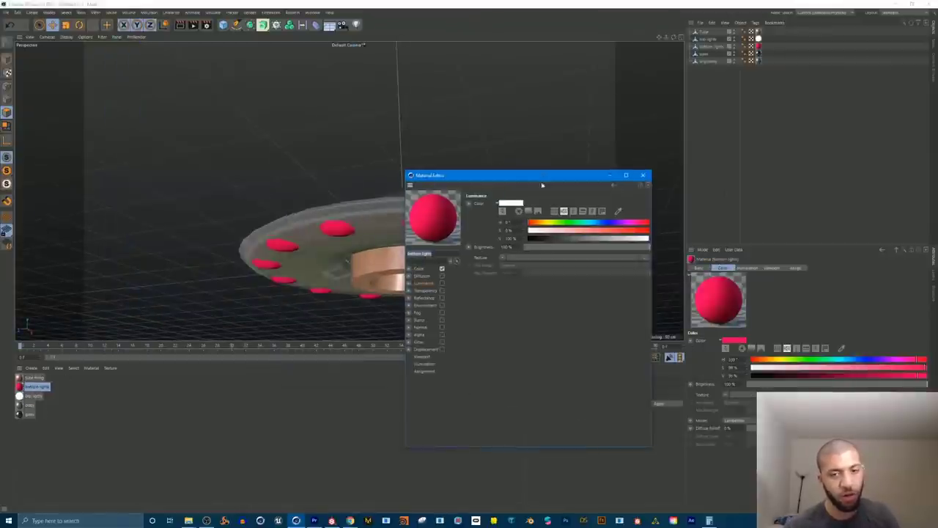
{"action": "left_click", "coordinate": [442, 284]}
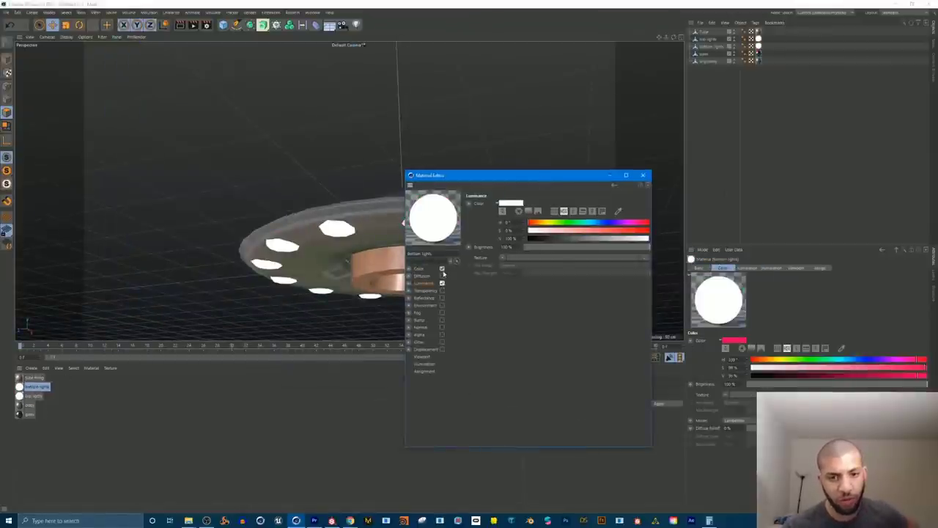
{"action": "mouse_move", "coordinate": [618, 224]}
{"action": "left_mouse_down"}
{"action": "mouse_move", "coordinate": [634, 224]}
{"action": "mouse_move", "coordinate": [617, 228]}
{"action": "left_mouse_up"}
{"action": "left_click", "coordinate": [631, 230]}
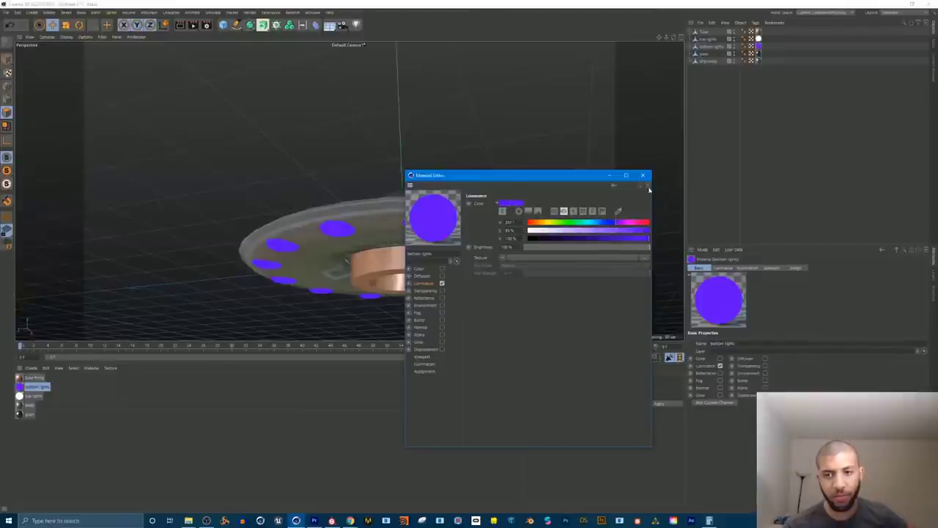
{"action": "left_click", "coordinate": [643, 175]}
Step: Try a yellow luminance color on the bottom lights material and settle on a bright cyan blue
{"action": "left_click_drag", "start_coordinate": [444, 222], "coordinate": [445, 236], "text": "alt"}
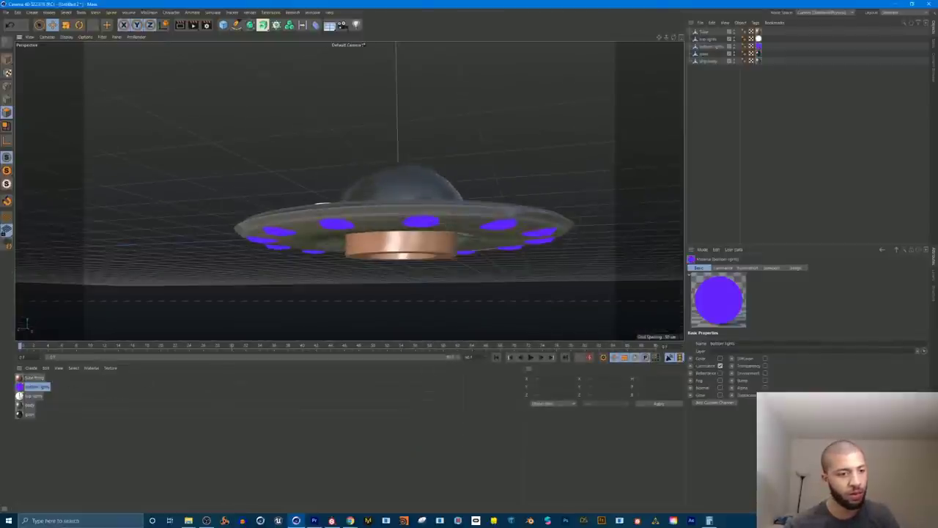
{"action": "double_click", "coordinate": [20, 387]}
{"action": "left_click_drag", "start_coordinate": [260, 97], "coordinate": [252, 98]}
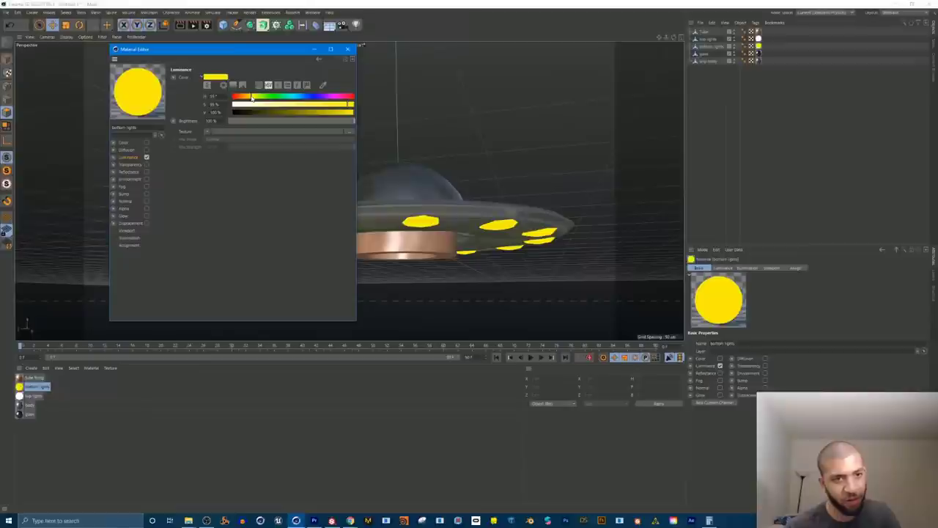
{"action": "left_click", "coordinate": [296, 96]}
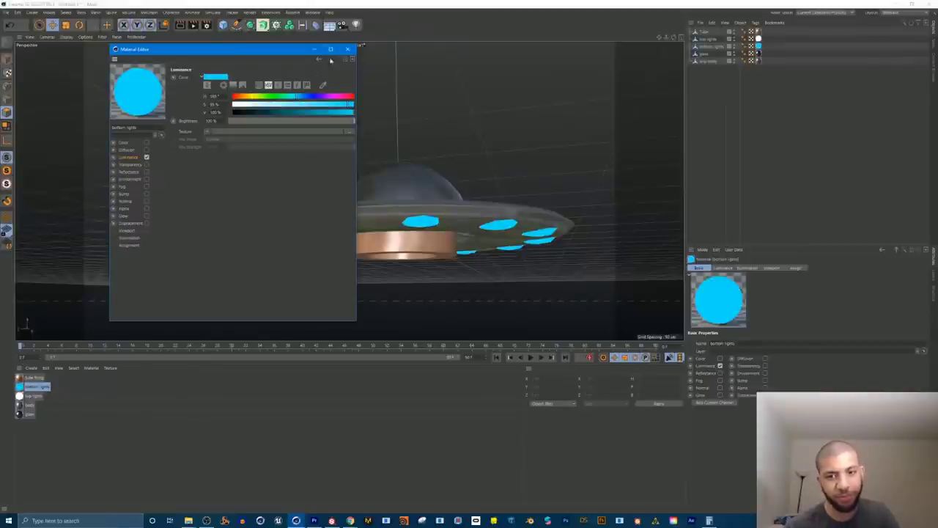
{"action": "left_click", "coordinate": [347, 49]}
Step: Examine the textured UFO from several angles and check the Babylon.js Sandbox page in the browser, returning to Cinema 4D
{"action": "left_click_drag", "start_coordinate": [388, 117], "coordinate": [403, 156], "text": "alt"}
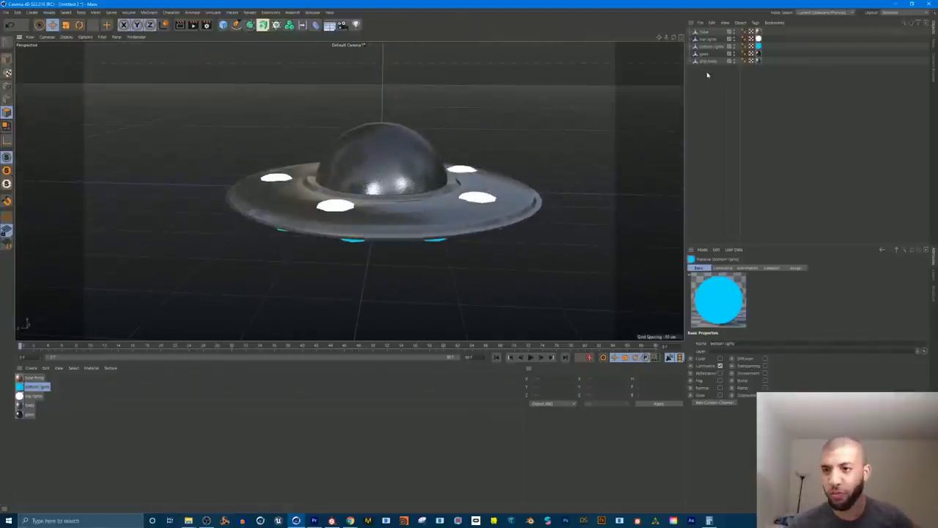
{"action": "scroll", "coordinate": [436, 184], "scroll_direction": "up", "scroll_amount": 1}
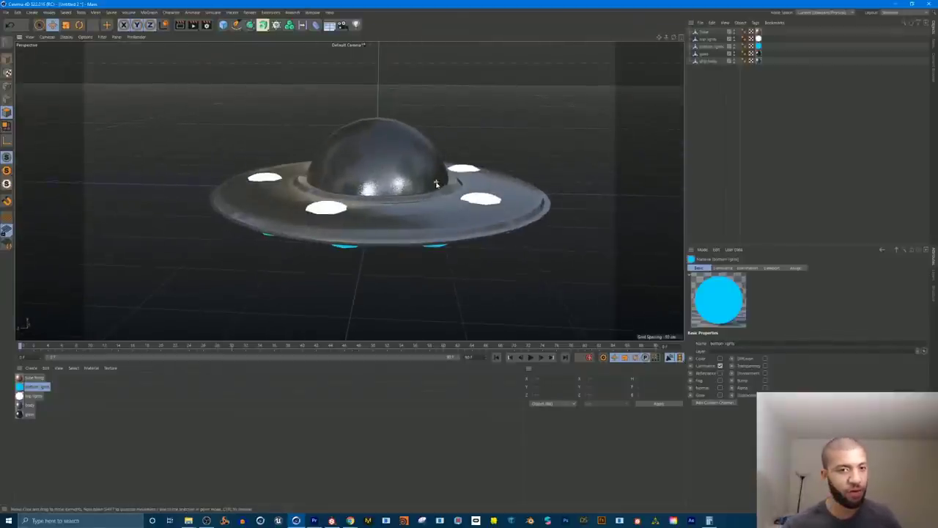
{"action": "left_click_drag", "start_coordinate": [389, 203], "coordinate": [409, 217], "text": "alt"}
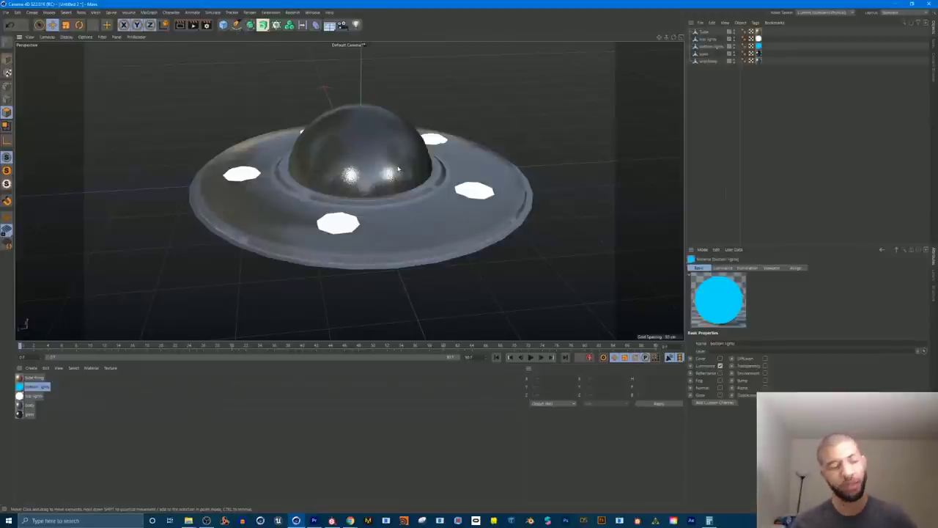
{"action": "left_click_drag", "start_coordinate": [398, 169], "coordinate": [388, 242], "text": "alt"}
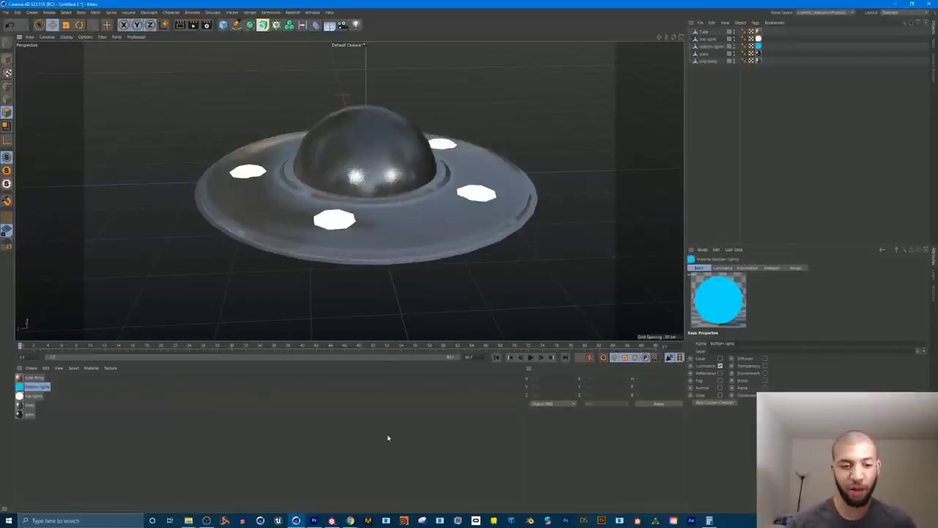
{"action": "left_click", "coordinate": [350, 520]}
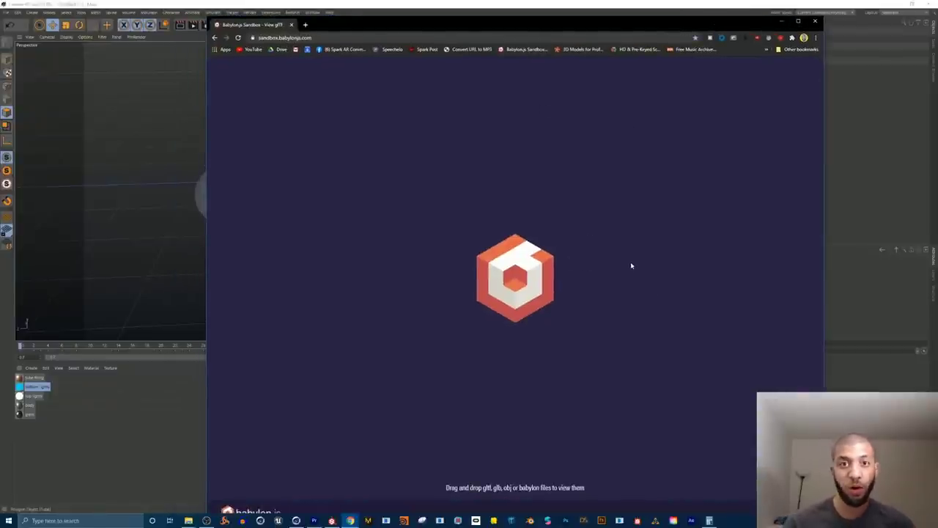
{"action": "left_click_drag", "start_coordinate": [634, 28], "coordinate": [641, 23]}
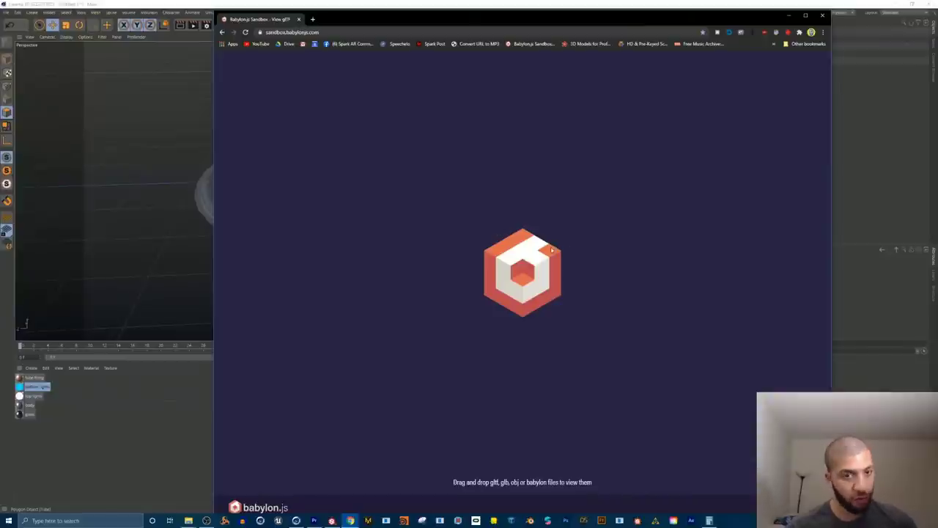
{"action": "left_click", "coordinate": [173, 127]}
{"action": "left_click_drag", "start_coordinate": [478, 124], "coordinate": [377, 140], "text": "alt"}
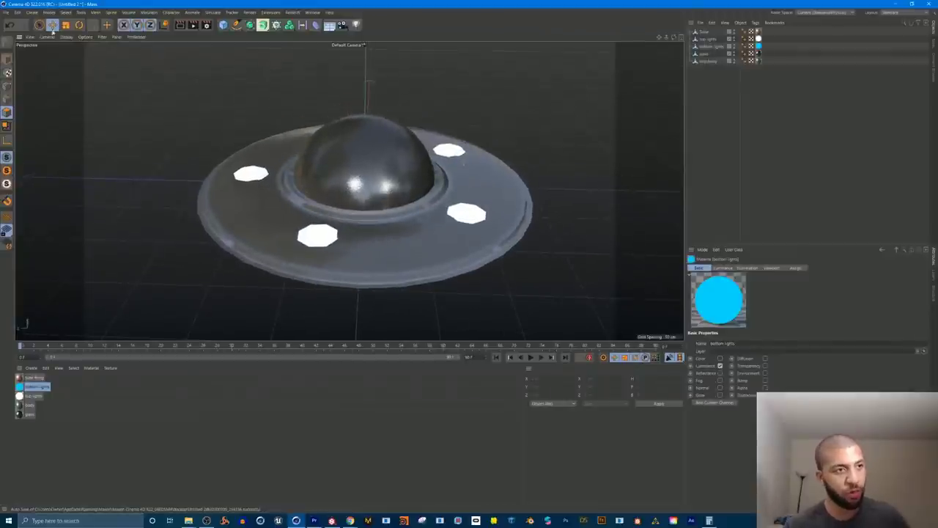
Step: Export the UFO scene as glTF to the c4d folder with the file name TESTing_materials_2020_july
{"action": "left_click", "coordinate": [6, 13]}
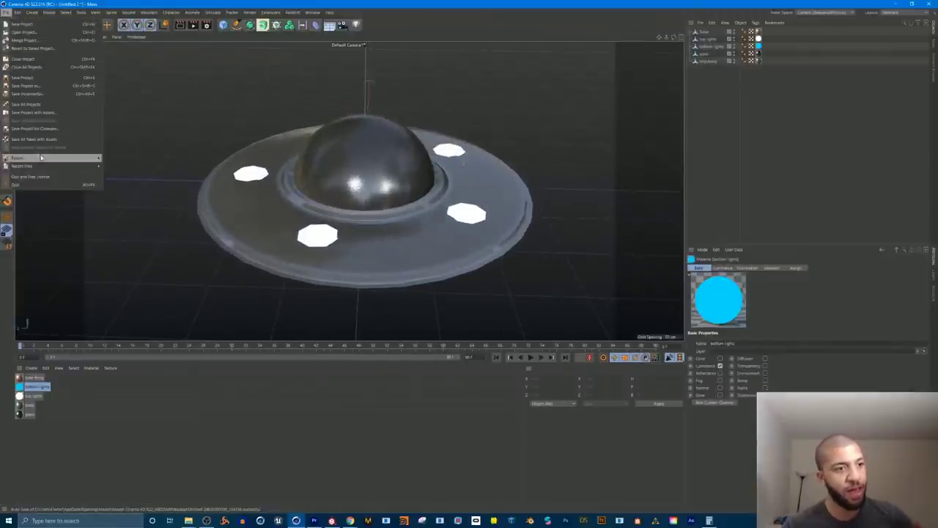
{"action": "mouse_move", "coordinate": [39, 158]}
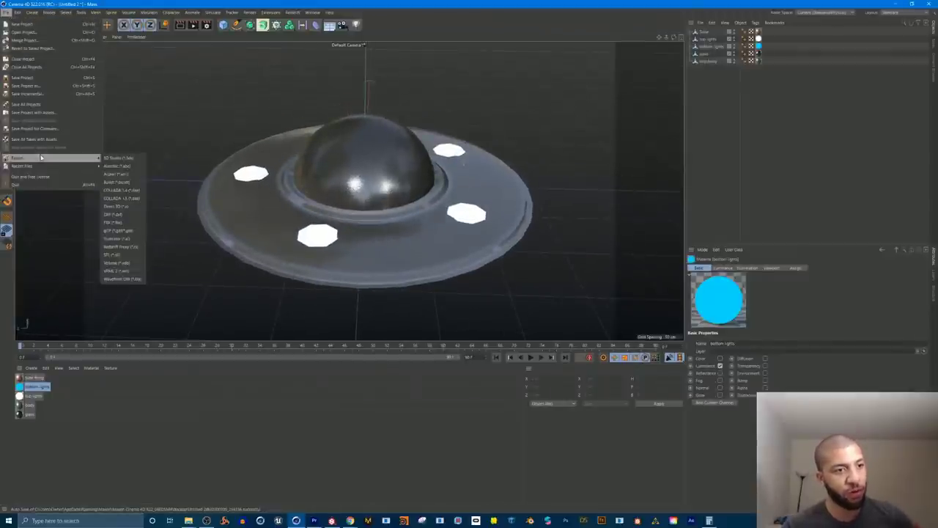
{"action": "left_click", "coordinate": [124, 232]}
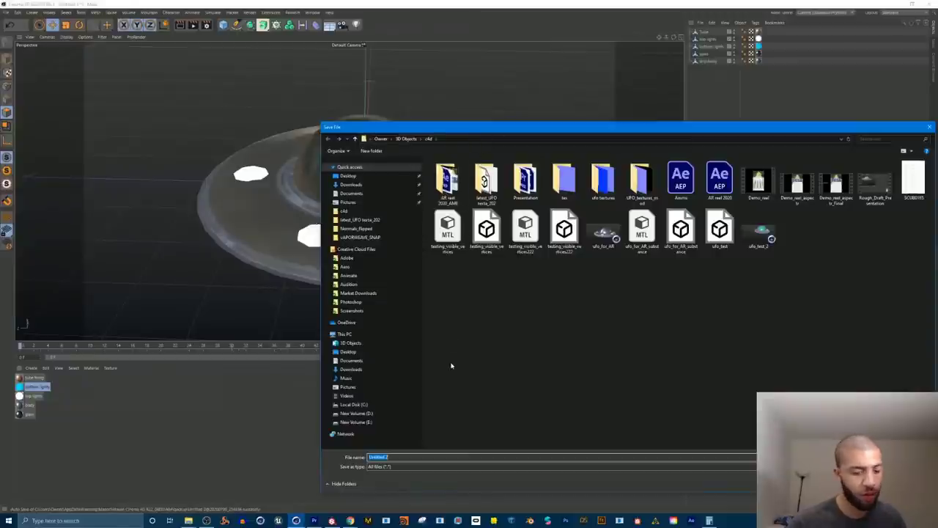
{"action": "type", "text": "test"}
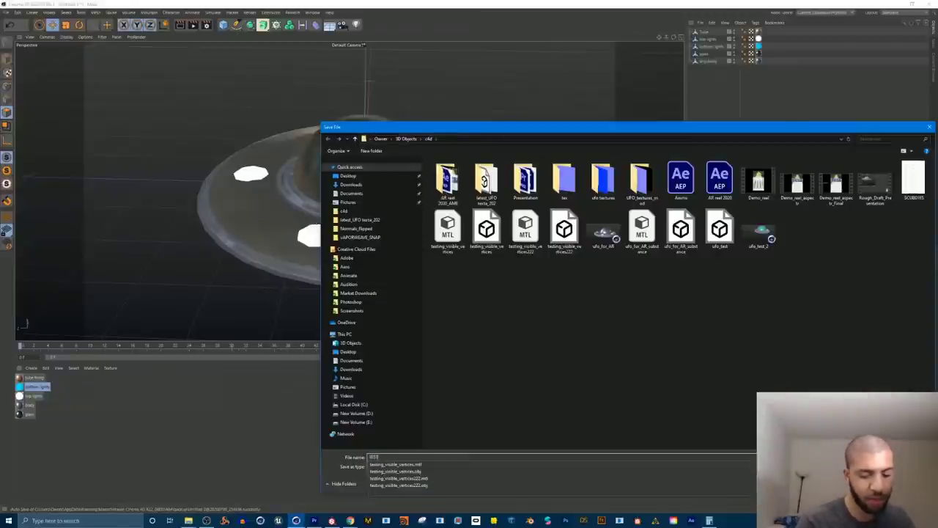
{"action": "type", "text": "ing_materials_2020_july"}
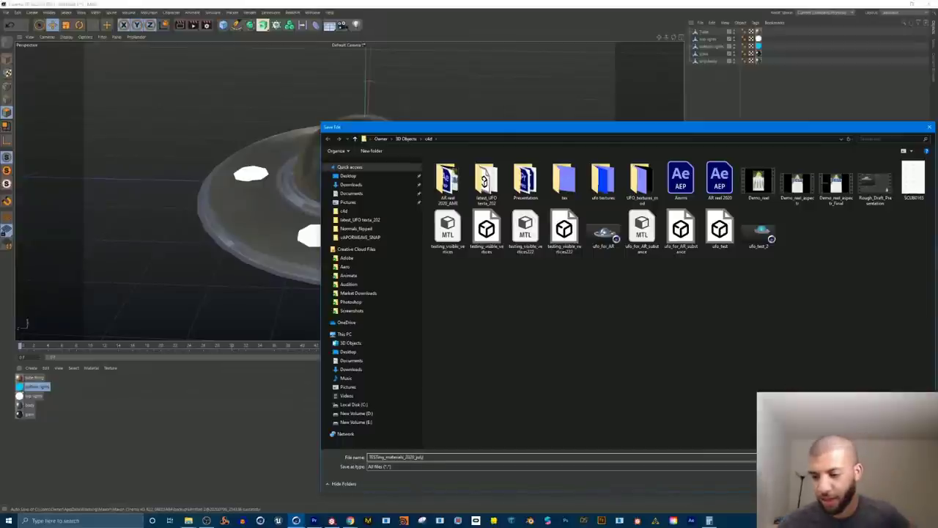
{"action": "key", "text": "Return"}
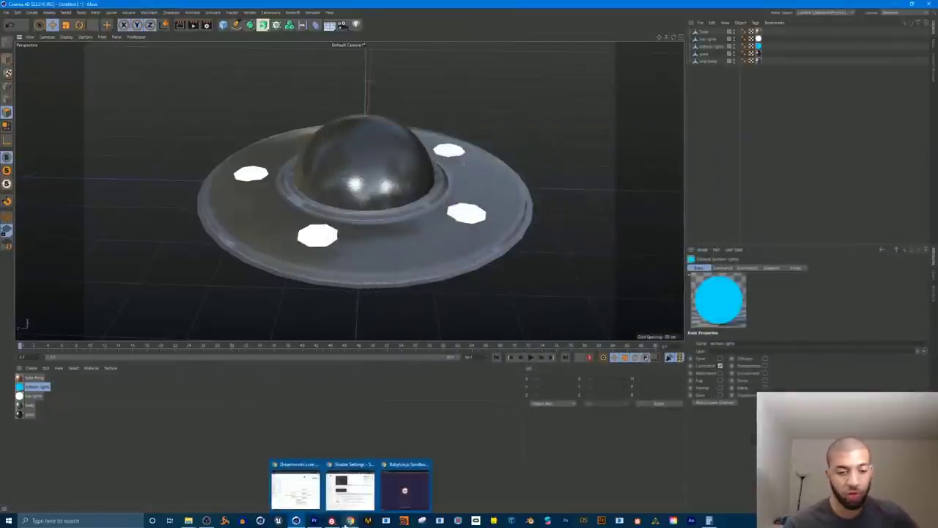
Step: Load the exported TESTing_materials_2020_july glTF from the c4d folder into the Babylon.js Sandbox and inspect the UFO
{"action": "mouse_move", "coordinate": [351, 520]}
{"action": "left_click", "coordinate": [392, 500]}
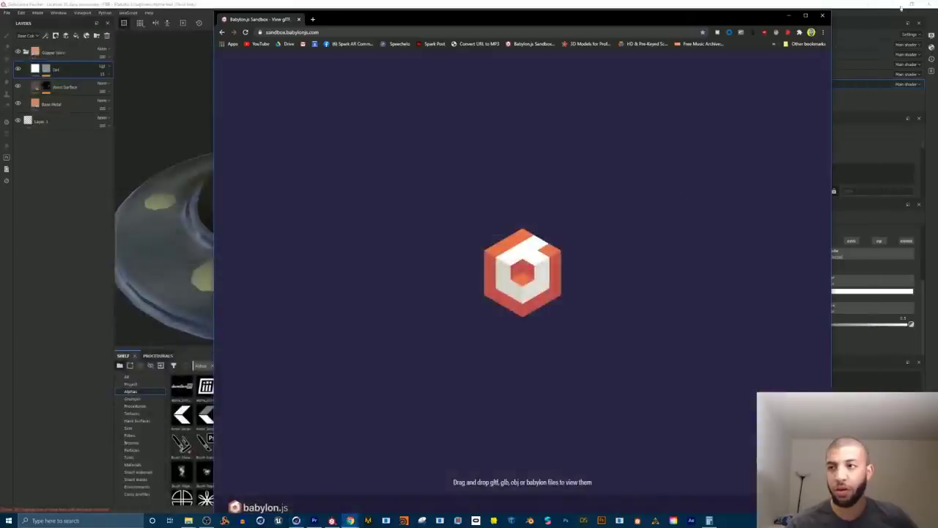
{"action": "mouse_move", "coordinate": [188, 520]}
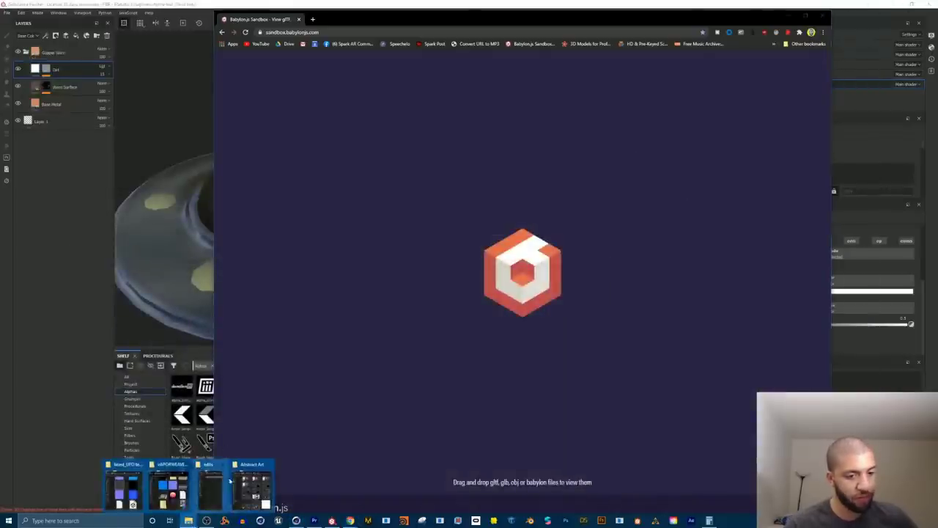
{"action": "left_click", "coordinate": [124, 486]}
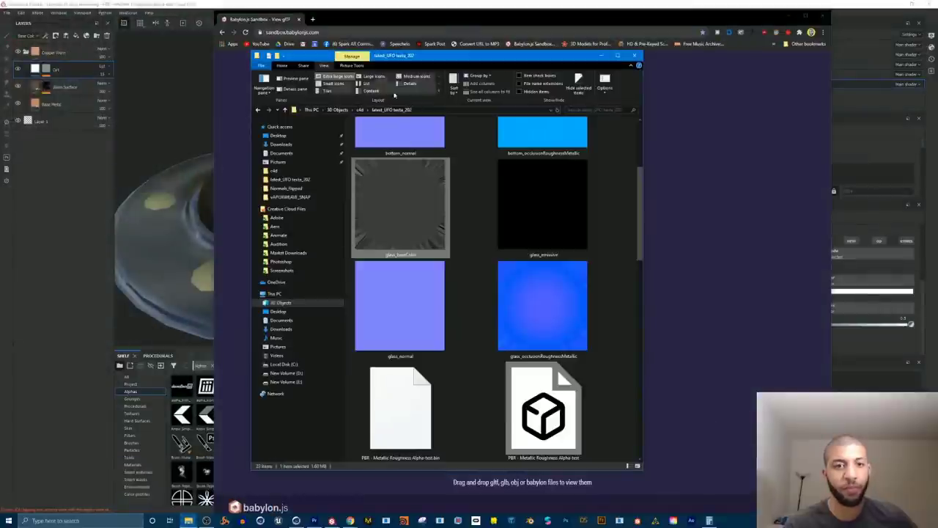
{"action": "left_click", "coordinate": [359, 110]}
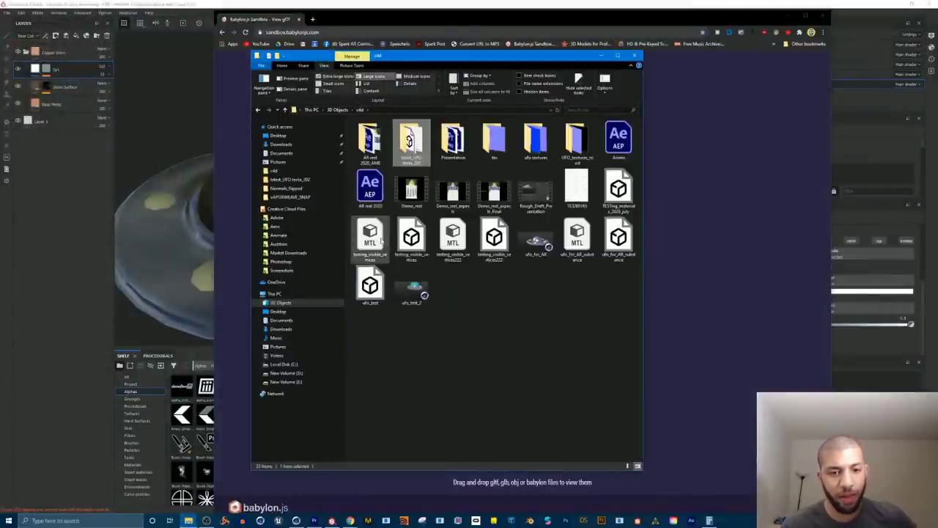
{"action": "left_click", "coordinate": [619, 191]}
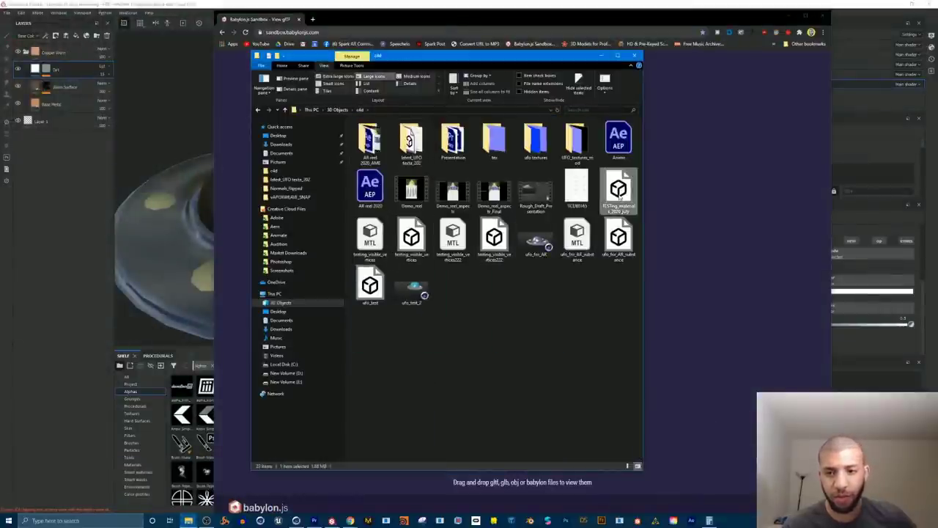
{"action": "left_click_drag", "start_coordinate": [440, 55], "coordinate": [304, 66]}
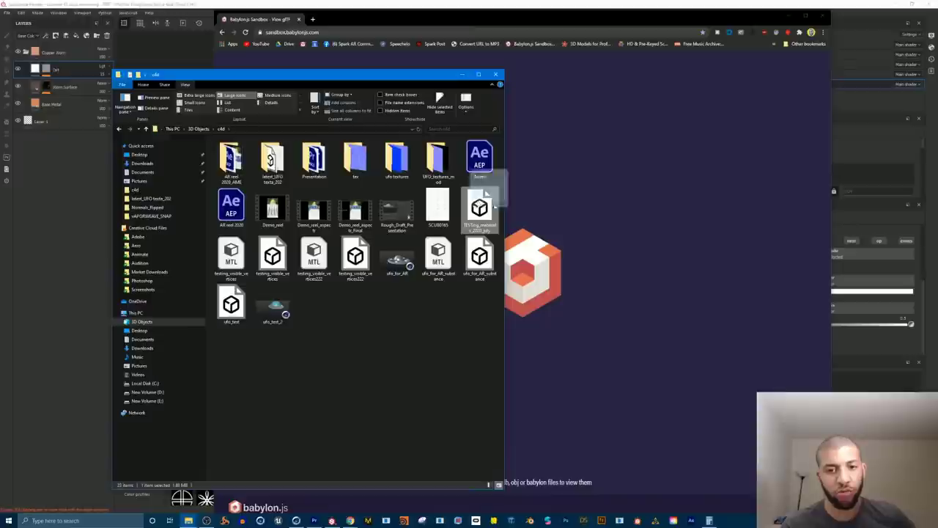
{"action": "left_click_drag", "start_coordinate": [483, 194], "coordinate": [546, 218]}
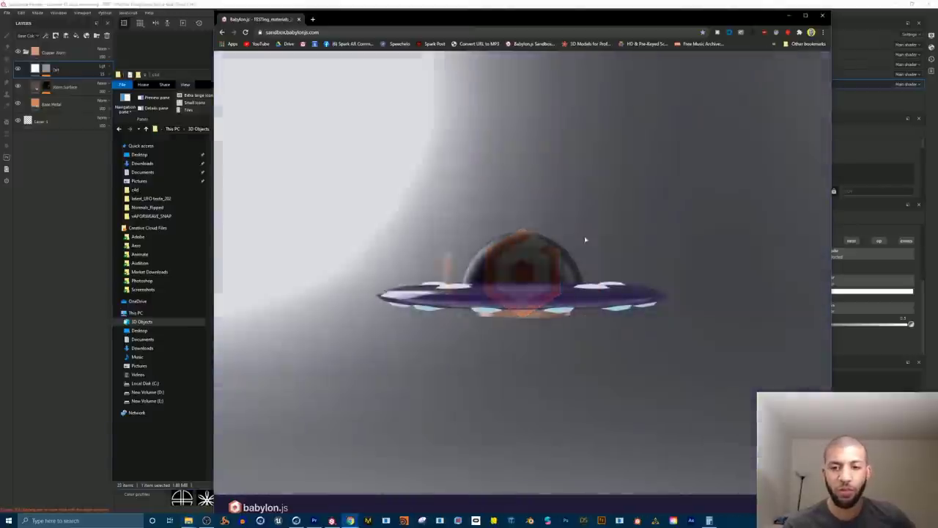
{"action": "left_click_drag", "start_coordinate": [547, 230], "coordinate": [558, 282]}
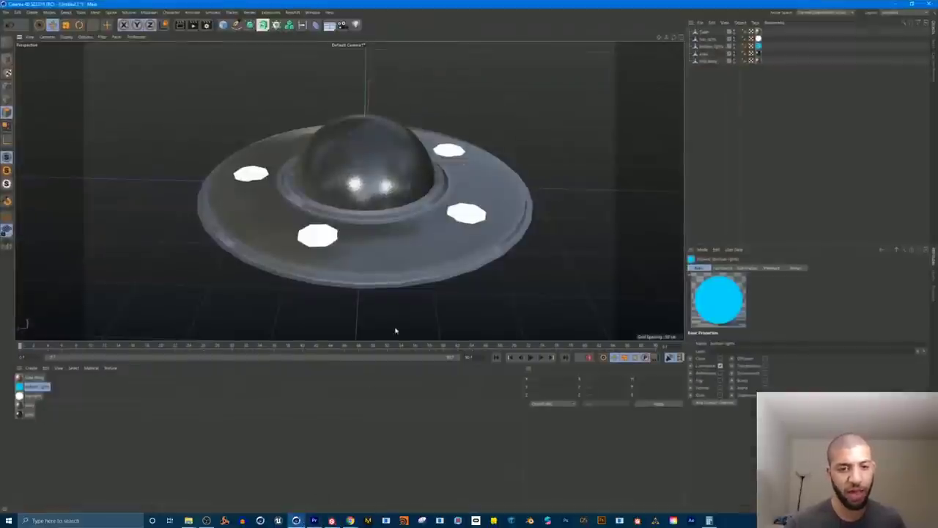
Step: Back in Cinema 4D, neutralize the body material's purple base color by setting its saturation to 0%
{"action": "scroll", "coordinate": [345, 243], "scroll_direction": "up", "scroll_amount": 2}
{"action": "left_click", "coordinate": [404, 245]}
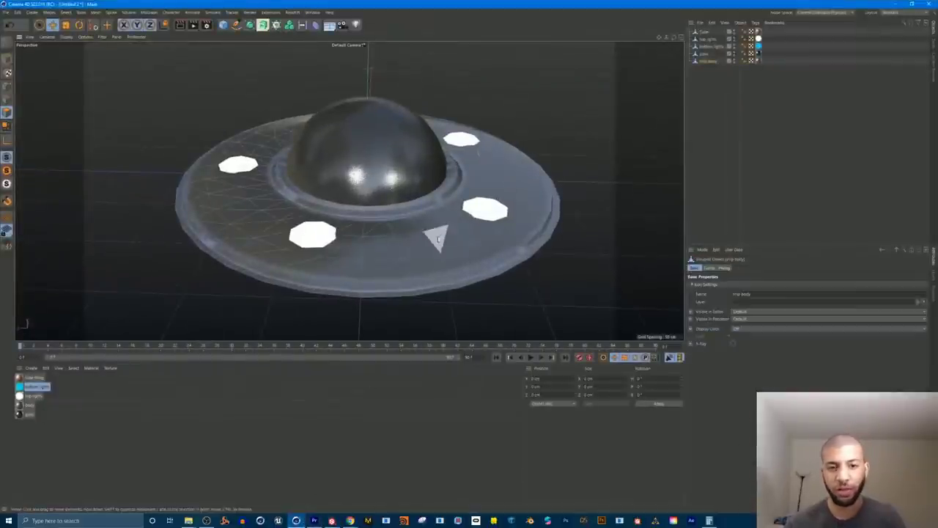
{"action": "left_click_drag", "start_coordinate": [437, 239], "coordinate": [419, 245], "text": "alt"}
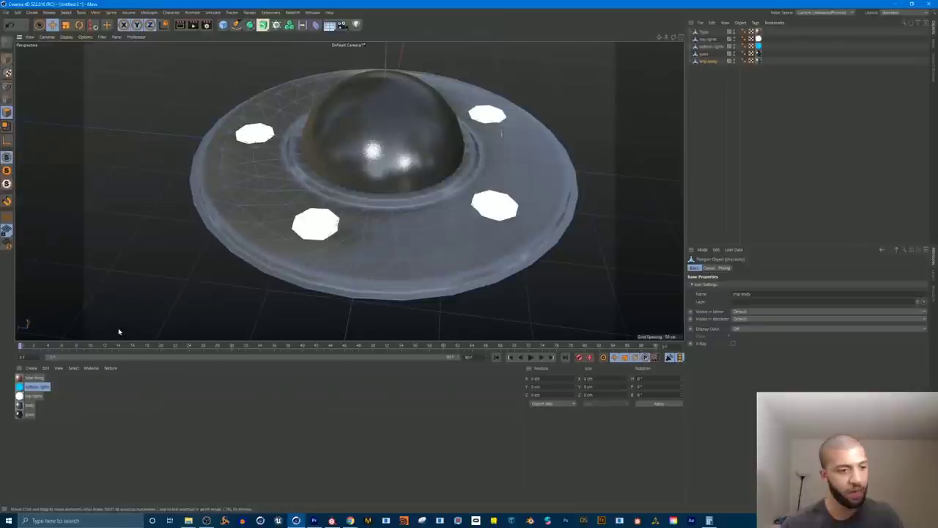
{"action": "double_click", "coordinate": [22, 405]}
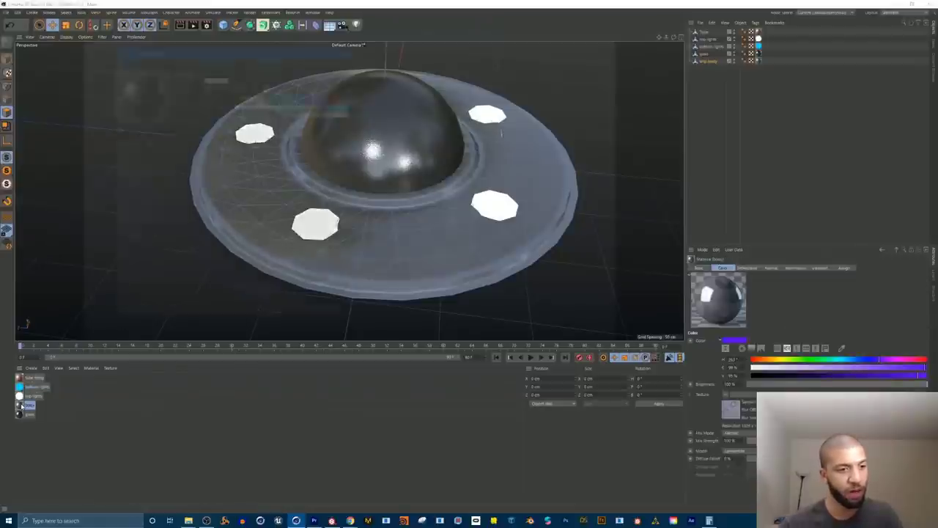
{"action": "left_click_drag", "start_coordinate": [256, 52], "coordinate": [568, 127]}
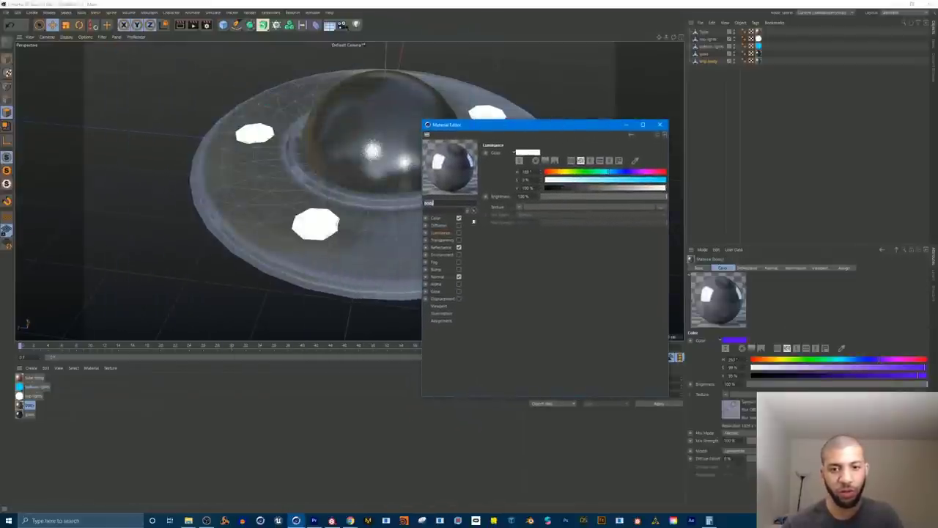
{"action": "left_click", "coordinate": [437, 219]}
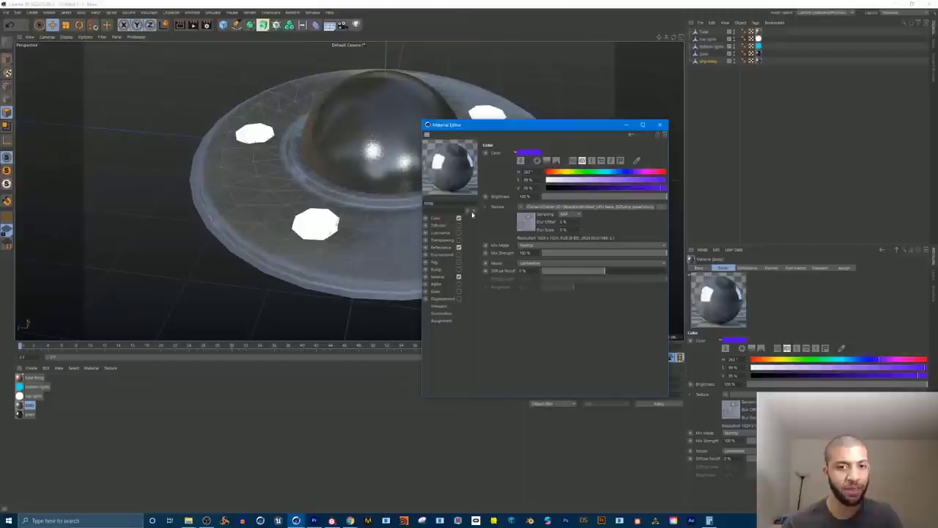
{"action": "left_click_drag", "start_coordinate": [532, 127], "coordinate": [467, 216]}
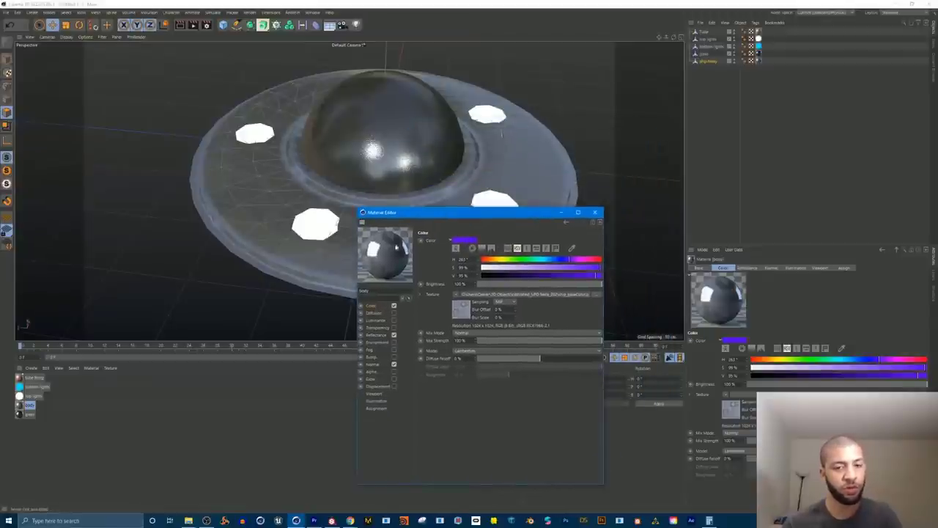
{"action": "left_click_drag", "start_coordinate": [485, 215], "coordinate": [469, 267]}
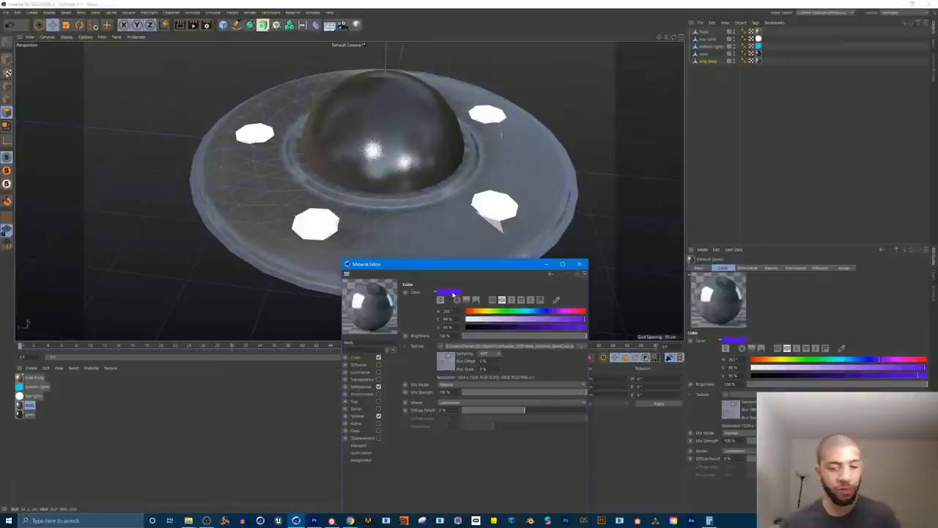
{"action": "left_click", "coordinate": [452, 292]}
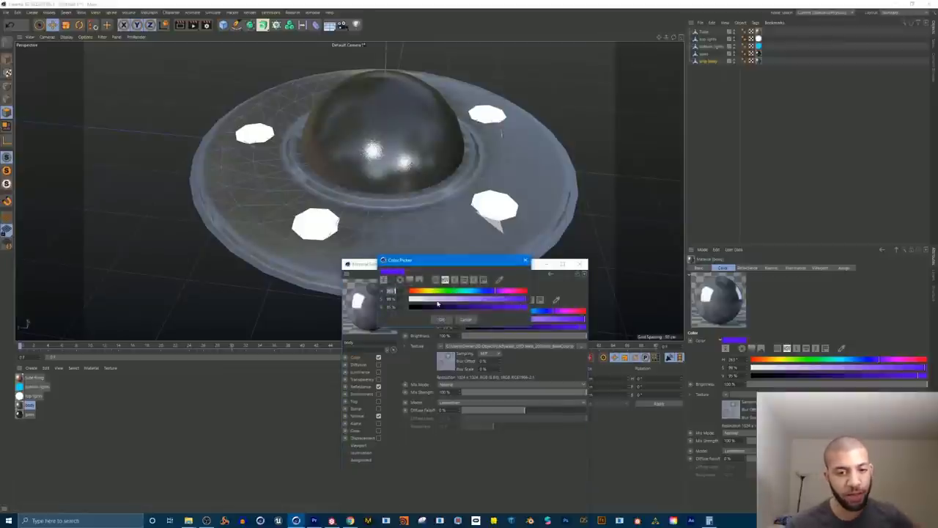
{"action": "left_click", "coordinate": [440, 320]}
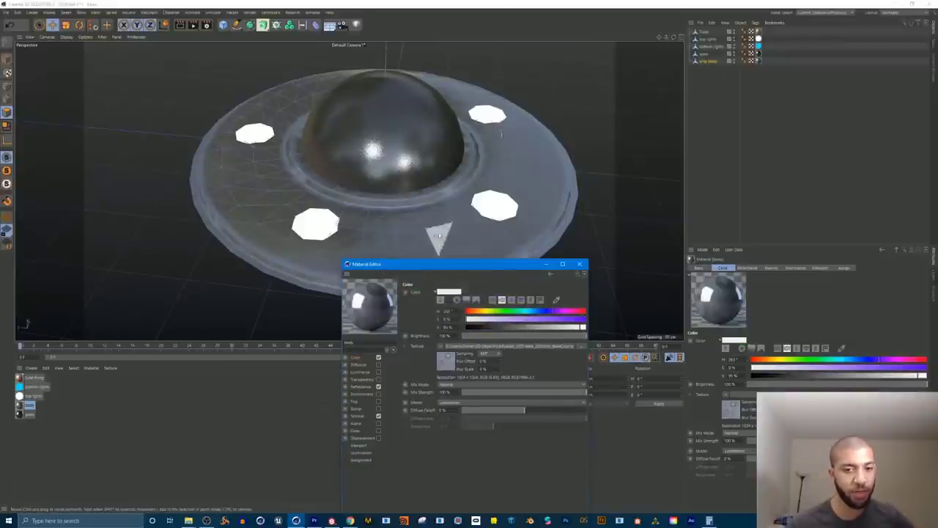
{"action": "left_click", "coordinate": [580, 264]}
Step: Inspect the UFO body and pick a light purple with 47% saturation for the body material's base color
{"action": "left_click_drag", "start_coordinate": [484, 220], "coordinate": [444, 222], "text": "alt"}
{"action": "right_click_drag", "start_coordinate": [444, 222], "coordinate": [513, 241], "text": "alt"}
{"action": "left_click_drag", "start_coordinate": [481, 270], "coordinate": [393, 215], "text": "alt"}
{"action": "scroll", "coordinate": [415, 258], "scroll_direction": "down", "scroll_amount": 8}
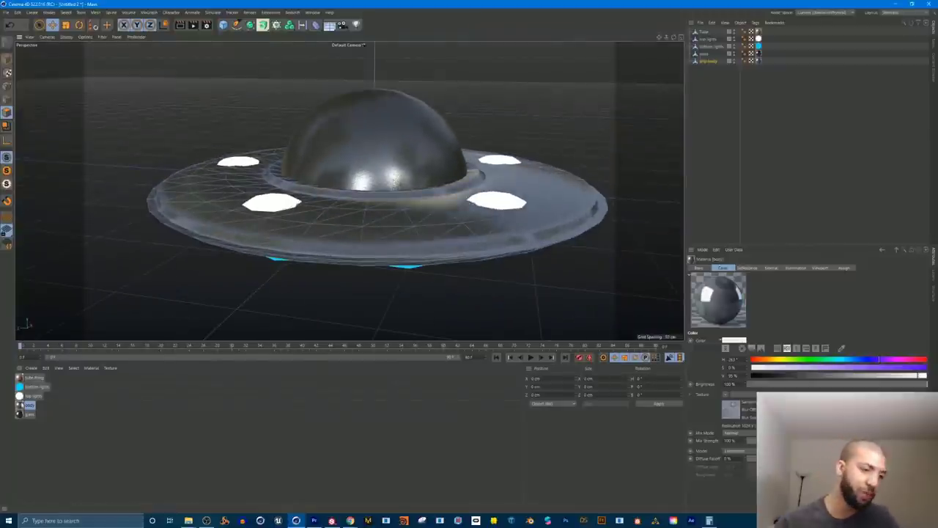
{"action": "double_click", "coordinate": [30, 406]}
{"action": "left_click_drag", "start_coordinate": [280, 45], "coordinate": [410, 120]}
{"action": "left_click", "coordinate": [372, 149]}
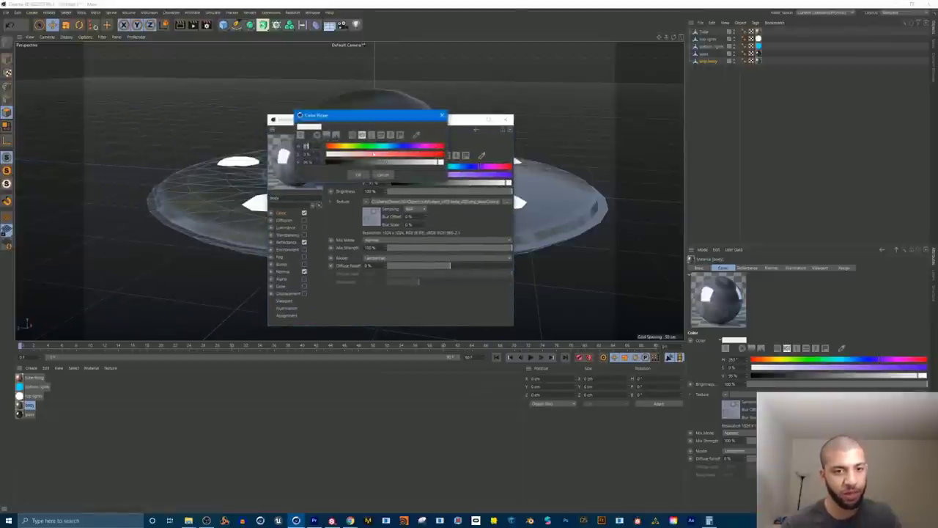
{"action": "left_click", "coordinate": [383, 156]}
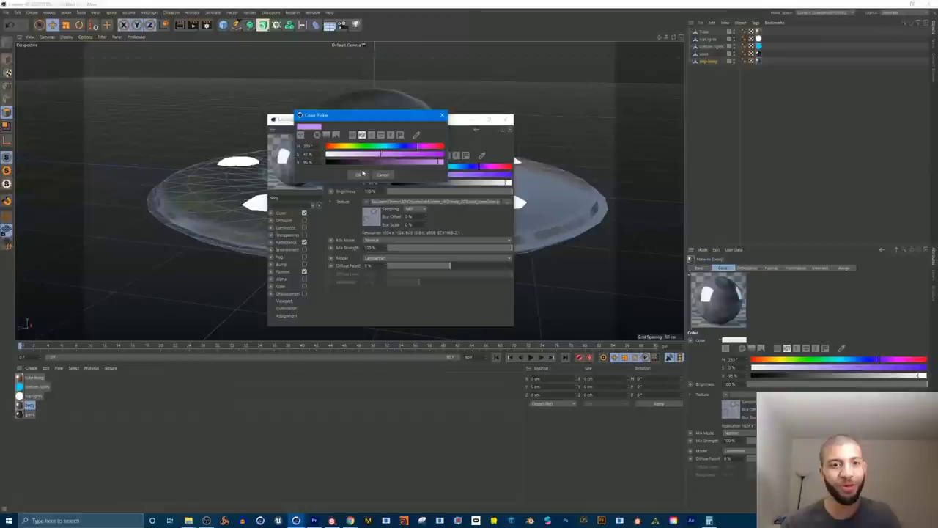
{"action": "mouse_move", "coordinate": [424, 148]}
{"action": "left_mouse_down"}
{"action": "mouse_move", "coordinate": [412, 150]}
{"action": "mouse_move", "coordinate": [414, 163]}
{"action": "left_mouse_up"}
{"action": "left_click", "coordinate": [389, 162]}
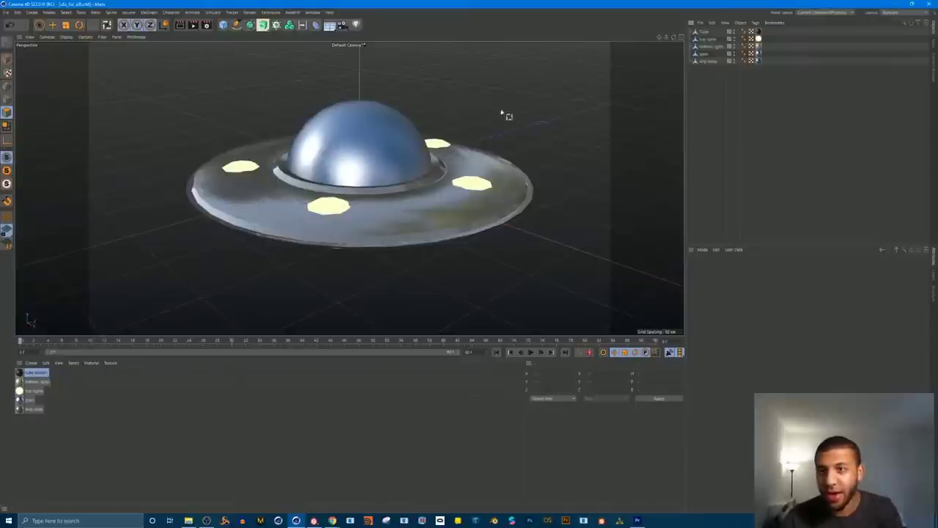
Step: In the ufo_for_AR project, switch the interface to the Animate layout and frame the whole UFO
{"action": "left_click_drag", "start_coordinate": [411, 210], "coordinate": [433, 199], "text": "alt"}
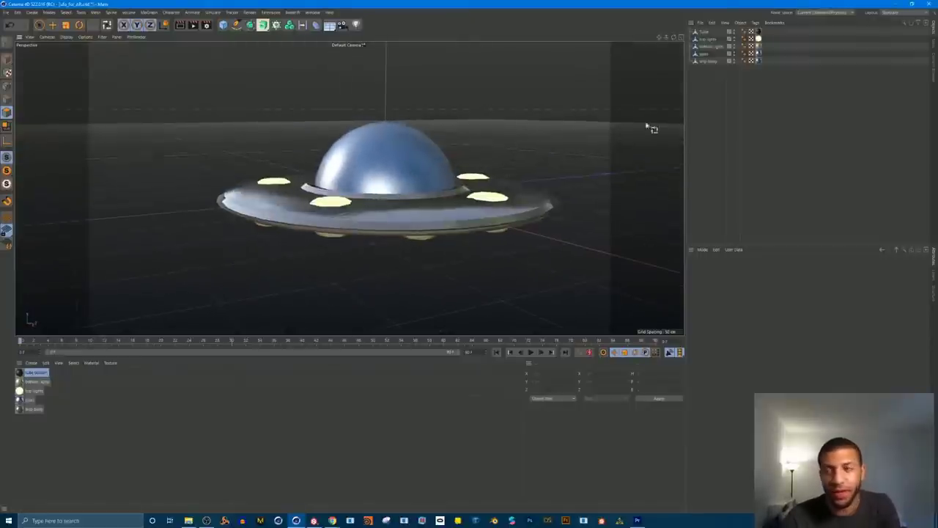
{"action": "left_click", "coordinate": [896, 13]}
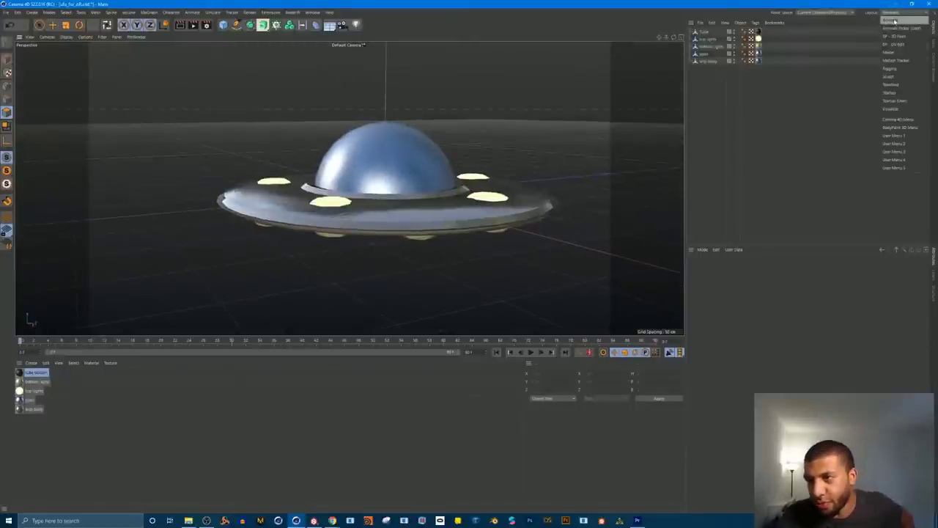
{"action": "left_click", "coordinate": [893, 21]}
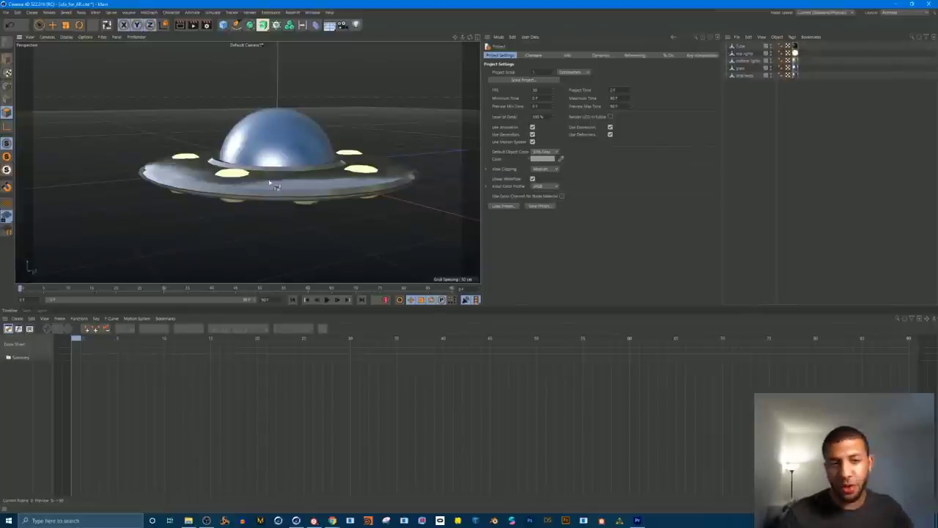
{"action": "scroll", "coordinate": [300, 161], "scroll_direction": "up", "scroll_amount": 3}
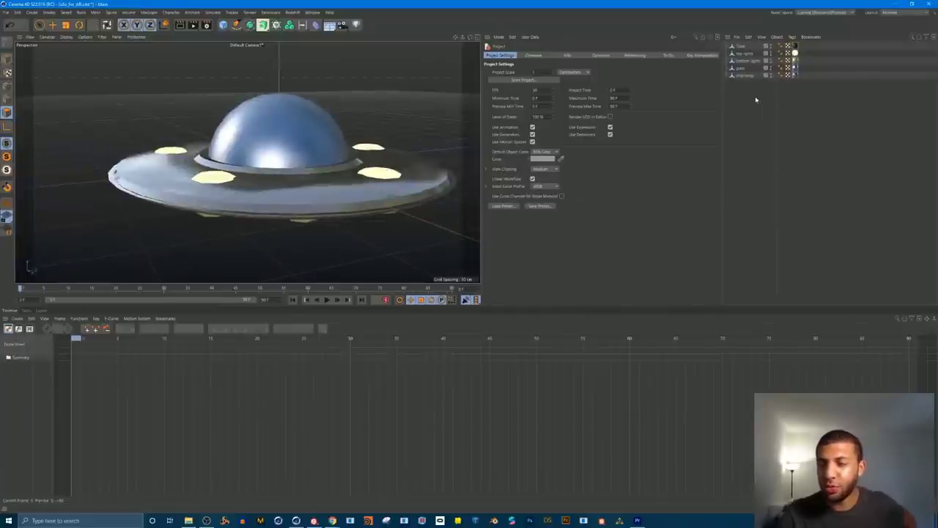
{"action": "left_click", "coordinate": [315, 25]}
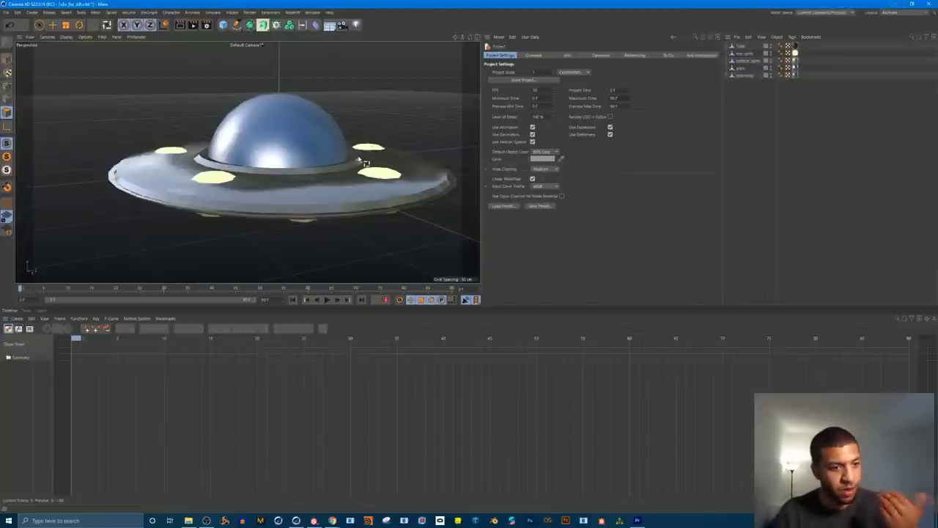
{"action": "left_click_drag", "start_coordinate": [343, 193], "coordinate": [352, 167], "text": "alt"}
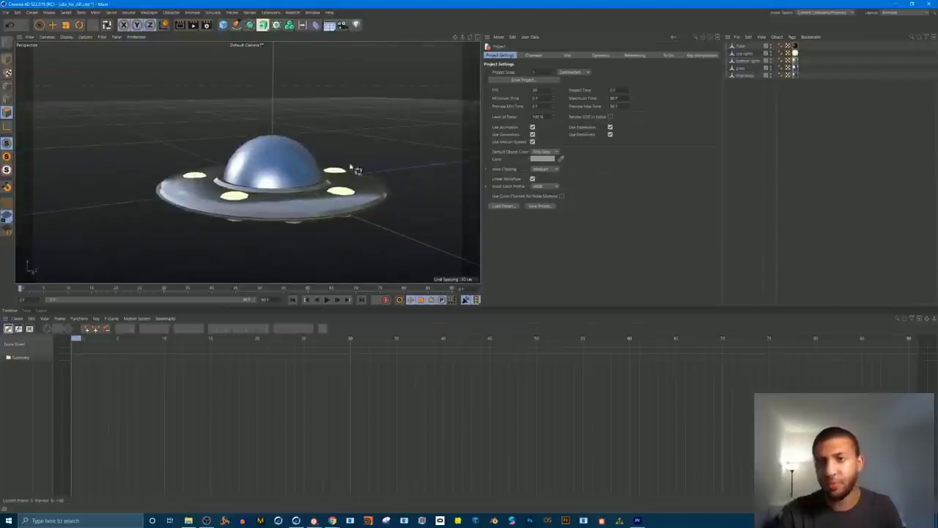
Step: Group all five UFO objects under one null and name it UFO Asset
{"action": "left_click", "coordinate": [740, 47]}
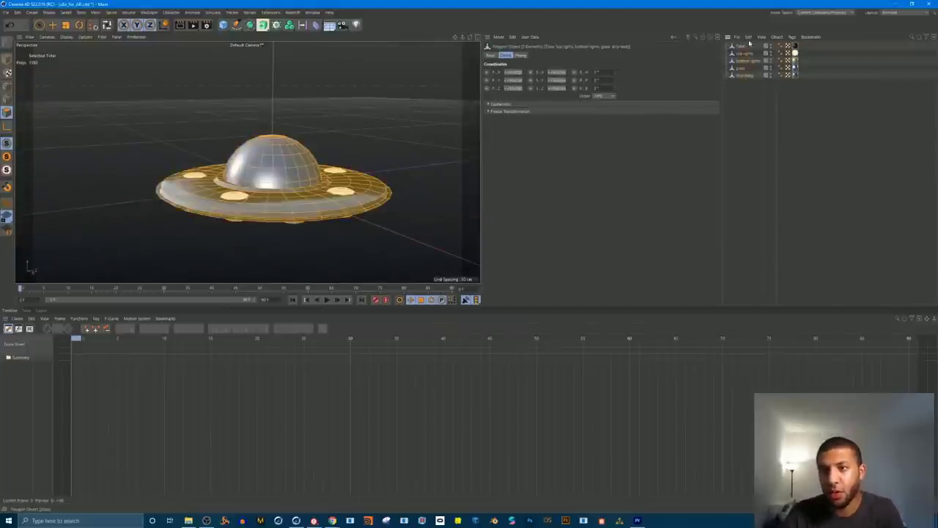
{"action": "right_click", "coordinate": [741, 46]}
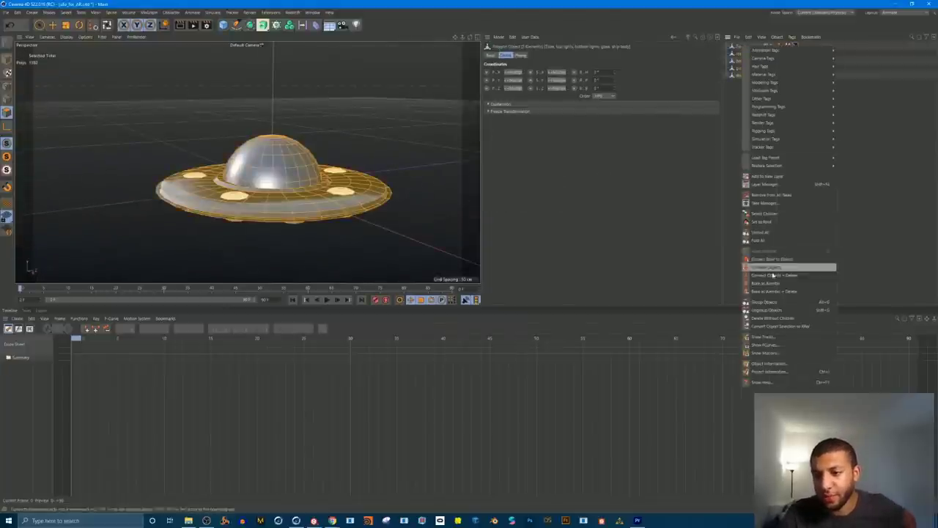
{"action": "left_click", "coordinate": [766, 300]}
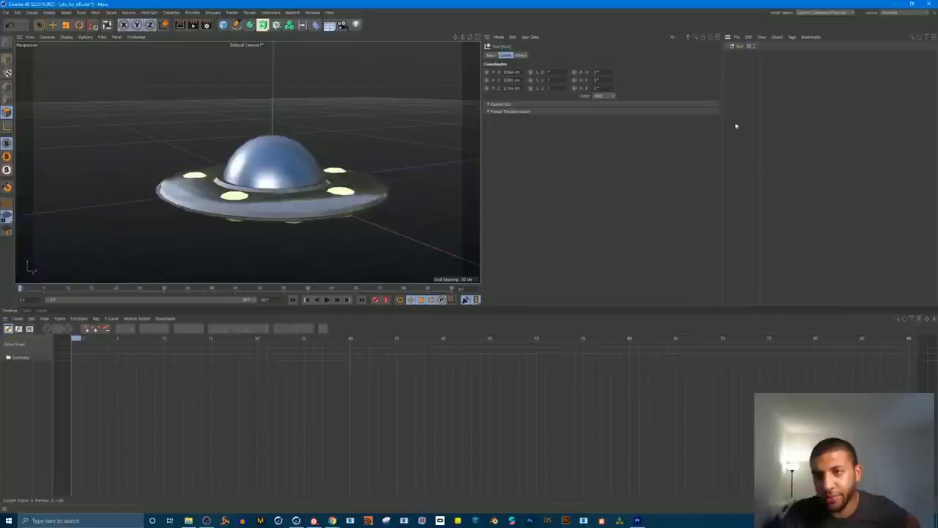
{"action": "double_click", "coordinate": [741, 47]}
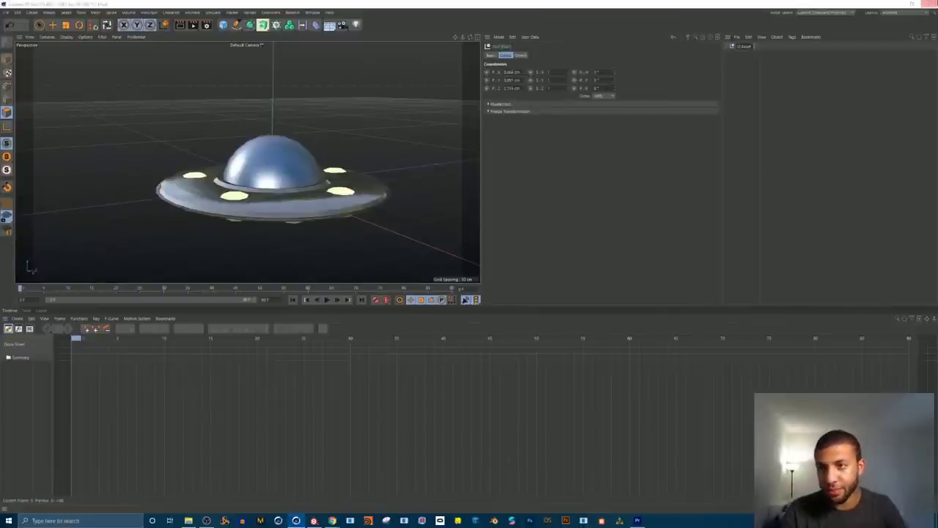
{"action": "key", "text": "Return"}
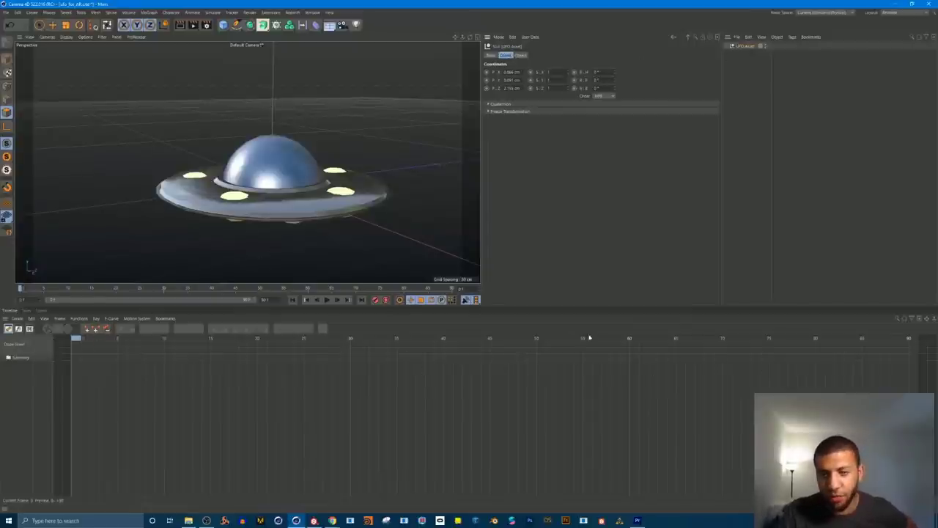
Step: Preview the timeline playback, return to frame 0 and set a Y position keyframe on the UFO Asset null
{"action": "left_click", "coordinate": [327, 299]}
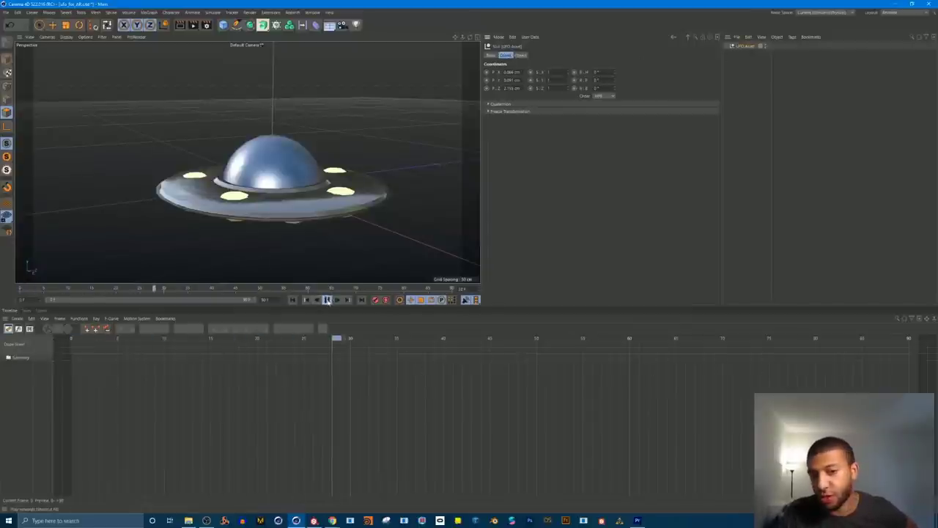
{"action": "left_click", "coordinate": [327, 299]}
{"action": "left_click_drag", "start_coordinate": [350, 339], "coordinate": [71, 339]}
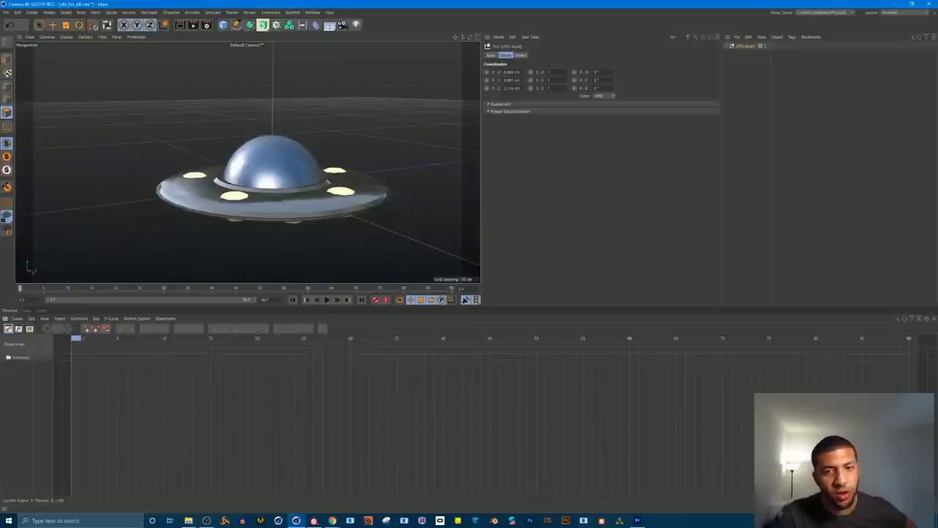
{"action": "left_click", "coordinate": [486, 80]}
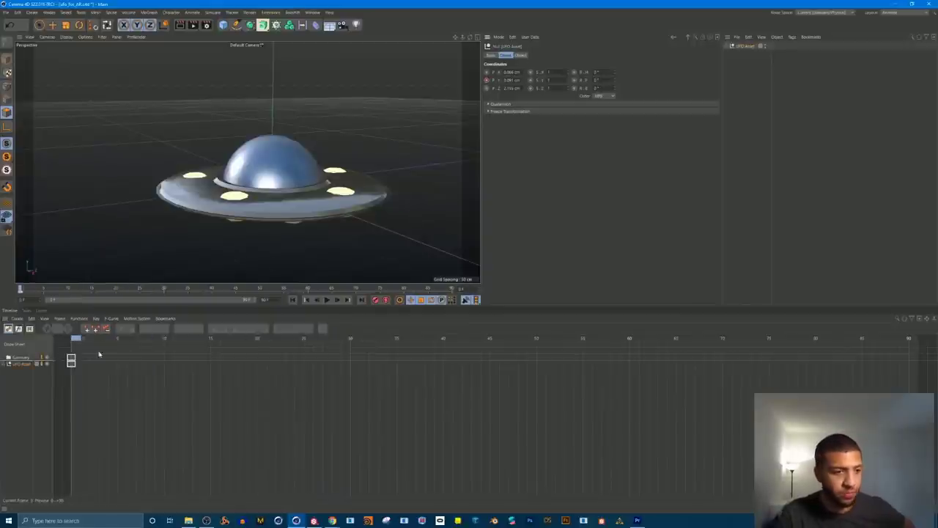
Step: Keyframe the UFO Asset's Y position at its starting height on frame 90 and at about 72 cm on frame 45
{"action": "left_click_drag", "start_coordinate": [85, 341], "coordinate": [932, 382]}
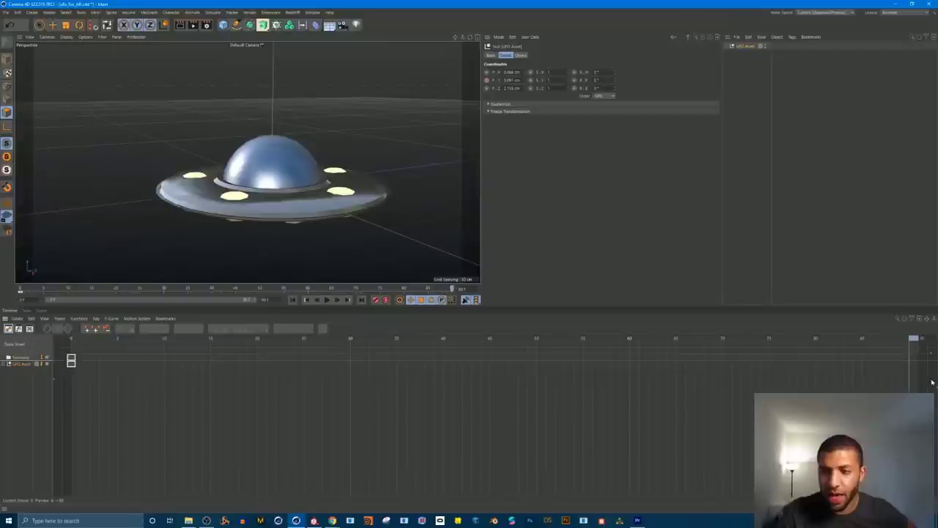
{"action": "left_click", "coordinate": [486, 81]}
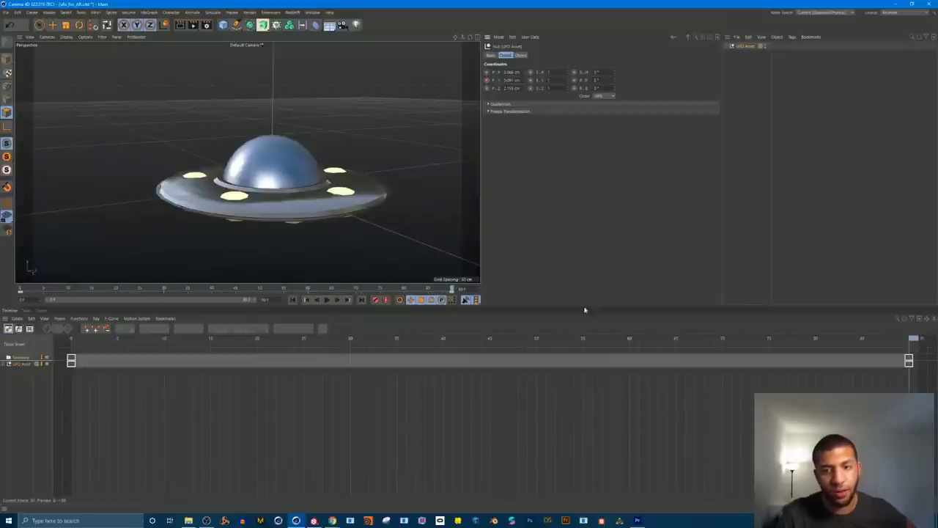
{"action": "left_click_drag", "start_coordinate": [513, 339], "coordinate": [491, 348]}
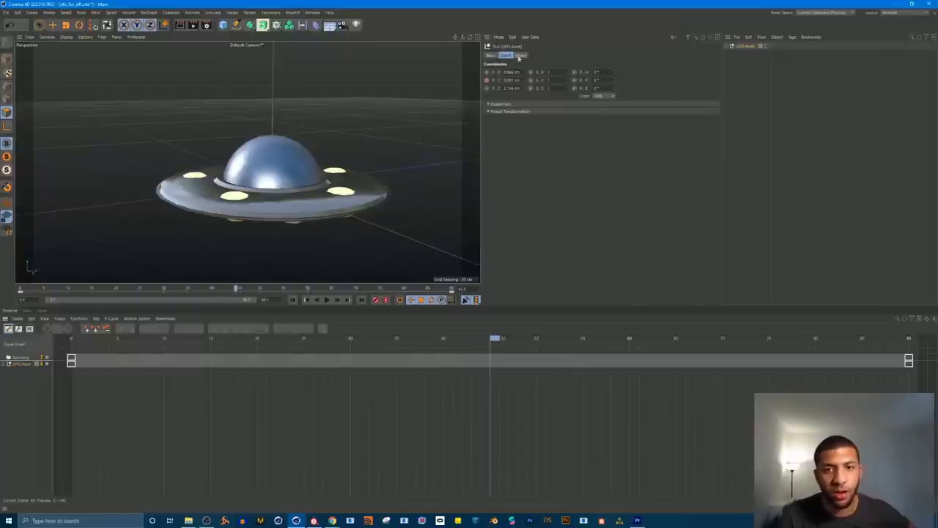
{"action": "left_click_drag", "start_coordinate": [524, 82], "coordinate": [541, 67]}
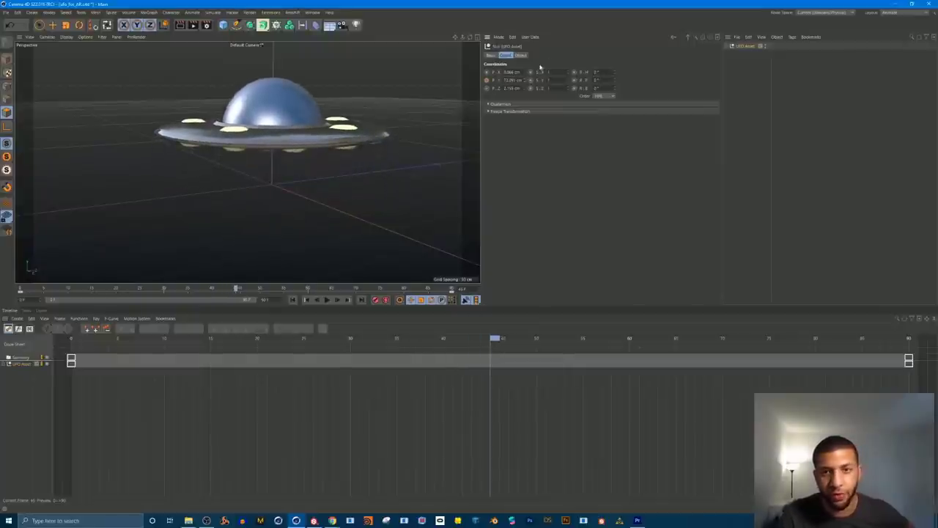
{"action": "left_click", "coordinate": [486, 80]}
{"action": "key", "text": "F8"}
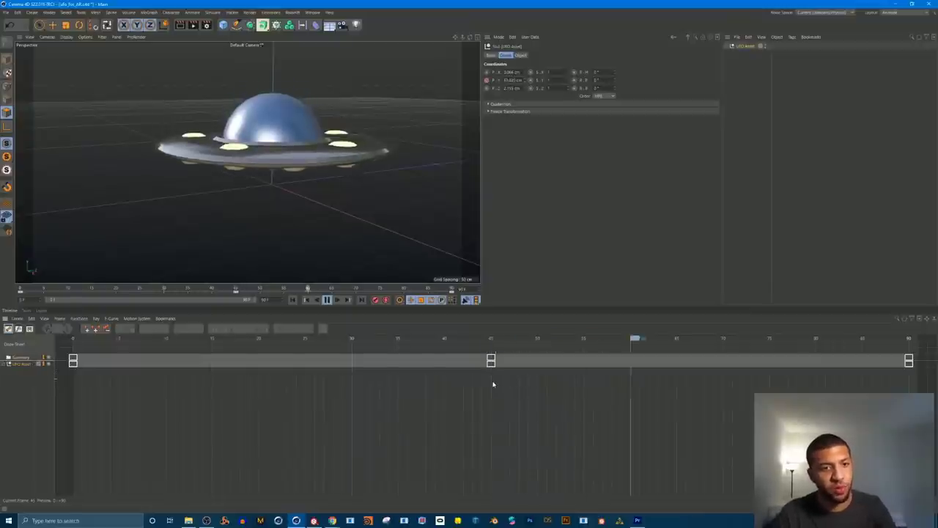
Step: Switch the timeline to F-Curve mode, display the UFO Asset's Y position curve across frames 0 to 90 and play the animation
{"action": "left_click", "coordinate": [18, 329]}
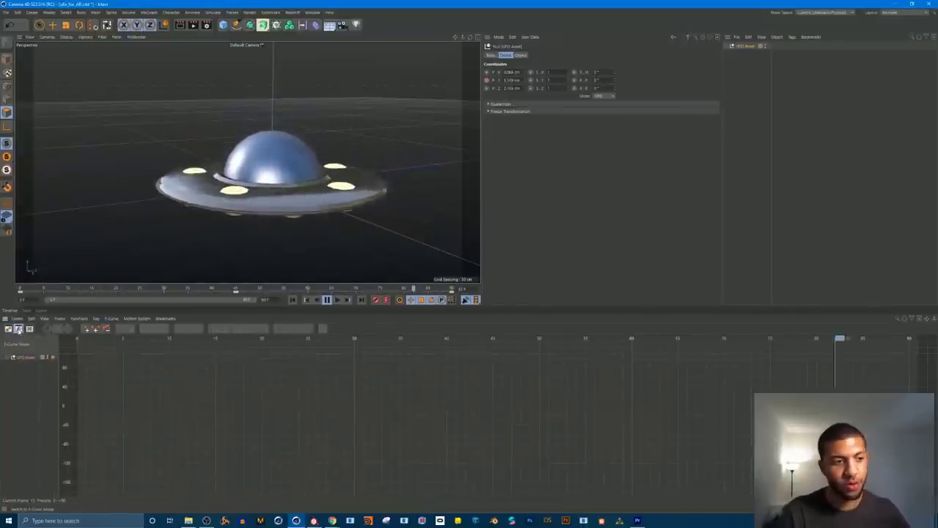
{"action": "left_click", "coordinate": [327, 300]}
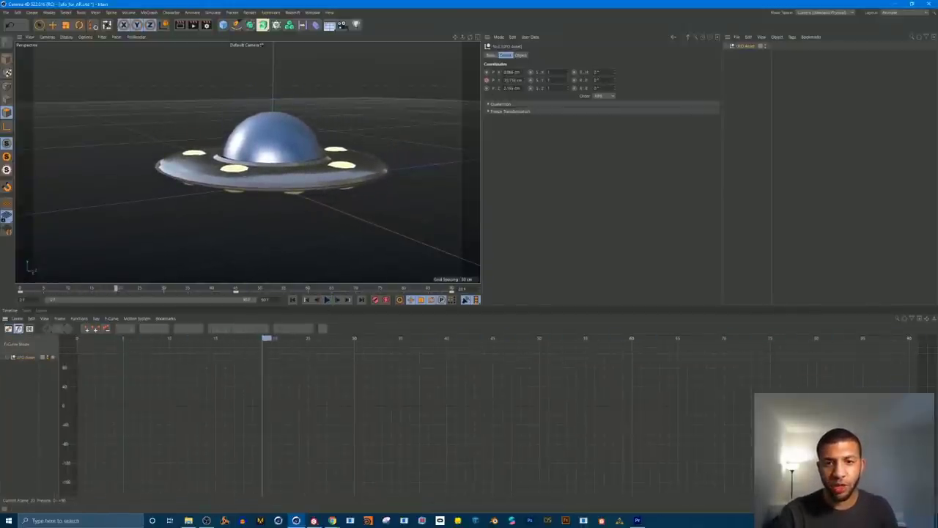
{"action": "left_click", "coordinate": [746, 46]}
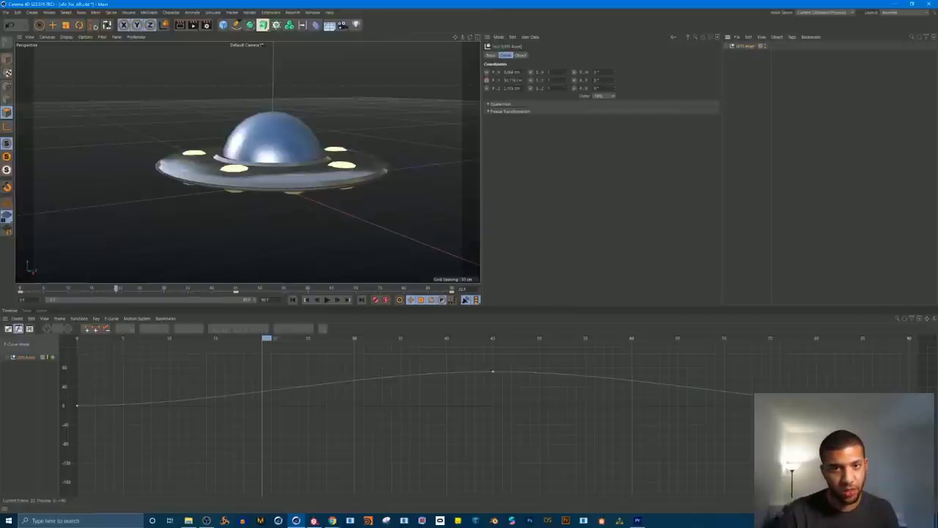
{"action": "right_click_drag", "start_coordinate": [559, 353], "coordinate": [621, 393], "text": "alt"}
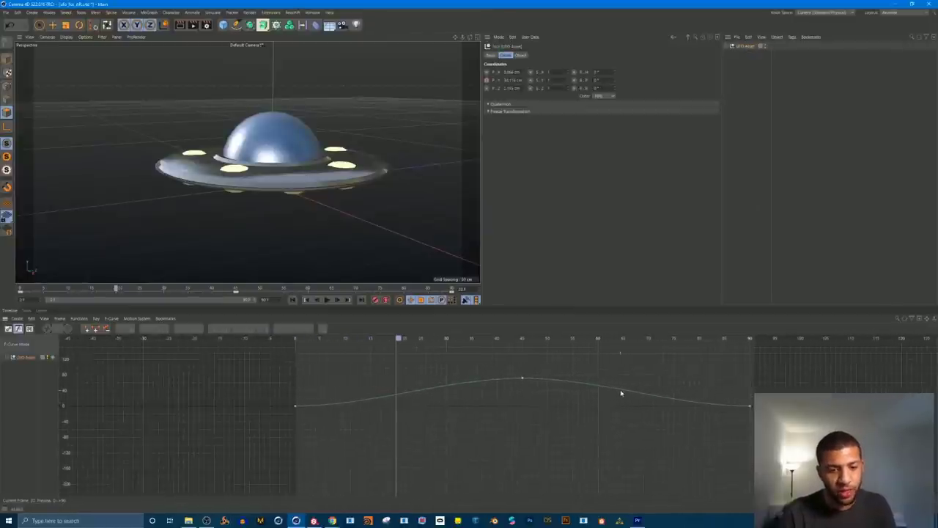
{"action": "middle_click_drag", "start_coordinate": [752, 384], "coordinate": [602, 394], "text": "alt"}
{"action": "right_click_drag", "start_coordinate": [472, 421], "coordinate": [434, 376], "text": "alt"}
{"action": "middle_click_drag", "start_coordinate": [491, 384], "coordinate": [480, 440], "text": "alt"}
{"action": "right_click_drag", "start_coordinate": [480, 440], "coordinate": [447, 423], "text": "alt"}
{"action": "right_click_drag", "start_coordinate": [448, 352], "coordinate": [450, 424], "text": "alt"}
{"action": "key", "text": "F8"}
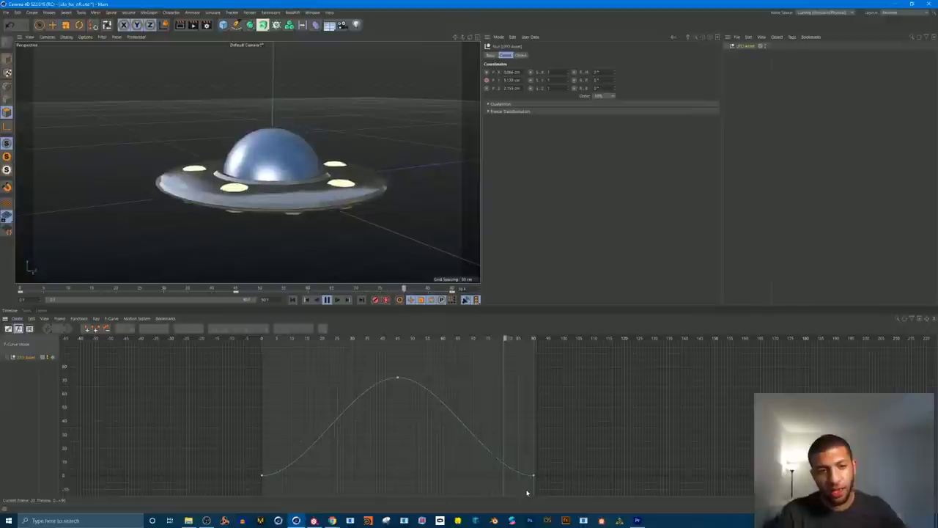
Step: Lengthen the horizontal tangents of the Y position key at frame 45 to about 29 frames on each side
{"action": "left_click", "coordinate": [397, 379]}
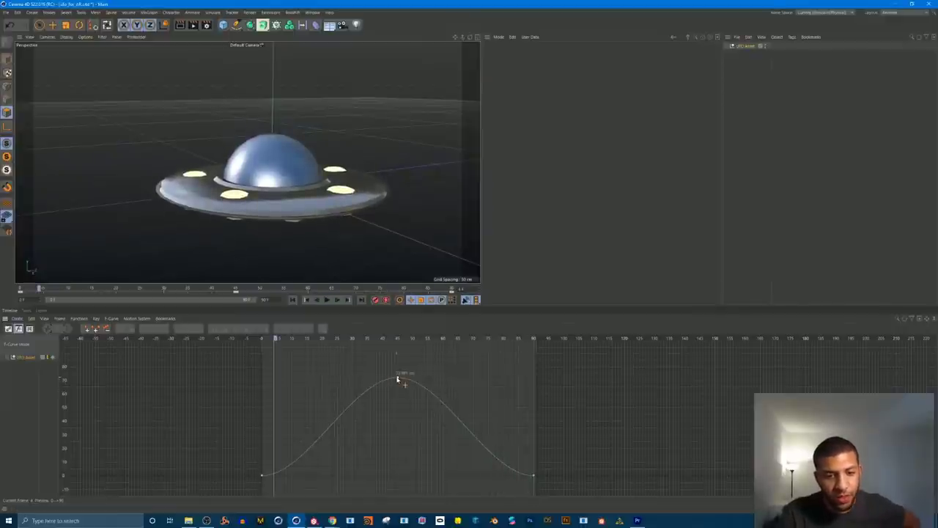
{"action": "left_click", "coordinate": [397, 378]}
{"action": "mouse_move", "coordinate": [450, 380]}
{"action": "left_mouse_down"}
{"action": "mouse_move", "coordinate": [526, 385]}
{"action": "mouse_move", "coordinate": [439, 381]}
{"action": "left_mouse_up"}
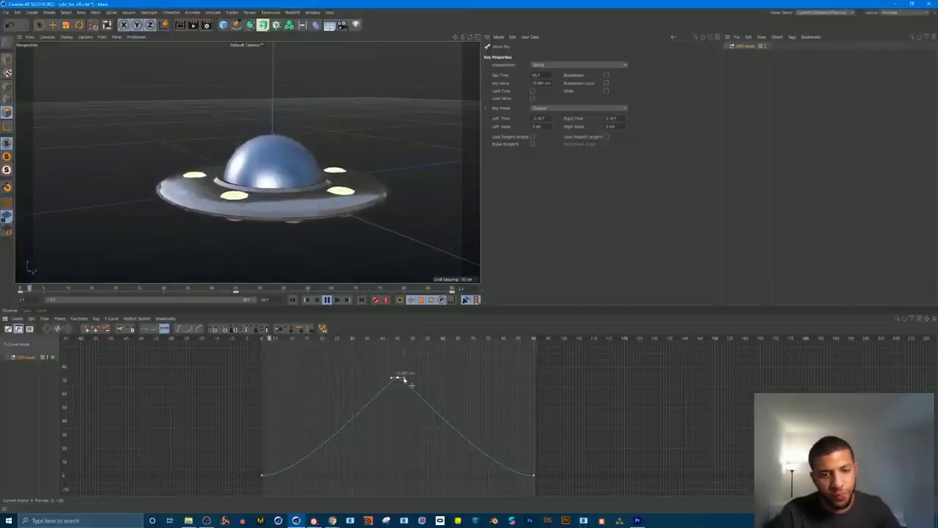
{"action": "left_click_drag", "start_coordinate": [406, 379], "coordinate": [431, 380]}
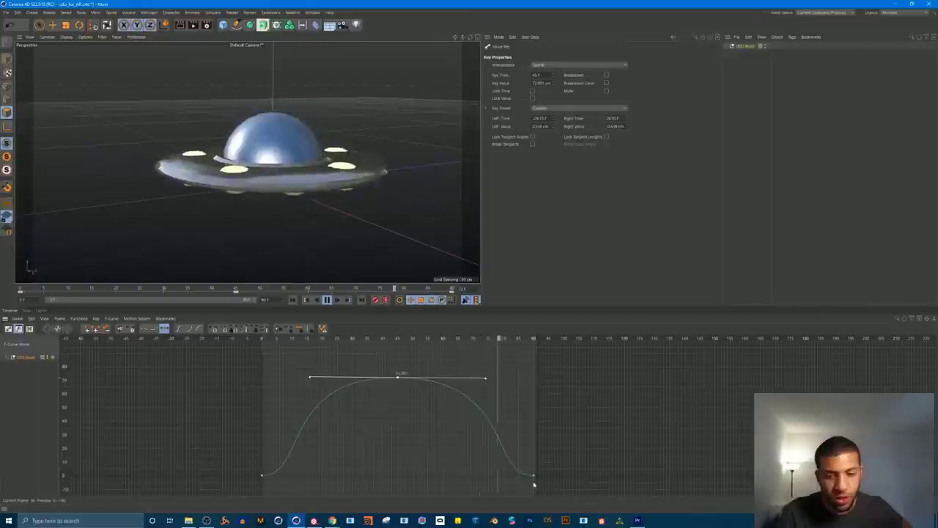
Step: Lengthen the tangents of the first and last Y position keys, and extend the middle key's tangents to about 37 frames
{"action": "left_click_drag", "start_coordinate": [561, 460], "coordinate": [146, 487]}
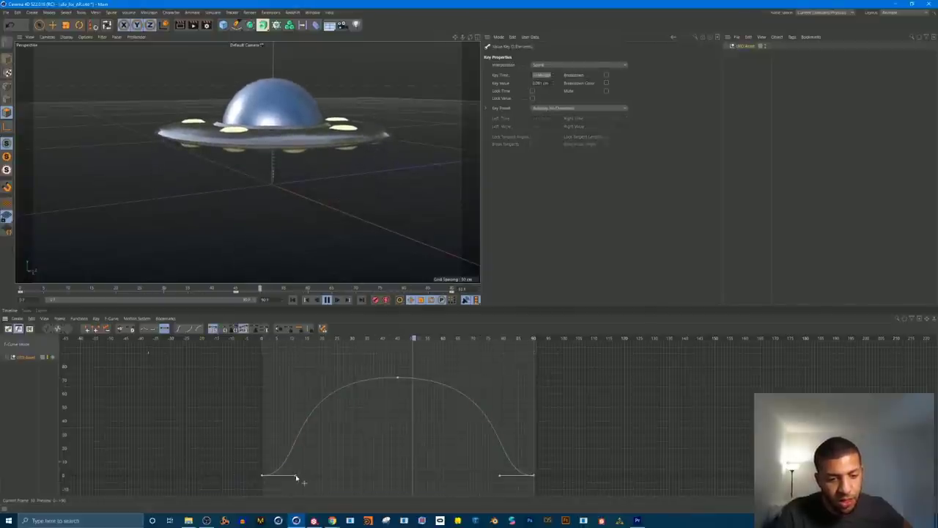
{"action": "left_click_drag", "start_coordinate": [296, 478], "coordinate": [326, 478]}
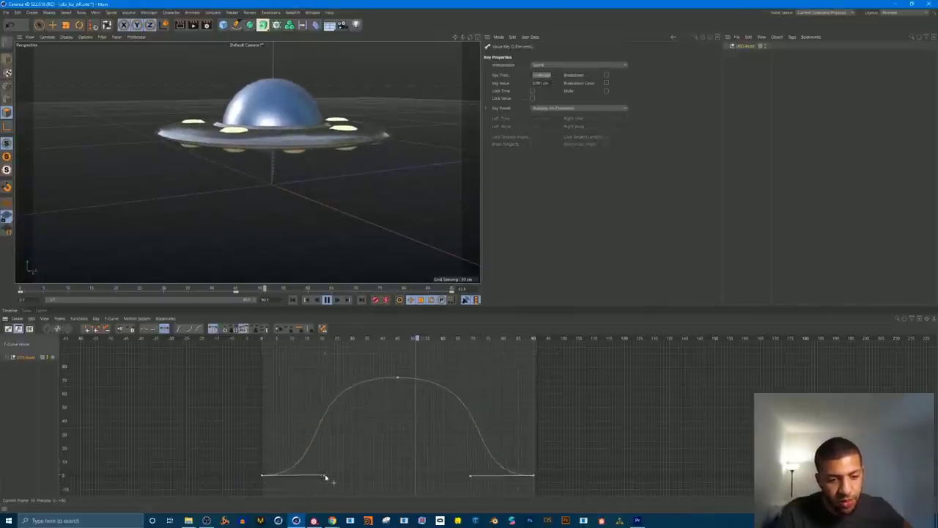
{"action": "left_click", "coordinate": [379, 452]}
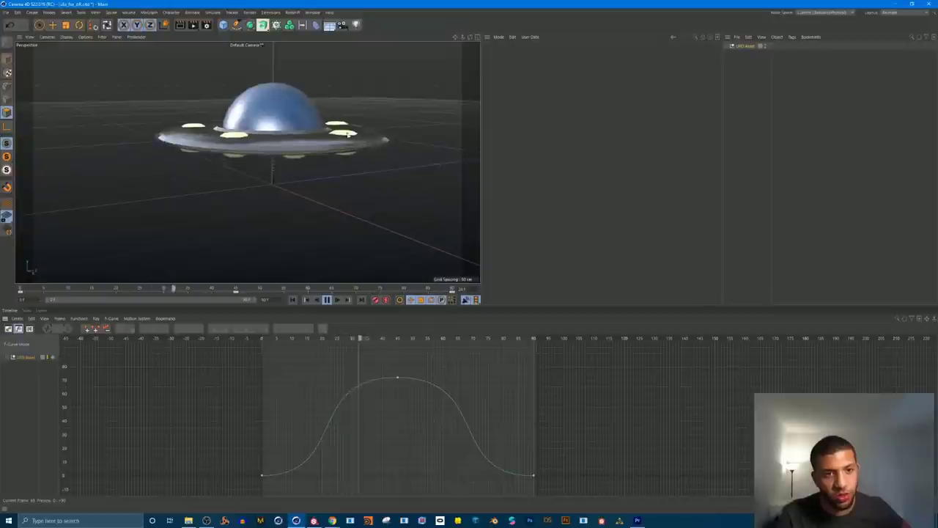
{"action": "left_click", "coordinate": [397, 378]}
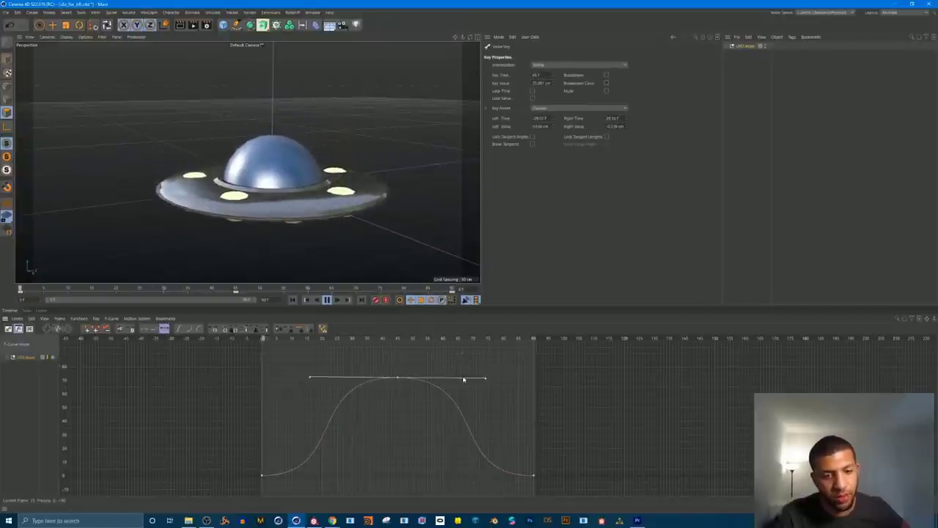
{"action": "left_click_drag", "start_coordinate": [487, 381], "coordinate": [510, 381]}
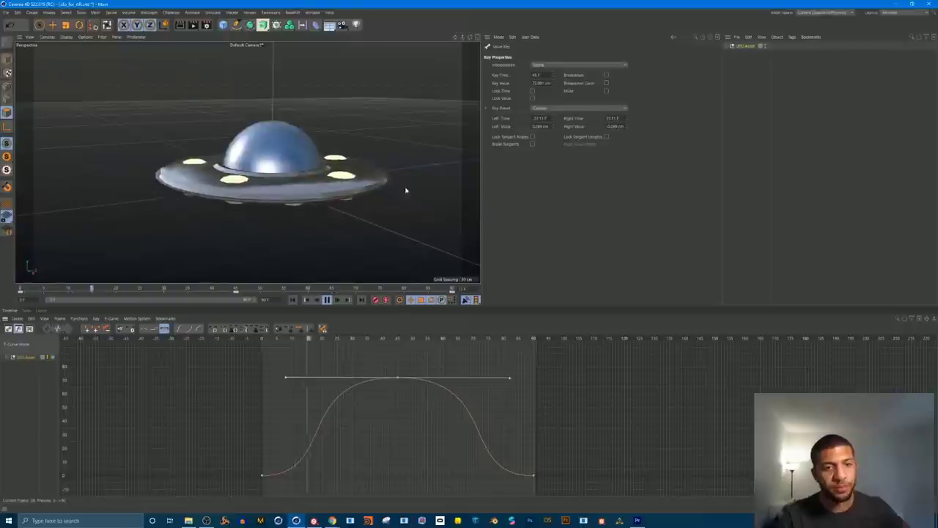
Step: Keyframe the UFO Asset's heading rotation from 0° at frame 0 to a full turn at frame 90 and preview it
{"action": "left_click", "coordinate": [740, 49]}
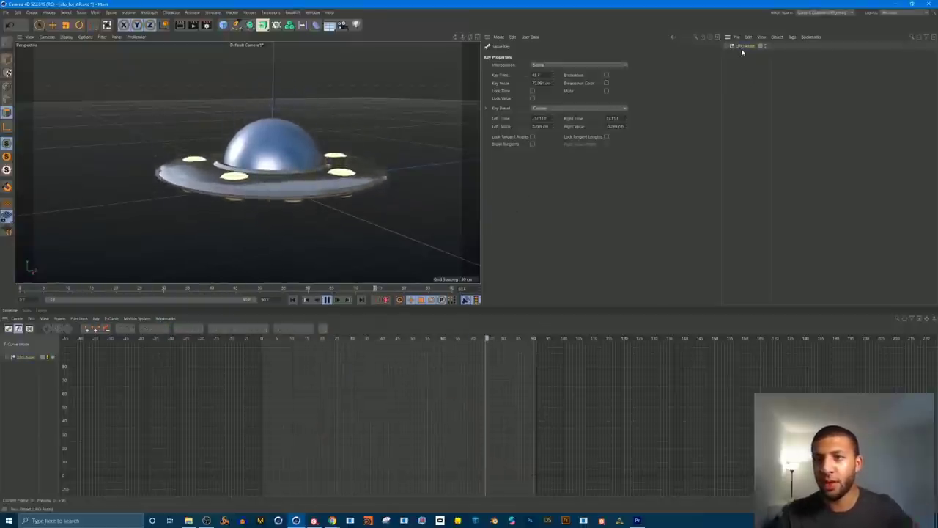
{"action": "left_click", "coordinate": [743, 46]}
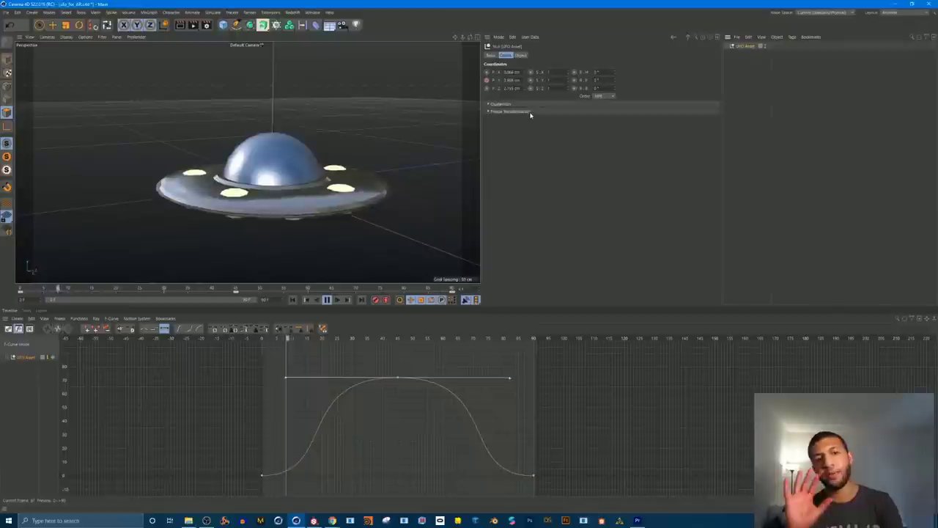
{"action": "key", "text": "F8"}
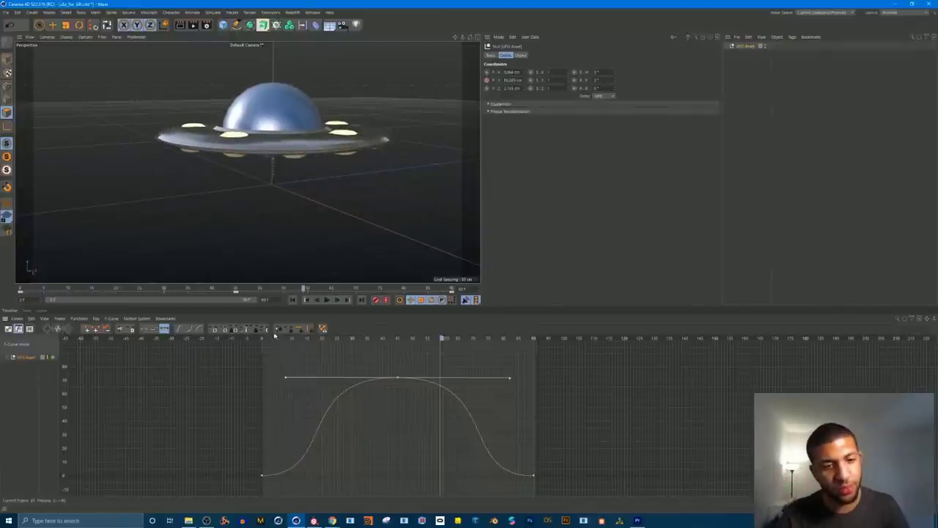
{"action": "left_click_drag", "start_coordinate": [275, 338], "coordinate": [253, 340]}
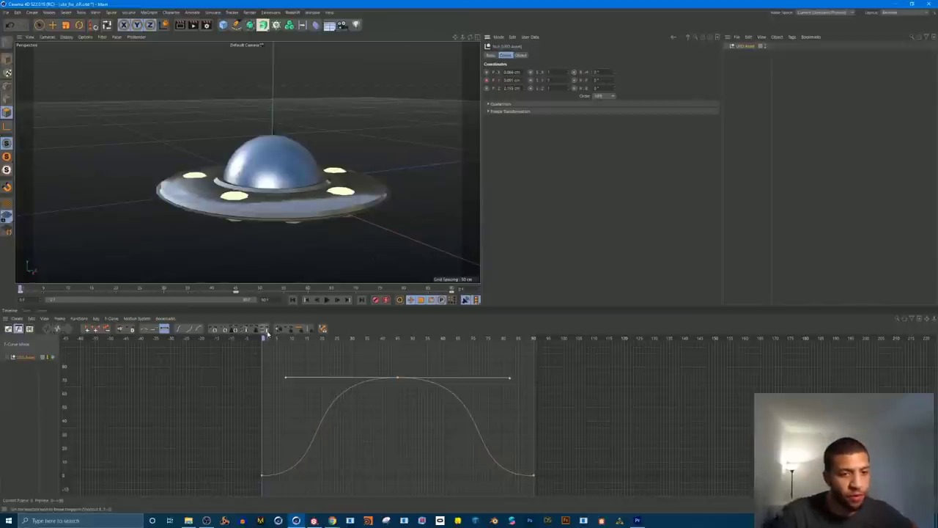
{"action": "left_click_drag", "start_coordinate": [271, 341], "coordinate": [529, 375]}
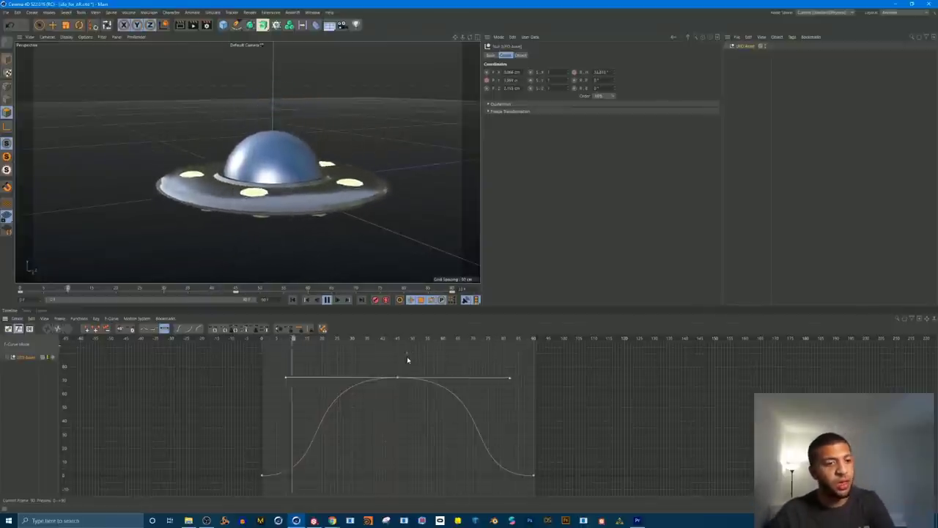
{"action": "key", "text": "F8"}
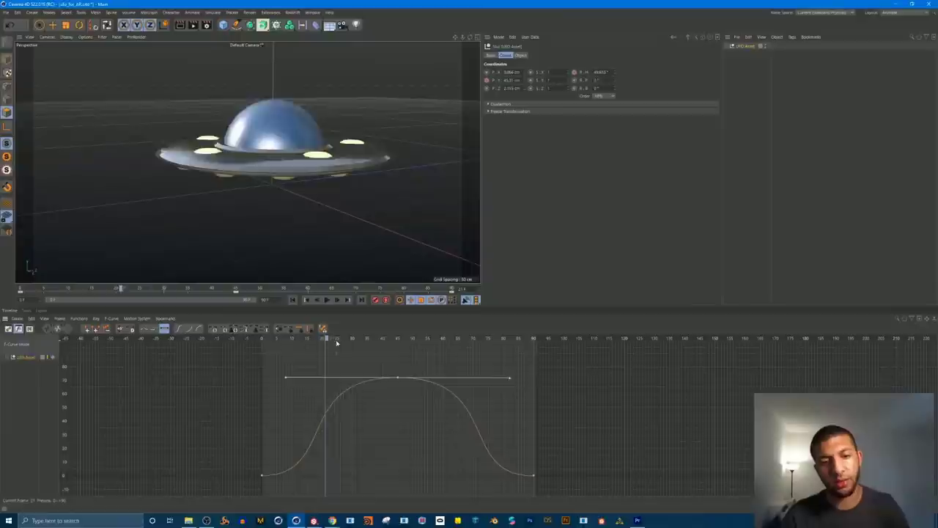
{"action": "left_click_drag", "start_coordinate": [336, 341], "coordinate": [272, 358]}
{"action": "key", "text": "F8"}
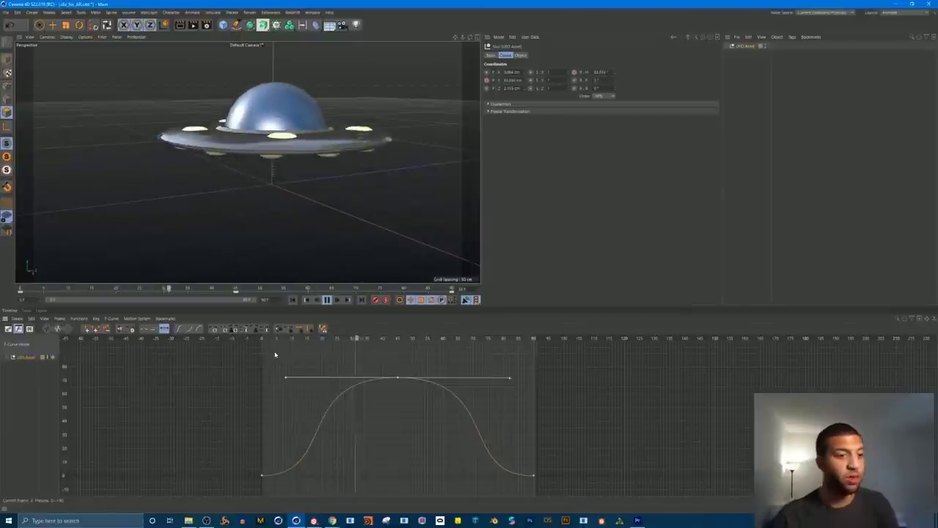
Step: Expand the UFO Asset's animation tracks and display the whole Rotation H curve
{"action": "left_click", "coordinate": [11, 357]}
{"action": "left_click", "coordinate": [33, 371]}
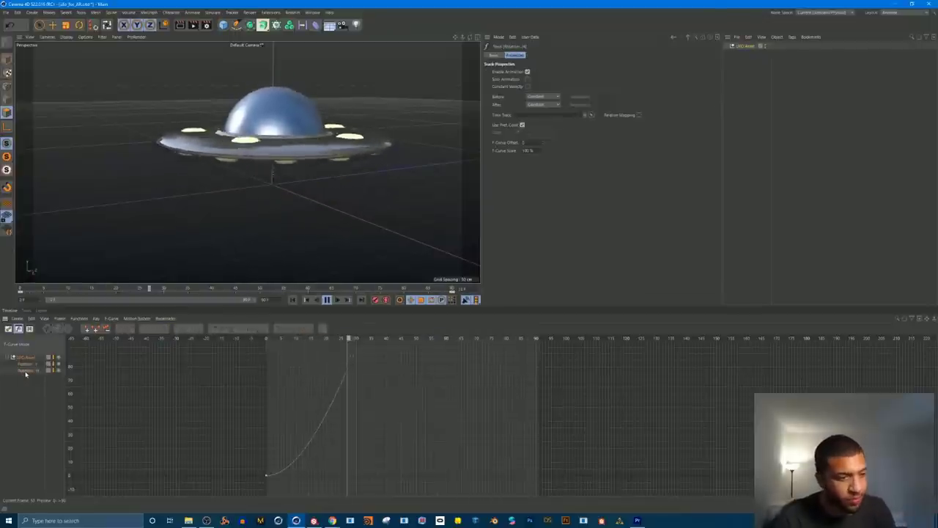
{"action": "left_click", "coordinate": [327, 299]}
{"action": "right_click_drag", "start_coordinate": [480, 395], "coordinate": [435, 400], "text": "alt"}
{"action": "right_click_drag", "start_coordinate": [508, 371], "coordinate": [508, 410], "text": "alt"}
{"action": "middle_click_drag", "start_coordinate": [508, 354], "coordinate": [467, 390], "text": "alt"}
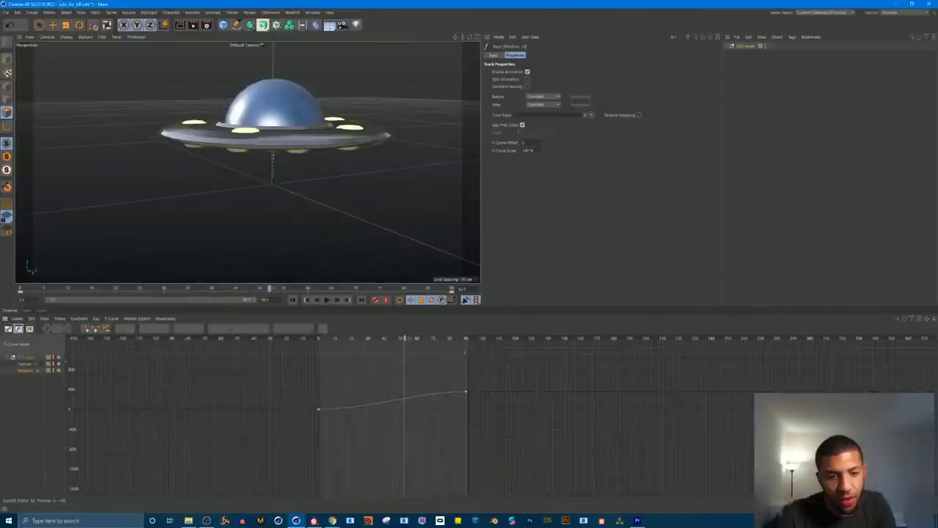
{"action": "right_click_drag", "start_coordinate": [467, 390], "coordinate": [450, 391], "text": "alt"}
{"action": "middle_click_drag", "start_coordinate": [411, 485], "coordinate": [431, 432], "text": "alt"}
{"action": "mouse_move", "coordinate": [431, 433]}
{"action": "right_mouse_down", "text": "alt"}
{"action": "mouse_move", "coordinate": [430, 423]}
{"action": "mouse_move", "coordinate": [427, 440]}
{"action": "right_mouse_up", "text": "alt"}
{"action": "middle_click_drag", "start_coordinate": [428, 438], "coordinate": [420, 431], "text": "alt"}
Step: Preview the spin, set both Rotation H keys to linear interpolation and play the animation again
{"action": "key", "text": "F8"}
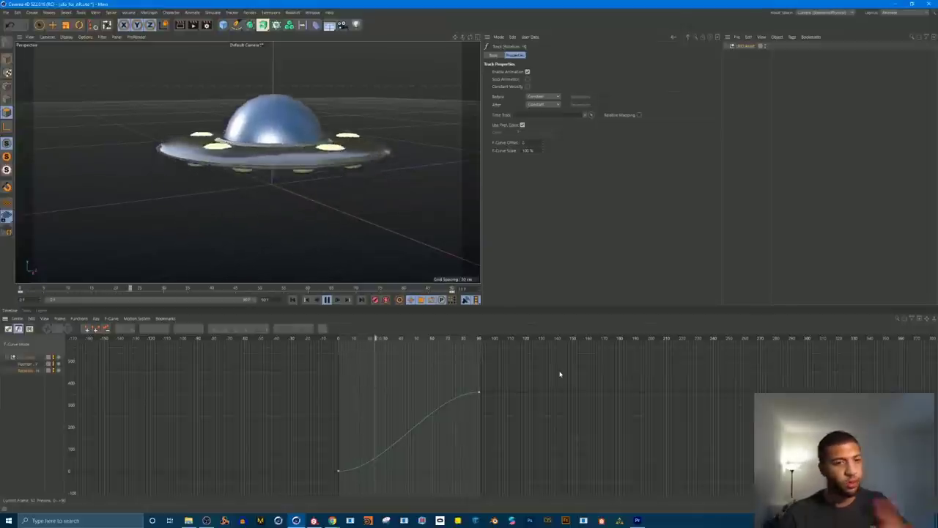
{"action": "key", "text": "F8"}
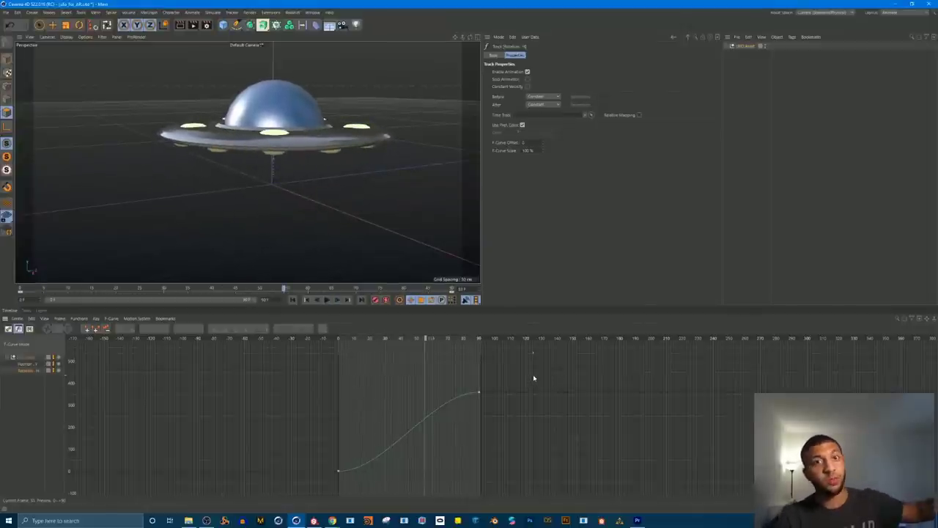
{"action": "left_click_drag", "start_coordinate": [524, 376], "coordinate": [321, 477]}
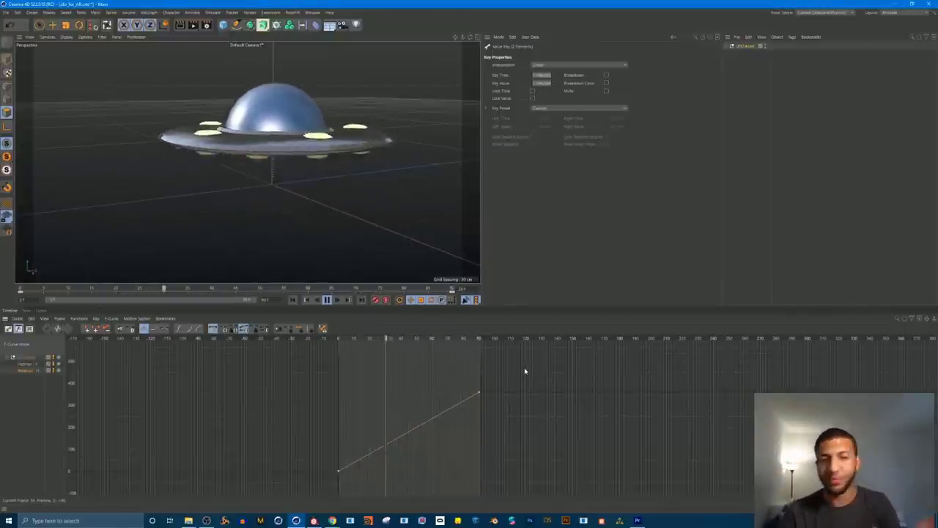
{"action": "key", "text": "space"}
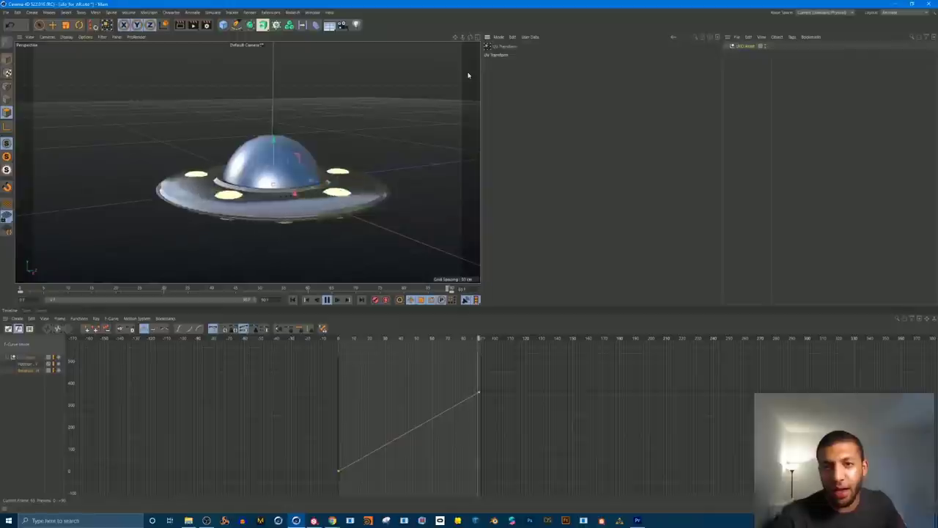
Step: Stop playback, try a mid-animation tilt on the UFO Asset, and keyframe its pitch rotation at 0° at frames 19 and 73
{"action": "left_click", "coordinate": [411, 340]}
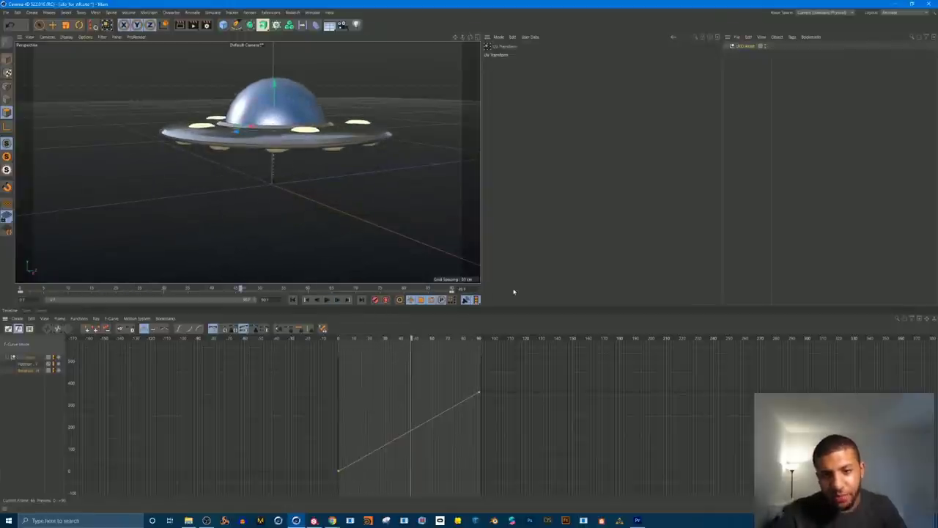
{"action": "left_click", "coordinate": [733, 47]}
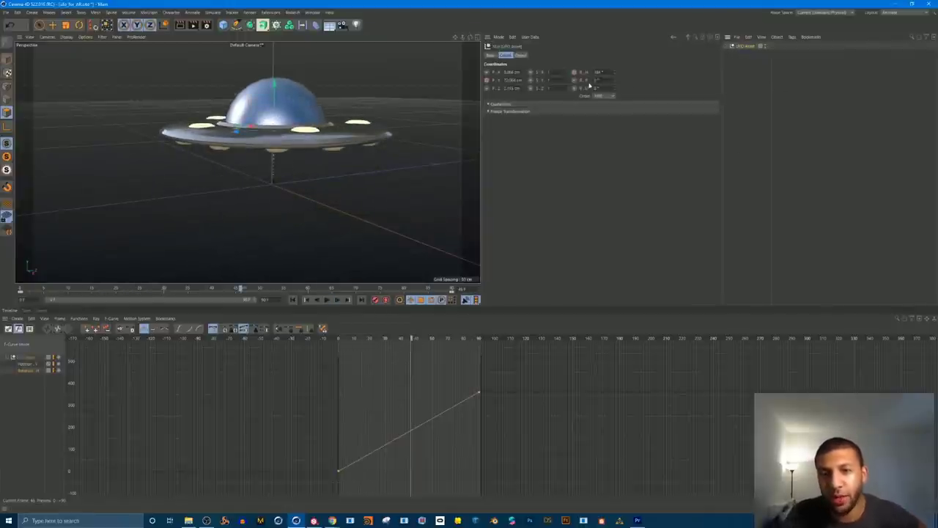
{"action": "mouse_move", "coordinate": [614, 80]}
{"action": "left_mouse_down"}
{"action": "mouse_move", "coordinate": [614, 95]}
{"action": "mouse_move", "coordinate": [614, 84]}
{"action": "left_mouse_up"}
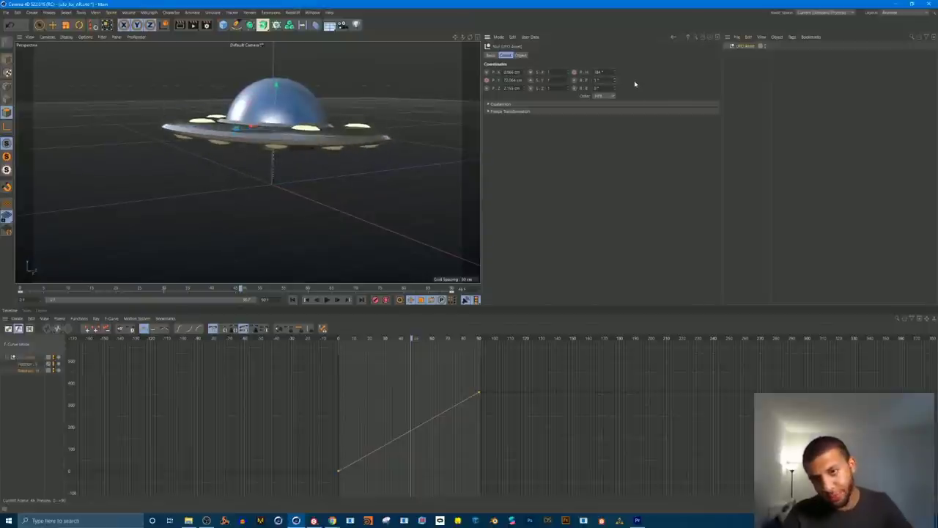
{"action": "left_click_drag", "start_coordinate": [385, 338], "coordinate": [369, 338]}
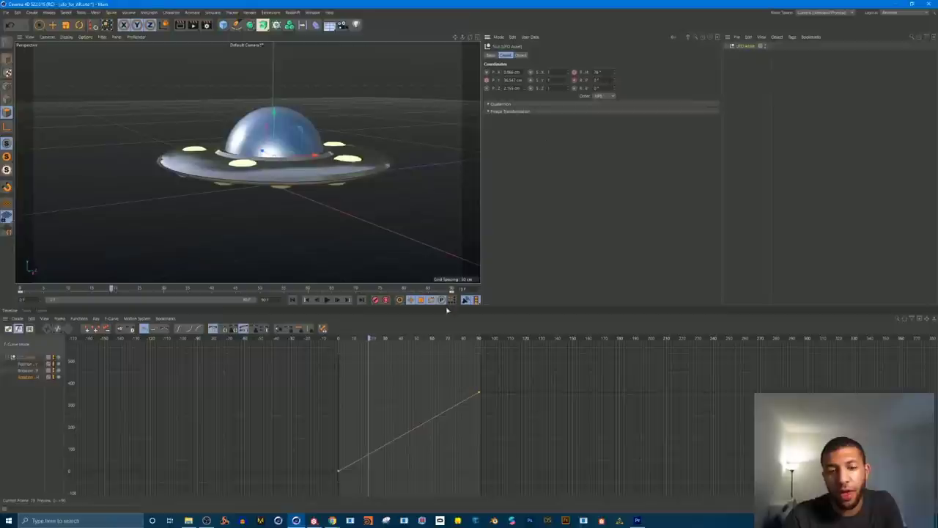
{"action": "left_click", "coordinate": [453, 338]}
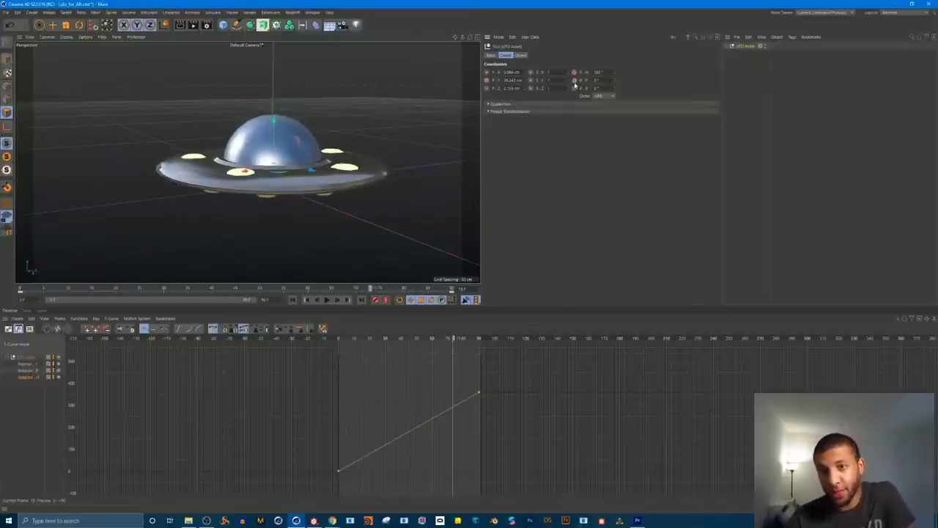
Step: Keyframe the UFO Asset's pitch rotation with a slight positive tilt at frame 38 and a slight negative tilt at frame 62
{"action": "left_click", "coordinate": [398, 340]}
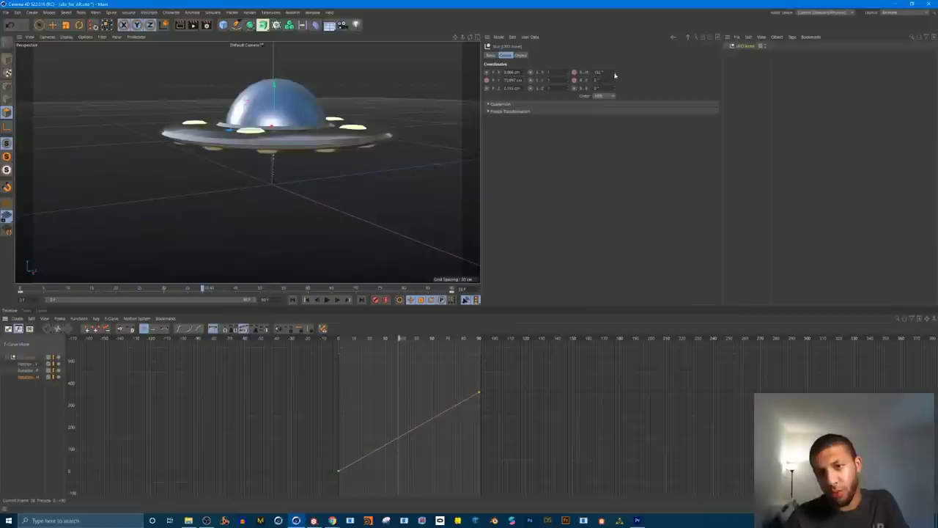
{"action": "left_click_drag", "start_coordinate": [614, 81], "coordinate": [615, 75]}
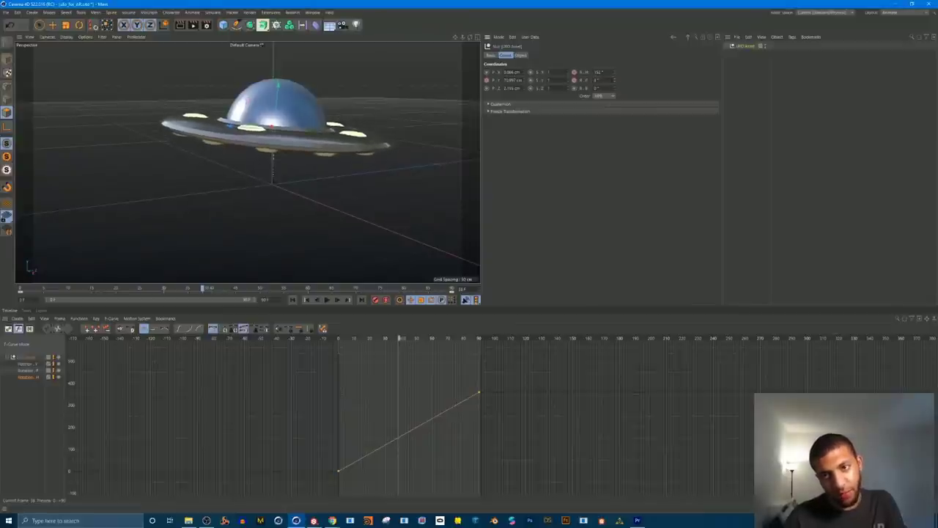
{"action": "left_click", "coordinate": [436, 340]}
{"action": "left_click_drag", "start_coordinate": [615, 80], "coordinate": [614, 82]}
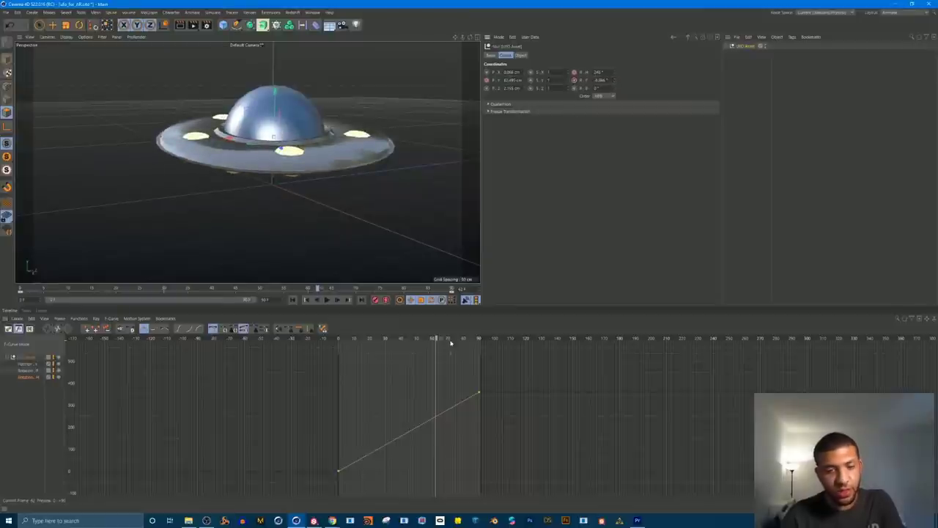
Step: Play back the combined hover, spin and tilt animation and check it from a closer viewpoint
{"action": "left_click_drag", "start_coordinate": [423, 339], "coordinate": [308, 353]}
{"action": "key", "text": "F8"}
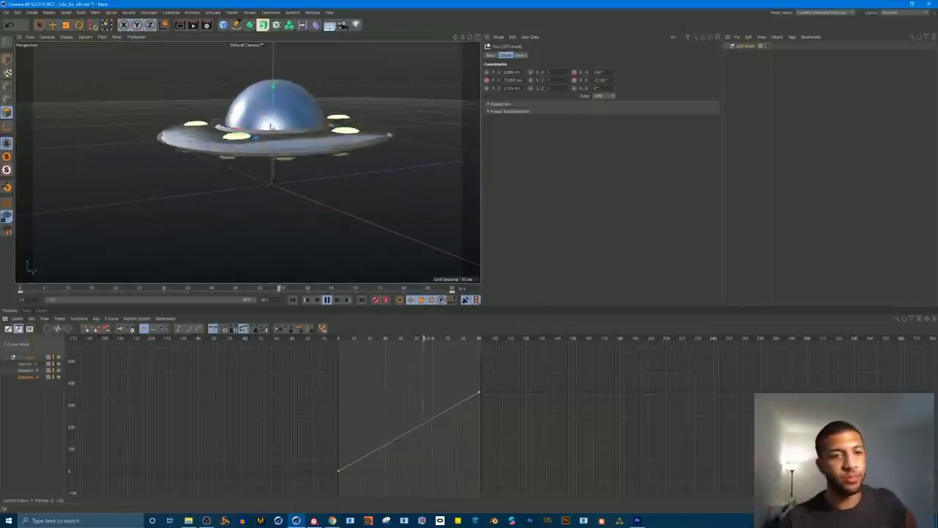
{"action": "left_click", "coordinate": [402, 216]}
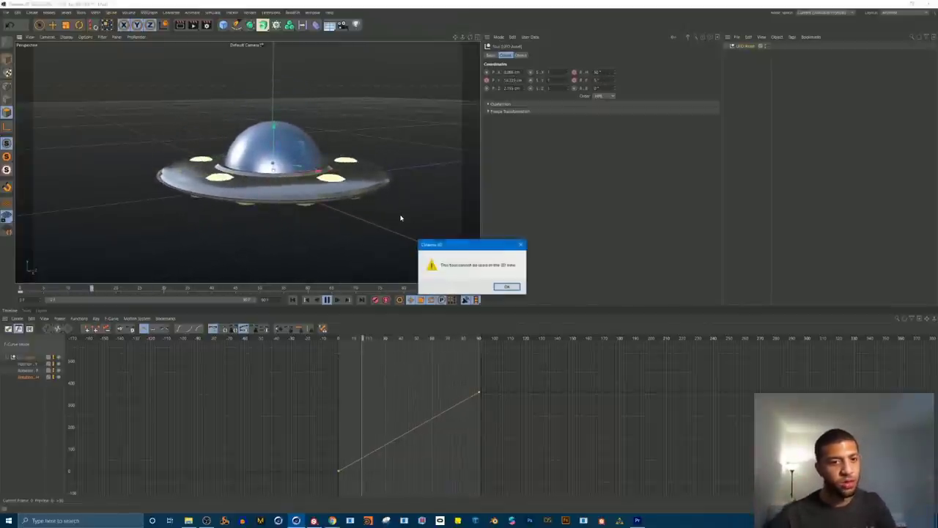
{"action": "left_click", "coordinate": [506, 287]}
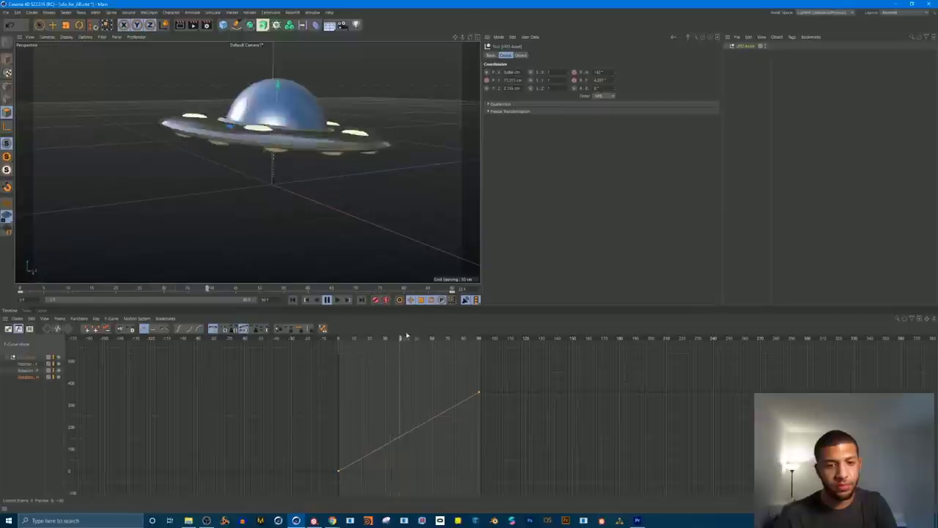
{"action": "left_click", "coordinate": [9, 13]}
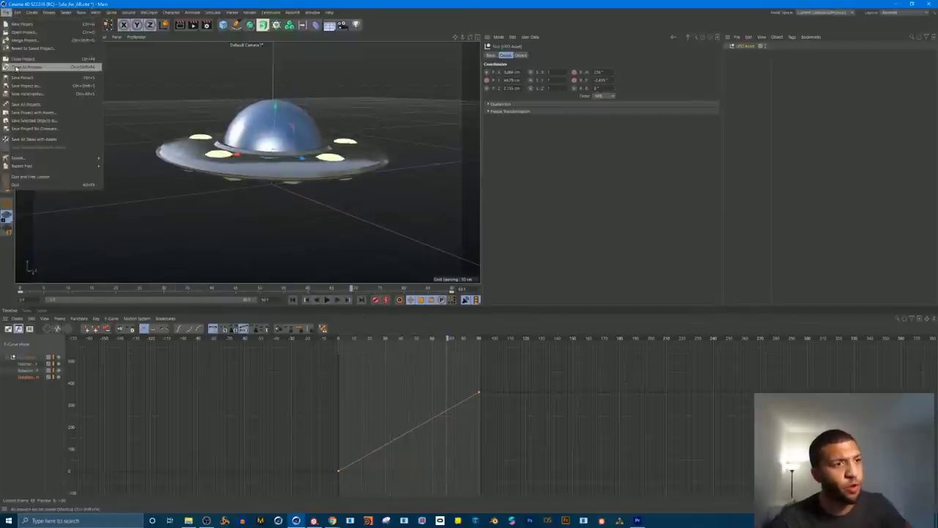
{"action": "left_click", "coordinate": [337, 266]}
{"action": "left_click", "coordinate": [329, 299]}
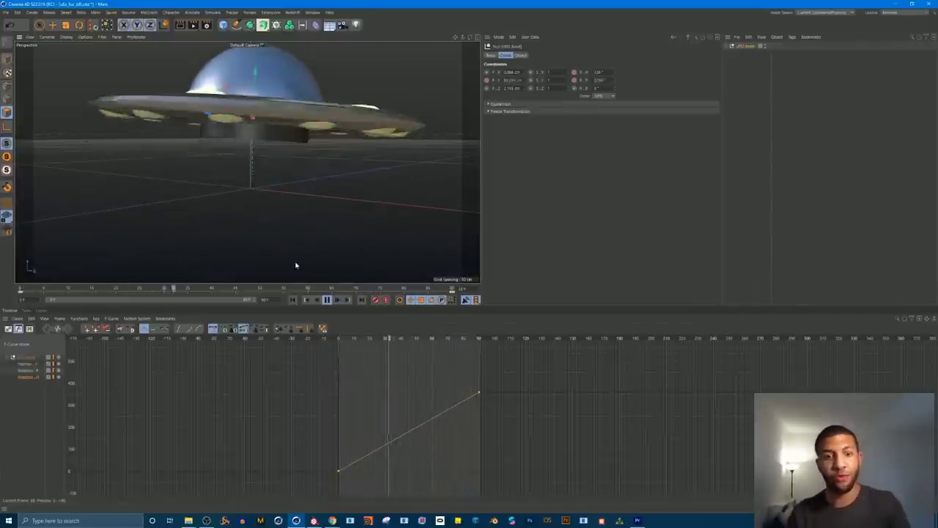
{"action": "left_click", "coordinate": [327, 299]}
Step: Return the animation to frame 0, select the UFO Asset and start a glTF export with the current export settings
{"action": "left_click_drag", "start_coordinate": [325, 289], "coordinate": [20, 286]}
{"action": "left_click", "coordinate": [745, 47]}
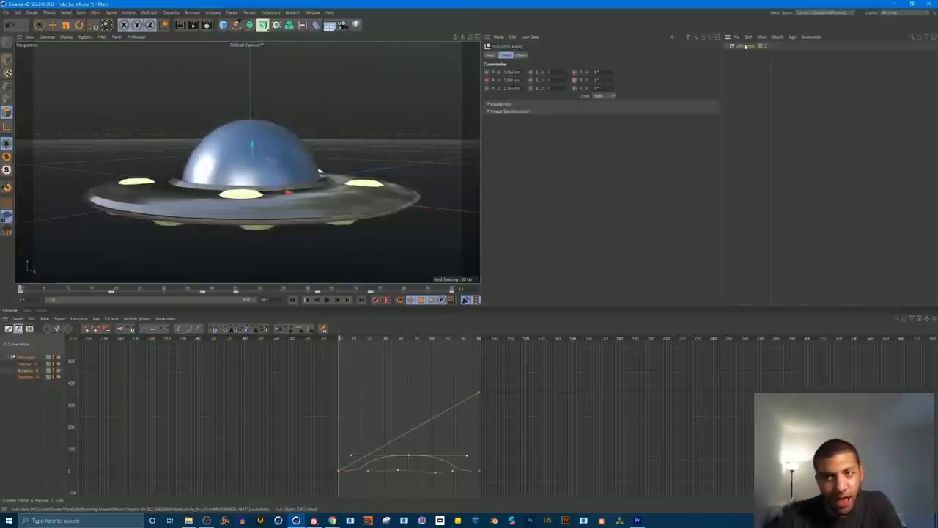
{"action": "left_click_drag", "start_coordinate": [363, 123], "coordinate": [322, 161], "text": "alt"}
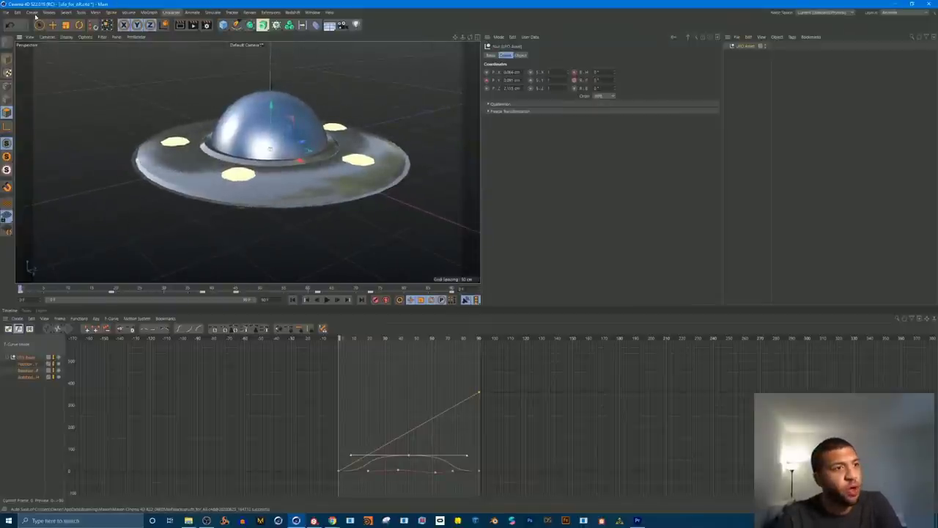
{"action": "left_click", "coordinate": [6, 13]}
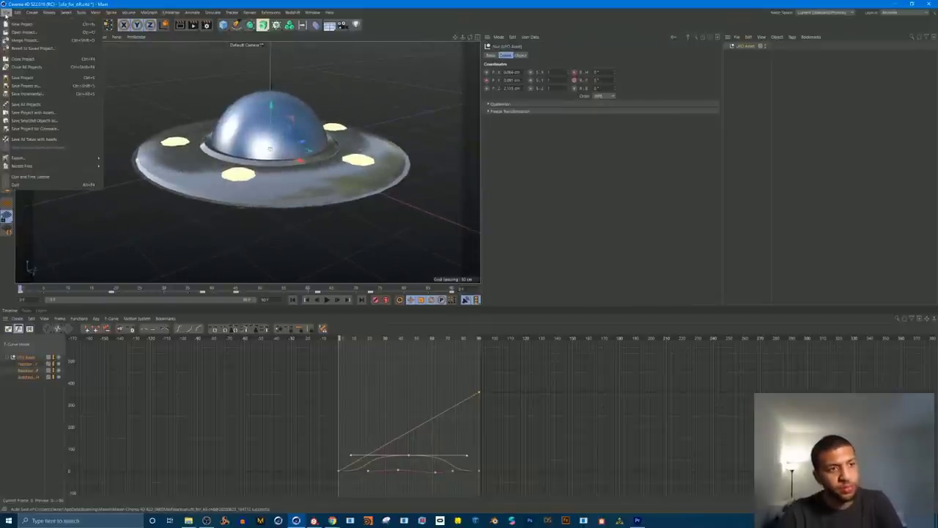
{"action": "mouse_move", "coordinate": [44, 161]}
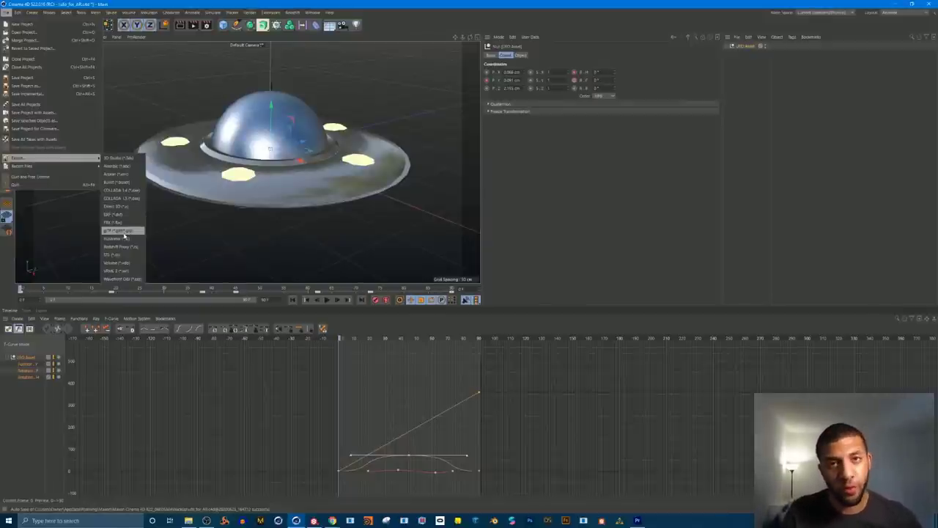
{"action": "left_click", "coordinate": [120, 230]}
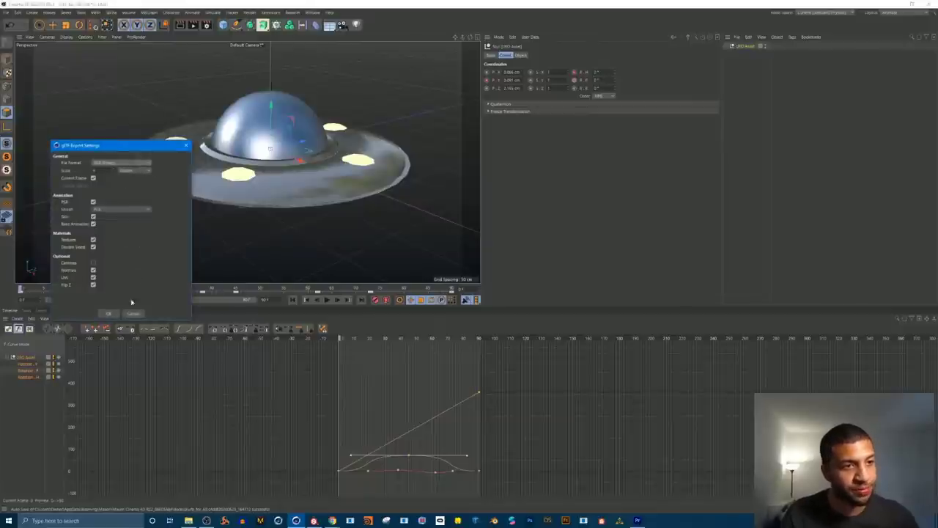
{"action": "left_click", "coordinate": [108, 314]}
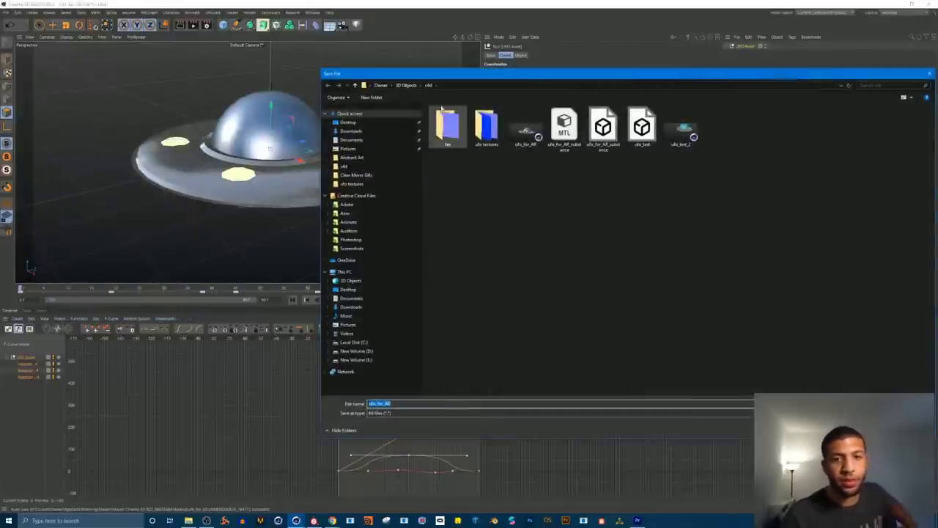
Step: Save the glTF export in the c4d folder as ufo_for_AR_finished_asset
{"action": "left_click_drag", "start_coordinate": [450, 77], "coordinate": [229, 82]}
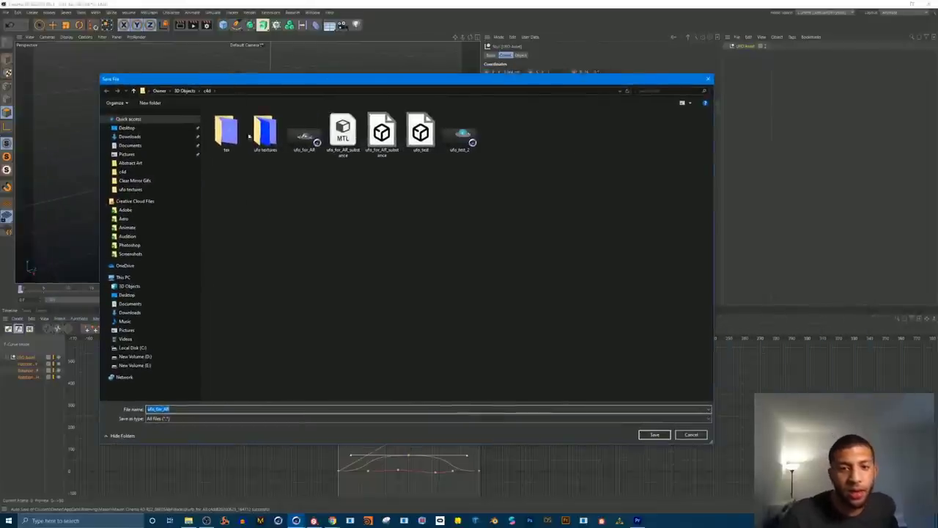
{"action": "left_click", "coordinate": [195, 408]}
{"action": "left_click", "coordinate": [195, 419]}
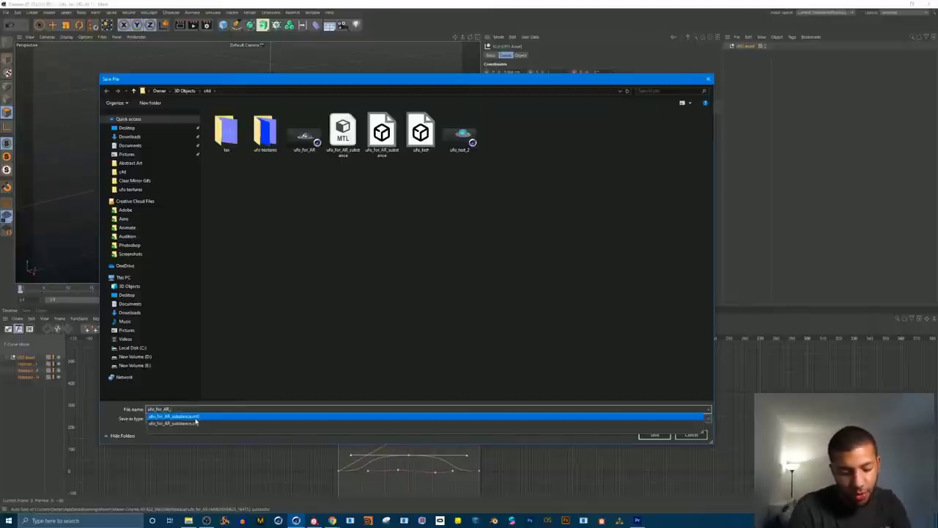
{"action": "left_click", "coordinate": [195, 418]}
{"action": "left_click", "coordinate": [195, 409]}
{"action": "type", "text": "_final_asset"}
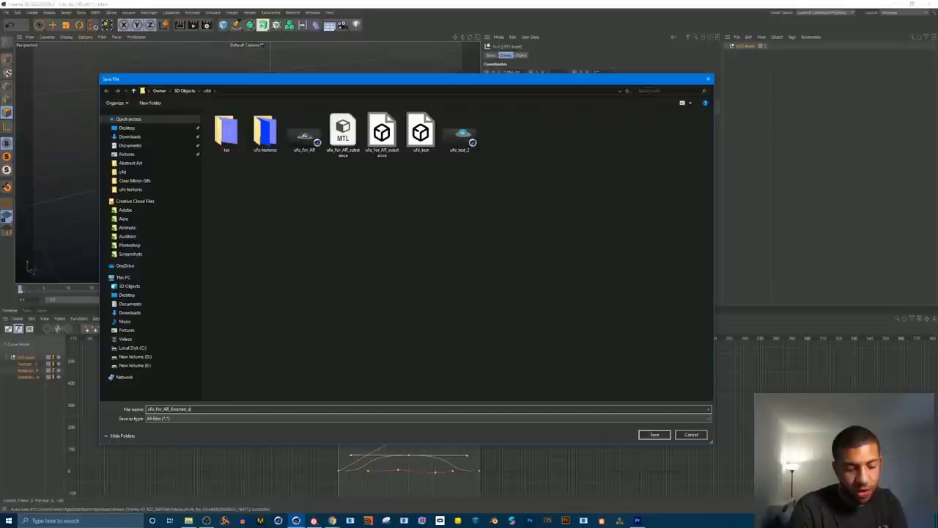
{"action": "left_click", "coordinate": [655, 435]}
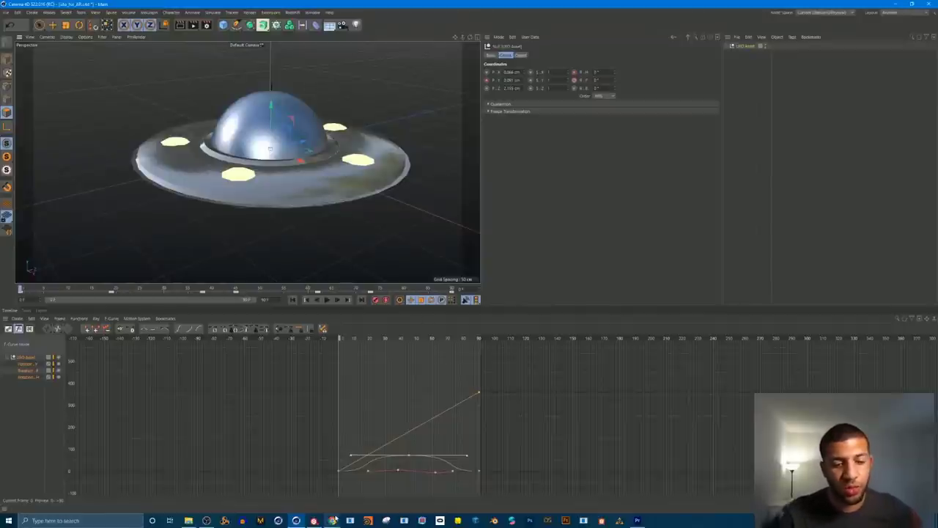
Step: Open the Babylon.js Sandbox in a new Chrome window and maximize that window
{"action": "mouse_move", "coordinate": [332, 520]}
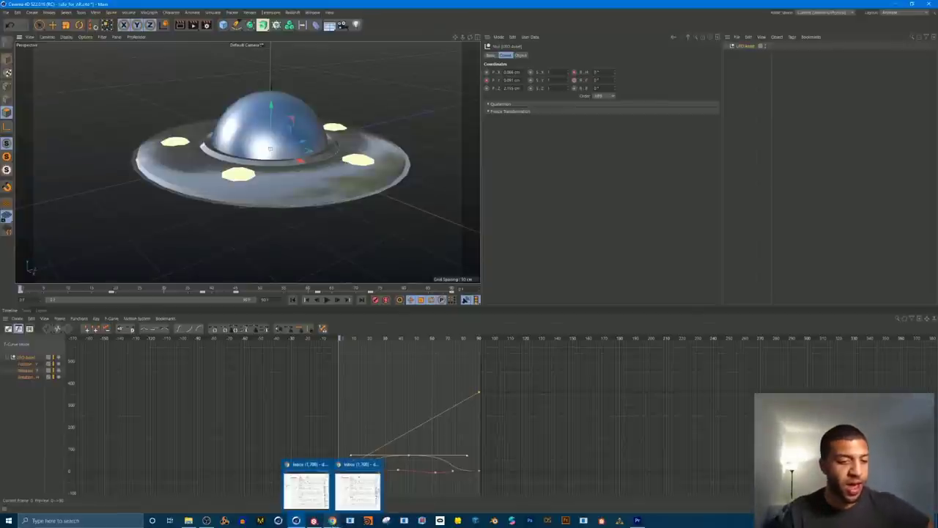
{"action": "middle_click", "coordinate": [332, 521]}
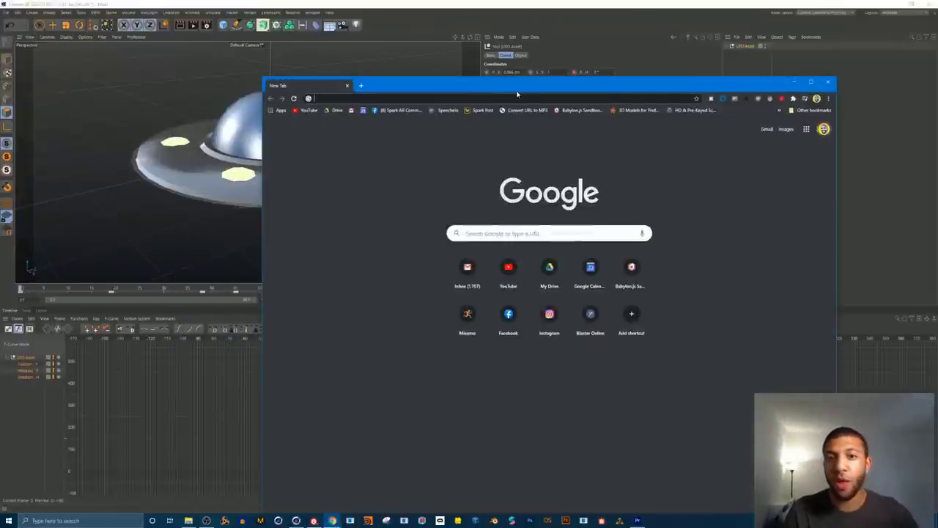
{"action": "left_click_drag", "start_coordinate": [522, 92], "coordinate": [478, 55]}
{"action": "left_click", "coordinate": [535, 72]}
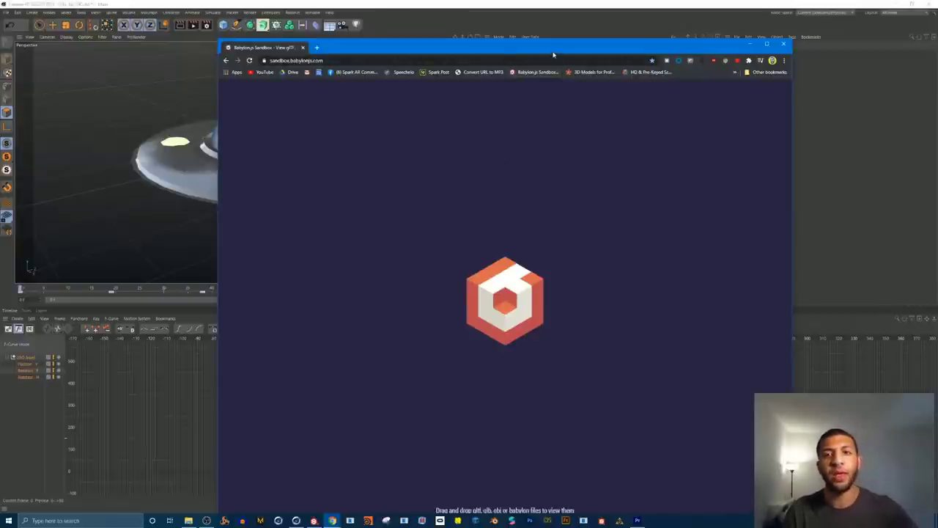
{"action": "left_click_drag", "start_coordinate": [556, 50], "coordinate": [594, 34]}
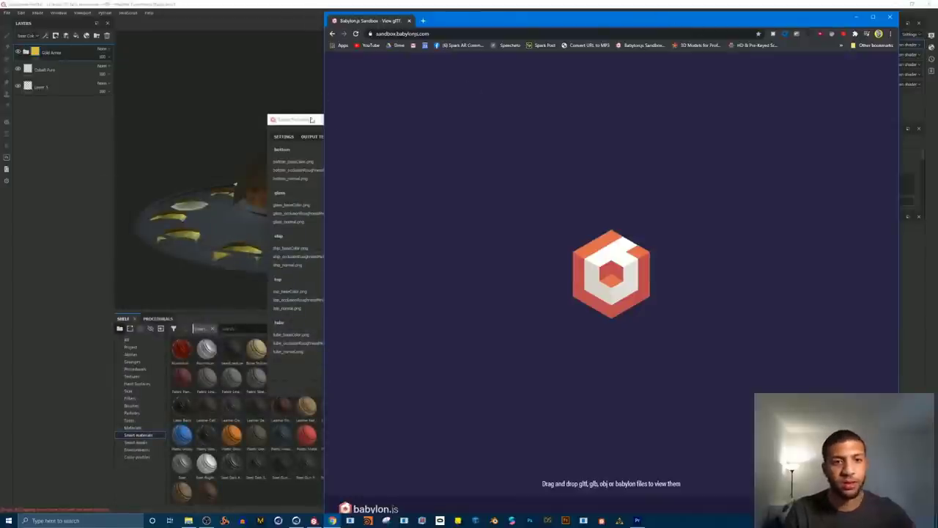
{"action": "left_click_drag", "start_coordinate": [526, 25], "coordinate": [488, 2]}
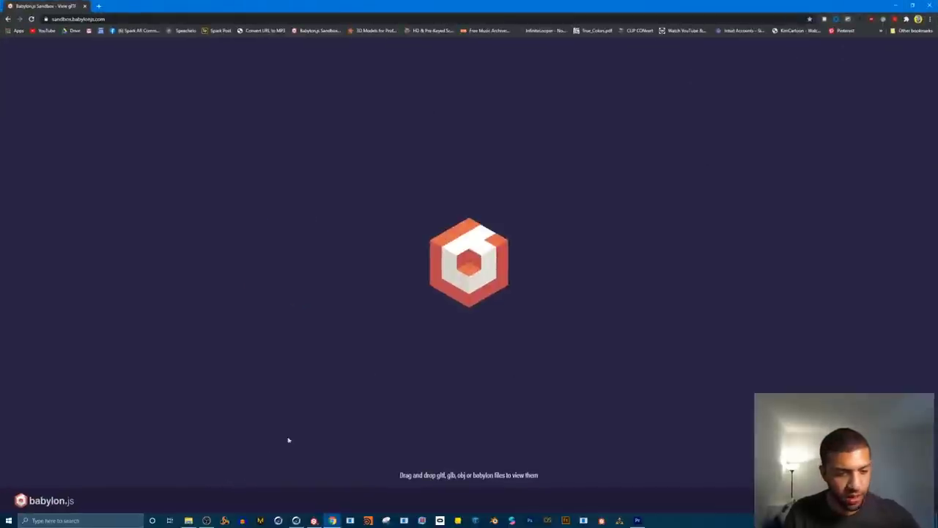
Step: Find ufo_for_AR_finished_asset in the c4d folder under 3D Objects and load it into the Babylon.js Sandbox
{"action": "left_click", "coordinate": [189, 520]}
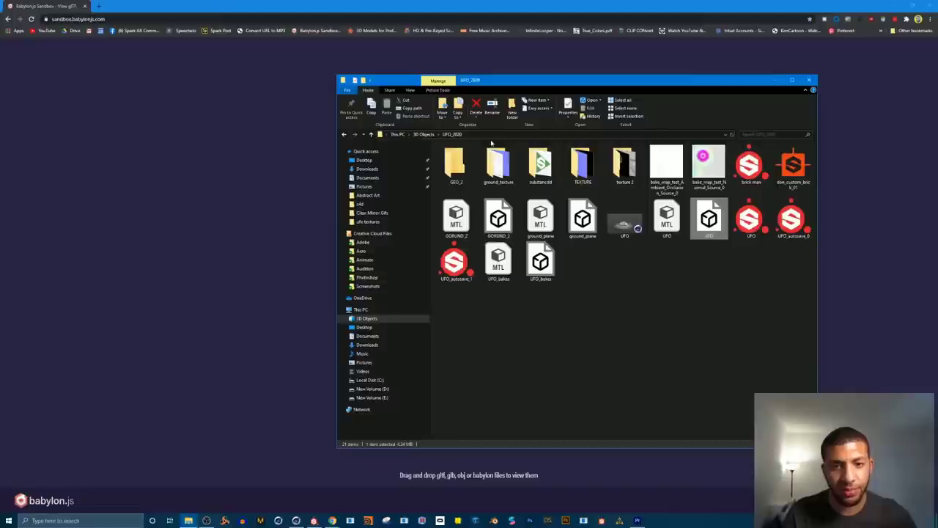
{"action": "left_click", "coordinate": [423, 134]}
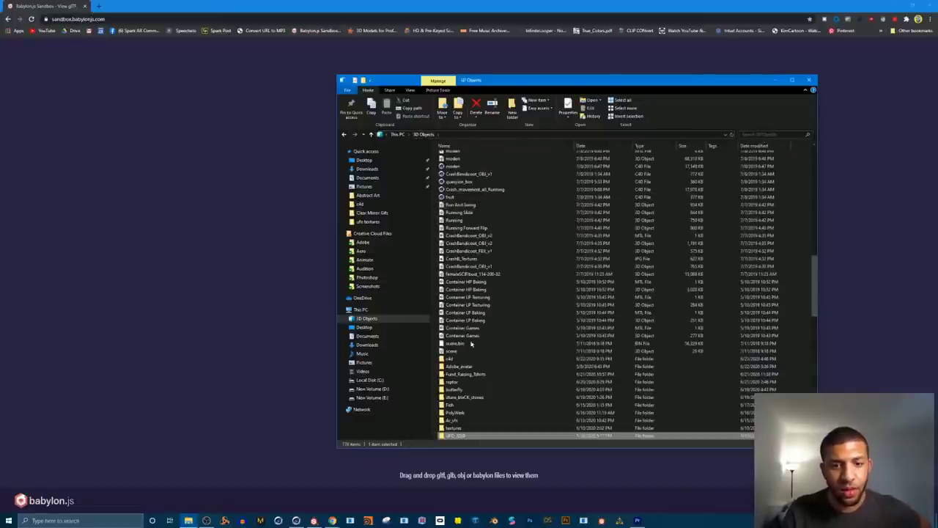
{"action": "double_click", "coordinate": [453, 358]}
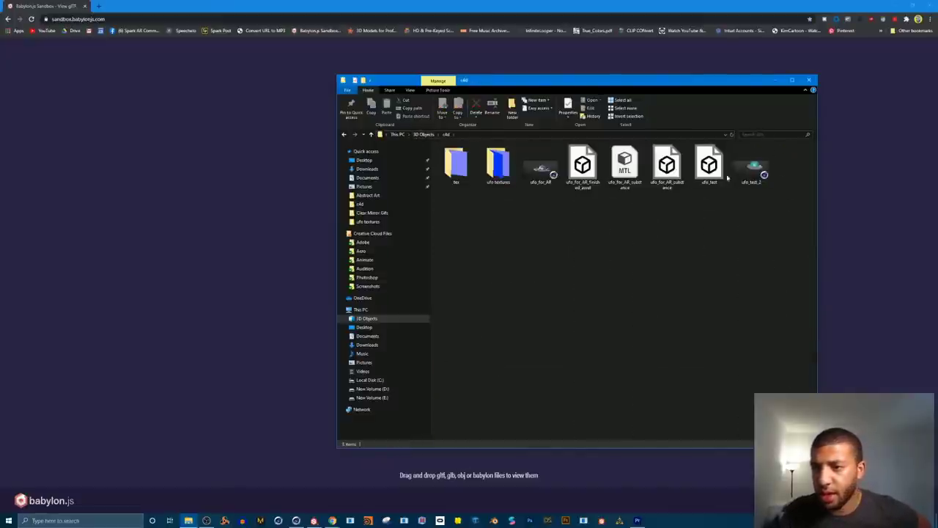
{"action": "left_click", "coordinate": [576, 173]}
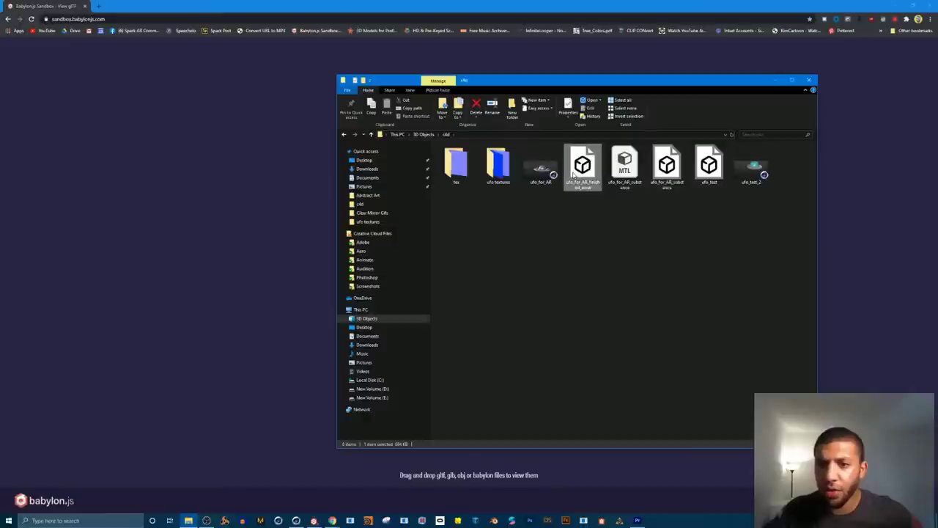
{"action": "left_click_drag", "start_coordinate": [612, 88], "coordinate": [804, 208]}
{"action": "left_click_drag", "start_coordinate": [776, 287], "coordinate": [410, 225]}
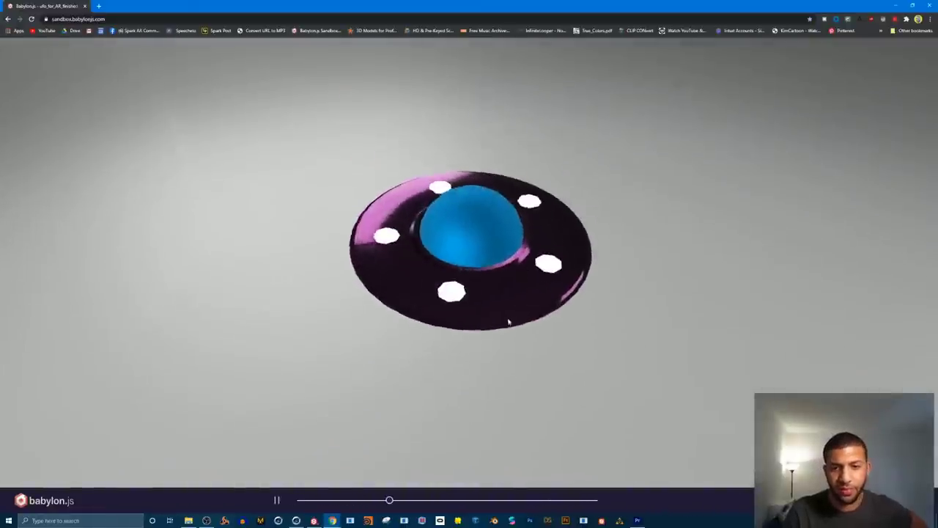
Step: Inspect the animated UFO in the sandbox from another angle and switch back to Cinema 4D
{"action": "left_click_drag", "start_coordinate": [484, 286], "coordinate": [488, 261]}
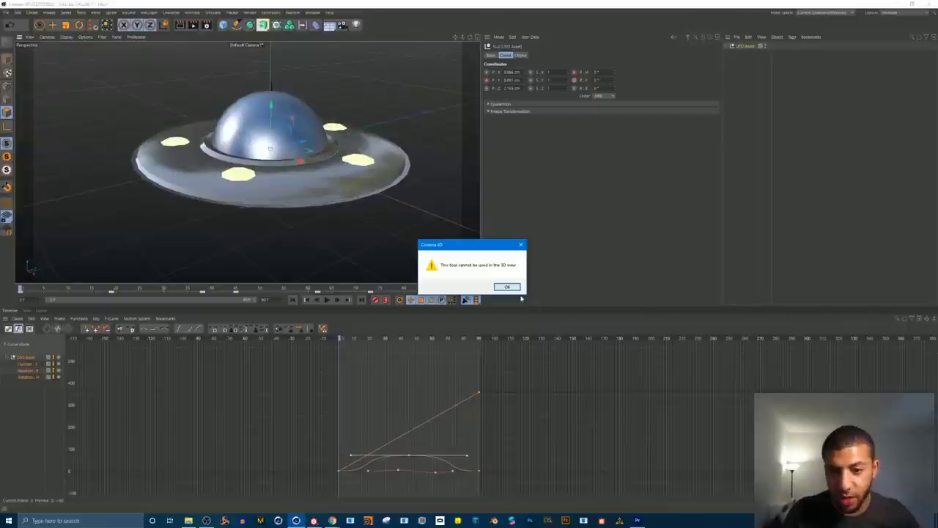
{"action": "left_click", "coordinate": [511, 292]}
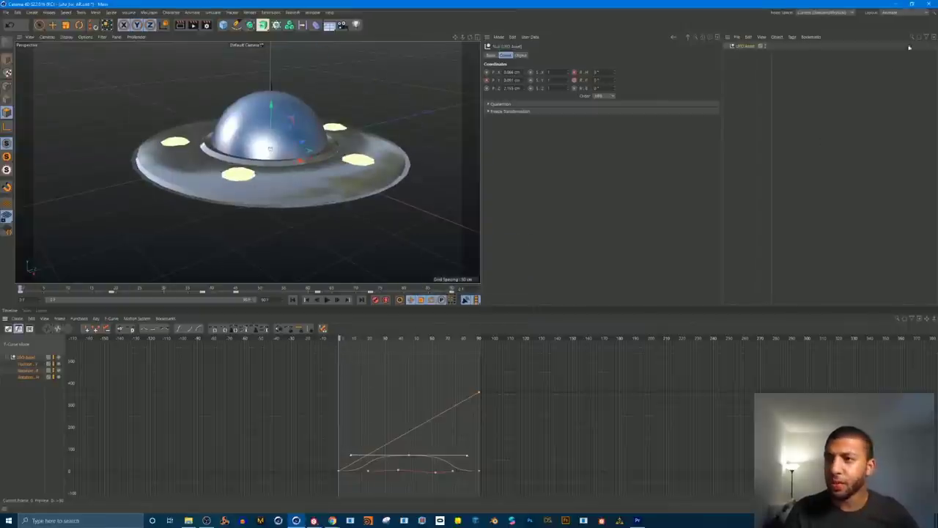
Step: Leave the Animate layout for the one with the material list and set the ship body material's base color to pure white
{"action": "left_click", "coordinate": [904, 12]}
{"action": "left_click", "coordinate": [893, 86]}
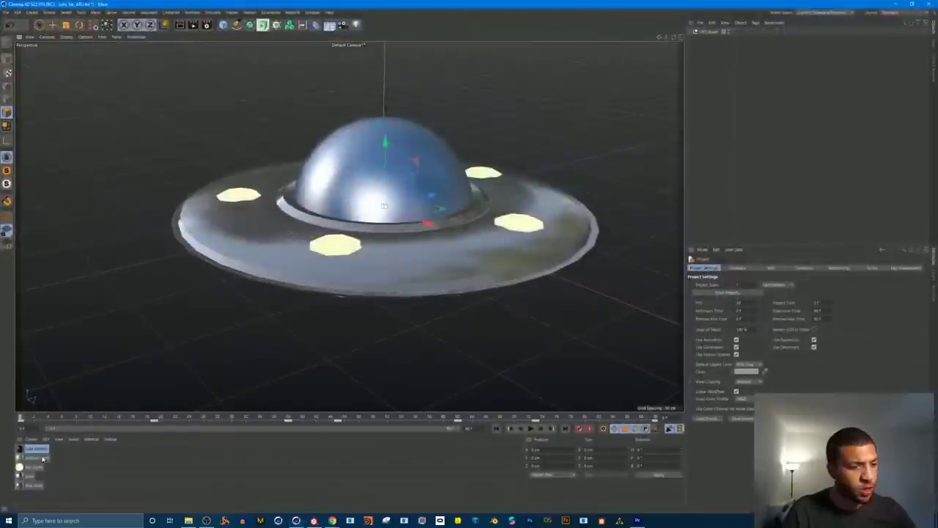
{"action": "left_click", "coordinate": [33, 484]}
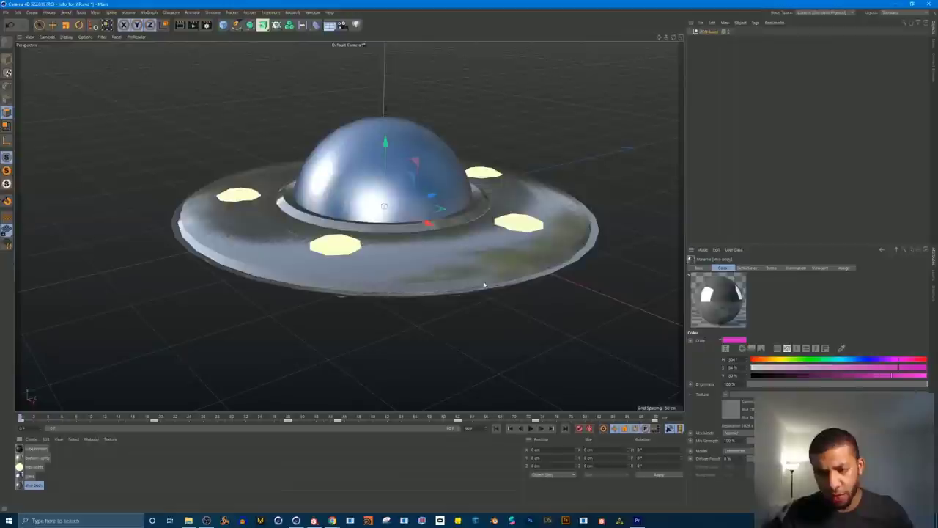
{"action": "double_click", "coordinate": [19, 485]}
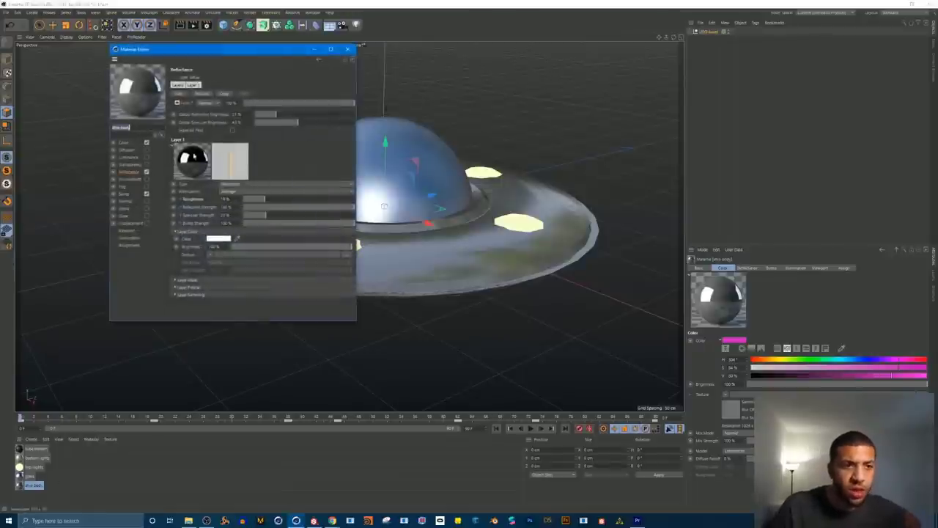
{"action": "left_click_drag", "start_coordinate": [201, 54], "coordinate": [605, 91]}
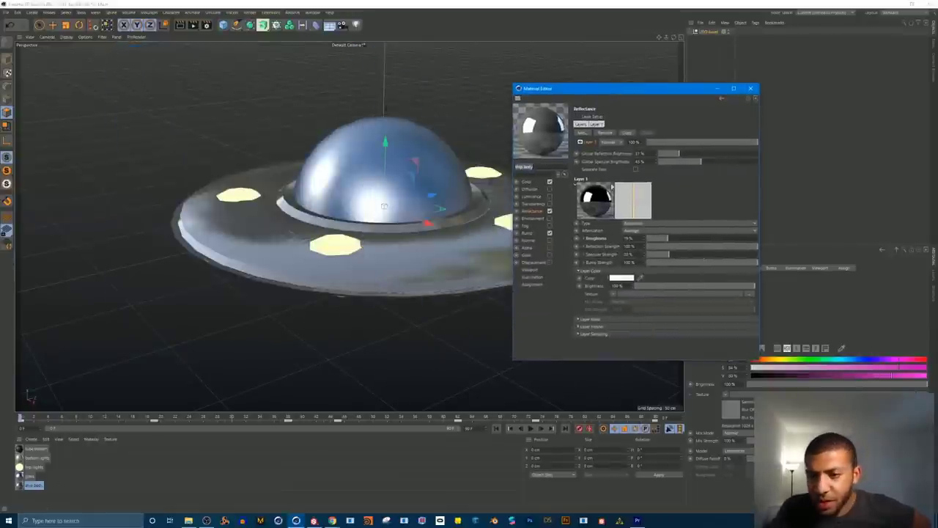
{"action": "left_click", "coordinate": [529, 182]}
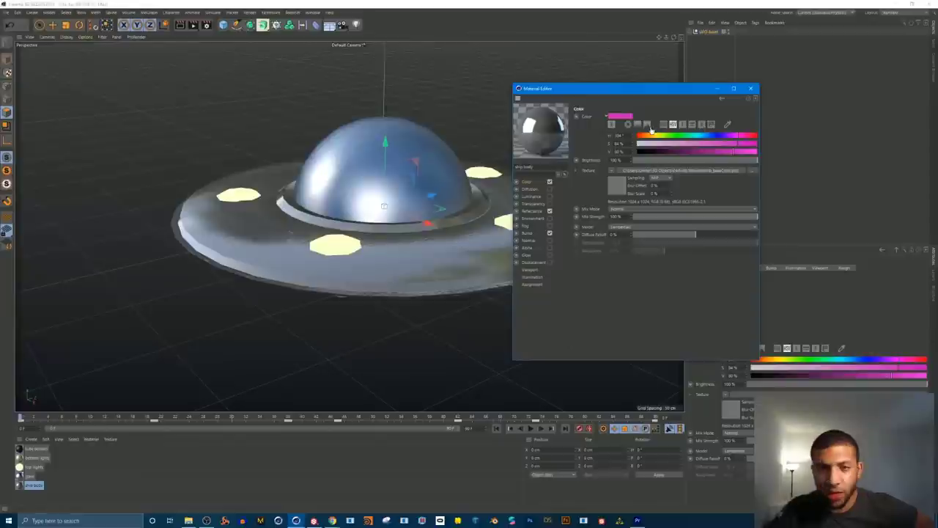
{"action": "left_click_drag", "start_coordinate": [658, 144], "coordinate": [610, 119]}
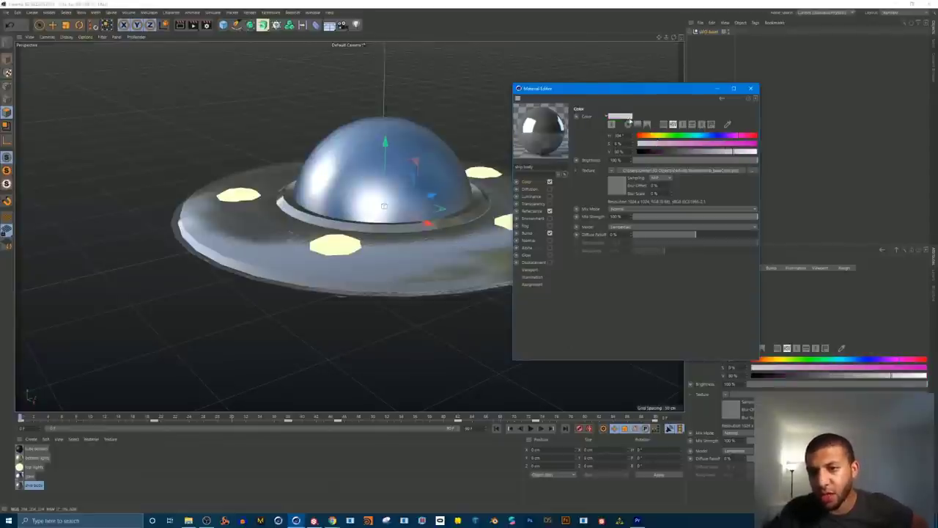
{"action": "left_click_drag", "start_coordinate": [708, 152], "coordinate": [783, 153]}
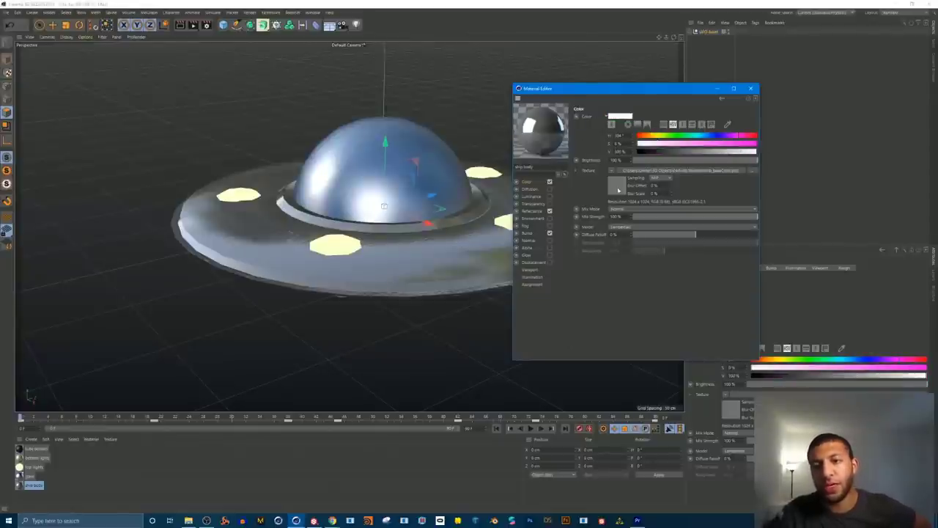
{"action": "left_click", "coordinate": [751, 88]}
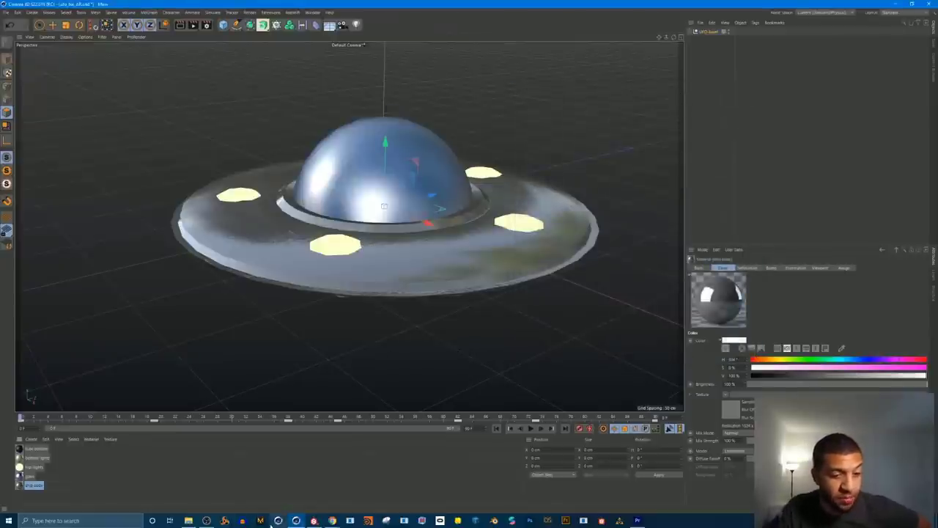
Step: Transfer ufo_for_AR_finished_asset from the c4d folder into the C4d Test folder inside Aero in Creative Cloud Files
{"action": "left_click", "coordinate": [332, 520]}
{"action": "left_click", "coordinate": [362, 465]}
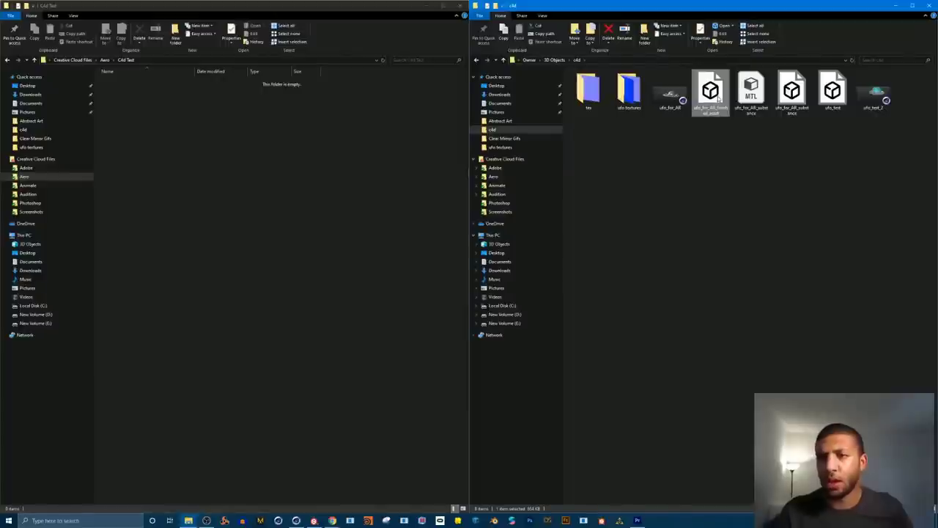
{"action": "left_click_drag", "start_coordinate": [713, 95], "coordinate": [219, 167]}
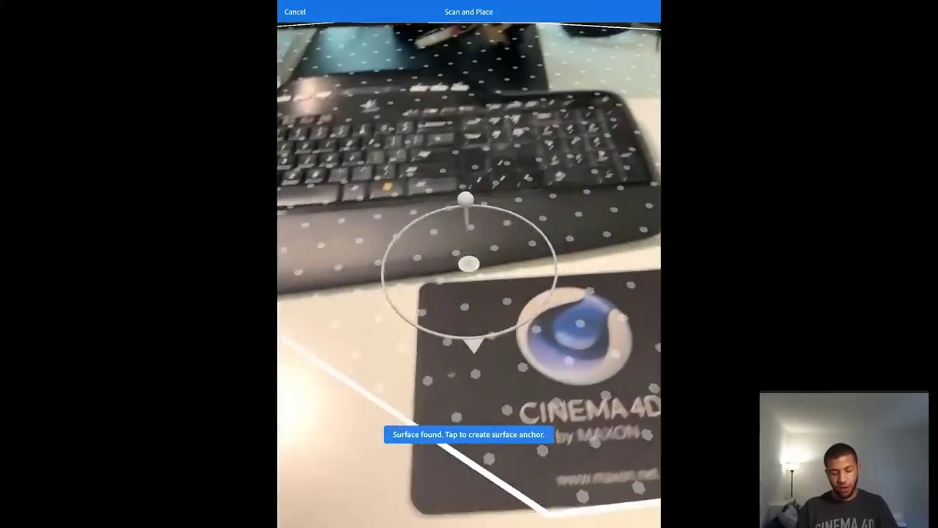
Step: In Adobe Aero, create a surface anchor on the desk and place ufo_for_AR_finished_asset from Creative Cloud on it
{"action": "left_click", "coordinate": [464, 253]}
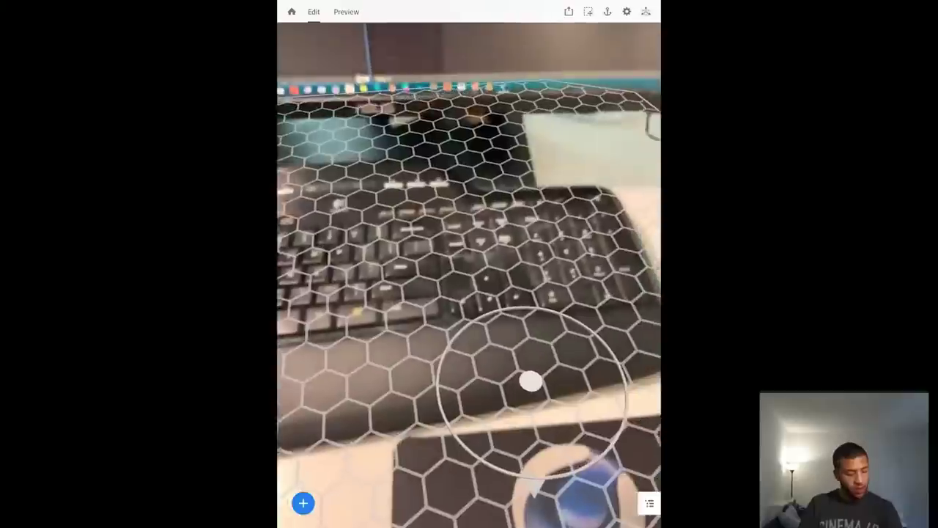
{"action": "left_click", "coordinate": [303, 503]}
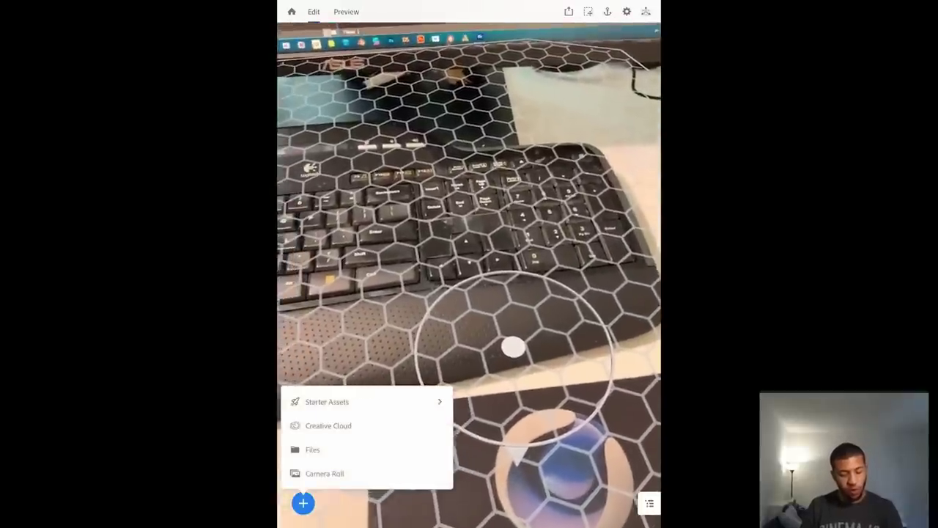
{"action": "left_click", "coordinate": [328, 425]}
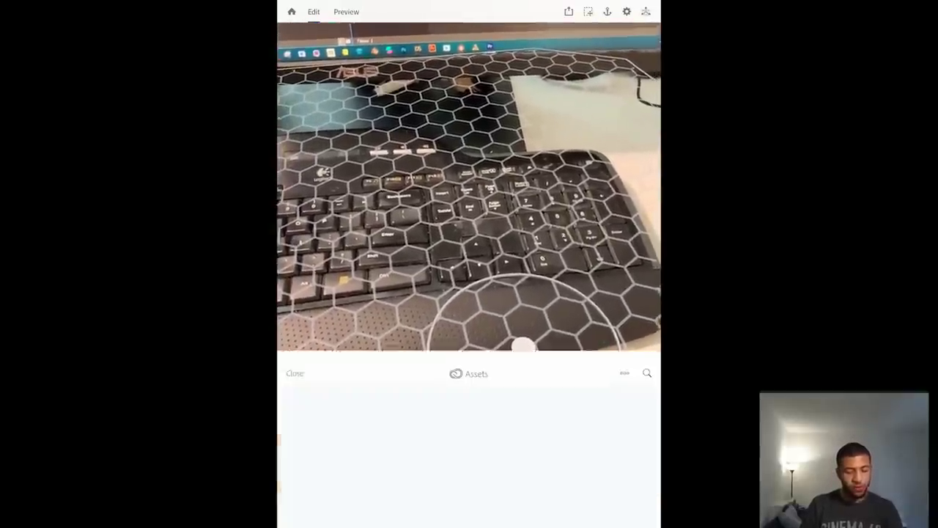
{"action": "left_click", "coordinate": [346, 66]}
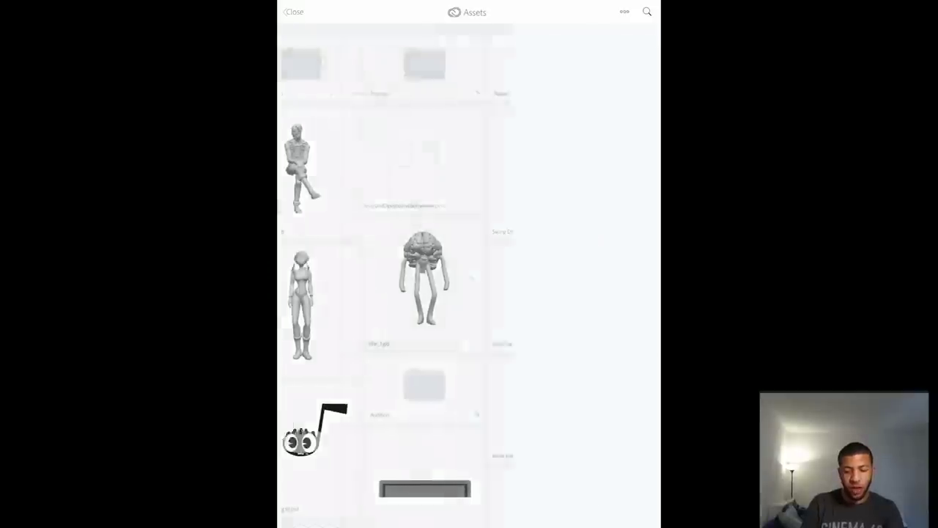
{"action": "left_click", "coordinate": [345, 63]}
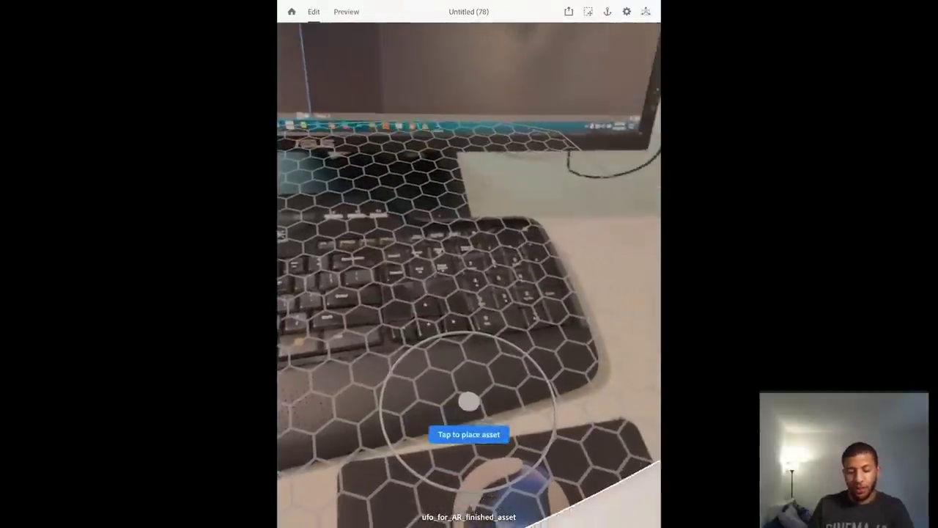
{"action": "left_click", "coordinate": [483, 348]}
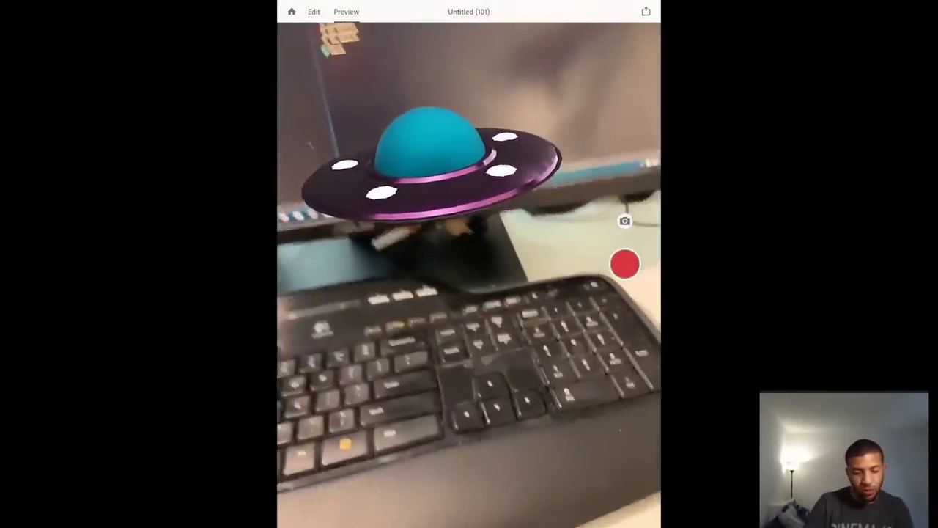
Step: Return to editing the scene and give the UFO a Tap trigger with a Play animation action
{"action": "left_click", "coordinate": [314, 11]}
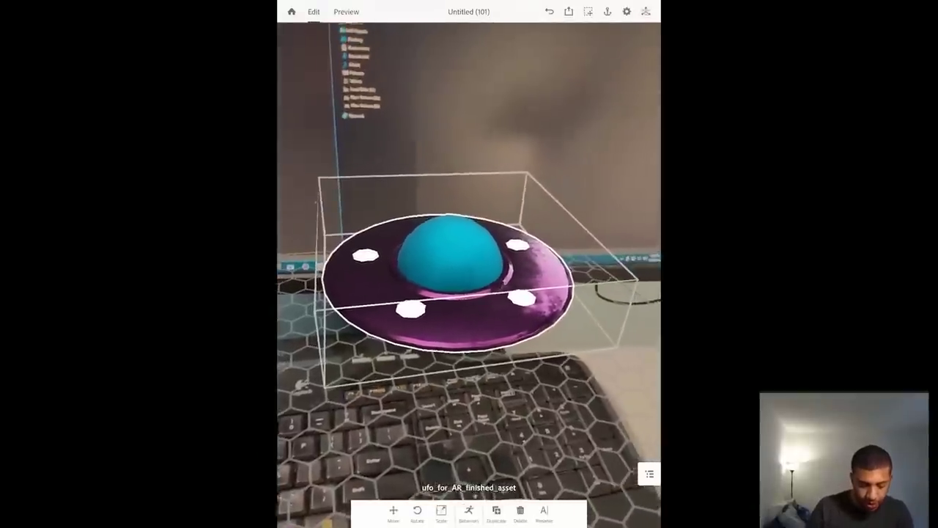
{"action": "left_click", "coordinate": [468, 514]}
{"action": "left_click", "coordinate": [380, 419]}
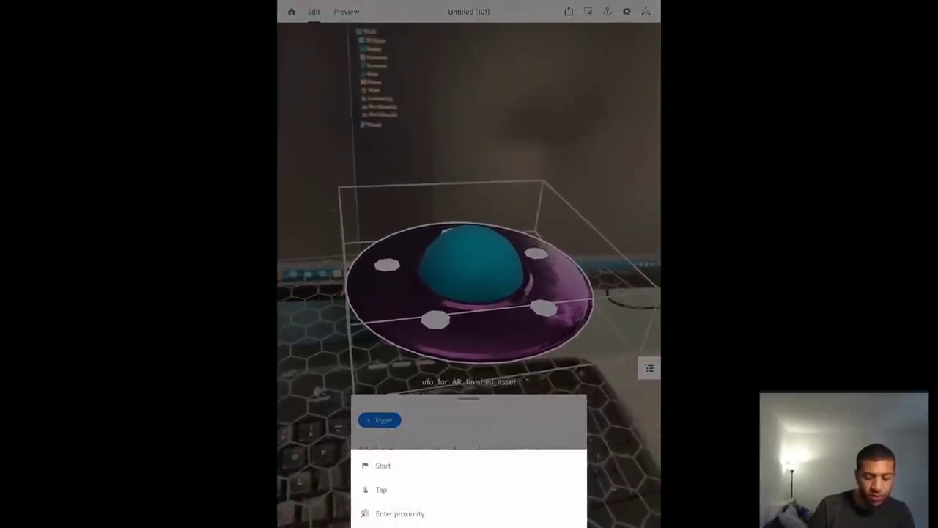
{"action": "left_click", "coordinate": [381, 489]}
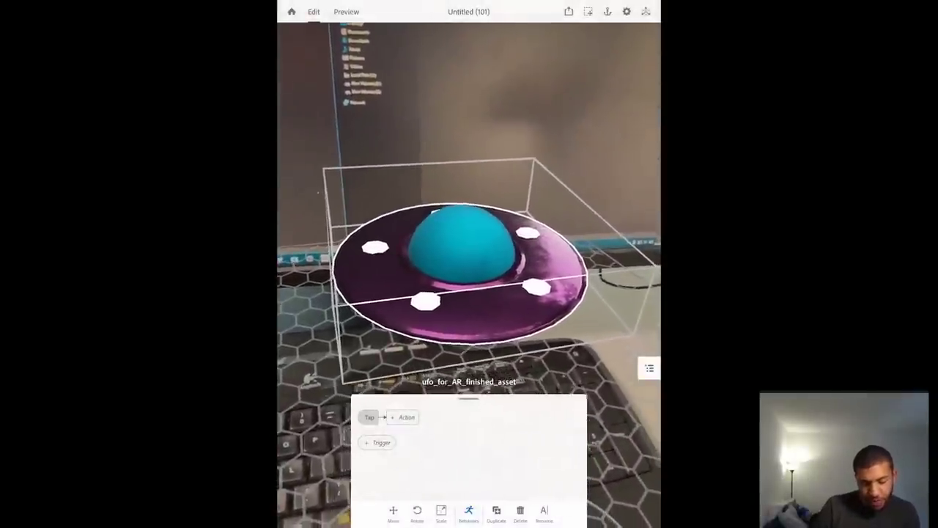
{"action": "left_click", "coordinate": [404, 417]}
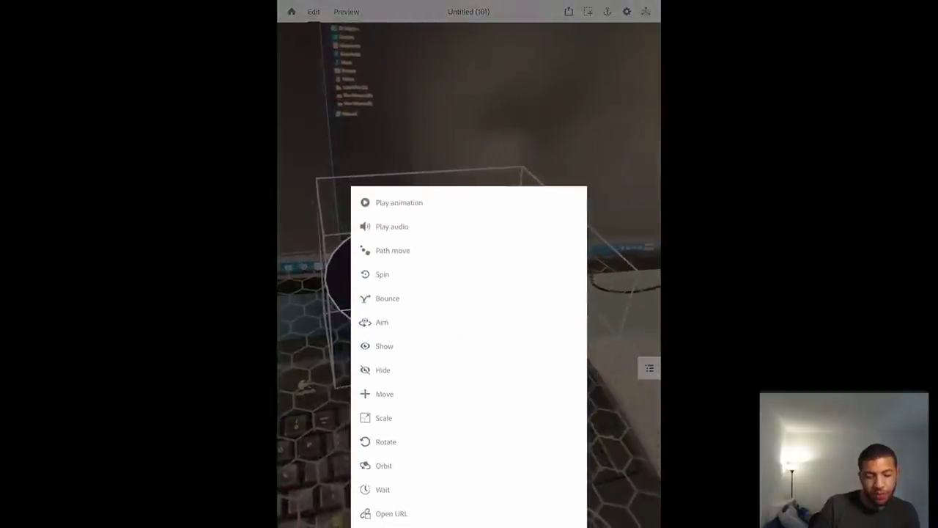
{"action": "left_click", "coordinate": [399, 203]}
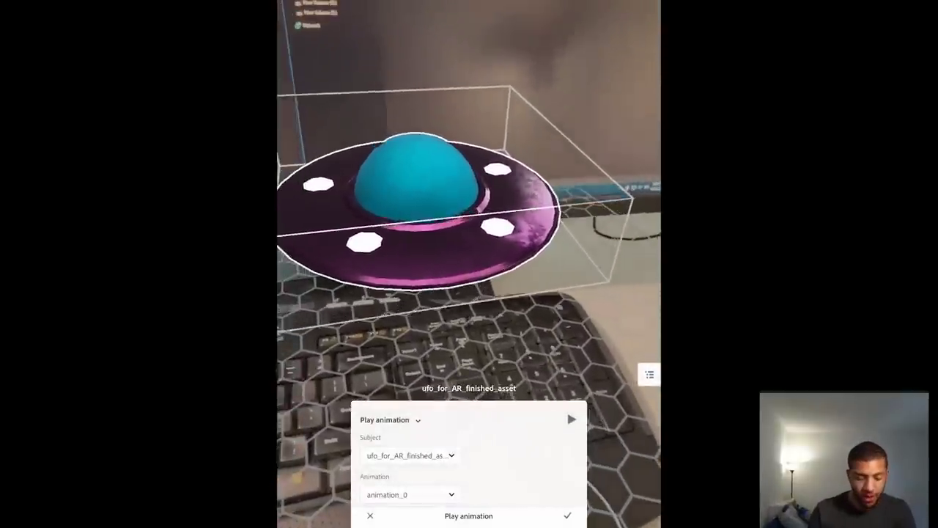
Step: Make the UFO's Play animation action repeat infinitely, accept it and preview the AR scene
{"action": "scroll", "coordinate": [469, 462], "scroll_direction": "down", "scroll_amount": 2}
{"action": "scroll", "coordinate": [469, 462], "scroll_direction": "down", "scroll_amount": 3}
{"action": "left_click", "coordinate": [374, 442]}
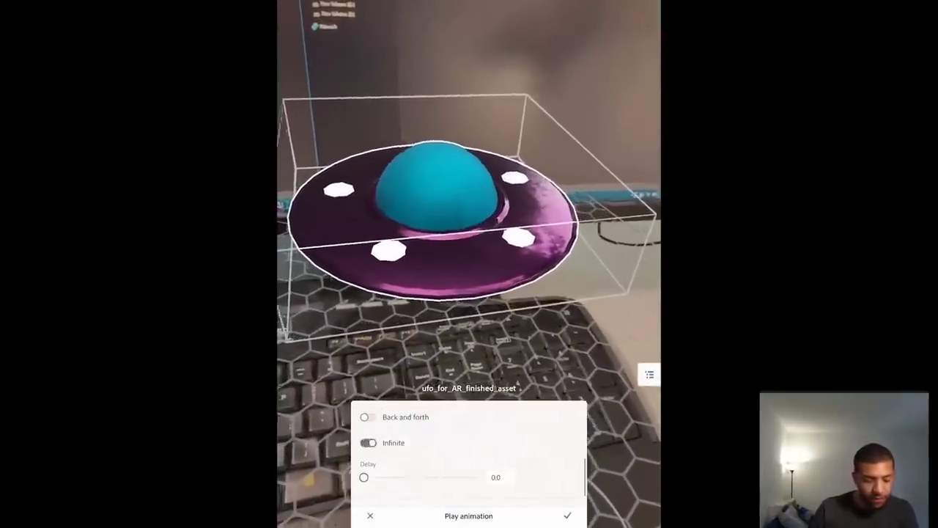
{"action": "scroll", "coordinate": [469, 462], "scroll_direction": "up", "scroll_amount": 1}
{"action": "scroll", "coordinate": [469, 461], "scroll_direction": "down", "scroll_amount": 2}
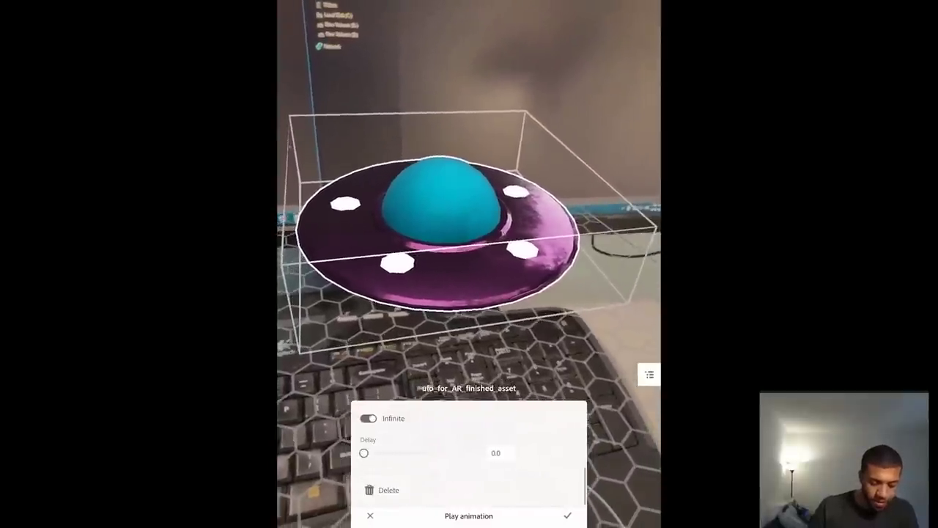
{"action": "scroll", "coordinate": [469, 462], "scroll_direction": "up", "scroll_amount": 5}
{"action": "left_click", "coordinate": [567, 515]}
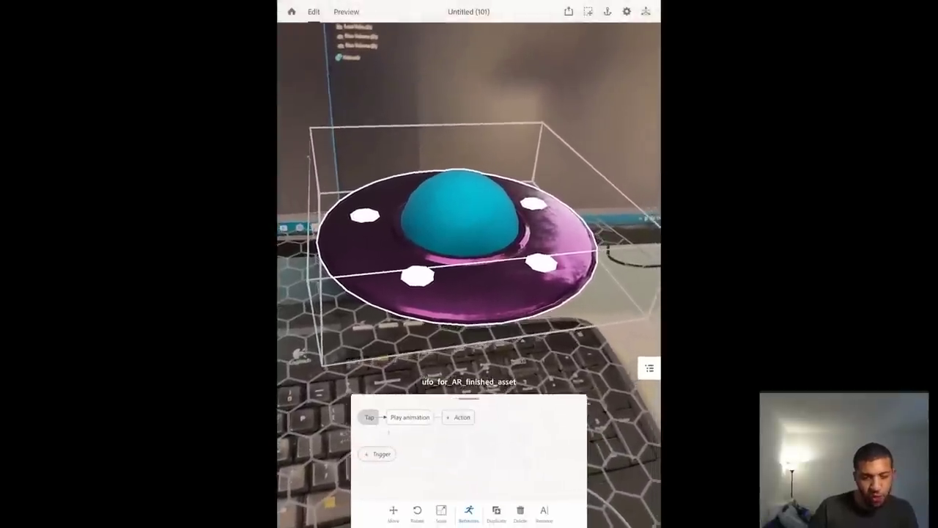
{"action": "left_click", "coordinate": [346, 12]}
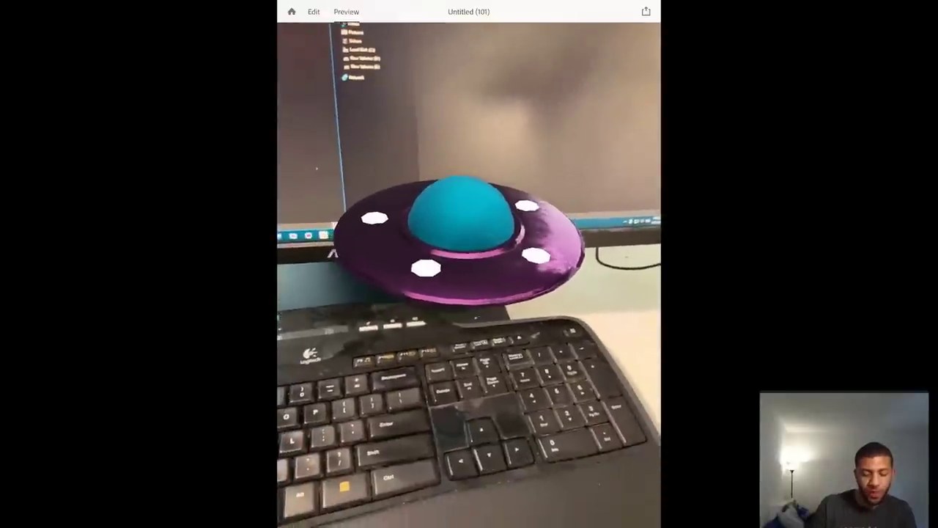
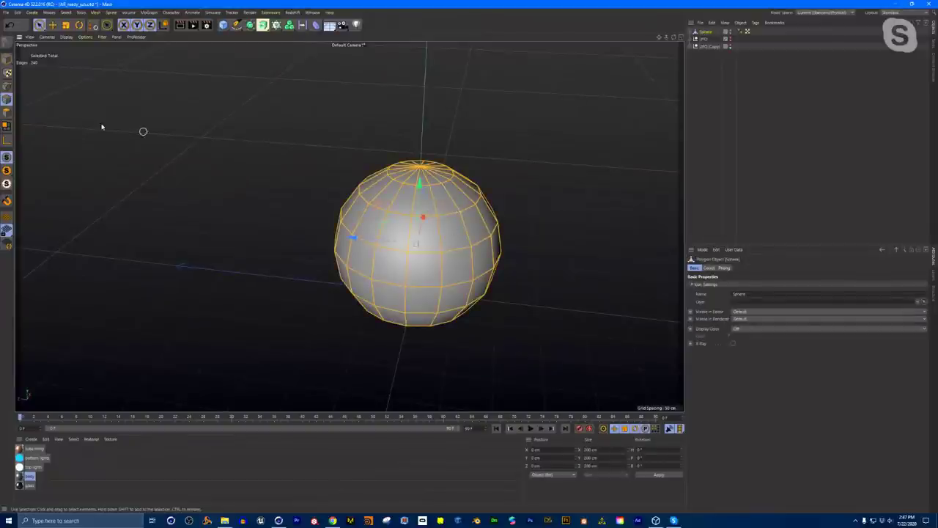
Step: In Cinema 4D, select all the sphere's polygons, add a Displacer deformer and make it a child of the sphere
{"action": "left_click", "coordinate": [7, 112]}
{"action": "key", "text": "ctrl+a"}
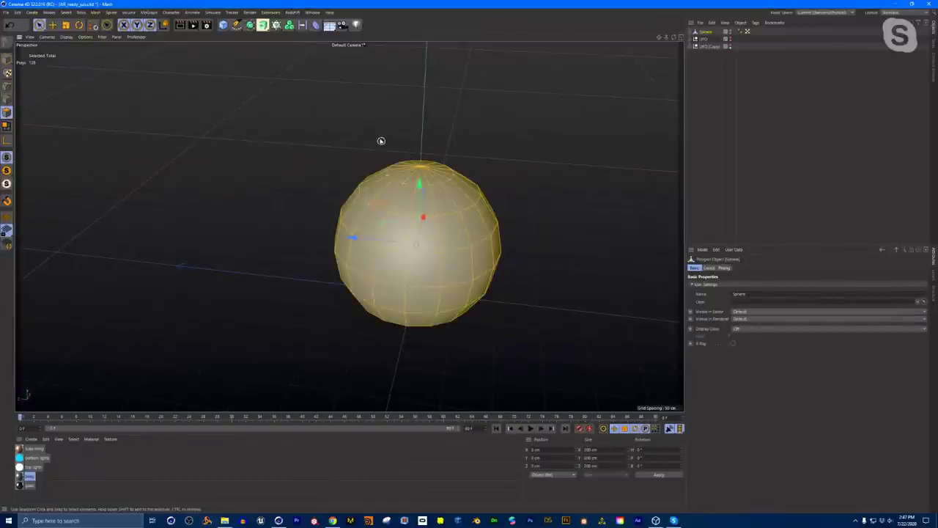
{"action": "left_click", "coordinate": [316, 25]}
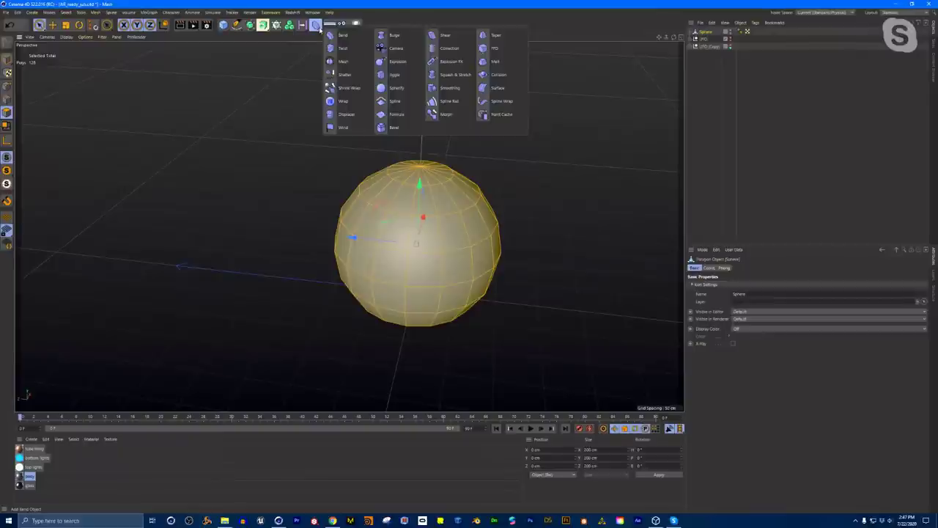
{"action": "left_click", "coordinate": [344, 114]}
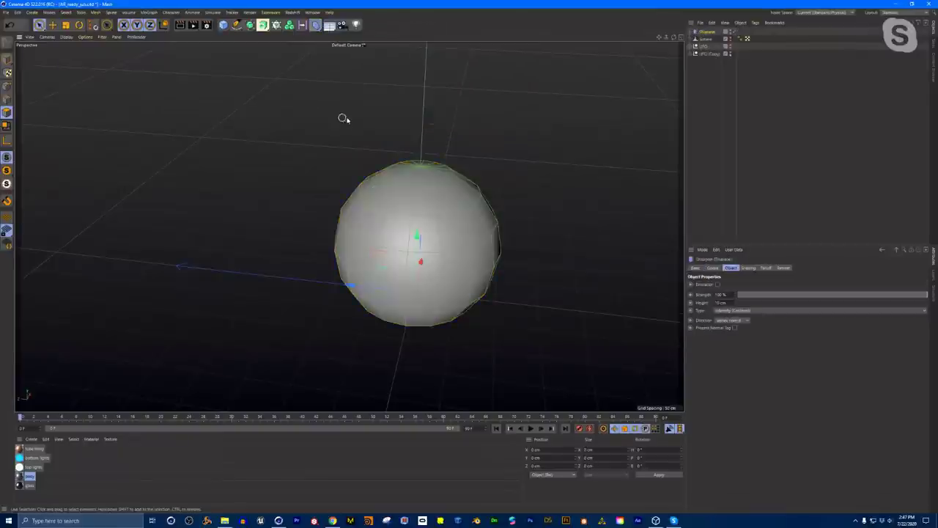
{"action": "left_click", "coordinate": [706, 32]}
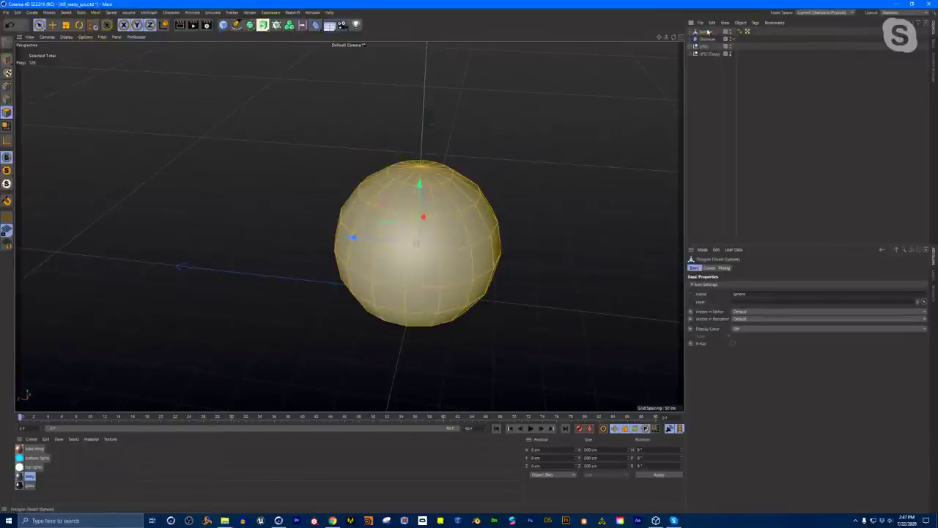
{"action": "left_click_drag", "start_coordinate": [710, 38], "coordinate": [707, 33]}
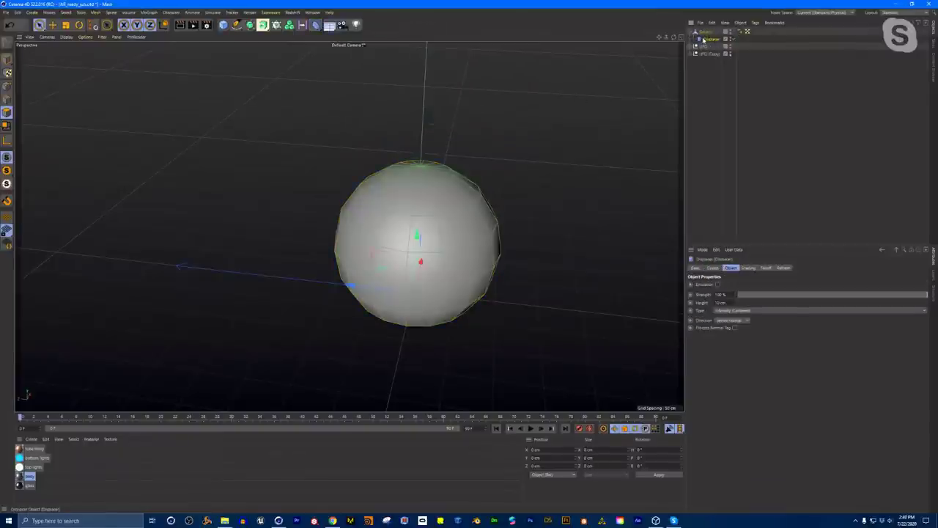
Step: Assign a Noise shader to the Displacer's shading and open the noise shader's properties
{"action": "left_click", "coordinate": [748, 268]}
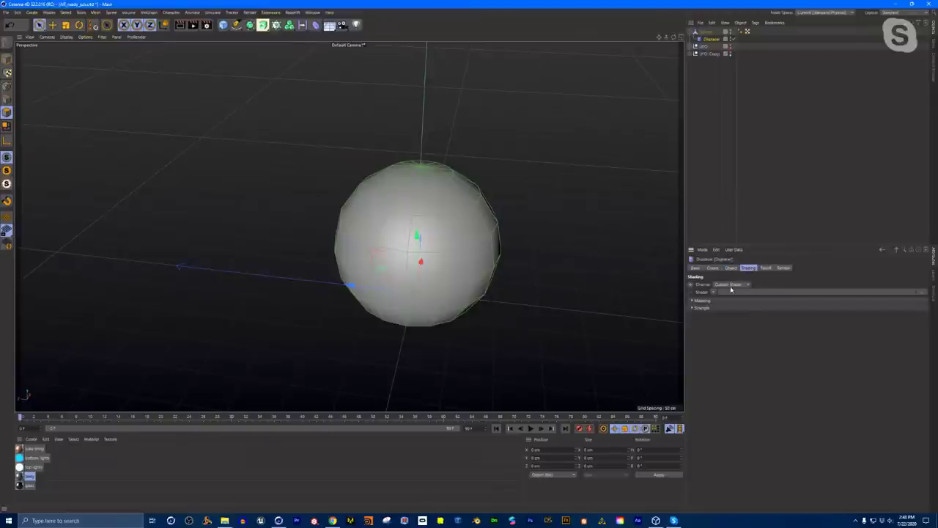
{"action": "left_click", "coordinate": [714, 293]}
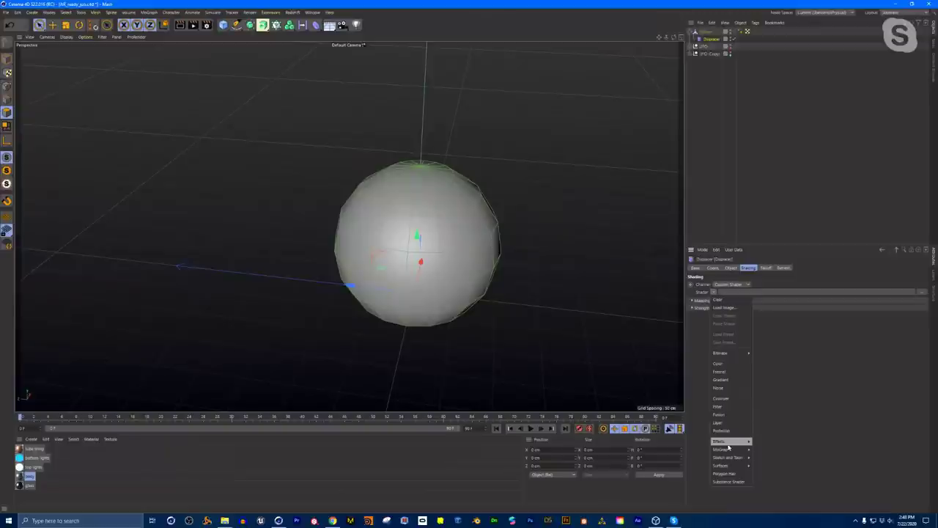
{"action": "left_click", "coordinate": [722, 387]}
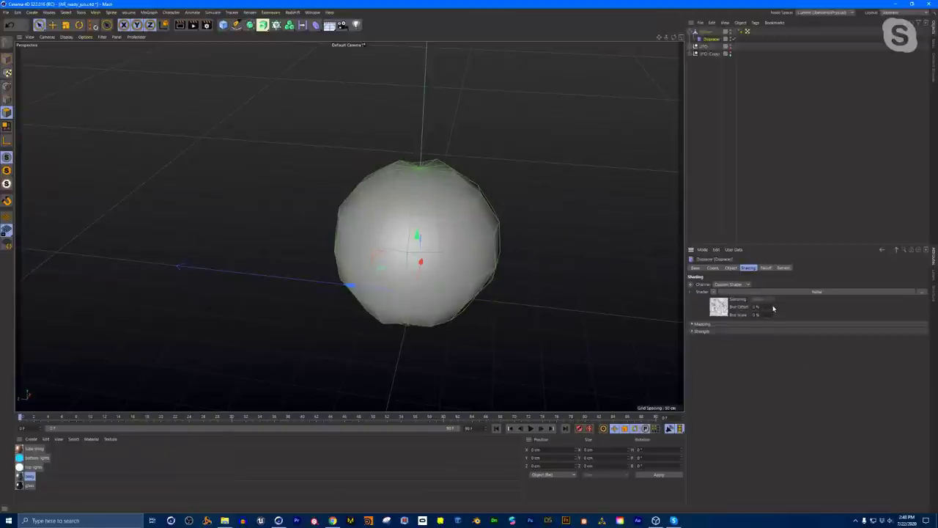
{"action": "left_click", "coordinate": [726, 311]}
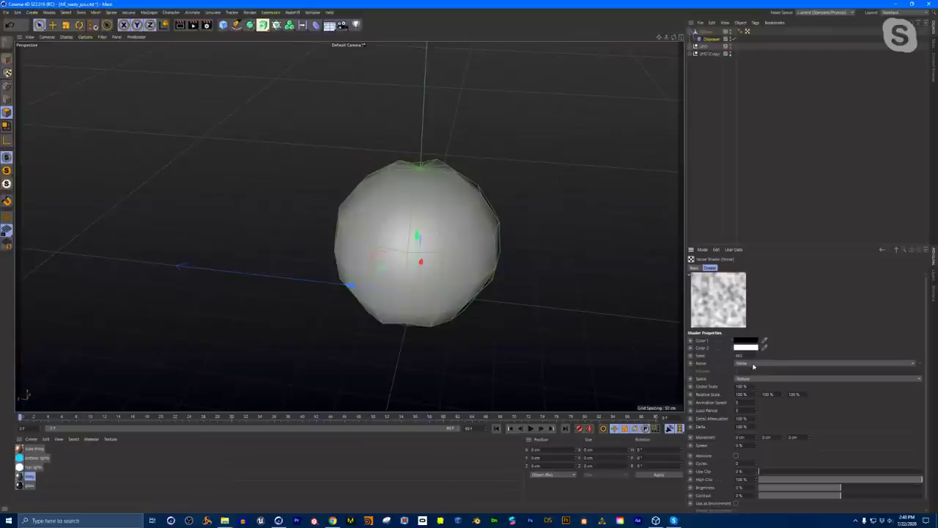
Step: Vary the noise shader's seed, enlarge its Global Scale and reduce its X Relative Scale to 0%
{"action": "left_click_drag", "start_coordinate": [758, 357], "coordinate": [757, 327]}
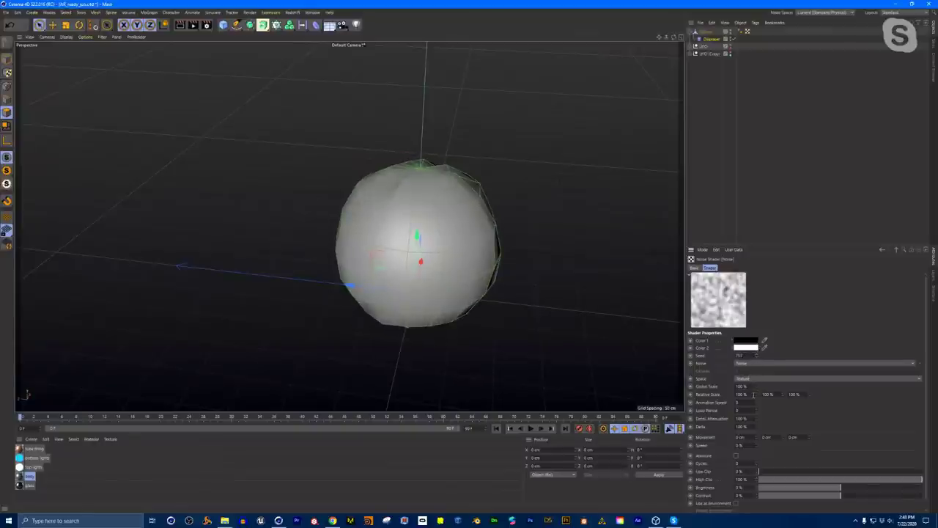
{"action": "left_click_drag", "start_coordinate": [756, 389], "coordinate": [757, 293]}
{"action": "left_click_drag", "start_coordinate": [476, 245], "coordinate": [440, 249], "text": "alt"}
{"action": "scroll", "coordinate": [469, 271], "scroll_direction": "up", "scroll_amount": 3}
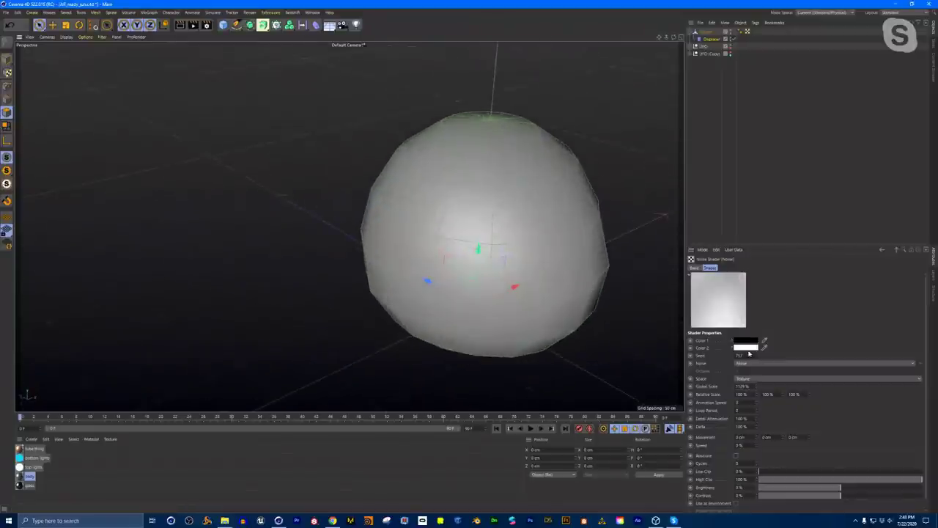
{"action": "left_click_drag", "start_coordinate": [755, 388], "coordinate": [756, 410]}
{"action": "left_click_drag", "start_coordinate": [531, 170], "coordinate": [574, 144], "text": "alt"}
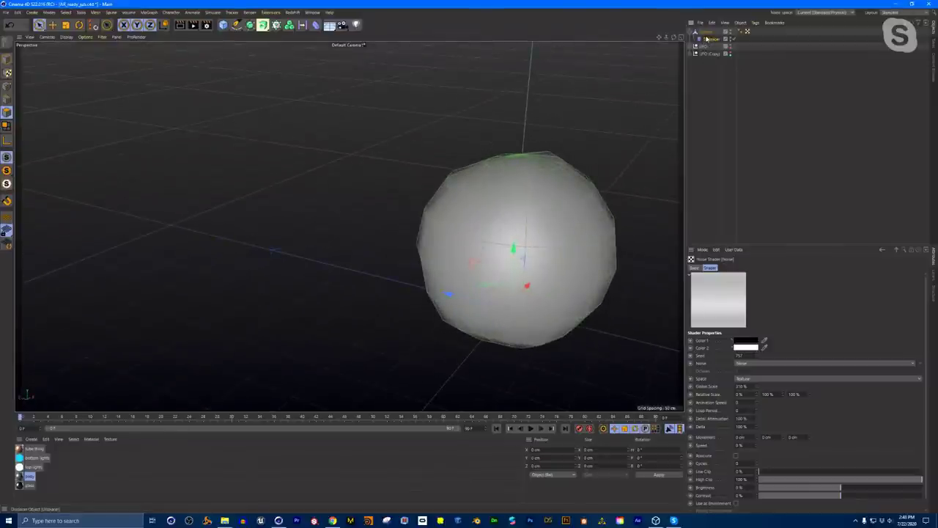
Step: Bake the displaced sphere into a new mesh with Current State to Object, and delete the original sphere with its Displacer
{"action": "right_click", "coordinate": [706, 35]}
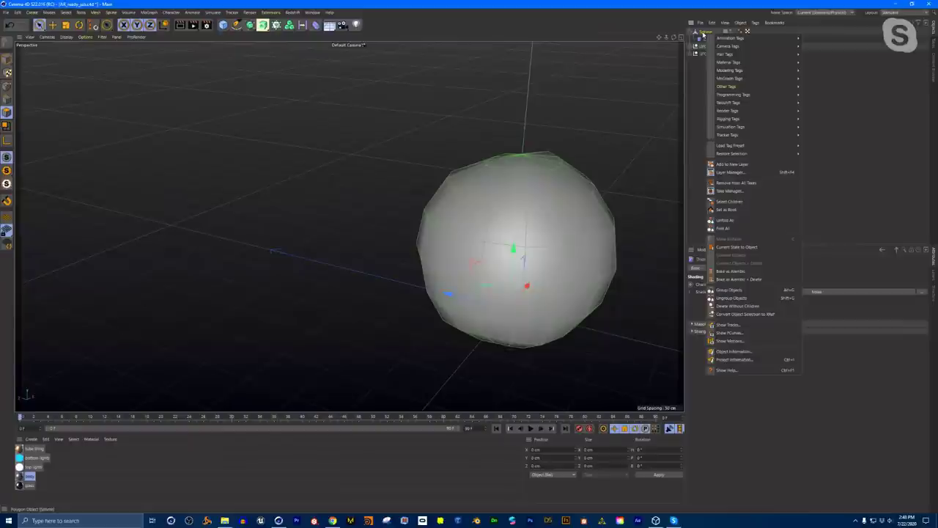
{"action": "left_click", "coordinate": [743, 247]}
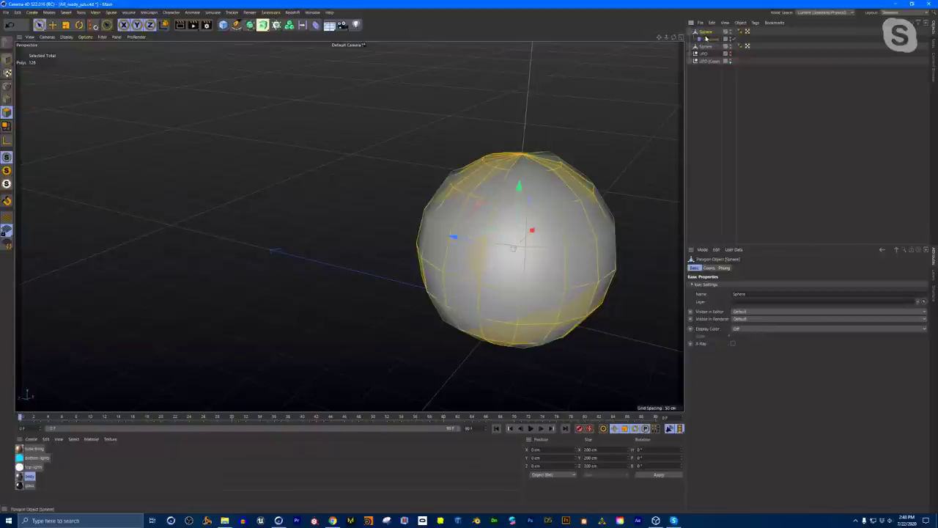
{"action": "key", "text": "Delete"}
{"action": "left_click", "coordinate": [705, 32]}
{"action": "mouse_move", "coordinate": [519, 231]}
{"action": "left_mouse_down", "text": "alt"}
{"action": "mouse_move", "coordinate": [552, 247]}
{"action": "mouse_move", "coordinate": [535, 220]}
{"action": "mouse_move", "coordinate": [527, 234]}
{"action": "mouse_move", "coordinate": [529, 217]}
{"action": "left_mouse_up", "text": "alt"}
{"action": "scroll", "coordinate": [529, 218], "scroll_direction": "up", "scroll_amount": 1}
{"action": "left_click_drag", "start_coordinate": [544, 176], "coordinate": [653, 116]}
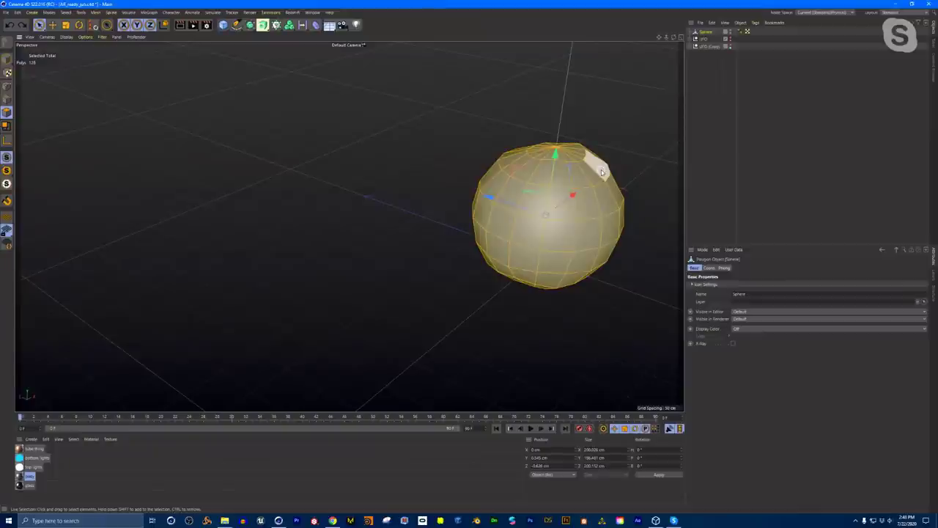
{"action": "mouse_move", "coordinate": [570, 205]}
{"action": "left_mouse_down", "text": "alt"}
{"action": "mouse_move", "coordinate": [558, 196]}
{"action": "mouse_move", "coordinate": [552, 203]}
{"action": "mouse_move", "coordinate": [560, 209]}
{"action": "left_mouse_up", "text": "alt"}
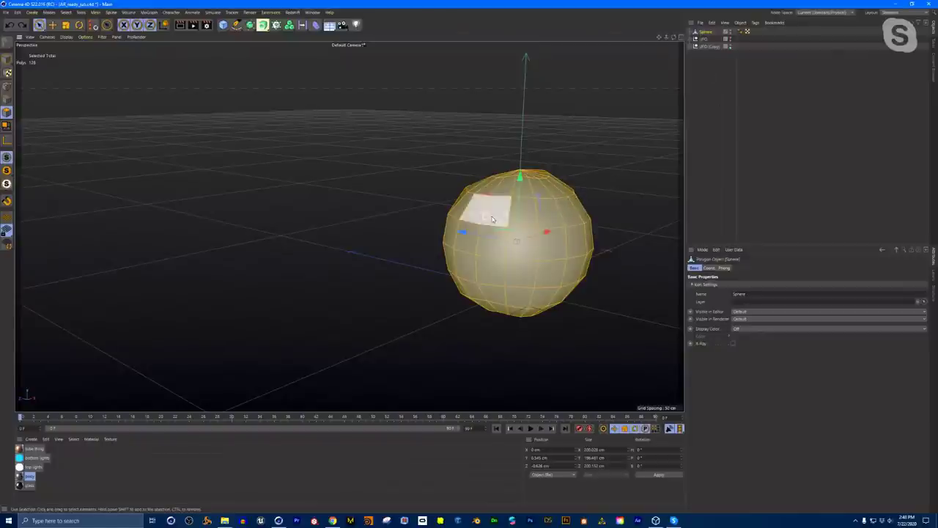
{"action": "left_click_drag", "start_coordinate": [520, 211], "coordinate": [508, 214], "text": "alt"}
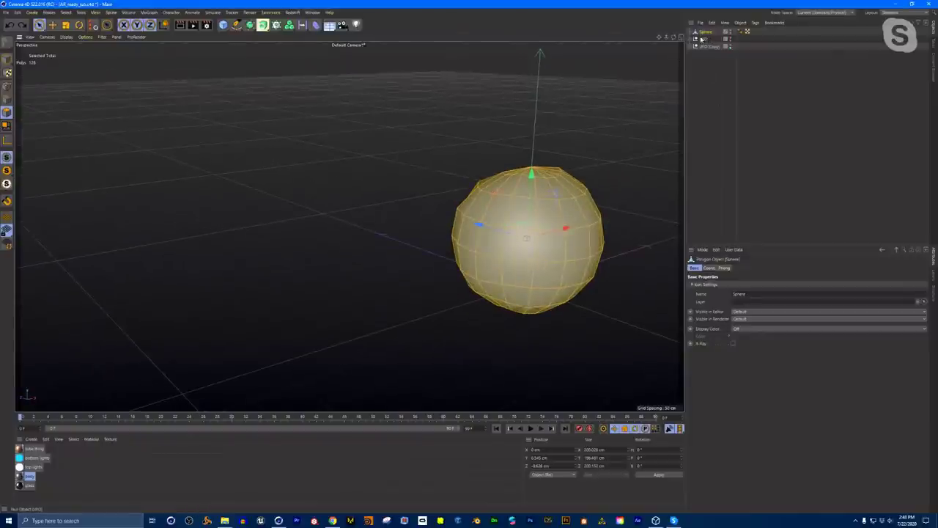
{"action": "right_click_drag", "start_coordinate": [531, 206], "coordinate": [525, 215], "text": "alt"}
{"action": "scroll", "coordinate": [525, 214], "scroll_direction": "up", "scroll_amount": 3}
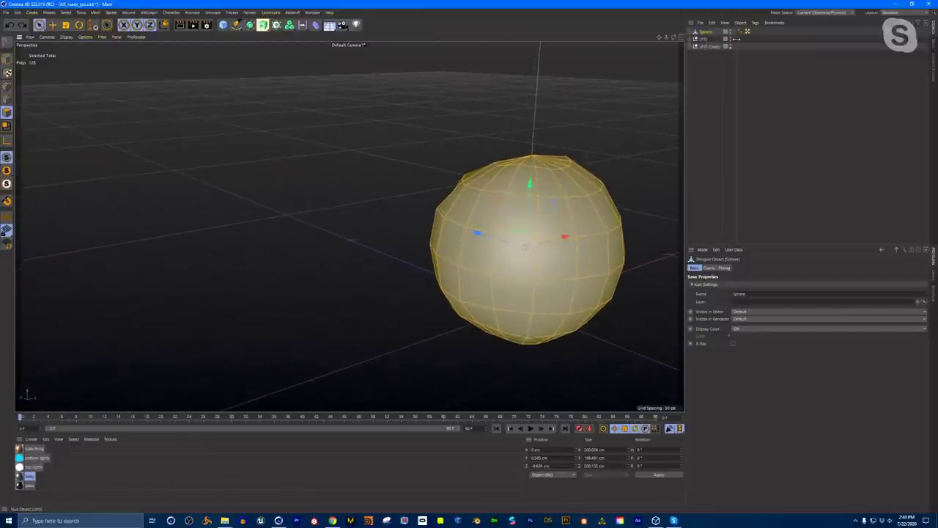
Step: Add a Pose Morph rigging tag to the baked sphere
{"action": "left_click", "coordinate": [884, 13]}
{"action": "left_click", "coordinate": [881, 18]}
{"action": "left_click", "coordinate": [755, 23]}
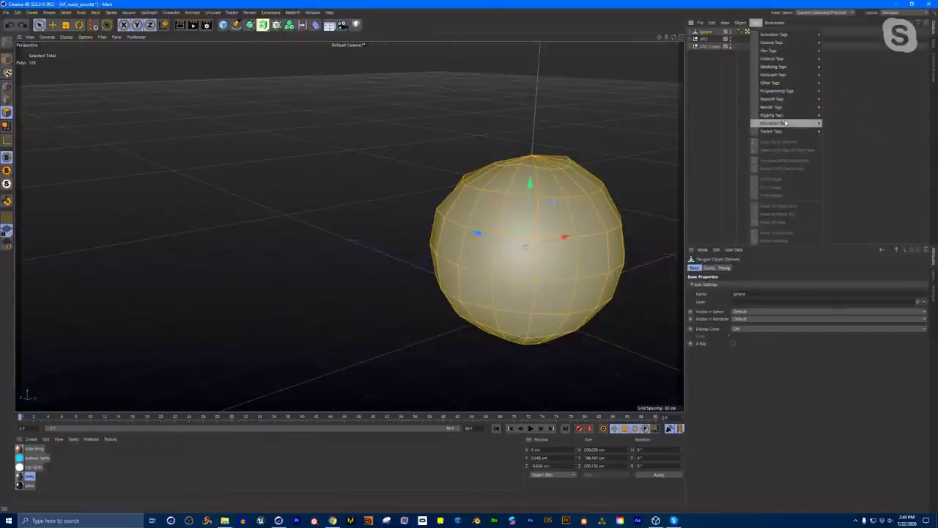
{"action": "mouse_move", "coordinate": [780, 115]}
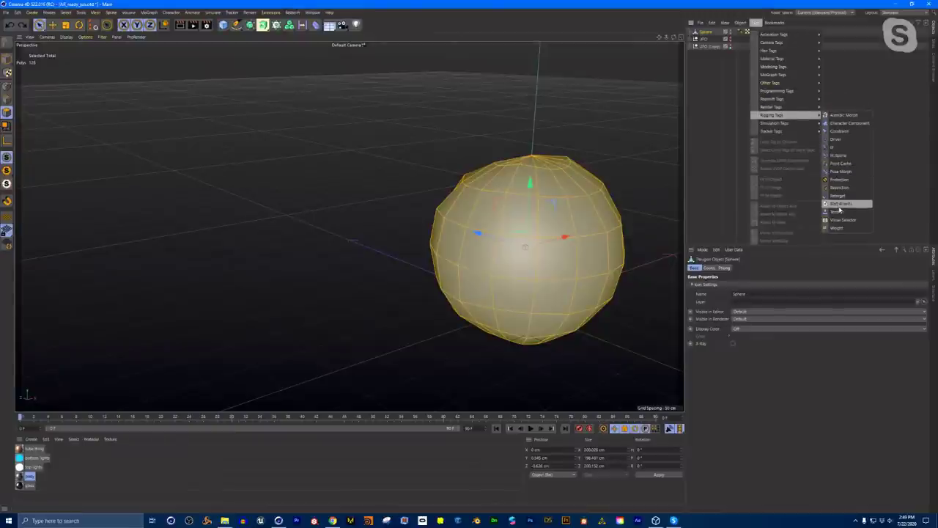
{"action": "left_click", "coordinate": [836, 171]}
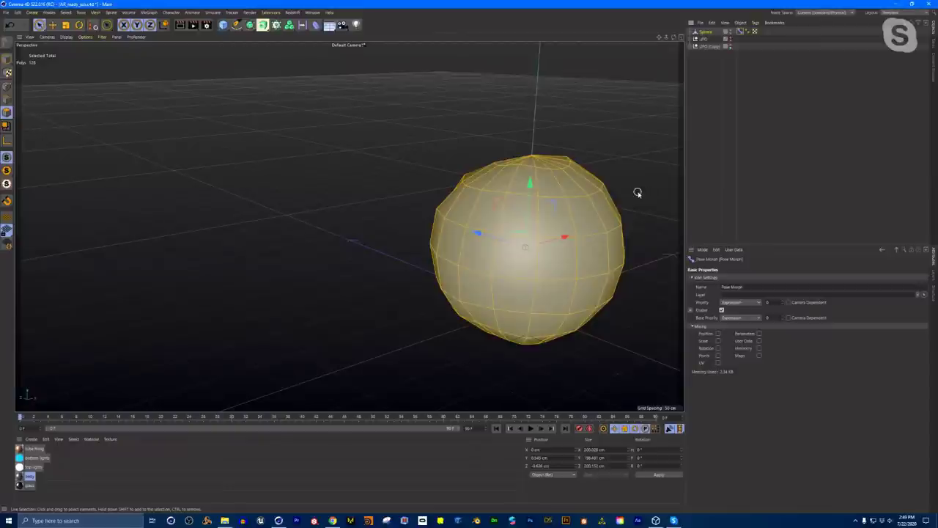
{"action": "right_click_drag", "start_coordinate": [647, 185], "coordinate": [635, 193], "text": "alt"}
{"action": "left_click_drag", "start_coordinate": [616, 195], "coordinate": [575, 219], "text": "alt"}
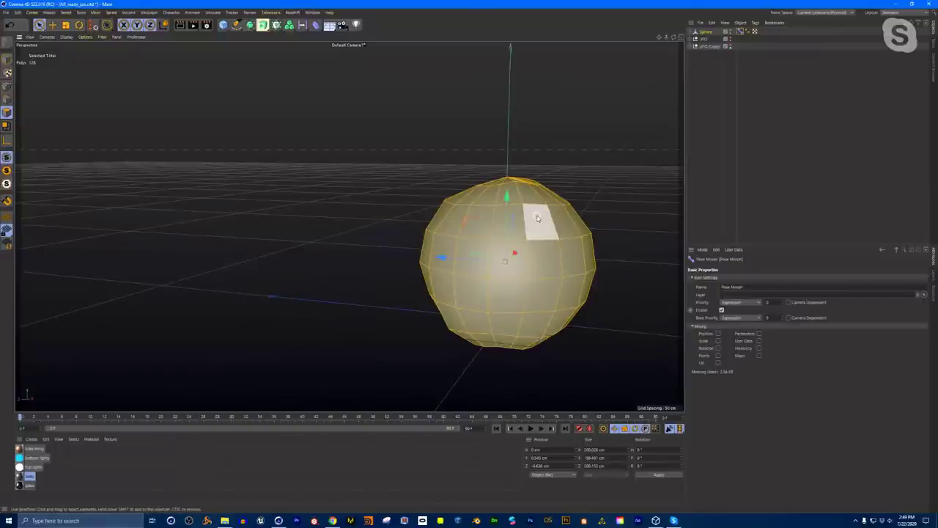
{"action": "left_click_drag", "start_coordinate": [533, 231], "coordinate": [464, 220], "text": "alt"}
{"action": "right_click_drag", "start_coordinate": [464, 220], "coordinate": [444, 219], "text": "alt"}
{"action": "middle_click_drag", "start_coordinate": [452, 198], "coordinate": [484, 205], "text": "alt"}
{"action": "mouse_move", "coordinate": [481, 200]}
{"action": "left_mouse_down", "text": "alt"}
{"action": "mouse_move", "coordinate": [536, 194]}
{"action": "mouse_move", "coordinate": [517, 210]}
{"action": "mouse_move", "coordinate": [488, 212]}
{"action": "left_mouse_up", "text": "alt"}
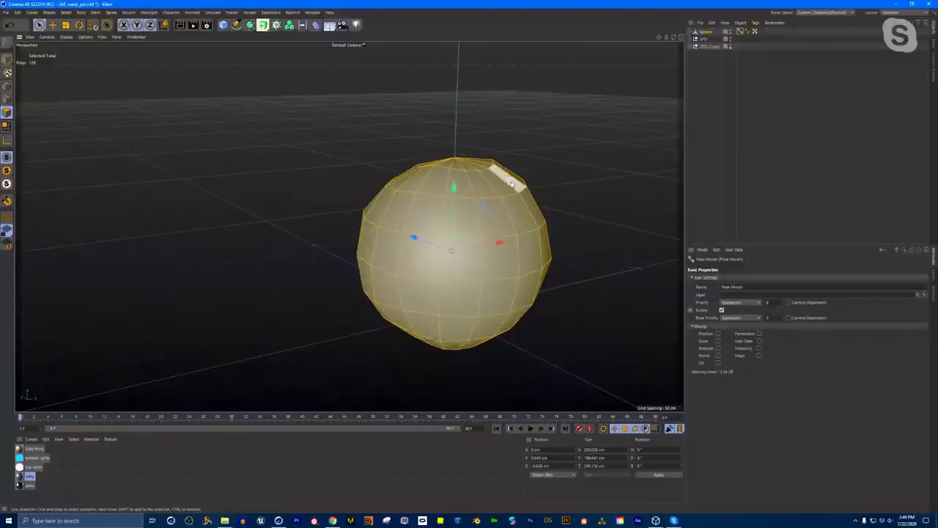
{"action": "scroll", "coordinate": [517, 208], "scroll_direction": "down", "scroll_amount": 2}
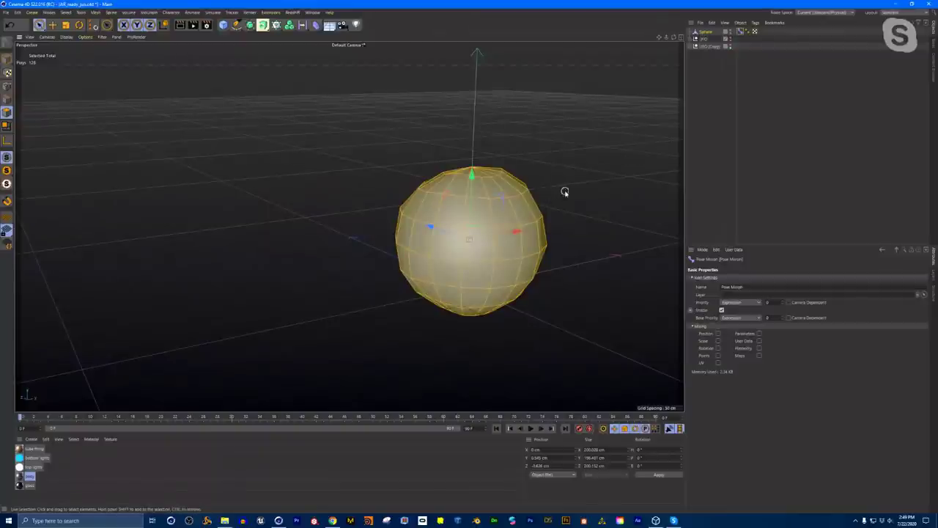
{"action": "left_click_drag", "start_coordinate": [592, 188], "coordinate": [457, 195], "text": "alt"}
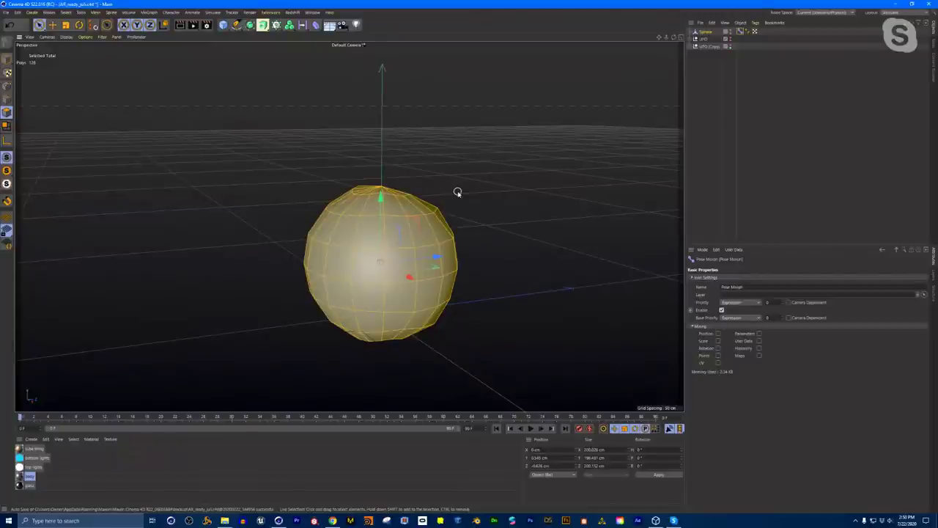
Step: Raise the sphere to about 210 cm on Y and add a Plane at the origin beneath it
{"action": "left_click", "coordinate": [150, 13]}
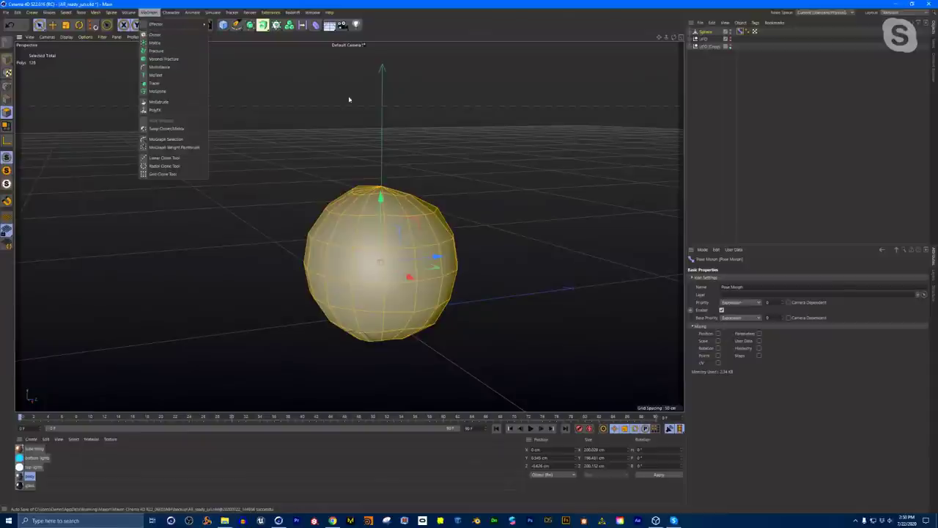
{"action": "left_click", "coordinate": [425, 136]}
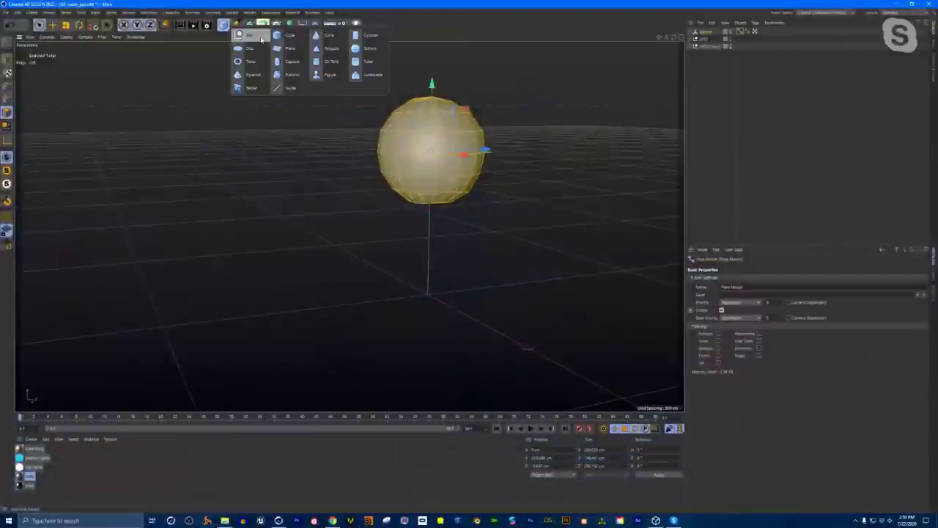
{"action": "left_click", "coordinate": [303, 58]}
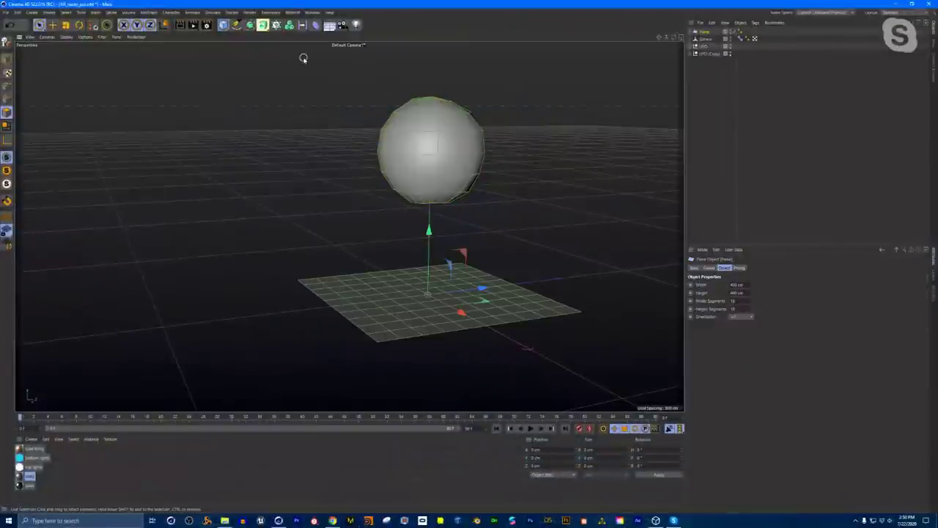
Step: Delete the Pose Morph tag from the sphere
{"action": "left_click", "coordinate": [706, 38]}
{"action": "left_click", "coordinate": [740, 38]}
{"action": "key", "text": "Delete"}
Step: Add a Rigid Body simulation tag to the sphere
{"action": "right_click", "coordinate": [707, 38]}
{"action": "left_click", "coordinate": [703, 40]}
{"action": "right_click", "coordinate": [704, 42]}
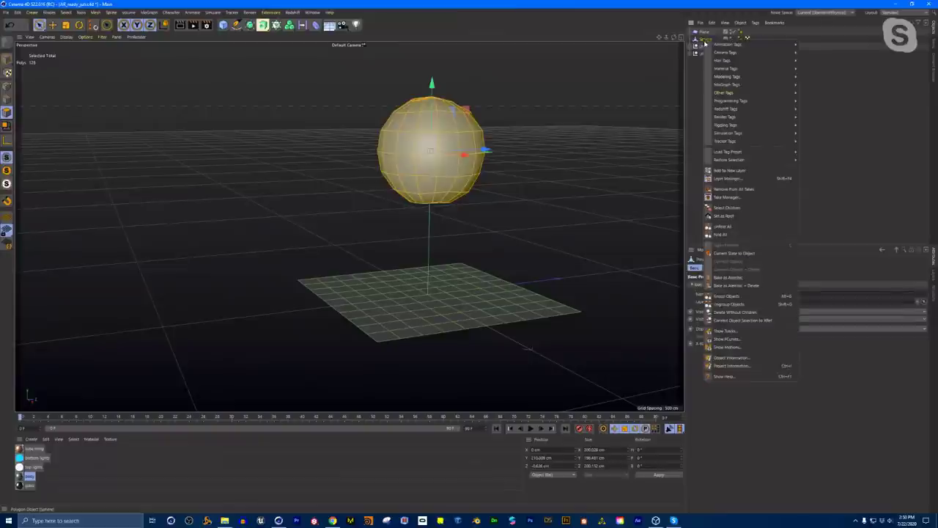
{"action": "left_click", "coordinate": [756, 23]}
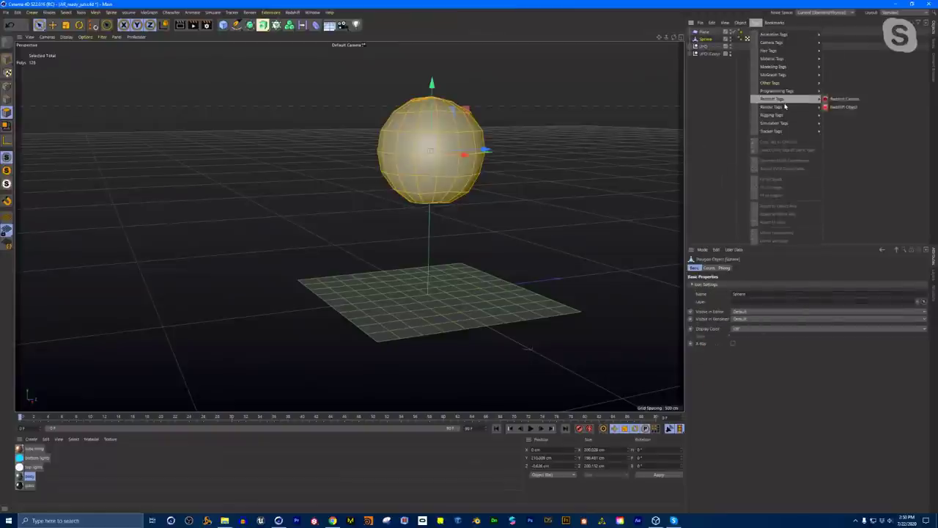
{"action": "mouse_move", "coordinate": [785, 117]}
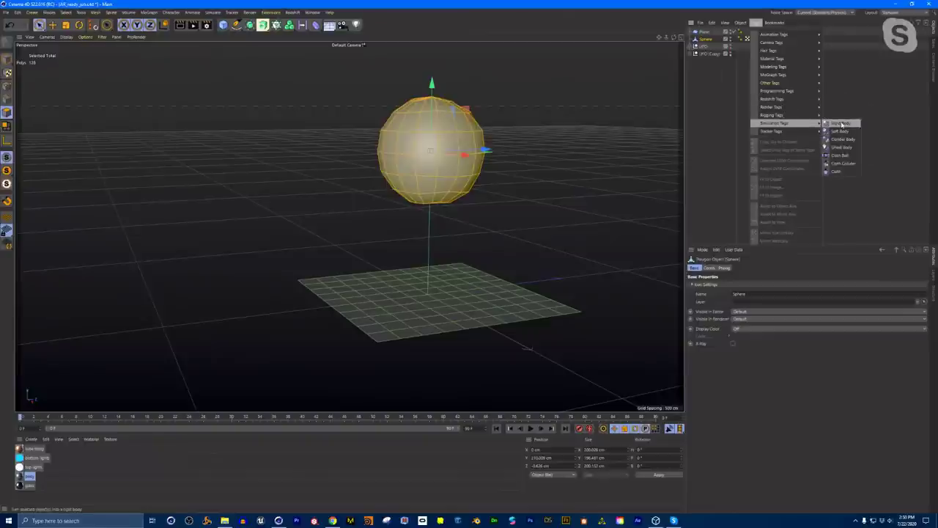
{"action": "left_click", "coordinate": [842, 125]}
Step: Add a Collider Body simulation tag to the plane
{"action": "left_click", "coordinate": [704, 33]}
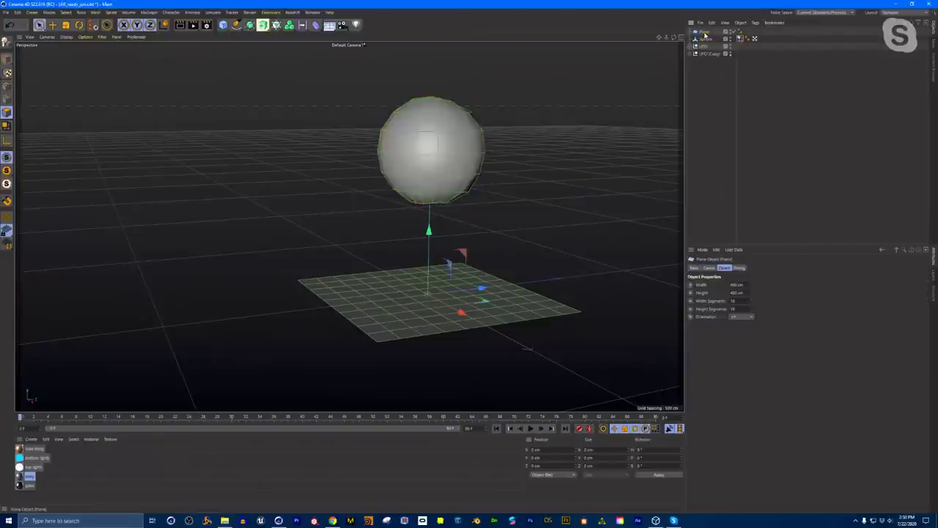
{"action": "left_click", "coordinate": [756, 23]}
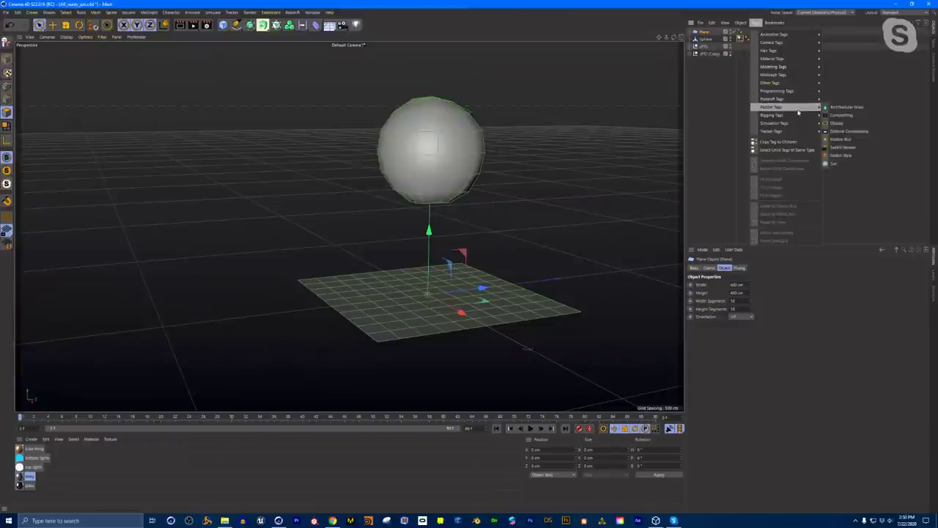
{"action": "mouse_move", "coordinate": [800, 105]}
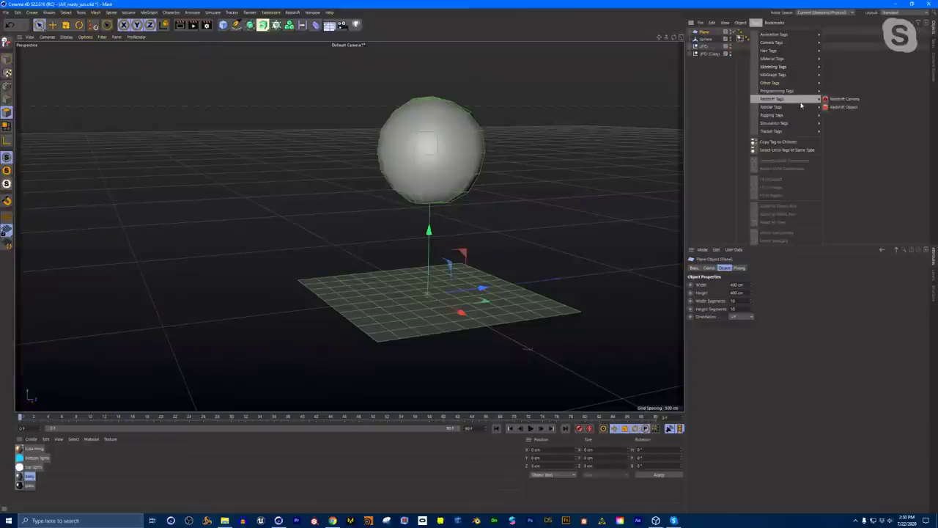
{"action": "mouse_move", "coordinate": [800, 123]}
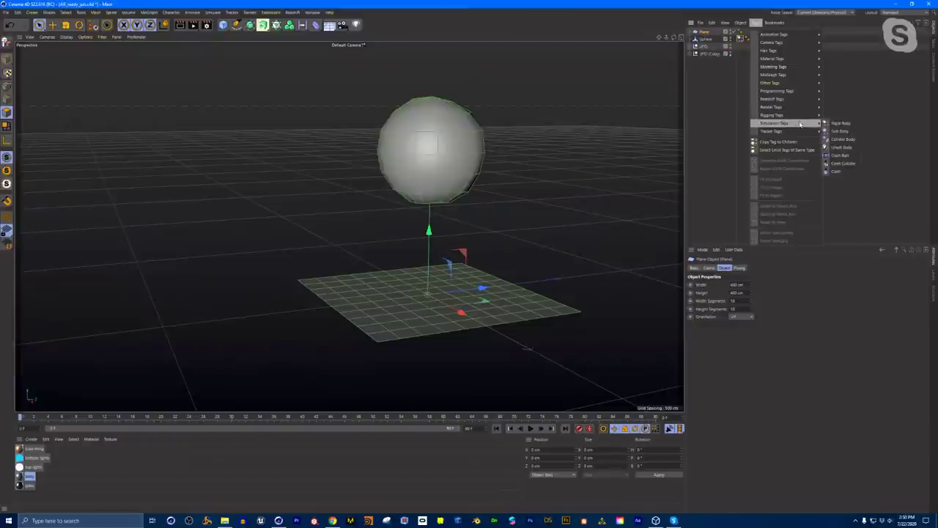
{"action": "left_click", "coordinate": [843, 139]}
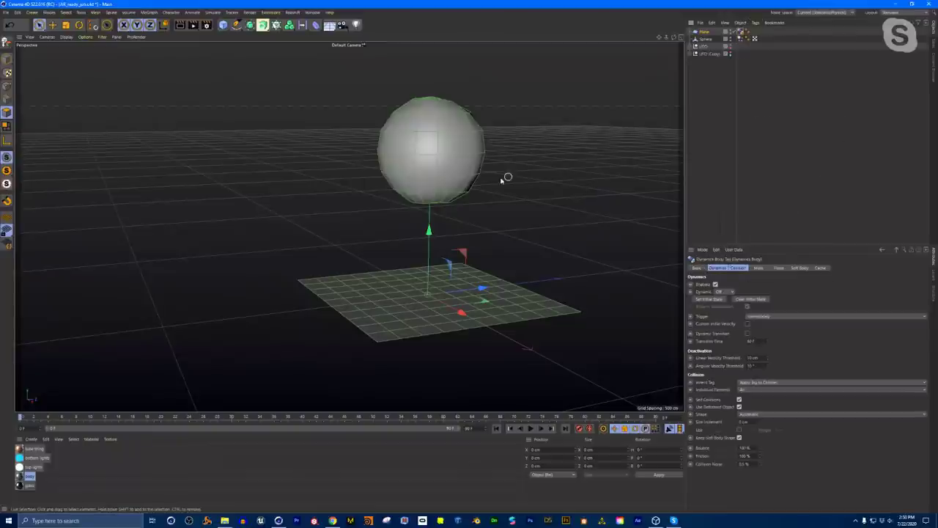
Step: Play the simulation of the sphere falling onto the plane, rewind it and replay it
{"action": "left_click", "coordinate": [530, 428]}
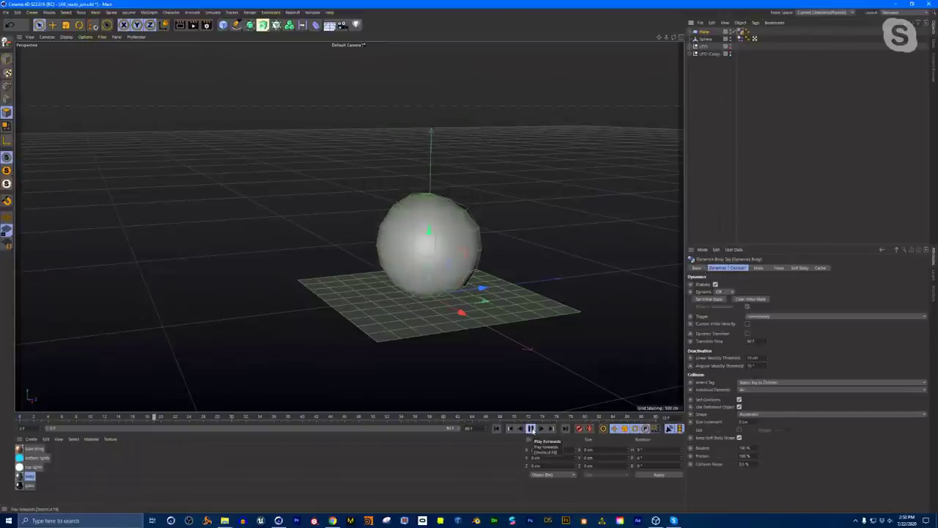
{"action": "left_click", "coordinate": [496, 428]}
{"action": "left_click", "coordinate": [530, 428]}
{"action": "left_click", "coordinate": [530, 430]}
Step: Try moving the plane slightly upward, and undo the move
{"action": "left_click_drag", "start_coordinate": [475, 324], "coordinate": [450, 316], "text": "alt"}
{"action": "mouse_move", "coordinate": [456, 220]}
{"action": "left_mouse_down"}
{"action": "mouse_move", "coordinate": [450, 125]}
{"action": "mouse_move", "coordinate": [459, 216]}
{"action": "left_mouse_up"}
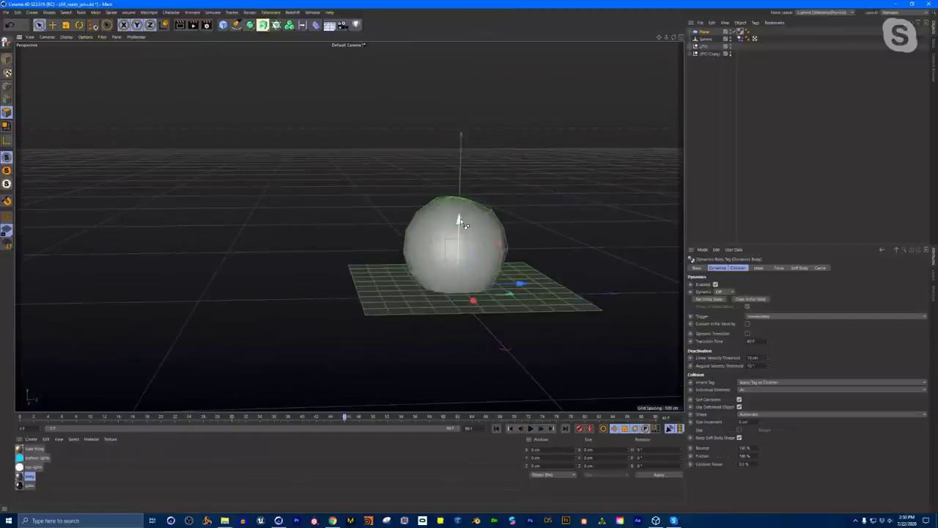
{"action": "key", "text": "ctrl+z"}
Step: Replay the falling-sphere simulation, select the sphere during playback and stop
{"action": "left_click", "coordinate": [530, 428]}
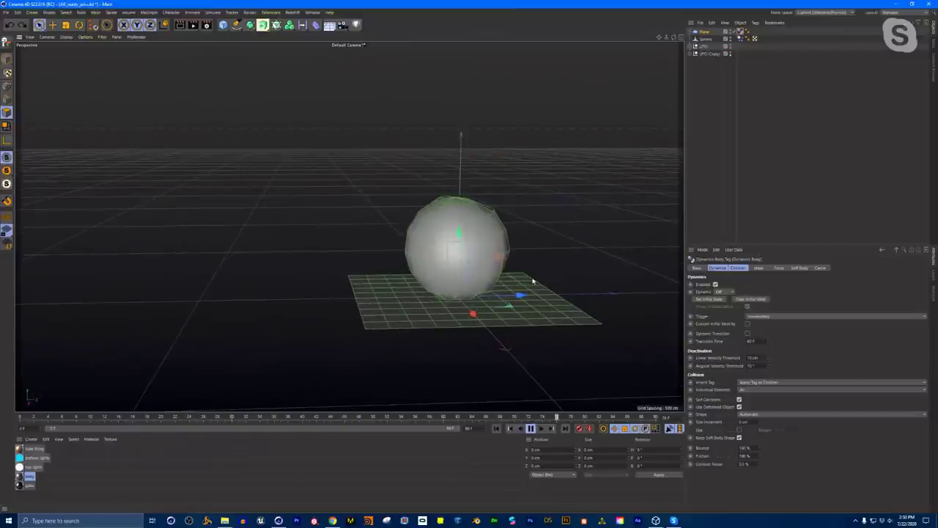
{"action": "left_click", "coordinate": [705, 39]}
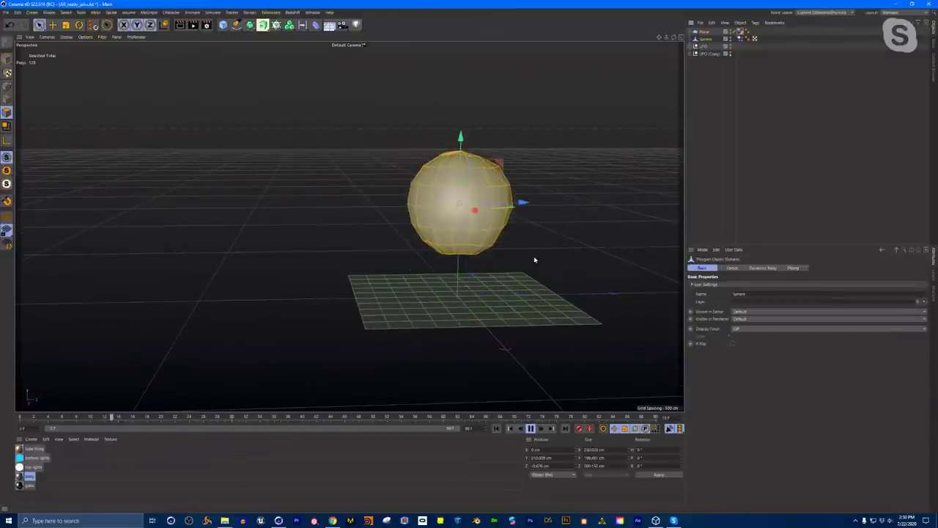
{"action": "left_click", "coordinate": [530, 429]}
Step: Clear the sphere's polygon selection, switch to Model mode and rewind the simulation to the first frame
{"action": "left_click", "coordinate": [477, 198]}
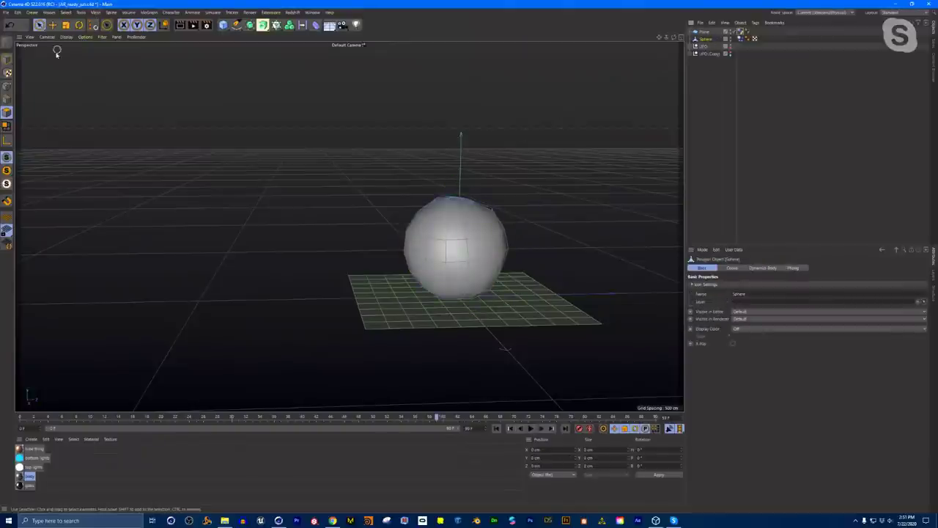
{"action": "left_click", "coordinate": [7, 60]}
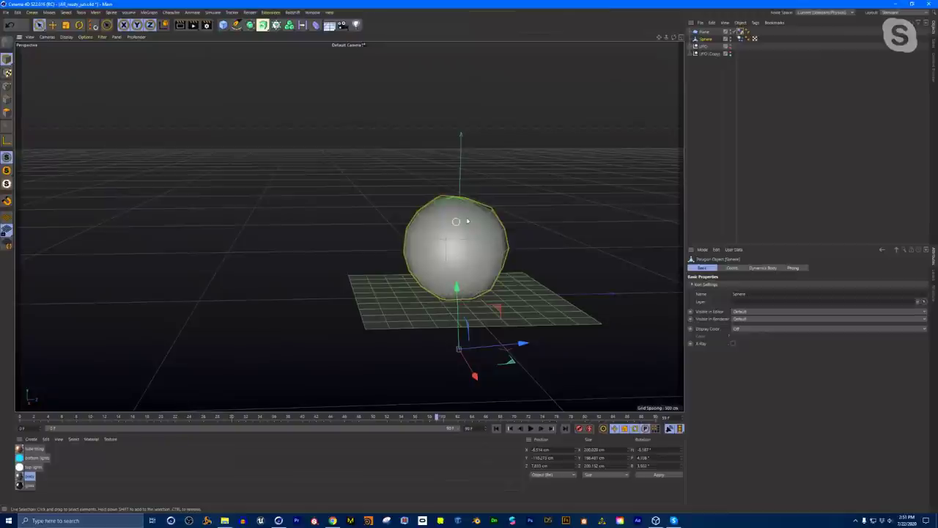
{"action": "left_click", "coordinate": [712, 23]}
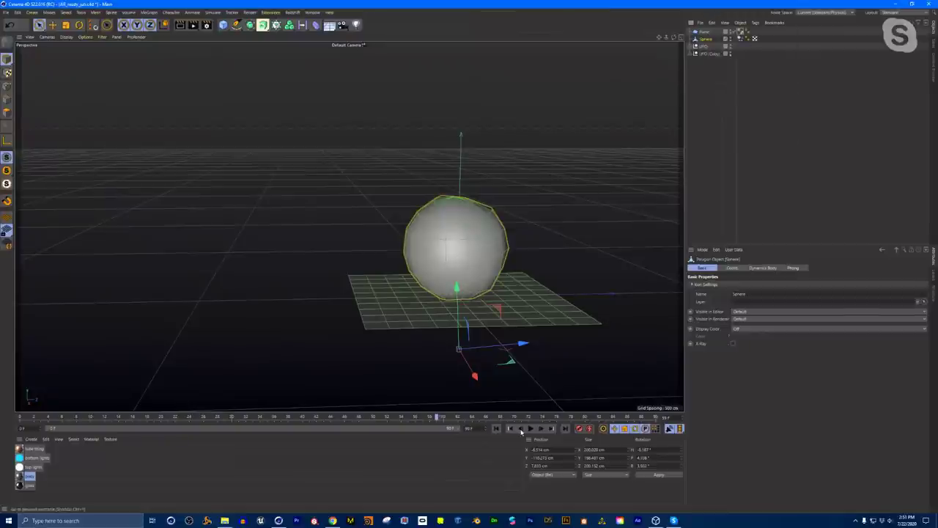
{"action": "left_click", "coordinate": [497, 429]}
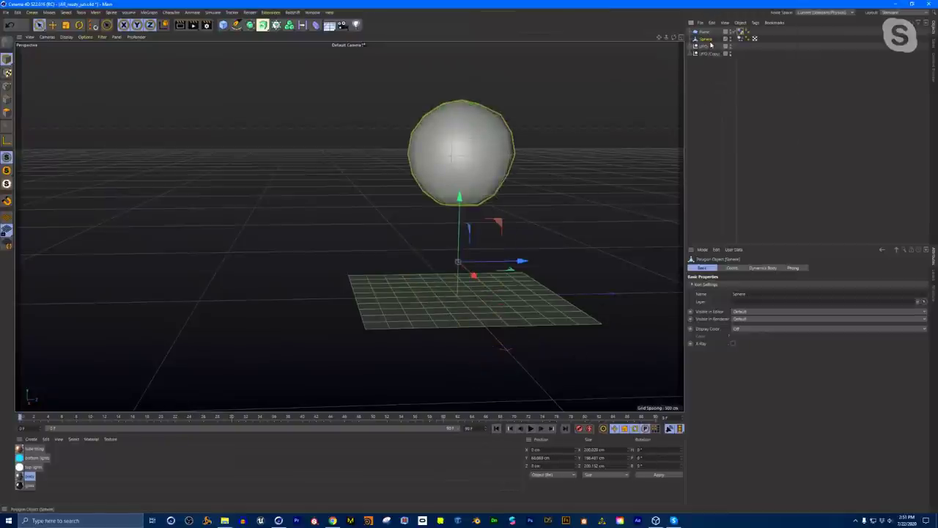
Step: Switch to the Animate layout, scrub the simulation back to frame 0 and select the sphere
{"action": "left_click", "coordinate": [890, 12]}
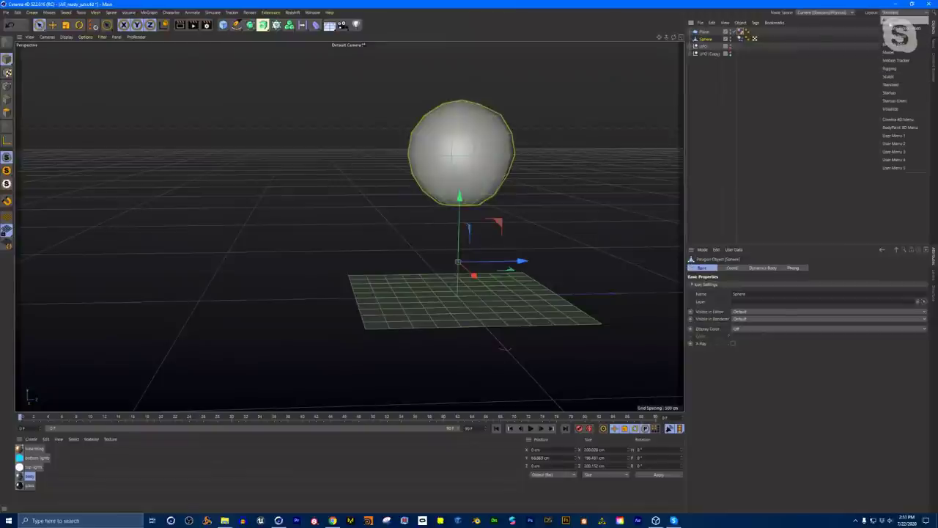
{"action": "left_click", "coordinate": [891, 25]}
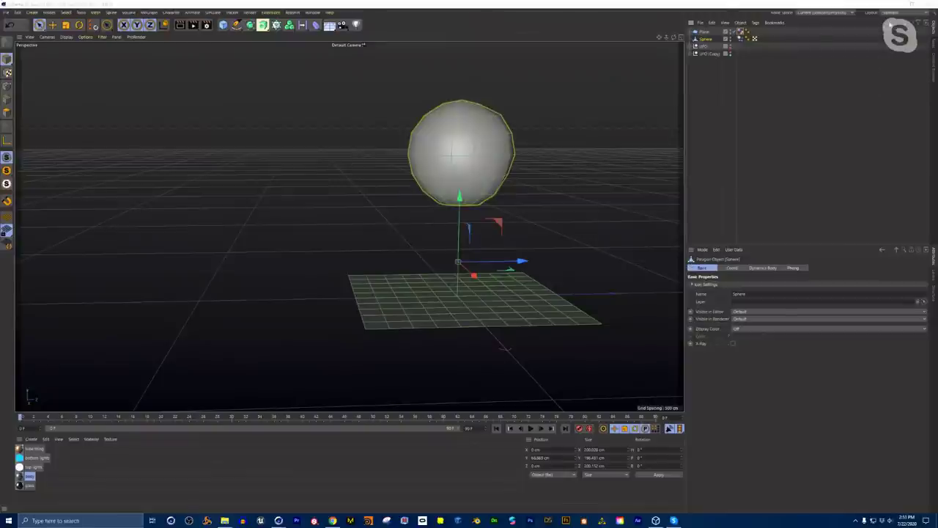
{"action": "left_click_drag", "start_coordinate": [246, 335], "coordinate": [187, 350]}
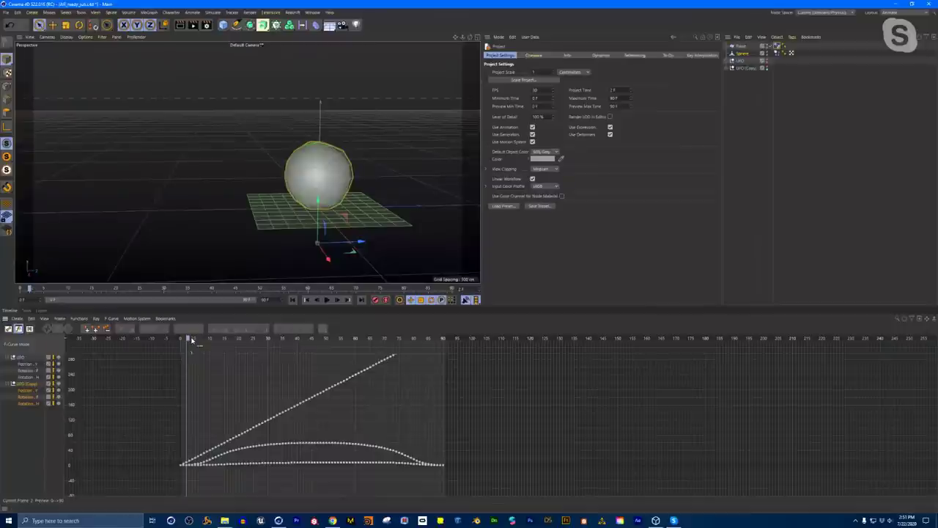
{"action": "left_click_drag", "start_coordinate": [188, 338], "coordinate": [181, 338]}
{"action": "left_click", "coordinate": [742, 54]}
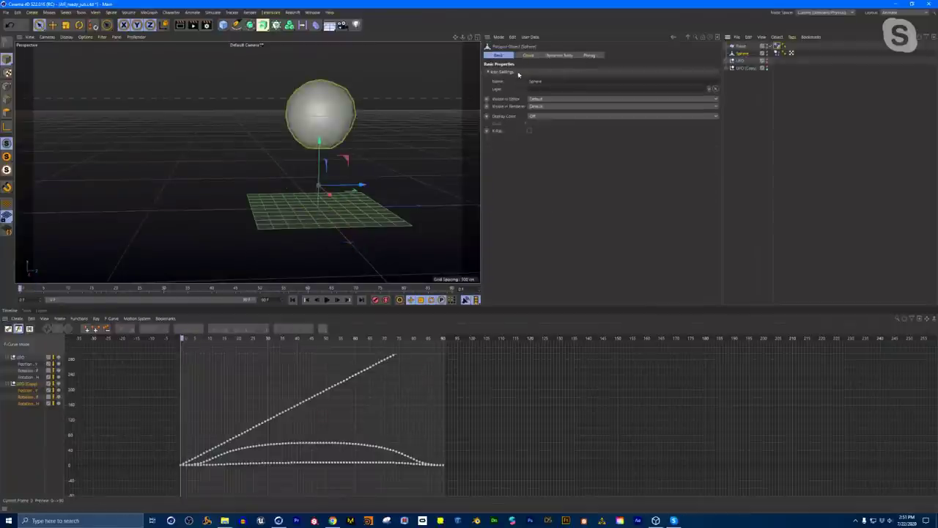
Step: Bake the sphere's simulated motion into keyframes on a copy, using Bake Objects with All Parameters included
{"action": "left_click", "coordinate": [59, 319]}
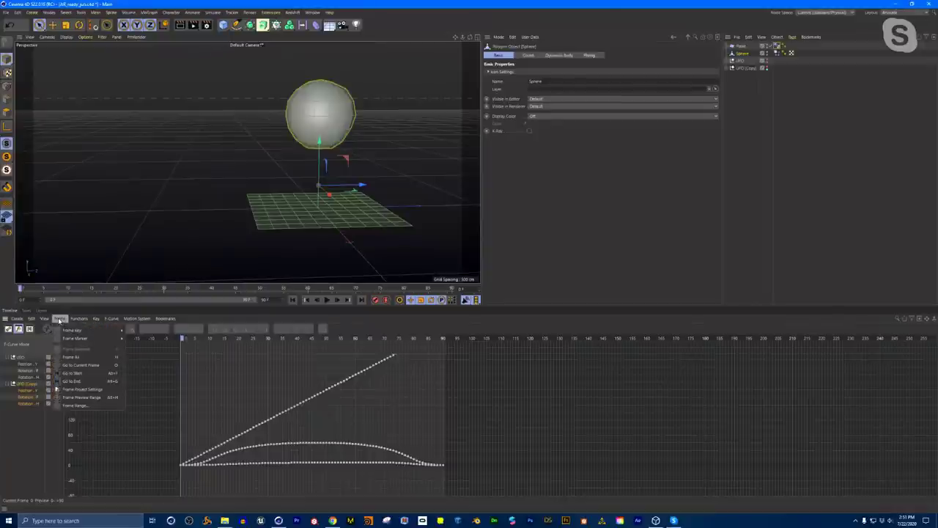
{"action": "mouse_move", "coordinate": [31, 319]}
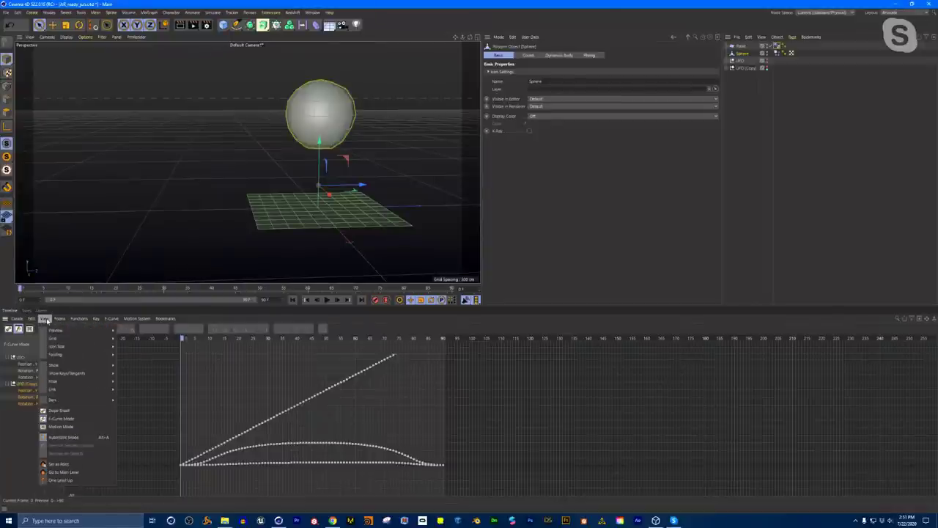
{"action": "mouse_move", "coordinate": [79, 321]}
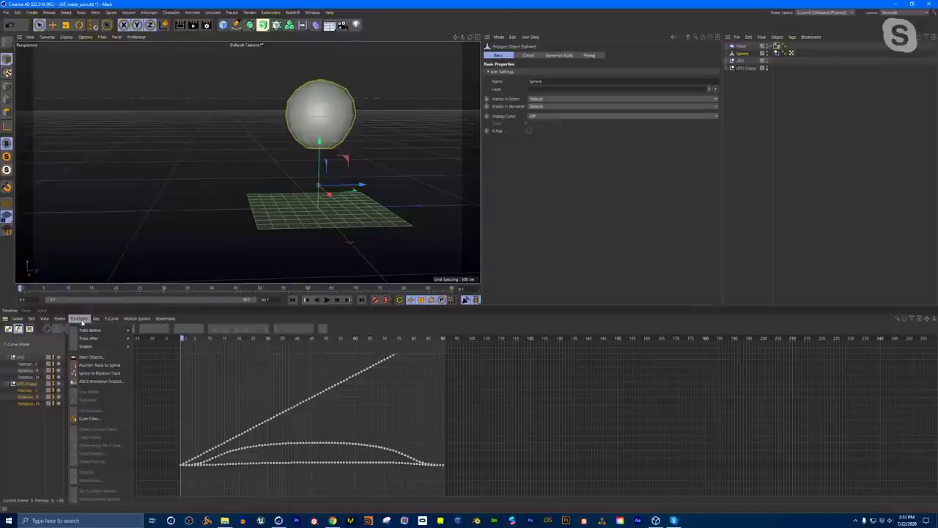
{"action": "left_click", "coordinate": [89, 358]}
{"action": "left_click_drag", "start_coordinate": [96, 306], "coordinate": [546, 190]}
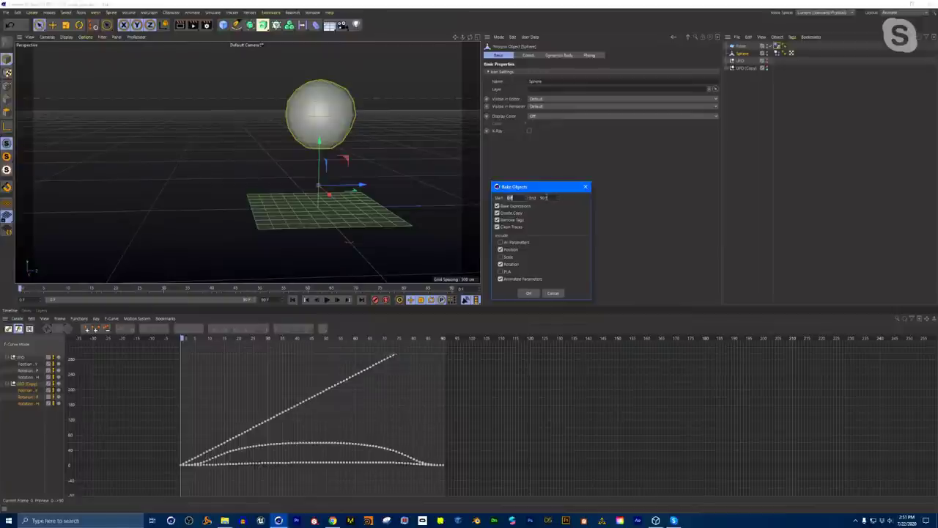
{"action": "left_click", "coordinate": [501, 242]}
{"action": "left_click", "coordinate": [501, 243]}
{"action": "left_click", "coordinate": [500, 249]}
{"action": "left_click", "coordinate": [500, 257]}
{"action": "left_click", "coordinate": [501, 242]}
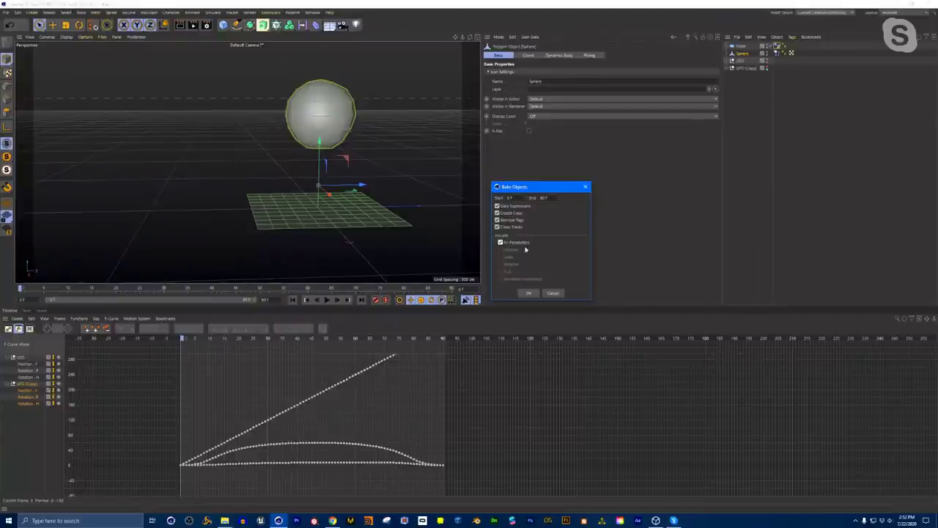
{"action": "left_click", "coordinate": [528, 292]}
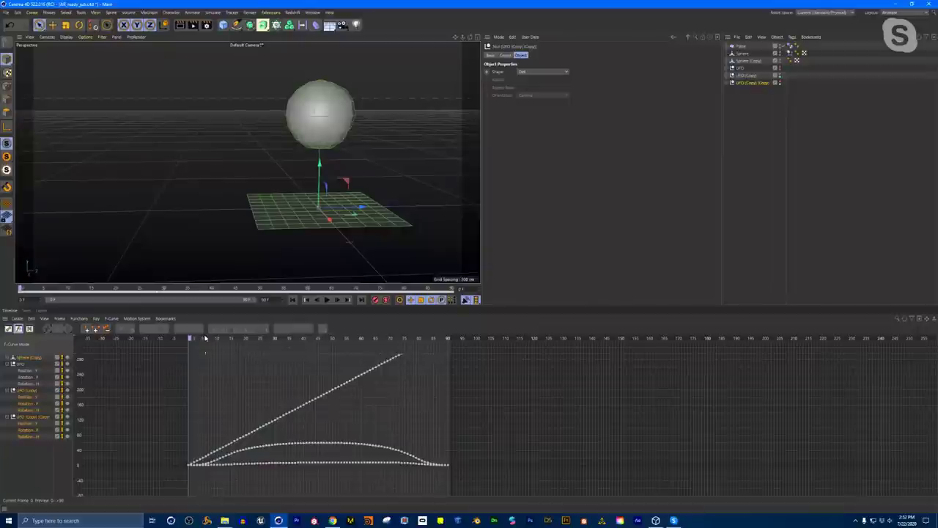
Step: Delete the Dynamics Body tags from the plane and the original sphere, checking the baked motion by scrubbing the timeline
{"action": "left_click_drag", "start_coordinate": [189, 336], "coordinate": [255, 356]}
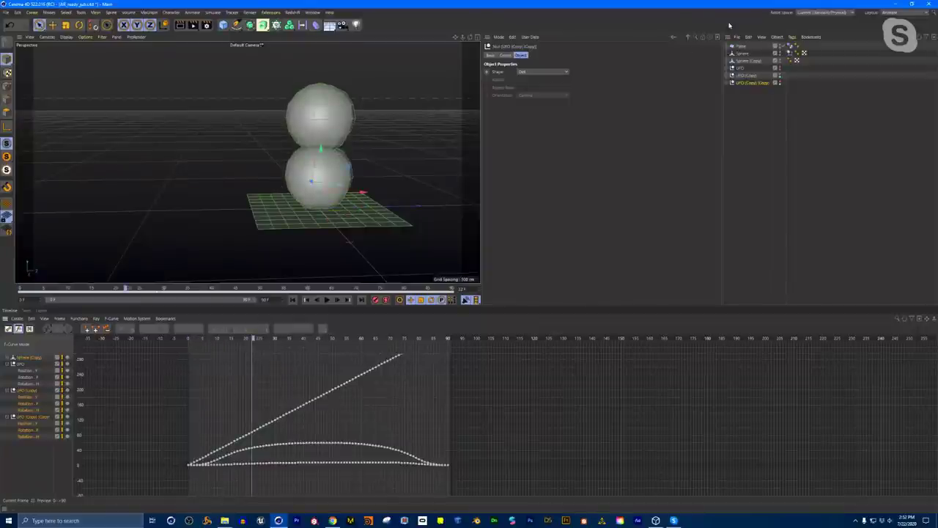
{"action": "left_click", "coordinate": [796, 54]}
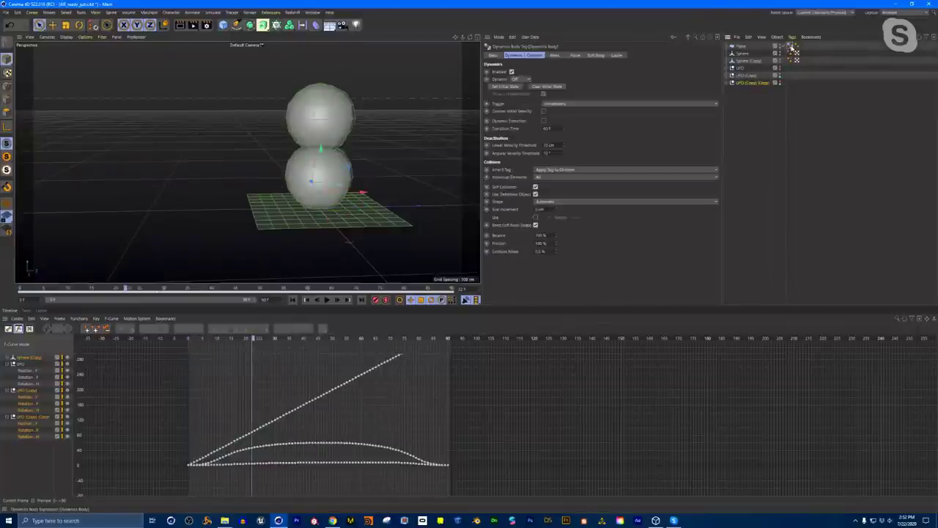
{"action": "key", "text": "Delete"}
{"action": "left_click_drag", "start_coordinate": [269, 338], "coordinate": [394, 341]}
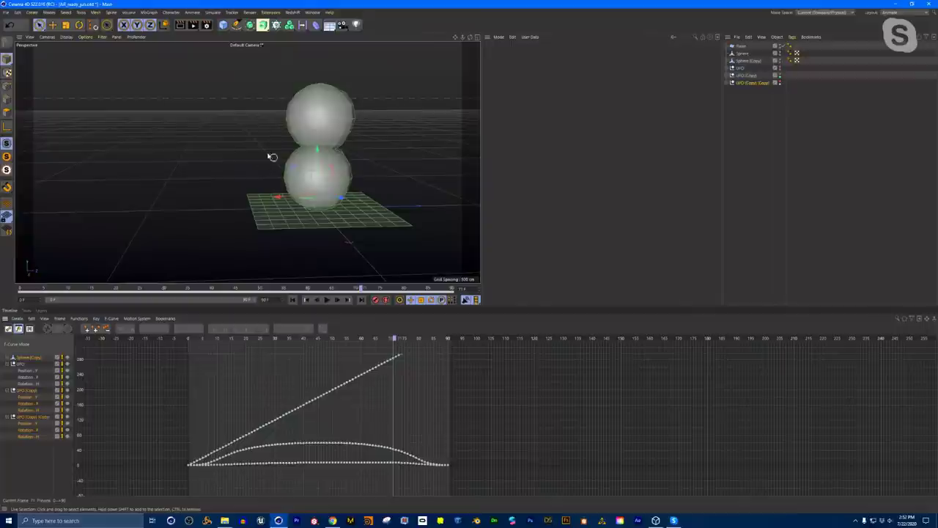
Step: Bring up the project's export formats and go to FBX
{"action": "left_click", "coordinate": [6, 13]}
{"action": "mouse_move", "coordinate": [48, 162]}
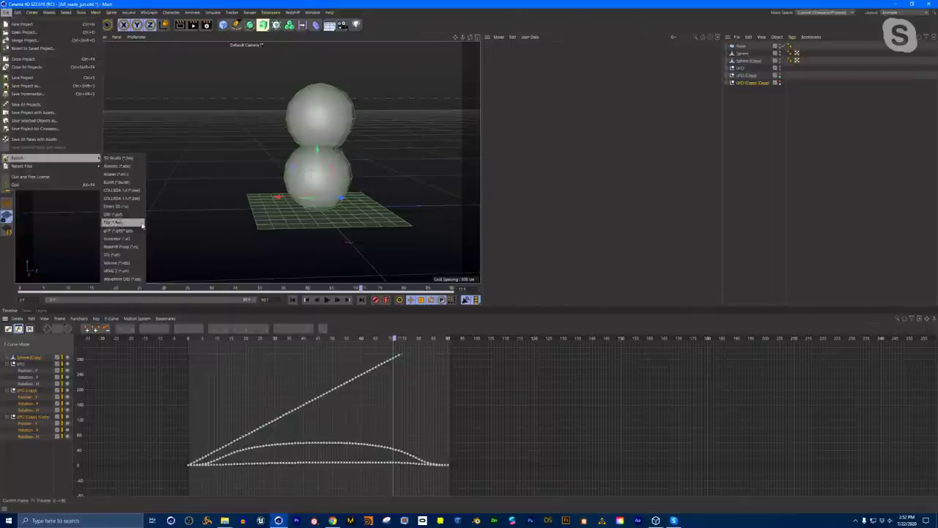